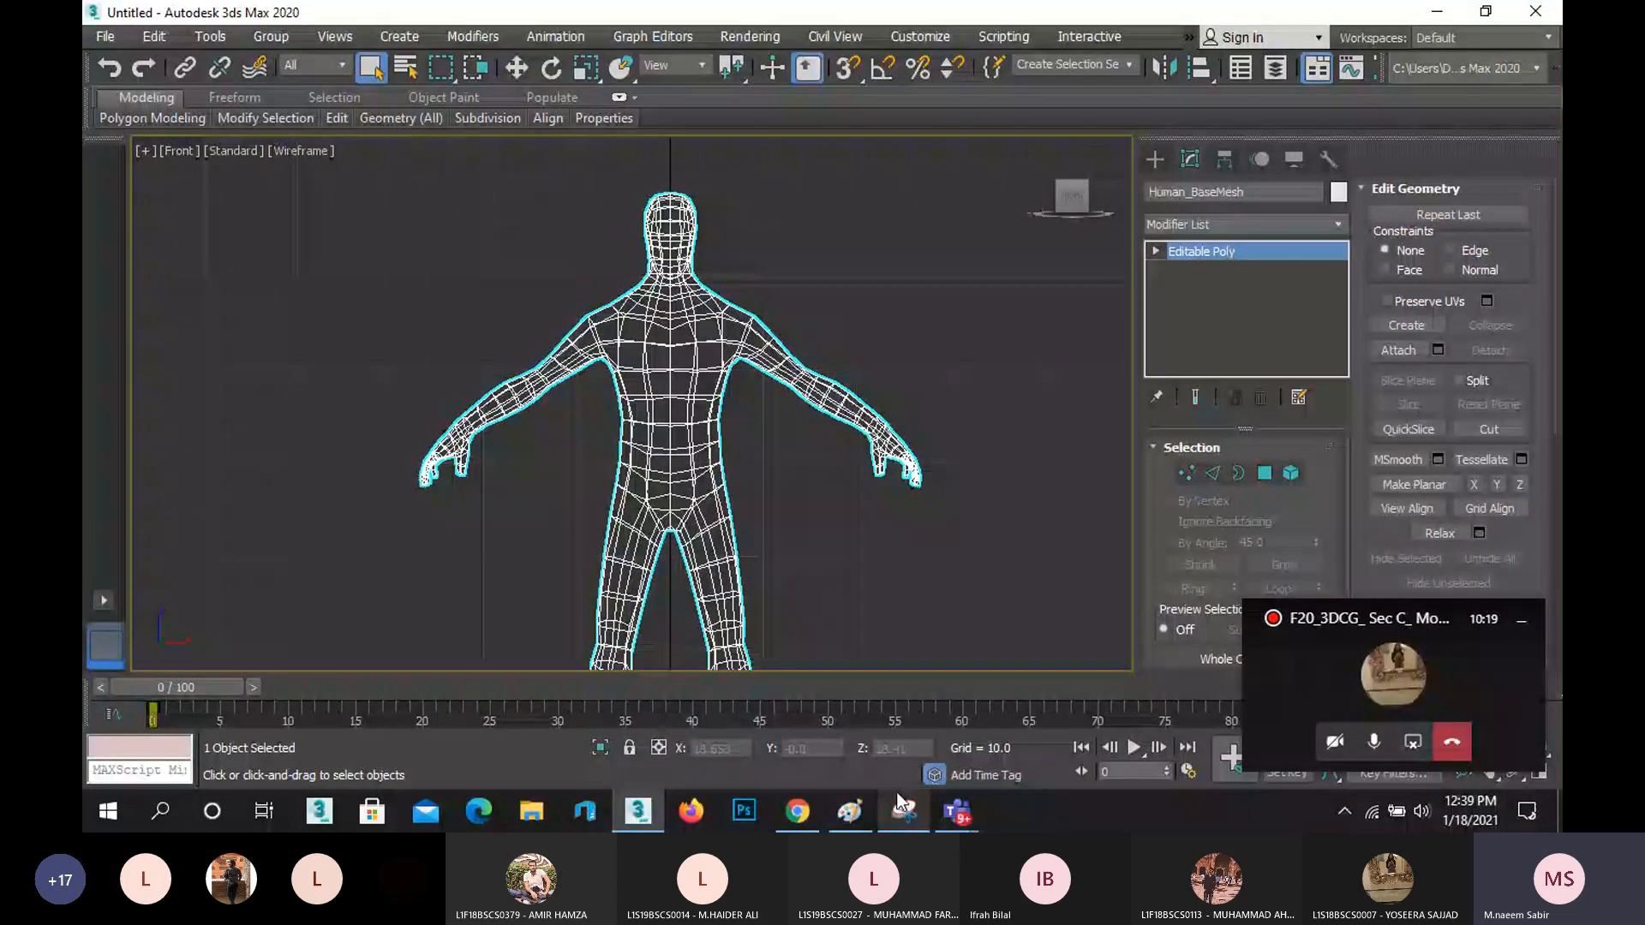
pyautogui.moveTo(927, 720)
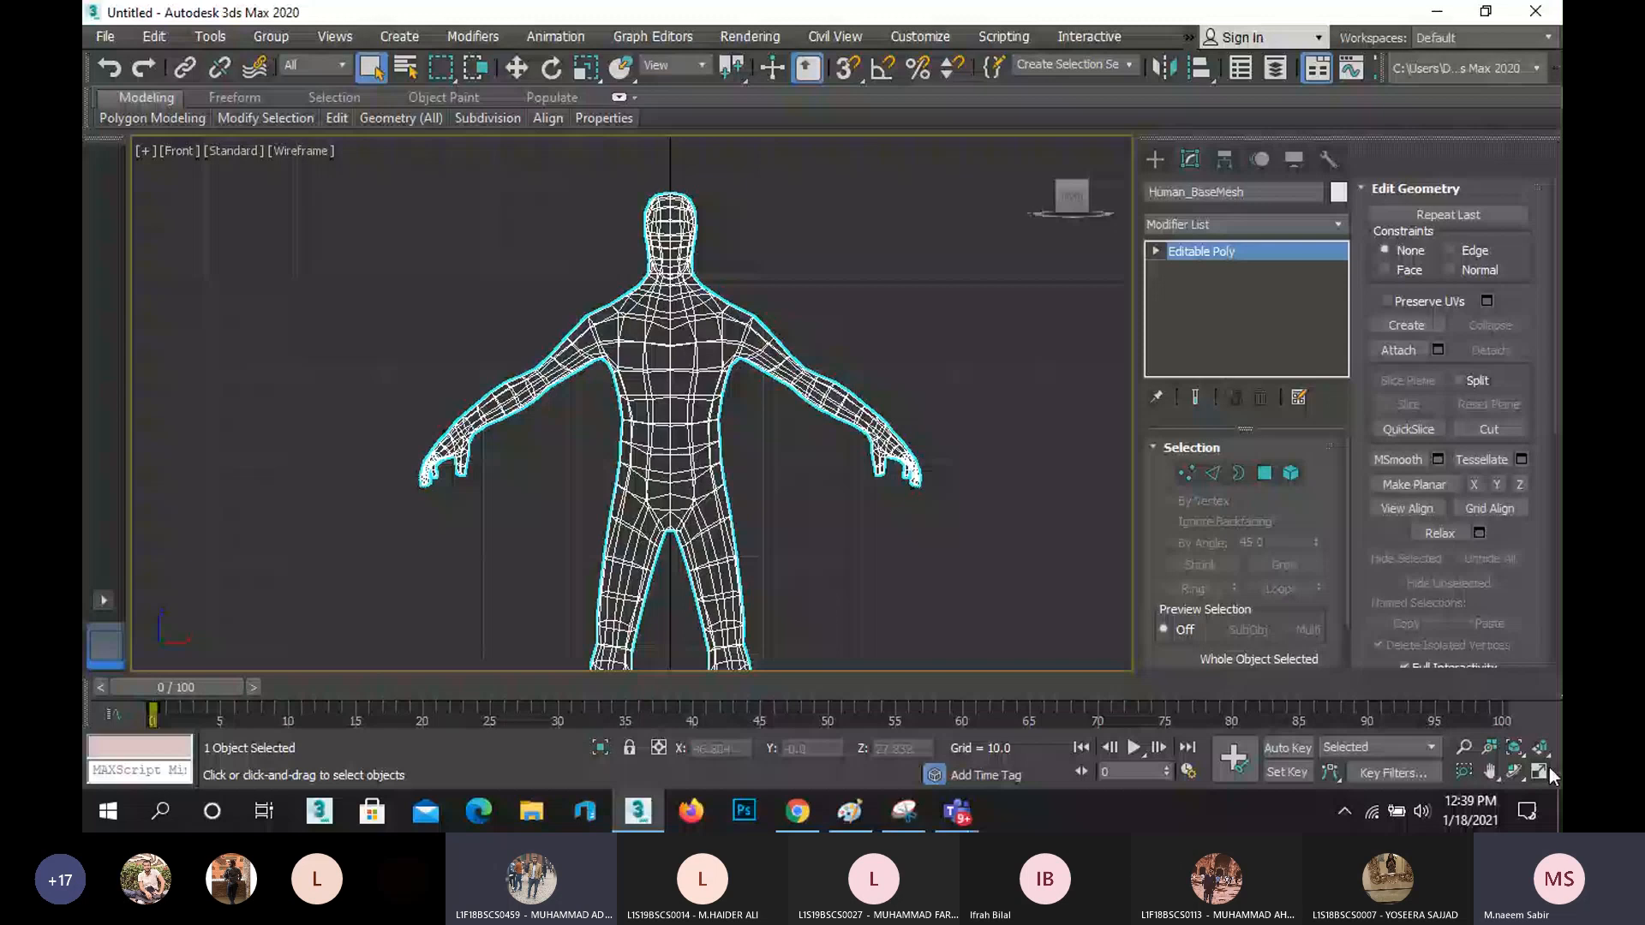
pyautogui.scroll(3, 619, 332)
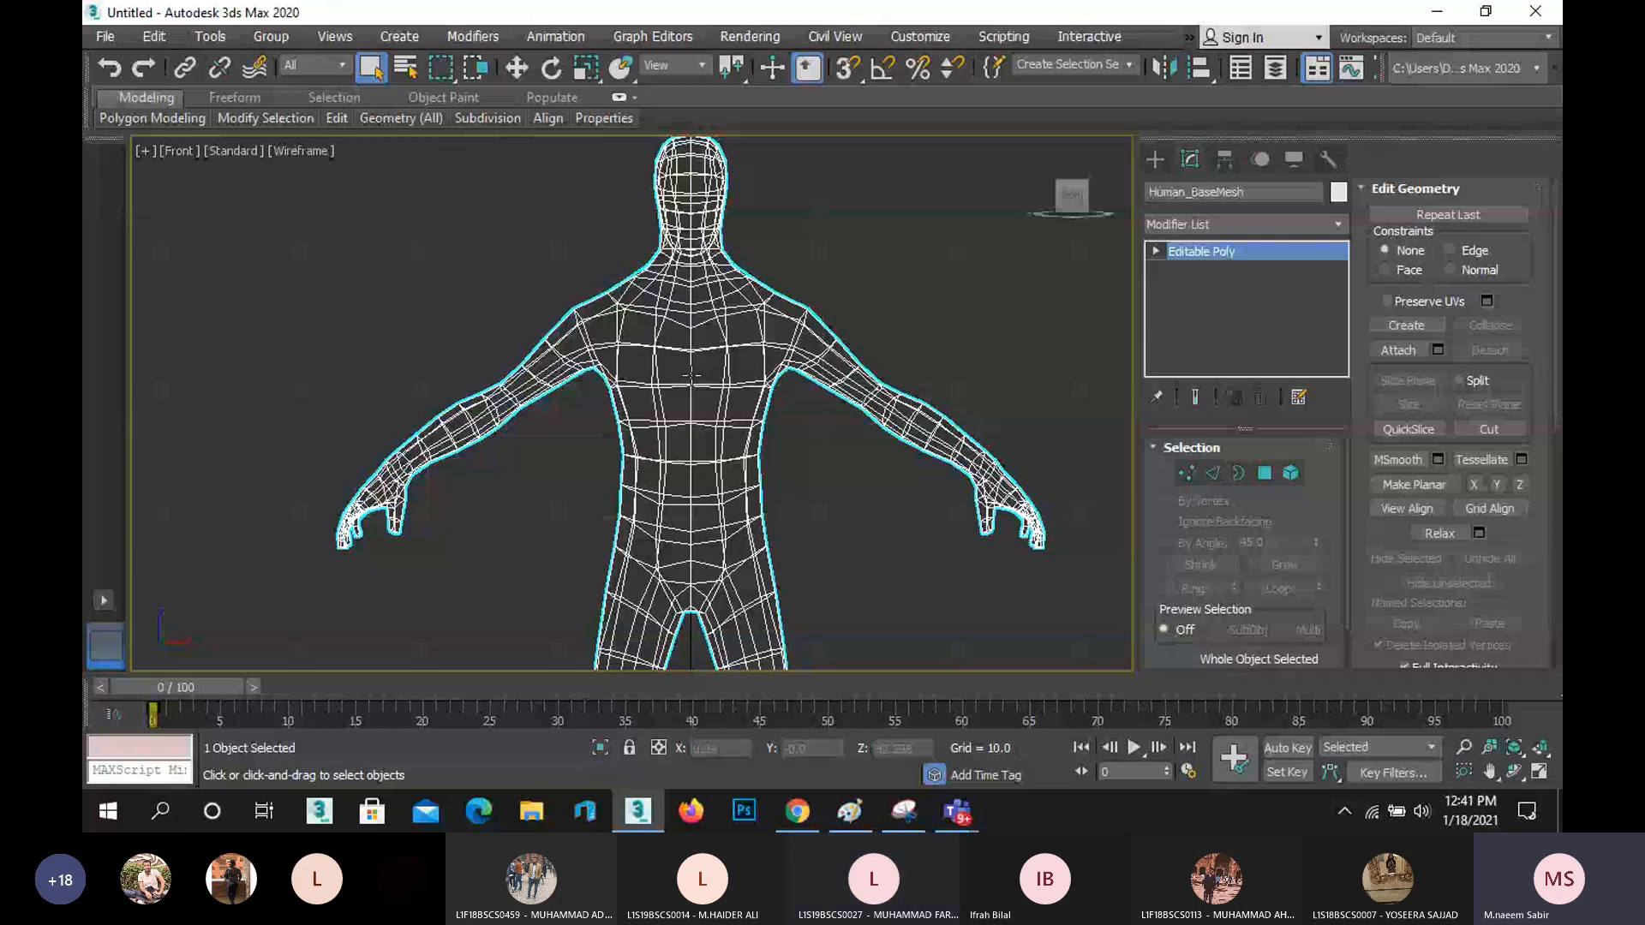
pyautogui.scroll(-2, 692, 374)
pyautogui.scroll(3, 693, 534)
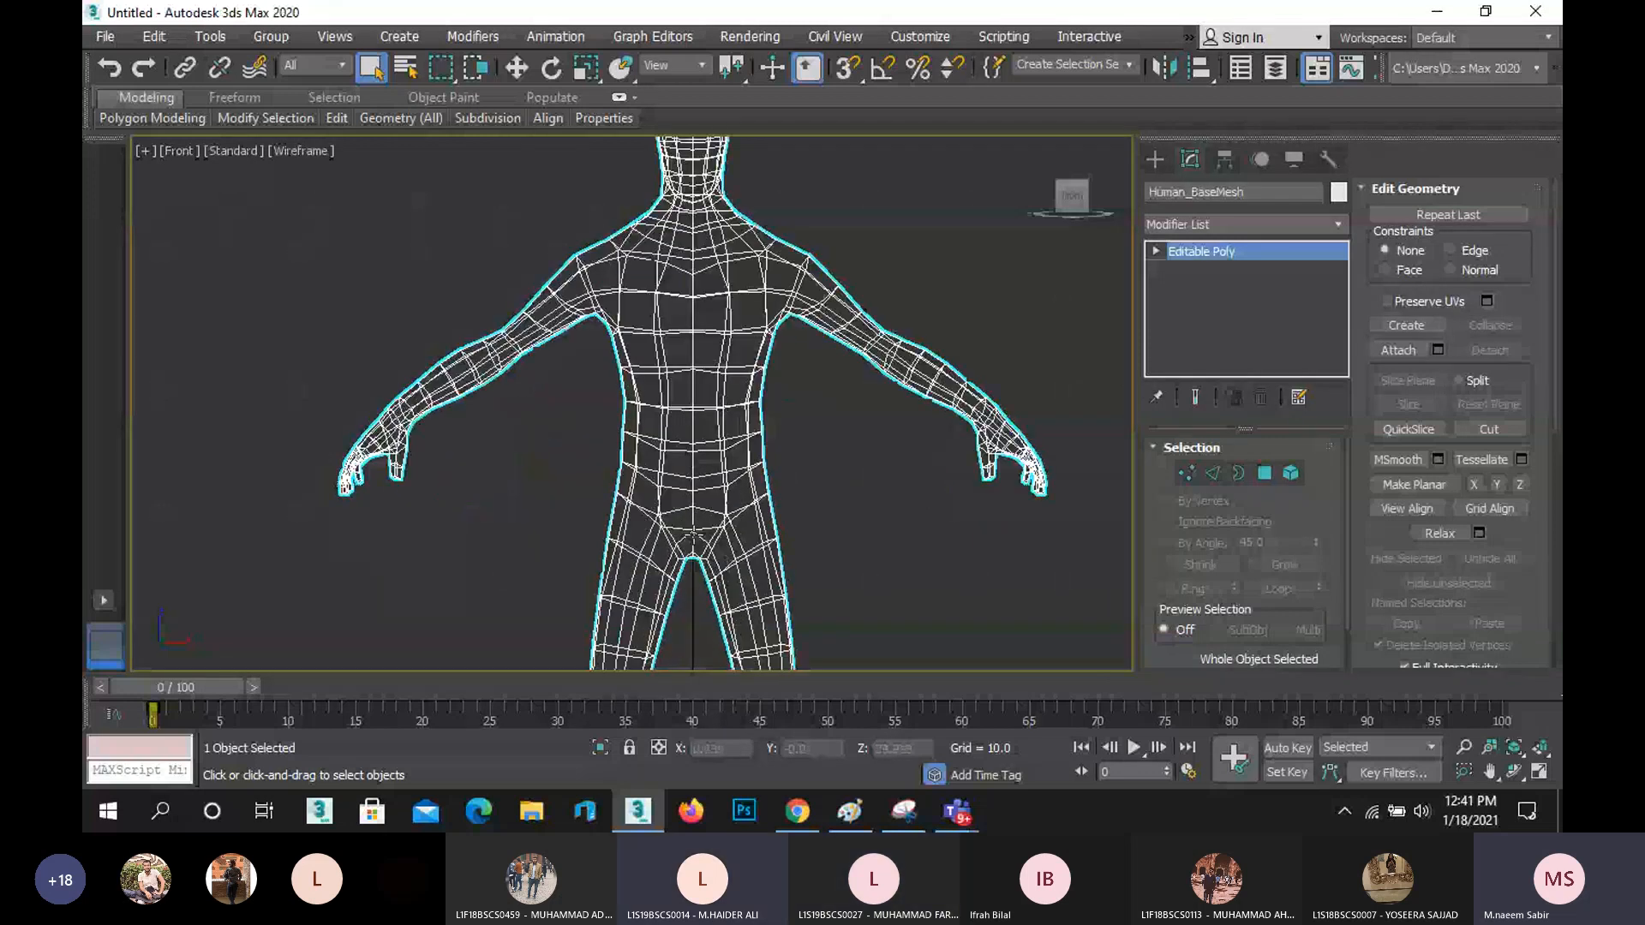
pyautogui.scroll(3, 694, 533)
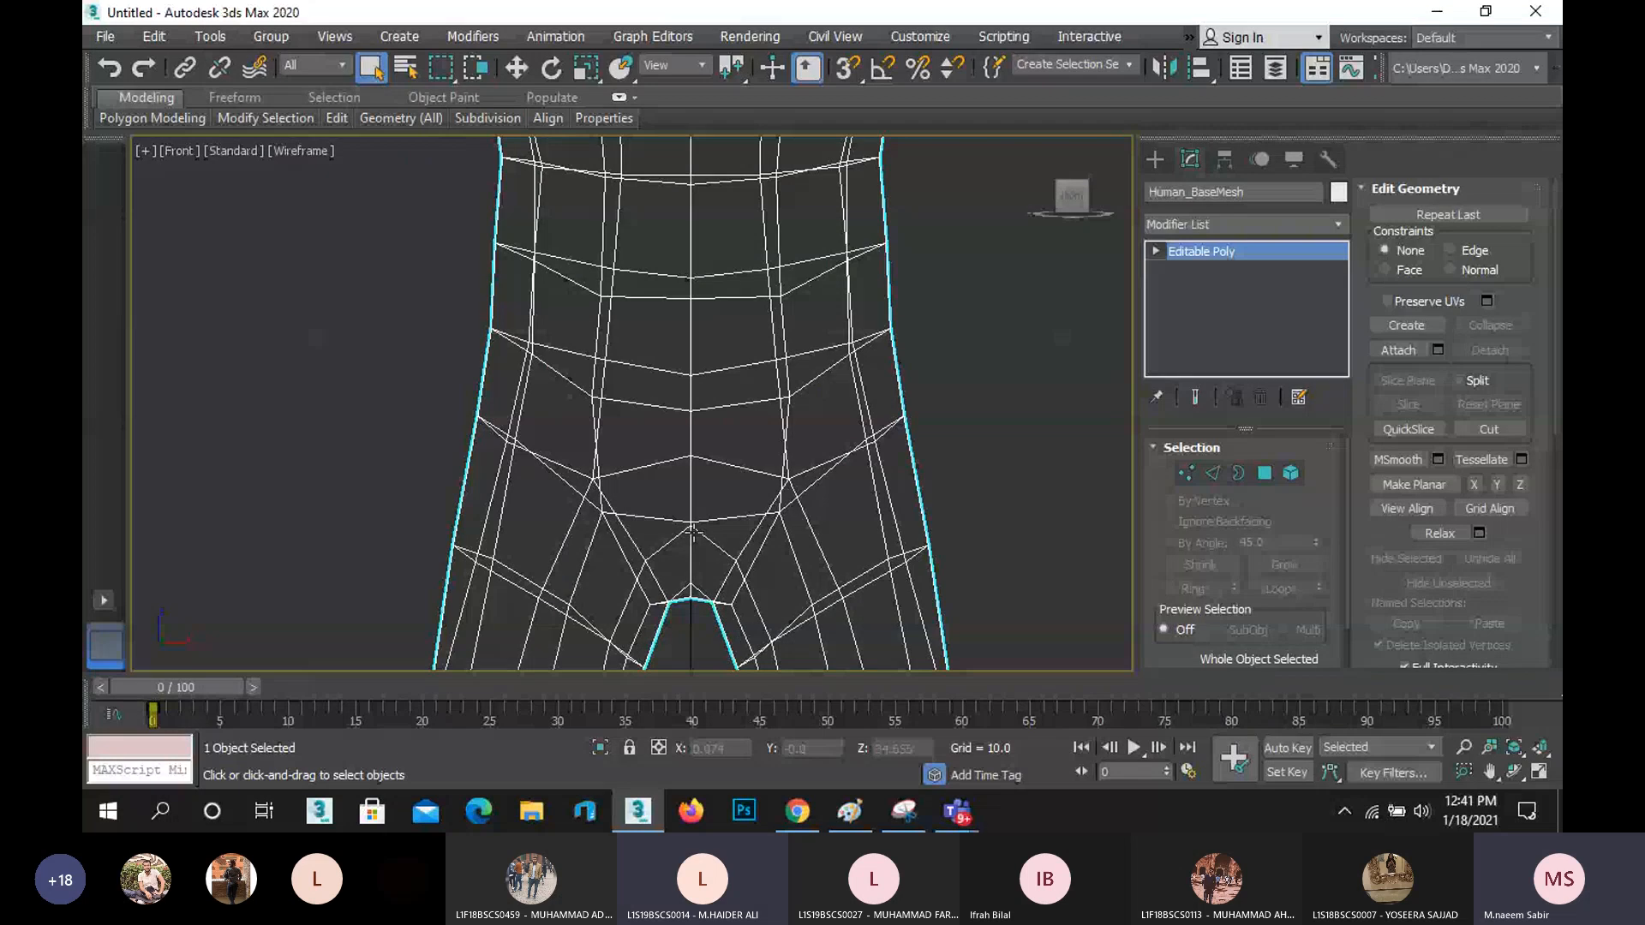
pyautogui.scroll(-2, 694, 533)
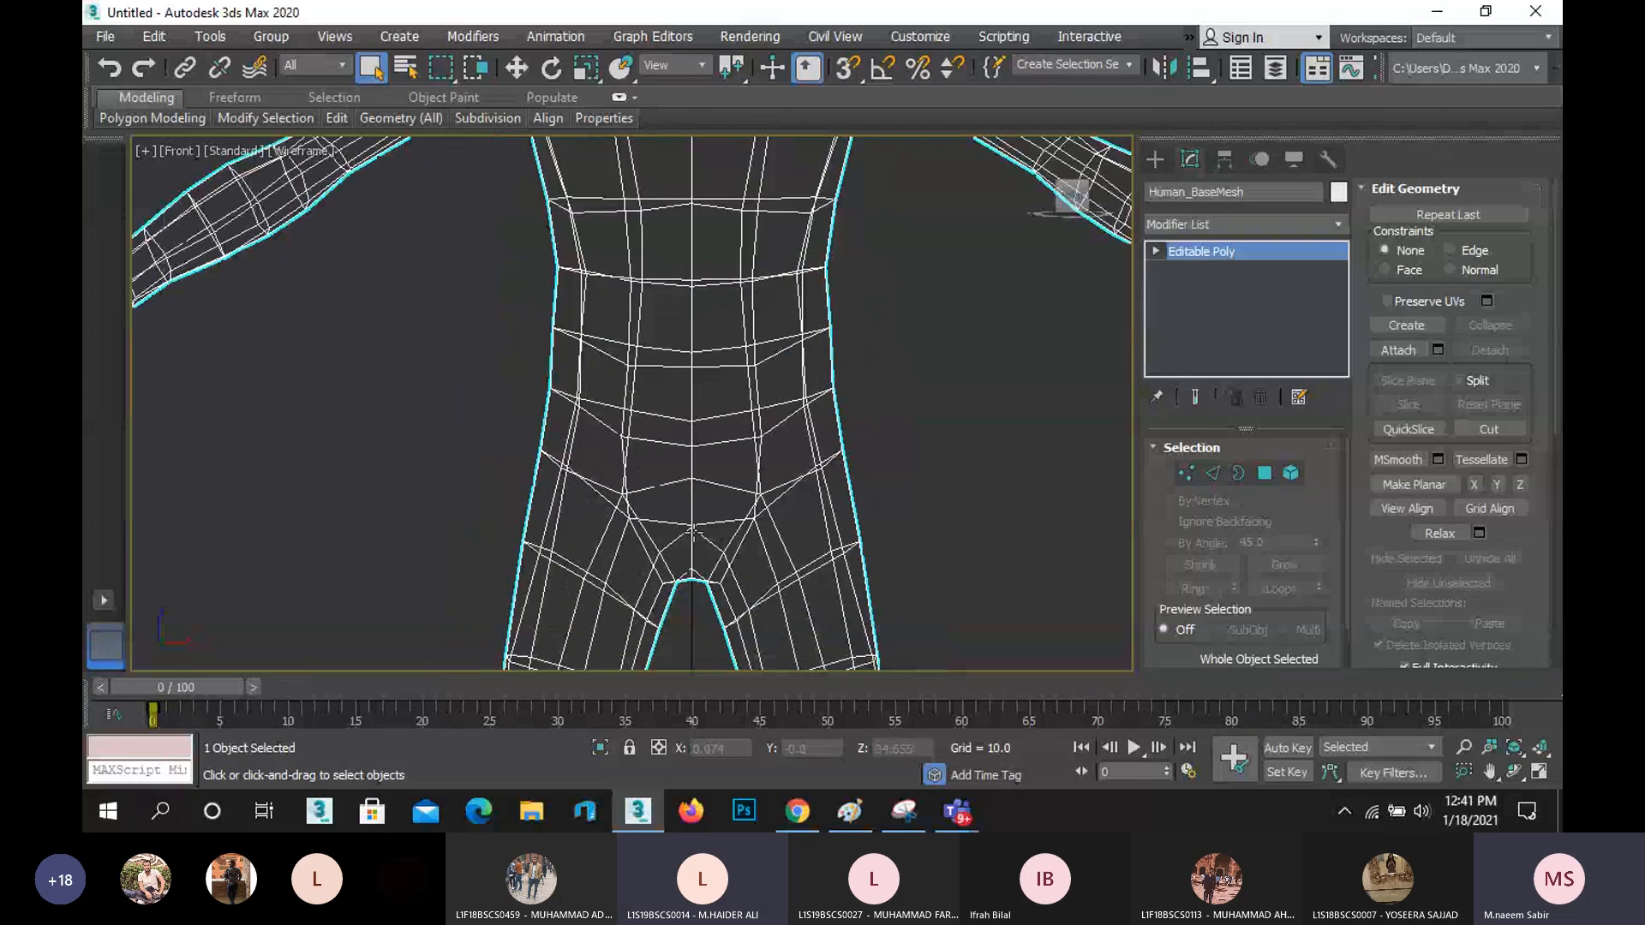
# - Switch to Chrome, close the Exam Result window and review the course's assignments list, then return to 3ds Max
pyautogui.click(789, 823)
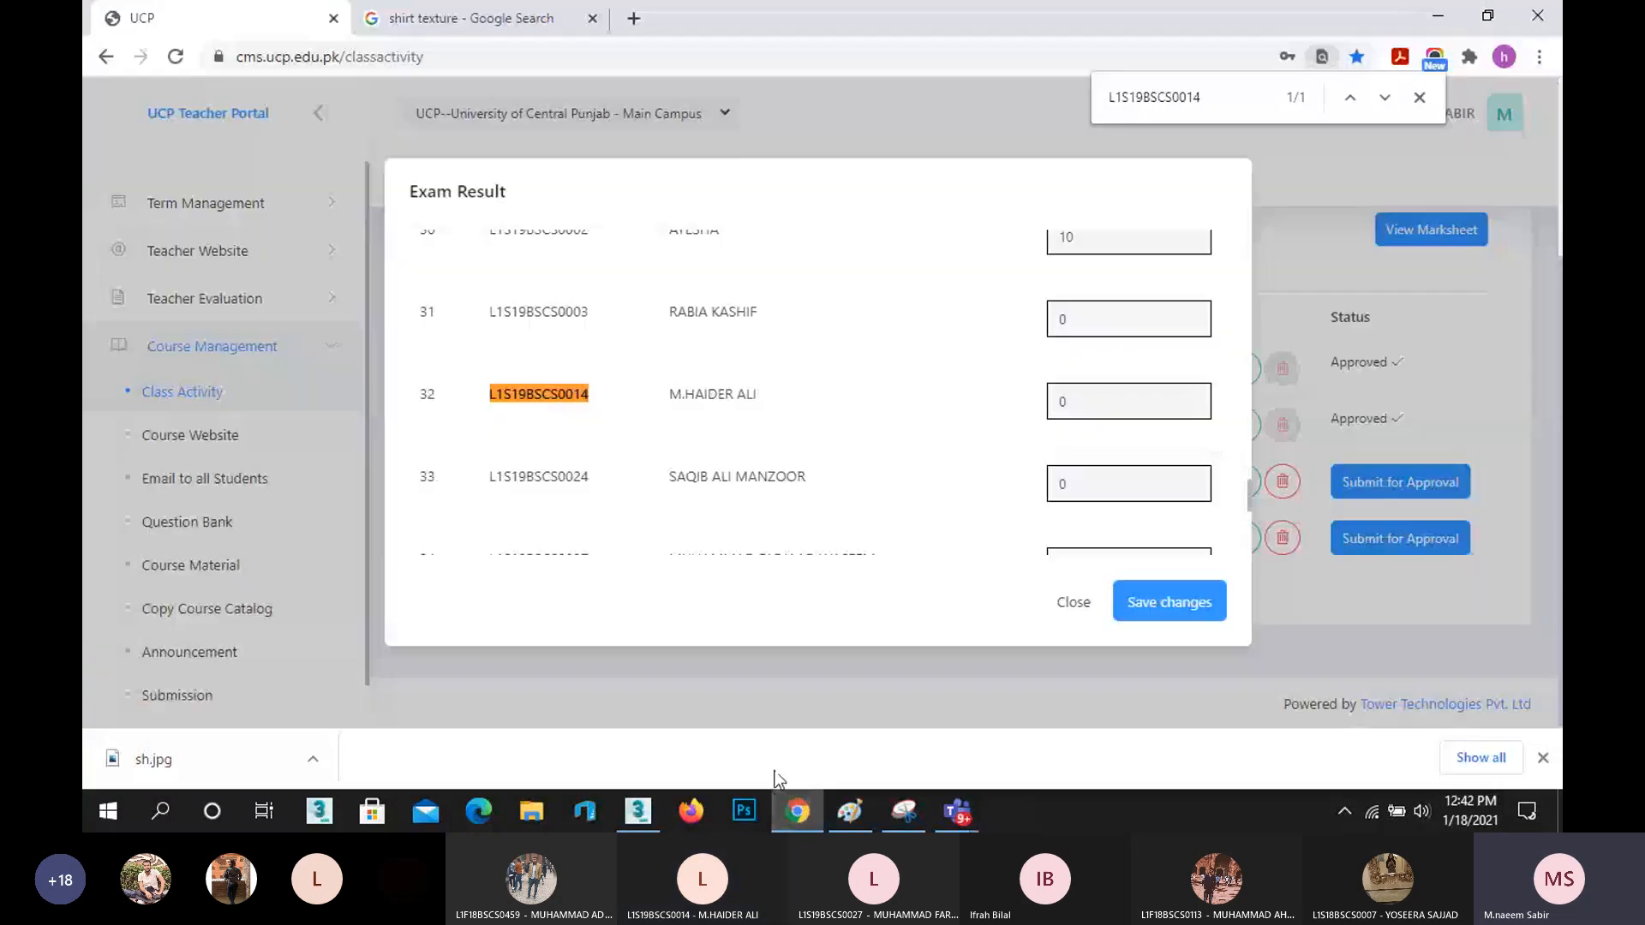
pyautogui.click(1073, 602)
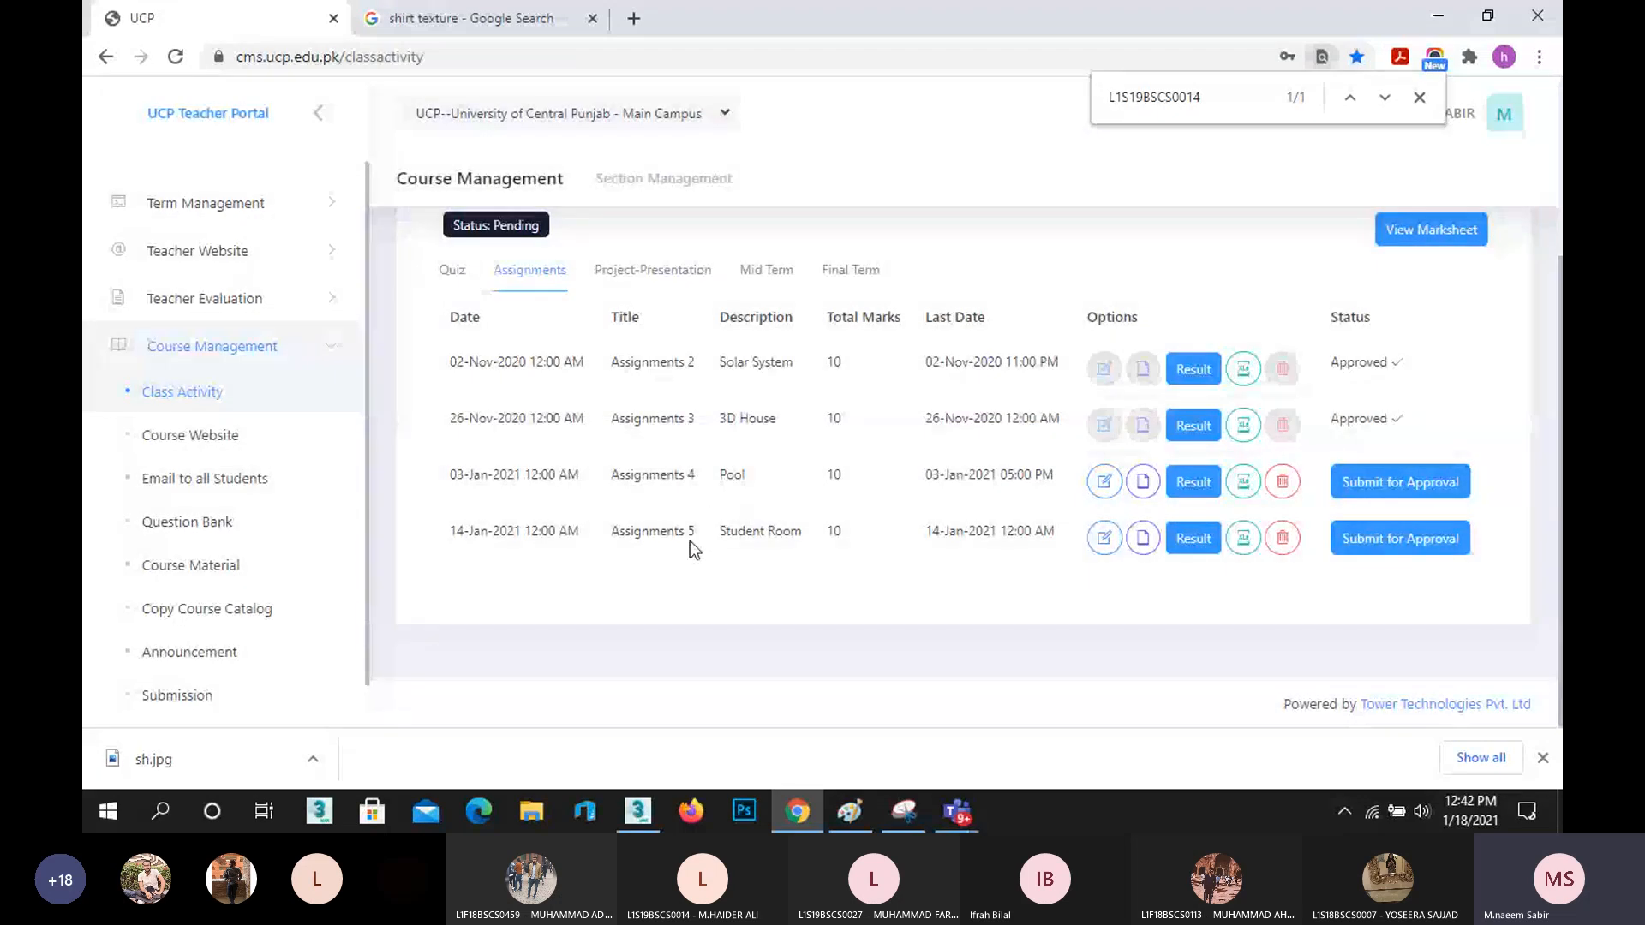
pyautogui.tripleClick(680, 536)
pyautogui.scroll(1, 664, 480)
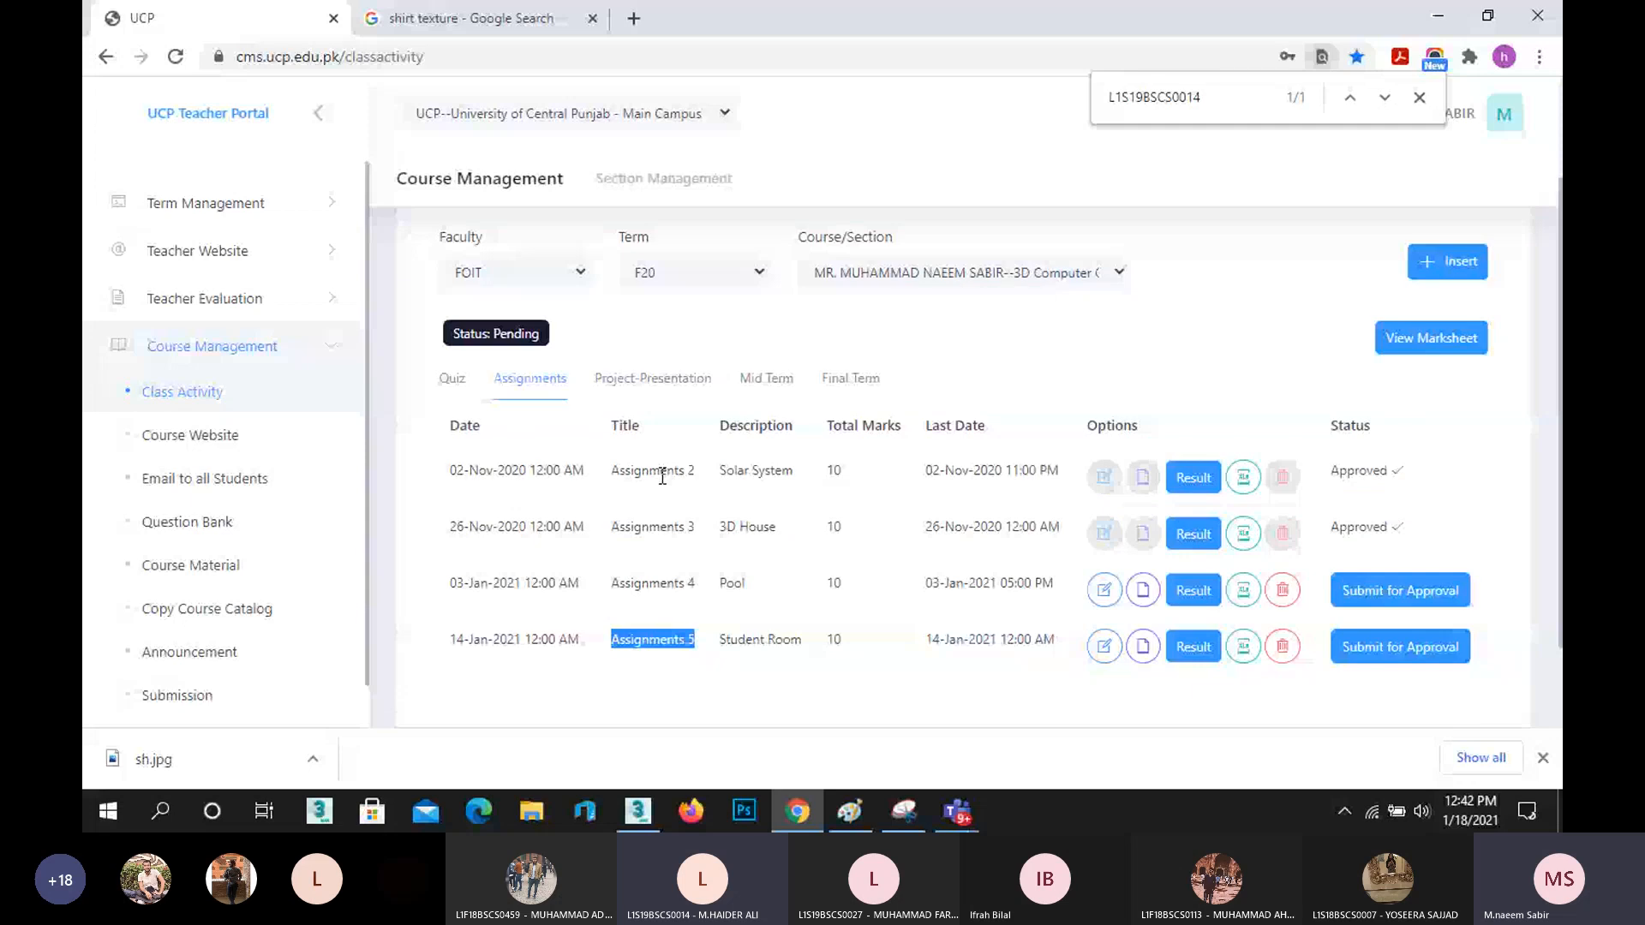
pyautogui.doubleClick(649, 526)
pyautogui.scroll(-1, 670, 548)
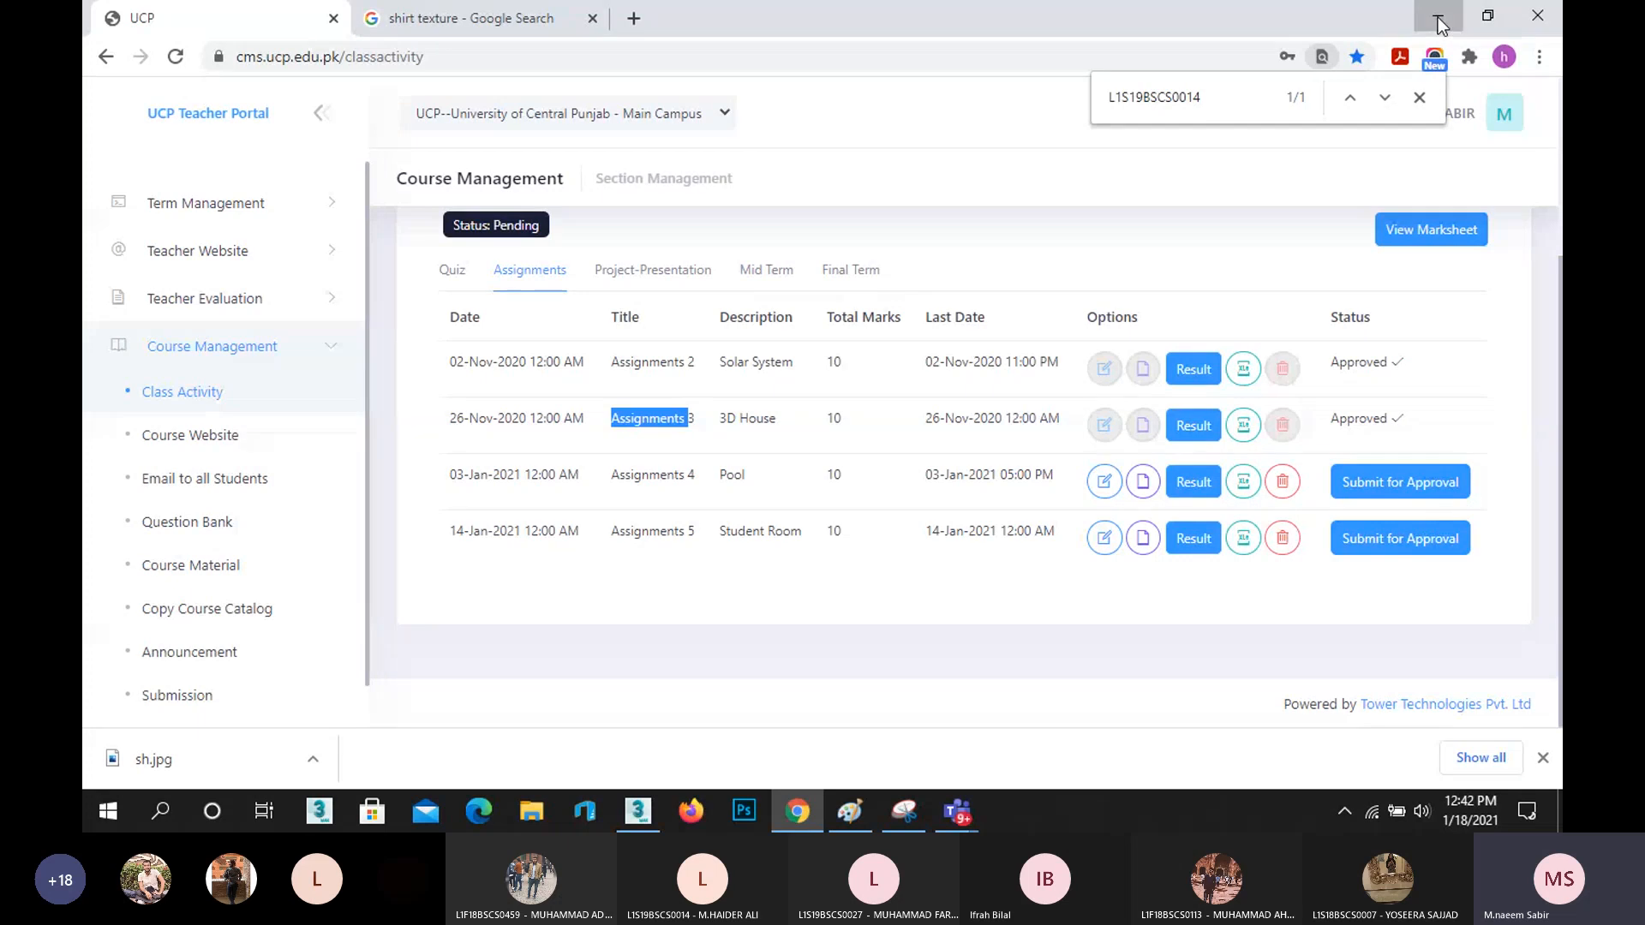
pyautogui.click(1439, 19)
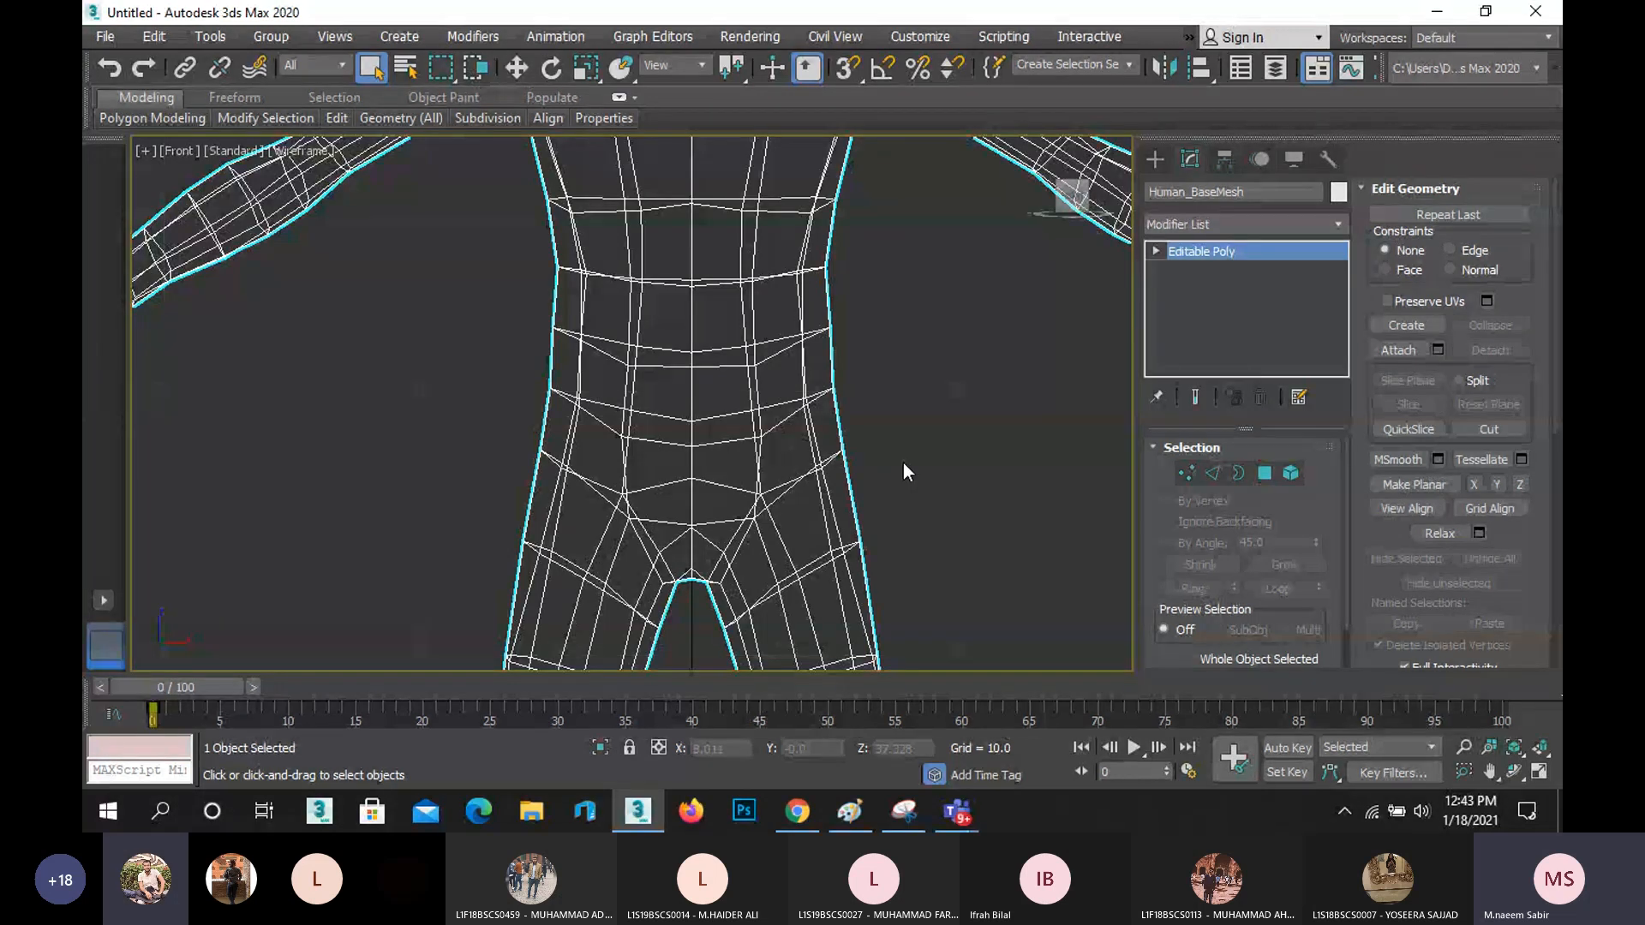
# - Examine the human base mesh from head to thighs in the Front view
pyautogui.scroll(-3, 901, 462)
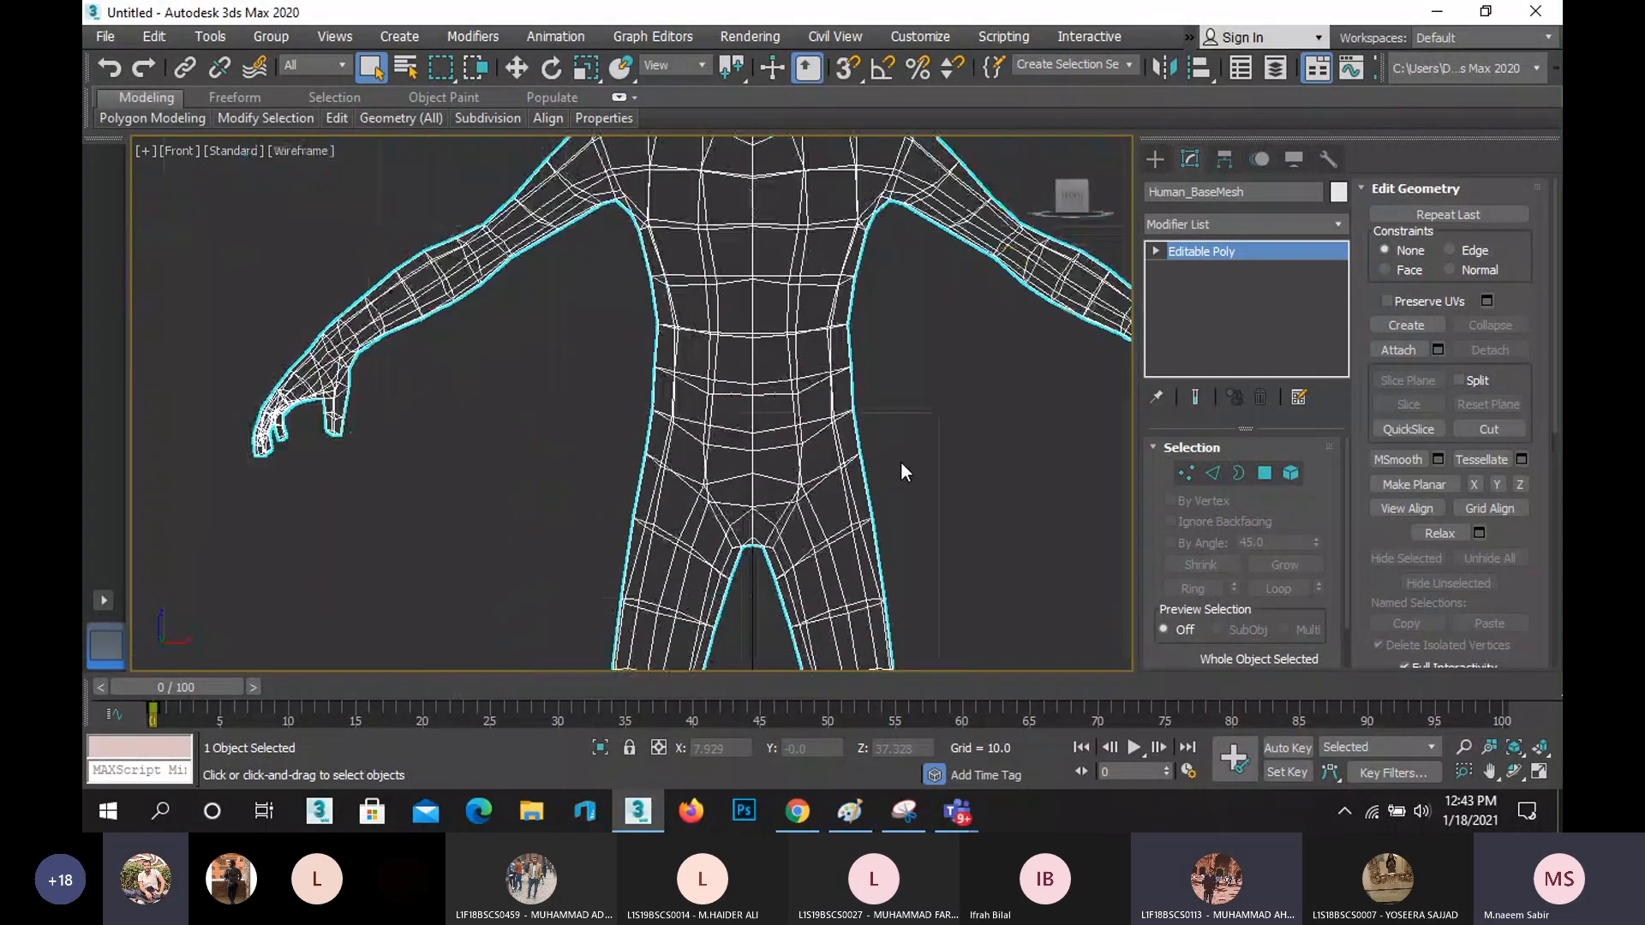
pyautogui.moveTo(902, 463); pyautogui.dragTo(891, 564, button='middle')
pyautogui.scroll(-2, 891, 563)
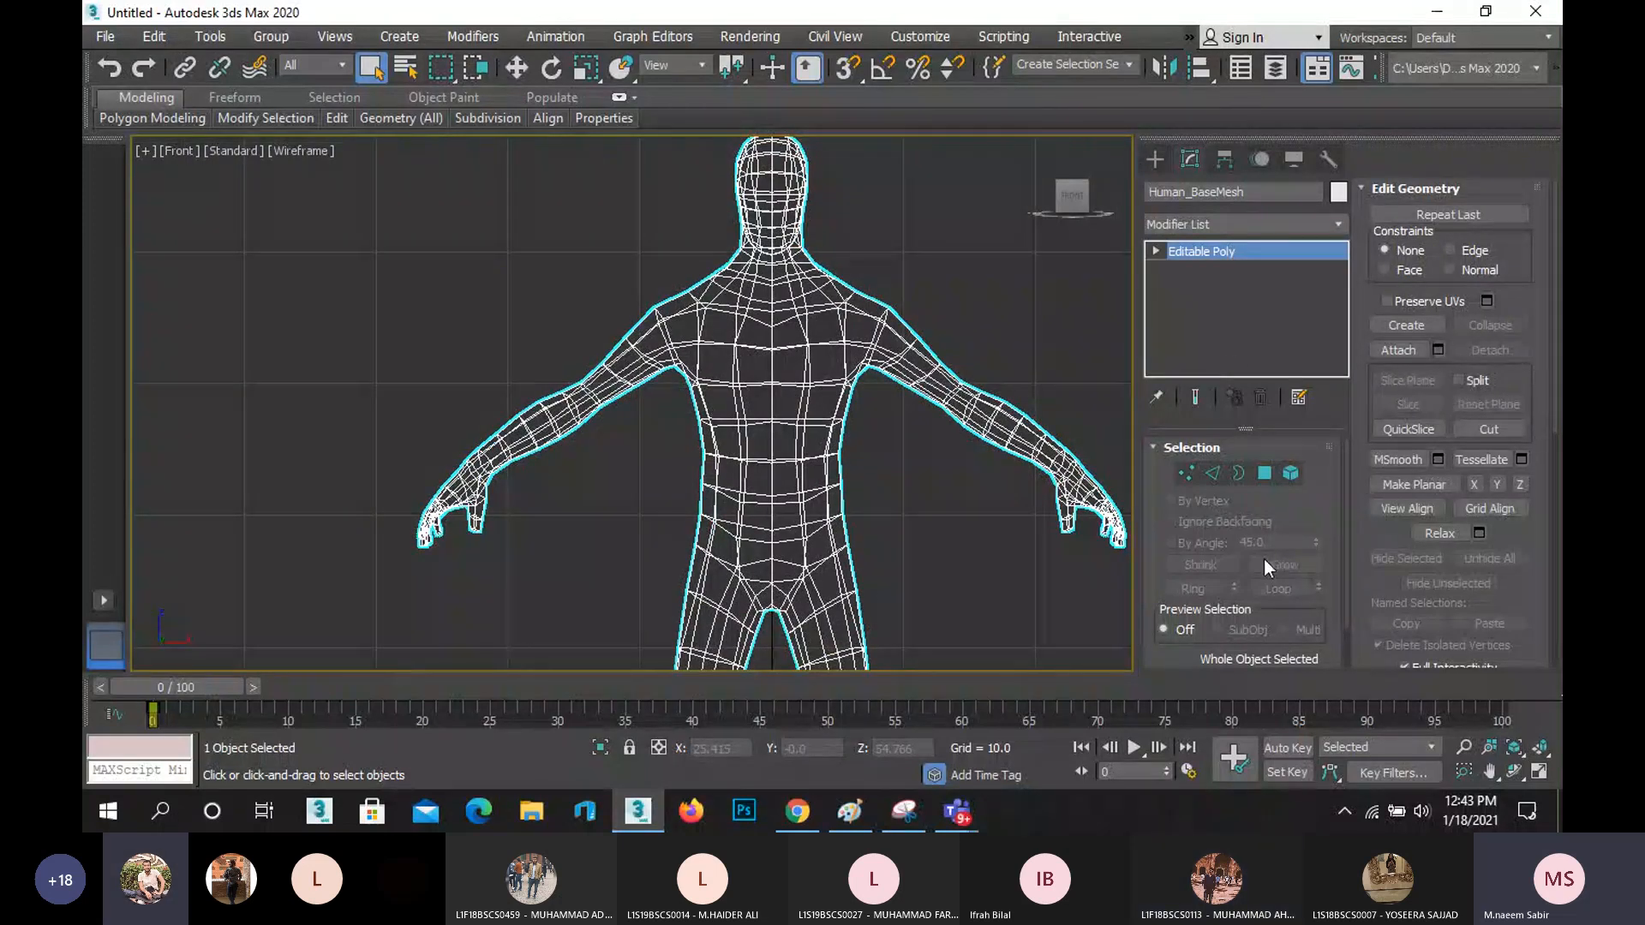
pyautogui.scroll(-2, 1262, 559)
pyautogui.scroll(2, 1263, 559)
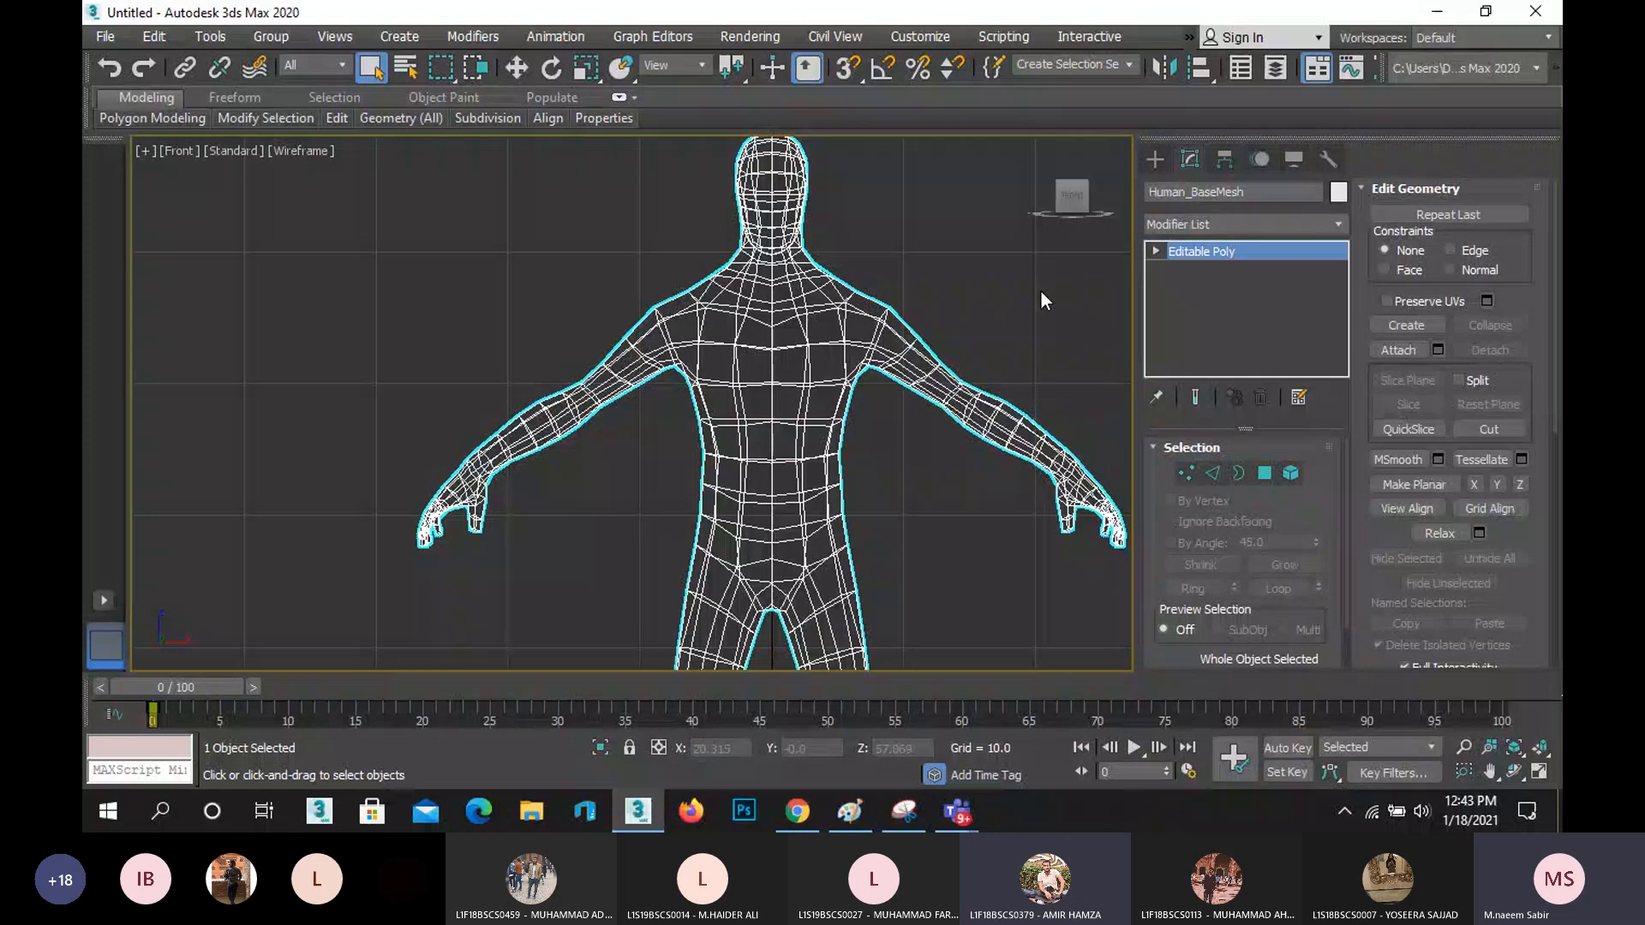
pyautogui.click(1041, 291)
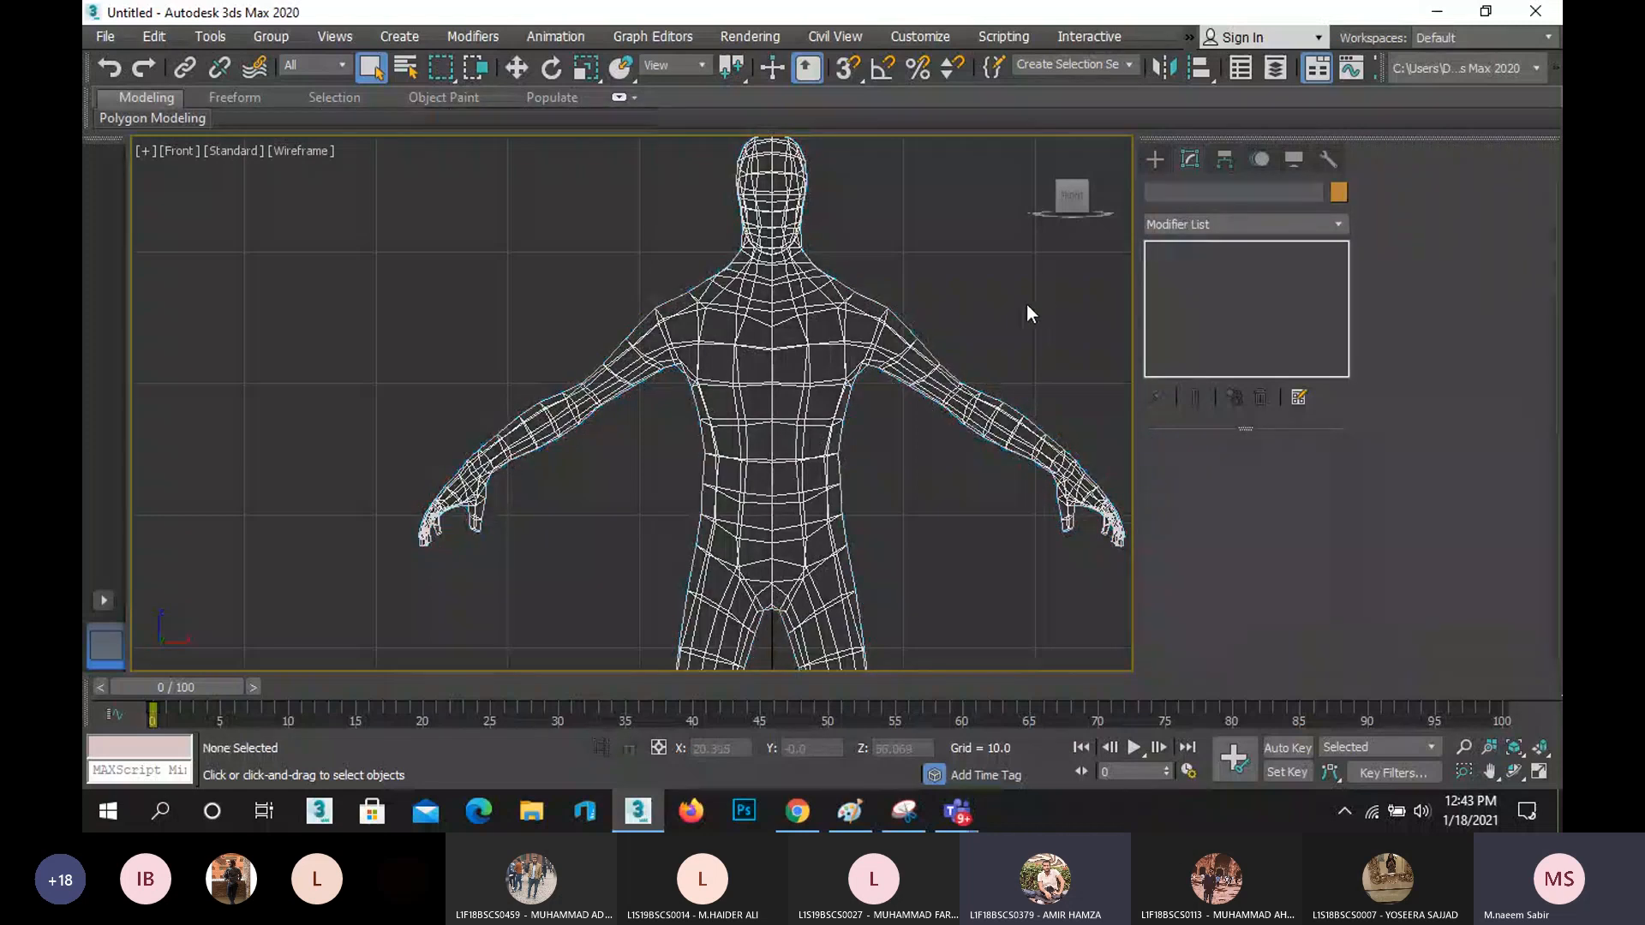
pyautogui.click(762, 310)
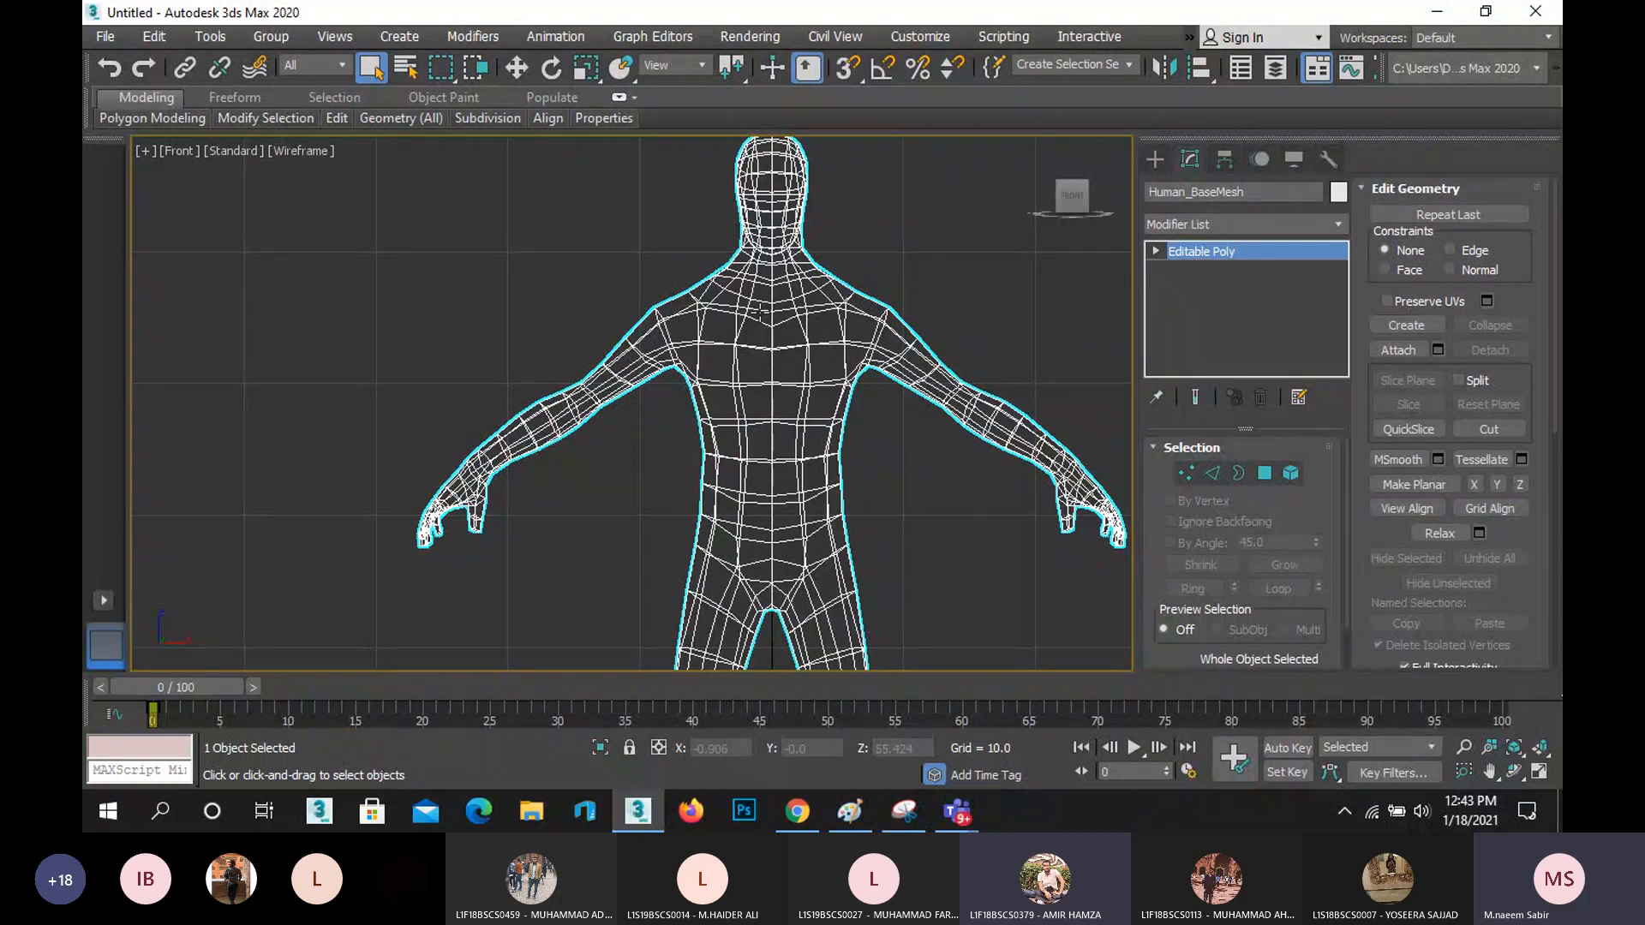
pyautogui.click(933, 272)
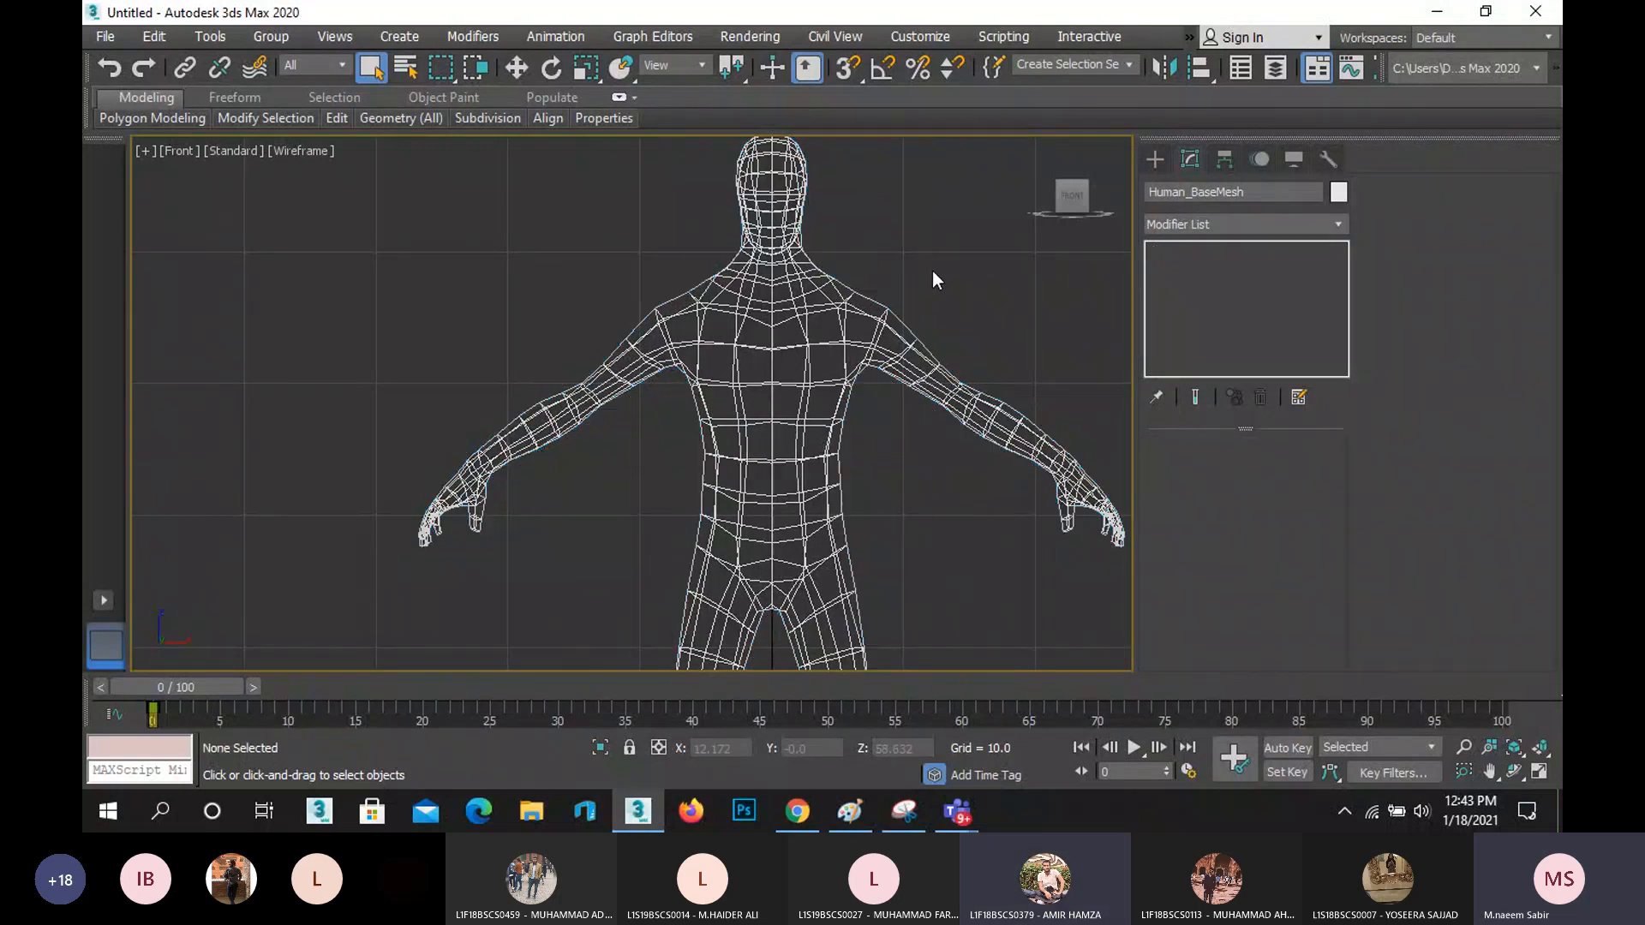
pyautogui.scroll(-2, 665, 336)
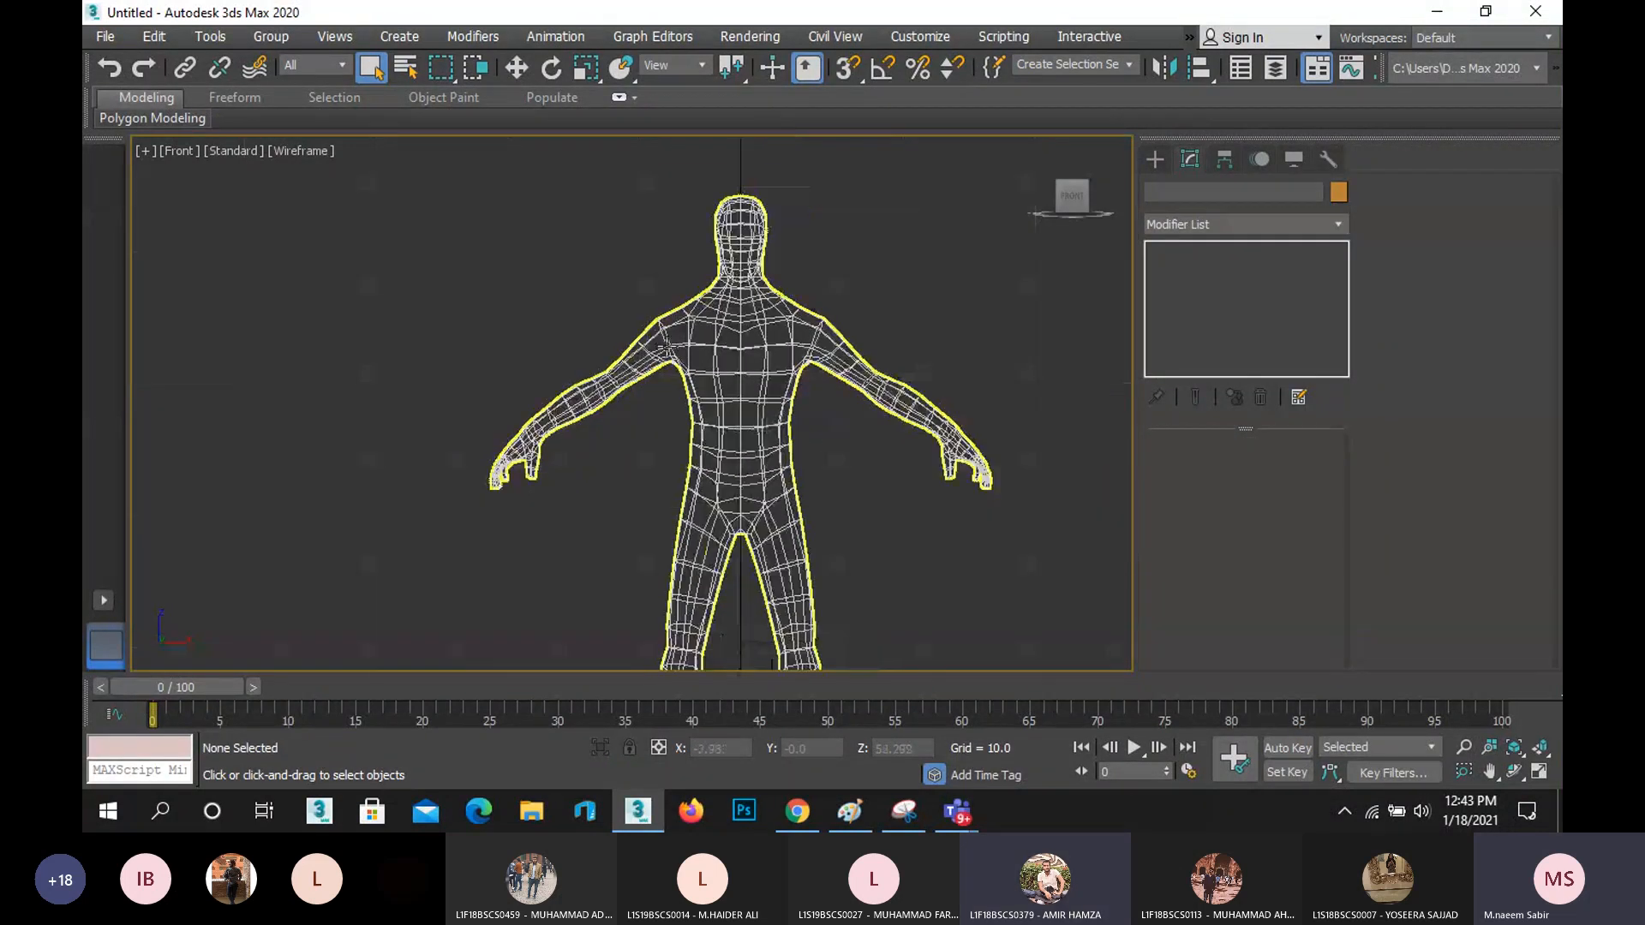
pyautogui.moveTo(619, 306); pyautogui.dragTo(578, 328, button='middle')
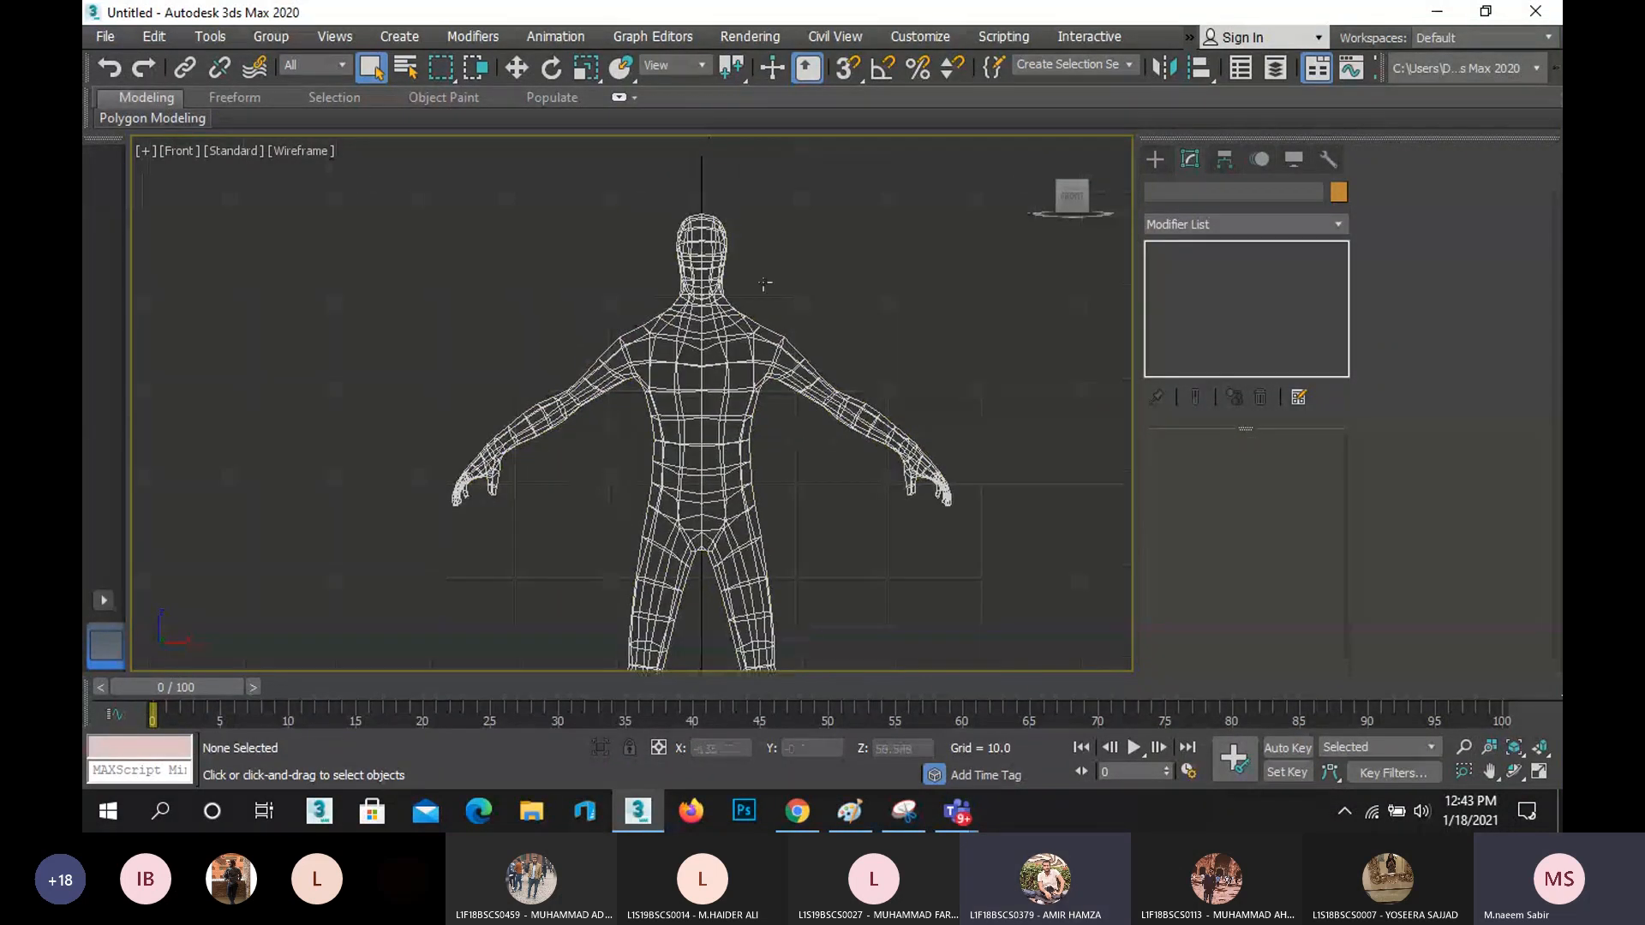
# - Display the spline creation tools and inspect the human mesh in all four viewports before maximizing the Front view again
pyautogui.click(1157, 160)
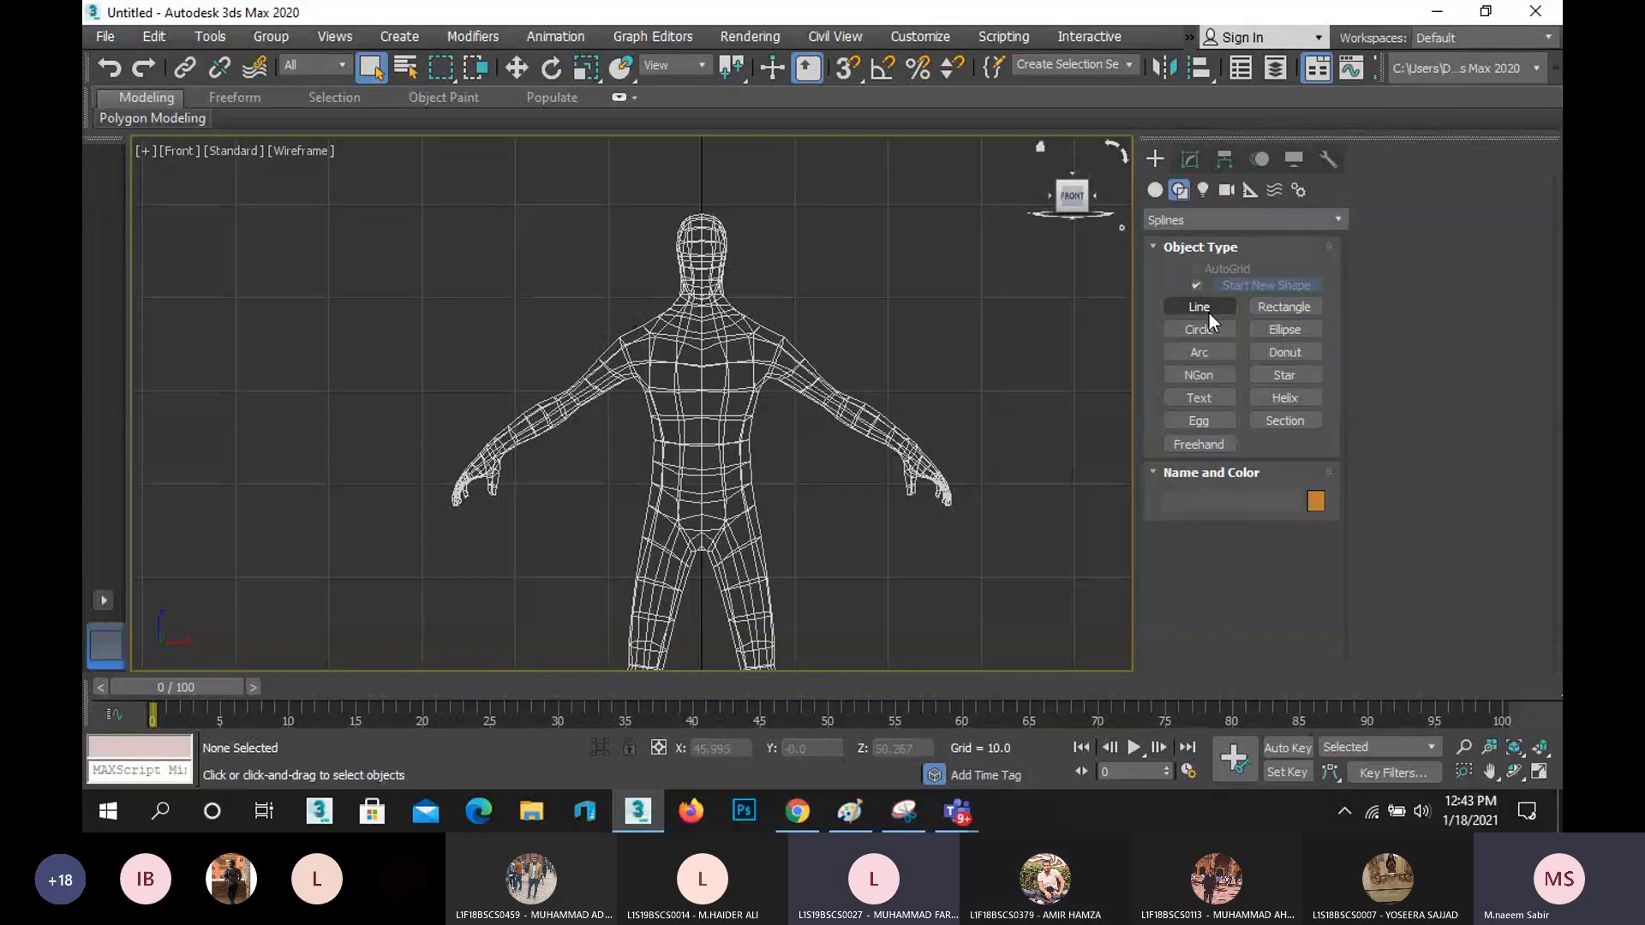
pyautogui.click(754, 497)
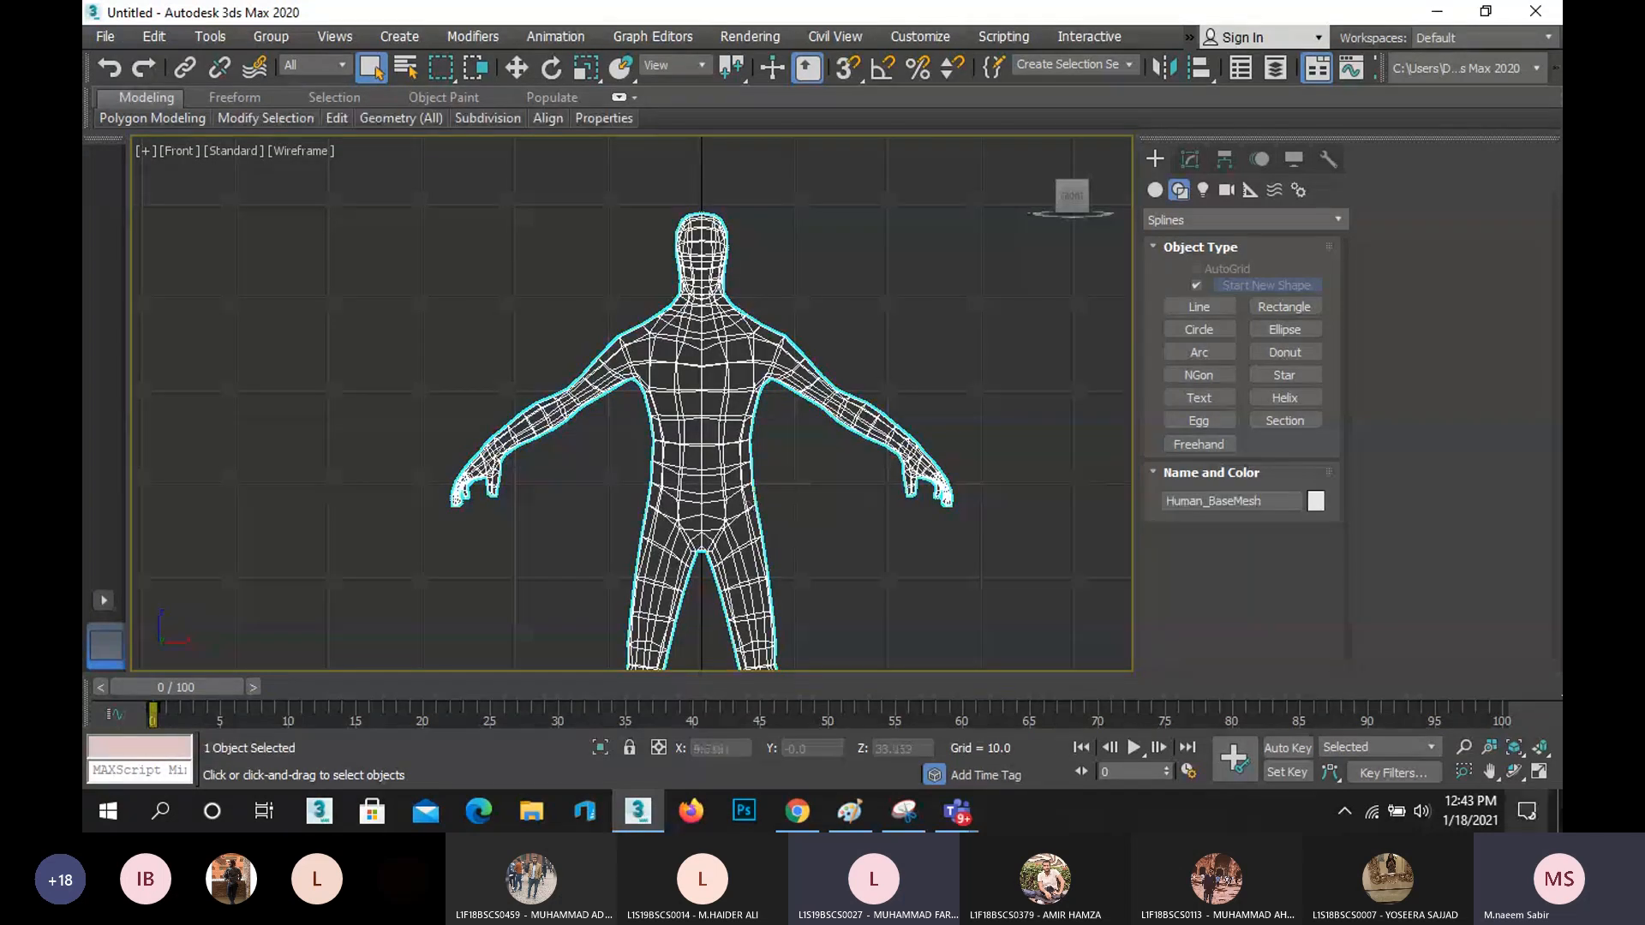
pyautogui.click(1542, 768)
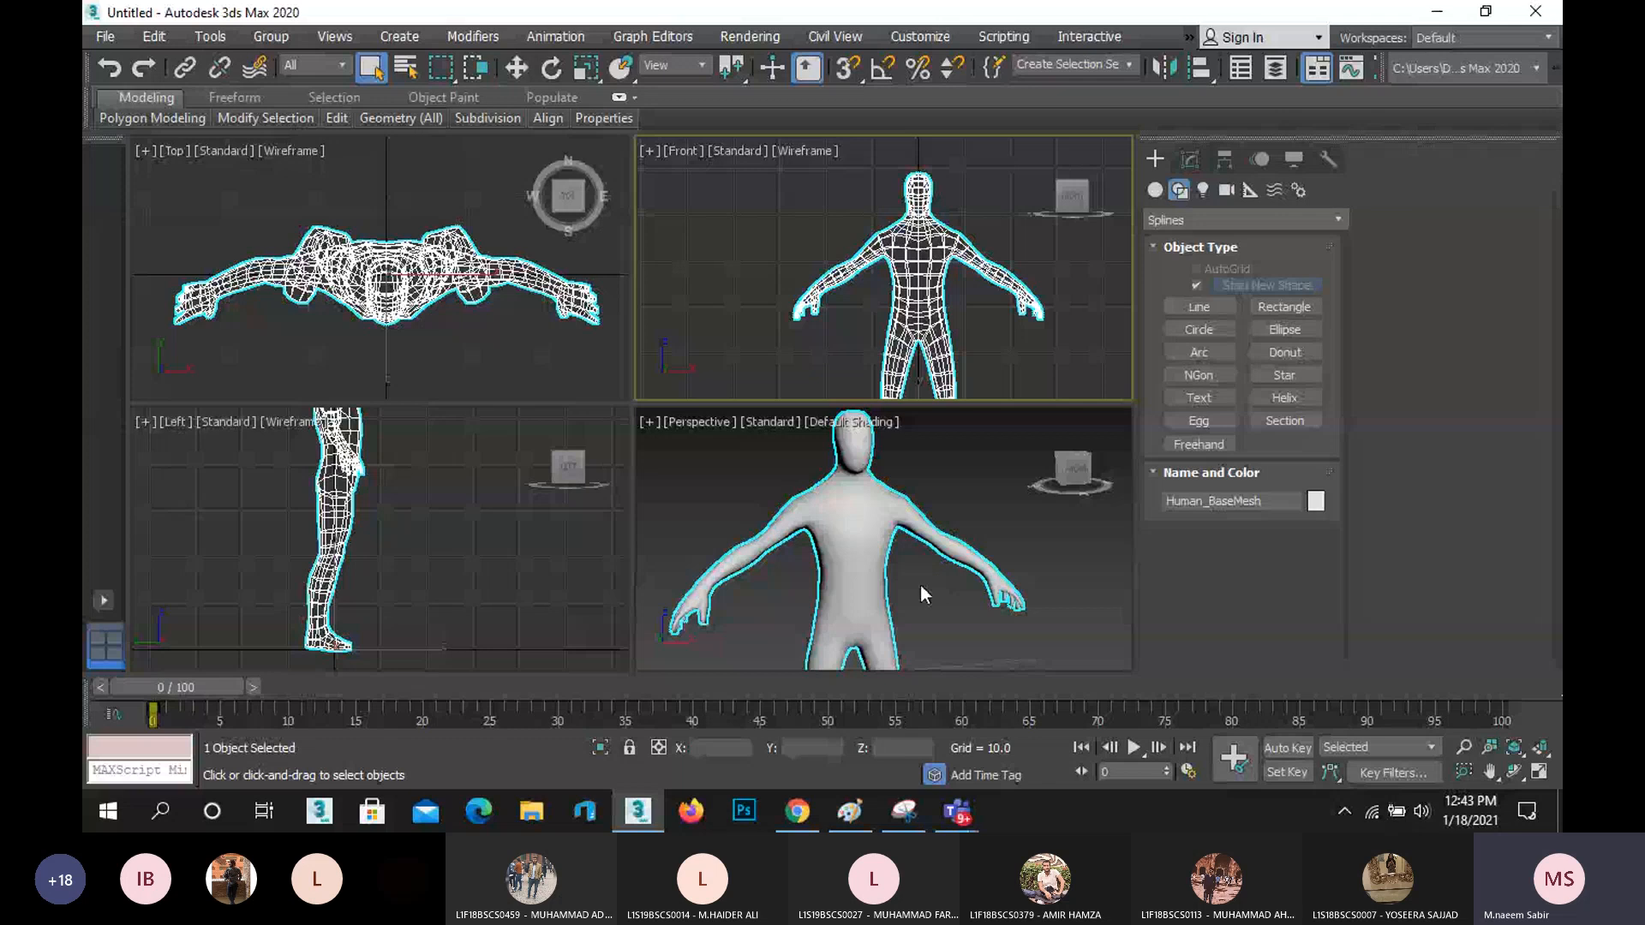
pyautogui.click(857, 602)
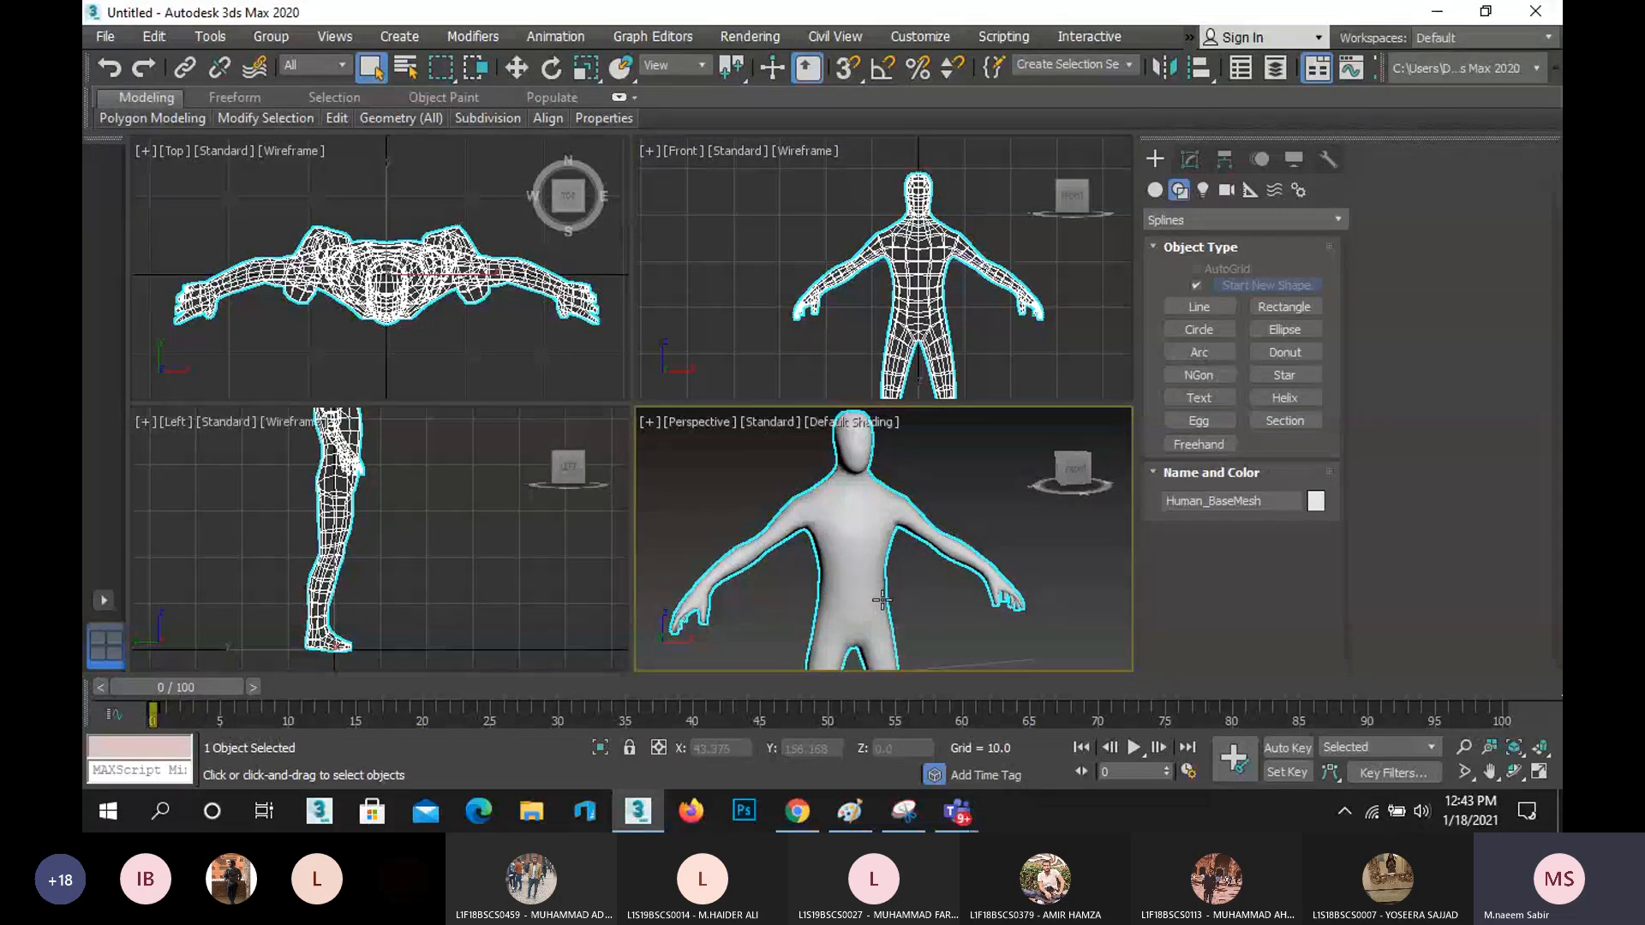
pyautogui.rightClick(977, 332)
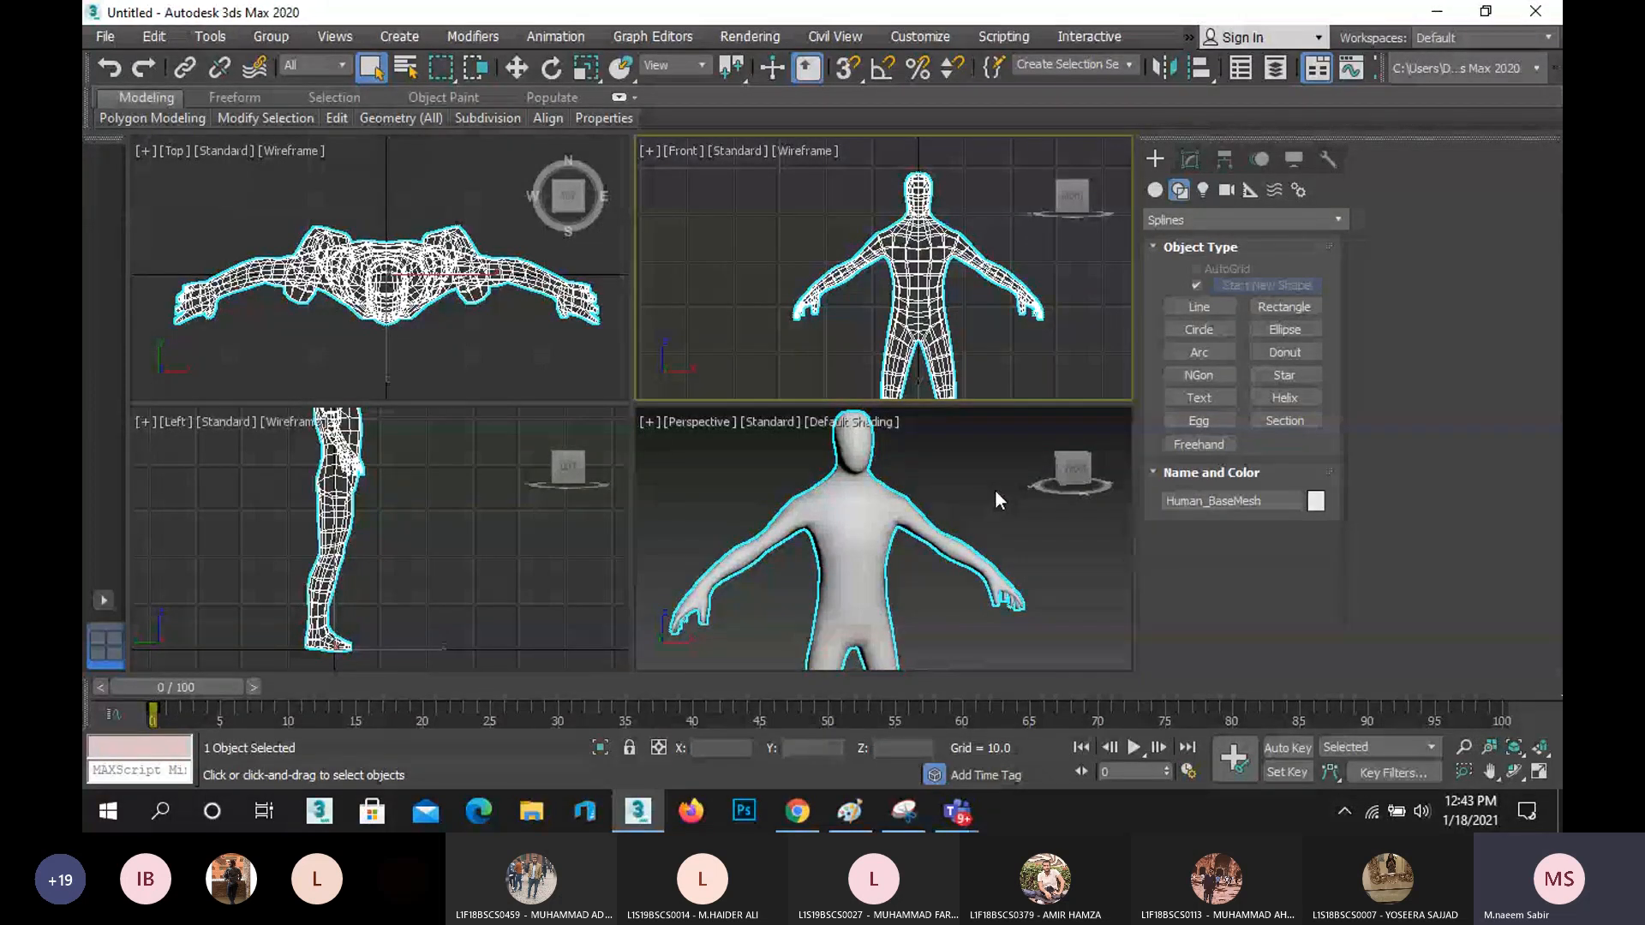
pyautogui.click(891, 532)
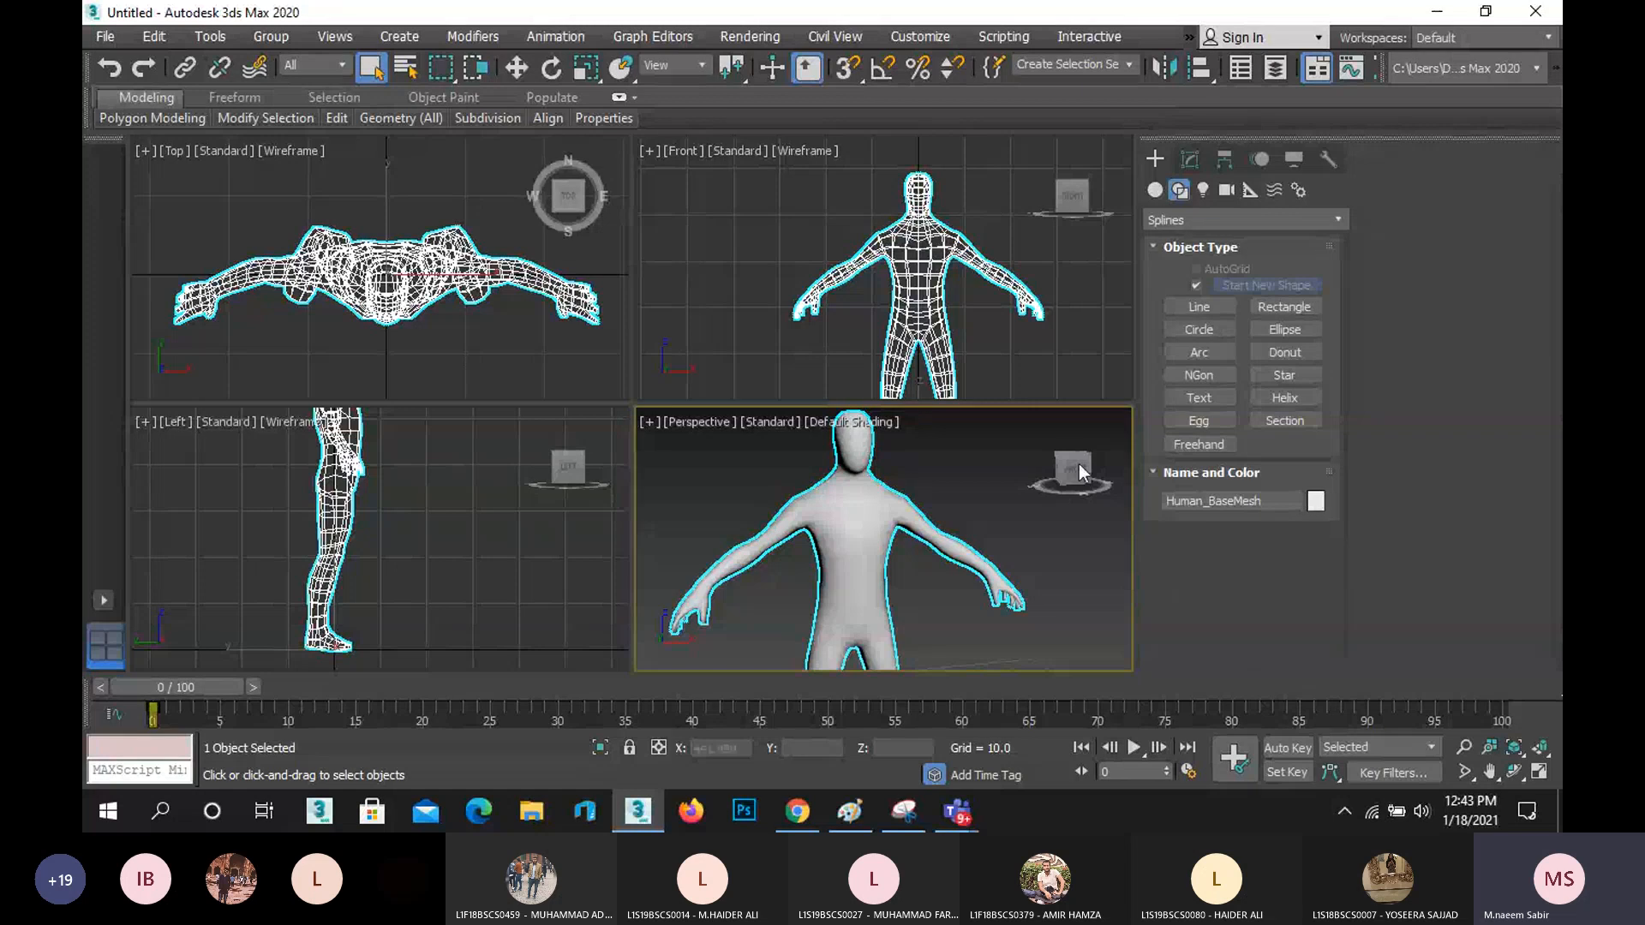
pyautogui.click(1003, 351)
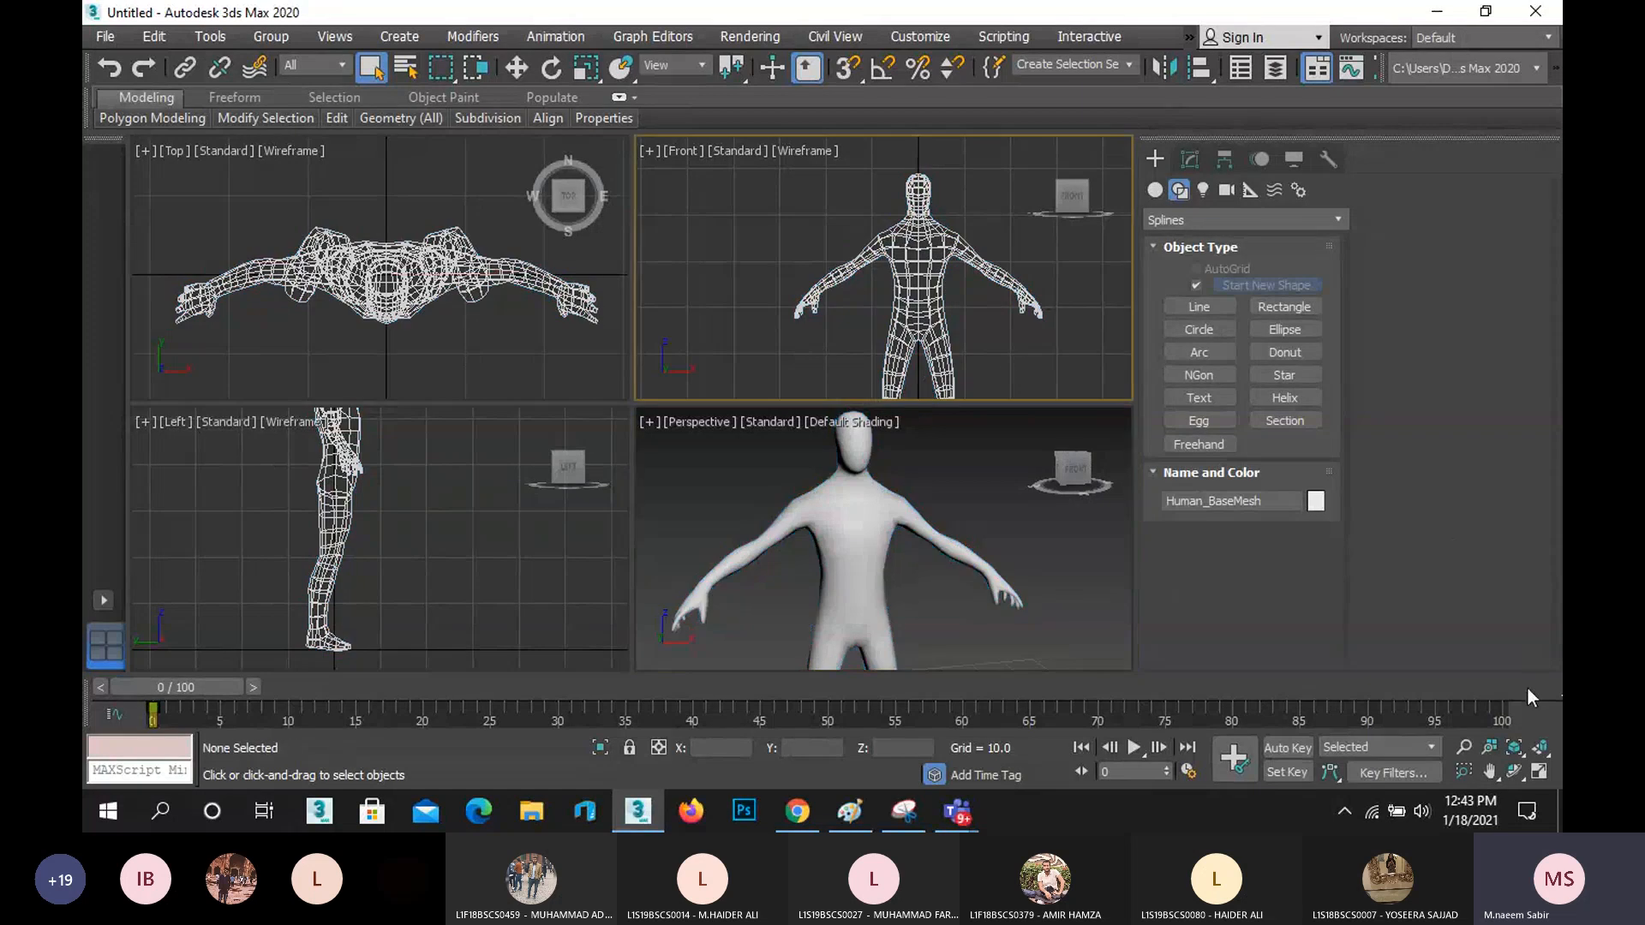
pyautogui.click(1538, 772)
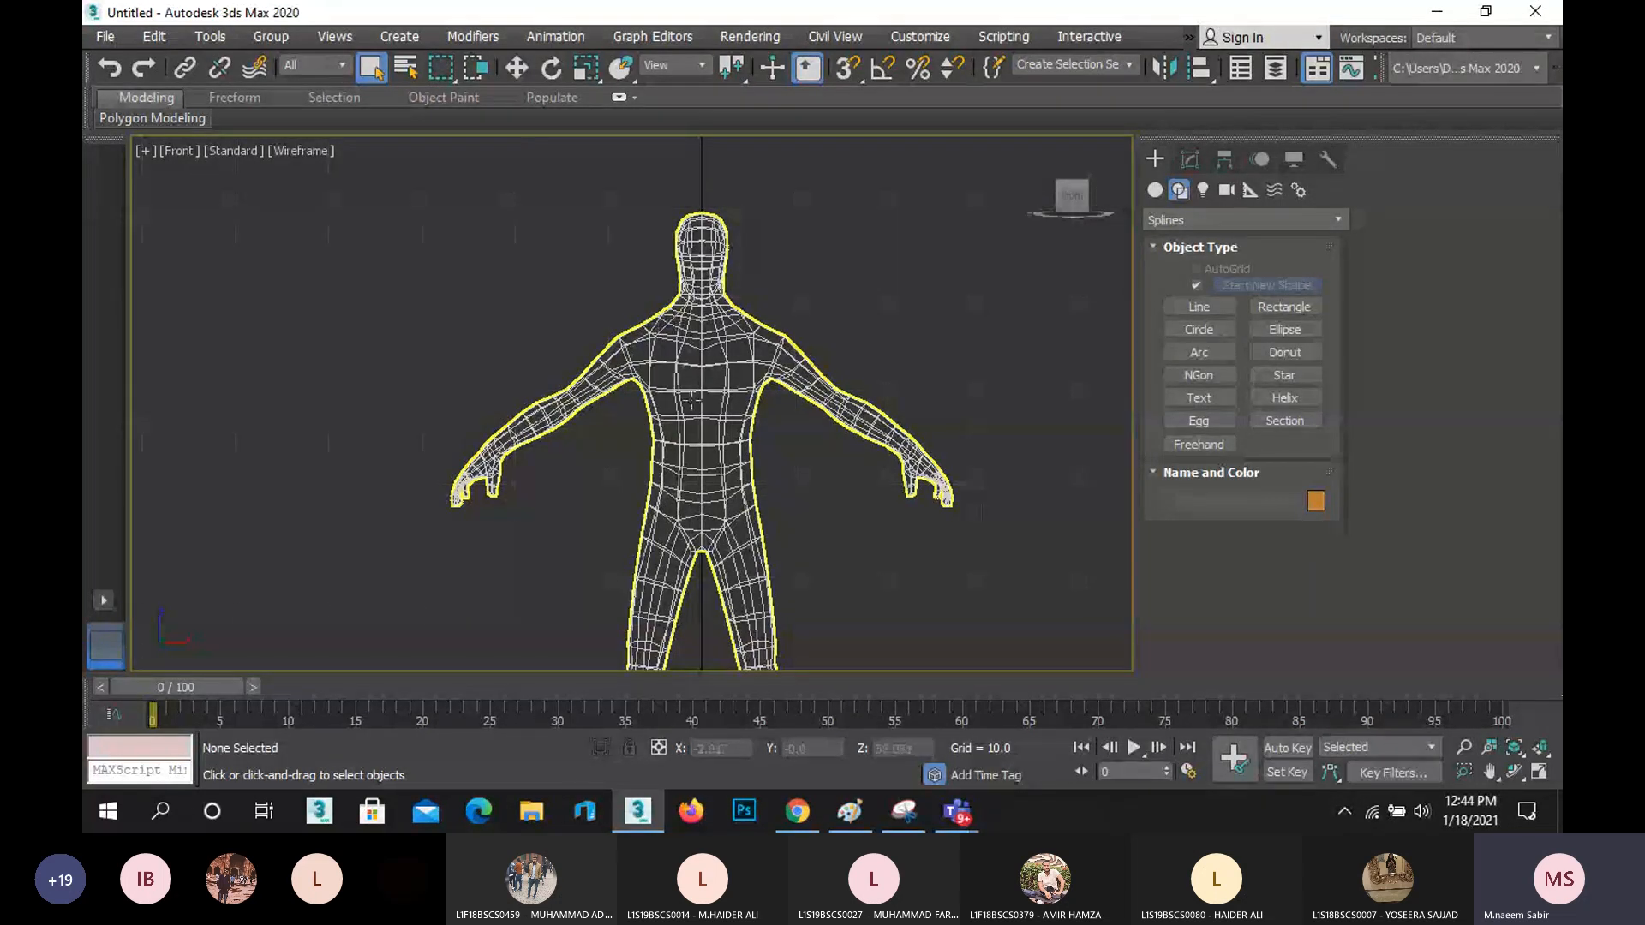
# - Capture a new snip of the human mesh in the Front viewport with Snipping Tool
pyautogui.click(916, 808)
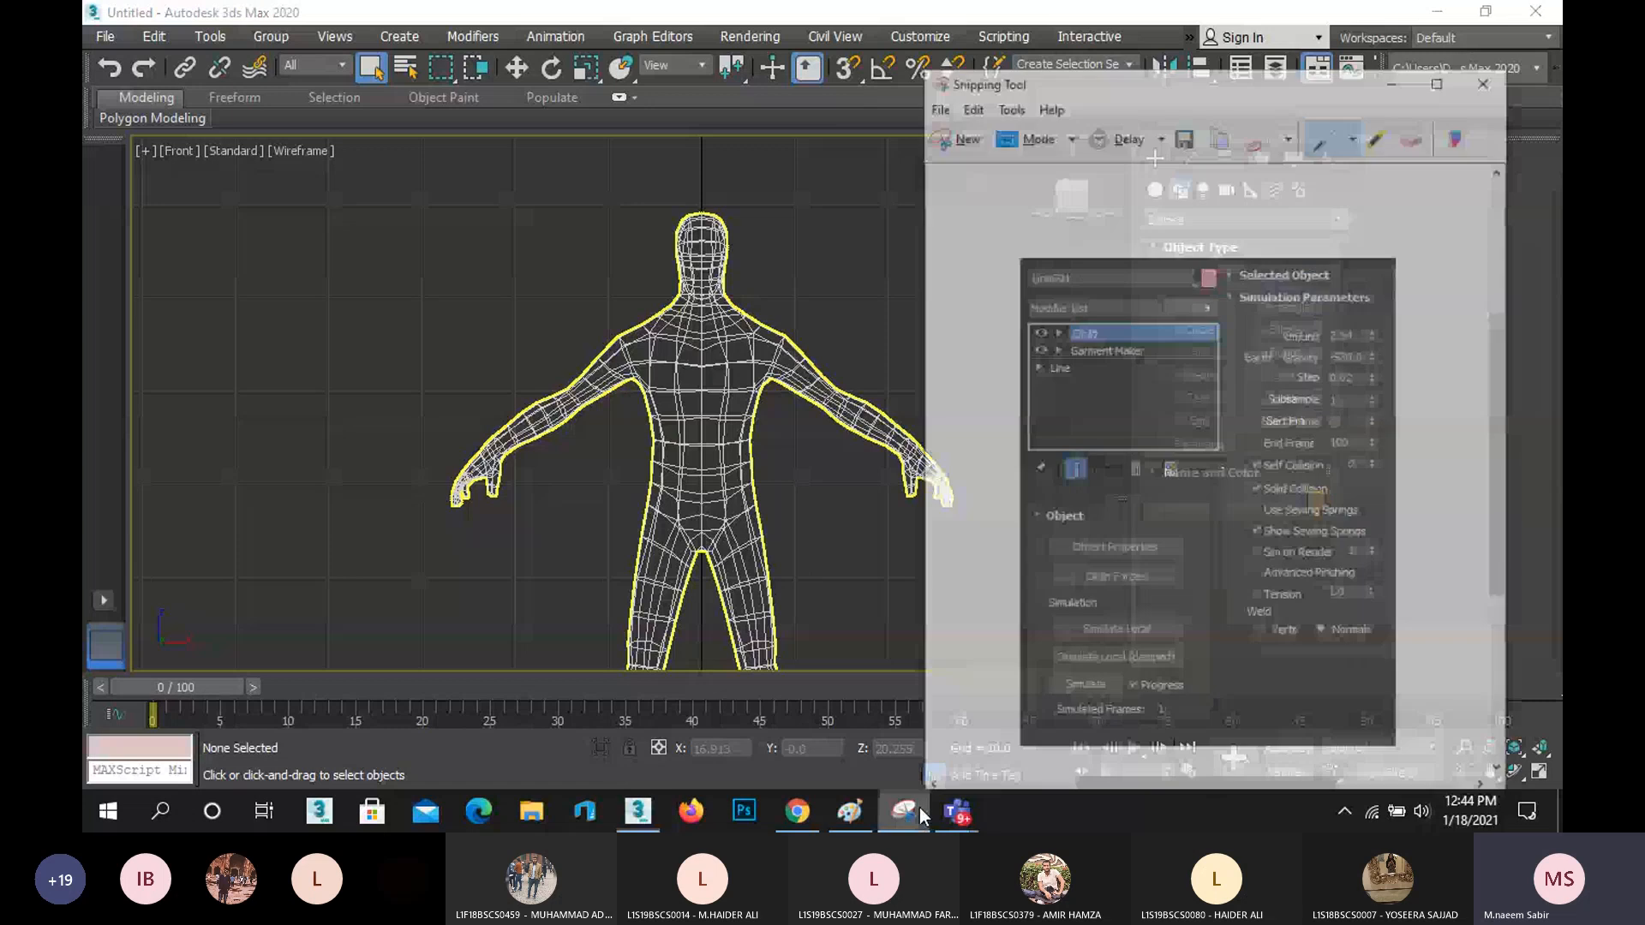
pyautogui.click(977, 77)
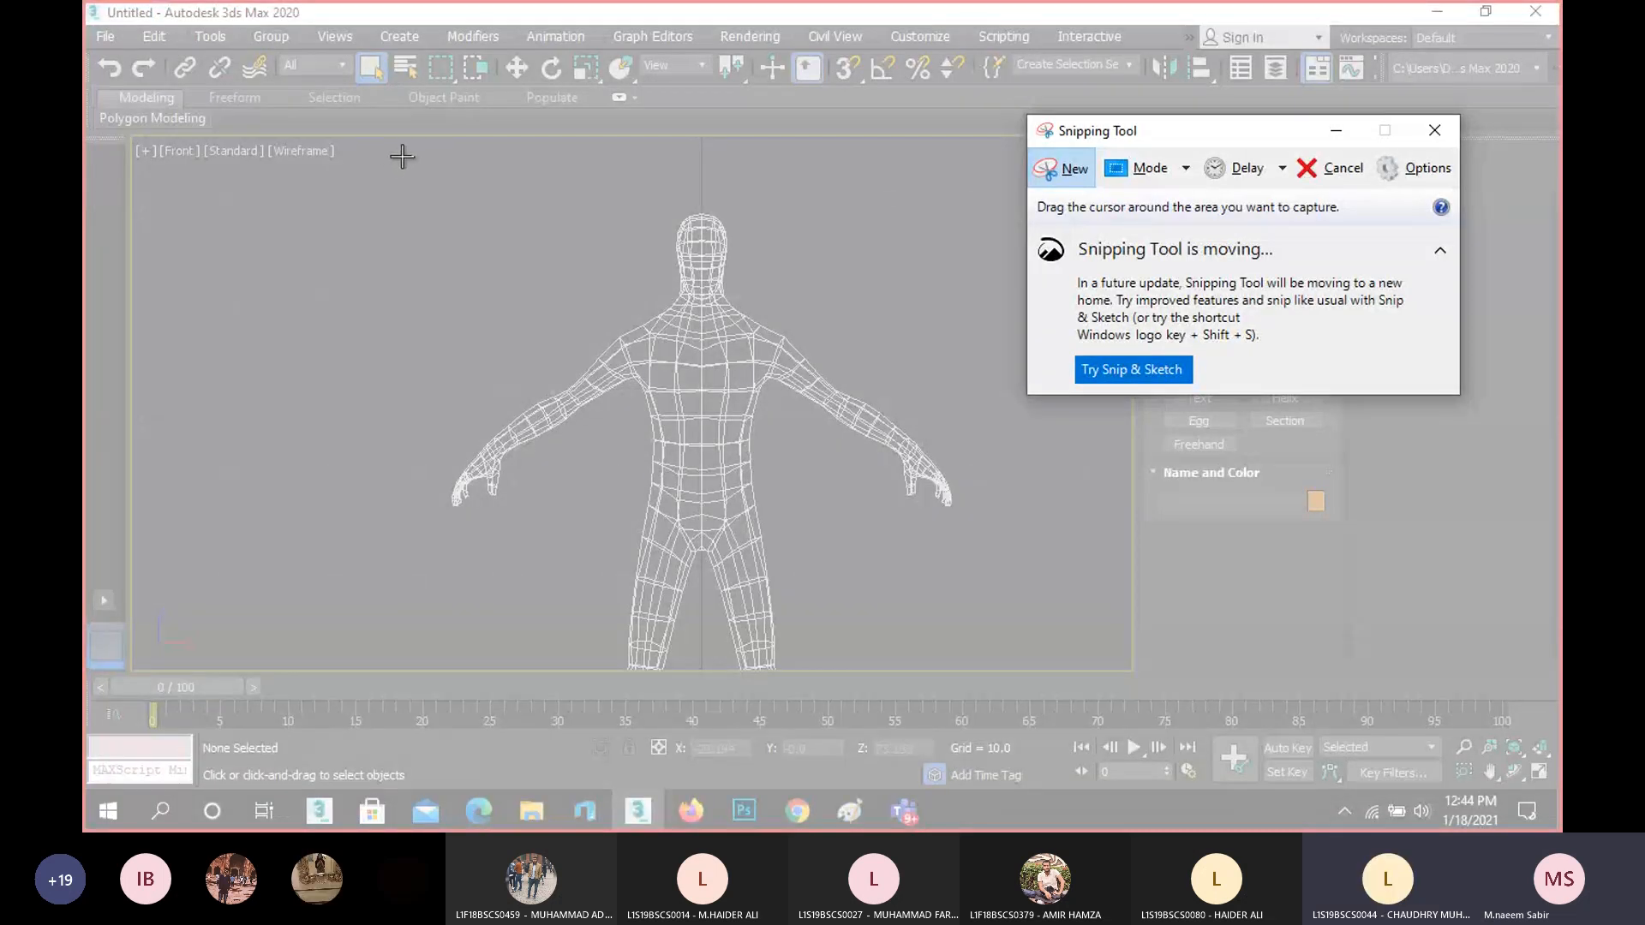
pyautogui.moveTo(411, 156); pyautogui.dragTo(1025, 671)
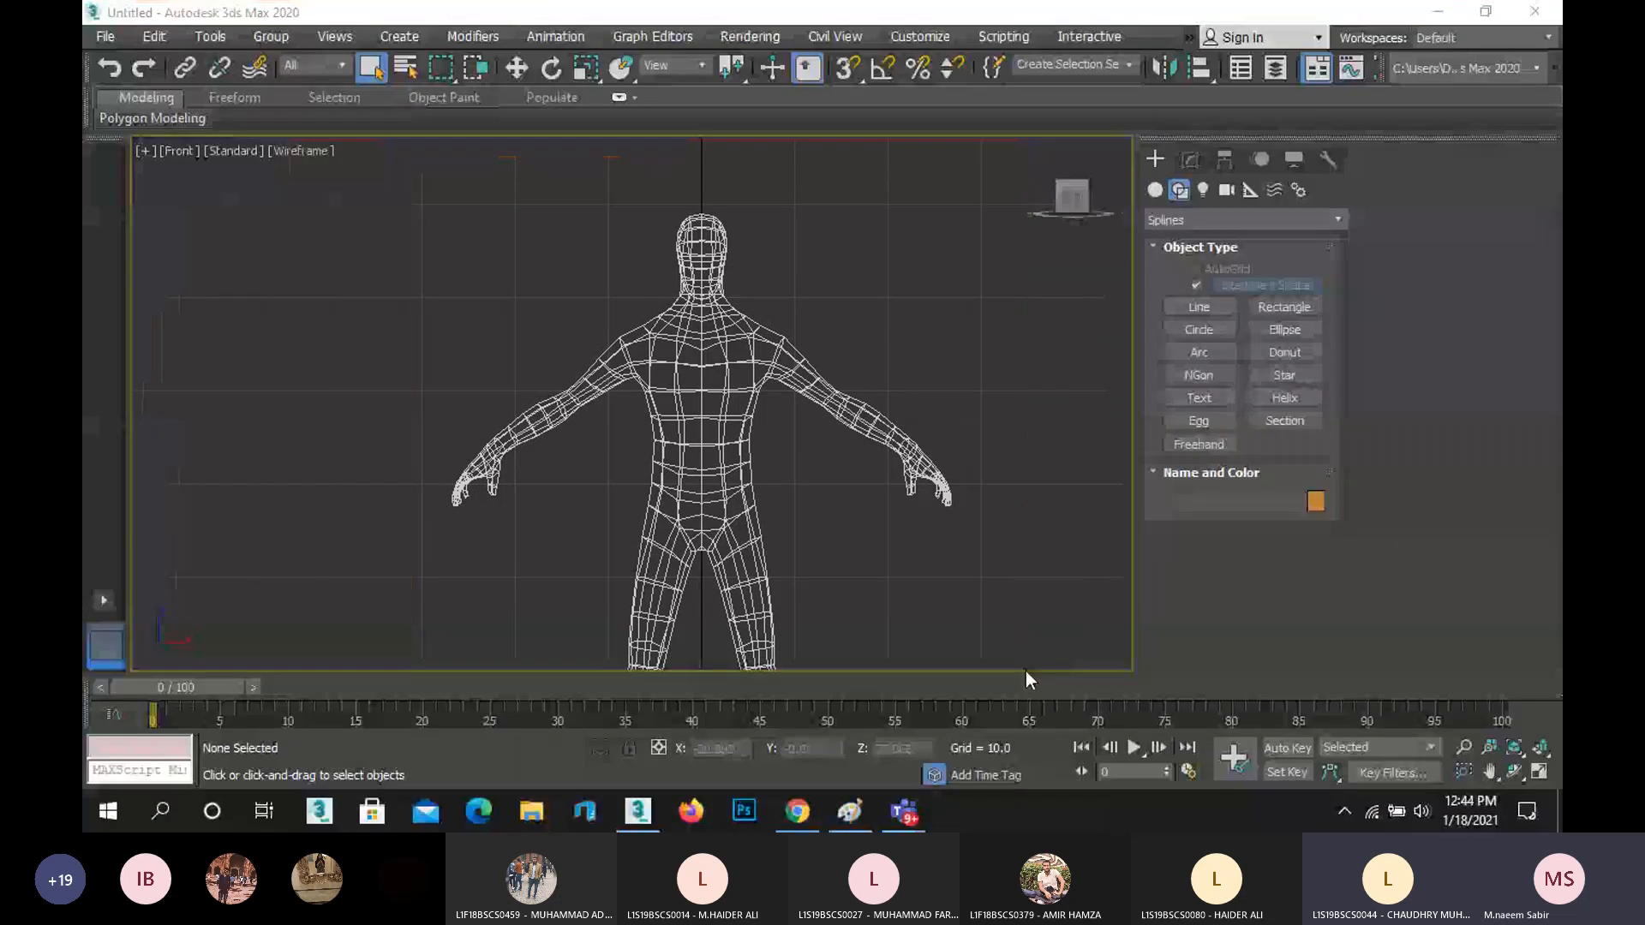
pyautogui.click(105, 36)
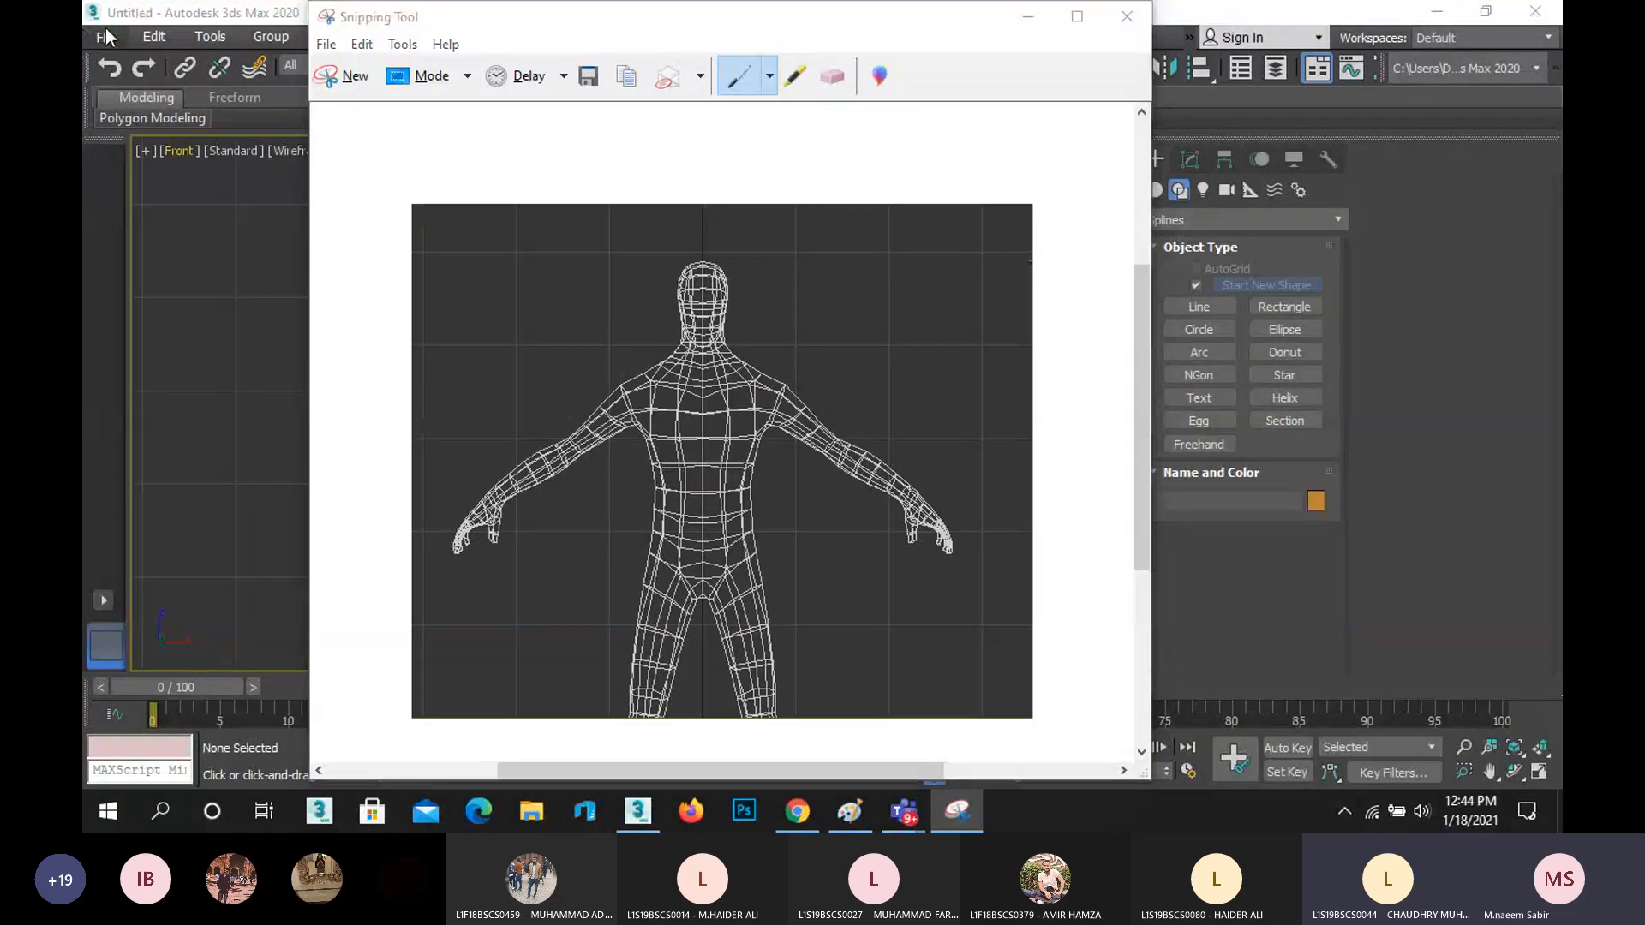
pyautogui.moveTo(214, 333)
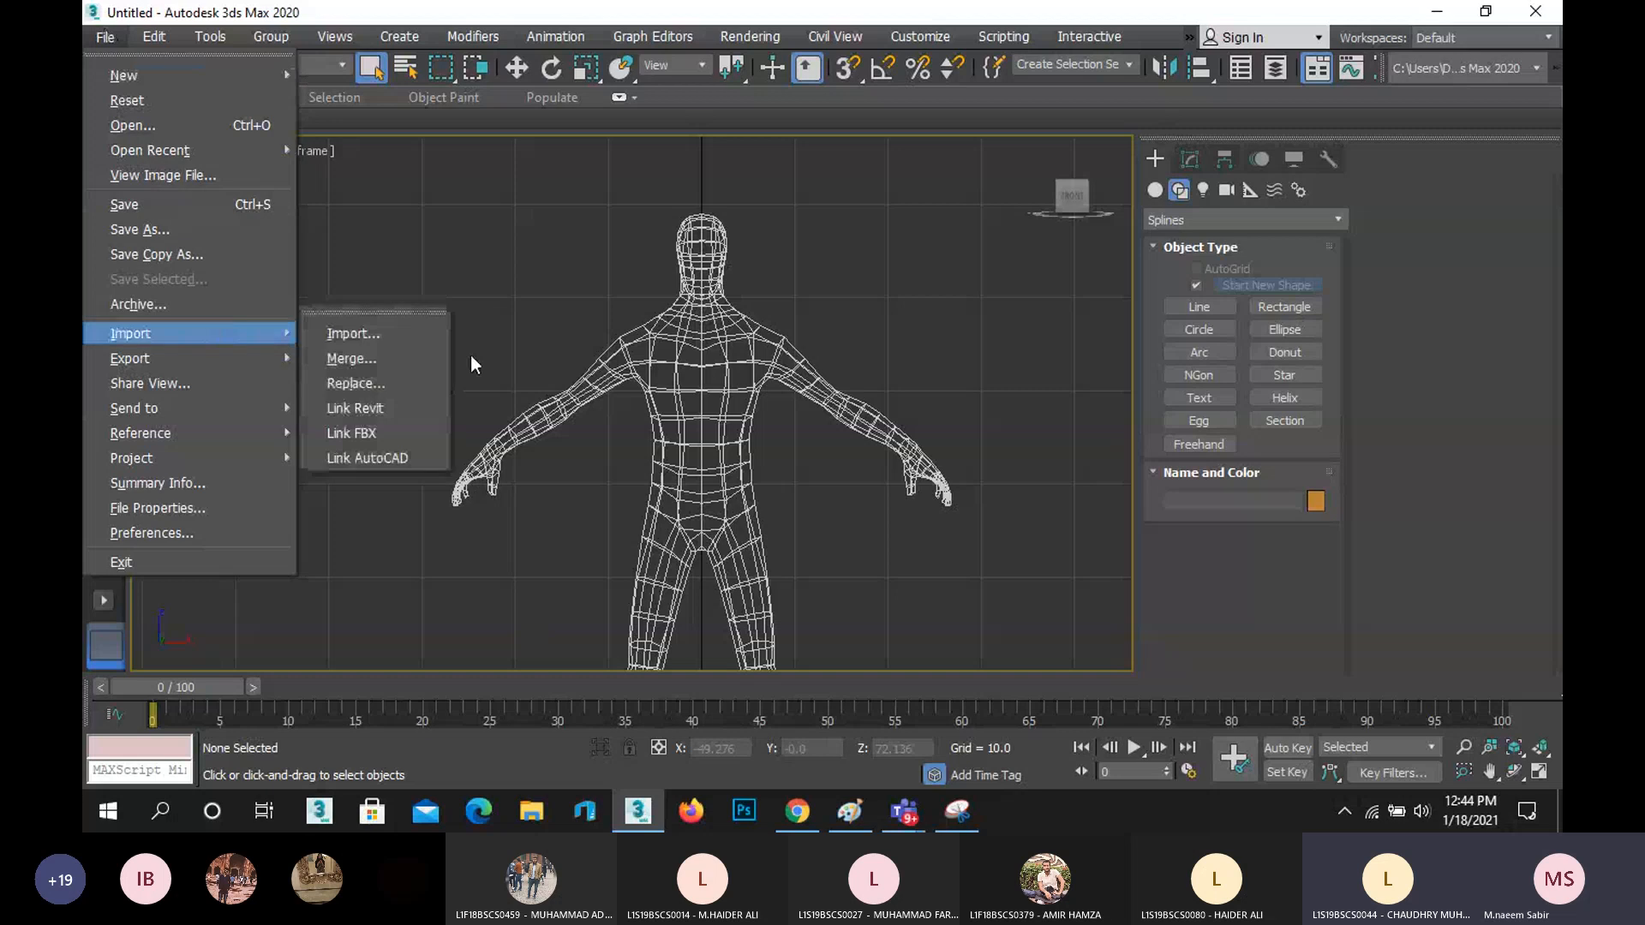
pyautogui.click(401, 337)
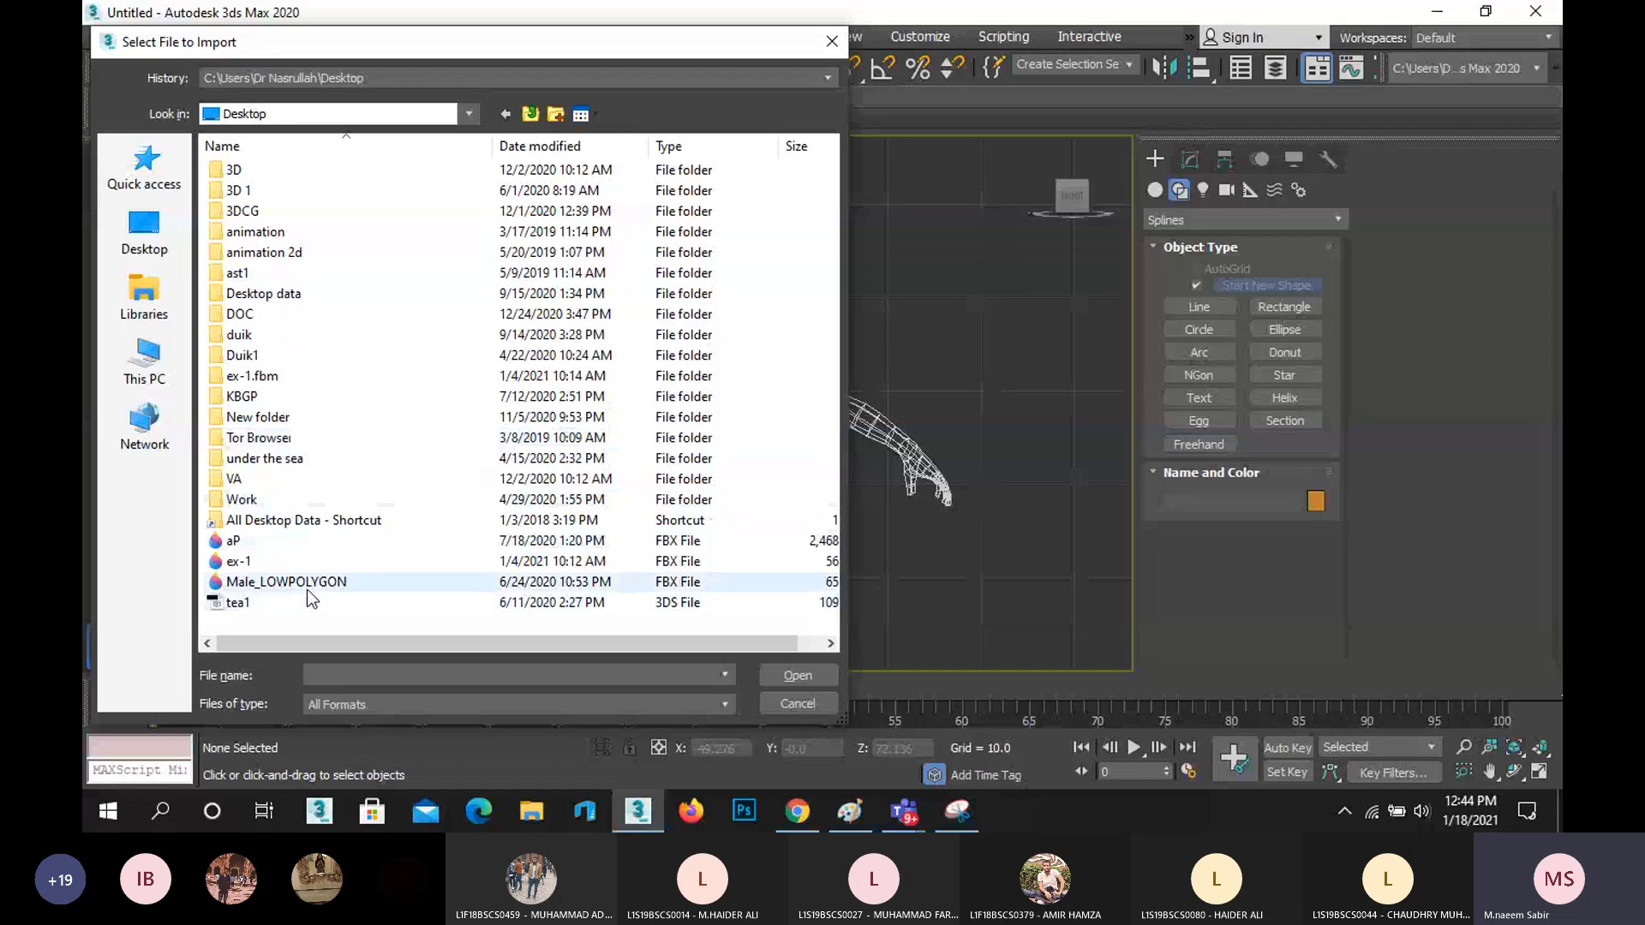
pyautogui.click(300, 583)
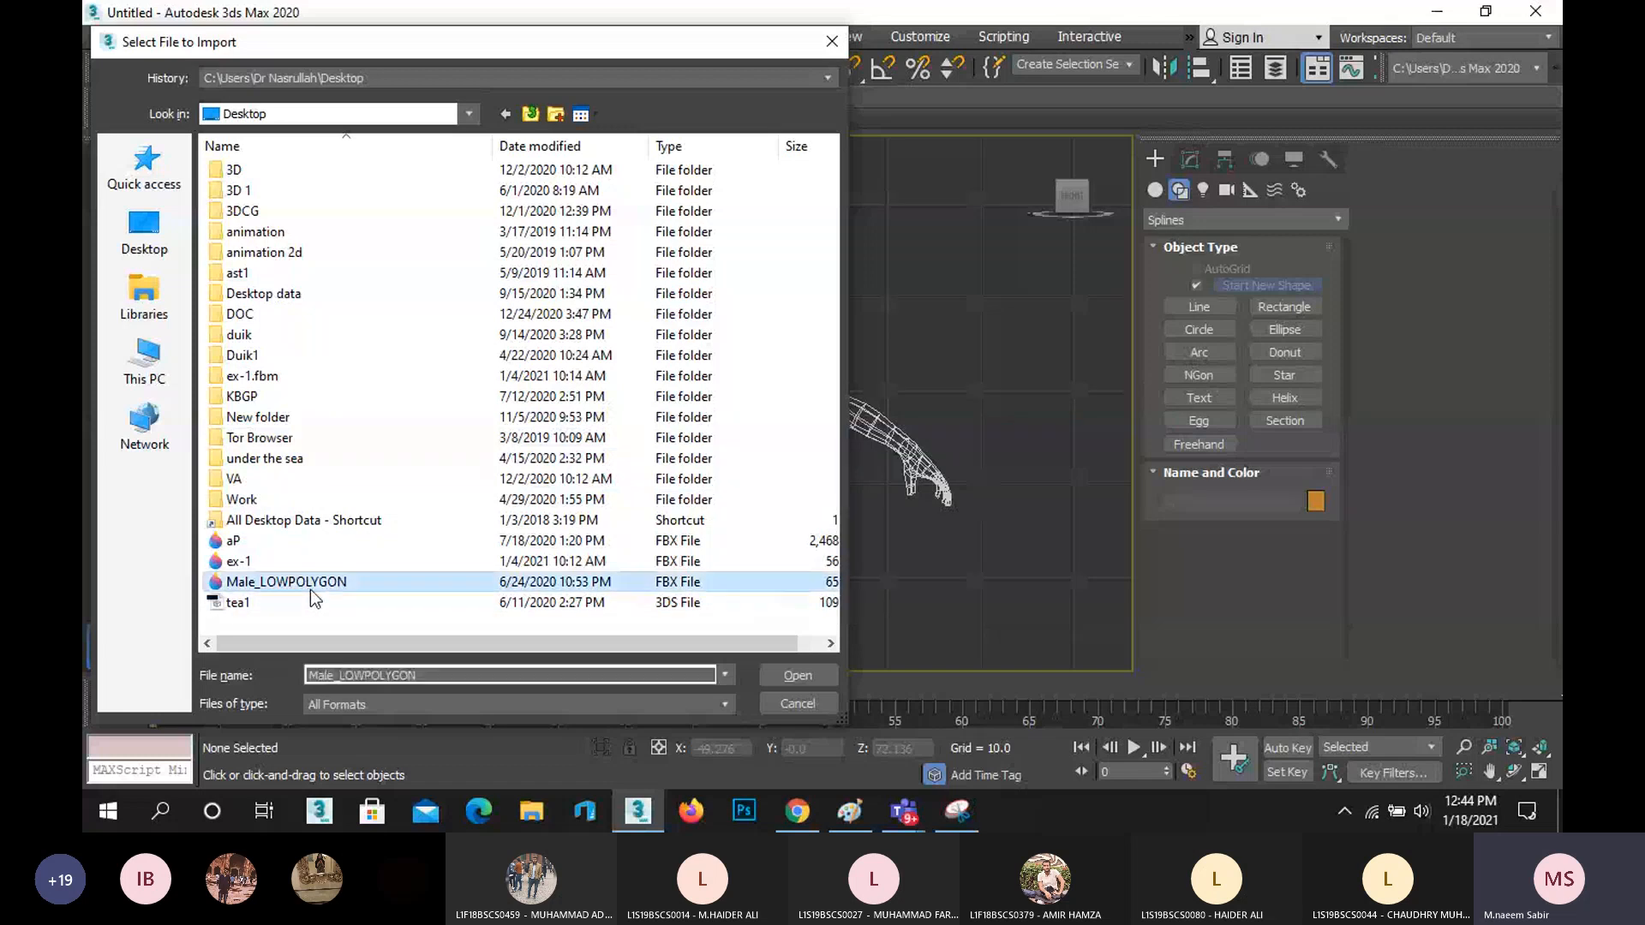
pyautogui.click(810, 678)
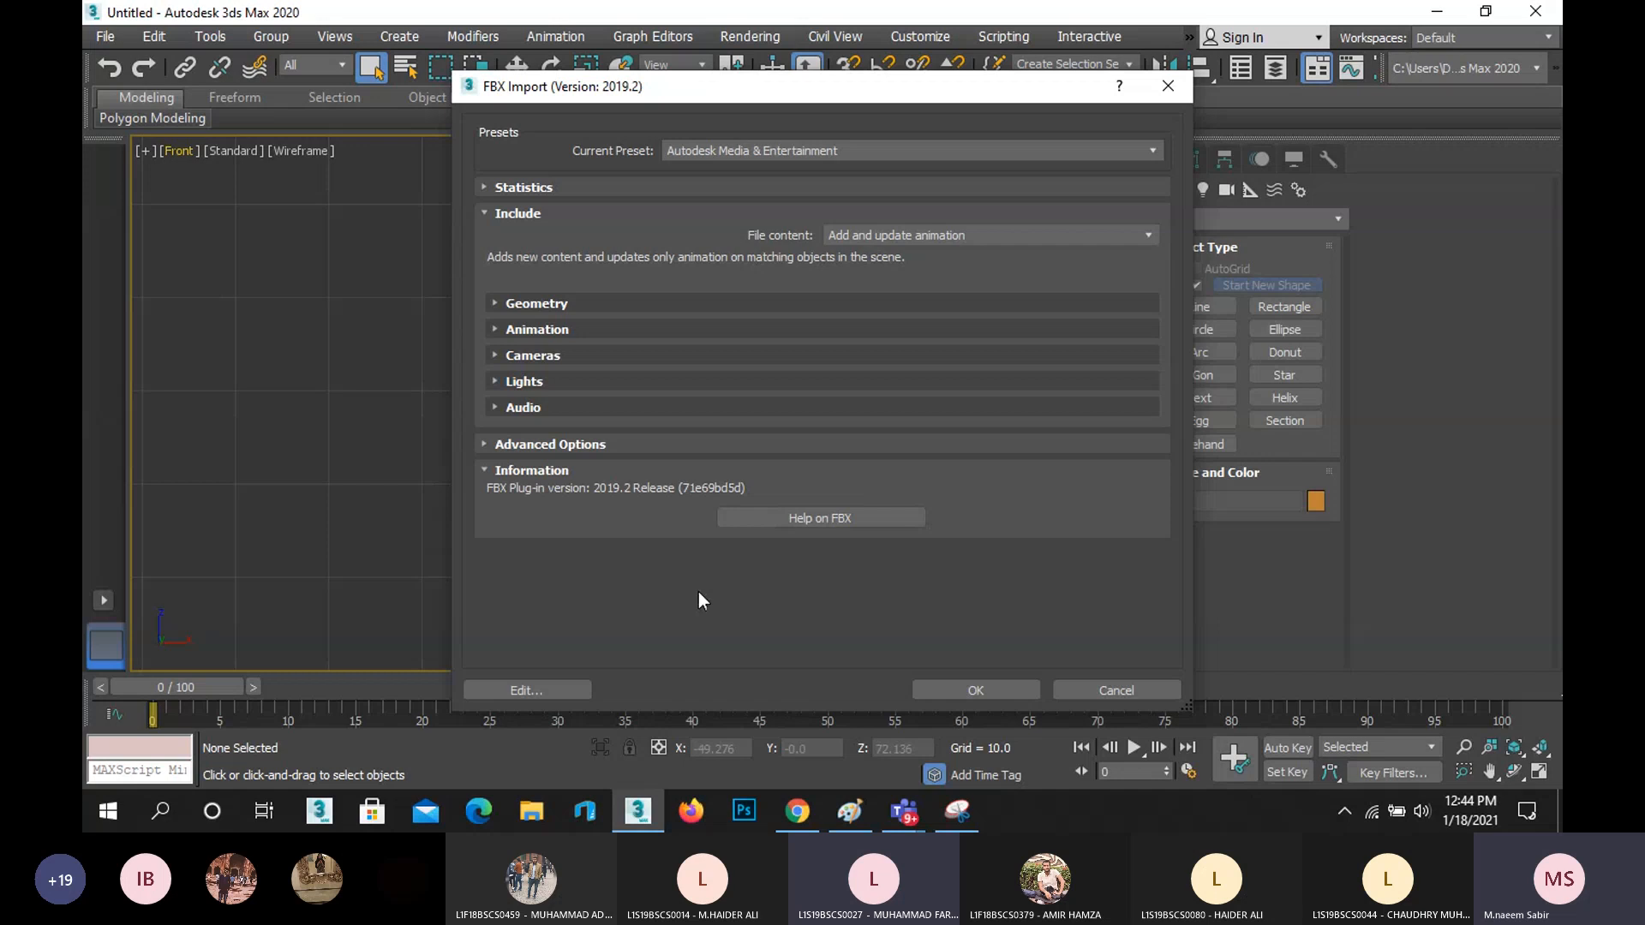
pyautogui.click(1124, 692)
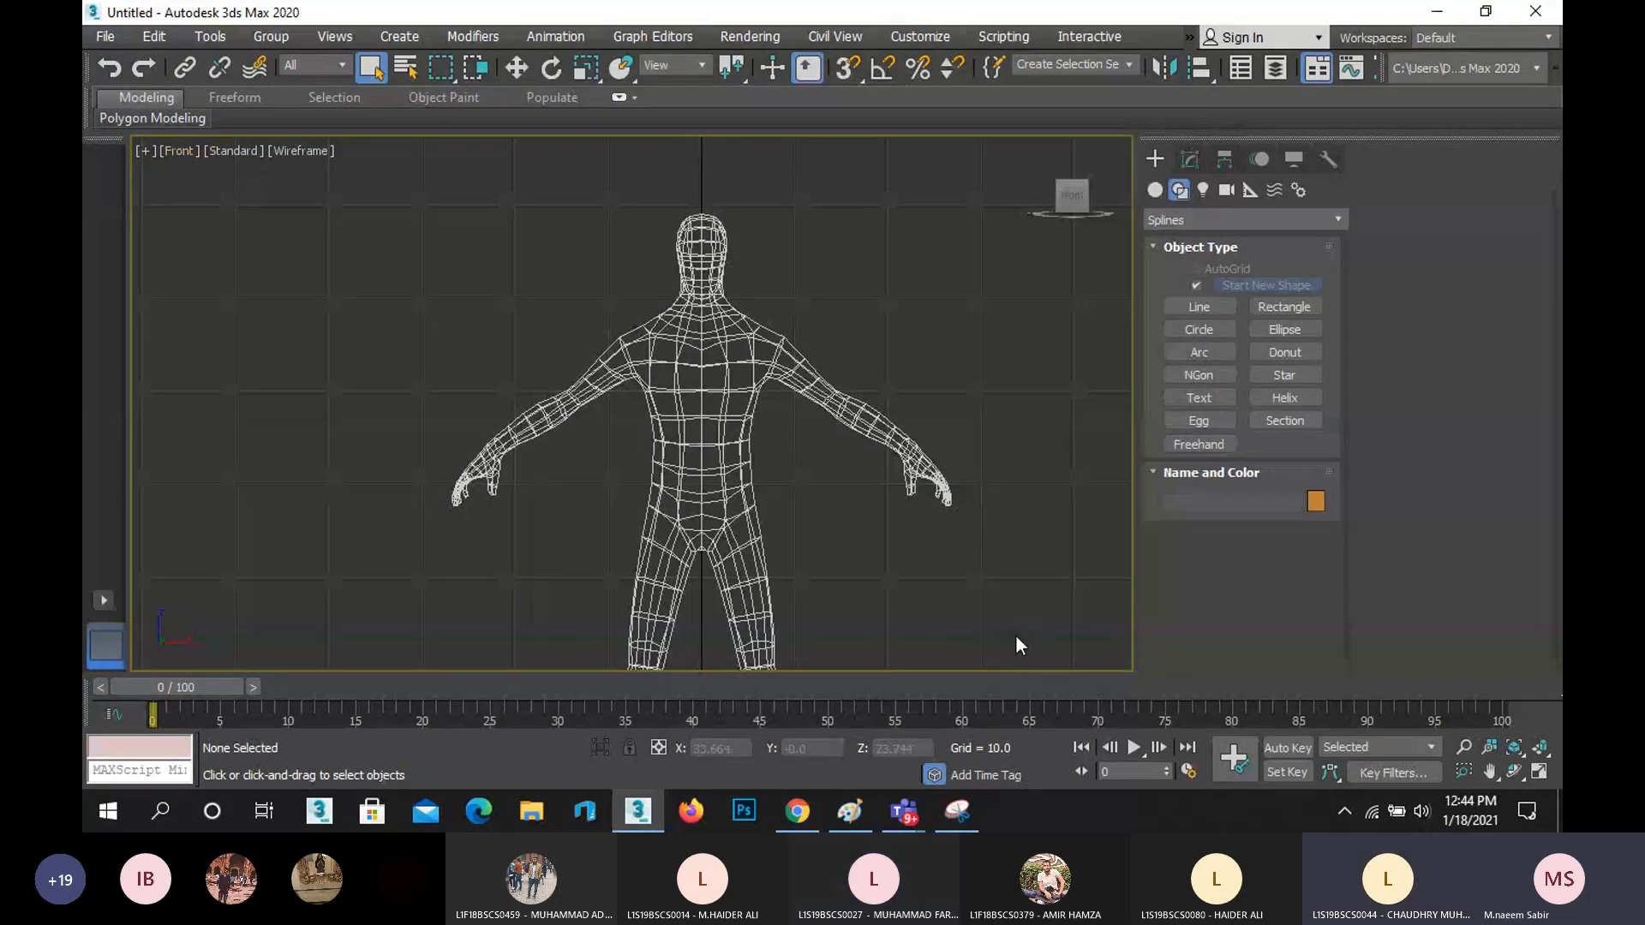
# - Switch to the Teams call window and present the screen again, then return to 3ds Max
pyautogui.click(904, 811)
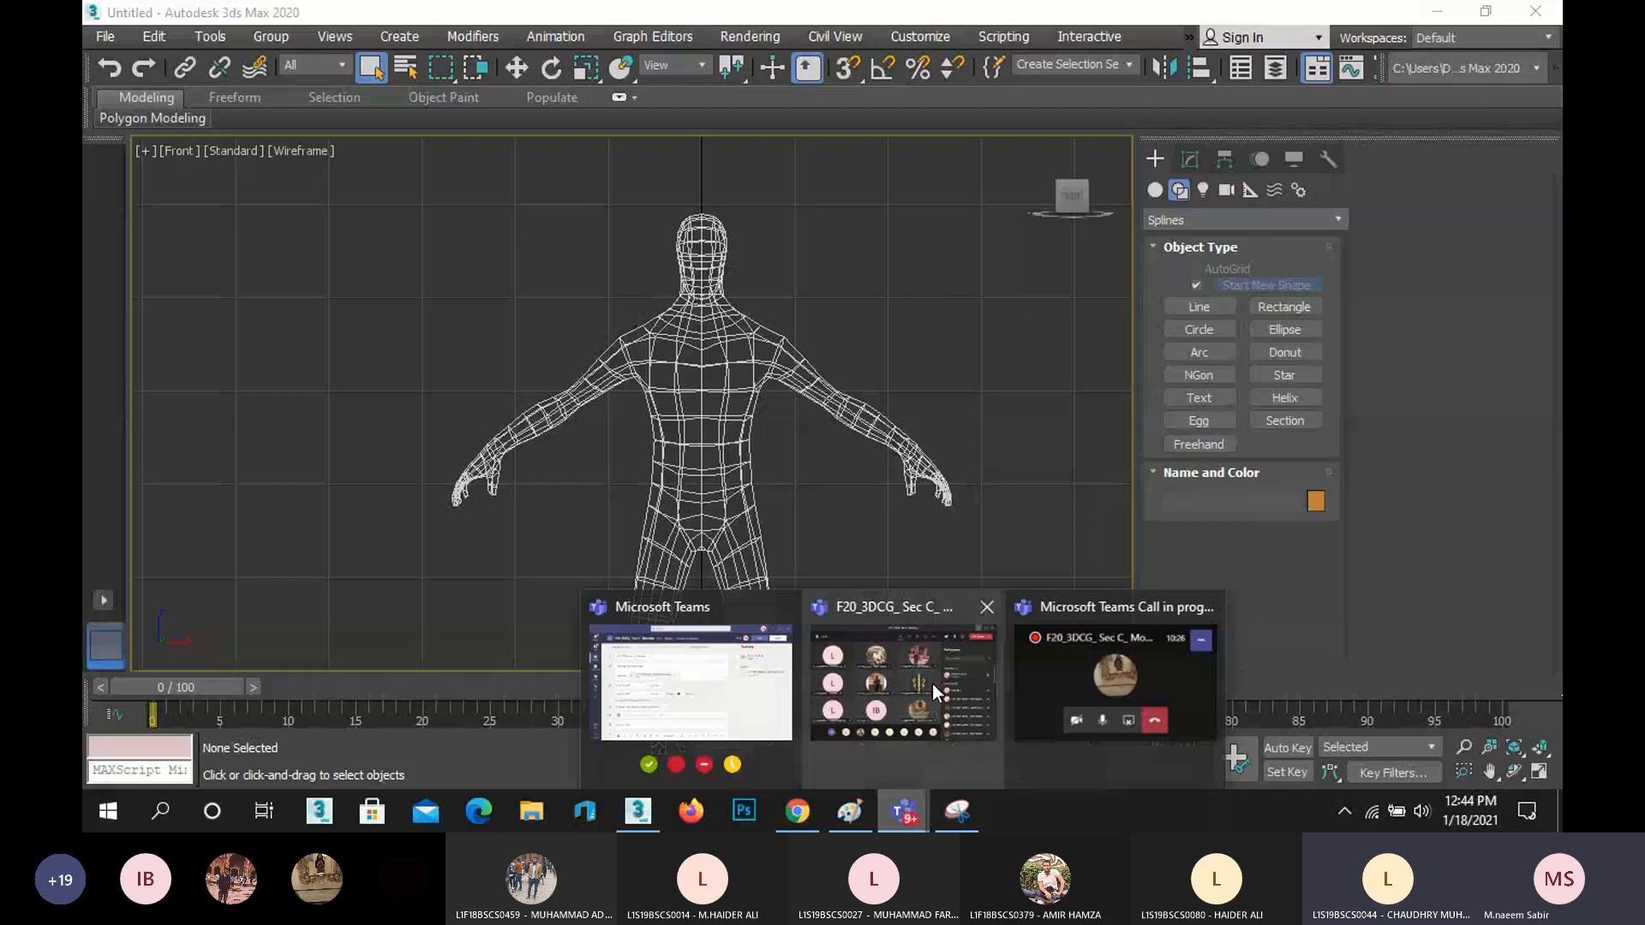
pyautogui.moveTo(933, 684)
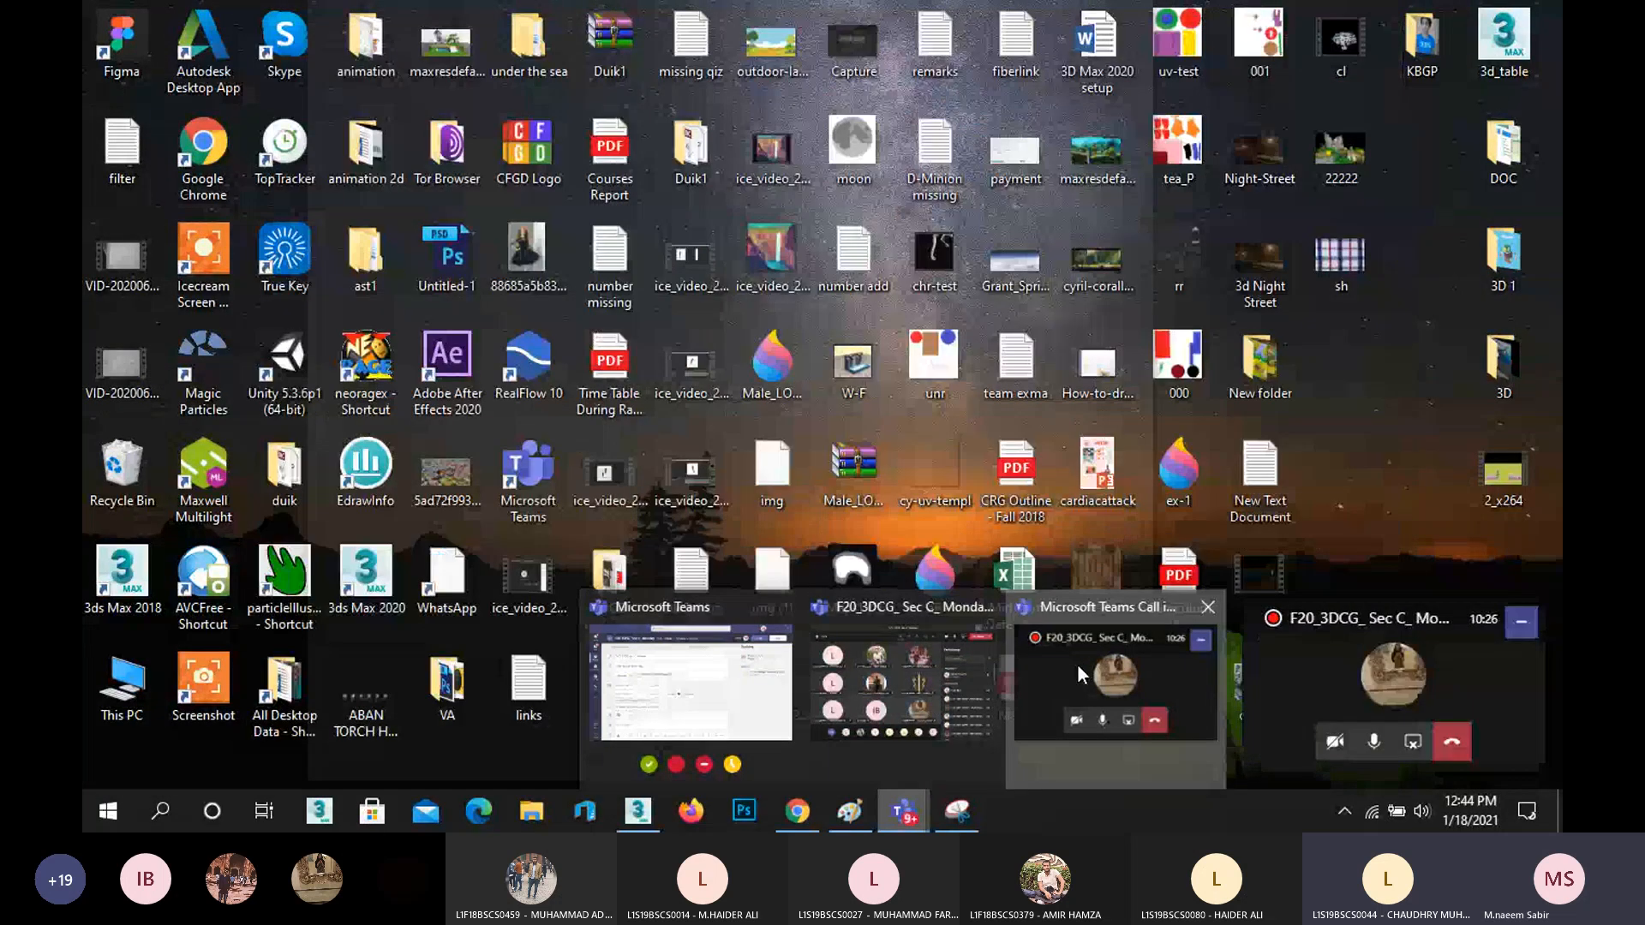
pyautogui.click(1077, 665)
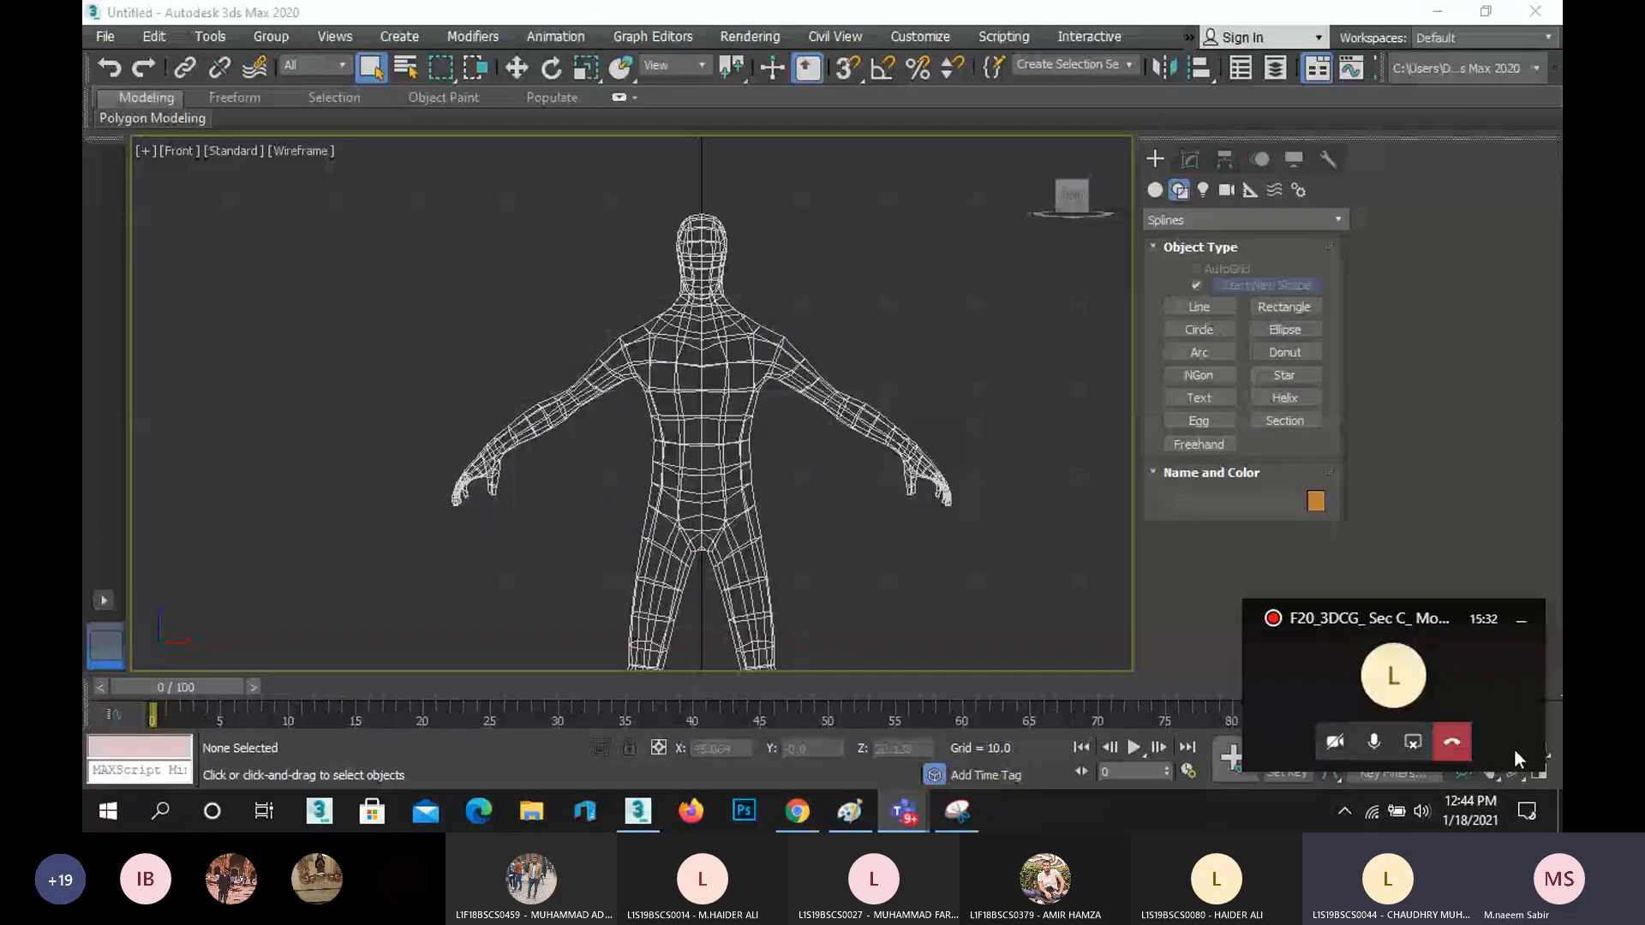
pyautogui.click(1413, 742)
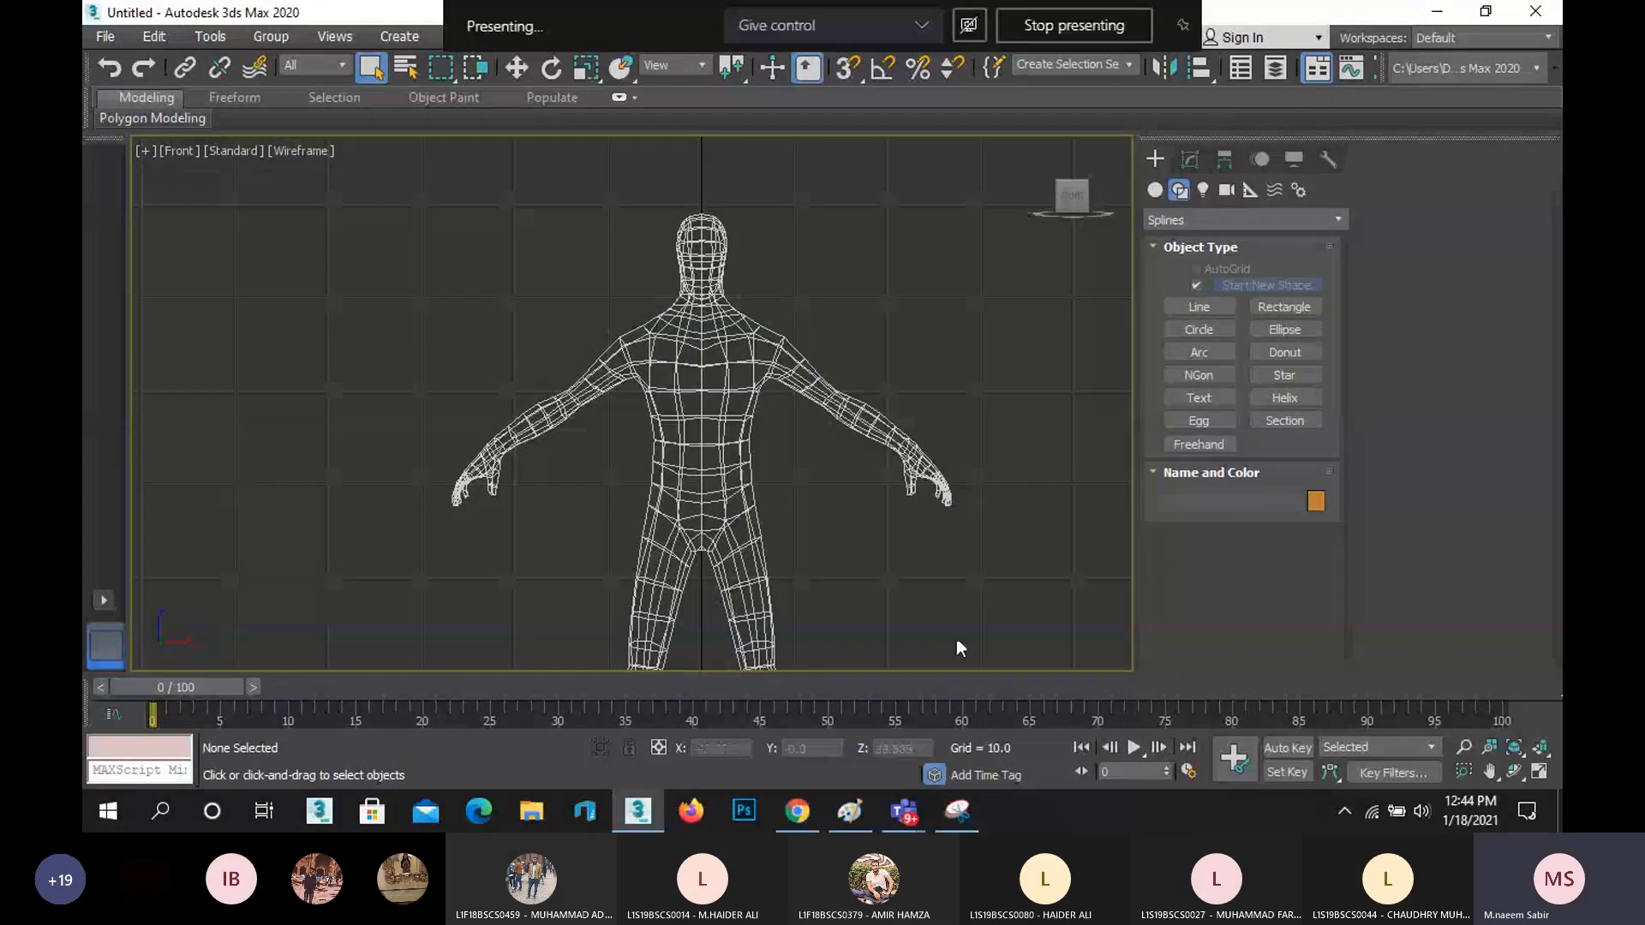
# - Show all four viewports and delete the human base mesh from the scene
pyautogui.click(1549, 770)
pyautogui.click(883, 527)
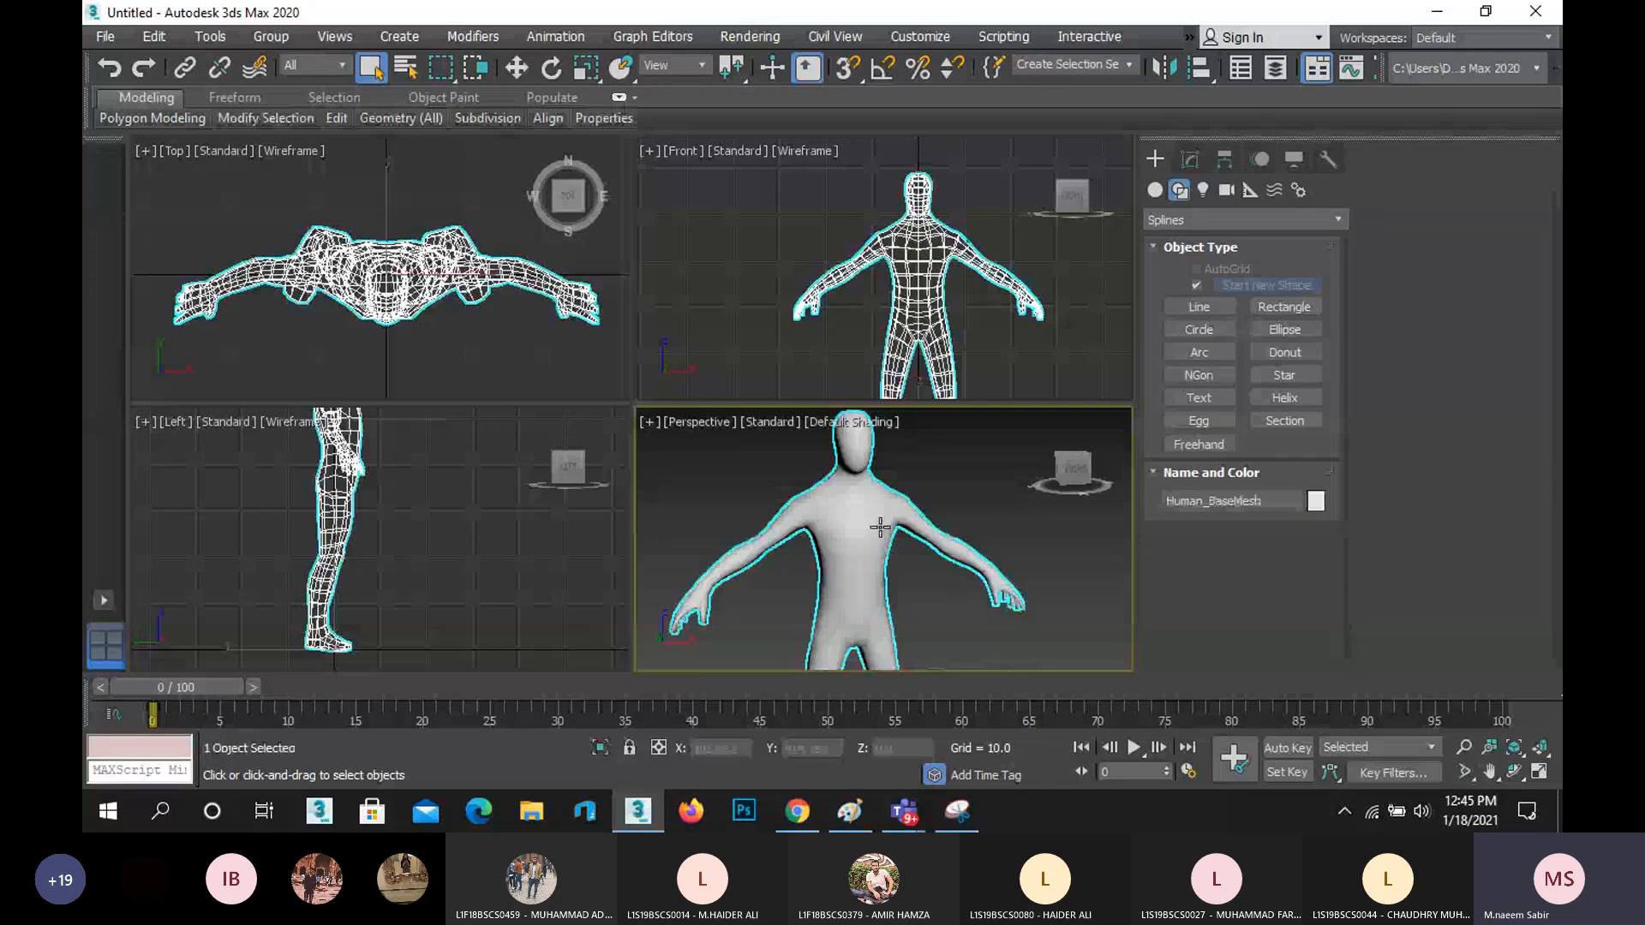
pyautogui.press('Delete')
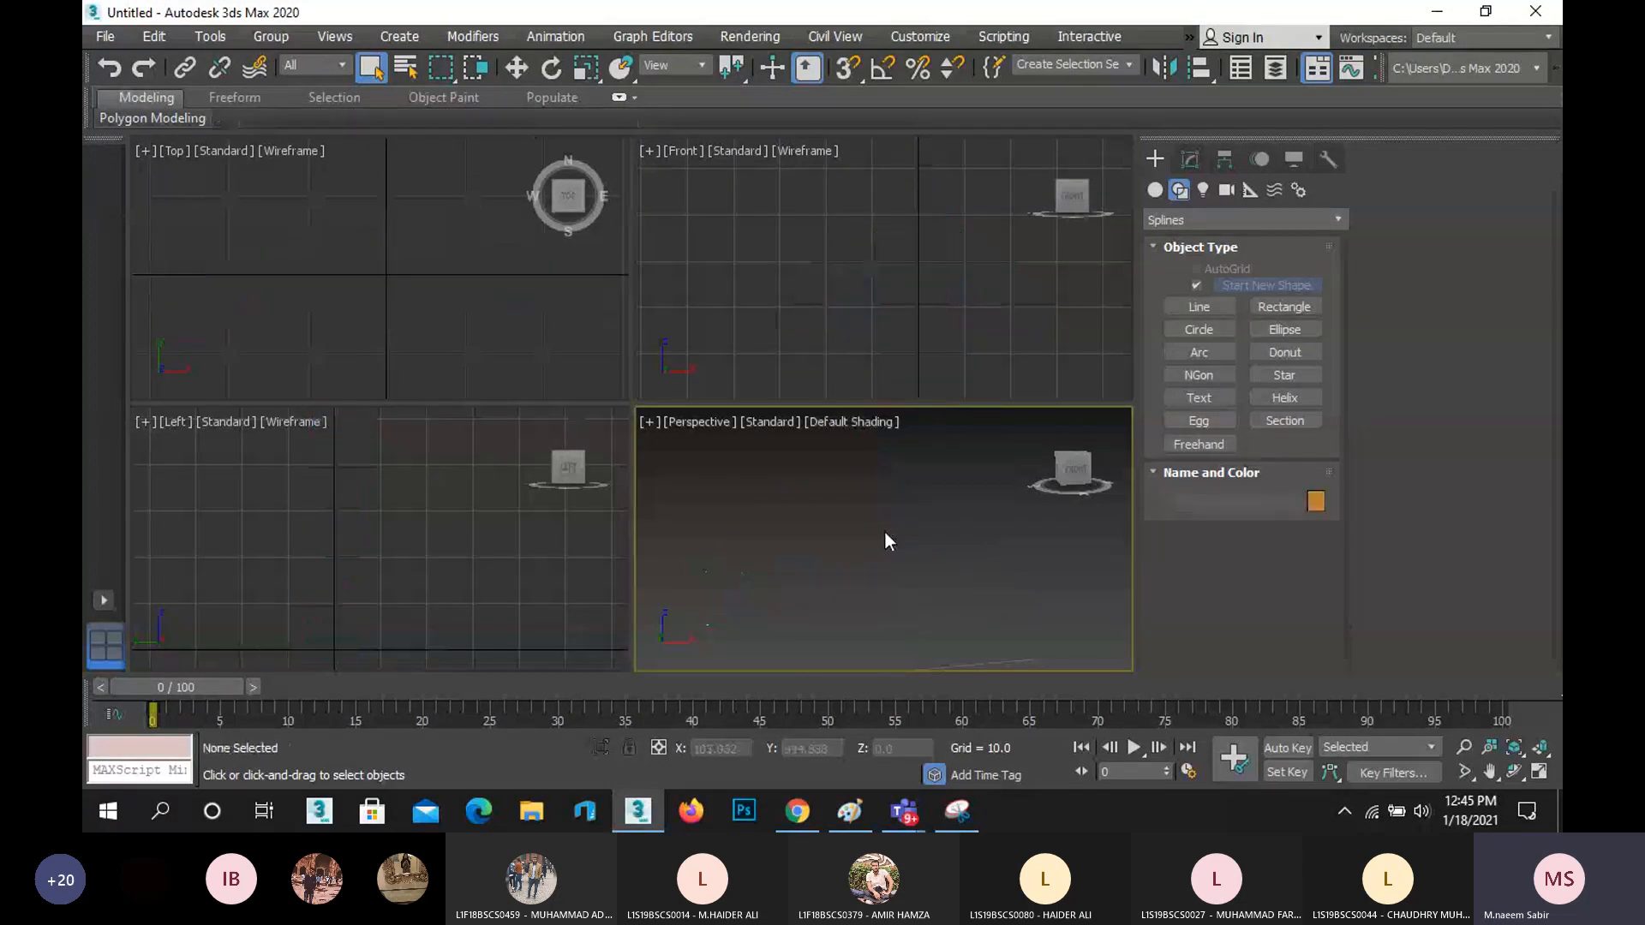
pyautogui.moveTo(884, 531); pyautogui.dragTo(912, 518, button='middle')
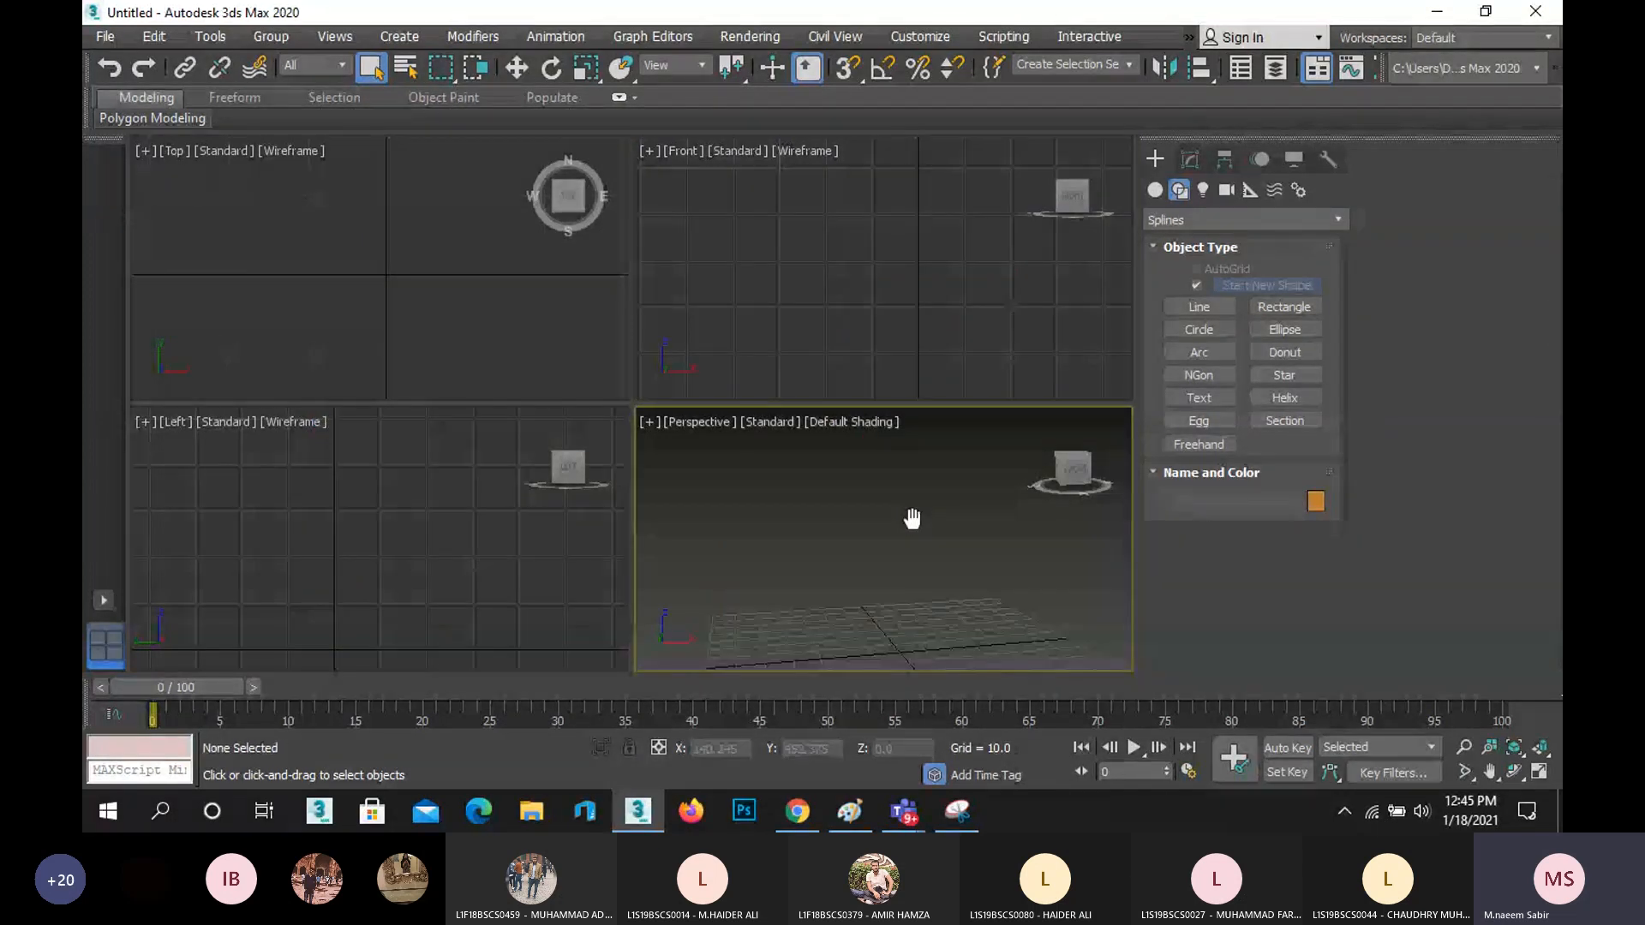
pyautogui.click(102, 34)
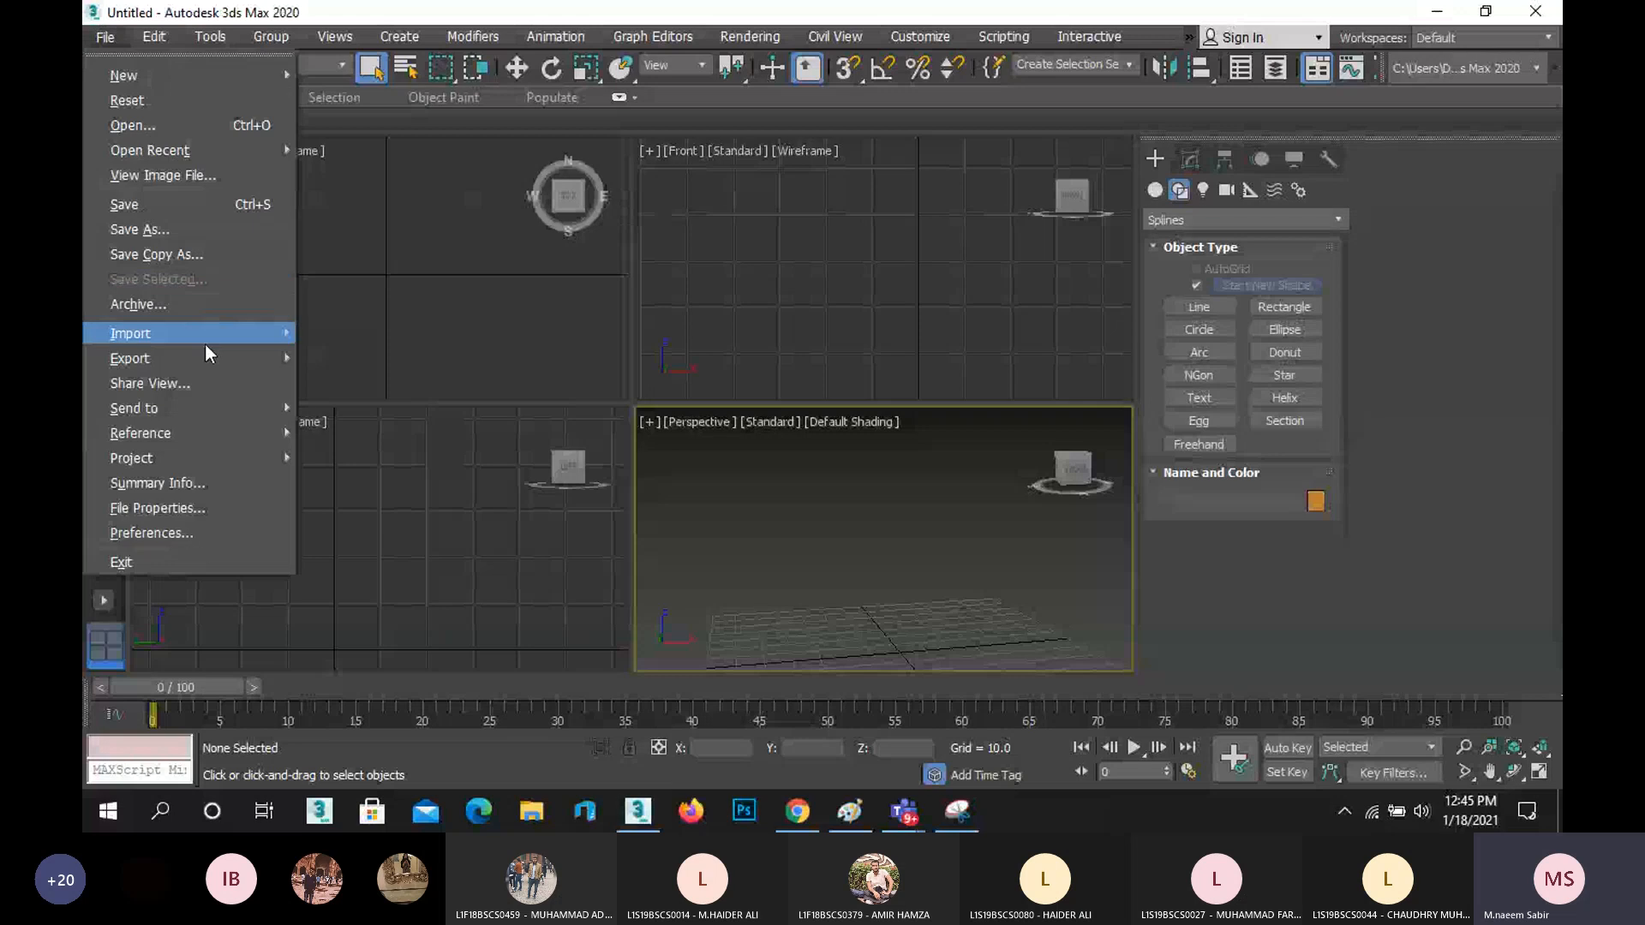
pyautogui.moveTo(209, 336)
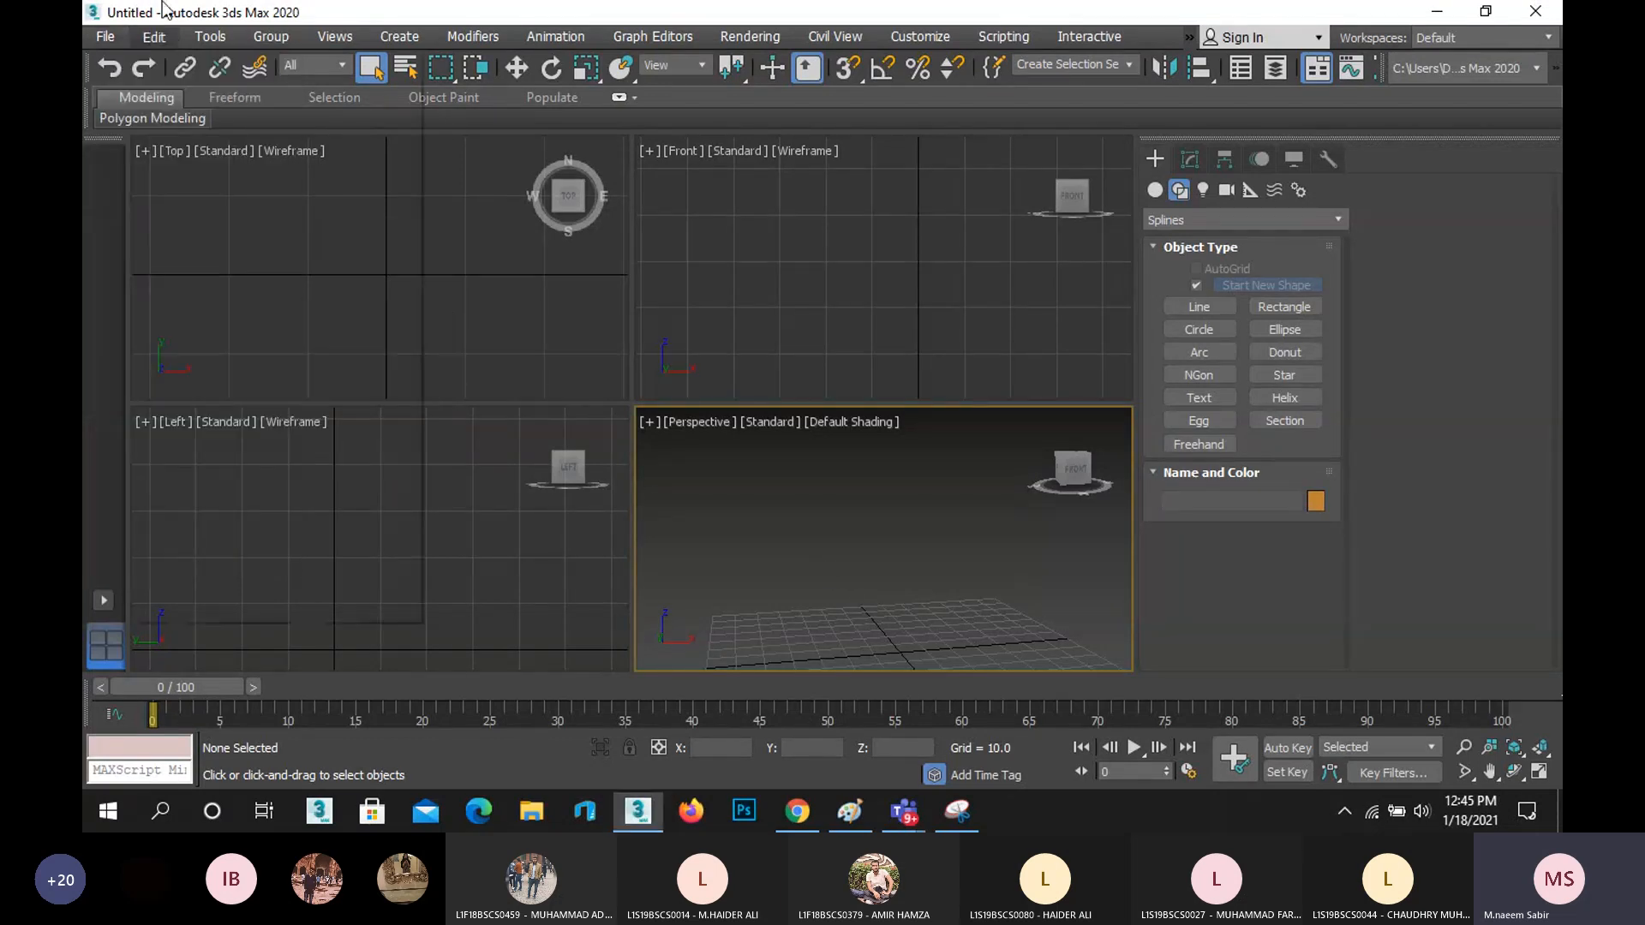
pyautogui.moveTo(161, 327)
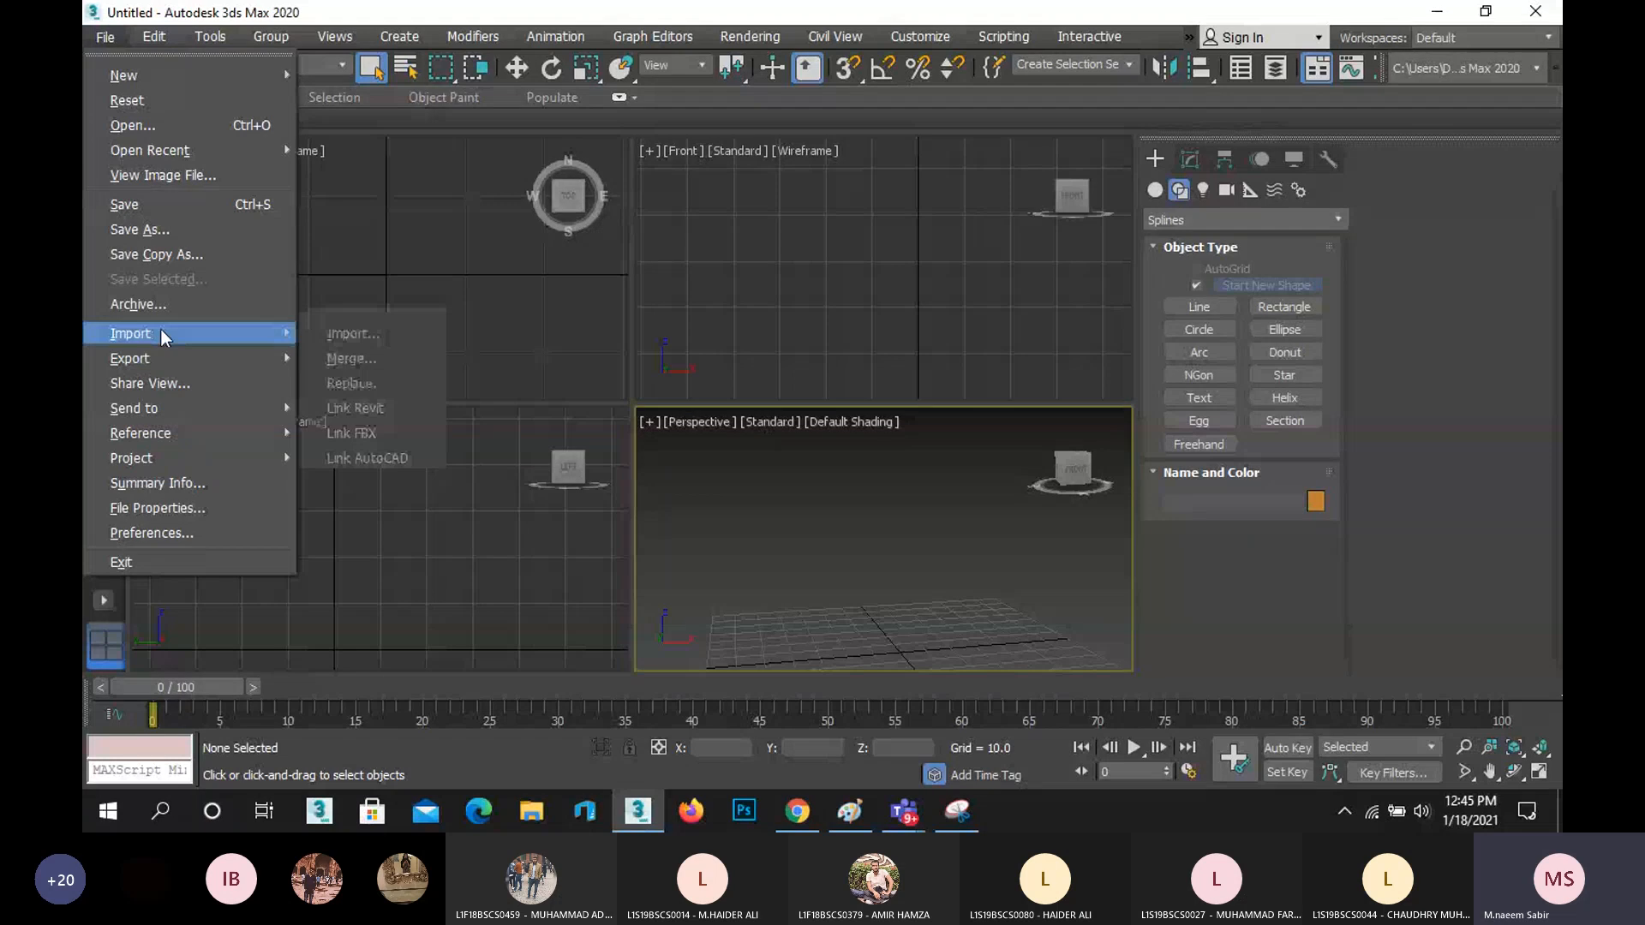
pyautogui.click(388, 334)
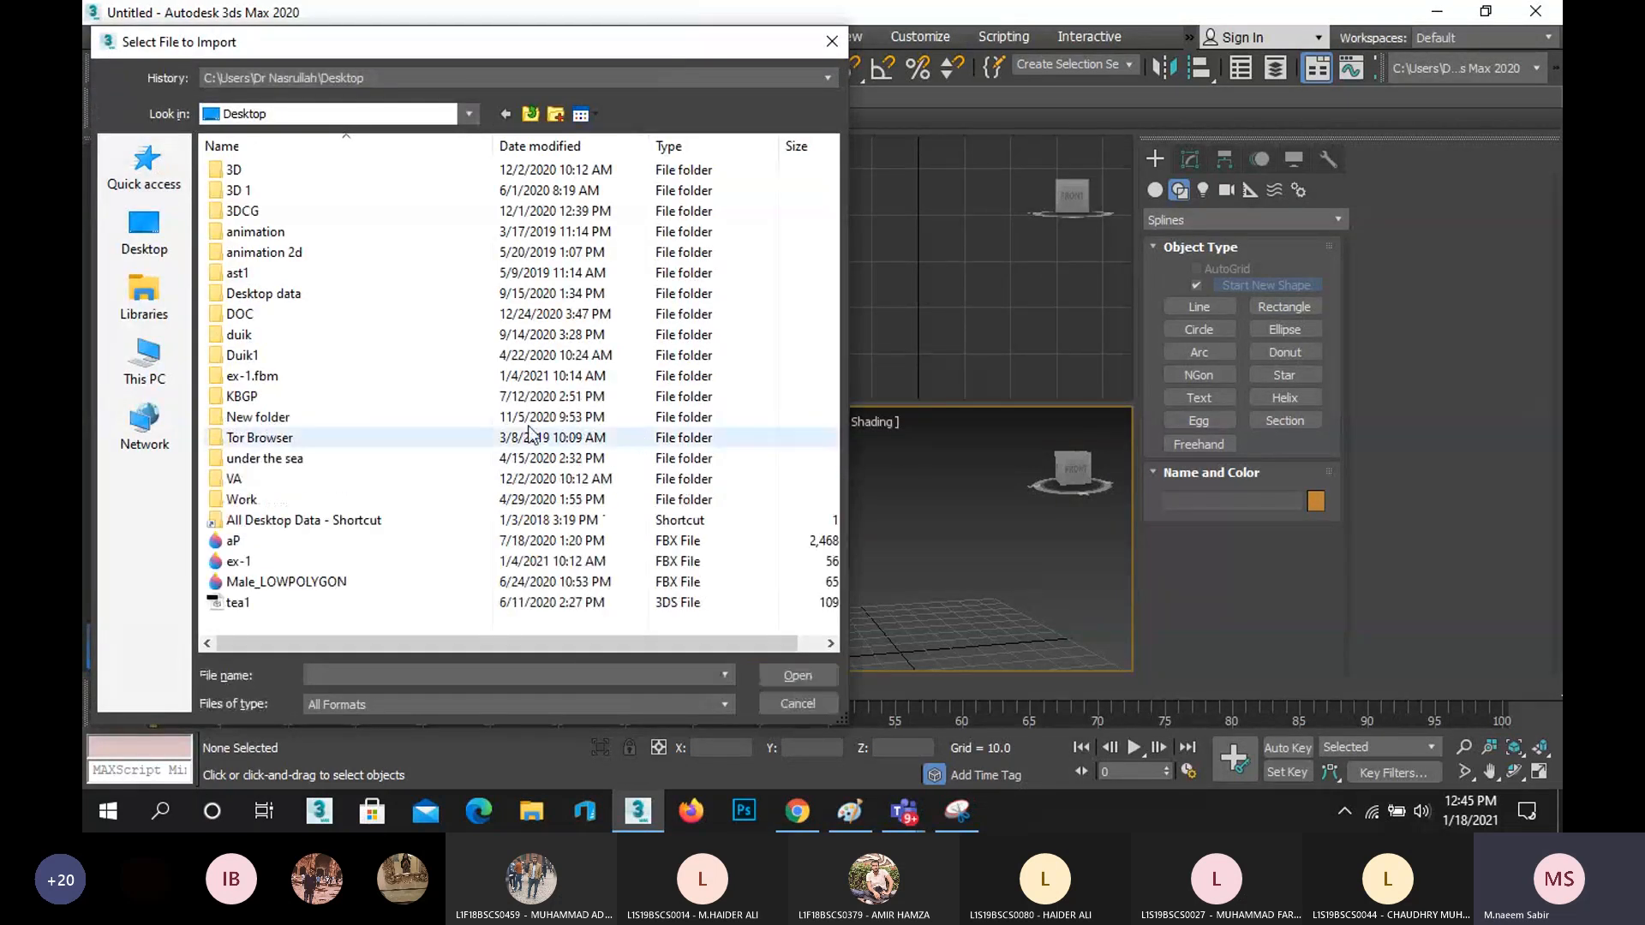
pyautogui.click(269, 544)
pyautogui.click(274, 562)
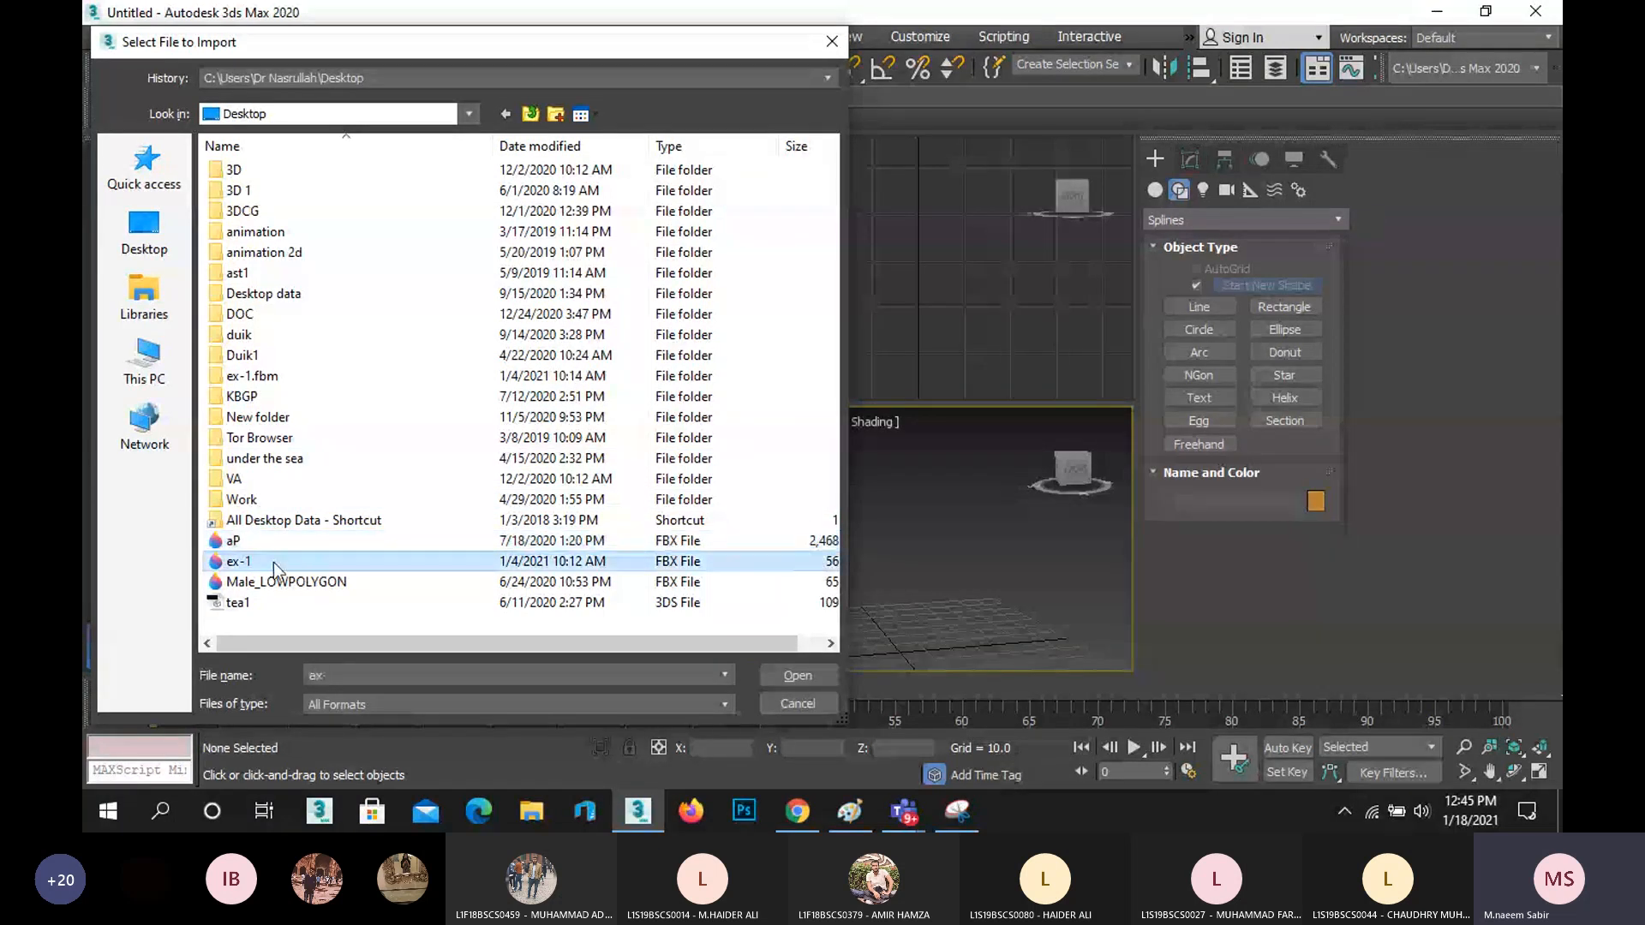
pyautogui.click(295, 583)
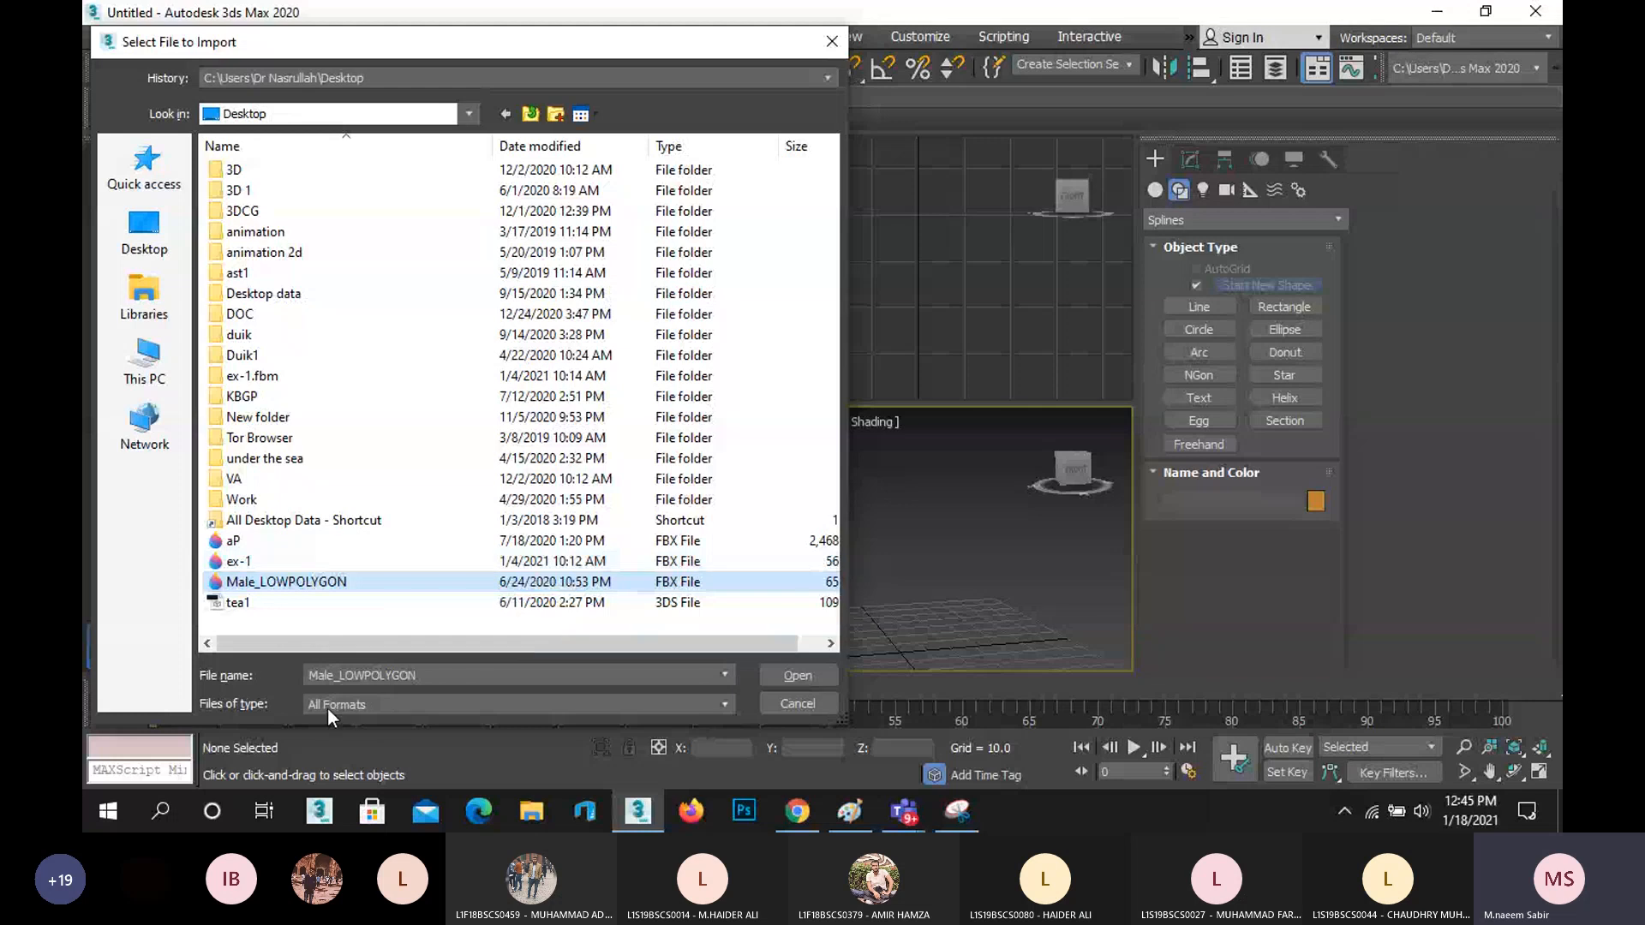
pyautogui.click(327, 589)
pyautogui.click(355, 613)
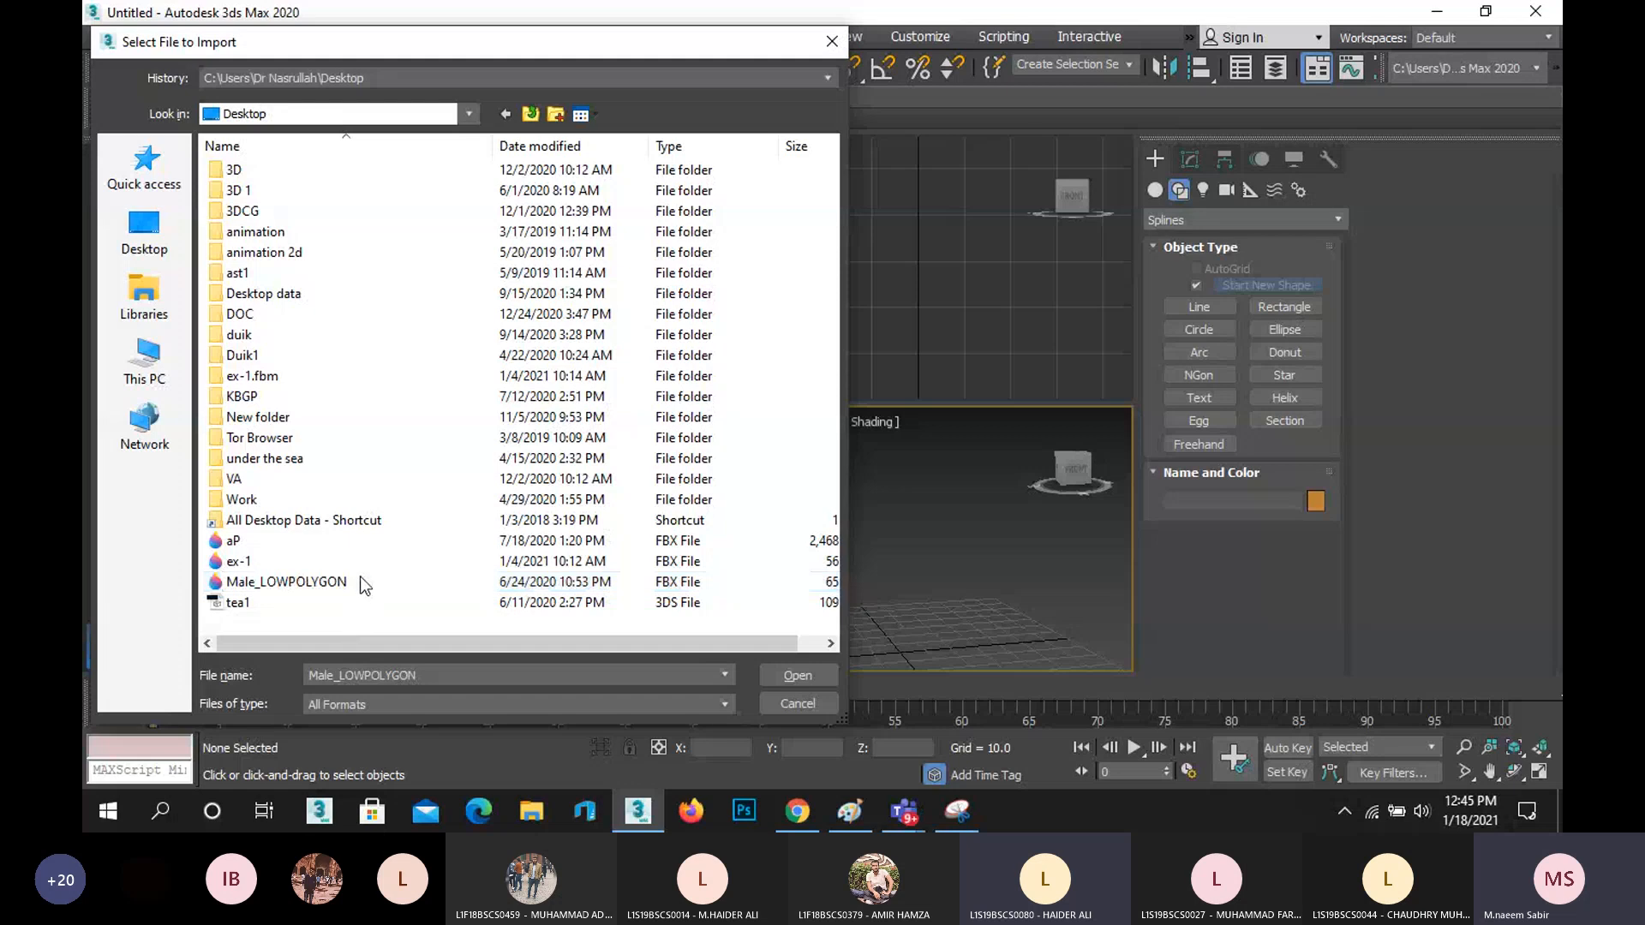
pyautogui.click(362, 576)
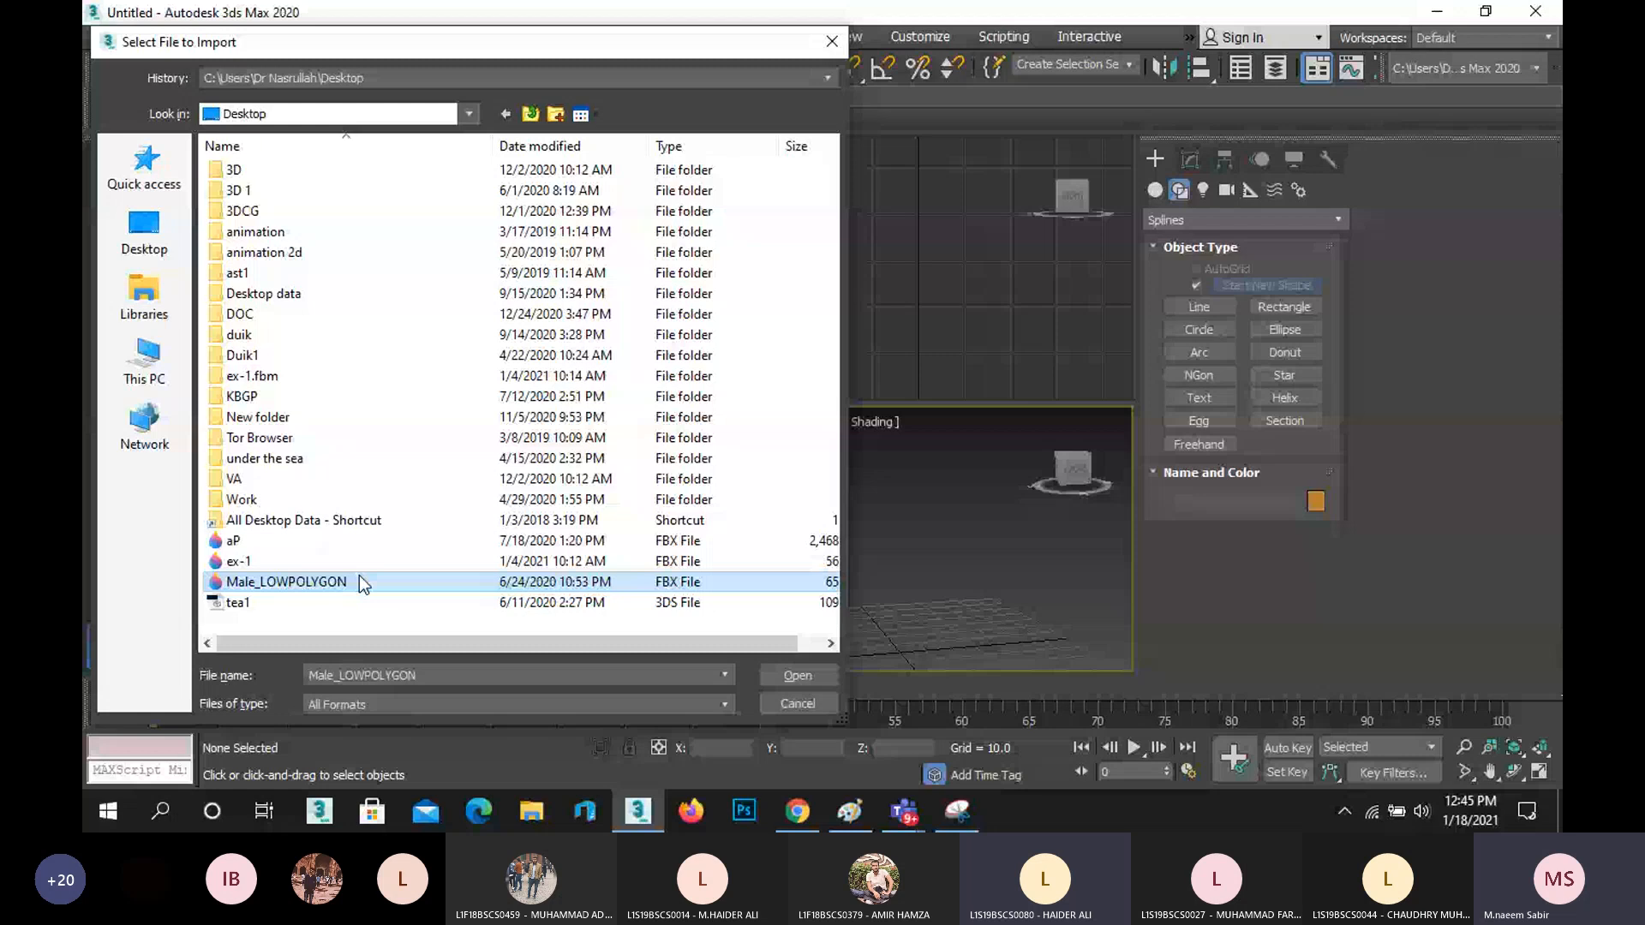
pyautogui.doubleClick(359, 576)
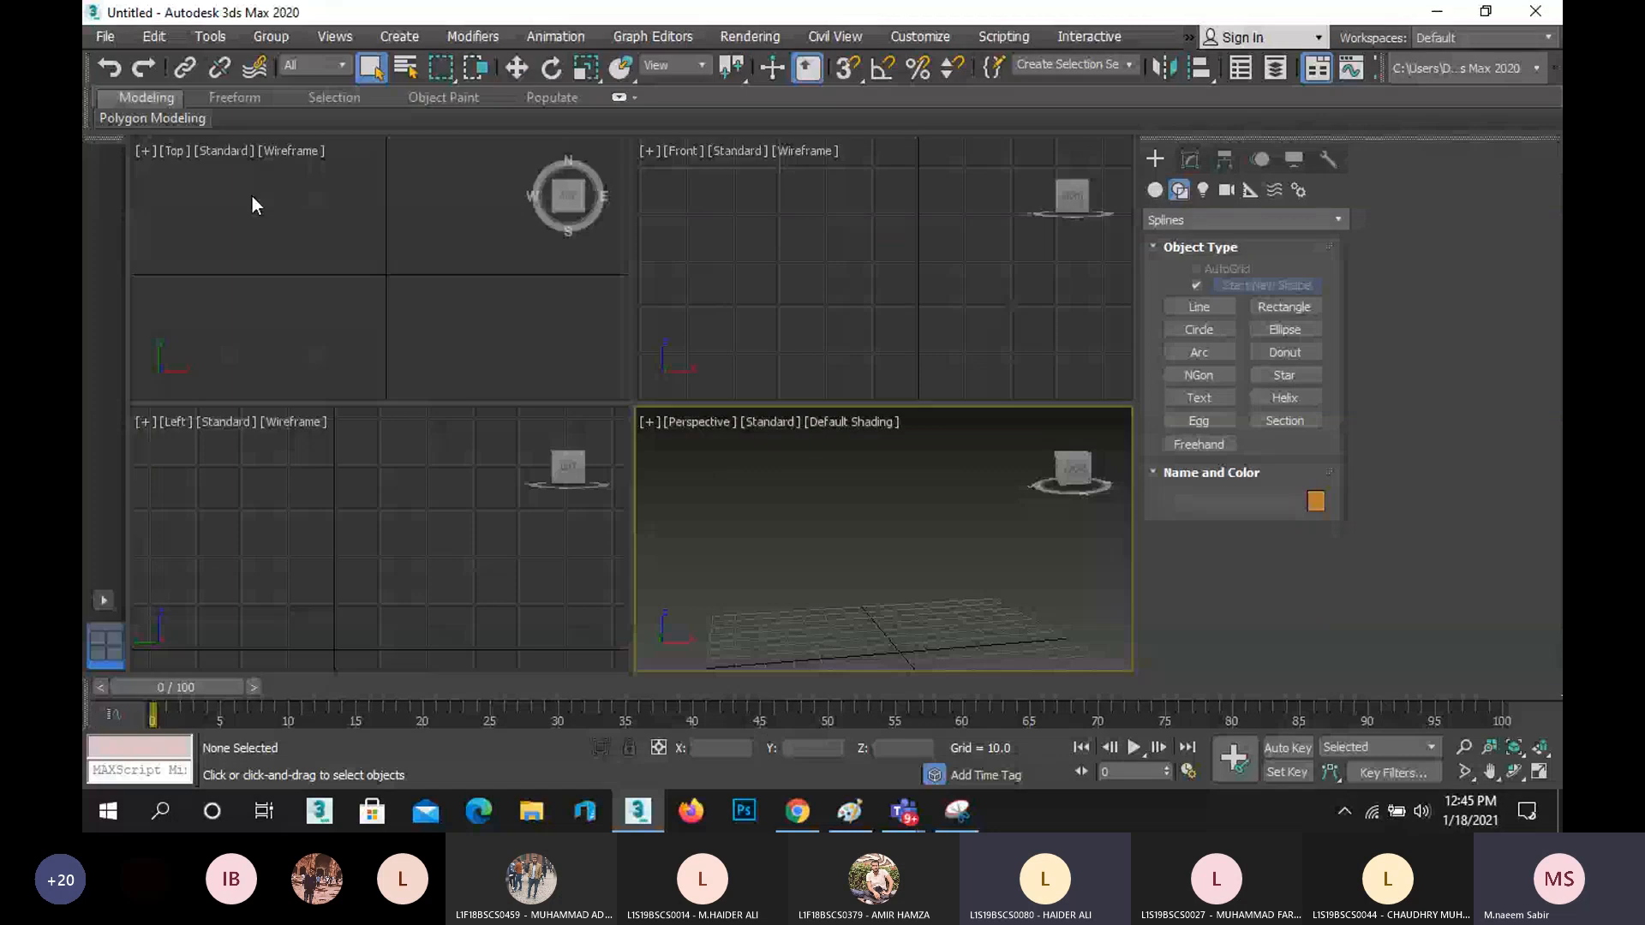
pyautogui.click(105, 36)
pyautogui.moveTo(130, 333)
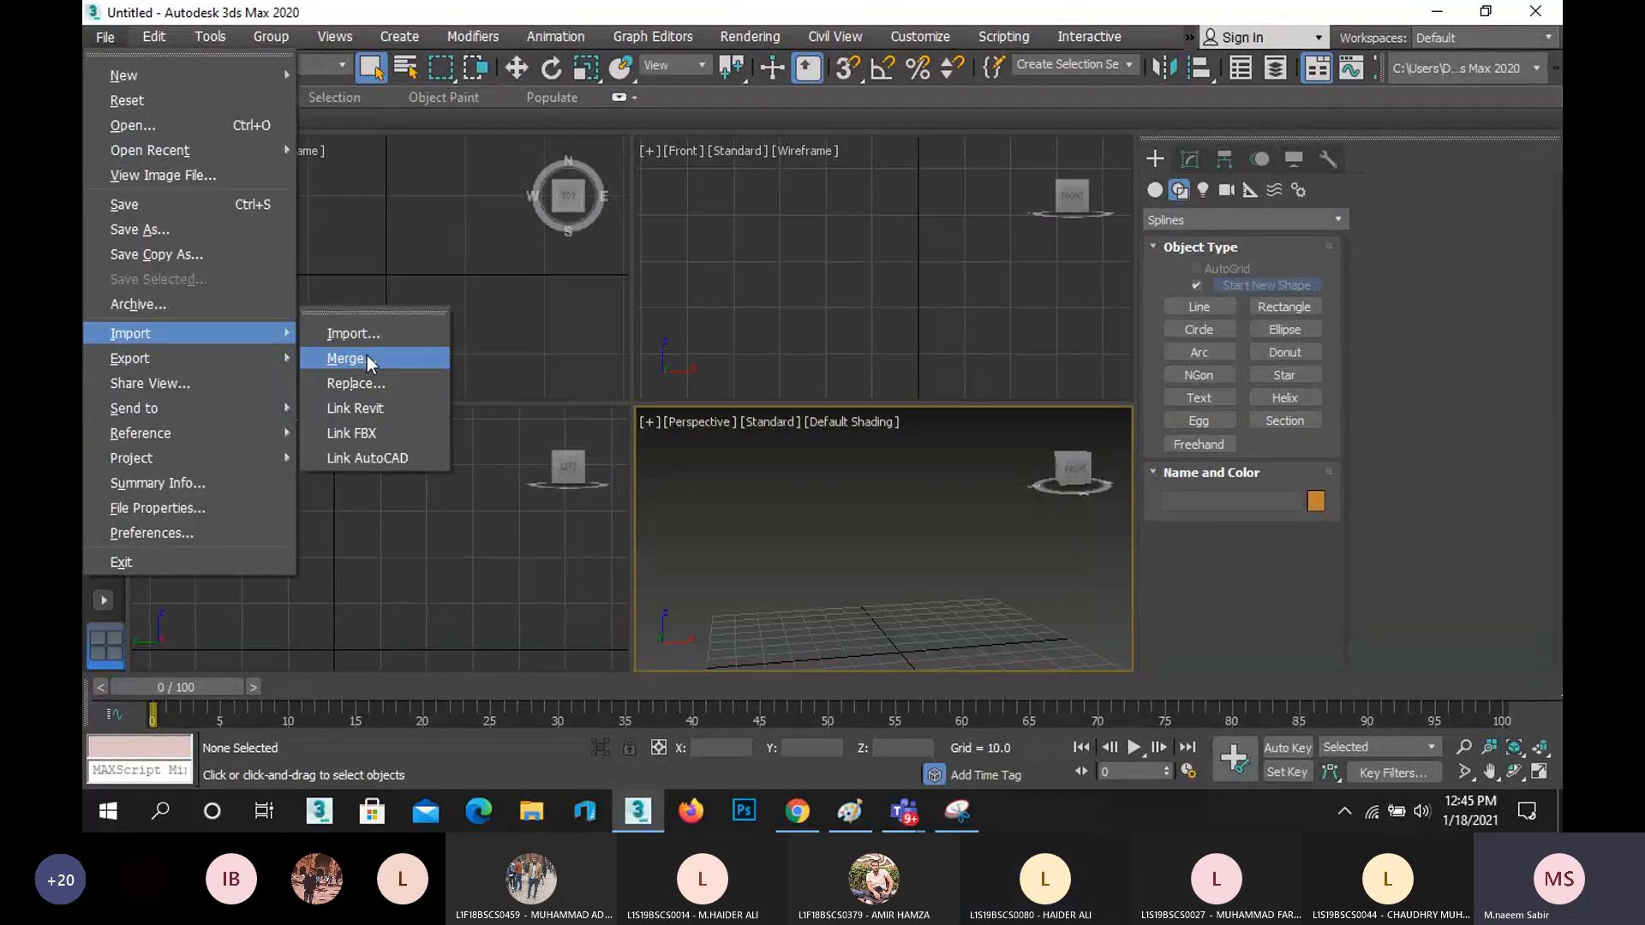
pyautogui.click(345, 358)
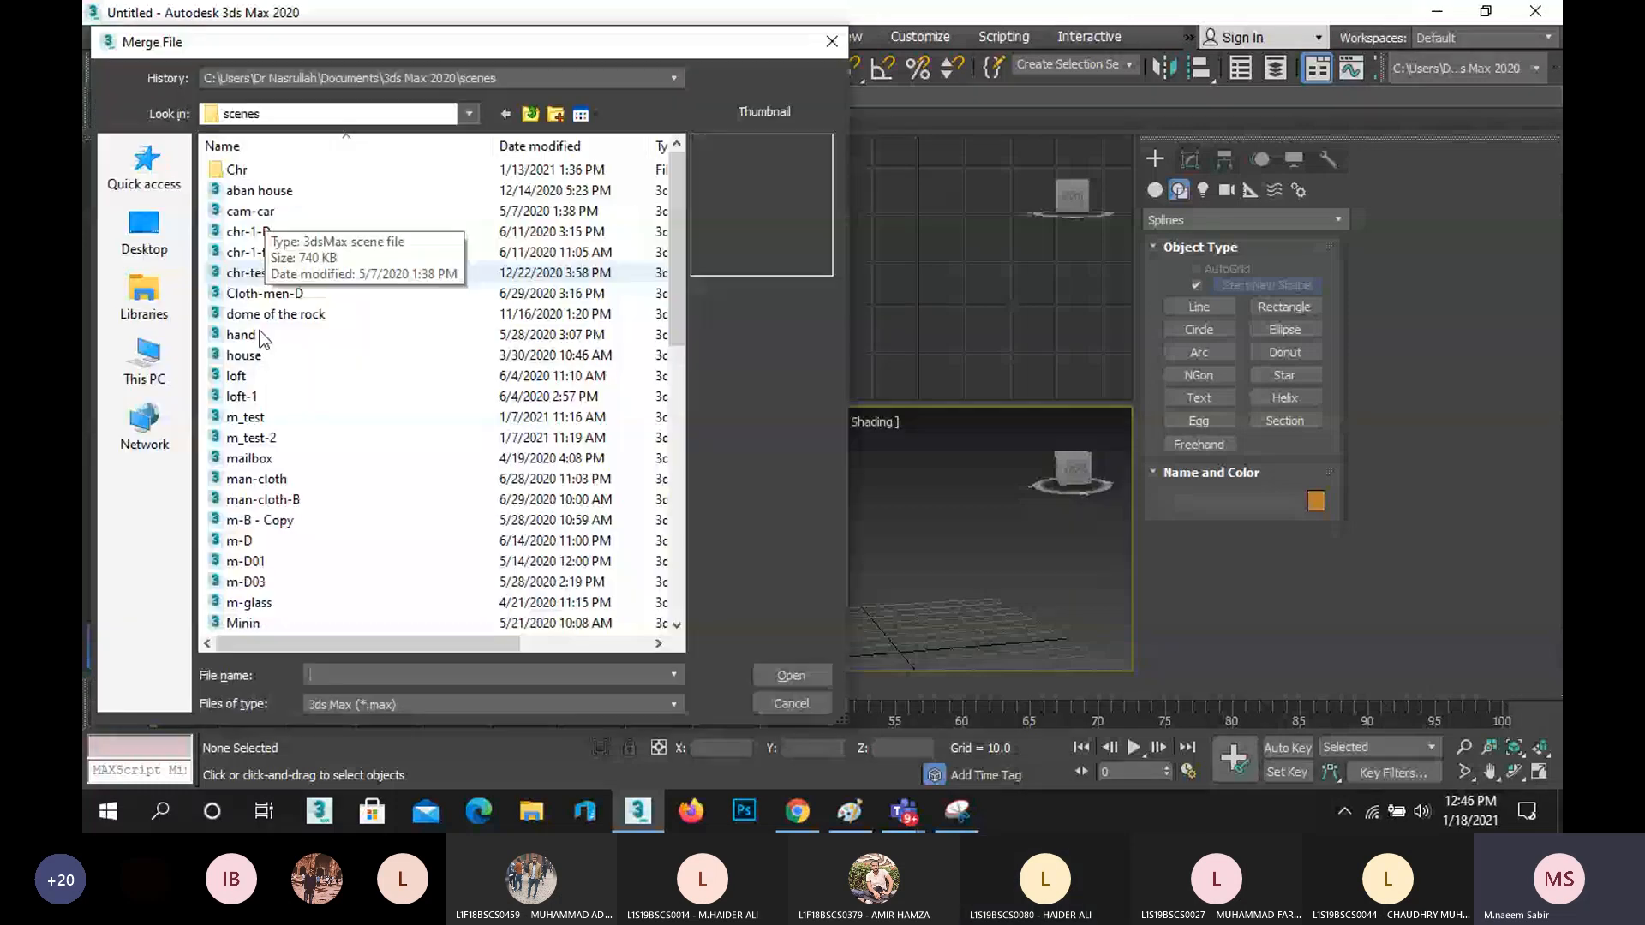
pyautogui.click(274, 193)
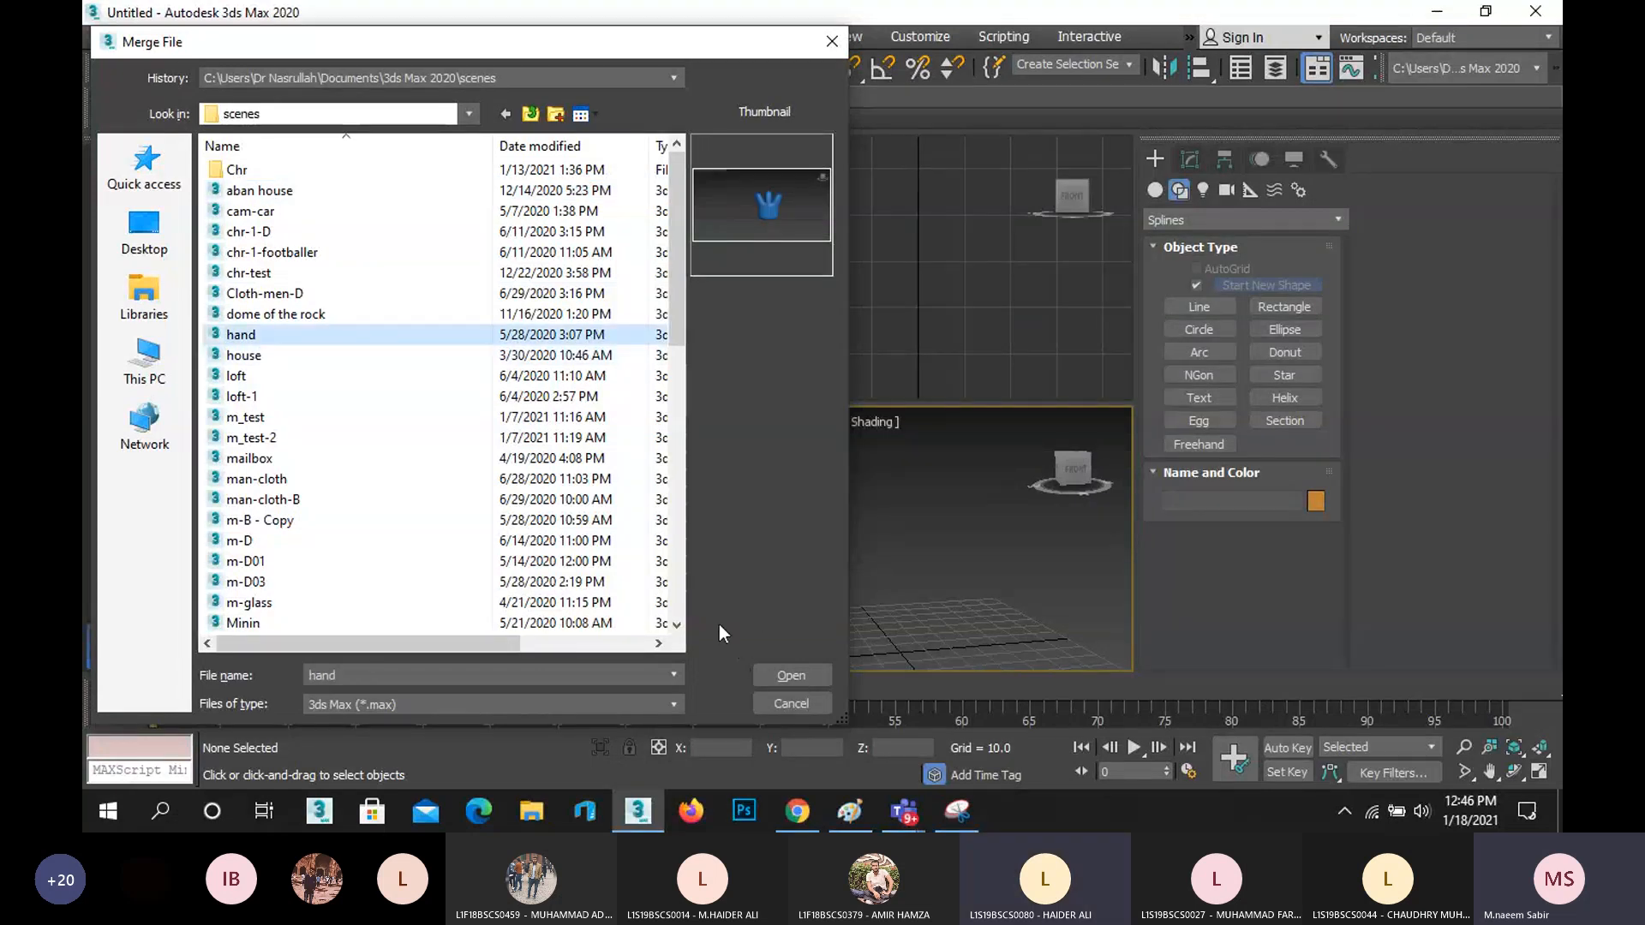
pyautogui.click(790, 704)
# - Merge the hand object from the hand.max file in the scenes folder into the empty scene
pyautogui.click(102, 37)
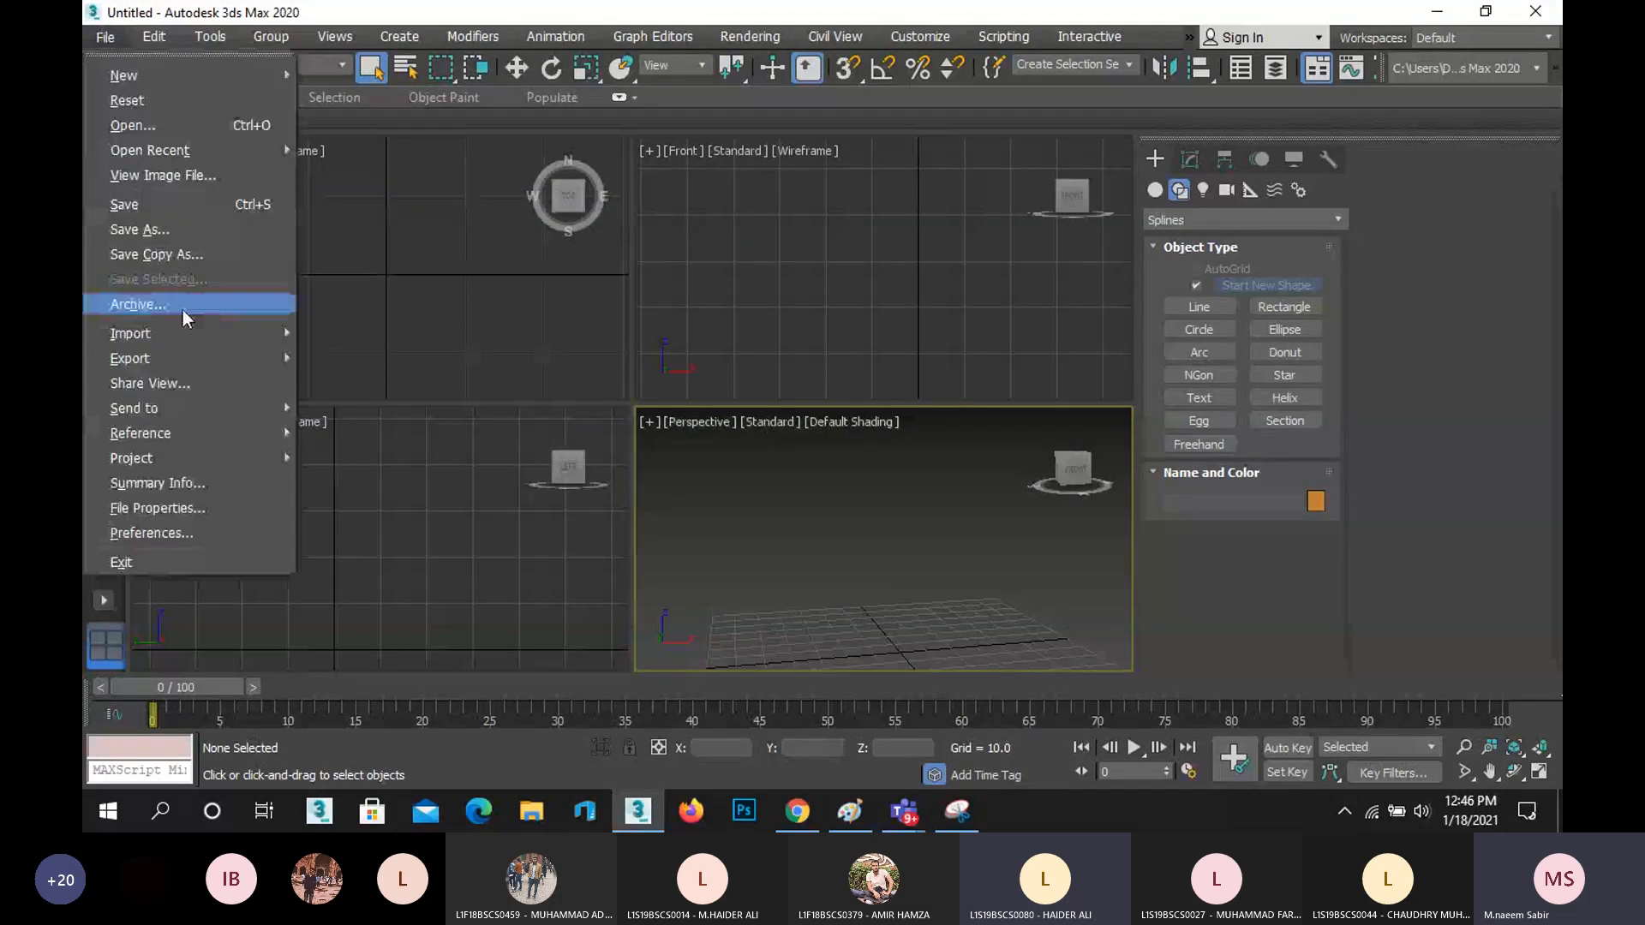
pyautogui.moveTo(203, 339)
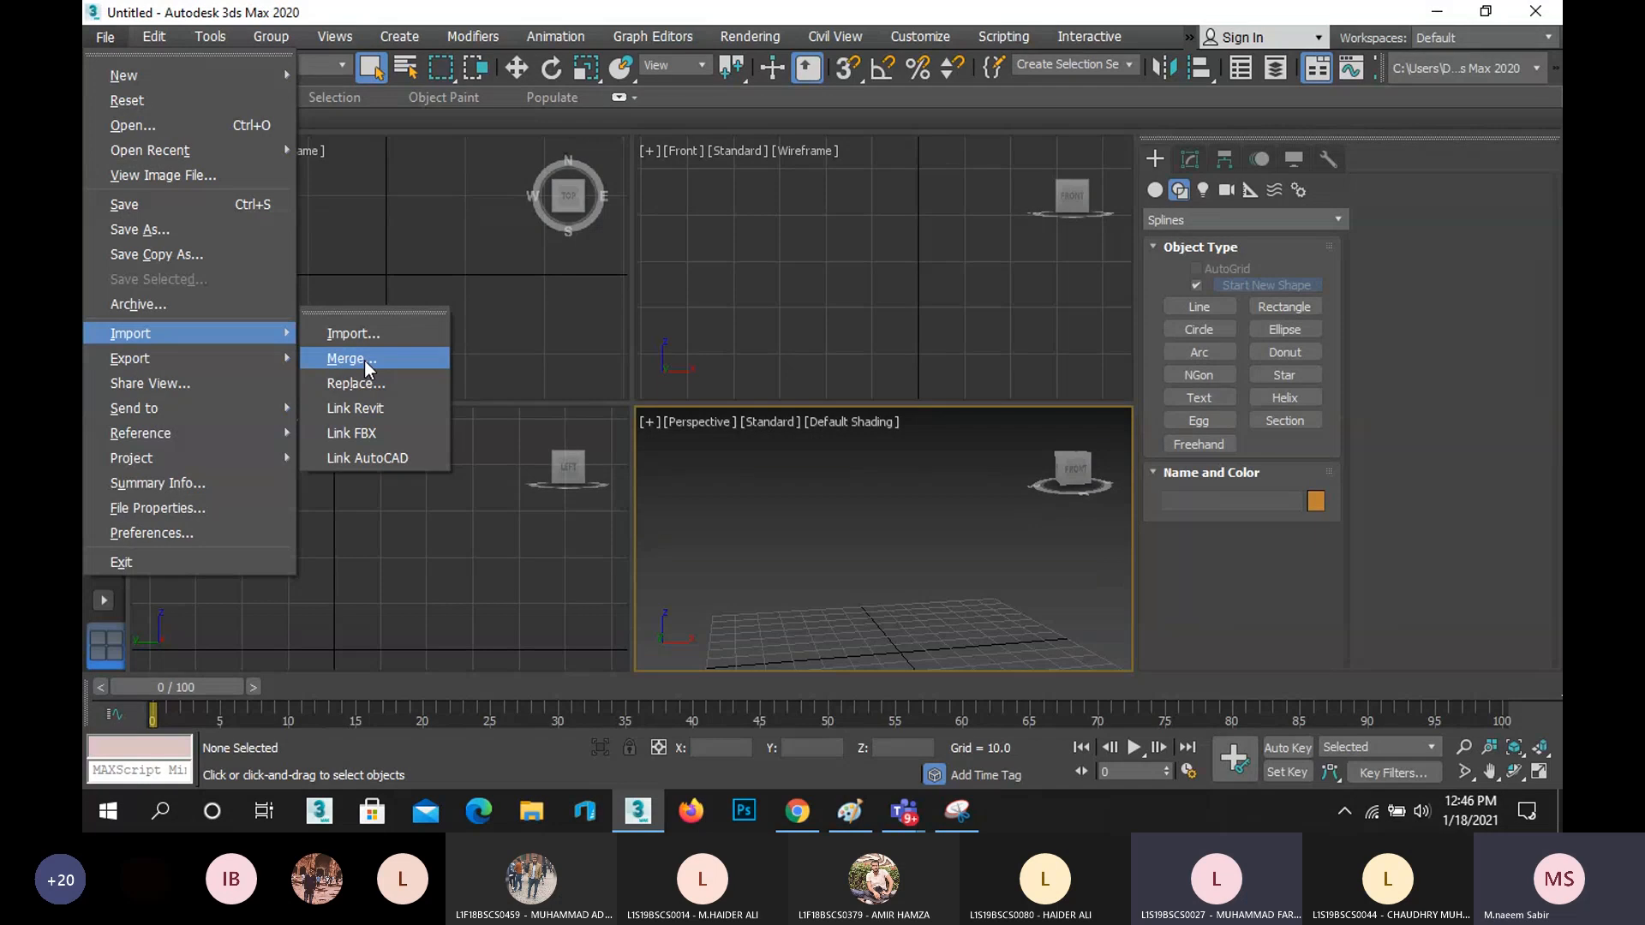
pyautogui.click(363, 361)
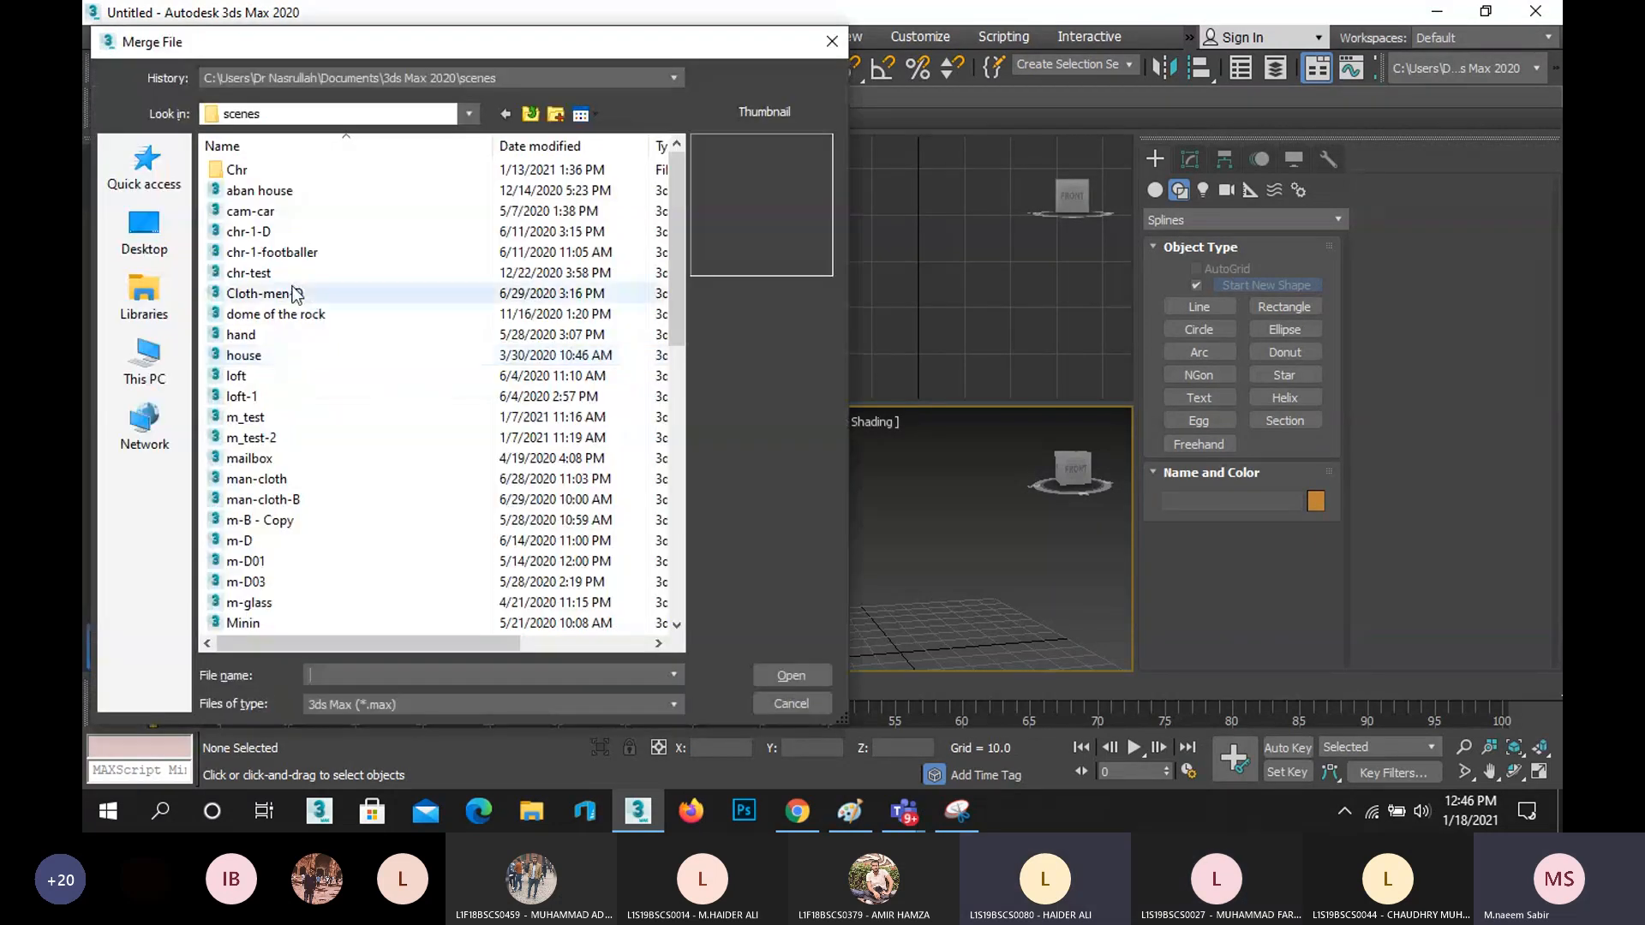
pyautogui.click(269, 351)
pyautogui.click(271, 334)
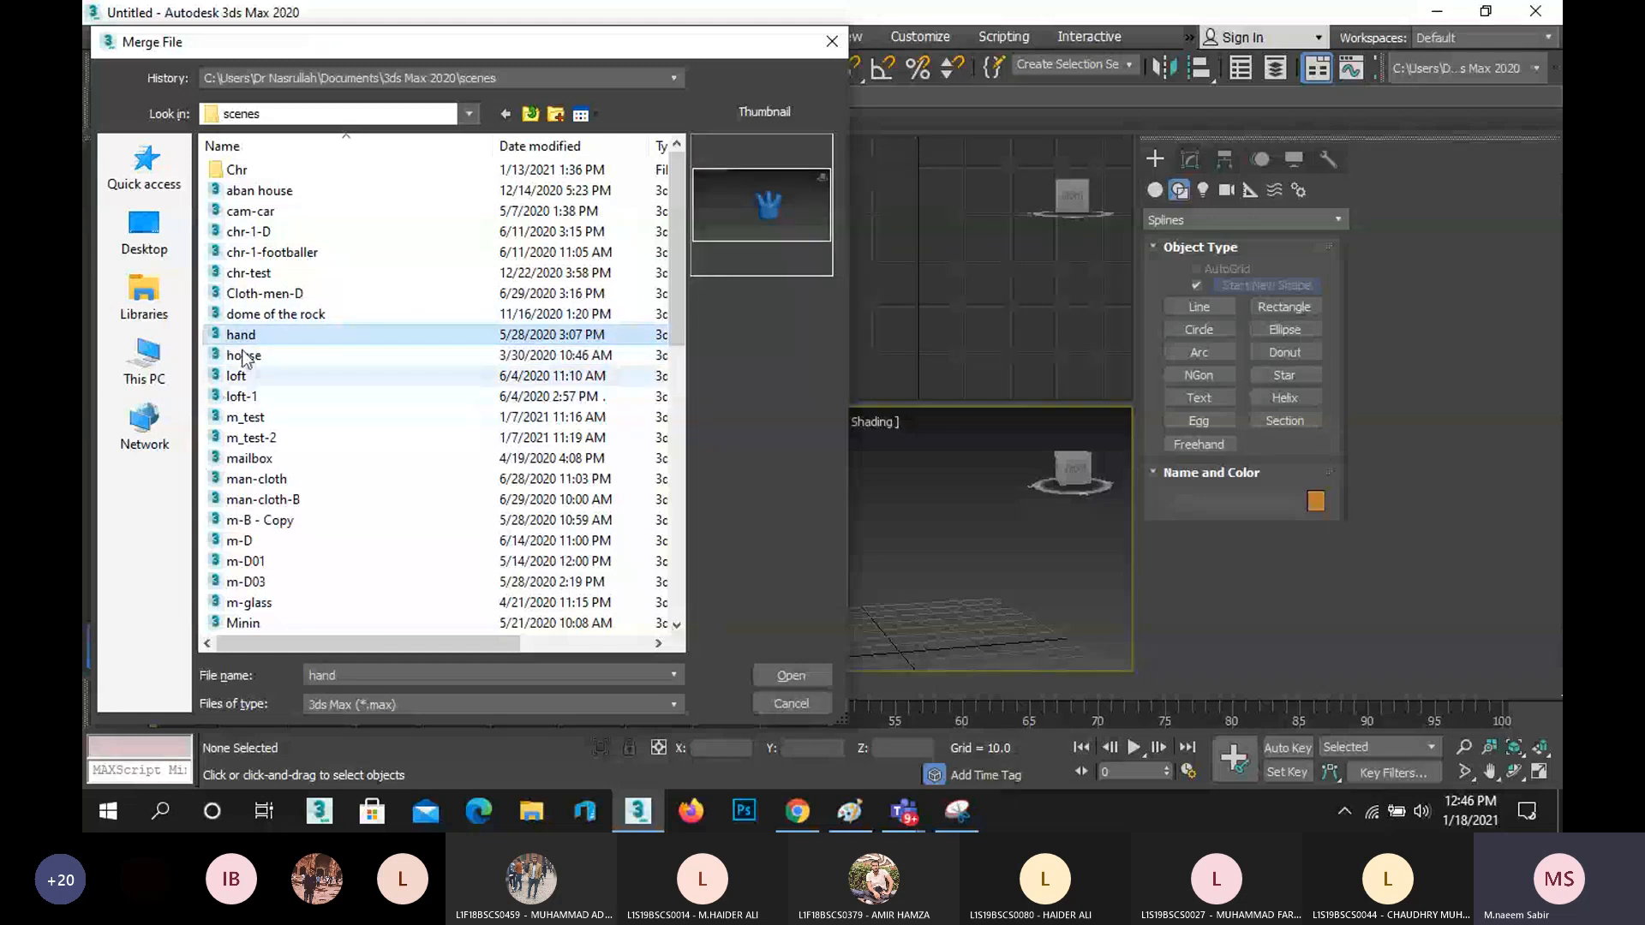
pyautogui.click(816, 677)
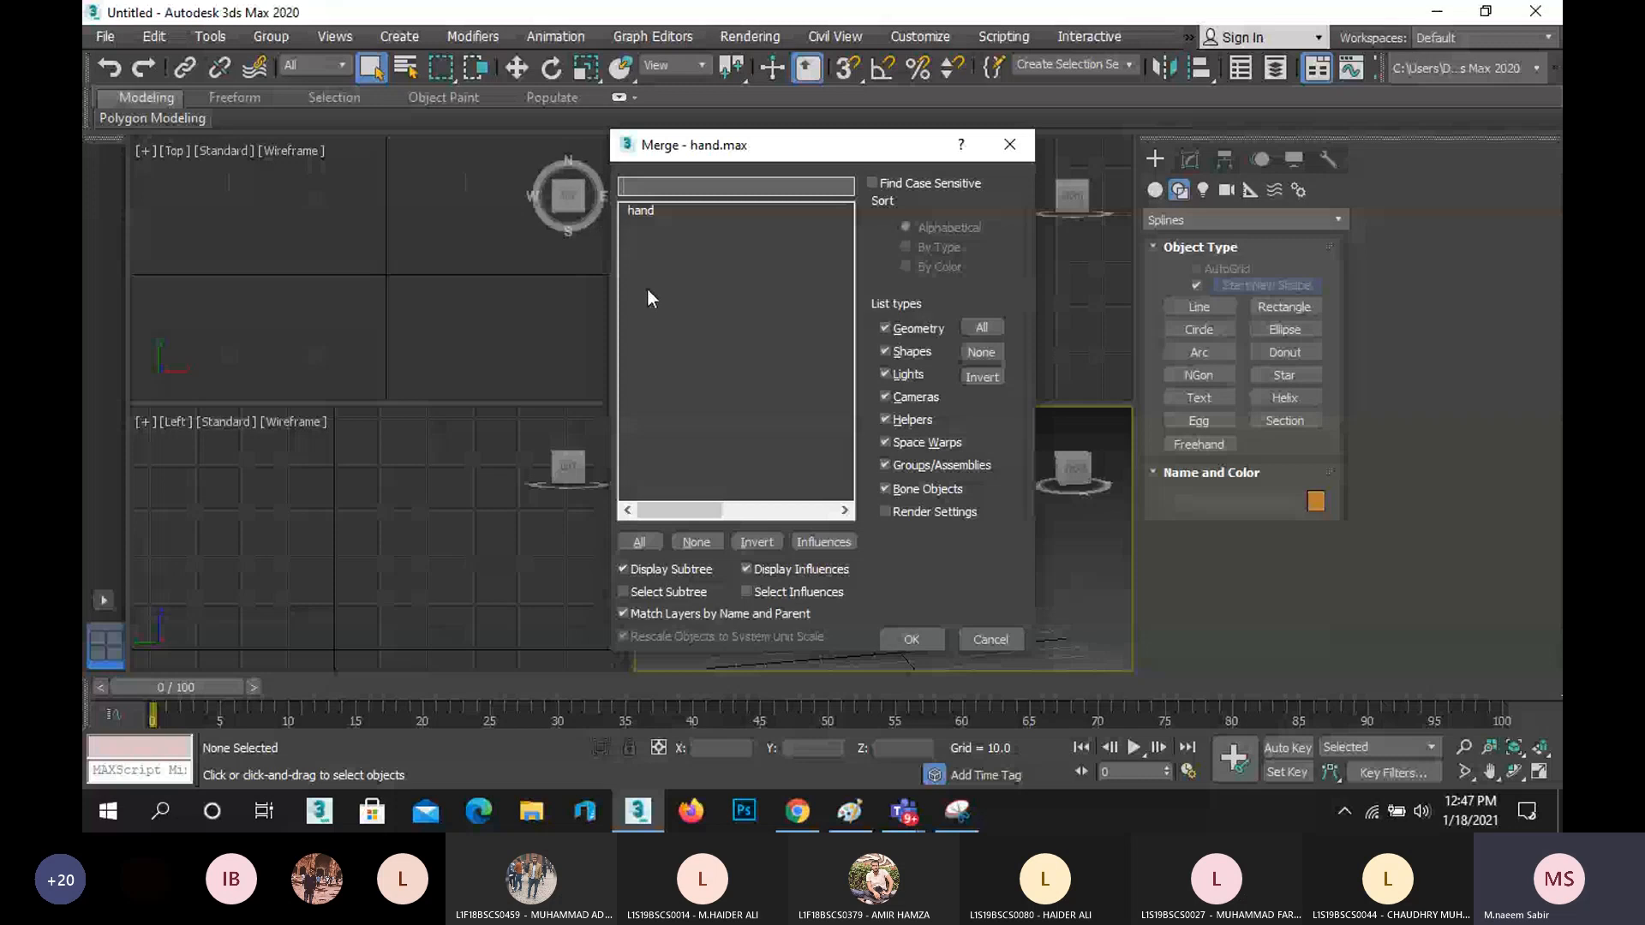
pyautogui.click(641, 213)
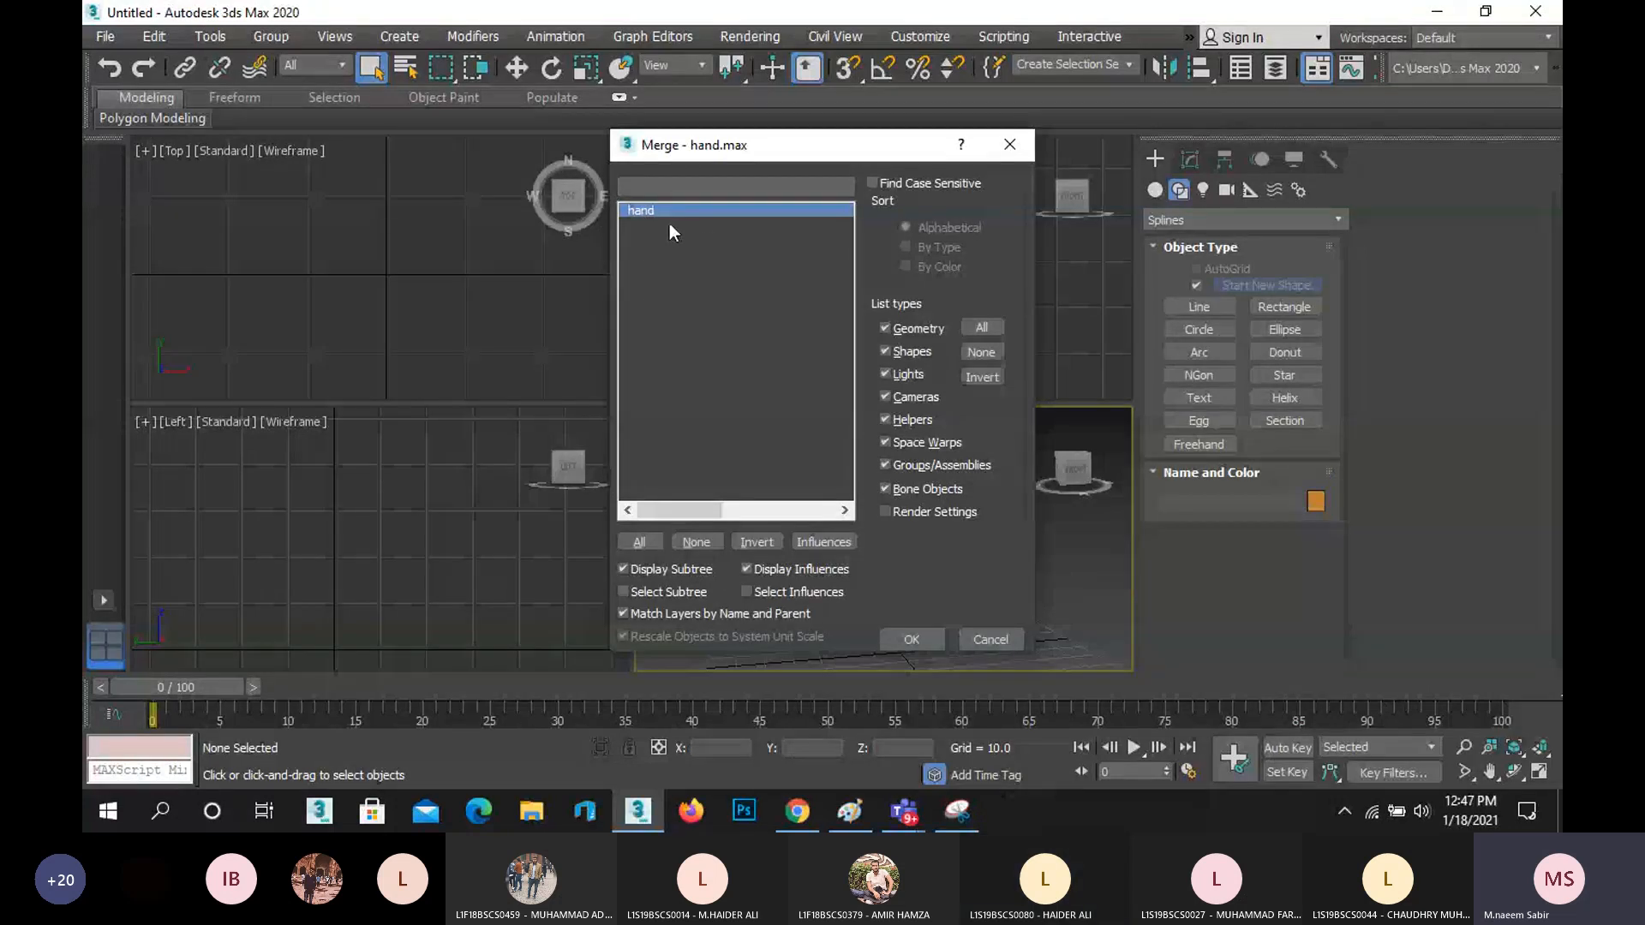
pyautogui.click(919, 641)
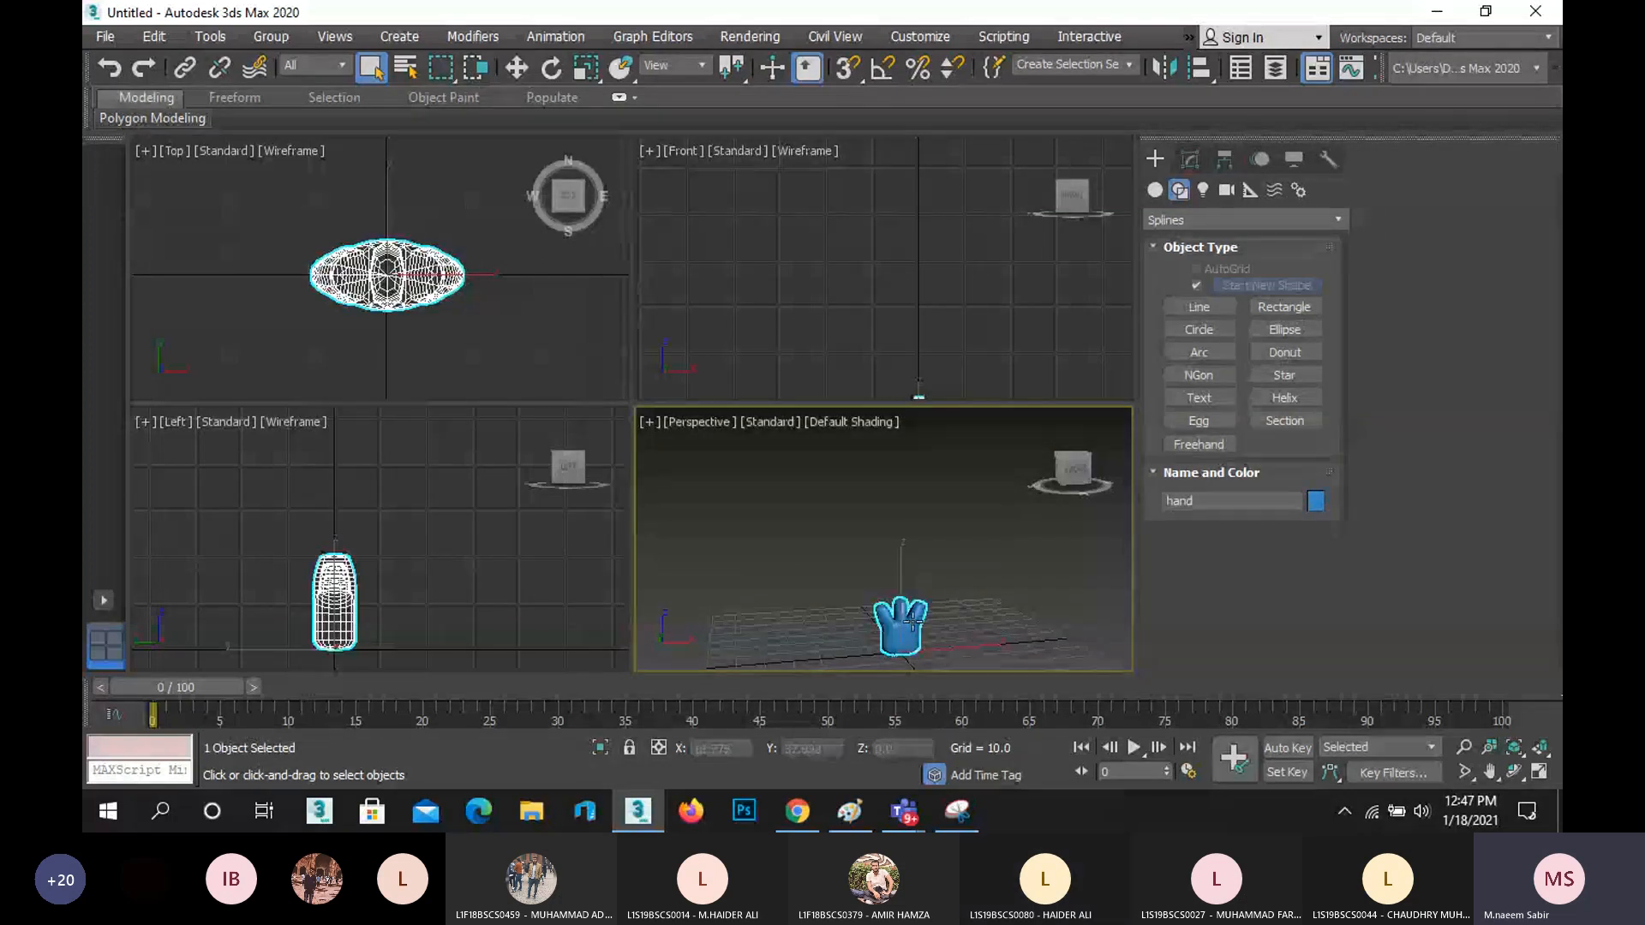
# - Inspect the merged hand in the Perspective view and delete it from the scene
pyautogui.scroll(4, 895, 561)
pyautogui.scroll(-3, 895, 561)
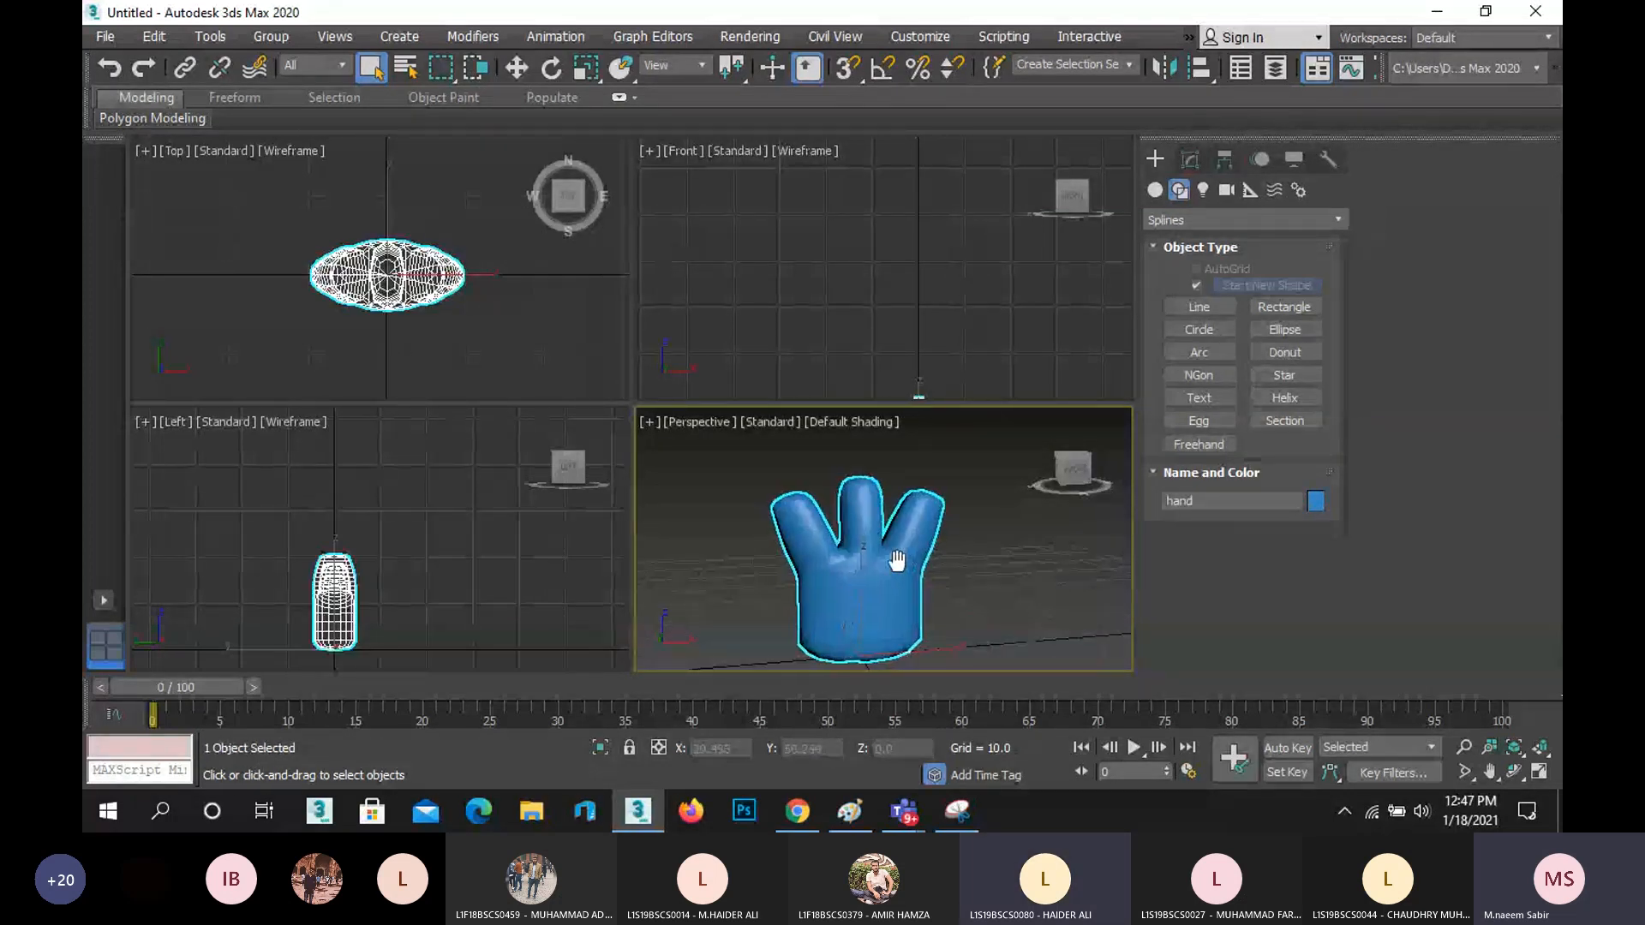
pyautogui.moveTo(897, 560); pyautogui.dragTo(903, 597, button='middle')
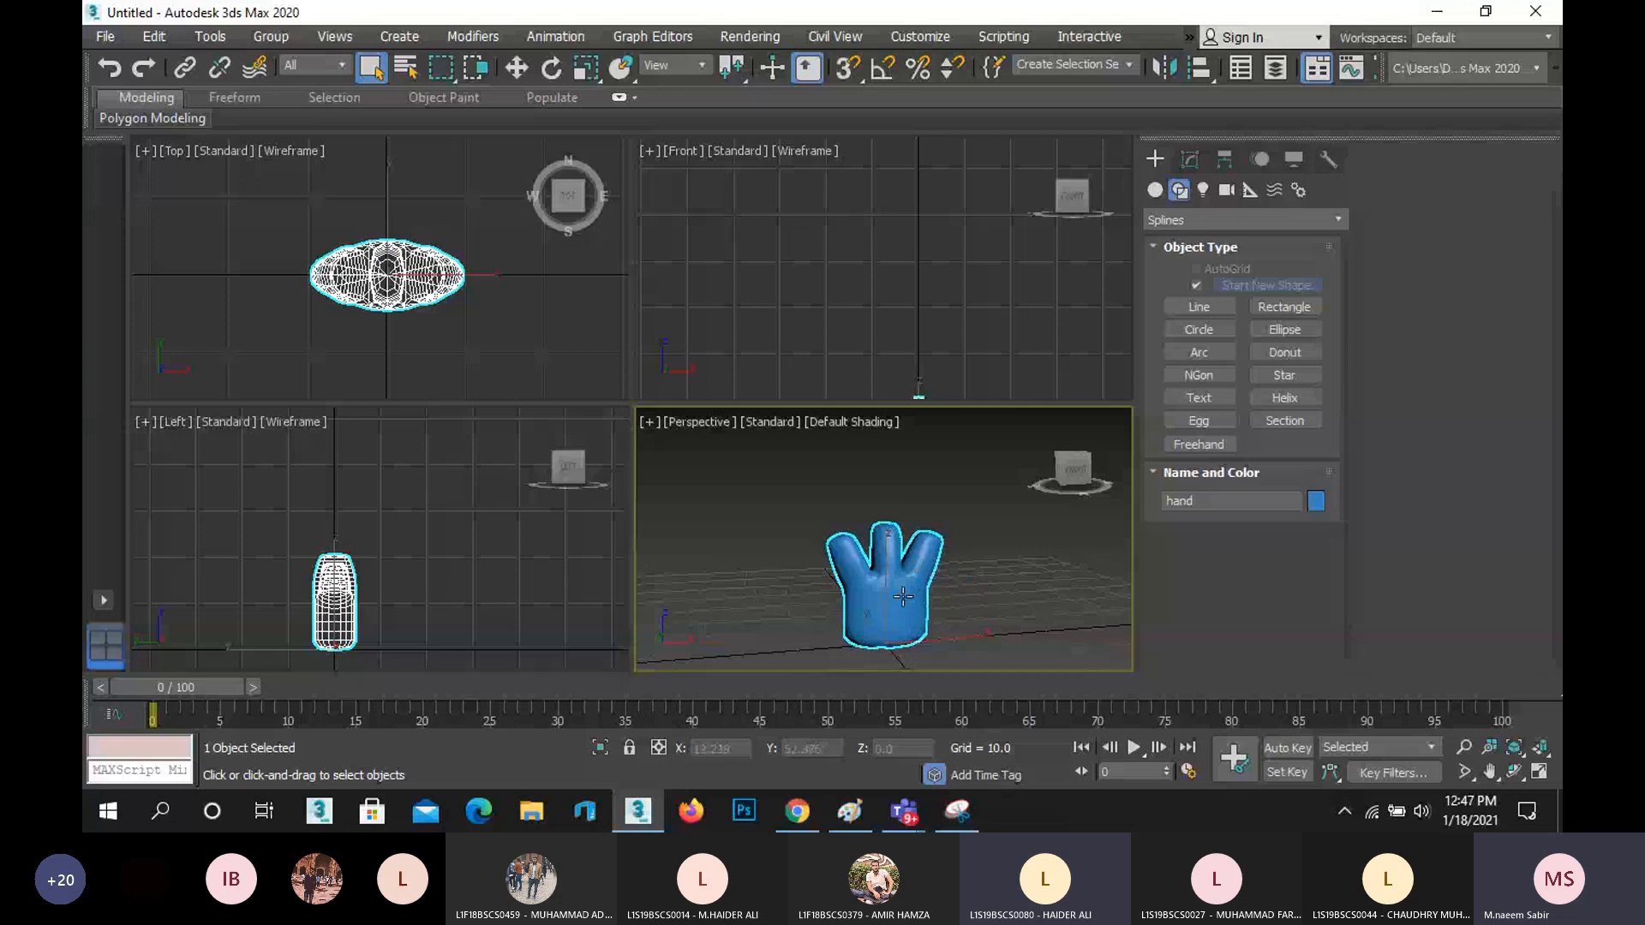
pyautogui.click(820, 533)
pyautogui.click(878, 582)
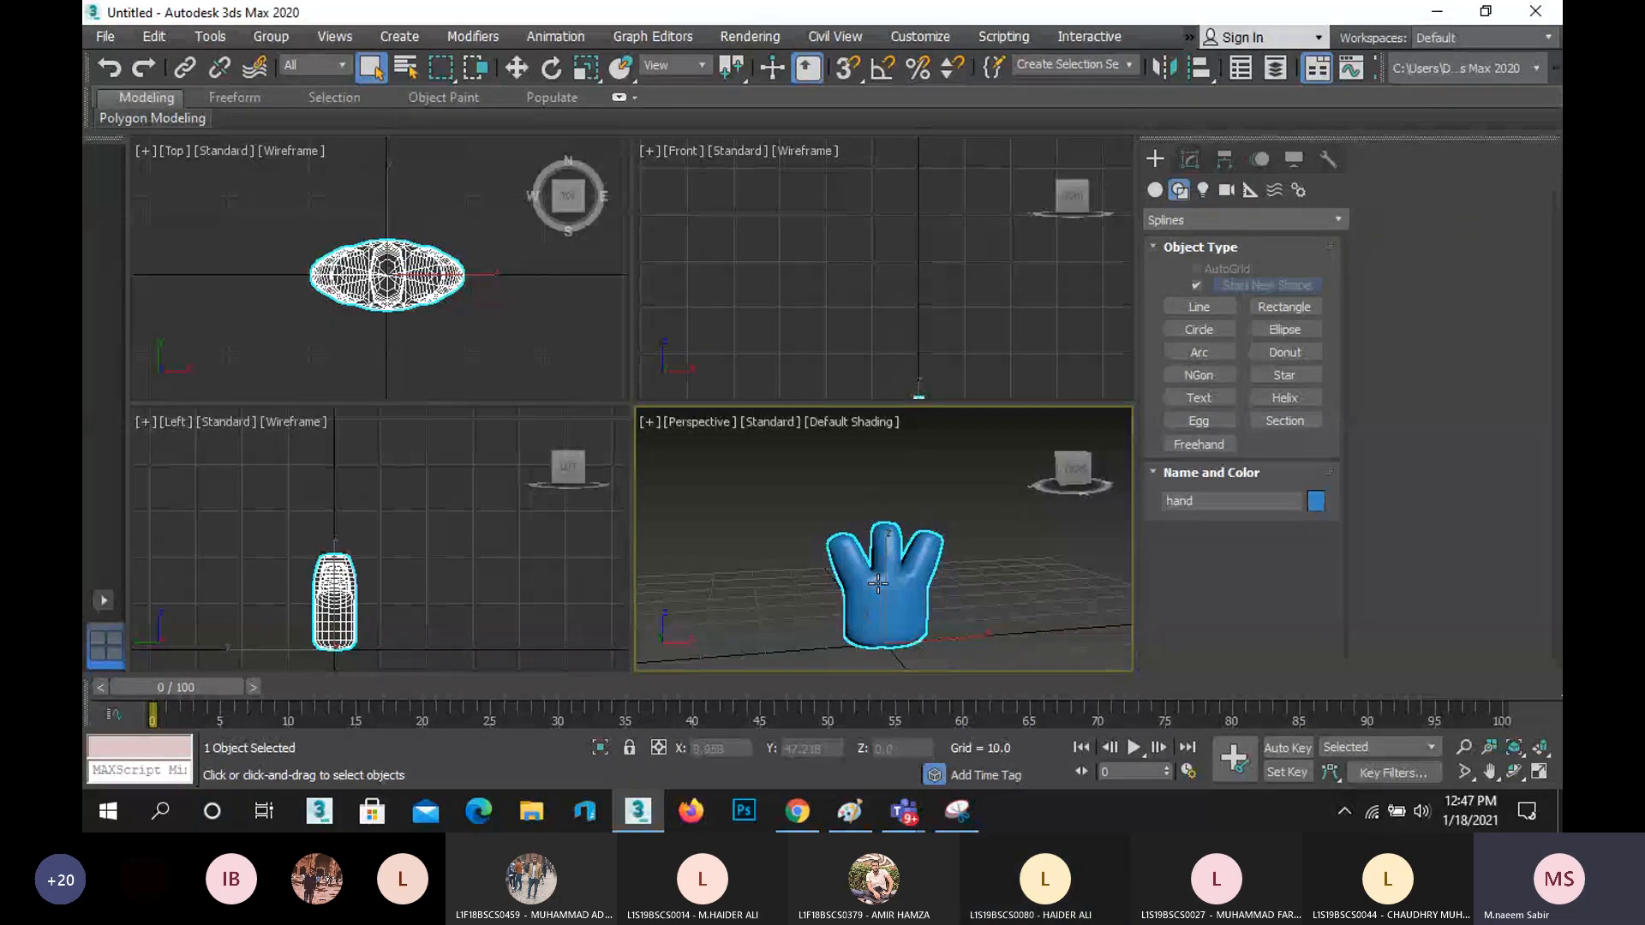
pyautogui.press('Delete')
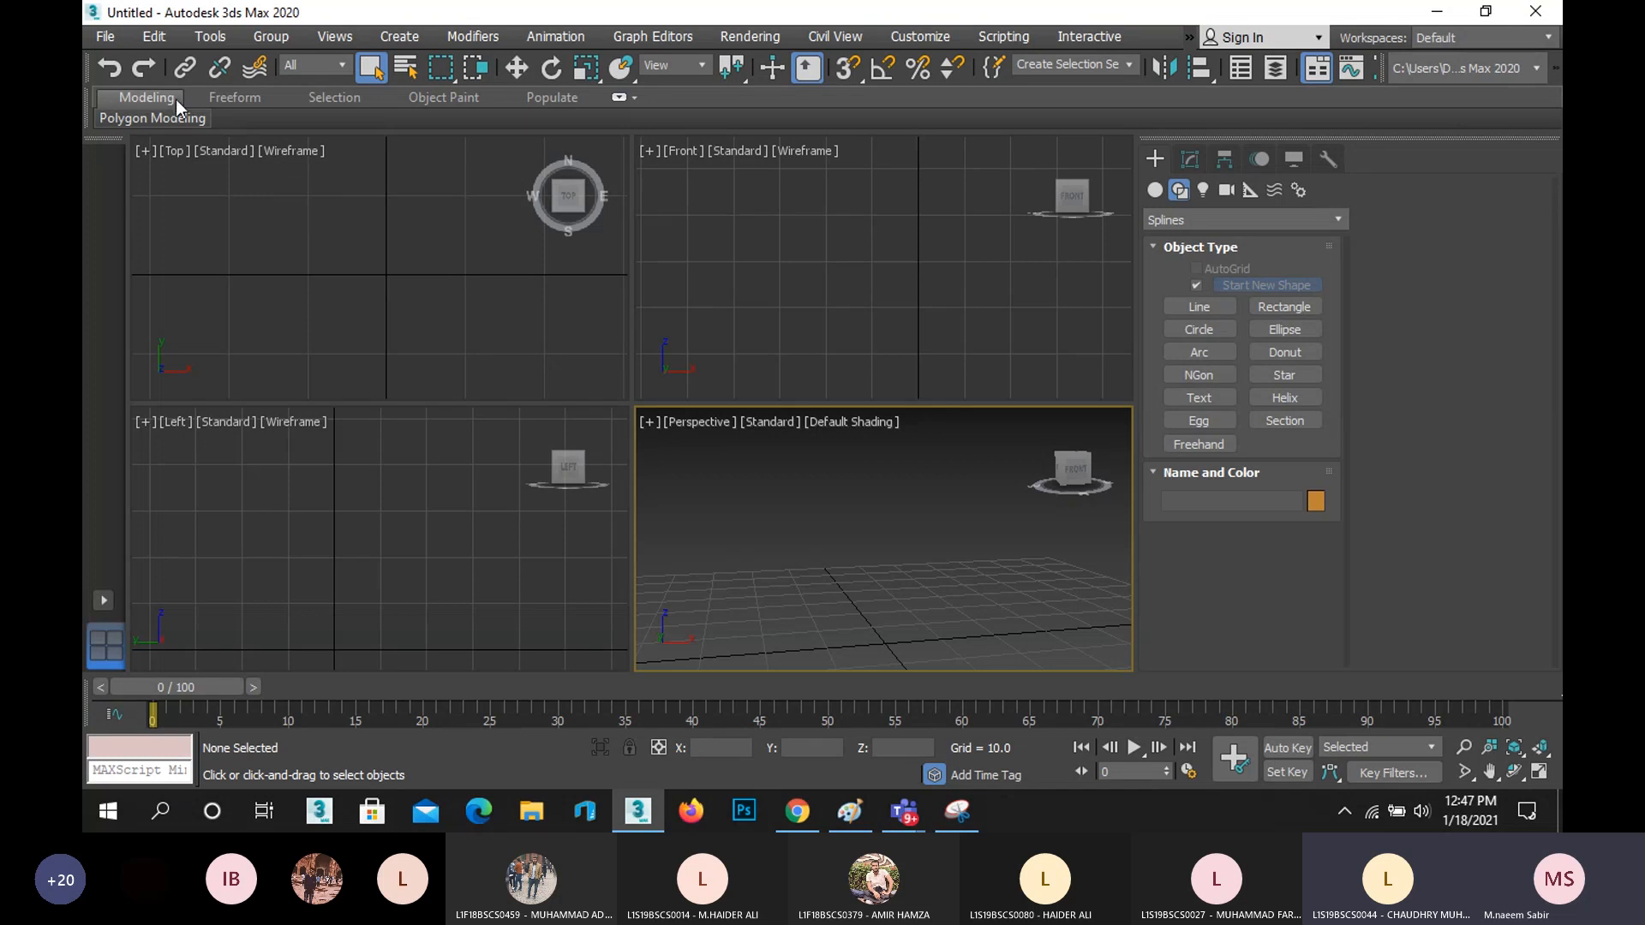
# - Import the Male_LOWPOLYGON FBX file from the Desktop into the empty scene with the default FBX import settings
pyautogui.click(103, 37)
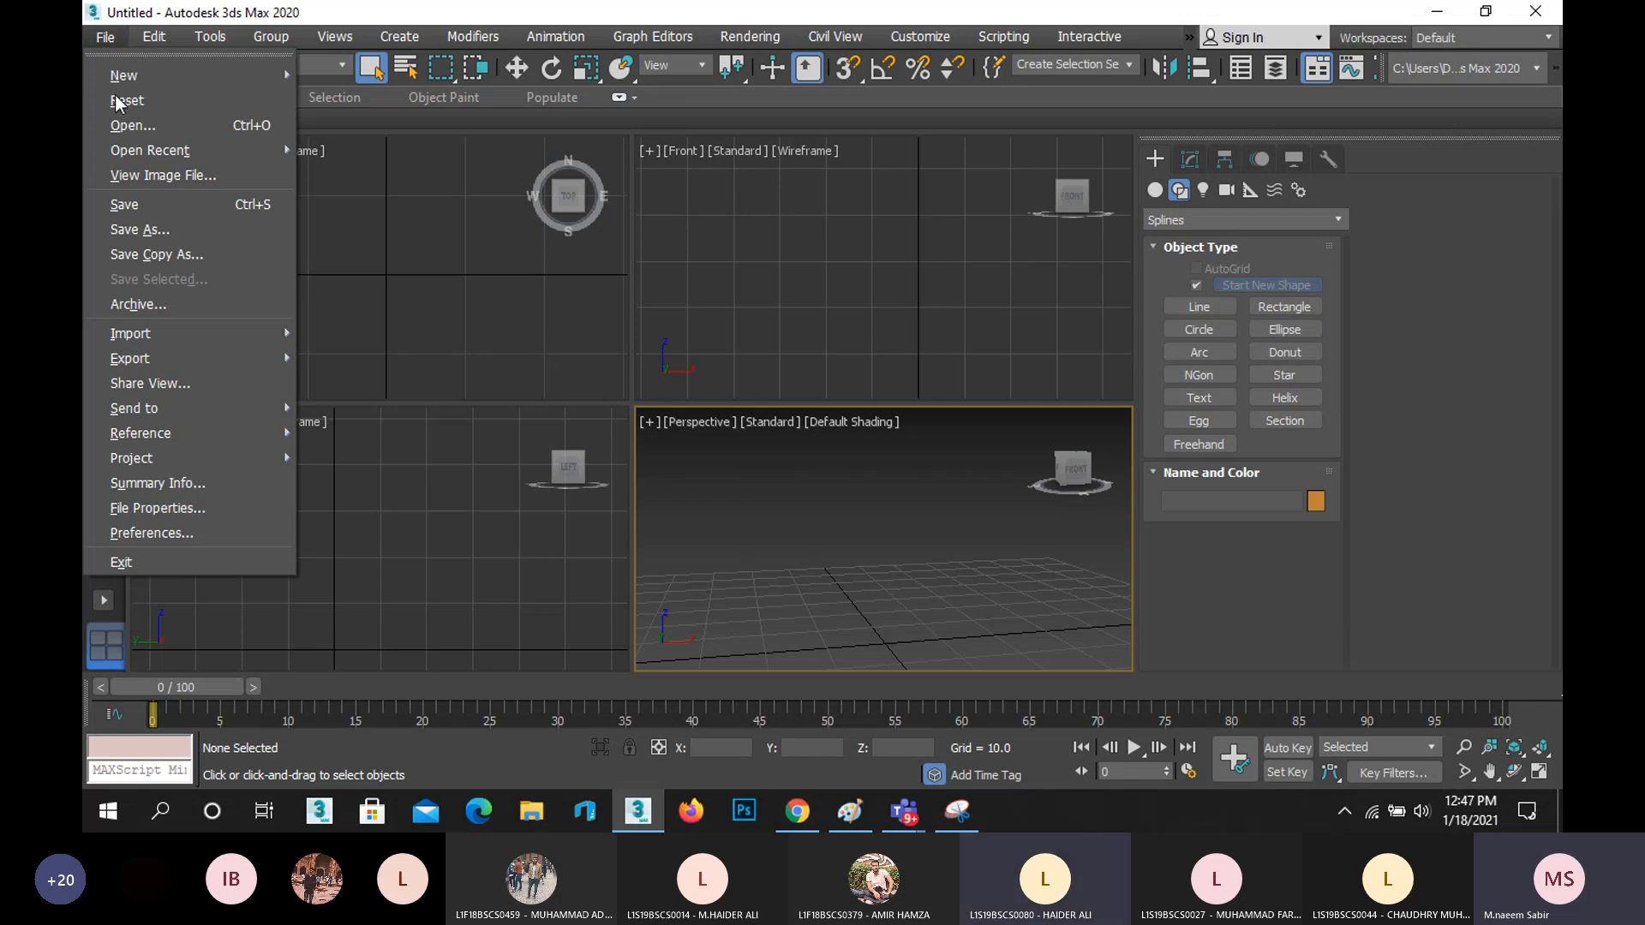
pyautogui.moveTo(275, 334)
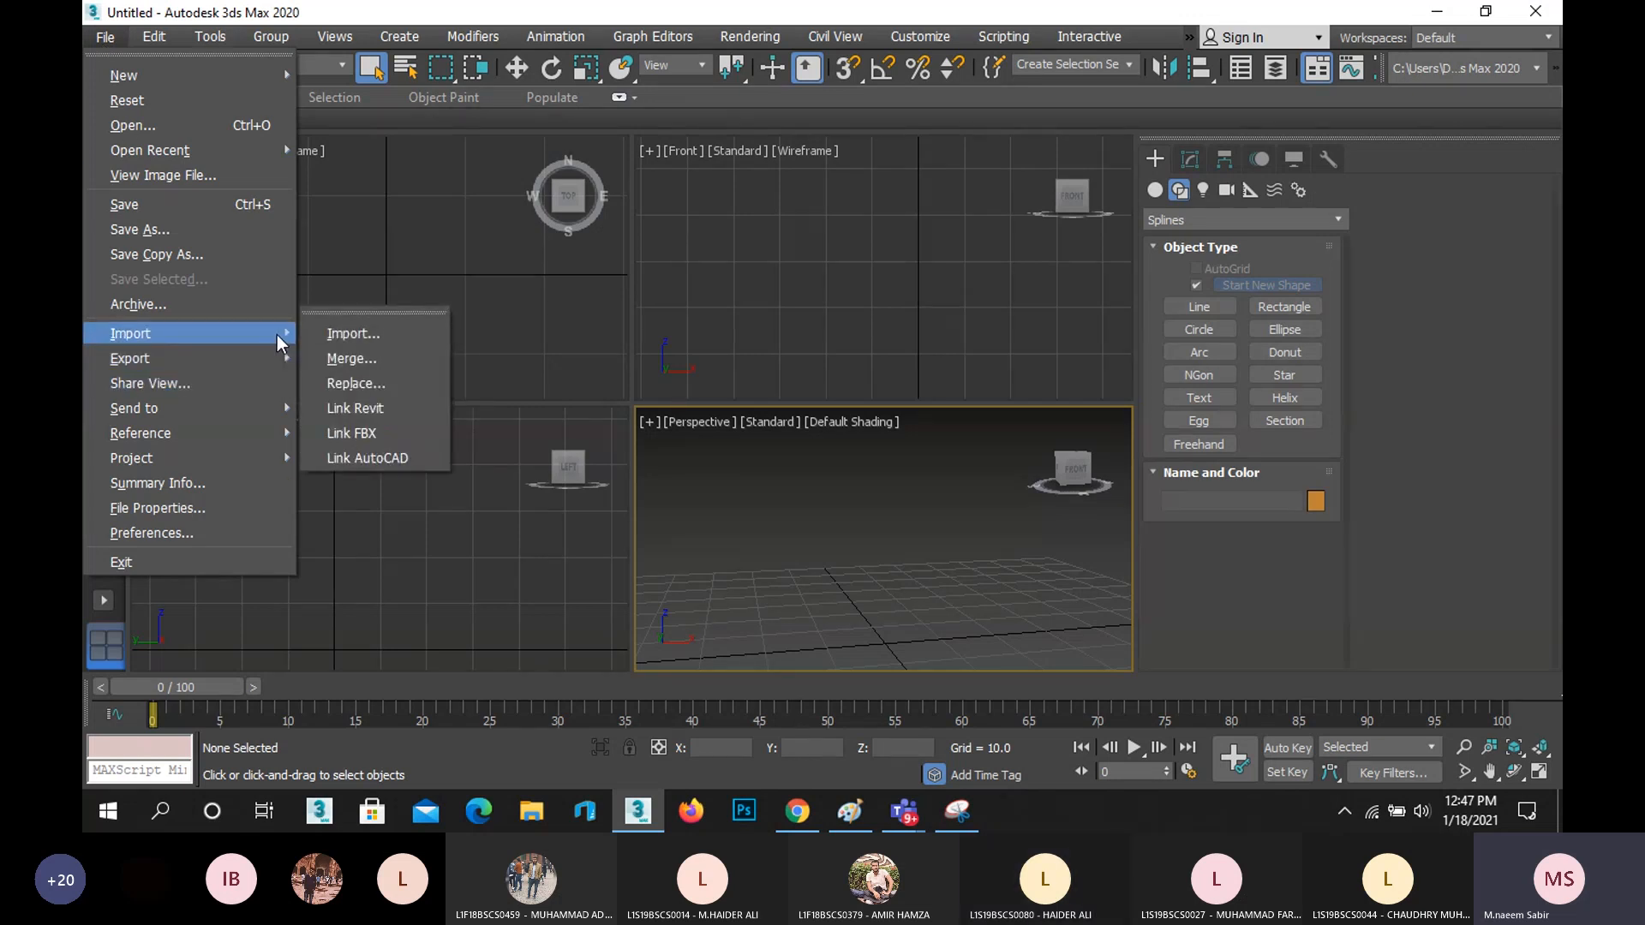
pyautogui.click(342, 336)
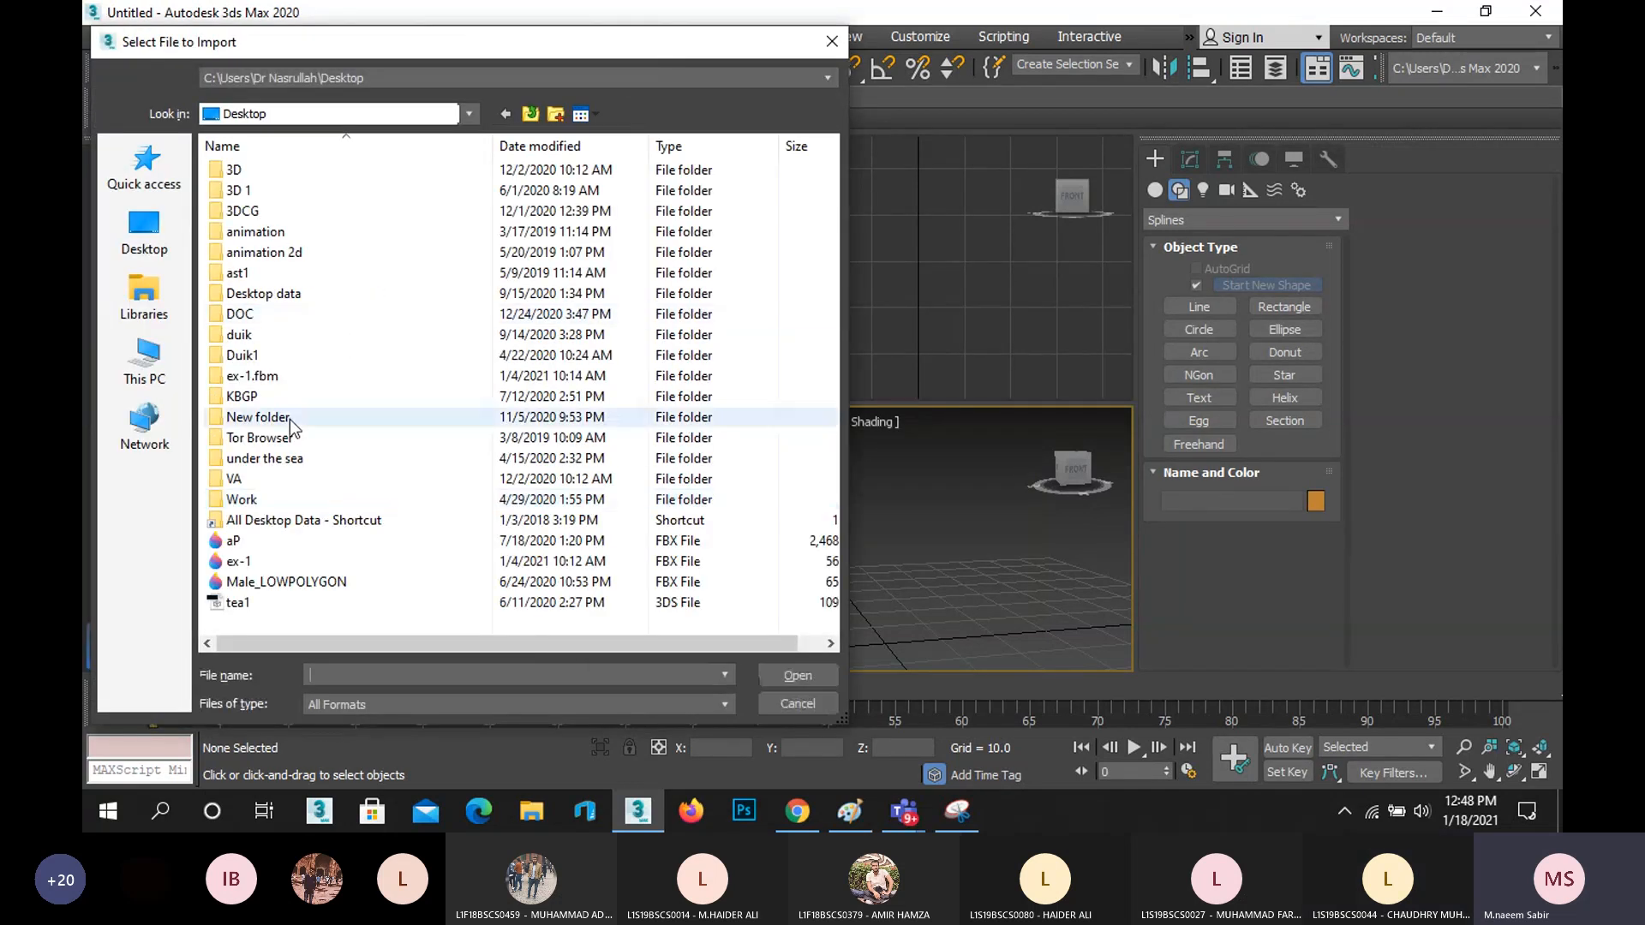
pyautogui.click(311, 583)
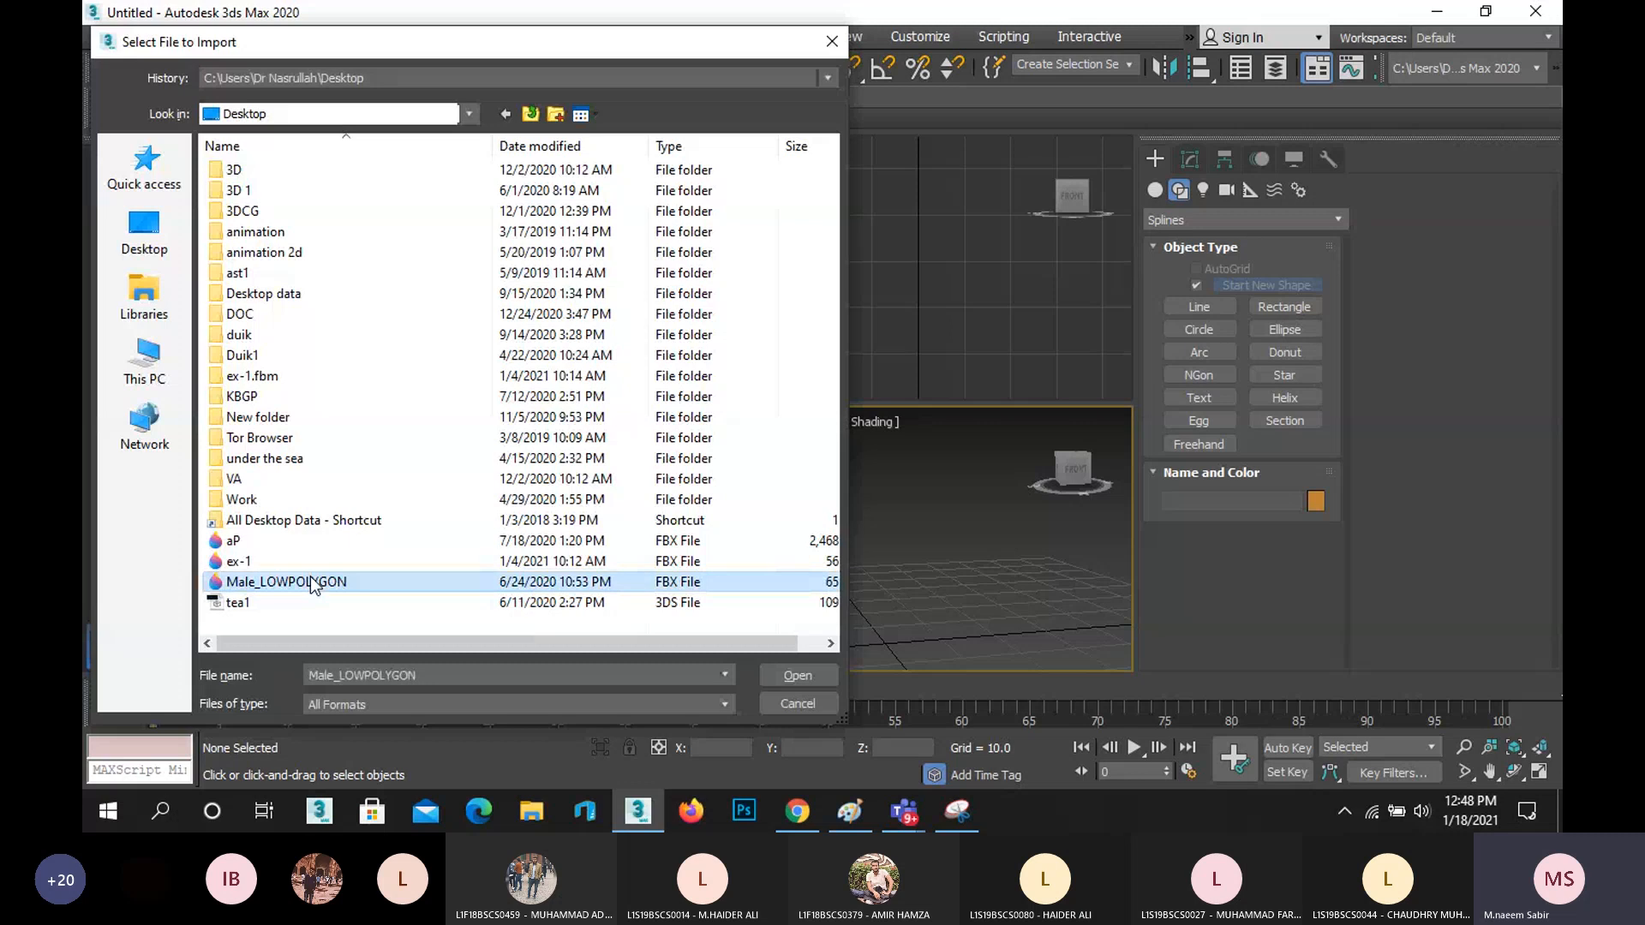
pyautogui.doubleClick(311, 583)
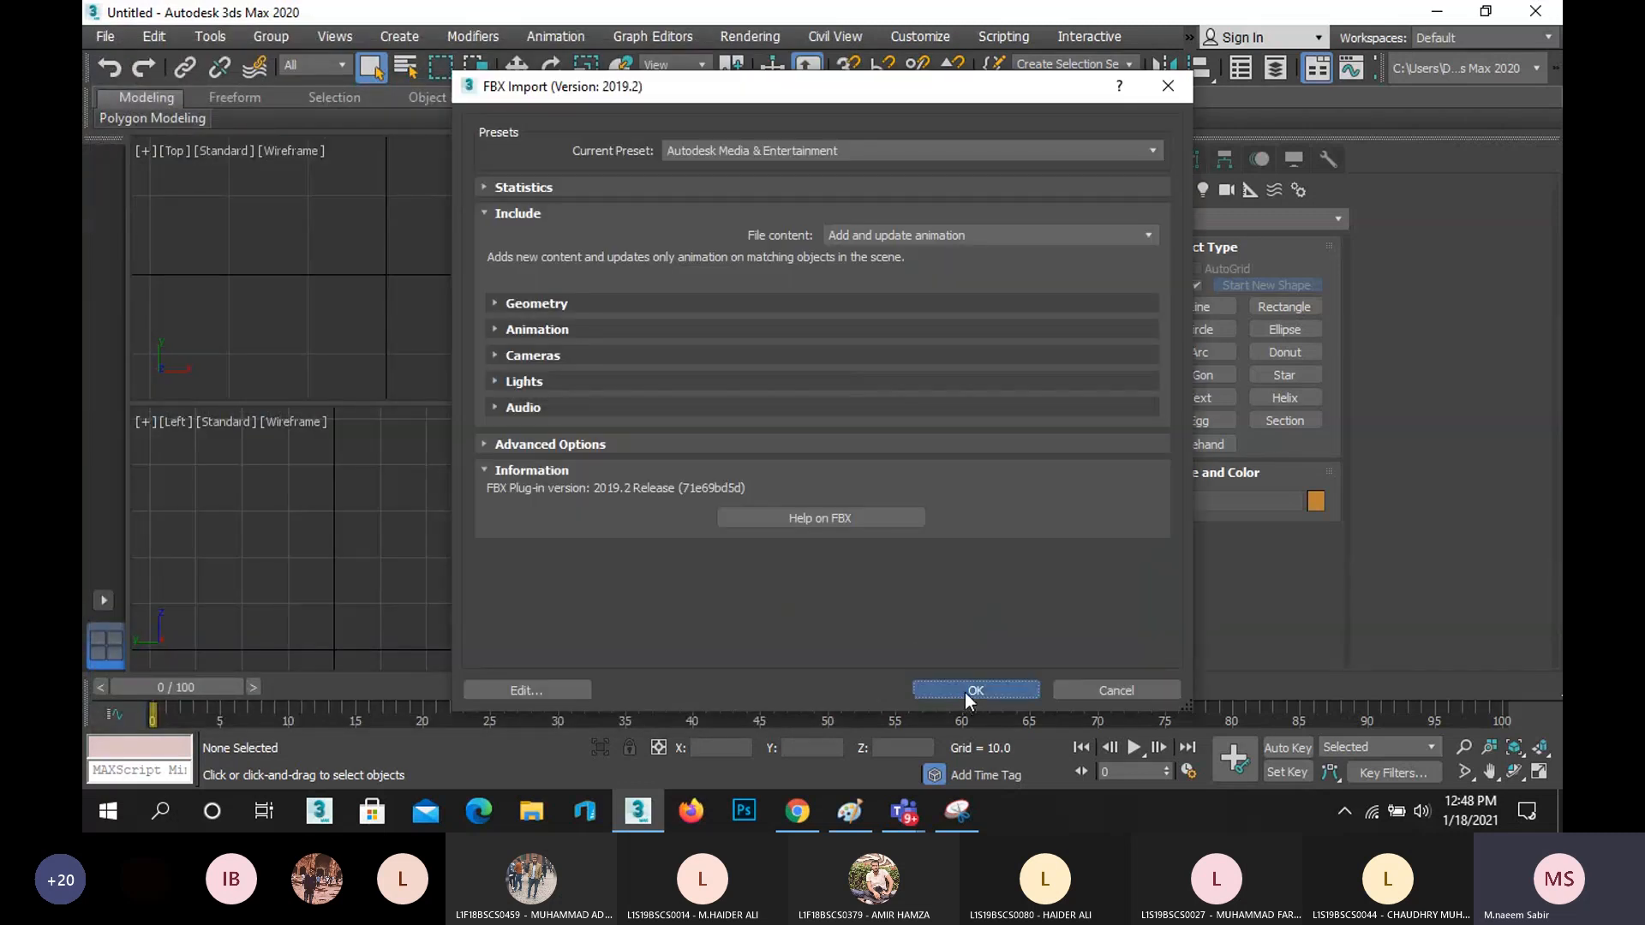
pyautogui.click(967, 690)
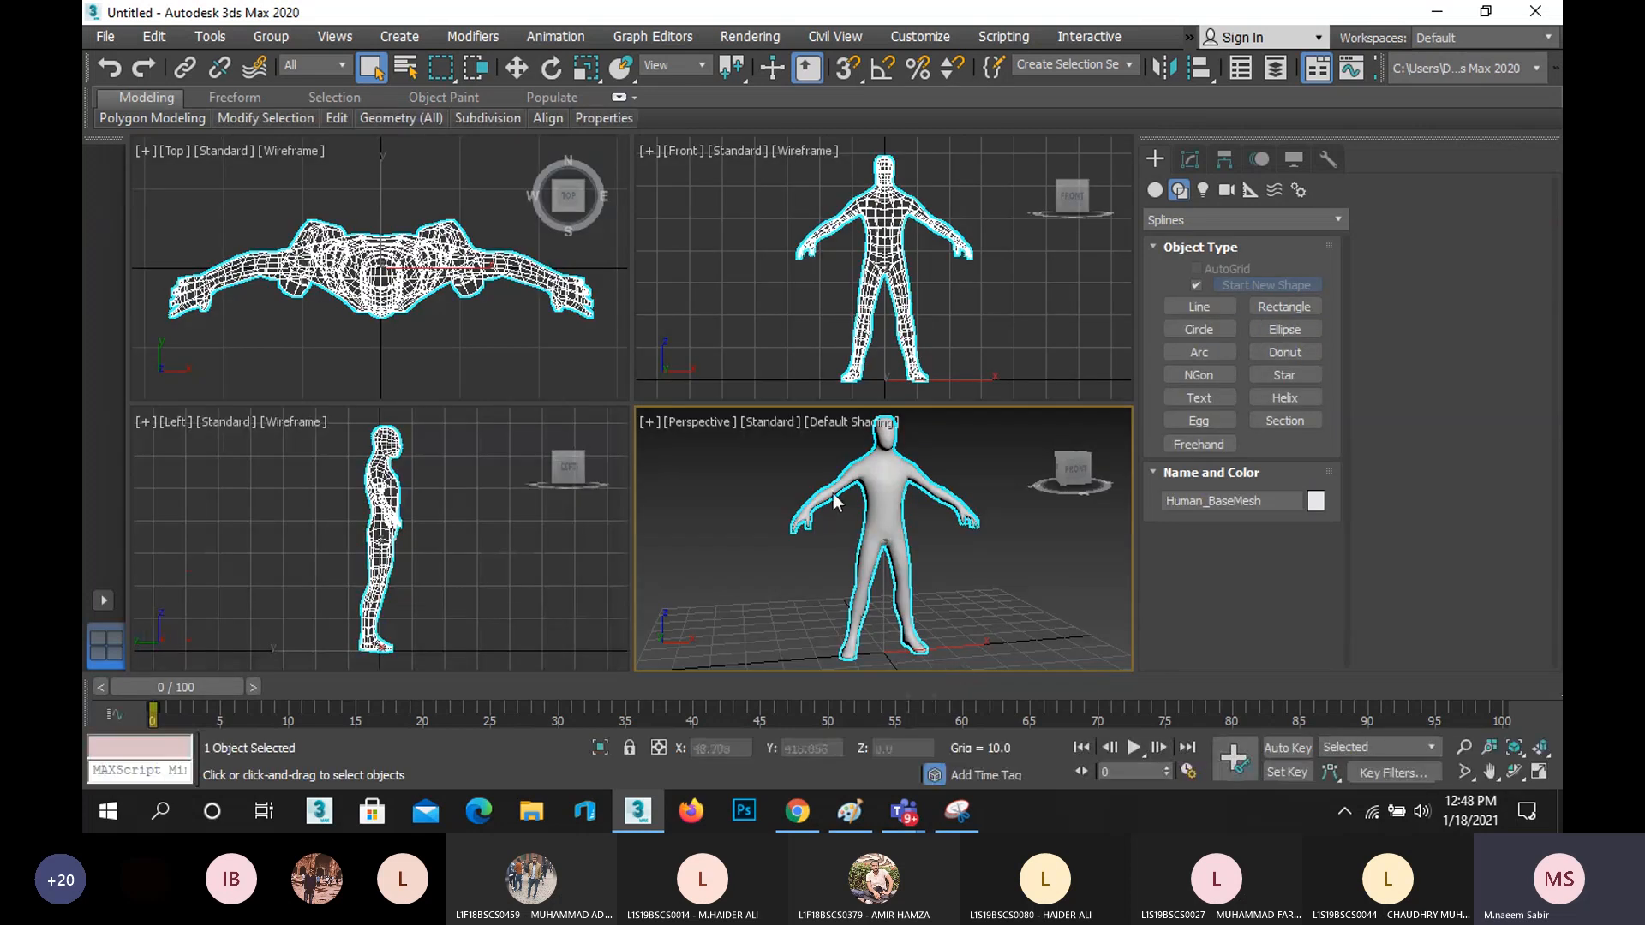
# - Examine the imported human mesh in the Top, Left and Front viewports, leaving the Front viewport active
pyautogui.rightClick(736, 267)
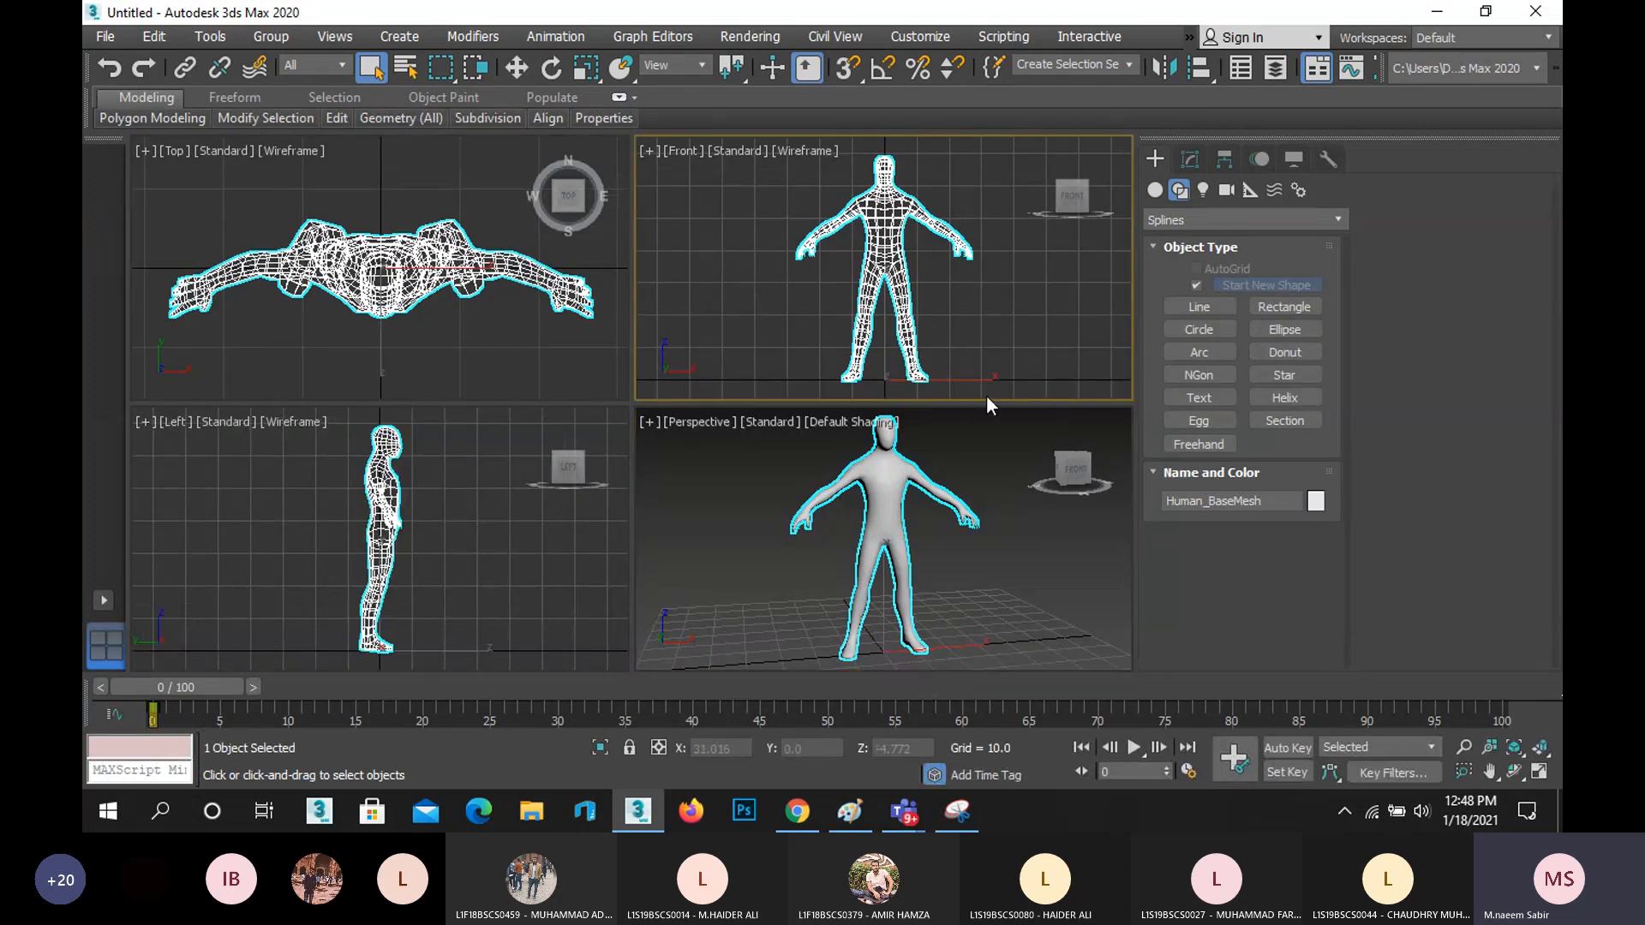
pyautogui.scroll(3, 392, 278)
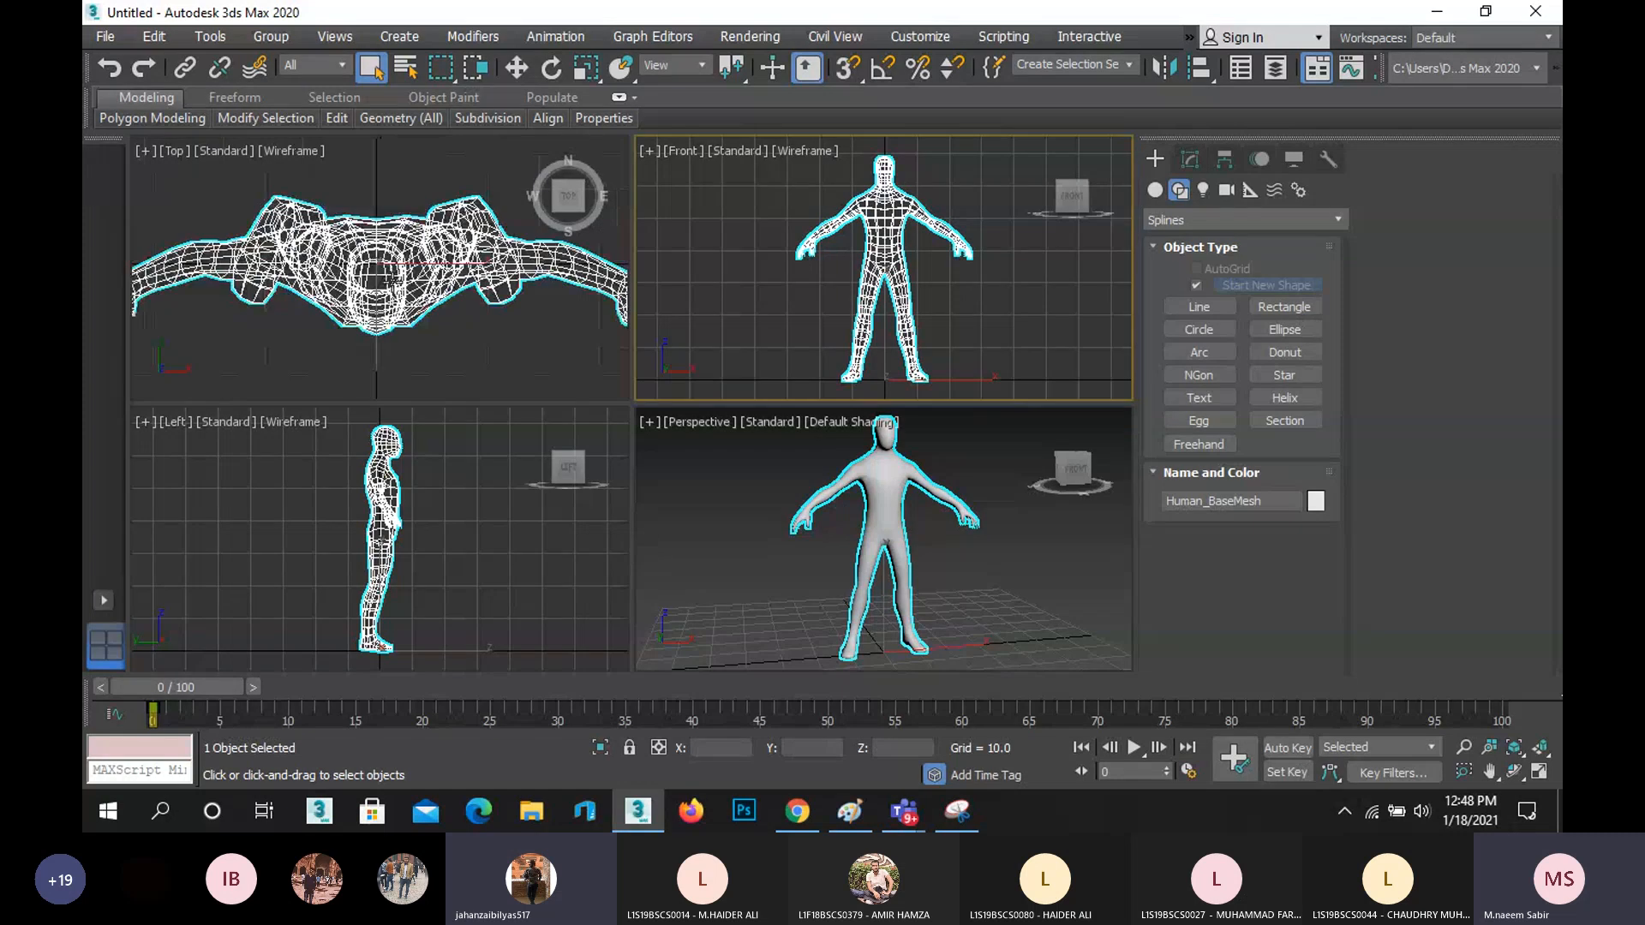
pyautogui.scroll(-5, 394, 283)
pyautogui.rightClick(398, 289)
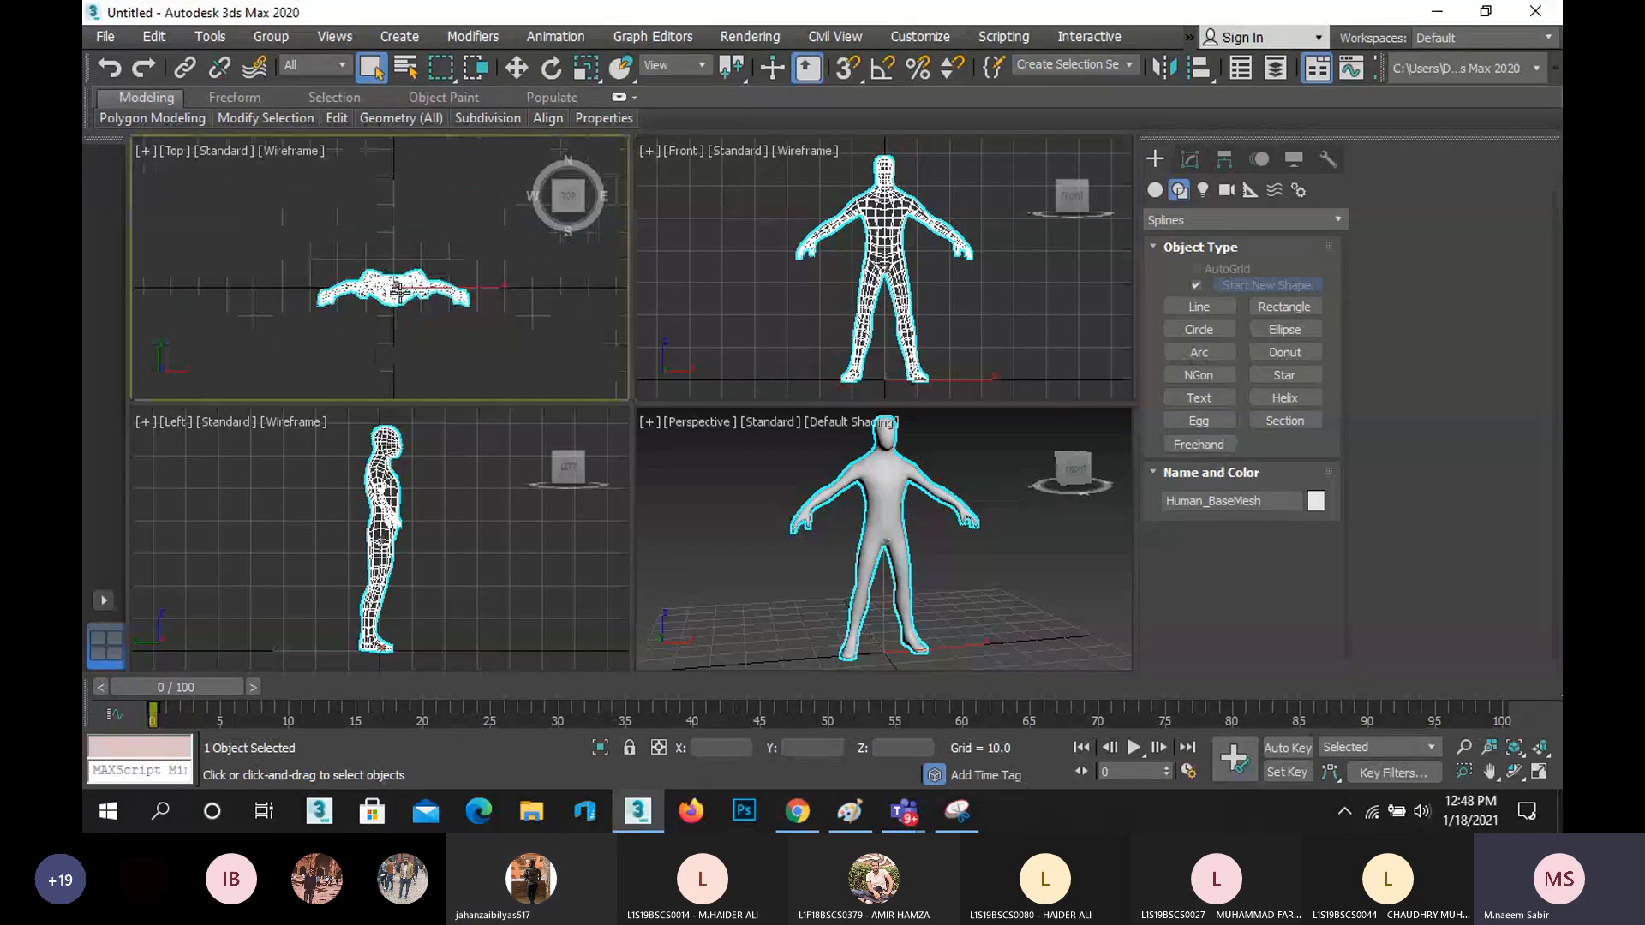
pyautogui.moveTo(398, 289); pyautogui.dragTo(391, 275, button='middle')
pyautogui.scroll(-3, 371, 562)
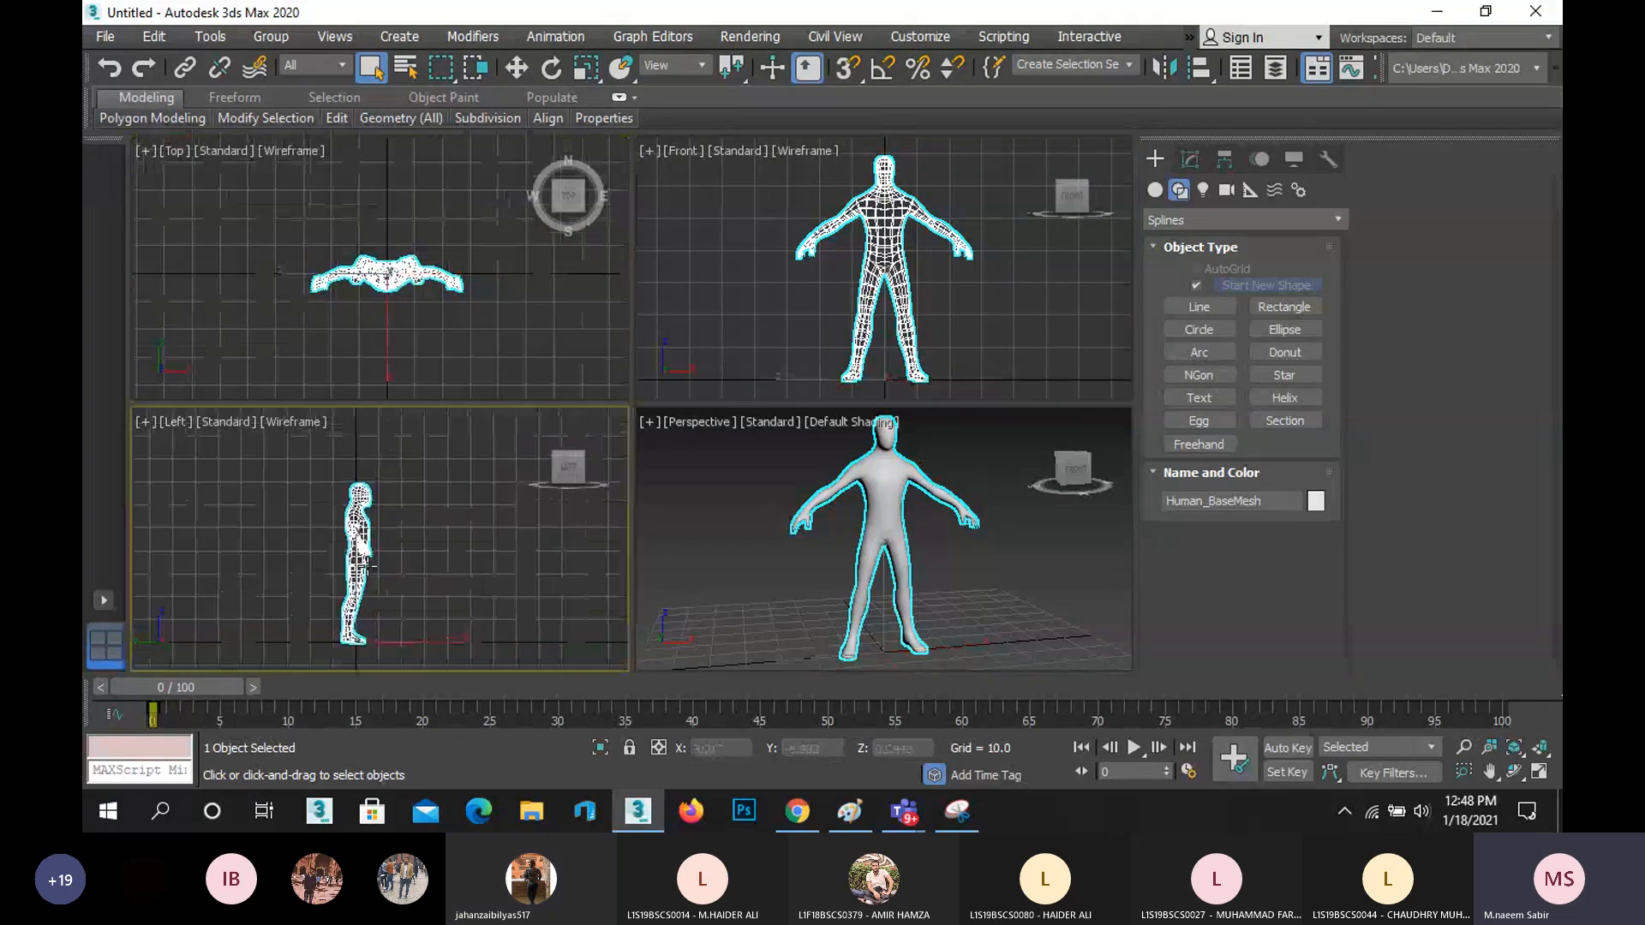
pyautogui.moveTo(367, 566); pyautogui.dragTo(369, 568, button='middle')
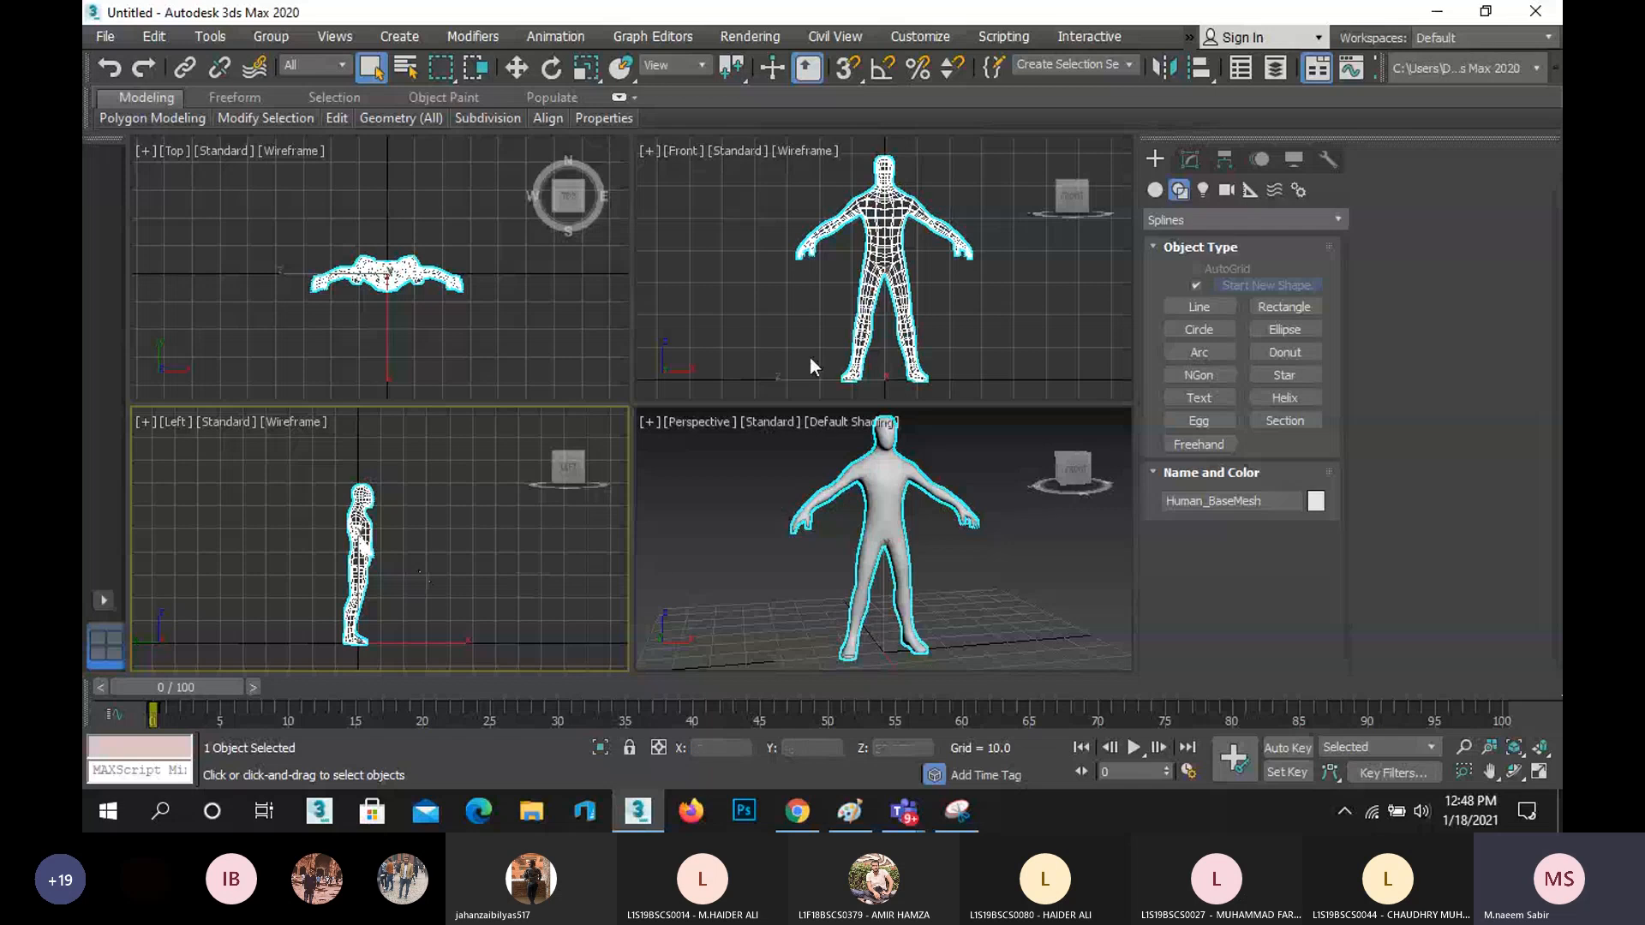
pyautogui.rightClick(802, 319)
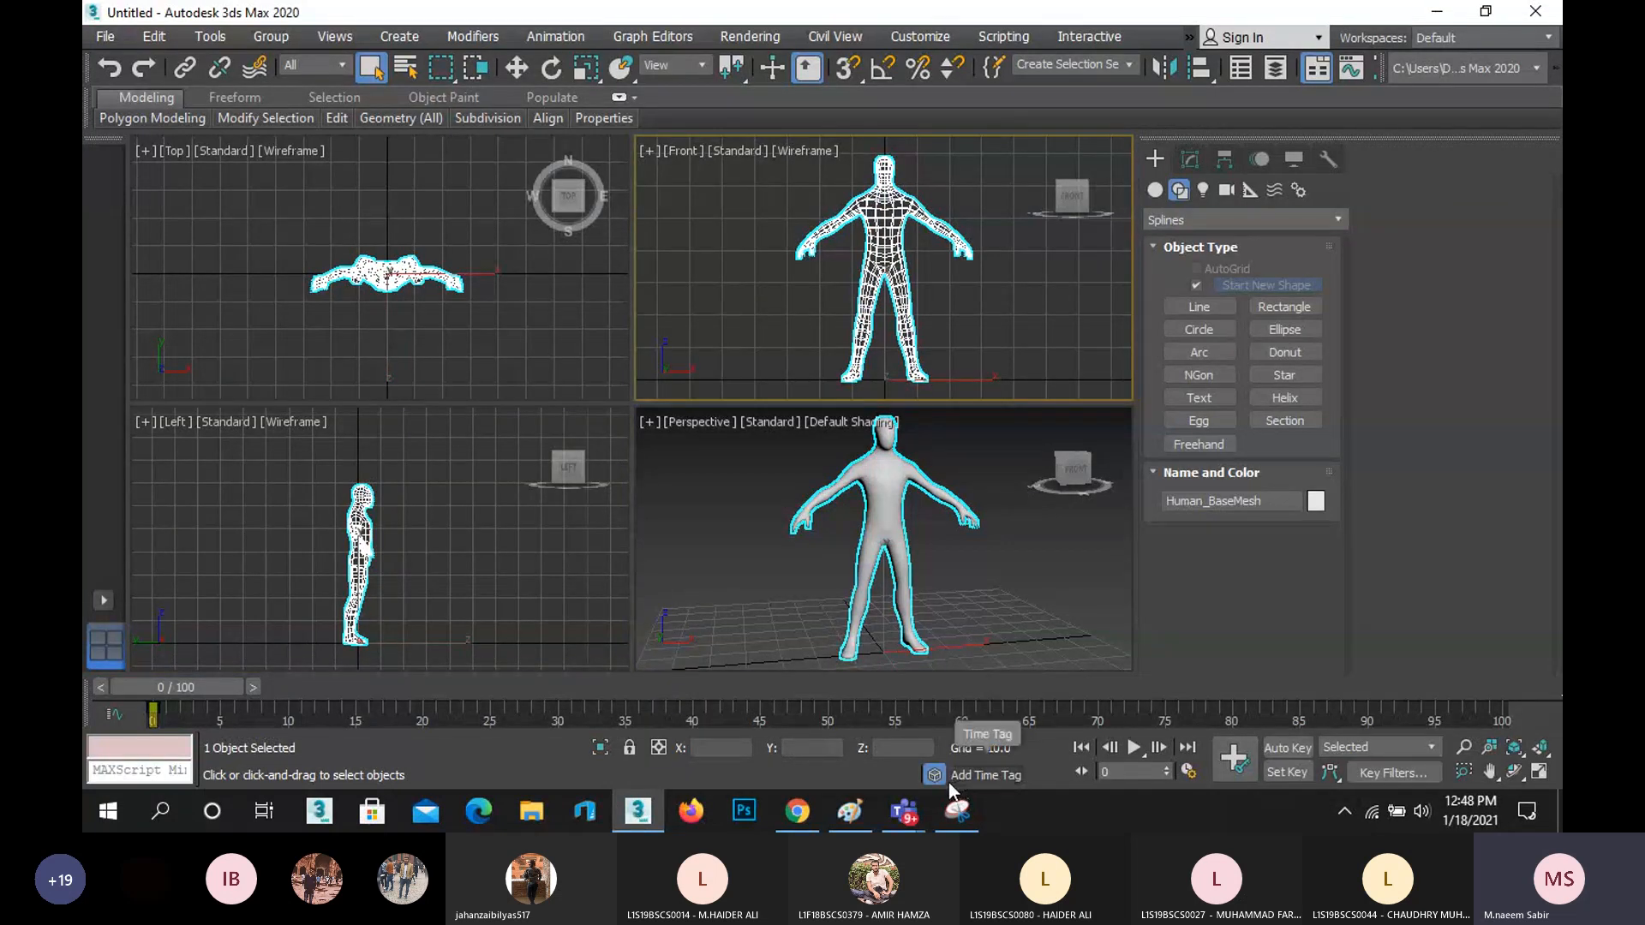
# - Switch to the Snipping Tool and examine the captured front wireframe, with its window placed clear of the Top and Left viewports
pyautogui.click(957, 812)
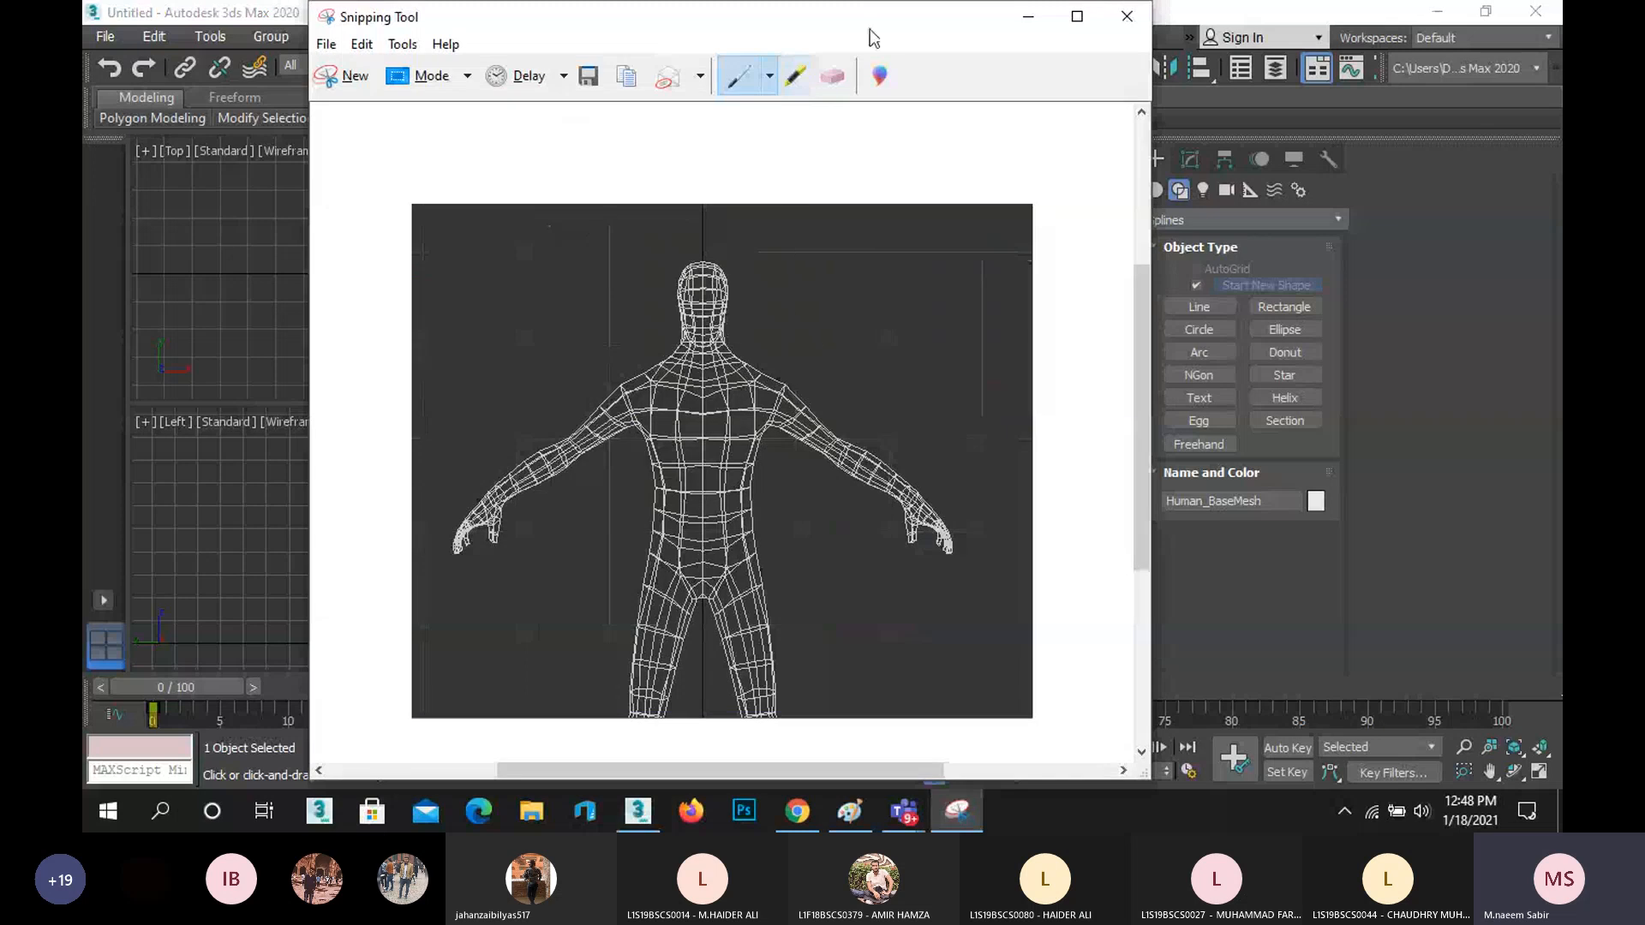
pyautogui.moveTo(896, 33); pyautogui.dragTo(1041, 42)
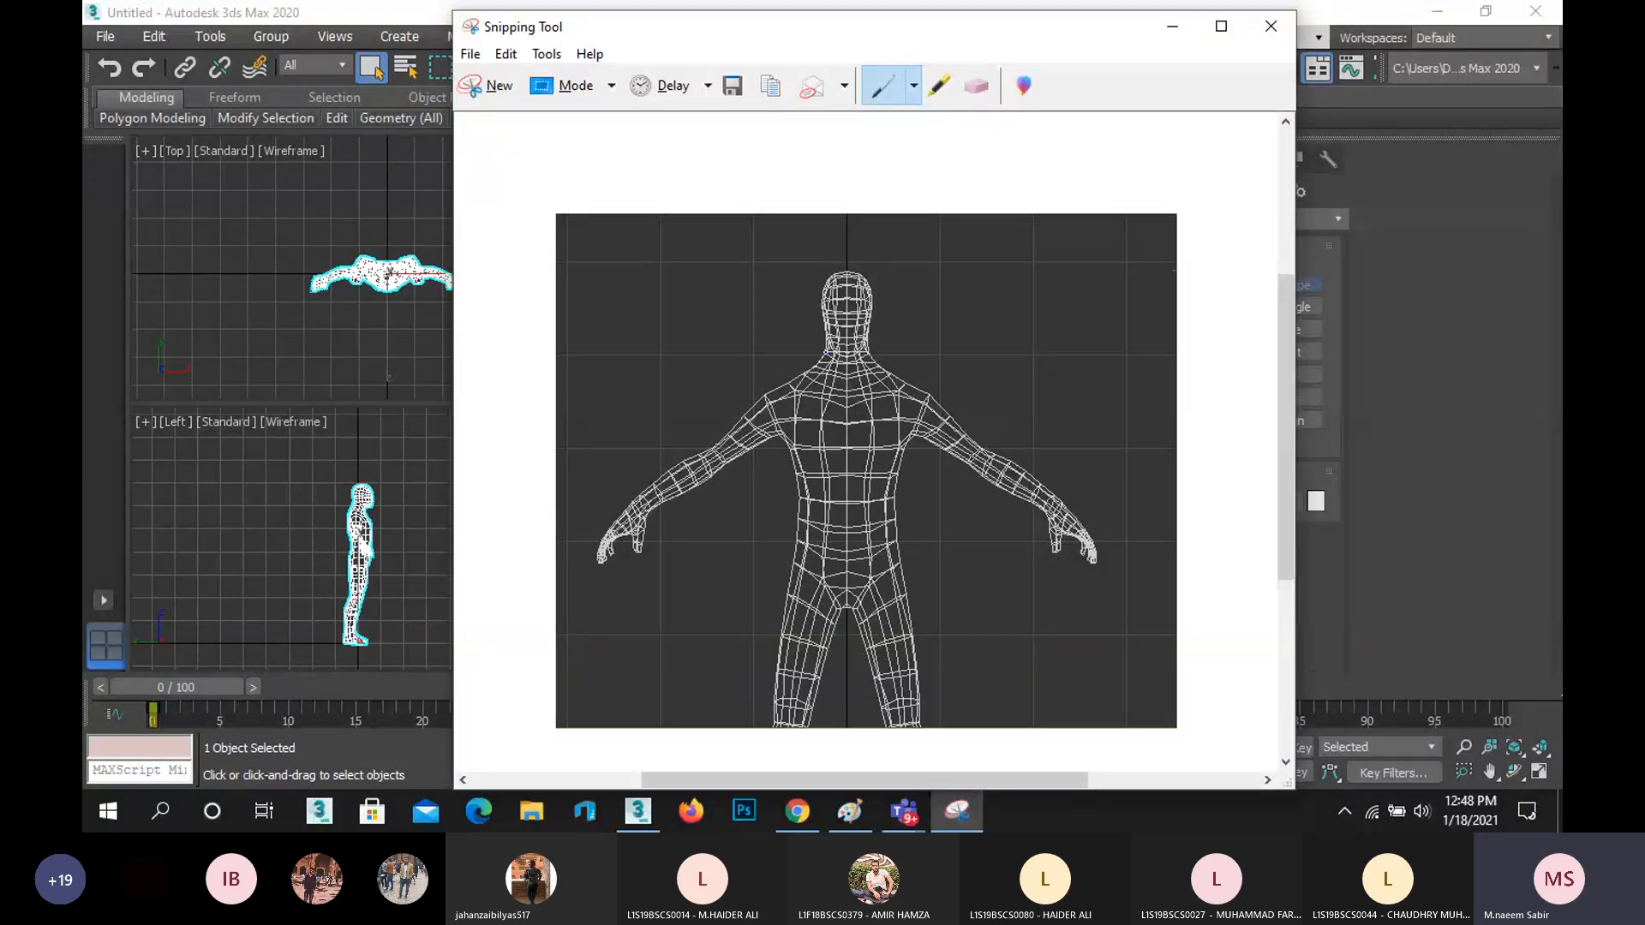
pyautogui.scroll(1, 794, 386)
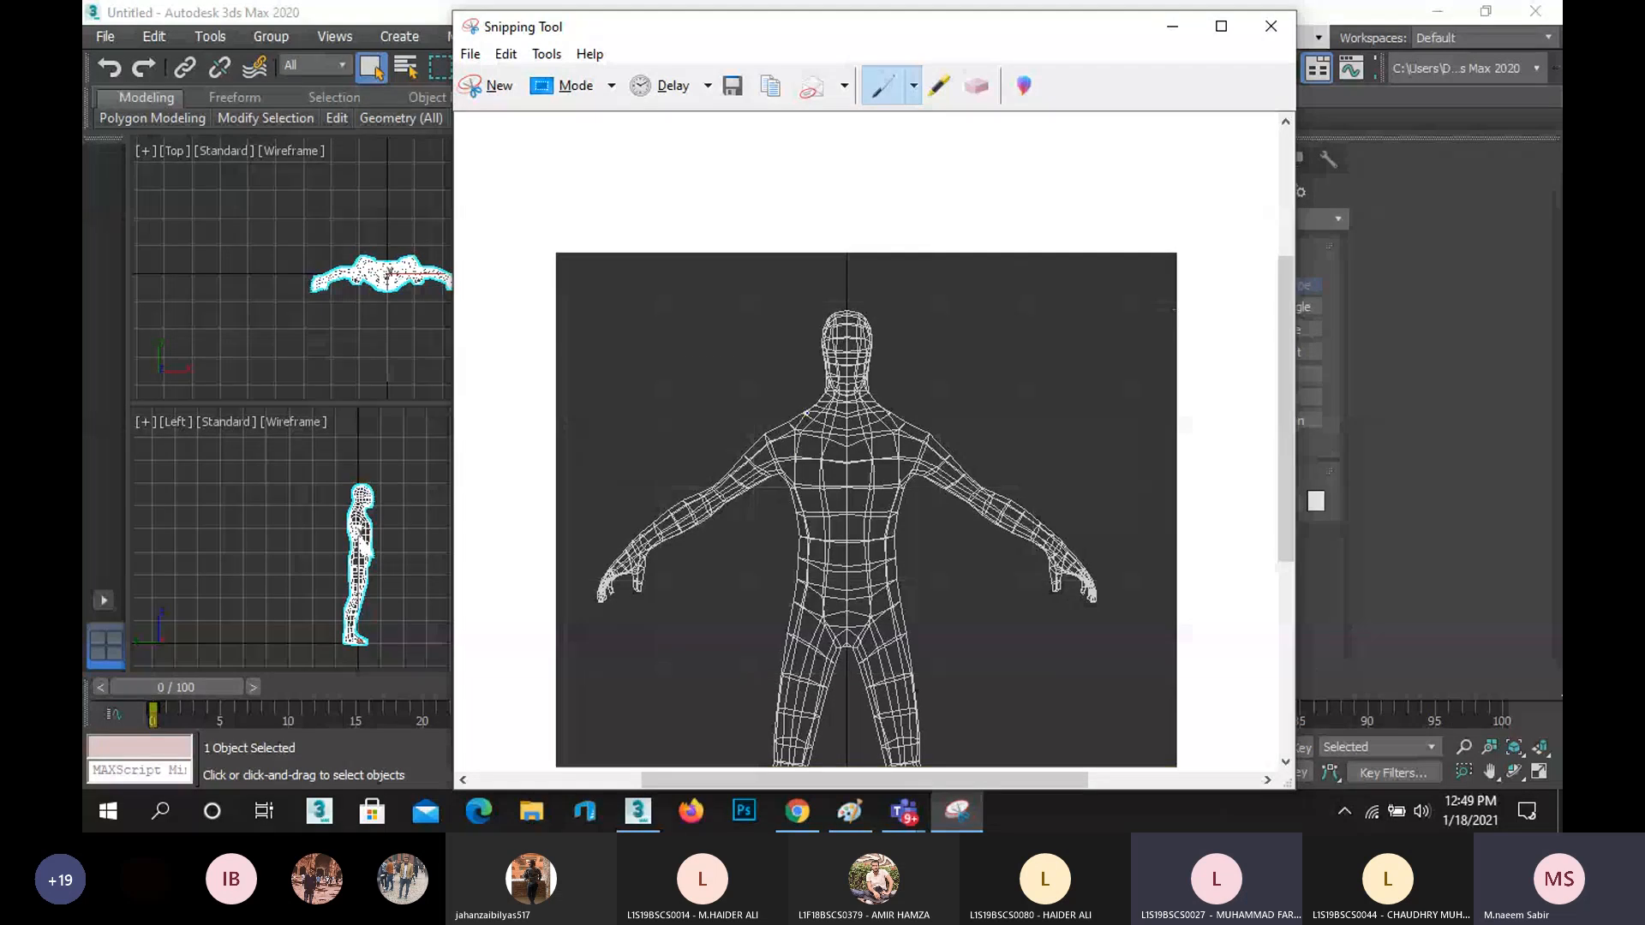
pyautogui.scroll(-2, 807, 413)
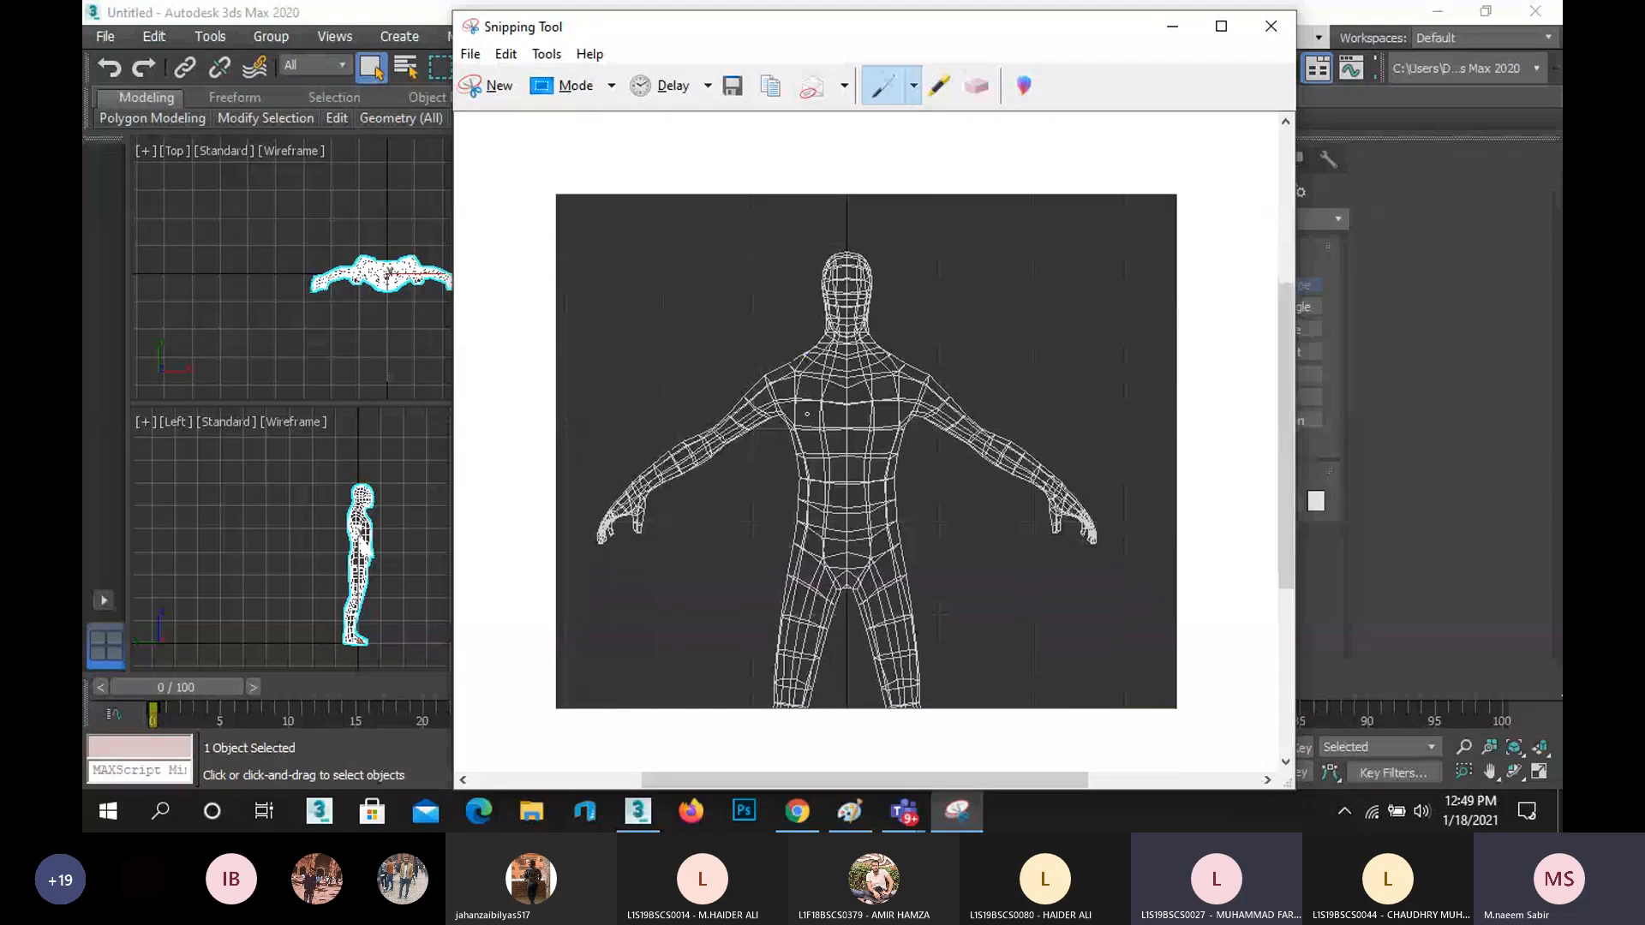
pyautogui.click(1237, 39)
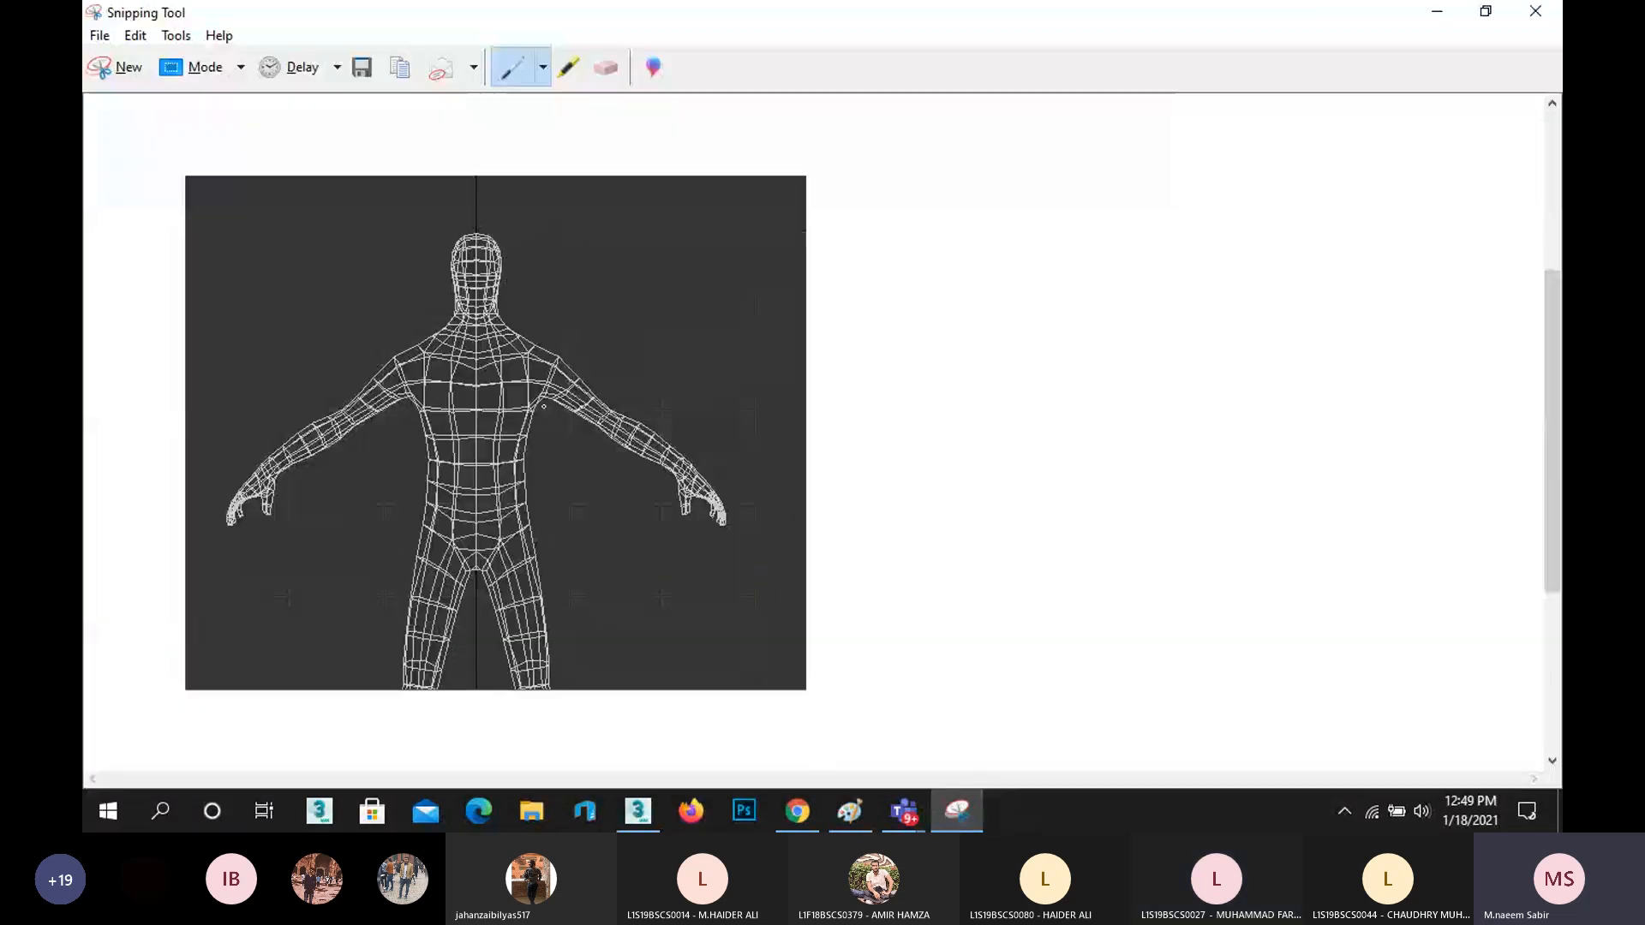
pyautogui.click(1485, 11)
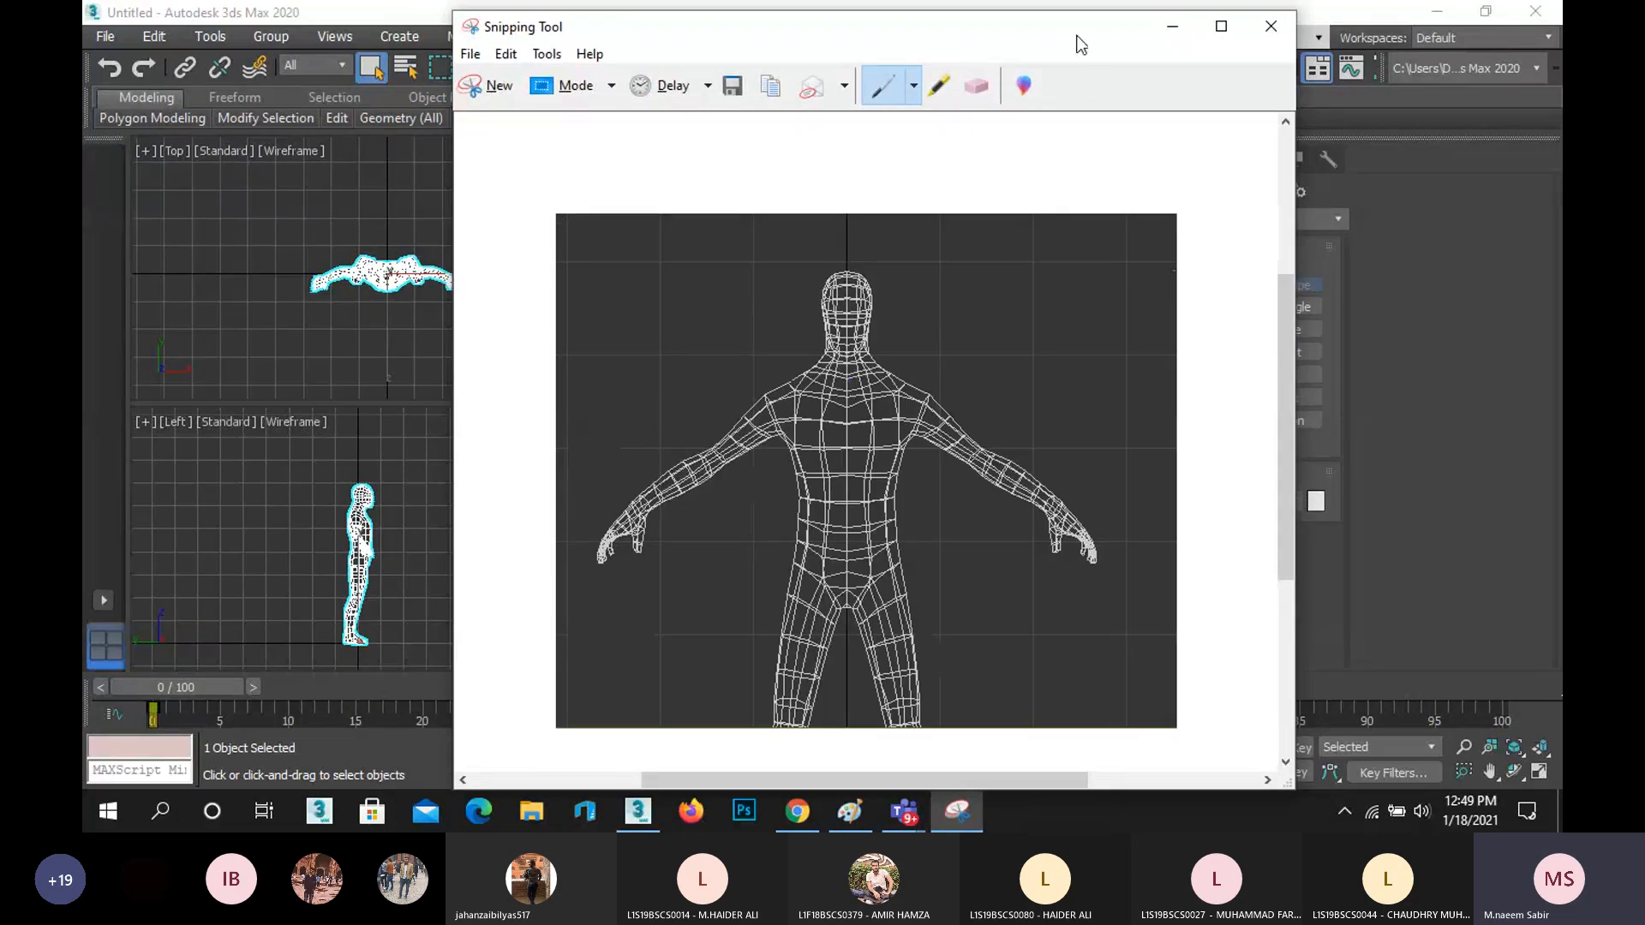
pyautogui.moveTo(1078, 44); pyautogui.dragTo(1272, 34)
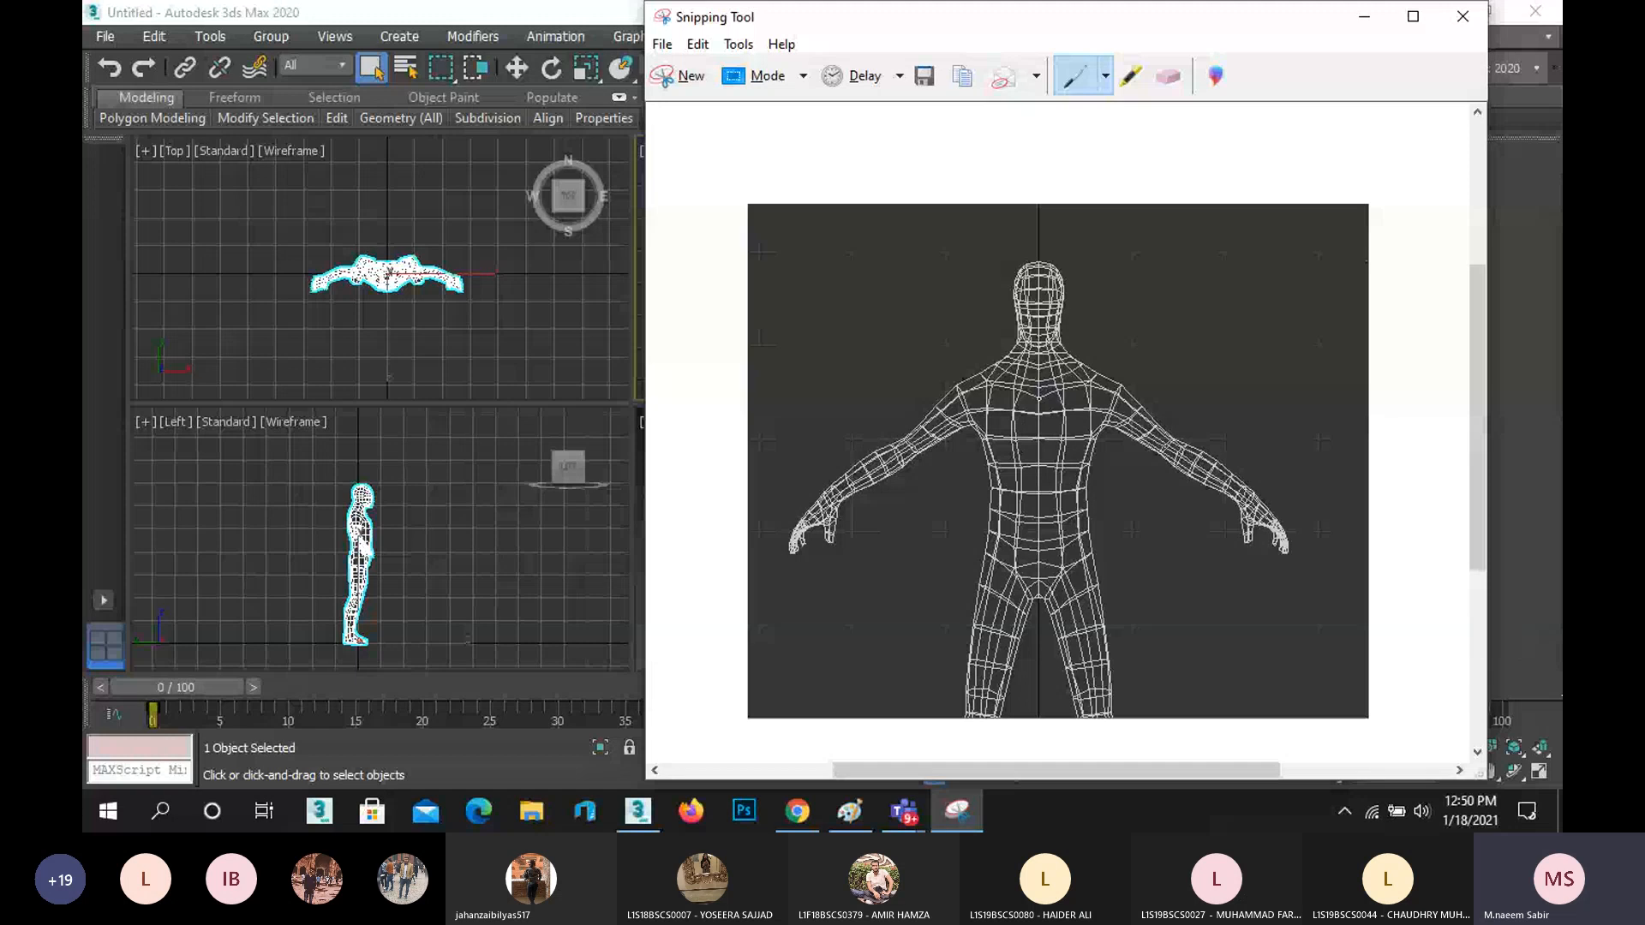
# - Sketch a blue neckline curve from the chest's centre up to the neck's left side on the captured wireframe
pyautogui.moveTo(1040, 399); pyautogui.dragTo(999, 351)
pyautogui.click(698, 44)
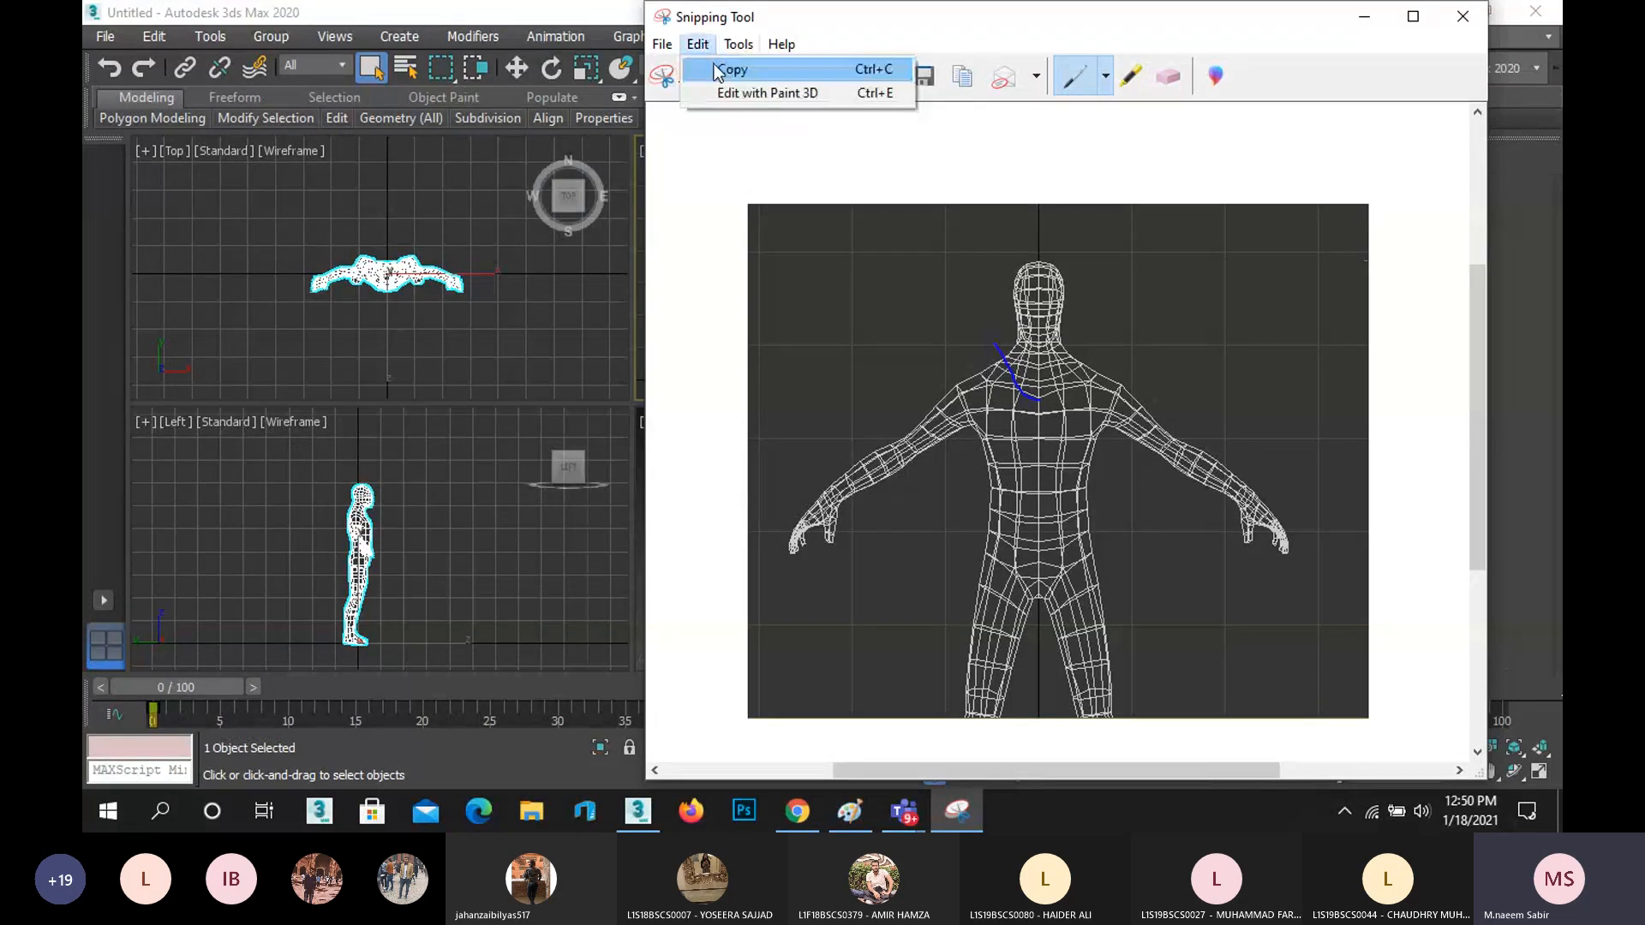
pyautogui.click(749, 155)
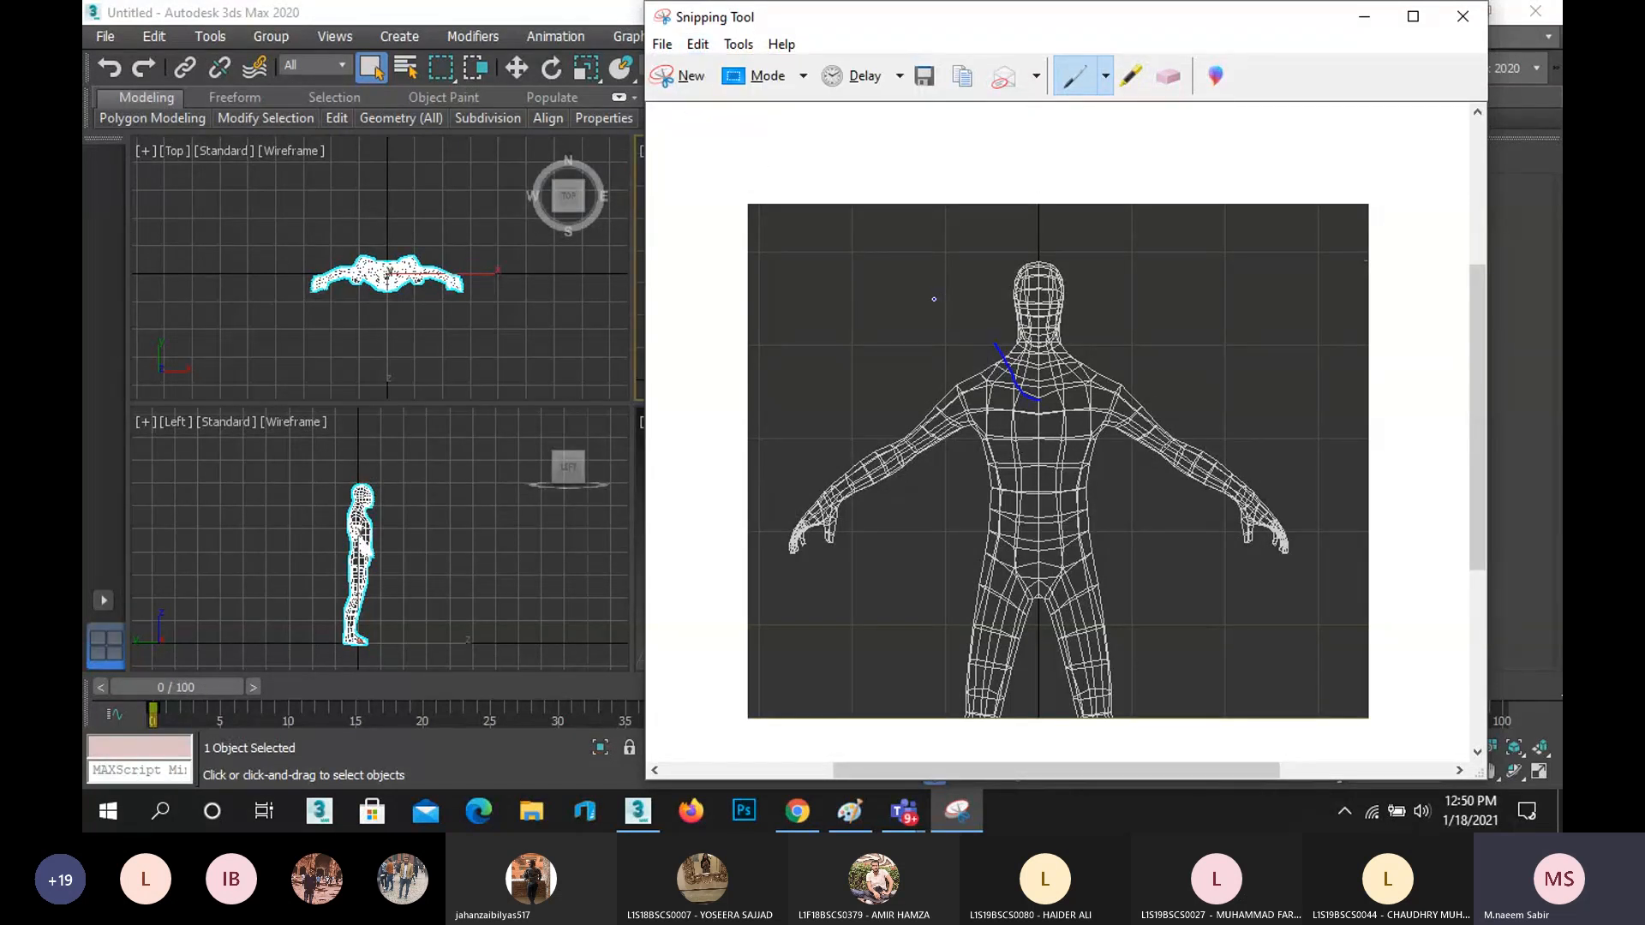
# - Outline half a T-shirt with the red pen over the captured body, covering neckline, shoulder, sleeve, side, hem and centre line
pyautogui.click(1106, 78)
pyautogui.click(1114, 113)
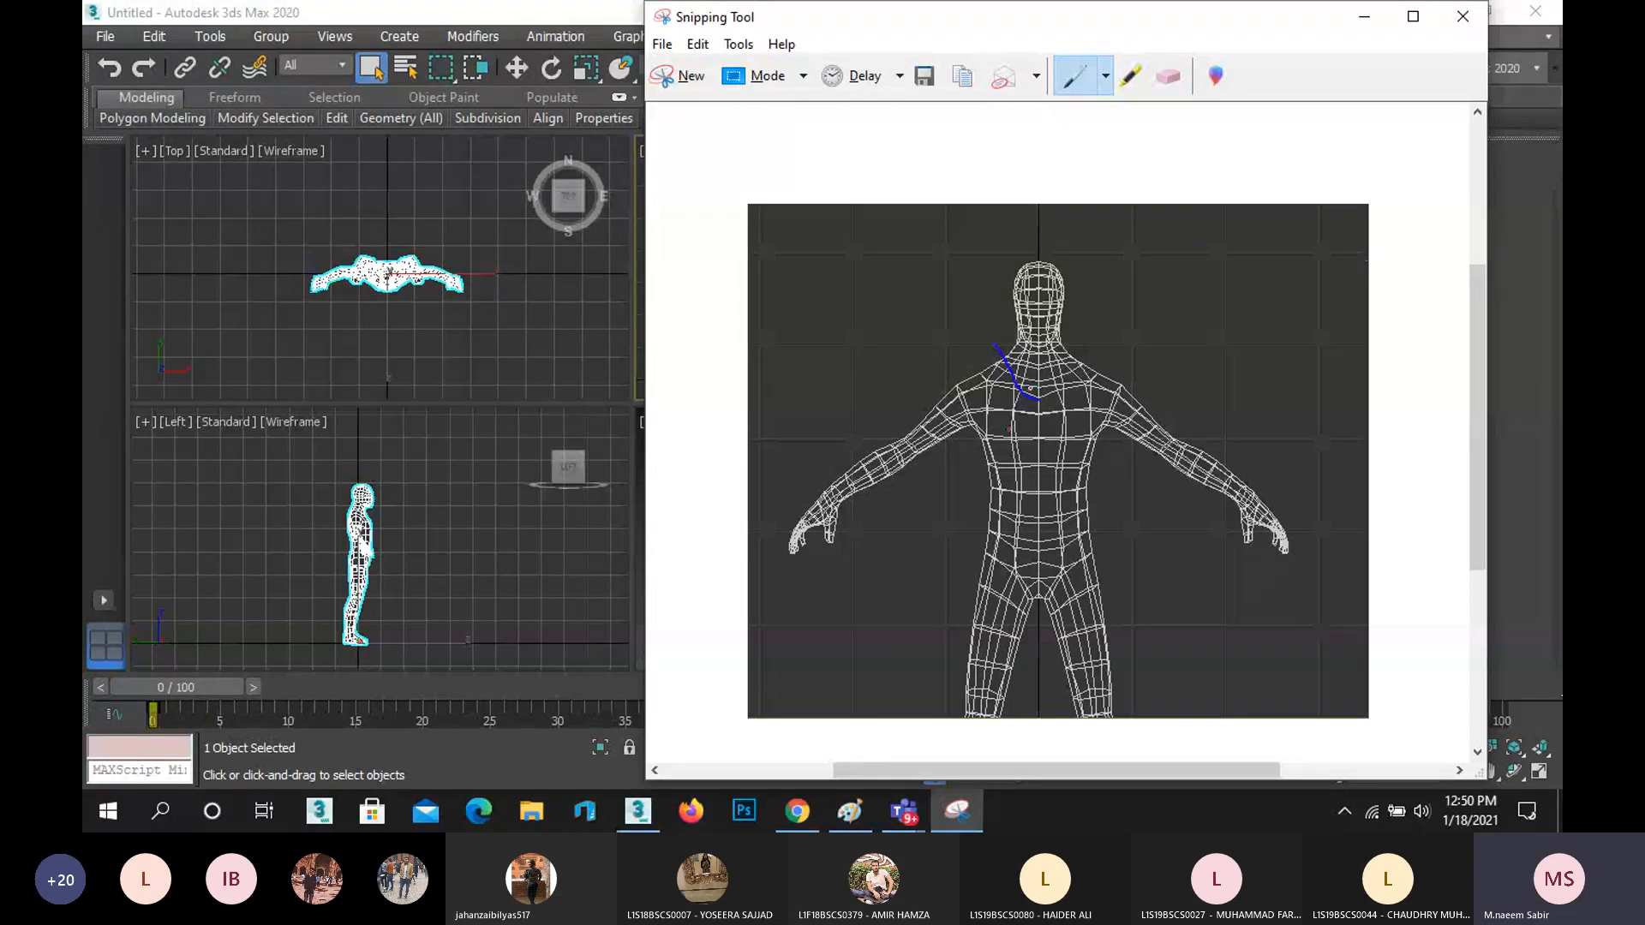
pyautogui.moveTo(1037, 375); pyautogui.dragTo(990, 347)
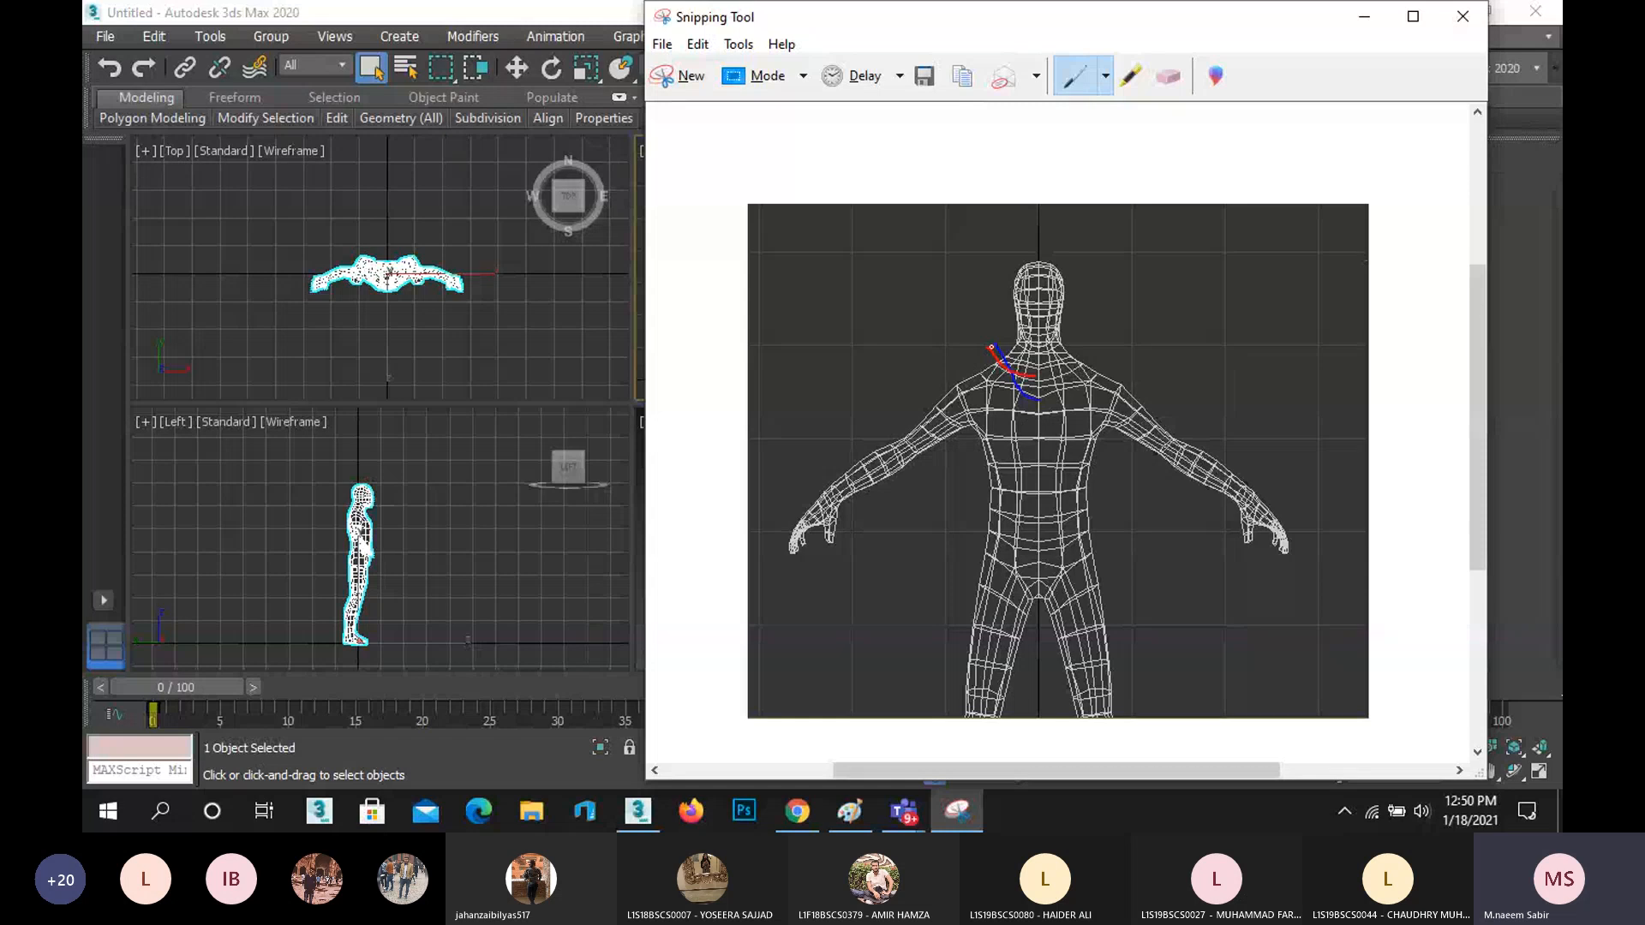
pyautogui.moveTo(991, 347); pyautogui.dragTo(913, 410)
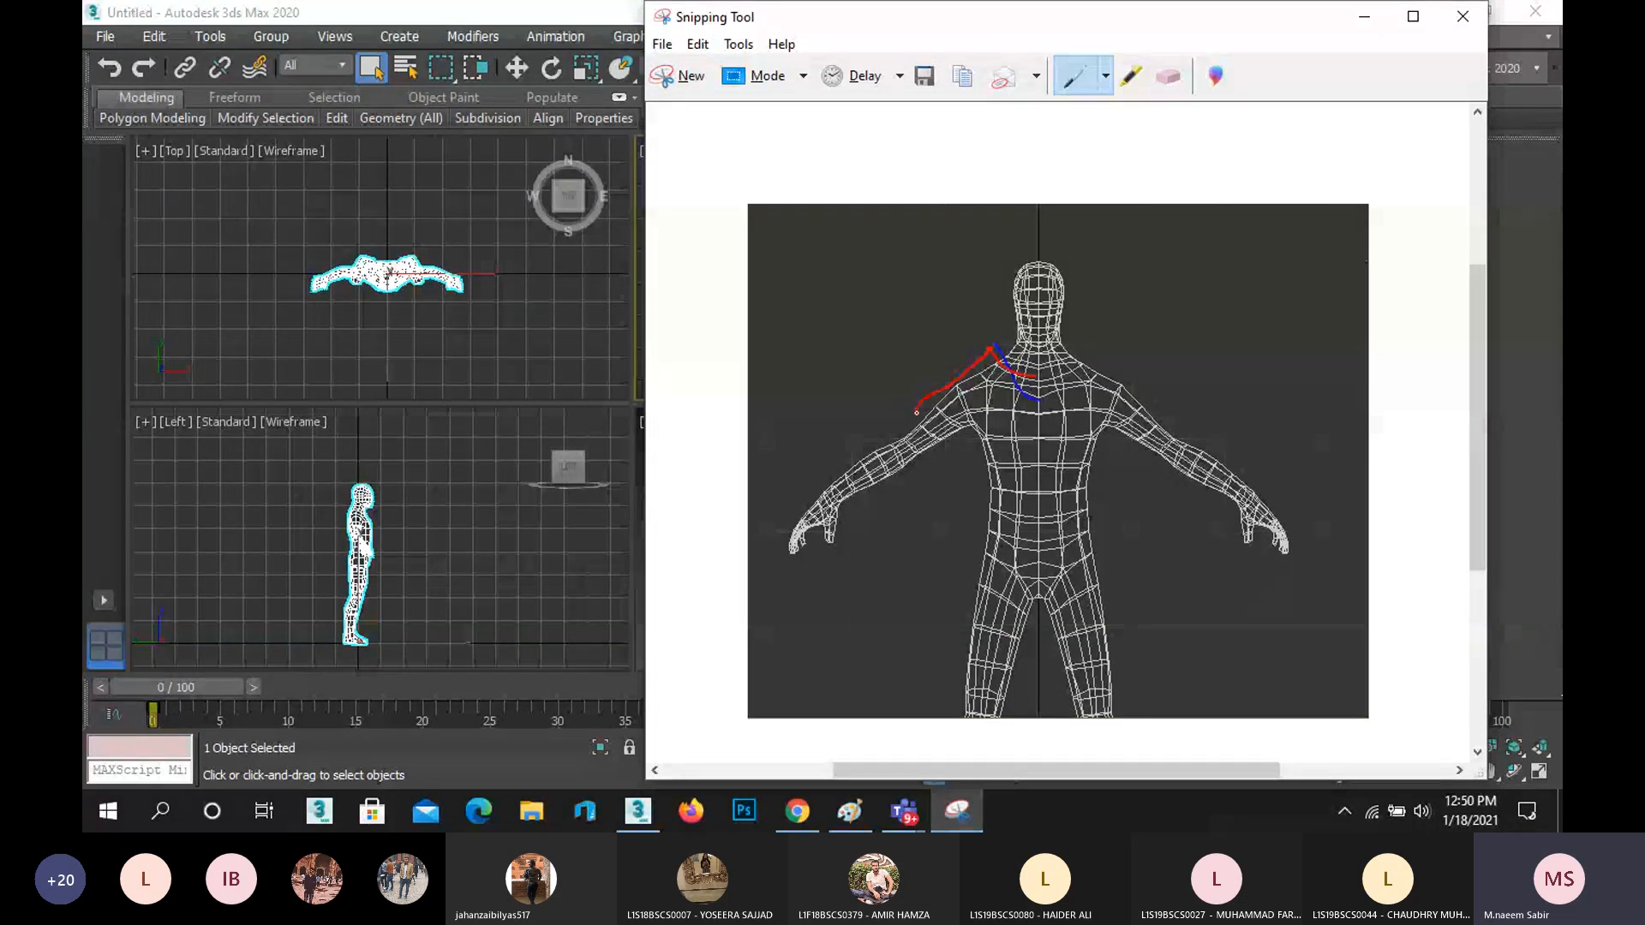
pyautogui.moveTo(956, 449)
pyautogui.mouseDown()
pyautogui.moveTo(978, 473)
pyautogui.moveTo(970, 587)
pyautogui.moveTo(1022, 589)
pyautogui.mouseUp()
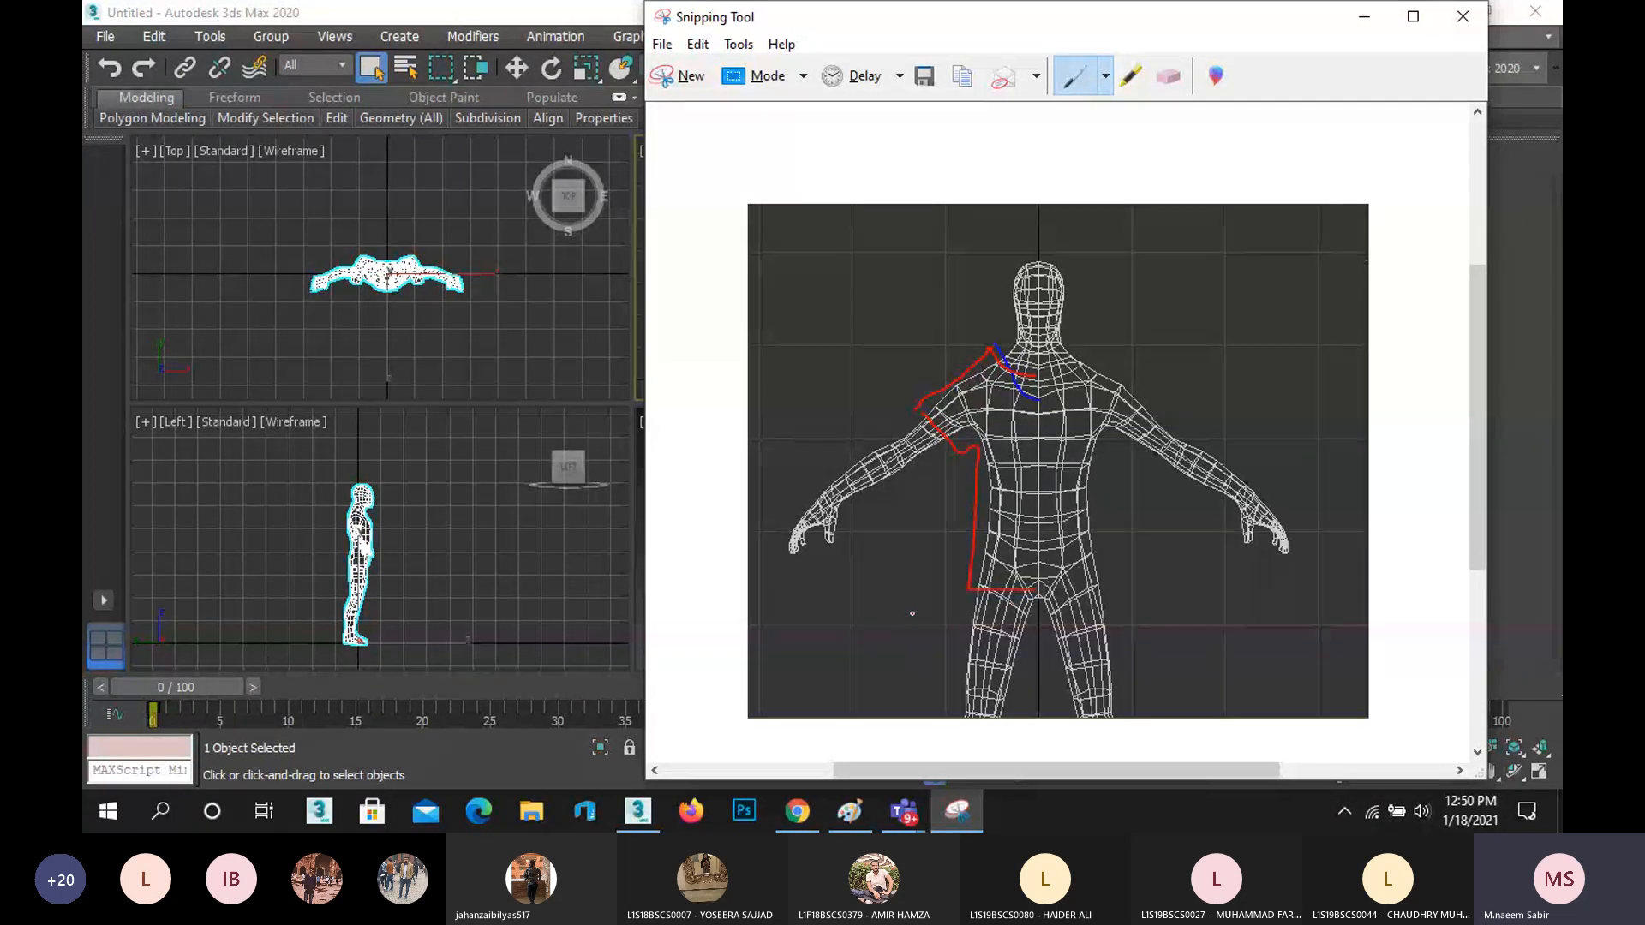
pyautogui.moveTo(1036, 377); pyautogui.dragTo(1043, 632)
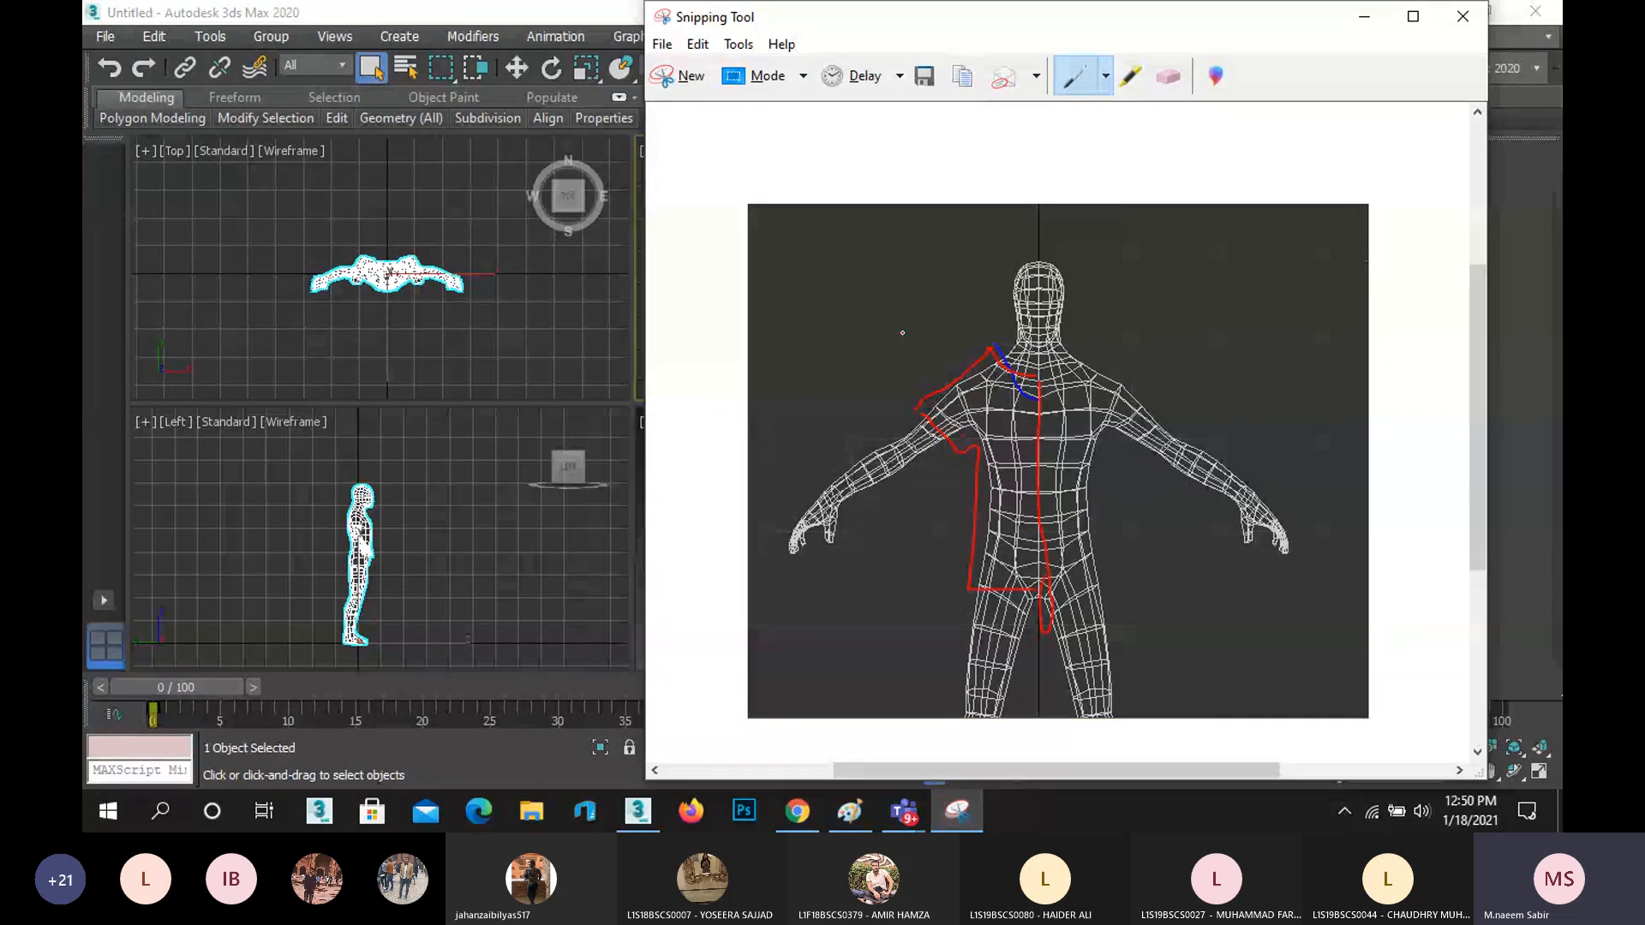
# - Capture a new snip of the human mesh's upper body in the Front viewport and minimize the Snipping Tool
pyautogui.click(681, 75)
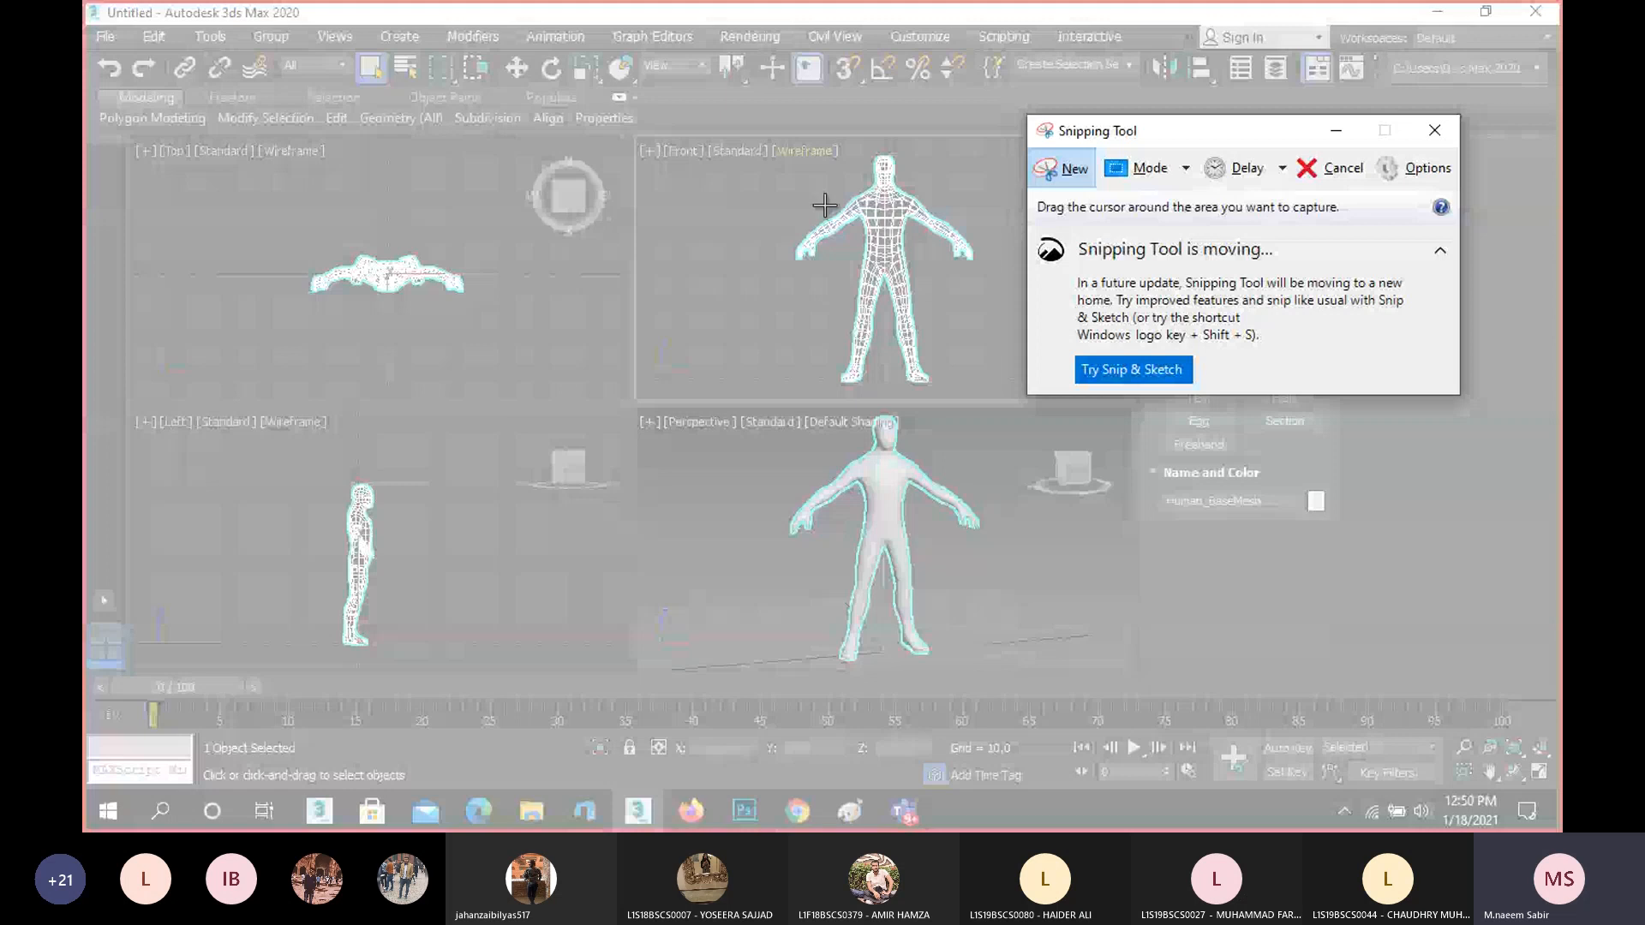
pyautogui.moveTo(766, 141); pyautogui.dragTo(1002, 313)
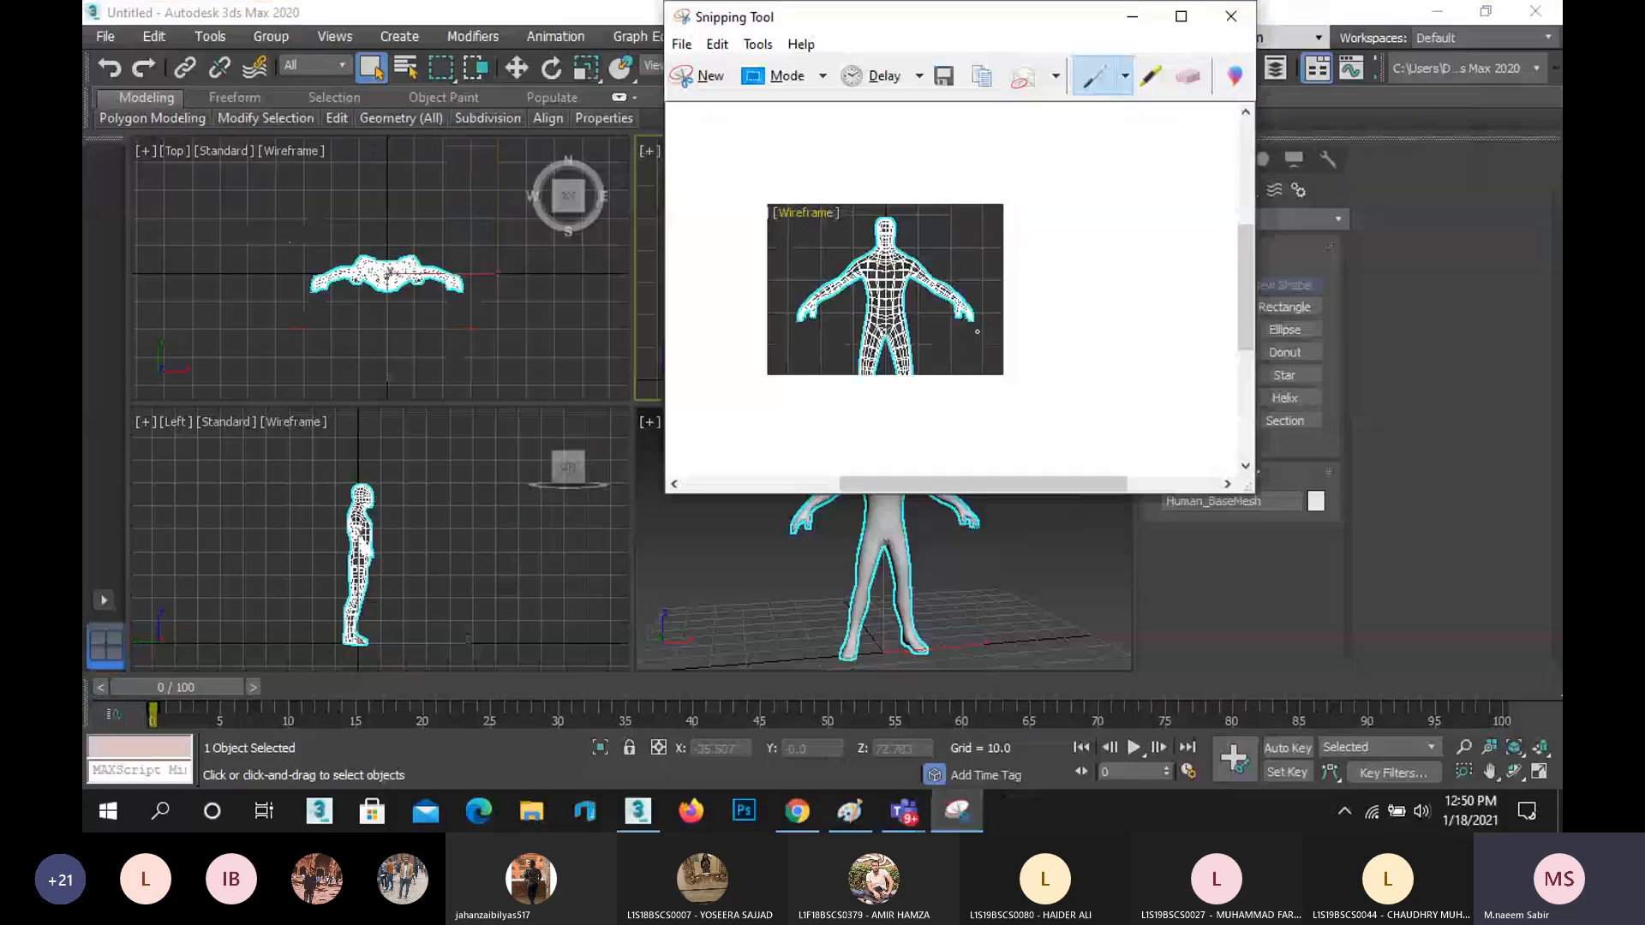
pyautogui.scroll(2, 863, 279)
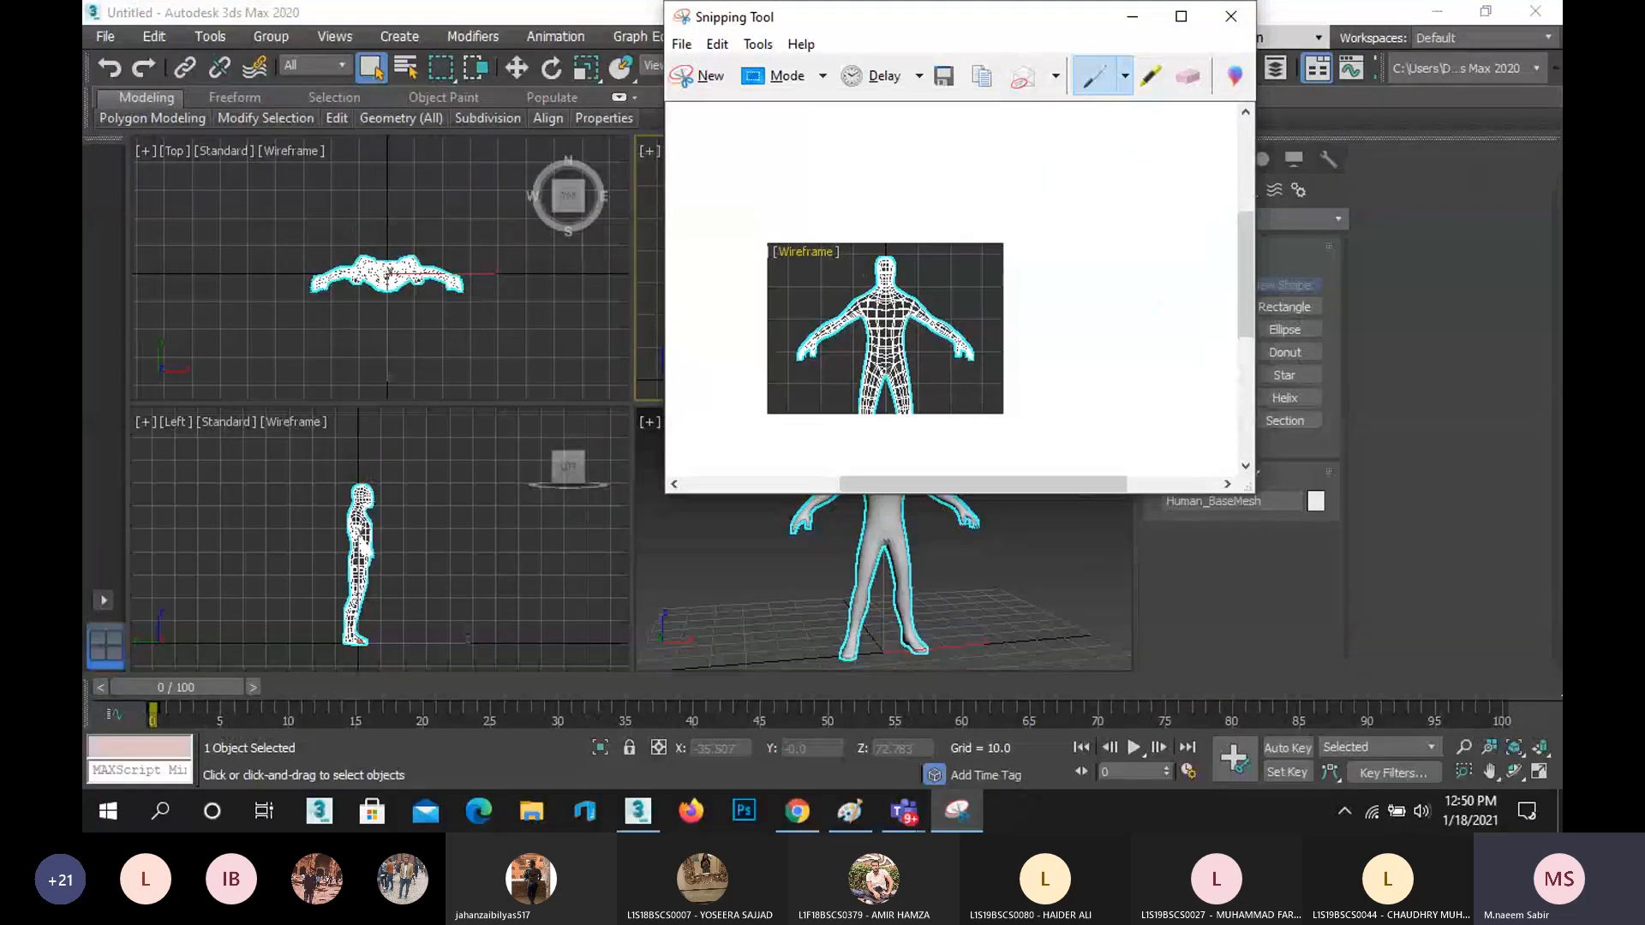
pyautogui.click(1234, 16)
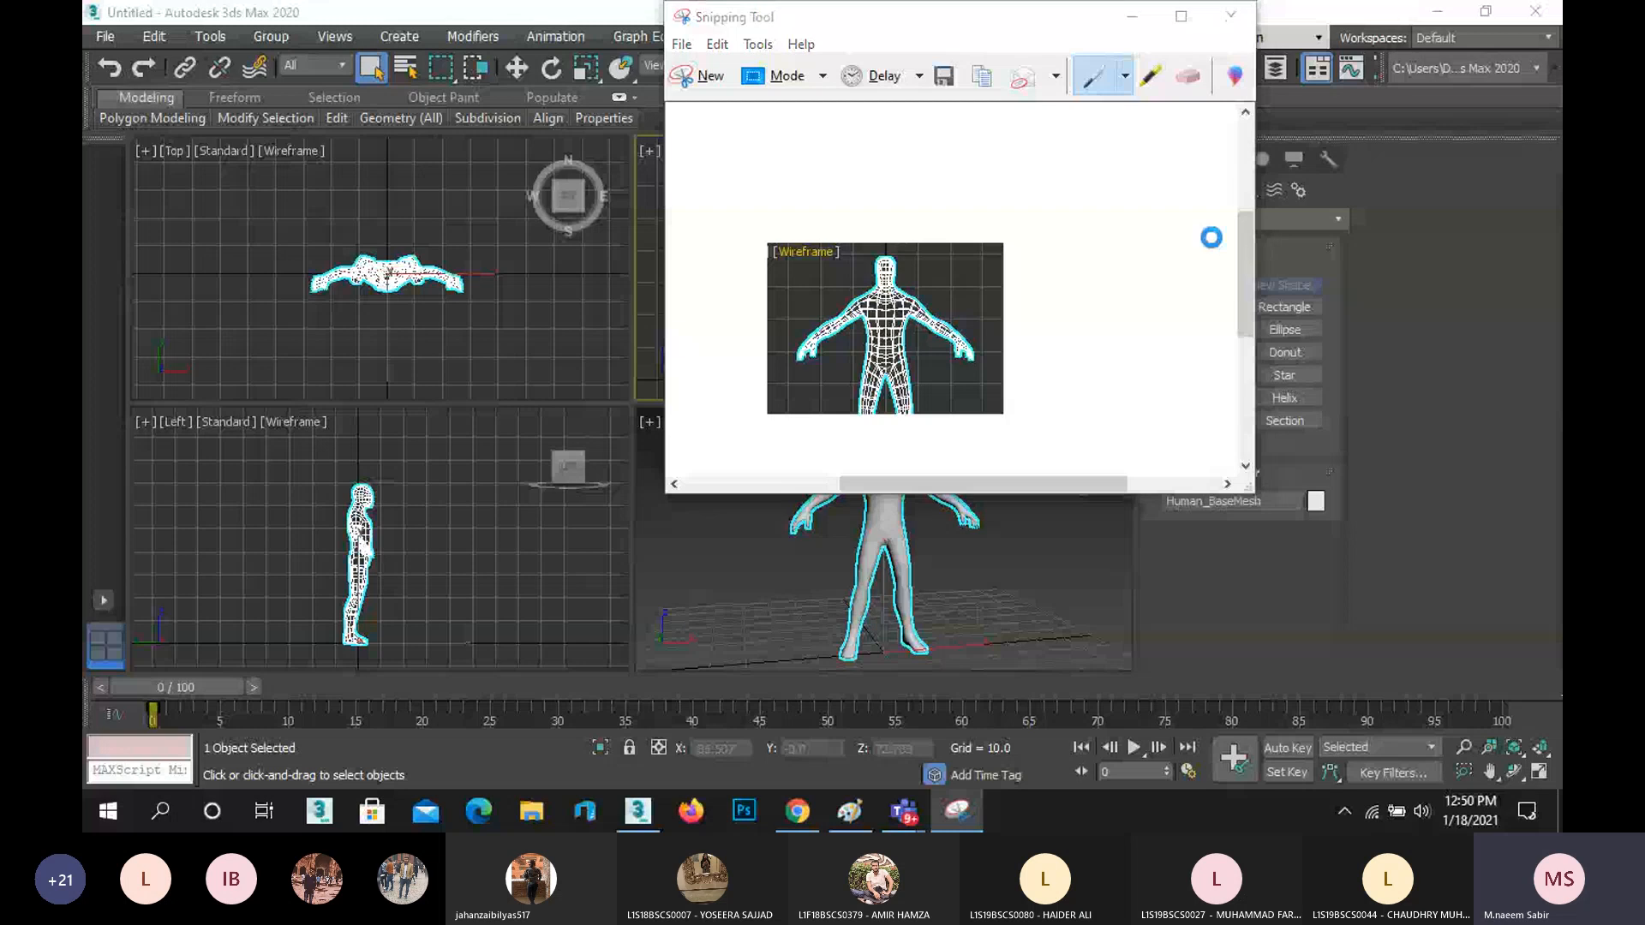
pyautogui.click(1153, 272)
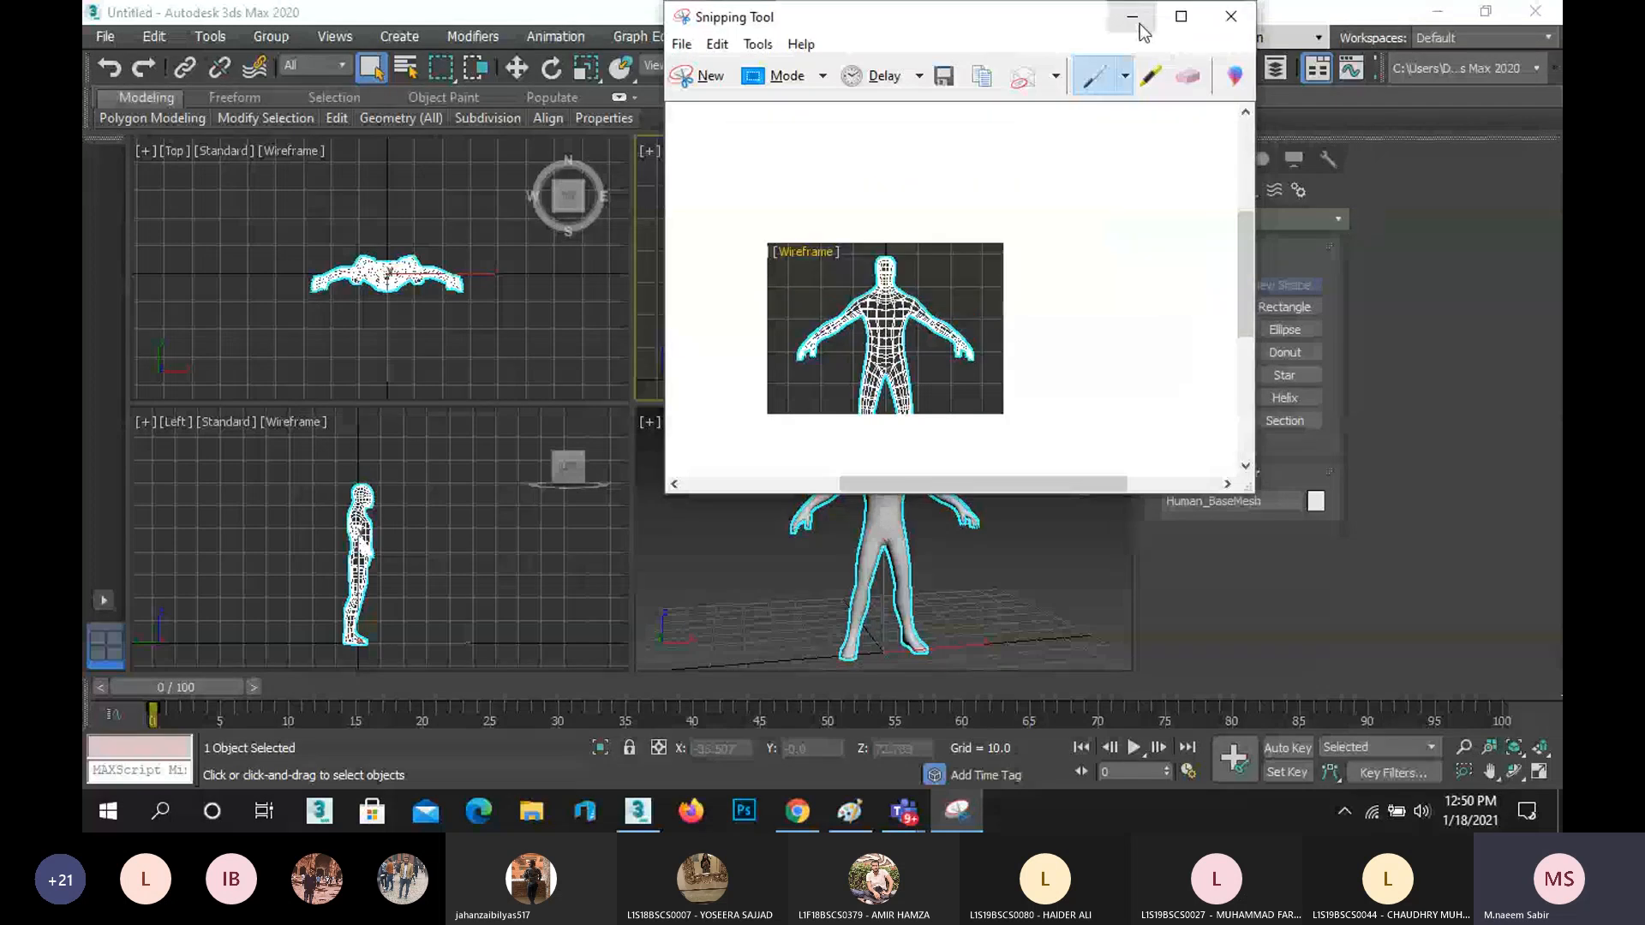
pyautogui.click(1141, 28)
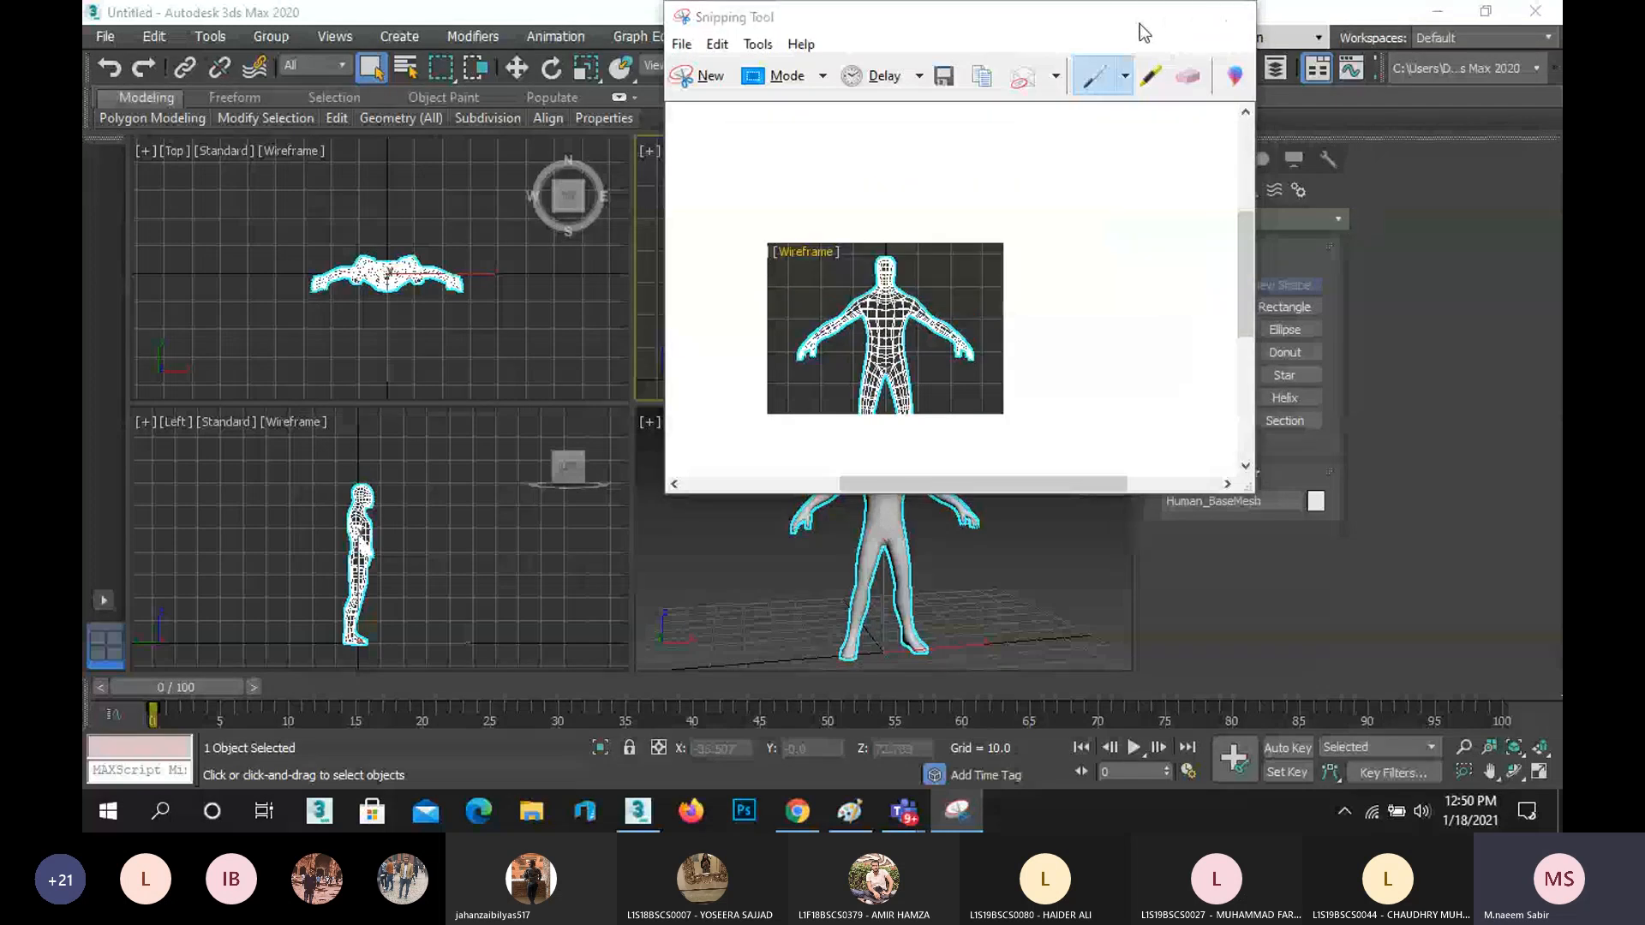
# - Maximize the Front viewport around the mesh's upper body and capture it from head to waist as a new snip
pyautogui.click(1539, 771)
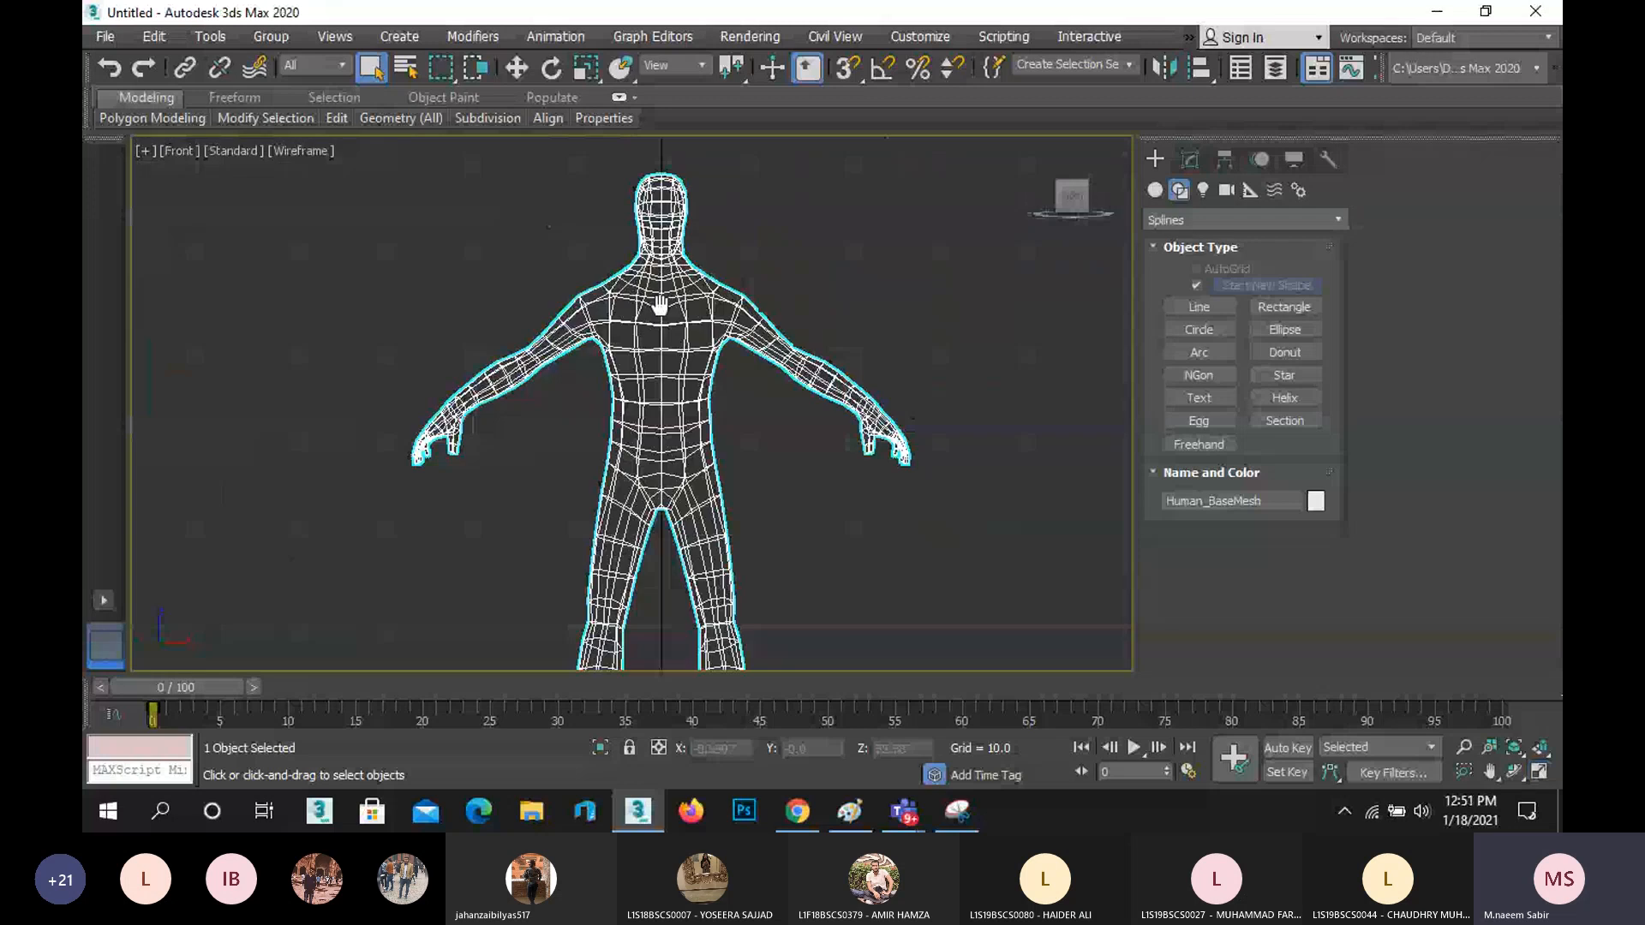
pyautogui.moveTo(660, 305); pyautogui.dragTo(683, 374, button='middle')
pyautogui.scroll(2, 683, 374)
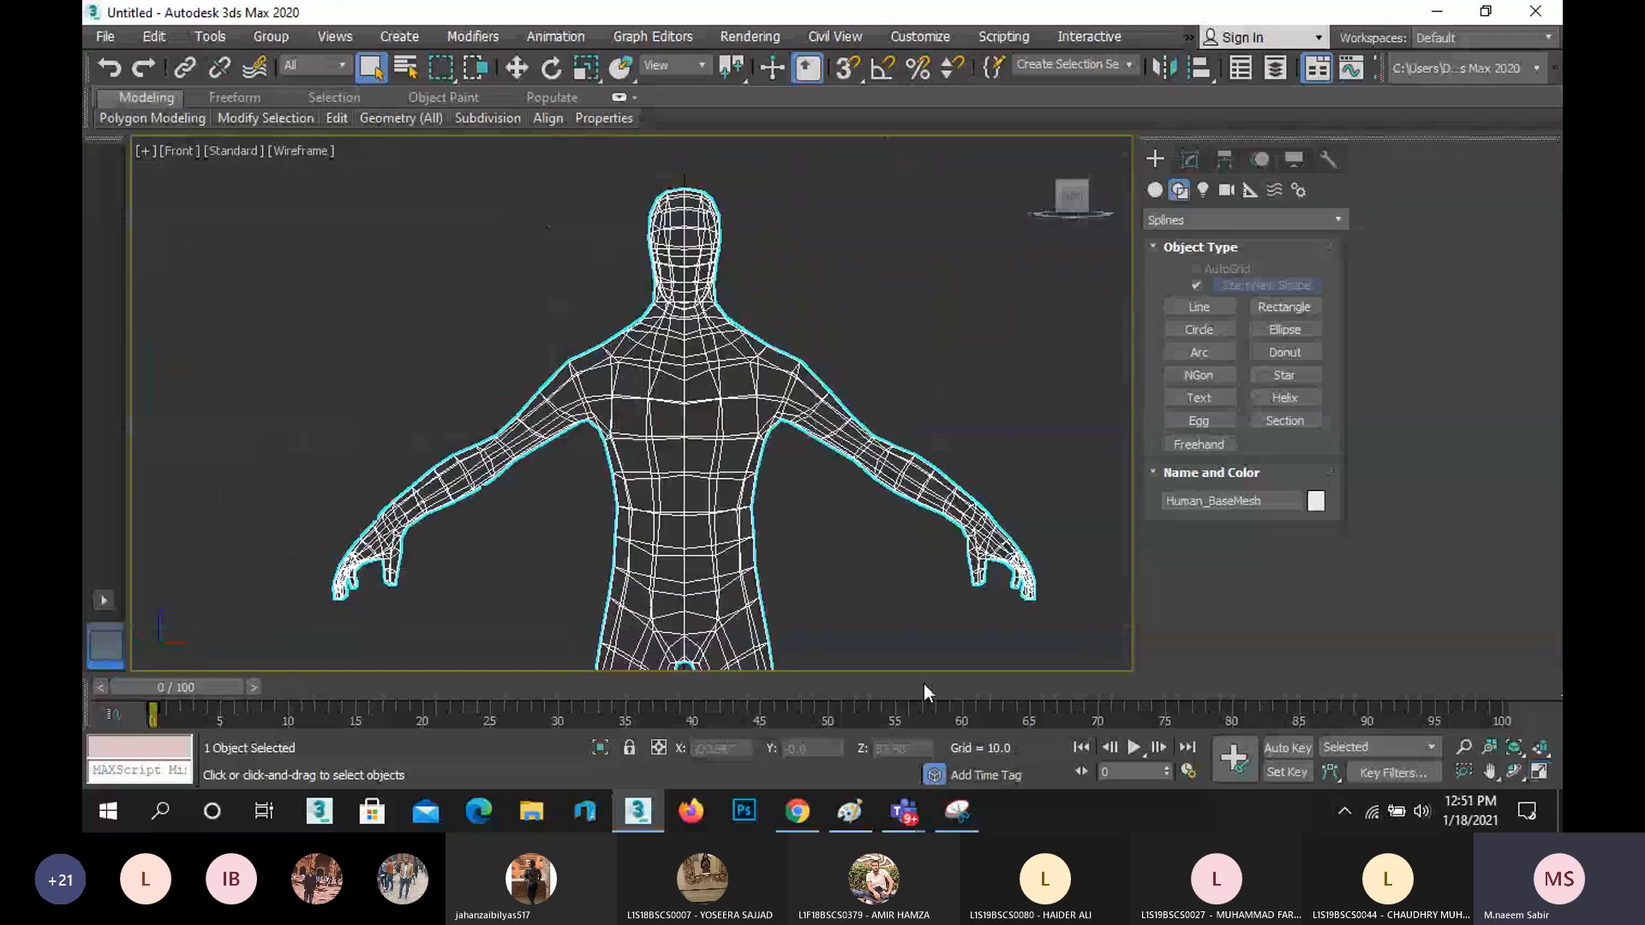
pyautogui.click(956, 811)
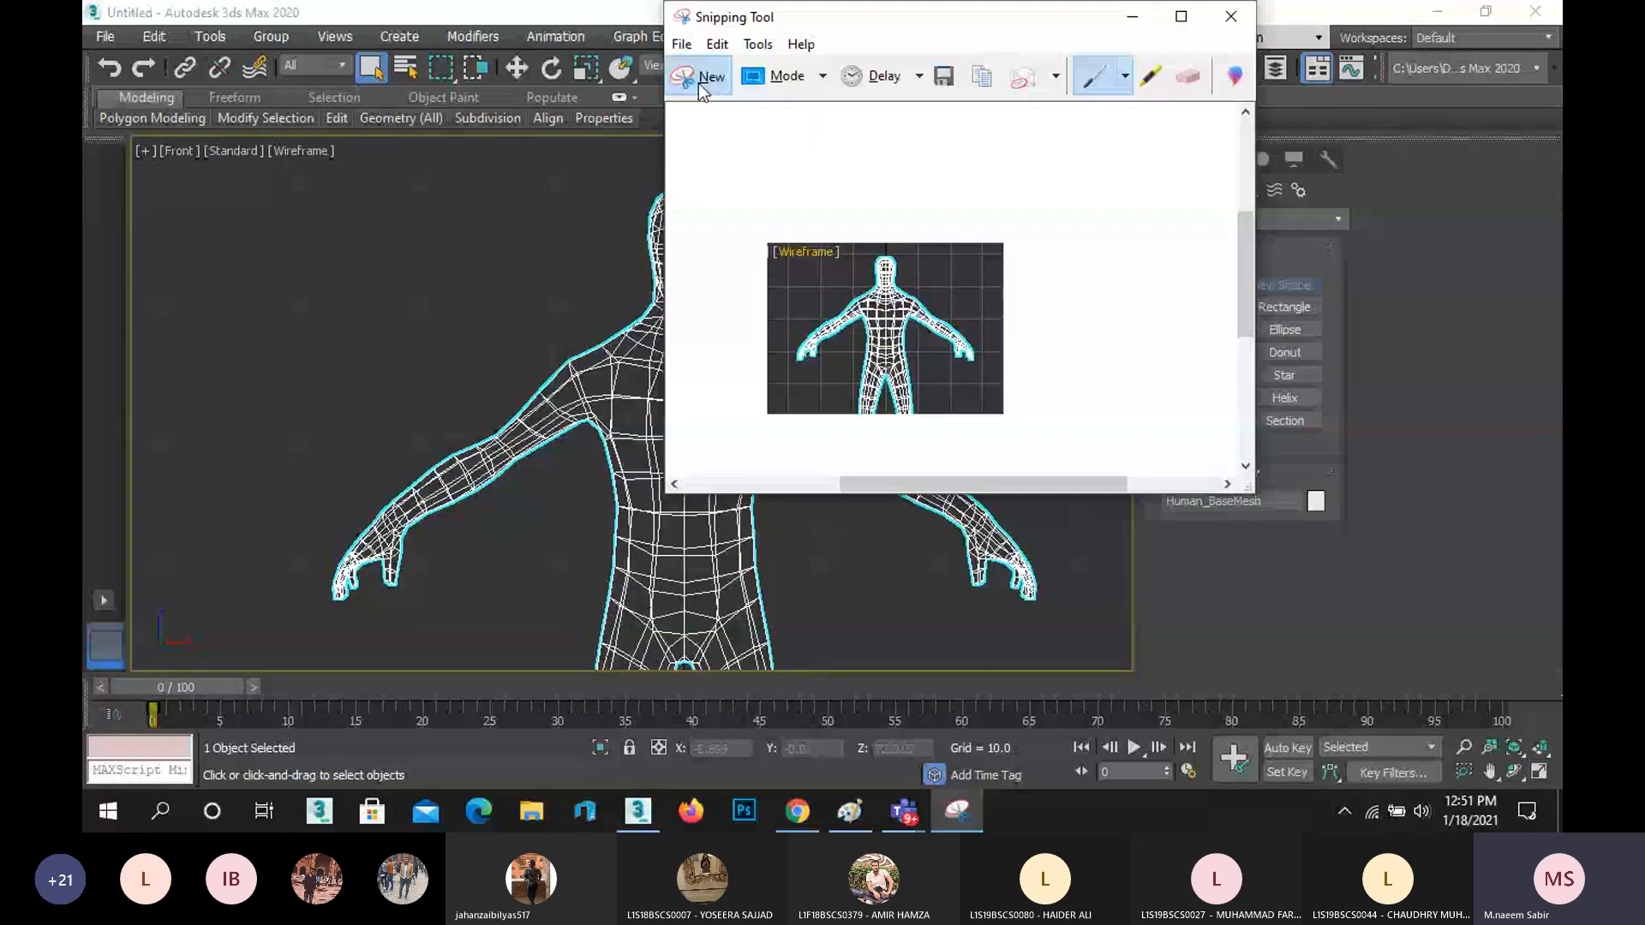
pyautogui.click(699, 84)
pyautogui.moveTo(331, 157); pyautogui.dragTo(1051, 646)
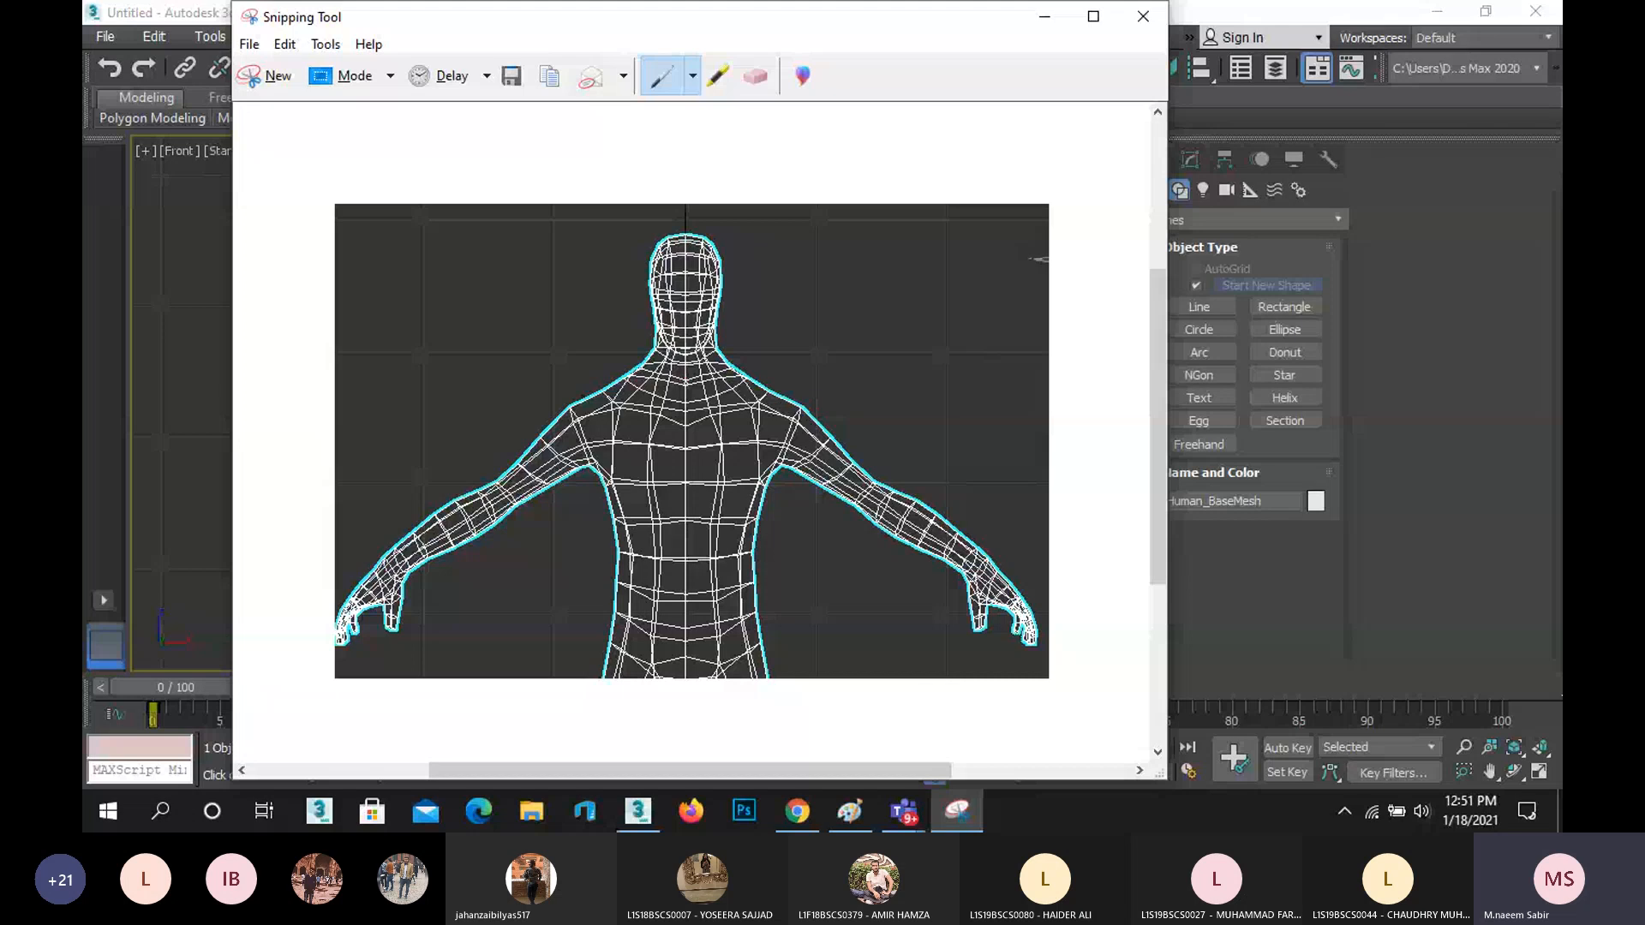
# - Outline half a T-shirt in red on the captured wireframe, from neckline around sleeve, side and hem, and minimize the Snipping Tool
pyautogui.moveTo(682, 384); pyautogui.dragTo(616, 347)
pyautogui.moveTo(617, 350); pyautogui.dragTo(605, 362)
pyautogui.moveTo(533, 418)
pyautogui.mouseDown()
pyautogui.moveTo(516, 433)
pyautogui.moveTo(561, 496)
pyautogui.moveTo(583, 497)
pyautogui.moveTo(596, 549)
pyautogui.moveTo(594, 647)
pyautogui.moveTo(683, 655)
pyautogui.mouseUp()
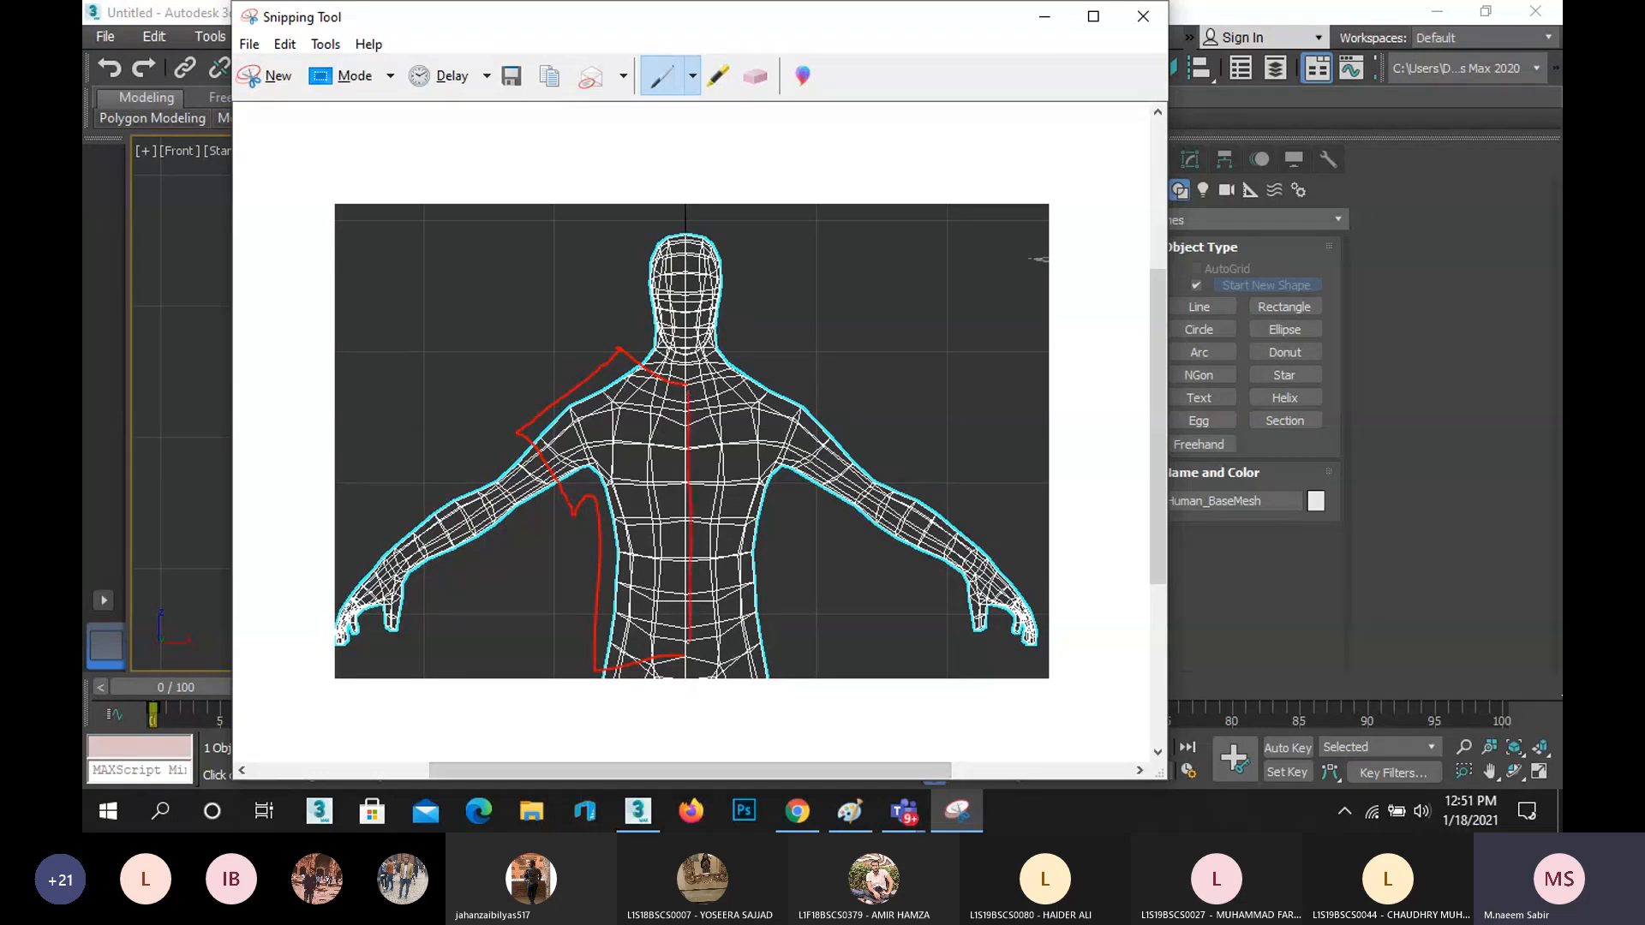
pyautogui.click(1045, 19)
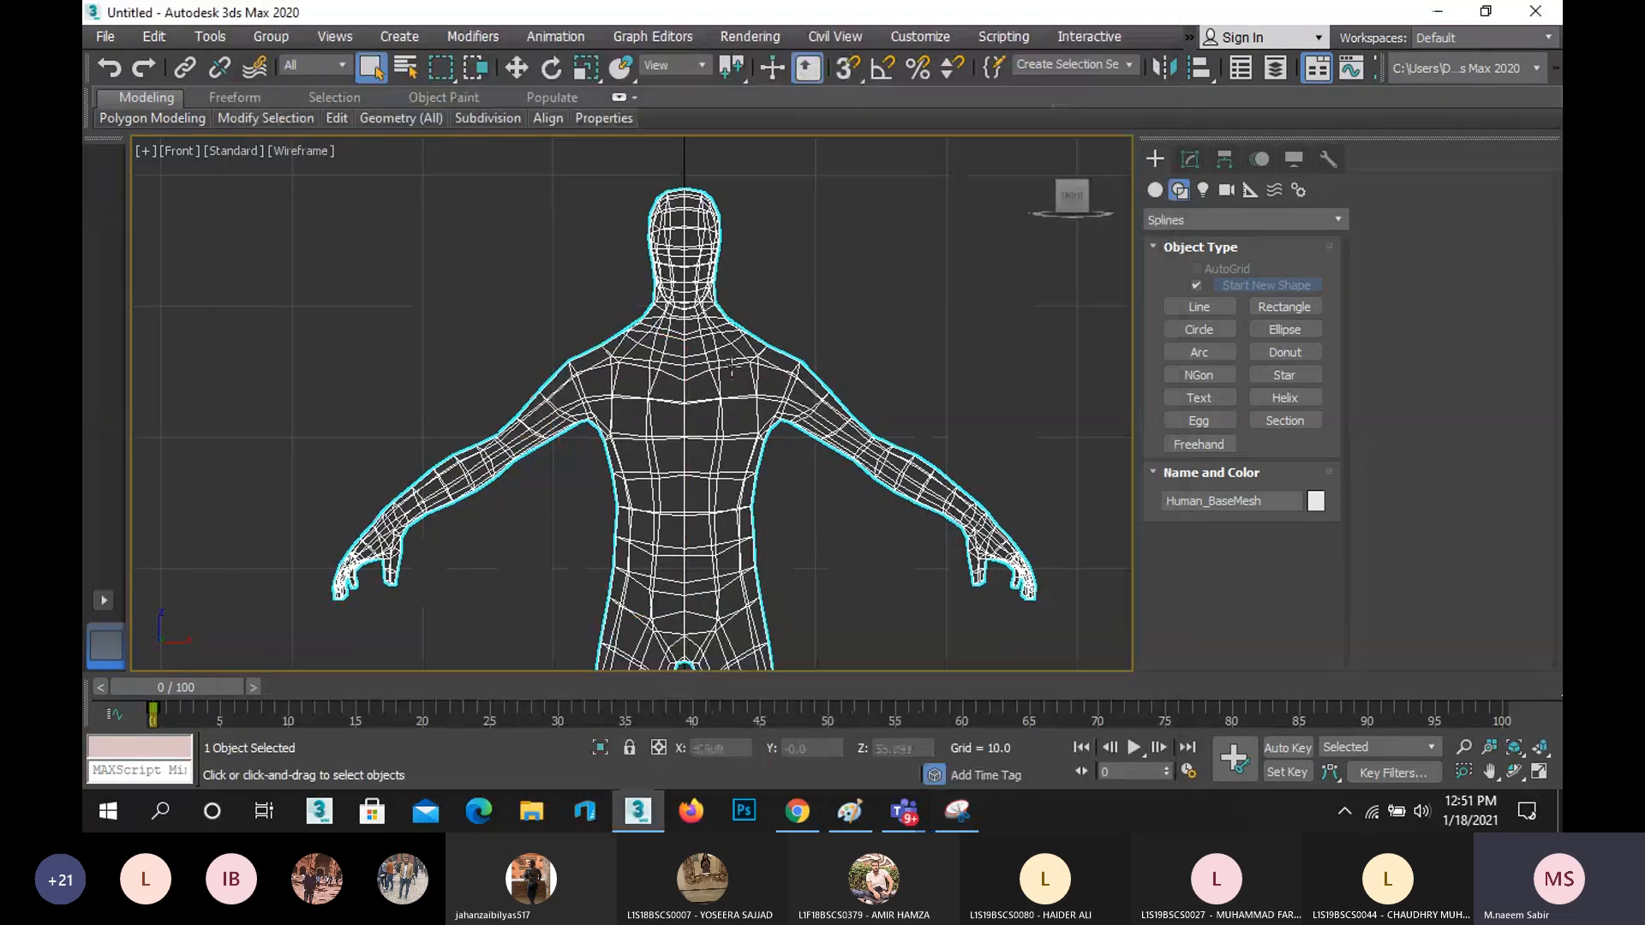
# - Start a Line spline at the chest's centre and run it past the neck, along the shoulder and around the sleeve opening to the armpit
pyautogui.click(1218, 306)
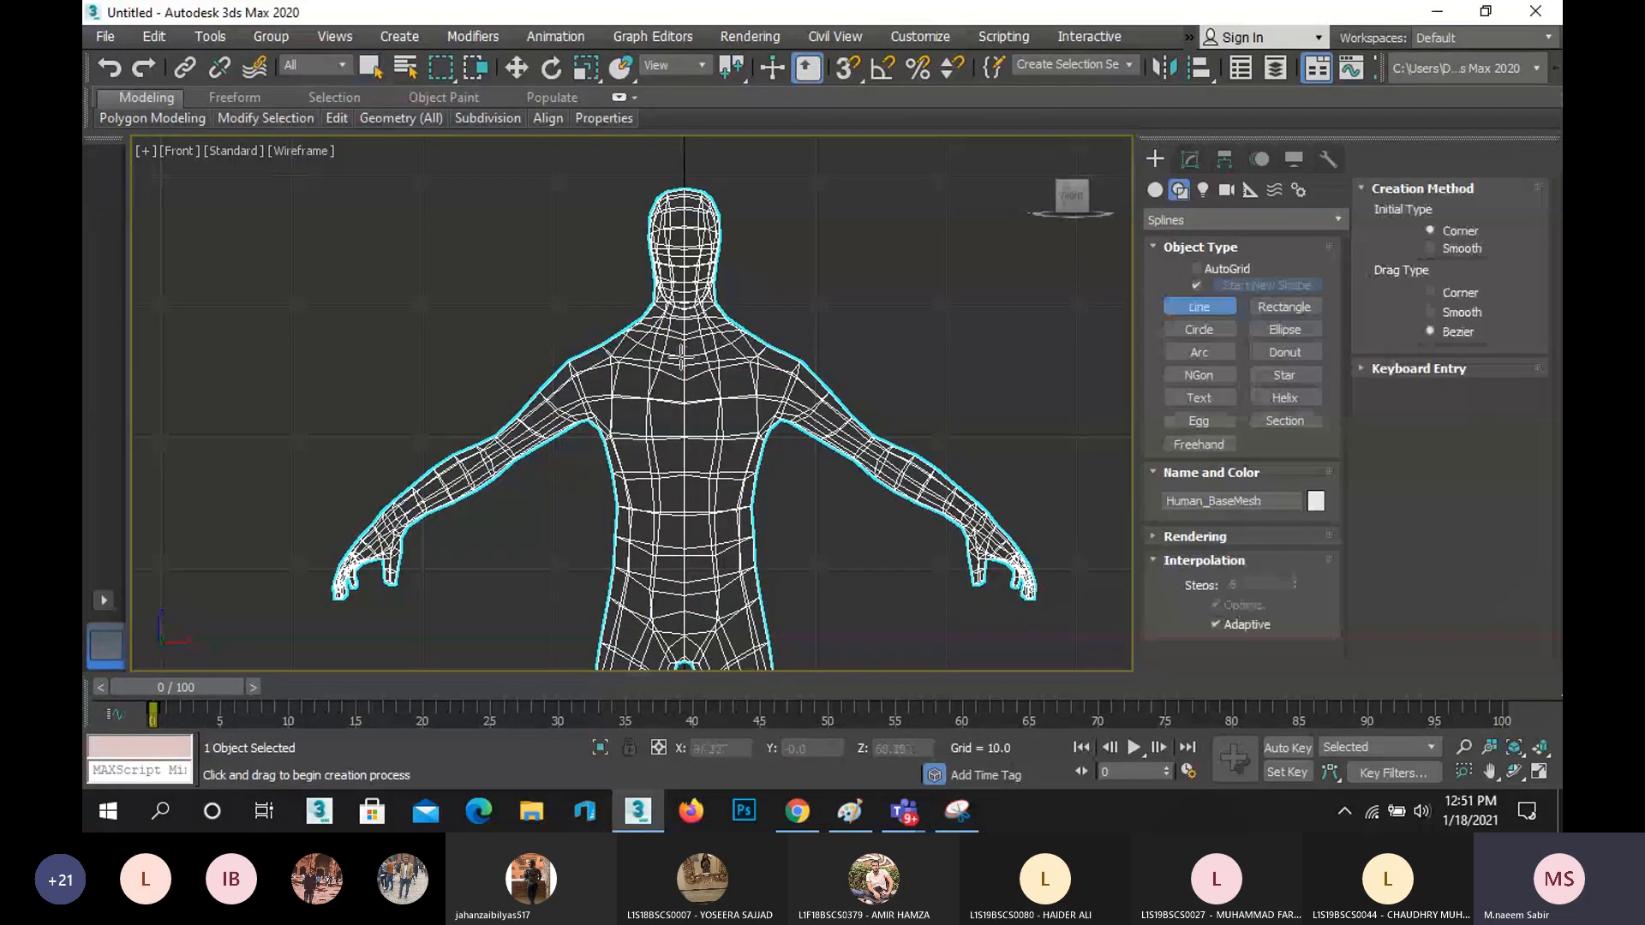
pyautogui.click(680, 355)
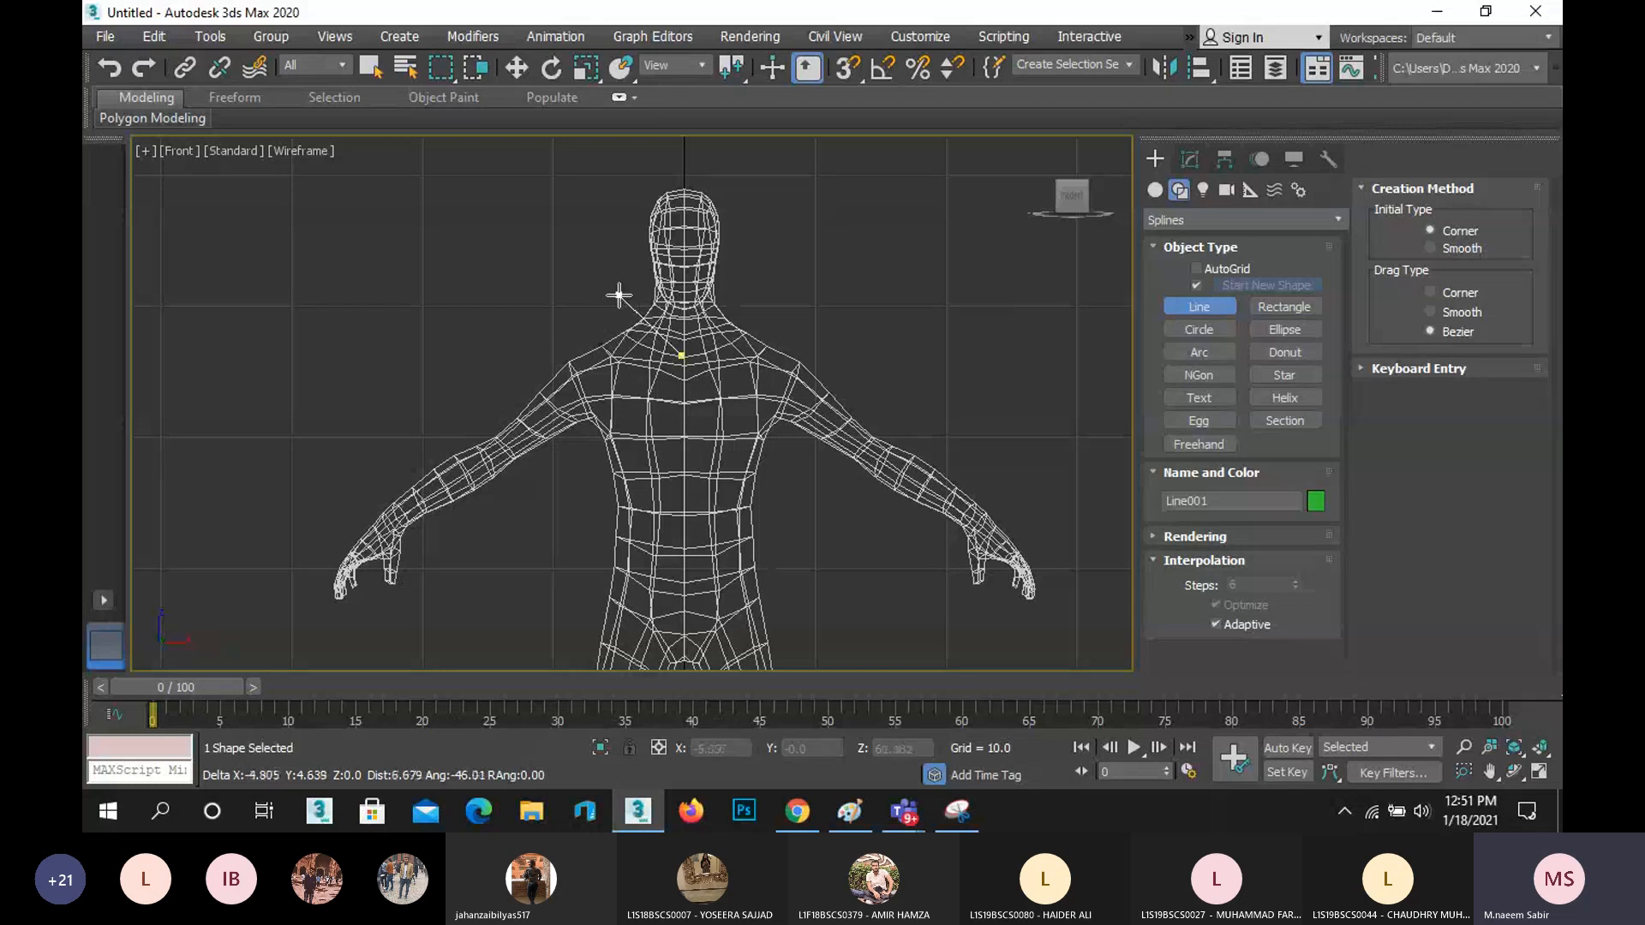
pyautogui.click(618, 299)
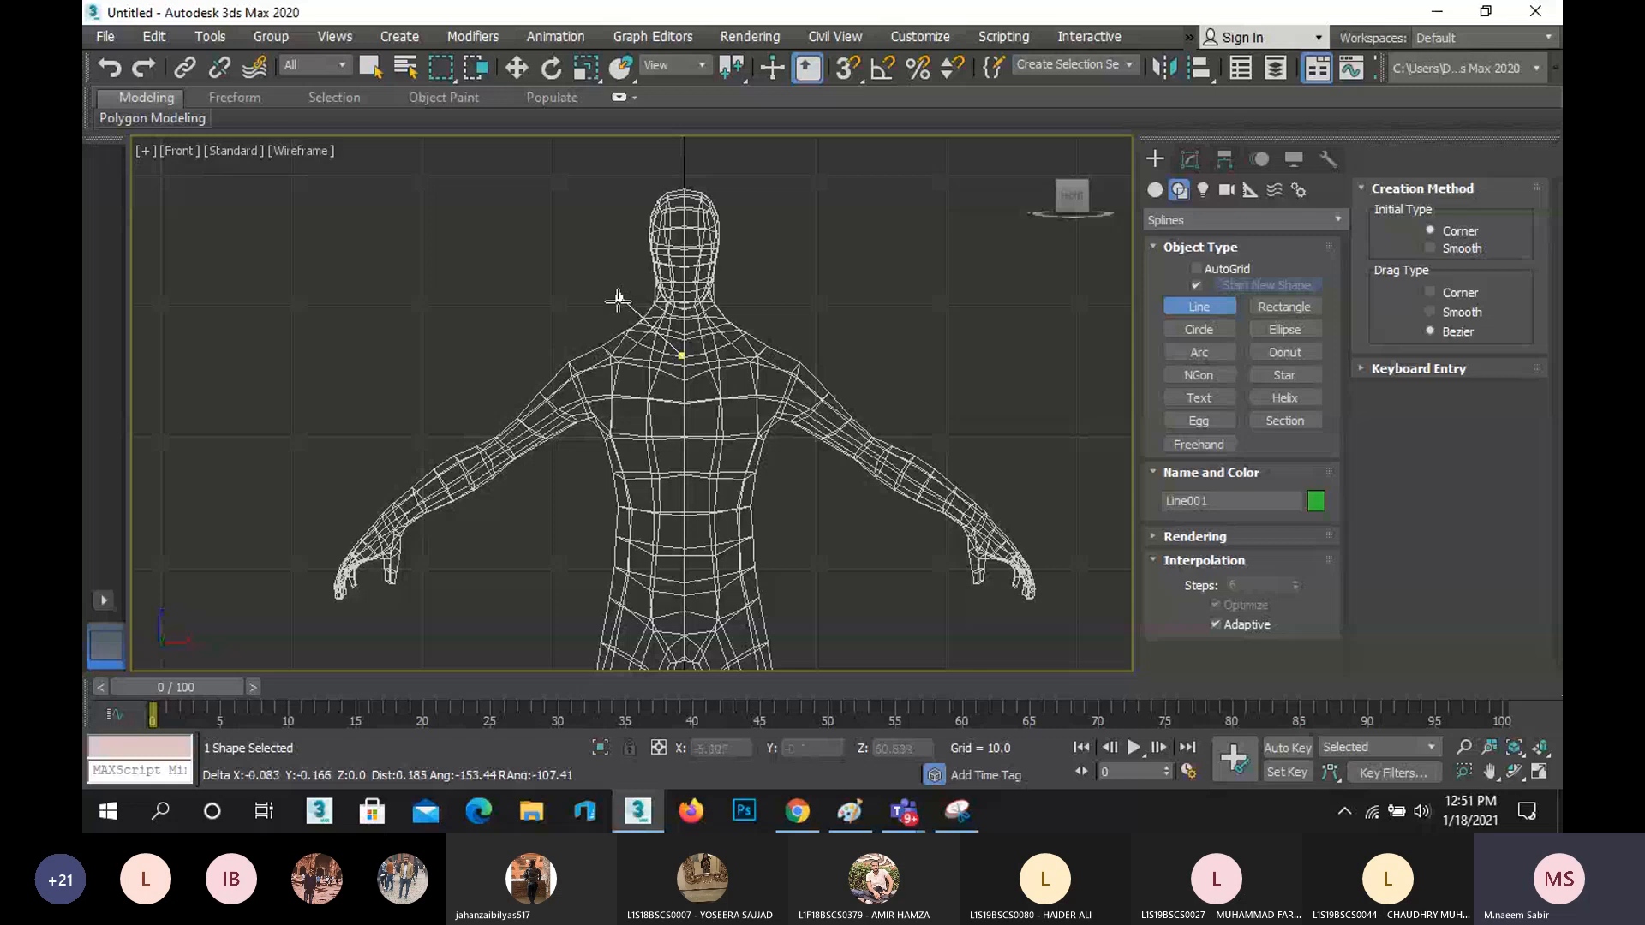
pyautogui.click(502, 375)
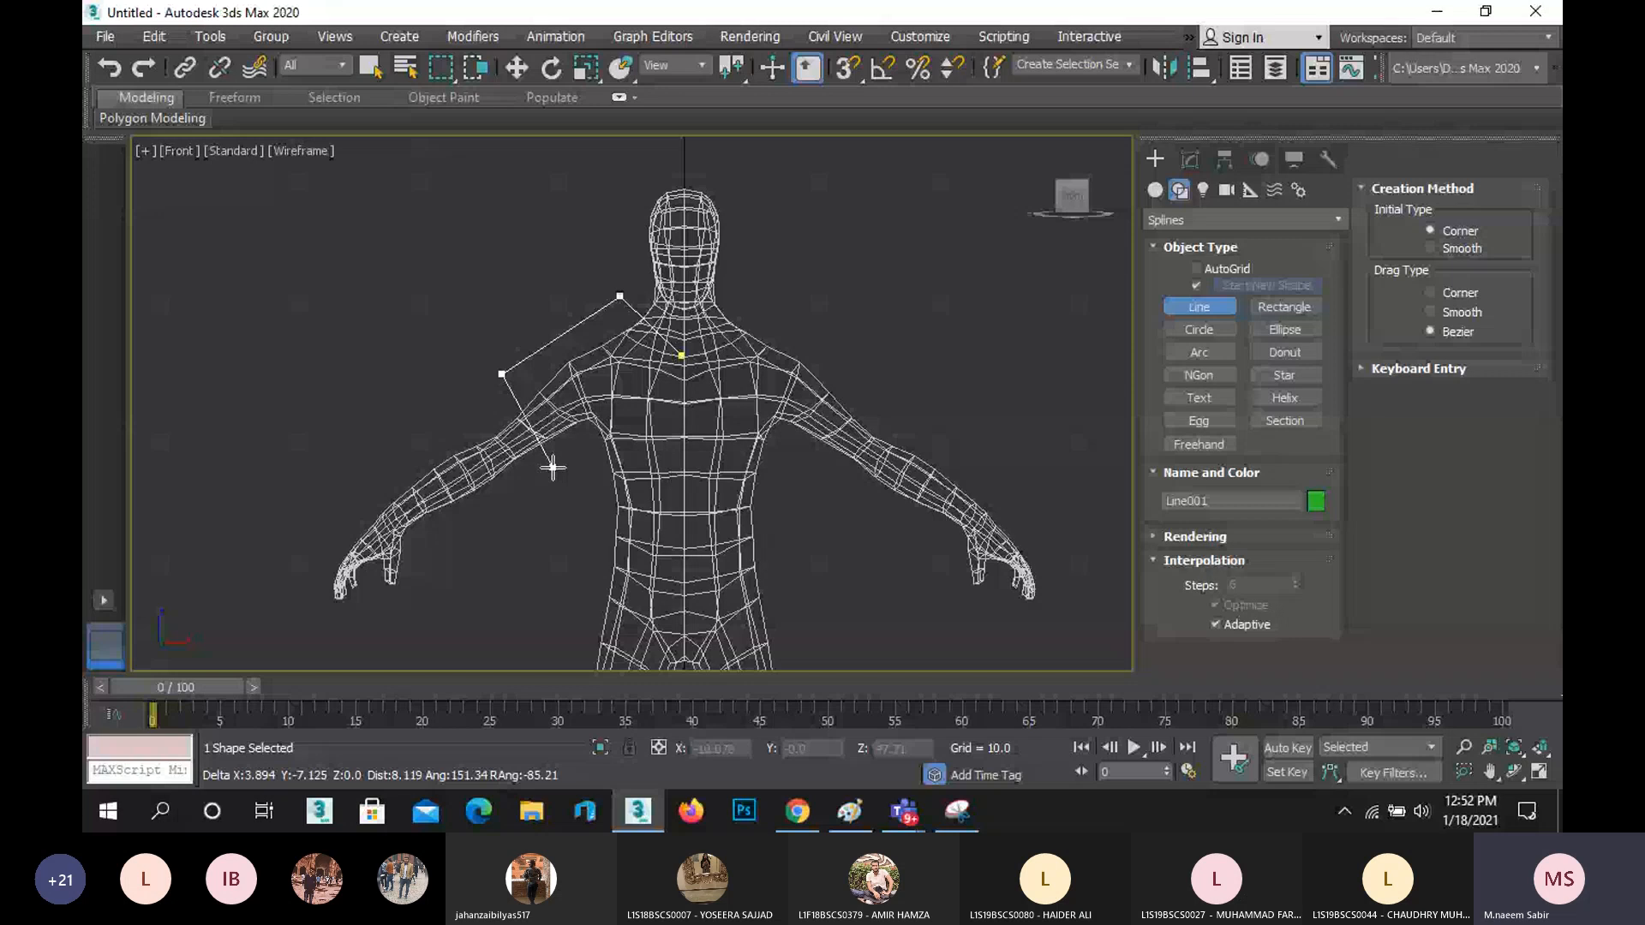
pyautogui.click(553, 468)
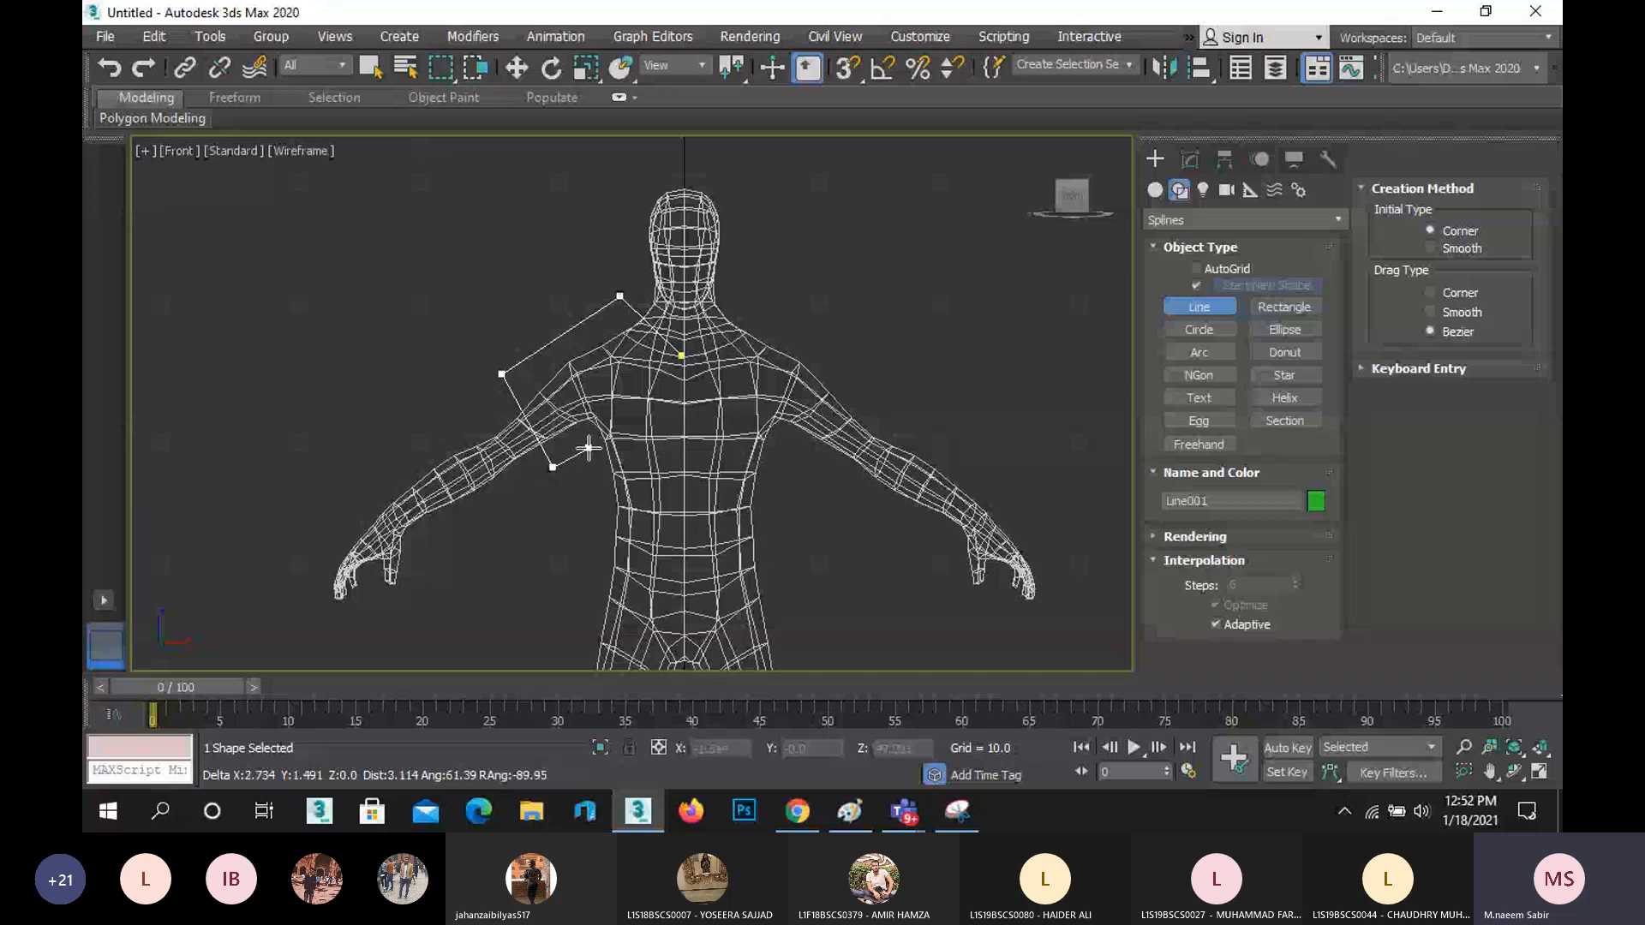
pyautogui.click(588, 447)
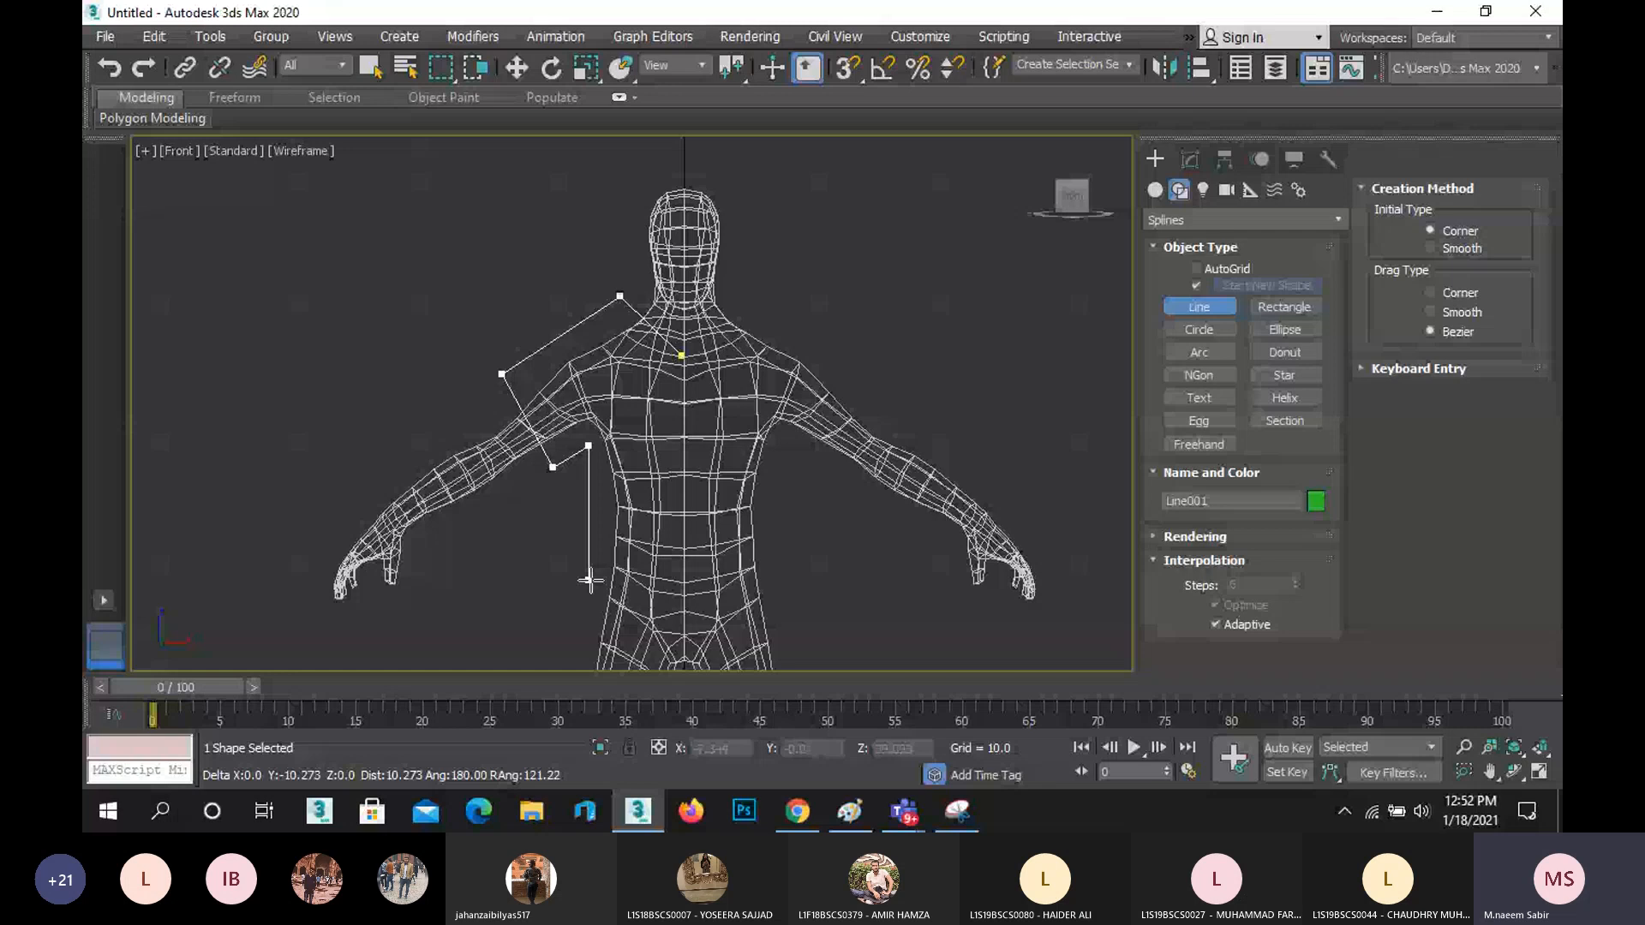
# - Continue the shirt spline down the side through the waist to the hip, and end the hem at the body's centre line
pyautogui.moveTo(589, 581); pyautogui.dragTo(602, 504, button='middle')
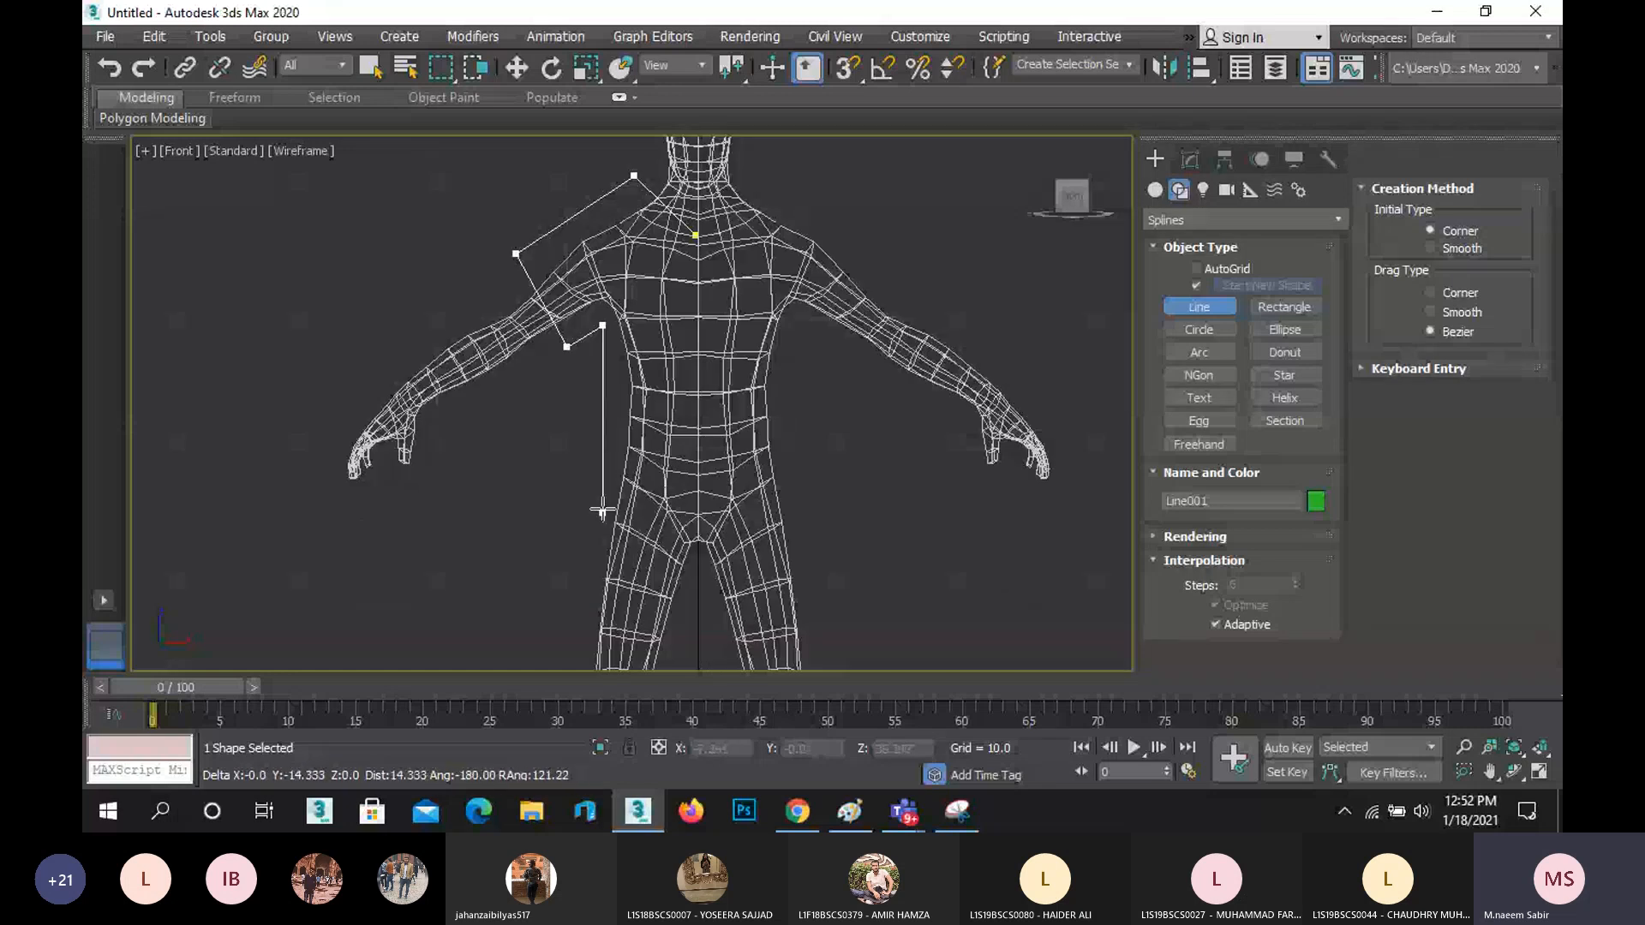
pyautogui.click(610, 428)
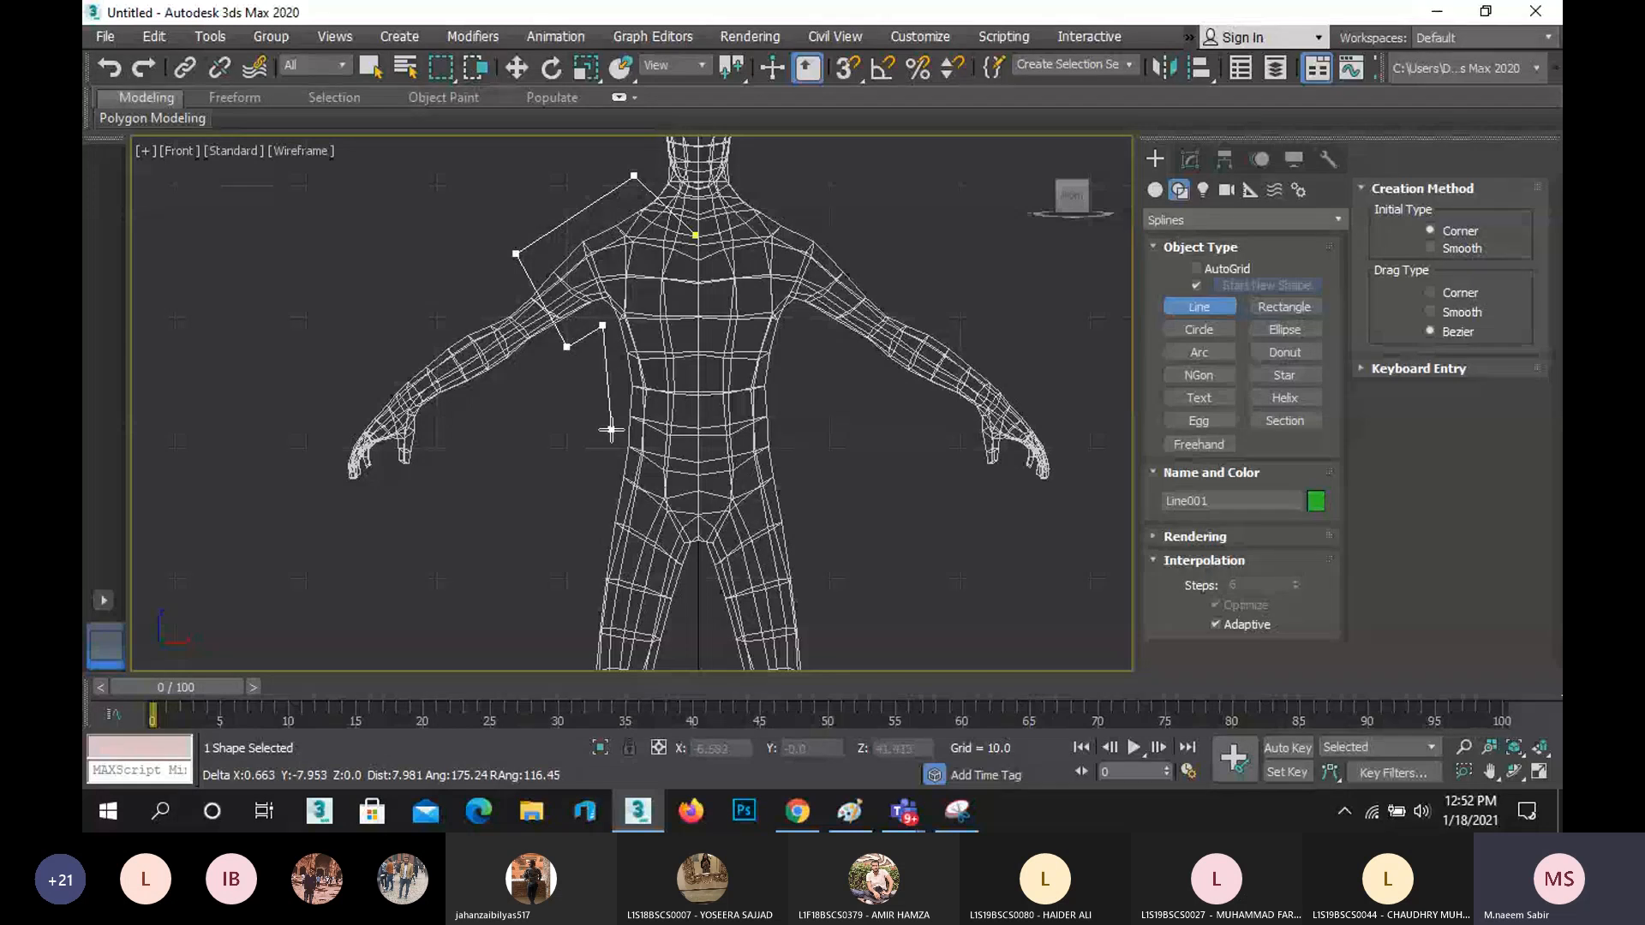
pyautogui.click(593, 511)
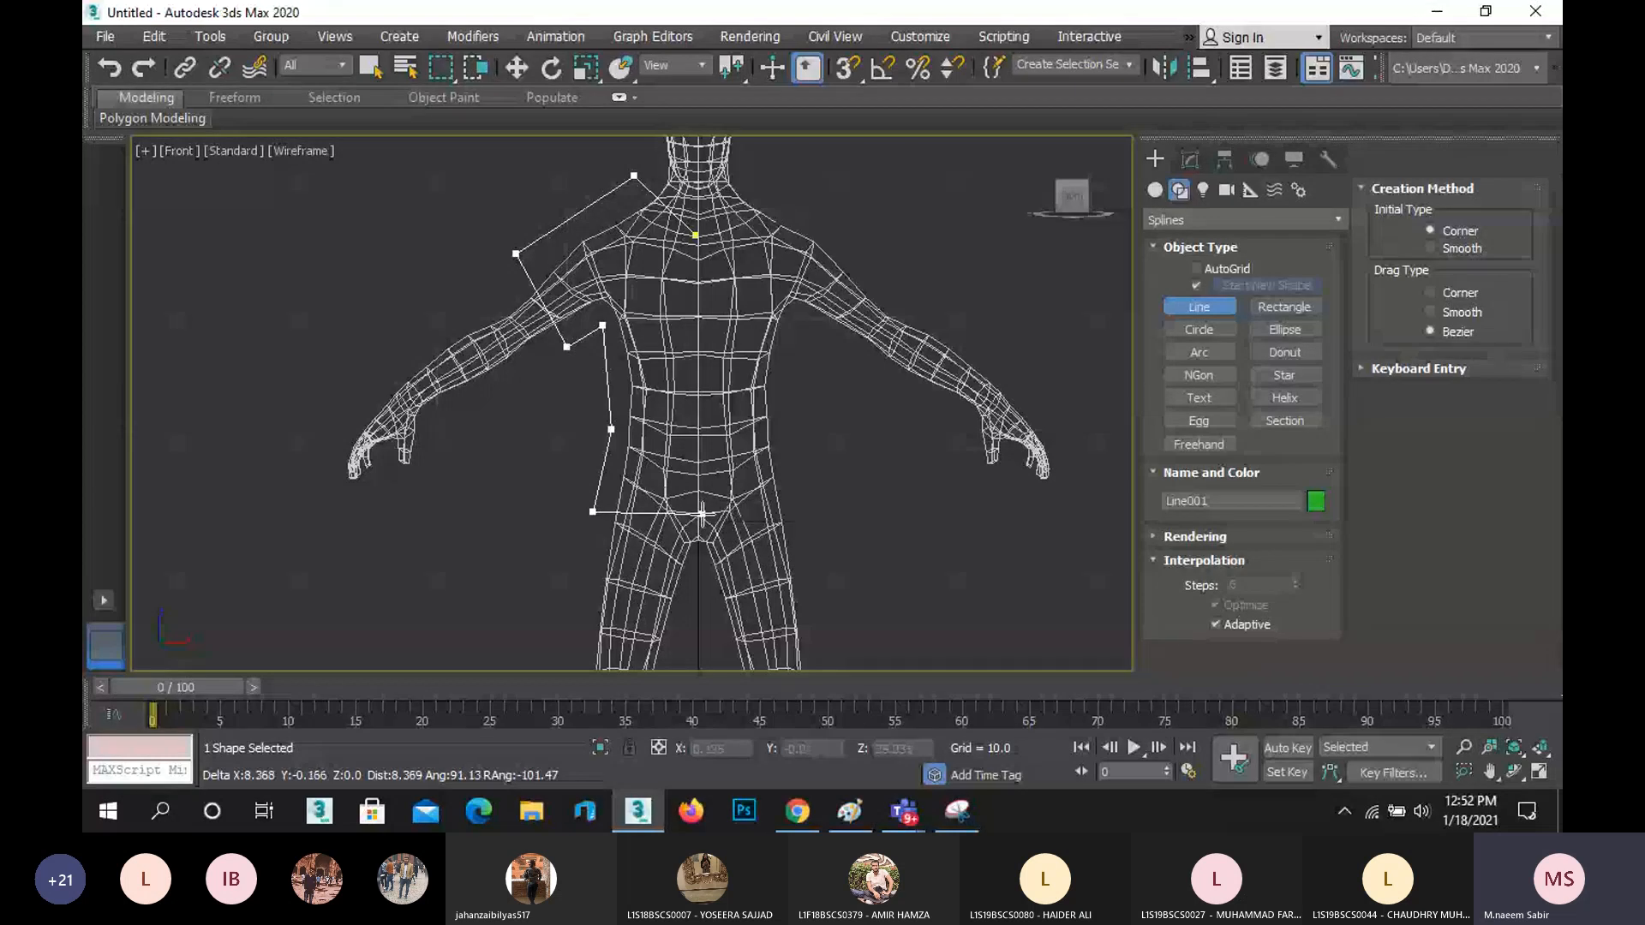
pyautogui.click(701, 515)
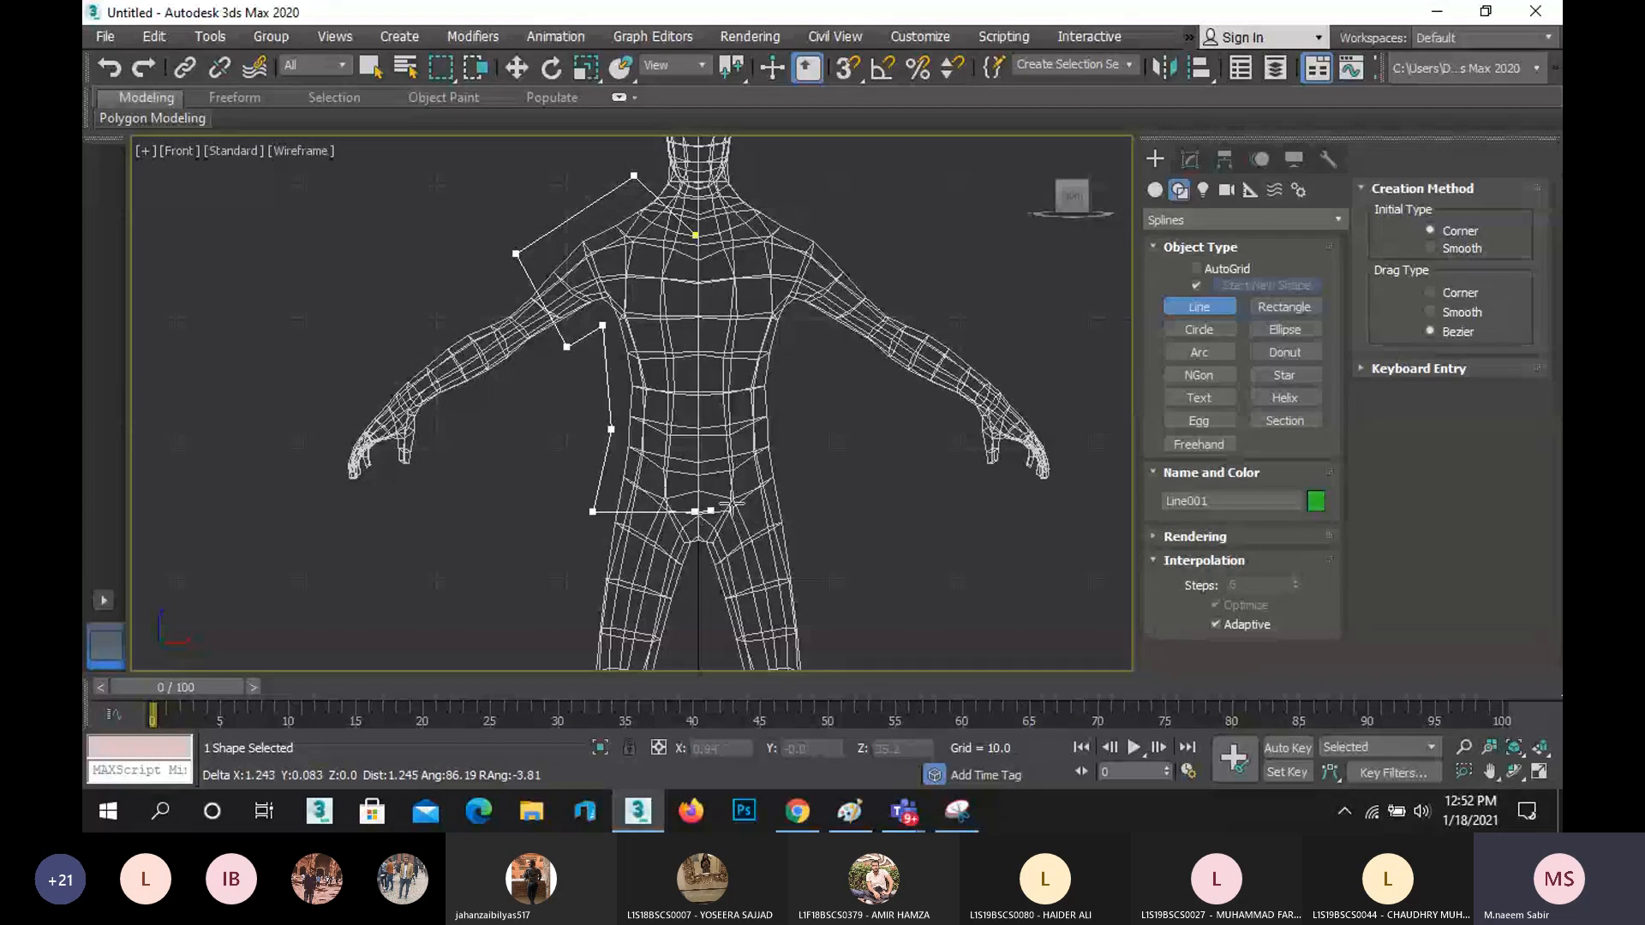
pyautogui.rightClick(885, 465)
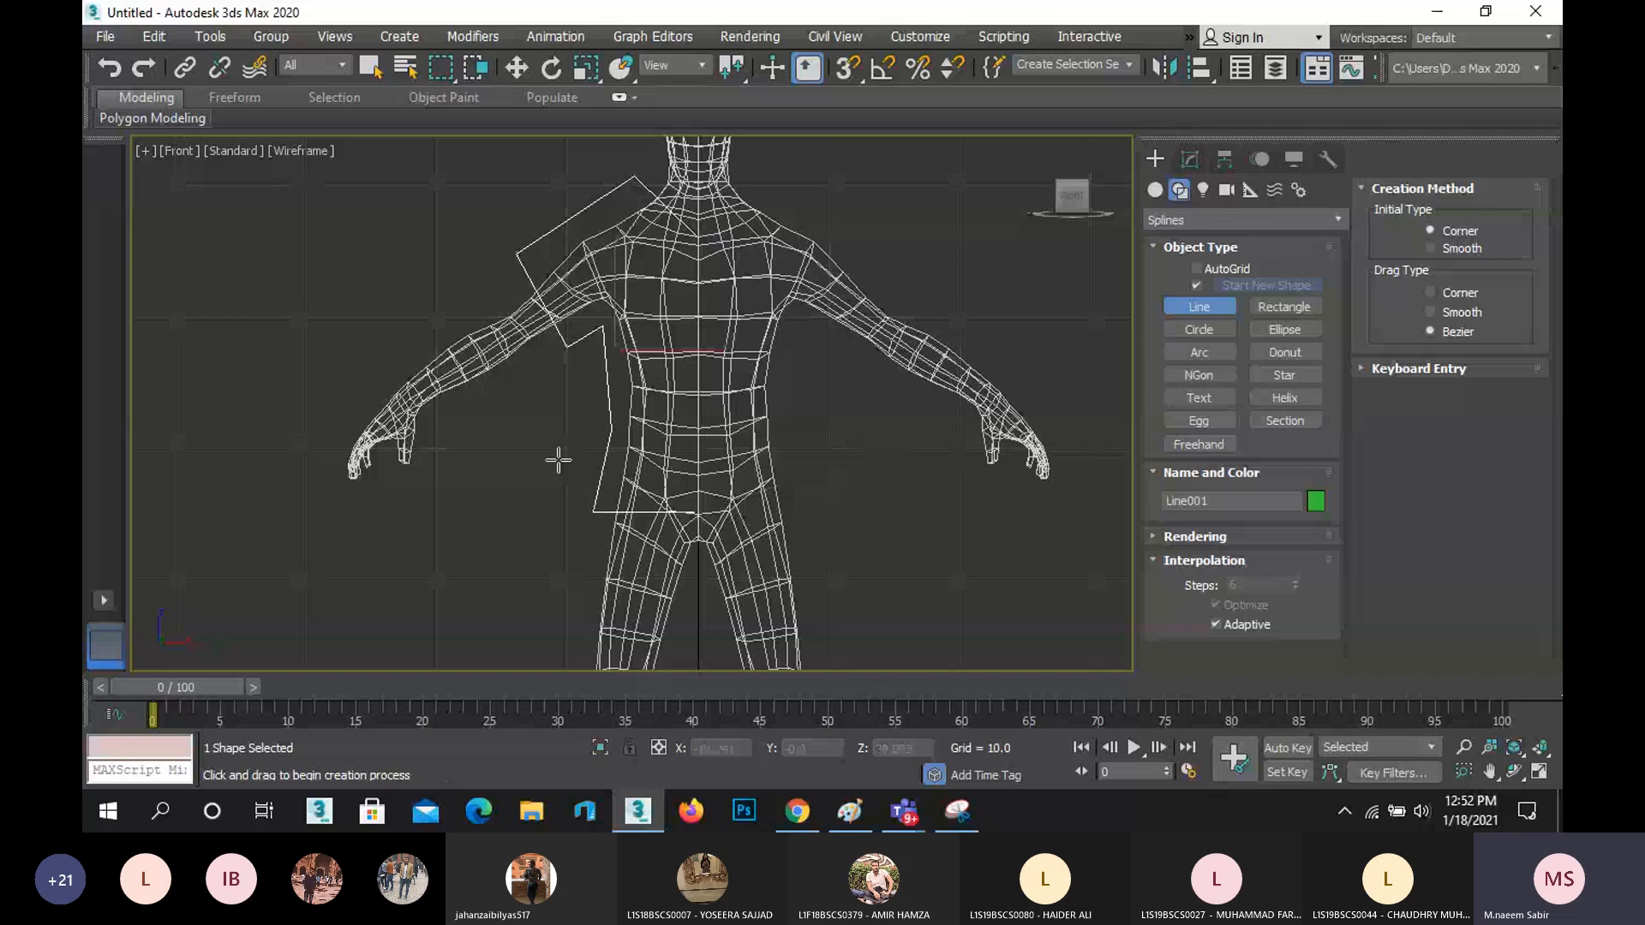
# - At vertex level, move the shirt spline's two underarm vertices slightly down, and raise the armpit vertex a little on its own
pyautogui.scroll(-3, 542, 450)
pyautogui.moveTo(469, 391); pyautogui.dragTo(408, 393, button='middle')
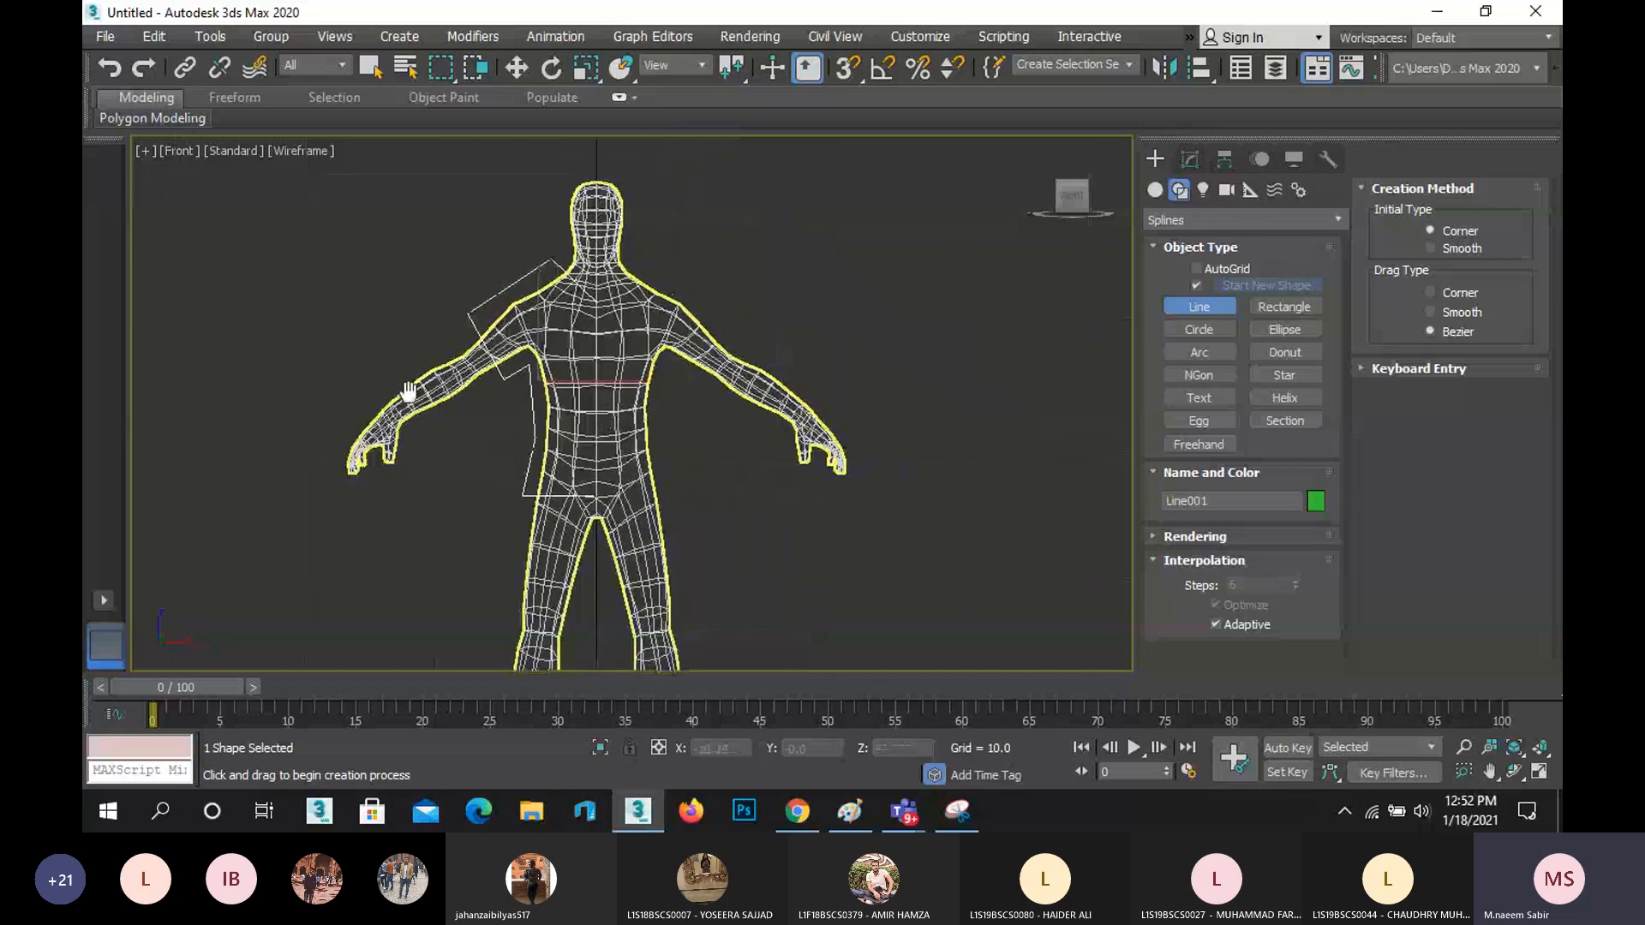
pyautogui.scroll(2, 473, 426)
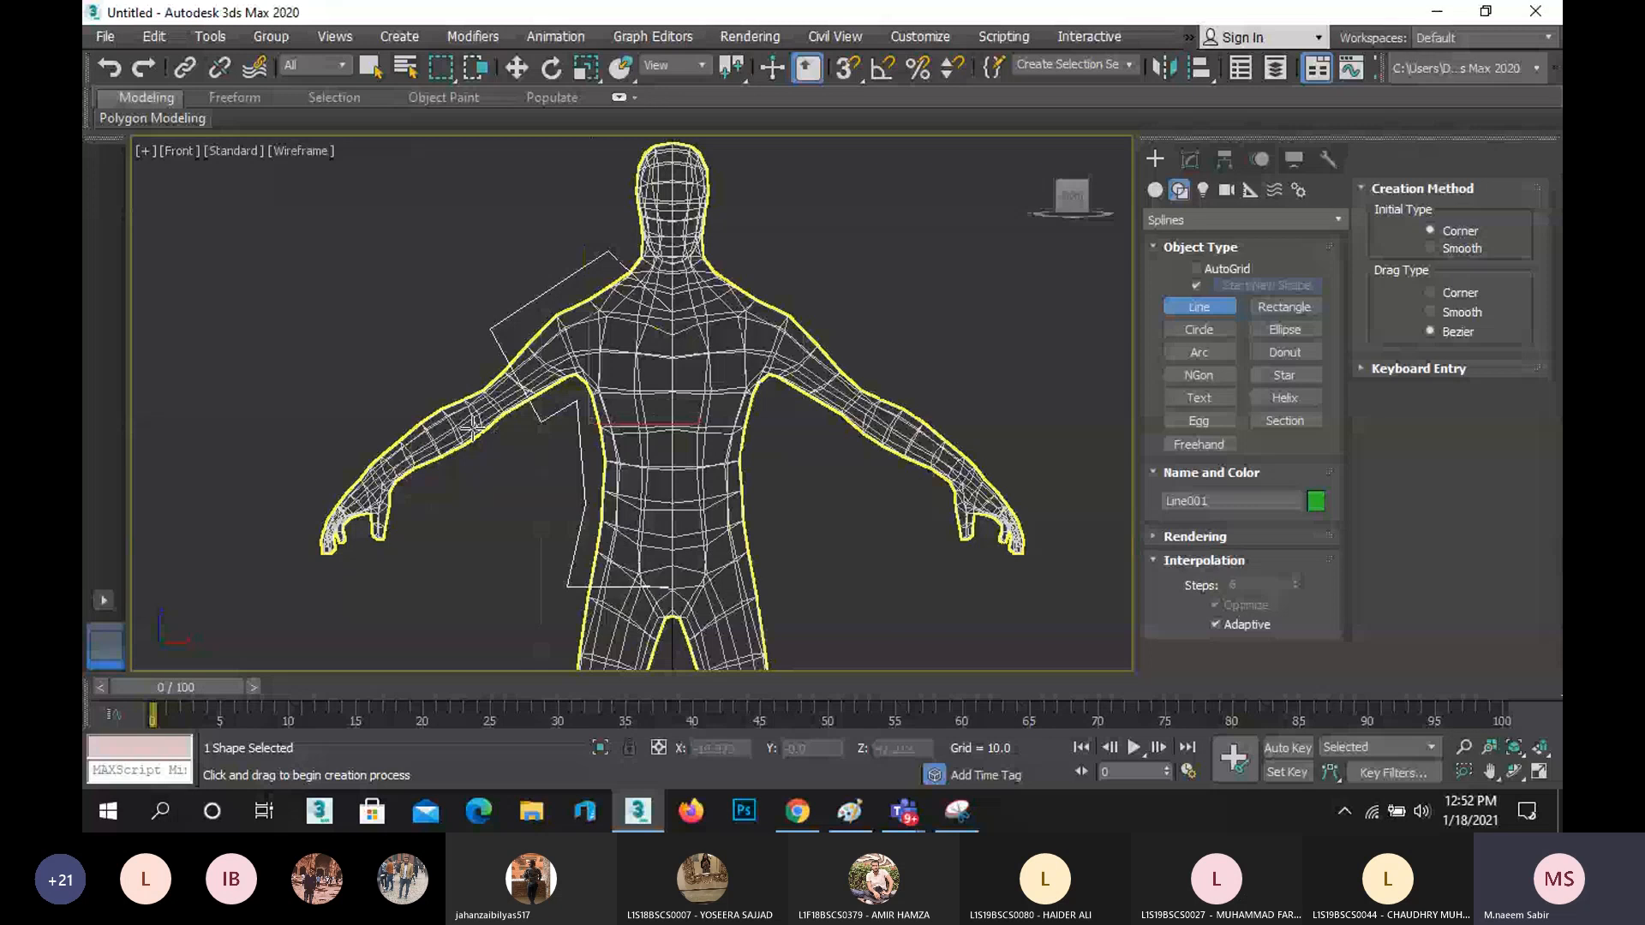
pyautogui.scroll(3, 473, 426)
pyautogui.click(1191, 159)
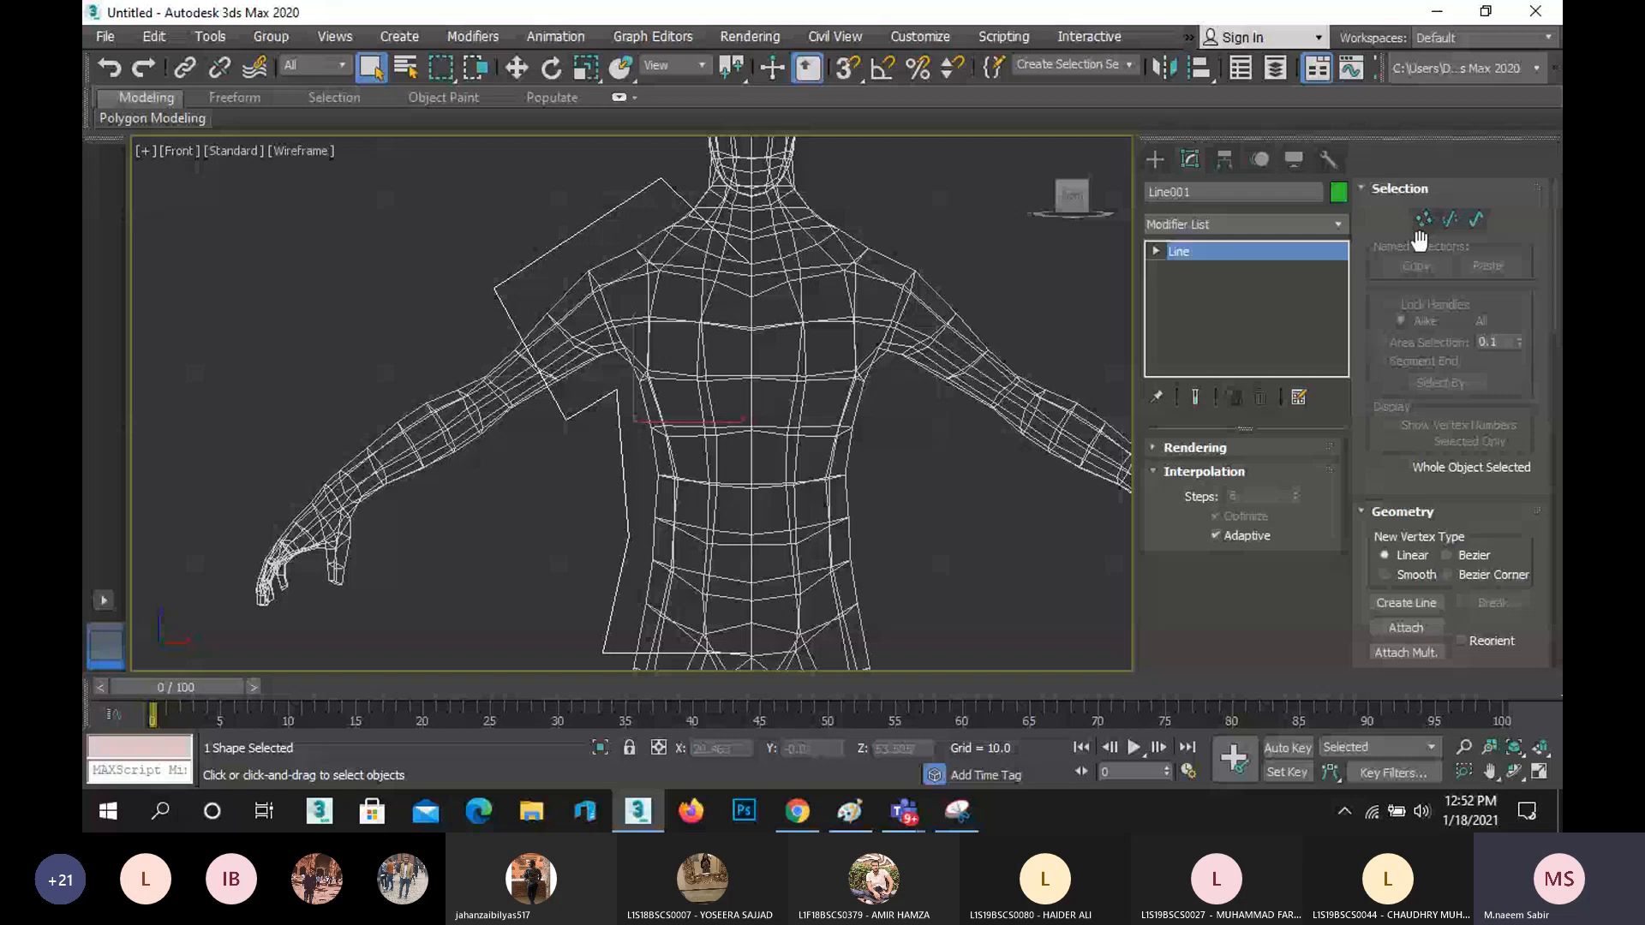
pyautogui.click(1423, 220)
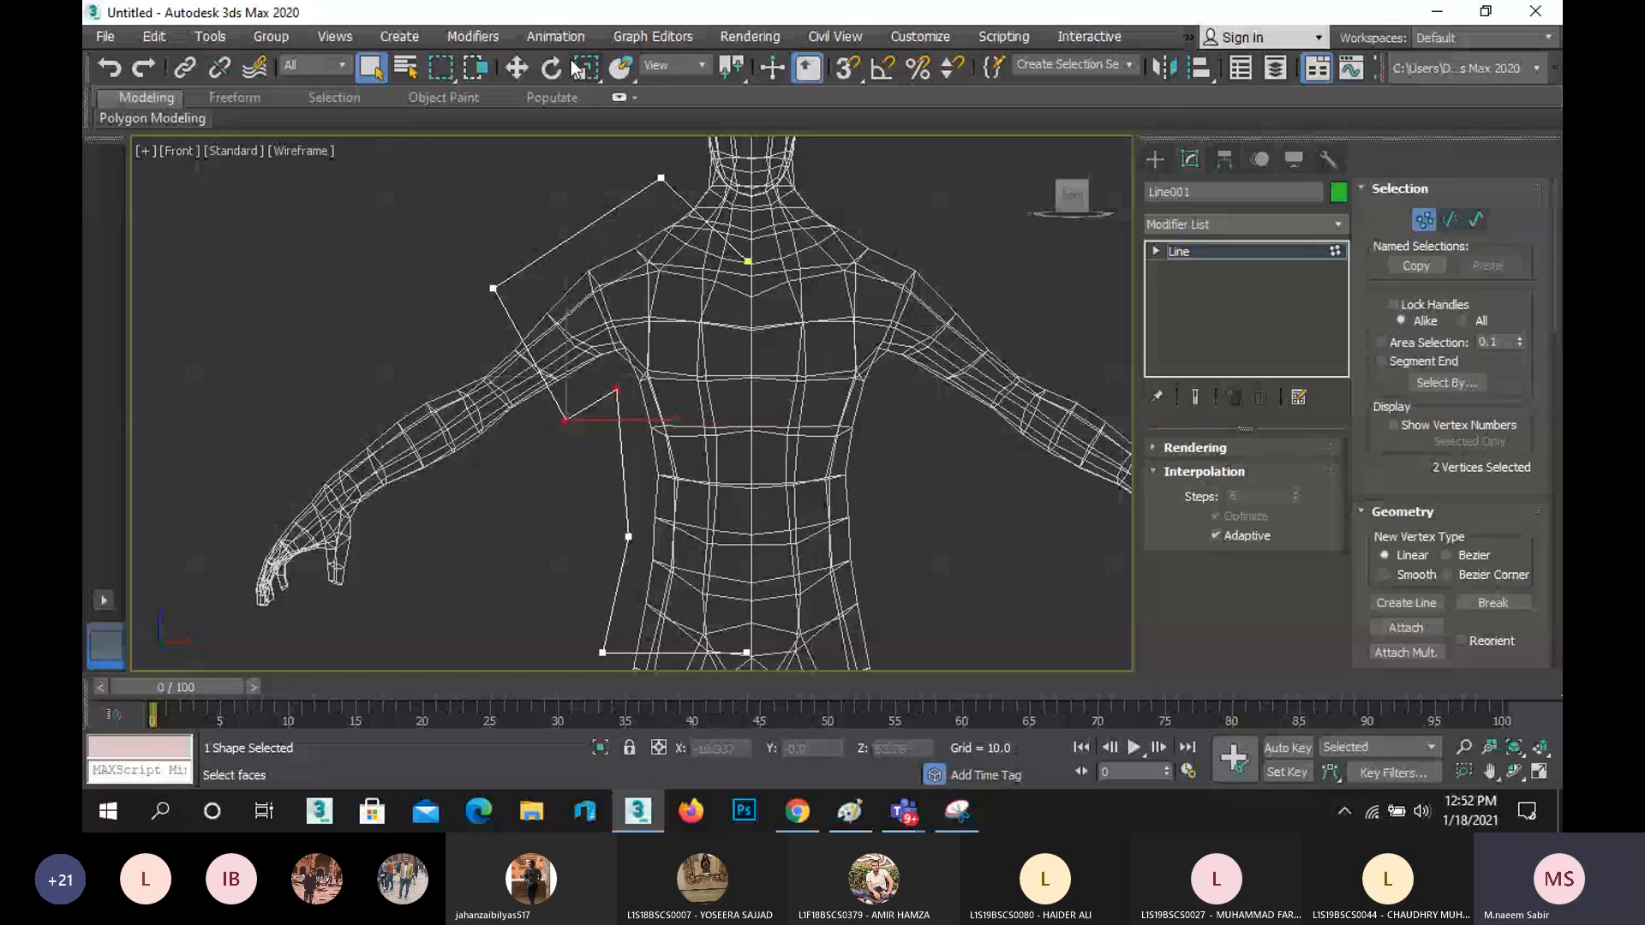
pyautogui.press('w')
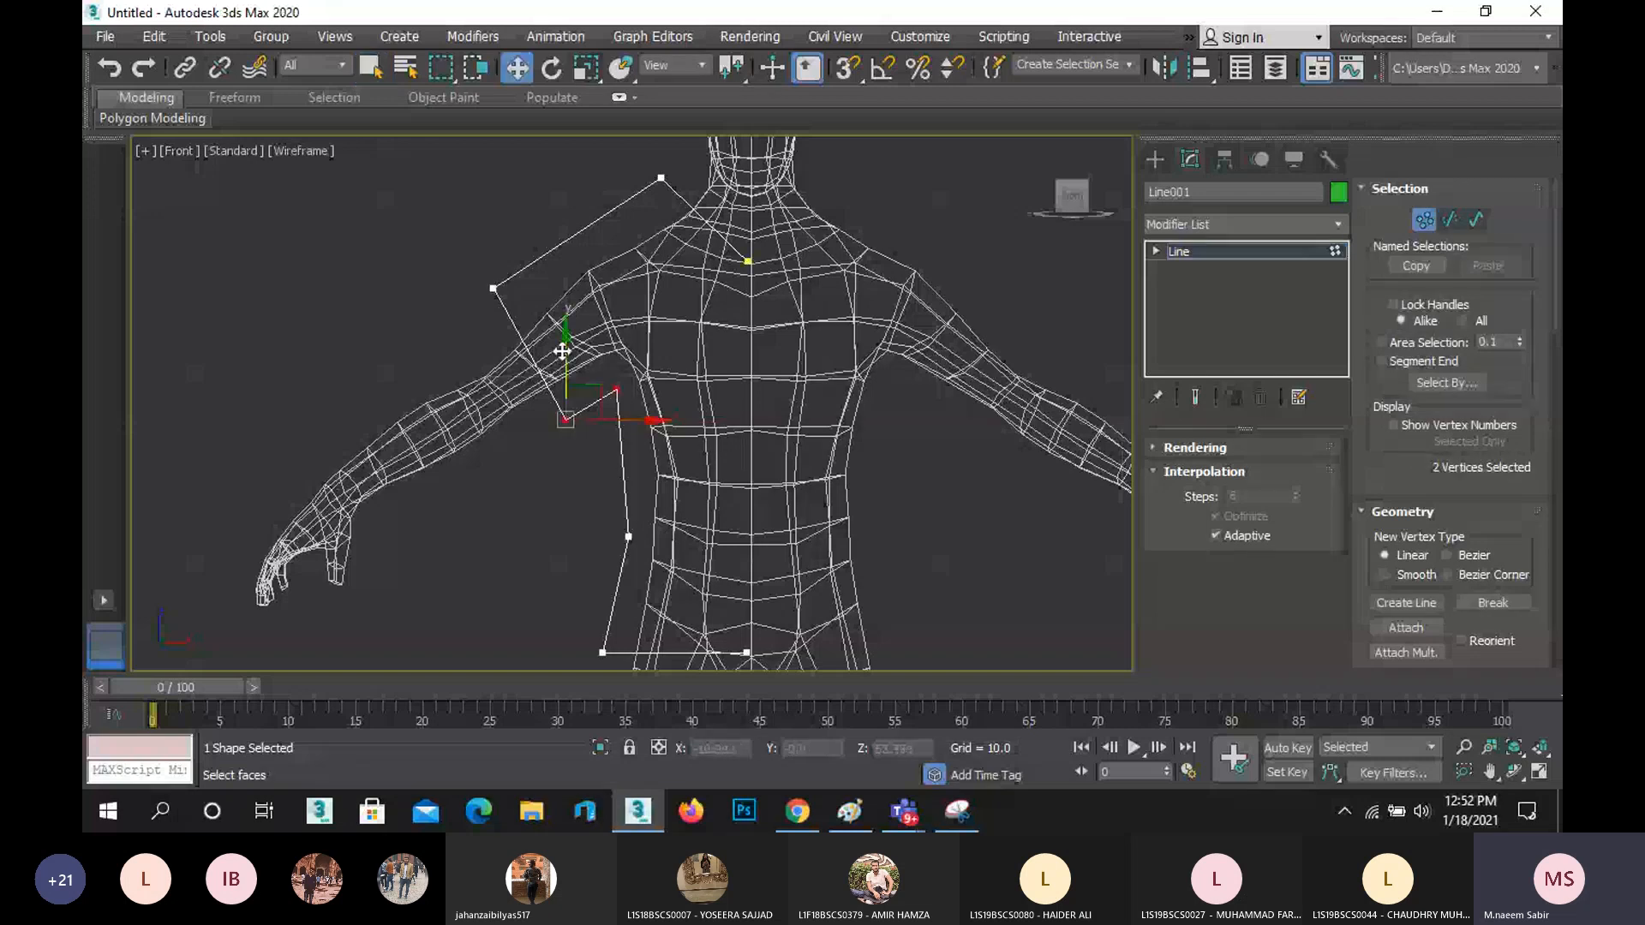
pyautogui.moveTo(561, 352); pyautogui.dragTo(562, 364)
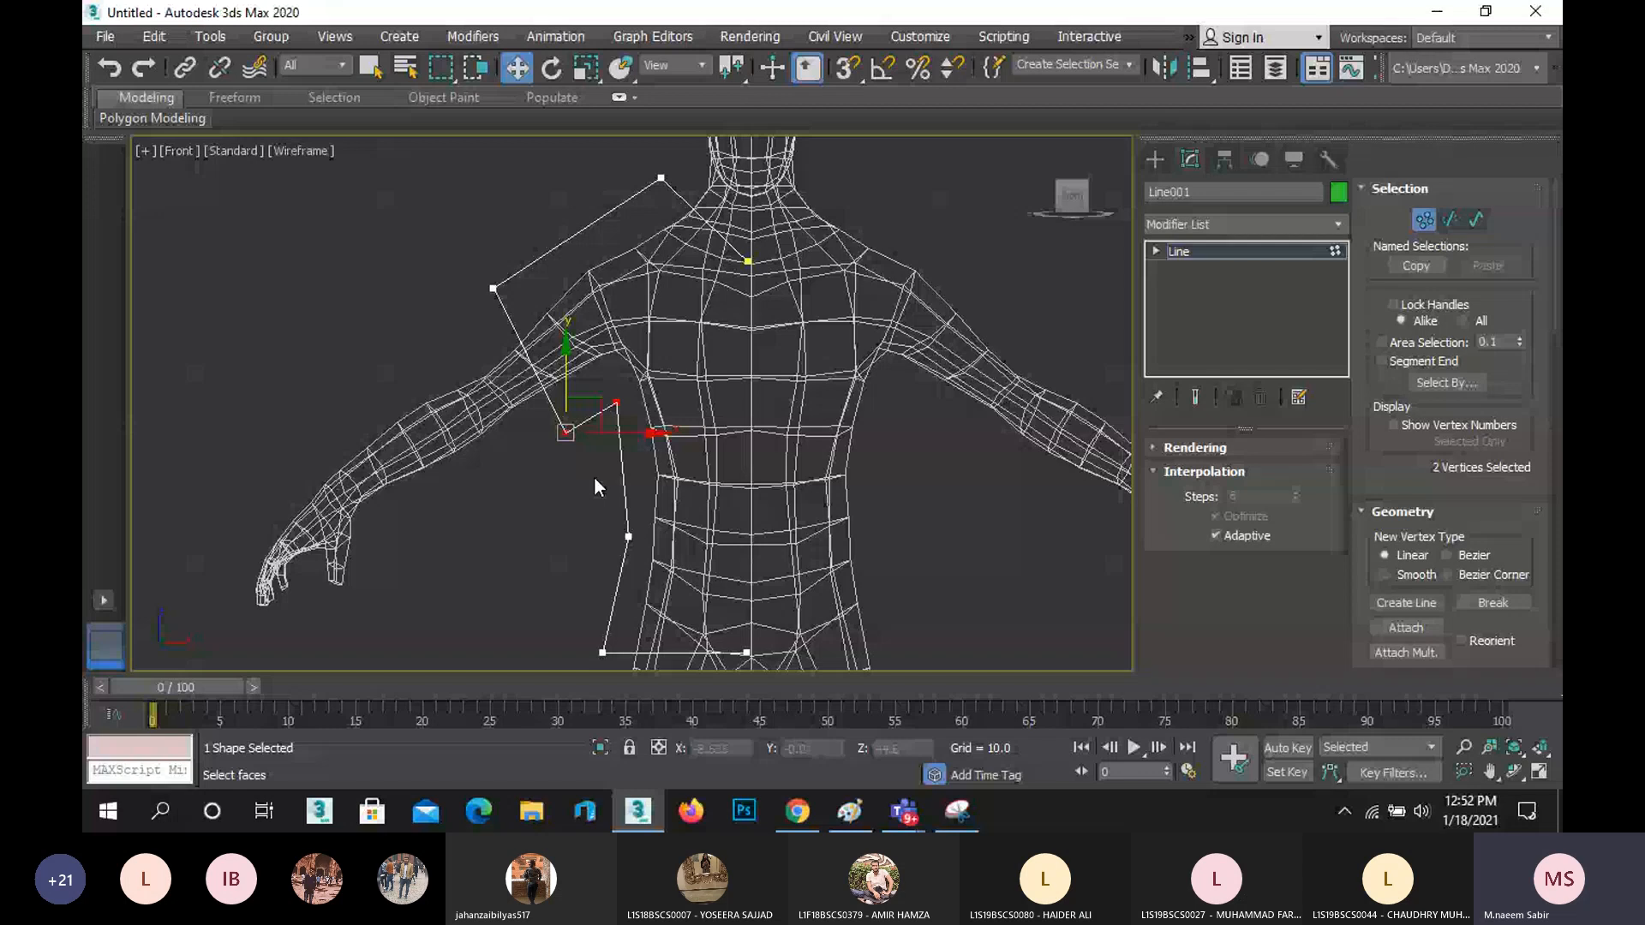
pyautogui.click(616, 401)
pyautogui.moveTo(651, 371); pyautogui.dragTo(656, 353)
# - Lower the vertex at the sleeve's upper outer corner to bring the shoulder line closer to the arm
pyautogui.click(493, 288)
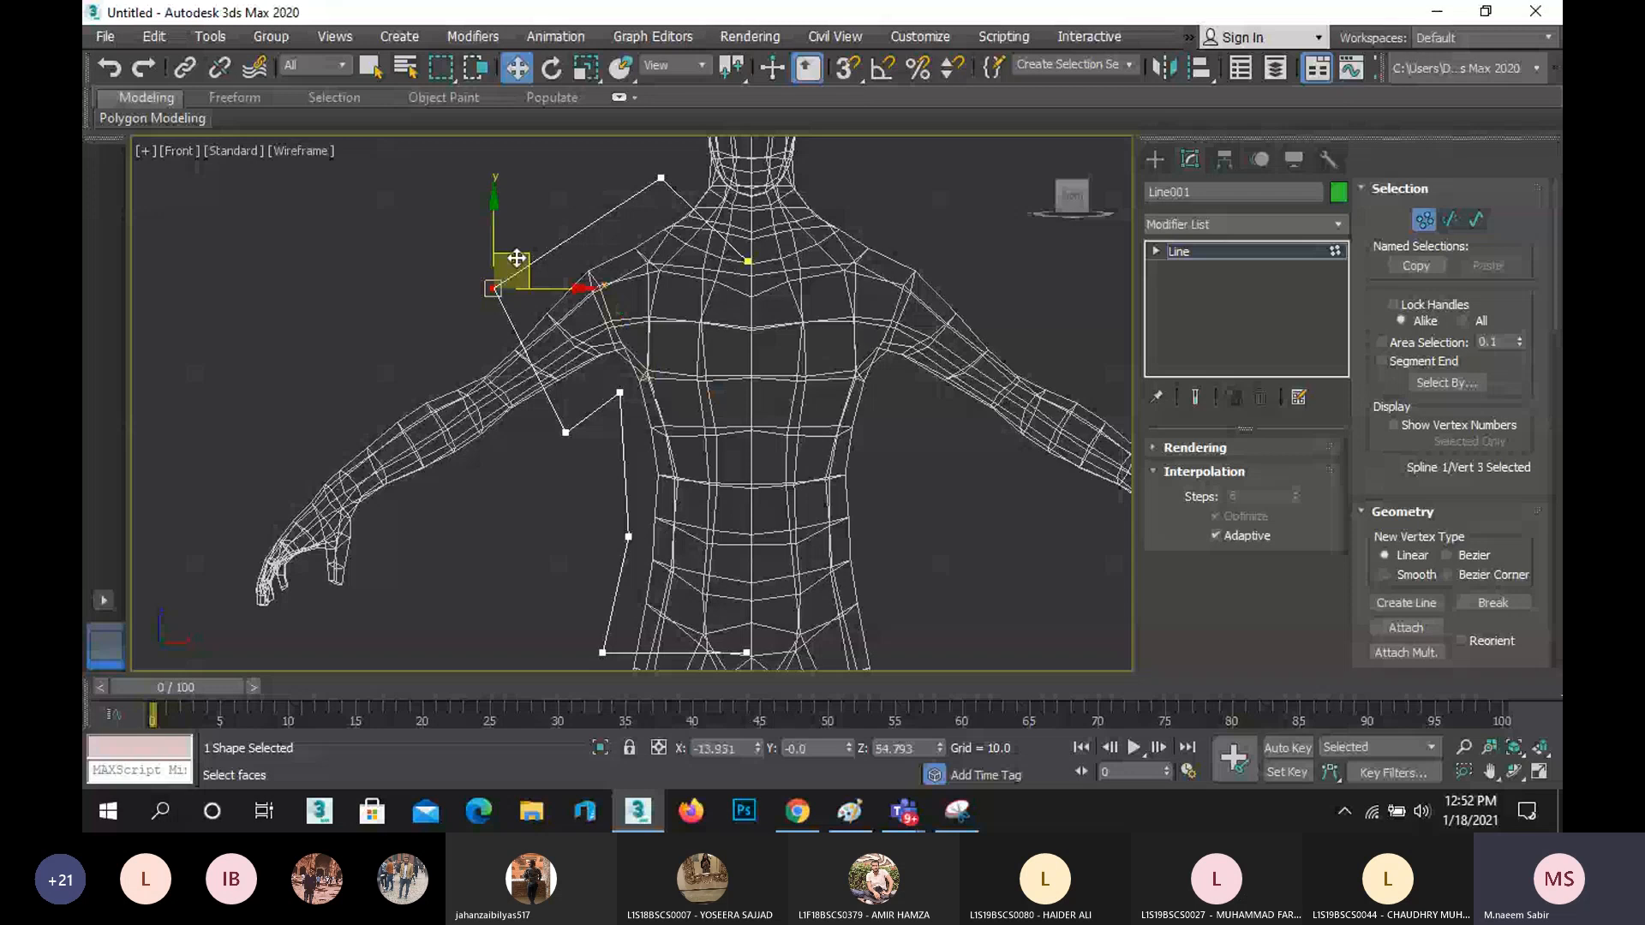
pyautogui.click(483, 288)
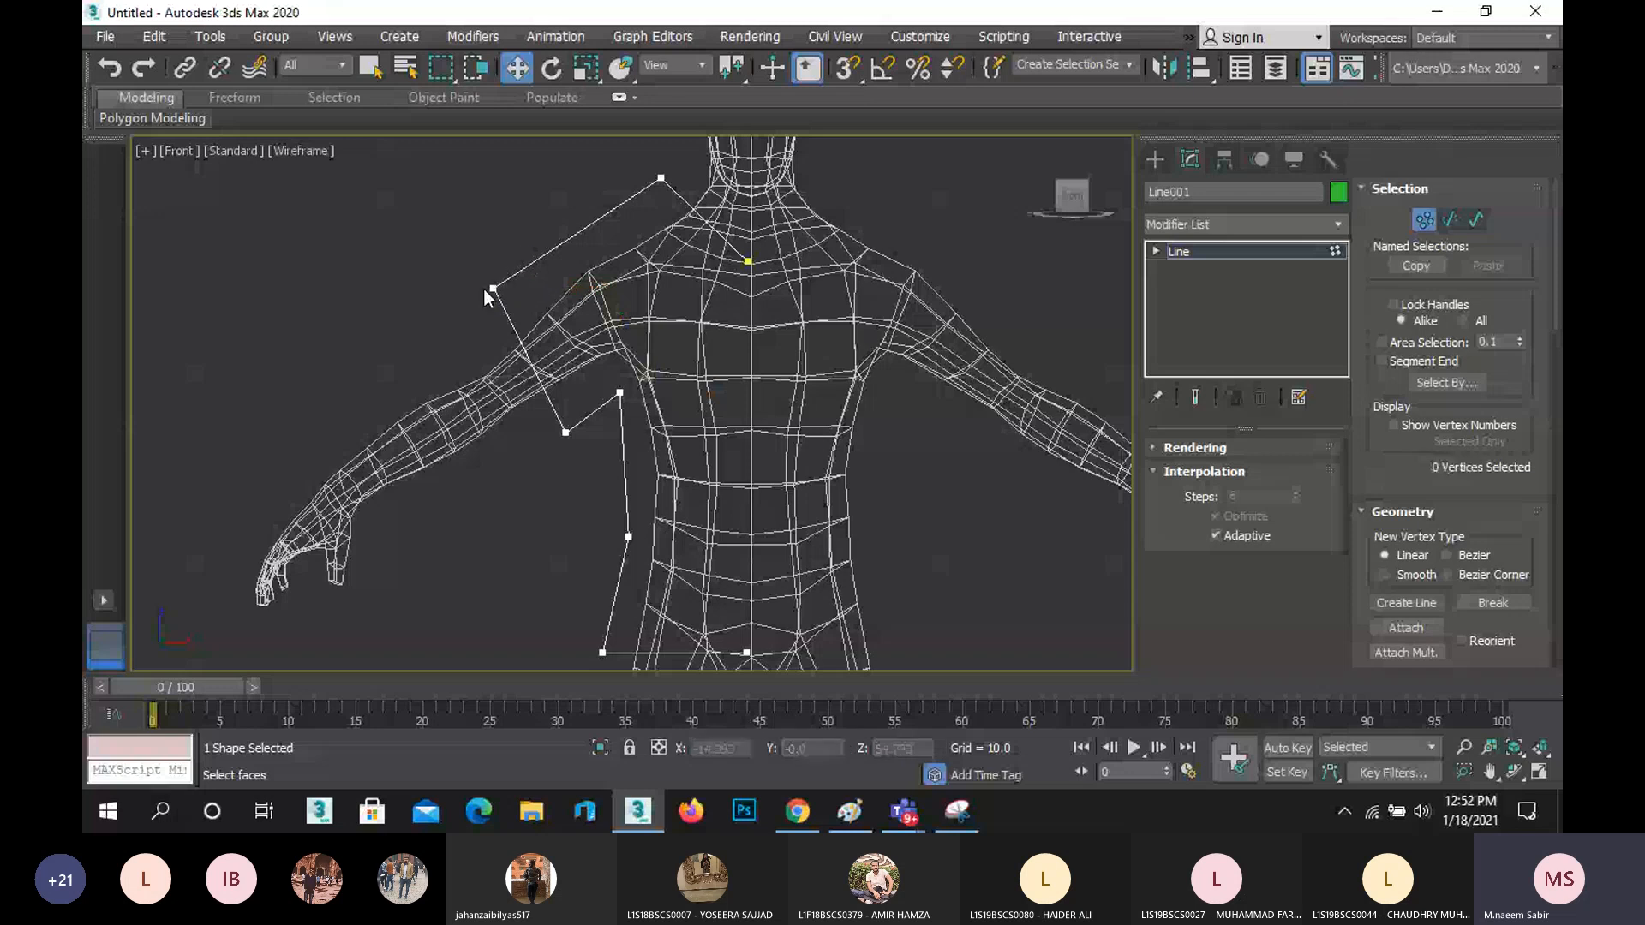
pyautogui.click(492, 288)
pyautogui.moveTo(532, 257); pyautogui.dragTo(529, 291)
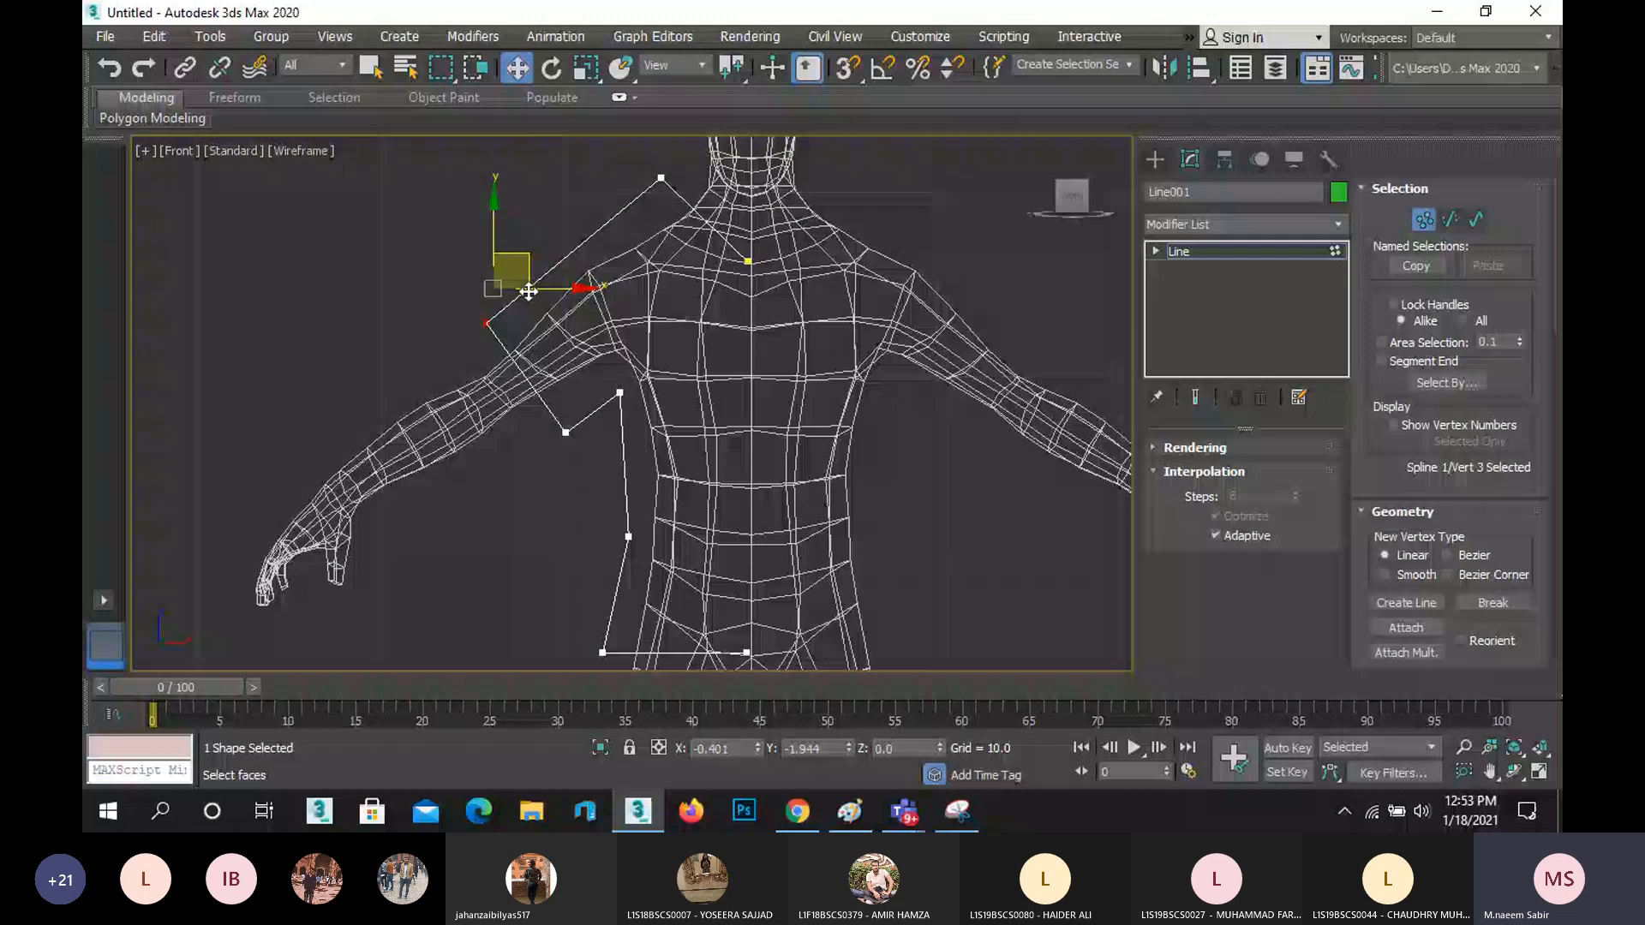
pyautogui.moveTo(528, 291); pyautogui.dragTo(533, 291)
# - Move the spline's neck-side shoulder vertex to about X -5.4, Z 60.3
pyautogui.moveTo(533, 290); pyautogui.dragTo(550, 379, button='middle')
pyautogui.moveTo(677, 267); pyautogui.dragTo(669, 266)
pyautogui.moveTo(673, 205); pyautogui.dragTo(669, 219)
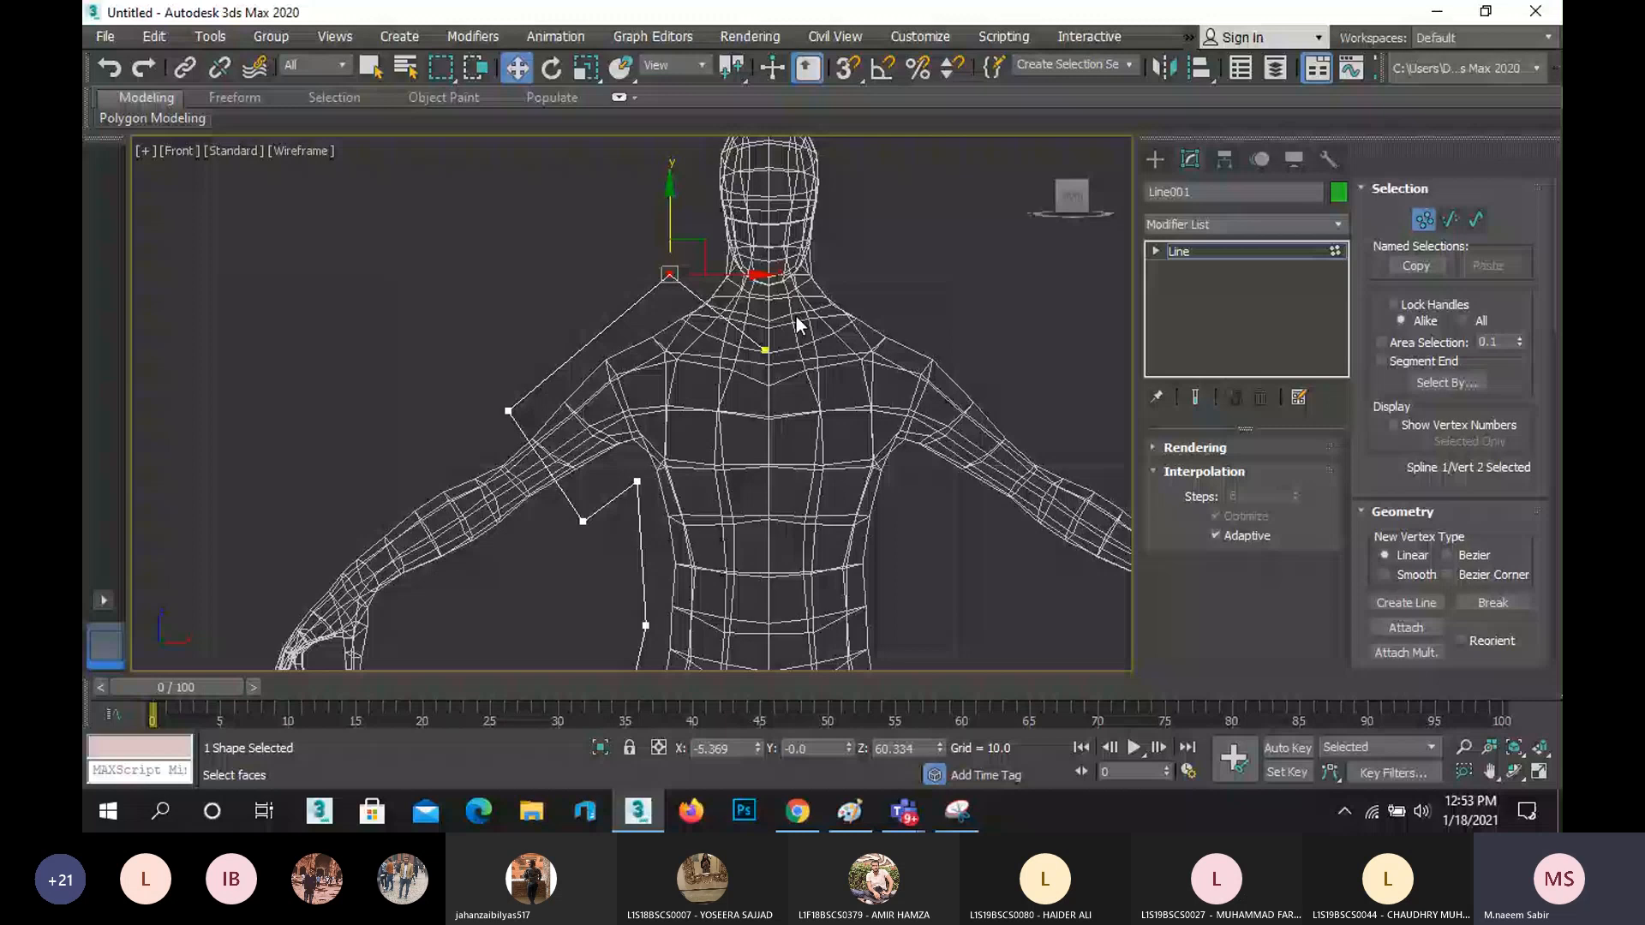
# - Try a curved Line from the chest's centre to the shoulder opposite the half-shirt outline, and undo it
pyautogui.click(1155, 159)
pyautogui.click(1191, 305)
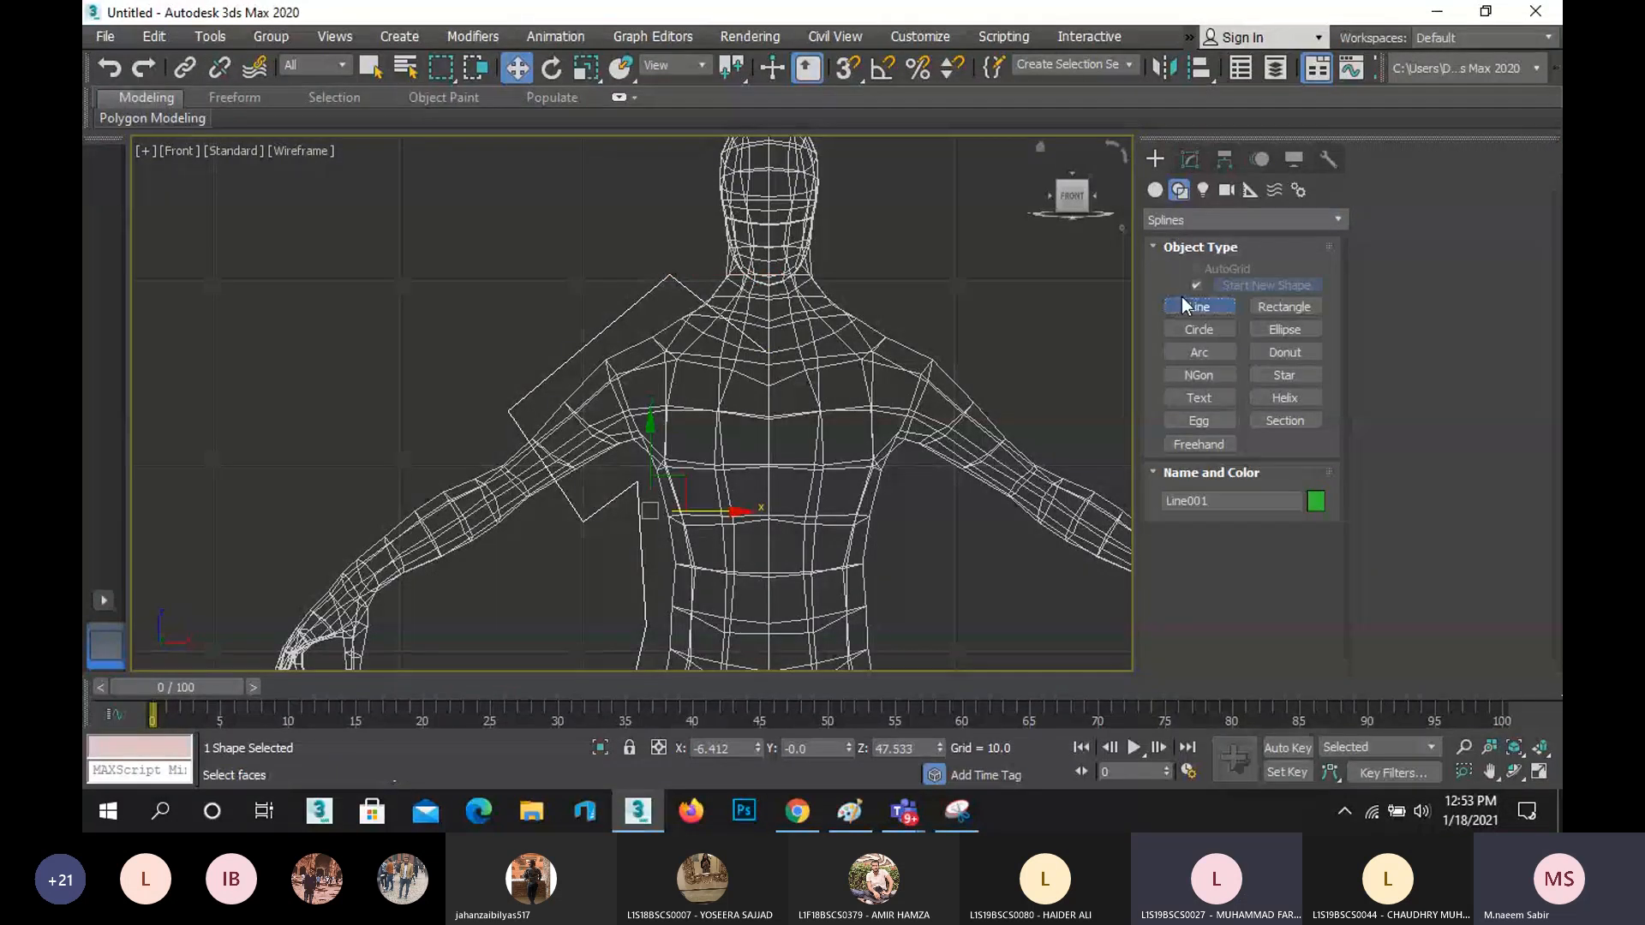
pyautogui.click(767, 369)
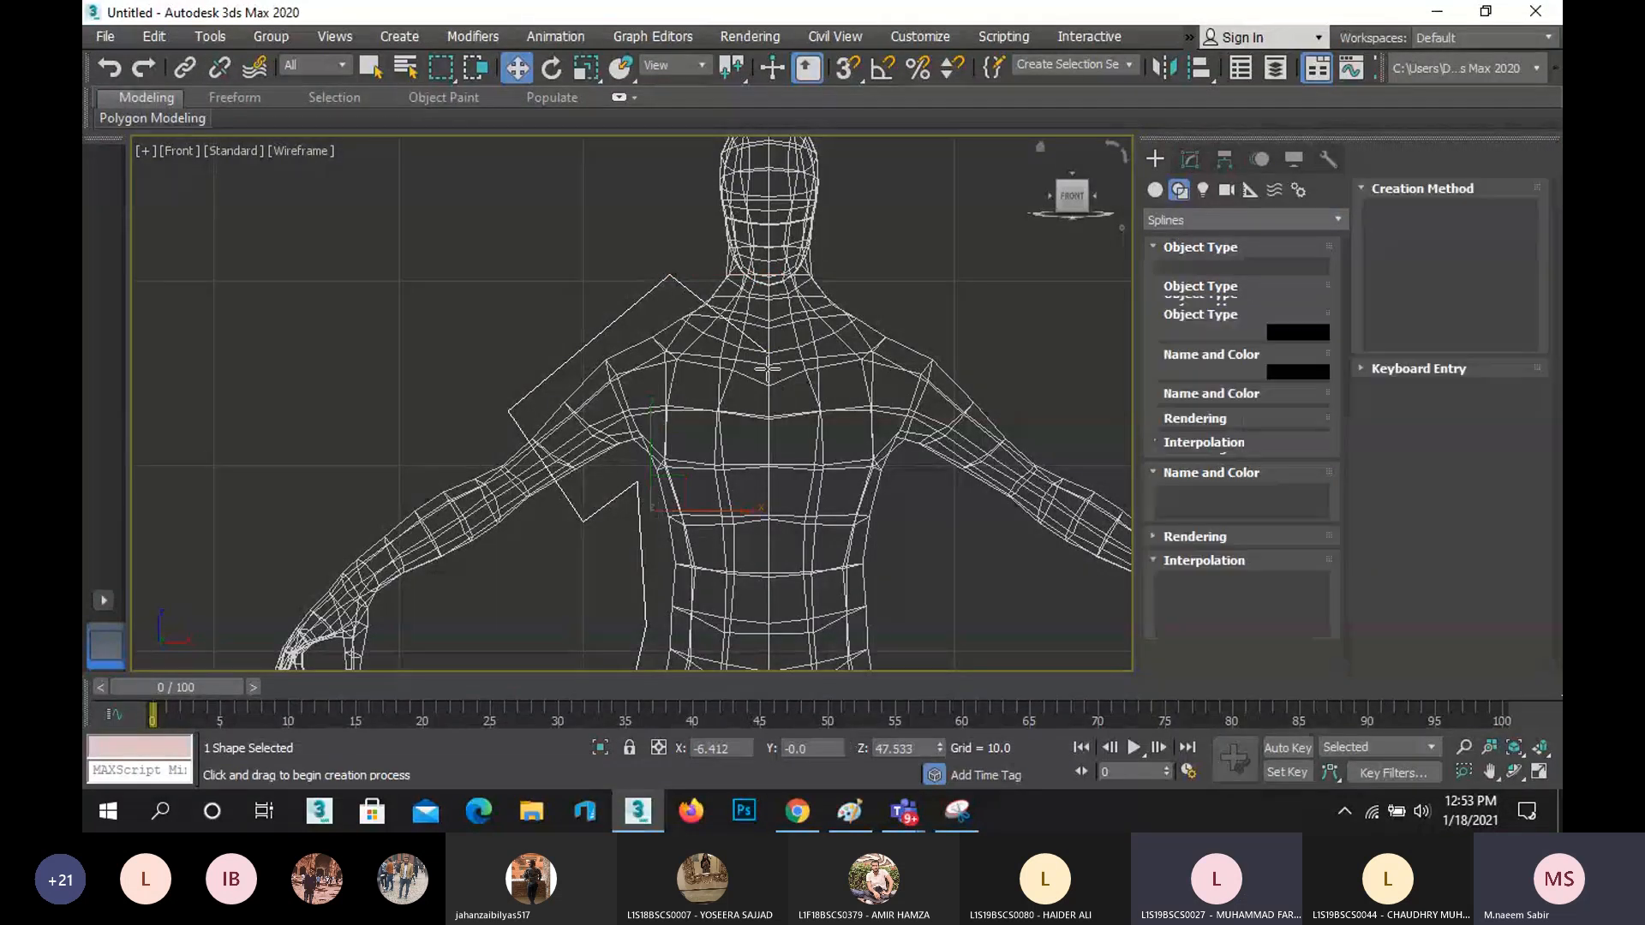
pyautogui.click(891, 351)
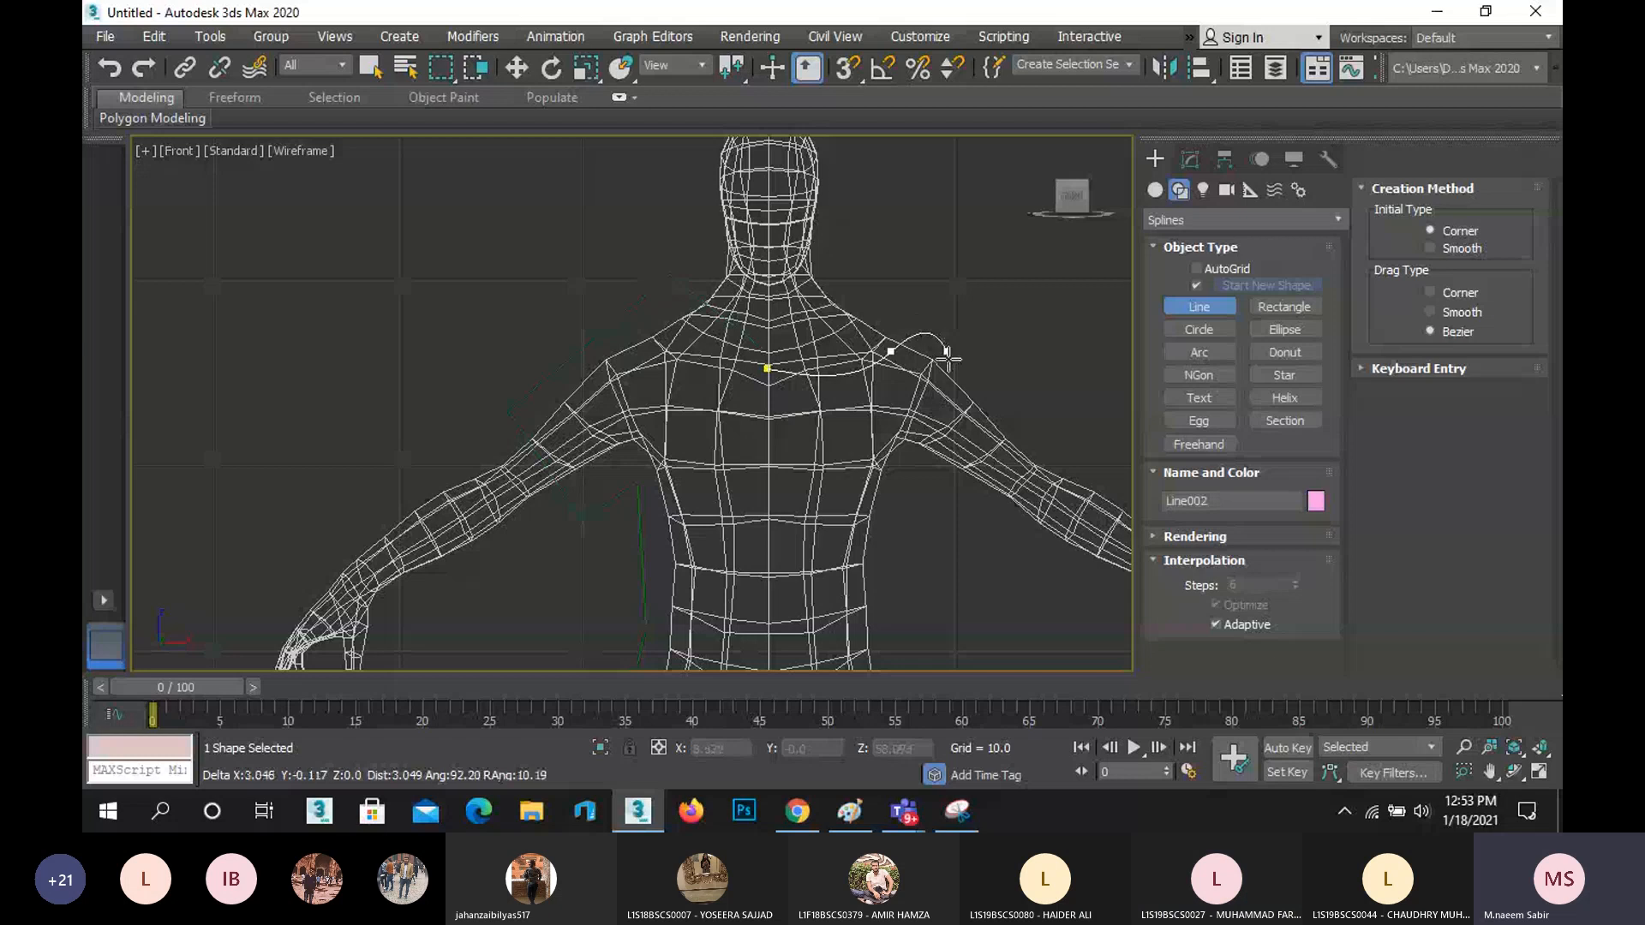
pyautogui.rightClick(961, 360)
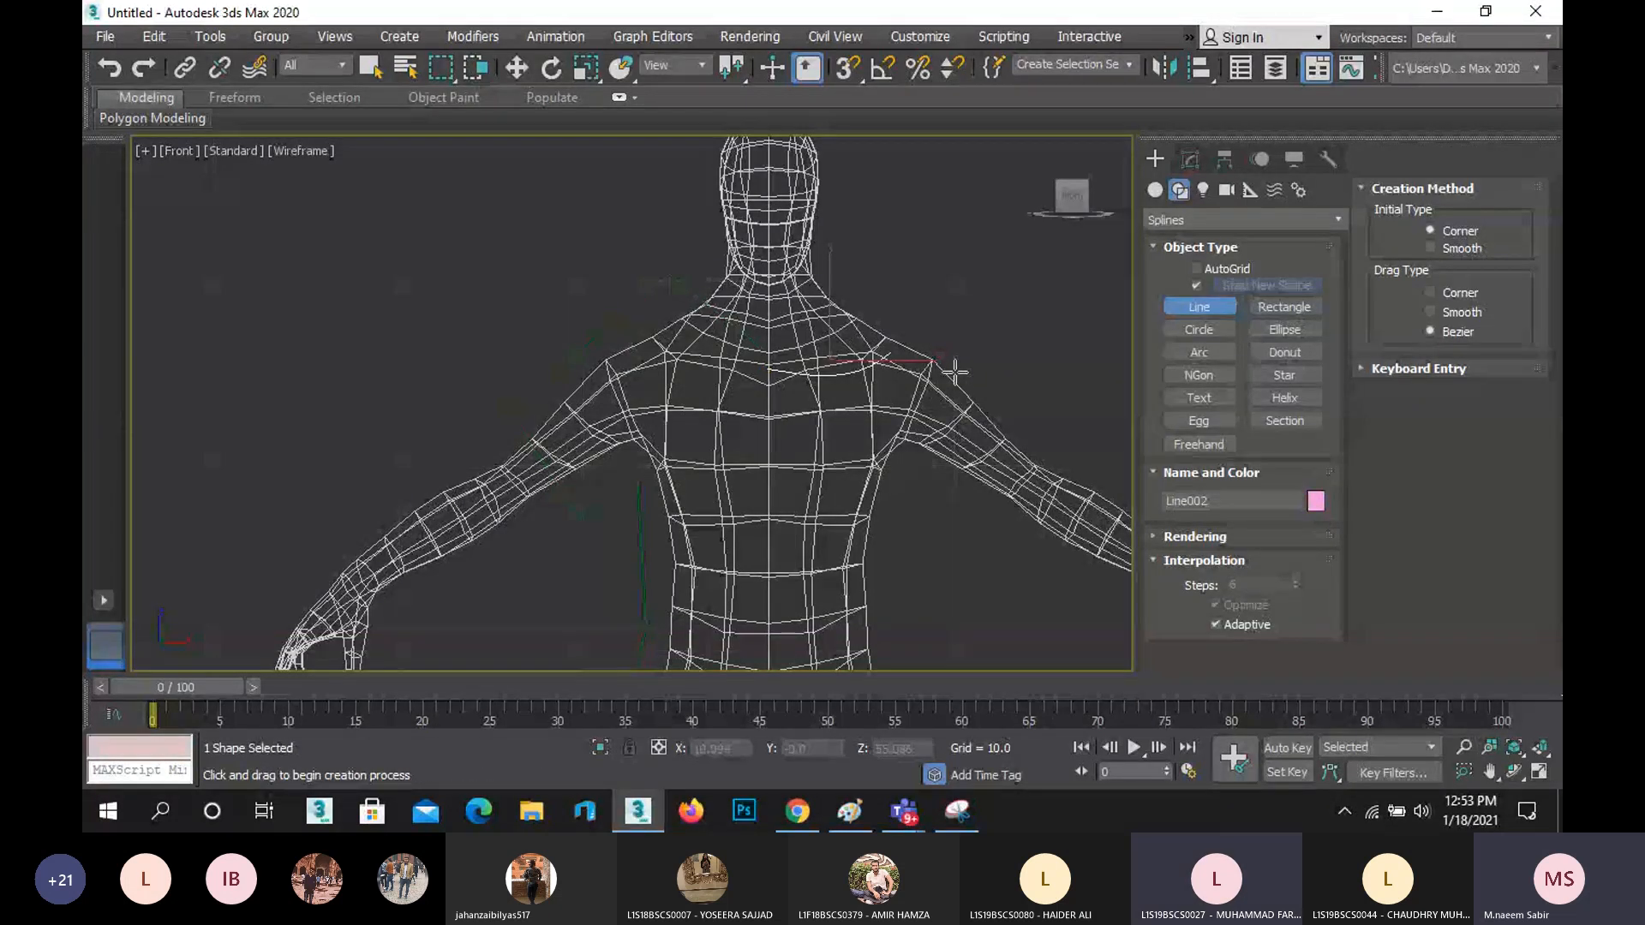
pyautogui.hotkey('ctrl', 'z')
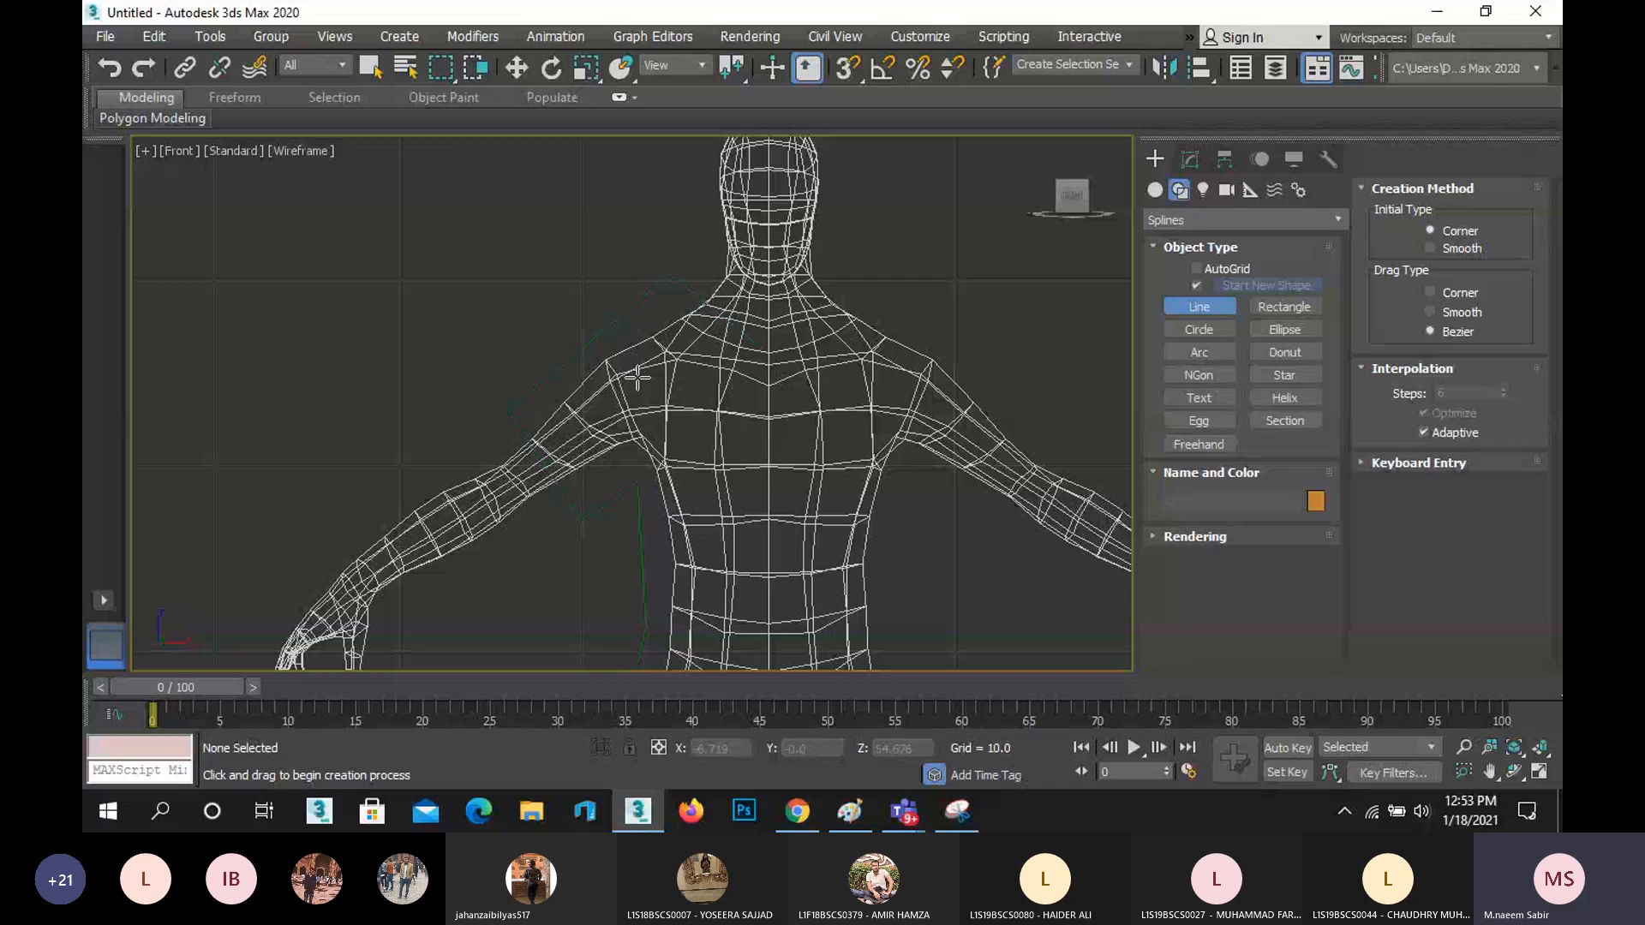
# - Move the half-shirt spline sideways along X to about 43.5, clear of the human mesh
pyautogui.scroll(-3, 638, 377)
pyautogui.press('w')
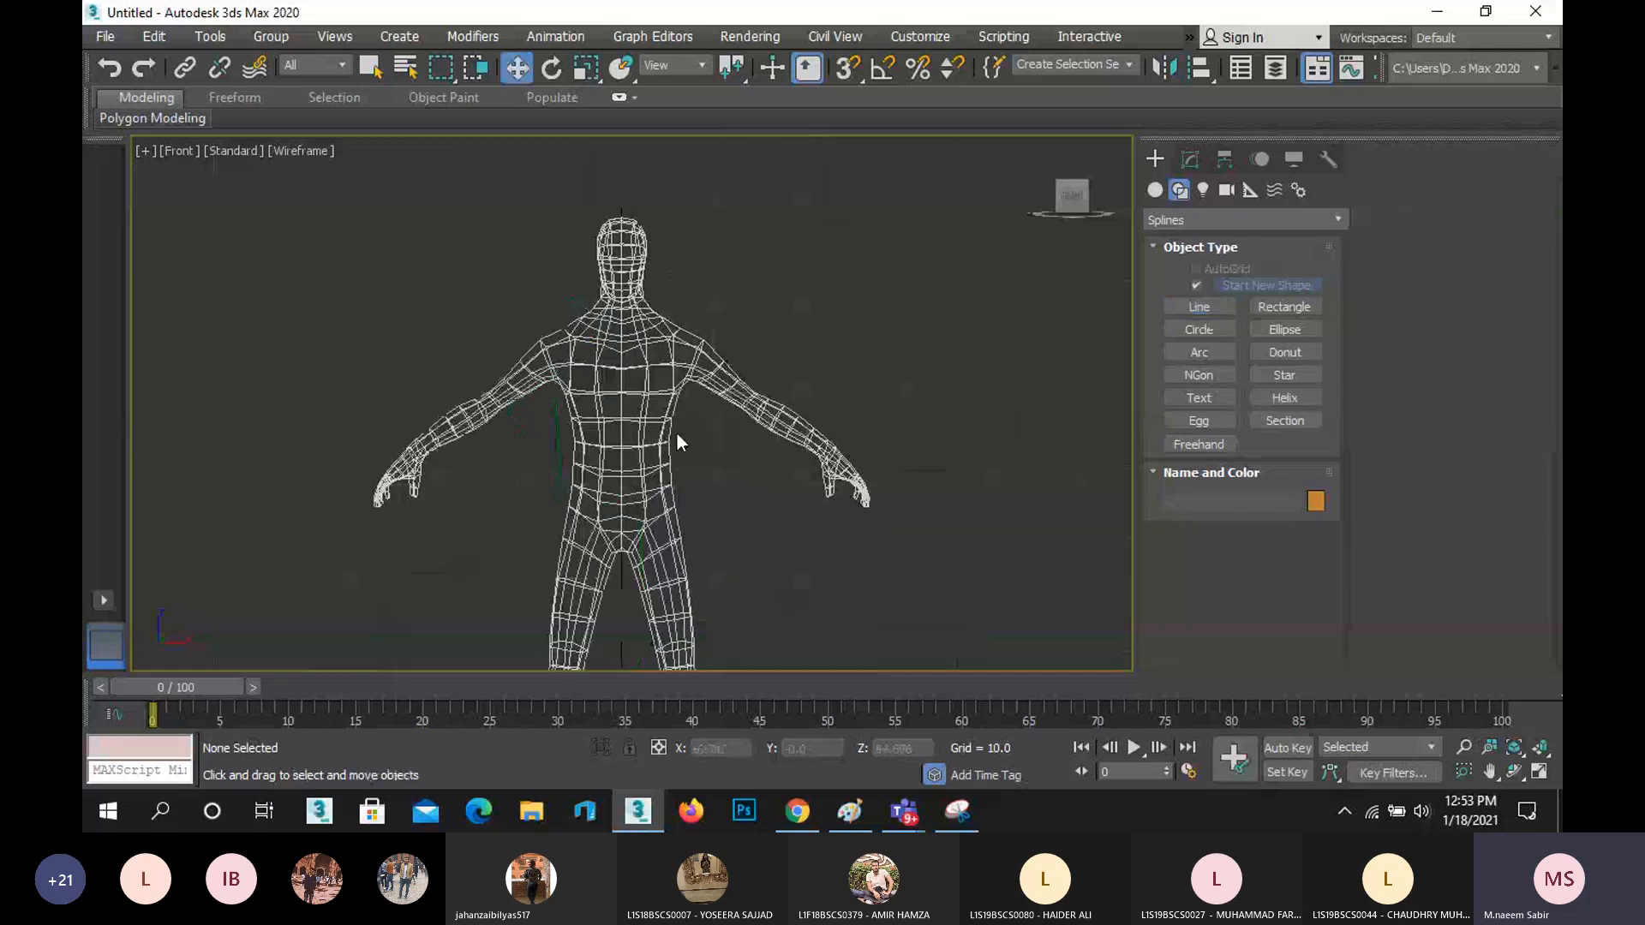
pyautogui.moveTo(676, 433); pyautogui.dragTo(1092, 457)
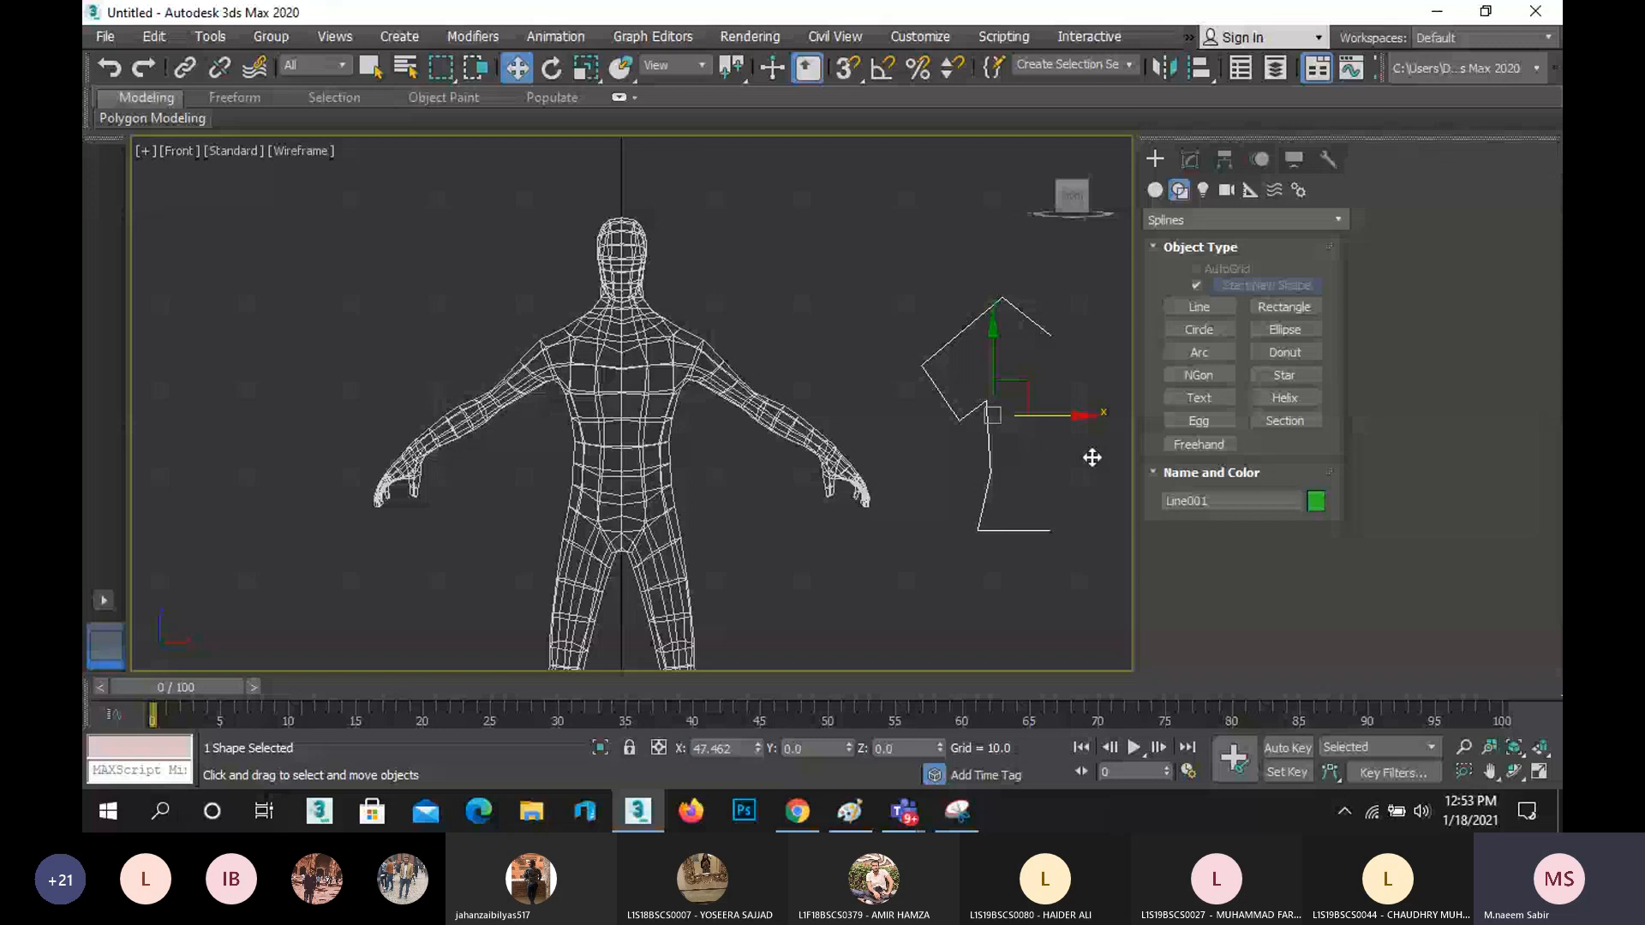
pyautogui.moveTo(1092, 458); pyautogui.dragTo(1124, 457)
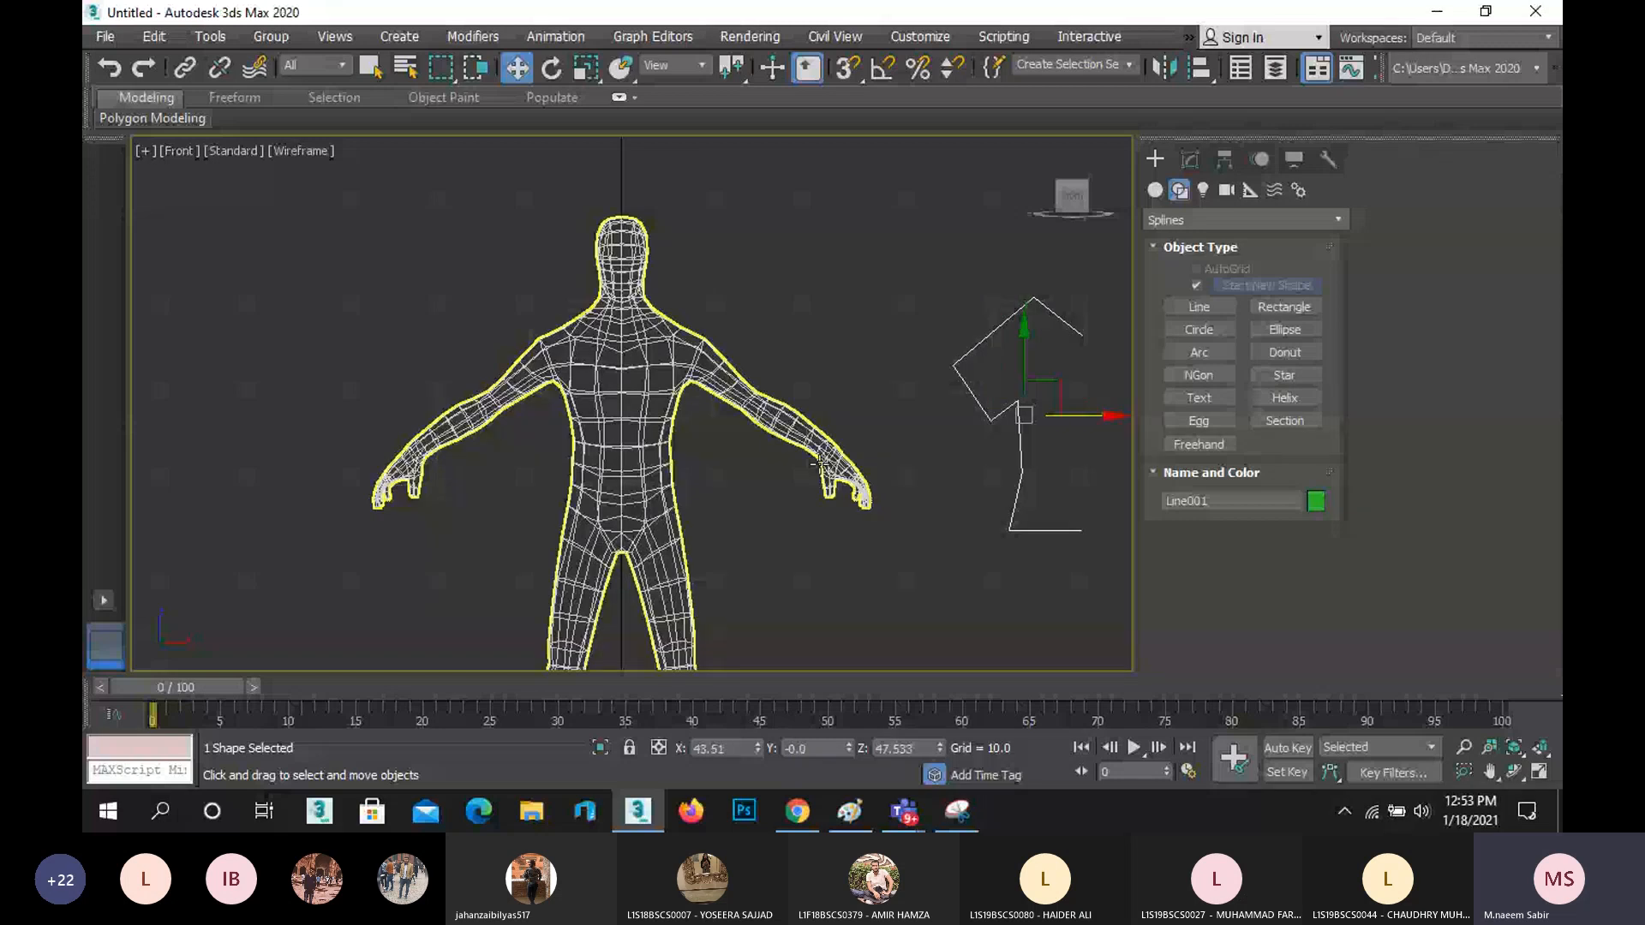
# - Mirror the half-shirt spline across the X axis as a copy with zero offset
pyautogui.moveTo(818, 463); pyautogui.dragTo(628, 508, button='middle')
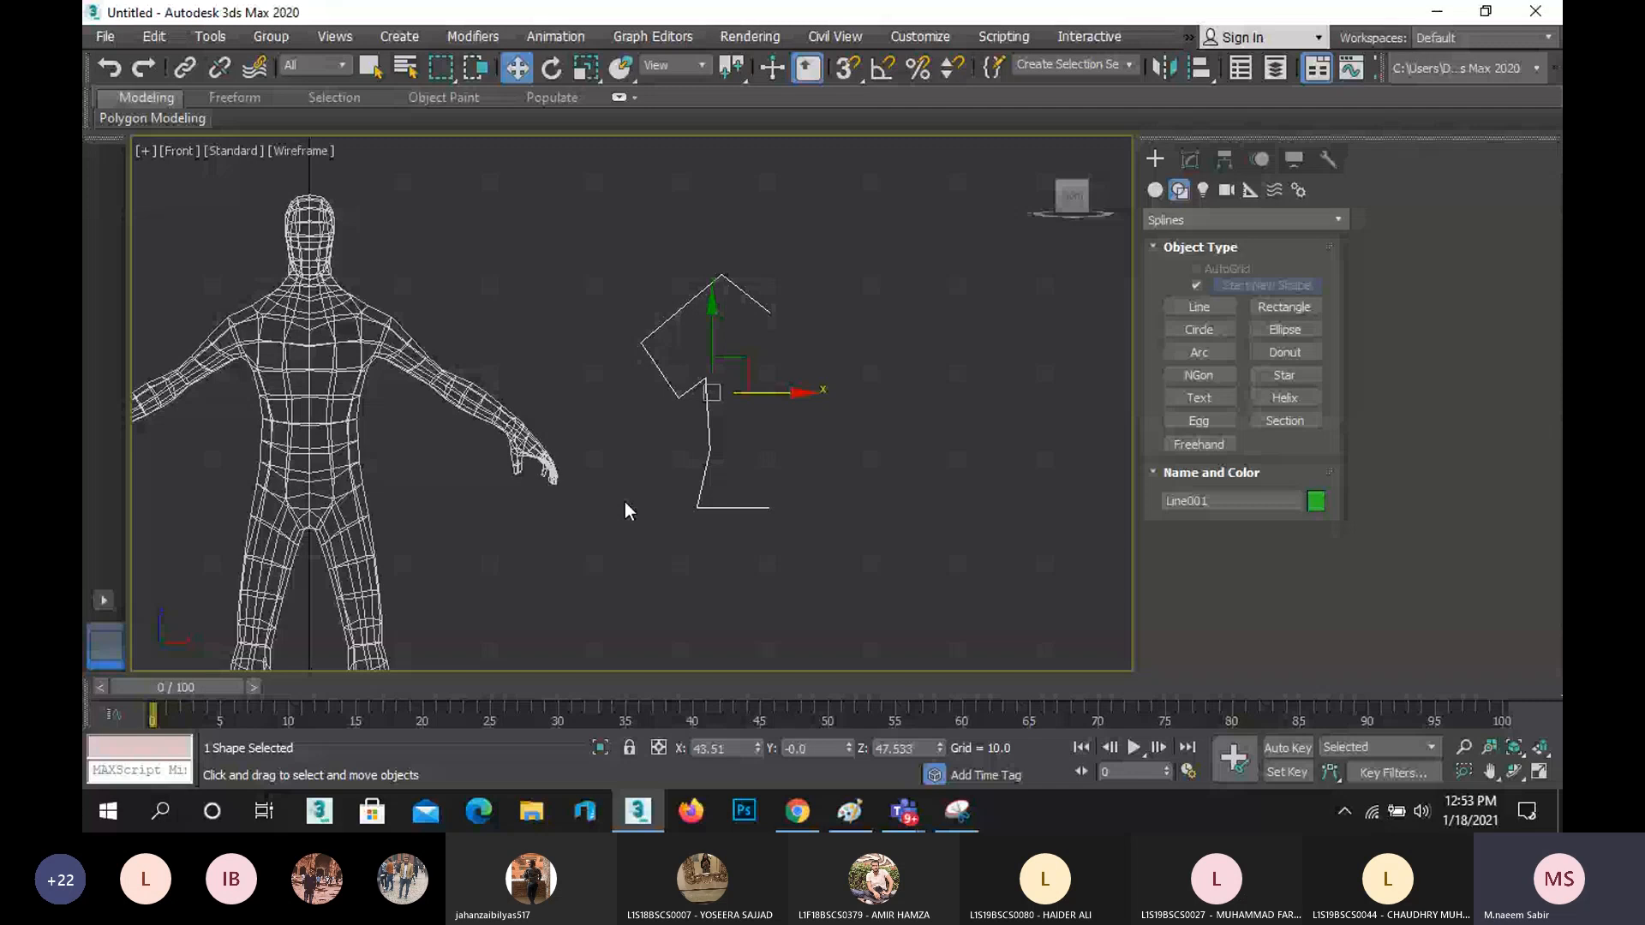
pyautogui.click(1195, 154)
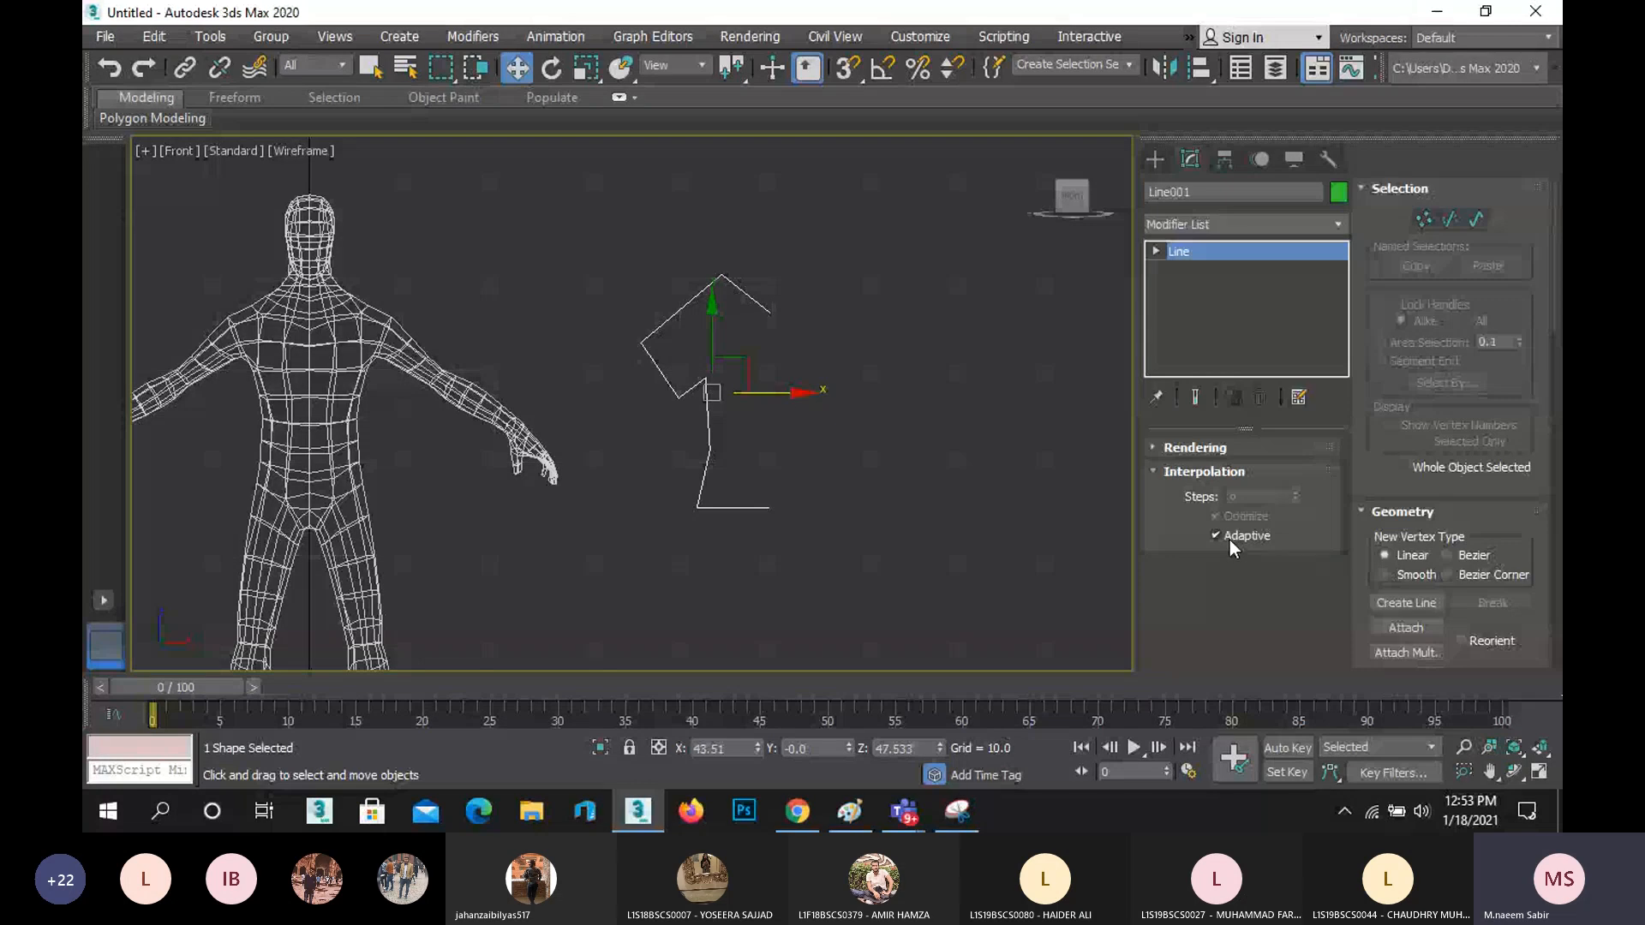
pyautogui.click(1165, 71)
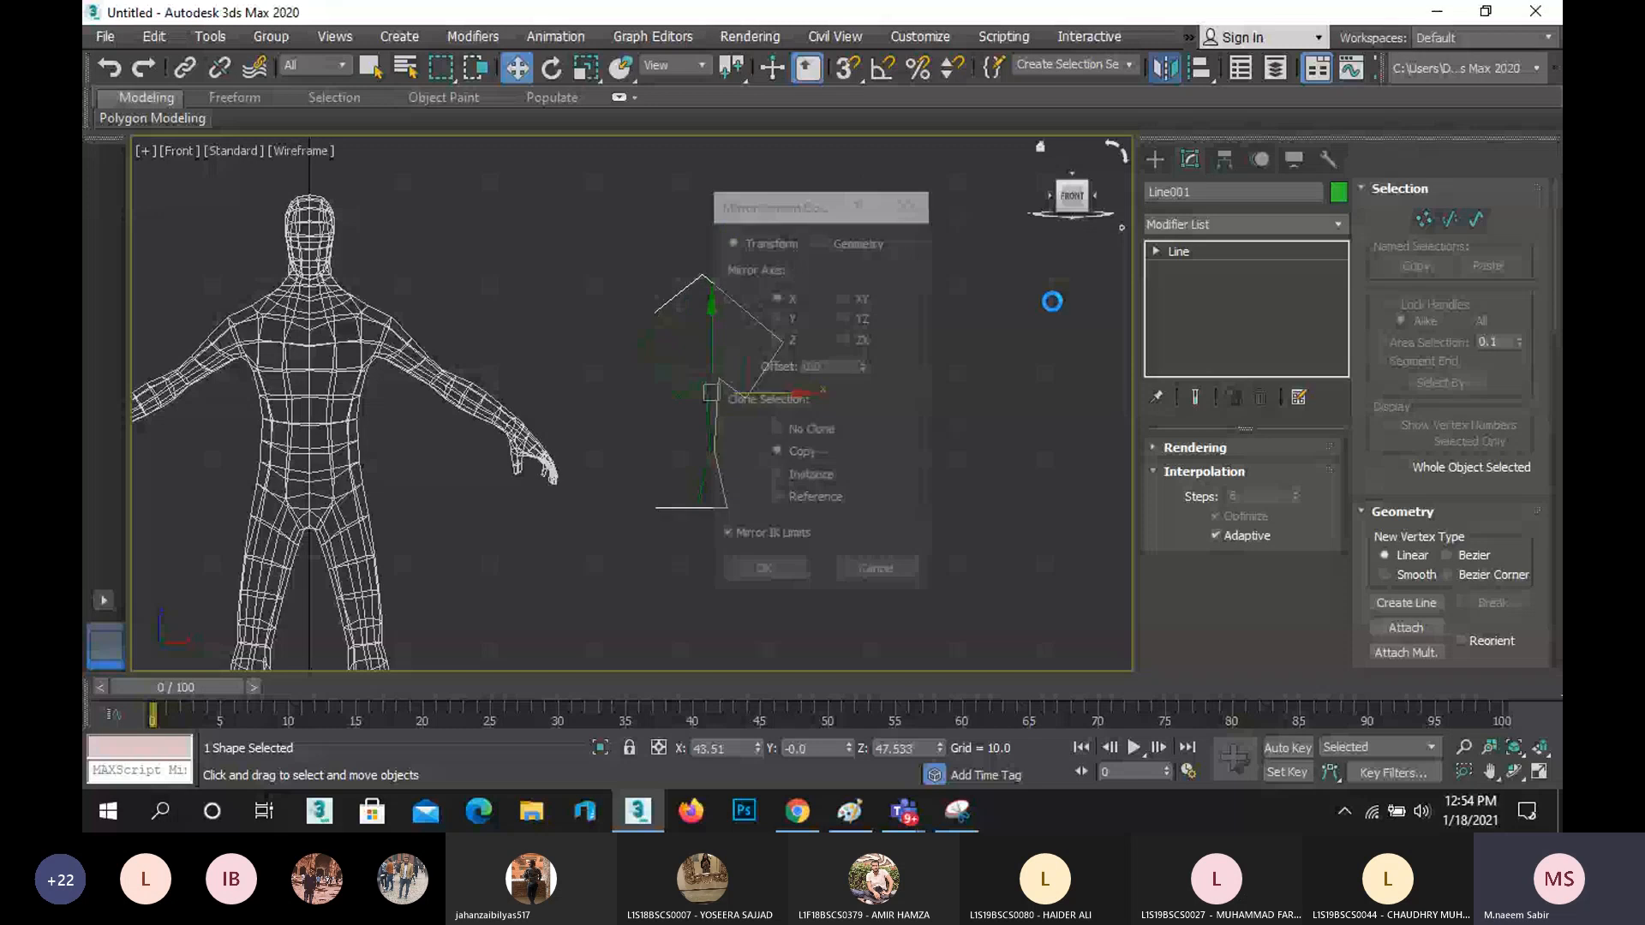
pyautogui.moveTo(784, 212); pyautogui.dragTo(1016, 227)
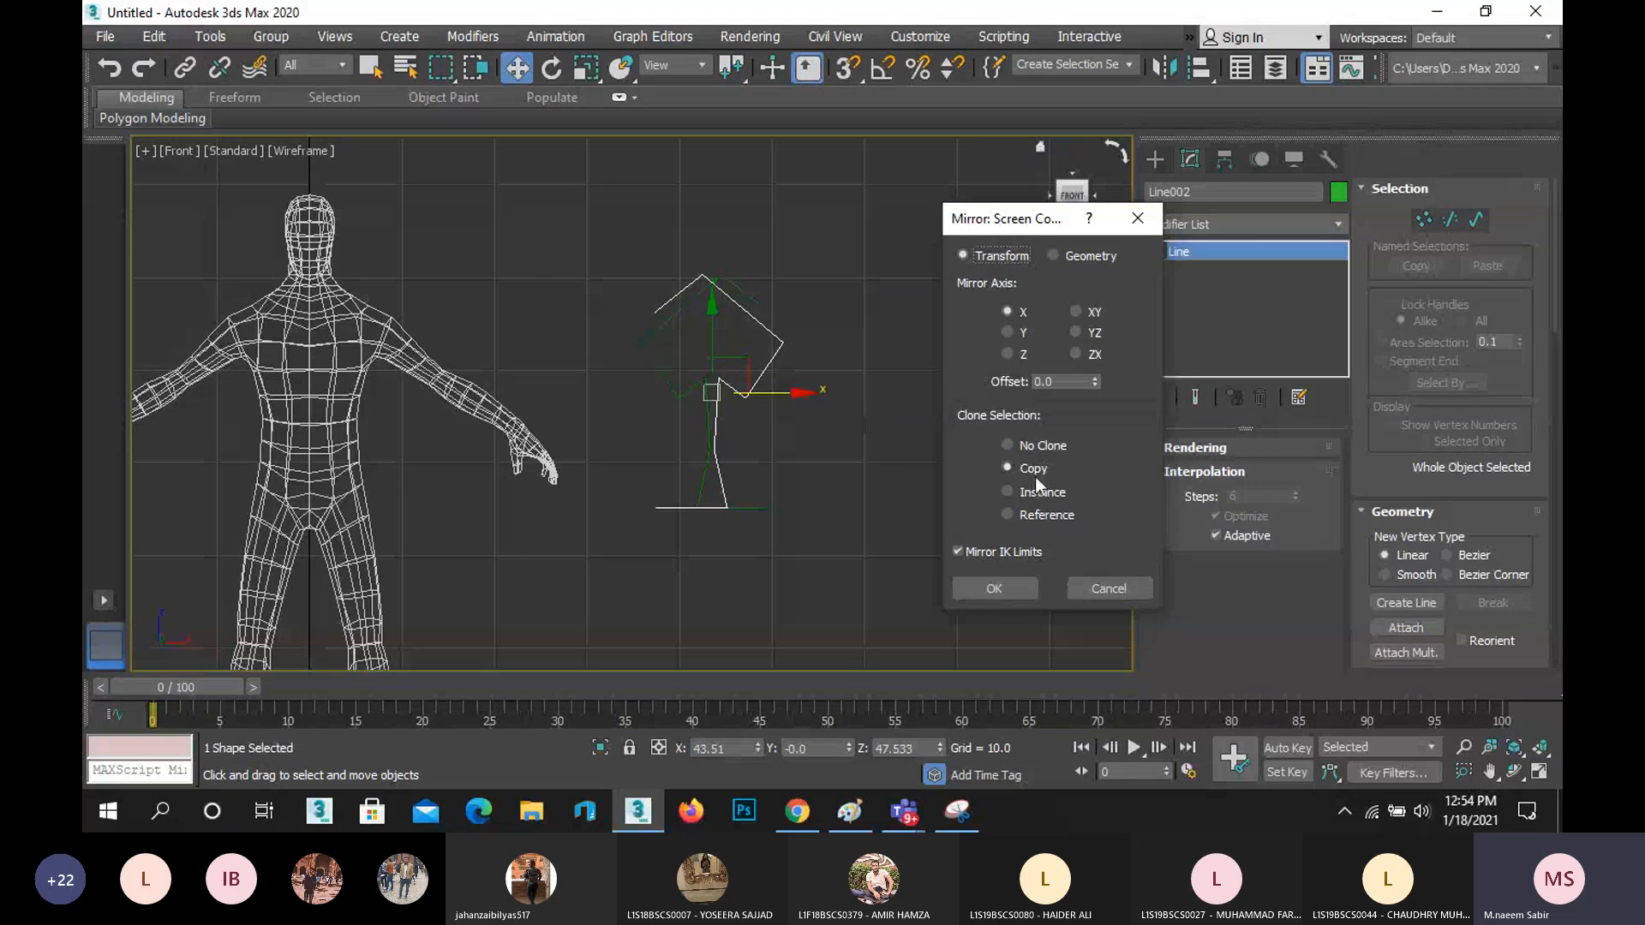
pyautogui.click(996, 594)
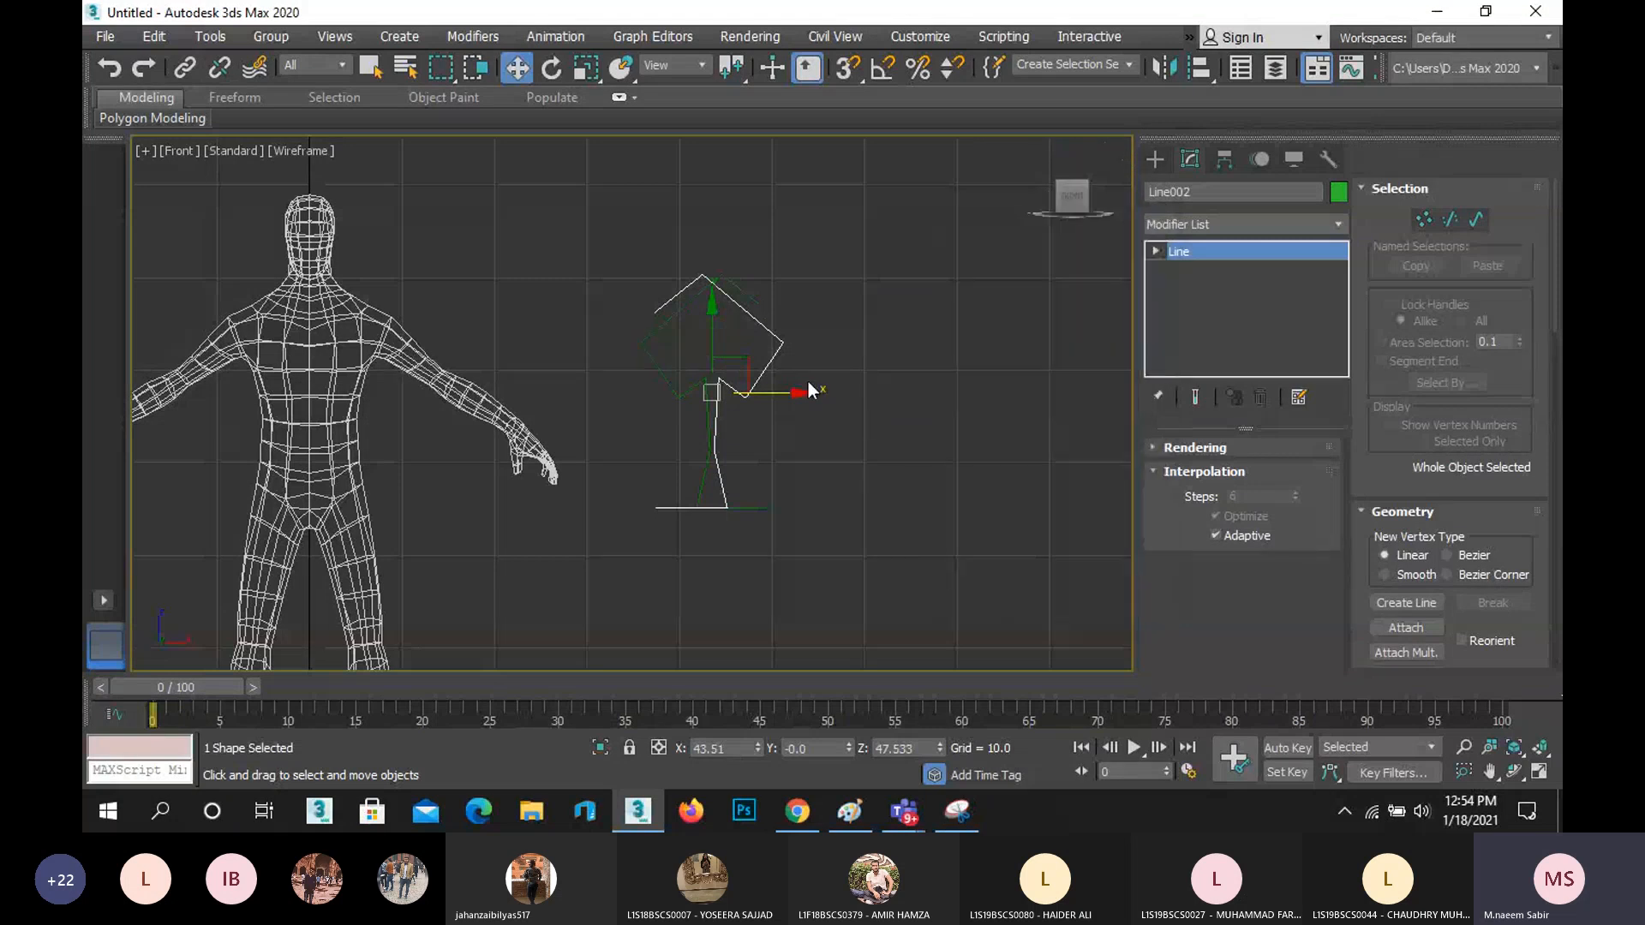
# - Move the mirrored half along X to about 56.6, leaving a narrow gap between the two halves at the shirt's centre
pyautogui.moveTo(815, 393); pyautogui.dragTo(920, 391)
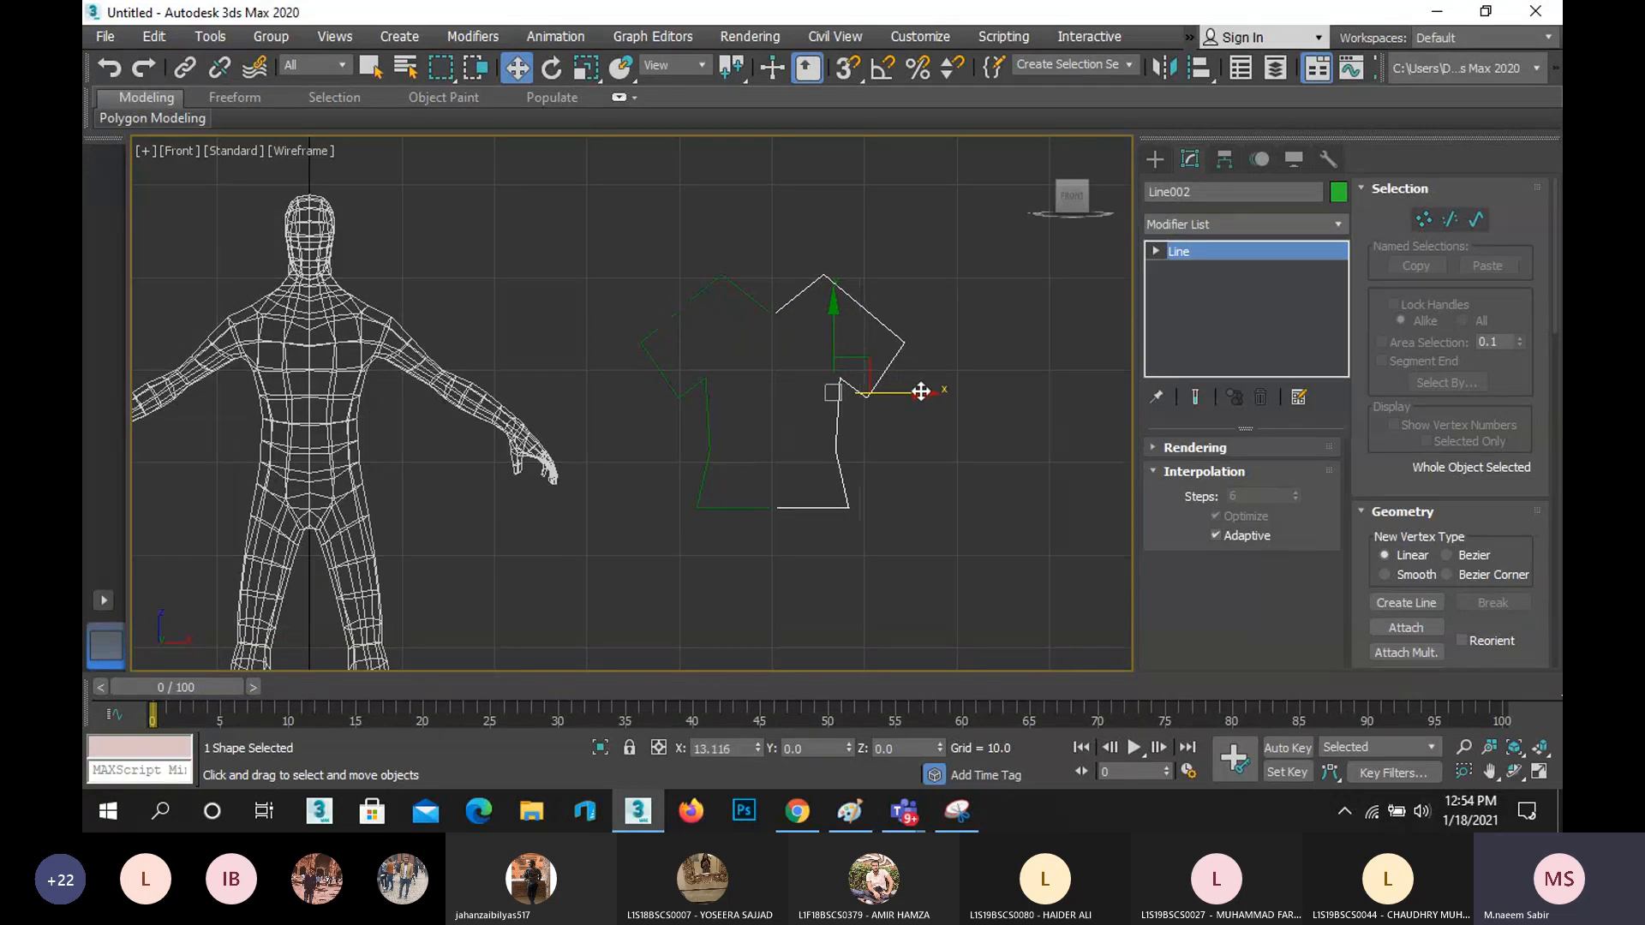
pyautogui.scroll(5, 750, 383)
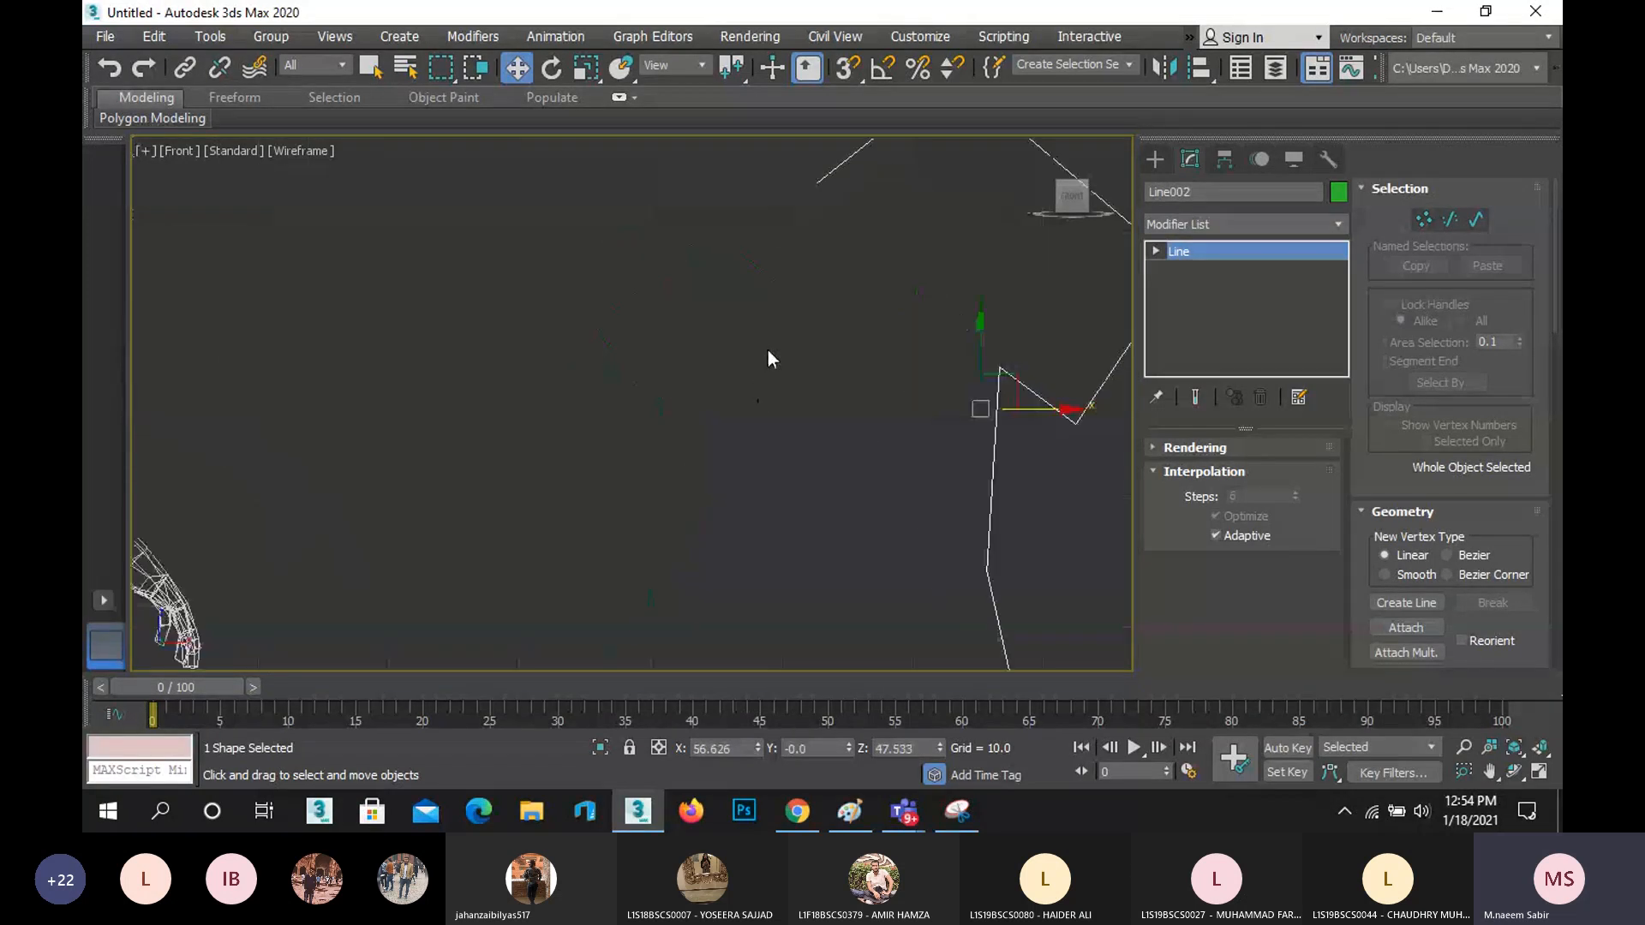
pyautogui.scroll(-4, 768, 358)
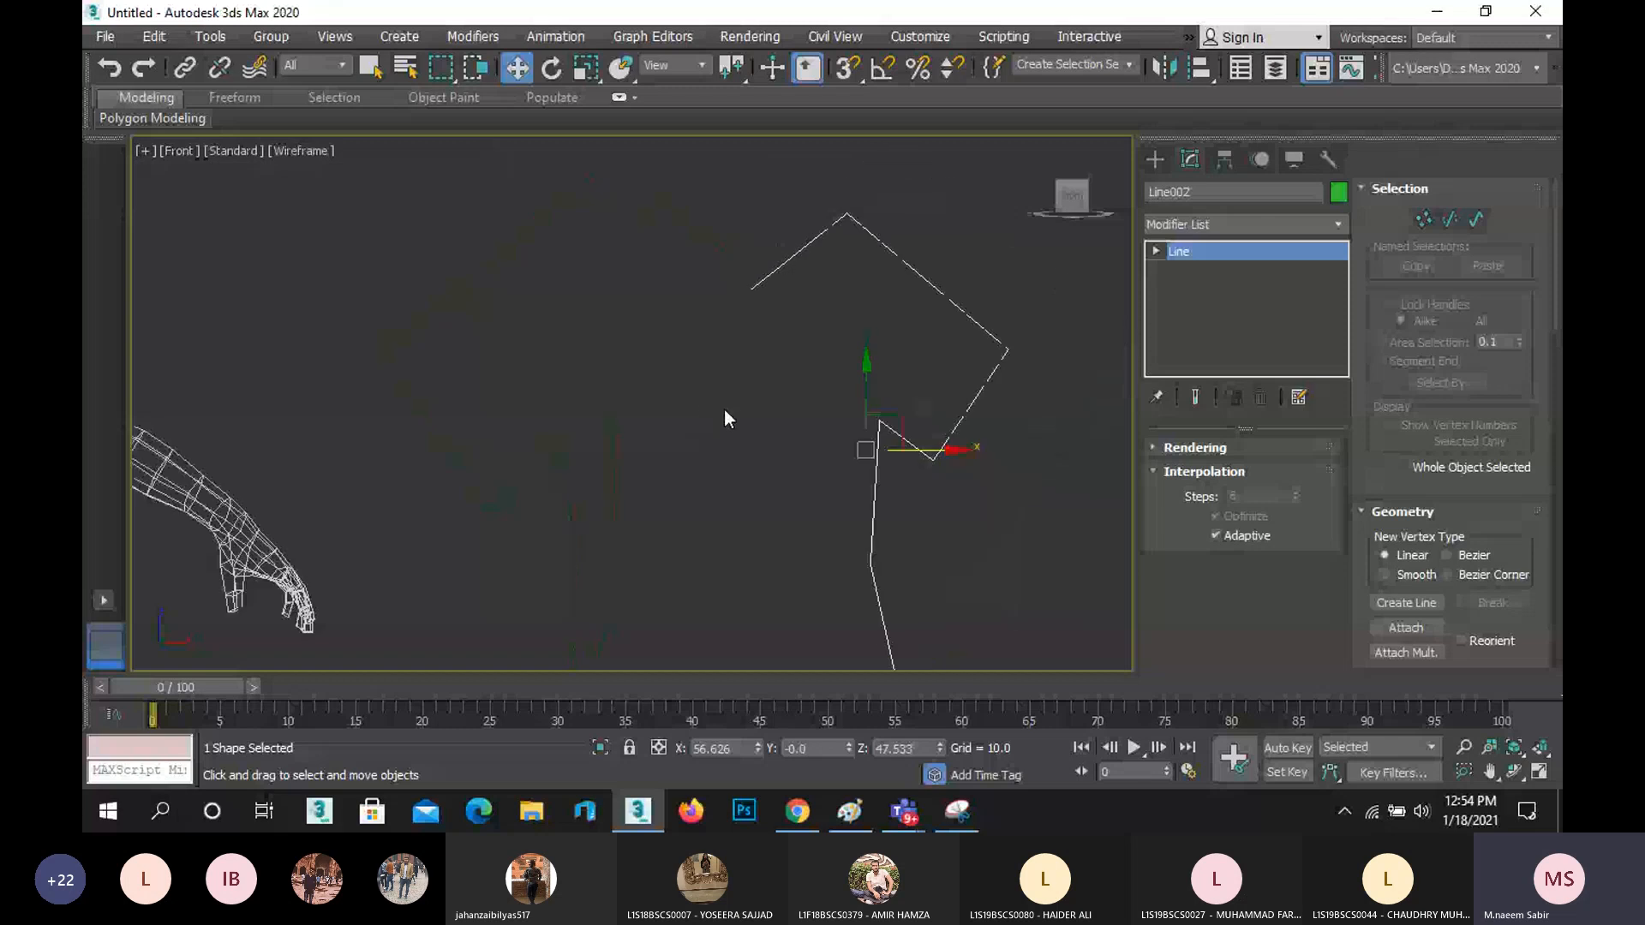
pyautogui.scroll(-3, 733, 408)
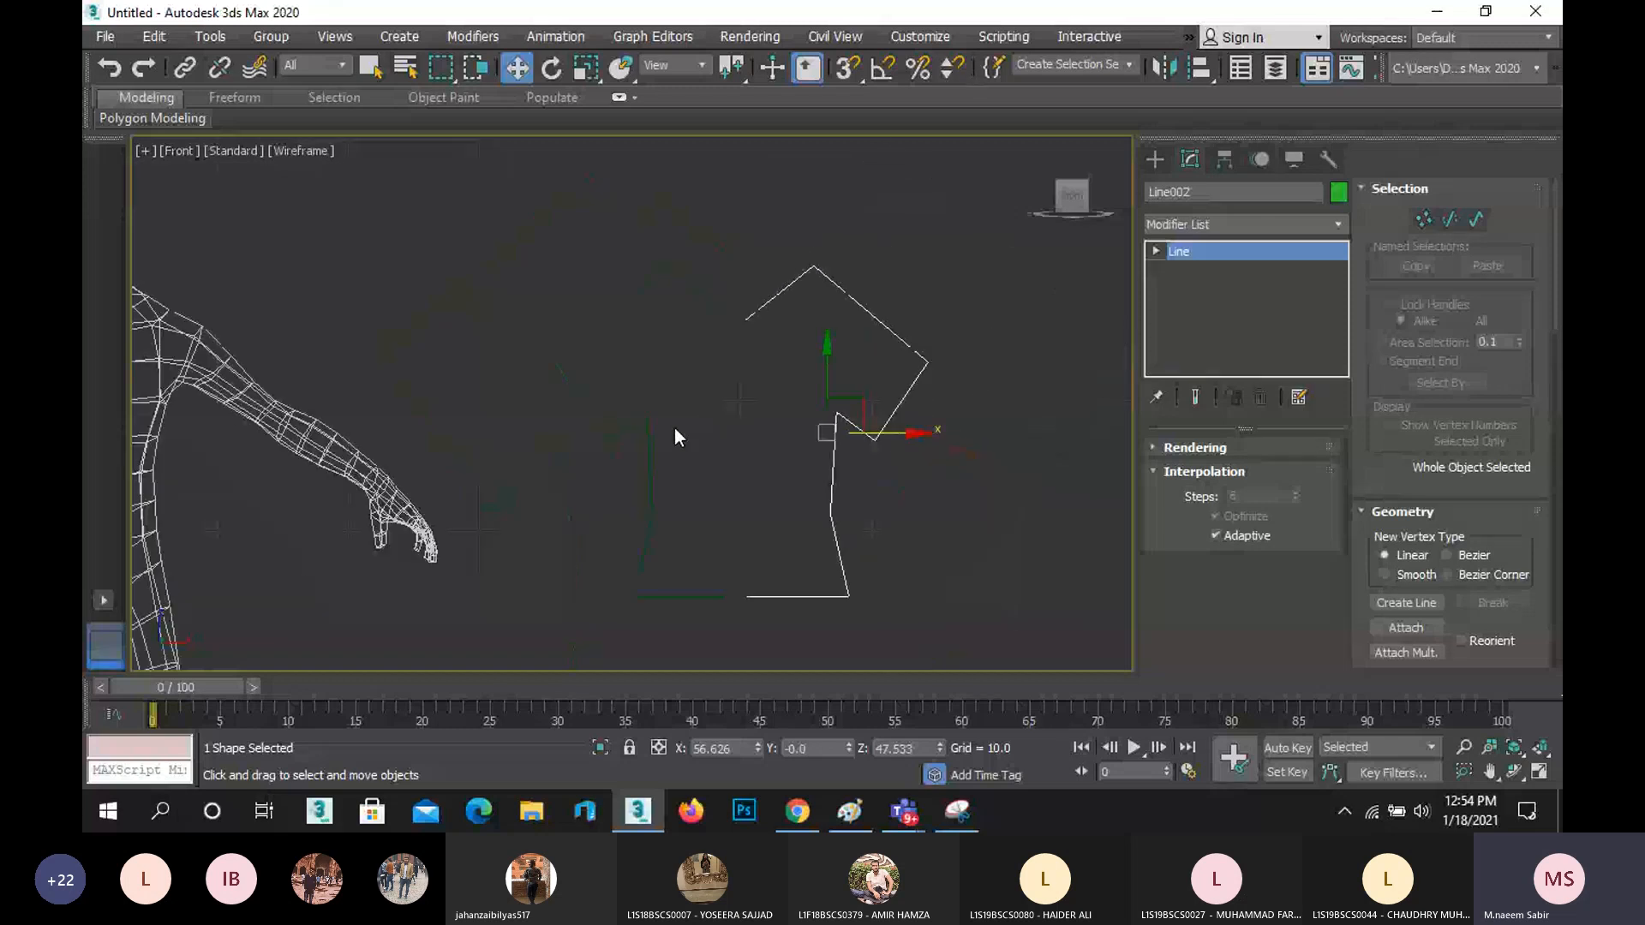
# - Select both shirt halves and change their object colour to pale yellow
pyautogui.click(646, 435)
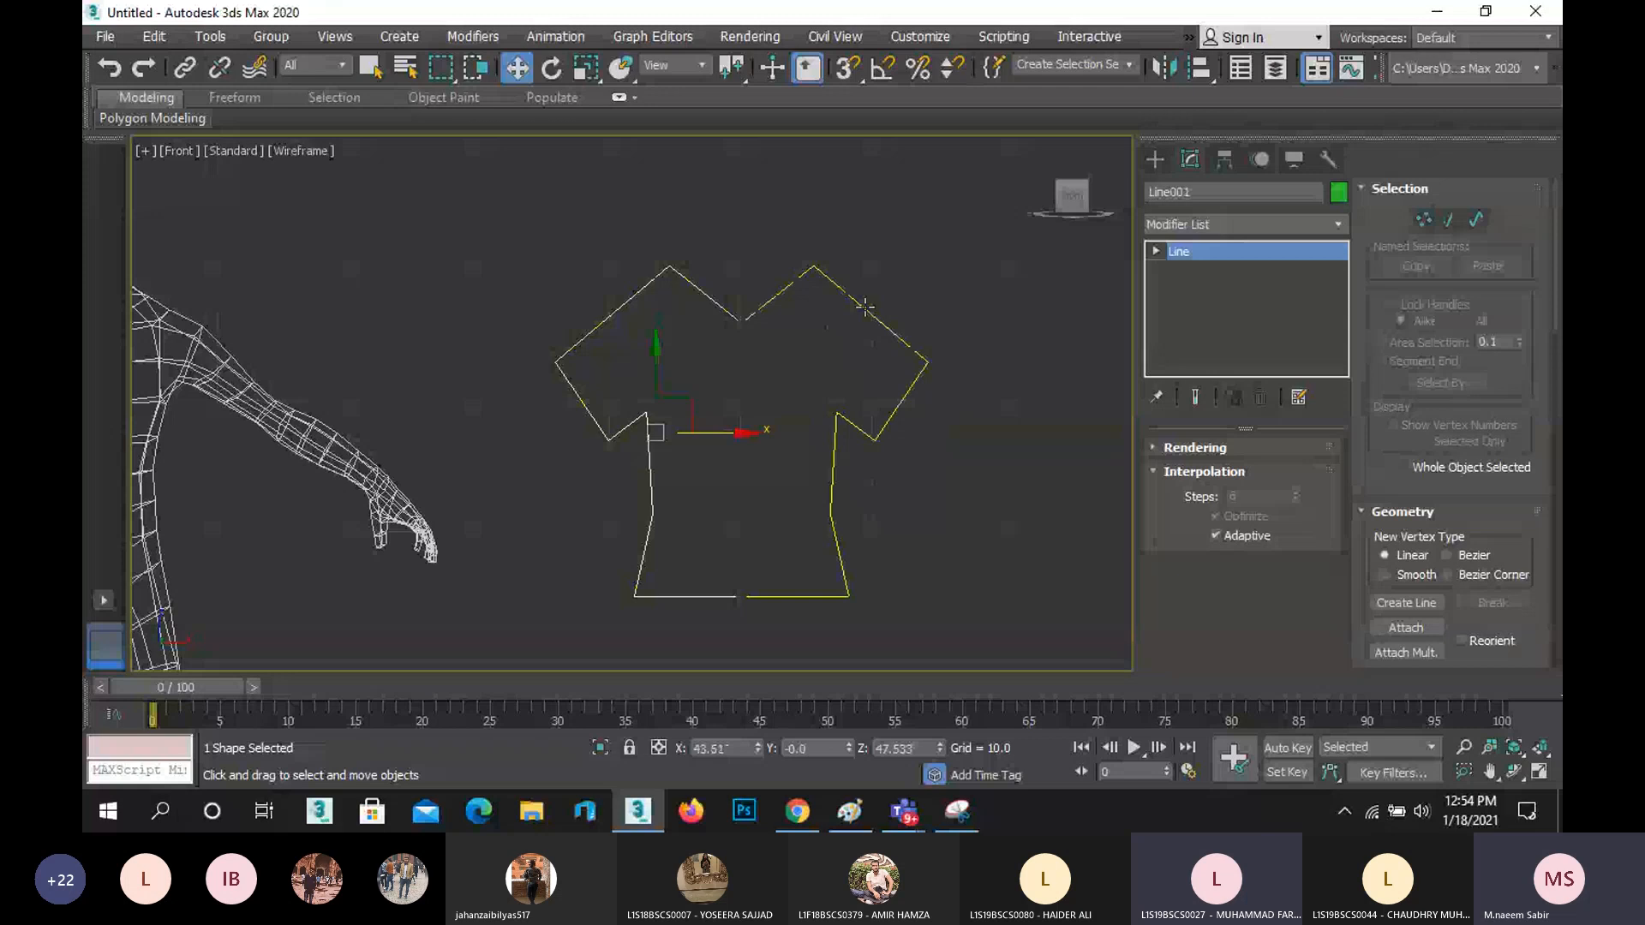
pyautogui.click(865, 306)
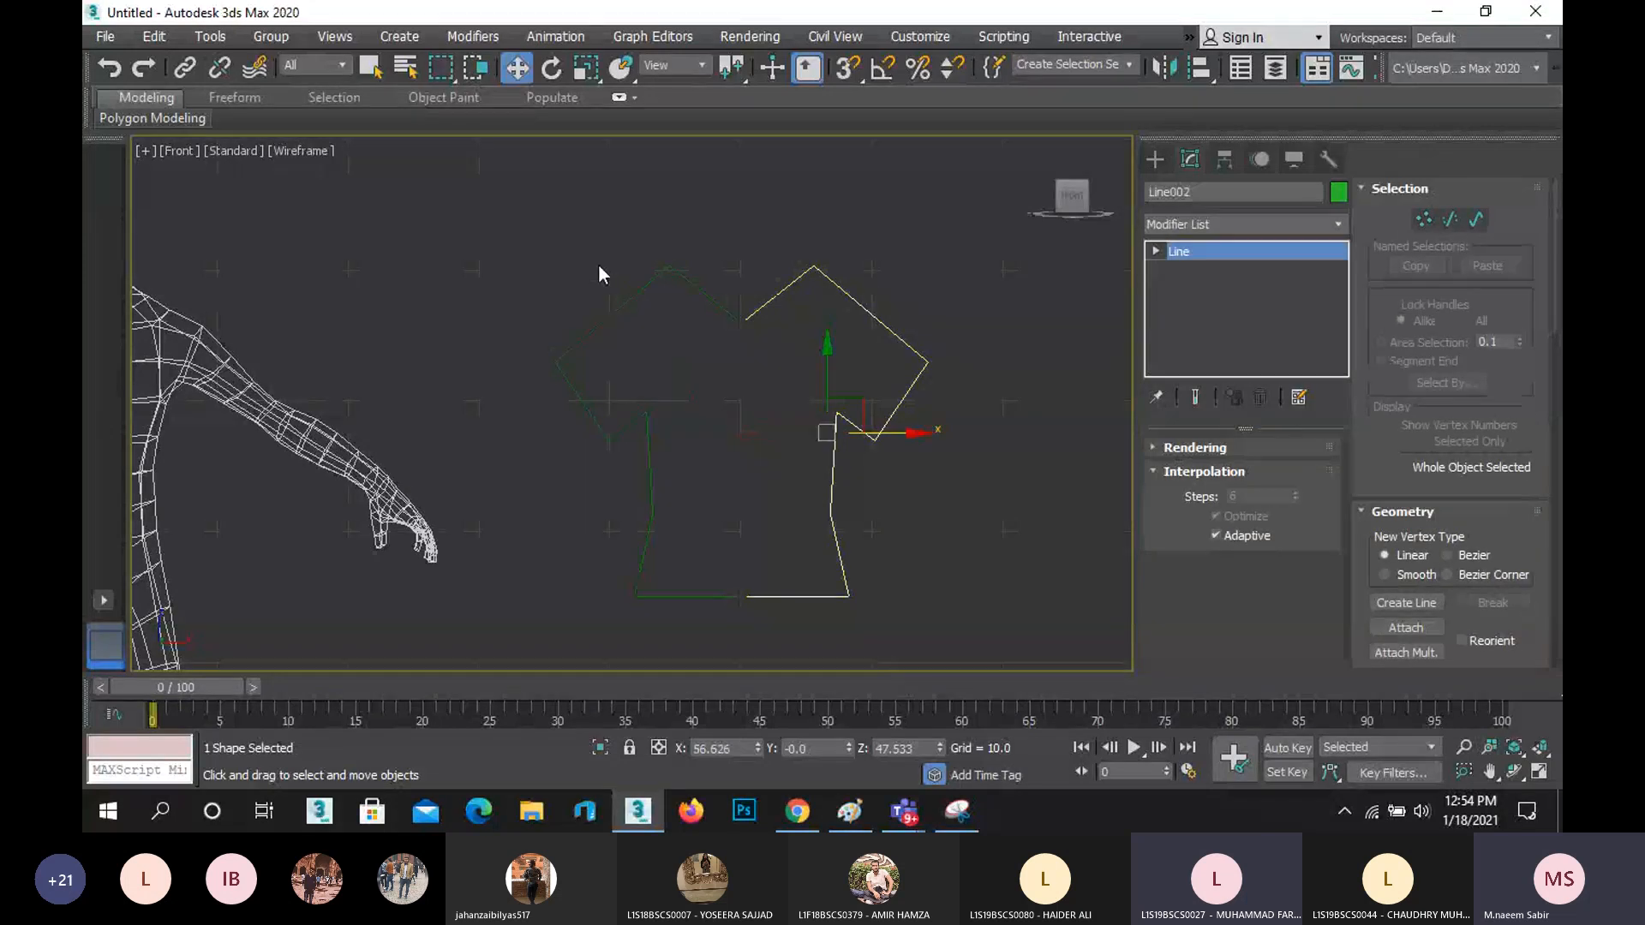
pyautogui.moveTo(691, 423); pyautogui.dragTo(887, 605)
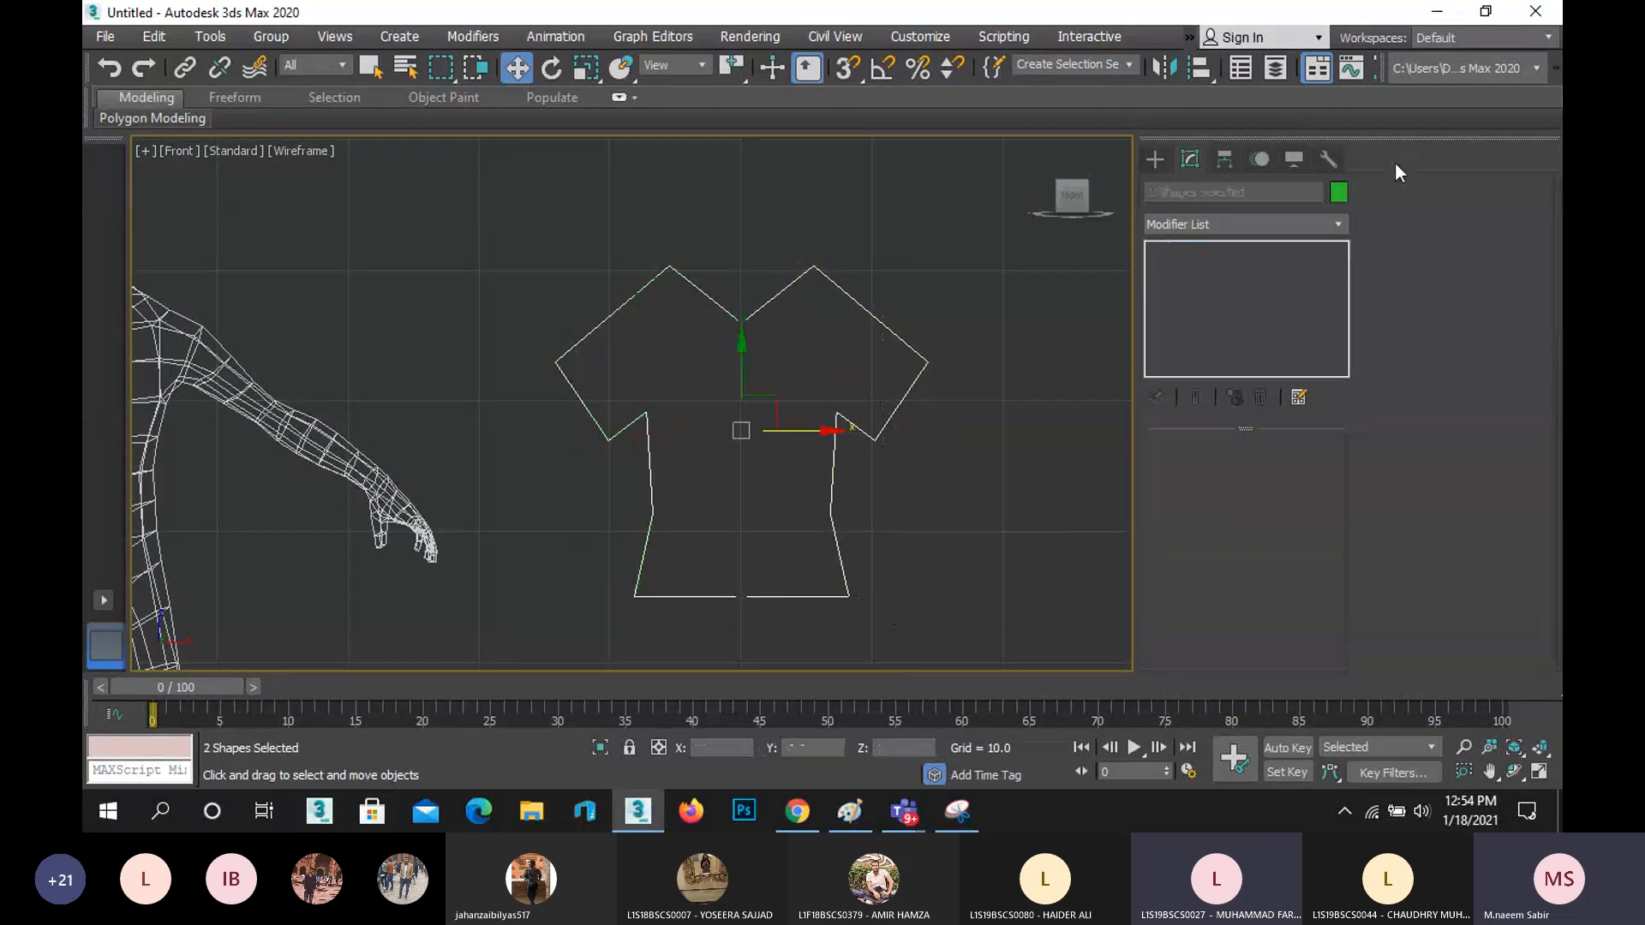
pyautogui.click(1341, 192)
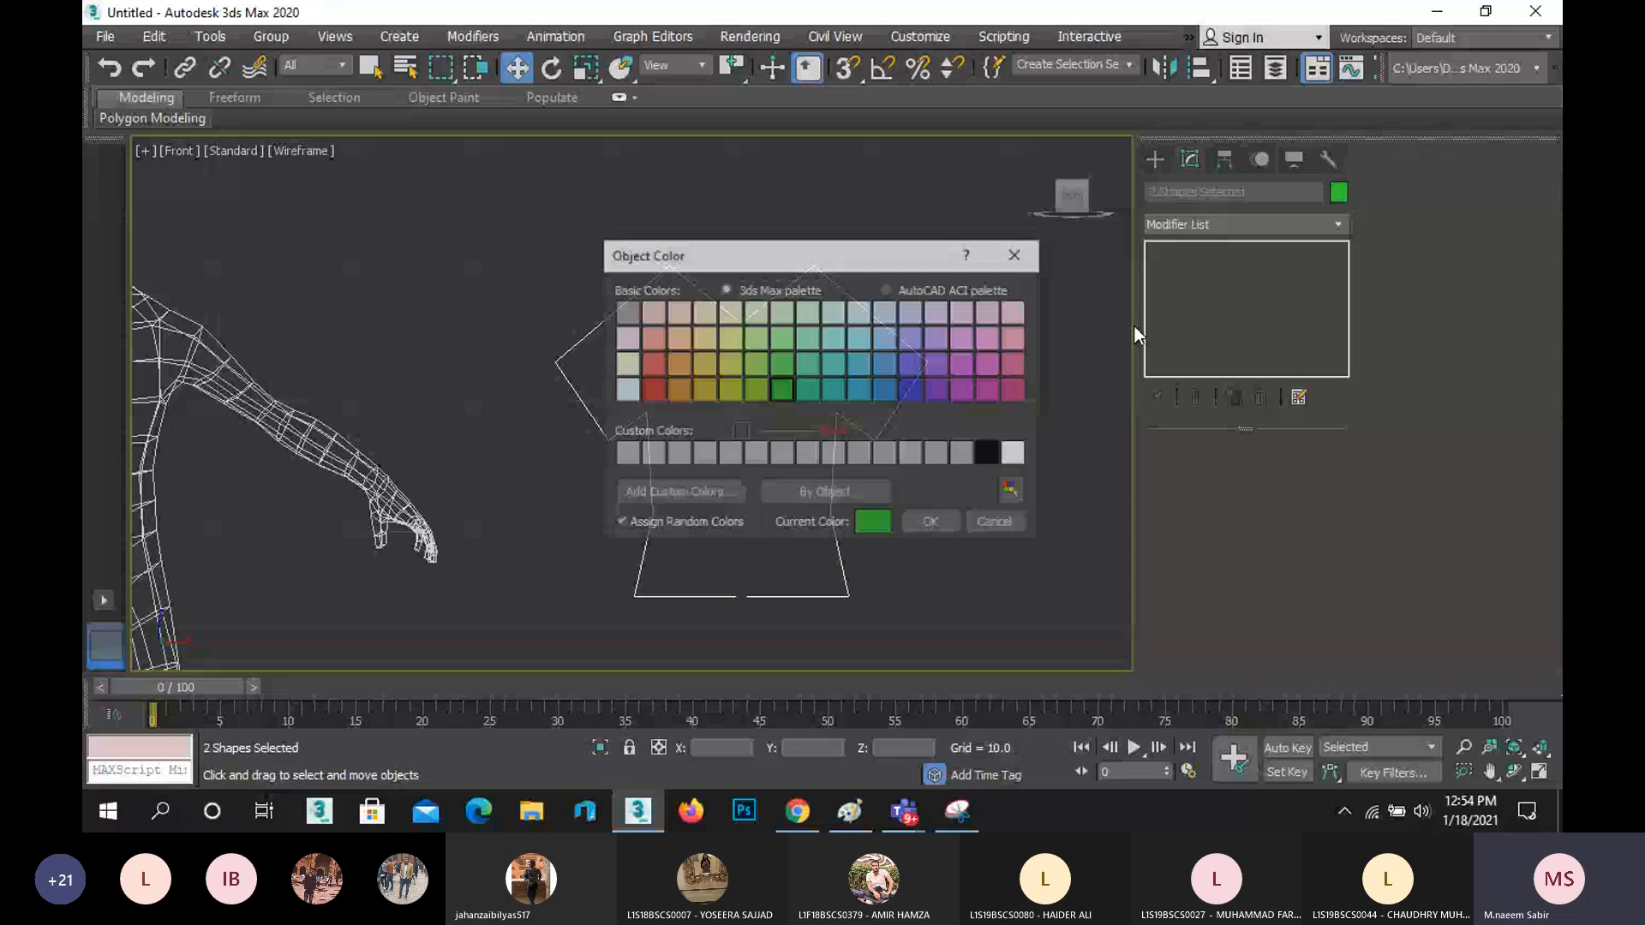
pyautogui.click(938, 534)
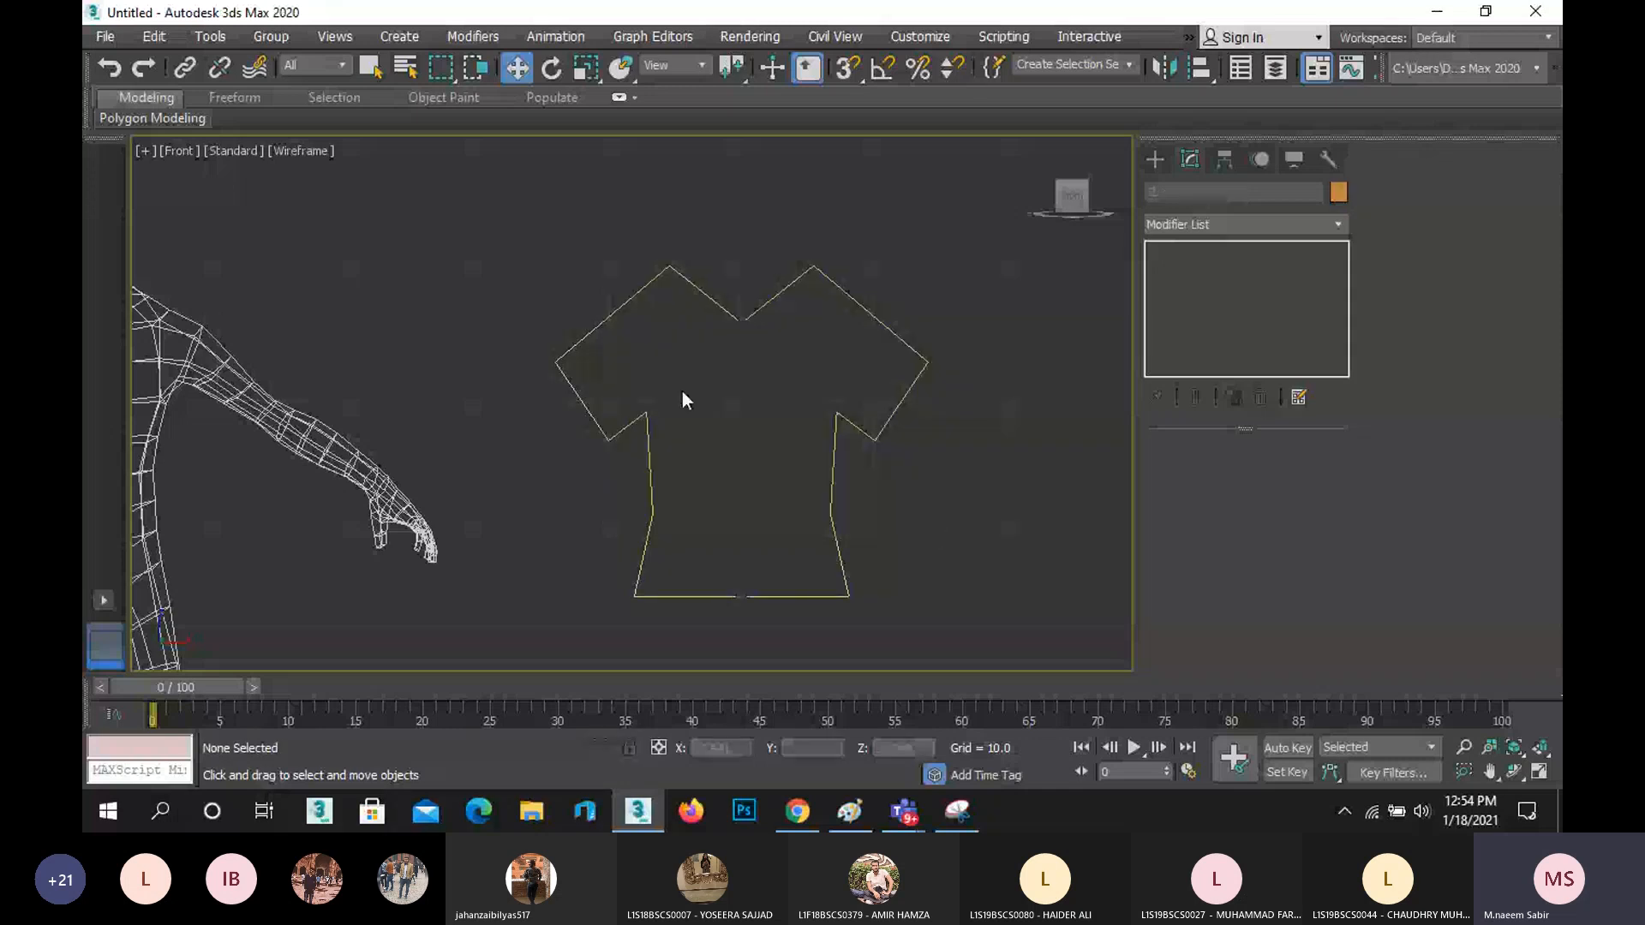
# - Attach the original half-shirt outline to the mirrored half so both form one spline object
pyautogui.click(592, 326)
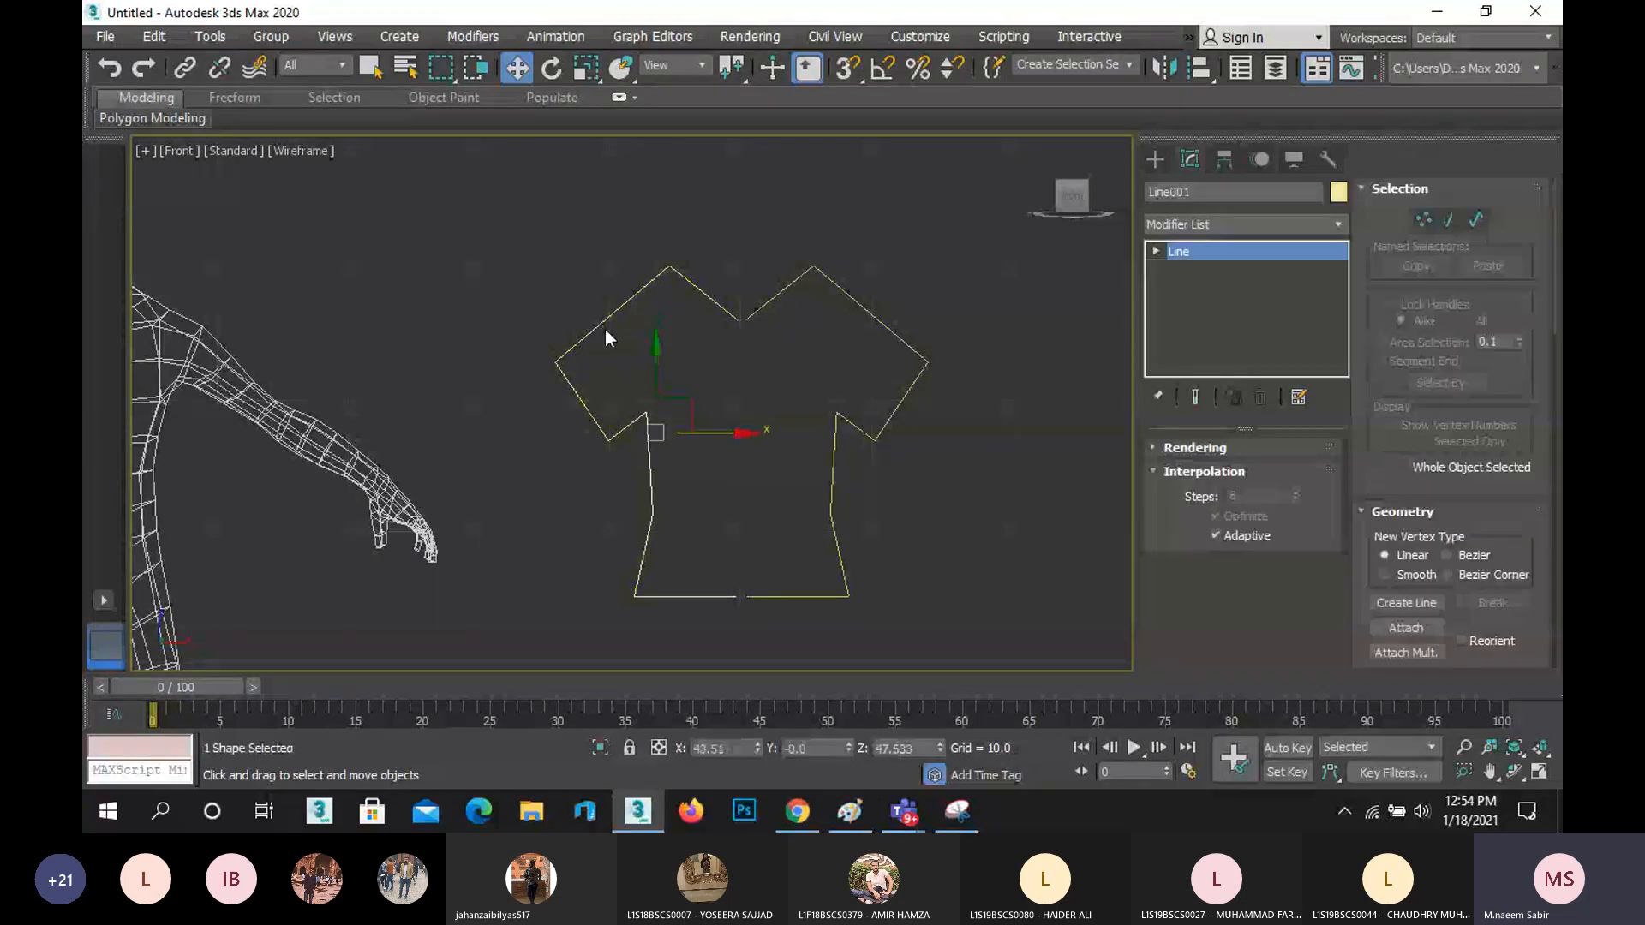
pyautogui.click(865, 305)
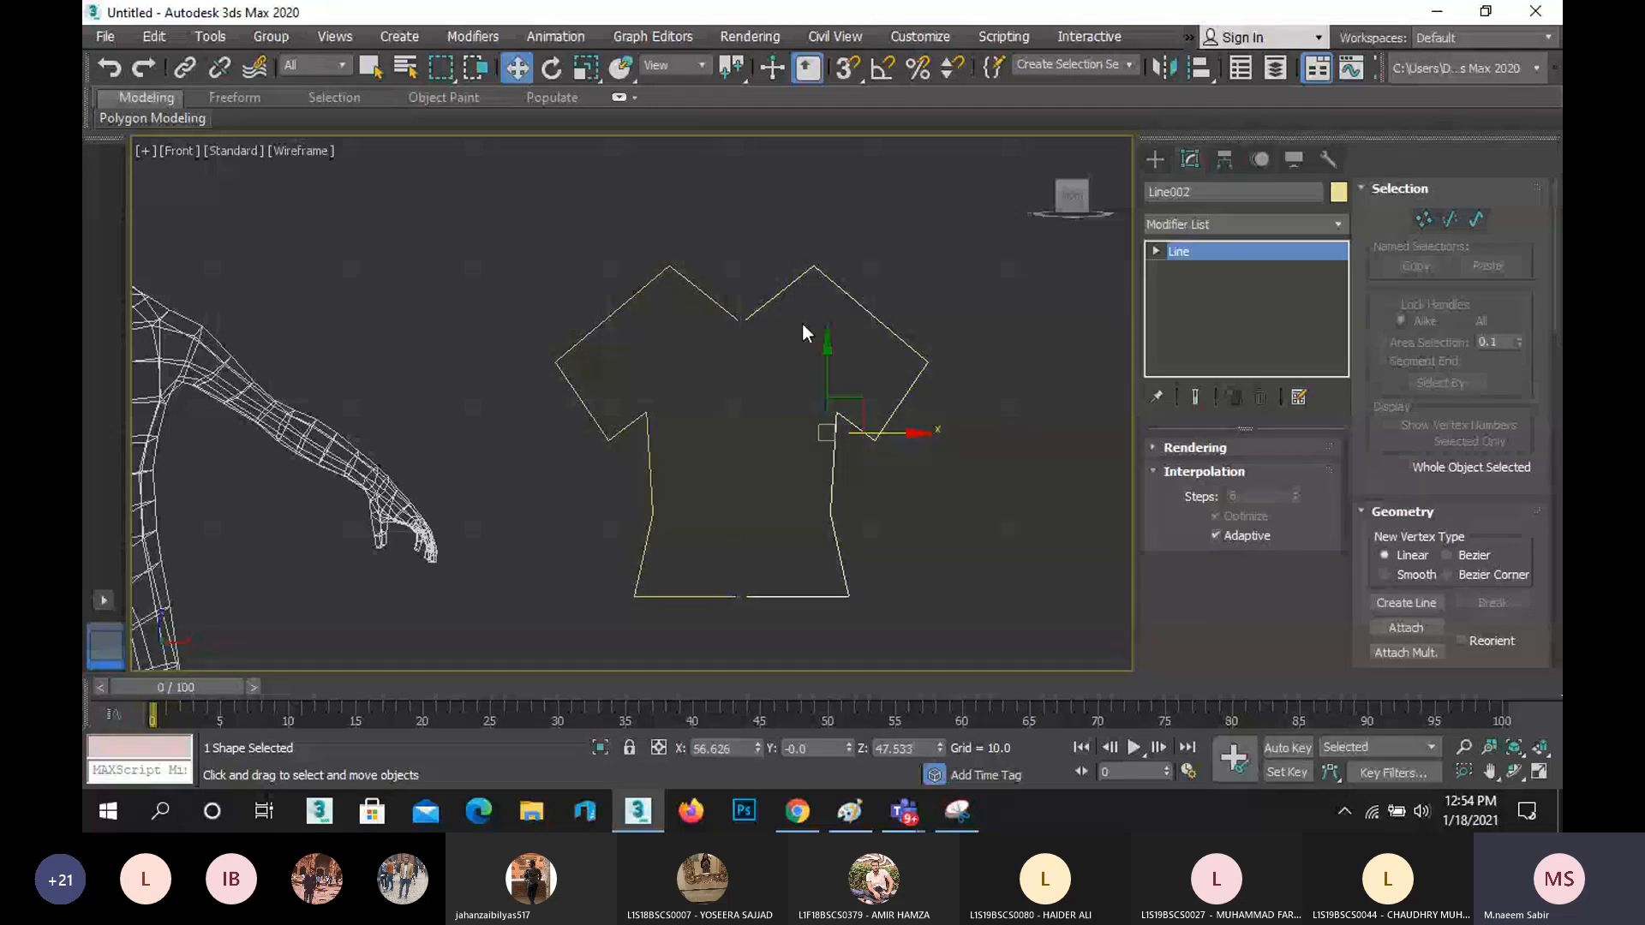
pyautogui.click(712, 305)
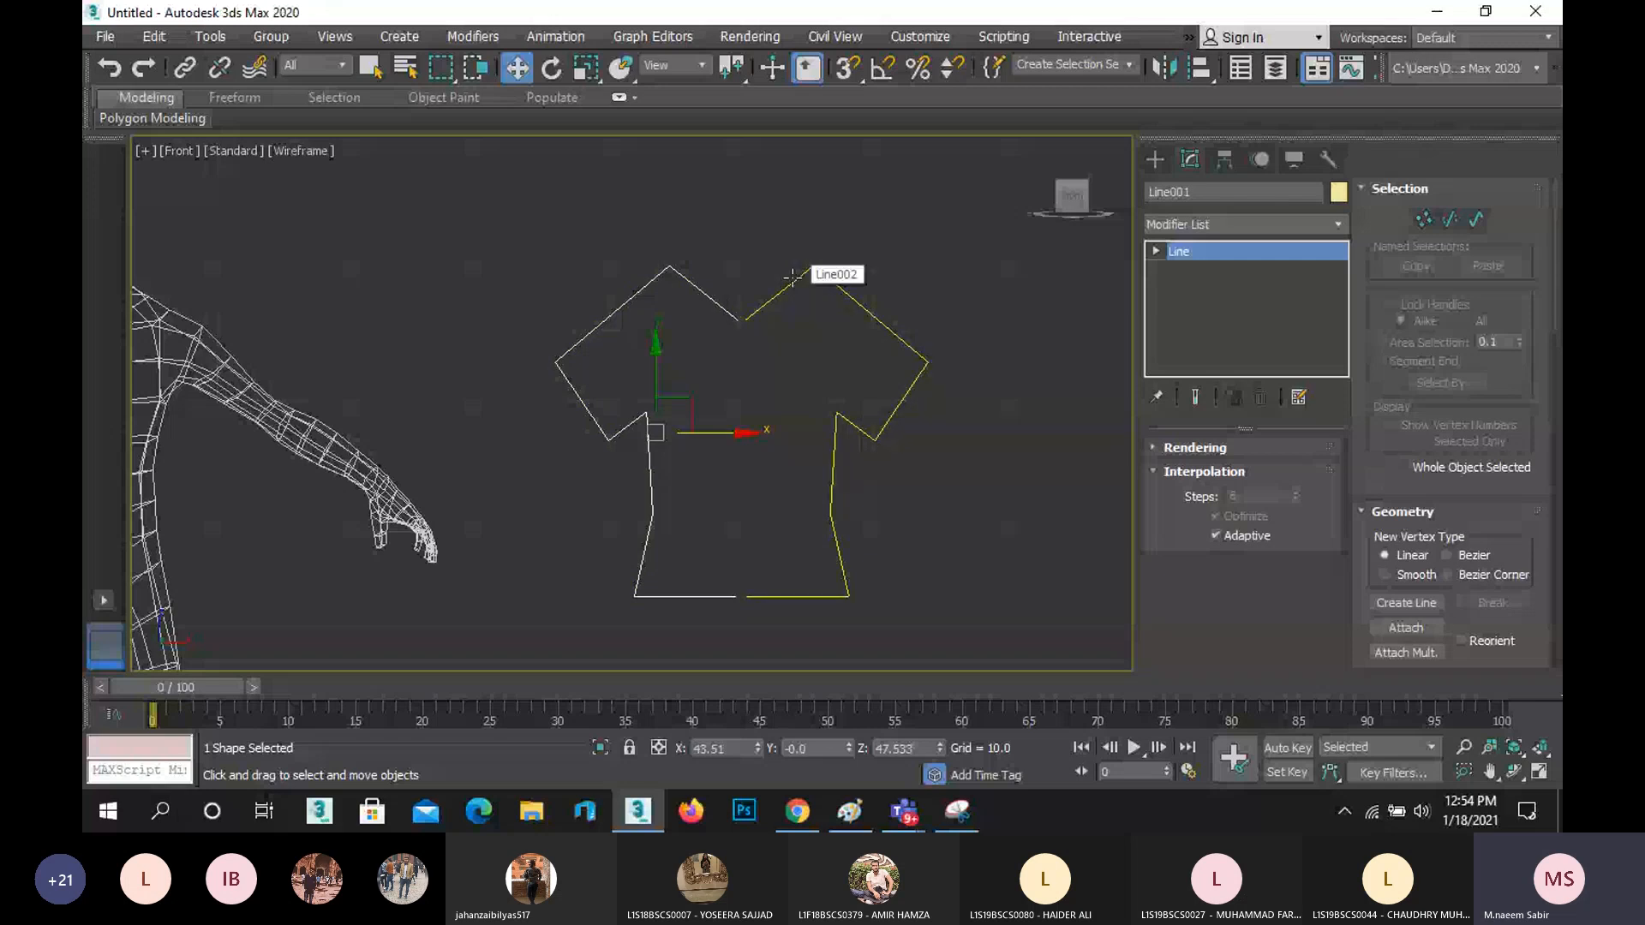
pyautogui.click(792, 276)
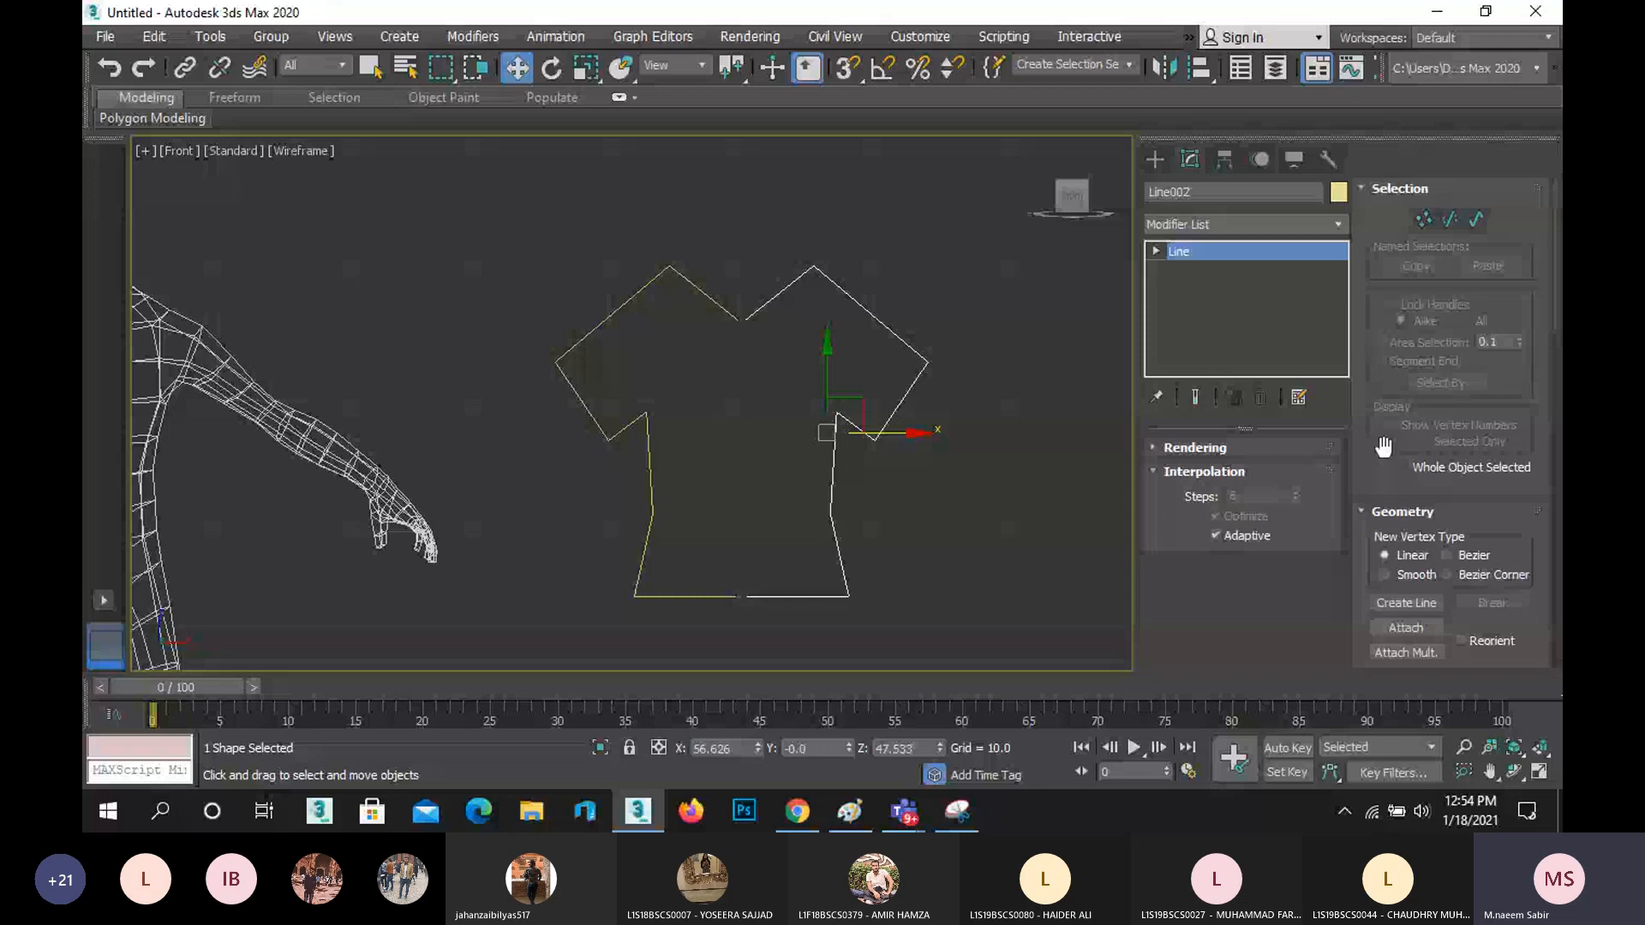
pyautogui.scroll(-3, 1383, 445)
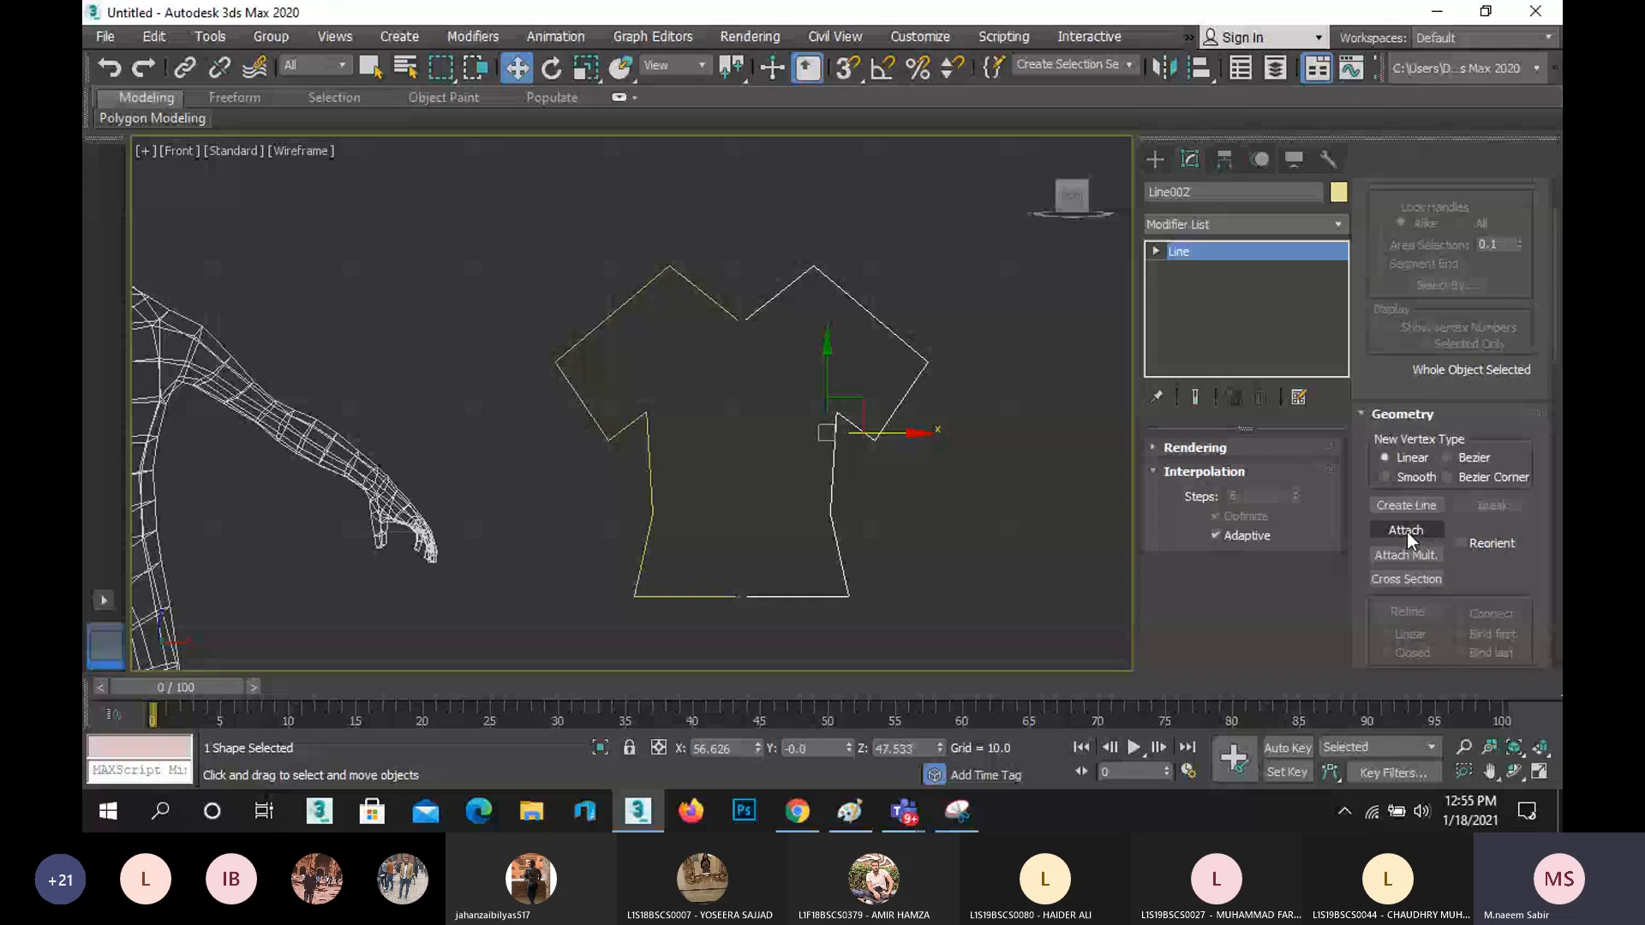
pyautogui.click(1406, 530)
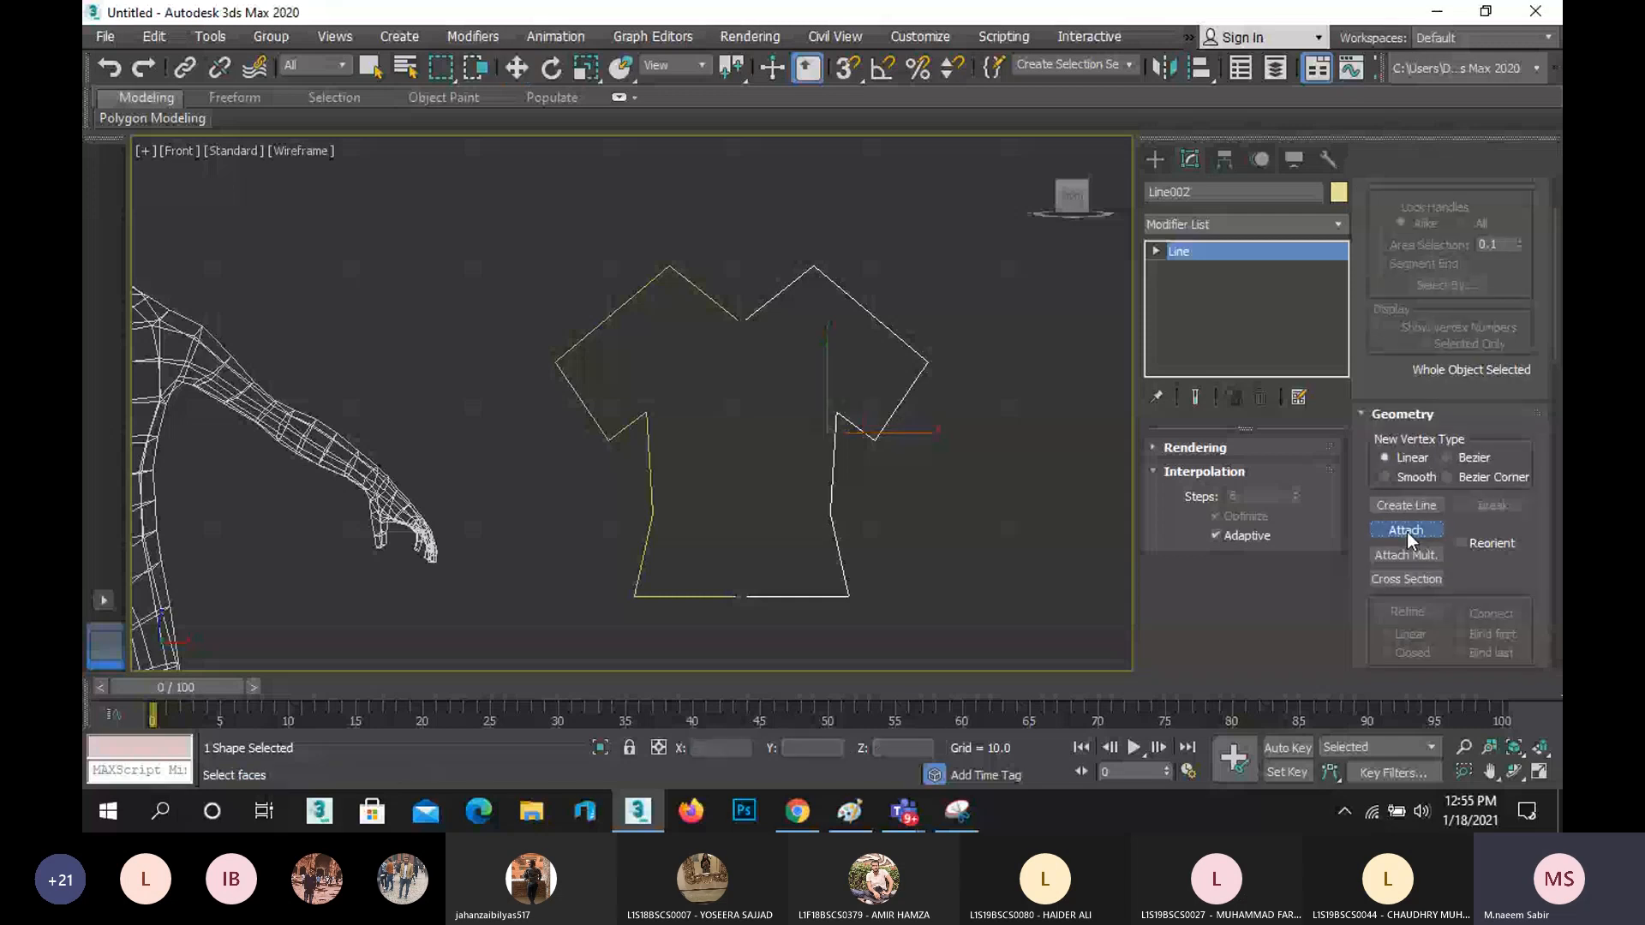
pyautogui.click(584, 336)
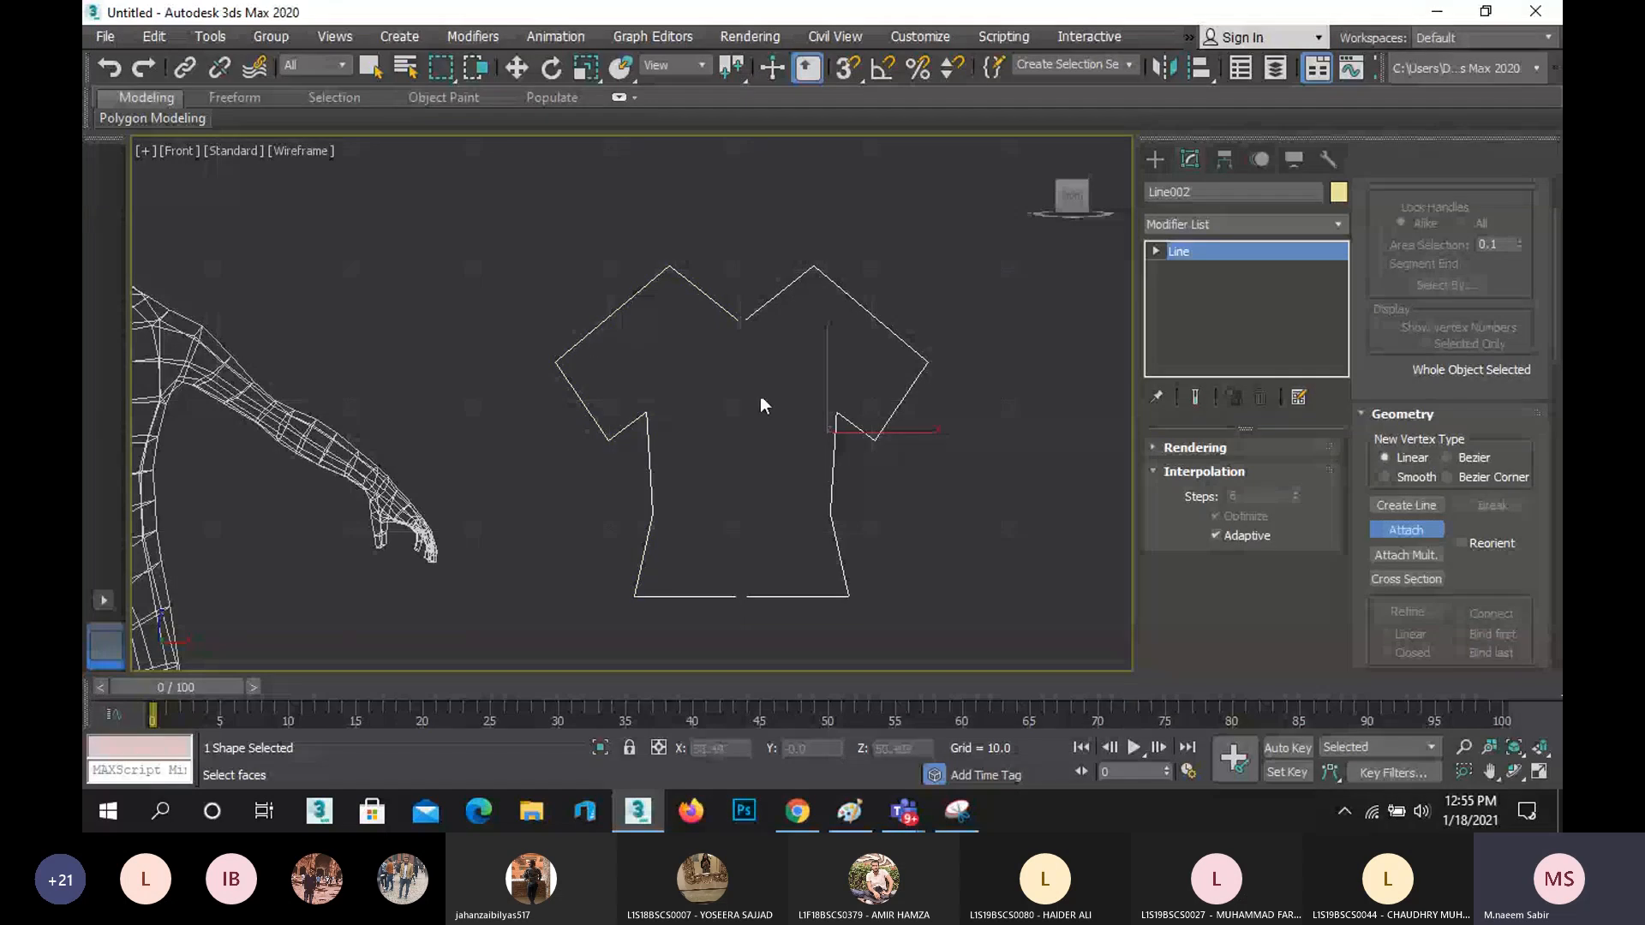
pyautogui.press('w')
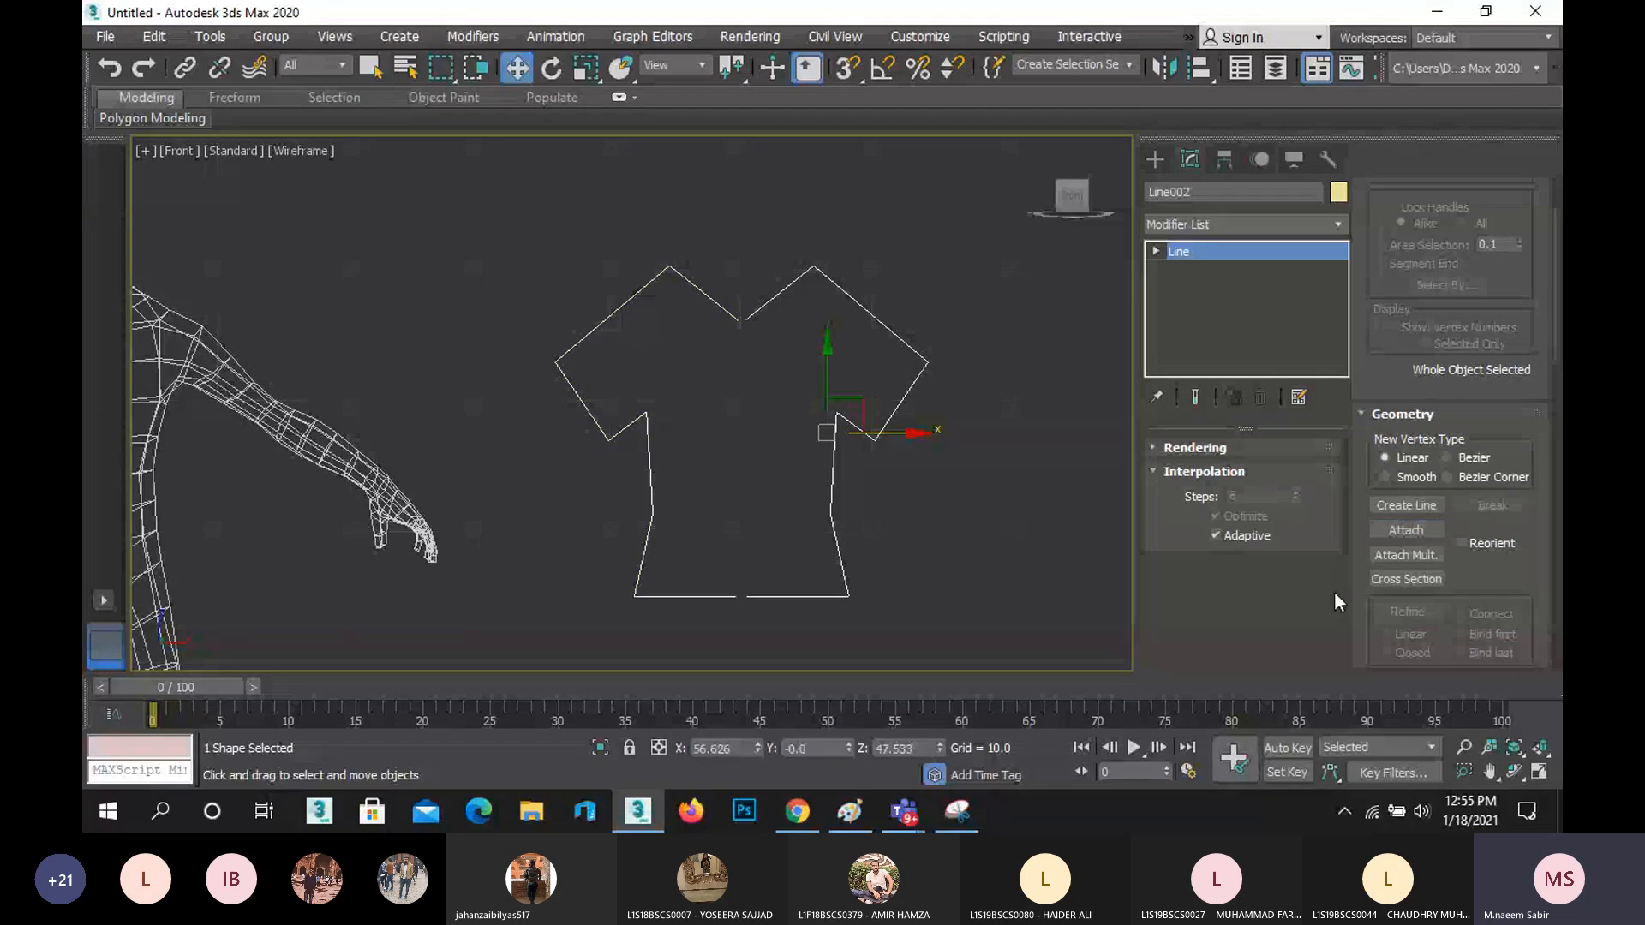
# - Try moving the attached shirt outline about 2.4 along X, and undo the move
pyautogui.click(898, 439)
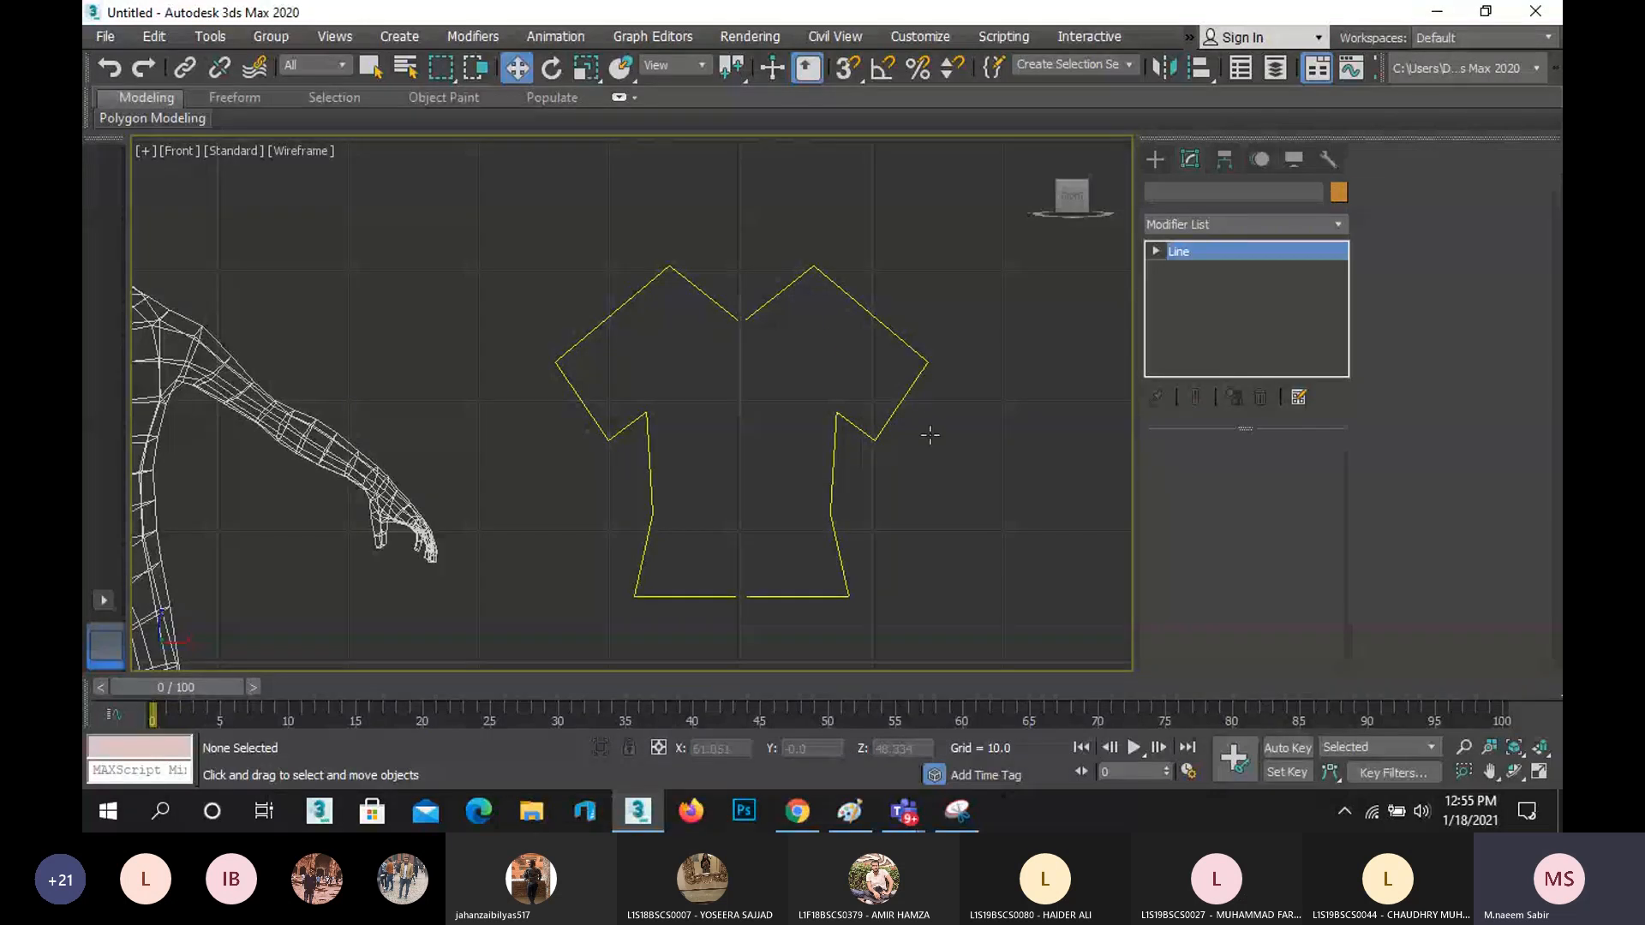
pyautogui.click(921, 439)
pyautogui.moveTo(923, 431); pyautogui.dragTo(940, 440)
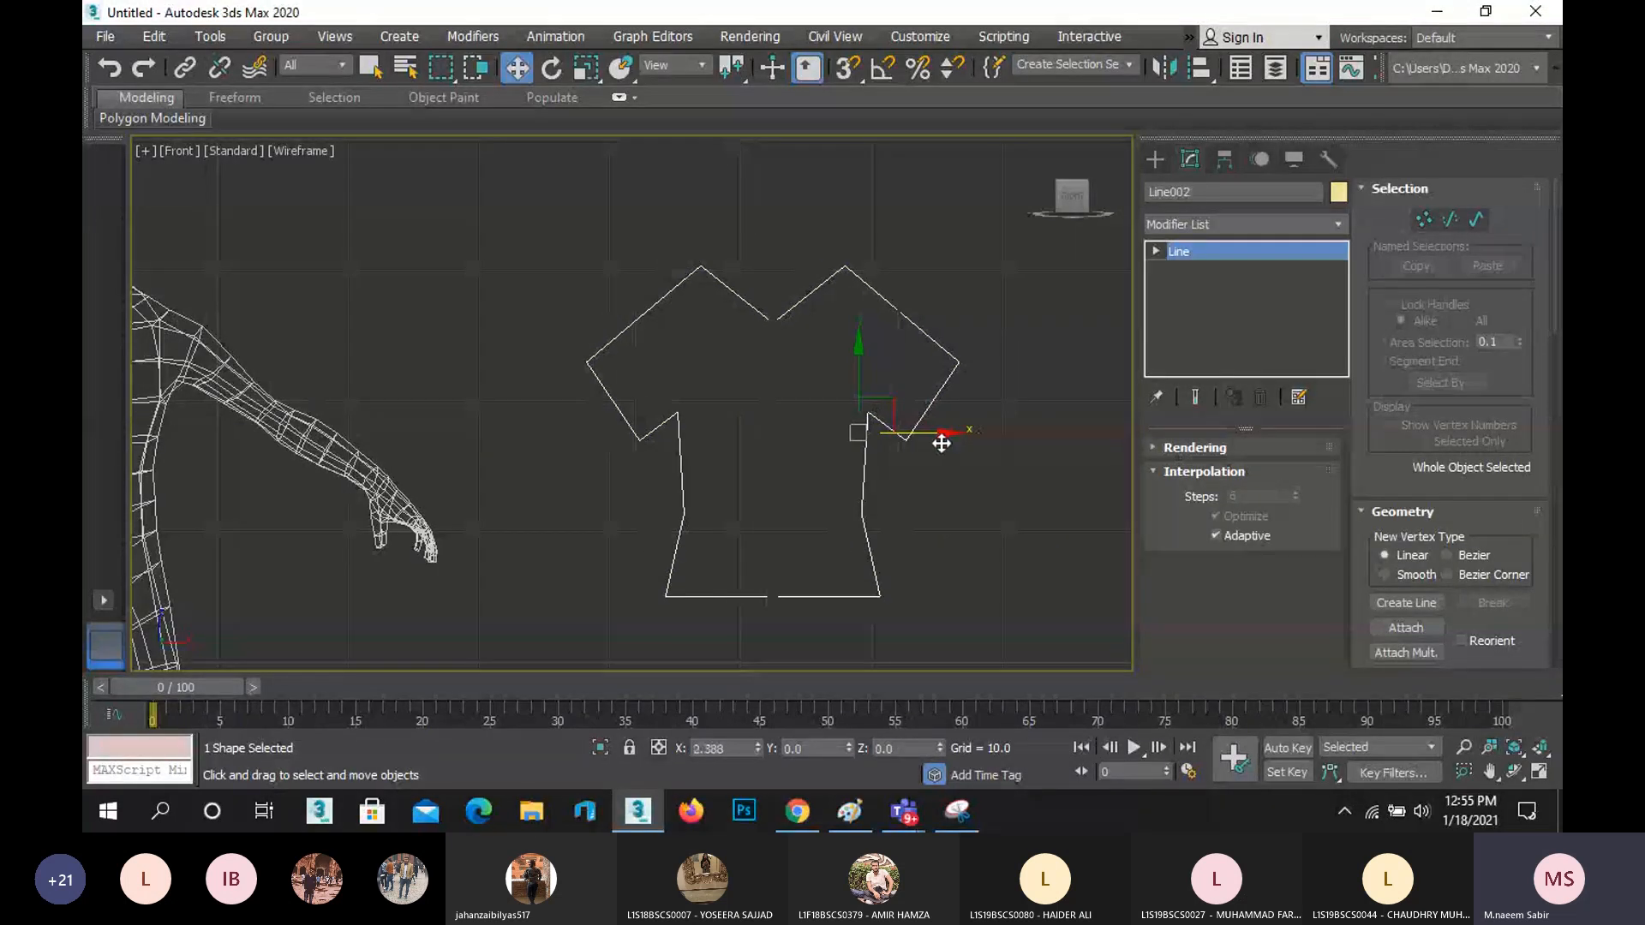
pyautogui.hotkey('ctrl', 'z')
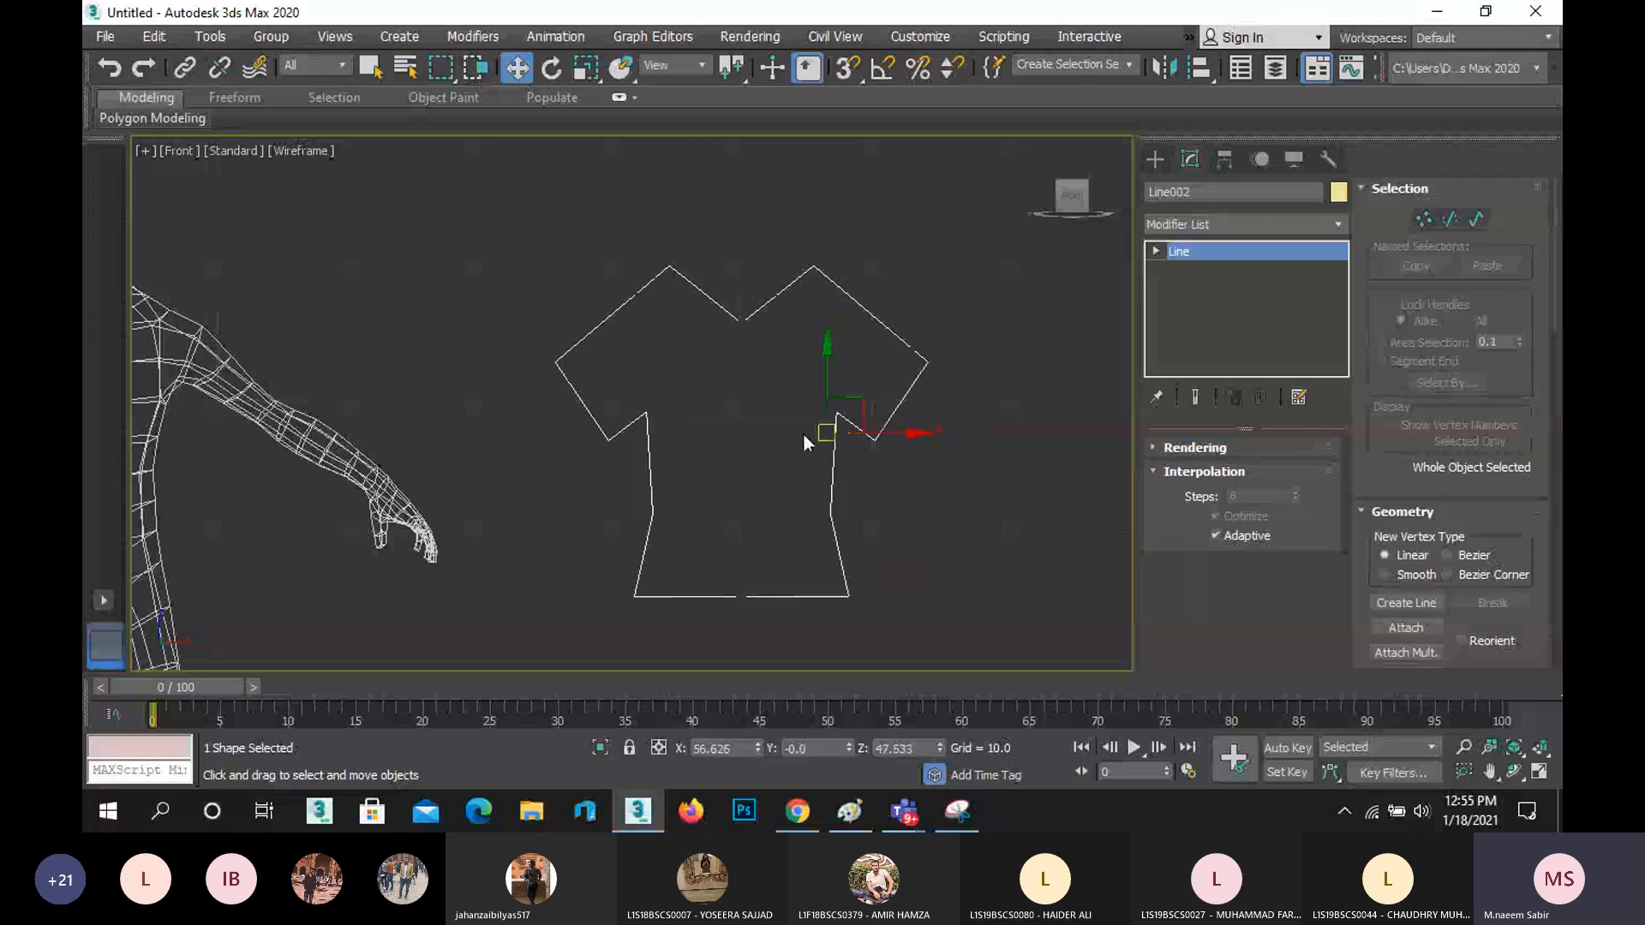
# - Examine the gaps between the two shirt halves at the neckline and at the hem's centre
pyautogui.scroll(6, 737, 308)
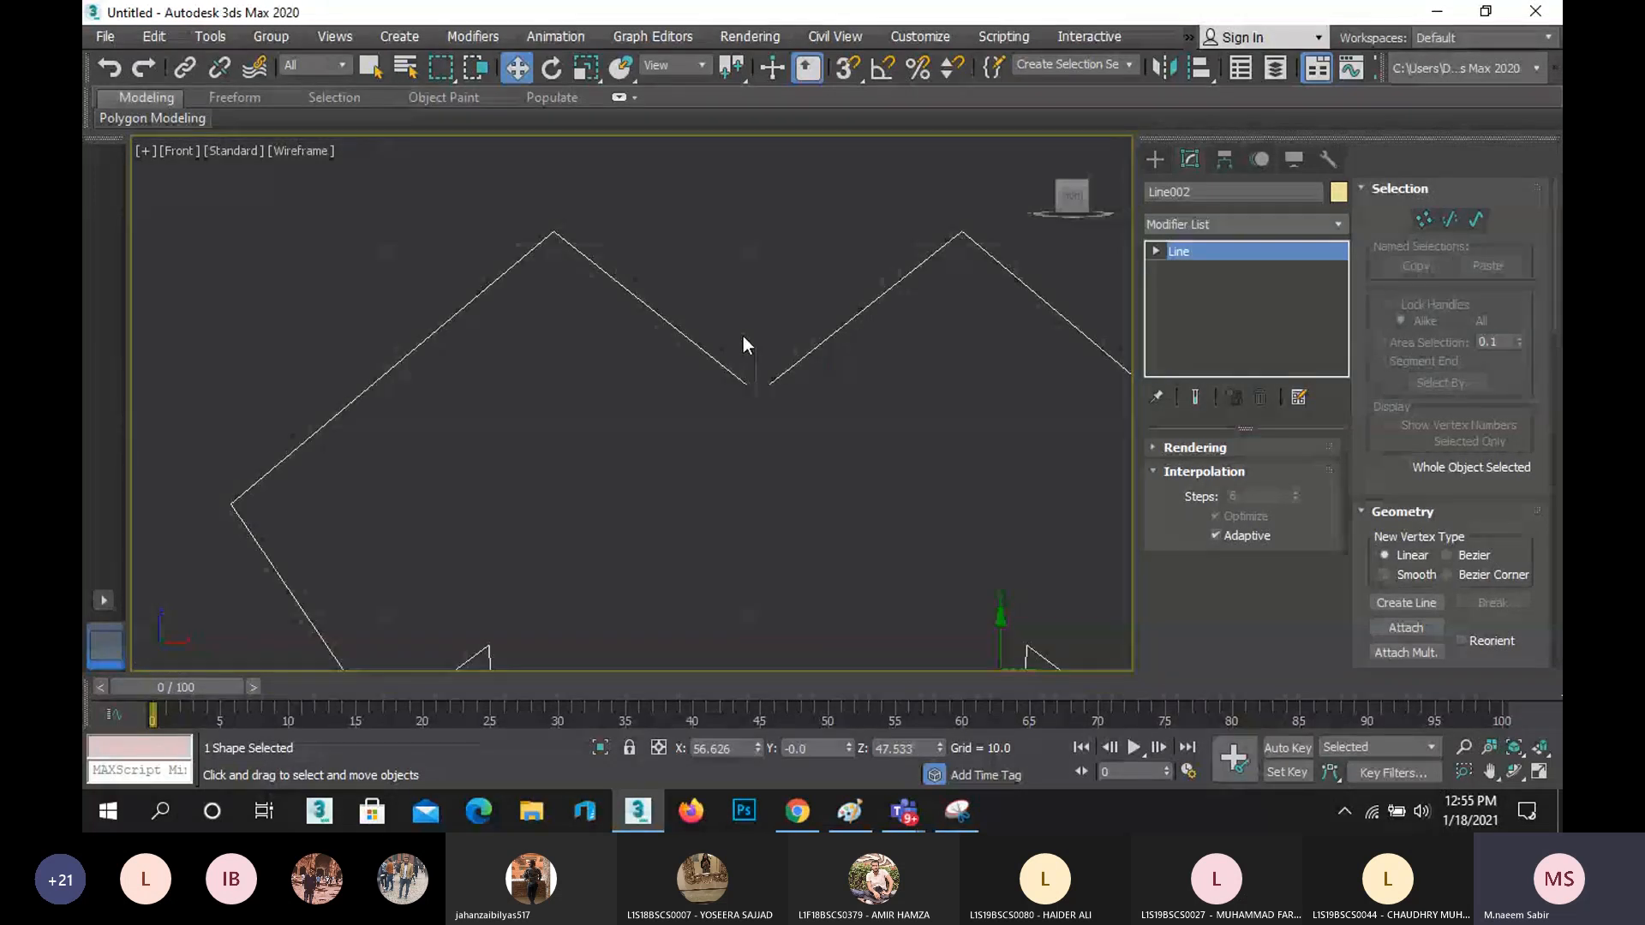
pyautogui.scroll(-6, 718, 409)
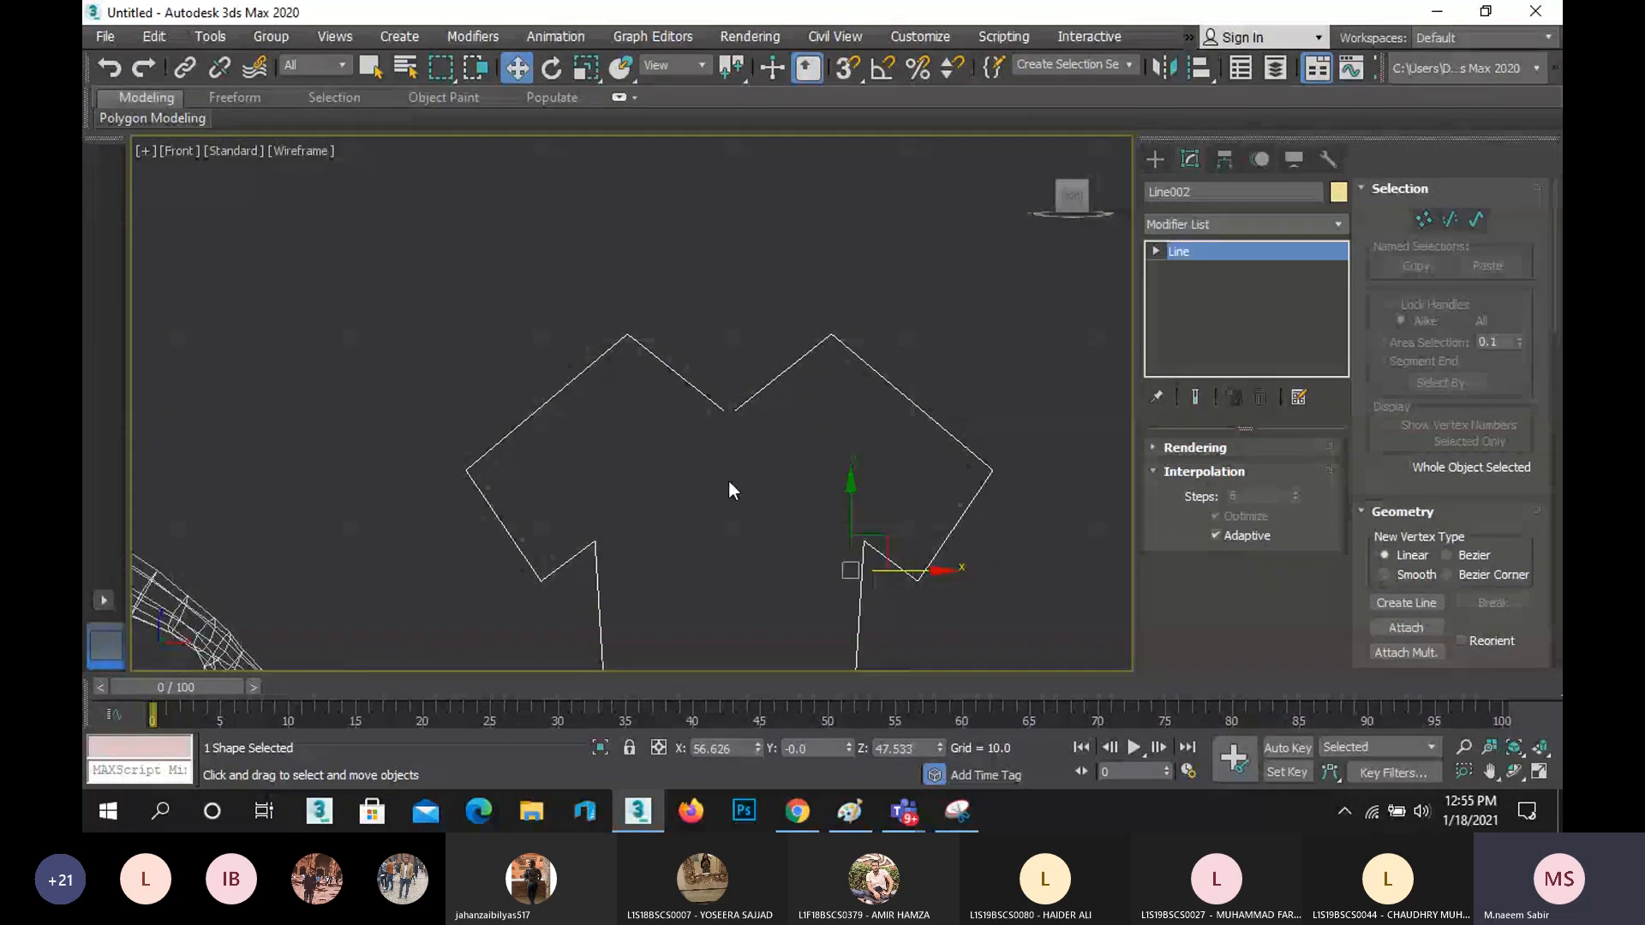
pyautogui.moveTo(706, 513); pyautogui.dragTo(689, 195, button='middle')
pyautogui.scroll(3, 682, 459)
pyautogui.scroll(3, 685, 467)
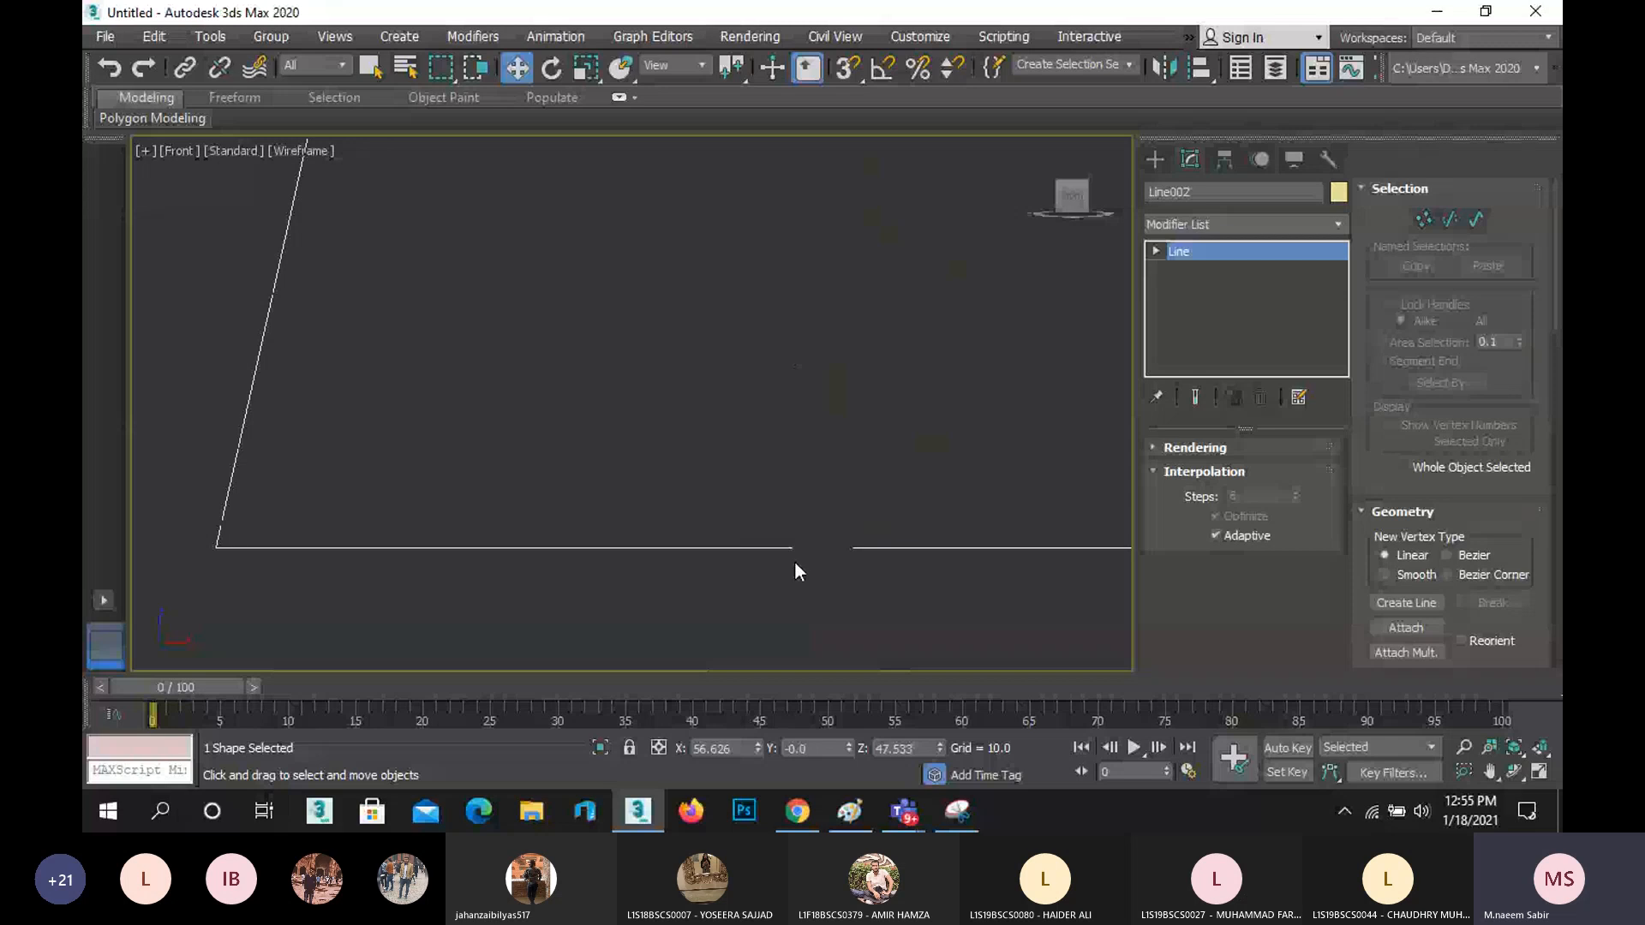
pyautogui.scroll(-6, 795, 566)
pyautogui.moveTo(770, 468); pyautogui.dragTo(741, 460, button='middle')
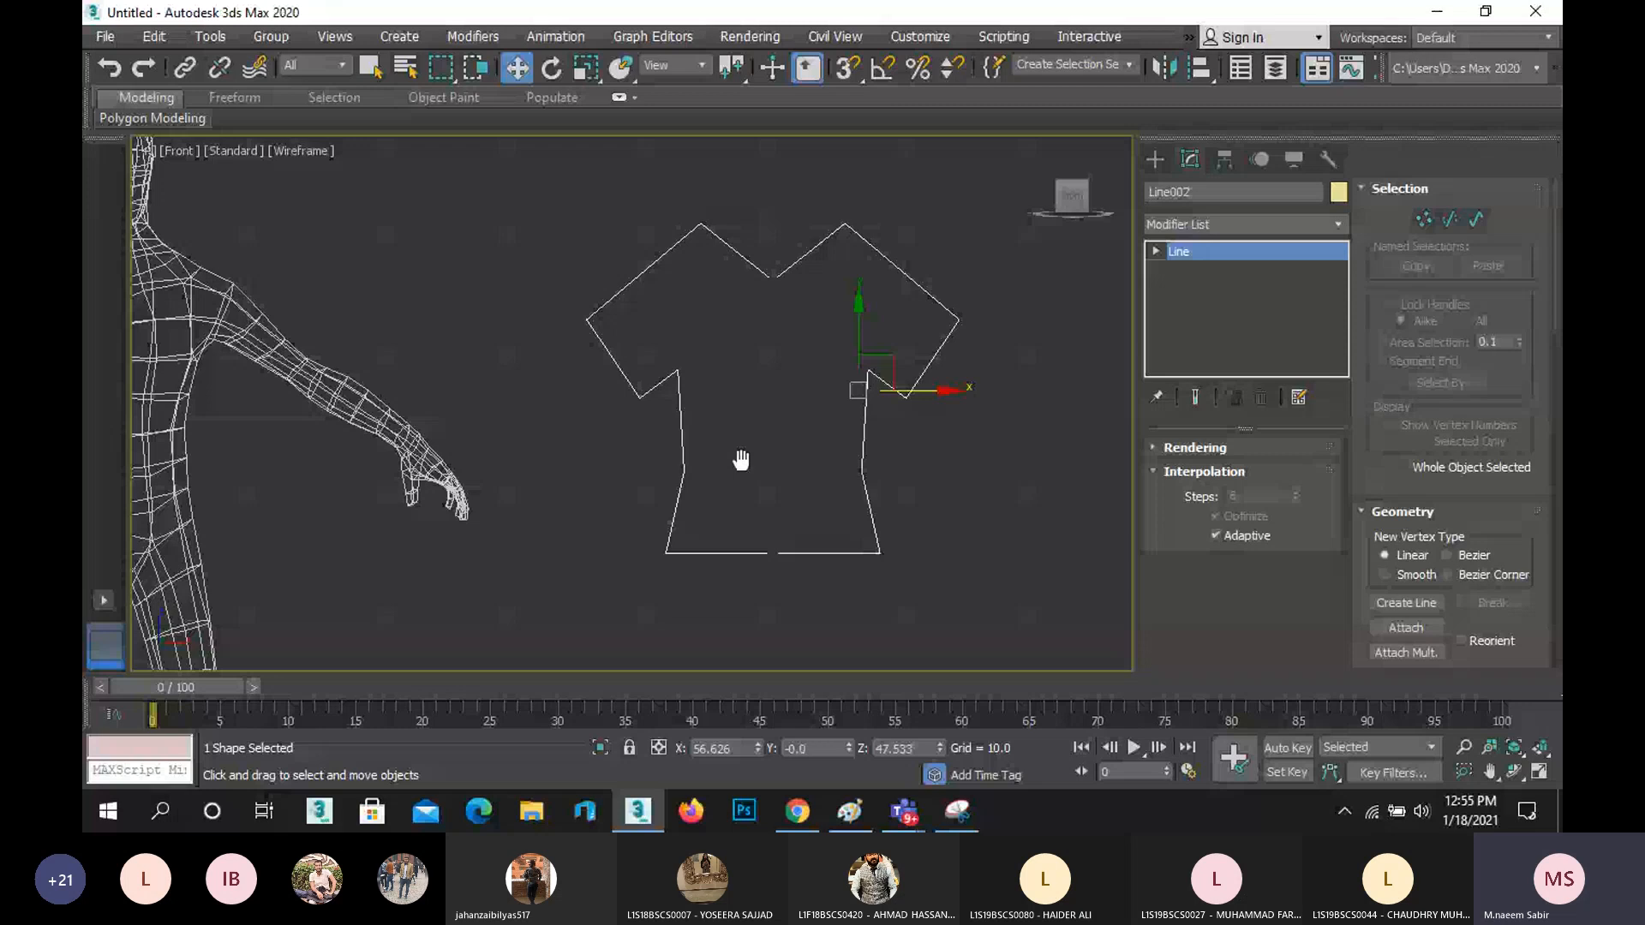
pyautogui.moveTo(742, 460); pyautogui.dragTo(735, 464, button='middle')
# - Undo attaching the two shirt halves so they are separate splines
pyautogui.click(915, 371)
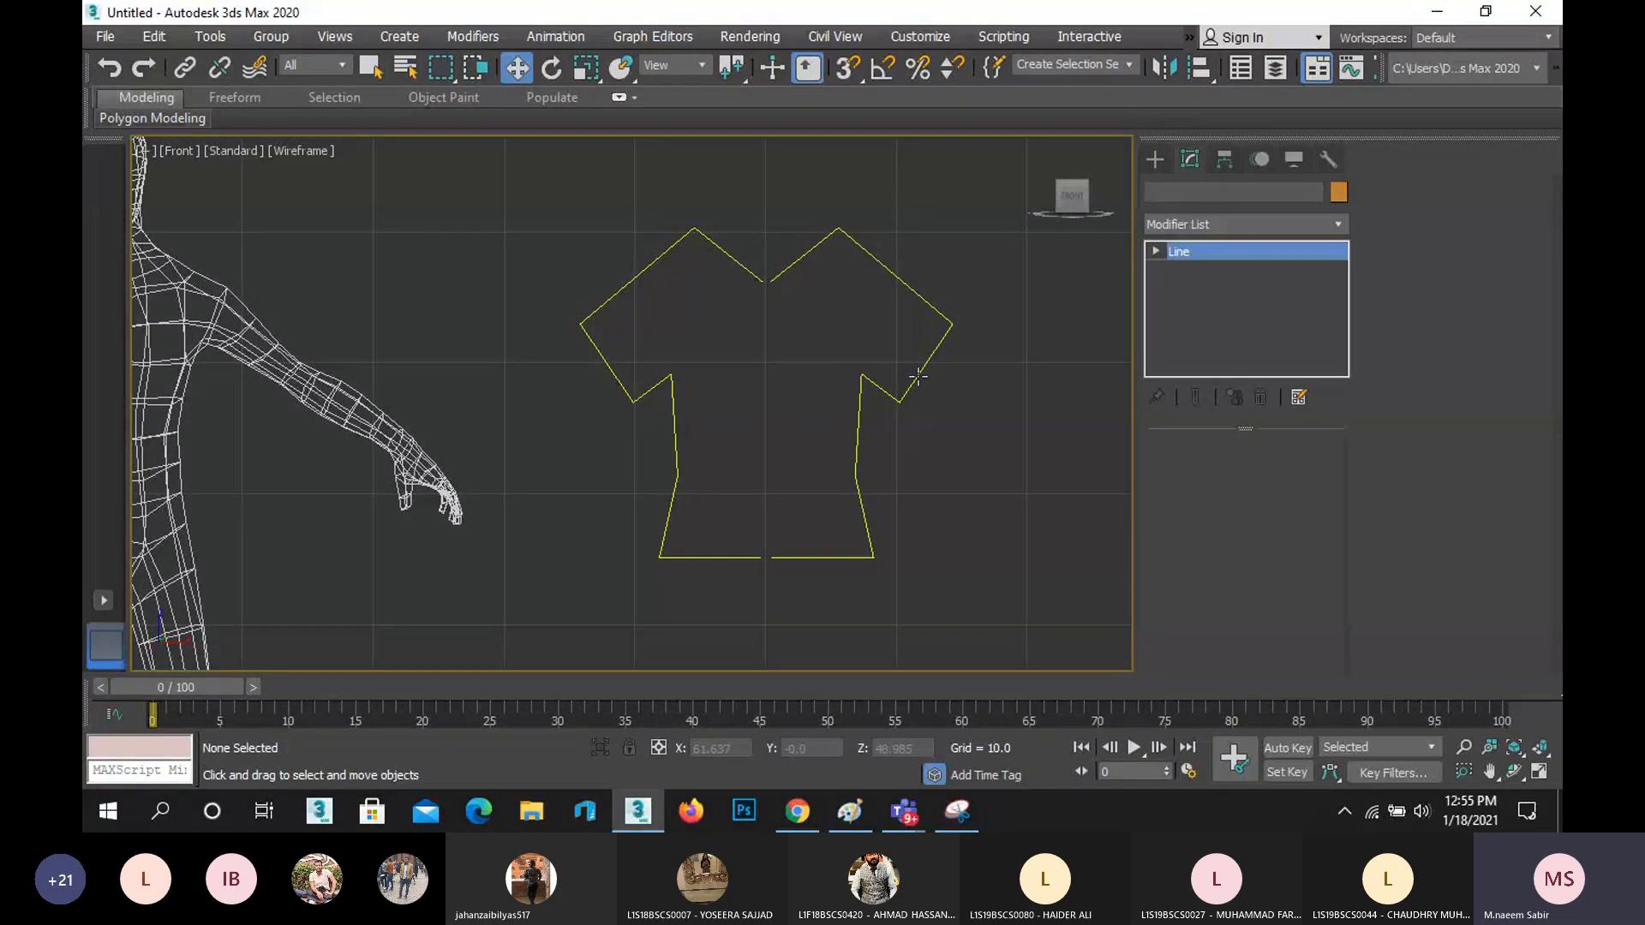
pyautogui.click(918, 377)
pyautogui.click(918, 378)
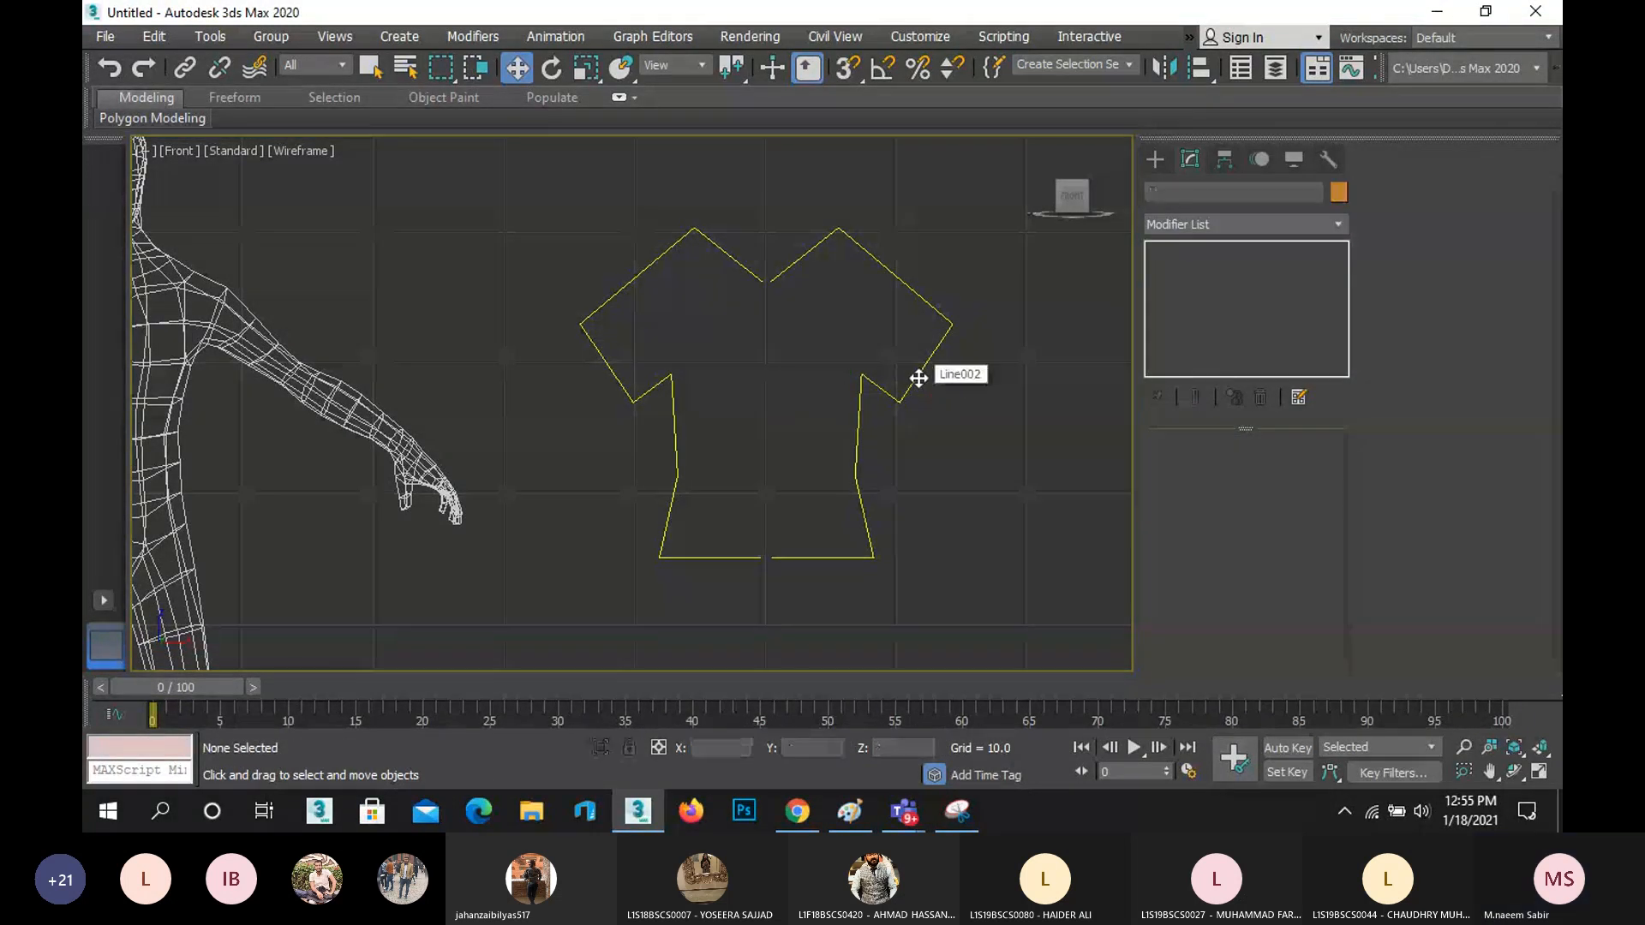
pyautogui.click(919, 377)
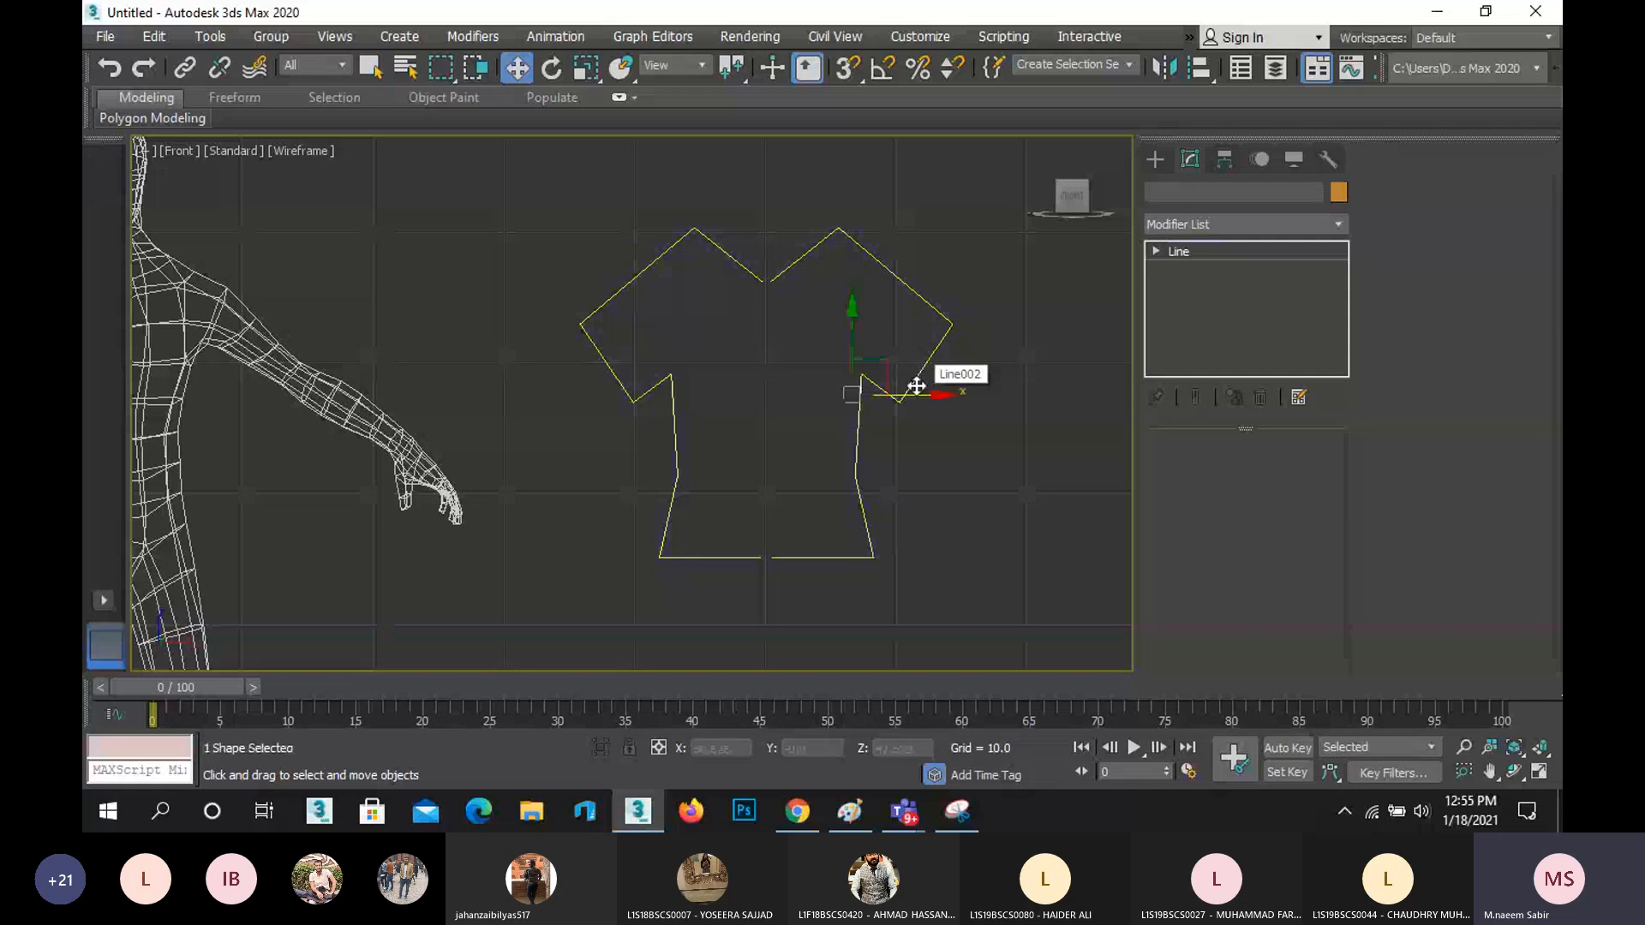
pyautogui.click(950, 460)
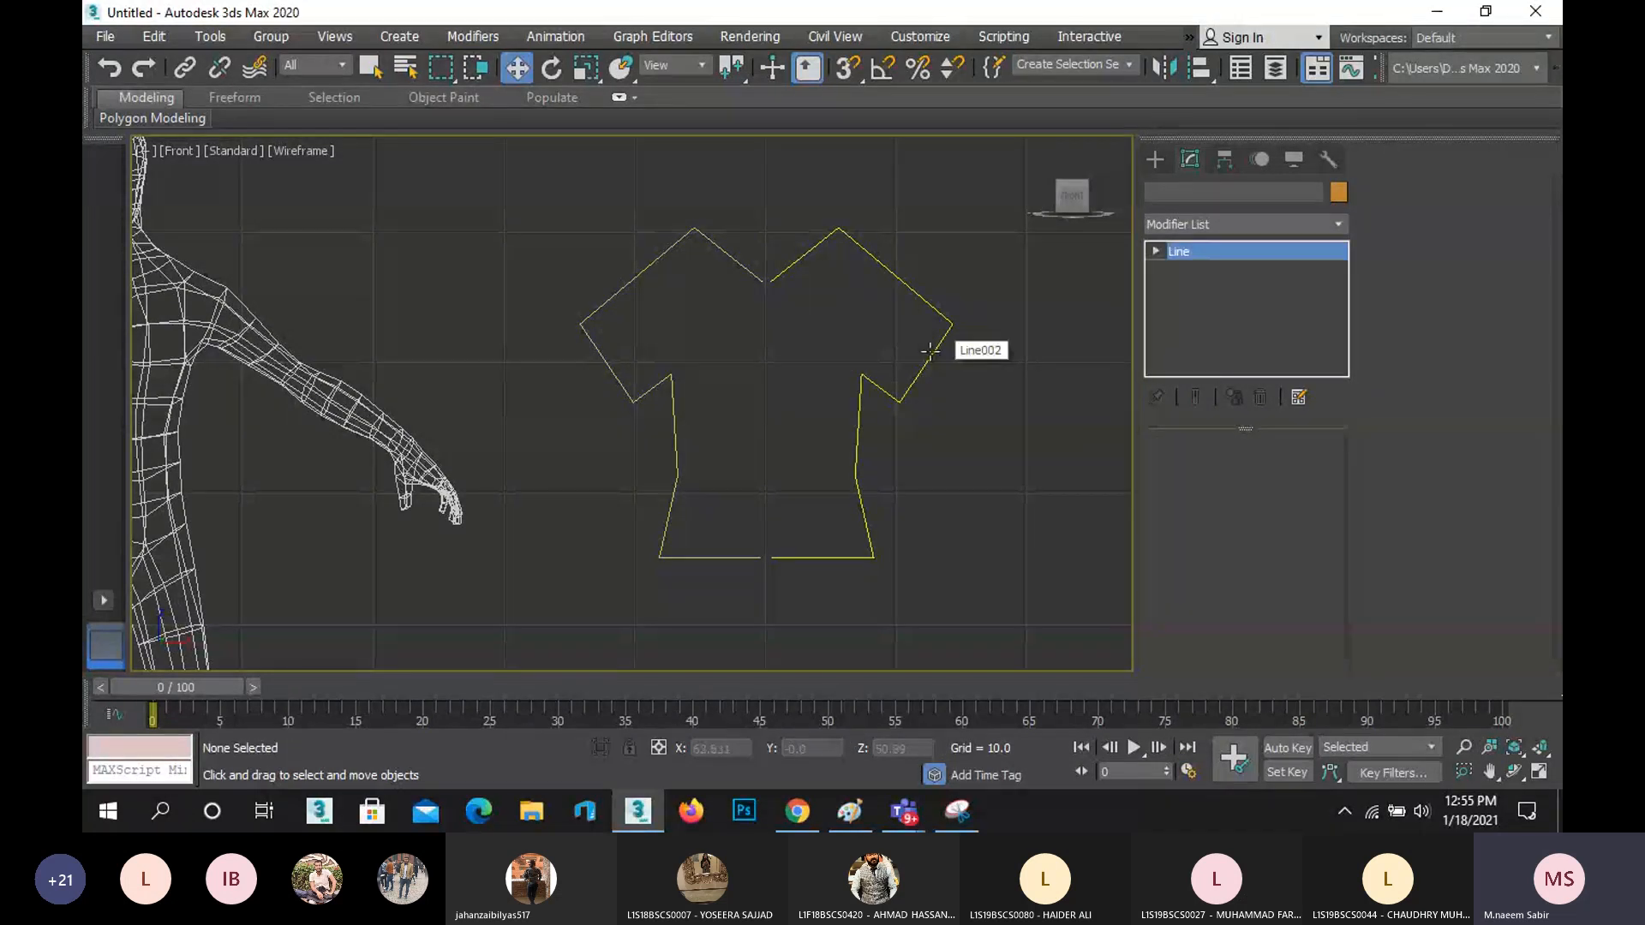
# - Attach the original half-shirt outline to the mirrored half again, and leave the Attach mode
pyautogui.click(926, 357)
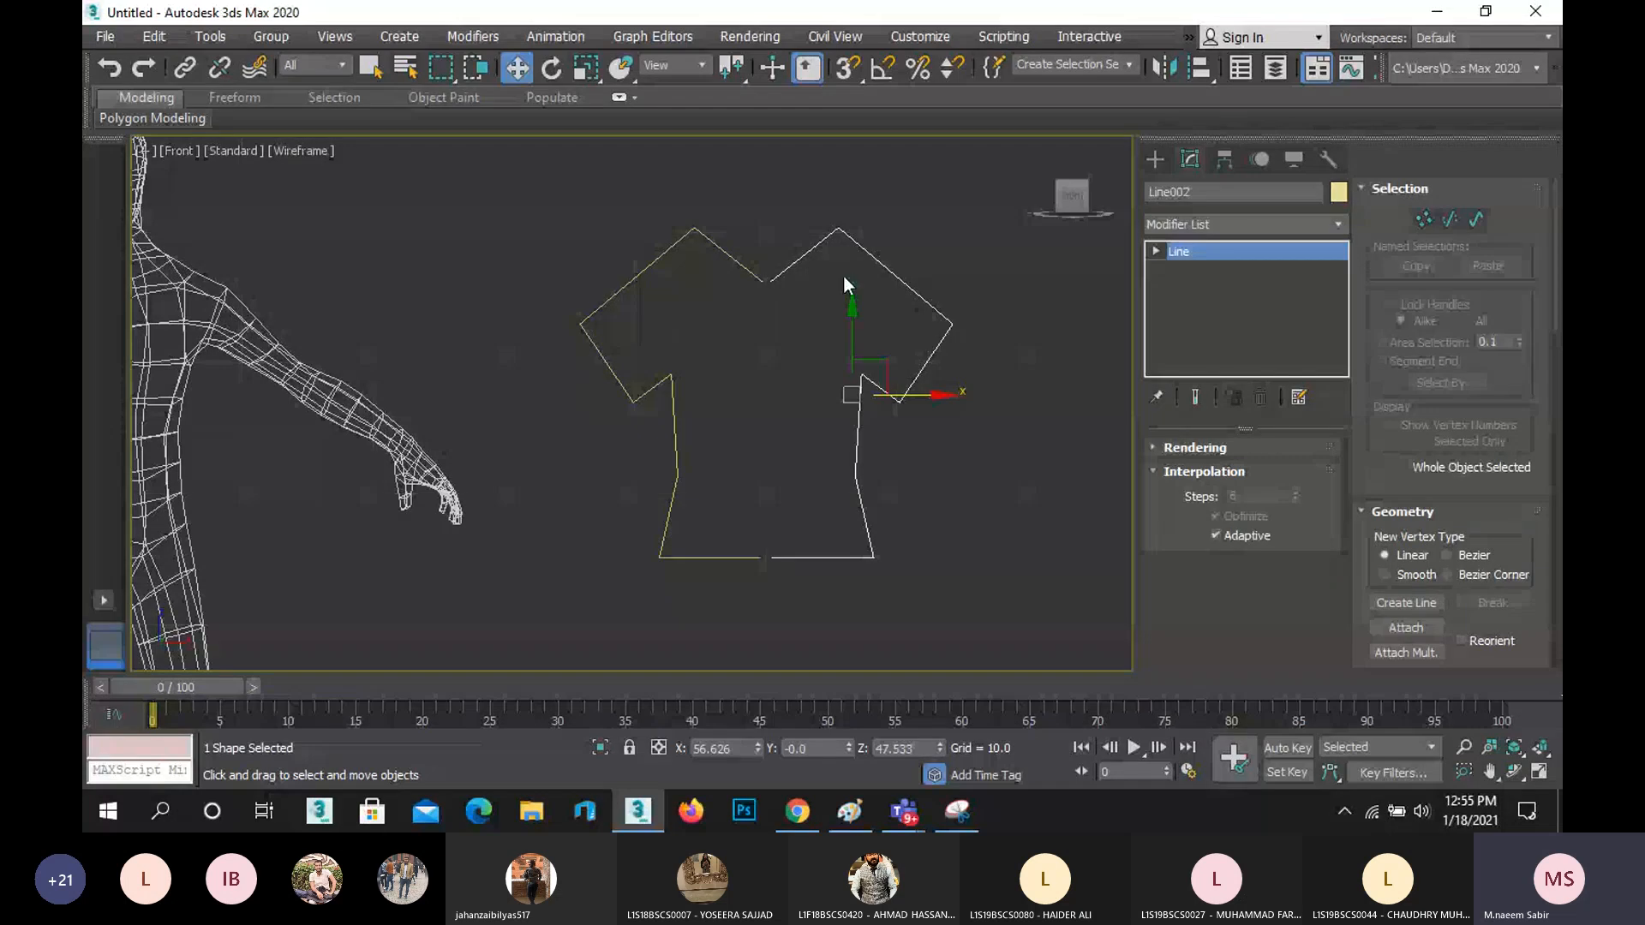
pyautogui.scroll(-2, 1406, 565)
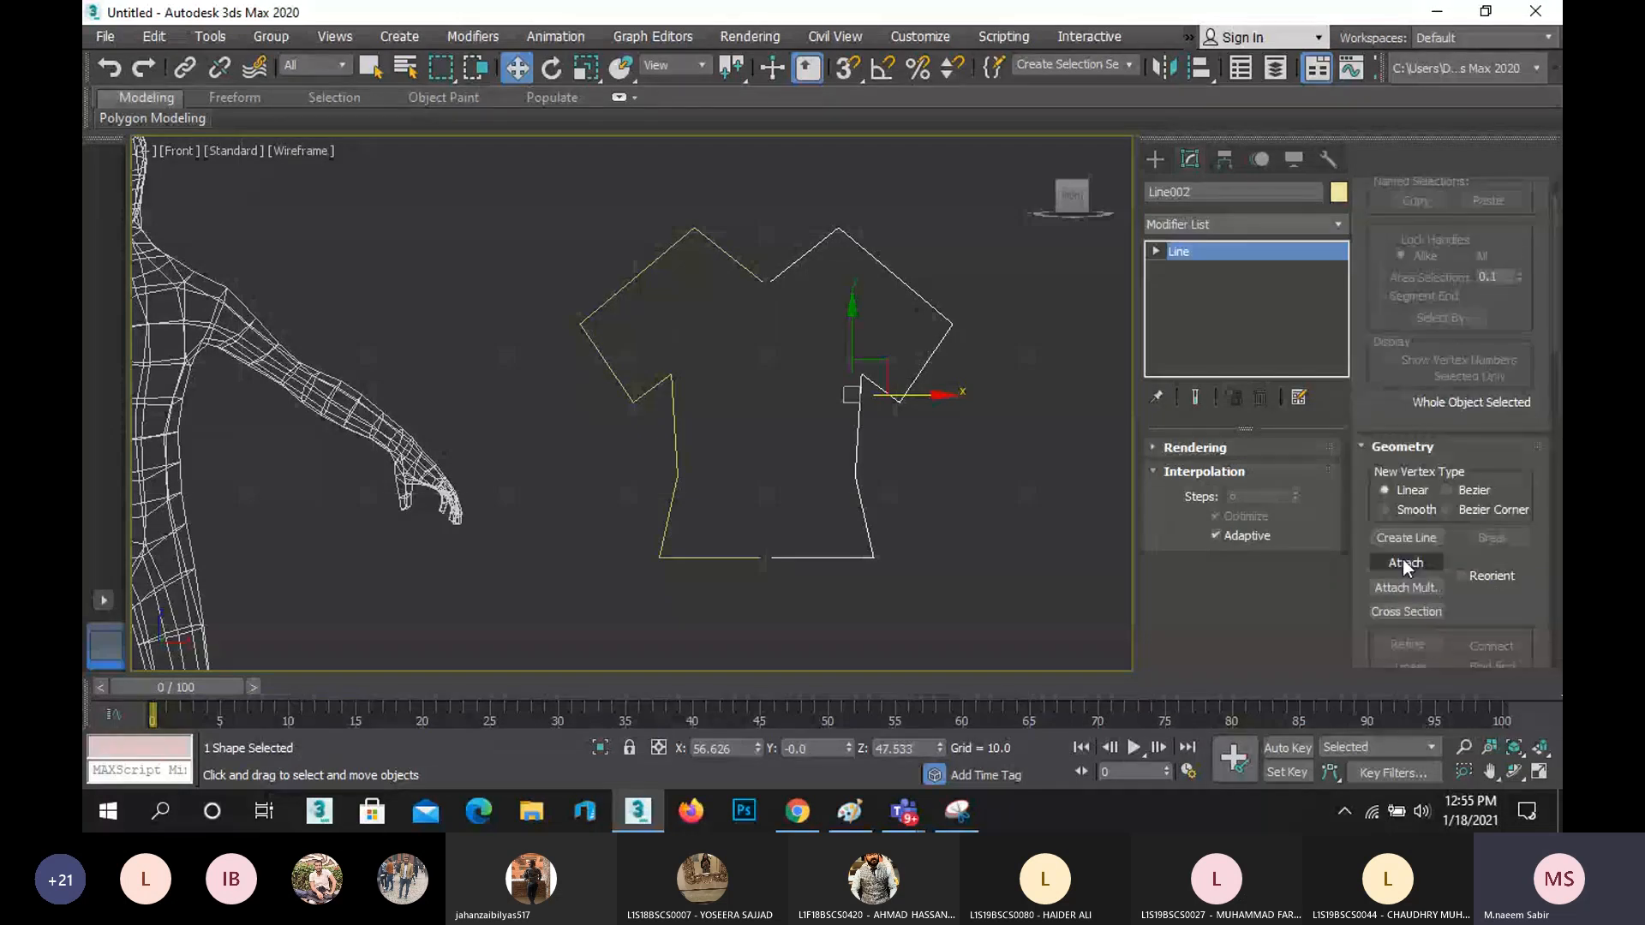
pyautogui.click(1406, 563)
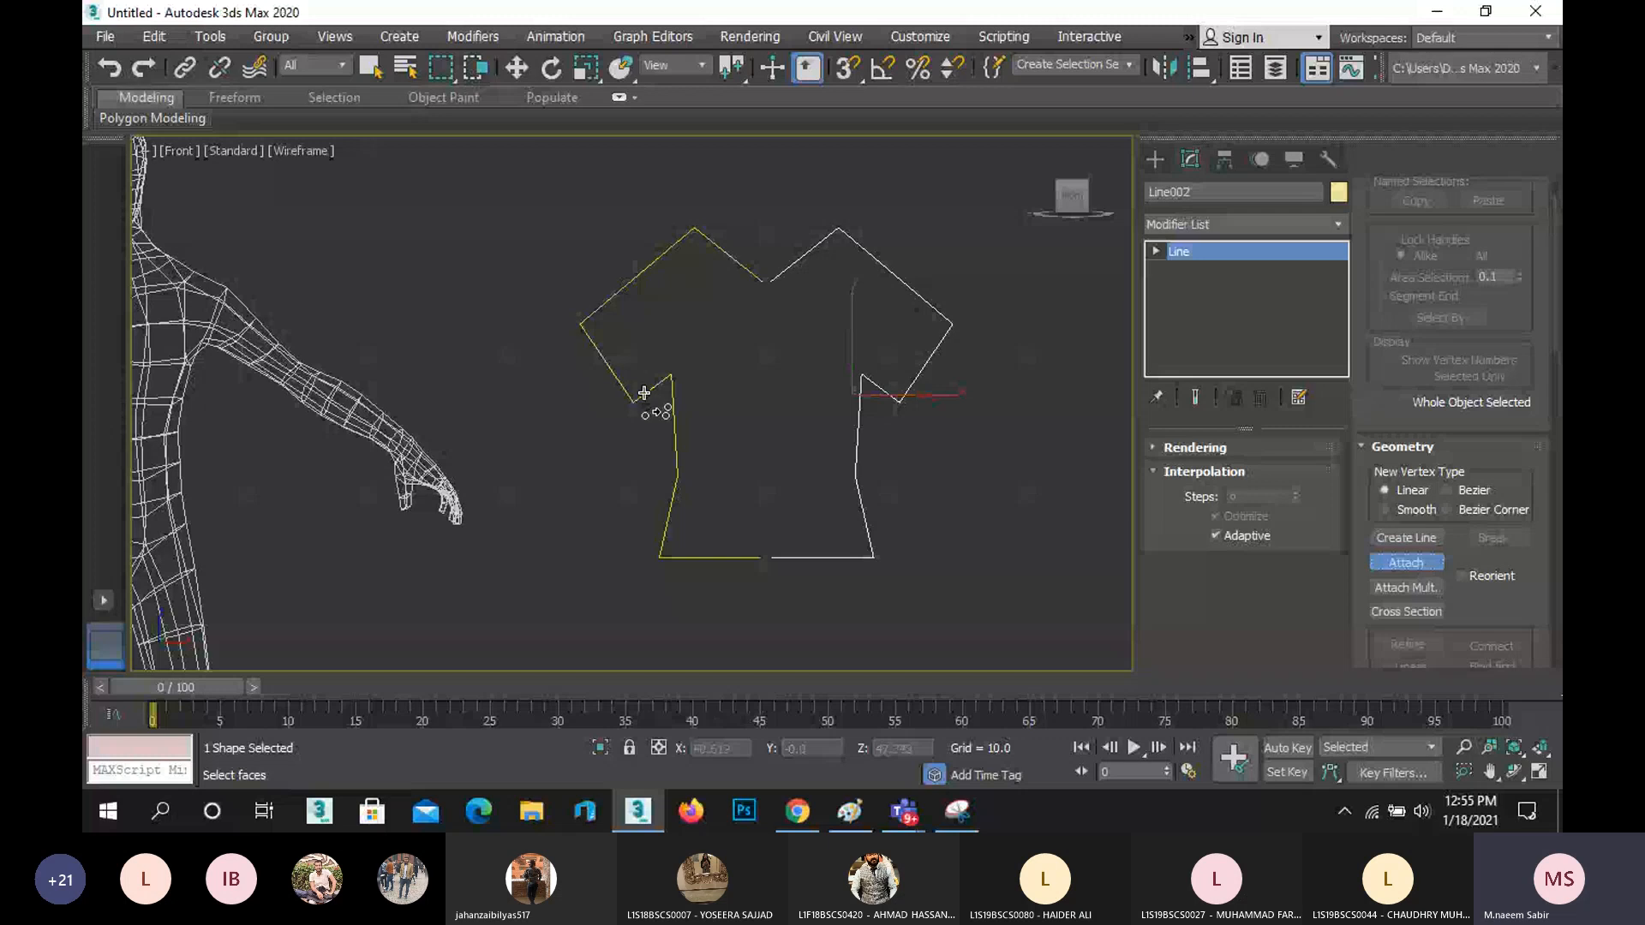
pyautogui.click(730, 275)
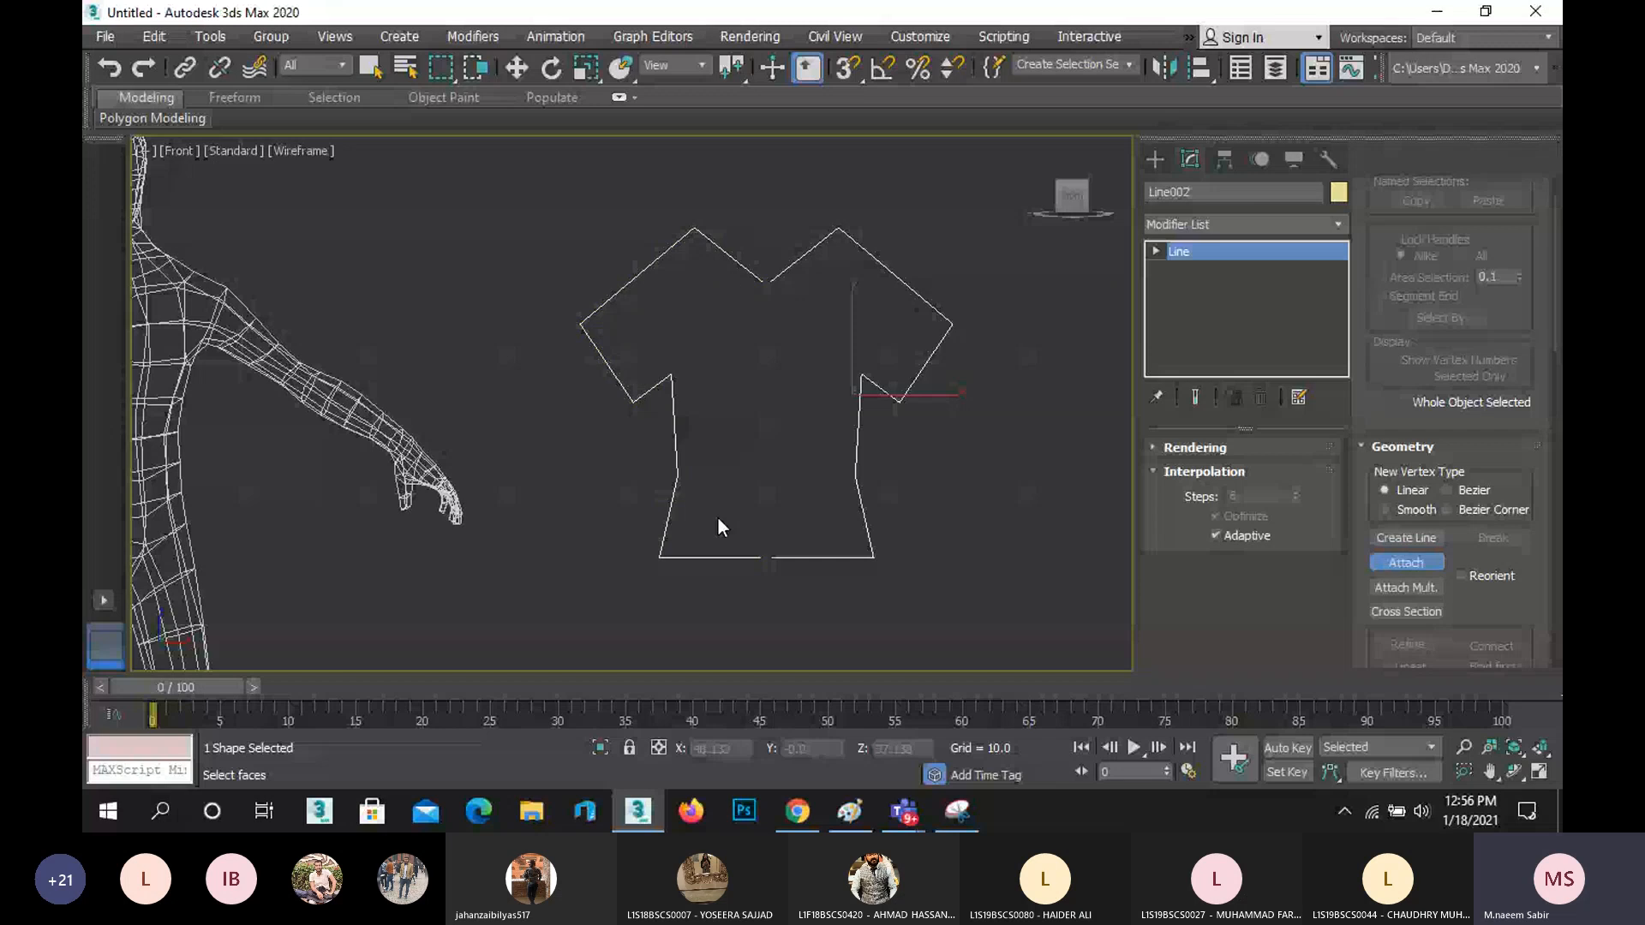
pyautogui.press('w')
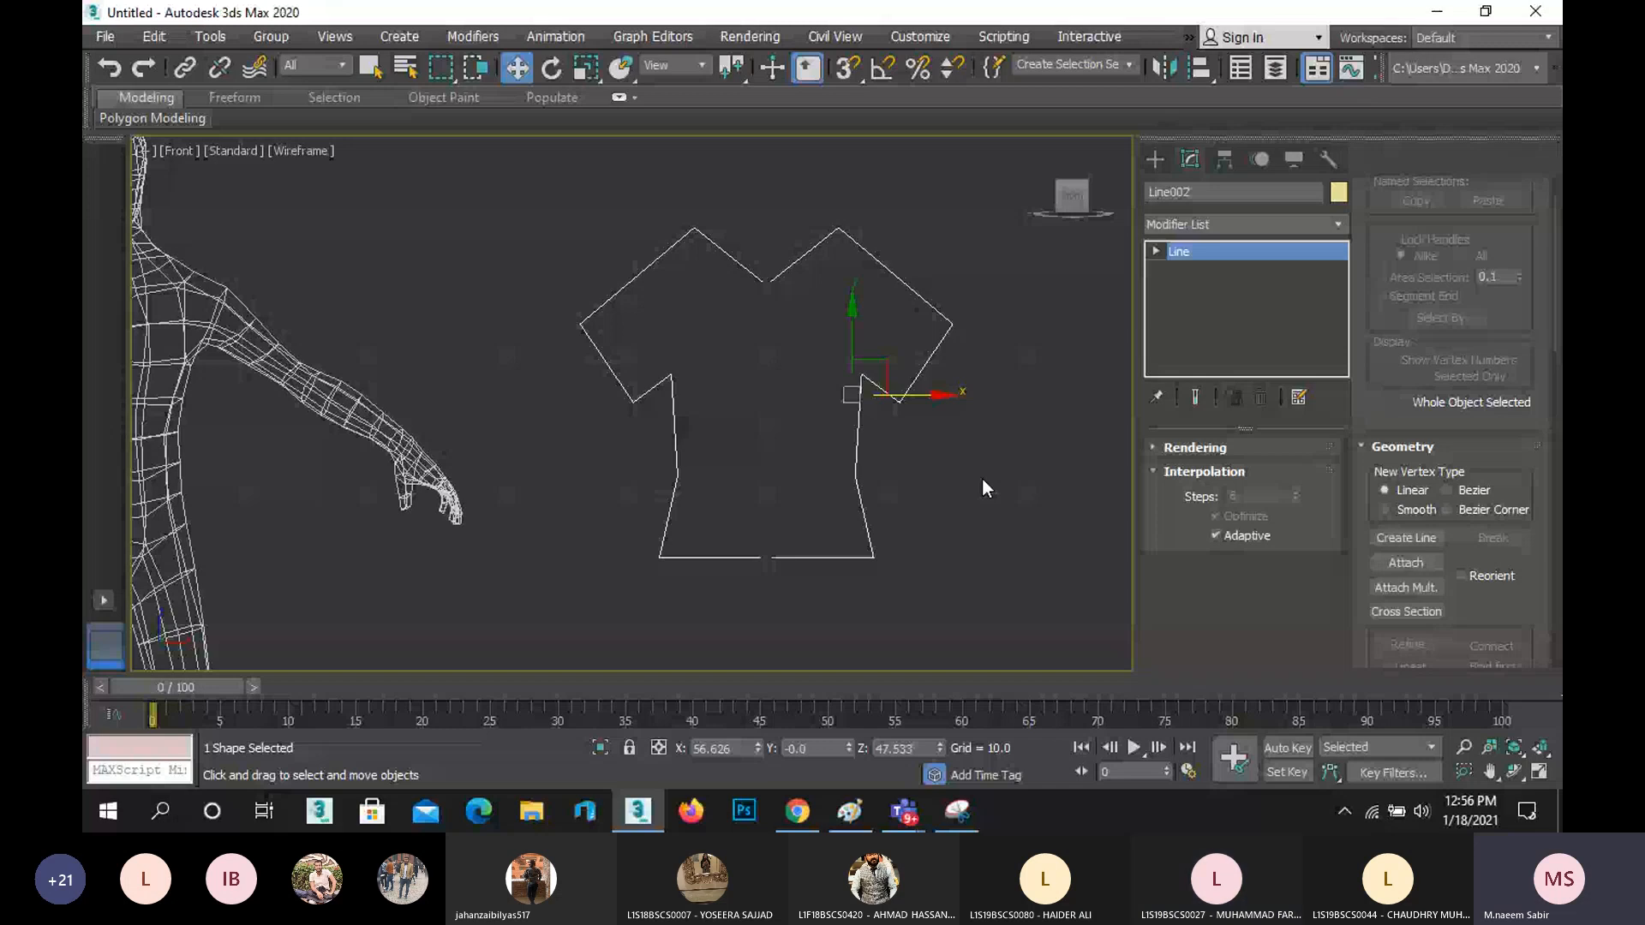
# - At vertex level, connect the two open end vertices at the hem's centre with a straight segment
pyautogui.press('1')
pyautogui.scroll(5, 981, 477)
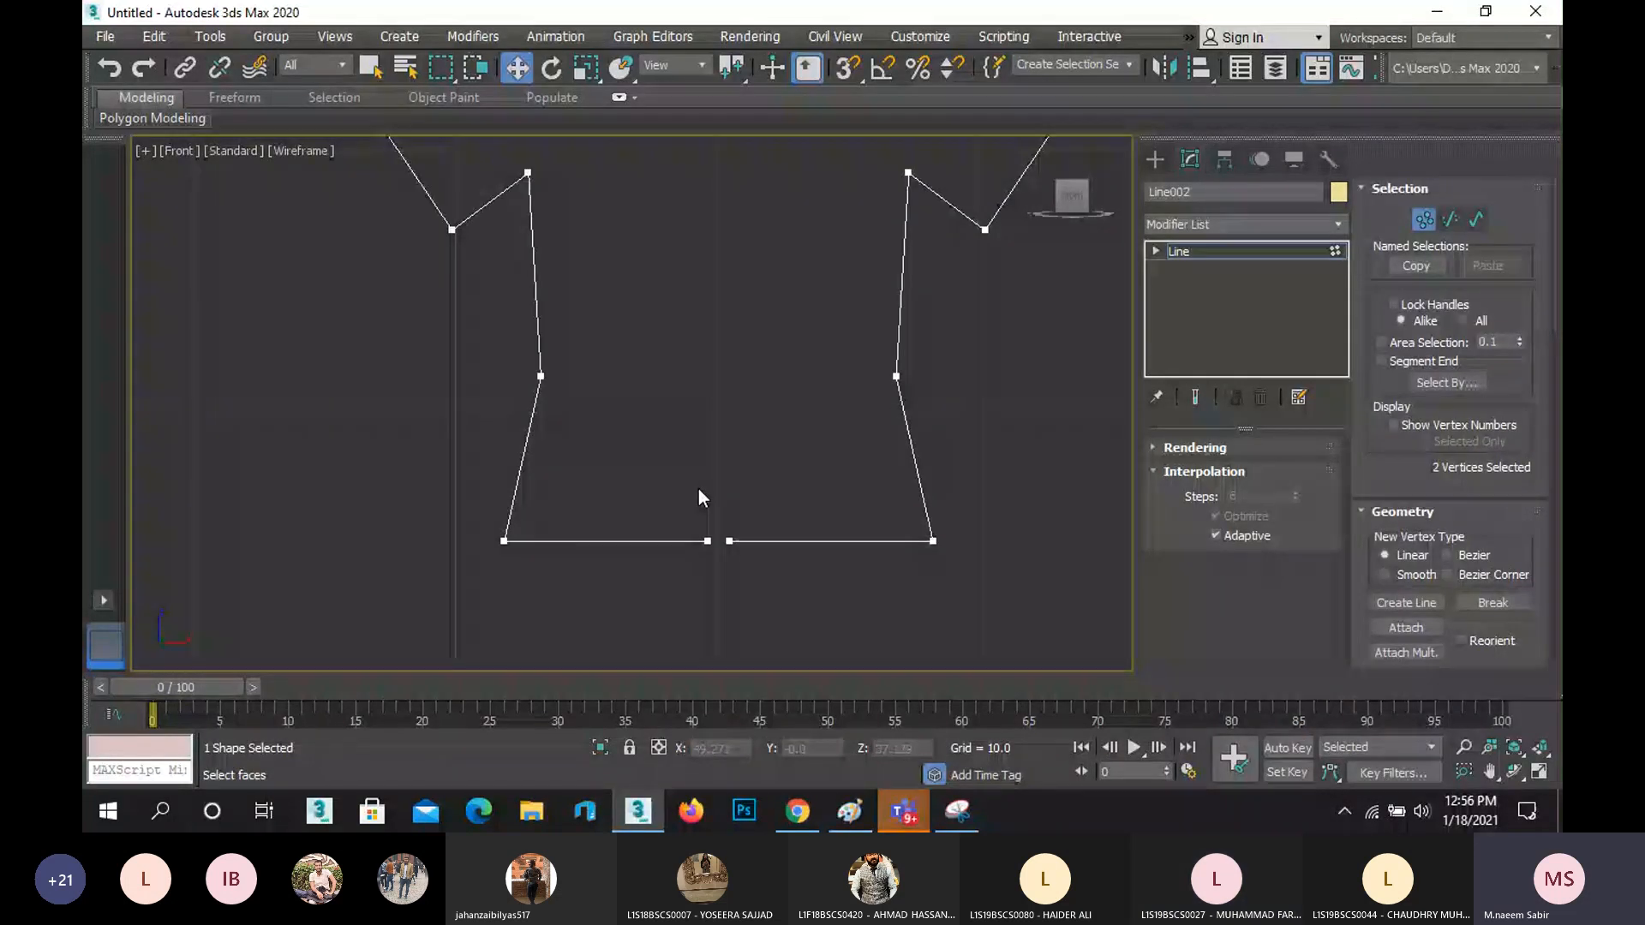
pyautogui.scroll(-3, 697, 492)
pyautogui.scroll(-5, 1461, 454)
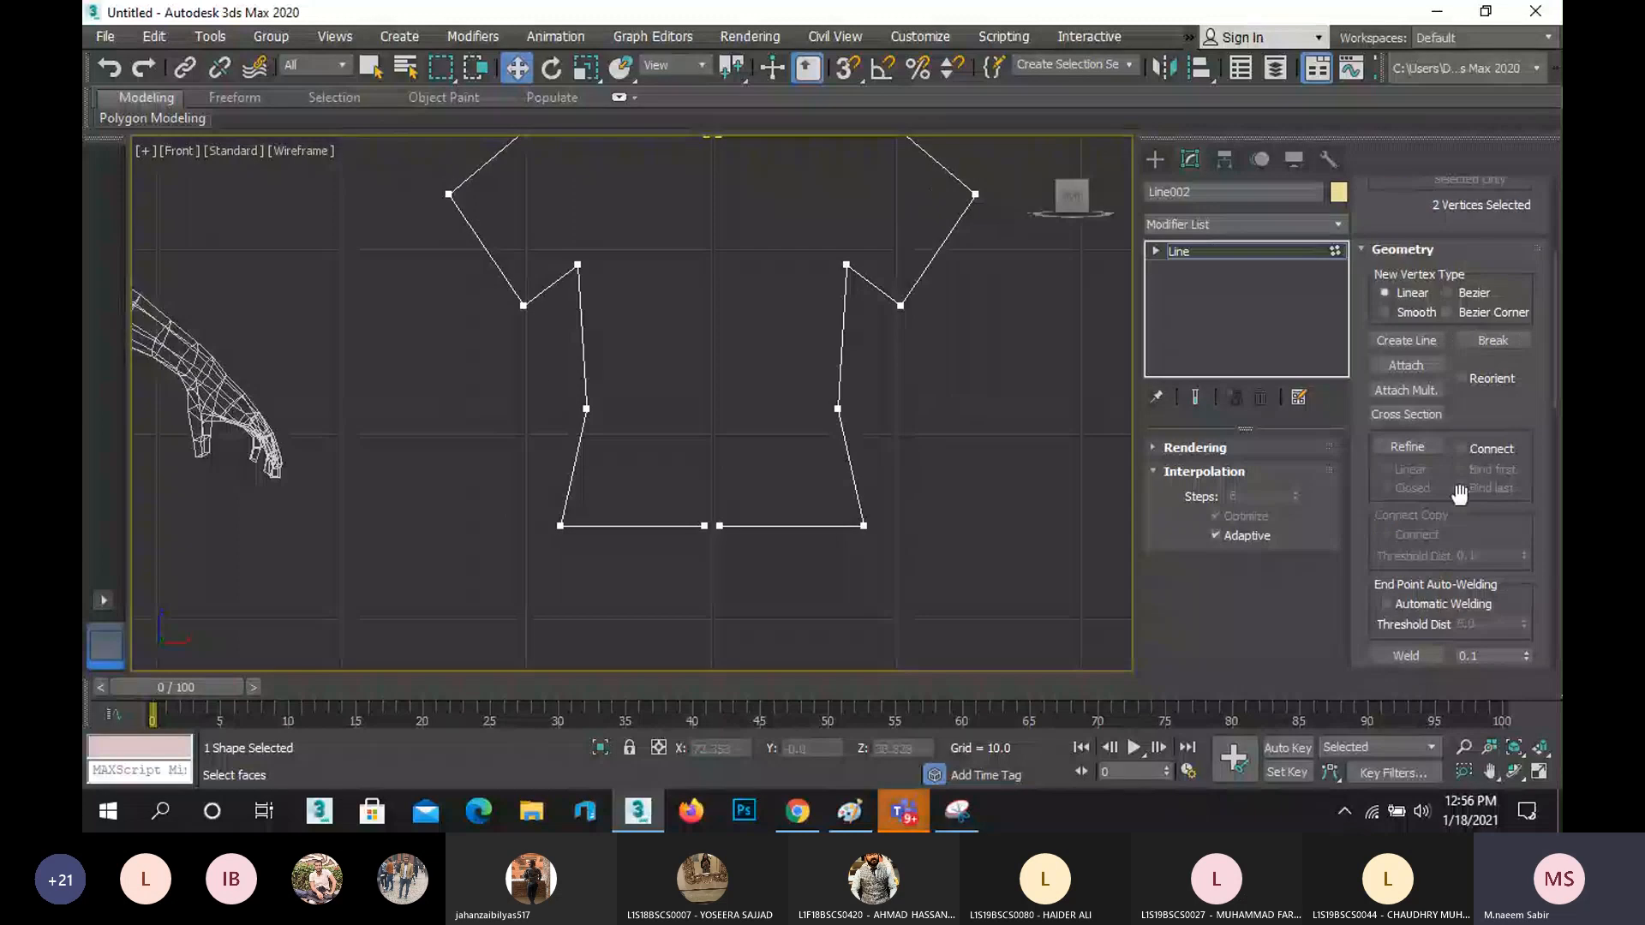
pyautogui.moveTo(1369, 540); pyautogui.dragTo(1371, 347)
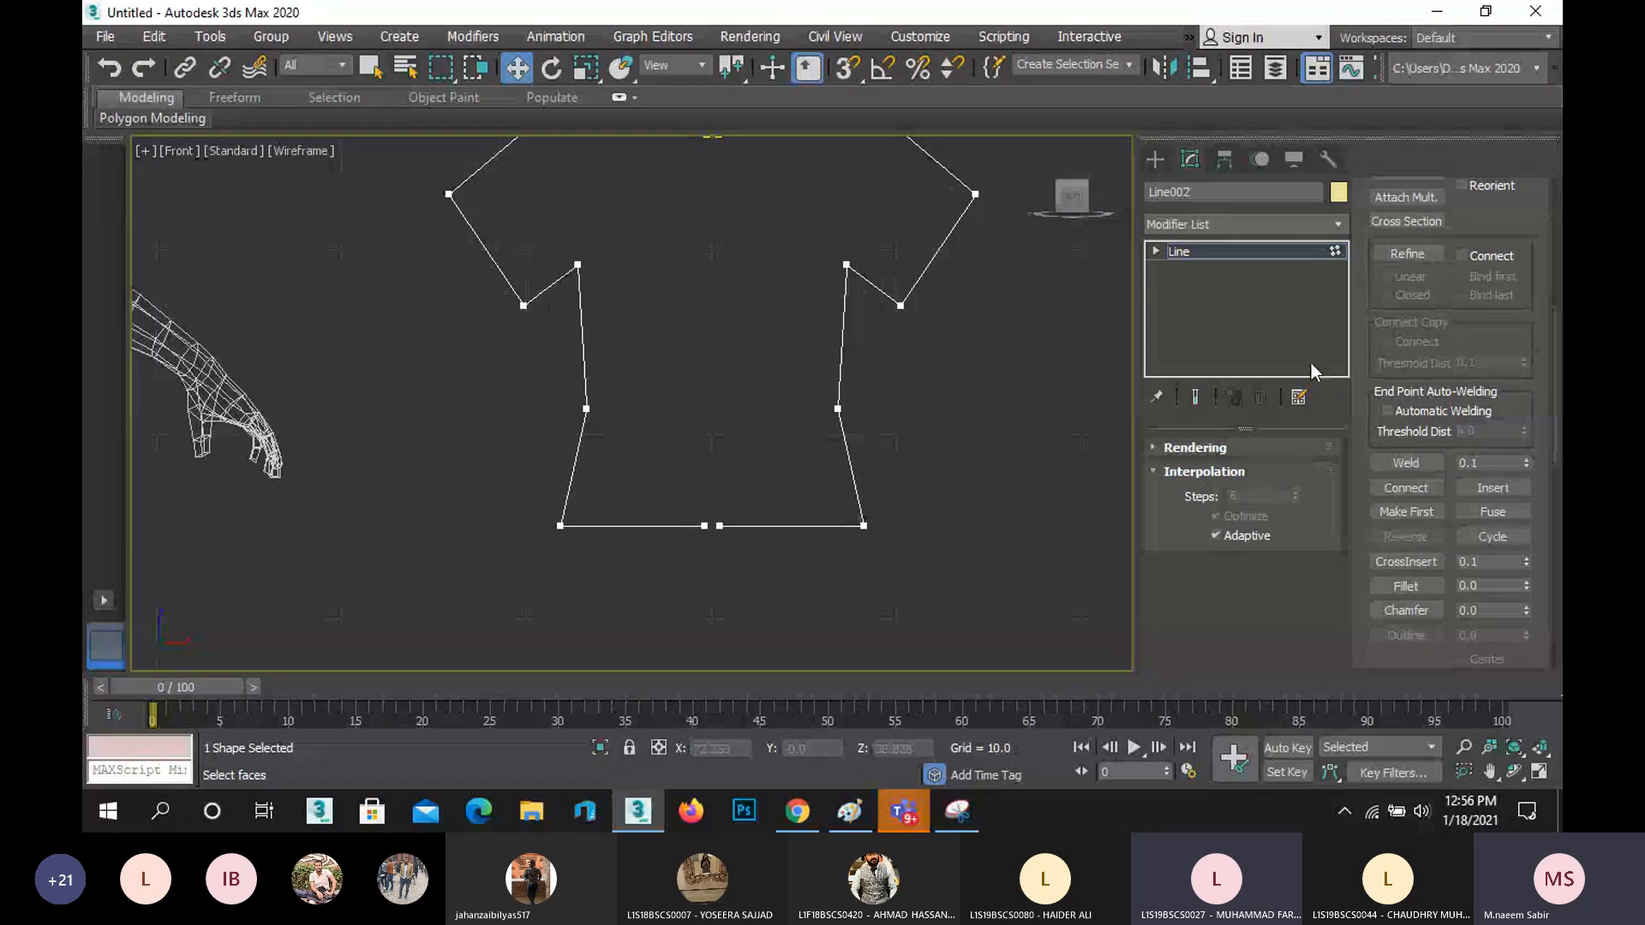
pyautogui.scroll(3, 701, 531)
pyautogui.scroll(2, 702, 532)
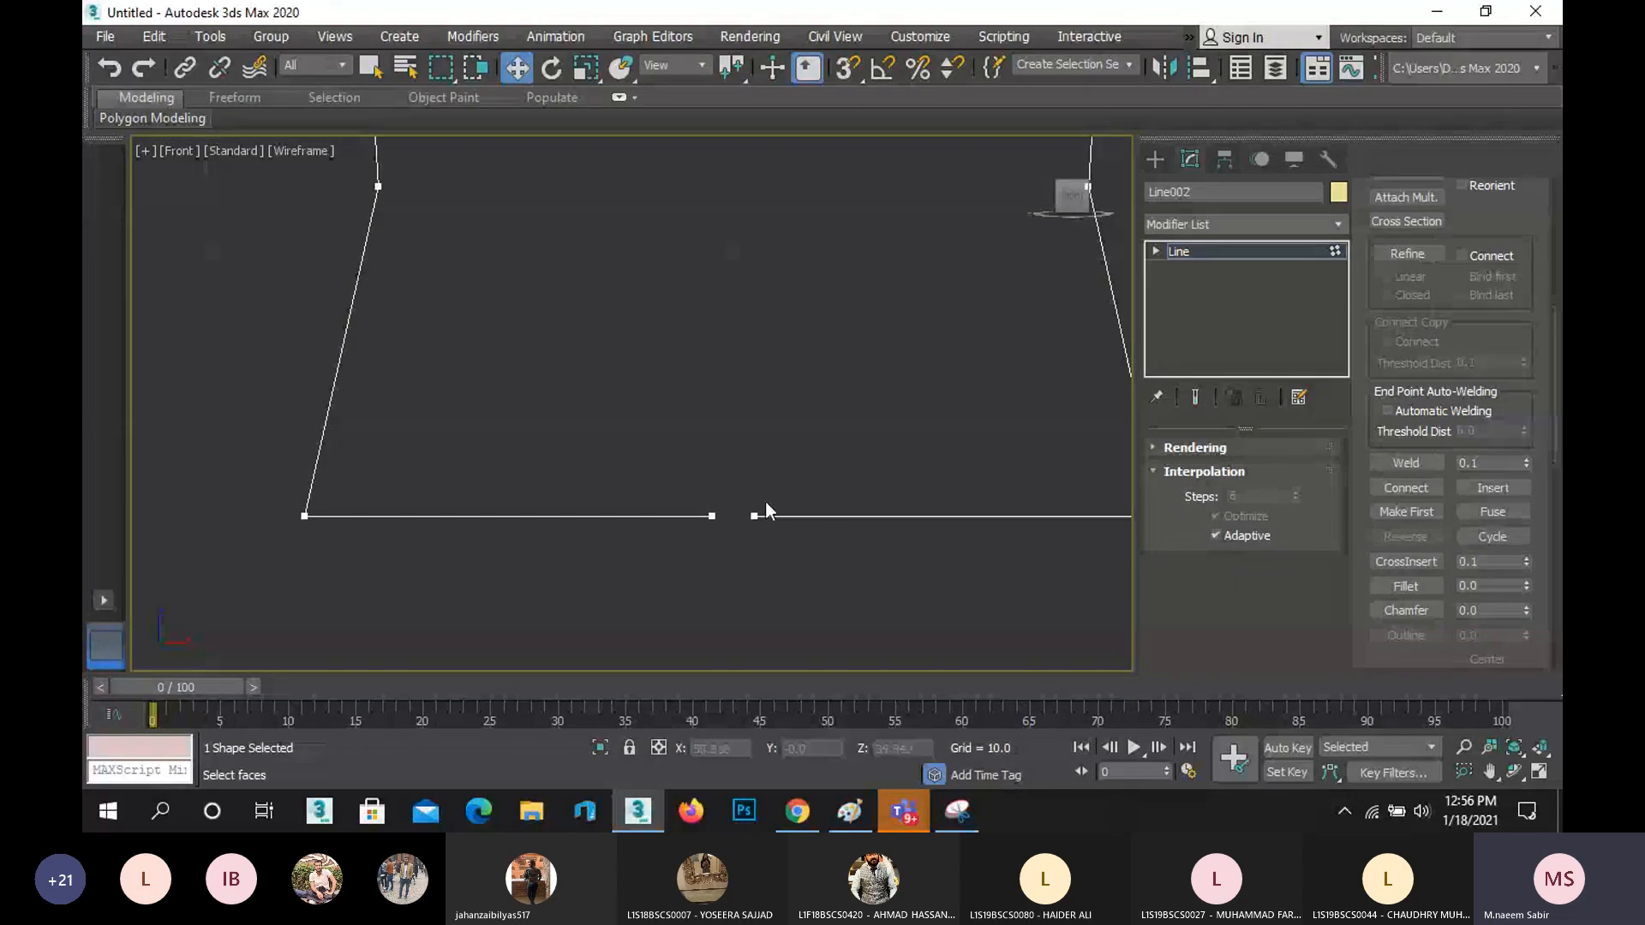
pyautogui.scroll(5, 1491, 325)
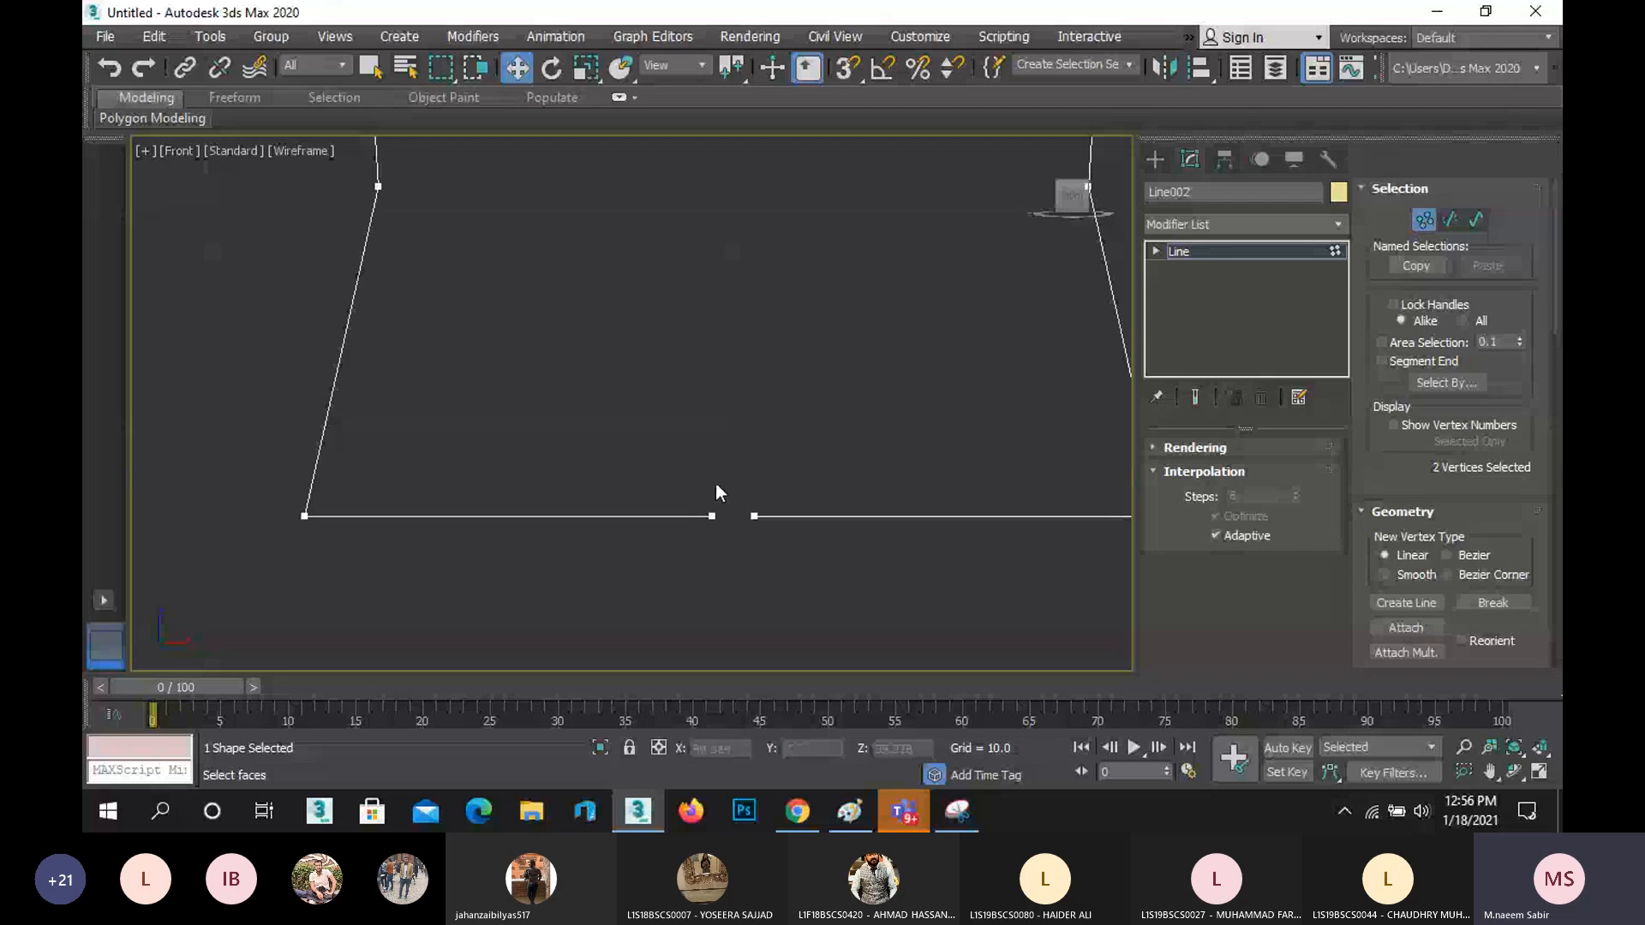
pyautogui.scroll(5, 726, 519)
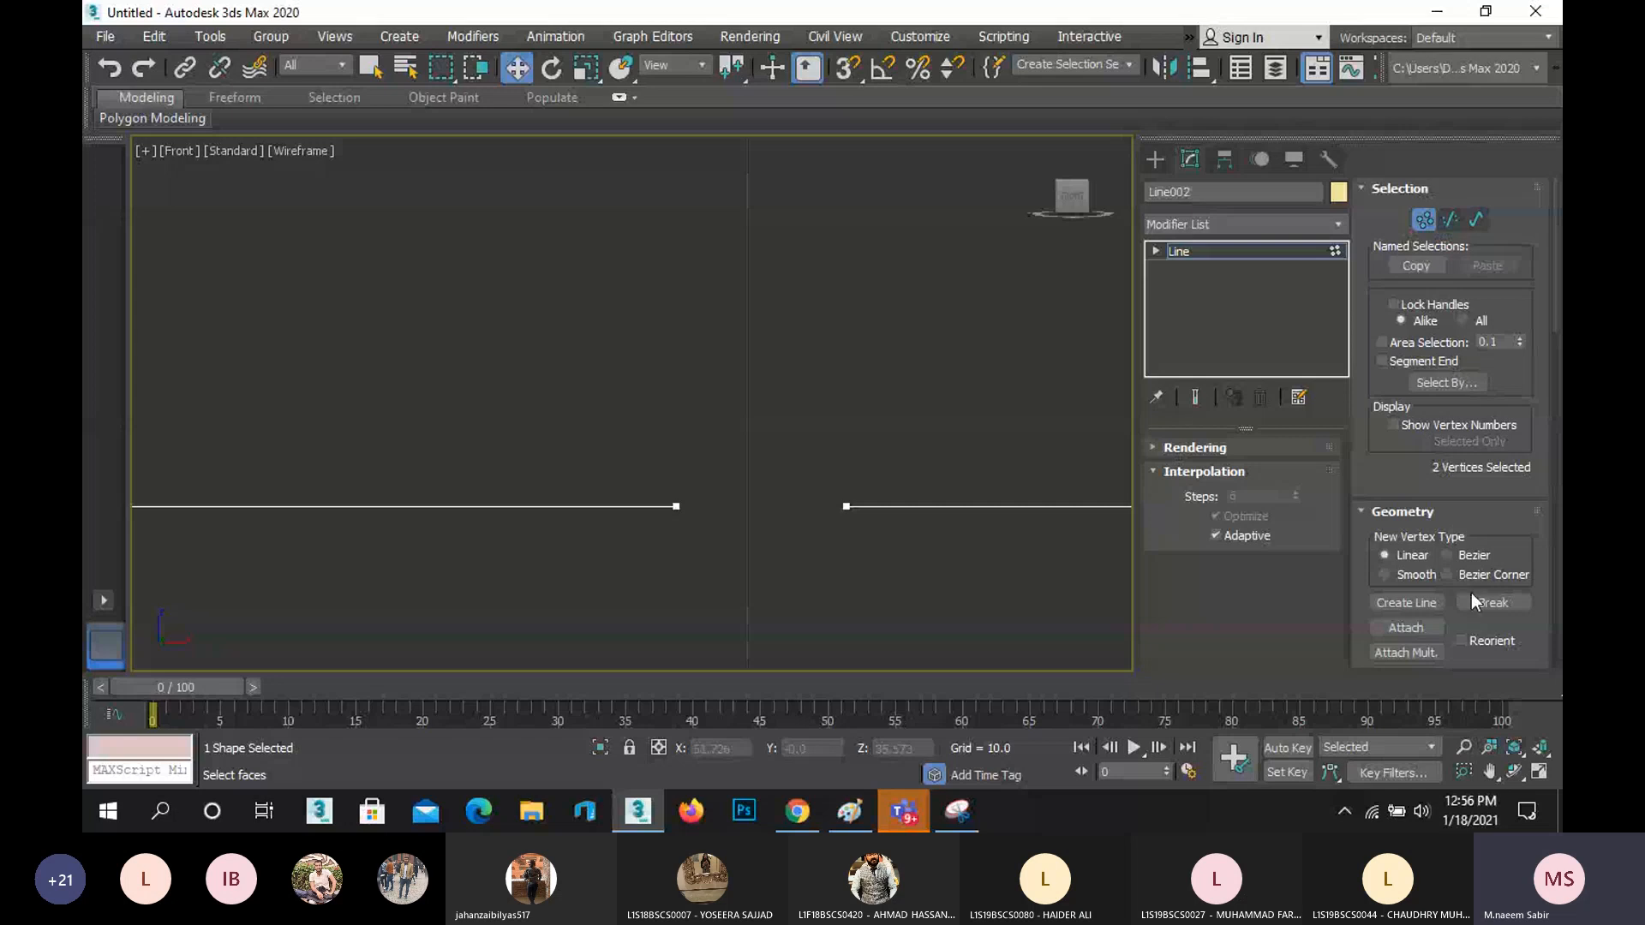
pyautogui.moveTo(1500, 519); pyautogui.dragTo(1470, 253)
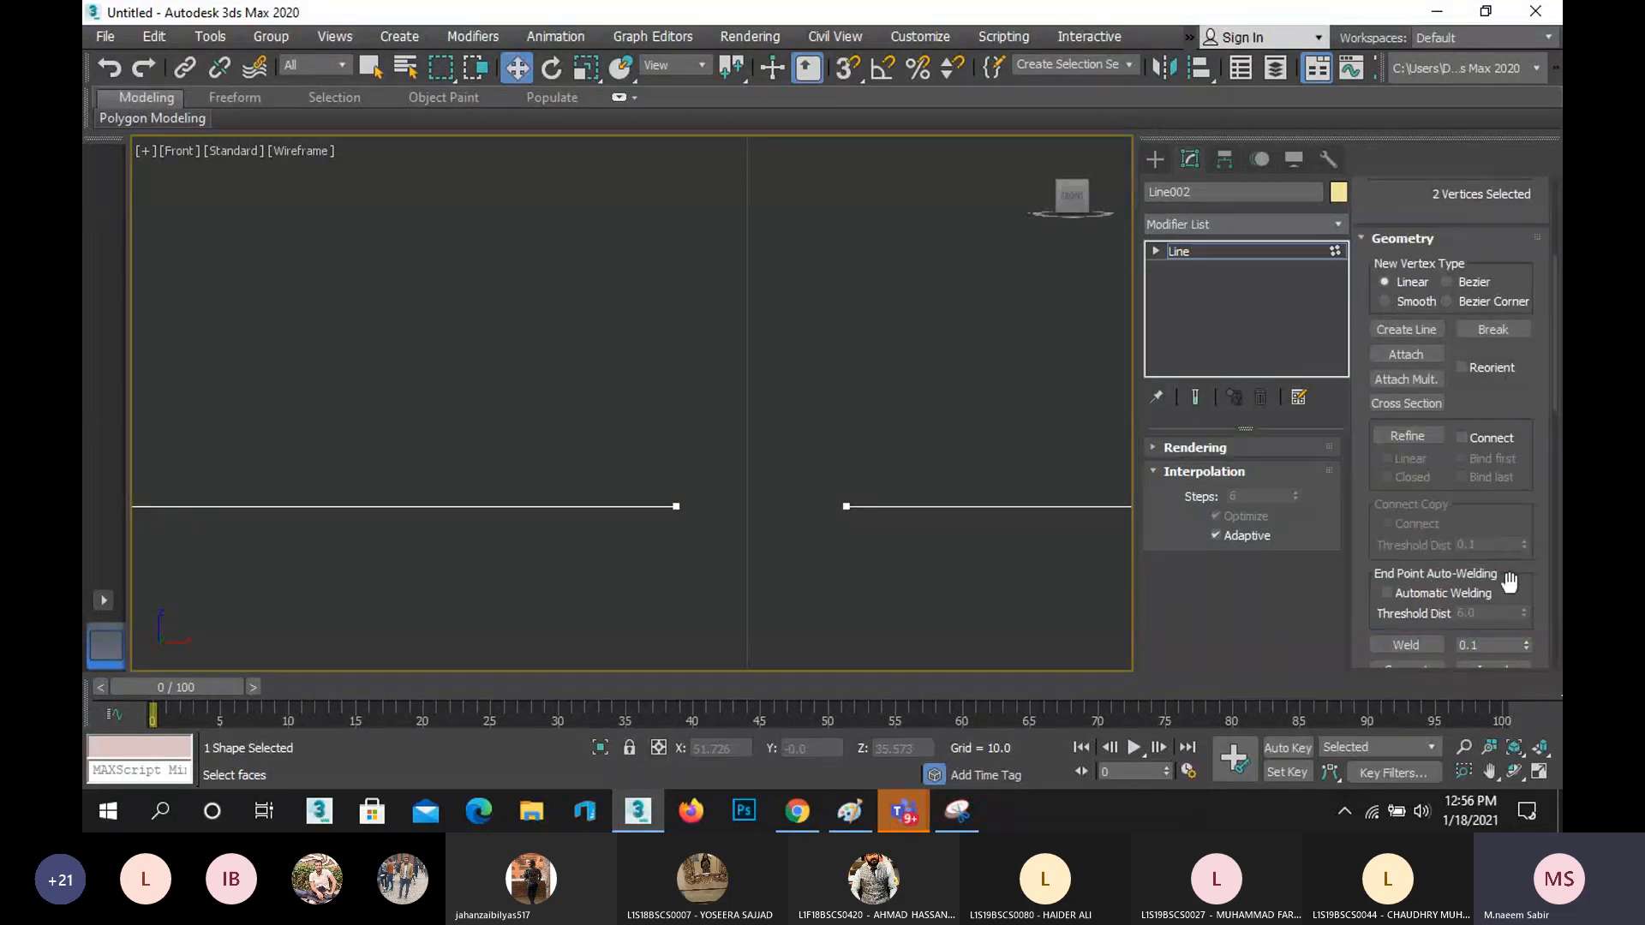
pyautogui.moveTo(1509, 589); pyautogui.dragTo(1515, 318)
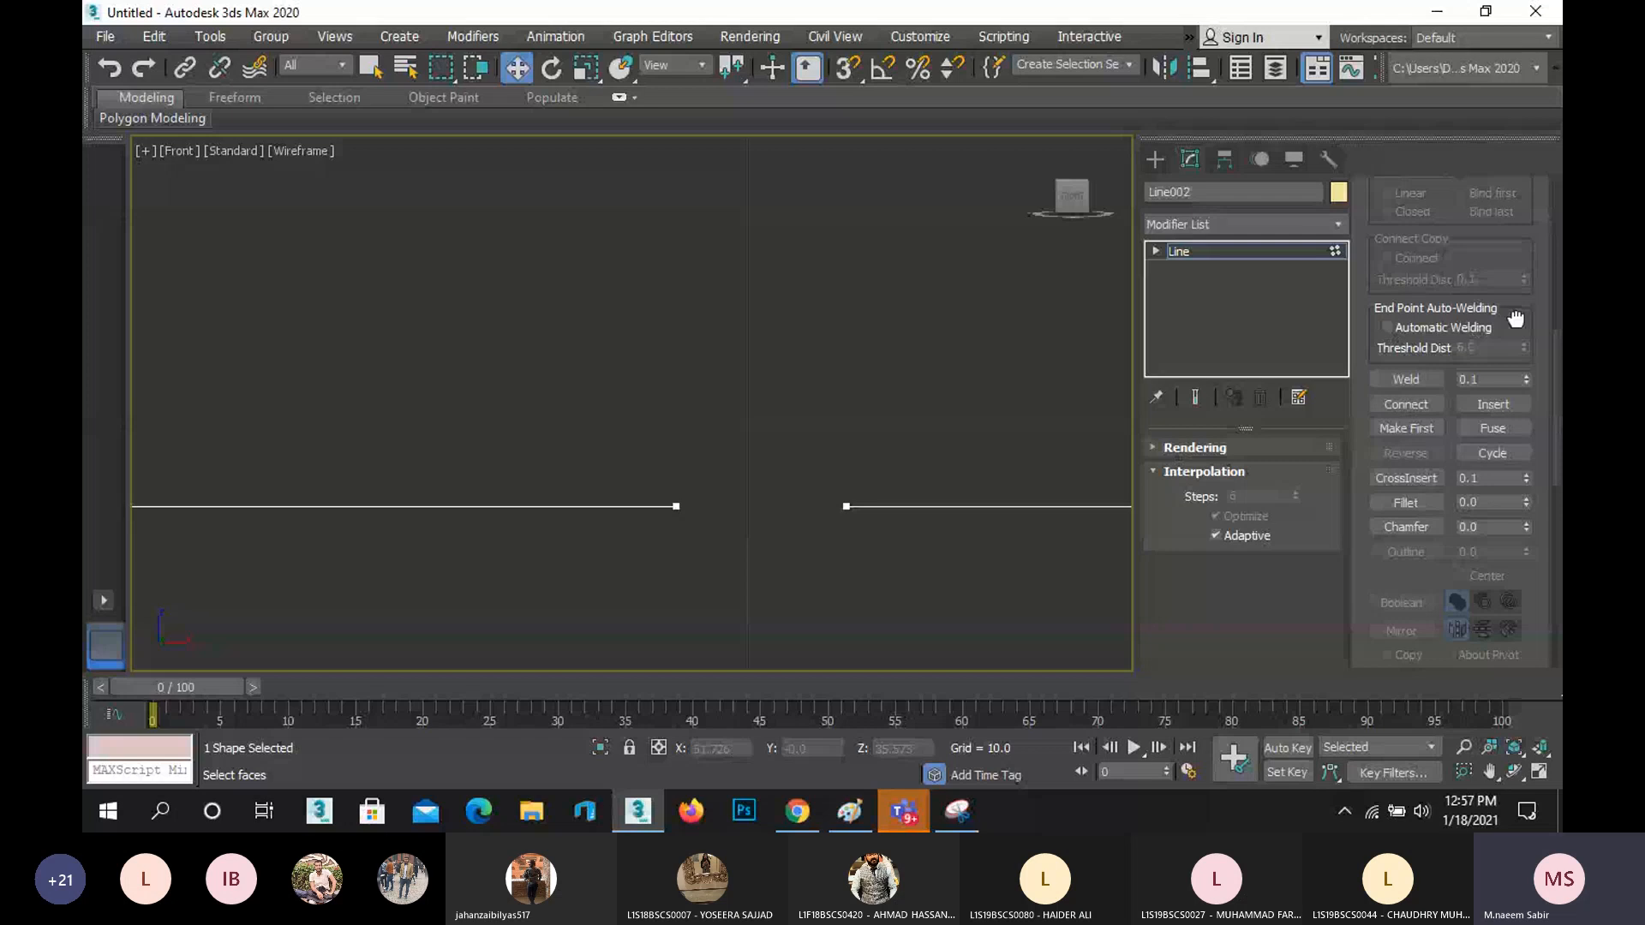
pyautogui.click(1394, 406)
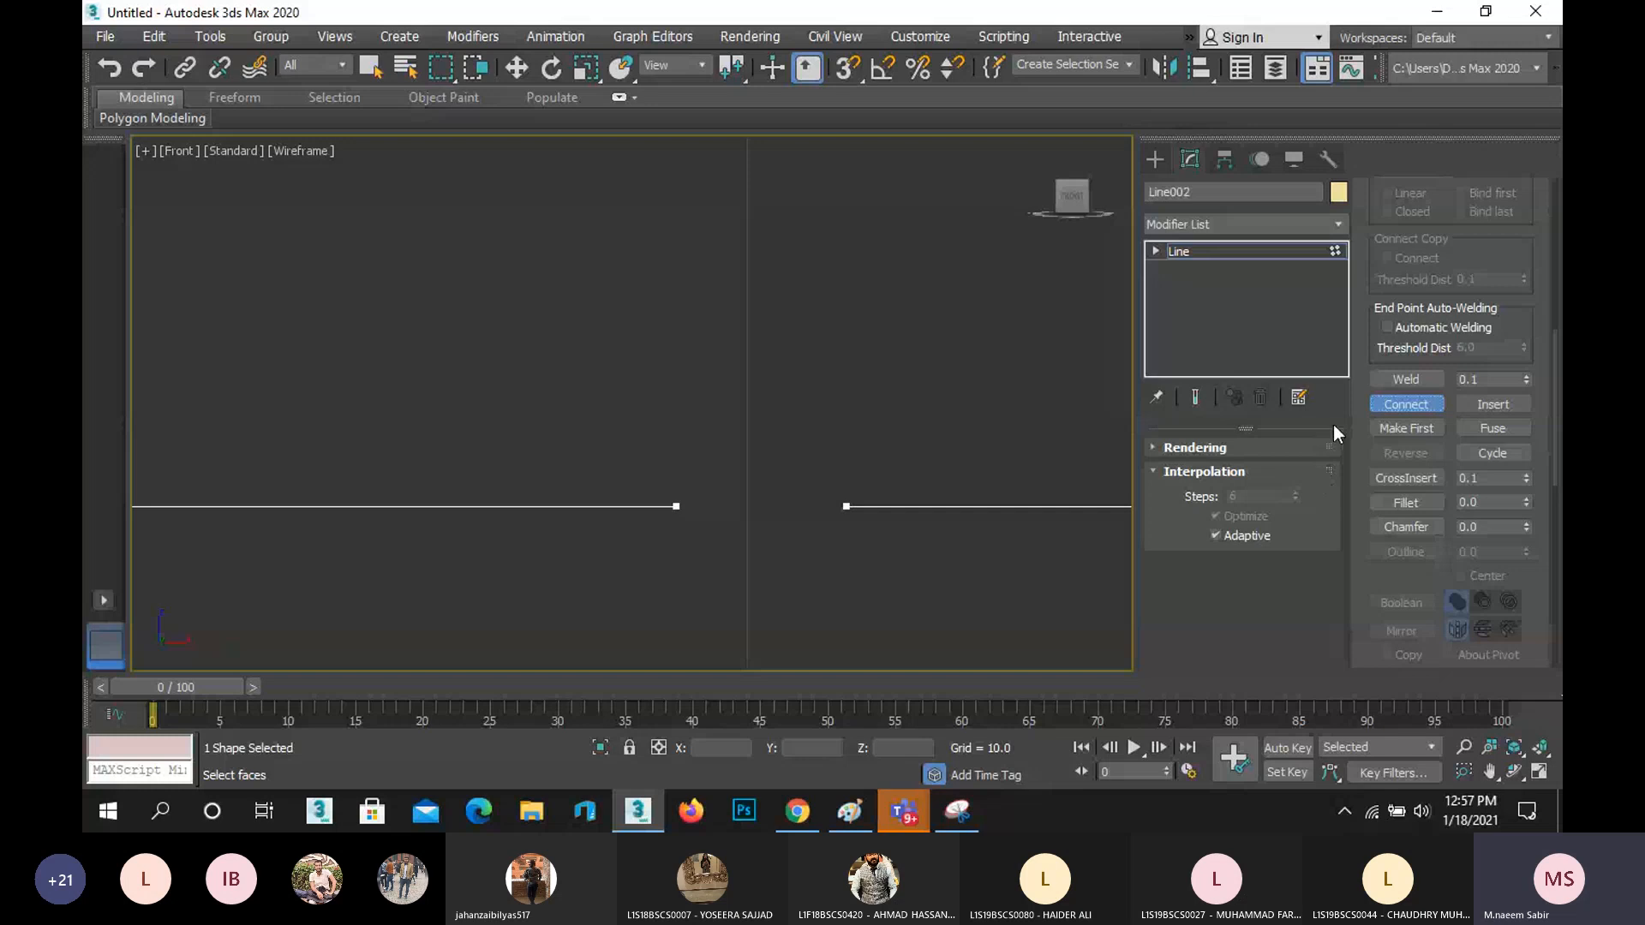
pyautogui.scroll(4, 800, 518)
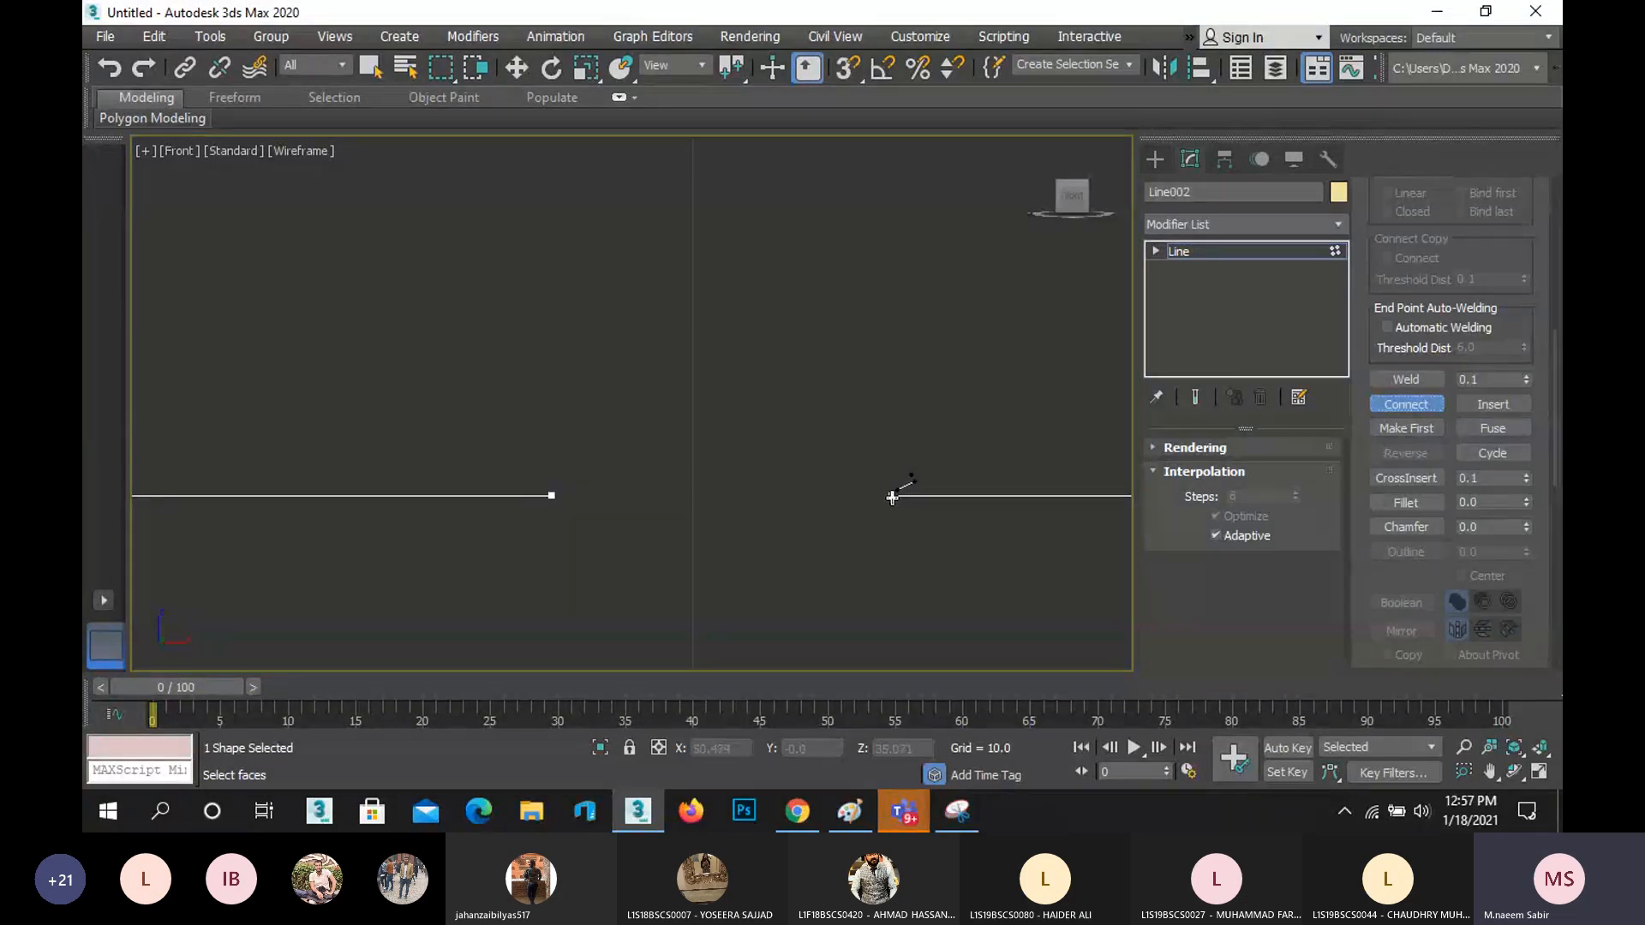
pyautogui.moveTo(892, 497); pyautogui.dragTo(557, 496)
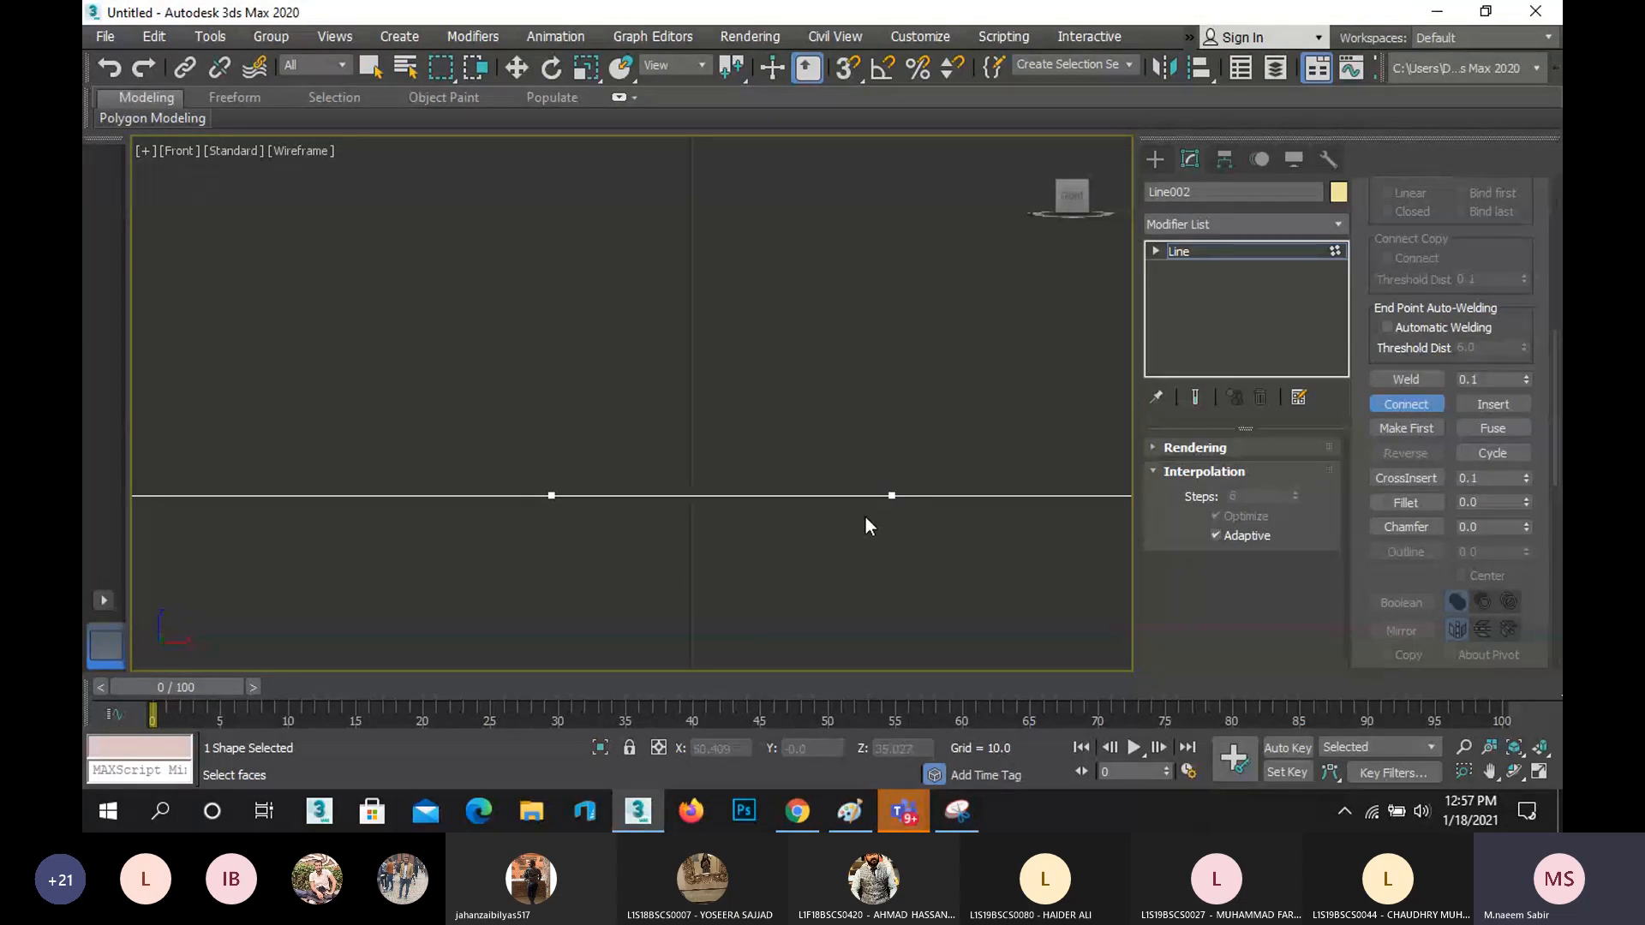
# - Examine the two open end vertices at the neckline's centre and the vertex options for joining them
pyautogui.scroll(-8, 865, 516)
pyautogui.moveTo(854, 342); pyautogui.dragTo(812, 583, button='middle')
pyautogui.scroll(7, 795, 337)
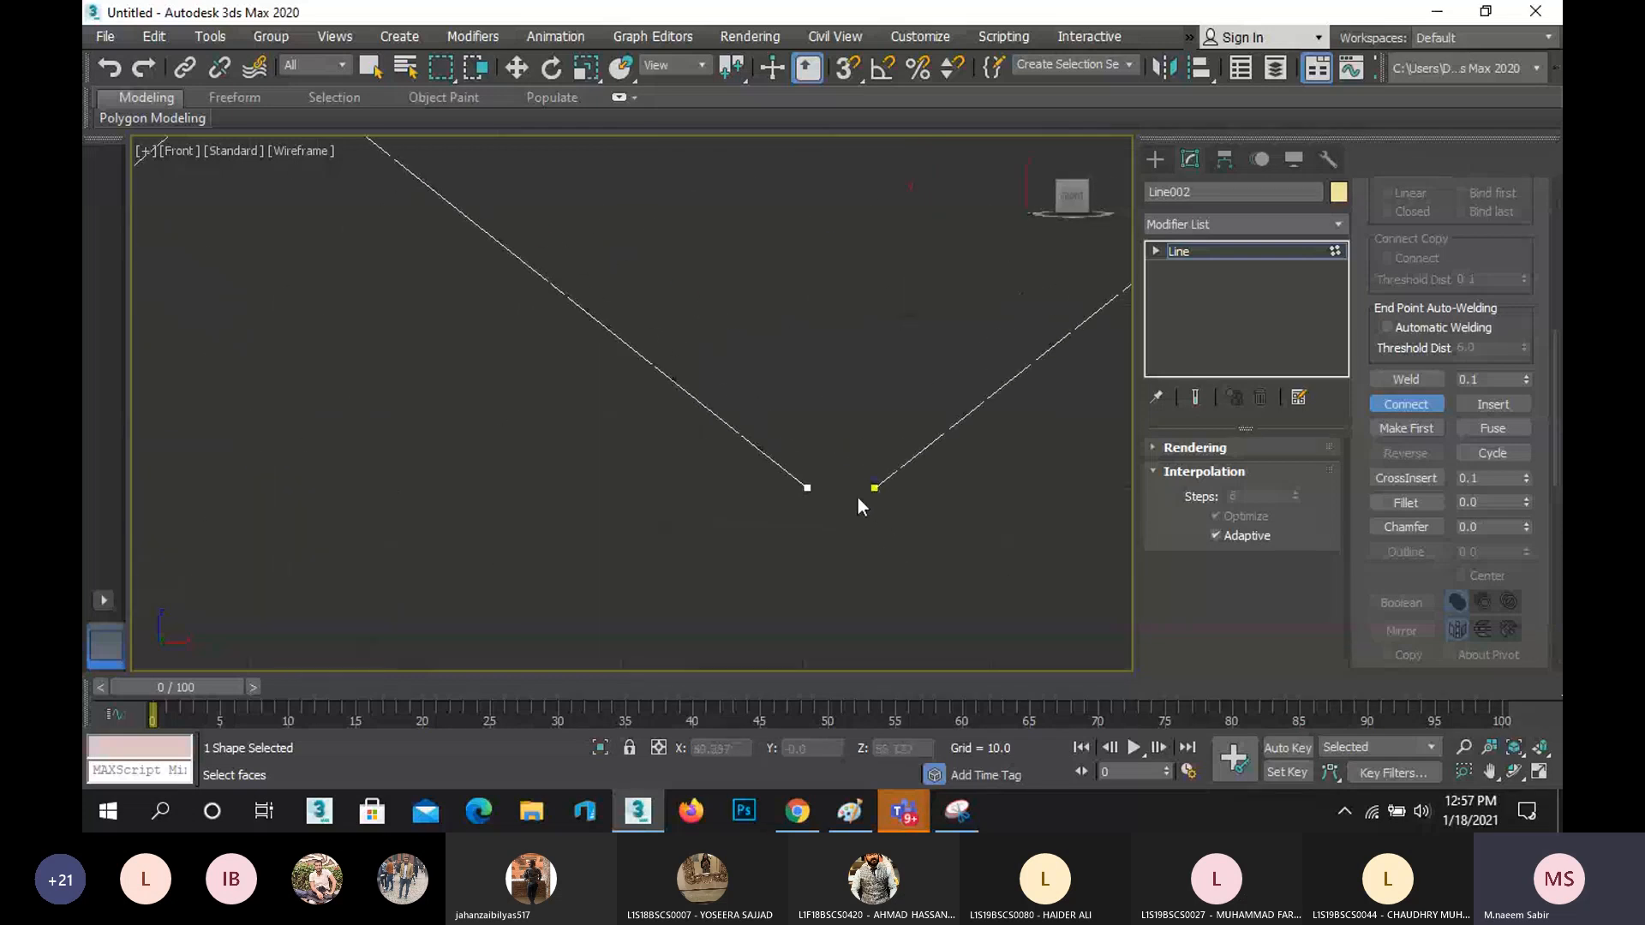
pyautogui.scroll(2, 861, 506)
pyautogui.moveTo(899, 539); pyautogui.dragTo(831, 525, button='middle')
pyautogui.scroll(3, 1433, 313)
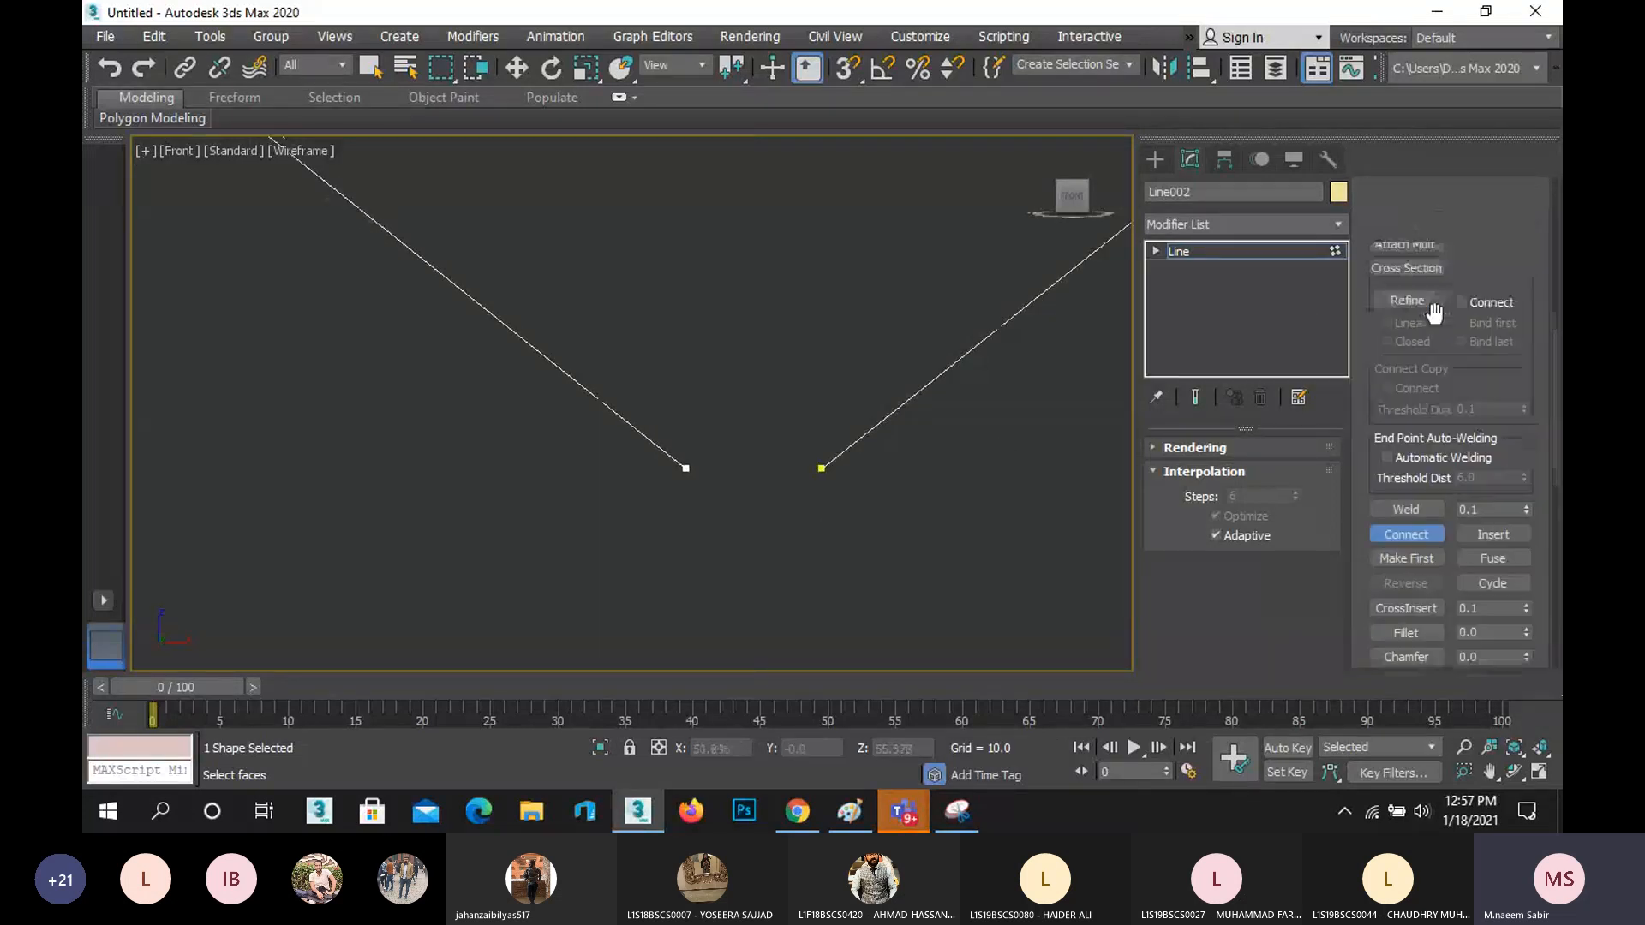
pyautogui.scroll(5, 1433, 313)
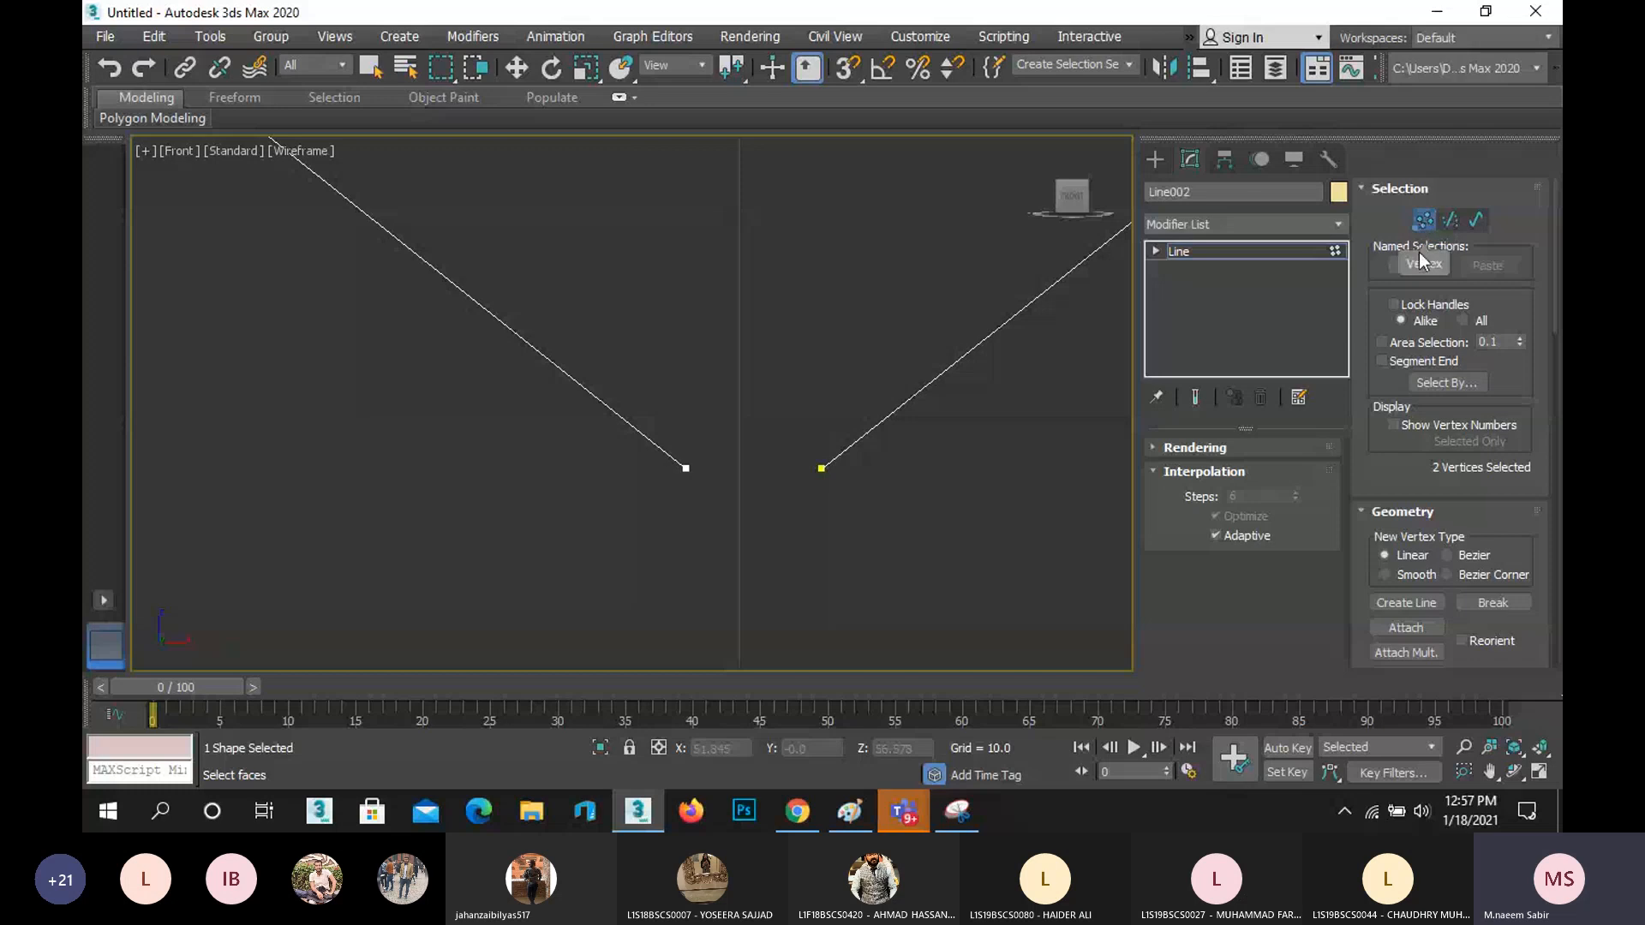
pyautogui.scroll(-5, 1414, 343)
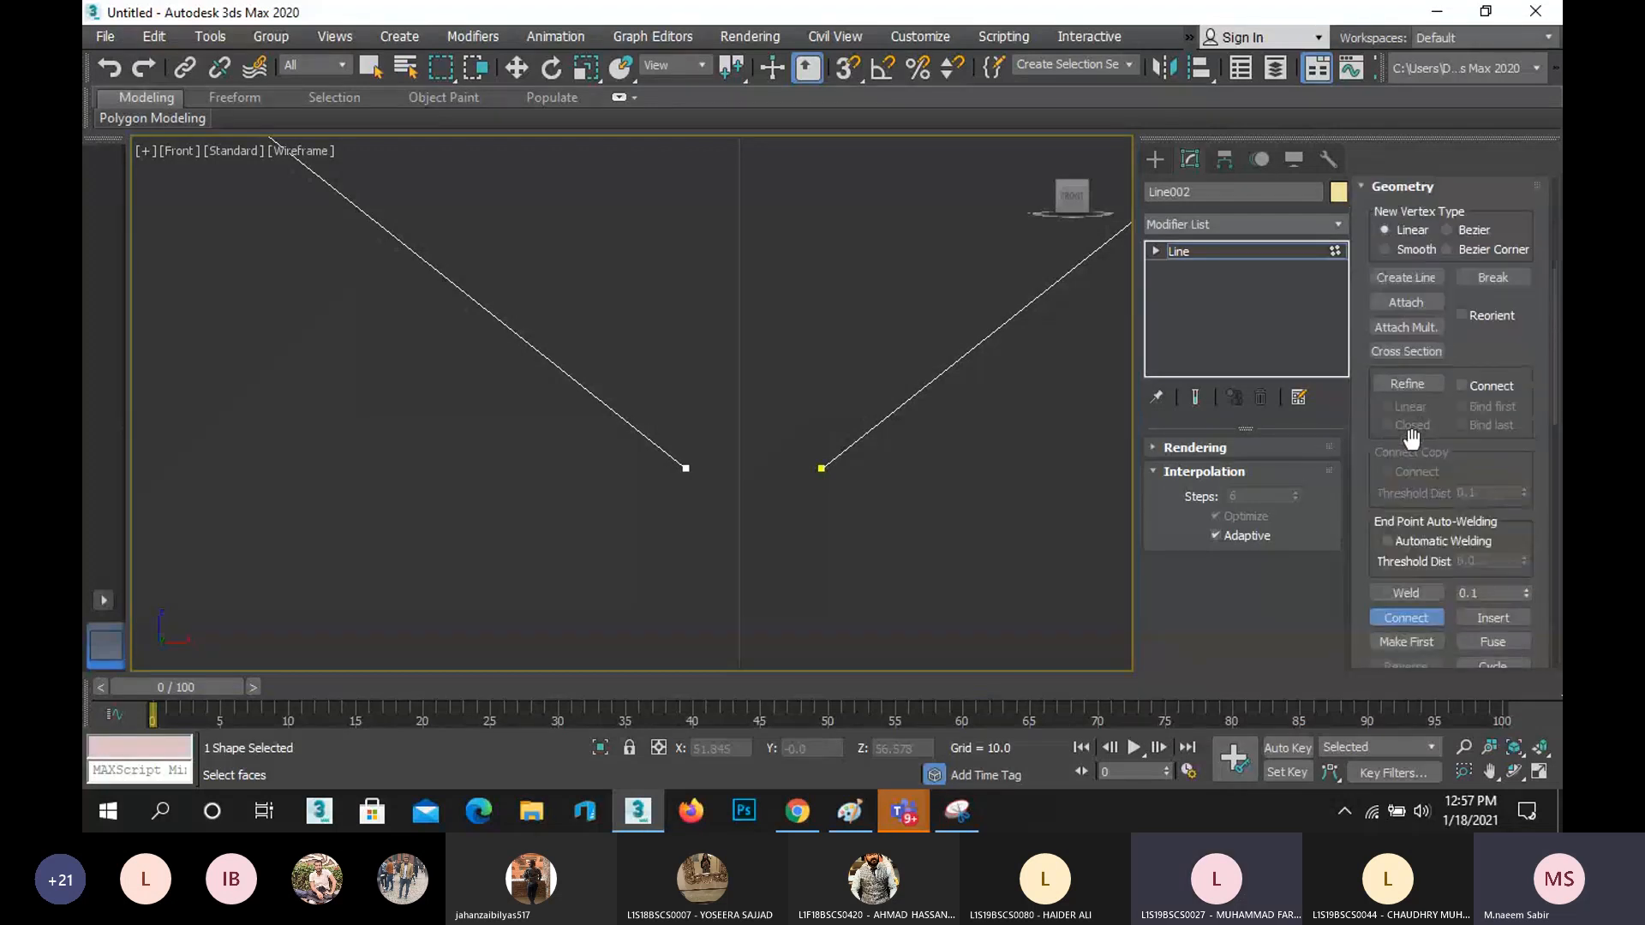
pyautogui.scroll(-2, 1411, 439)
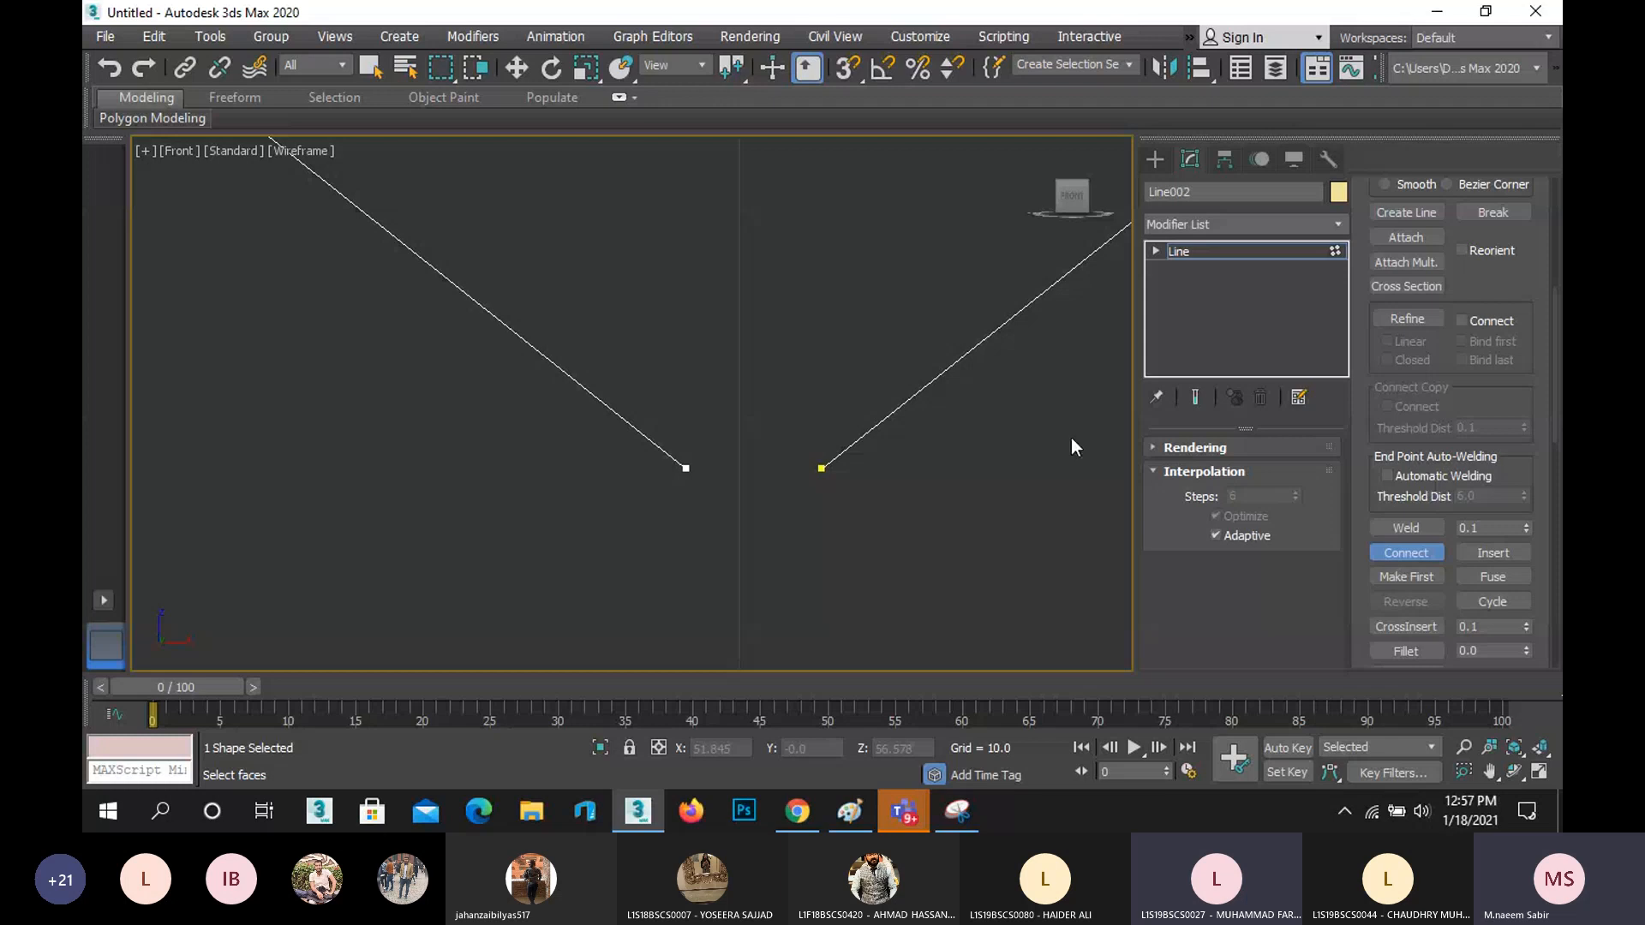
# - Compare the whole shirt outline with the human mesh's torso and arms in the front view
pyautogui.scroll(-8, 857, 420)
pyautogui.scroll(-4, 858, 415)
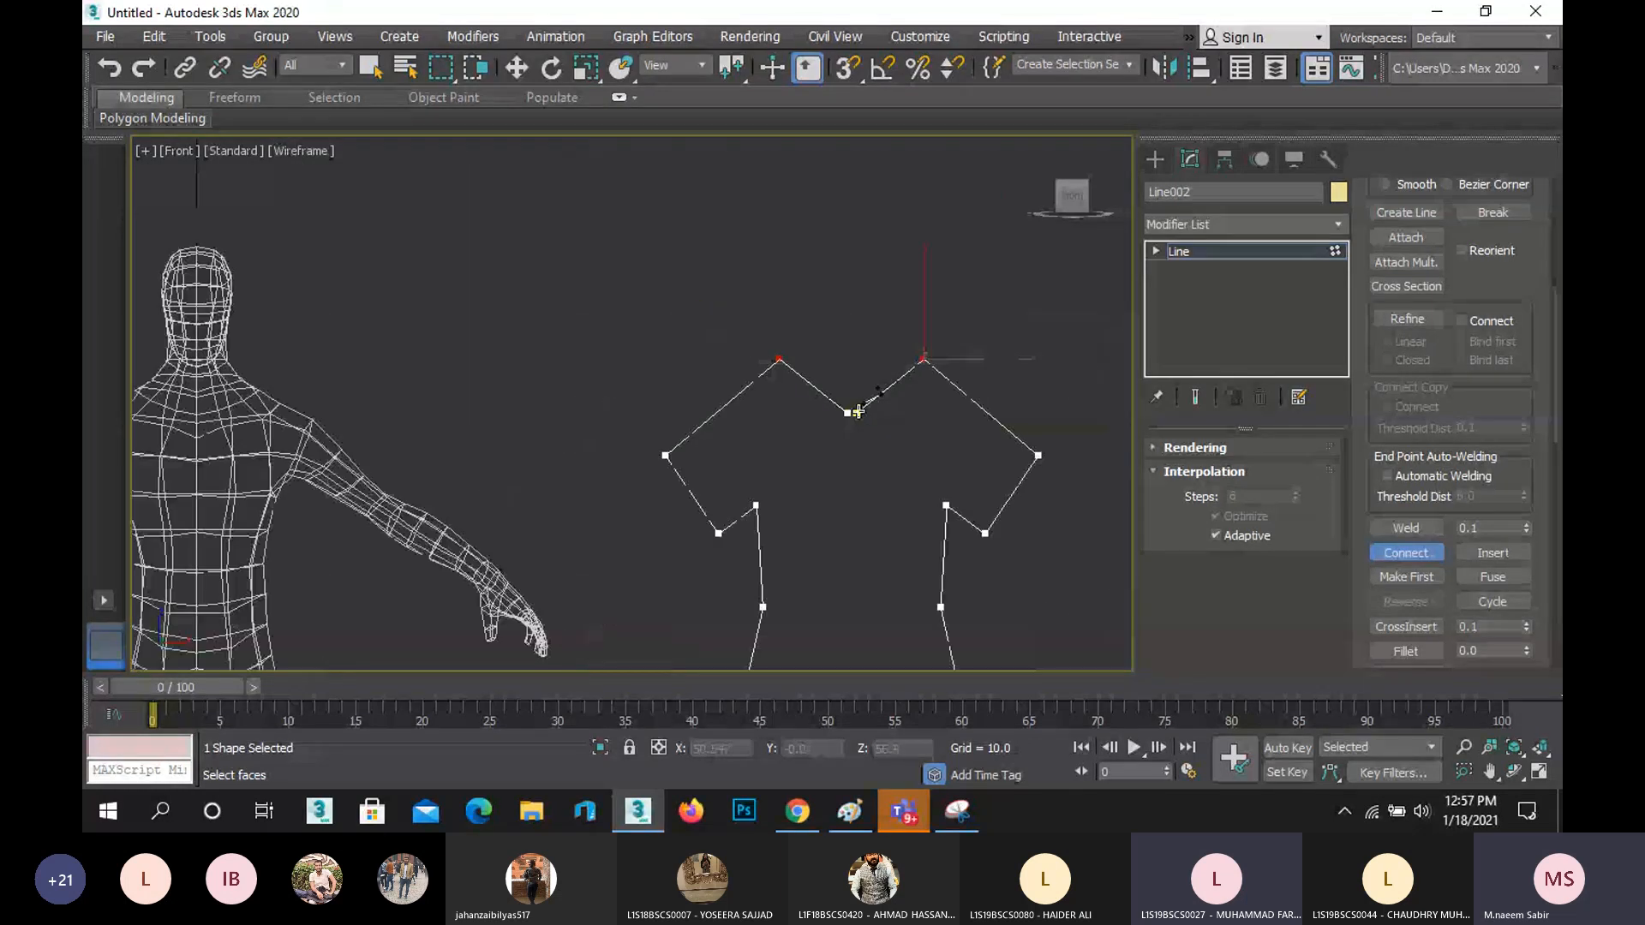
pyautogui.scroll(-3, 858, 412)
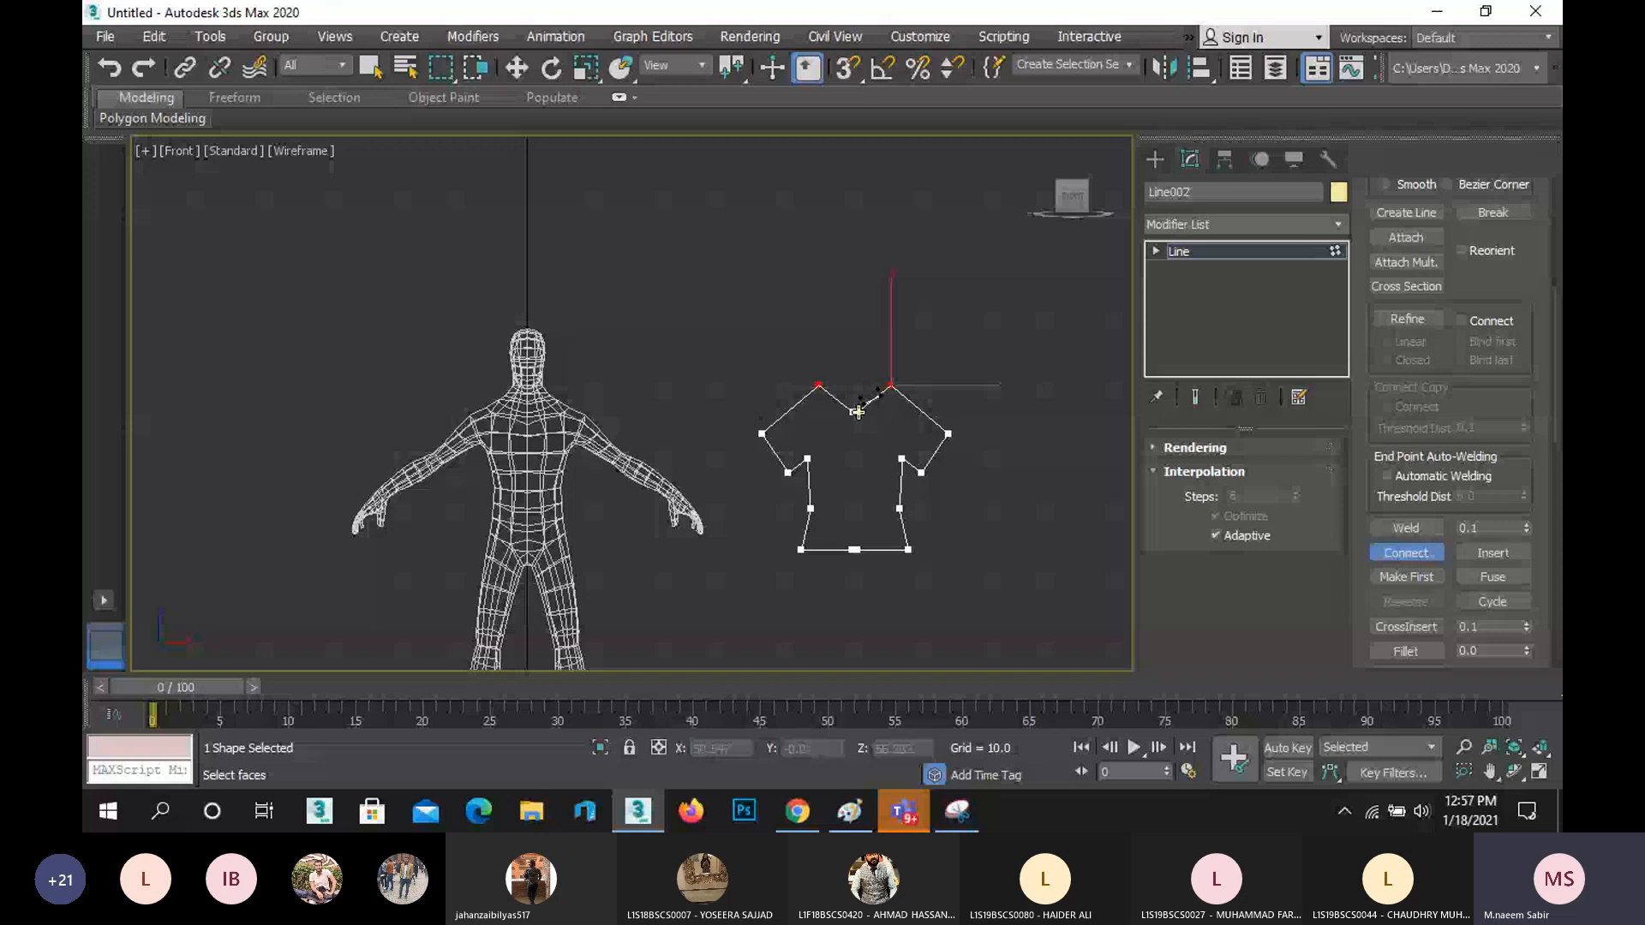
pyautogui.moveTo(552, 437); pyautogui.dragTo(492, 390, button='middle')
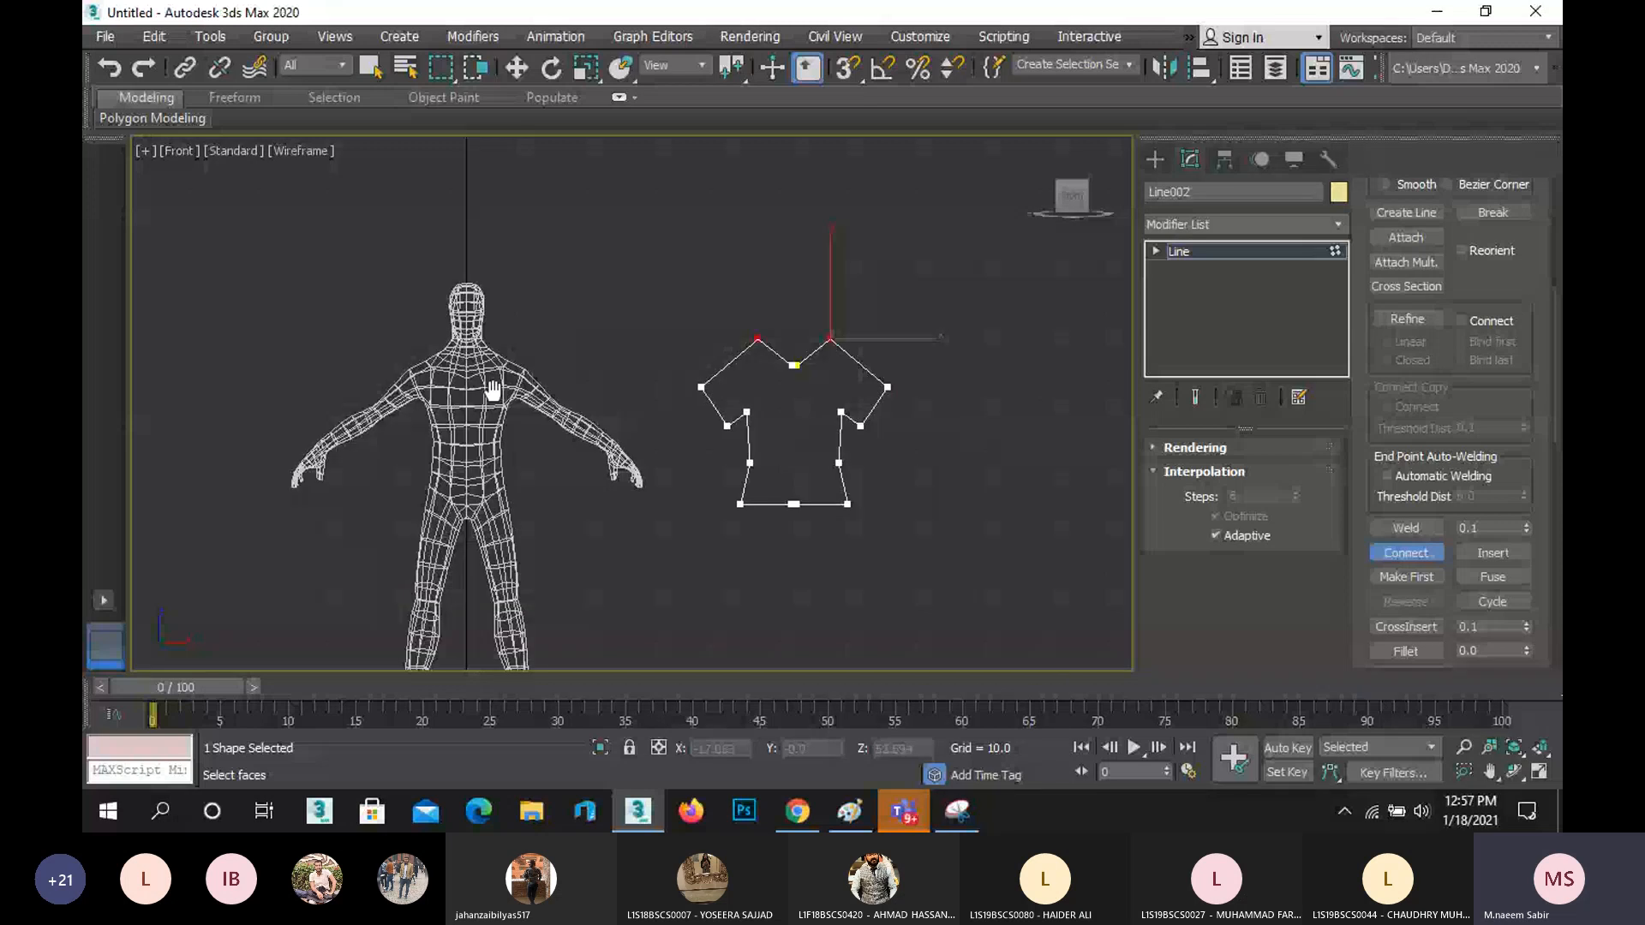
pyautogui.moveTo(493, 390); pyautogui.dragTo(502, 388, button='middle')
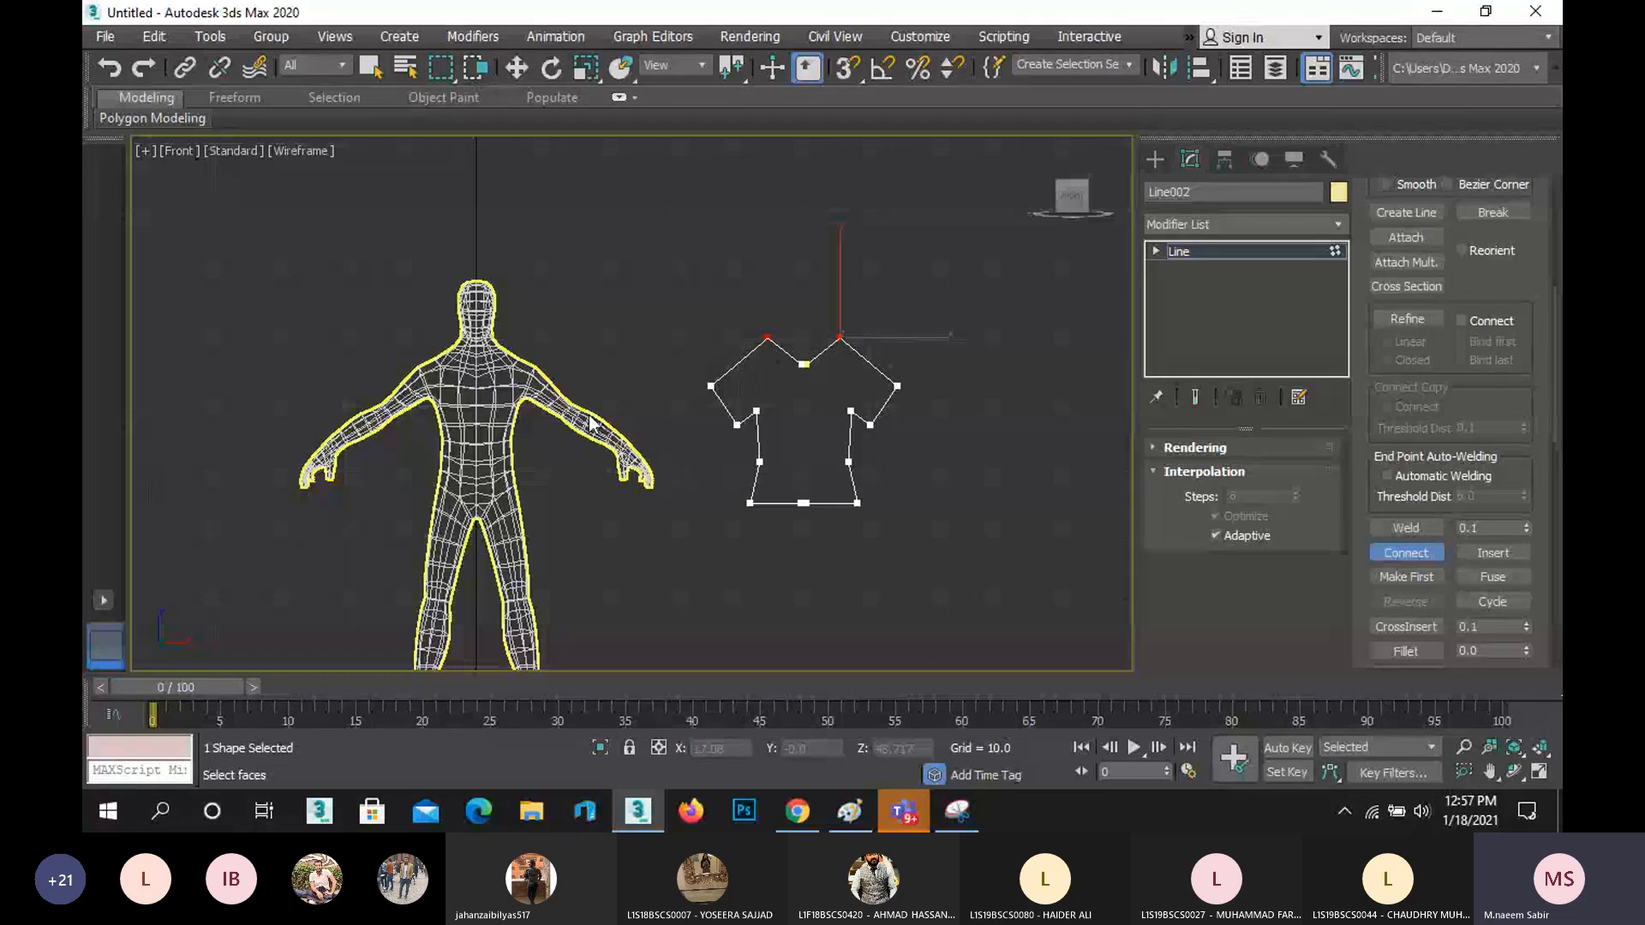
pyautogui.scroll(2, 768, 295)
pyautogui.scroll(3, 739, 410)
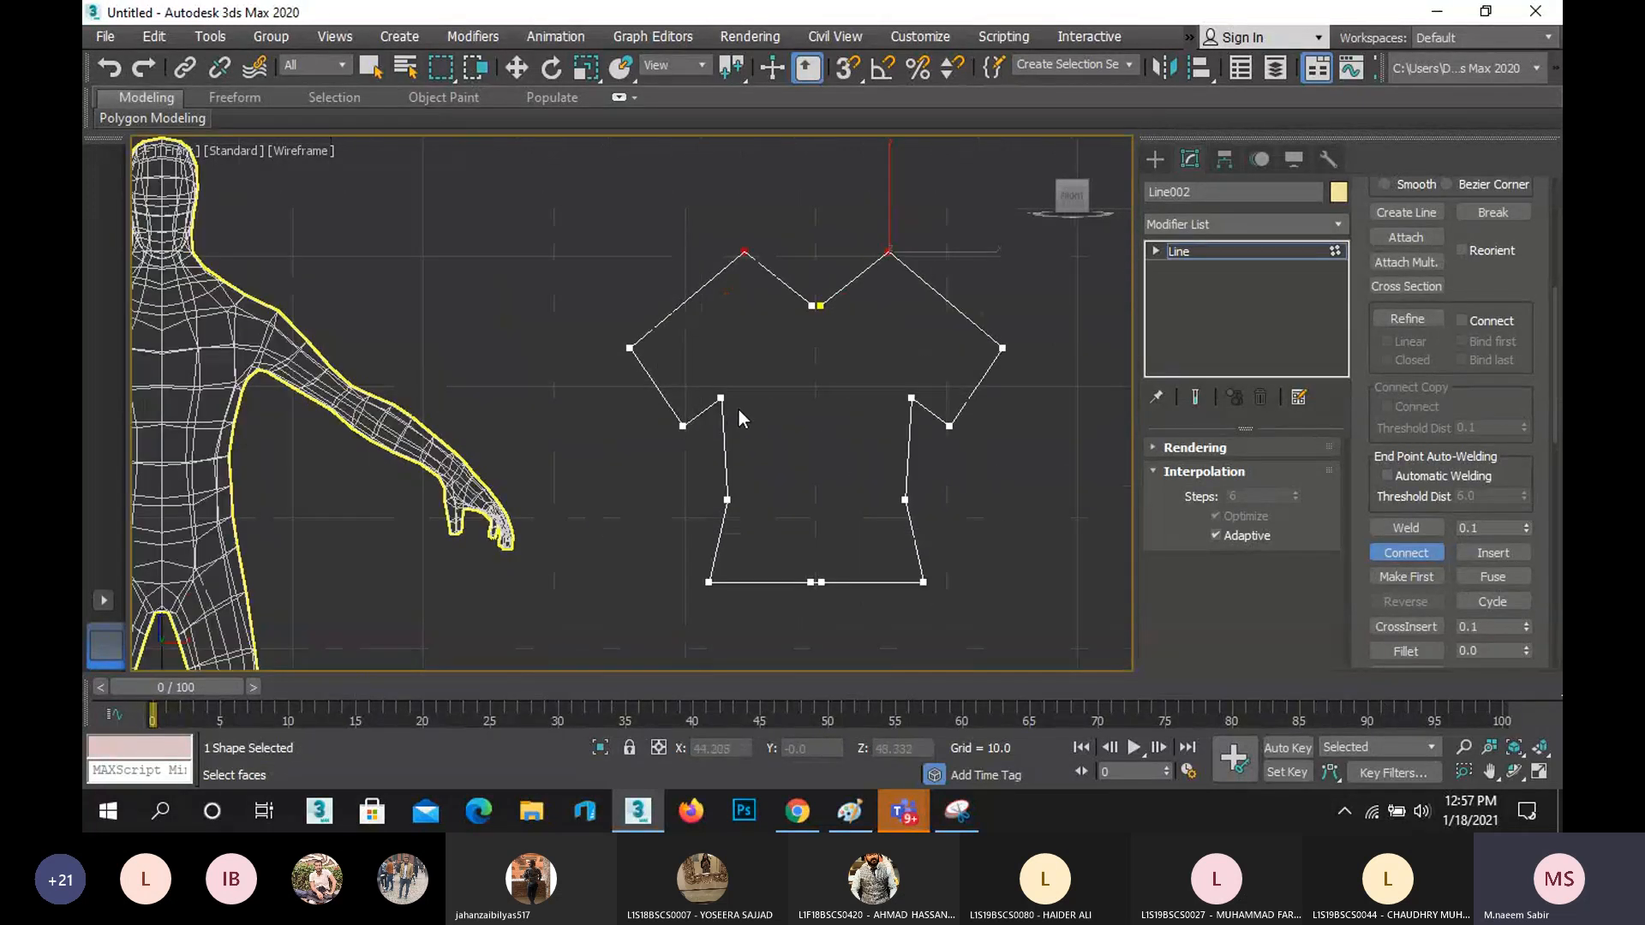
pyautogui.scroll(2, 739, 409)
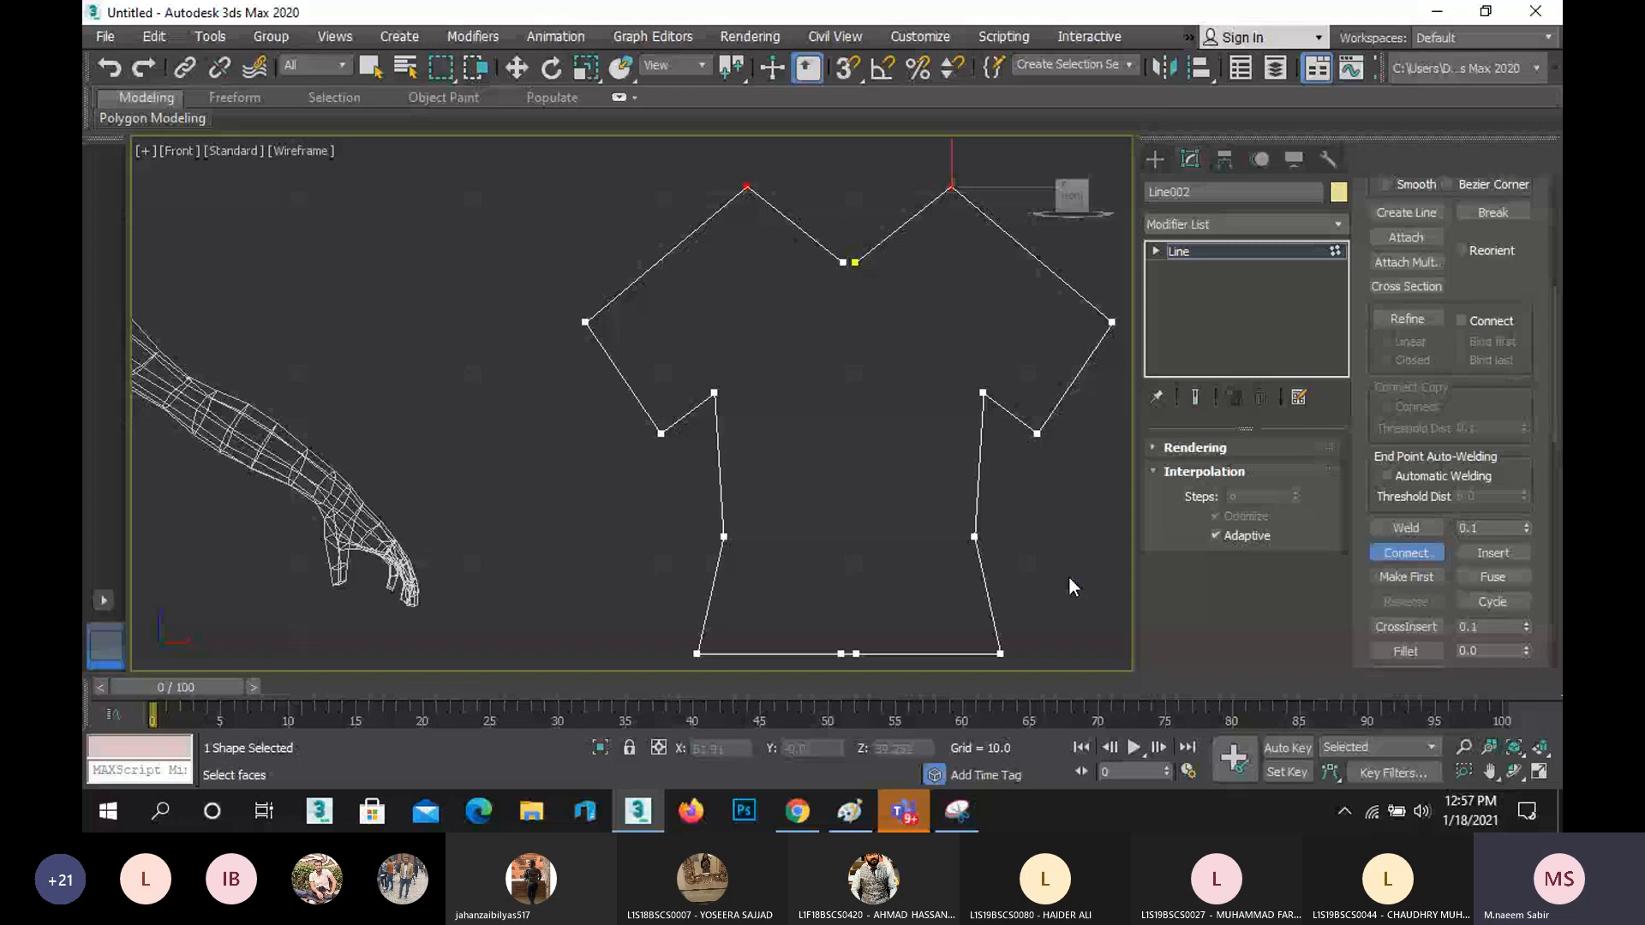
pyautogui.scroll(-3, 1067, 576)
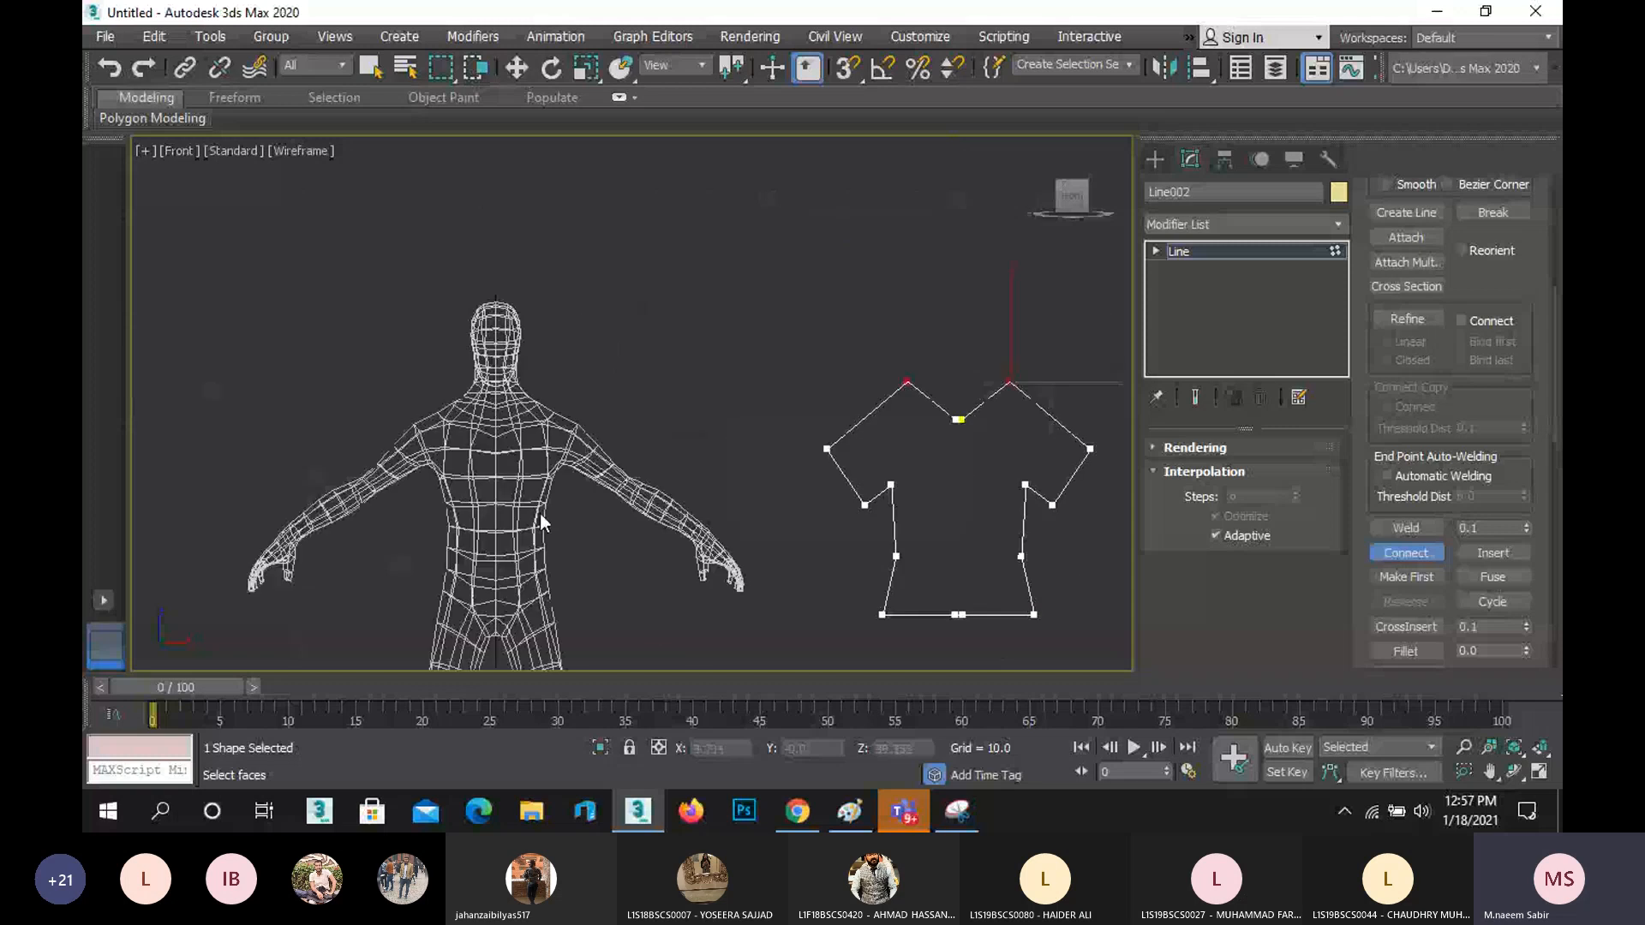
# - Connect the two open end vertices at the neckline's centre with a straight segment
pyautogui.press('g')
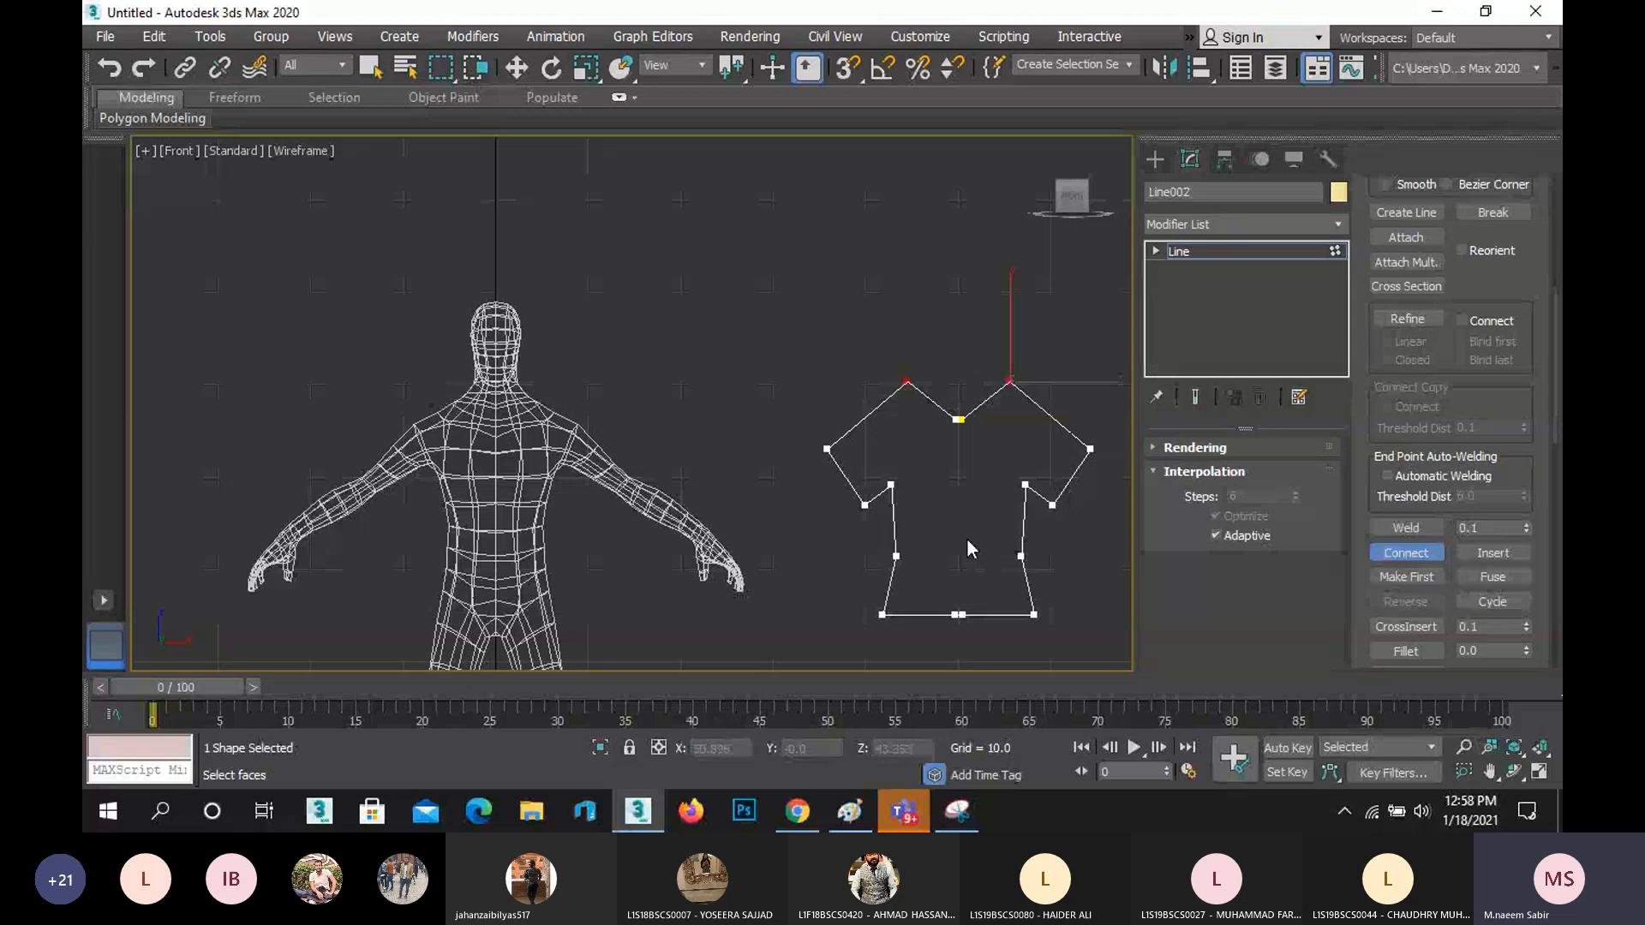
pyautogui.scroll(4, 955, 428)
pyautogui.scroll(7, 951, 419)
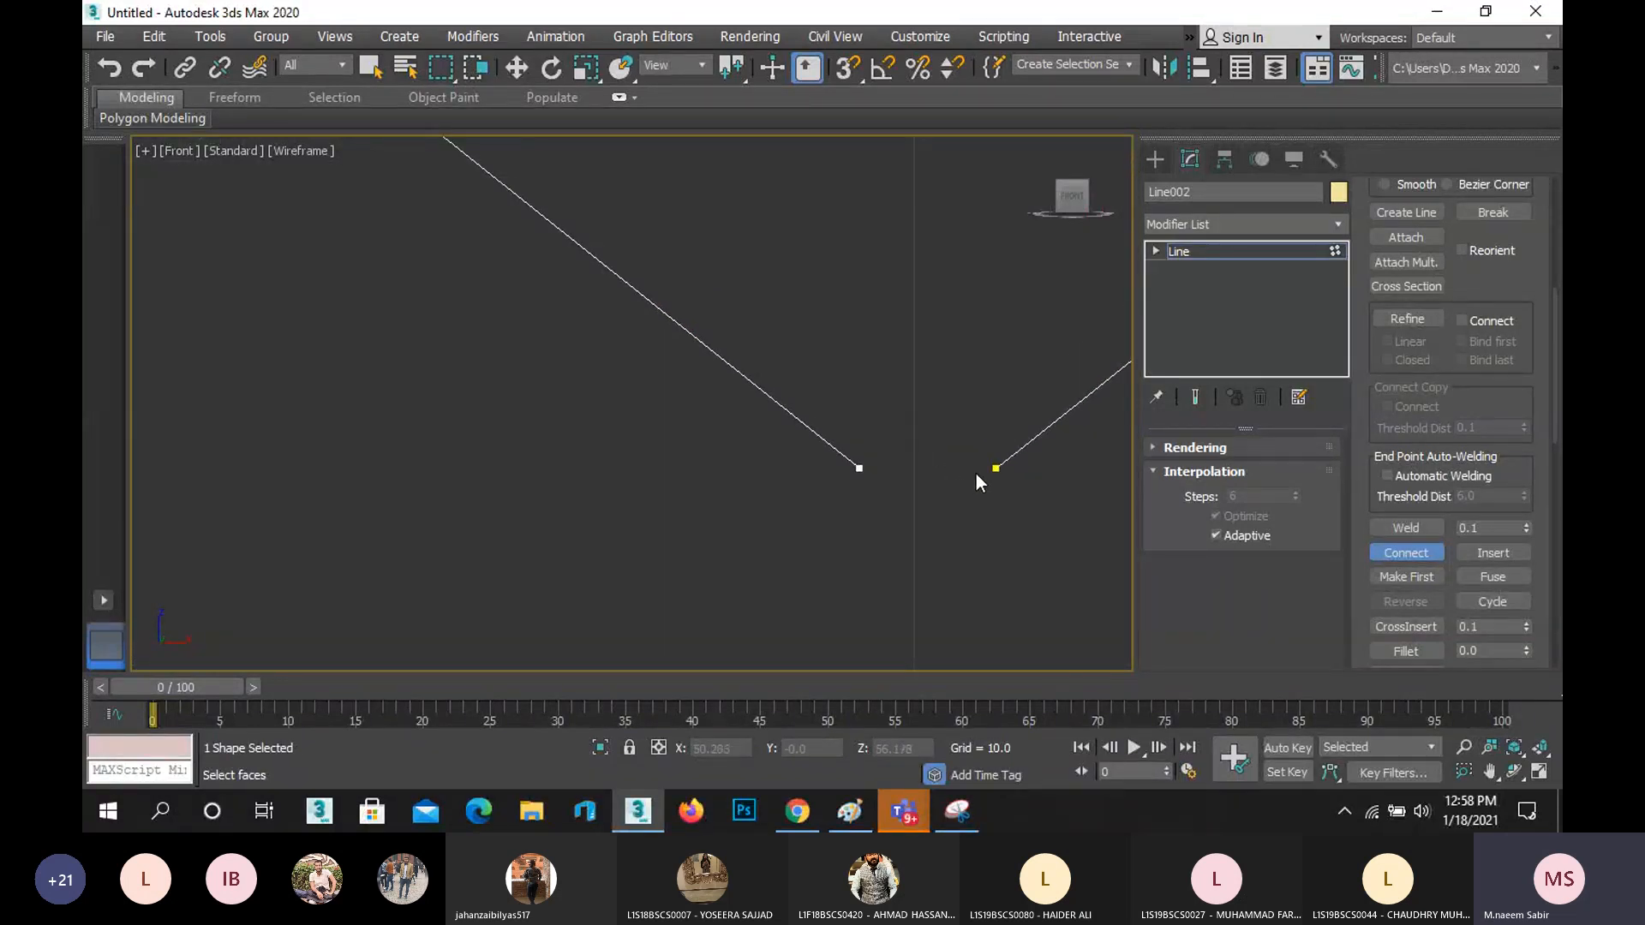
pyautogui.moveTo(995, 468); pyautogui.dragTo(860, 468)
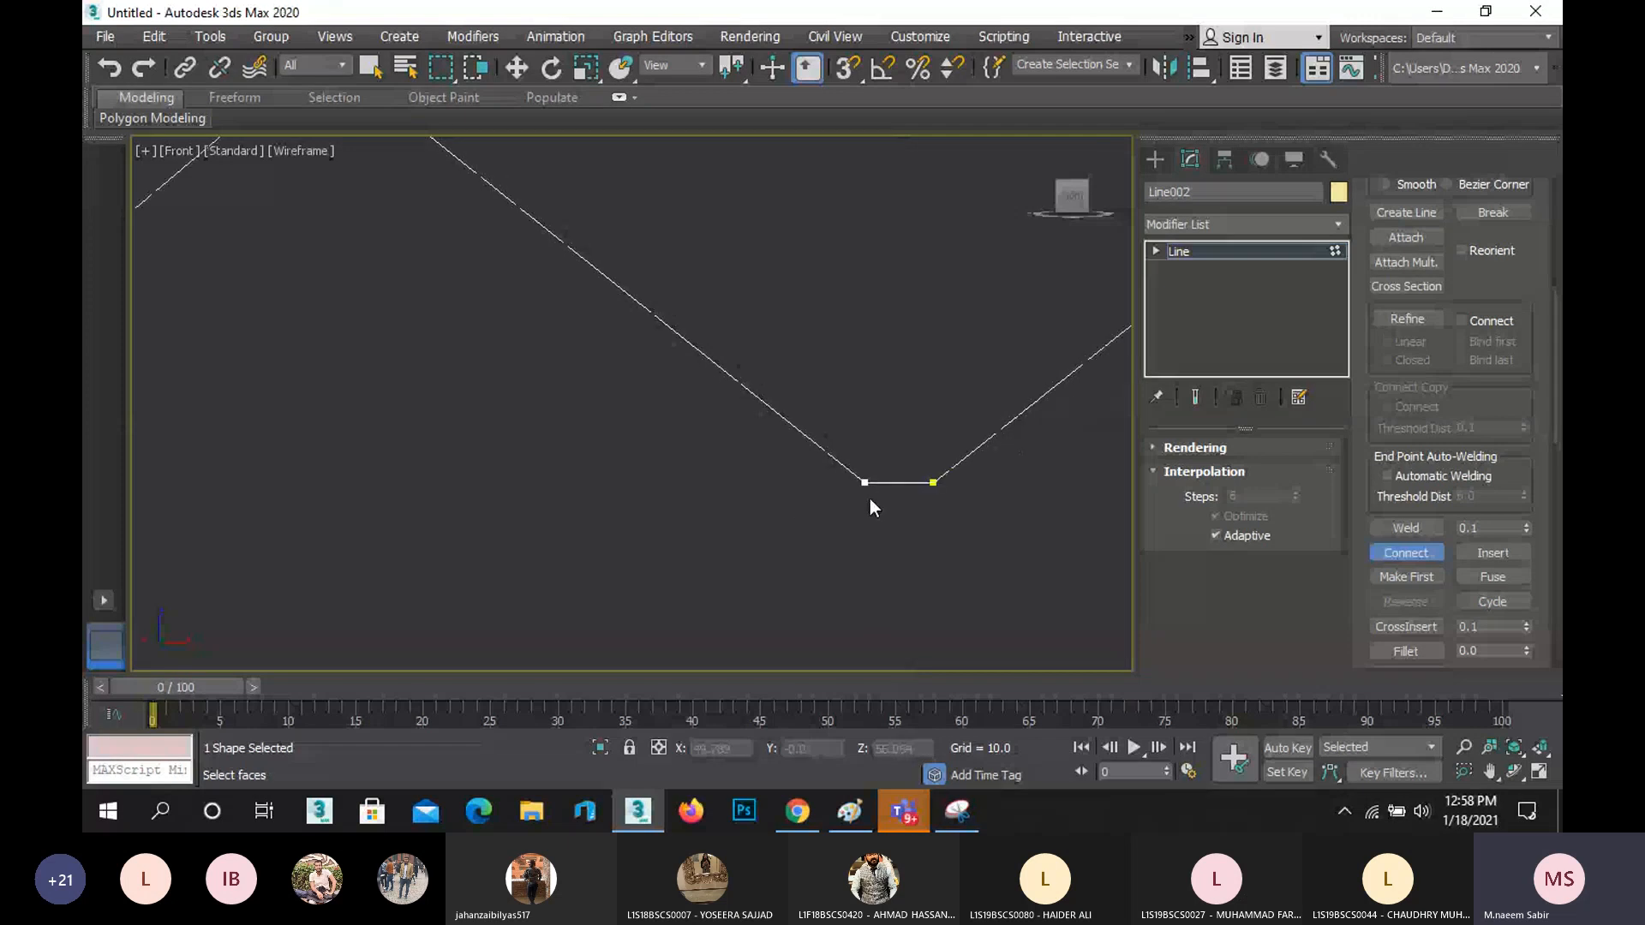
# - Finish connecting, clear the vertex selection and leave vertex level on the shirt outline
pyautogui.scroll(-7, 870, 496)
pyautogui.press('w')
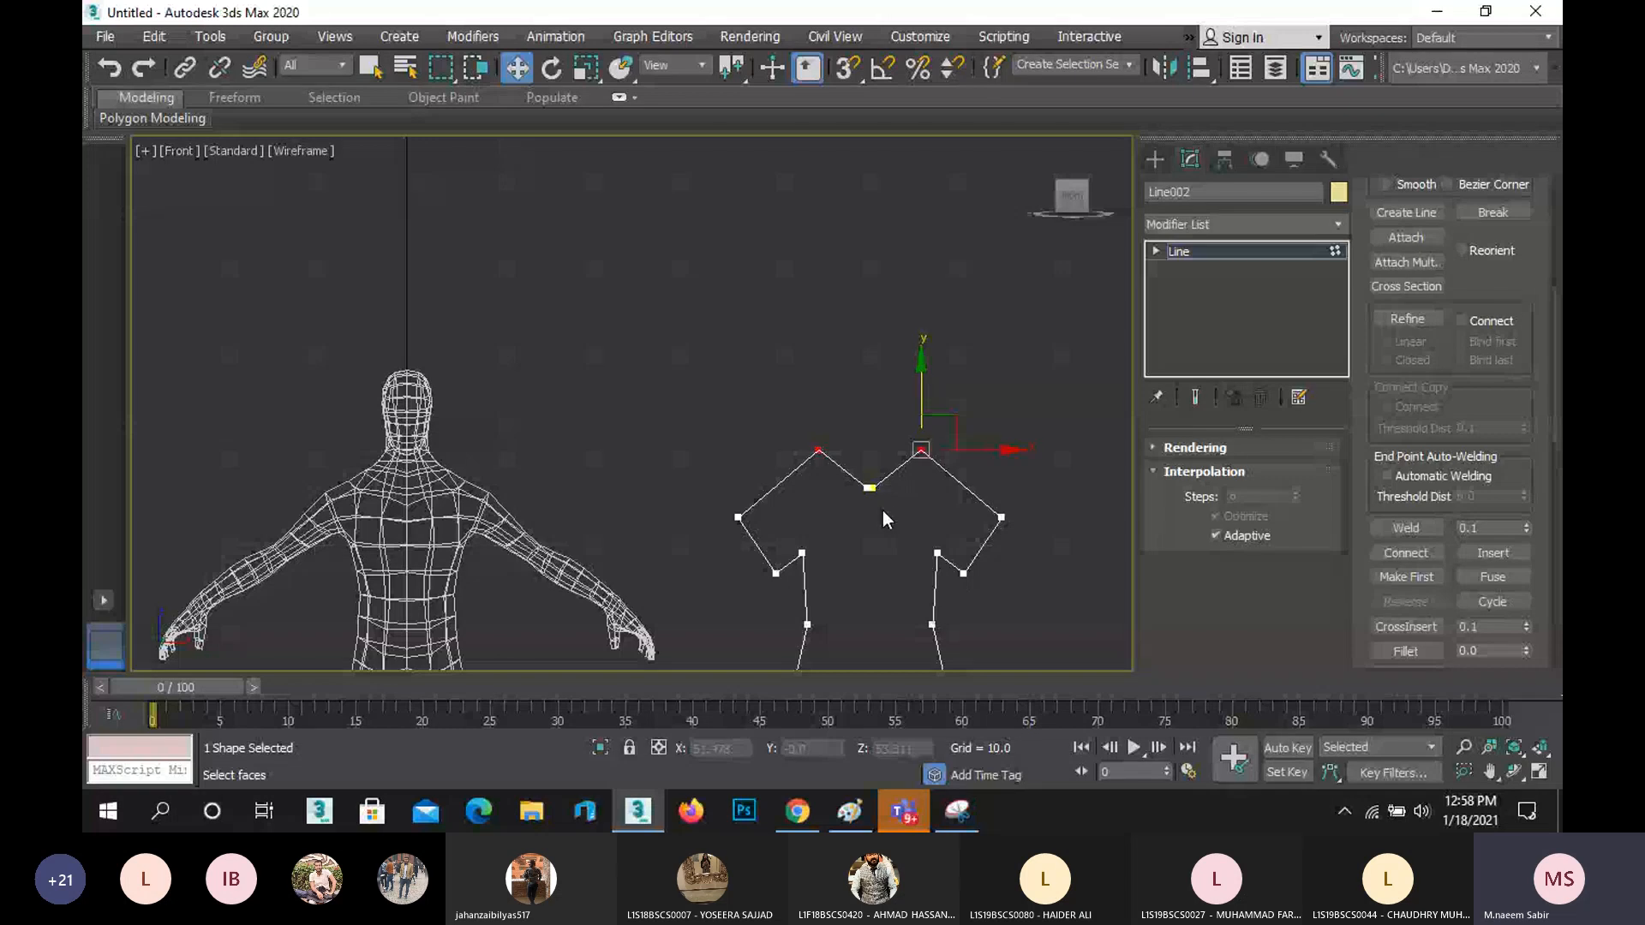
pyautogui.click(895, 517)
pyautogui.scroll(5, 1359, 454)
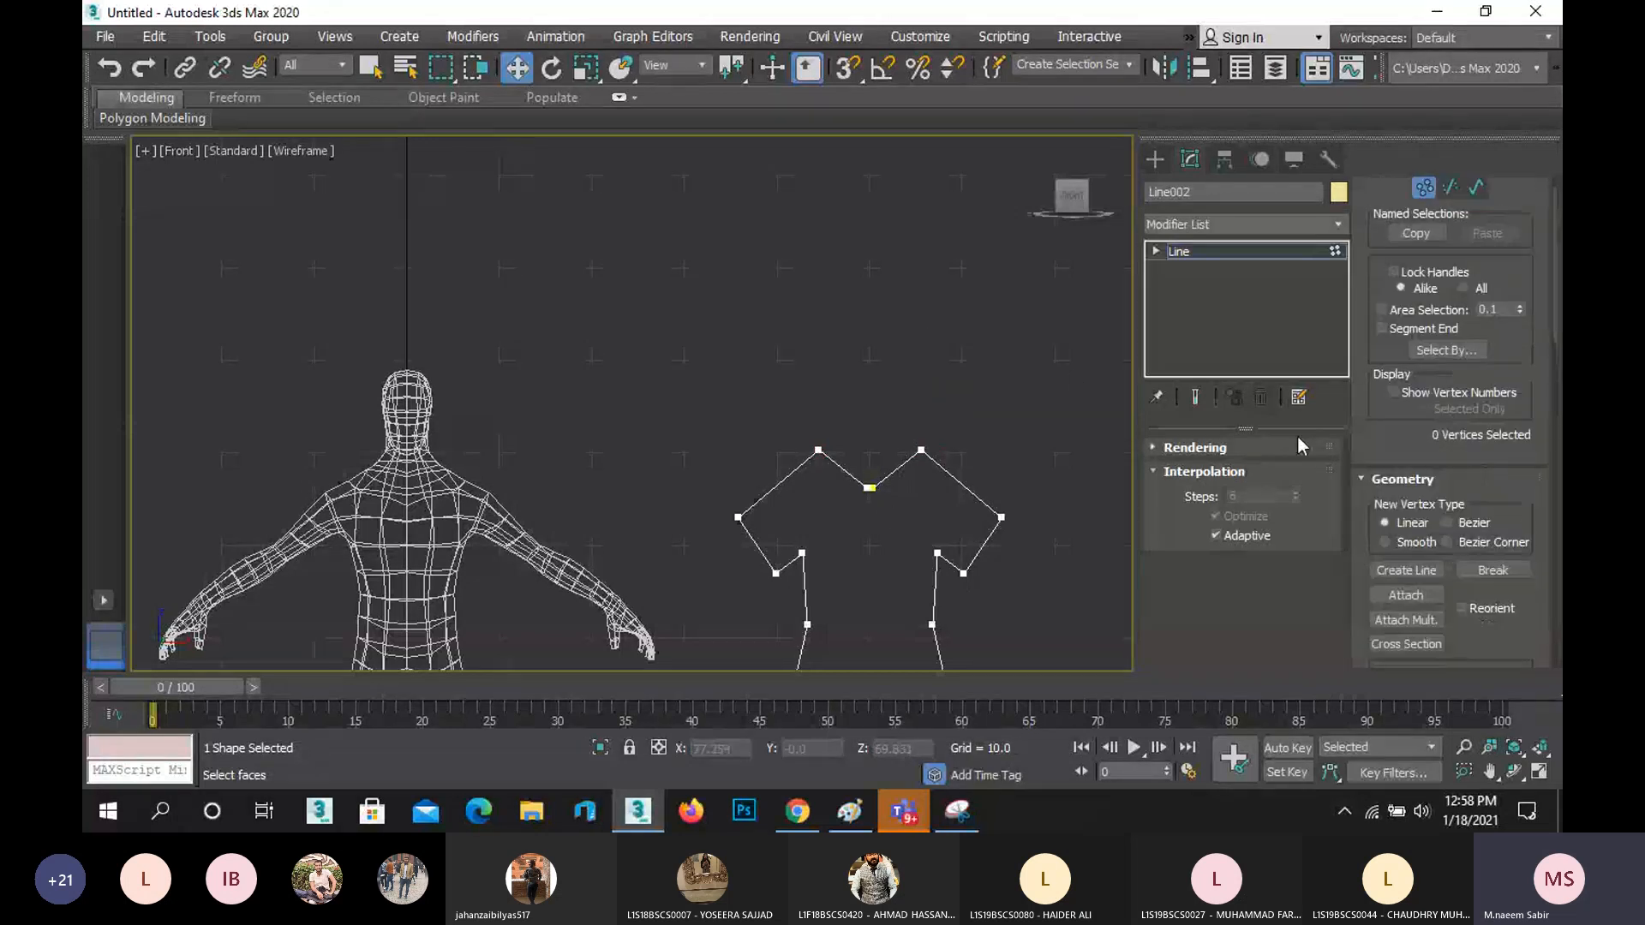
pyautogui.click(1422, 186)
# - Clone the closed shirt outline about 33 units along X, away from the human mesh
pyautogui.scroll(-4, 899, 451)
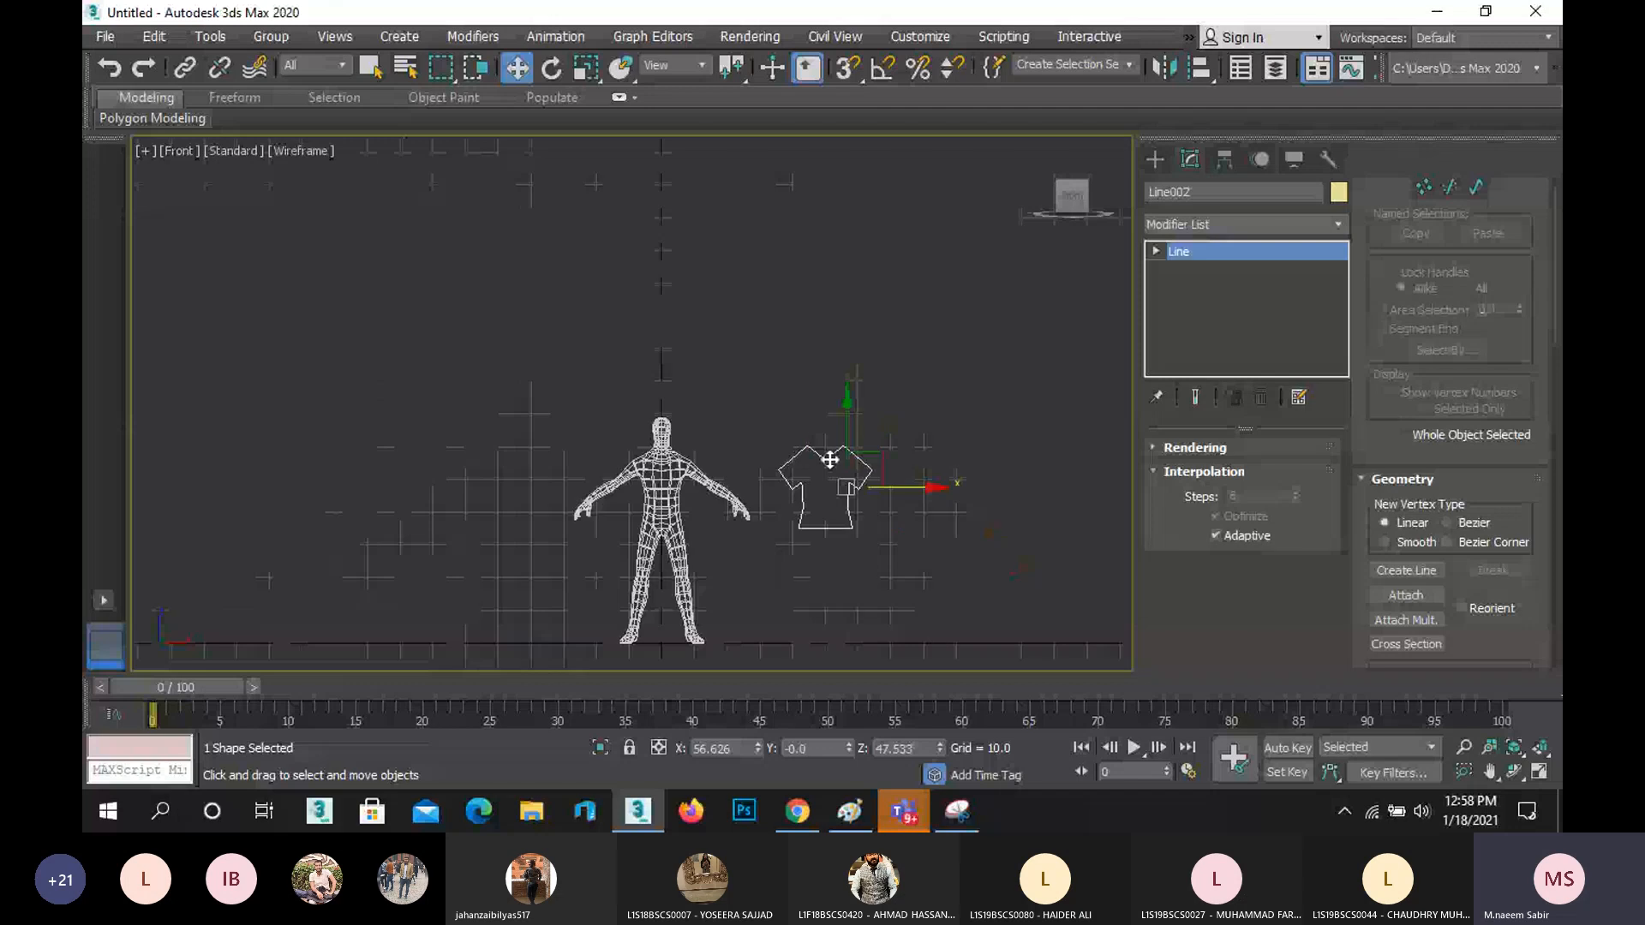
pyautogui.scroll(5, 764, 448)
pyautogui.moveTo(763, 448); pyautogui.dragTo(593, 366, button='middle')
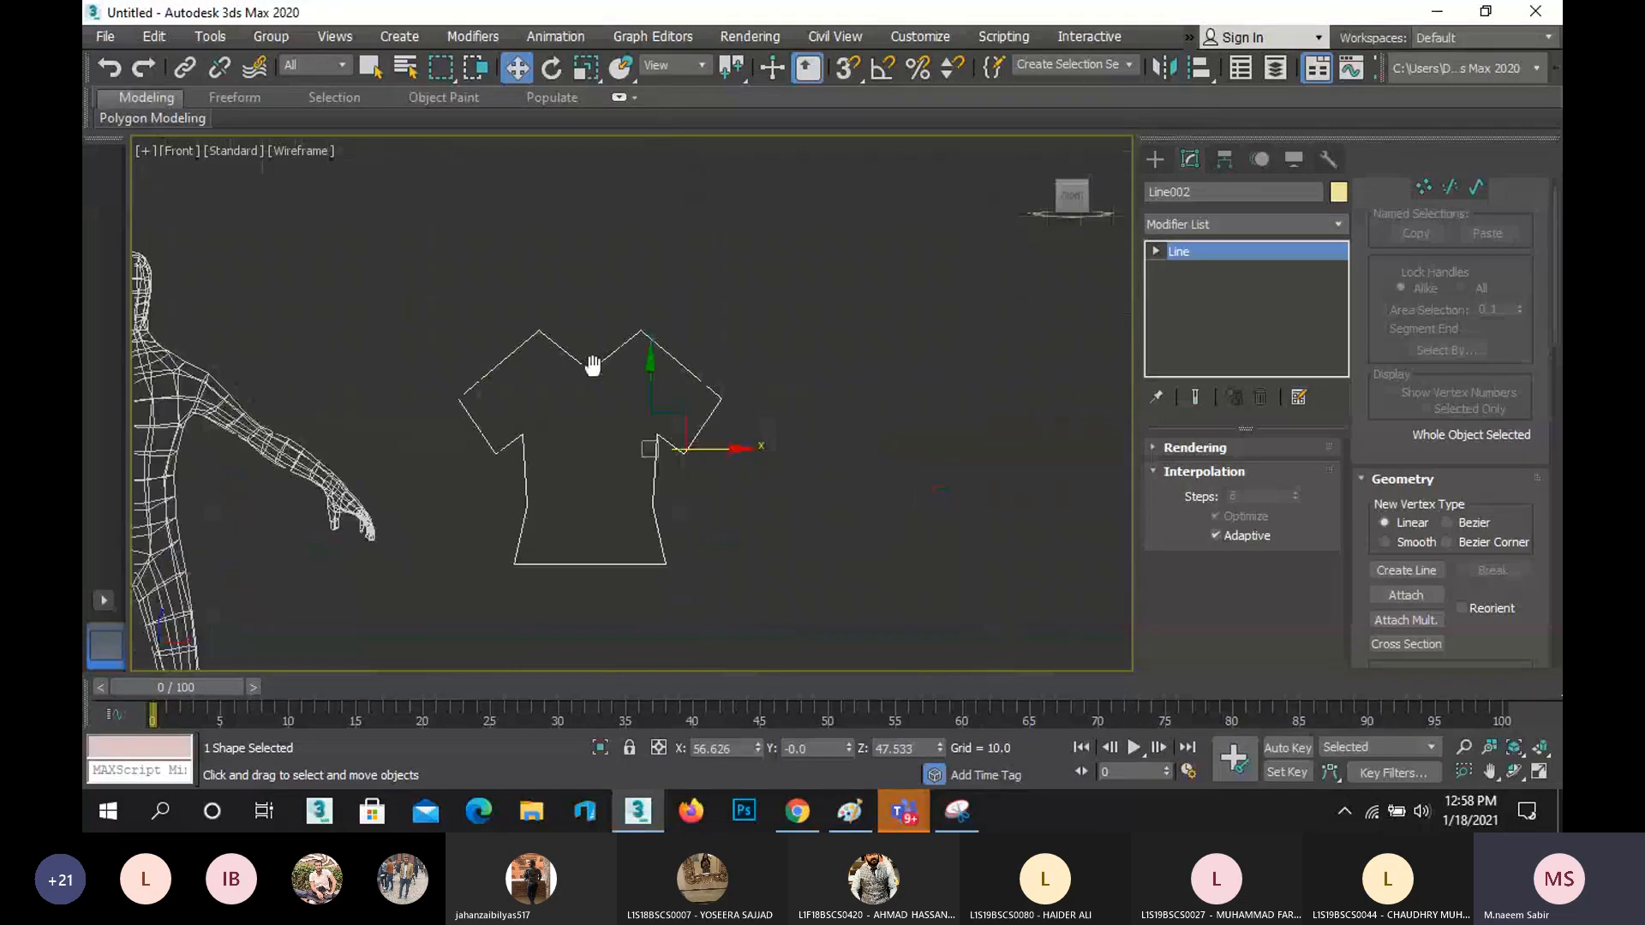
pyautogui.scroll(-2, 629, 392)
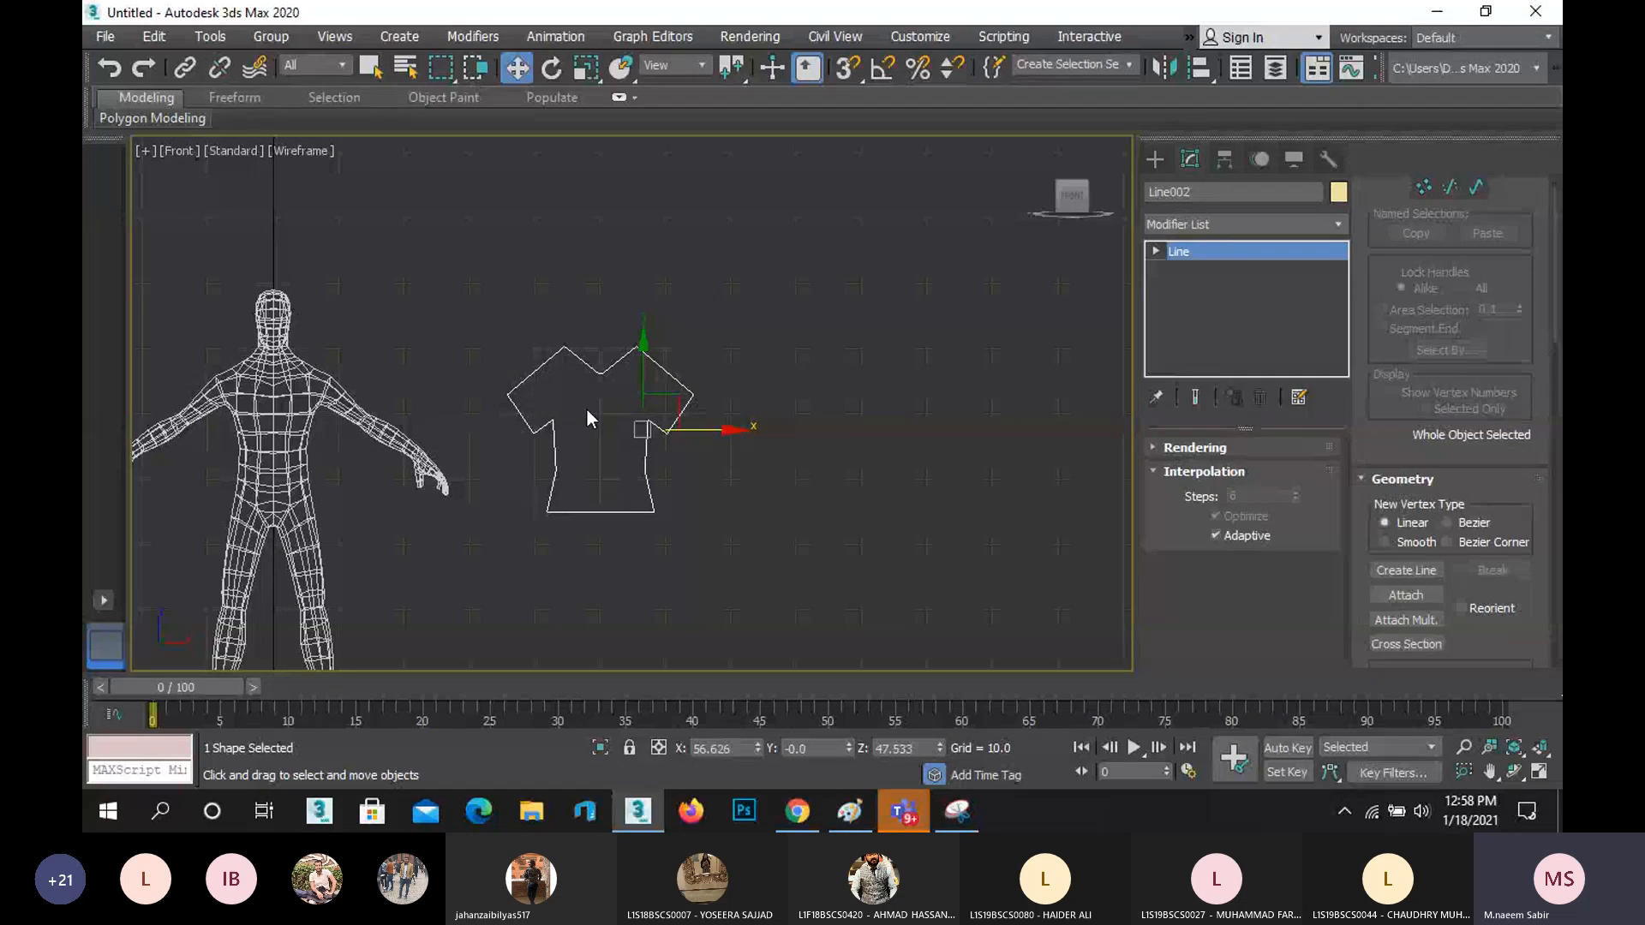
pyautogui.scroll(2, 583, 420)
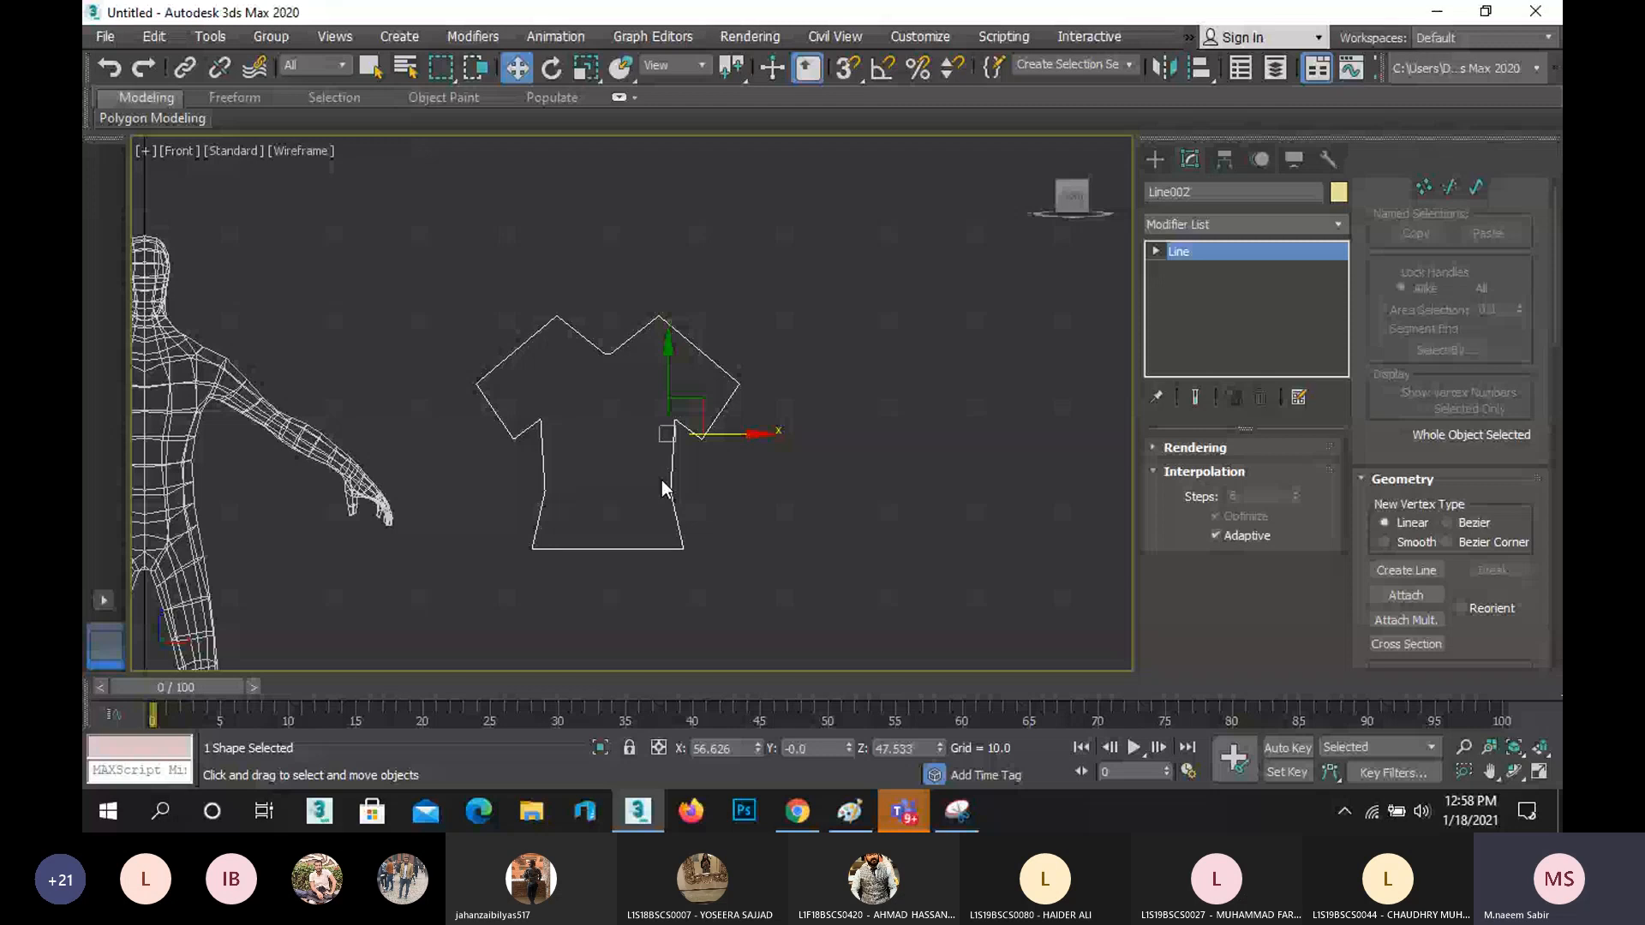
pyautogui.scroll(-2, 635, 445)
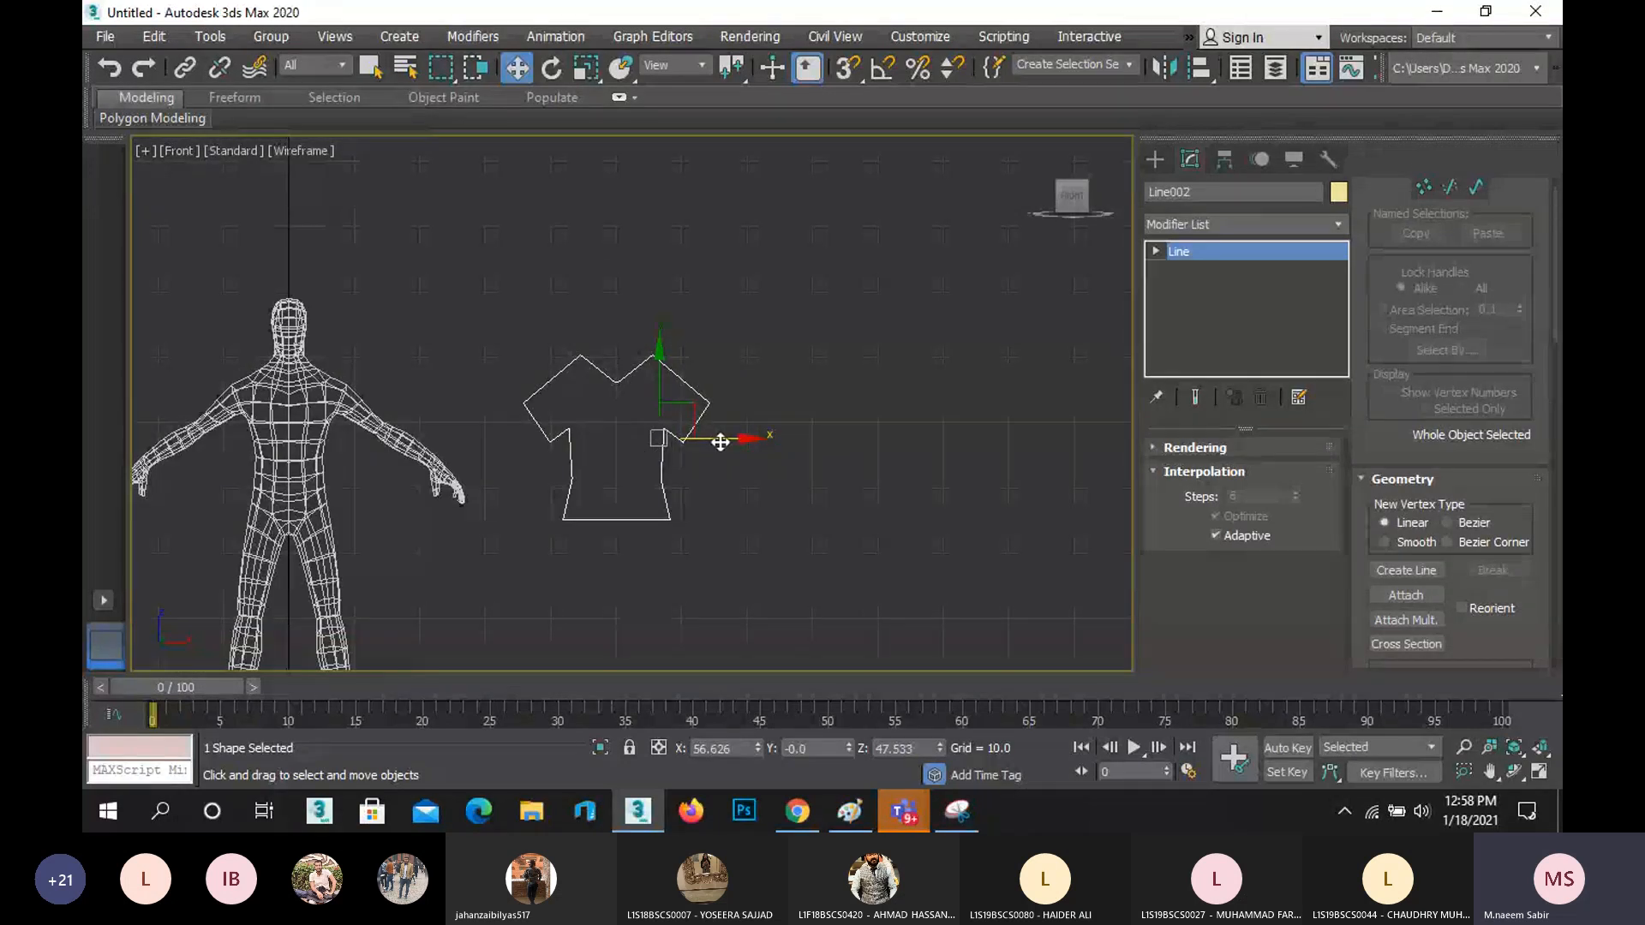
pyautogui.keyDown('shift'); pyautogui.moveTo(720, 442); pyautogui.dragTo(950, 445); pyautogui.keyUp('shift')
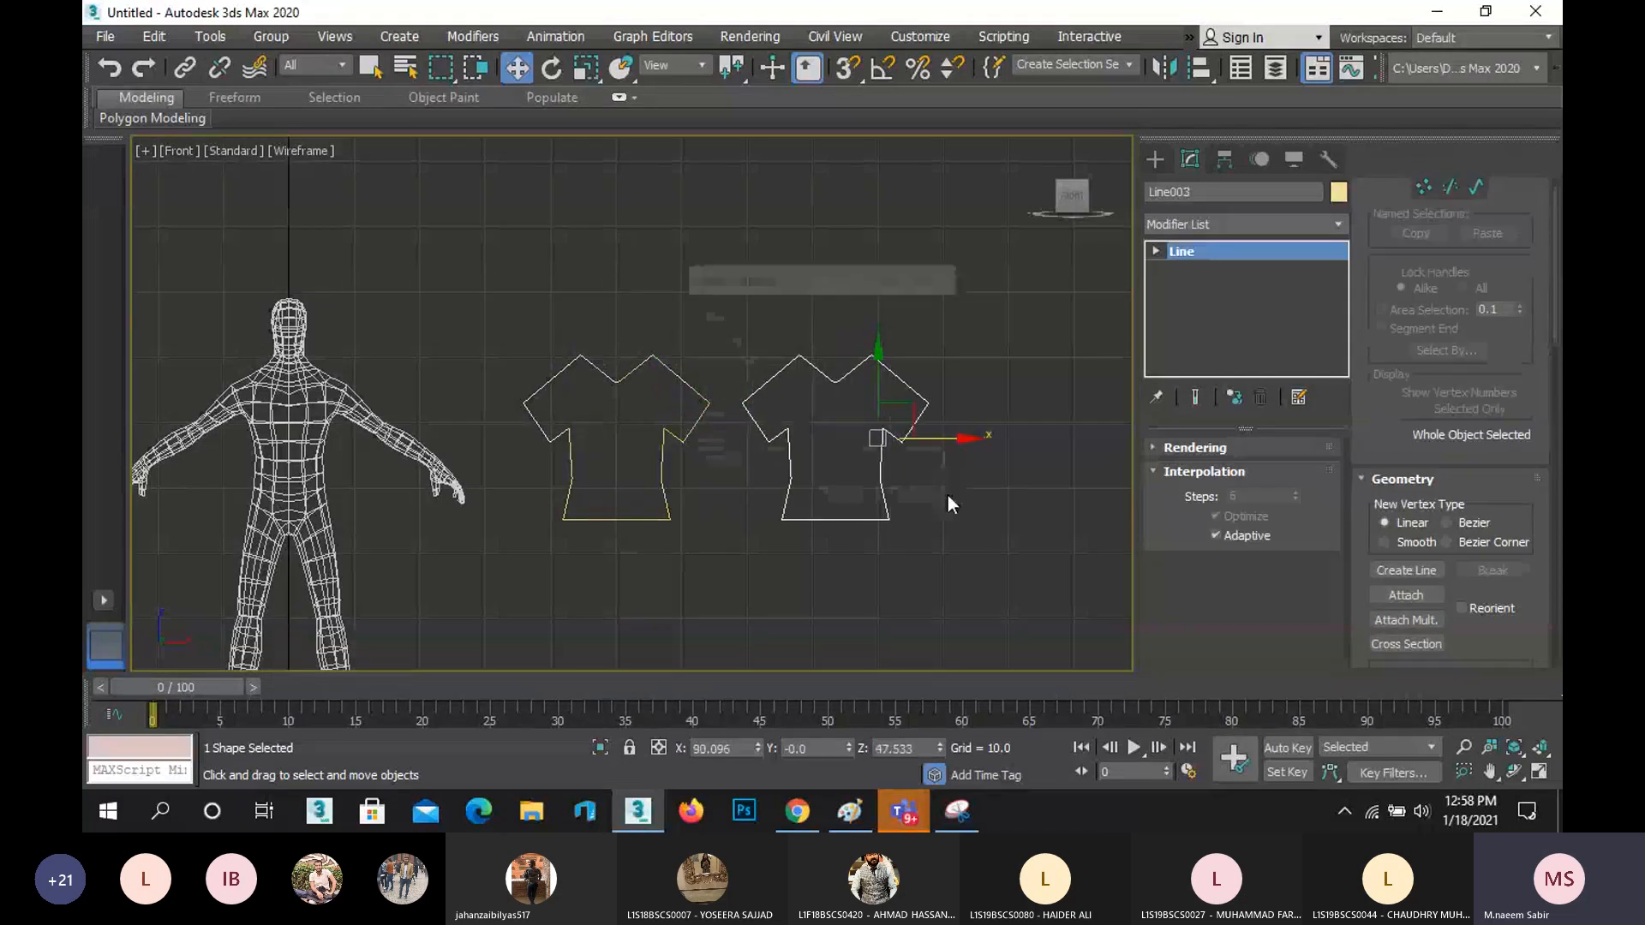
pyautogui.click(805, 494)
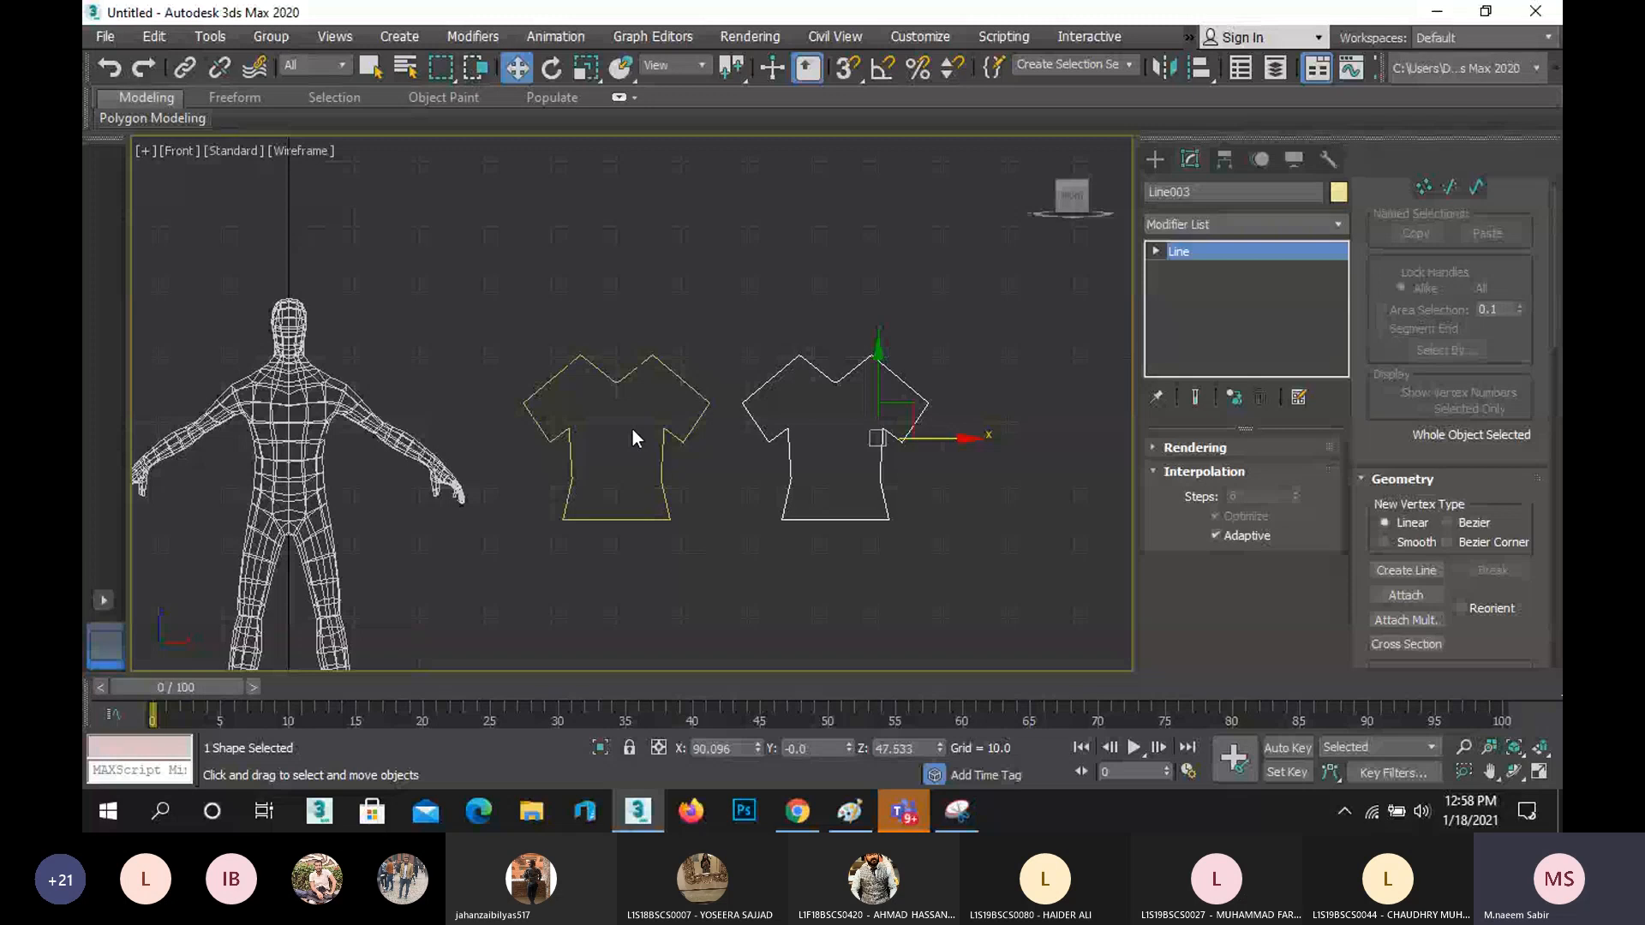
# - Delete the two centre neckline vertices of the cloned shirt outline so its neckline runs straight between the shoulders
pyautogui.click(748, 500)
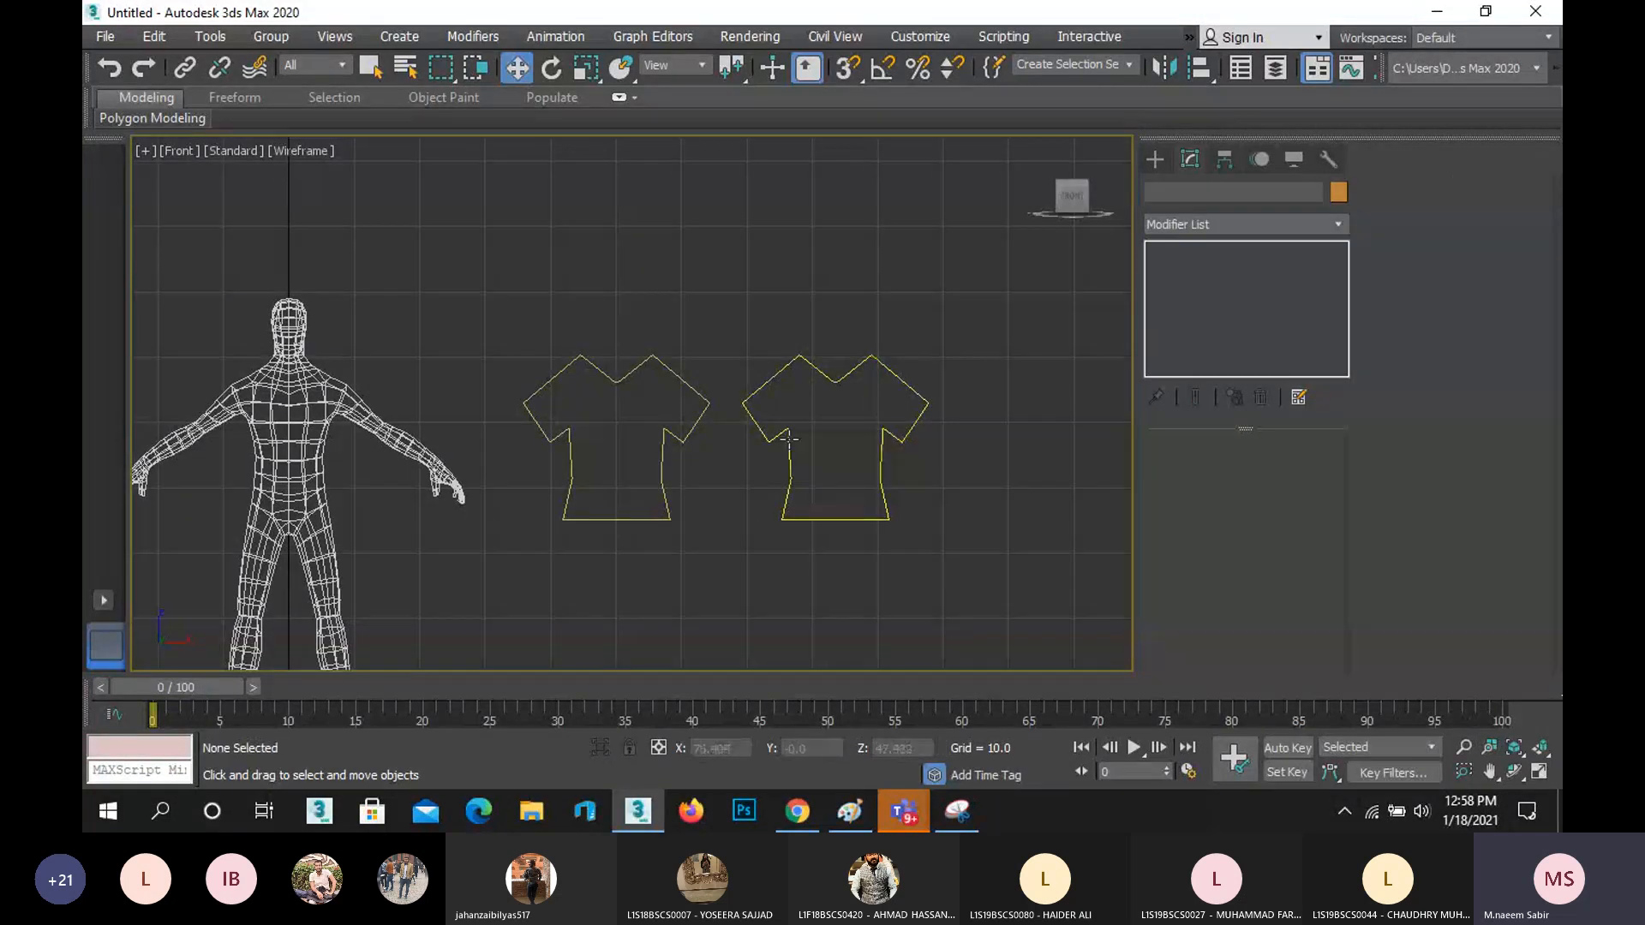
pyautogui.click(789, 439)
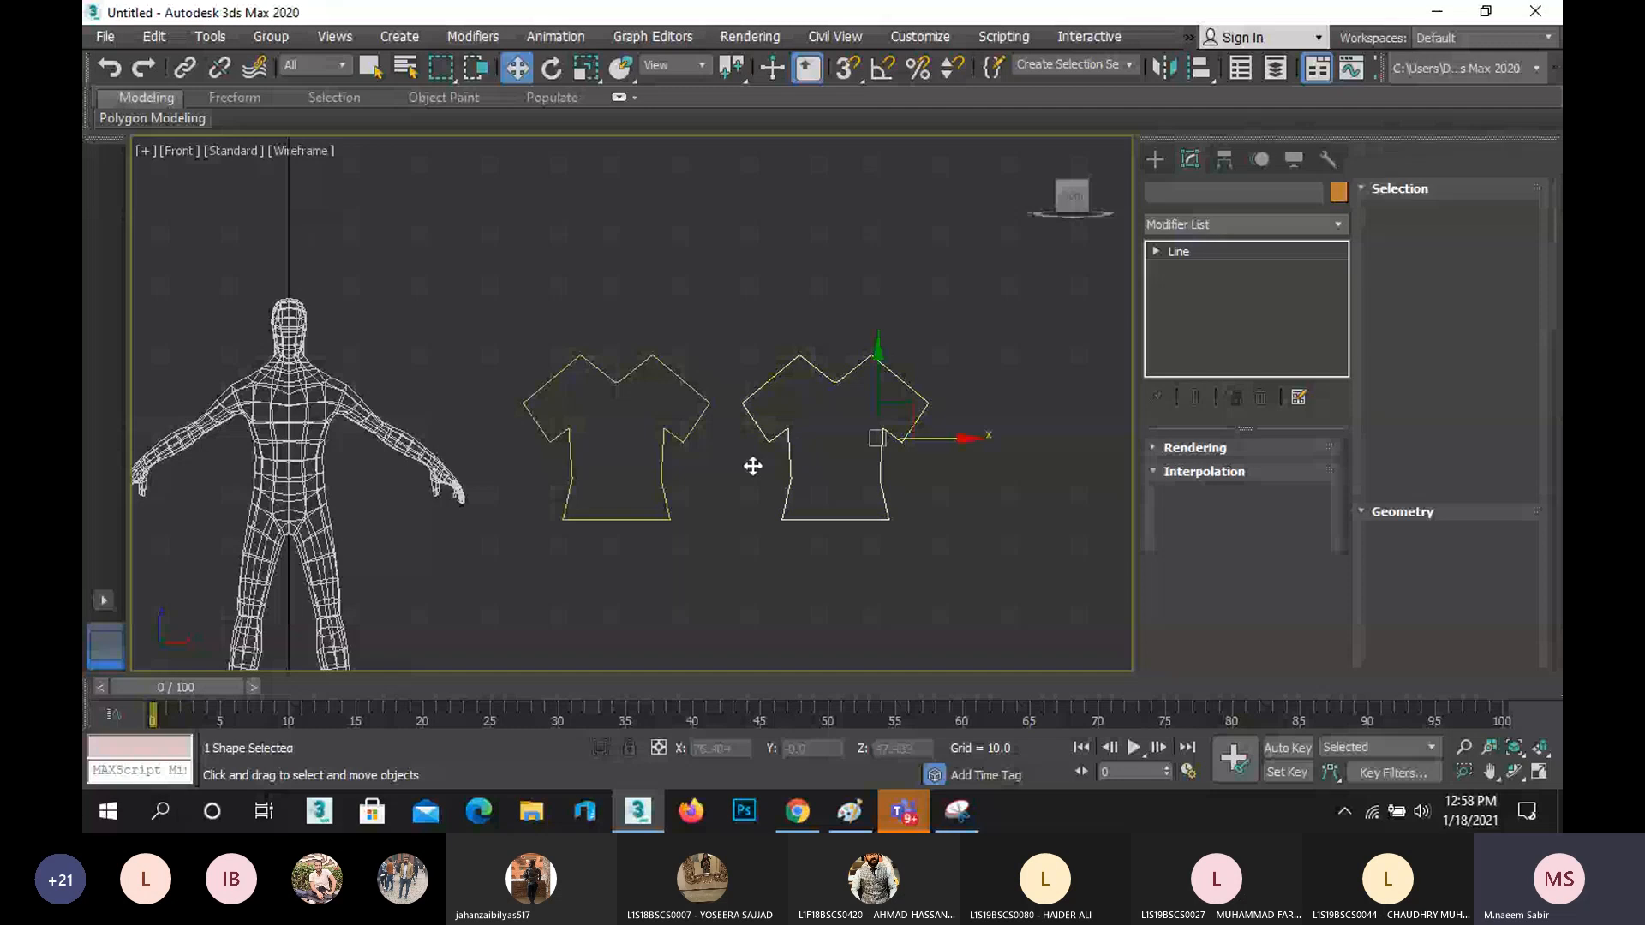
pyautogui.scroll(5, 752, 465)
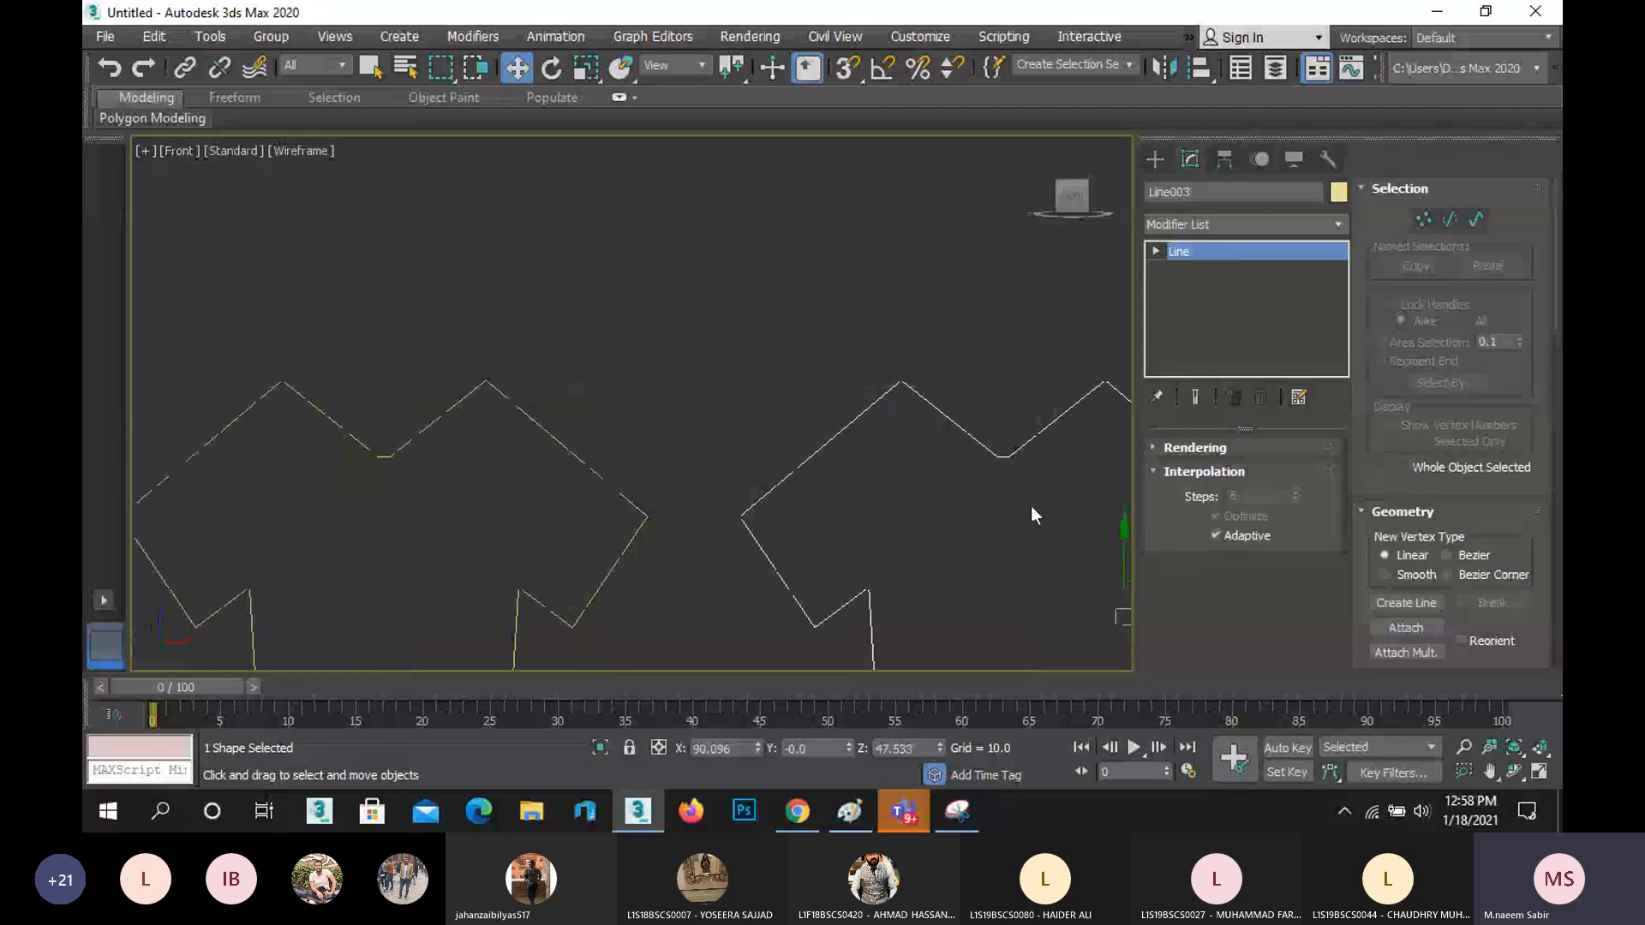
pyautogui.scroll(-3, 1031, 505)
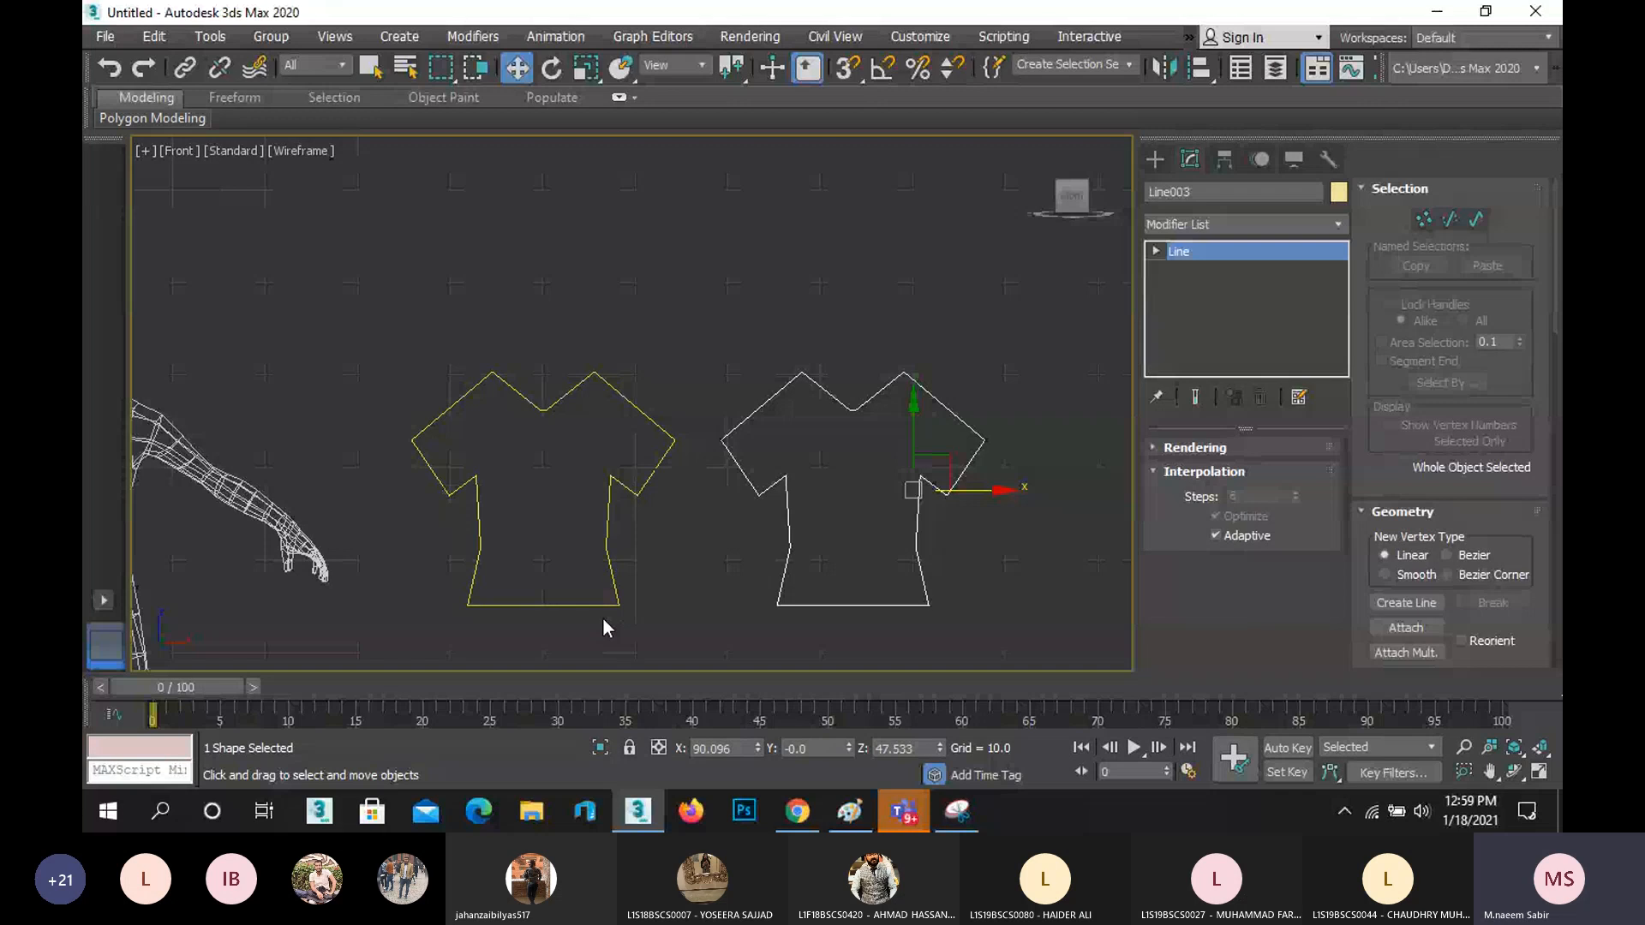
pyautogui.click(1421, 221)
pyautogui.scroll(4, 846, 422)
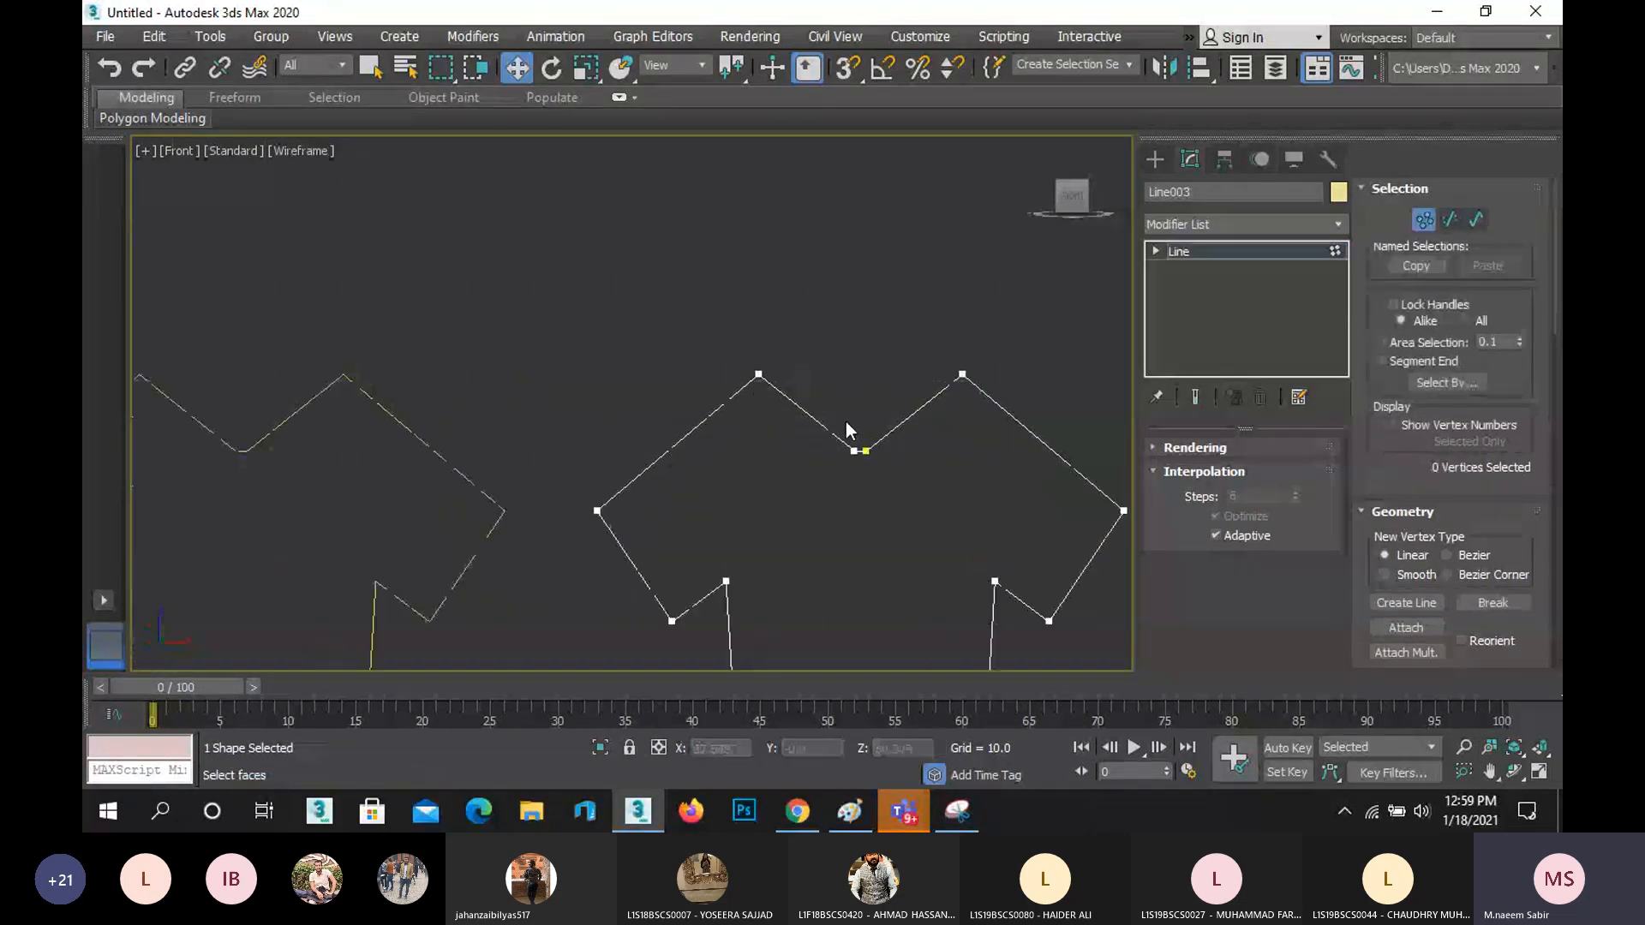
pyautogui.moveTo(909, 460); pyautogui.dragTo(830, 431)
pyautogui.press('Delete')
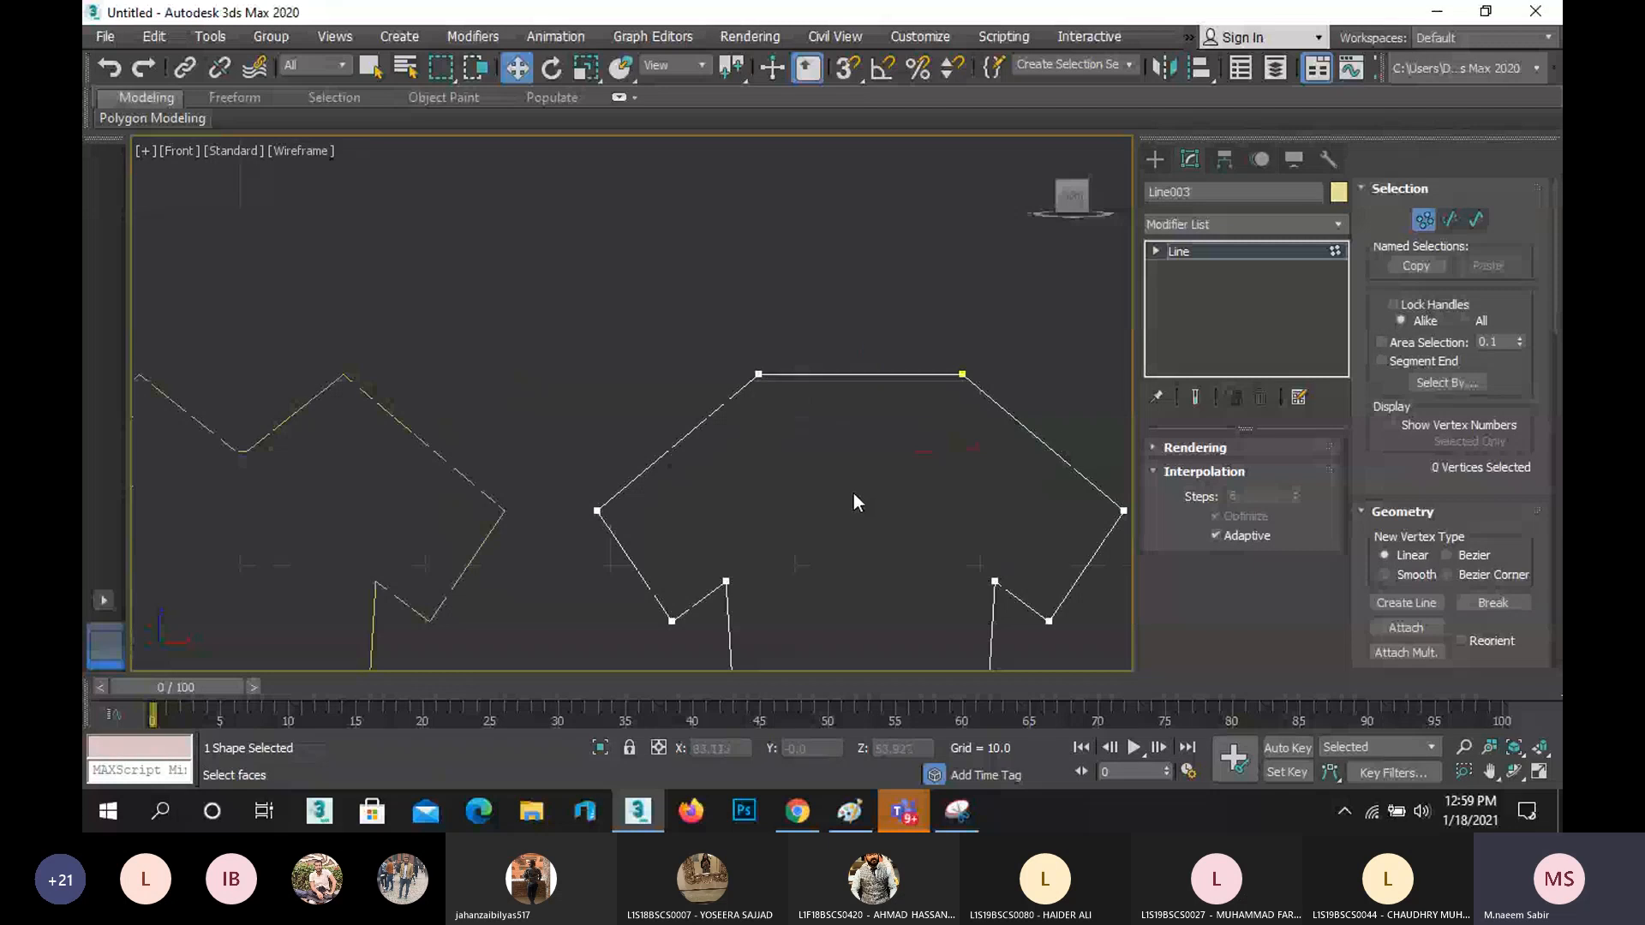
pyautogui.click(1424, 219)
pyautogui.scroll(-5, 866, 374)
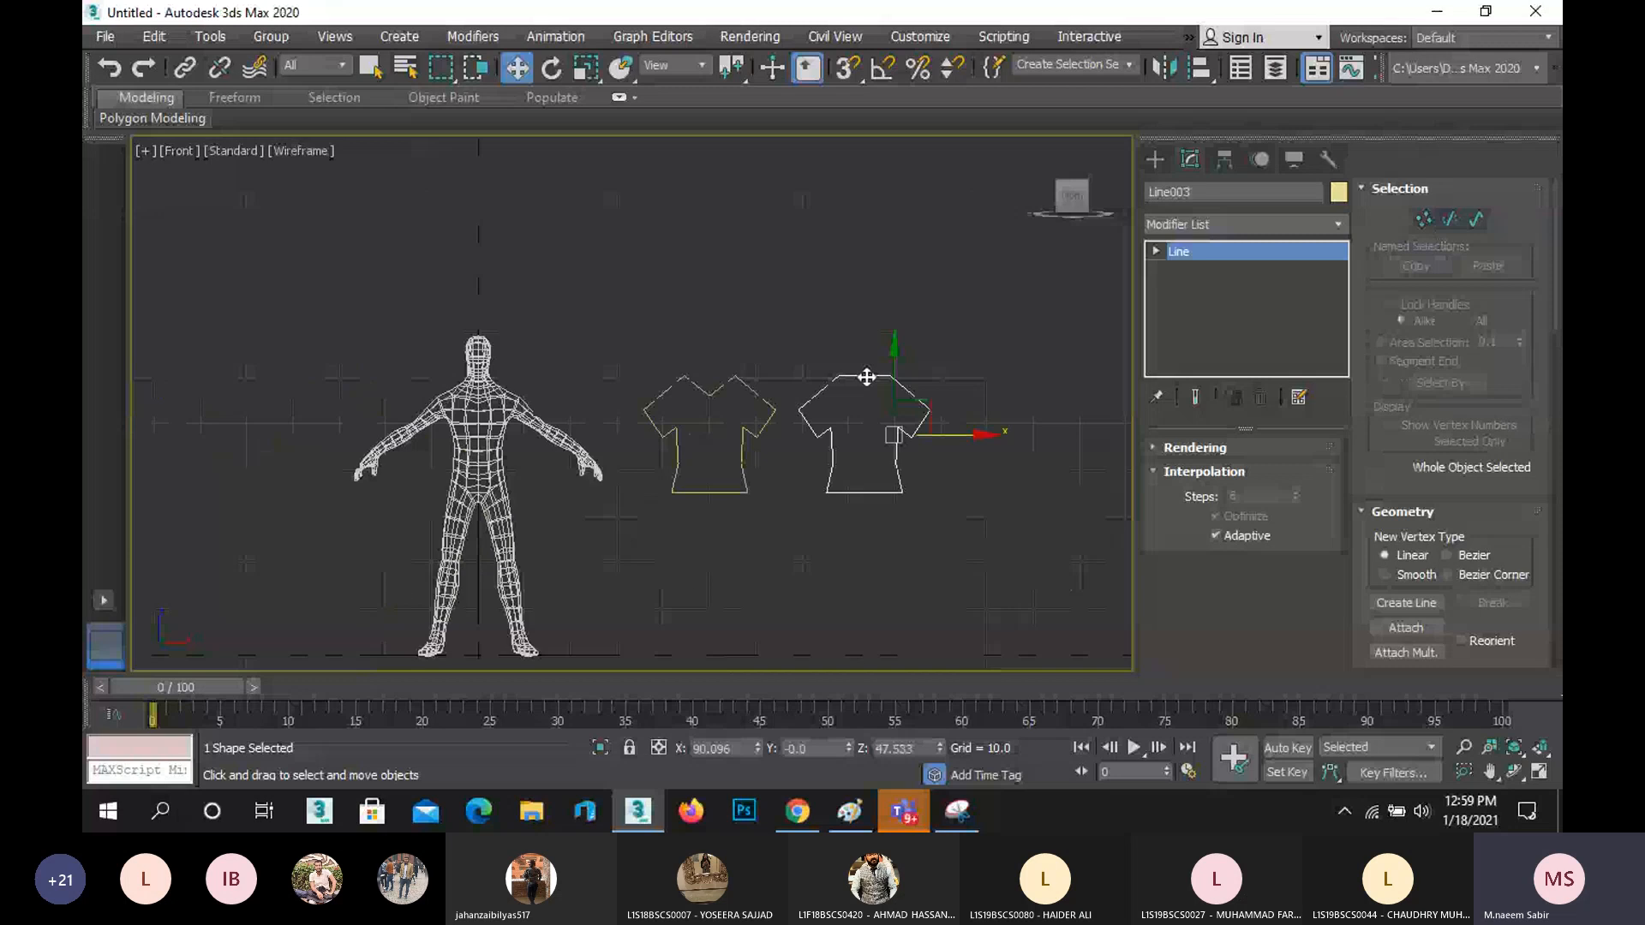
pyautogui.click(917, 493)
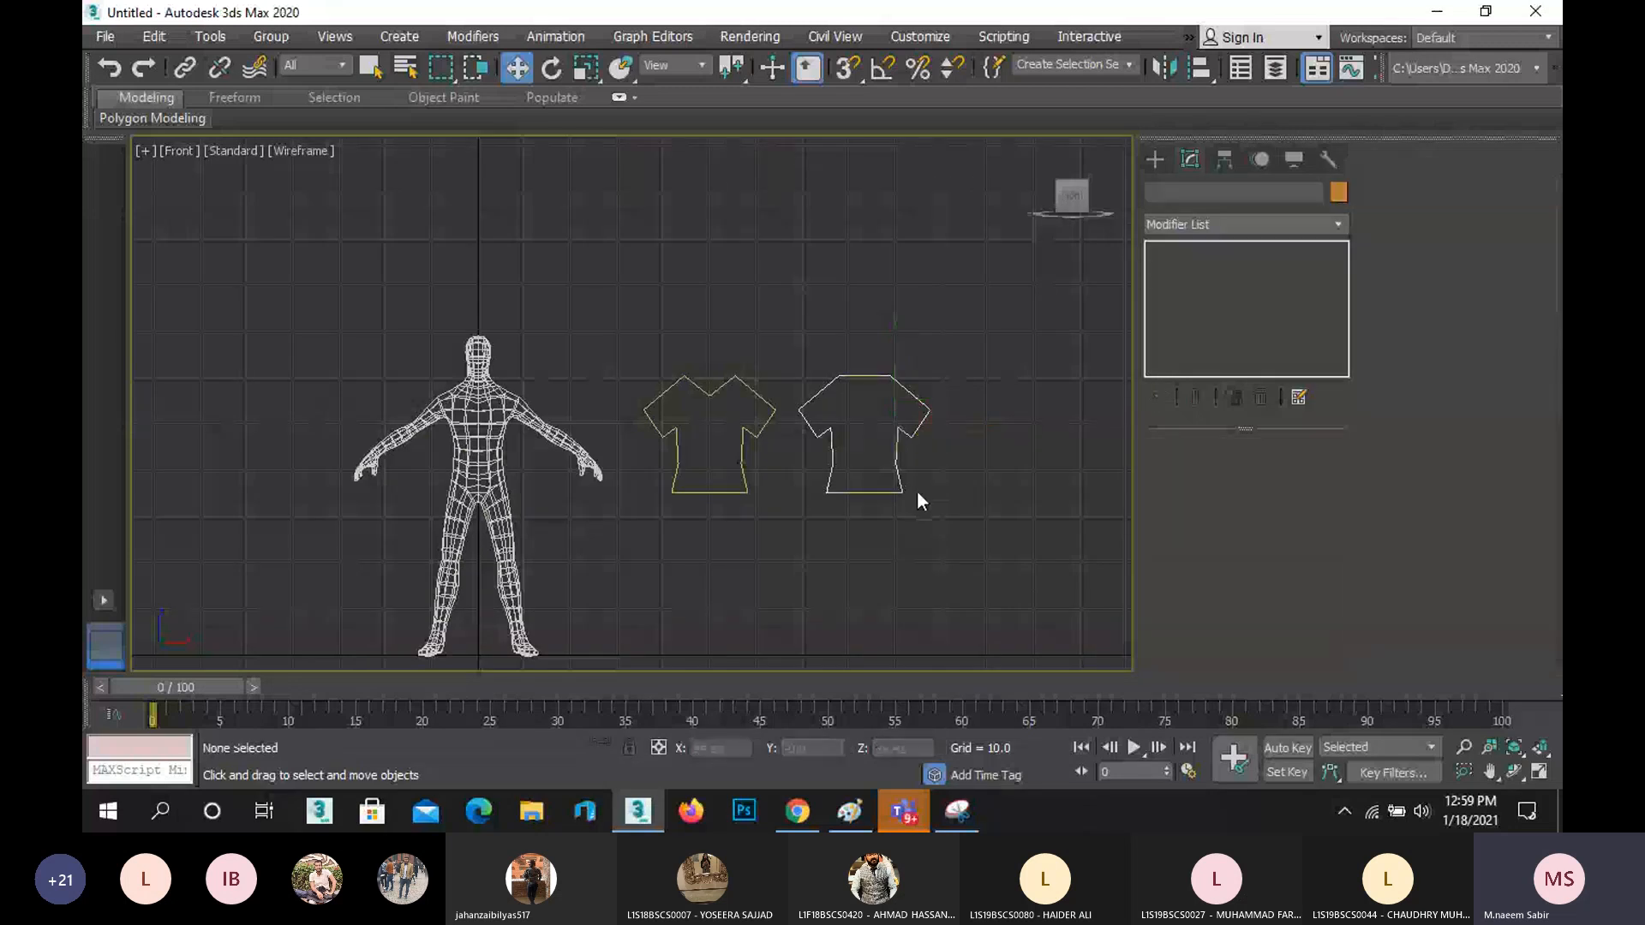
pyautogui.scroll(5, 910, 411)
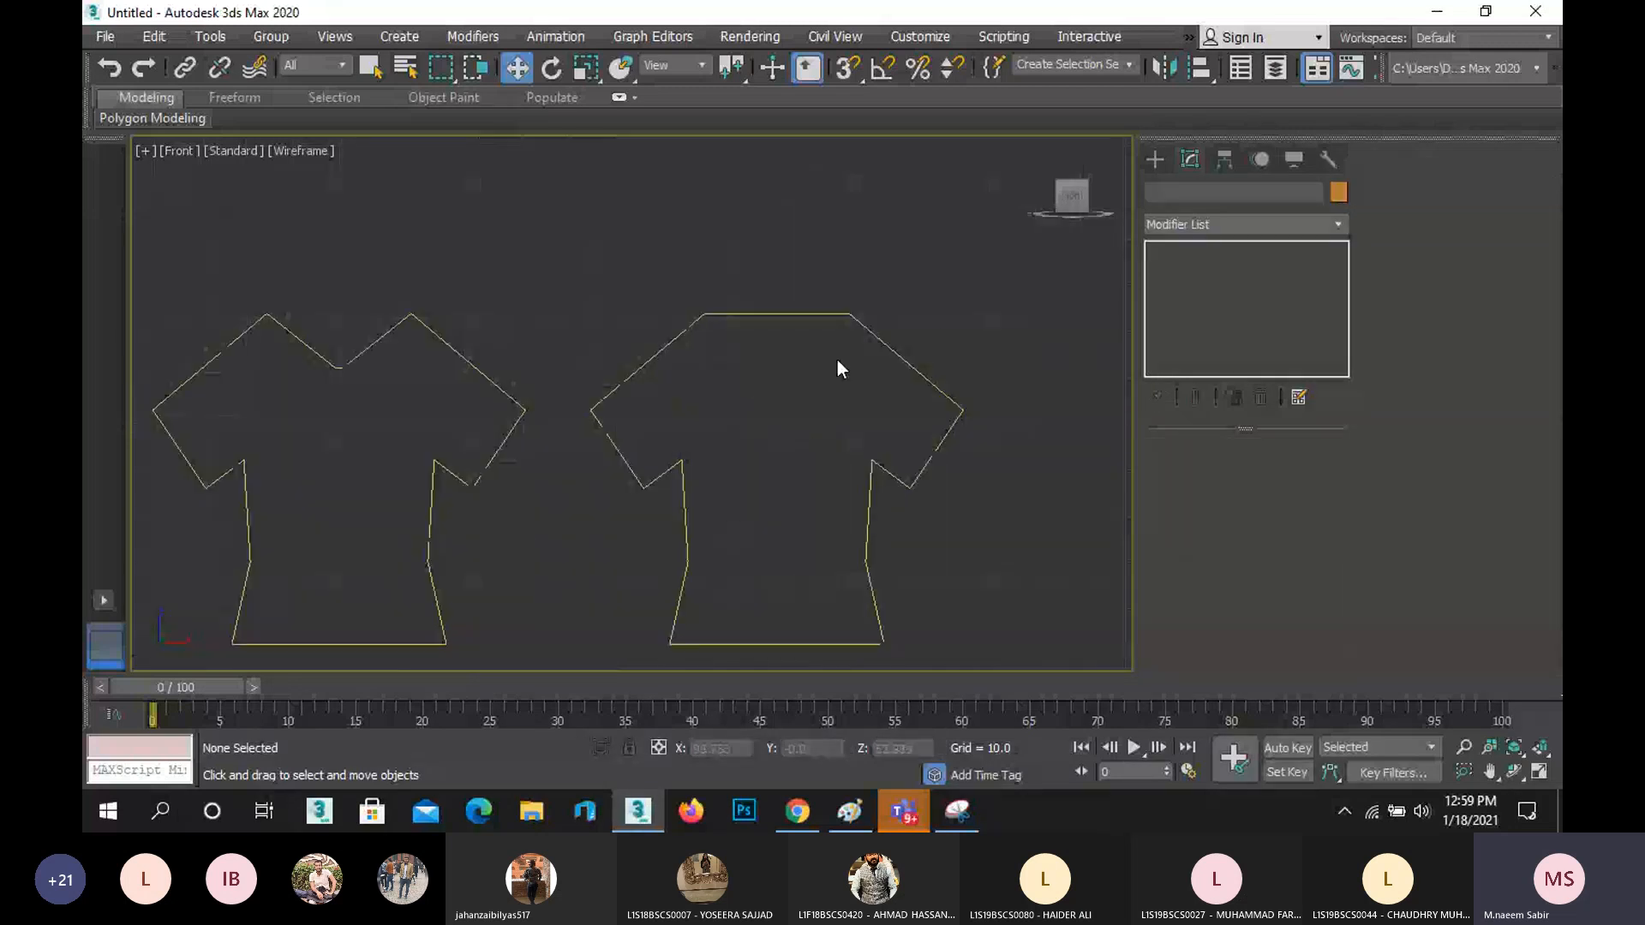
# - Refine the cloned outline by inserting a vertex at the middle of its straight neckline
pyautogui.click(757, 318)
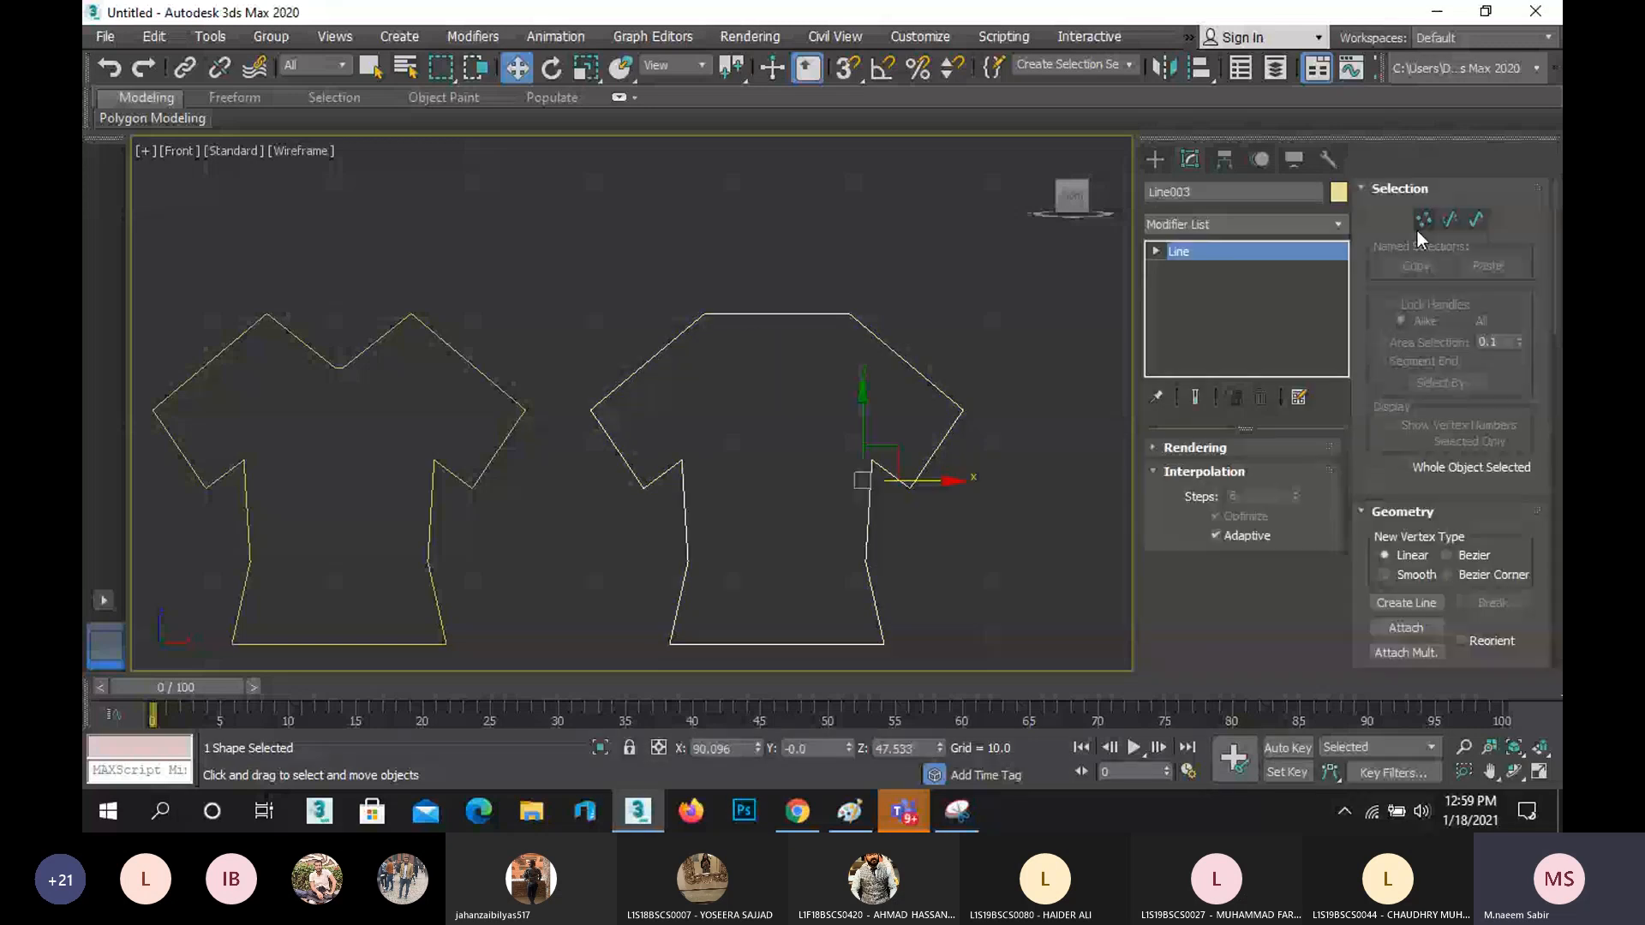
pyautogui.click(1419, 224)
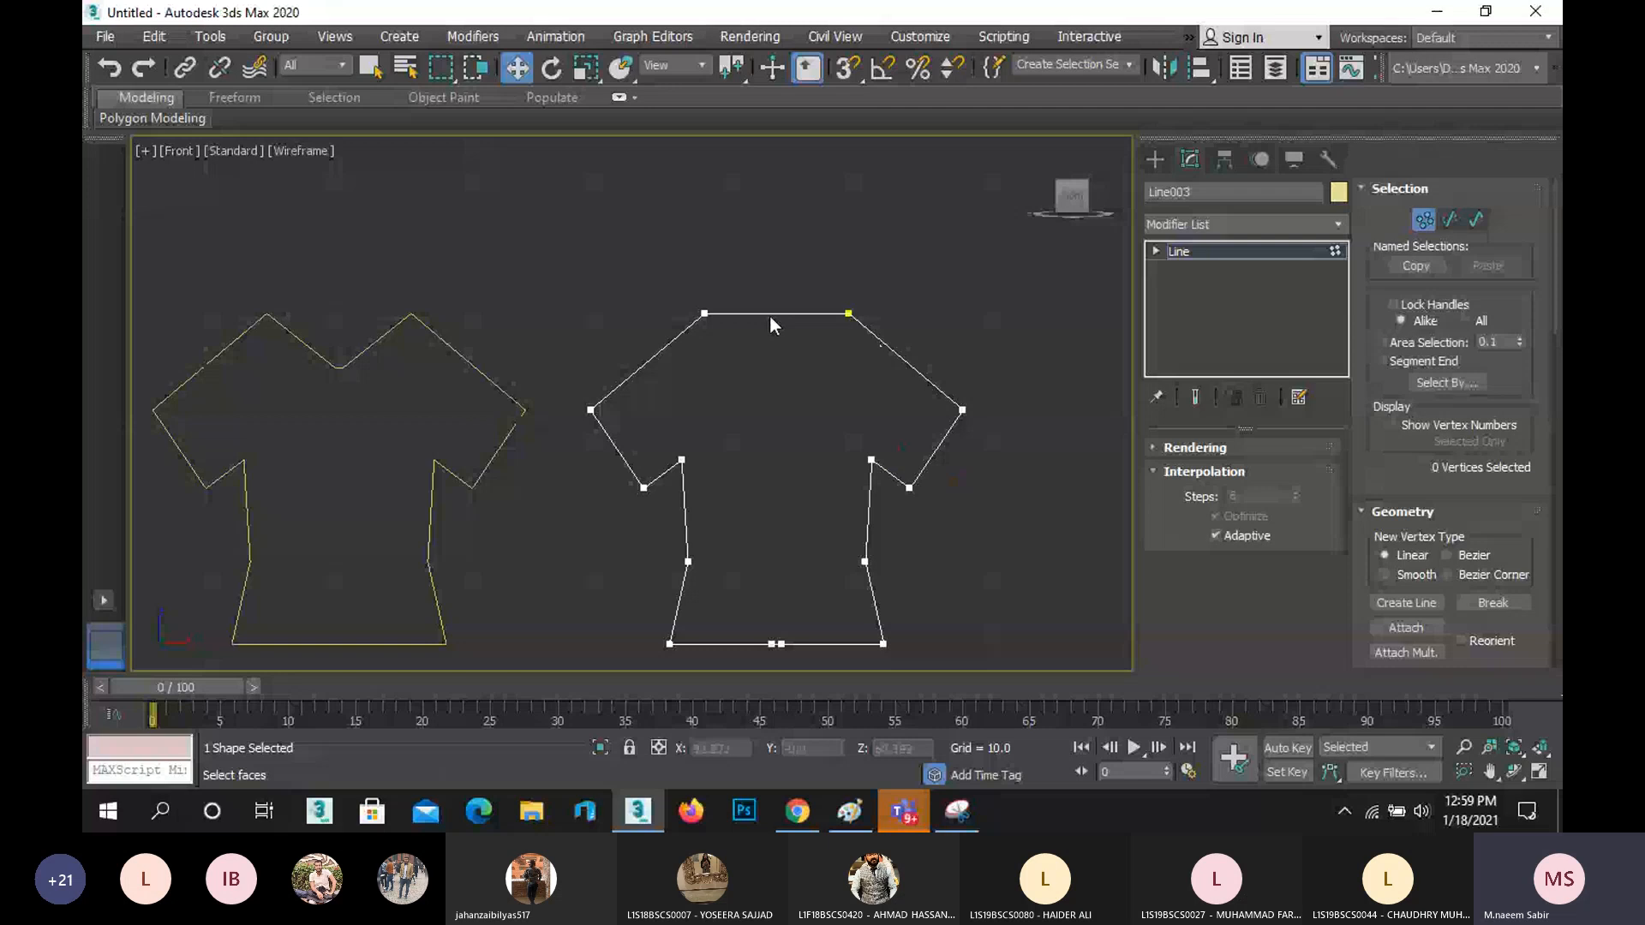
pyautogui.scroll(-2, 1412, 605)
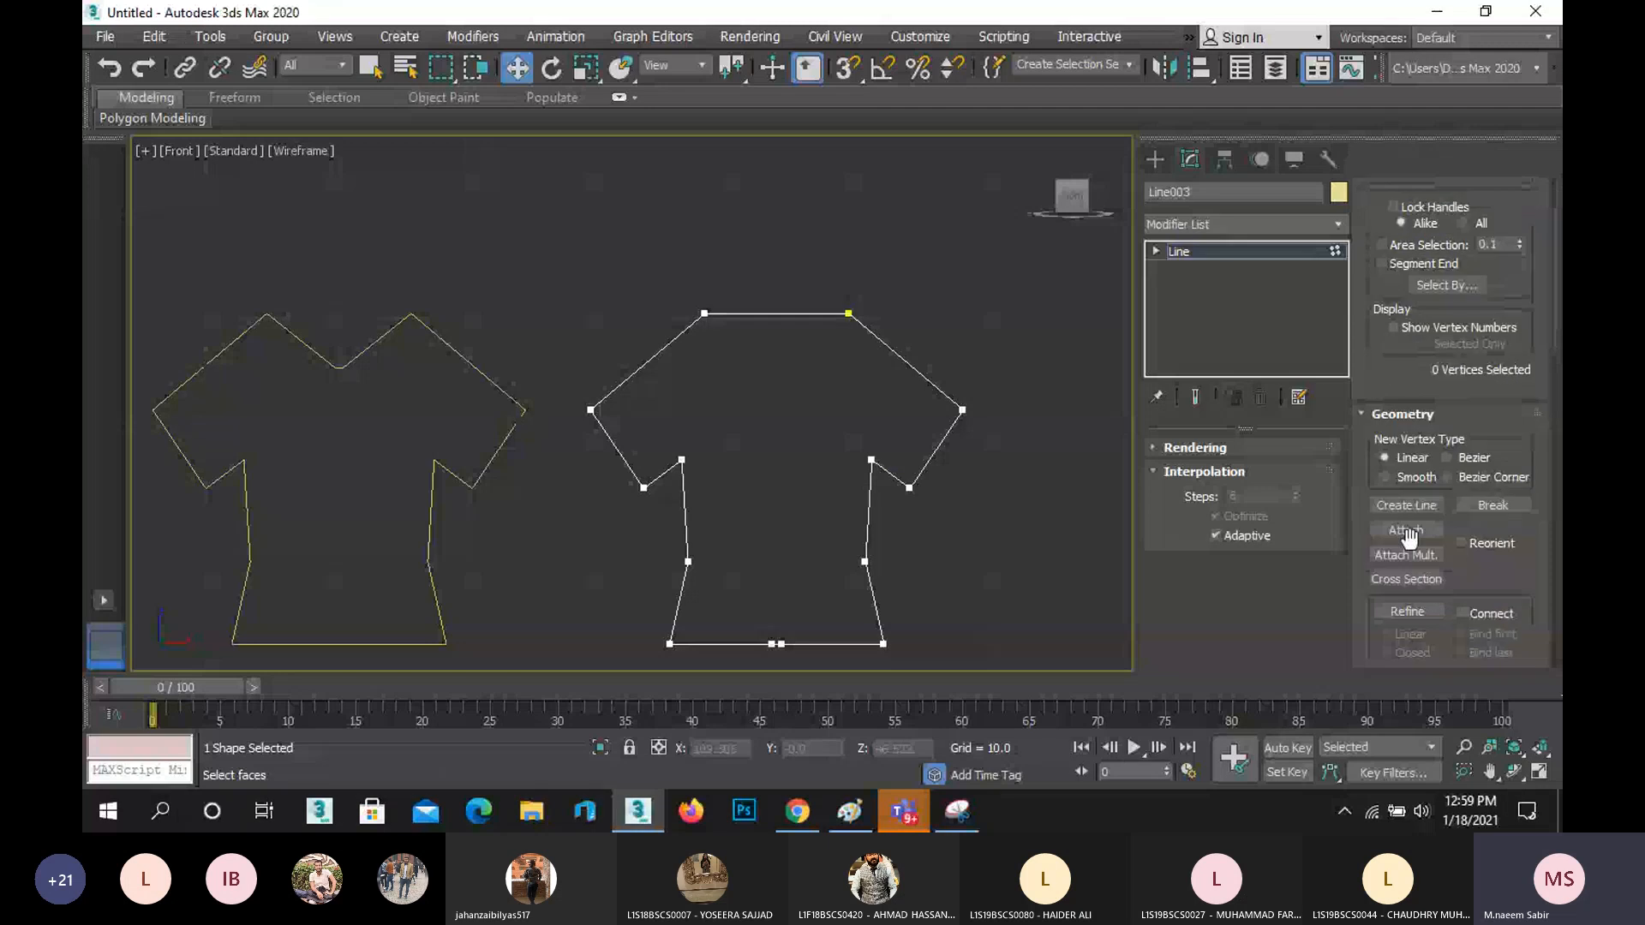
pyautogui.click(1407, 610)
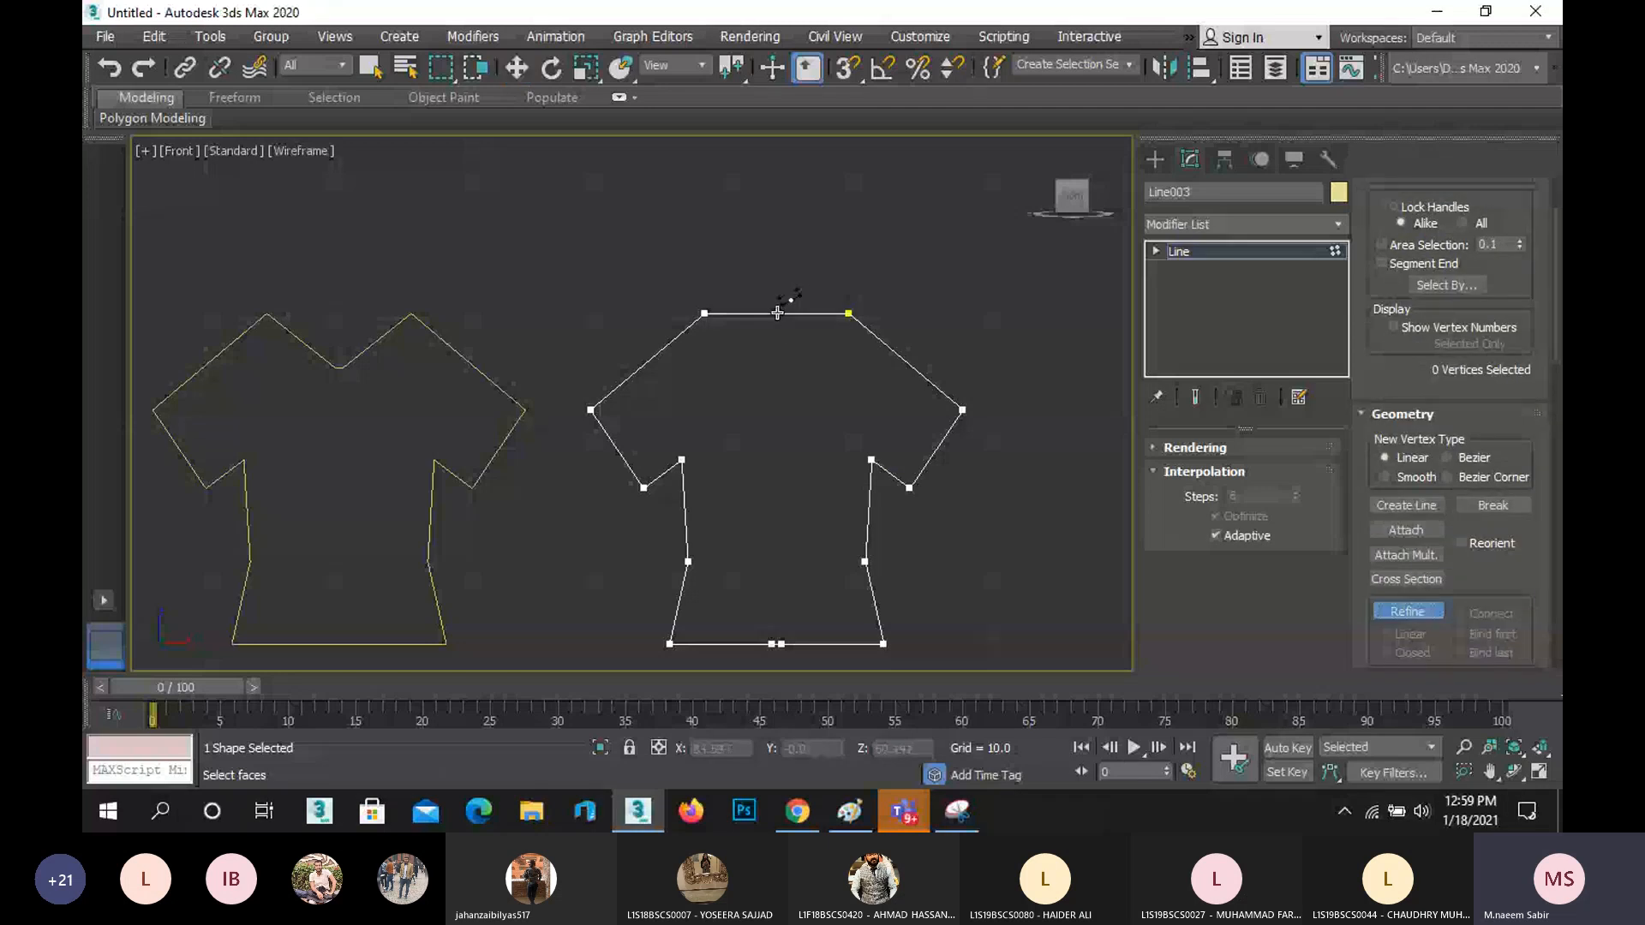
pyautogui.rightClick(784, 322)
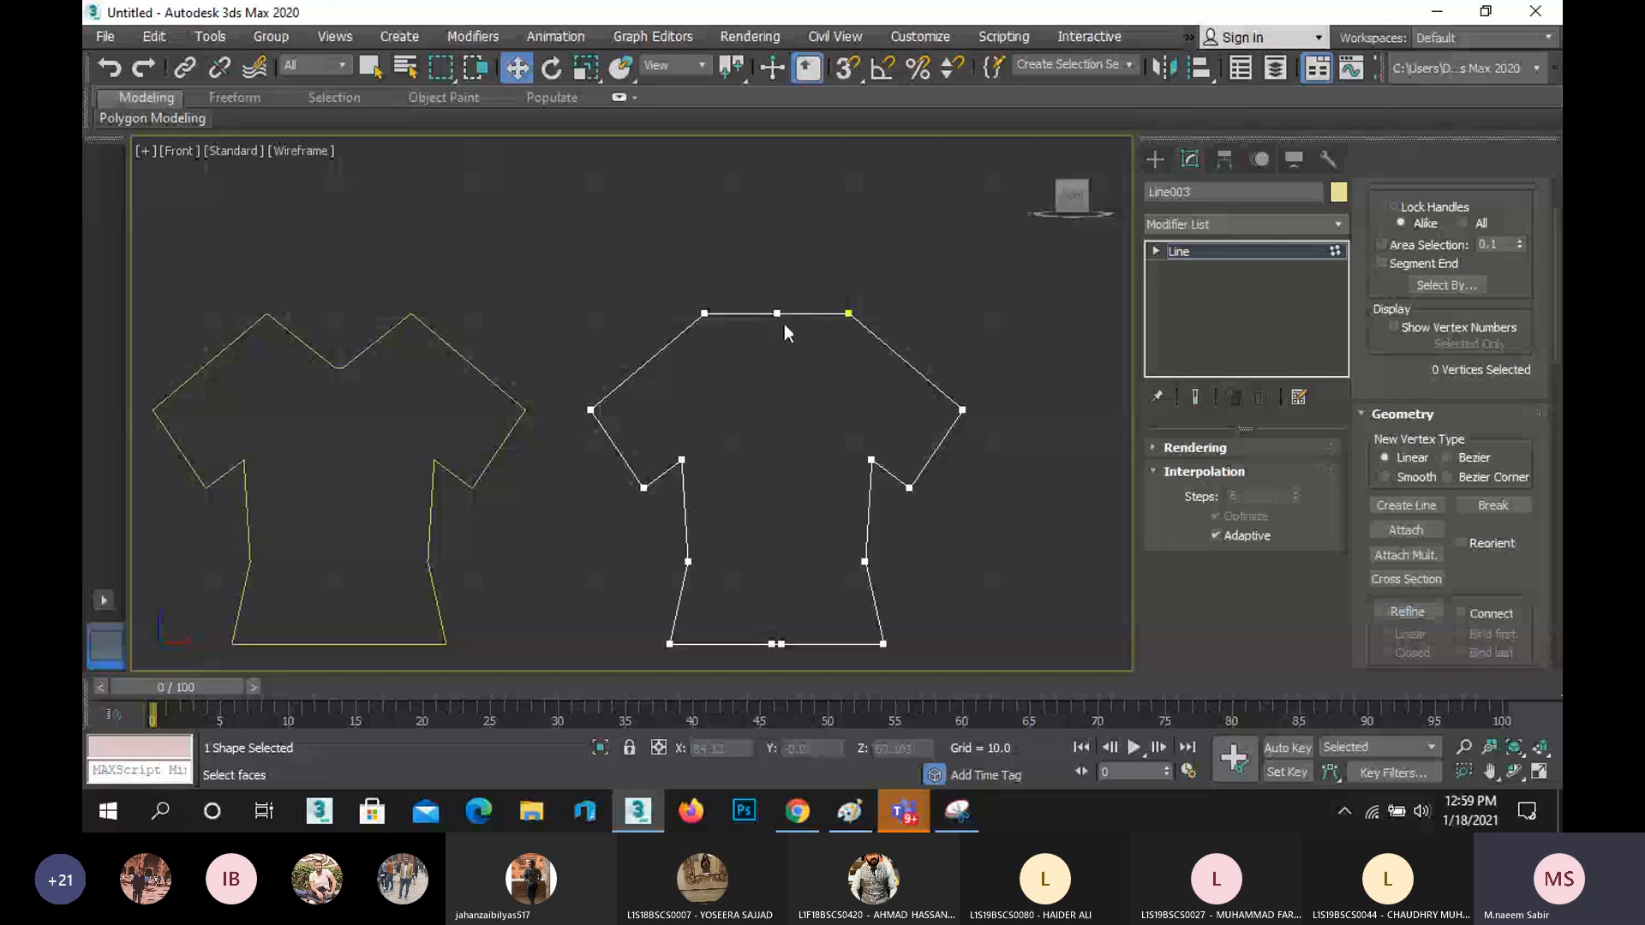
# - Lower the inserted neckline vertex by about 0.7 units for a shallow back neckline, then leave vertex level
pyautogui.press('w')
pyautogui.click(778, 314)
pyautogui.moveTo(778, 262); pyautogui.dragTo(778, 269)
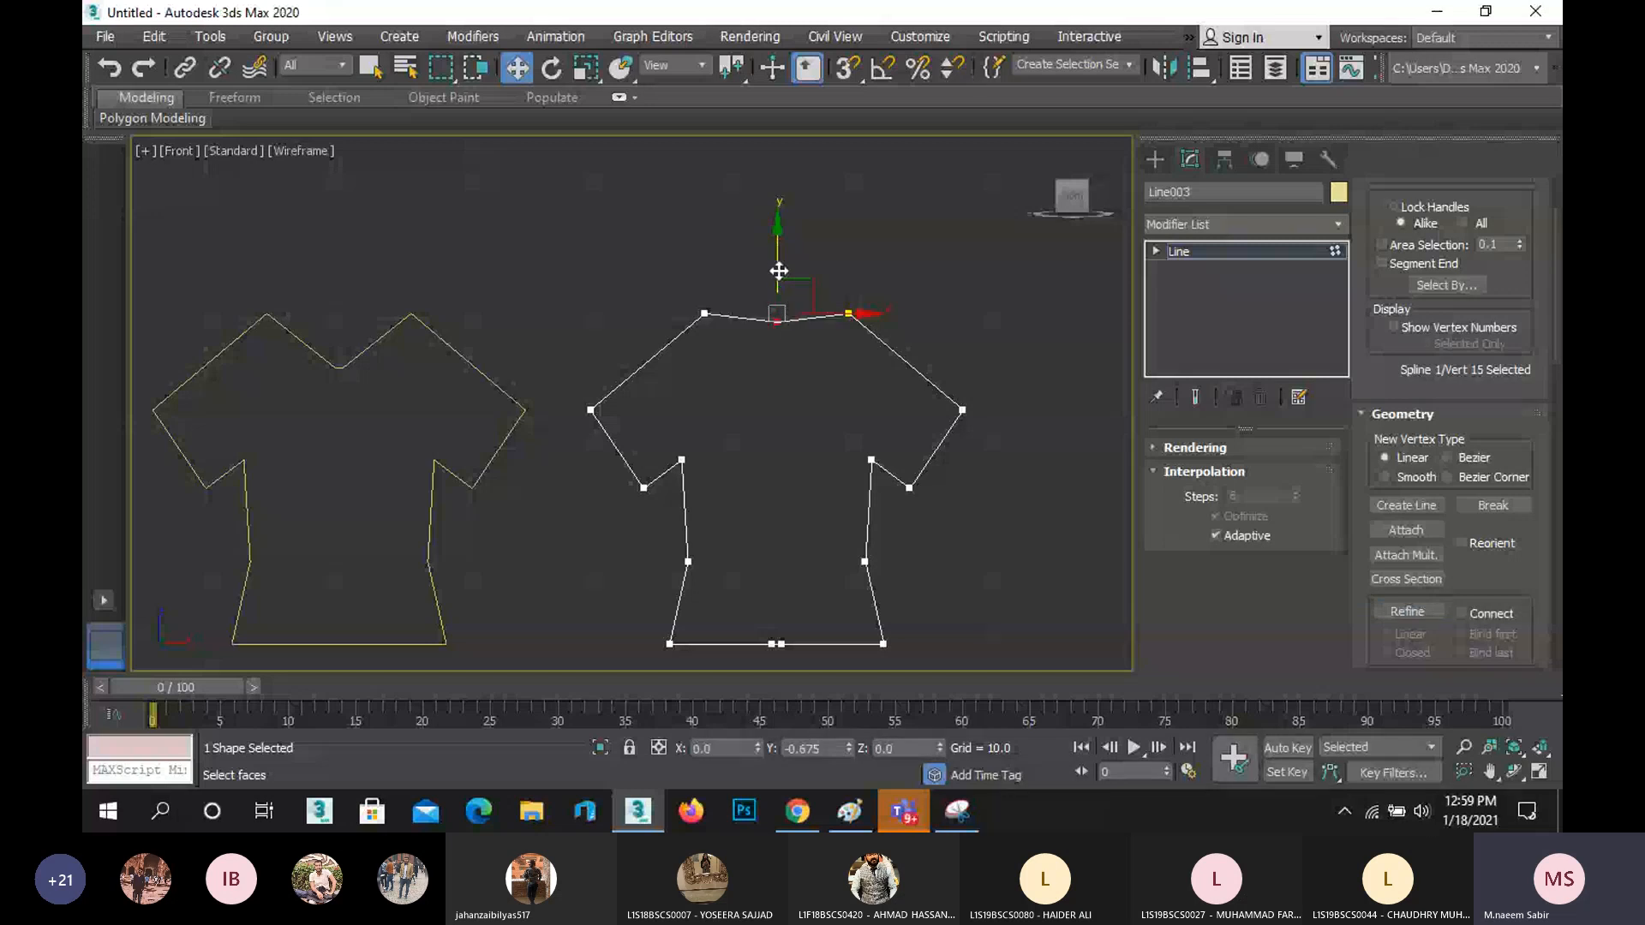
pyautogui.click(809, 384)
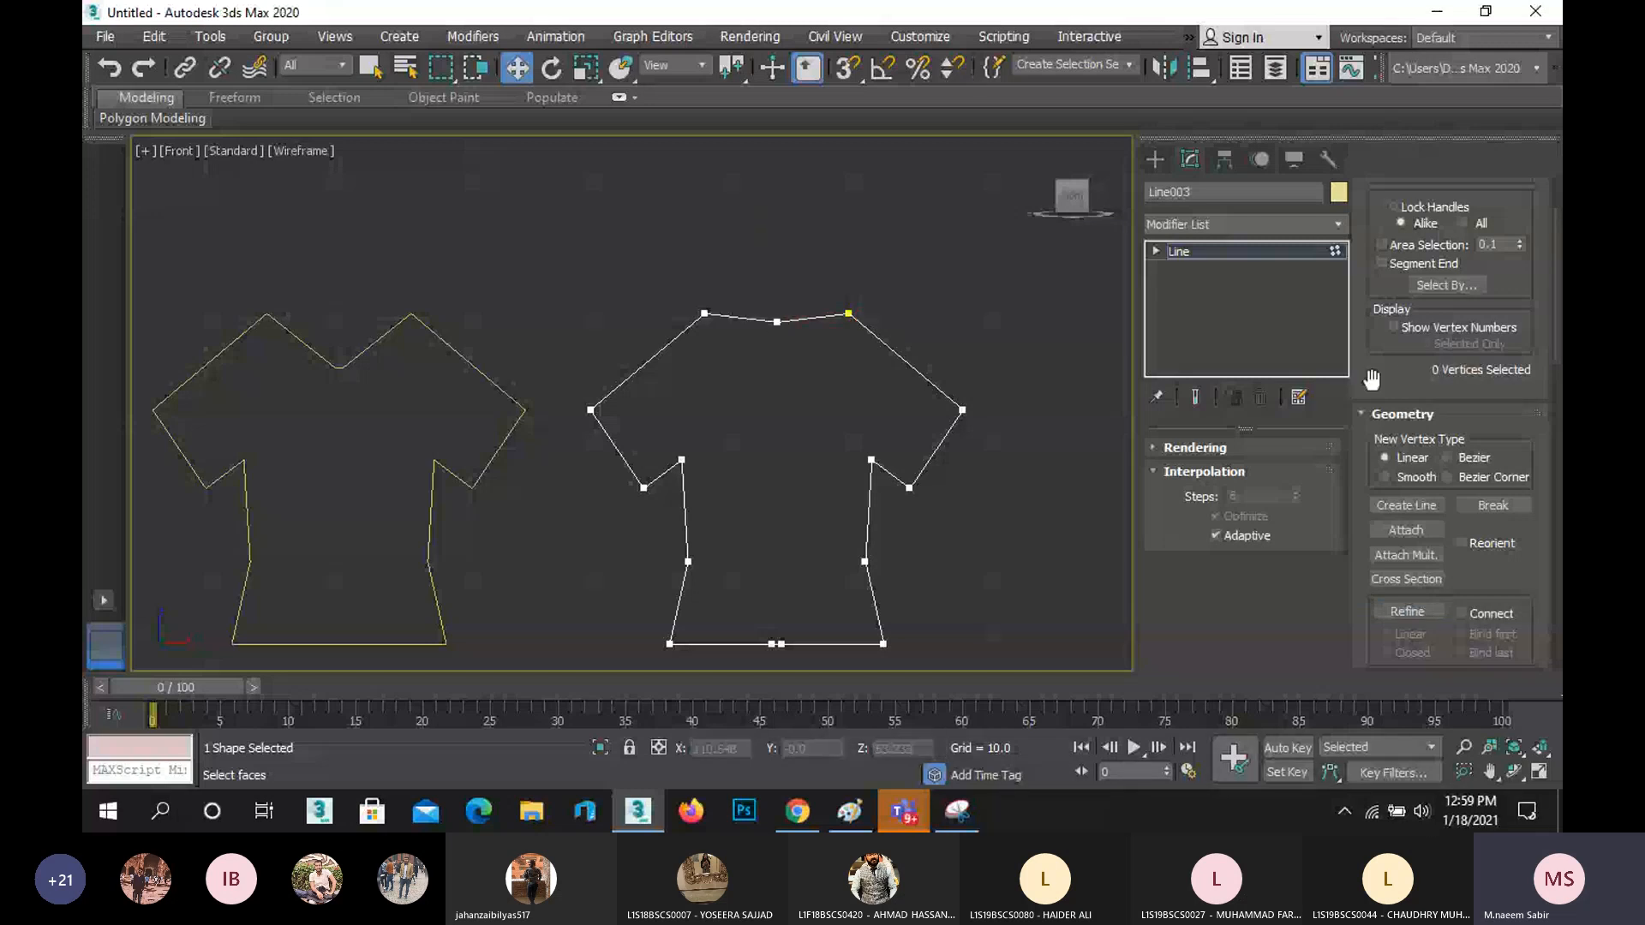
pyautogui.scroll(2, 1411, 267)
pyautogui.click(1422, 221)
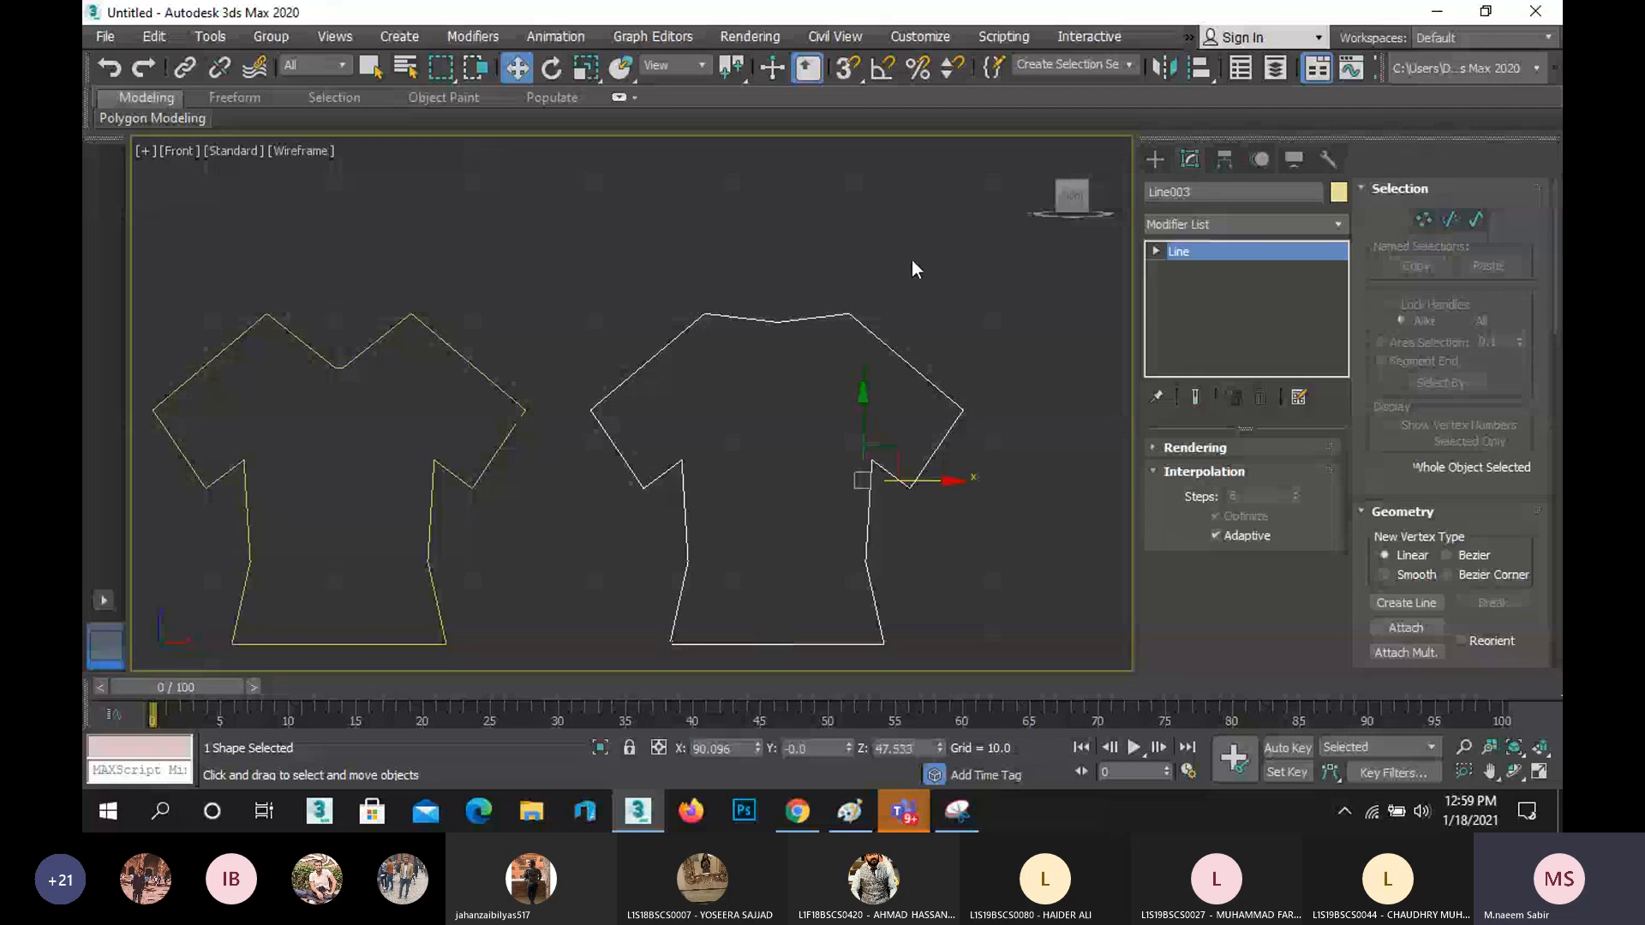
pyautogui.click(912, 260)
# - Compare the V-neck outline and the shallow-neck outline with each other and the human mesh
pyautogui.scroll(-3, 892, 259)
pyautogui.scroll(-2, 796, 377)
pyautogui.moveTo(796, 408); pyautogui.dragTo(795, 398, button='middle')
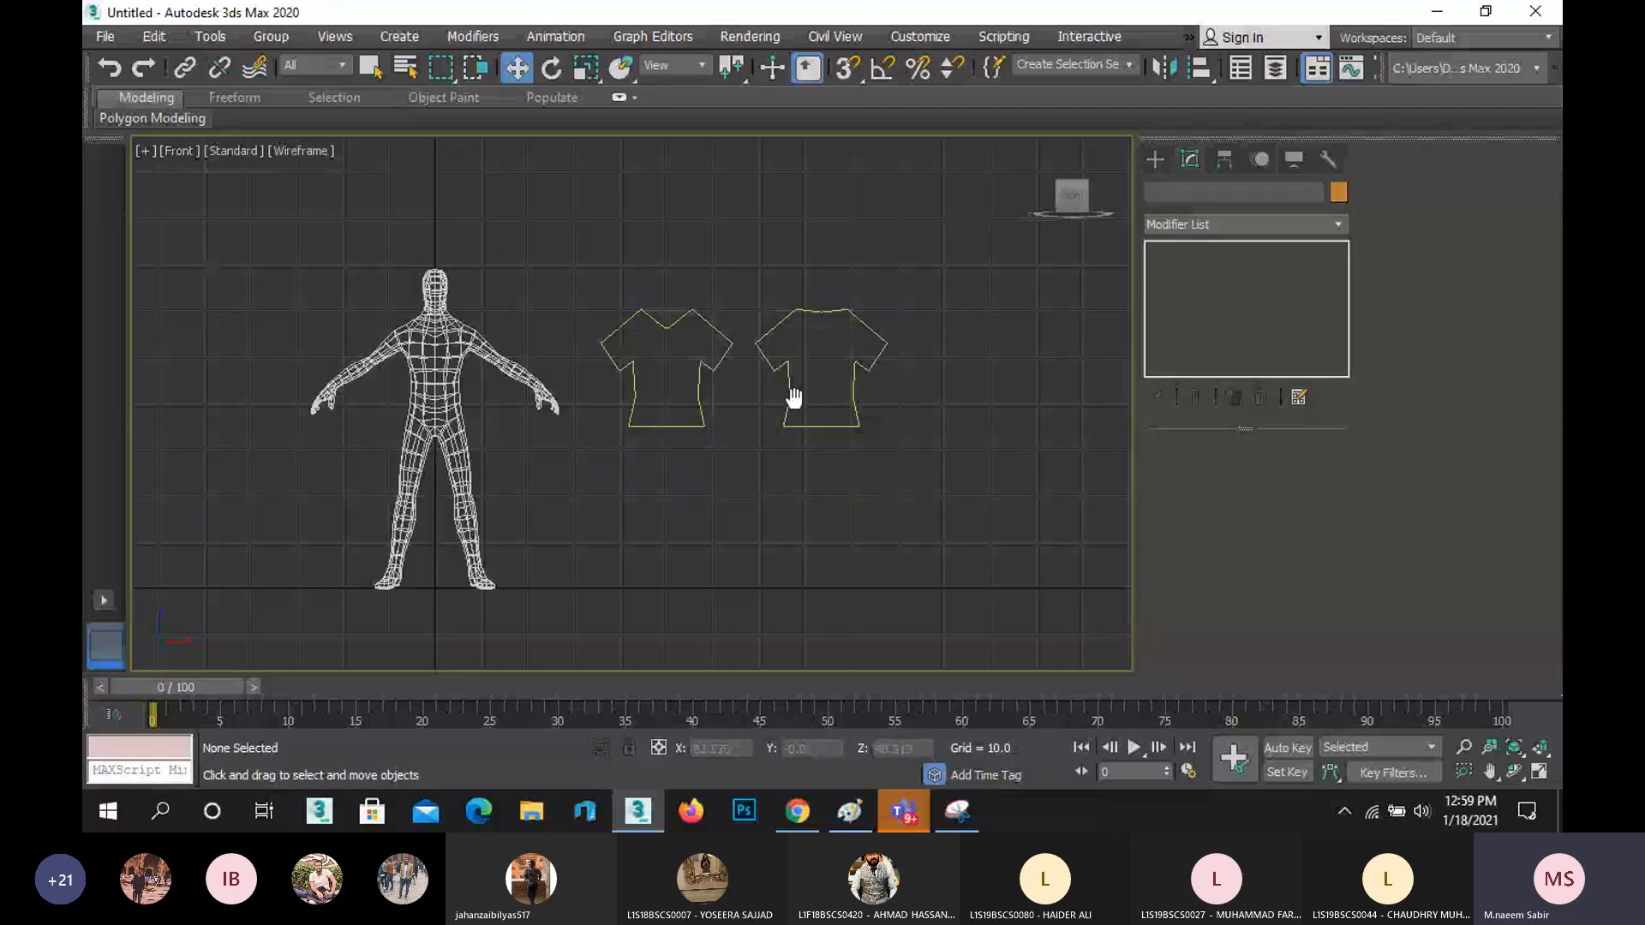
pyautogui.scroll(4, 794, 397)
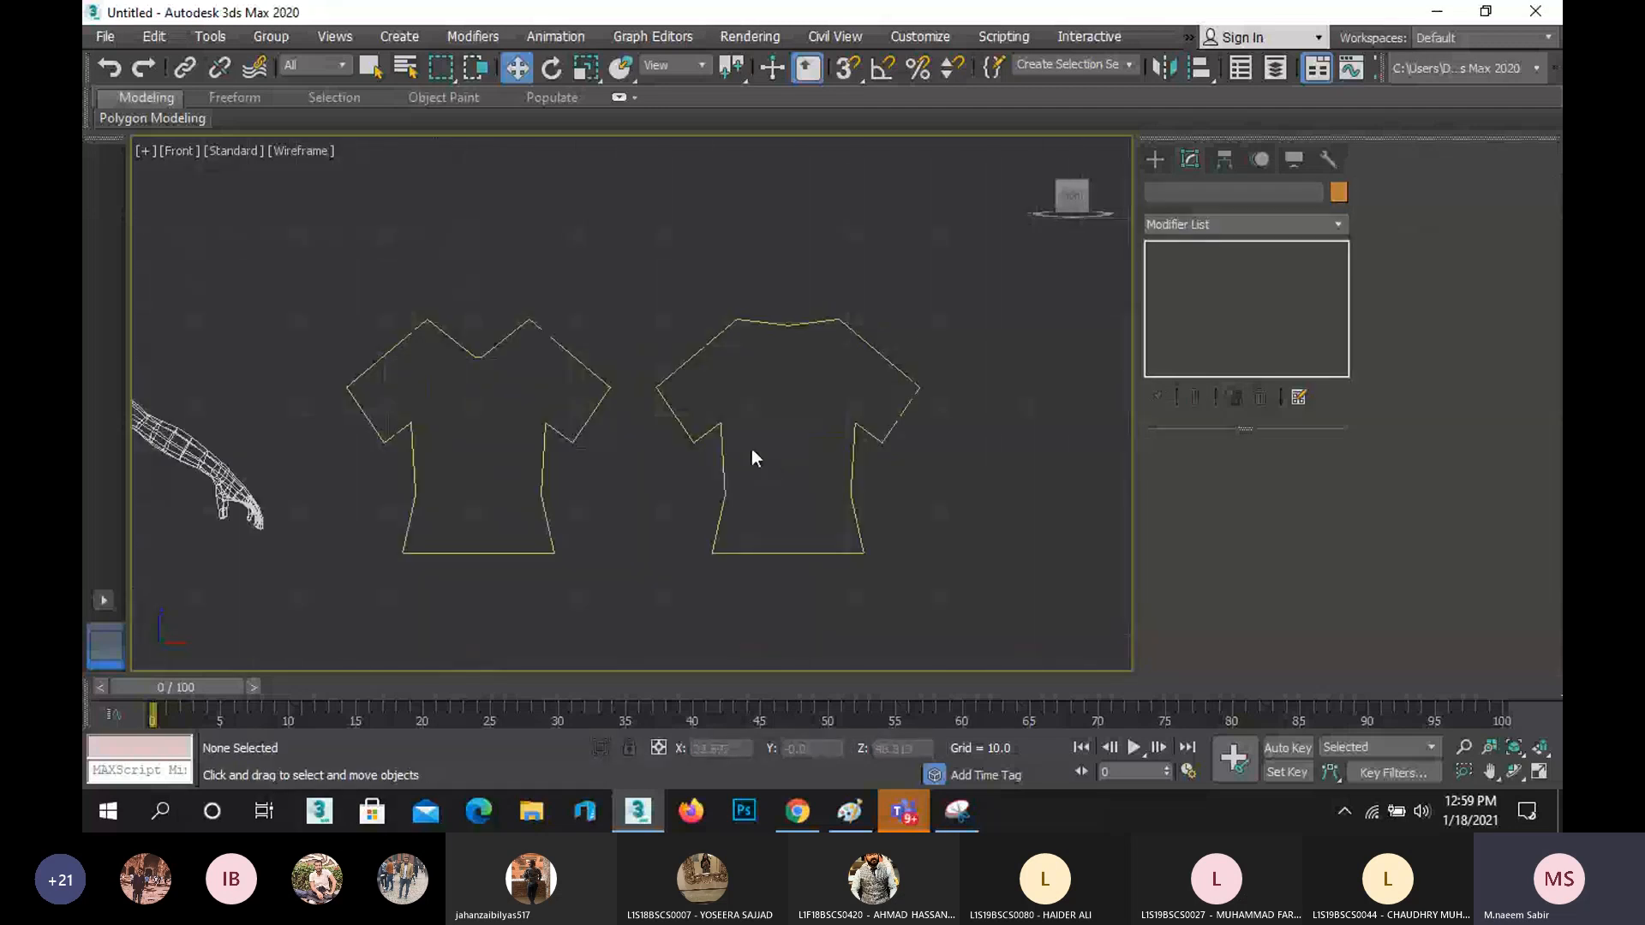
pyautogui.click(724, 431)
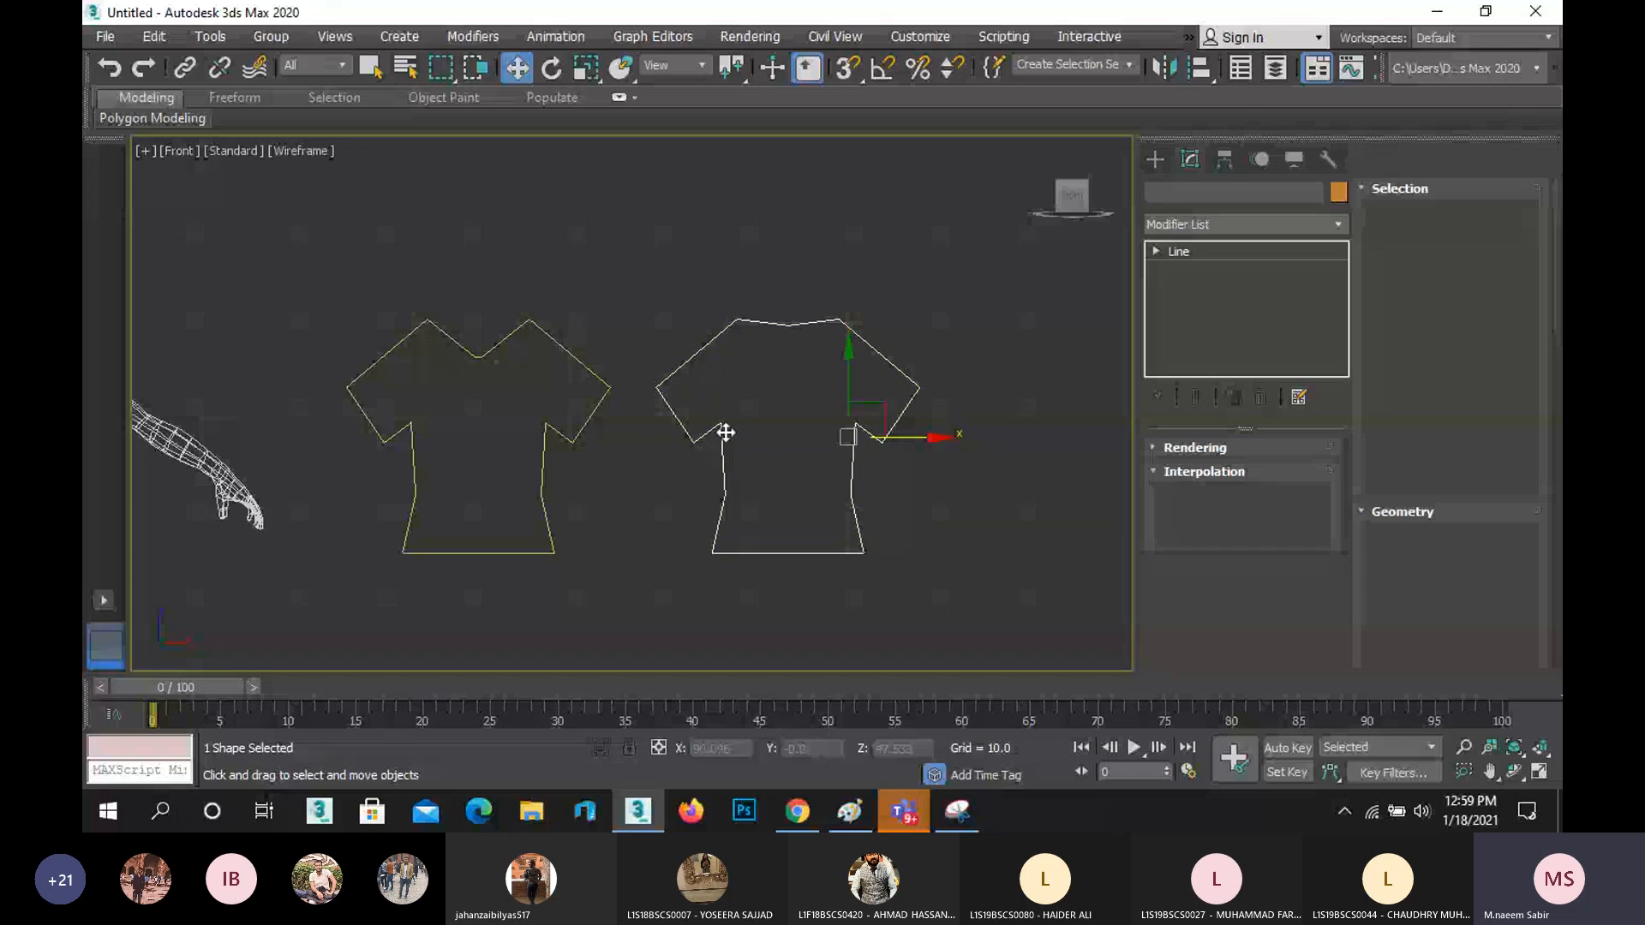
pyautogui.click(800, 417)
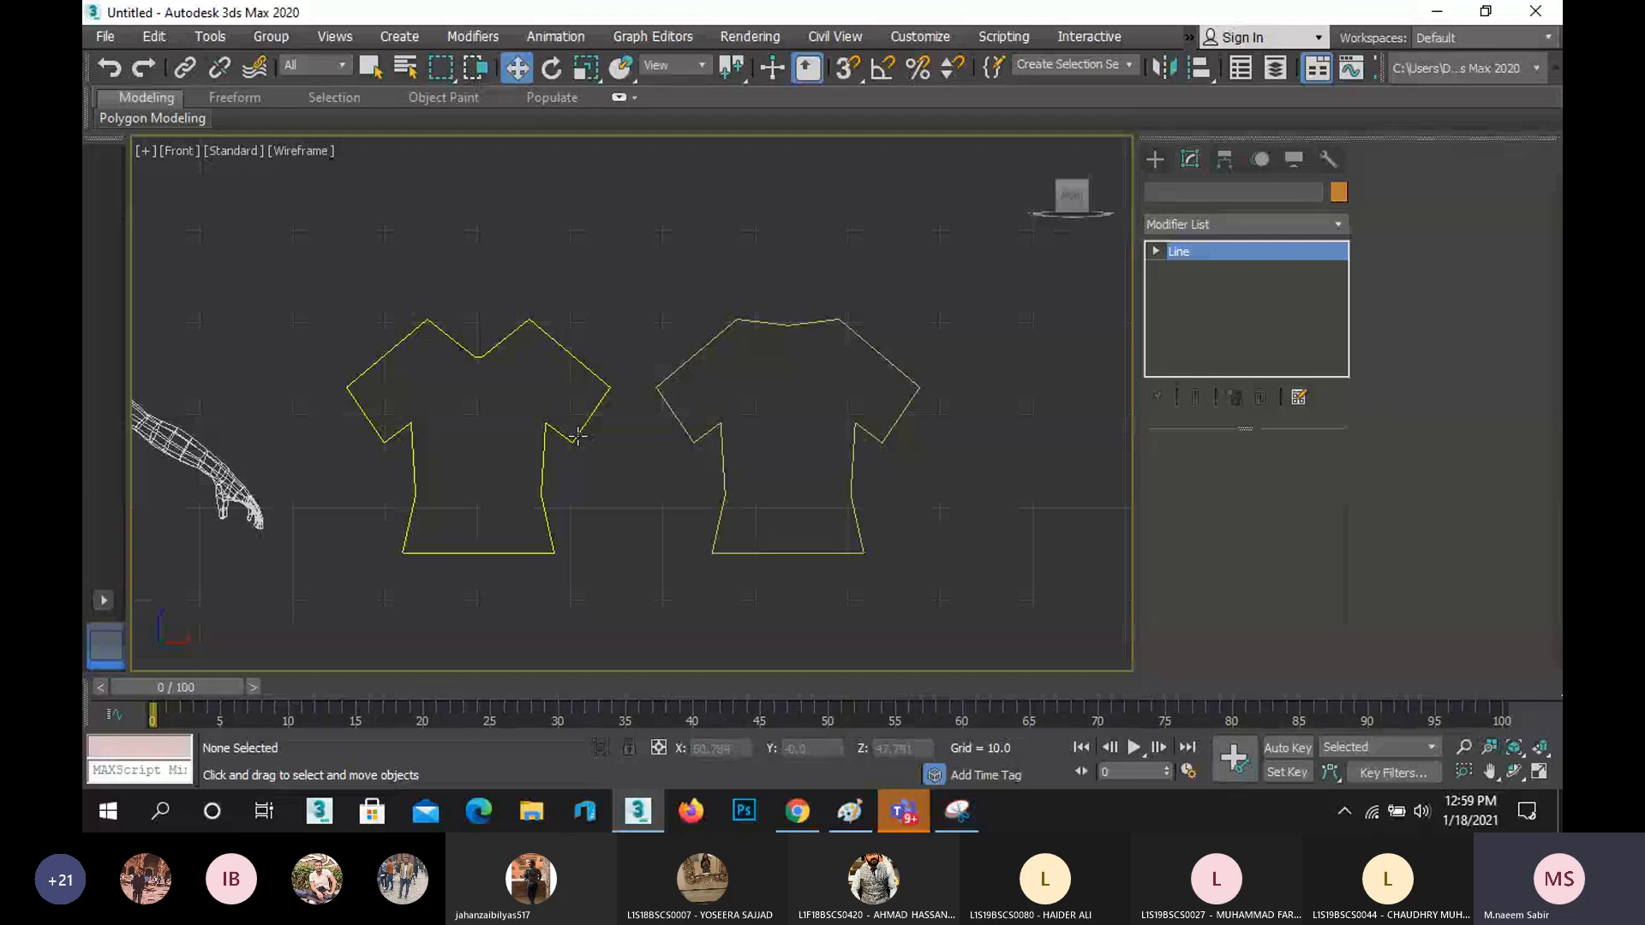
pyautogui.click(578, 437)
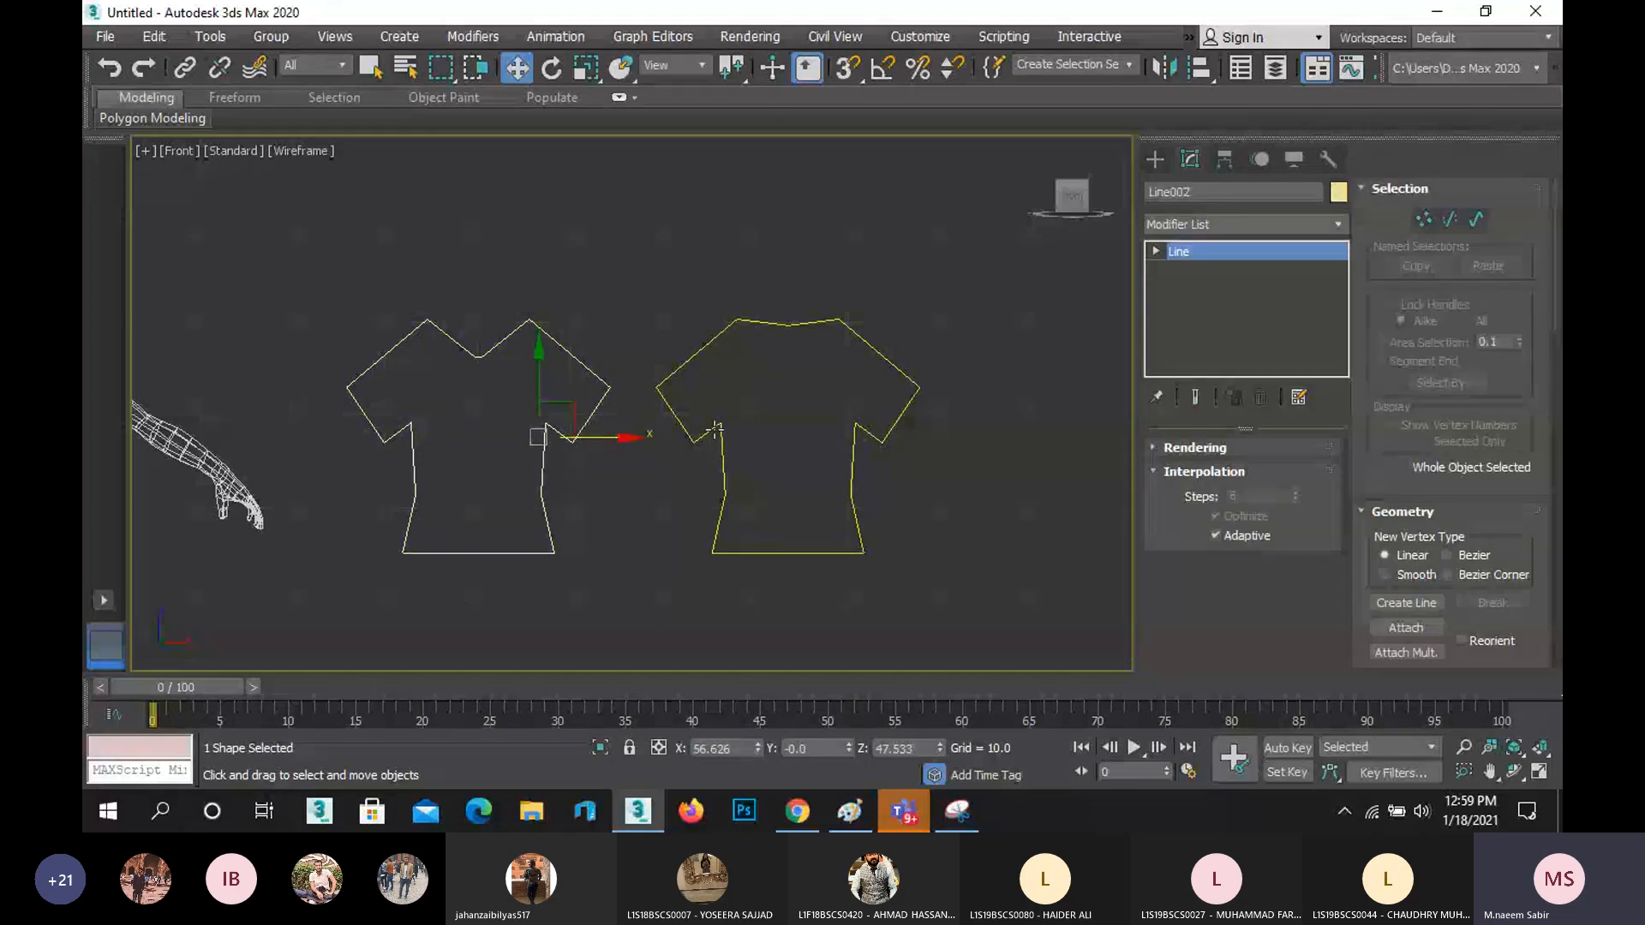
# - Attach the V-neck outline to the shallow-neck outline and move the combined shape about 3.5 units along X
pyautogui.click(715, 429)
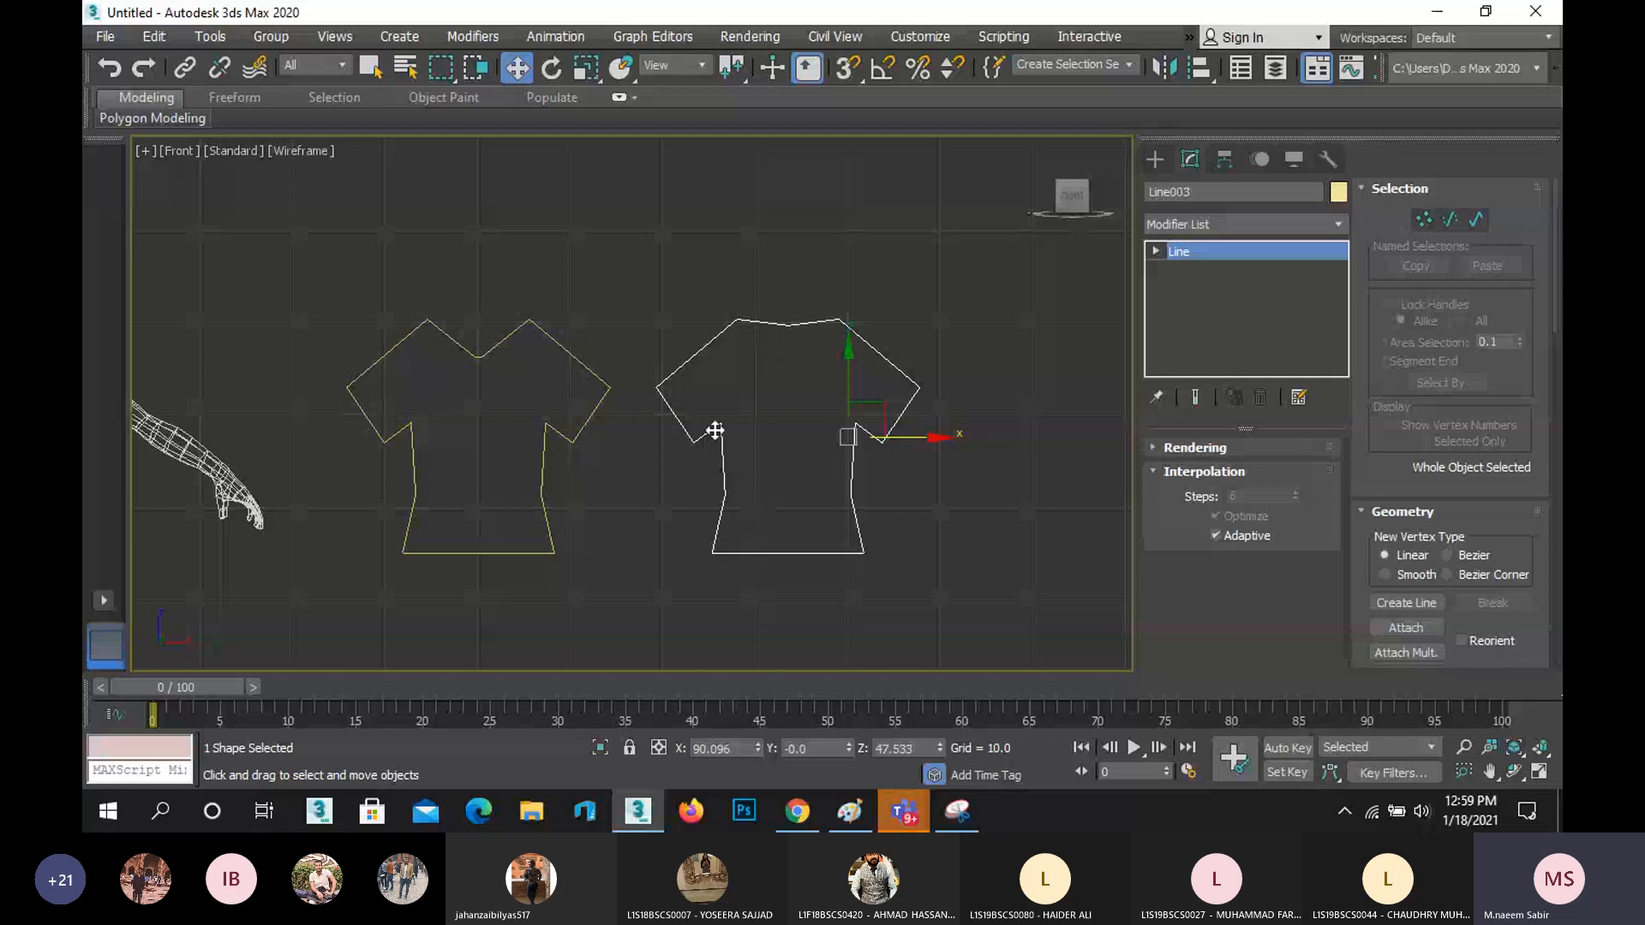
pyautogui.press('g')
pyautogui.click(1403, 629)
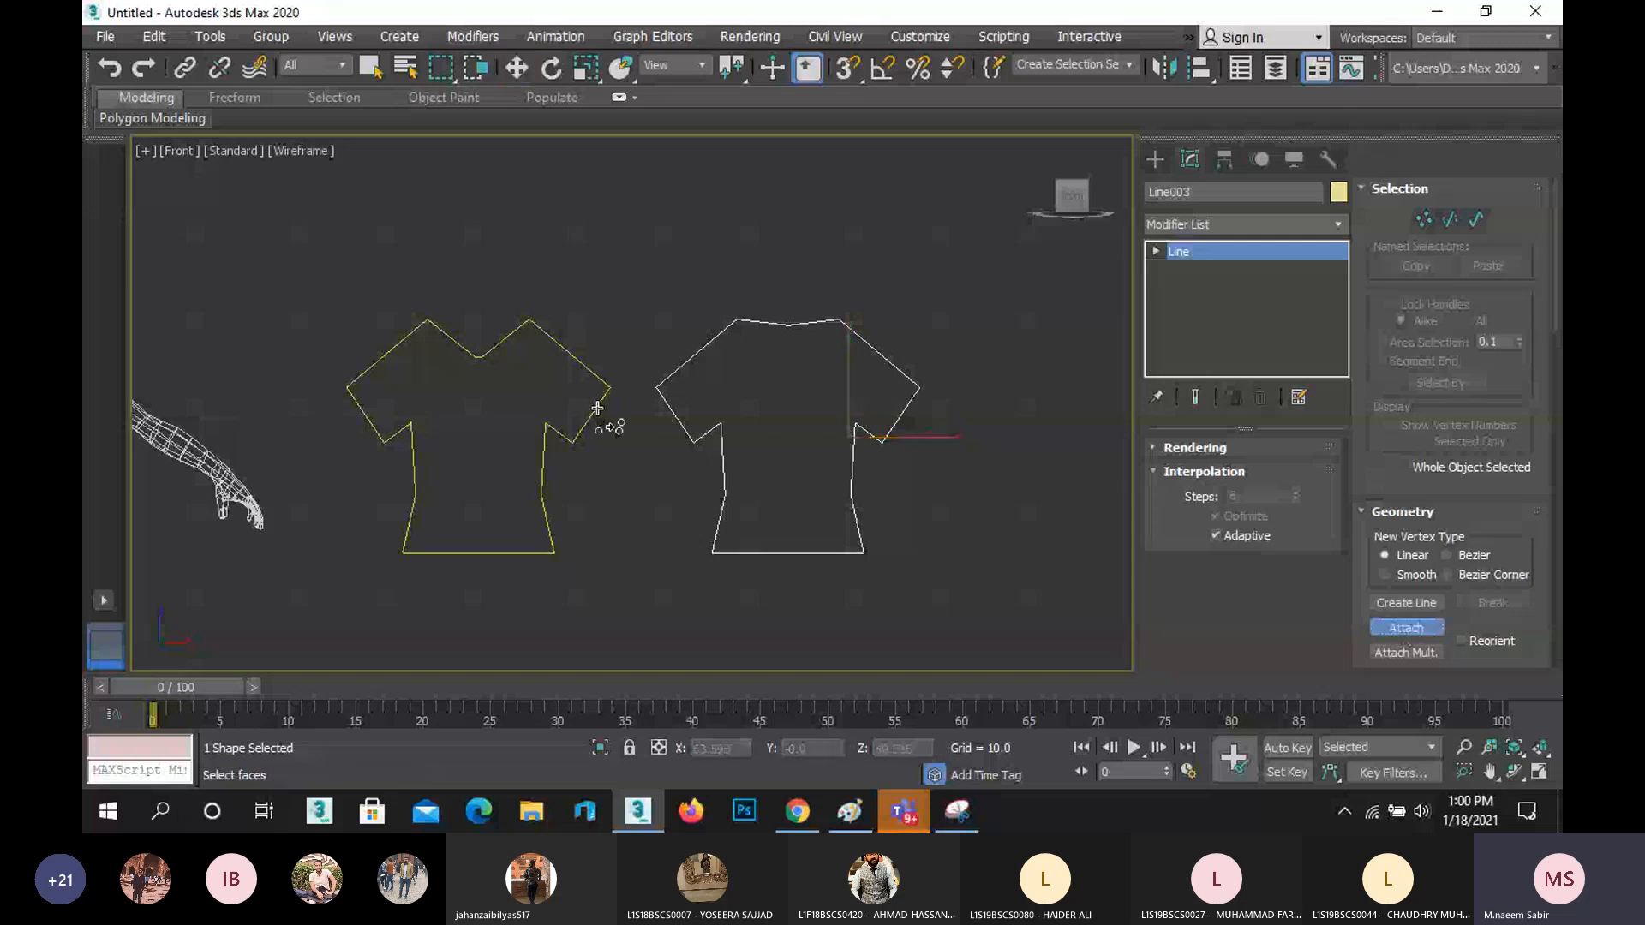
pyautogui.click(597, 408)
pyautogui.press('w')
pyautogui.moveTo(934, 436)
pyautogui.mouseDown()
pyautogui.moveTo(992, 433)
pyautogui.moveTo(960, 444)
pyautogui.mouseUp()
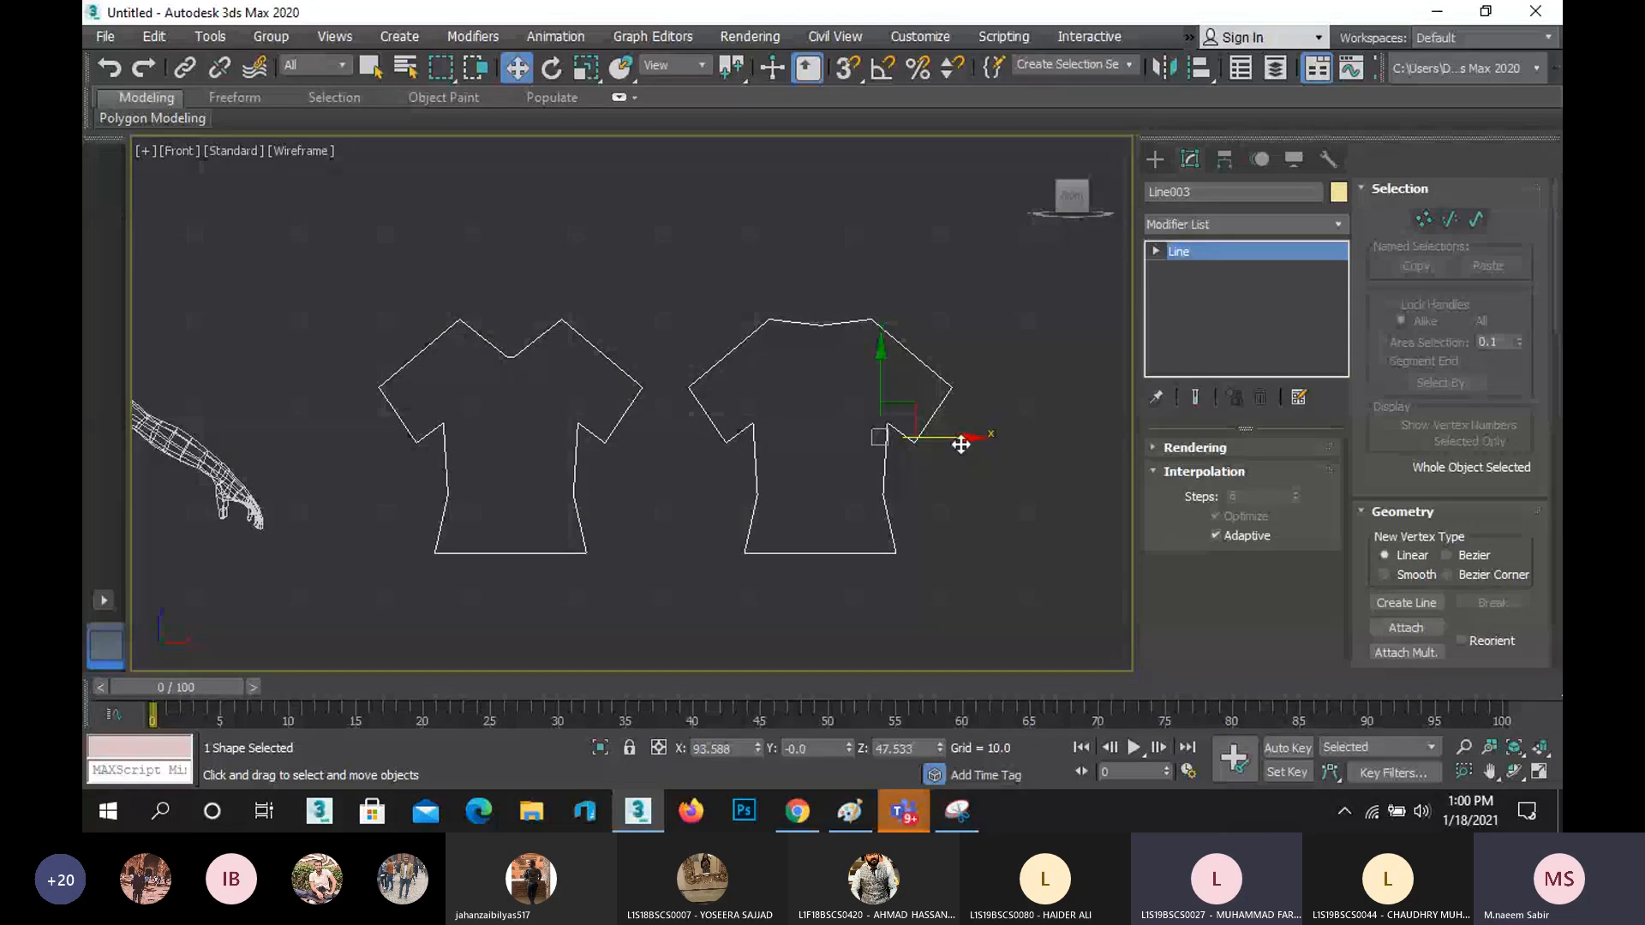
# - Draw an open practice line with four corner vertices beside the shallow-neck shirt outline, leaving a gap between its start and end points
pyautogui.click(1154, 159)
pyautogui.click(1199, 307)
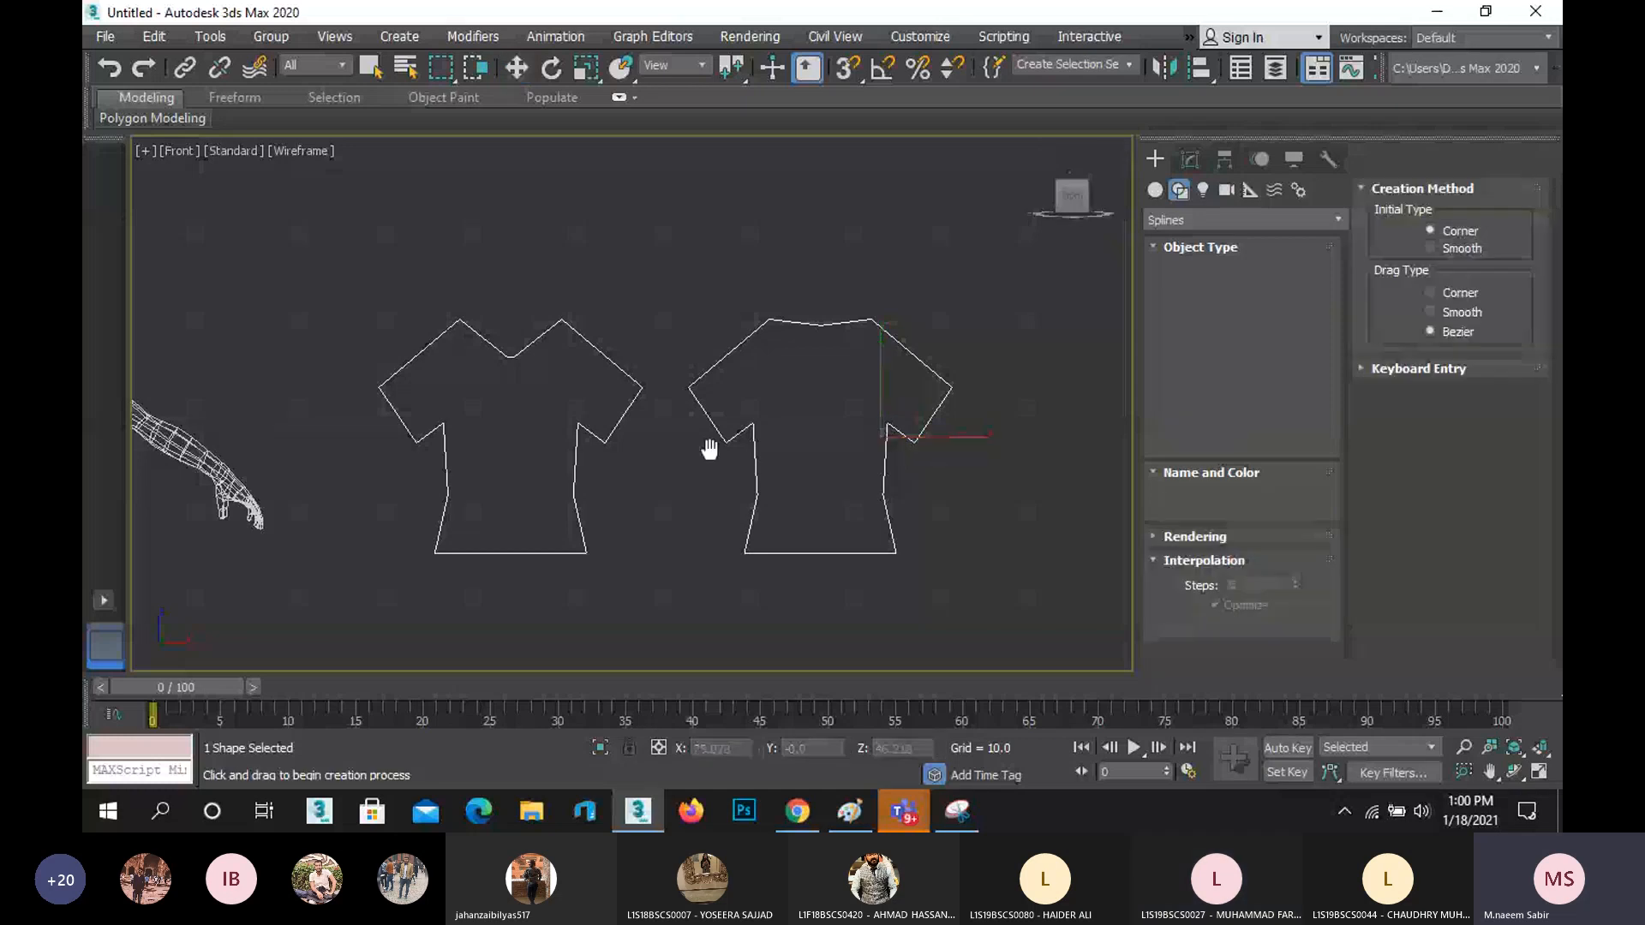
pyautogui.moveTo(709, 449); pyautogui.dragTo(461, 438, button='middle')
pyautogui.click(833, 509)
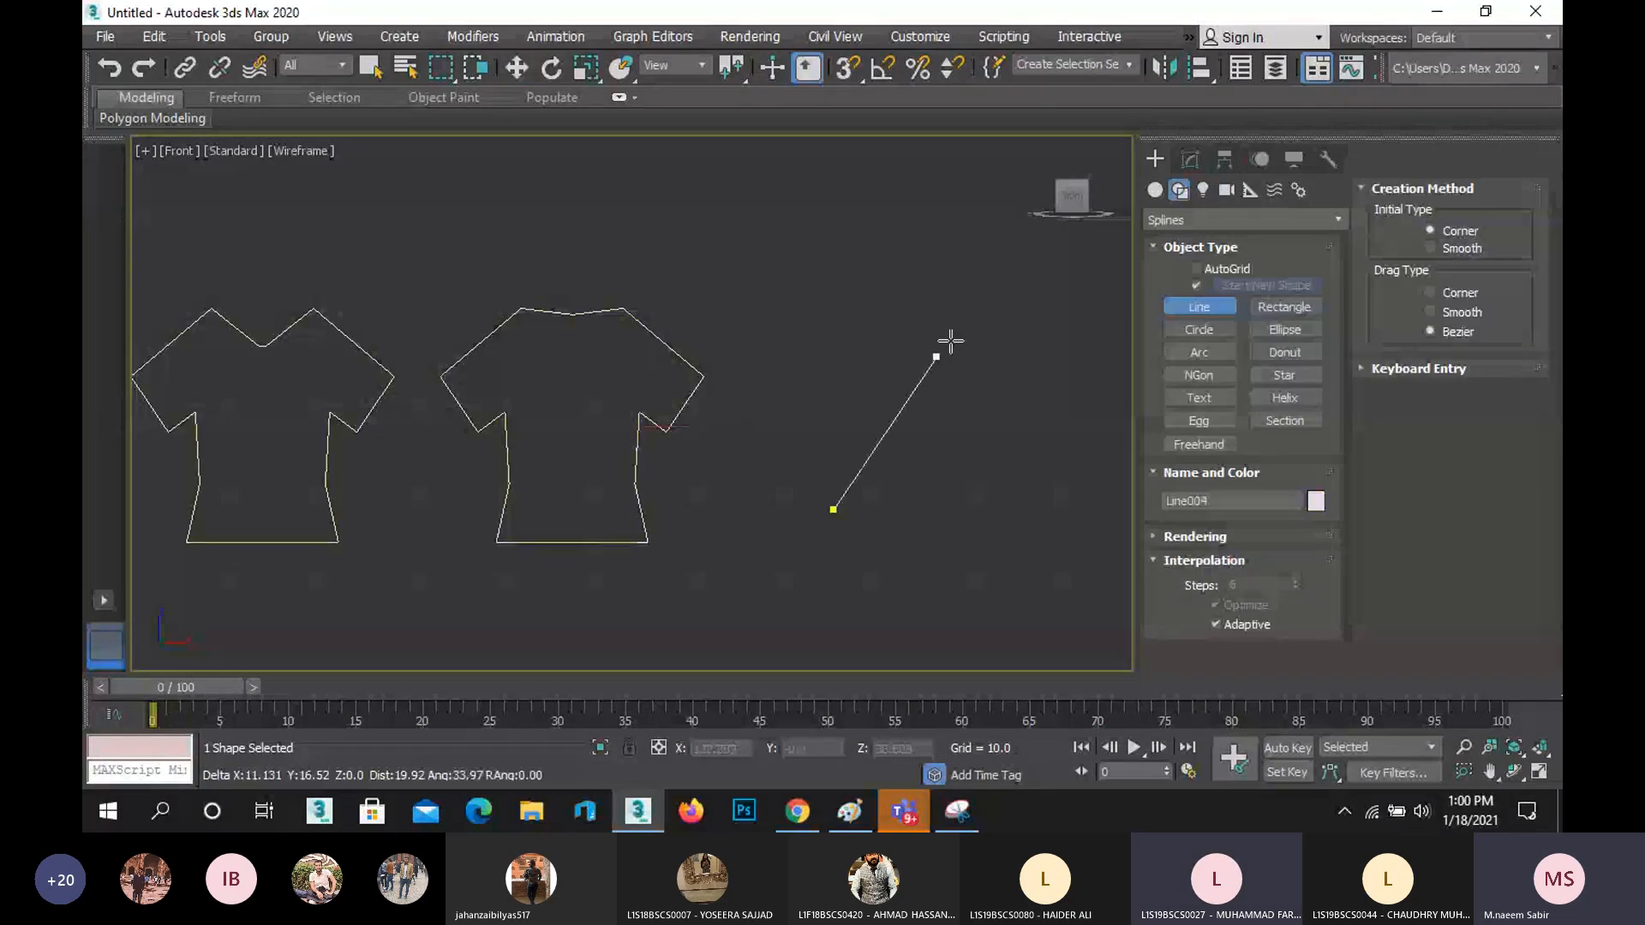
pyautogui.click(946, 298)
pyautogui.click(1051, 505)
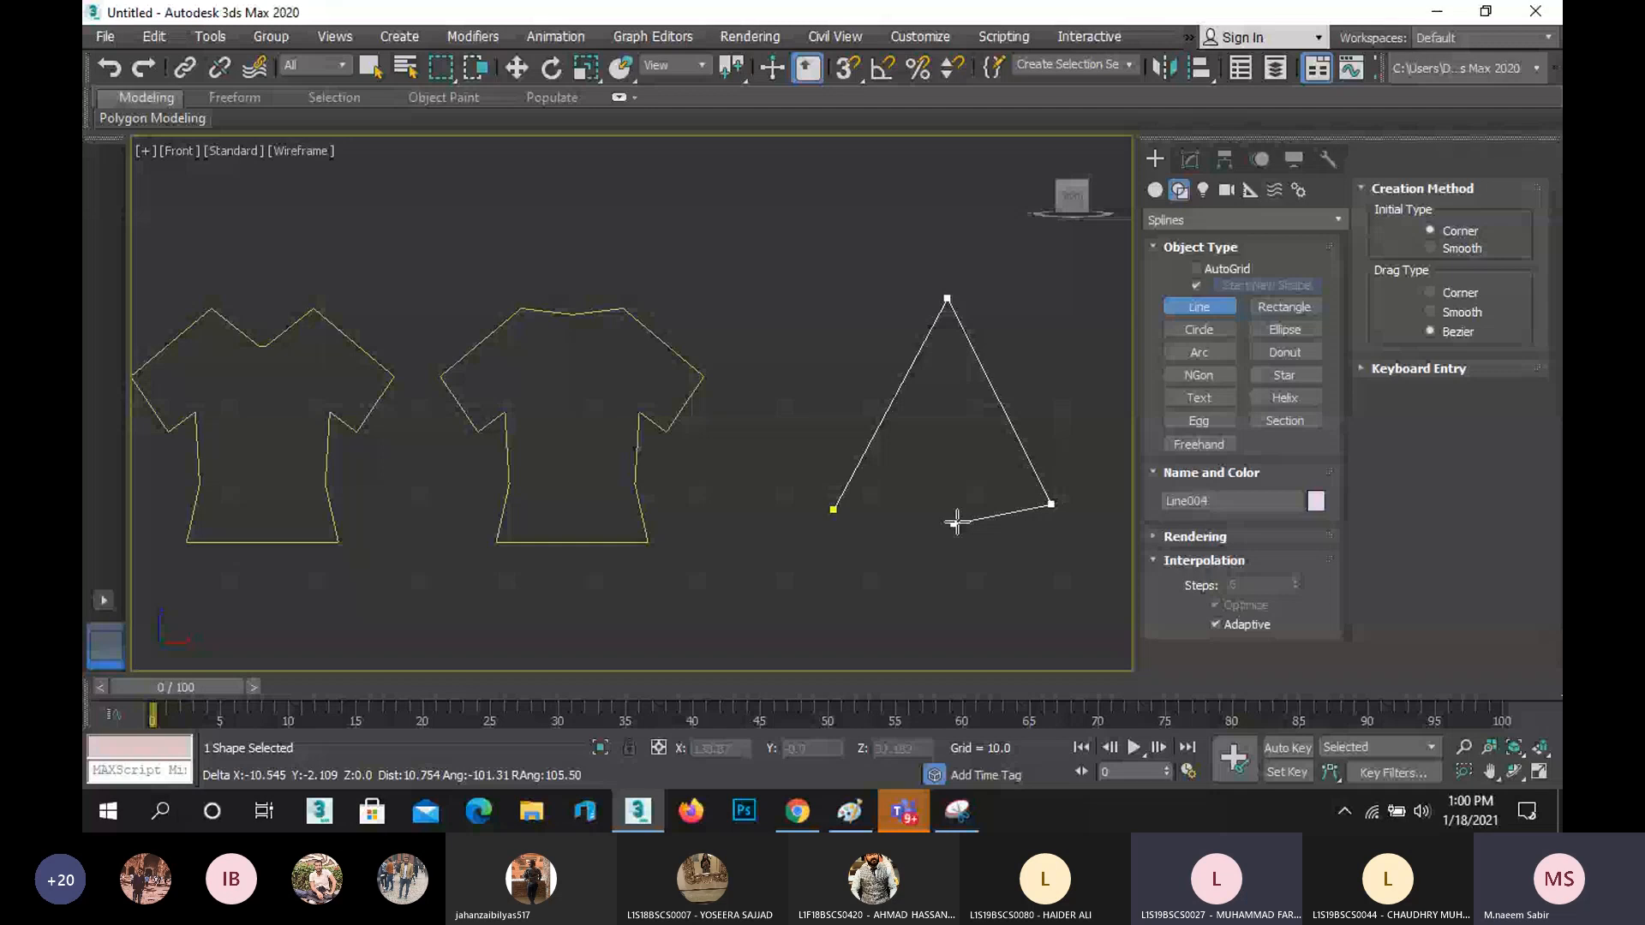
pyautogui.click(883, 532)
pyautogui.rightClick(891, 535)
pyautogui.scroll(3, 890, 518)
pyautogui.moveTo(942, 514); pyautogui.dragTo(921, 514, button='middle')
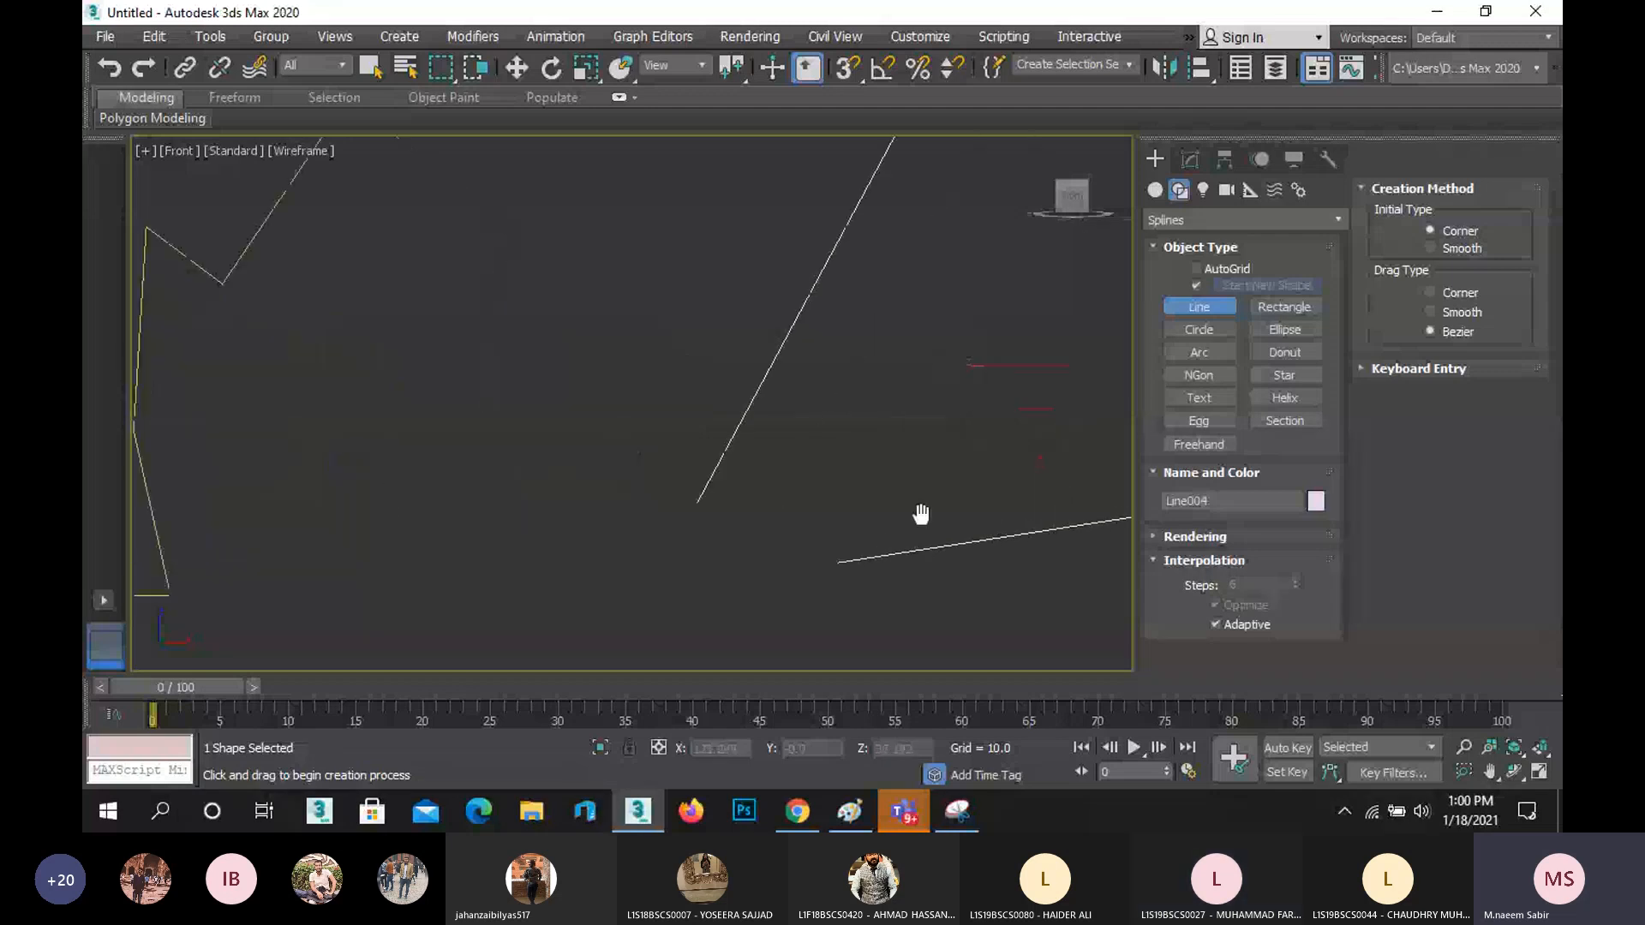
pyautogui.scroll(-4, 738, 543)
pyautogui.press('w')
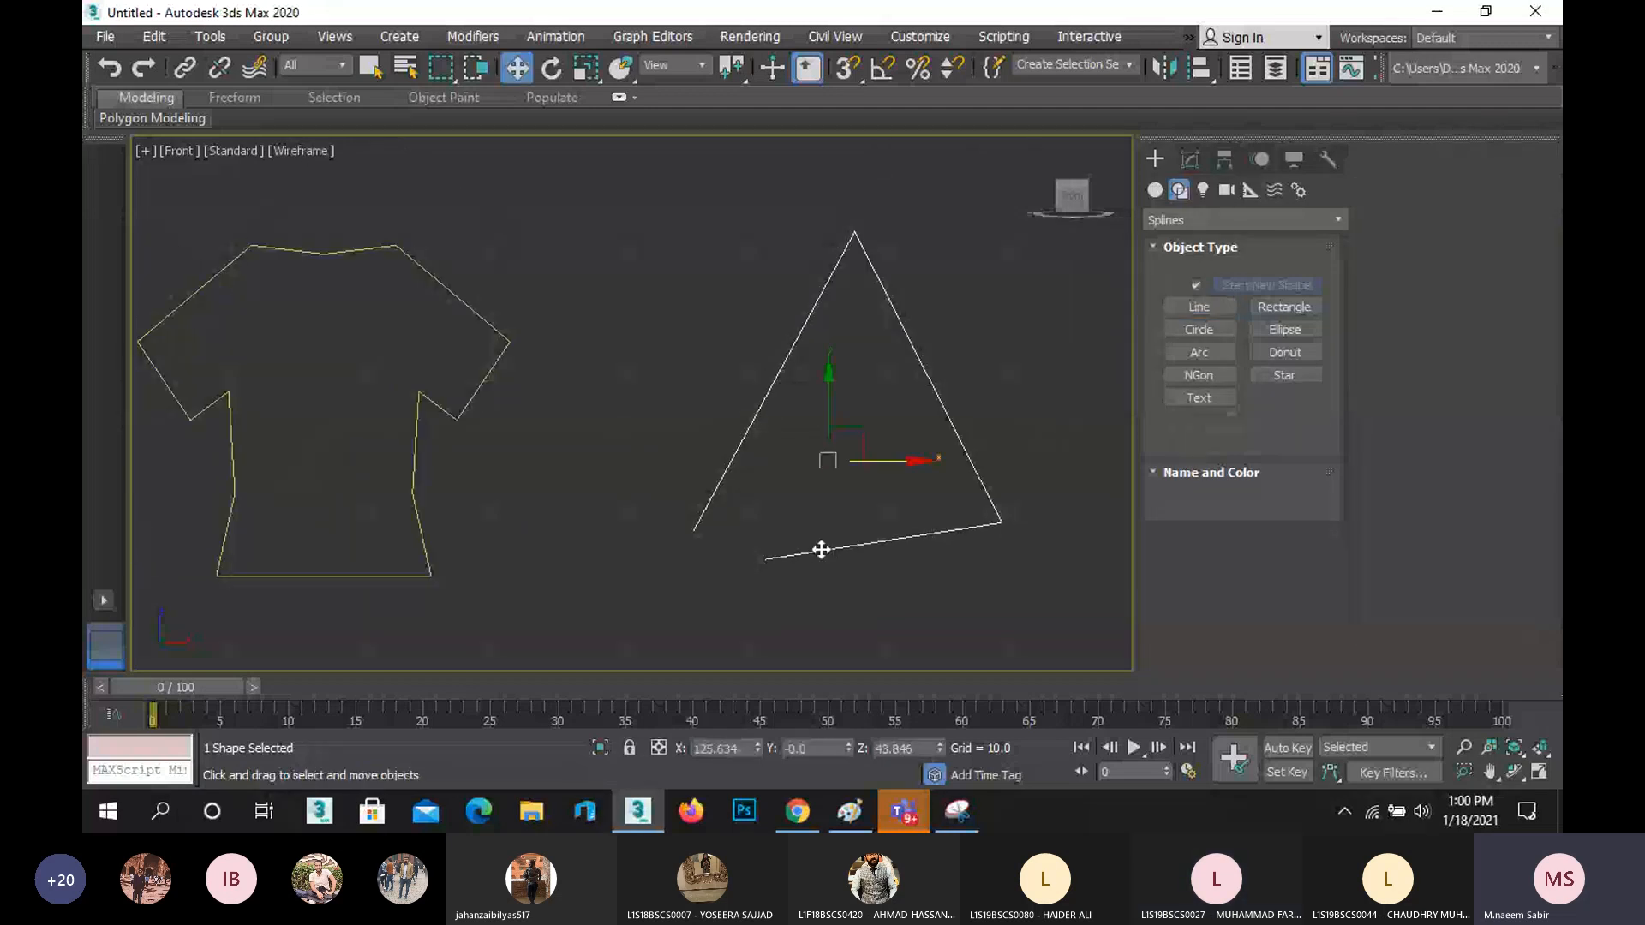
# - Close the gap in the practice line by connecting its two end vertices with a new segment at vertex level
pyautogui.scroll(3, 789, 557)
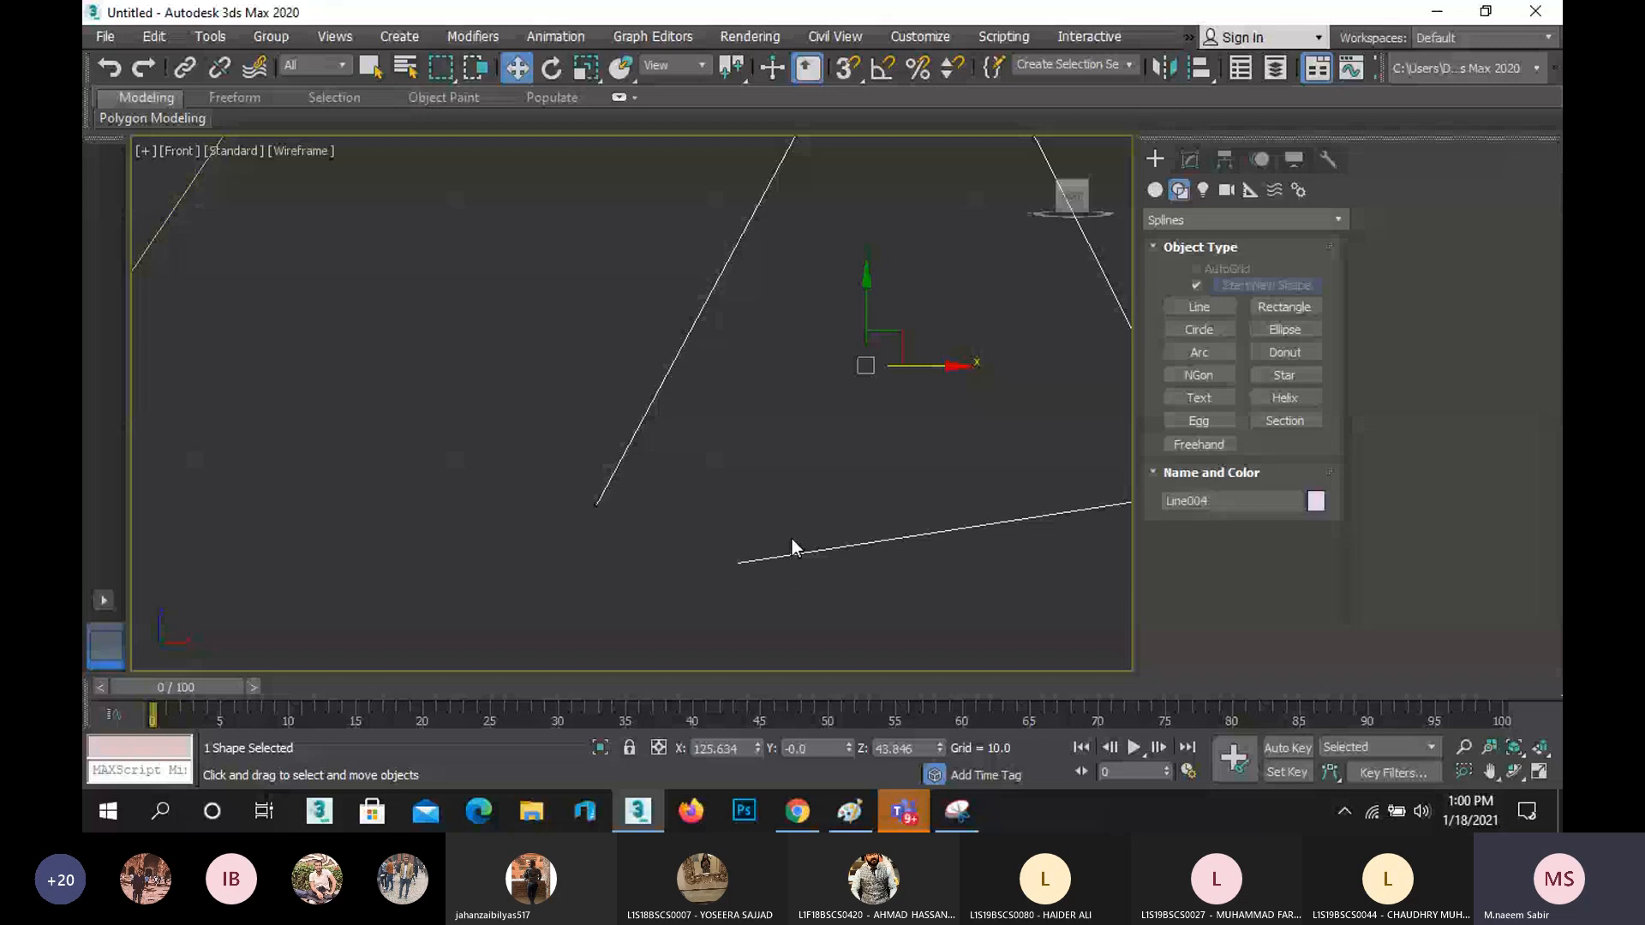
pyautogui.click(1196, 156)
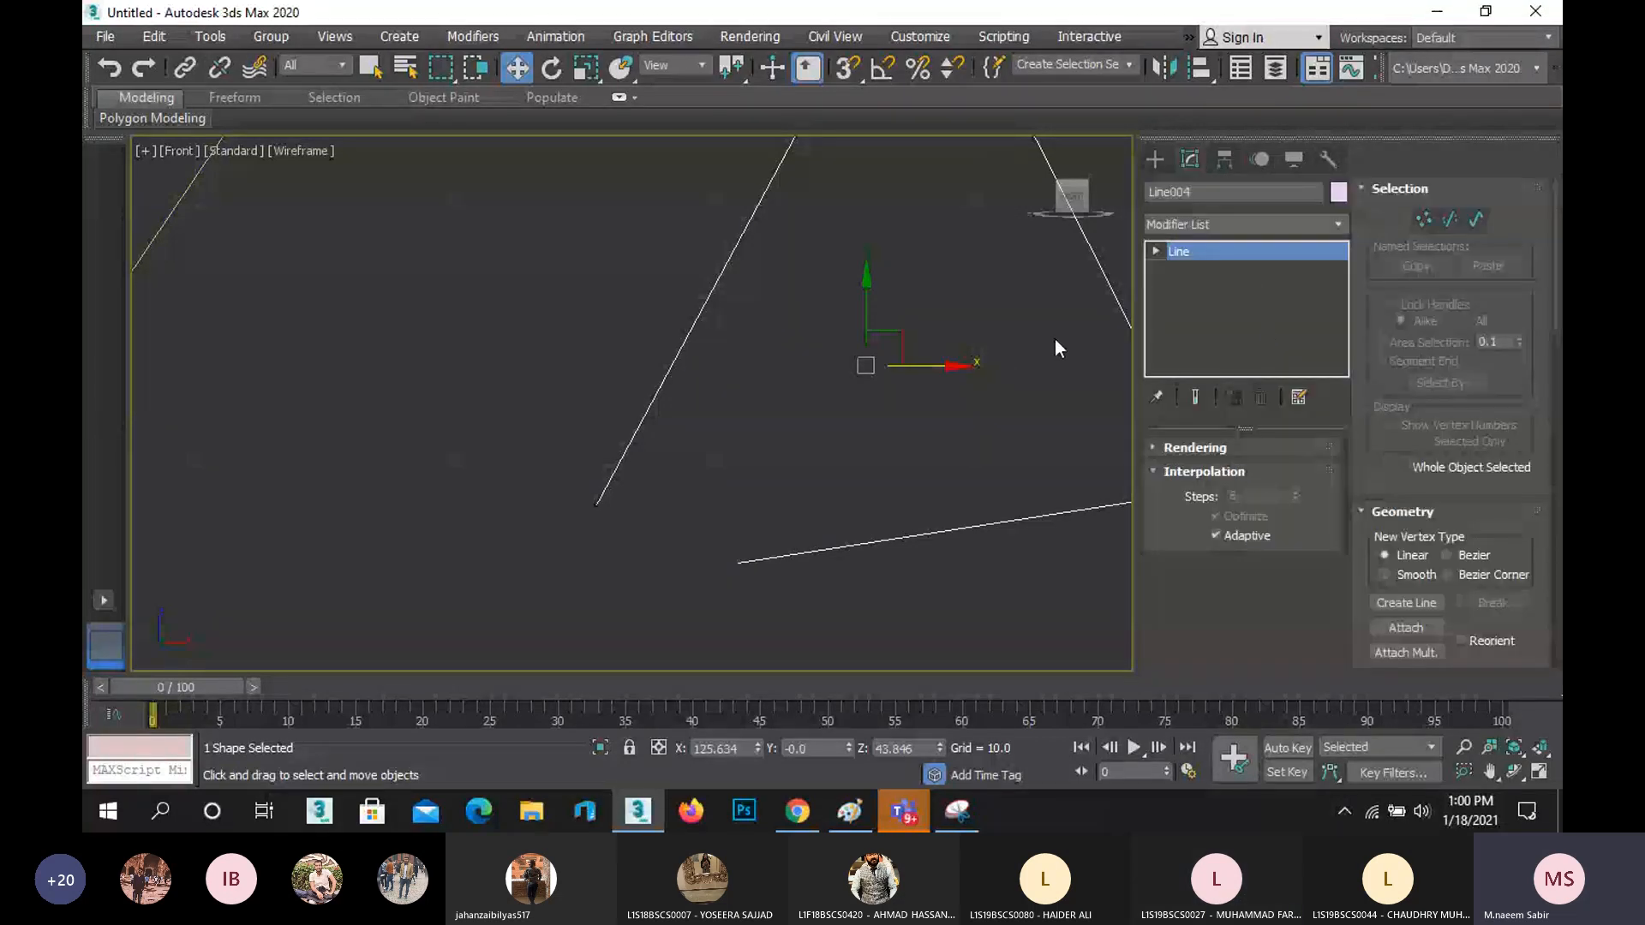
pyautogui.click(1423, 220)
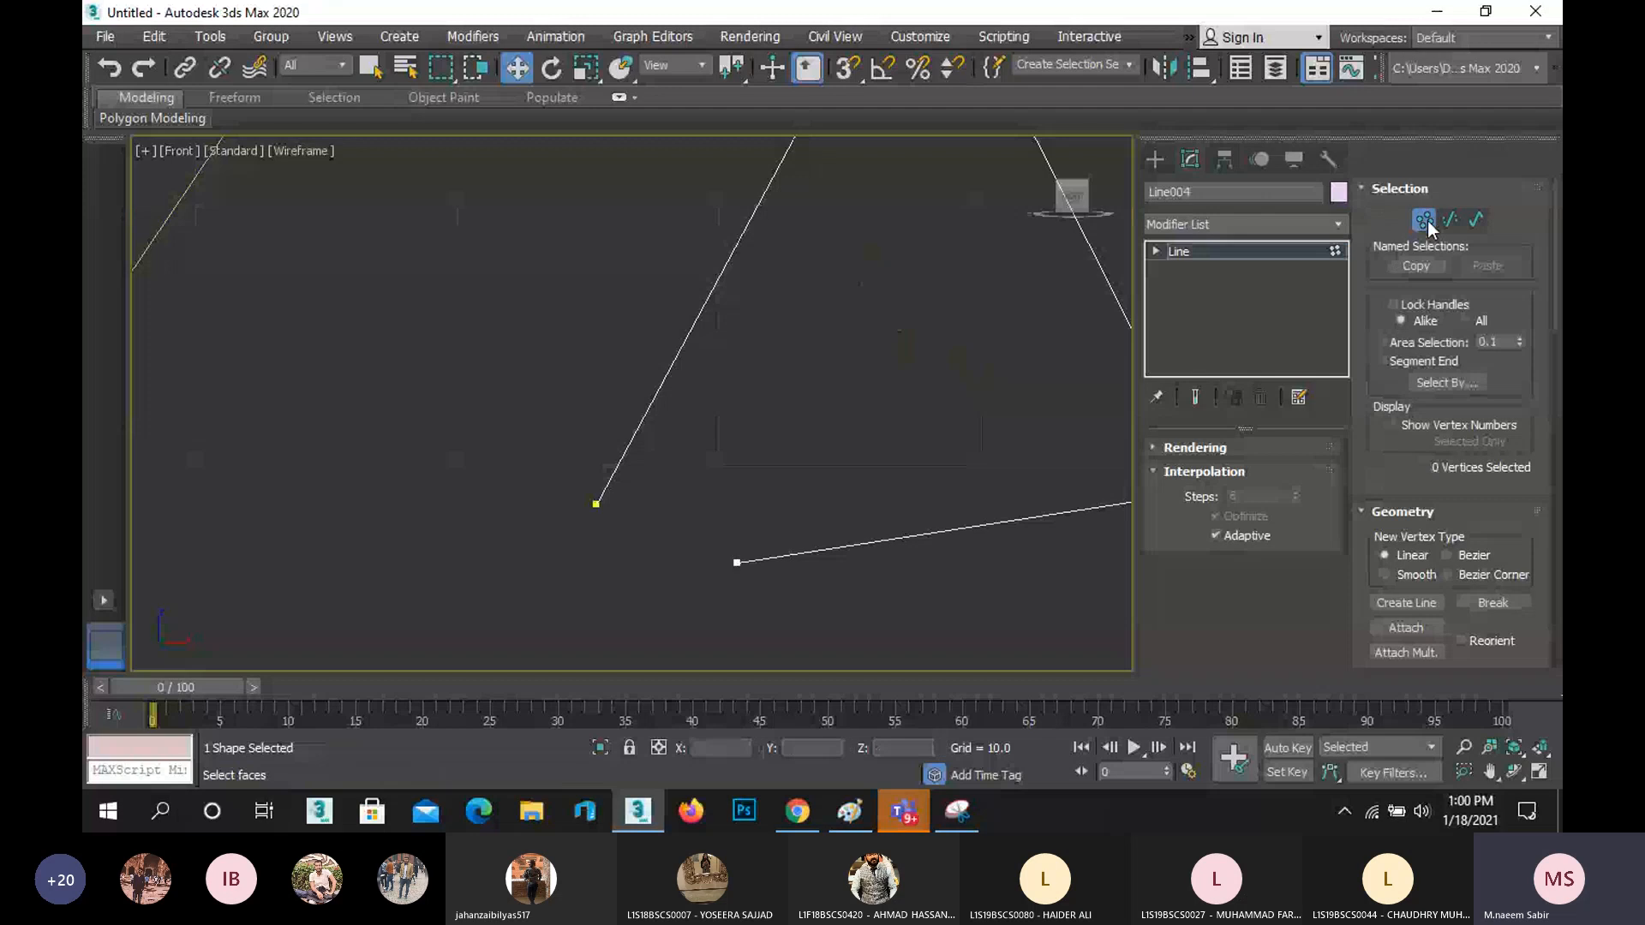
pyautogui.scroll(-3, 1423, 562)
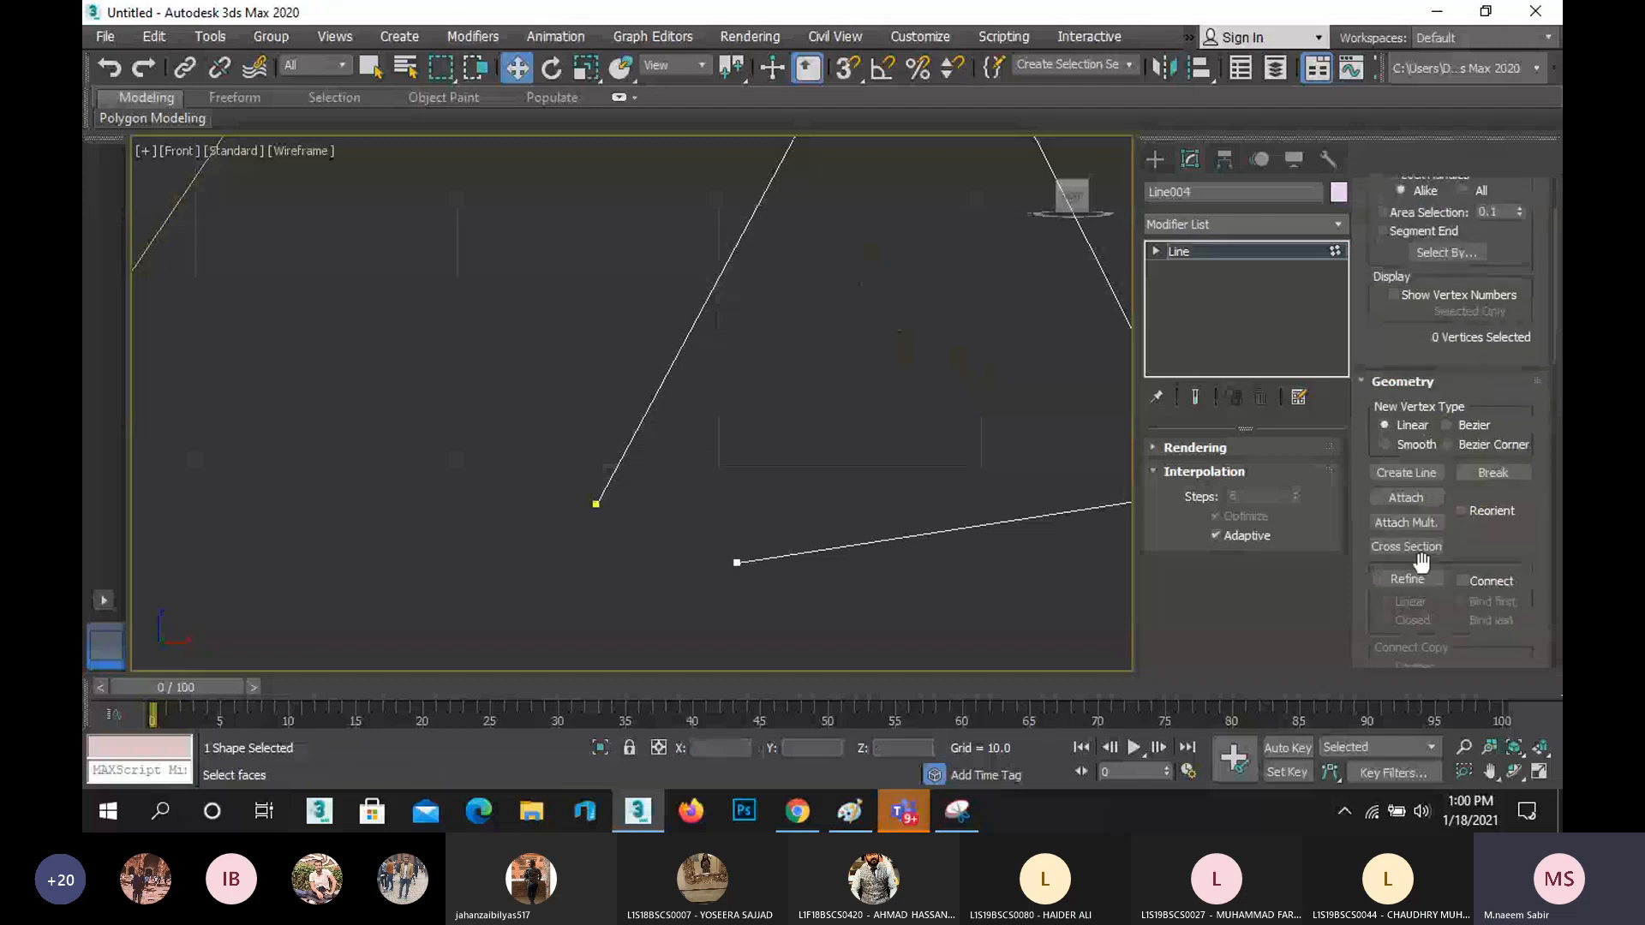
pyautogui.scroll(-6, 1424, 564)
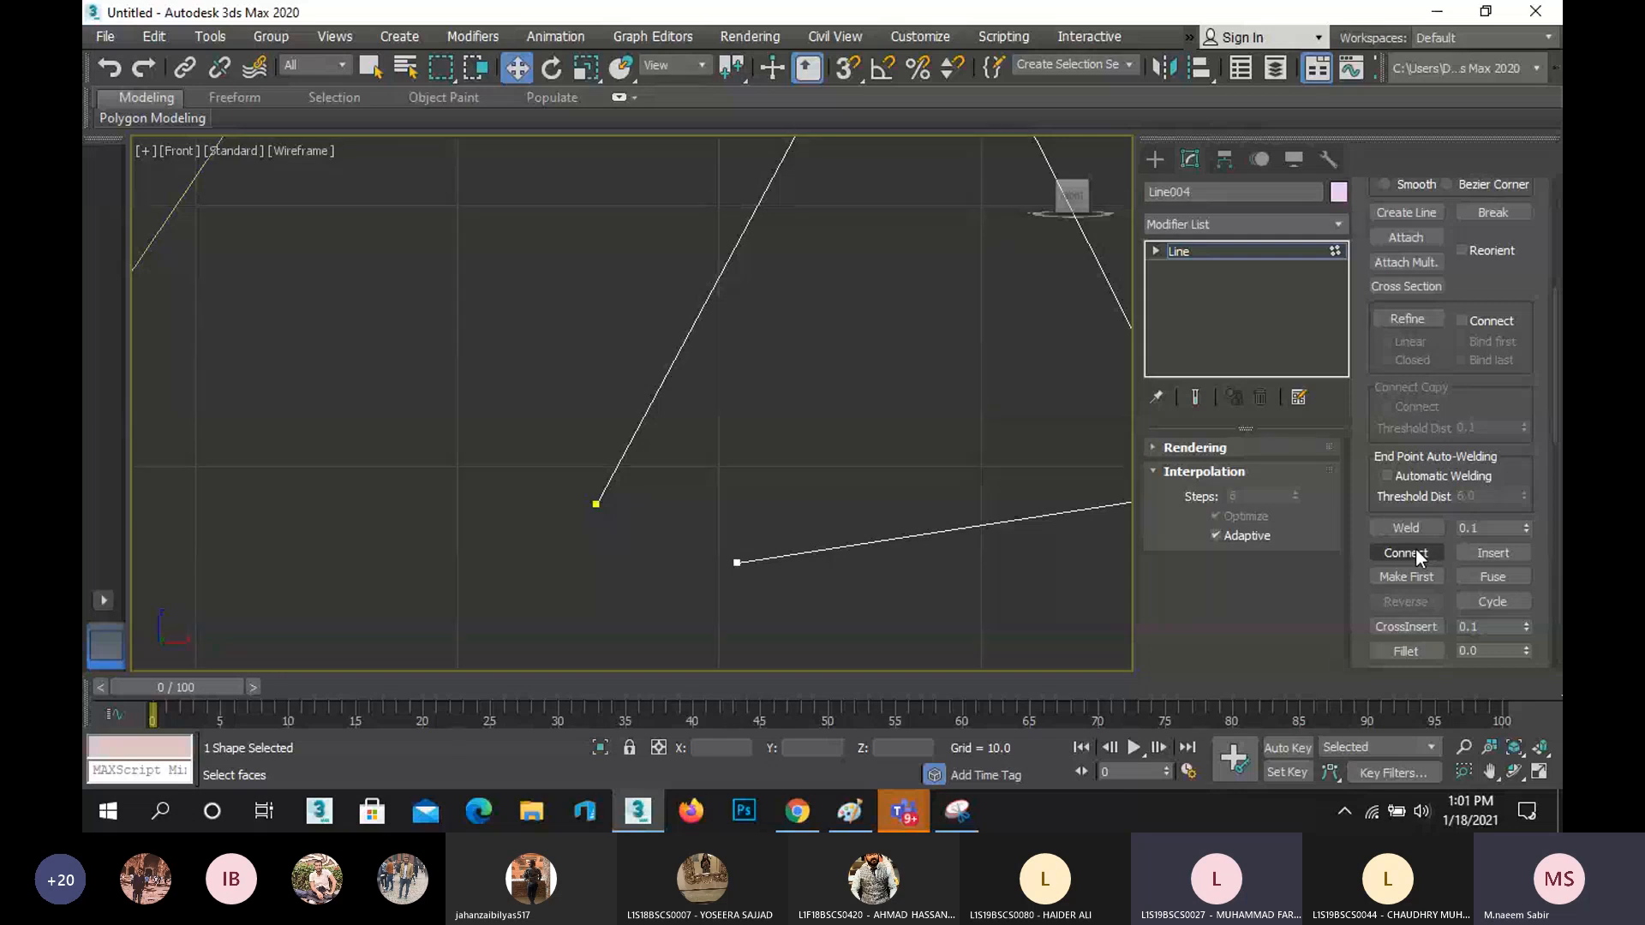
pyautogui.click(1475, 321)
pyautogui.click(1414, 555)
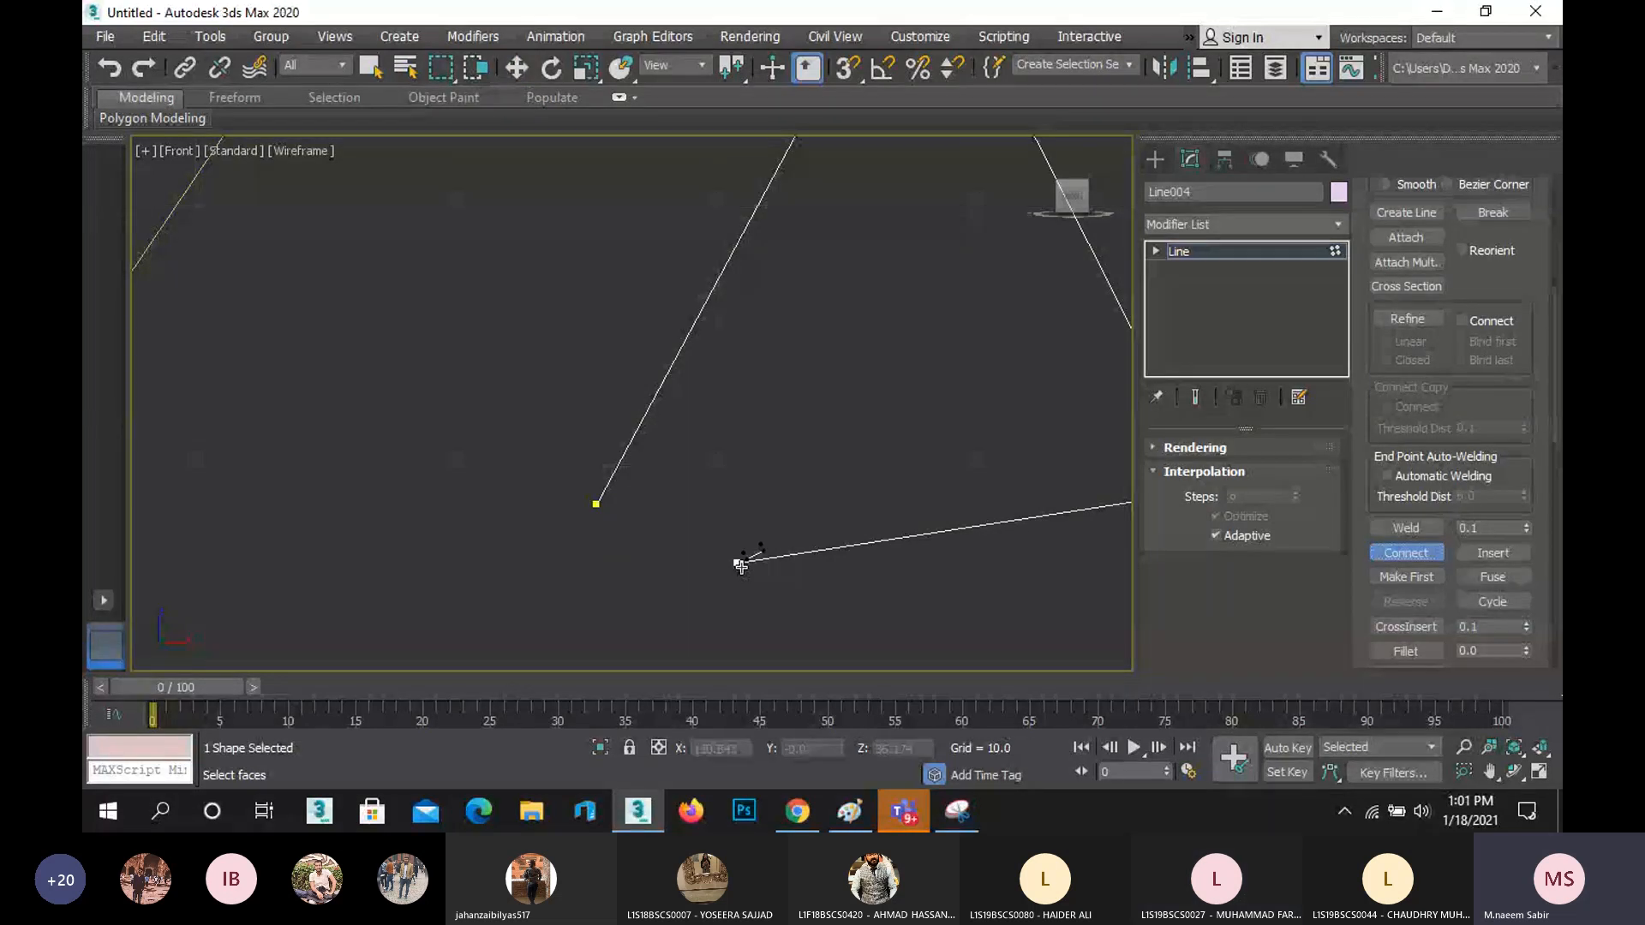
pyautogui.moveTo(740, 566); pyautogui.dragTo(596, 503)
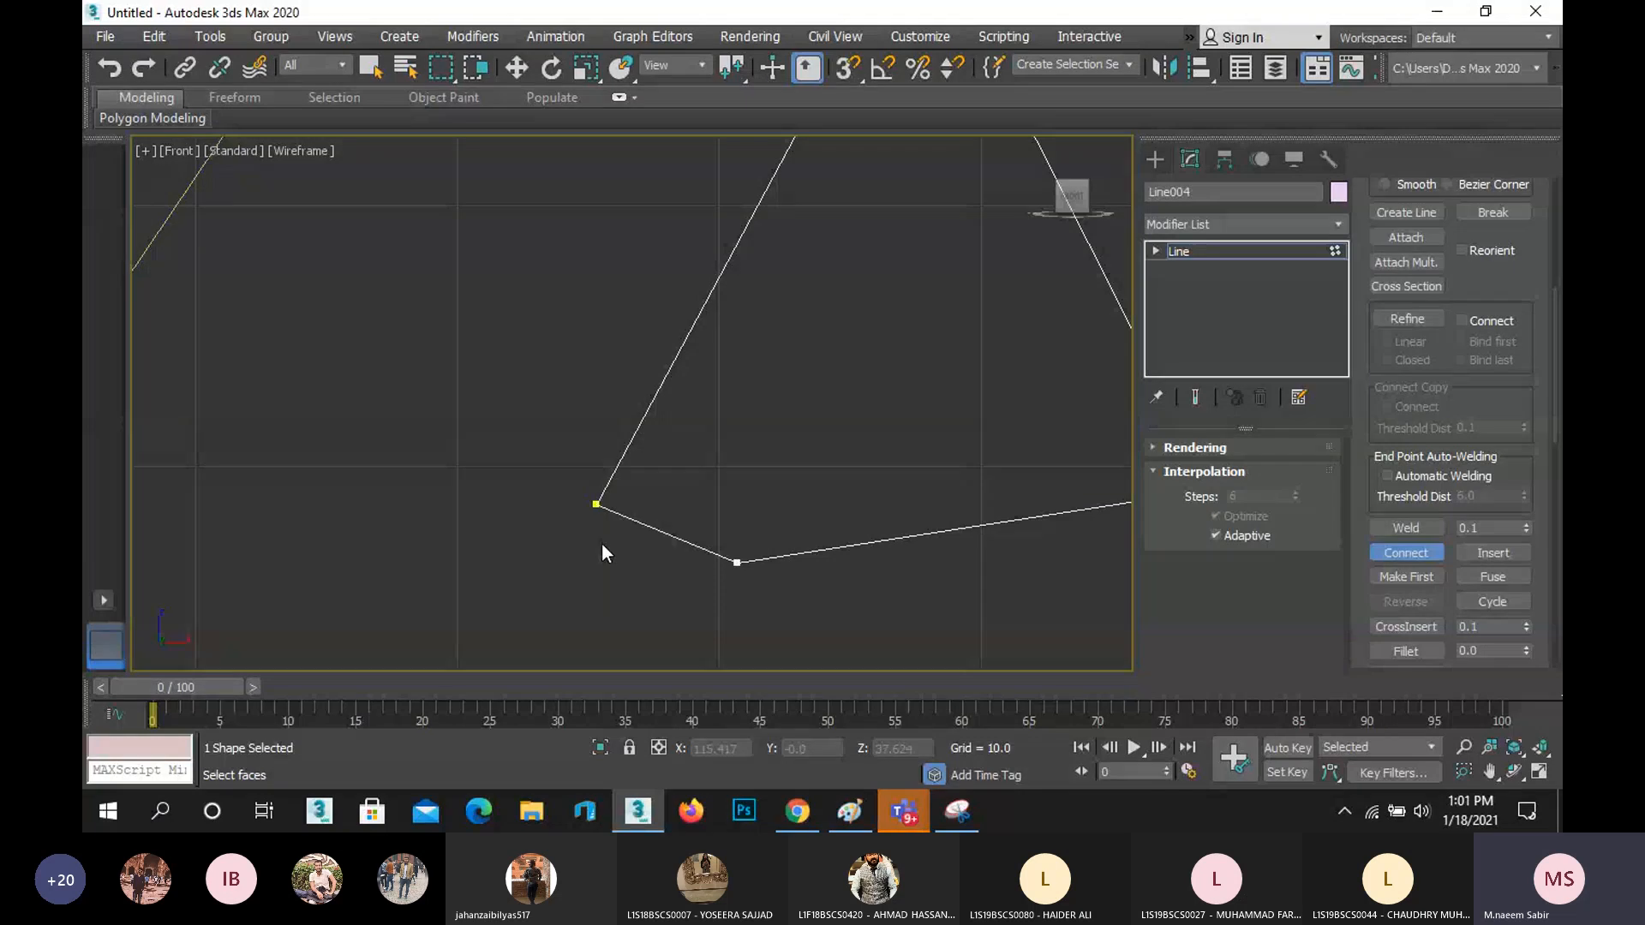
pyautogui.rightClick(639, 576)
pyautogui.scroll(-3, 657, 515)
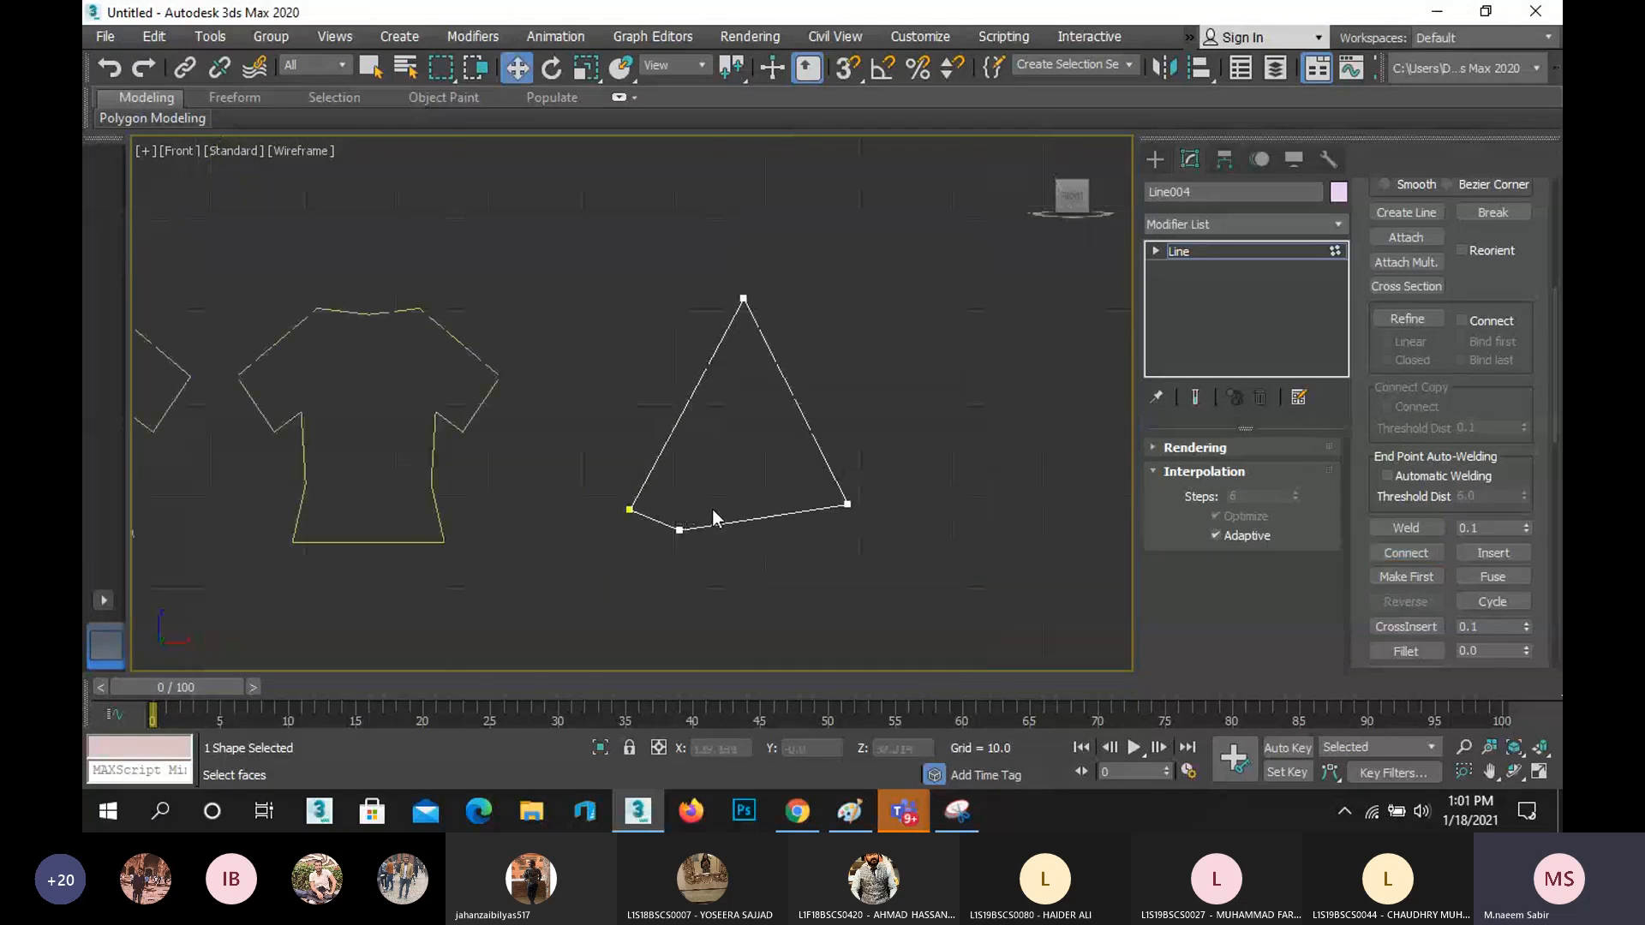
pyautogui.rightClick(974, 343)
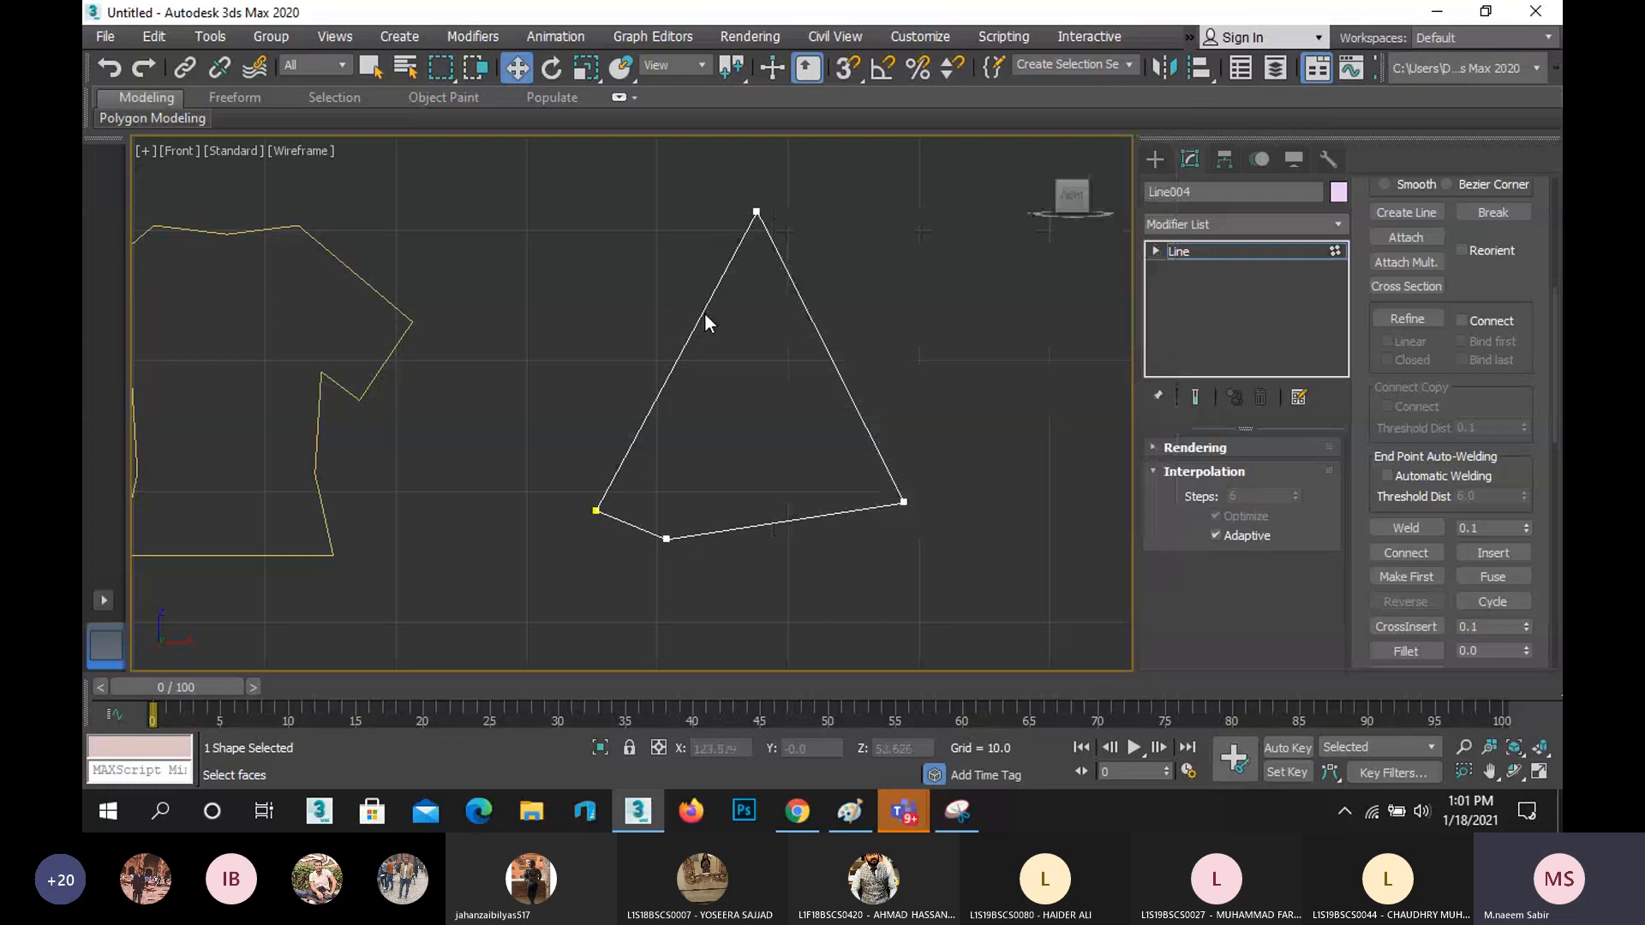
# - Leave vertex level and delete the whole practice line
pyautogui.scroll(3, 1422, 339)
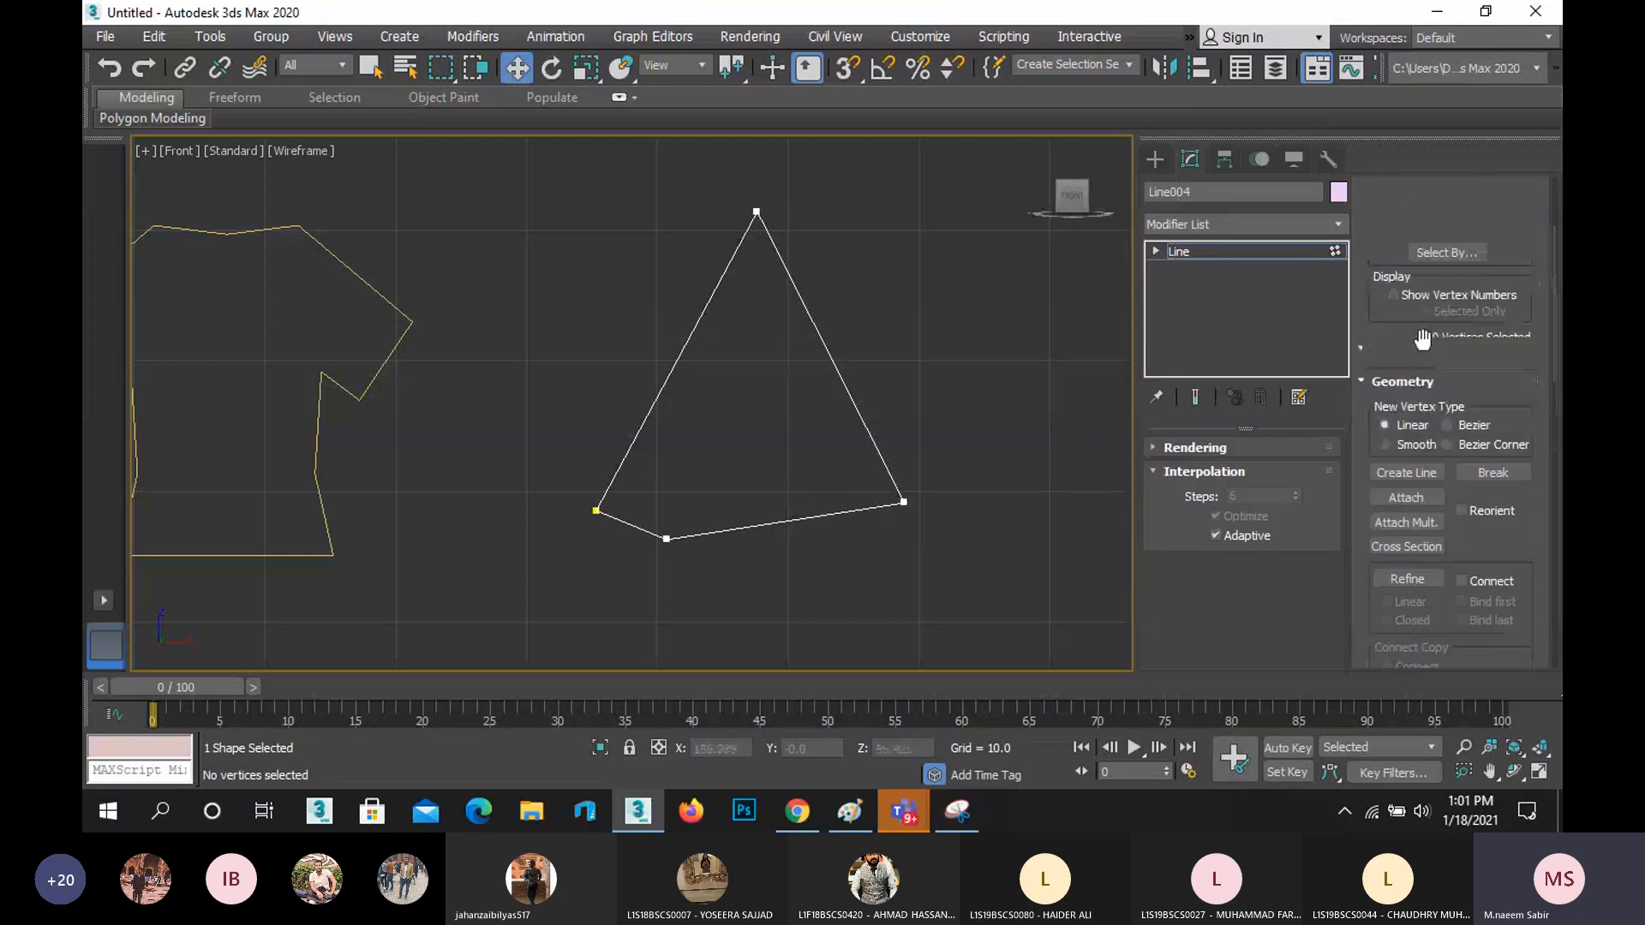
pyautogui.scroll(3, 1422, 339)
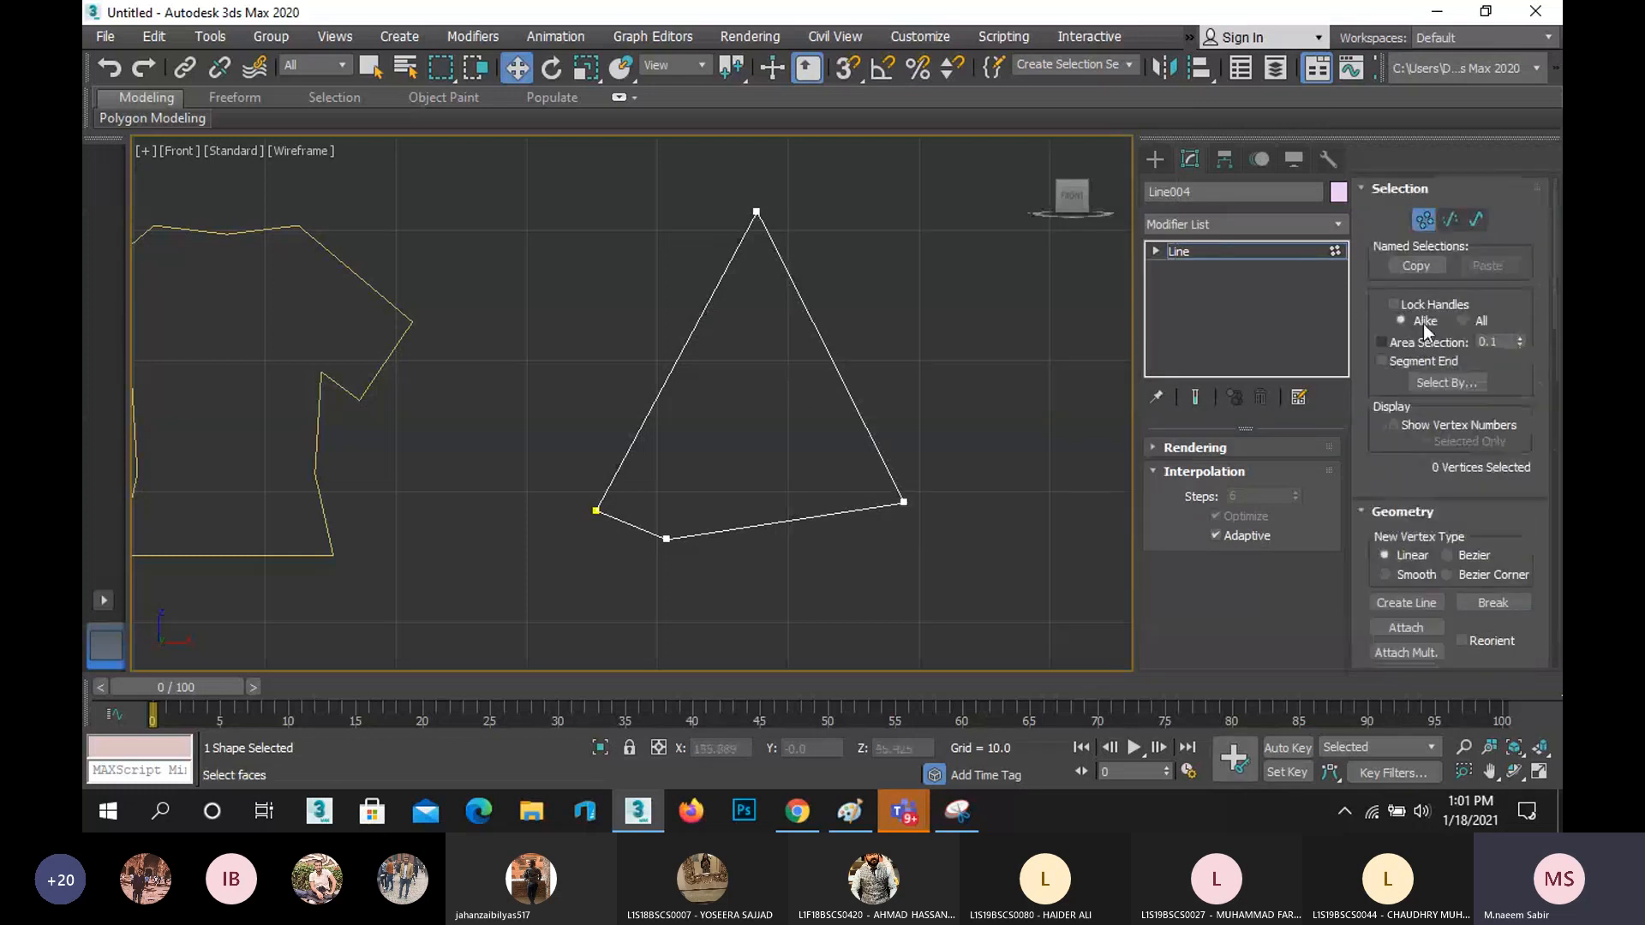
pyautogui.click(1422, 218)
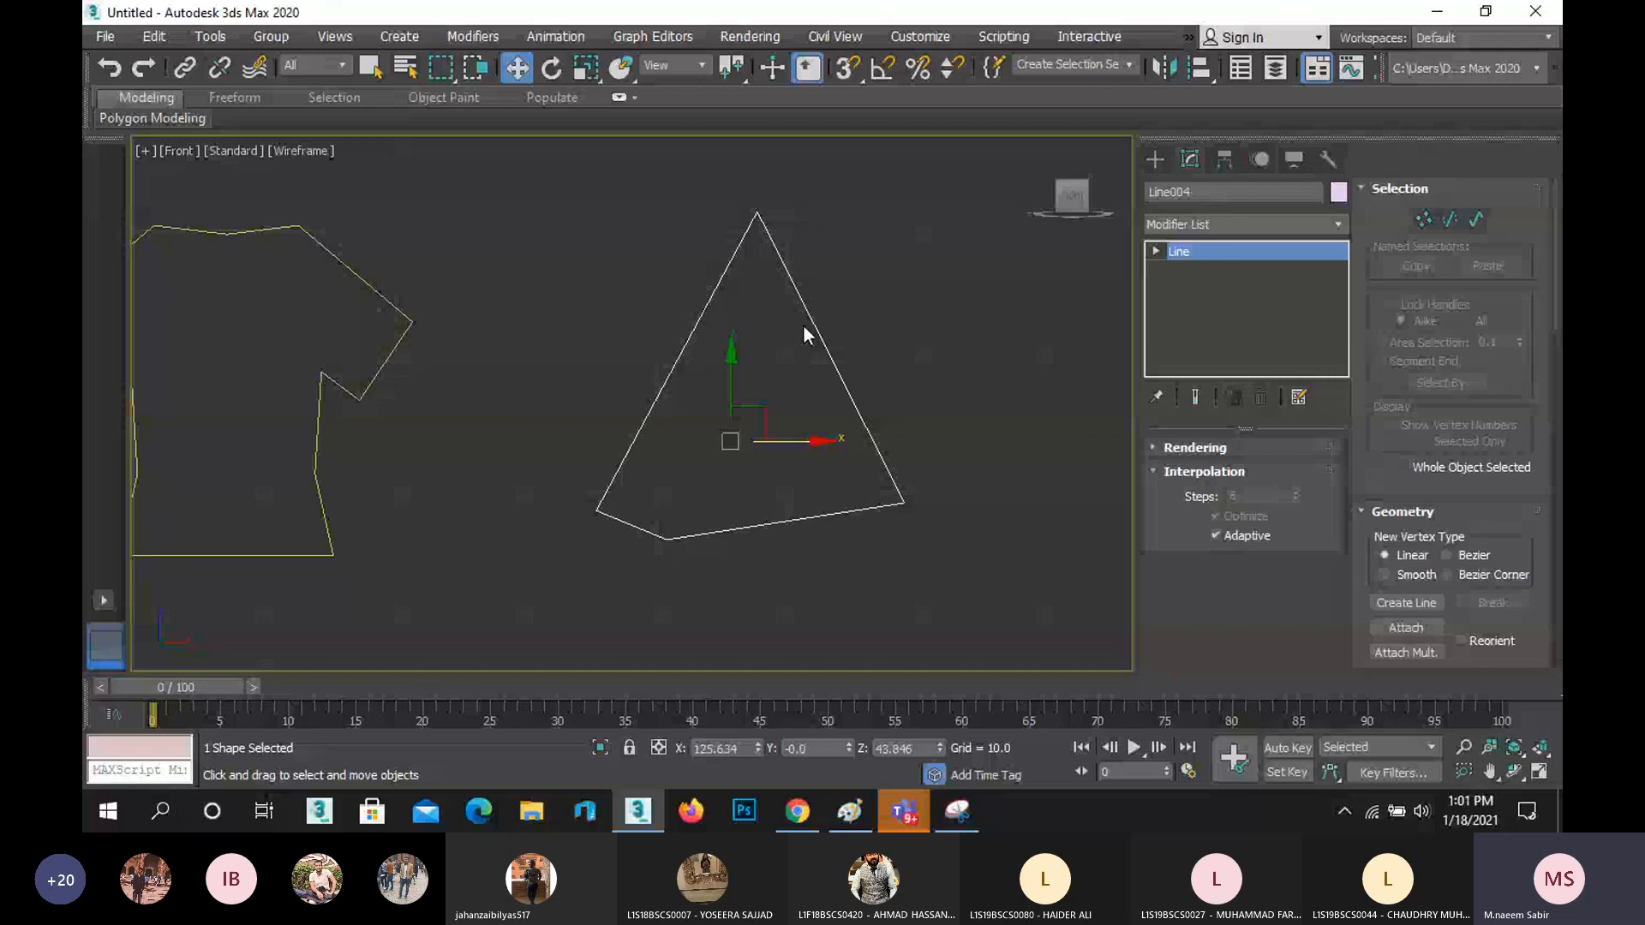
pyautogui.press('Delete')
pyautogui.press('g')
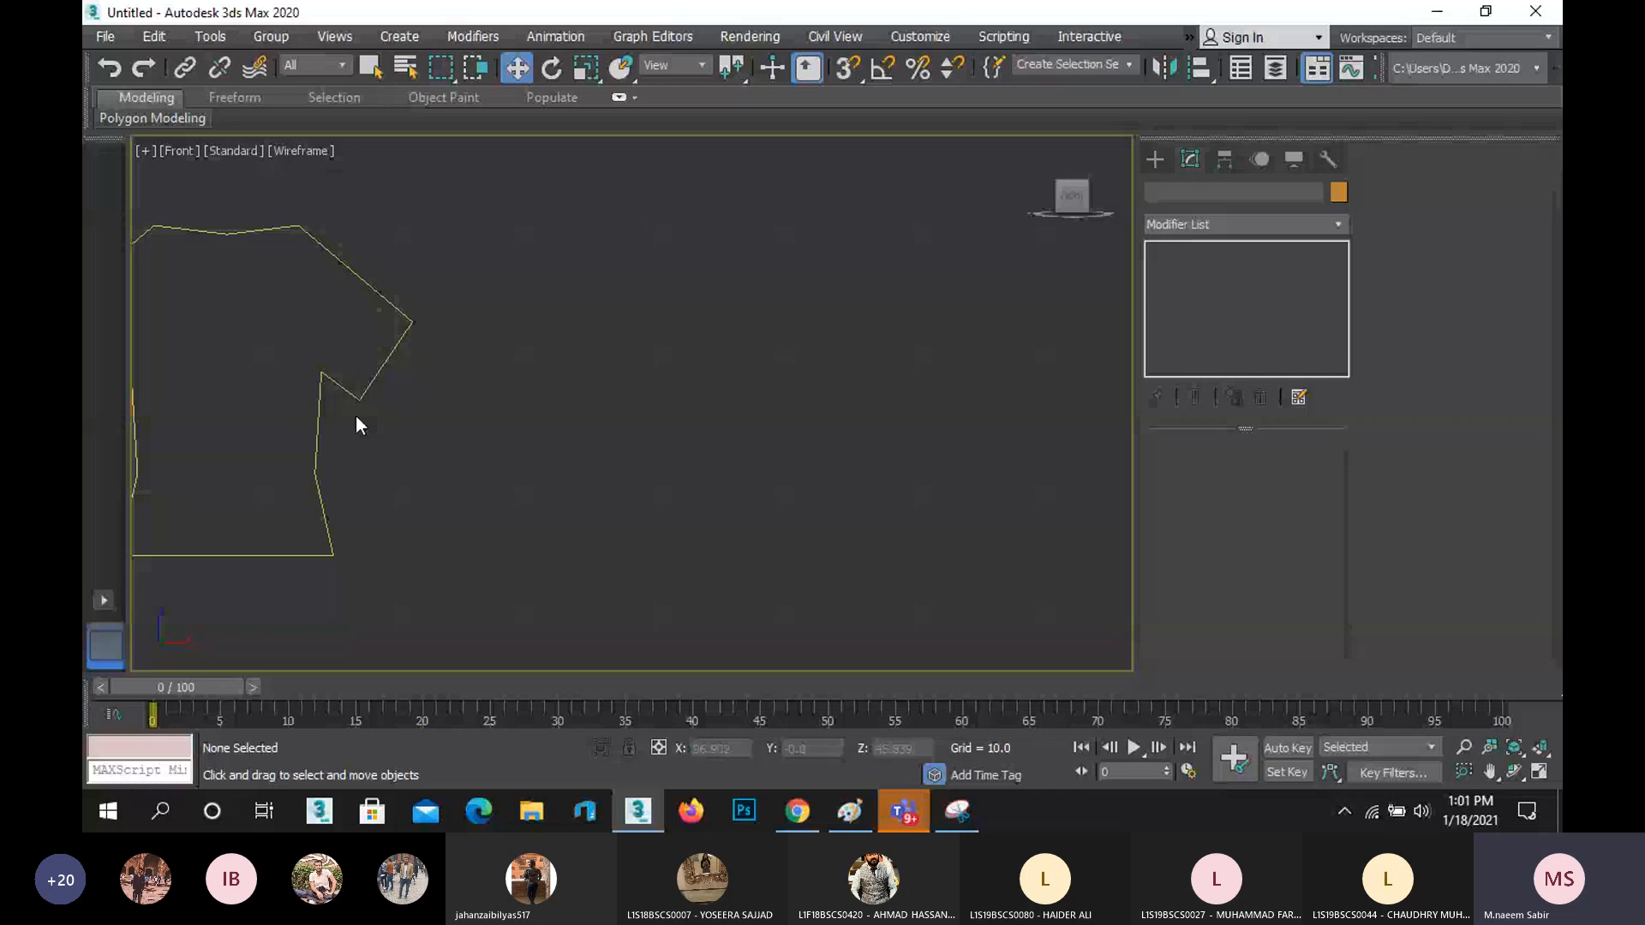
# - Select the combined shirt shape and move it about 4.1 units in negative X, towards the human mesh
pyautogui.moveTo(452, 435); pyautogui.dragTo(919, 508, button='middle')
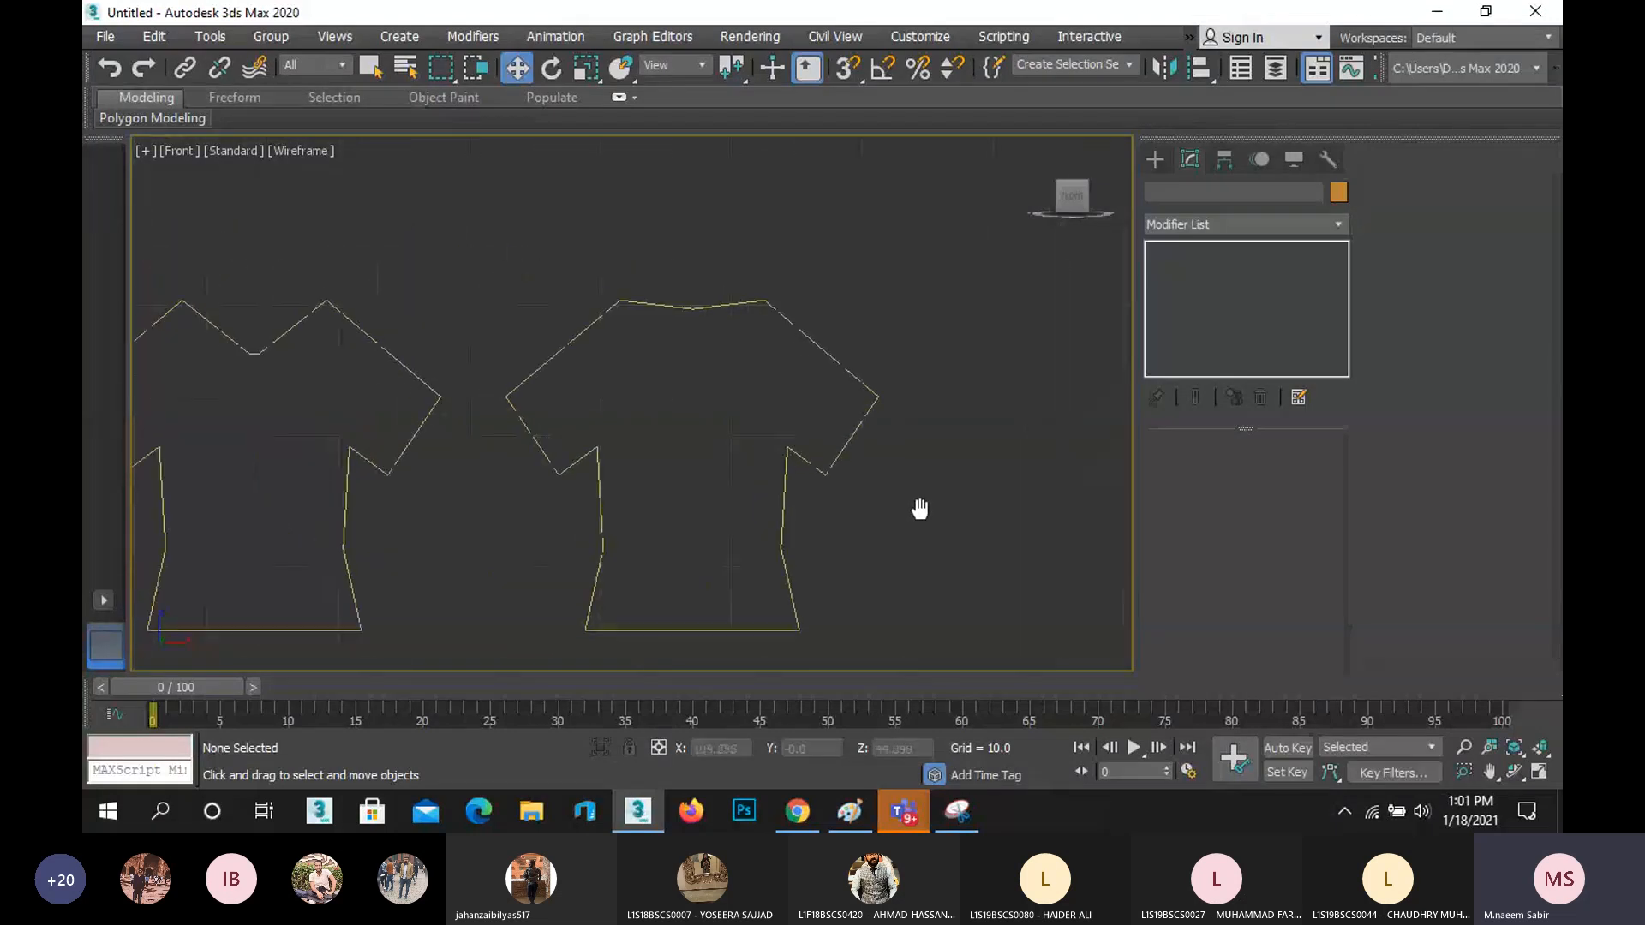
pyautogui.click(845, 448)
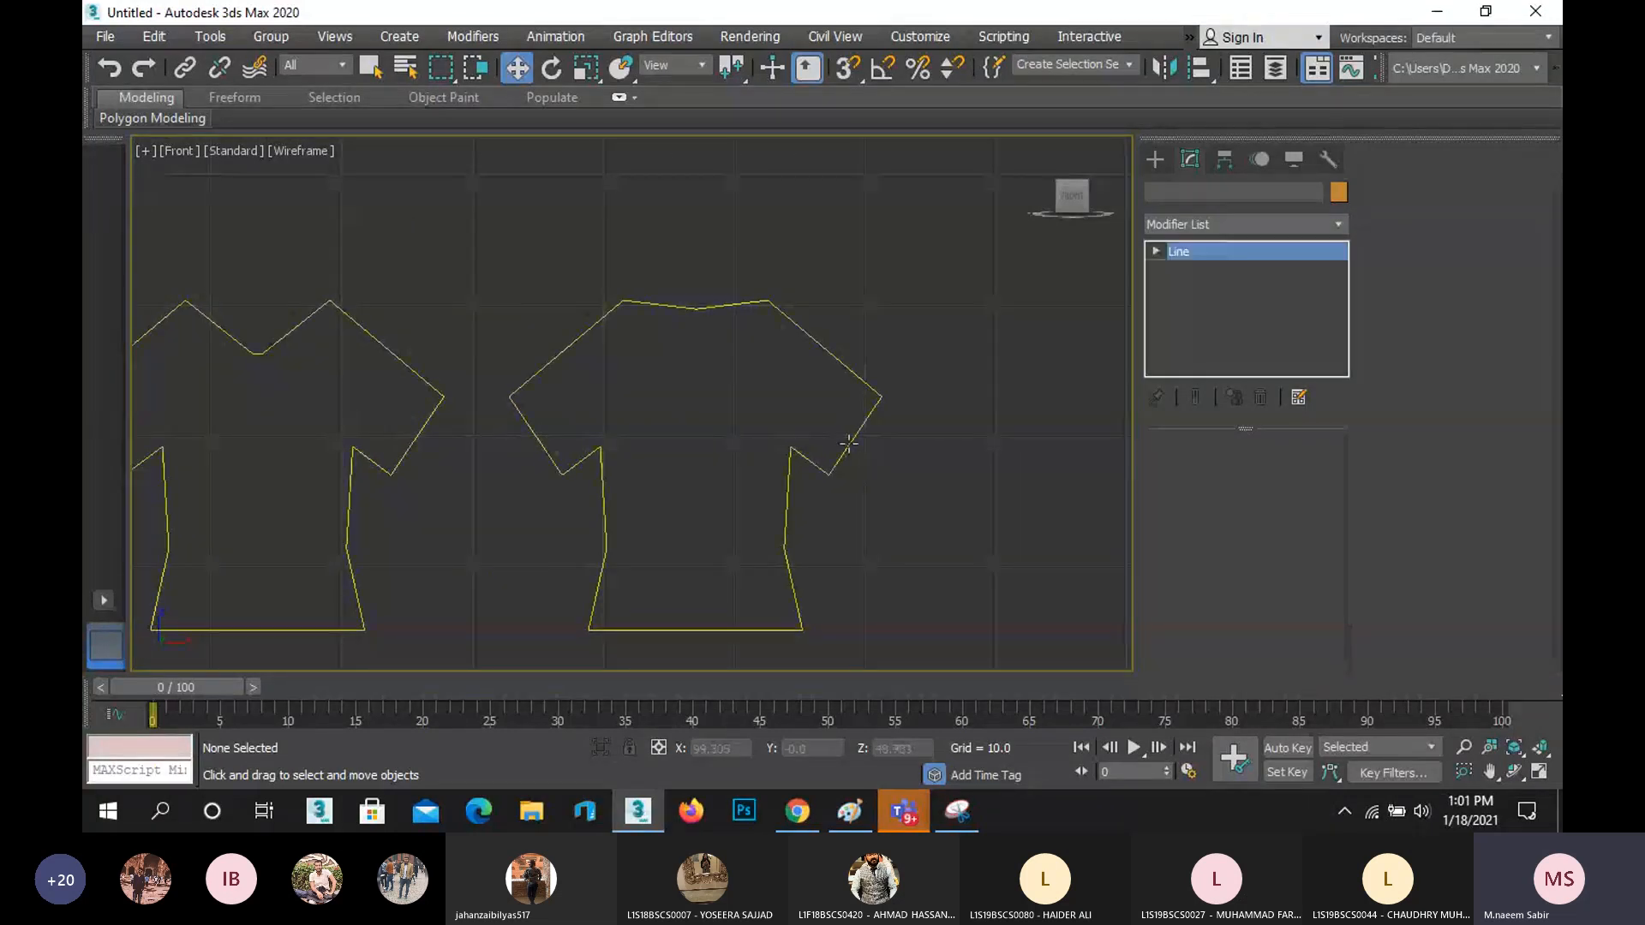
pyautogui.click(605, 455)
pyautogui.scroll(-3, 728, 386)
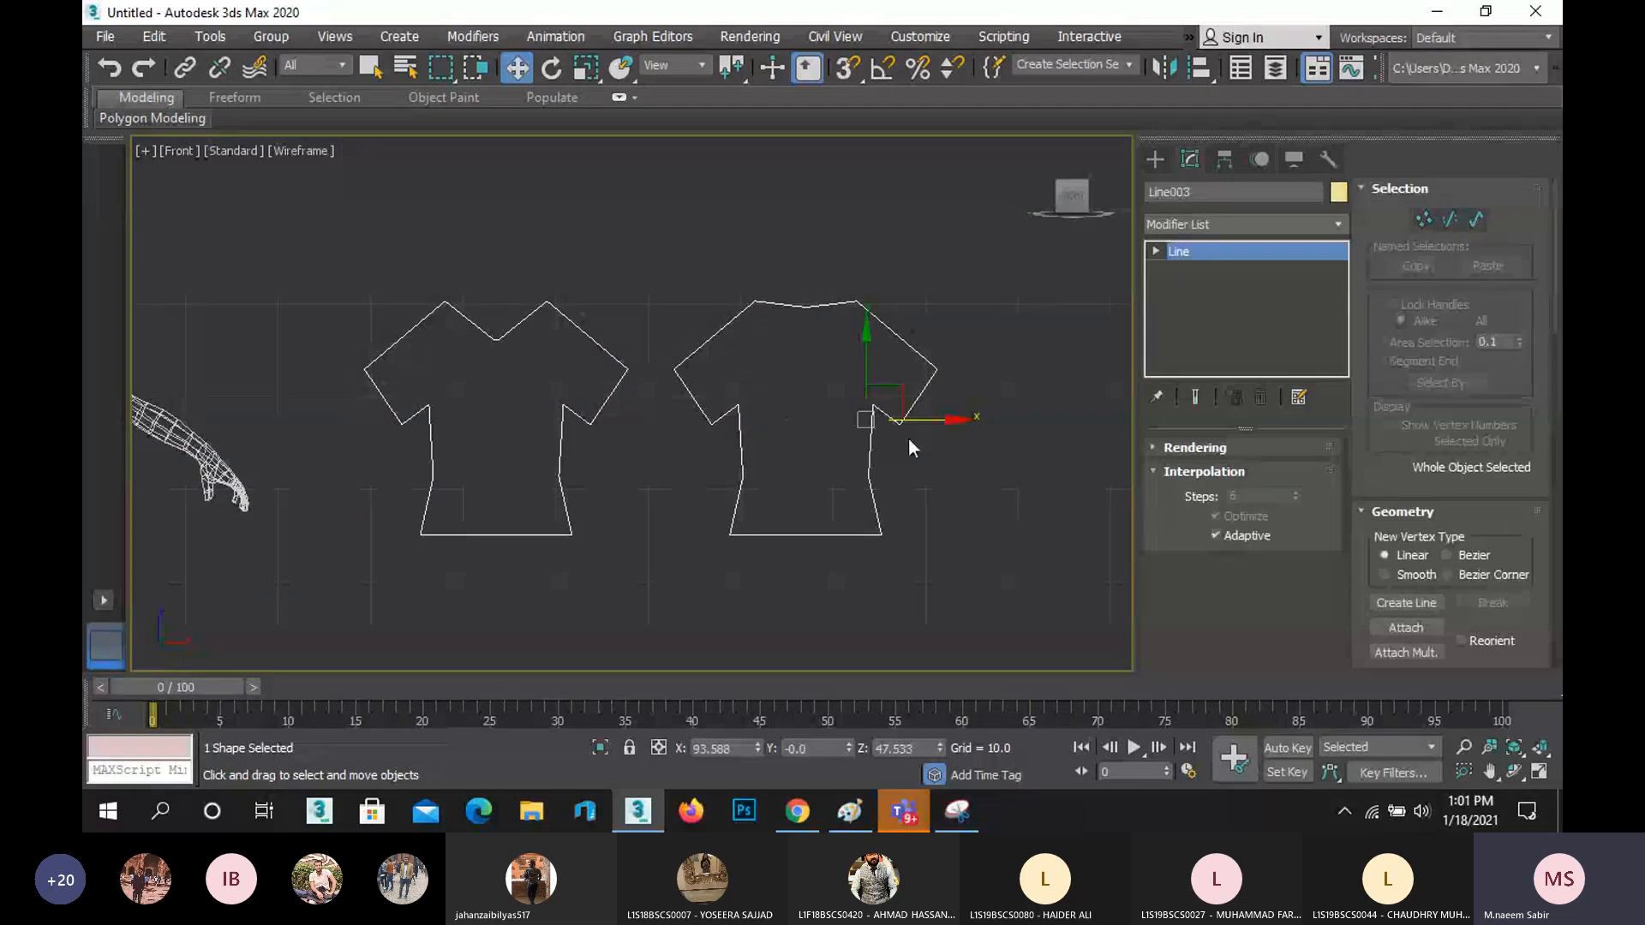
pyautogui.scroll(-3, 514, 458)
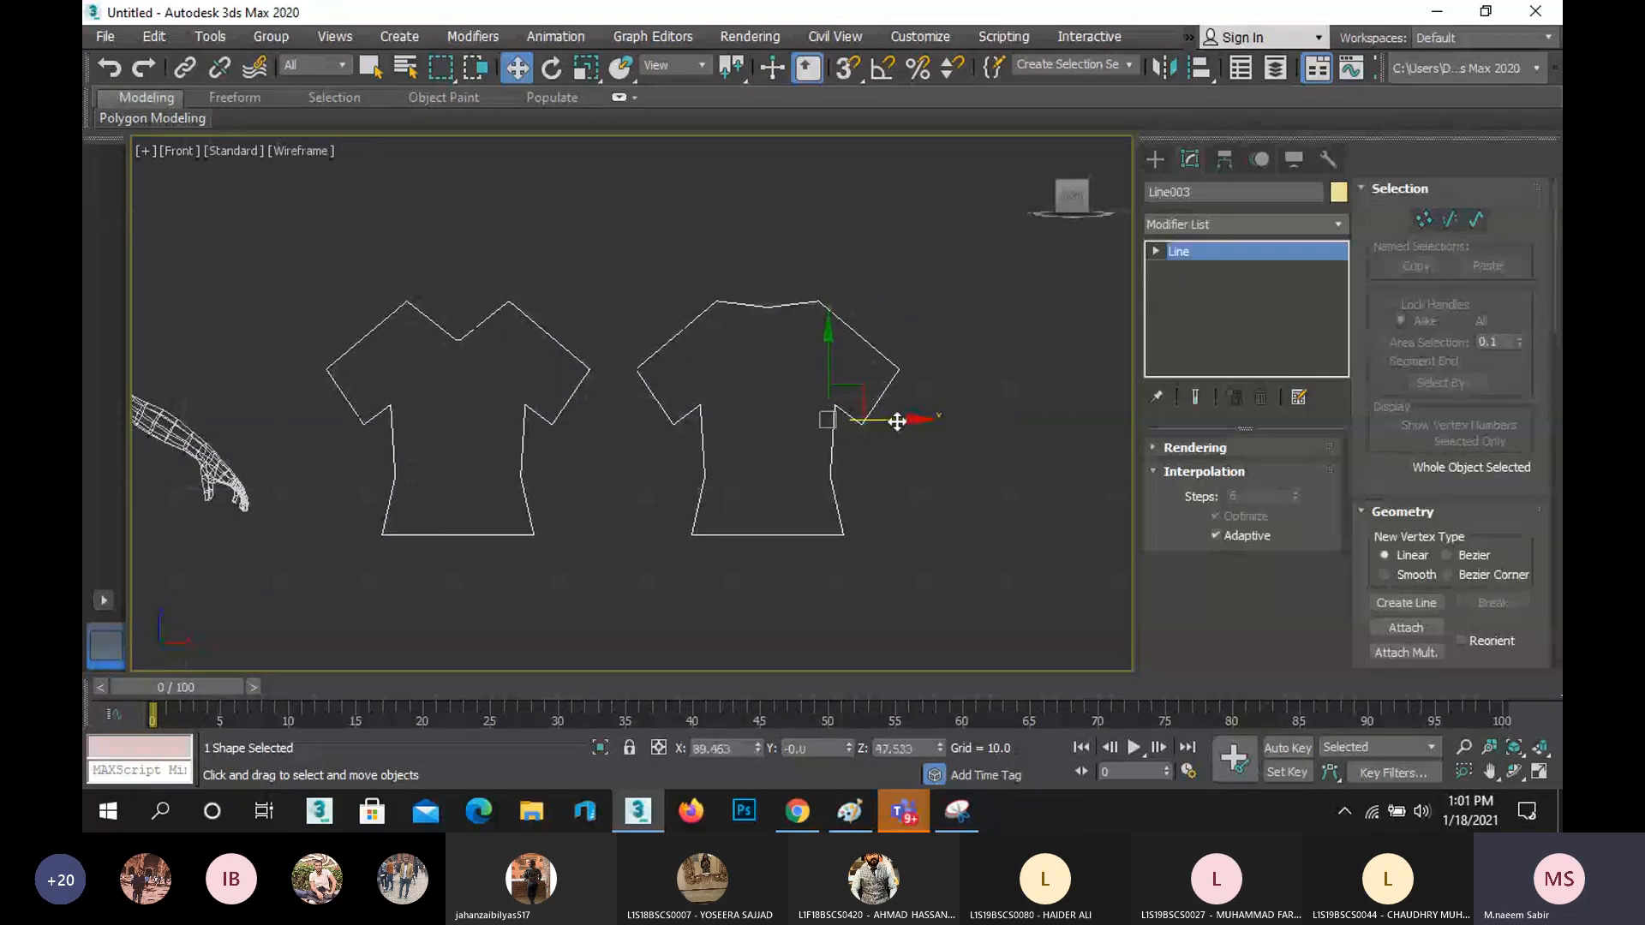
pyautogui.moveTo(577, 468); pyautogui.dragTo(649, 513, button='middle')
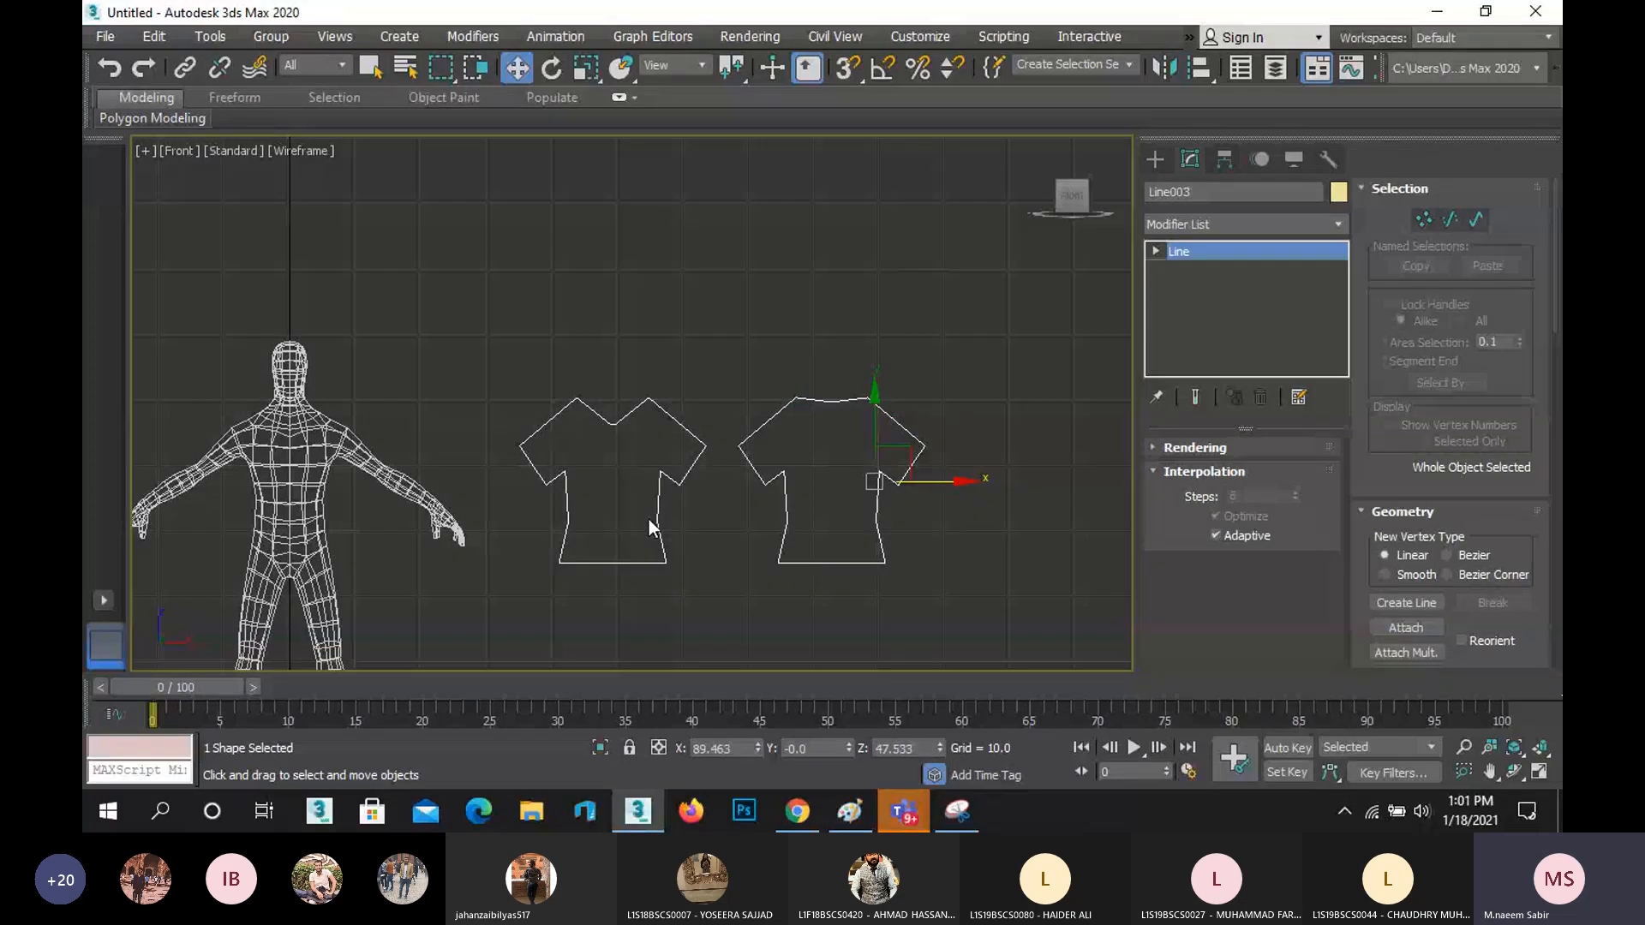
# - Apply the Garment Maker modifier to the combined shirt shape to mesh both panels
pyautogui.click(1282, 222)
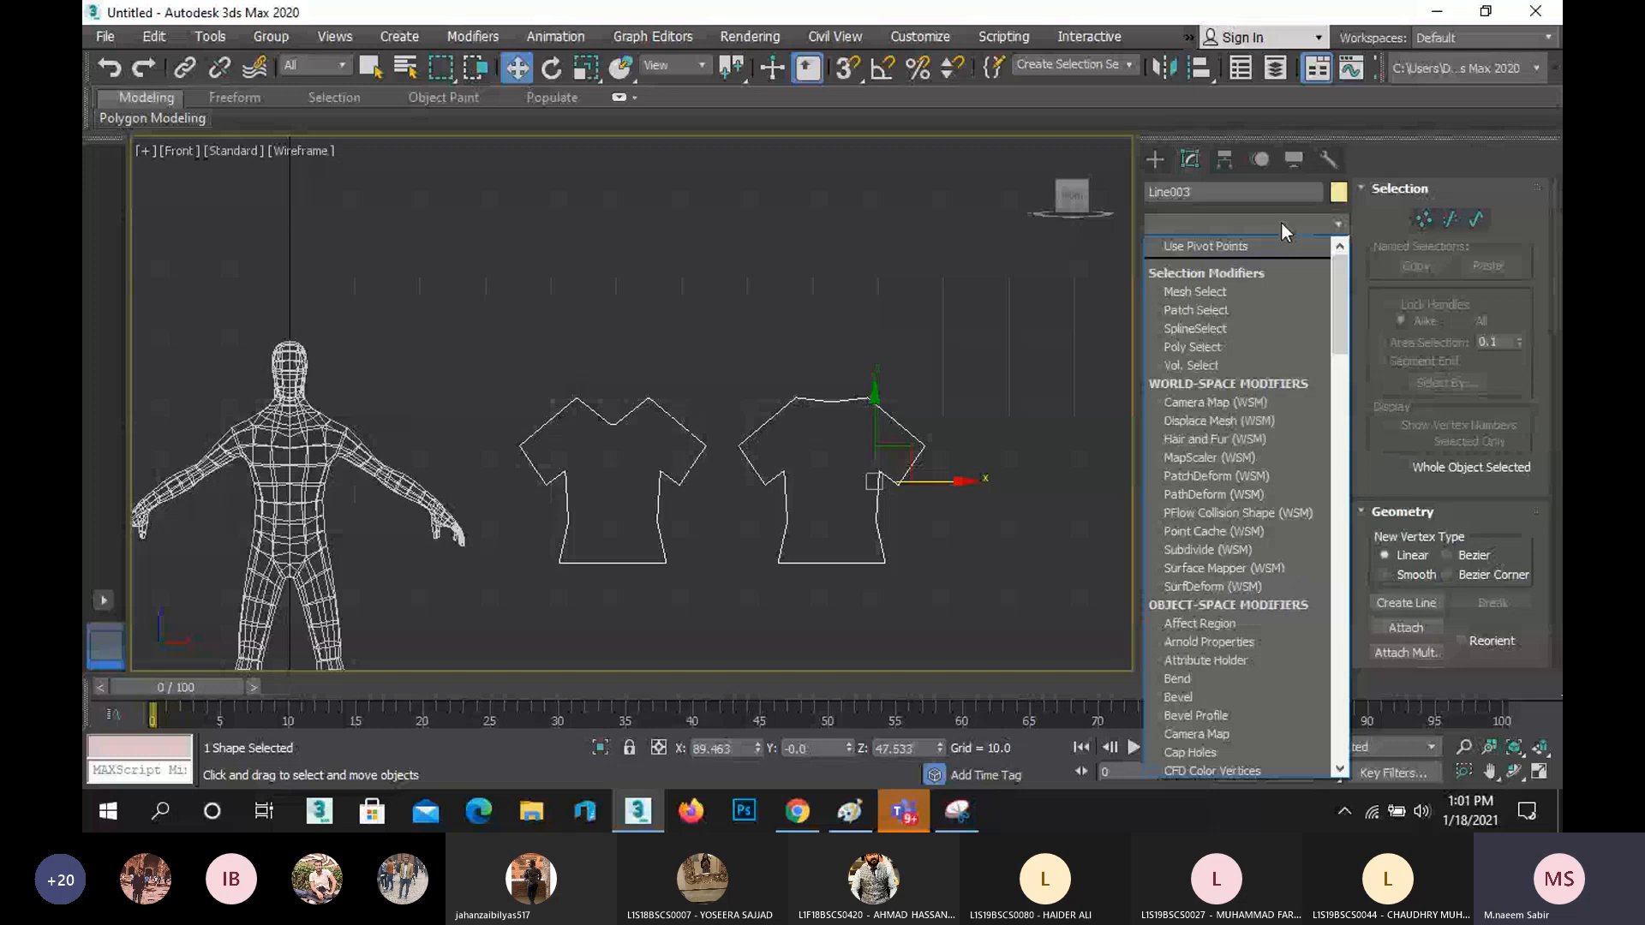
pyautogui.press('g')
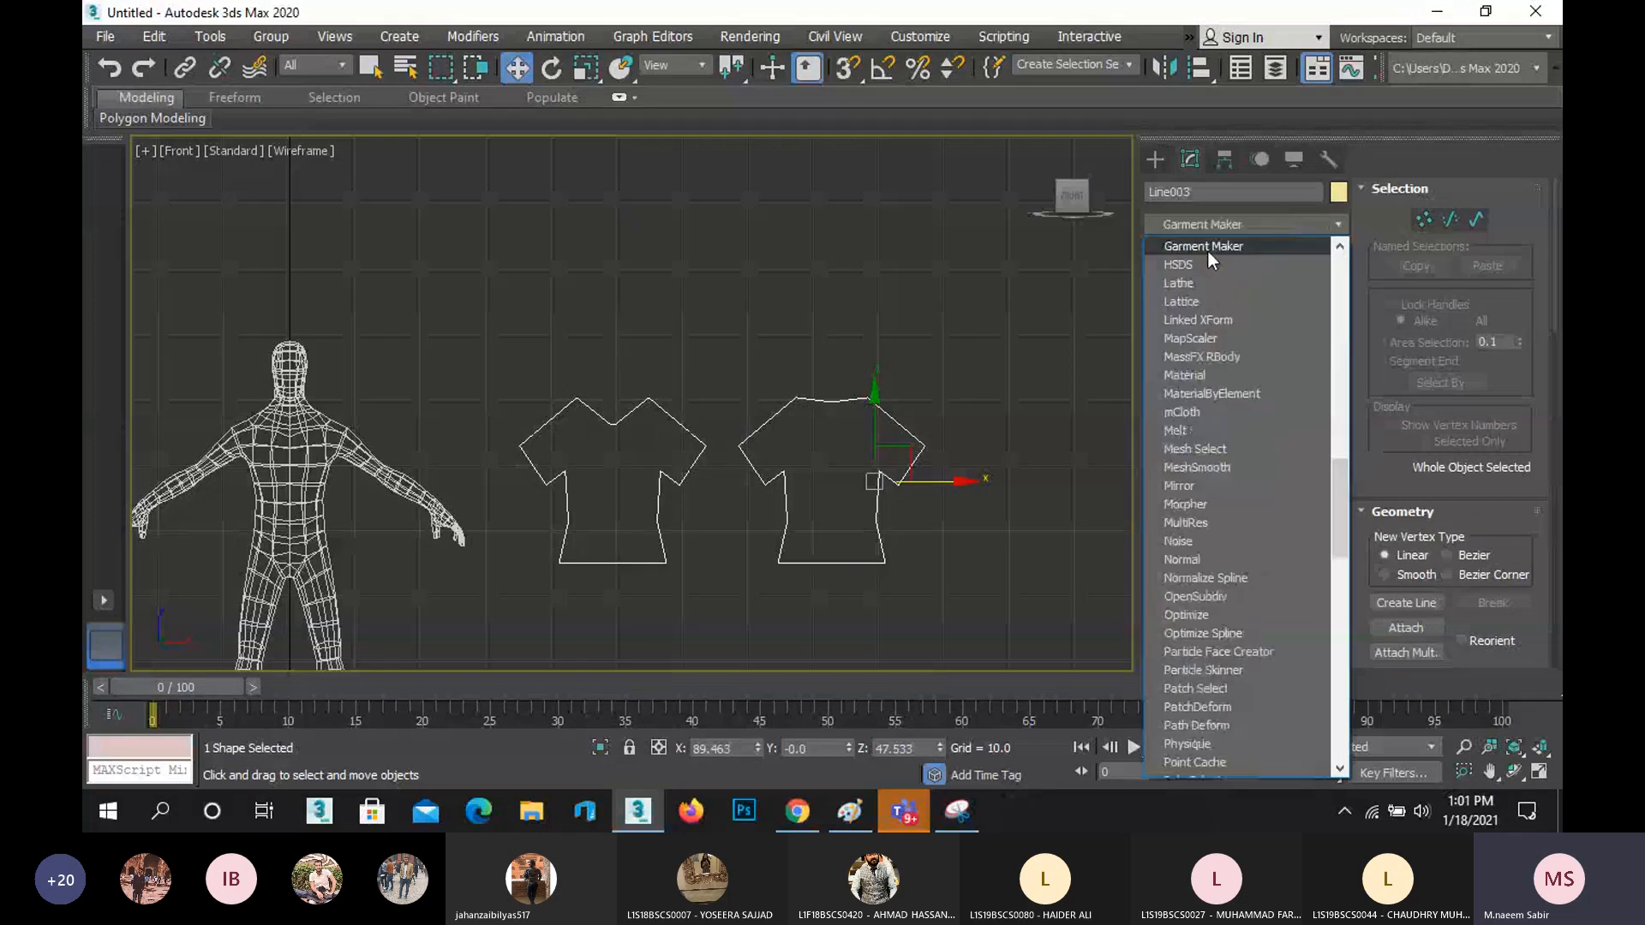
pyautogui.click(1209, 249)
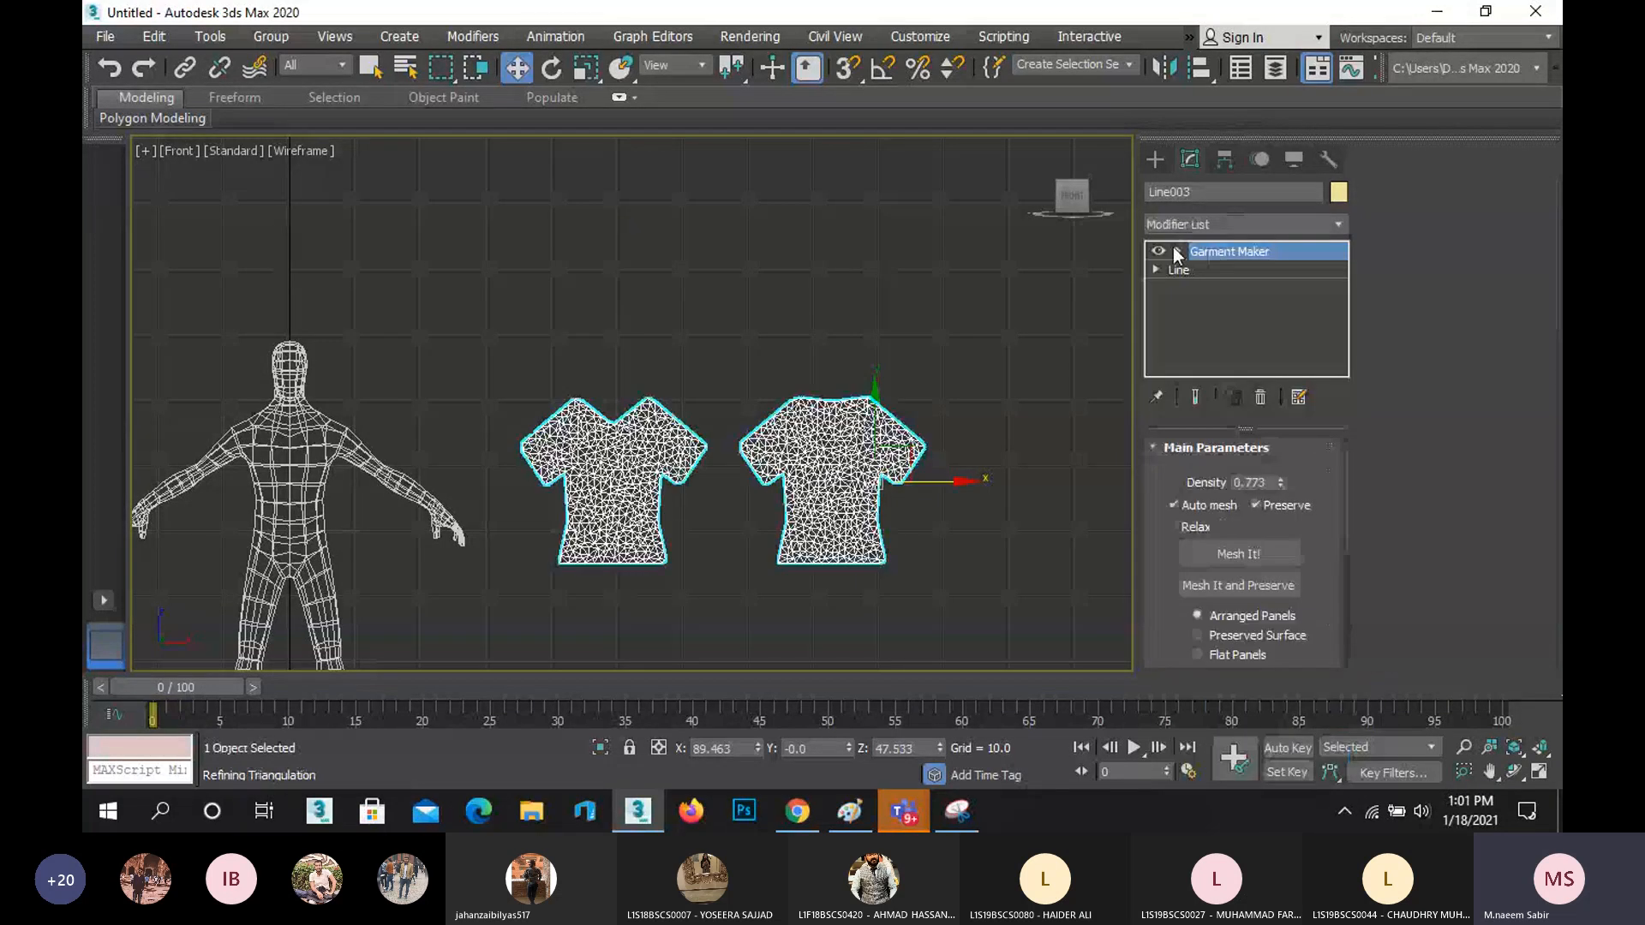
pyautogui.scroll(4, 770, 503)
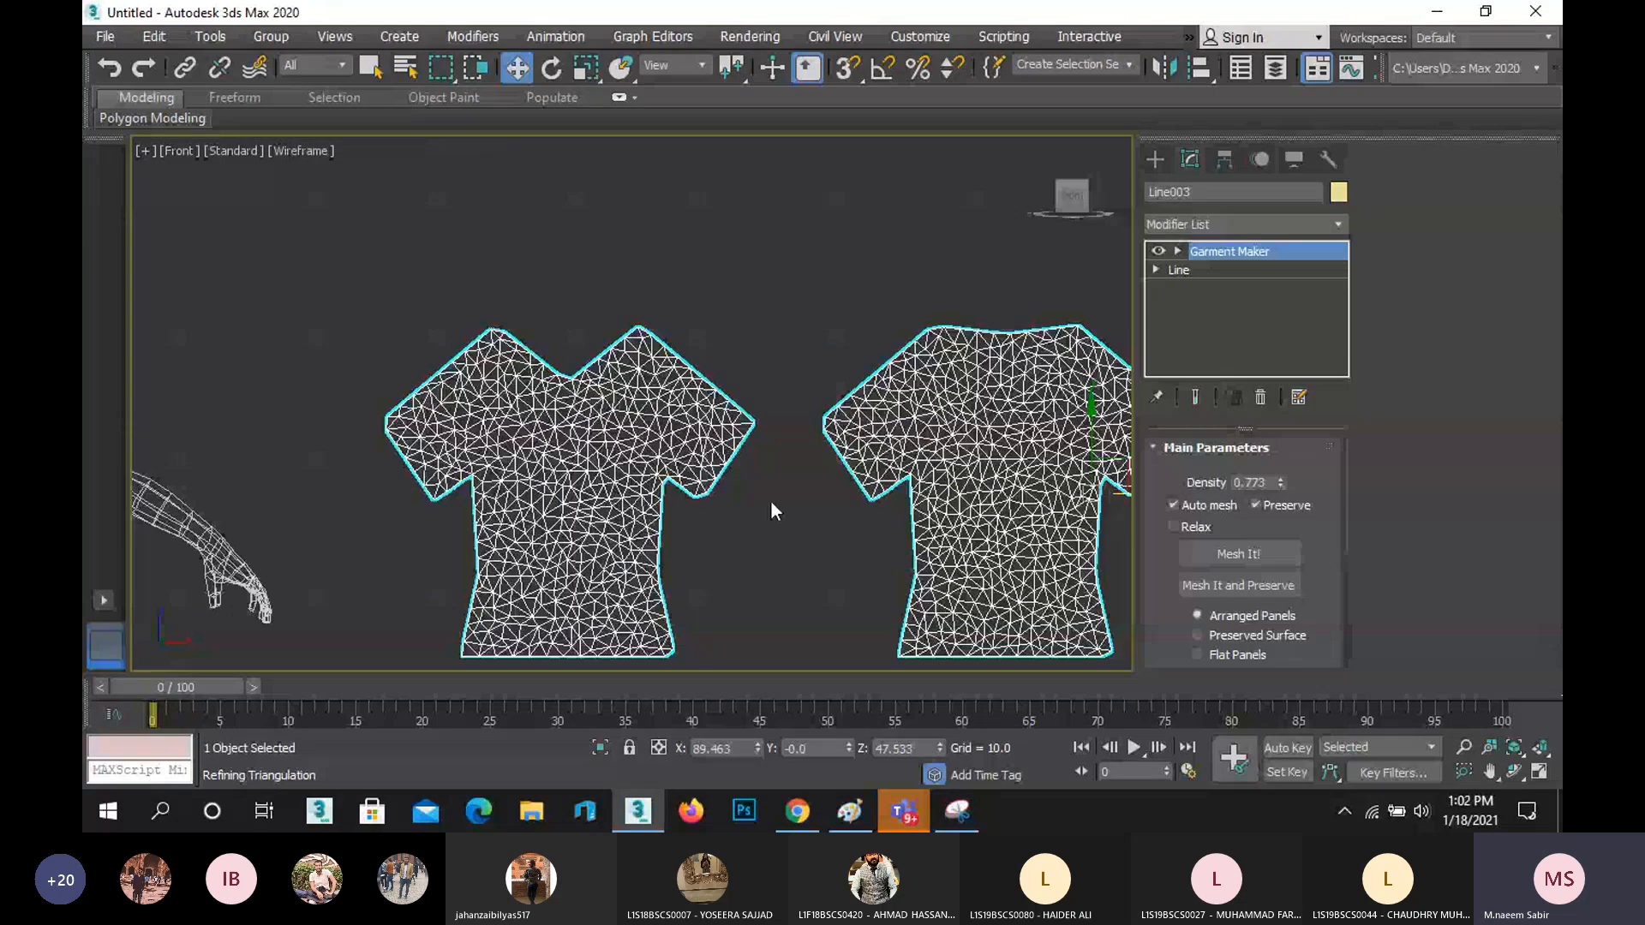
pyautogui.scroll(-2, 769, 500)
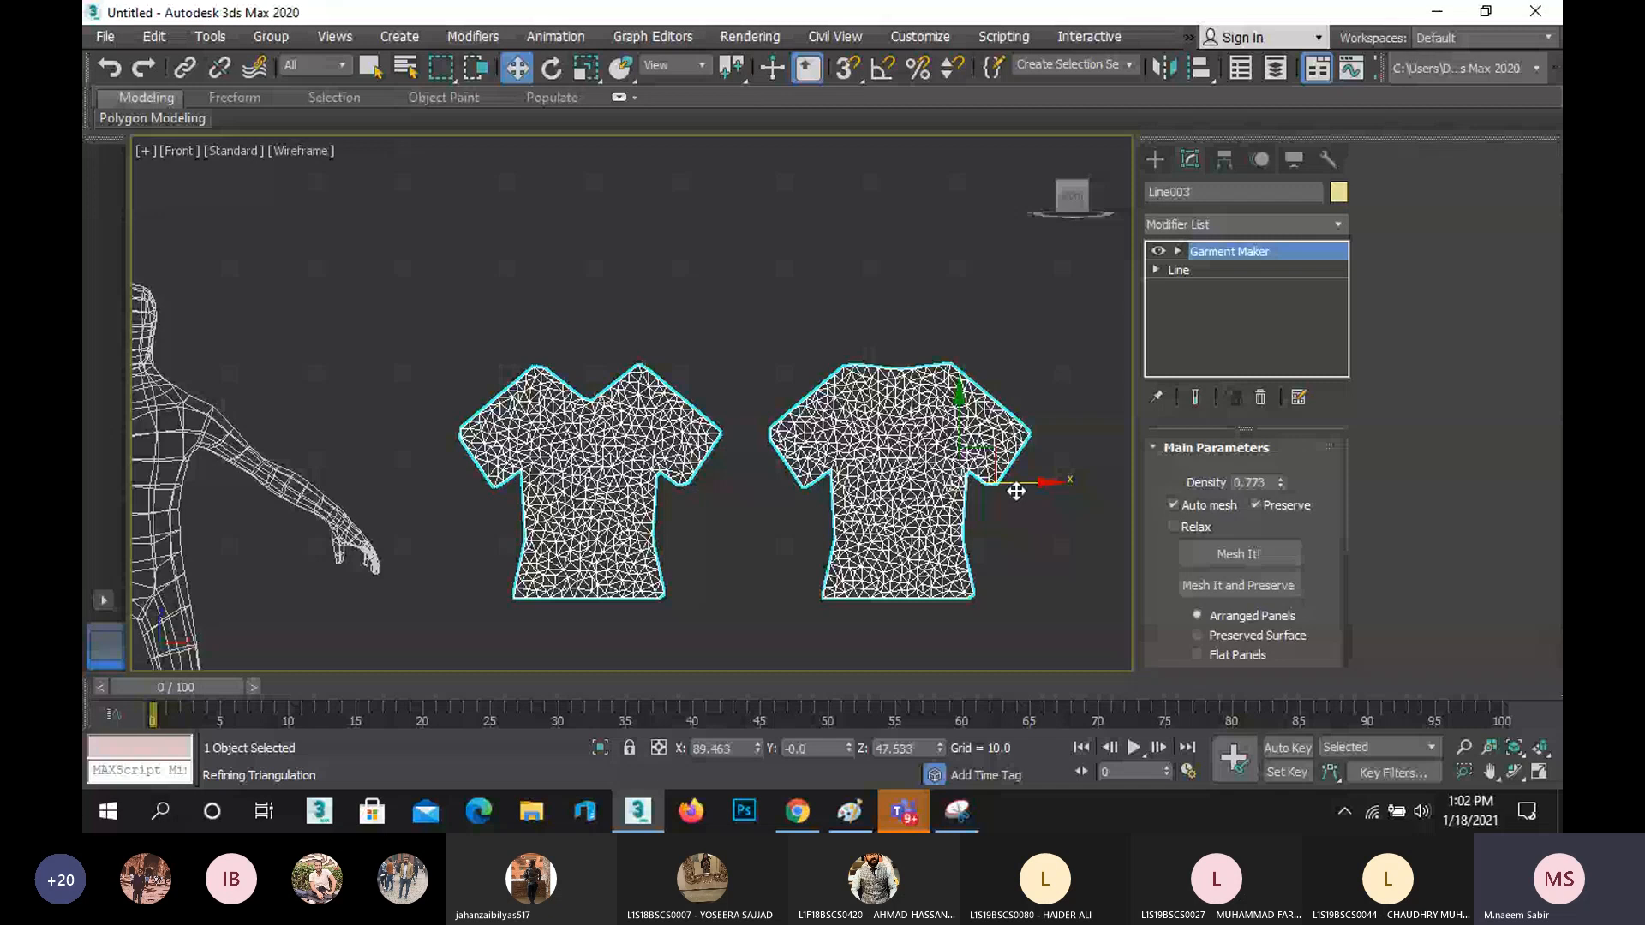
# - Move the meshed garment about 50 units in negative X, centring the V-neck panel over the human mesh's torso
pyautogui.scroll(-2, 917, 462)
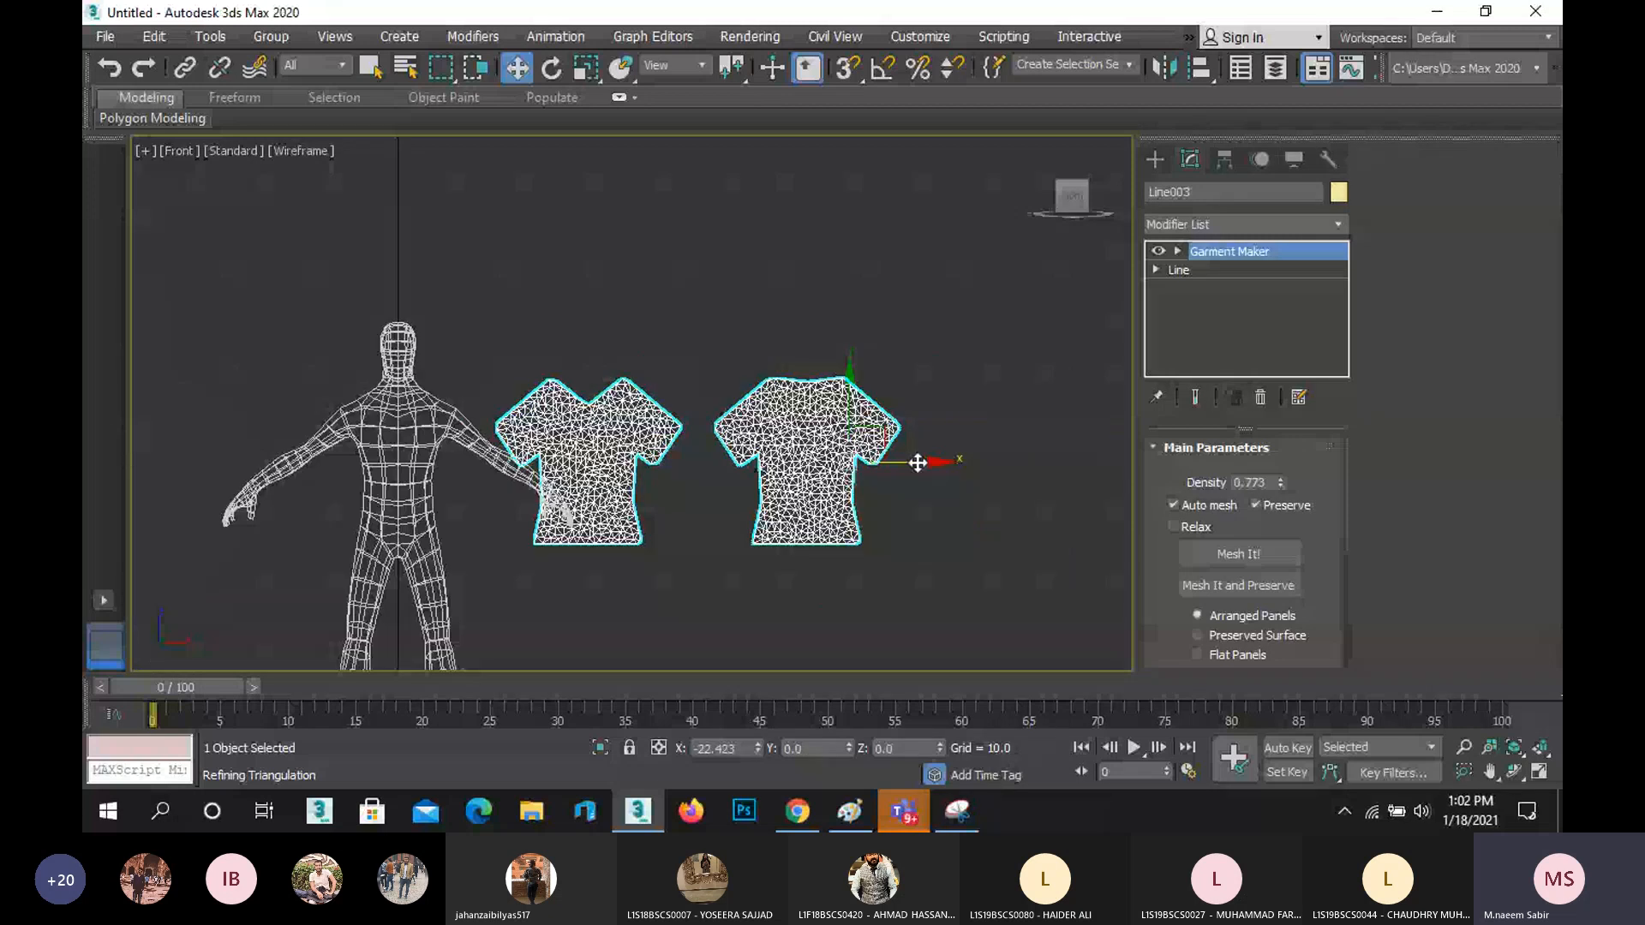
pyautogui.moveTo(918, 463); pyautogui.dragTo(734, 463)
pyautogui.scroll(6, 351, 424)
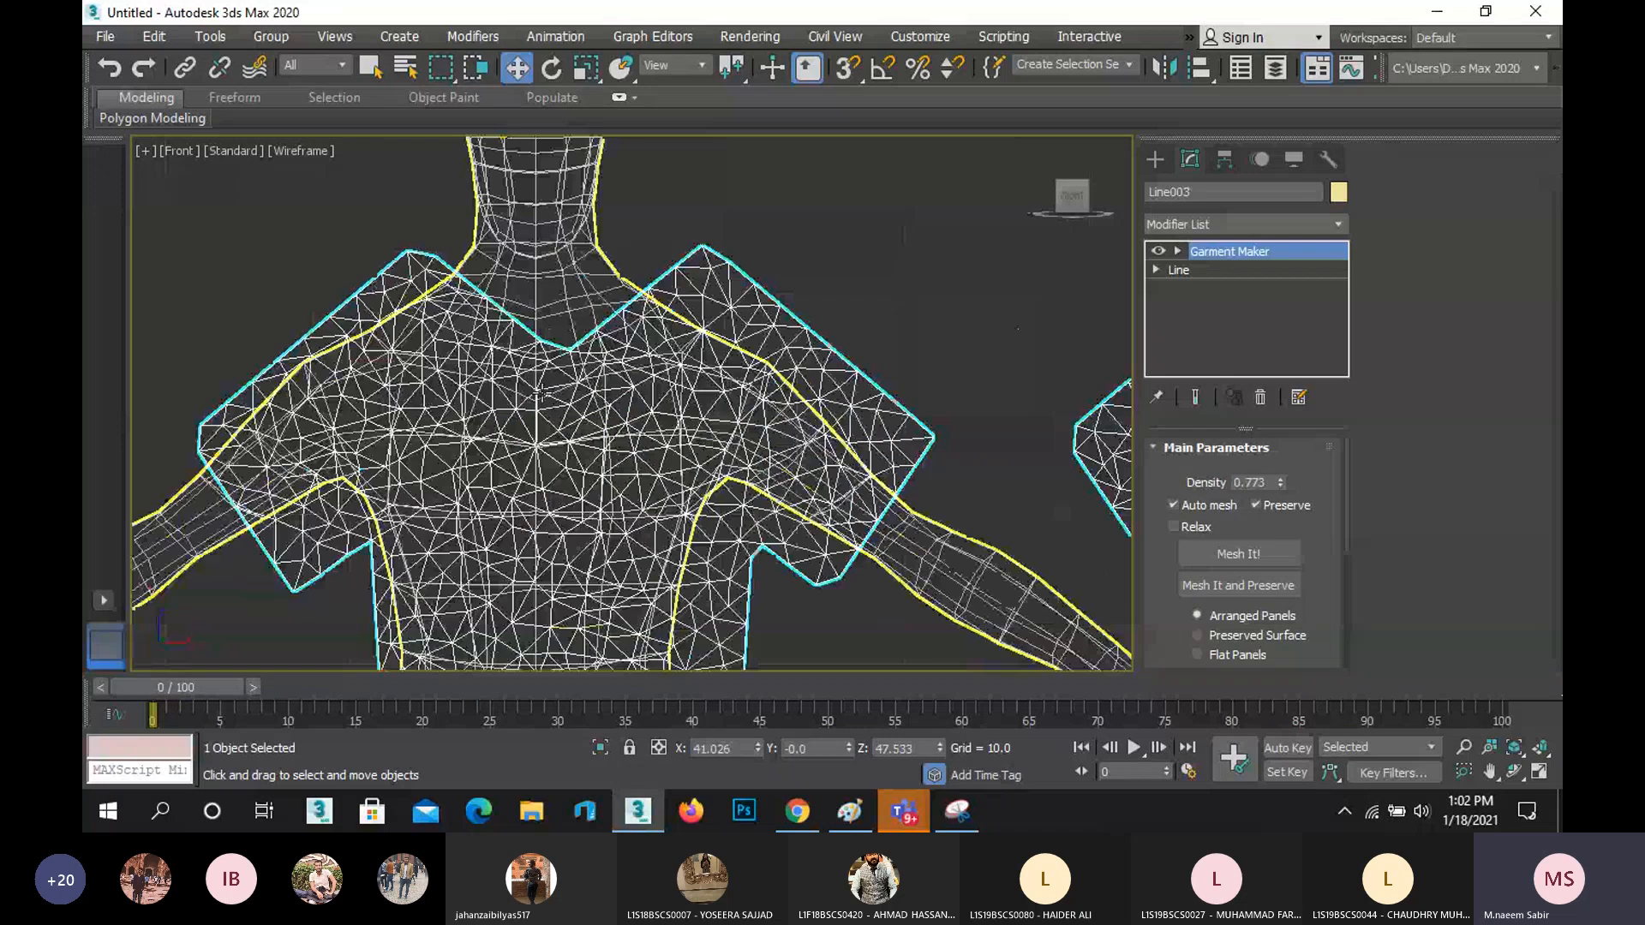
pyautogui.scroll(2, 540, 391)
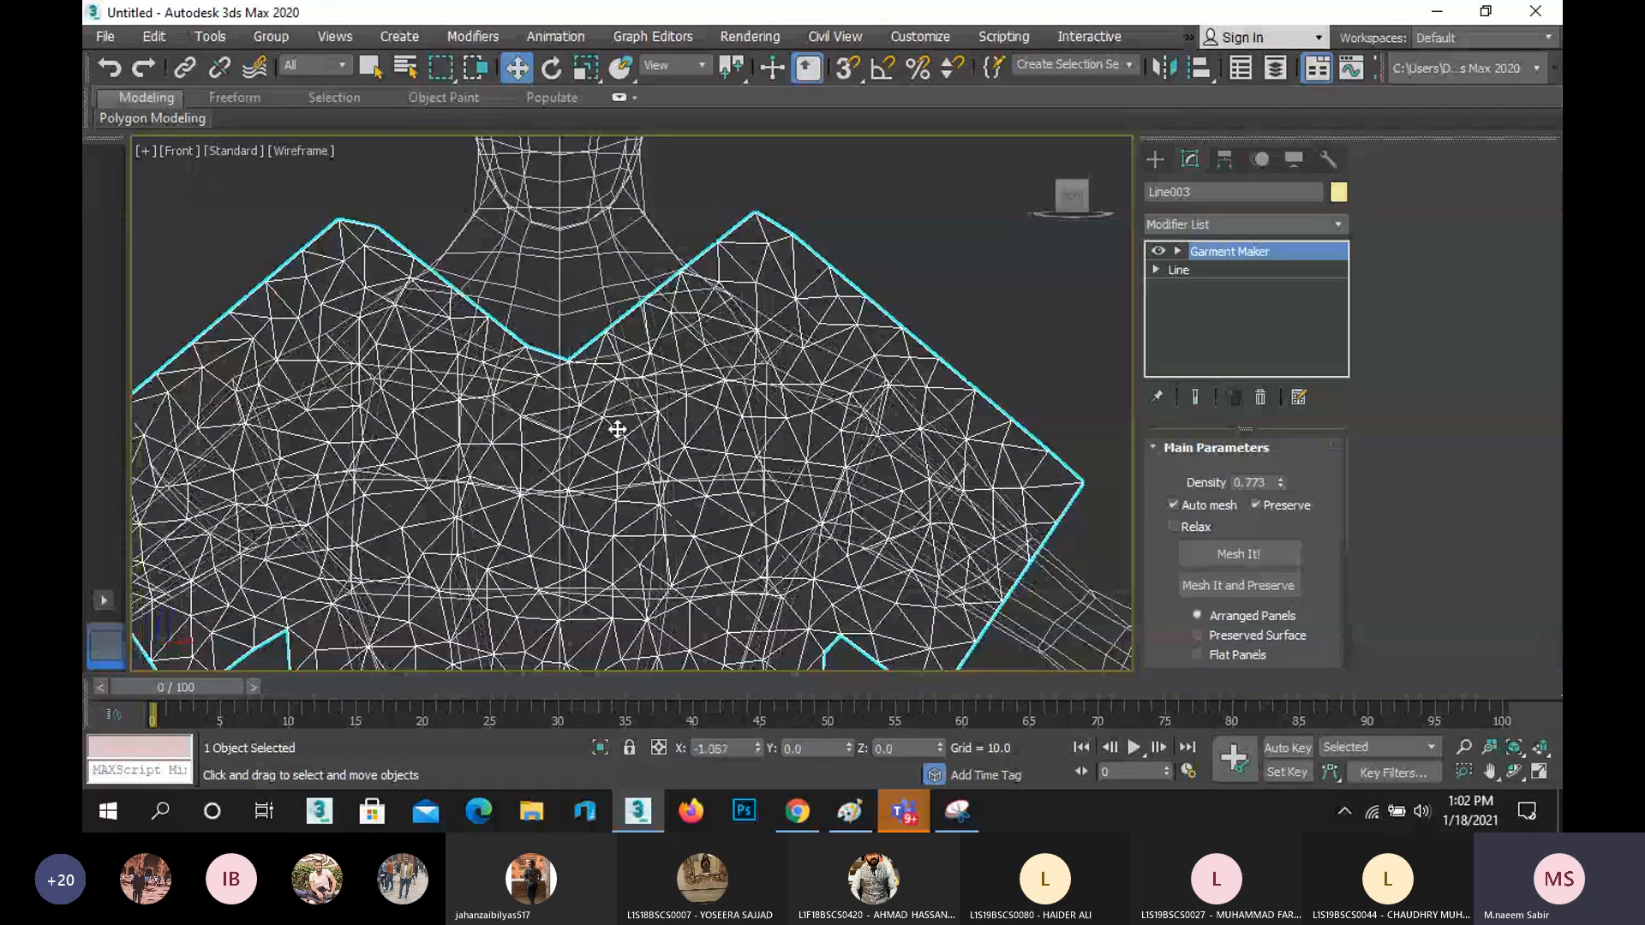
pyautogui.moveTo(617, 429); pyautogui.dragTo(614, 431)
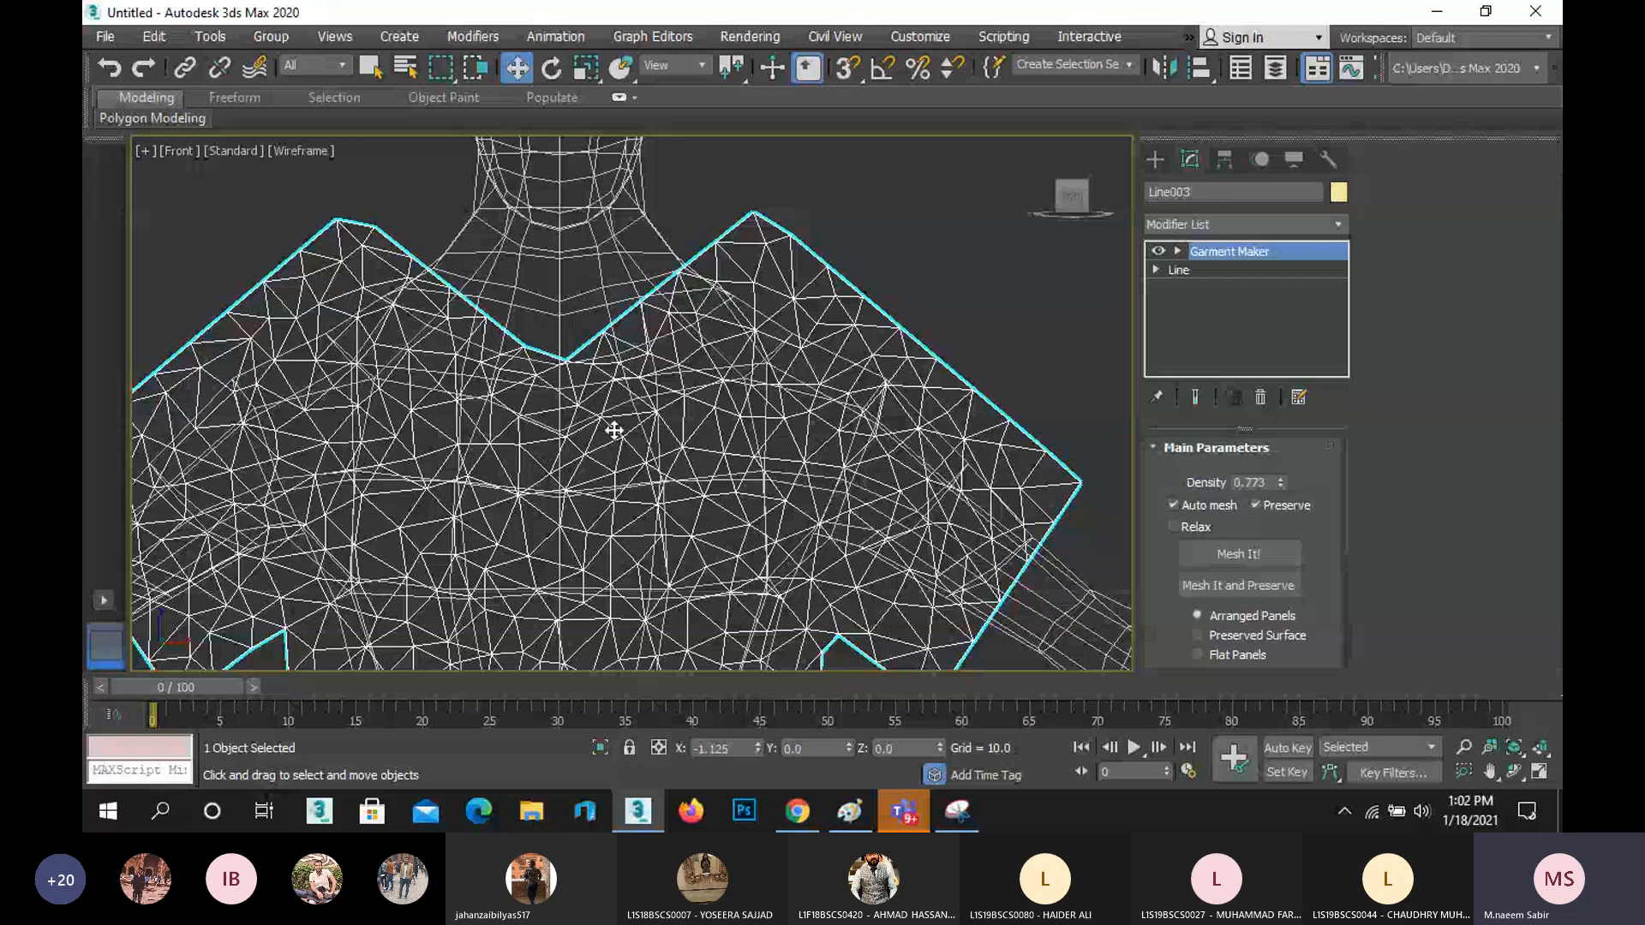
pyautogui.scroll(-8, 734, 330)
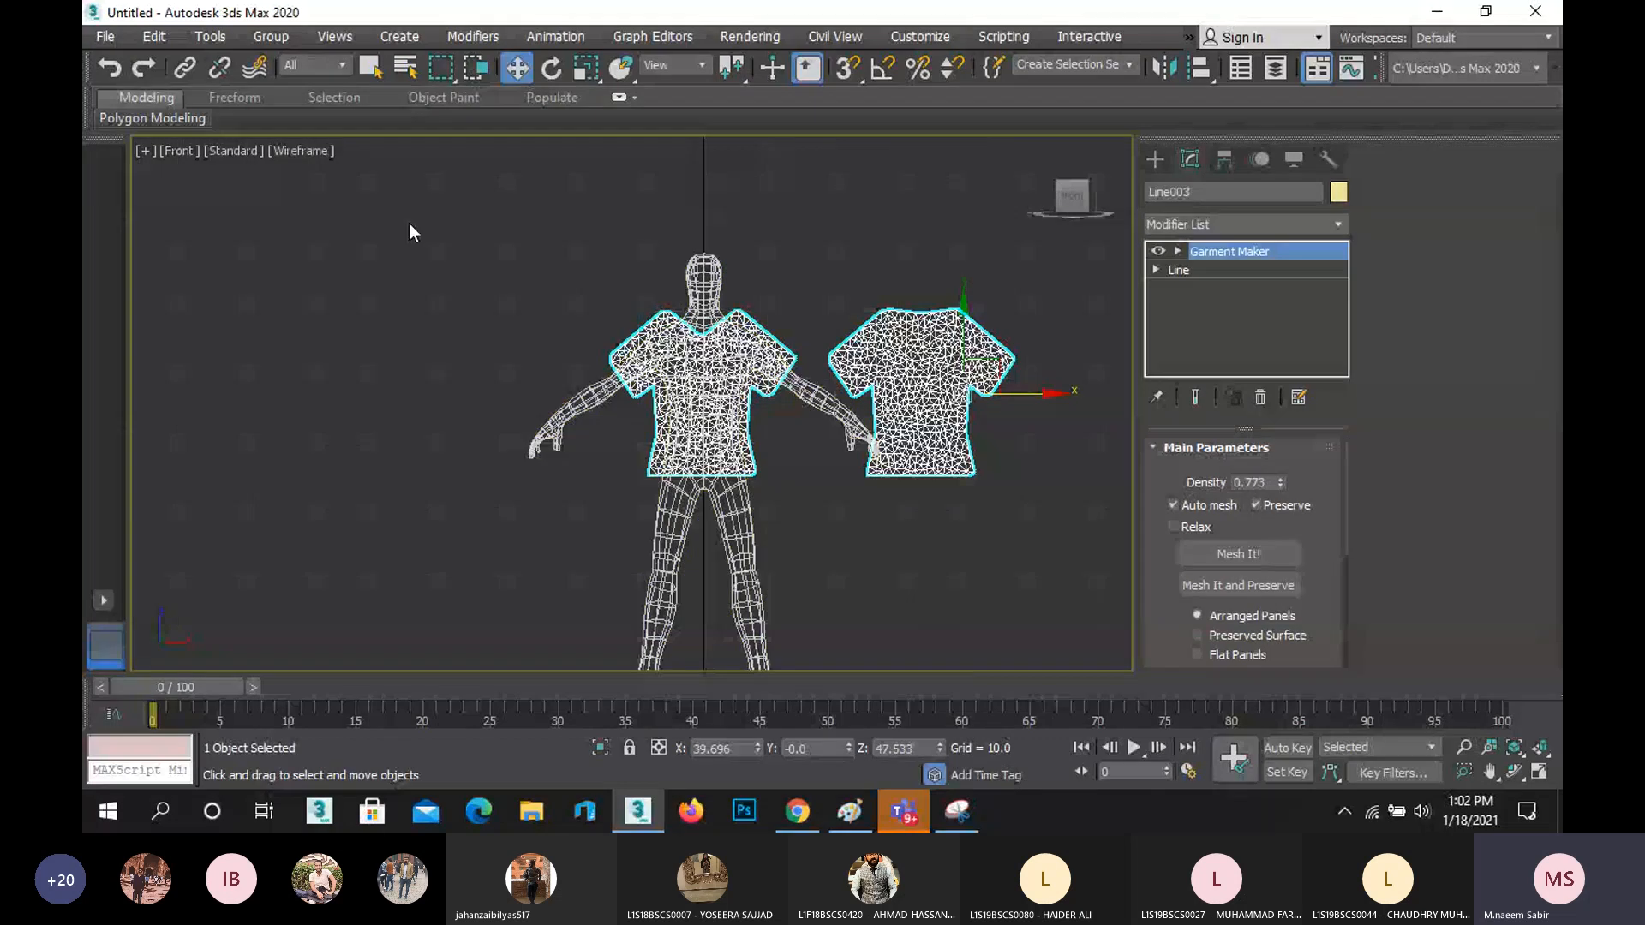
# - At the Garment Maker's Panels level, move the back panel horizontally onto the V-neck panel, centring it over the torso at about X -0.32
pyautogui.click(778, 529)
pyautogui.click(867, 352)
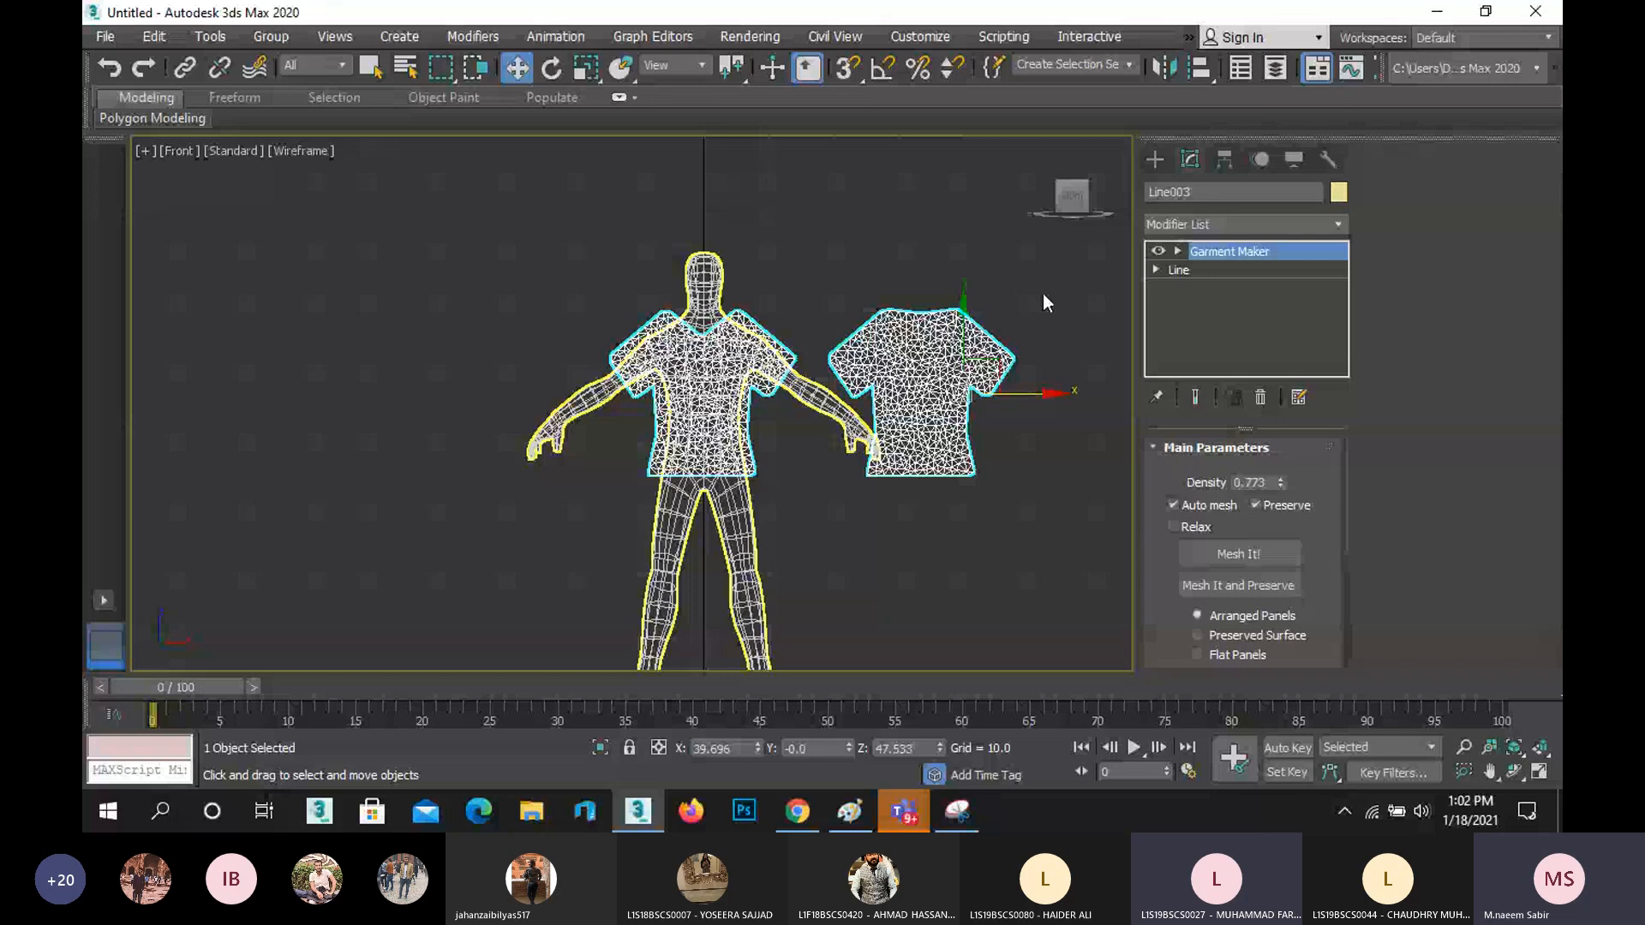
pyautogui.click(1178, 252)
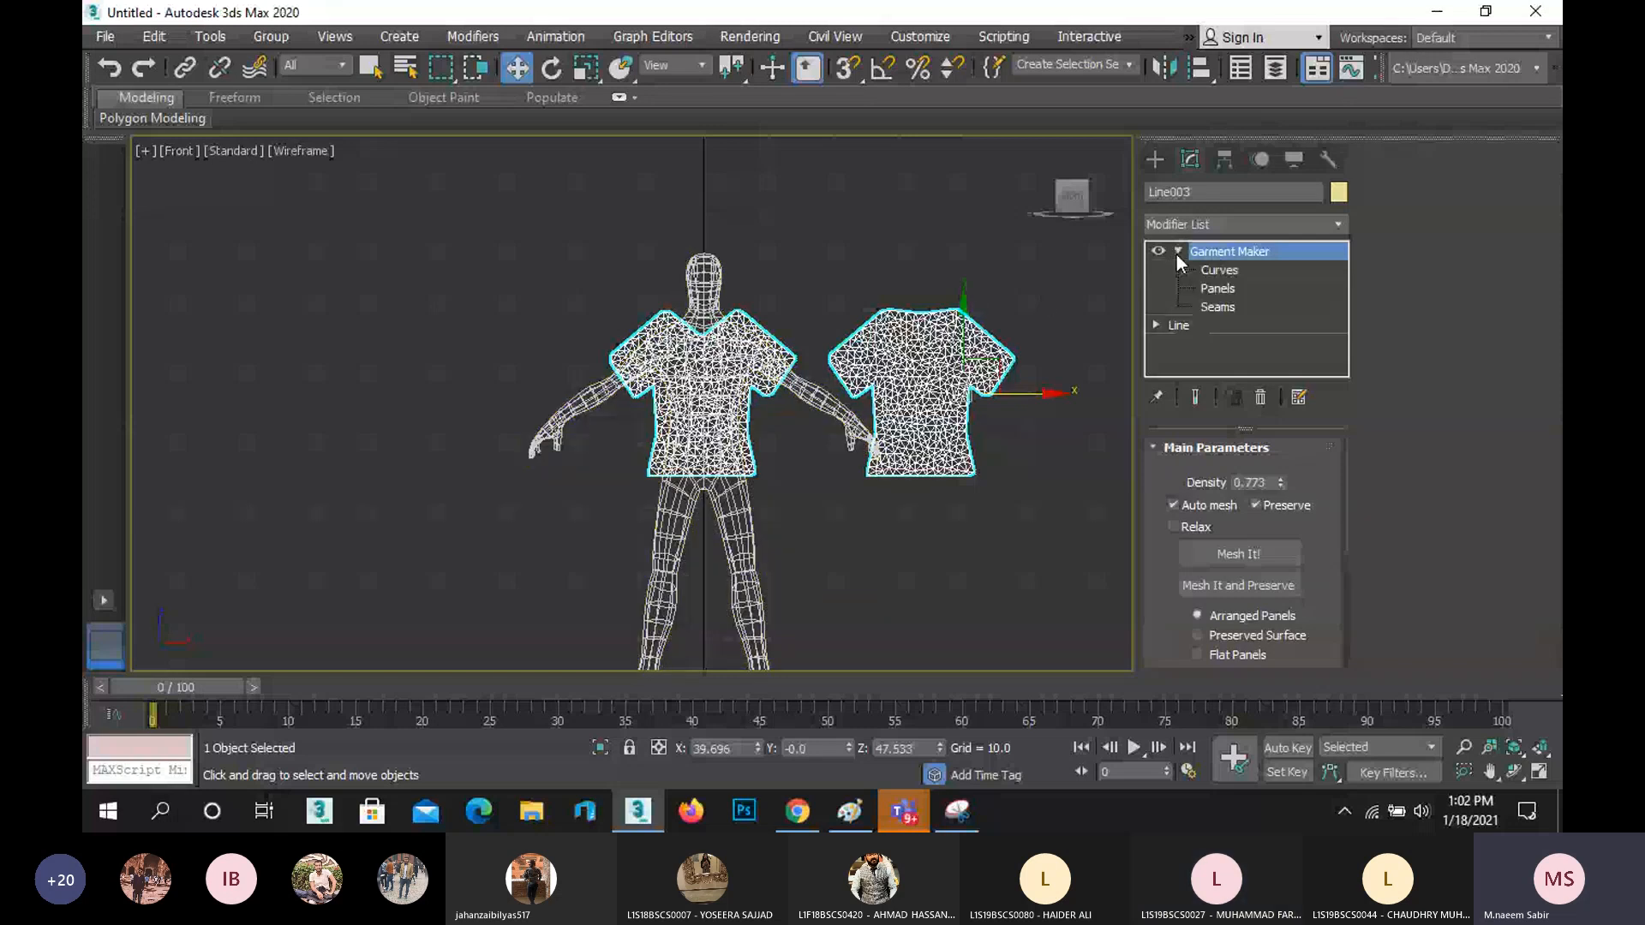
pyautogui.click(1225, 289)
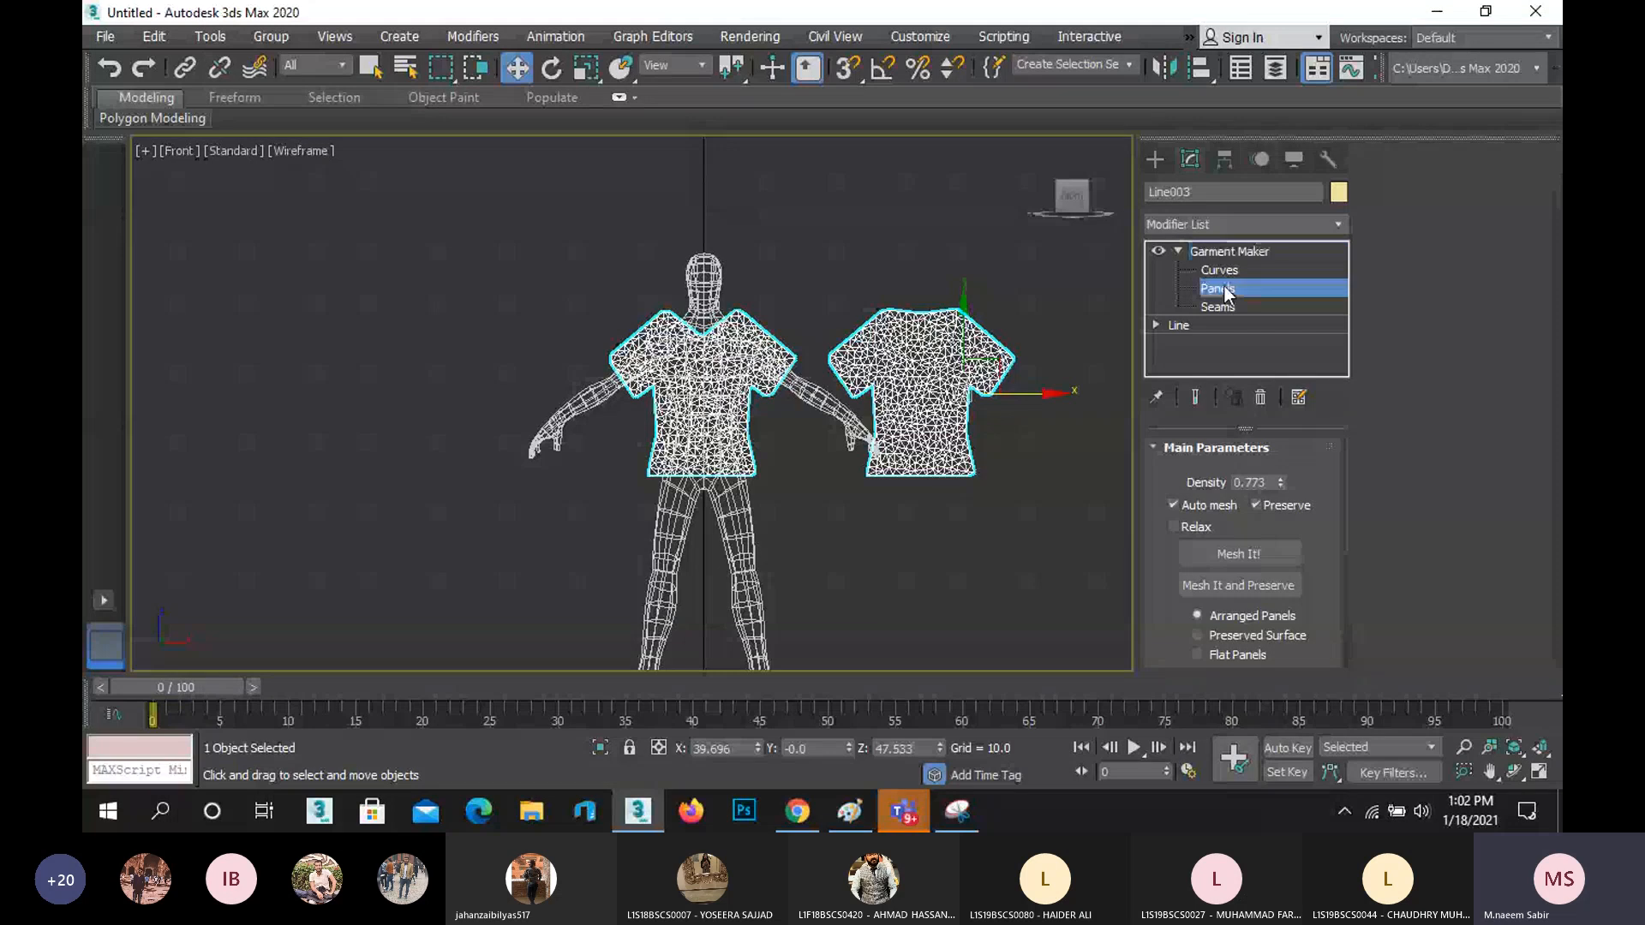
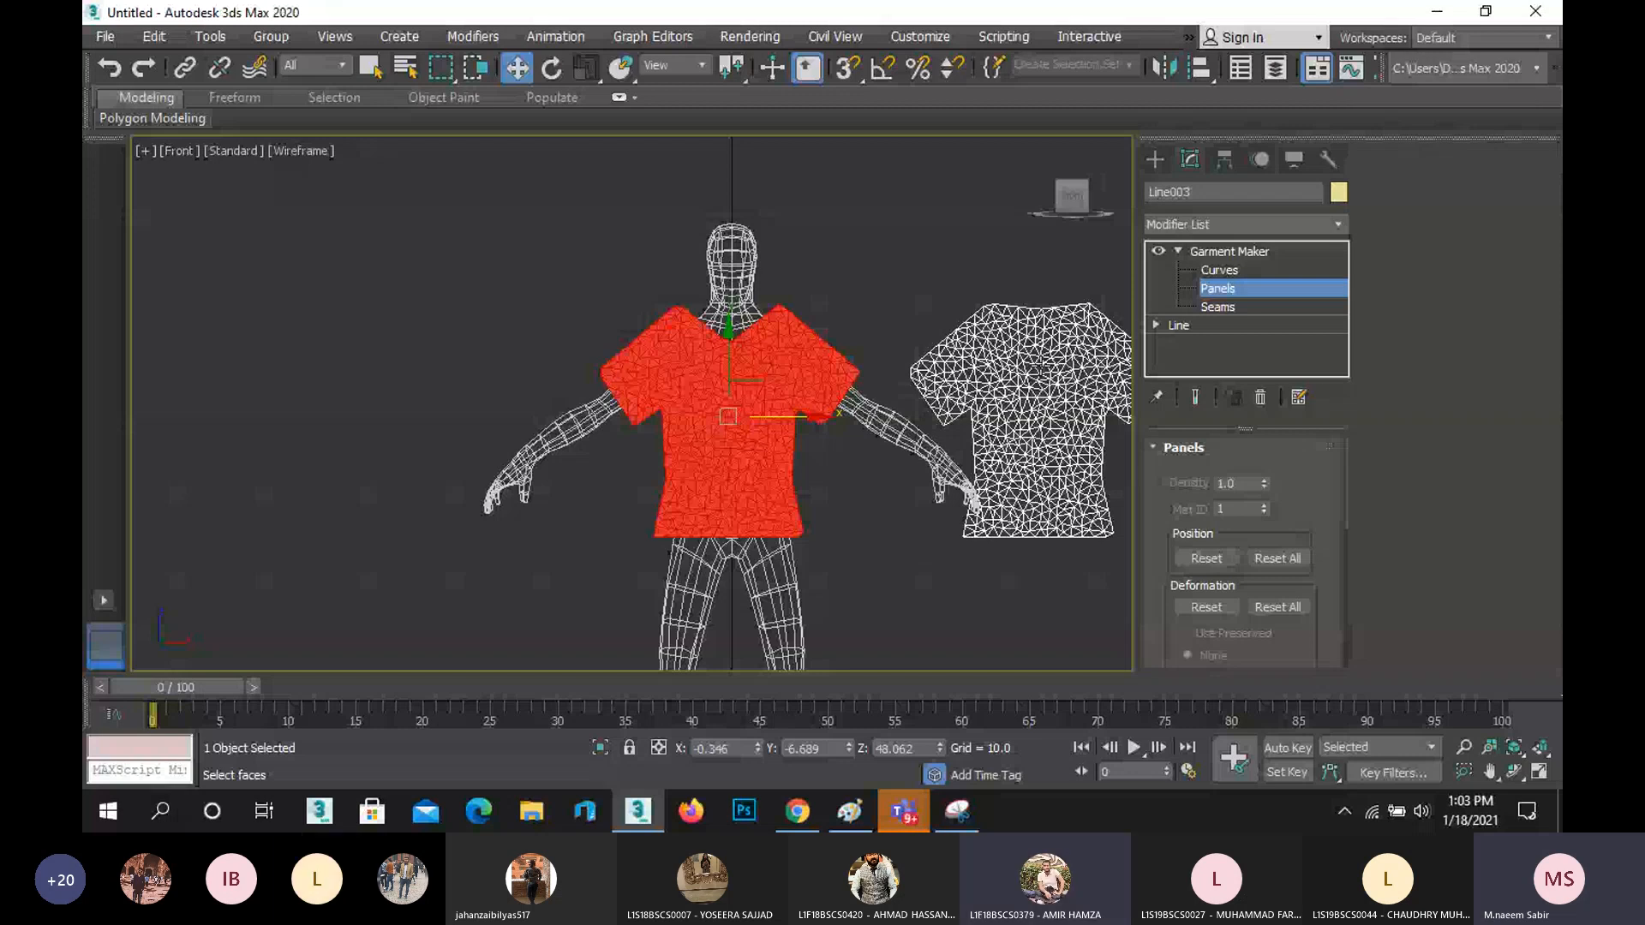
pyautogui.scroll(5, 784, 433)
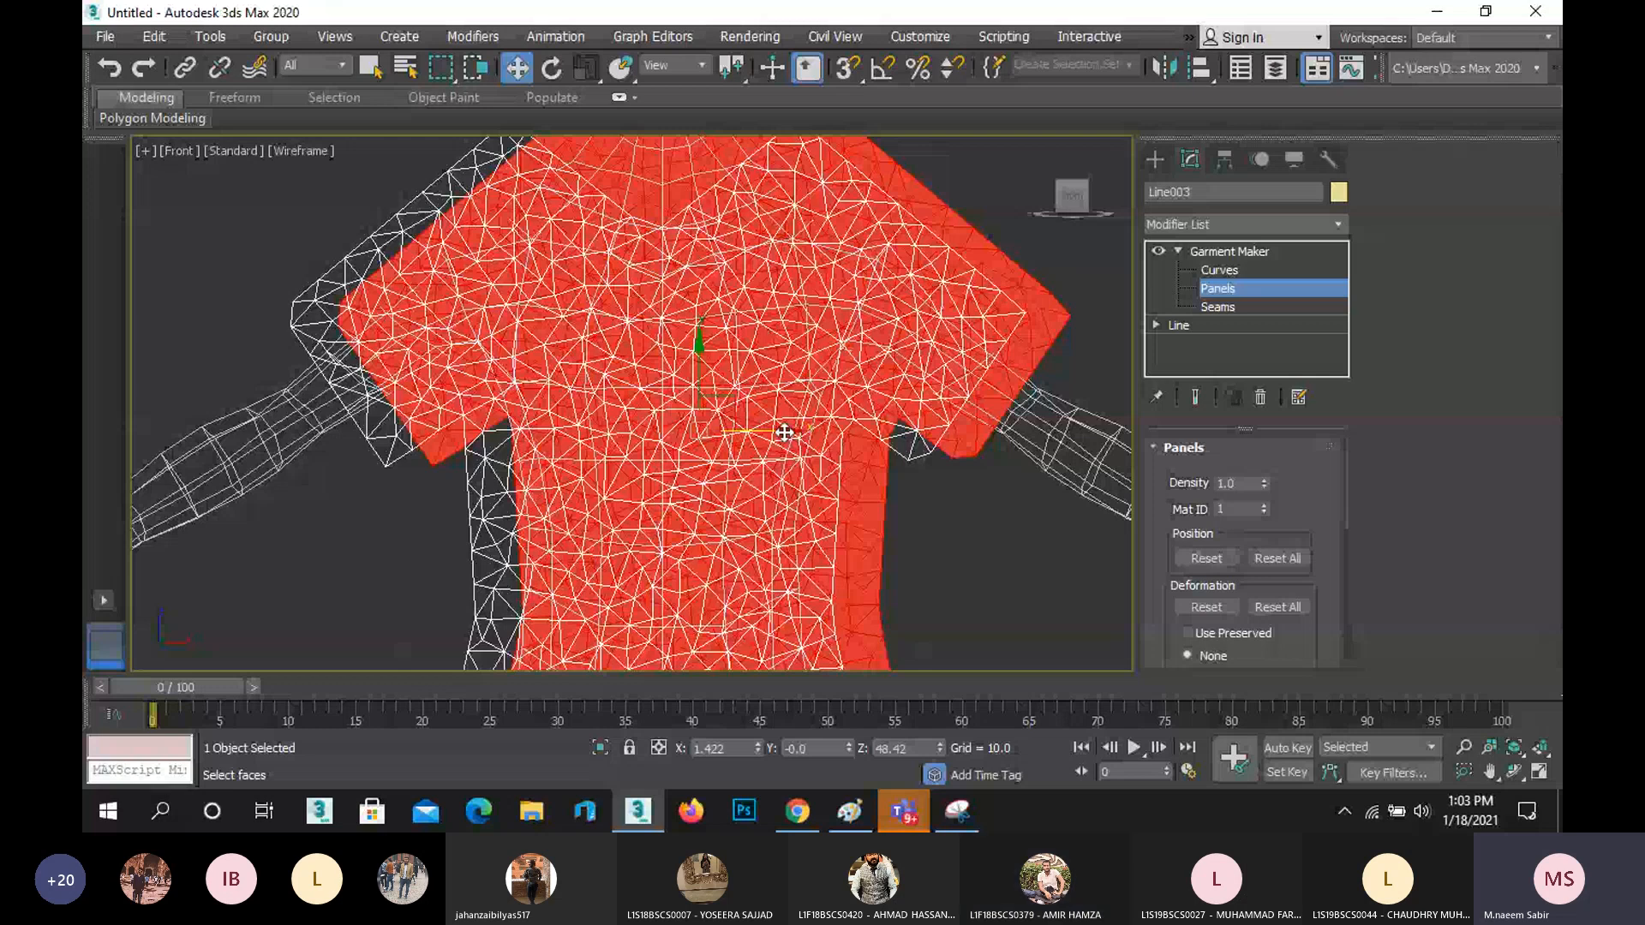
pyautogui.moveTo(784, 432); pyautogui.dragTo(738, 433)
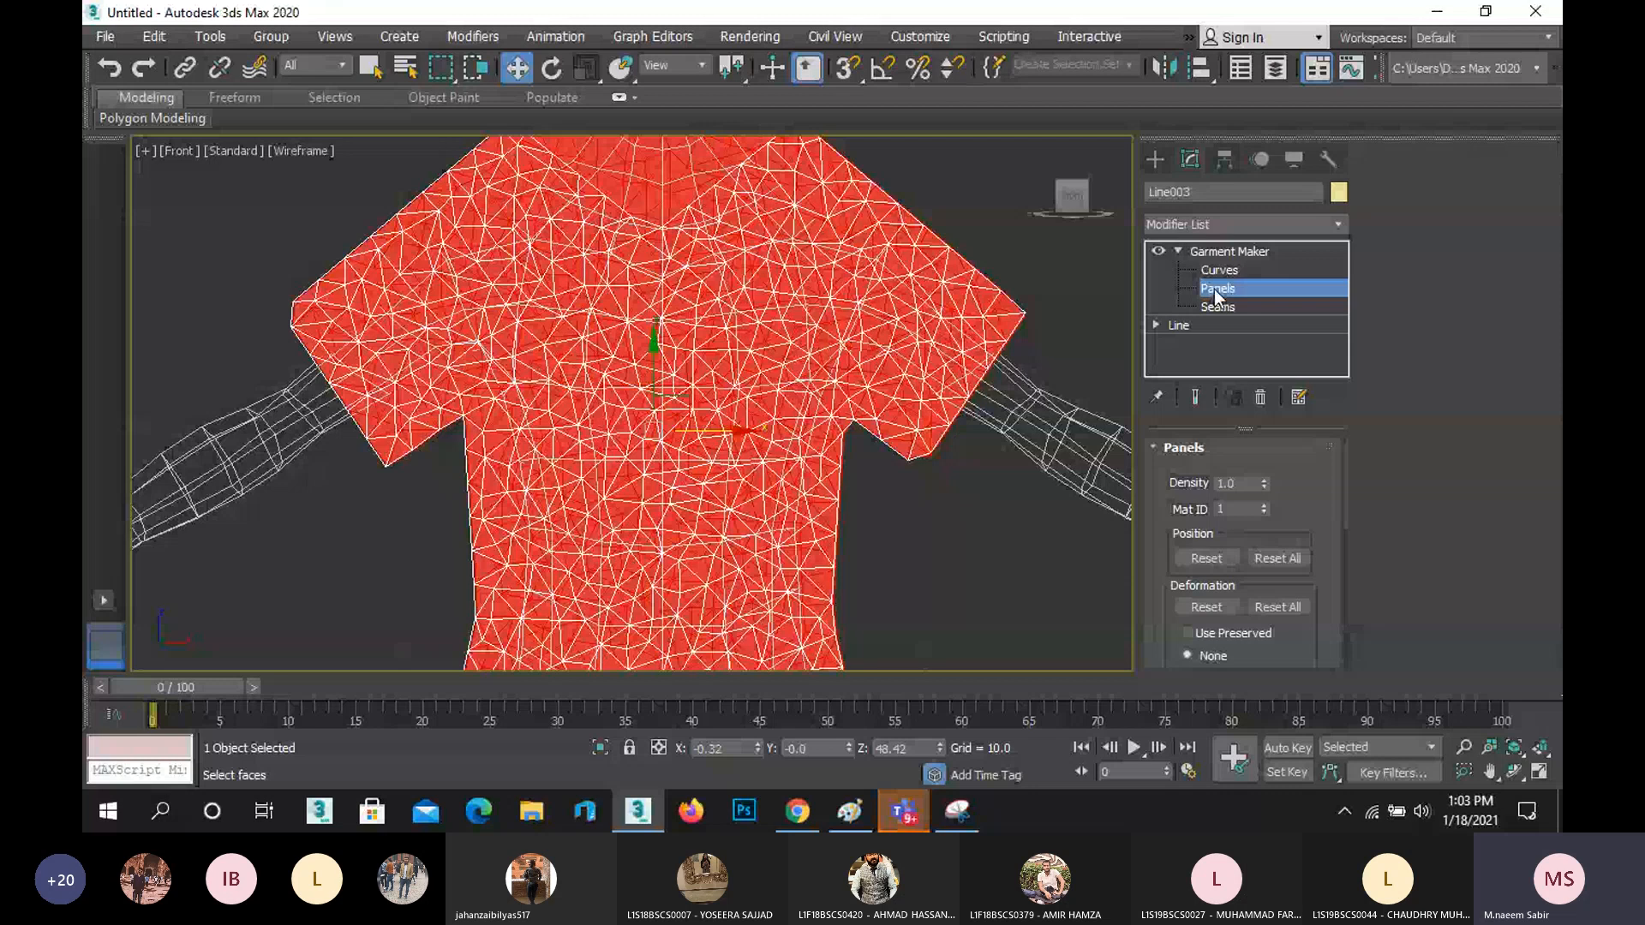
pyautogui.click(835, 297)
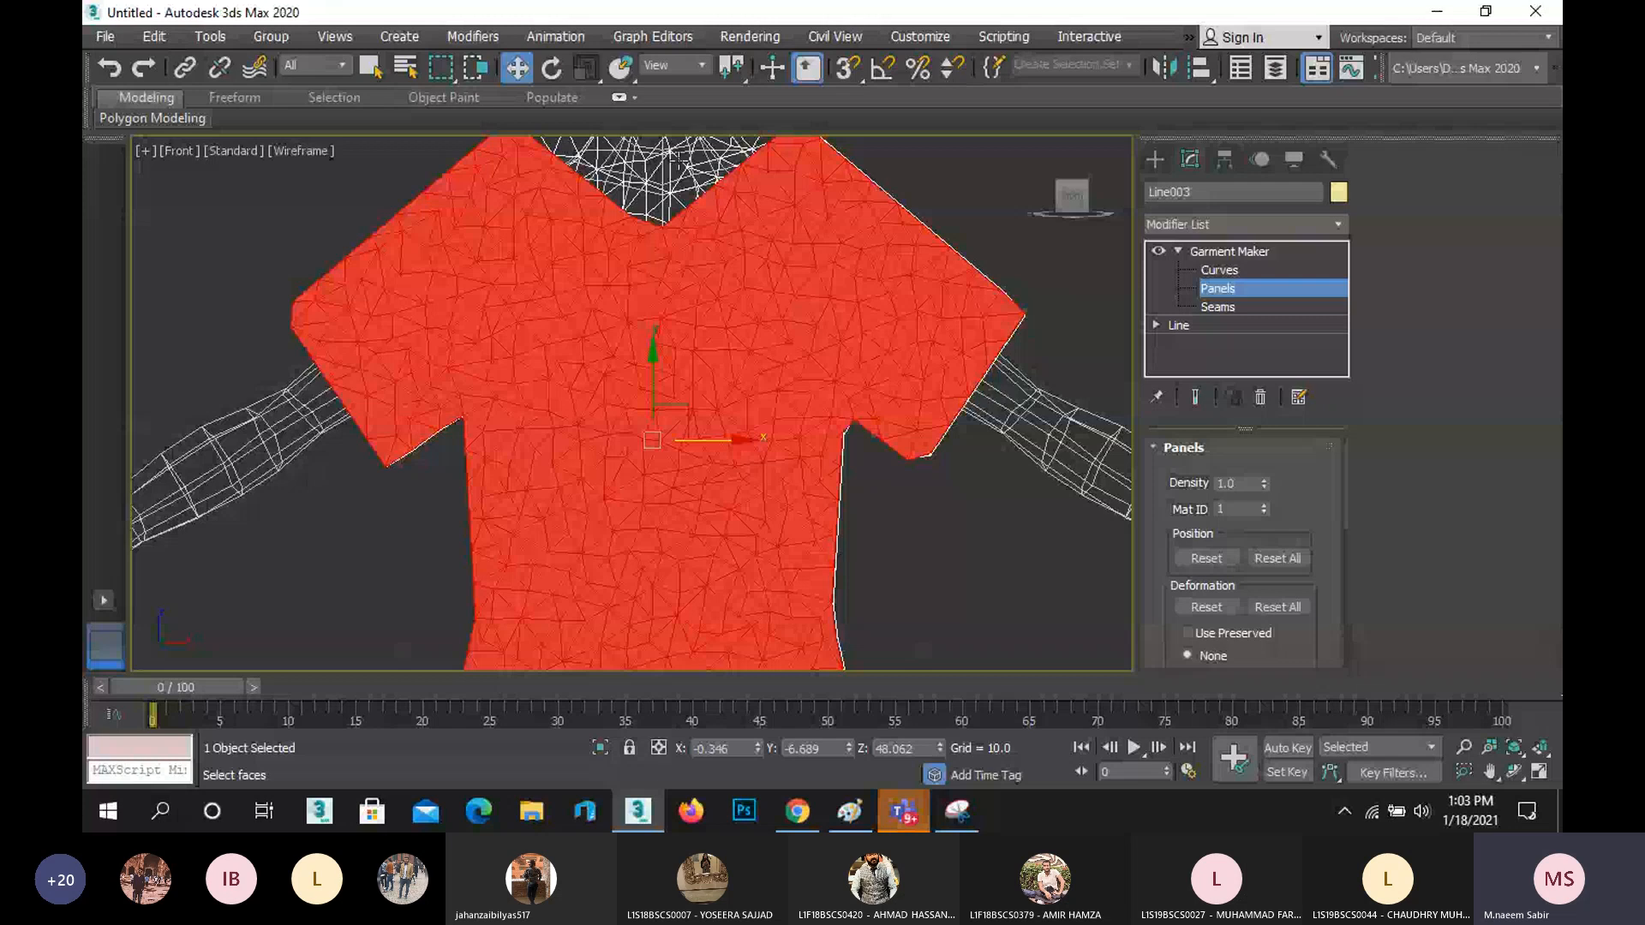
pyautogui.click(695, 188)
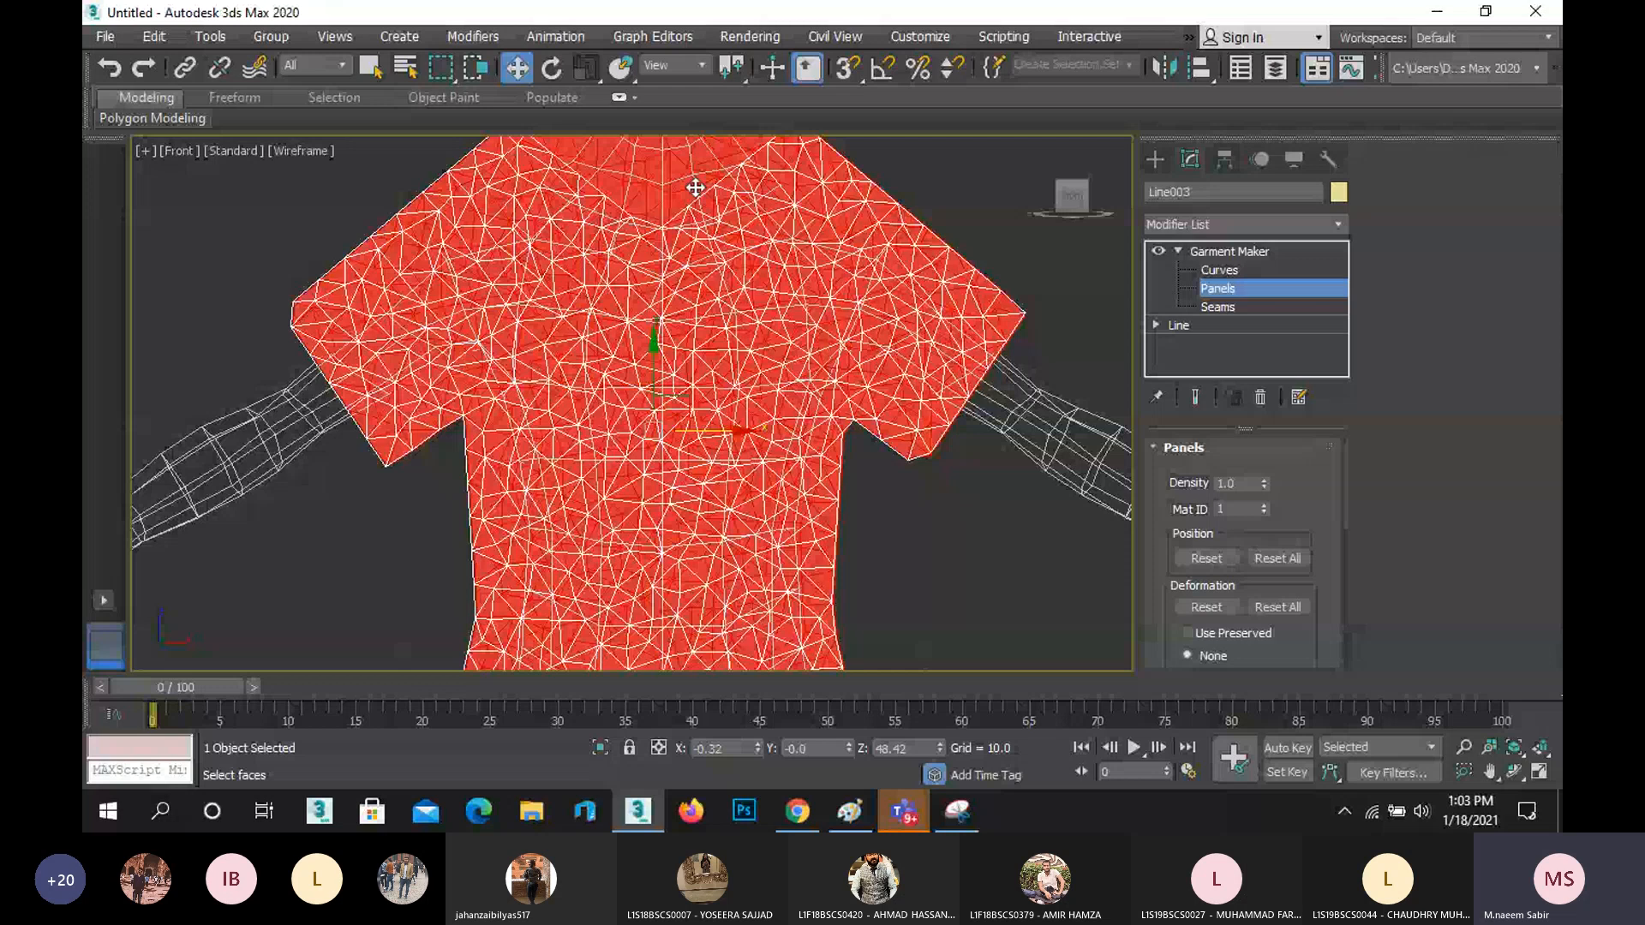
# - In the side view, place the back panel just behind the human mesh's back, at about Y 5.3
pyautogui.press('l')
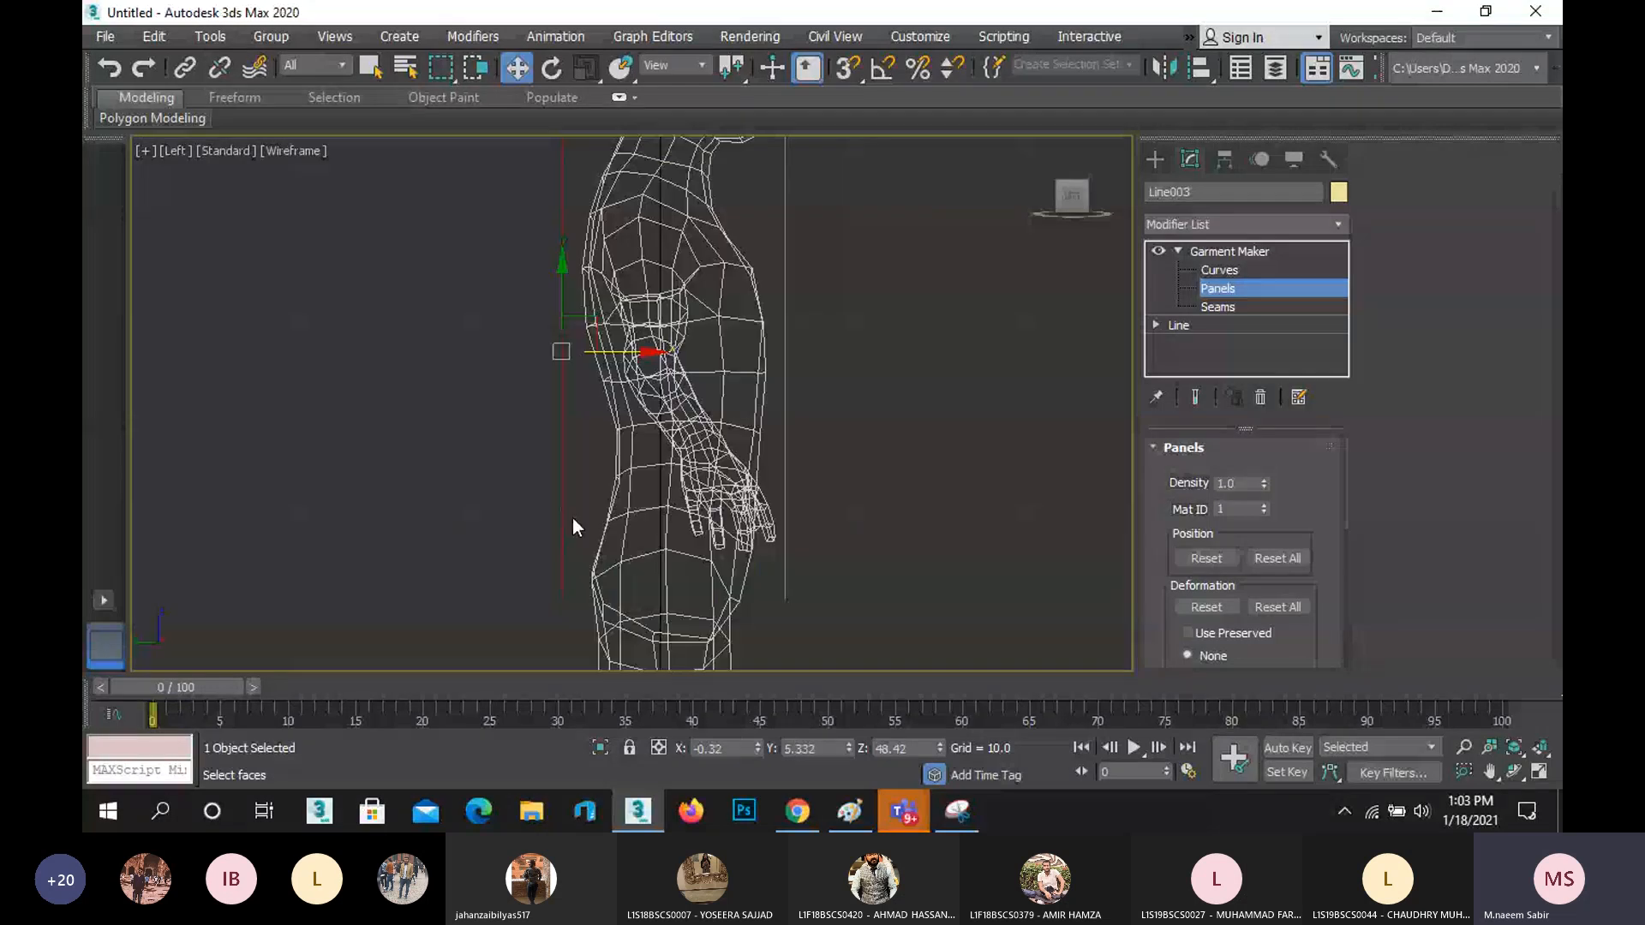
pyautogui.scroll(5, 572, 518)
pyautogui.moveTo(579, 414); pyautogui.dragTo(550, 581, button='middle')
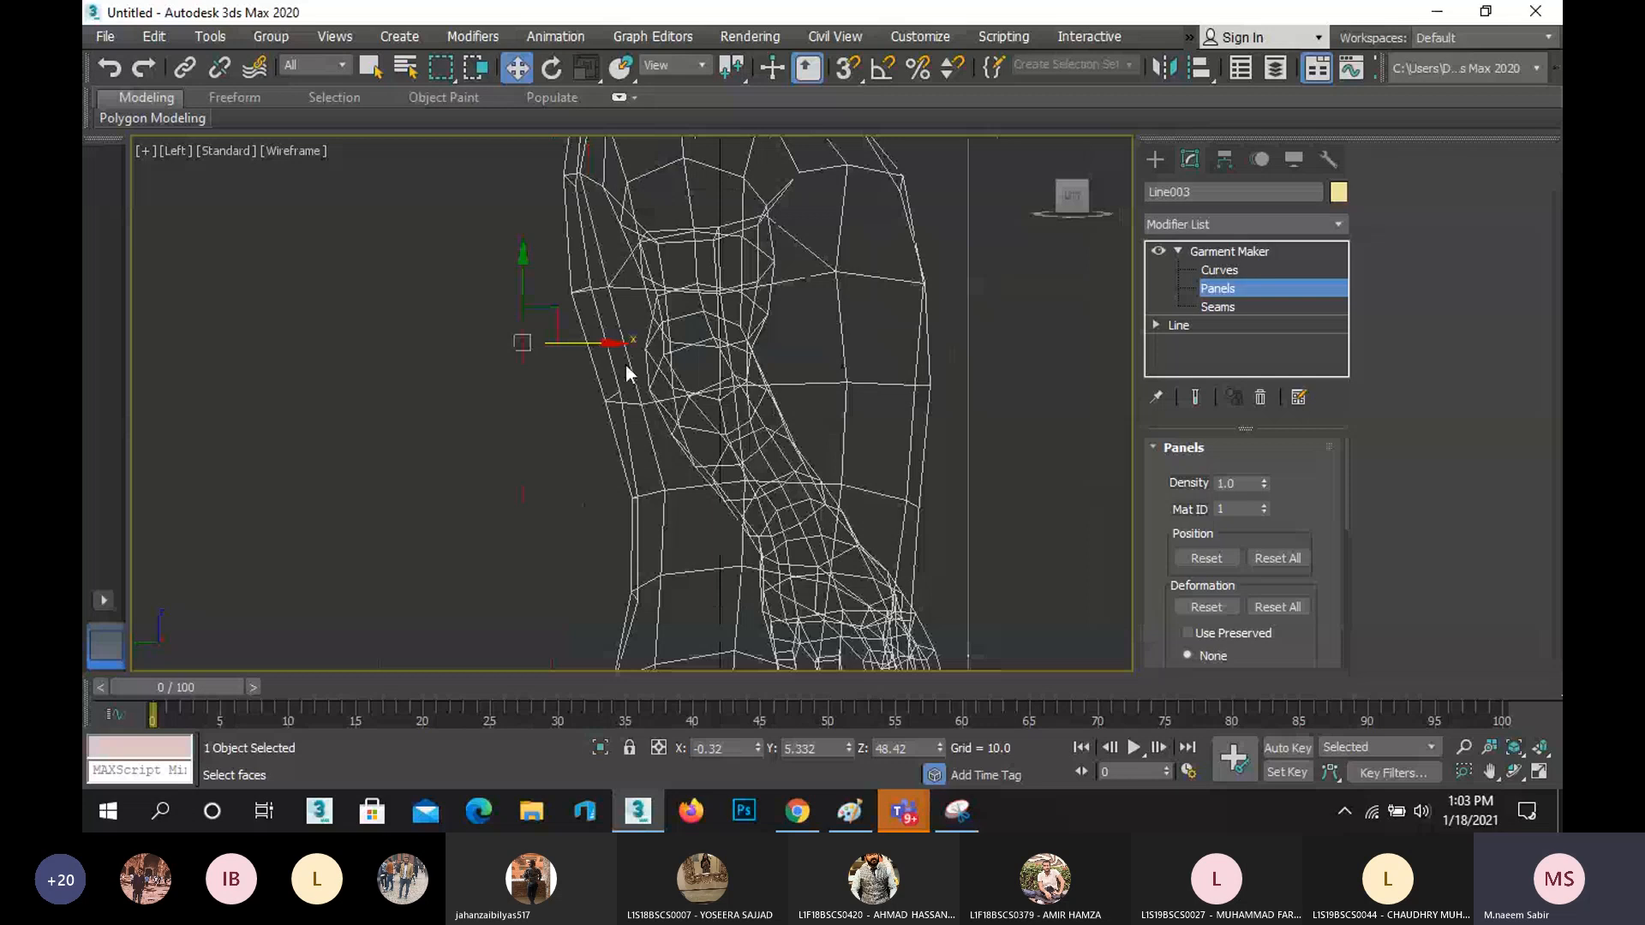
pyautogui.scroll(-5, 670, 508)
# - Switch to Snipping Tool and capture the side view of the human mesh with the panels in front of and behind it
pyautogui.click(972, 814)
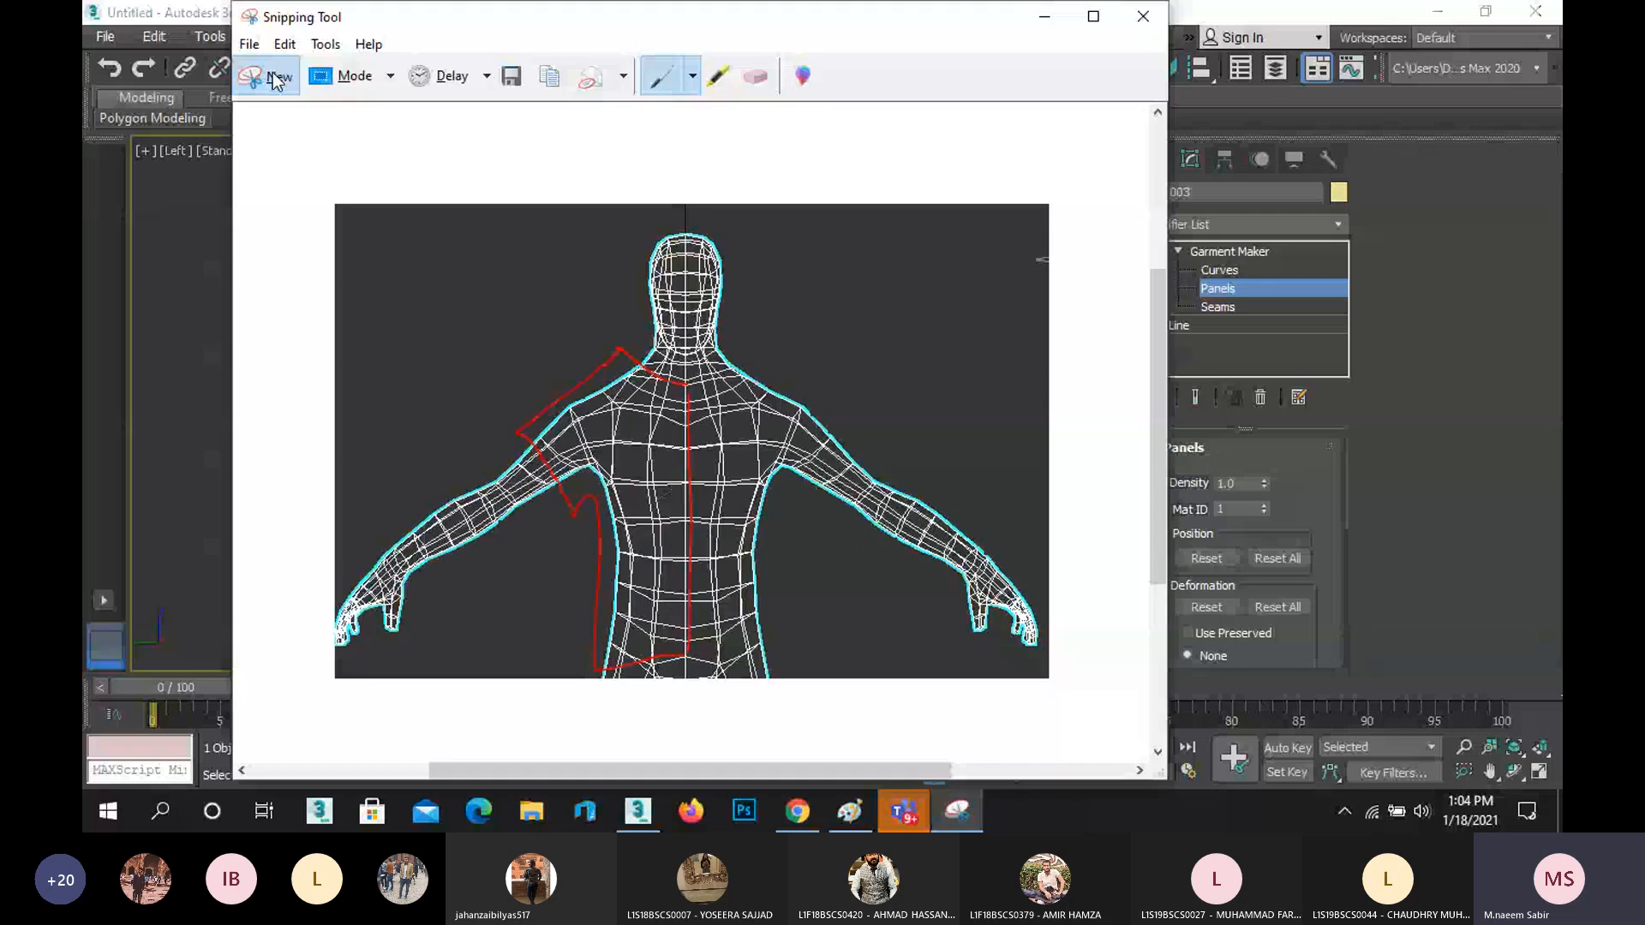
pyautogui.click(272, 79)
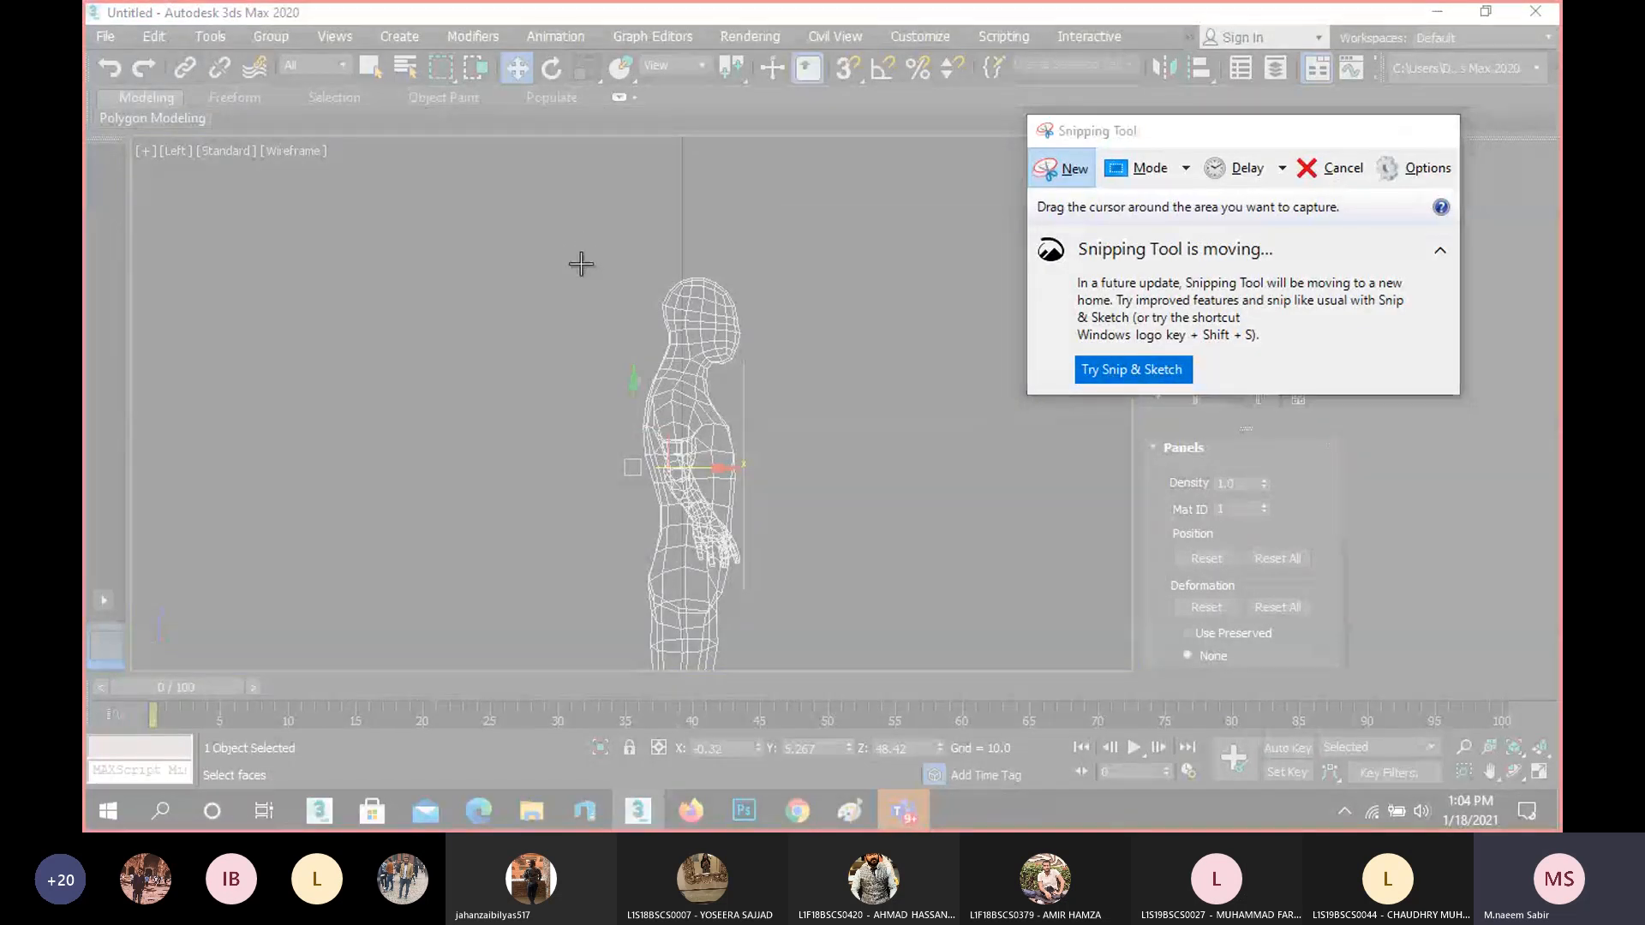
pyautogui.moveTo(579, 250); pyautogui.dragTo(814, 674)
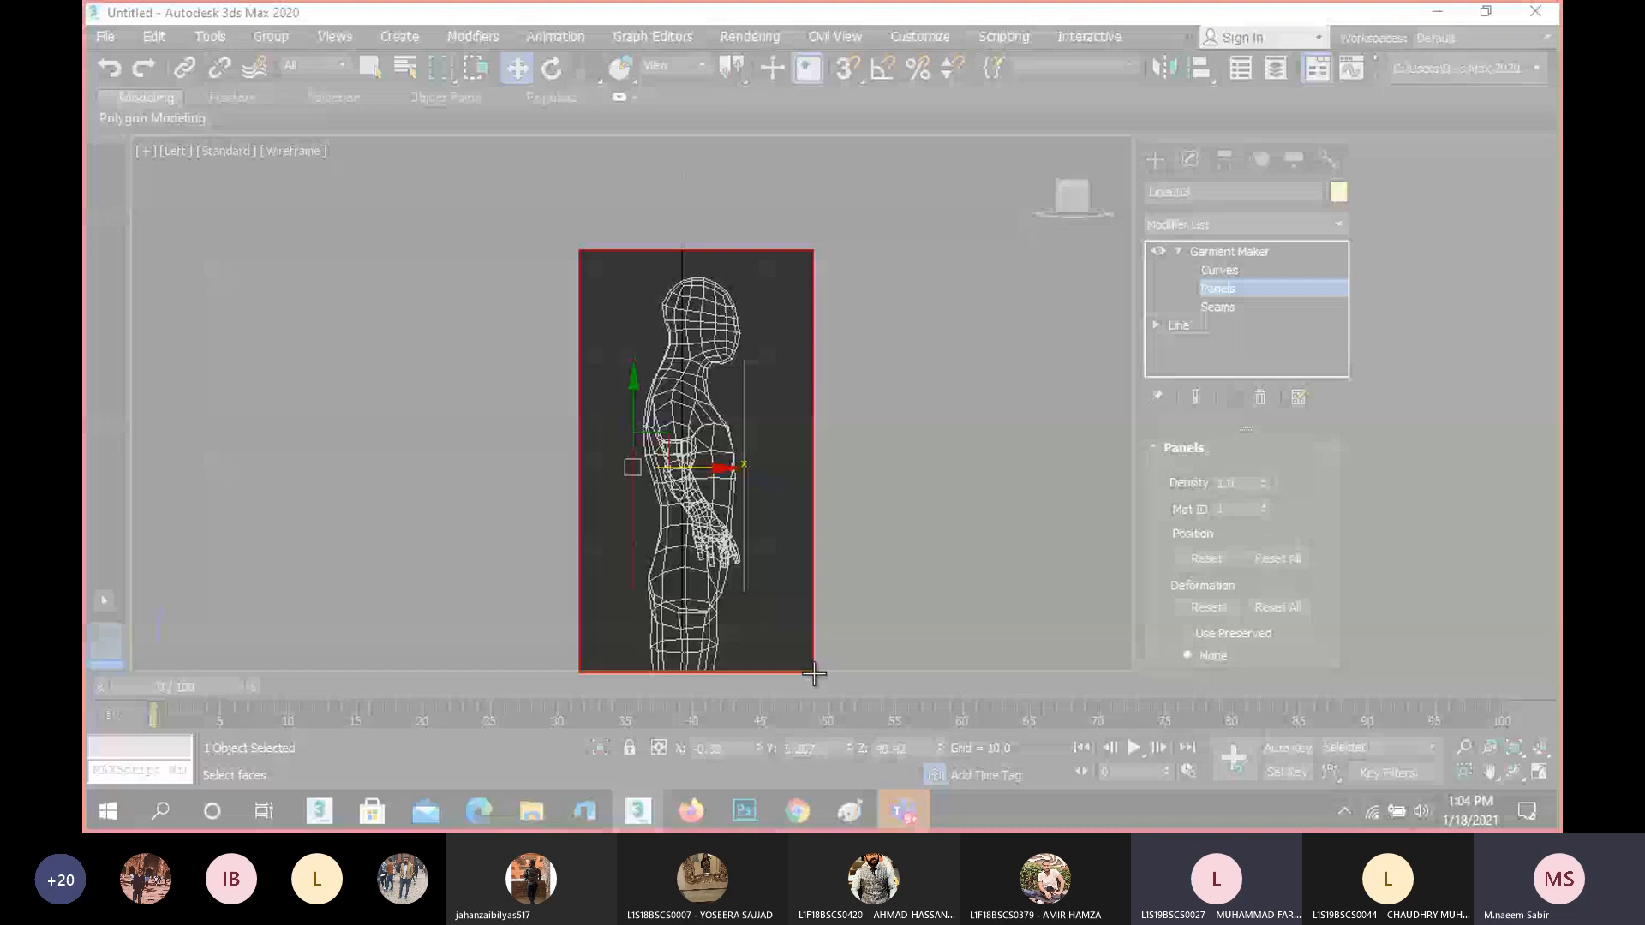
pyautogui.moveTo(814, 674); pyautogui.dragTo(814, 675)
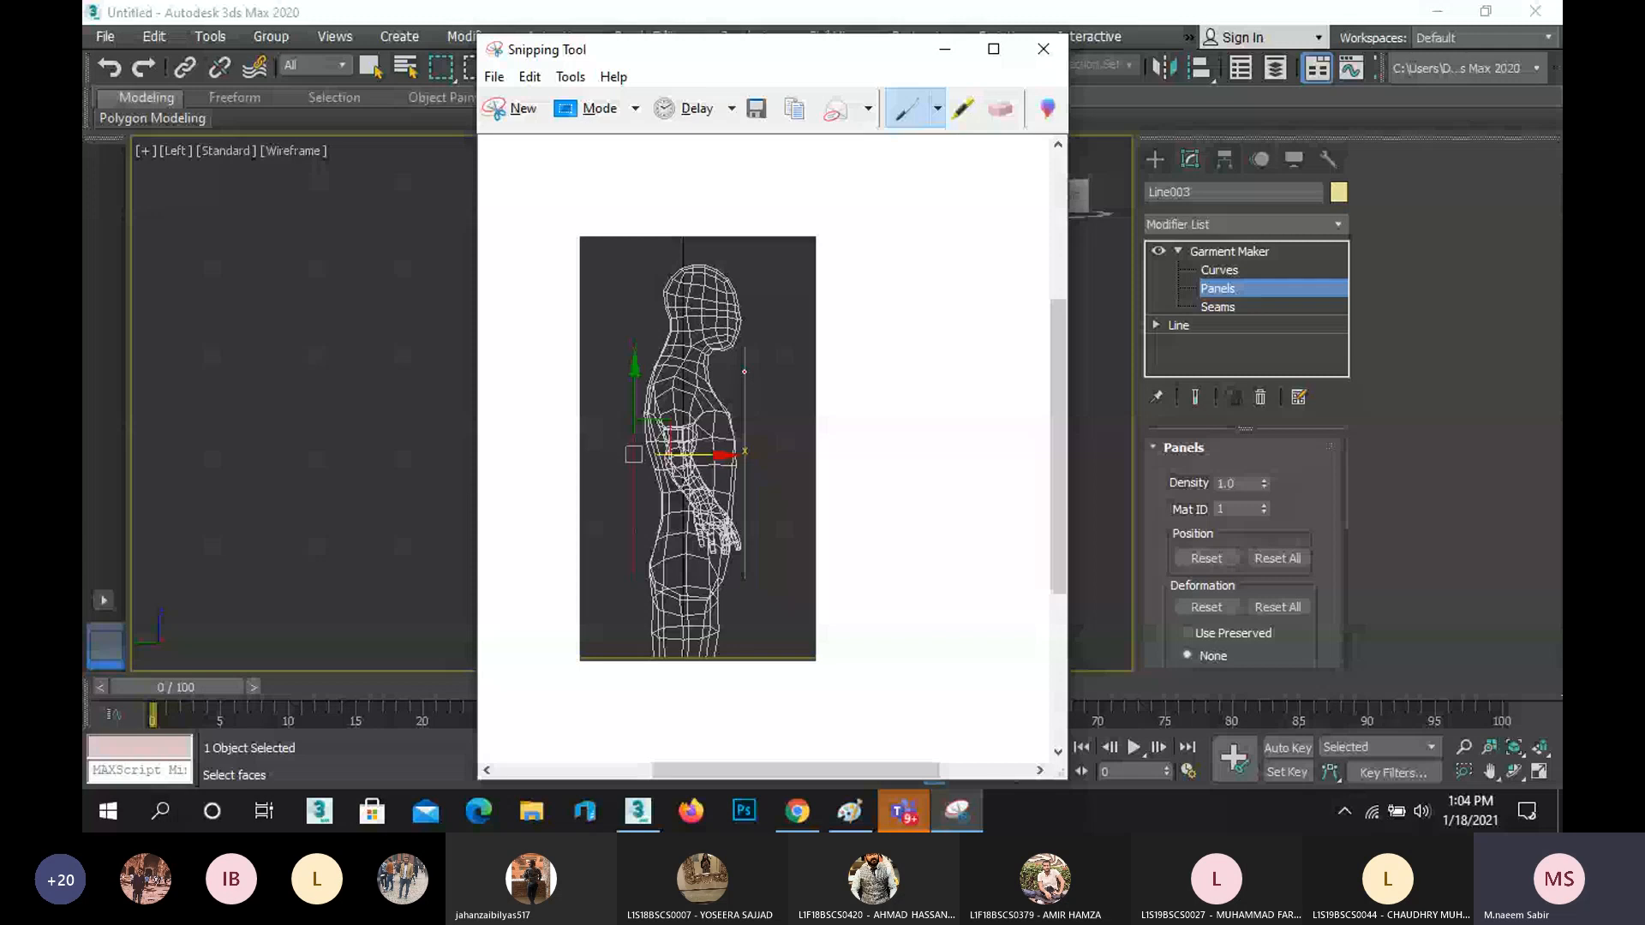
# - Annotate the snip in red, labelling the front panel F and the back panel B and tracing both, and return to 3ds Max
pyautogui.moveTo(744, 372)
pyautogui.mouseDown()
pyautogui.moveTo(921, 325)
pyautogui.moveTo(954, 299)
pyautogui.moveTo(956, 319)
pyautogui.mouseUp()
pyautogui.moveTo(634, 473); pyautogui.dragTo(545, 314)
pyautogui.moveTo(526, 241)
pyautogui.mouseDown()
pyautogui.moveTo(532, 288)
pyautogui.moveTo(532, 271)
pyautogui.moveTo(548, 292)
pyautogui.moveTo(516, 290)
pyautogui.mouseUp()
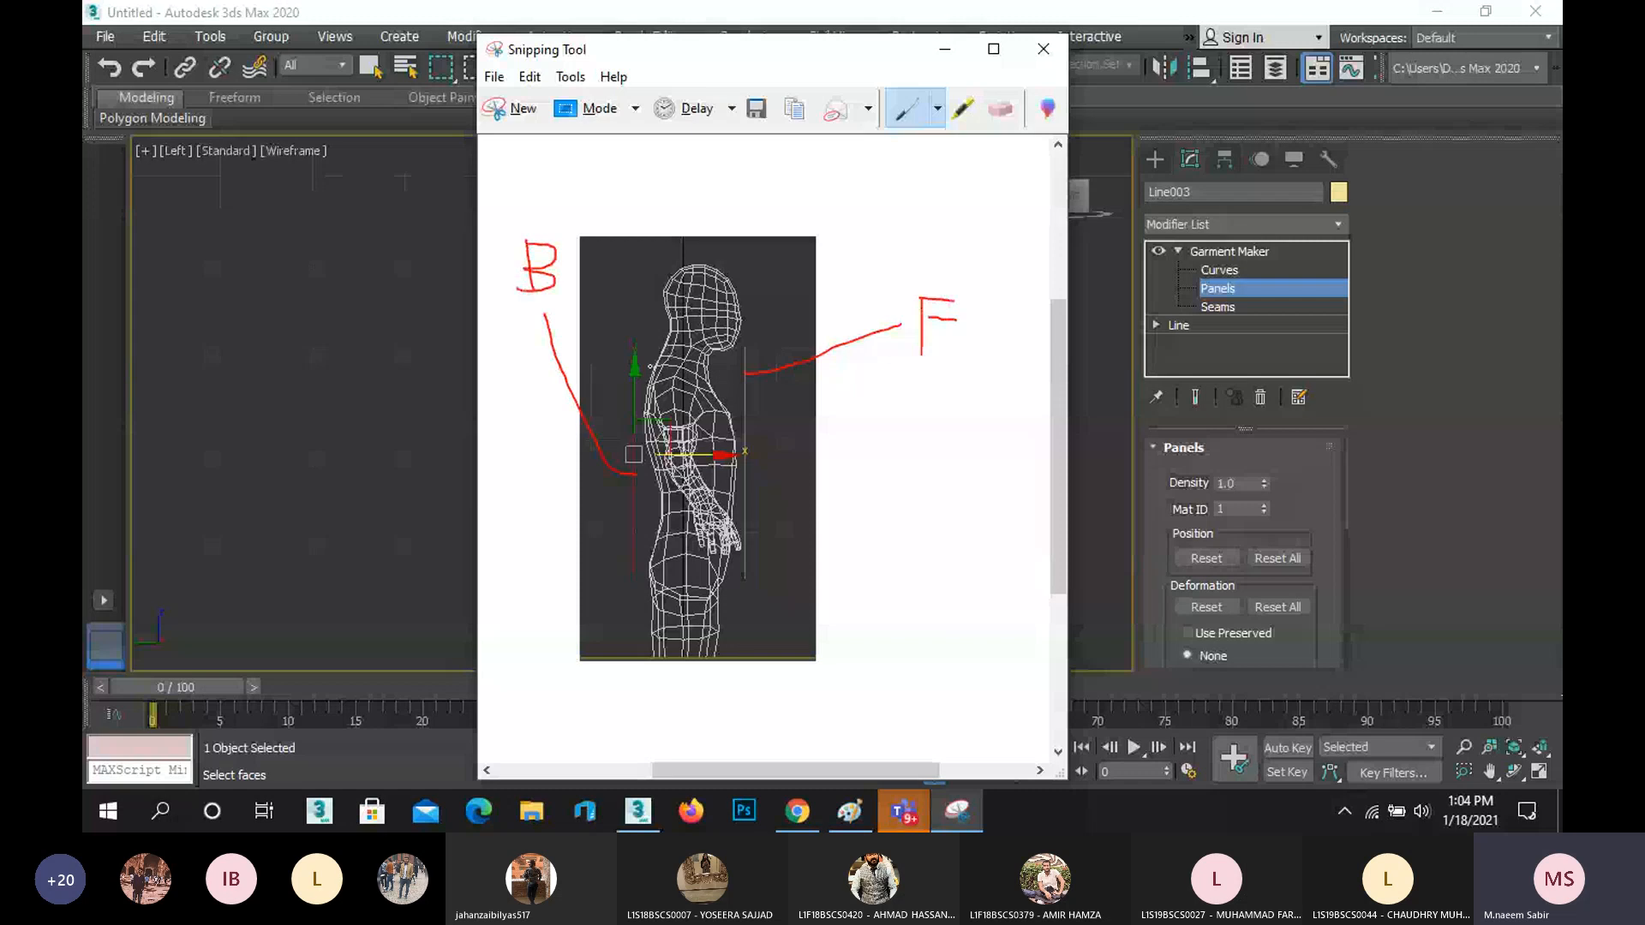
pyautogui.moveTo(744, 349); pyautogui.dragTo(745, 586)
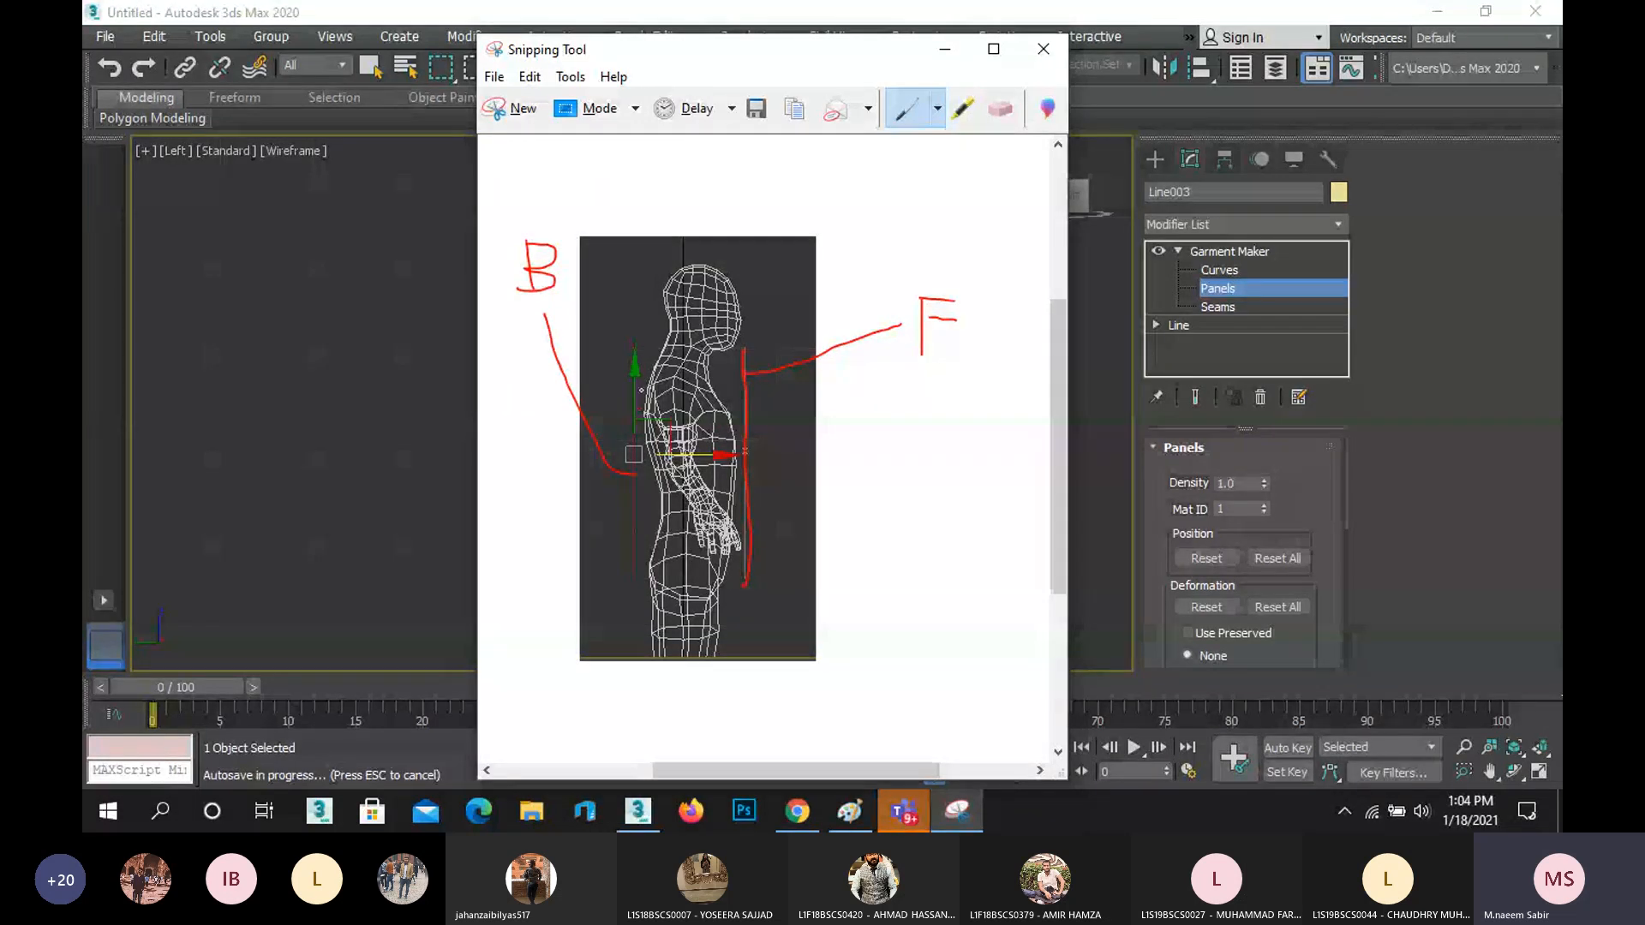
pyautogui.moveTo(639, 408); pyautogui.dragTo(635, 569)
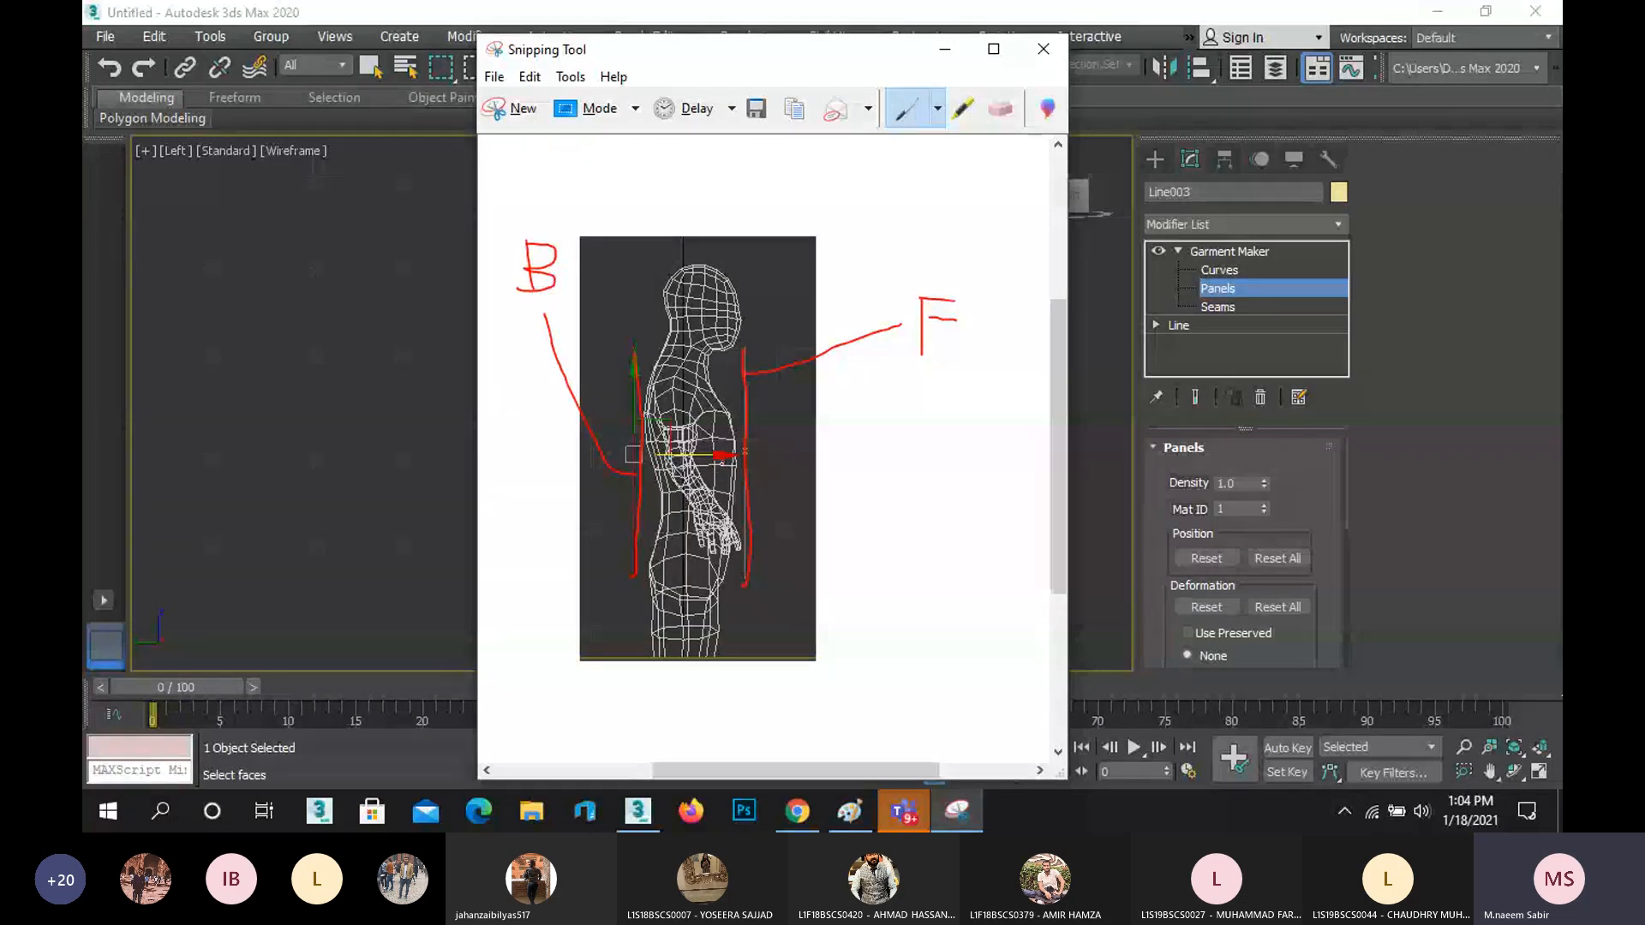
pyautogui.click(944, 61)
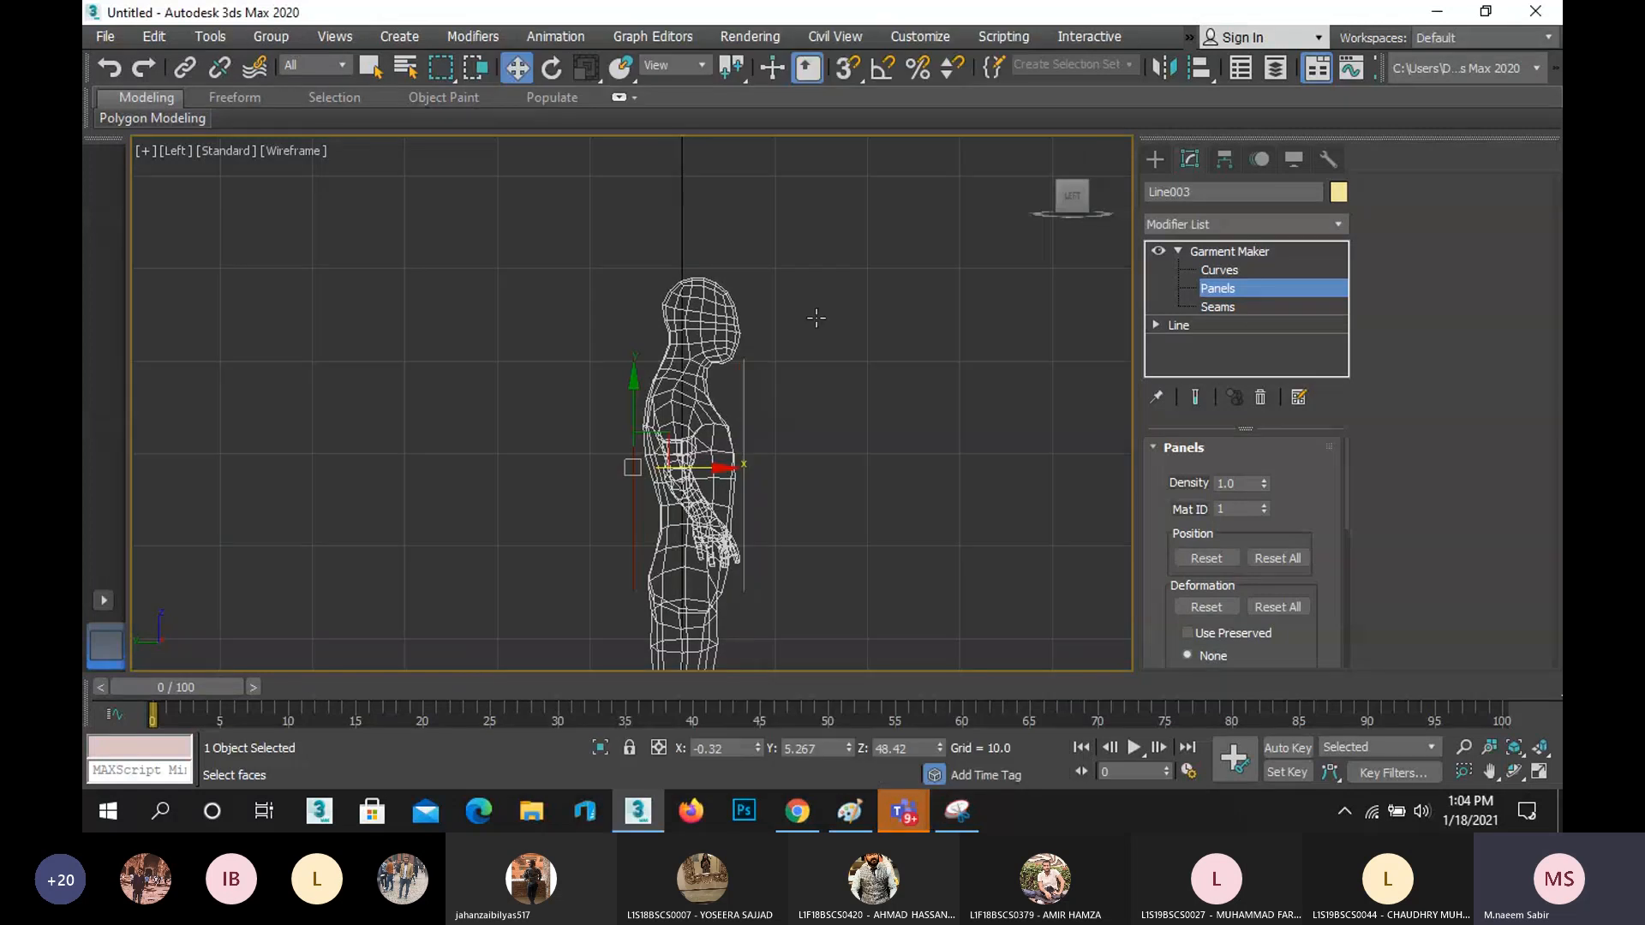
# - Examine the front and back panels around the human mesh in the shaded perspective view from the front and the back
pyautogui.press('f')
pyautogui.click(890, 301)
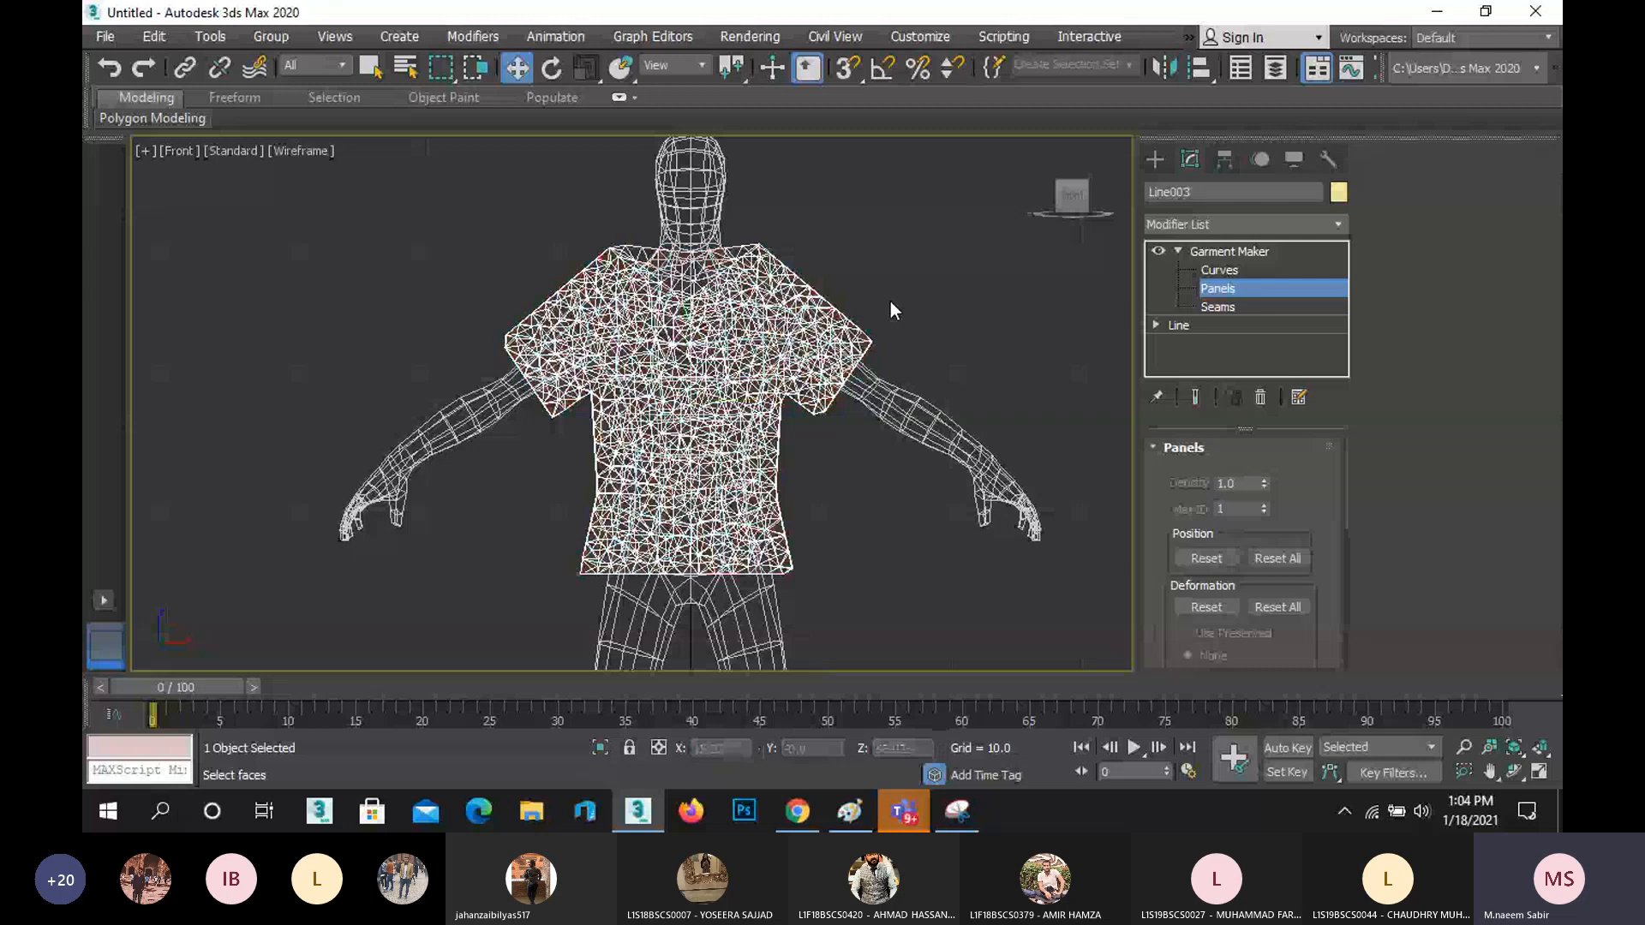
pyautogui.click(1539, 772)
pyautogui.rightClick(1009, 587)
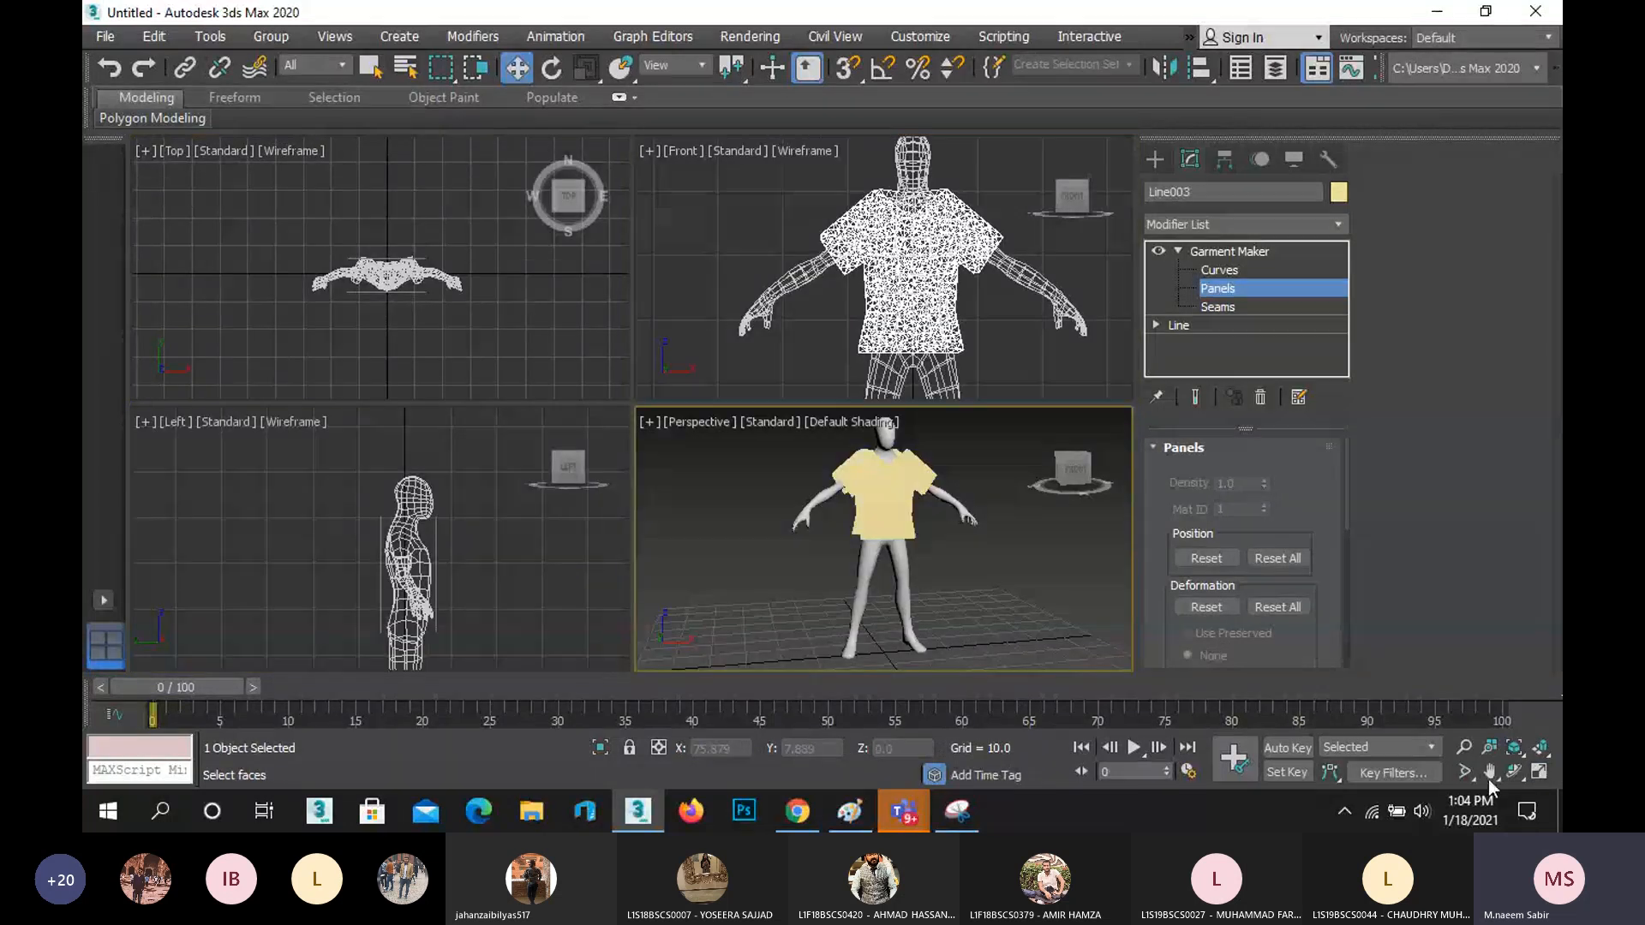
pyautogui.click(1540, 772)
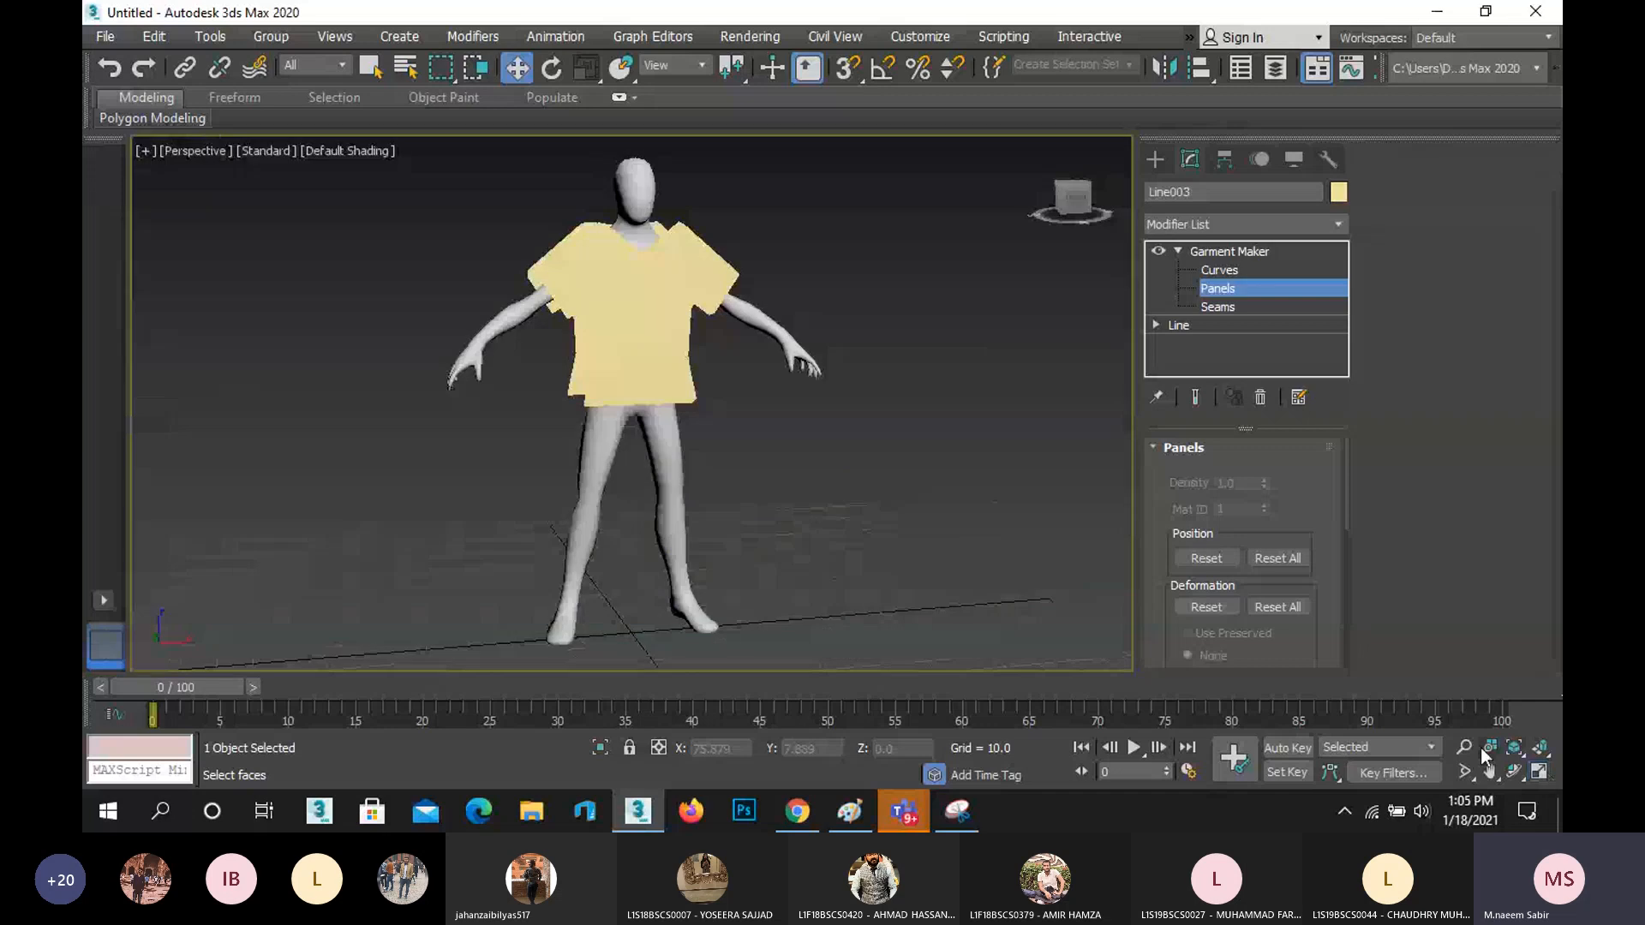
pyautogui.click(1513, 772)
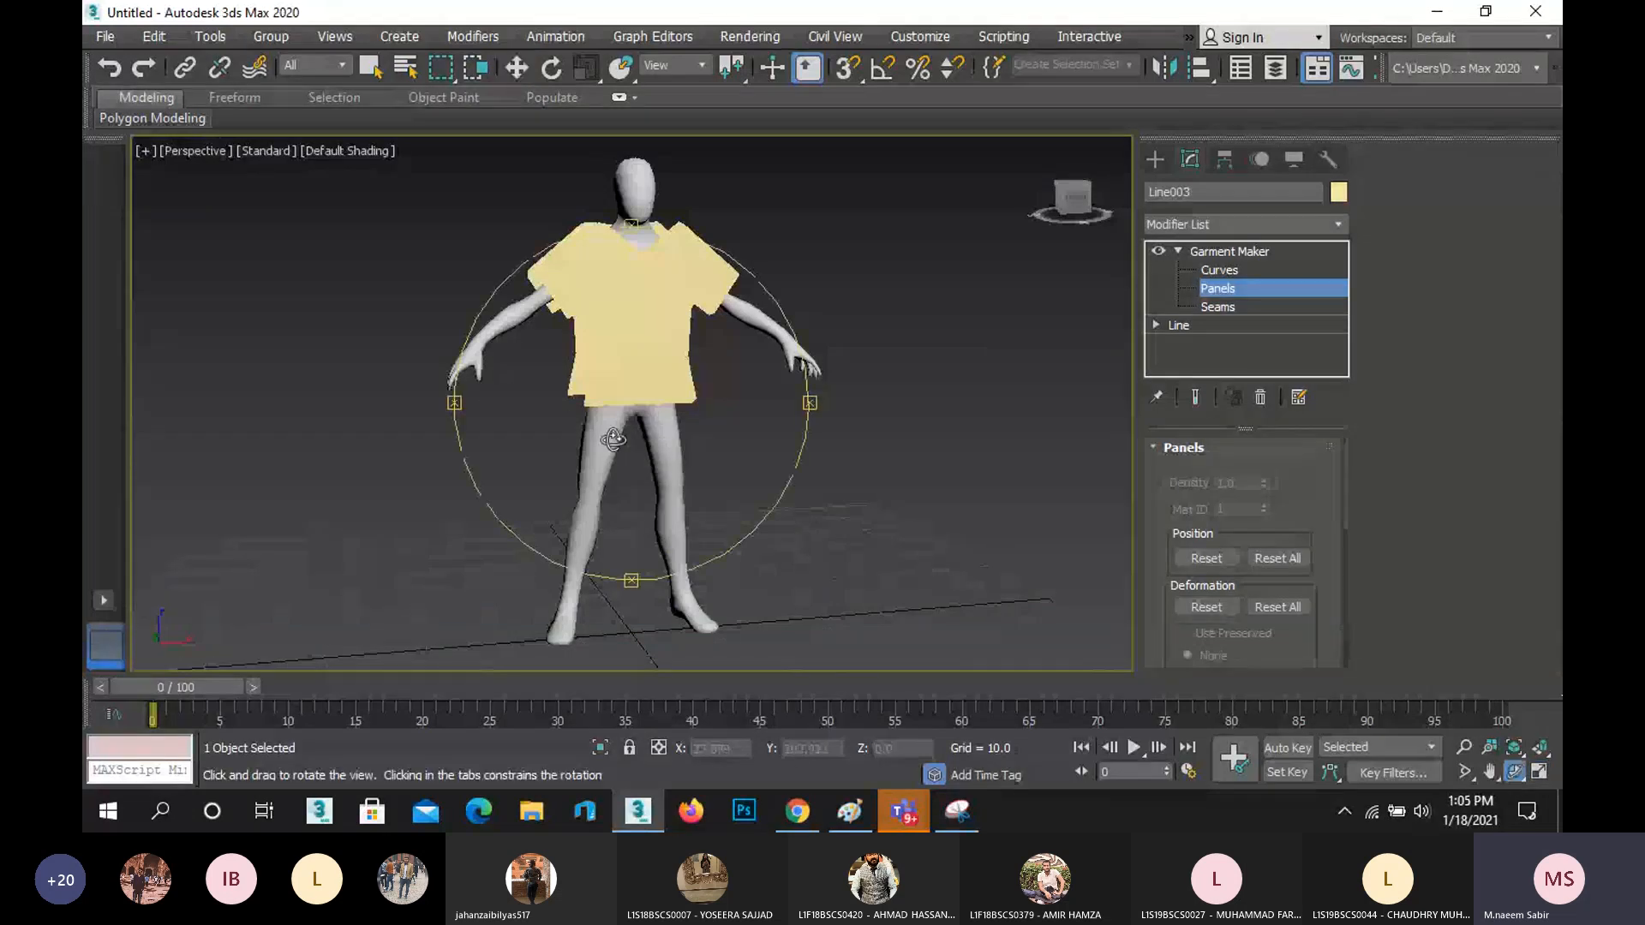
pyautogui.moveTo(613, 441); pyautogui.dragTo(780, 379)
pyautogui.scroll(3, 601, 309)
pyautogui.scroll(-4, 613, 381)
pyautogui.scroll(4, 633, 322)
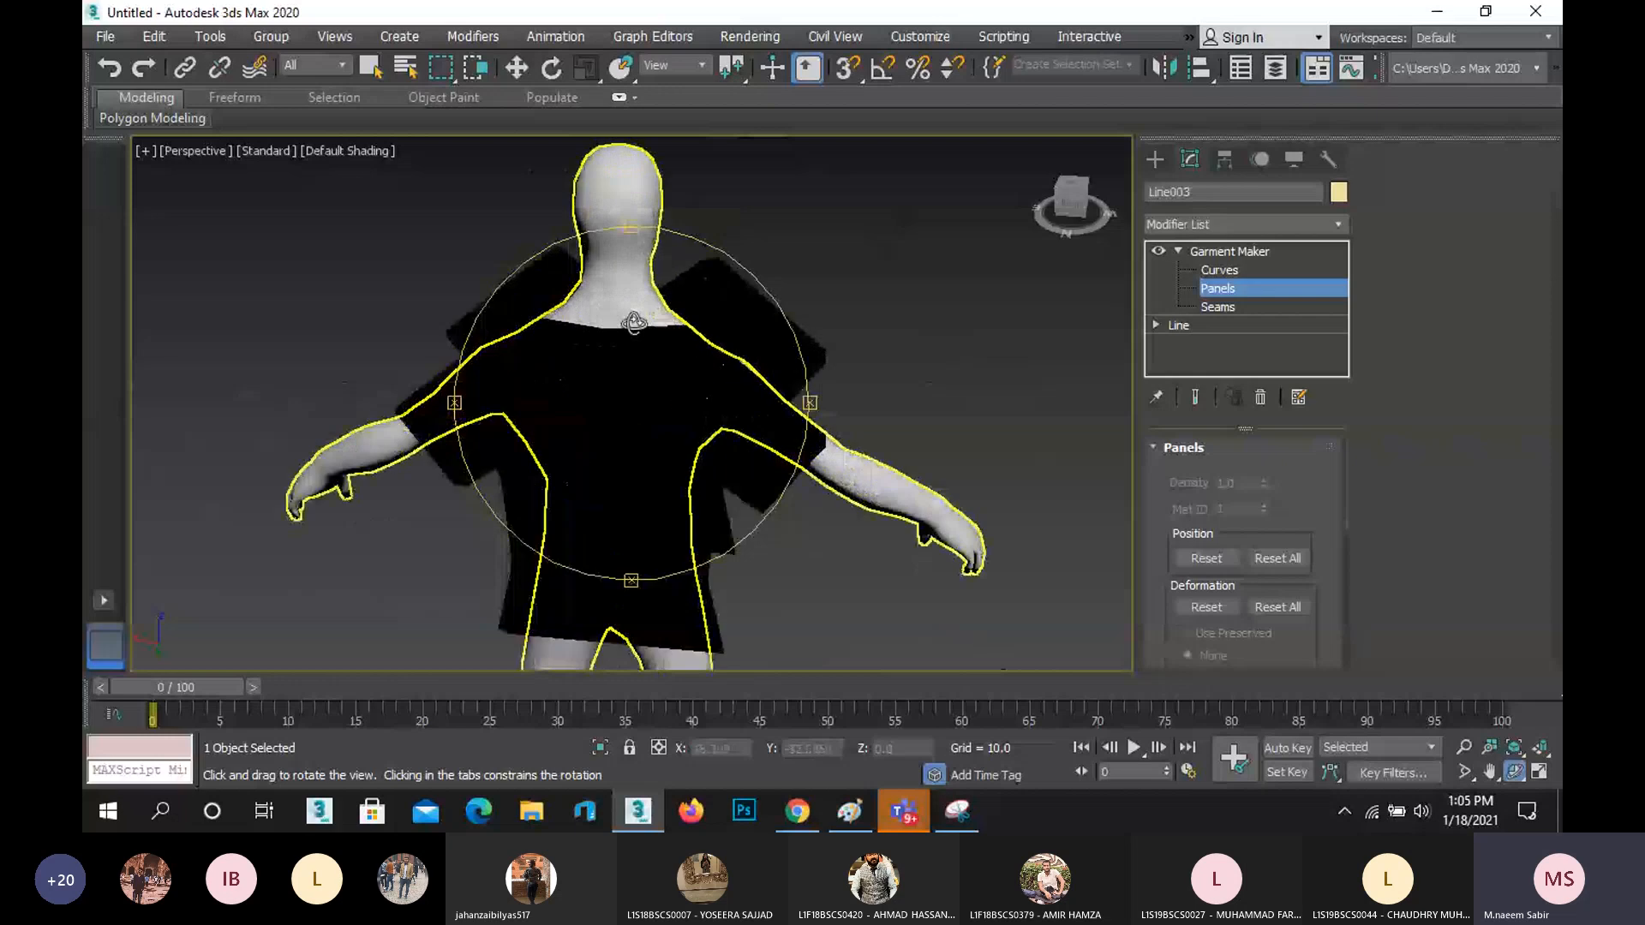
pyautogui.scroll(2, 649, 357)
pyautogui.scroll(-4, 531, 341)
pyautogui.moveTo(657, 433)
pyautogui.mouseDown()
pyautogui.moveTo(665, 398)
pyautogui.moveTo(672, 455)
pyautogui.mouseUp()
# - Select the back panel and rotate it about its vertical axis in the perspective view, seen from the mesh's side
pyautogui.press('w')
pyautogui.click(578, 419)
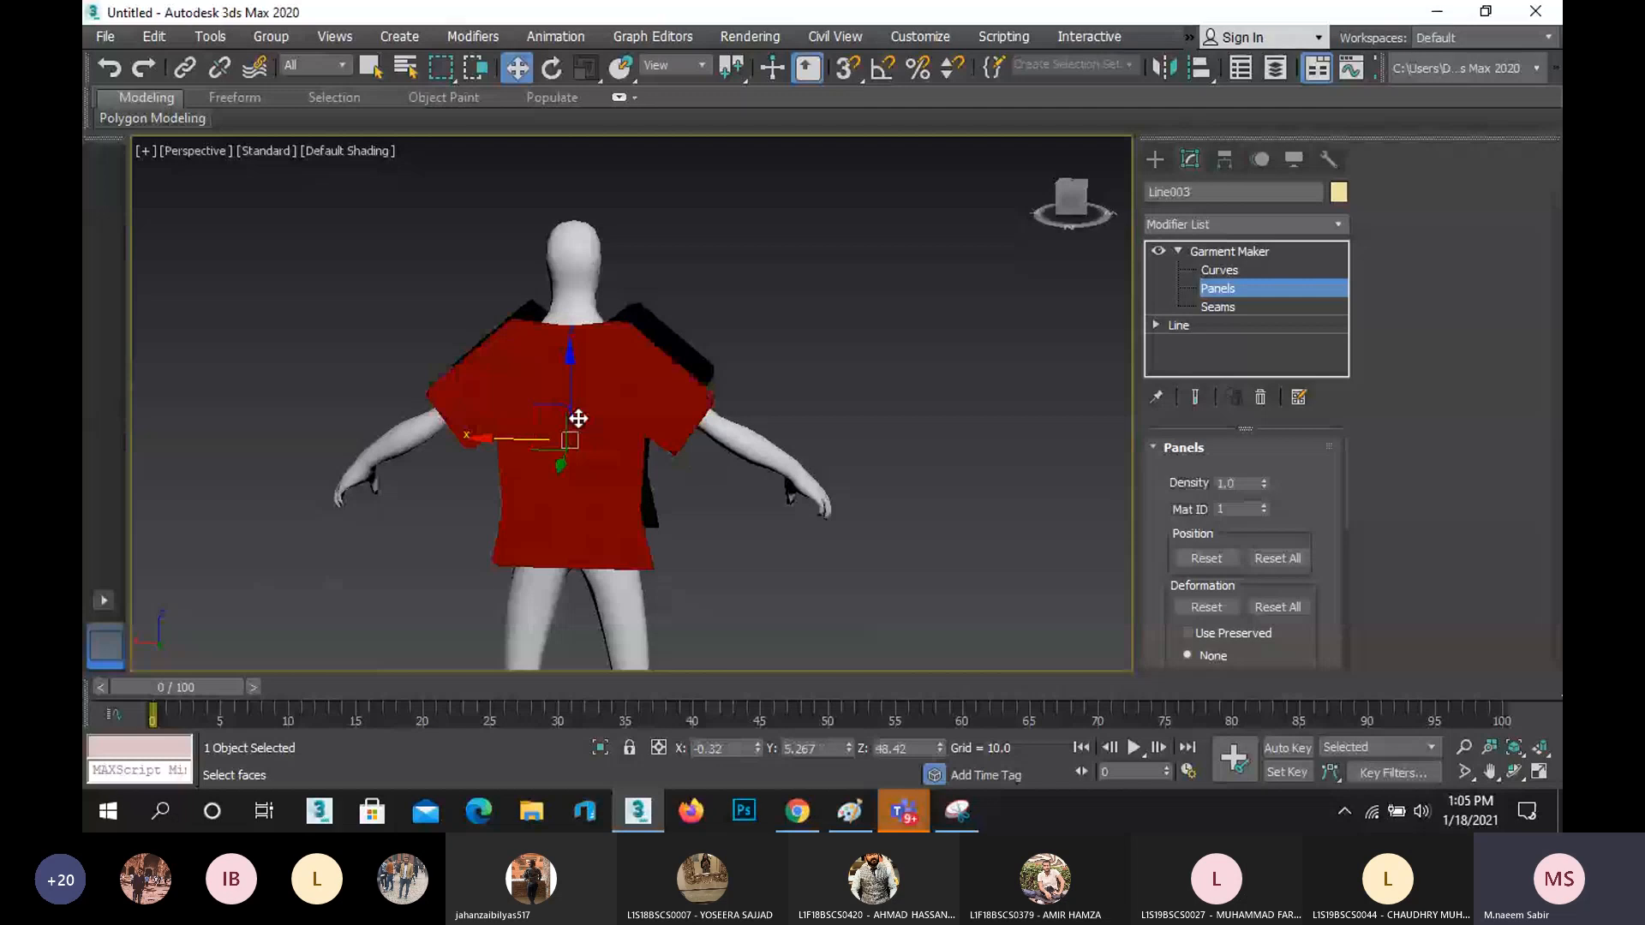
pyautogui.click(1514, 771)
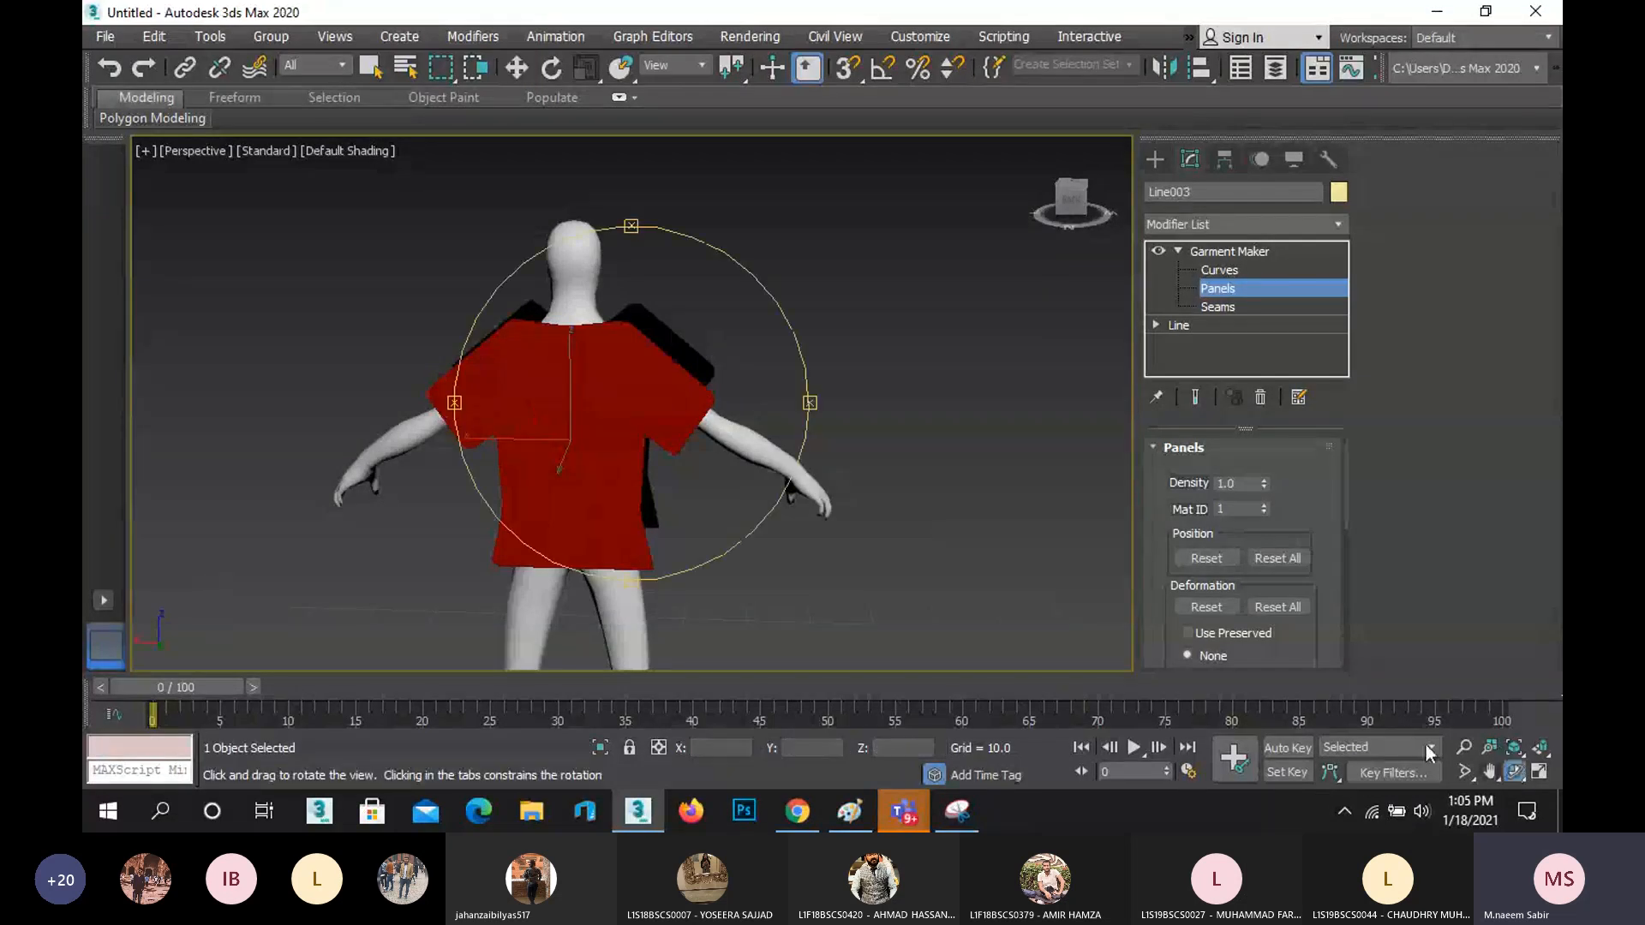
pyautogui.moveTo(651, 503); pyautogui.dragTo(576, 423)
pyautogui.moveTo(600, 437)
pyautogui.mouseDown(button='middle')
pyautogui.moveTo(551, 429)
pyautogui.moveTo(595, 428)
pyautogui.mouseUp(button='middle')
pyautogui.moveTo(588, 404)
pyautogui.mouseDown()
pyautogui.moveTo(554, 396)
pyautogui.moveTo(584, 396)
pyautogui.moveTo(575, 383)
pyautogui.mouseUp()
pyautogui.press('w')
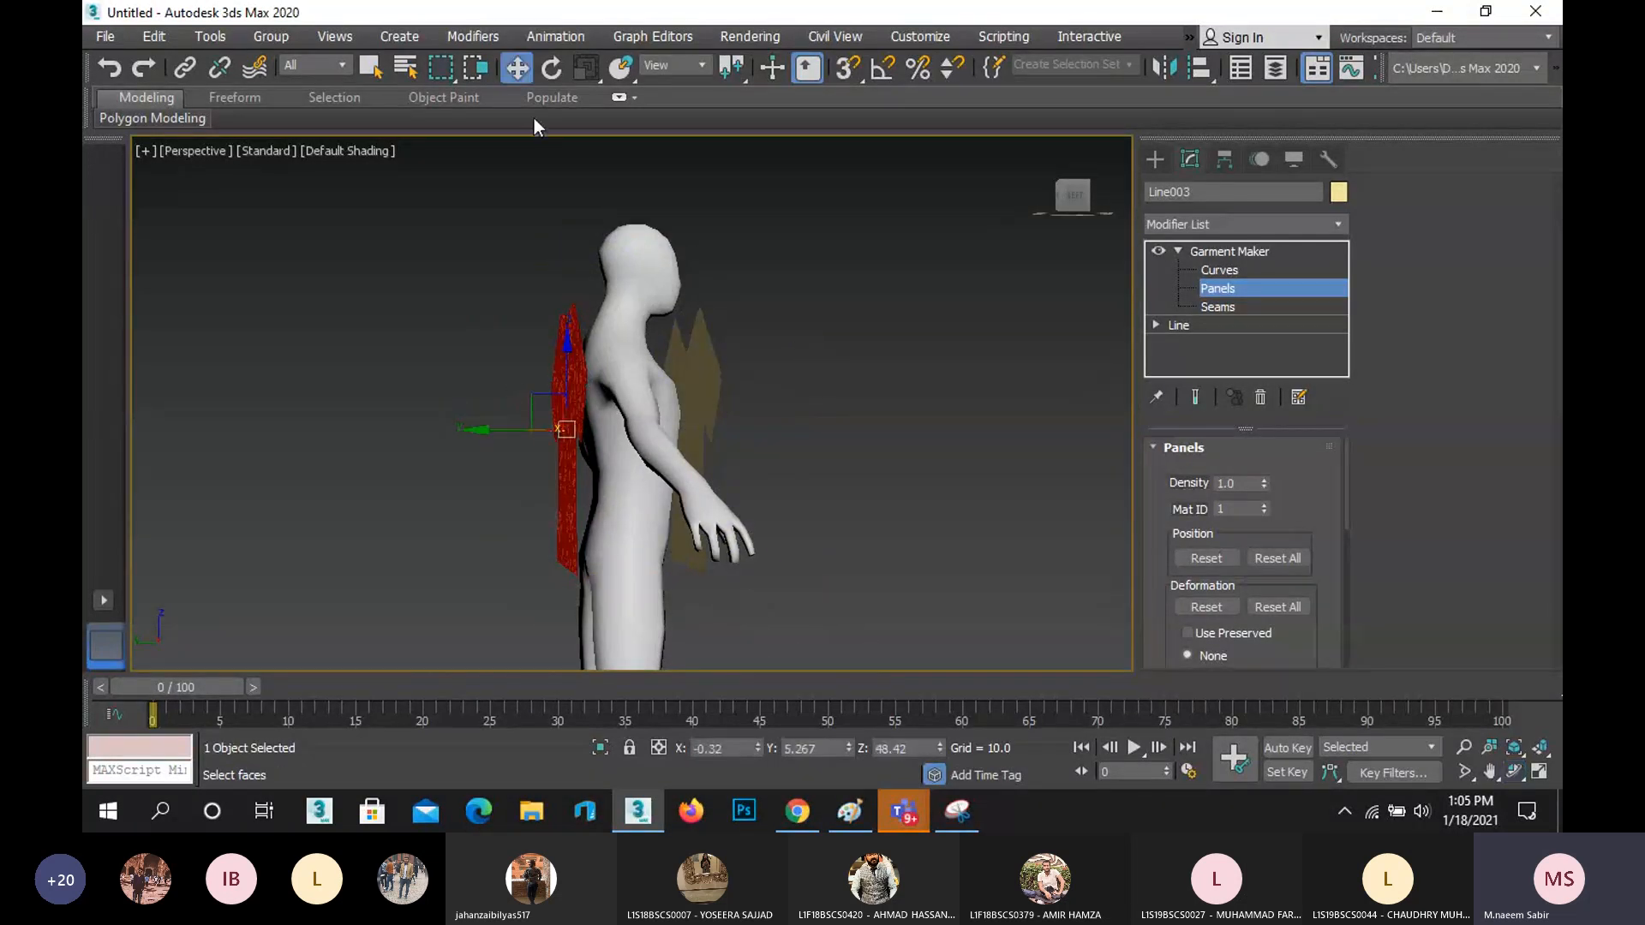
pyautogui.click(550, 68)
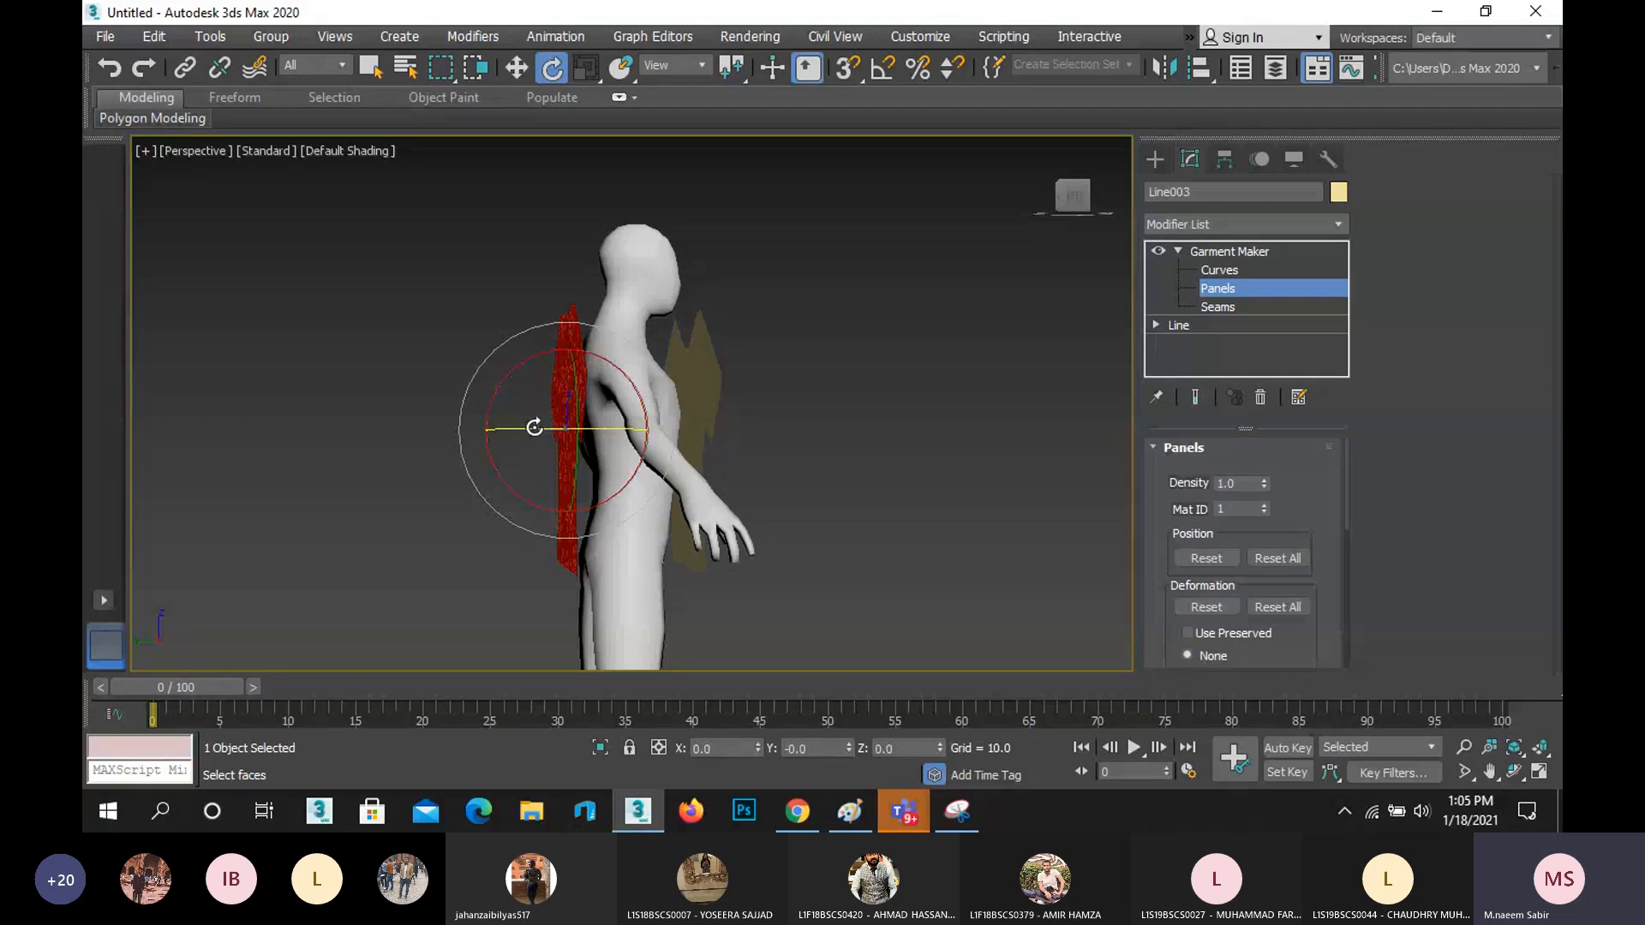
pyautogui.moveTo(535, 426); pyautogui.dragTo(907, 481)
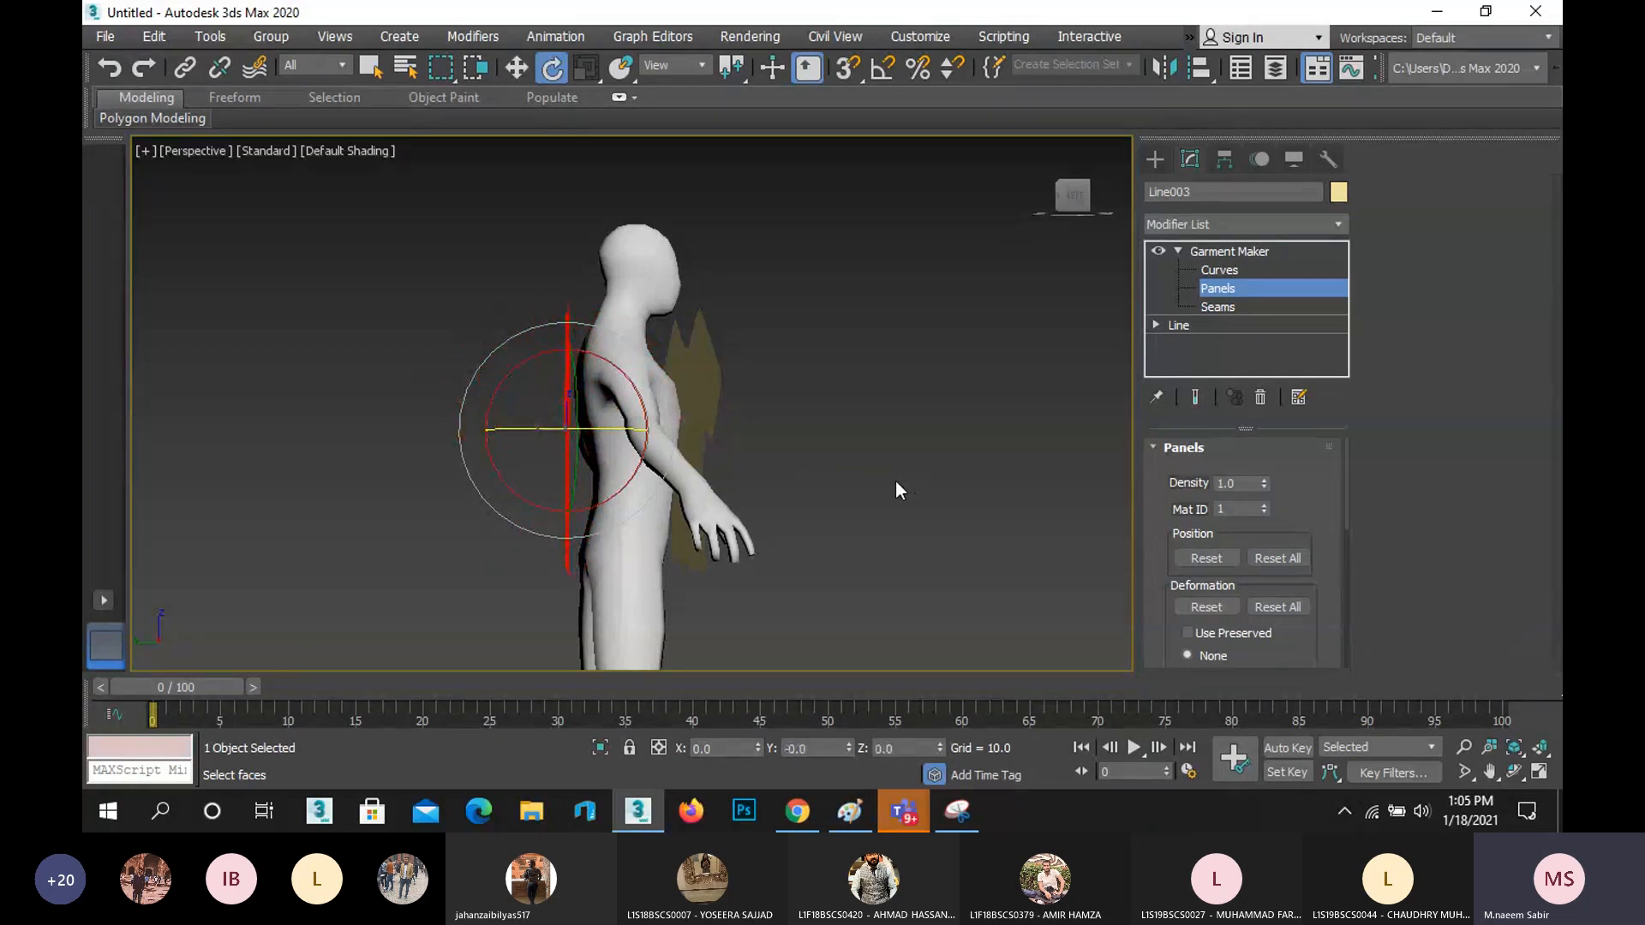
# - Refine the back panel's rotation in the side view until it is nearly edge-on
pyautogui.press('l')
pyautogui.scroll(5, 628, 470)
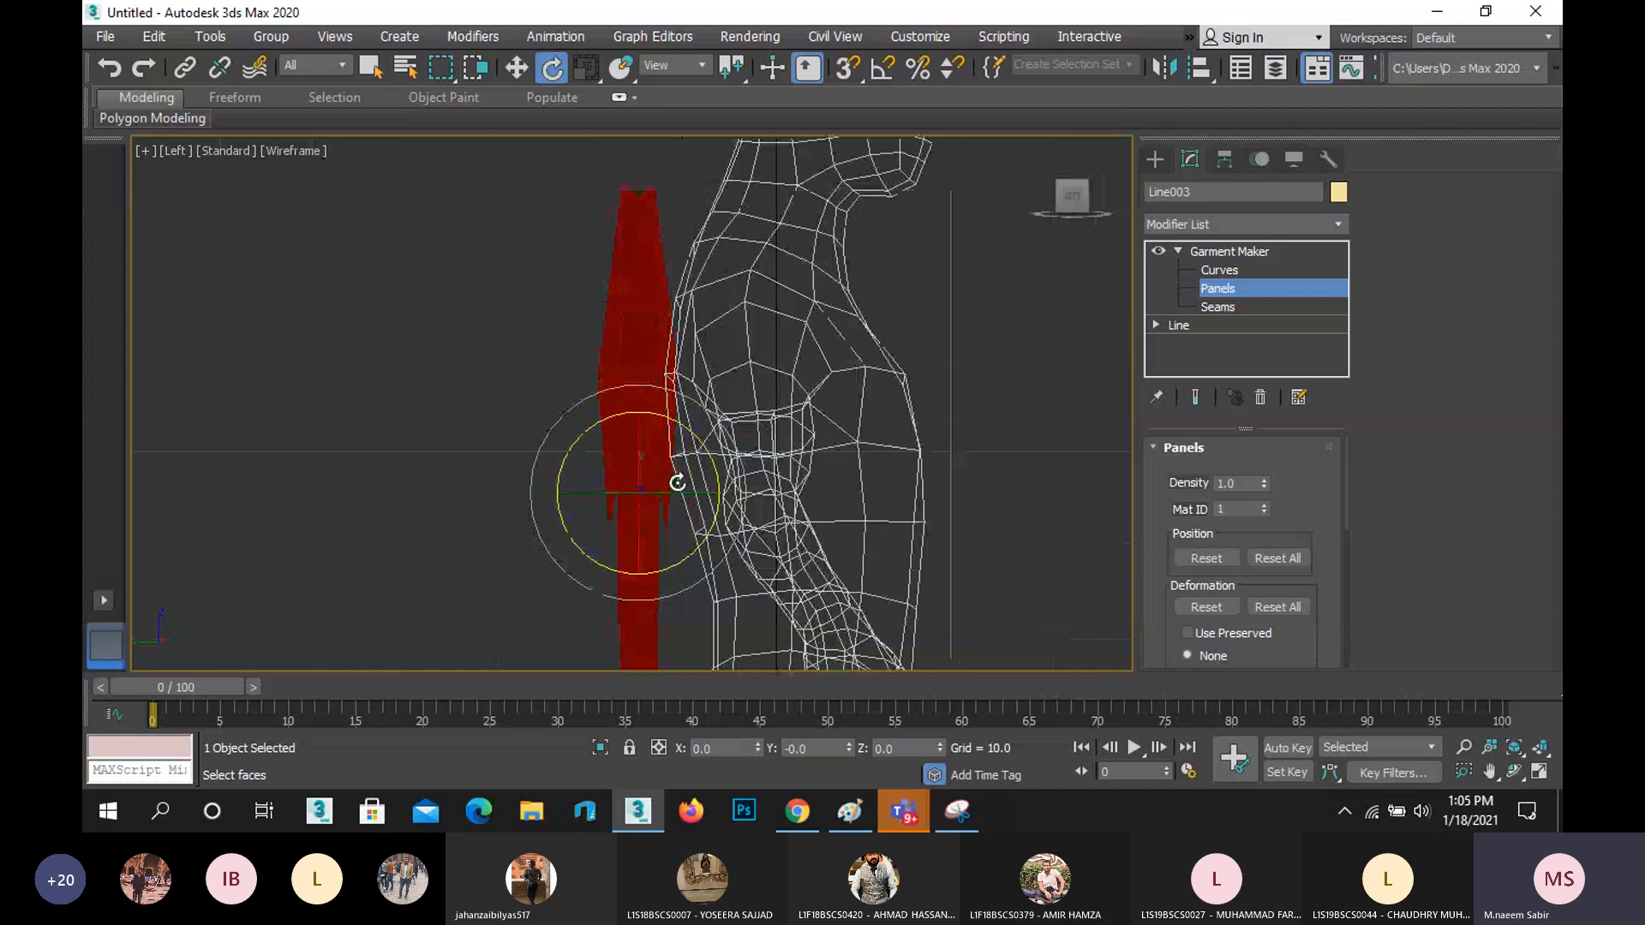
pyautogui.moveTo(669, 486); pyautogui.dragTo(679, 477)
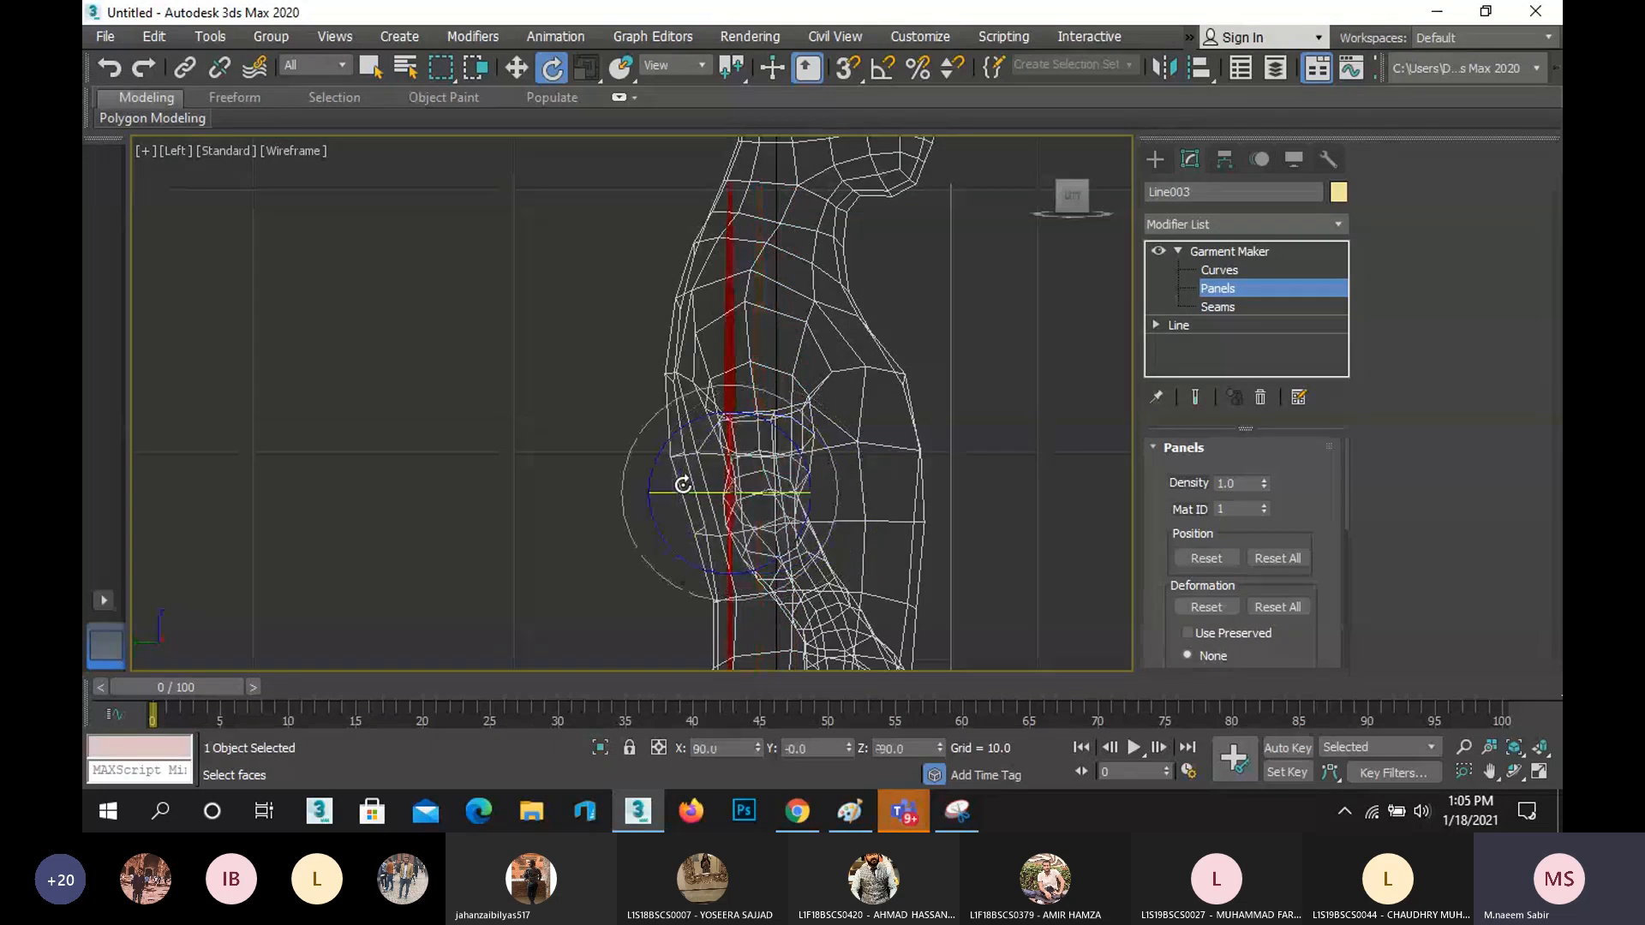
# - Move the back panel about 3.3 units backward, clear of the mesh's back, and fine-tune its rotation until it is exactly edge-on
pyautogui.click(517, 68)
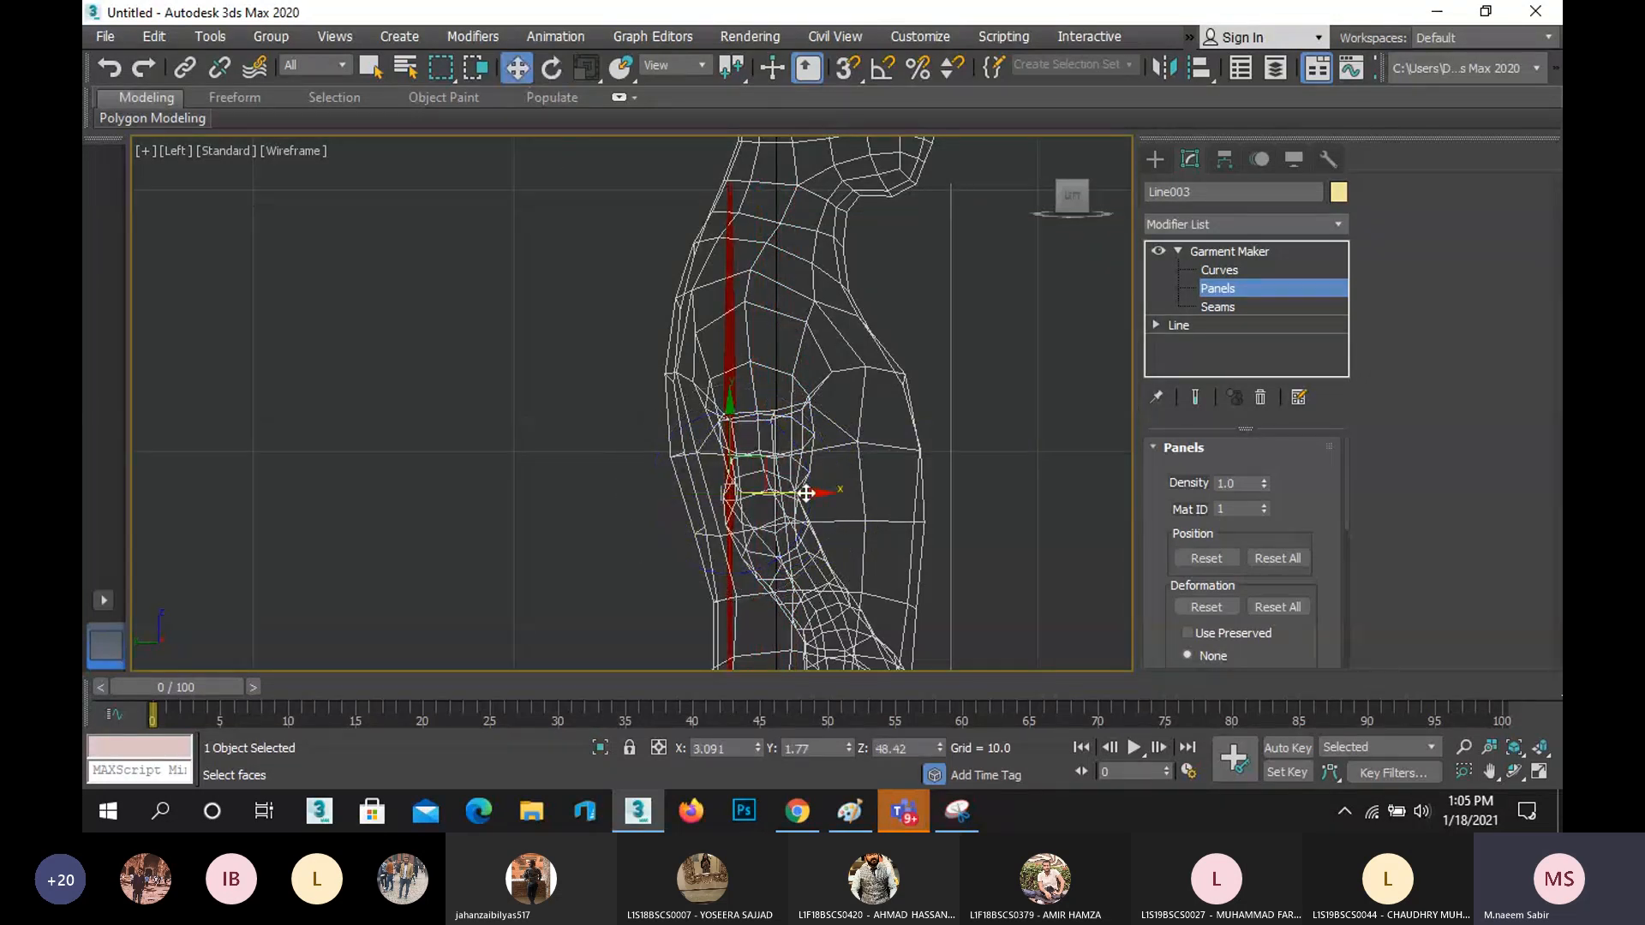
pyautogui.moveTo(815, 488); pyautogui.dragTo(730, 480)
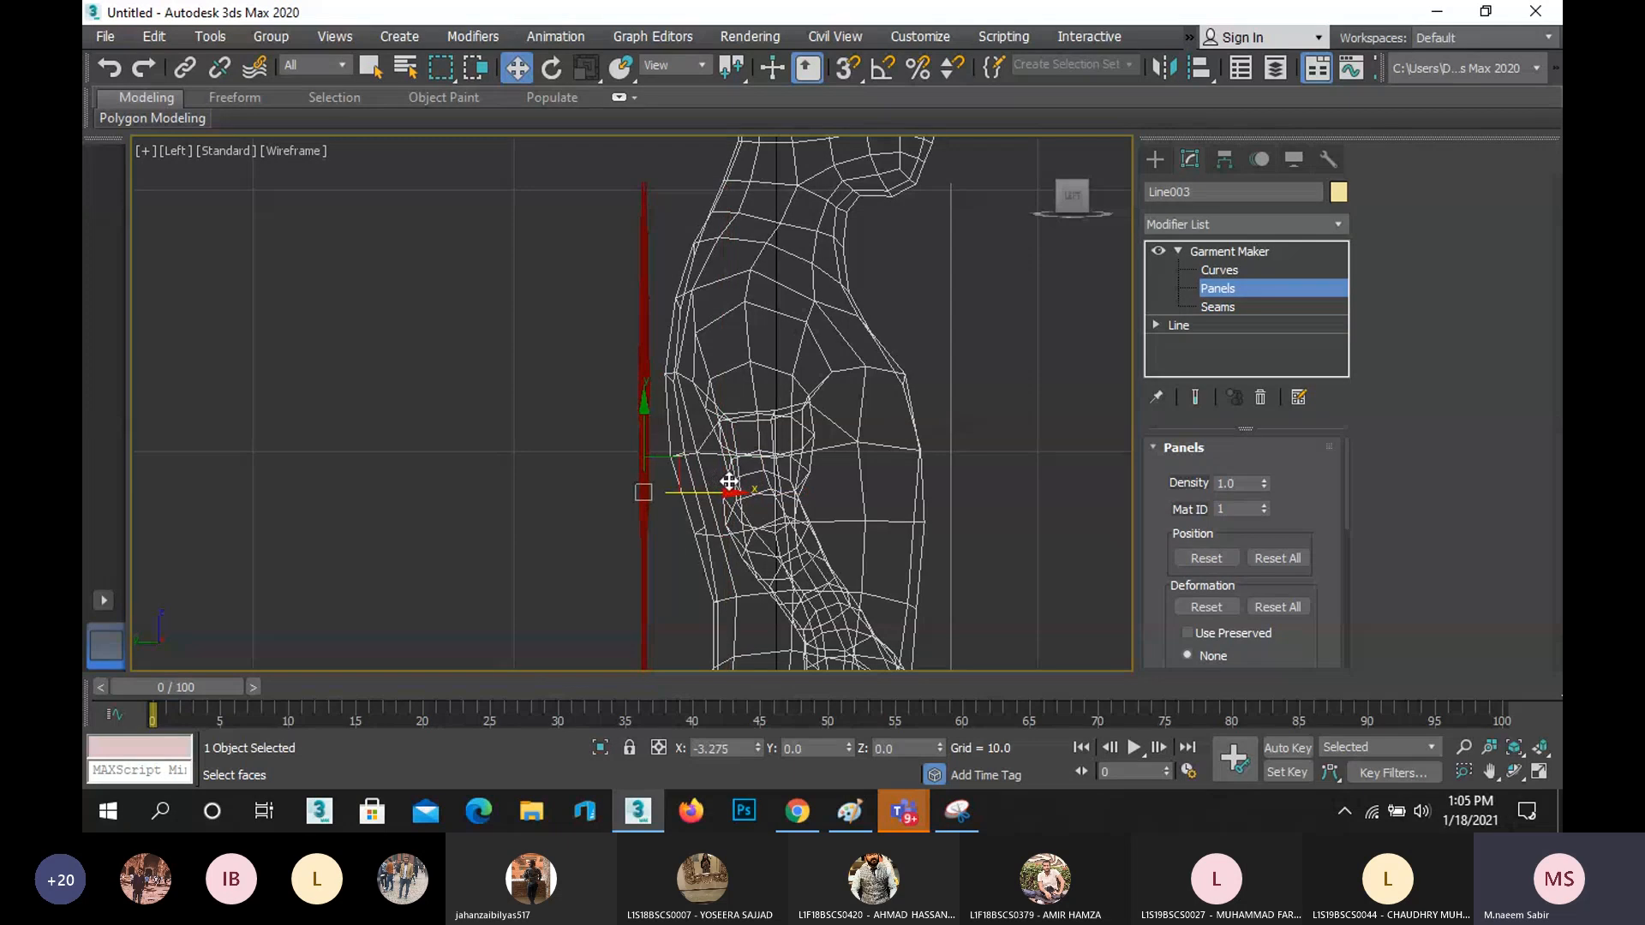
pyautogui.click(548, 72)
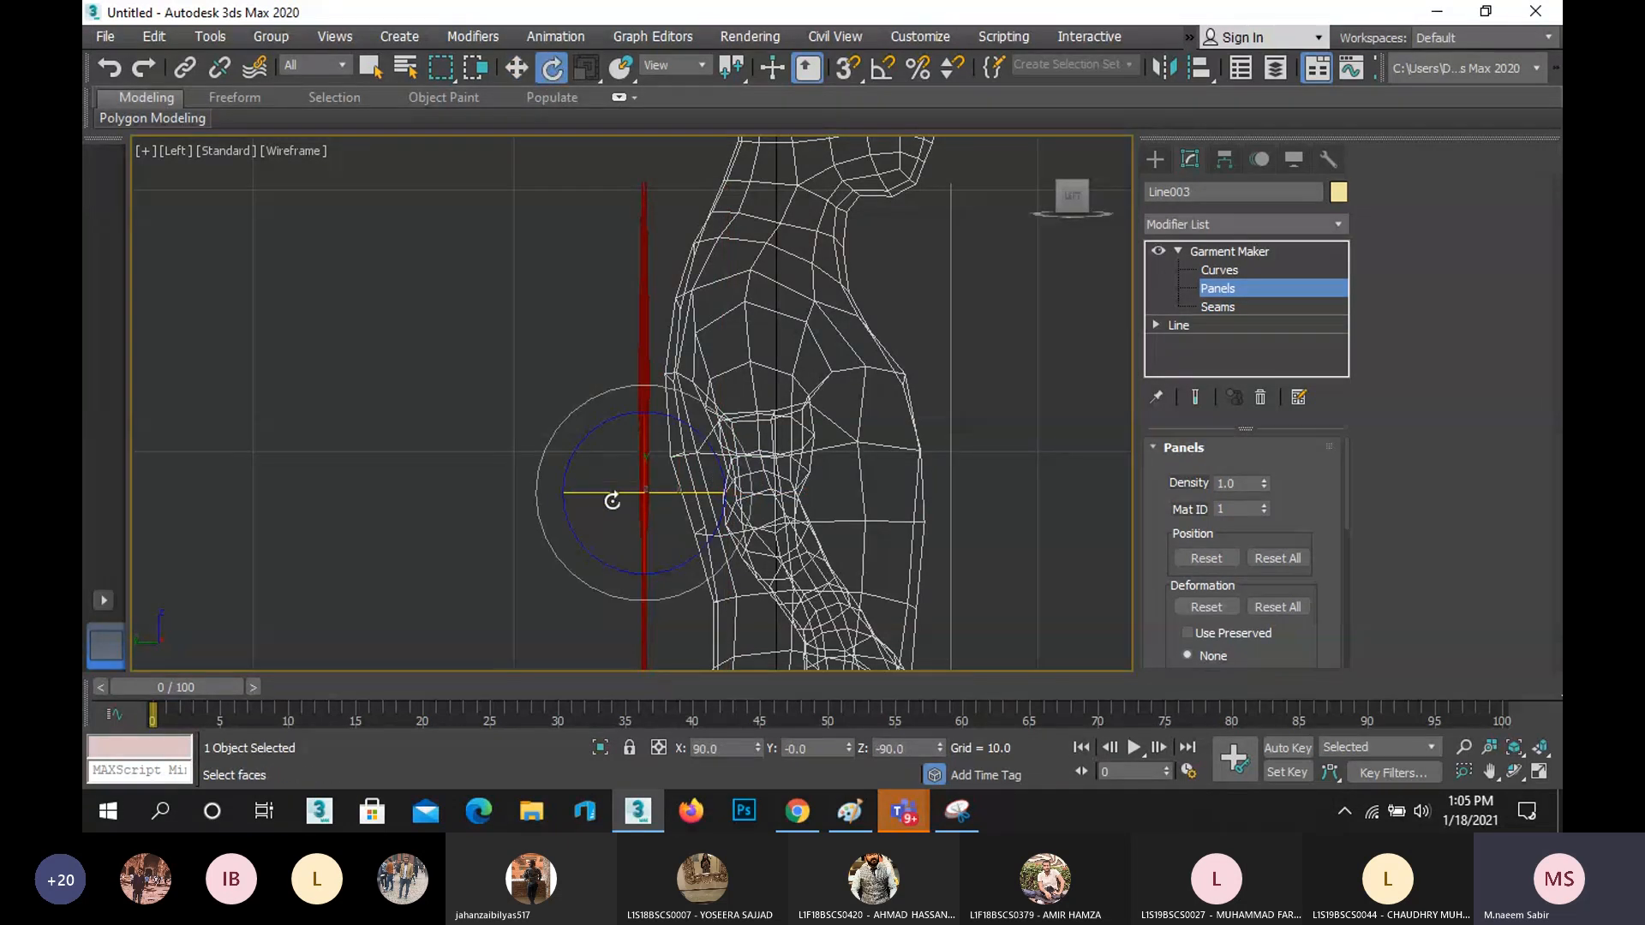
pyautogui.moveTo(609, 491); pyautogui.dragTo(610, 489)
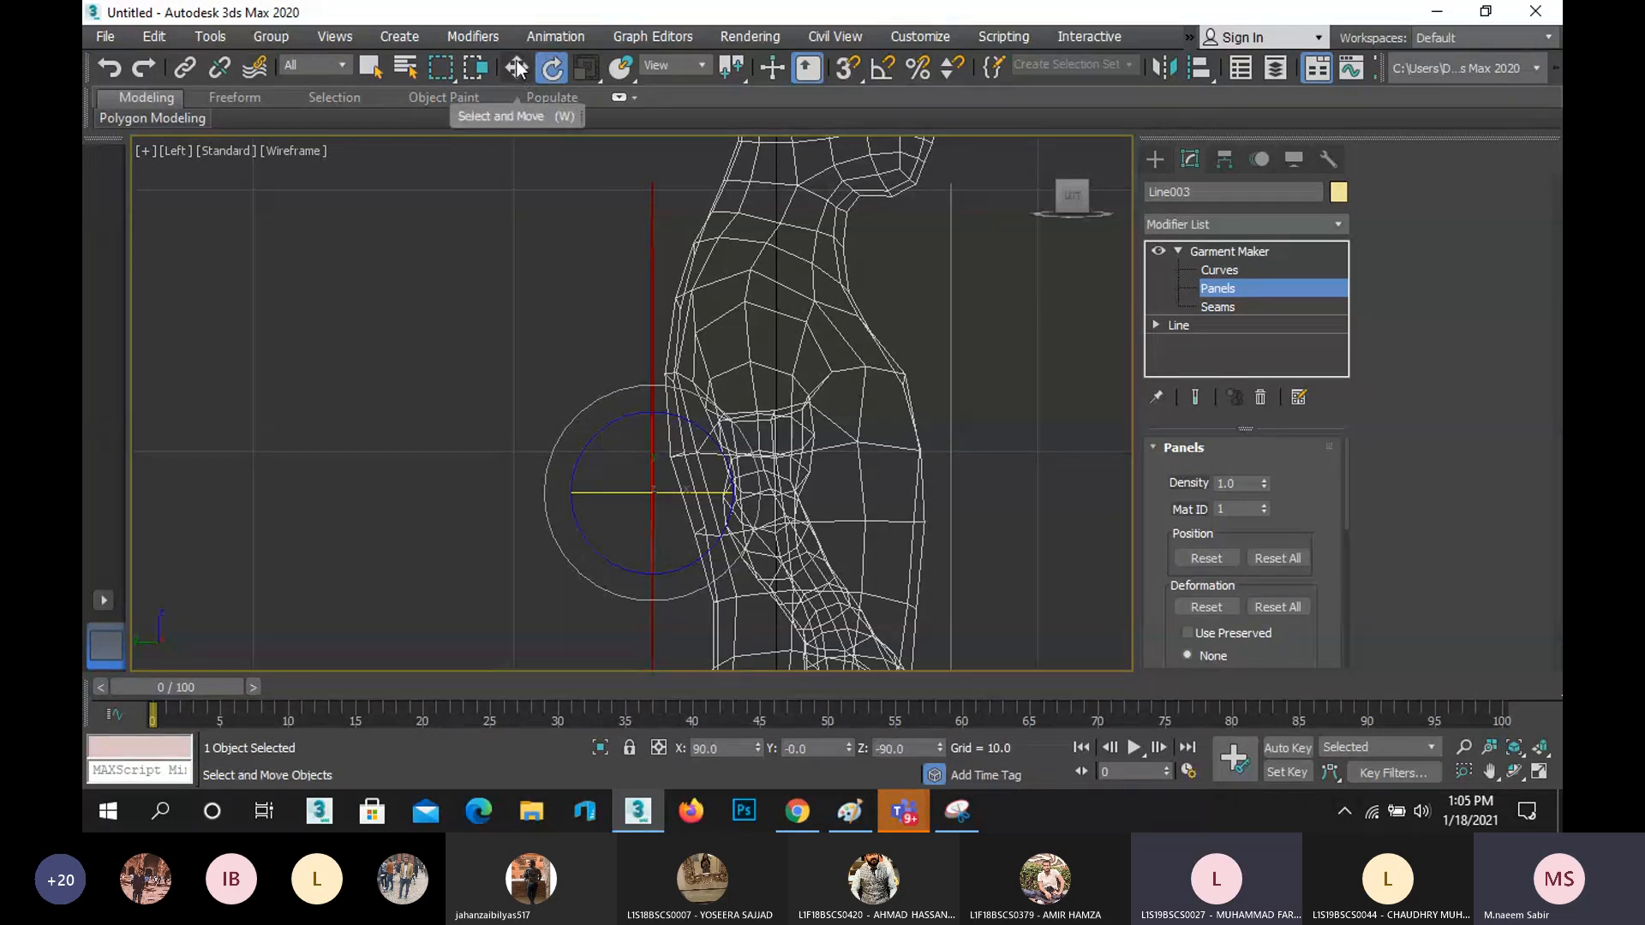
pyautogui.press('t')
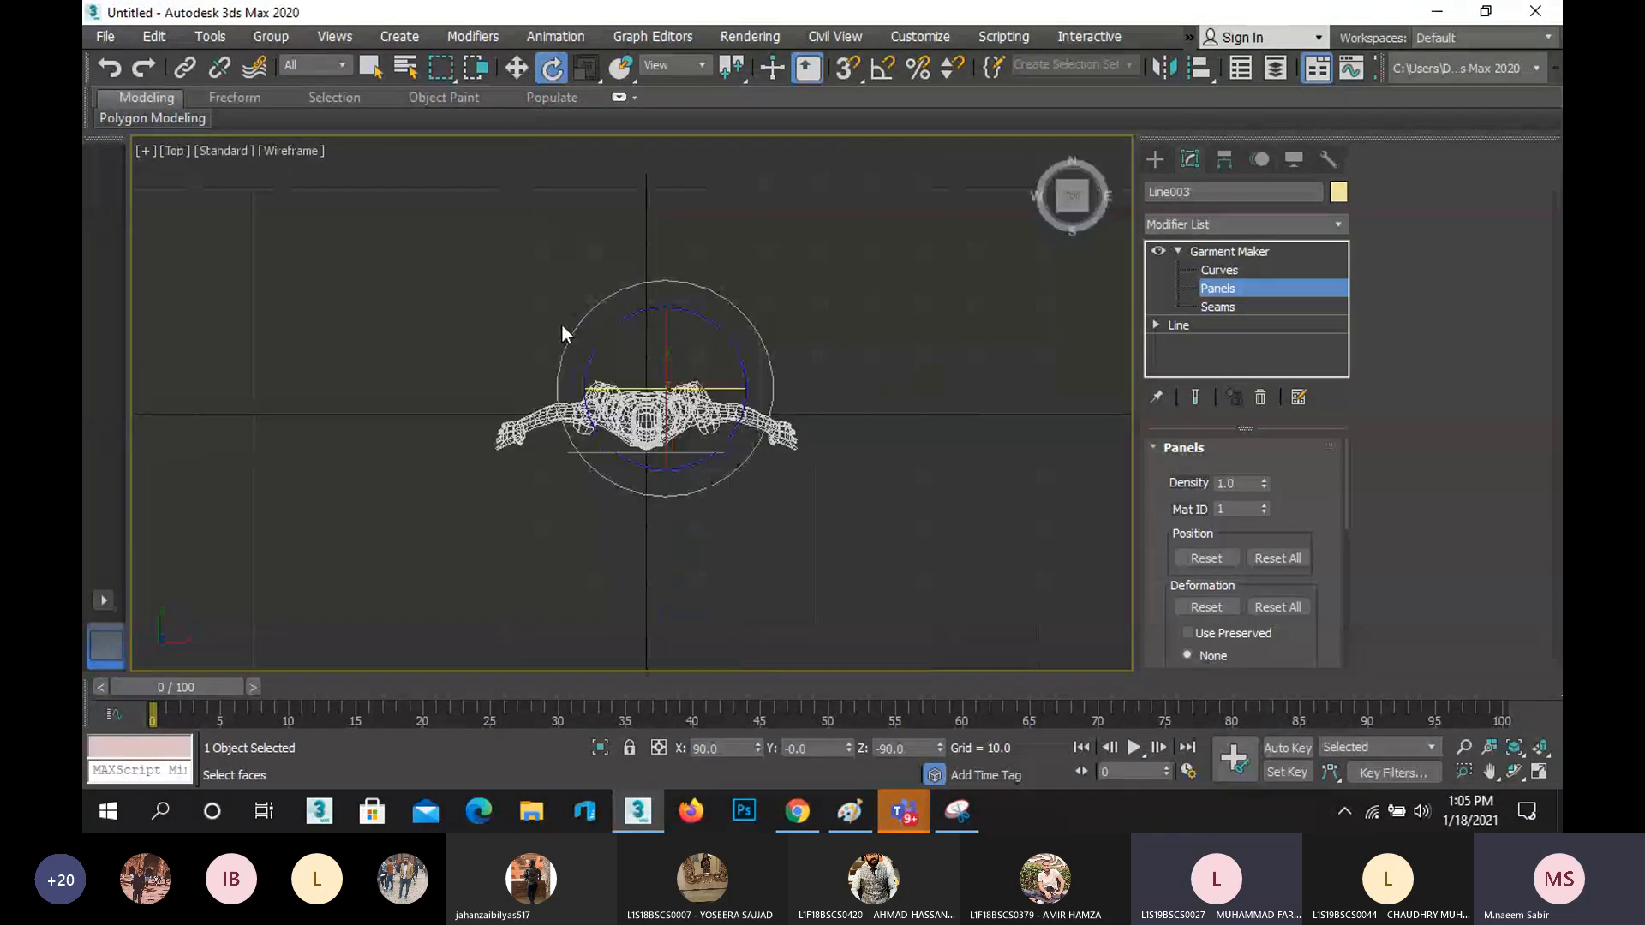
# - Fine-tune the back panel's rotation in the top view, then deselect it
pyautogui.scroll(5, 612, 392)
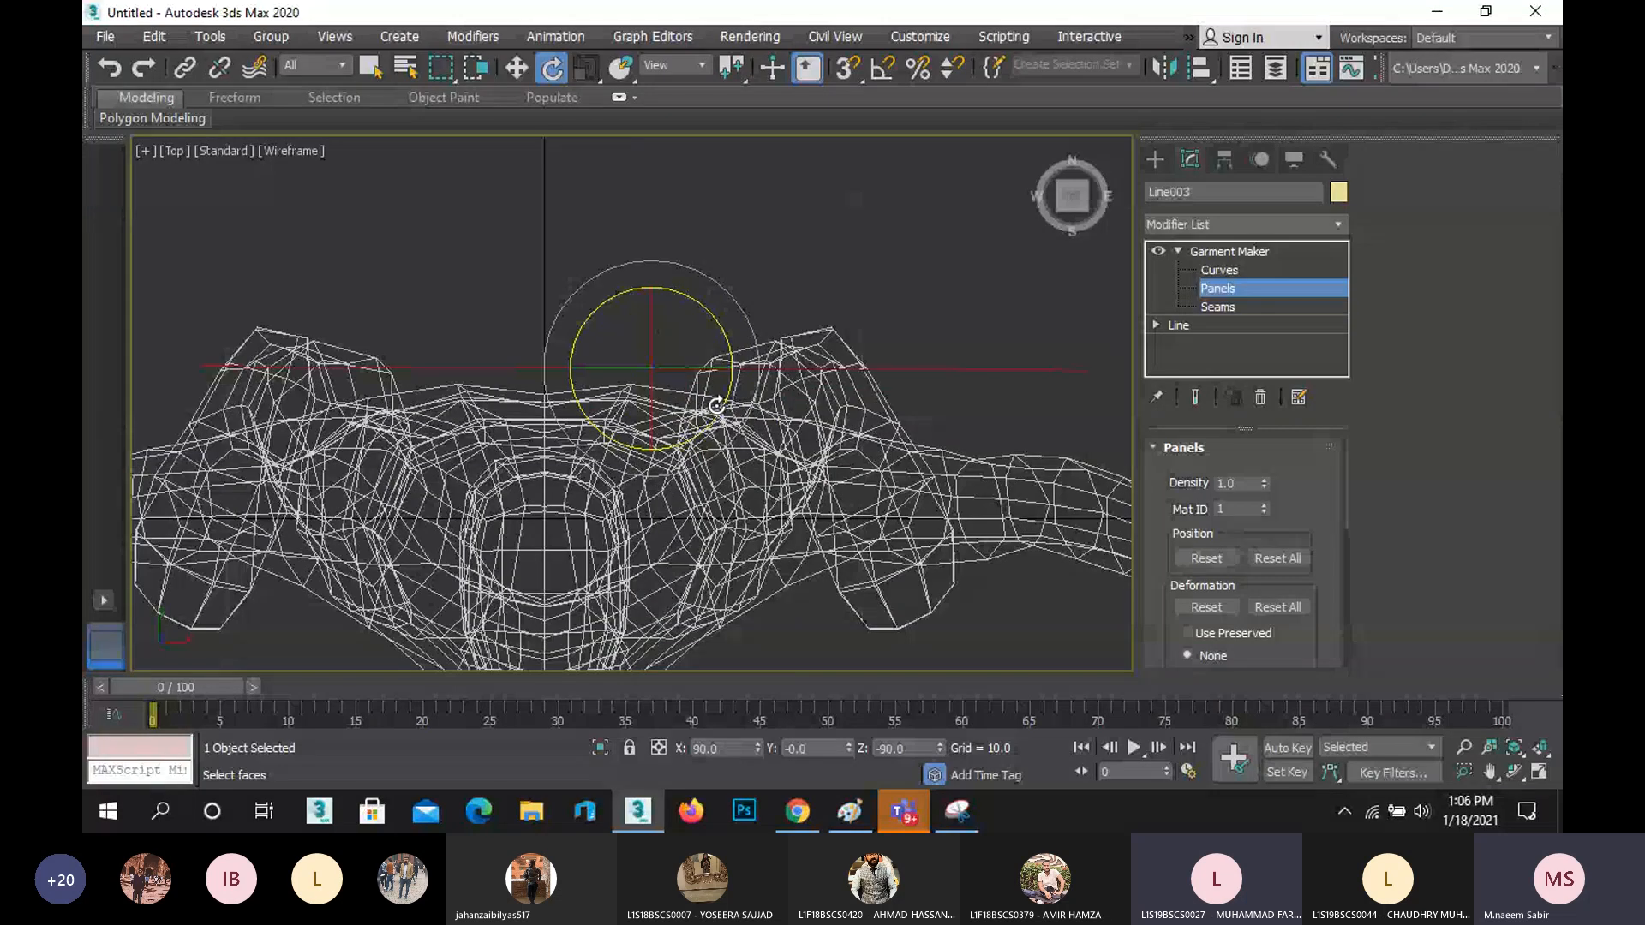
pyautogui.moveTo(722, 397); pyautogui.dragTo(730, 327)
pyautogui.click(1534, 772)
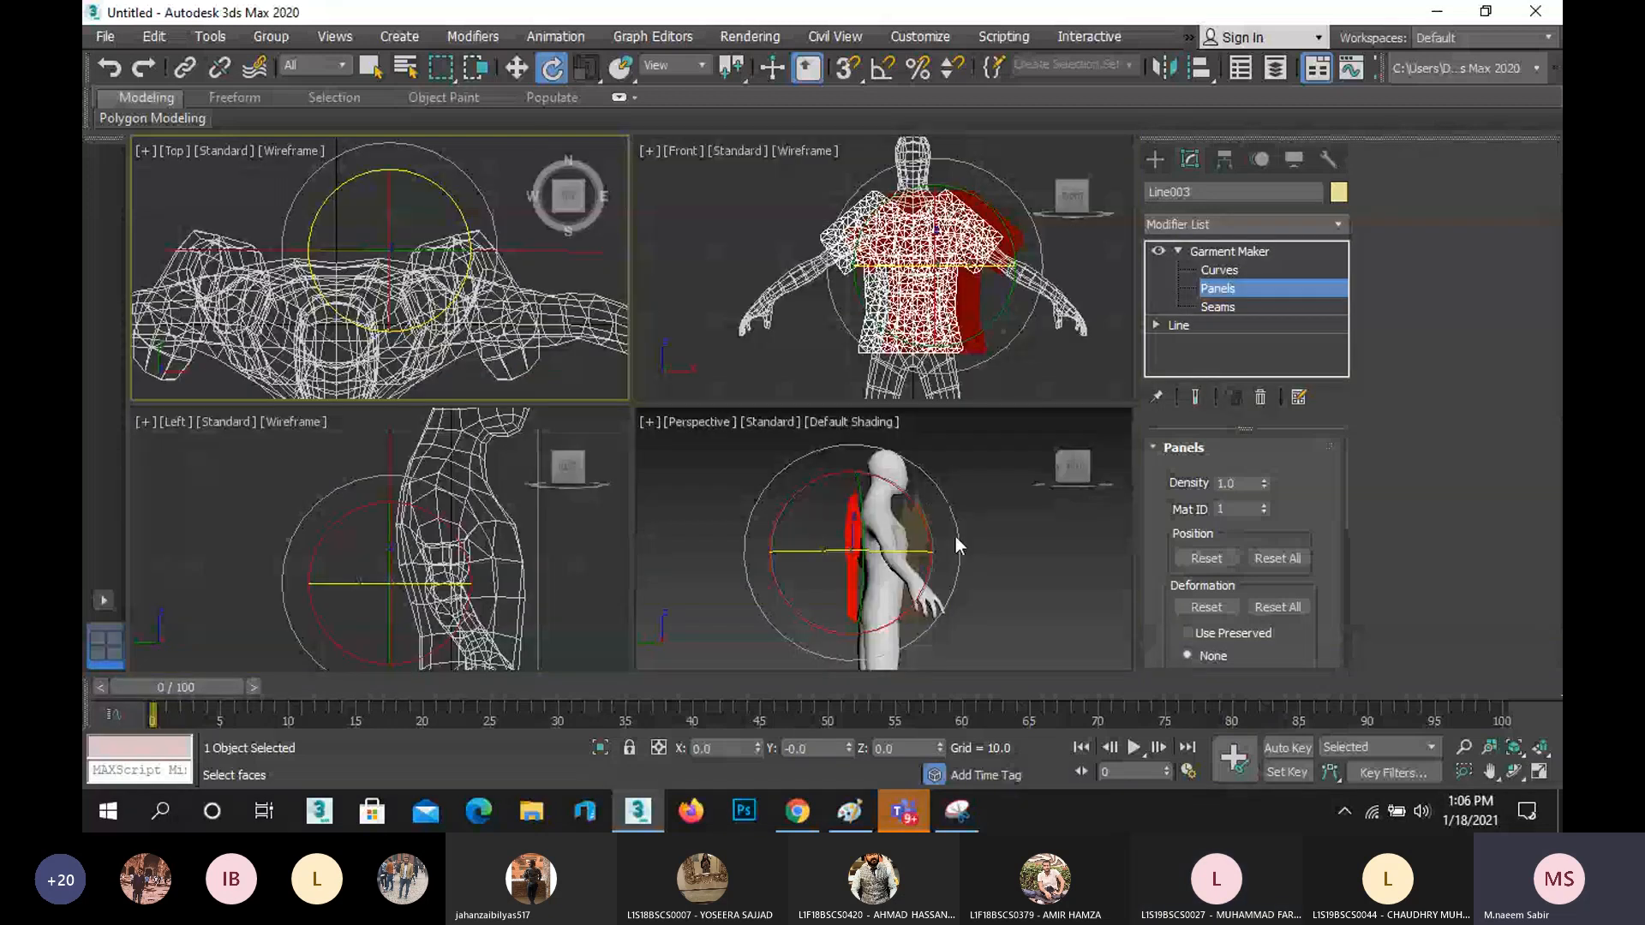
pyautogui.click(1030, 564)
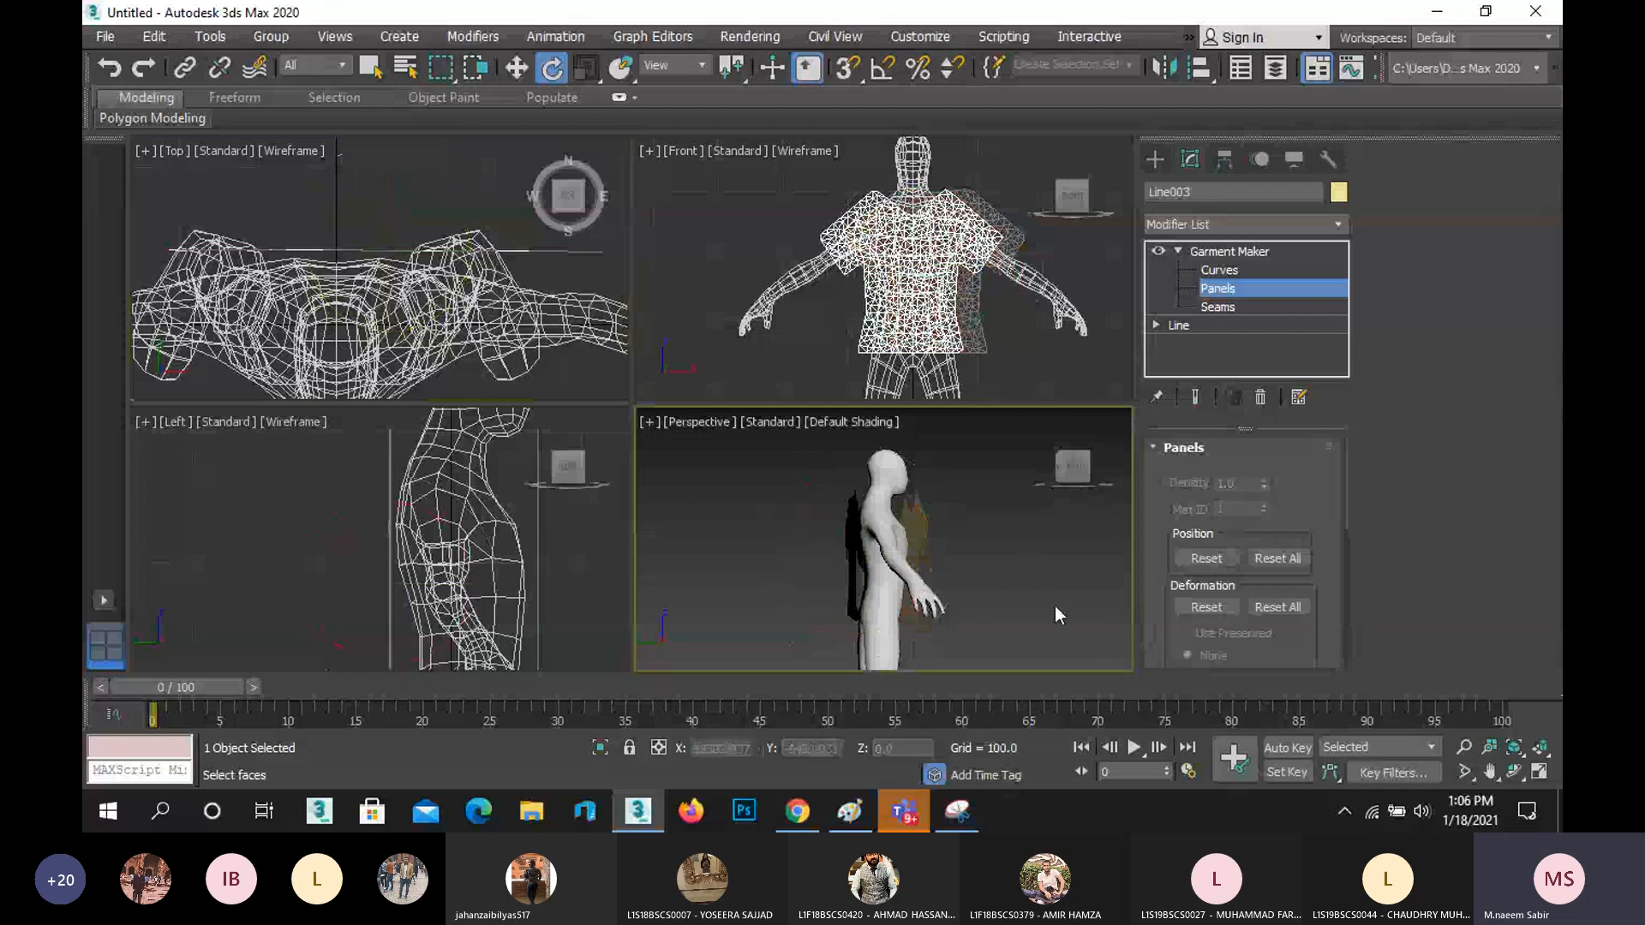
# - Examine how the front and back panels sit around the torso from the side in the left and perspective views
pyautogui.scroll(3, 820, 537)
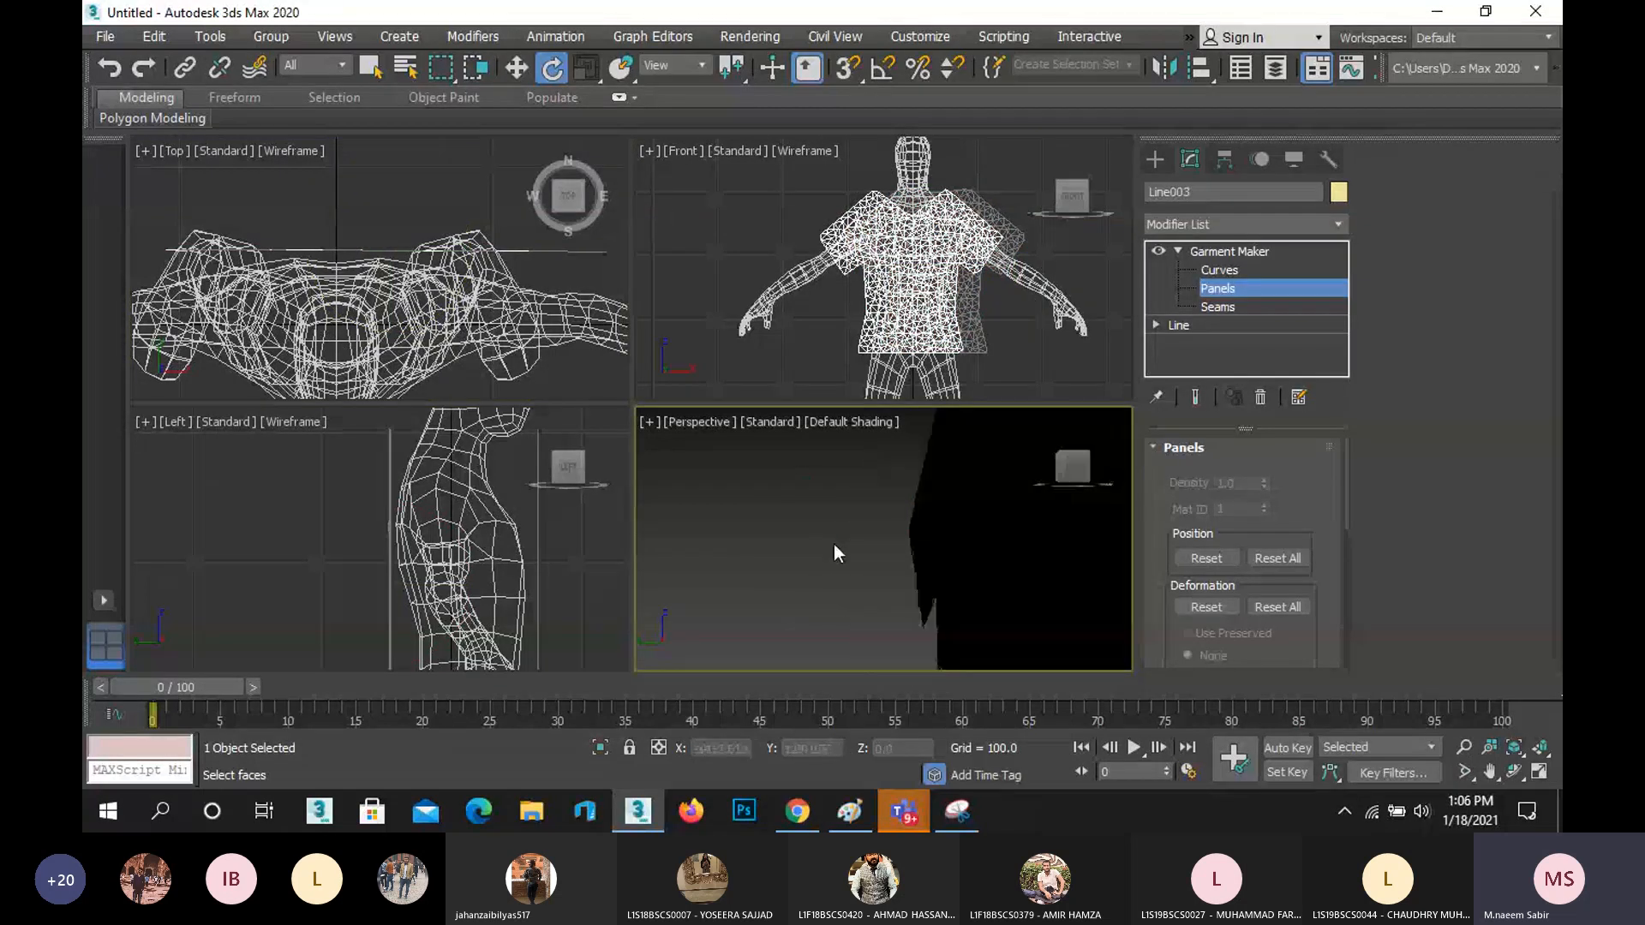
pyautogui.moveTo(361, 525); pyautogui.dragTo(320, 476, button='middle')
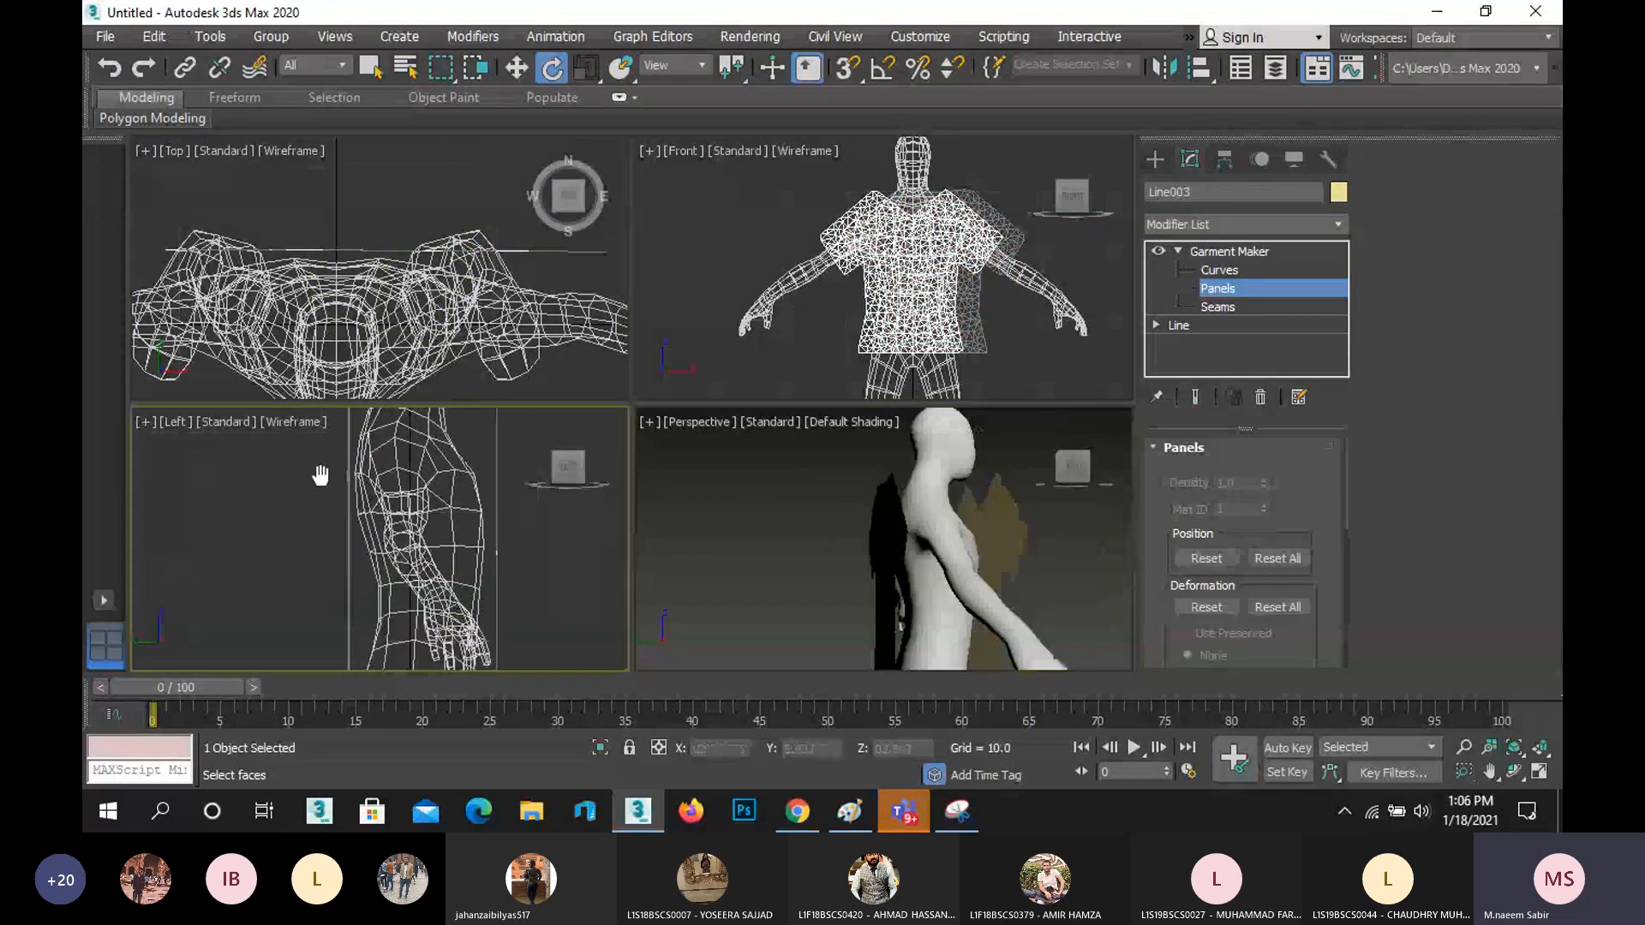
pyautogui.scroll(-2, 320, 476)
pyautogui.scroll(-3, 737, 572)
pyautogui.moveTo(745, 573); pyautogui.dragTo(762, 549, button='middle')
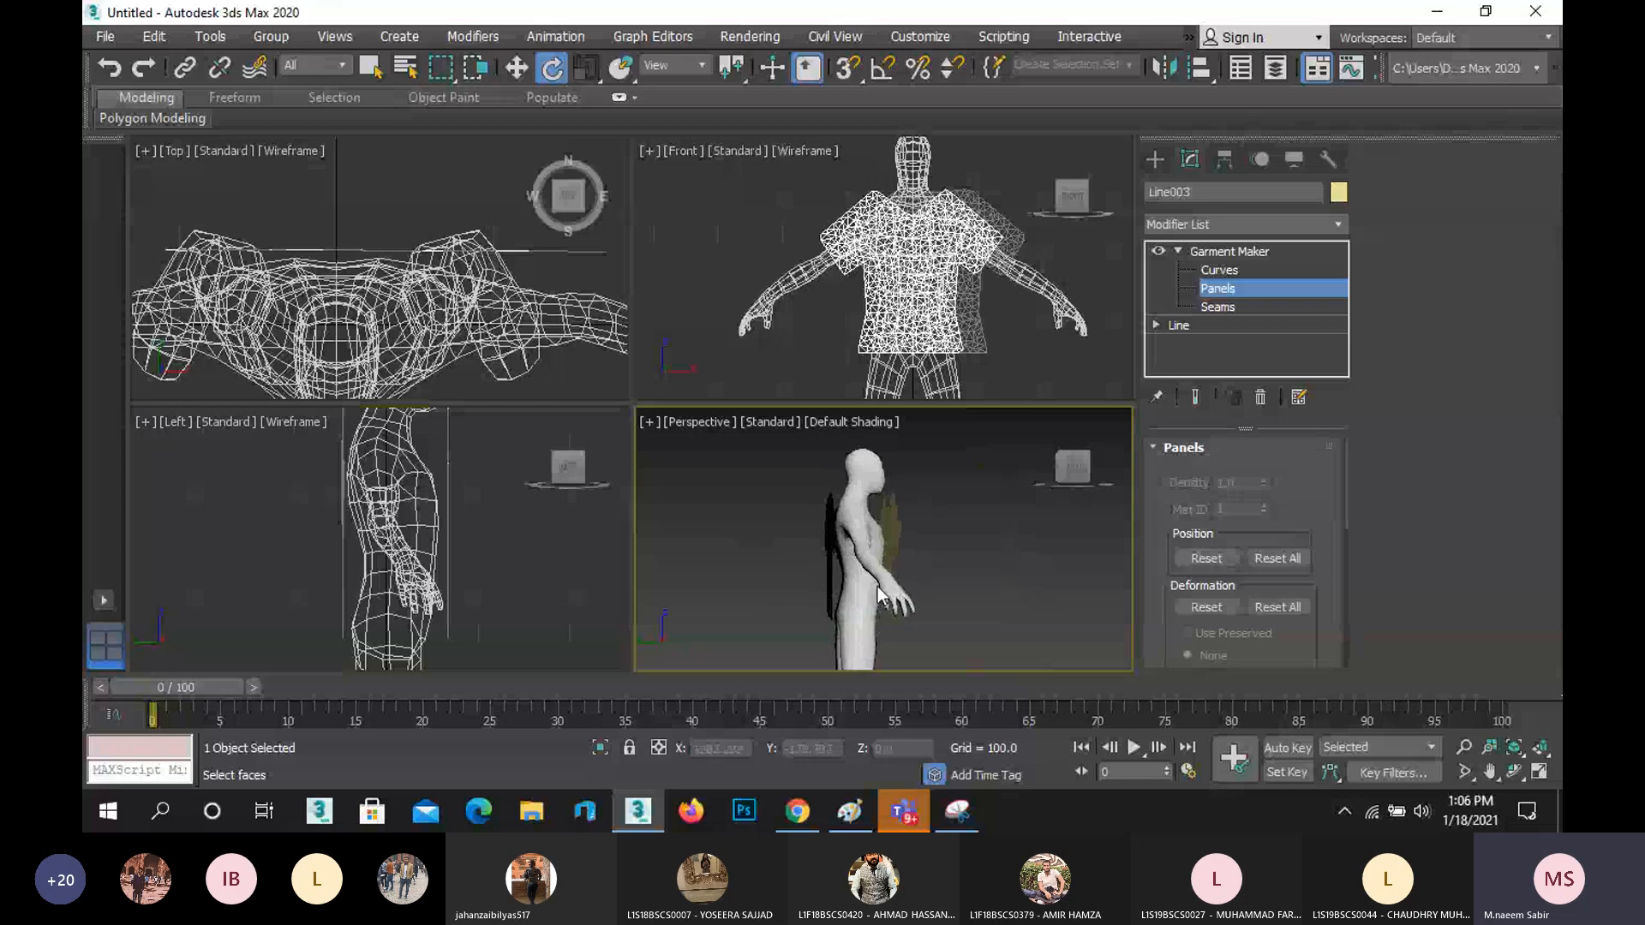
pyautogui.click(1541, 773)
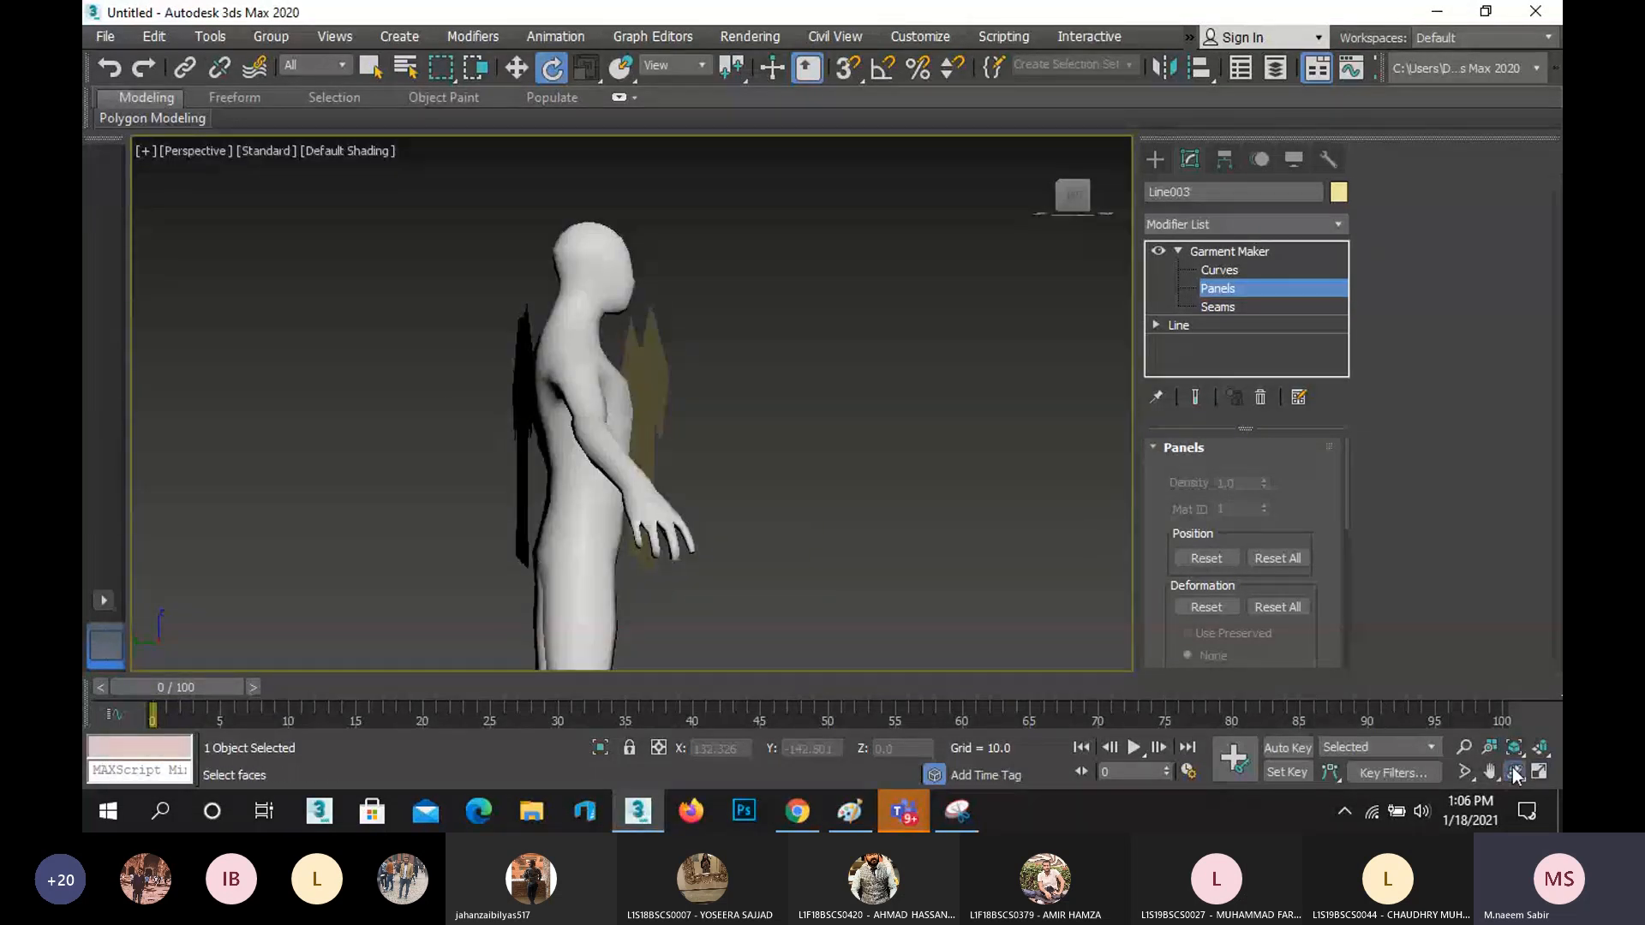
pyautogui.click(1514, 770)
pyautogui.moveTo(717, 432); pyautogui.dragTo(781, 418)
# - Move the back panel about 3.6 units sideways in the front view to line it up with the front panel, then deselect it
pyautogui.press('f')
pyautogui.press('F3')
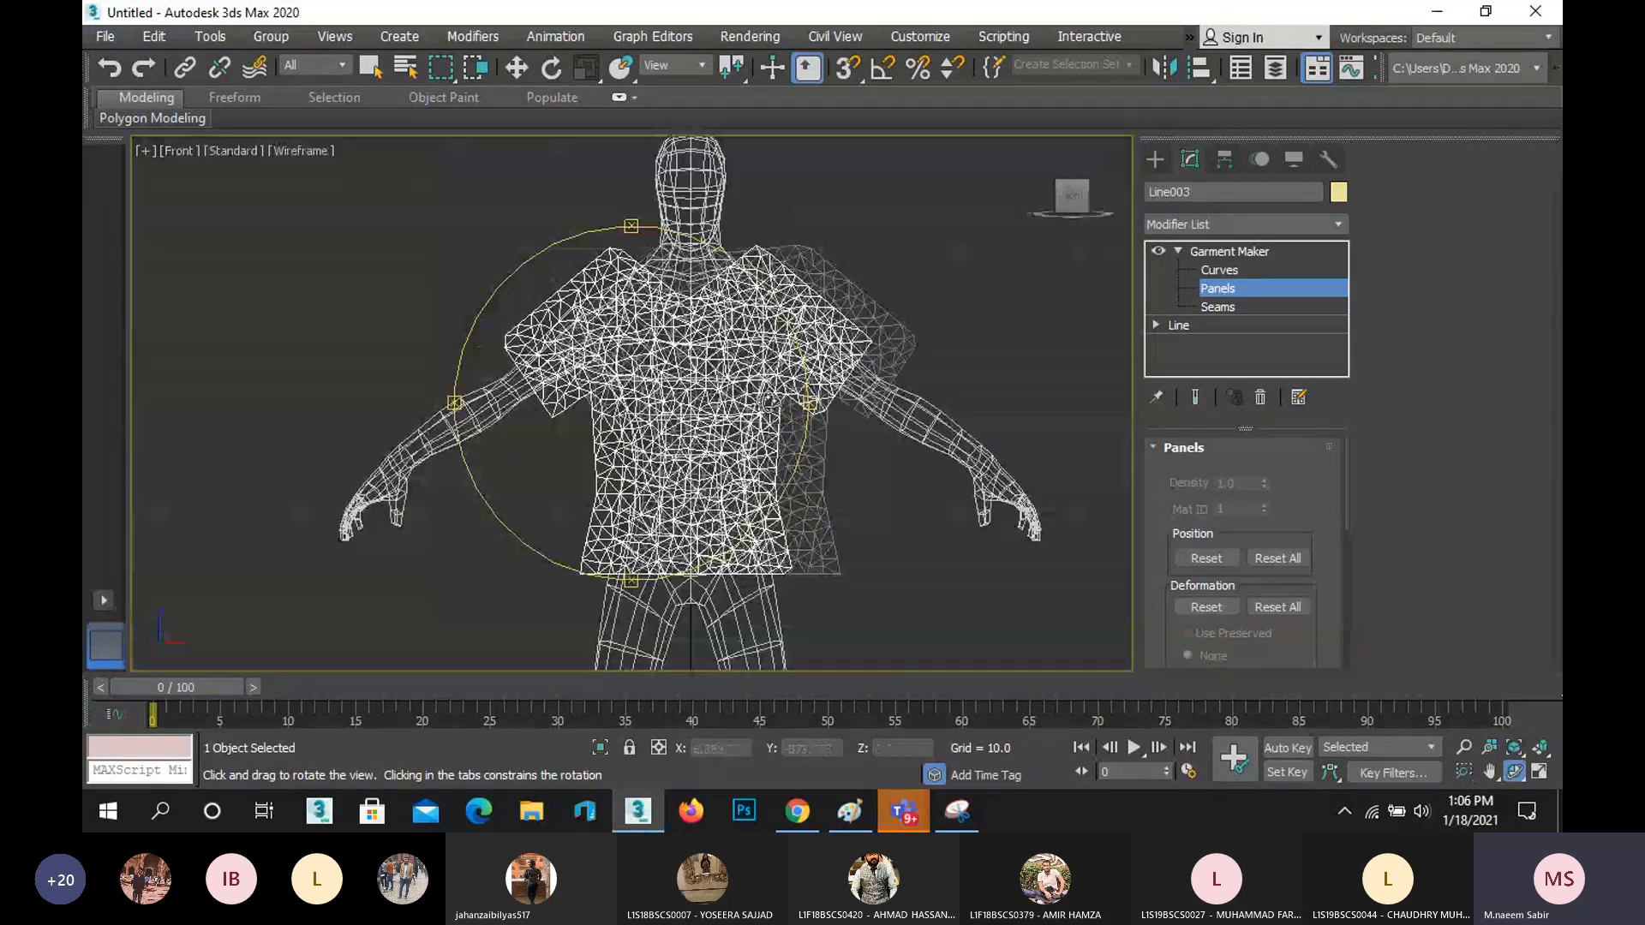
pyautogui.press('e')
pyautogui.scroll(4, 734, 257)
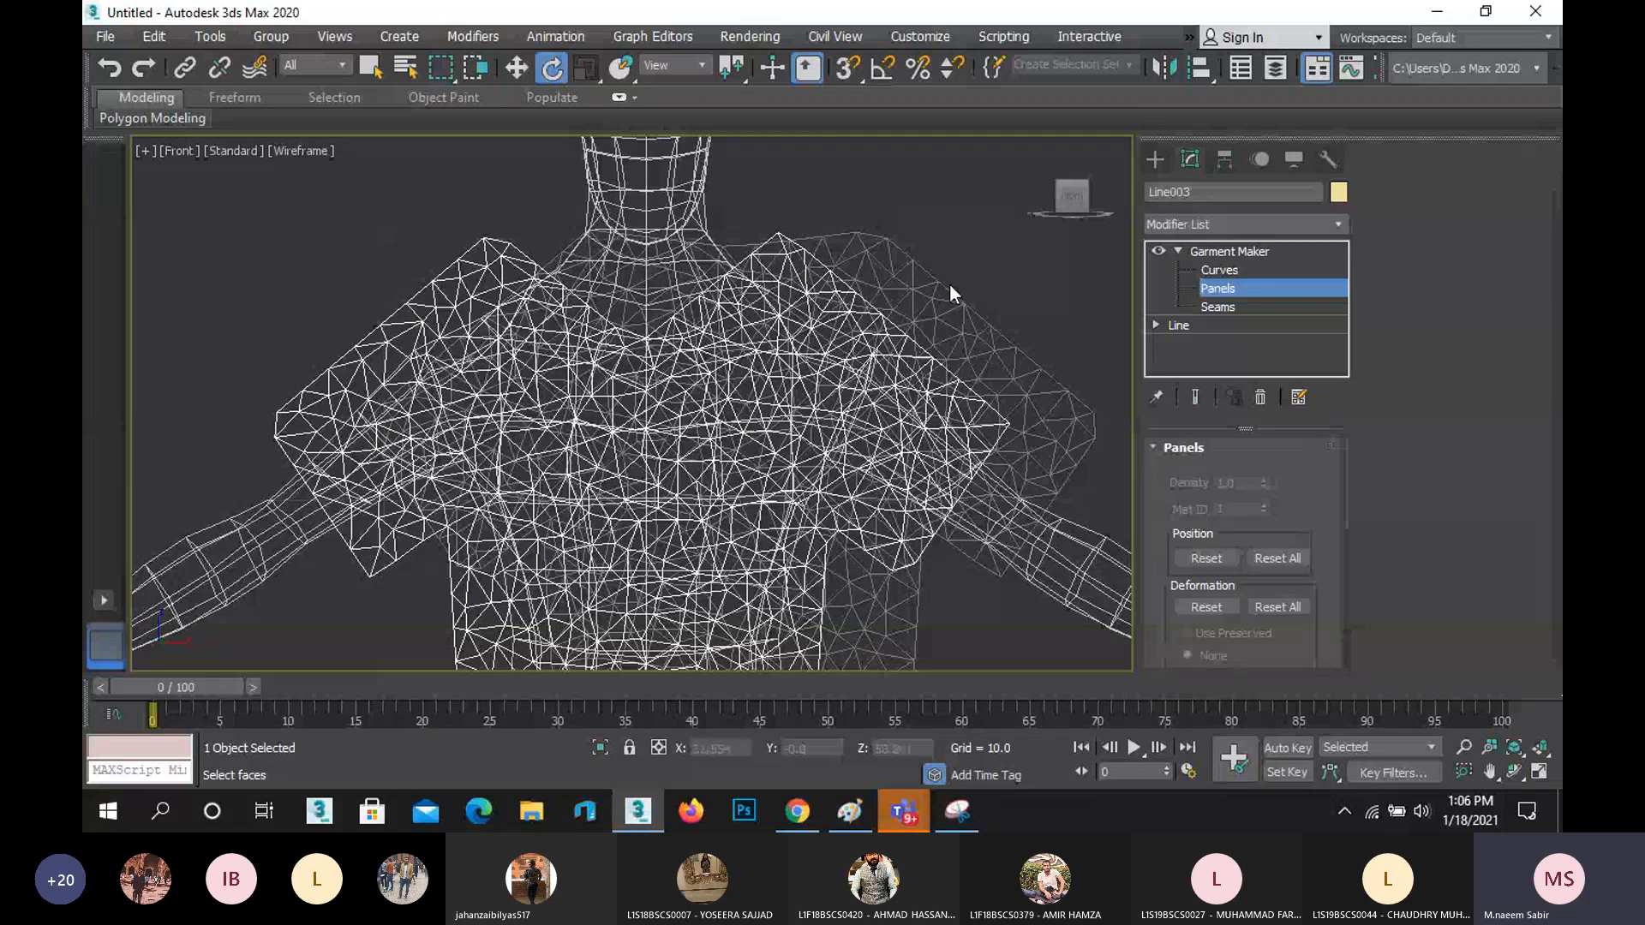
pyautogui.click(950, 288)
pyautogui.scroll(-2, 794, 293)
pyautogui.click(519, 72)
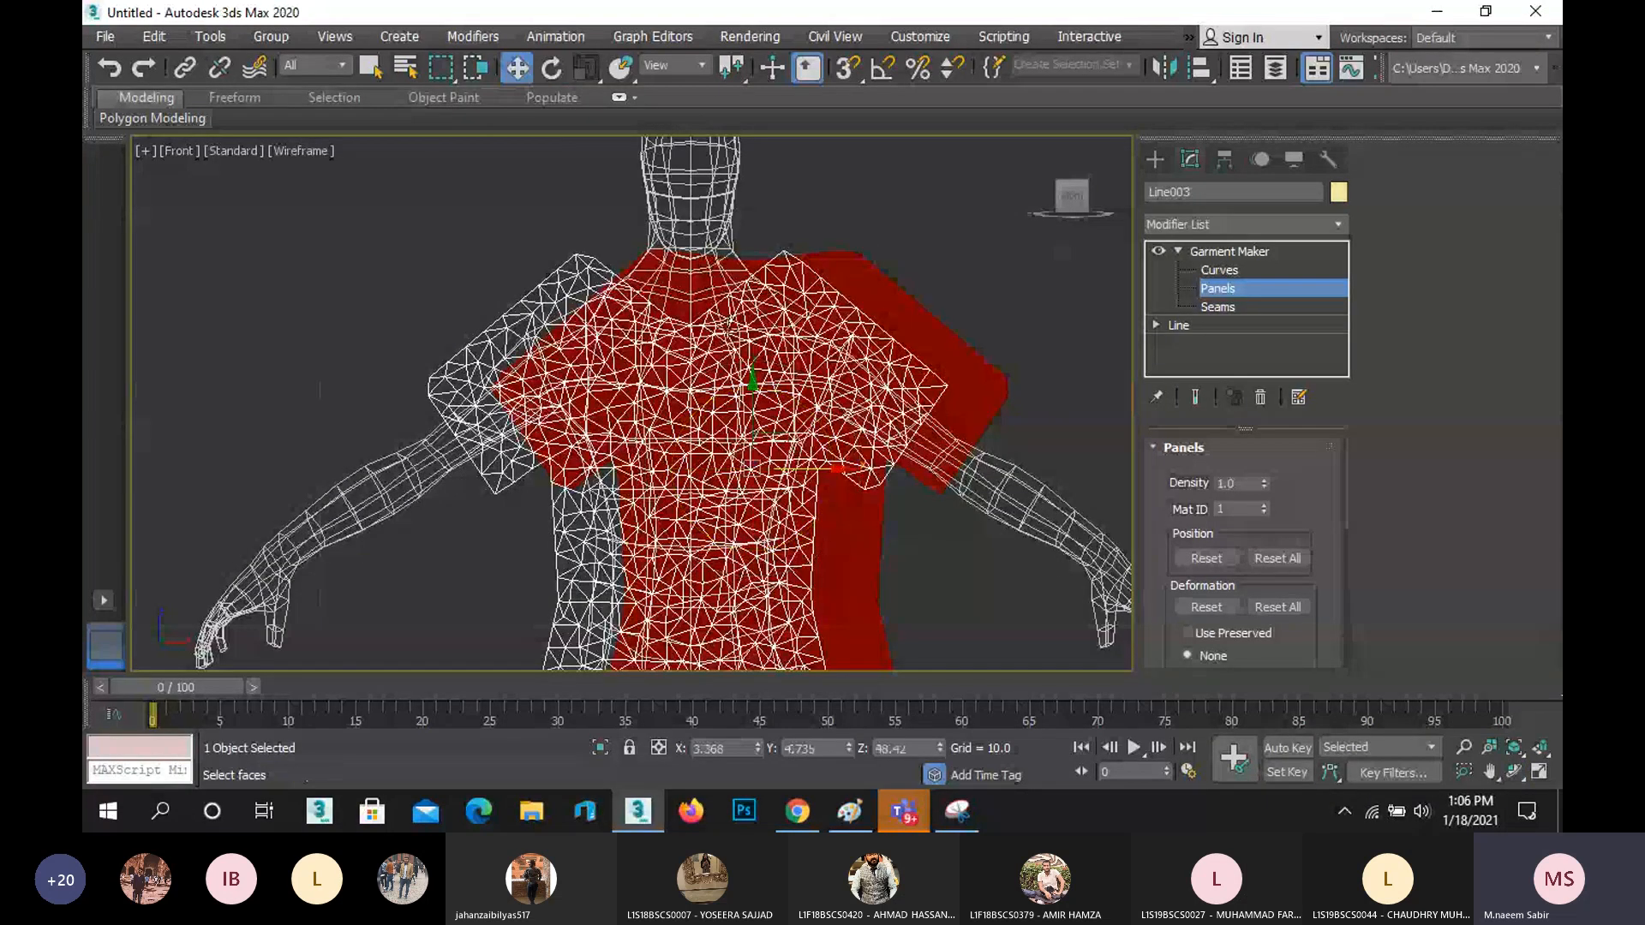
pyautogui.moveTo(849, 472); pyautogui.dragTo(776, 460)
pyautogui.scroll(-4, 774, 402)
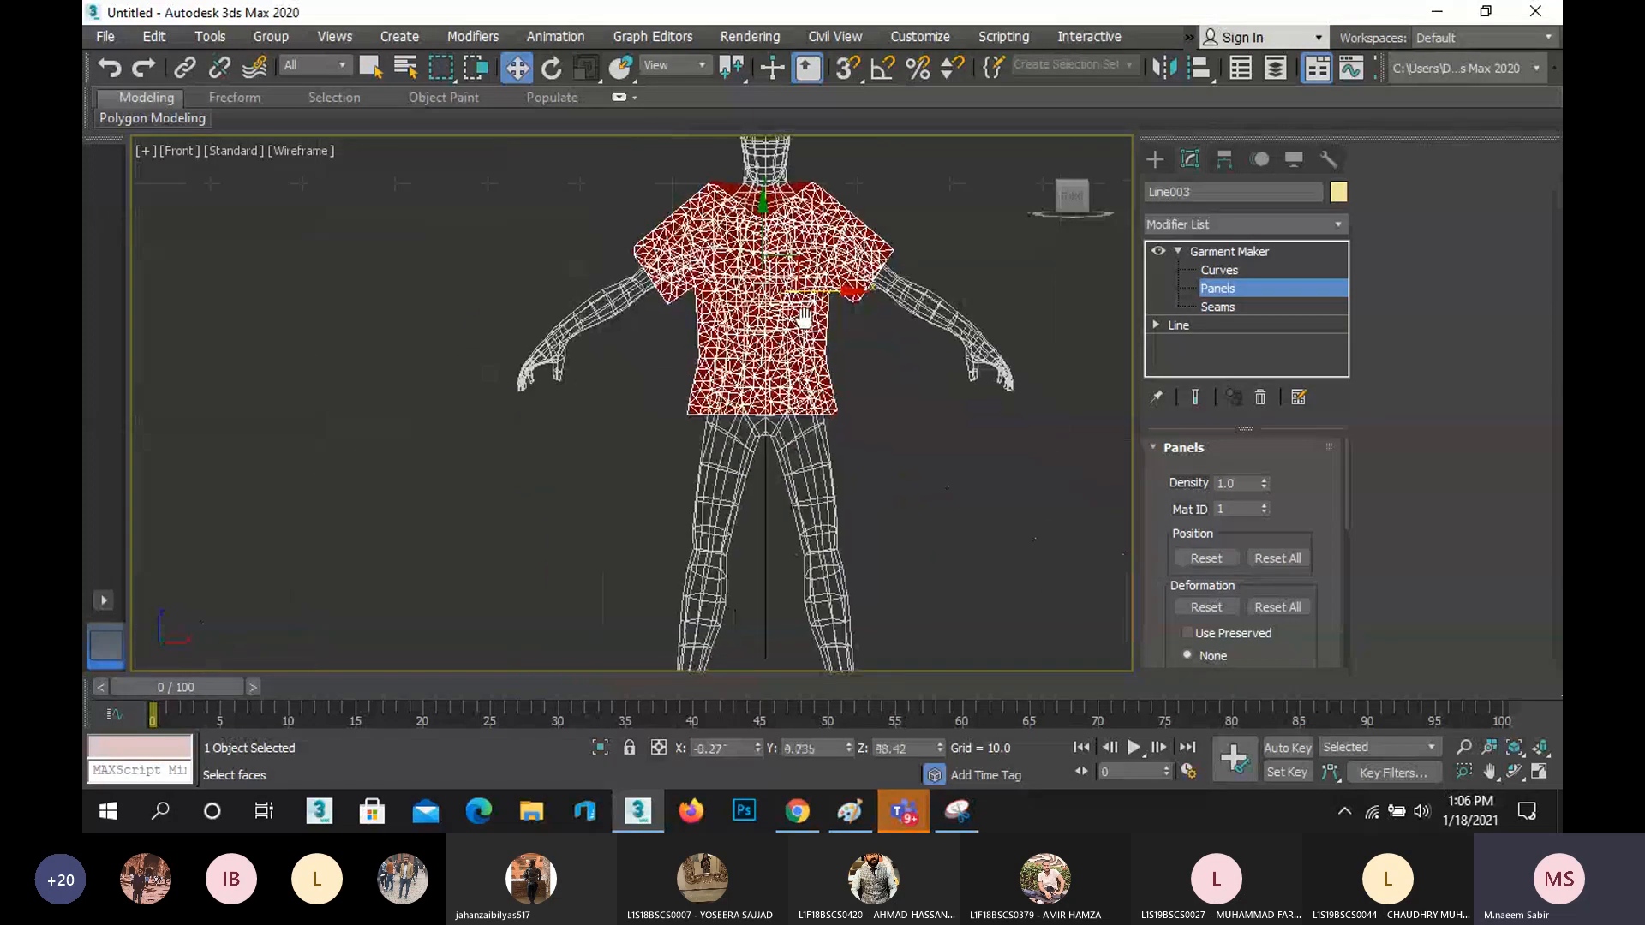
pyautogui.scroll(2, 887, 252)
pyautogui.click(887, 252)
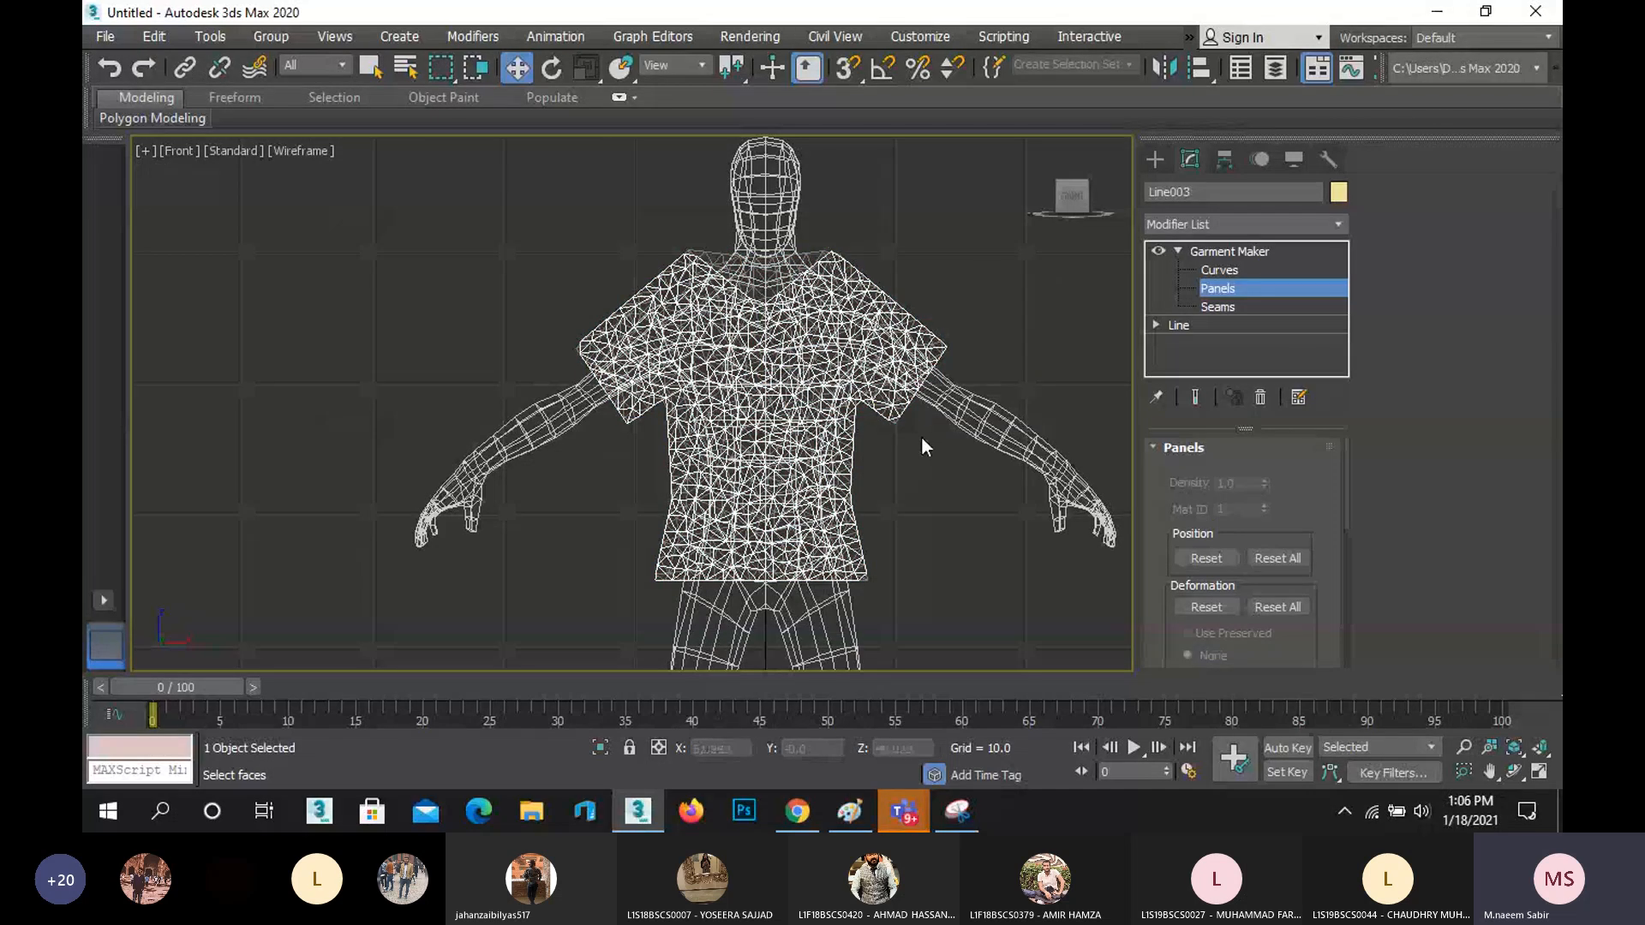
# - Check the alignment of both panels with the mesh in the top view and from several angles in the perspective view
pyautogui.press('t')
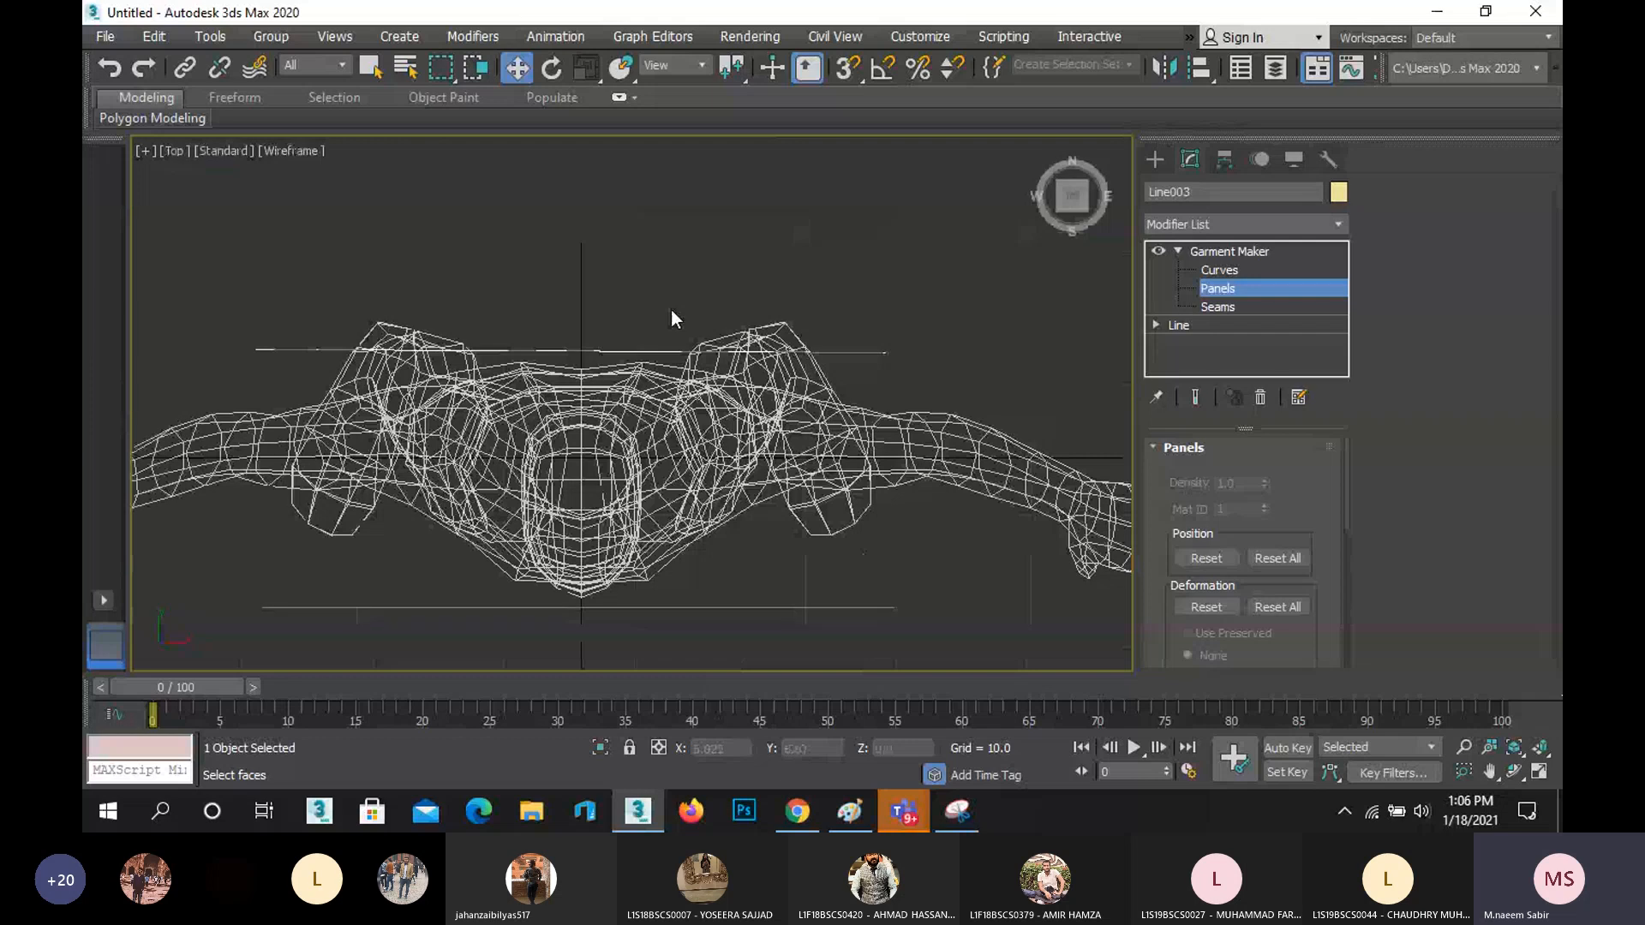
pyautogui.press('p')
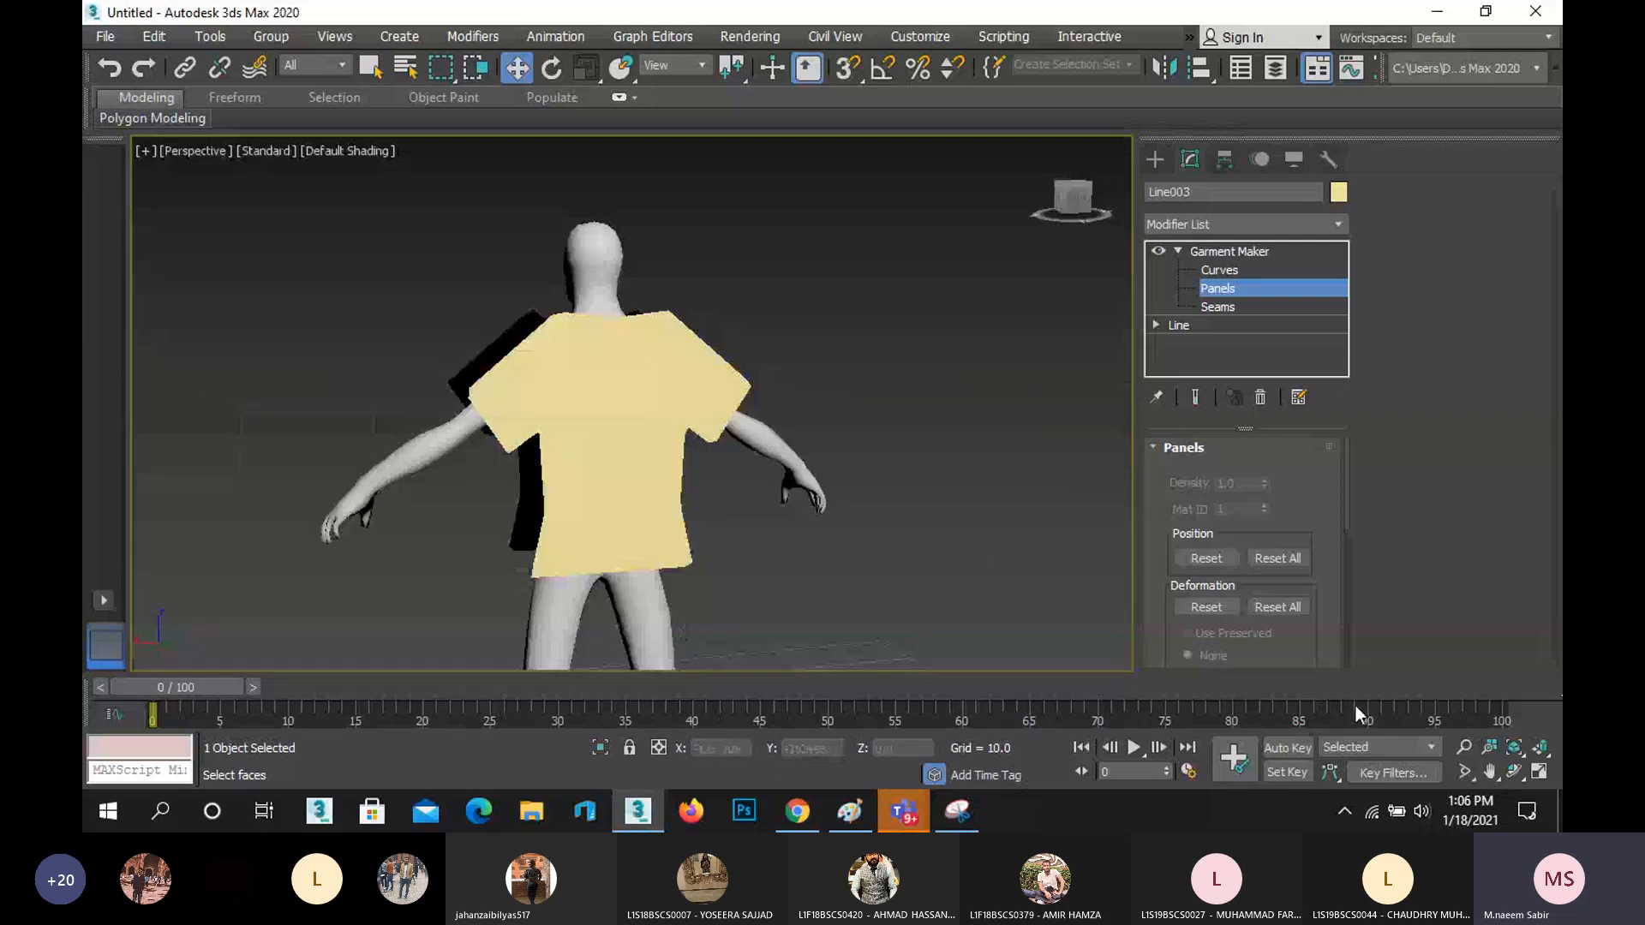
pyautogui.click(1514, 770)
pyautogui.moveTo(658, 415); pyautogui.dragTo(1087, 421)
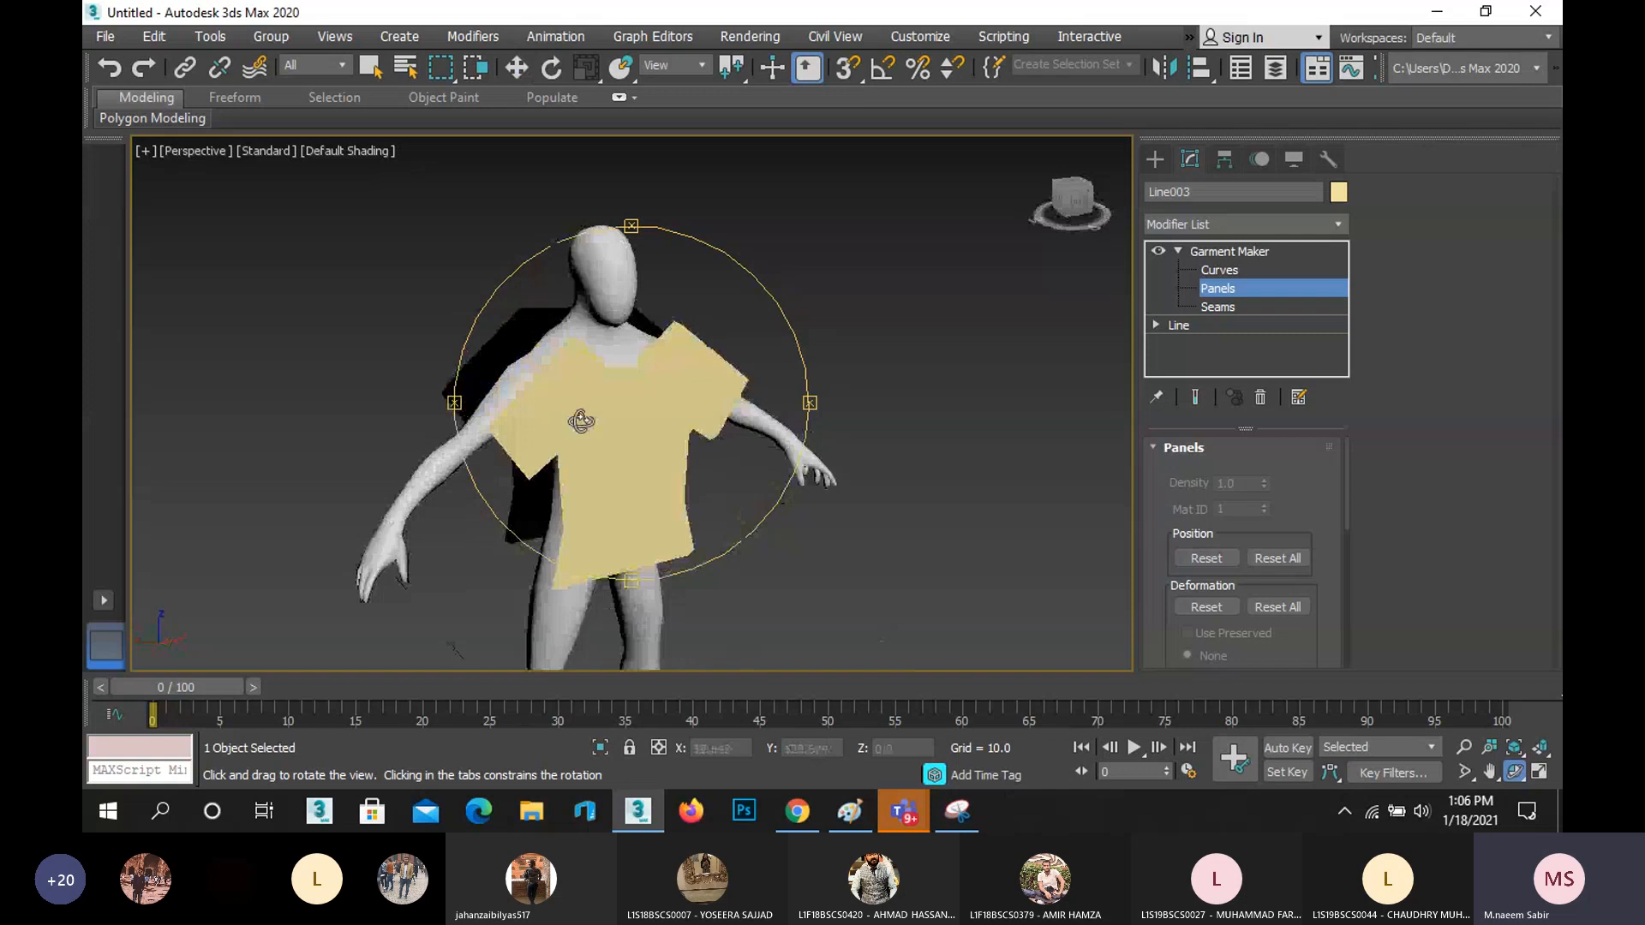
pyautogui.scroll(5, 569, 342)
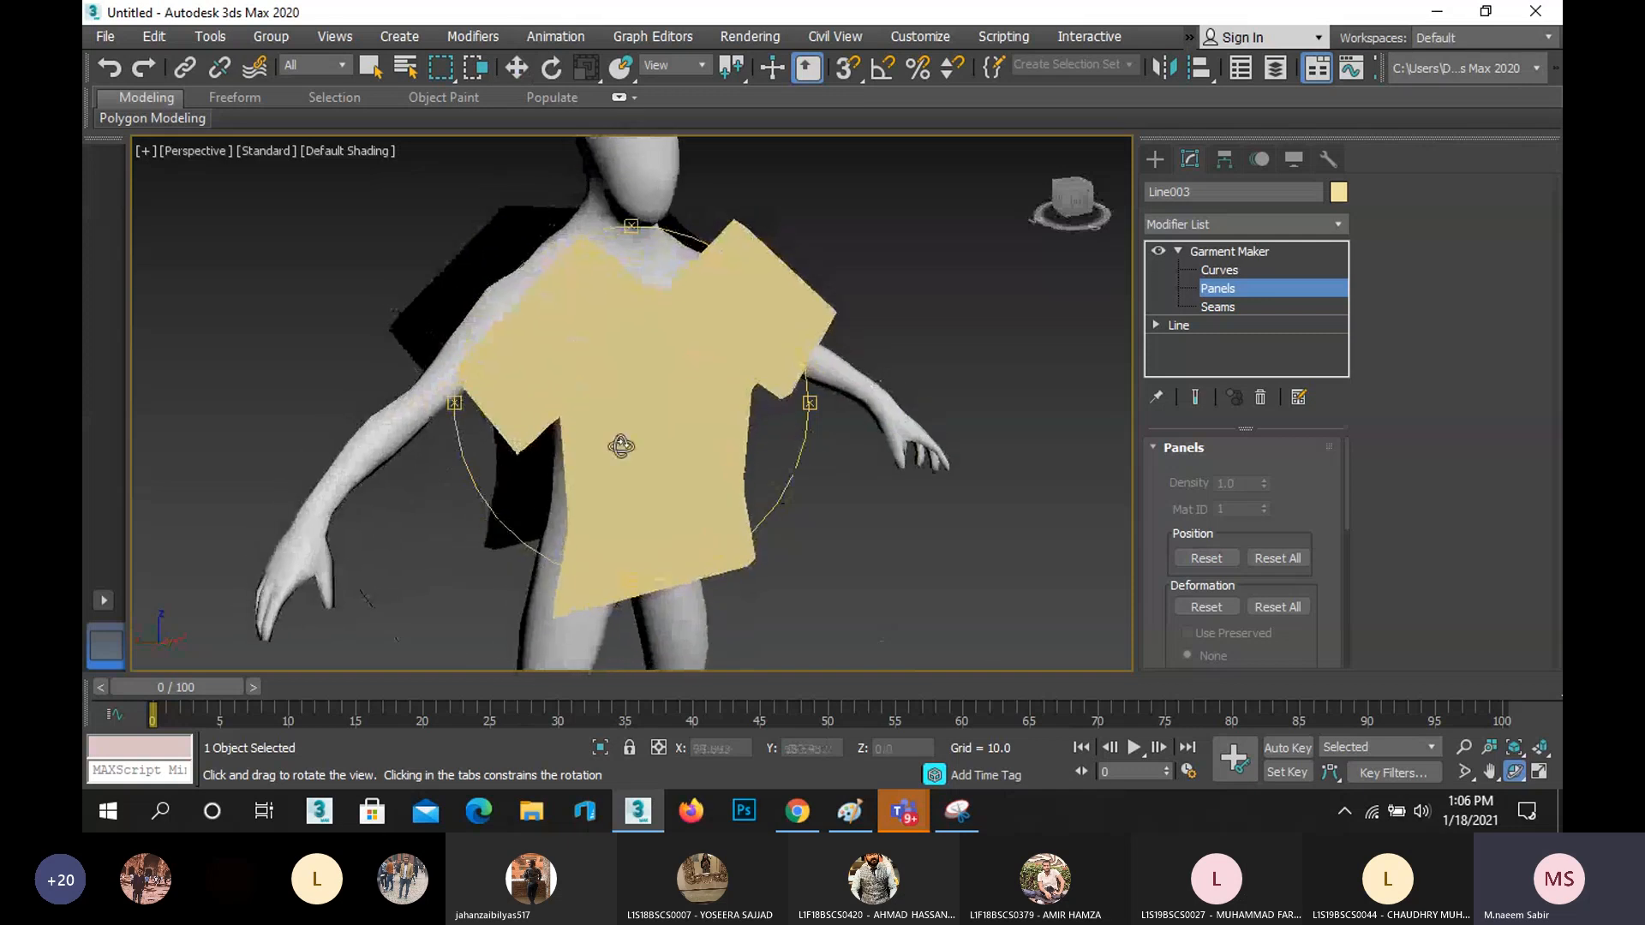
pyautogui.moveTo(622, 446); pyautogui.dragTo(622, 408)
pyautogui.press('w')
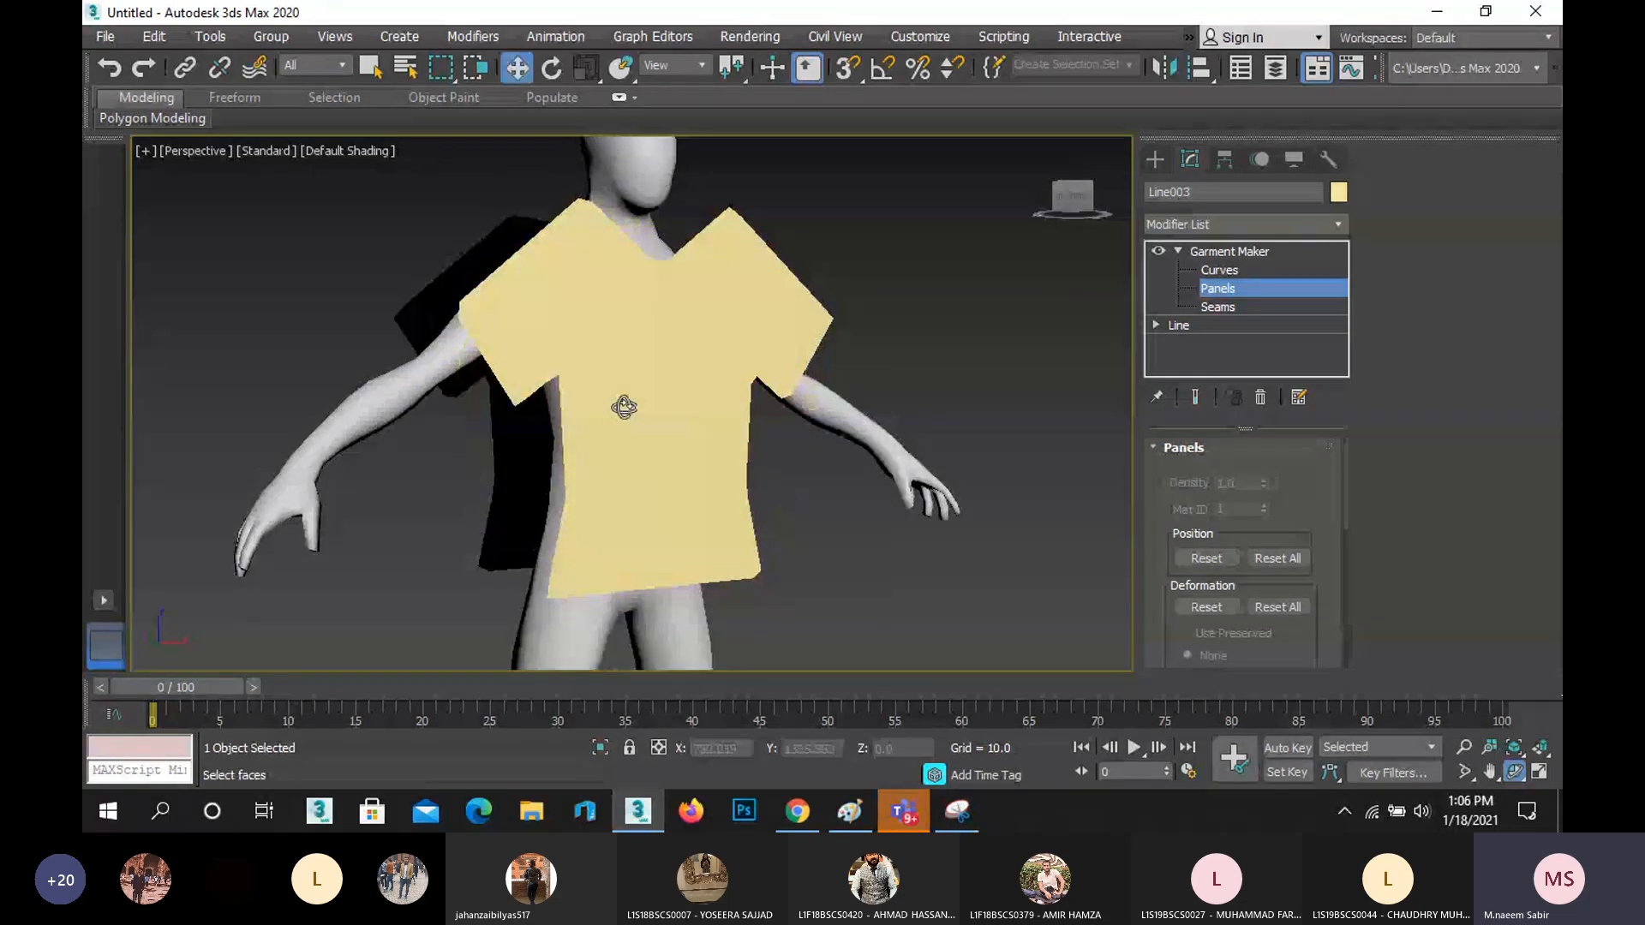
# - Try to pick the front panel's side edge at the Garment Maker's Seams level
pyautogui.click(1222, 308)
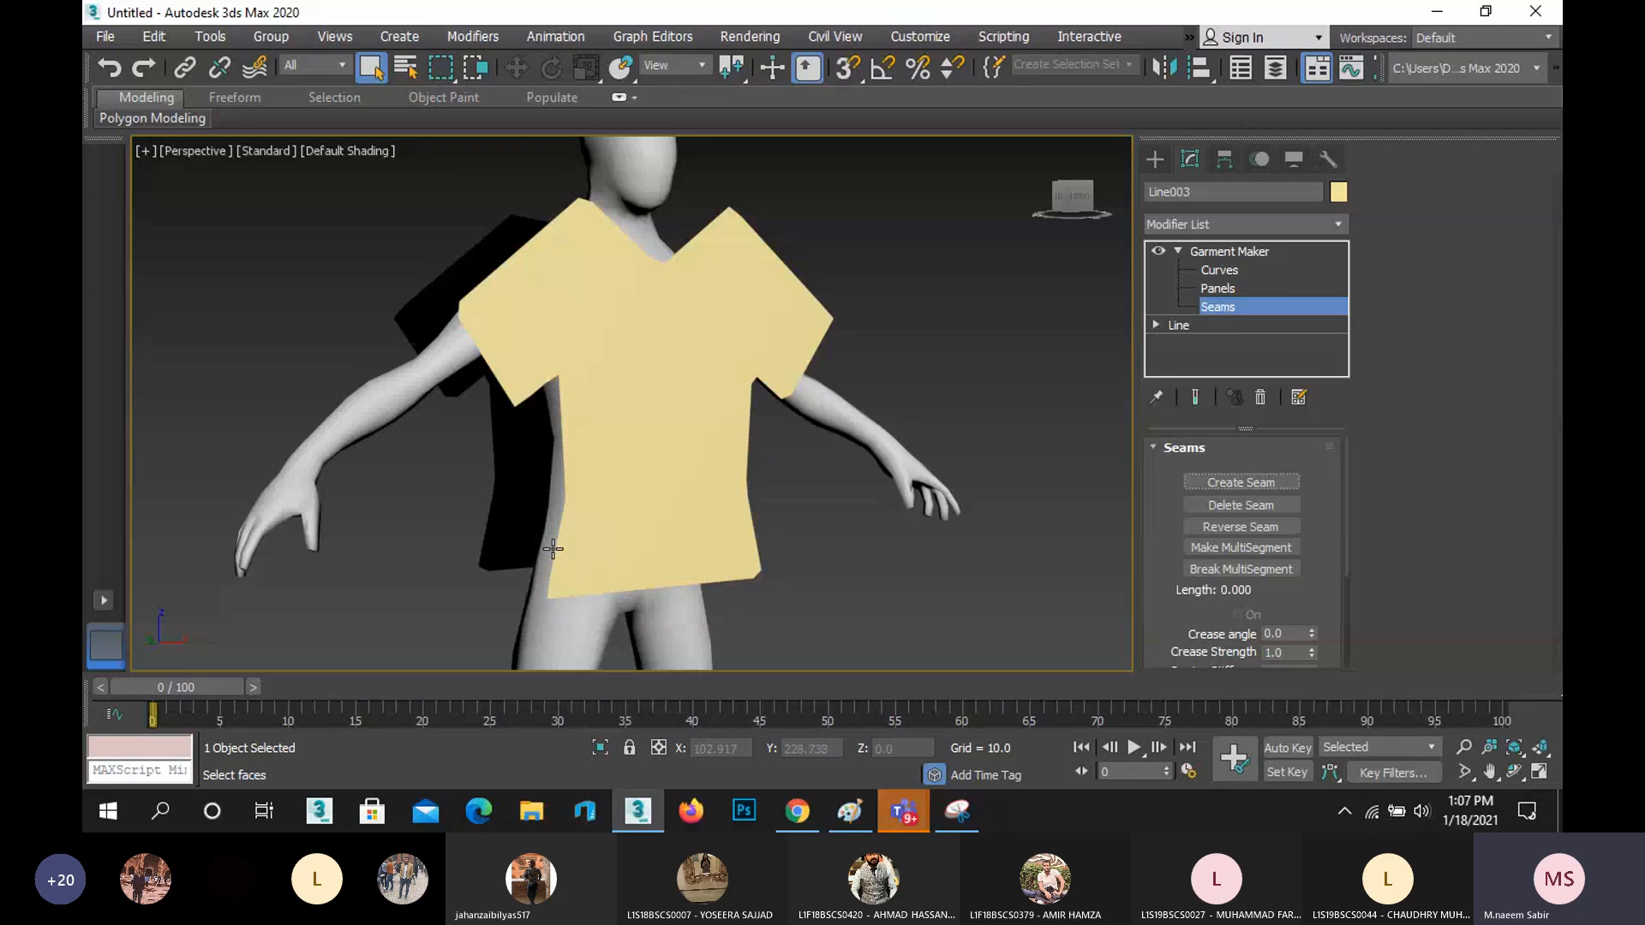
pyautogui.click(553, 549)
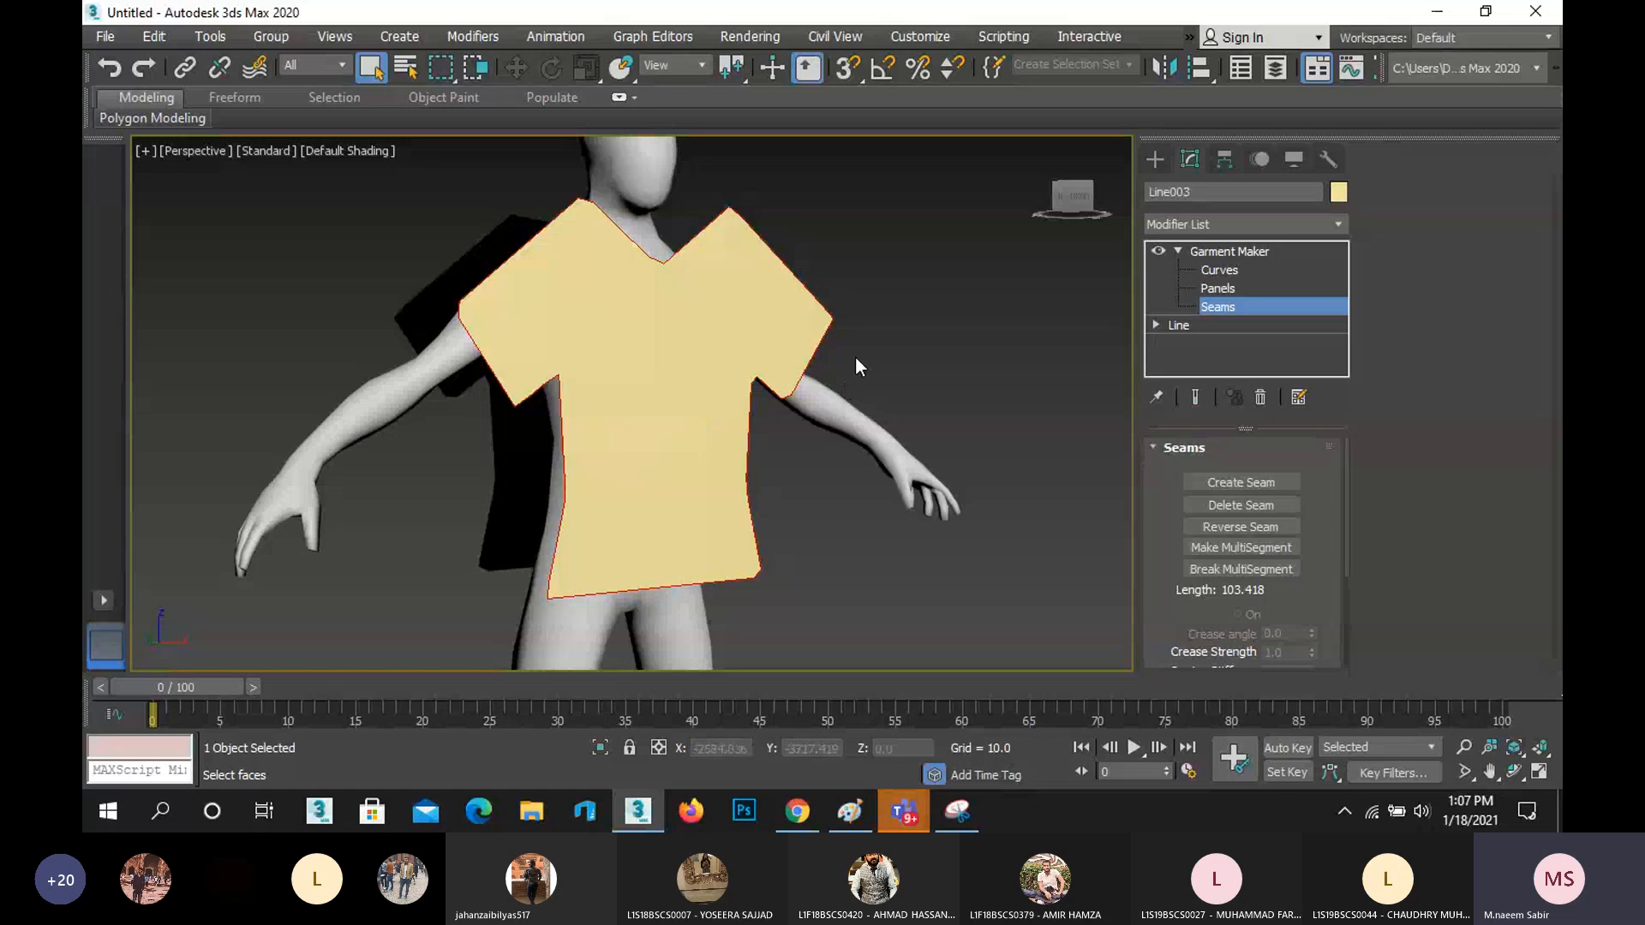
# - Delete the Garment Maker modifier from the shirt shape, leaving only the base Line
pyautogui.click(1230, 257)
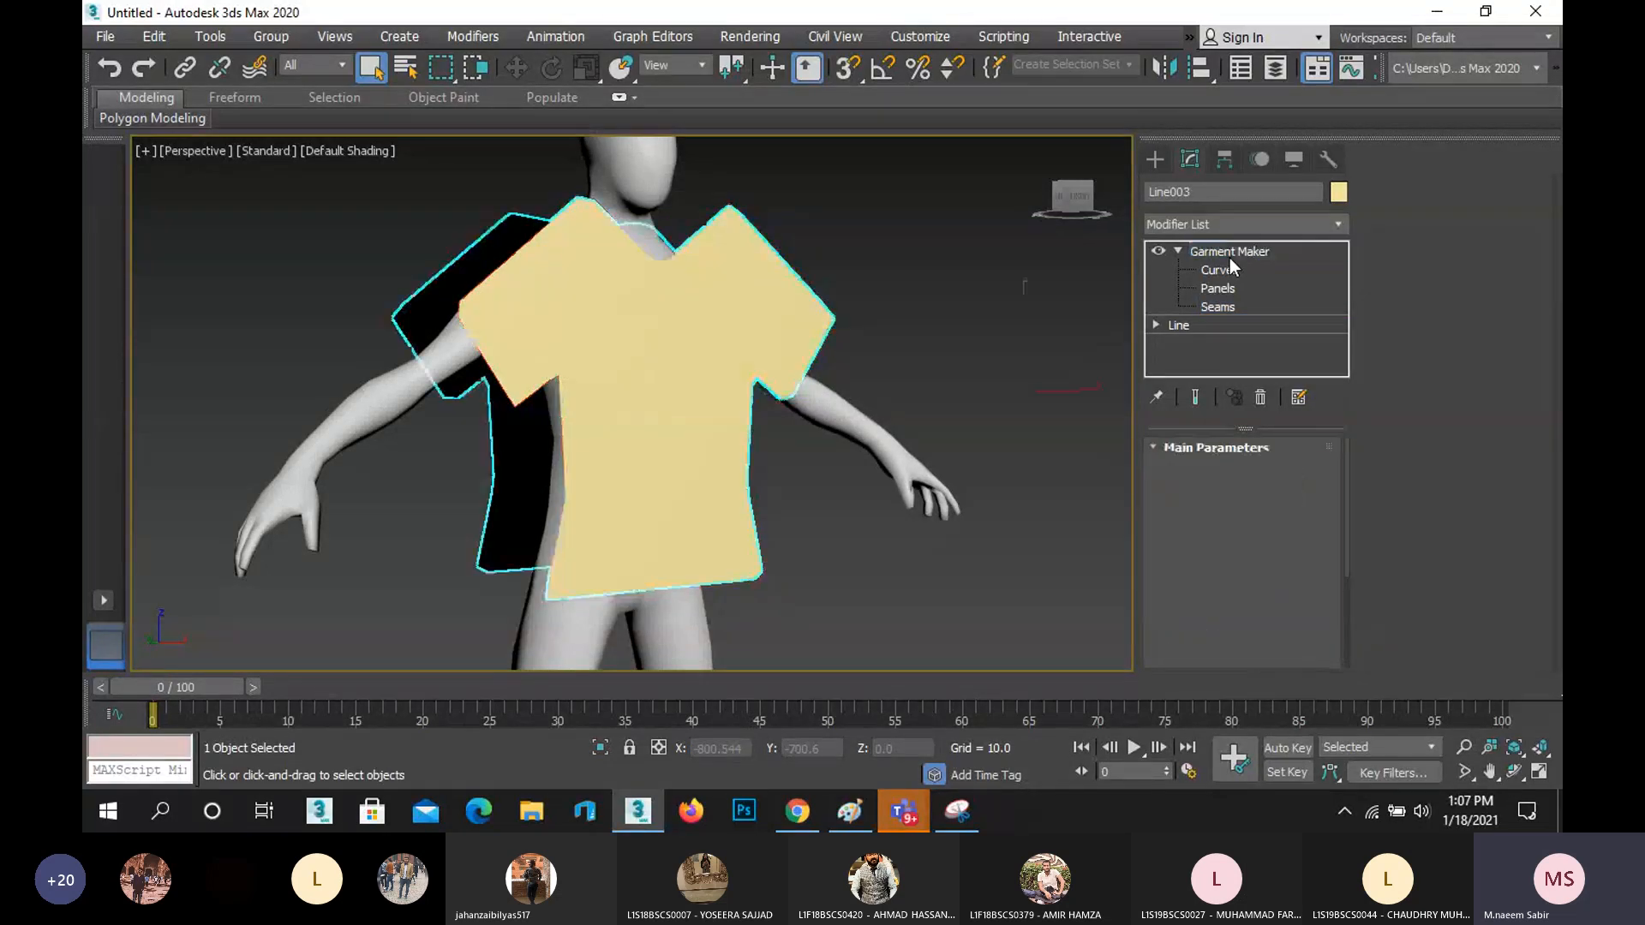
pyautogui.rightClick(1230, 250)
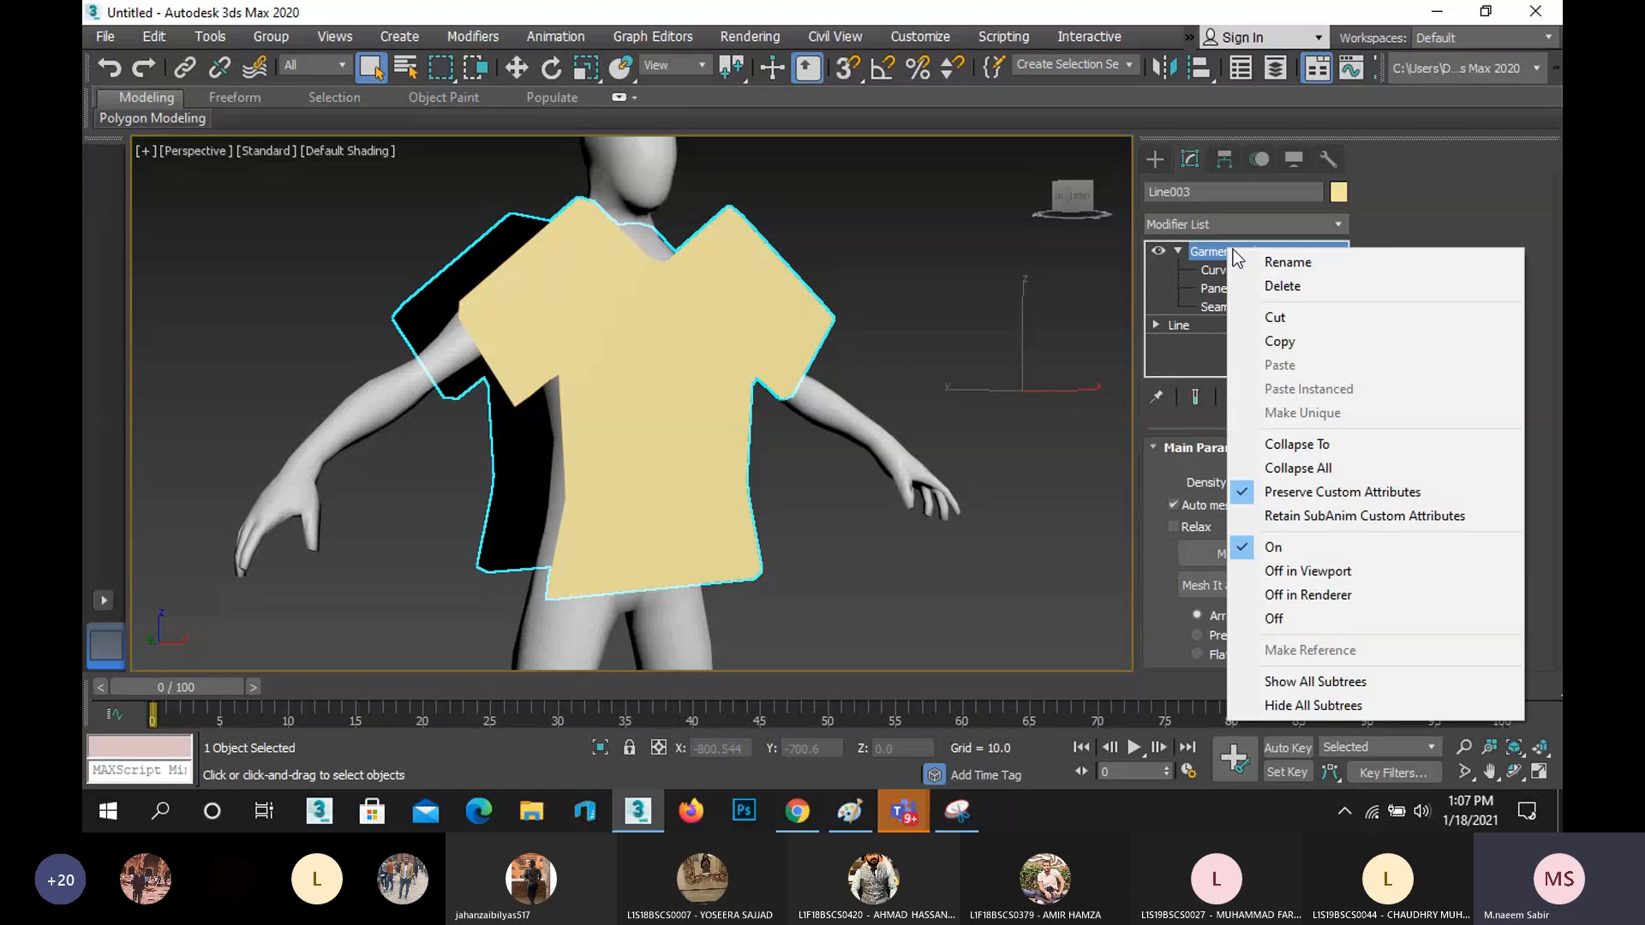
pyautogui.click(1283, 287)
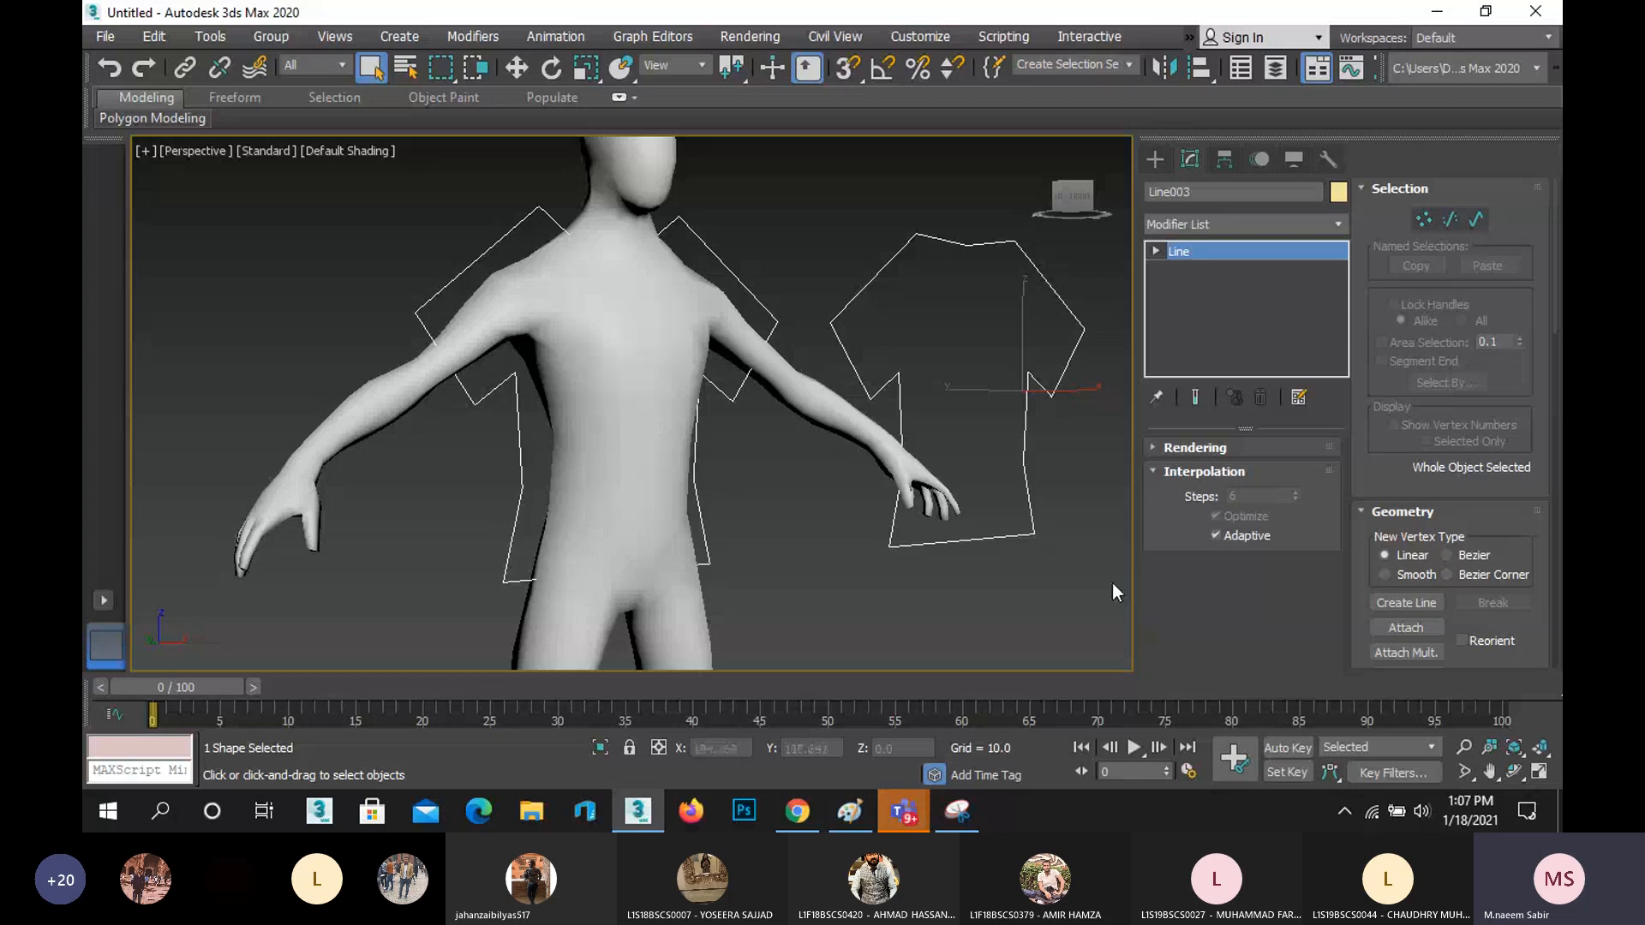
# - Move the shirt outlines about 41 units sideways in the front view, clear of the human mesh
pyautogui.press('f')
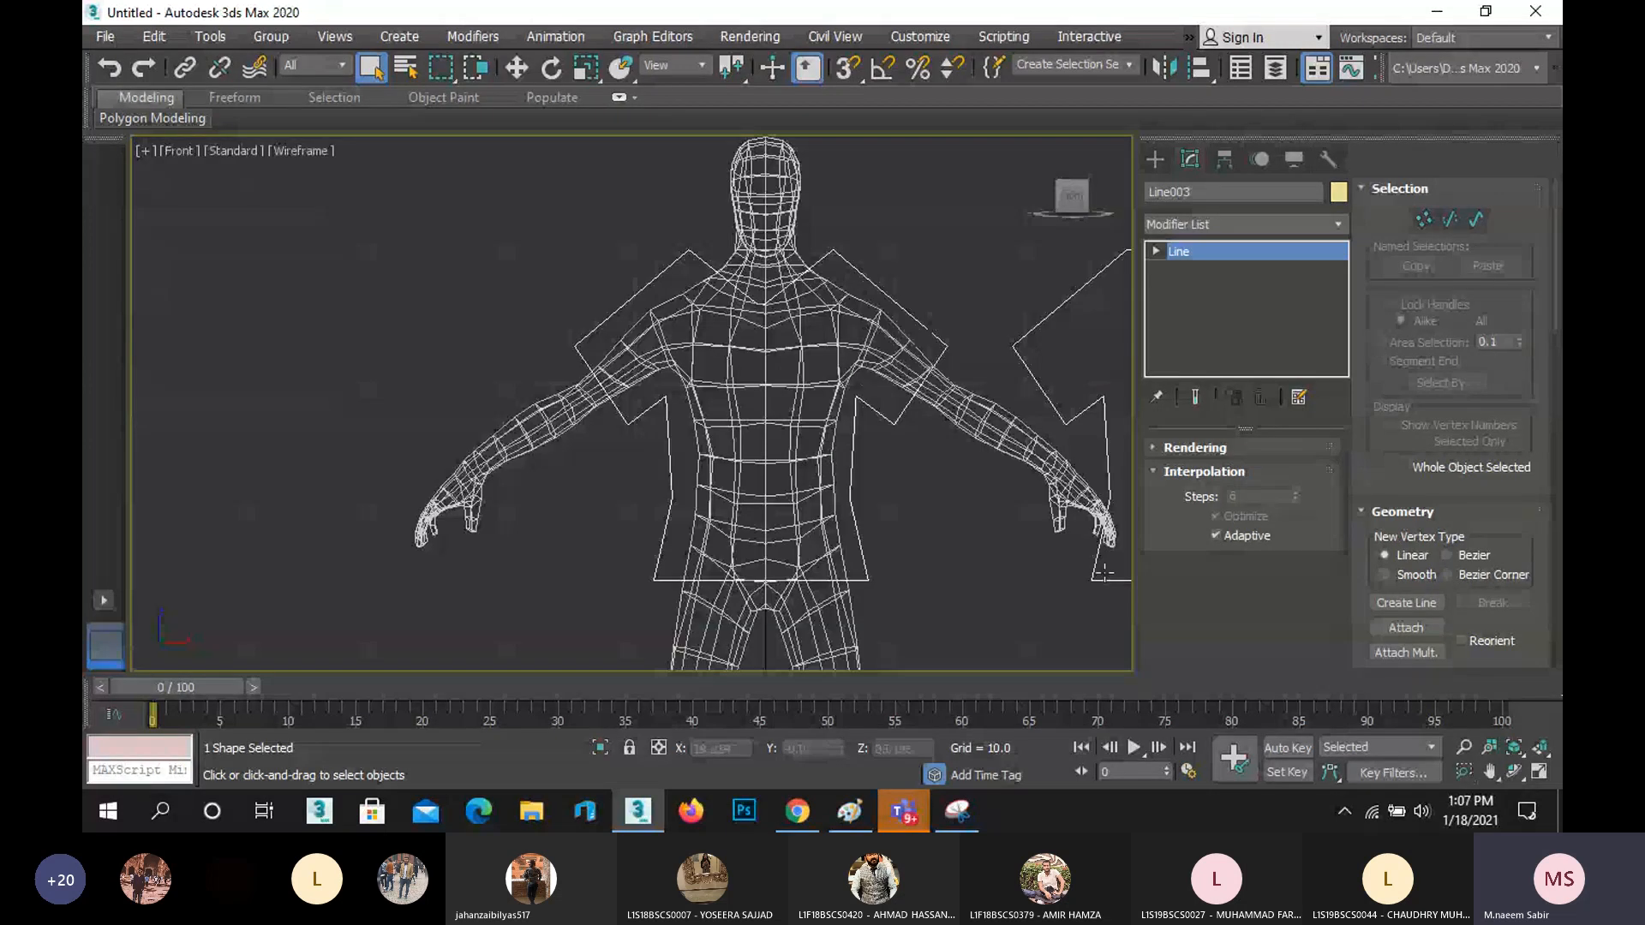
pyautogui.moveTo(701, 355); pyautogui.dragTo(500, 394, button='middle')
pyautogui.scroll(-3, 666, 353)
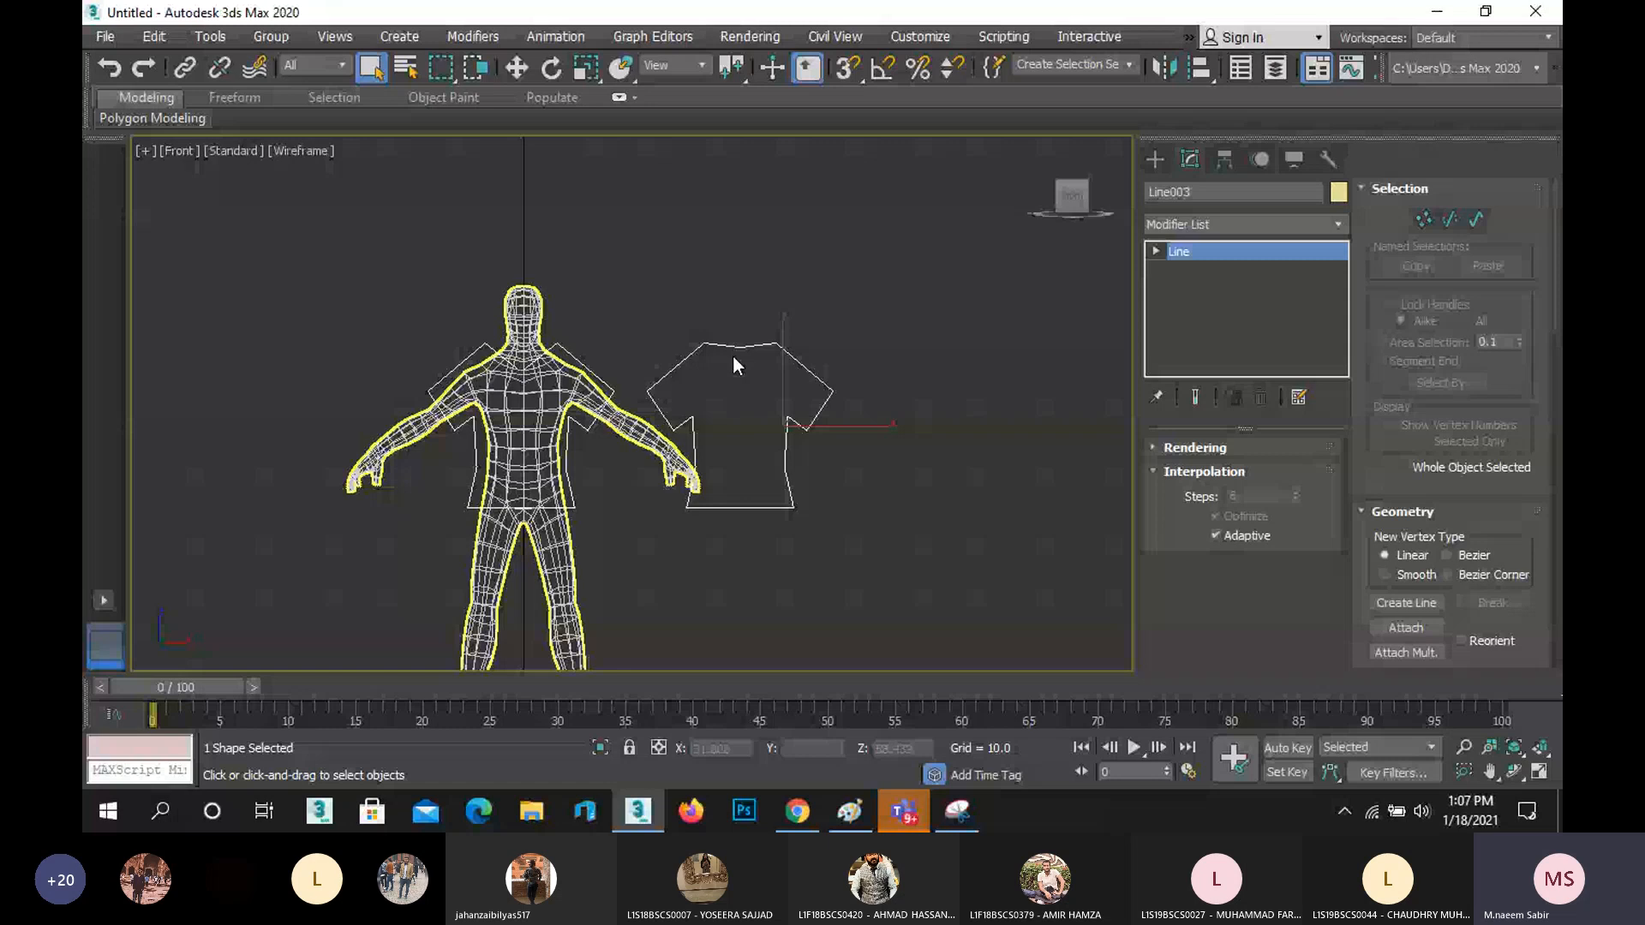
pyautogui.press('w')
pyautogui.moveTo(888, 425); pyautogui.dragTo(1143, 450)
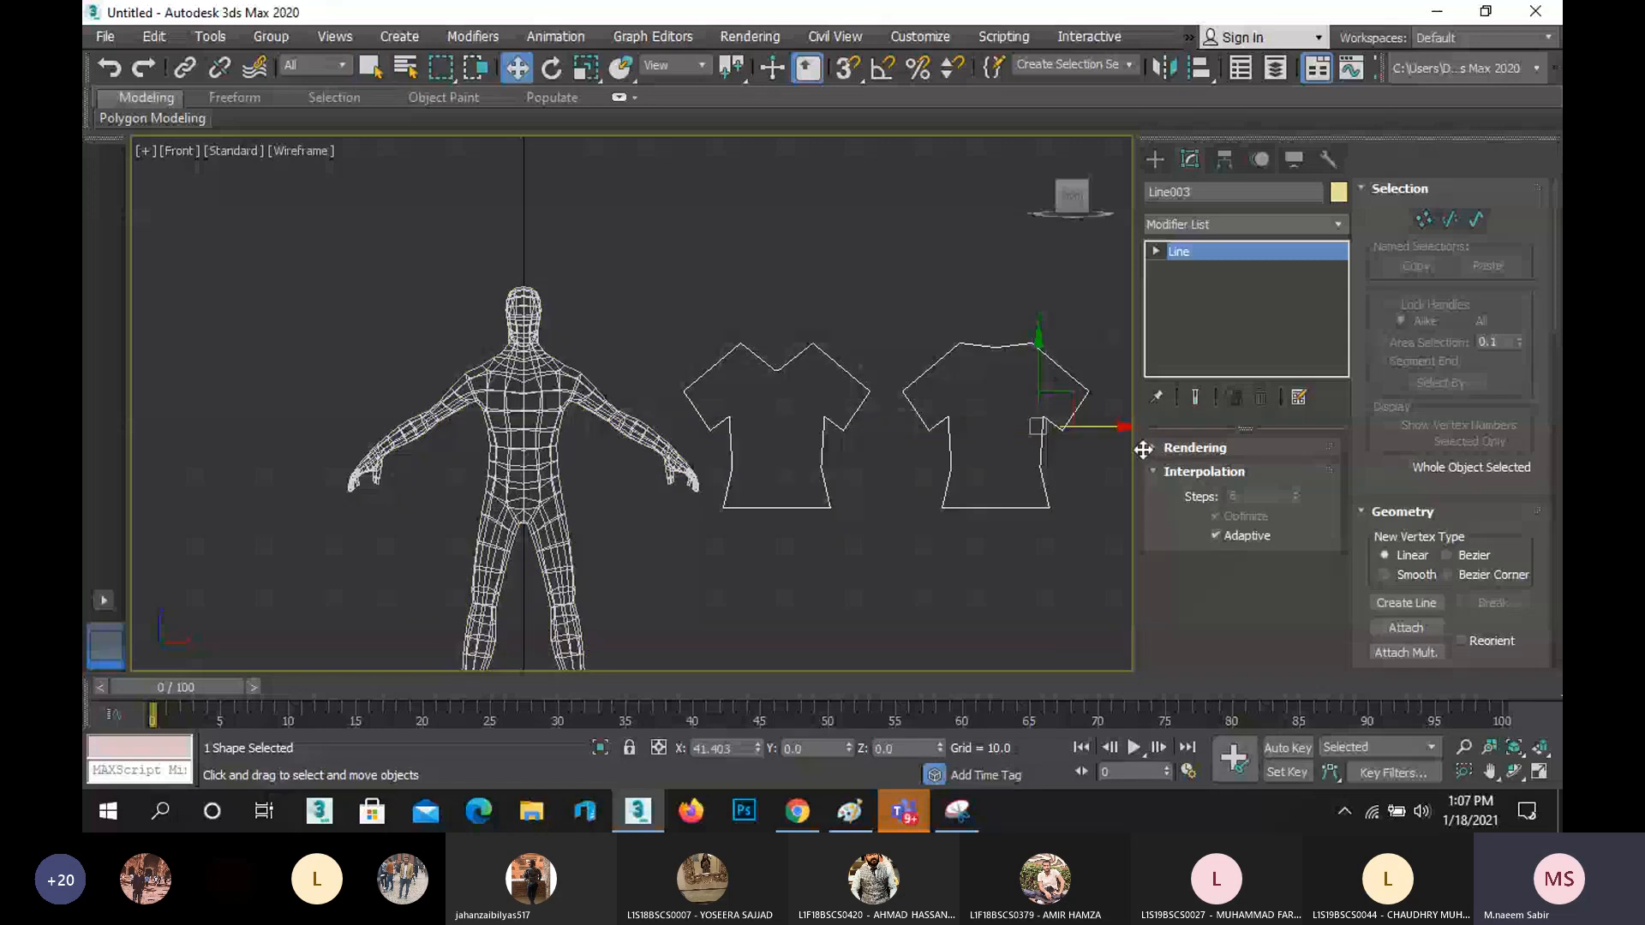
pyautogui.moveTo(949, 455); pyautogui.dragTo(686, 448, button='middle')
pyautogui.scroll(2, 687, 449)
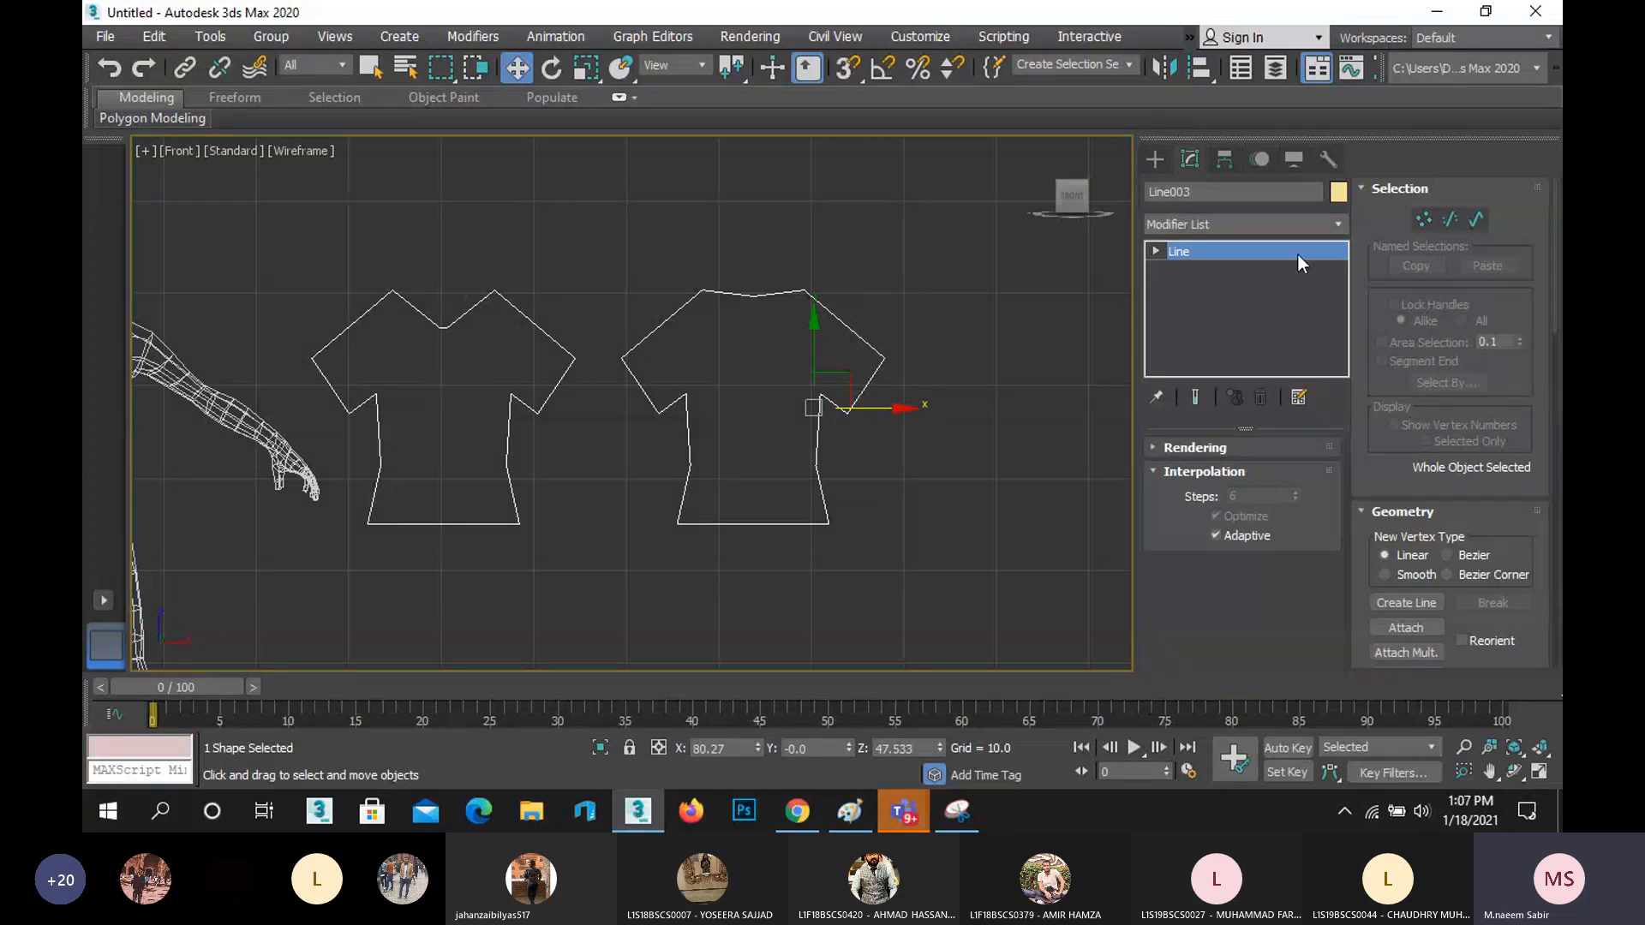
# - Select all vertices of the front and back shirt outlines and break them at the Line's Vertex level
pyautogui.click(1422, 218)
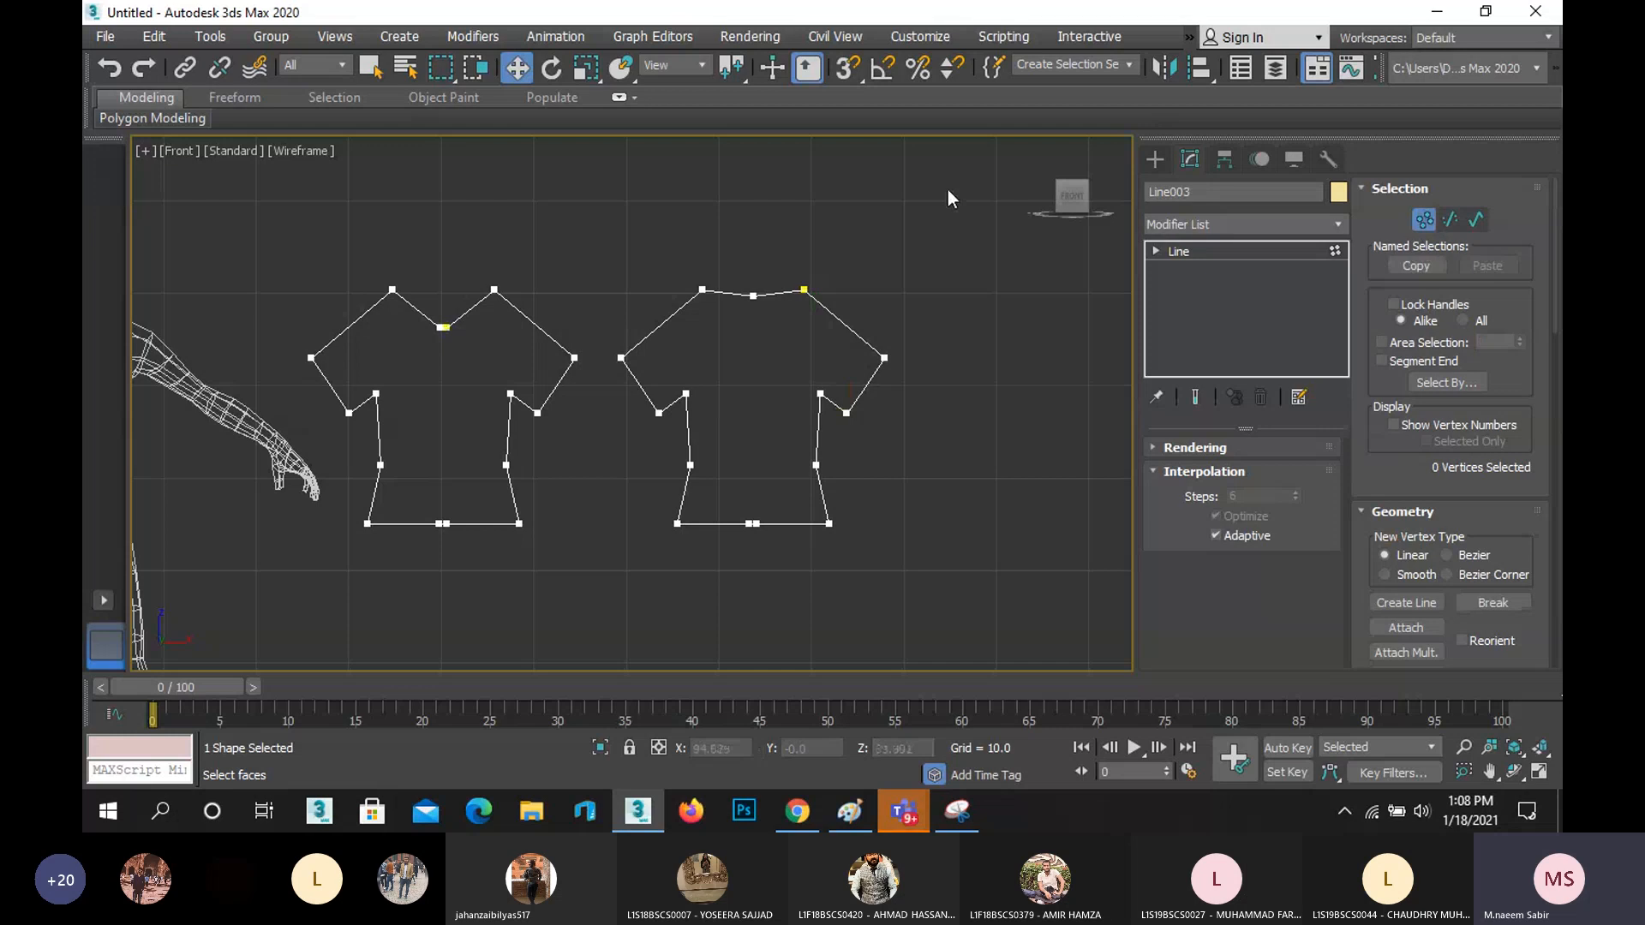
pyautogui.moveTo(974, 183); pyautogui.dragTo(311, 598)
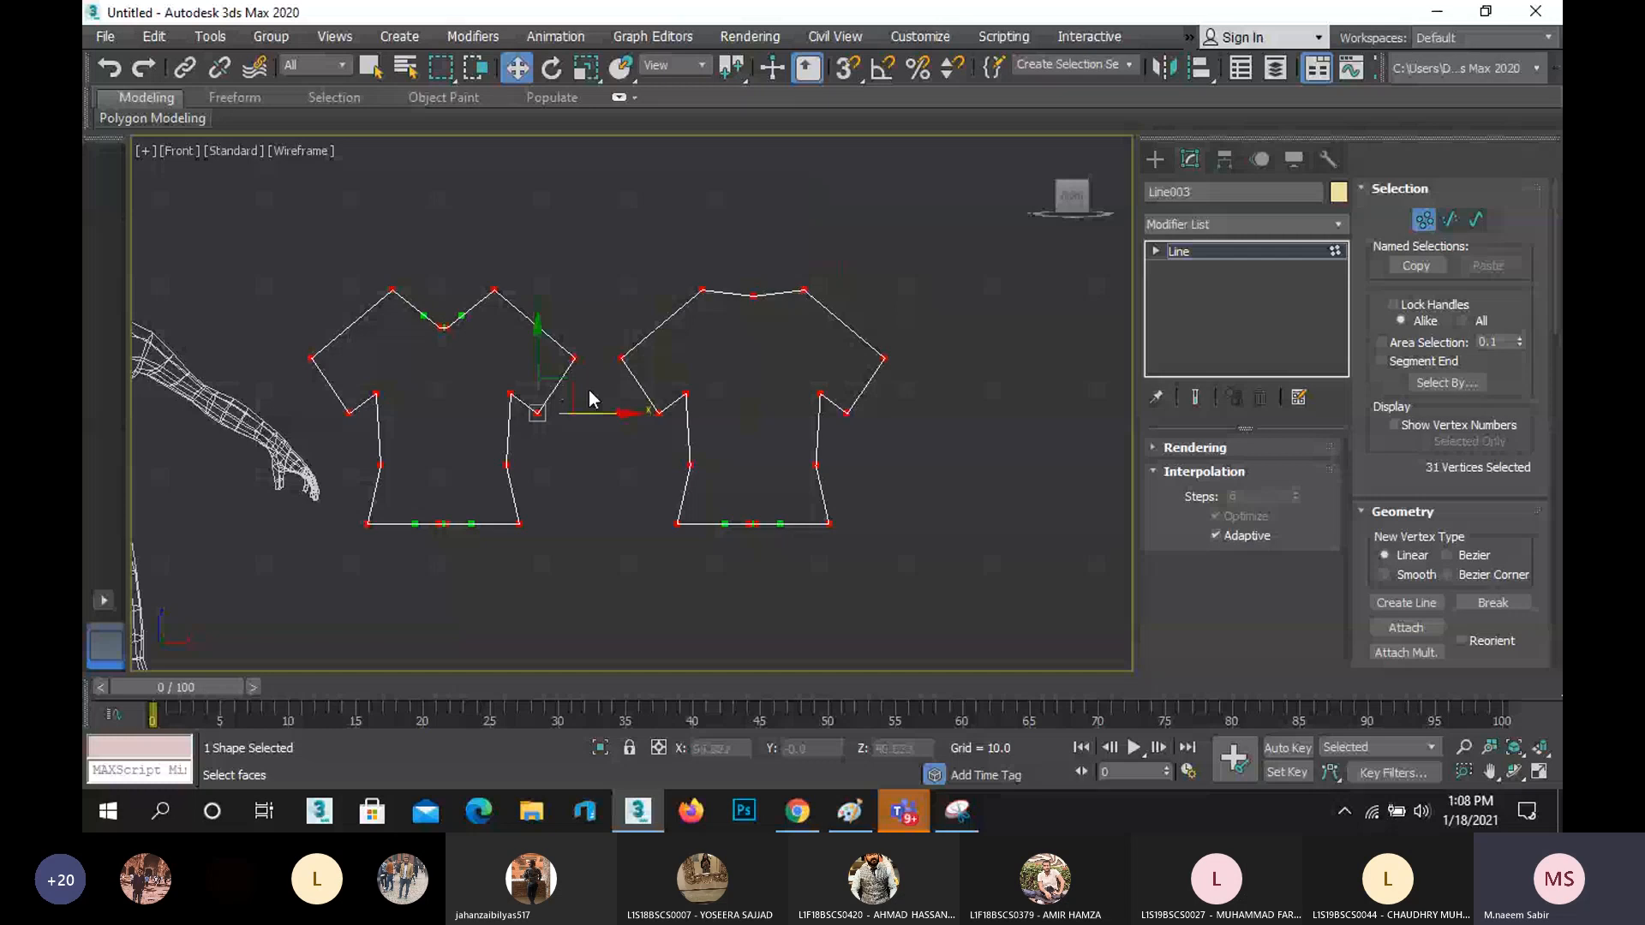
pyautogui.press('g')
pyautogui.click(914, 244)
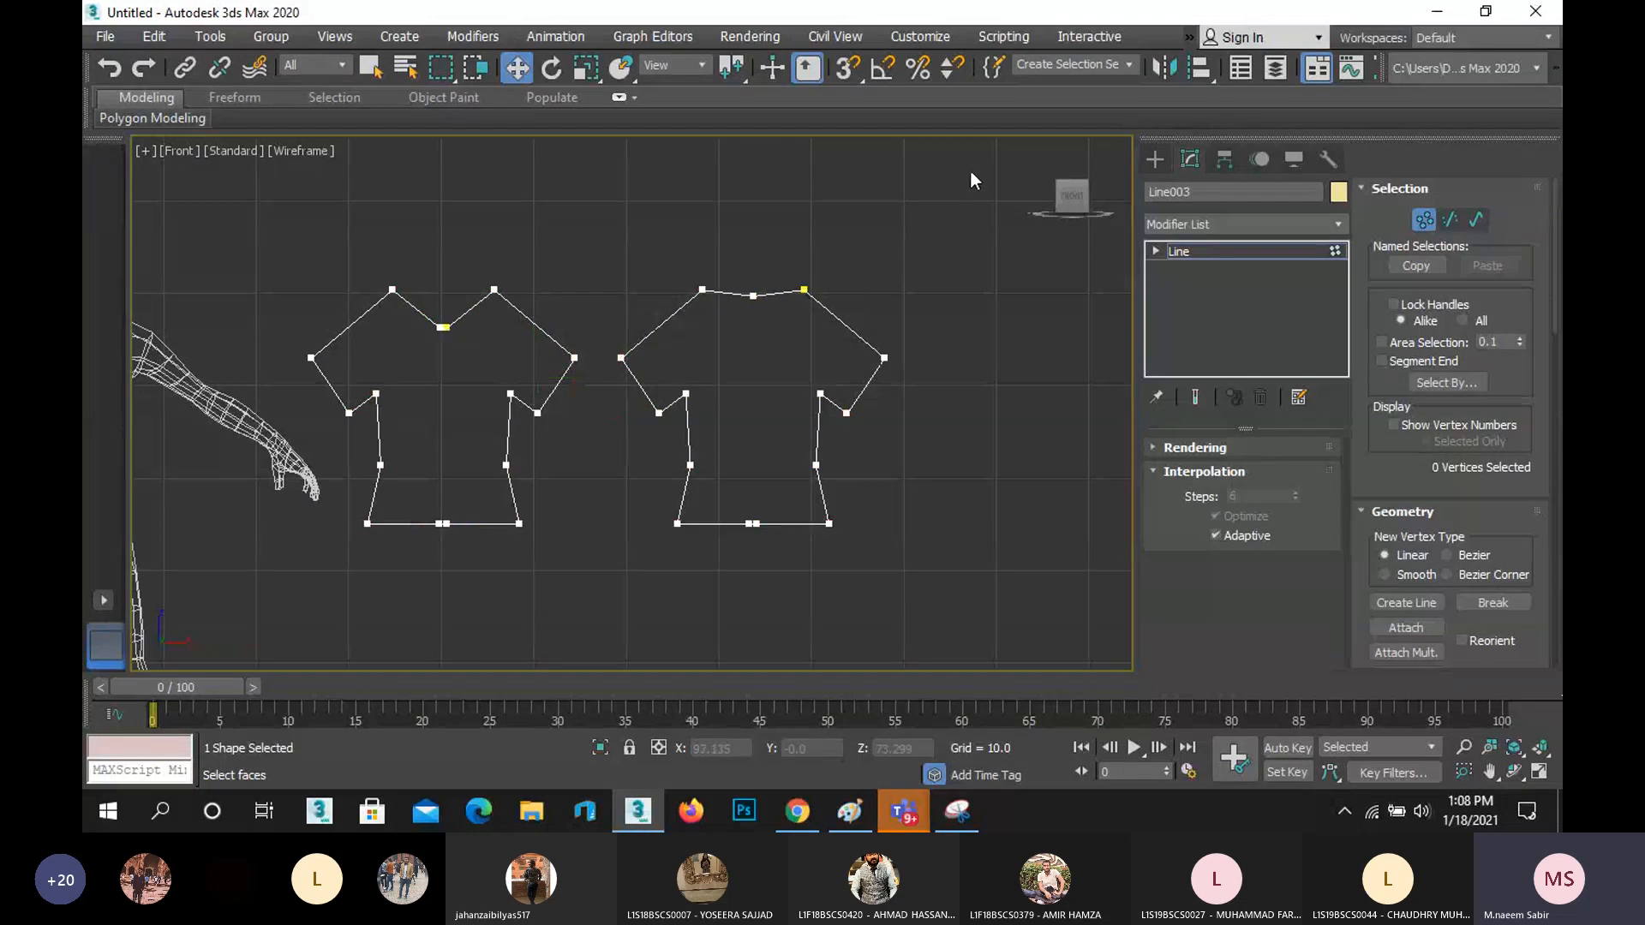
pyautogui.moveTo(971, 172); pyautogui.dragTo(267, 634)
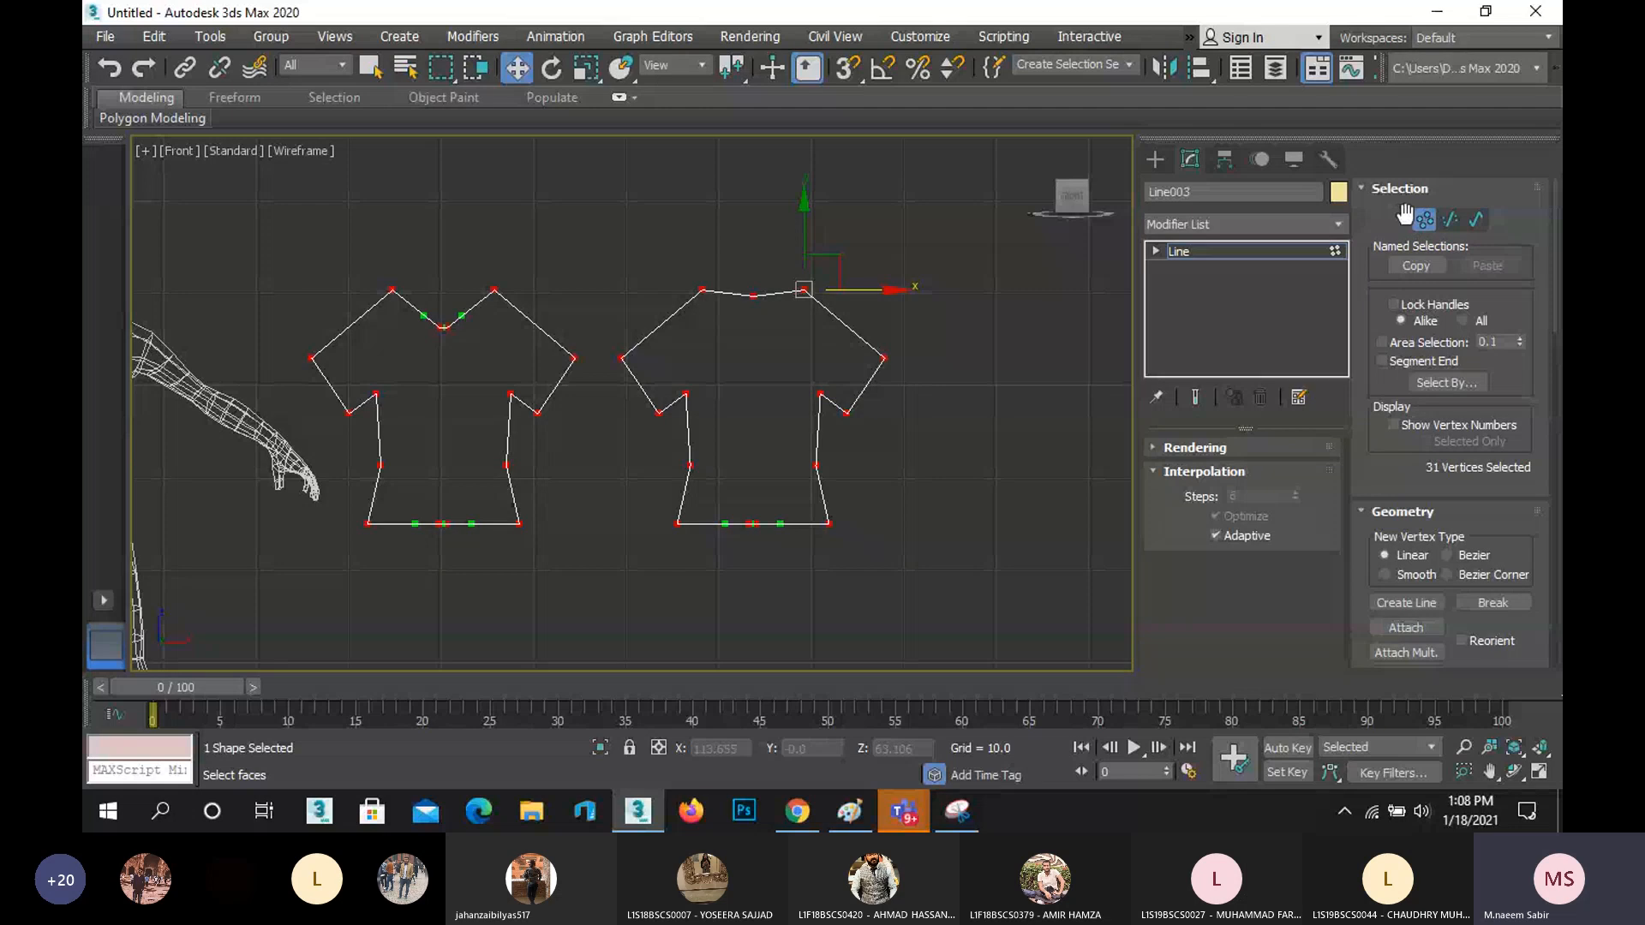
pyautogui.scroll(-2, 1528, 509)
pyautogui.click(1494, 542)
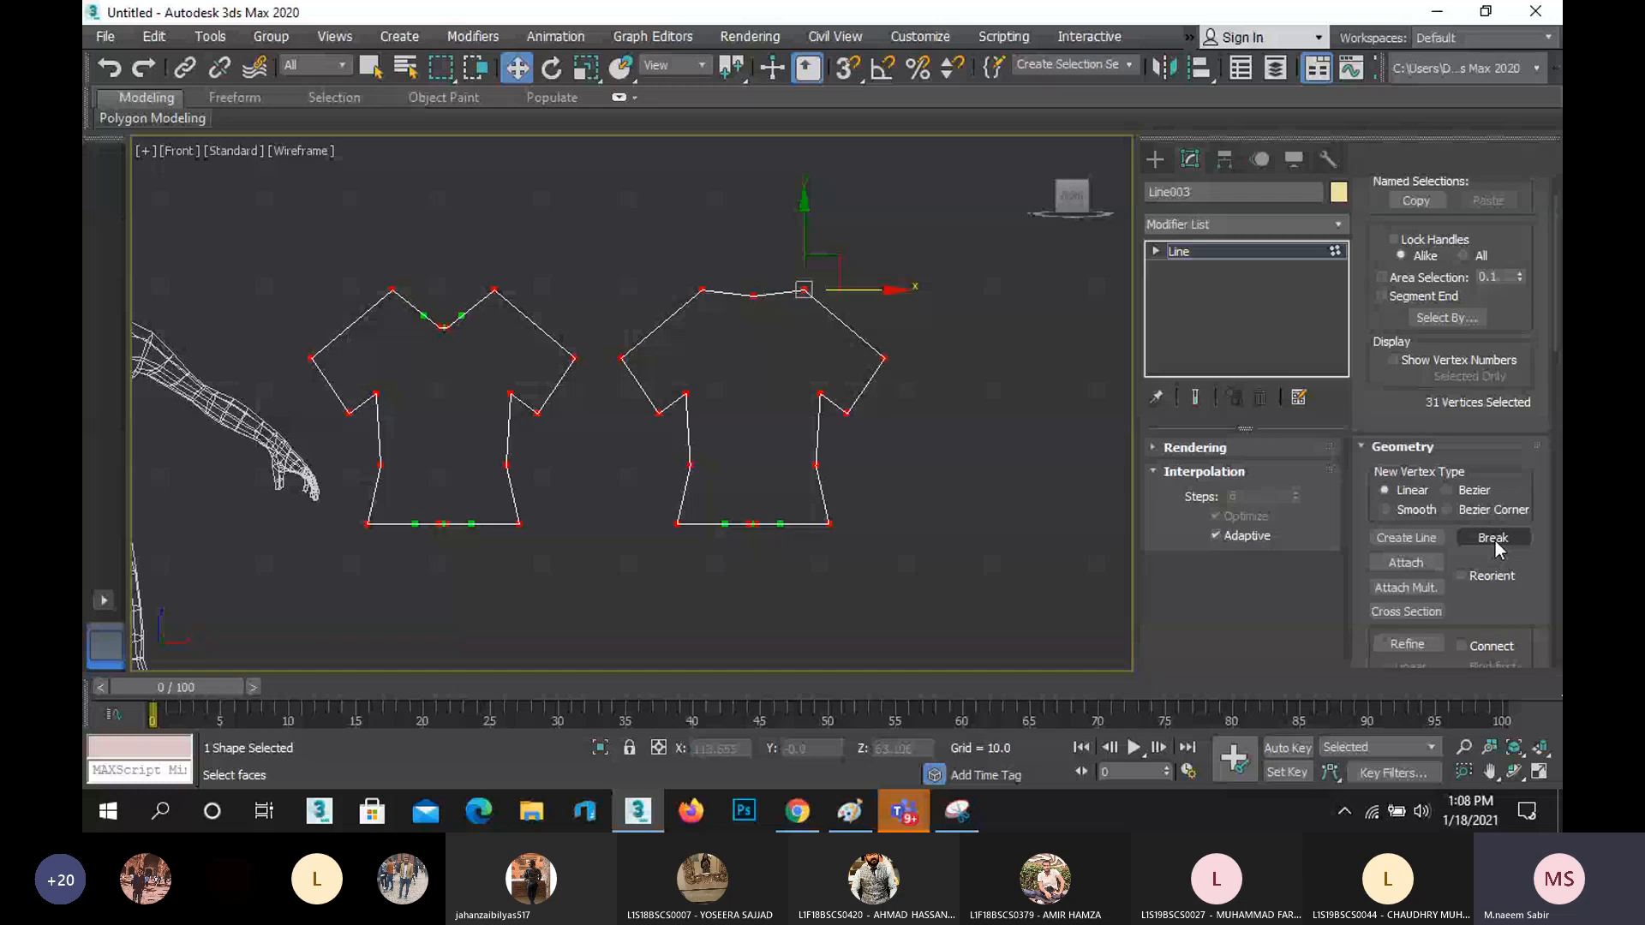
pyautogui.click(1477, 534)
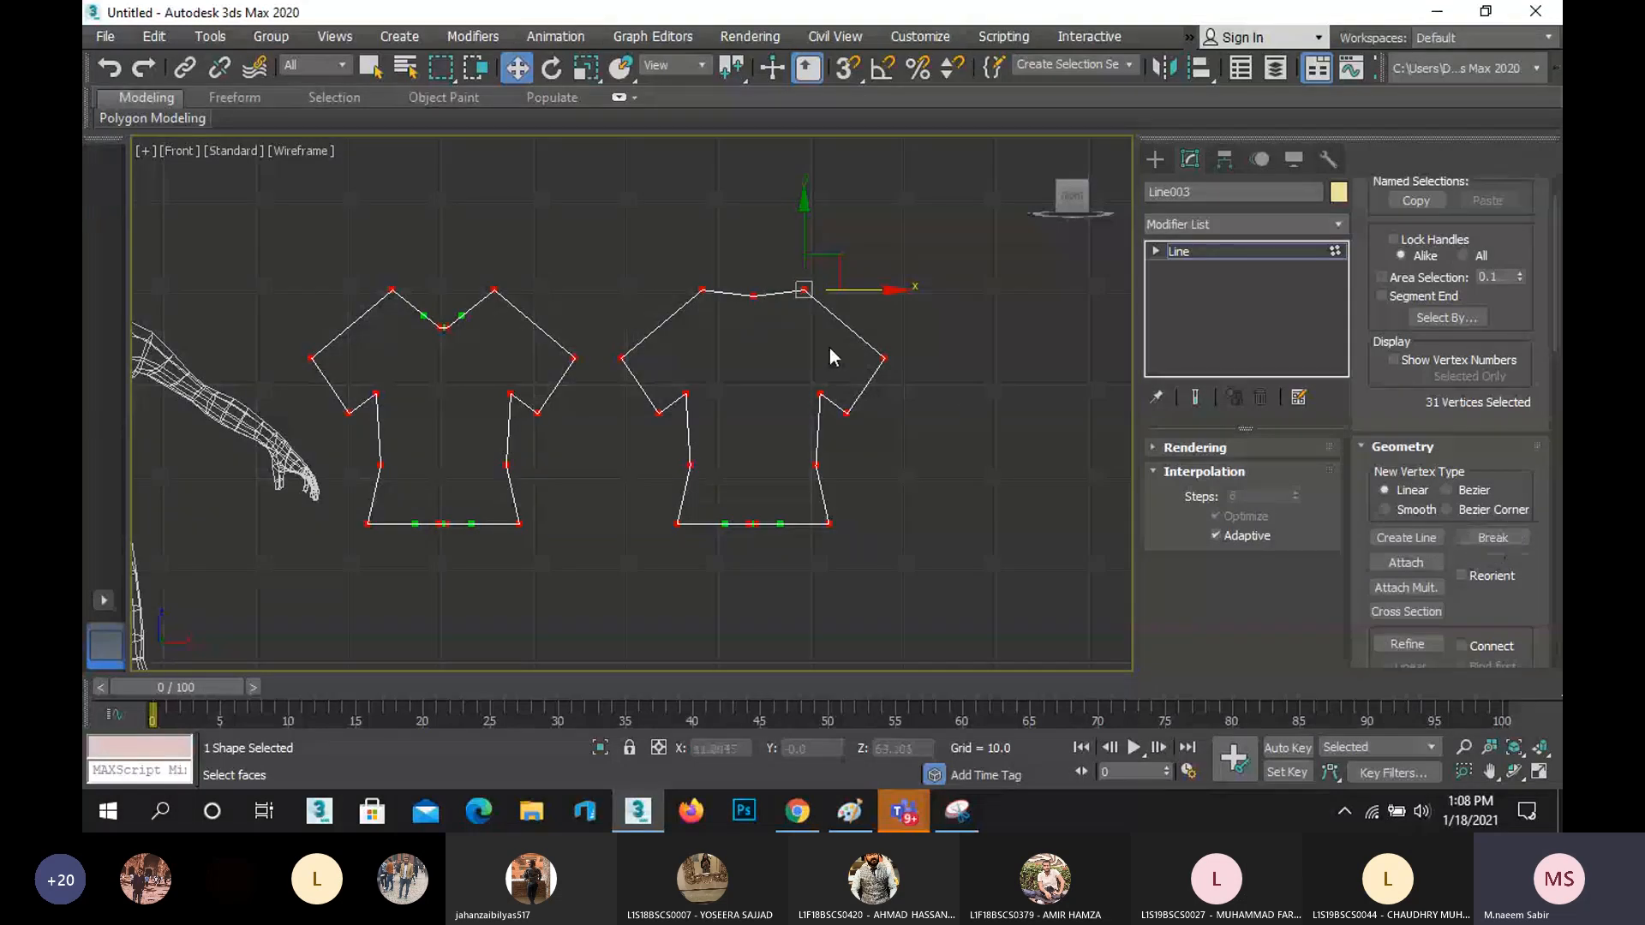
pyautogui.click(884, 358)
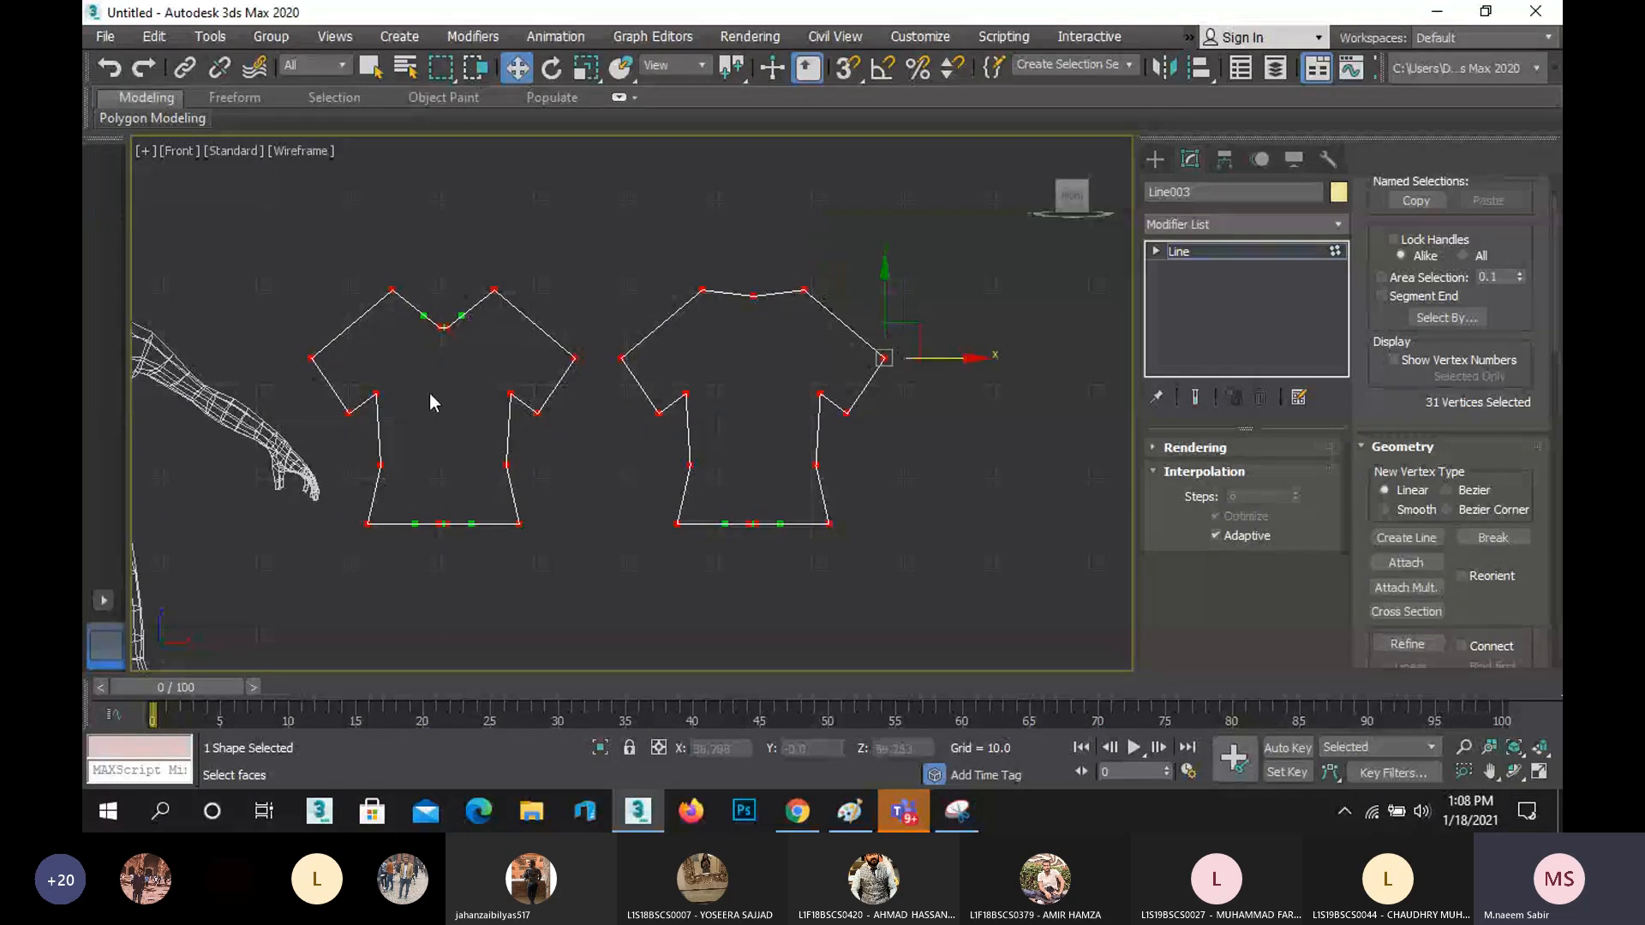
pyautogui.click(510, 394)
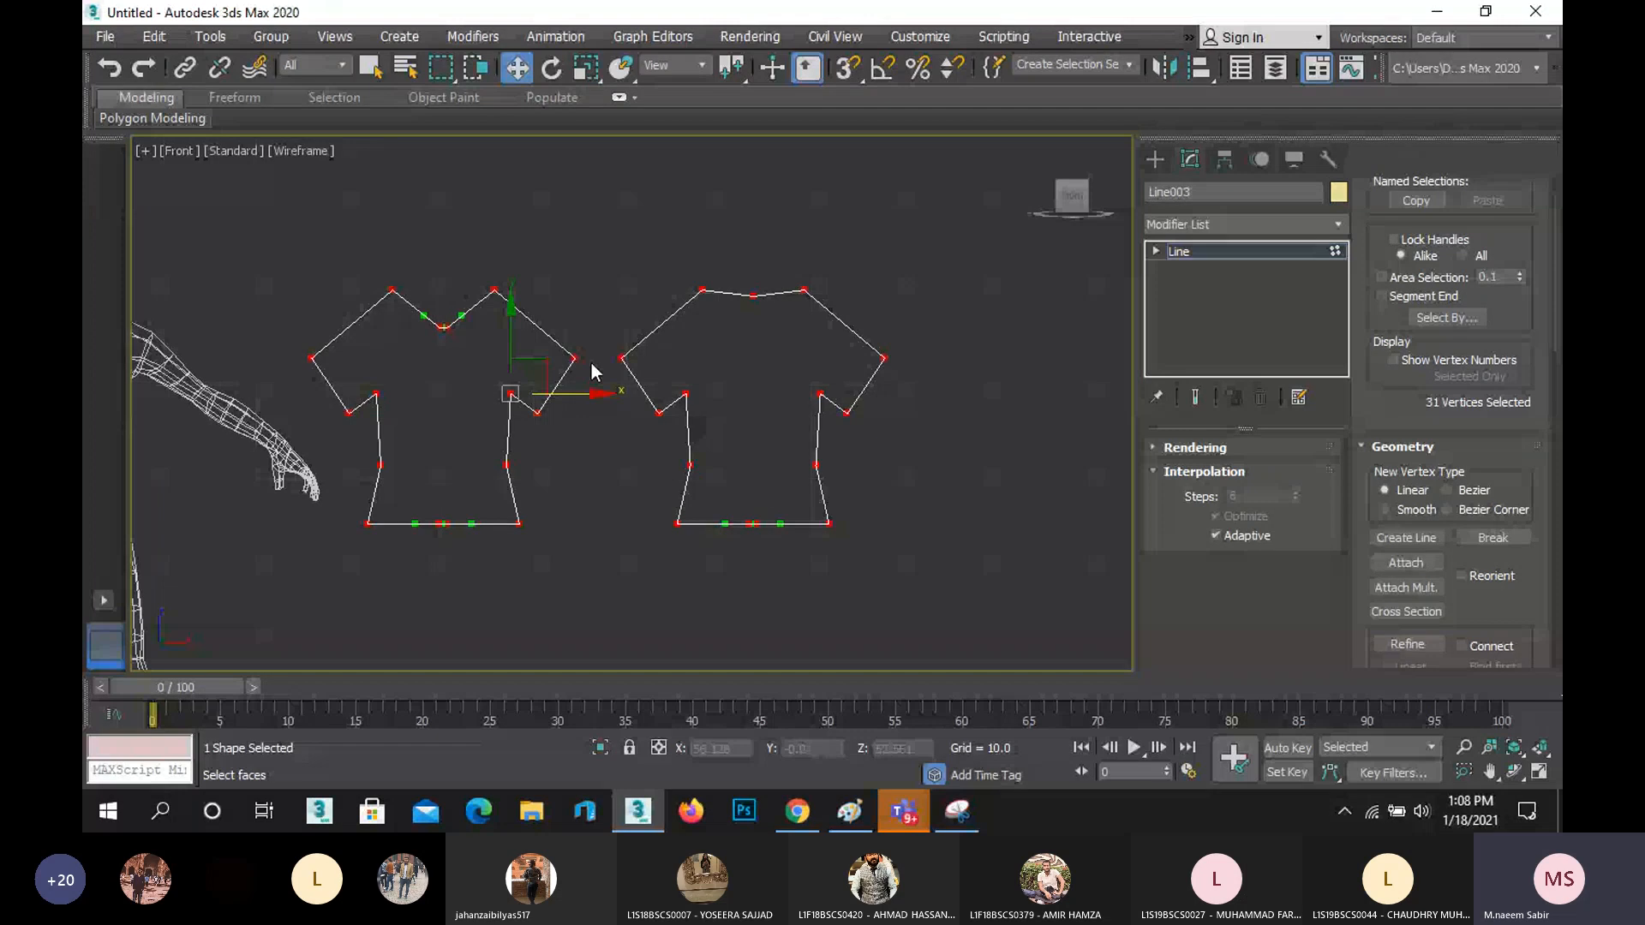
pyautogui.click(620, 358)
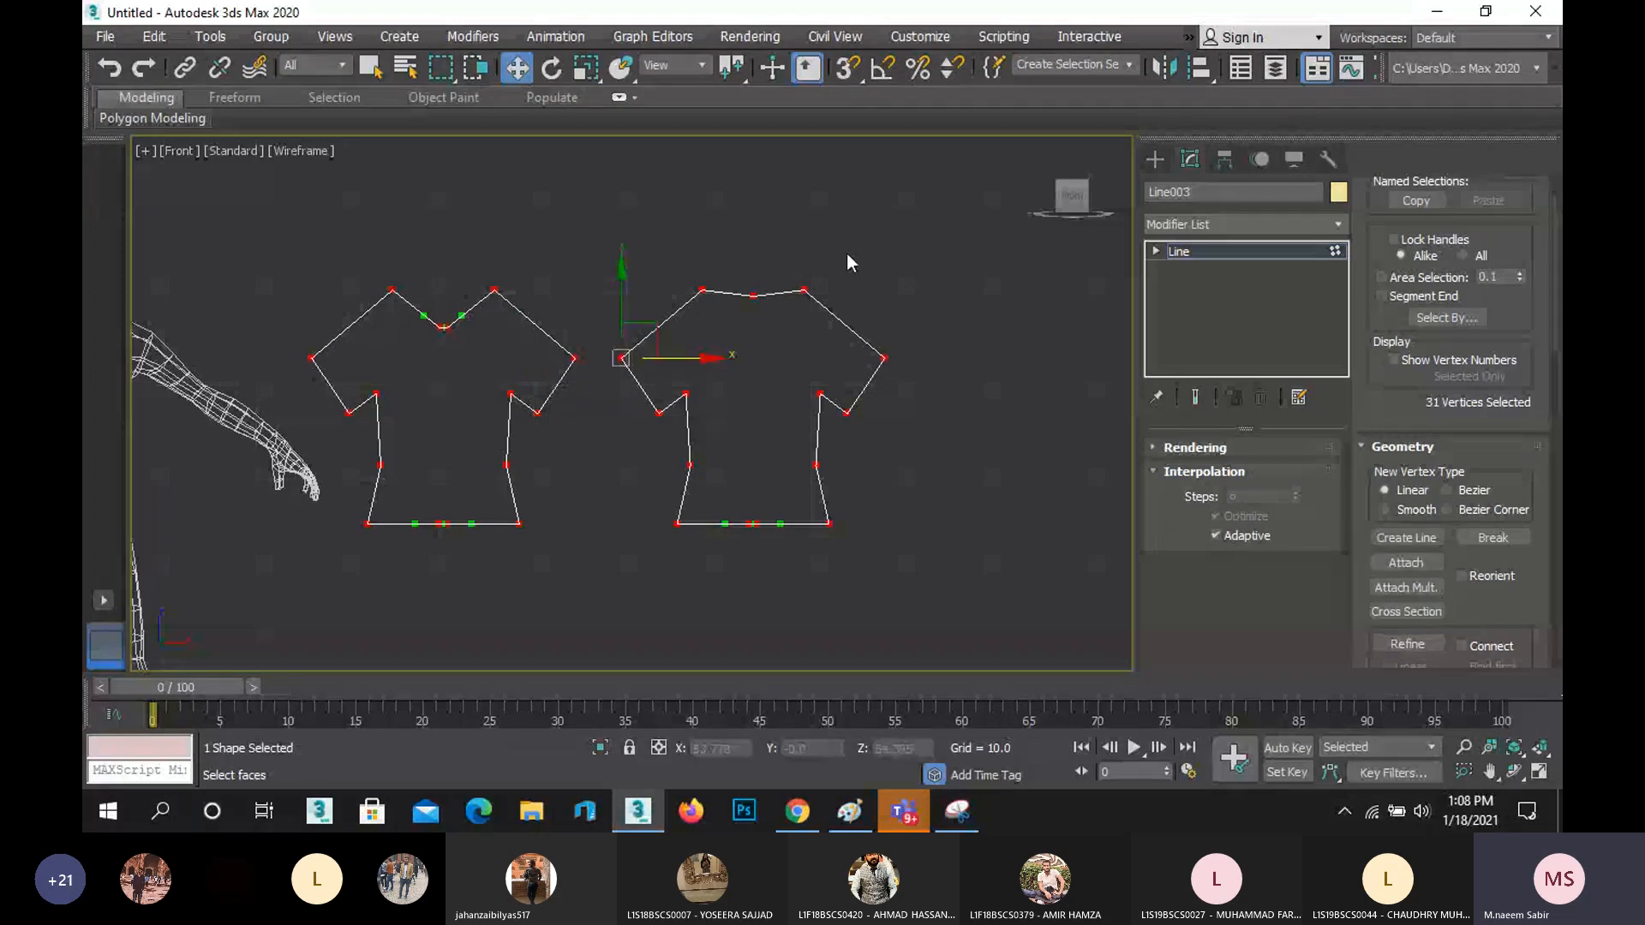
# - Break all selected vertices of the front and back shirt outlines, then leave the Line's Vertex level
pyautogui.scroll(2, 1242, 377)
pyautogui.click(847, 413)
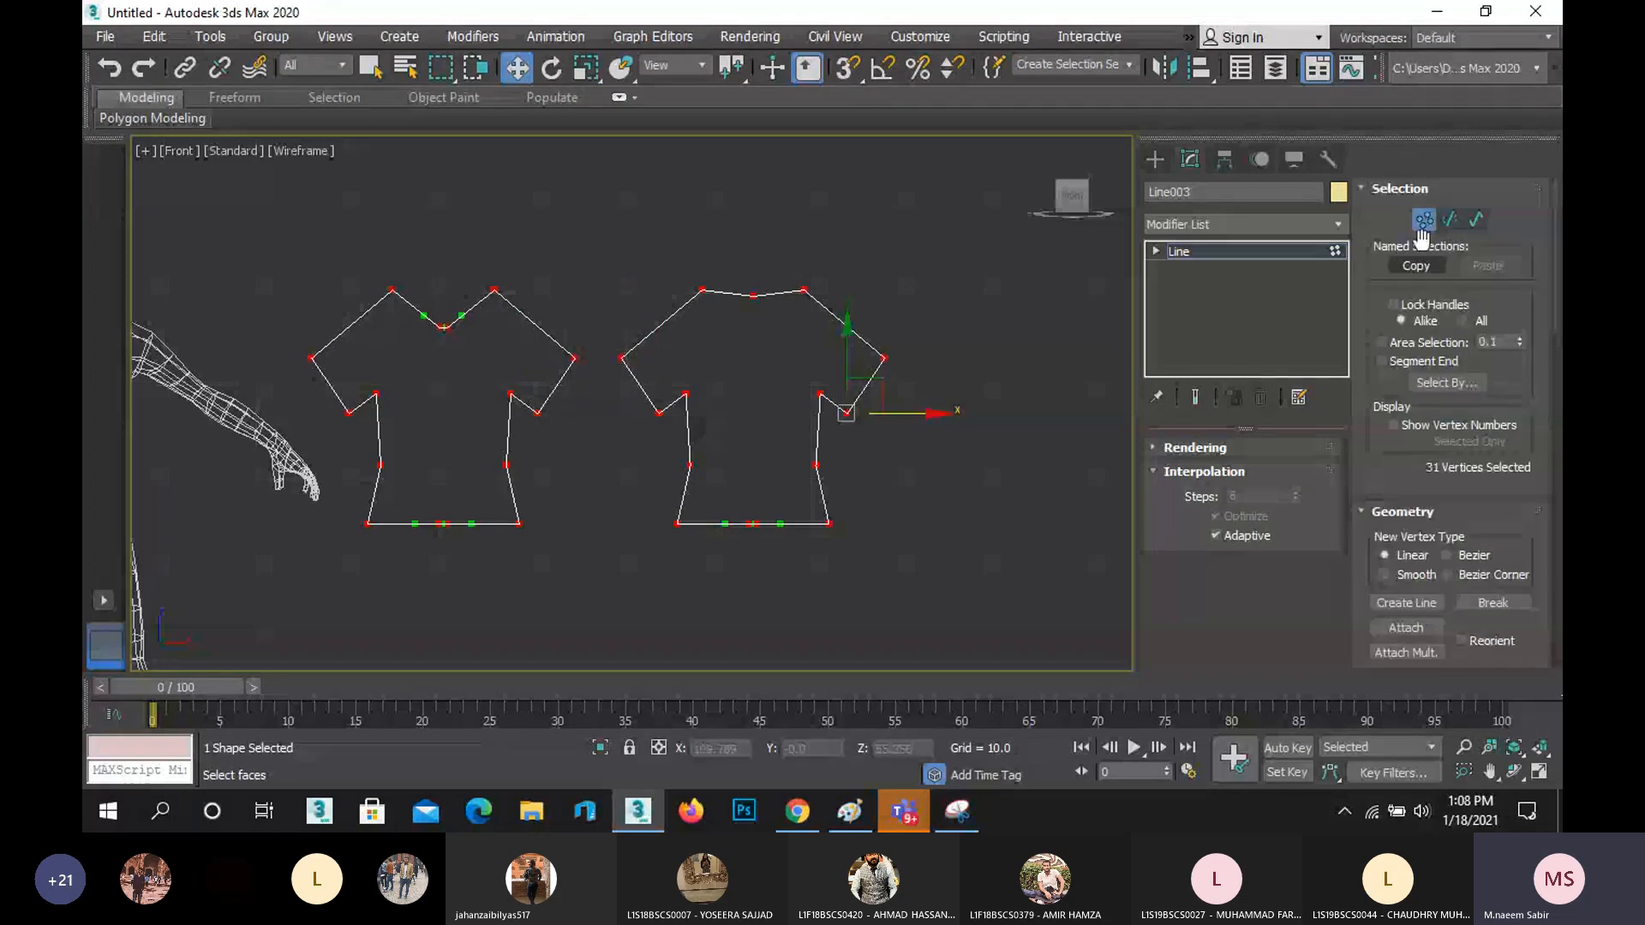
pyautogui.click(348, 412)
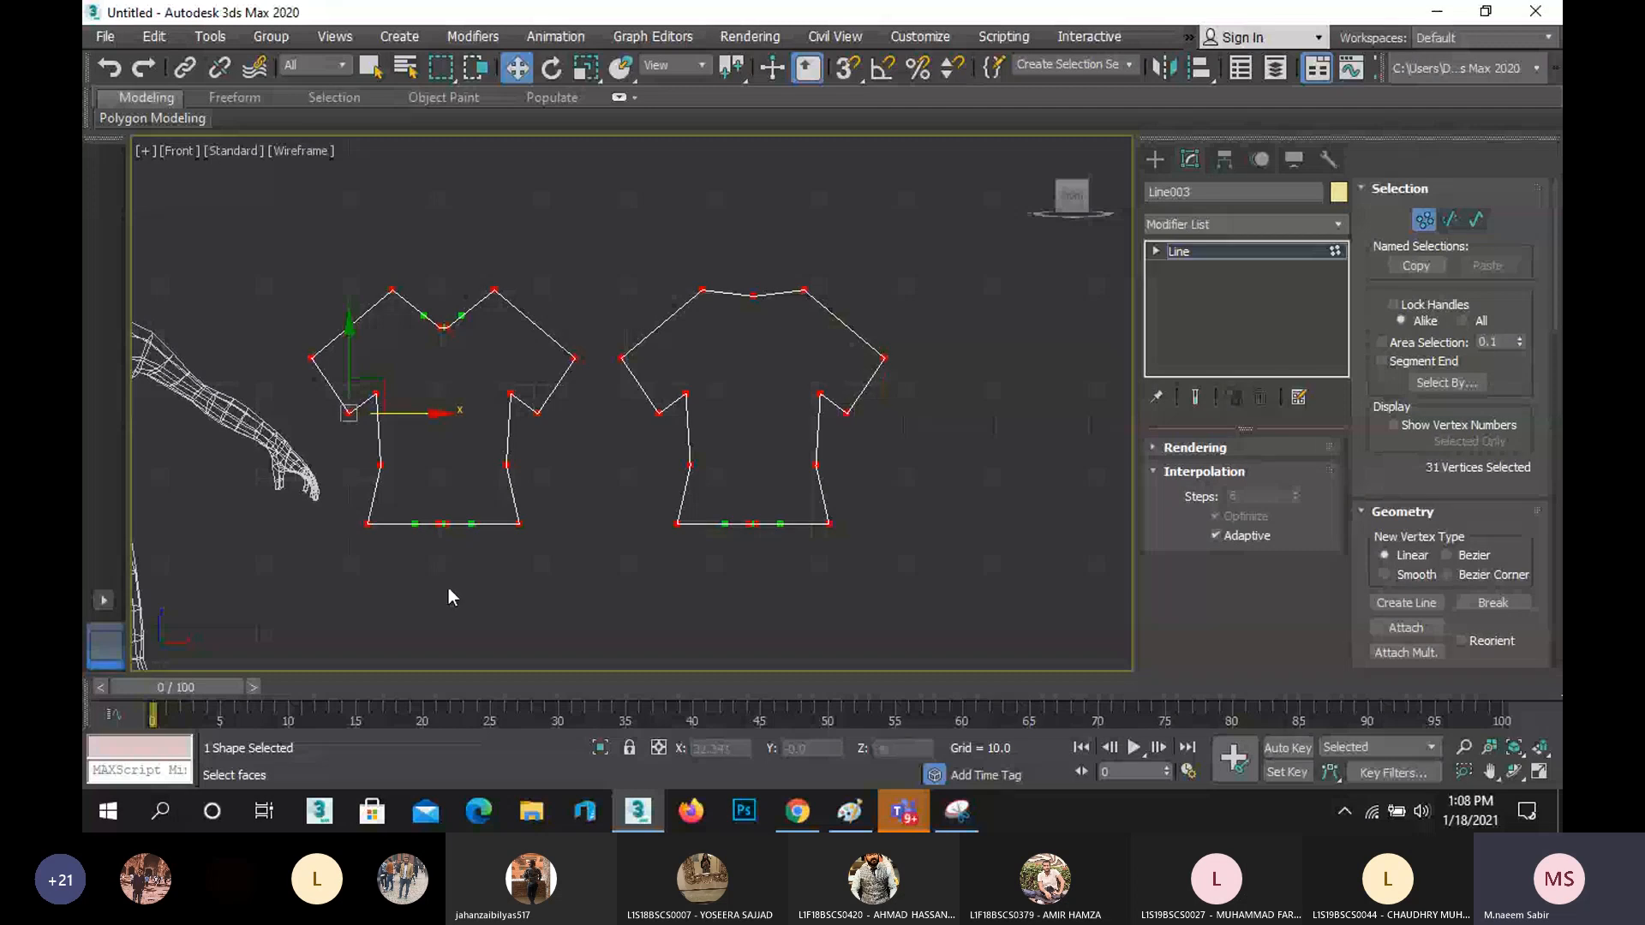
pyautogui.click(702, 291)
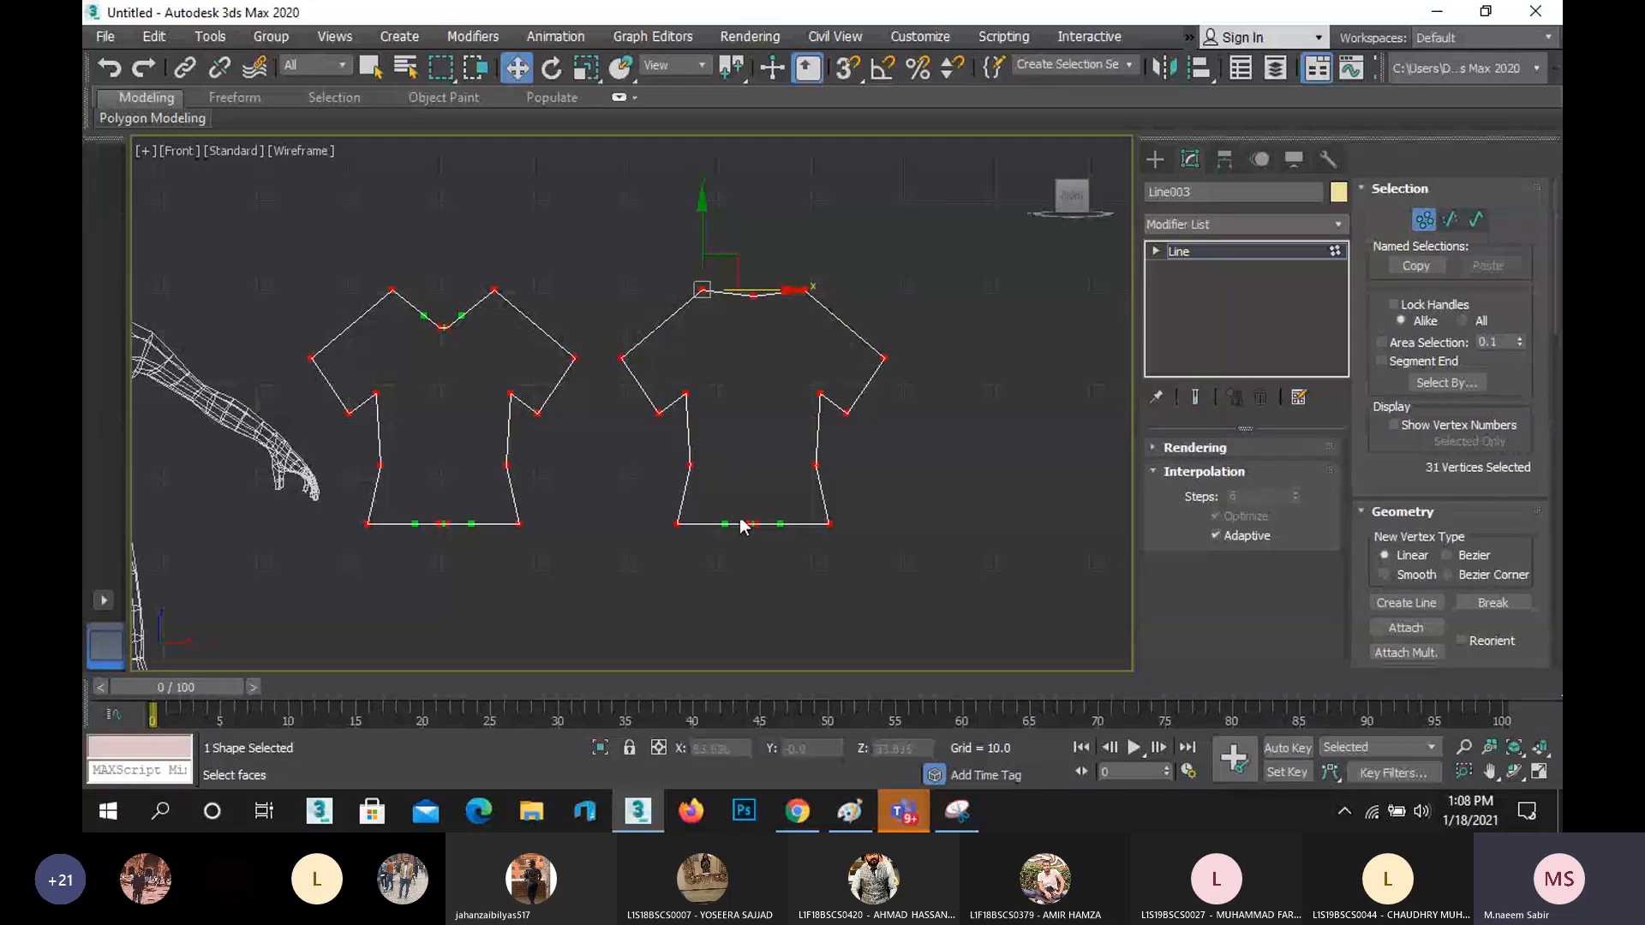
pyautogui.click(1493, 603)
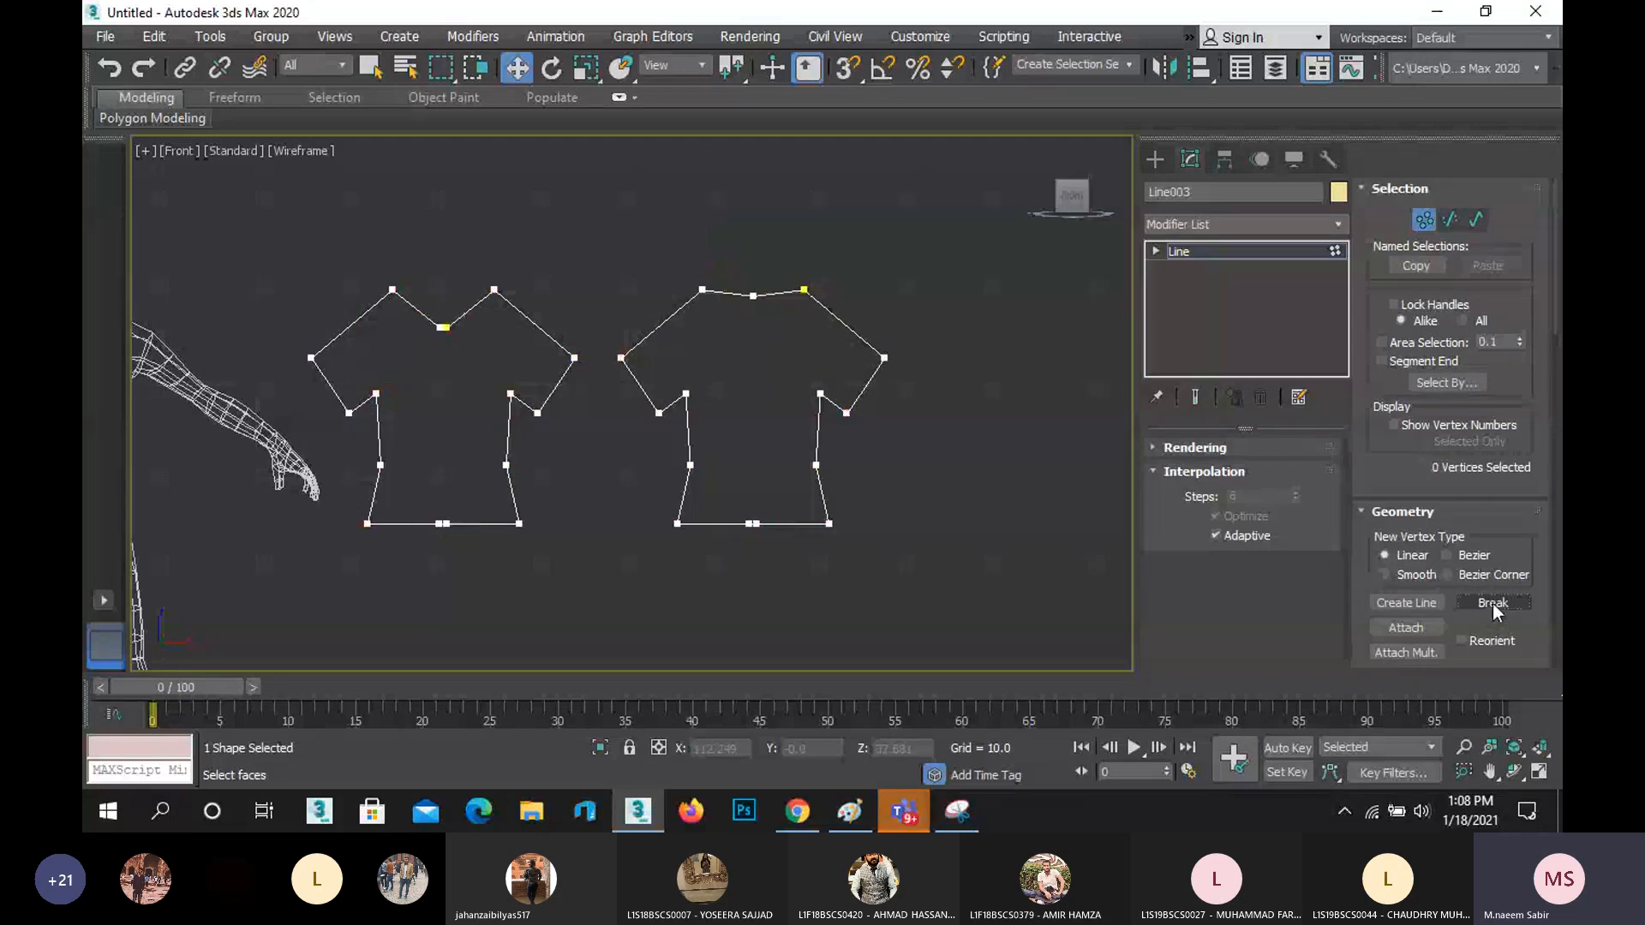
pyautogui.click(1424, 220)
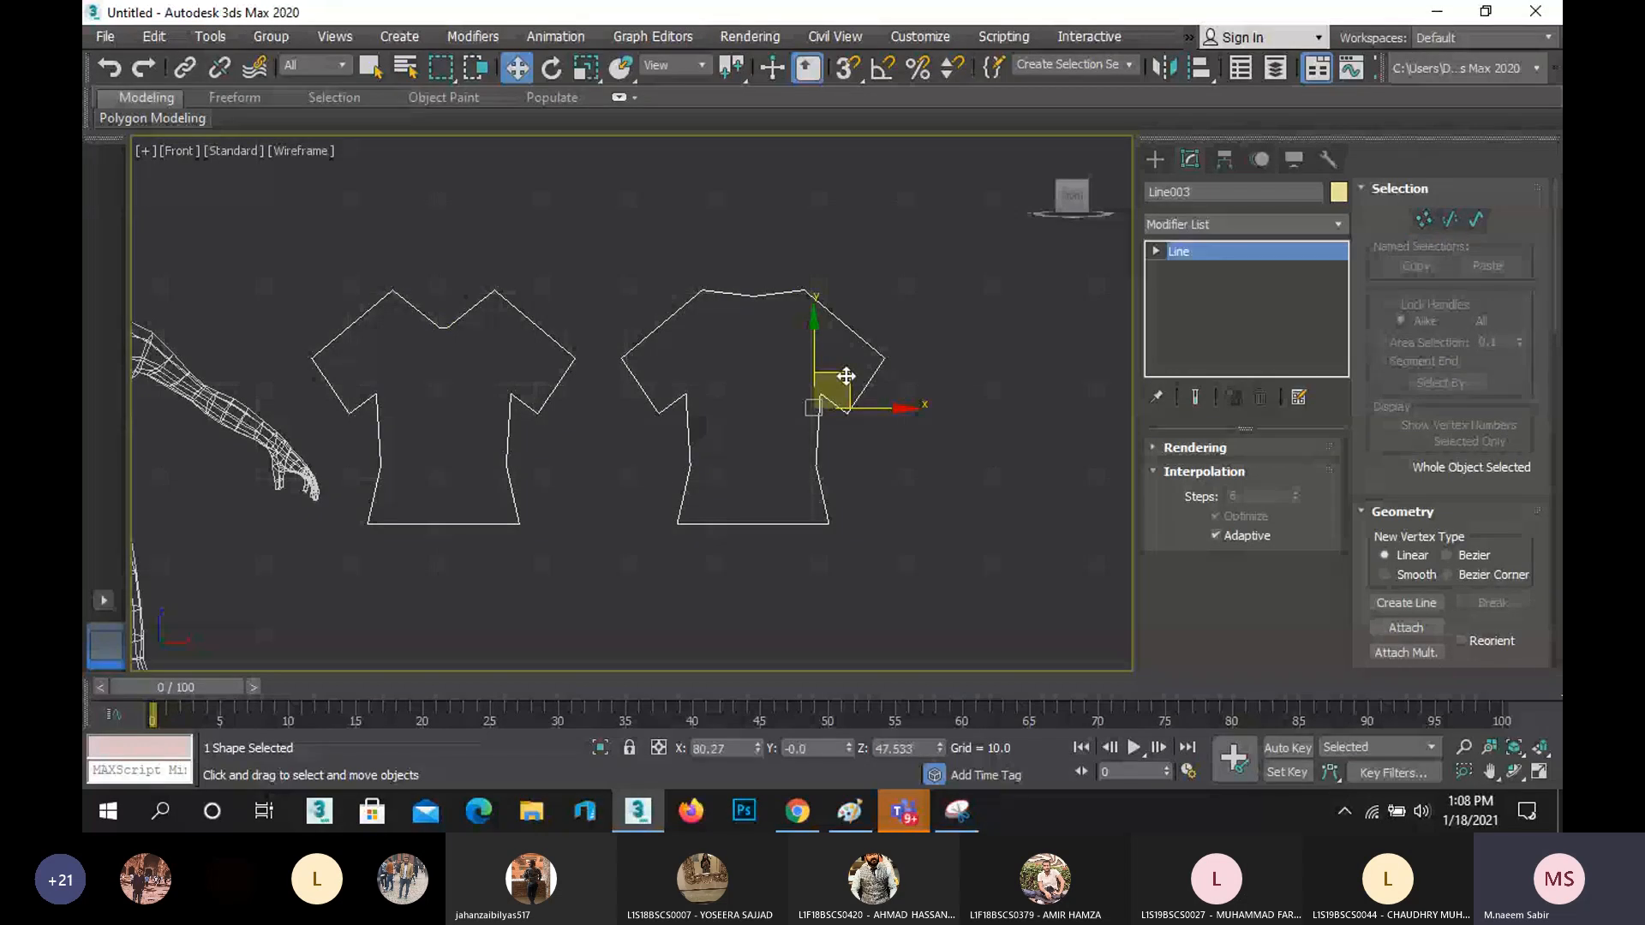
# - Apply the Garment Maker modifier to the shirt outlines
pyautogui.moveTo(680, 397); pyautogui.dragTo(859, 441, button='middle')
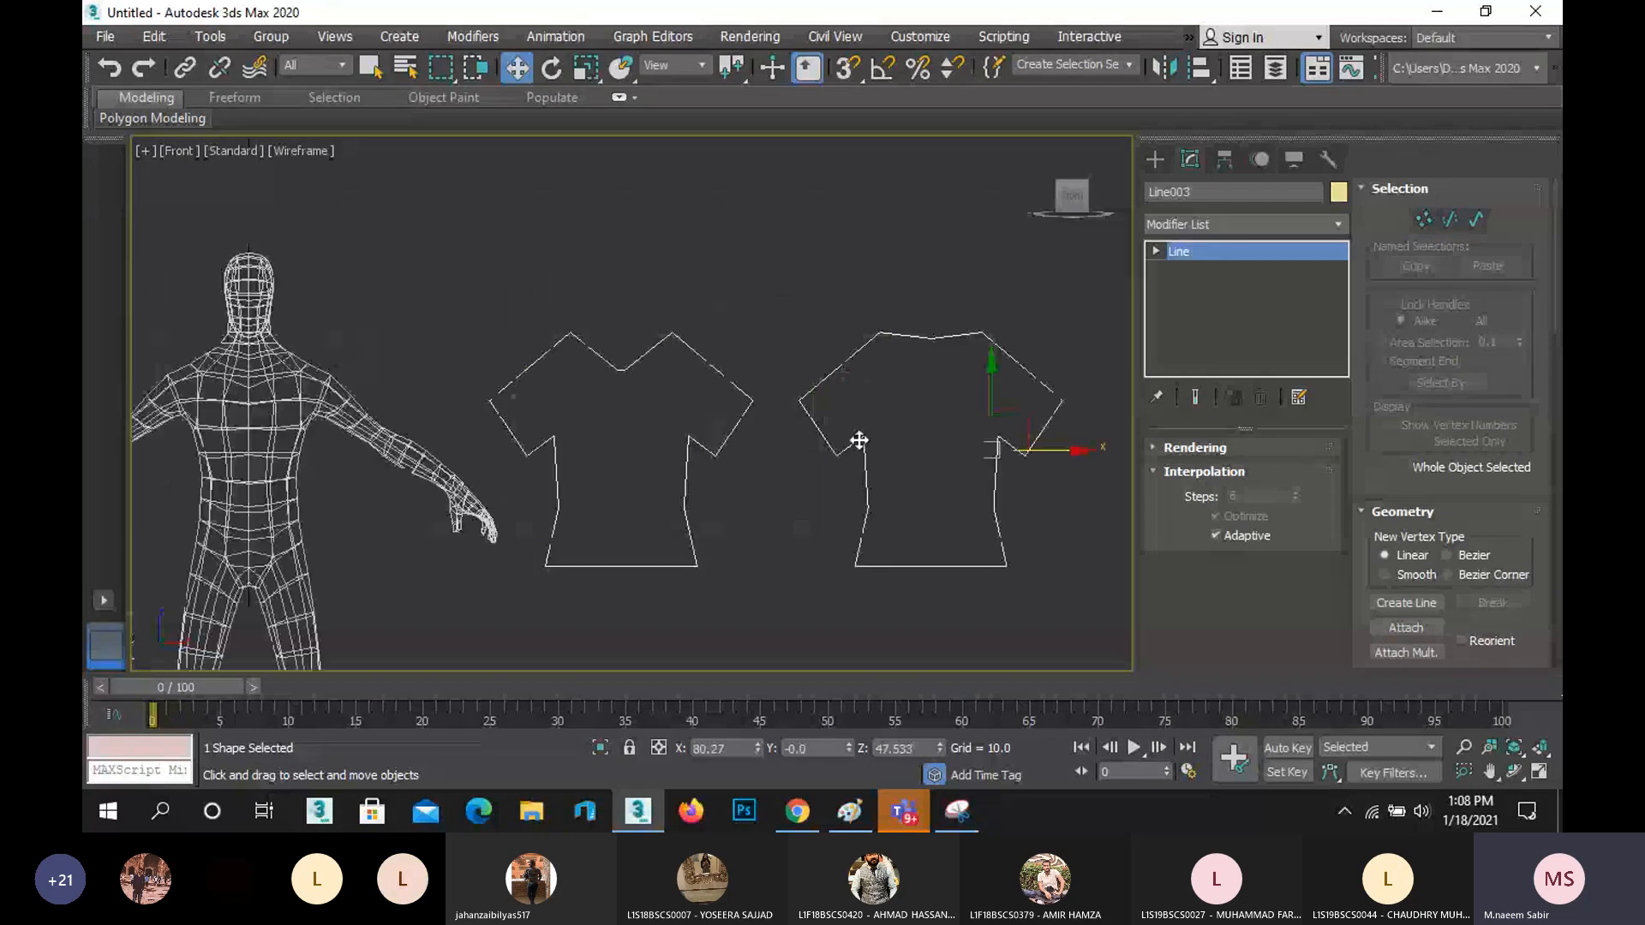
pyautogui.click(1227, 225)
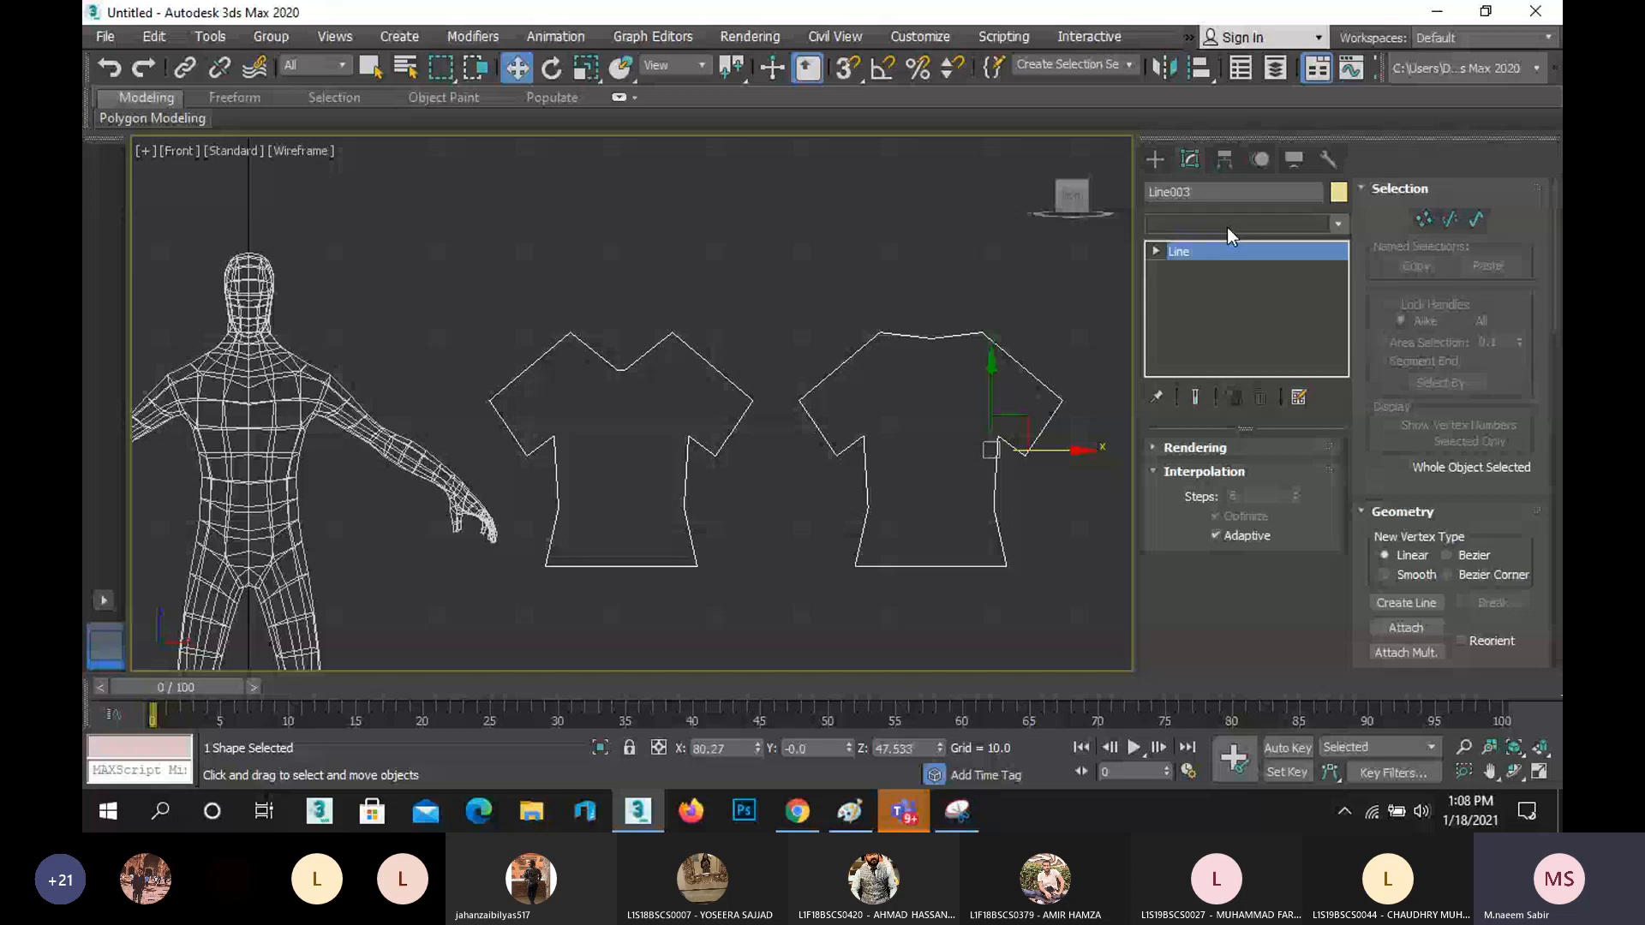
pyautogui.write('g')
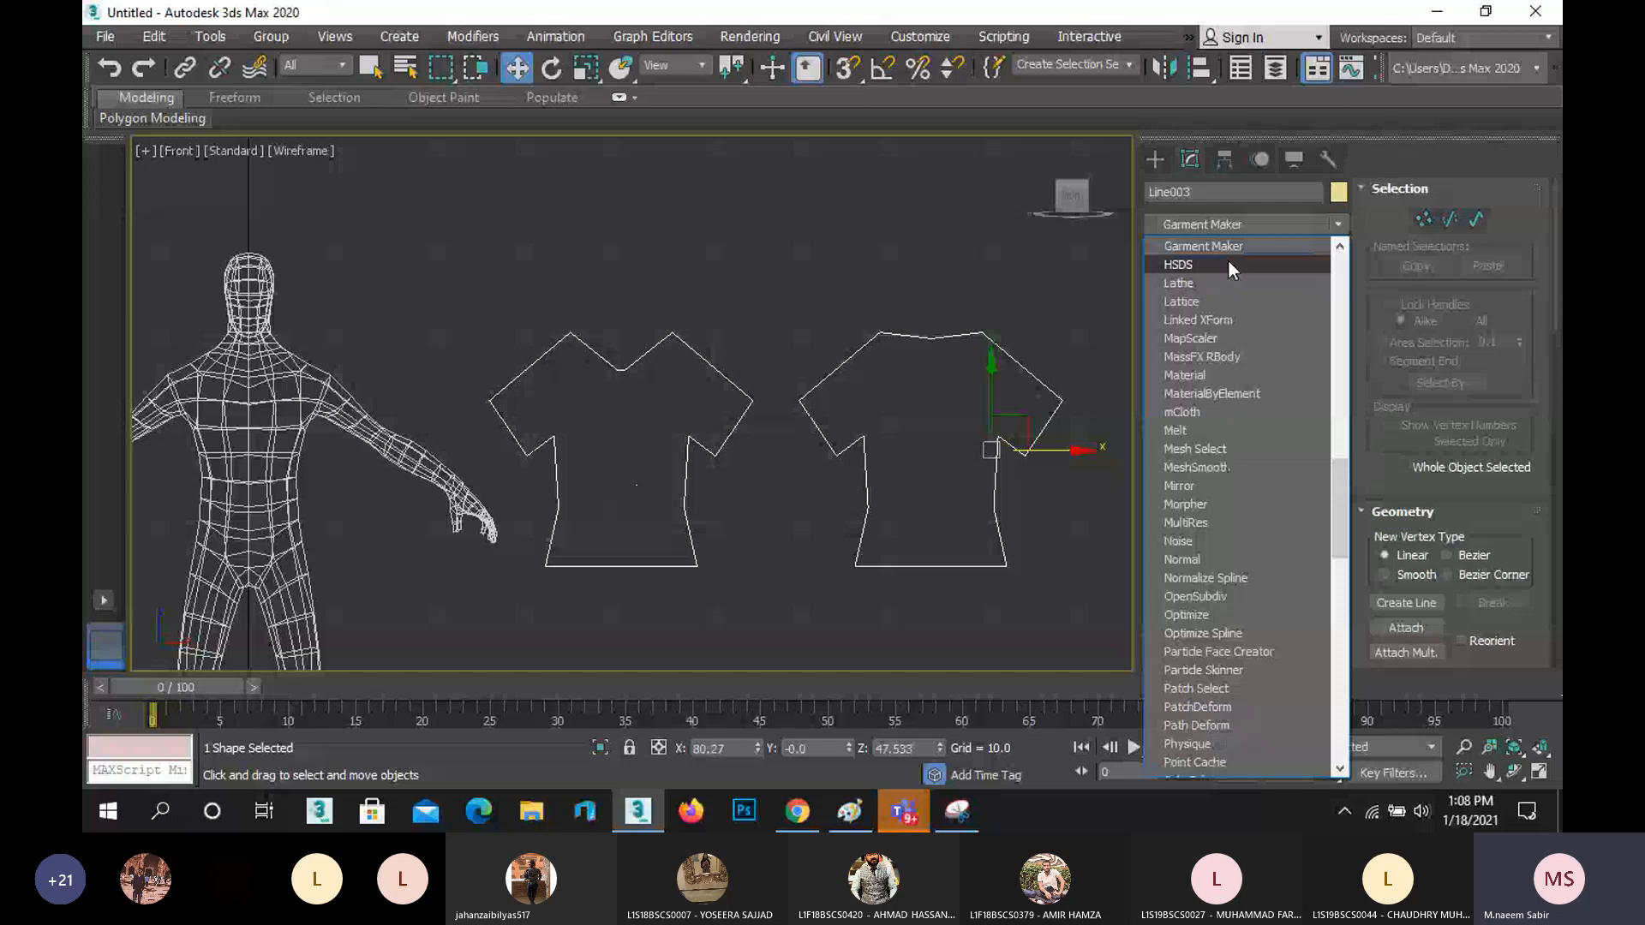
pyautogui.press('Return')
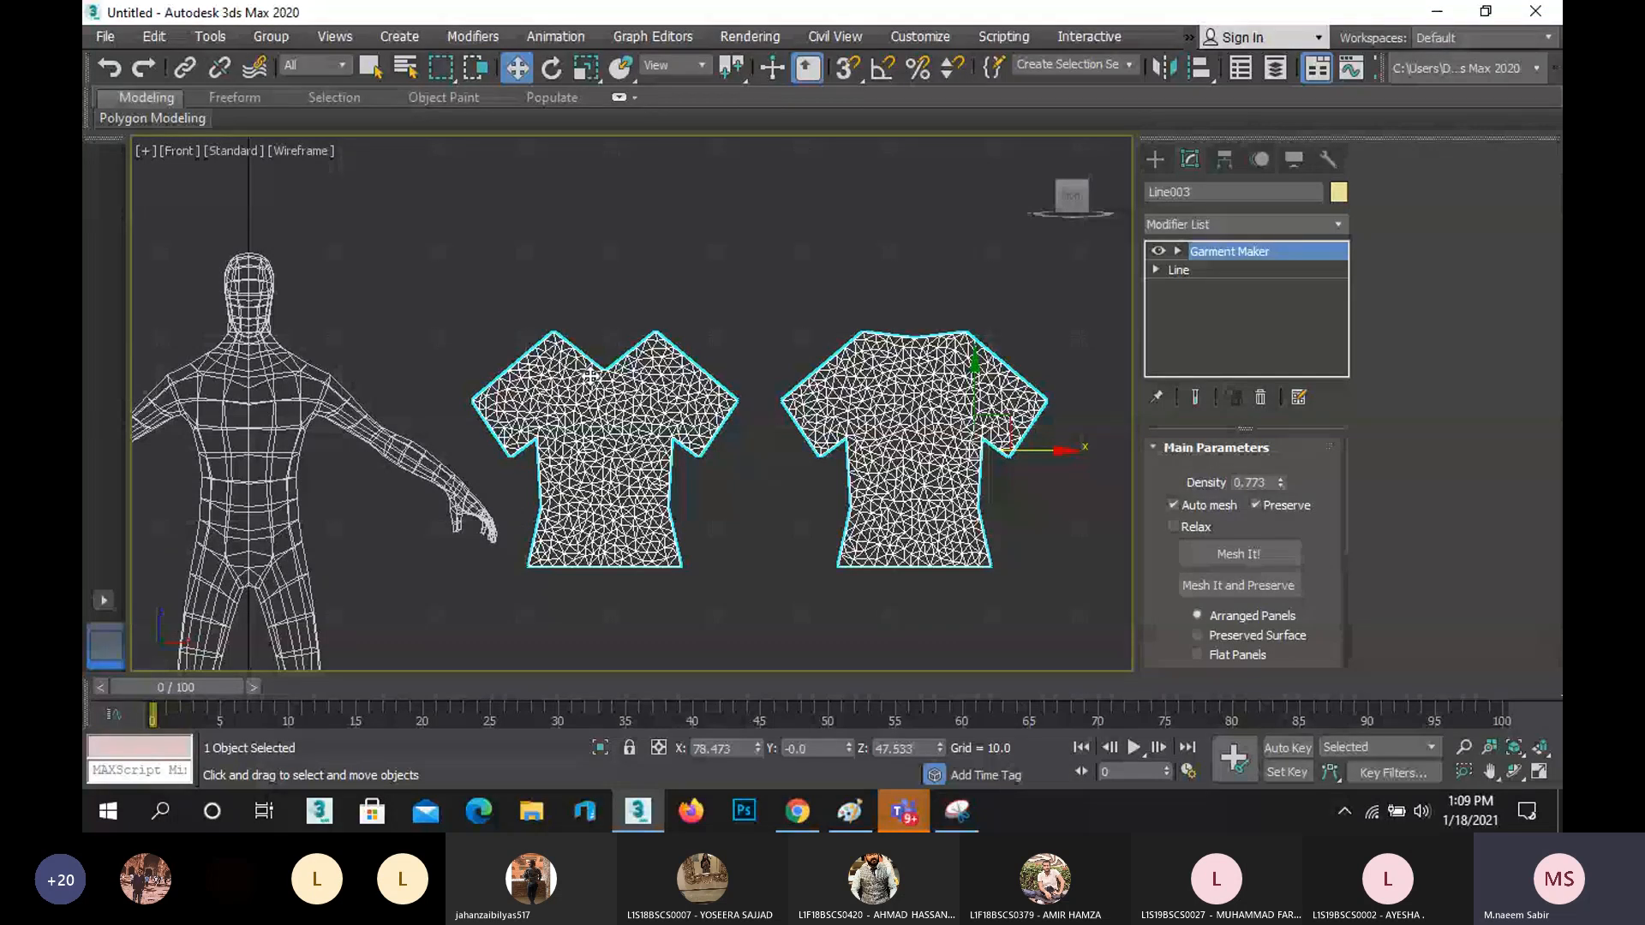
# - Move the whole garment about 38 units sideways in the front view, centring the V-neck front panel over the human mesh
pyautogui.moveTo(1046, 452); pyautogui.dragTo(695, 448)
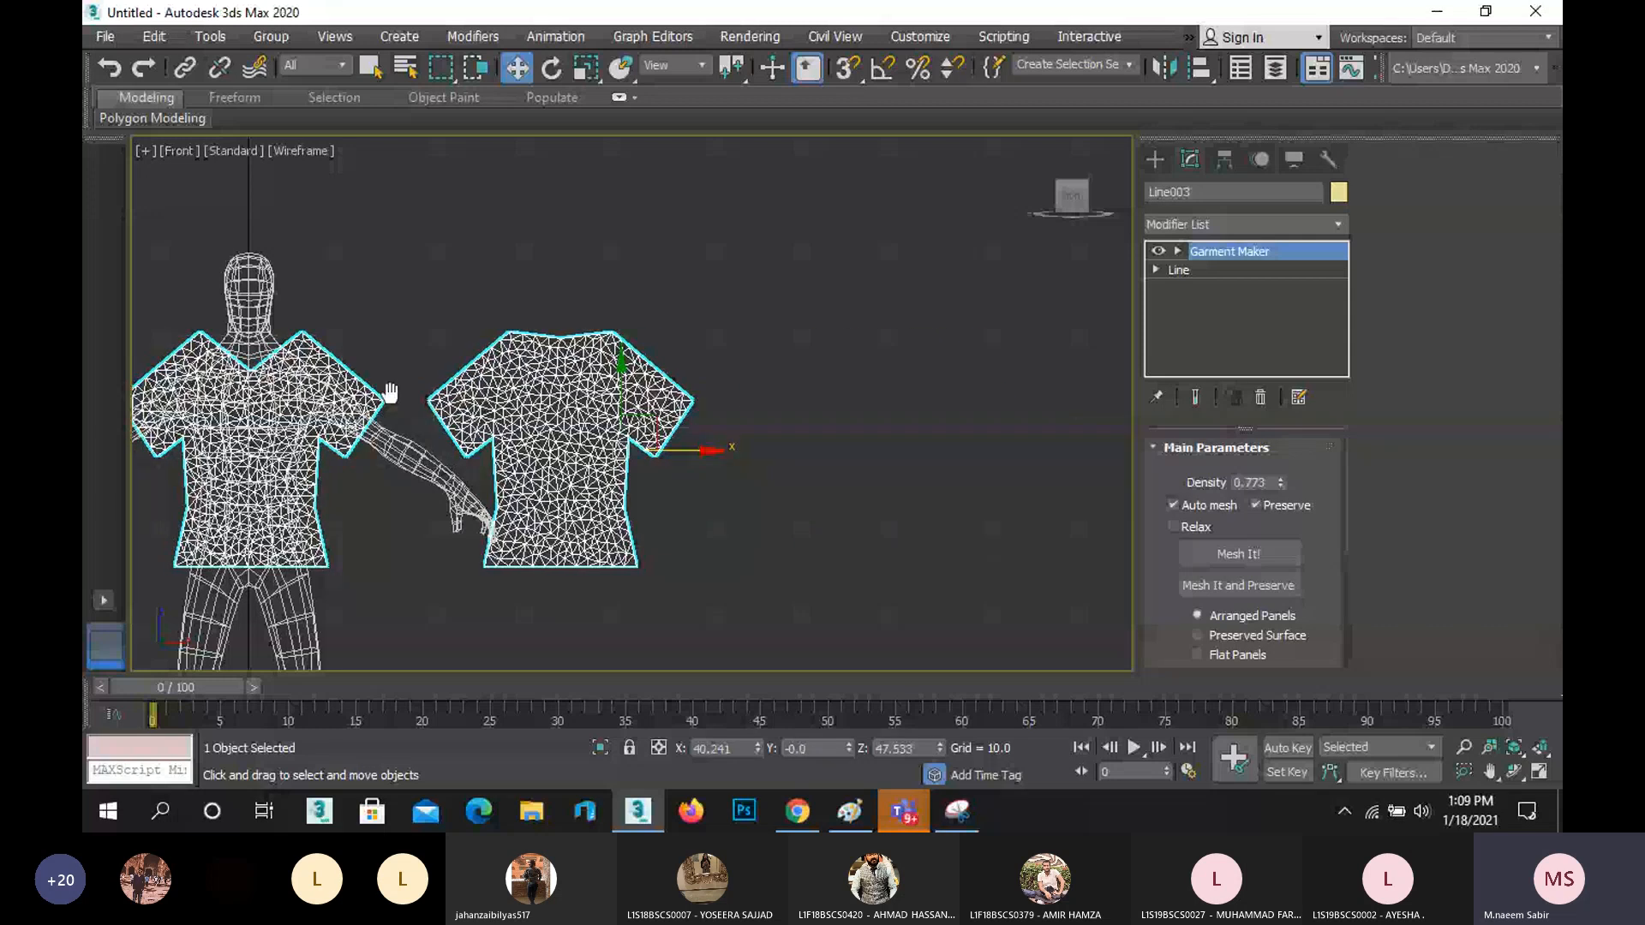
pyautogui.scroll(3, 390, 392)
pyautogui.moveTo(390, 392); pyautogui.dragTo(673, 366, button='middle')
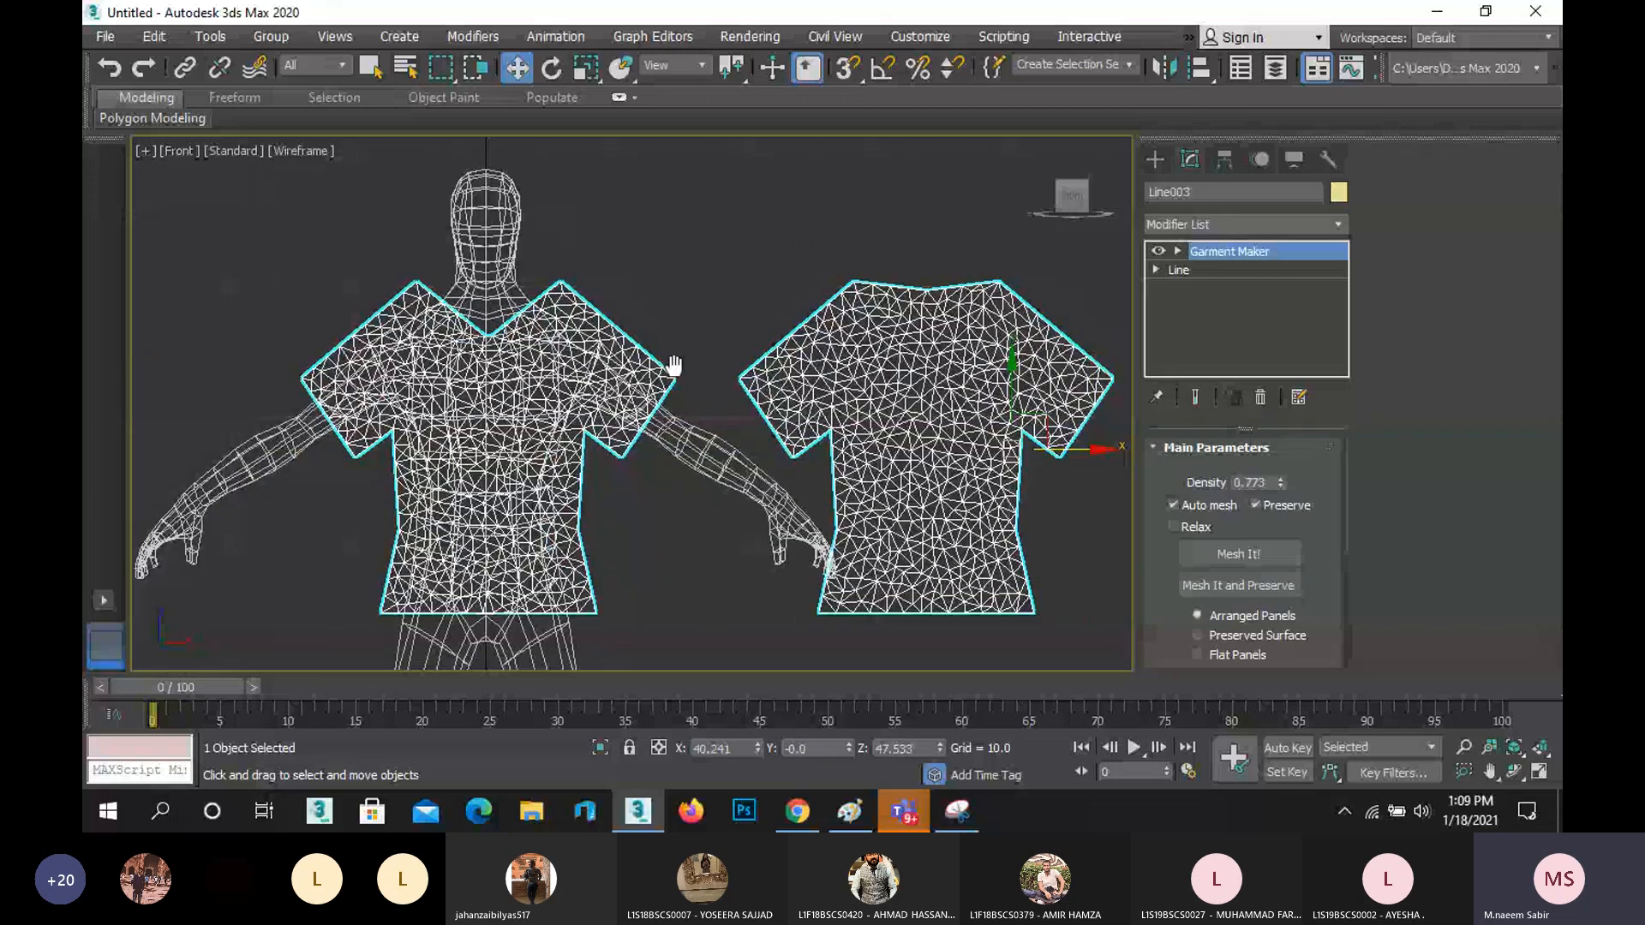
pyautogui.scroll(10, 488, 336)
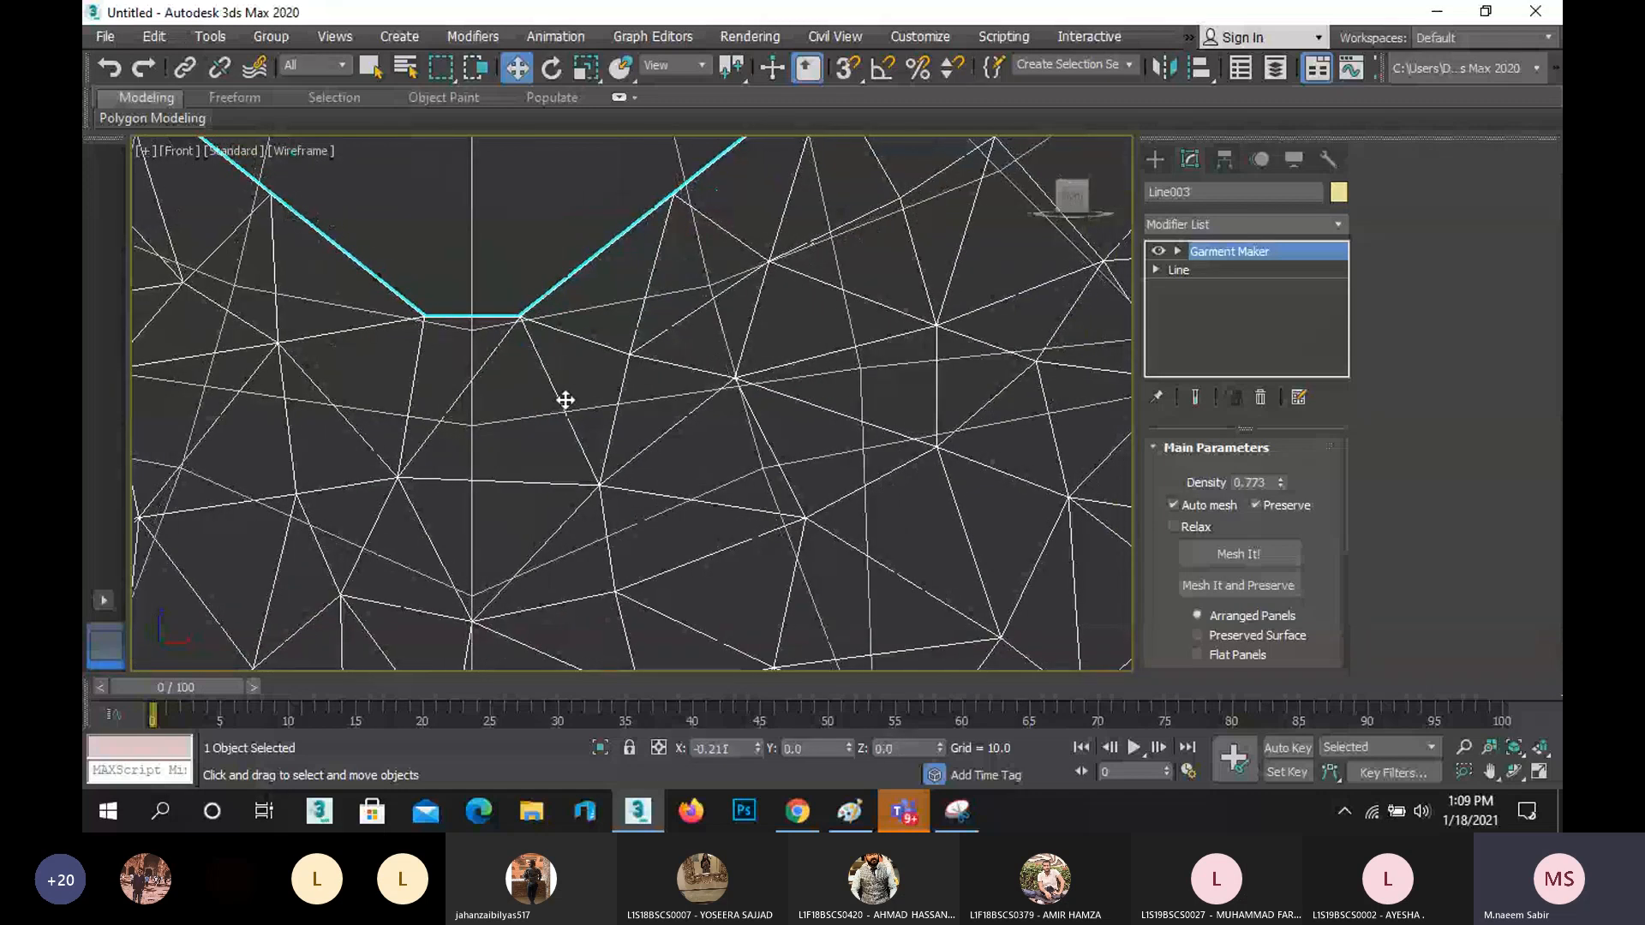
pyautogui.scroll(-2, 565, 399)
pyautogui.scroll(-8, 564, 399)
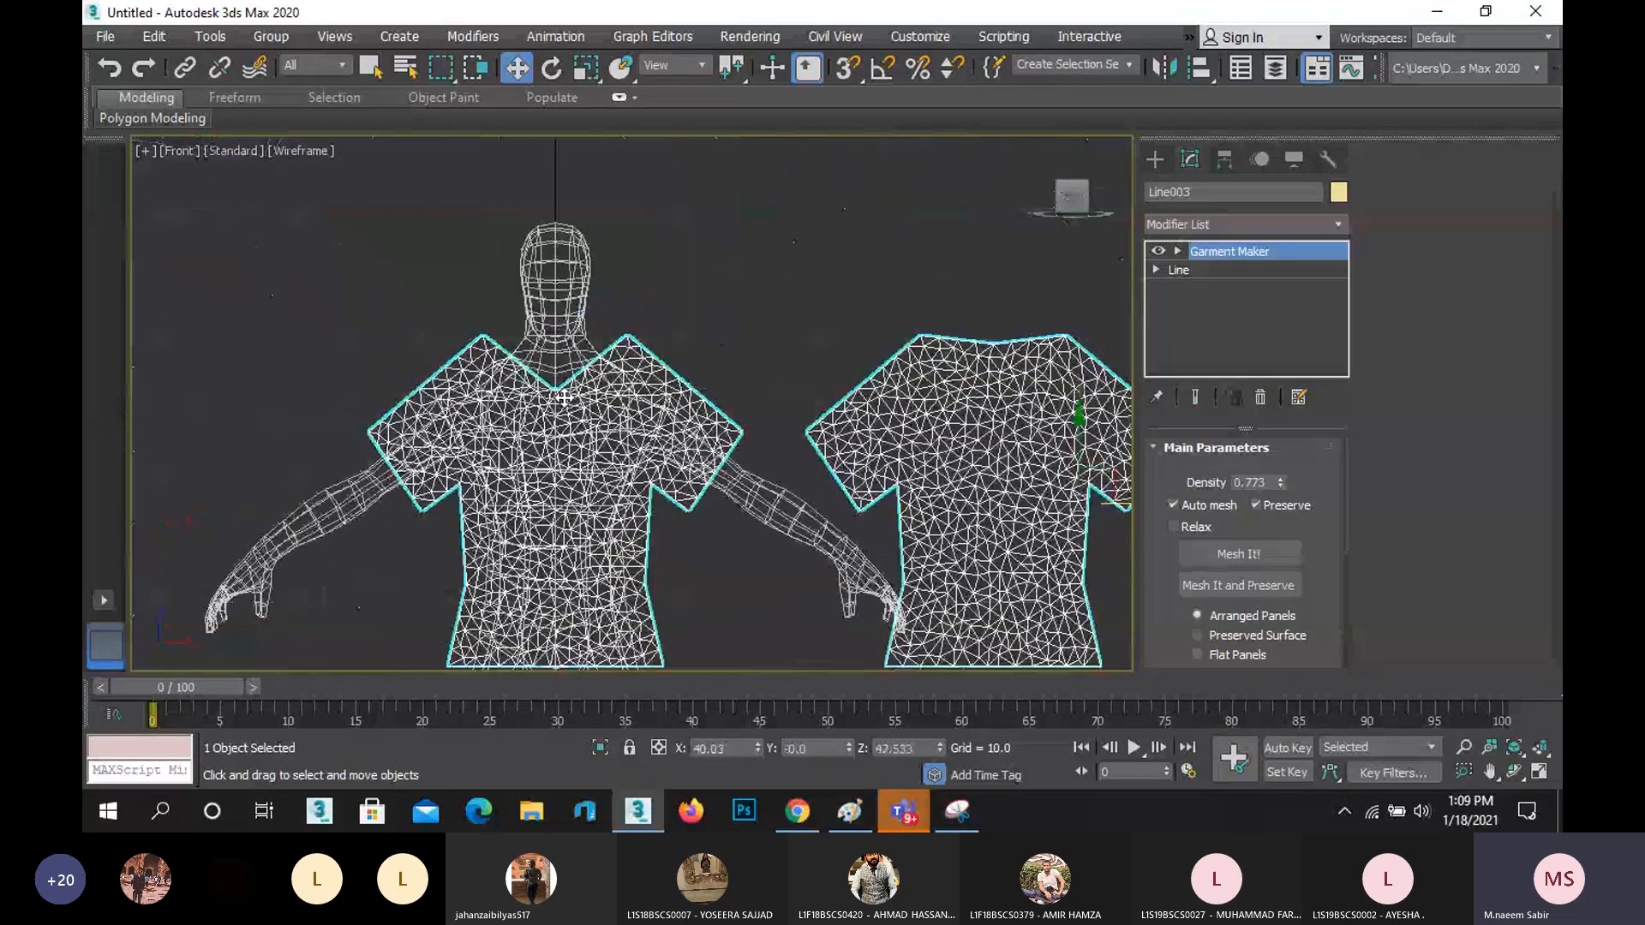
# - At the Garment Maker's Panels level, move the front panel forward in the left view to about Y -6.3, in front of the chest
pyautogui.click(1180, 250)
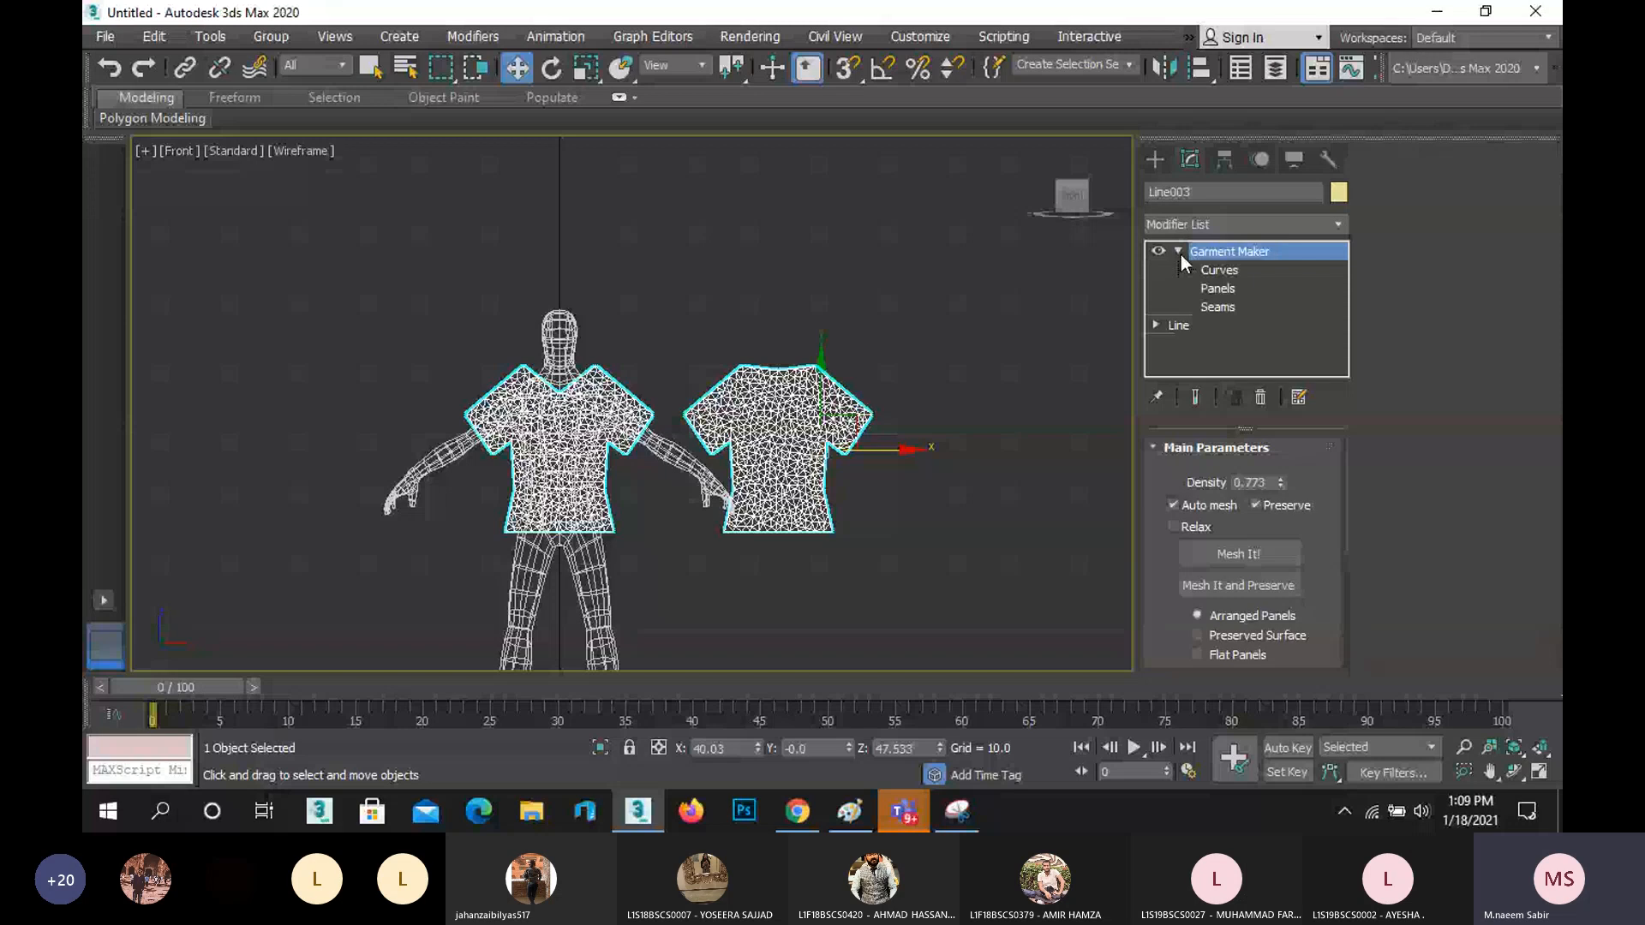
pyautogui.click(1223, 292)
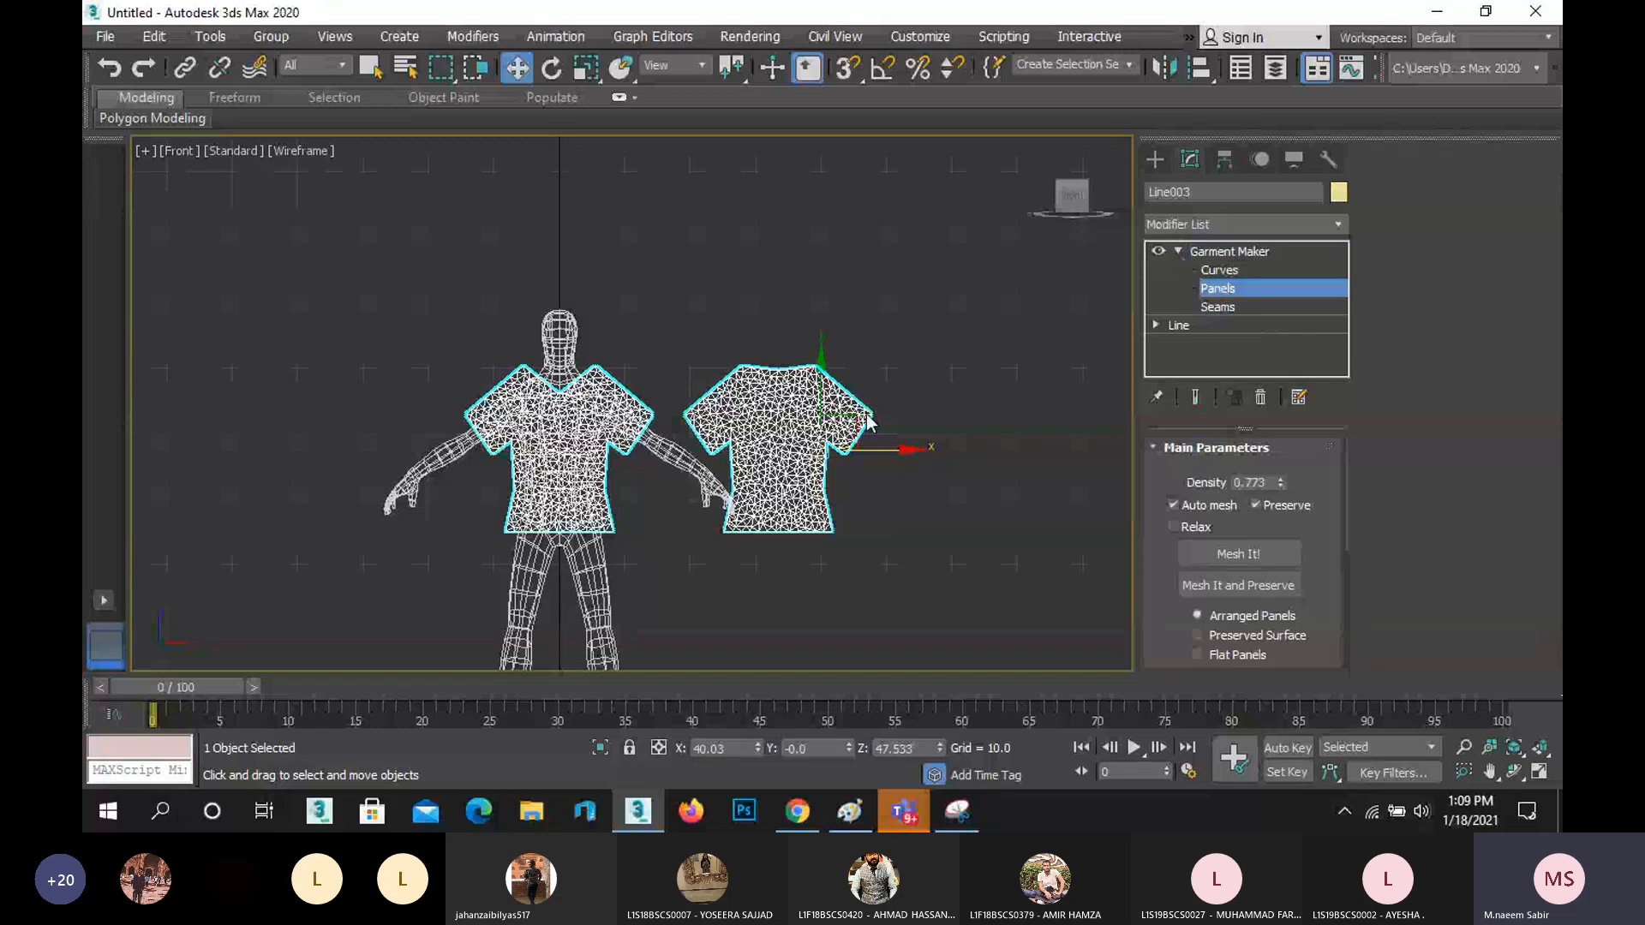
pyautogui.click(751, 425)
pyautogui.moveTo(751, 426); pyautogui.dragTo(543, 460)
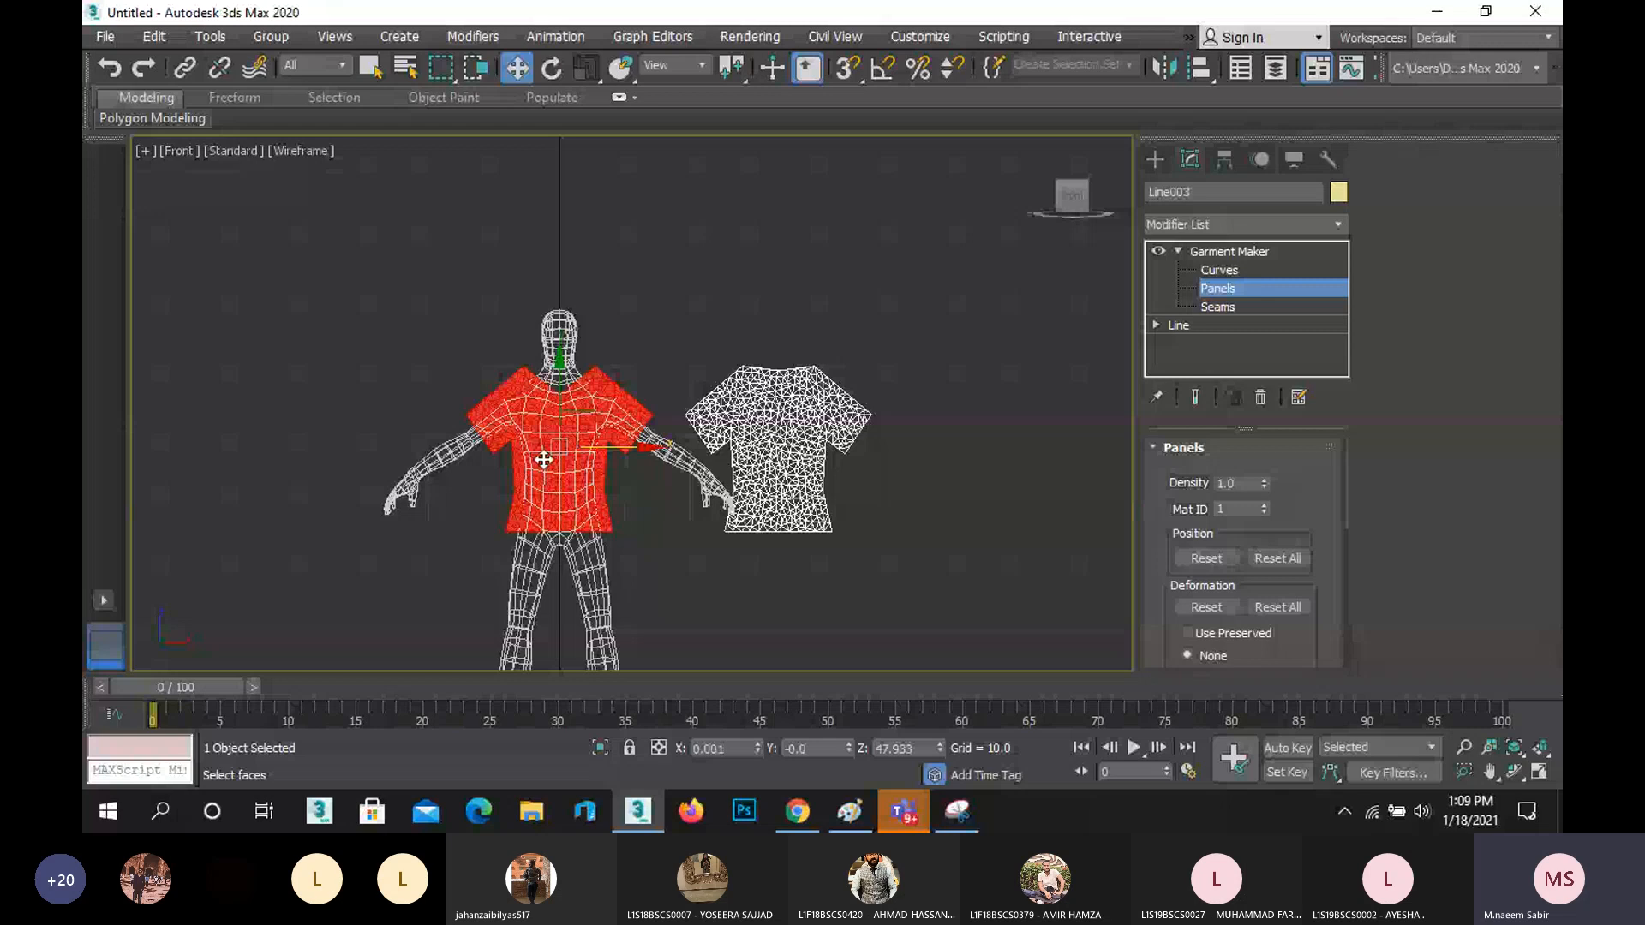
pyautogui.press('l')
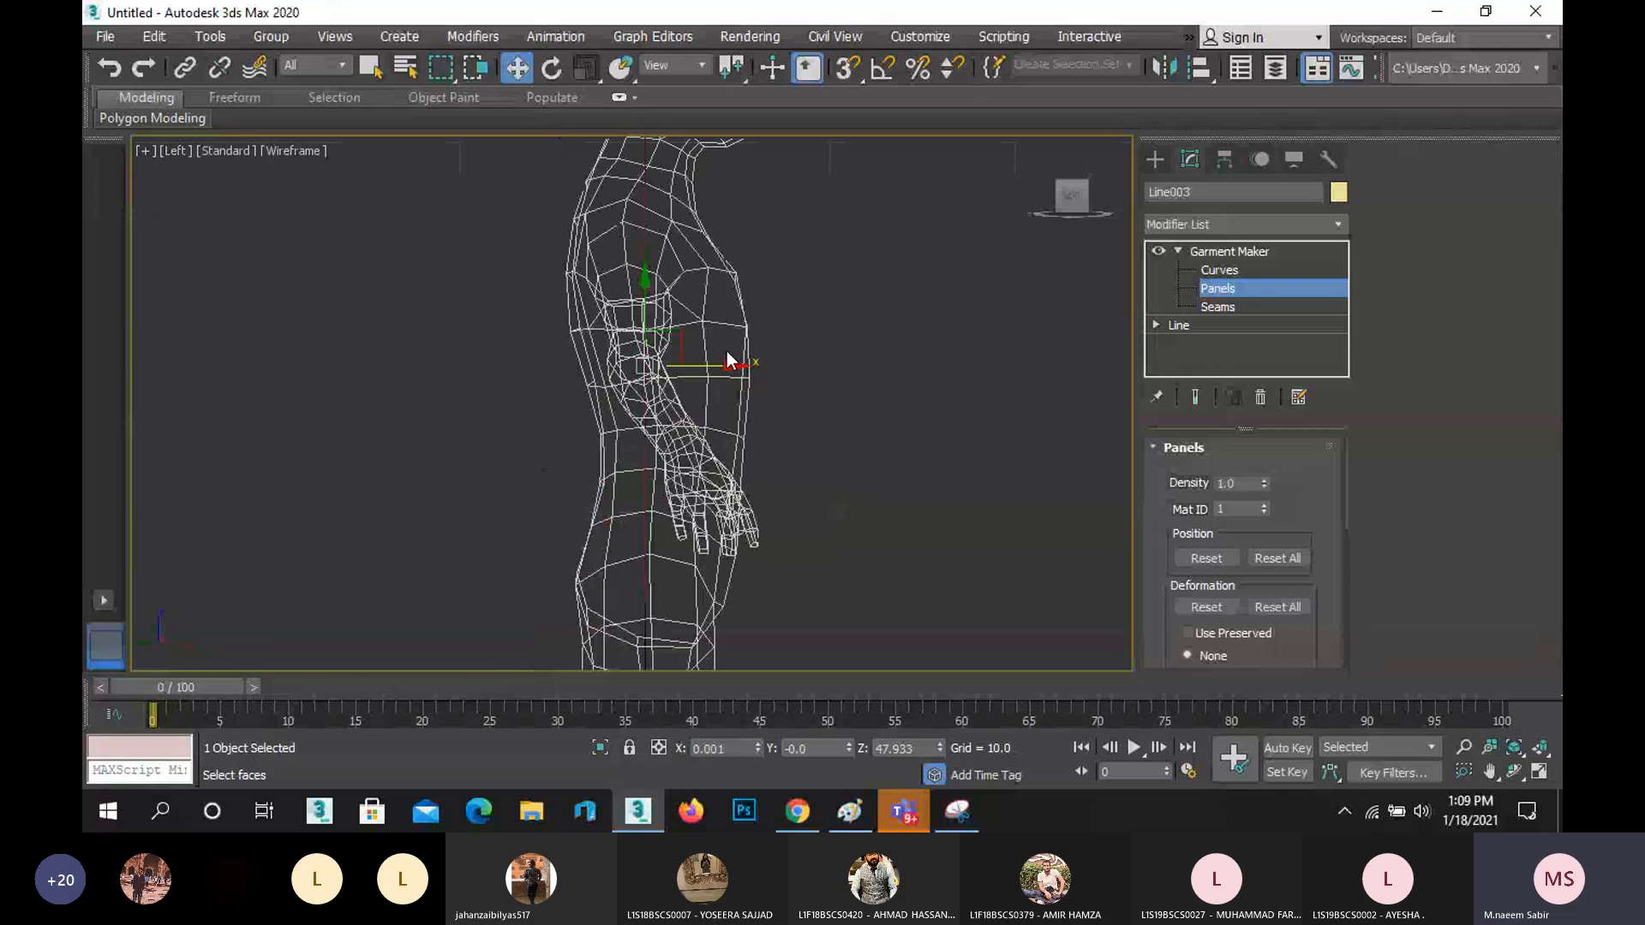
pyautogui.moveTo(730, 365); pyautogui.dragTo(842, 371)
pyautogui.moveTo(807, 305); pyautogui.dragTo(795, 430, button='middle')
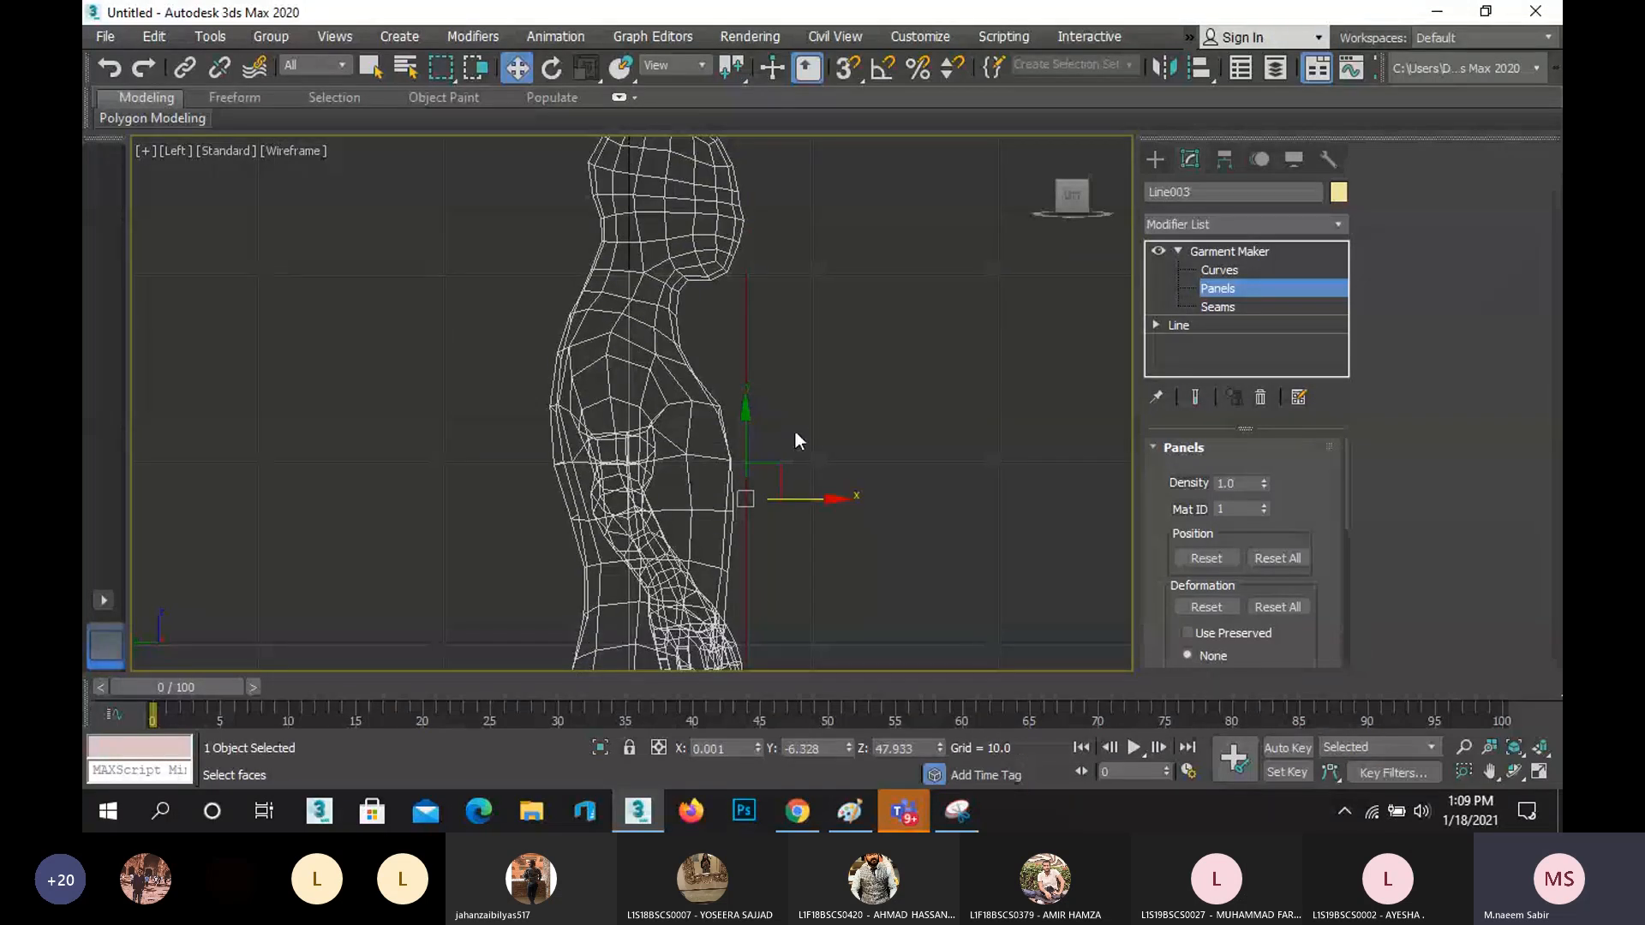
# - Align the back panel with the front panel at about X -0.08 and move it behind the body to about Y 5.1
pyautogui.press('f')
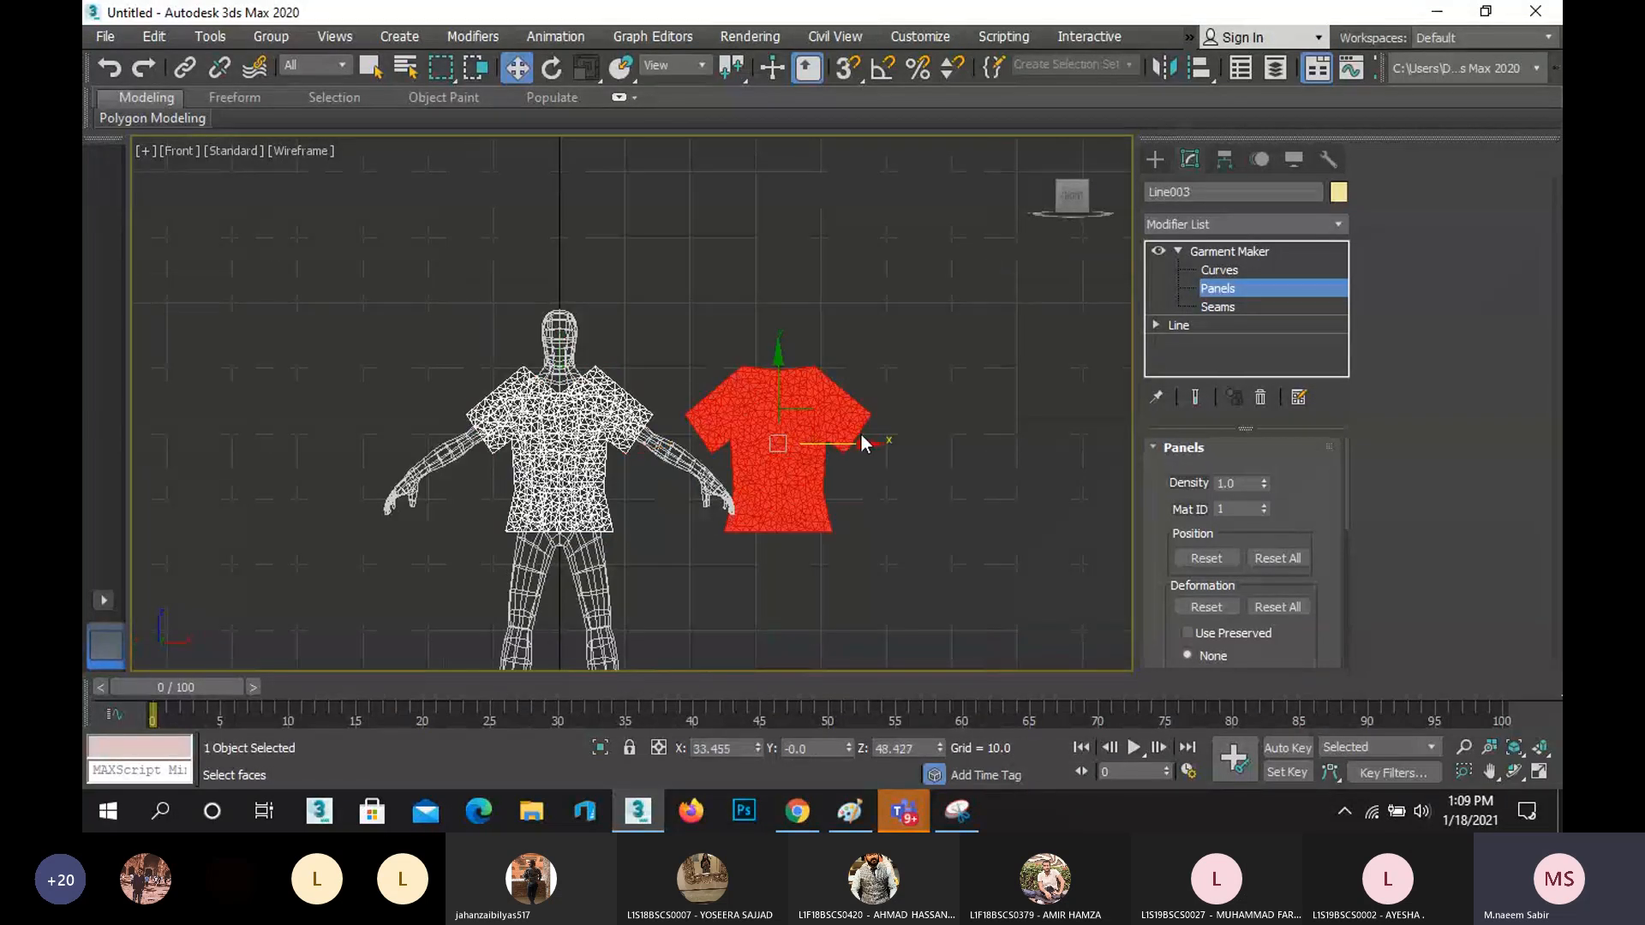
pyautogui.moveTo(863, 446); pyautogui.dragTo(643, 429)
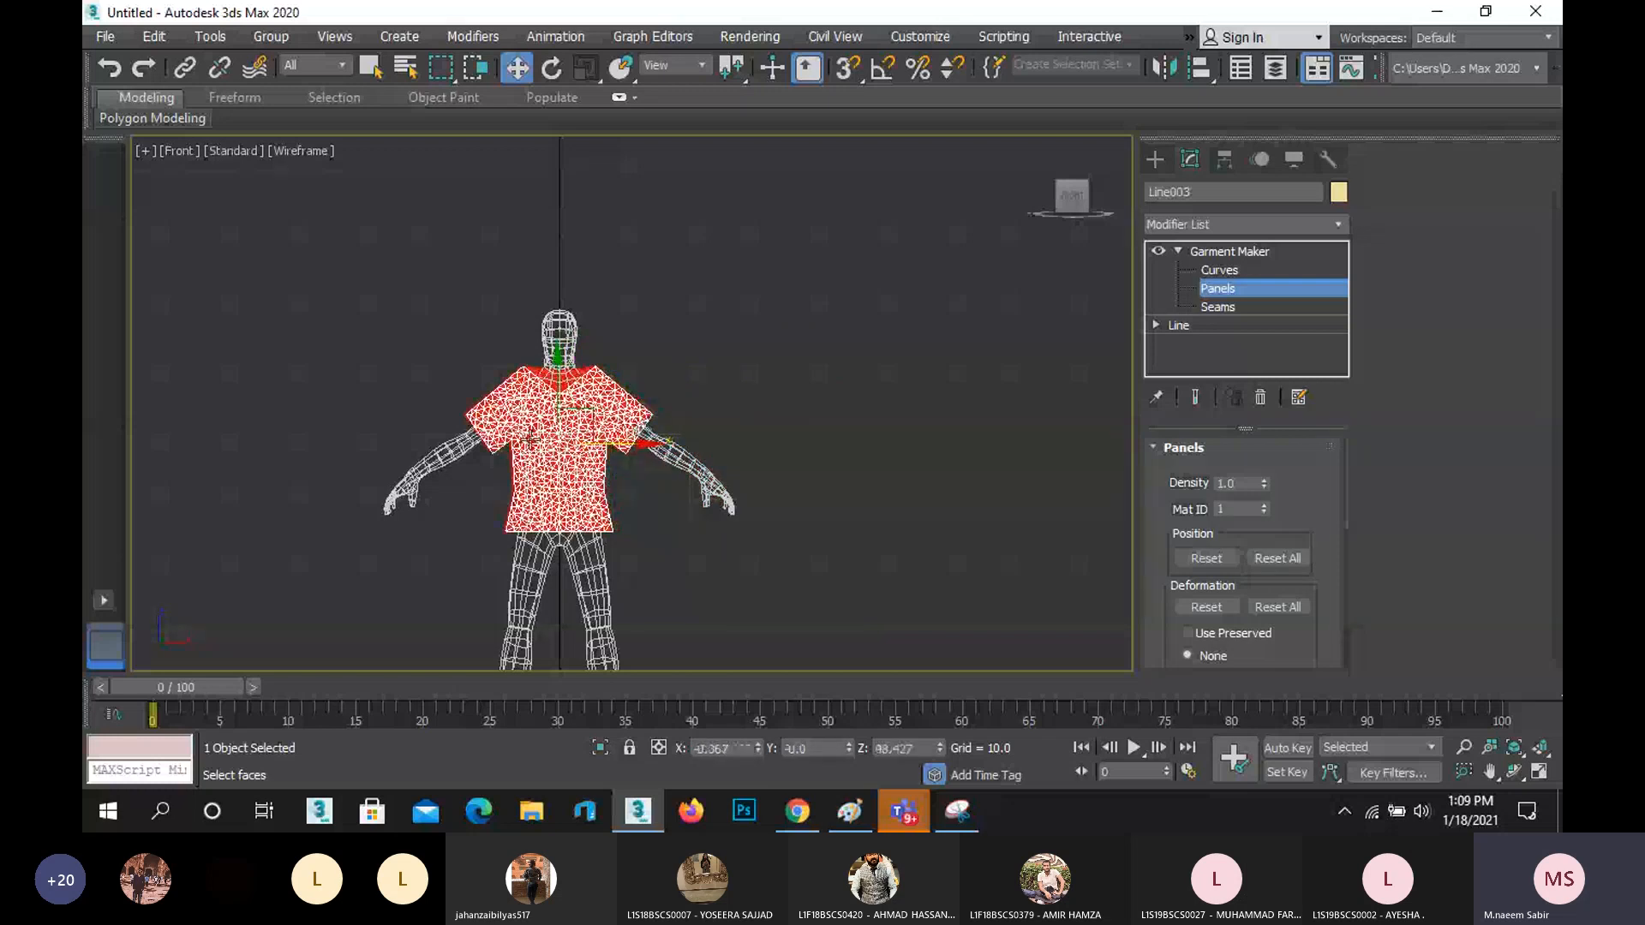
pyautogui.scroll(8, 530, 439)
pyautogui.moveTo(853, 554); pyautogui.dragTo(864, 554)
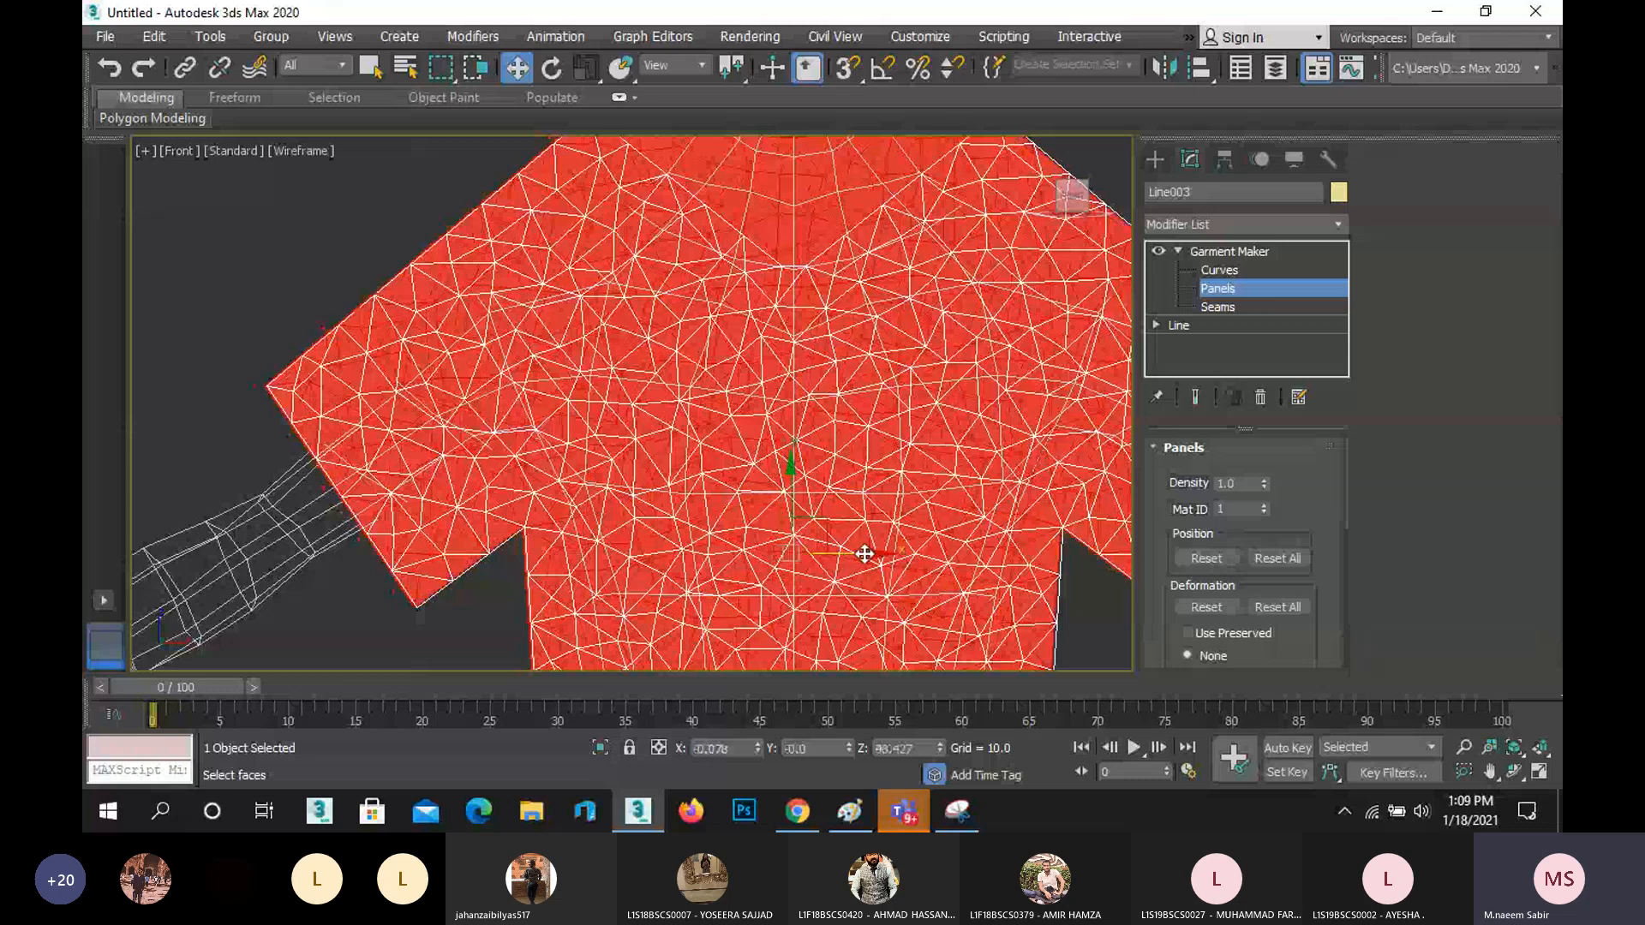
pyautogui.press('l')
pyautogui.moveTo(709, 488); pyautogui.dragTo(613, 482)
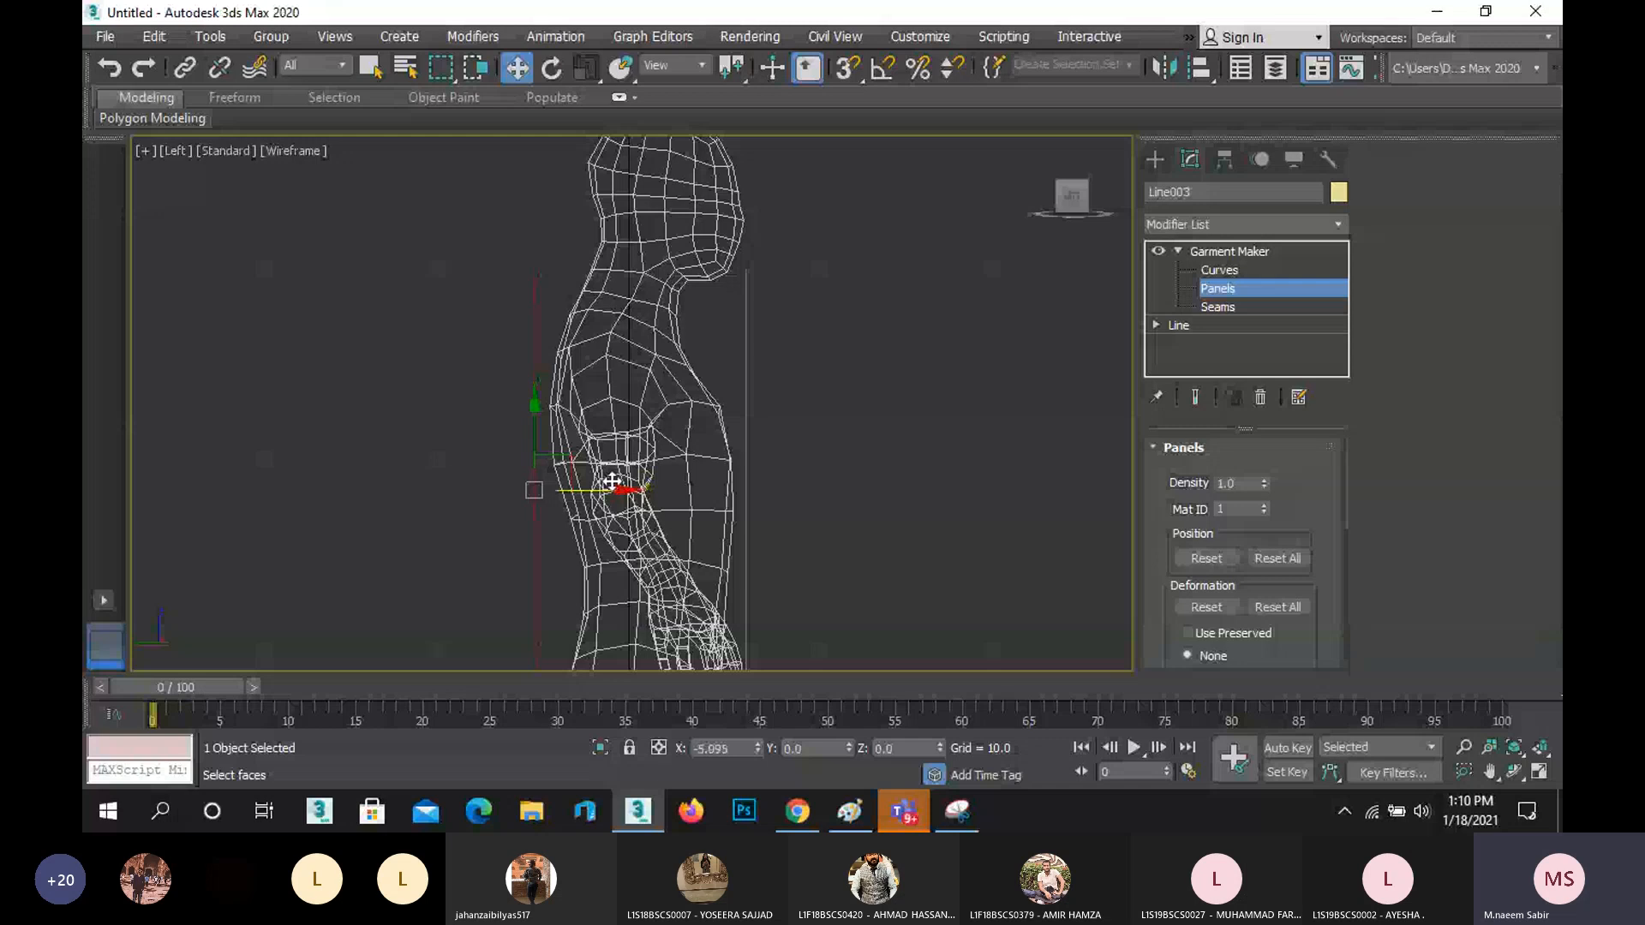
pyautogui.moveTo(494, 526); pyautogui.dragTo(520, 455, button='middle')
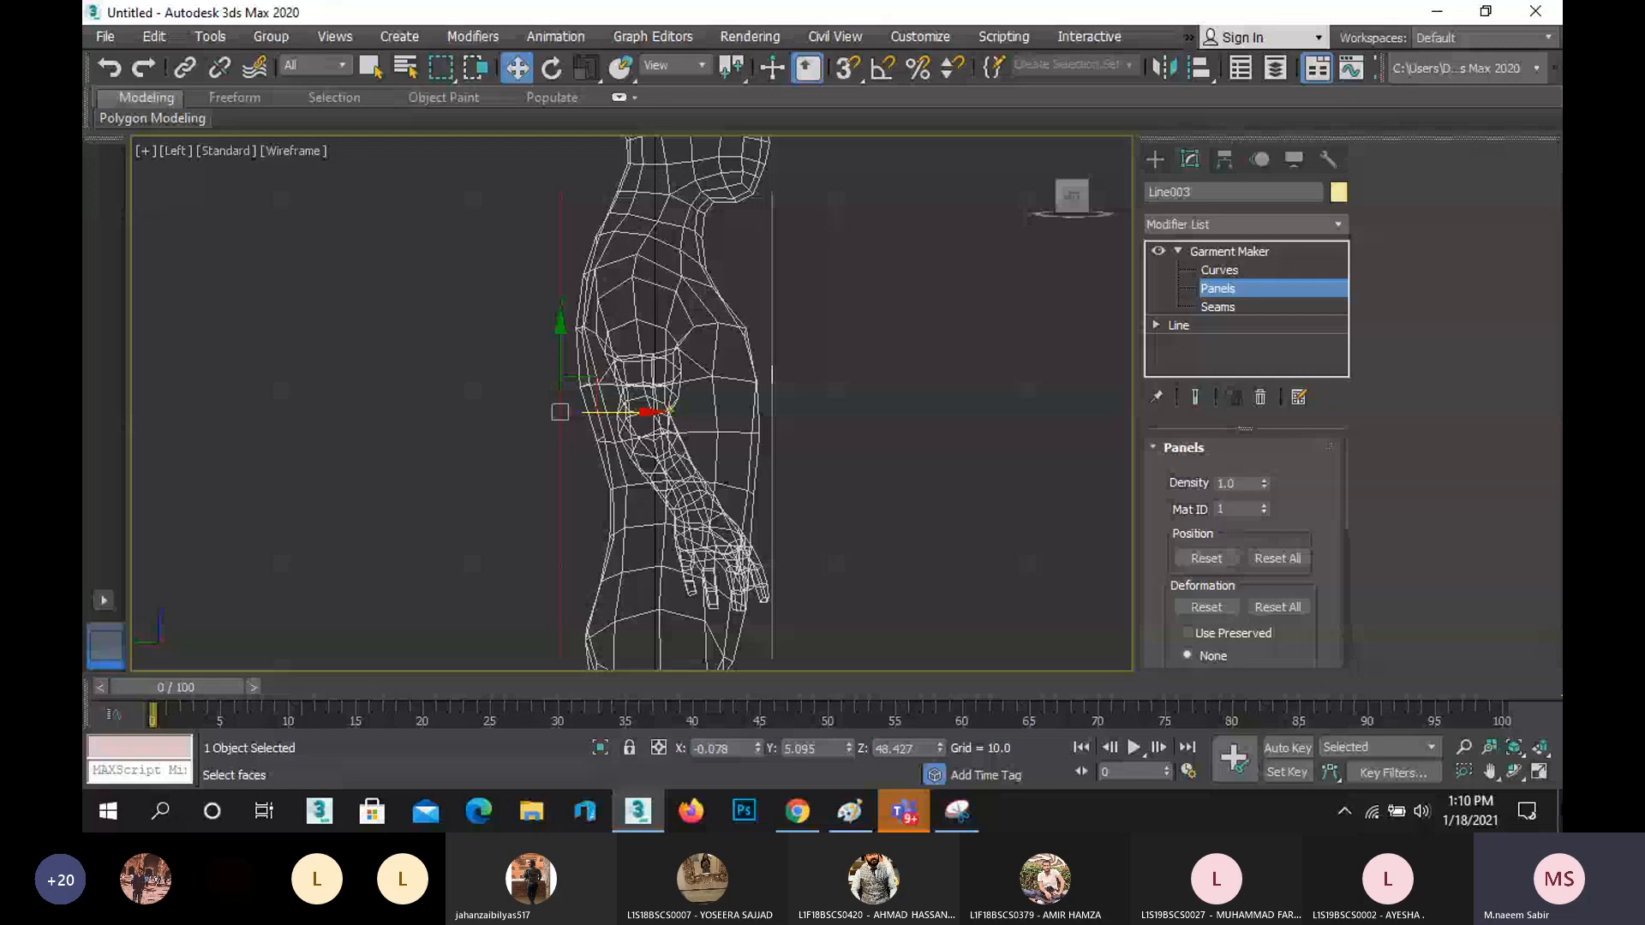
# - Enter the Garment Maker's Seams level and show both shirt panels around the body in a maximized perspective view
pyautogui.click(1218, 307)
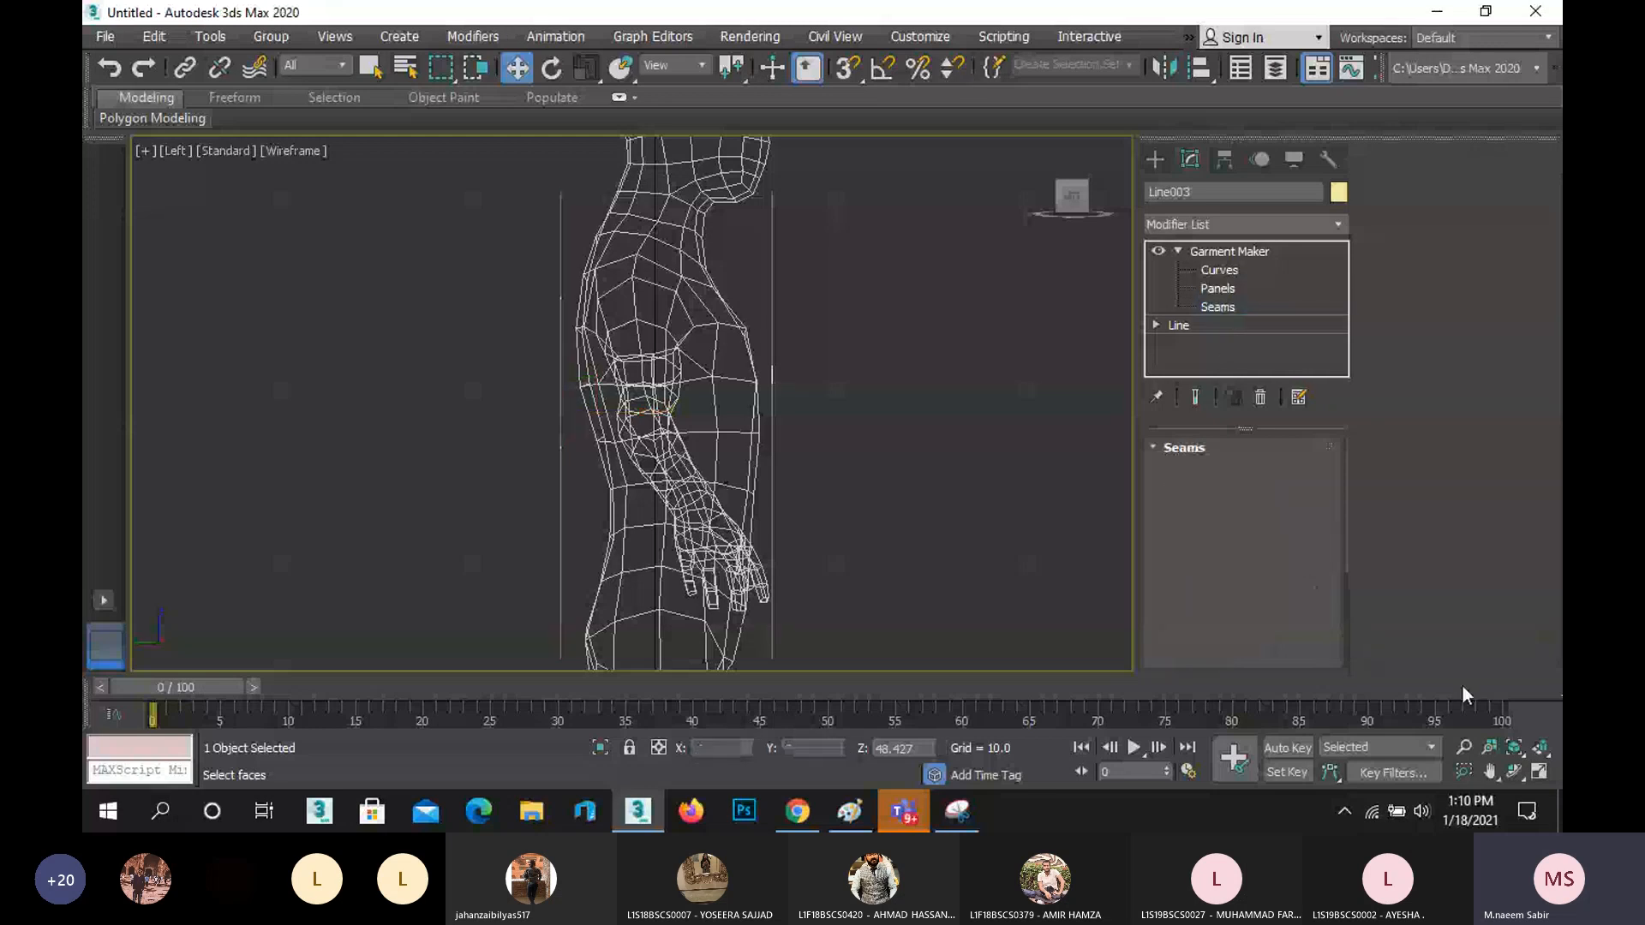
pyautogui.click(1540, 773)
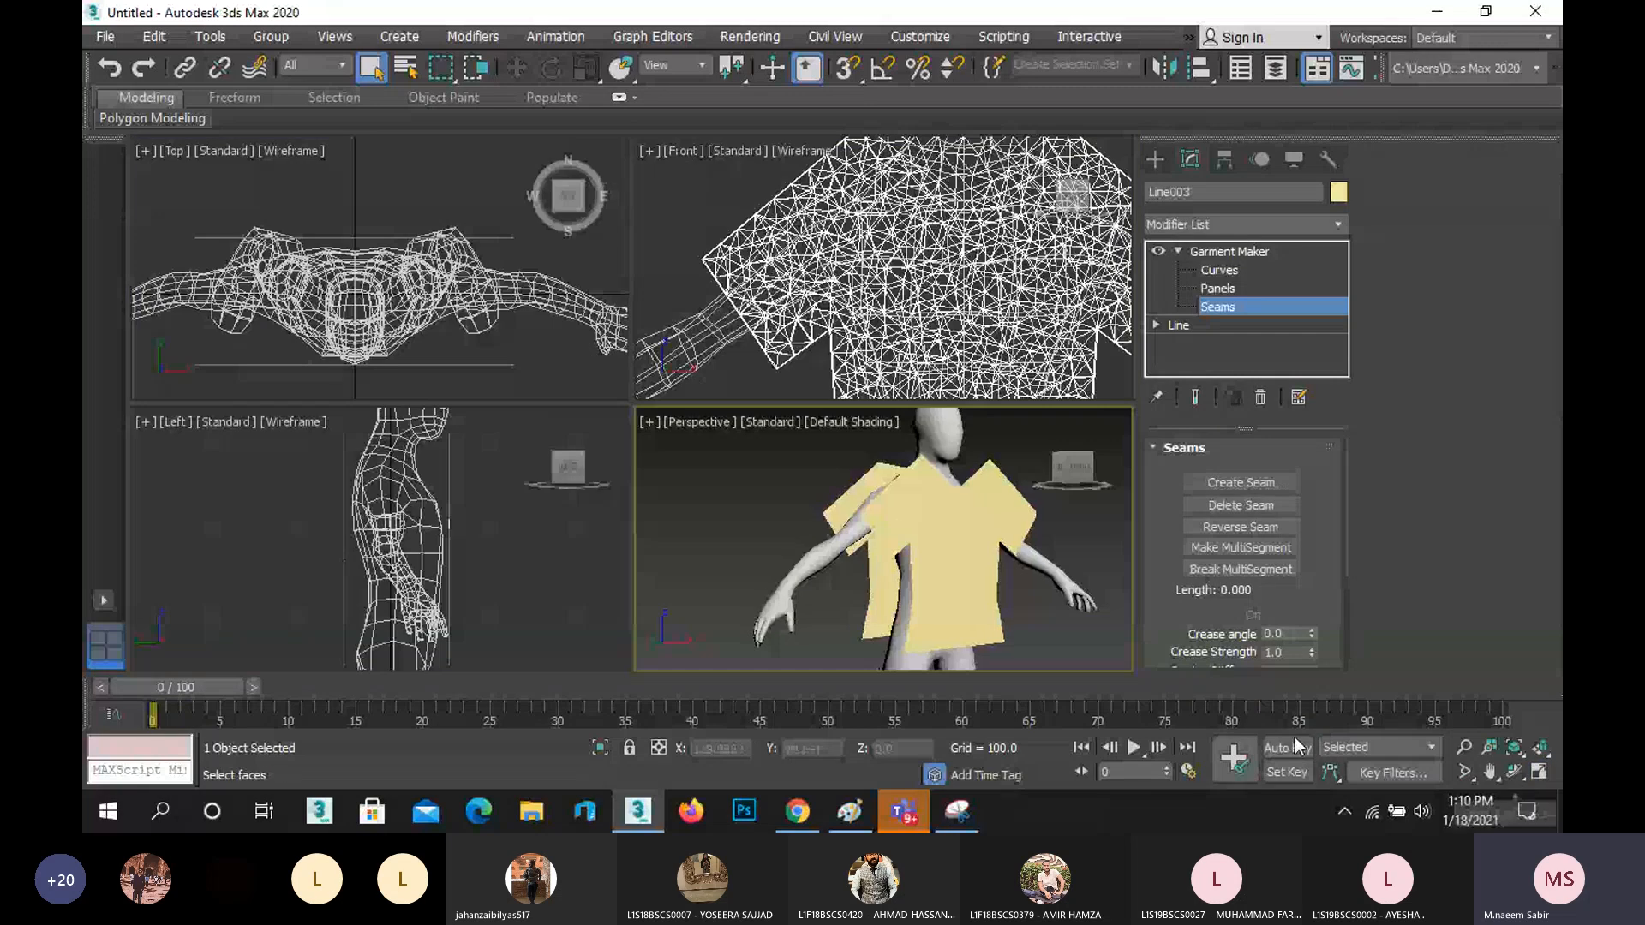
pyautogui.click(1539, 774)
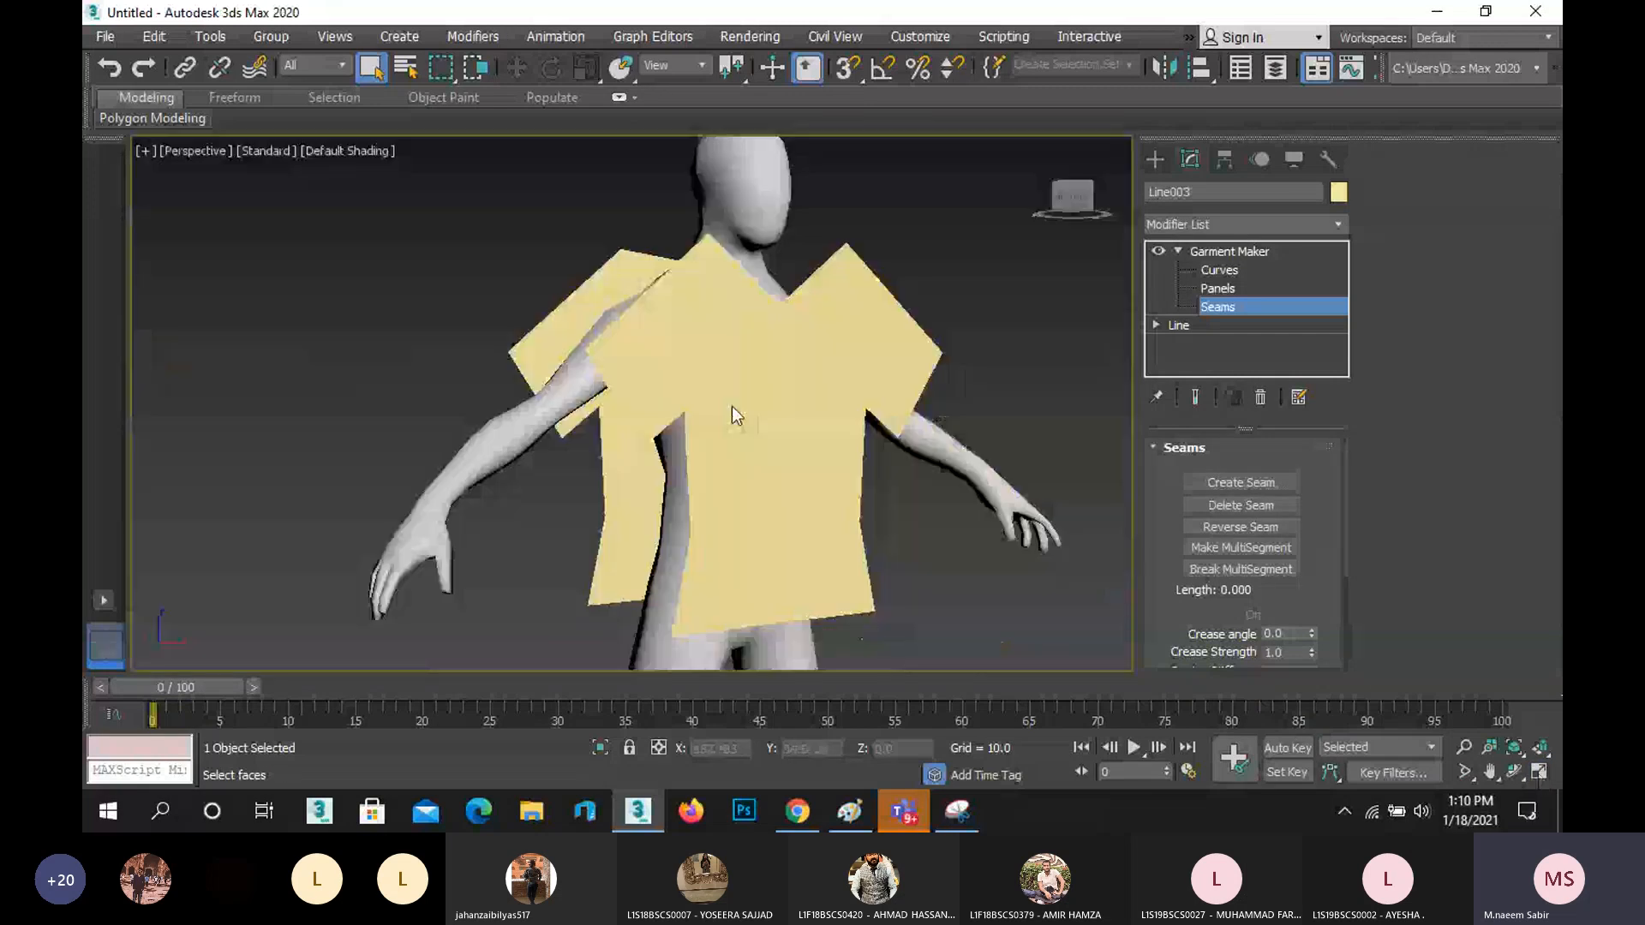
pyautogui.moveTo(715, 392); pyautogui.dragTo(657, 389, button='middle')
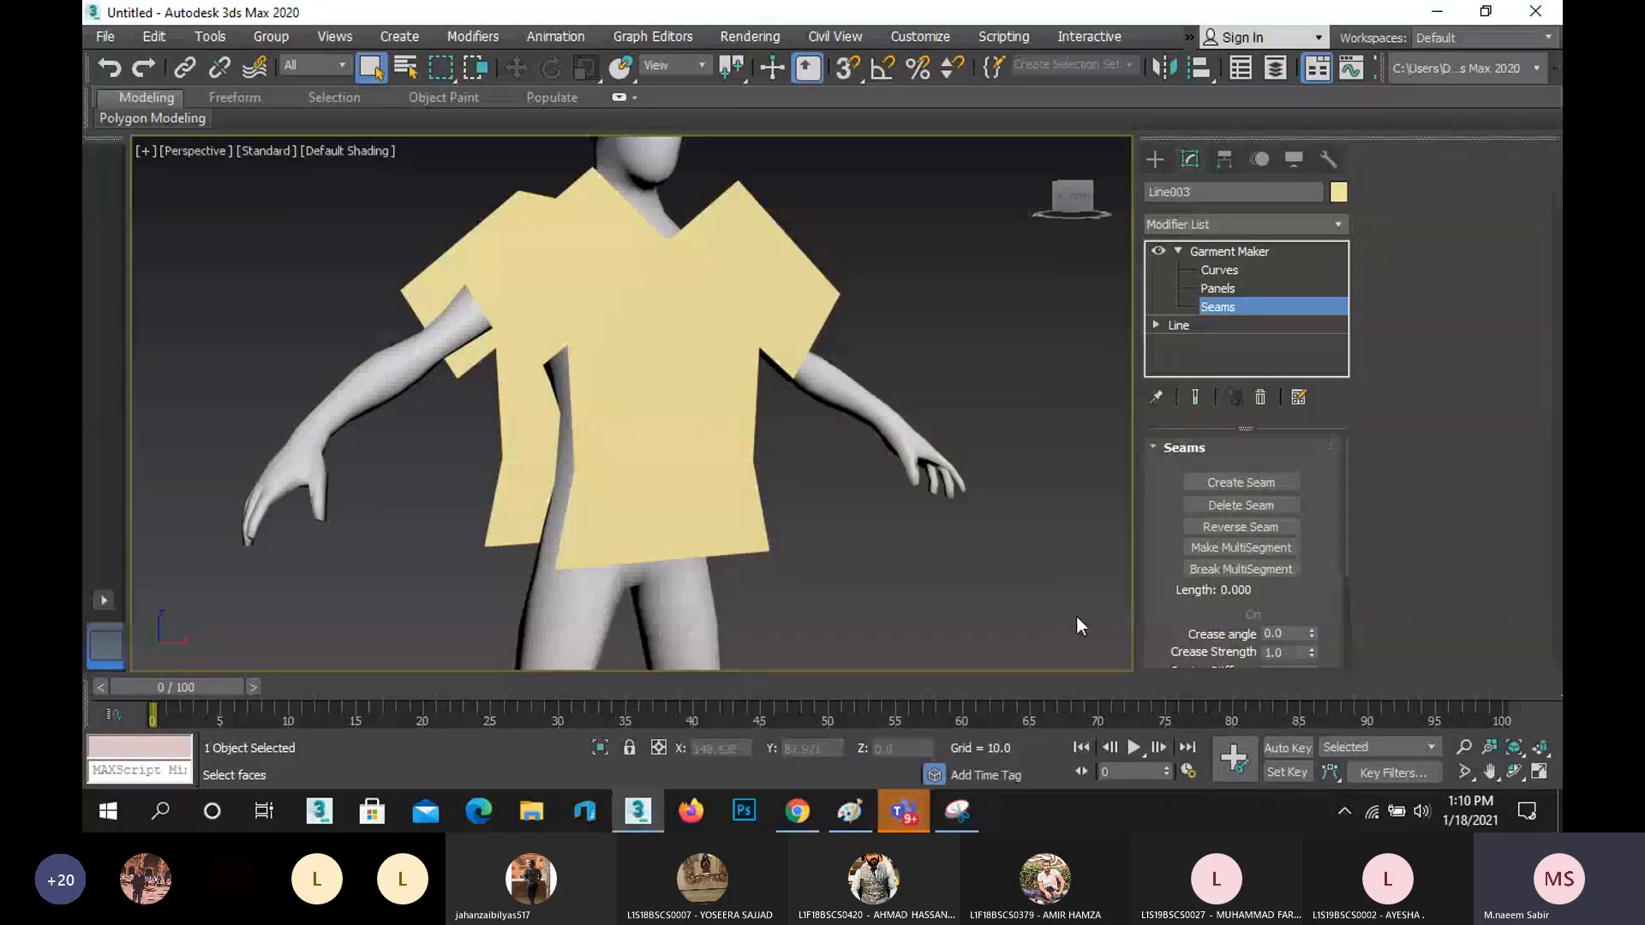
# - Try picking the sloping shoulder edges of the overlapping panels in the front view
pyautogui.press('f')
pyautogui.press('F3')
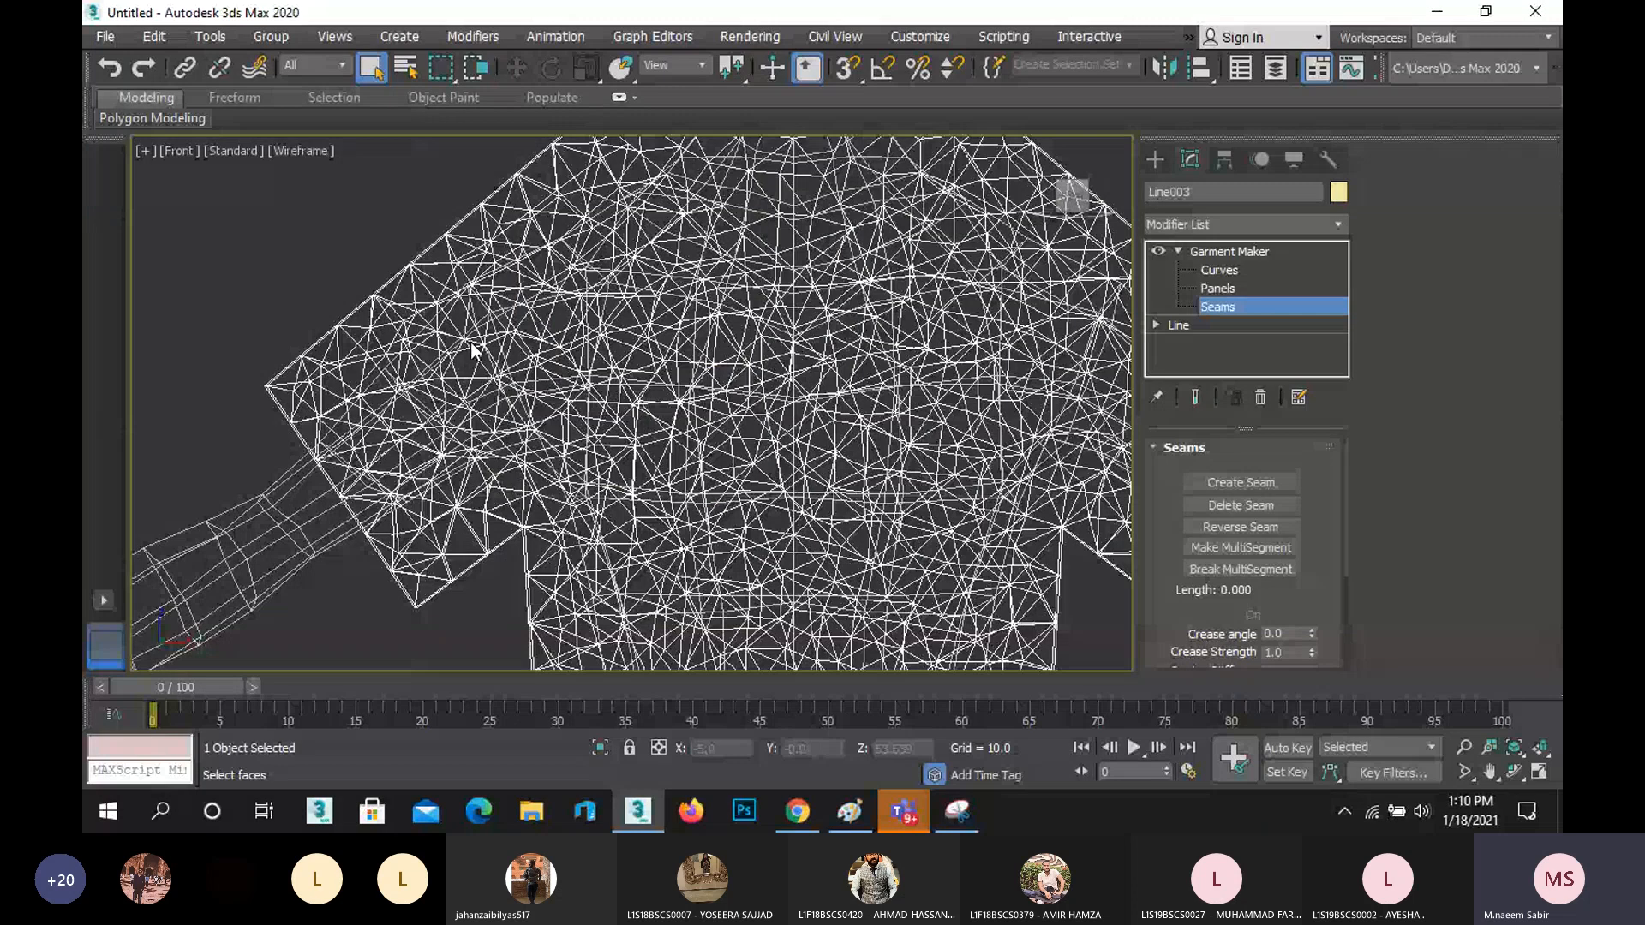
pyautogui.scroll(-2, 471, 341)
pyautogui.click(434, 343)
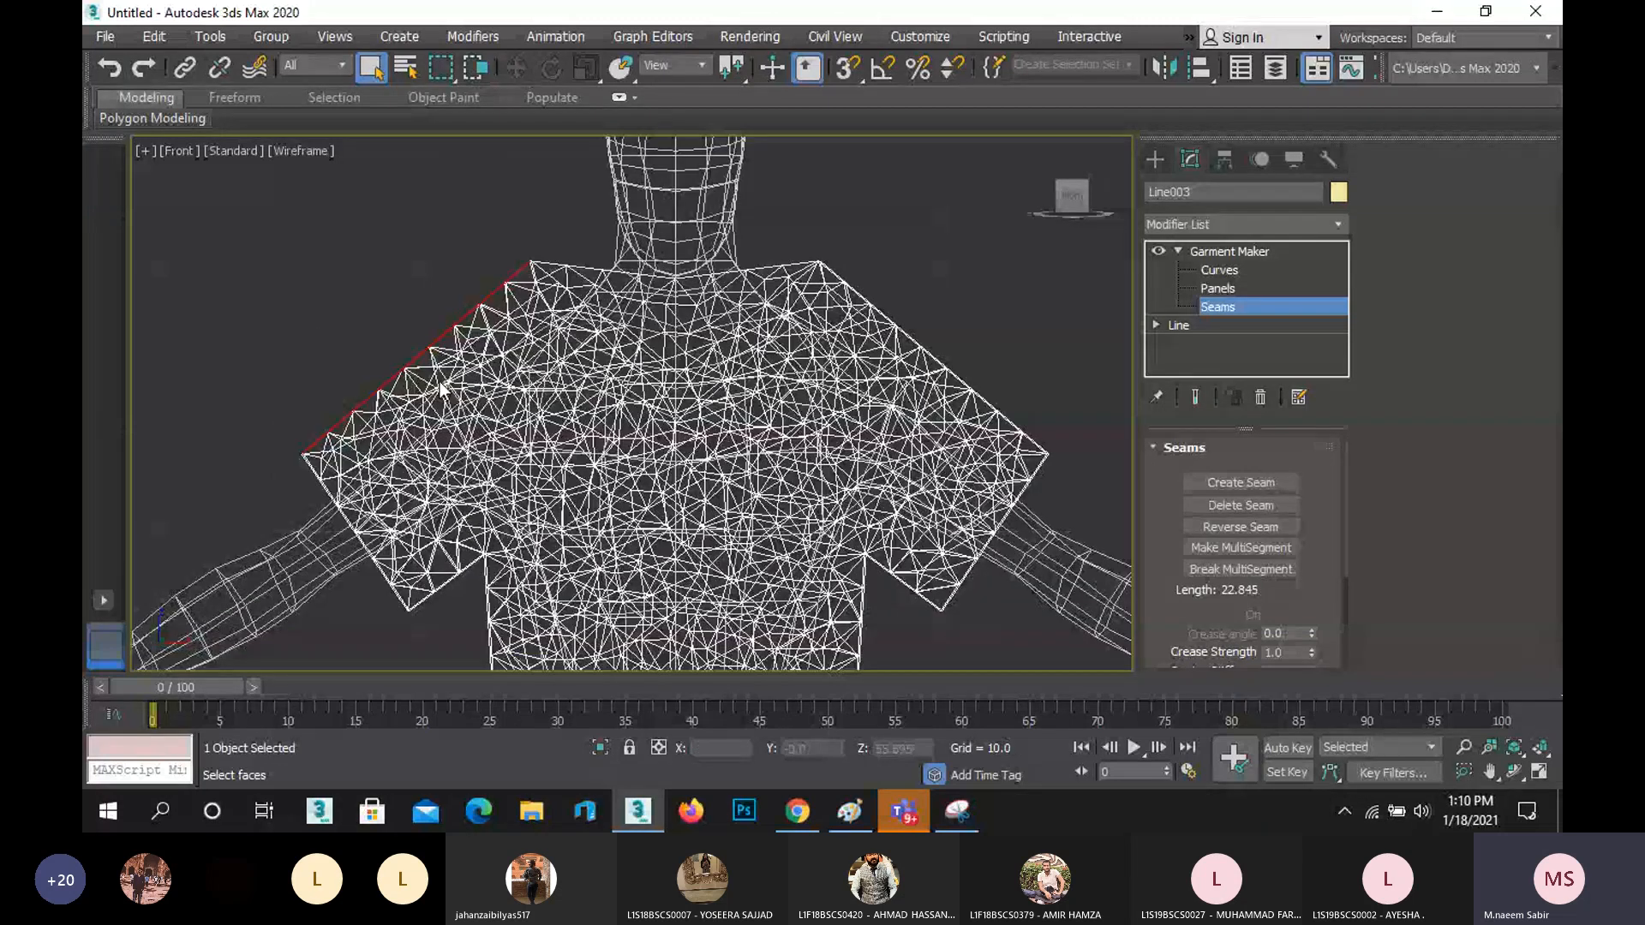
pyautogui.click(422, 351)
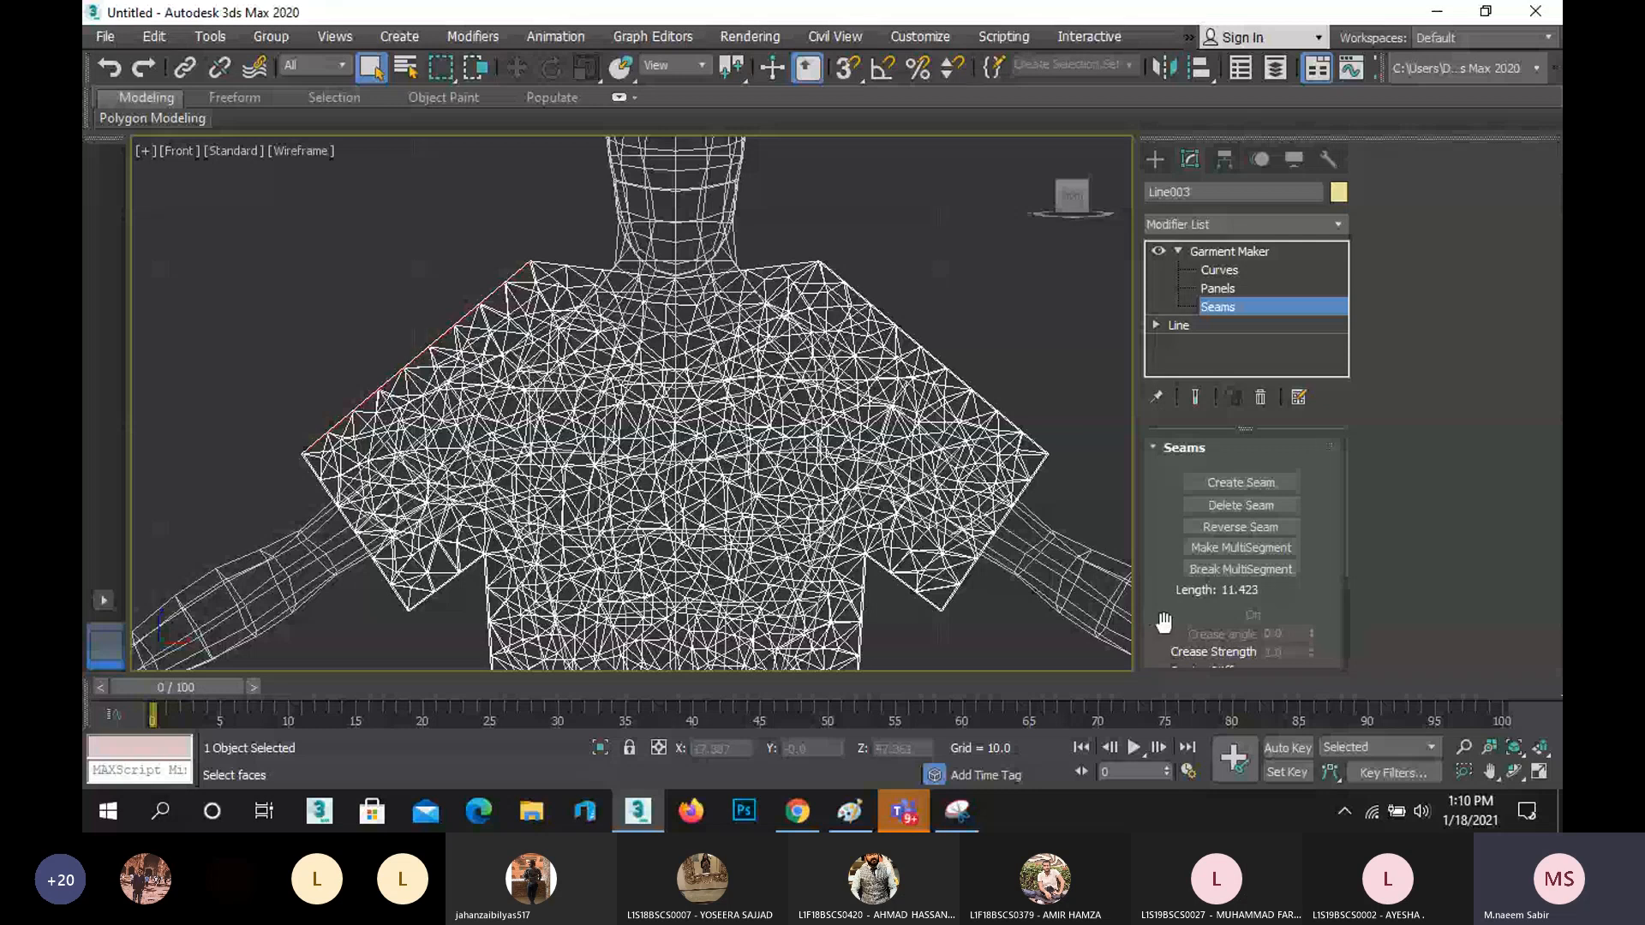
# - Create a seam joining the front and back panels' matching side edges between armpit and waist in the perspective view
pyautogui.press('p')
pyautogui.scroll(5, 489, 437)
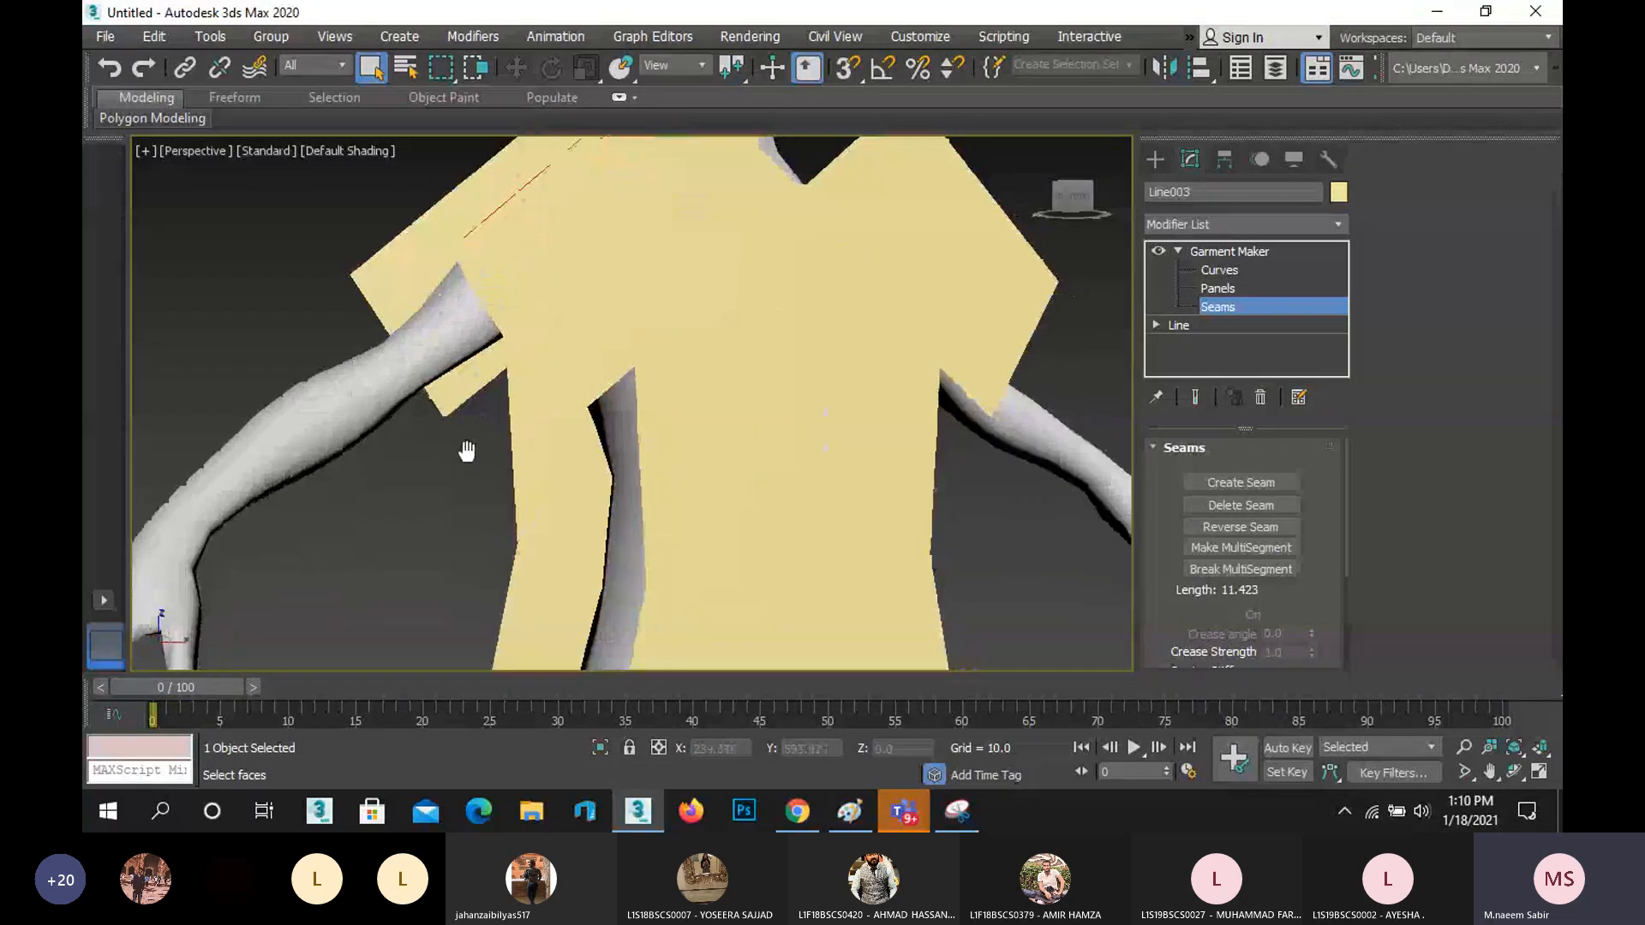
pyautogui.click(634, 440)
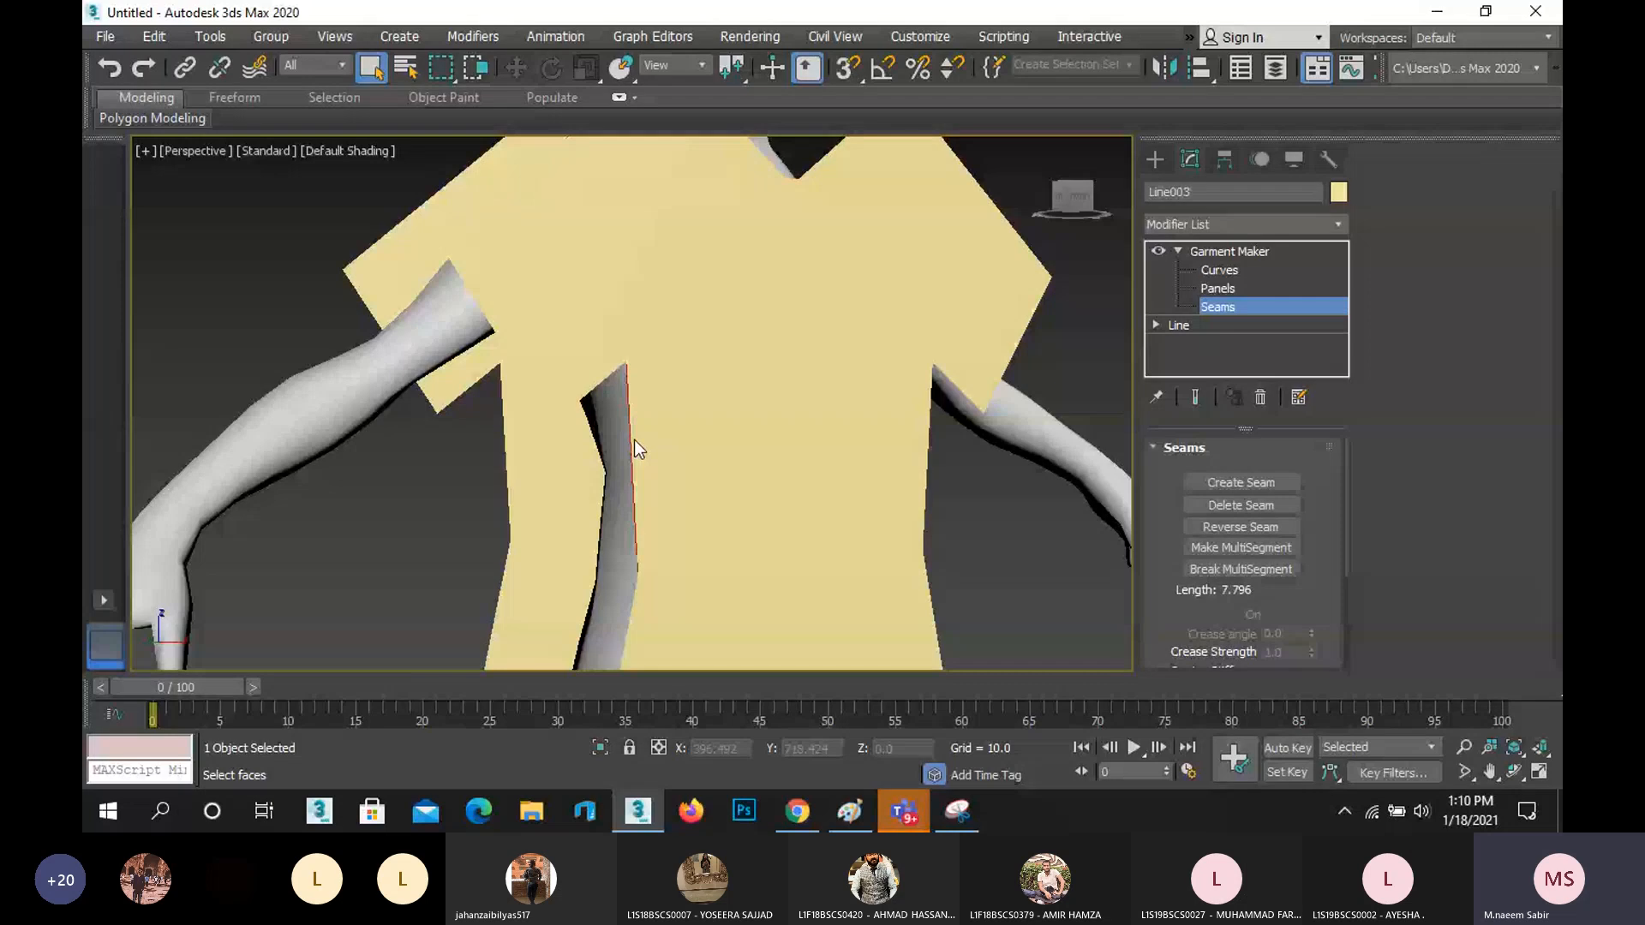
pyautogui.keyDown('ctrl'); pyautogui.click(507, 476); pyautogui.keyUp('ctrl')
pyautogui.click(1231, 484)
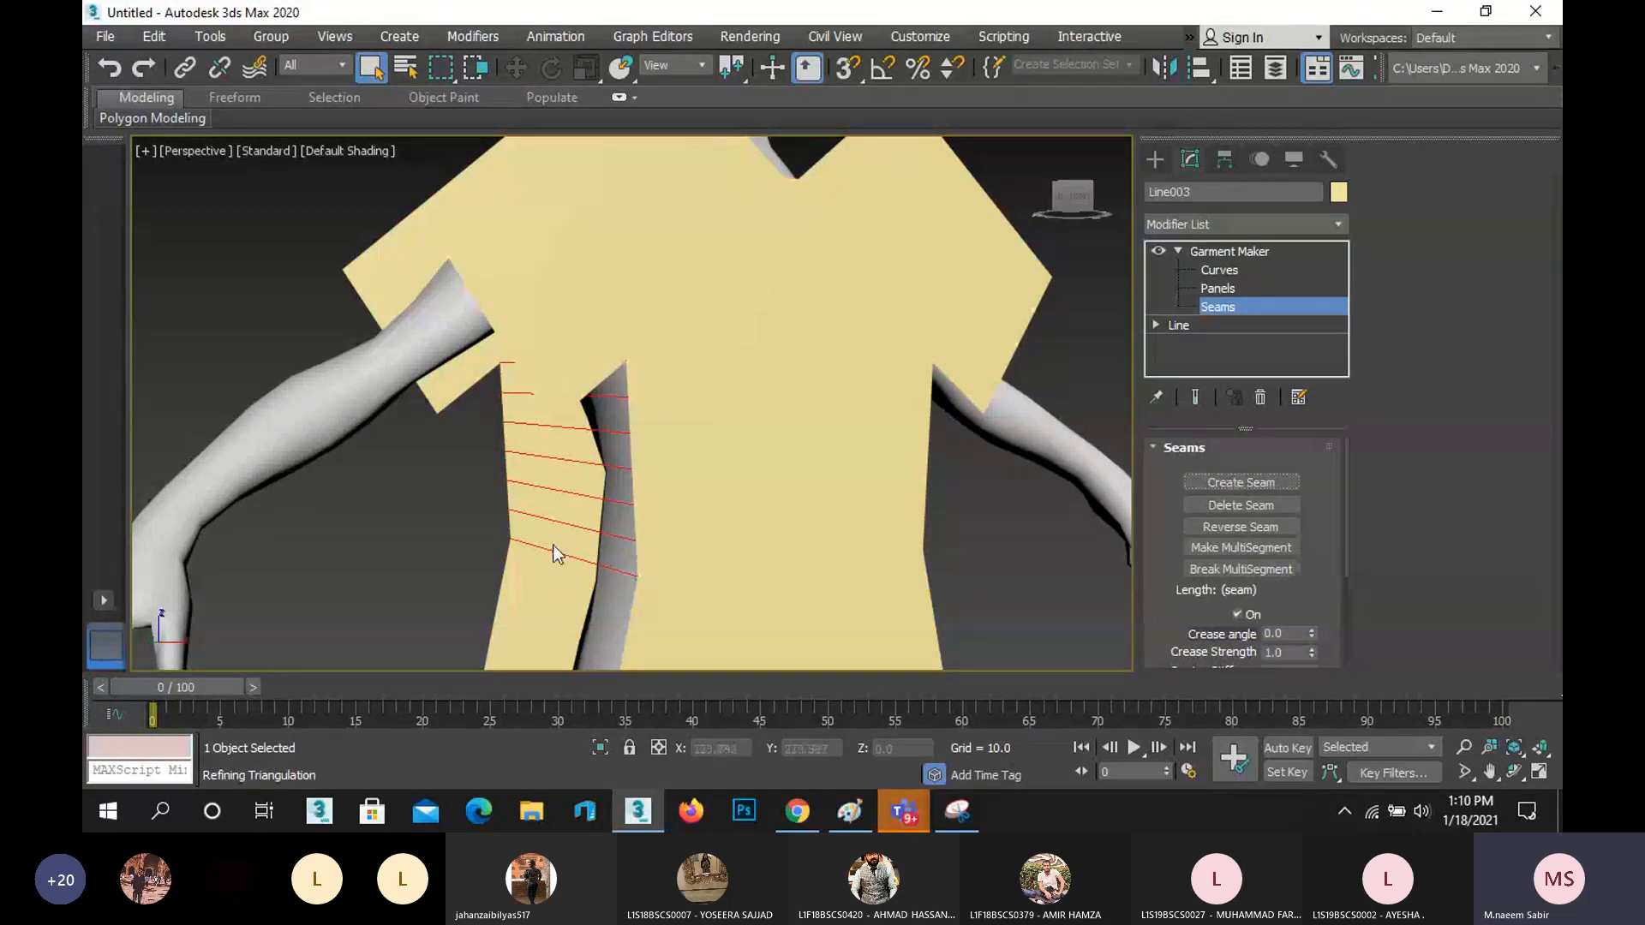
pyautogui.scroll(-5, 560, 553)
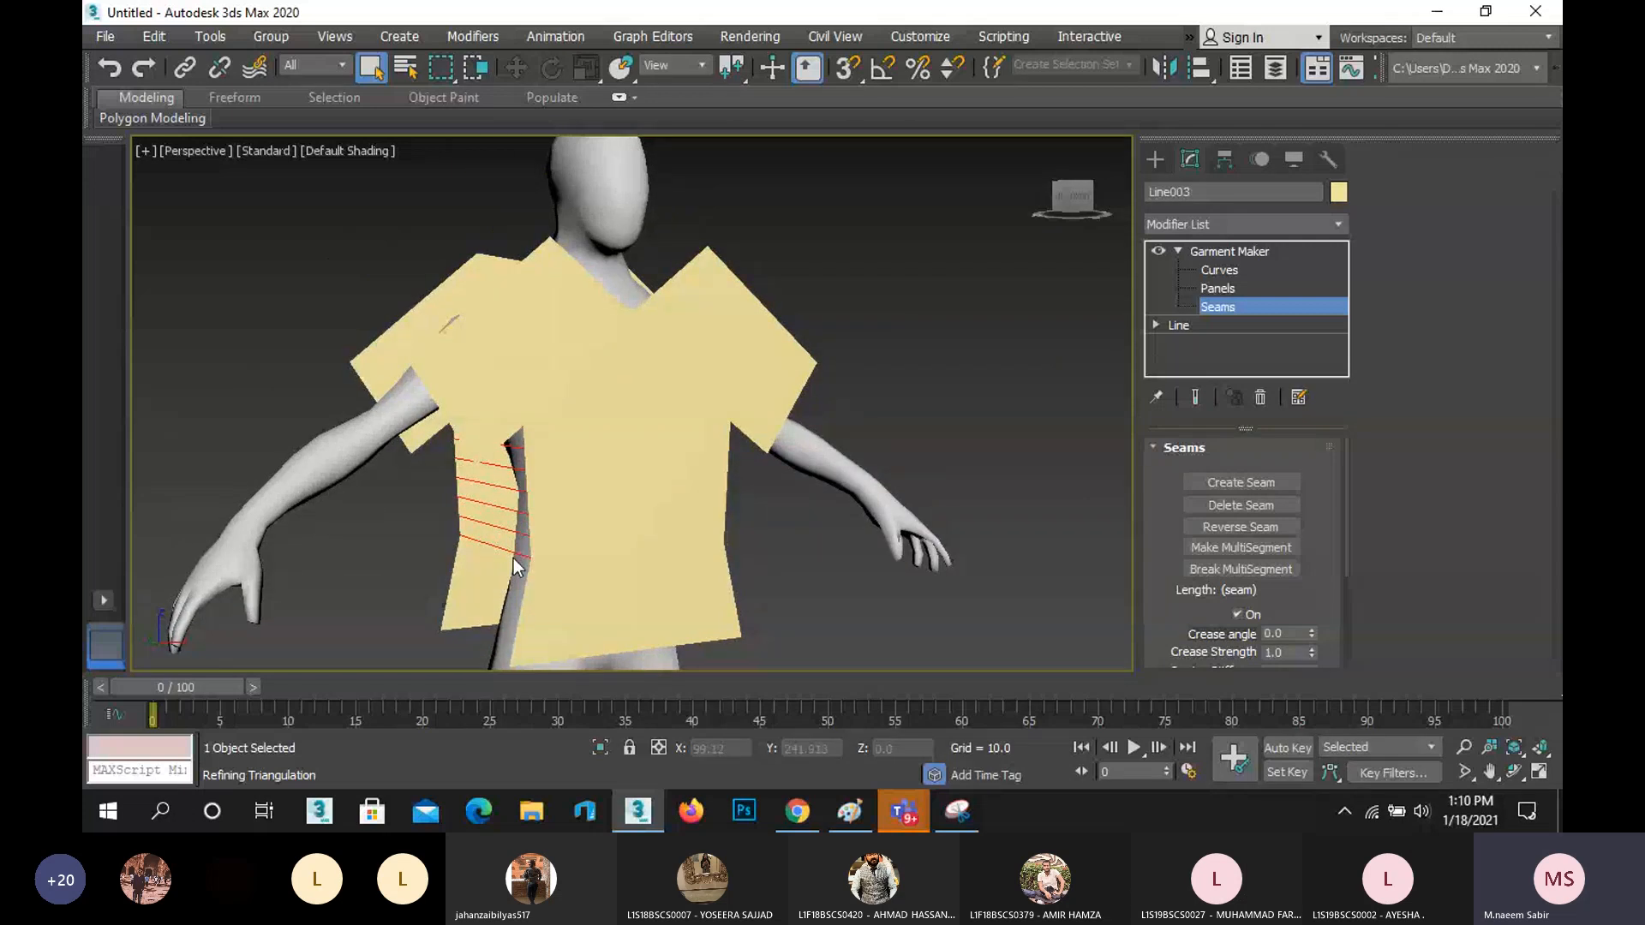
pyautogui.scroll(5, 516, 579)
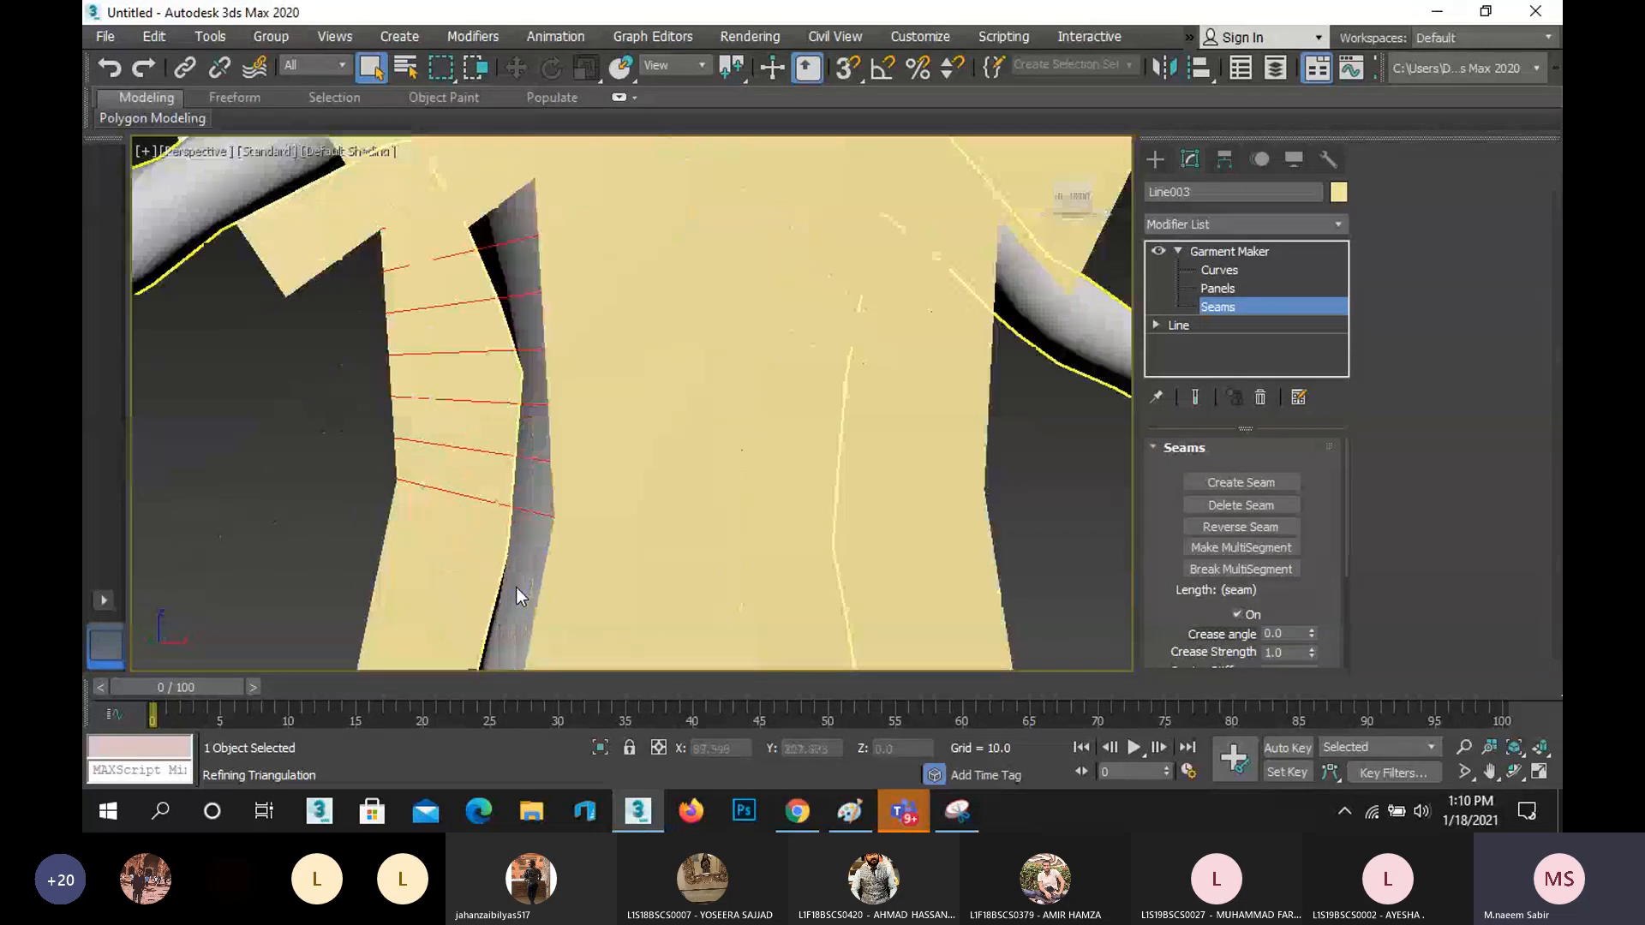
# - Create a seam joining the front and back panels' side edges from waist to hem on the mesh's right side
pyautogui.moveTo(515, 588); pyautogui.dragTo(489, 434, button='middle')
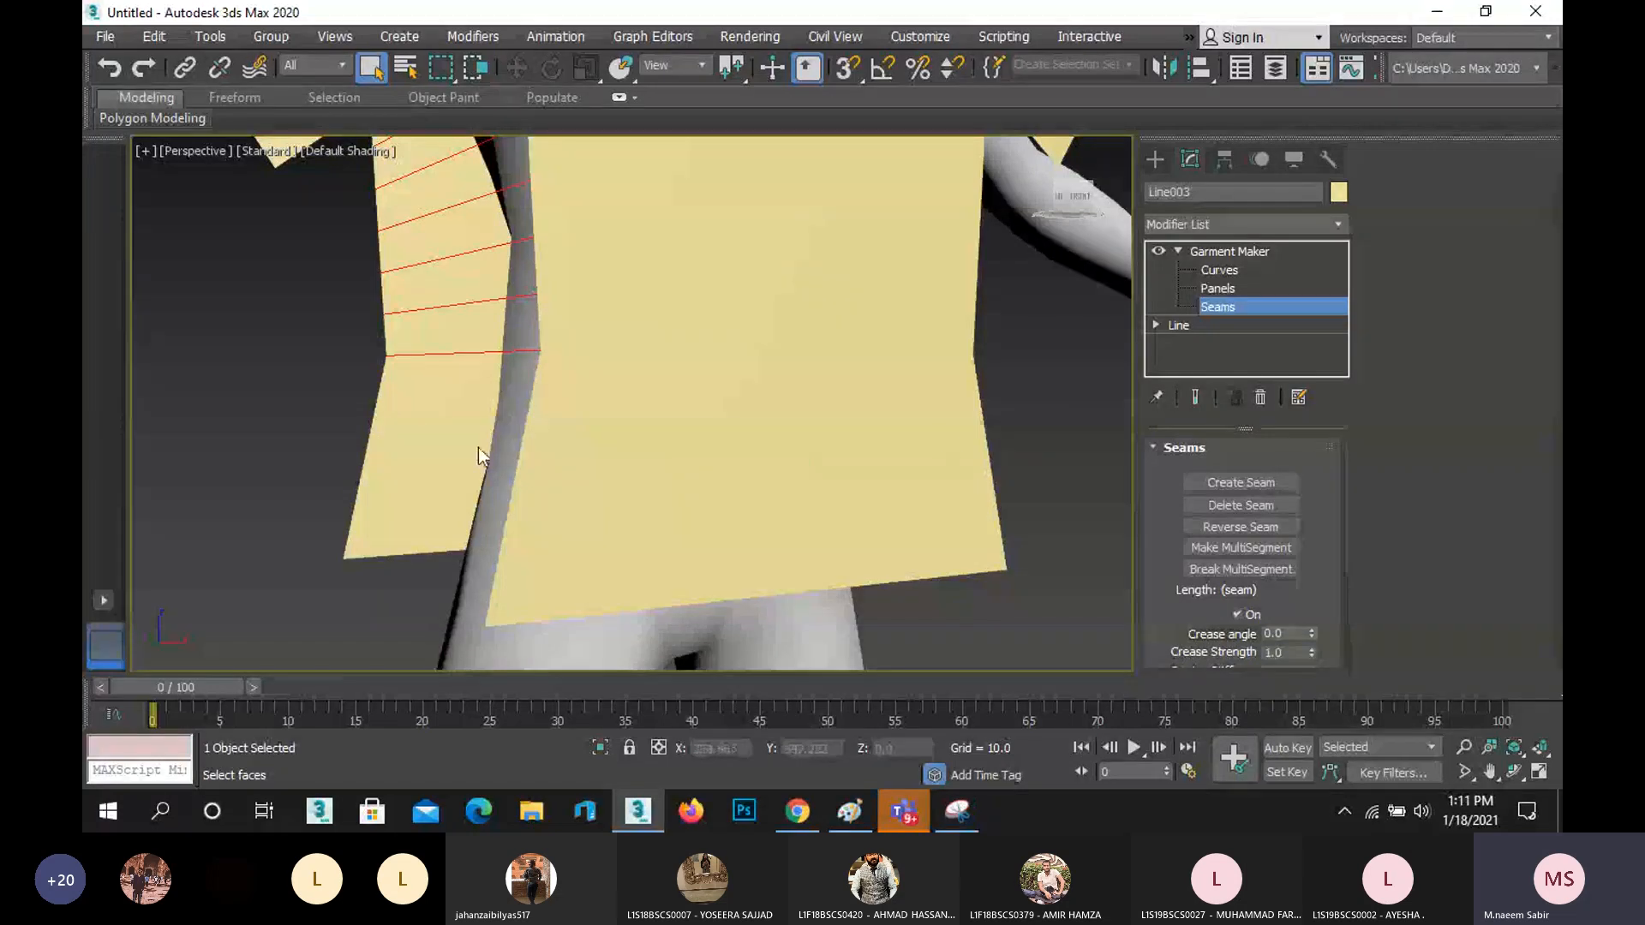
pyautogui.click(372, 443)
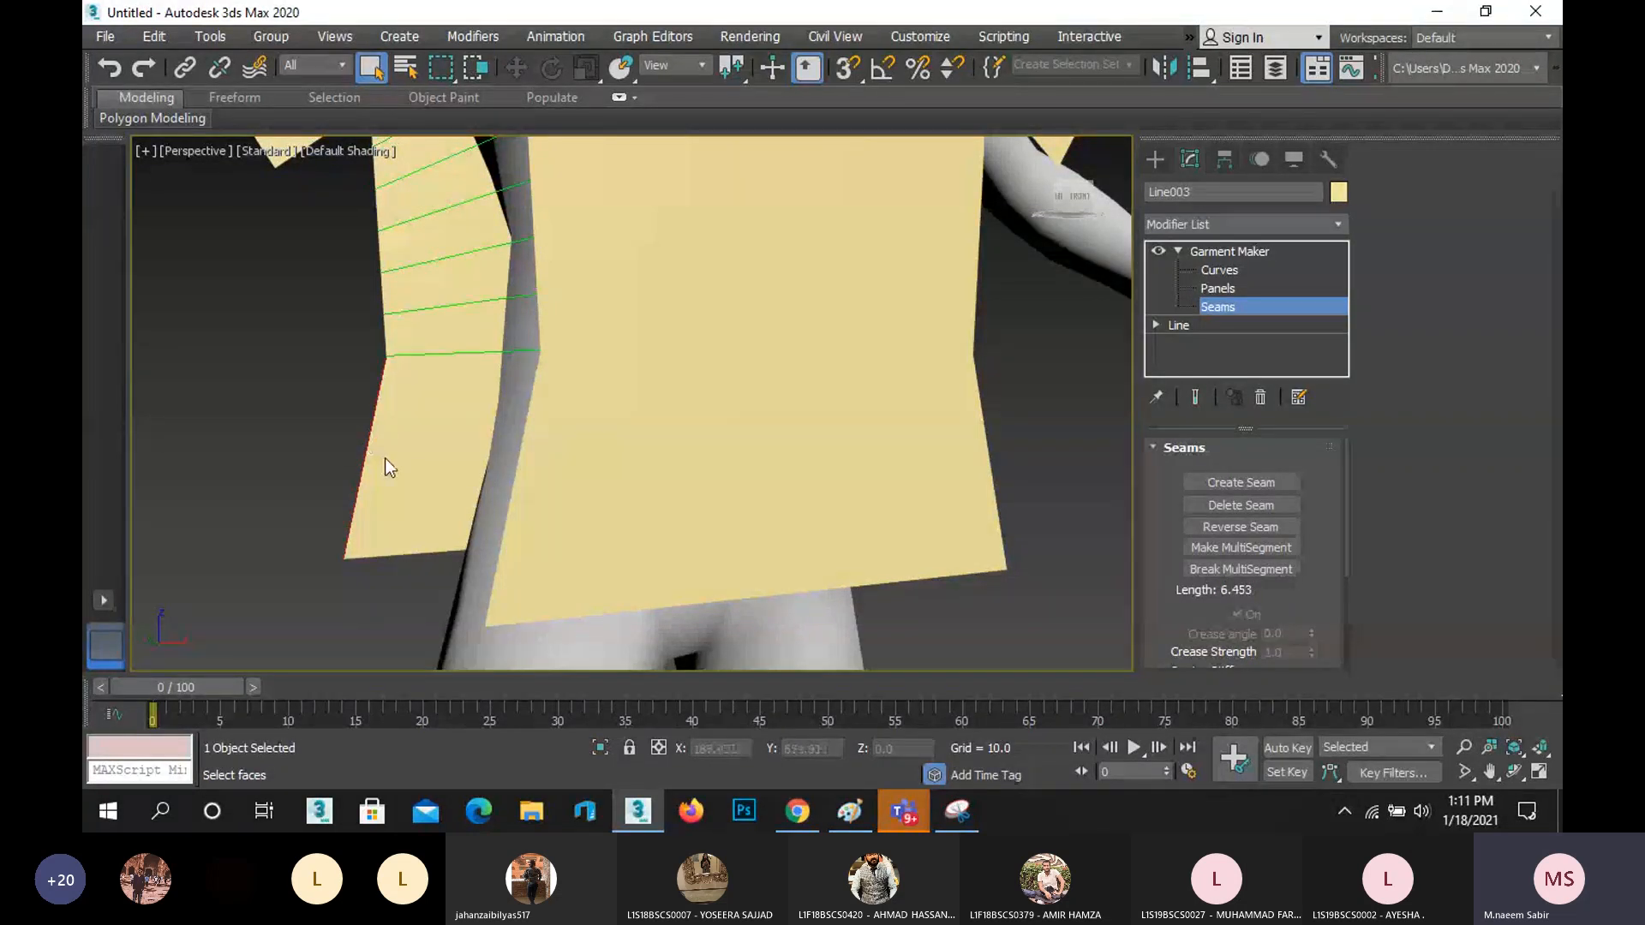
pyautogui.keyDown('ctrl'); pyautogui.click(514, 477); pyautogui.keyUp('ctrl')
pyautogui.click(1260, 482)
# - Create a seam joining the front and back panels' sloping shoulder edges over the mesh's right shoulder
pyautogui.keyDown('alt'); pyautogui.moveTo(723, 397); pyautogui.dragTo(634, 496, button='middle'); pyautogui.keyUp('alt')
pyautogui.click(599, 428)
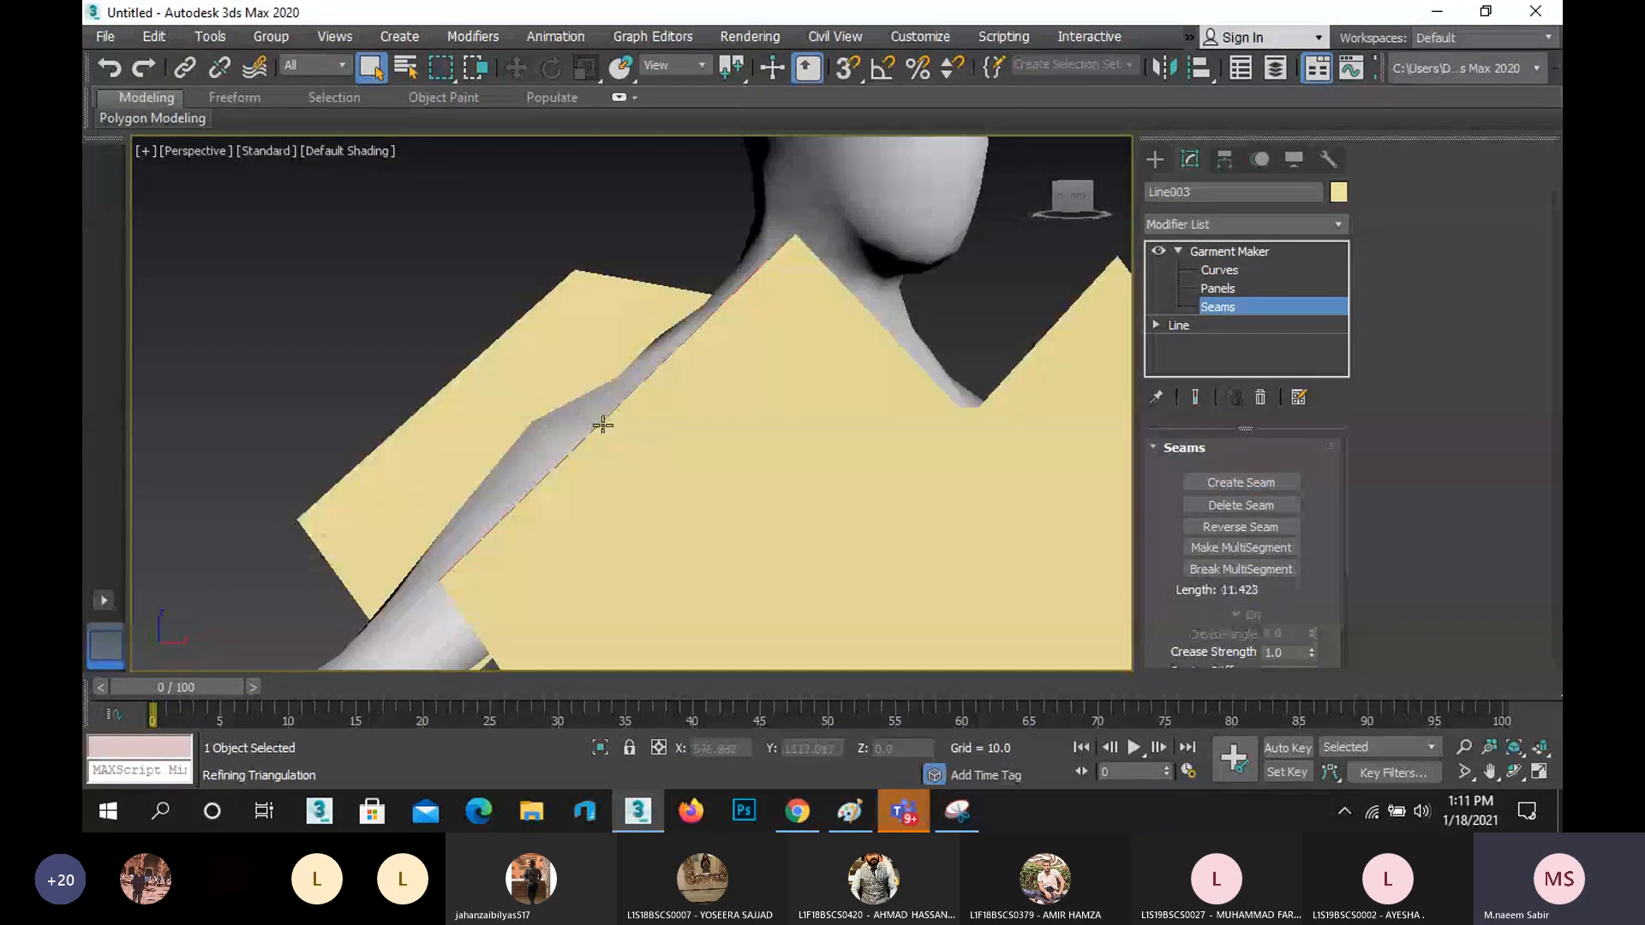
pyautogui.click(1259, 484)
# - Create a seam joining the front and back panels' sloping shoulder edges over the mesh's left shoulder
pyautogui.moveTo(748, 437); pyautogui.dragTo(415, 371, button='middle')
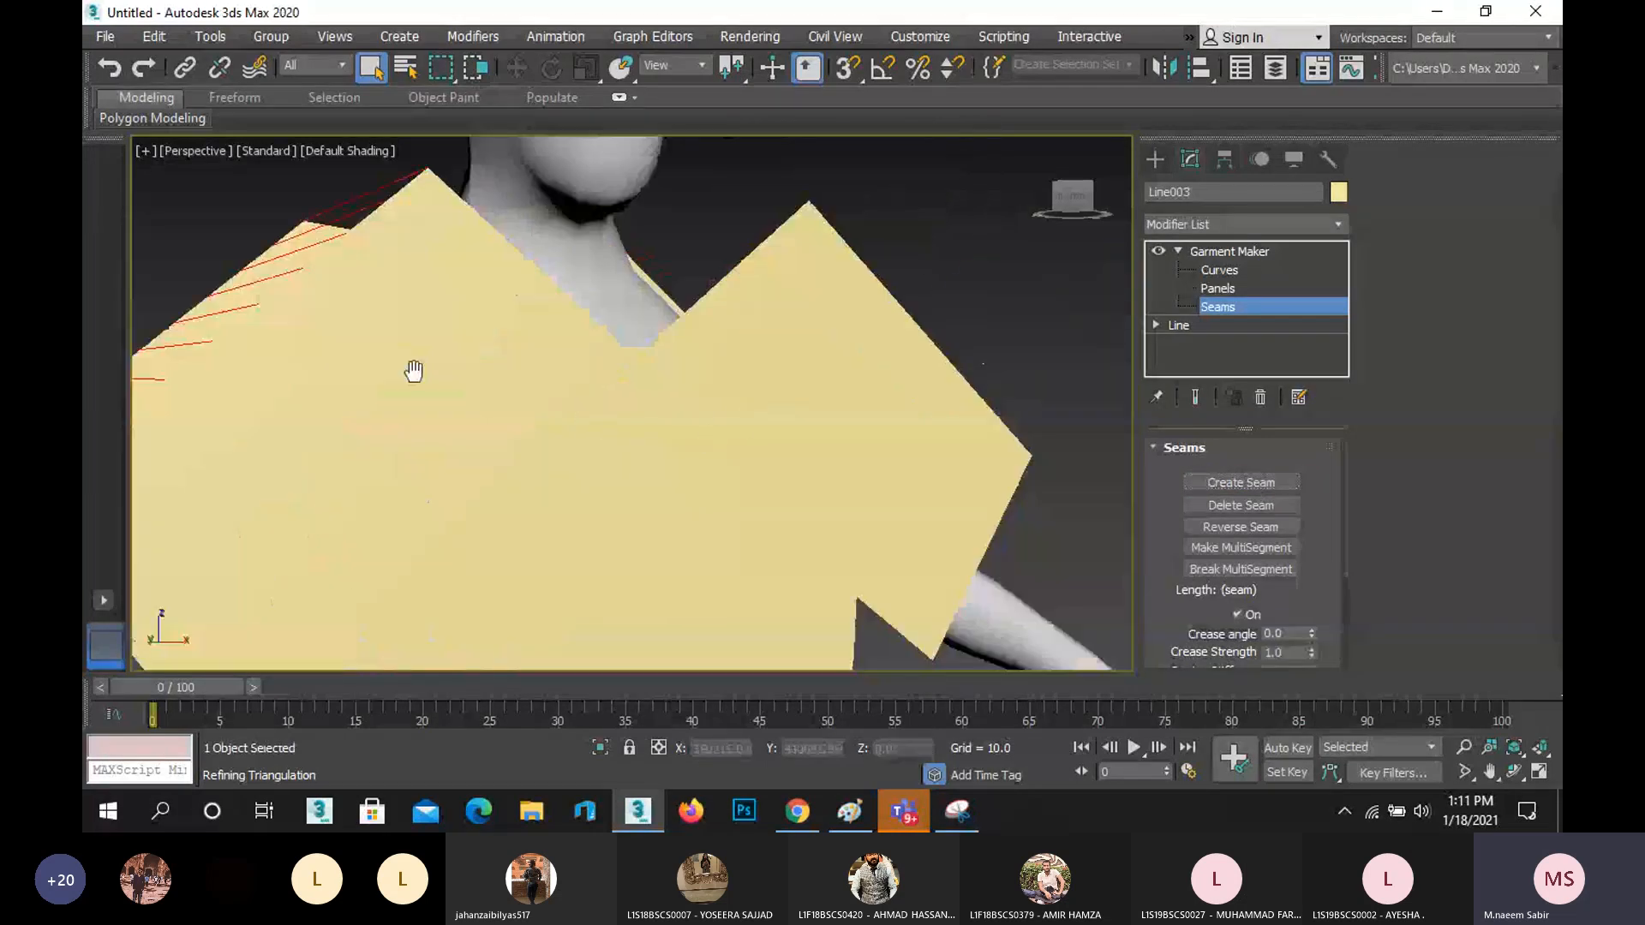
pyautogui.scroll(-3, 414, 371)
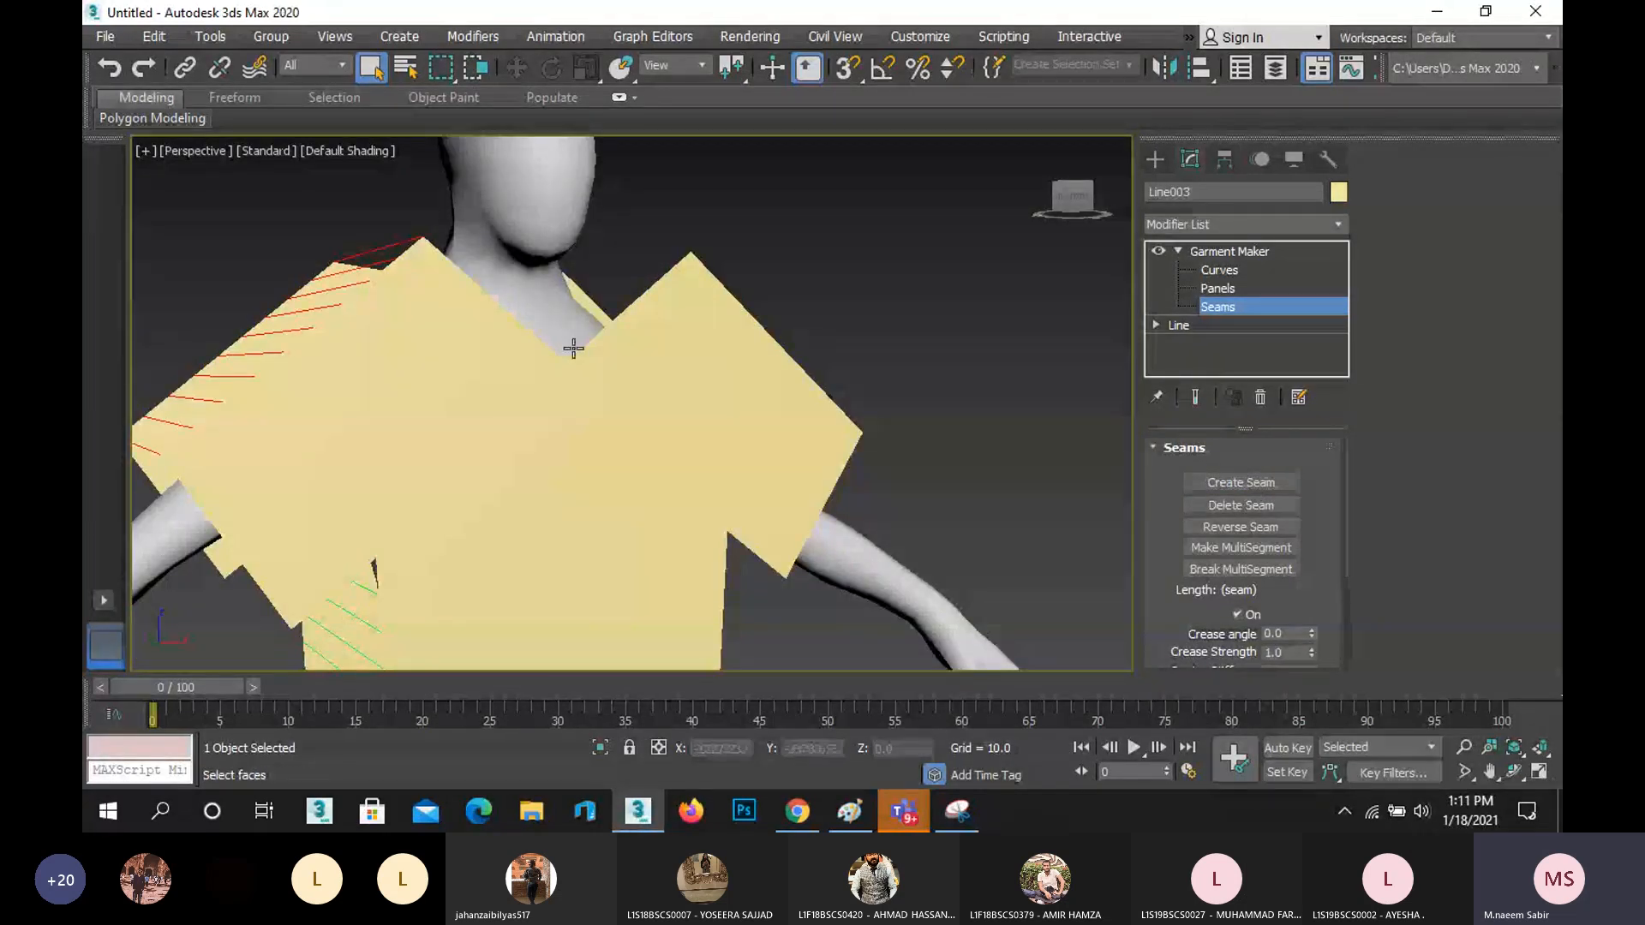
pyautogui.click(1515, 771)
pyautogui.moveTo(588, 382); pyautogui.dragTo(563, 404)
pyautogui.rightClick(629, 442)
pyautogui.click(643, 434)
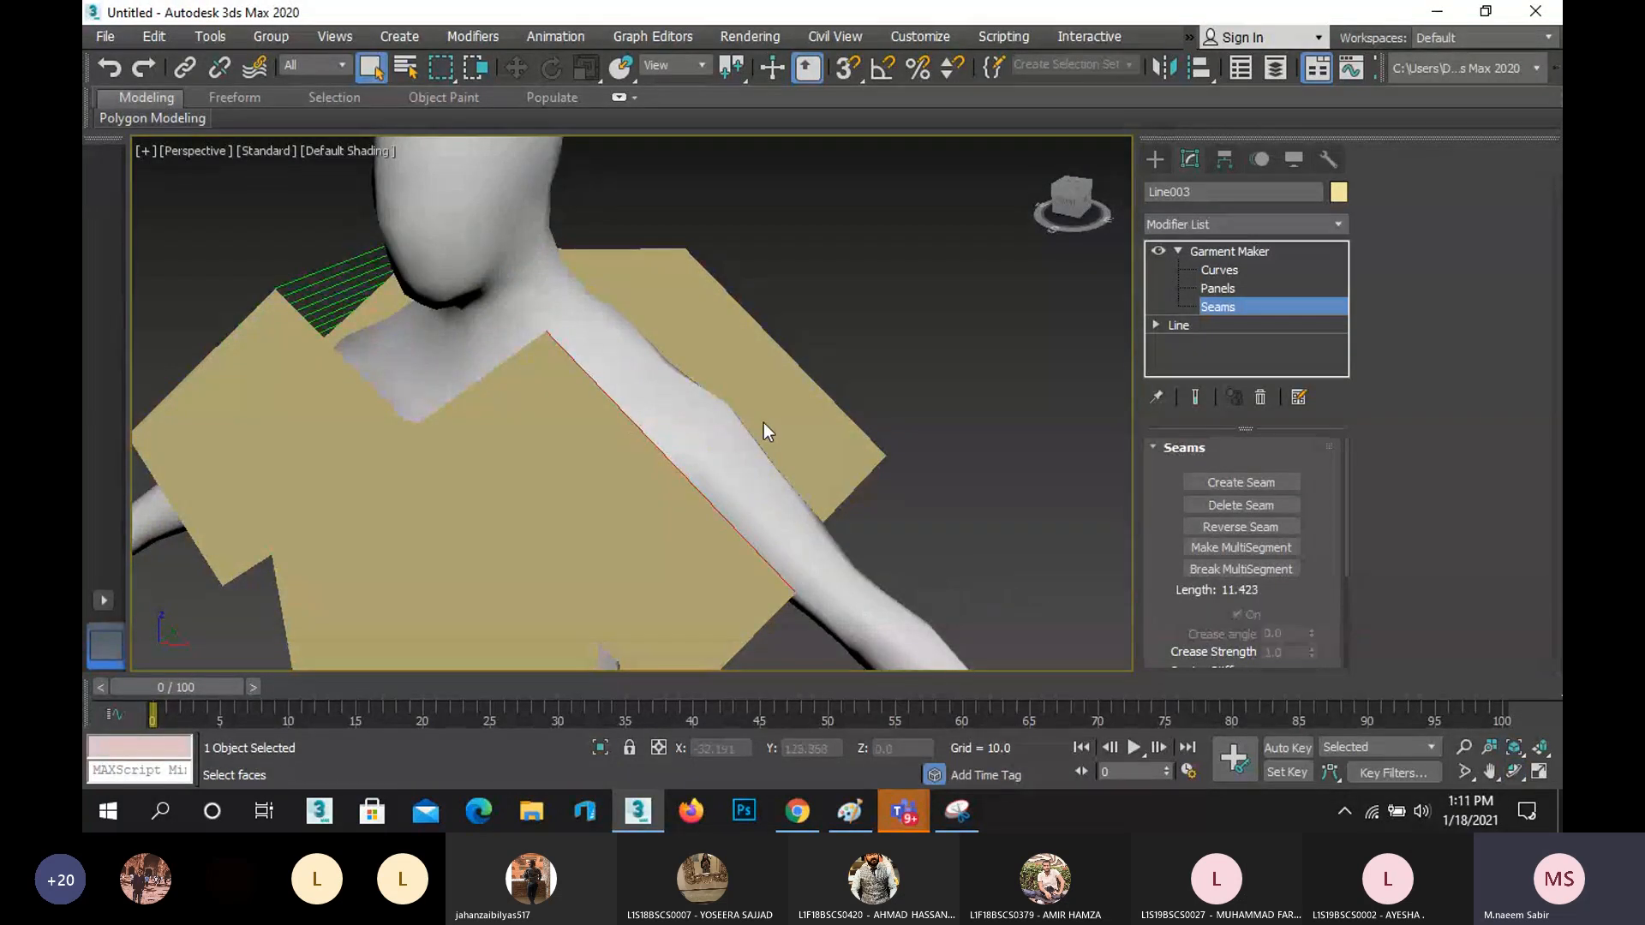
pyautogui.keyDown('ctrl'); pyautogui.click(810, 378); pyautogui.keyUp('ctrl')
pyautogui.click(1215, 485)
# - Seam the panels' matching side edges on the mesh's left side, from armpit to waist and from waist to hem
pyautogui.moveTo(761, 342)
pyautogui.mouseDown(button='middle')
pyautogui.moveTo(749, 335)
pyautogui.moveTo(808, 206)
pyautogui.mouseUp(button='middle')
pyautogui.click(671, 360)
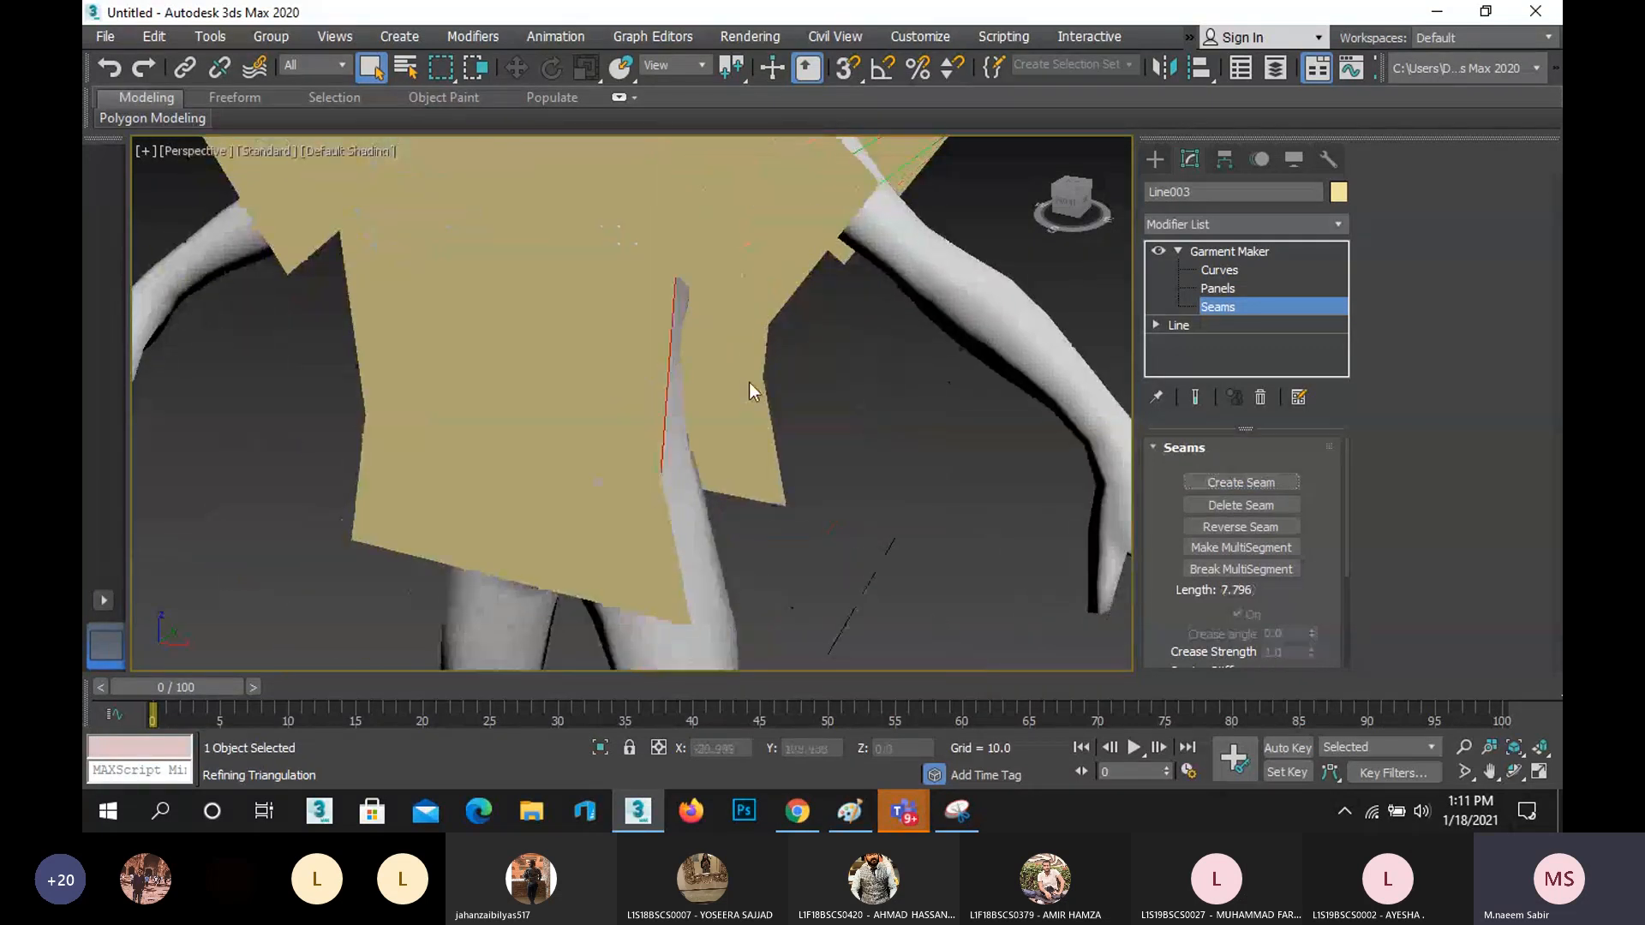
pyautogui.keyDown('ctrl'); pyautogui.click(768, 347); pyautogui.keyUp('ctrl')
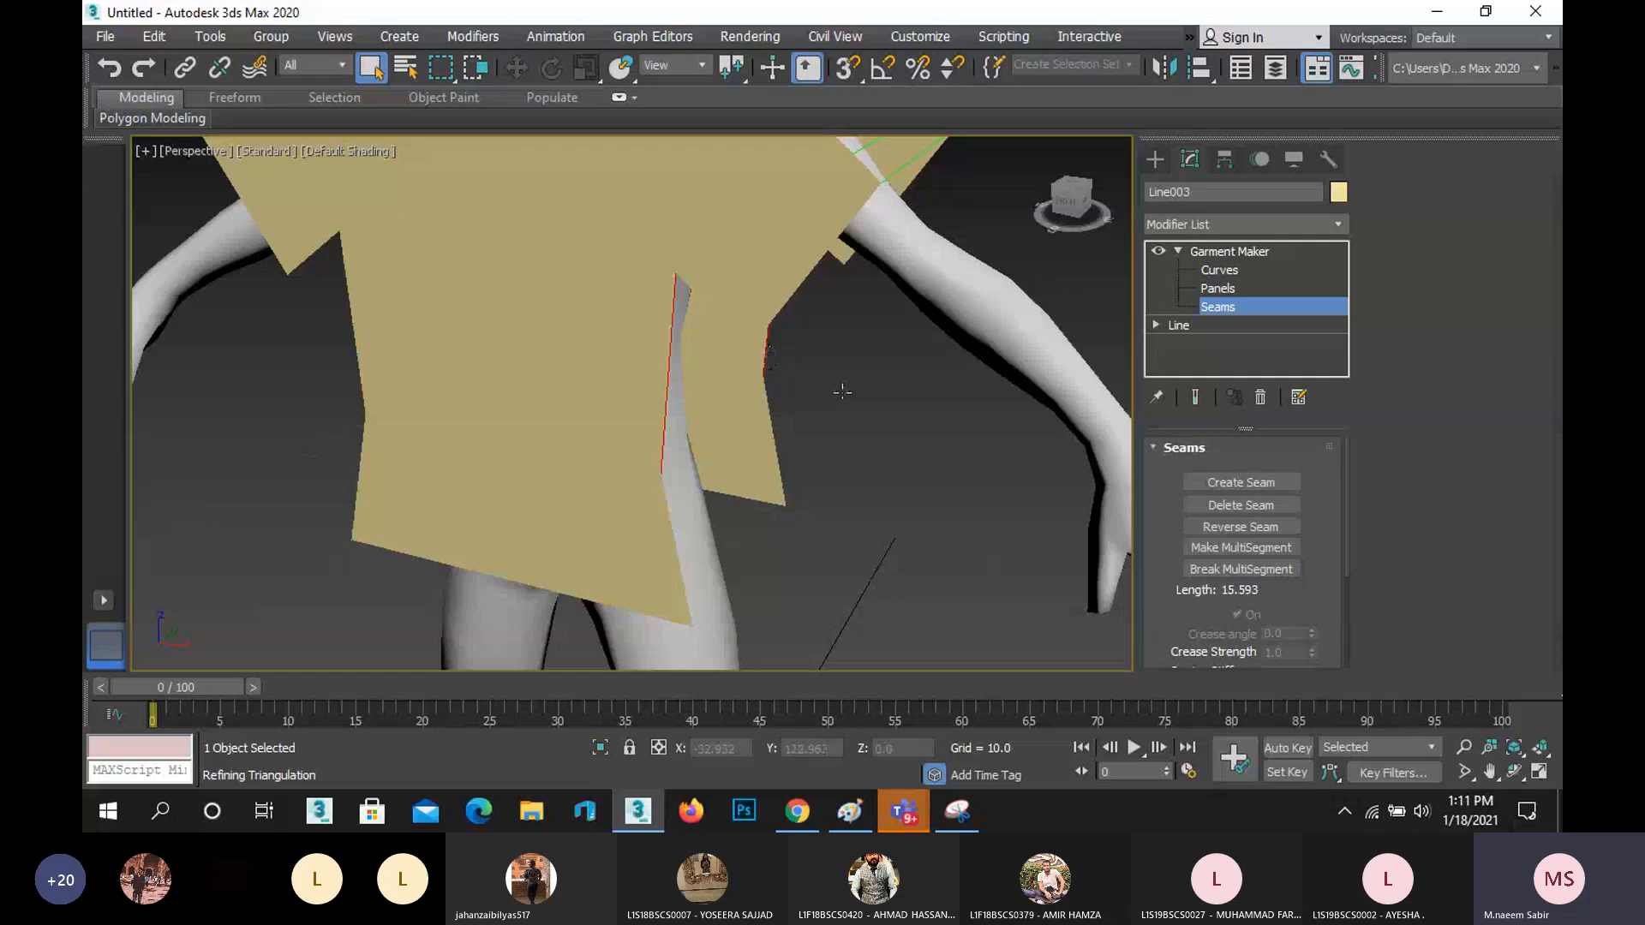
pyautogui.click(1240, 482)
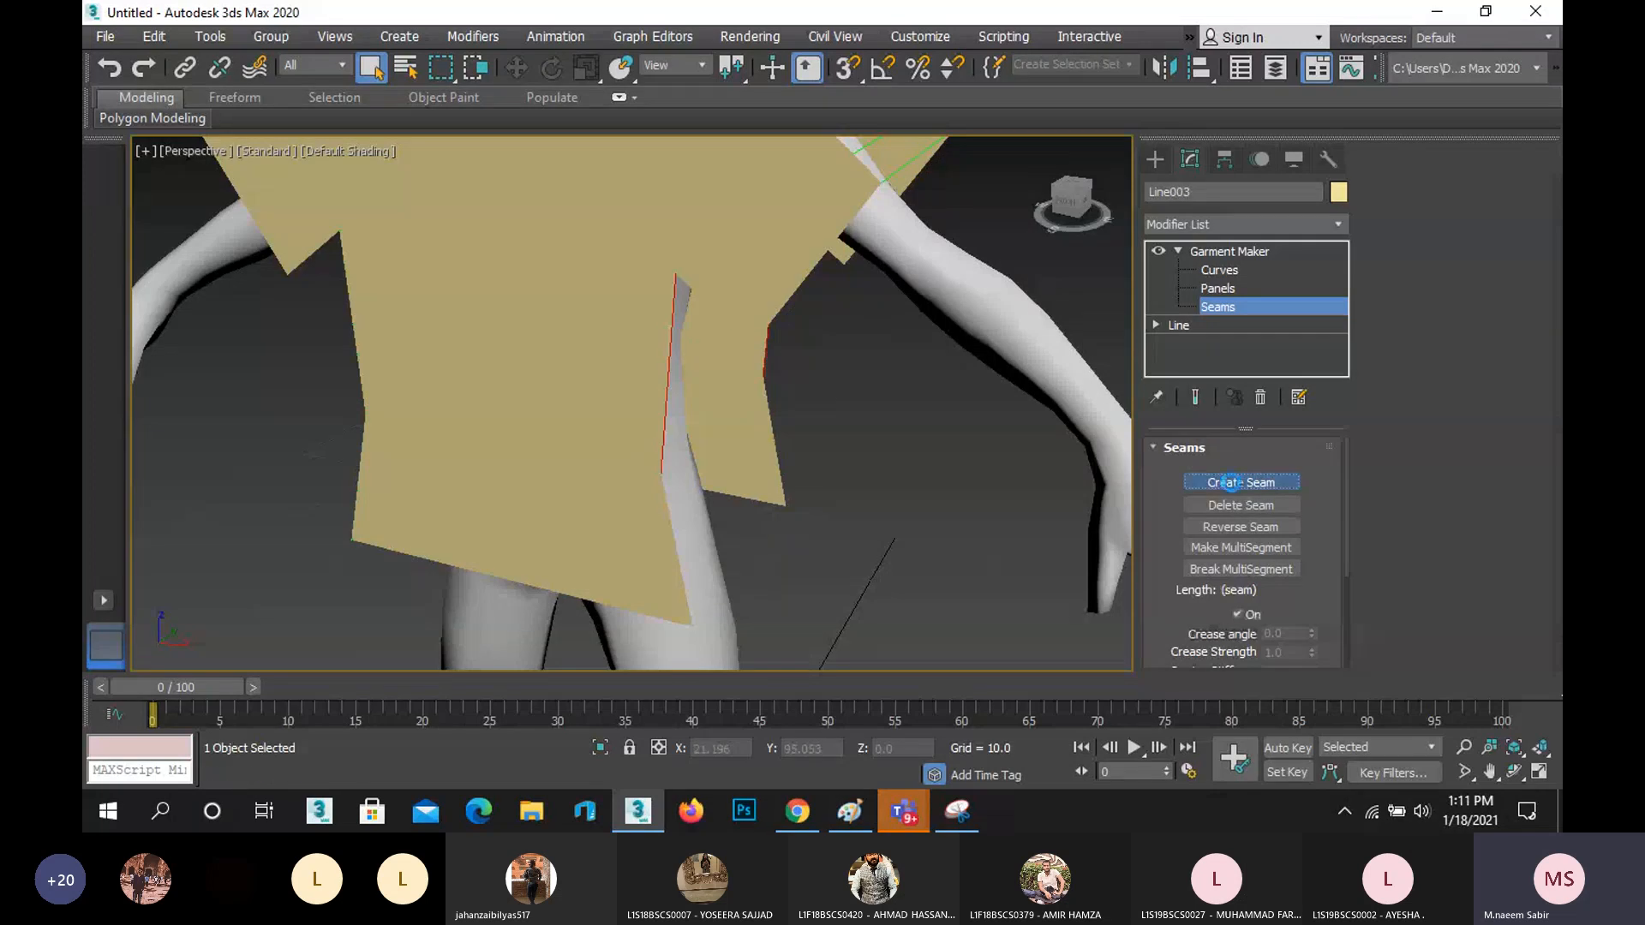
pyautogui.click(670, 542)
pyautogui.click(681, 543)
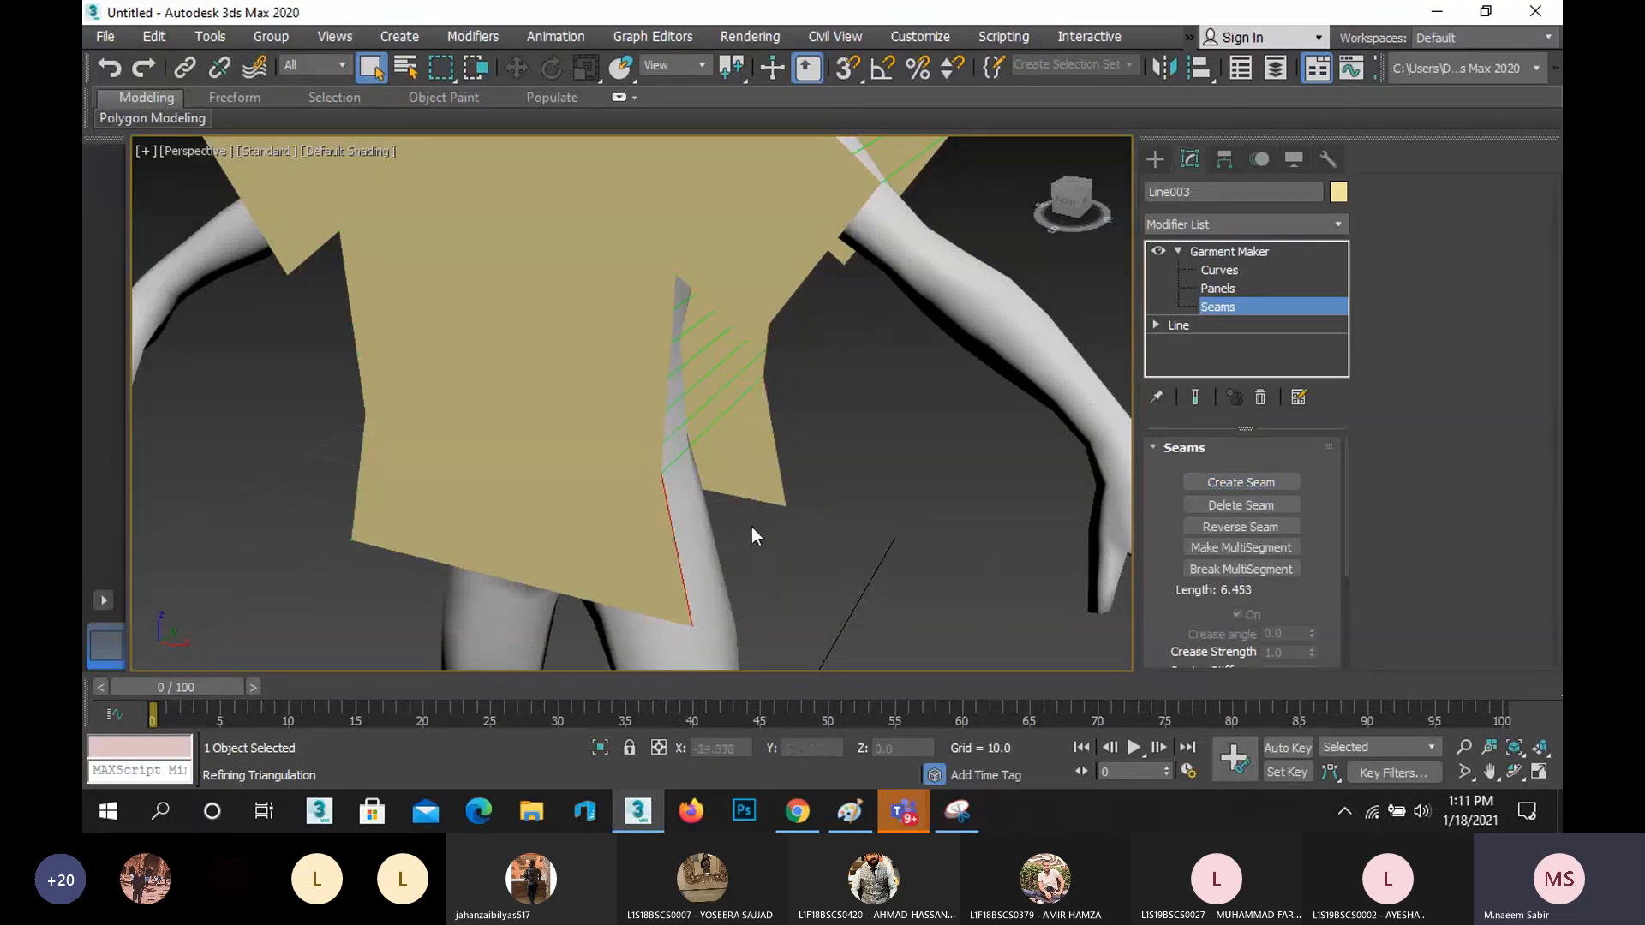
pyautogui.keyDown('ctrl'); pyautogui.click(774, 441); pyautogui.keyUp('ctrl')
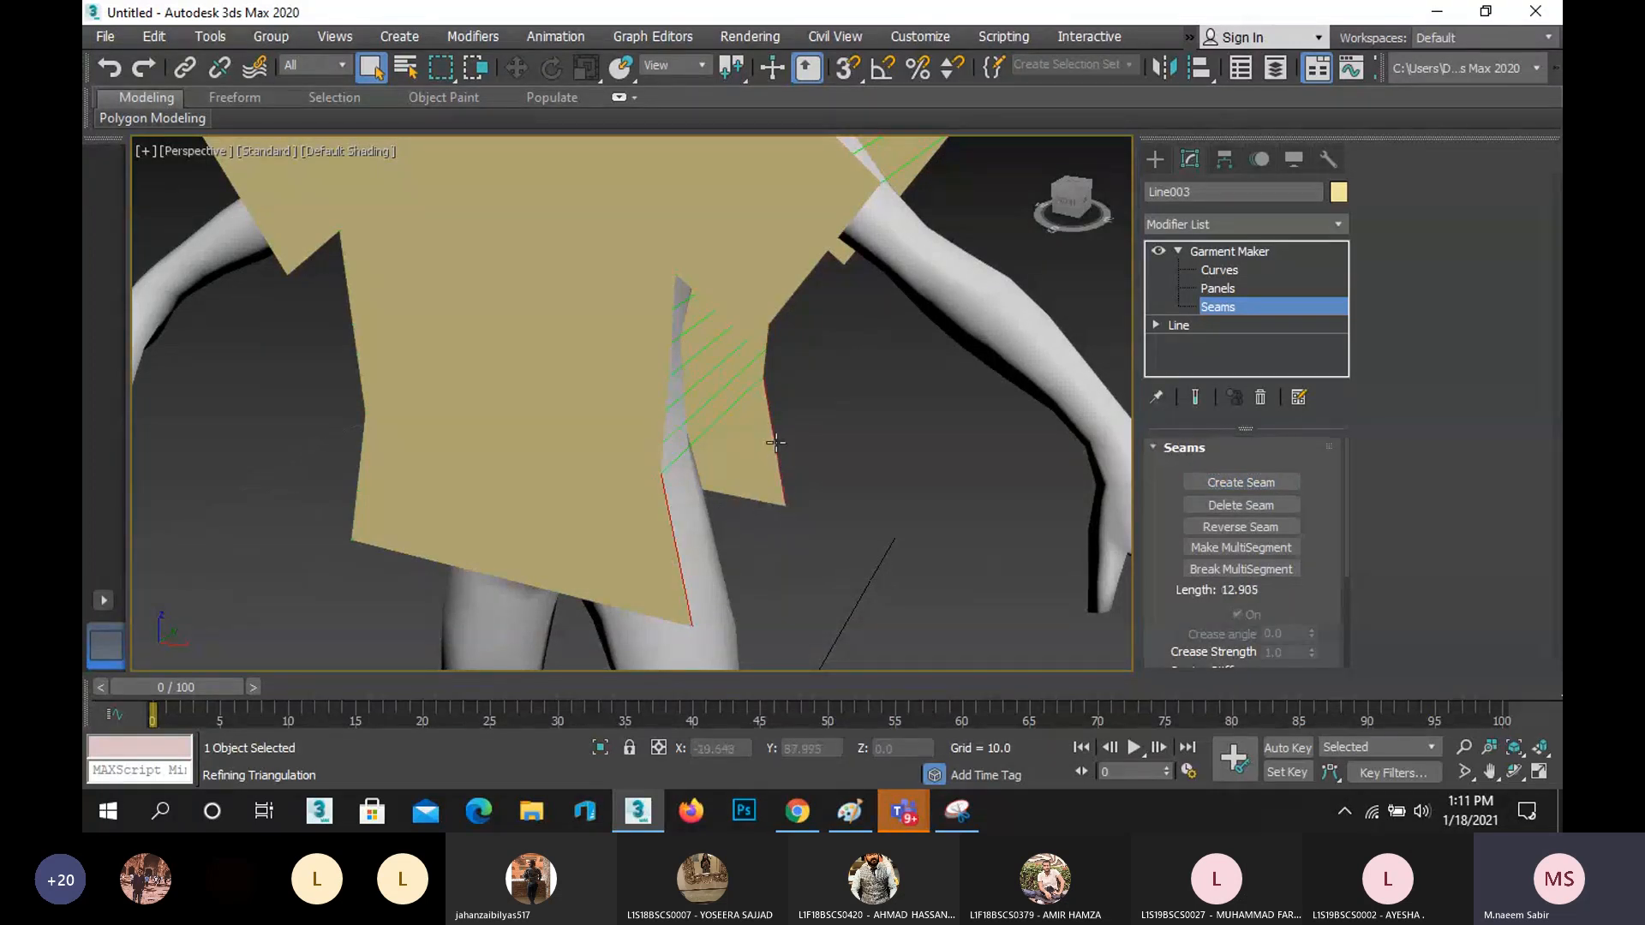
pyautogui.click(1240, 482)
# - Try picking the front and back panels' neckline edges on the mesh's left side
pyautogui.scroll(-5, 796, 471)
pyautogui.scroll(-3, 796, 471)
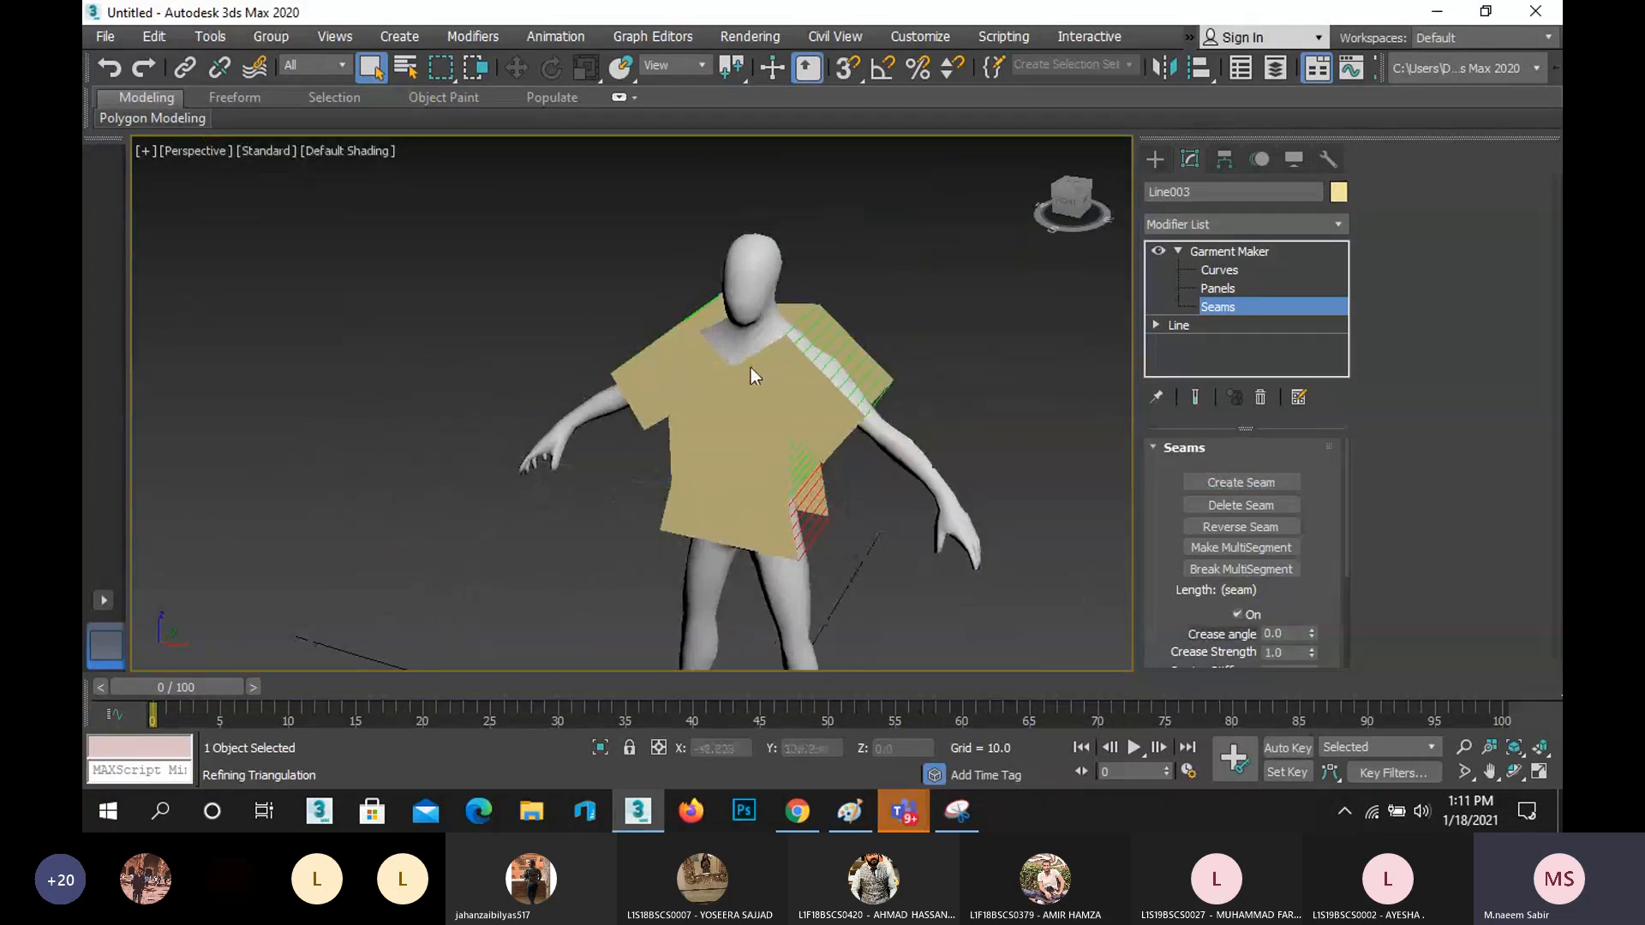
pyautogui.scroll(5, 737, 428)
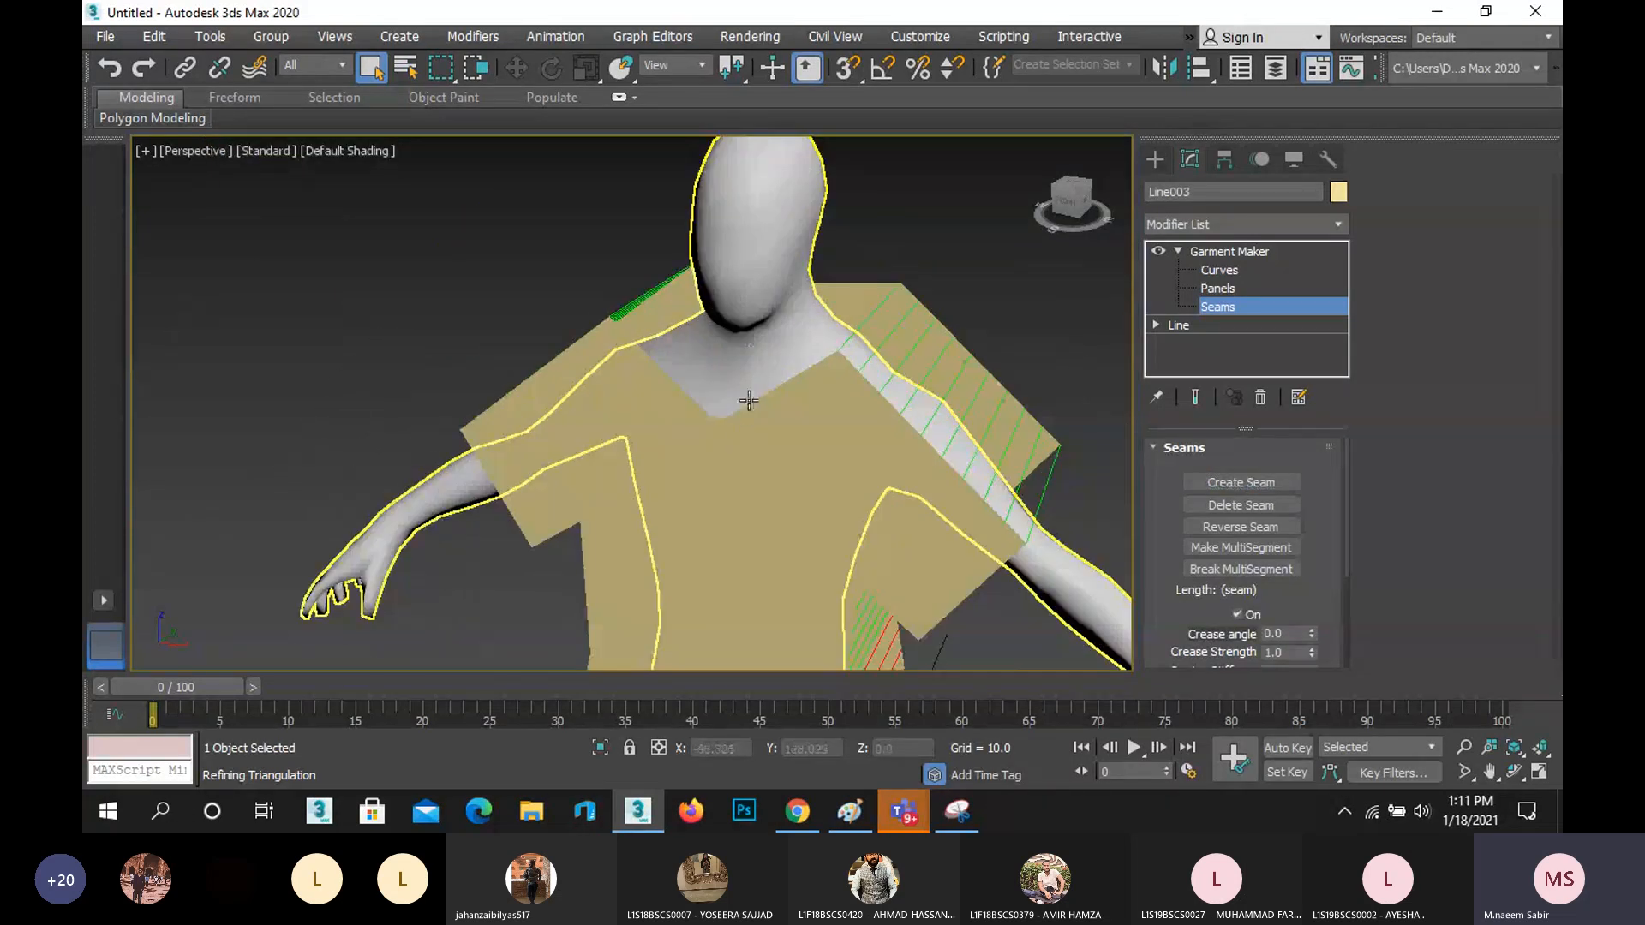
pyautogui.click(748, 404)
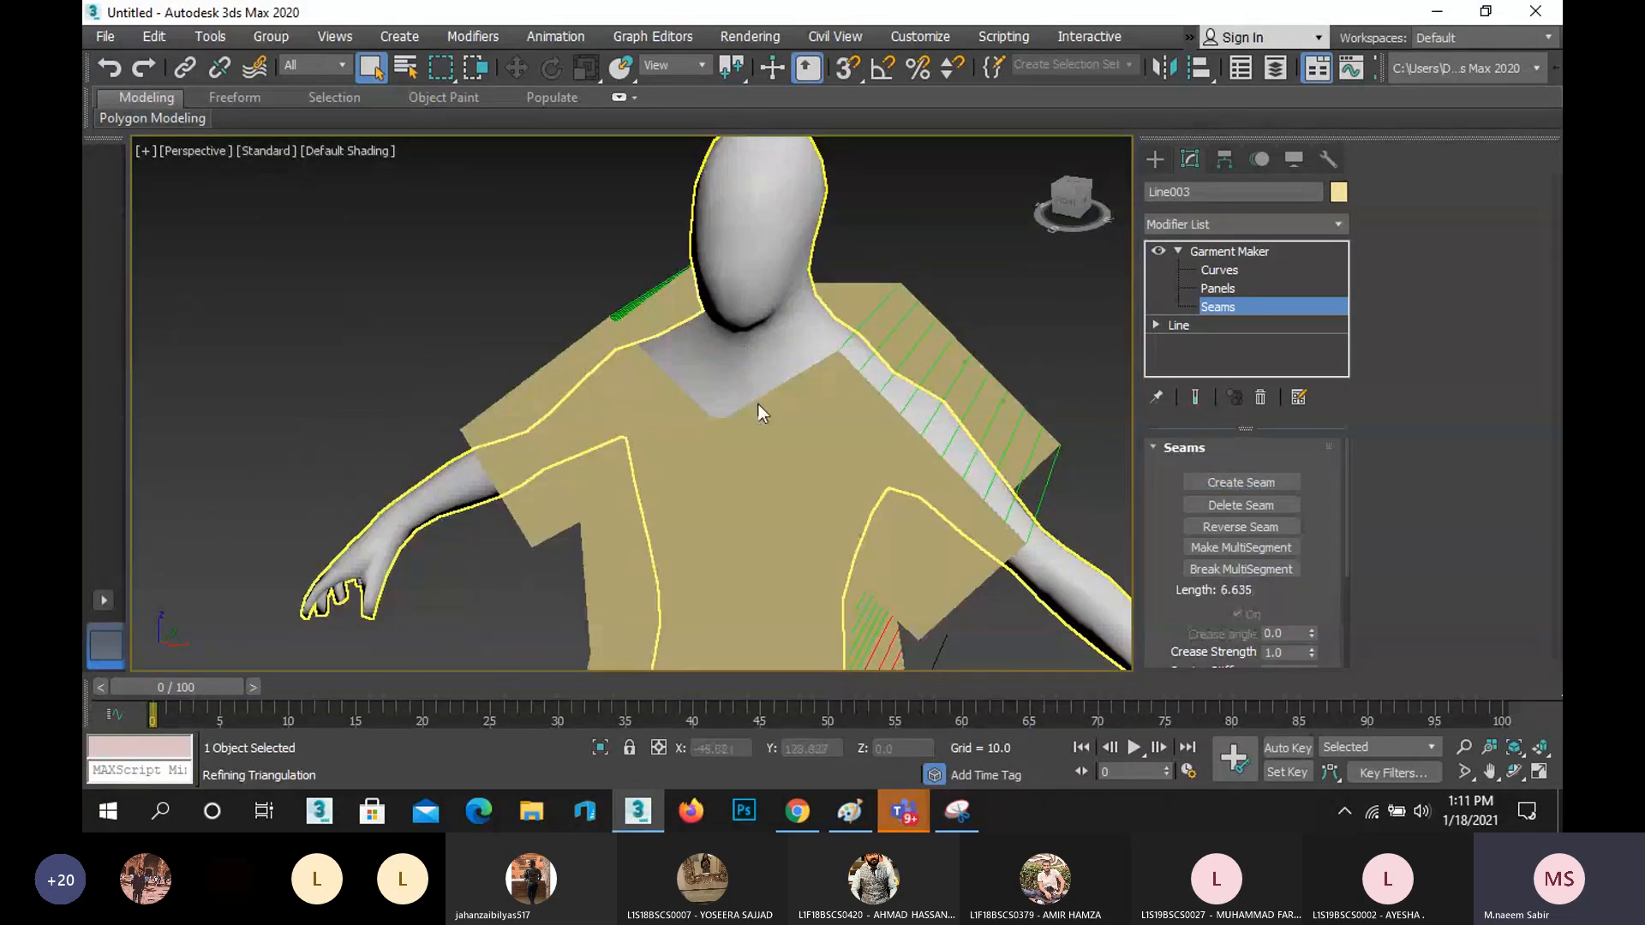
pyautogui.keyDown('ctrl'); pyautogui.click(839, 285); pyautogui.keyUp('ctrl')
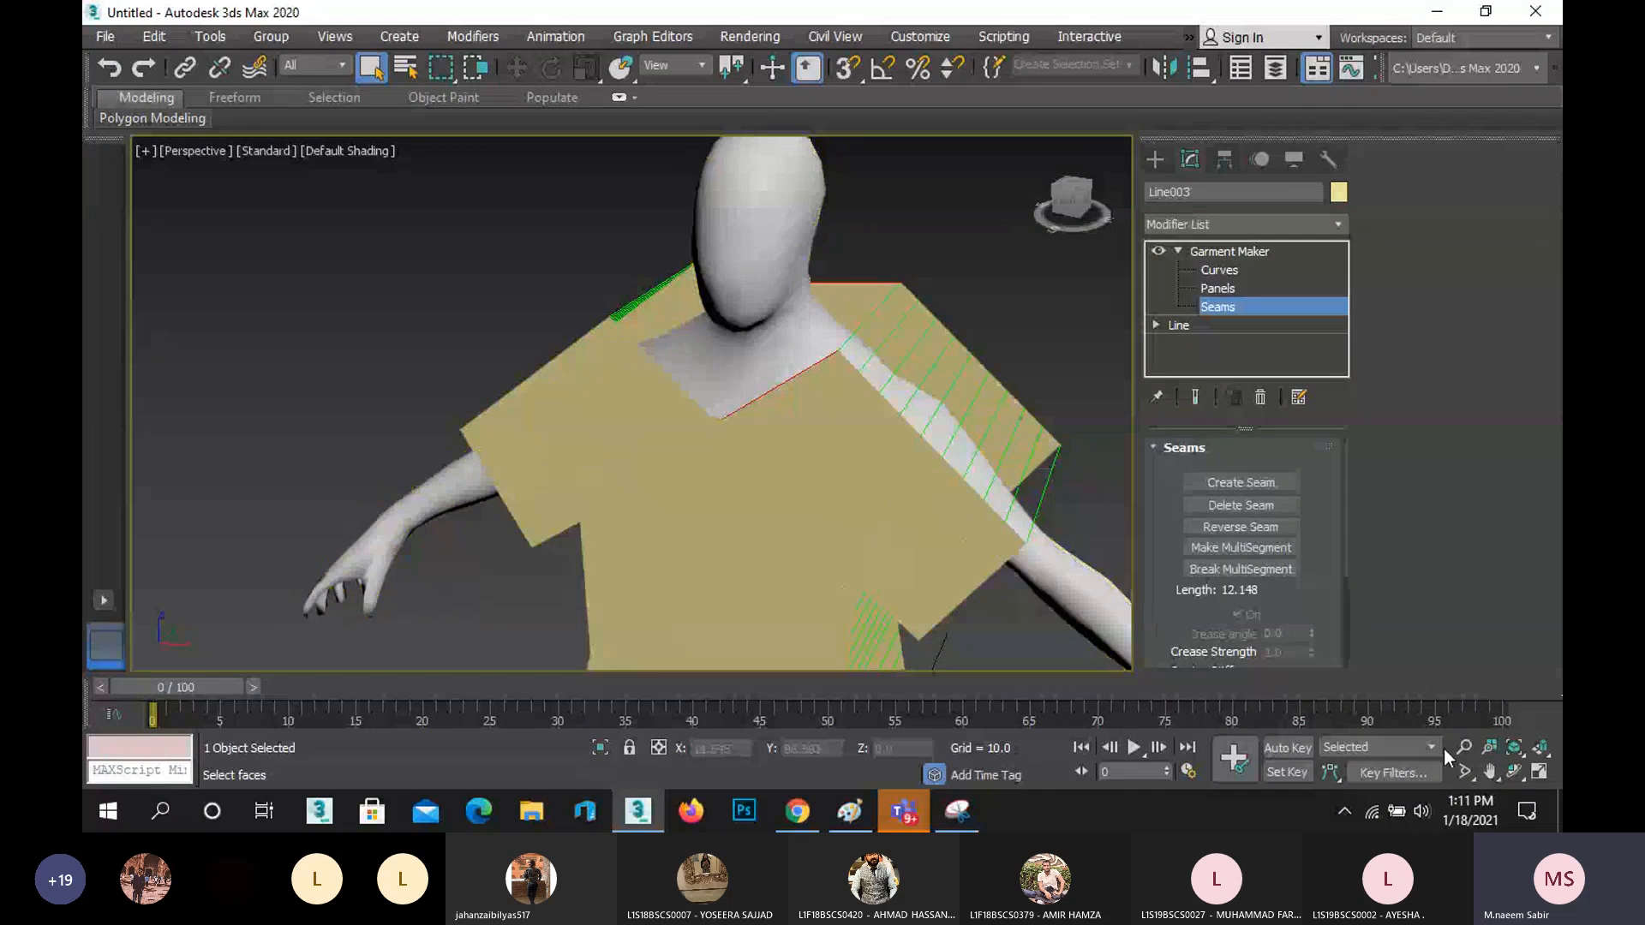
# - Try picking the front and back panels' sleeve-opening edges around the mesh's left arm
pyautogui.click(1514, 773)
pyautogui.moveTo(660, 411); pyautogui.dragTo(594, 337)
pyautogui.rightClick(603, 337)
pyautogui.click(797, 393)
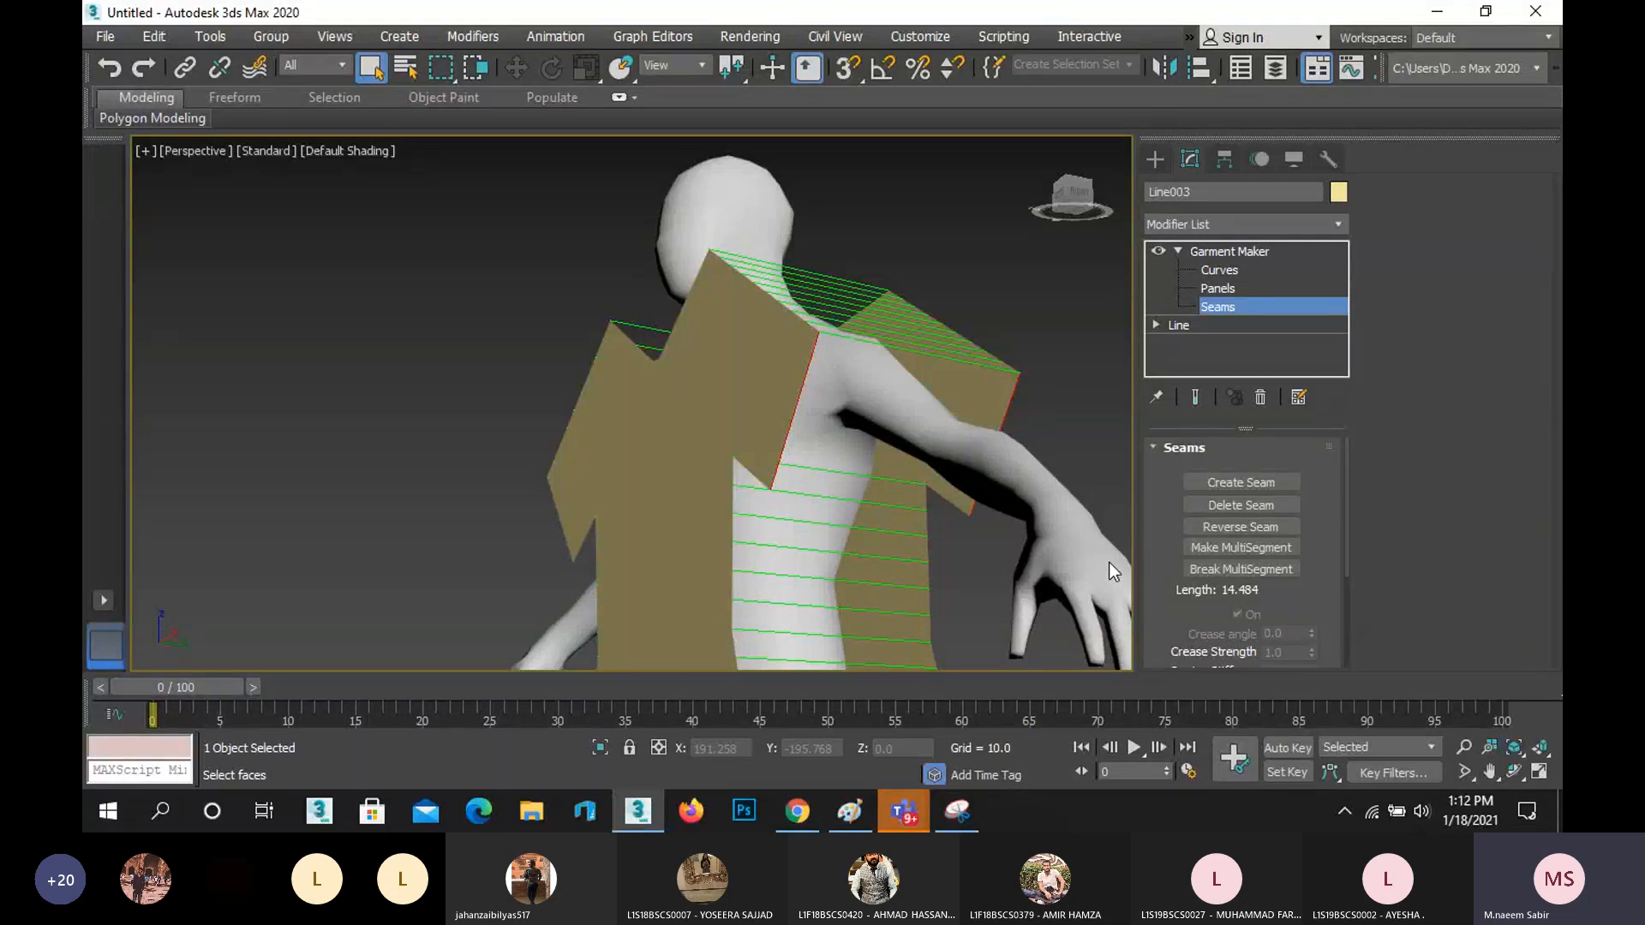
# - Create seams joining the front and back panels' underarm sleeve edges on both sides of the shirt
pyautogui.click(1515, 772)
pyautogui.moveTo(681, 441); pyautogui.dragTo(901, 429)
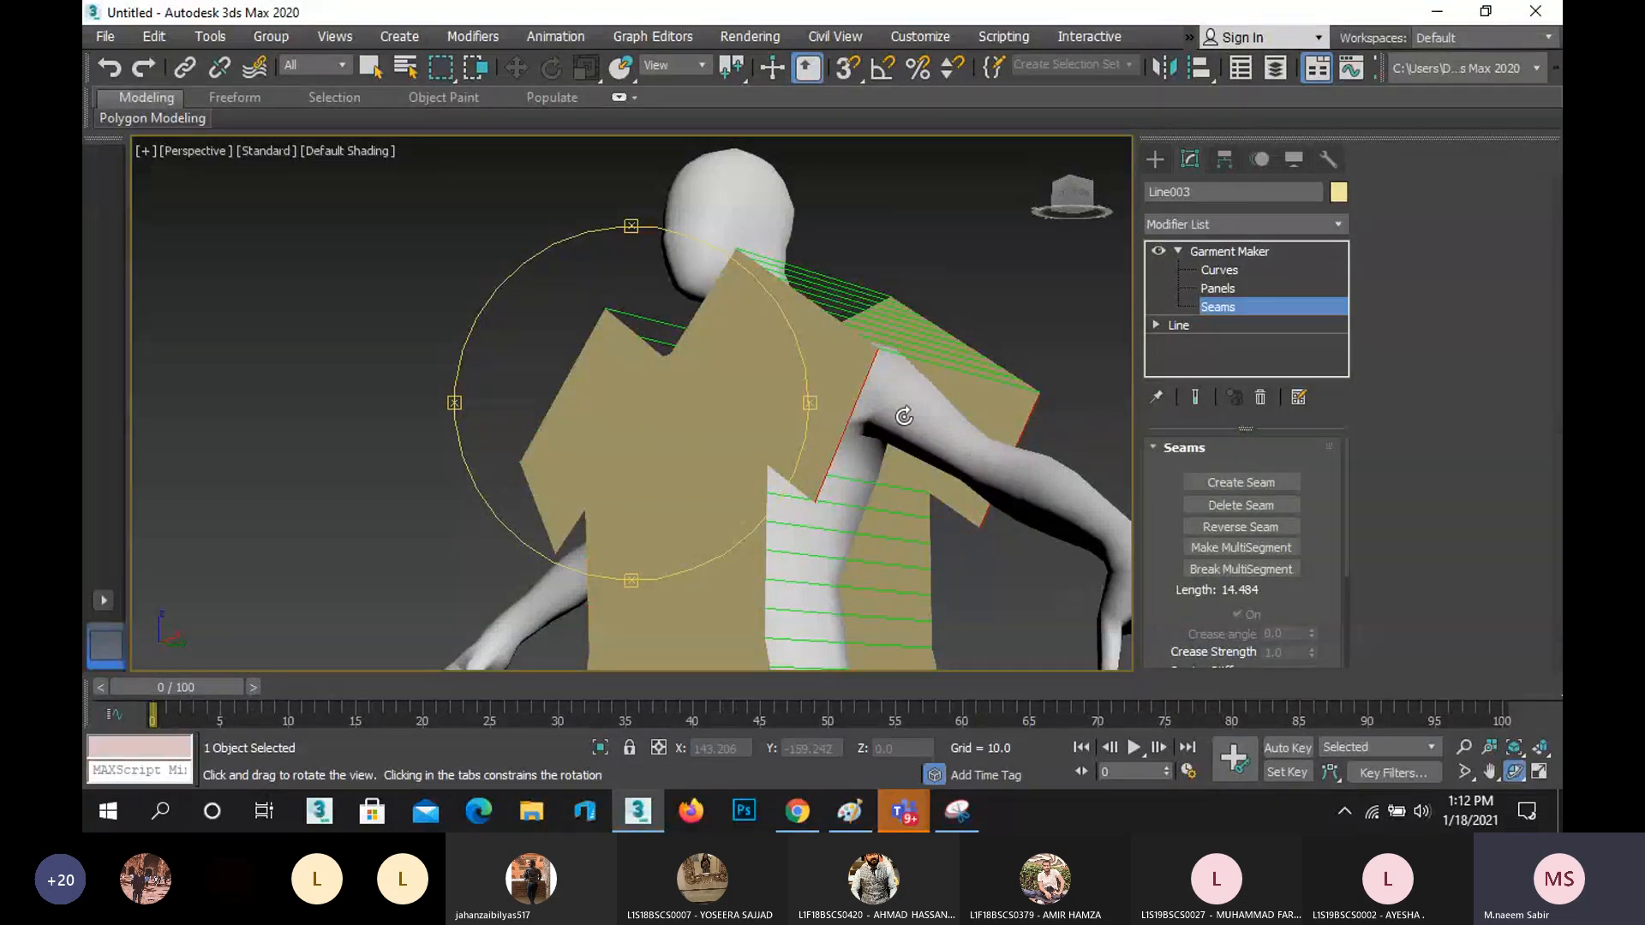
pyautogui.moveTo(734, 461)
pyautogui.mouseDown()
pyautogui.moveTo(808, 503)
pyautogui.moveTo(763, 471)
pyautogui.moveTo(812, 440)
pyautogui.moveTo(772, 452)
pyautogui.moveTo(727, 352)
pyautogui.moveTo(718, 394)
pyautogui.moveTo(672, 342)
pyautogui.moveTo(660, 360)
pyautogui.moveTo(702, 261)
pyautogui.mouseUp()
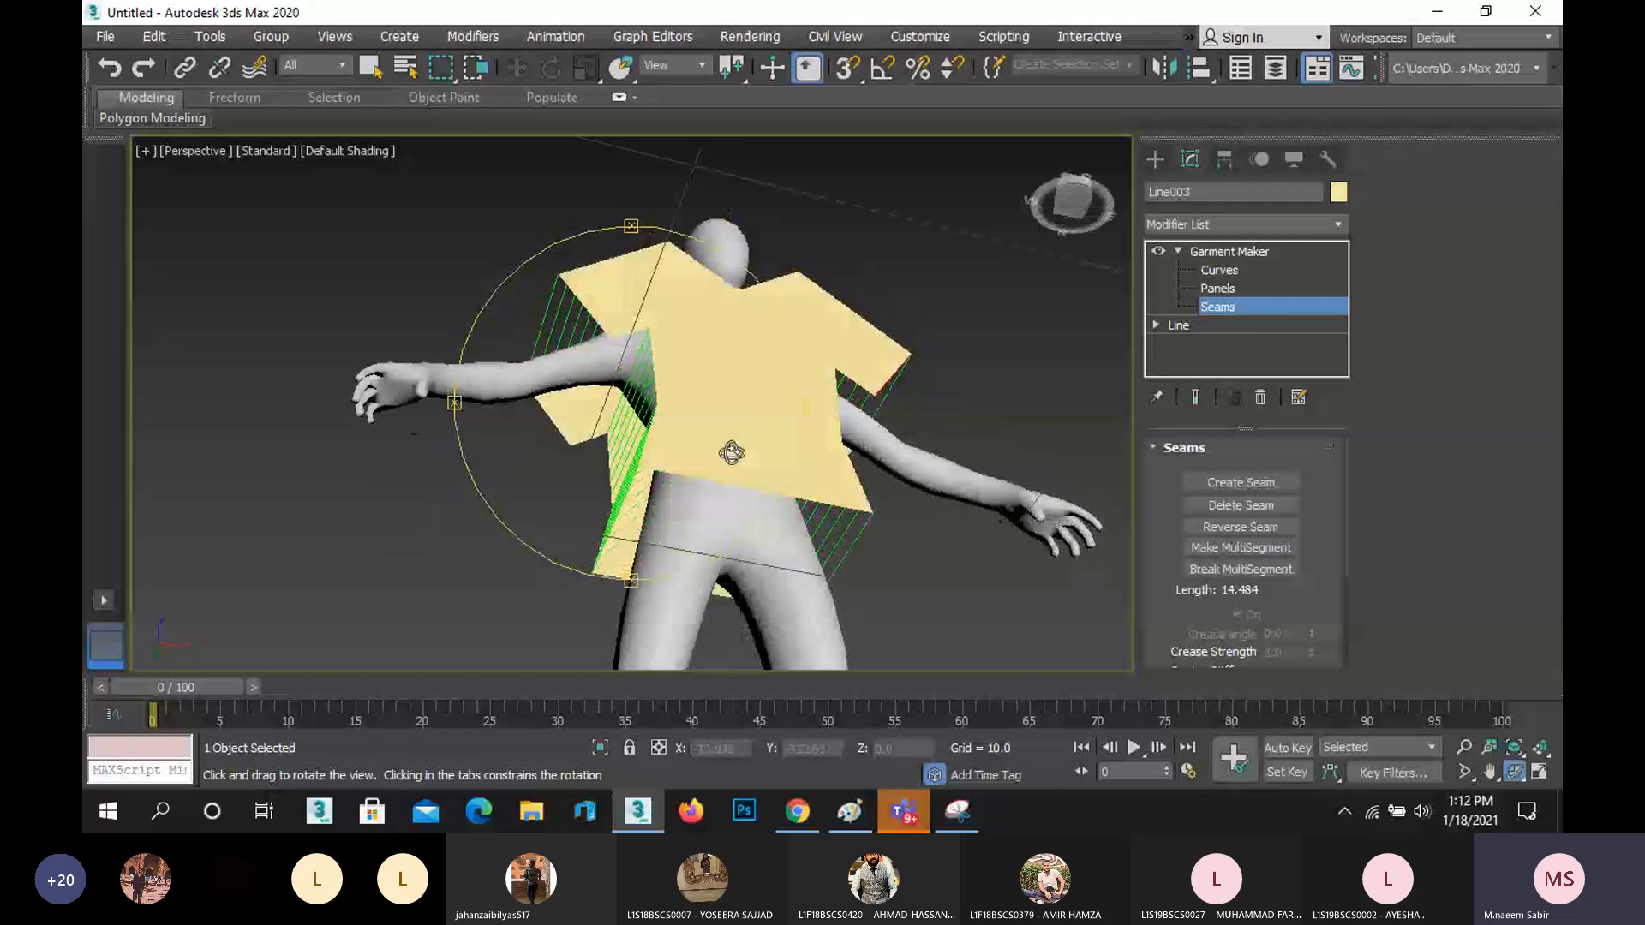
pyautogui.rightClick(732, 452)
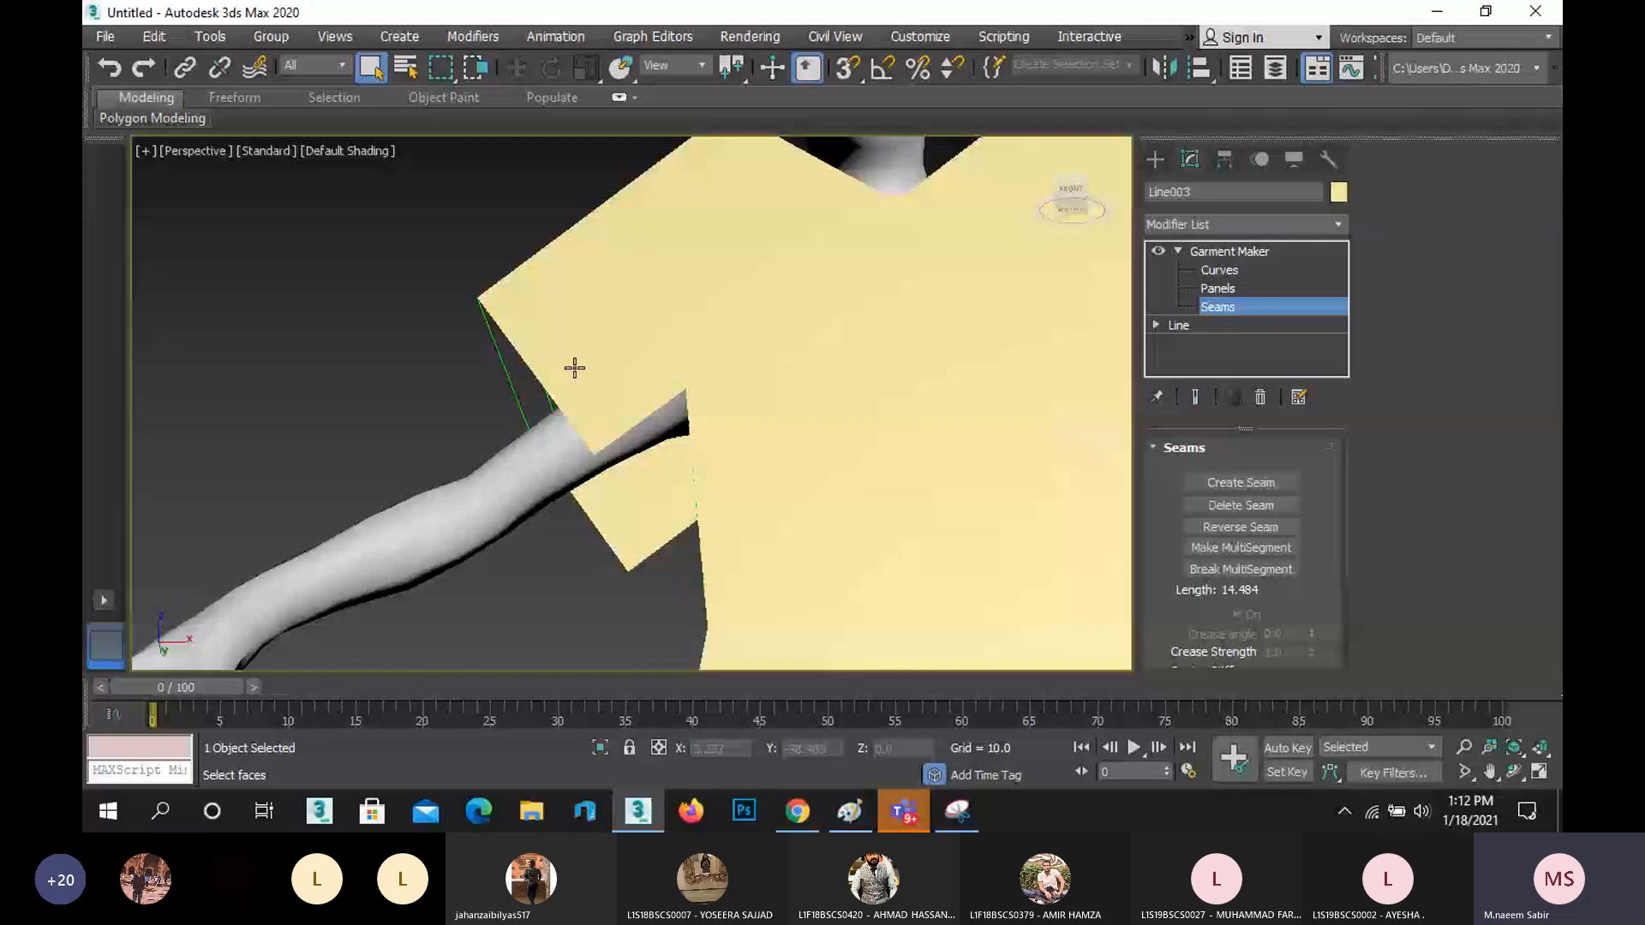
pyautogui.scroll(2, 574, 368)
pyautogui.moveTo(875, 463); pyautogui.dragTo(115, 365, button='middle')
pyautogui.click(797, 320)
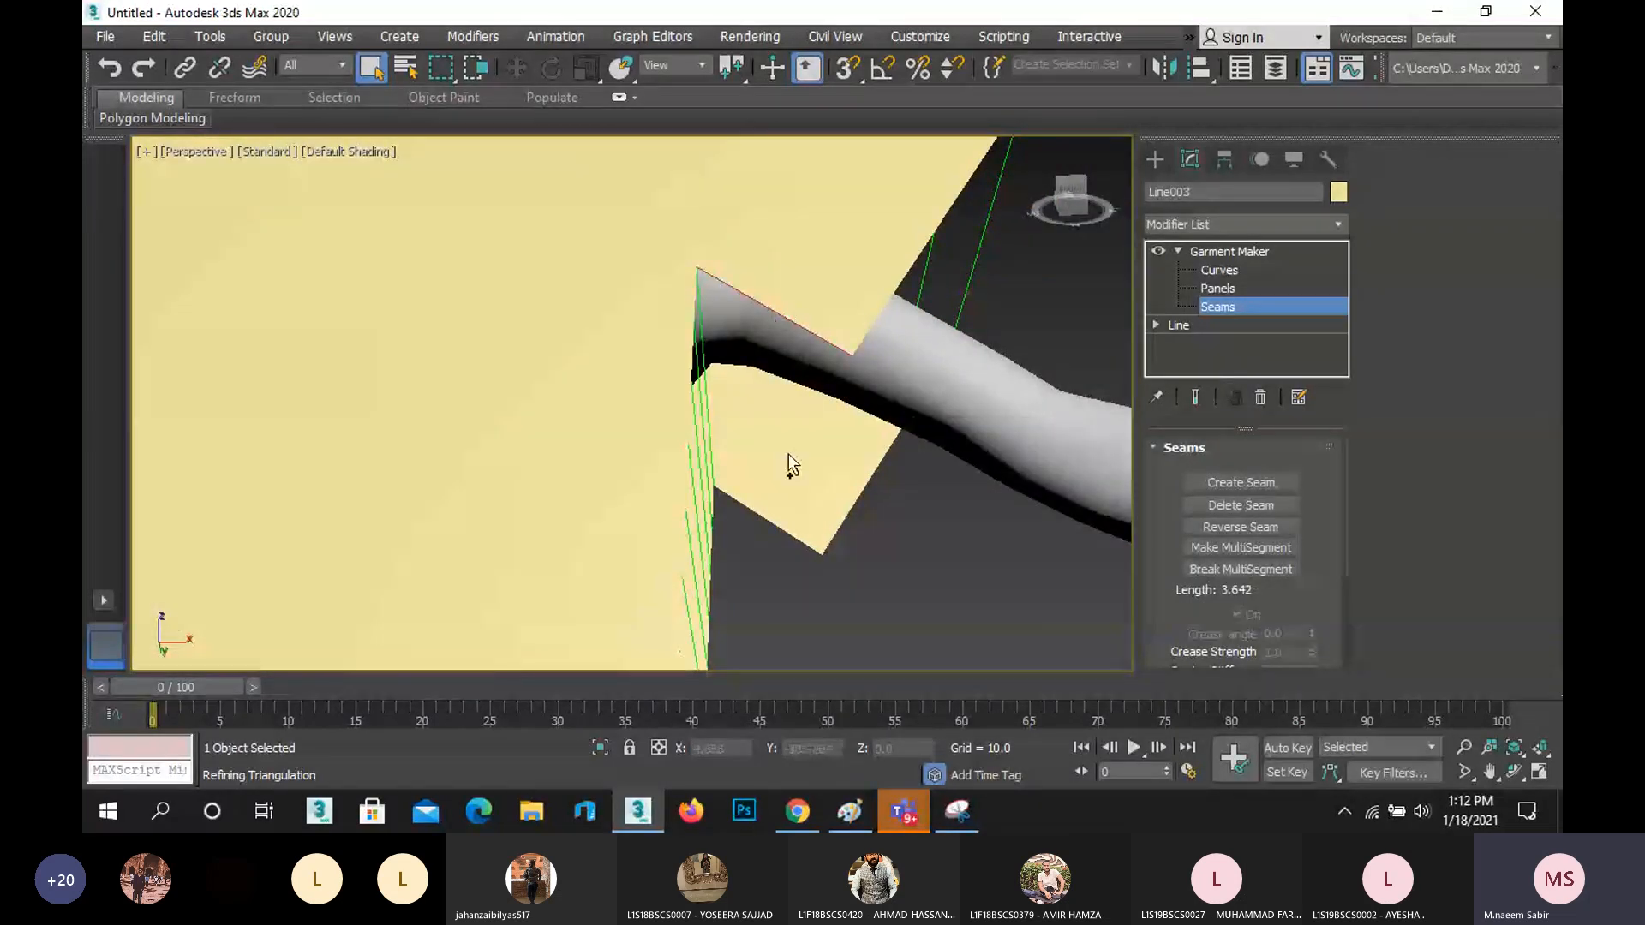
pyautogui.click(1239, 483)
pyautogui.scroll(-8, 677, 377)
pyautogui.moveTo(677, 377); pyautogui.dragTo(690, 400, button='middle')
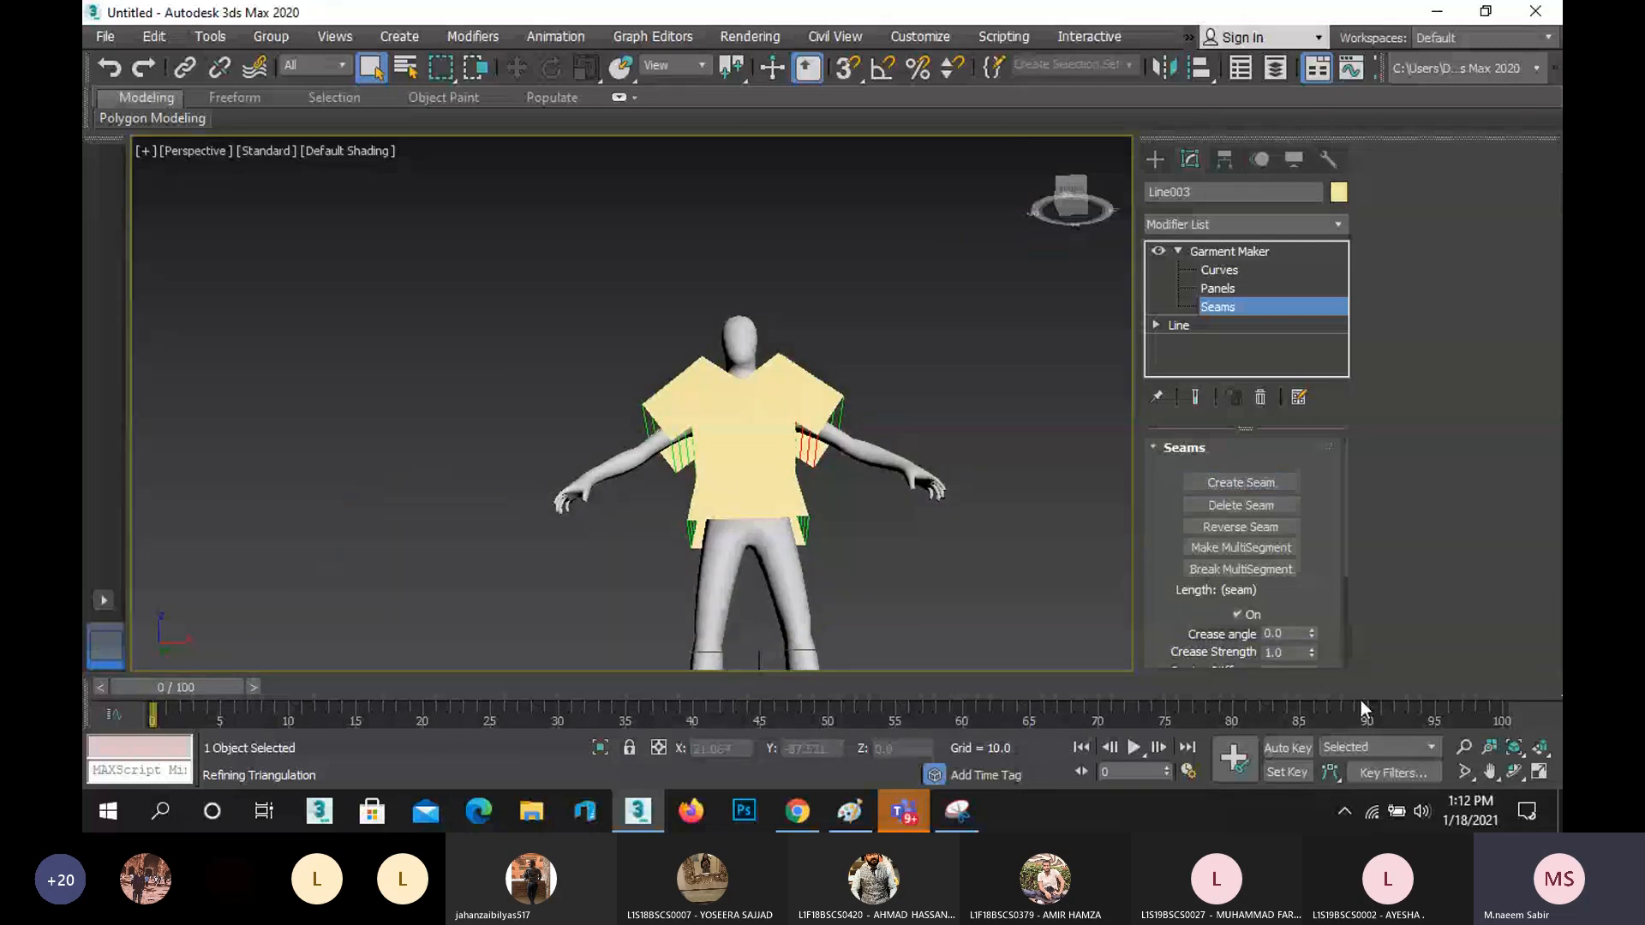
pyautogui.click(1514, 772)
pyautogui.moveTo(728, 481); pyautogui.dragTo(579, 431)
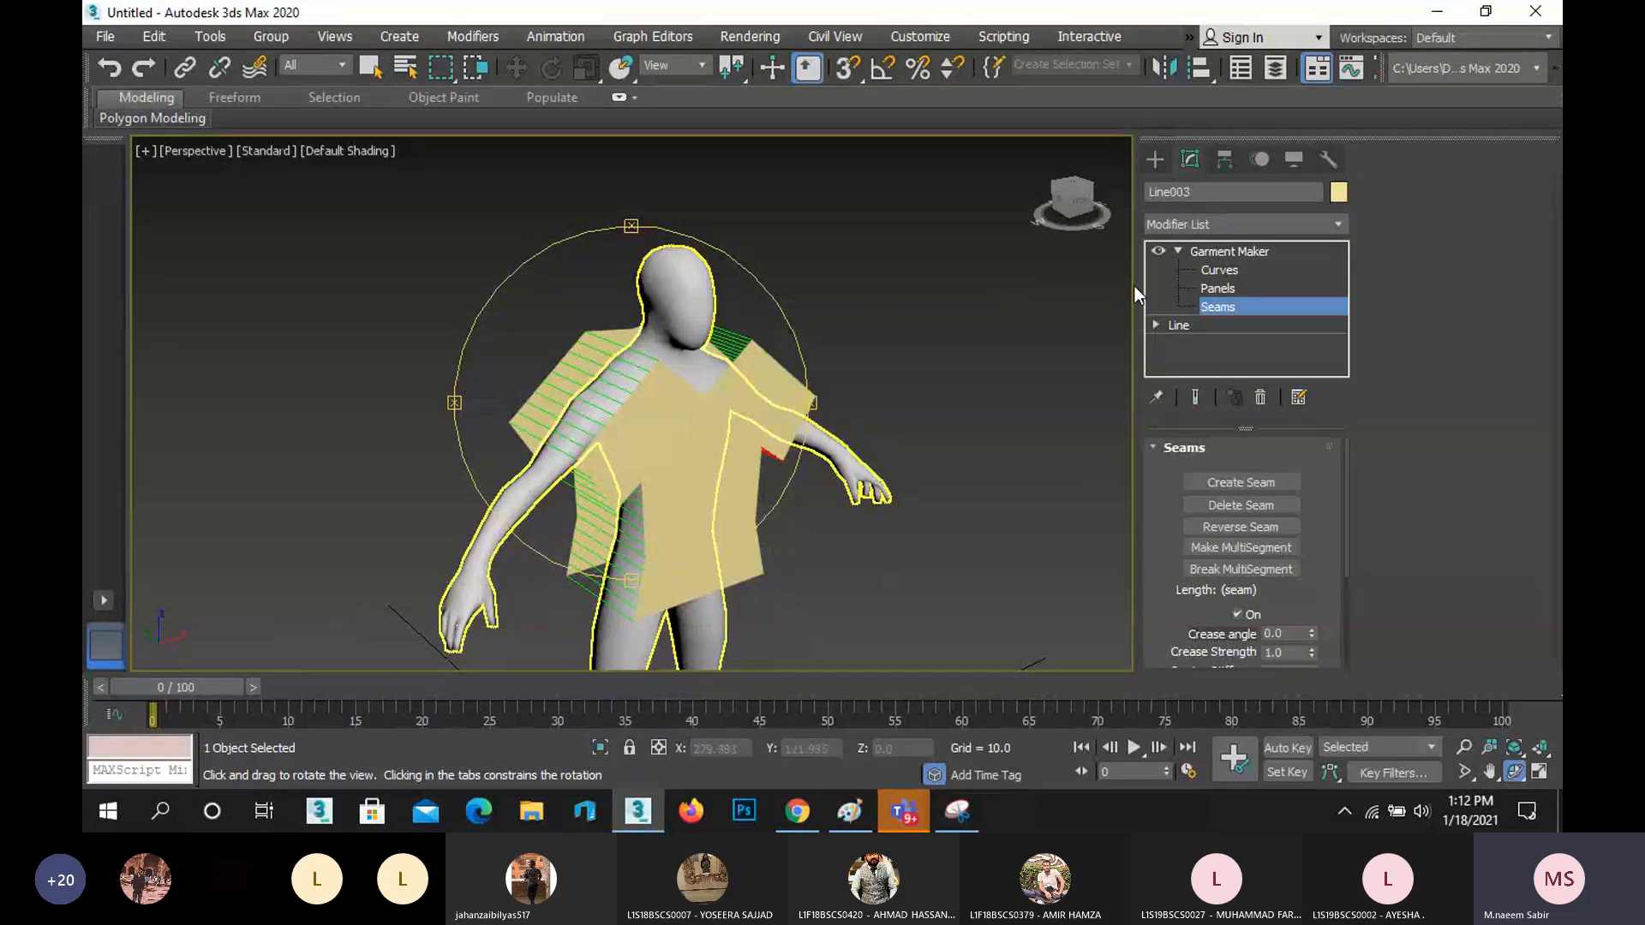
# - Add a Cloth modifier above the shirt's Garment Maker modifier and turn off gravity in the simulation parameters
pyautogui.click(1211, 253)
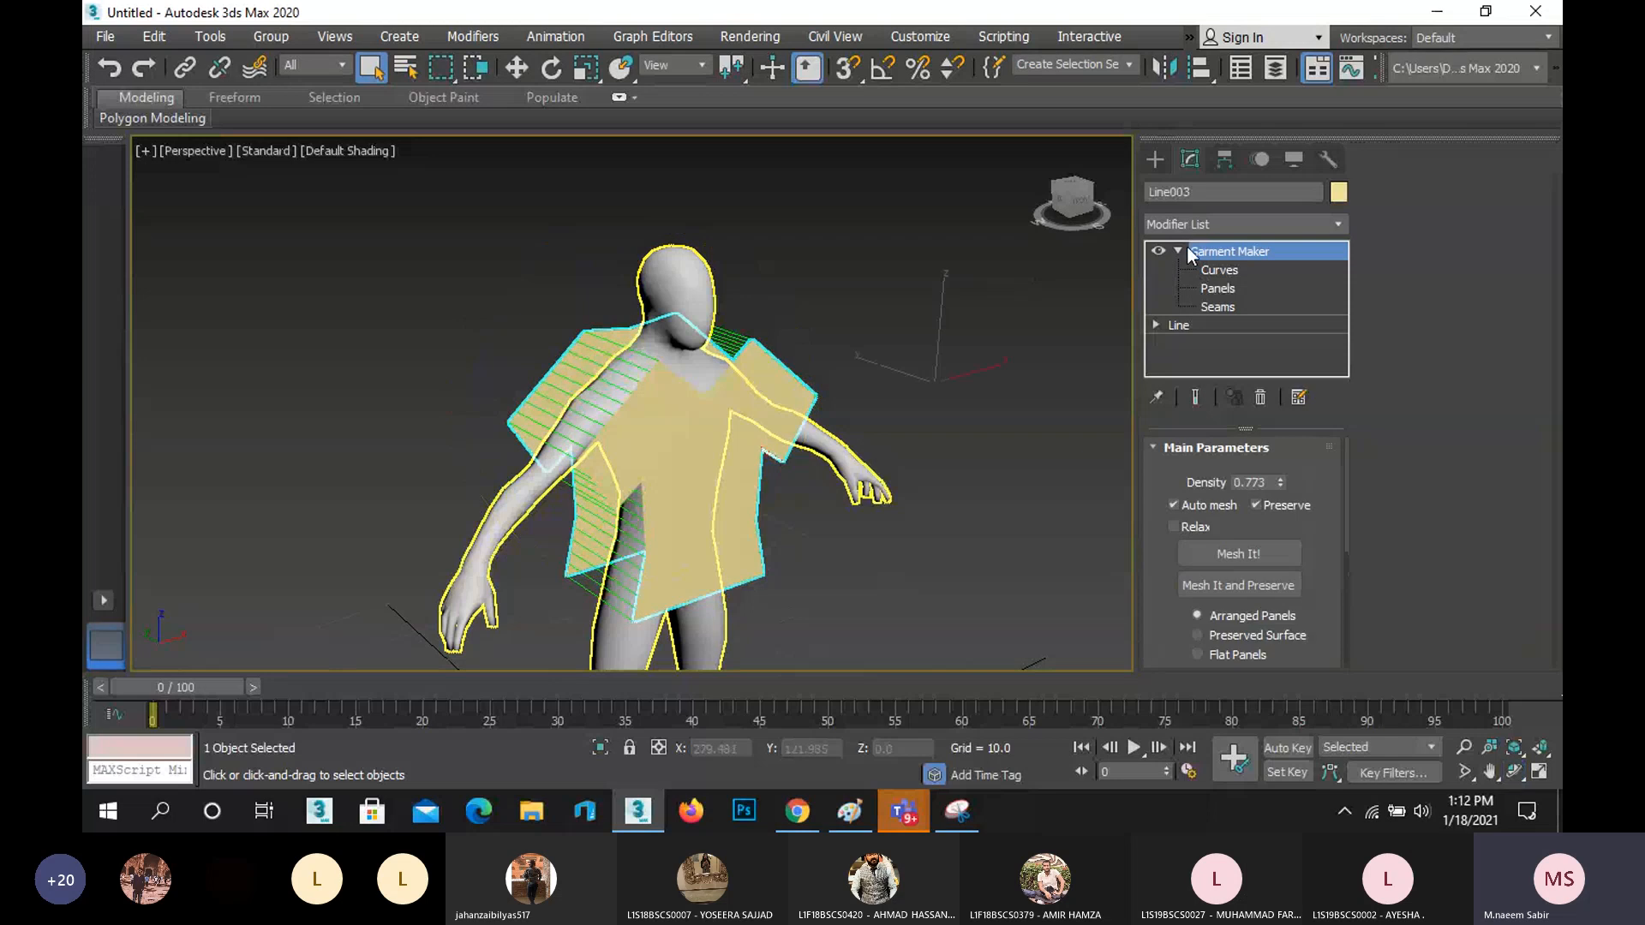
pyautogui.click(1217, 306)
pyautogui.click(1179, 250)
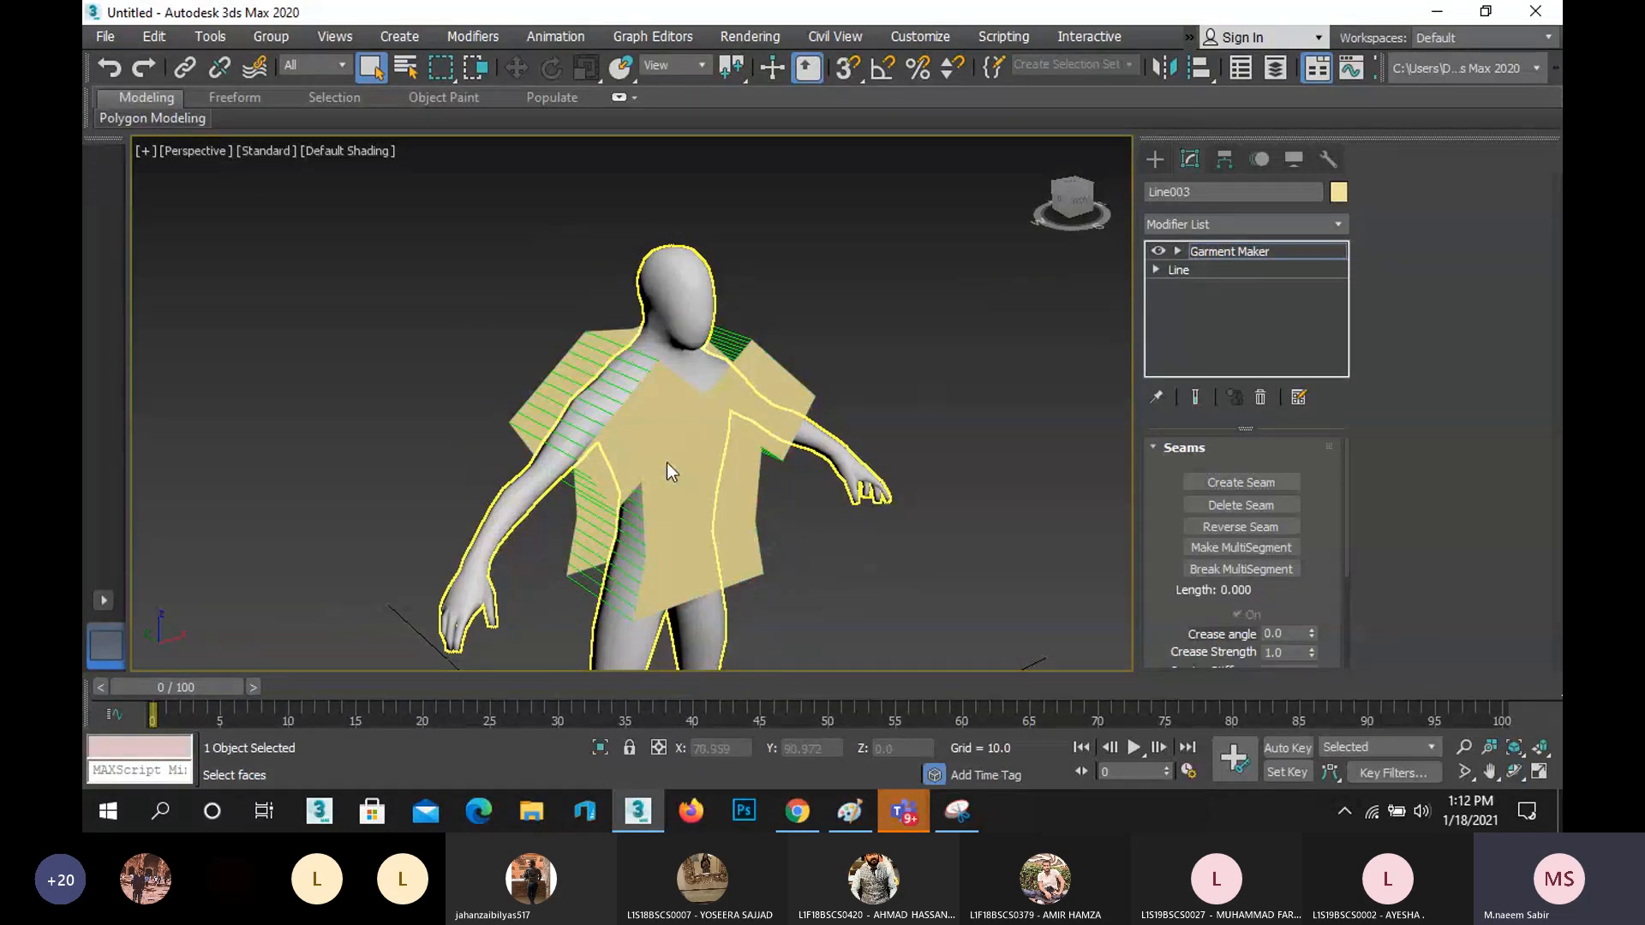
pyautogui.scroll(3, 665, 471)
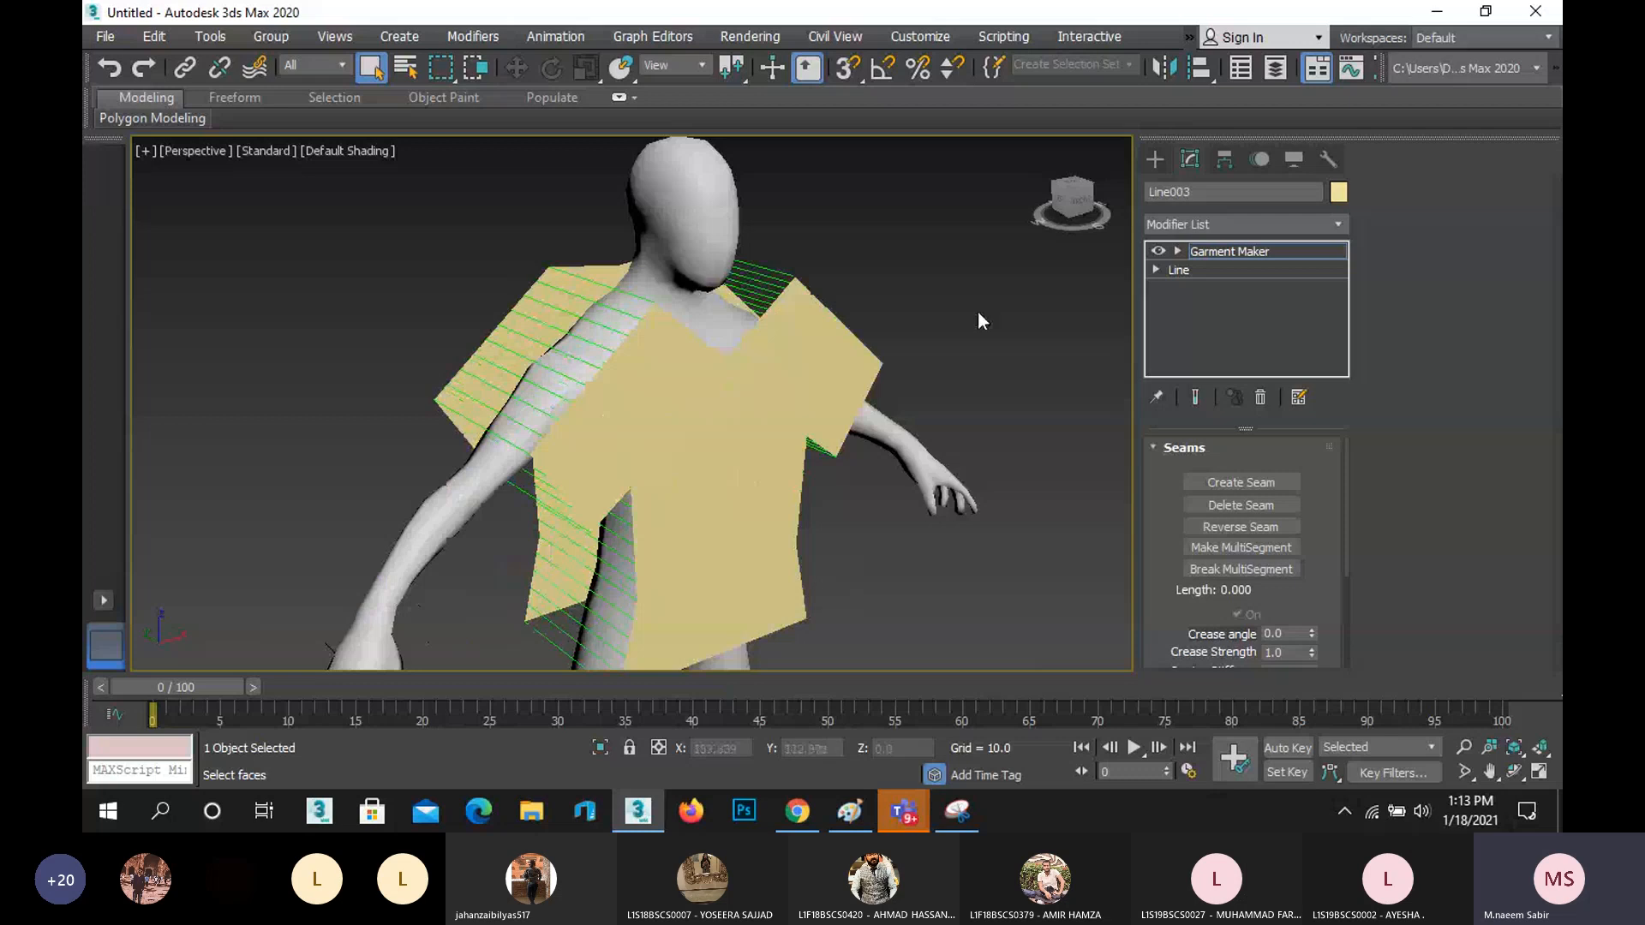
pyautogui.click(1223, 226)
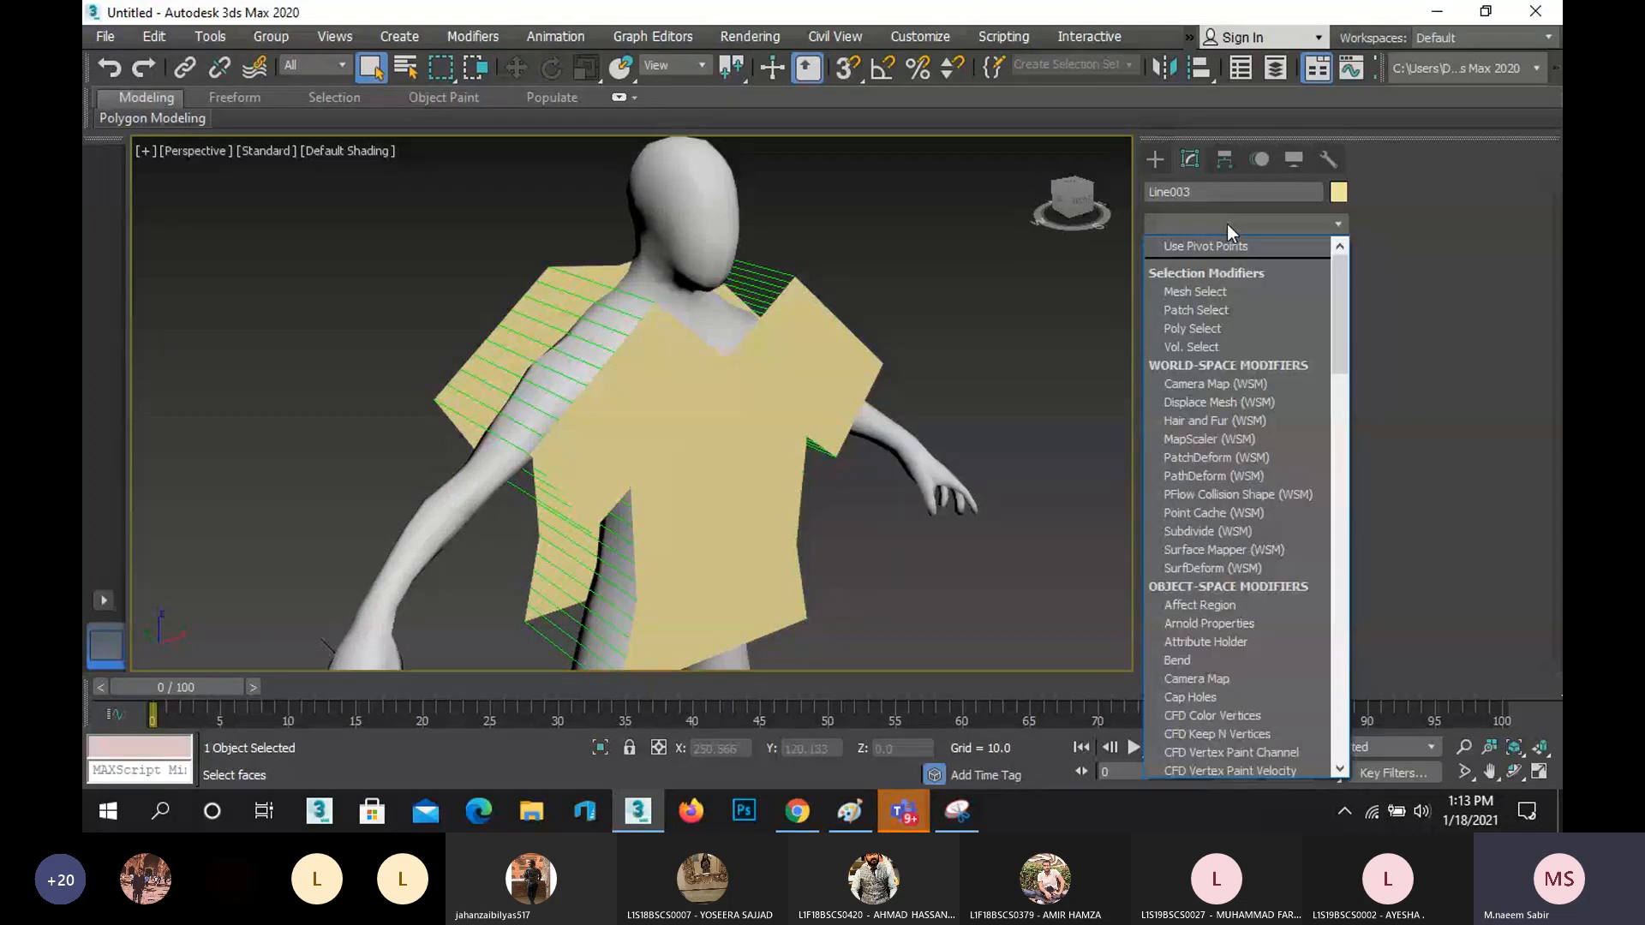
pyautogui.press('c')
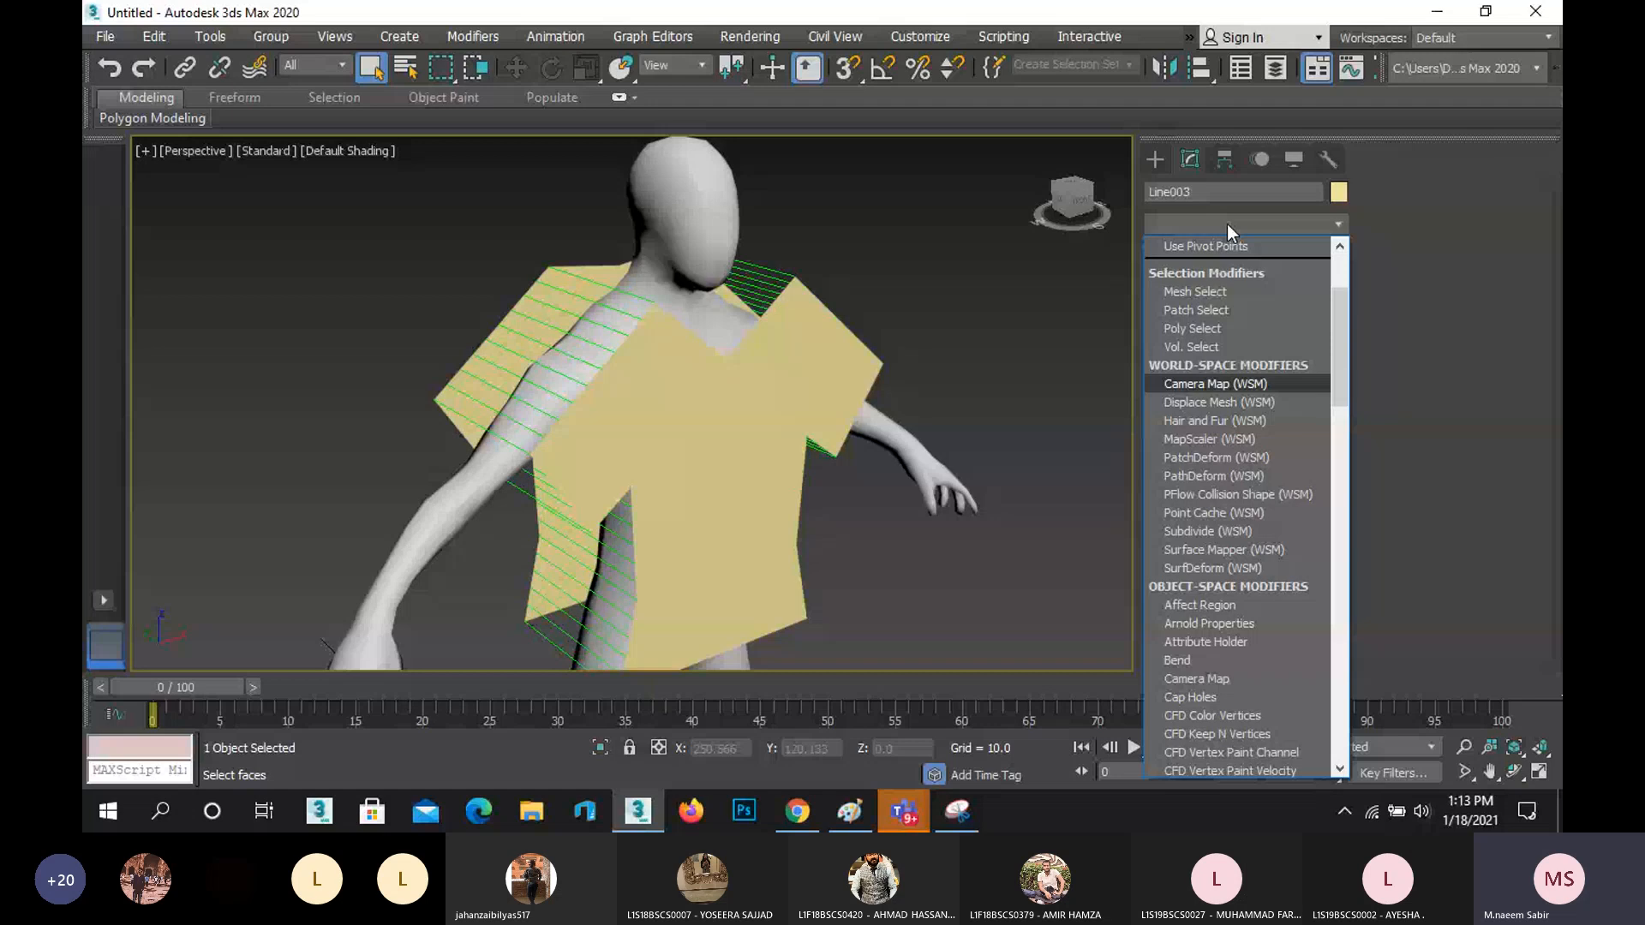
pyautogui.scroll(-7, 1241, 300)
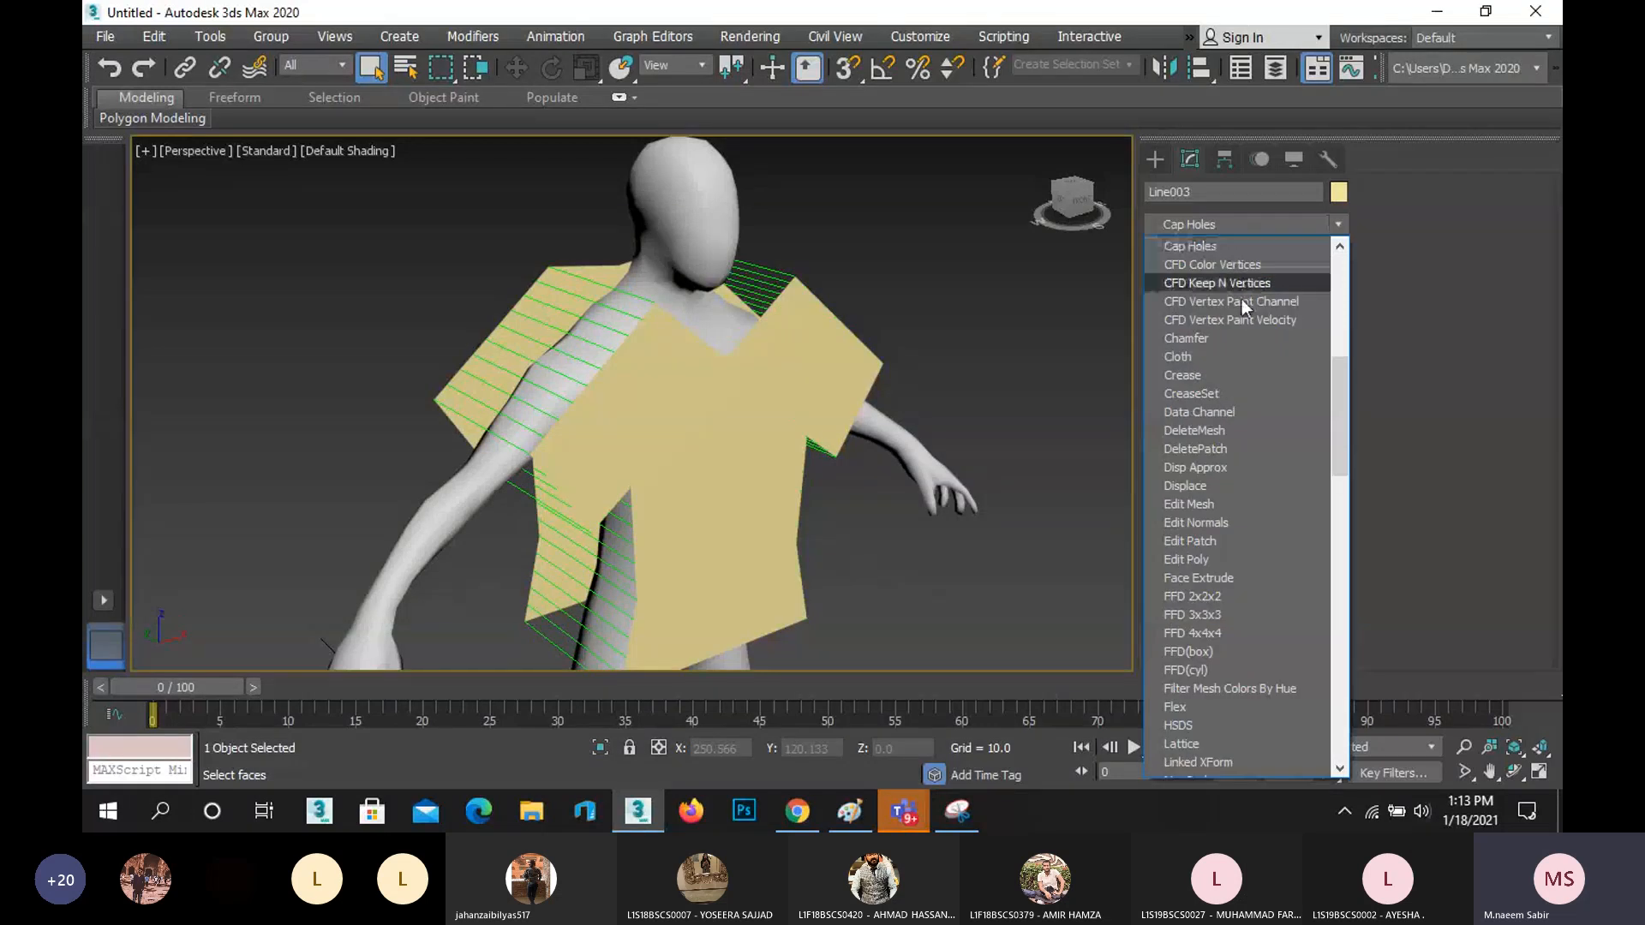
pyautogui.click(1188, 365)
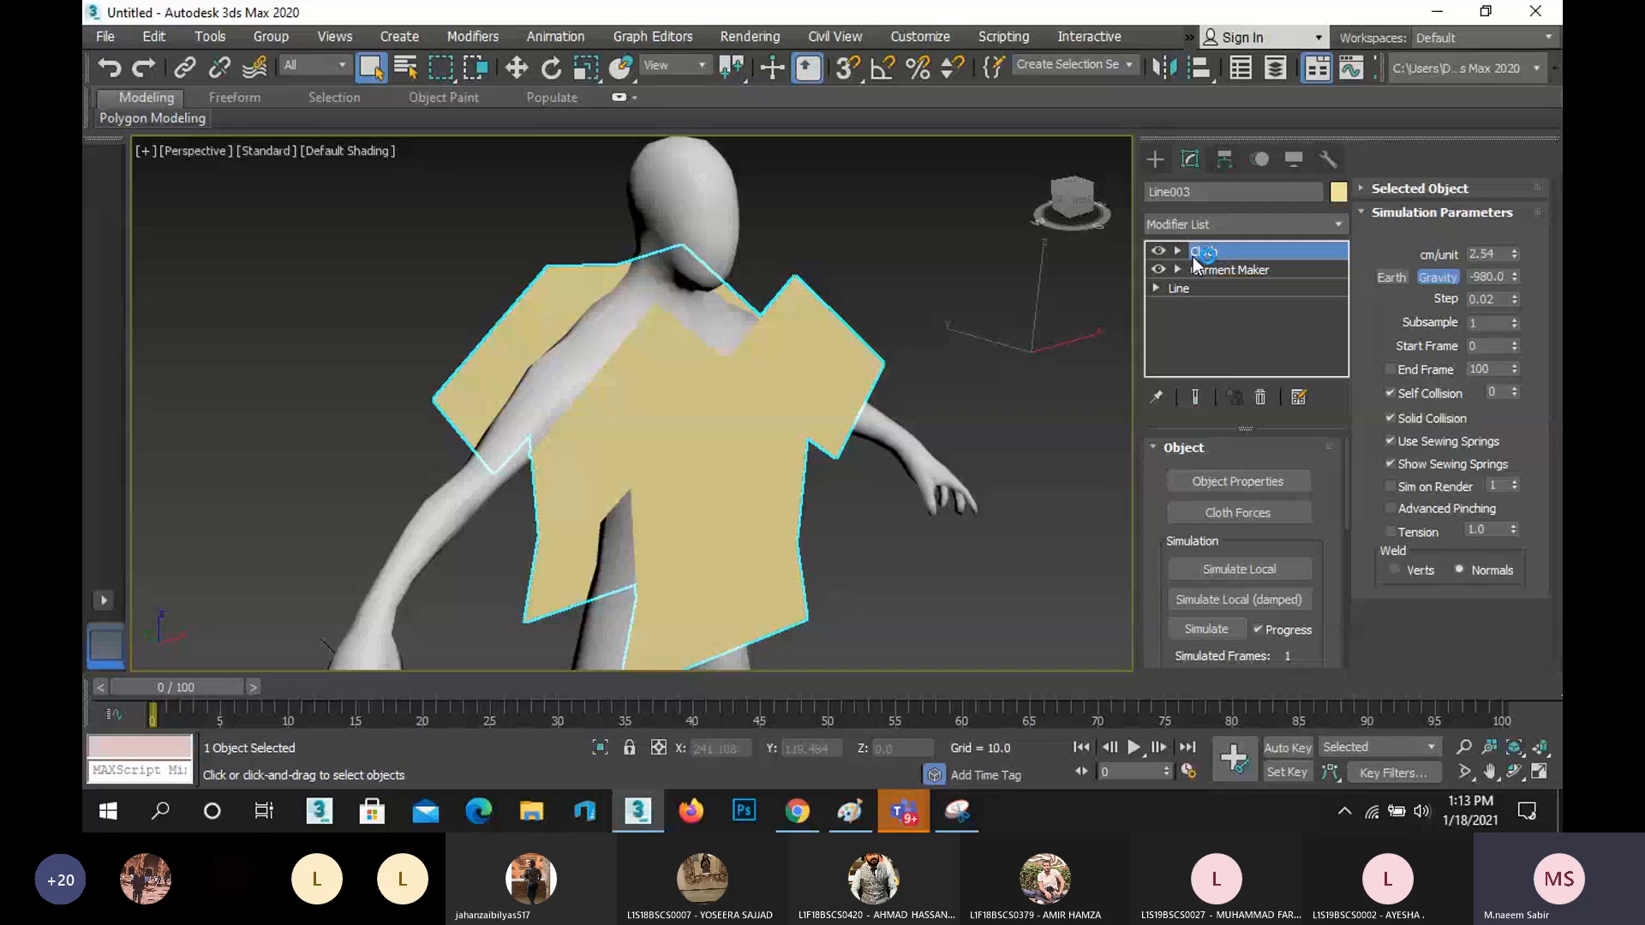
pyautogui.click(1433, 278)
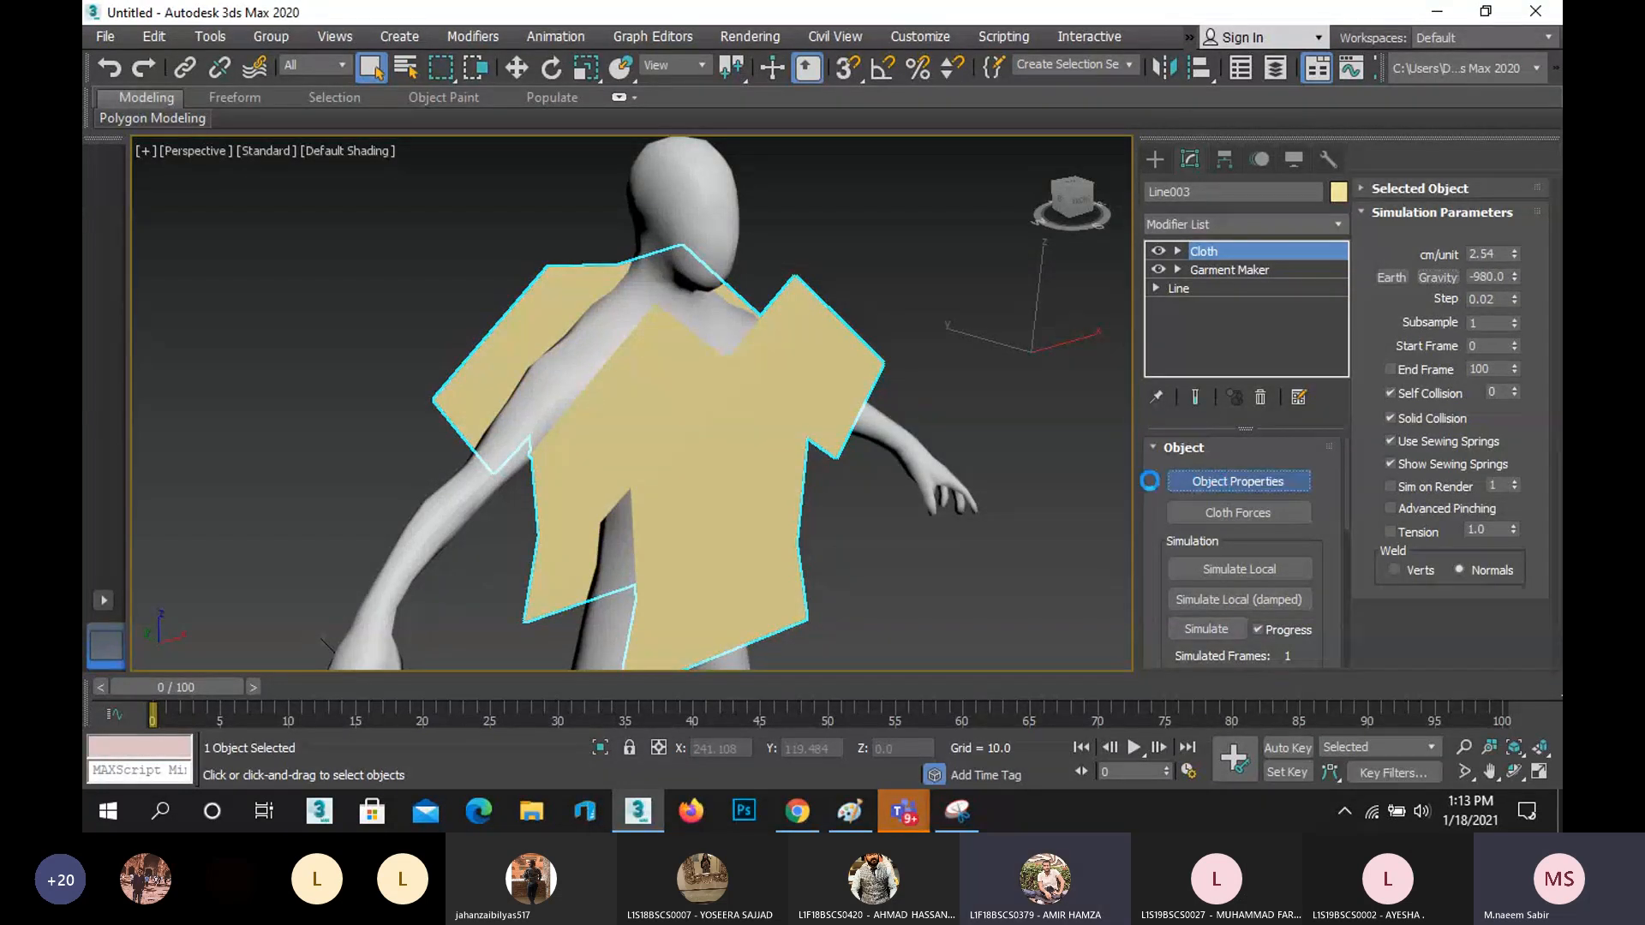
# - Add Human_BaseMesh to the cloth simulation through Object Properties and make it a Collision Object
pyautogui.click(1263, 481)
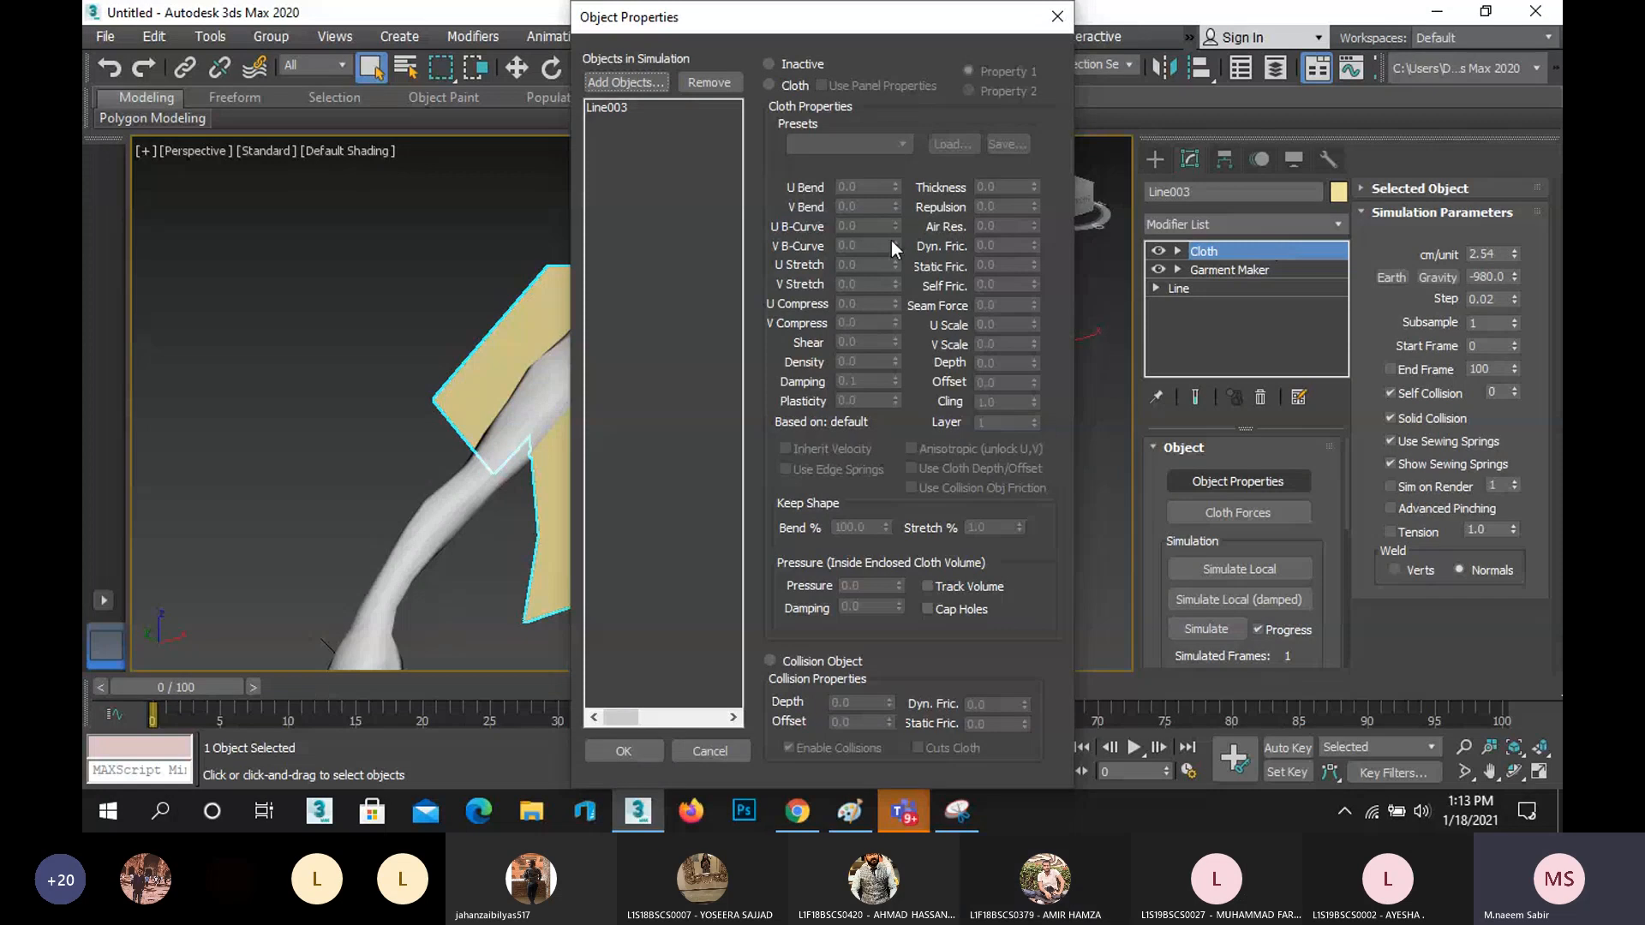
pyautogui.click(634, 85)
pyautogui.click(204, 156)
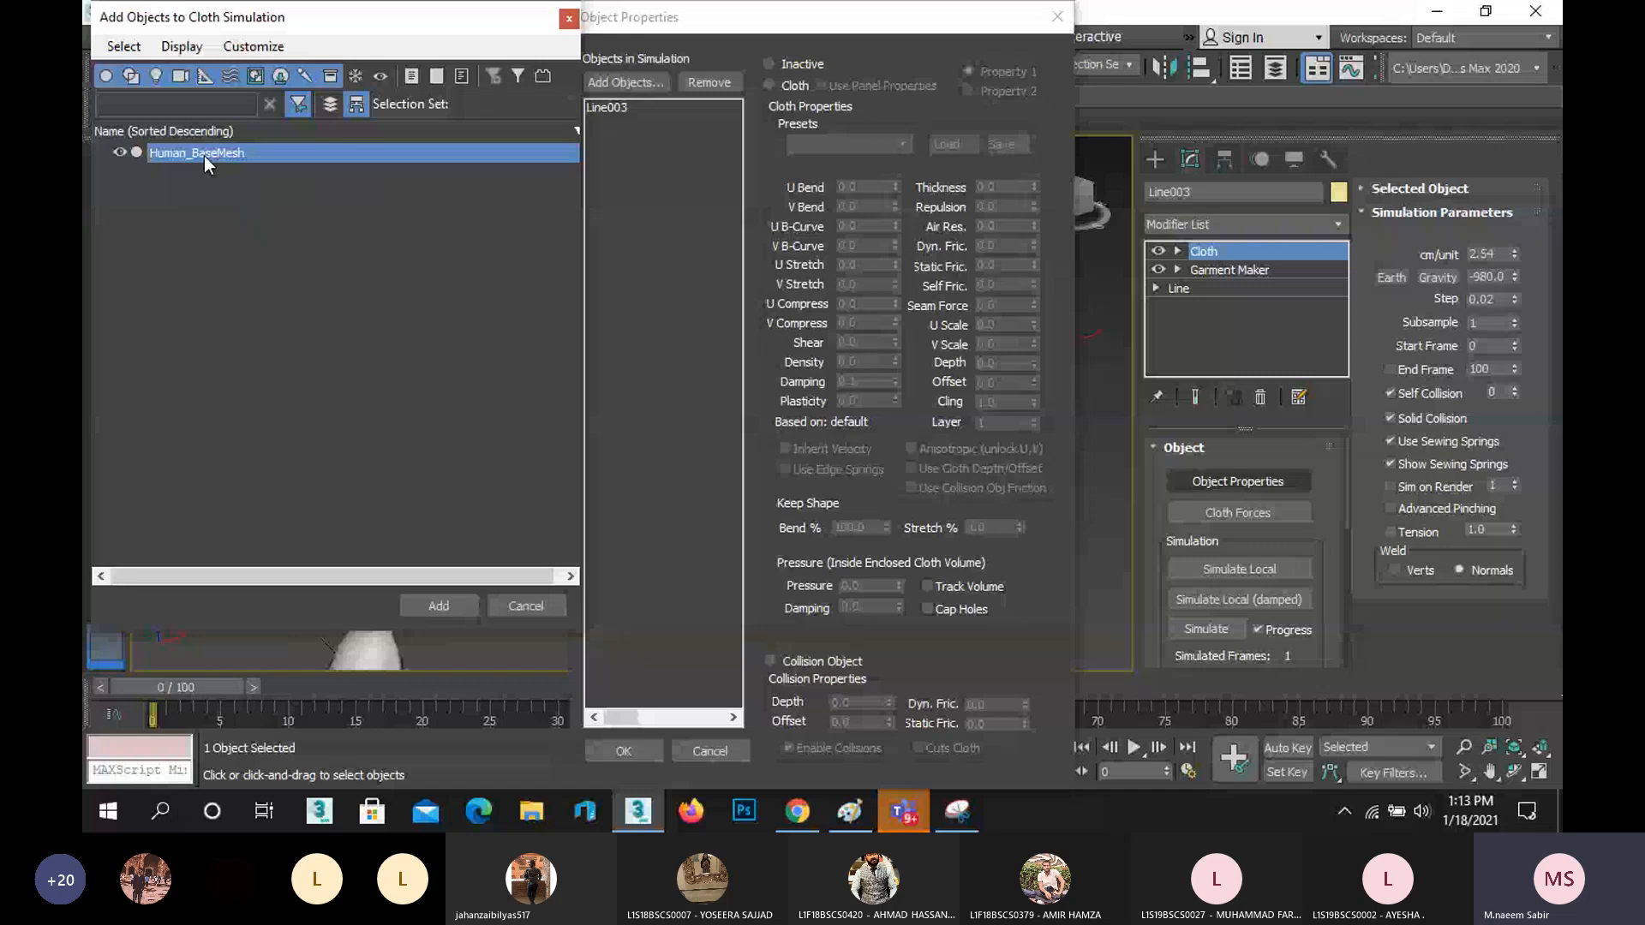
pyautogui.doubleClick(204, 156)
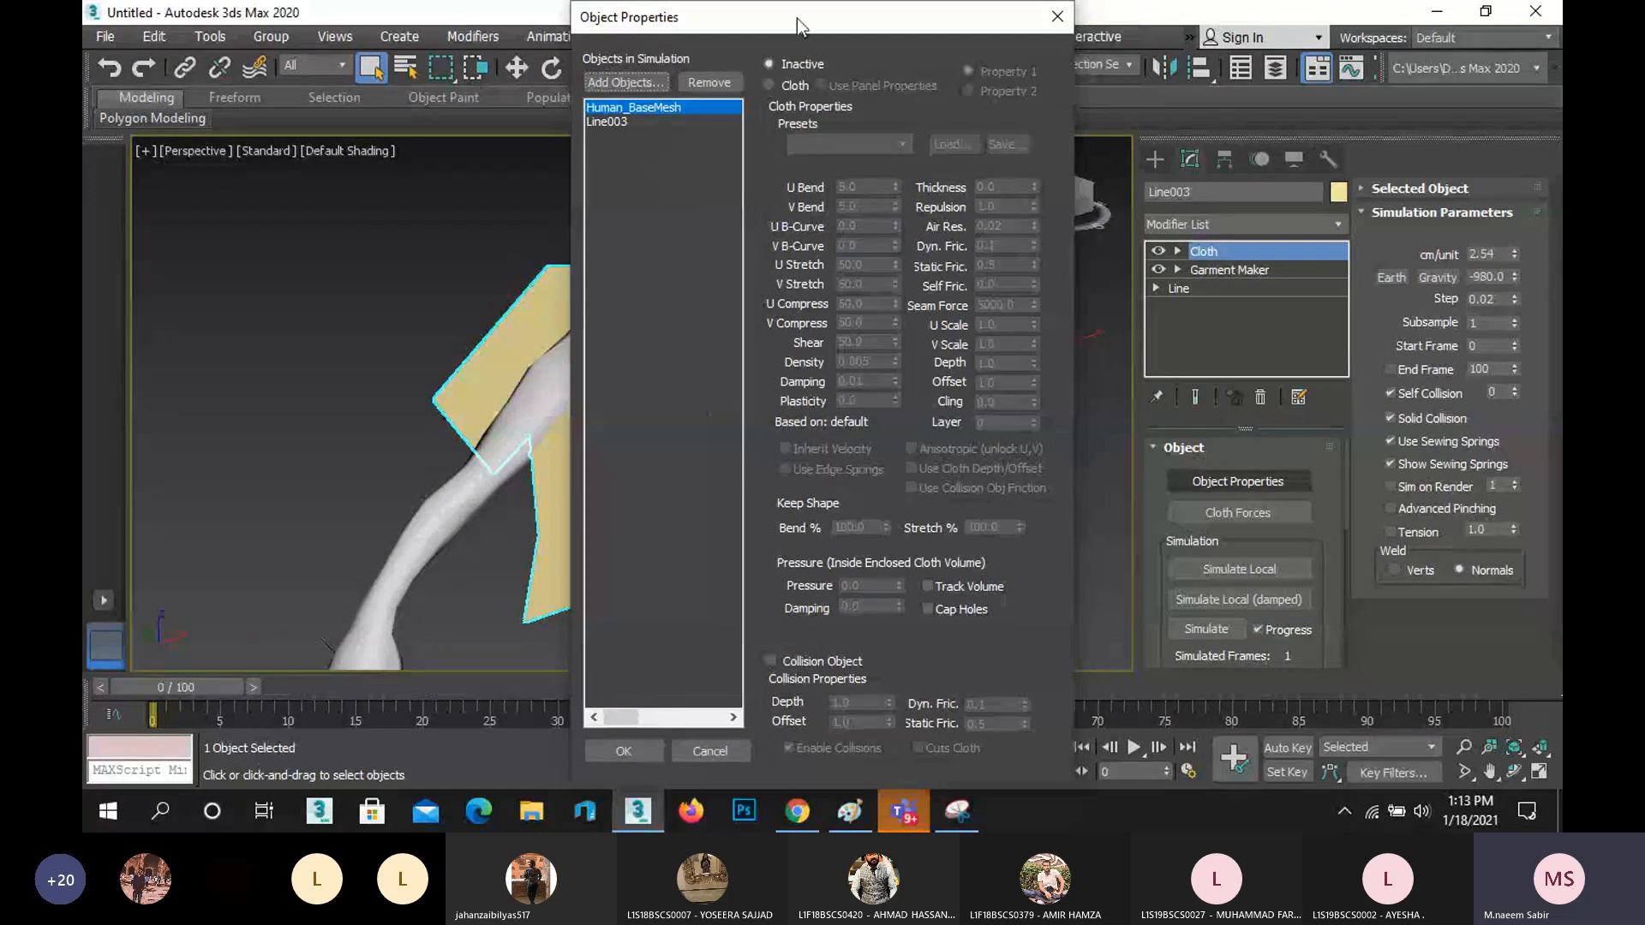
pyautogui.moveTo(799, 18); pyautogui.dragTo(1148, 40)
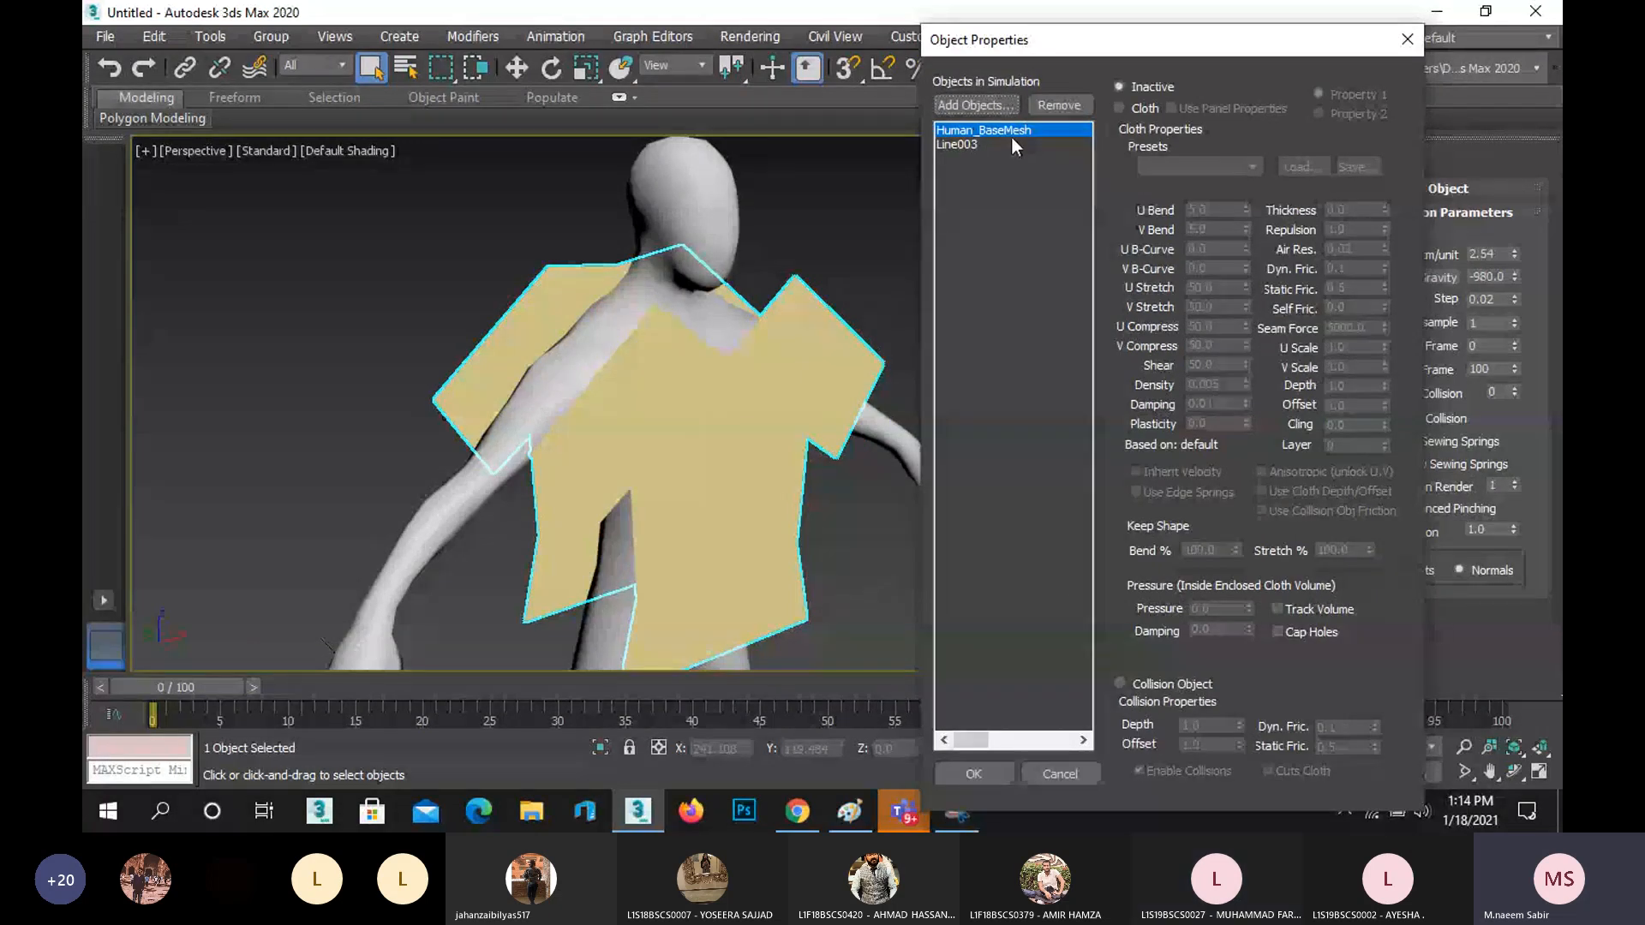
pyautogui.click(1135, 683)
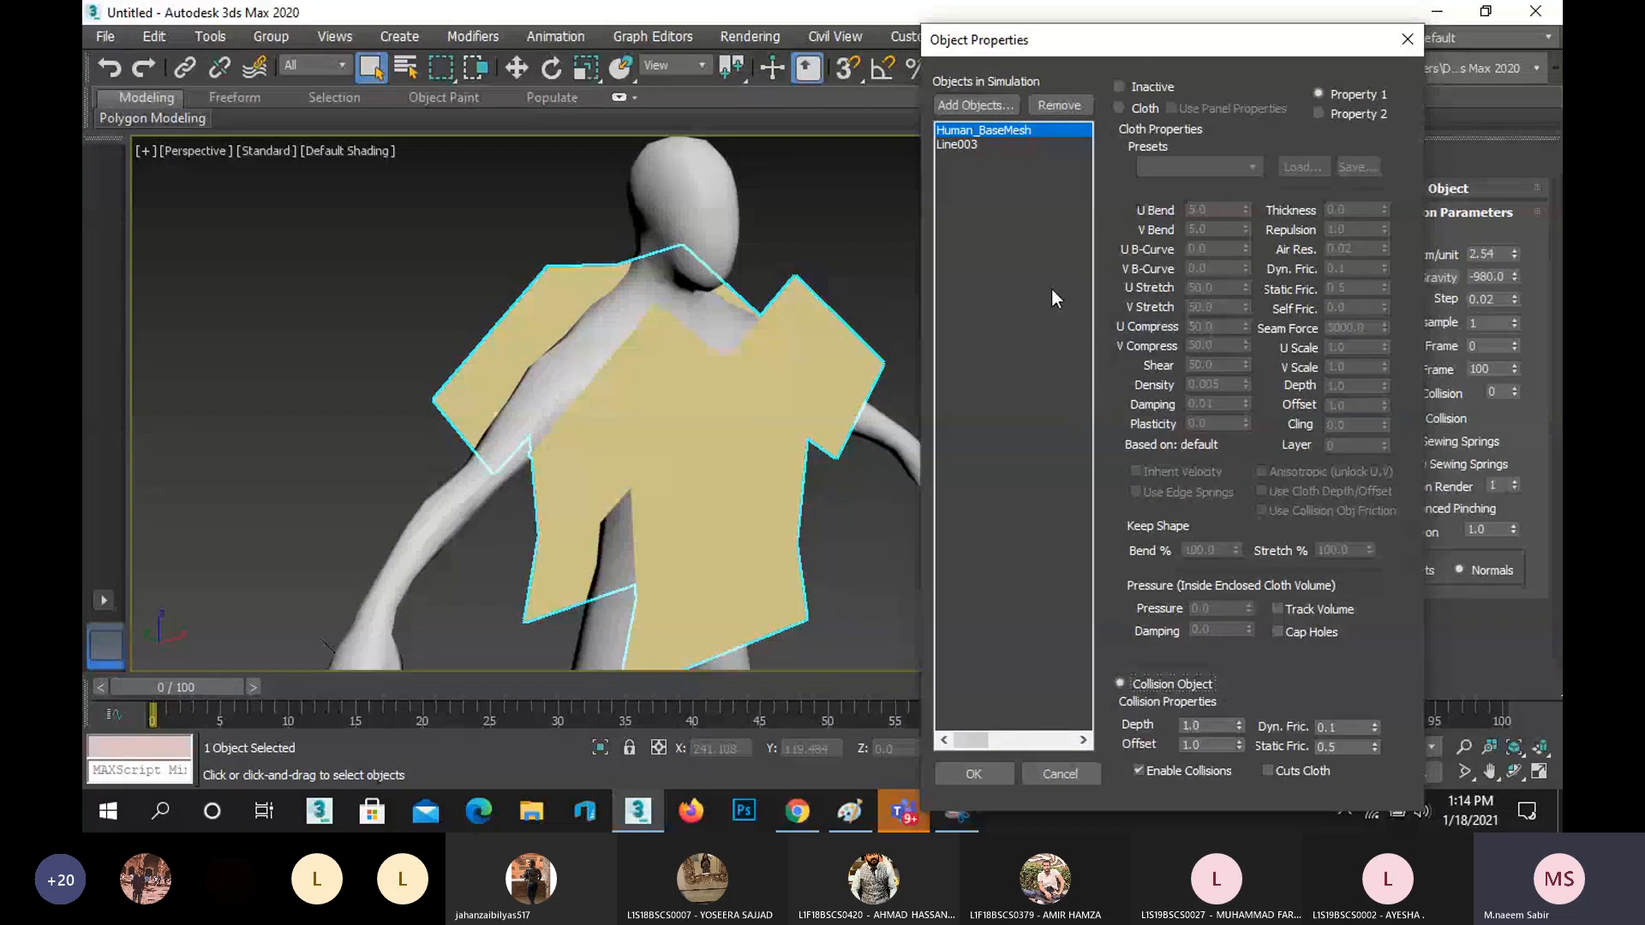
# - Make Line003 a Cloth object with the Rubber preset and accept the object properties
pyautogui.click(978, 143)
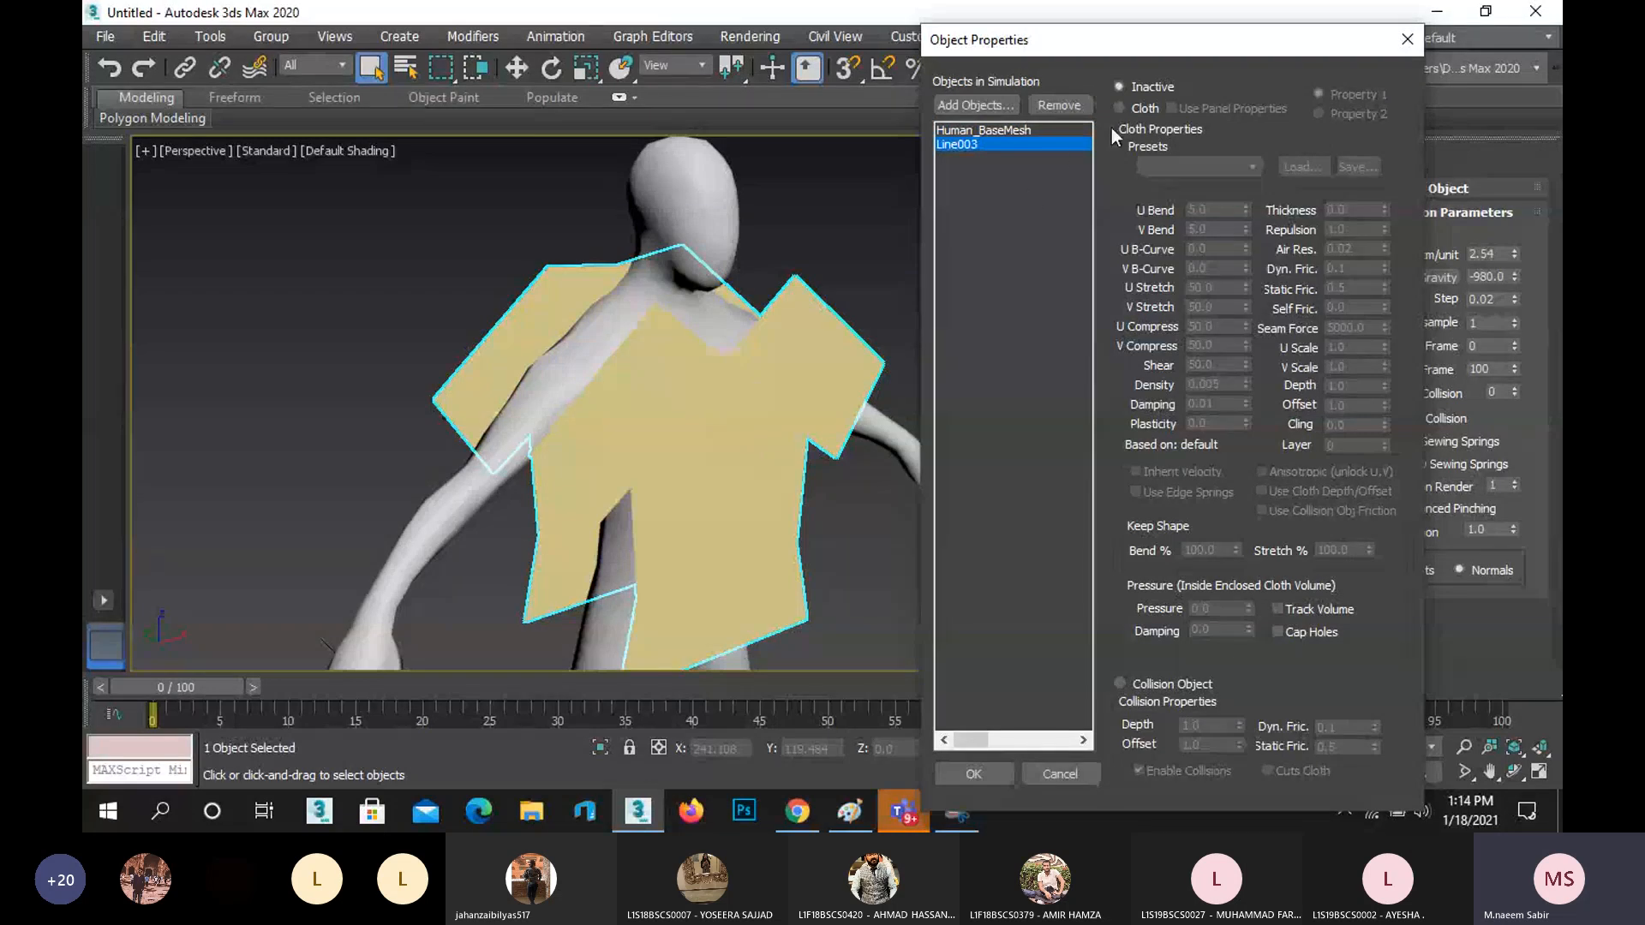
pyautogui.click(1129, 108)
pyautogui.click(1190, 164)
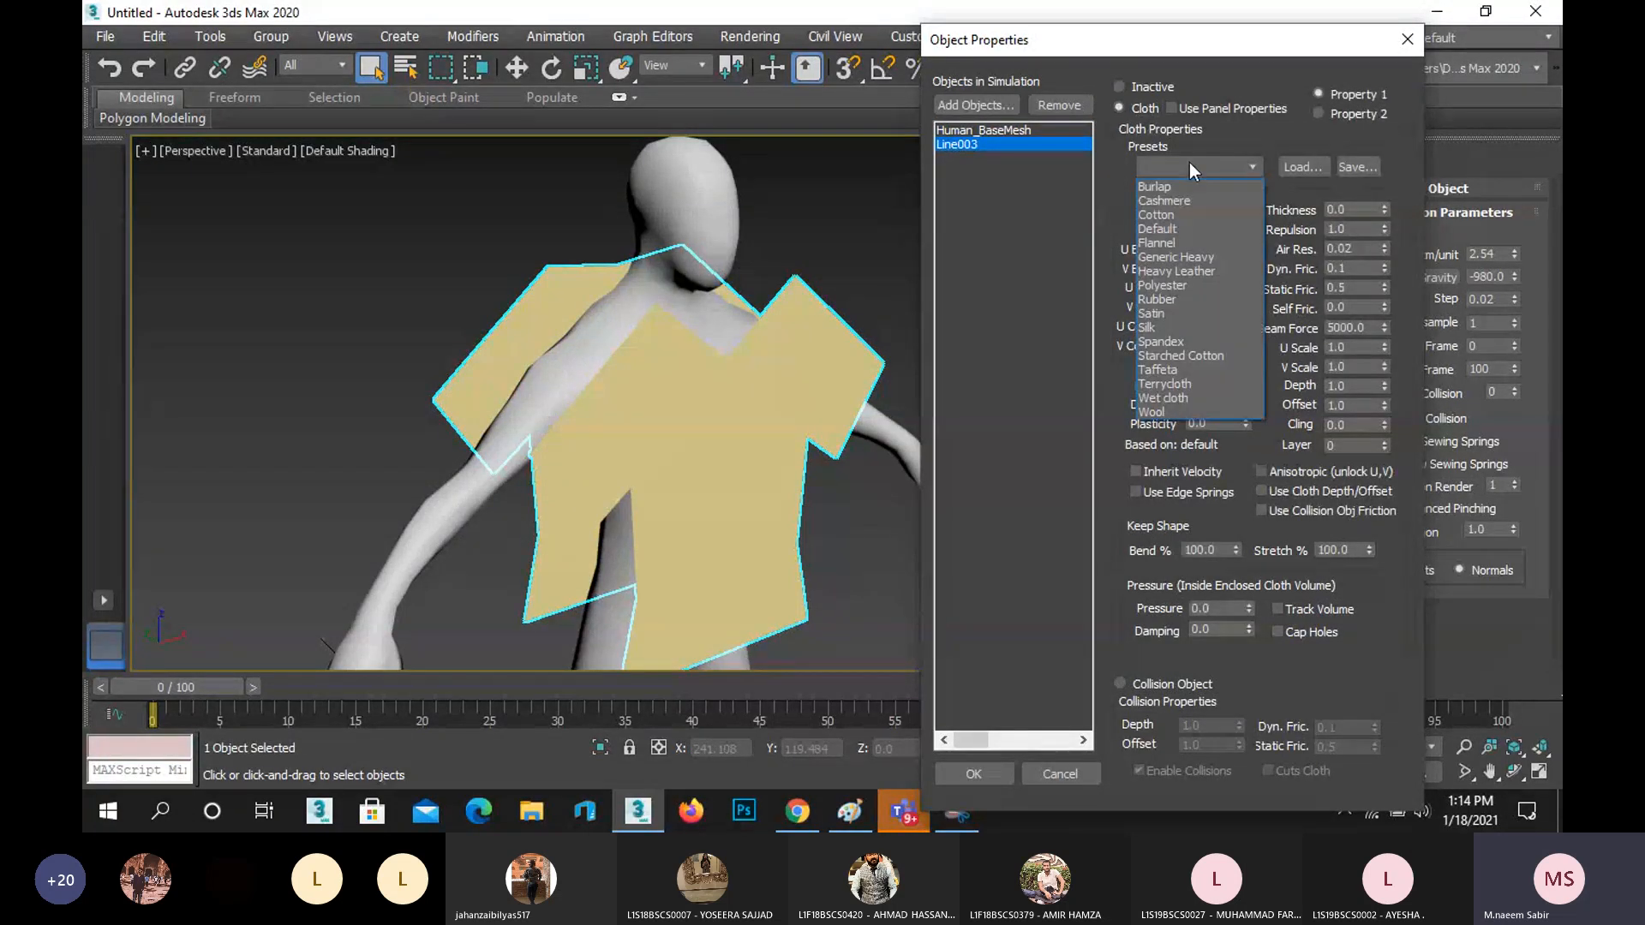
pyautogui.click(1186, 298)
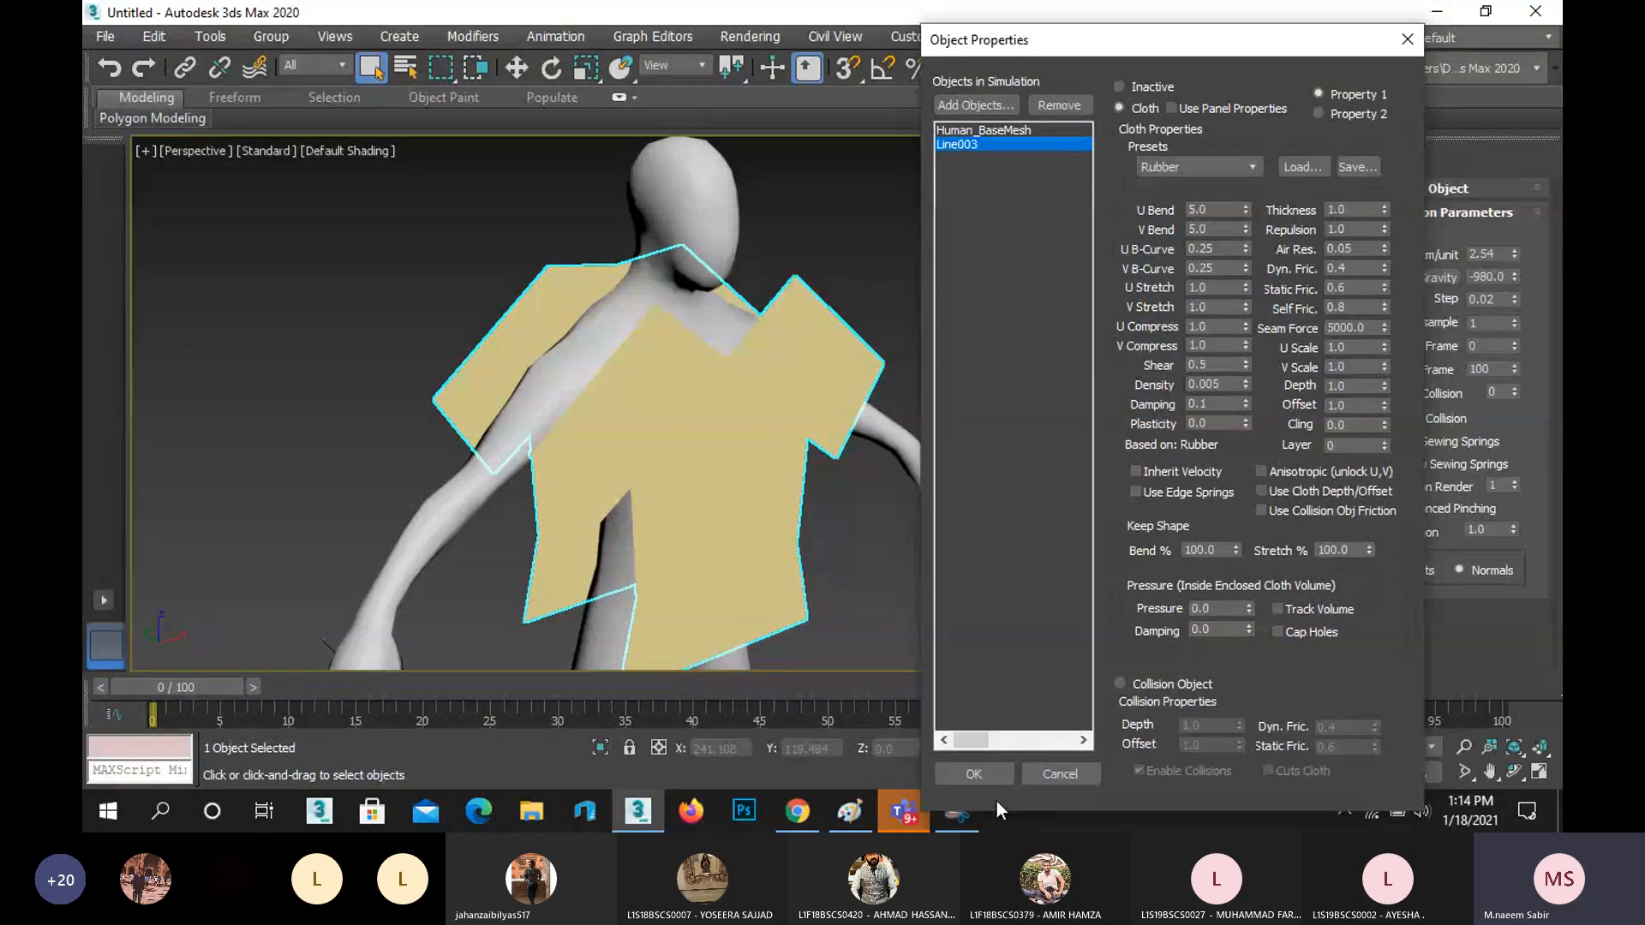
pyautogui.click(974, 773)
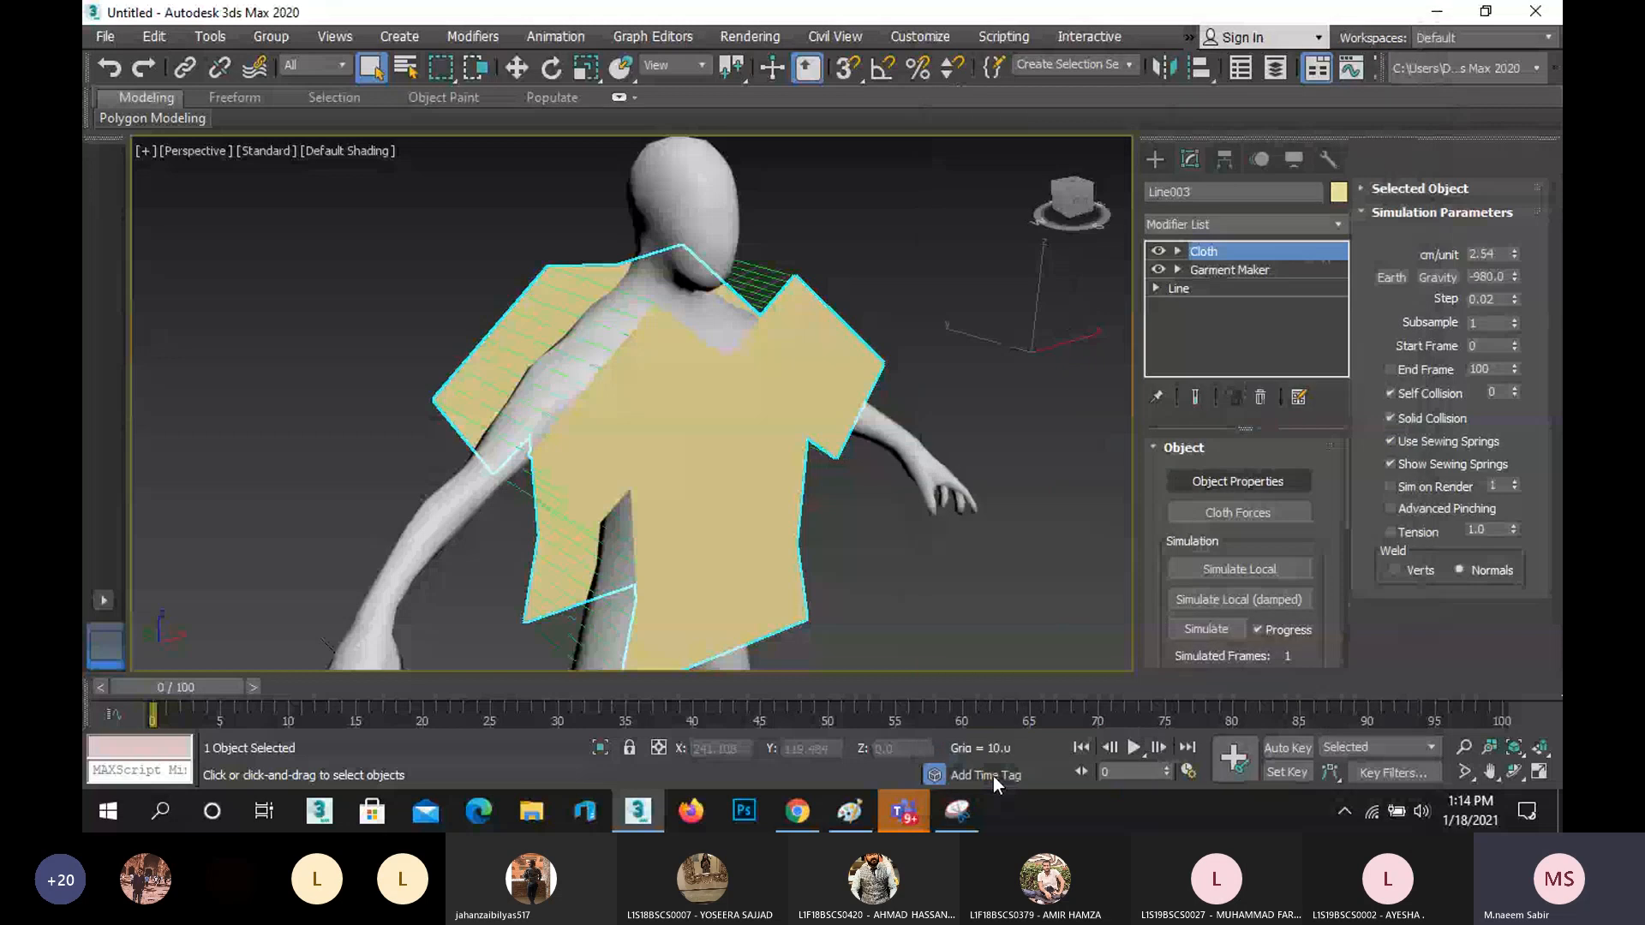
# - Run a damped local simulation until the shirt panels close around the body, and stop it
pyautogui.moveTo(857, 491); pyautogui.dragTo(843, 446, button='middle')
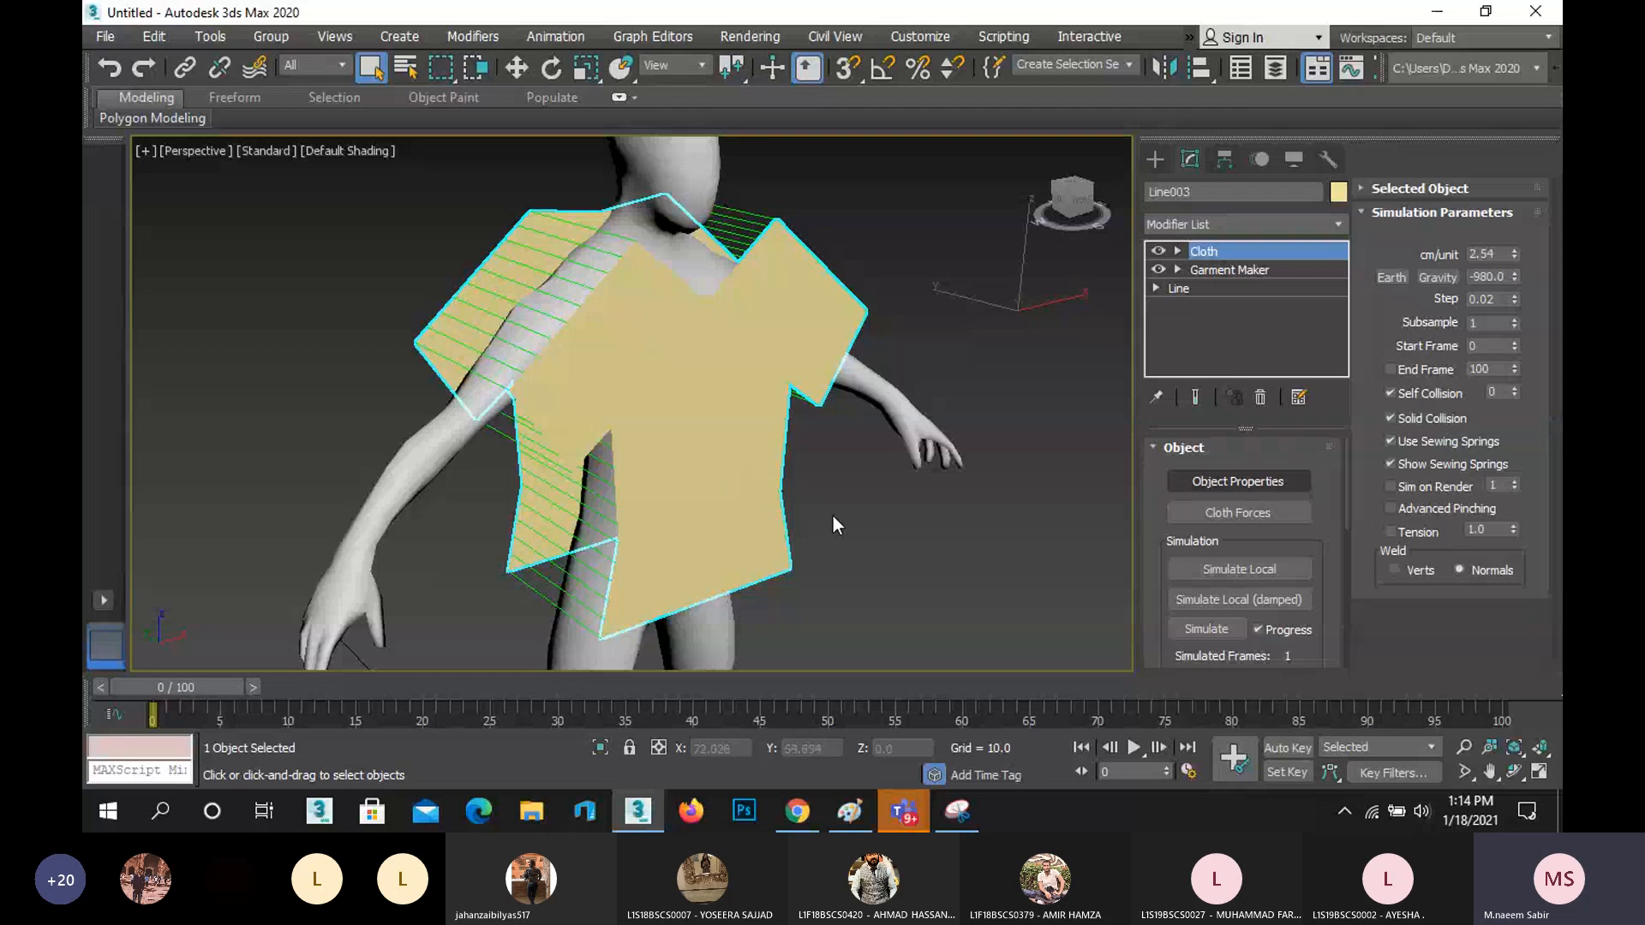
pyautogui.click(1242, 591)
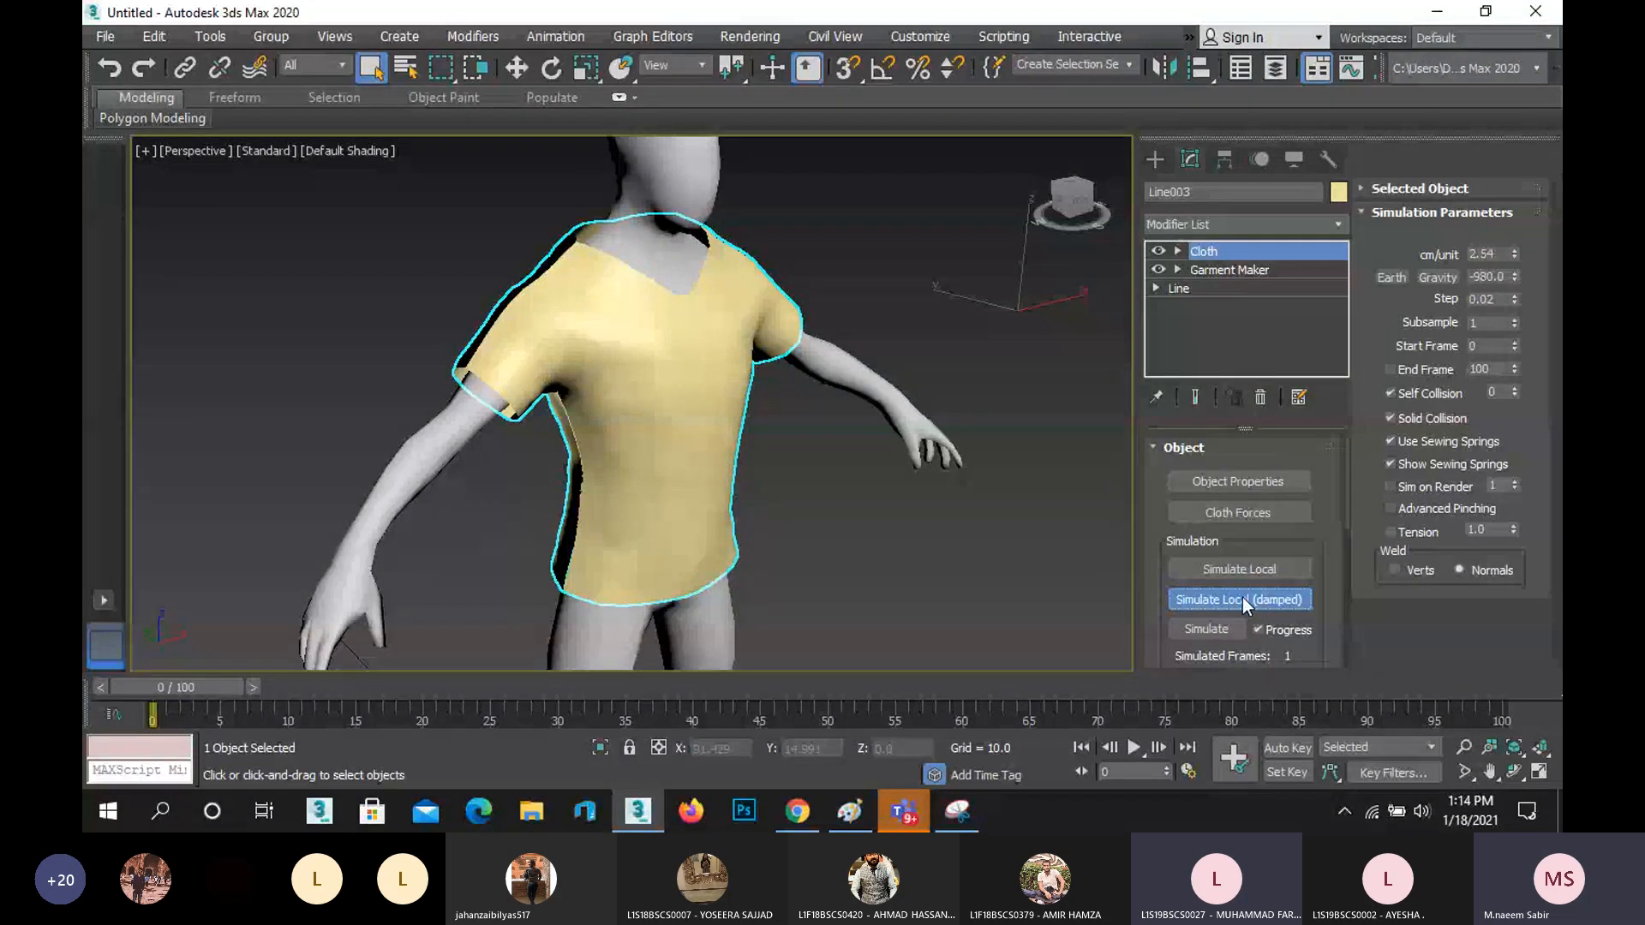
pyautogui.click(1242, 598)
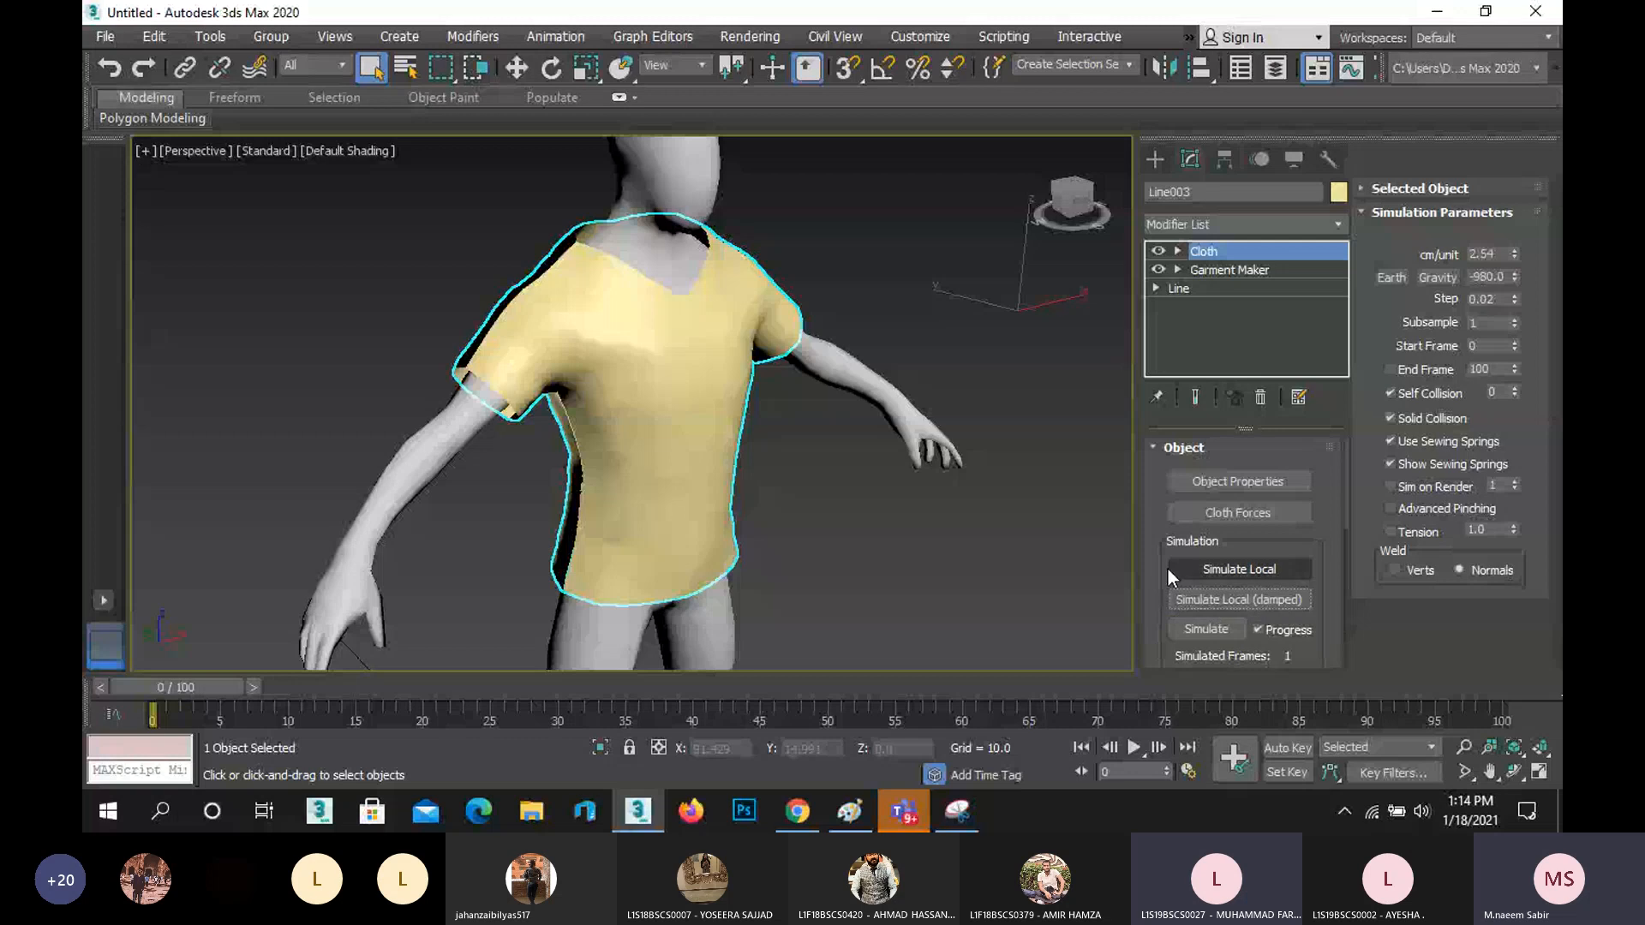
pyautogui.click(1197, 472)
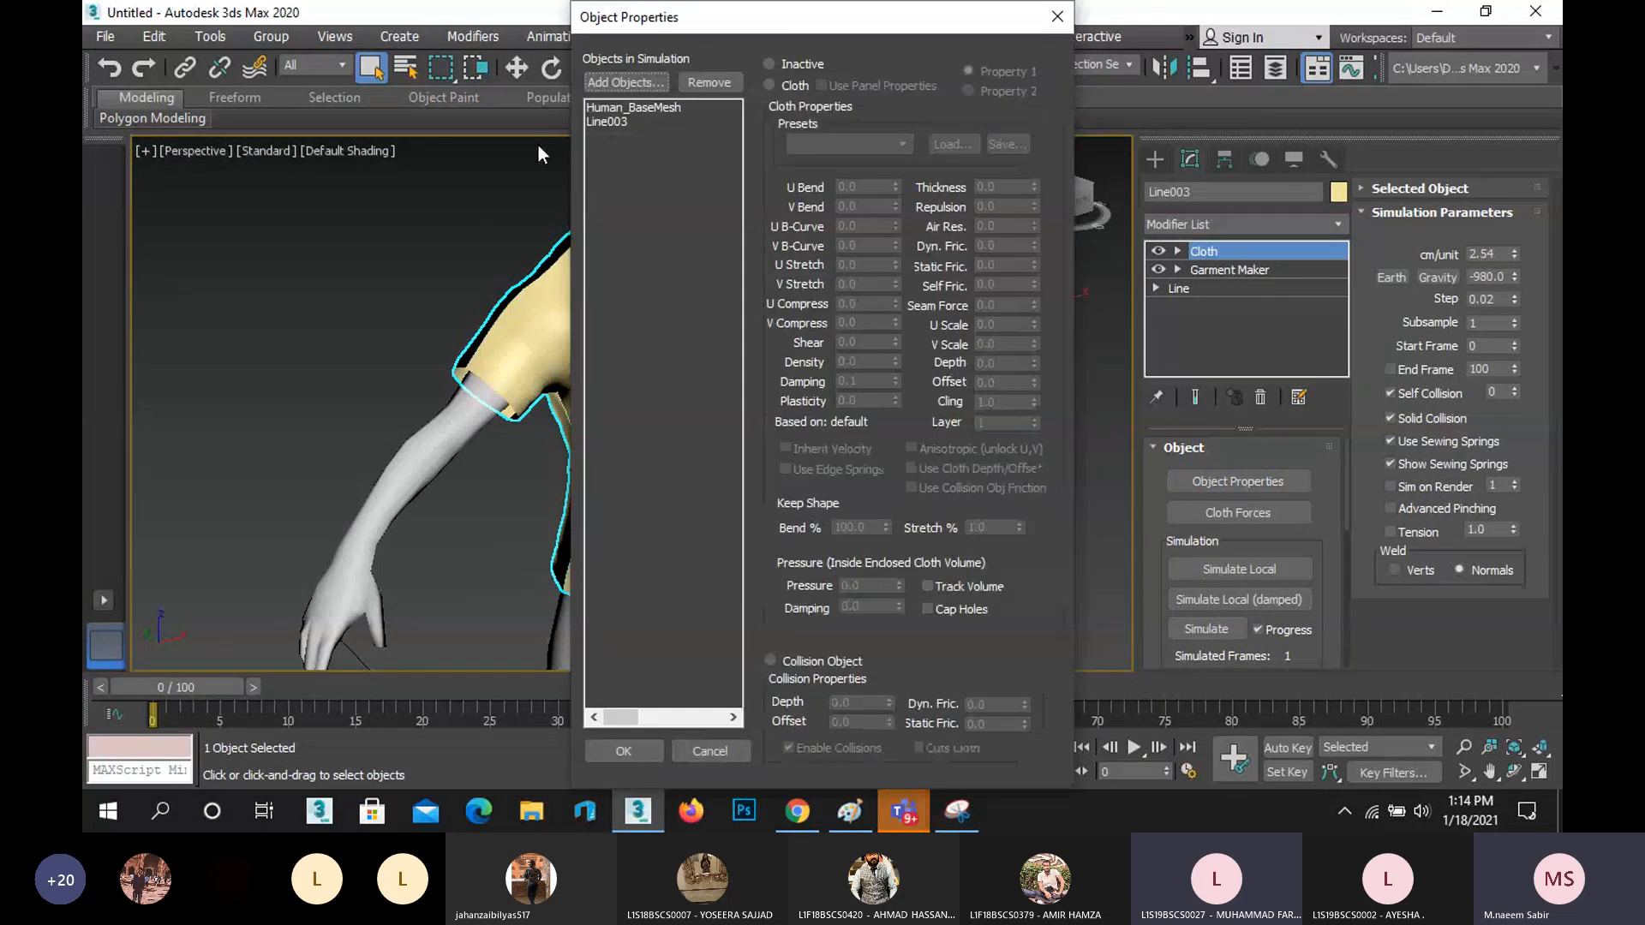
pyautogui.click(597, 83)
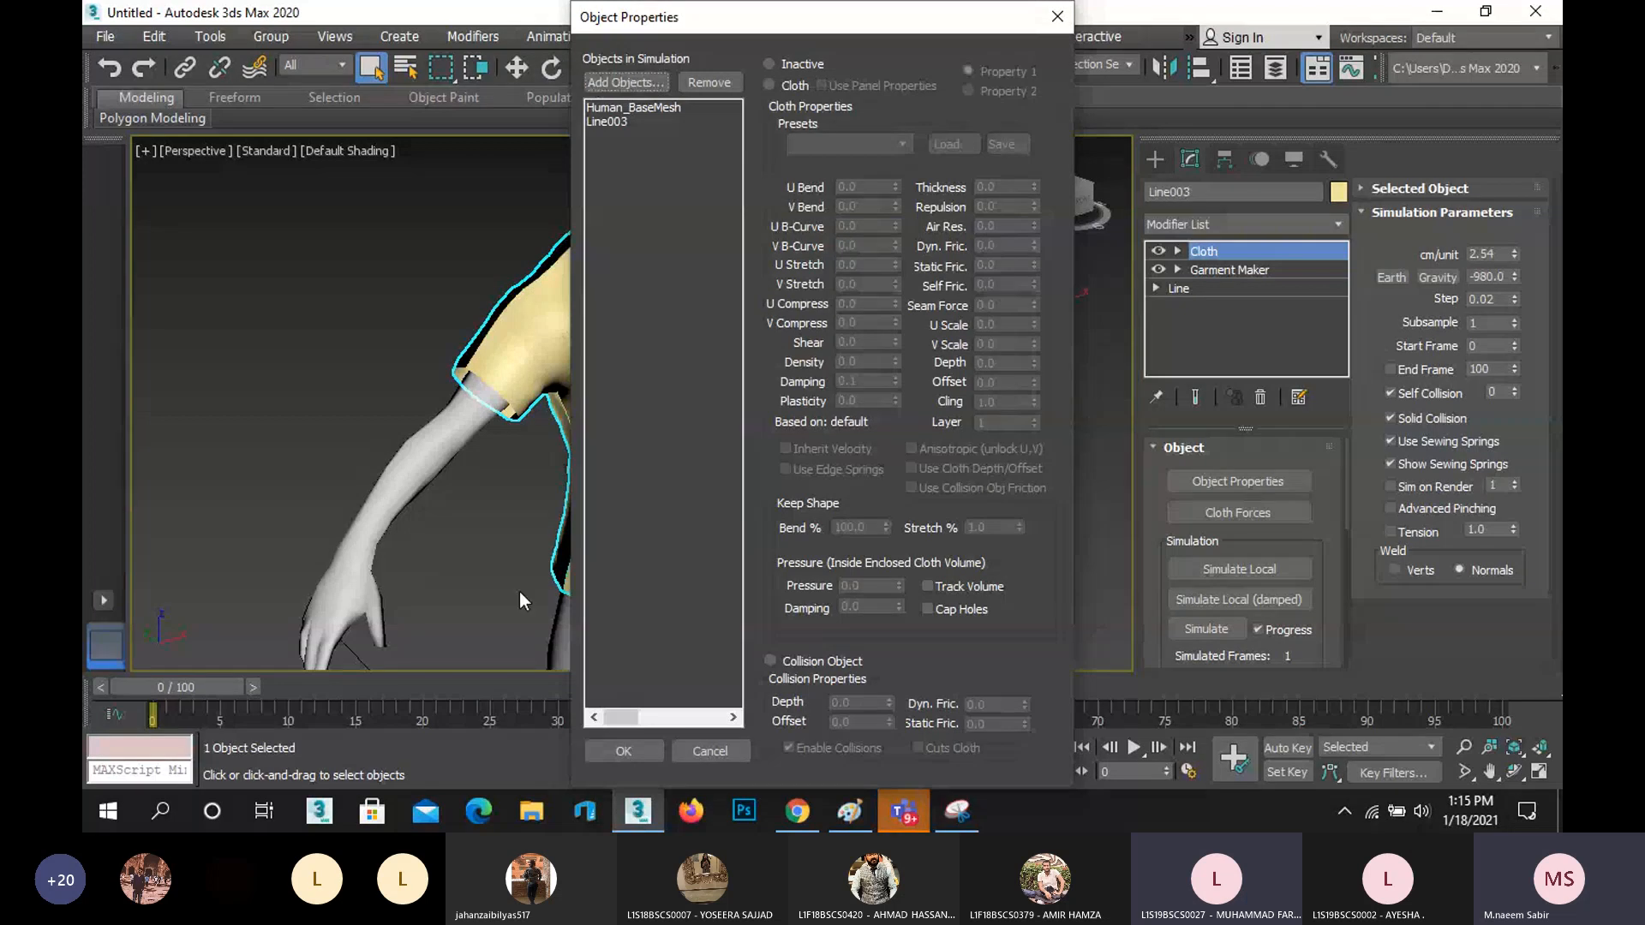
pyautogui.click(733, 751)
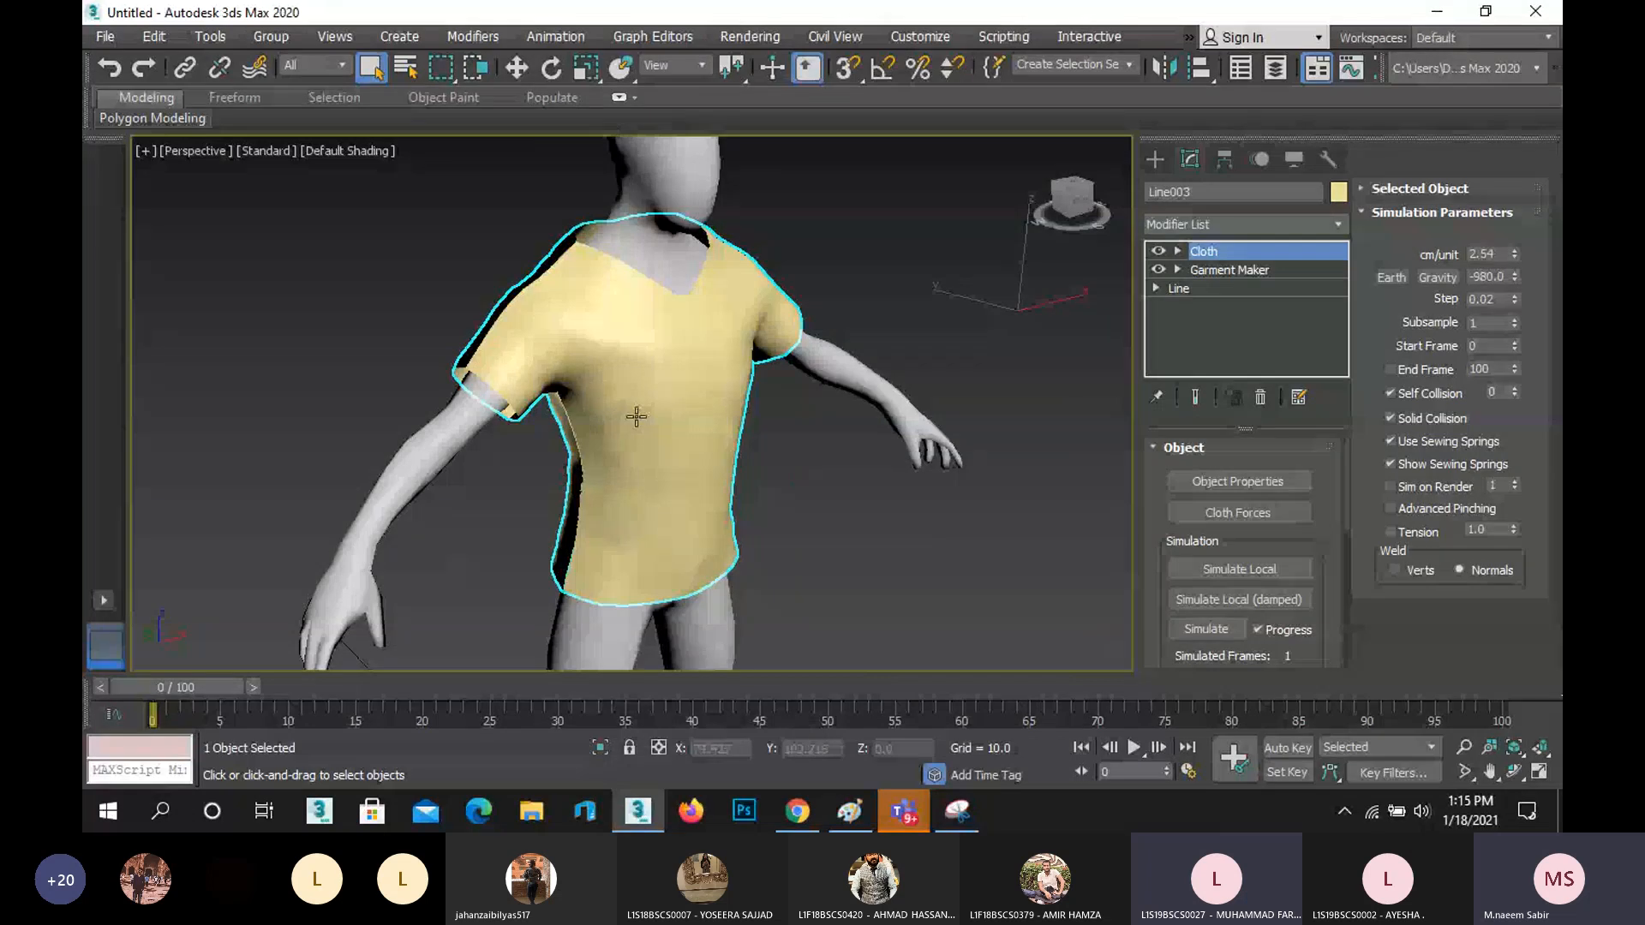
# - Check the gap along the shirt's side seam, turn off Use Sewing Springs and briefly rerun the damped local simulation
pyautogui.scroll(5, 638, 416)
pyautogui.scroll(-5, 717, 440)
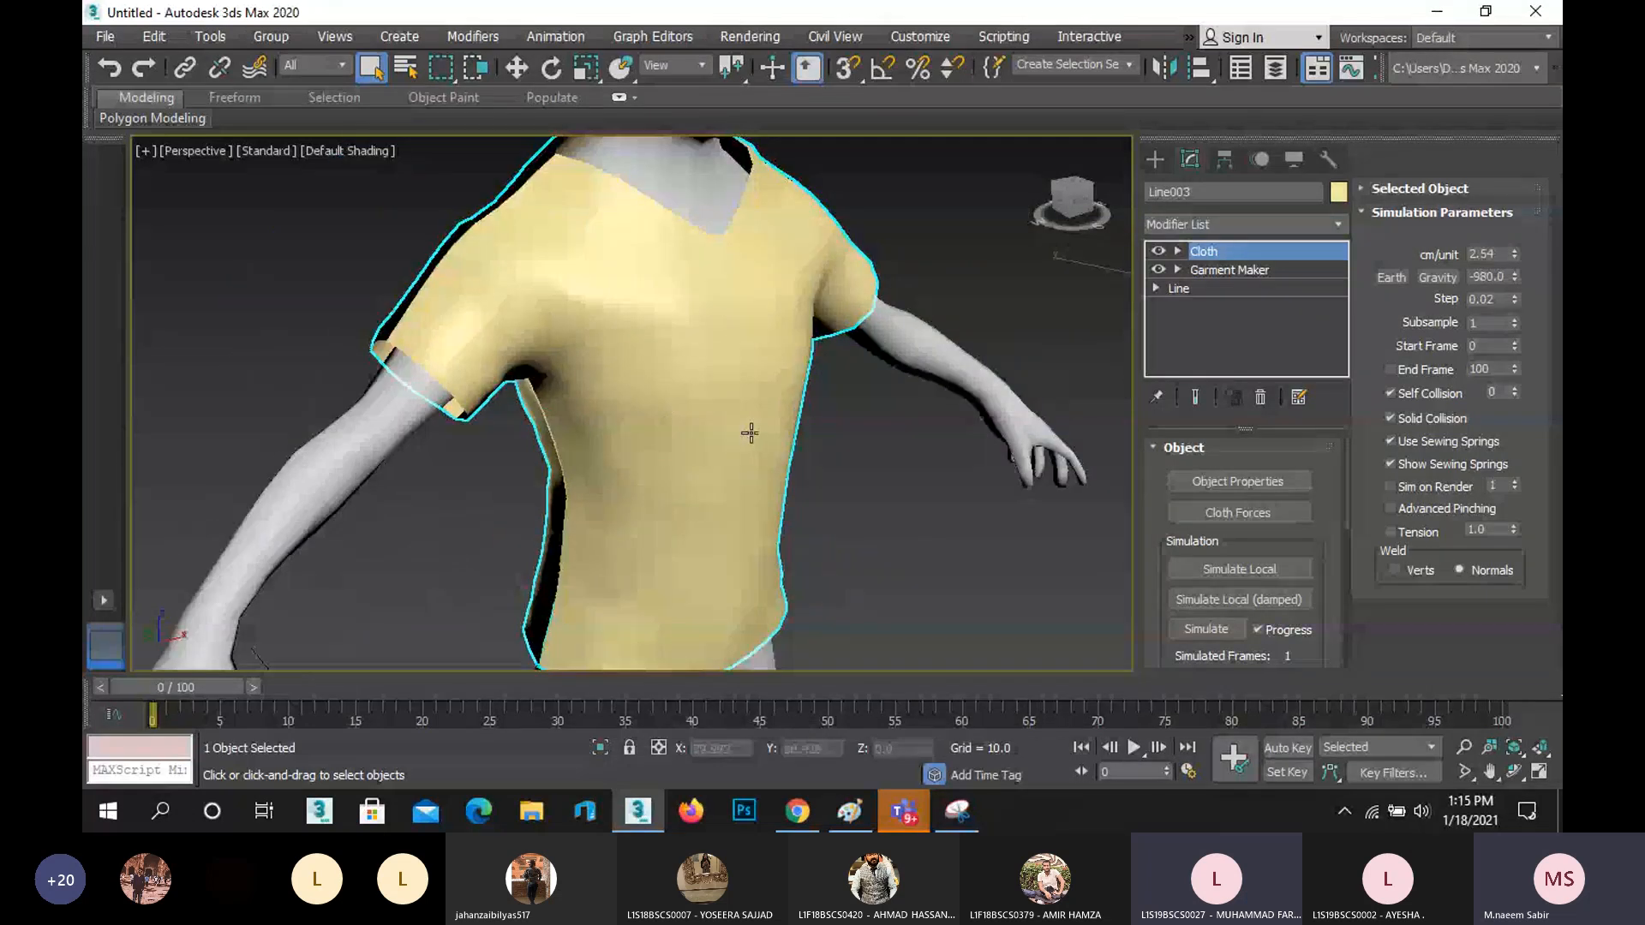
pyautogui.moveTo(755, 434); pyautogui.dragTo(803, 387, button='middle')
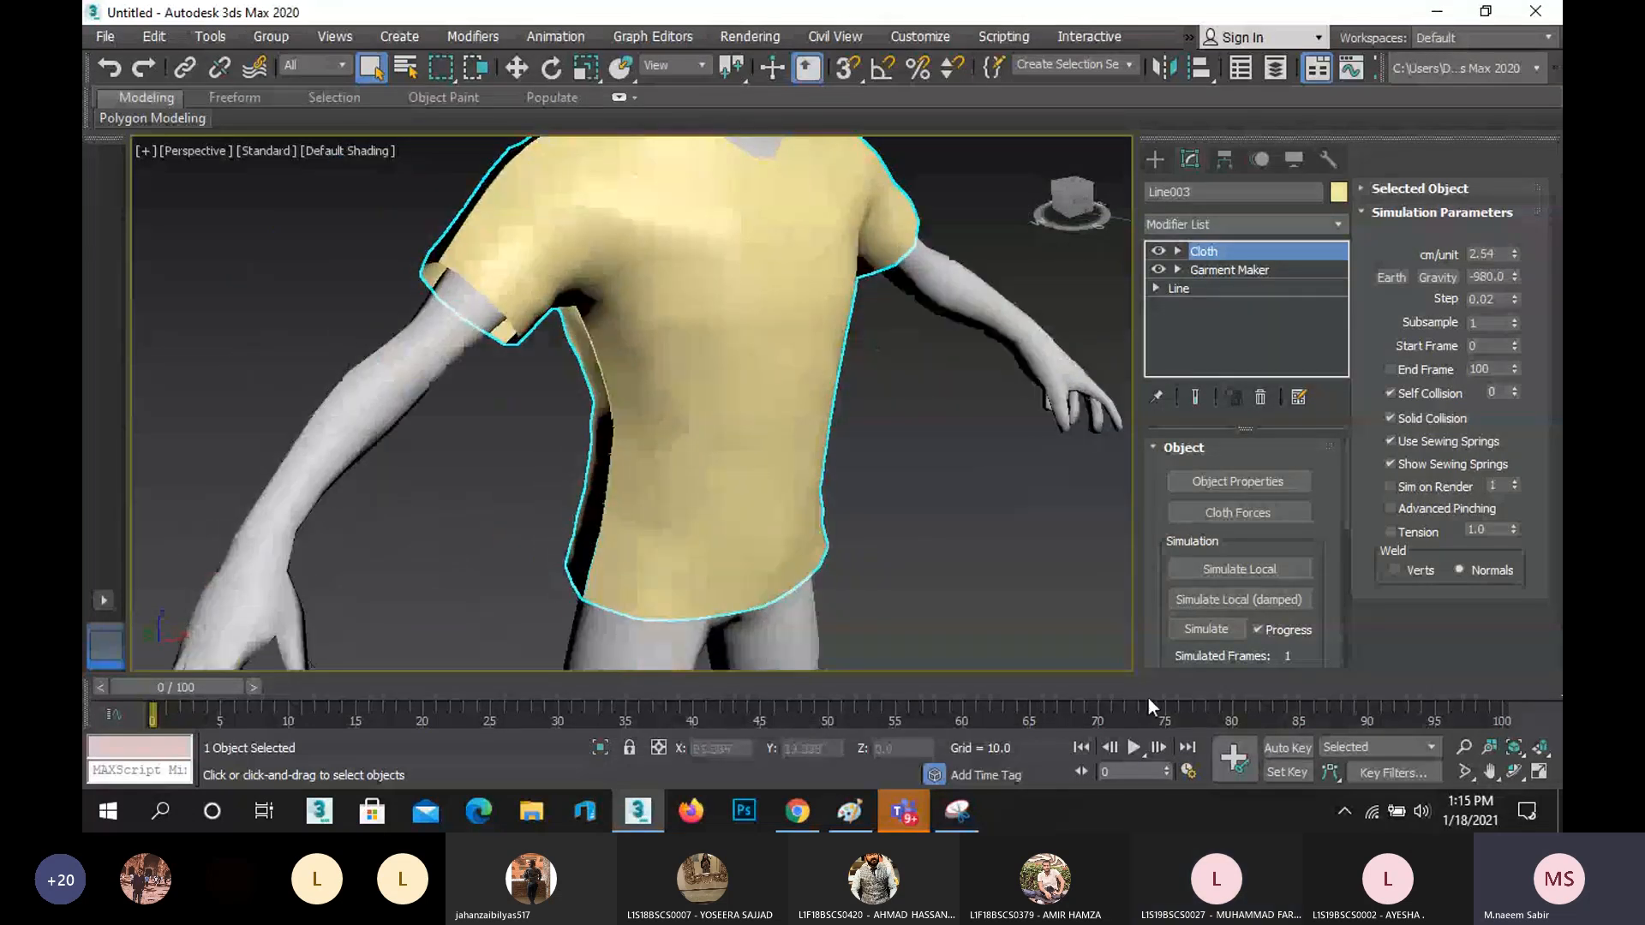
pyautogui.click(1514, 770)
pyautogui.moveTo(716, 441); pyautogui.dragTo(745, 394)
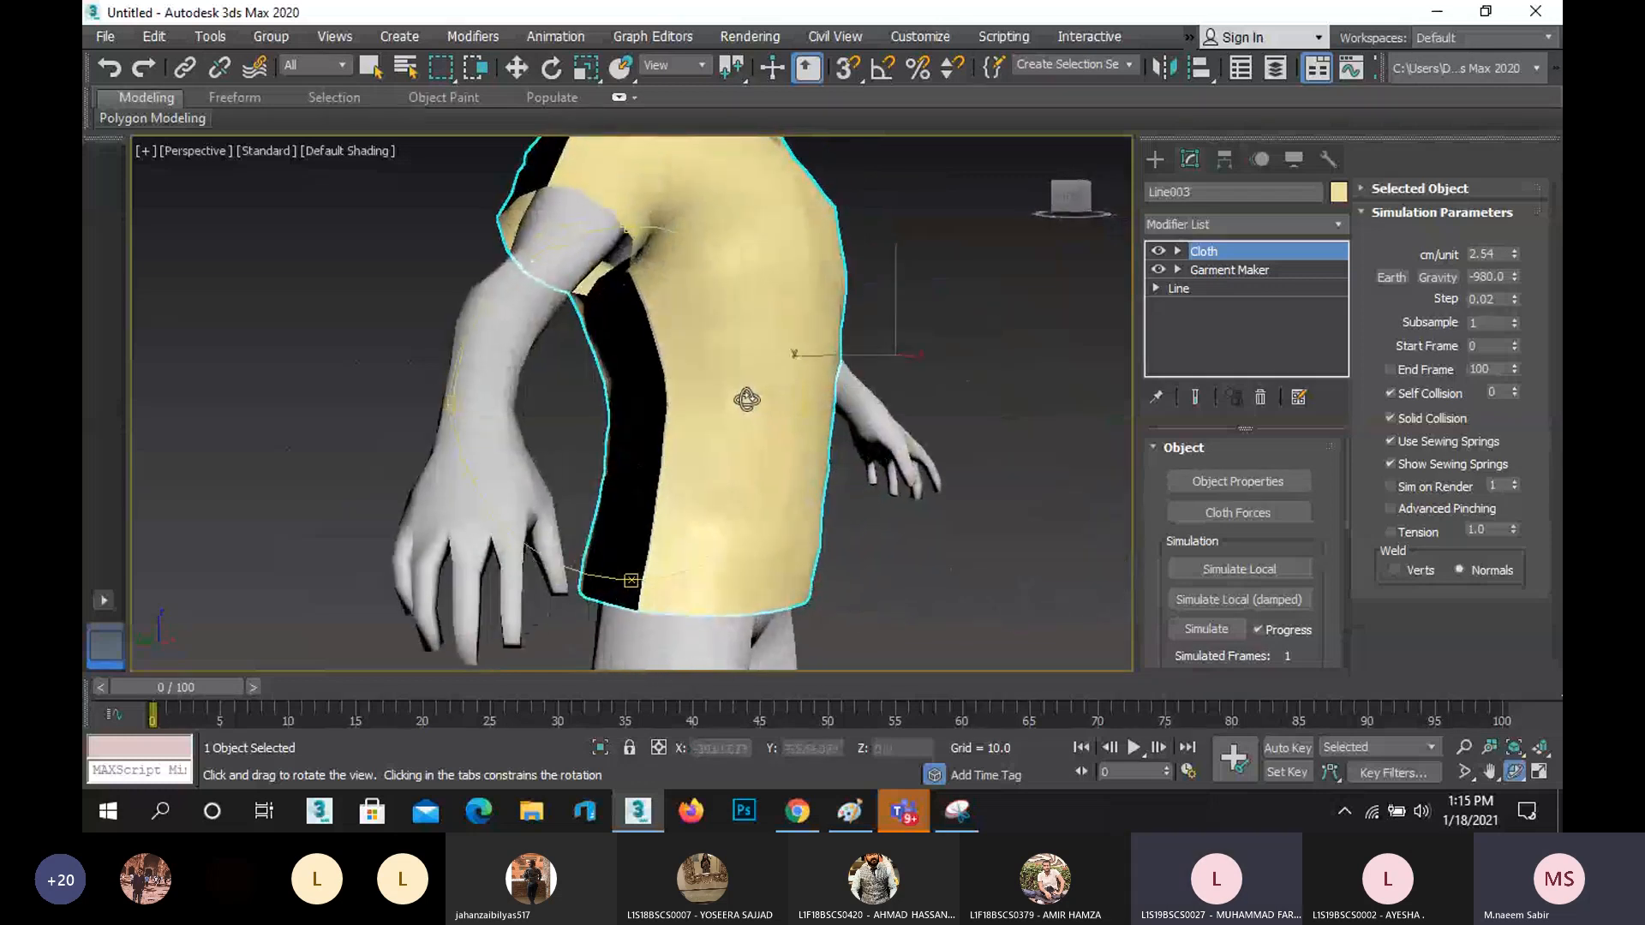
pyautogui.scroll(5, 671, 321)
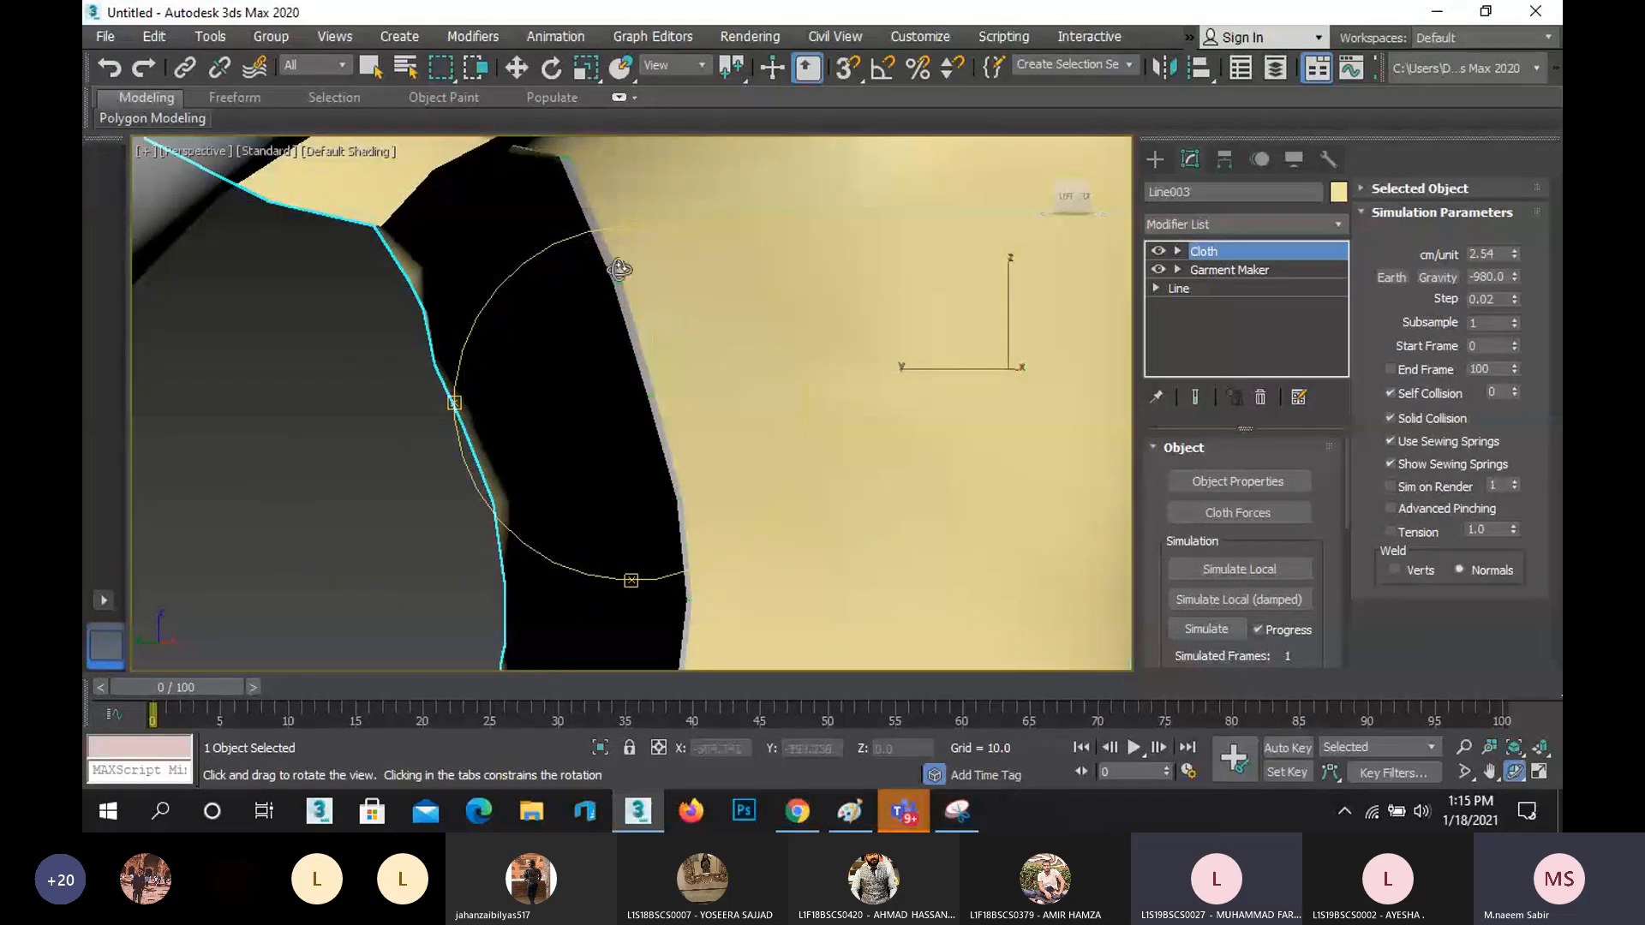
pyautogui.rightClick(657, 358)
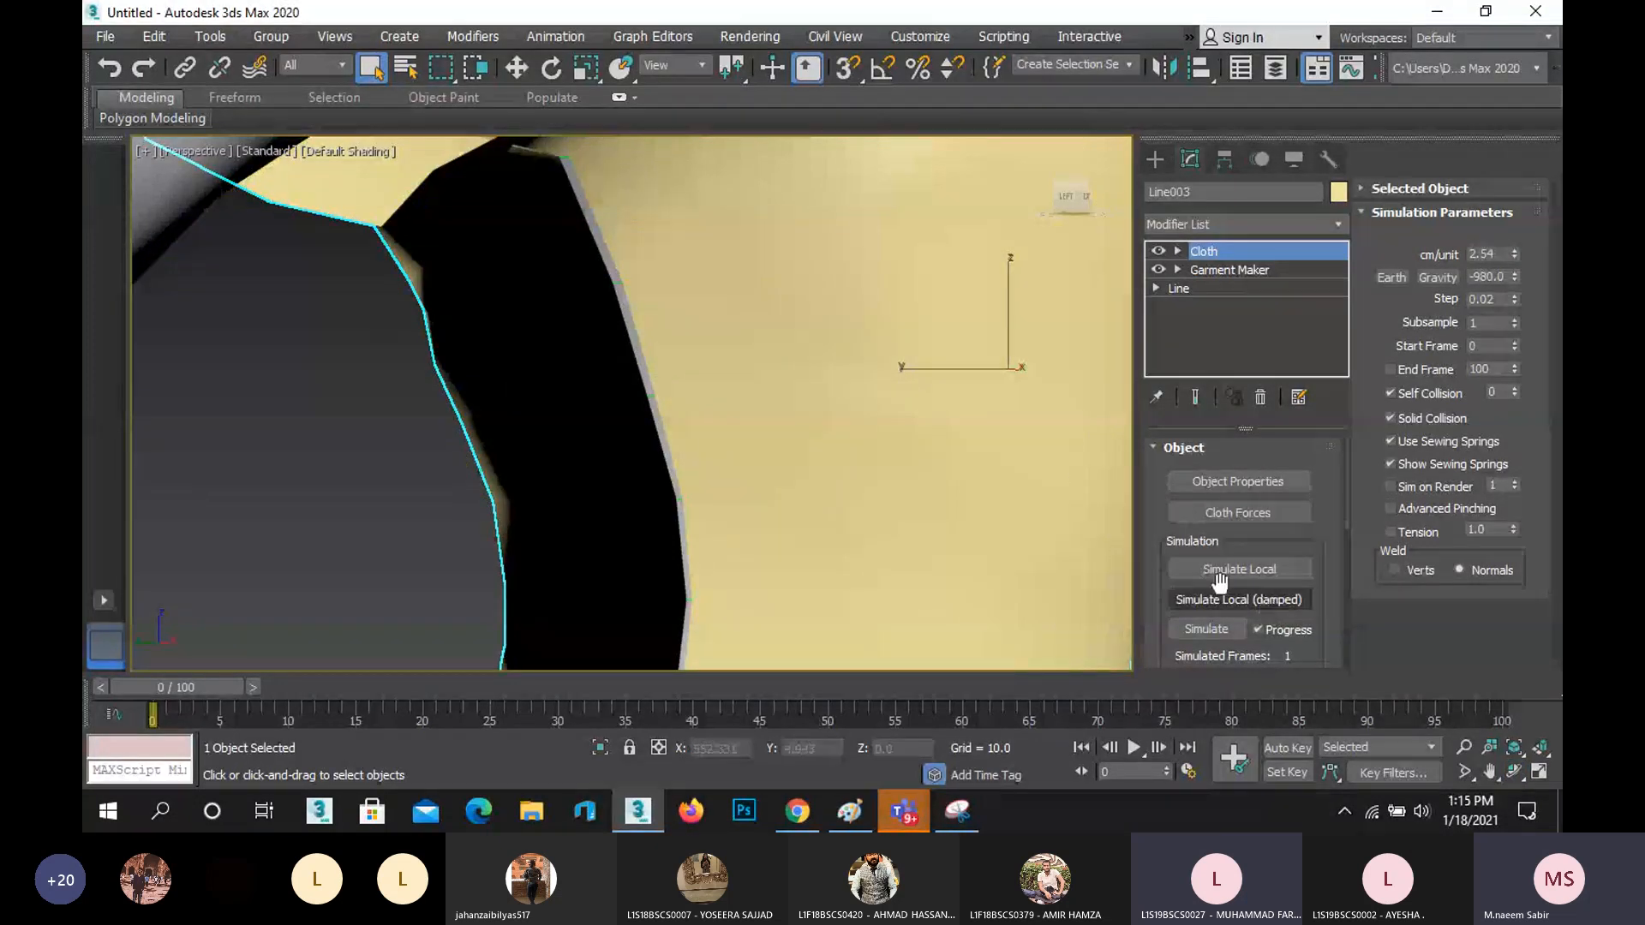
pyautogui.click(1435, 441)
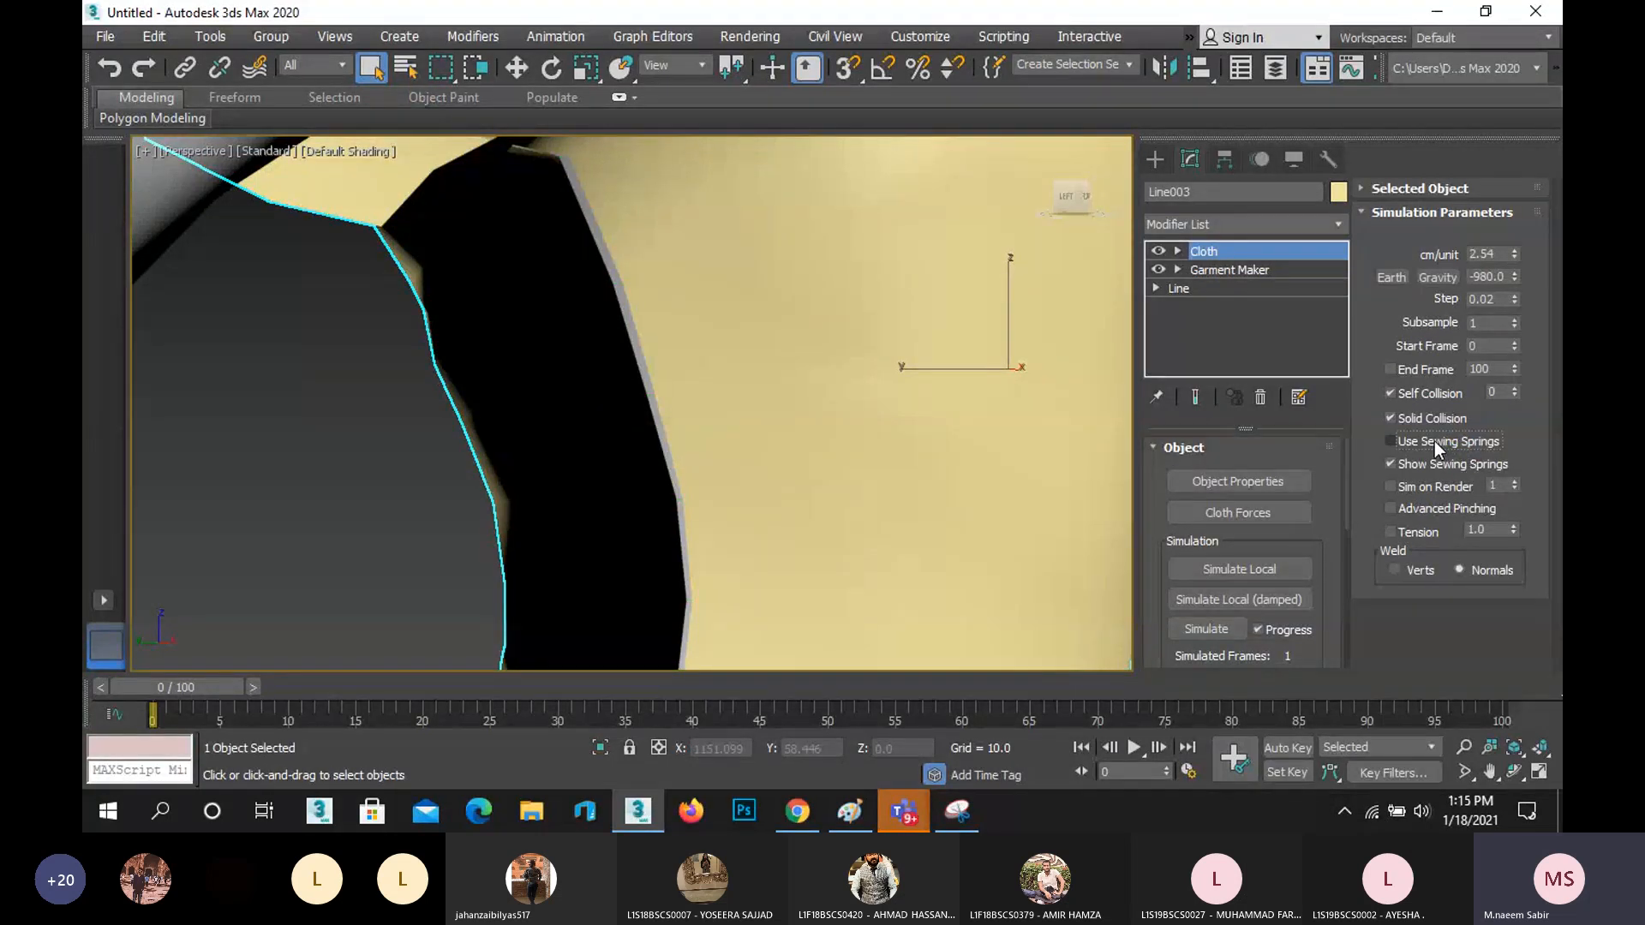
pyautogui.click(1241, 598)
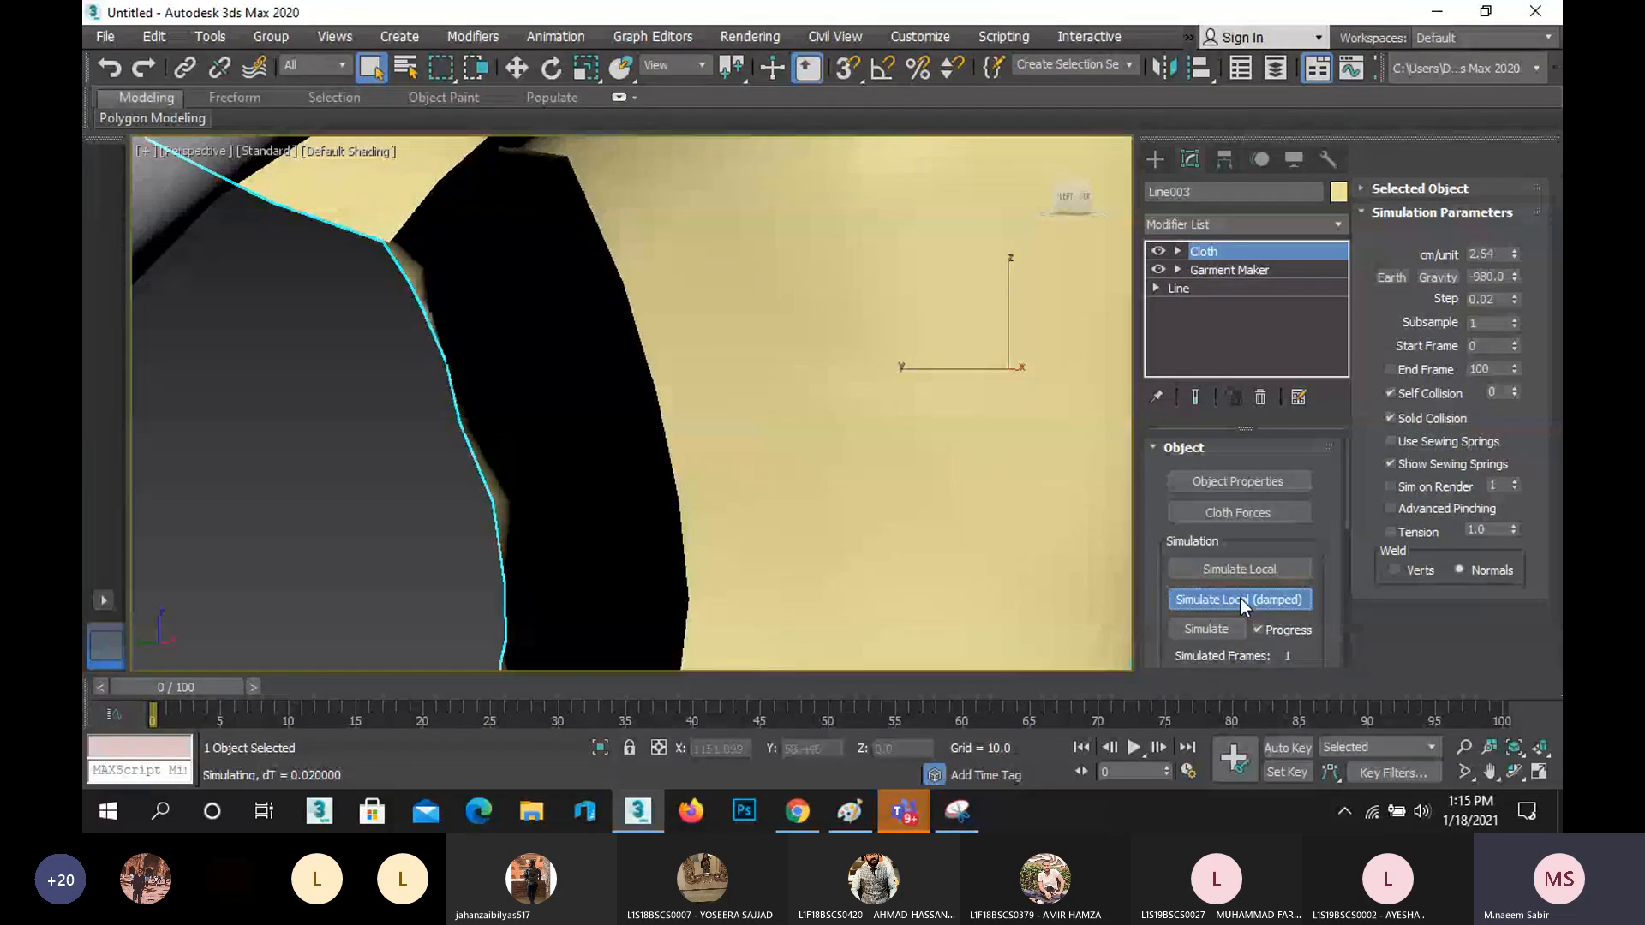
pyautogui.click(1241, 598)
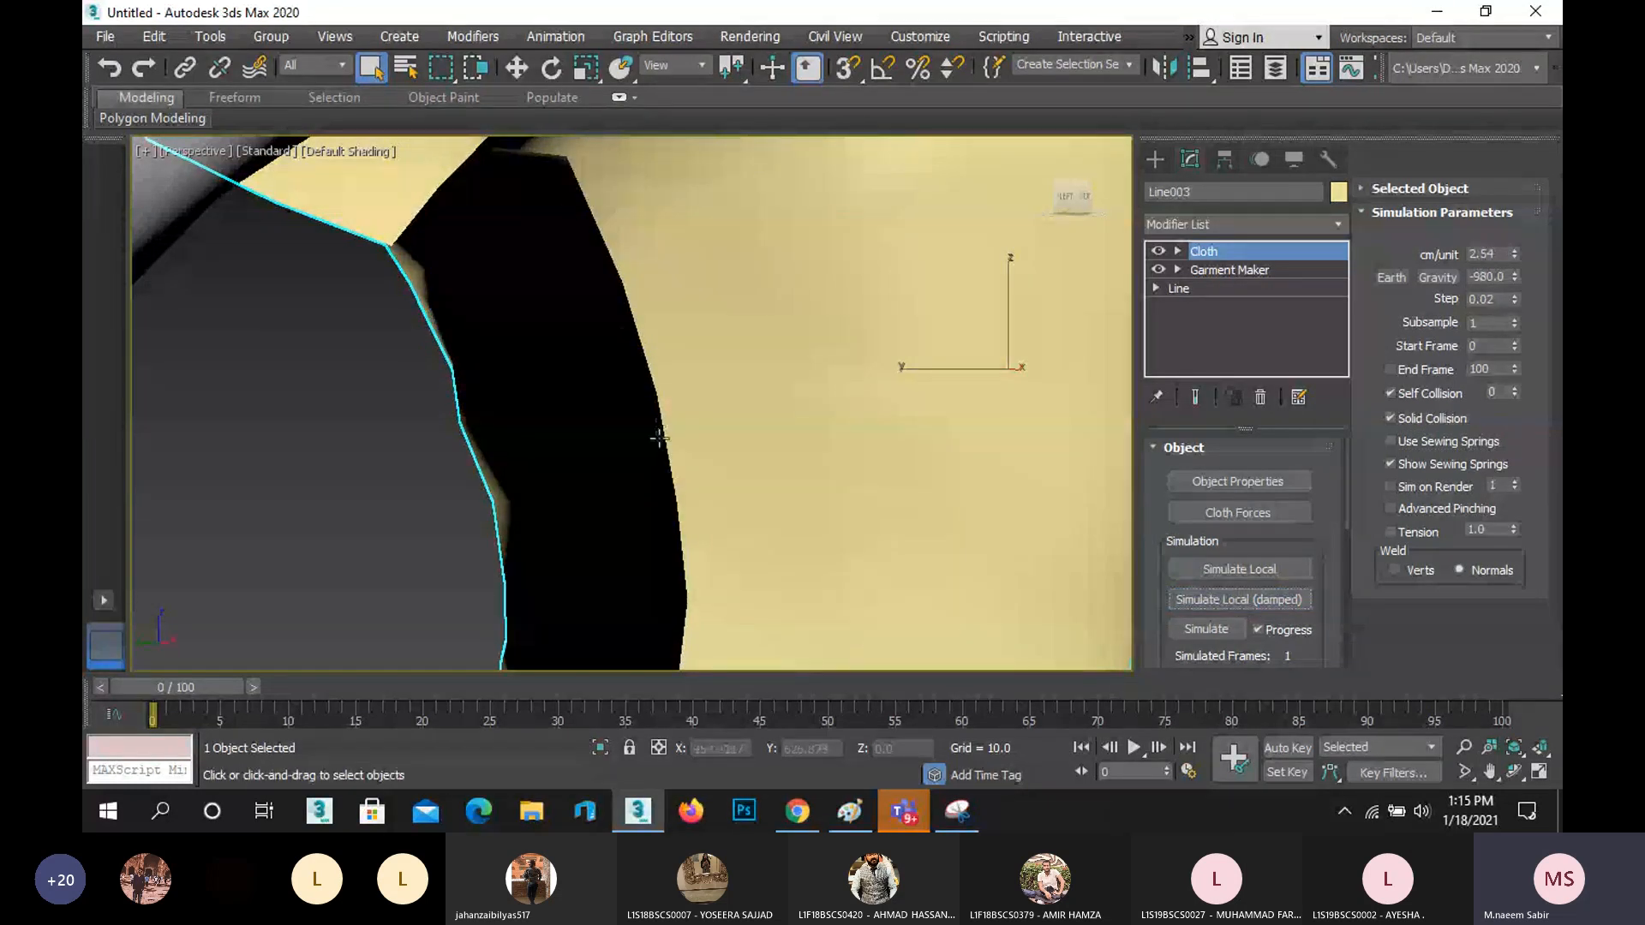
pyautogui.scroll(-3, 665, 480)
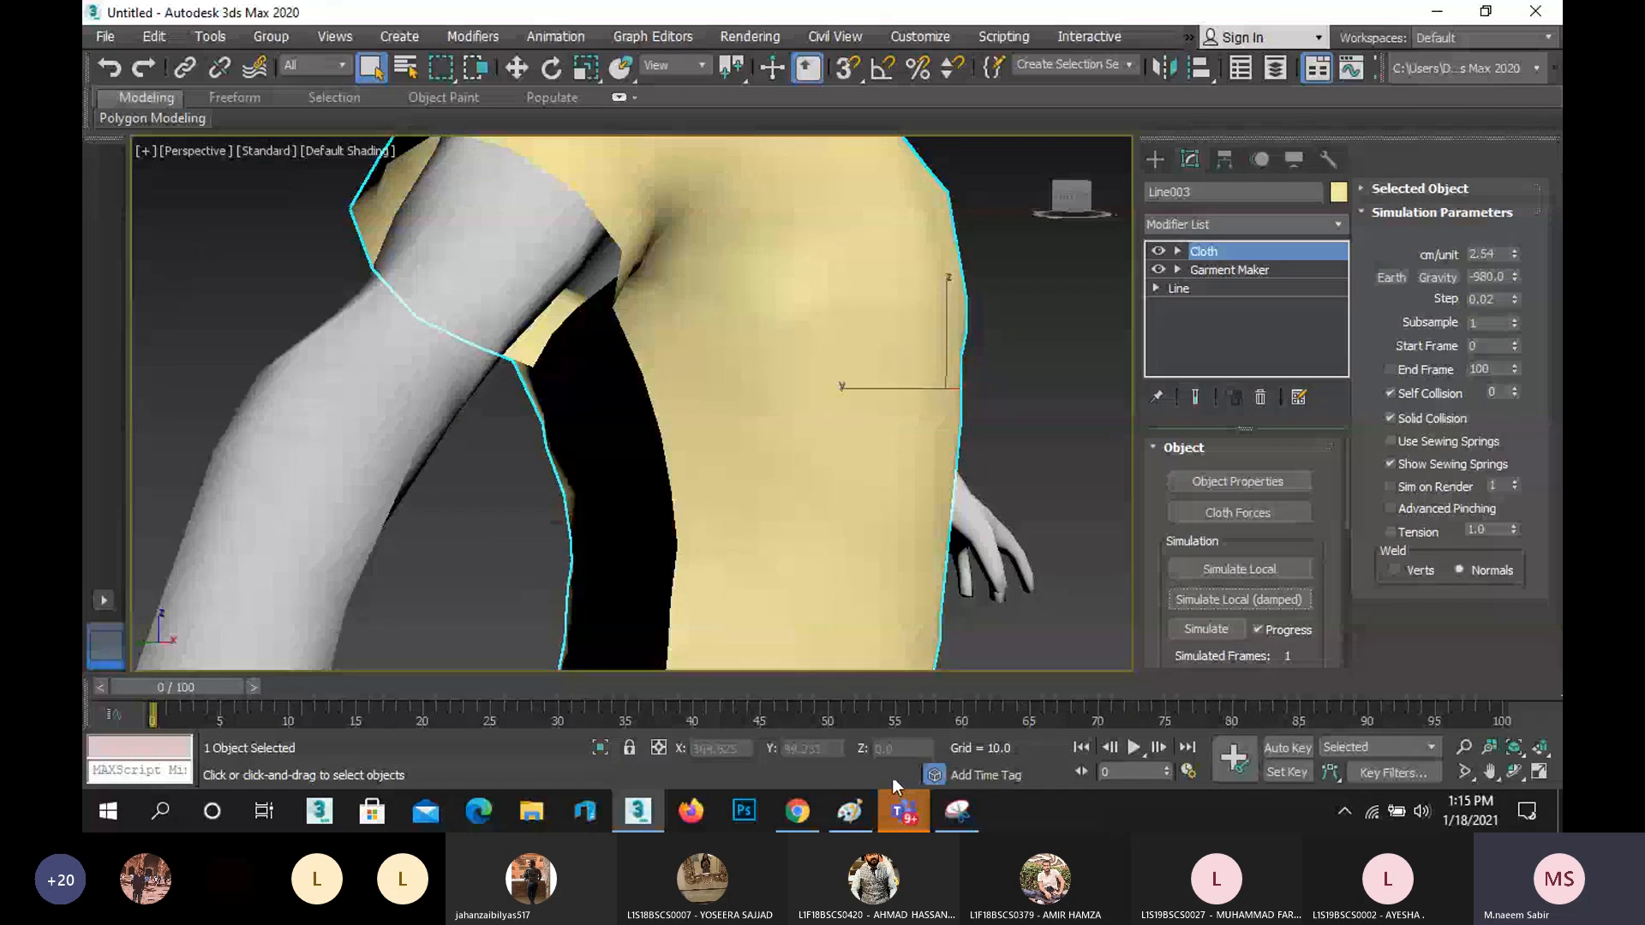
# - Switch to Snipping Tool and capture a new snip of Line003's modifier stack, Object rollout and Cloth Simulation Parameters
pyautogui.click(954, 814)
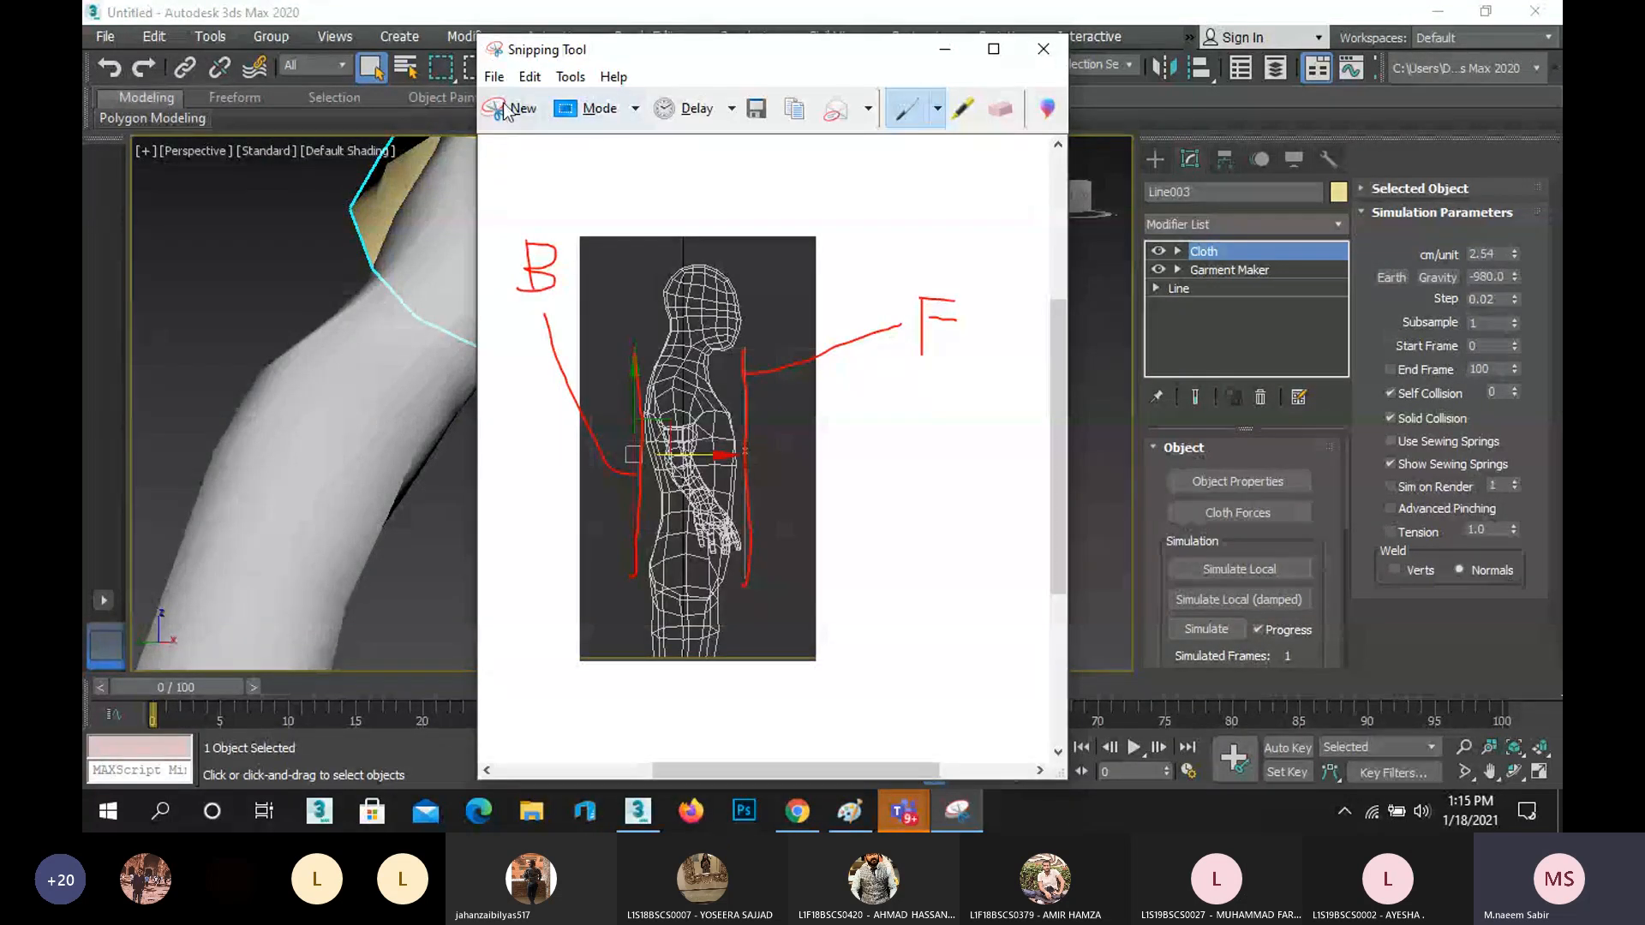
pyautogui.click(507, 108)
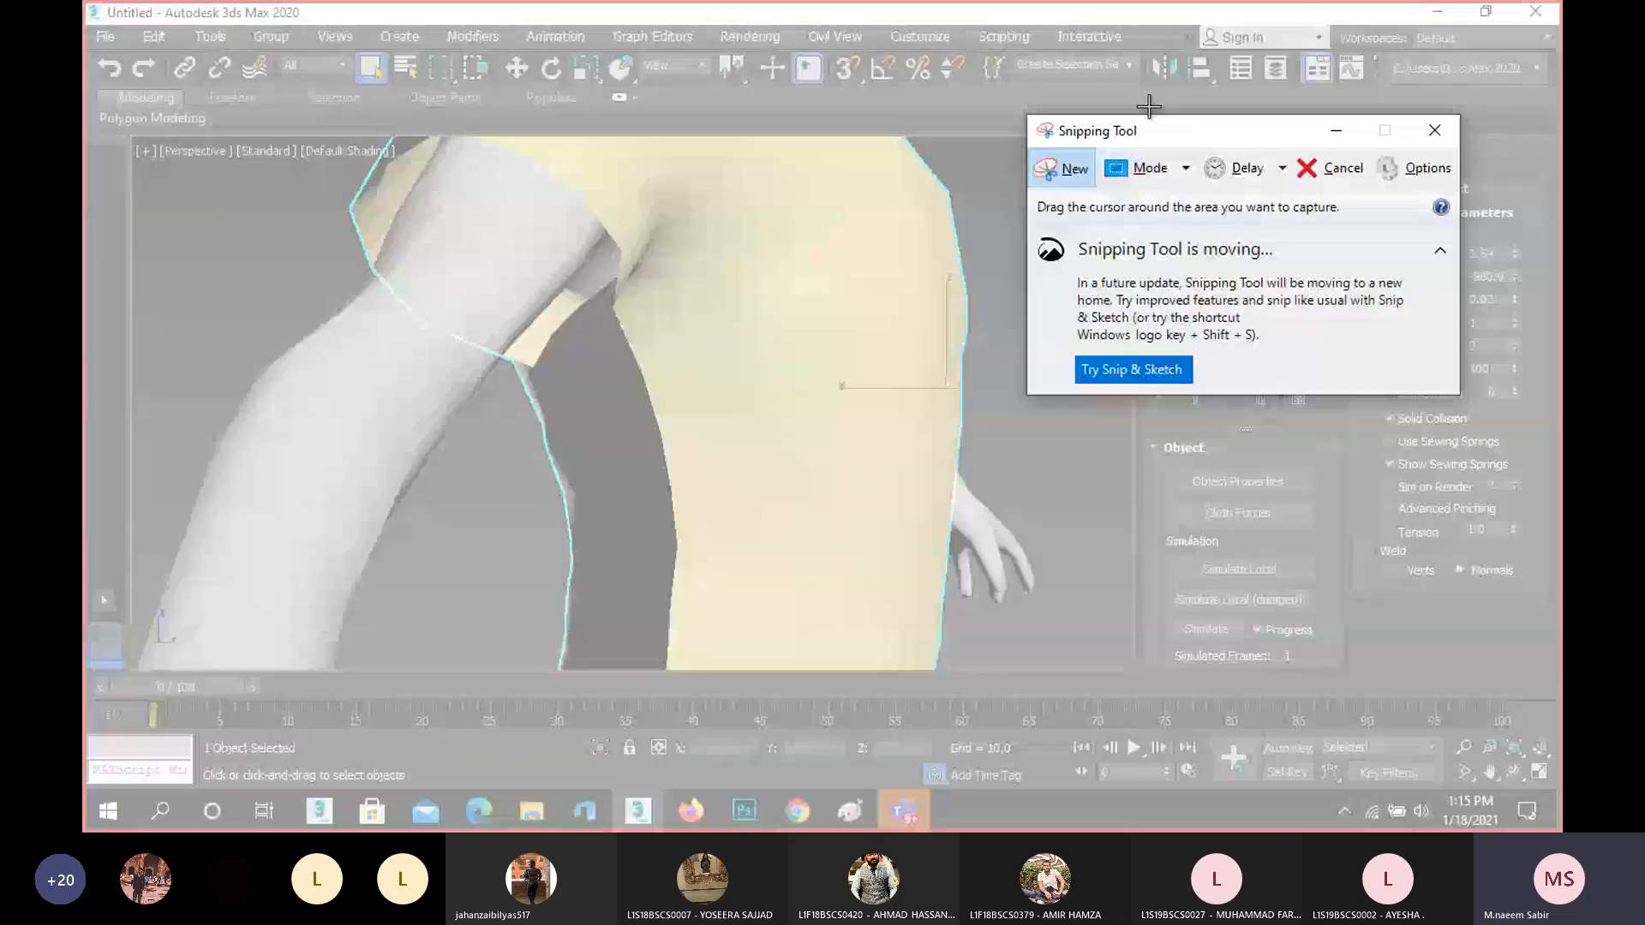
pyautogui.moveTo(1148, 105); pyautogui.dragTo(1546, 691)
# - Switch to the Teams meeting, paste the Cloth settings snip into the meeting chat, and return to 3ds Max
pyautogui.moveTo(903, 811)
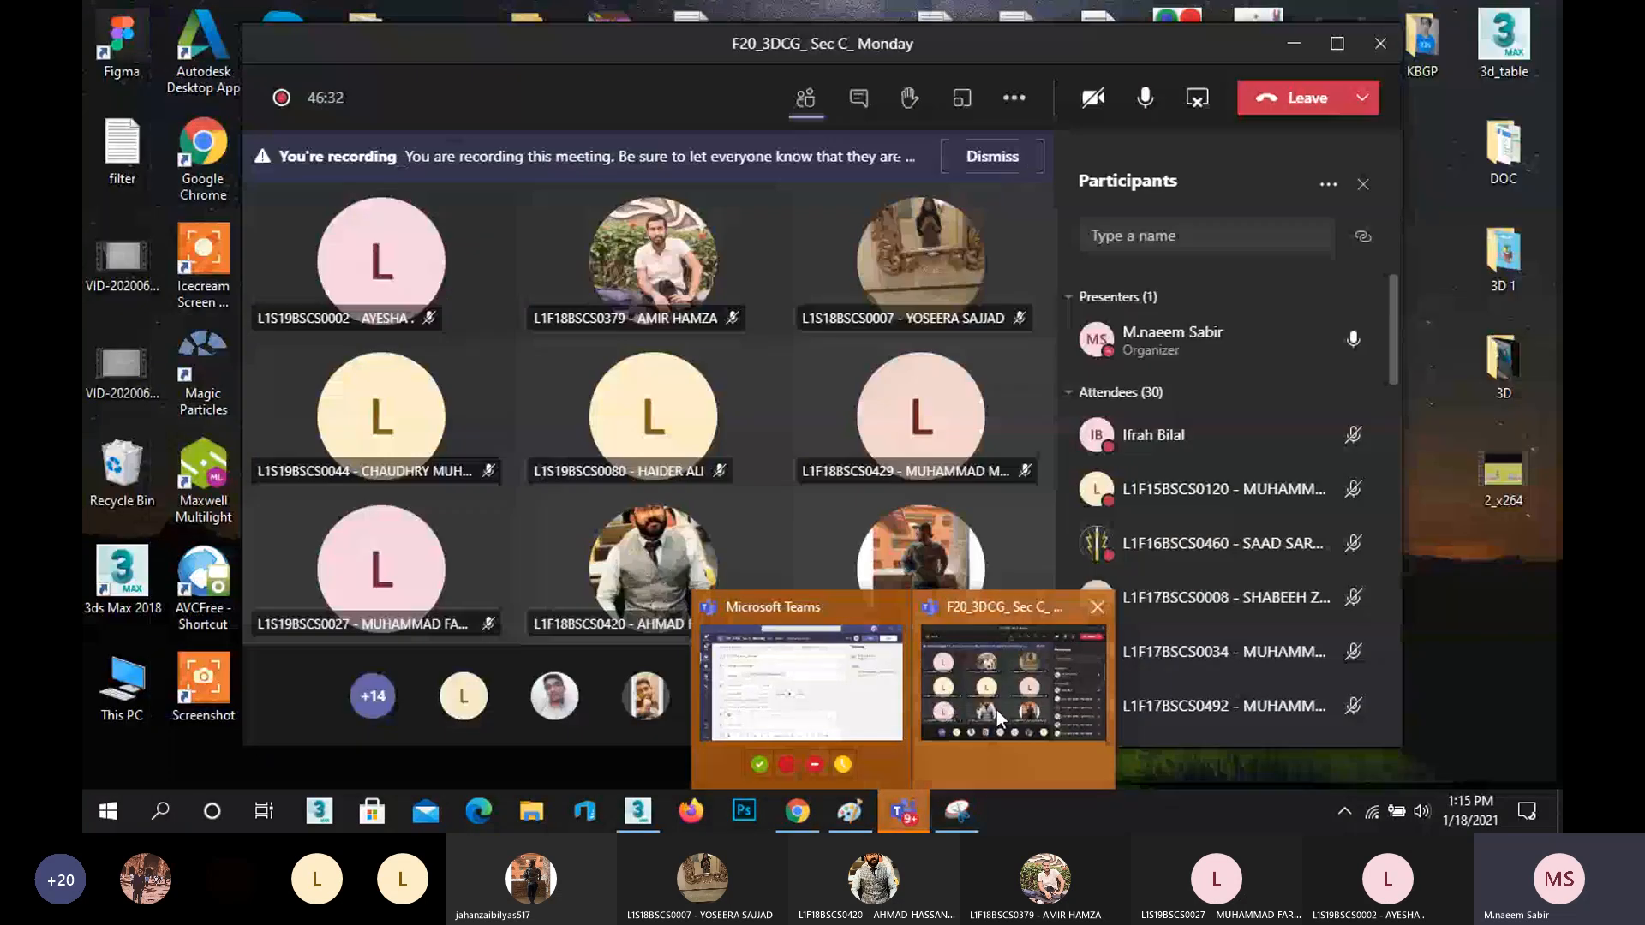
pyautogui.click(996, 711)
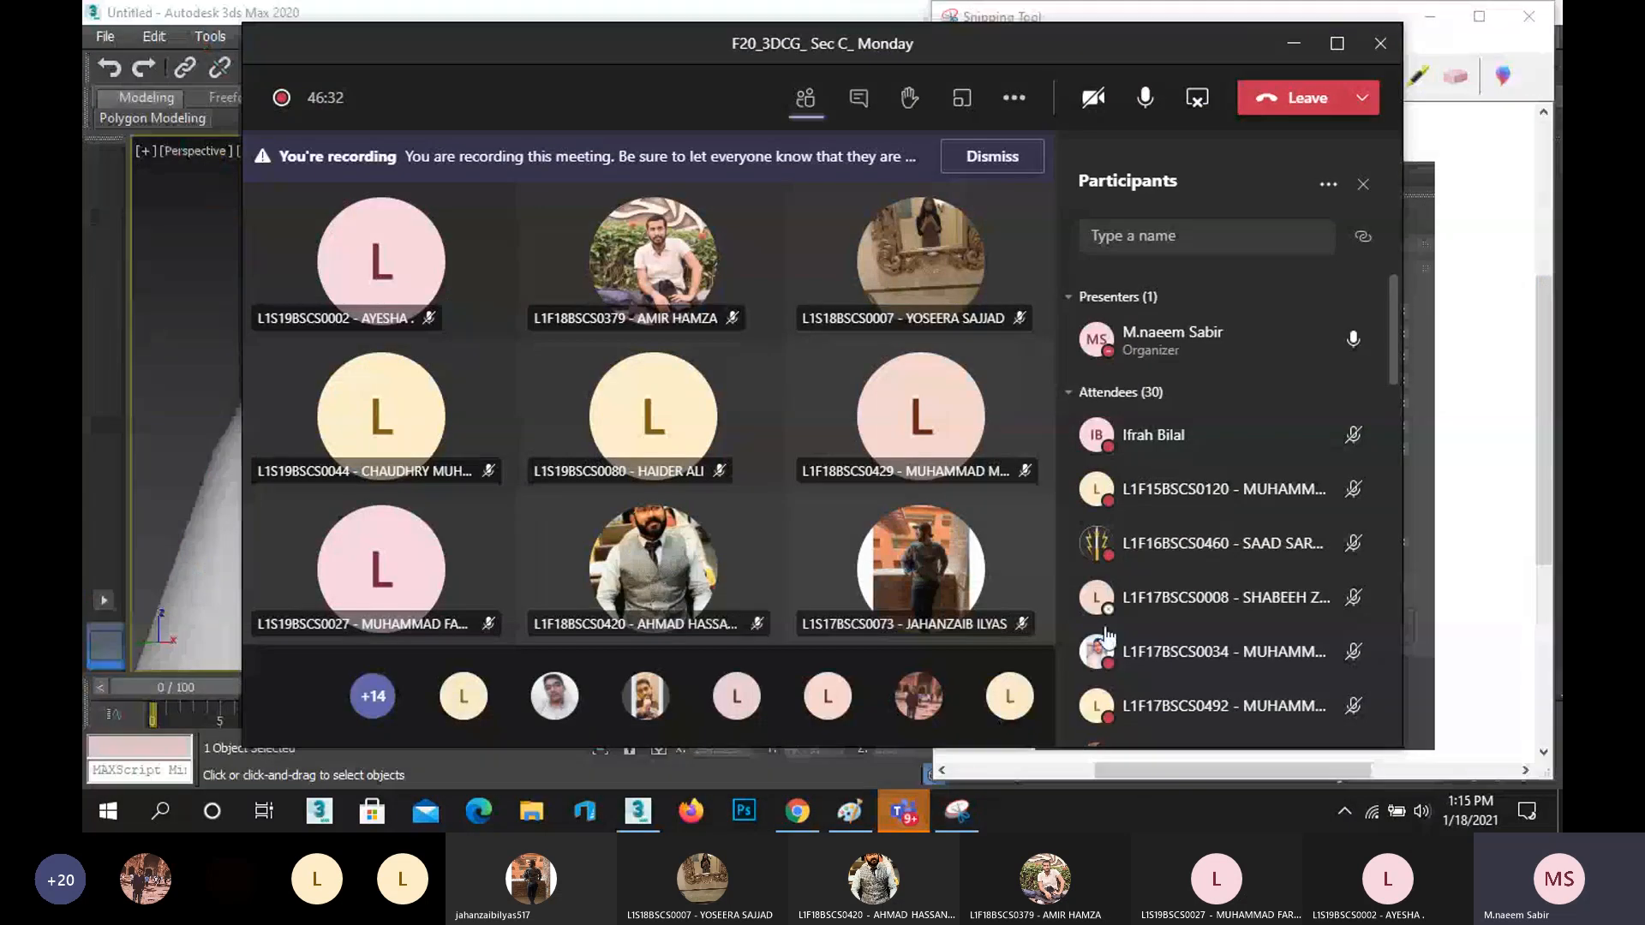
pyautogui.click(855, 108)
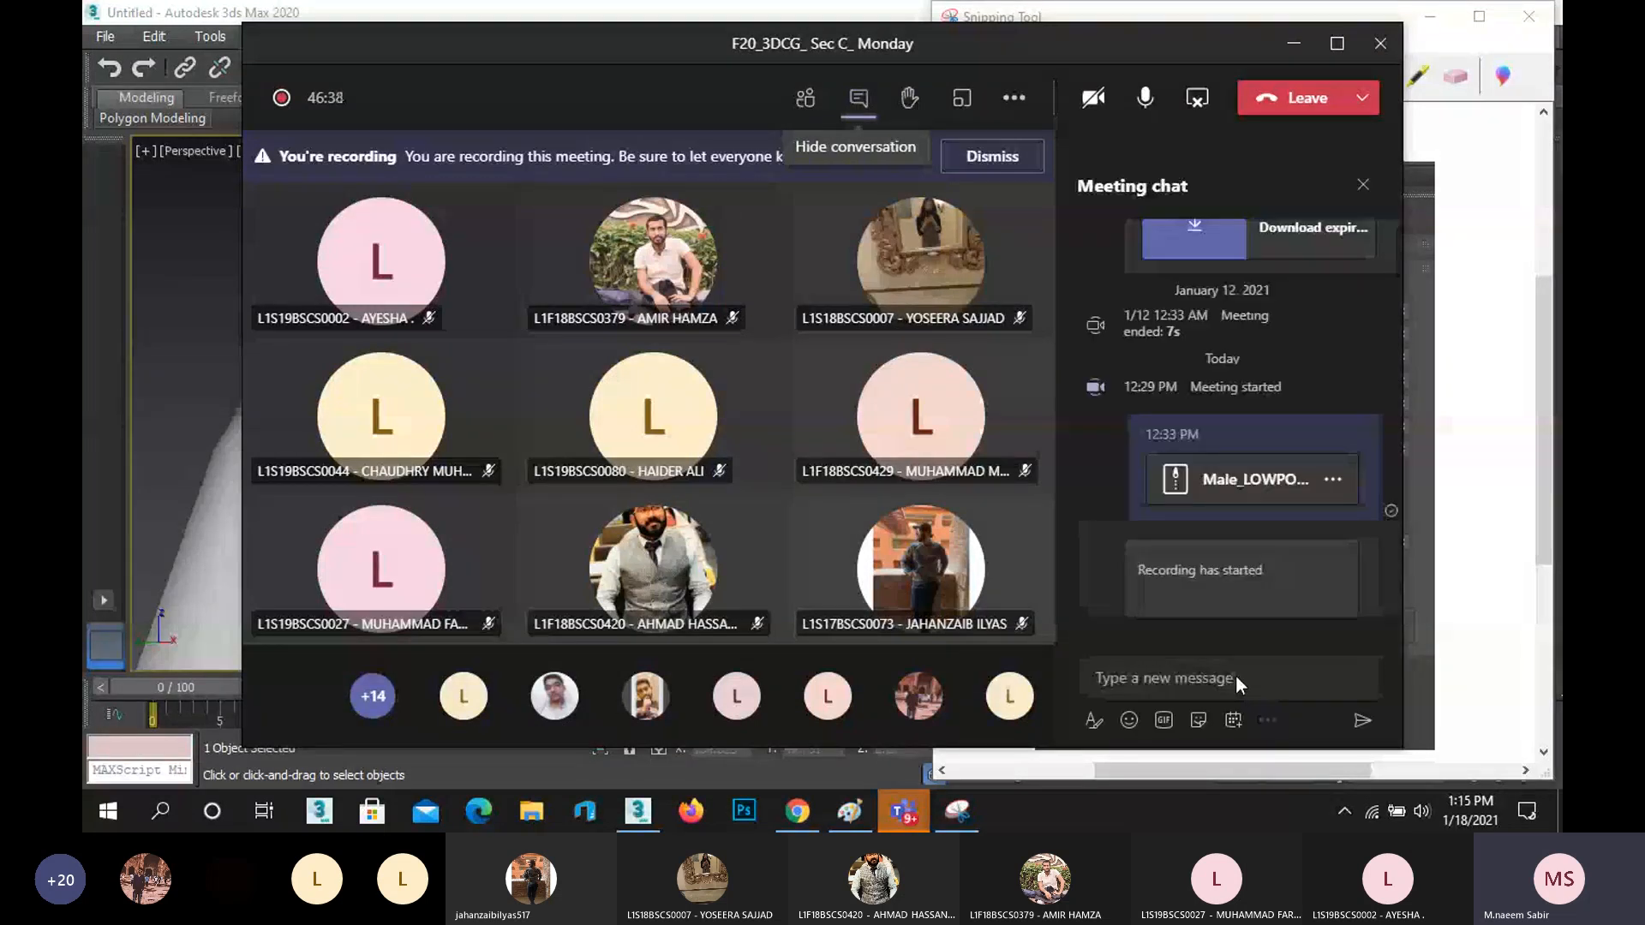
pyautogui.click(1243, 679)
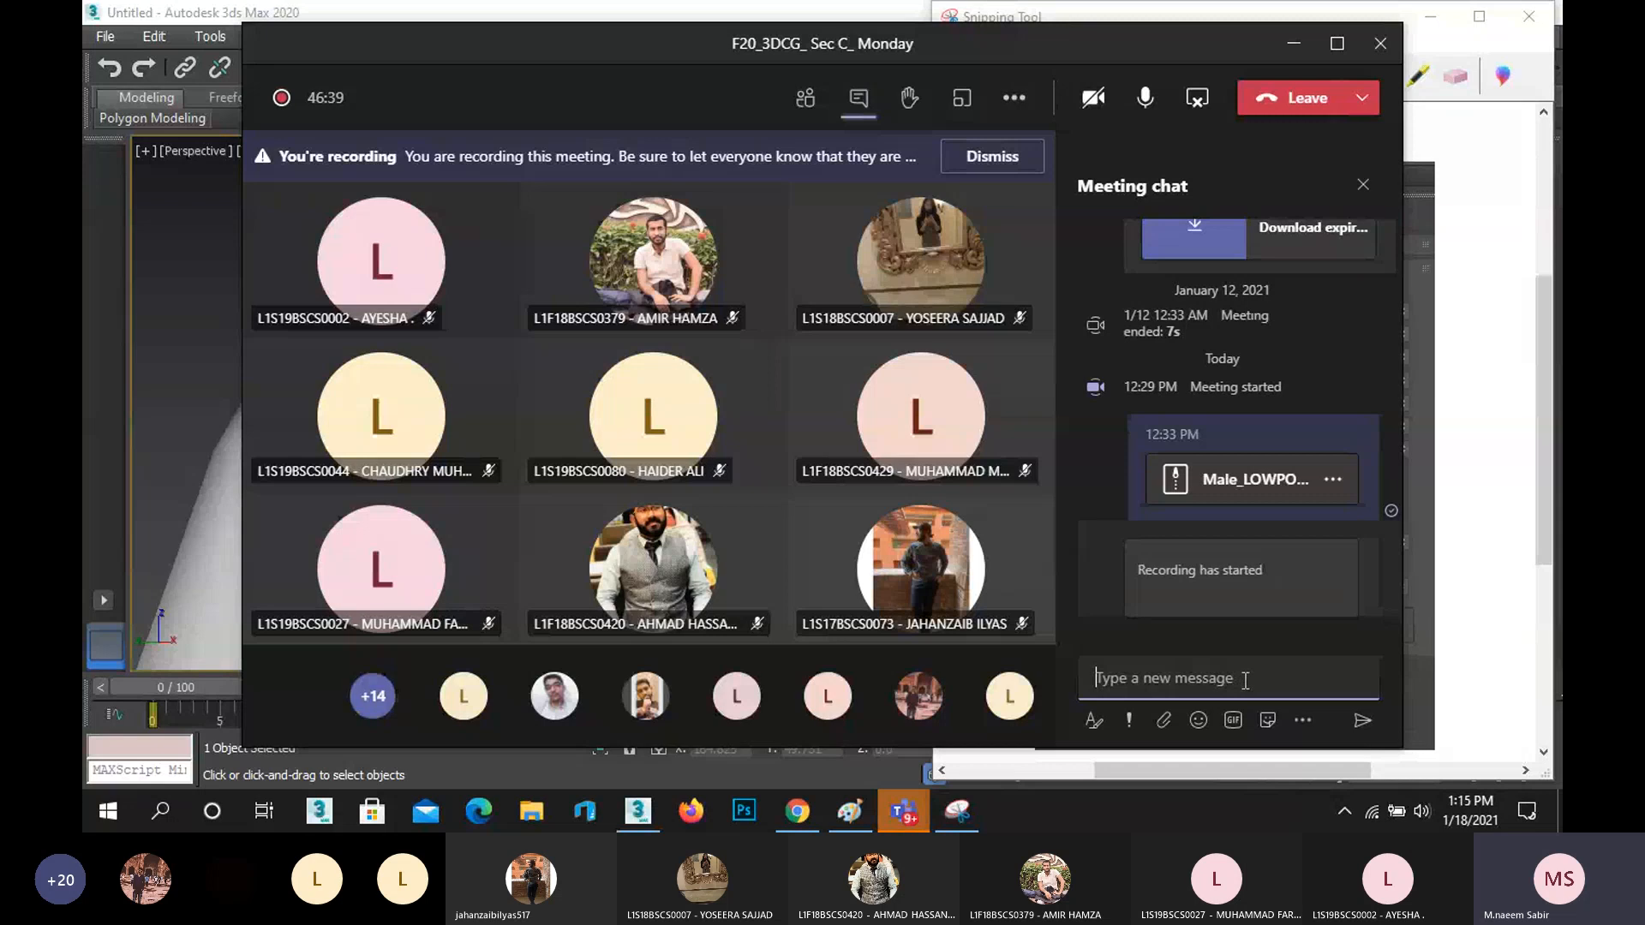
pyautogui.hotkey('ctrl', 'v')
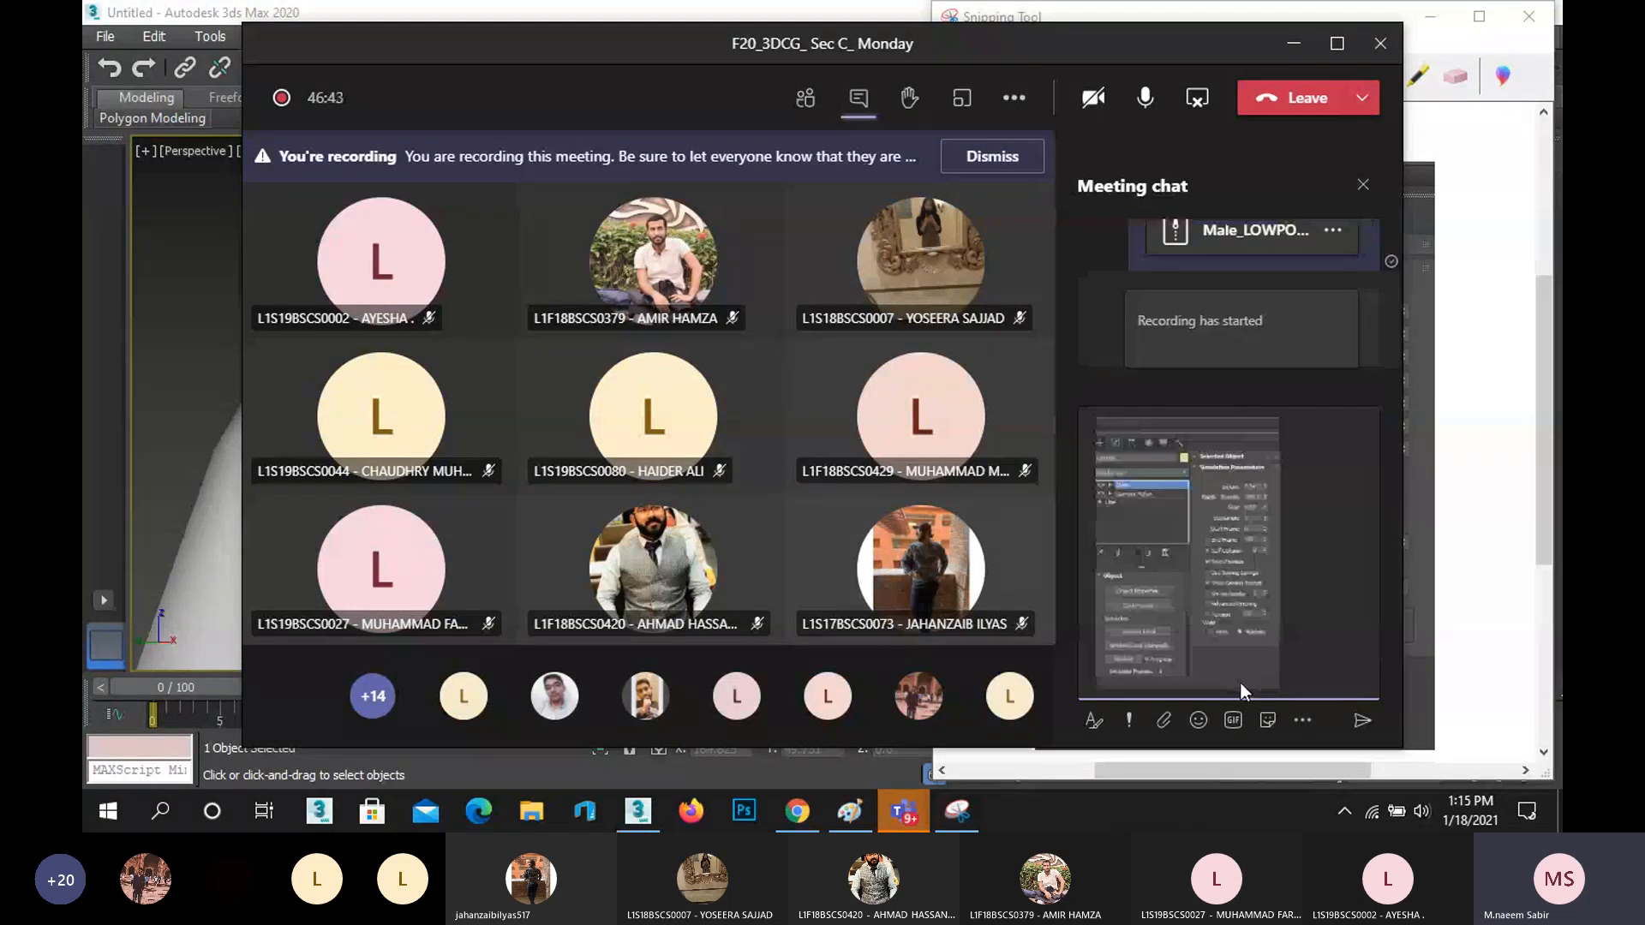
pyautogui.press('BackSpace')
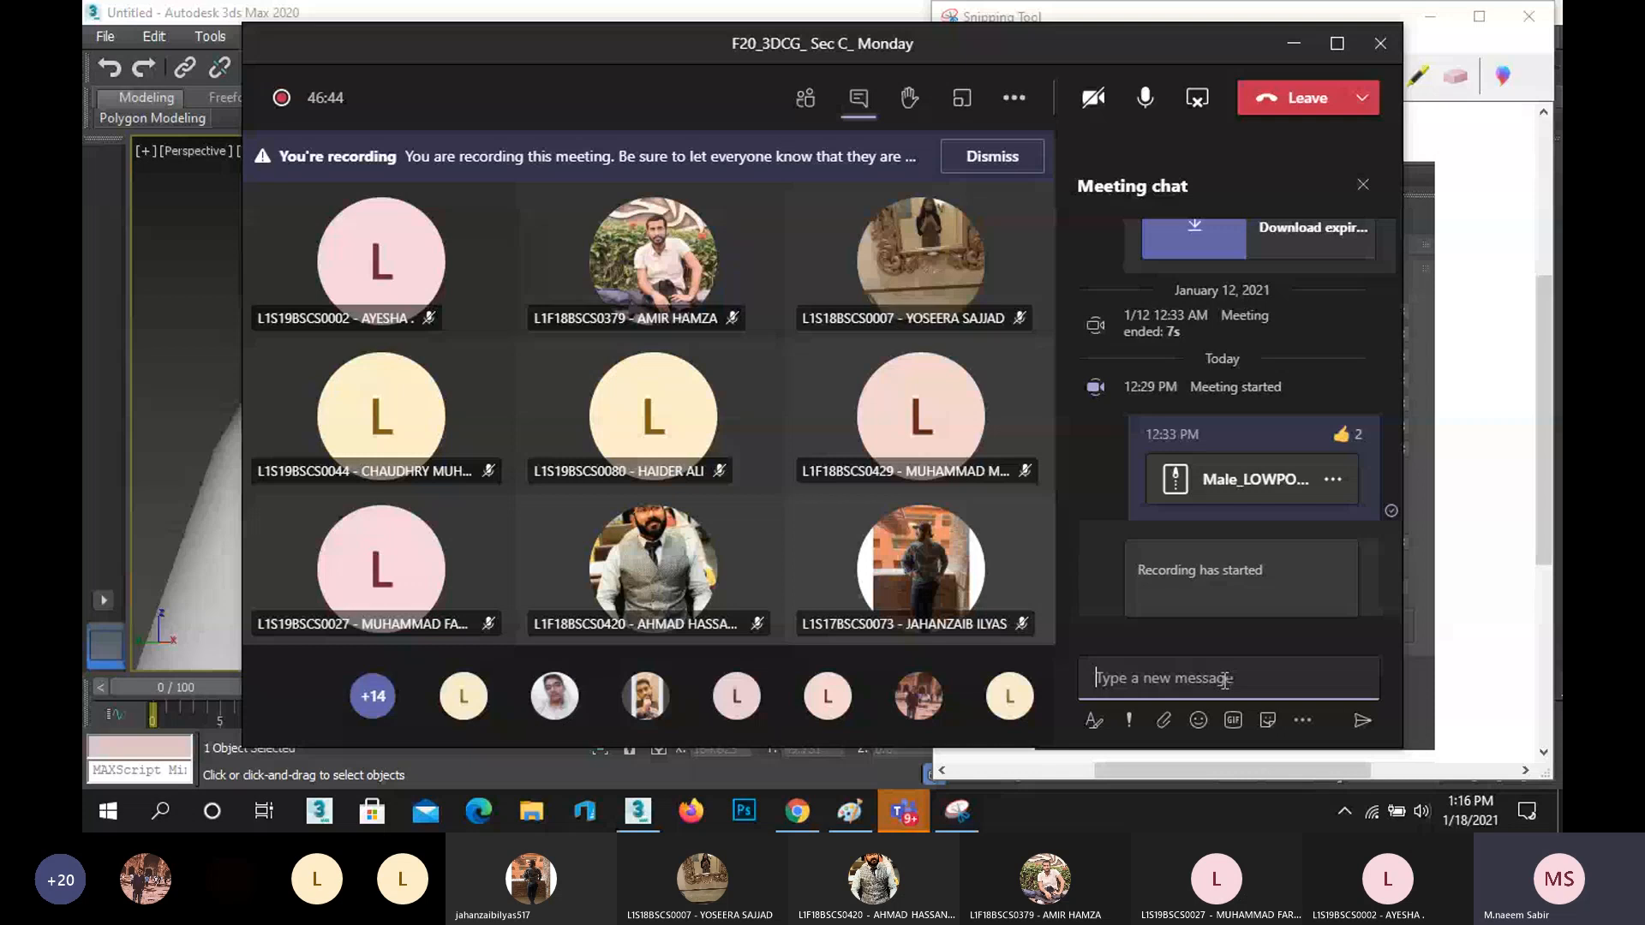
pyautogui.click(1295, 47)
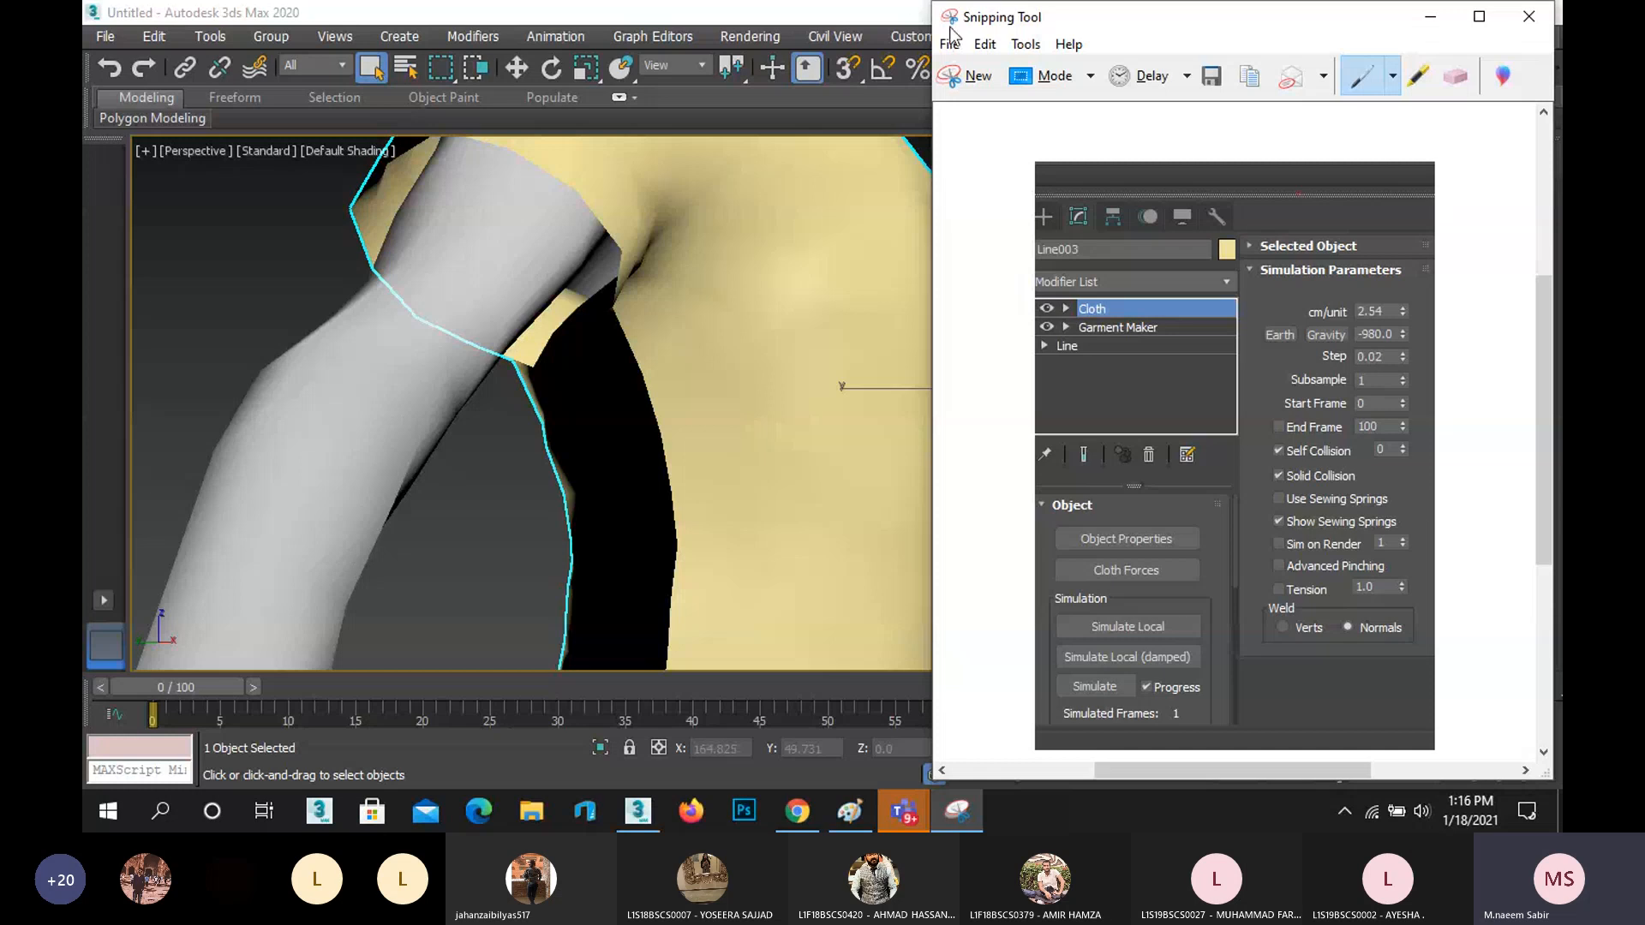
pyautogui.click(1430, 16)
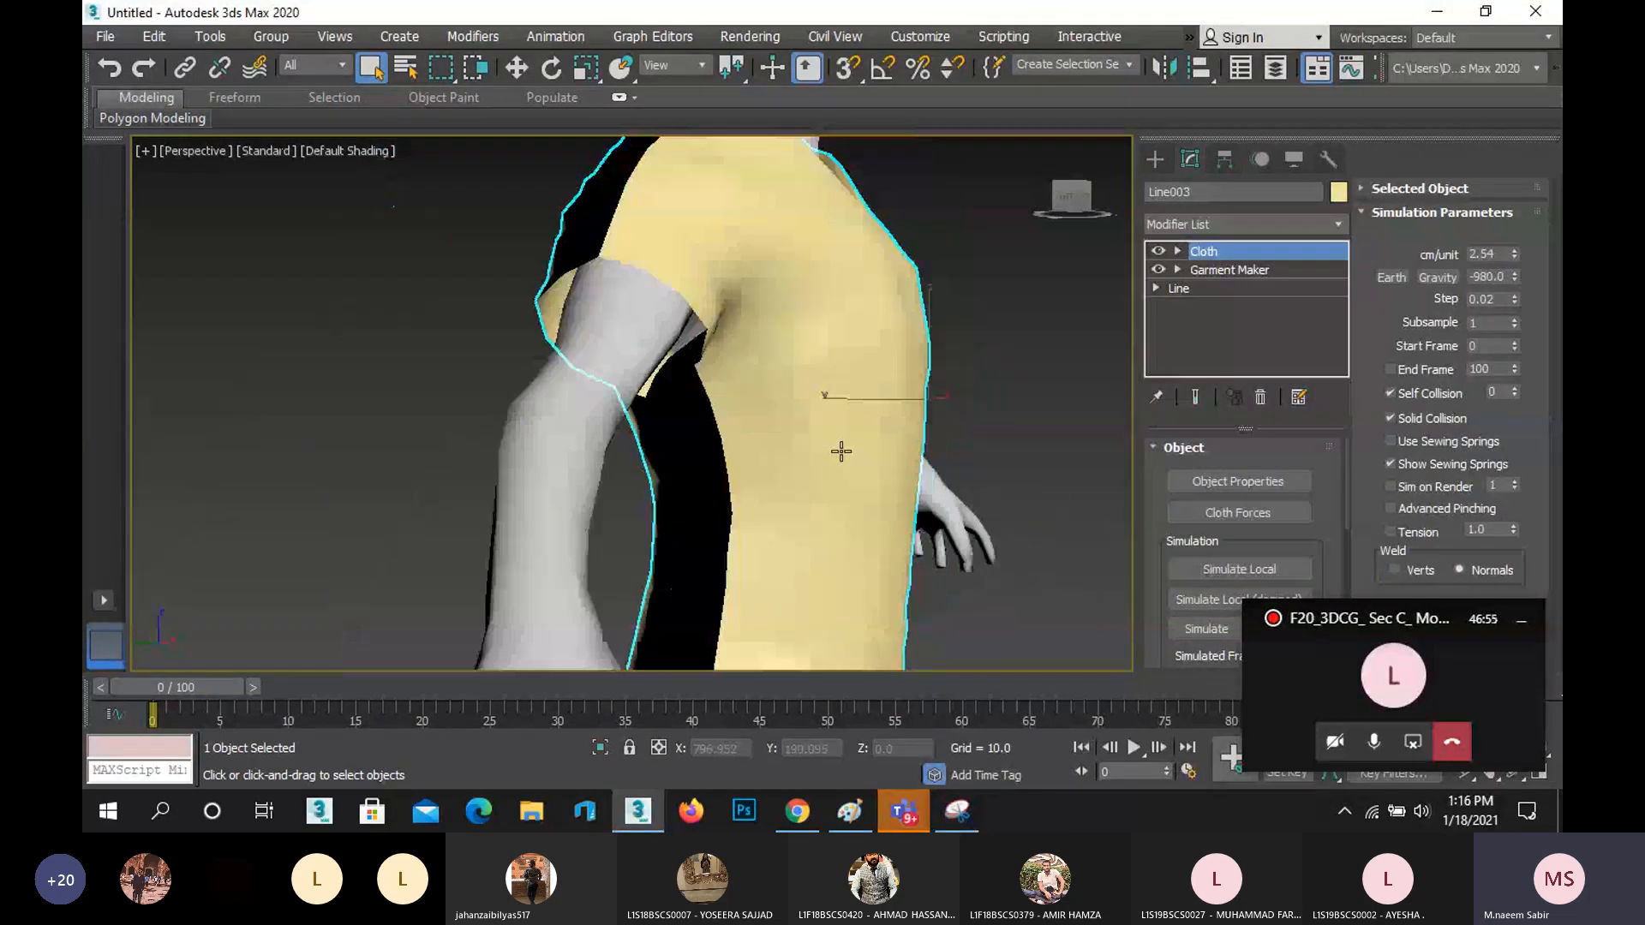
# - Dismiss the floating meeting window and examine the simulated shirt's side seam, sleeves and front around the body
pyautogui.scroll(-2, 840, 454)
pyautogui.moveTo(755, 434); pyautogui.dragTo(732, 428, button='middle')
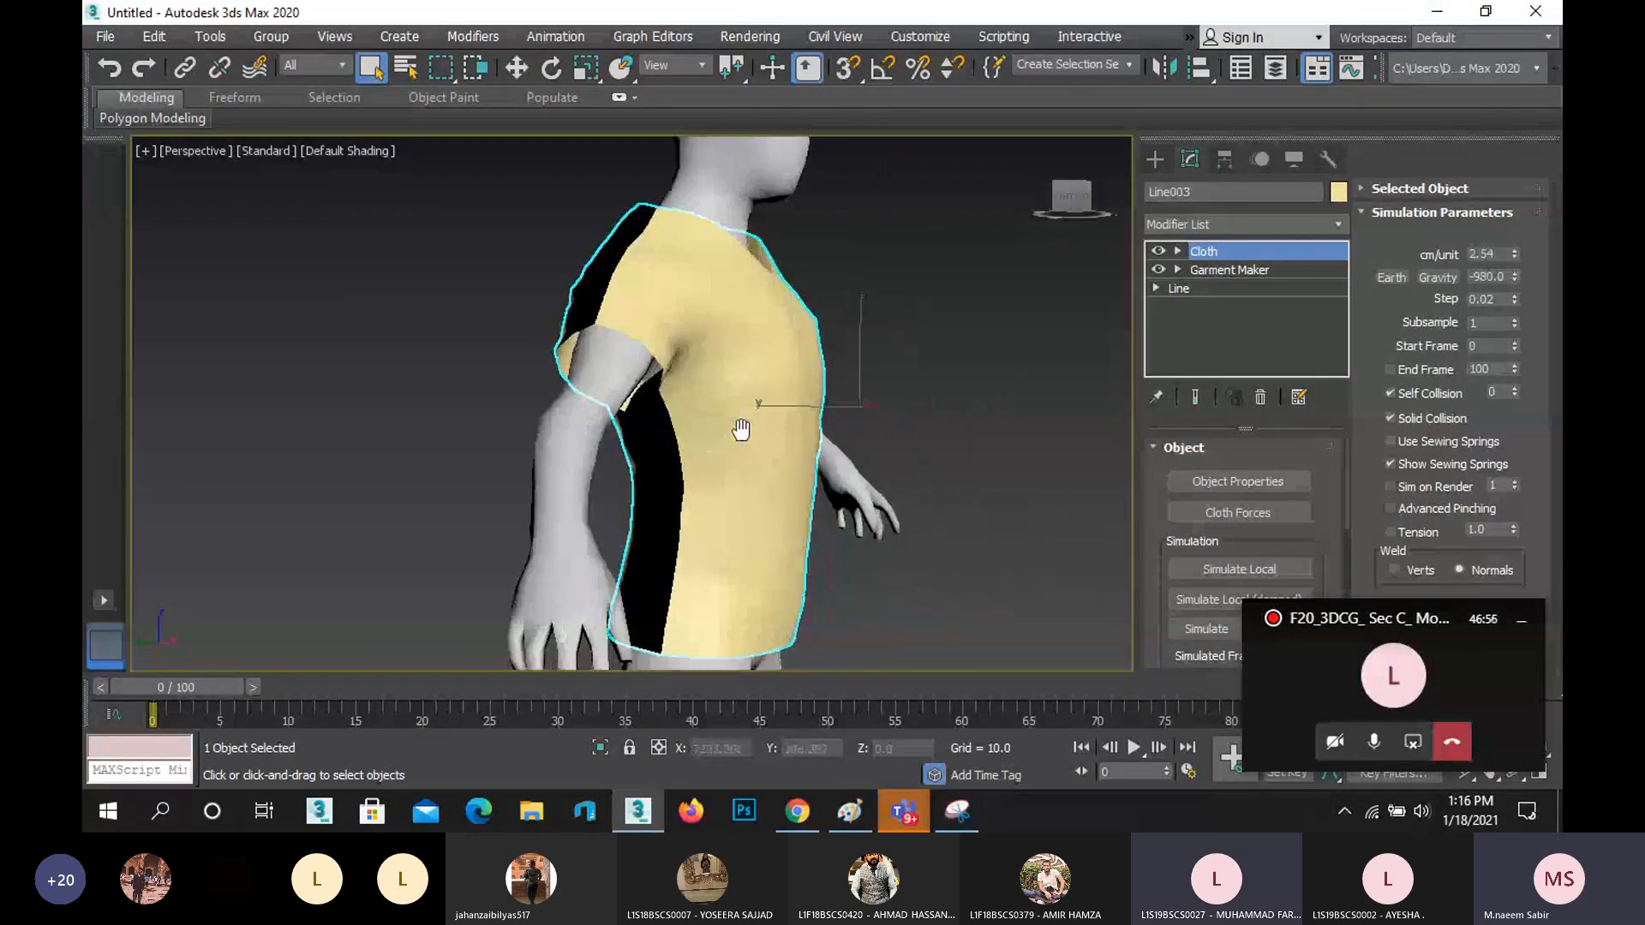
pyautogui.click(1522, 621)
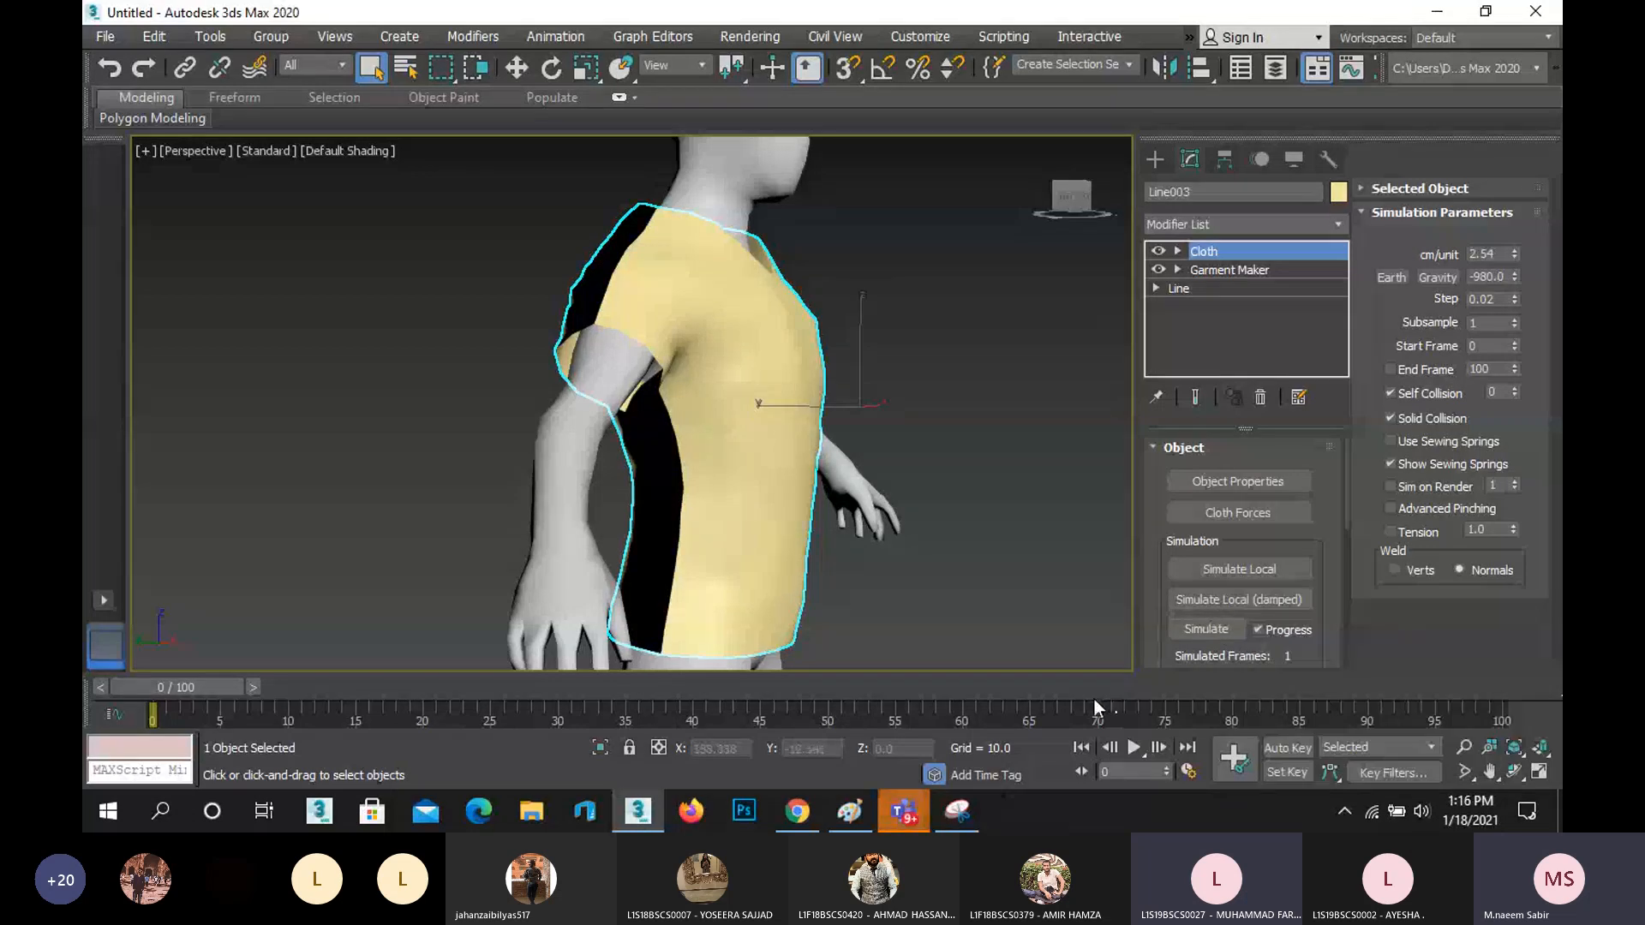
pyautogui.click(1514, 773)
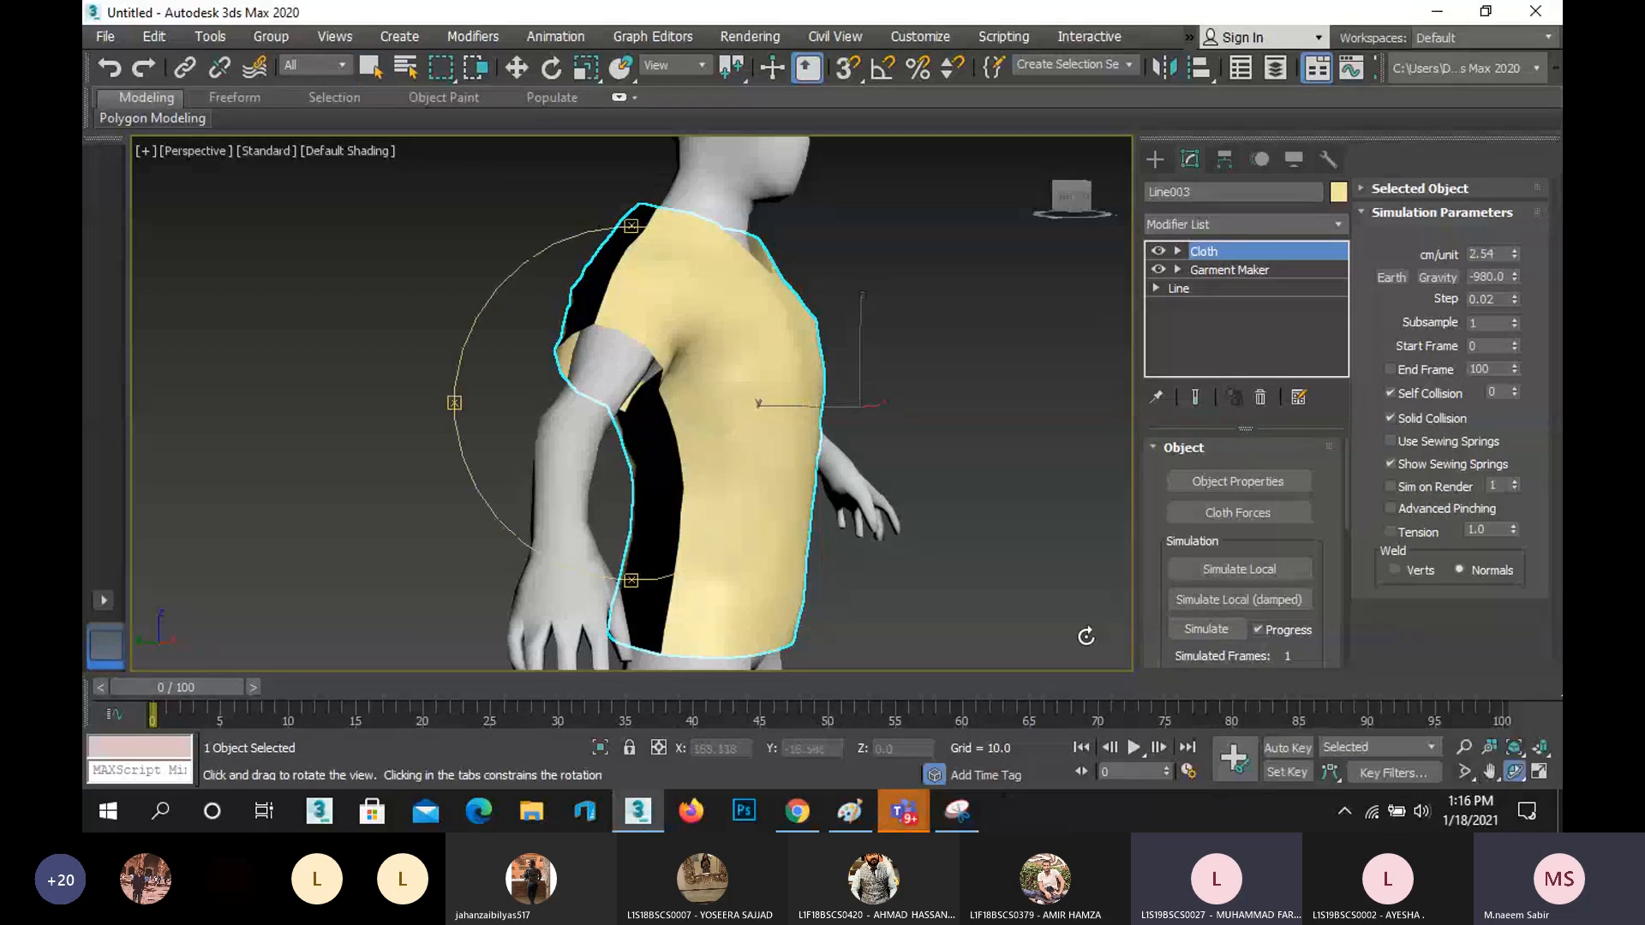
pyautogui.moveTo(651, 428); pyautogui.dragTo(590, 447)
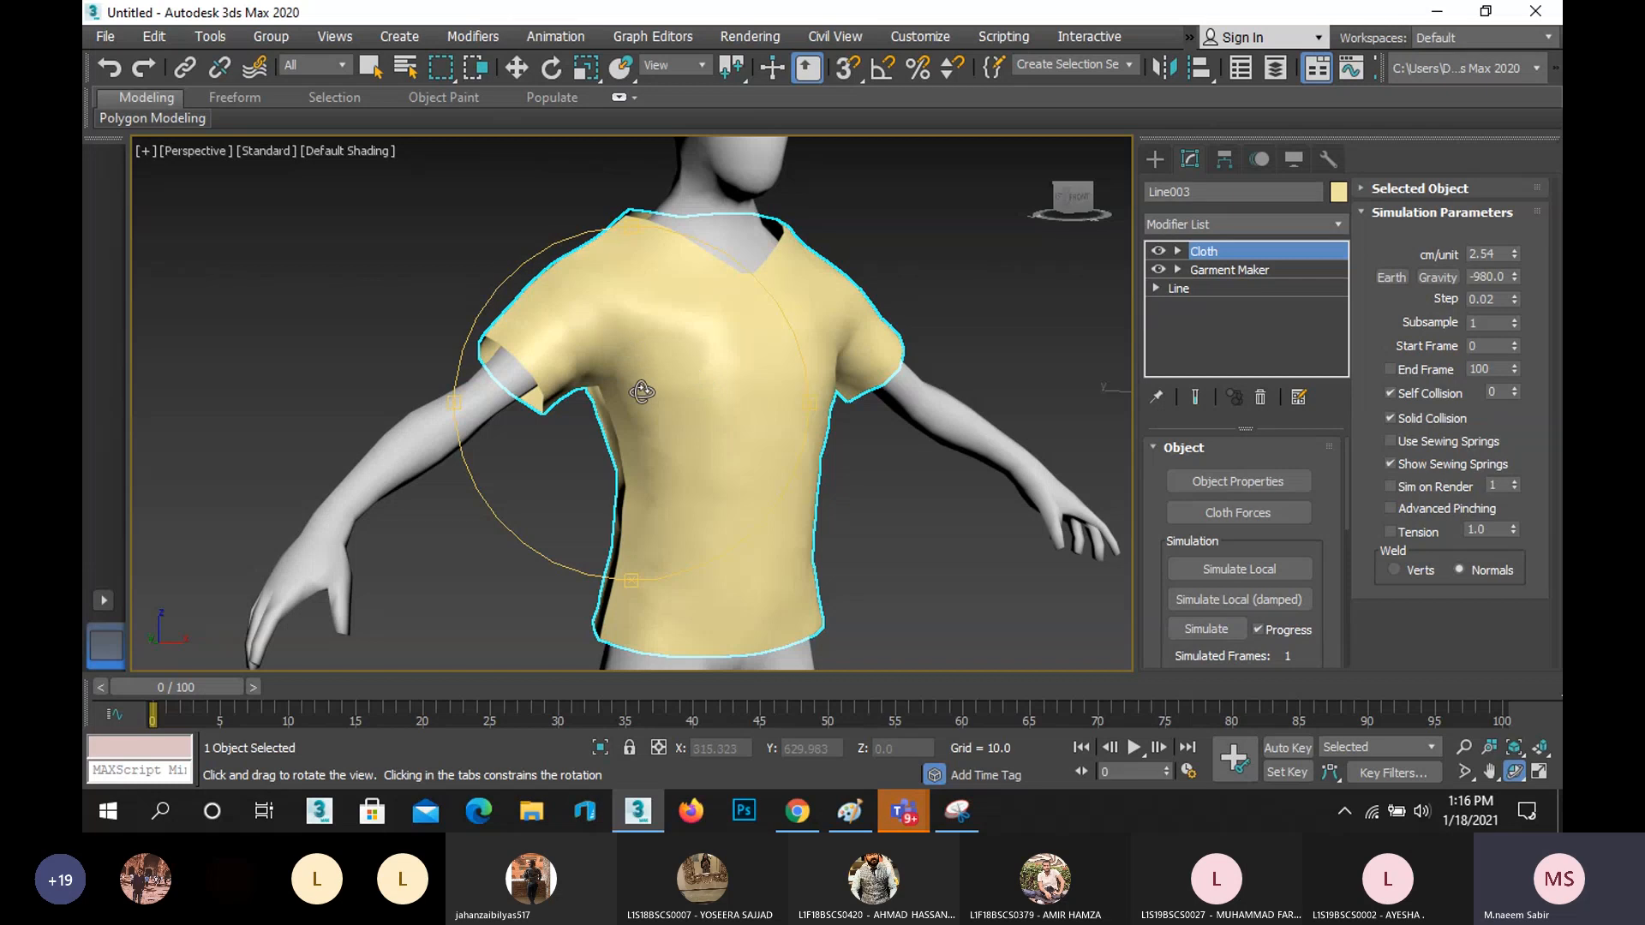
pyautogui.scroll(5, 583, 377)
pyautogui.scroll(-6, 587, 374)
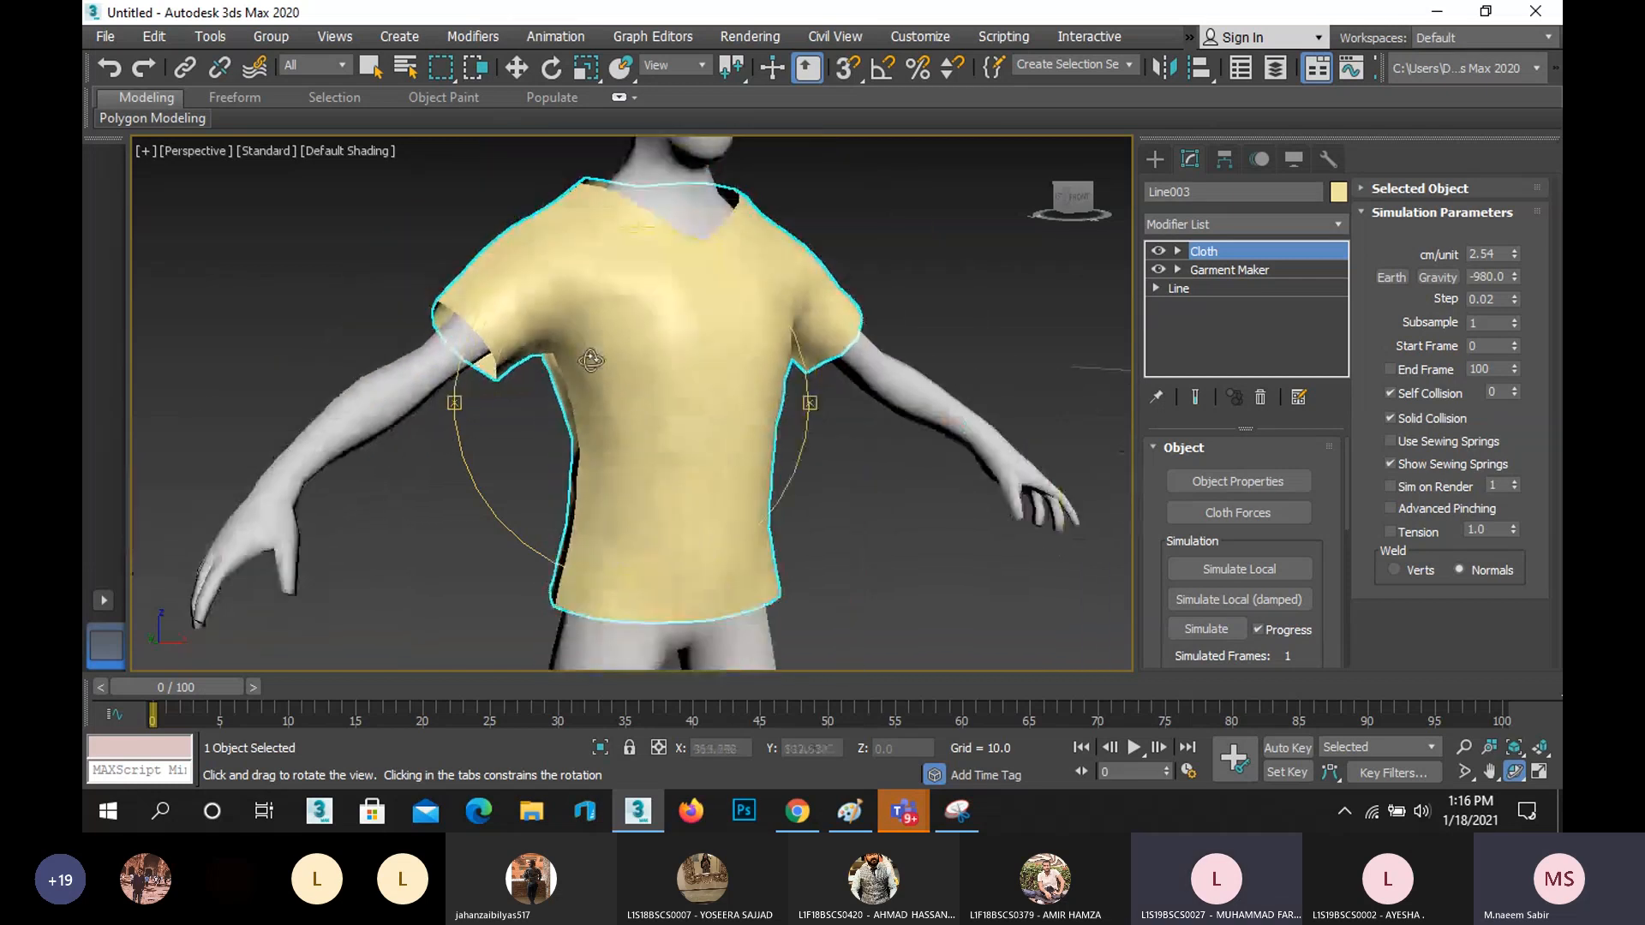
pyautogui.moveTo(590, 375); pyautogui.dragTo(589, 377, button='middle')
pyautogui.rightClick(618, 386)
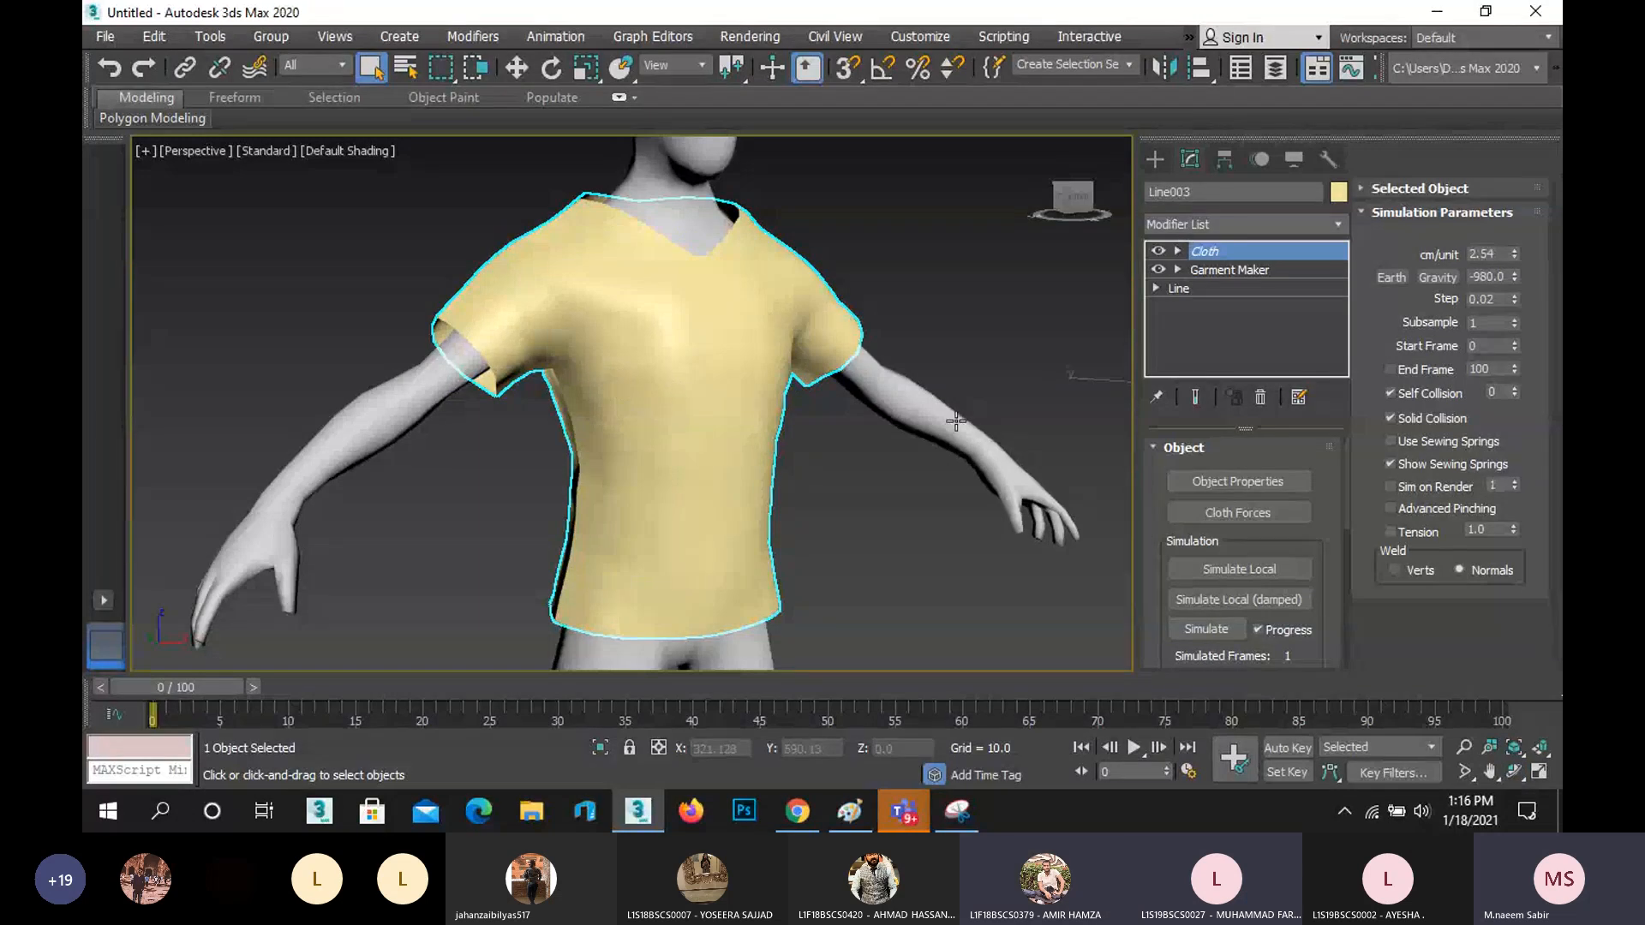
# - Open the cloth Object Properties and review the fabric presets available for Line003
pyautogui.click(1236, 480)
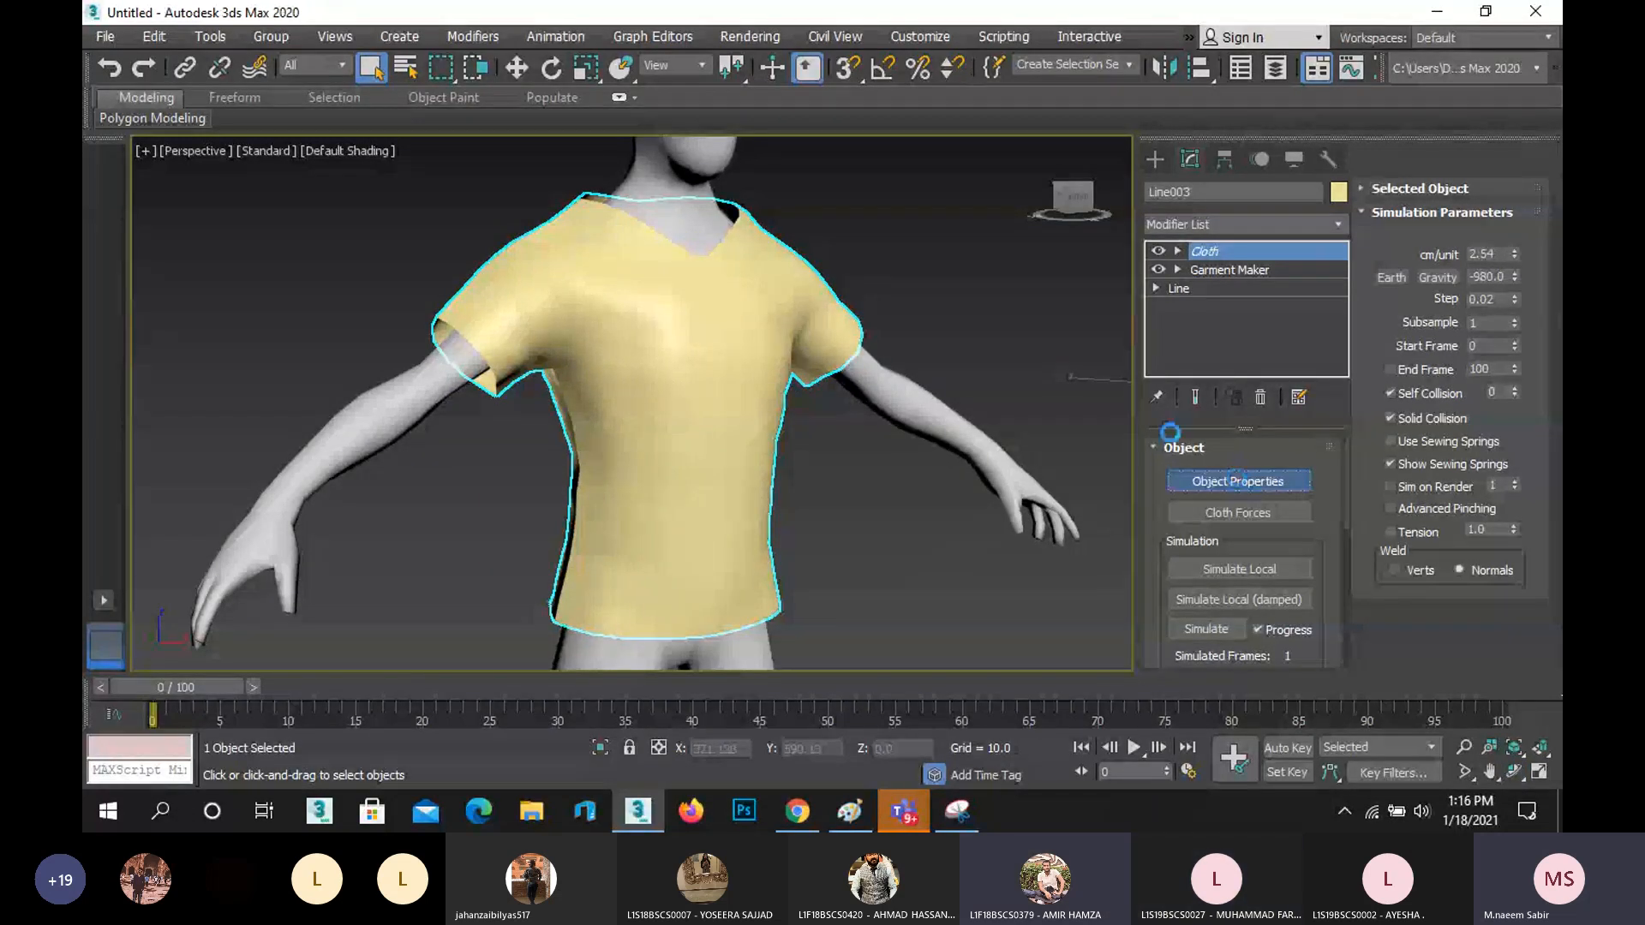
pyautogui.click(623, 122)
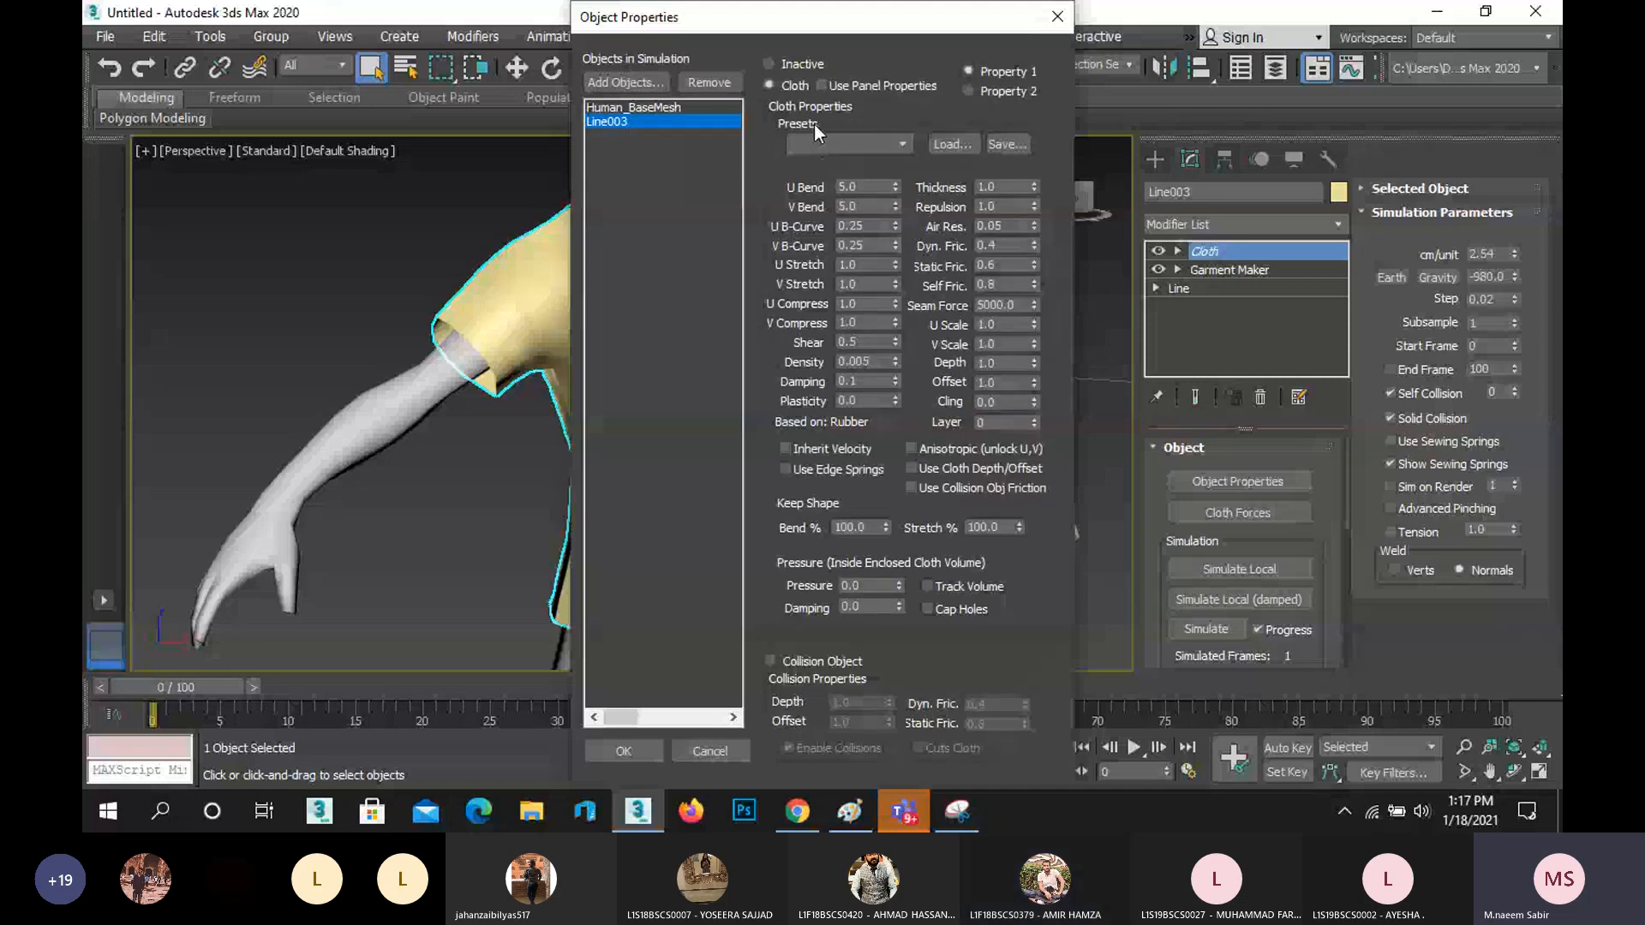
pyautogui.click(848, 144)
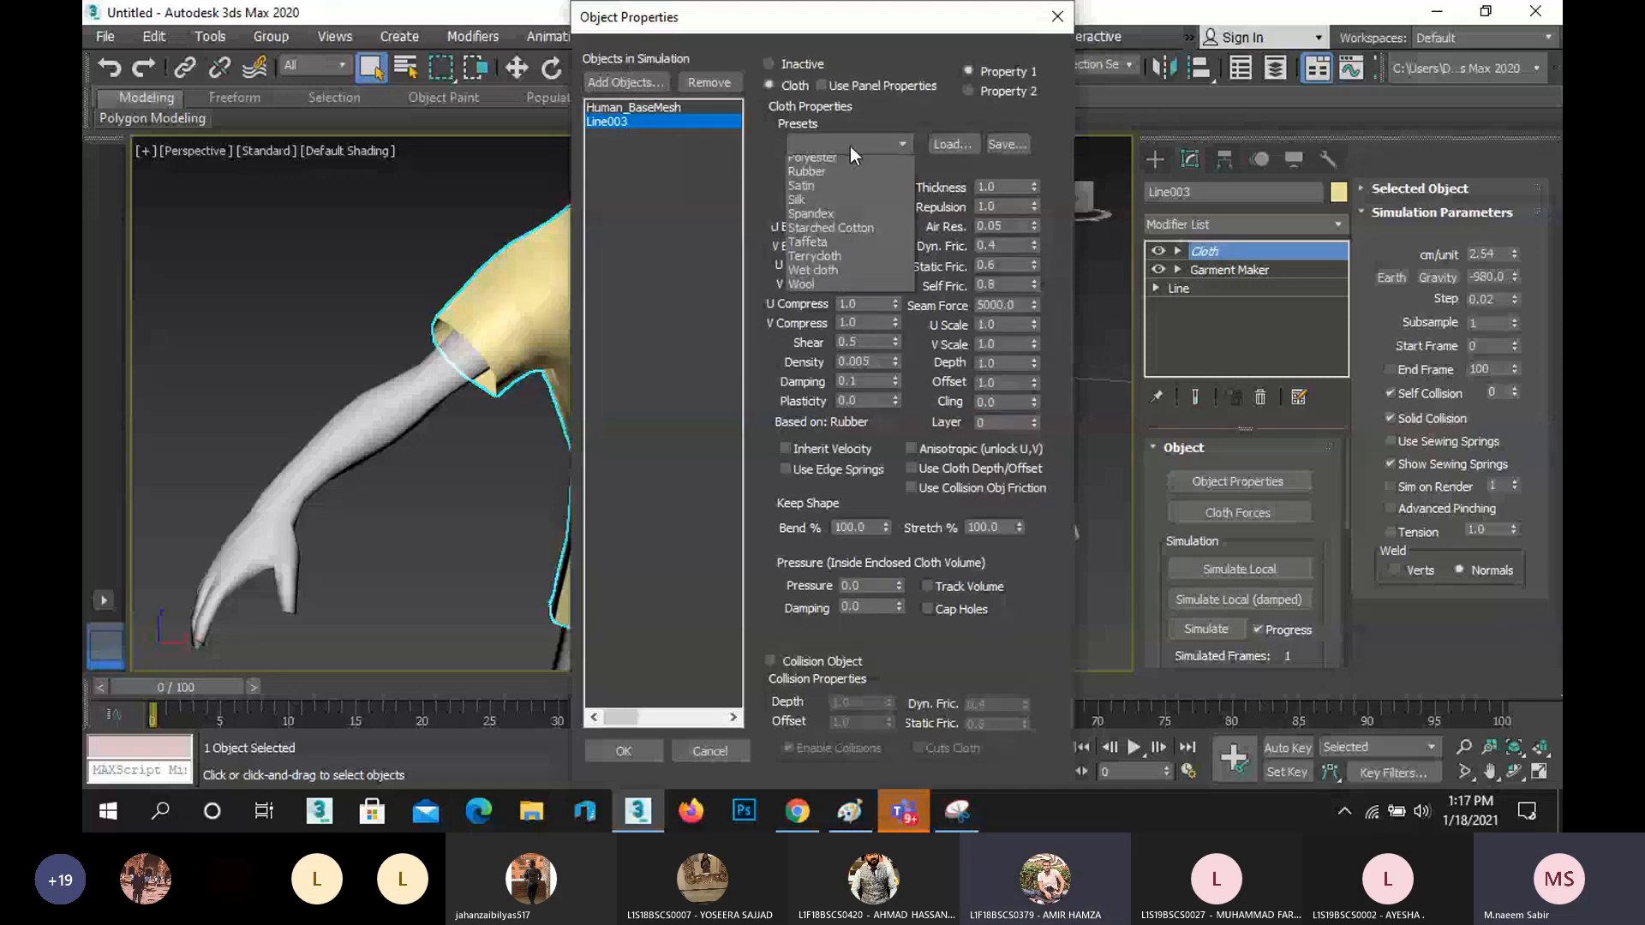
pyautogui.click(644, 287)
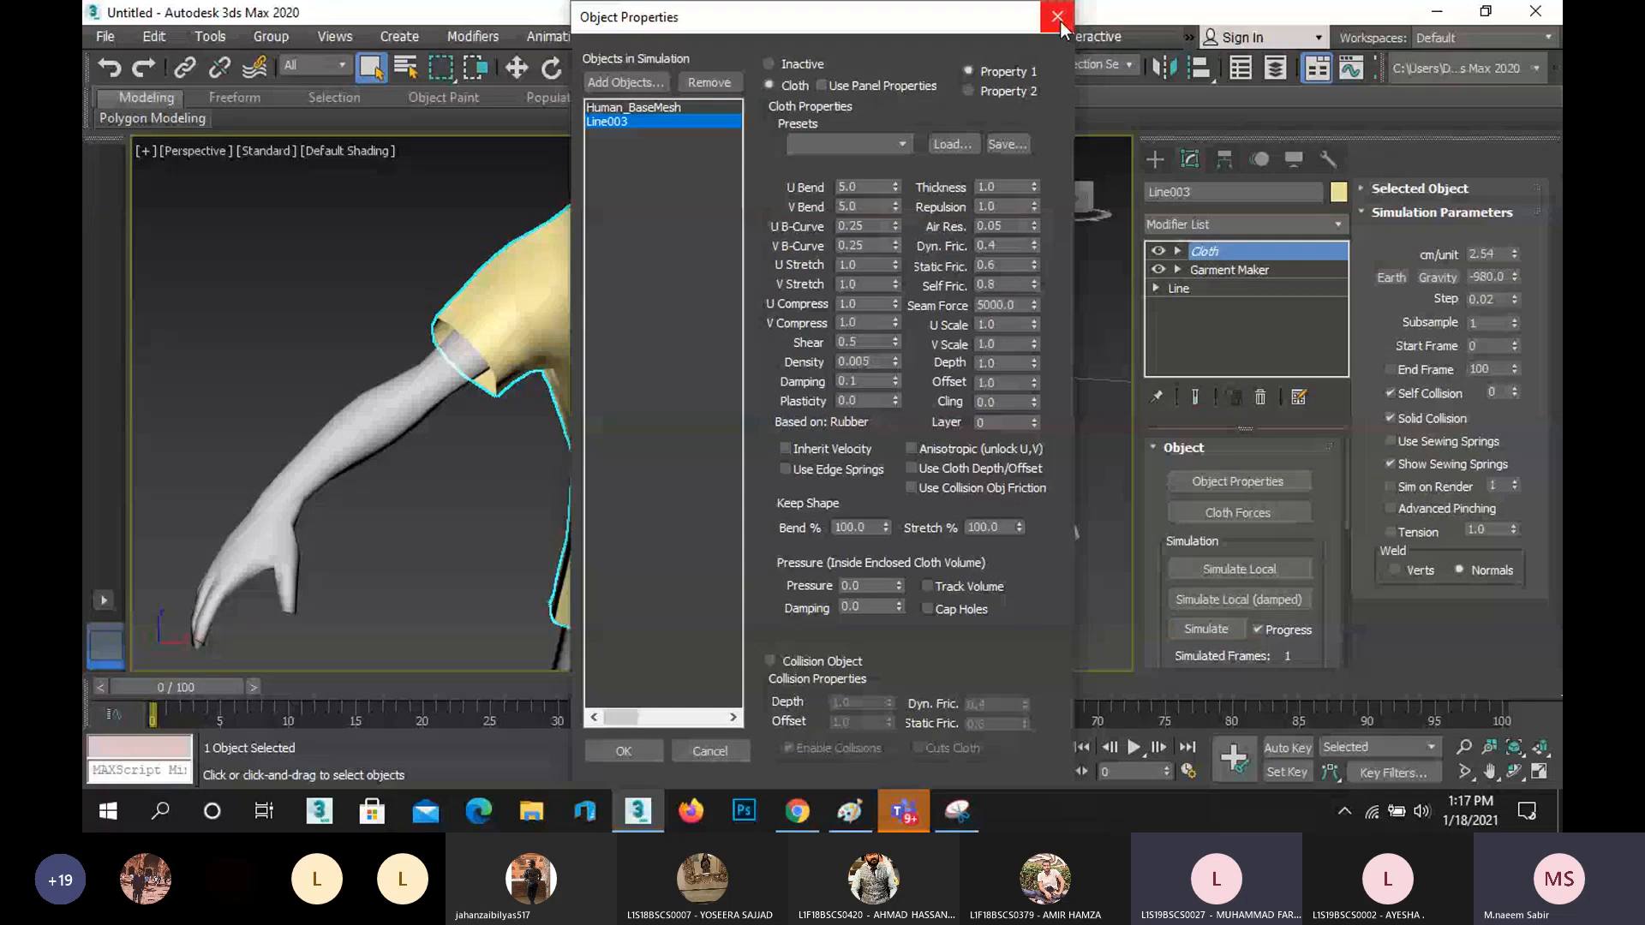
# - Set Human_BaseMesh's collision Offset to 0.5 and accept the object properties
pyautogui.click(635, 108)
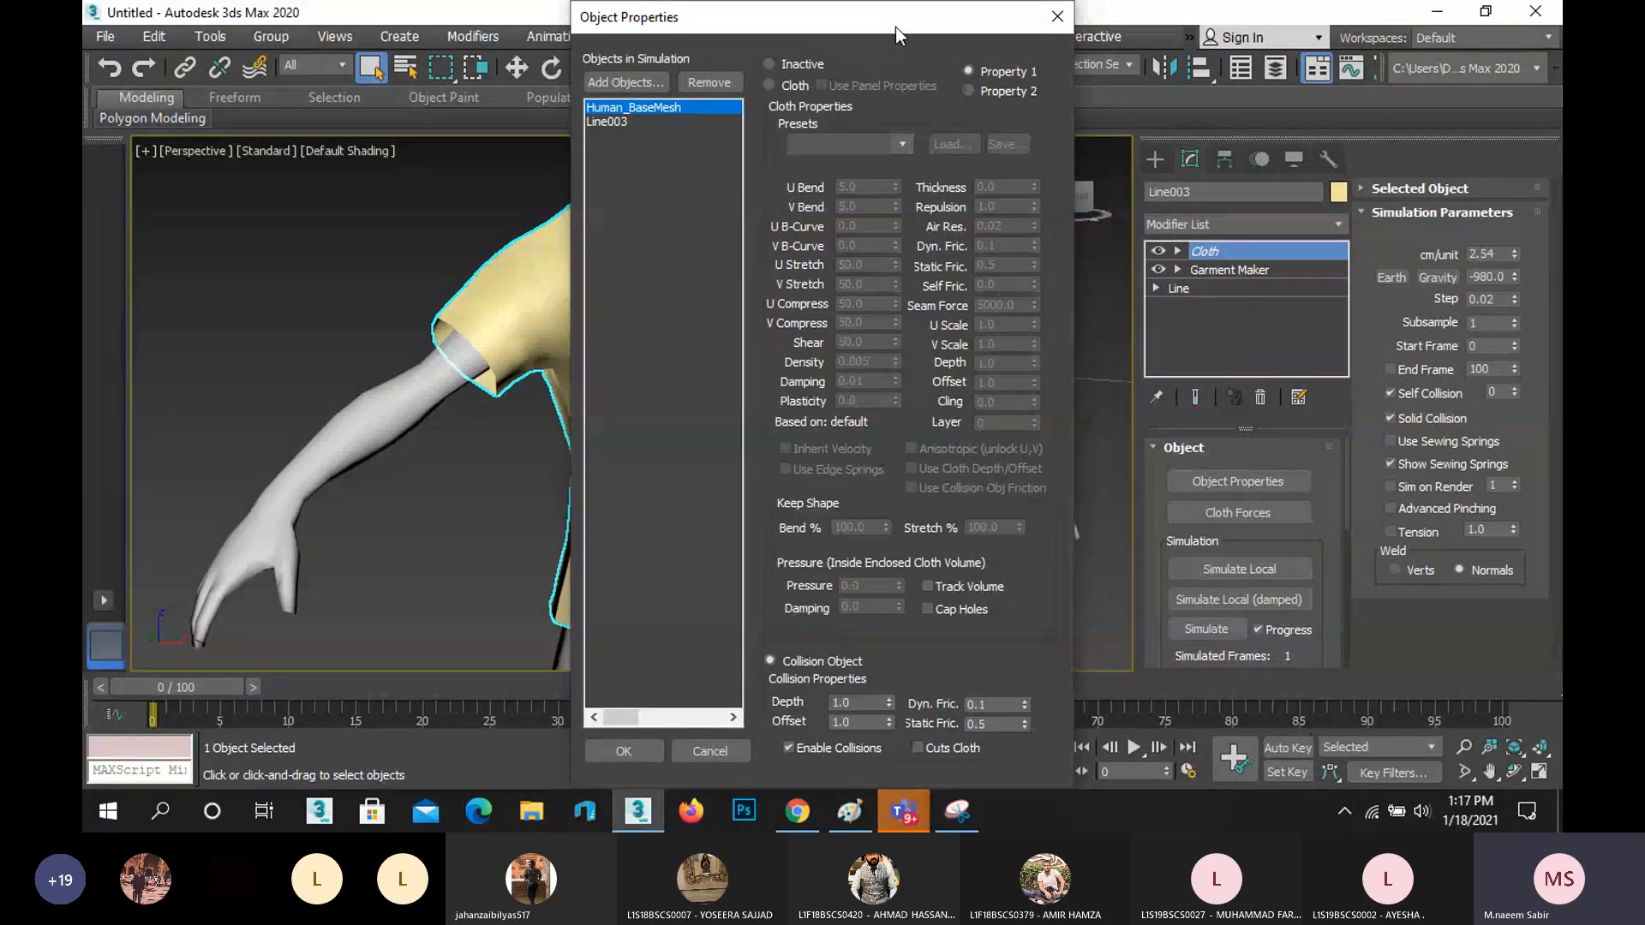
pyautogui.moveTo(900, 28); pyautogui.dragTo(1150, 44)
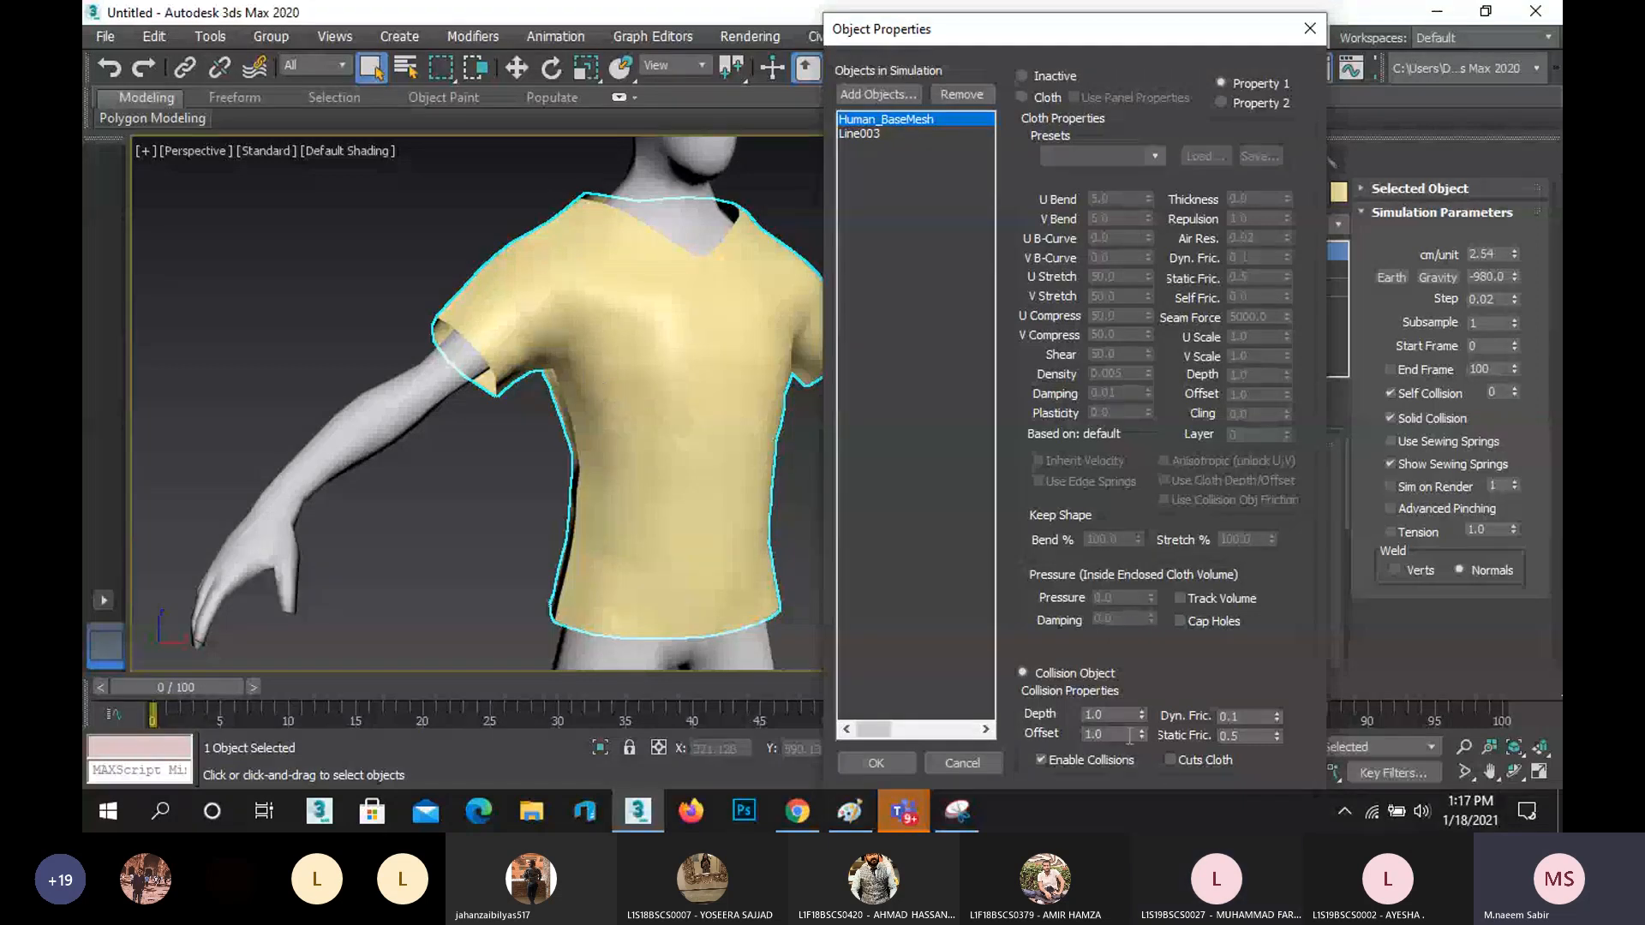
pyautogui.moveTo(1127, 735); pyautogui.dragTo(1076, 744)
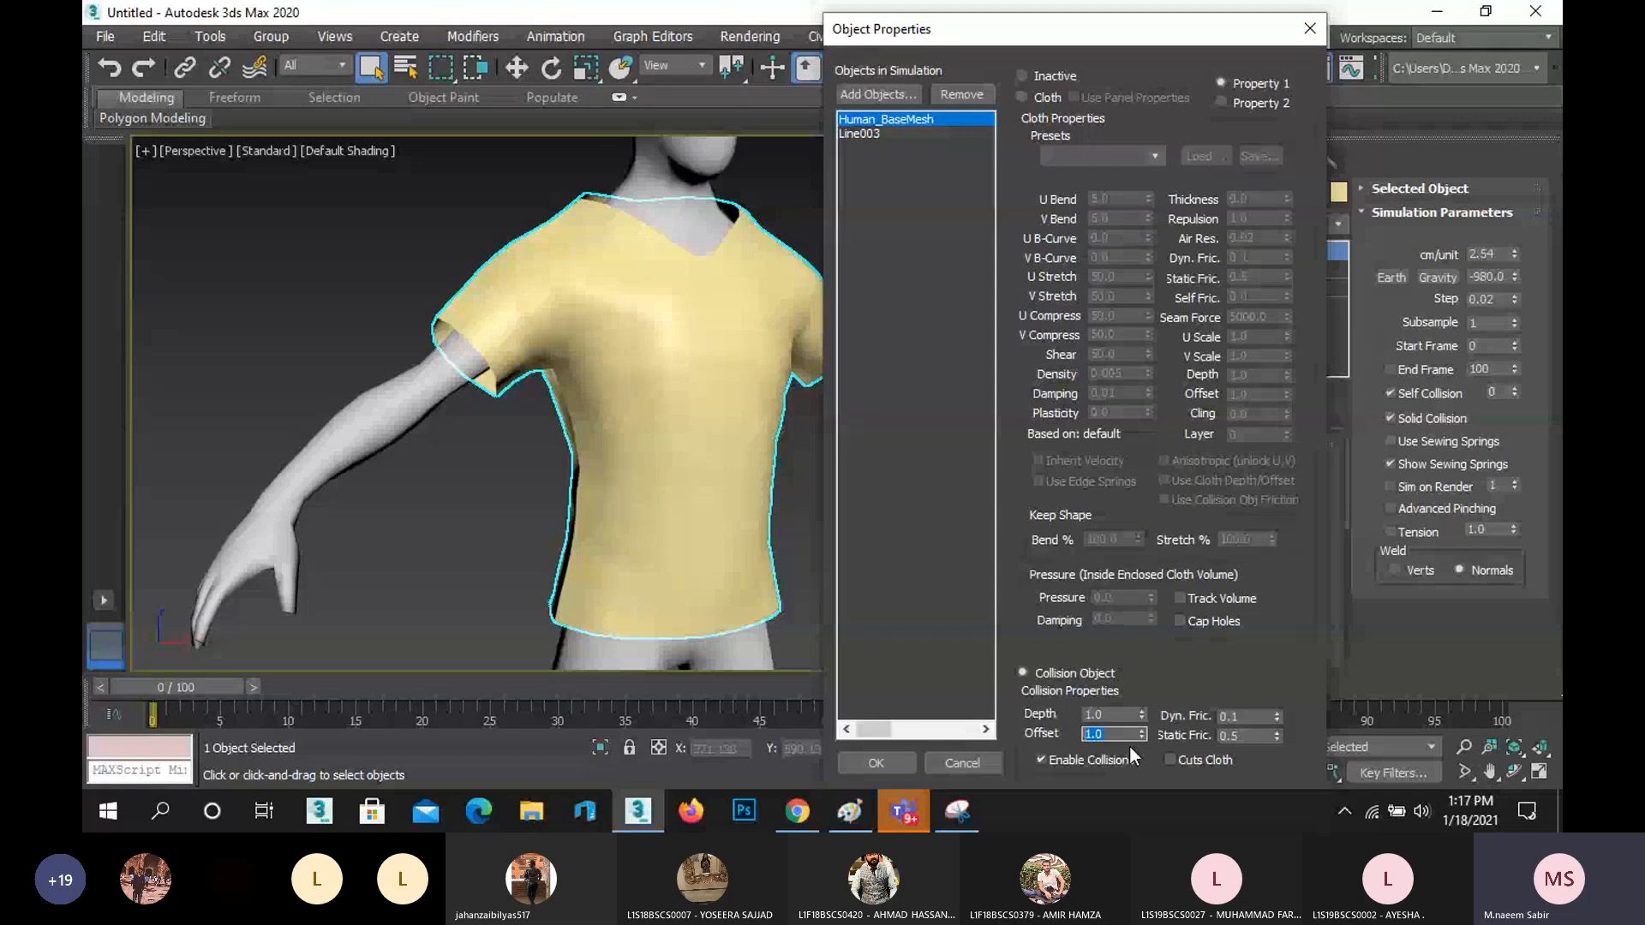
pyautogui.write('0')
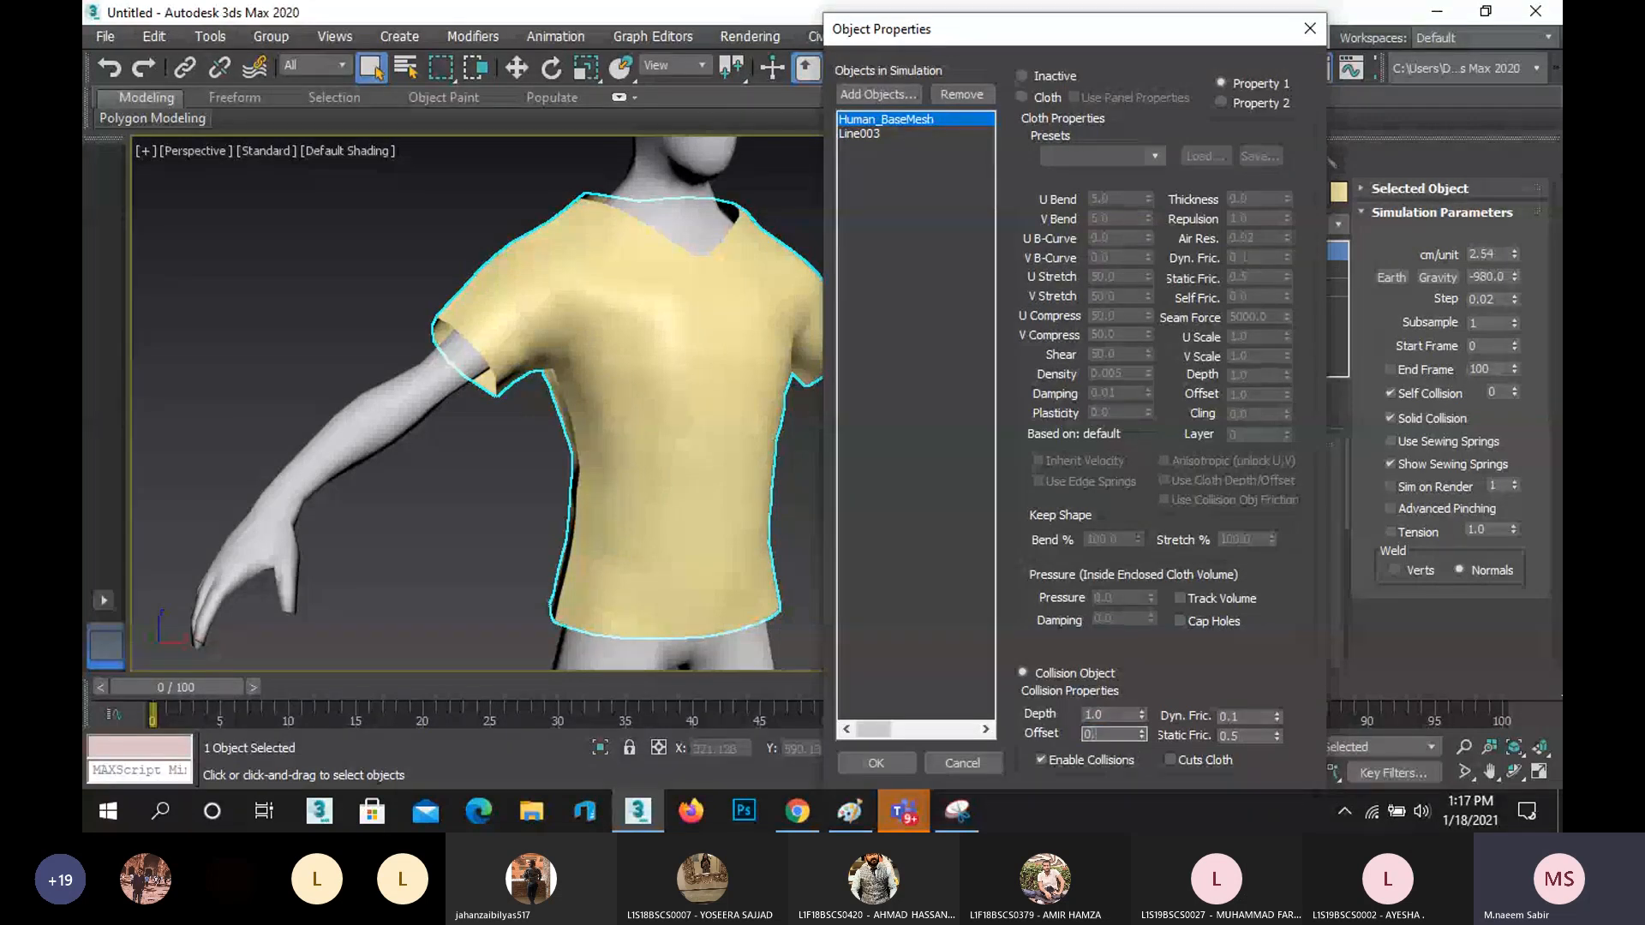
pyautogui.write('.5')
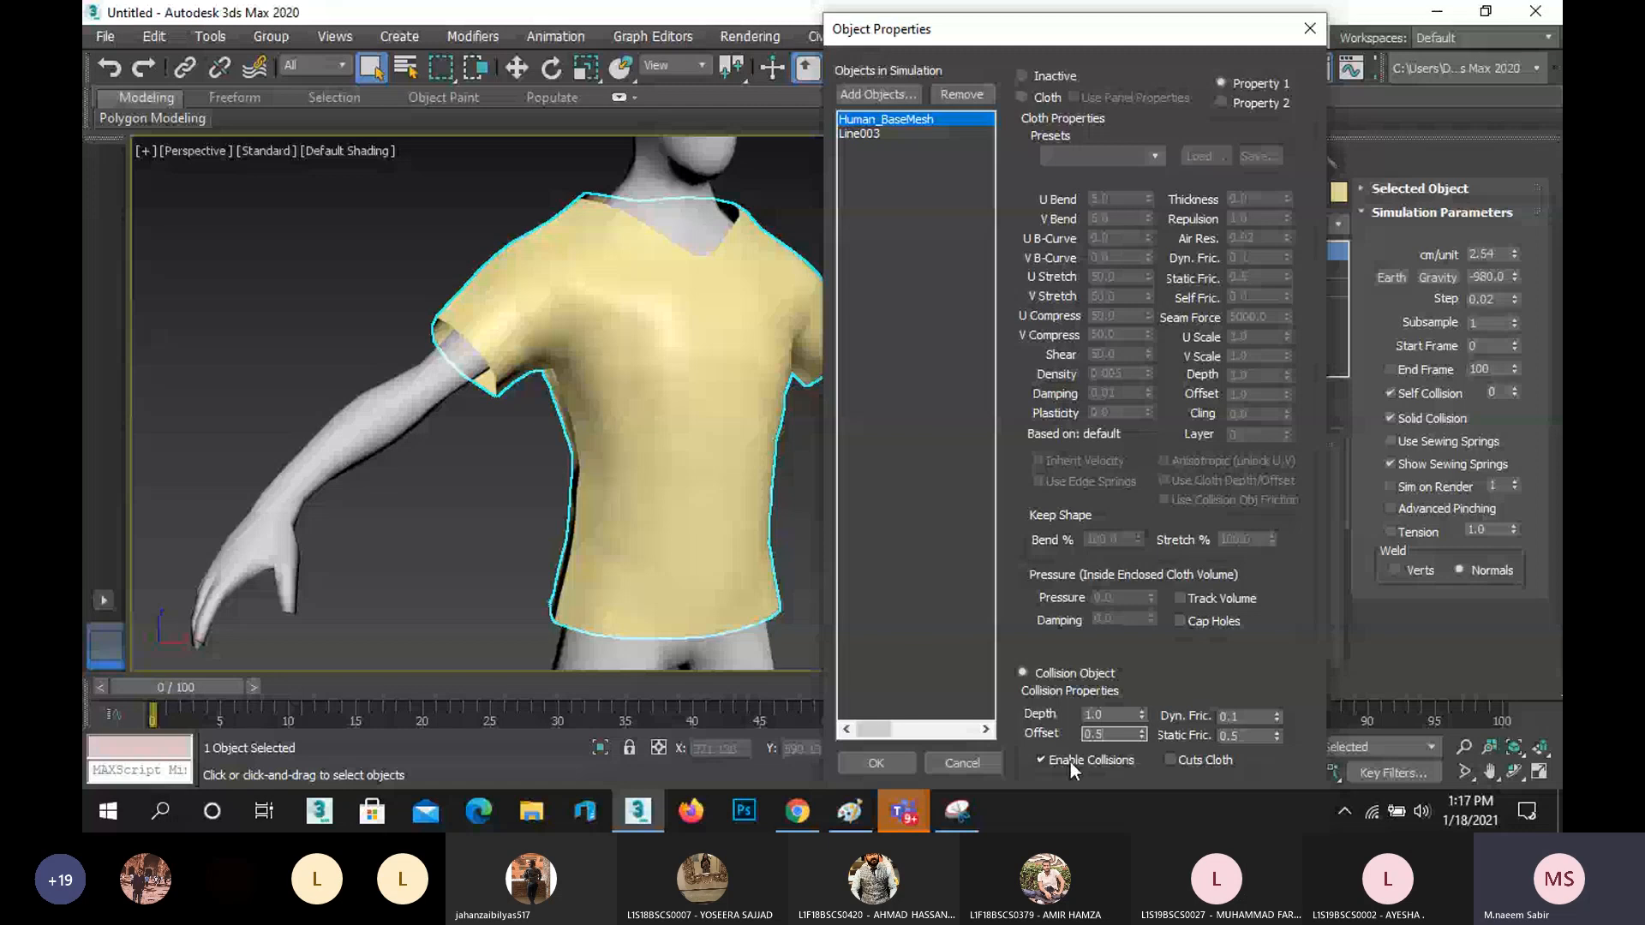
pyautogui.click(888, 757)
# - Run a damped local simulation so the shirt settles closer to the body, and stop it
pyautogui.click(1226, 597)
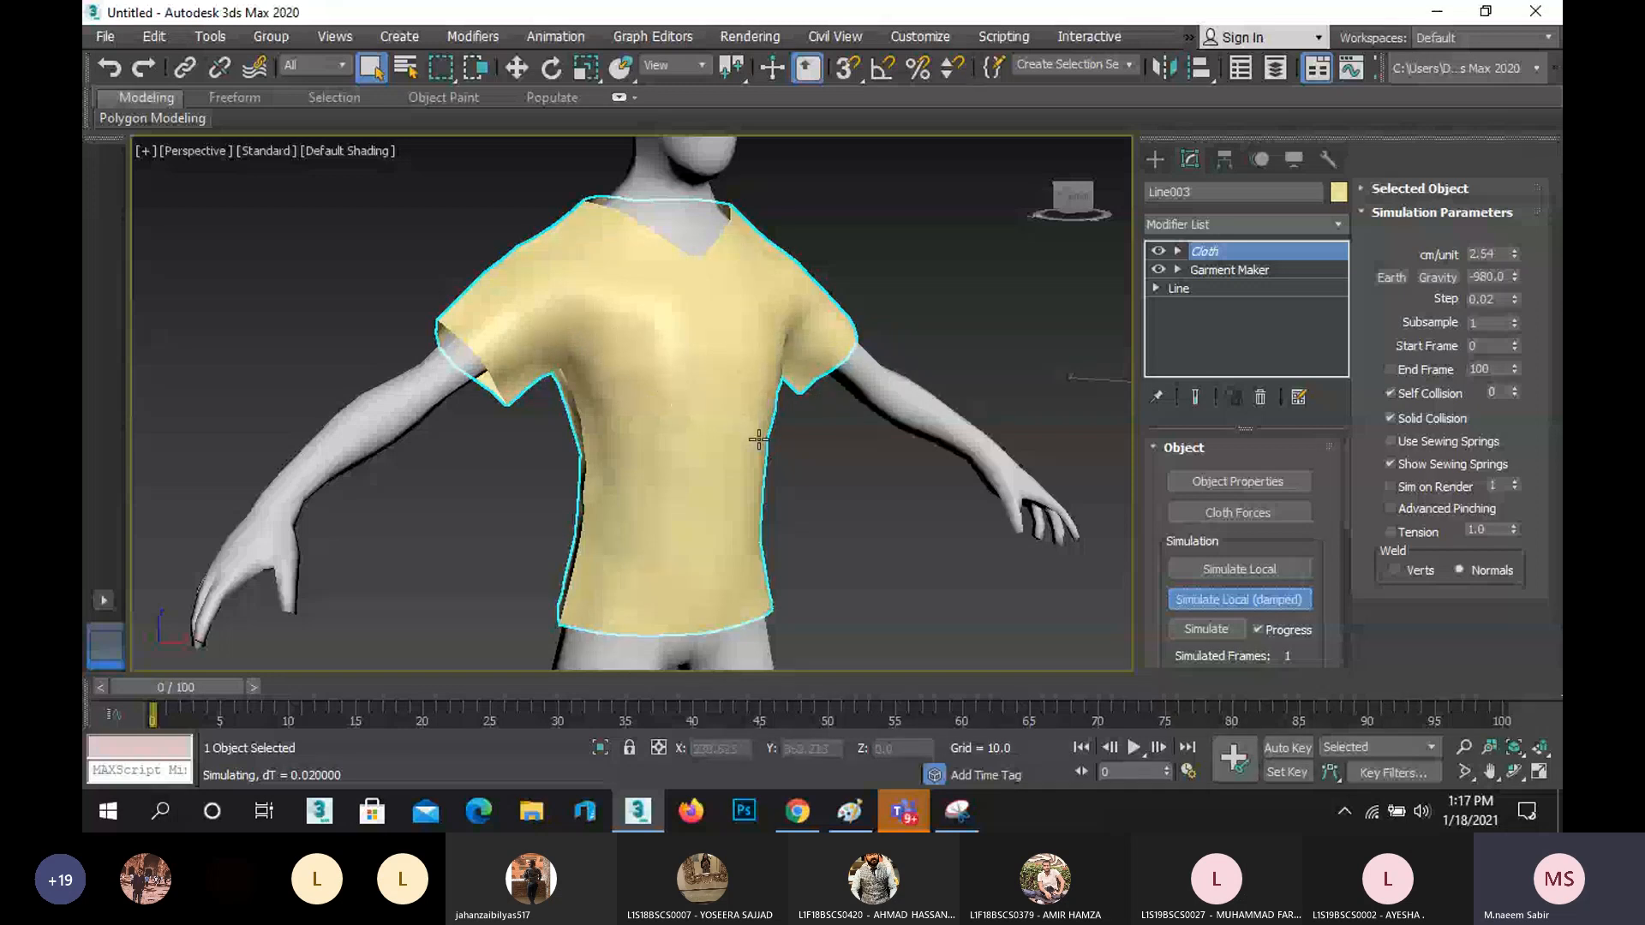
pyautogui.scroll(-5, 679, 397)
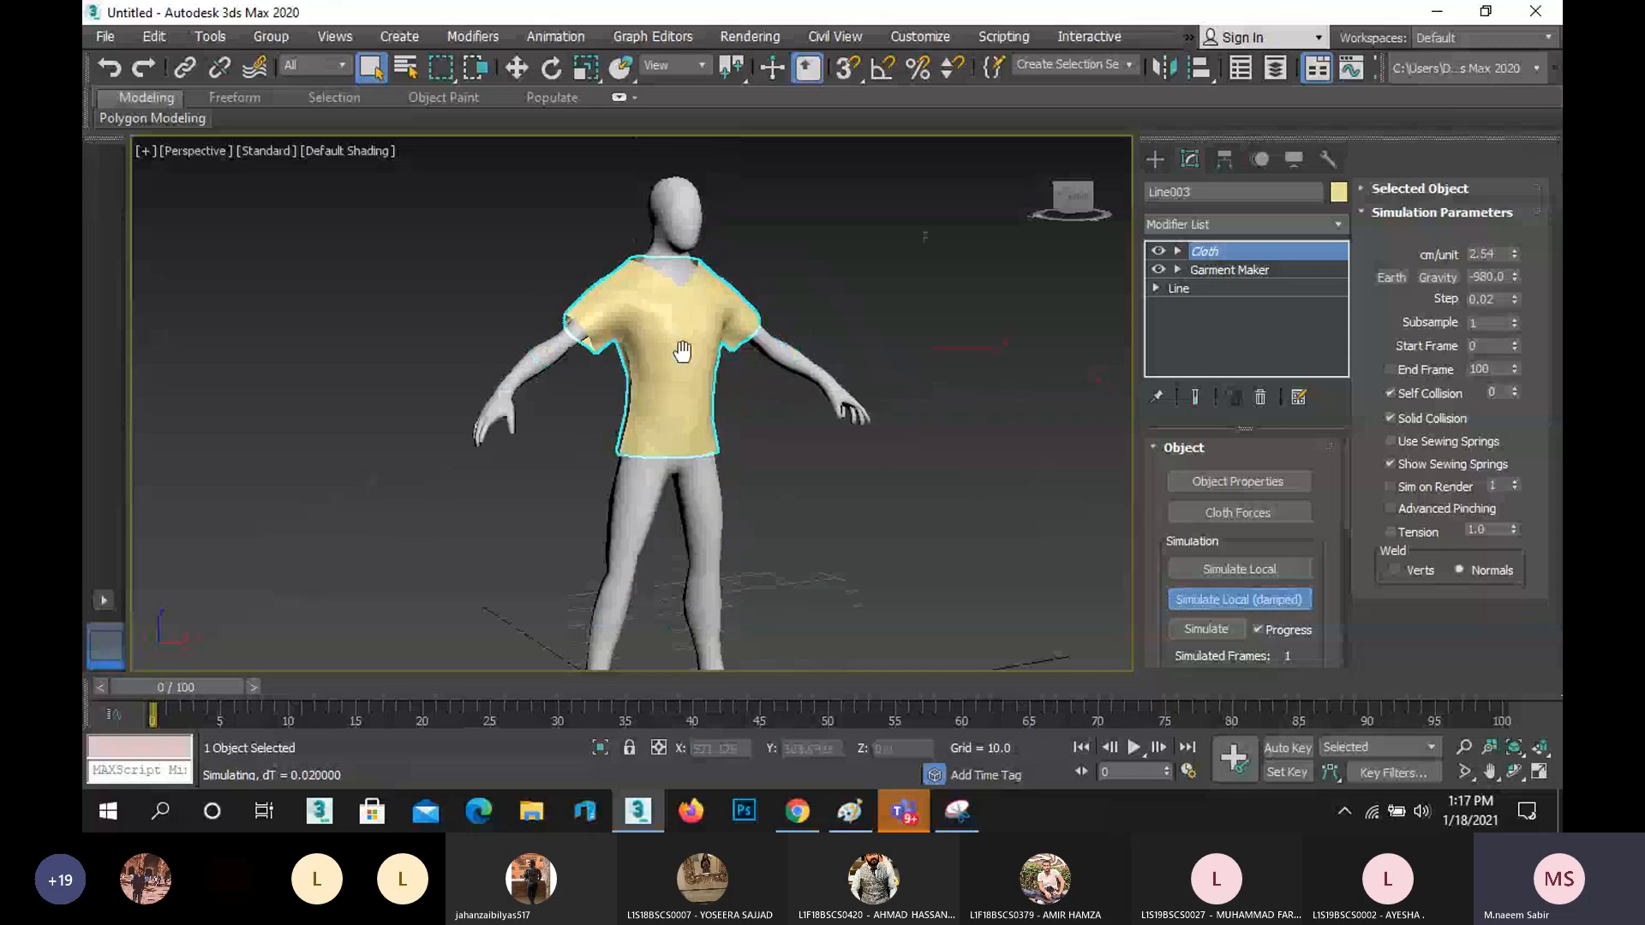
pyautogui.moveTo(682, 351); pyautogui.dragTo(698, 337, button='middle')
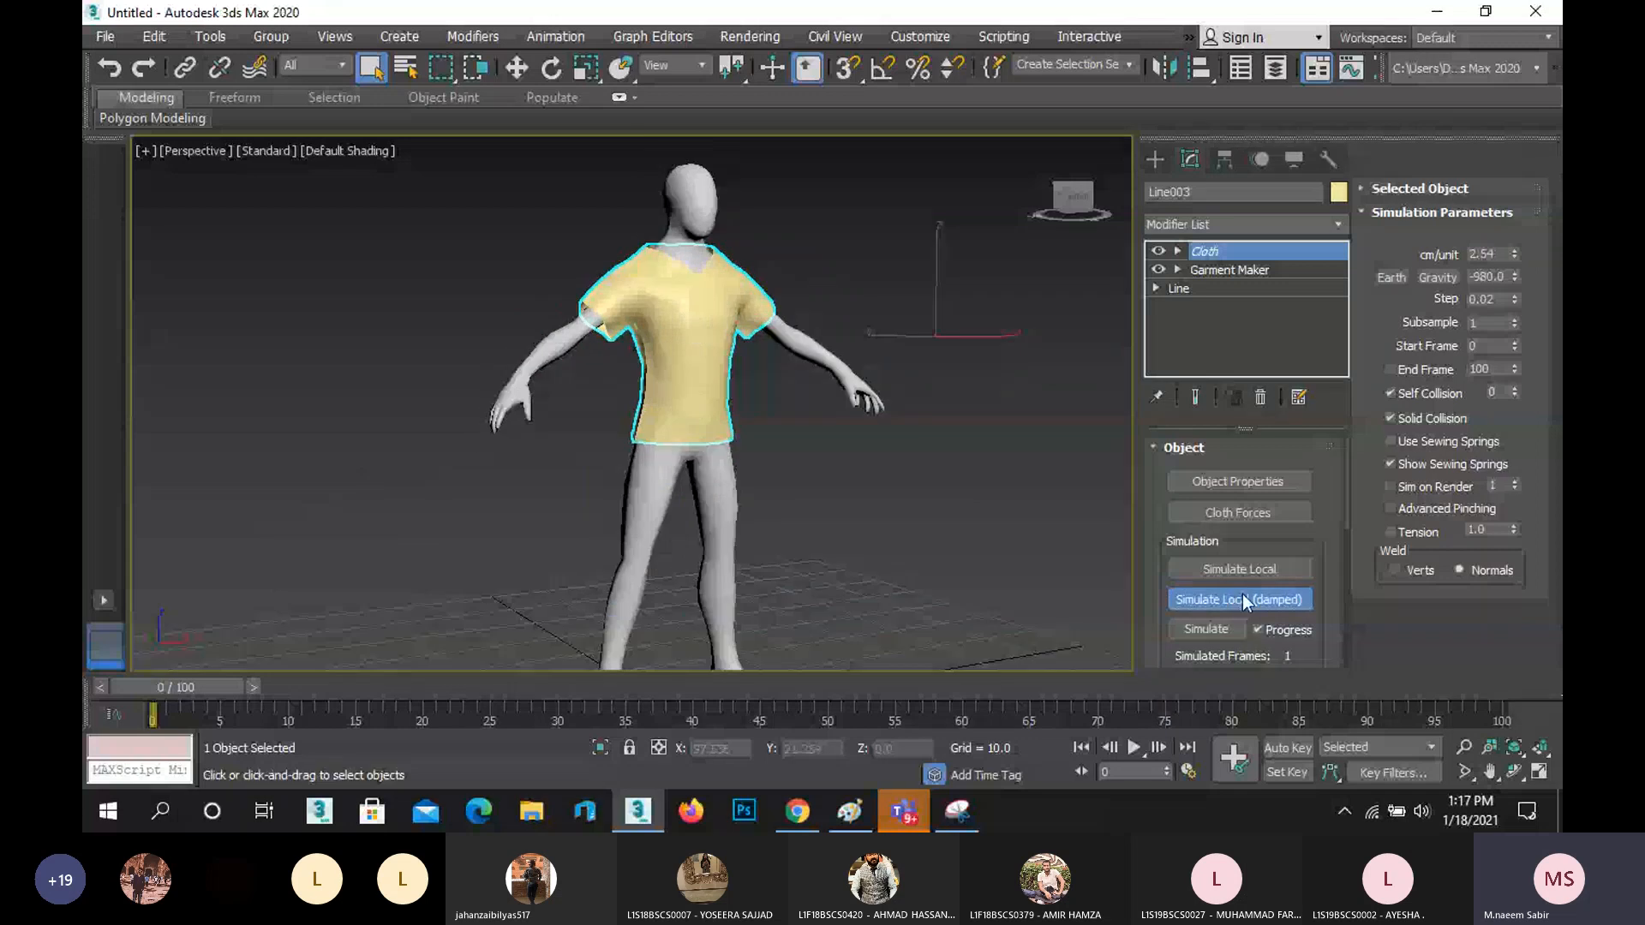
pyautogui.click(1239, 597)
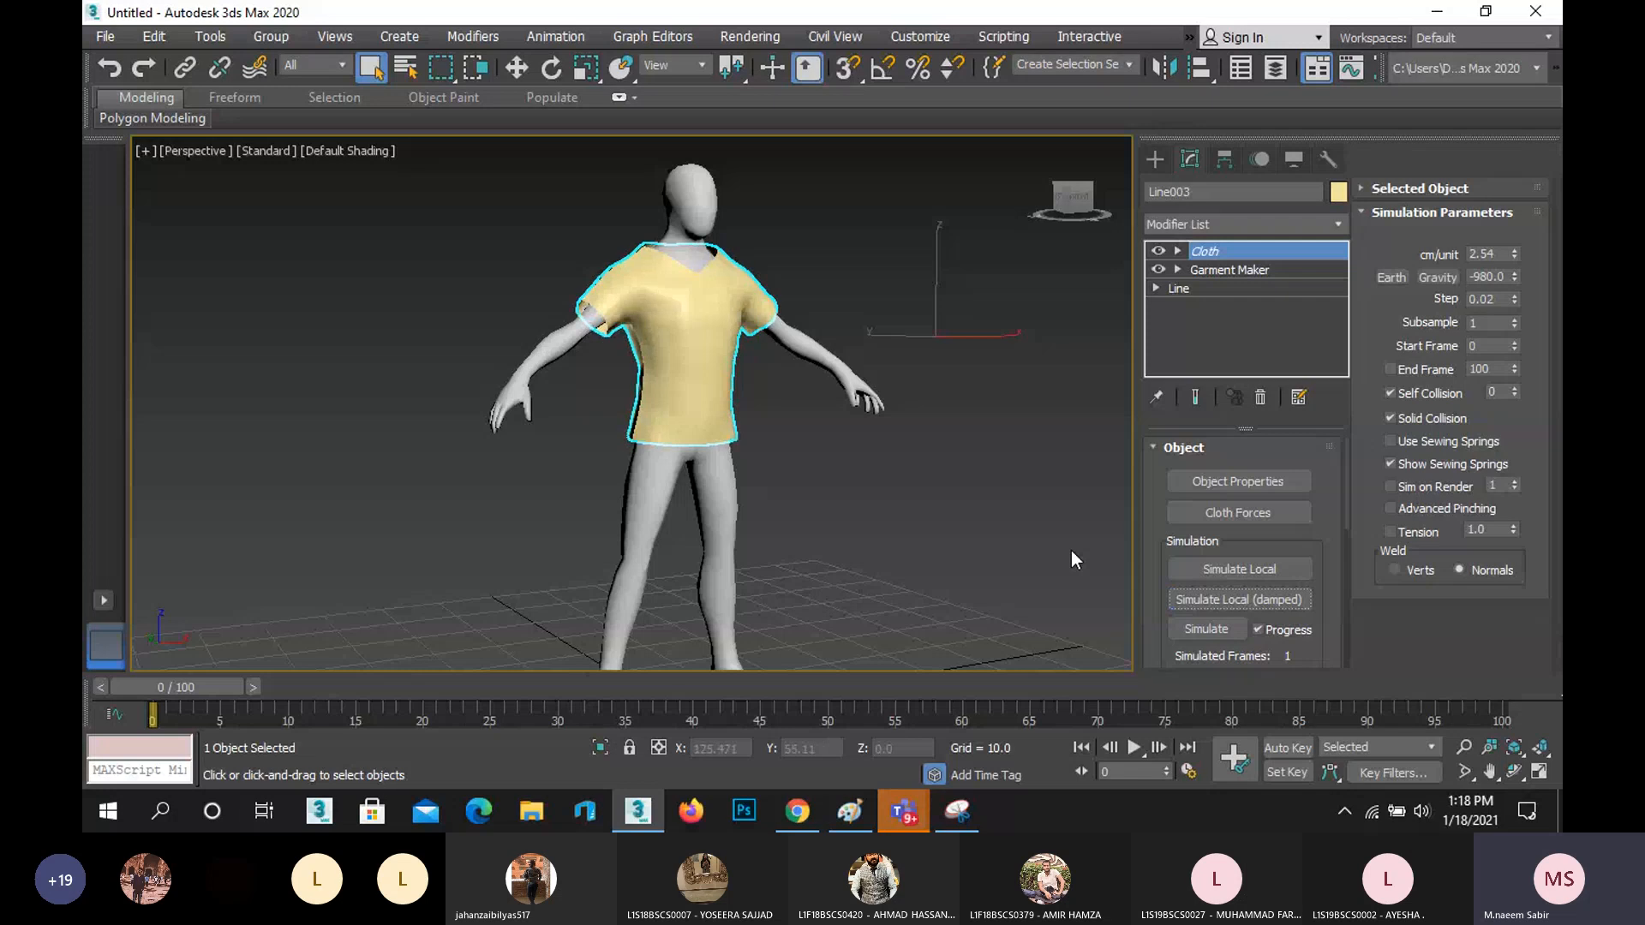
# - Enable Gravity for the cloth, run a damped local simulation of the shirt, stop it and clear the selection
pyautogui.scroll(3, 821, 448)
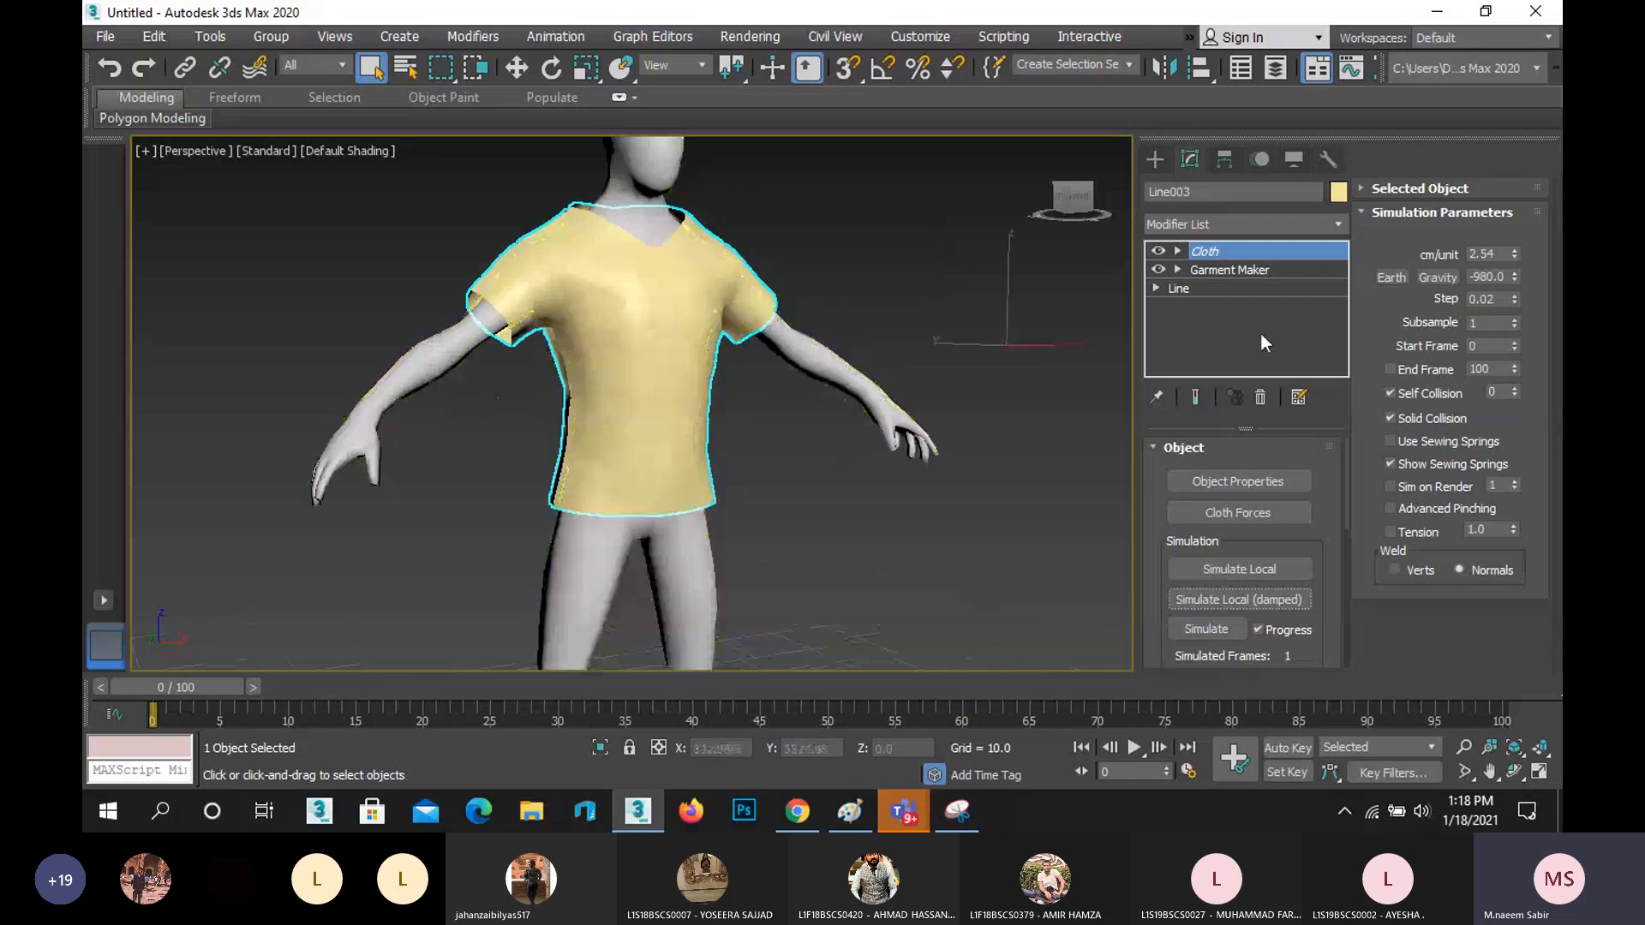
pyautogui.scroll(4, 574, 368)
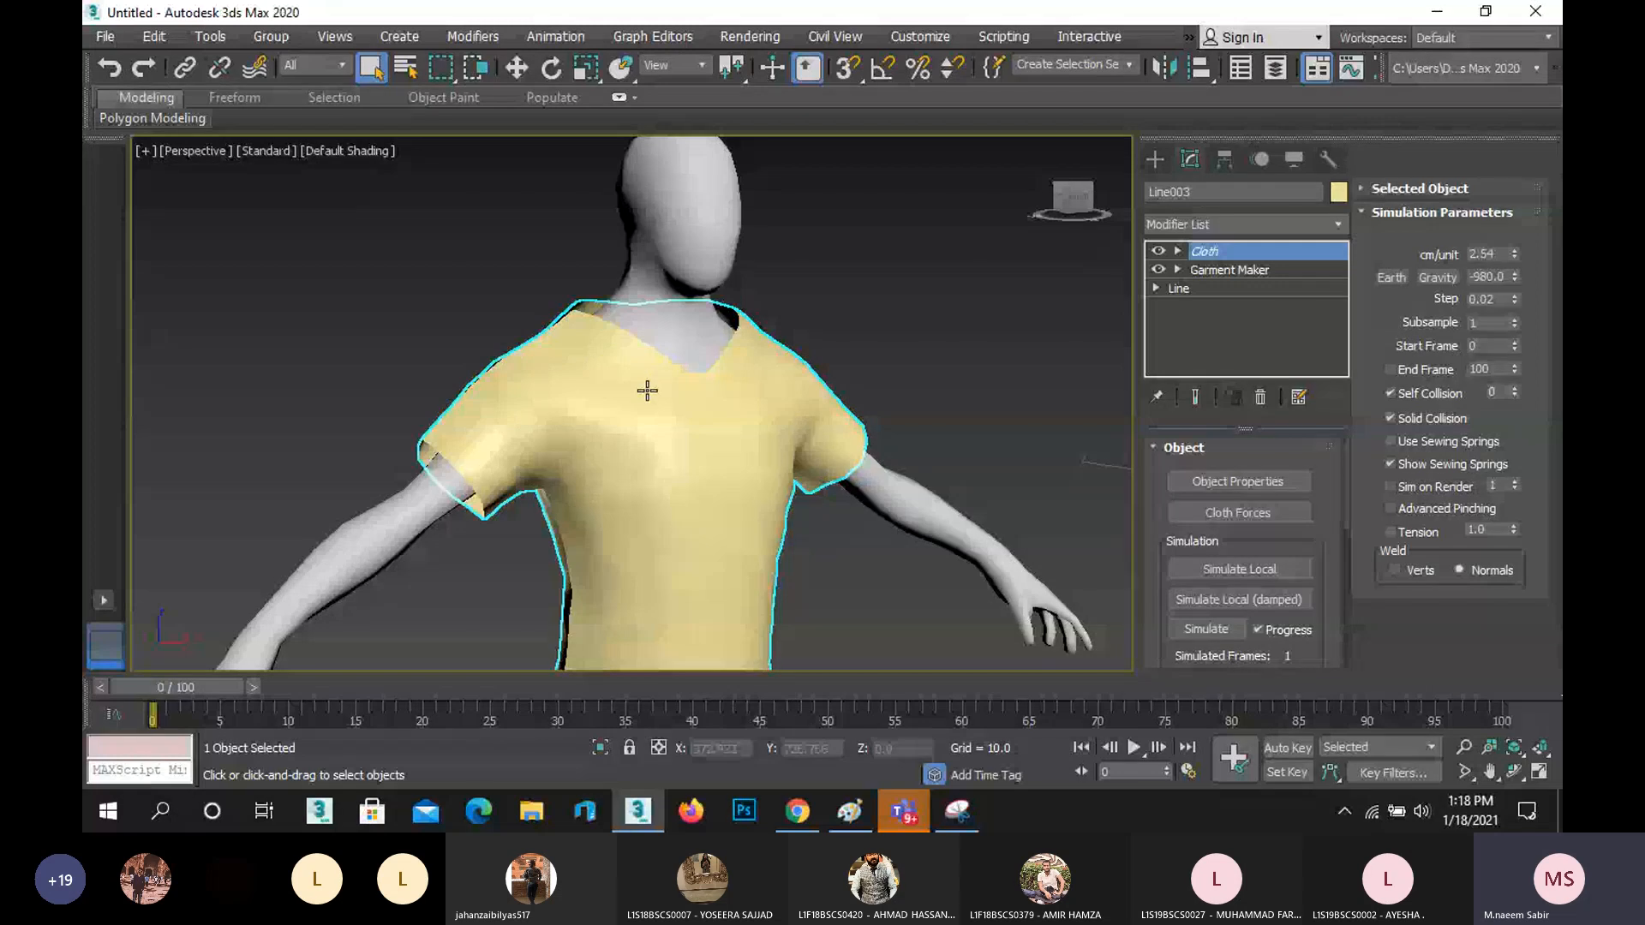
pyautogui.keyDown('alt'); pyautogui.moveTo(647, 391); pyautogui.dragTo(818, 466, button='middle'); pyautogui.keyUp('alt')
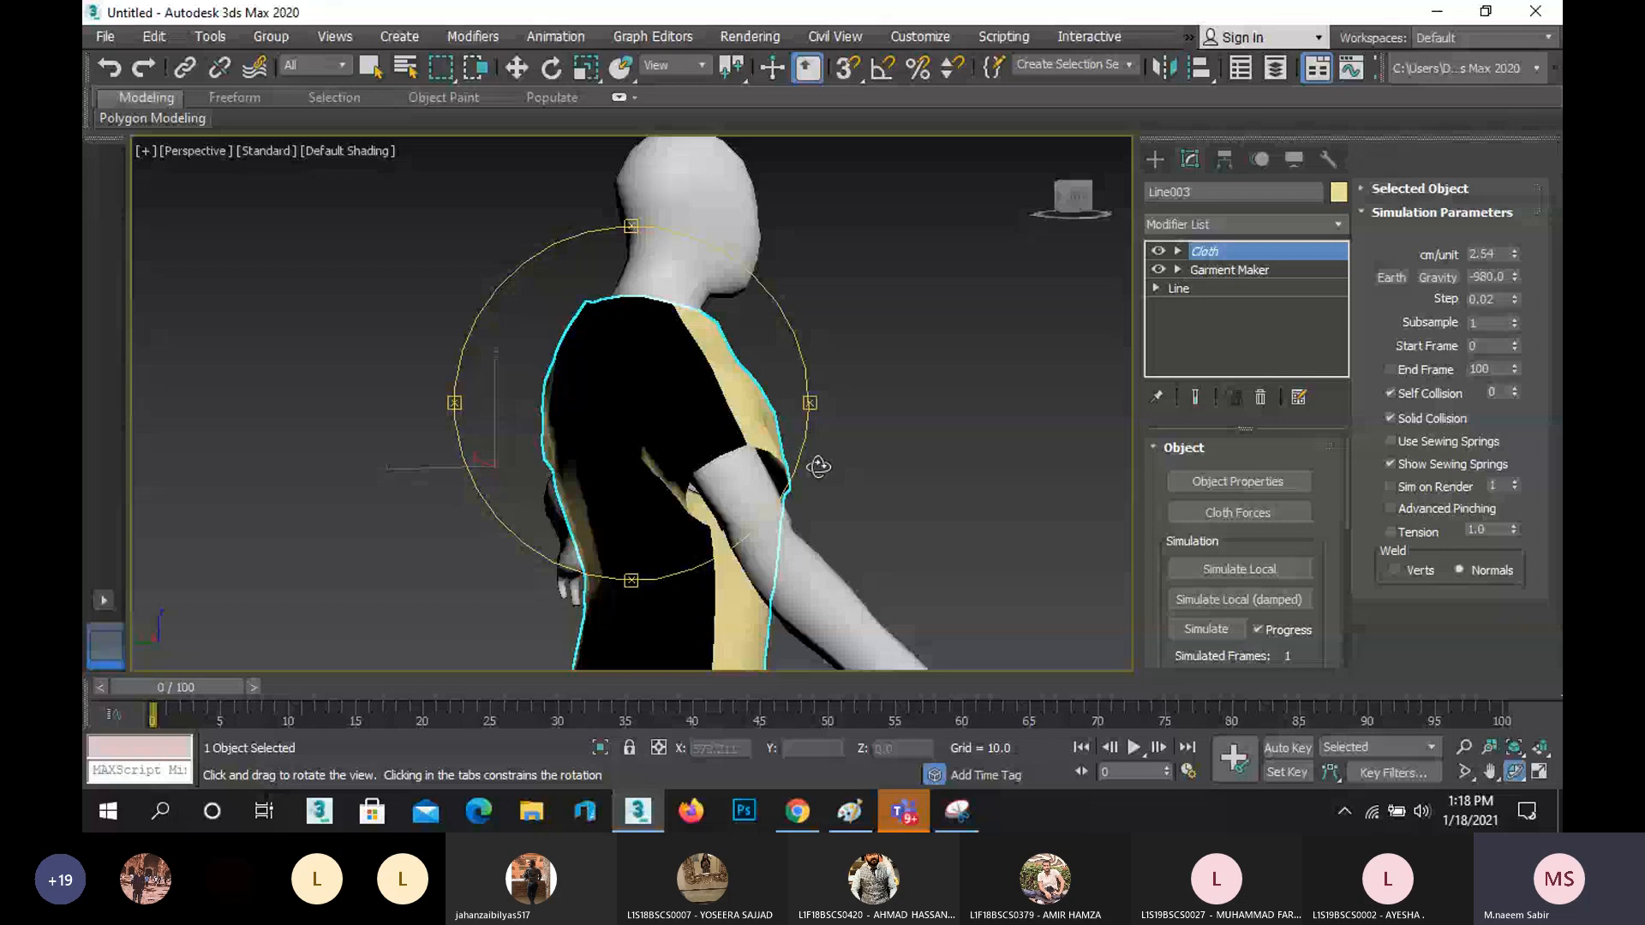
pyautogui.keyDown('alt'); pyautogui.moveTo(818, 466); pyautogui.dragTo(1032, 369, button='middle'); pyautogui.keyUp('alt')
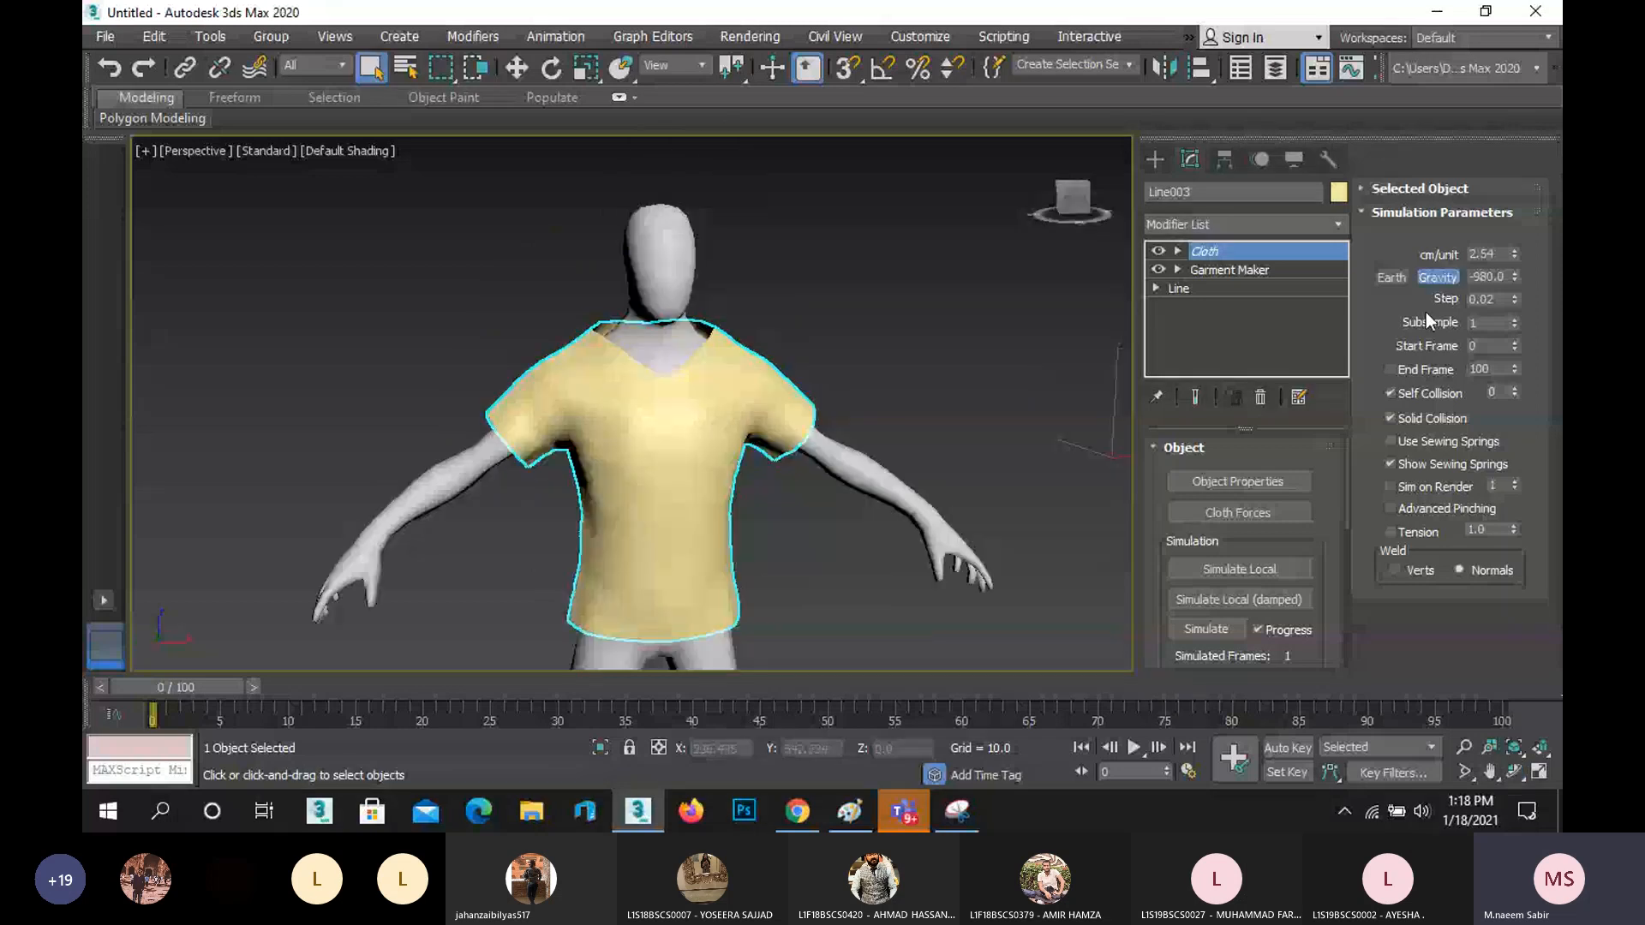
pyautogui.click(1234, 599)
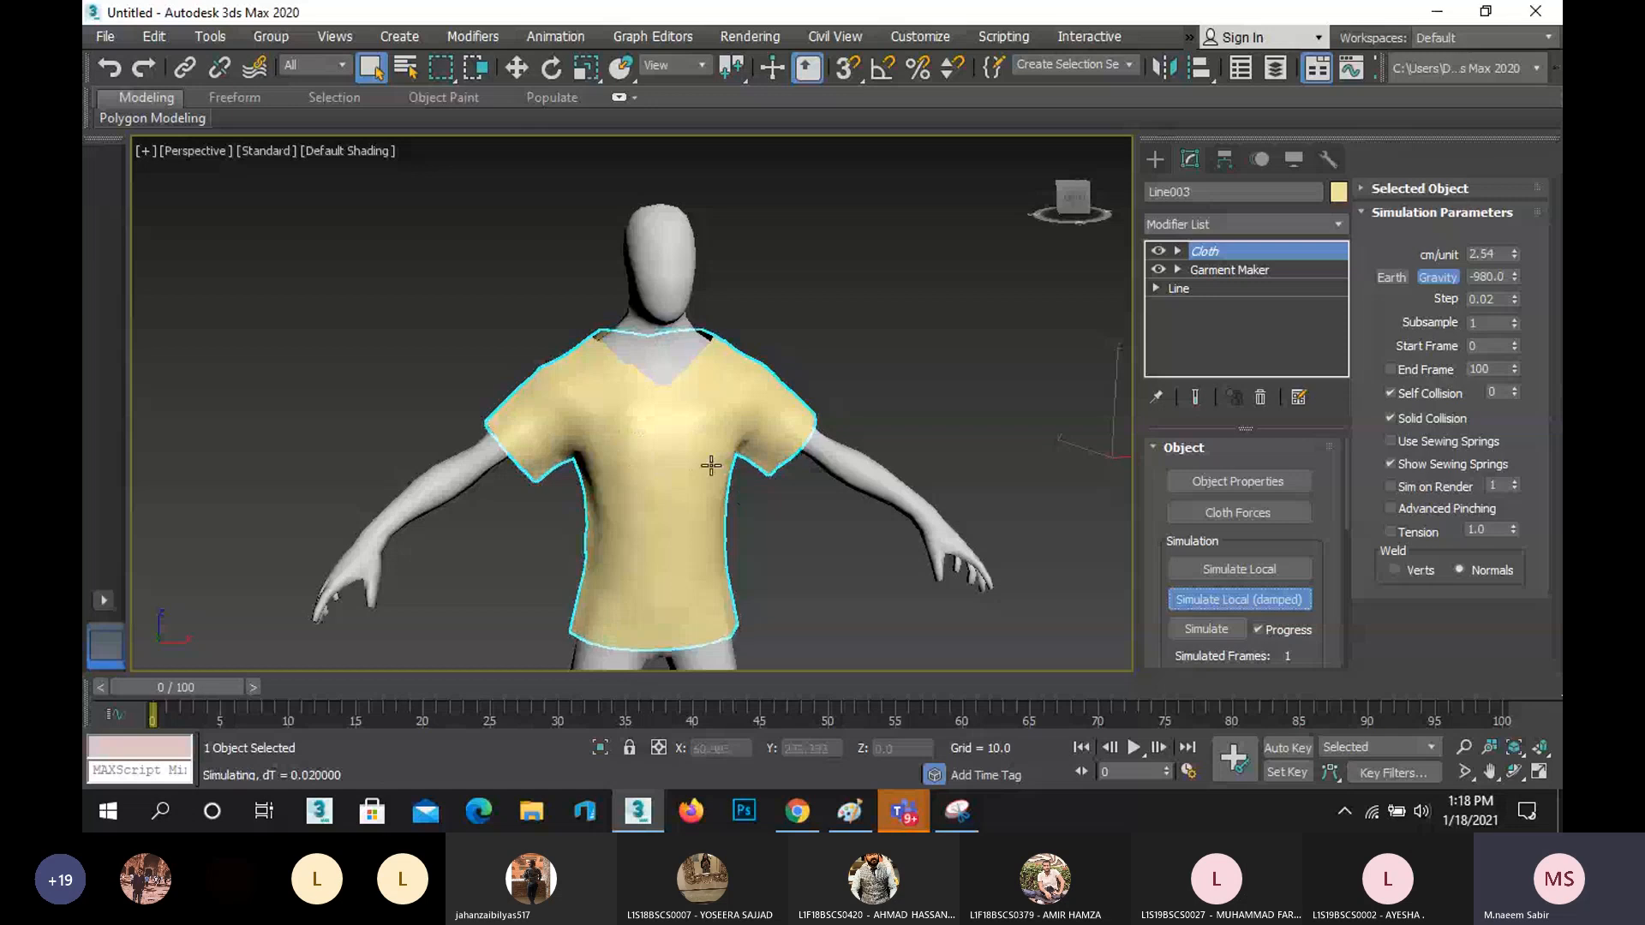
pyautogui.scroll(2, 674, 426)
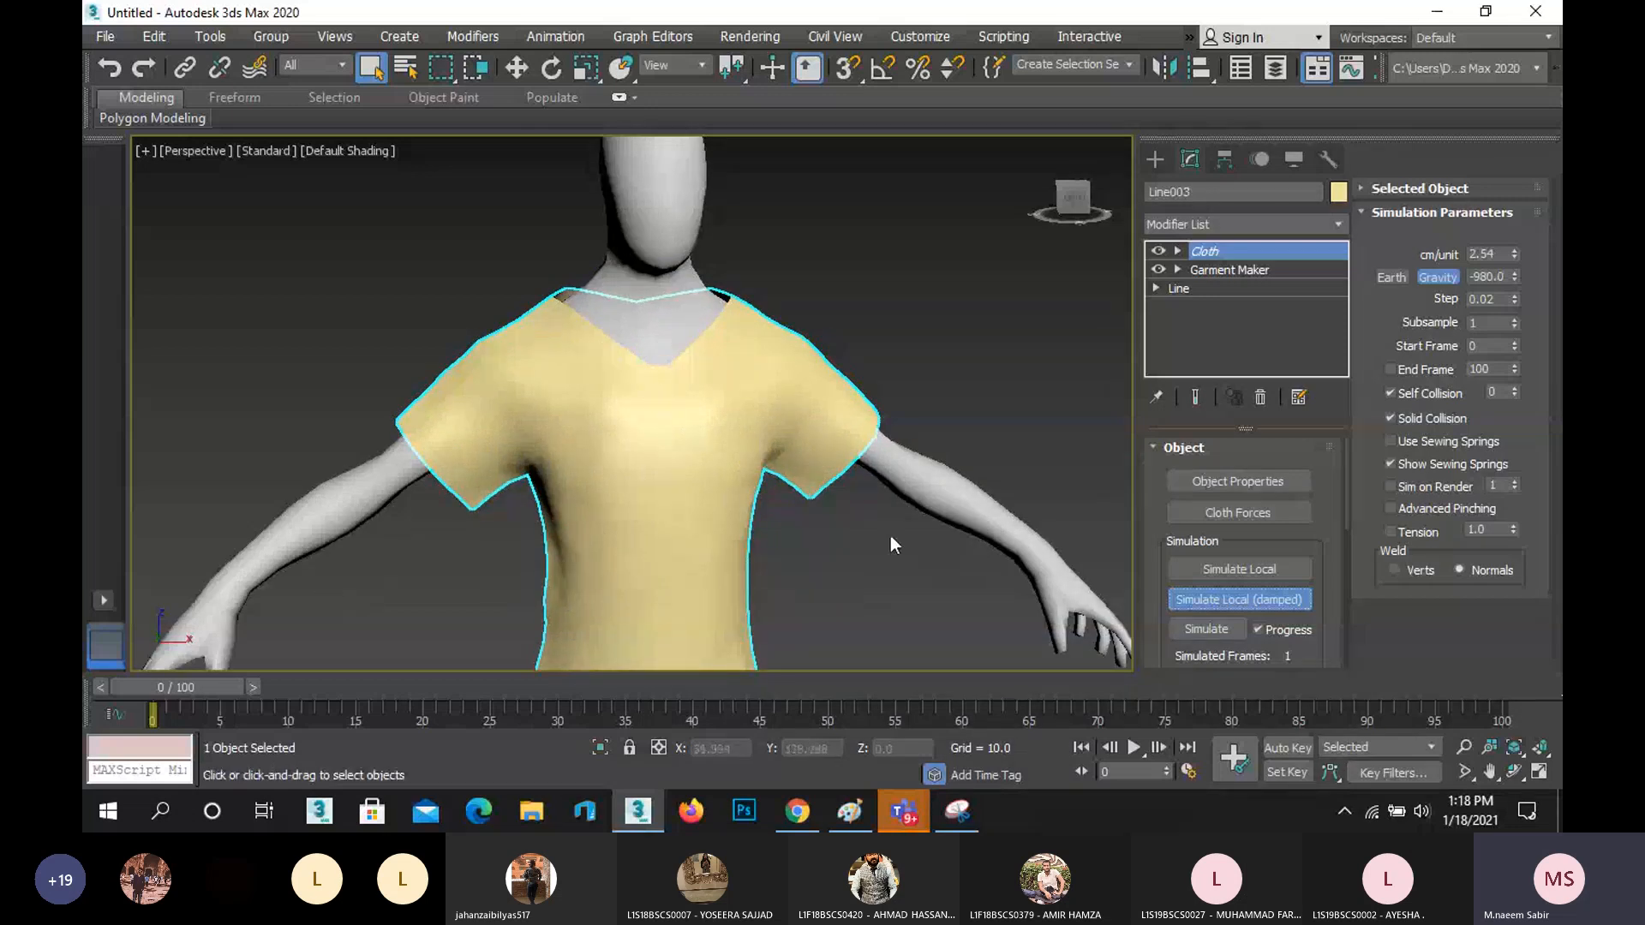
pyautogui.click(1232, 600)
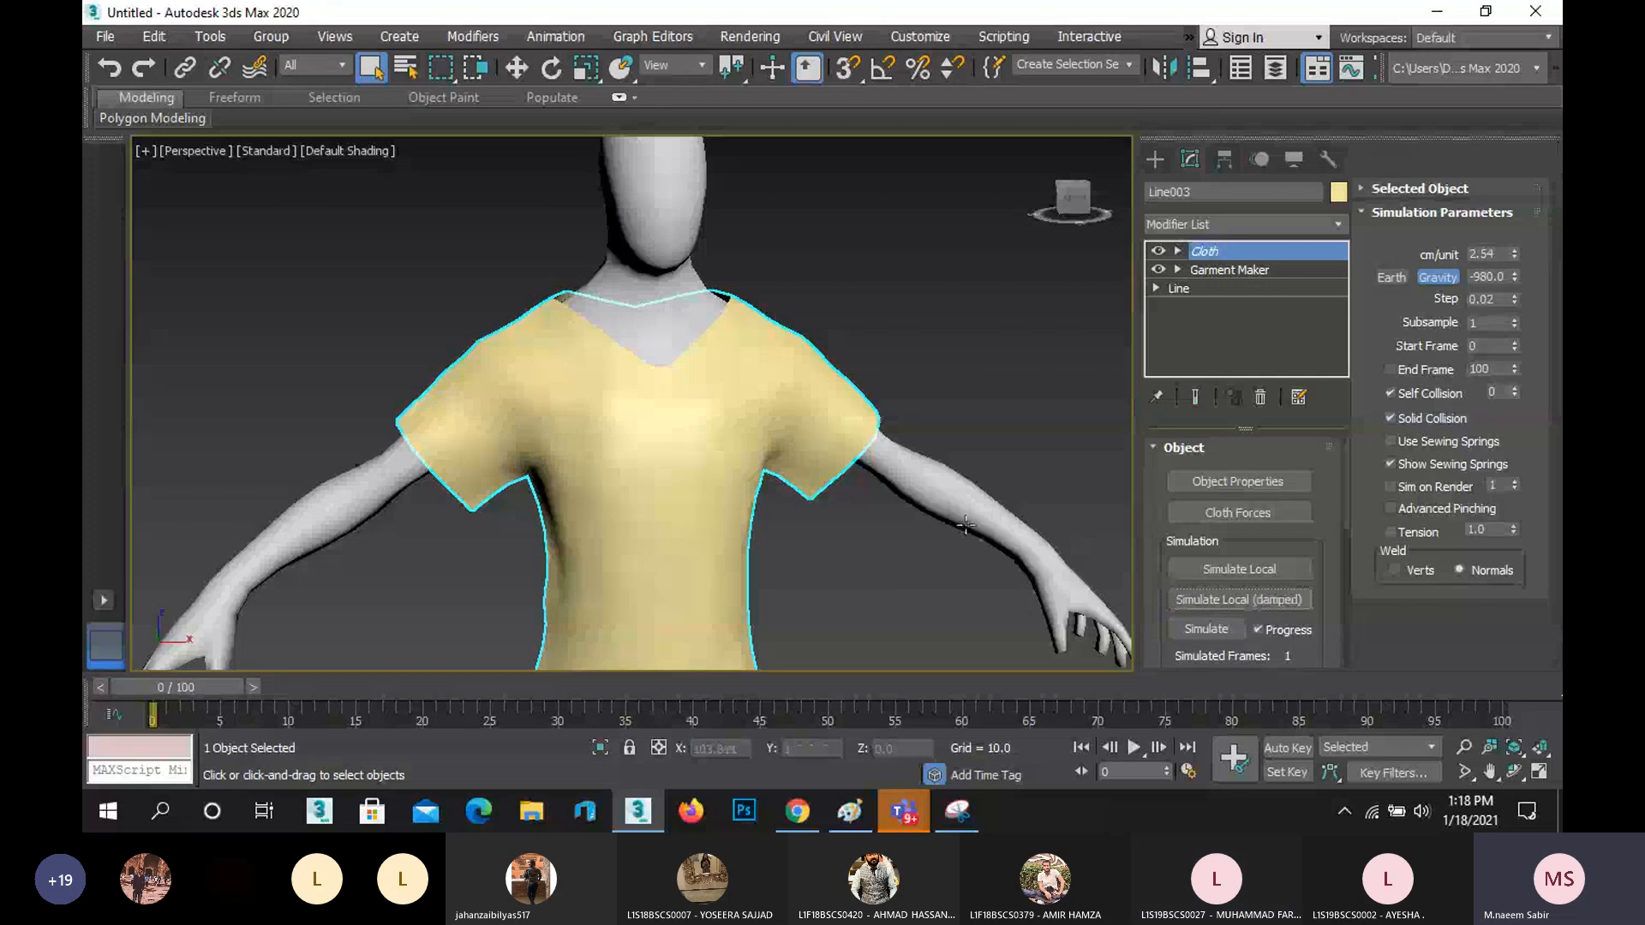
pyautogui.click(441, 284)
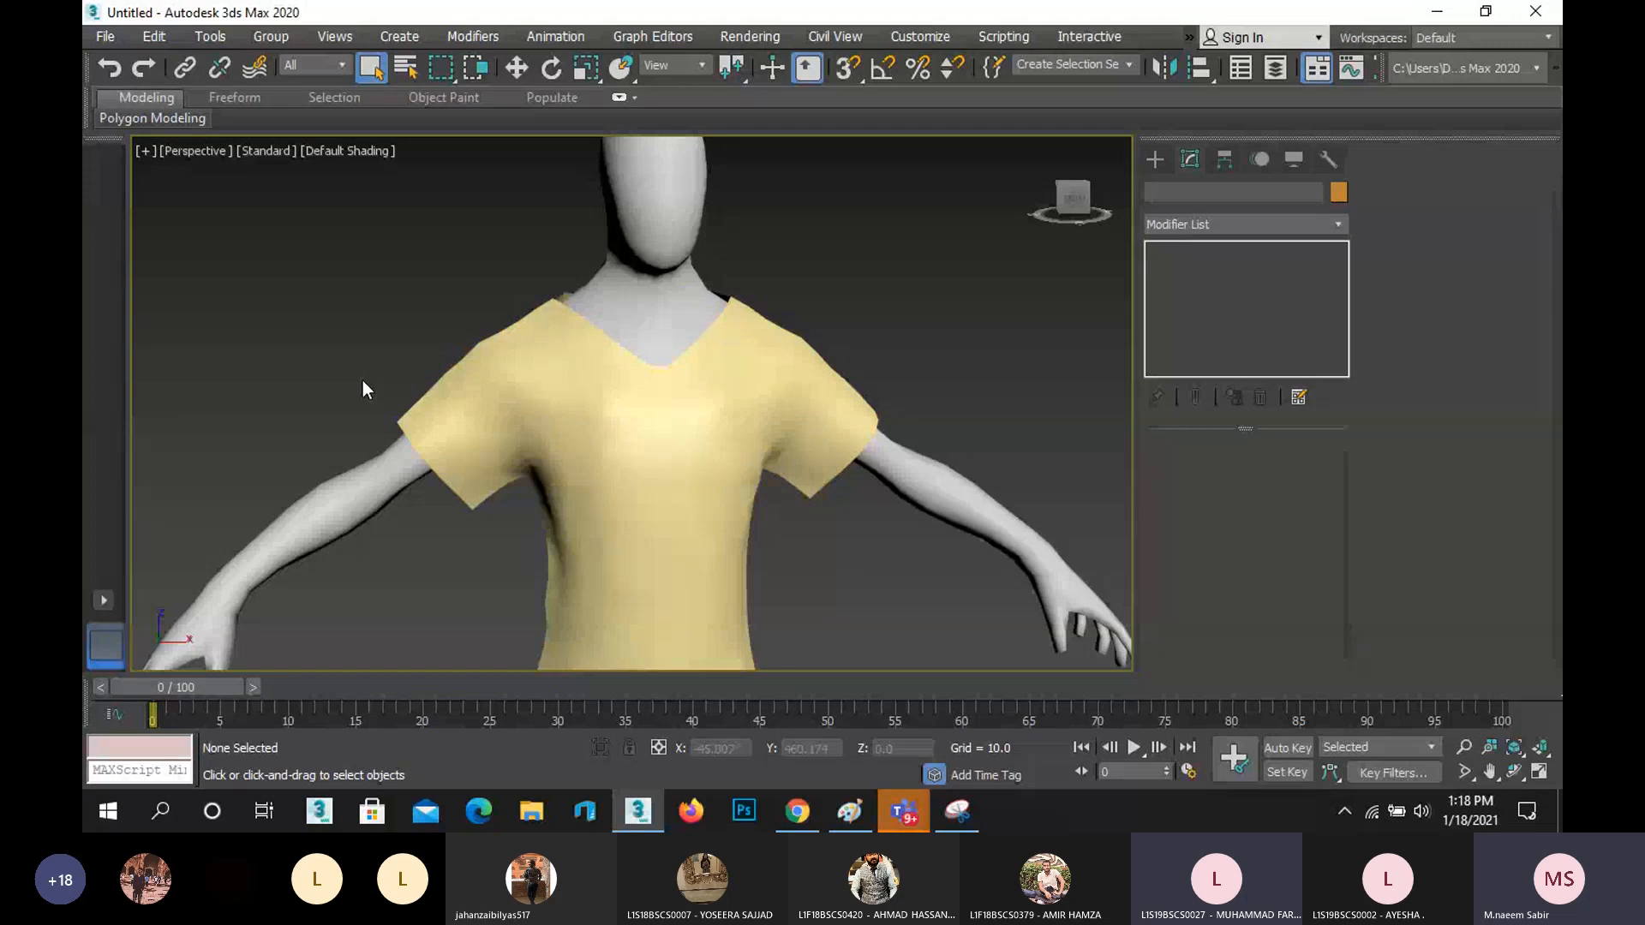
# - Examine the simulated shirt up close around the neckline, the sleeve and the open side seam
pyautogui.scroll(-3, 362, 380)
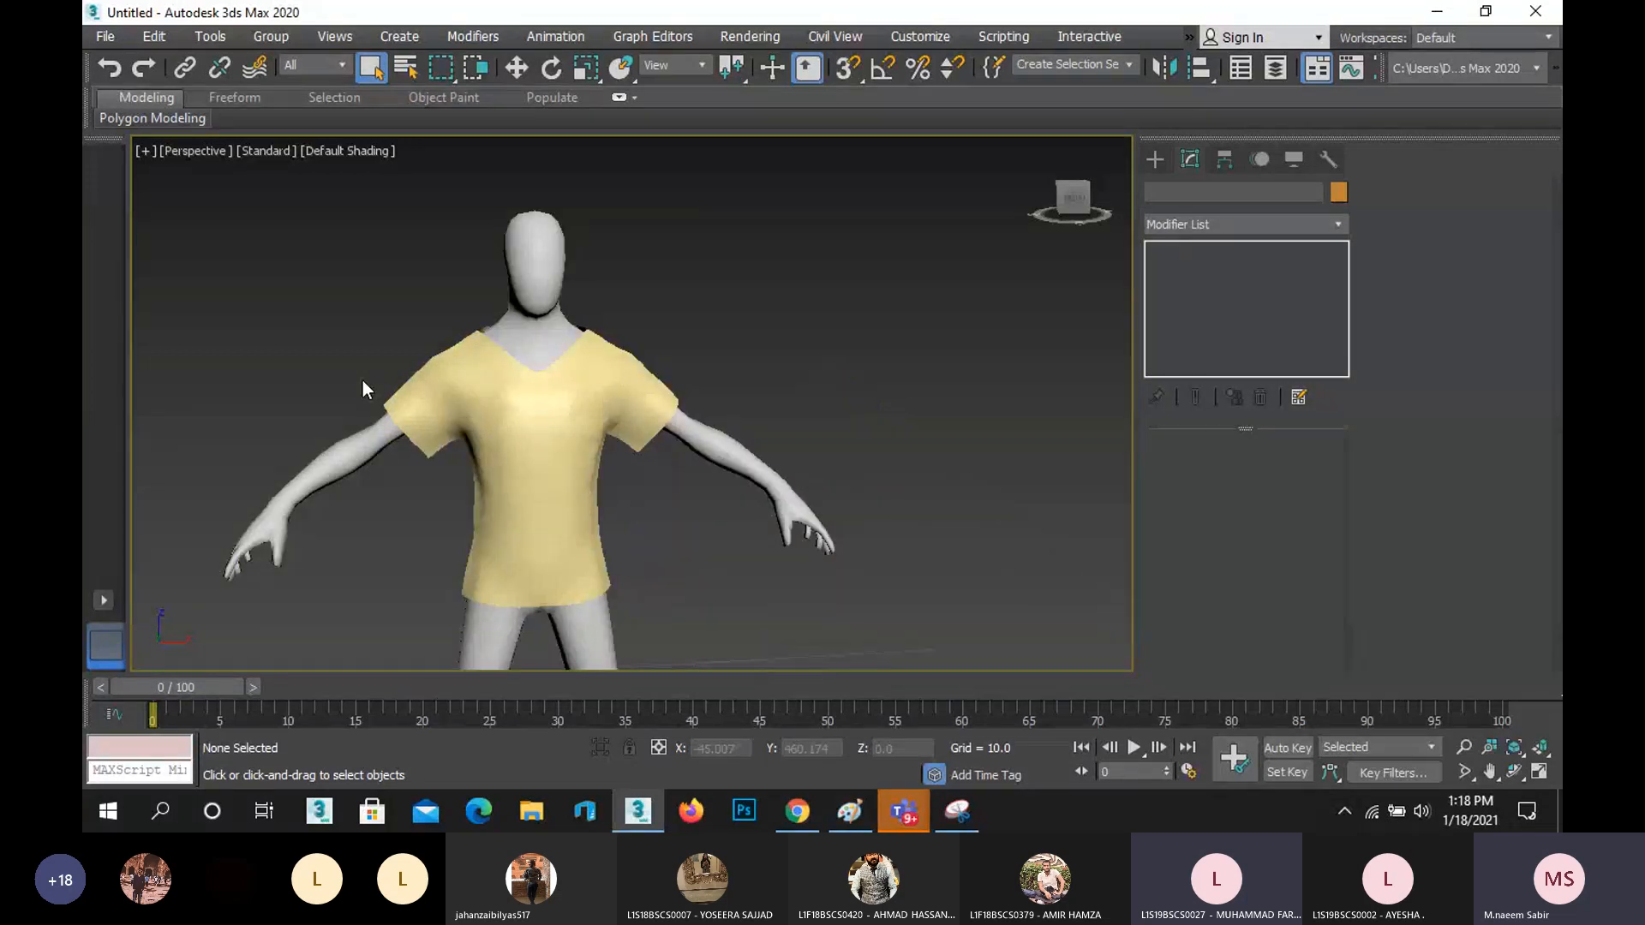
pyautogui.scroll(8, 430, 466)
pyautogui.scroll(-4, 437, 486)
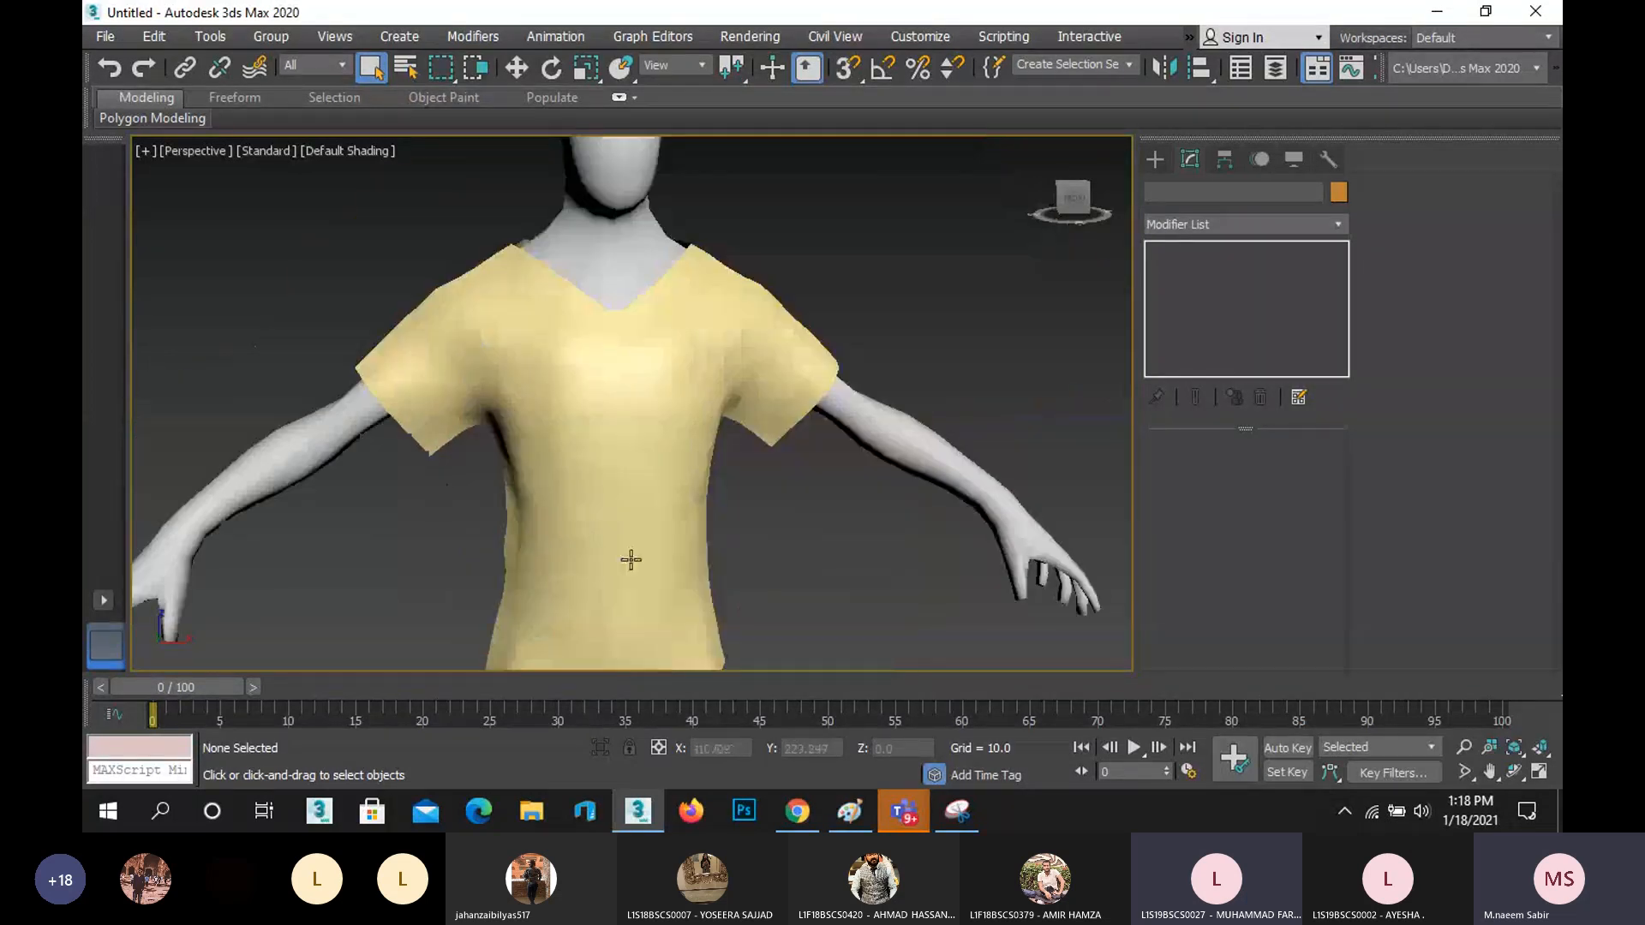
pyautogui.click(1514, 771)
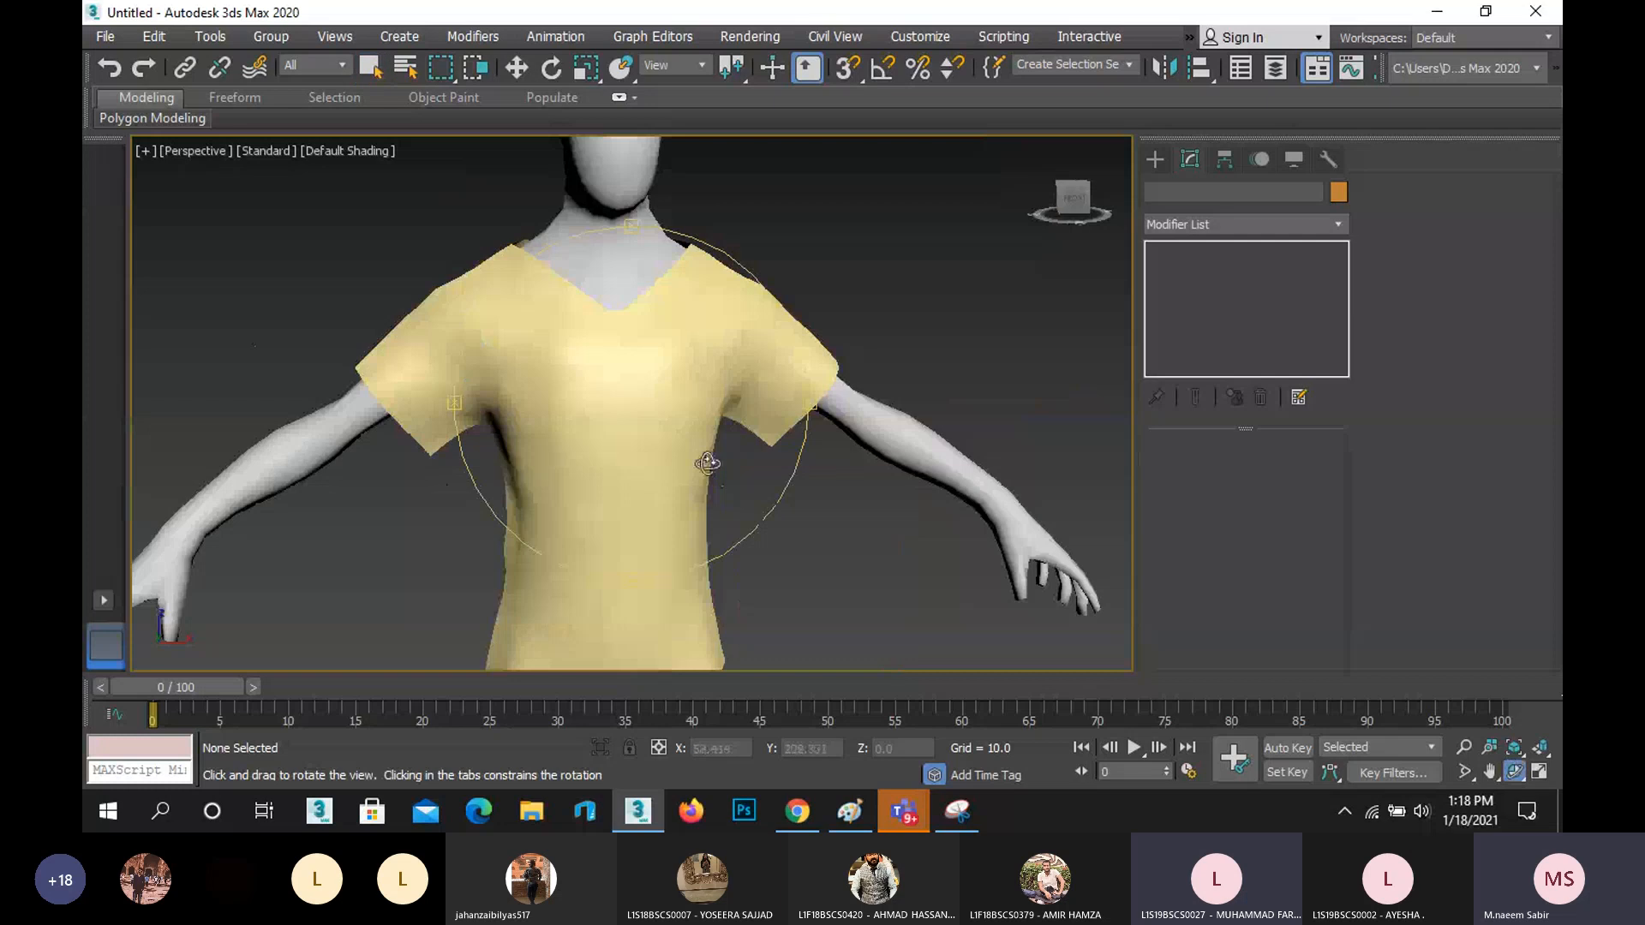
pyautogui.moveTo(753, 448); pyautogui.dragTo(810, 394)
pyautogui.scroll(4, 713, 334)
pyautogui.moveTo(713, 334); pyautogui.dragTo(668, 349, button='middle')
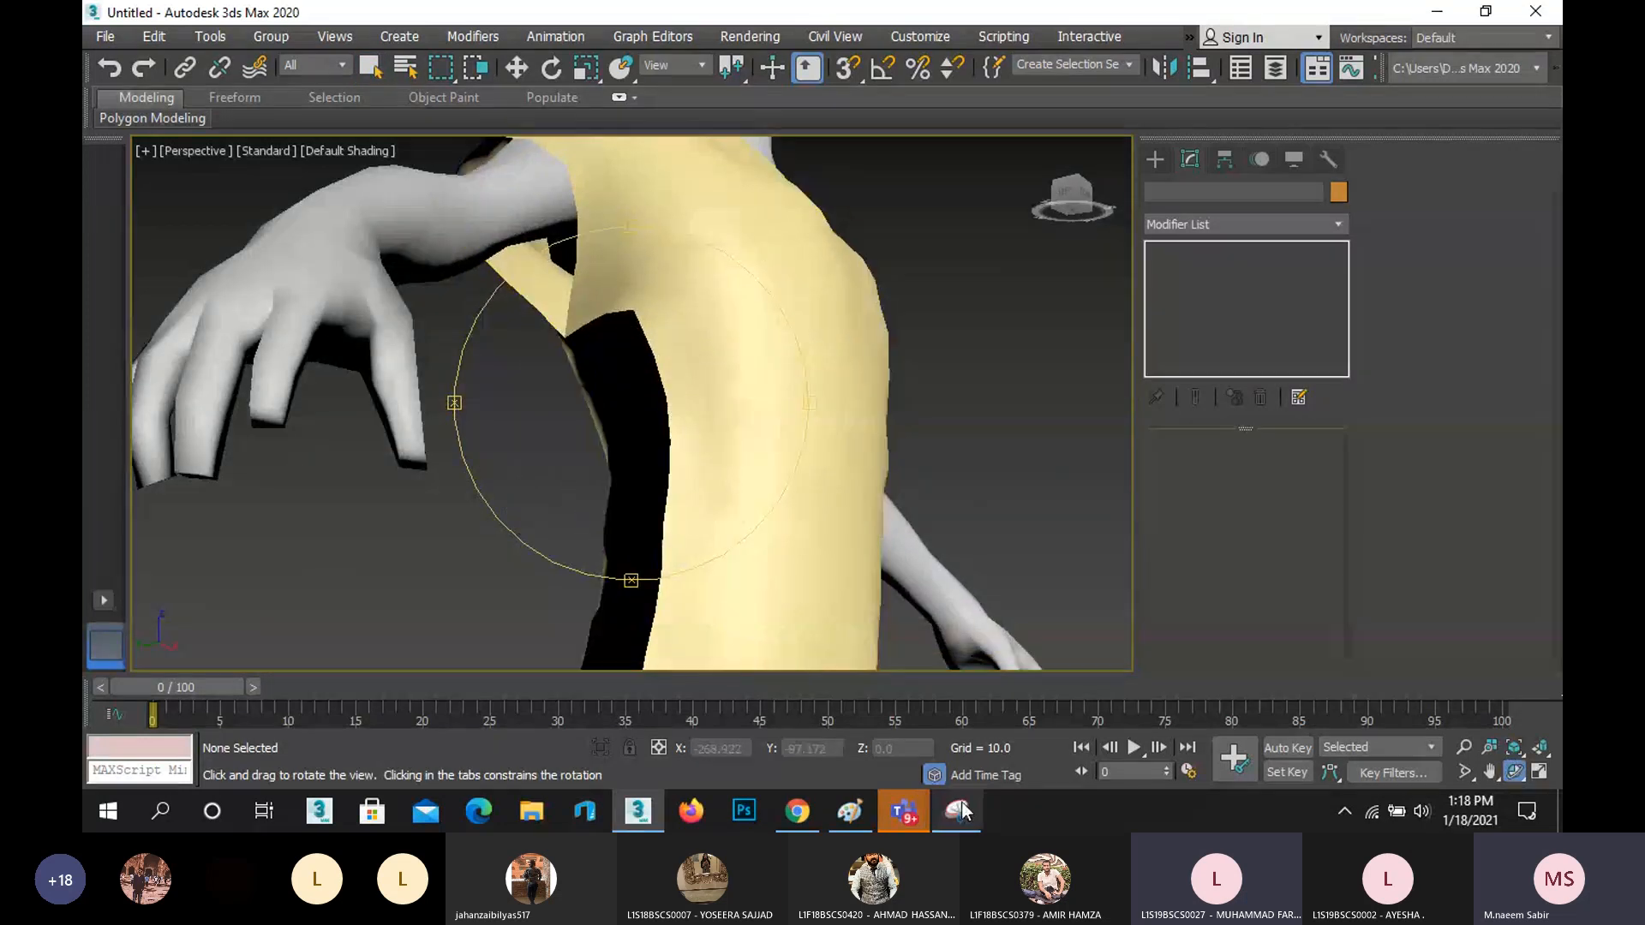
pyautogui.rightClick(758, 506)
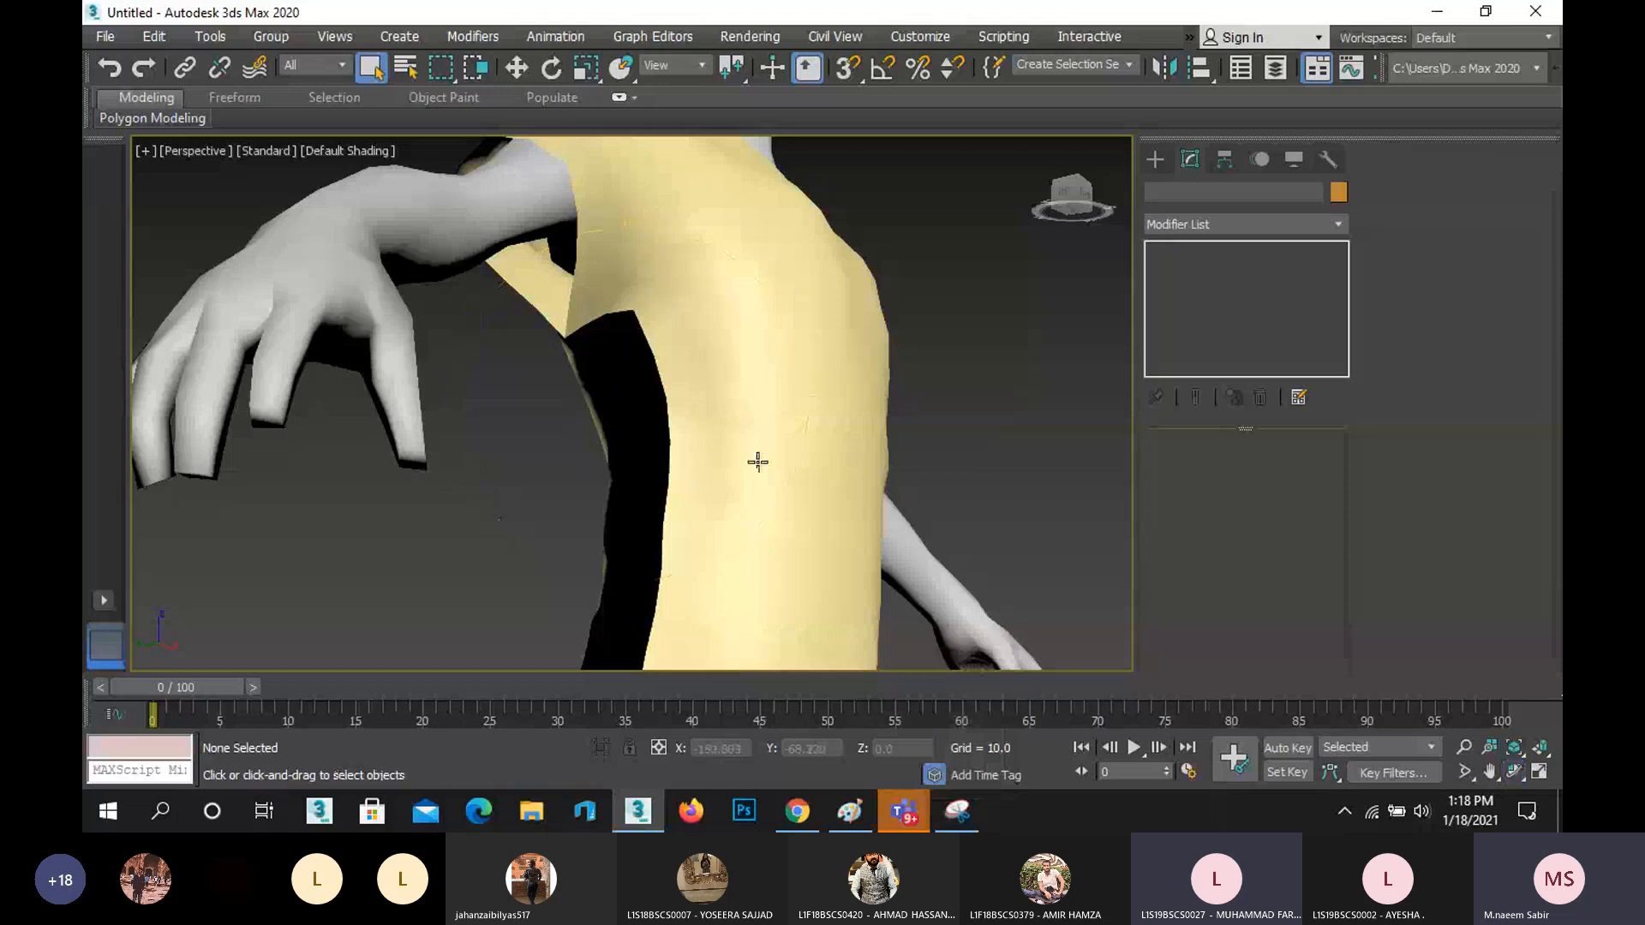
# - Select the shirt to inspect its Cloth settings, view the whole dressed figure from the front, and clear the selection
pyautogui.click(756, 443)
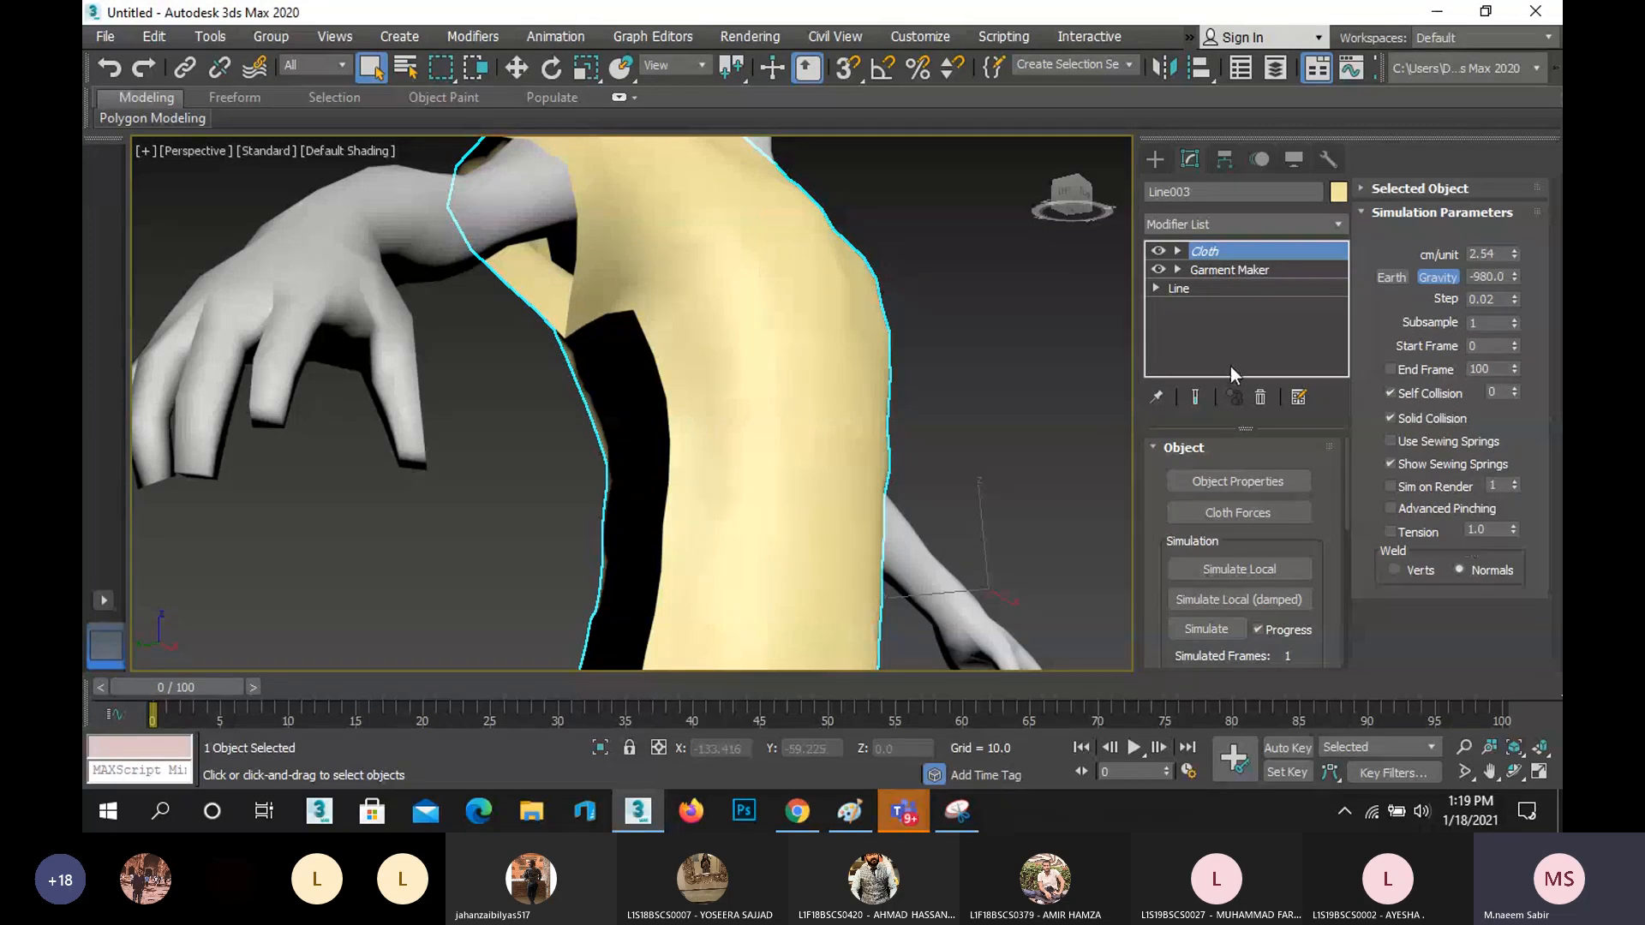
pyautogui.click(1515, 771)
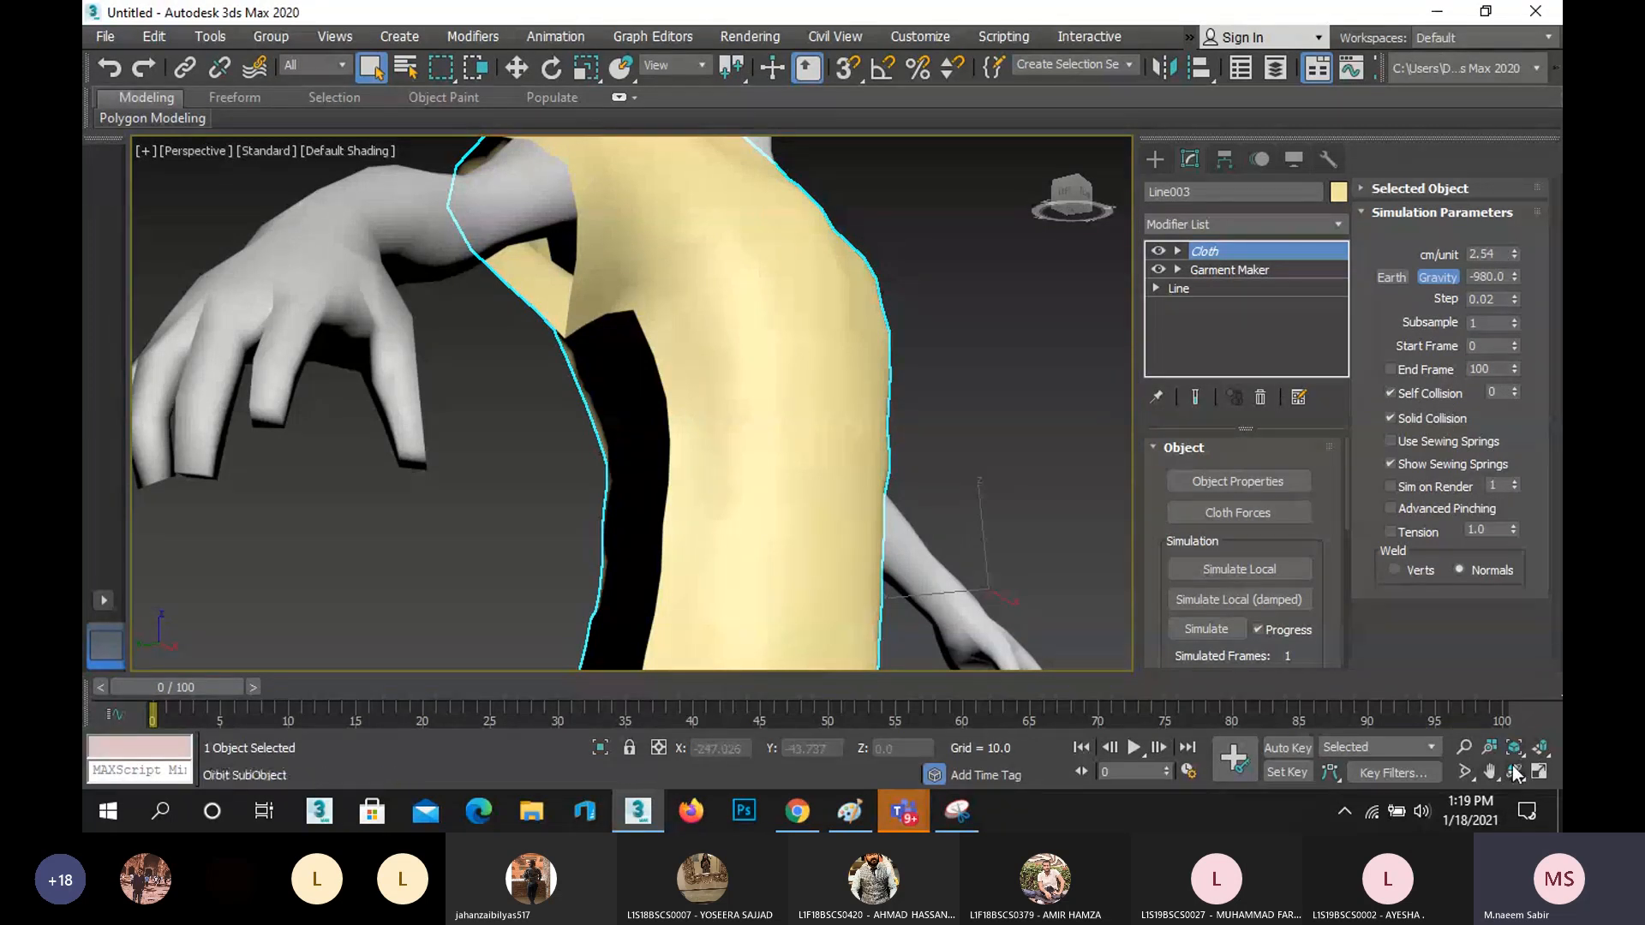
pyautogui.moveTo(697, 440); pyautogui.dragTo(606, 462)
pyautogui.moveTo(606, 462); pyautogui.dragTo(642, 404, button='middle')
pyautogui.scroll(-2, 650, 436)
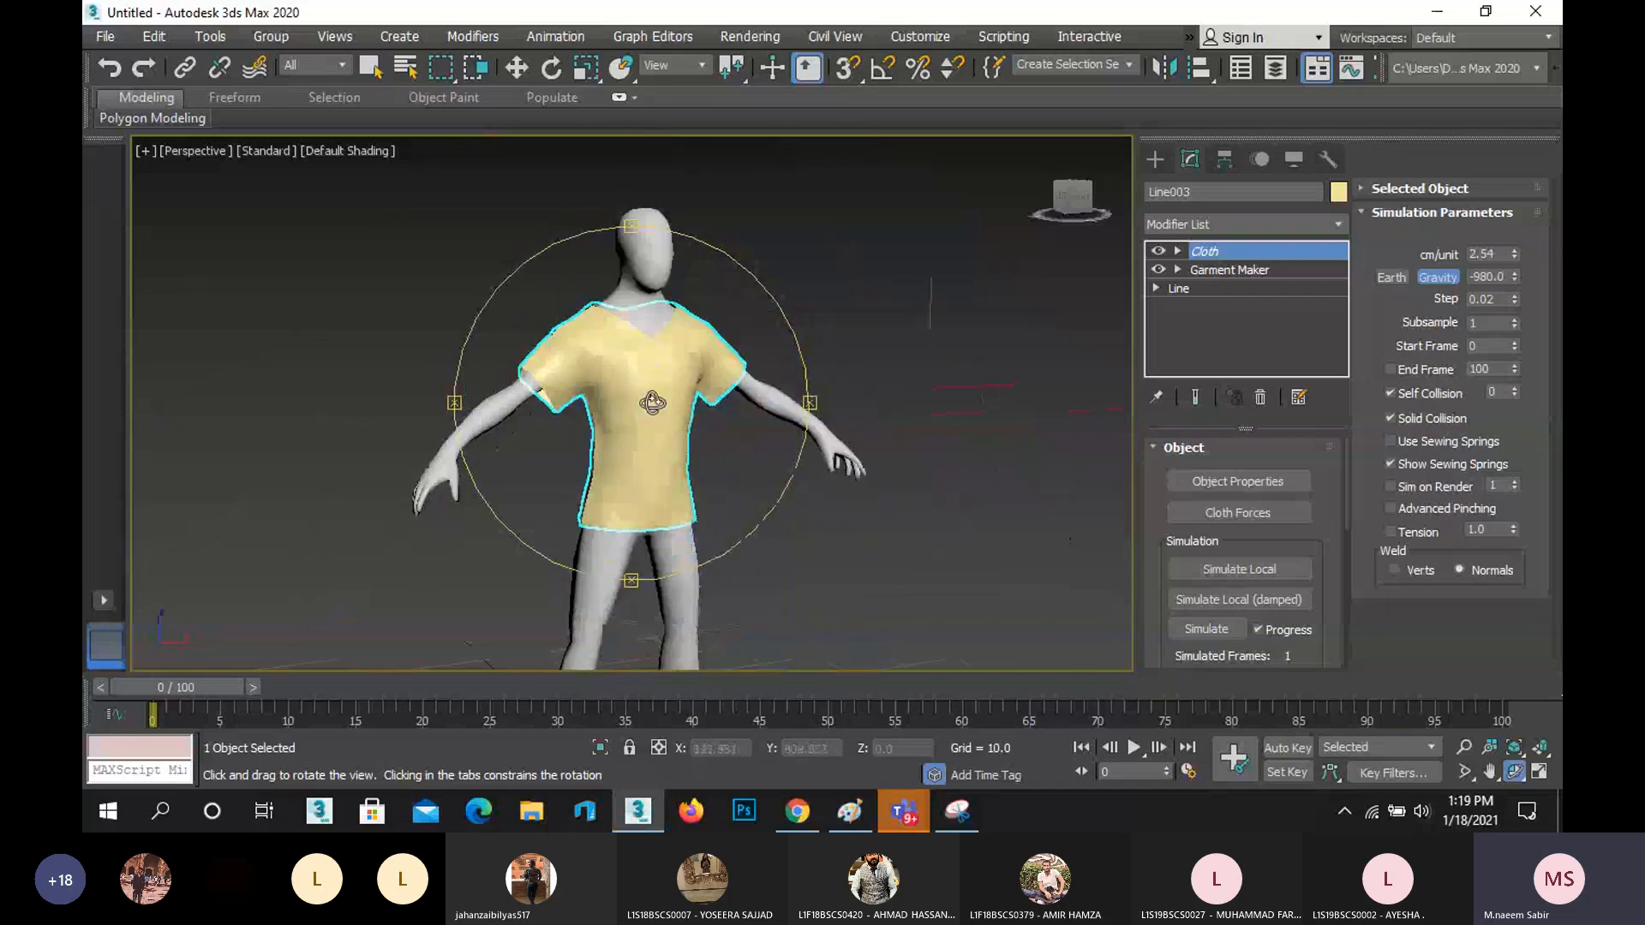
pyautogui.rightClick(654, 404)
pyautogui.click(744, 496)
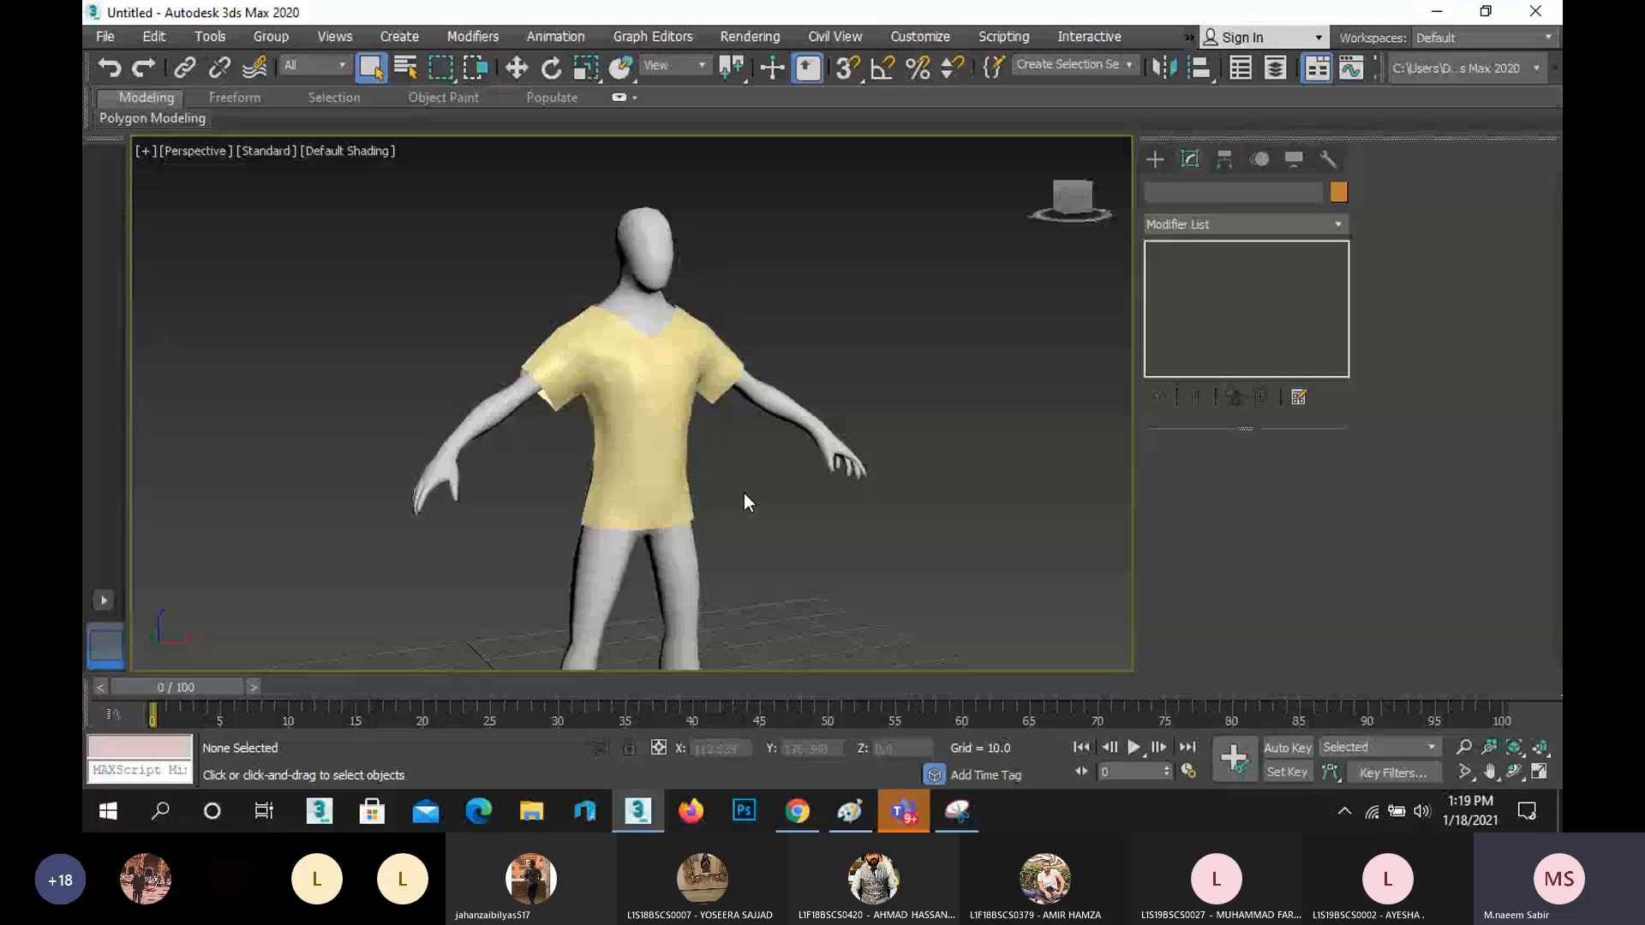
# - Save the scene as shirt in the Chr folder
pyautogui.hotkey('ctrl', 's')
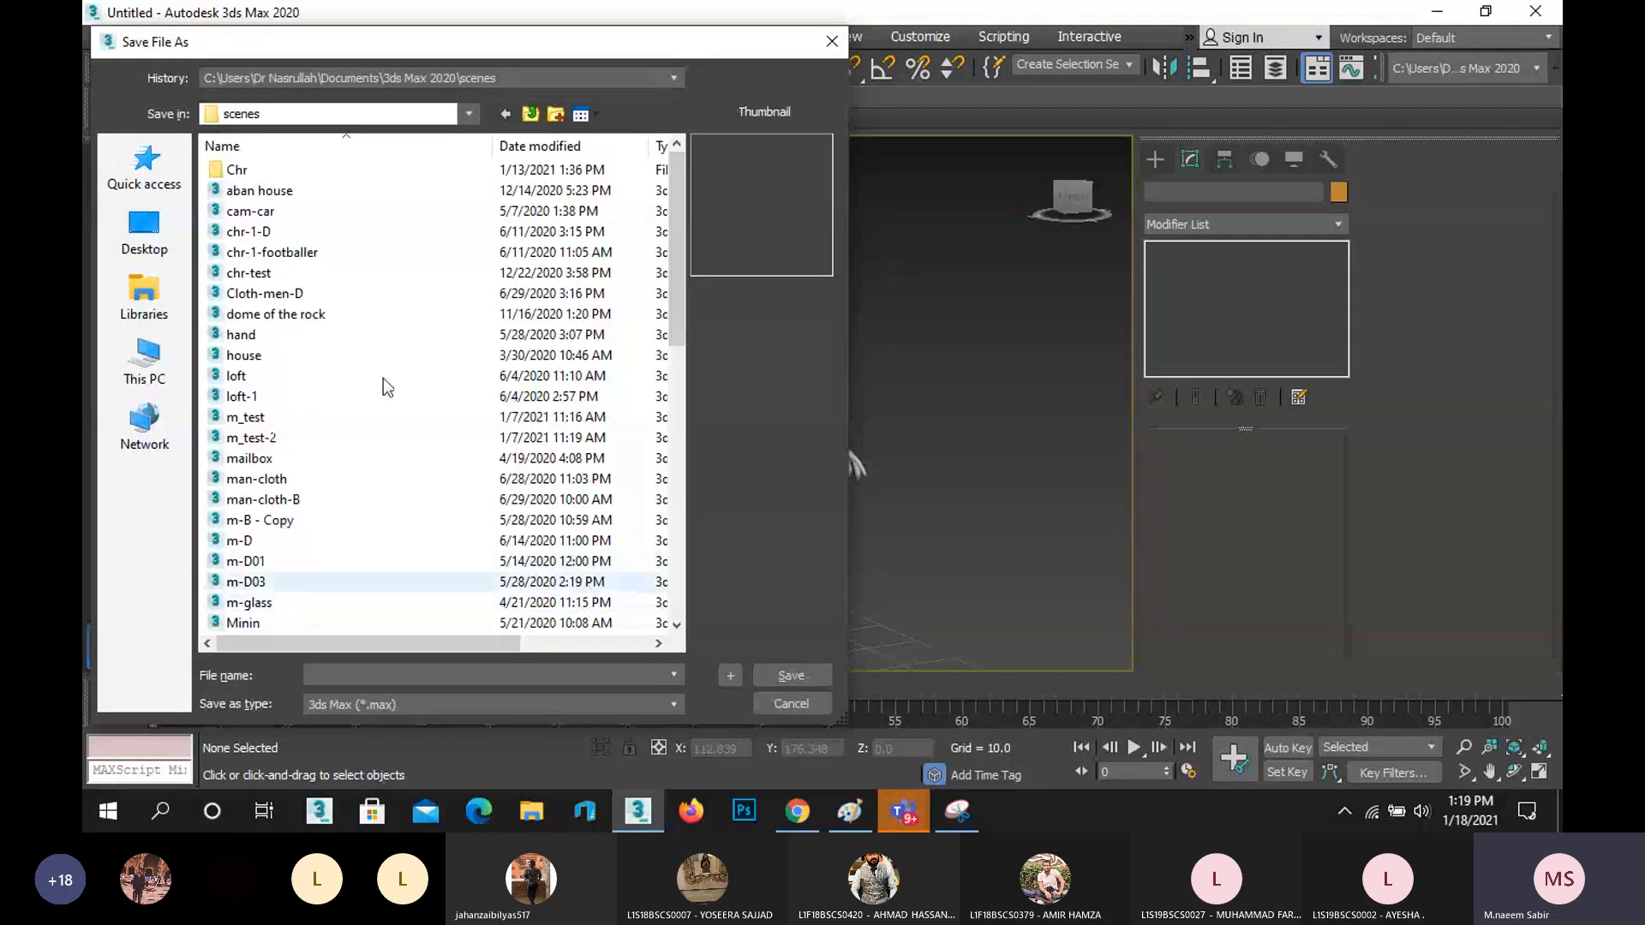
pyautogui.click(230, 171)
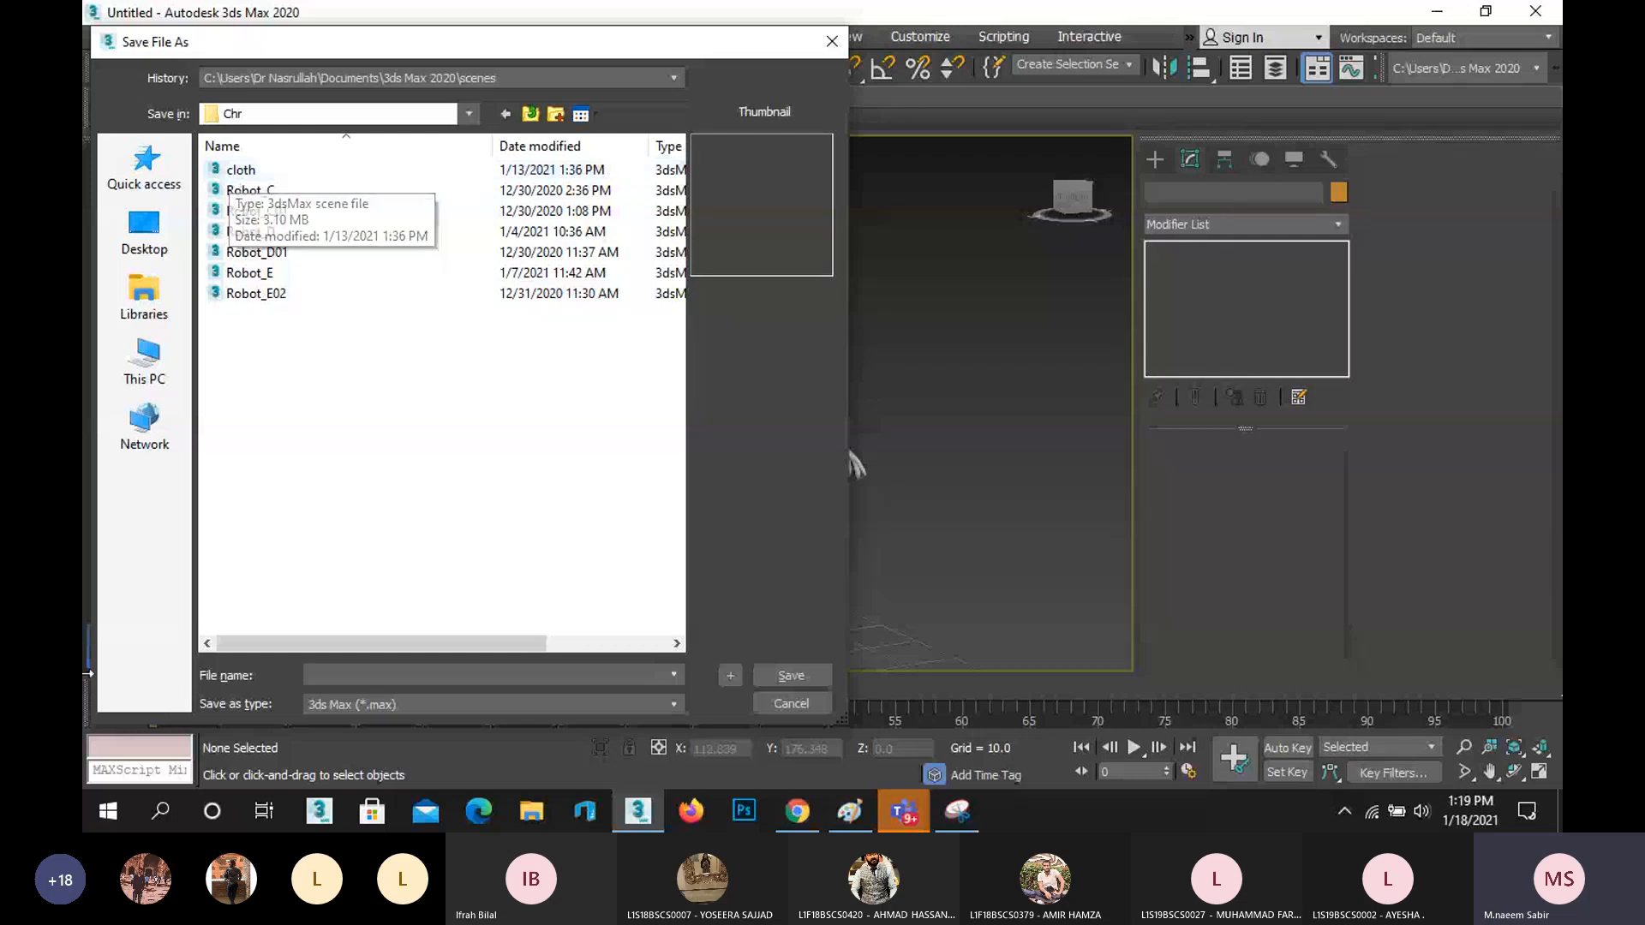
pyautogui.click(388, 675)
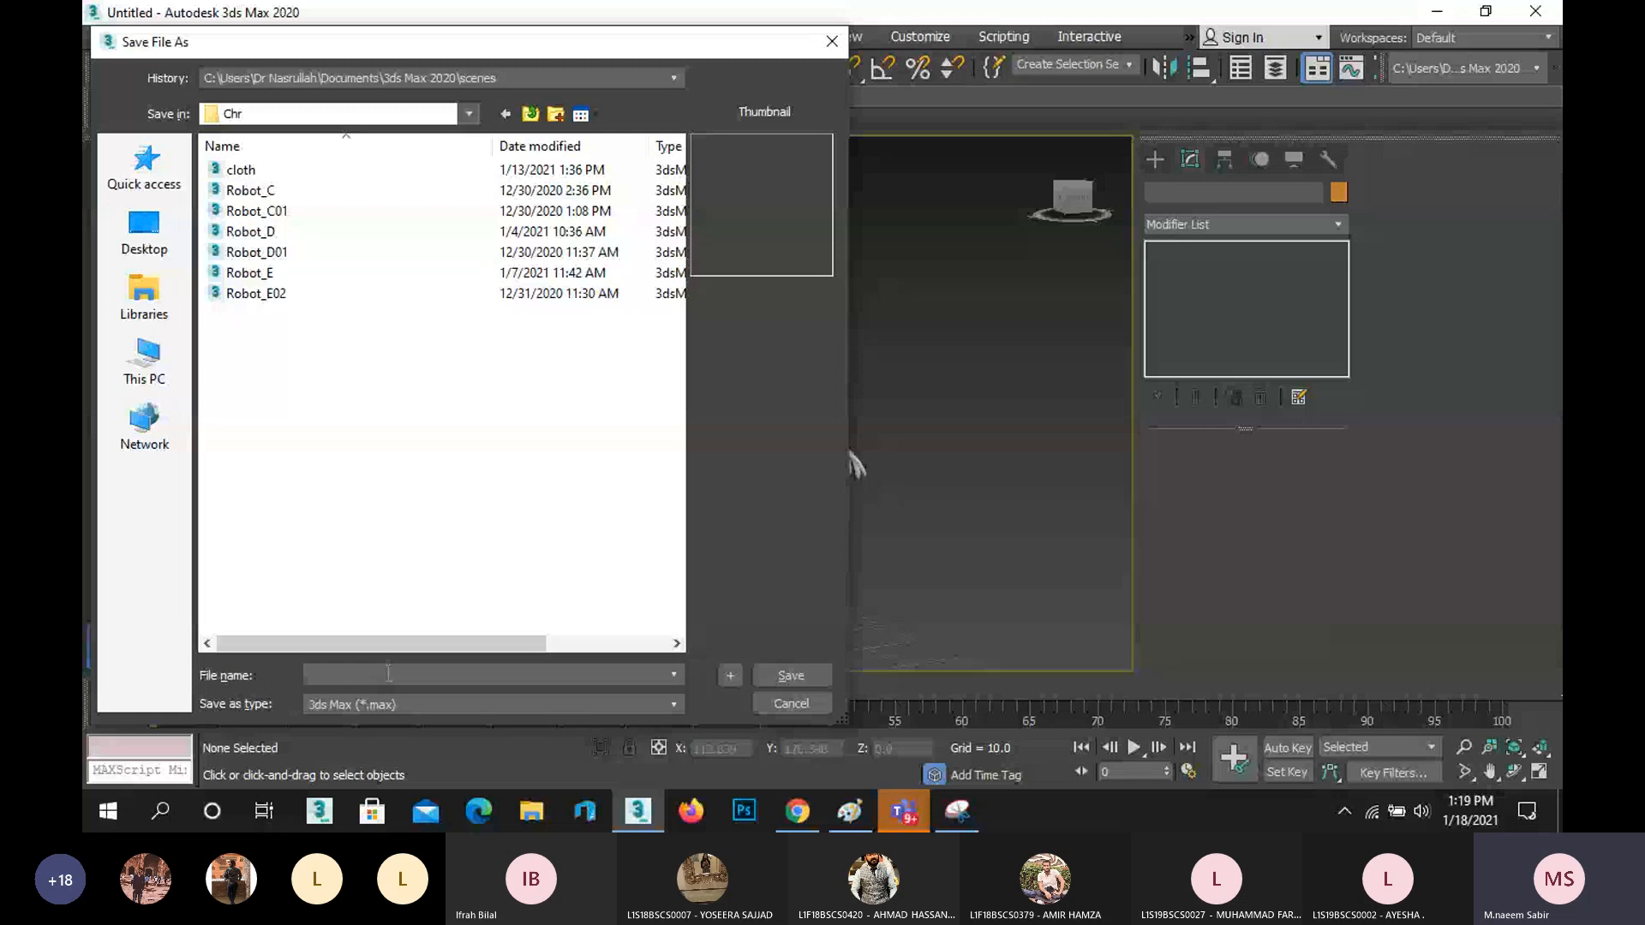
pyautogui.write('sh')
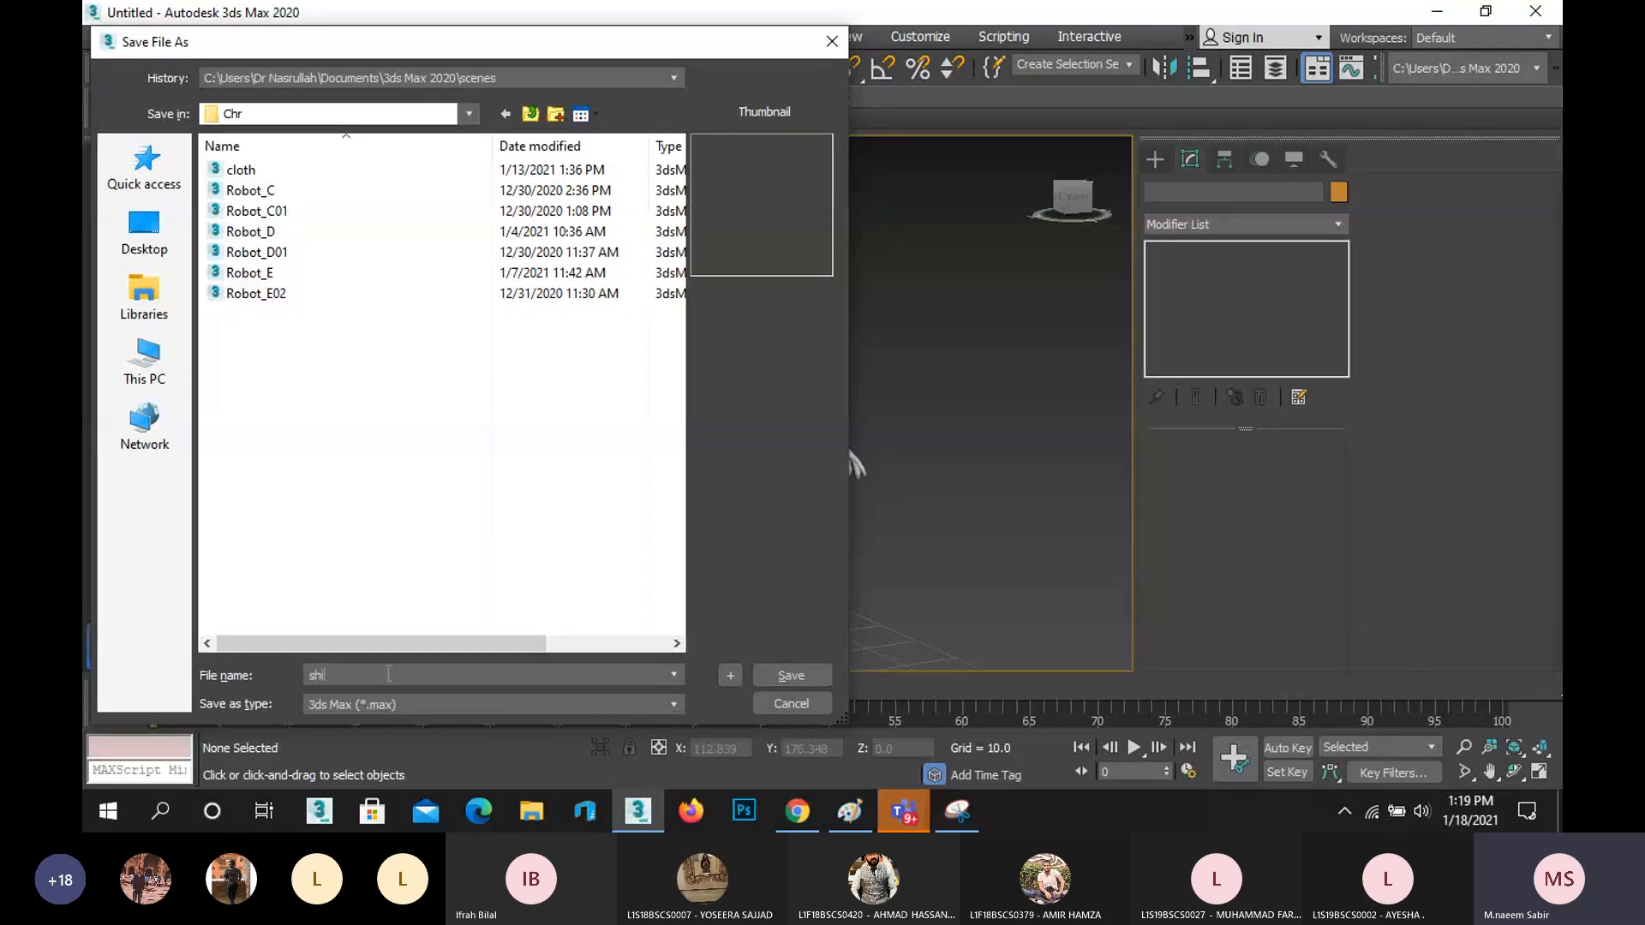
pyautogui.write('irt')
pyautogui.press('Return')
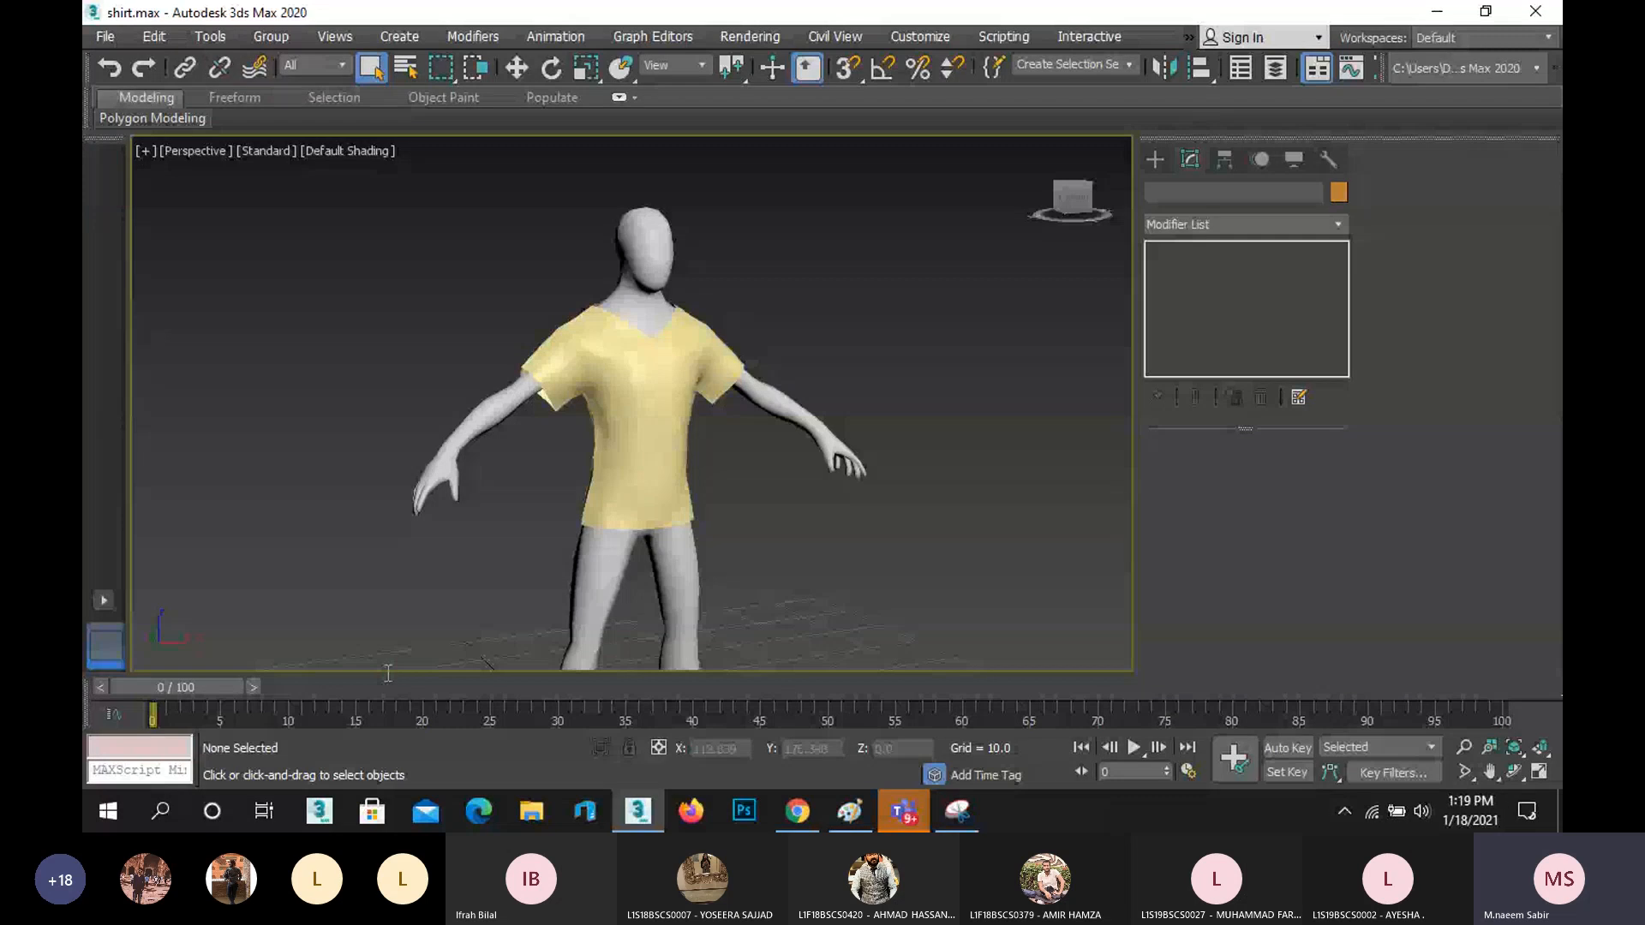
# - Switch to the Microsoft Teams meeting and stop sharing the screen
pyautogui.moveTo(908, 806)
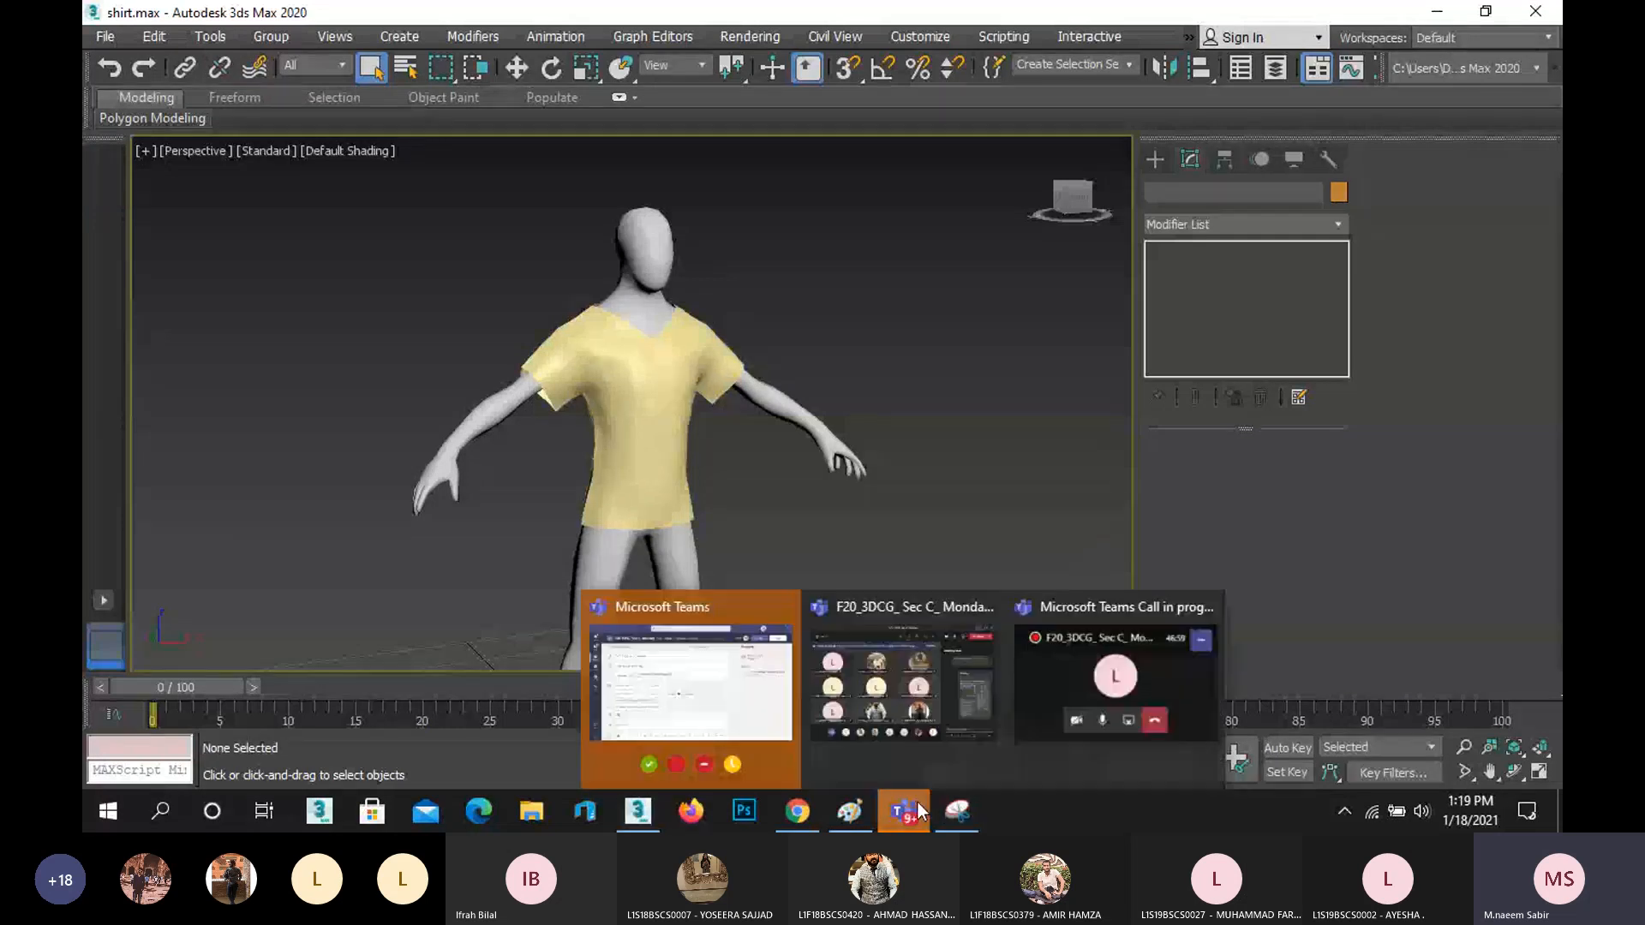
pyautogui.click(939, 703)
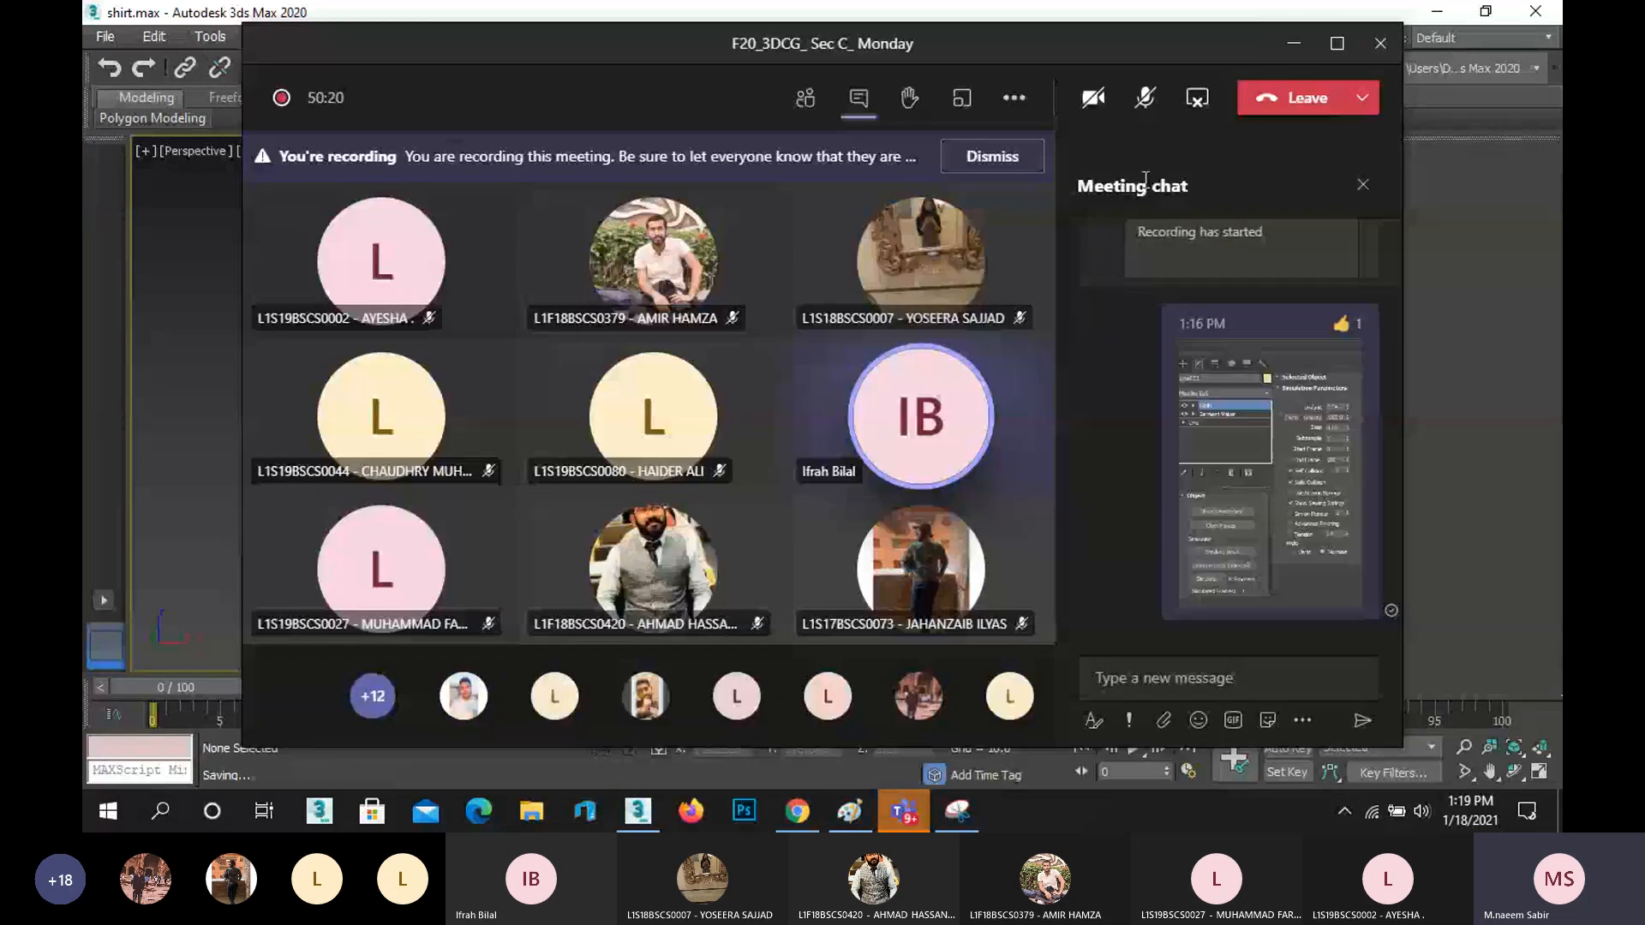
pyautogui.click(1197, 99)
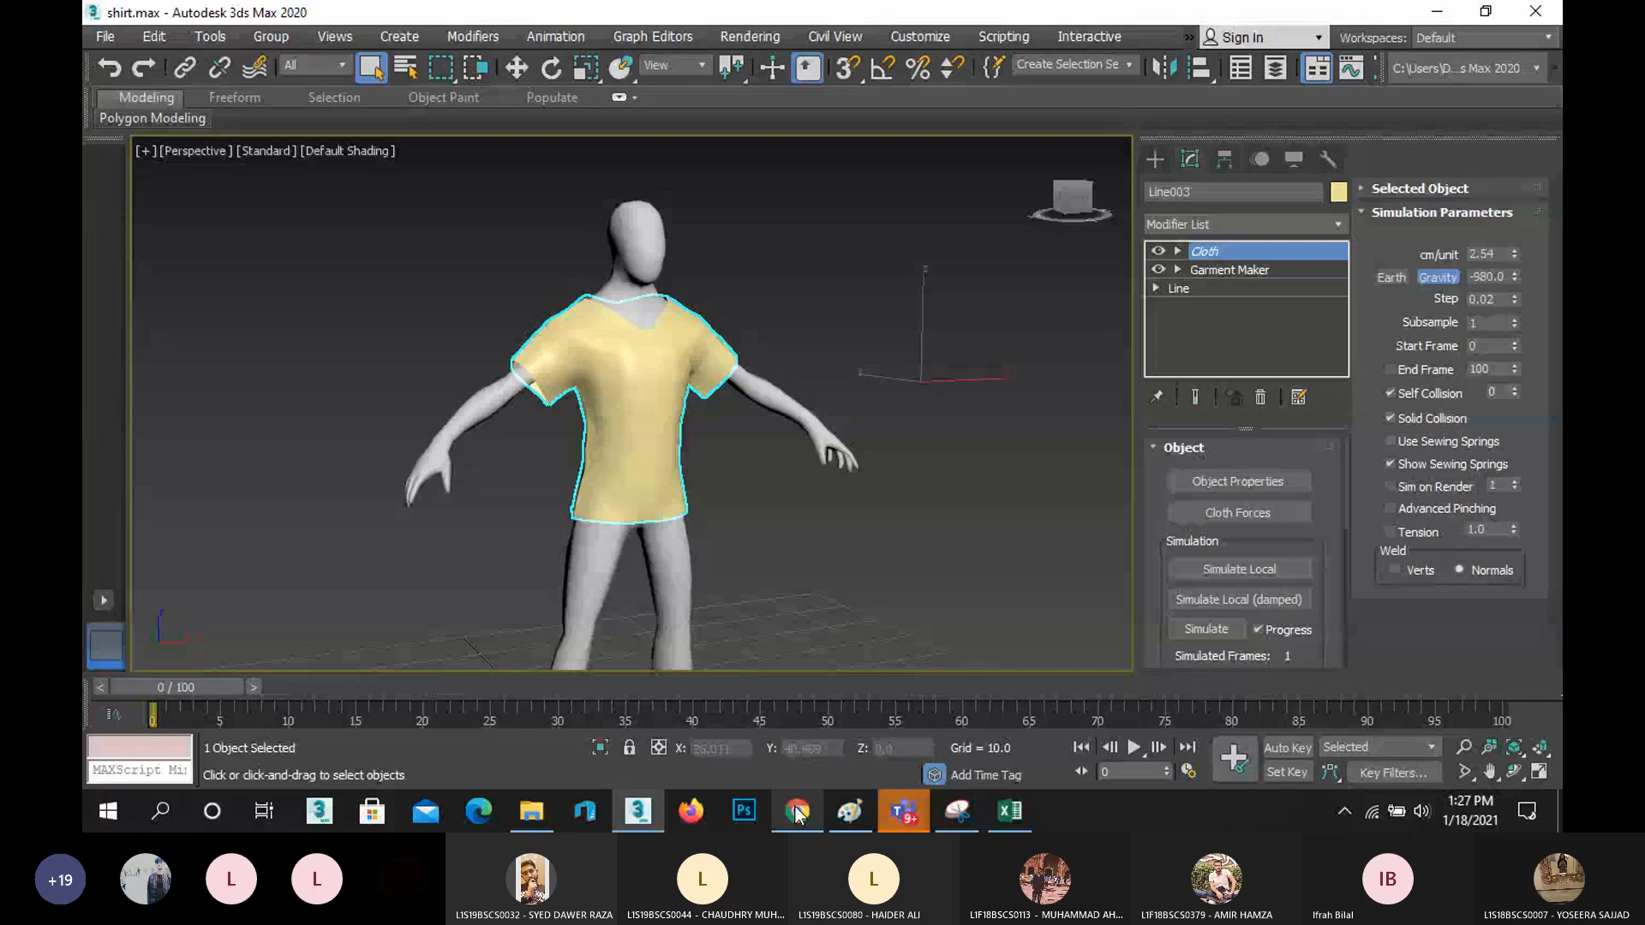
# - Switch to Chrome and review the Assignments list under Class Activity in the teacher portal
pyautogui.moveTo(797, 812)
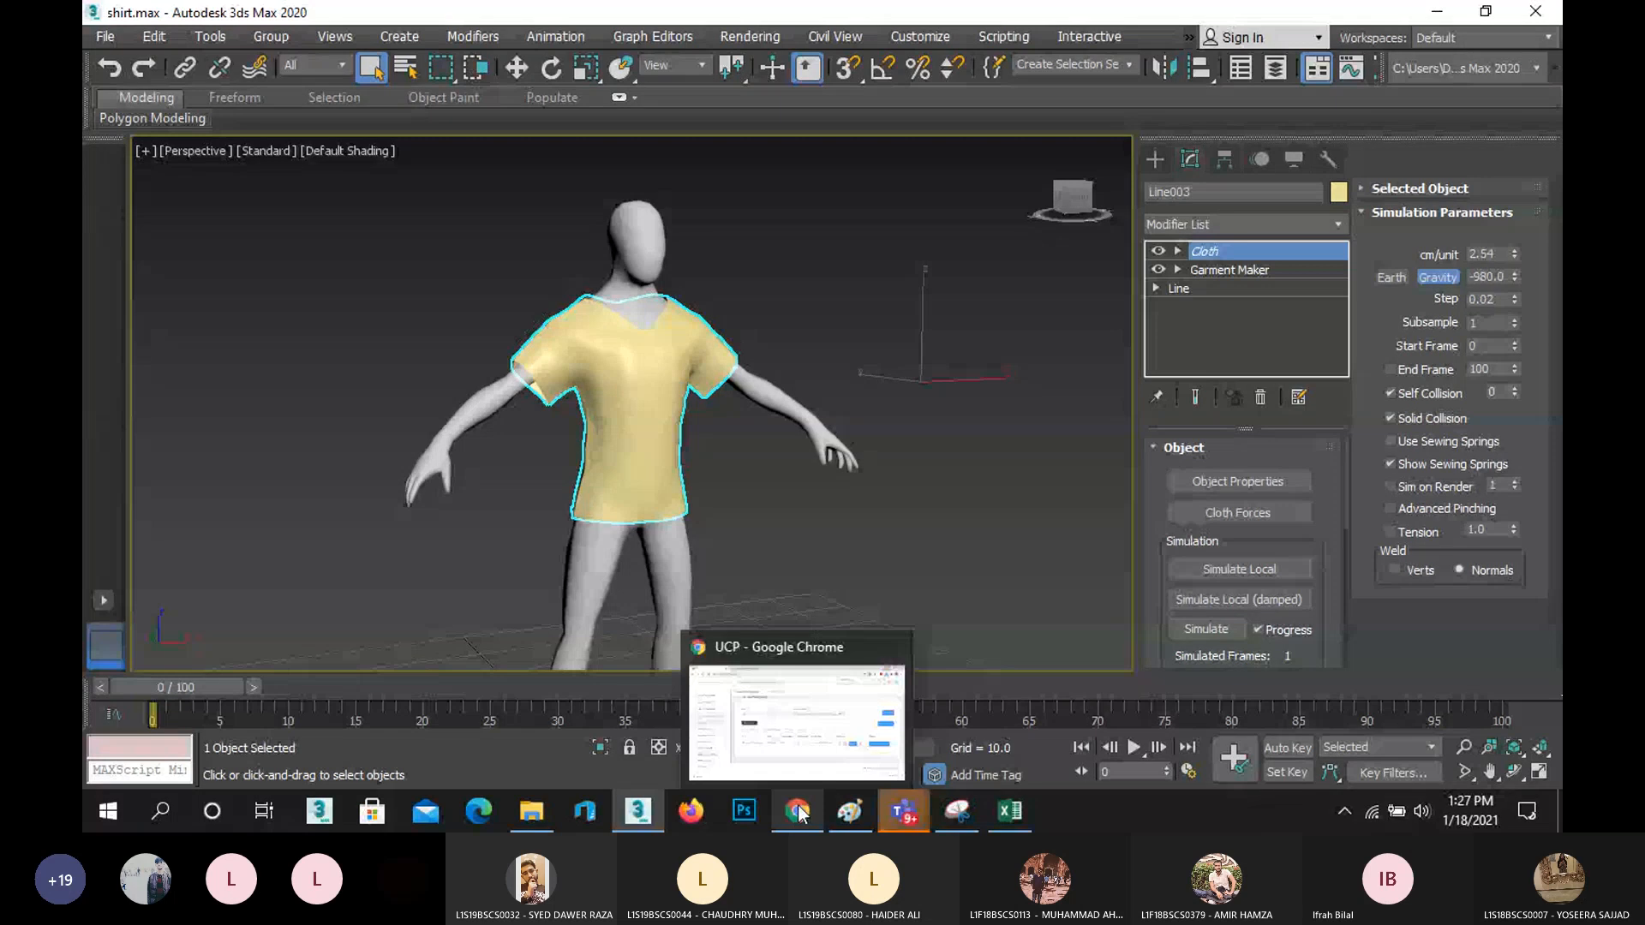
pyautogui.moveTo(805, 748)
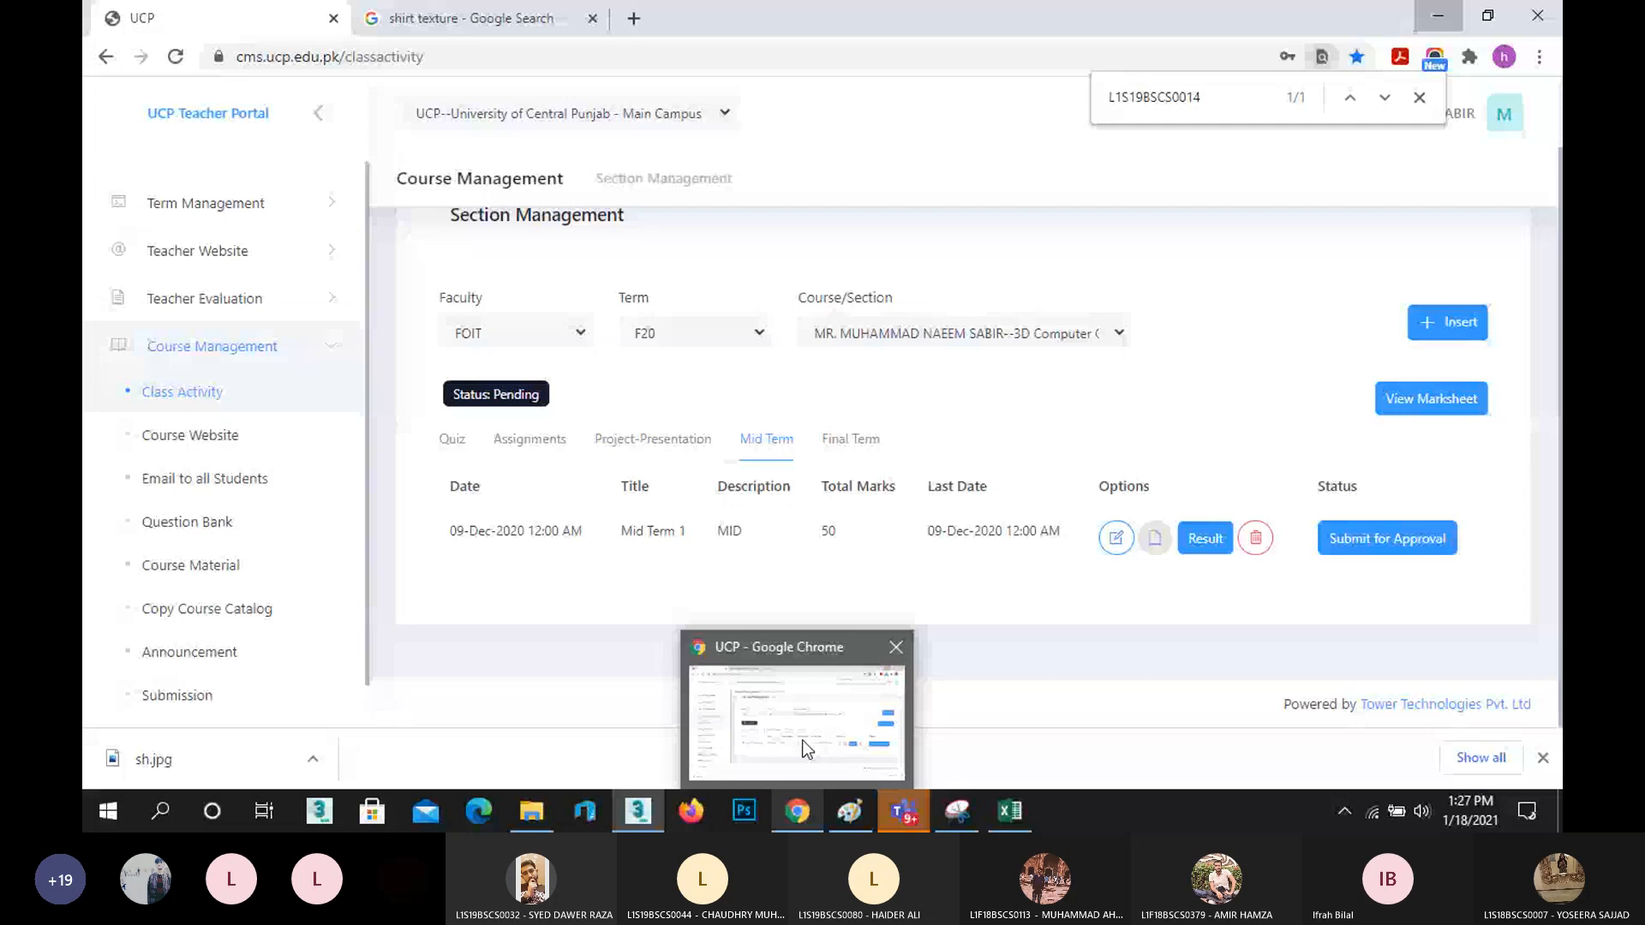
pyautogui.click(805, 748)
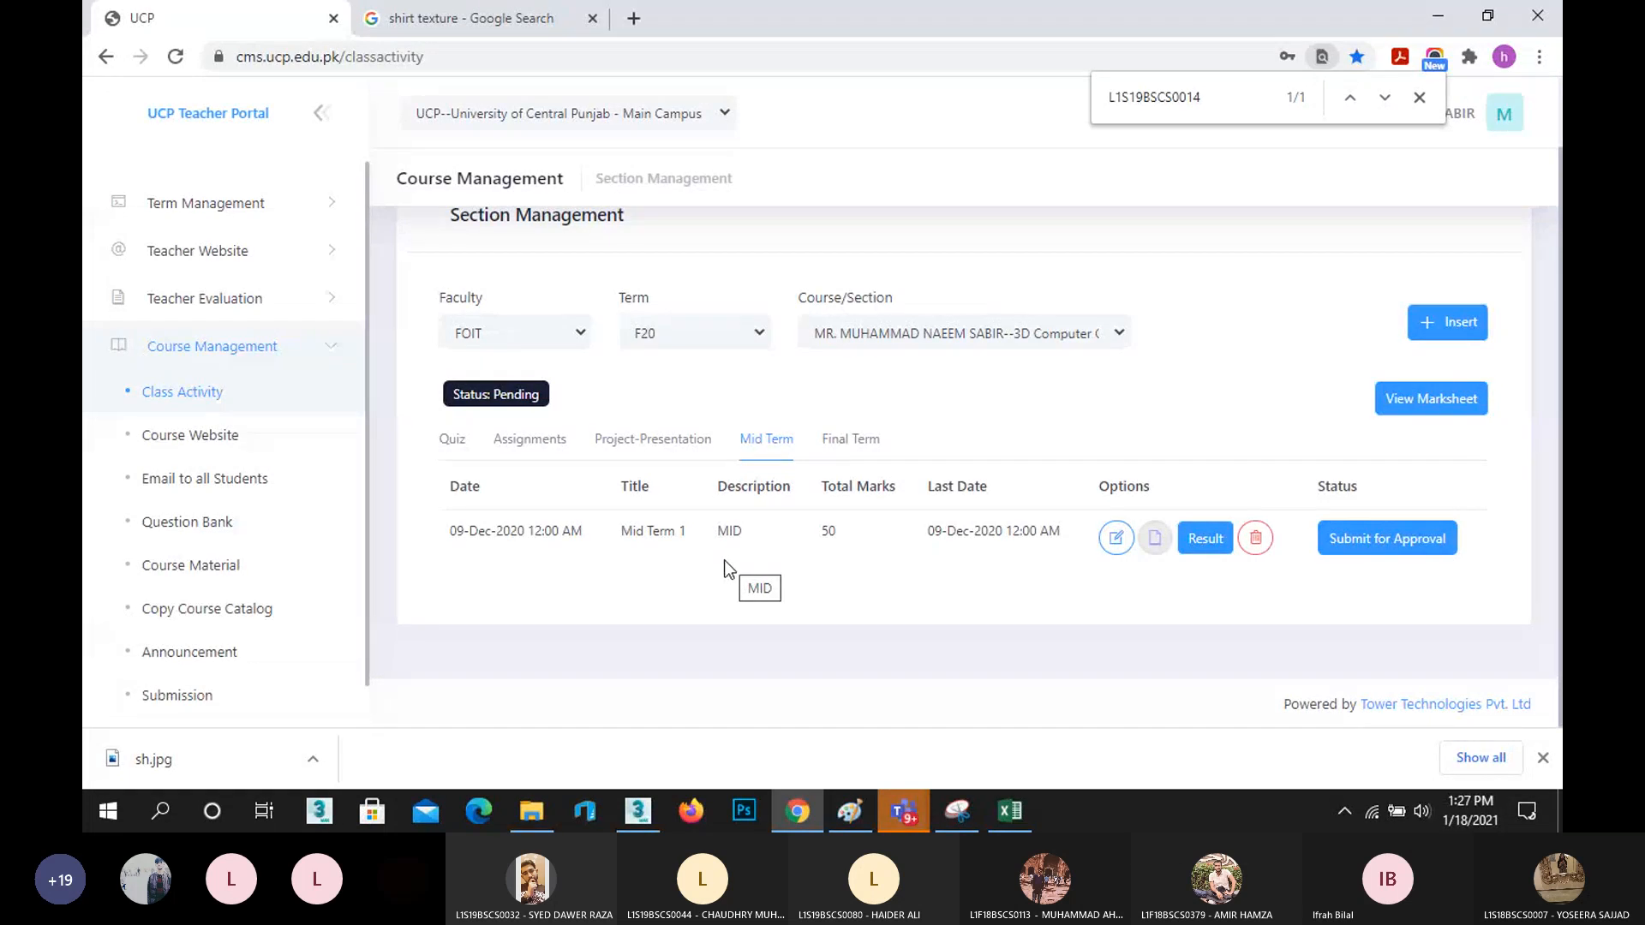
pyautogui.click(542, 451)
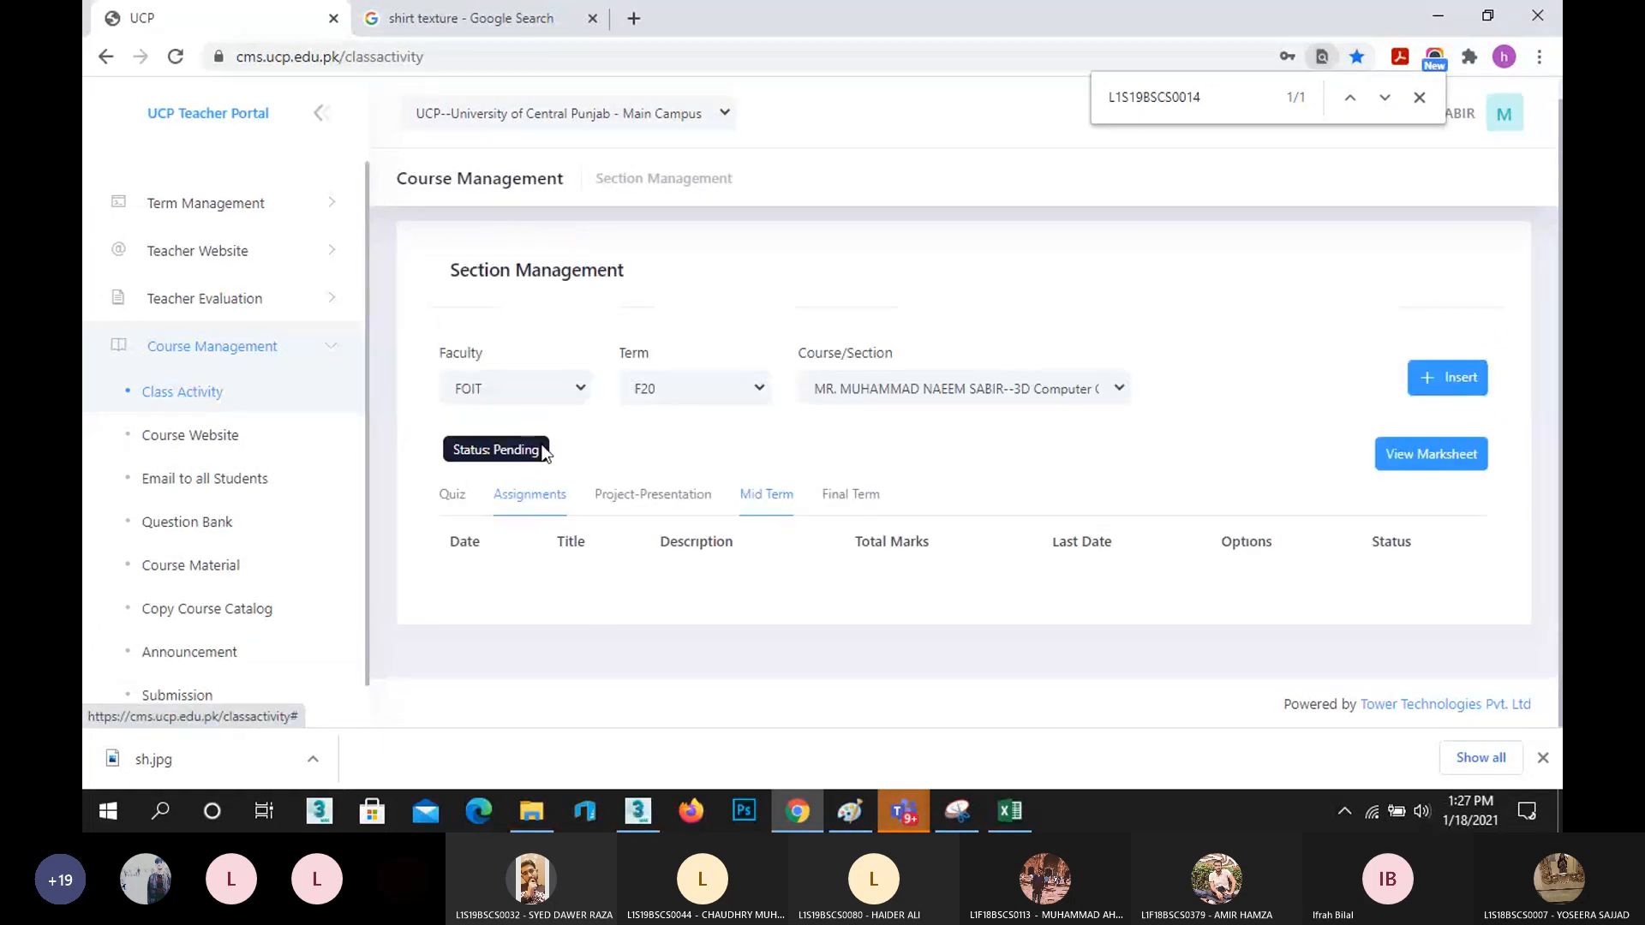
pyautogui.scroll(-2, 687, 529)
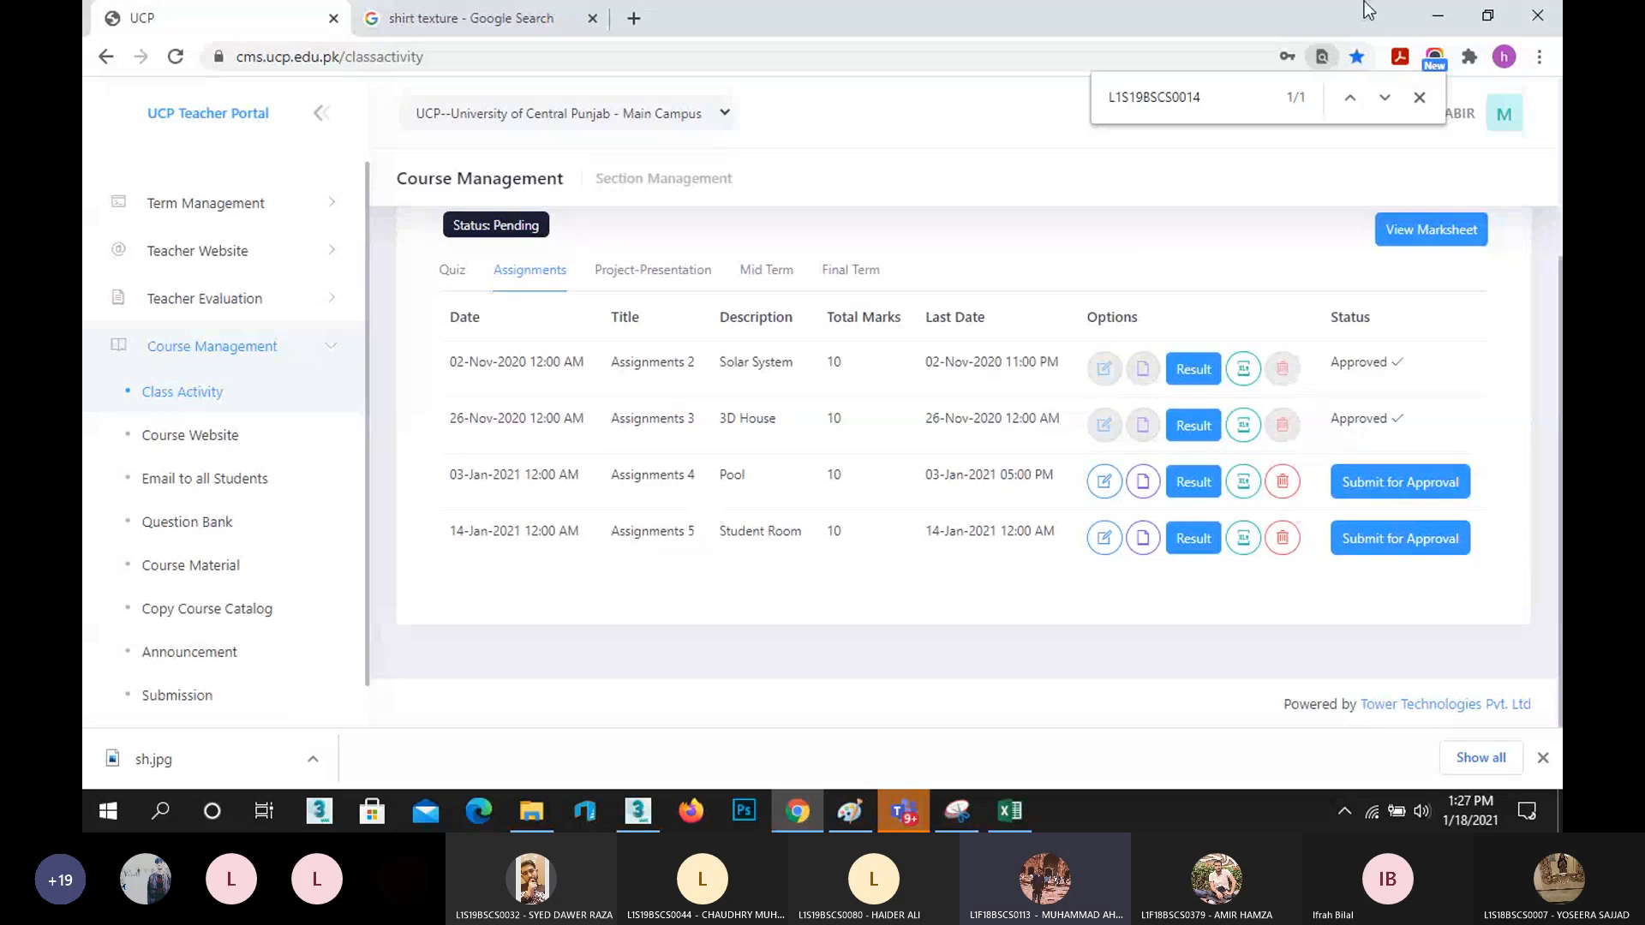
# - Return to 3ds Max, clear the selection and reselect the shirt on the figure
pyautogui.hotkey('alt', 'Tab')
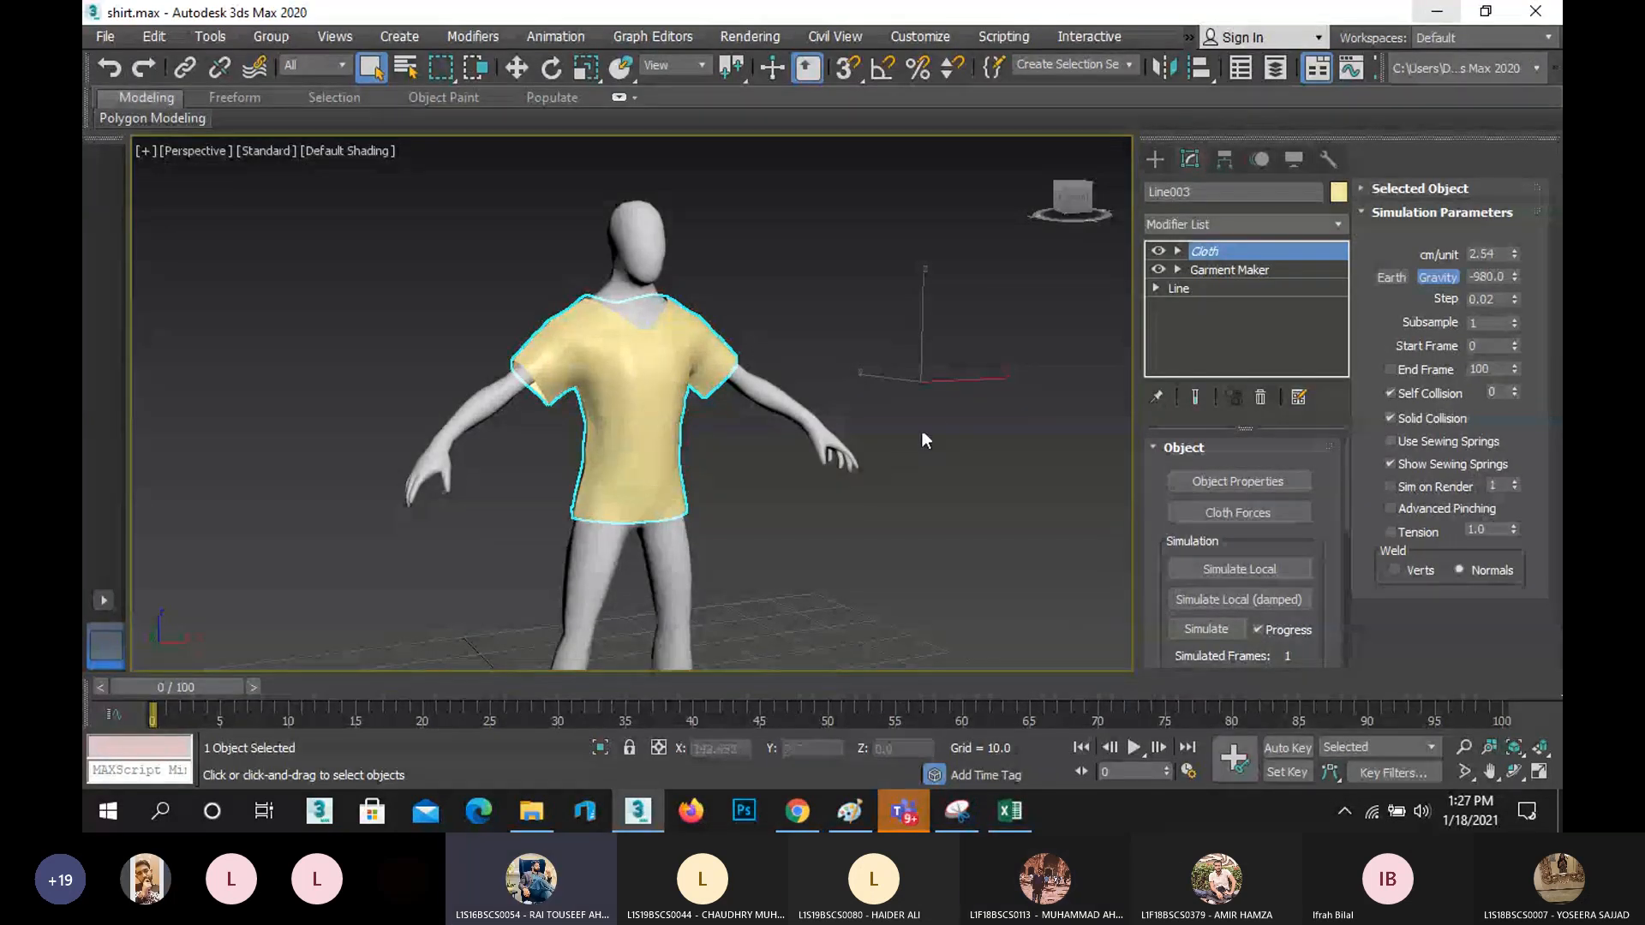
pyautogui.click(867, 507)
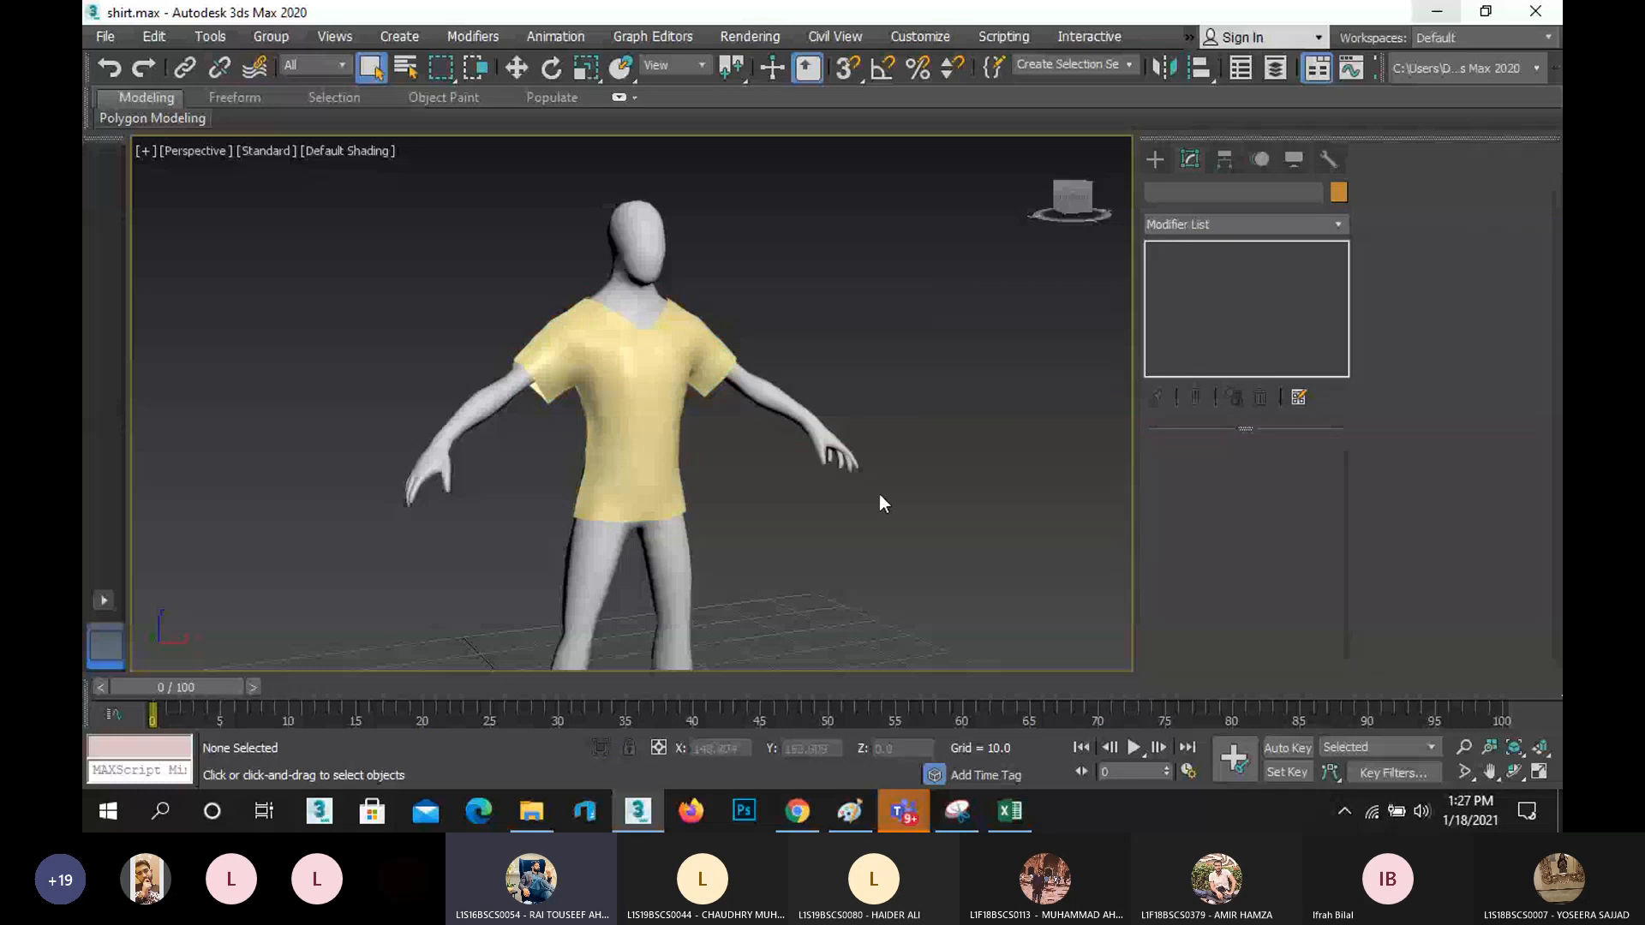
pyautogui.click(668, 439)
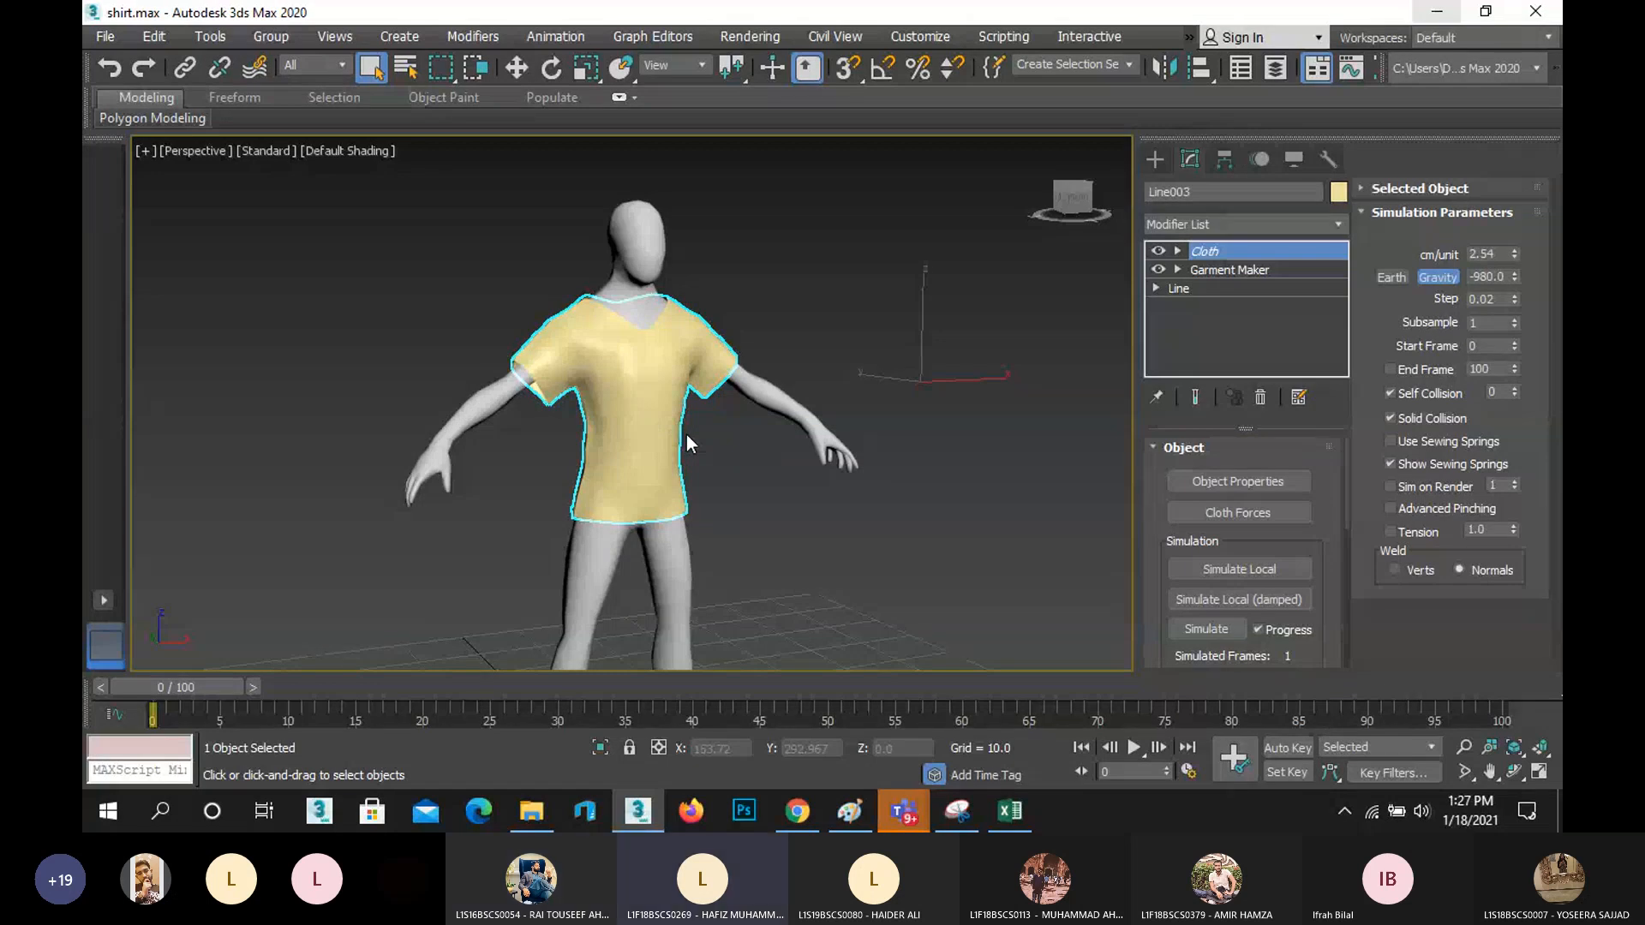
# - Switch to the Microsoft Teams meeting and unmute the microphone
pyautogui.click(904, 811)
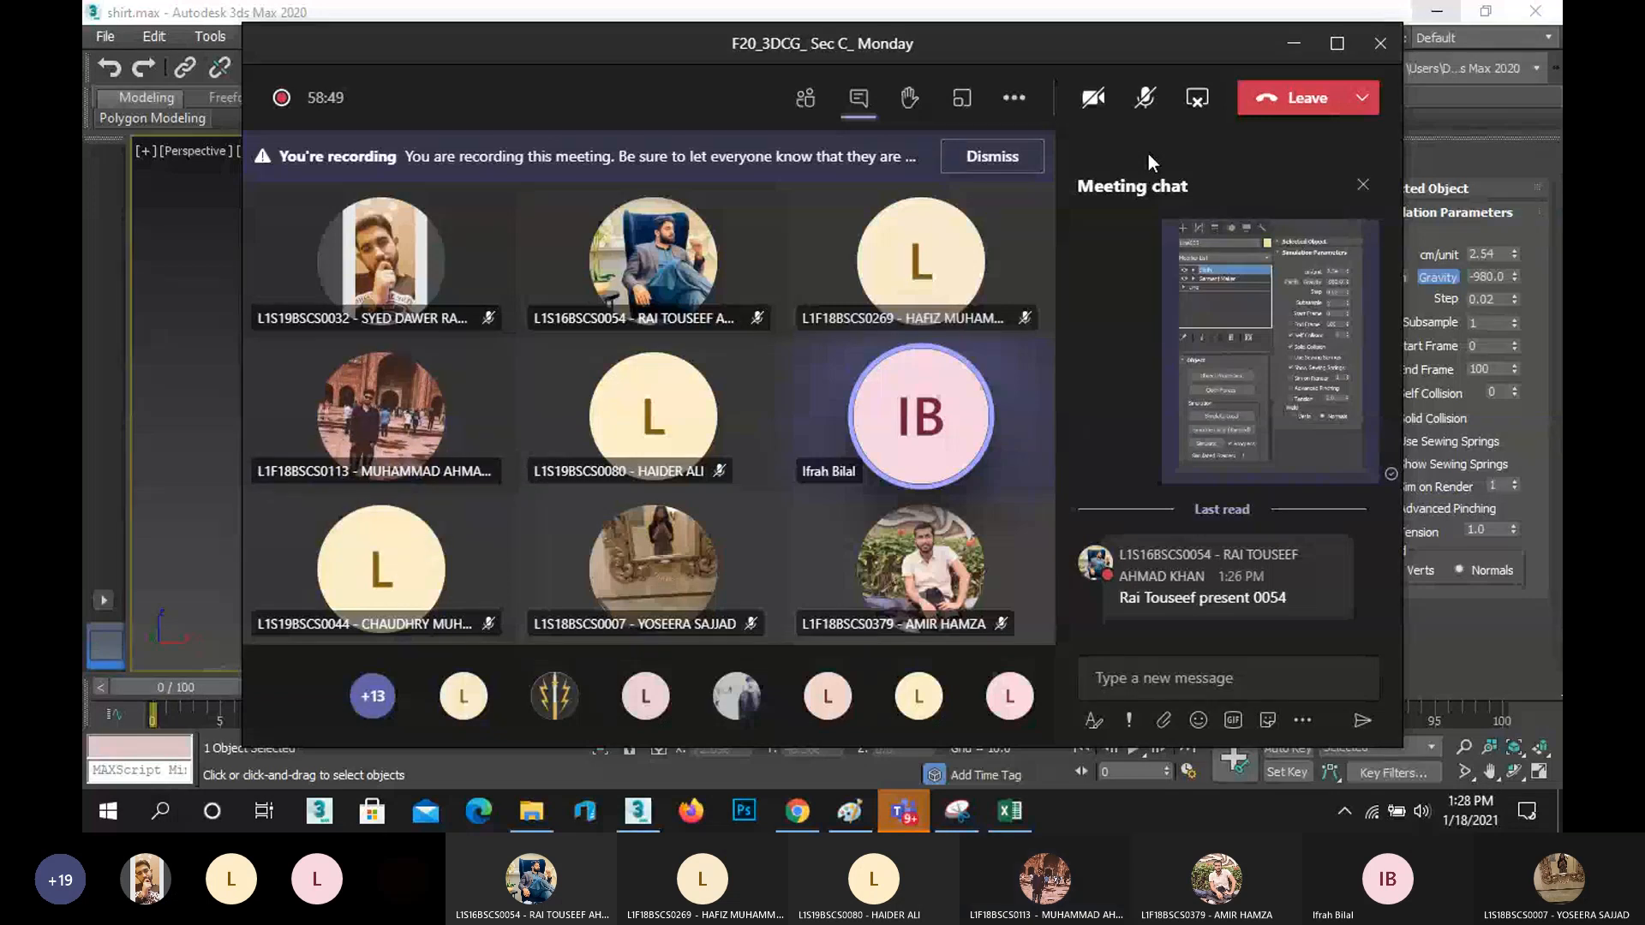
pyautogui.click(1146, 101)
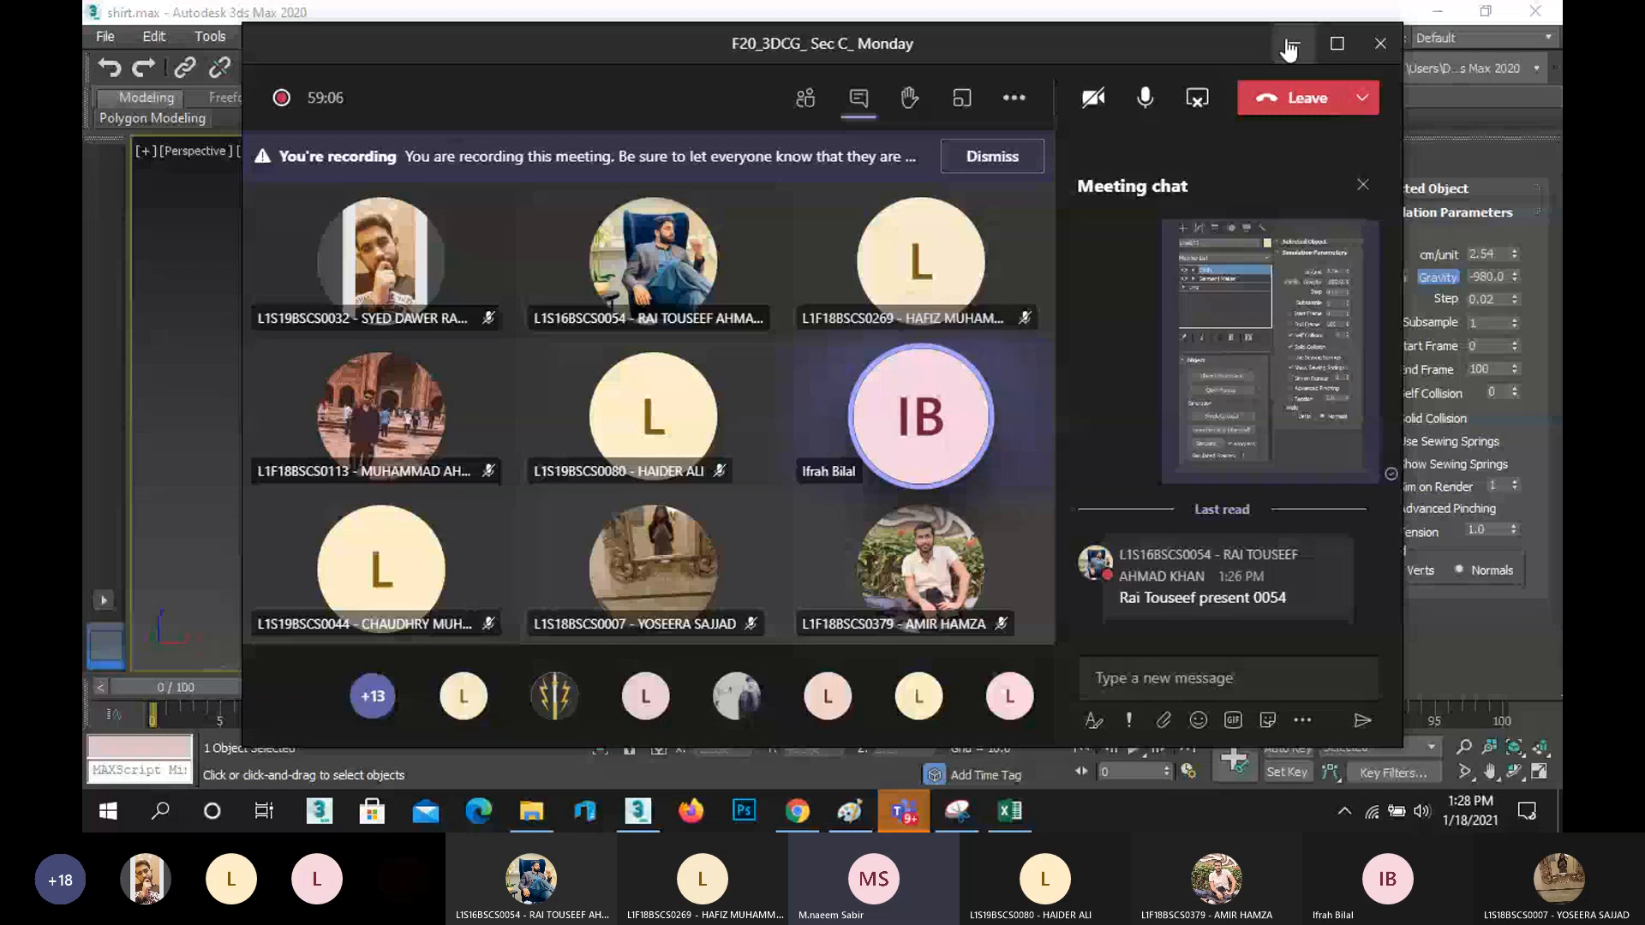
# - Return to 3ds Max, select the simulated T-shirt on the human mesh and delete it
pyautogui.click(1289, 44)
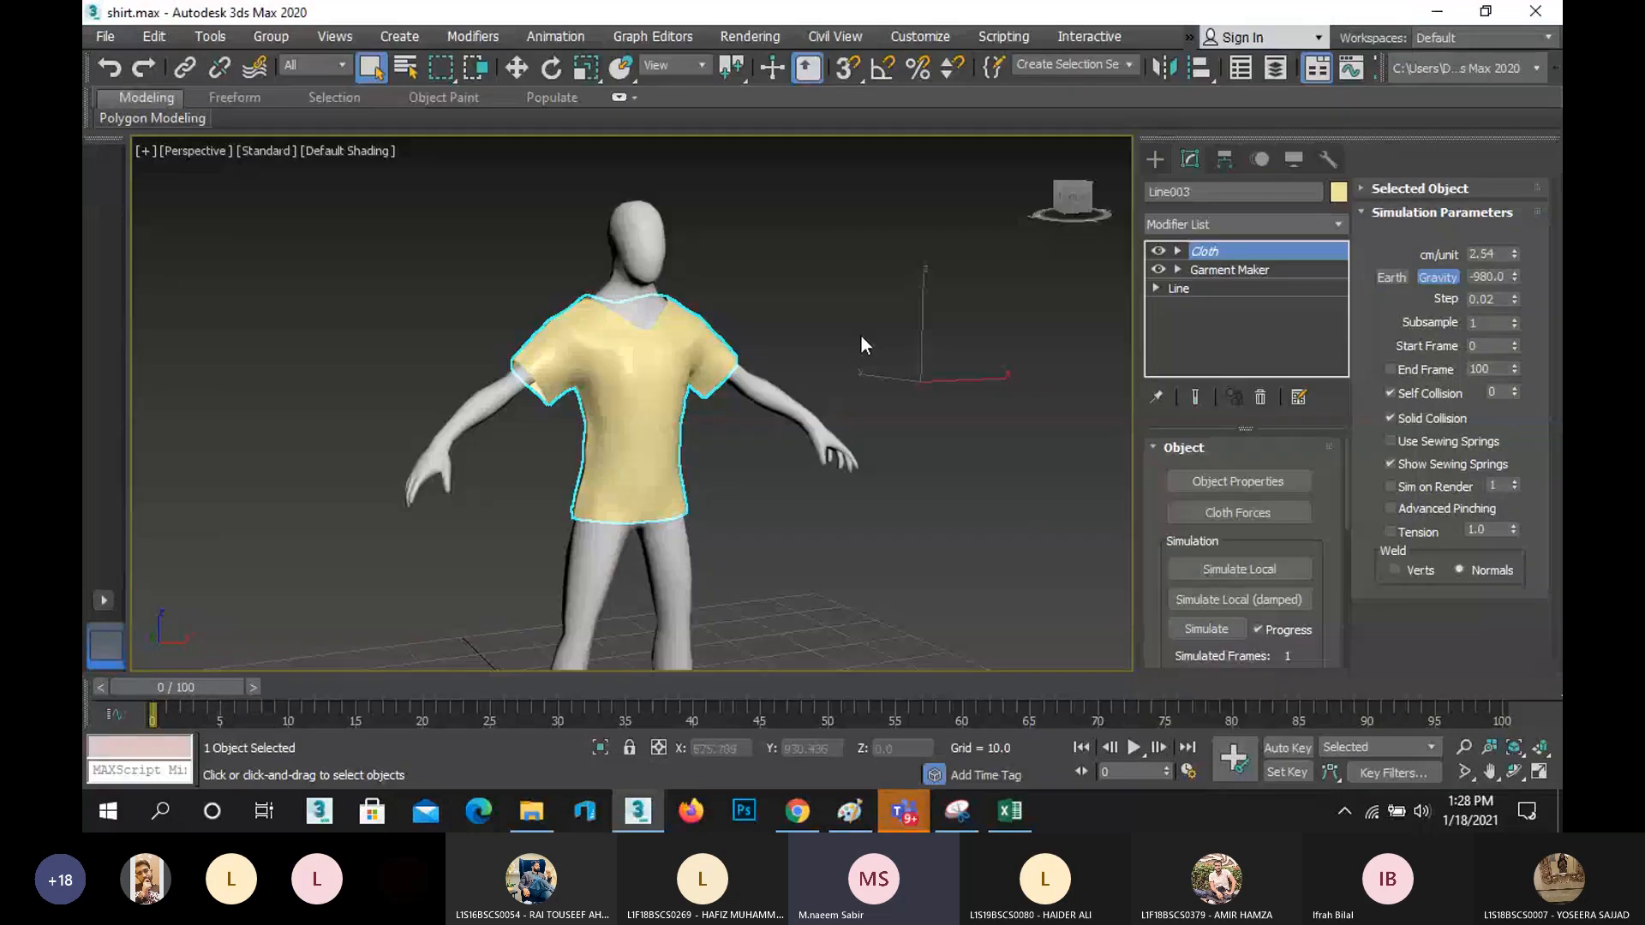
pyautogui.click(990, 459)
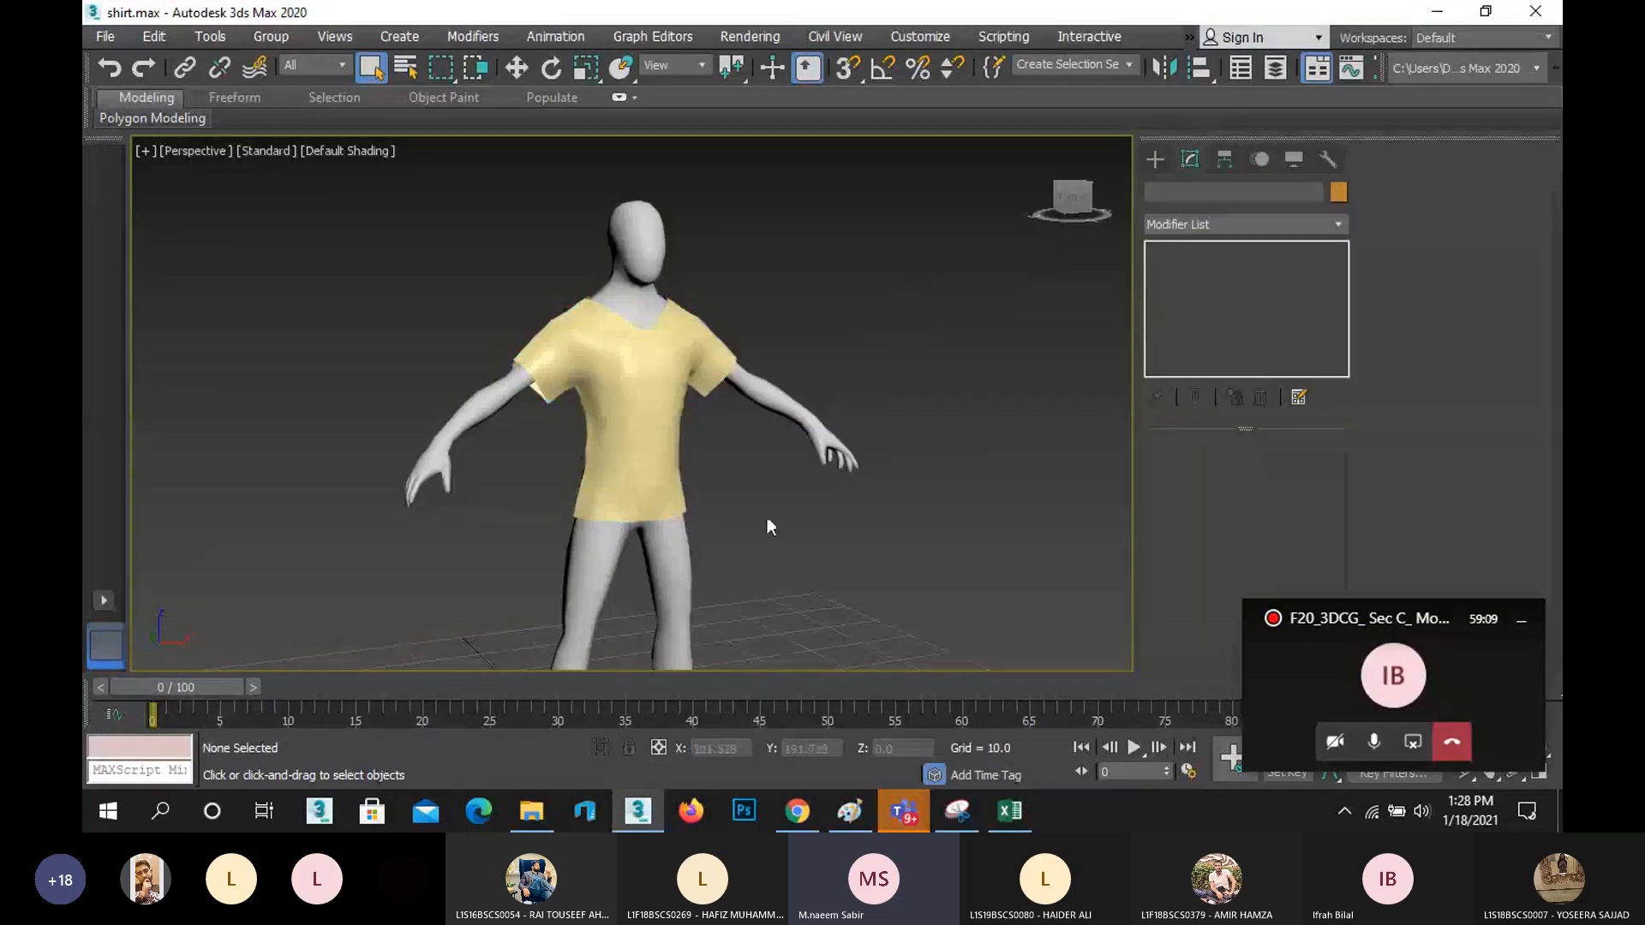
pyautogui.click(640, 478)
pyautogui.scroll(2, 634, 480)
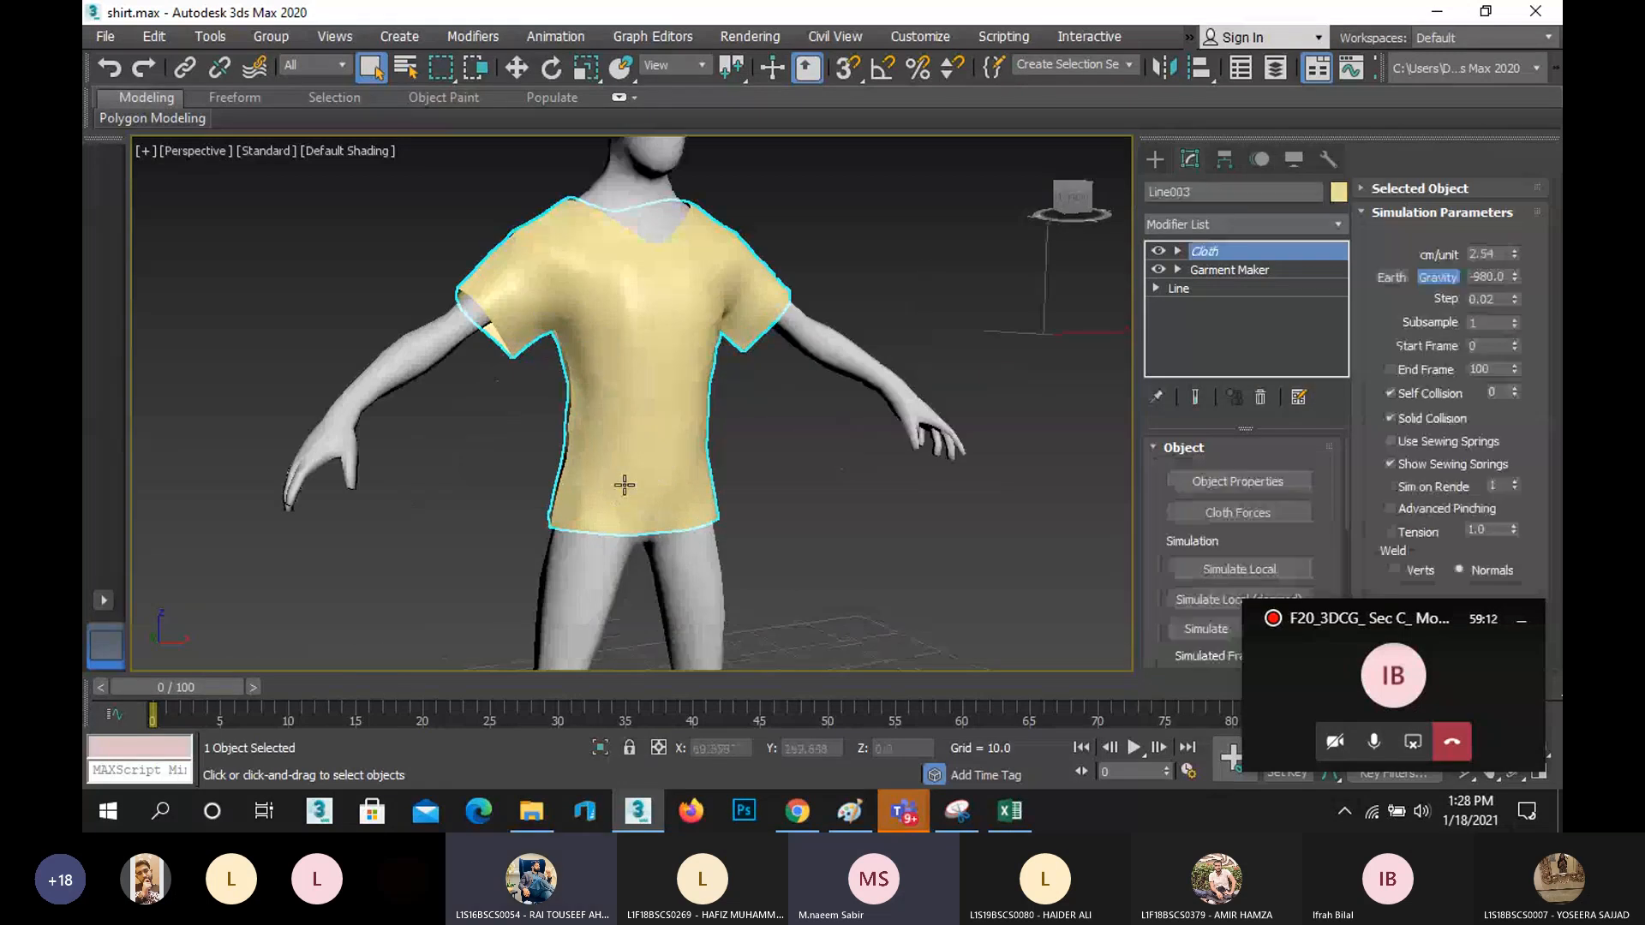
pyautogui.scroll(-2, 604, 433)
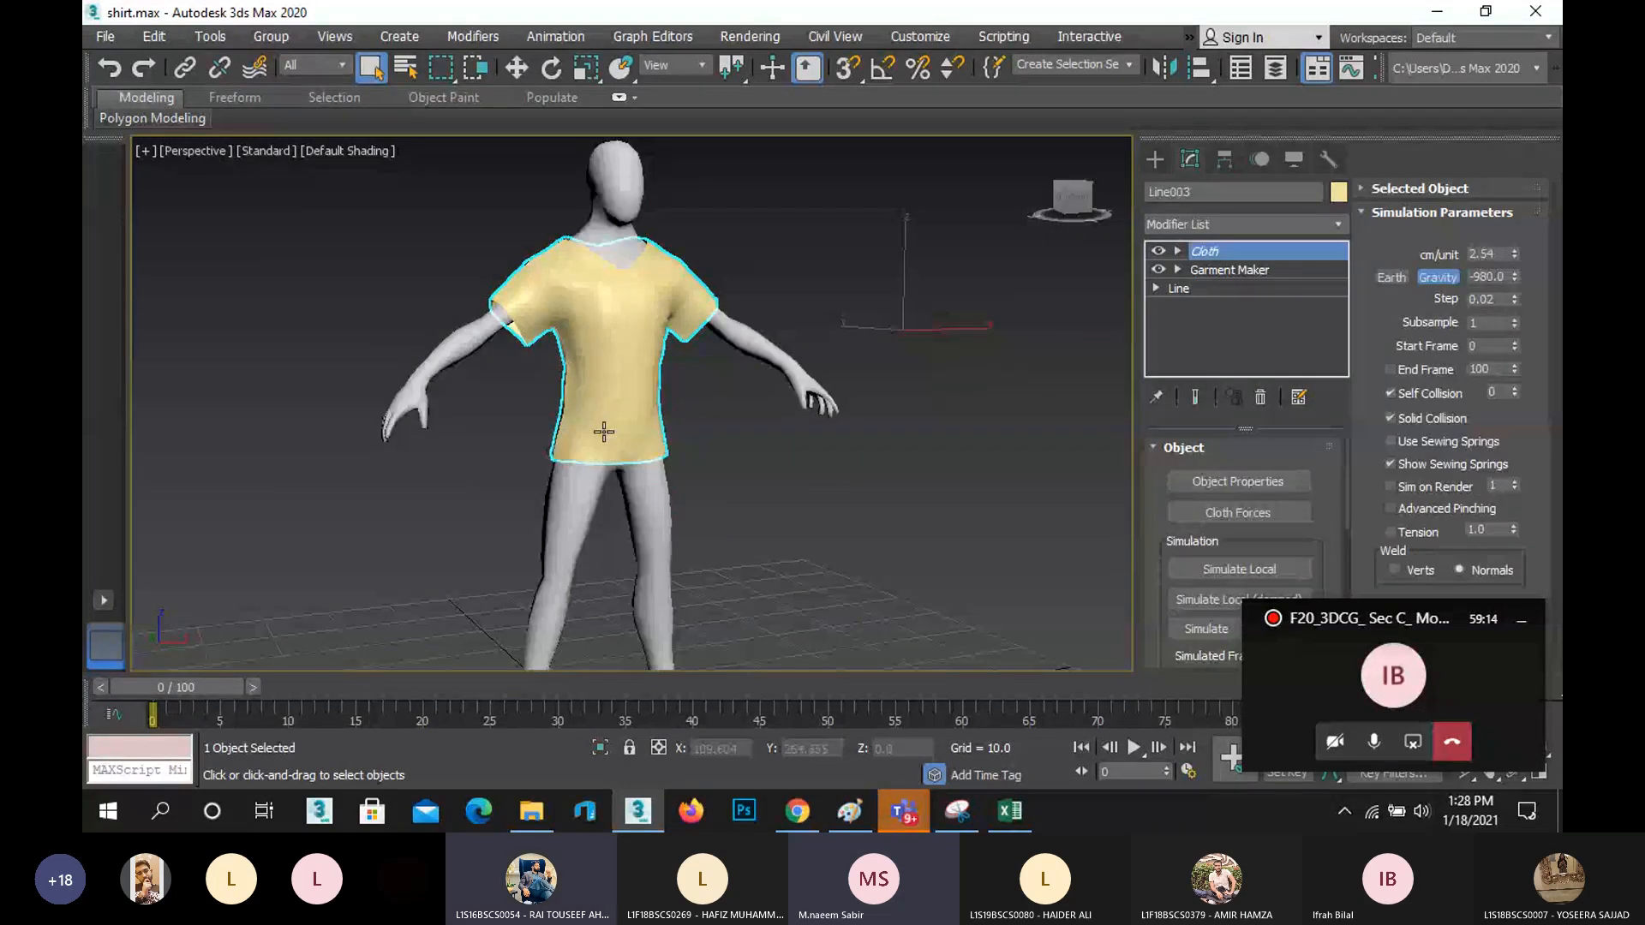
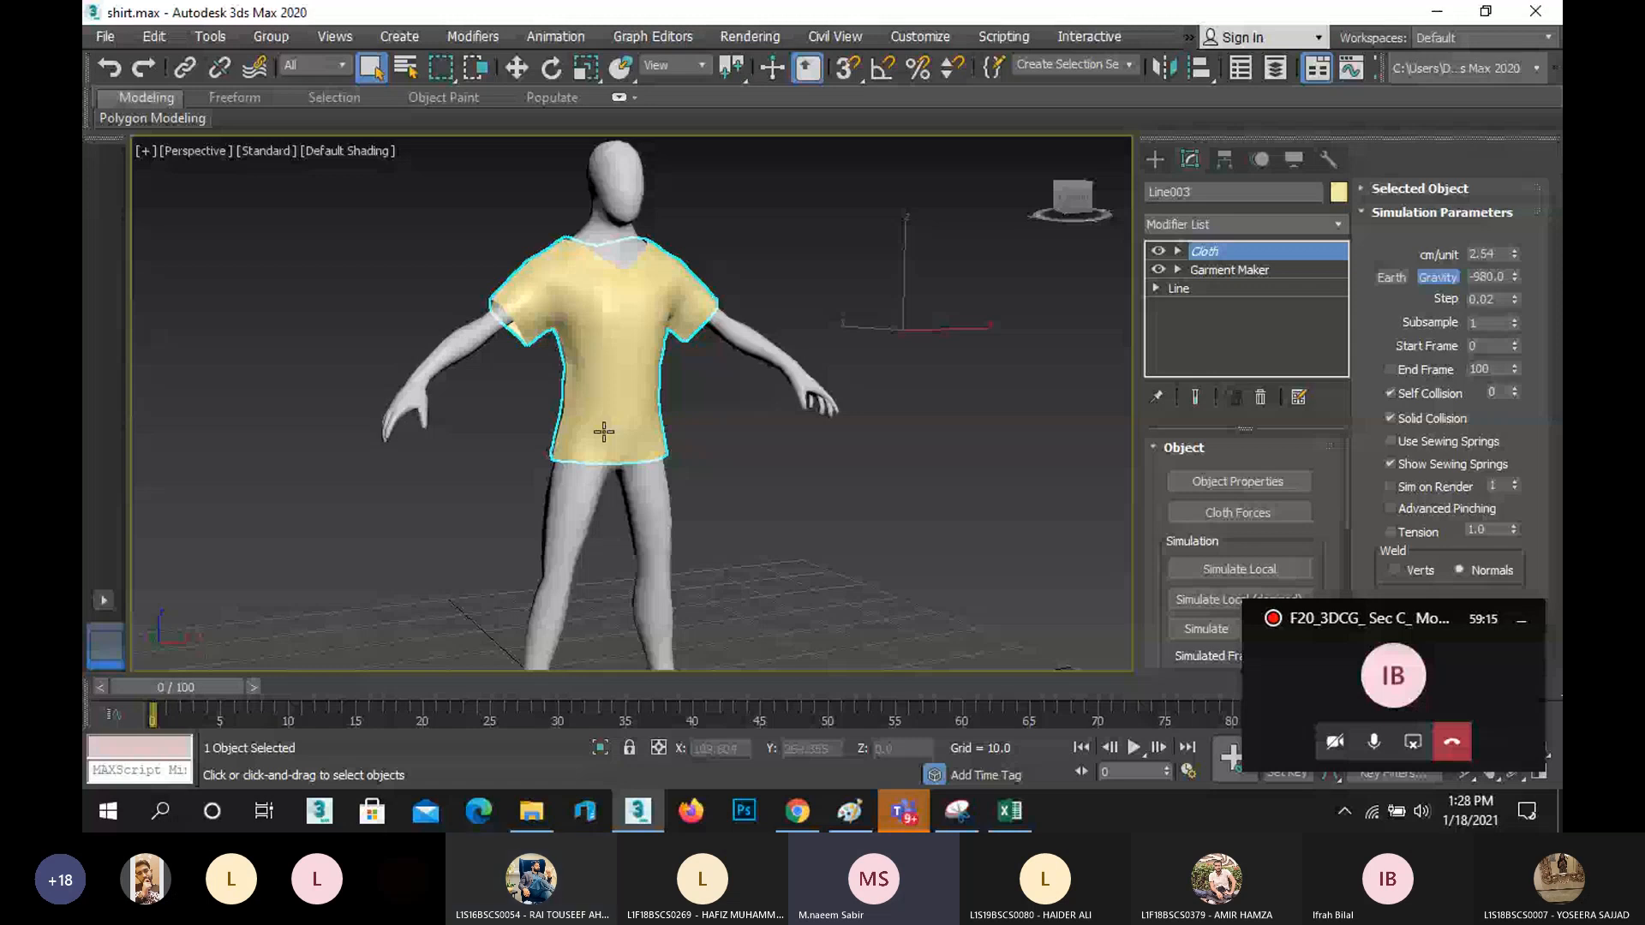
pyautogui.rightClick(590, 409)
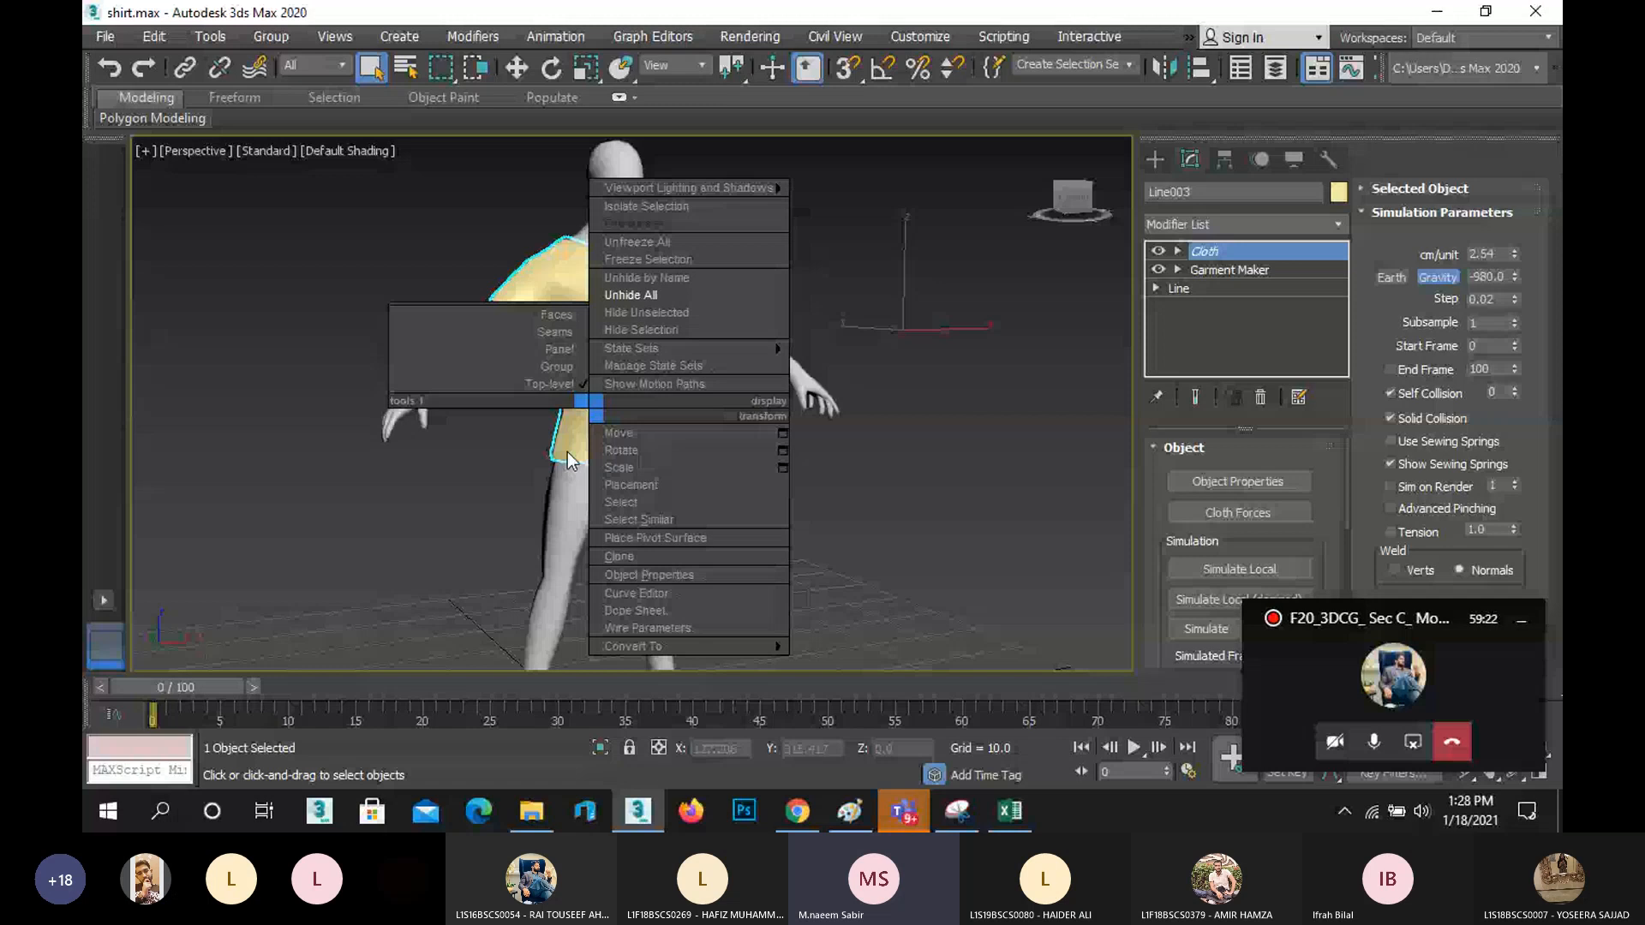
pyautogui.click(567, 450)
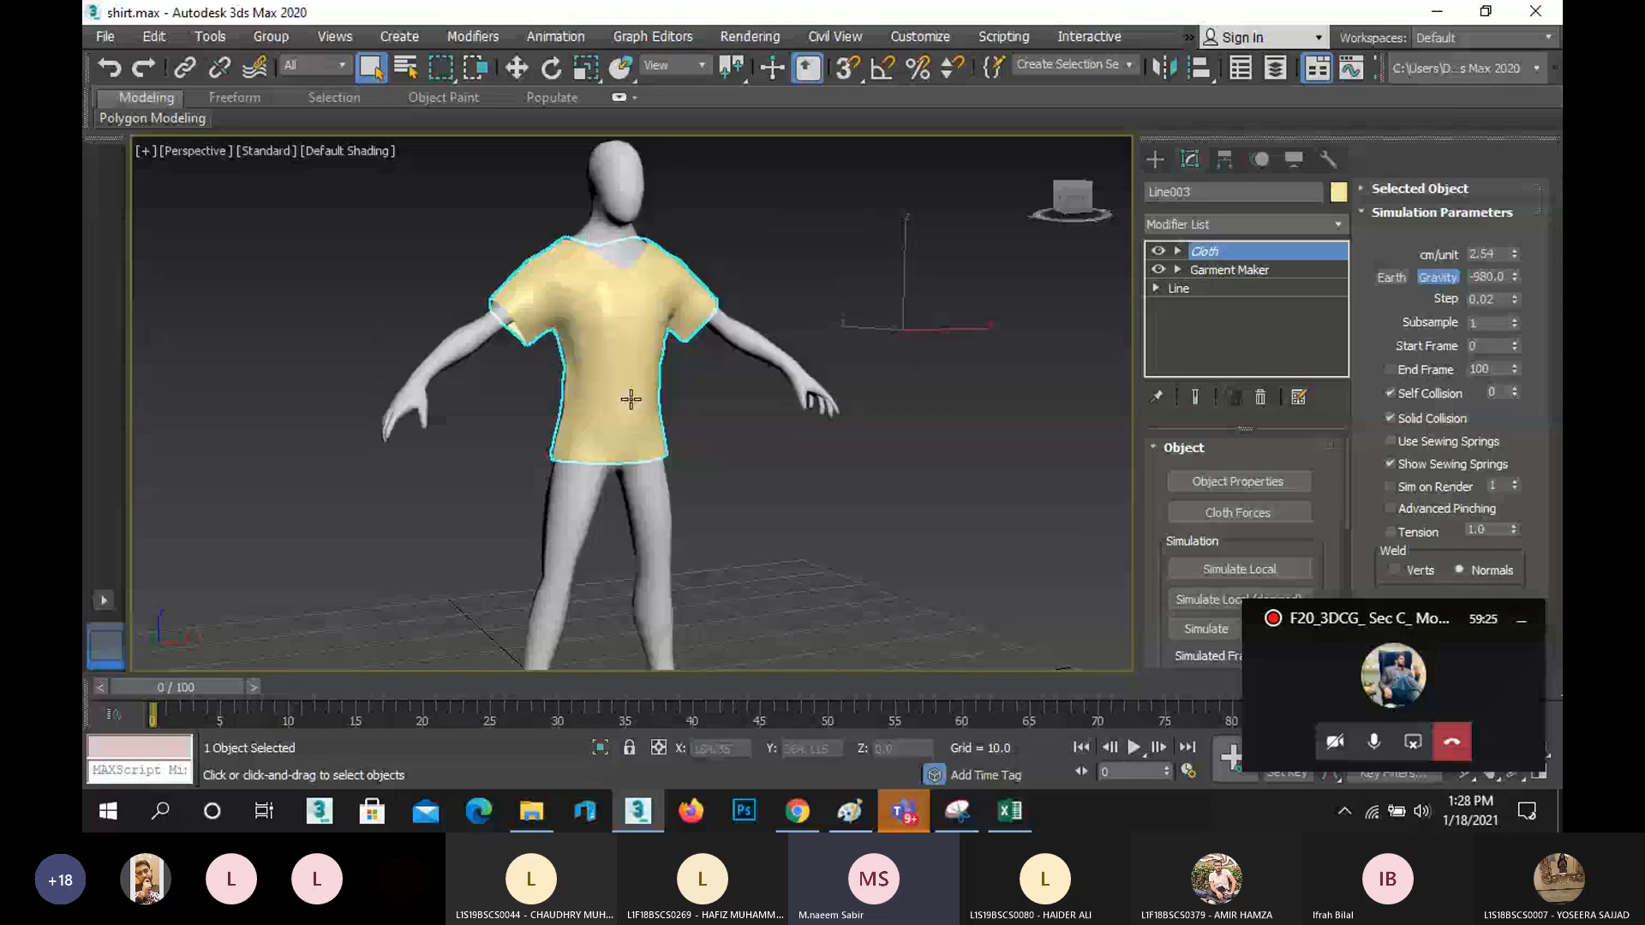
pyautogui.press('Delete')
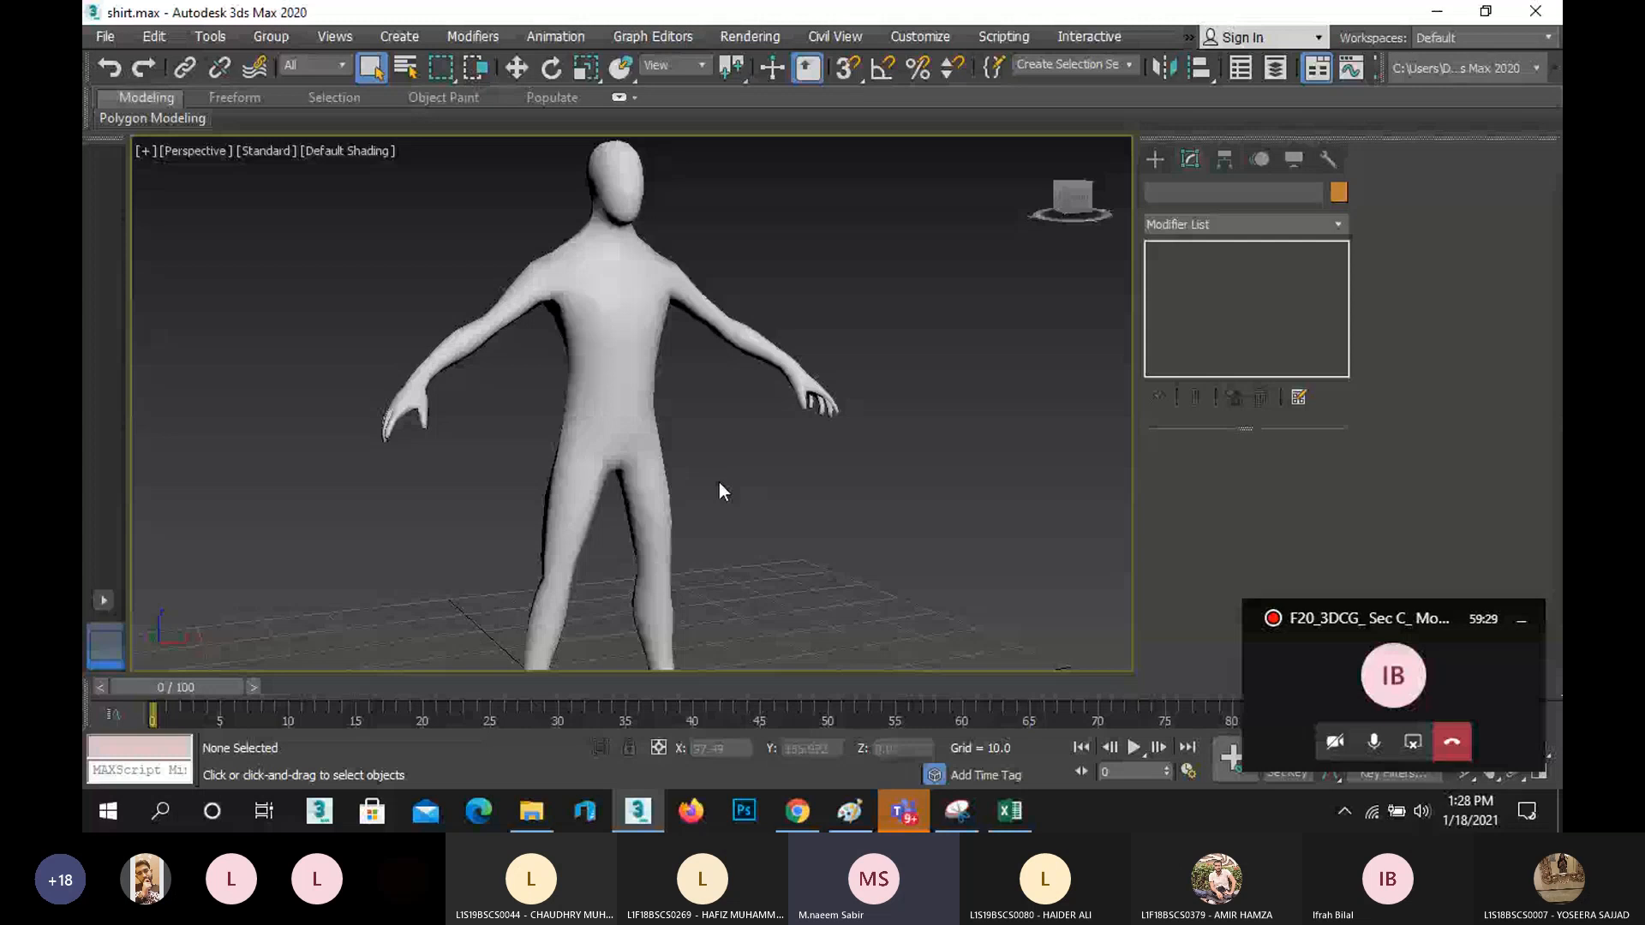
# - Switch the viewport to the Front view and frame the human mesh's torso and legs
pyautogui.press('f')
pyautogui.scroll(-4, 718, 485)
pyautogui.moveTo(722, 553); pyautogui.dragTo(752, 352, button='middle')
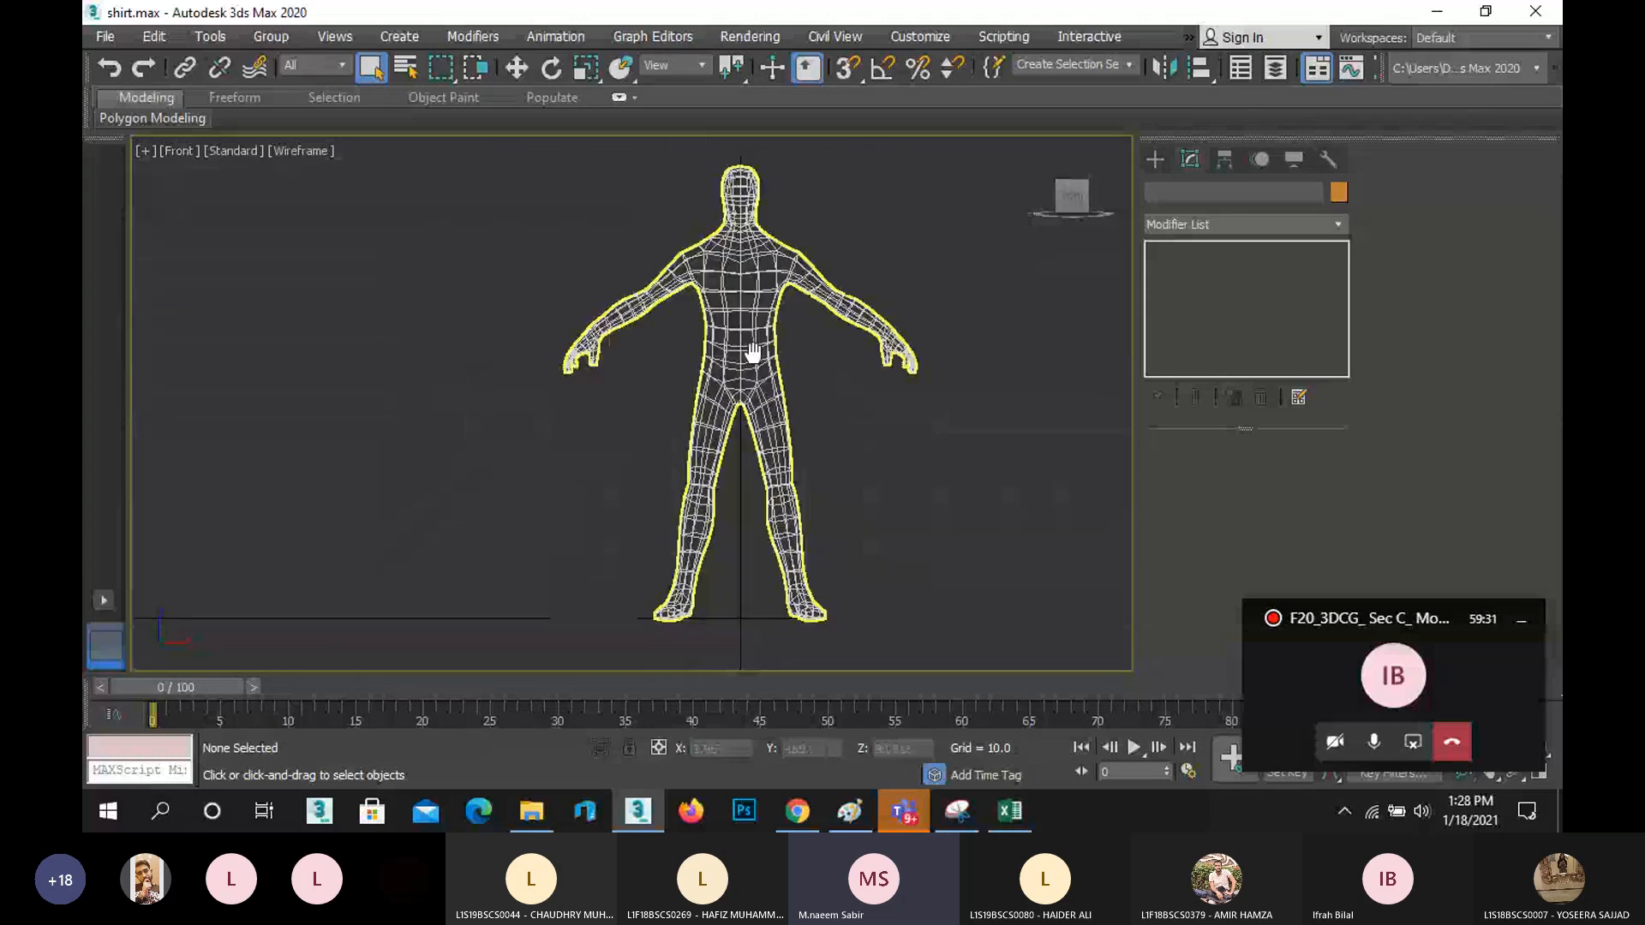
pyautogui.scroll(2, 716, 483)
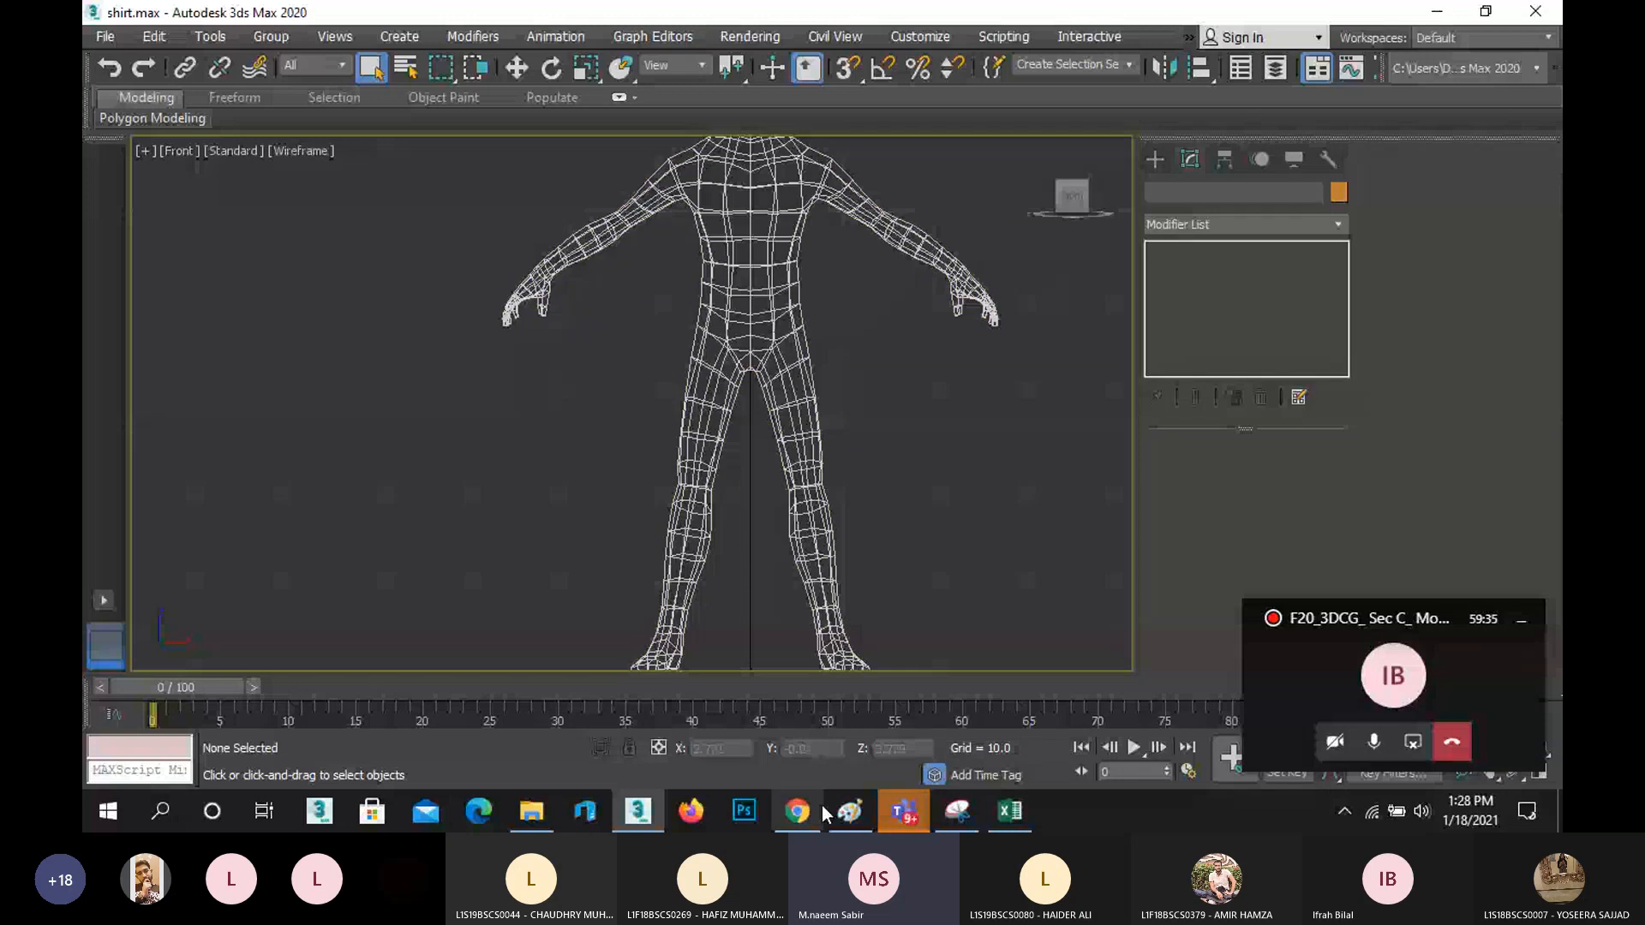
# - Switch to the Microsoft Teams meeting to check the chat, and return to 3ds Max
pyautogui.moveTo(901, 821)
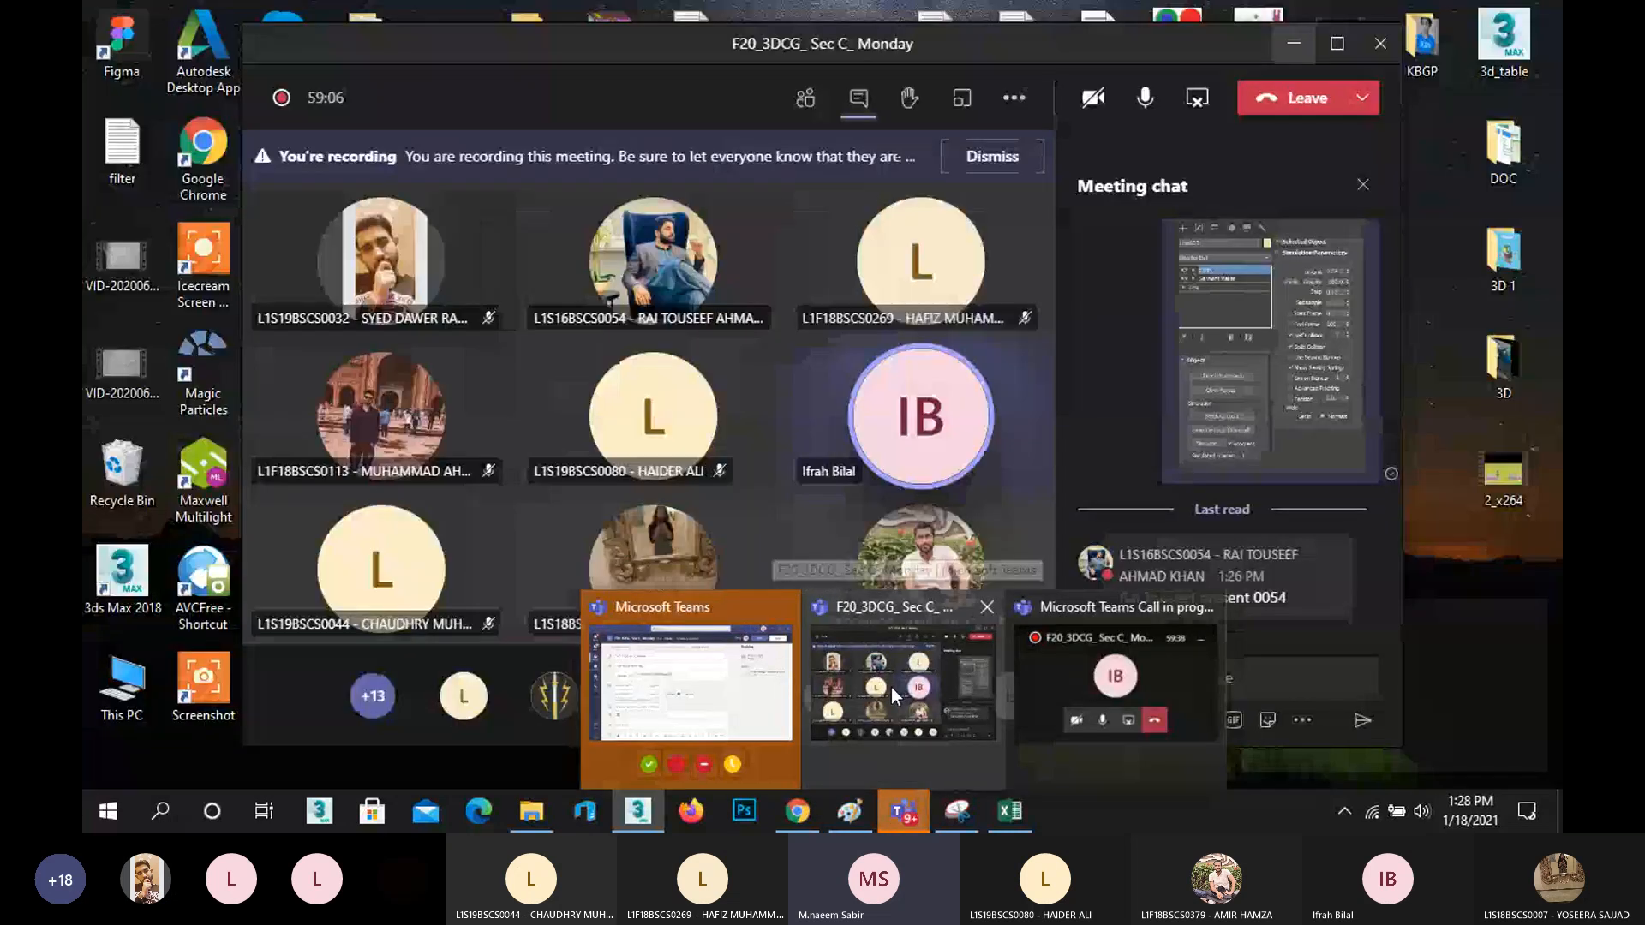
pyautogui.click(891, 687)
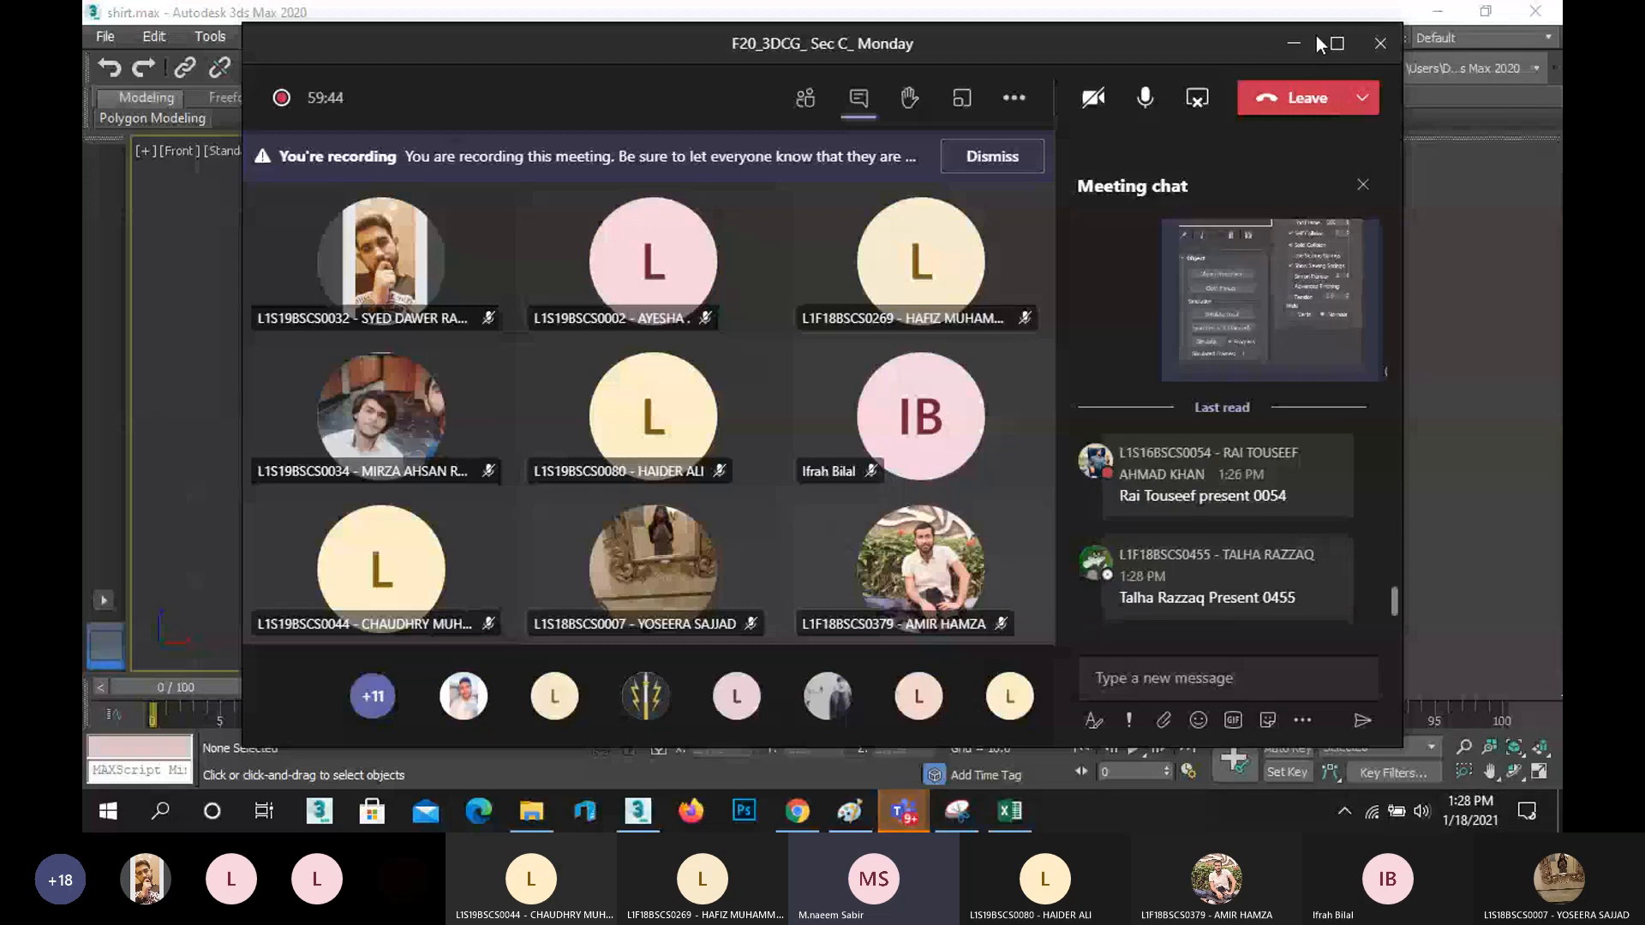
pyautogui.click(1295, 43)
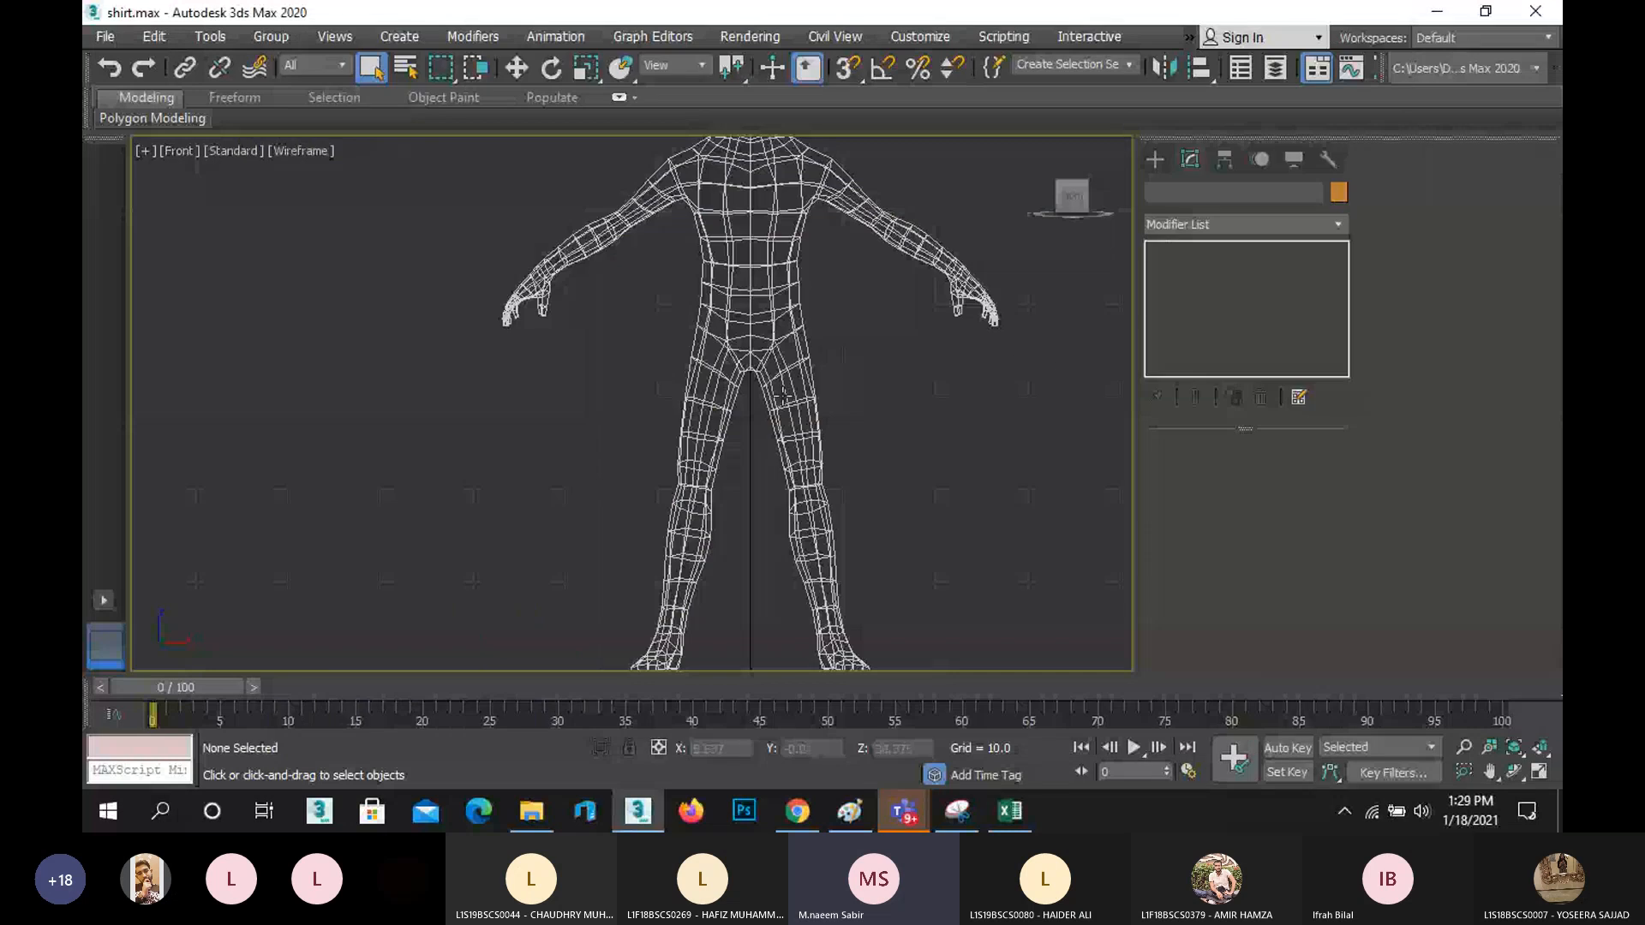
# - Start a Line spline at the waist's centre and draw the waist edge outward past the hip, about 7.7 units long
pyautogui.scroll(3, 715, 358)
pyautogui.moveTo(757, 351); pyautogui.dragTo(702, 416, button='middle')
pyautogui.scroll(2, 732, 412)
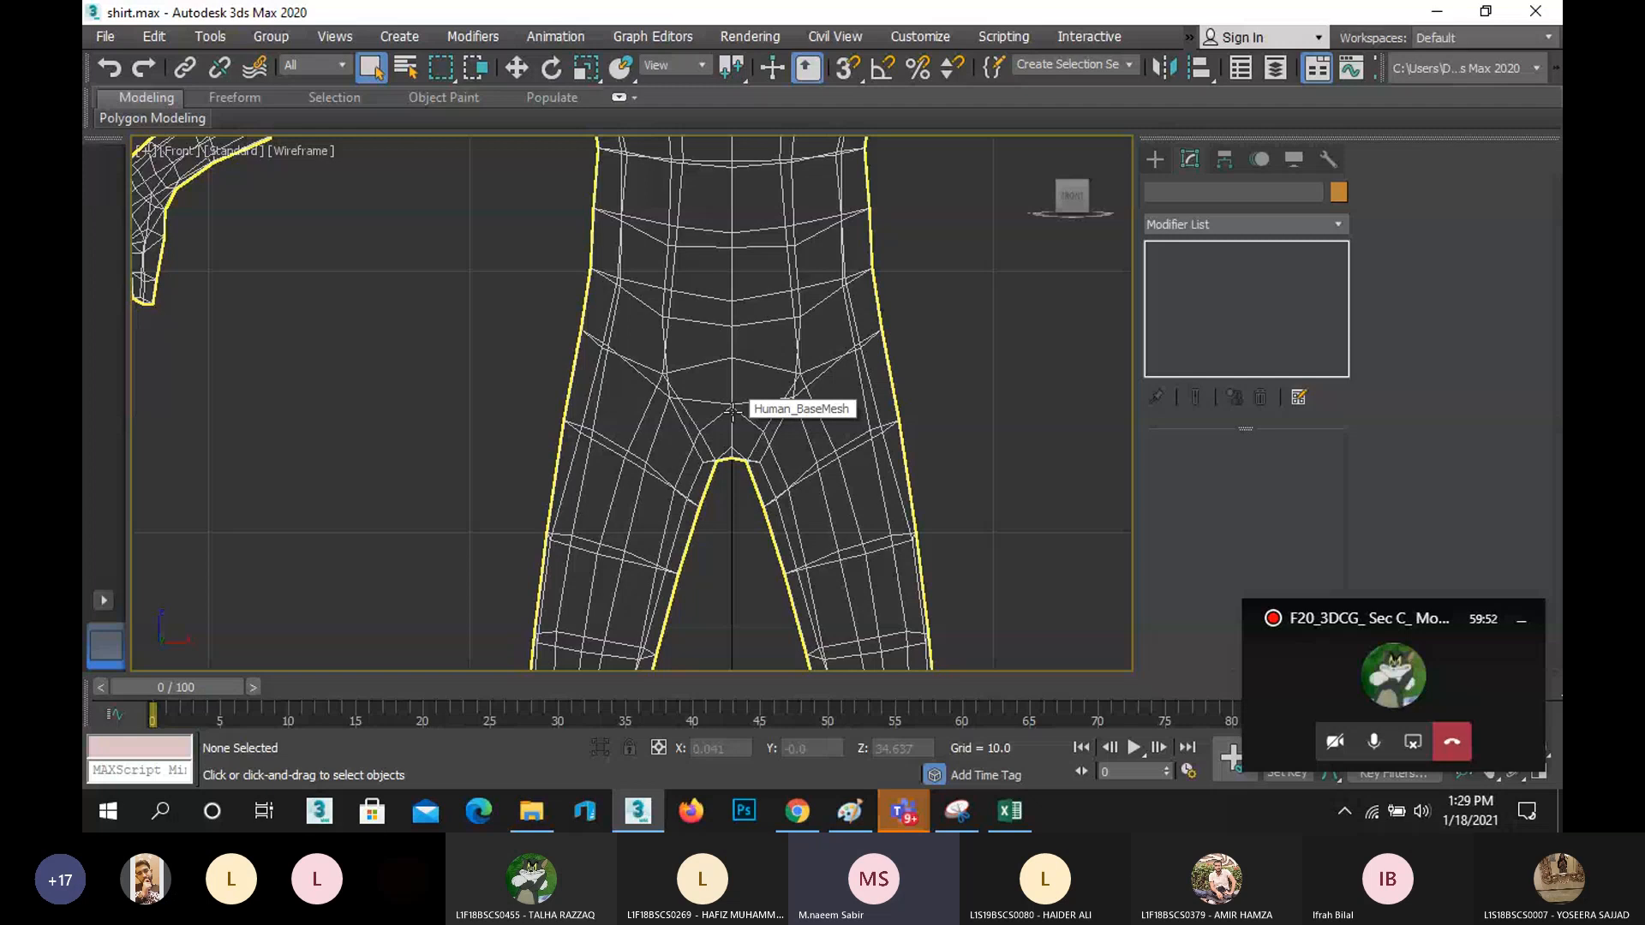
pyautogui.scroll(-2, 735, 415)
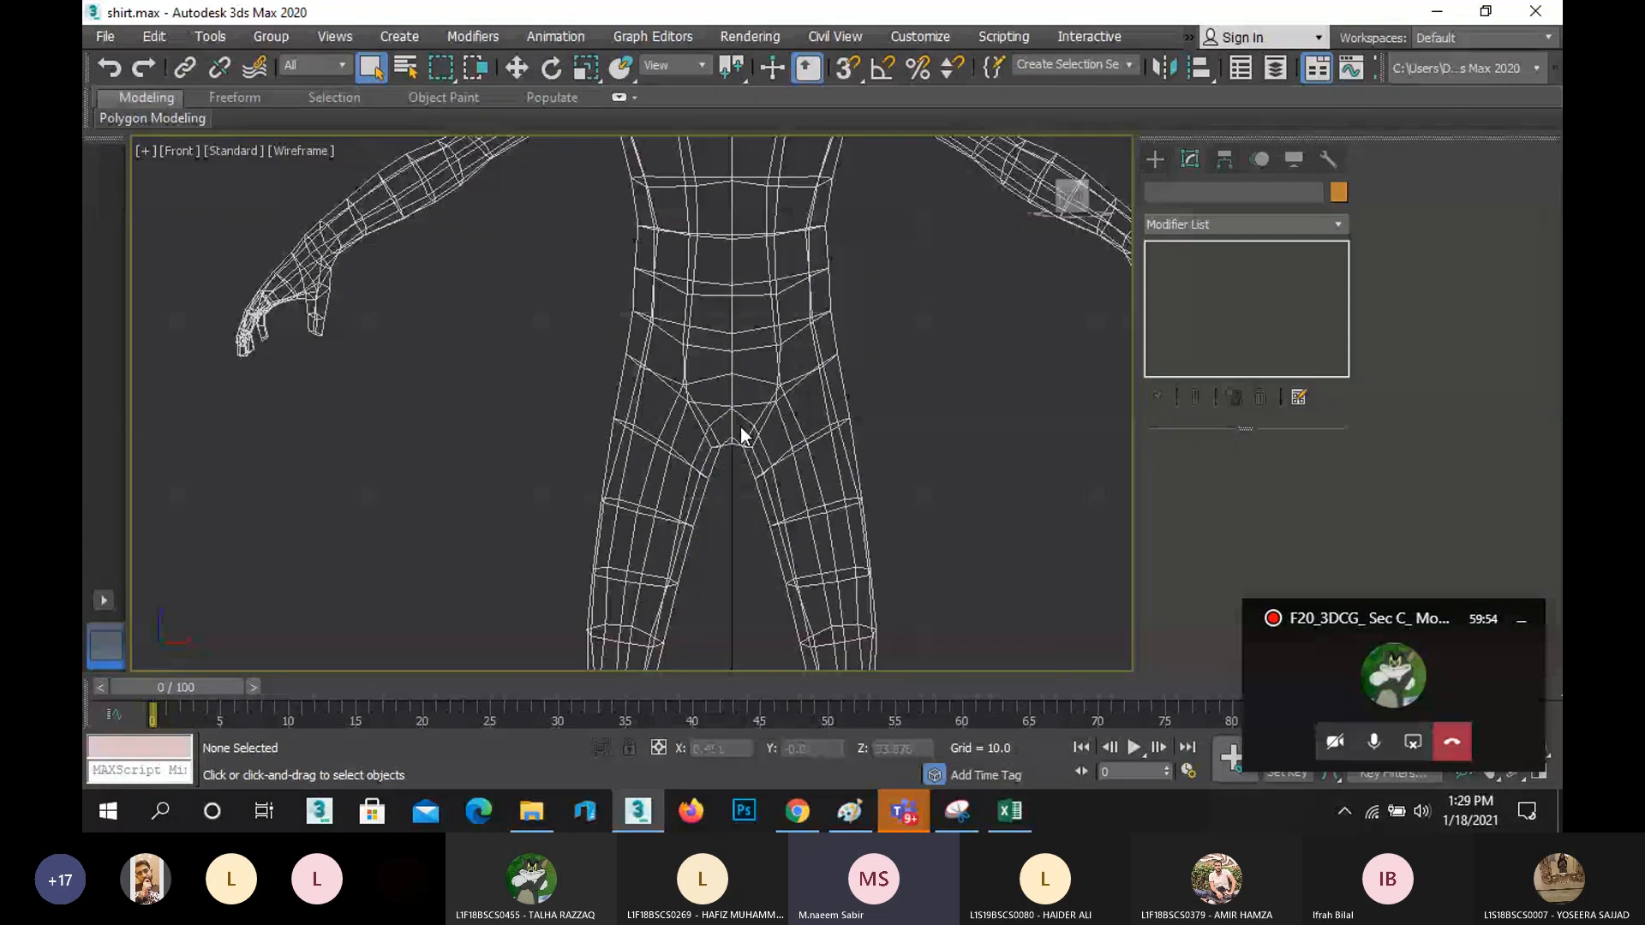
pyautogui.scroll(-5, 727, 355)
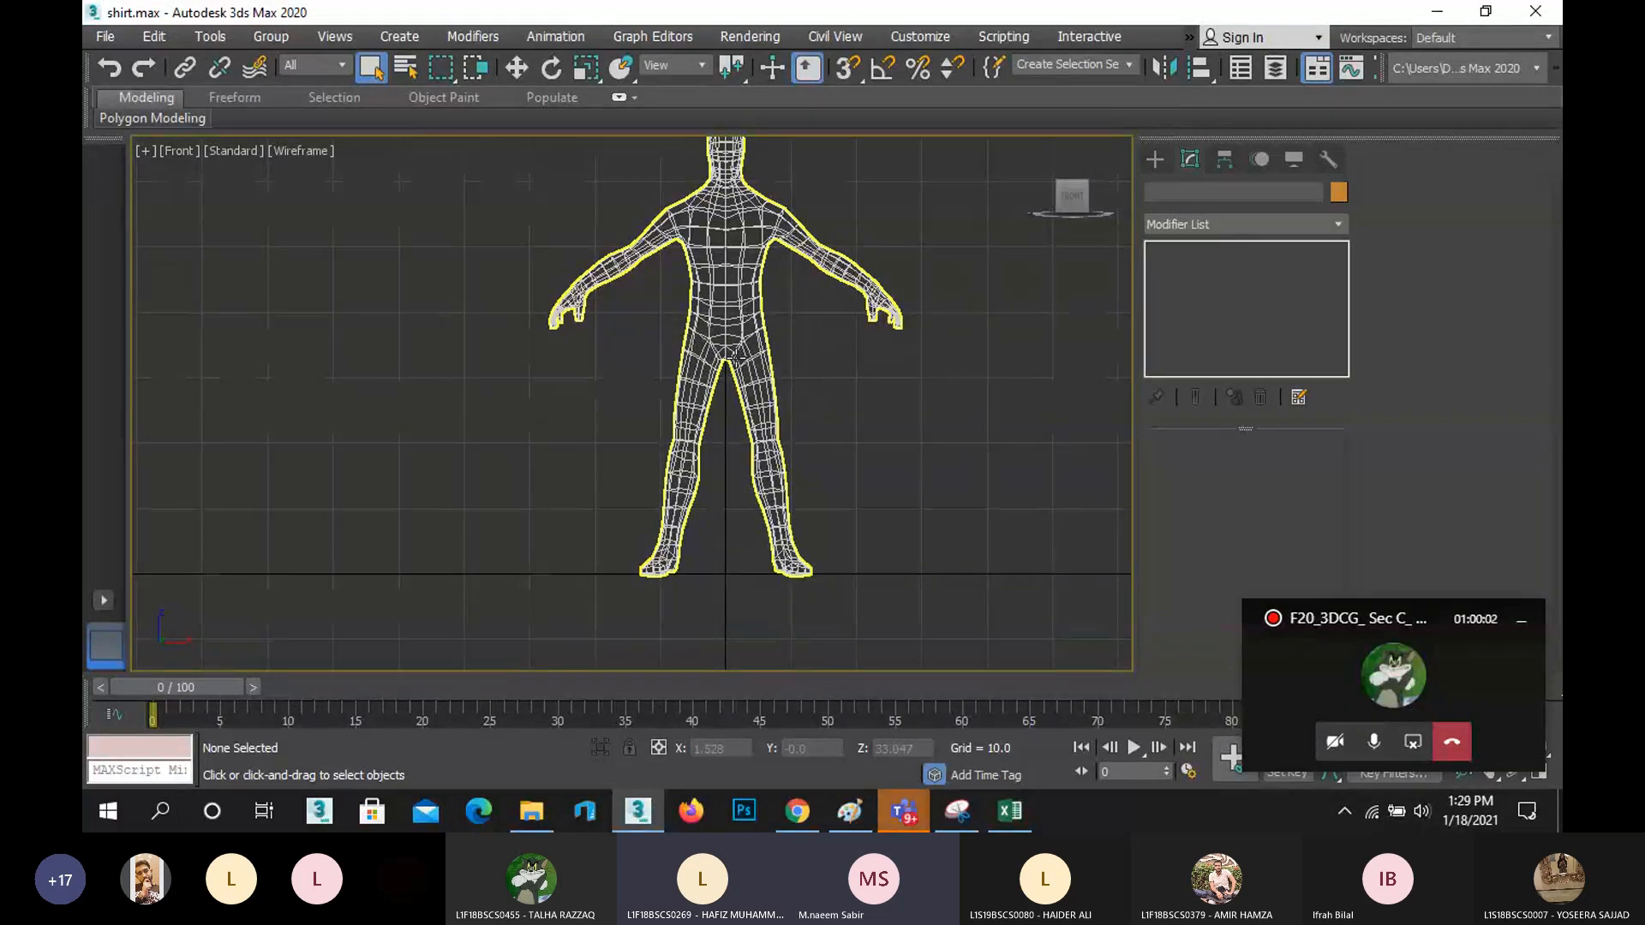
pyautogui.click(1163, 158)
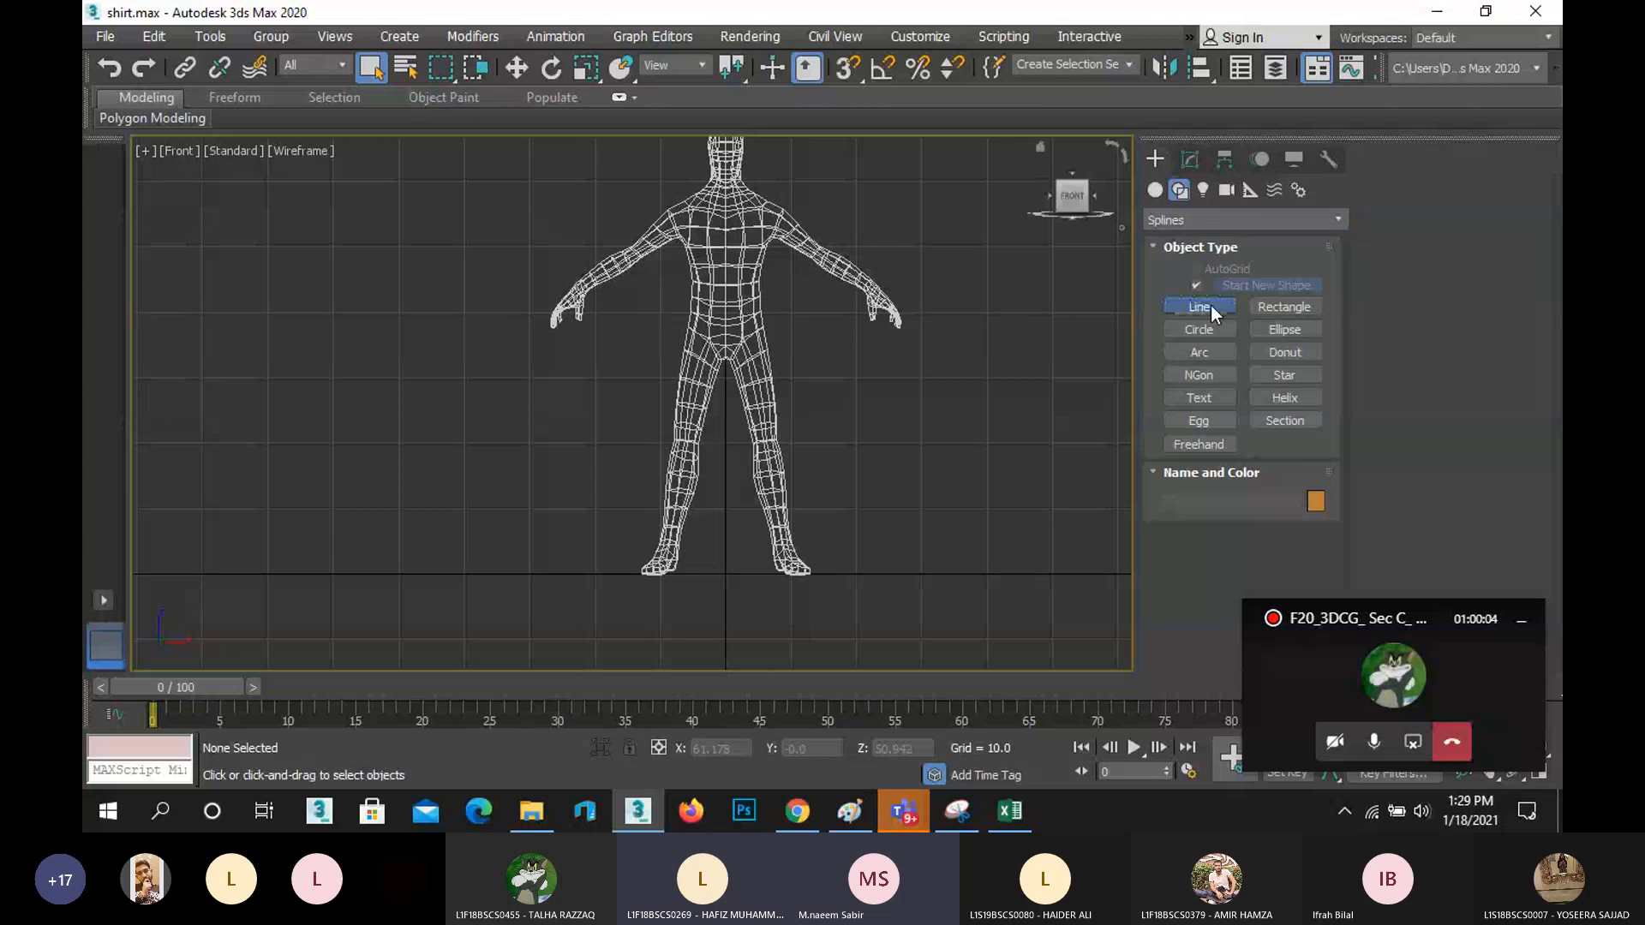
pyautogui.click(1211, 305)
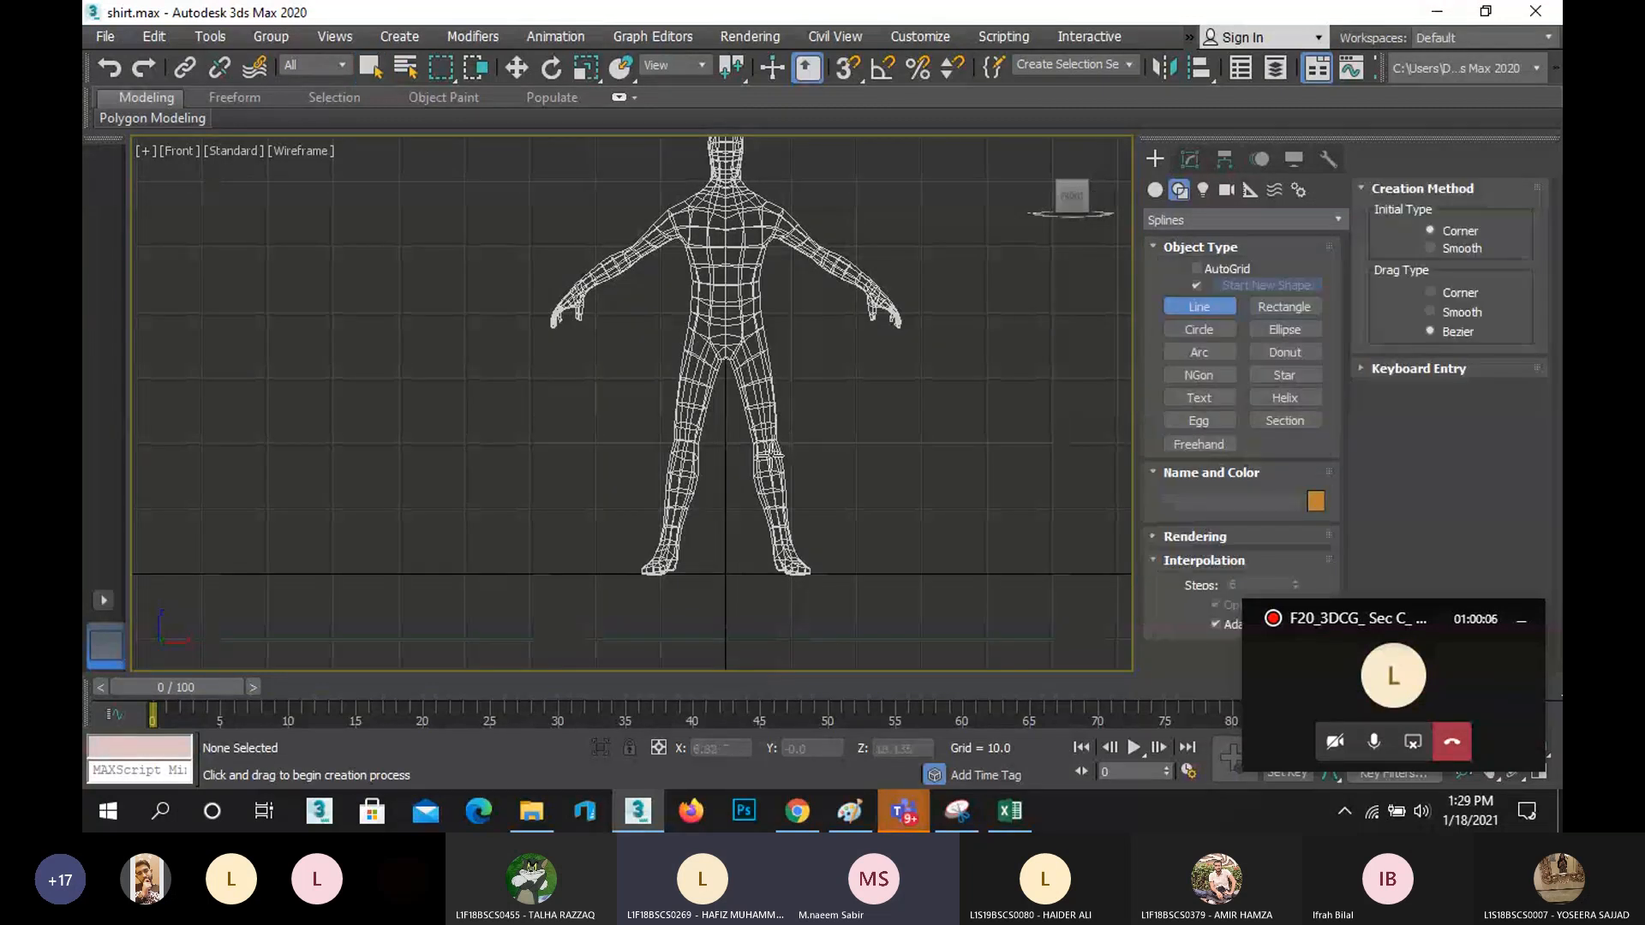
pyautogui.click(912, 825)
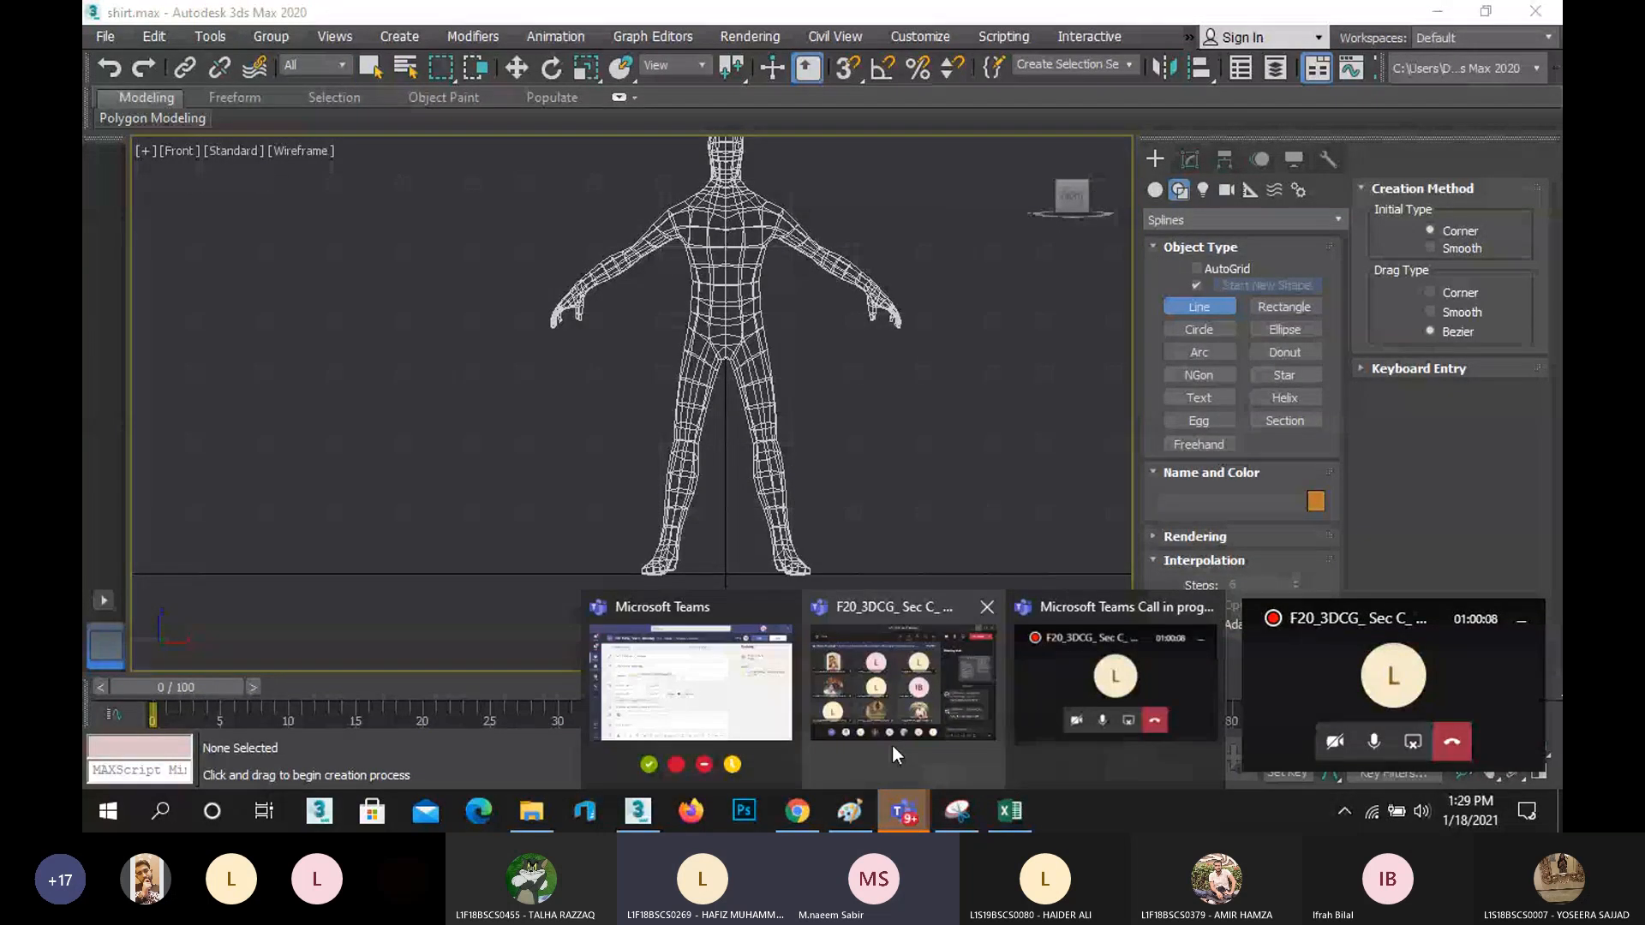
pyautogui.click(743, 18)
pyautogui.scroll(5, 824, 241)
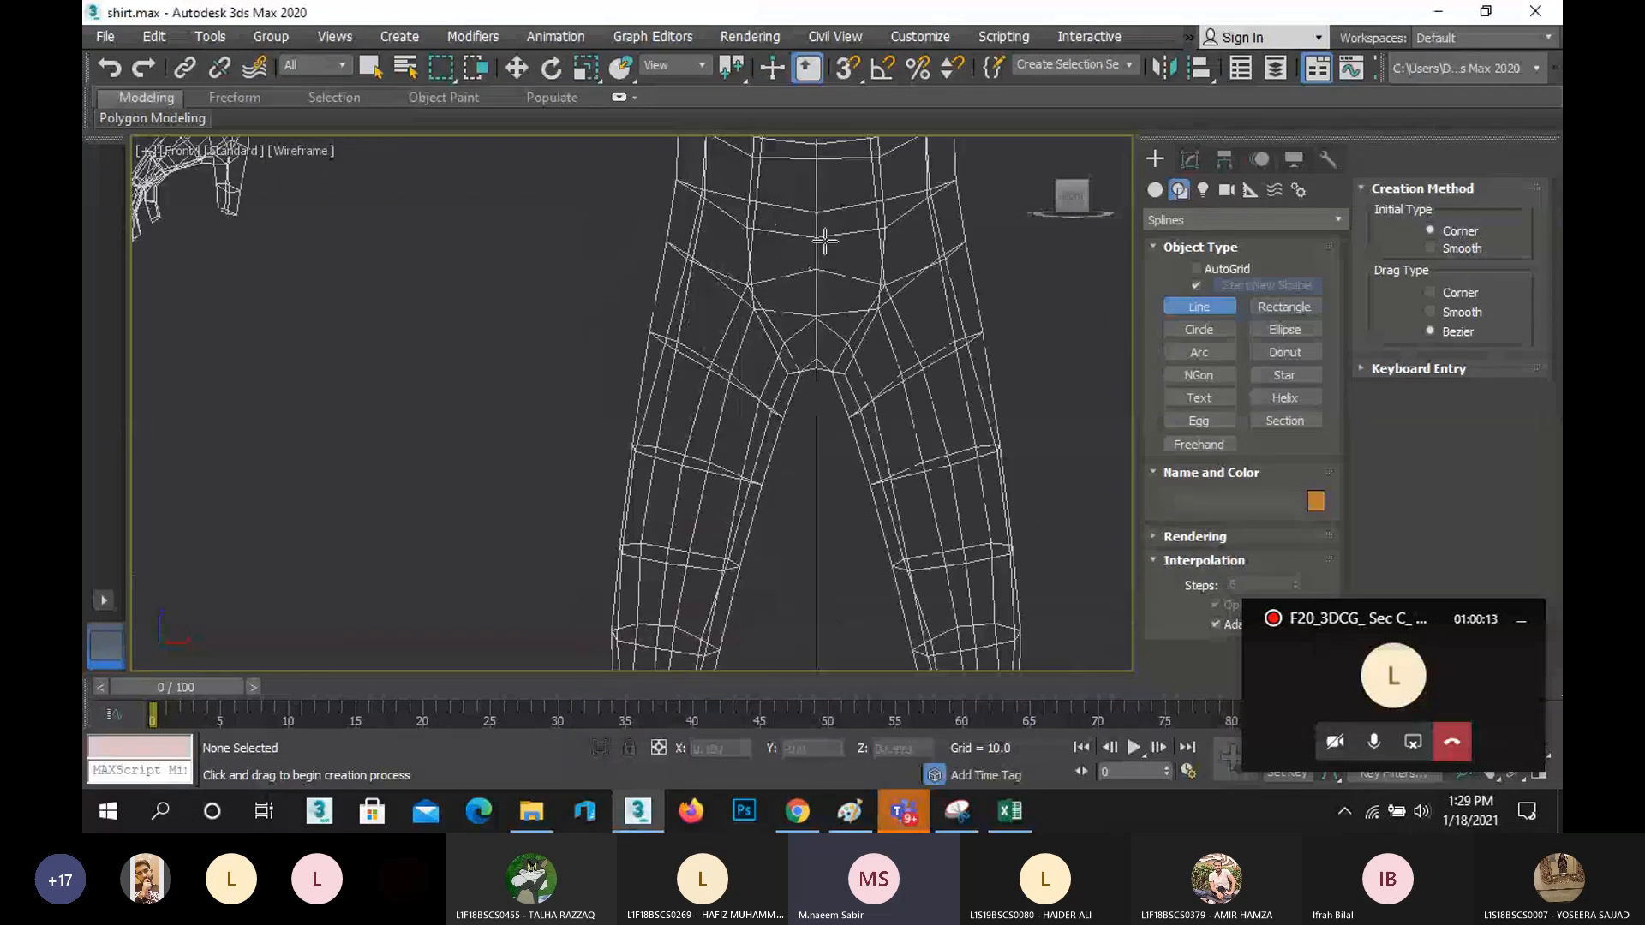
pyautogui.click(813, 196)
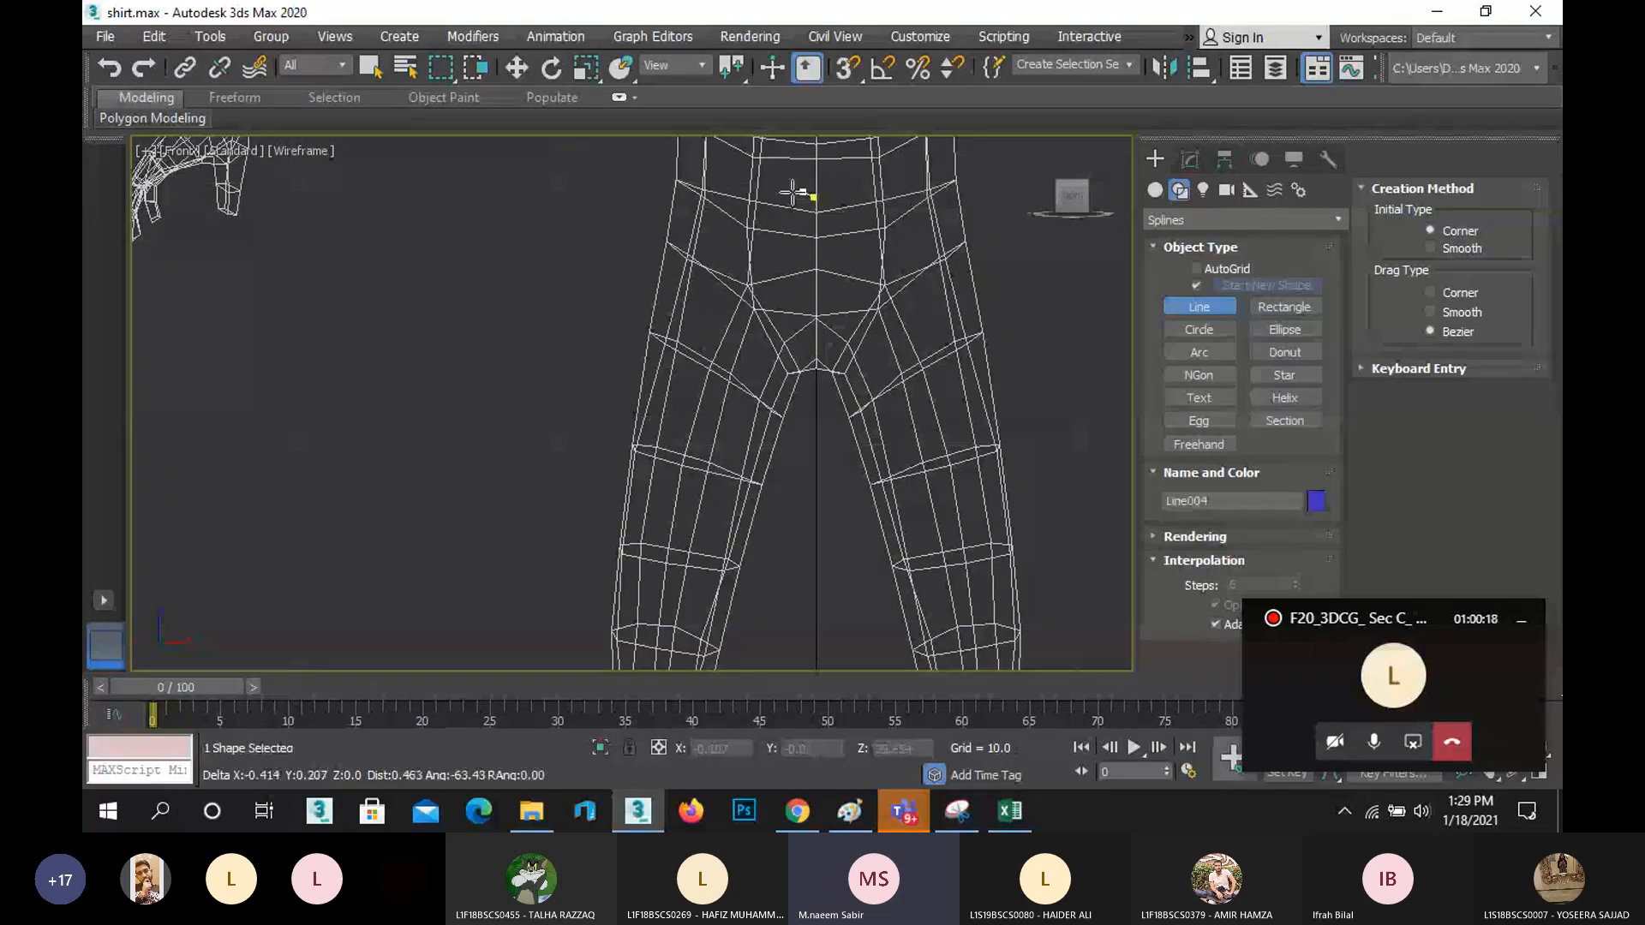
pyautogui.click(639, 196)
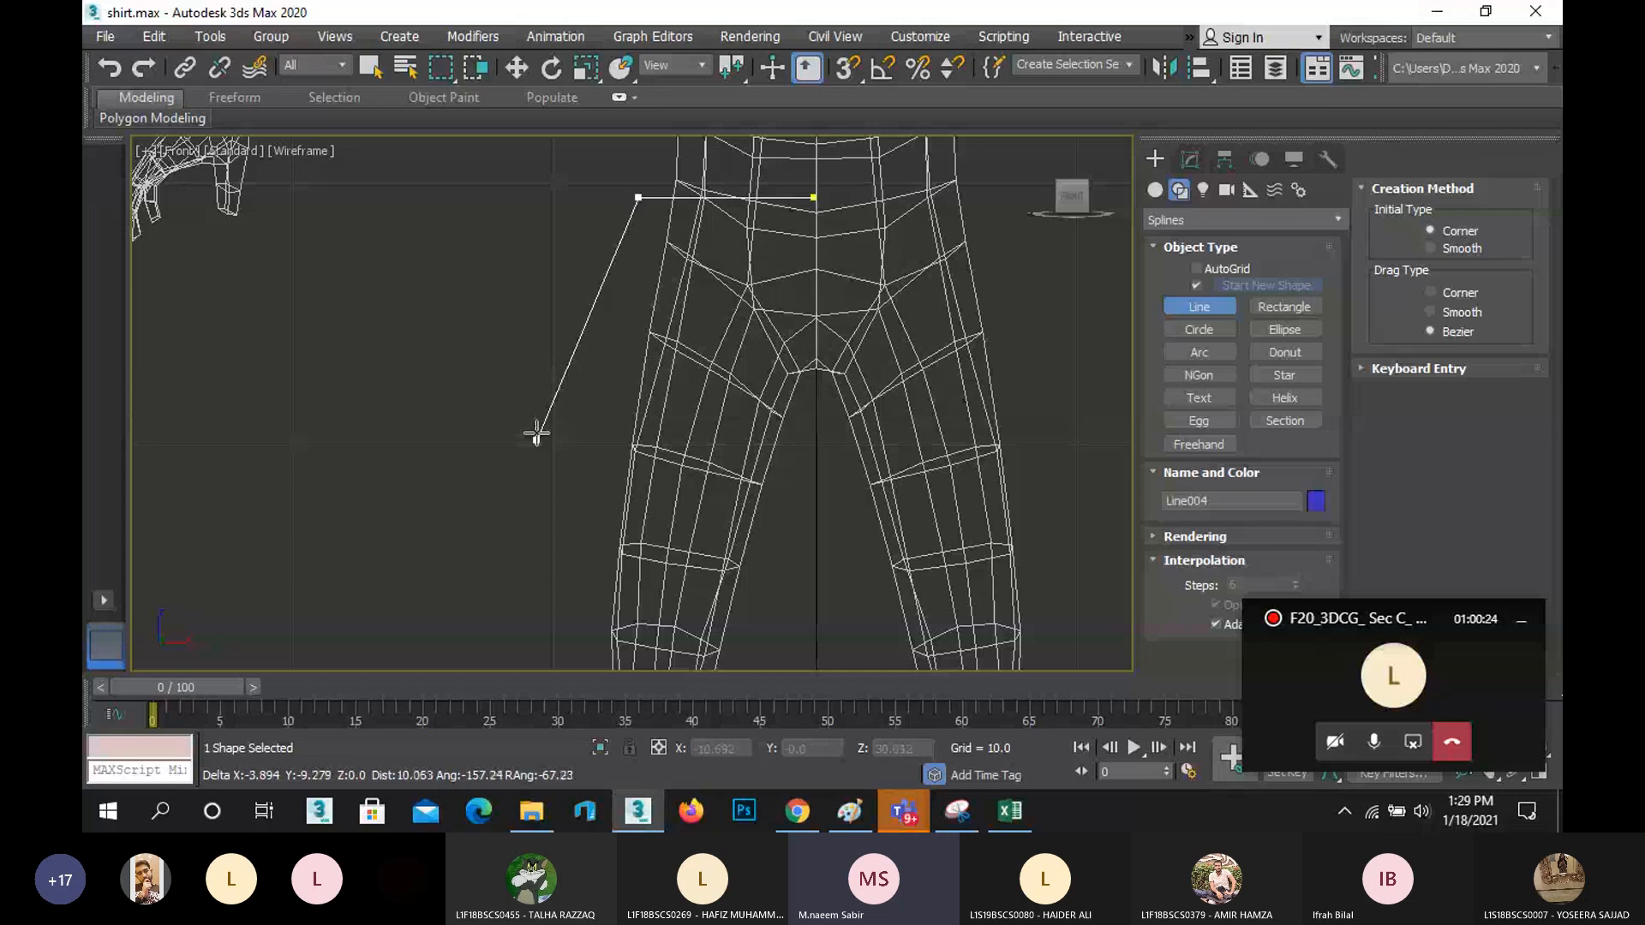
pyautogui.press('BackSpace')
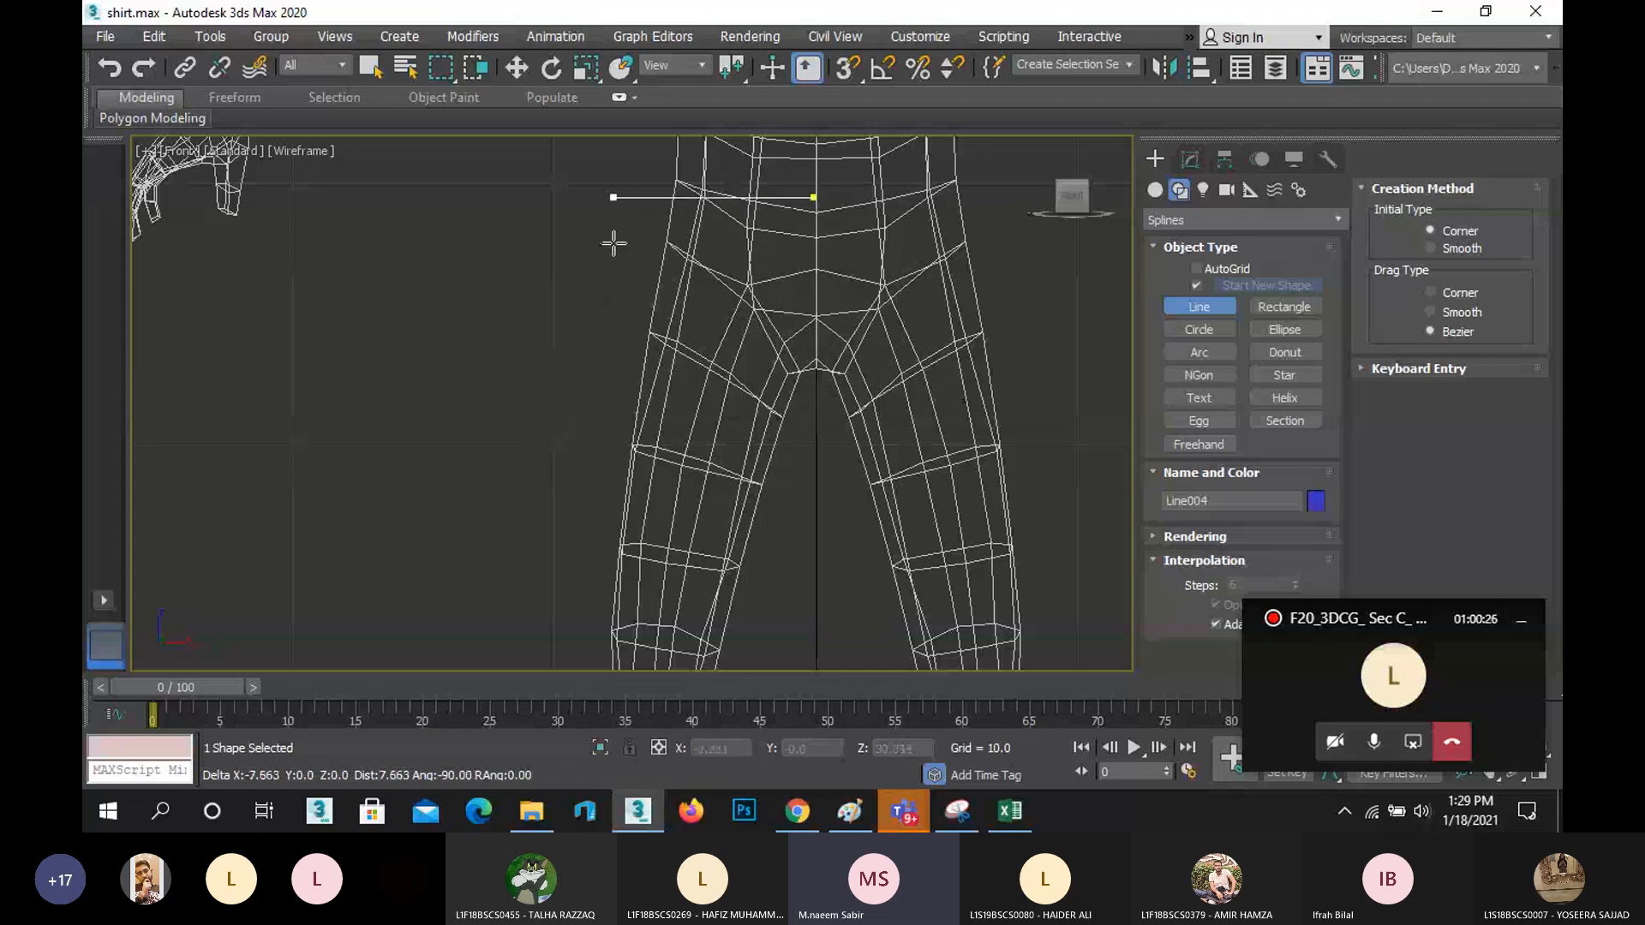
# - Continue the line to outside the ankle, across to its inner side and up to the centreline below the crotch, leaving the outline open
pyautogui.scroll(-3, 546, 404)
pyautogui.moveTo(538, 485); pyautogui.dragTo(577, 360, button='middle')
pyautogui.moveTo(544, 532); pyautogui.dragTo(569, 488, button='middle')
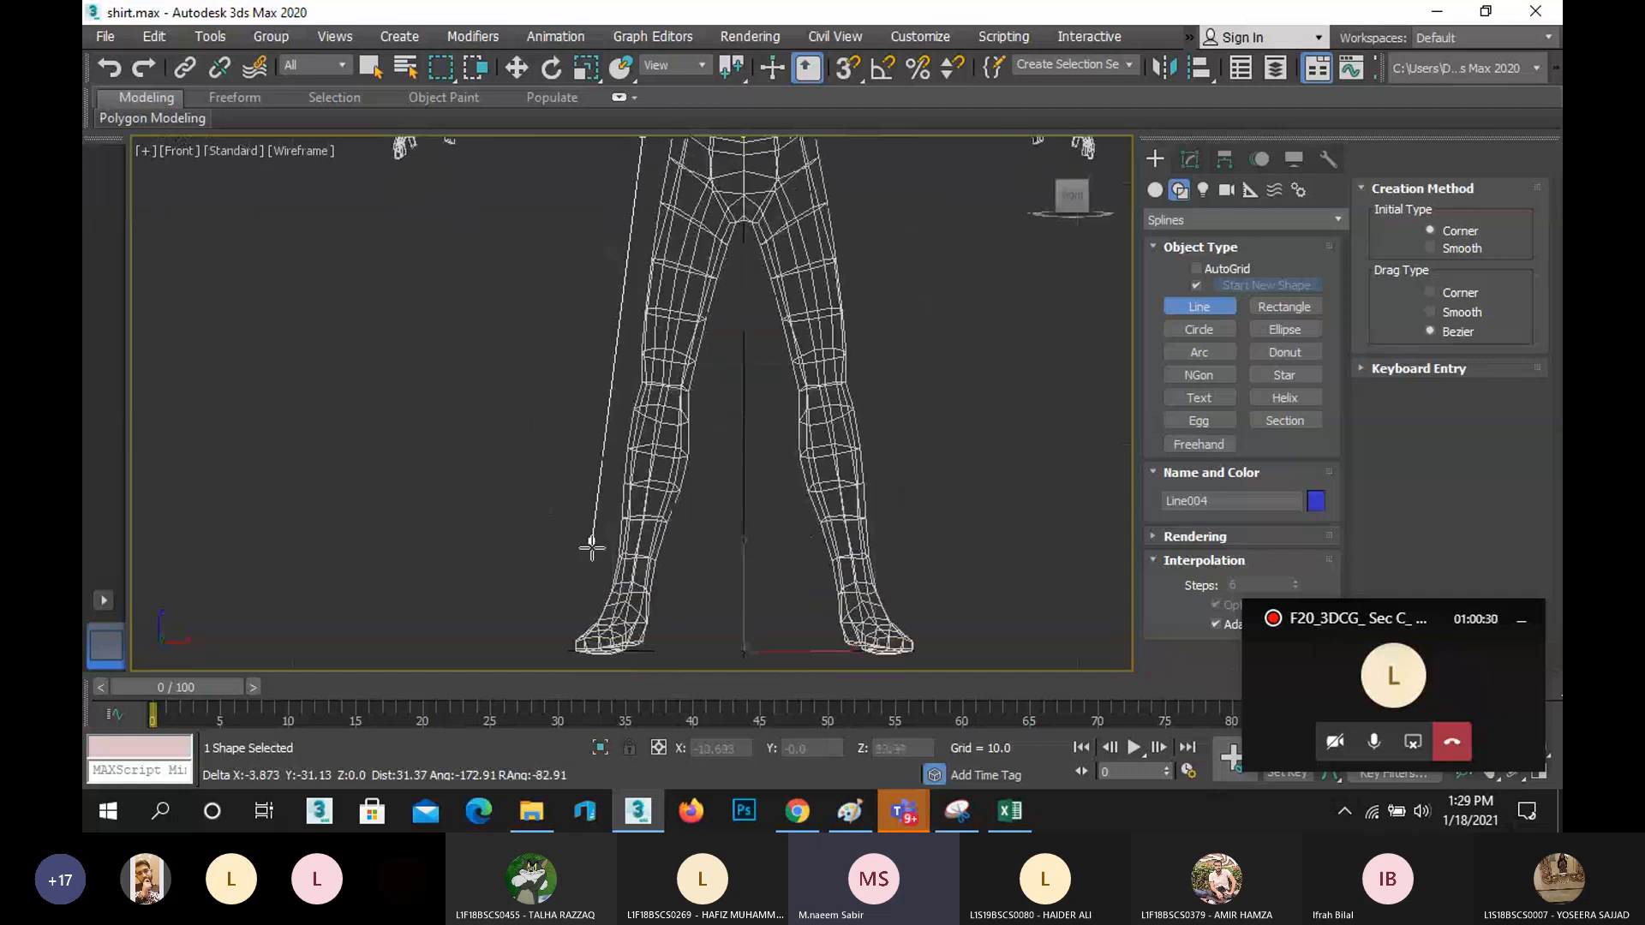
pyautogui.scroll(-2, 593, 549)
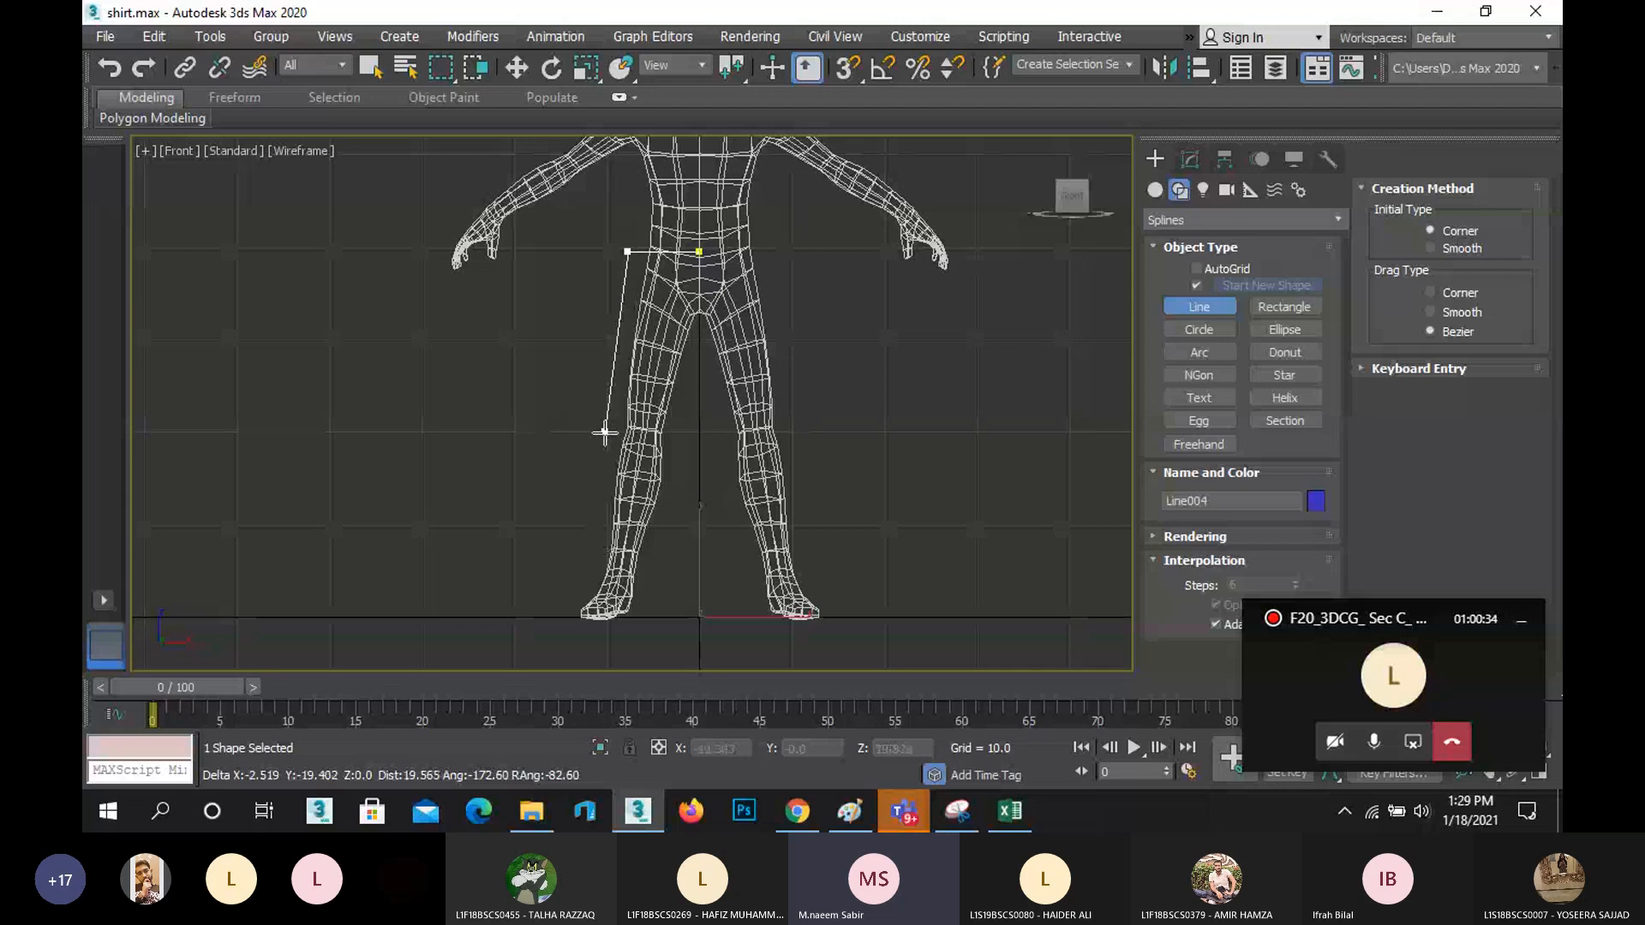
pyautogui.click(595, 540)
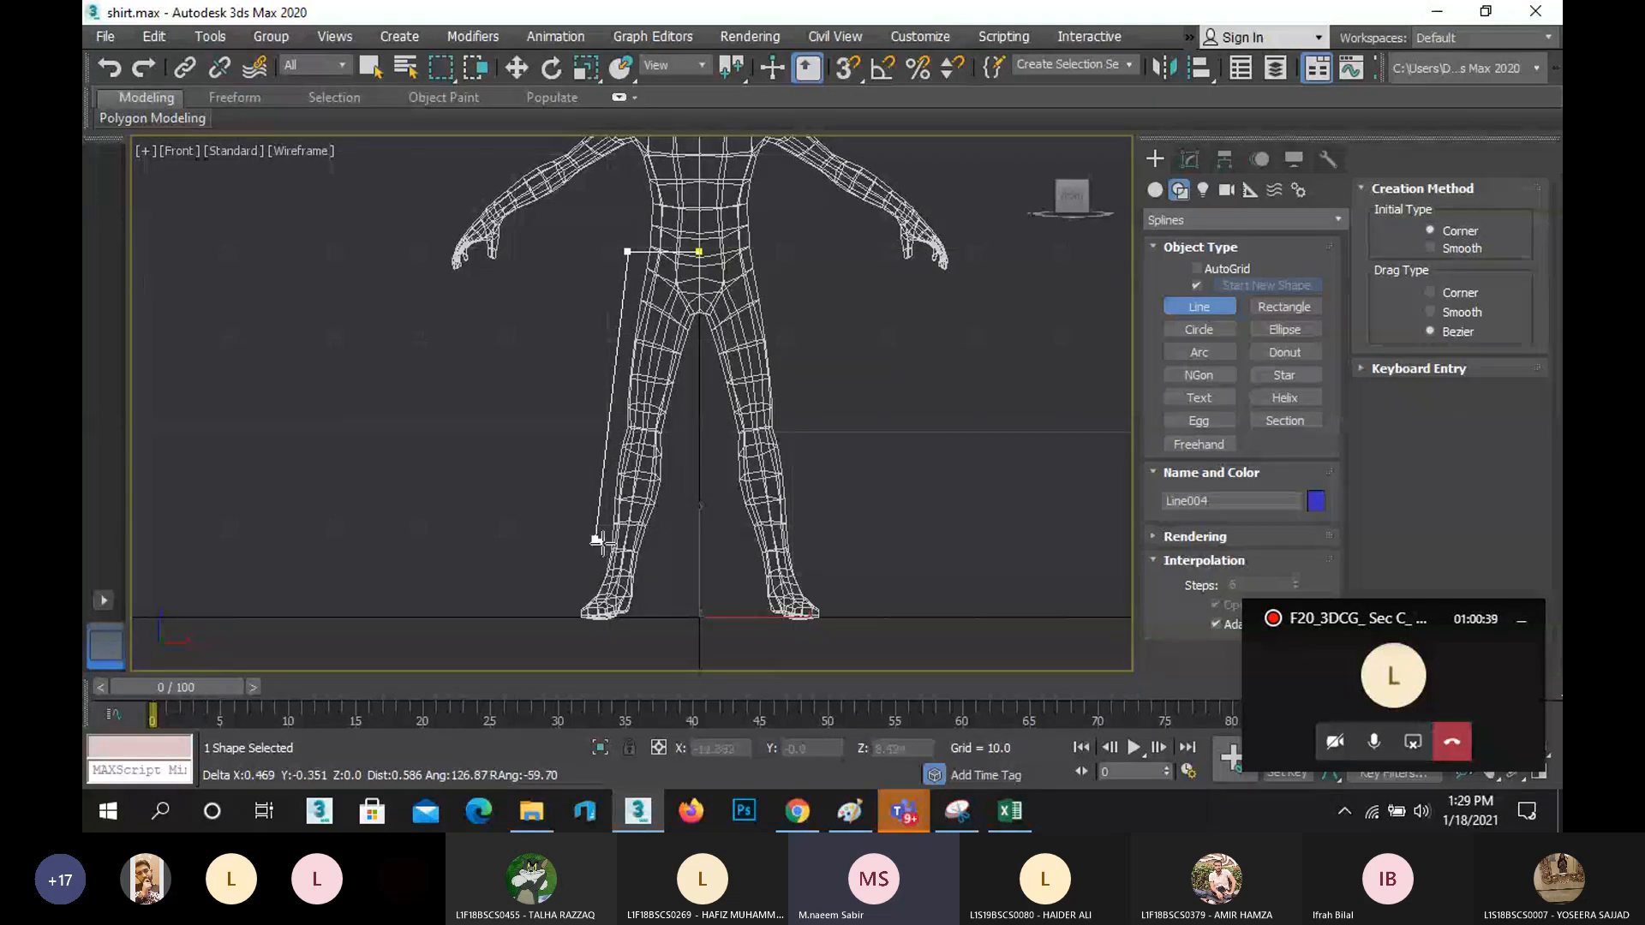
pyautogui.click(666, 549)
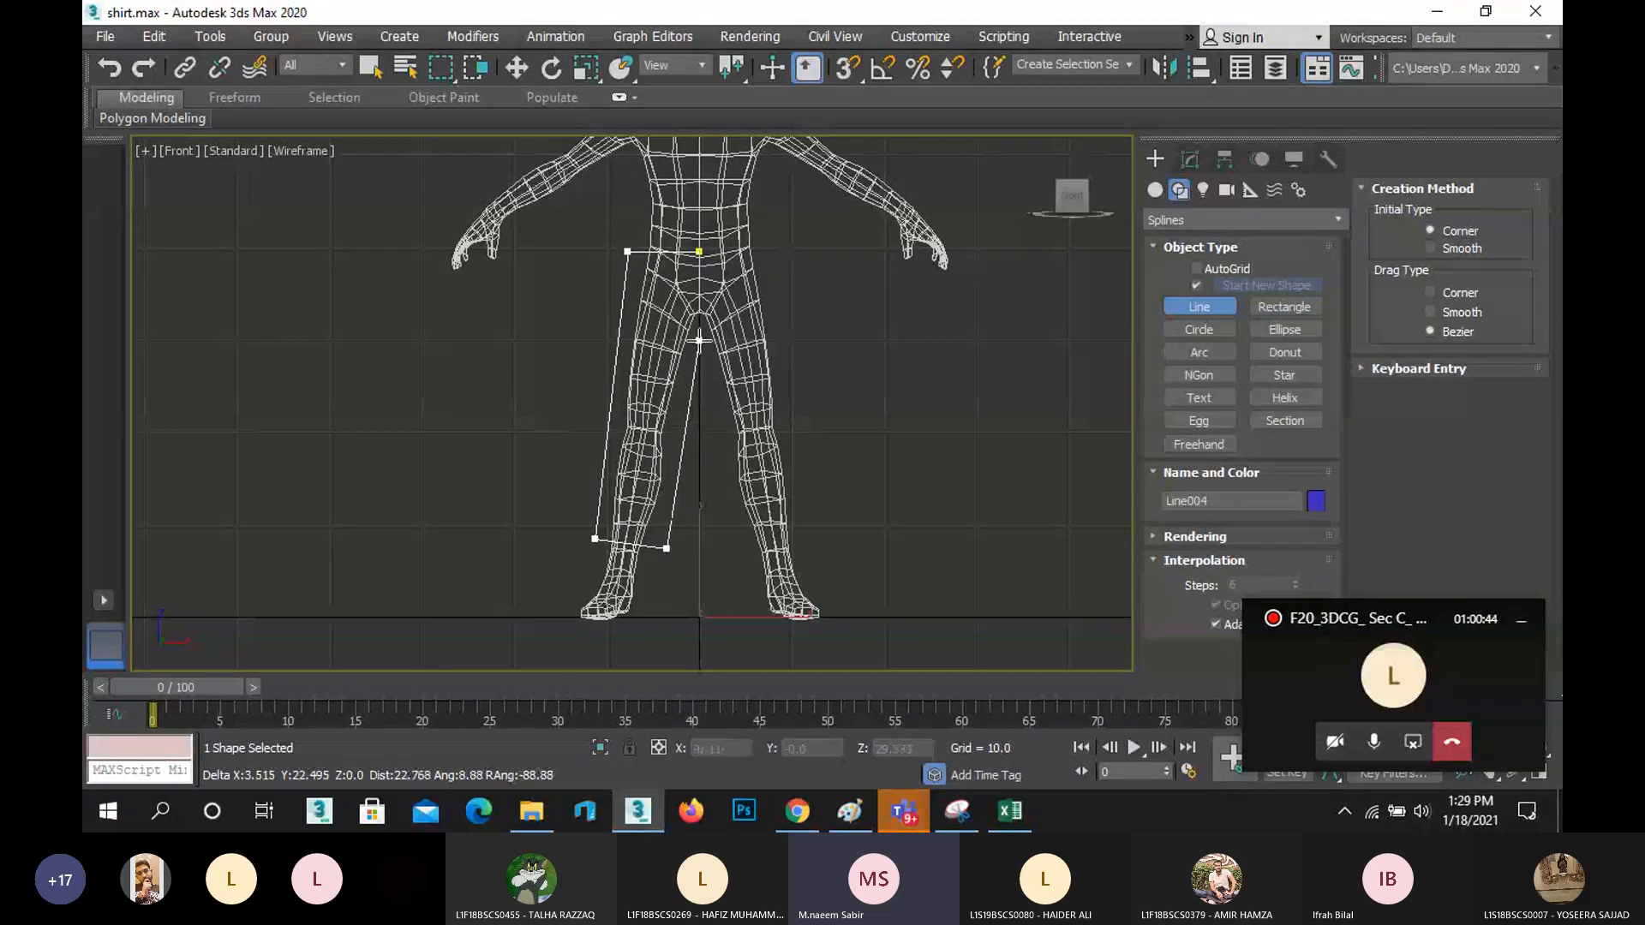
pyautogui.scroll(5, 699, 341)
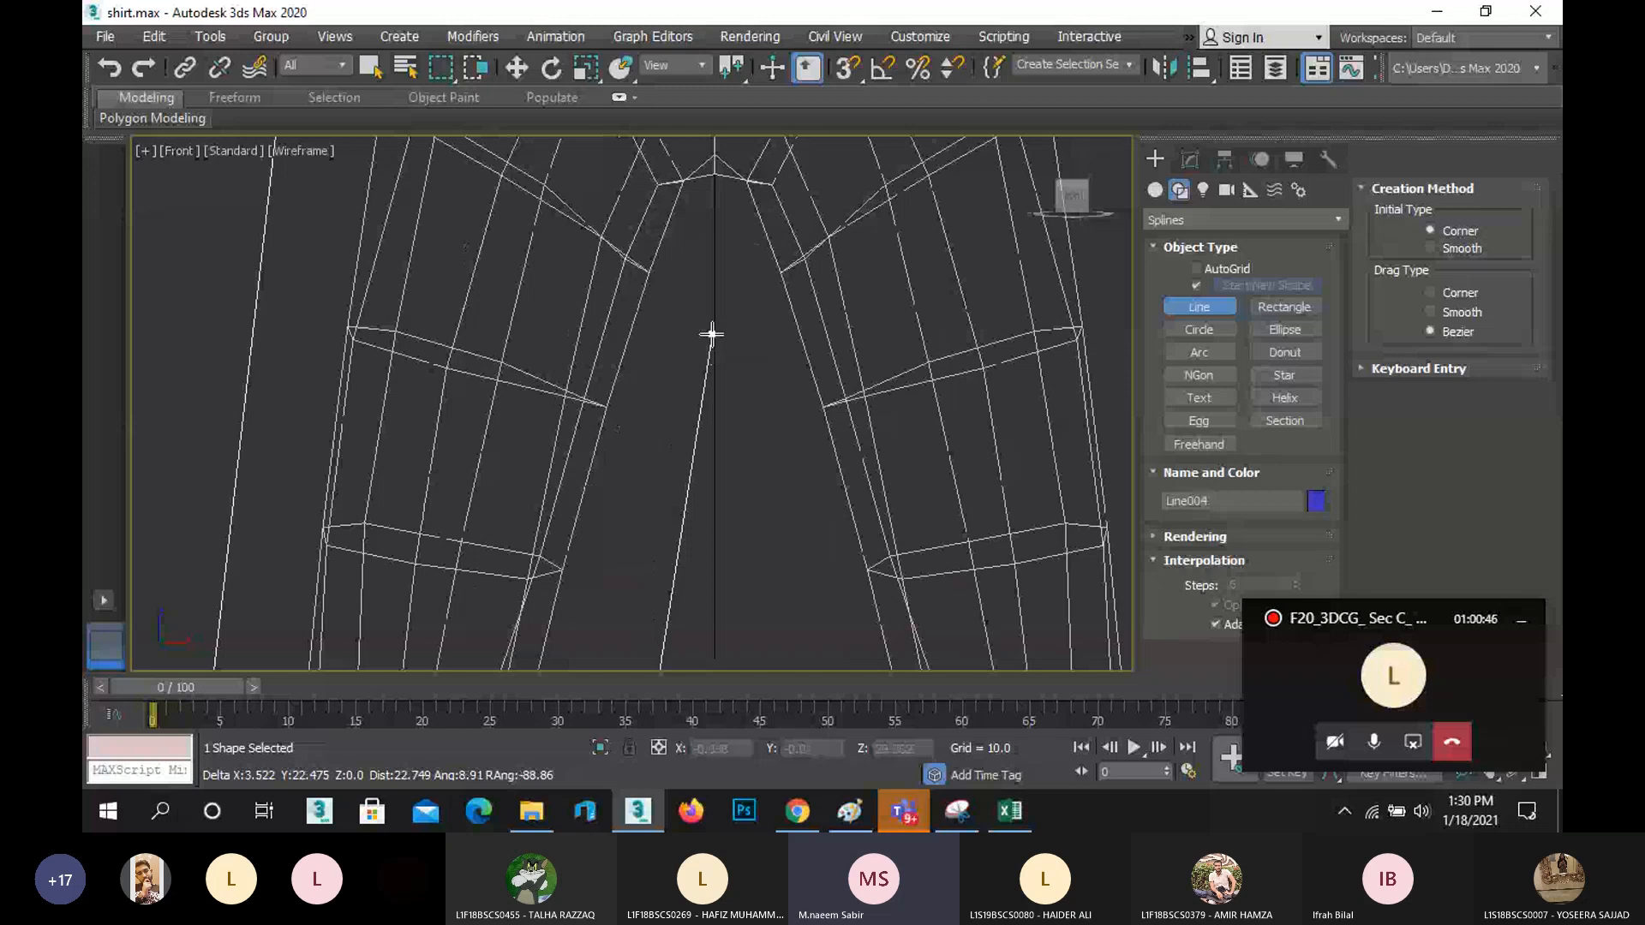
pyautogui.click(714, 333)
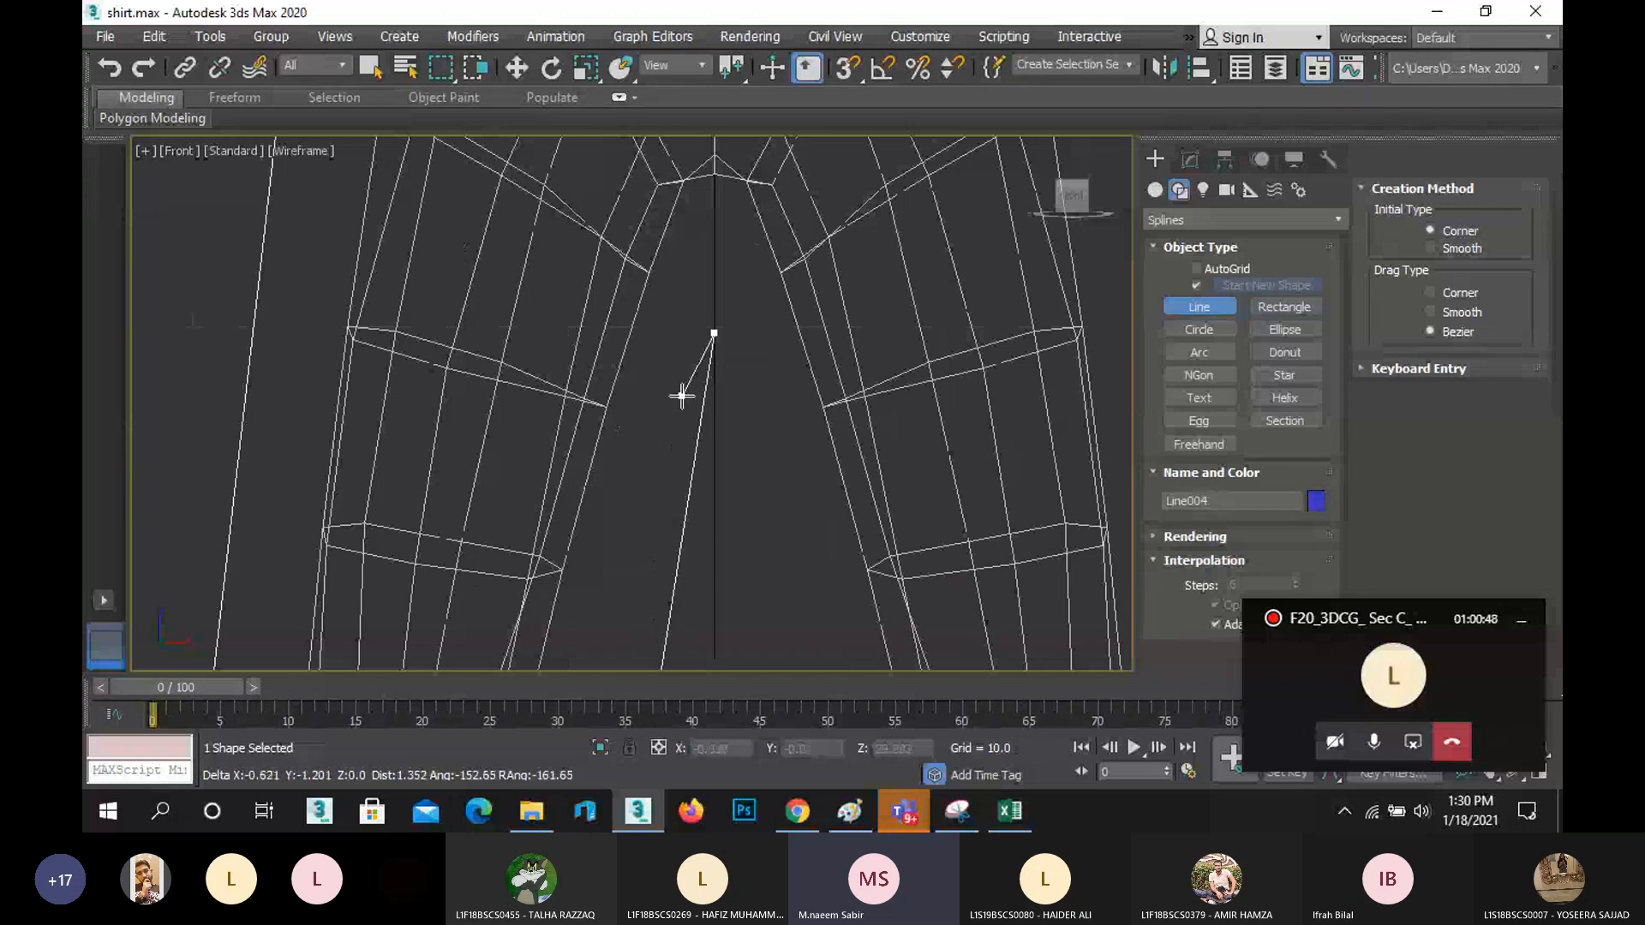
pyautogui.rightClick(686, 356)
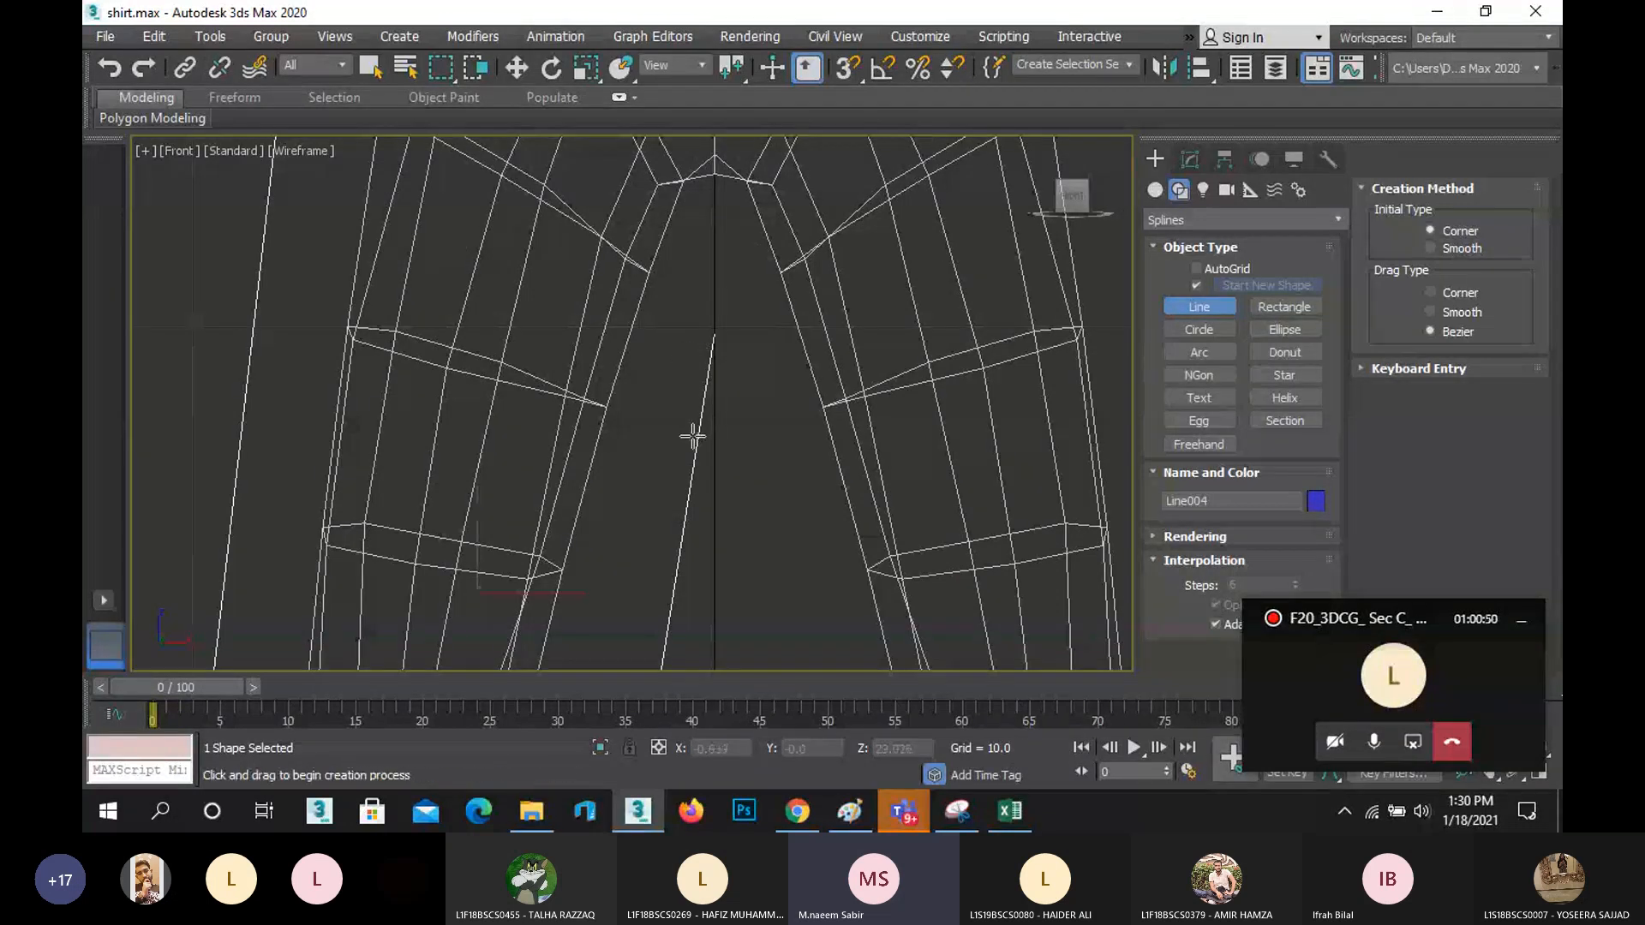
# - Move the half-trouser outline about 49.7 units along X so it stands clear beside the human mesh
pyautogui.scroll(-6, 691, 434)
pyautogui.click(517, 67)
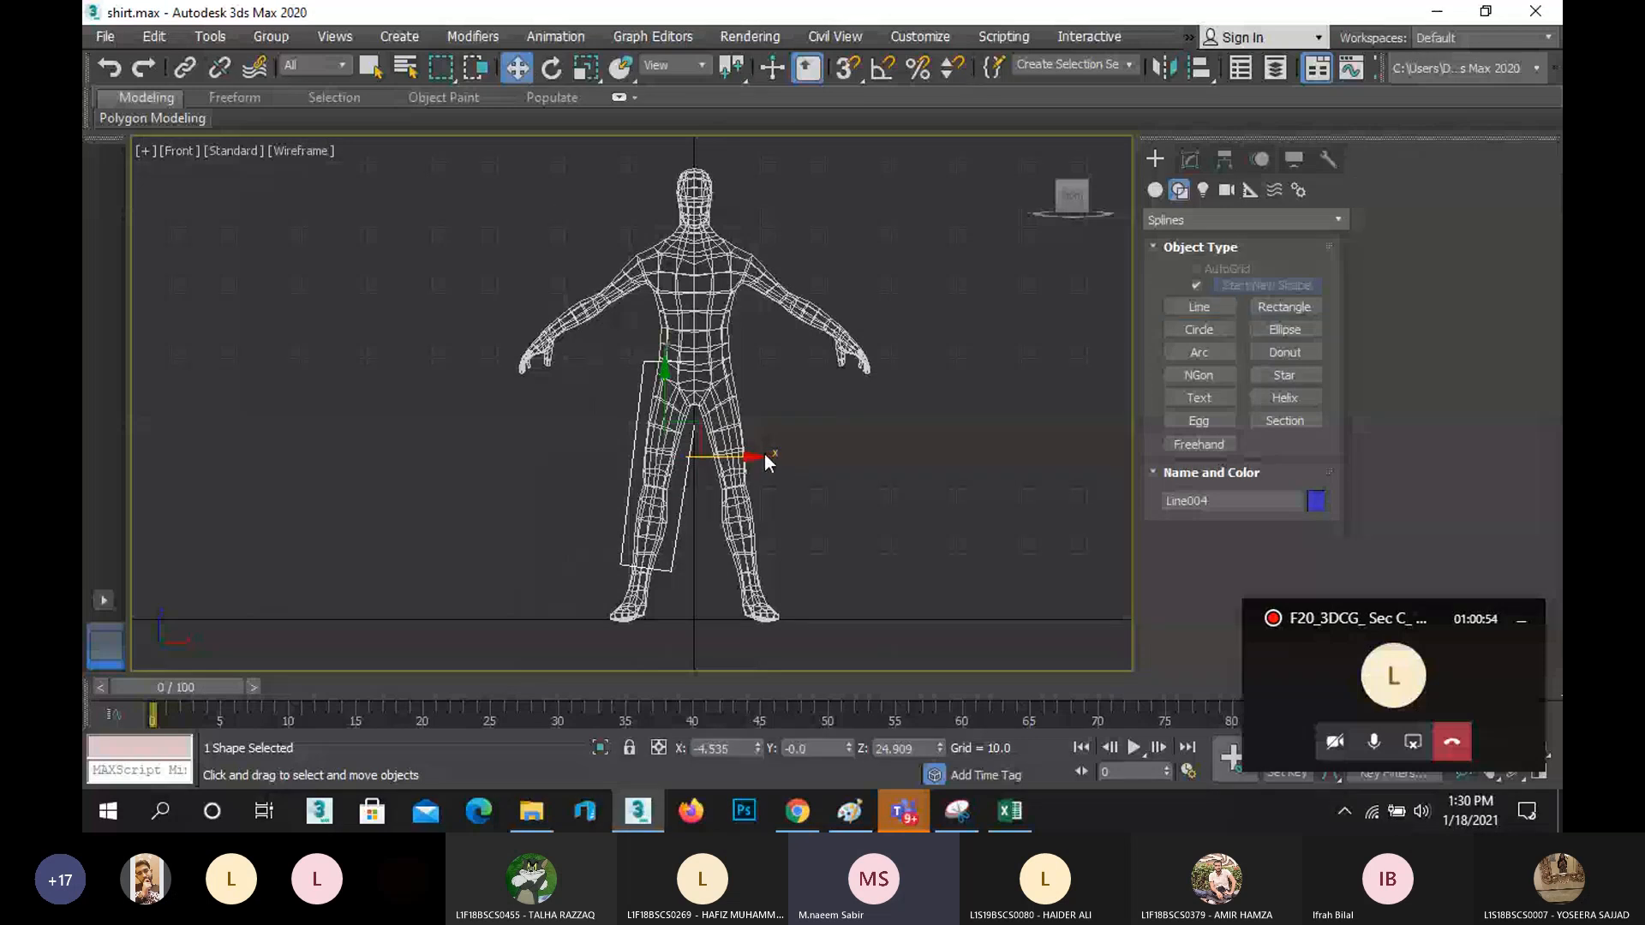
pyautogui.moveTo(754, 455); pyautogui.dragTo(1079, 465)
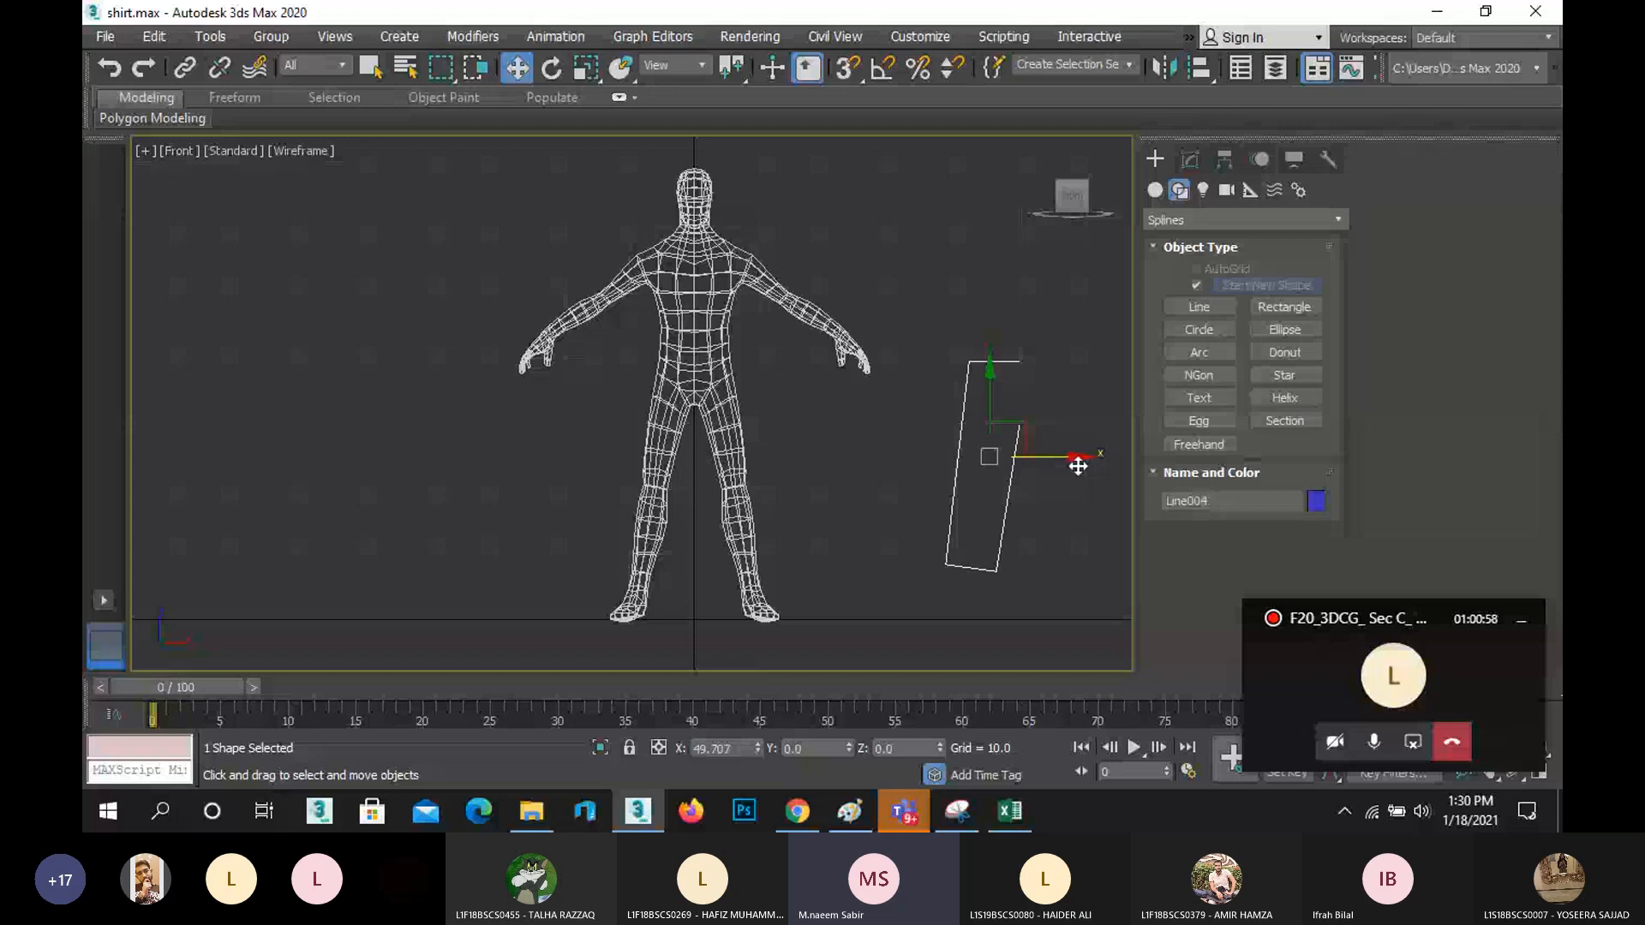
pyautogui.moveTo(1012, 537); pyautogui.dragTo(919, 522, button='middle')
pyautogui.scroll(3, 928, 444)
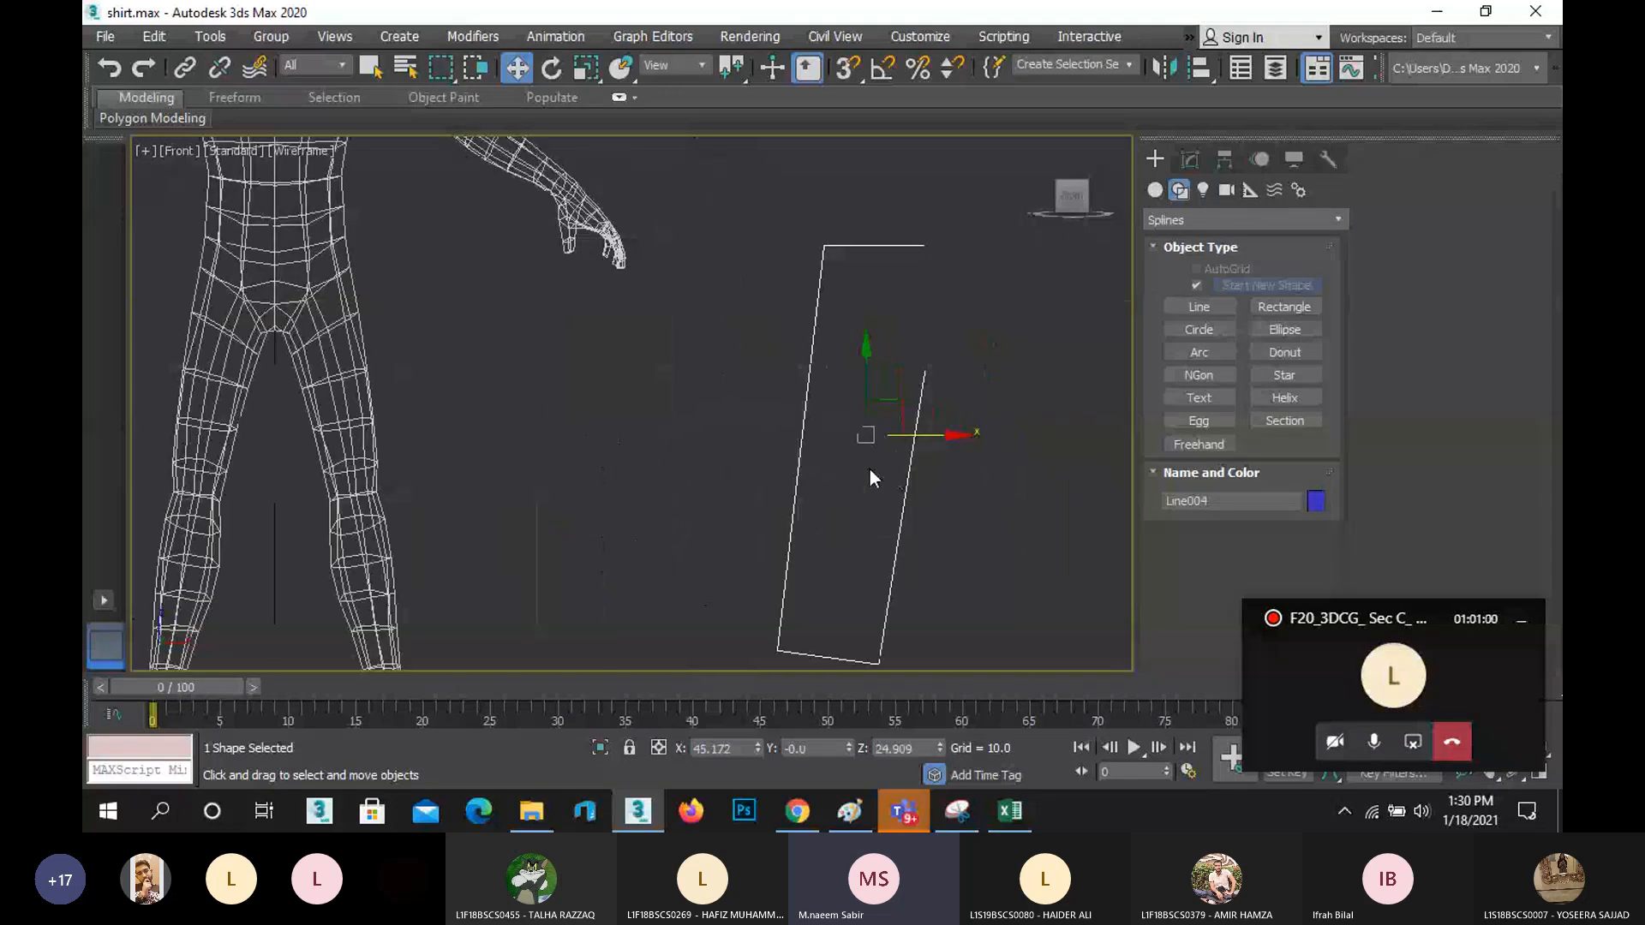
pyautogui.scroll(-3, 871, 470)
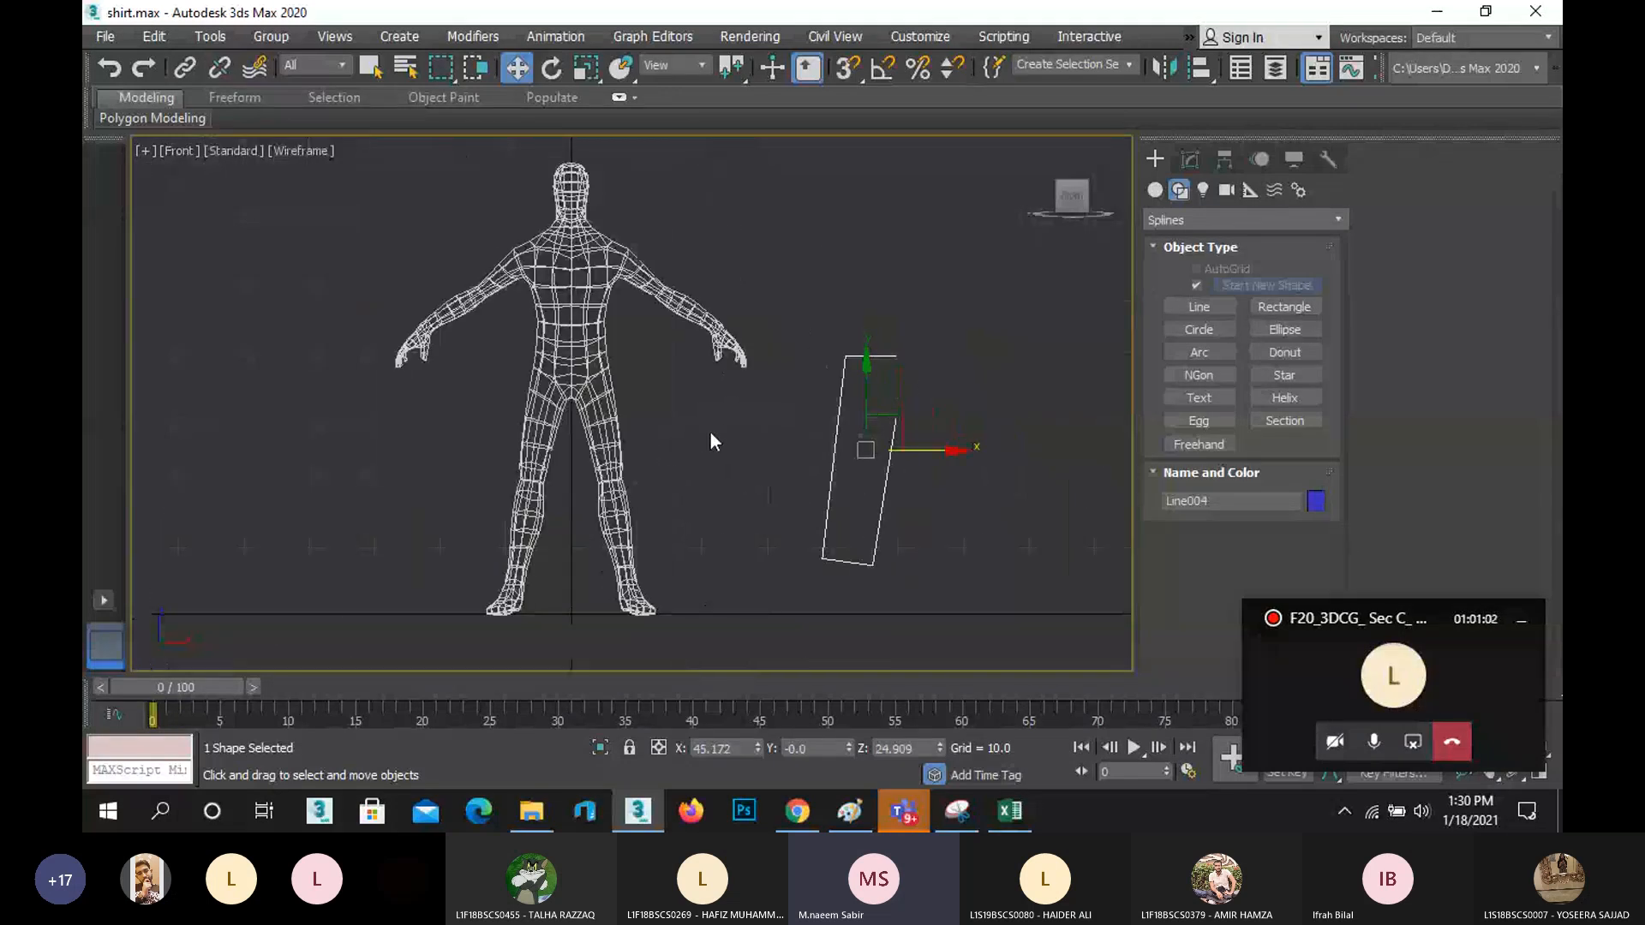
# - Mirror the half-trouser outline across X as a copy and move the copy about 11.4 units along X beside the original
pyautogui.click(1163, 72)
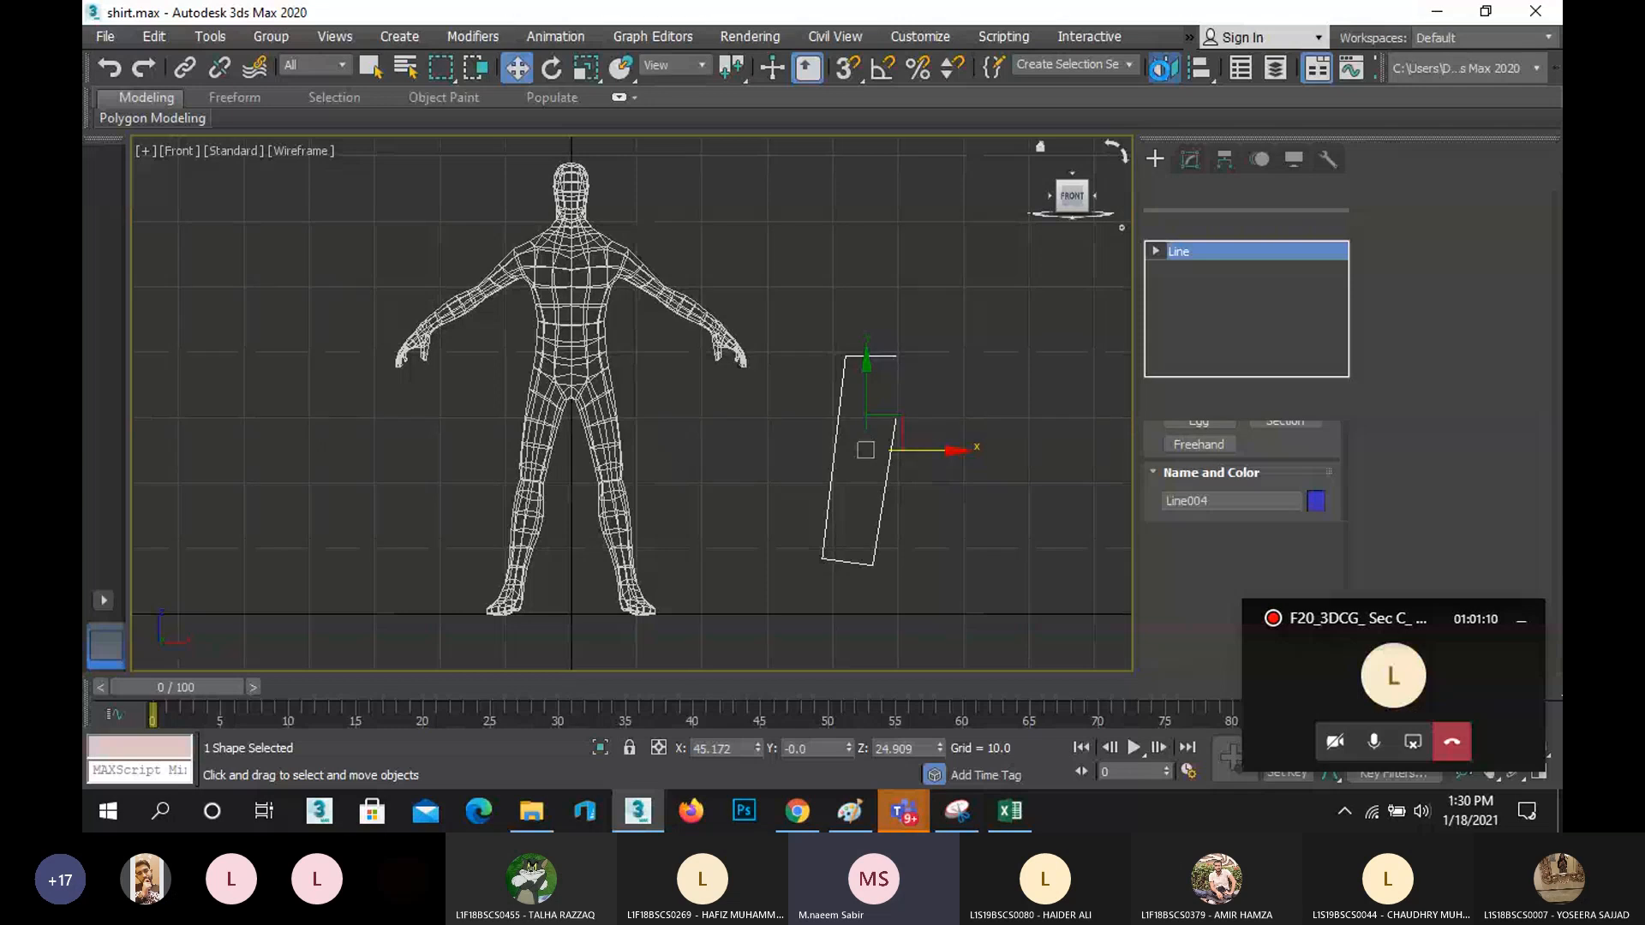
pyautogui.click(1162, 68)
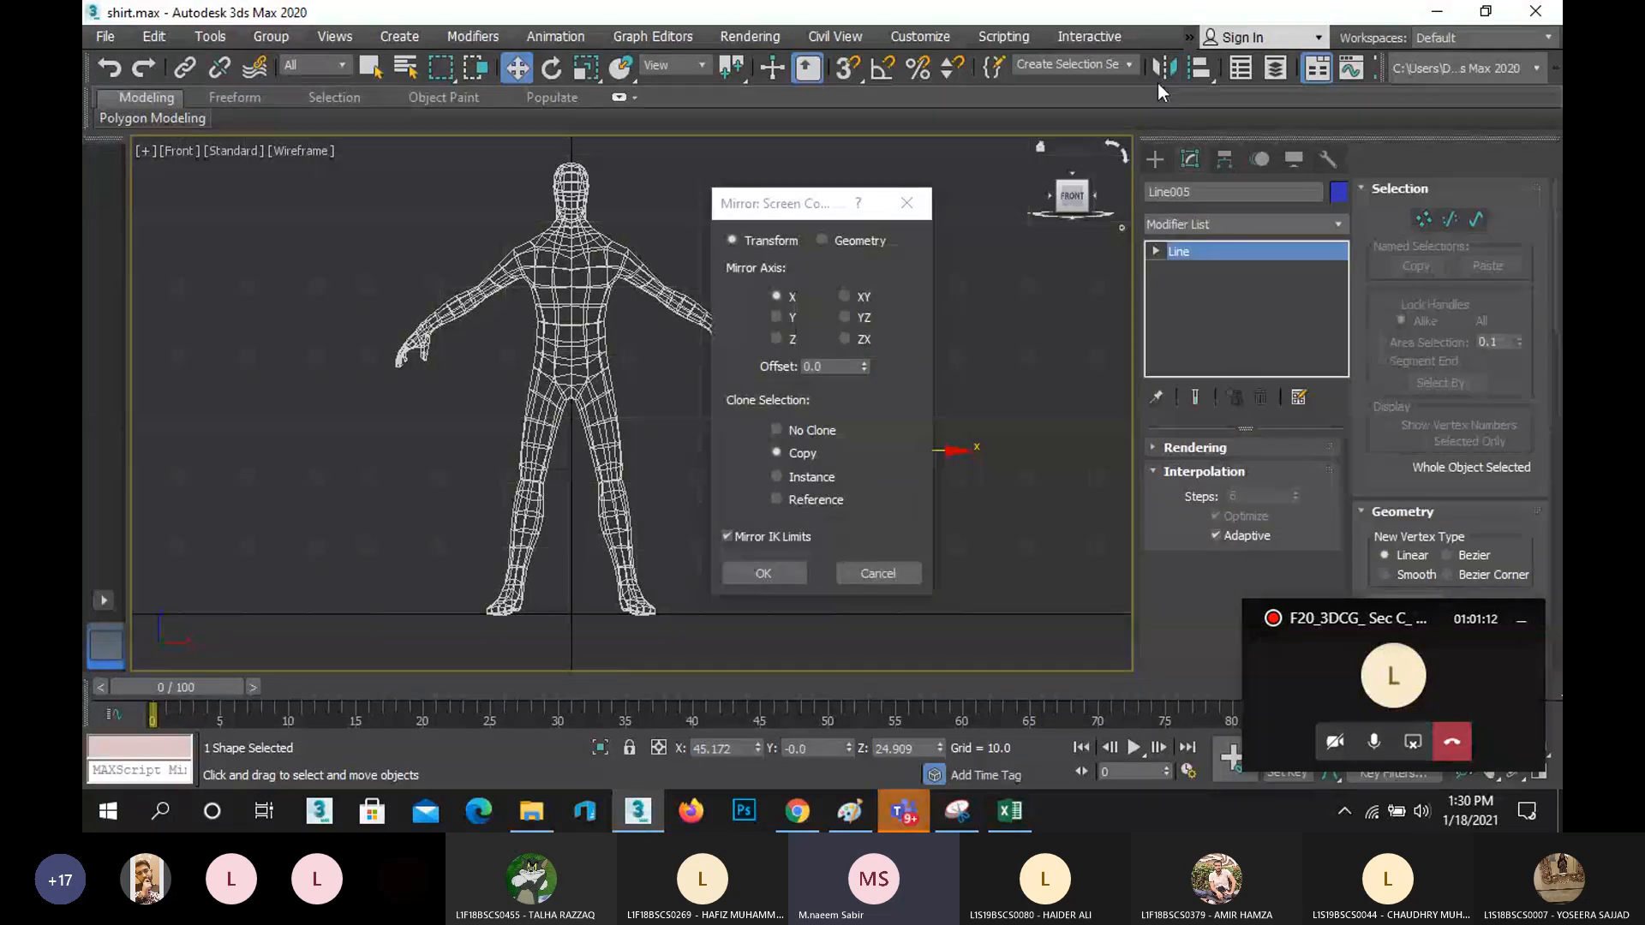
pyautogui.click(768, 576)
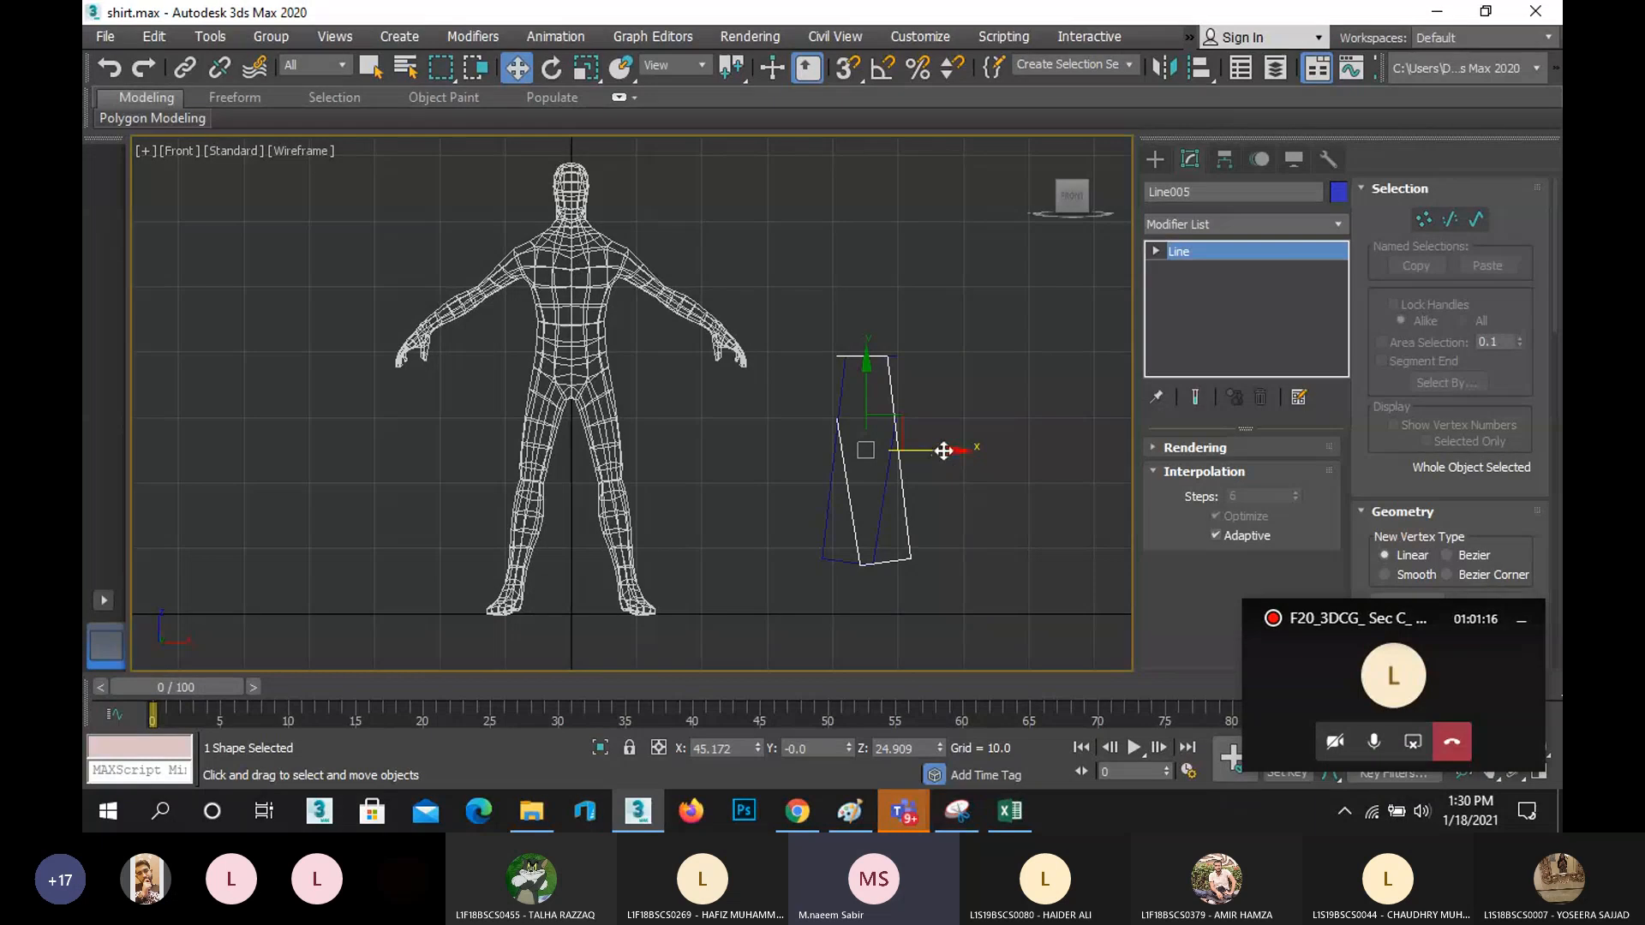
pyautogui.moveTo(964, 452); pyautogui.dragTo(1029, 451)
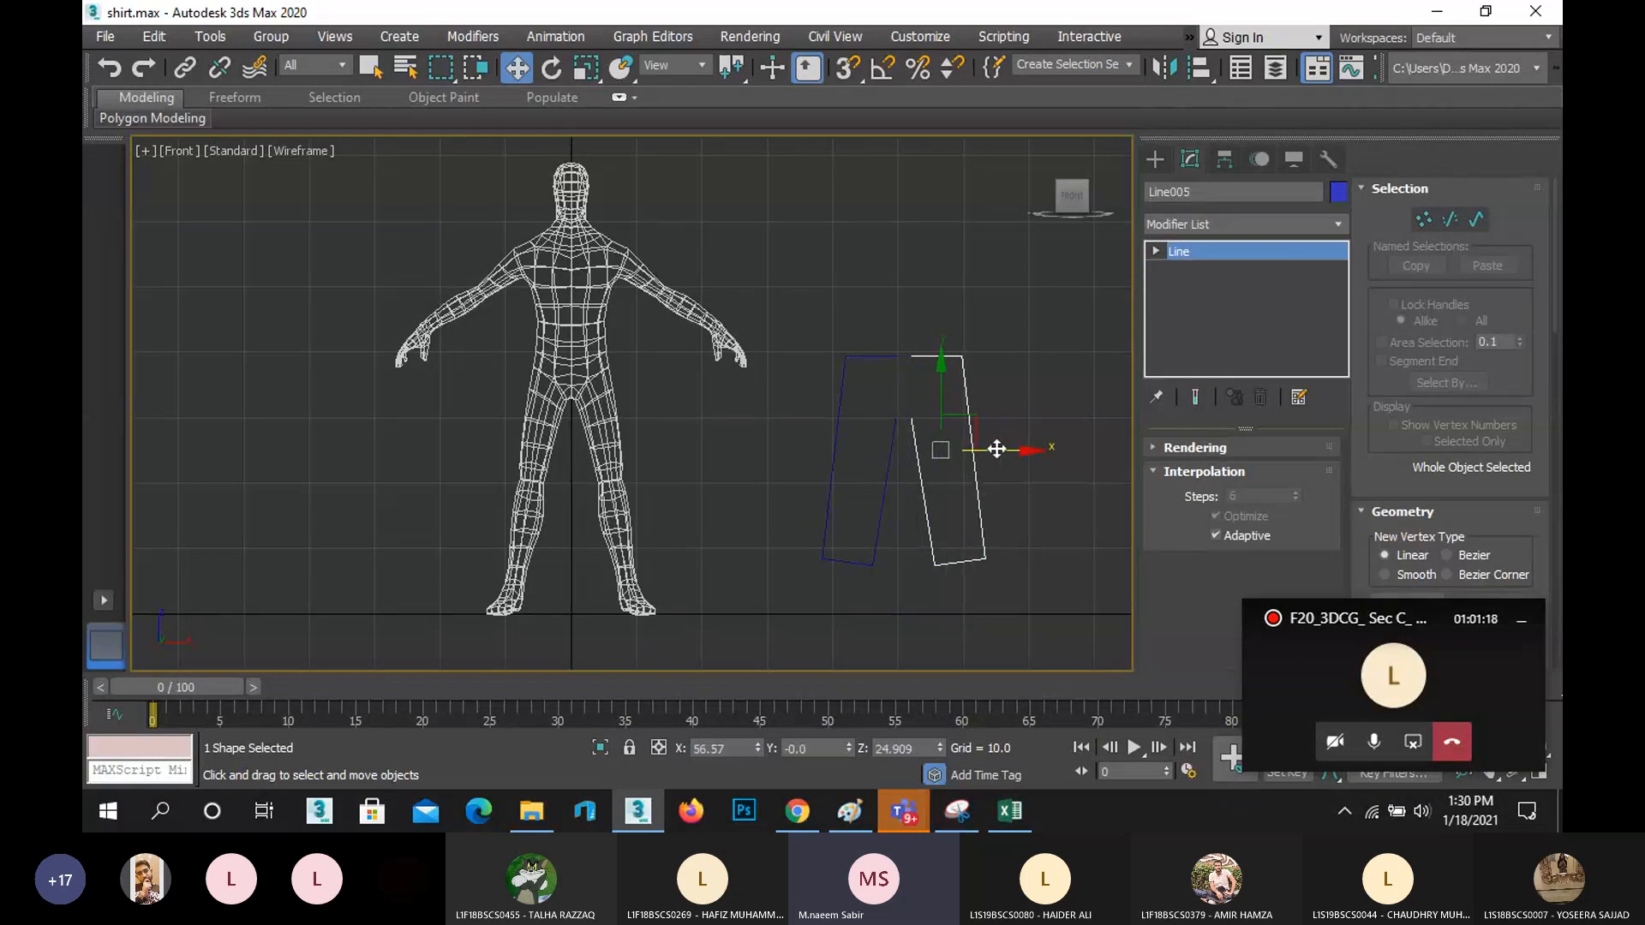
# - Select both half-trouser outlines, change their object color to light periwinkle blue and deselect them
pyautogui.moveTo(805, 307); pyautogui.dragTo(1040, 604)
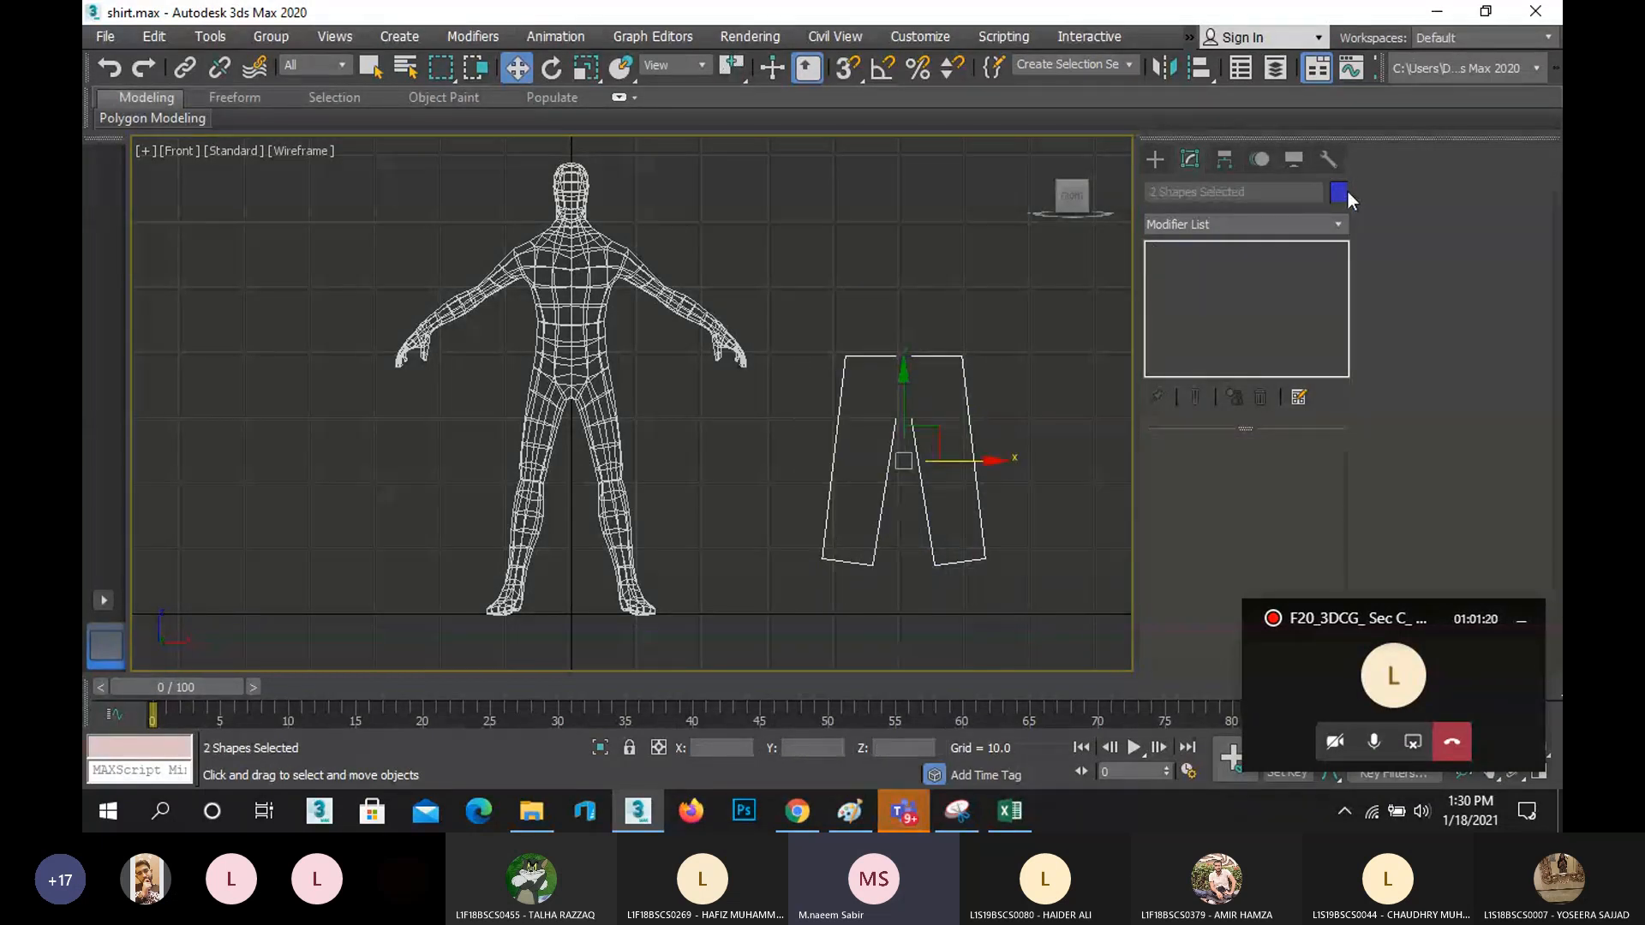
pyautogui.click(1339, 193)
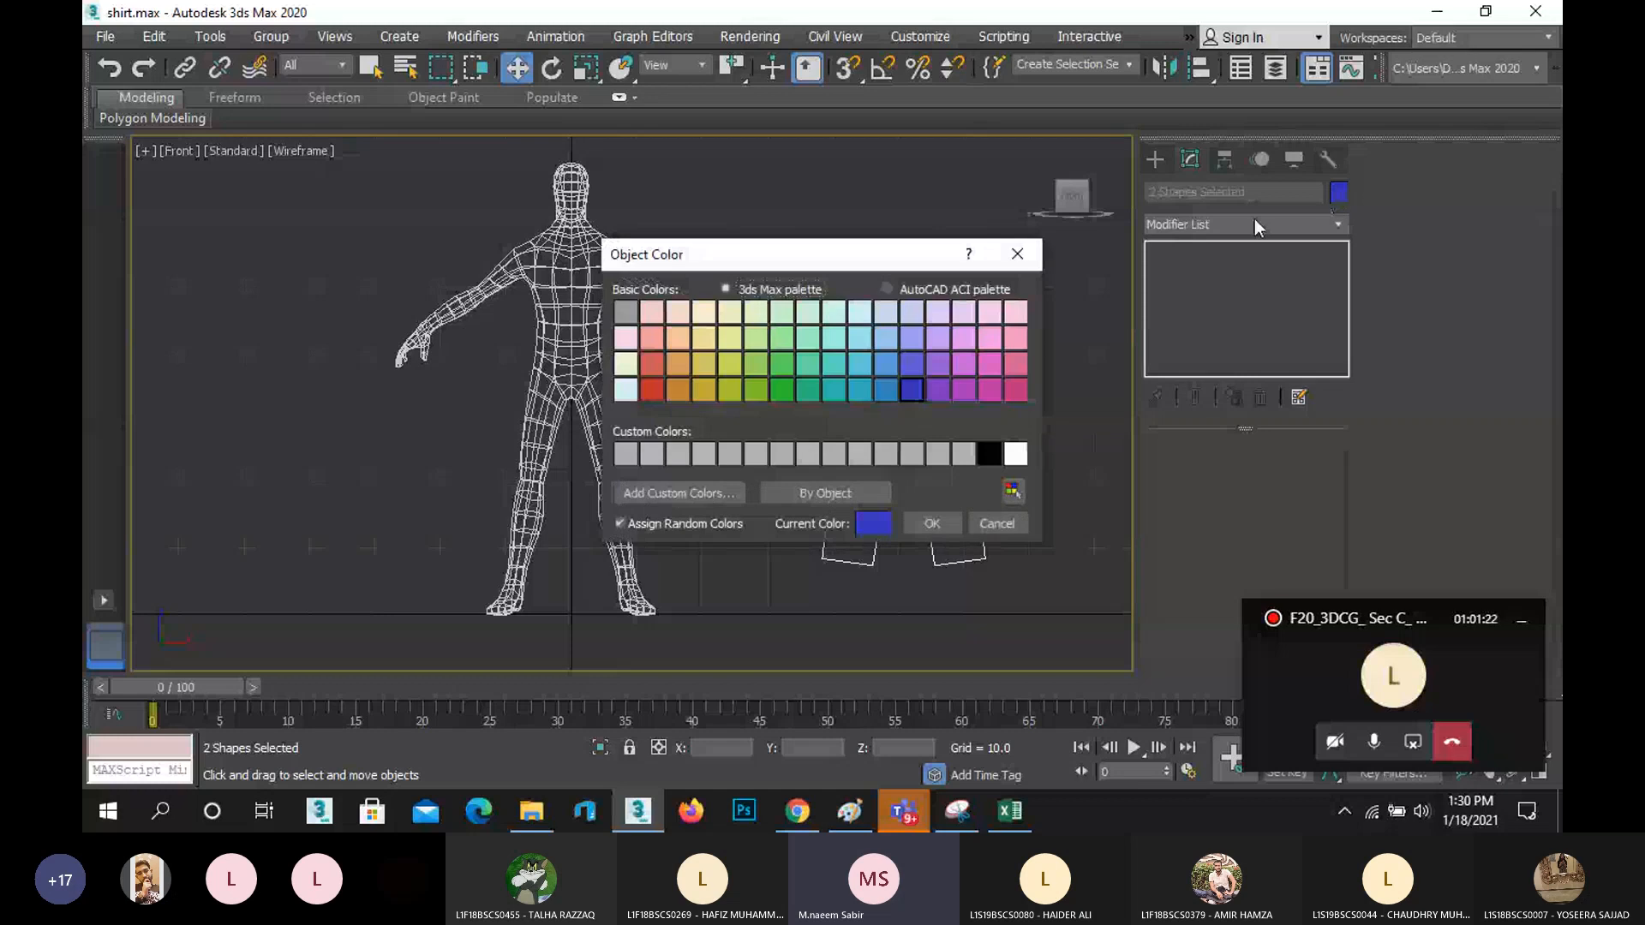
pyautogui.click(915, 343)
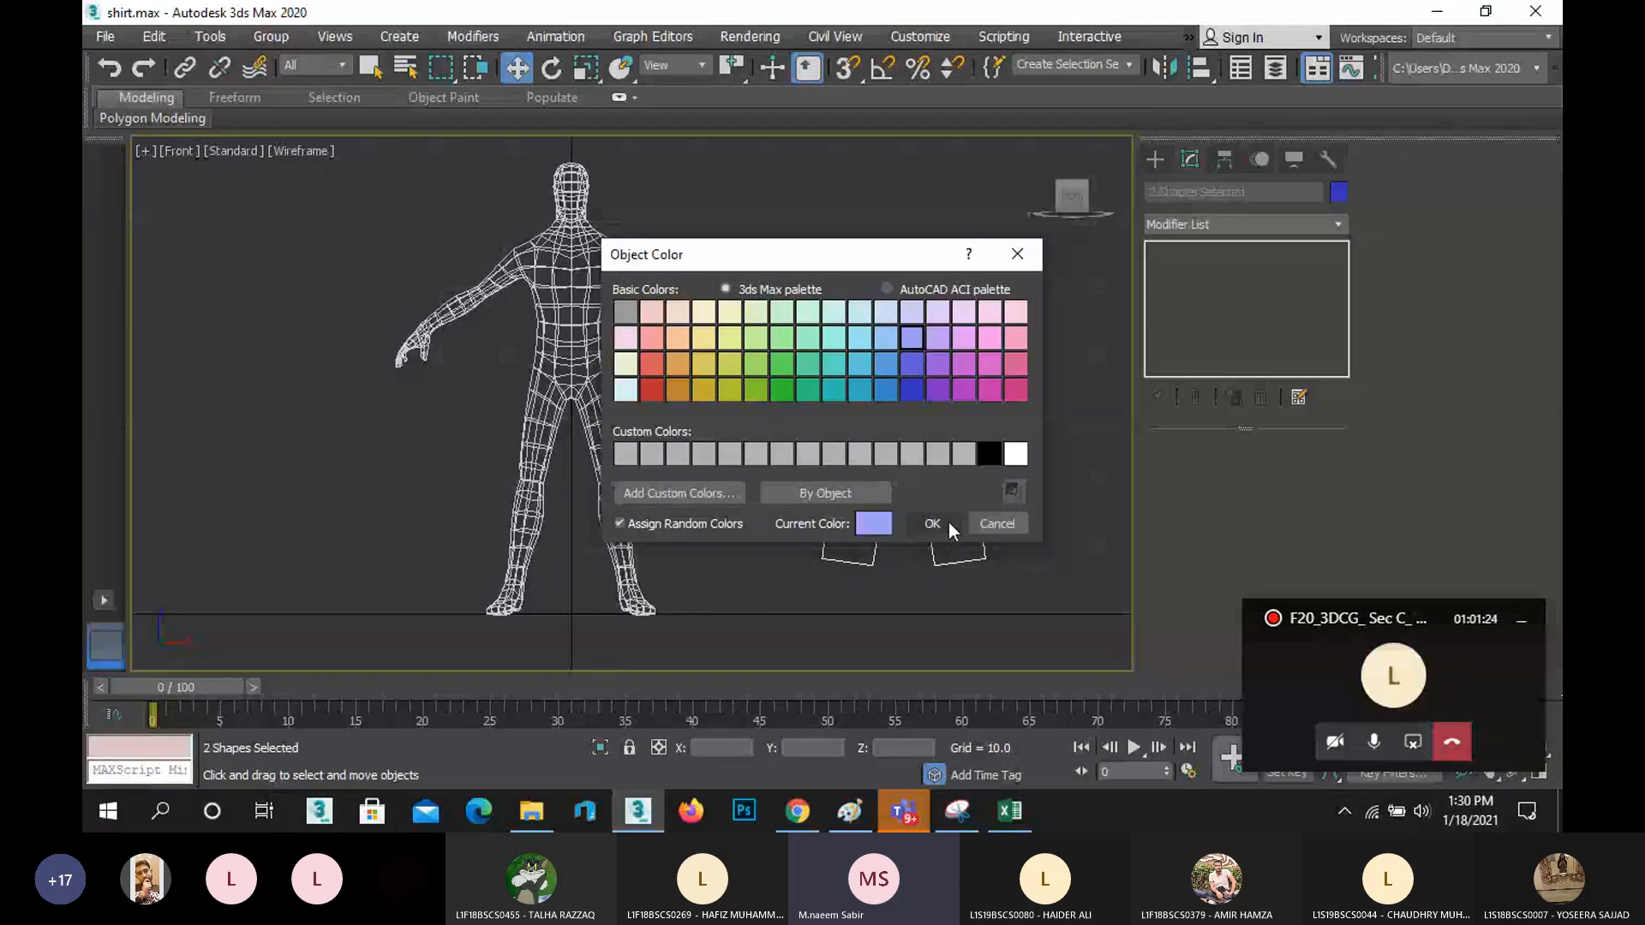
pyautogui.click(936, 523)
pyautogui.click(1062, 430)
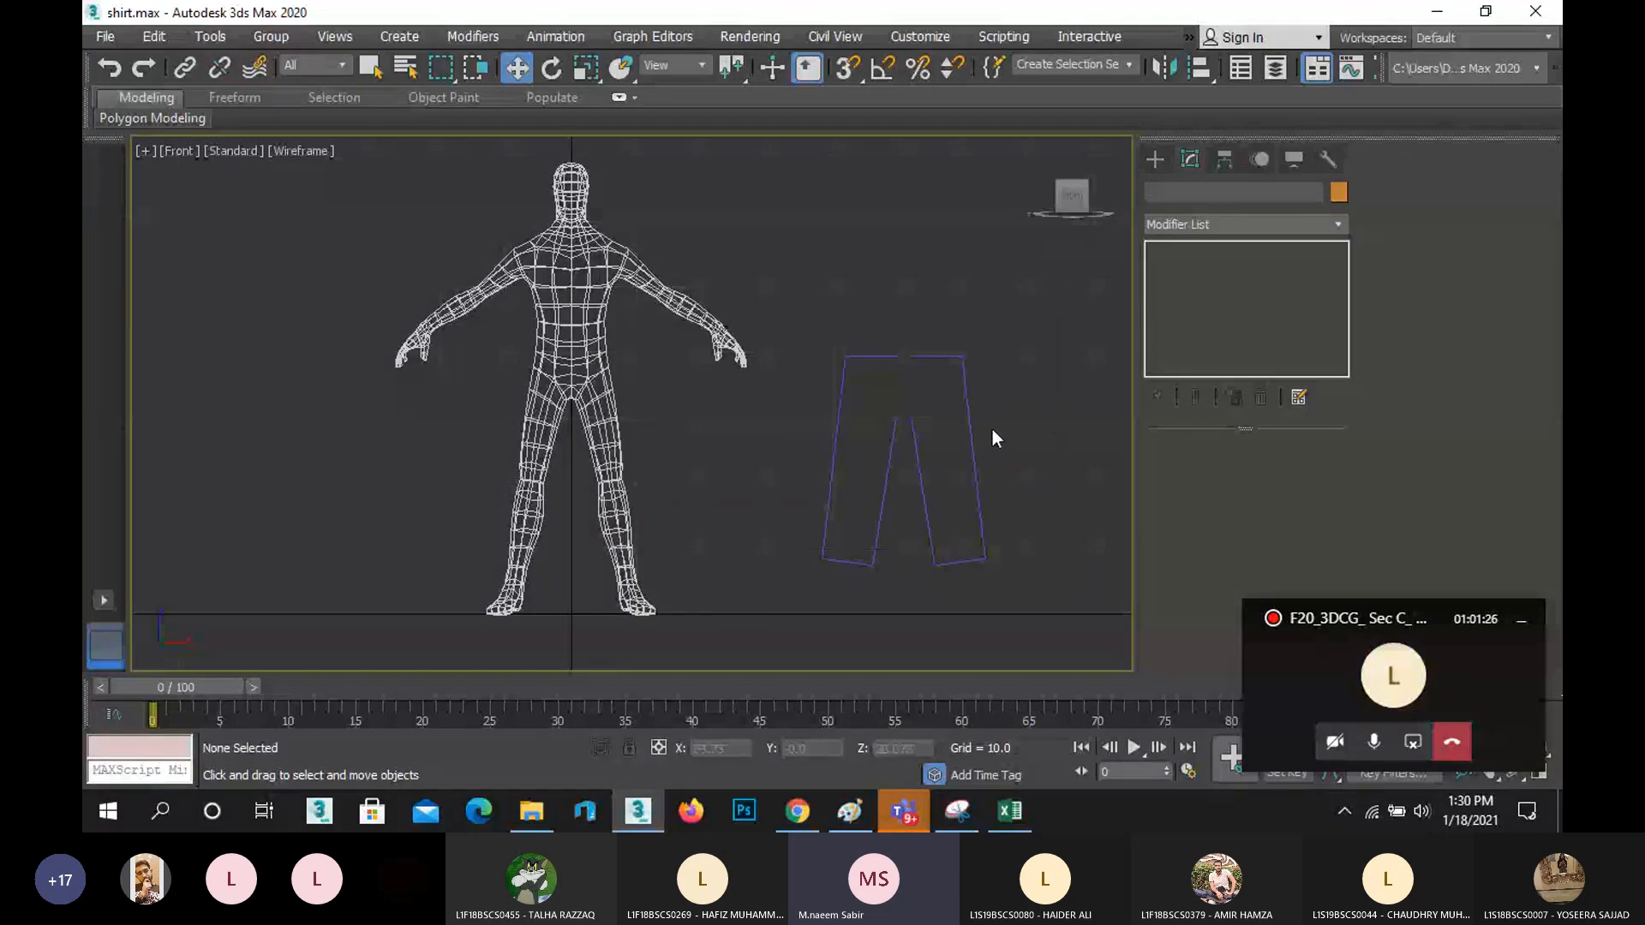
# - Move the mirrored half about 1.8 units back along X, leaving only a tiny gap to the original half
pyautogui.scroll(2, 983, 461)
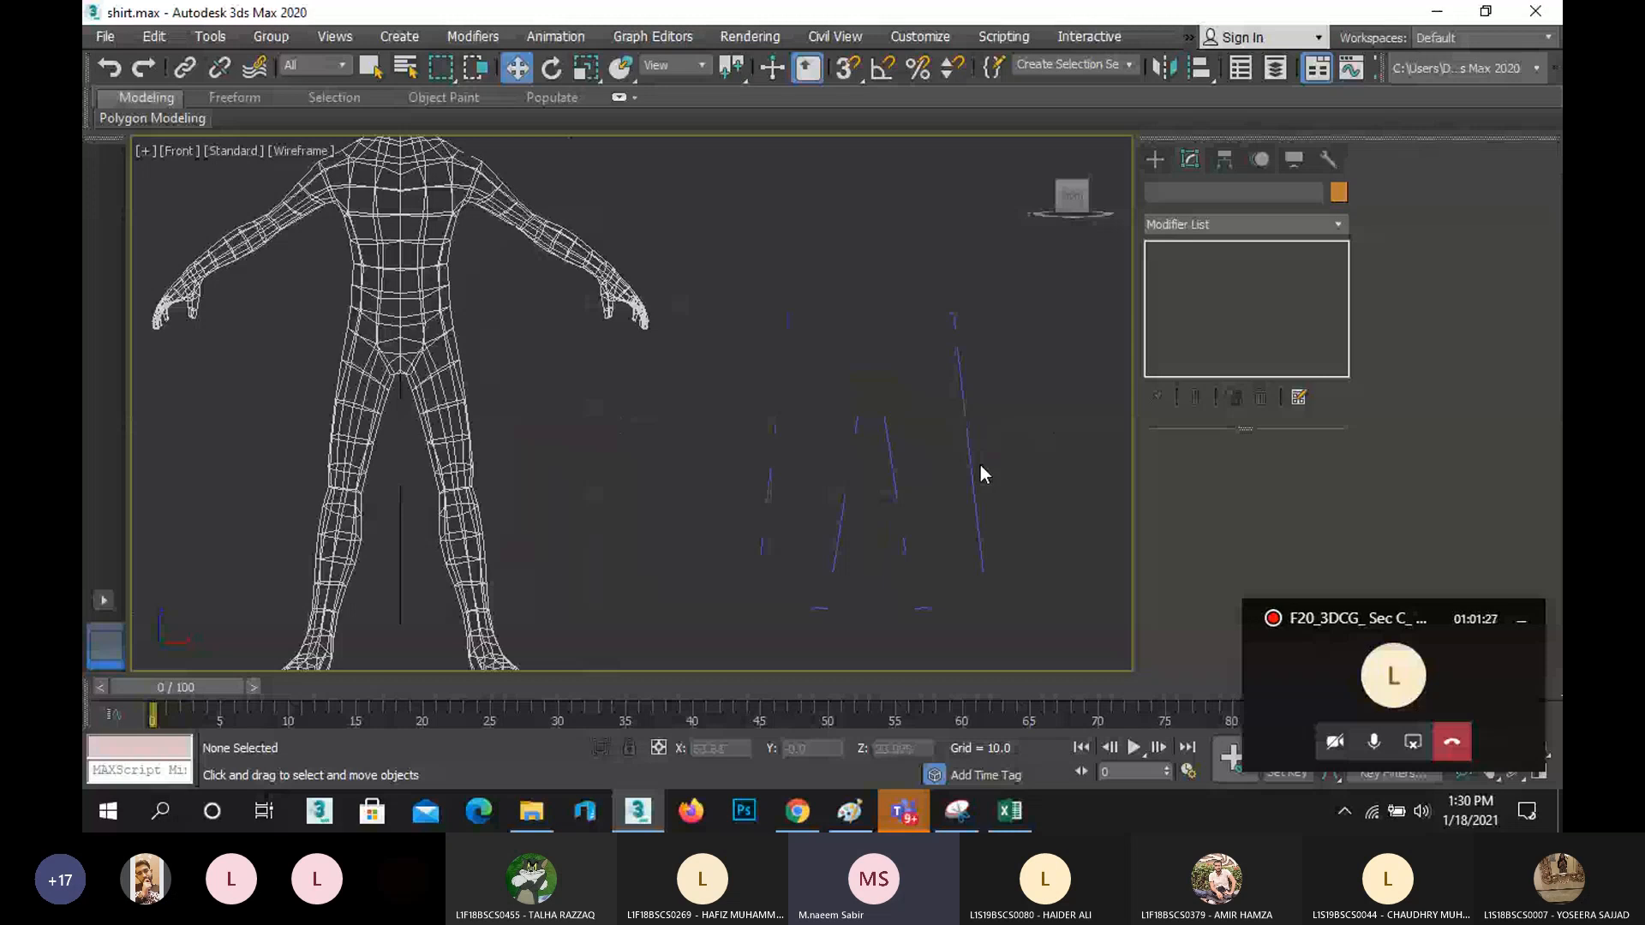
pyautogui.scroll(3, 980, 465)
pyautogui.click(874, 256)
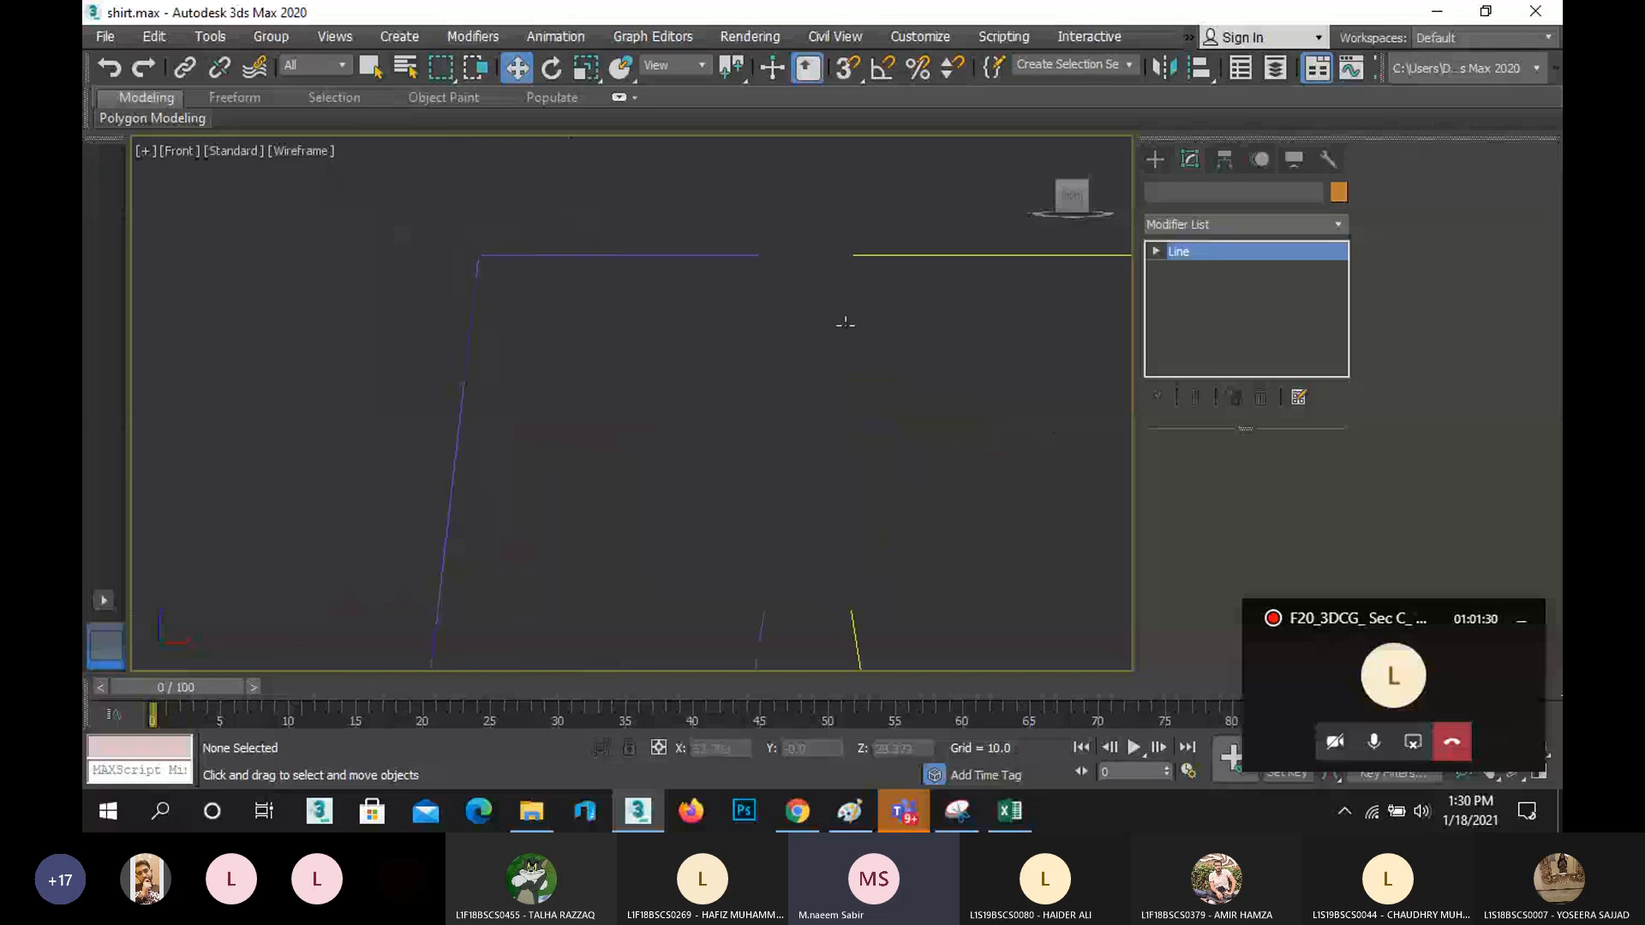
pyautogui.scroll(-3, 845, 323)
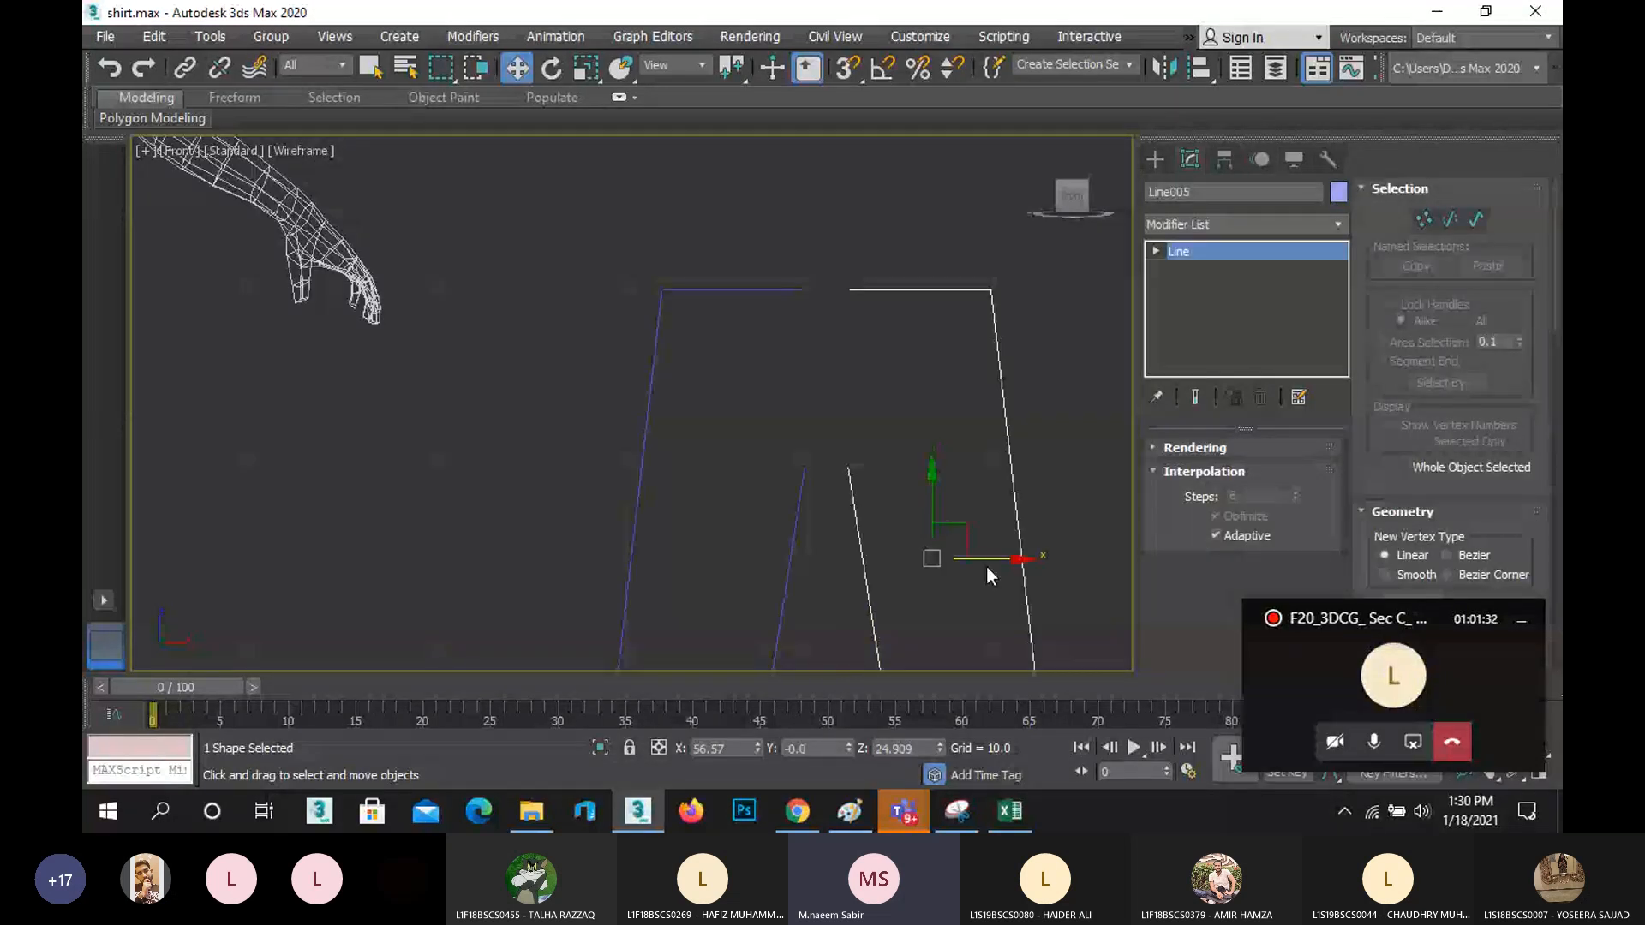
pyautogui.moveTo(987, 567); pyautogui.dragTo(951, 554)
pyautogui.scroll(-3, 799, 408)
pyautogui.scroll(-3, 798, 403)
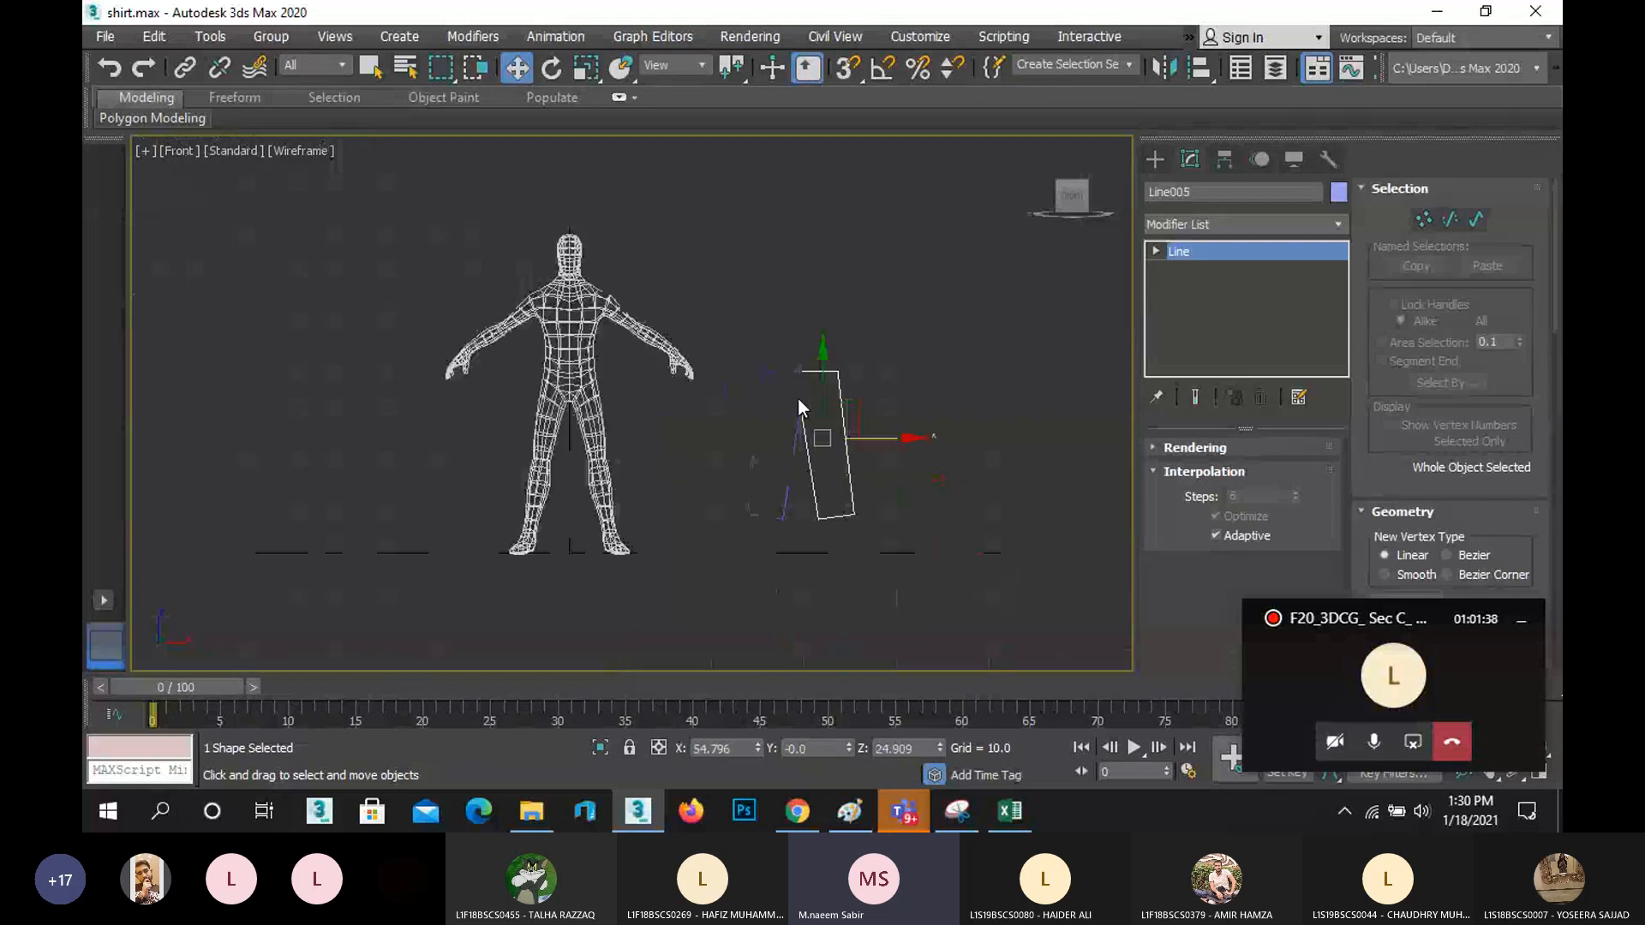
pyautogui.scroll(2, 798, 403)
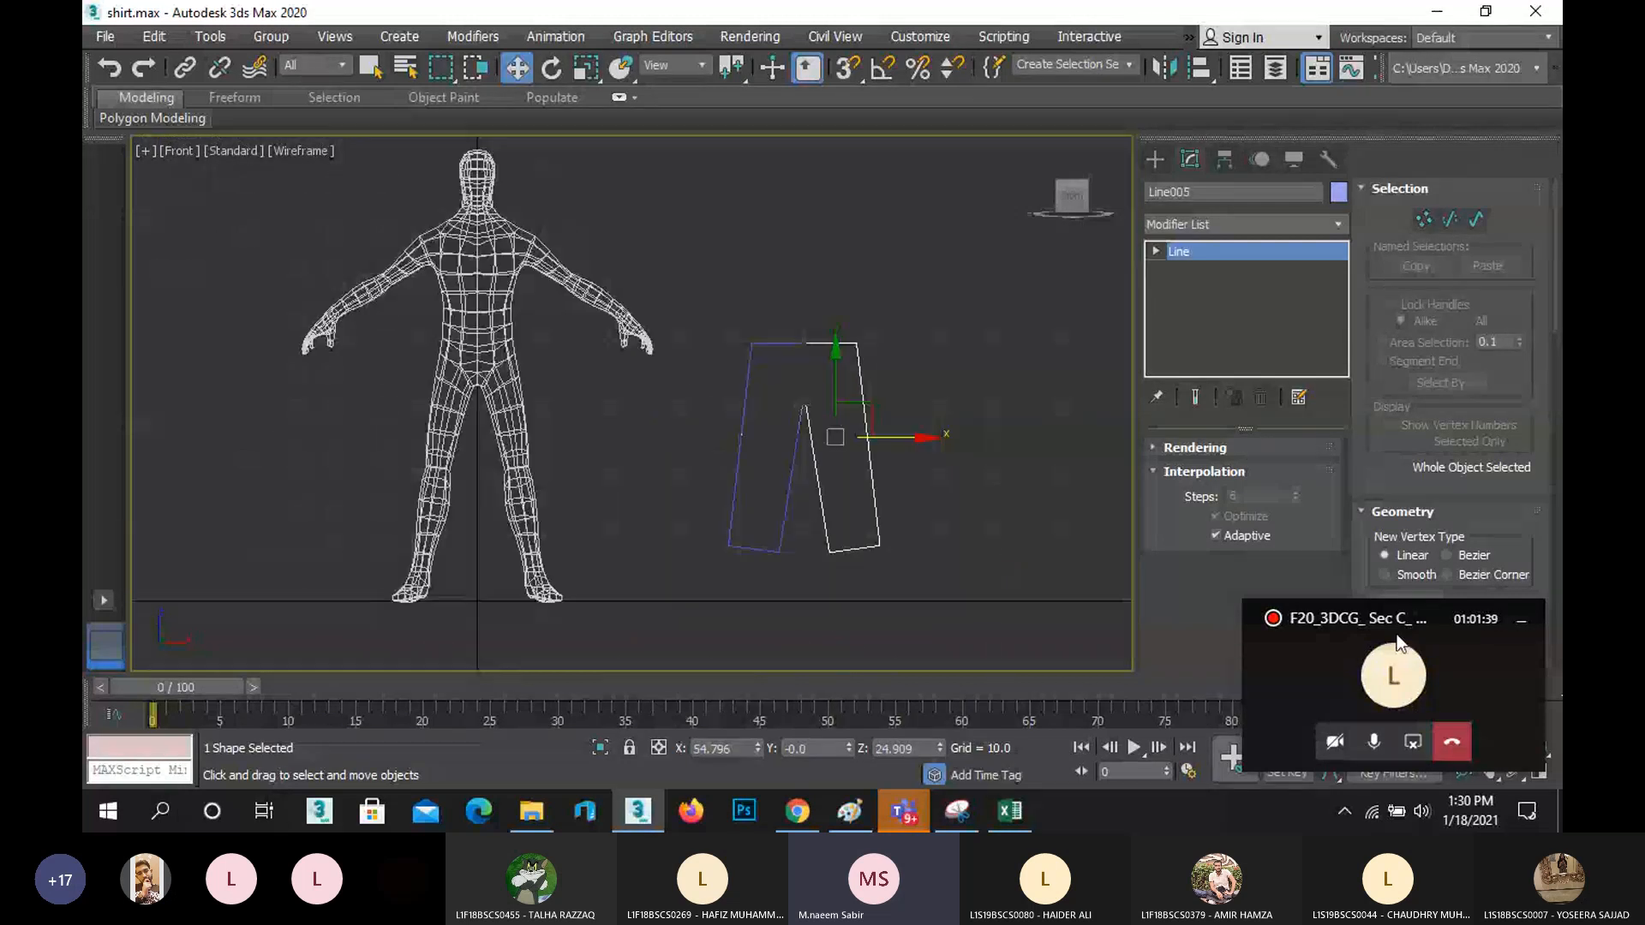
# - Minimize the floating meeting window, attach the original half outline to the mirrored one, and switch to vertex editing
pyautogui.click(1521, 619)
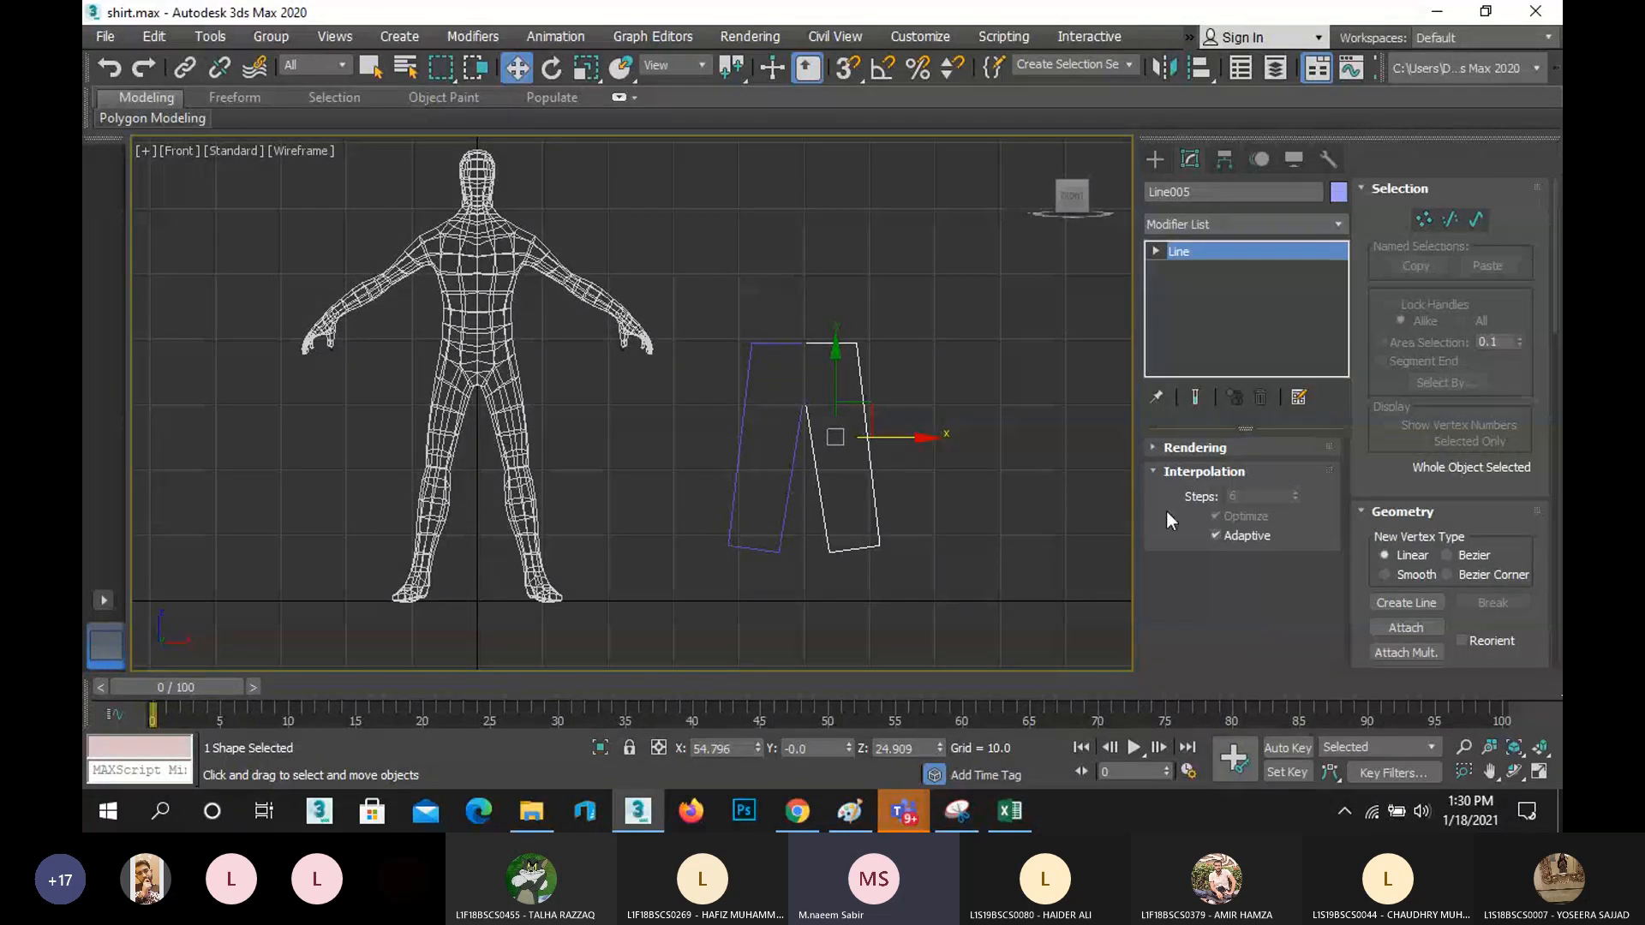
pyautogui.click(1419, 625)
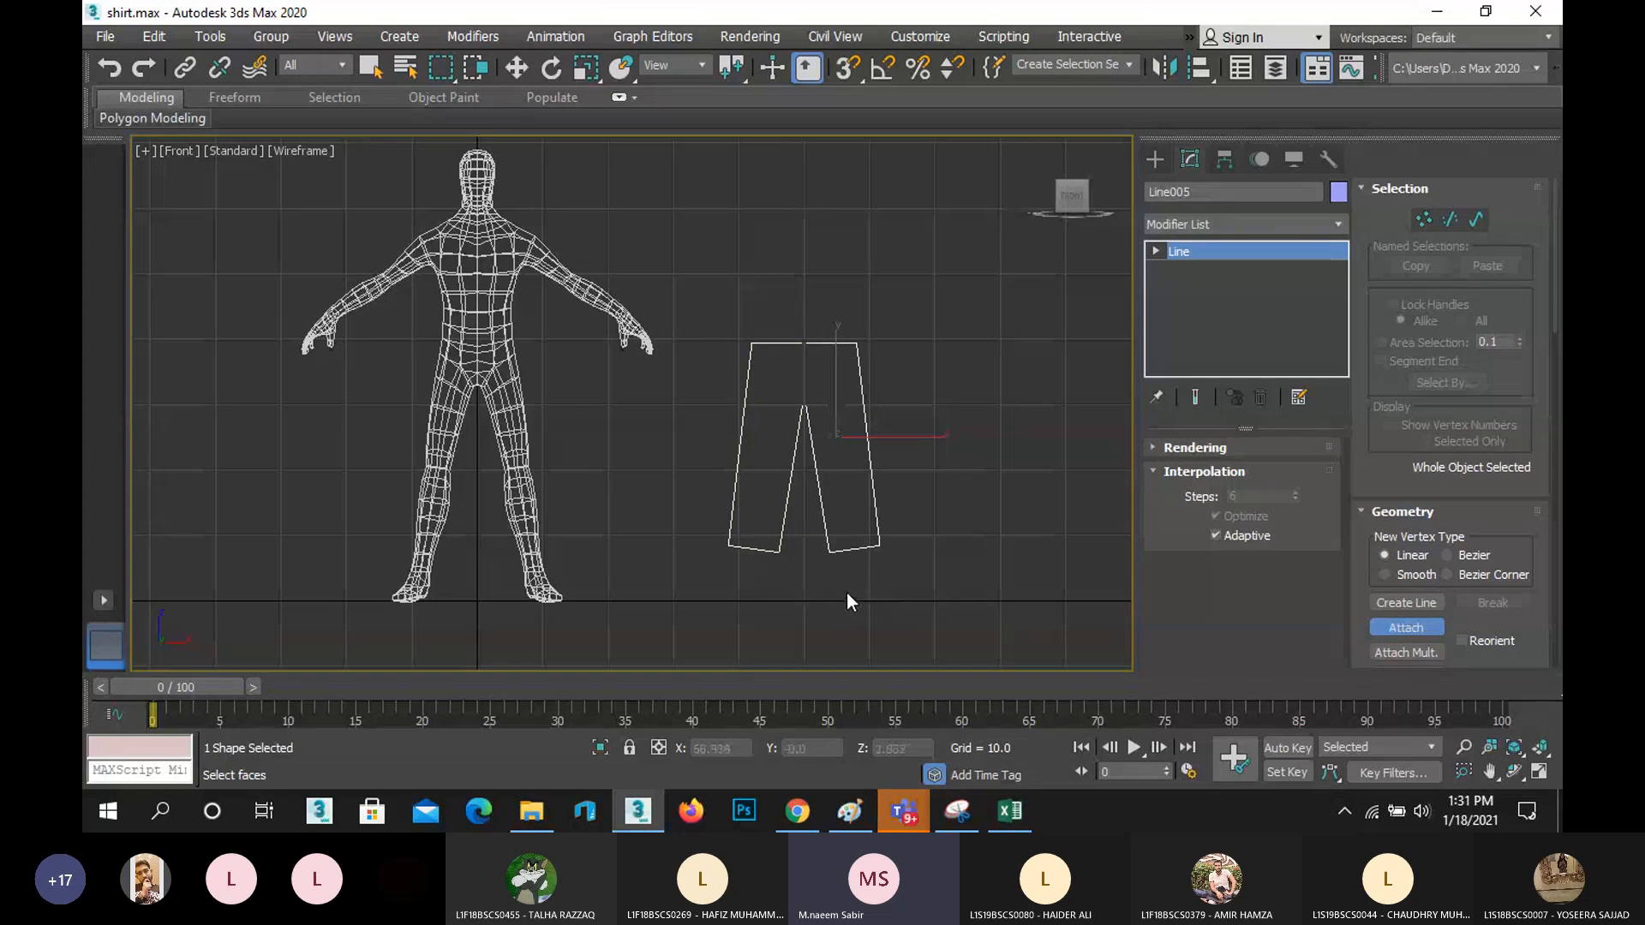
pyautogui.click(1427, 219)
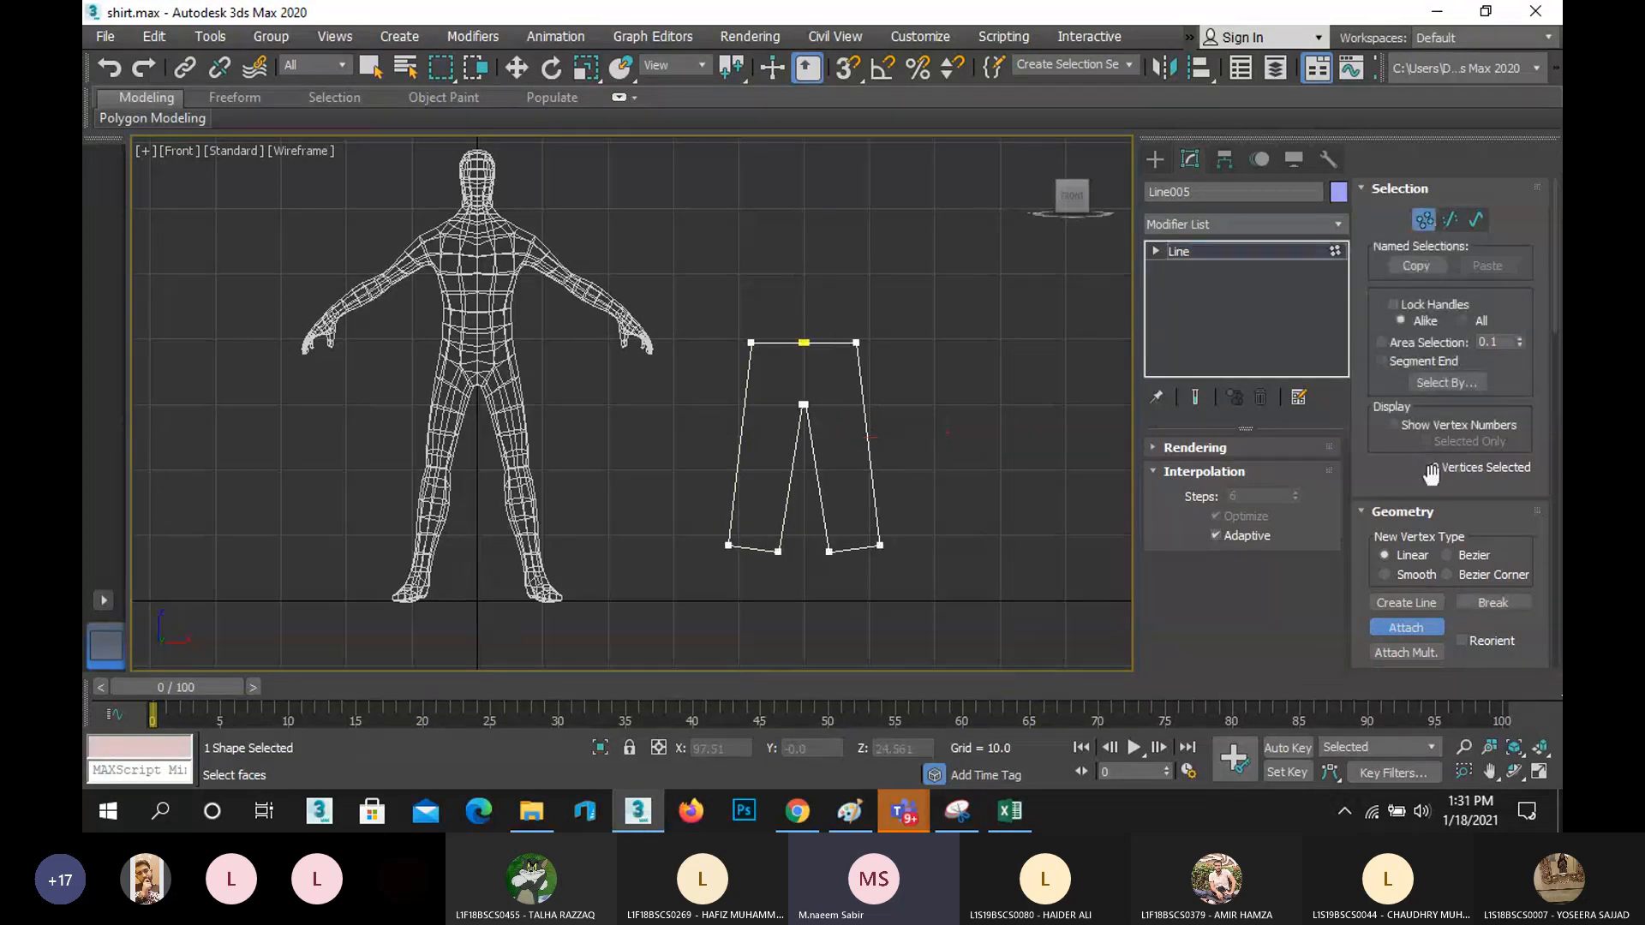
pyautogui.click(1384, 626)
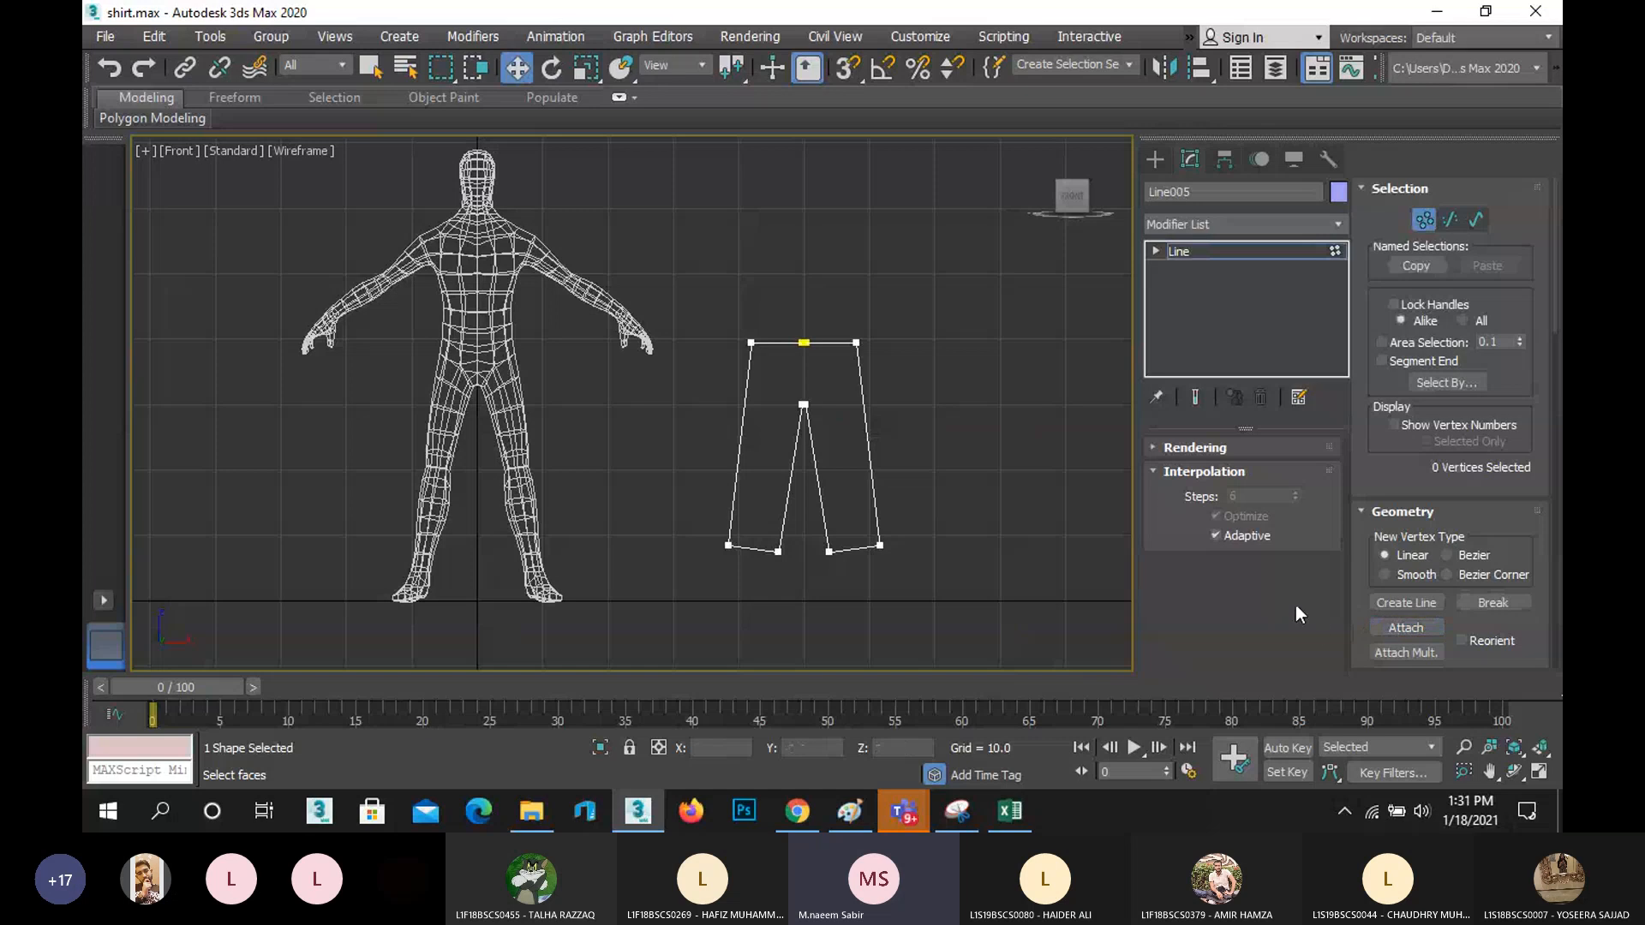
# - Connect the two open end vertices at the centre of the waist edge
pyautogui.scroll(-3, 1440, 583)
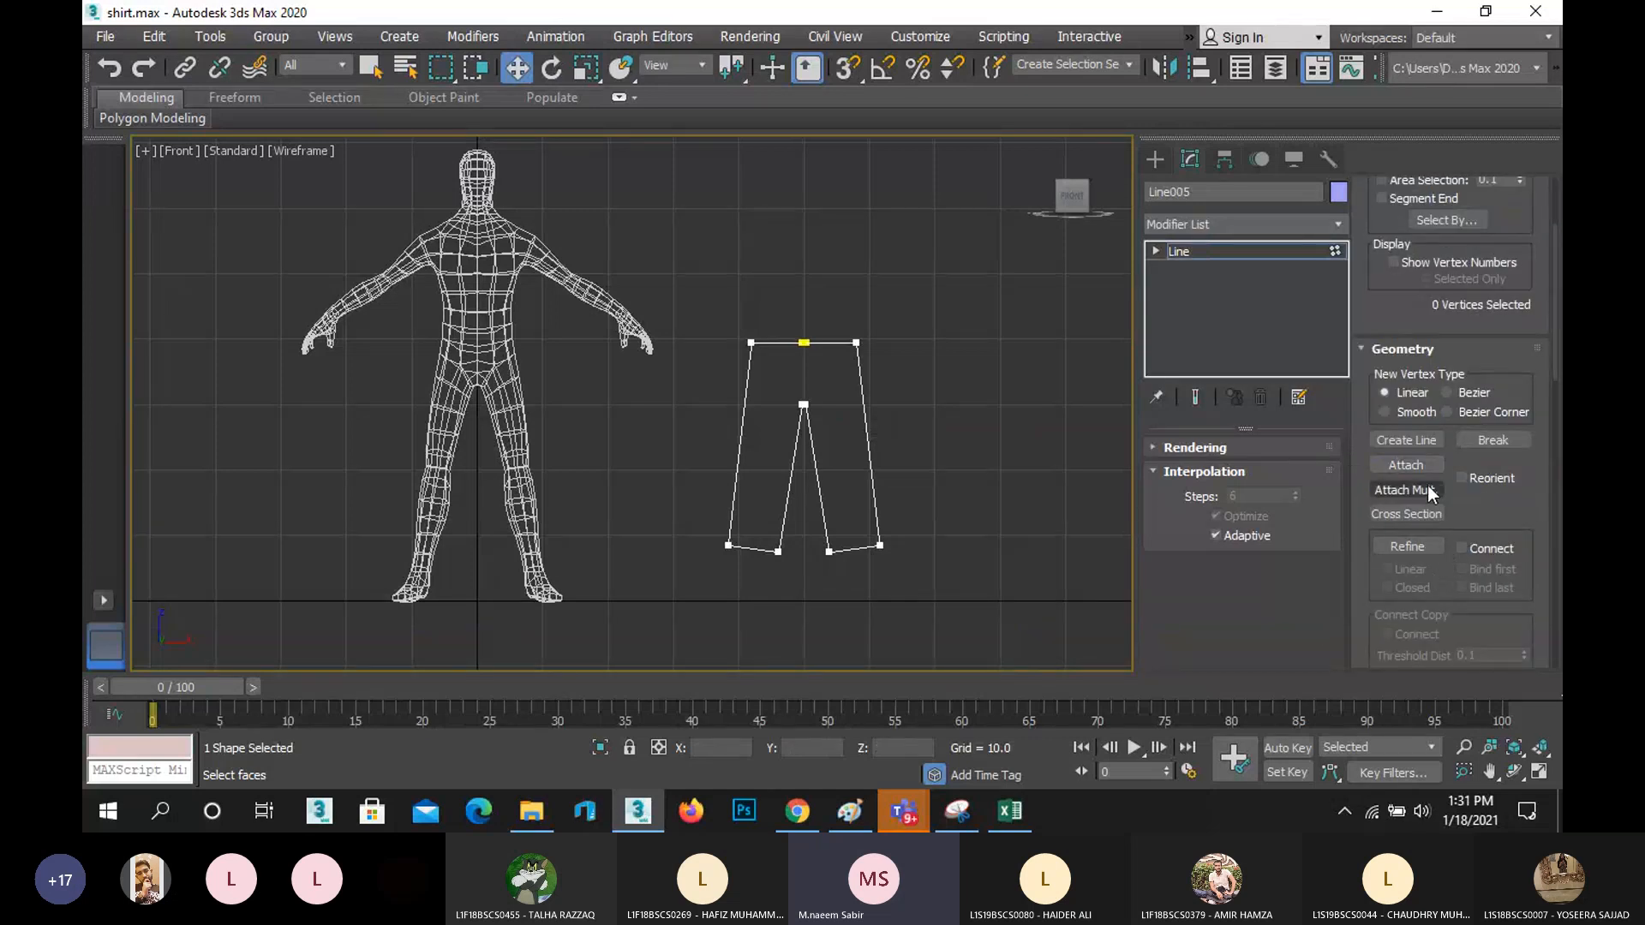
pyautogui.scroll(-3, 1448, 561)
pyautogui.click(1406, 617)
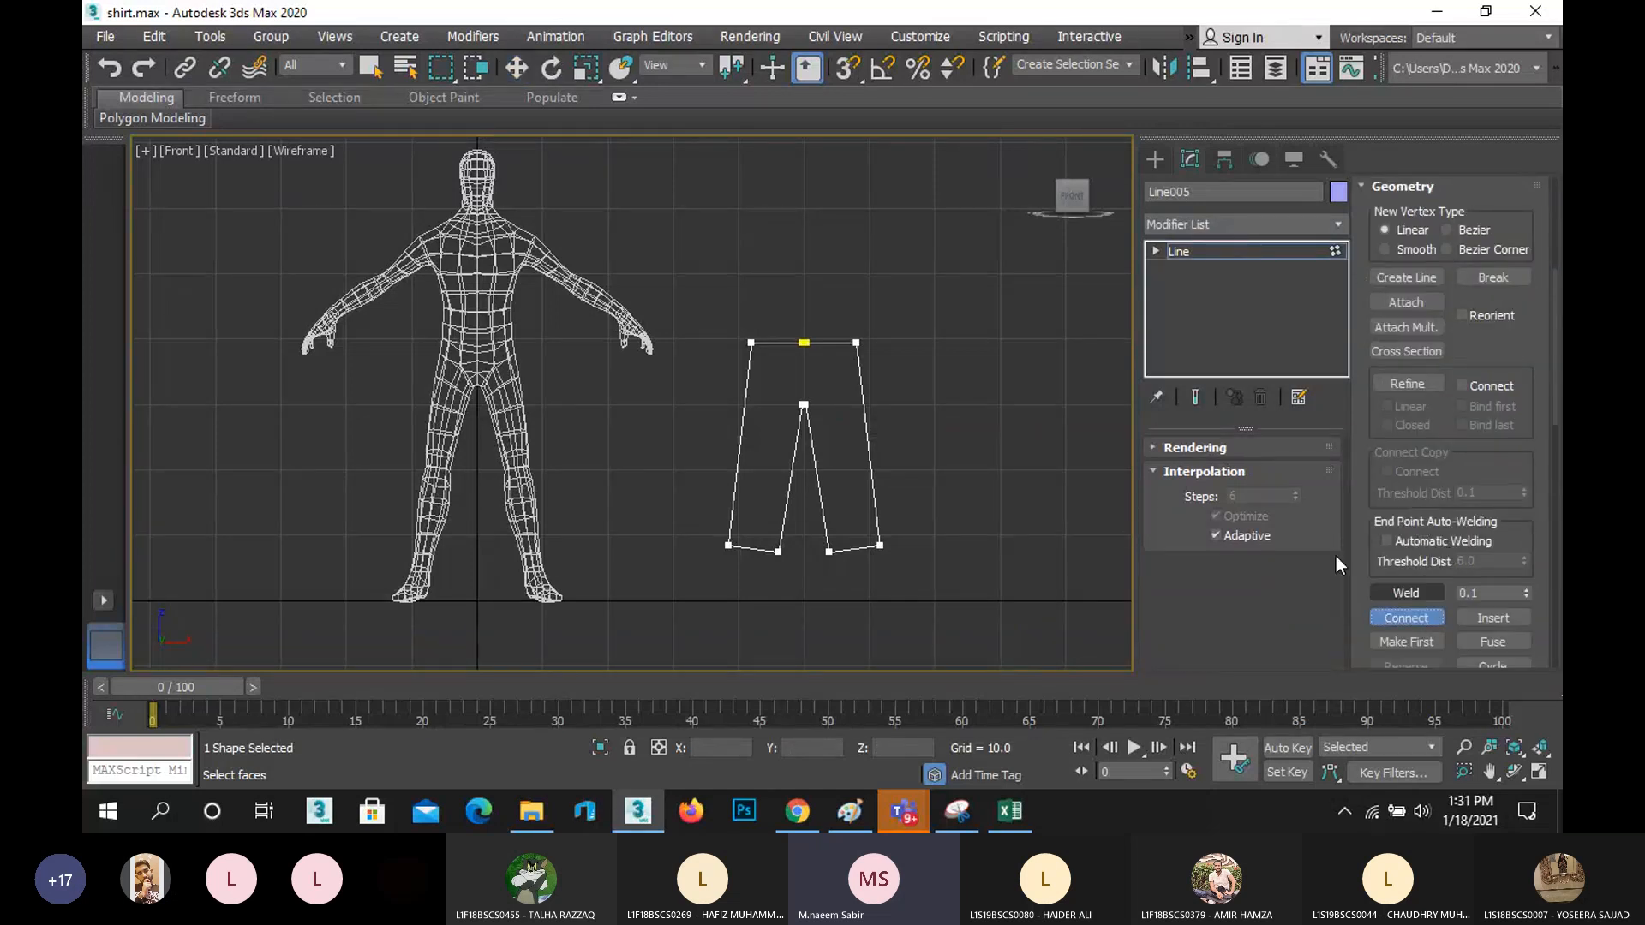
pyautogui.scroll(6, 797, 343)
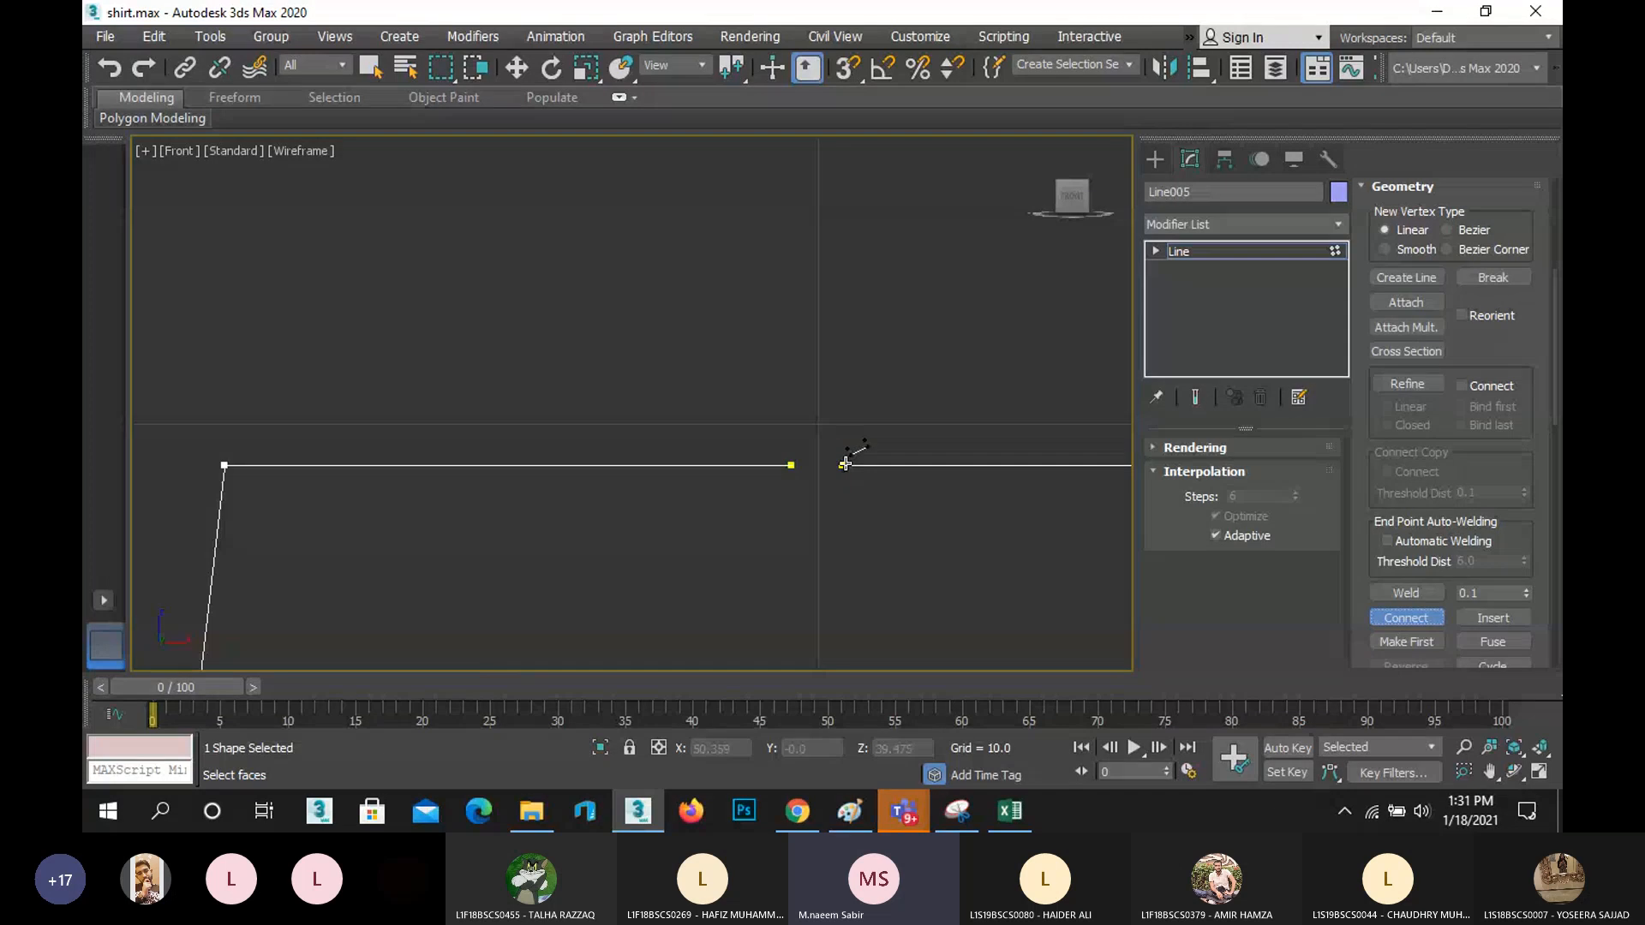
pyautogui.moveTo(786, 463); pyautogui.dragTo(841, 465)
pyautogui.scroll(-5, 809, 497)
# - Connect the two open end vertices at the crotch to close the trouser outline, and leave vertex editing
pyautogui.moveTo(776, 557); pyautogui.dragTo(768, 448, button='middle')
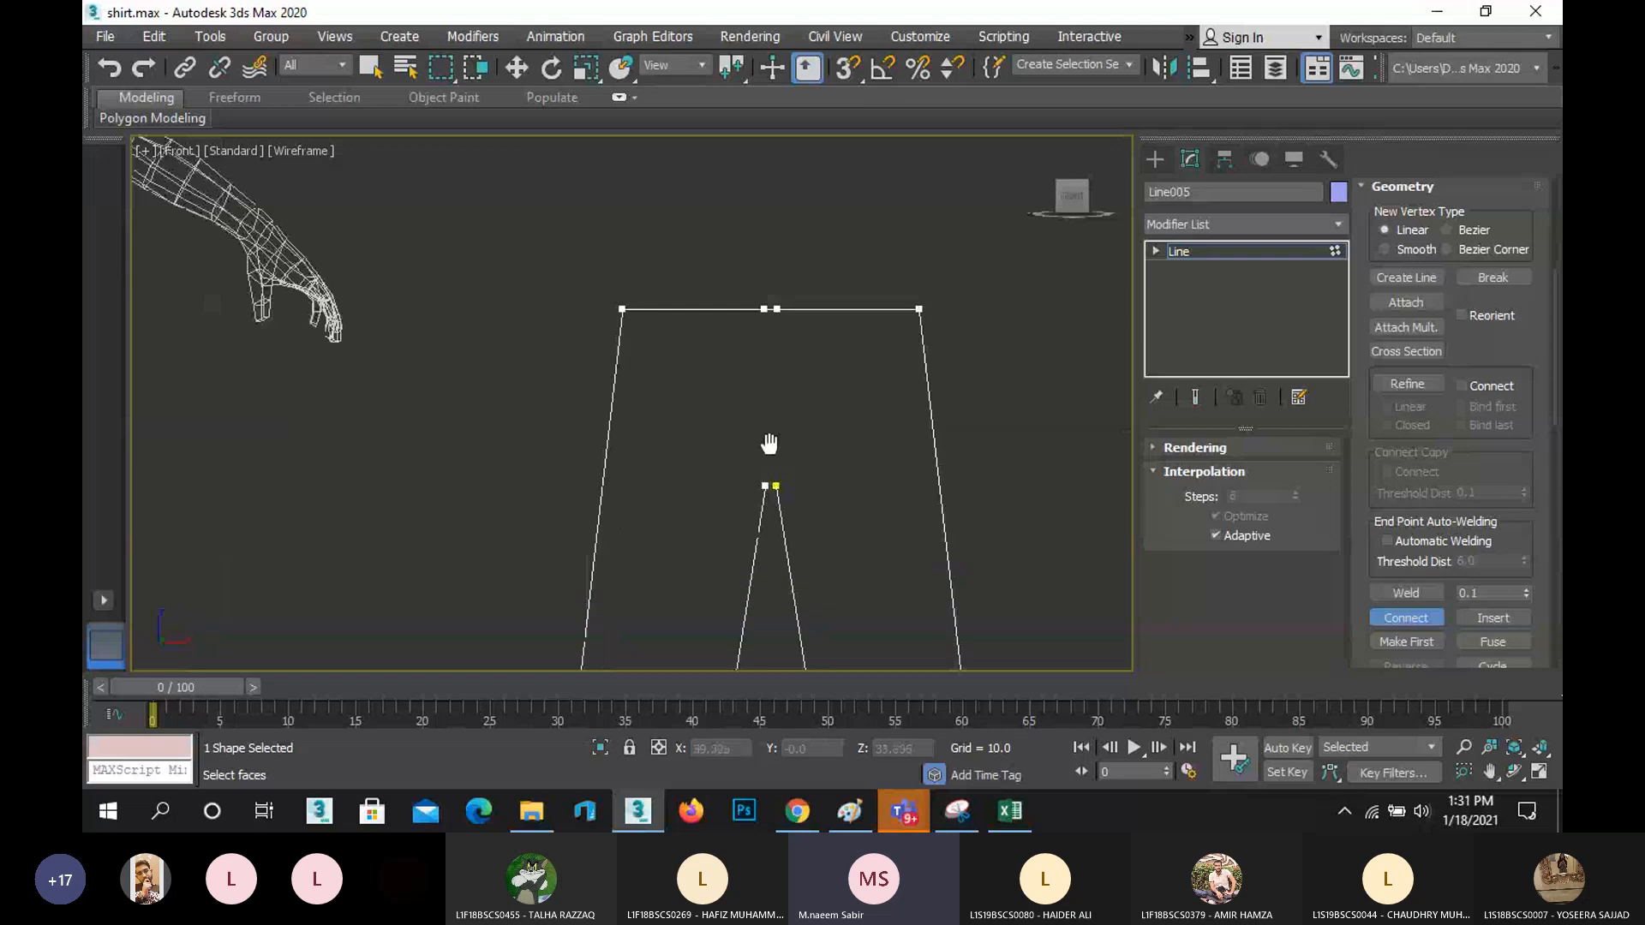
pyautogui.scroll(8, 768, 454)
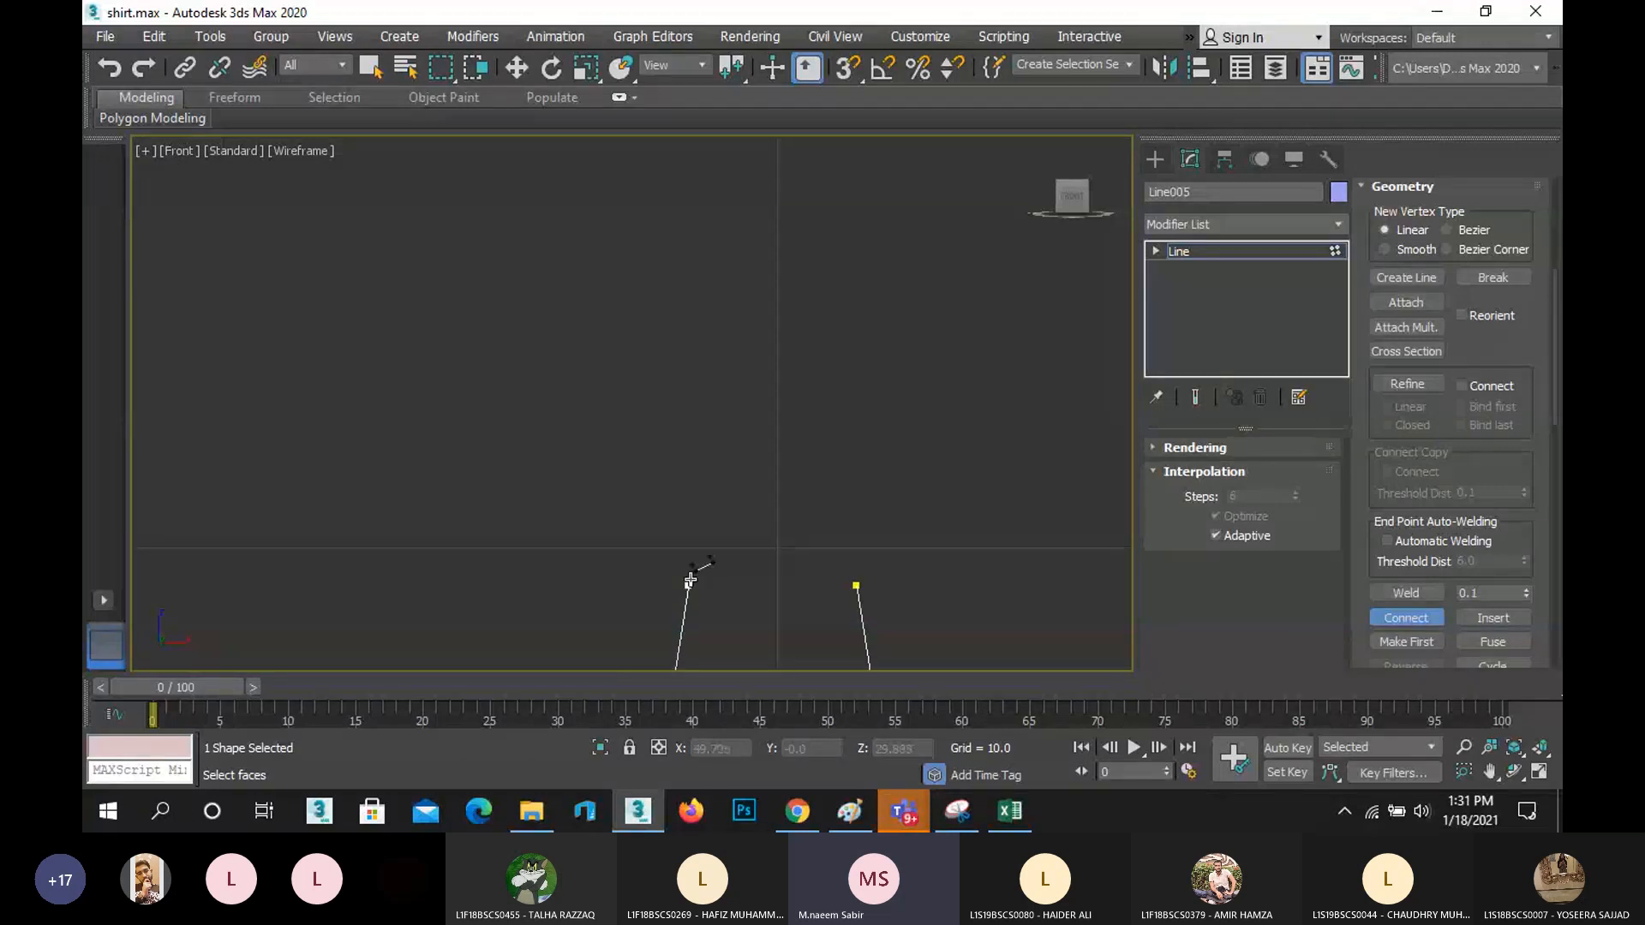
pyautogui.moveTo(856, 588); pyautogui.dragTo(856, 587)
pyautogui.scroll(-8, 774, 404)
pyautogui.press('w')
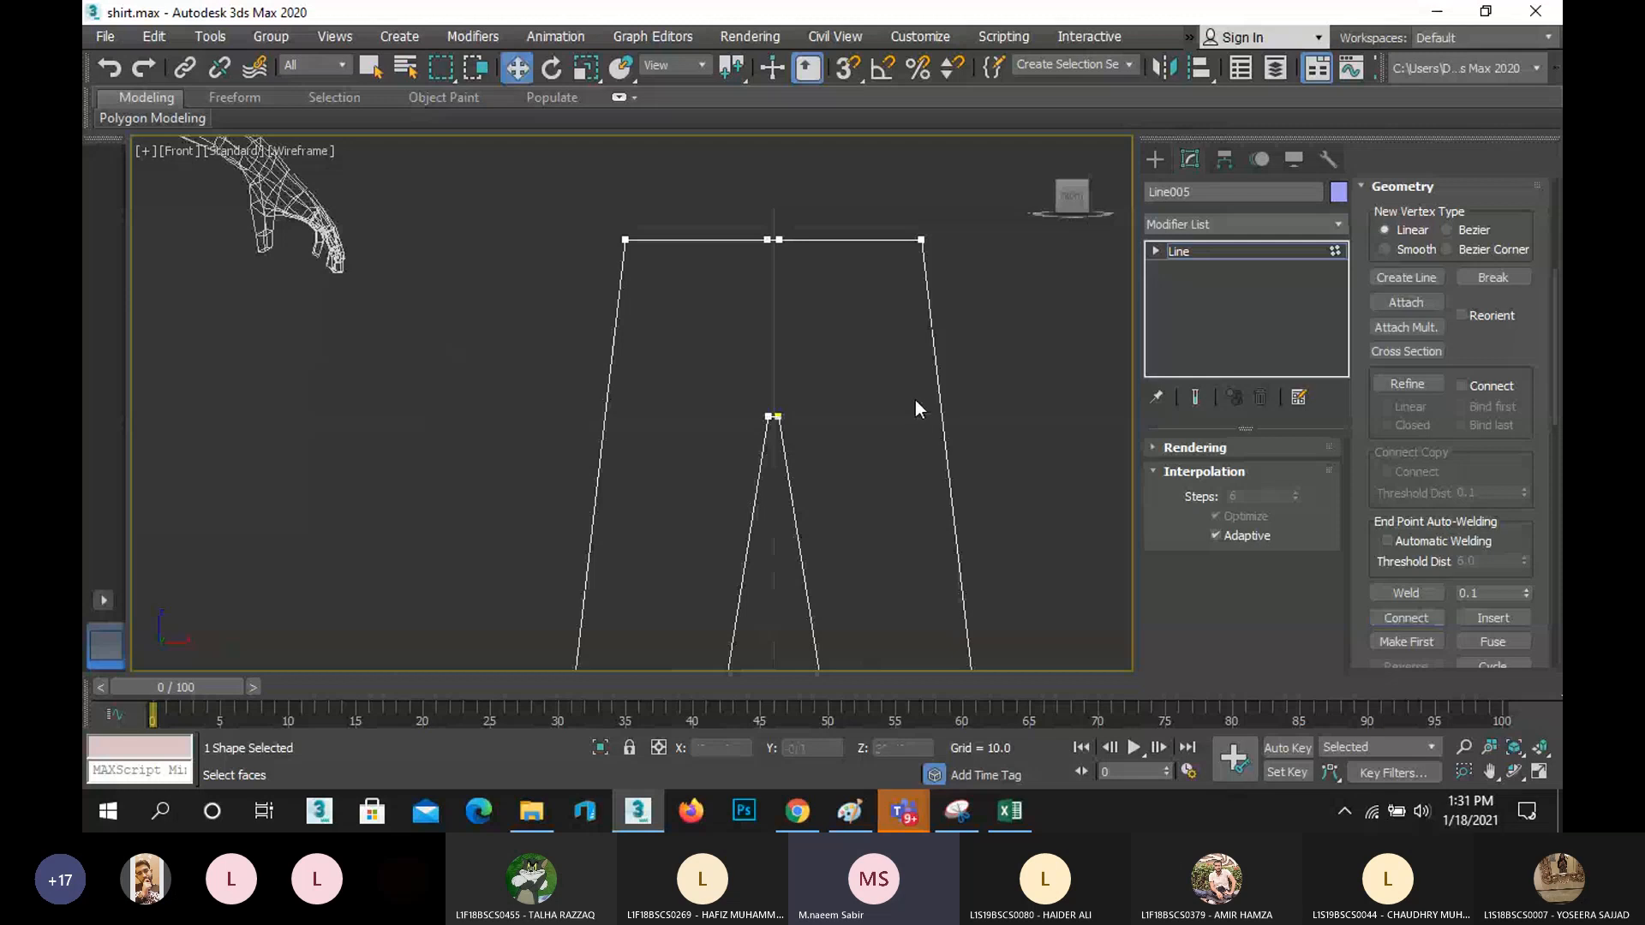
pyautogui.scroll(-4, 884, 398)
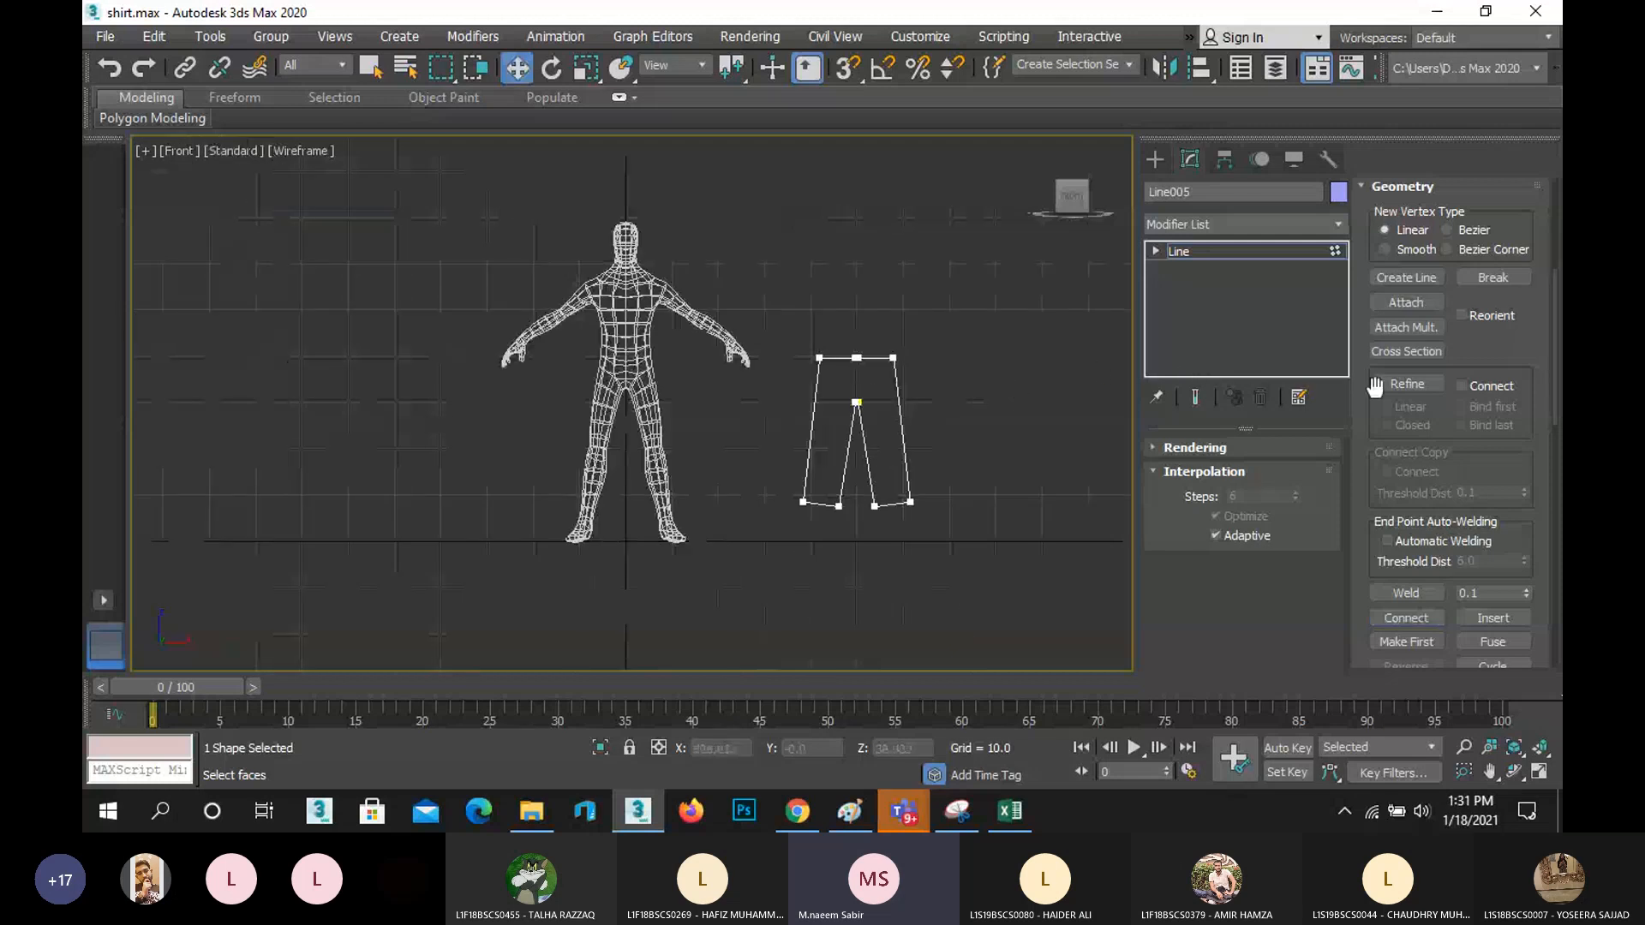
pyautogui.scroll(3, 1396, 387)
pyautogui.scroll(2, 1398, 388)
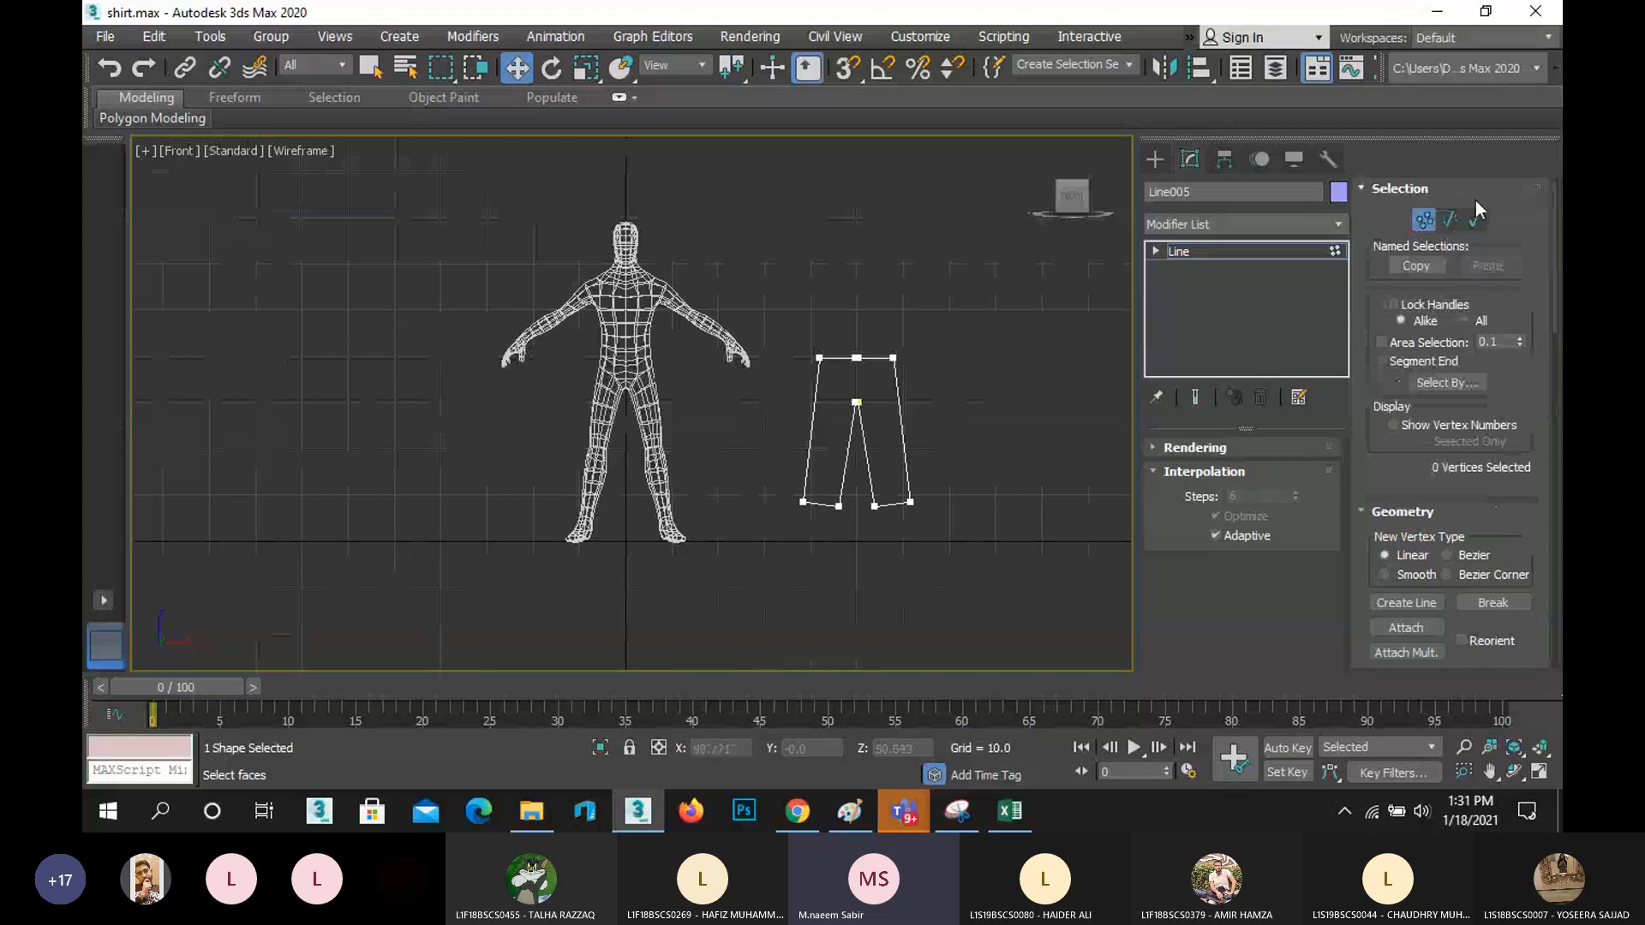
pyautogui.click(1425, 221)
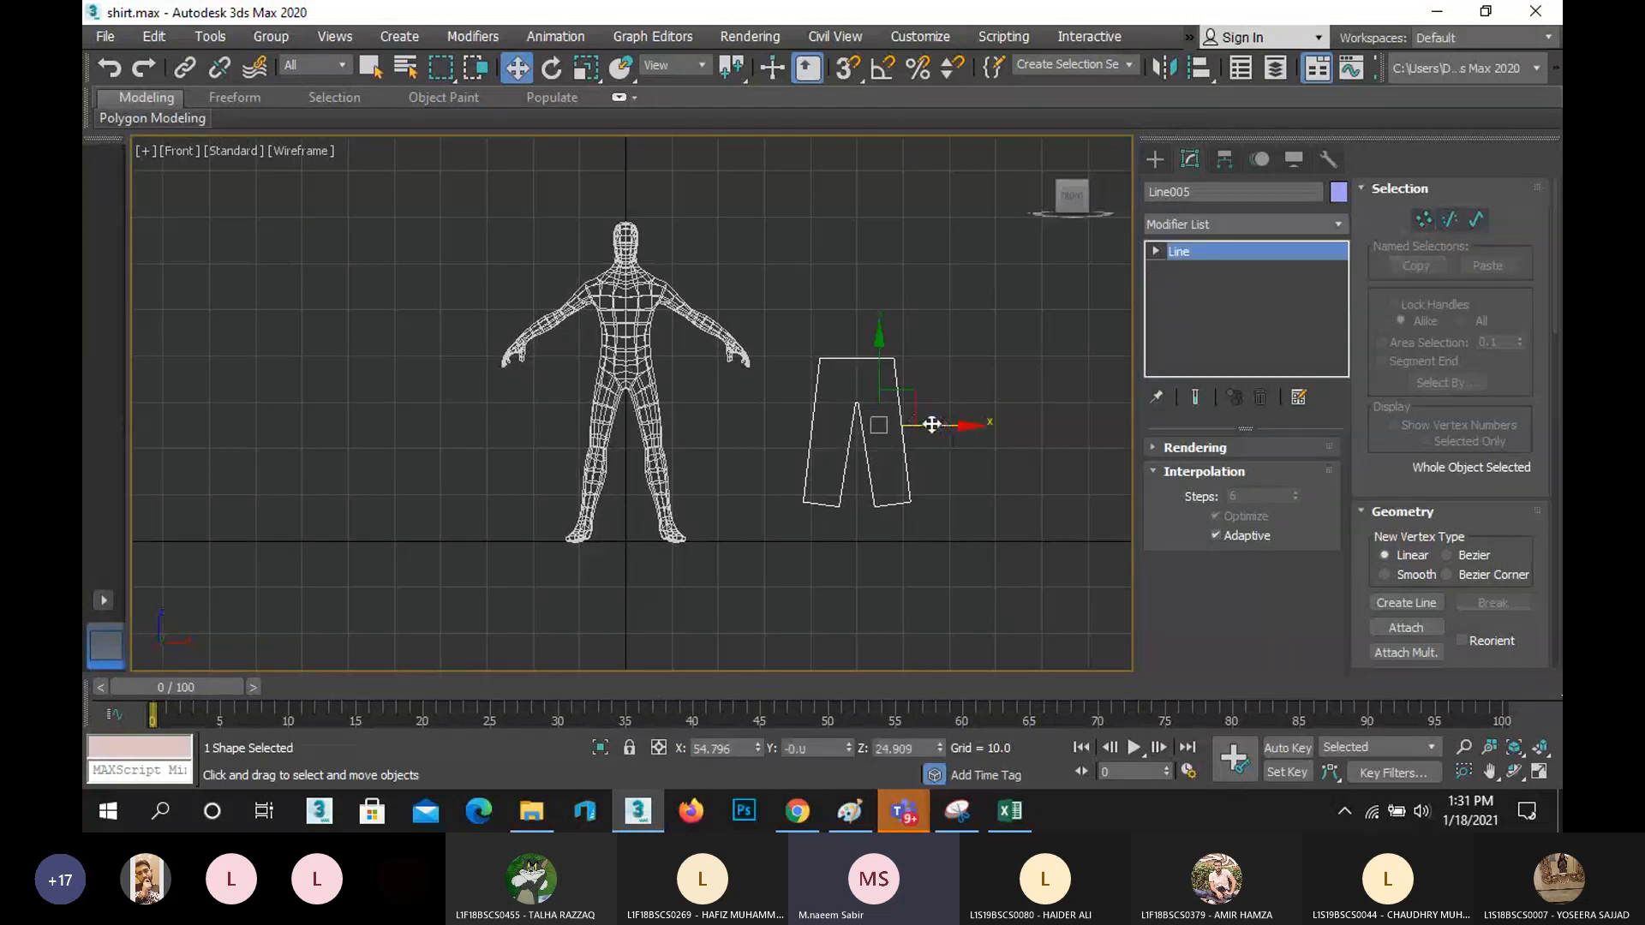
# - Clone the closed trouser outline as one independent copy, about 26.9 units along X from the original
pyautogui.moveTo(934, 424); pyautogui.dragTo(837, 420, button='middle')
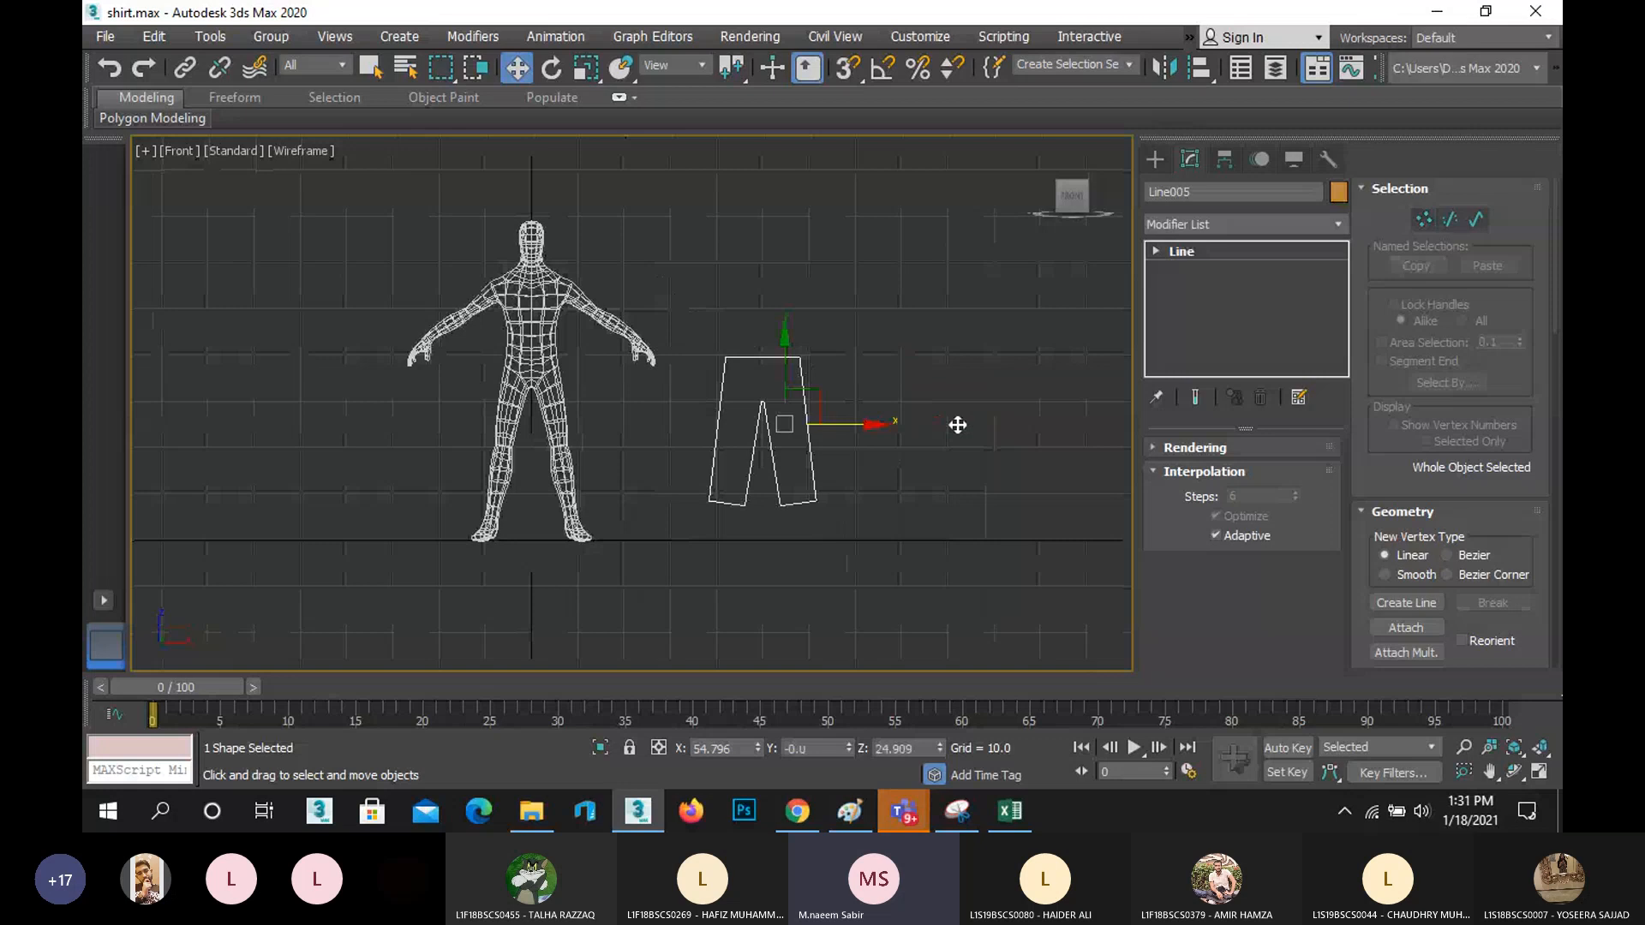
pyautogui.keyDown('shift'); pyautogui.moveTo(899, 425); pyautogui.dragTo(980, 433); pyautogui.keyUp('shift')
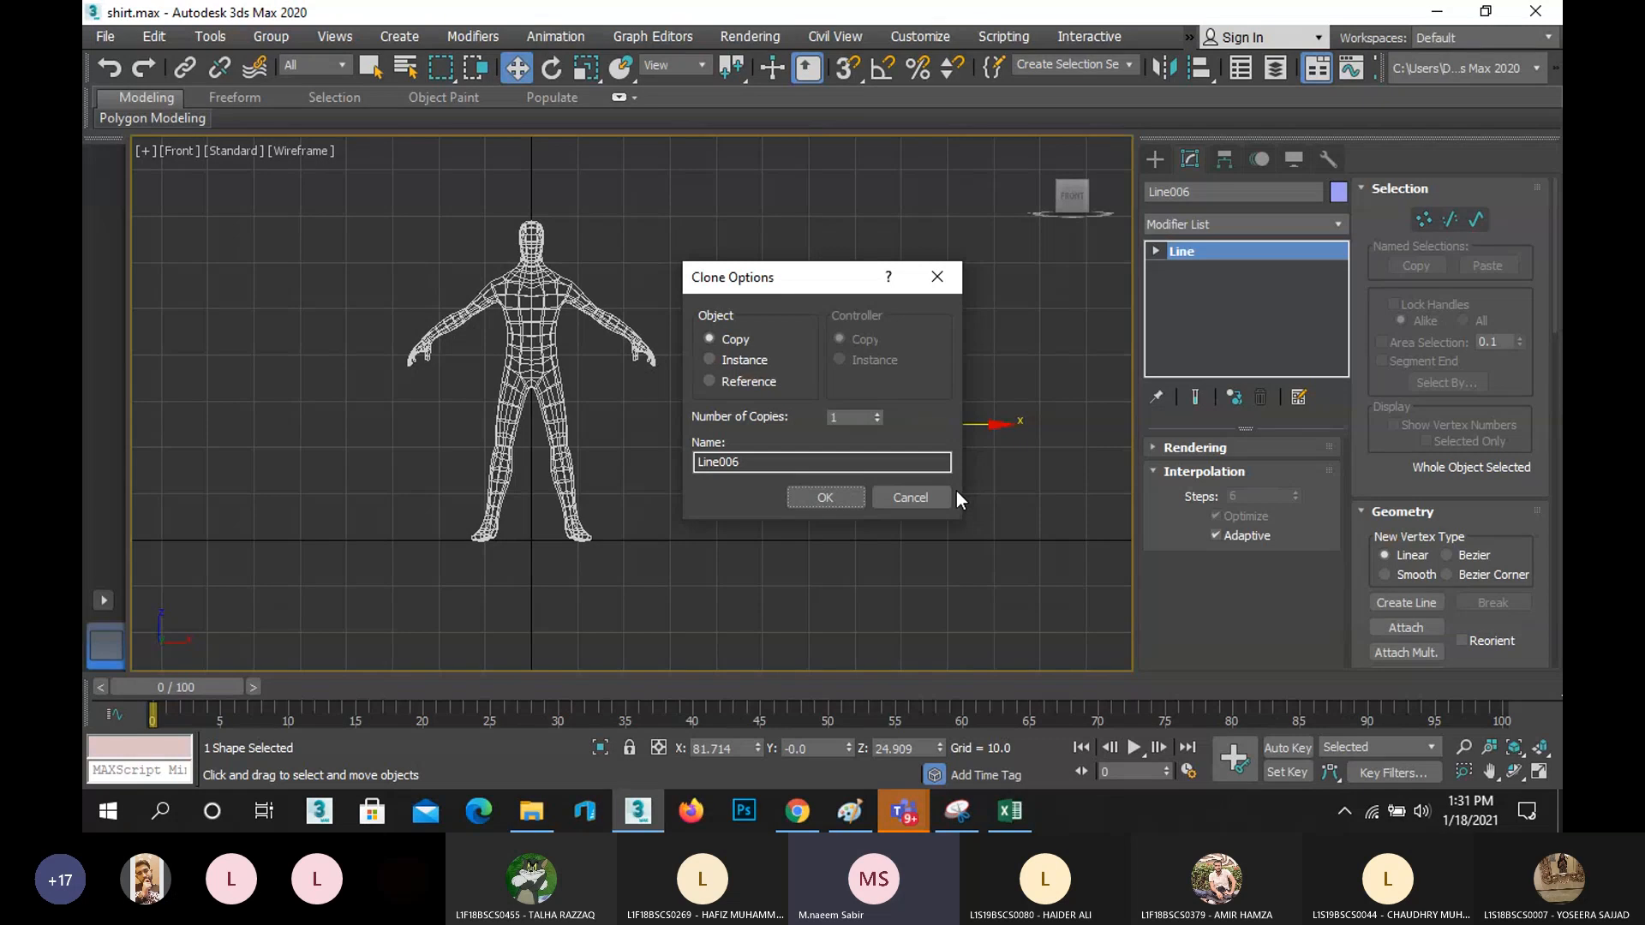
pyautogui.click(825, 497)
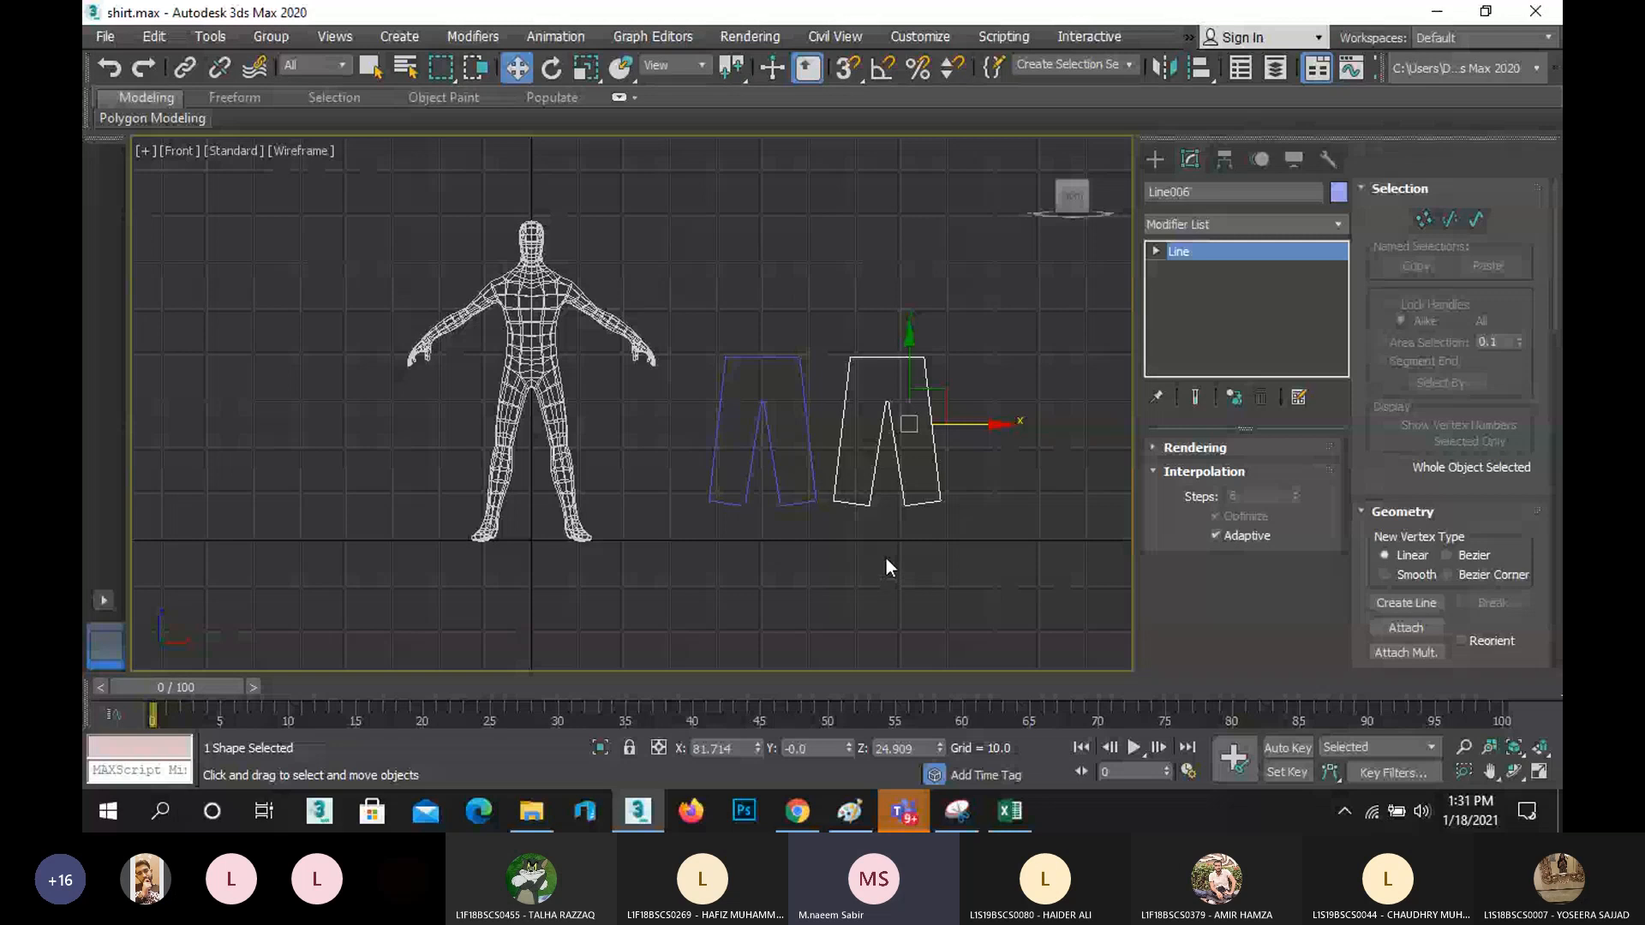
# - Attach the original trouser outline to the copy so front and back panels form one spline object
pyautogui.scroll(3, 852, 408)
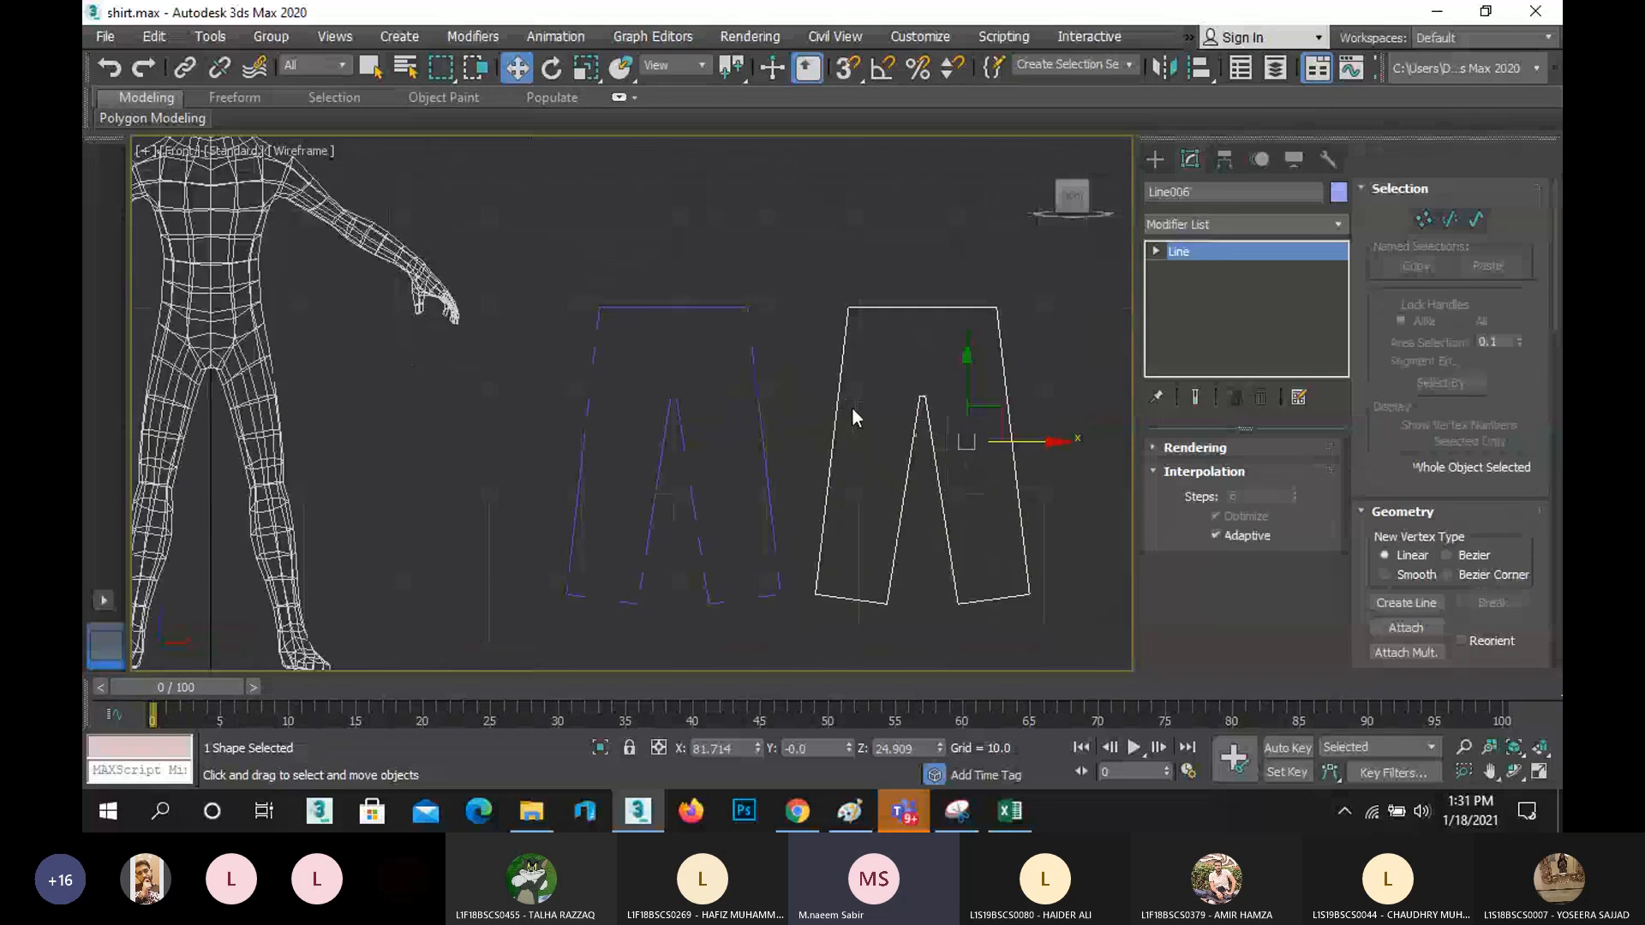
pyautogui.scroll(-2, 847, 410)
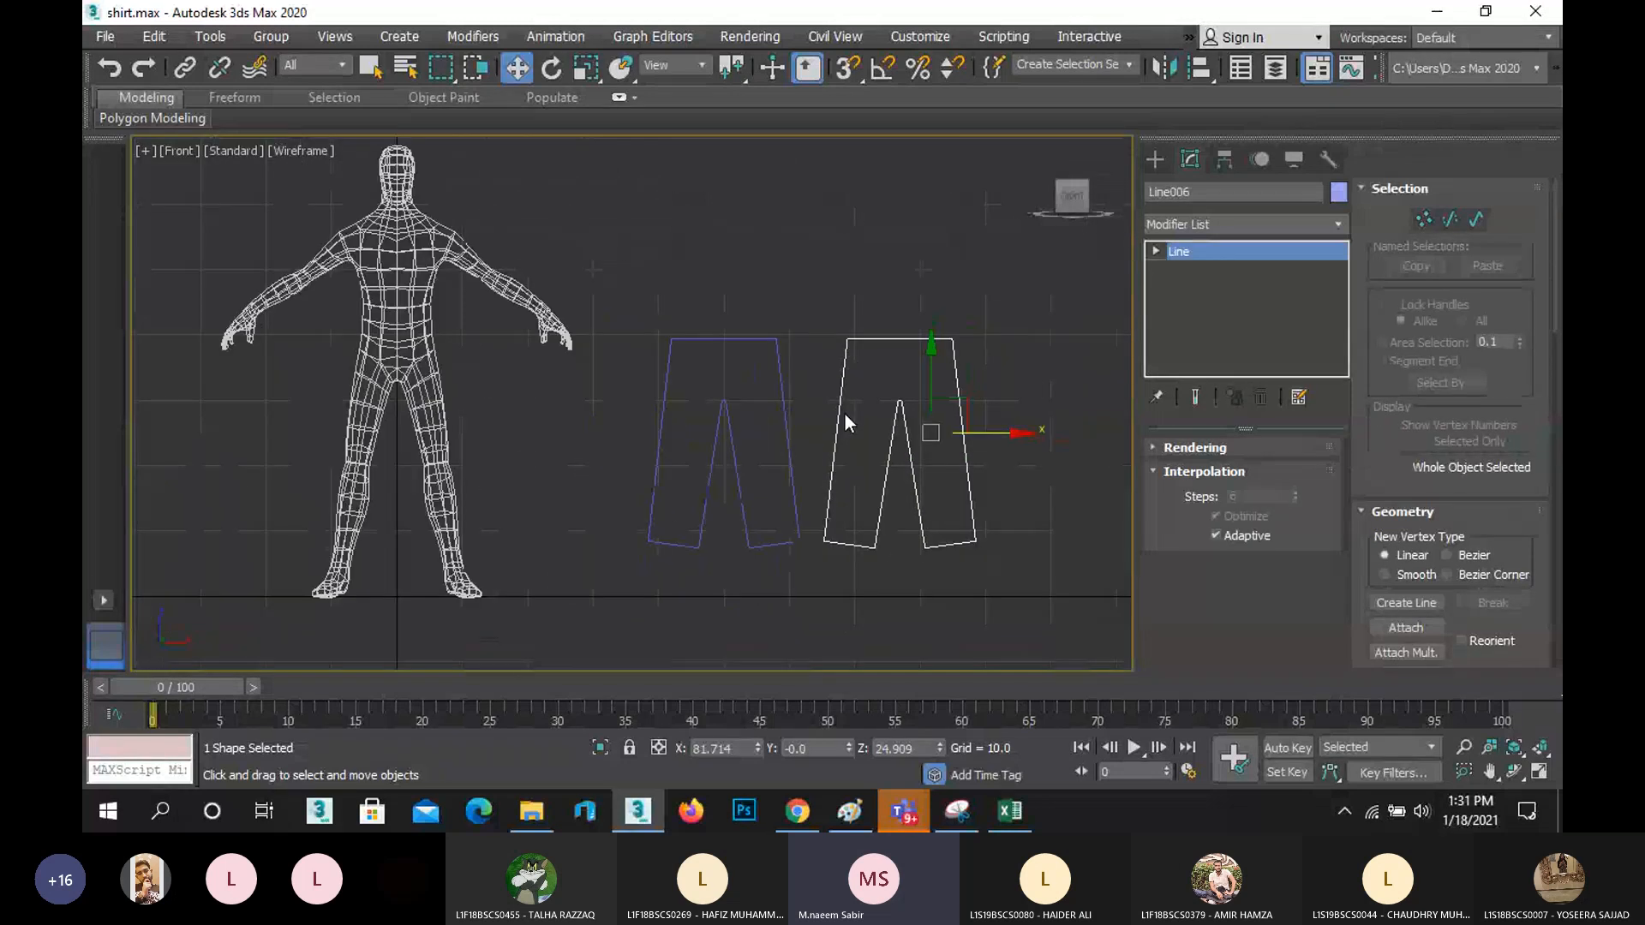
pyautogui.click(1406, 628)
pyautogui.click(783, 368)
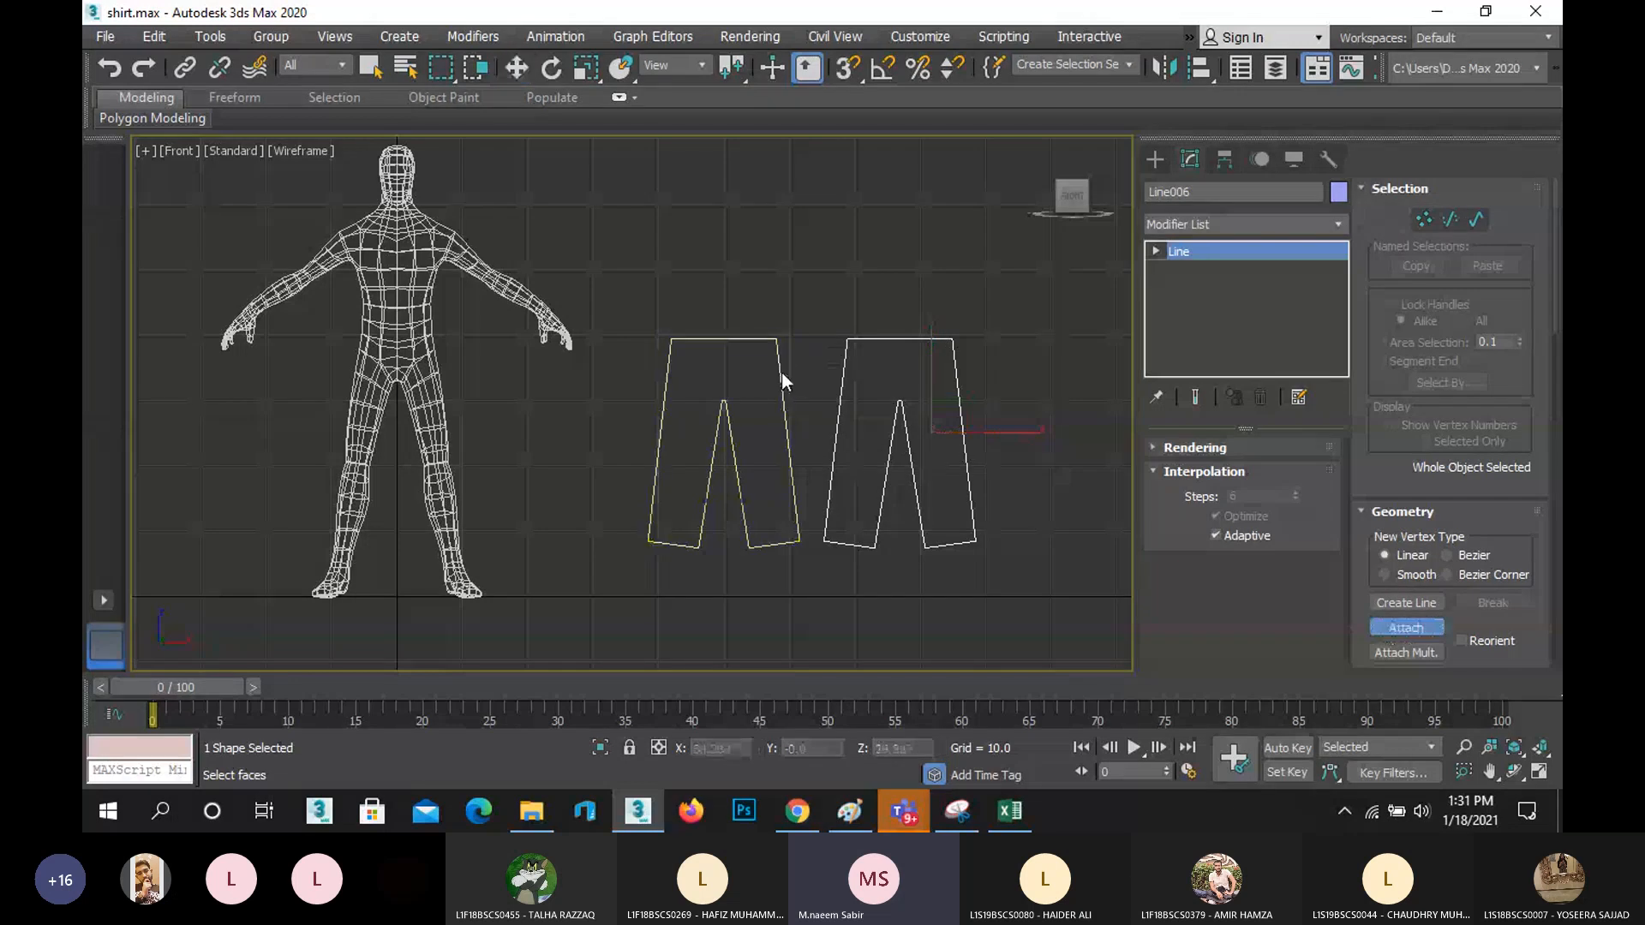
pyautogui.rightClick(854, 443)
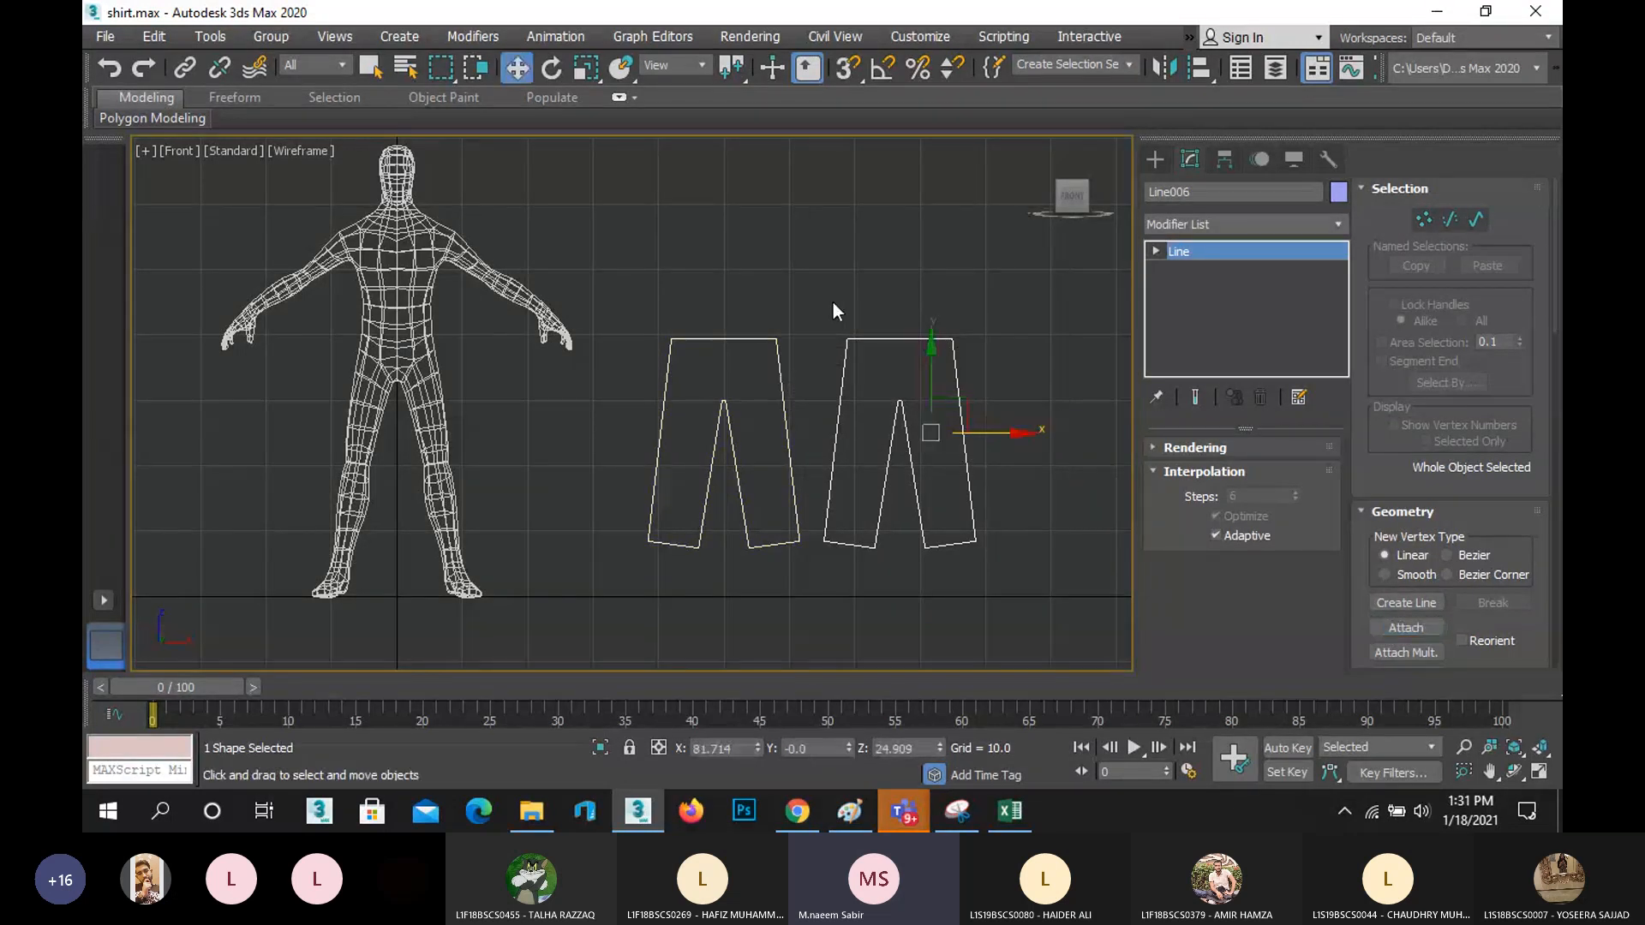
# - Break all vertices of both trouser outlines so their edges become separate splines, and leave vertex editing
pyautogui.moveTo(633, 283); pyautogui.dragTo(998, 616)
pyautogui.click(1423, 220)
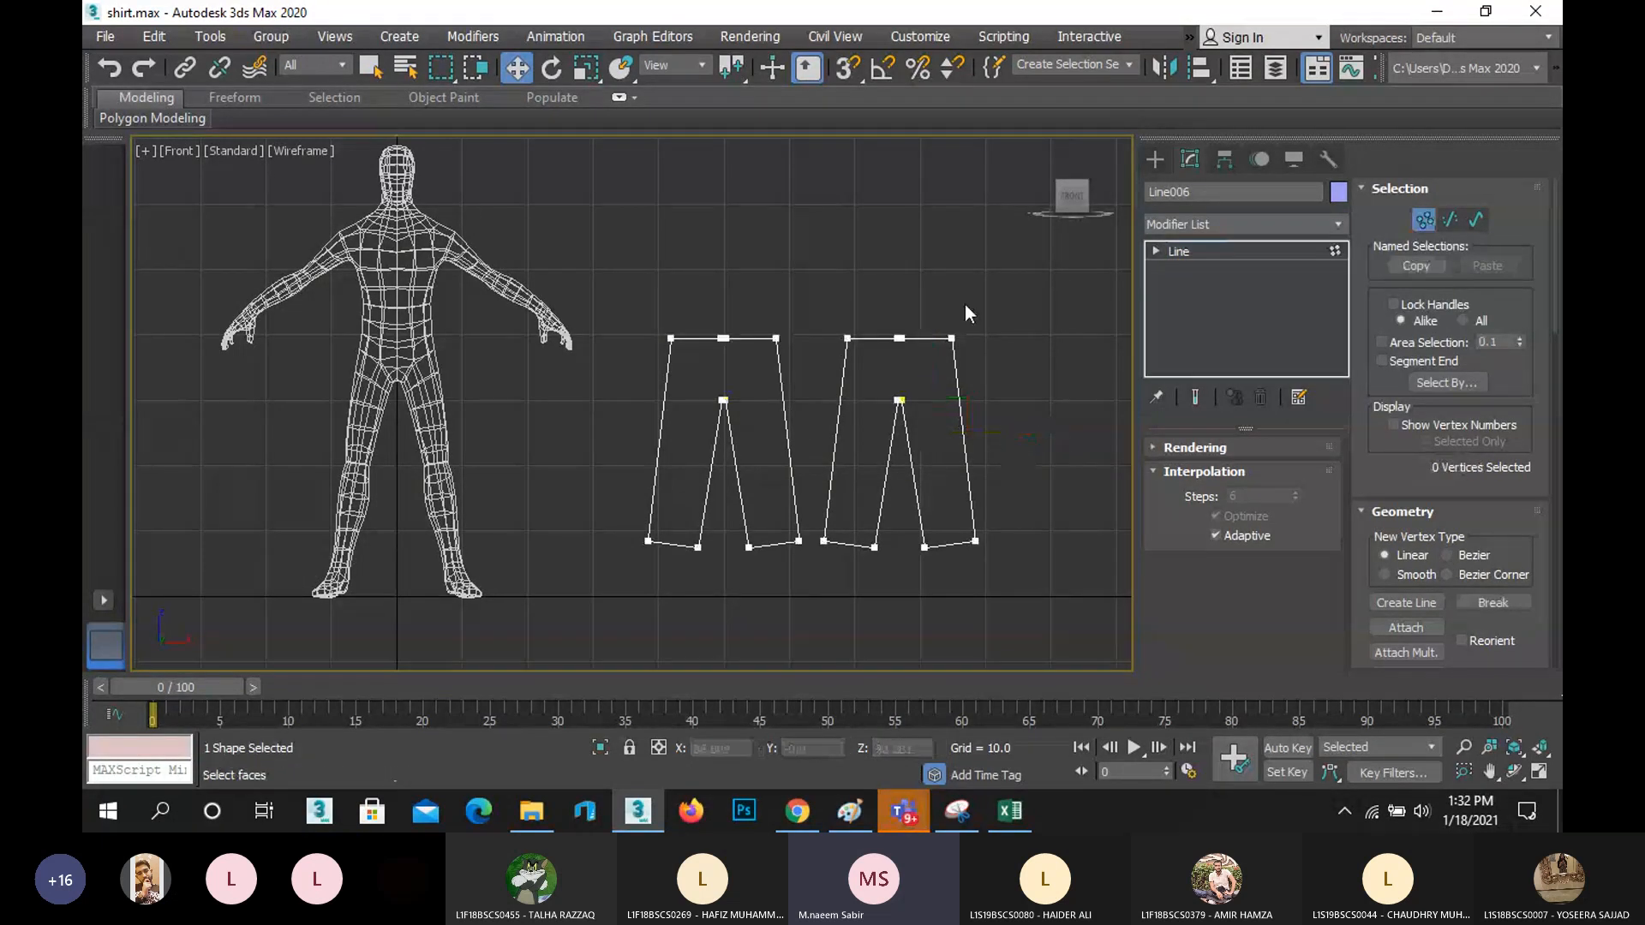
pyautogui.moveTo(1001, 255); pyautogui.dragTo(610, 604)
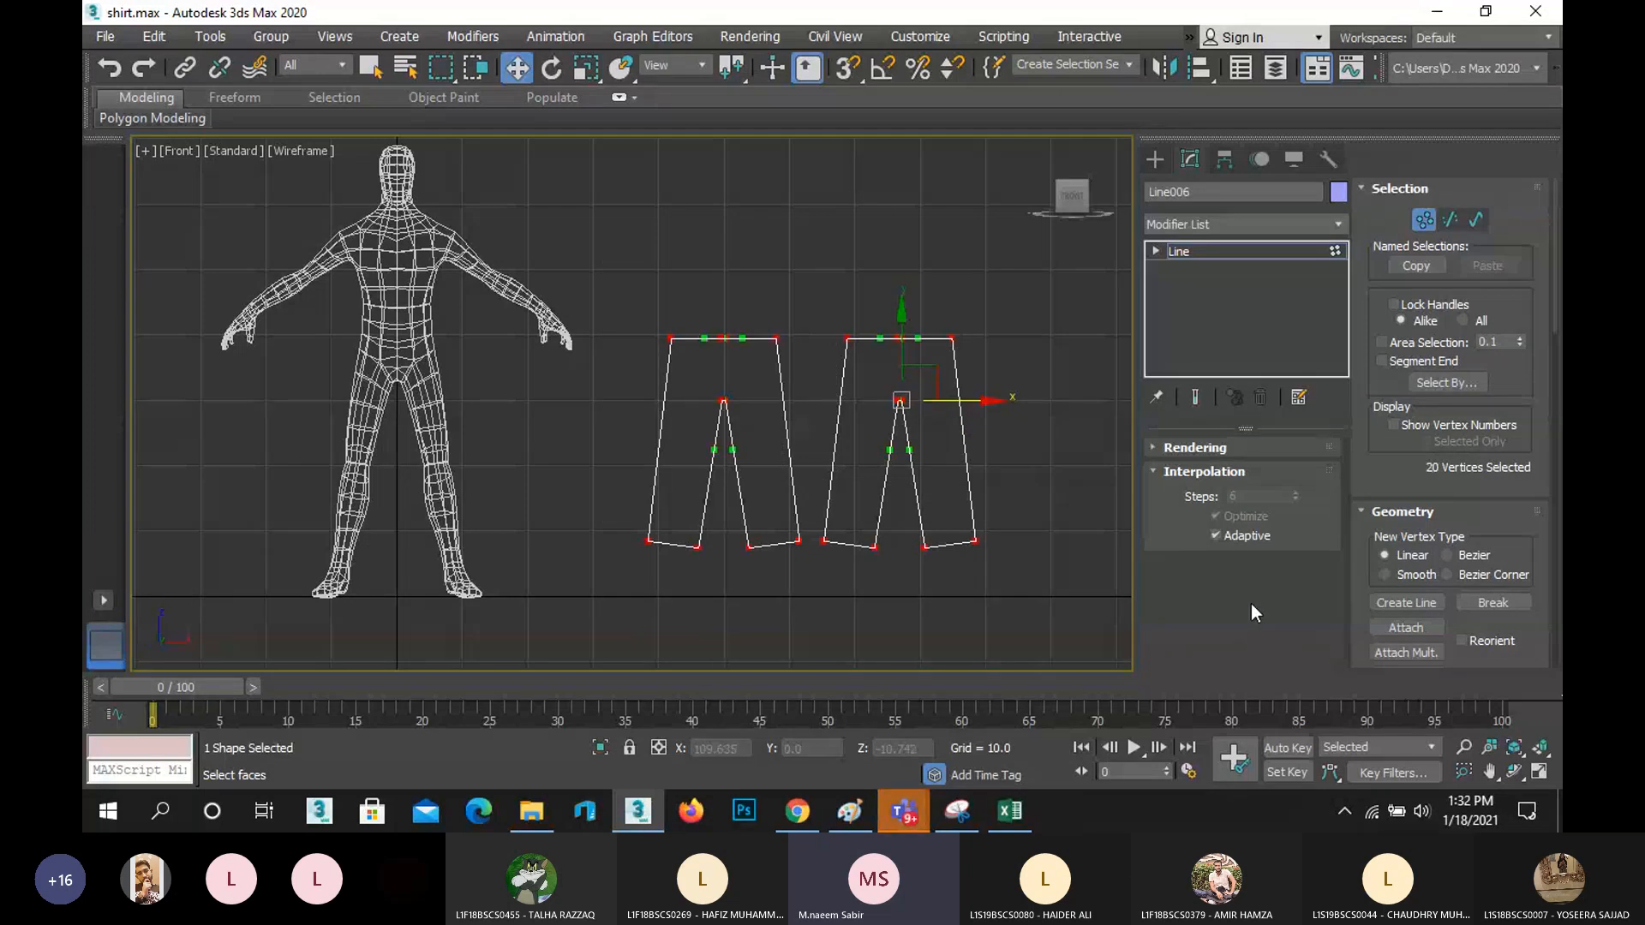
pyautogui.click(1495, 602)
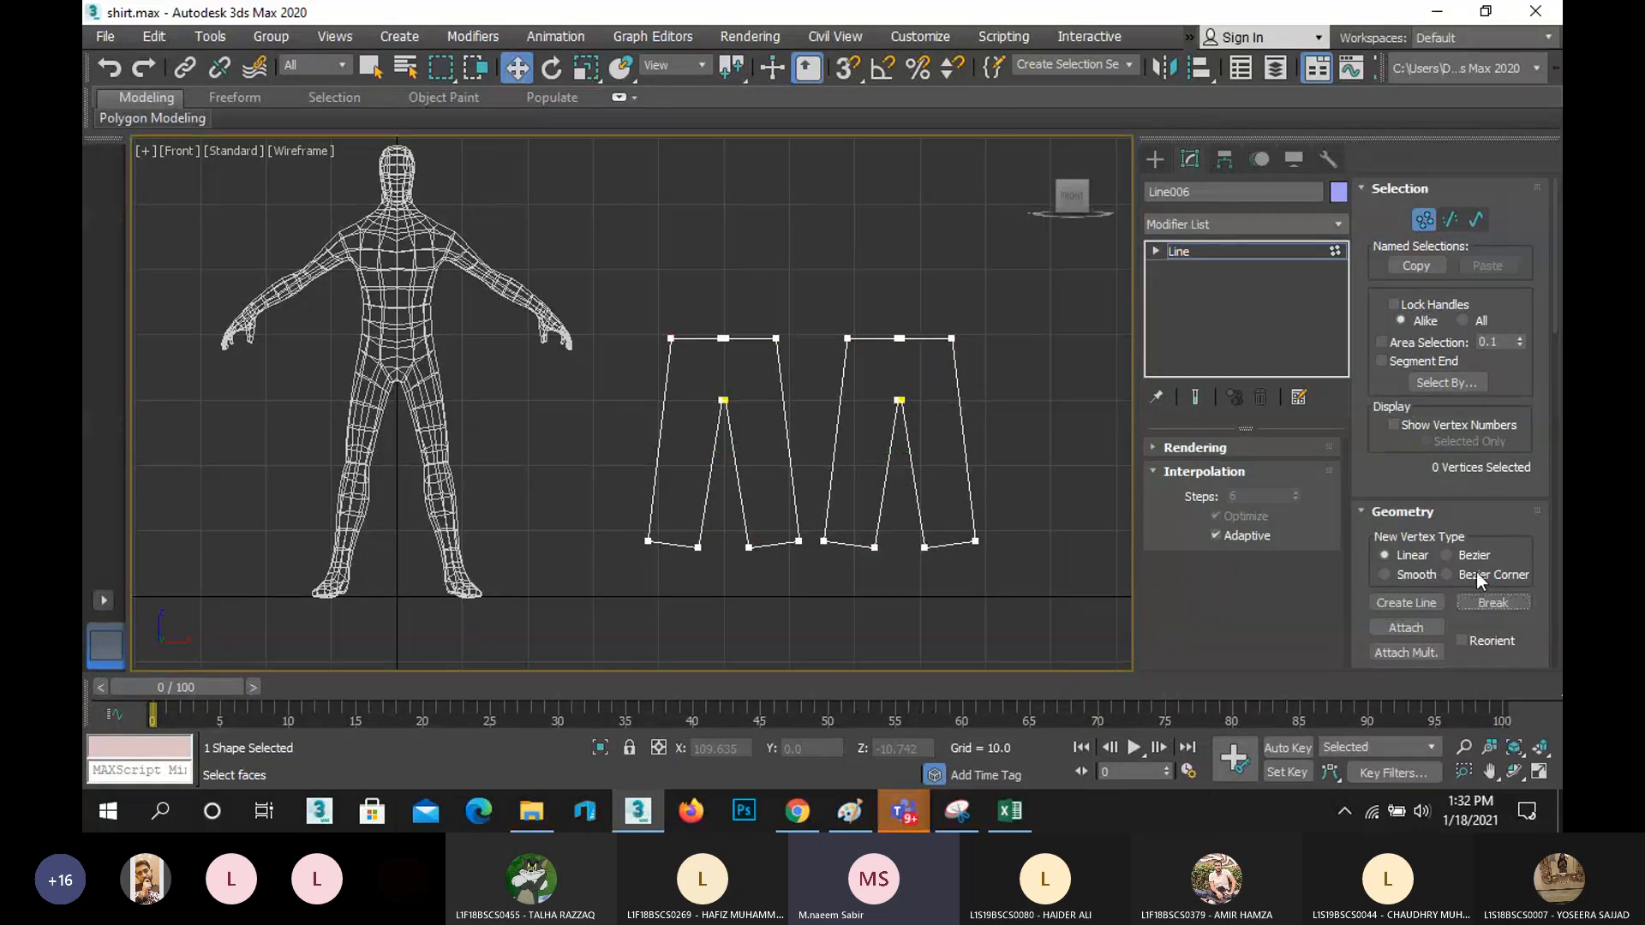
pyautogui.click(1423, 220)
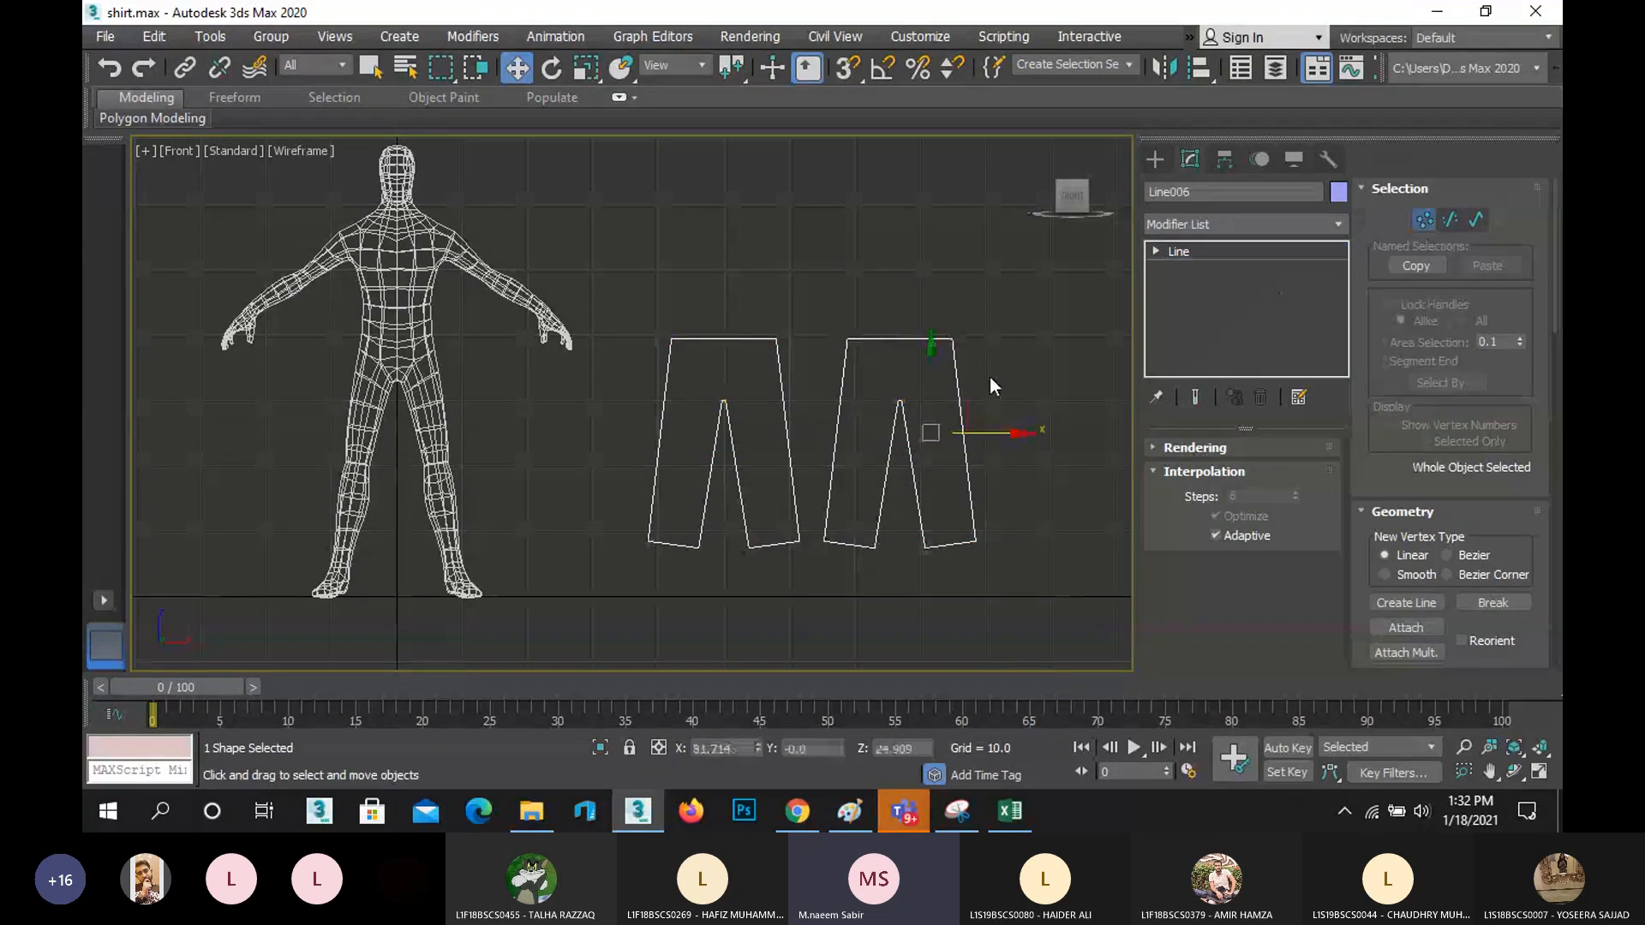
# - Apply the Garment Maker modifier and move the meshed garment to about X 31.8, centring one trouser panel on the body's legs
pyautogui.click(1194, 227)
pyautogui.press('g')
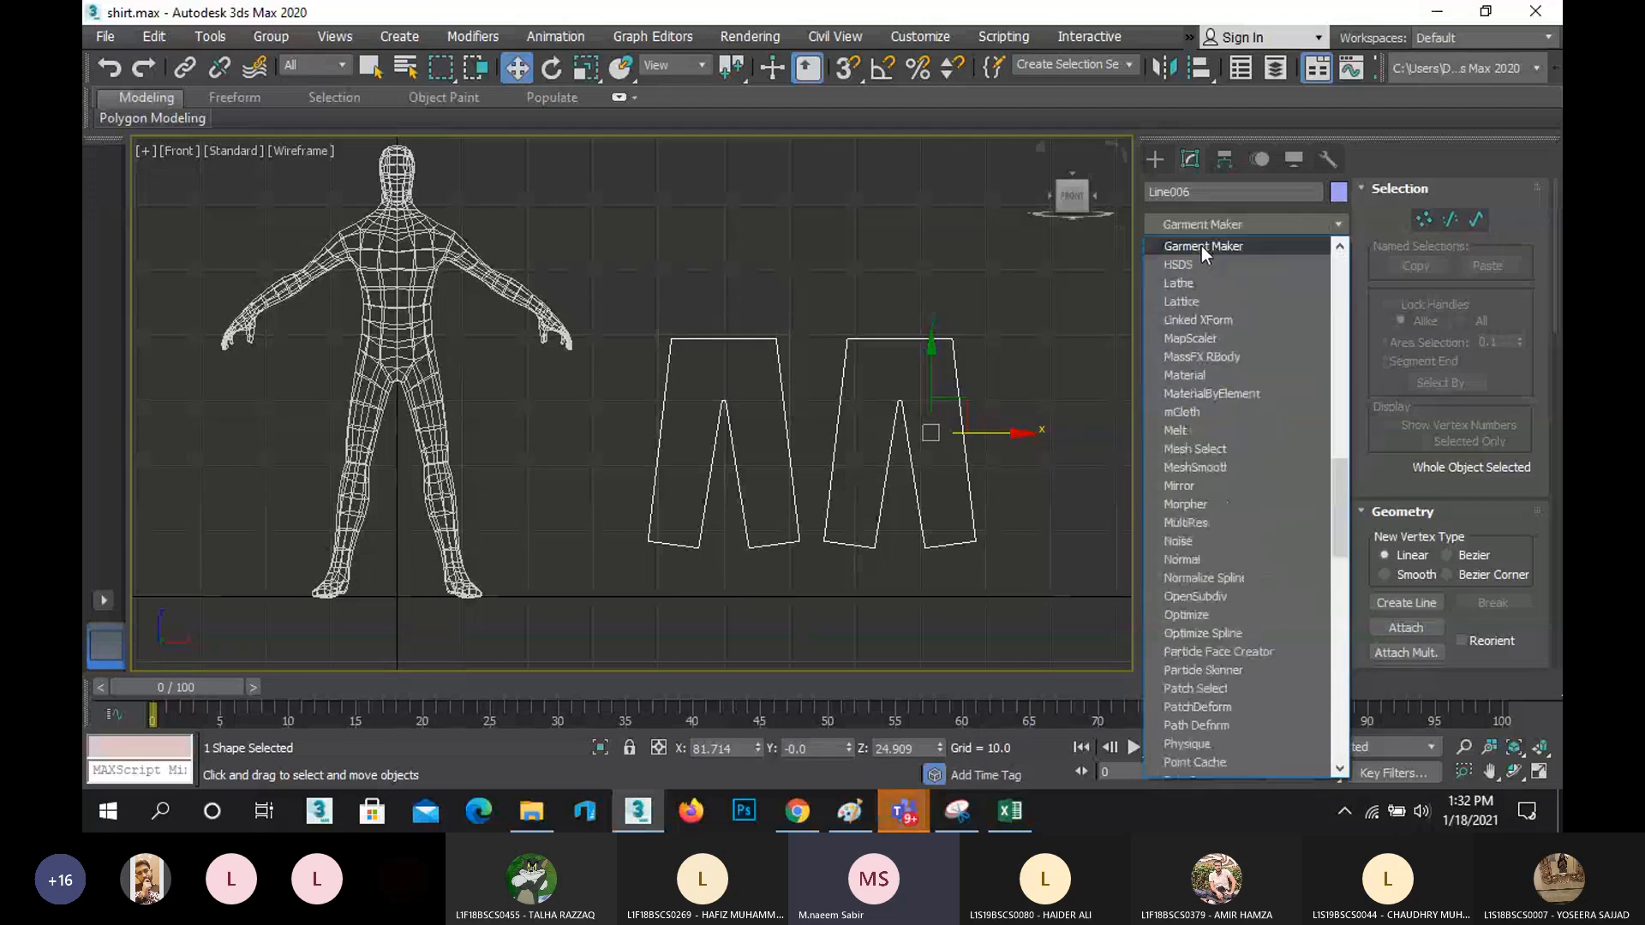
pyautogui.click(1202, 249)
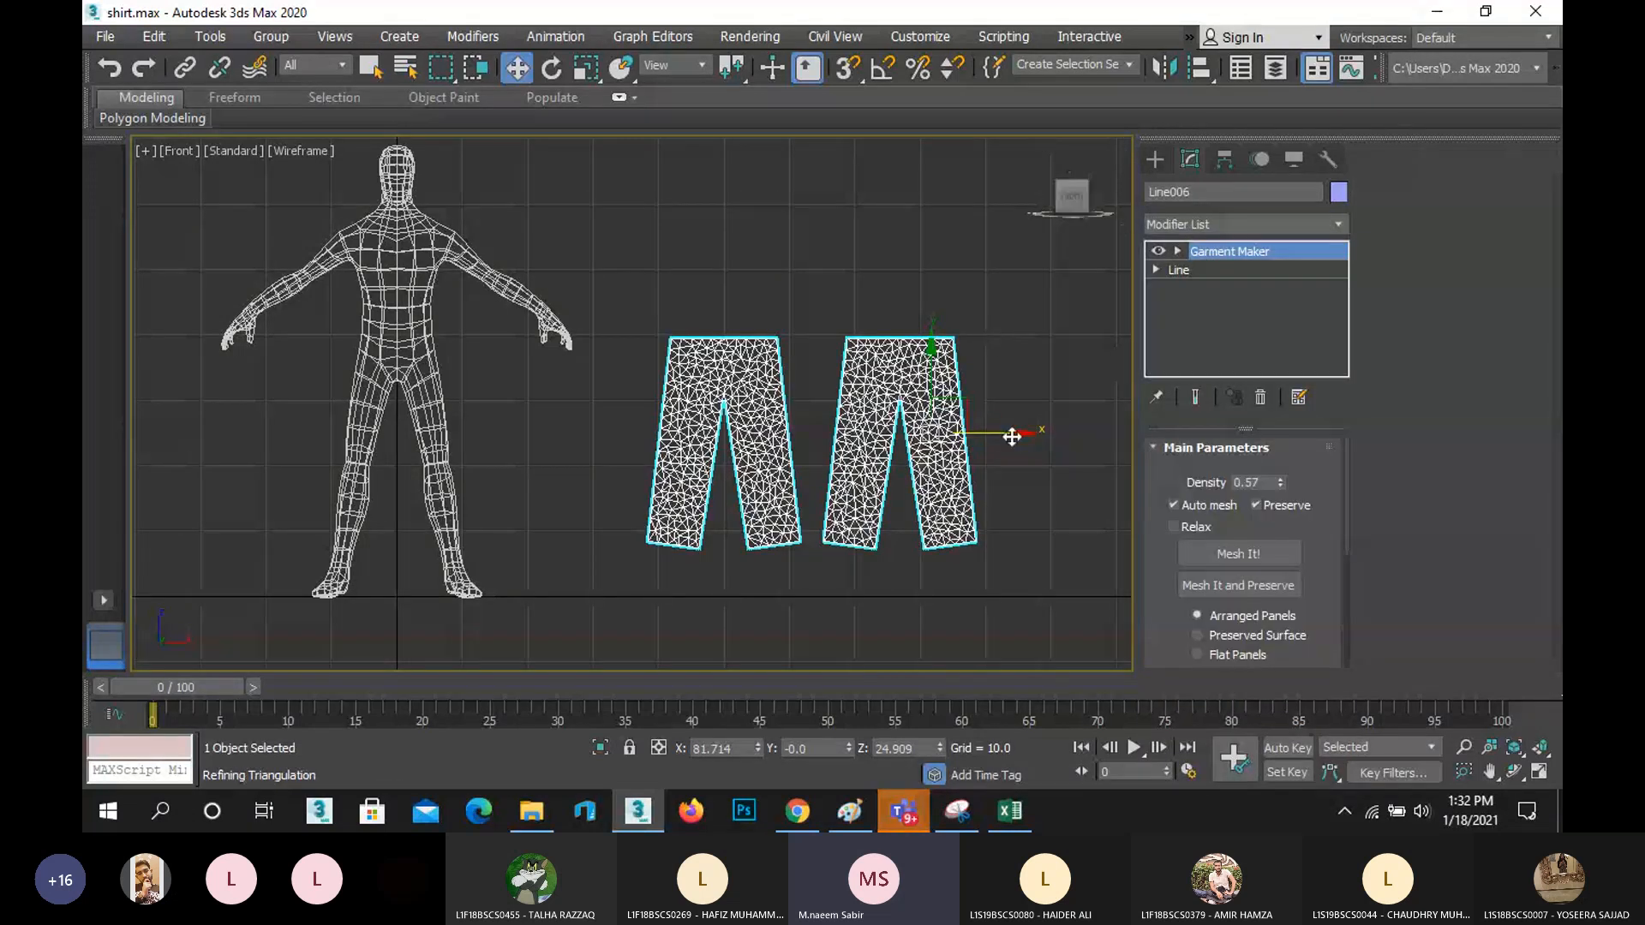
pyautogui.moveTo(984, 434); pyautogui.dragTo(689, 469)
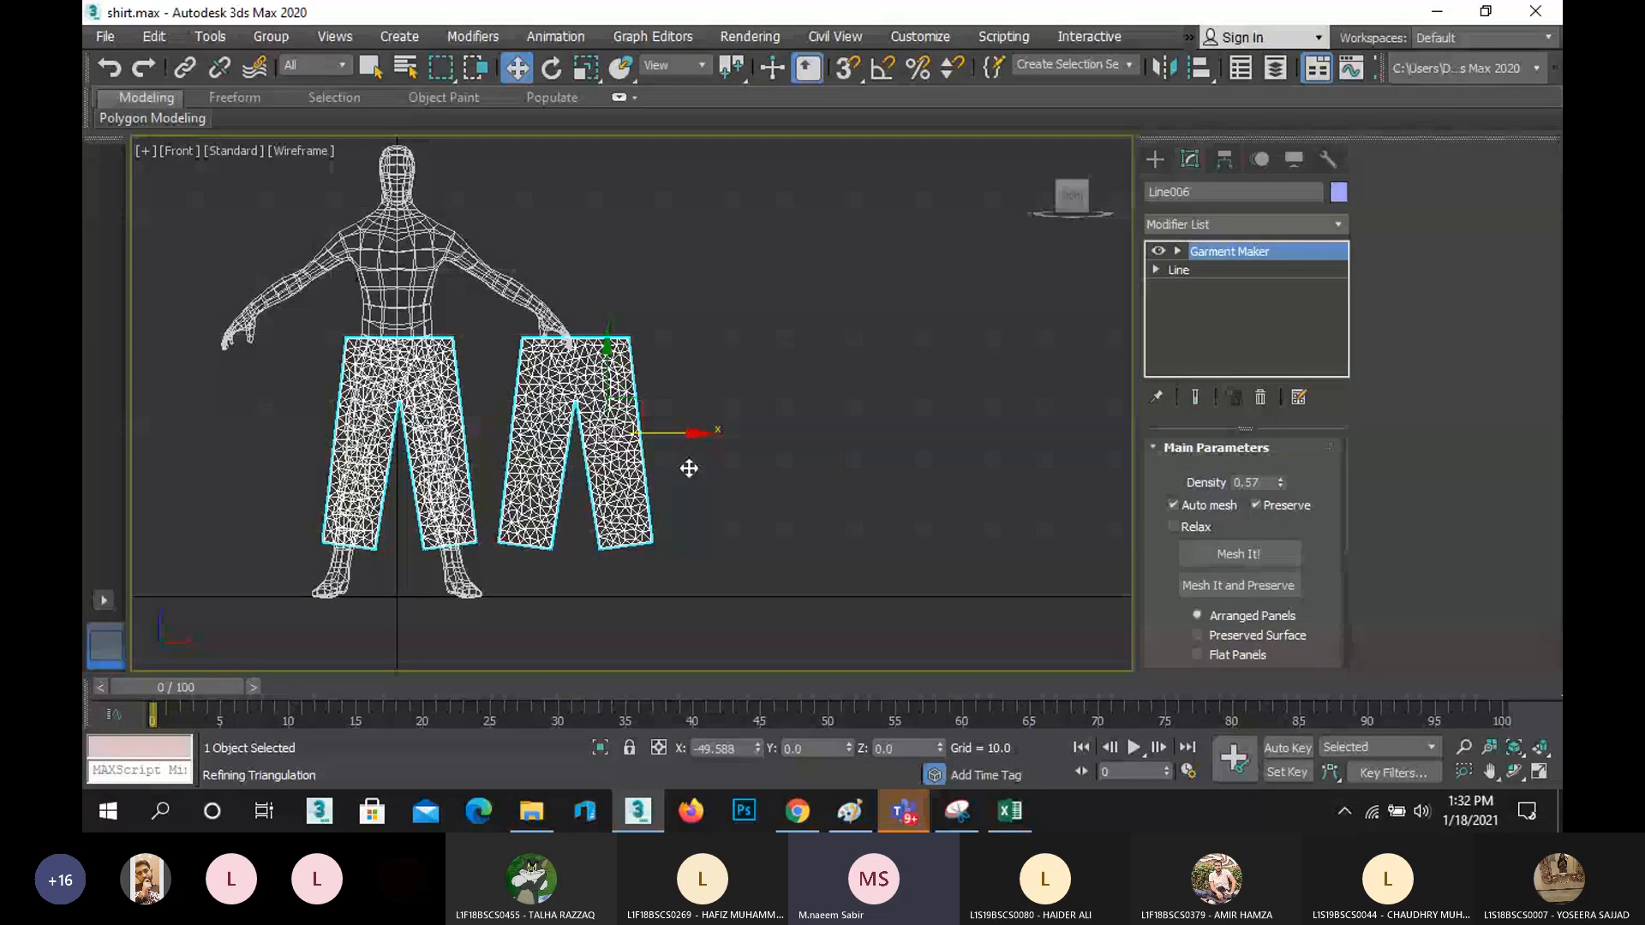
pyautogui.scroll(5, 689, 468)
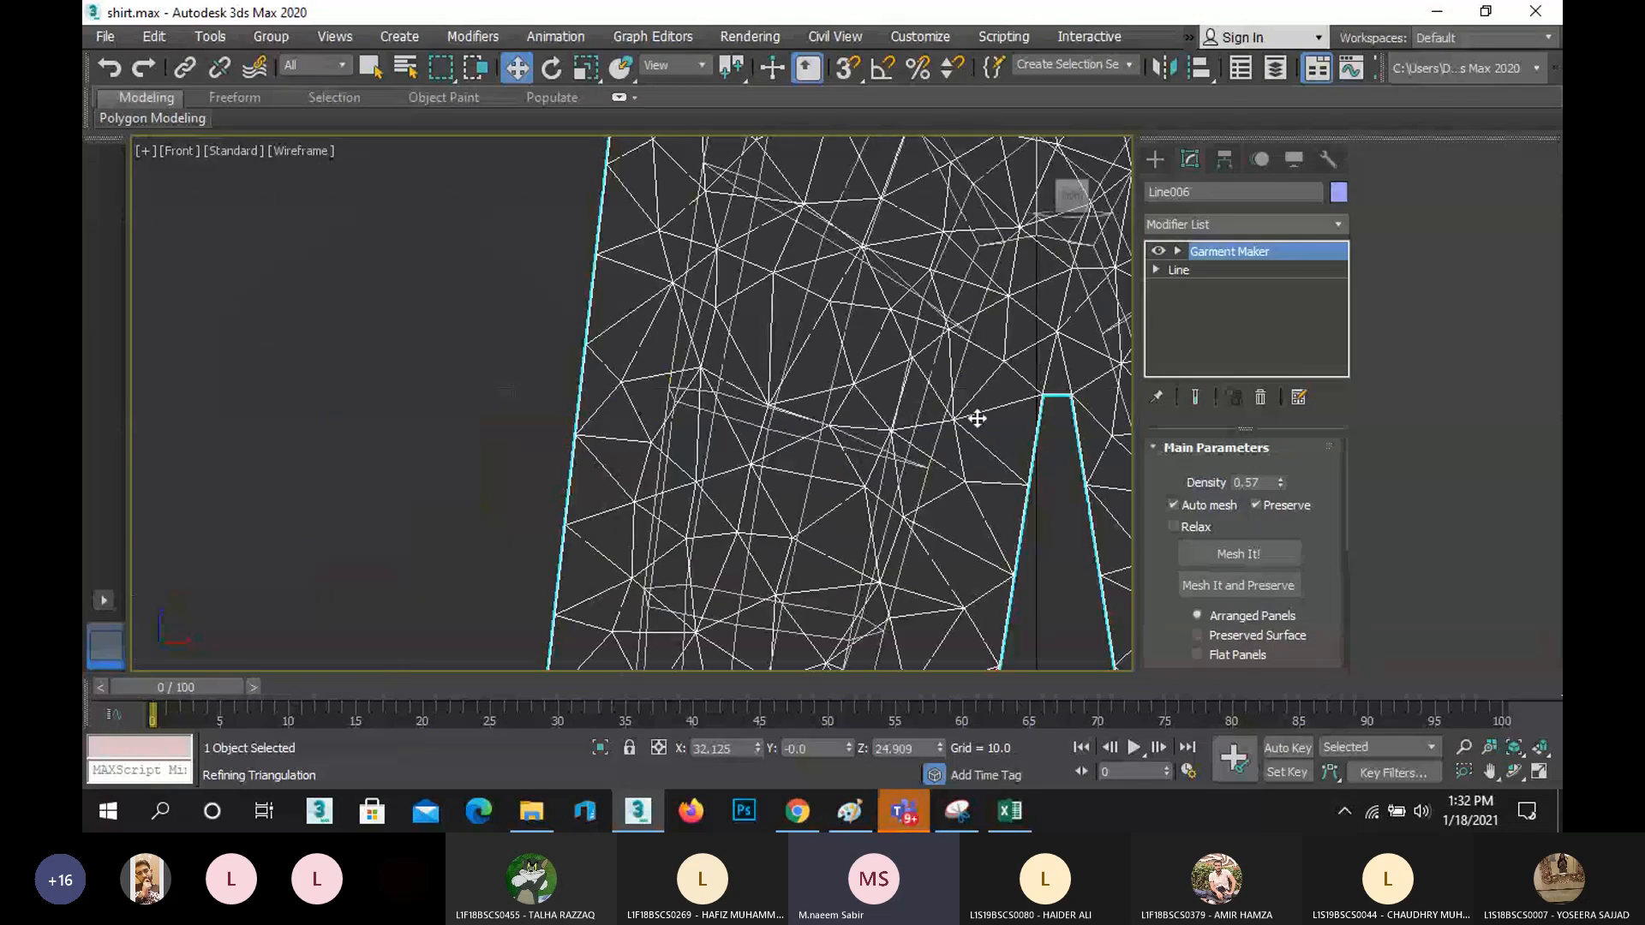
pyautogui.moveTo(986, 412); pyautogui.dragTo(969, 411)
pyautogui.scroll(-5, 808, 426)
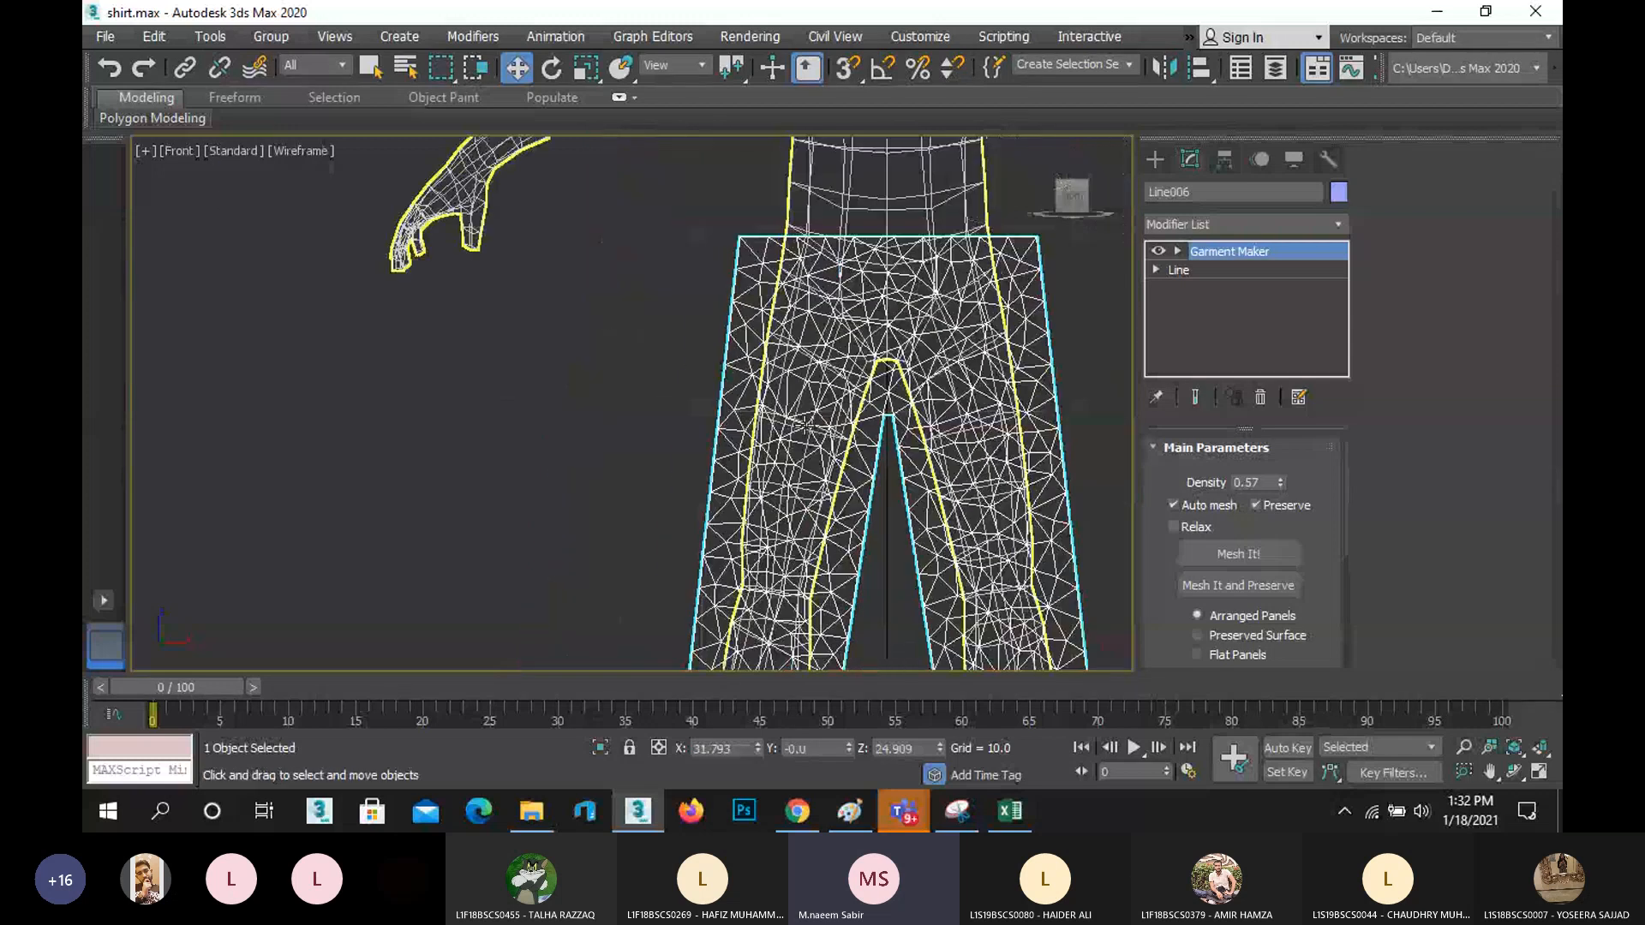
pyautogui.scroll(-6, 805, 424)
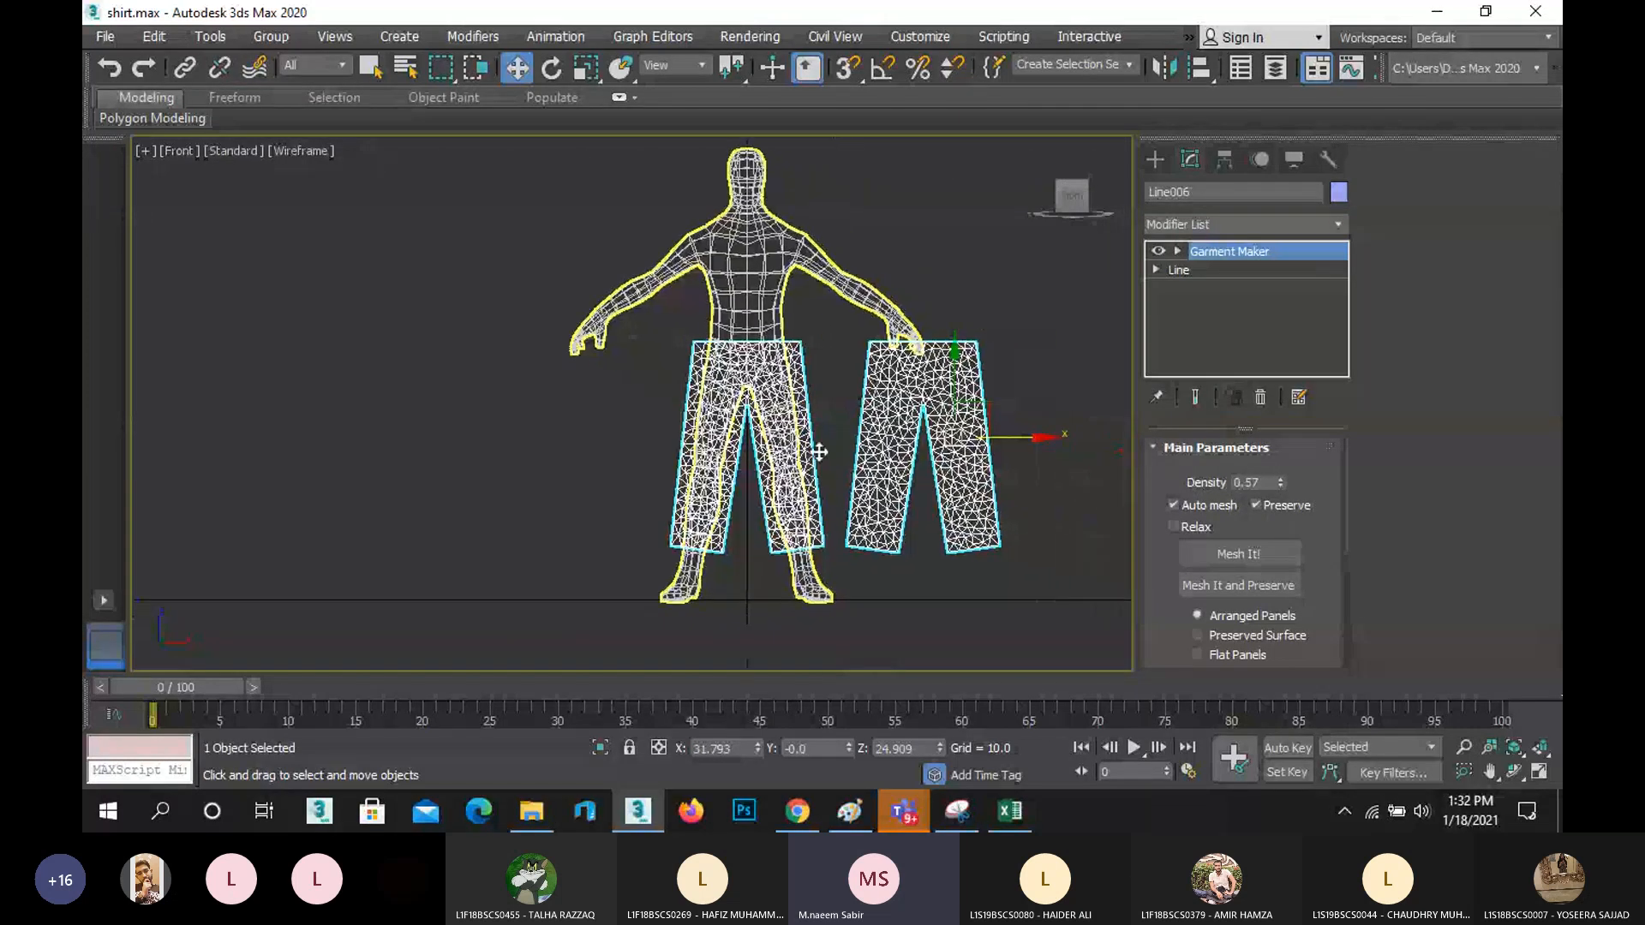
# - At Garment Maker's Panels level, move the trouser panel overlapping the legs in front of the body, to about Y -5.3
pyautogui.click(1180, 250)
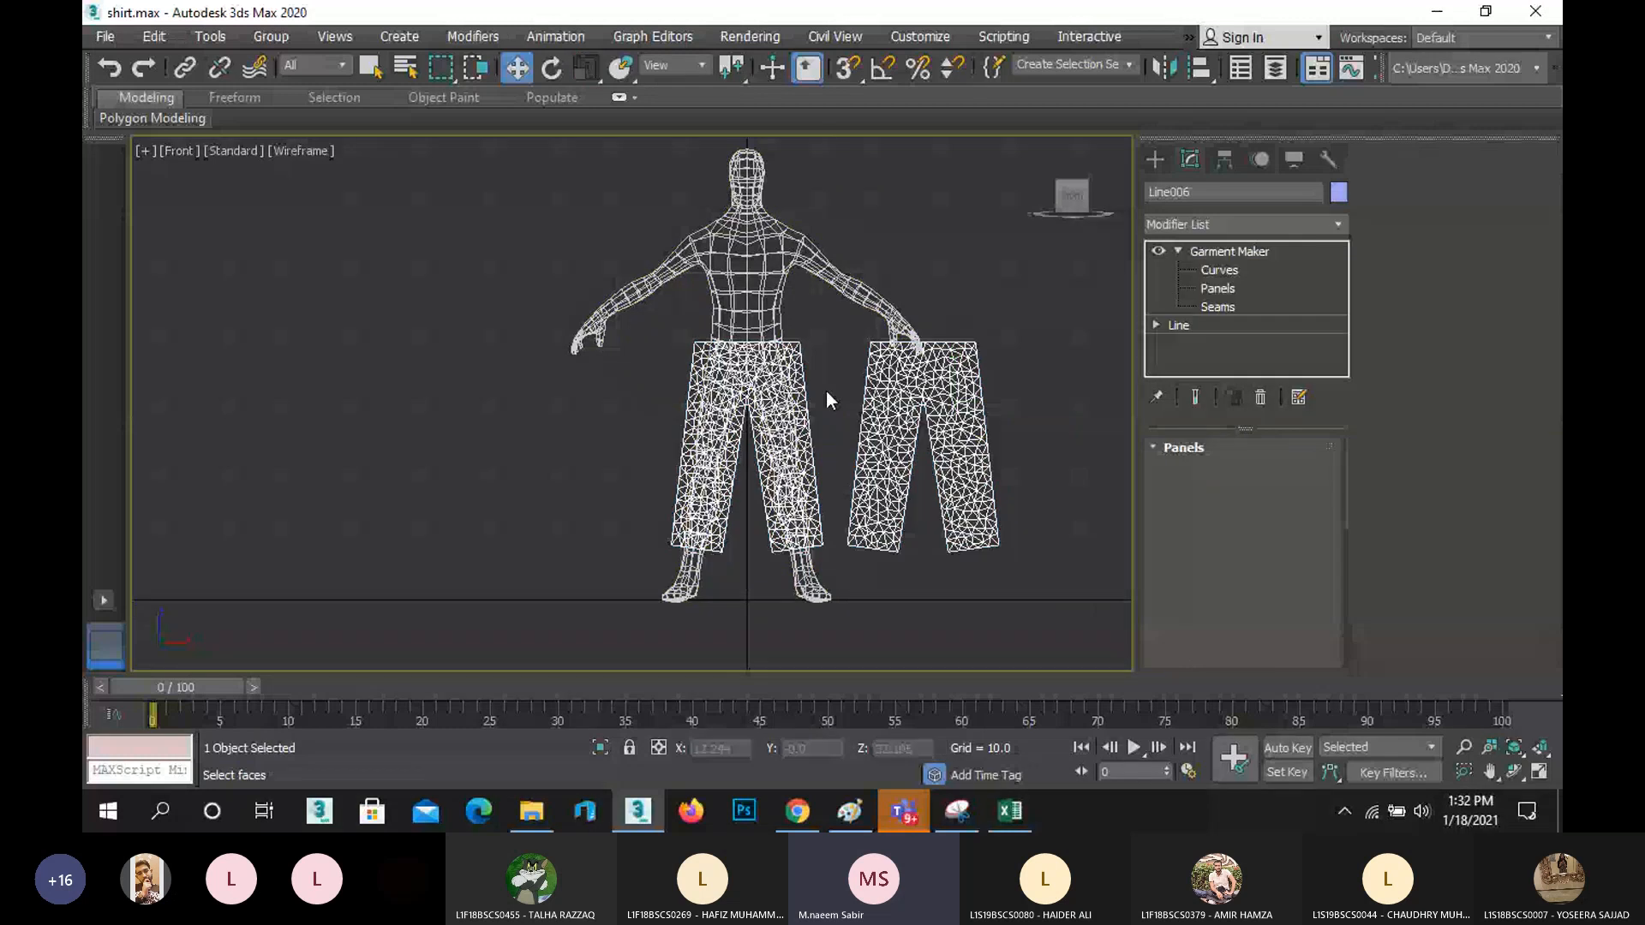
pyautogui.click(804, 439)
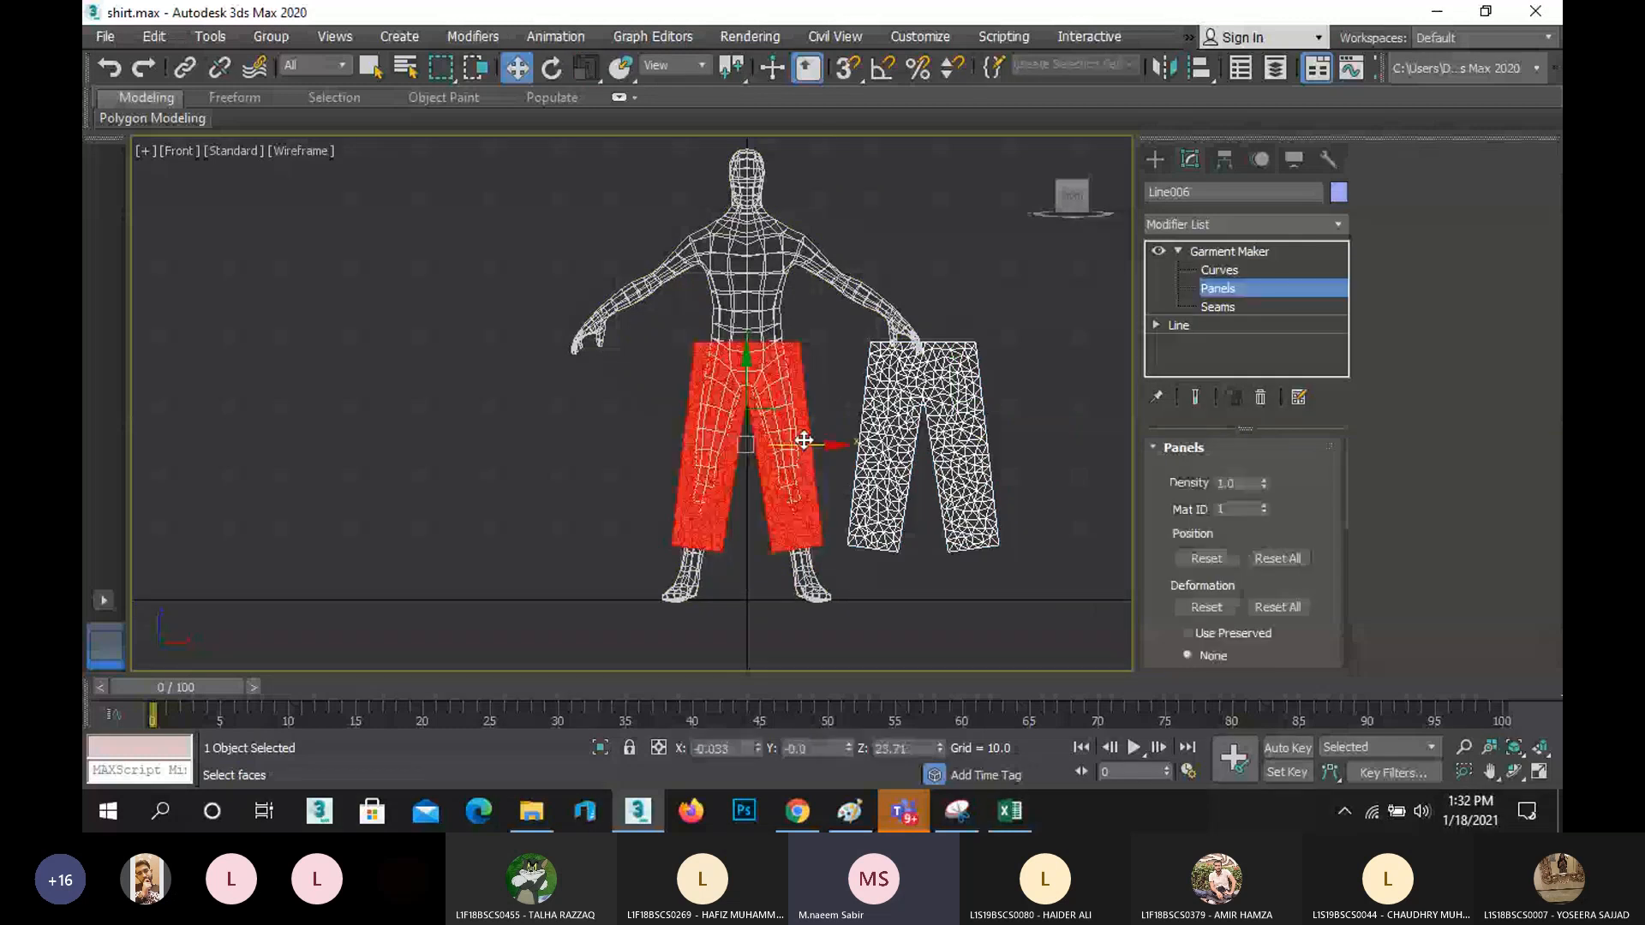
pyautogui.press('l')
pyautogui.scroll(-5, 706, 509)
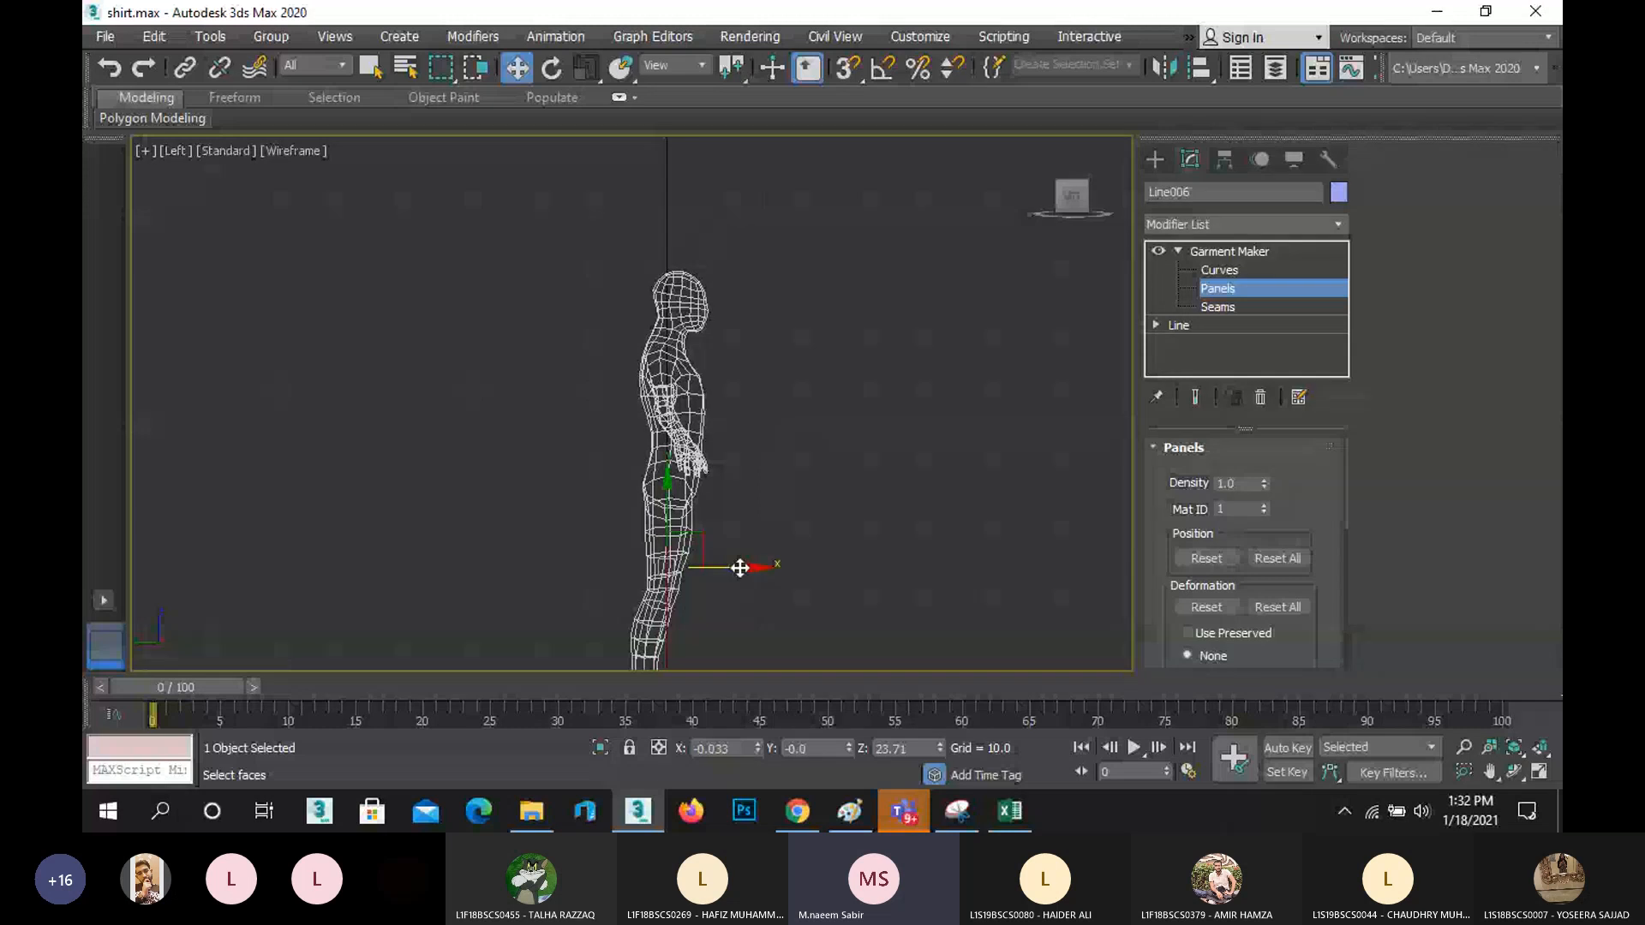
pyautogui.scroll(6, 690, 552)
pyautogui.moveTo(676, 613); pyautogui.dragTo(814, 615)
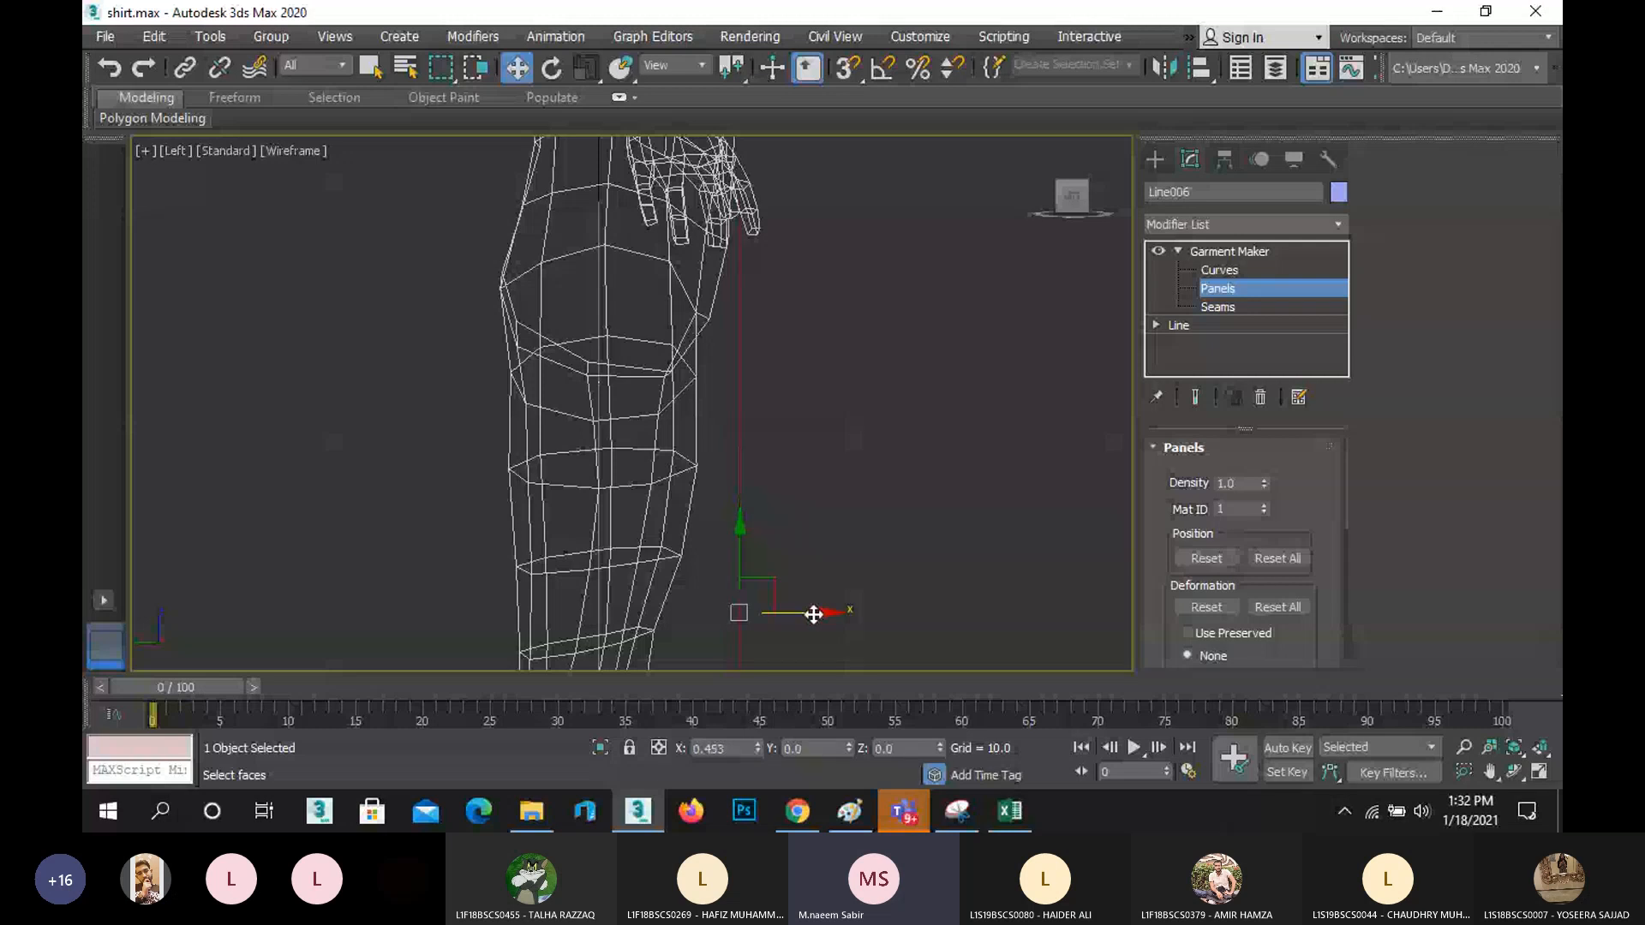
pyautogui.scroll(-4, 721, 476)
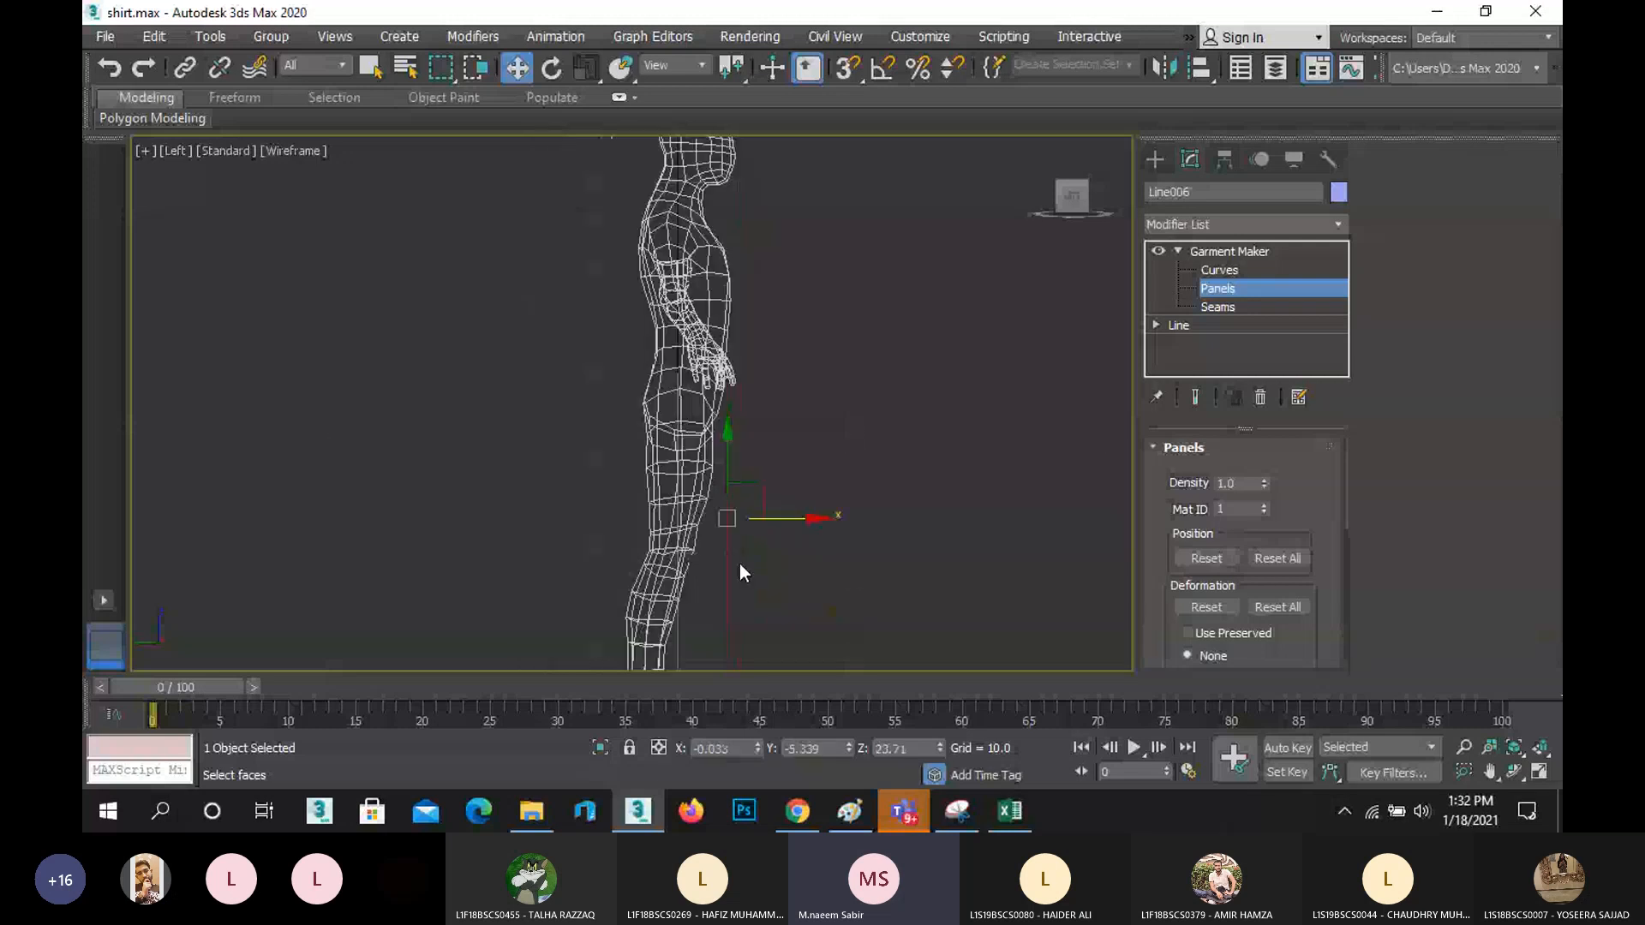
pyautogui.scroll(2, 738, 566)
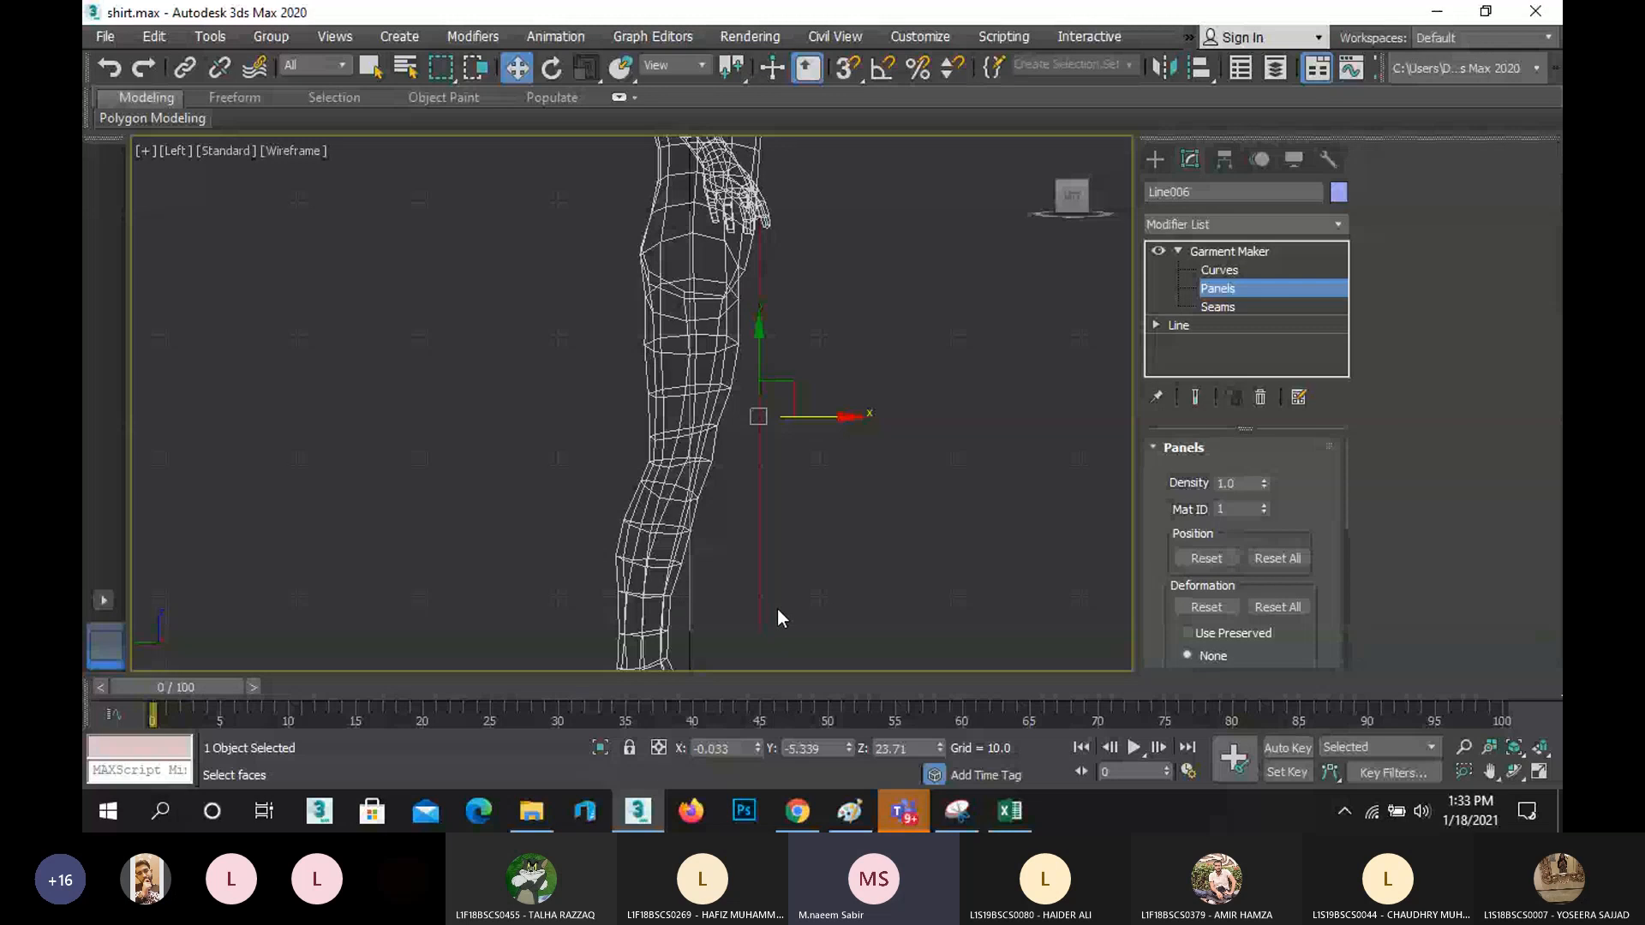
# - Move the other trouser panel along X to about 0.09 so it lines up with the front panel
pyautogui.press('f')
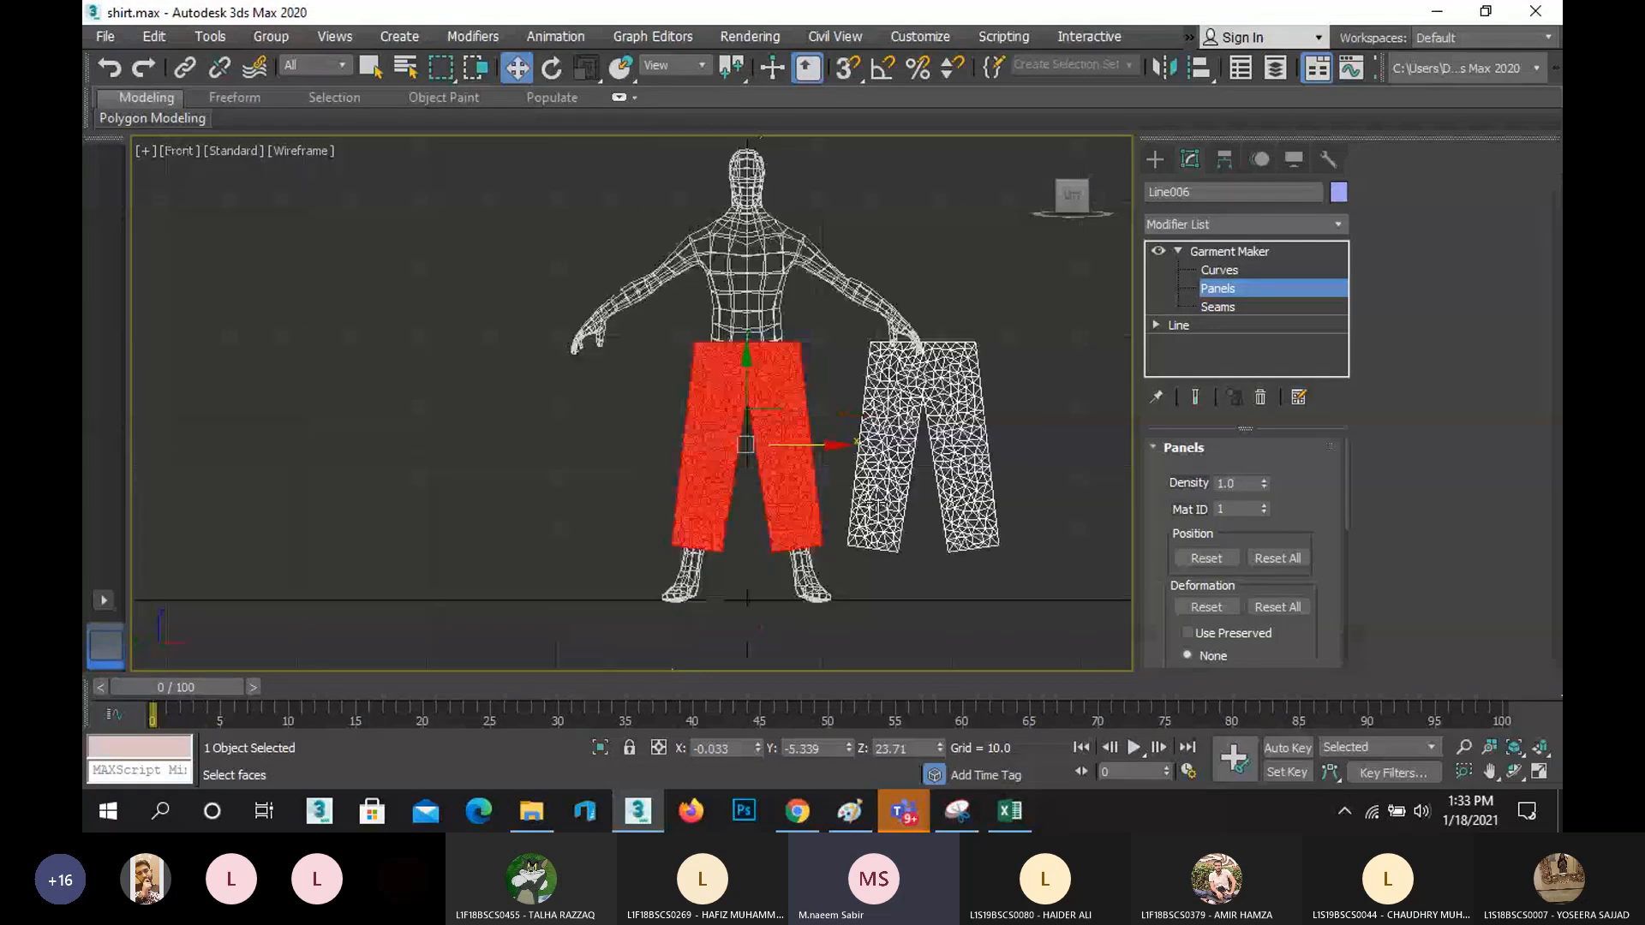
pyautogui.click(933, 377)
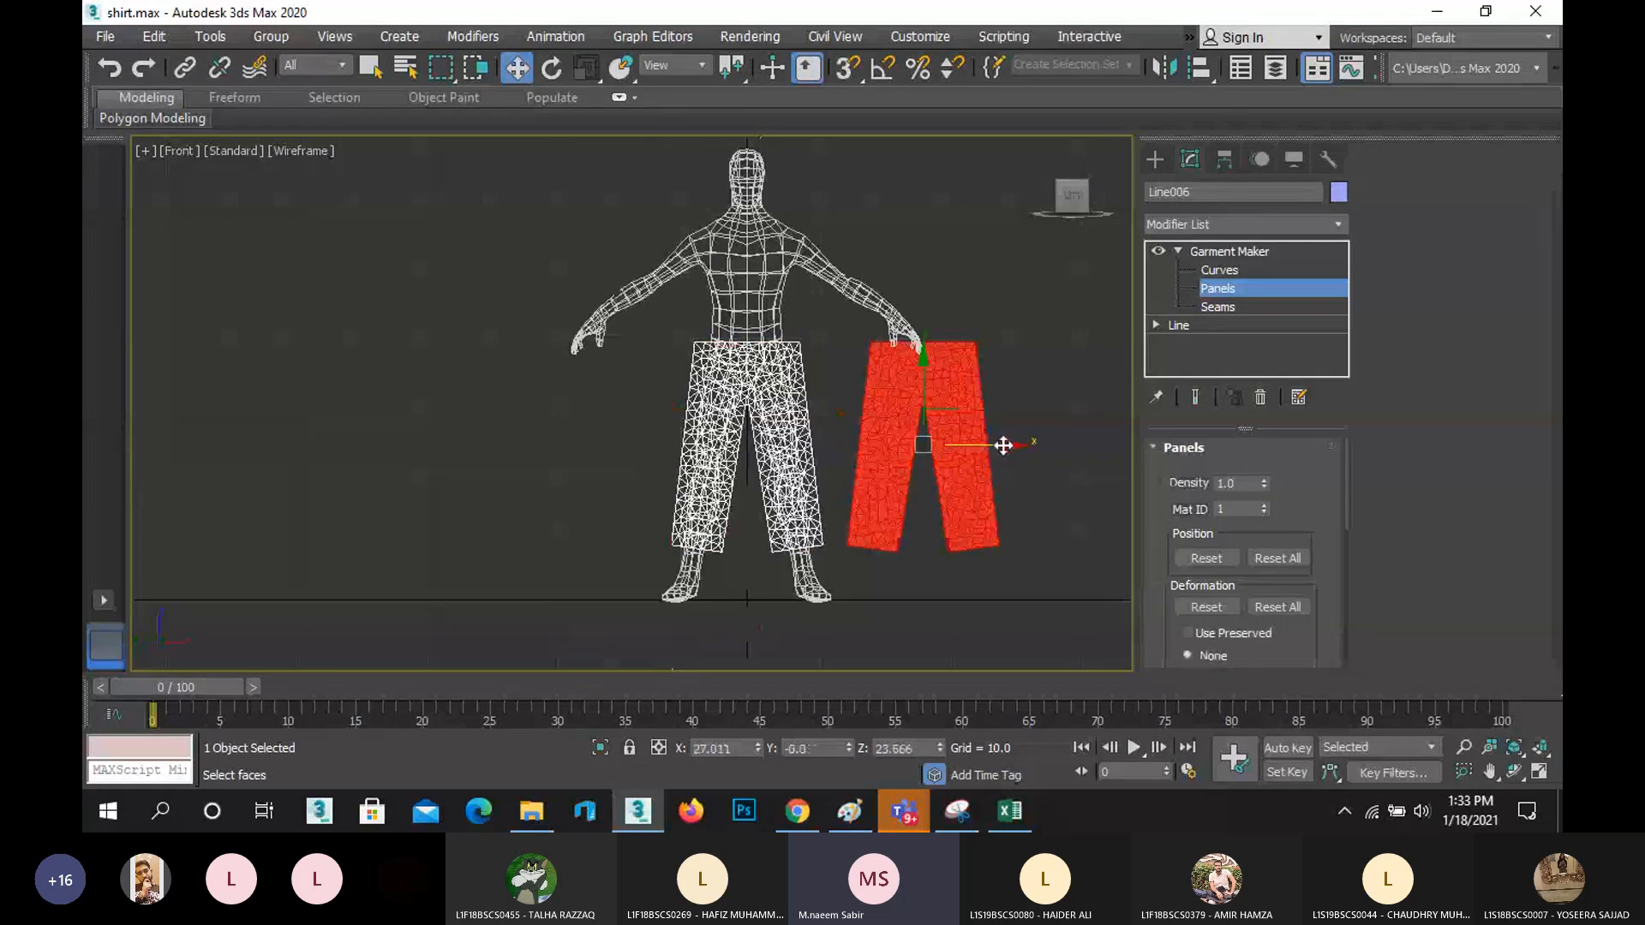
pyautogui.moveTo(1003, 445); pyautogui.dragTo(825, 441)
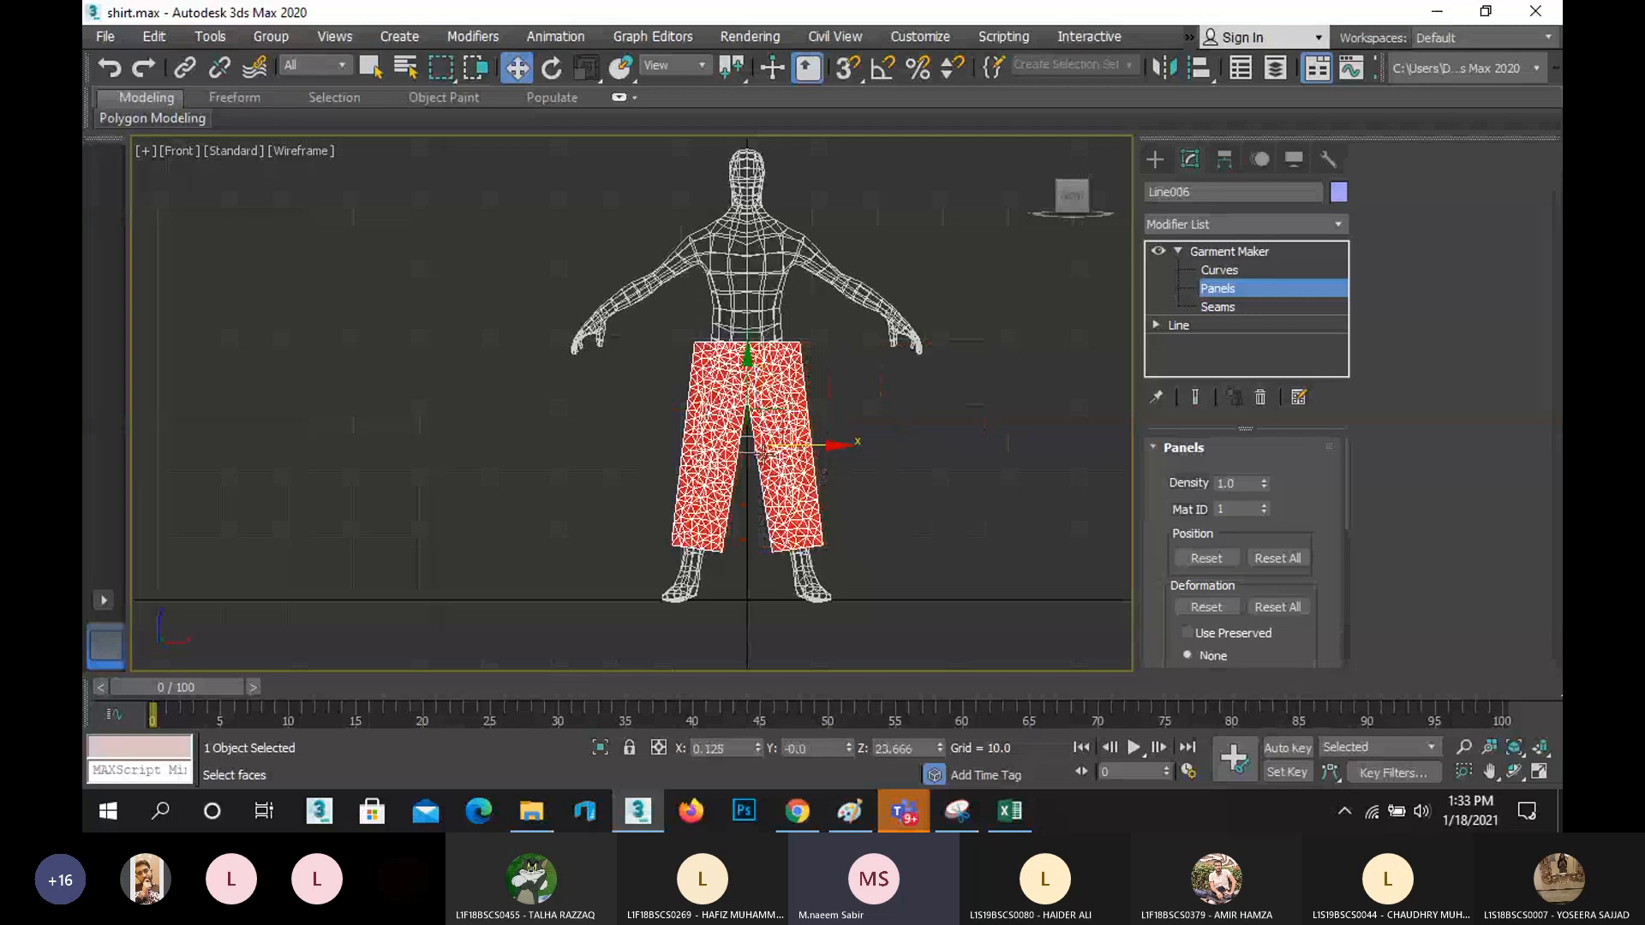
pyautogui.scroll(6, 761, 452)
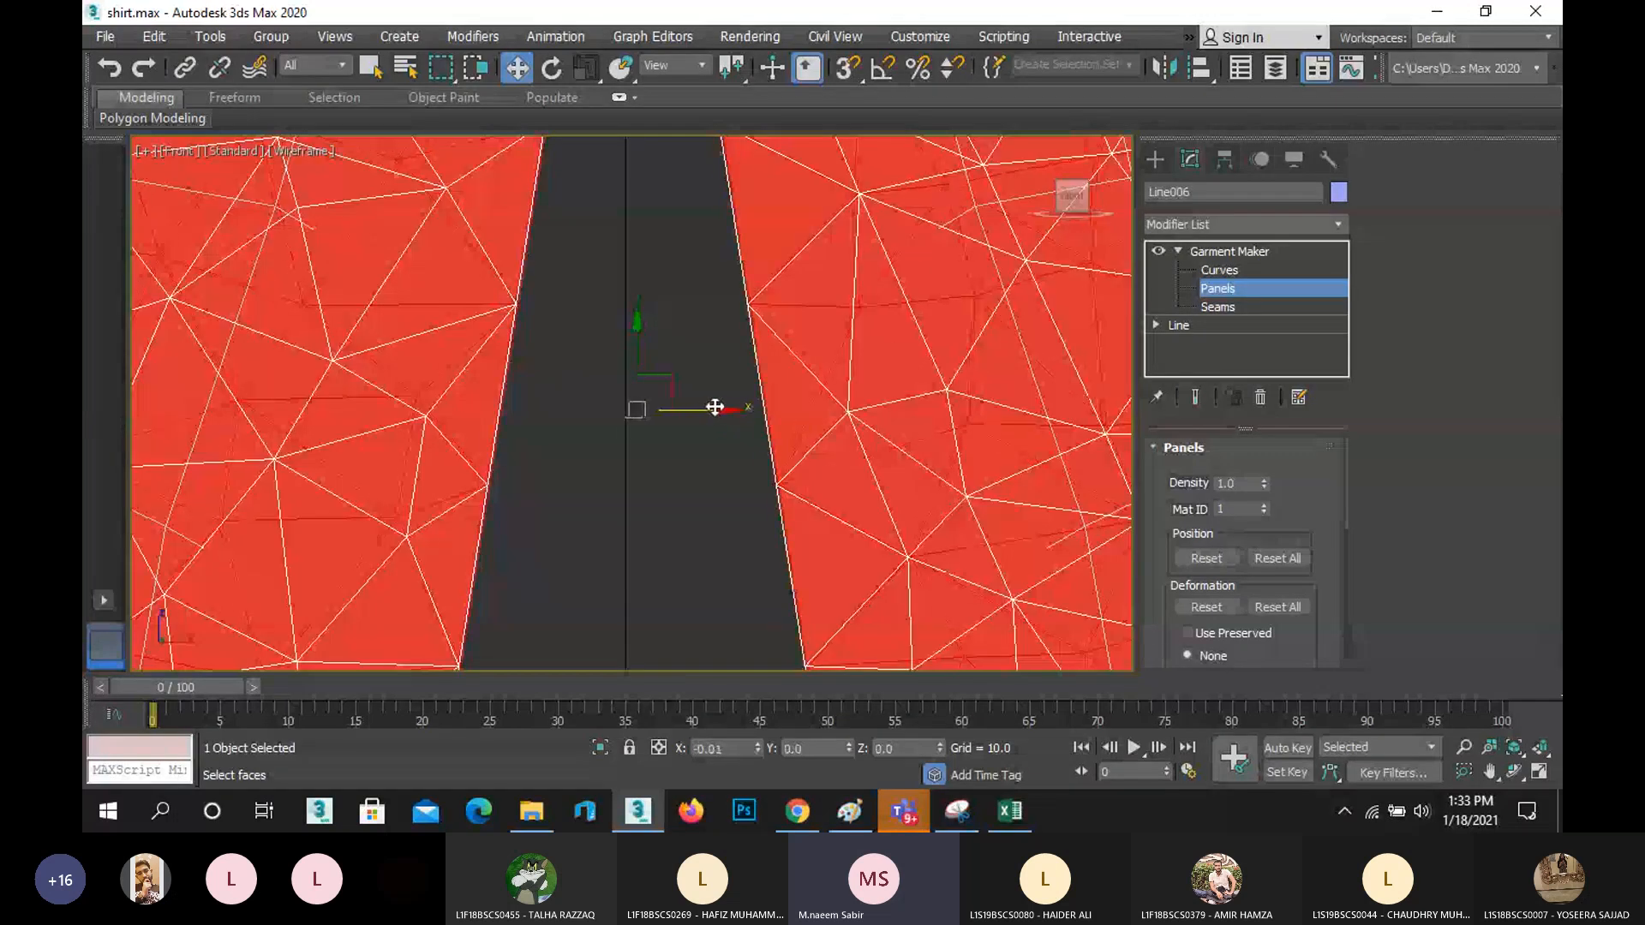
pyautogui.moveTo(716, 407); pyautogui.dragTo(713, 406)
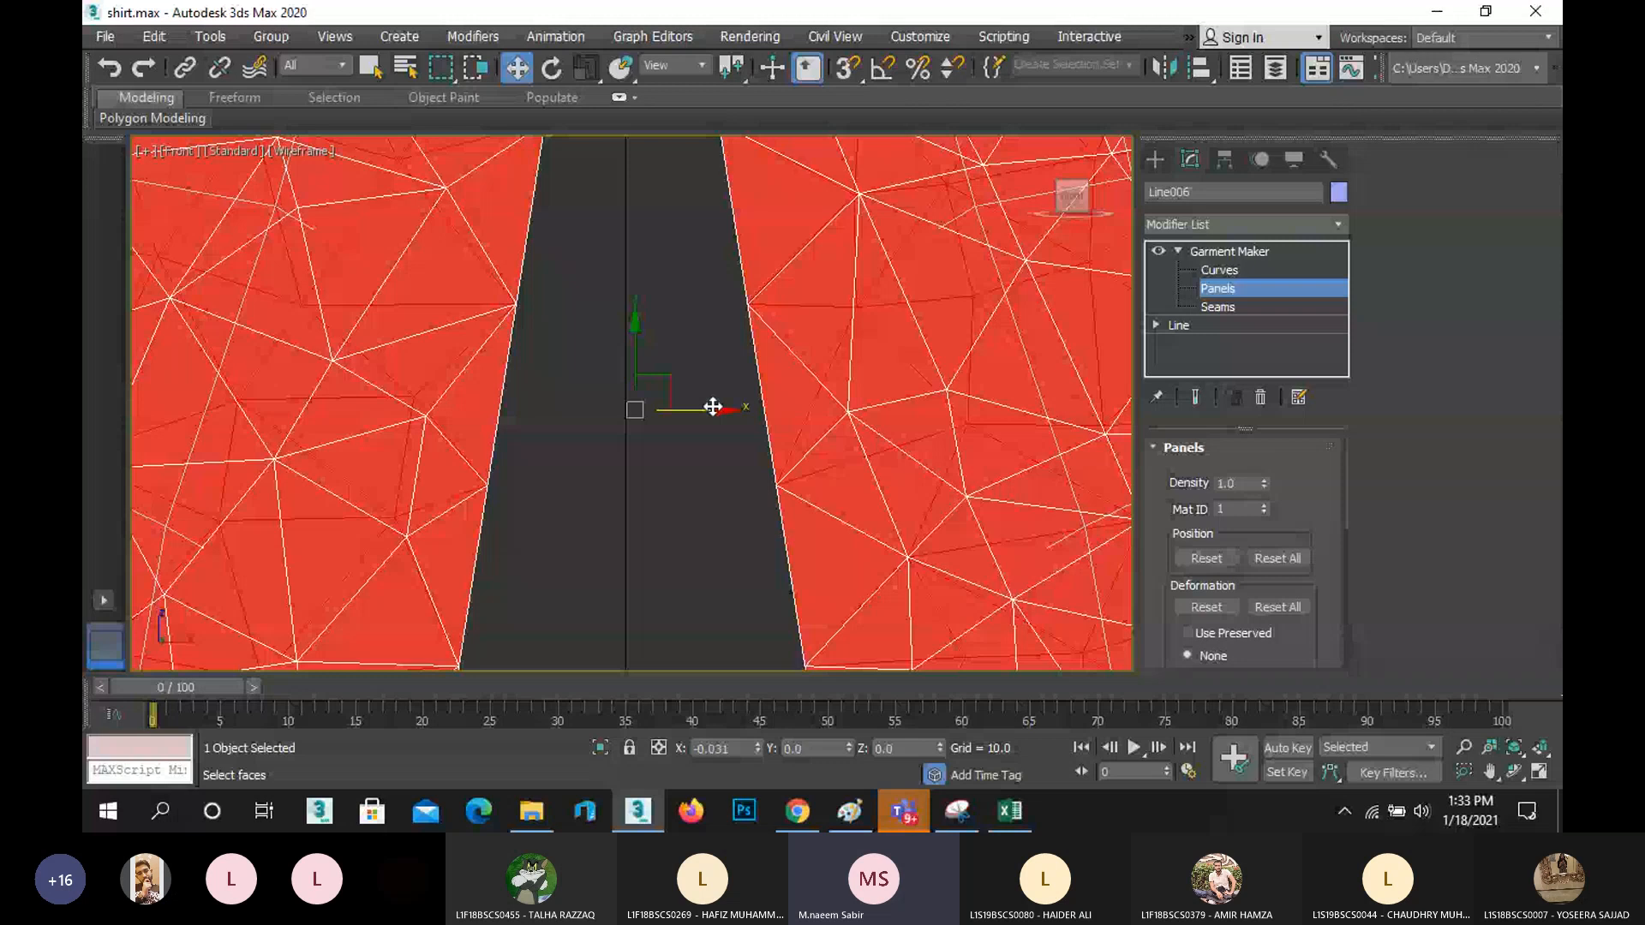
# - Move the second trouser panel behind the body, to about Y 6.5, and leave panel editing
pyautogui.press('l')
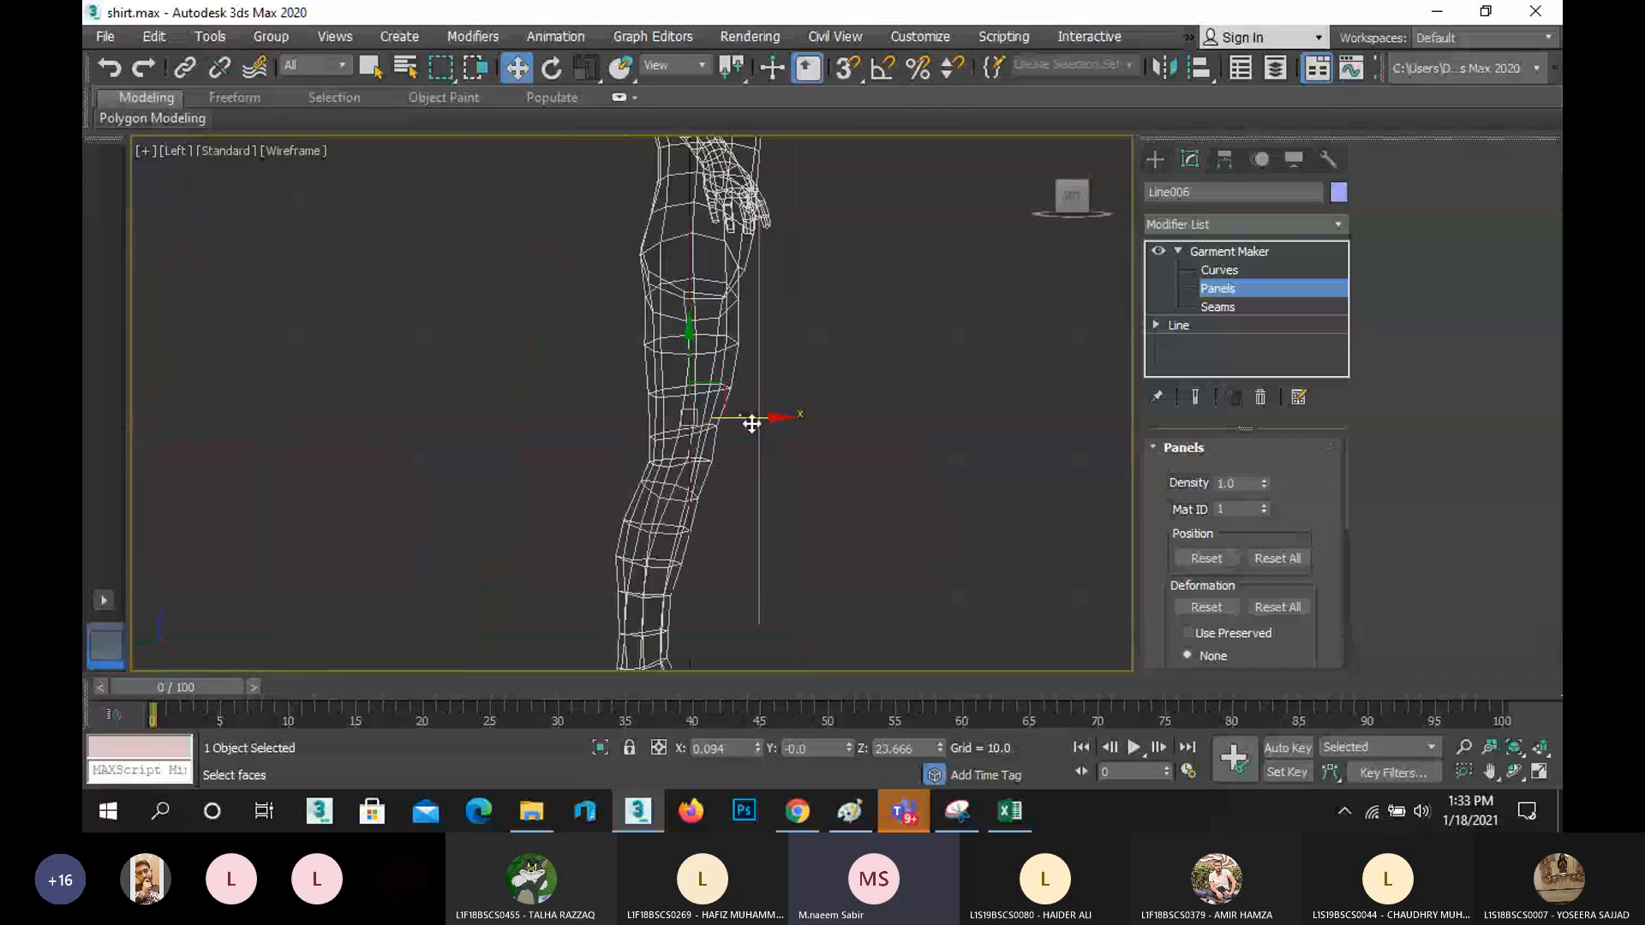
pyautogui.moveTo(779, 420); pyautogui.dragTo(691, 409)
pyautogui.scroll(8, 633, 300)
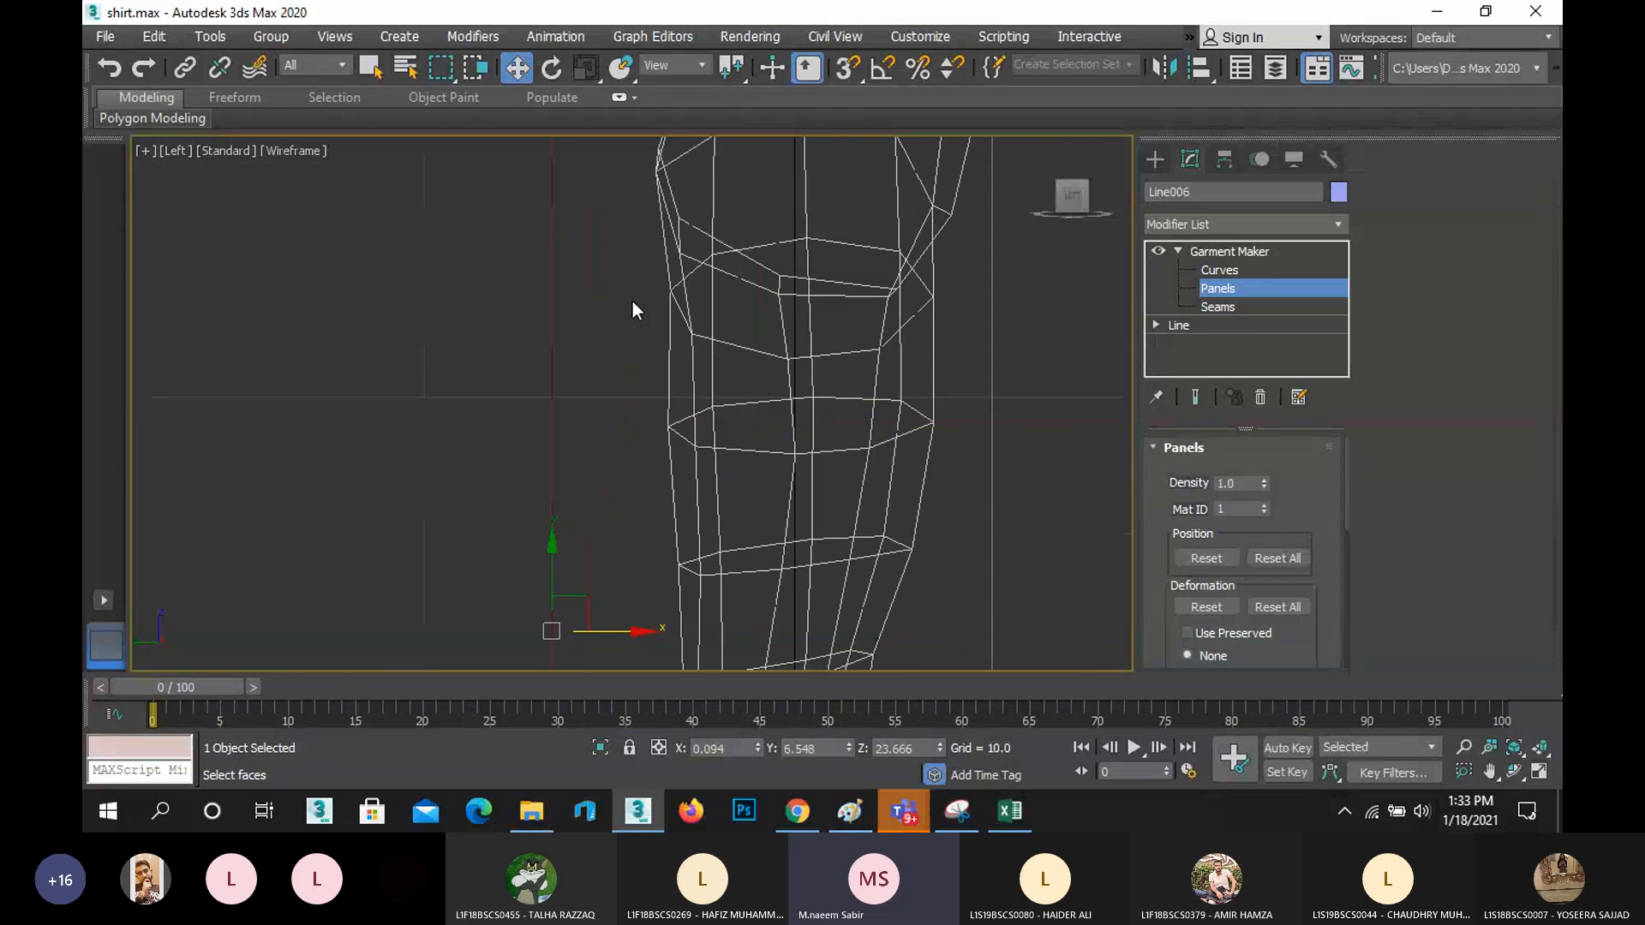
pyautogui.scroll(-8, 610, 435)
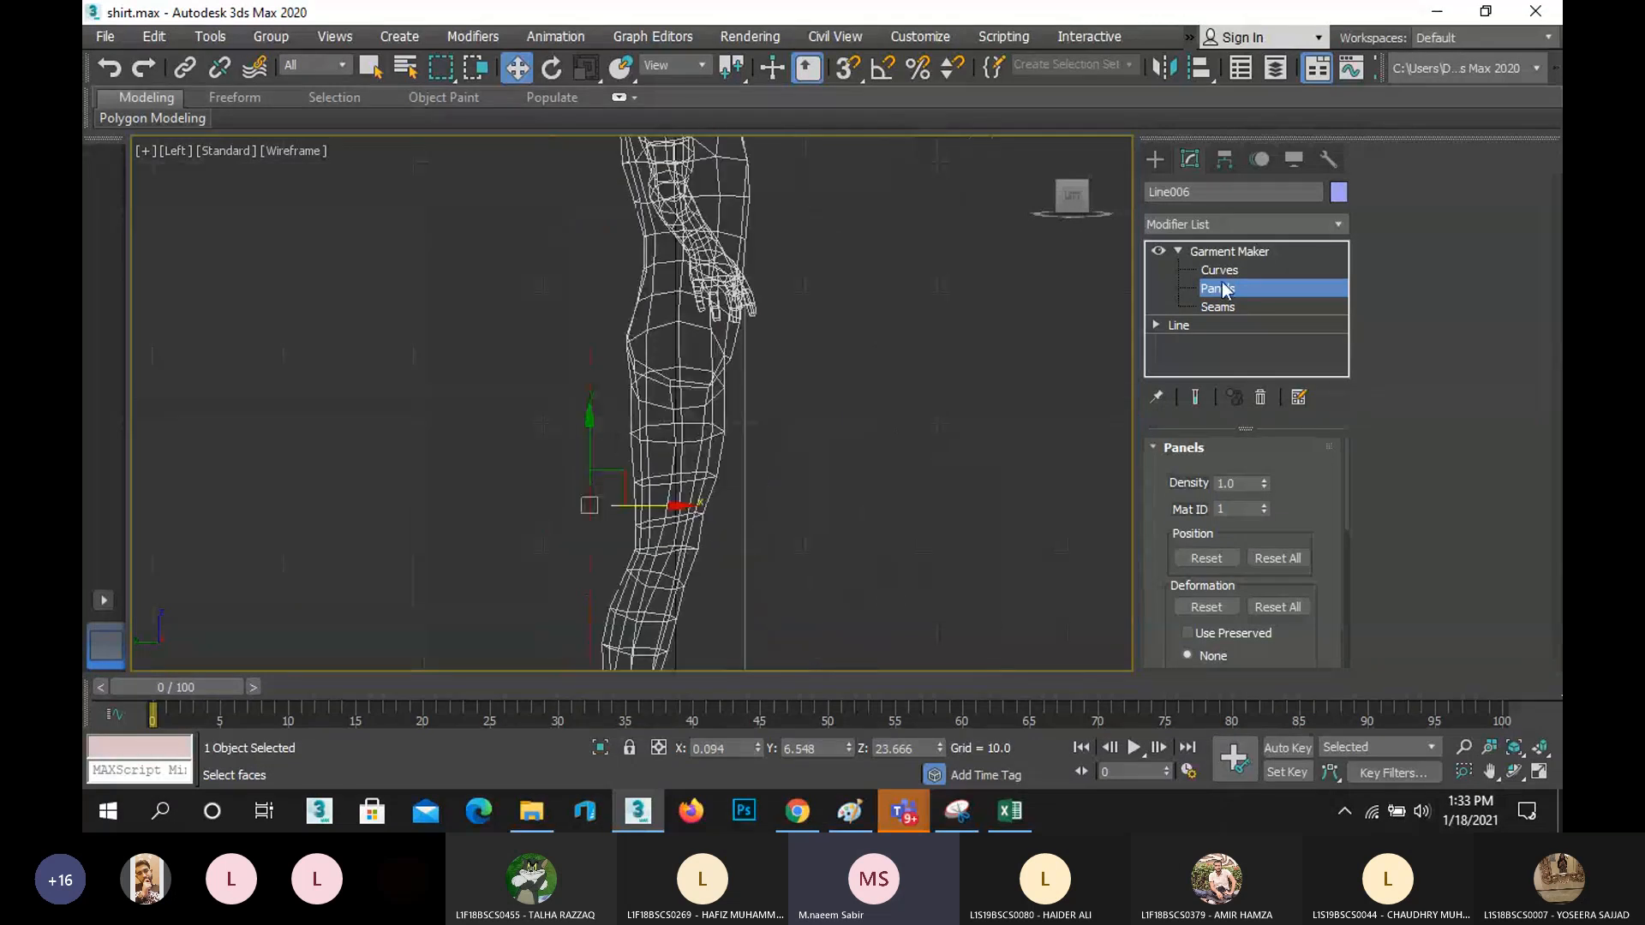
pyautogui.click(1231, 254)
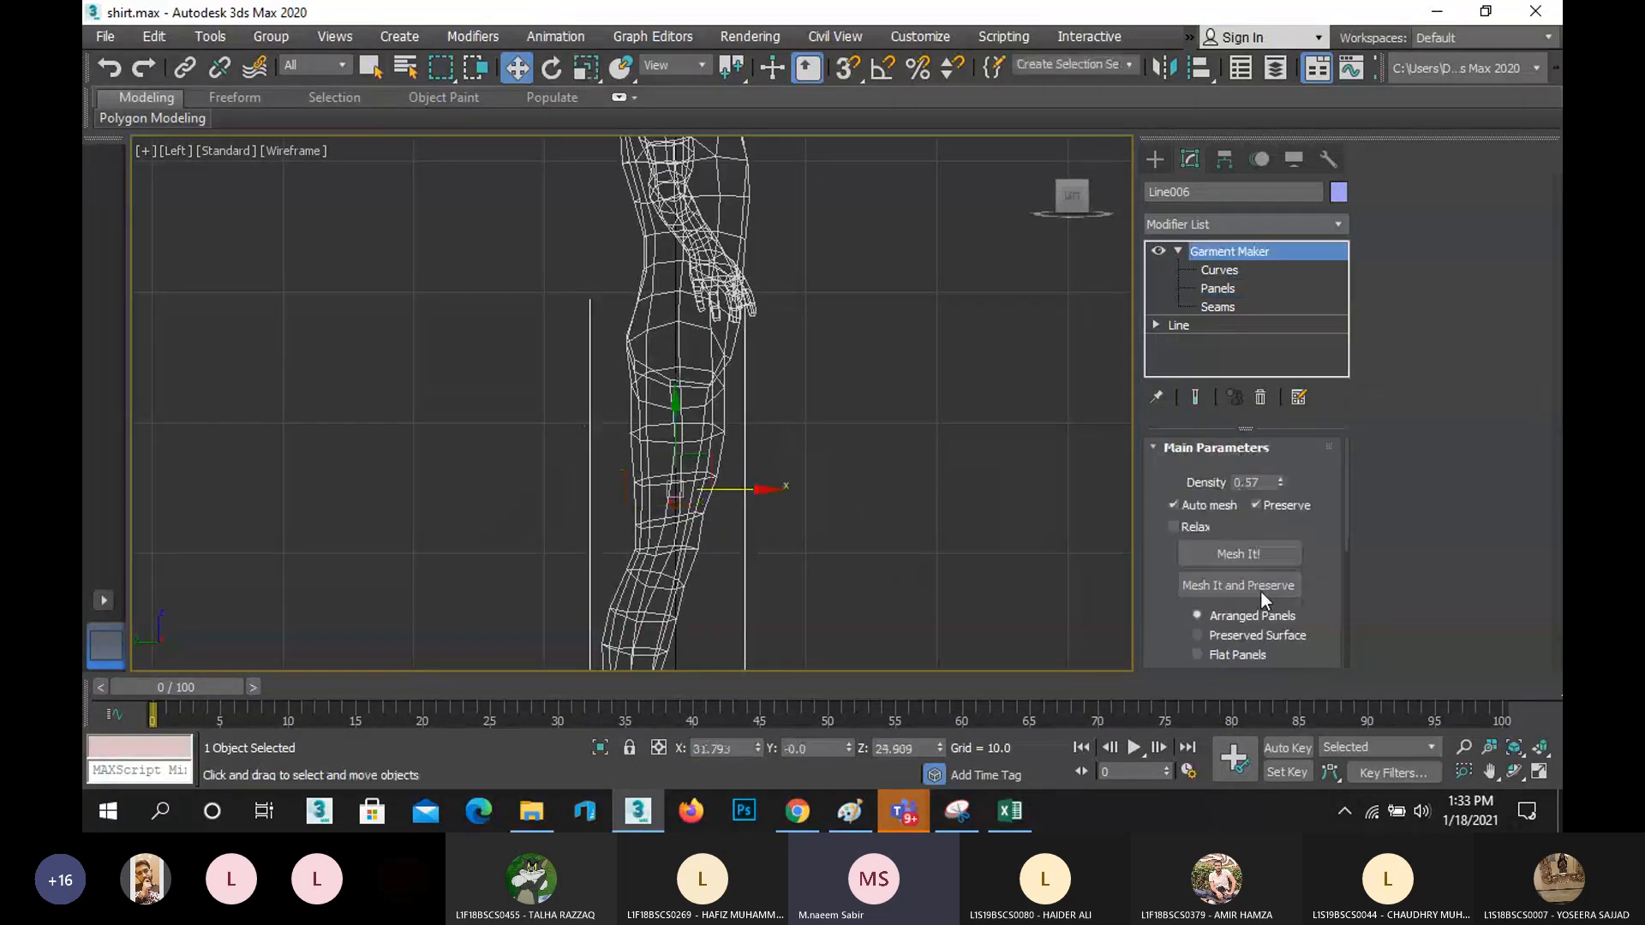
# - Check the panels around the legs in perspective and open the Seams level of Garment Maker
pyautogui.press('p')
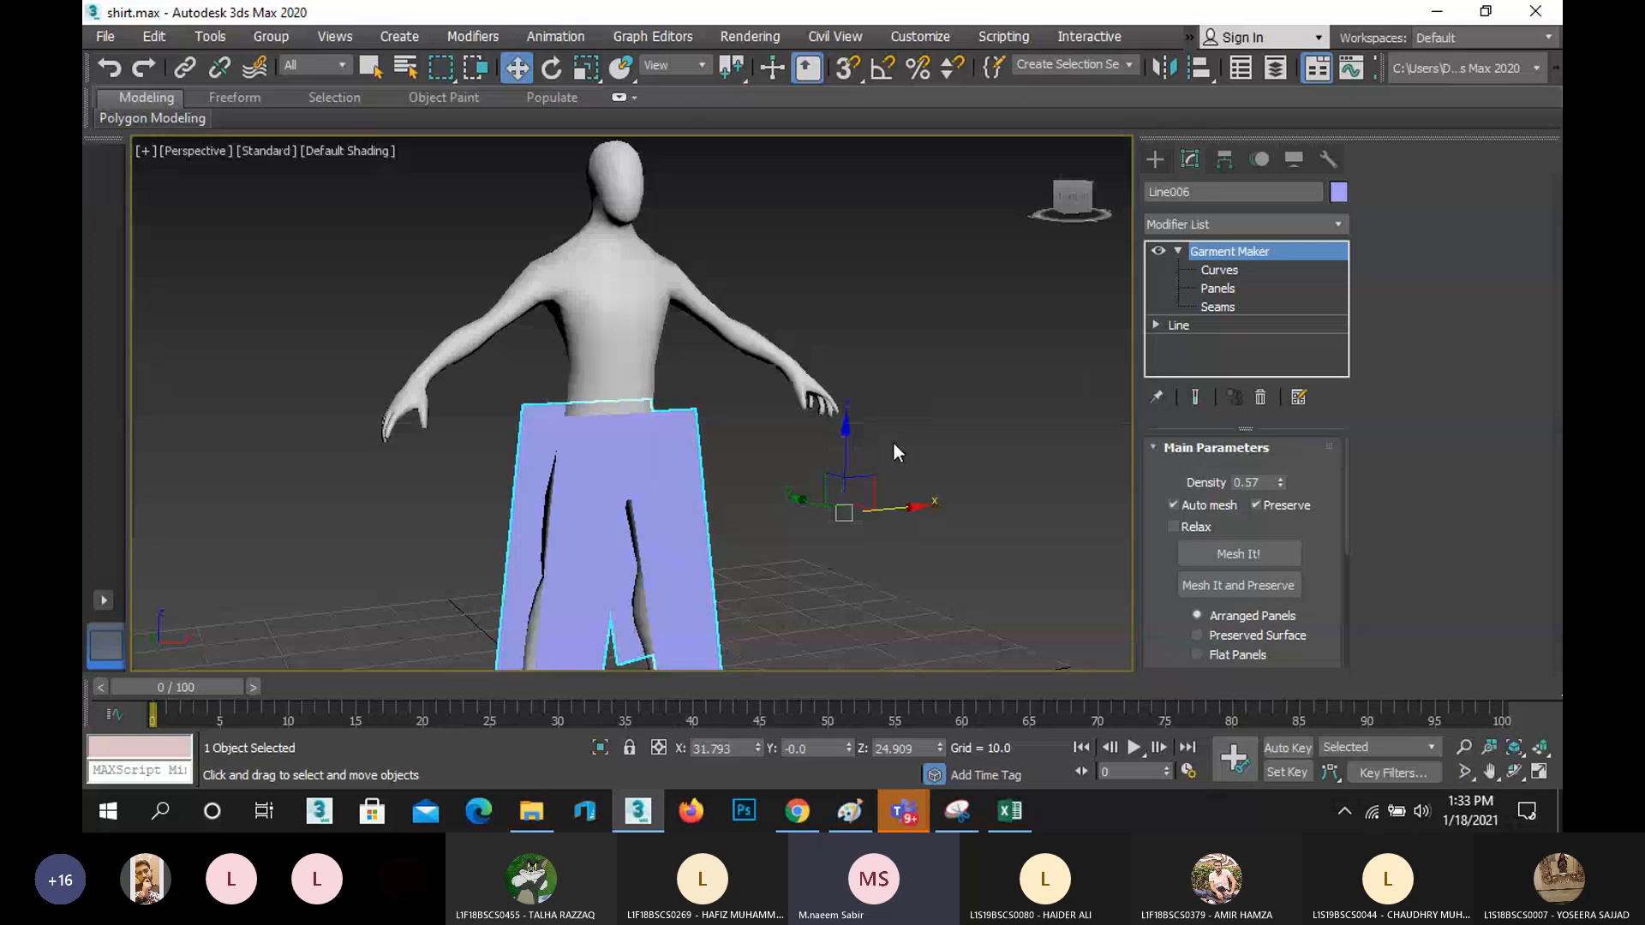
pyautogui.moveTo(900, 541)
pyautogui.mouseDown(button='middle')
pyautogui.moveTo(903, 464)
pyautogui.moveTo(927, 444)
pyautogui.mouseUp(button='middle')
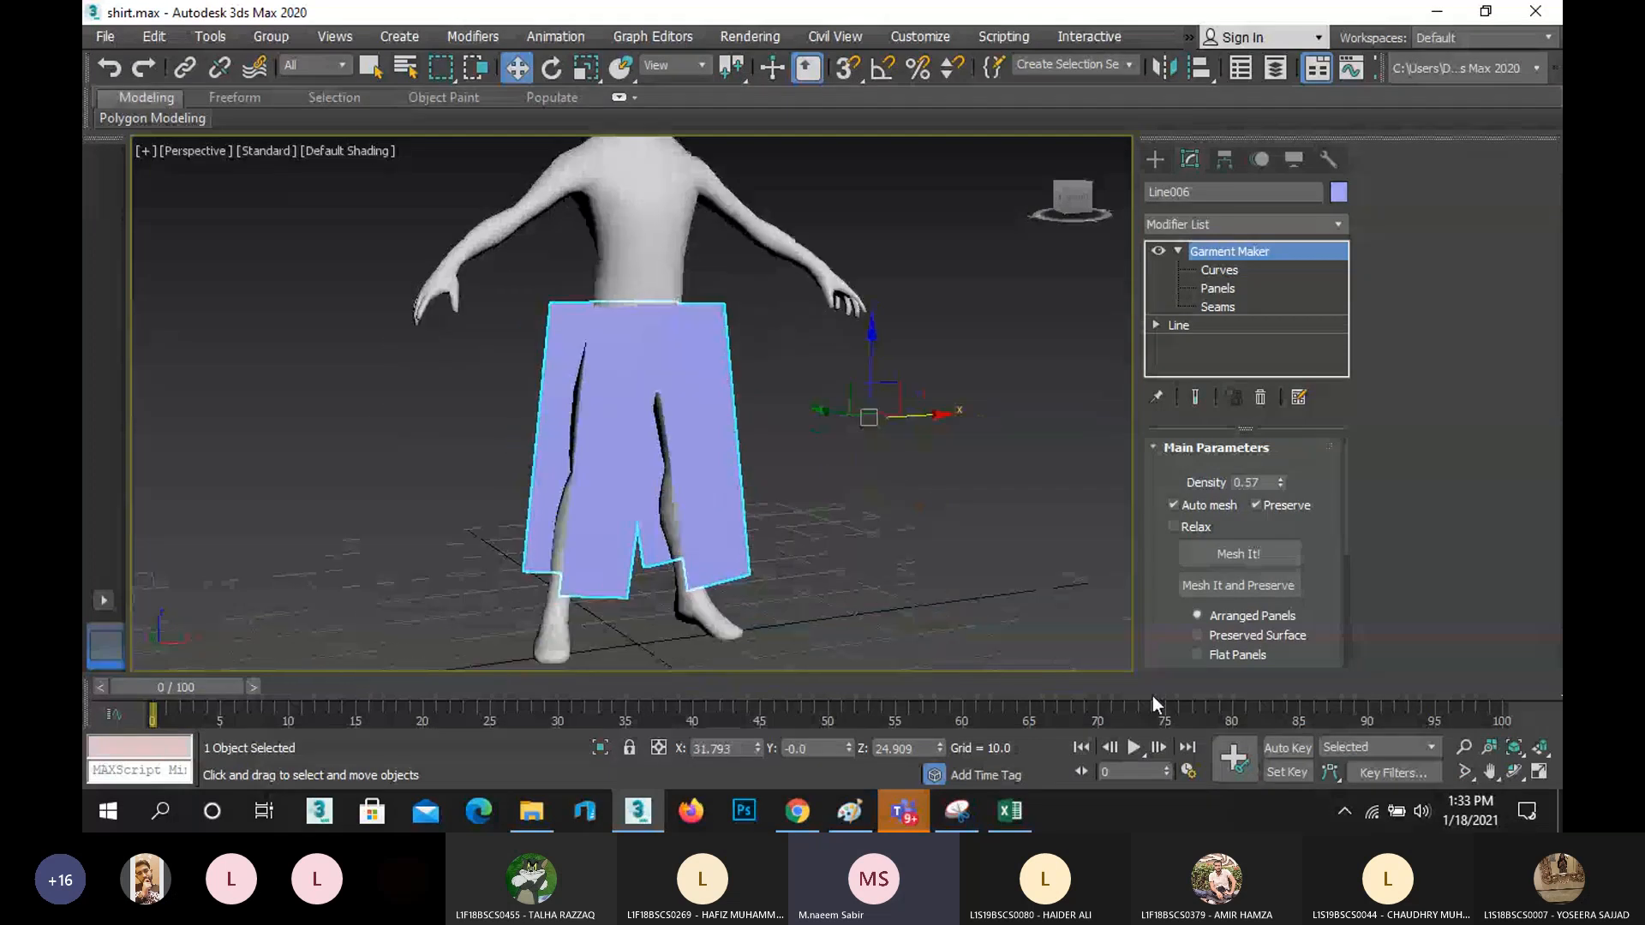
pyautogui.click(1512, 771)
pyautogui.moveTo(900, 429); pyautogui.dragTo(709, 410)
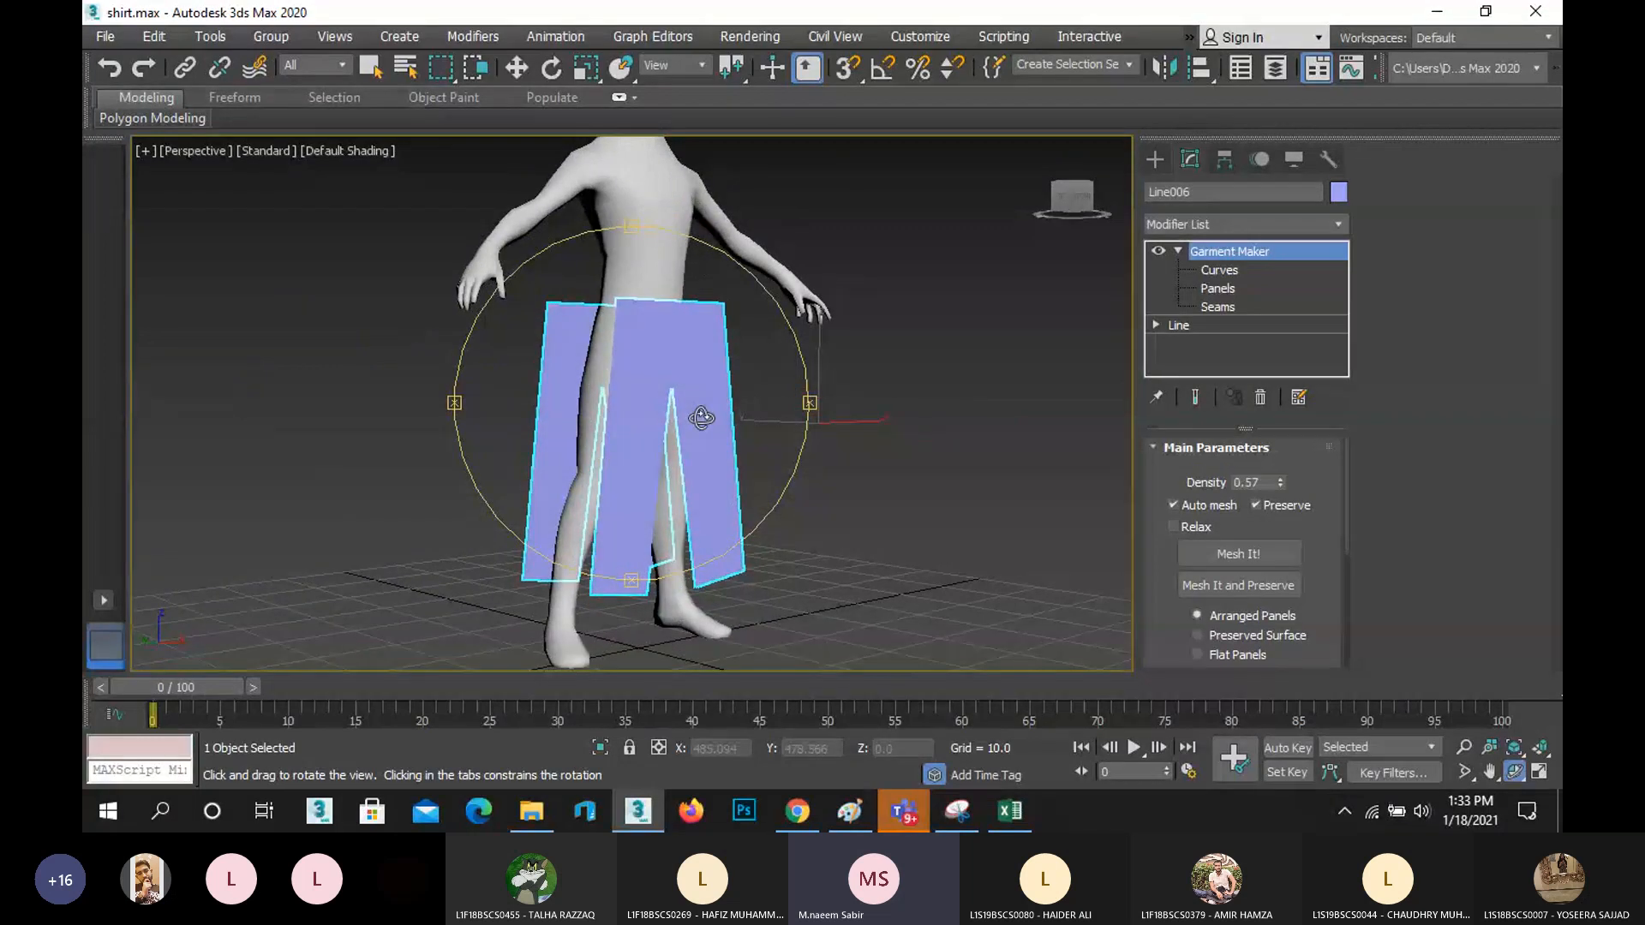
pyautogui.moveTo(701, 419); pyautogui.dragTo(739, 393, button='middle')
pyautogui.rightClick(739, 393)
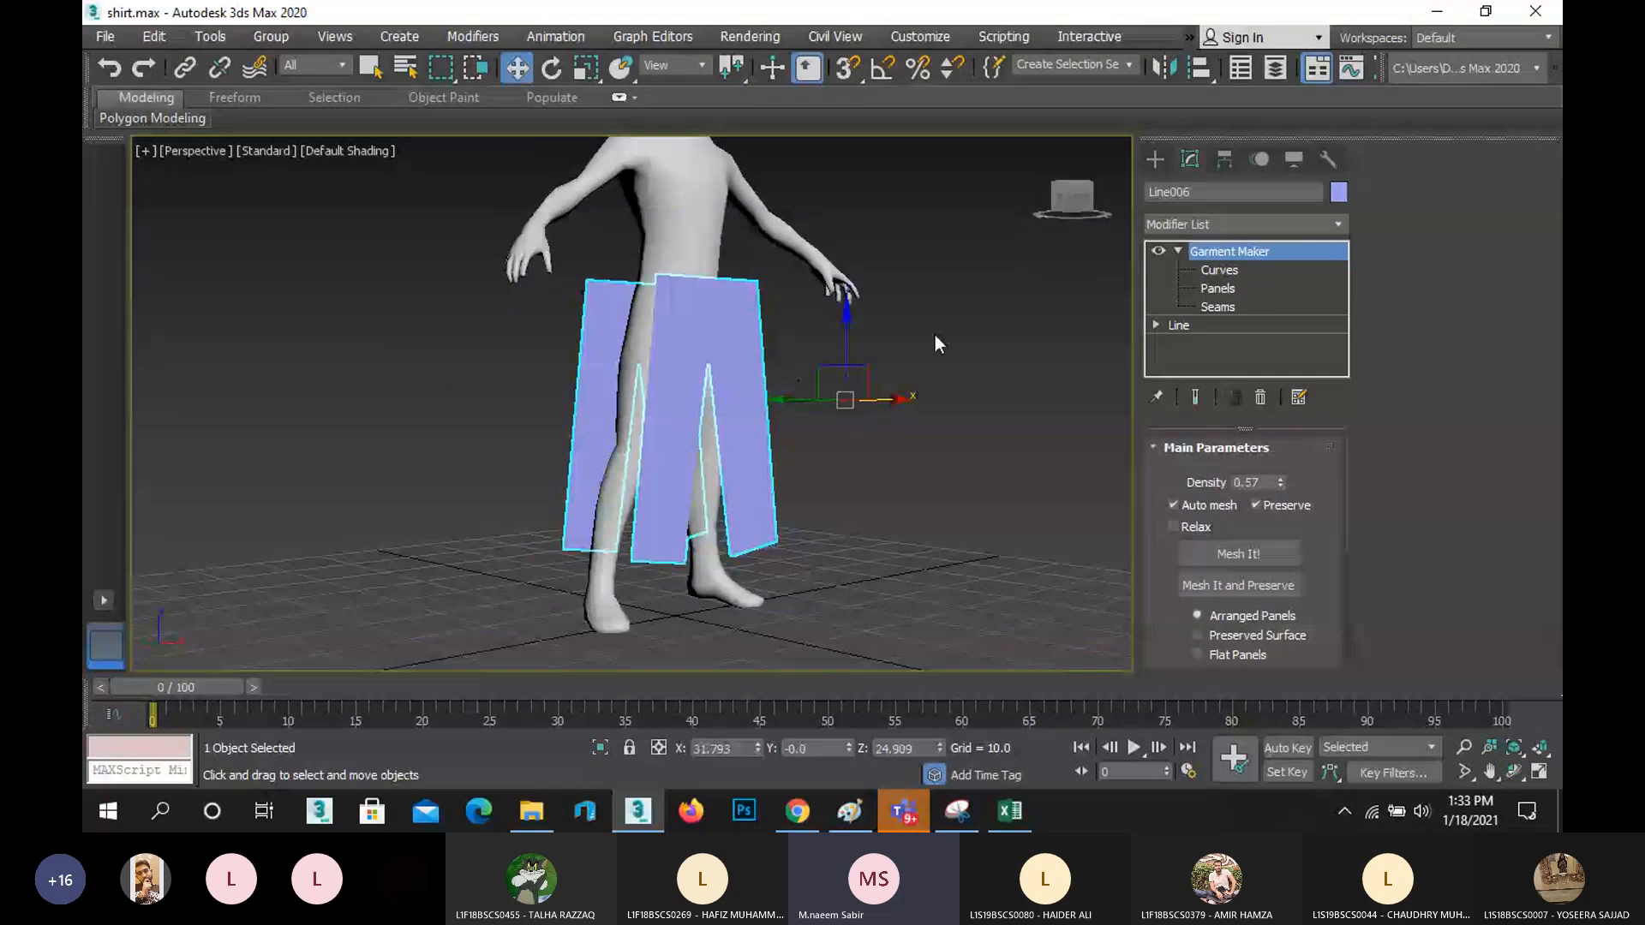
pyautogui.click(1216, 309)
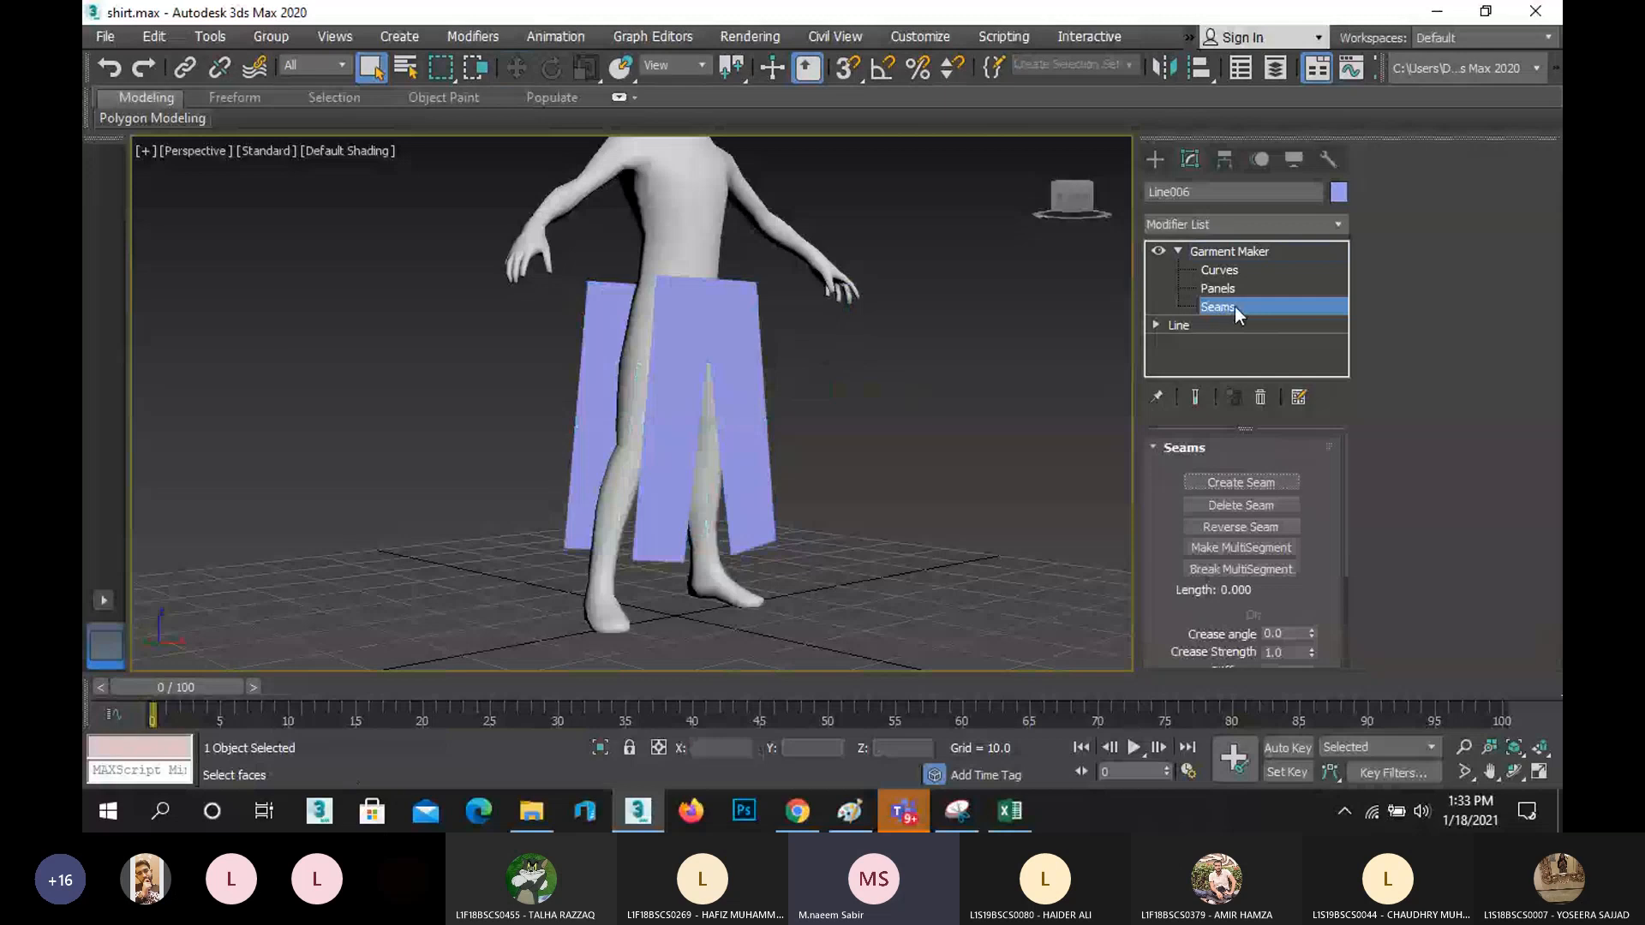
# - Create a seam joining the outer leg edges of the front and back panels on the +X side
pyautogui.click(1539, 771)
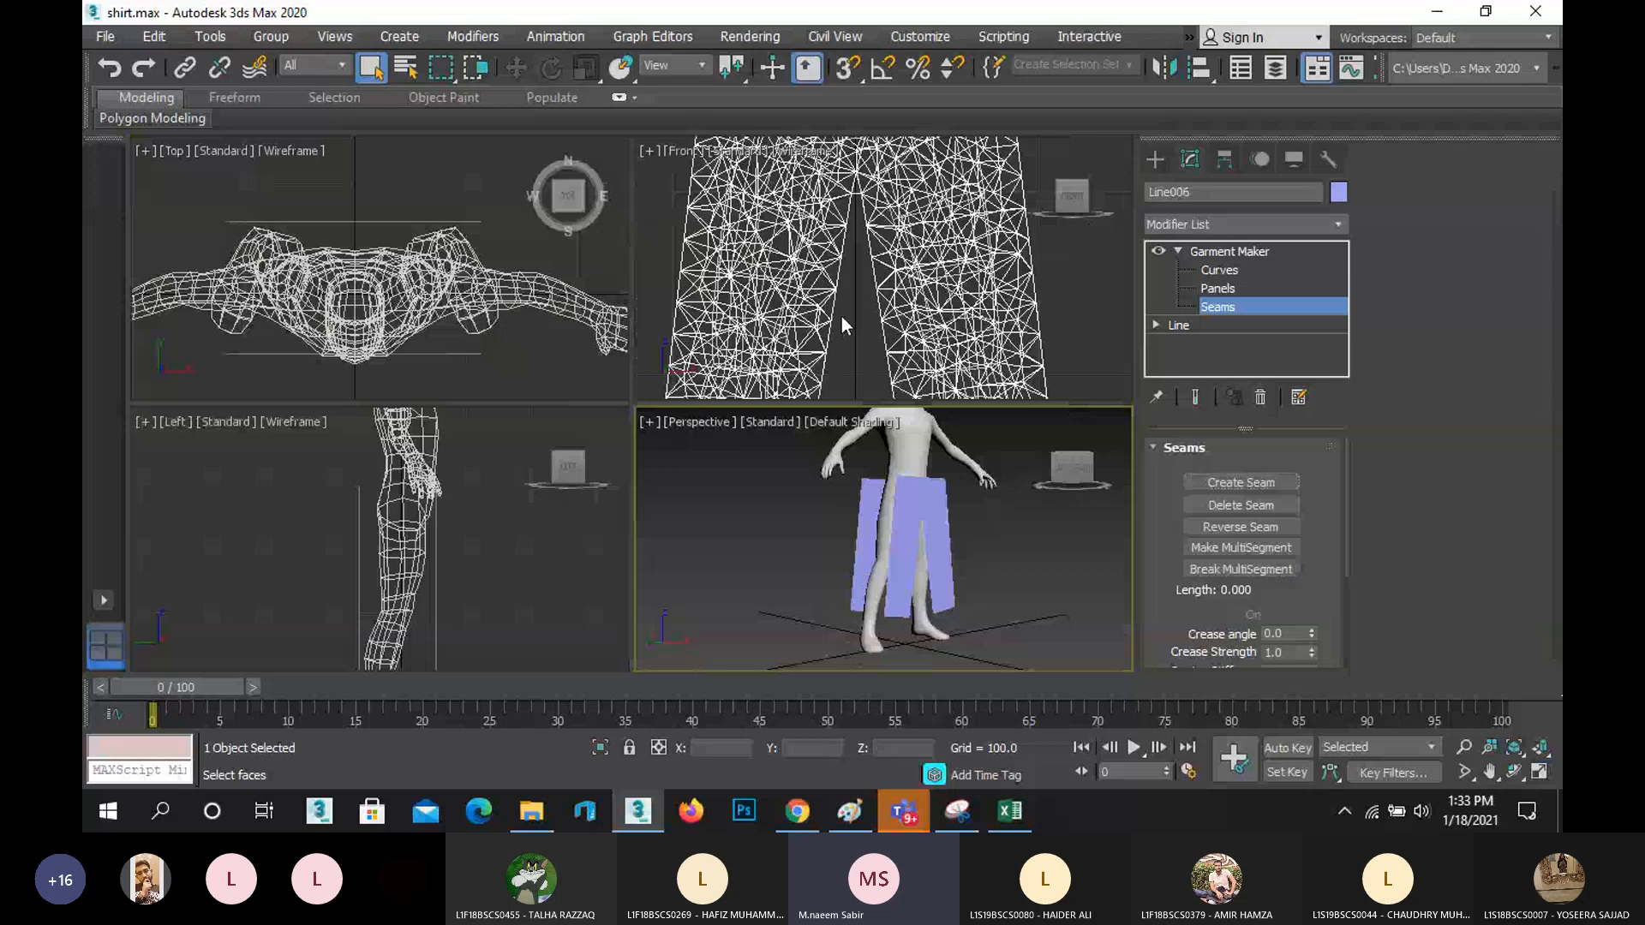
pyautogui.scroll(-3, 841, 316)
pyautogui.click(937, 274)
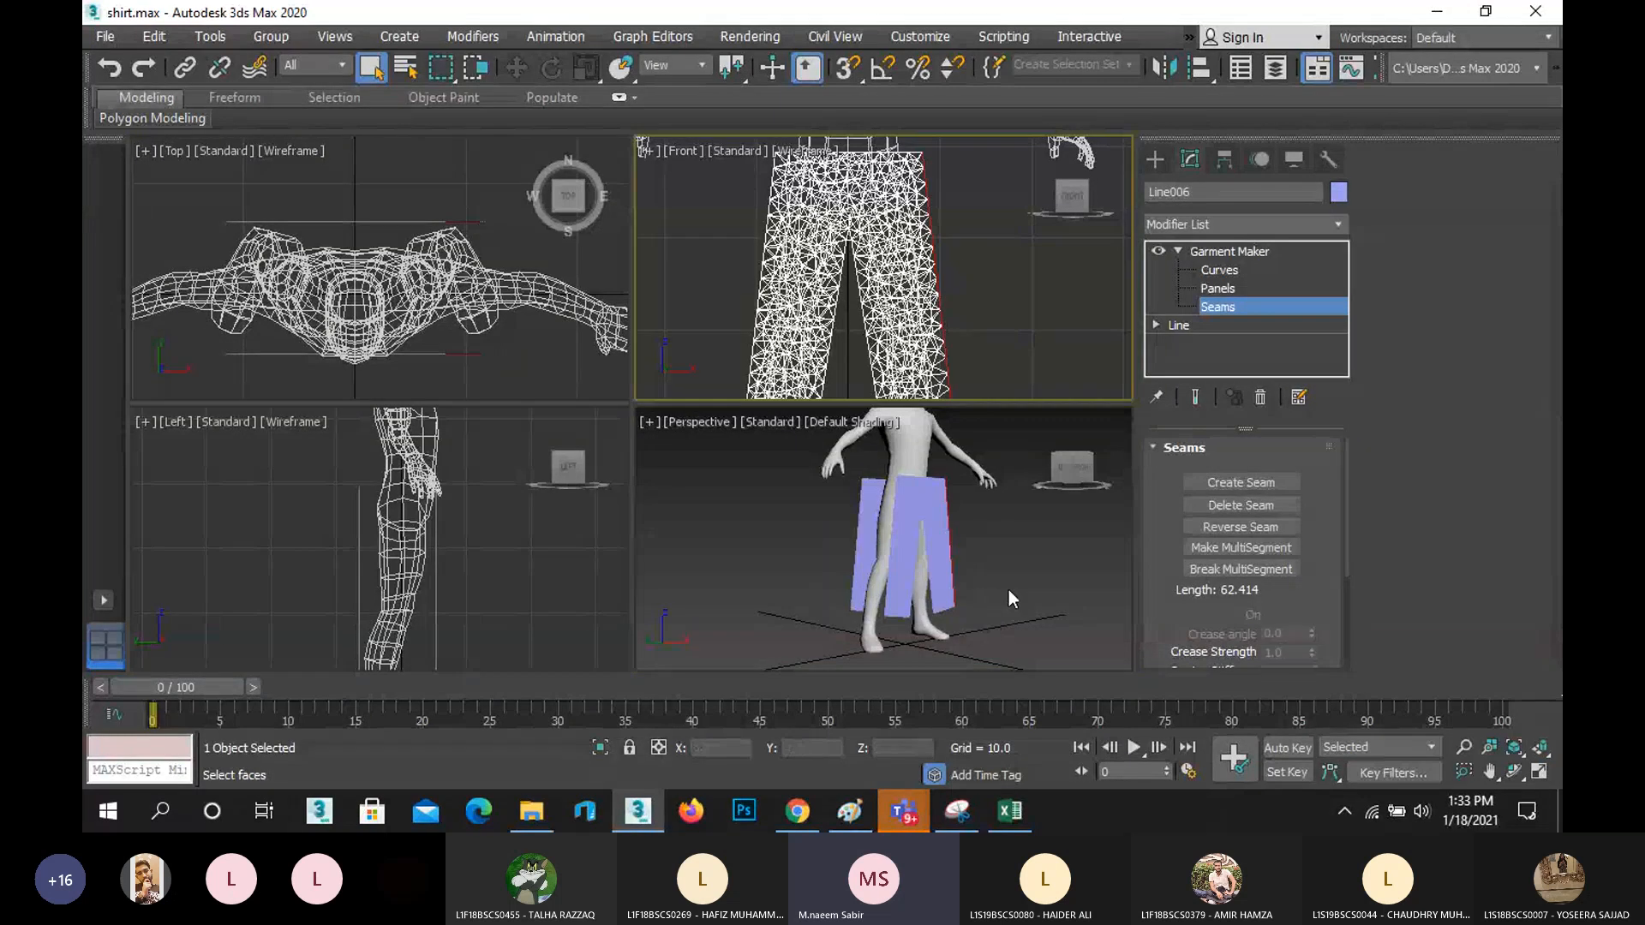
pyautogui.scroll(2, 1009, 598)
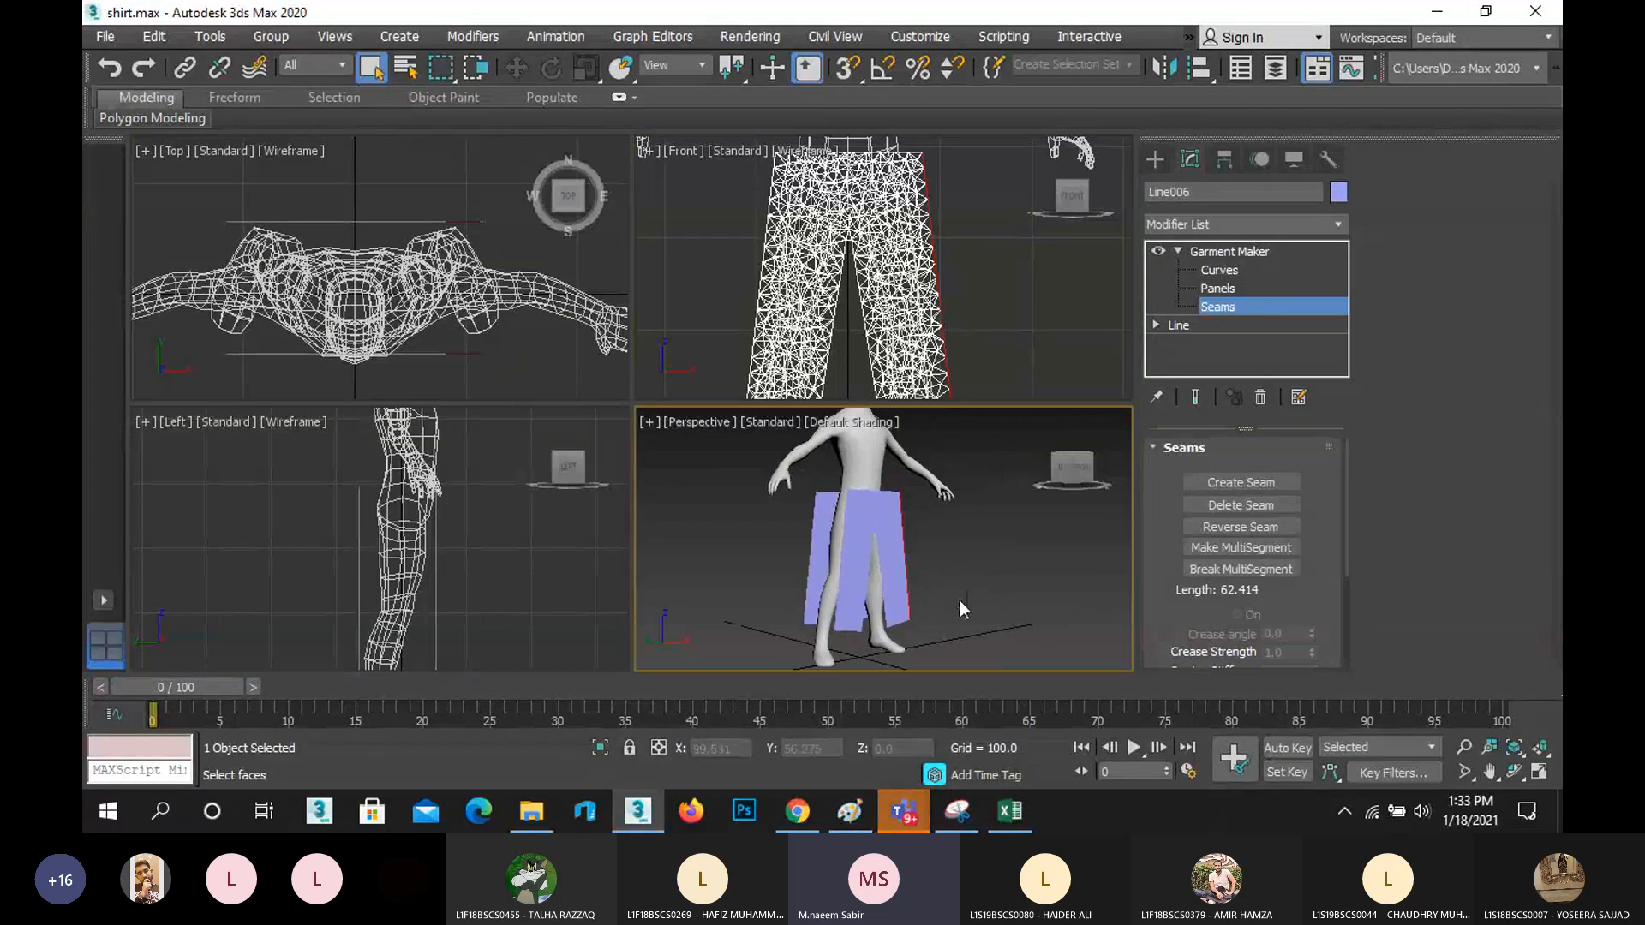
pyautogui.click(1515, 771)
pyautogui.moveTo(921, 552); pyautogui.dragTo(776, 552)
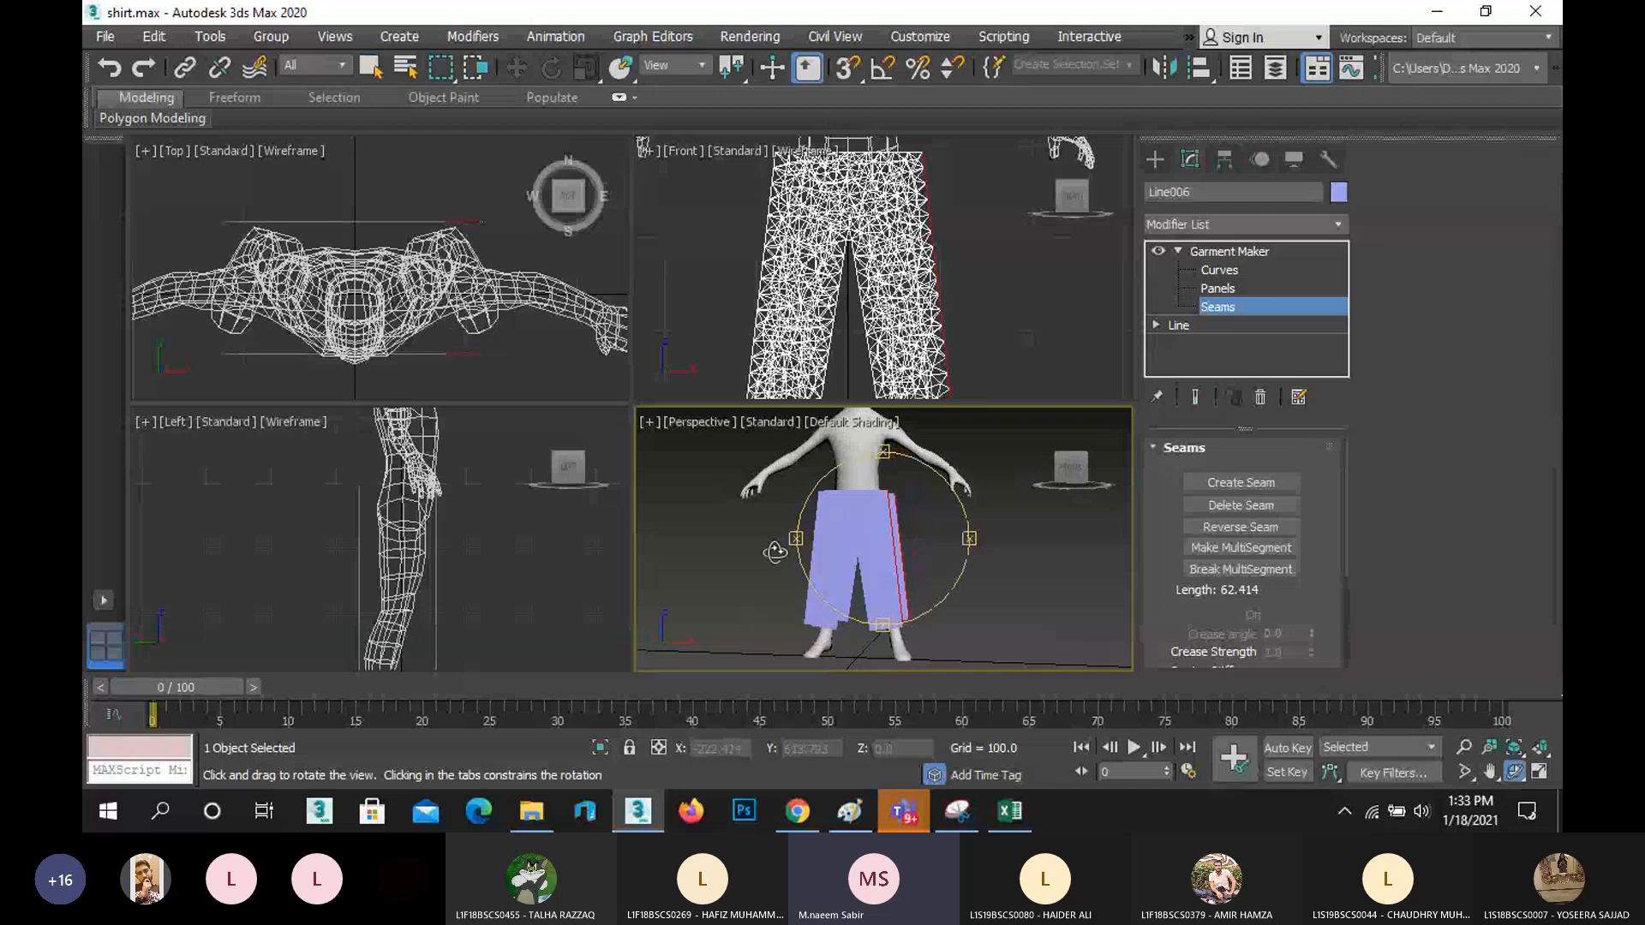
pyautogui.scroll(5, 889, 489)
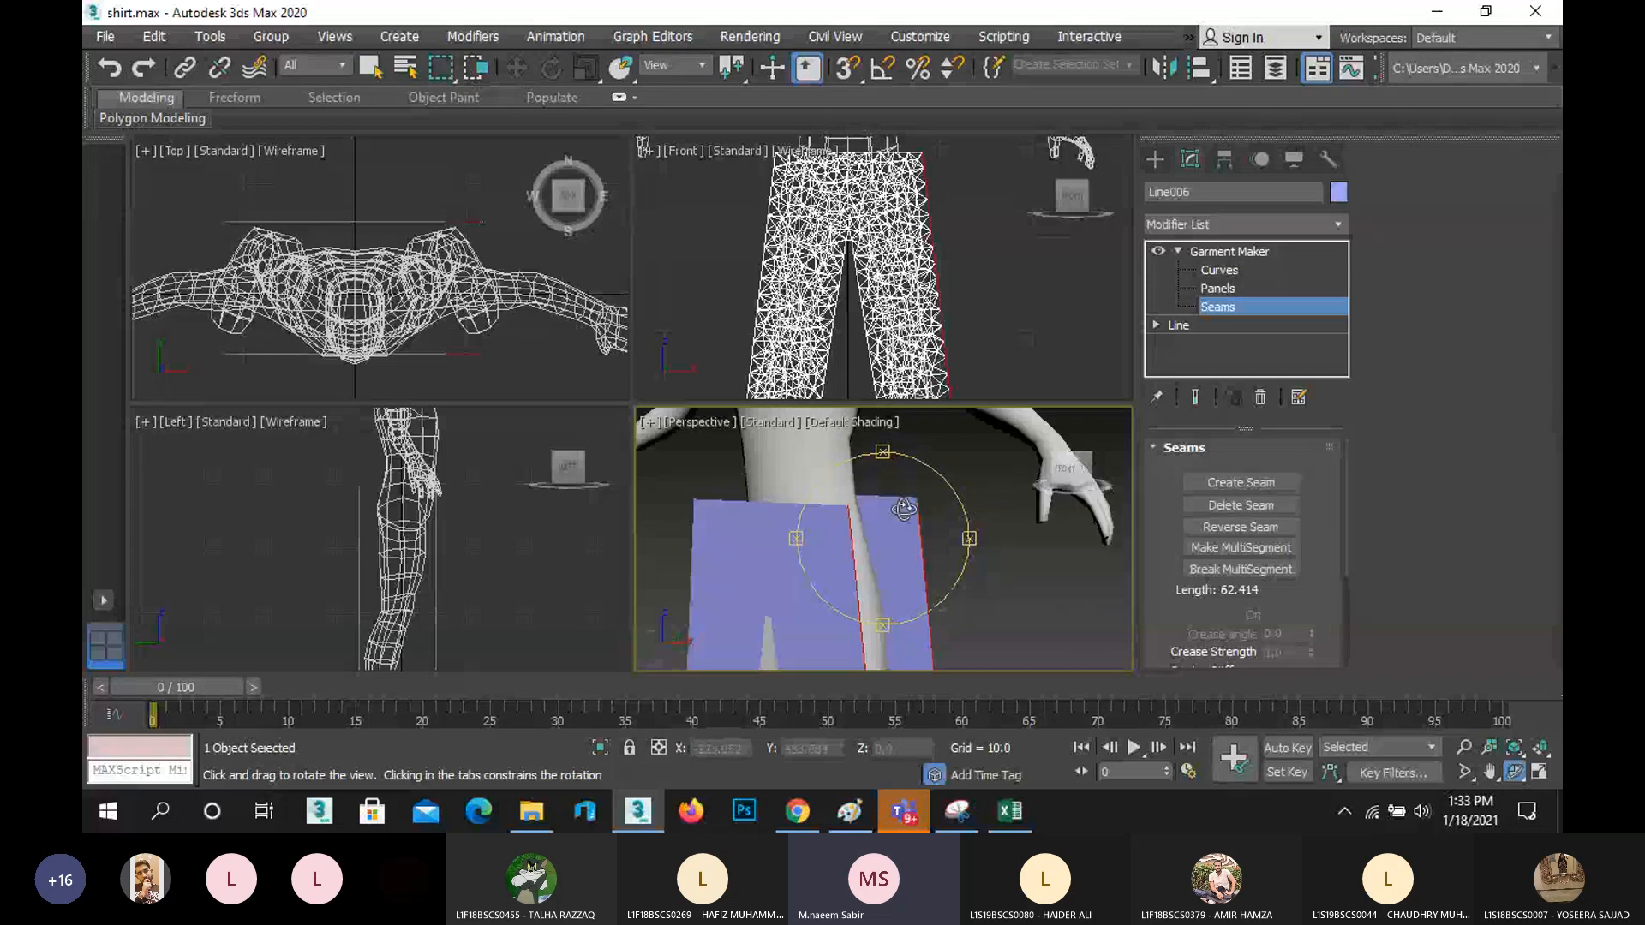
pyautogui.rightClick(941, 536)
pyautogui.click(1282, 486)
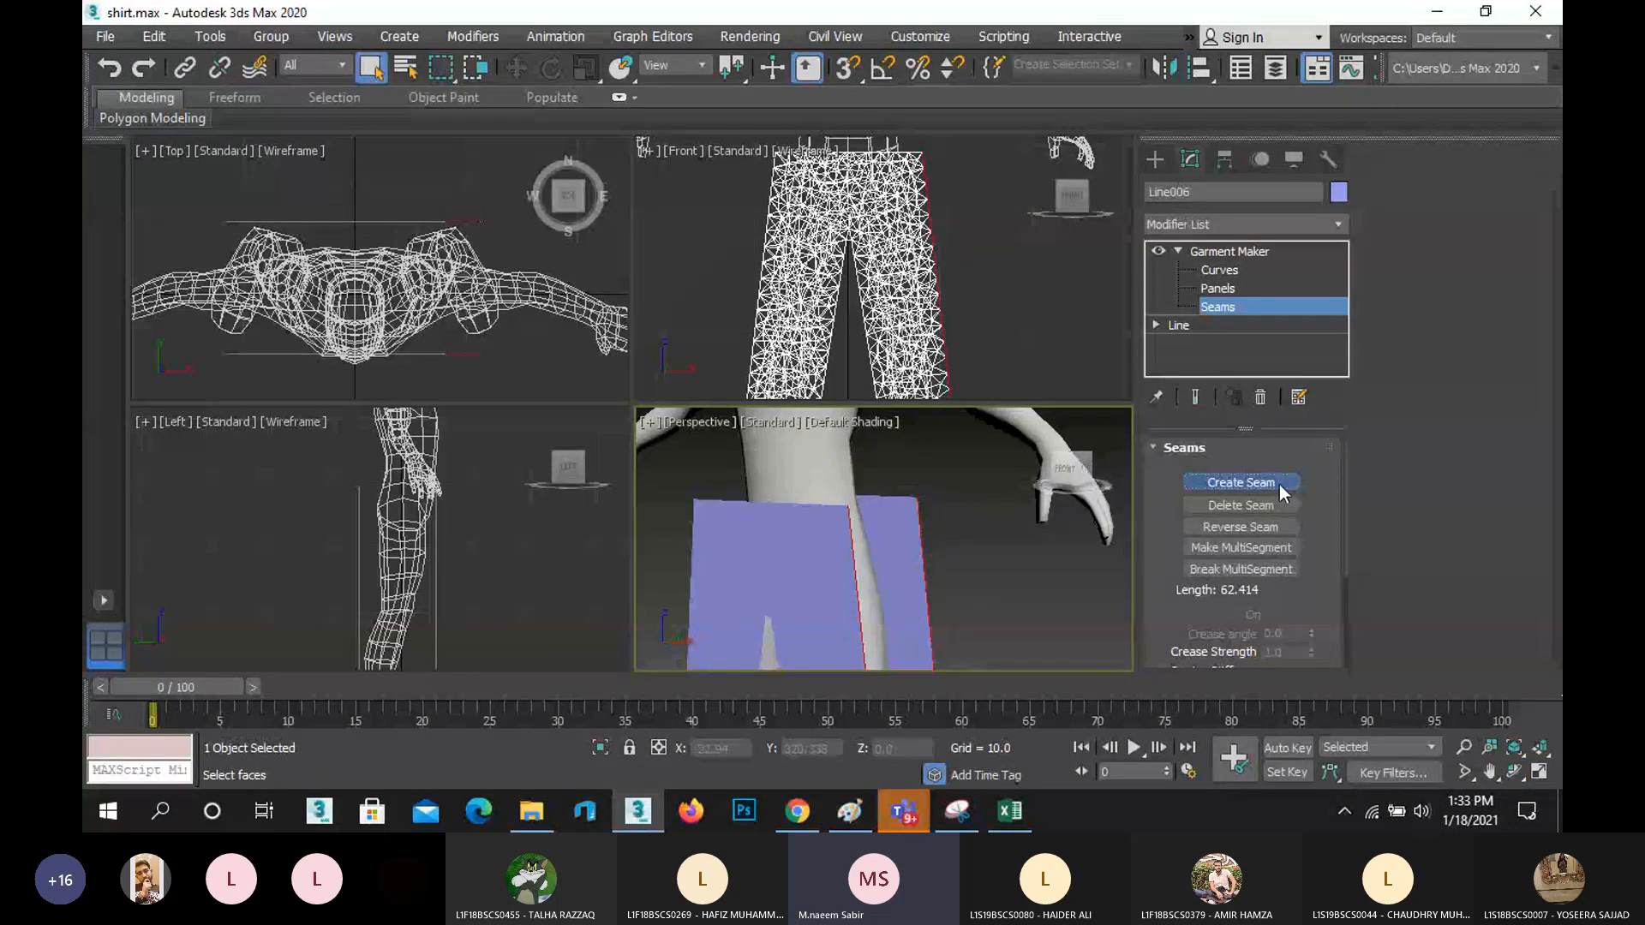
# - Create a matching seam between the outer leg edges of the front and back panels on the -X side
pyautogui.scroll(-5, 875, 546)
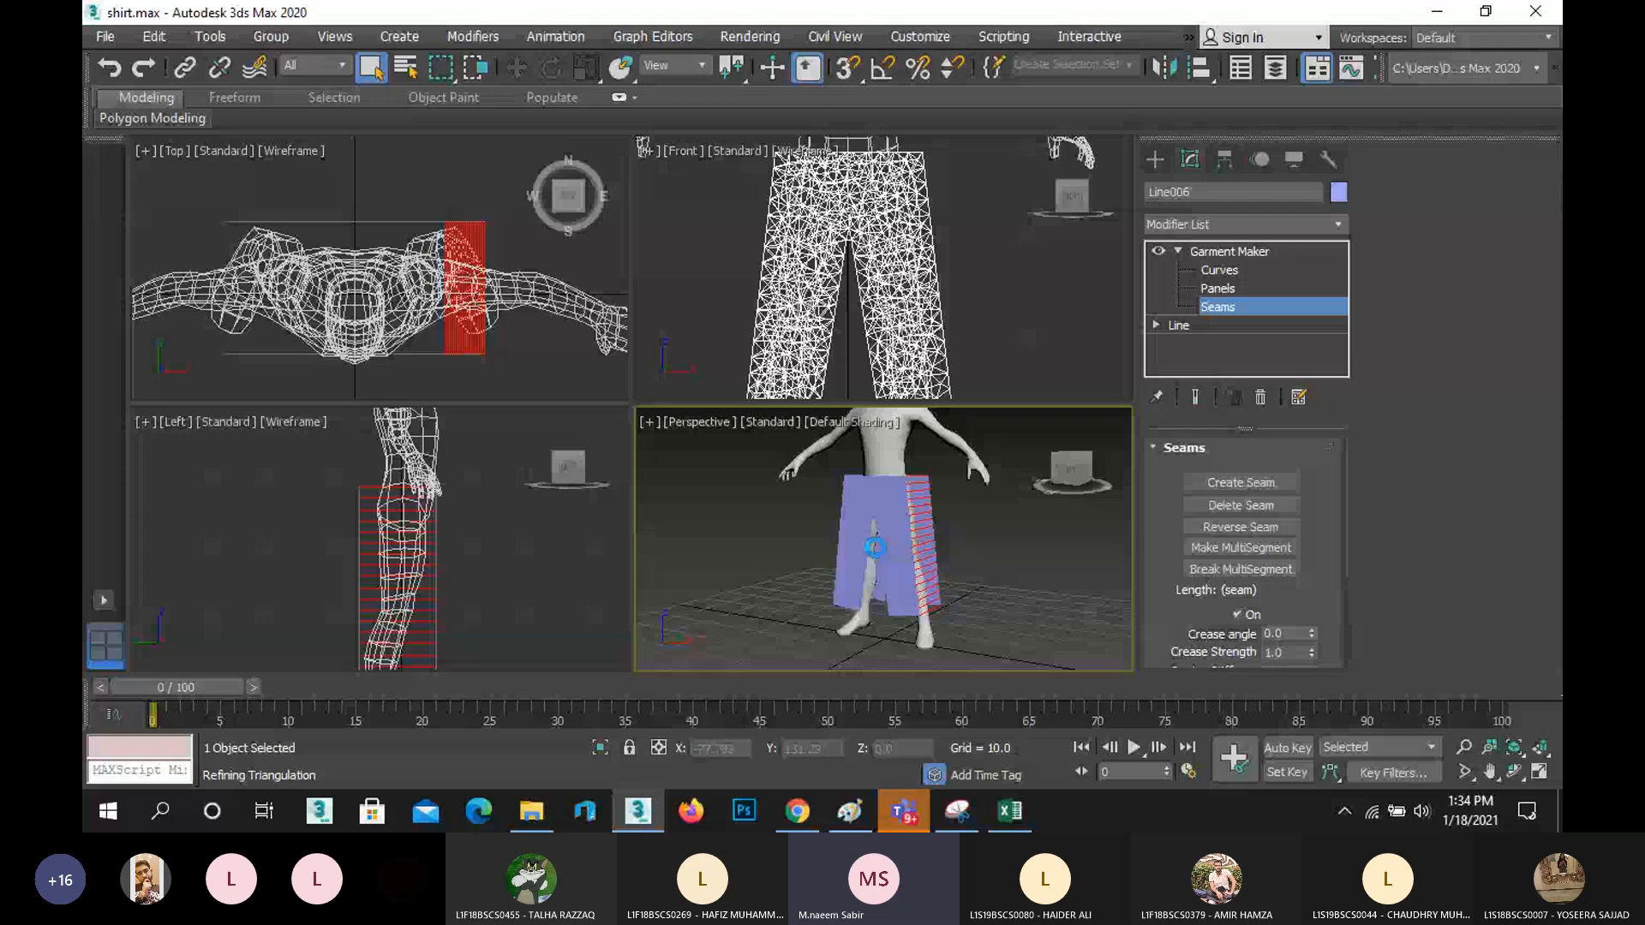
pyautogui.click(1513, 772)
pyautogui.moveTo(891, 549)
pyautogui.mouseDown()
pyautogui.moveTo(950, 547)
pyautogui.moveTo(900, 537)
pyautogui.mouseUp()
pyautogui.scroll(5, 876, 541)
pyautogui.rightClick(754, 523)
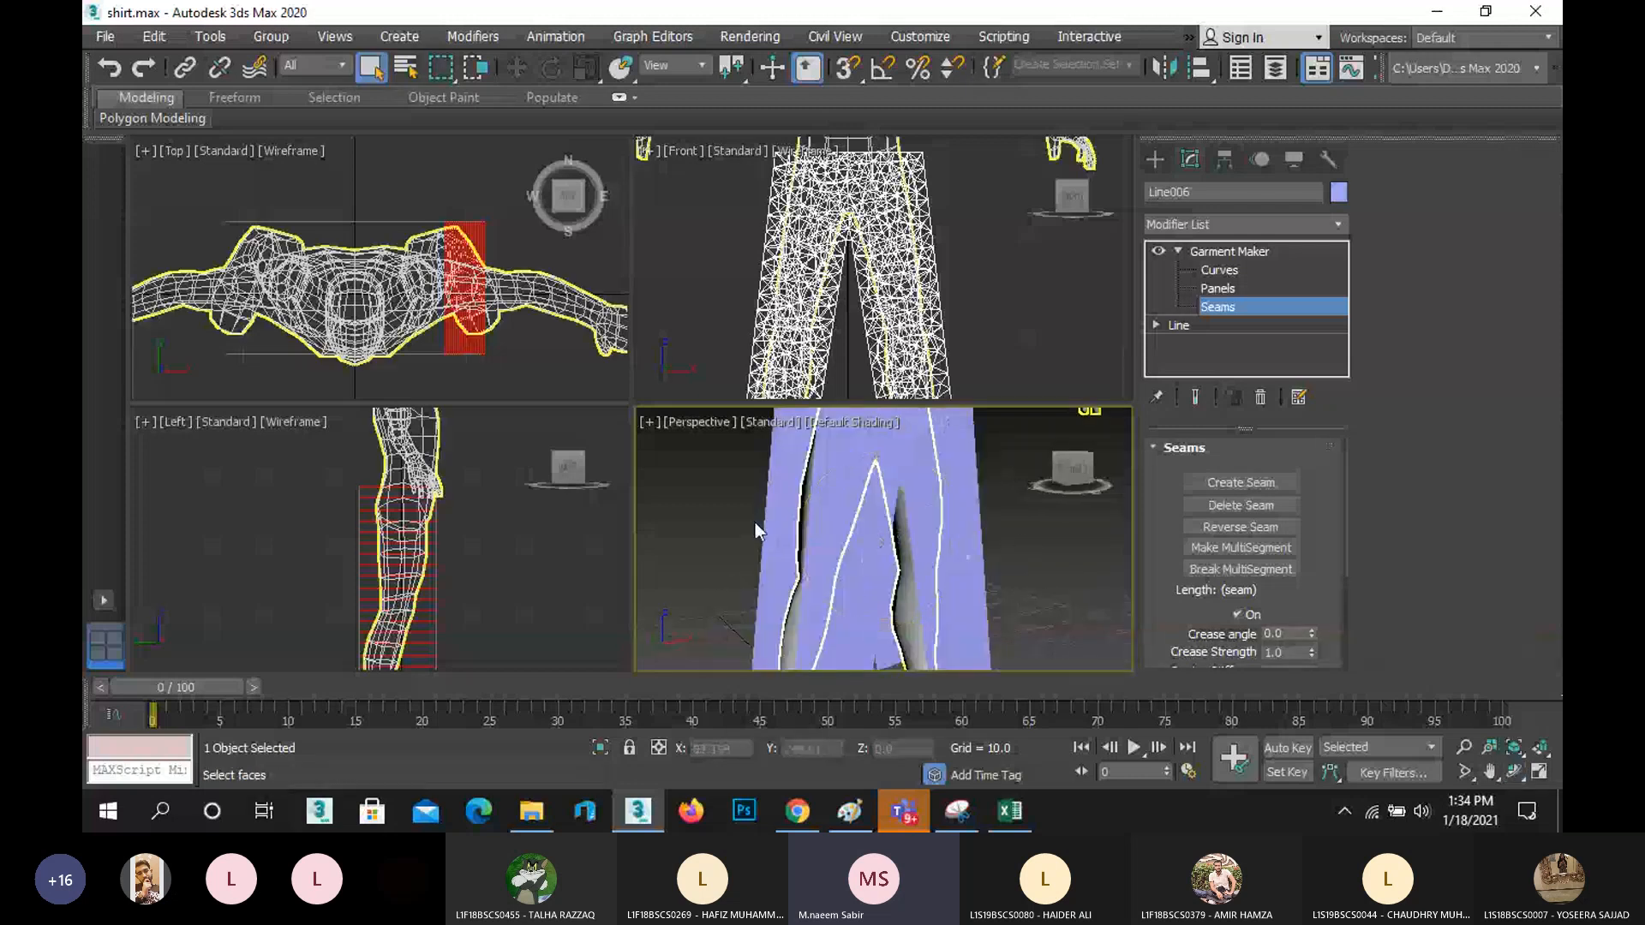
pyautogui.click(765, 524)
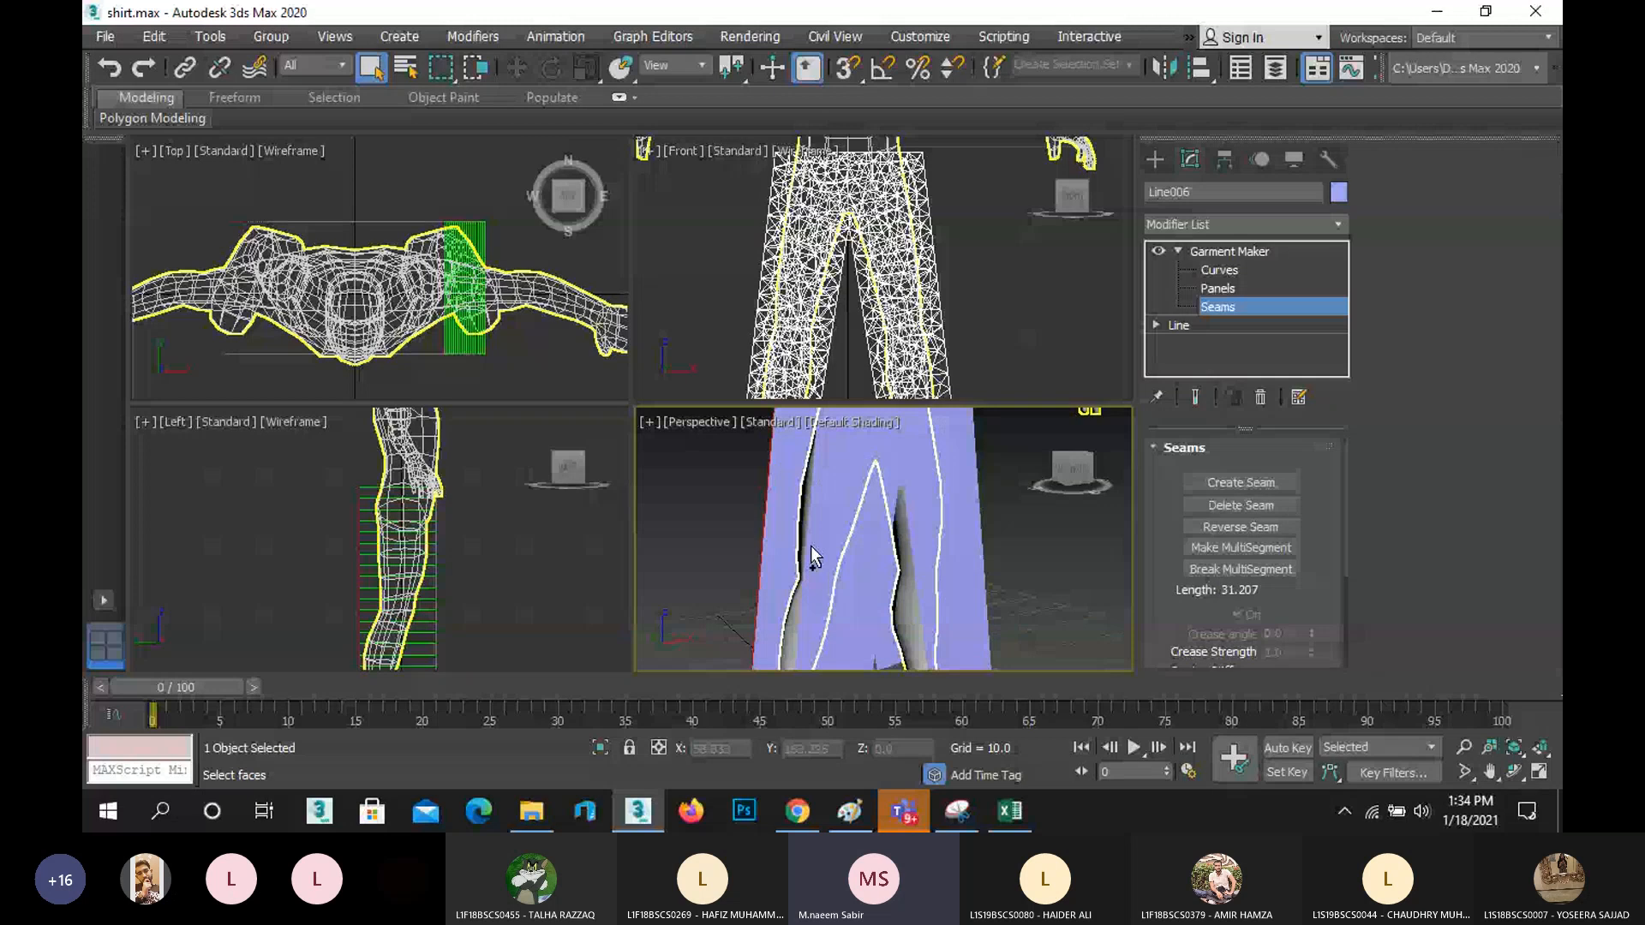
pyautogui.scroll(-3, 810, 547)
pyautogui.click(1240, 483)
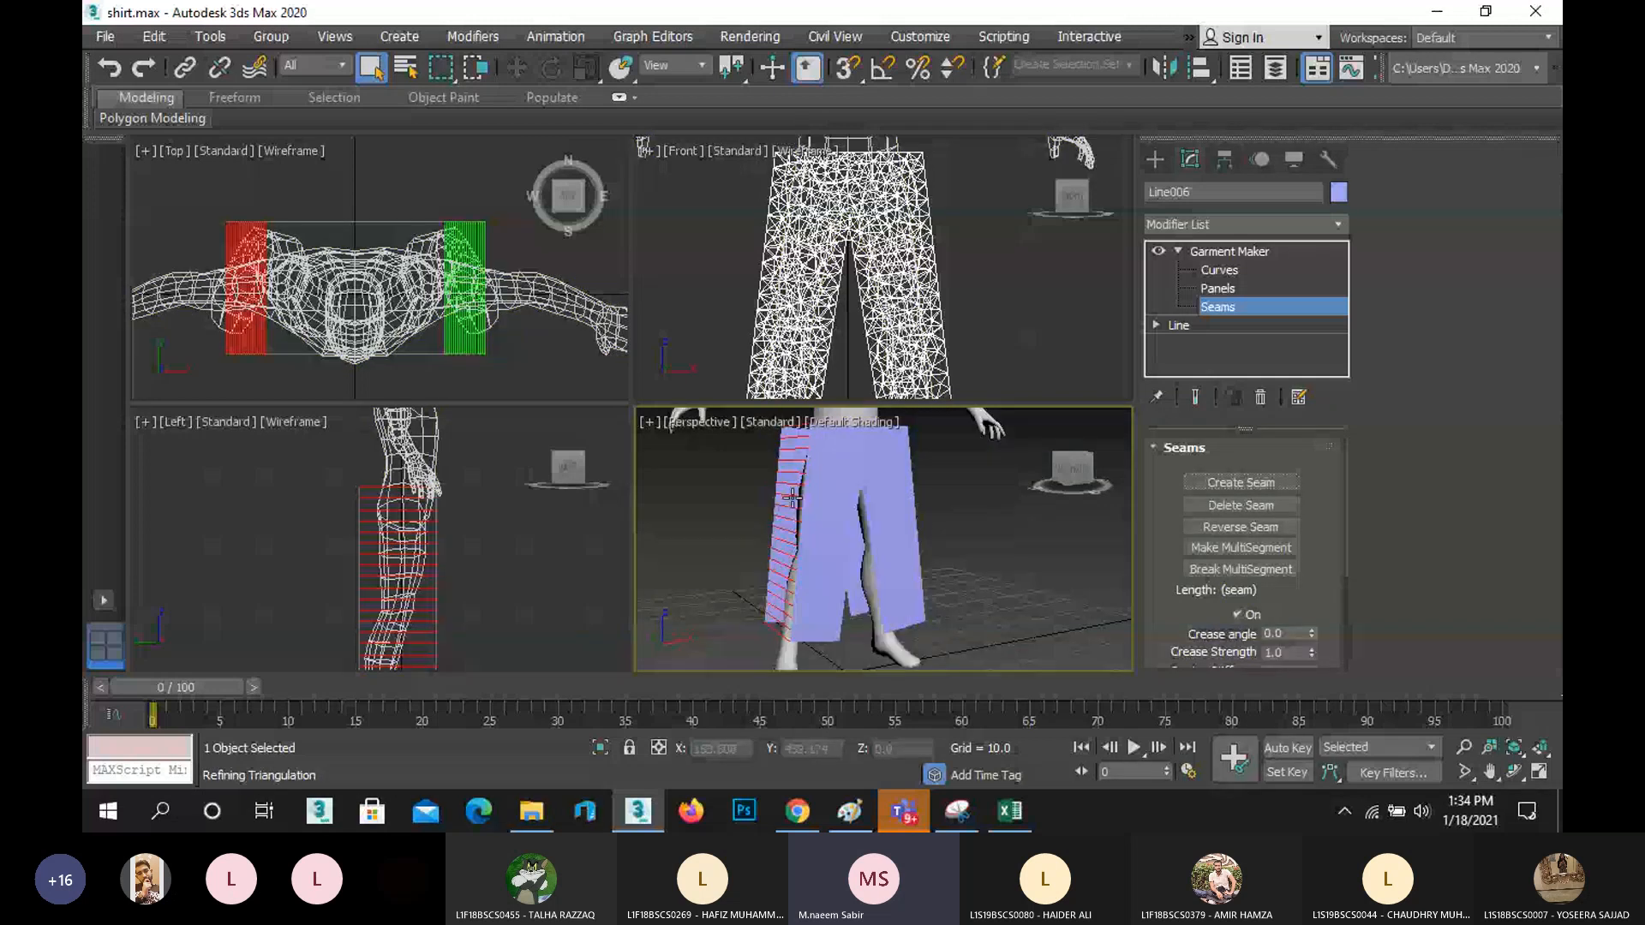
# - Create seams joining the front and back panels along the inner edges of both trouser legs
pyautogui.scroll(5, 793, 497)
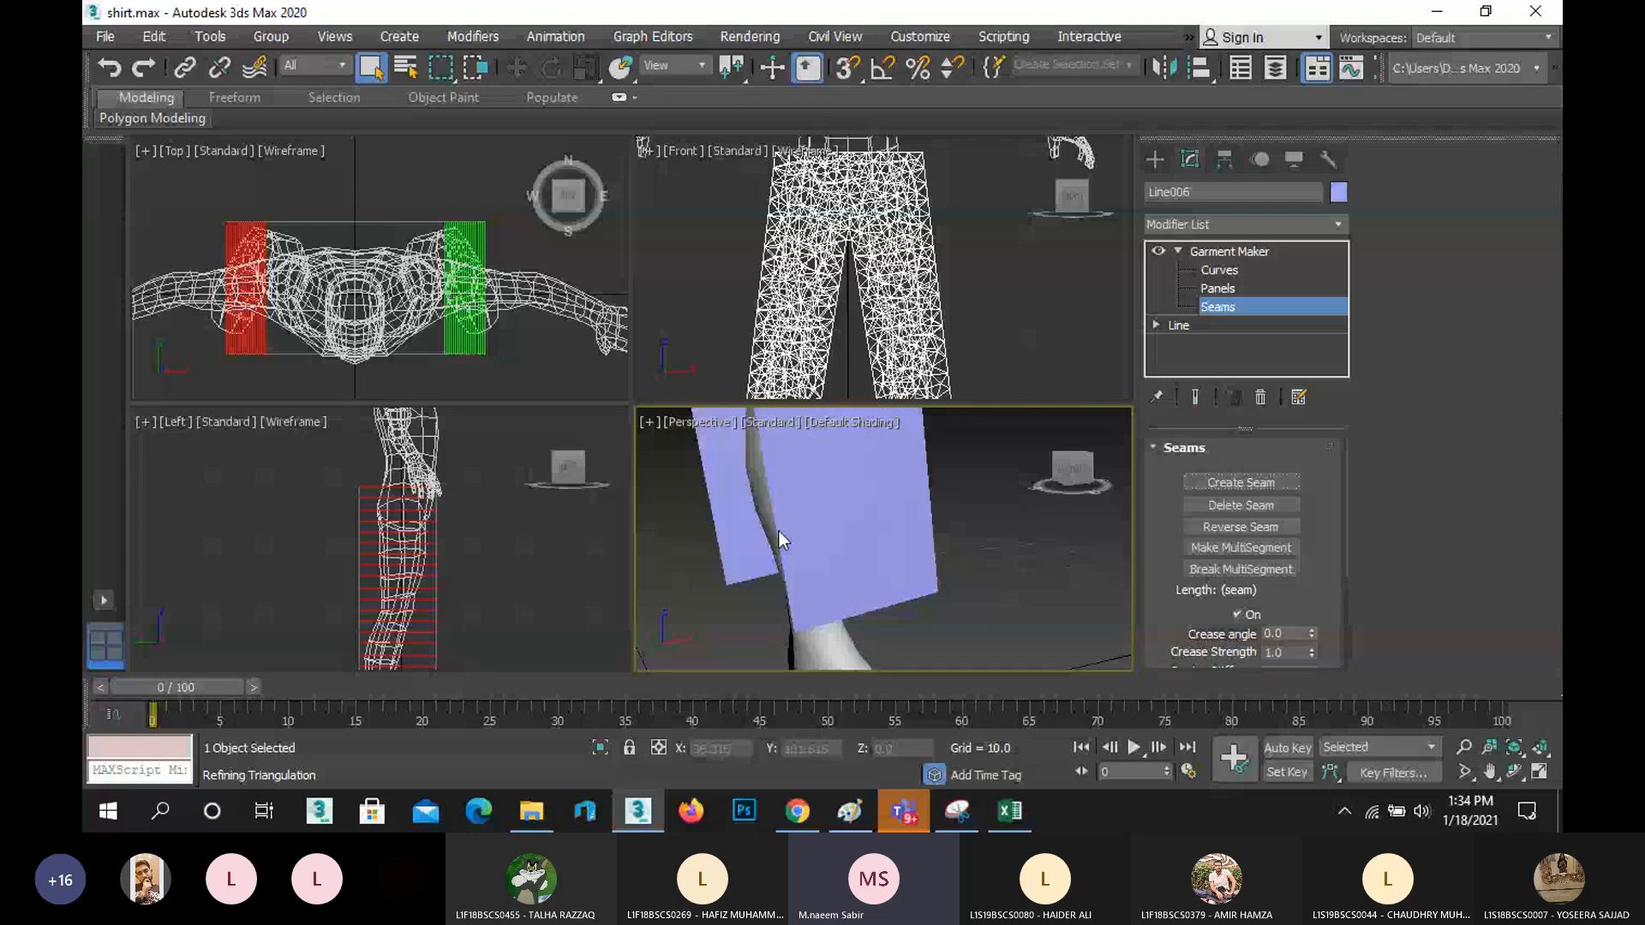
pyautogui.scroll(-5, 779, 531)
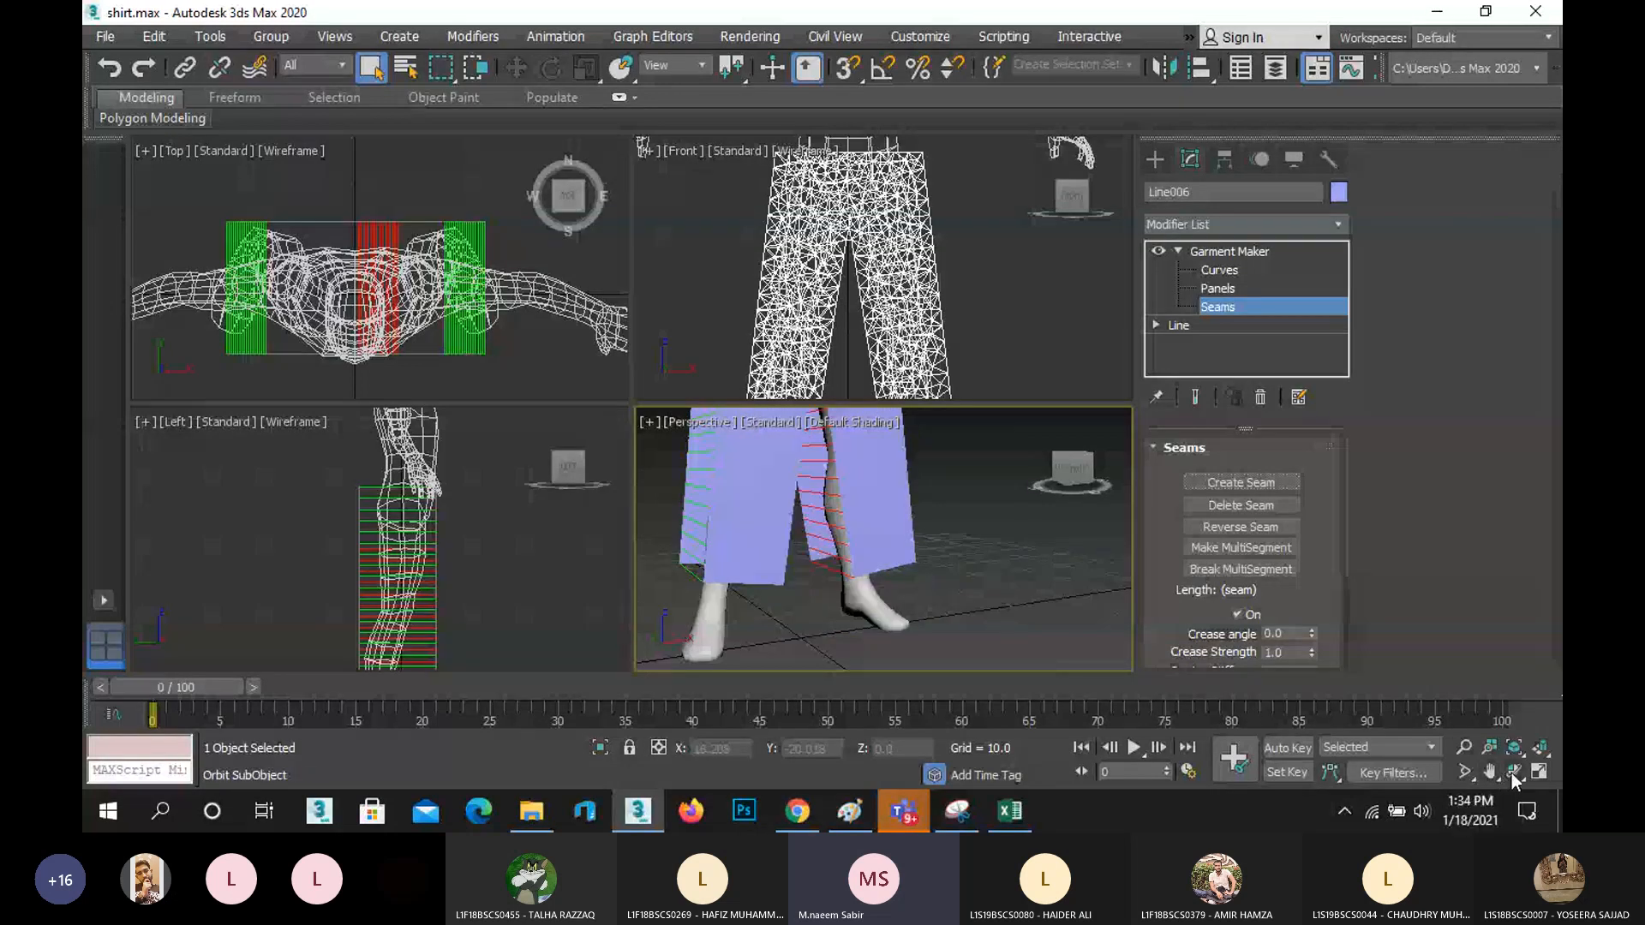
pyautogui.click(1513, 772)
pyautogui.moveTo(831, 545)
pyautogui.mouseDown()
pyautogui.moveTo(783, 540)
pyautogui.moveTo(805, 537)
pyautogui.mouseUp()
pyautogui.rightClick(805, 538)
pyautogui.click(753, 519)
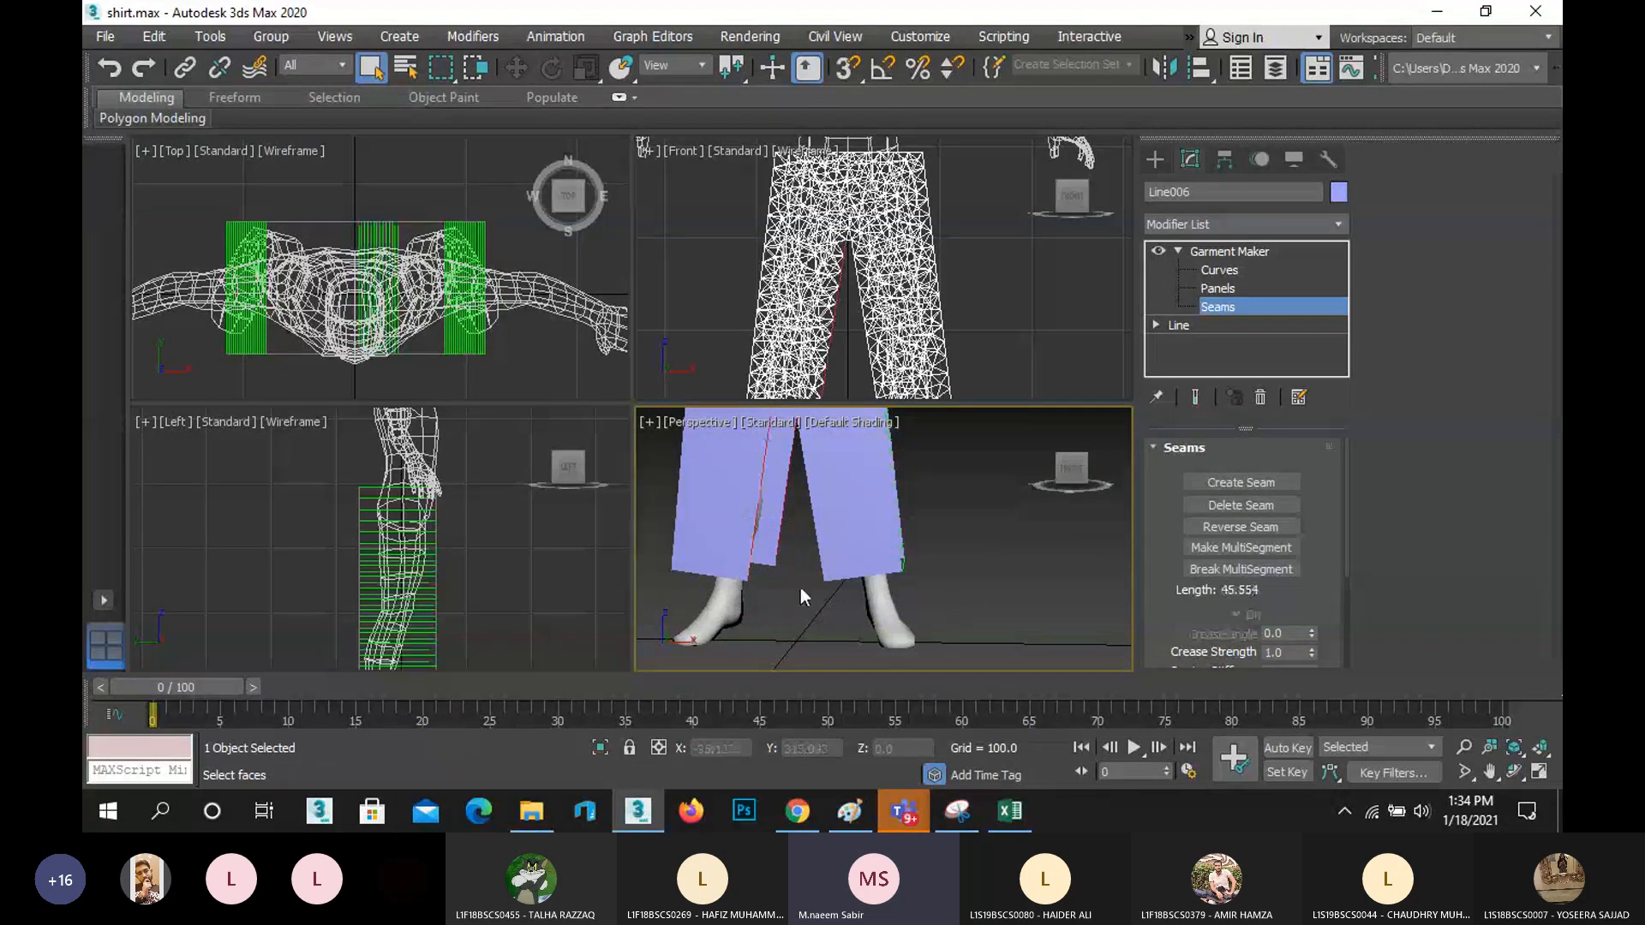
pyautogui.click(1244, 481)
pyautogui.scroll(-3, 830, 582)
pyautogui.moveTo(814, 450); pyautogui.dragTo(882, 548, button='middle')
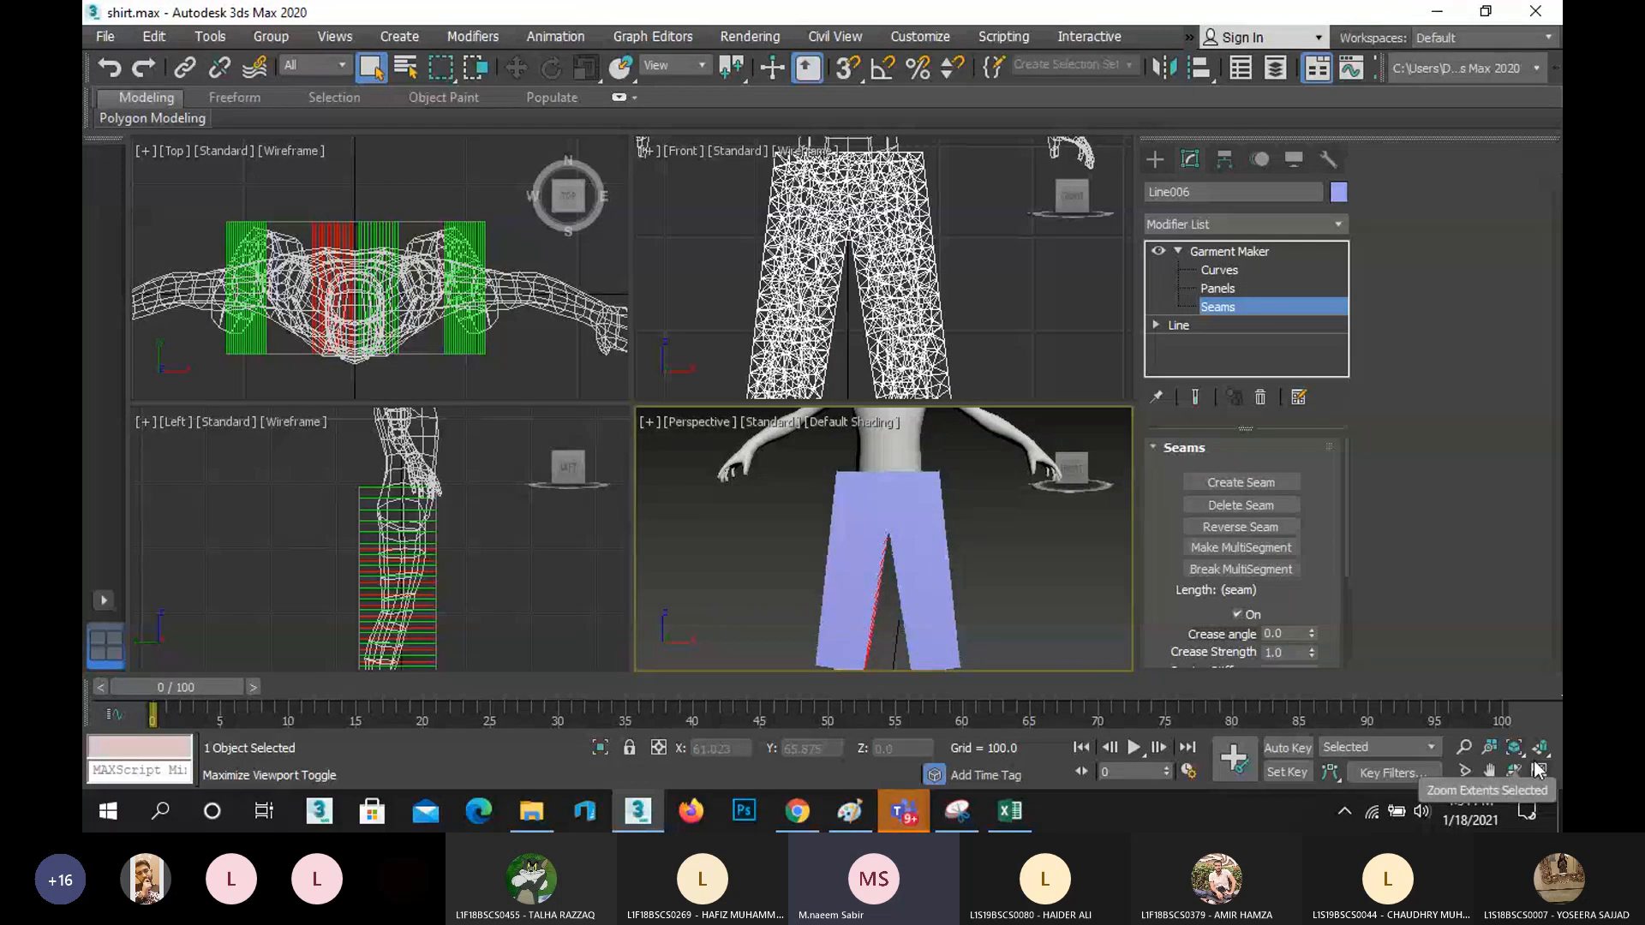
# - Check the side and inner leg seams in a maximized perspective view and leave Garment Maker's seam editing
pyautogui.click(1538, 771)
pyautogui.click(1515, 770)
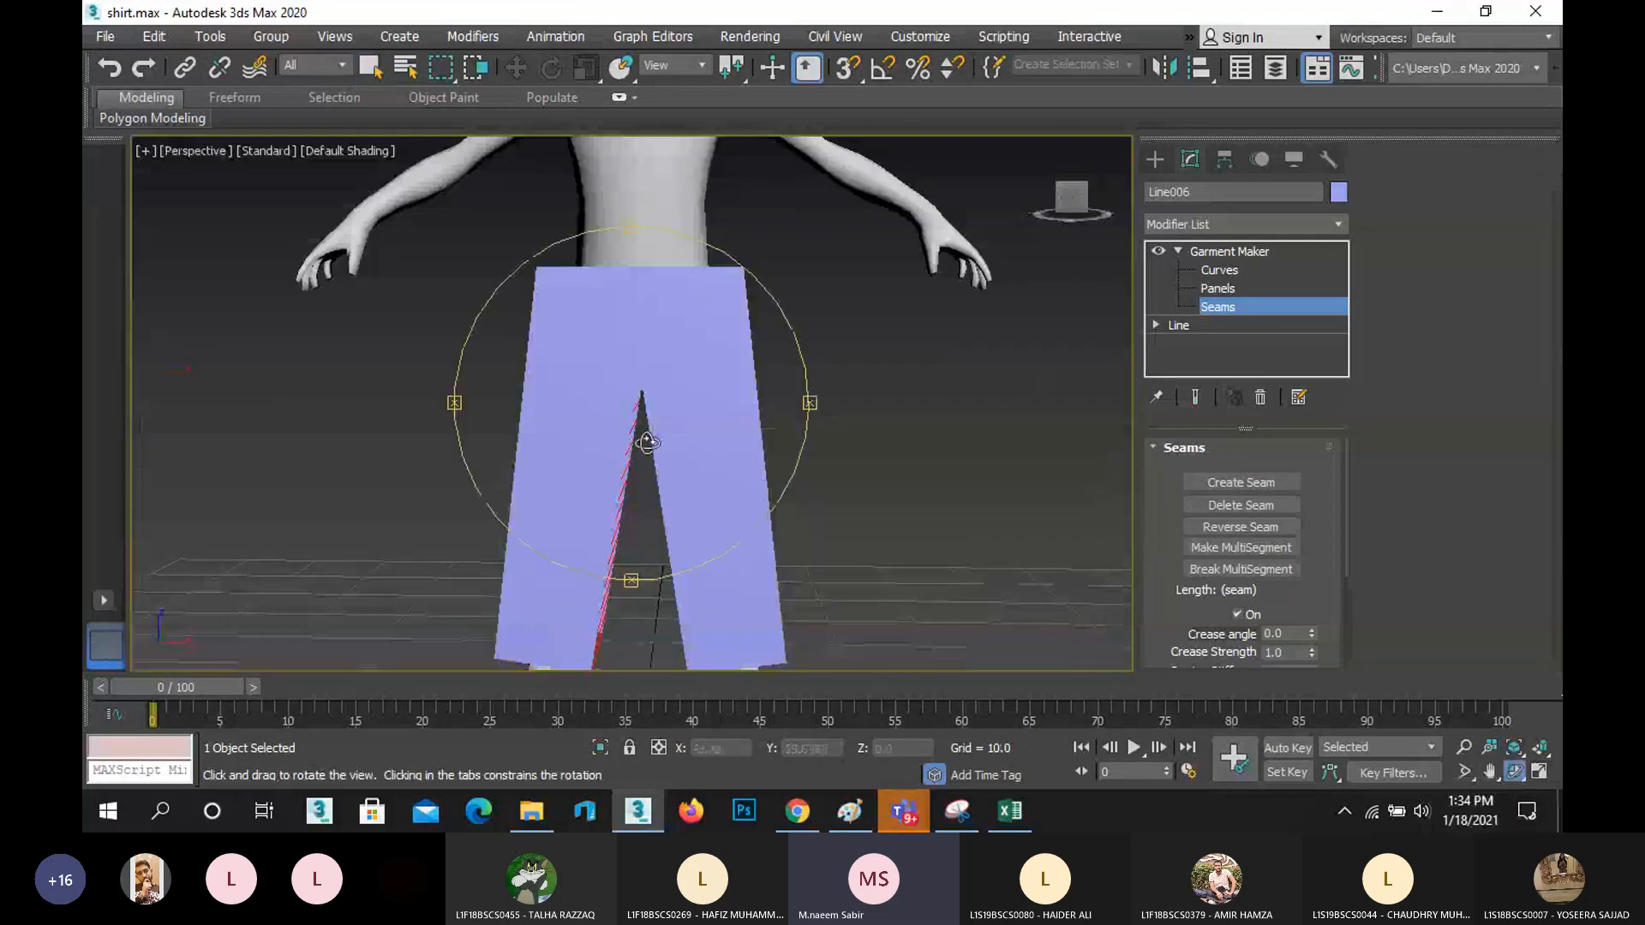
pyautogui.moveTo(647, 442); pyautogui.dragTo(705, 425)
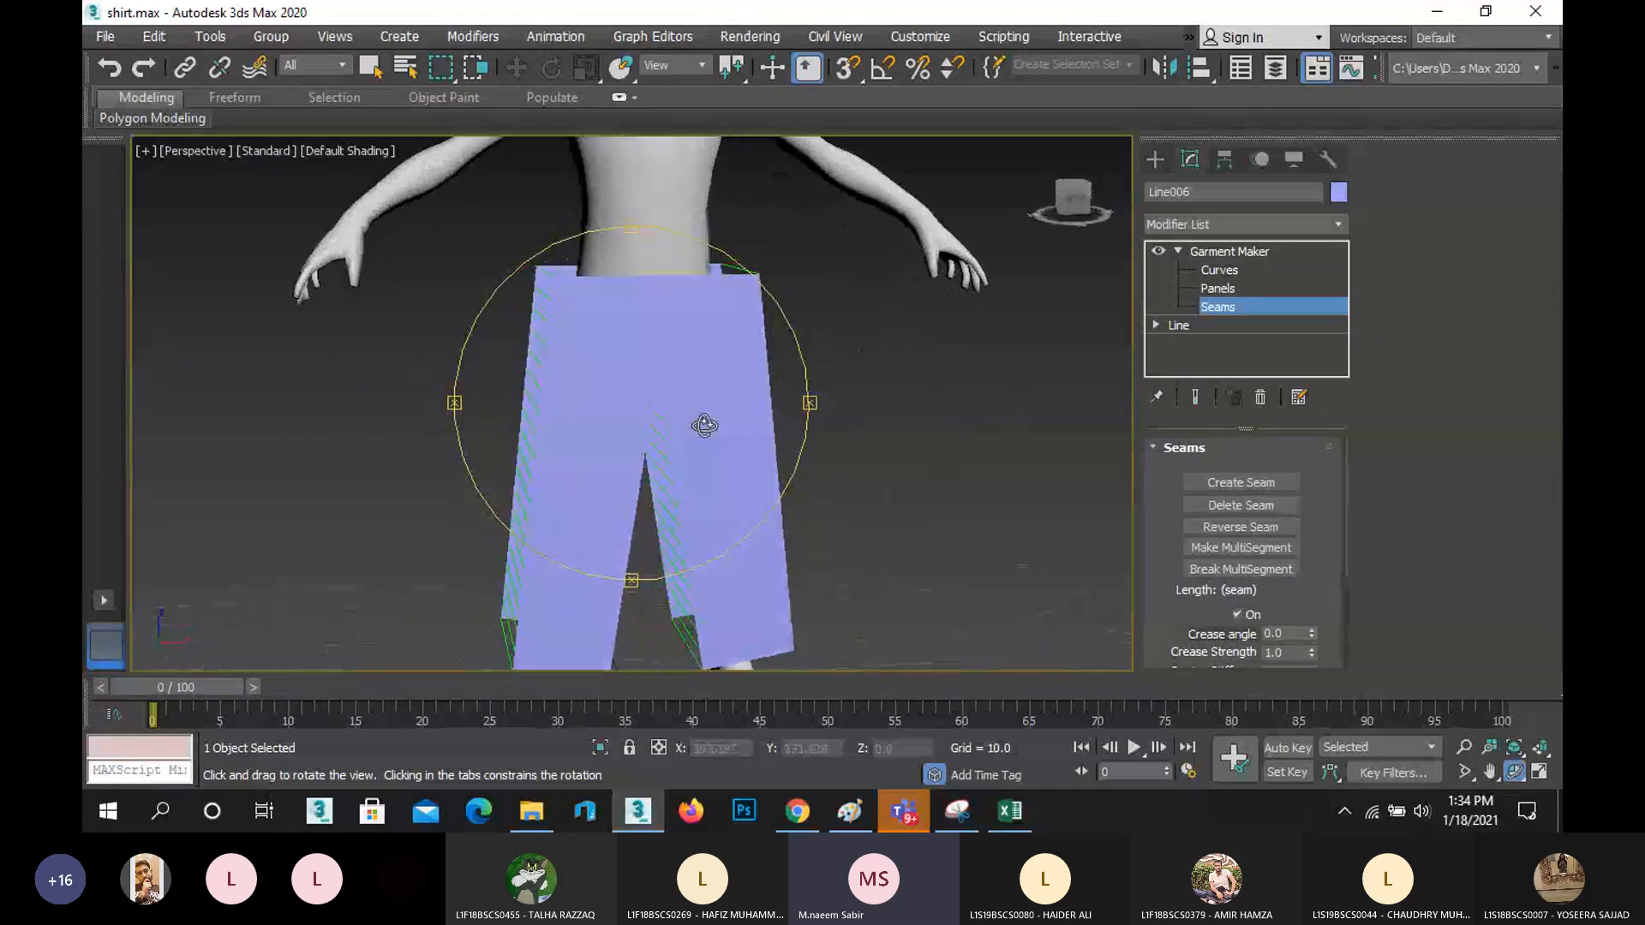
pyautogui.click(1210, 253)
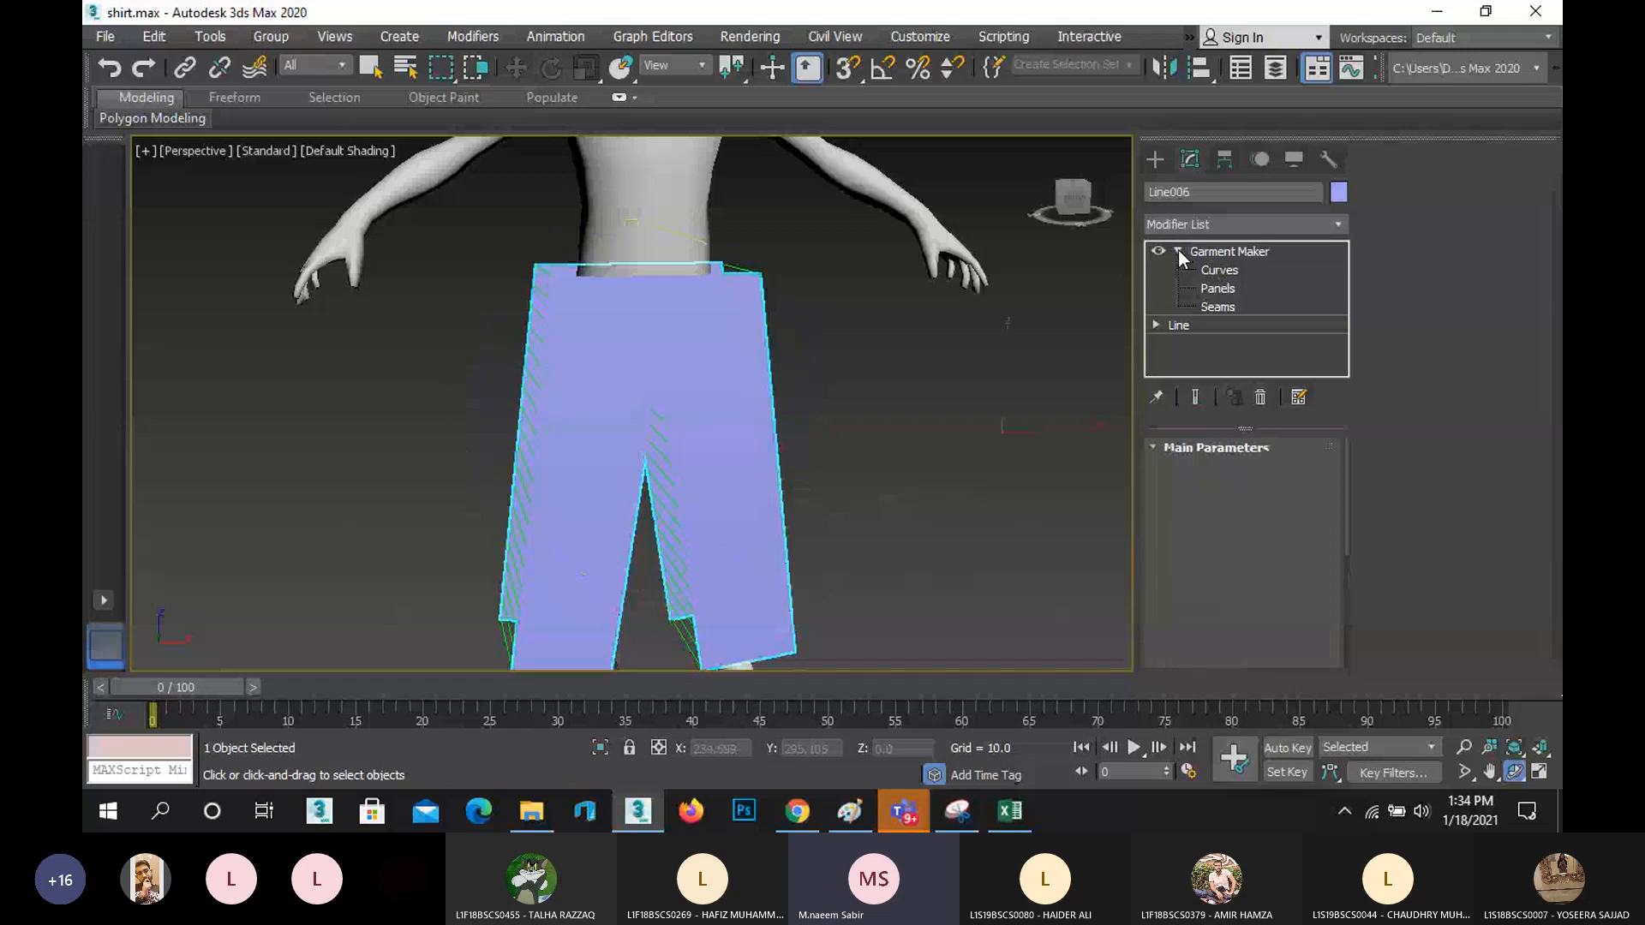
pyautogui.click(1179, 251)
# - Apply a Cloth modifier to the trousers and turn off its simulation gravity
pyautogui.click(1230, 224)
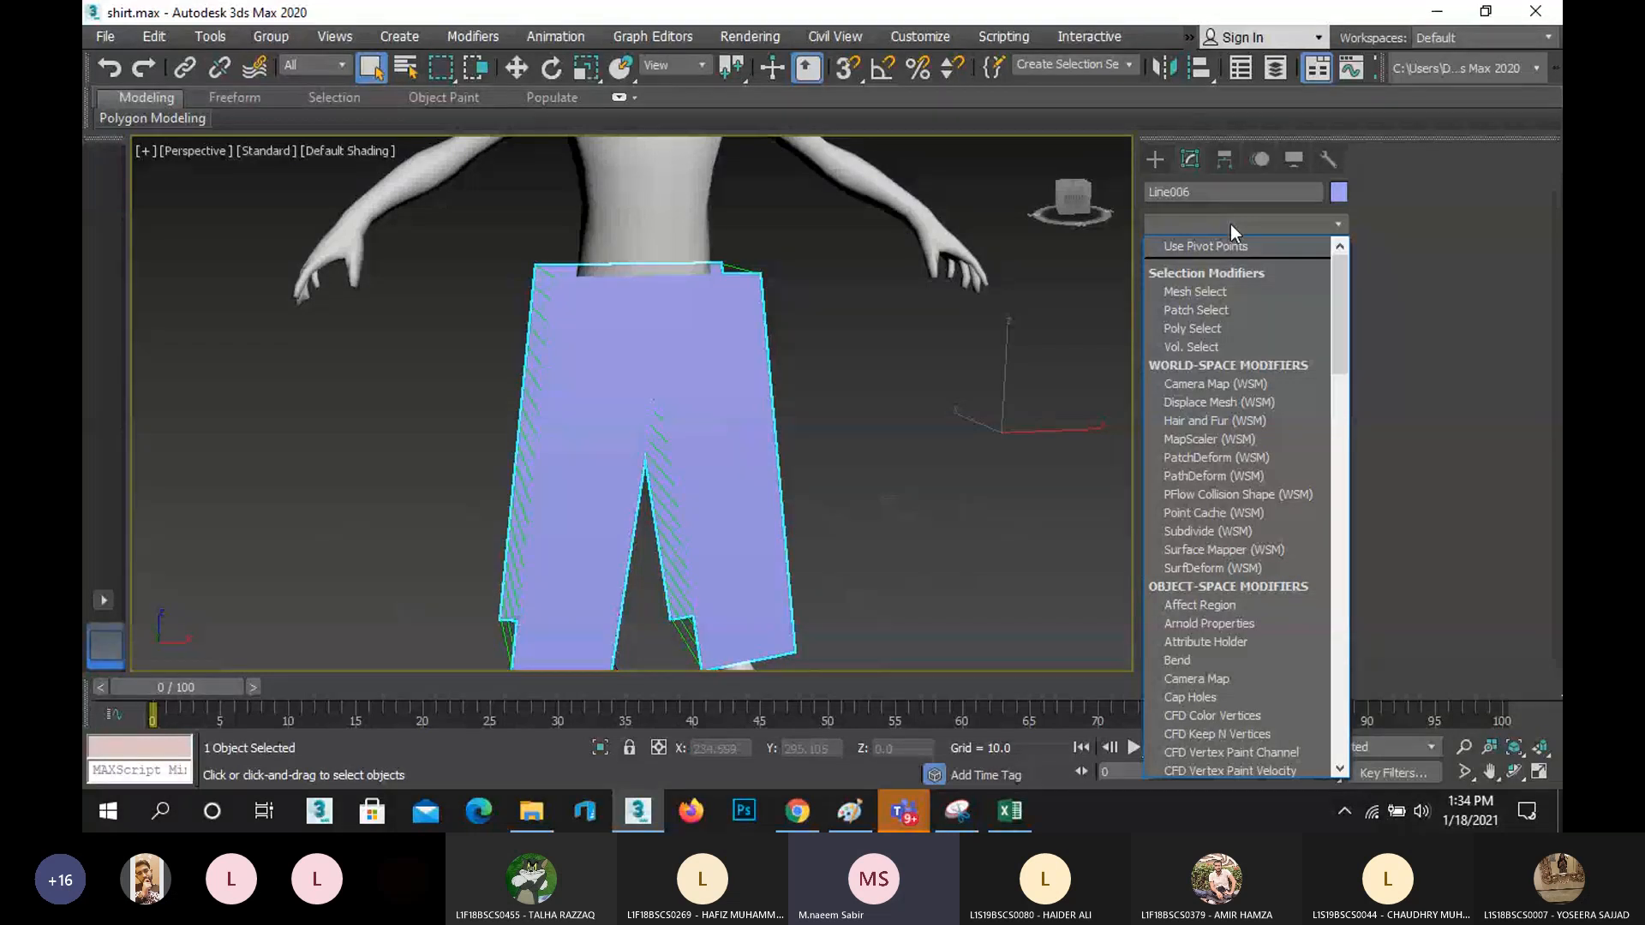
pyautogui.press('c')
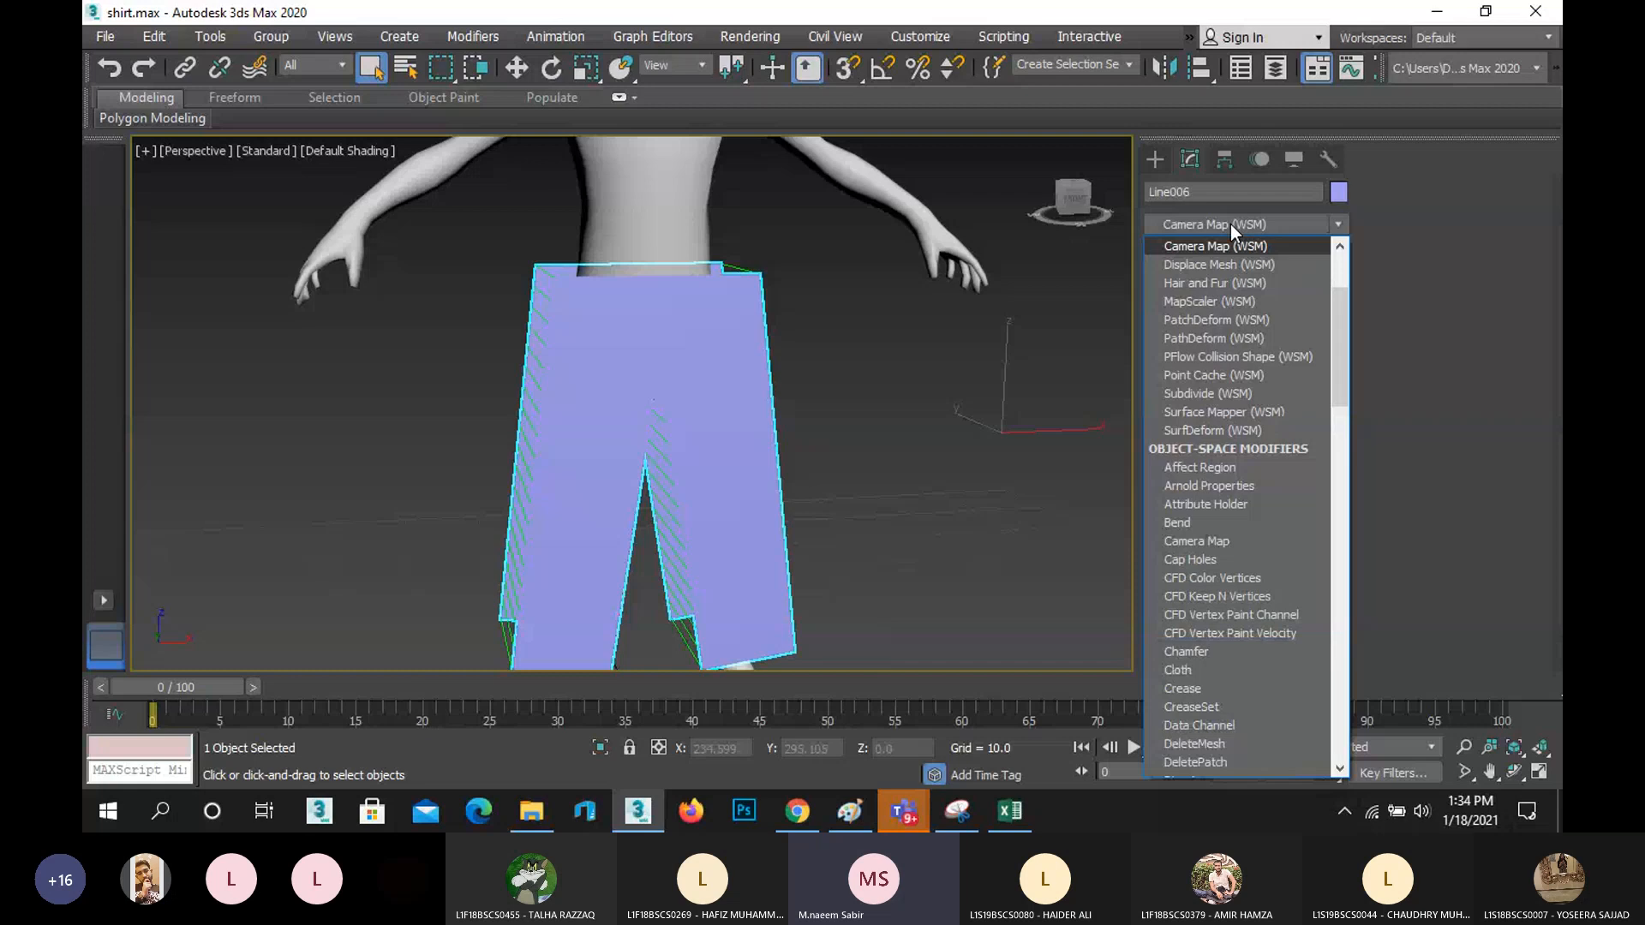
pyautogui.press('a')
pyautogui.press('p')
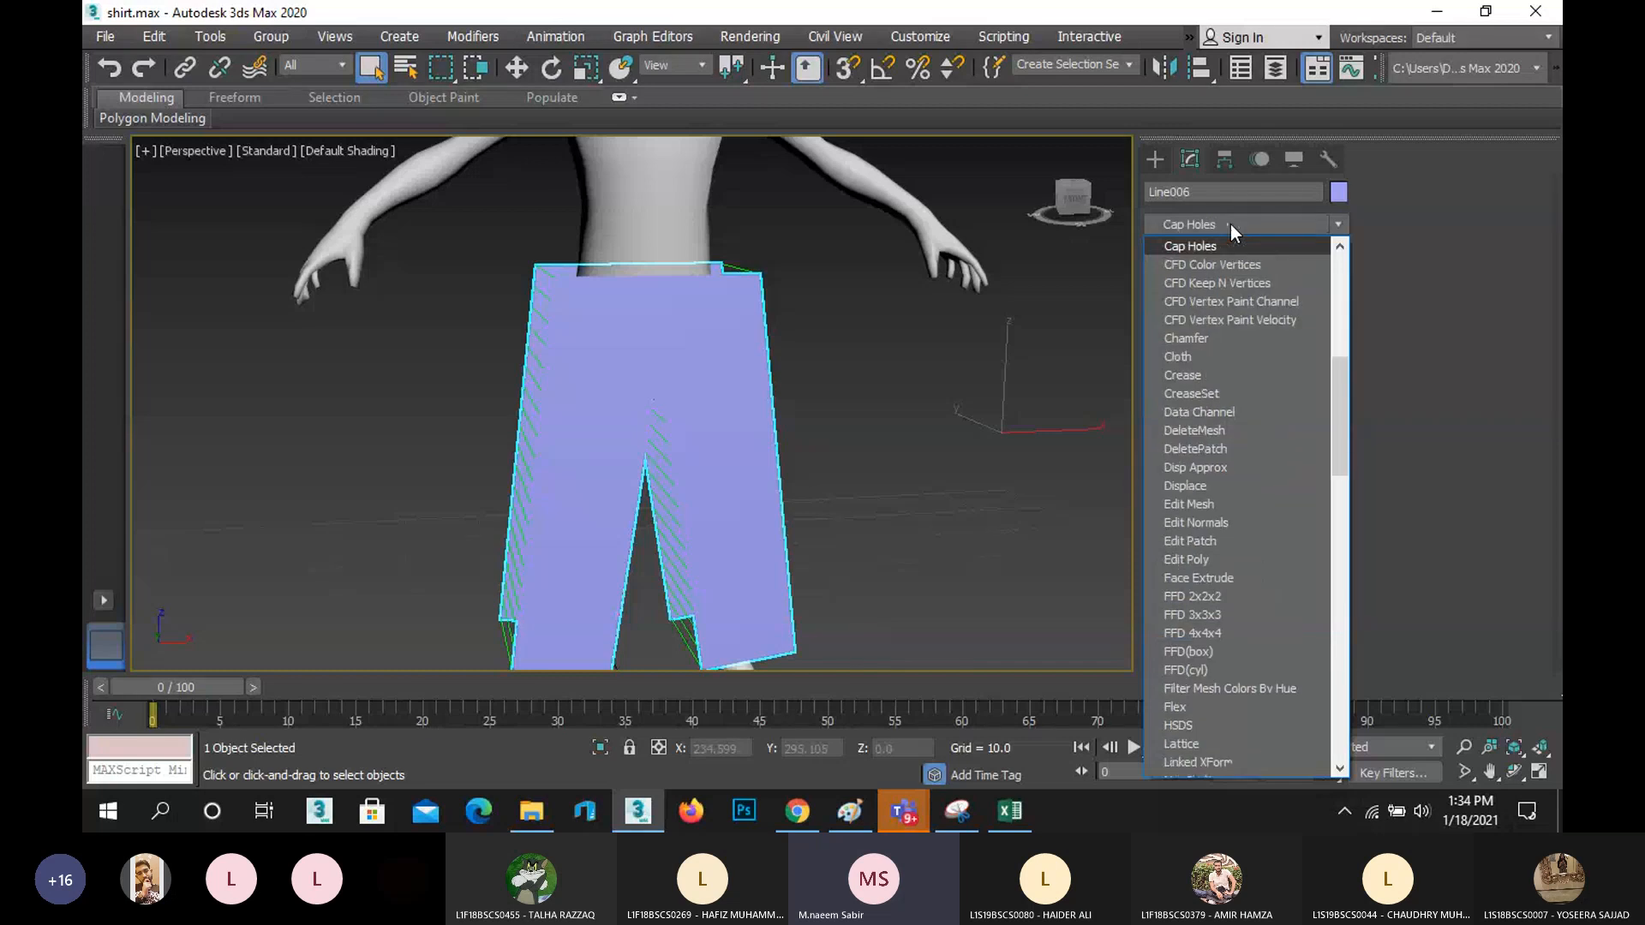
pyautogui.click(1223, 362)
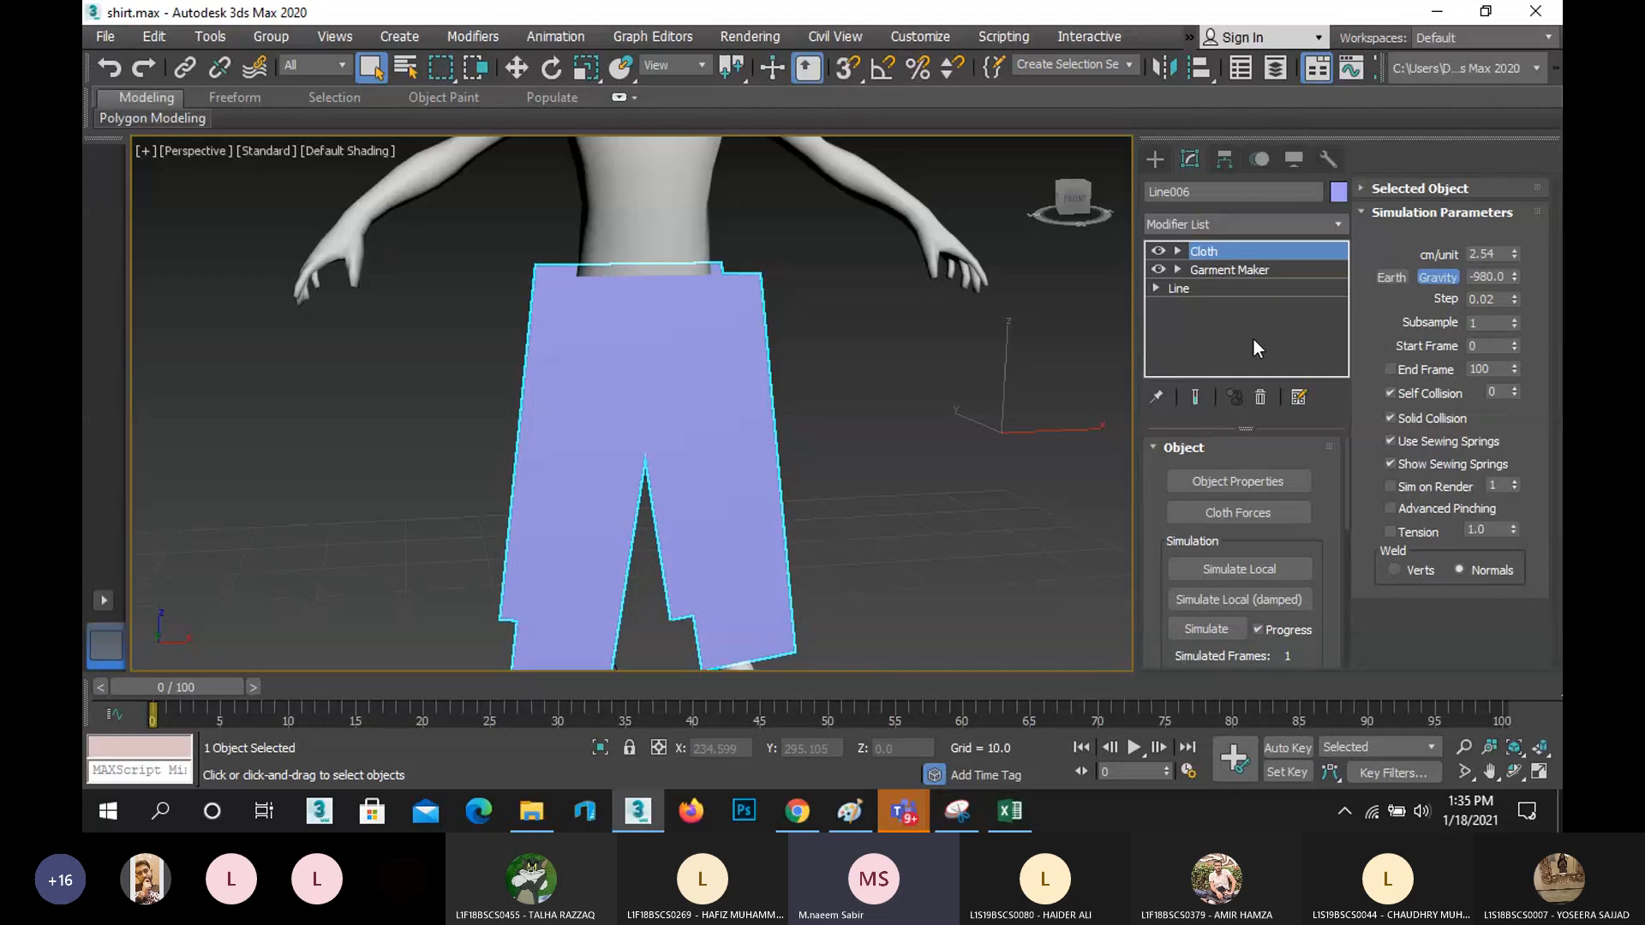
pyautogui.click(1438, 277)
# - Add Human_BaseMesh to the cloth simulation through Object Properties and make it a collision object
pyautogui.scroll(-2, 891, 425)
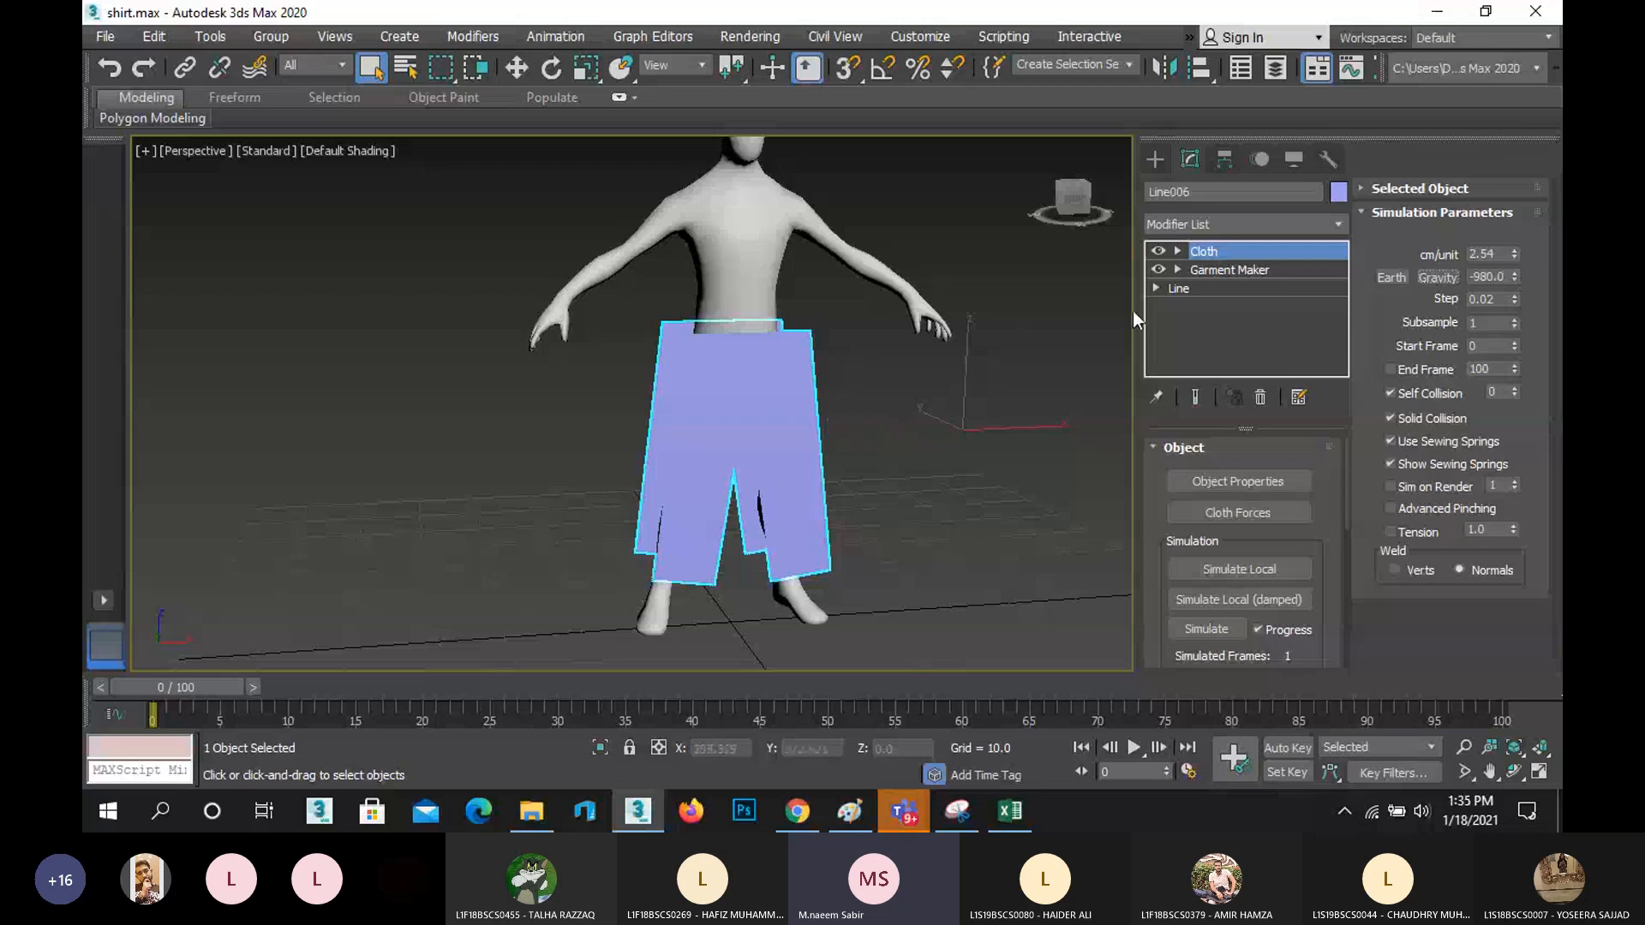
pyautogui.click(1271, 488)
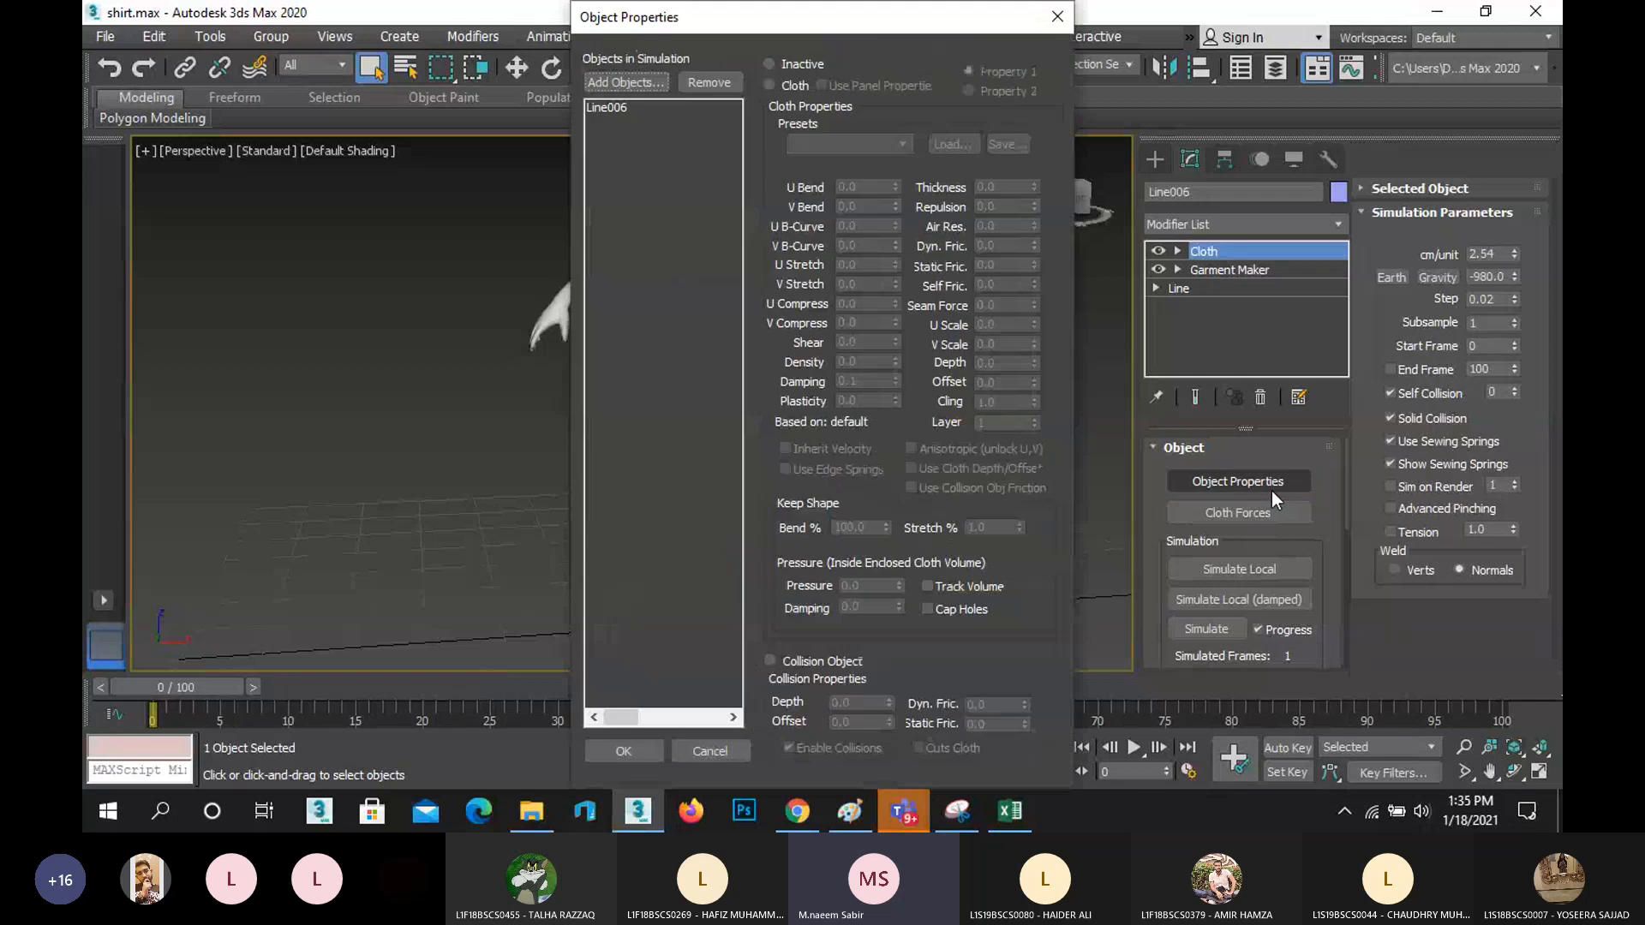
pyautogui.click(624, 83)
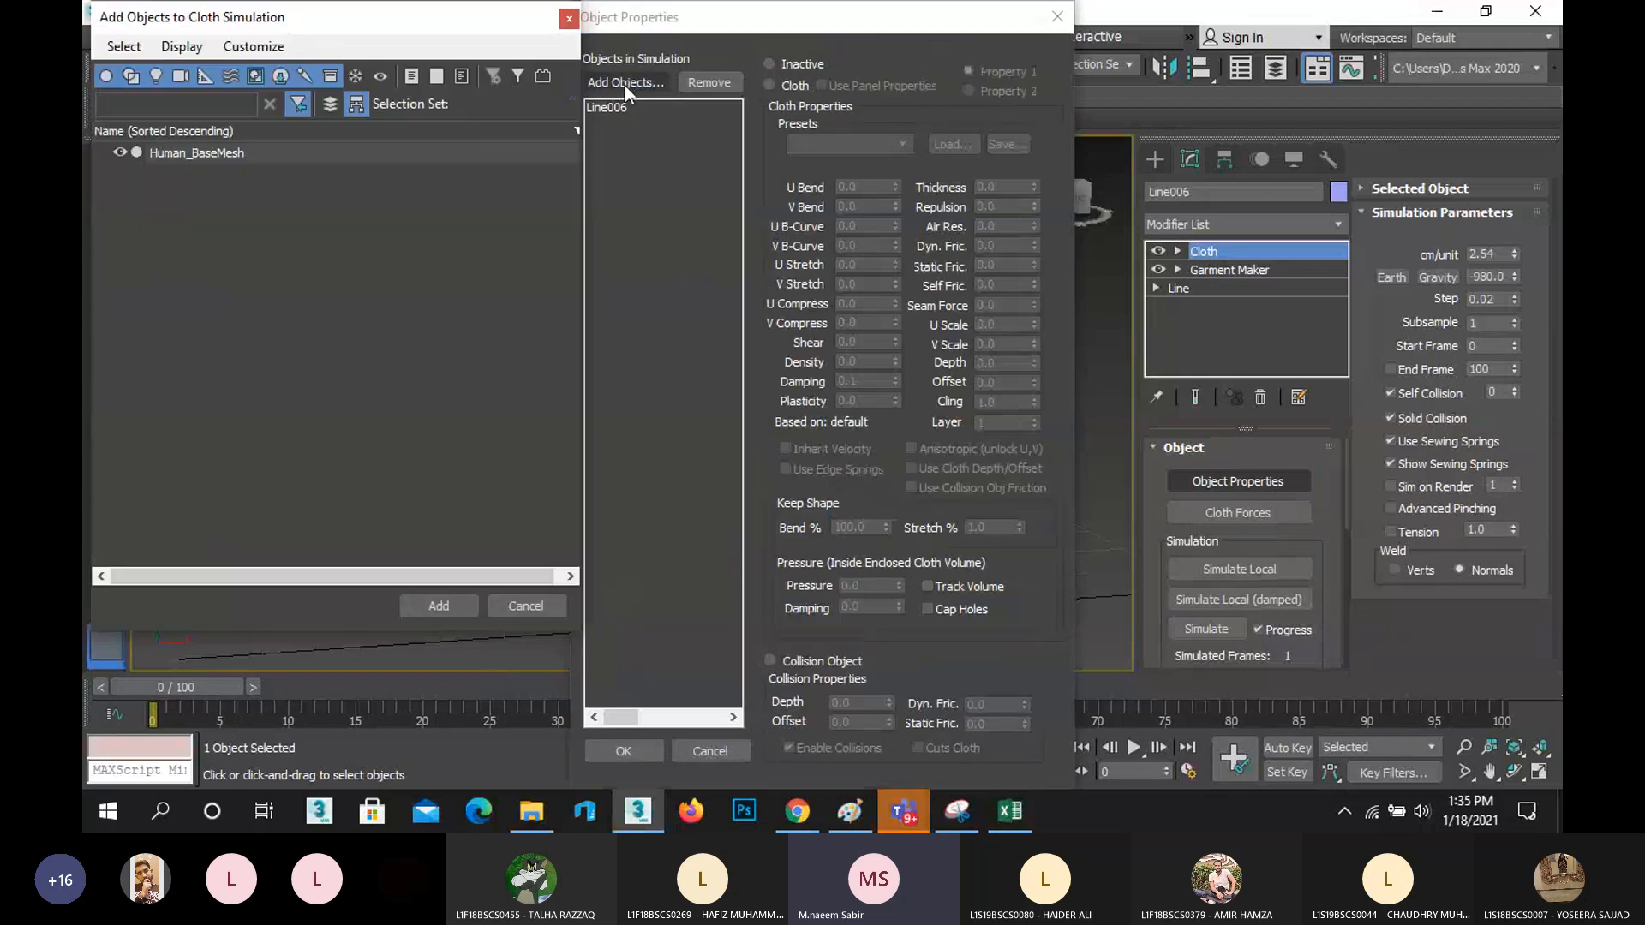
pyautogui.click(210, 151)
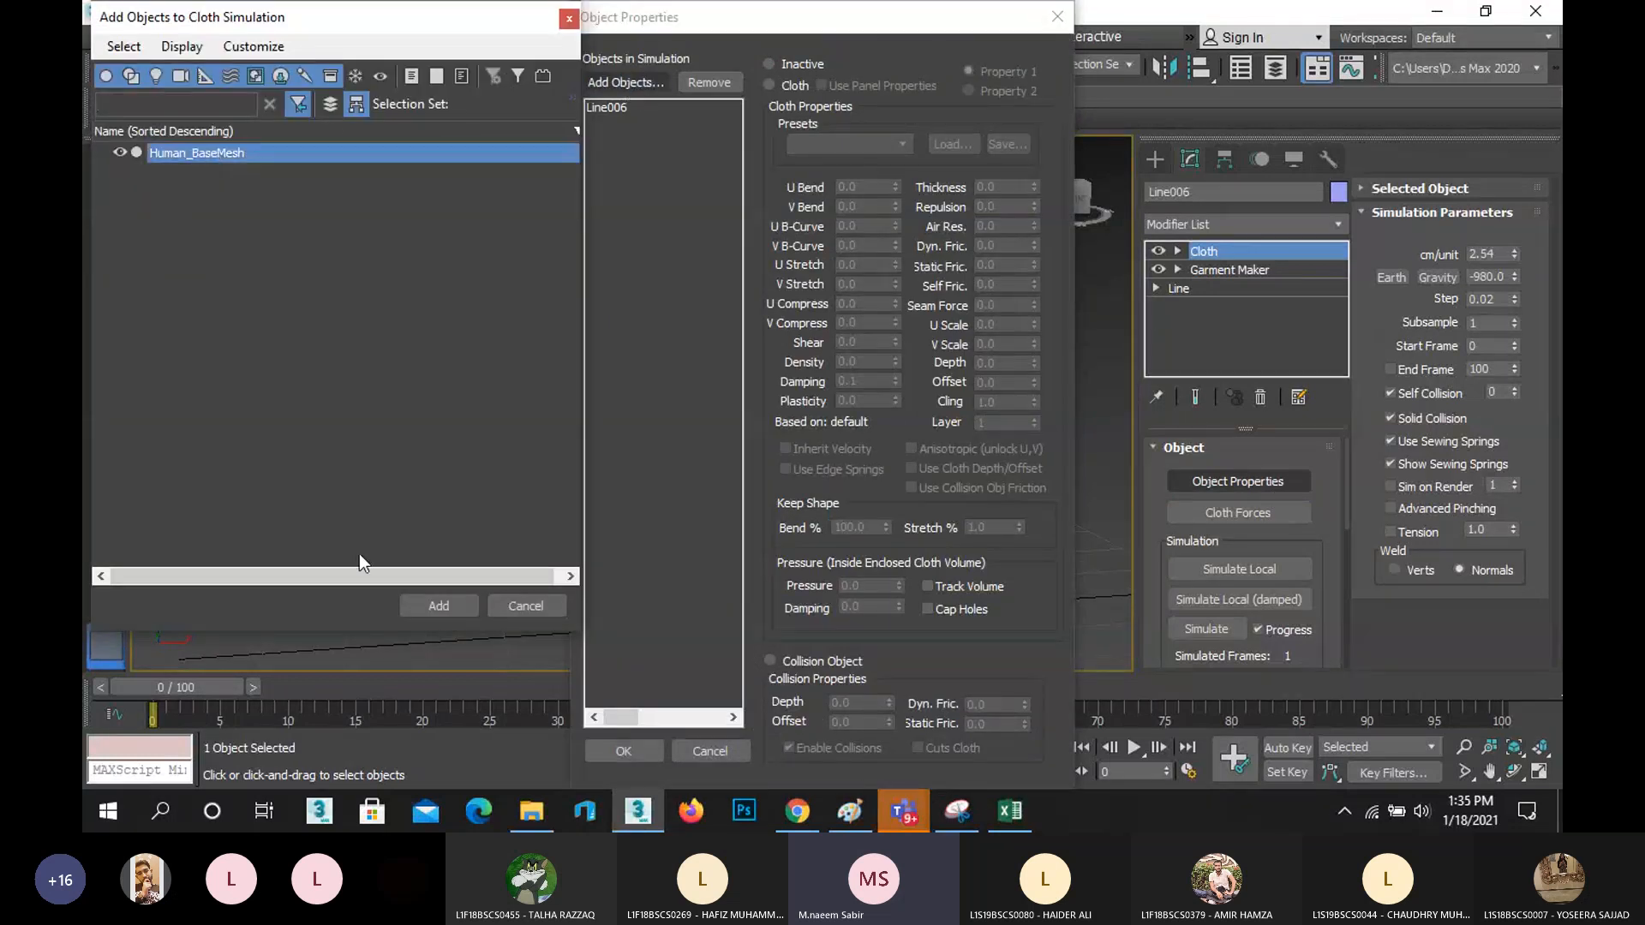
pyautogui.click(427, 604)
pyautogui.click(848, 661)
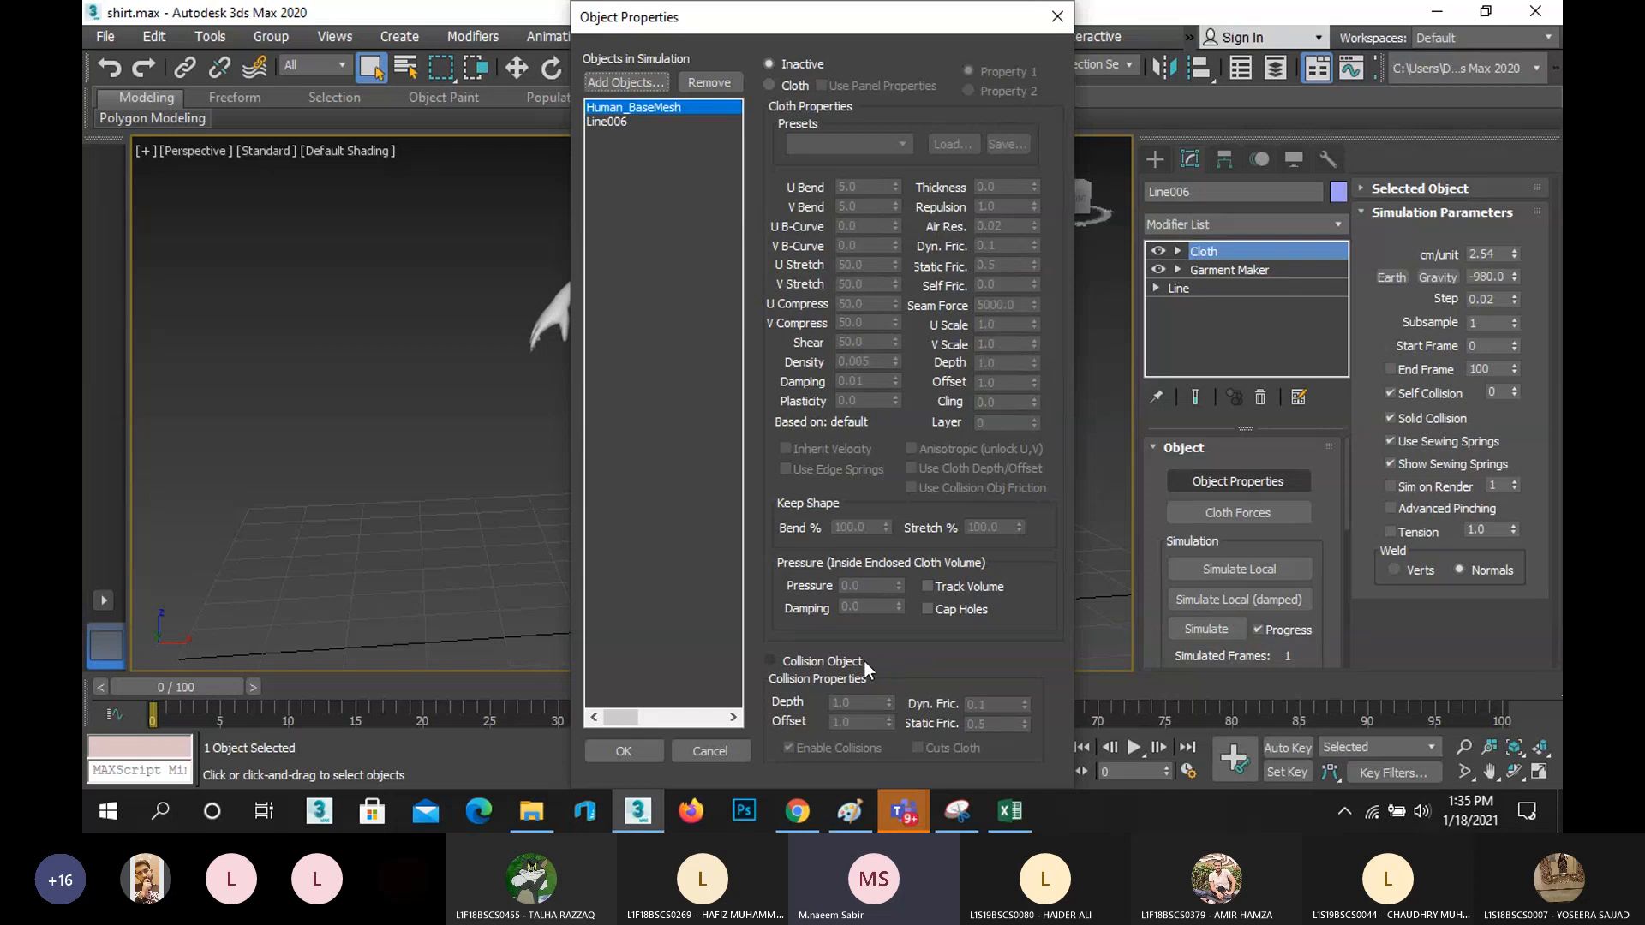
# - Define Line006 as cloth with the Heavy Leather preset and accept the object properties
pyautogui.click(609, 122)
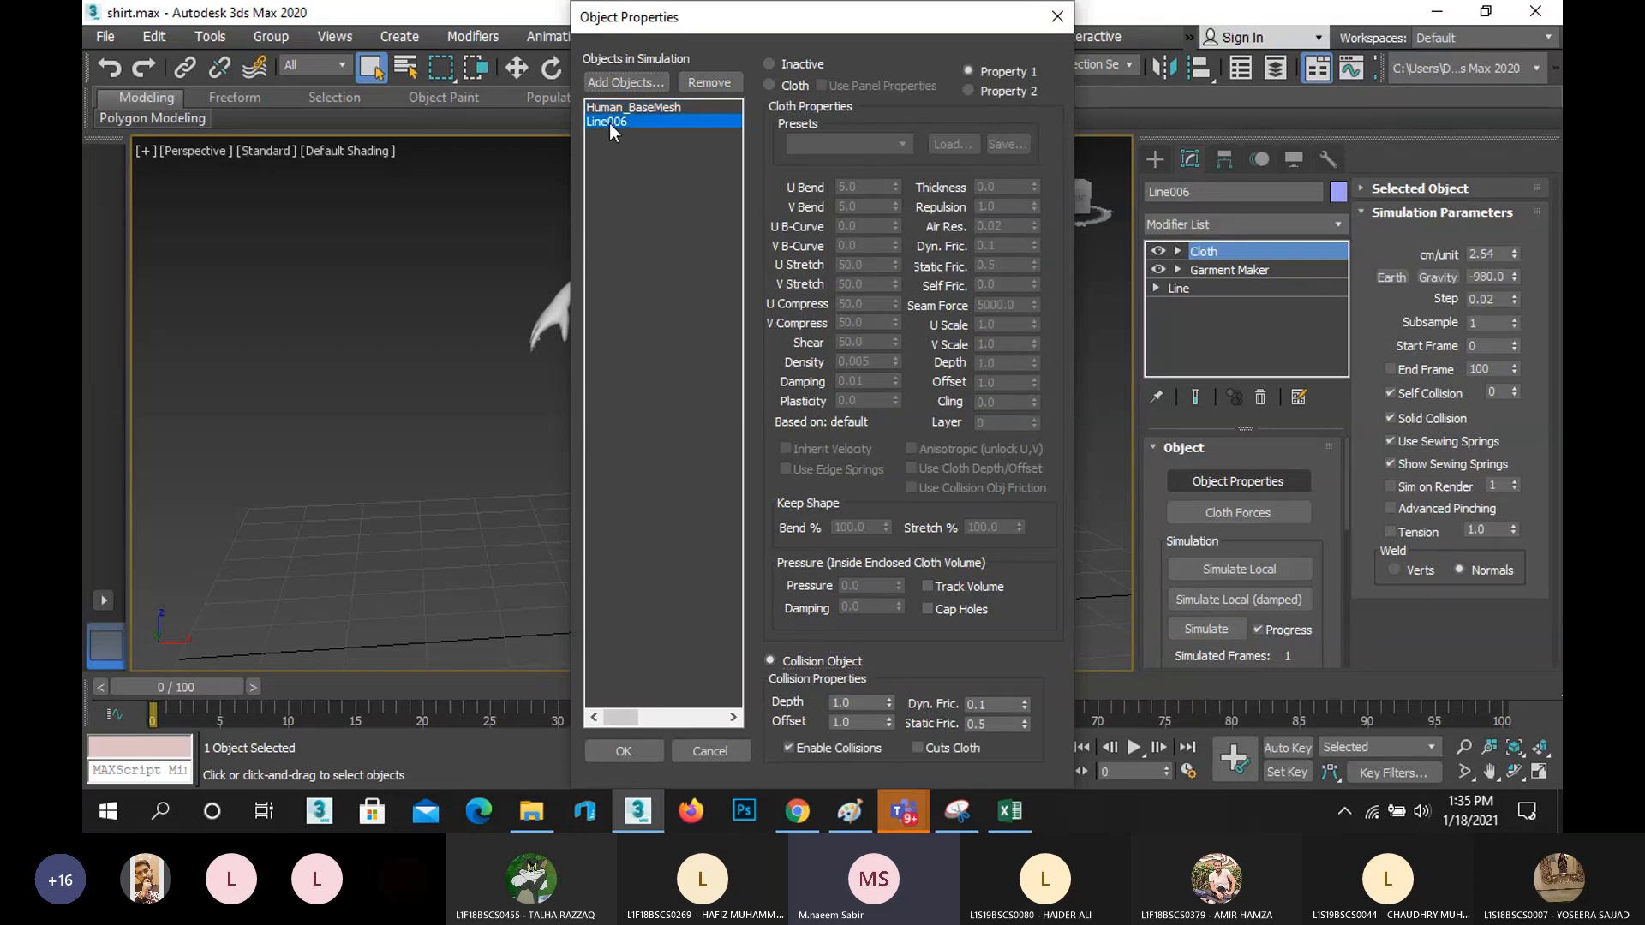
pyautogui.click(780, 82)
pyautogui.click(857, 144)
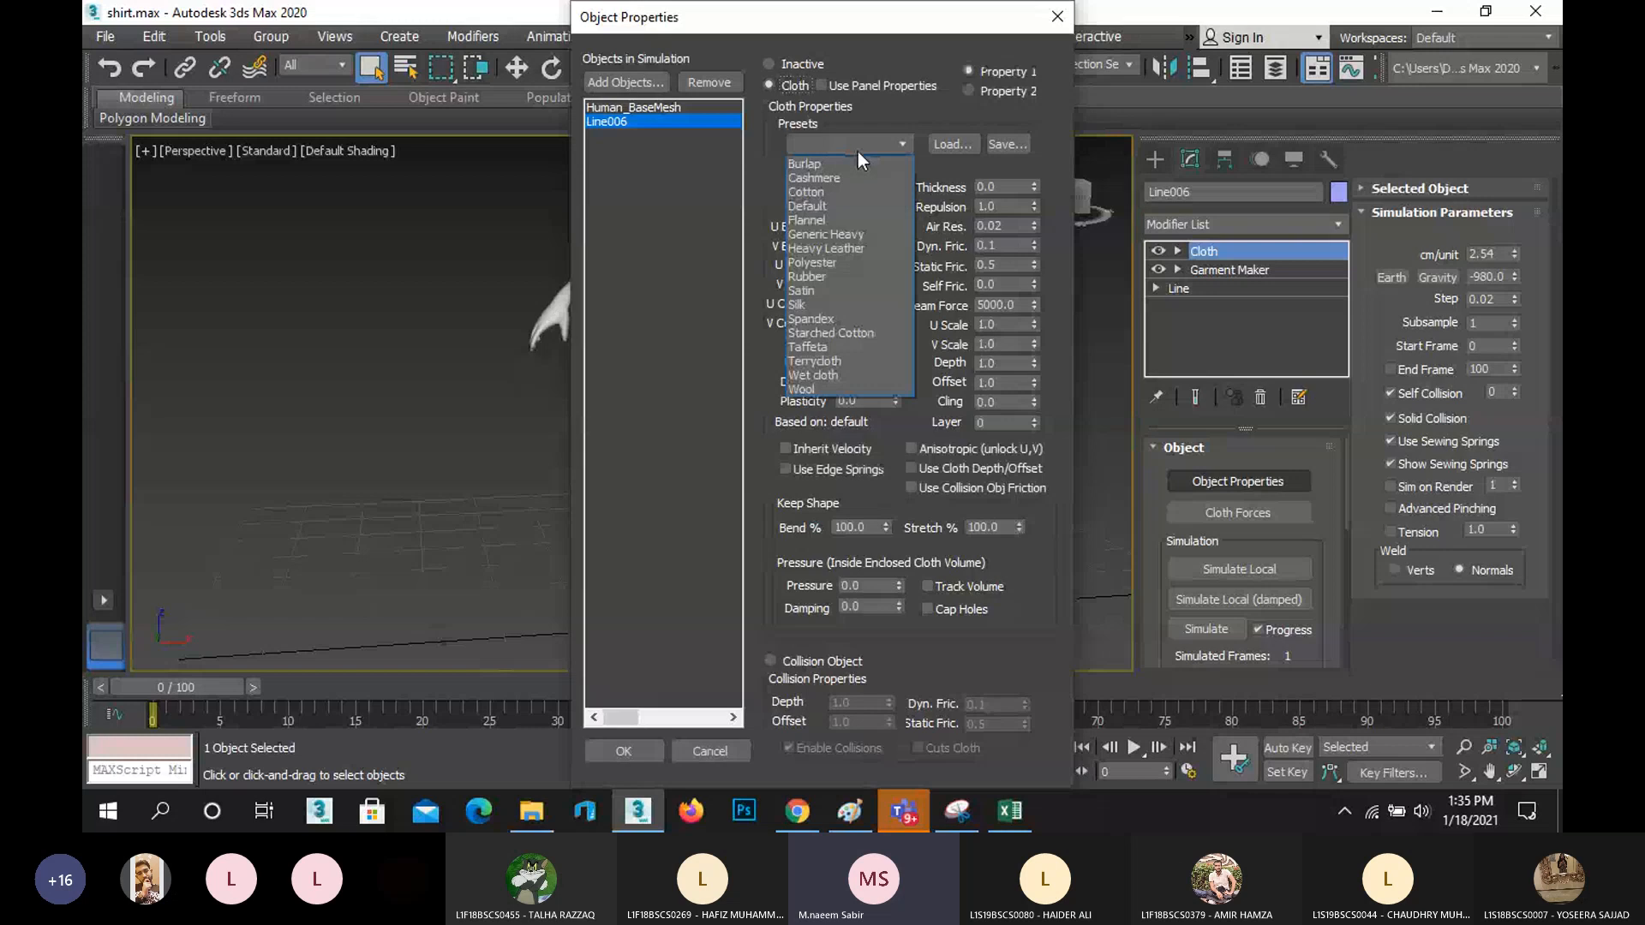
pyautogui.click(872, 248)
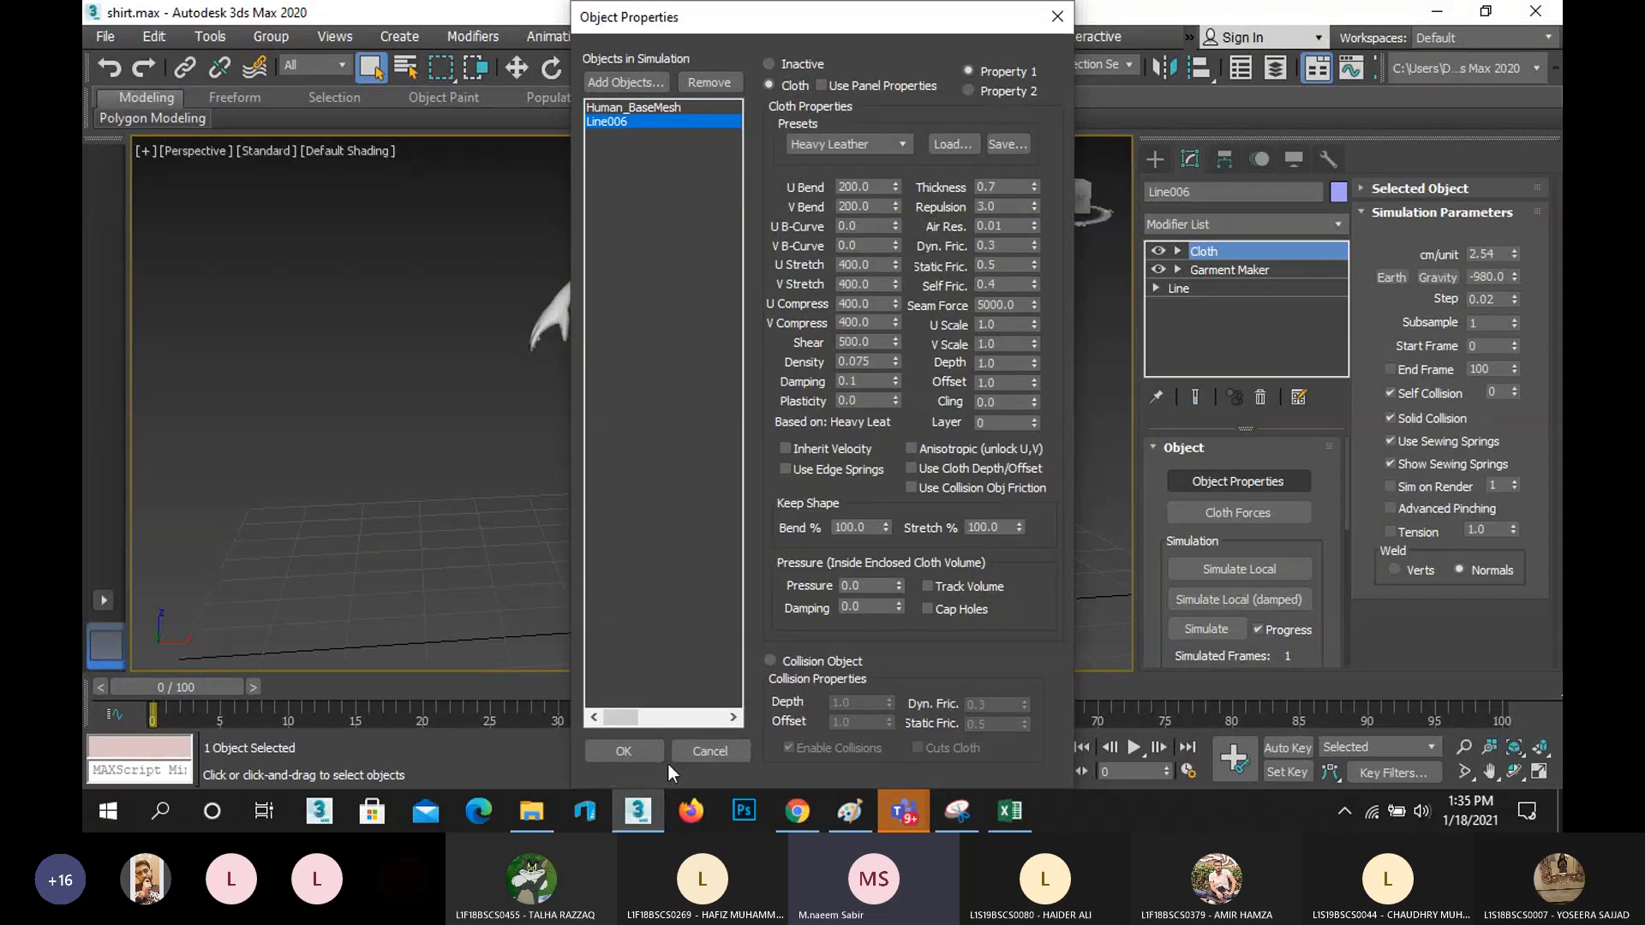
pyautogui.click(638, 753)
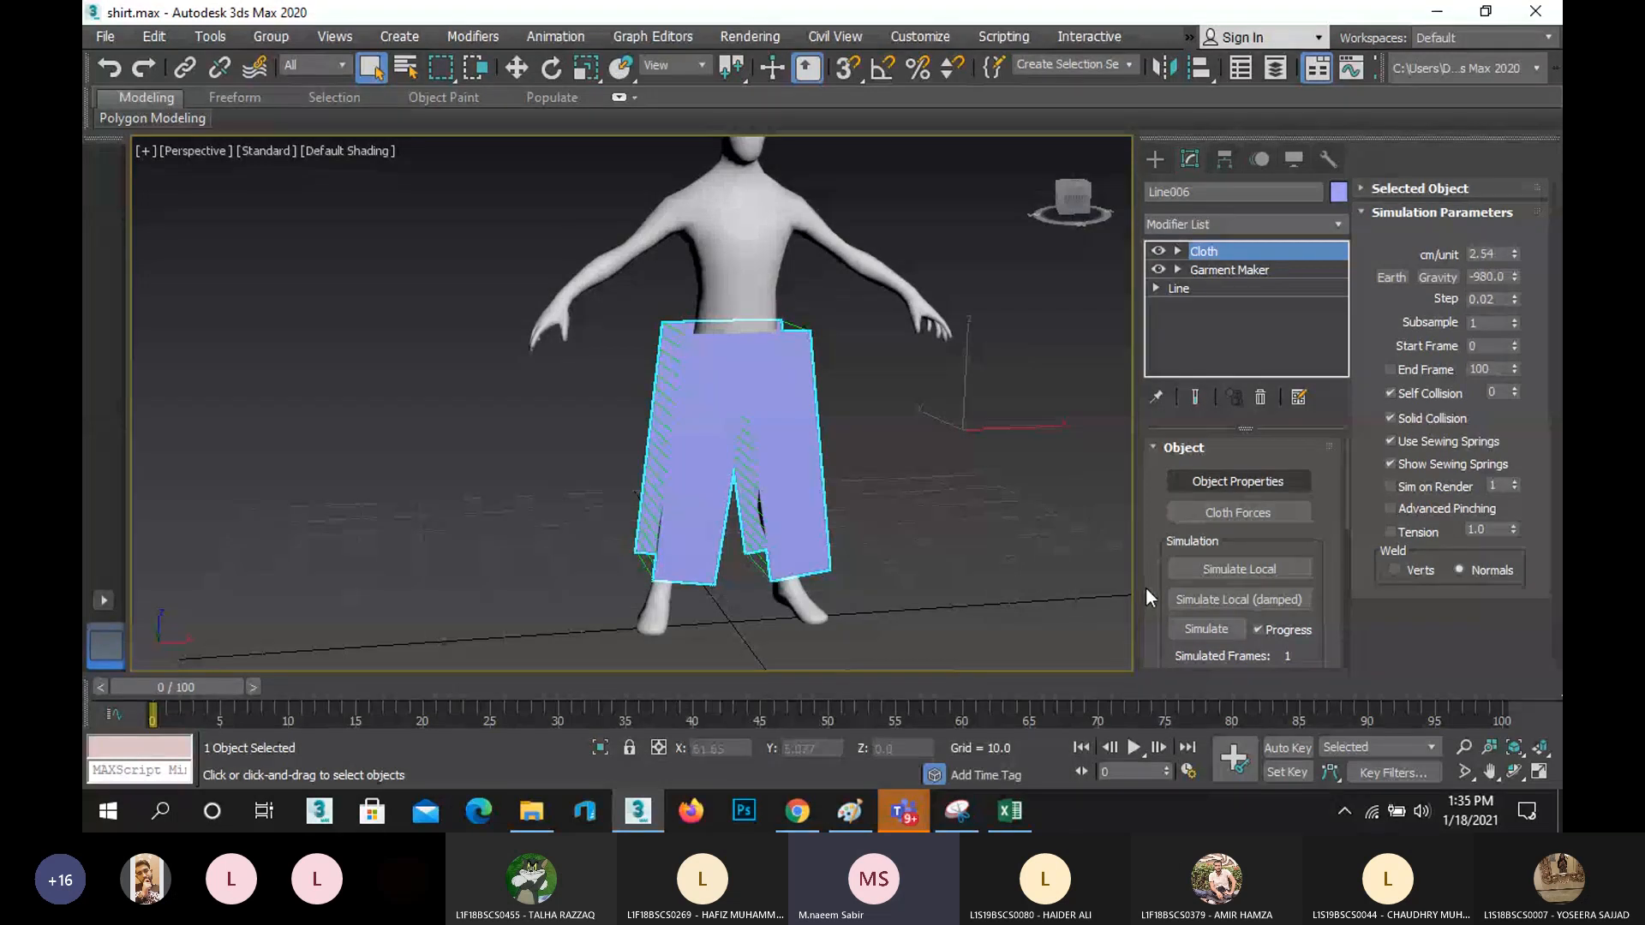
# - Run the damped local simulation to pull the trousers around the legs, and stop it once they have draped
pyautogui.click(1220, 598)
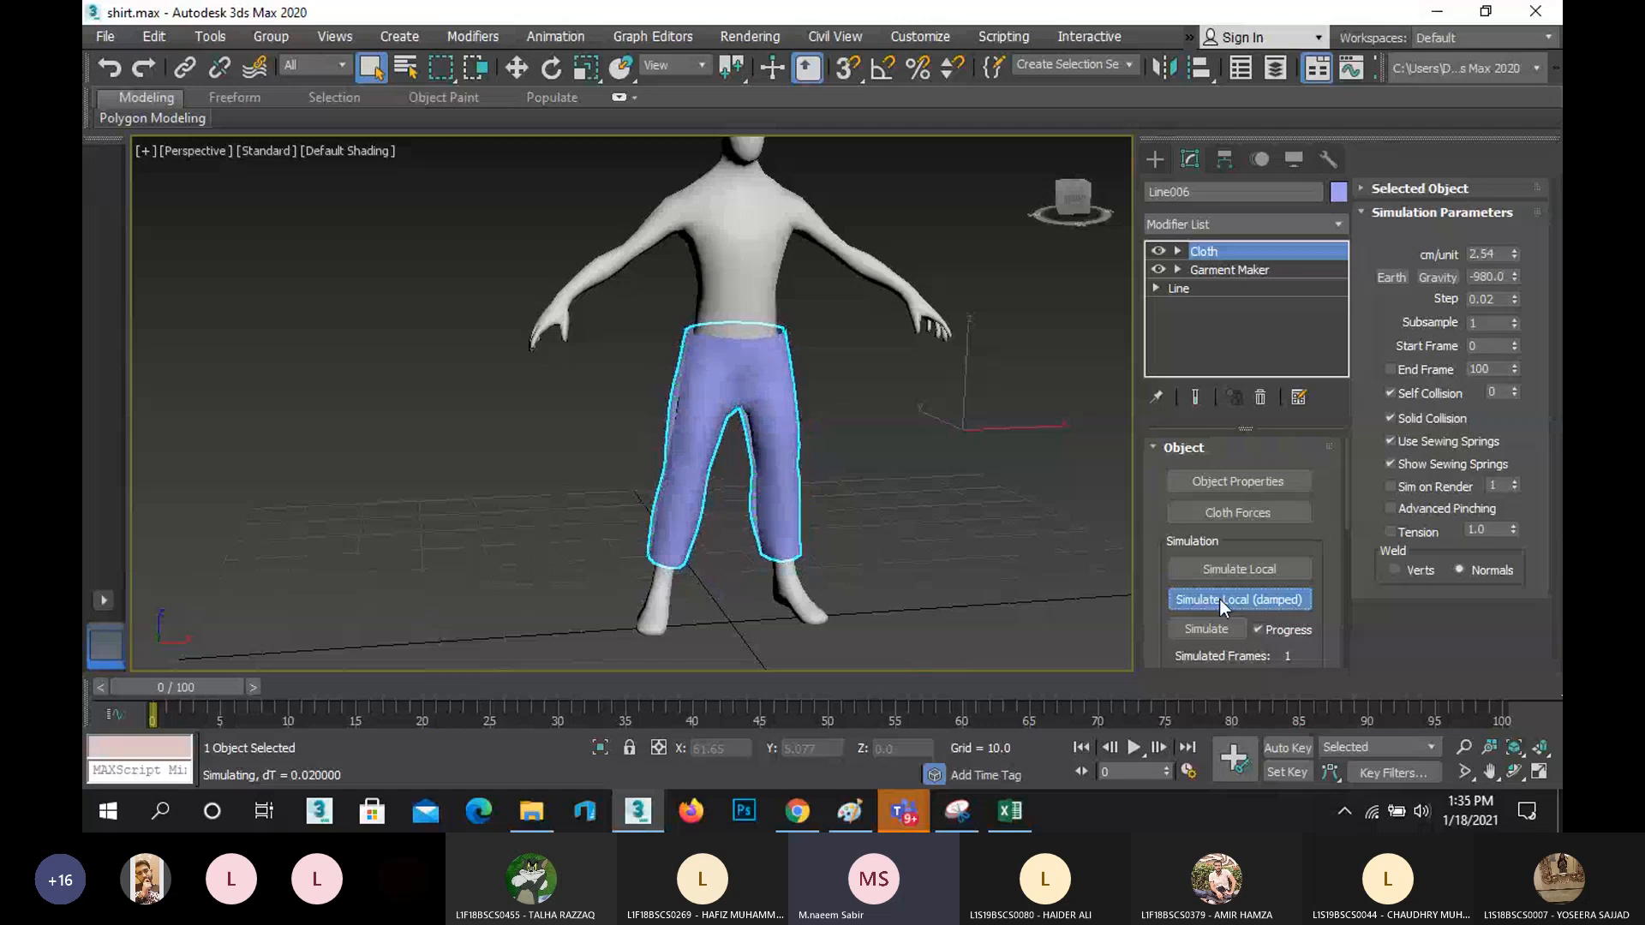
pyautogui.scroll(5, 741, 292)
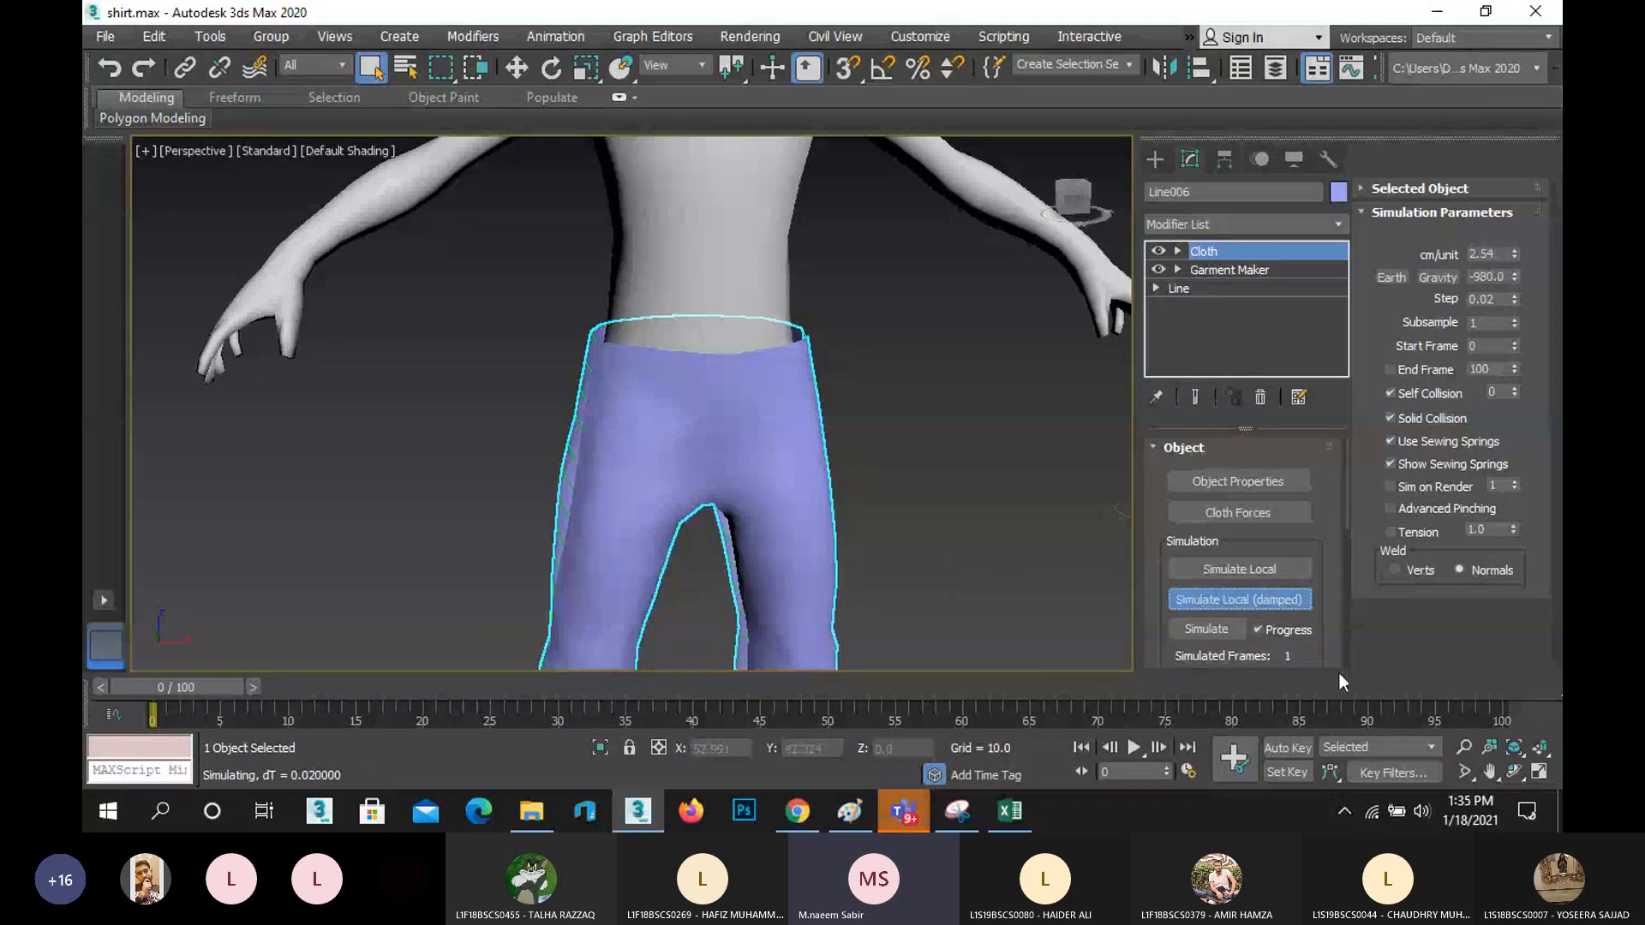
pyautogui.click(1247, 598)
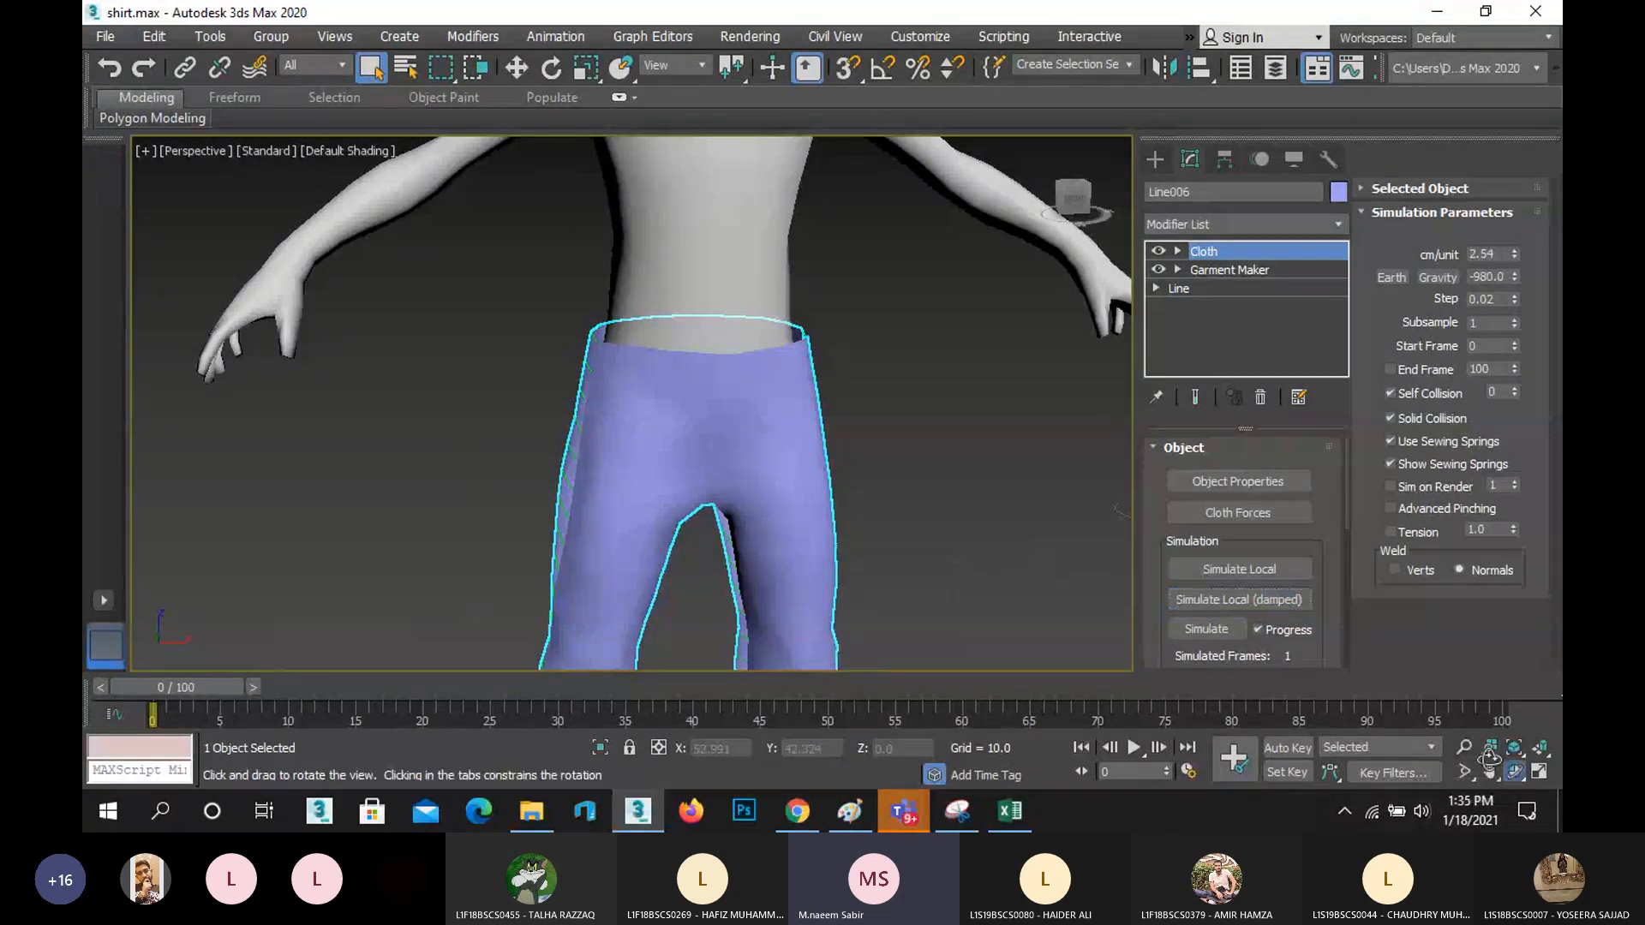
# - Examine the draped trousers from the side to see how closely the outer leg seams have drawn together
pyautogui.click(1513, 768)
pyautogui.moveTo(734, 385)
pyautogui.mouseDown()
pyautogui.moveTo(752, 380)
pyautogui.moveTo(743, 414)
pyautogui.moveTo(731, 394)
pyautogui.mouseUp()
pyautogui.moveTo(731, 394); pyautogui.dragTo(786, 173, button='middle')
pyautogui.moveTo(686, 382); pyautogui.dragTo(676, 412, button='middle')
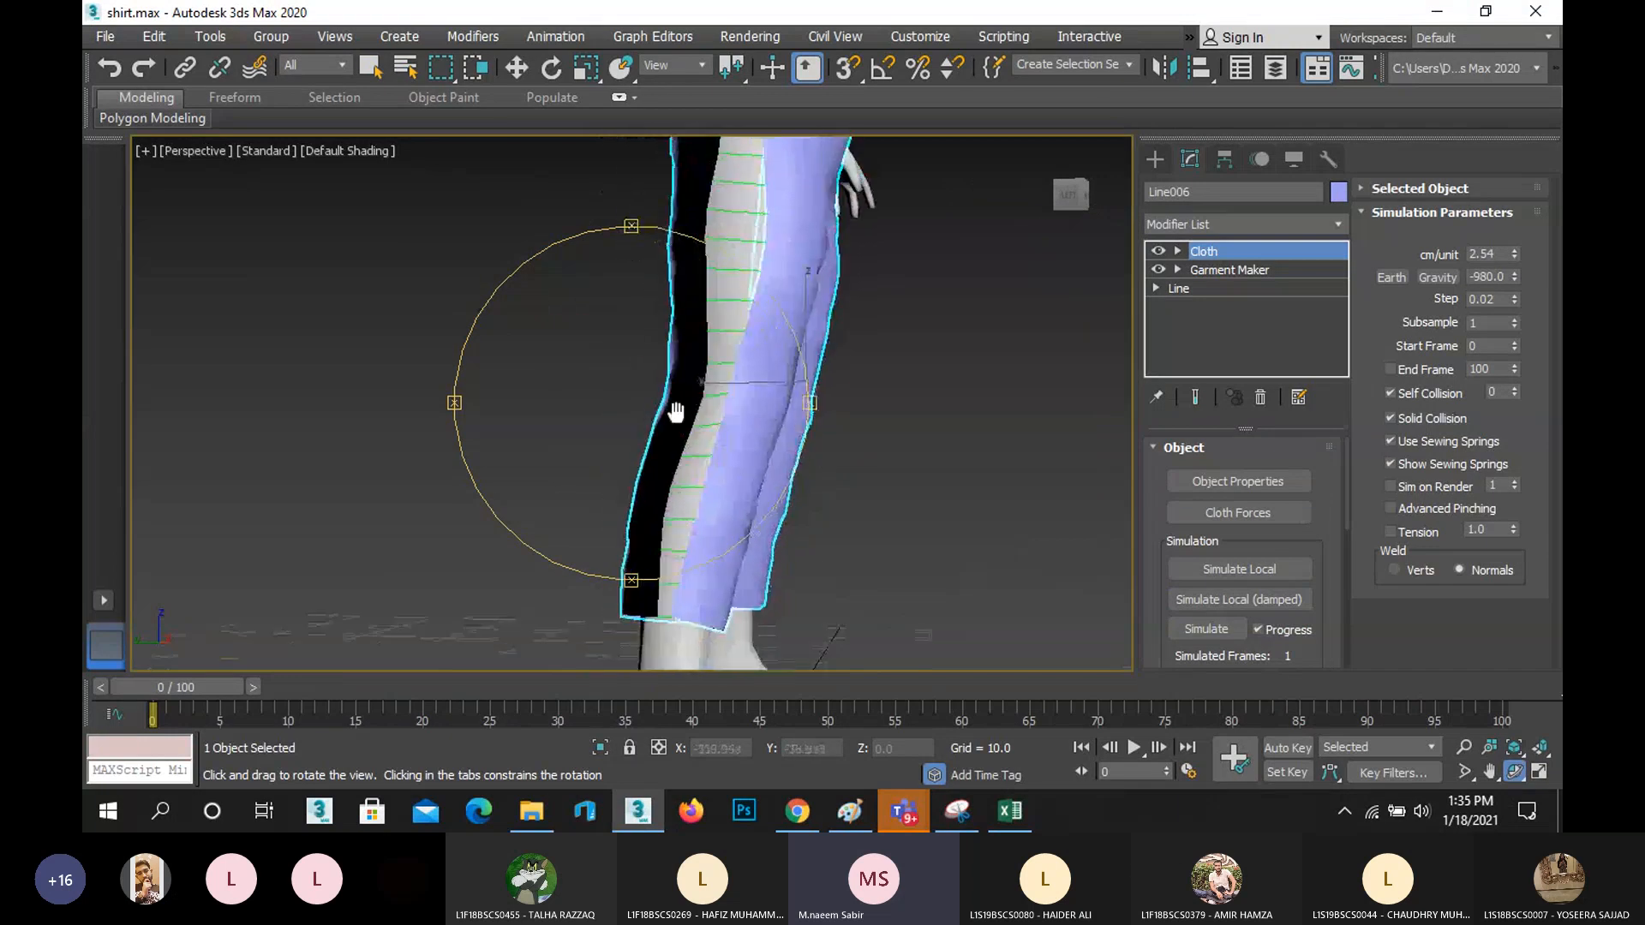
pyautogui.scroll(-2, 676, 412)
pyautogui.moveTo(692, 399); pyautogui.dragTo(673, 445)
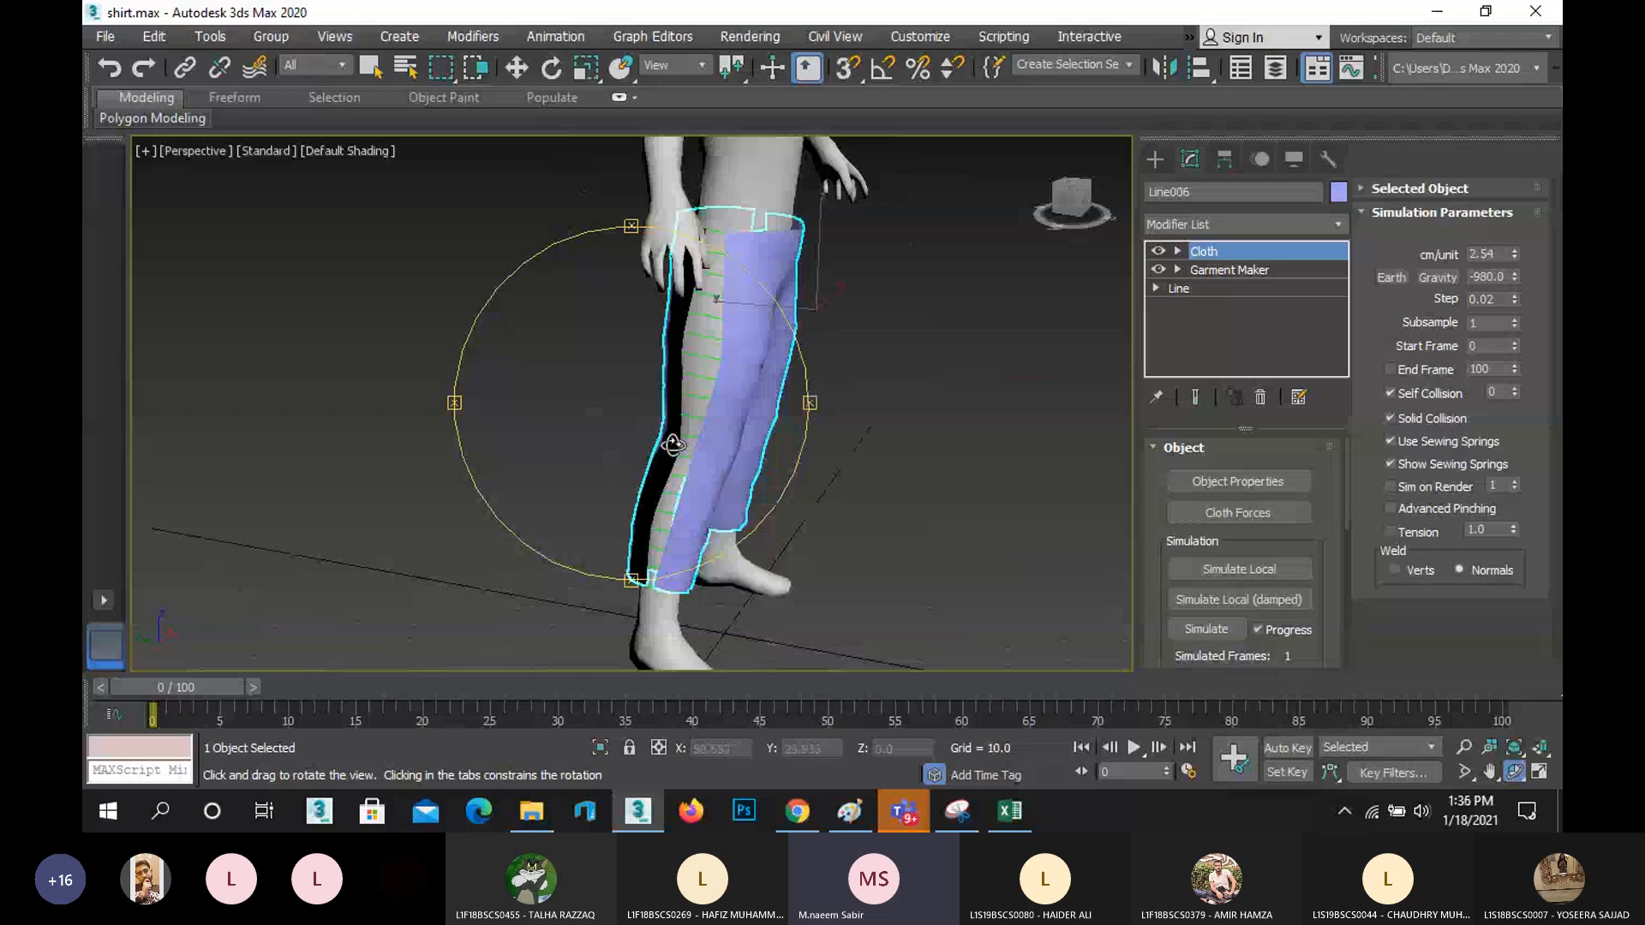
# - Switch to Paint, draw a second offset outline beside the shirt sketch, and return to 3ds Max
pyautogui.scroll(2, 717, 383)
pyautogui.moveTo(677, 377); pyautogui.dragTo(572, 378)
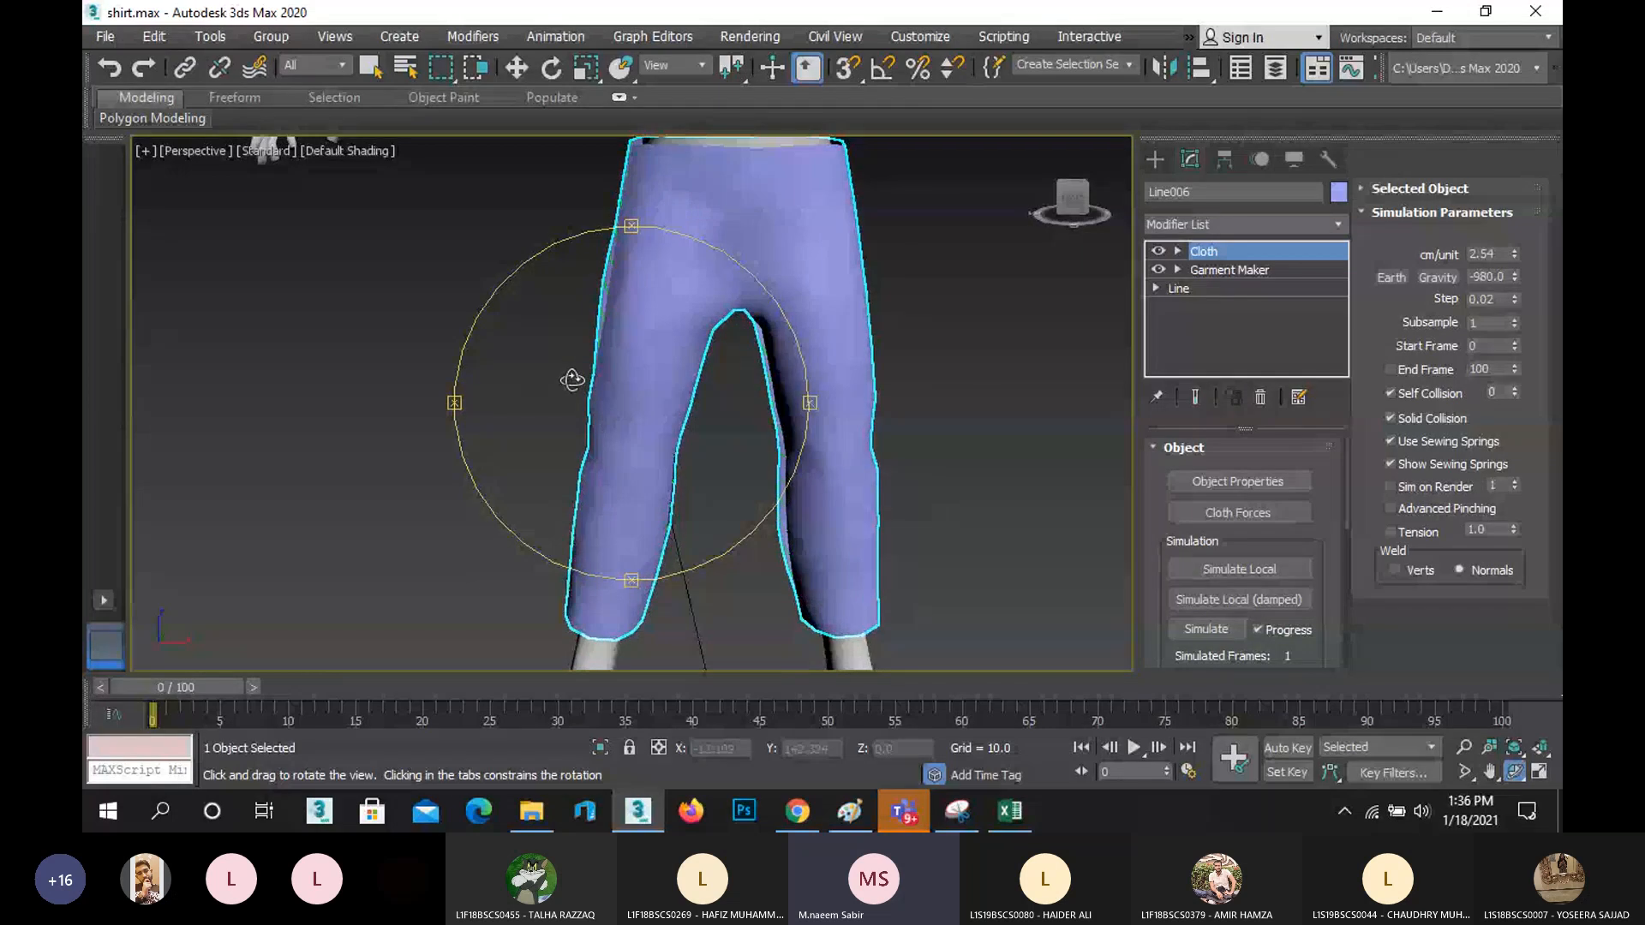
pyautogui.click(958, 810)
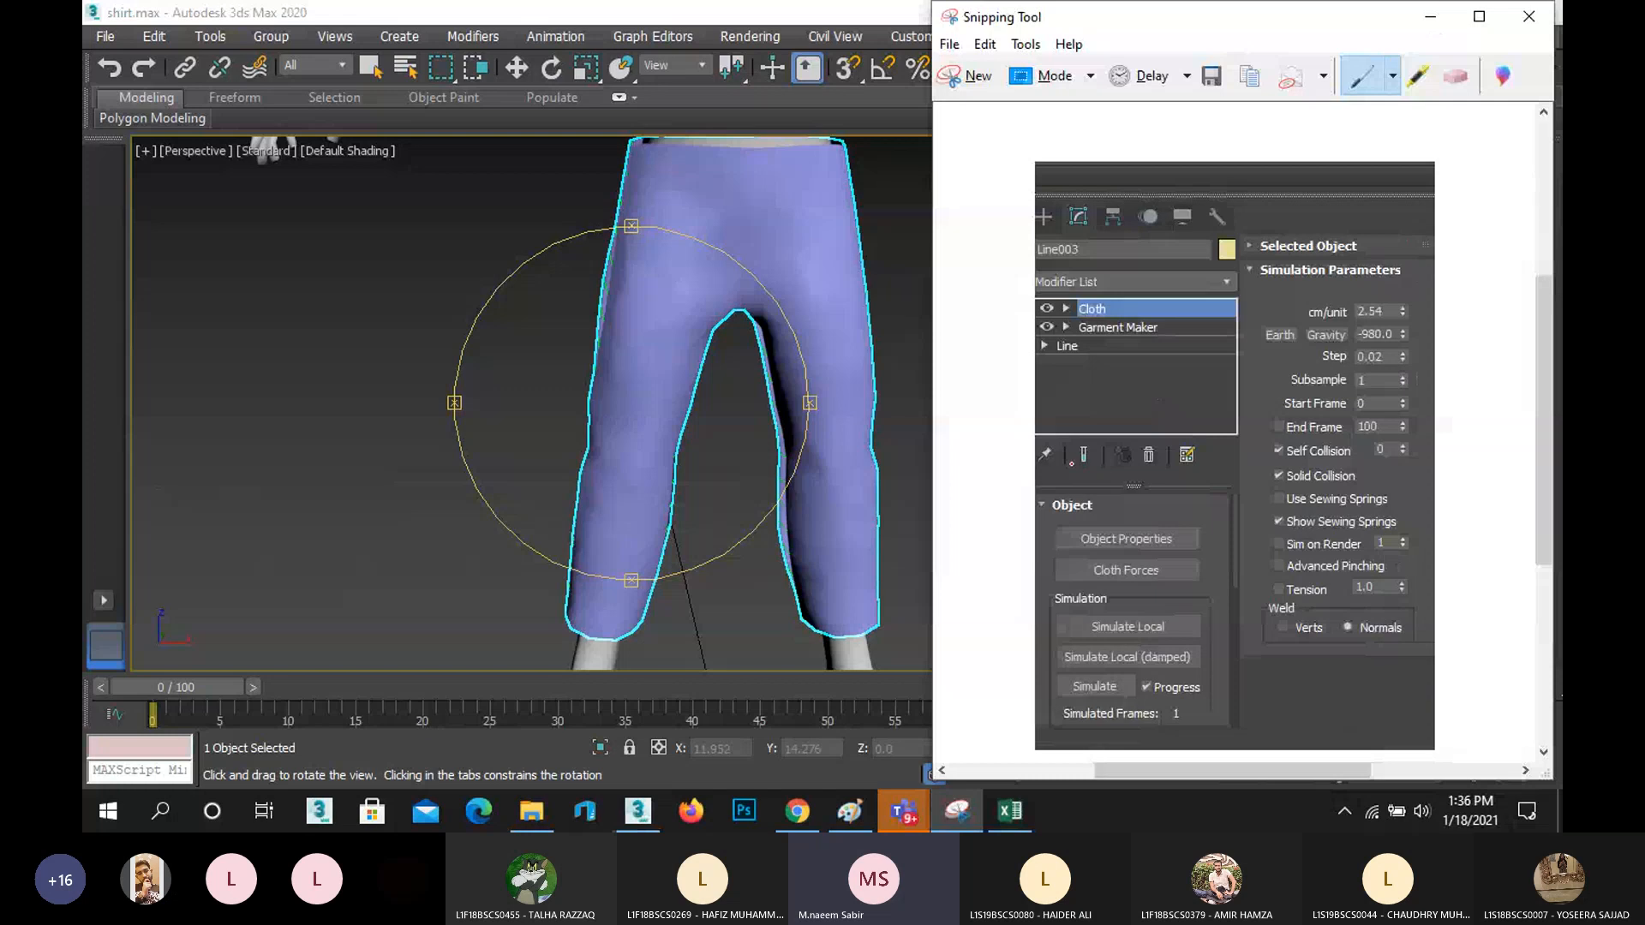
pyautogui.click(849, 812)
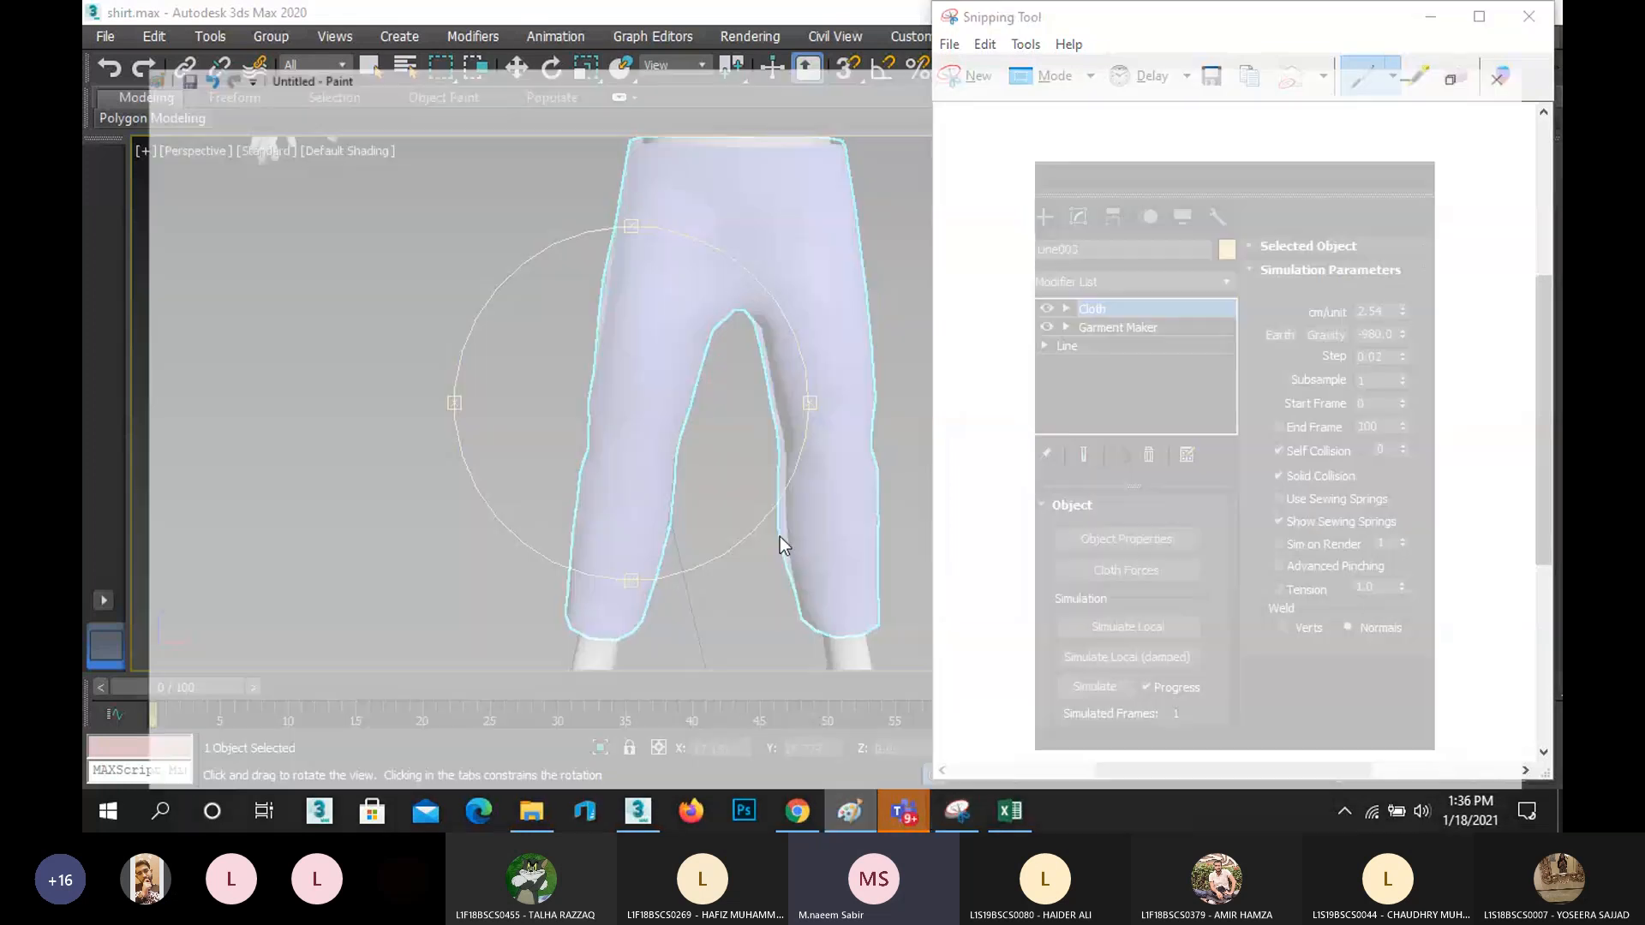
pyautogui.moveTo(701, 206)
pyautogui.mouseDown()
pyautogui.moveTo(541, 266)
pyautogui.moveTo(600, 417)
pyautogui.moveTo(674, 421)
pyautogui.moveTo(668, 590)
pyautogui.moveTo(804, 592)
pyautogui.mouseUp()
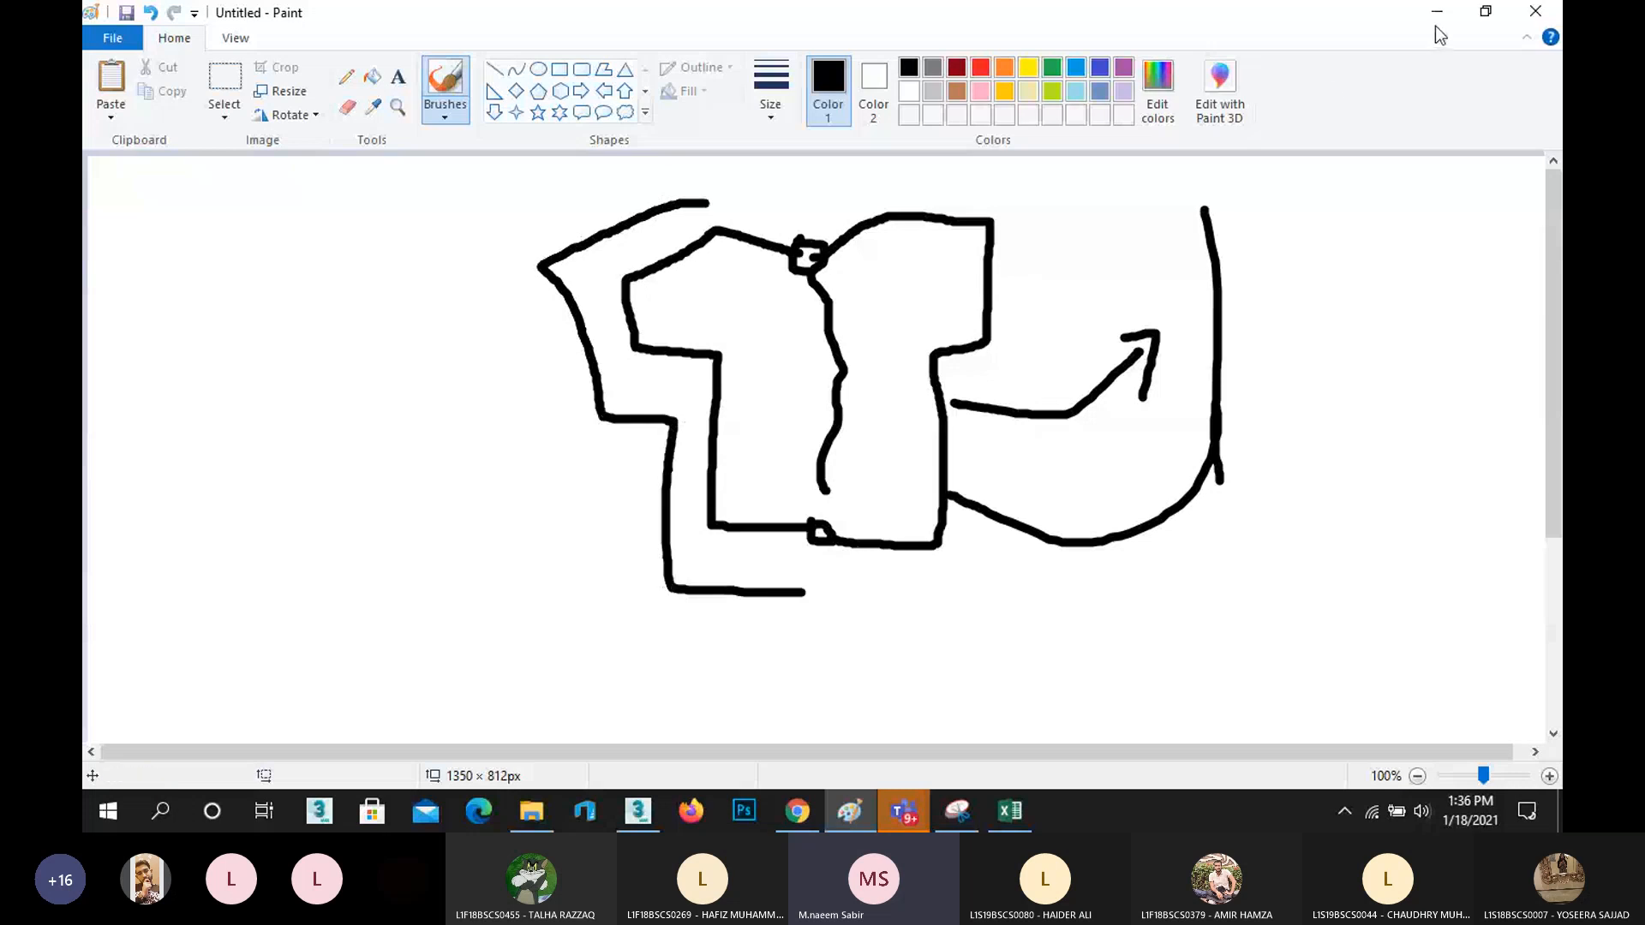
pyautogui.click(1437, 12)
pyautogui.click(697, 386)
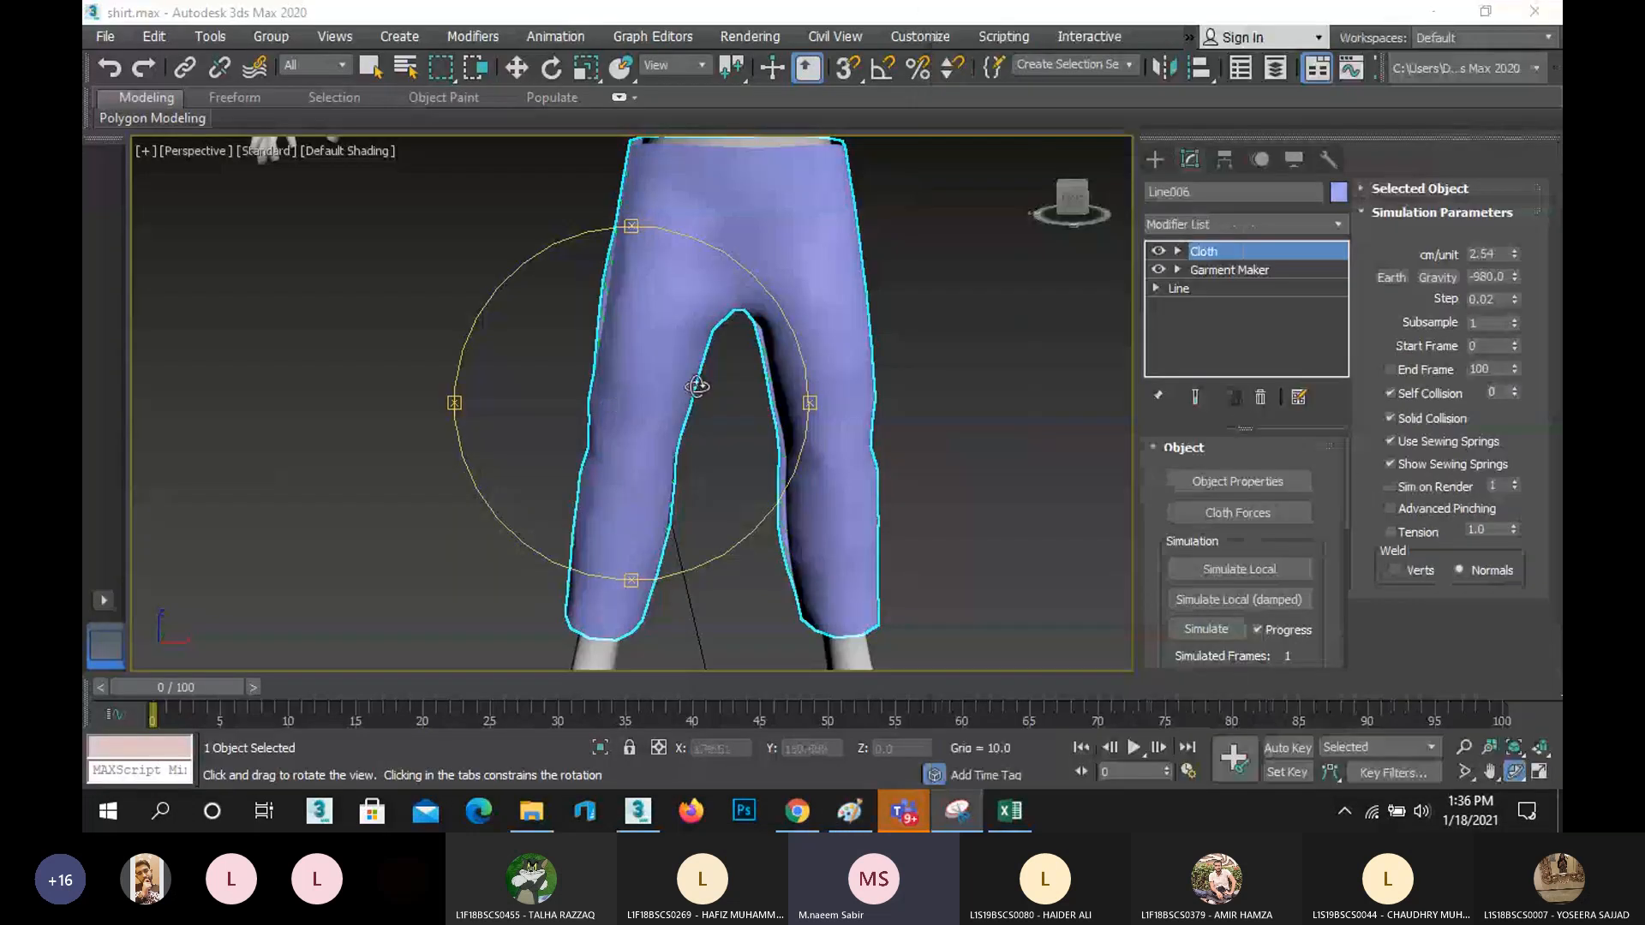
# - Turn on gravity for the cloth simulation and apply the Rubber preset to Line006 in its object properties
pyautogui.moveTo(698, 386); pyautogui.dragTo(660, 414)
pyautogui.scroll(-4, 674, 373)
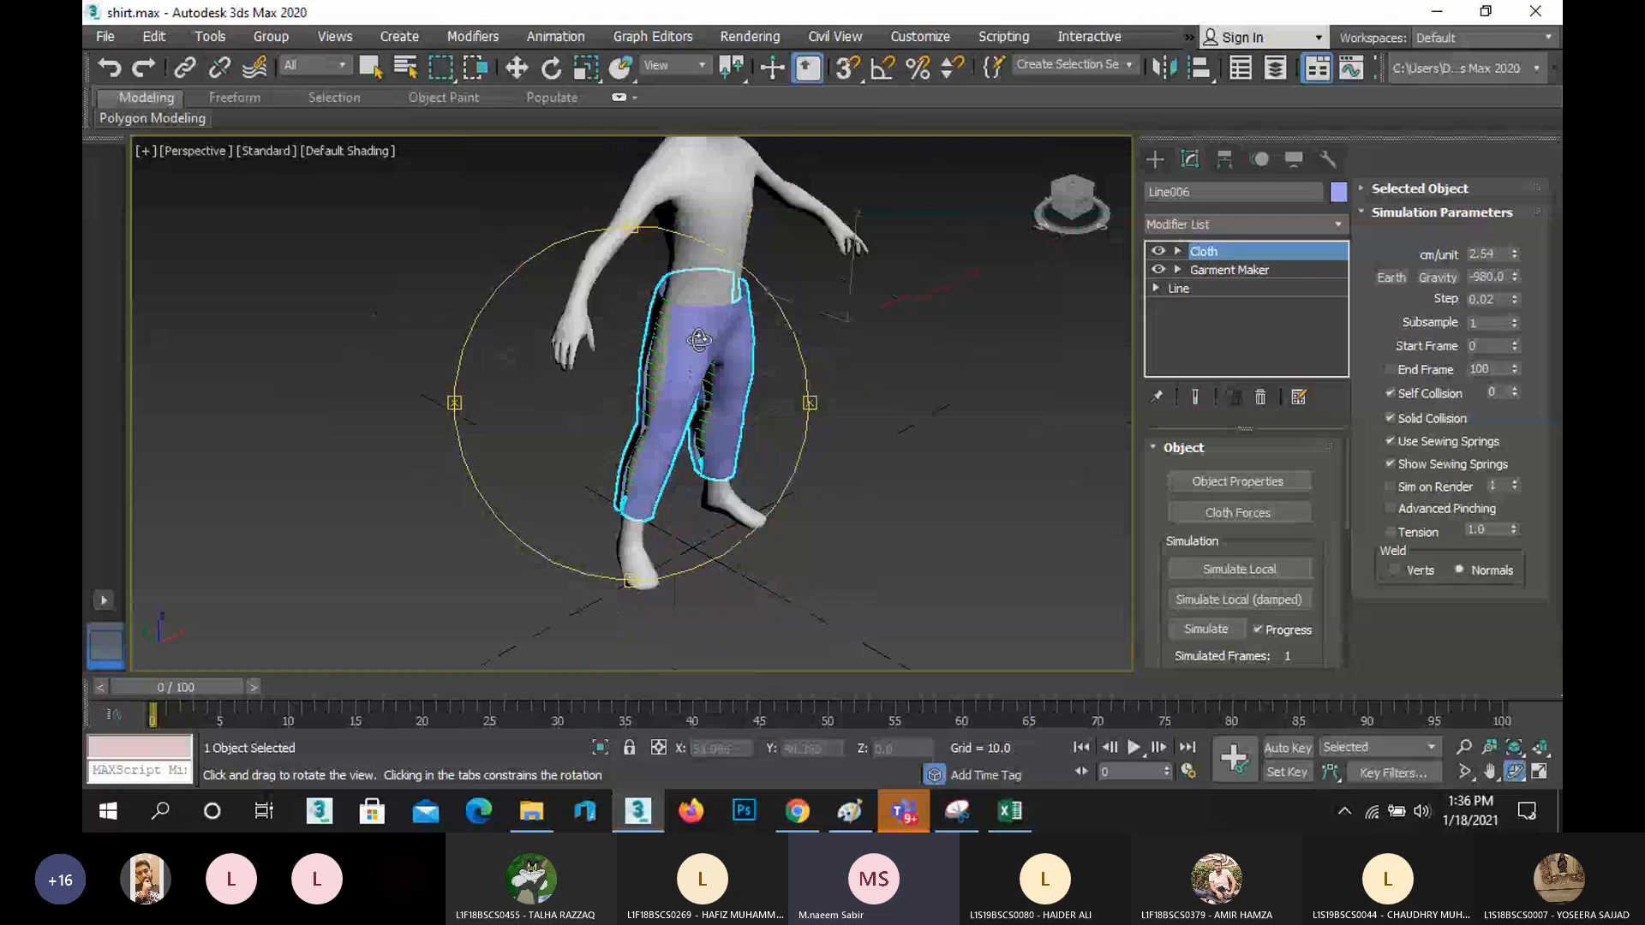
pyautogui.moveTo(698, 341); pyautogui.dragTo(683, 337)
pyautogui.scroll(5, 682, 337)
pyautogui.scroll(-2, 672, 346)
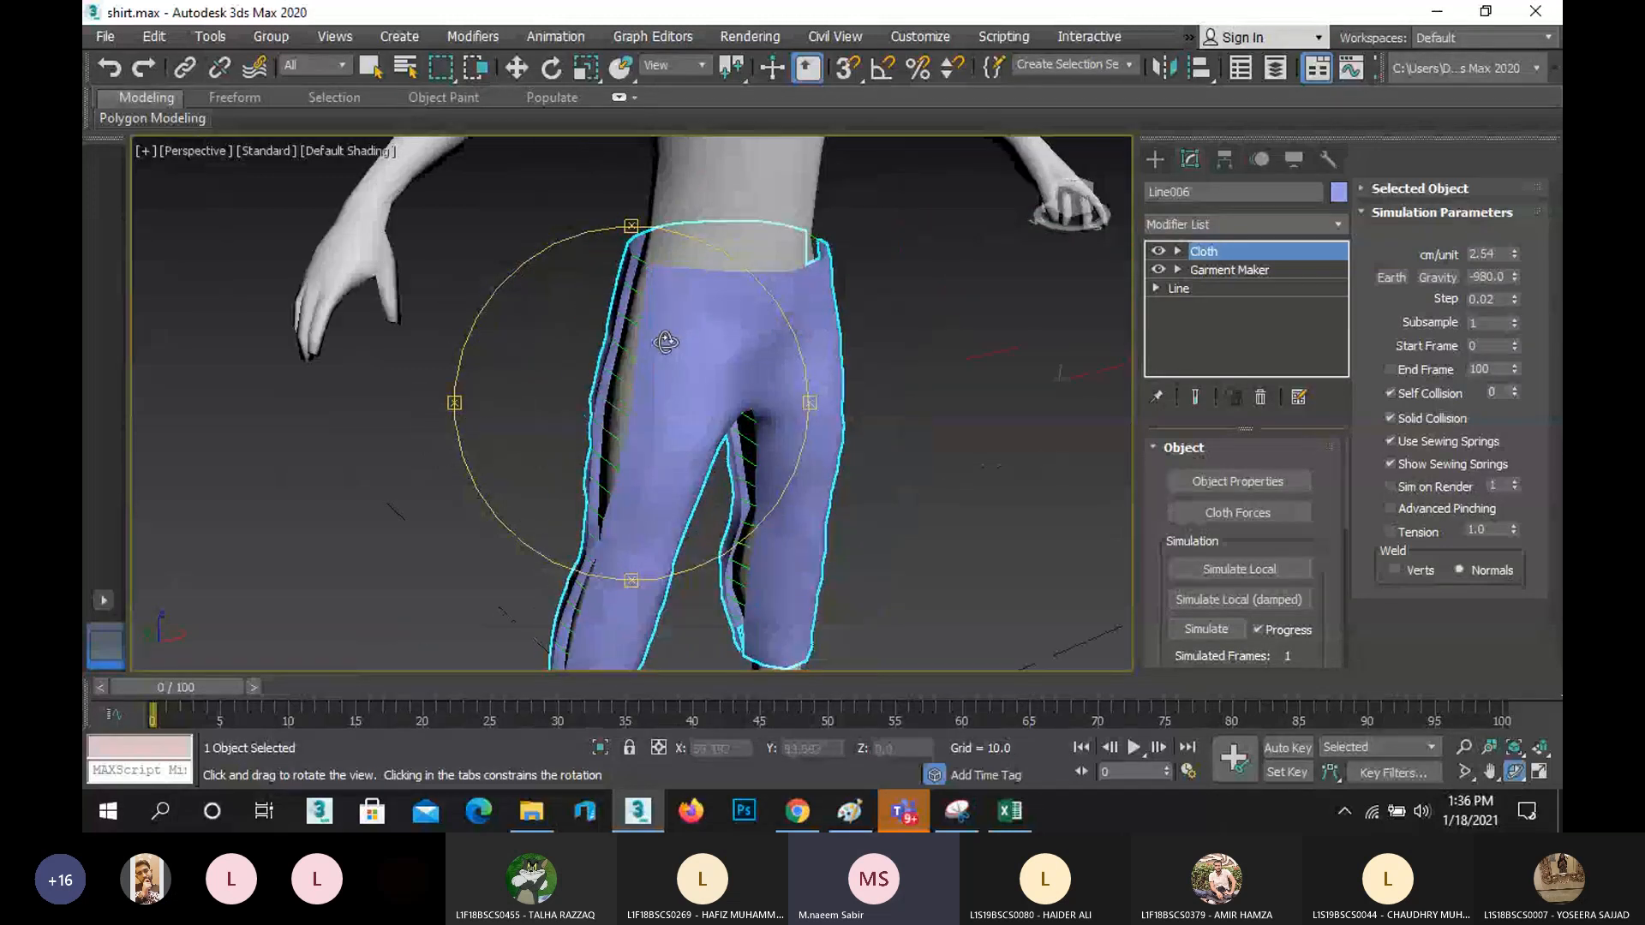
pyautogui.rightClick(672, 346)
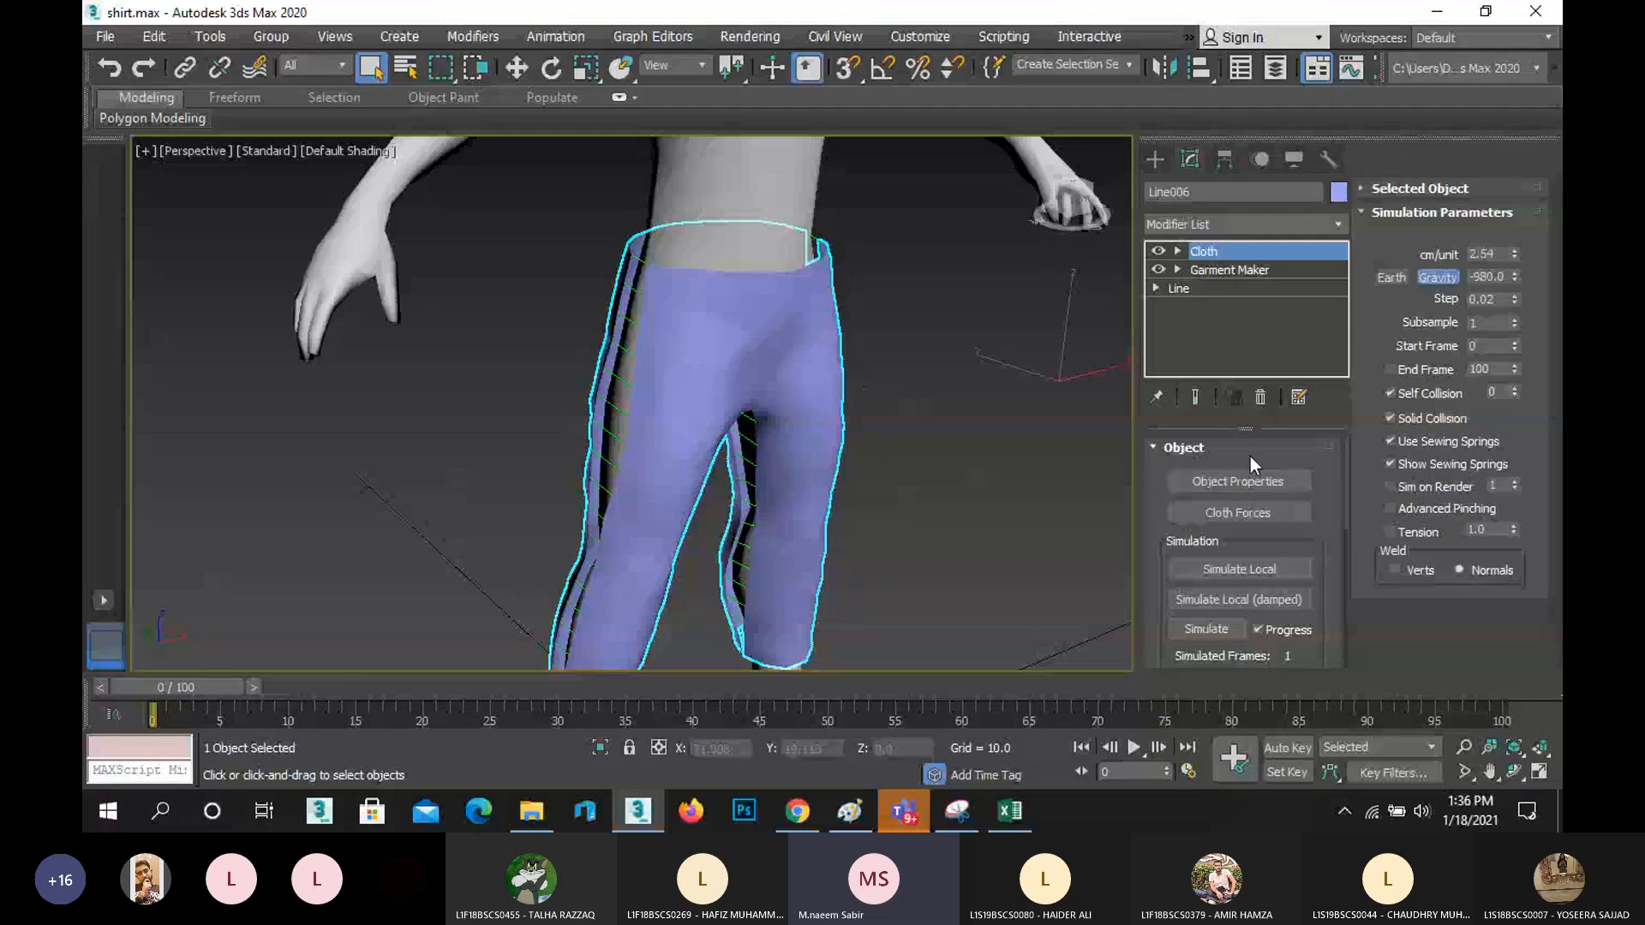
pyautogui.click(1218, 481)
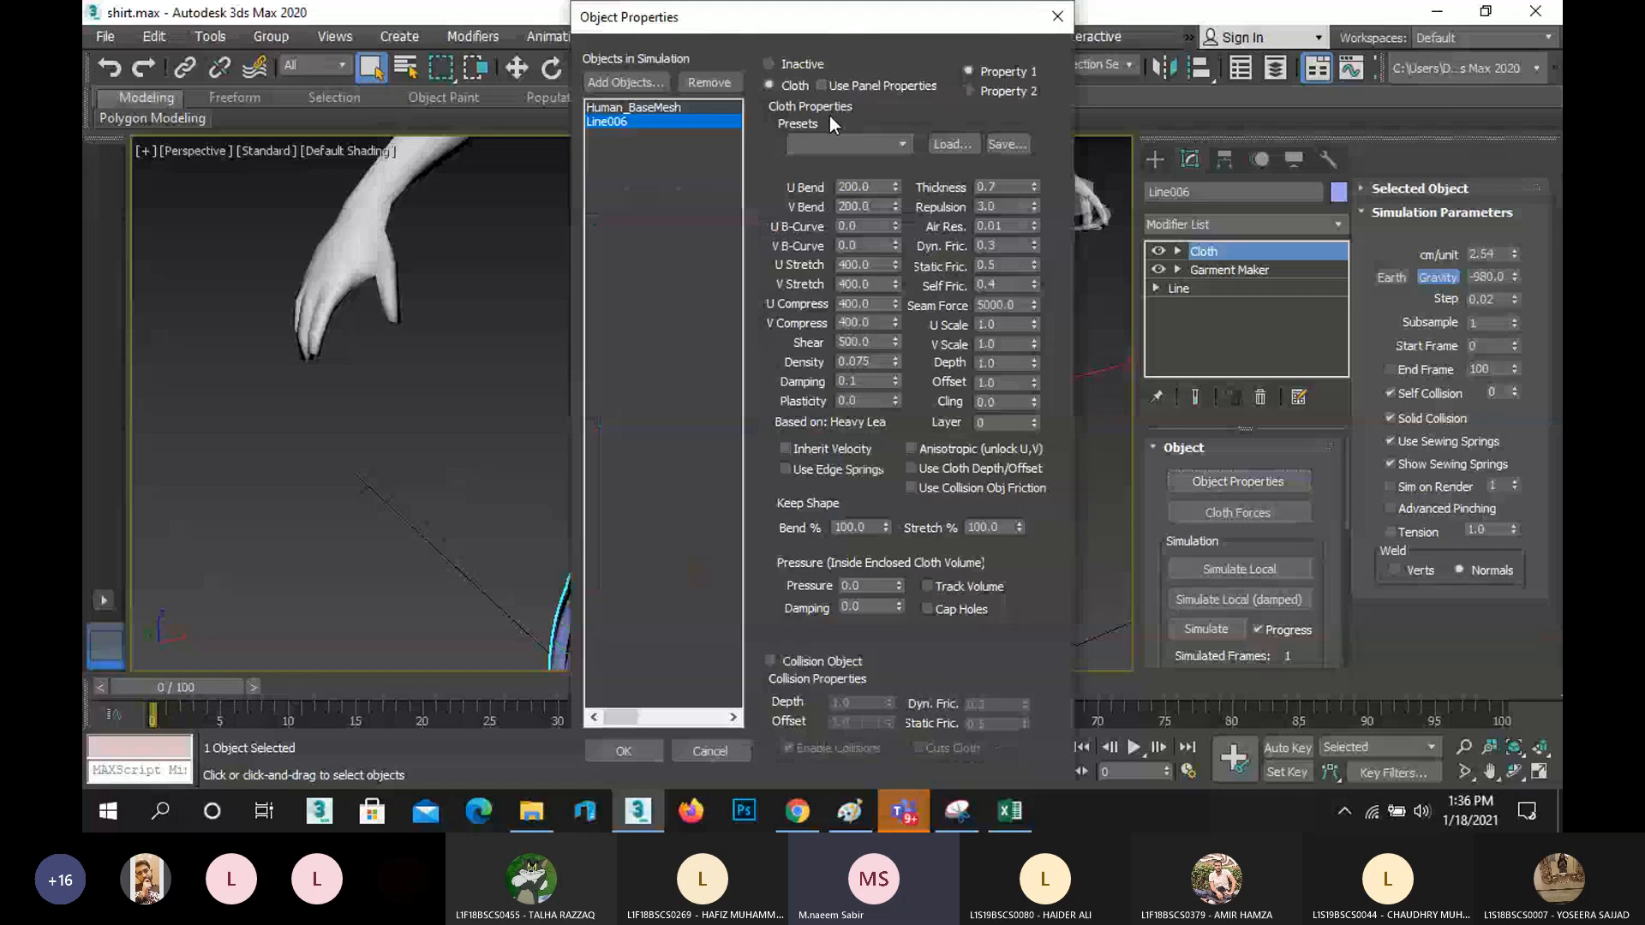
pyautogui.click(846, 143)
pyautogui.click(845, 281)
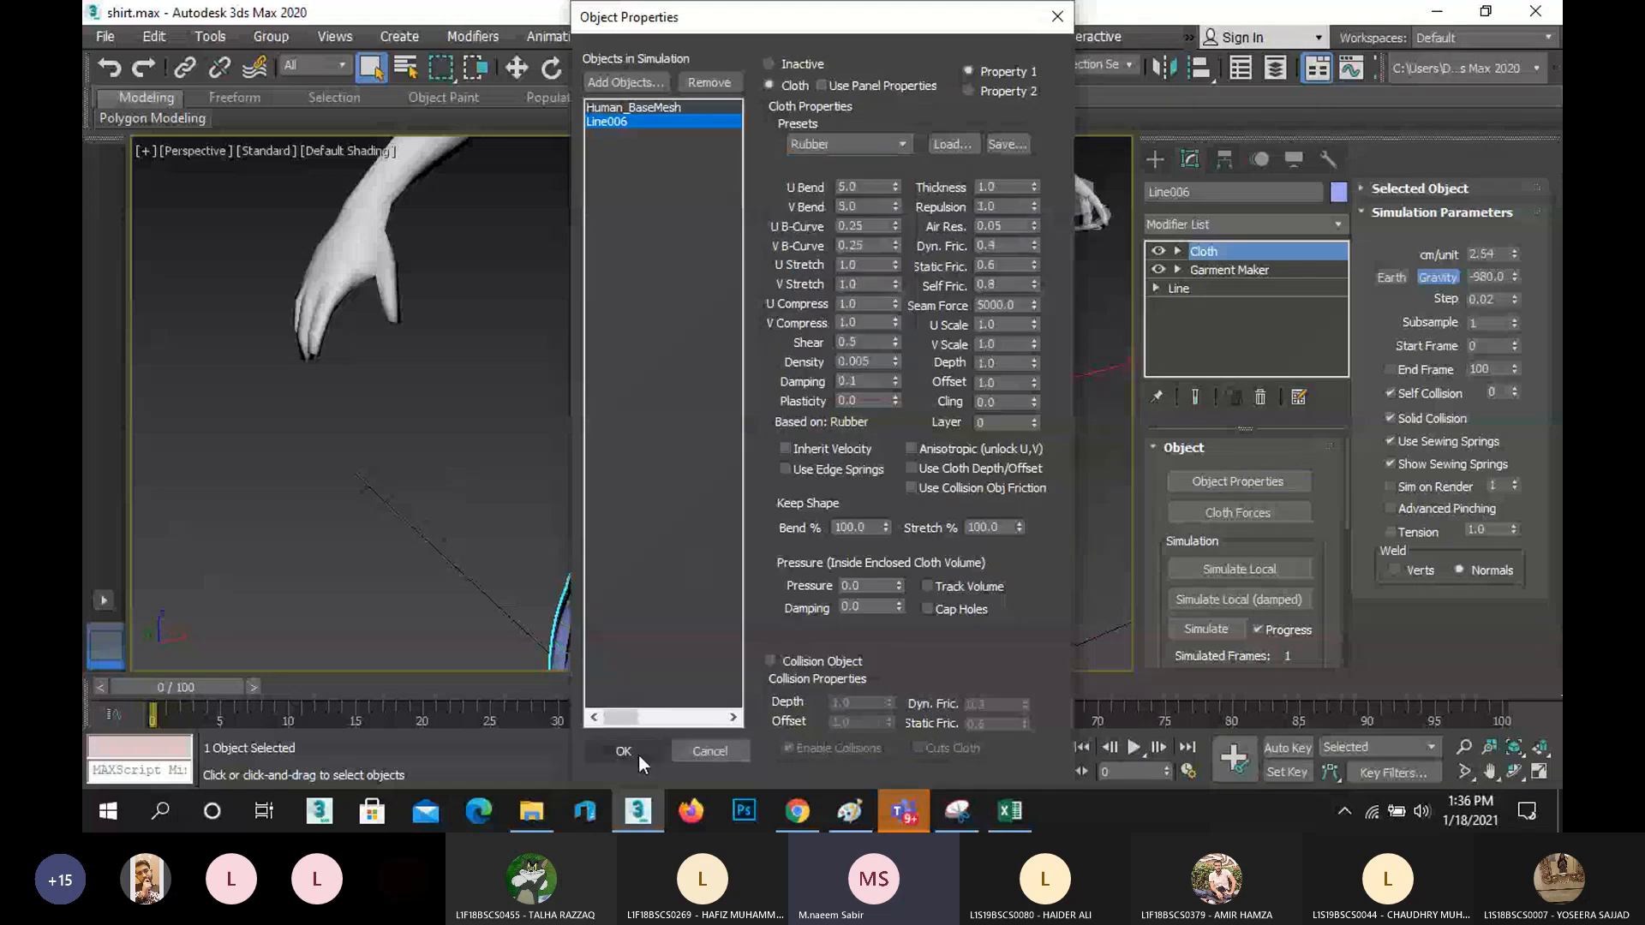
pyautogui.click(636, 751)
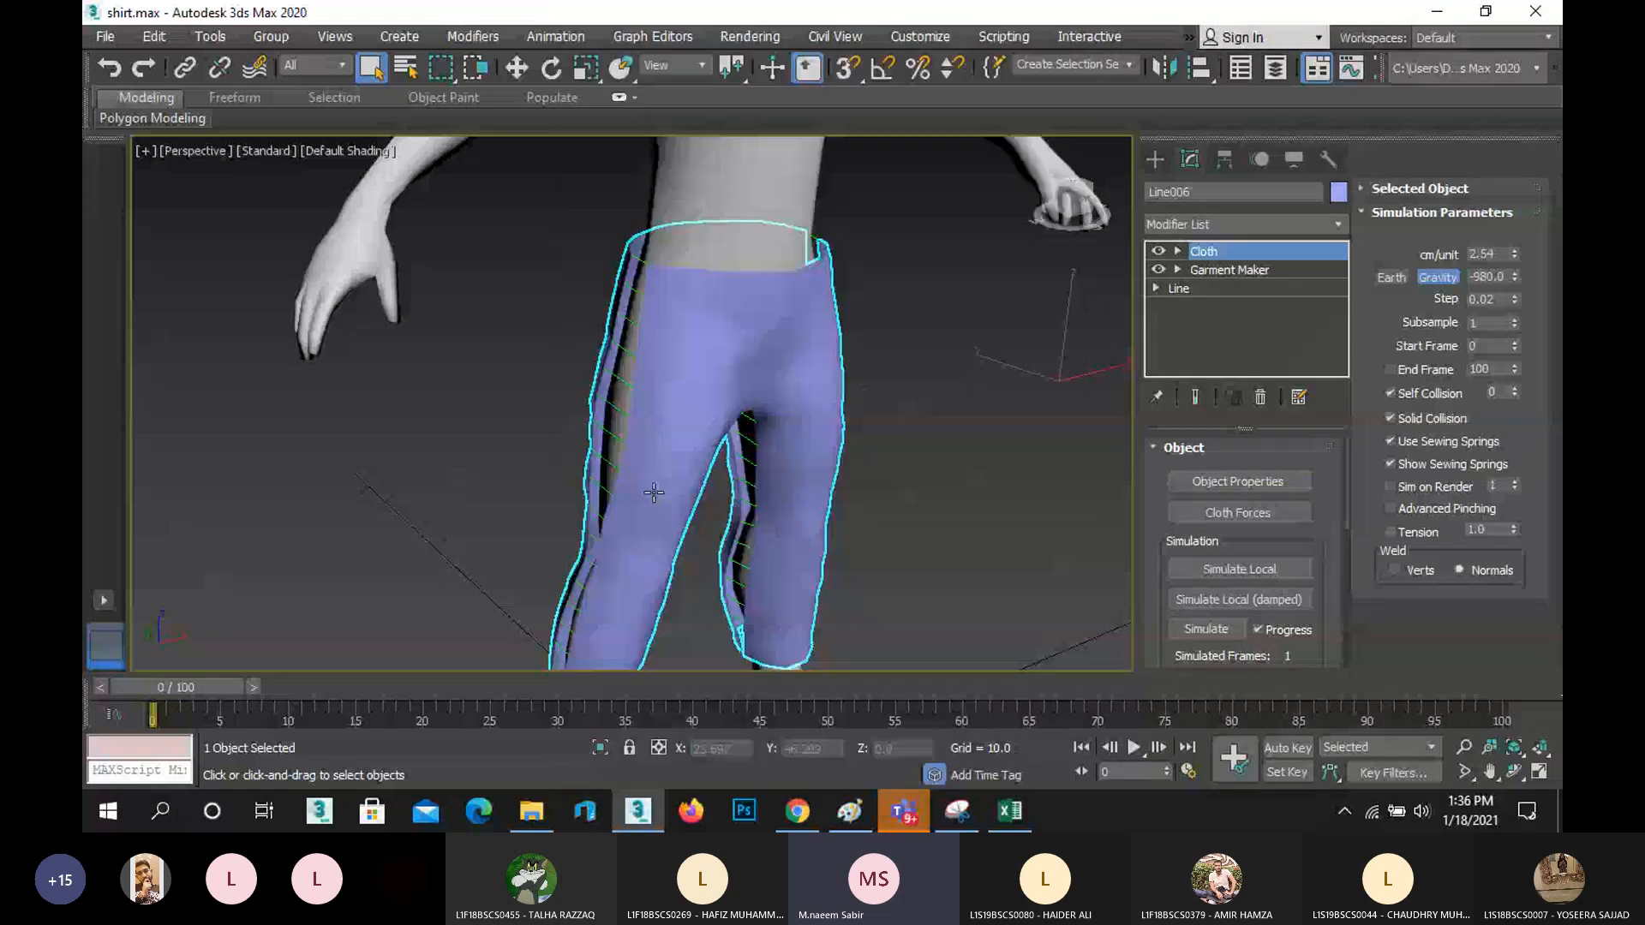
# - Run the damped local simulation on the rubber trousers and stop it once they have settled around the legs
pyautogui.click(1514, 767)
pyautogui.moveTo(730, 411); pyautogui.dragTo(660, 366)
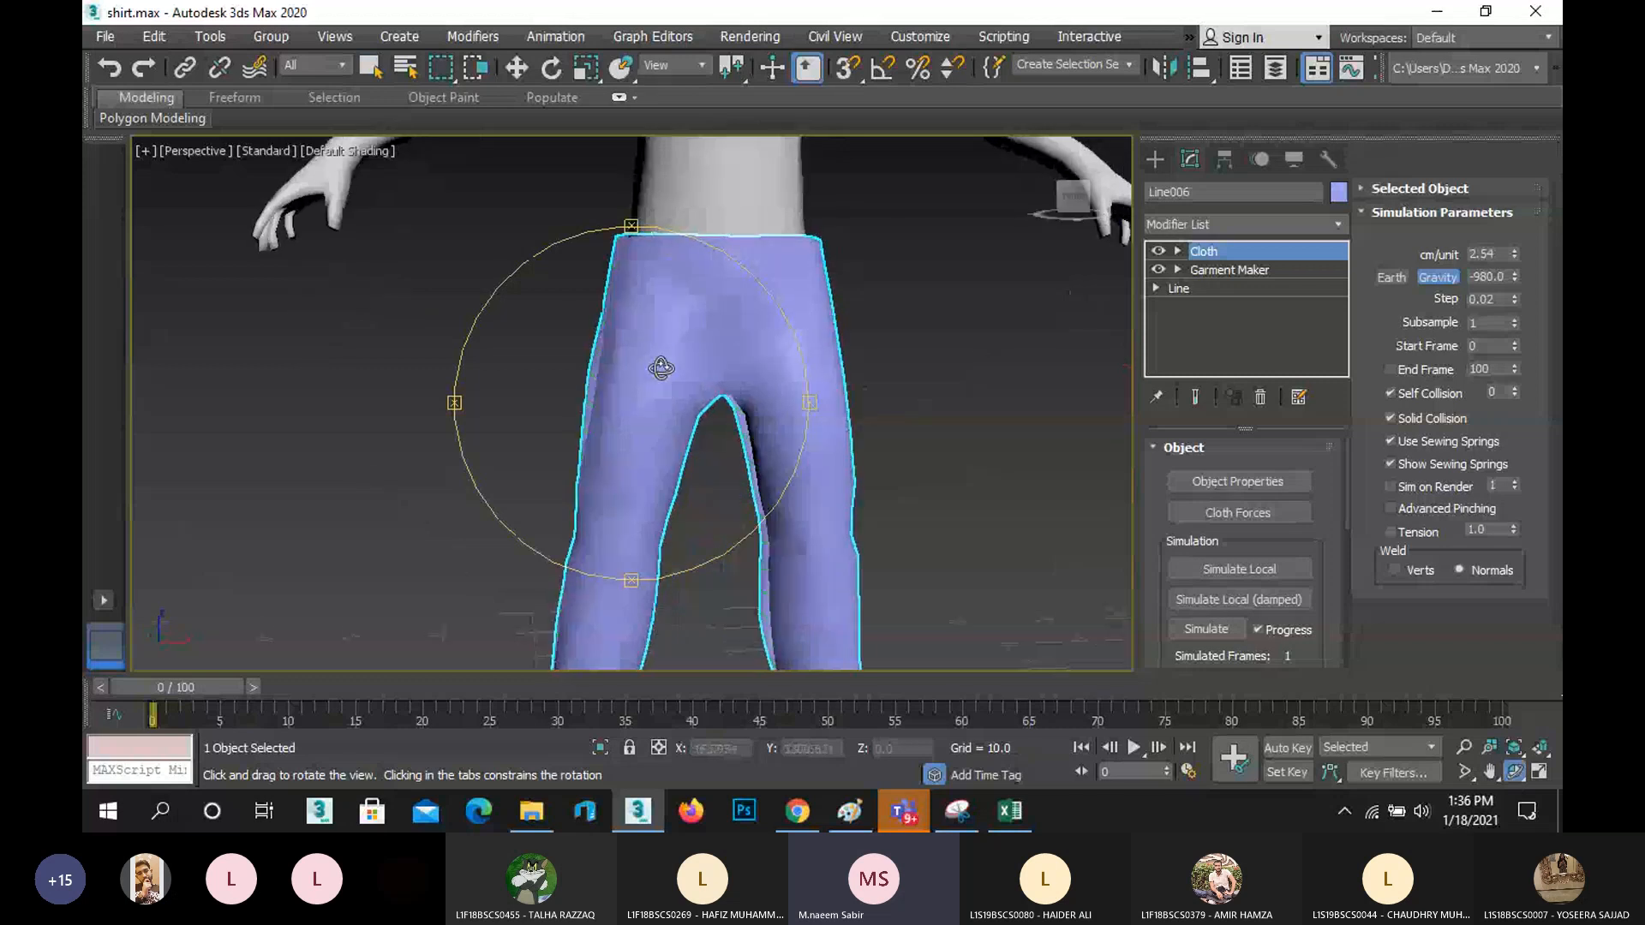
pyautogui.rightClick(661, 366)
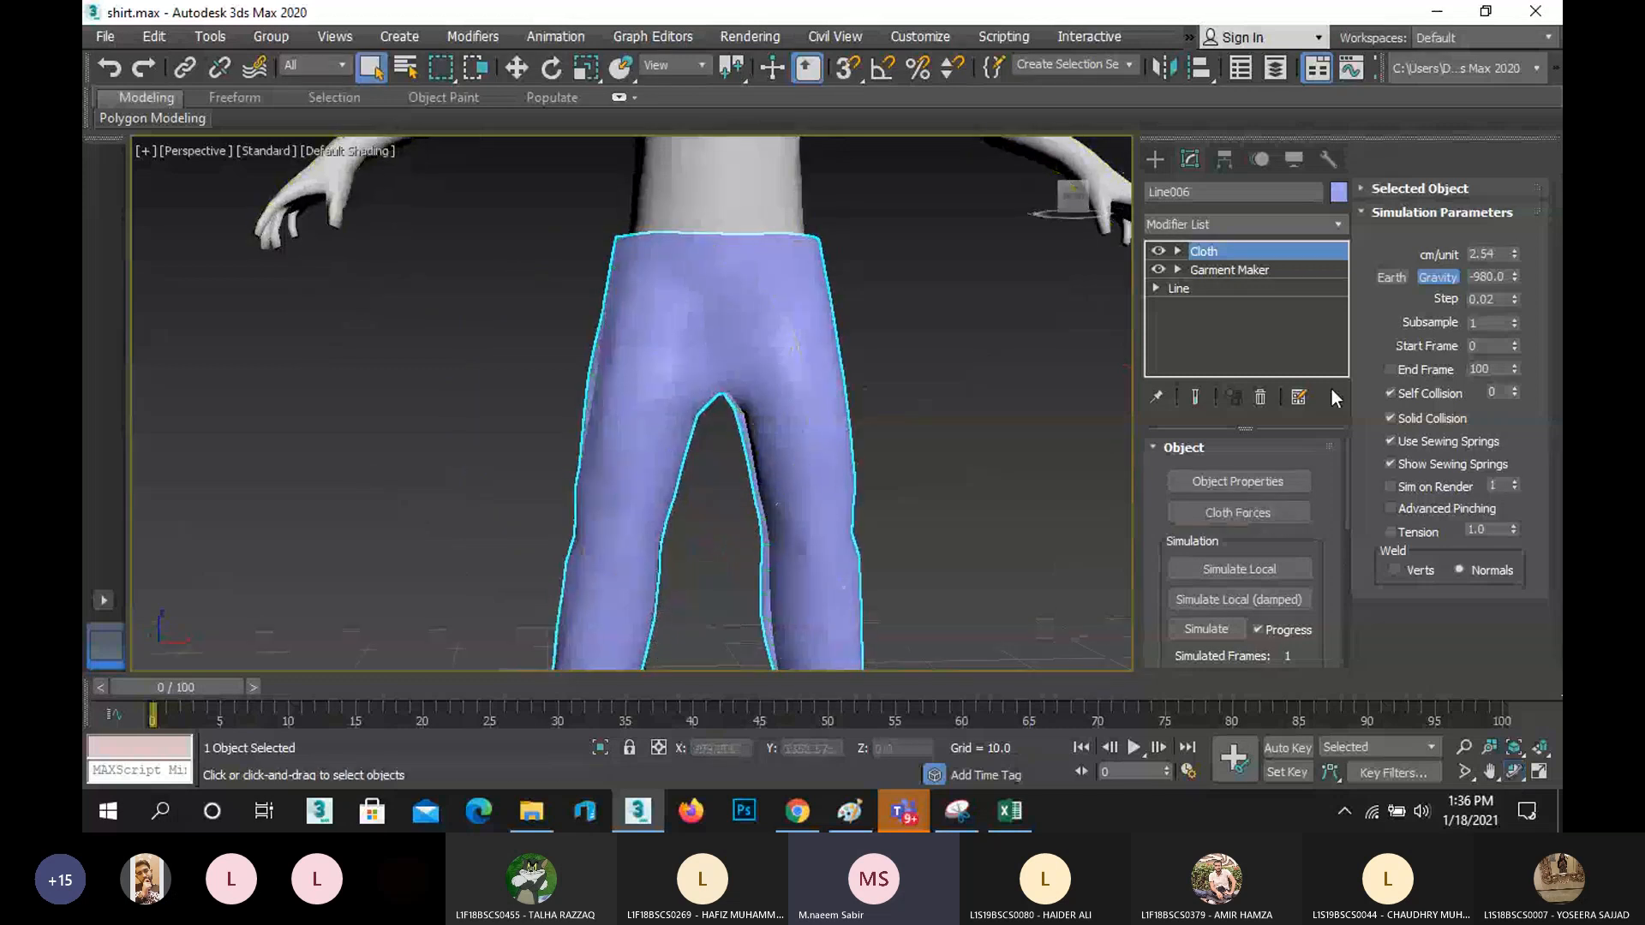
pyautogui.click(1233, 569)
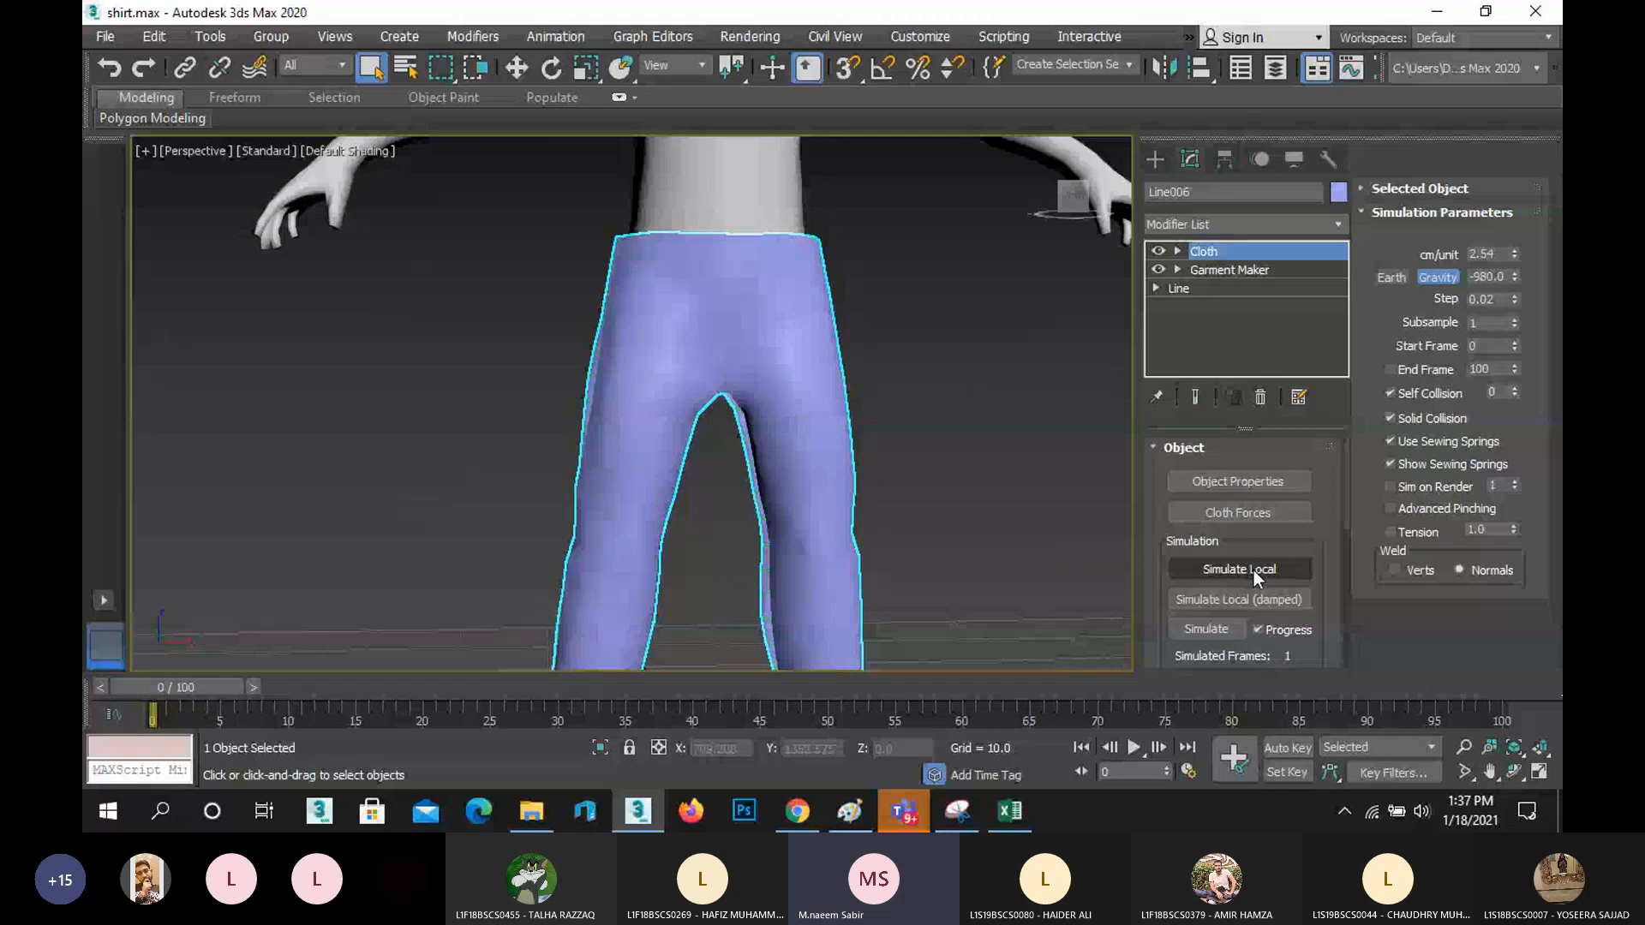
pyautogui.click(1246, 598)
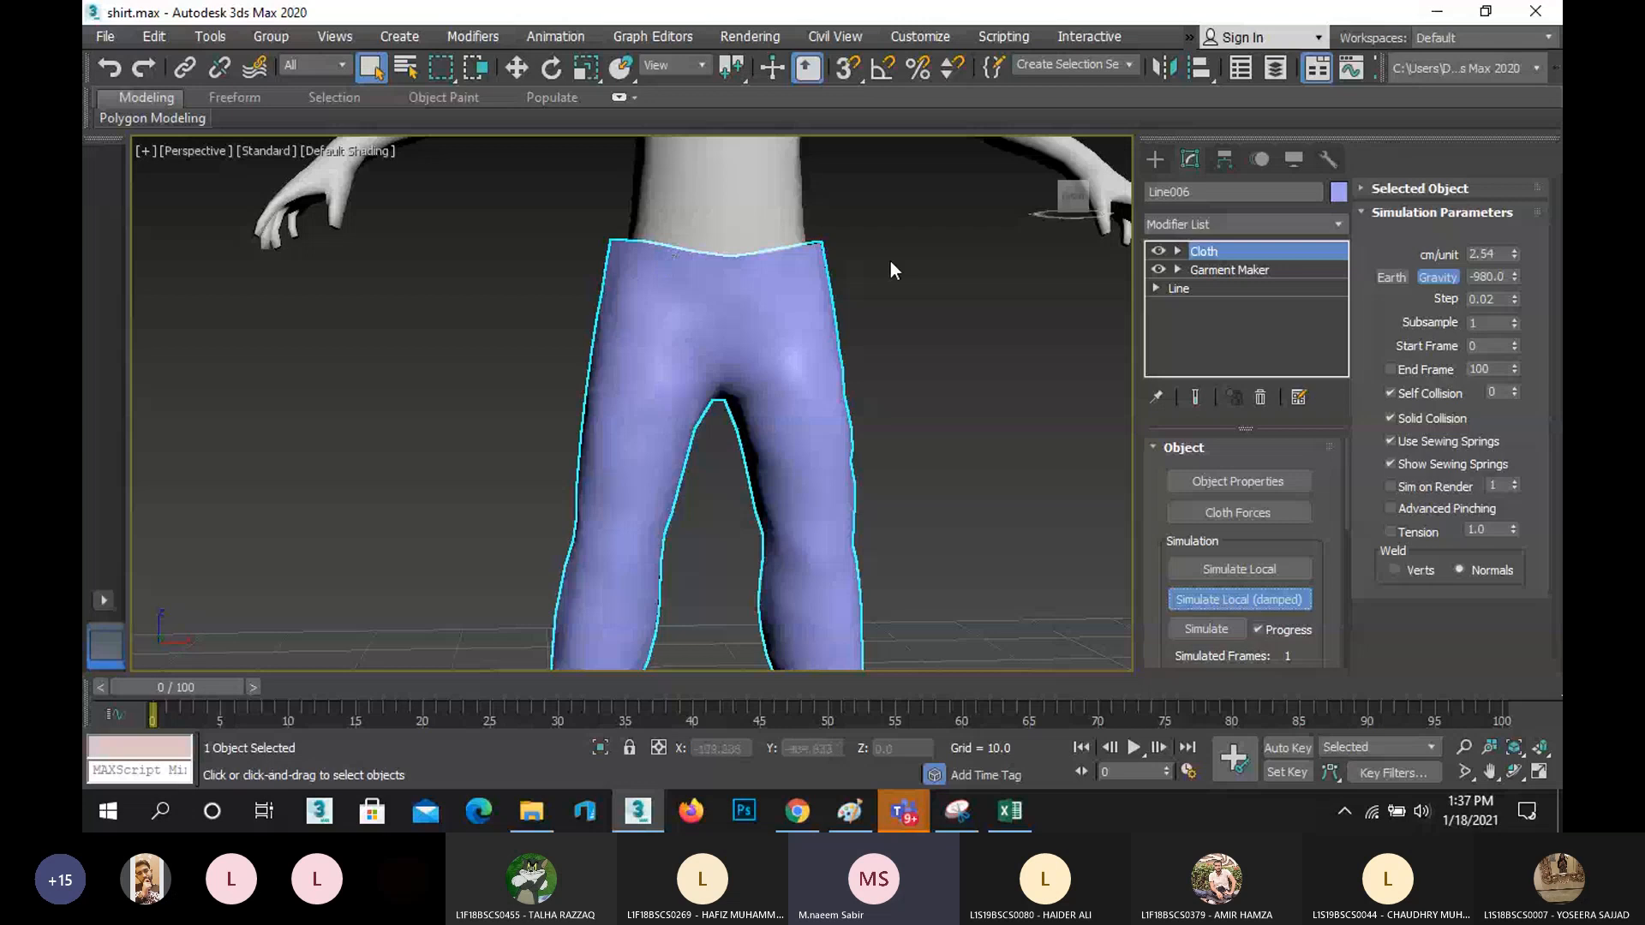
pyautogui.click(1514, 771)
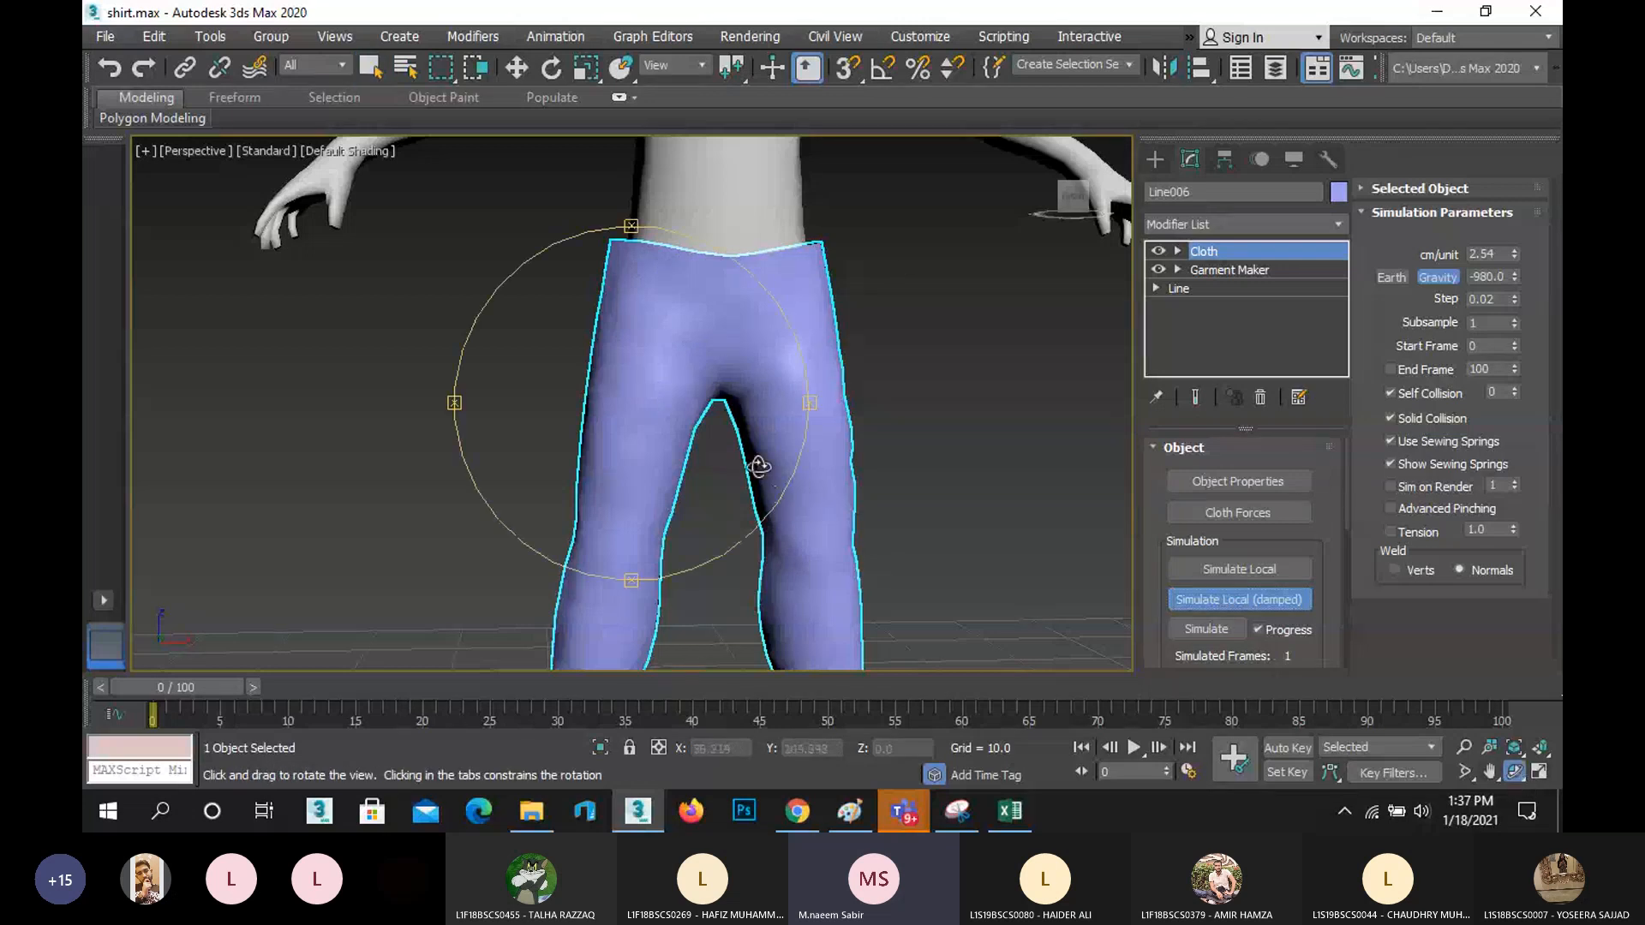
pyautogui.moveTo(759, 467); pyautogui.dragTo(737, 424)
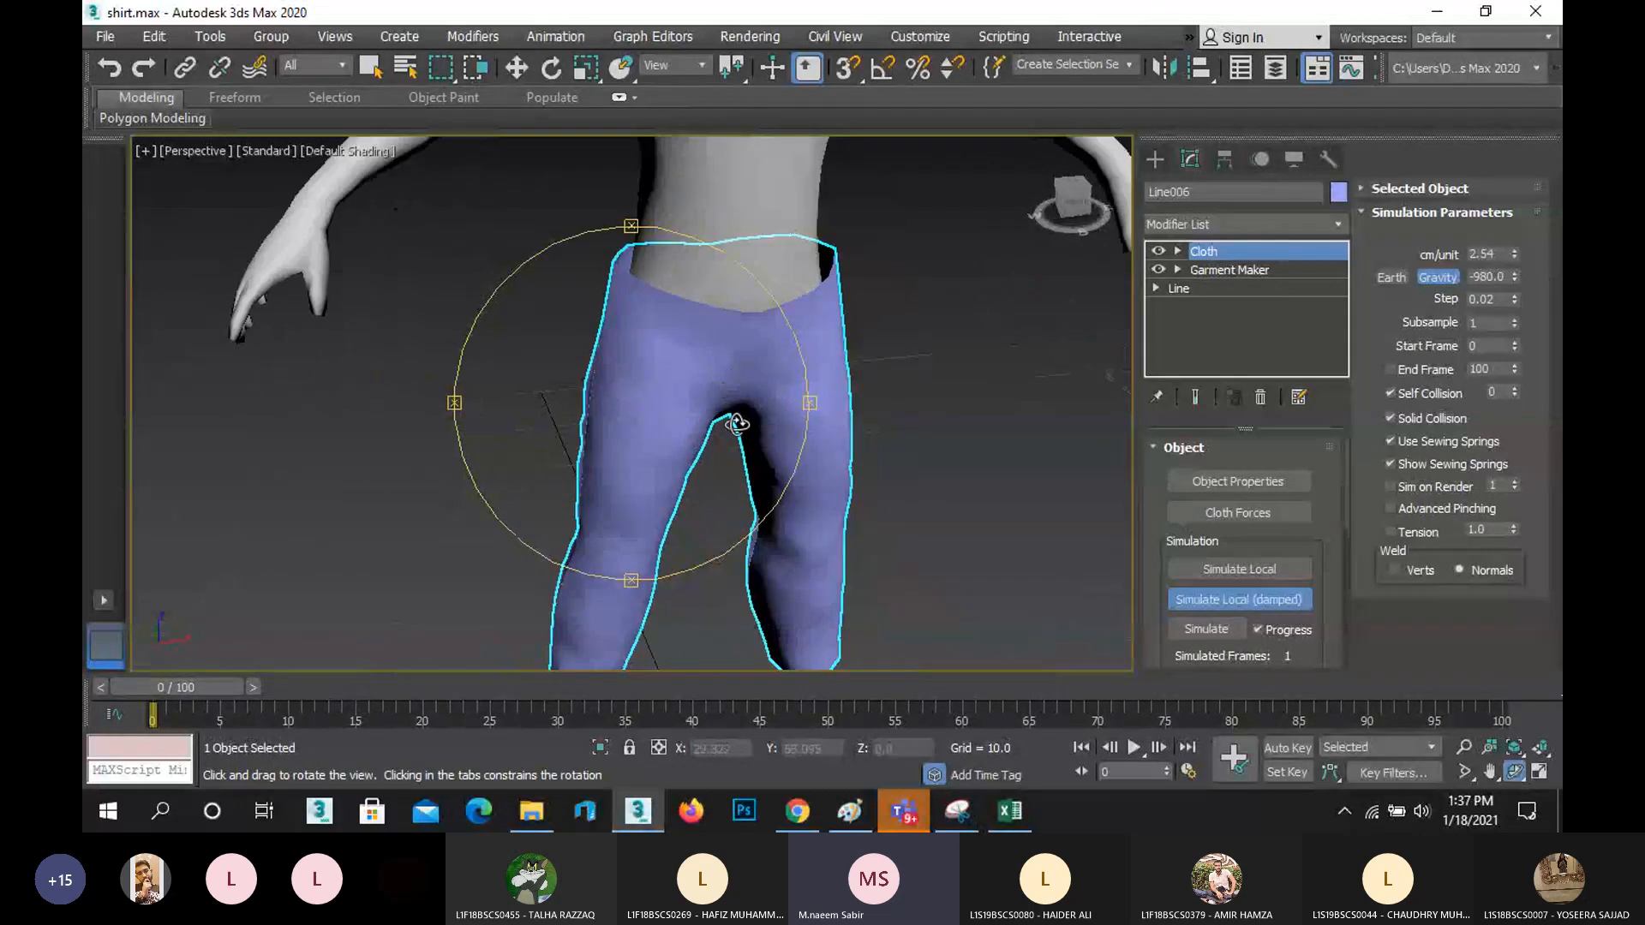
pyautogui.click(1256, 600)
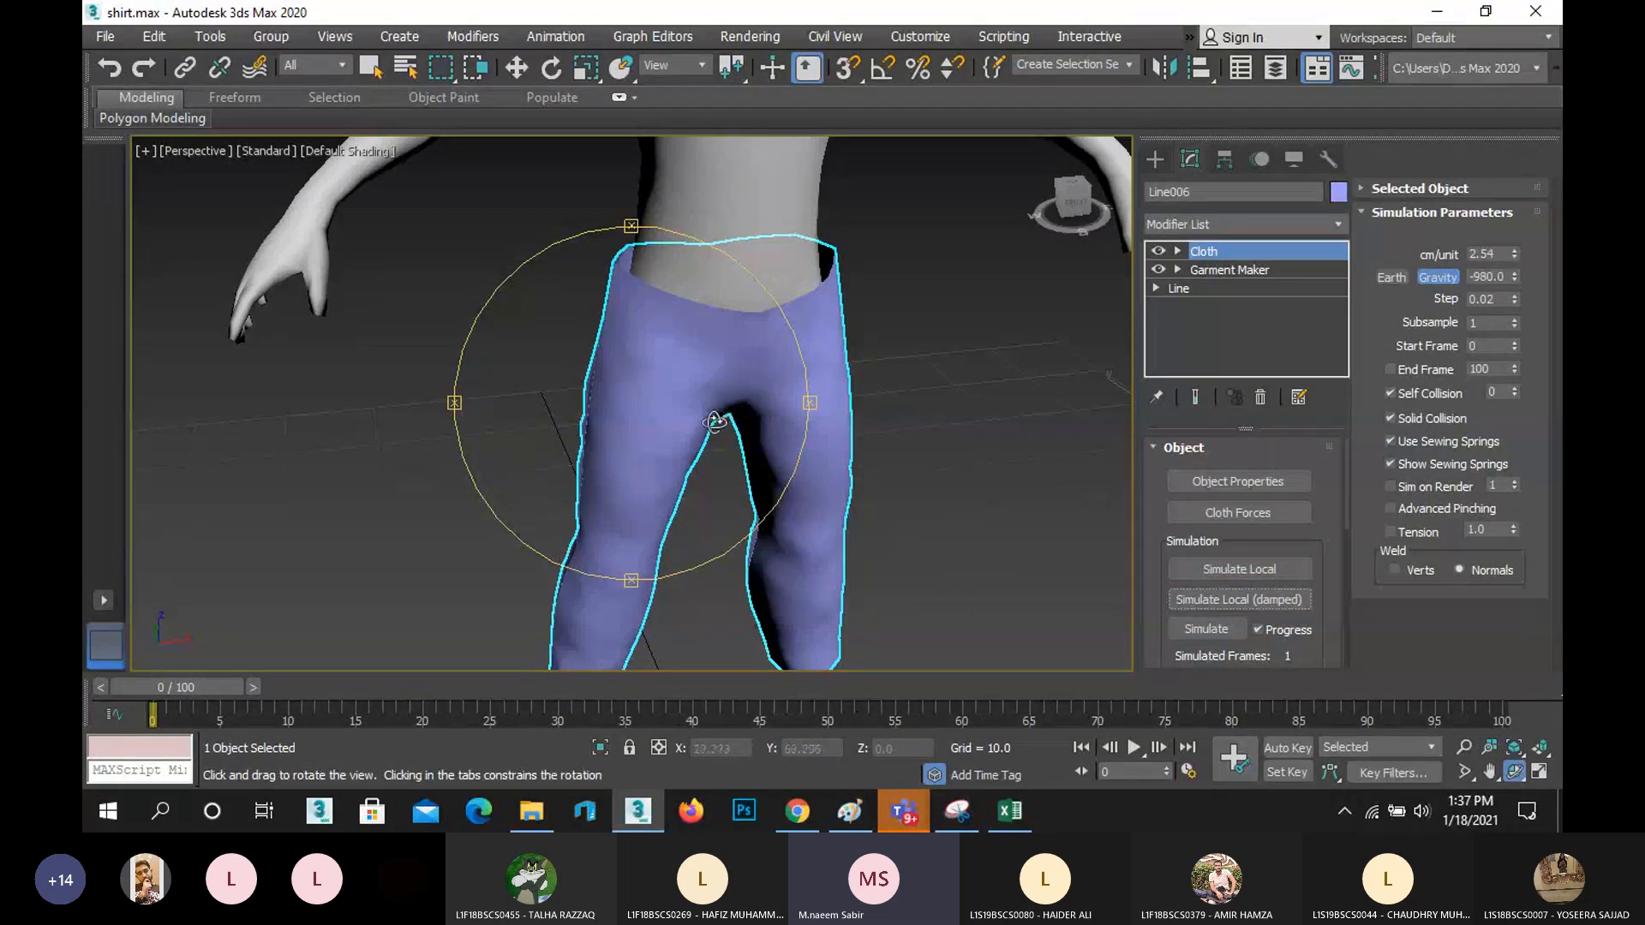
# - Set the simulation's gravity to -448 and briefly rerun the damped local simulation
pyautogui.moveTo(706, 428); pyautogui.dragTo(786, 346)
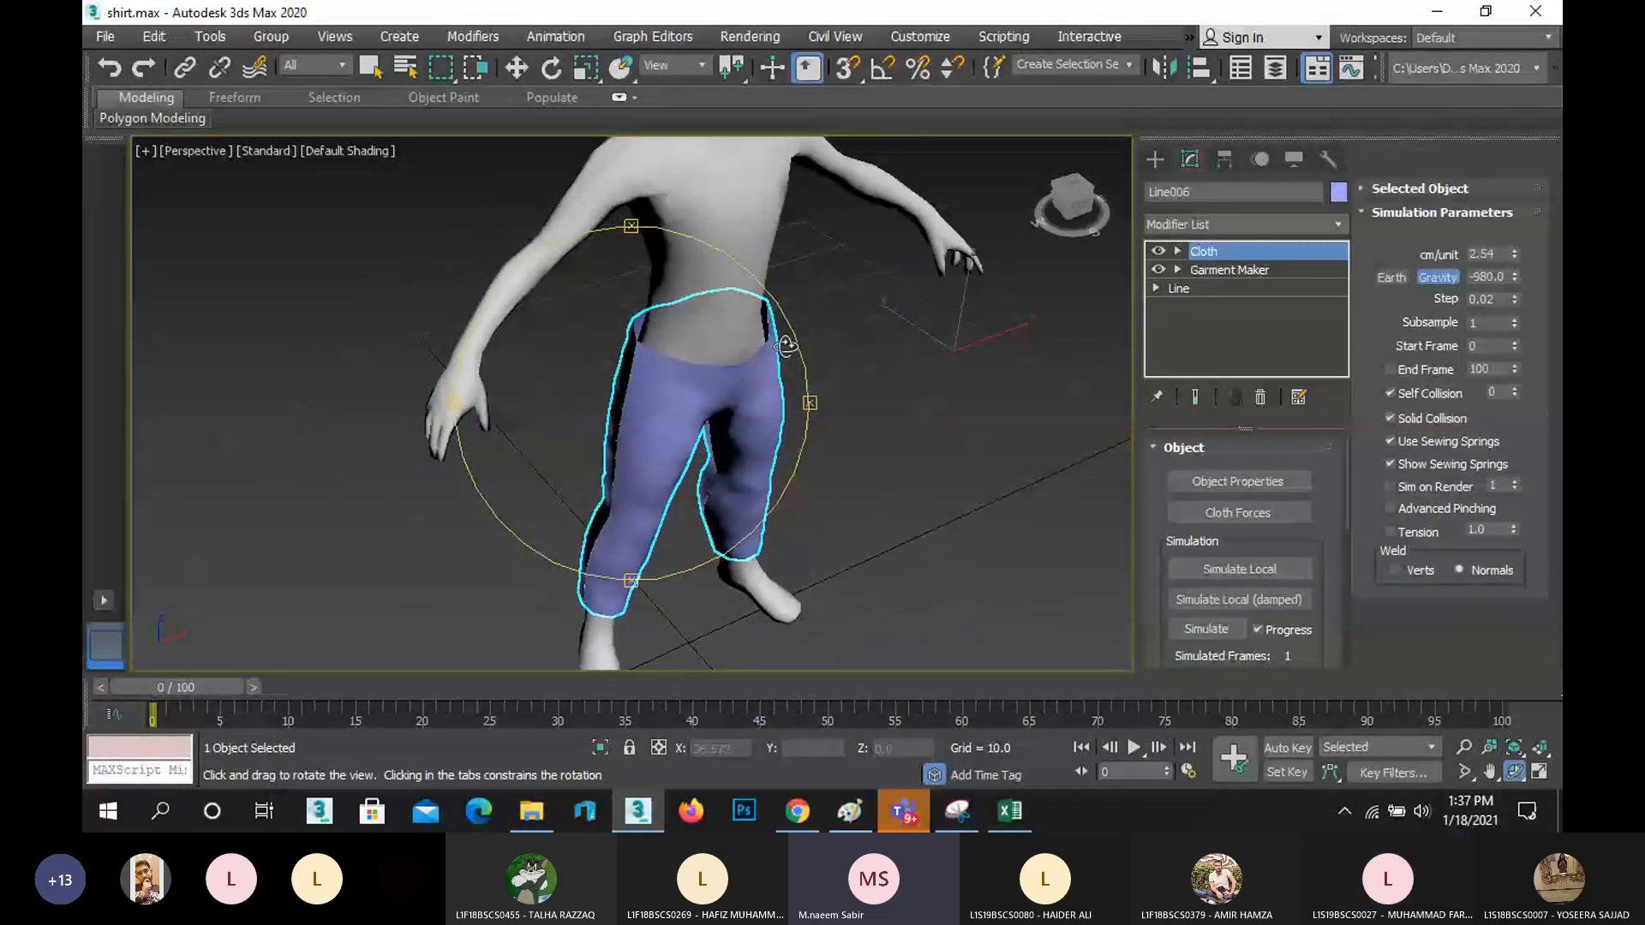
pyautogui.moveTo(696, 382); pyautogui.dragTo(658, 361)
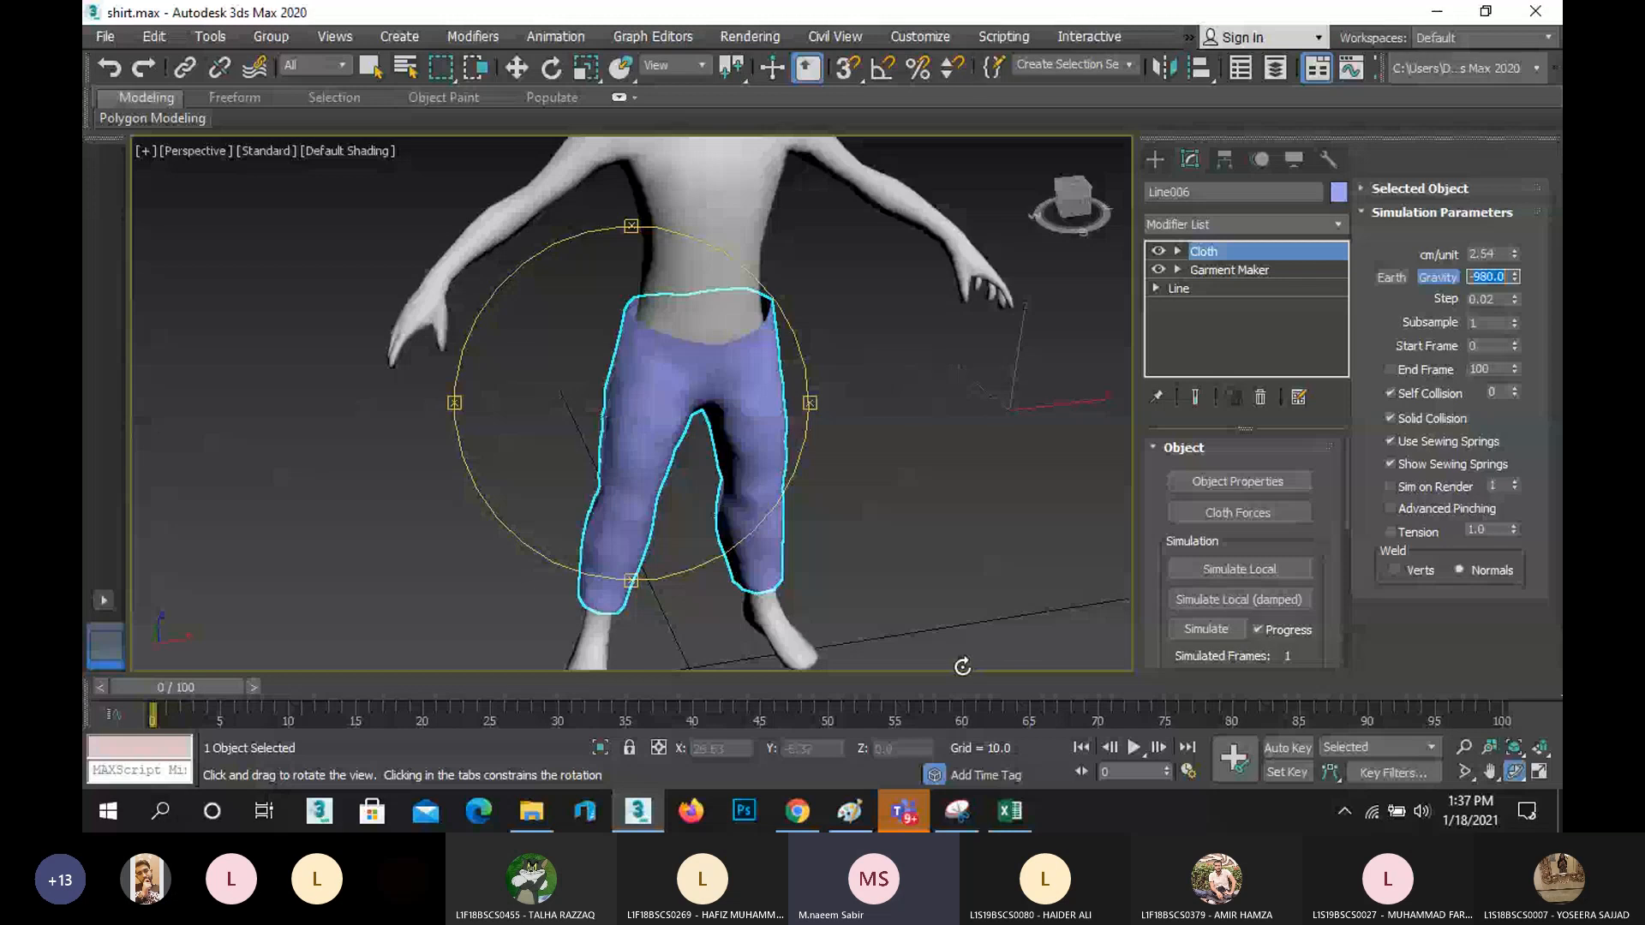
pyautogui.click(1392, 279)
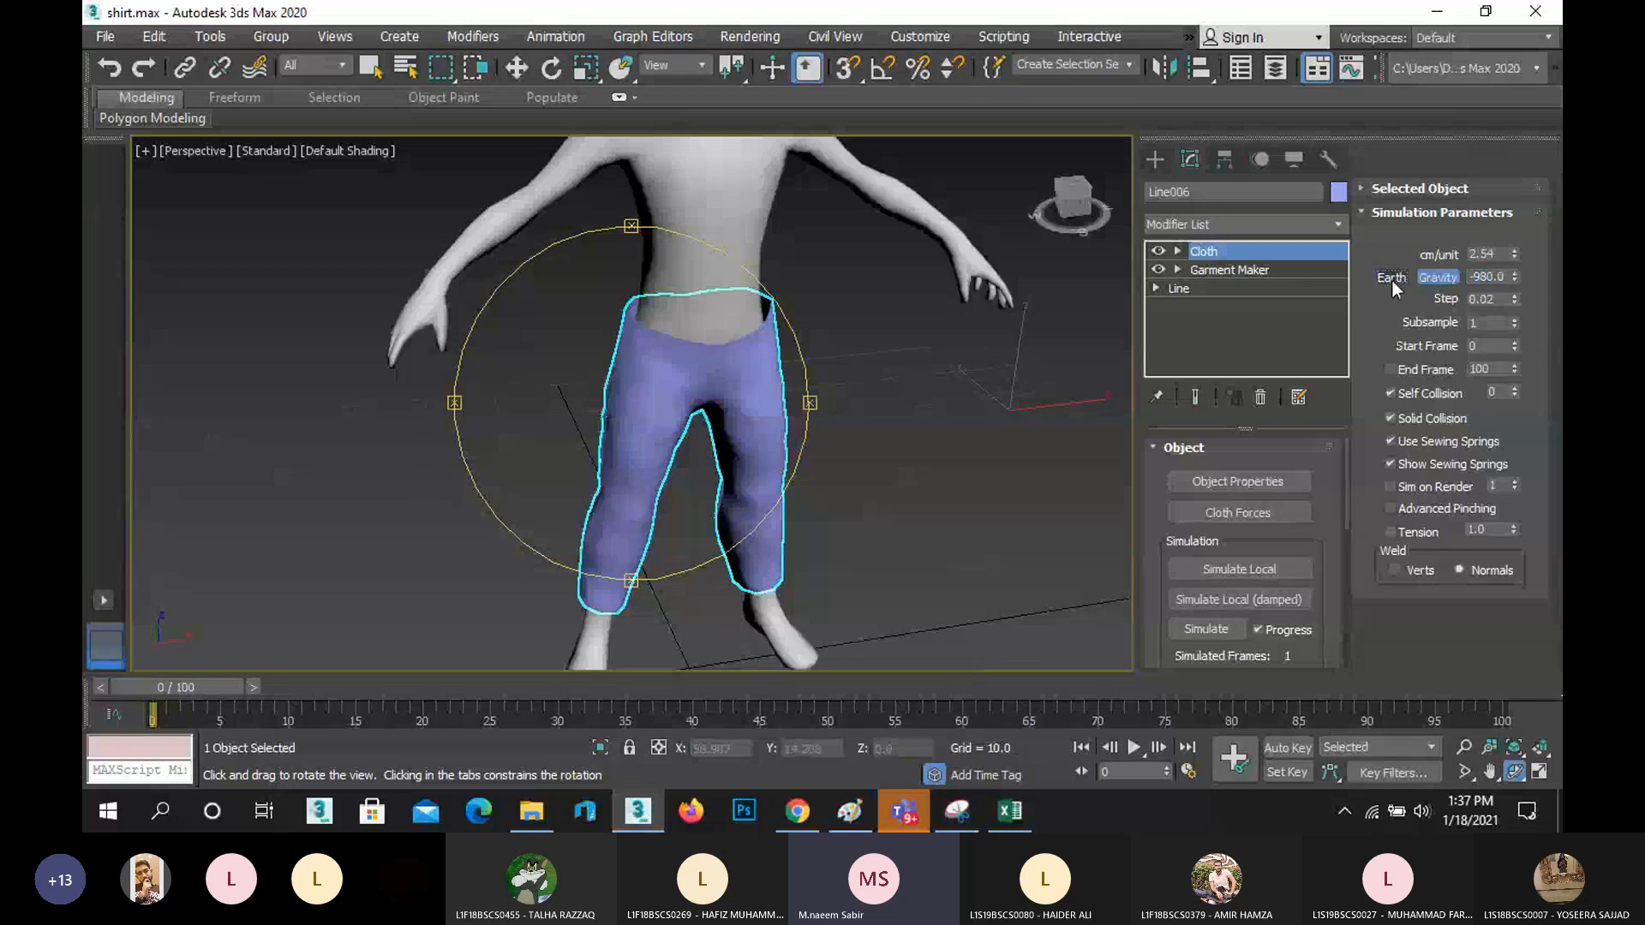
pyautogui.click(1515, 273)
pyautogui.click(1515, 273)
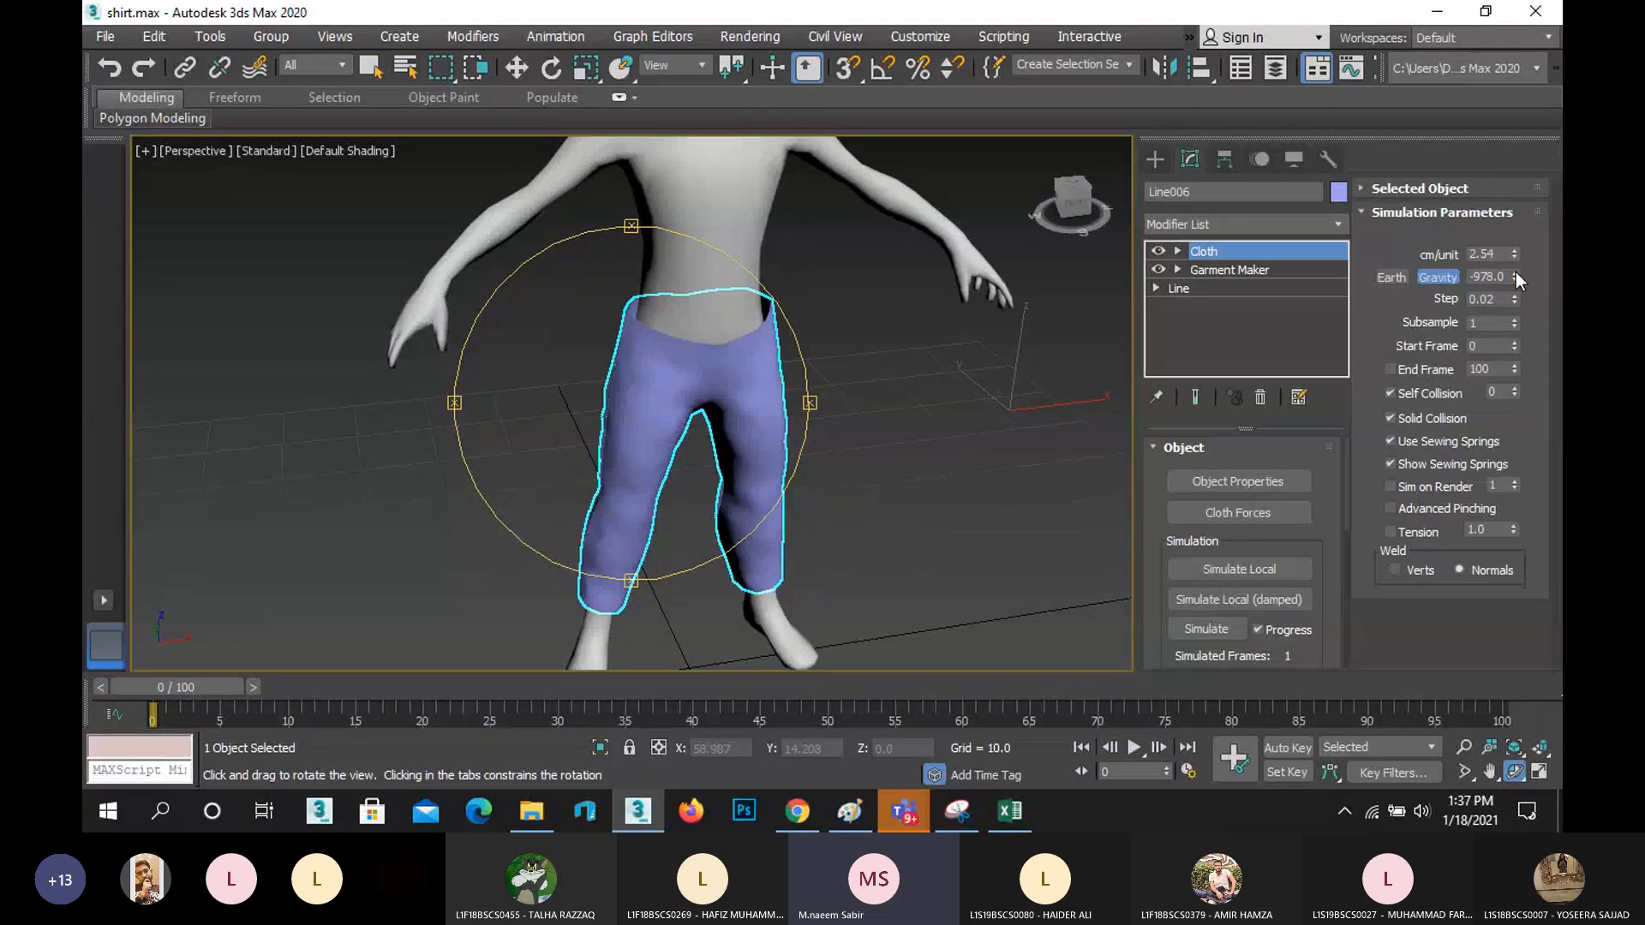
pyautogui.moveTo(1514, 273); pyautogui.dragTo(1514, 52)
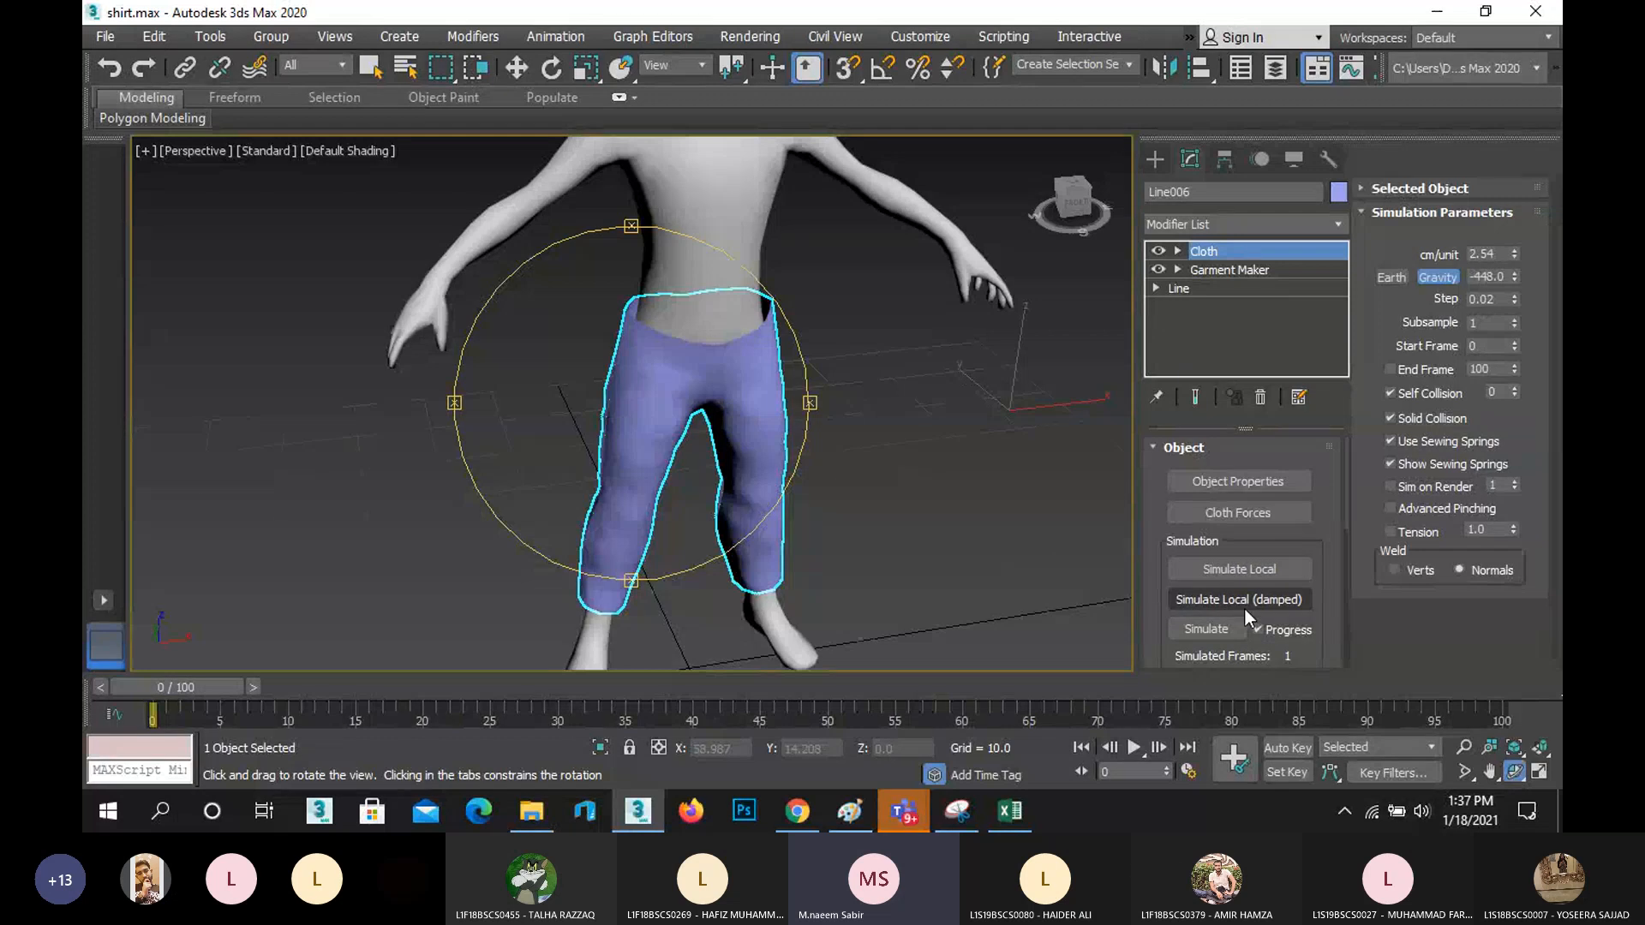
pyautogui.click(1241, 599)
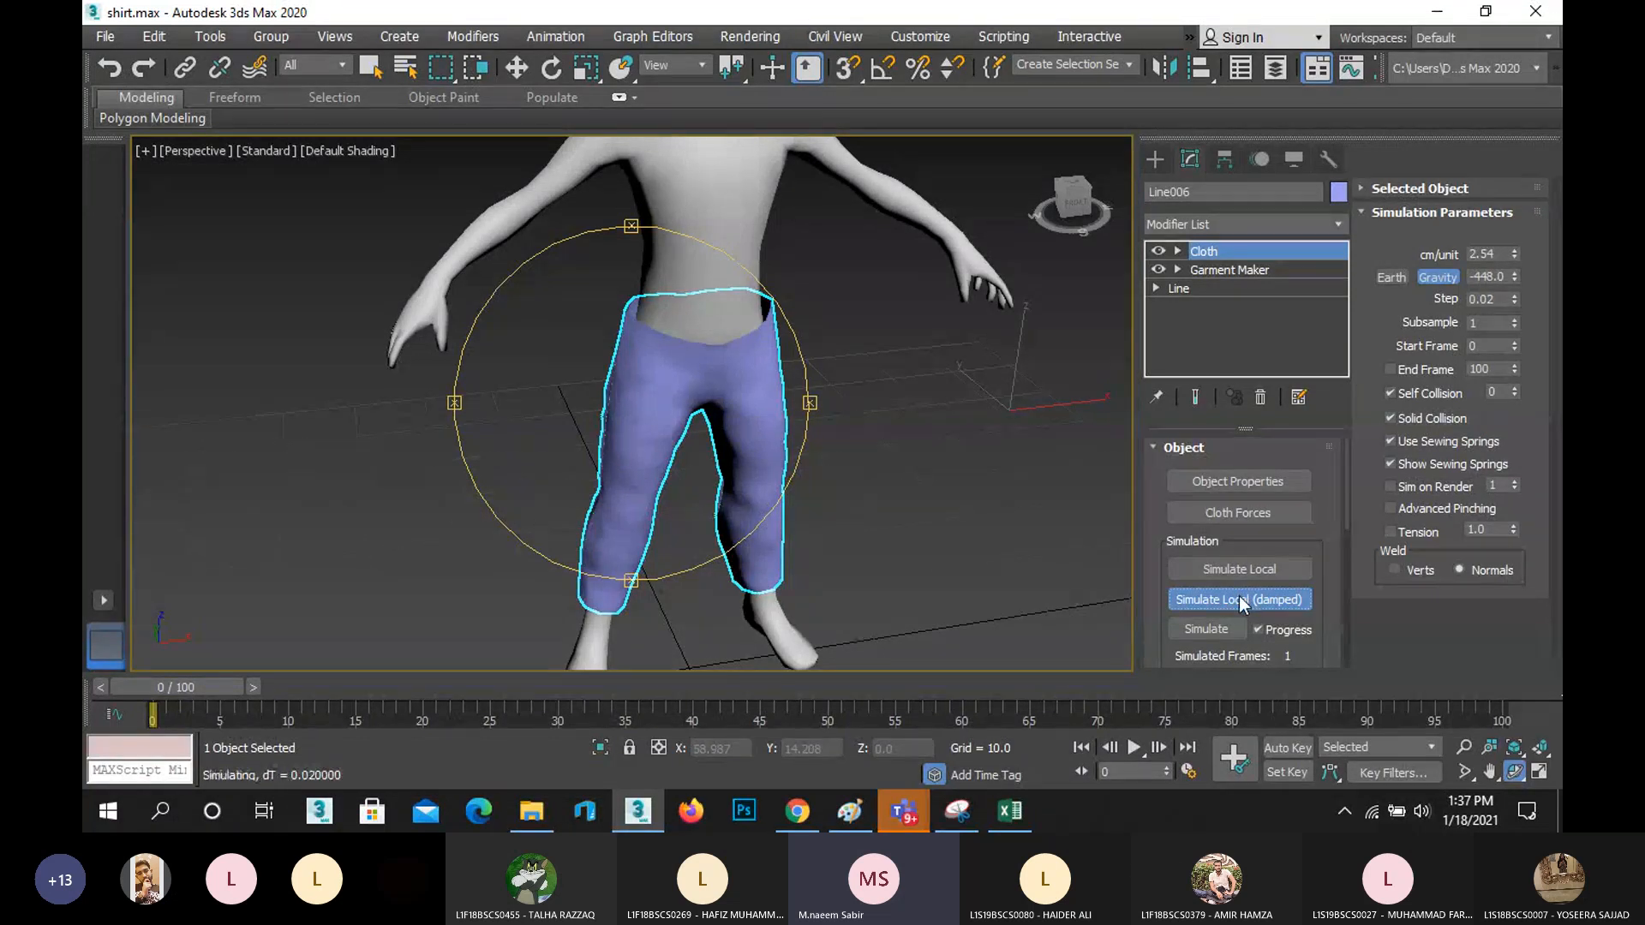
pyautogui.click(1241, 600)
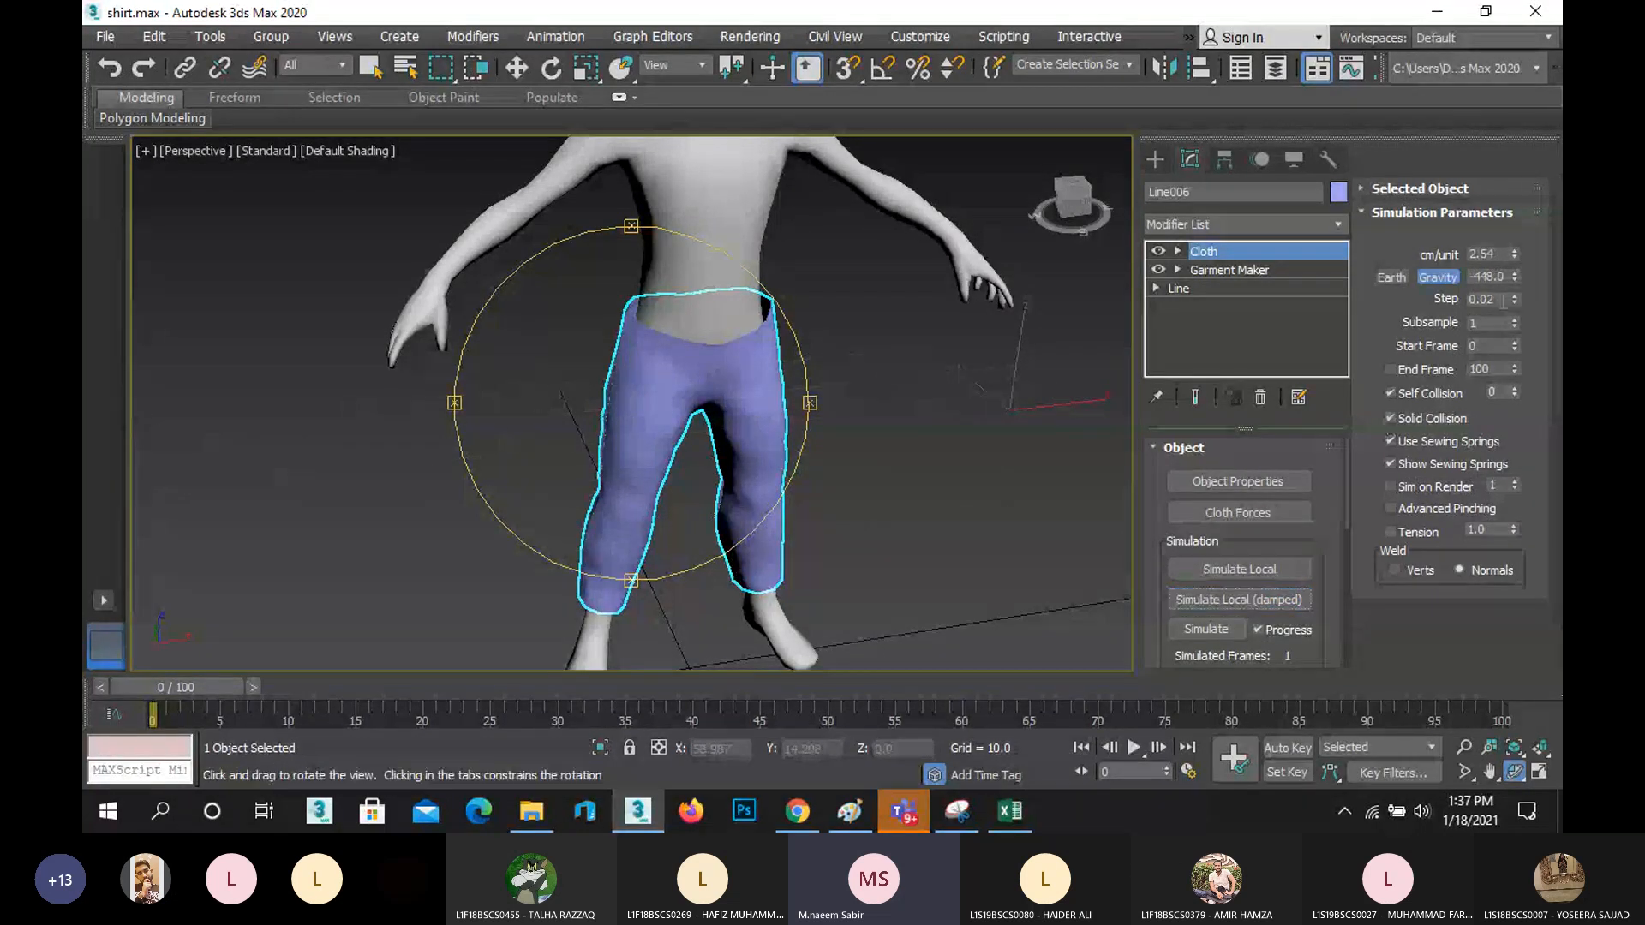
# - Set gravity to -1978 and run the damped local simulation, stopping it as the trousers slide down the hips
pyautogui.moveTo(1515, 276); pyautogui.dragTo(1535, 433)
pyautogui.click(1239, 569)
pyautogui.click(1236, 602)
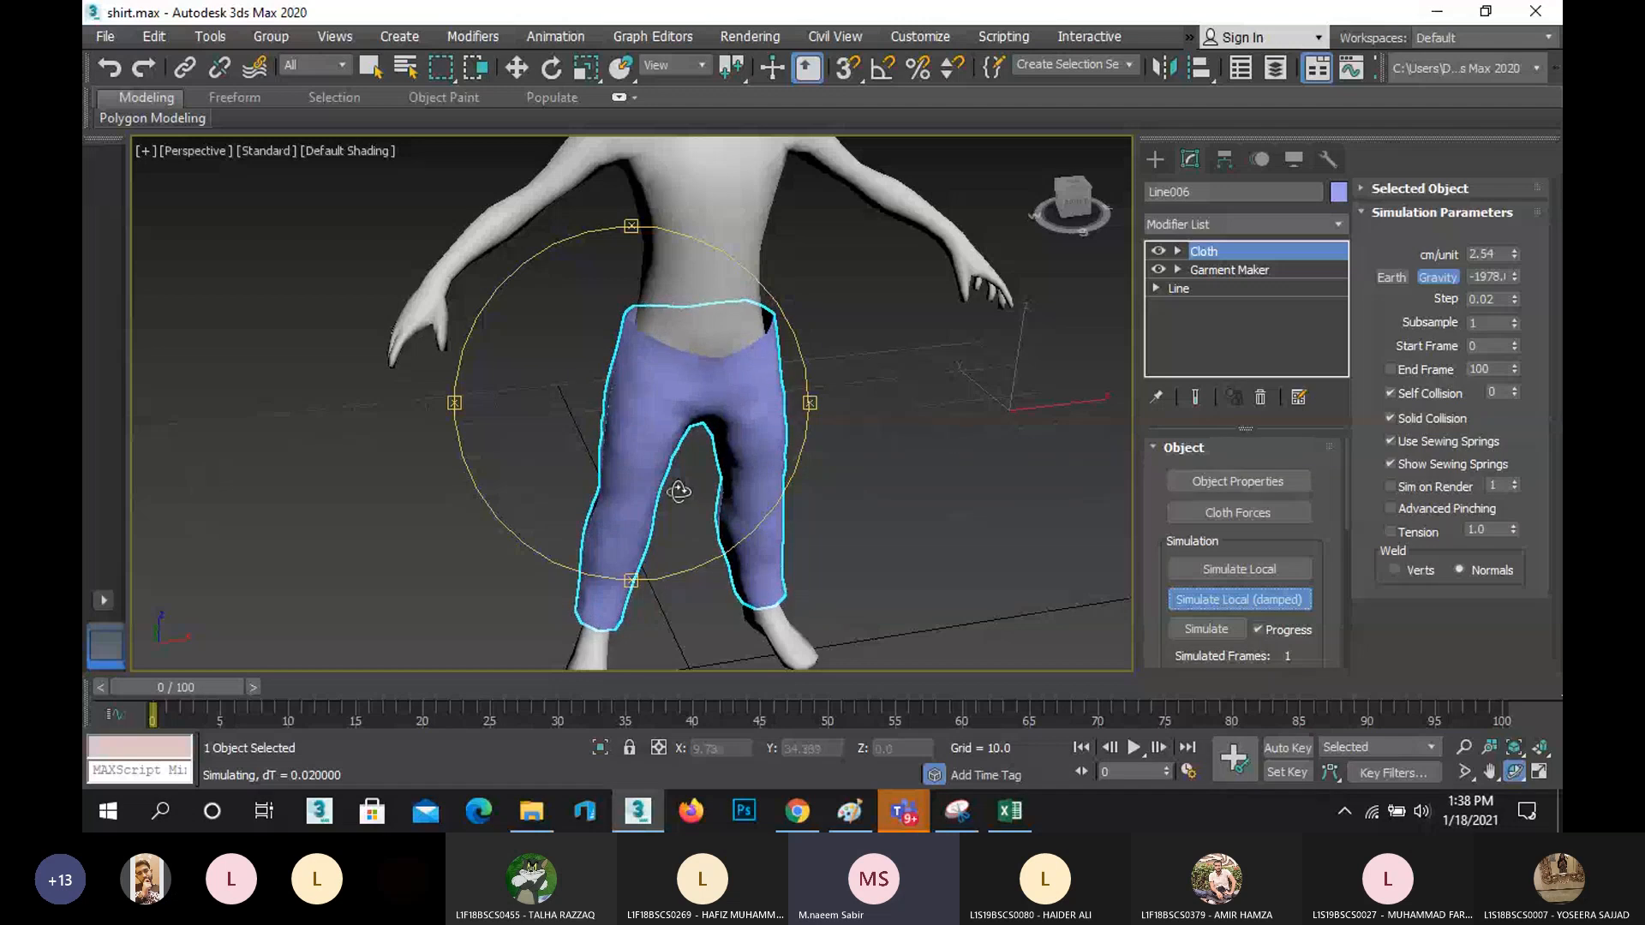
pyautogui.moveTo(680, 489); pyautogui.dragTo(597, 469)
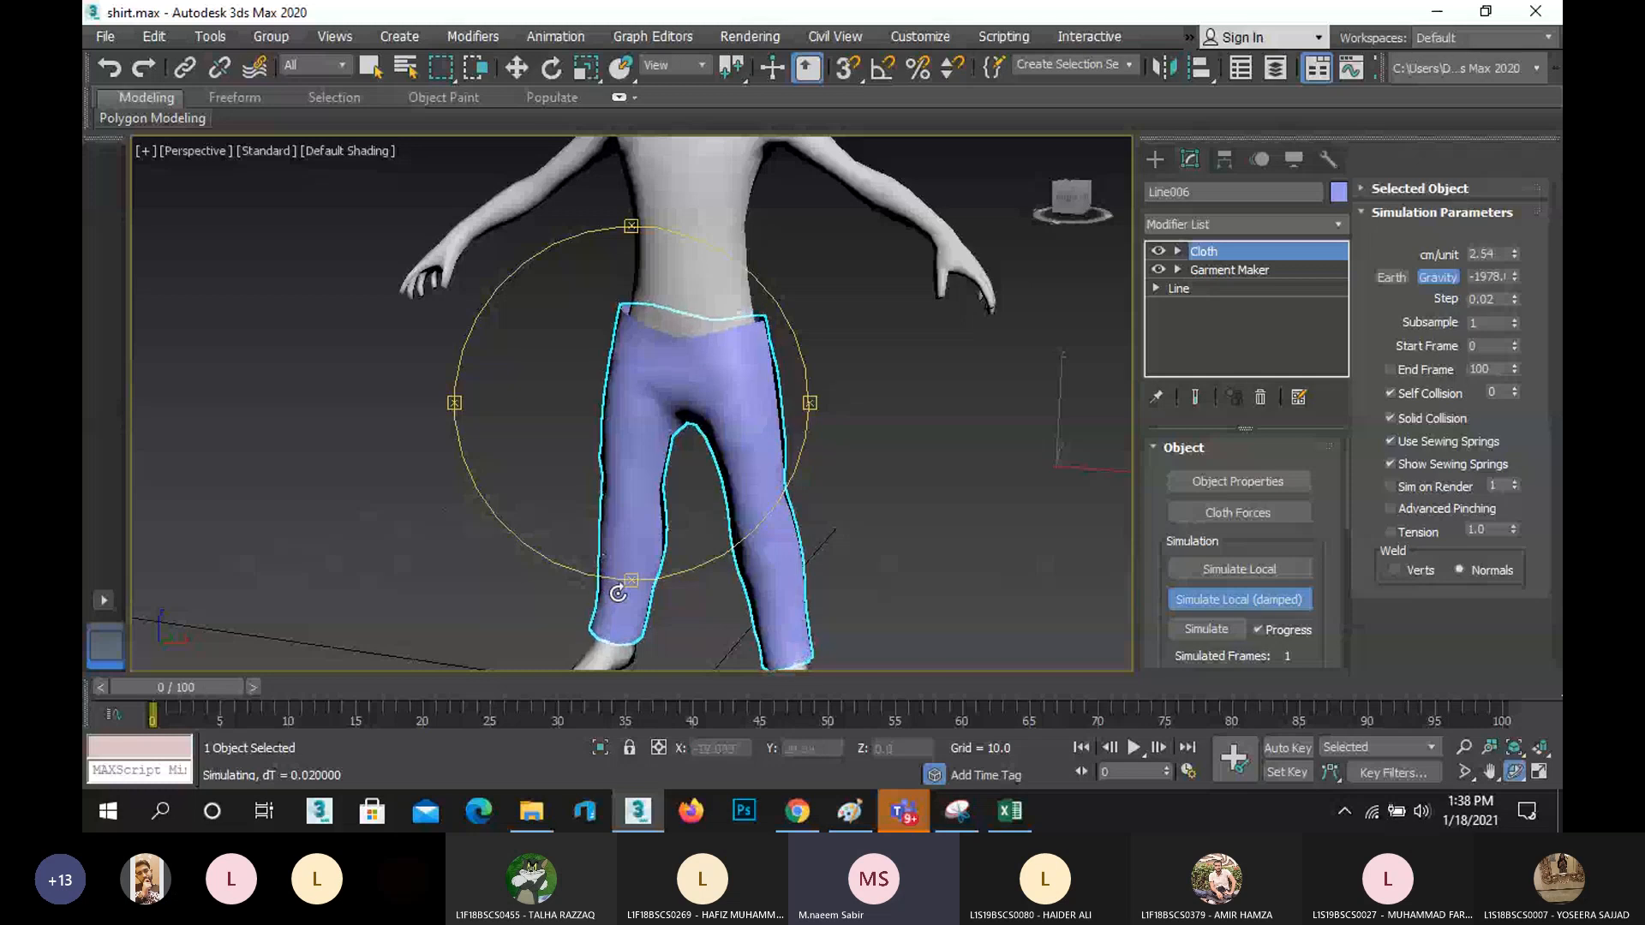
pyautogui.rightClick(692, 469)
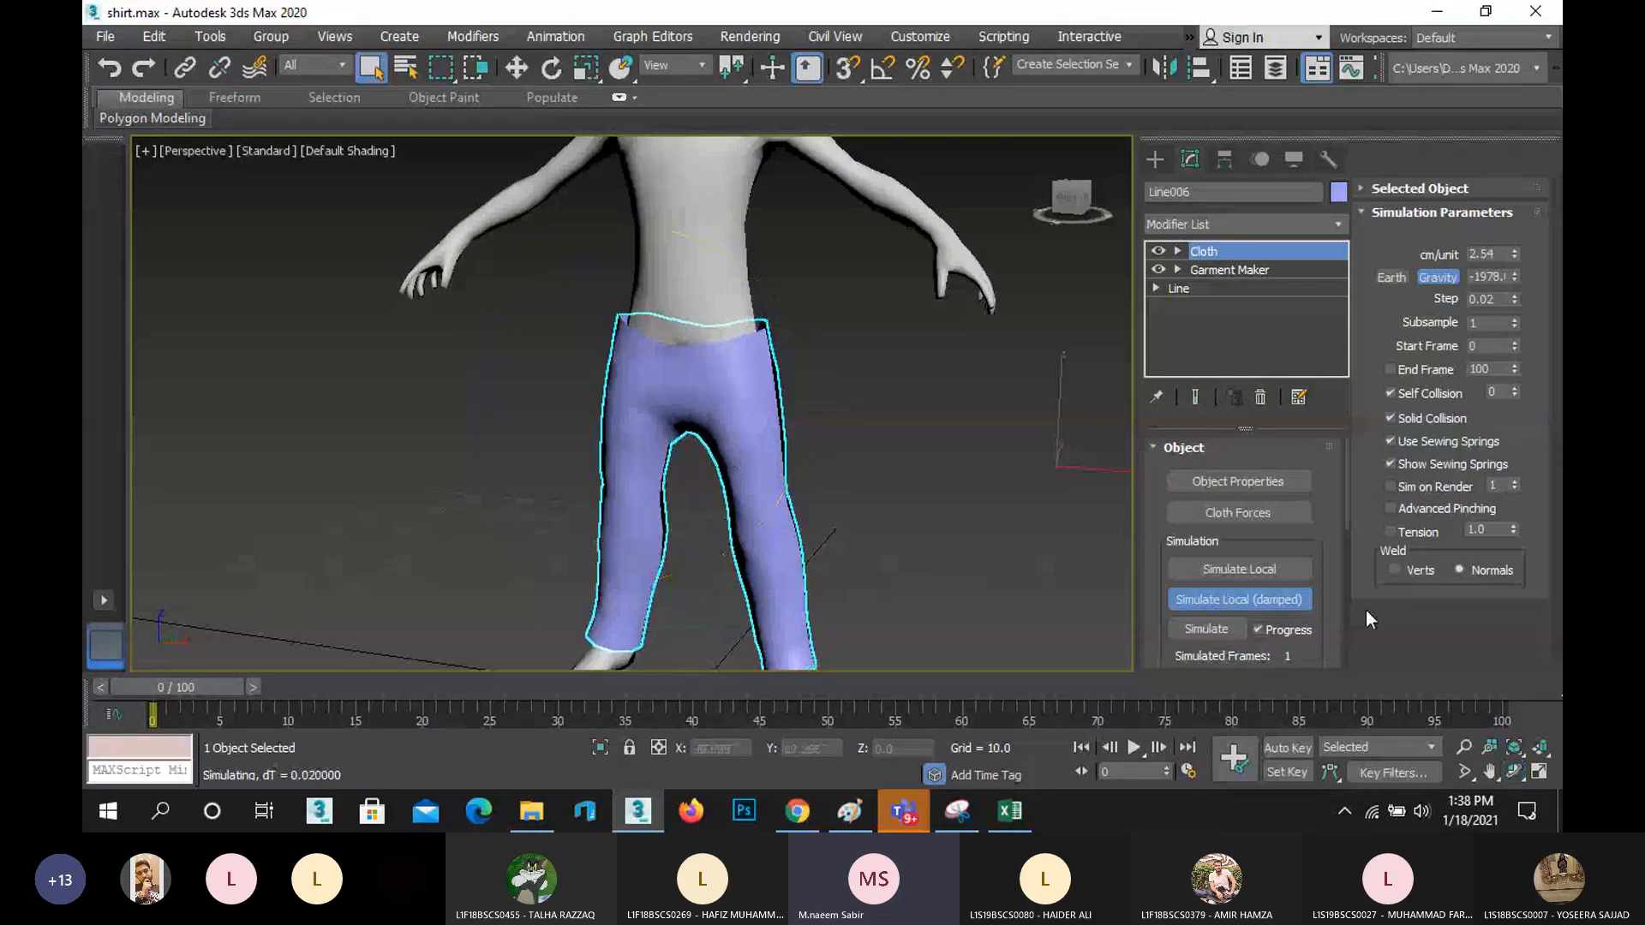
pyautogui.click(1278, 599)
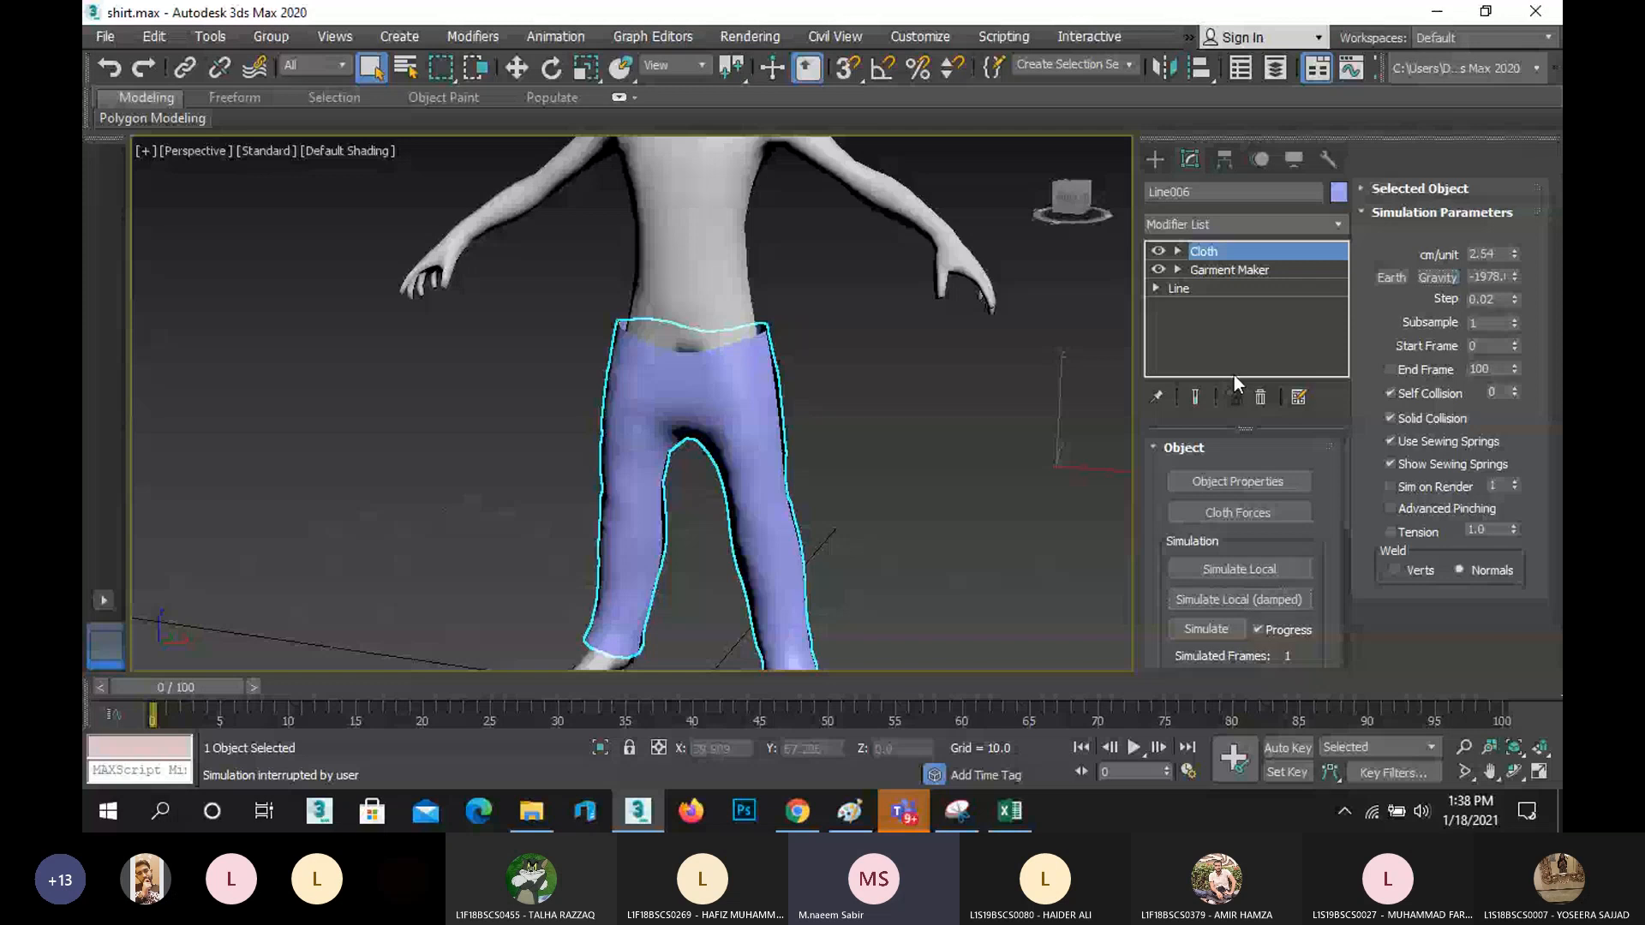
# - Undo the last simulation runs, and briefly rerun the damped local simulation with gravity on and again with gravity off
pyautogui.hotkey('ctrl', 'z')
pyautogui.hotkey('ctrl', 'z')
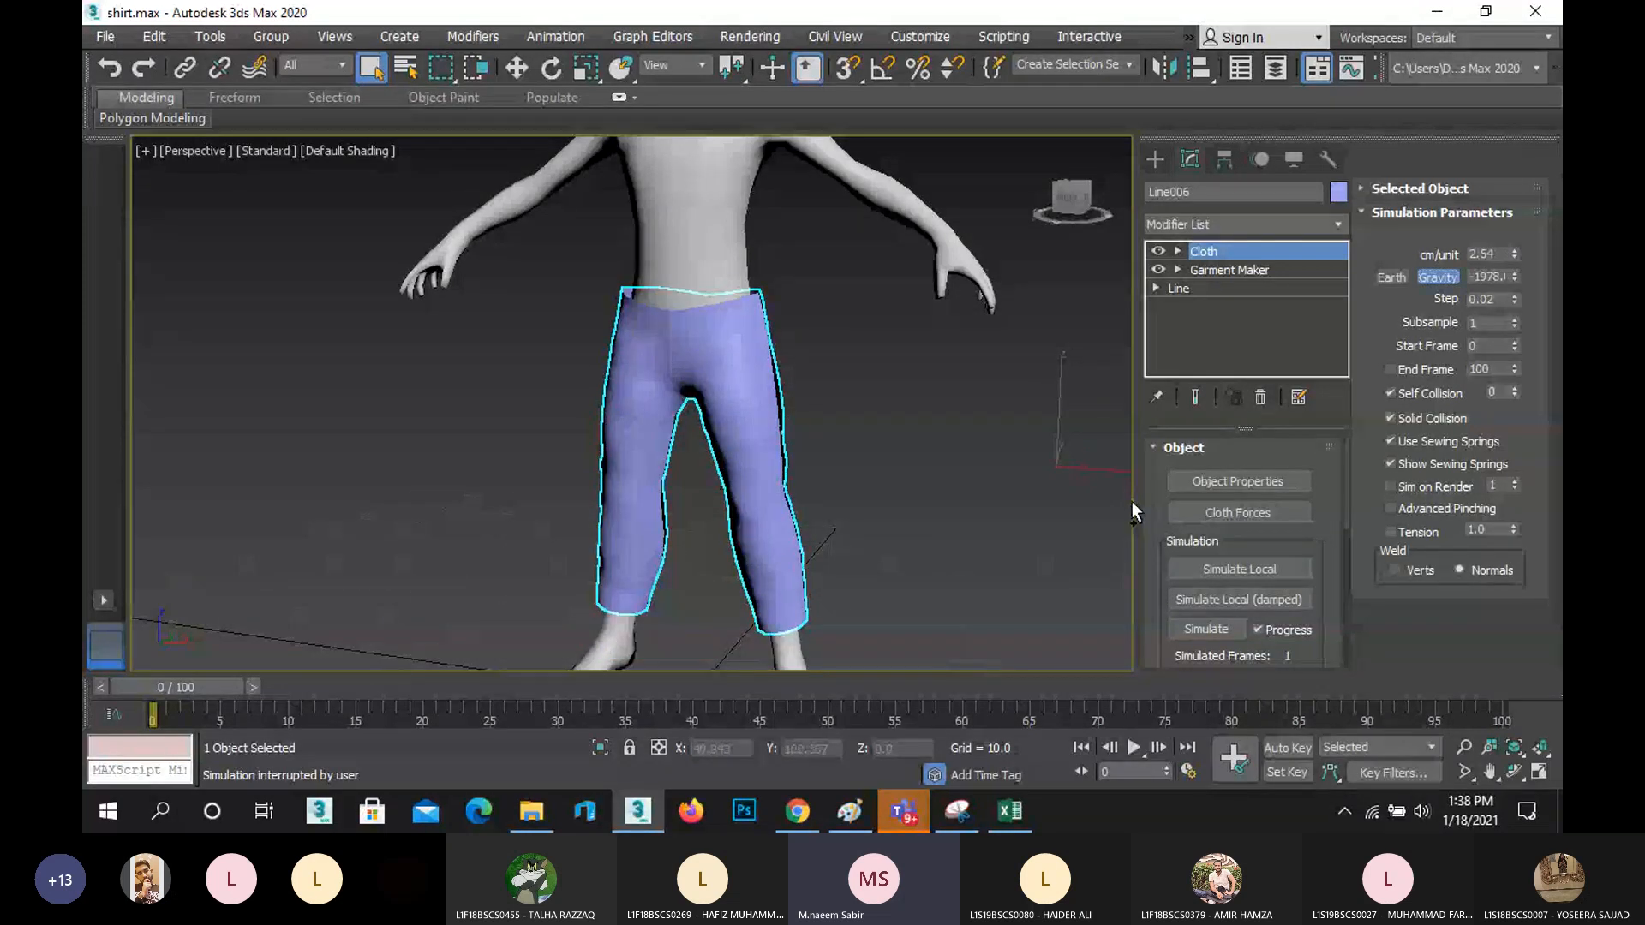
pyautogui.click(1246, 600)
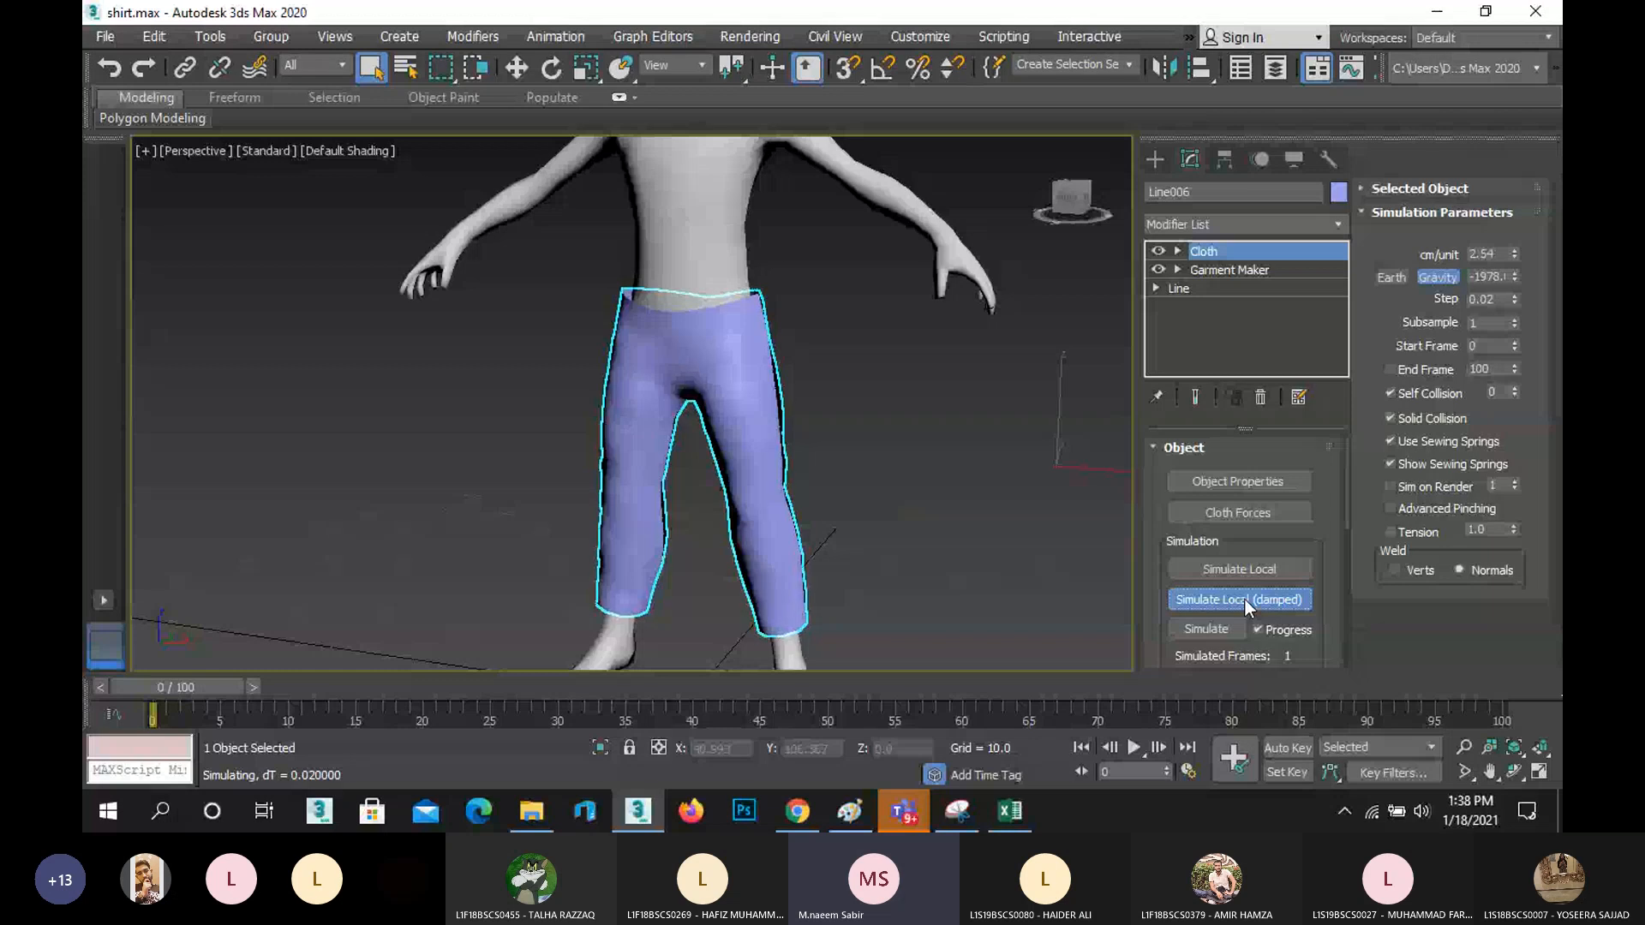
pyautogui.click(1246, 599)
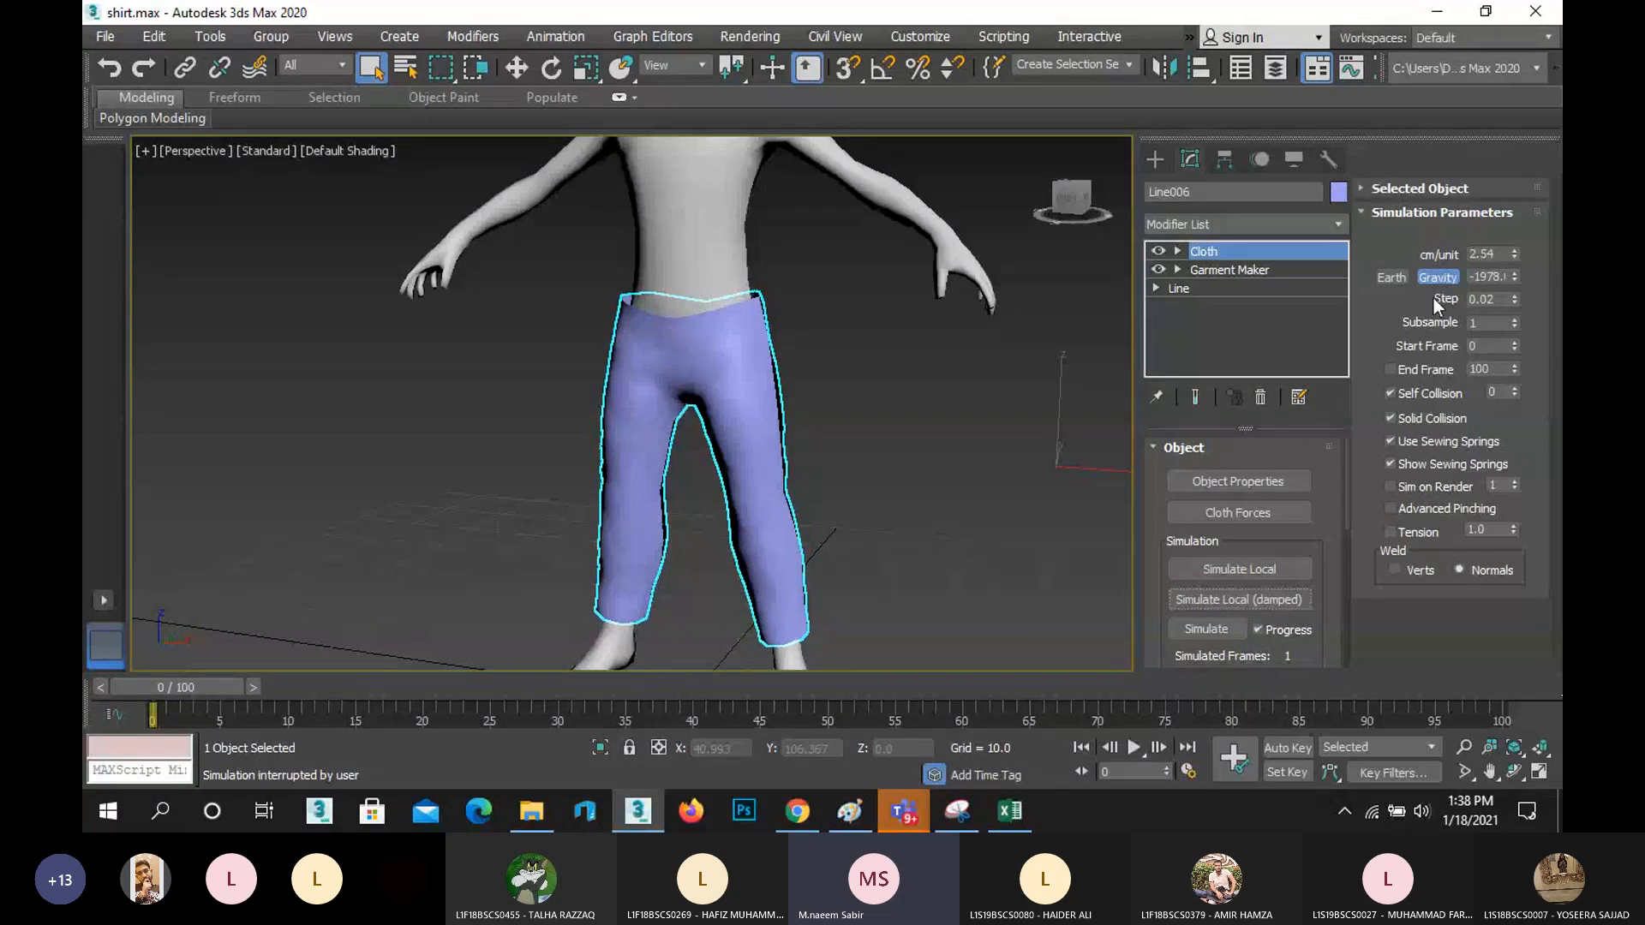
pyautogui.click(1240, 600)
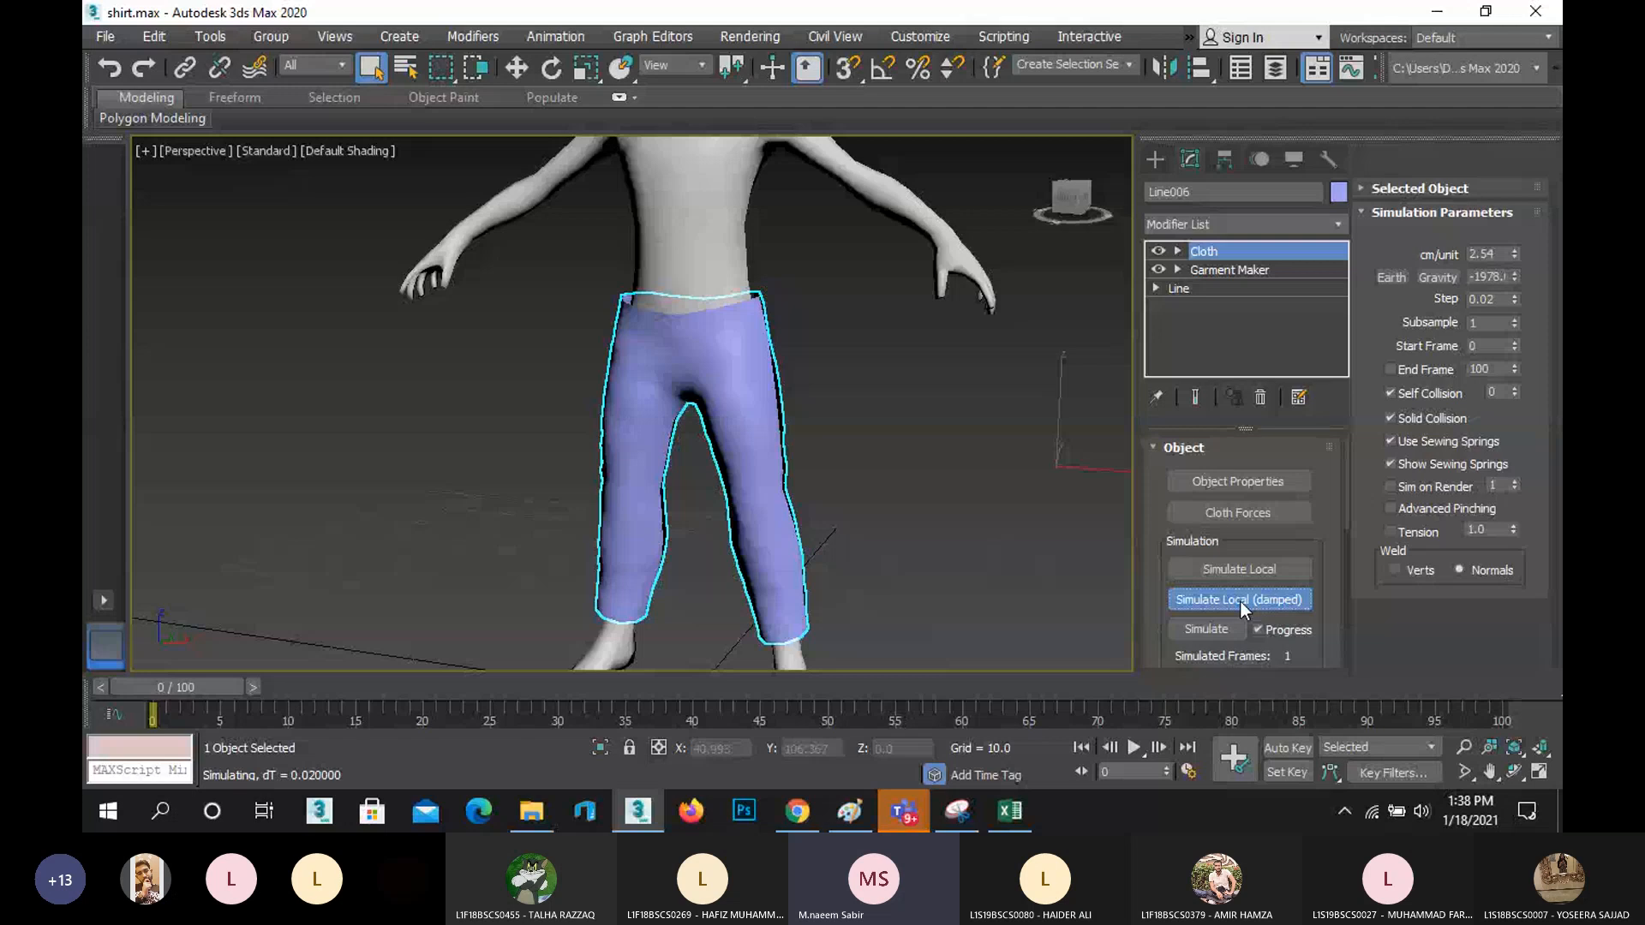
pyautogui.click(1241, 602)
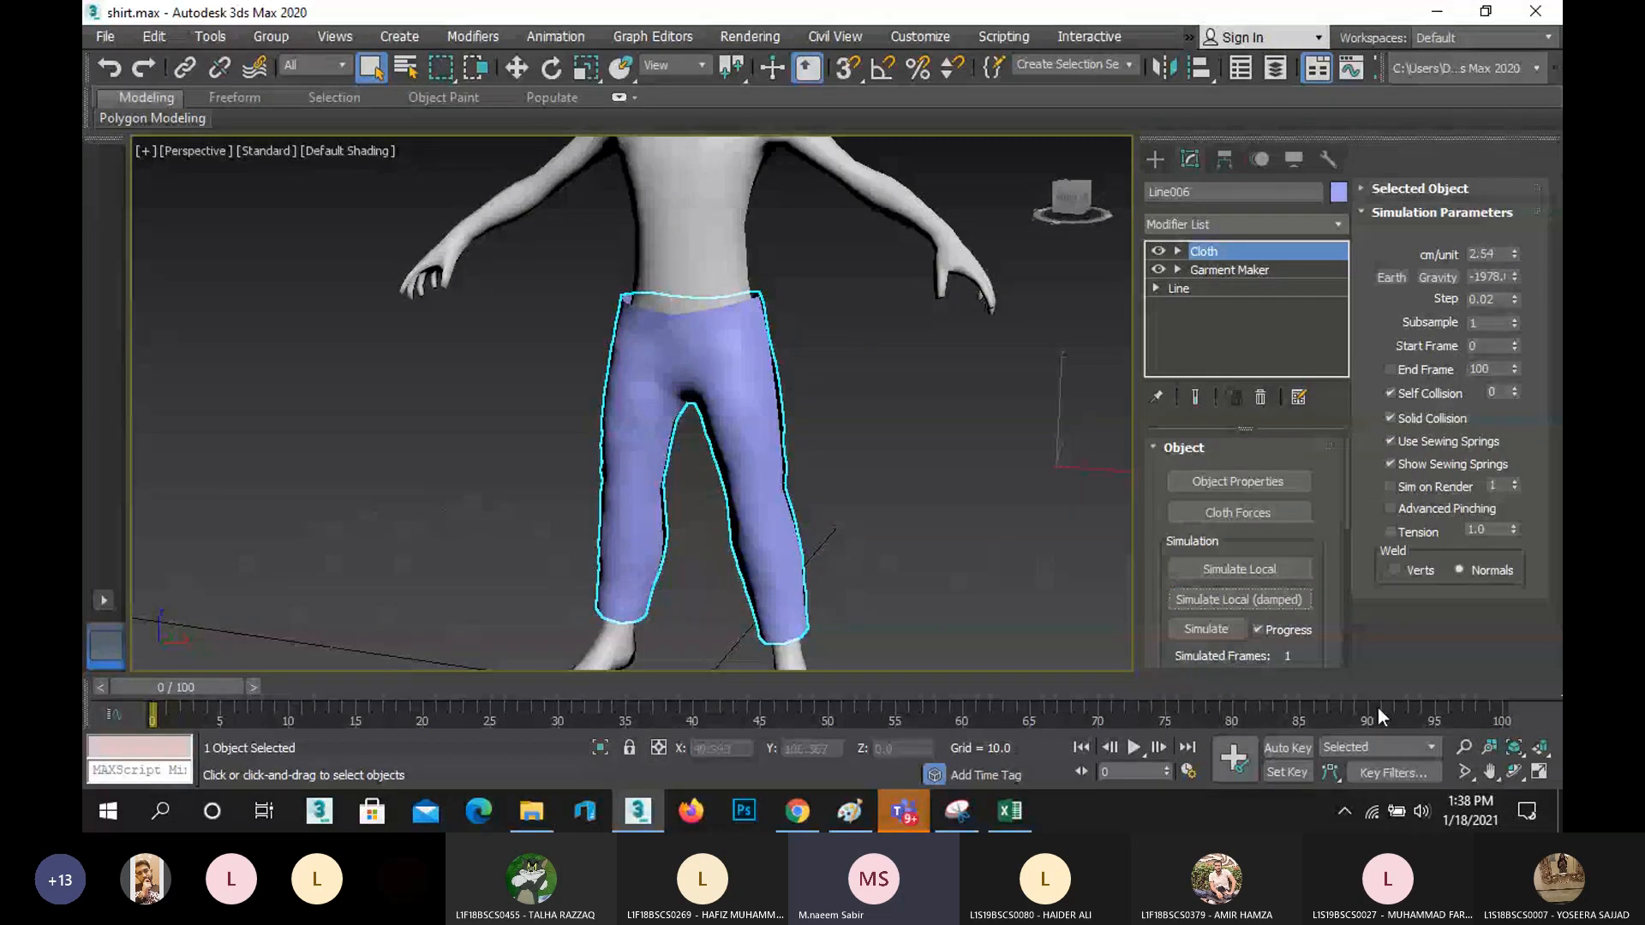
# - Turn off Use Sewing Springs for the trousers and briefly run the damped local simulation to close the side seam
pyautogui.click(1514, 772)
pyautogui.moveTo(711, 414); pyautogui.dragTo(869, 398)
pyautogui.scroll(5, 580, 387)
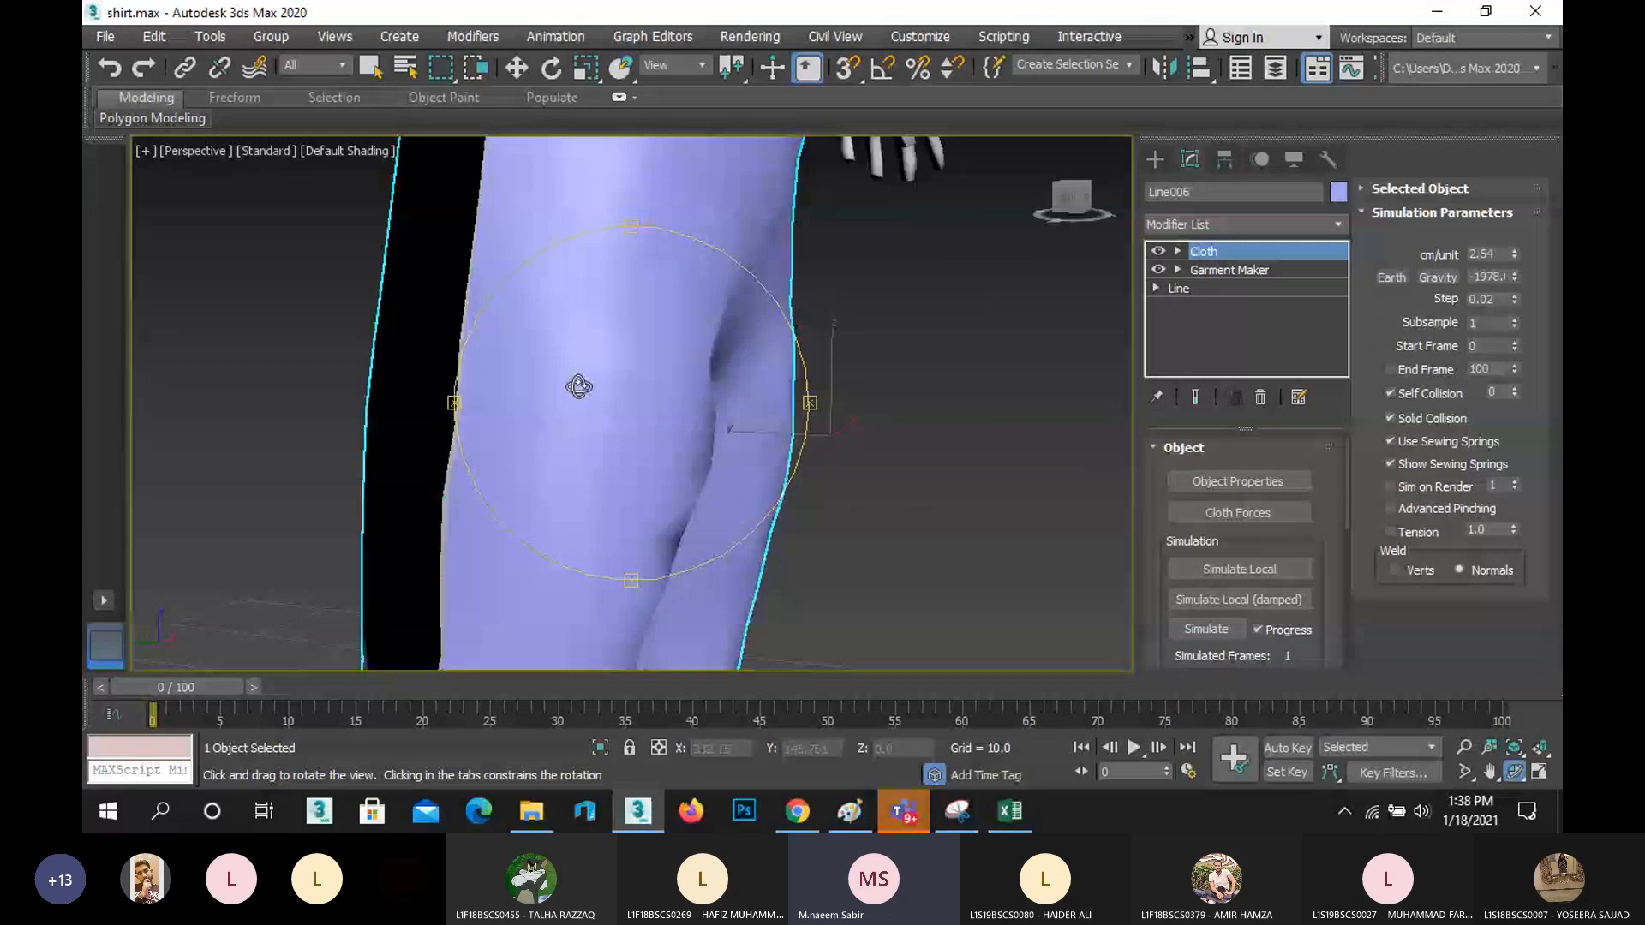
pyautogui.moveTo(579, 386); pyautogui.dragTo(625, 382)
pyautogui.rightClick(624, 382)
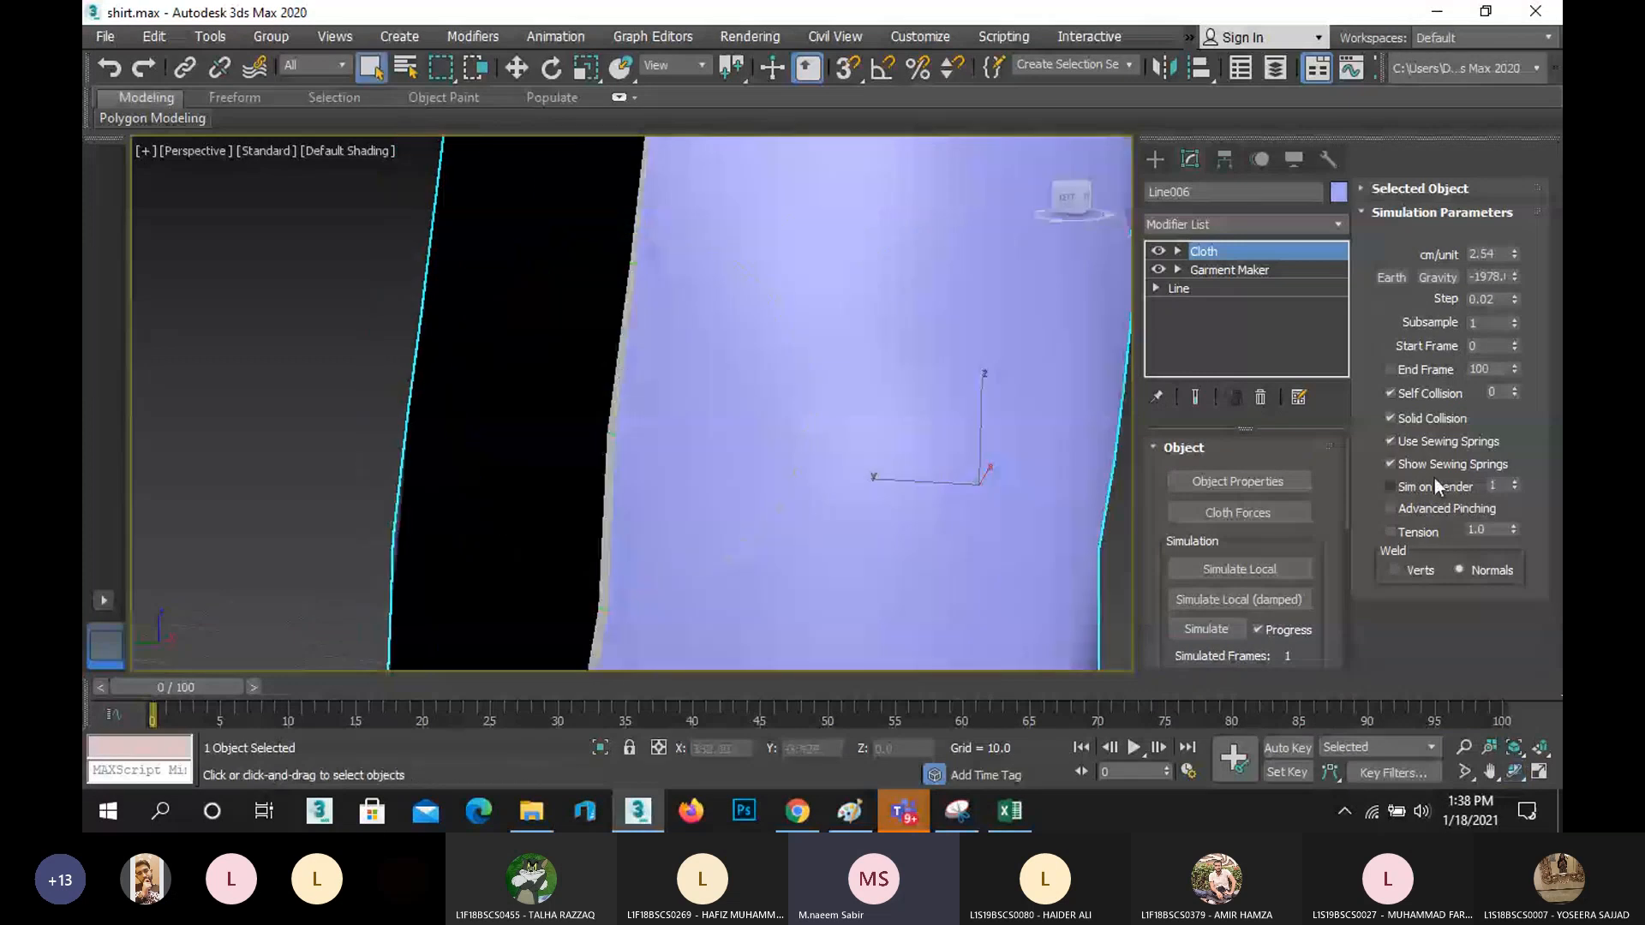
pyautogui.click(1437, 444)
pyautogui.click(1248, 599)
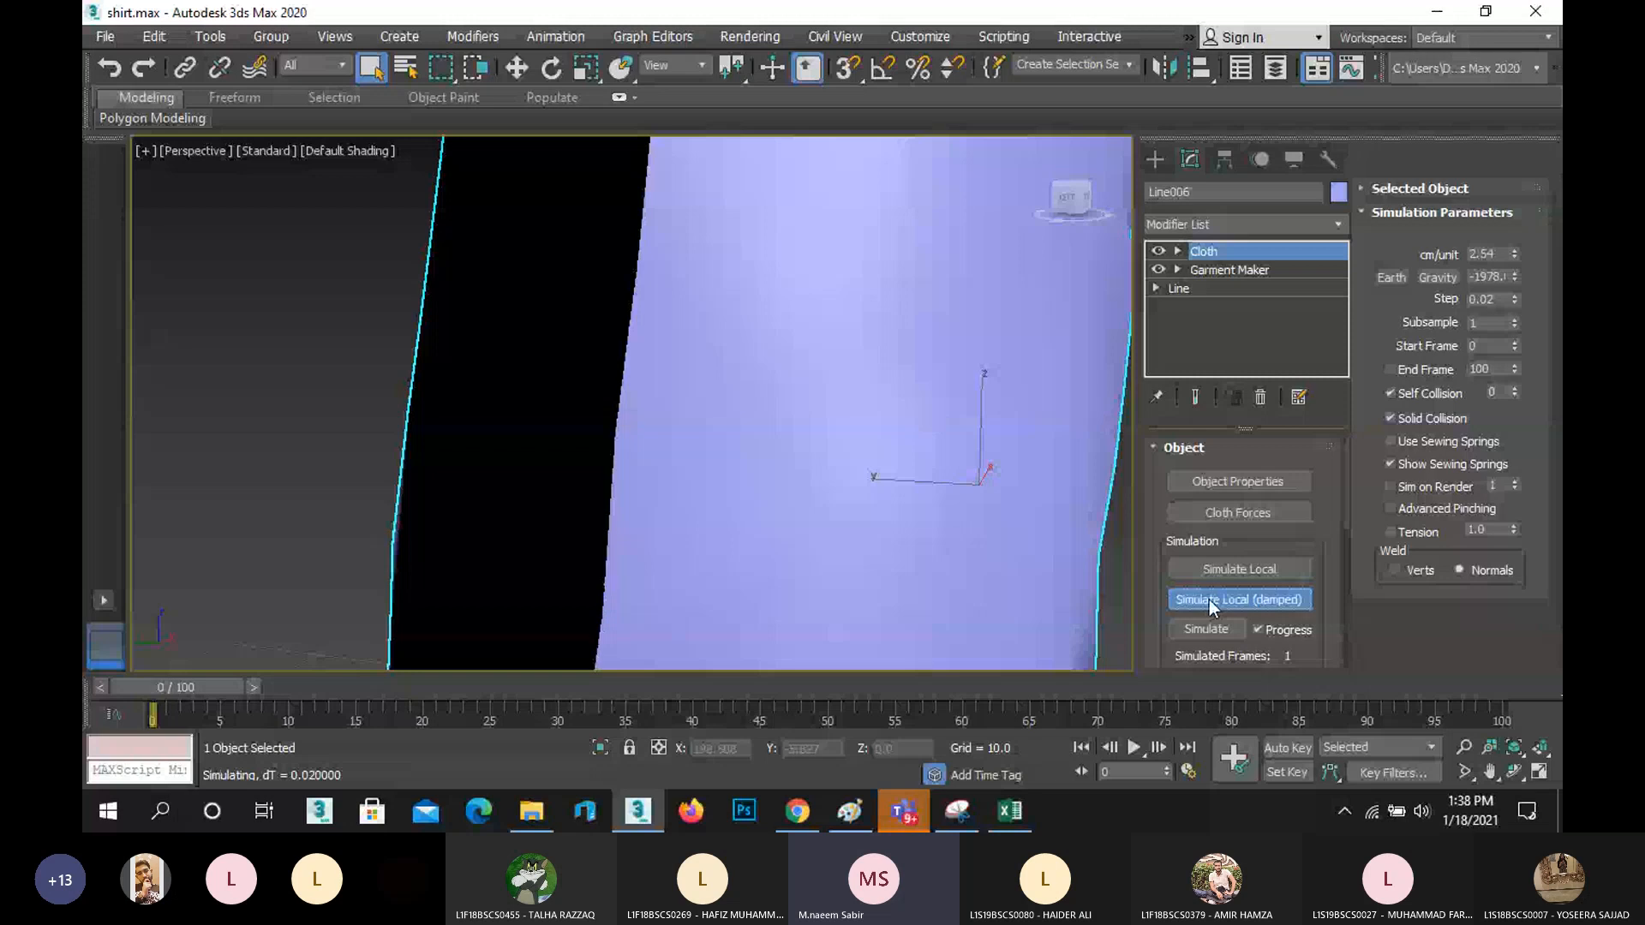
pyautogui.click(1210, 600)
pyautogui.scroll(-5, 669, 391)
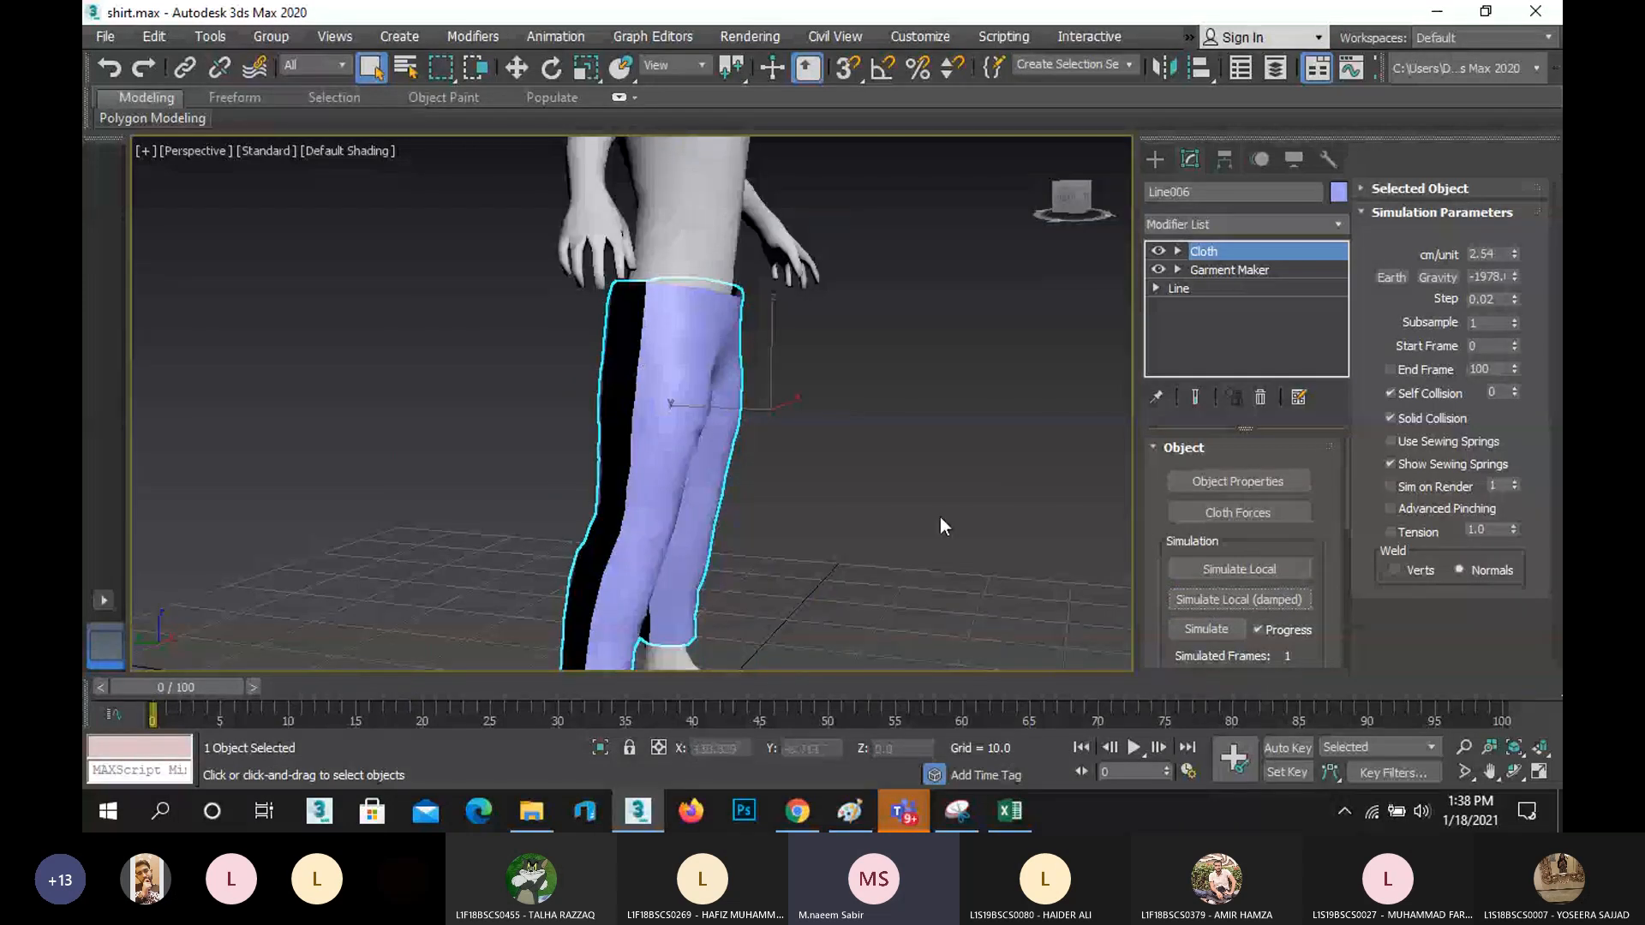
# - Unhide all hidden objects so the shirt is shown together with the trousers on the figure
pyautogui.rightClick(927, 478)
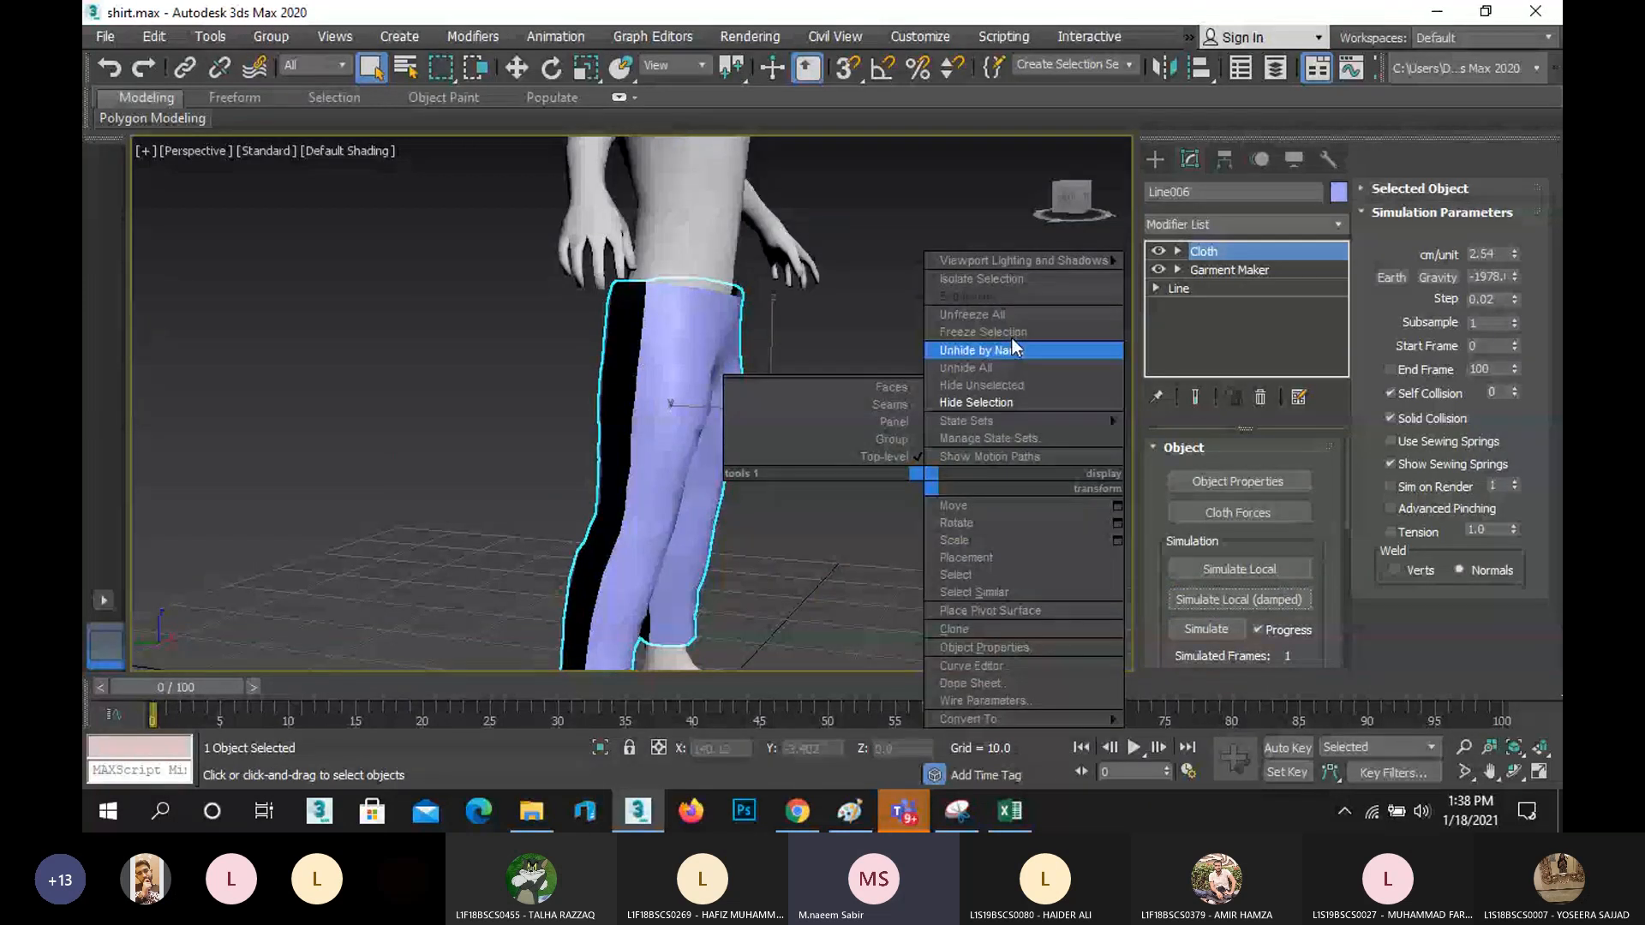
pyautogui.click(1023, 368)
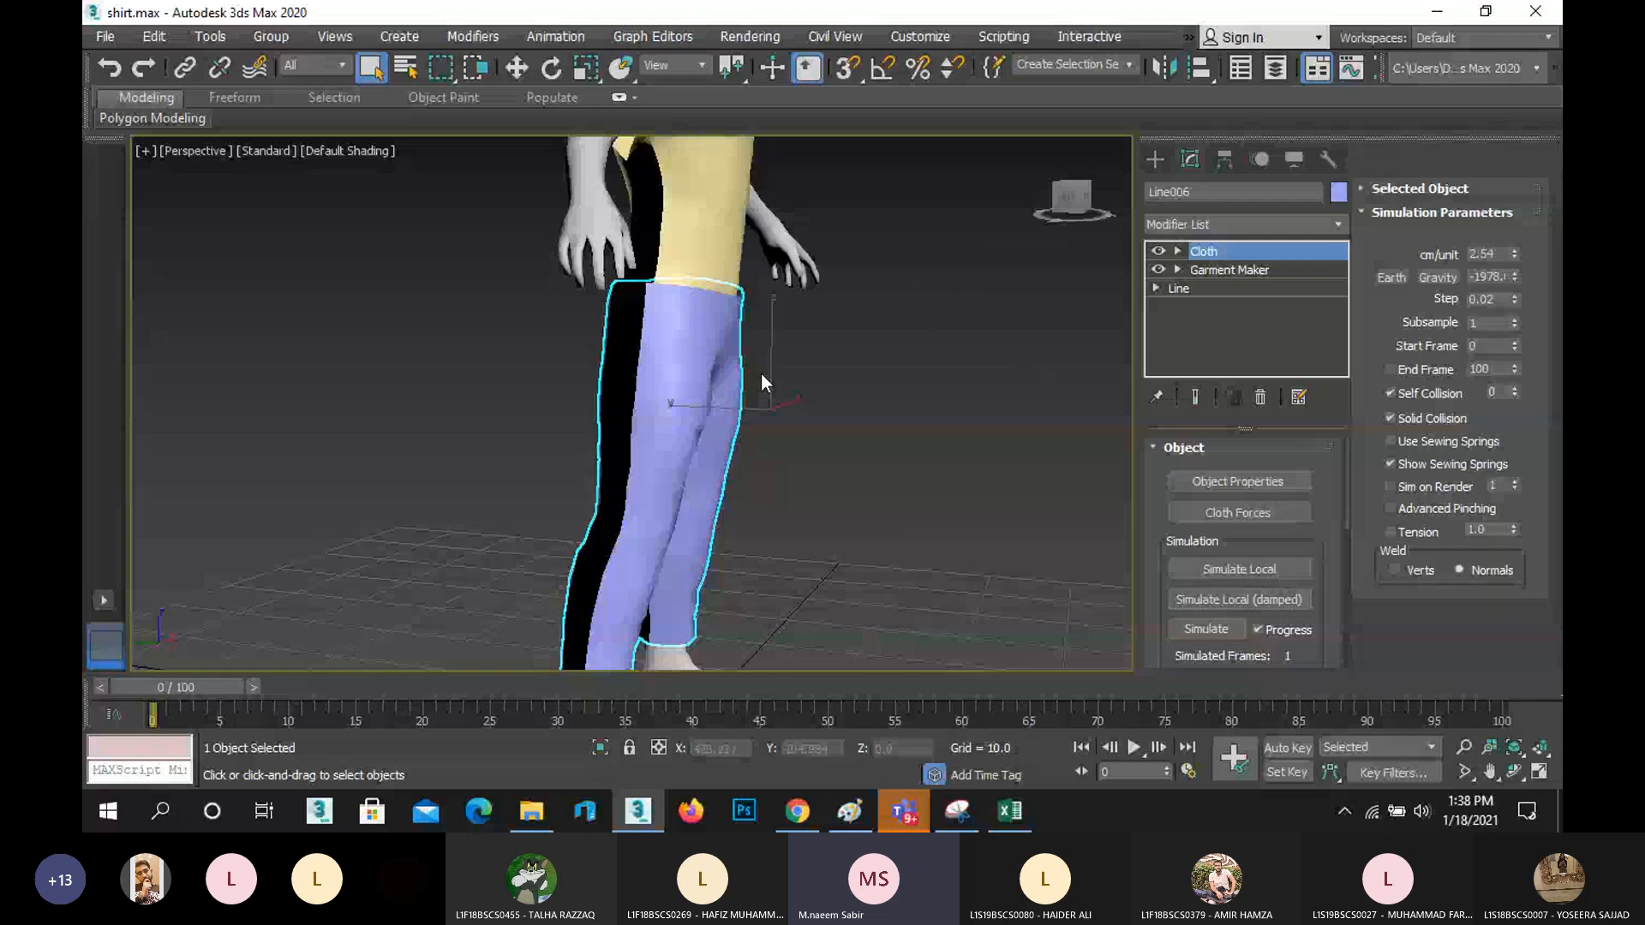
pyautogui.scroll(-4, 759, 372)
pyautogui.click(1515, 771)
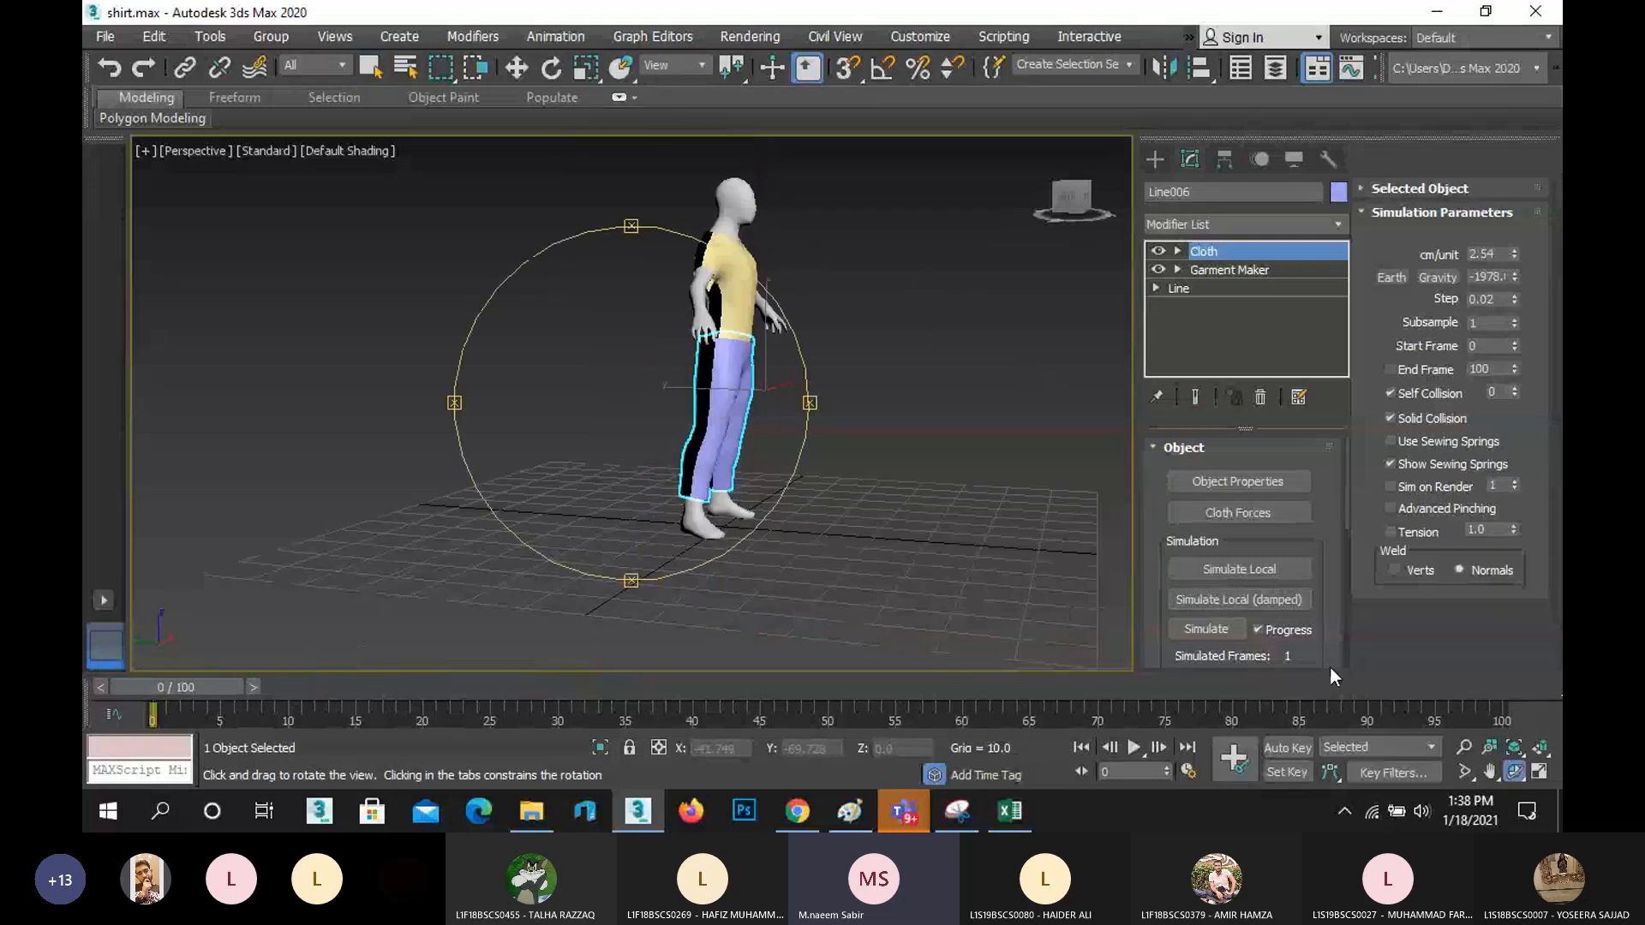
pyautogui.moveTo(664, 375); pyautogui.dragTo(531, 360)
pyautogui.scroll(5, 737, 262)
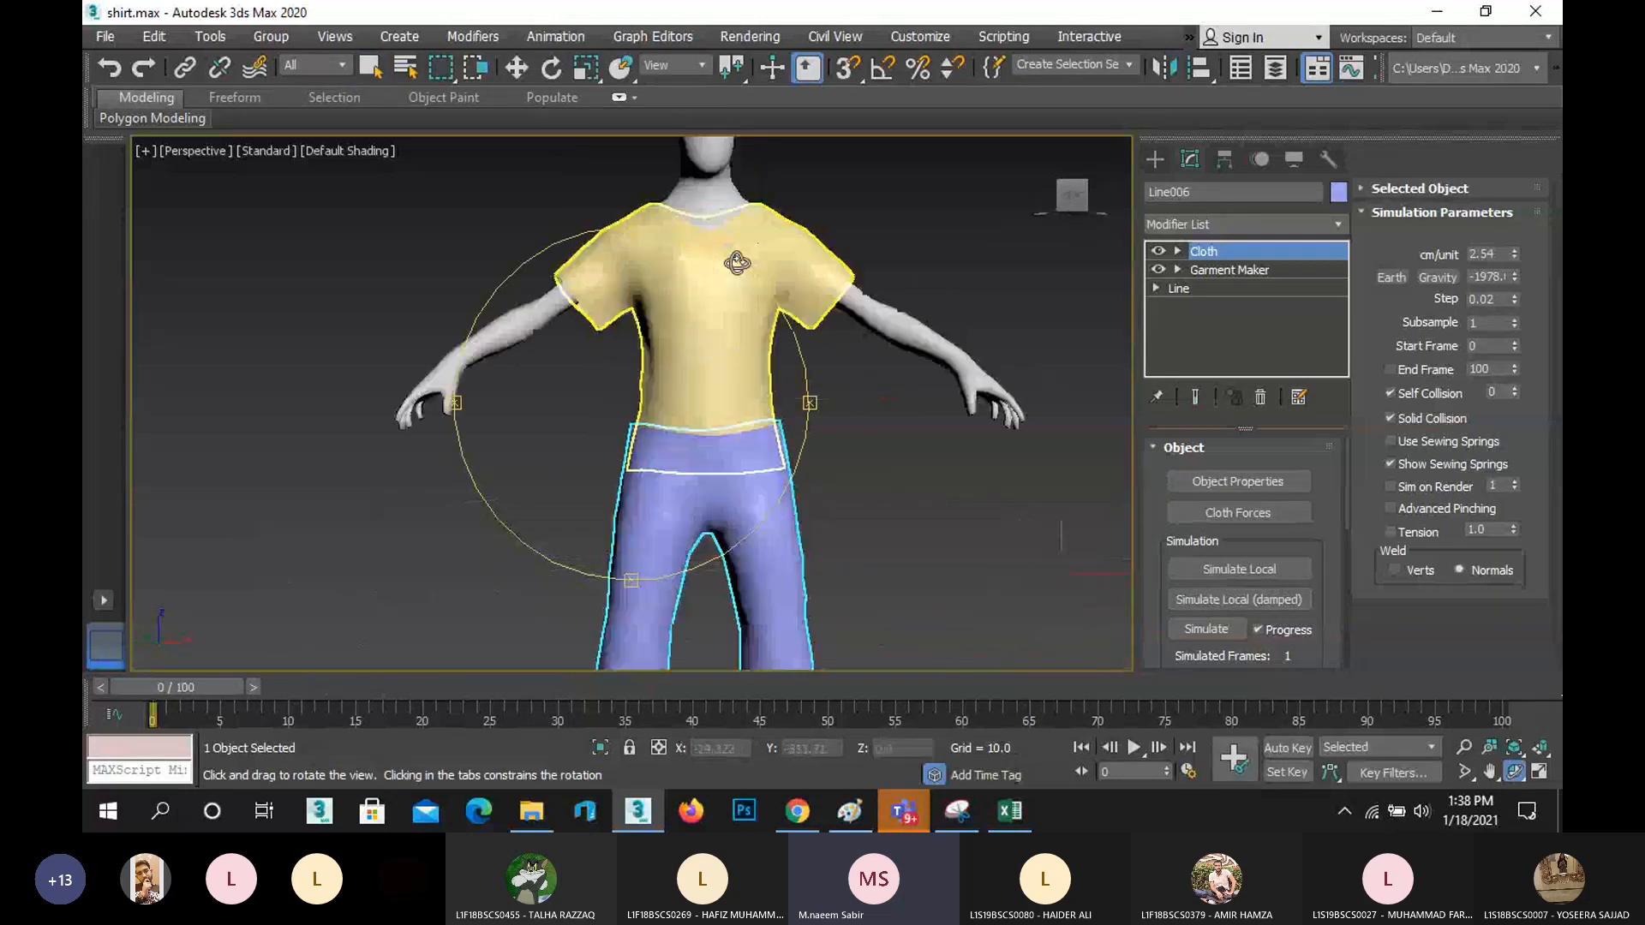
pyautogui.rightClick(870, 510)
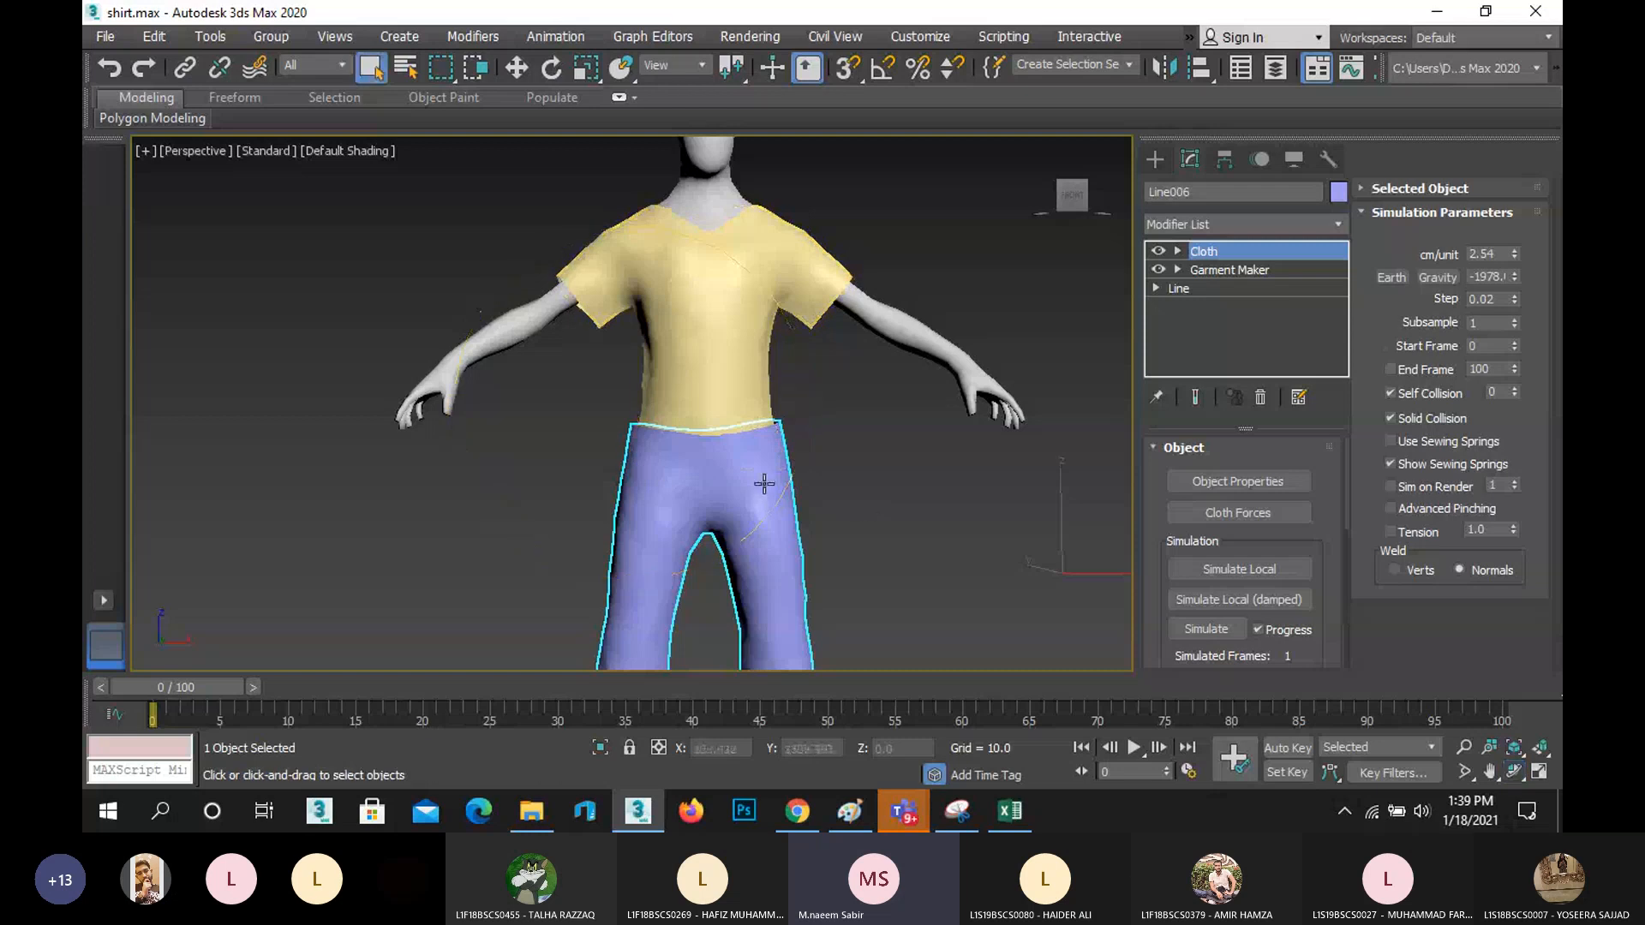
# - Assign Material #25 from the Slate Material Editor to the shirt and close the editor
pyautogui.click(848, 512)
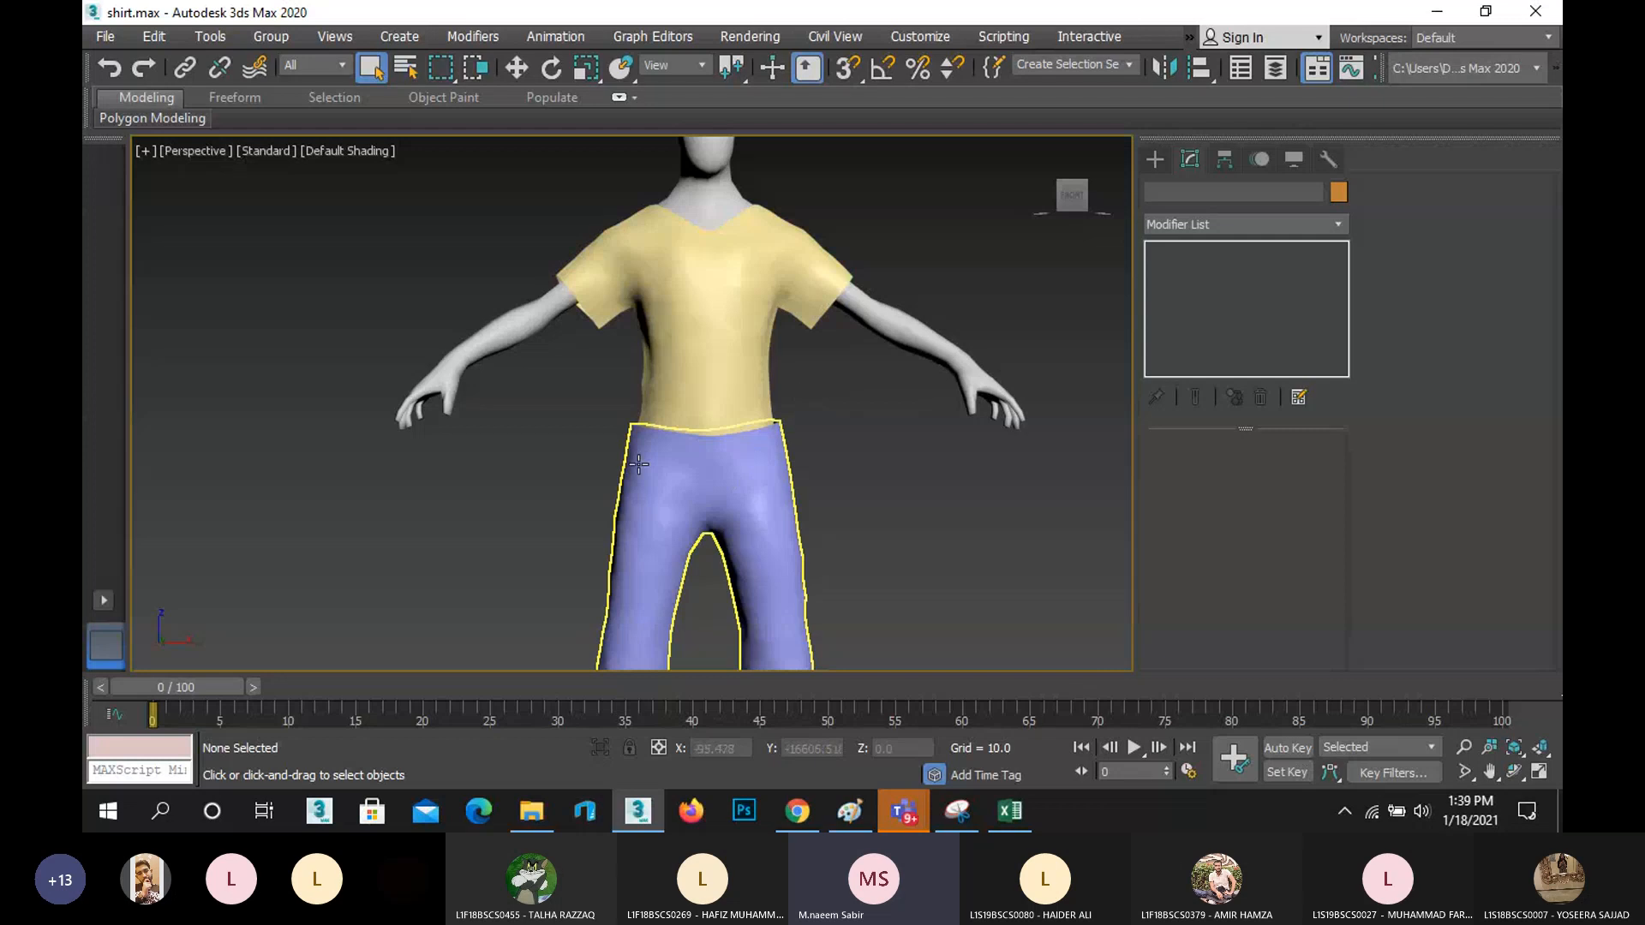
pyautogui.scroll(3, 670, 440)
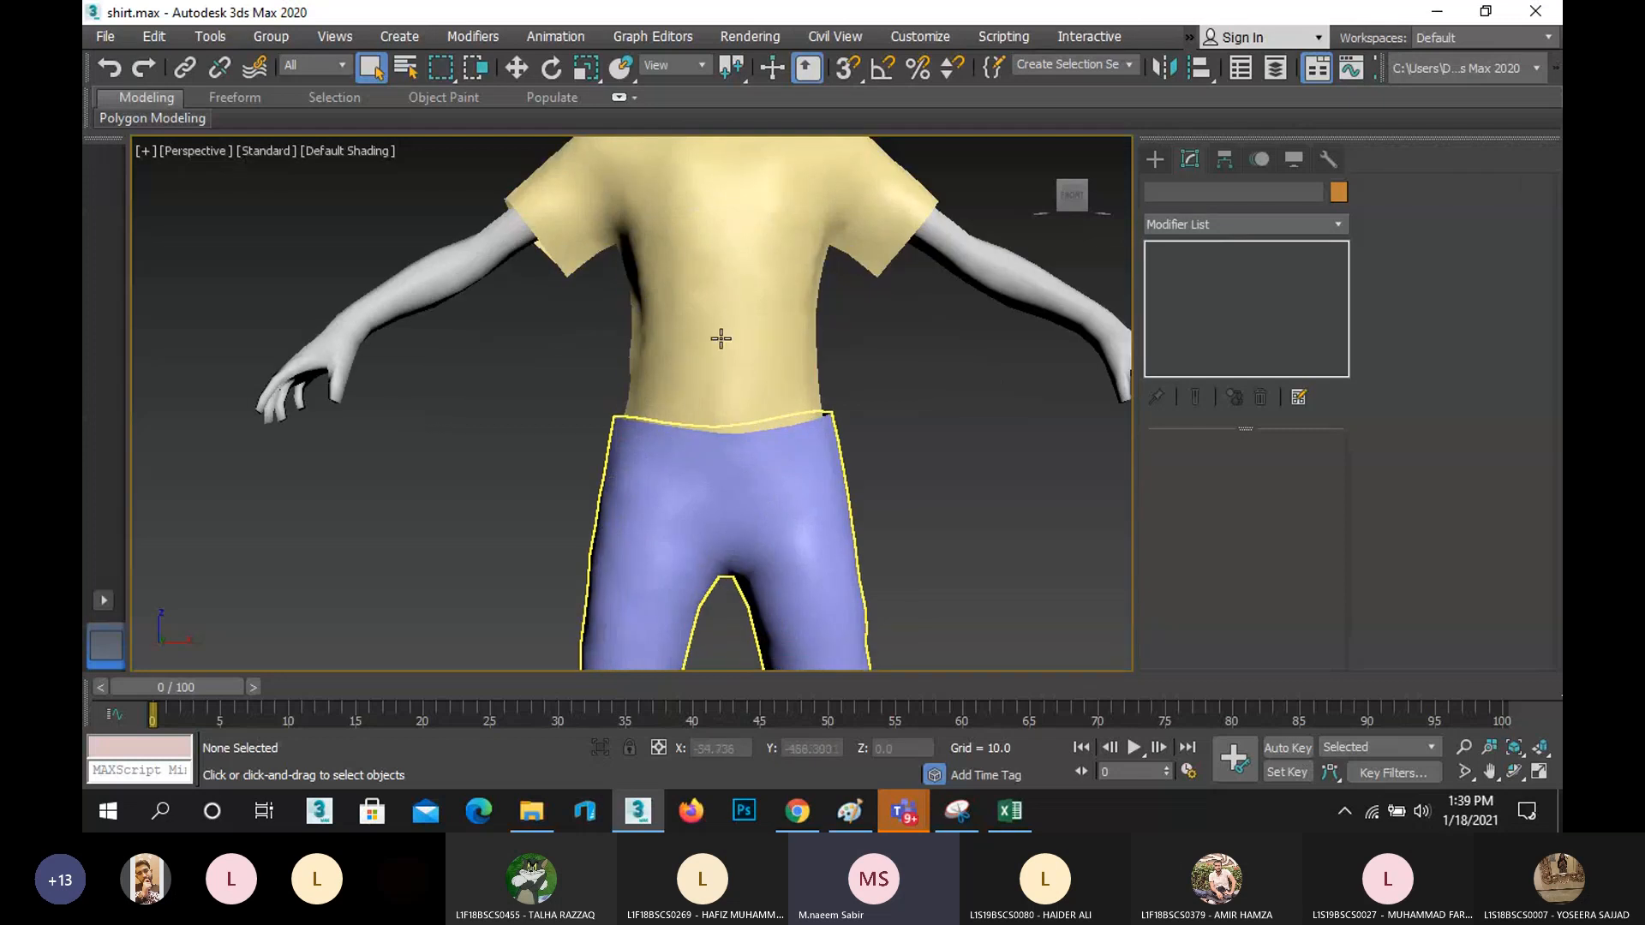
pyautogui.click(739, 286)
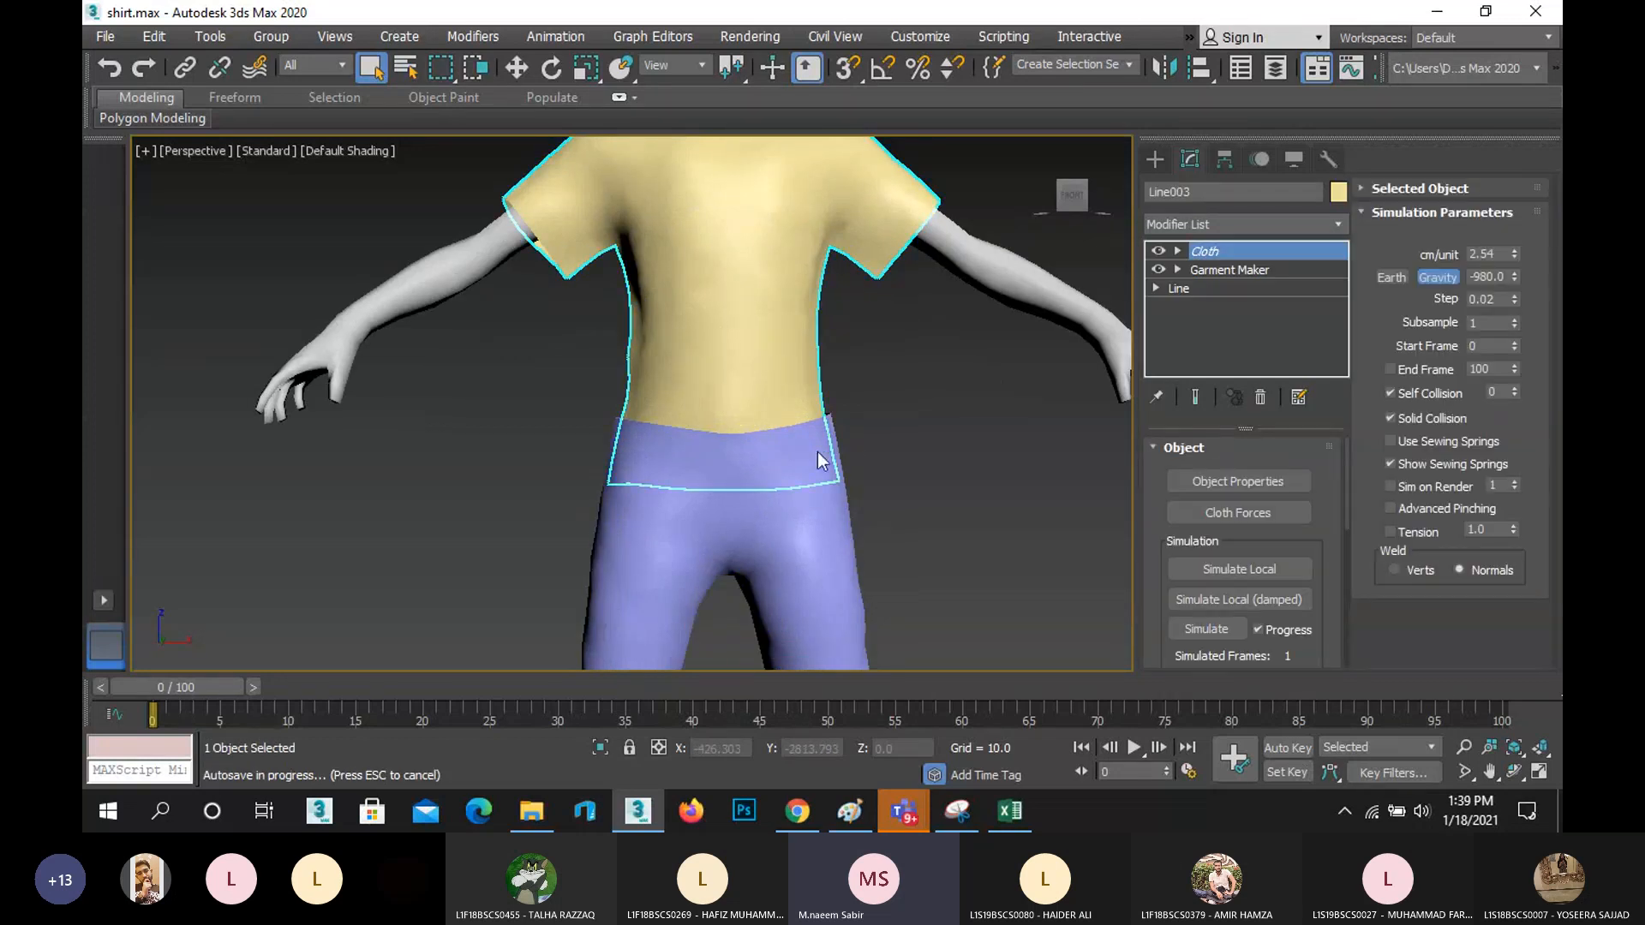
pyautogui.click(901, 465)
pyautogui.scroll(-3, 845, 425)
pyautogui.press('m')
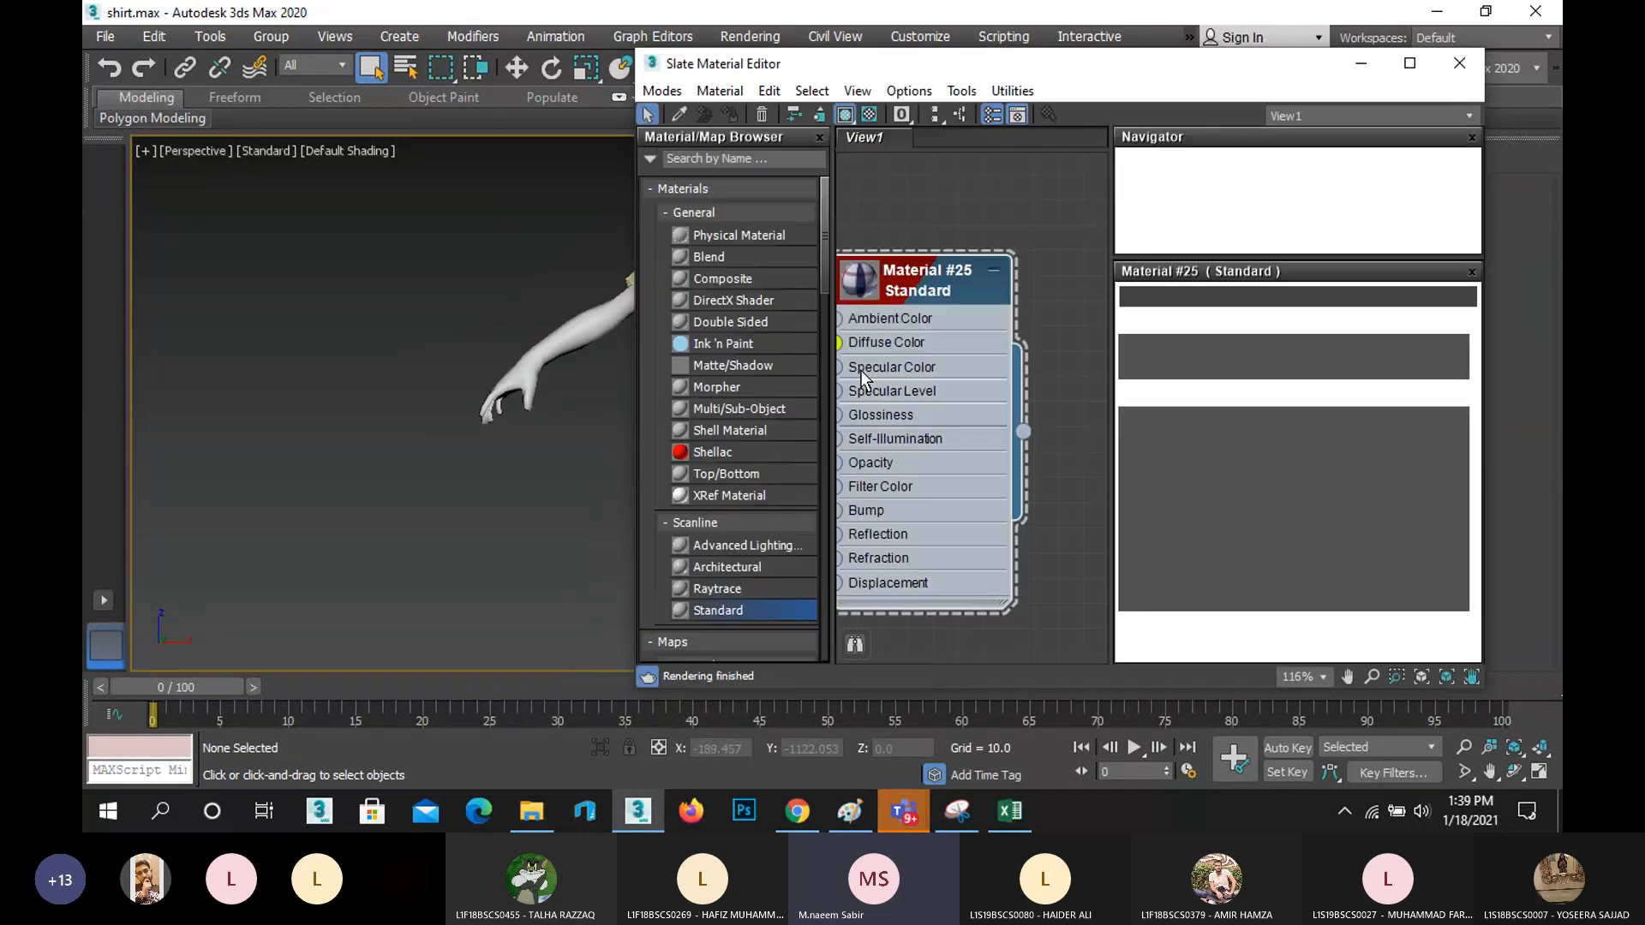
pyautogui.moveTo(1028, 72); pyautogui.dragTo(1354, 100)
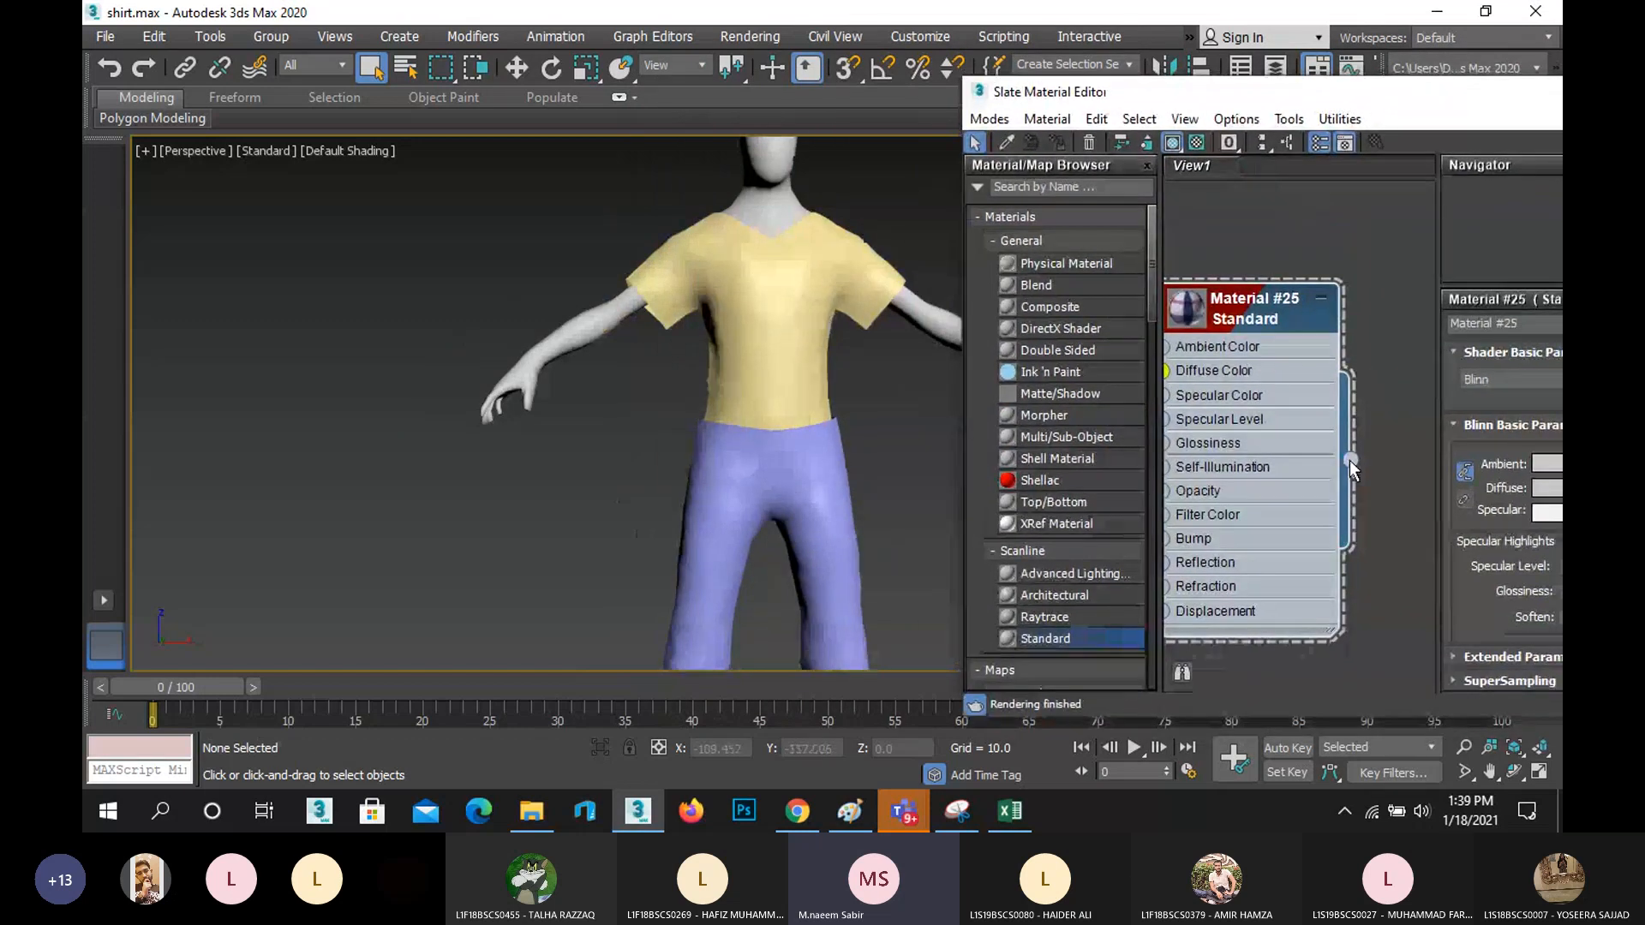
pyautogui.moveTo(1349, 460); pyautogui.dragTo(787, 360)
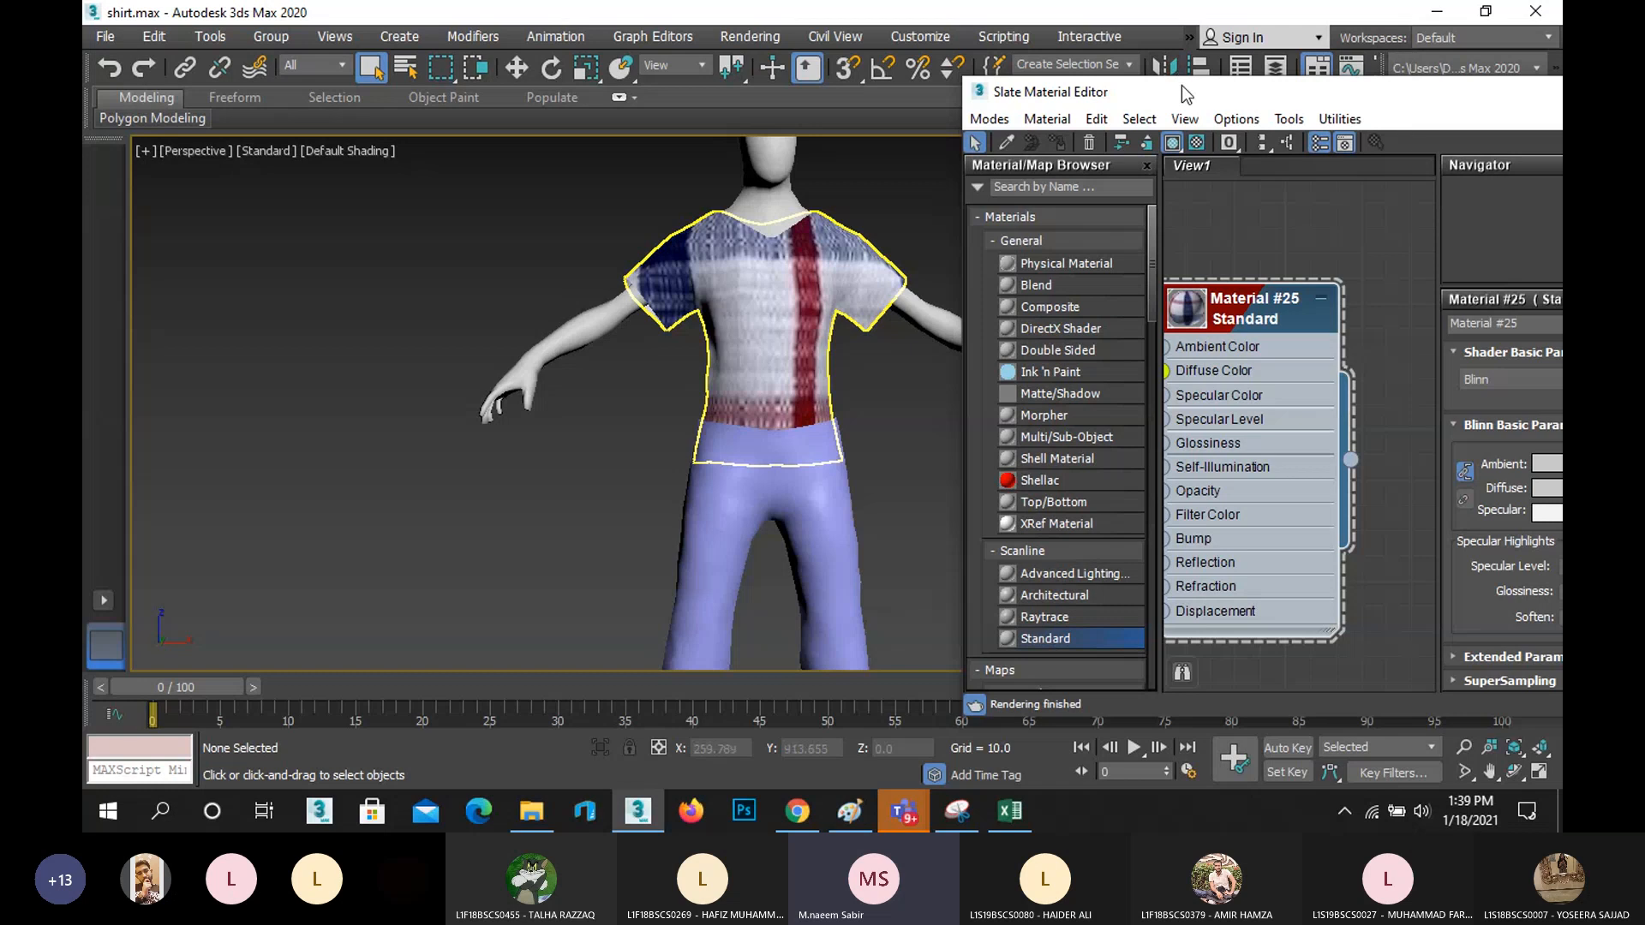
pyautogui.moveTo(1180, 85); pyautogui.dragTo(671, 43)
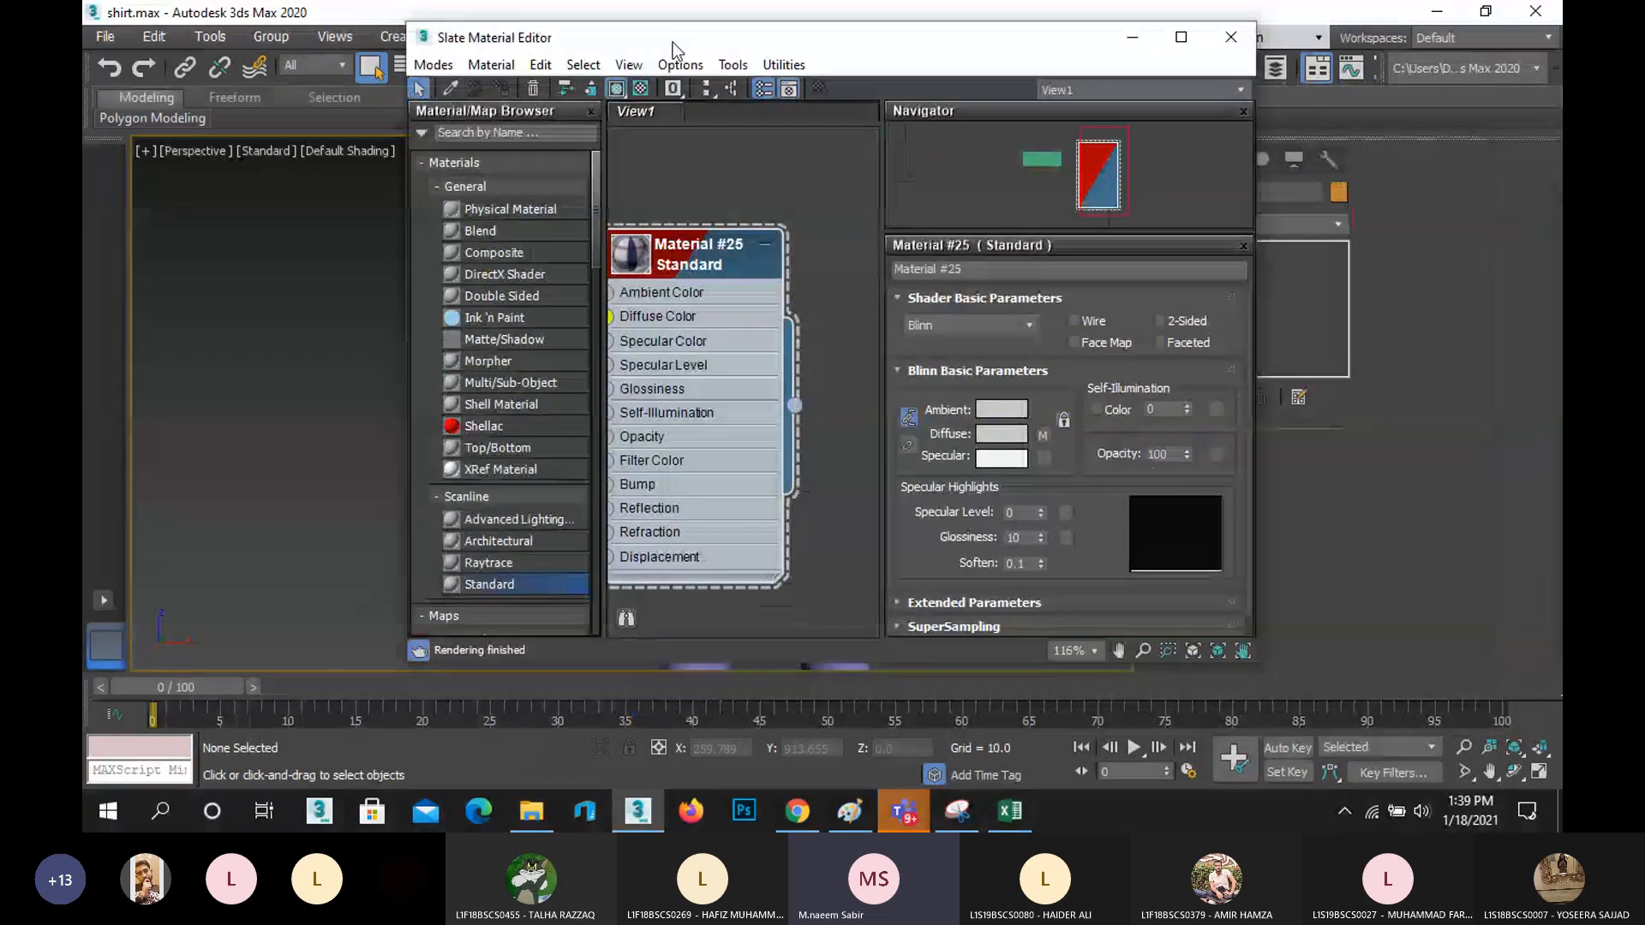
pyautogui.click(1218, 43)
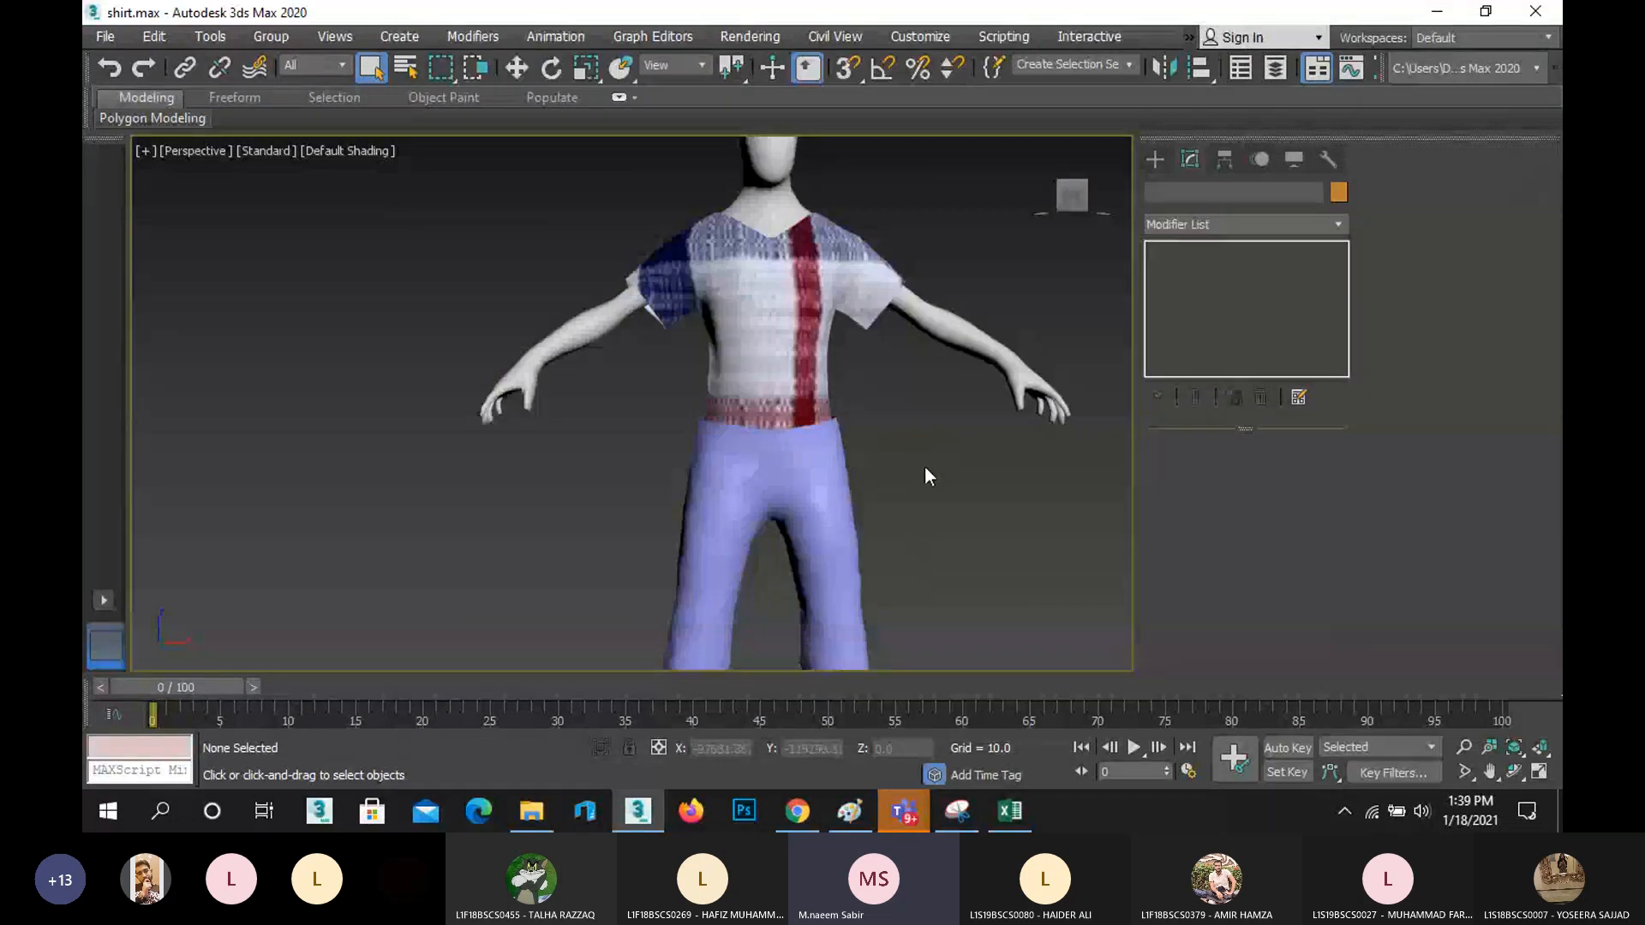
# - Try changing the Human_BaseMesh collision offset in the trousers' Cloth object properties, and cancel the dialog
pyautogui.scroll(5, 760, 455)
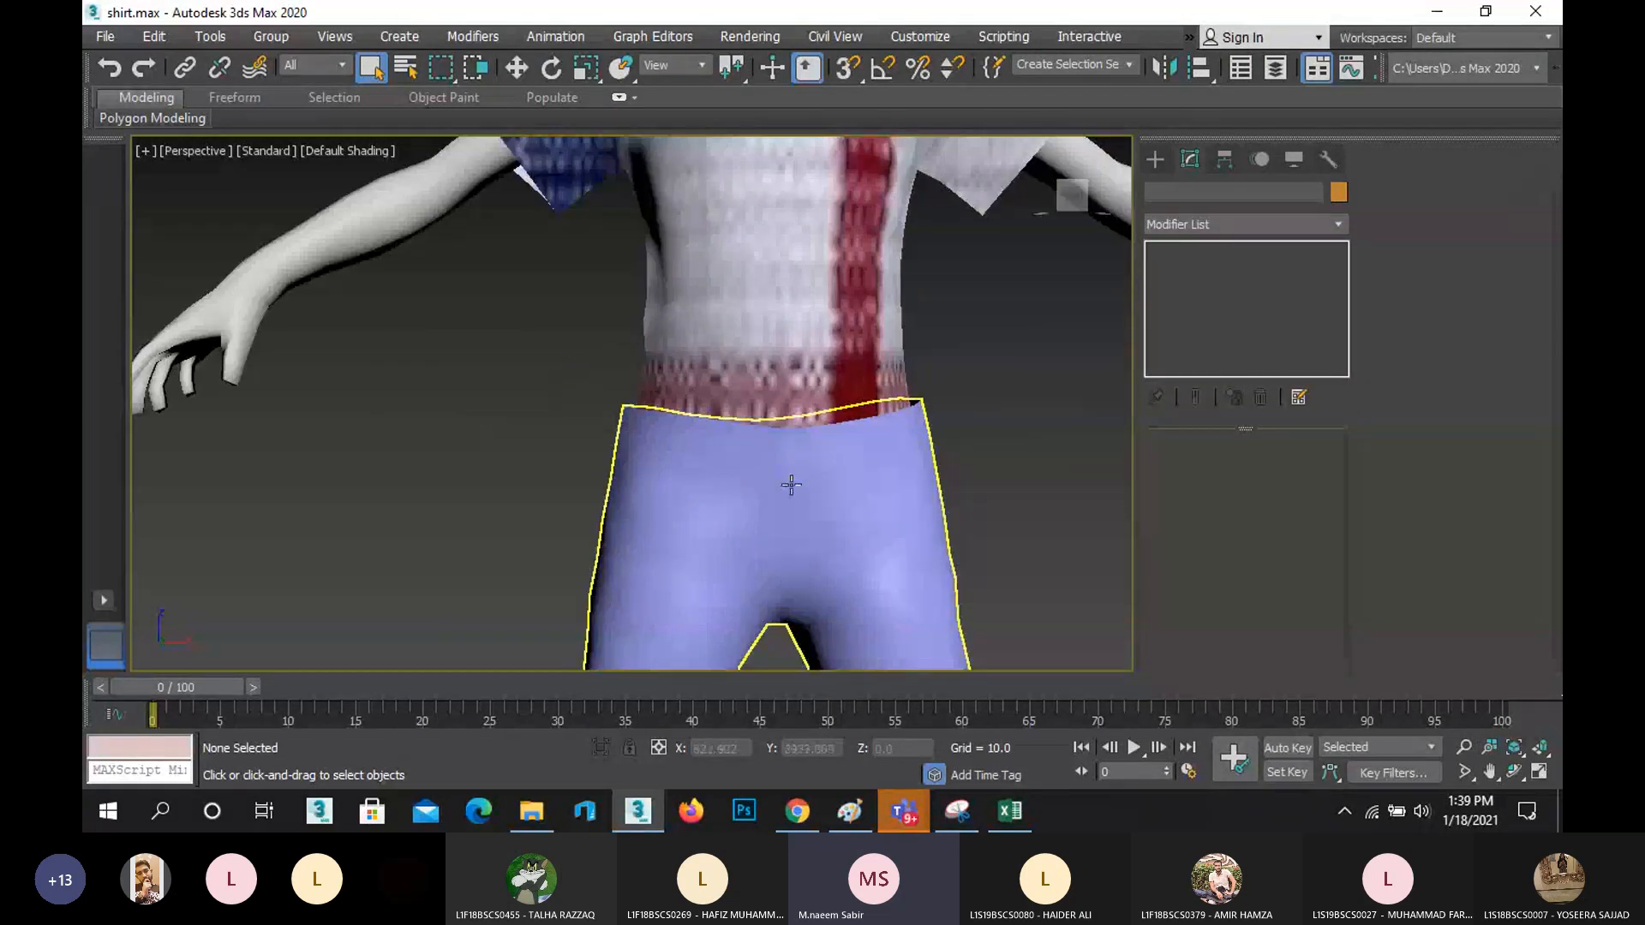
pyautogui.scroll(-4, 785, 480)
pyautogui.click(1515, 773)
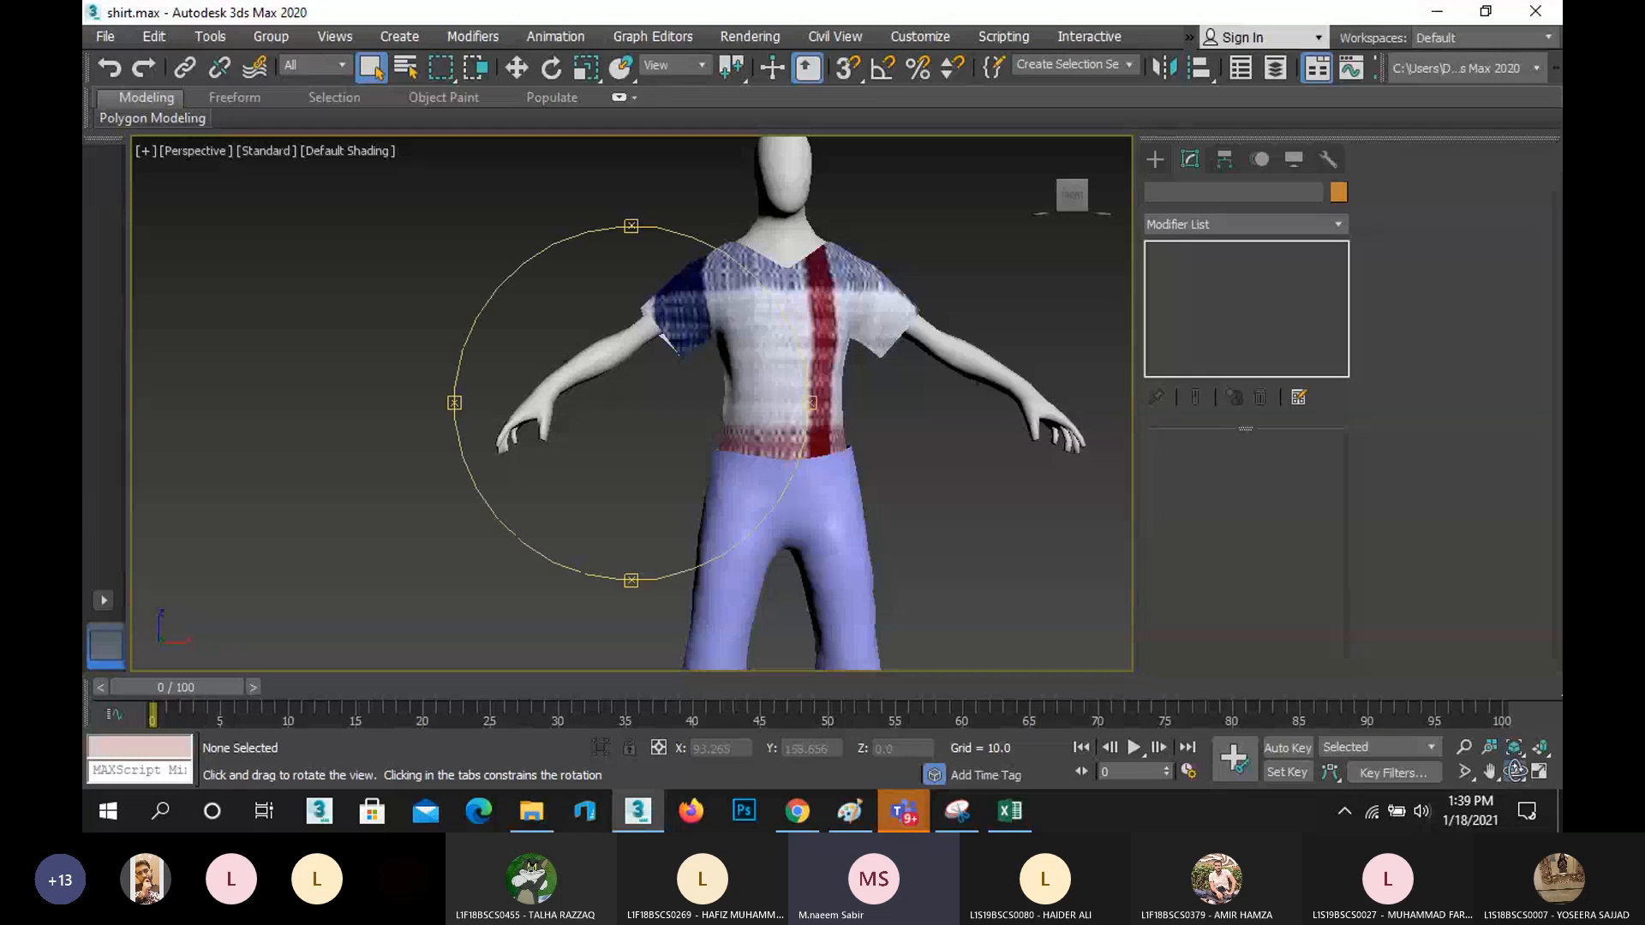
pyautogui.moveTo(769, 472); pyautogui.dragTo(799, 513)
pyautogui.scroll(5, 771, 488)
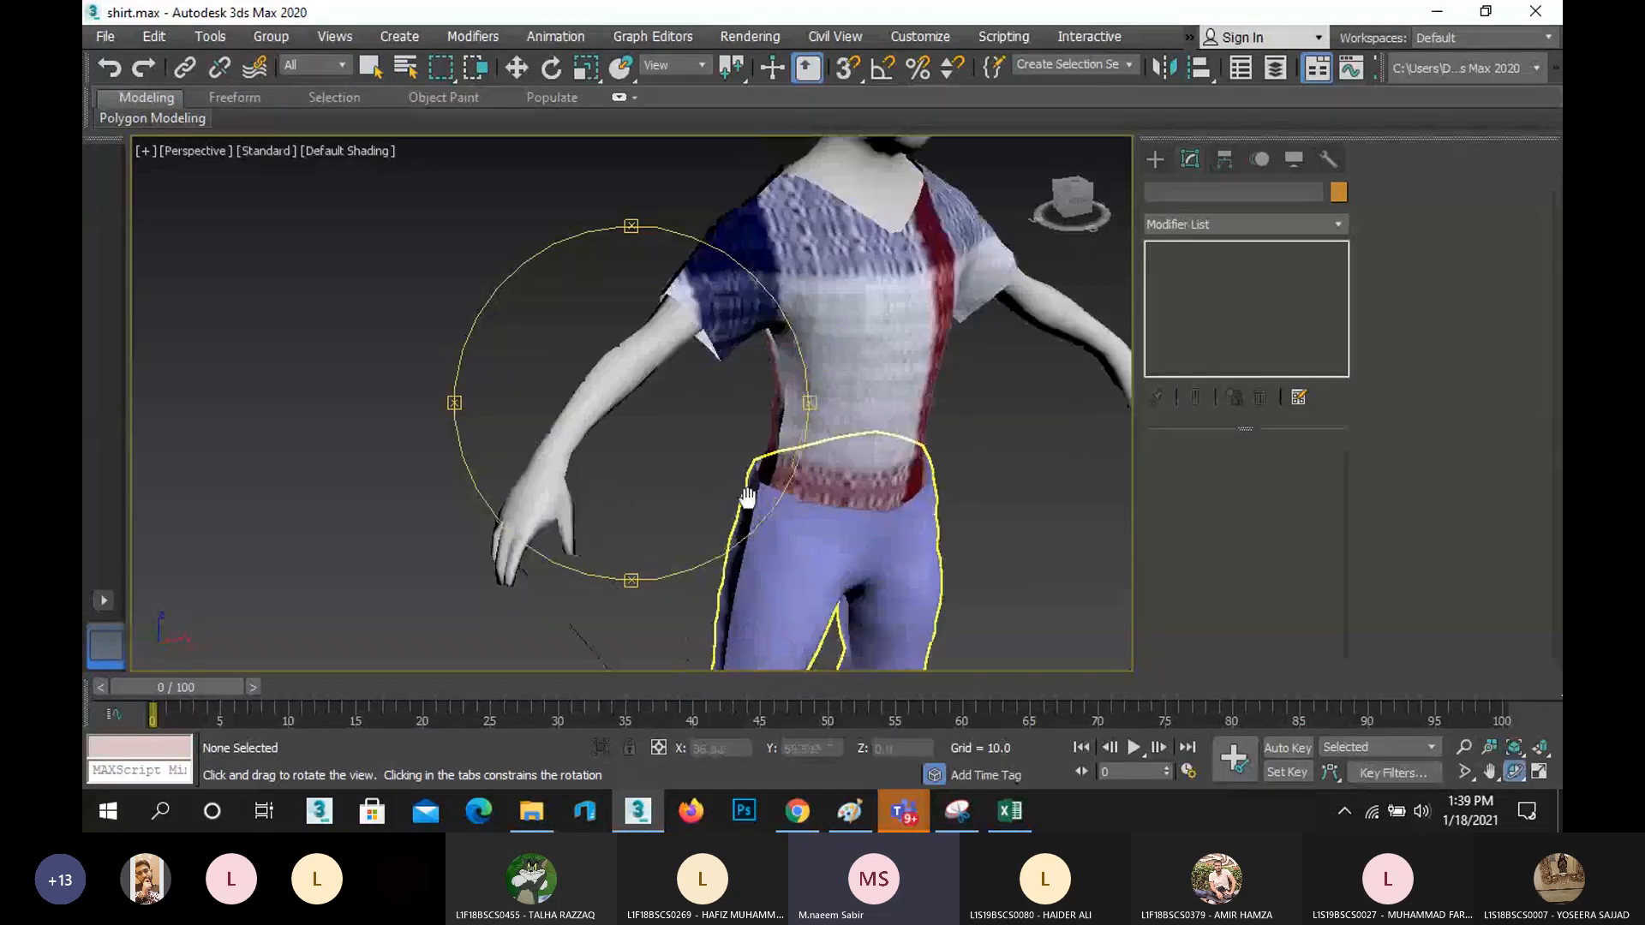
pyautogui.press('Escape')
pyautogui.click(658, 438)
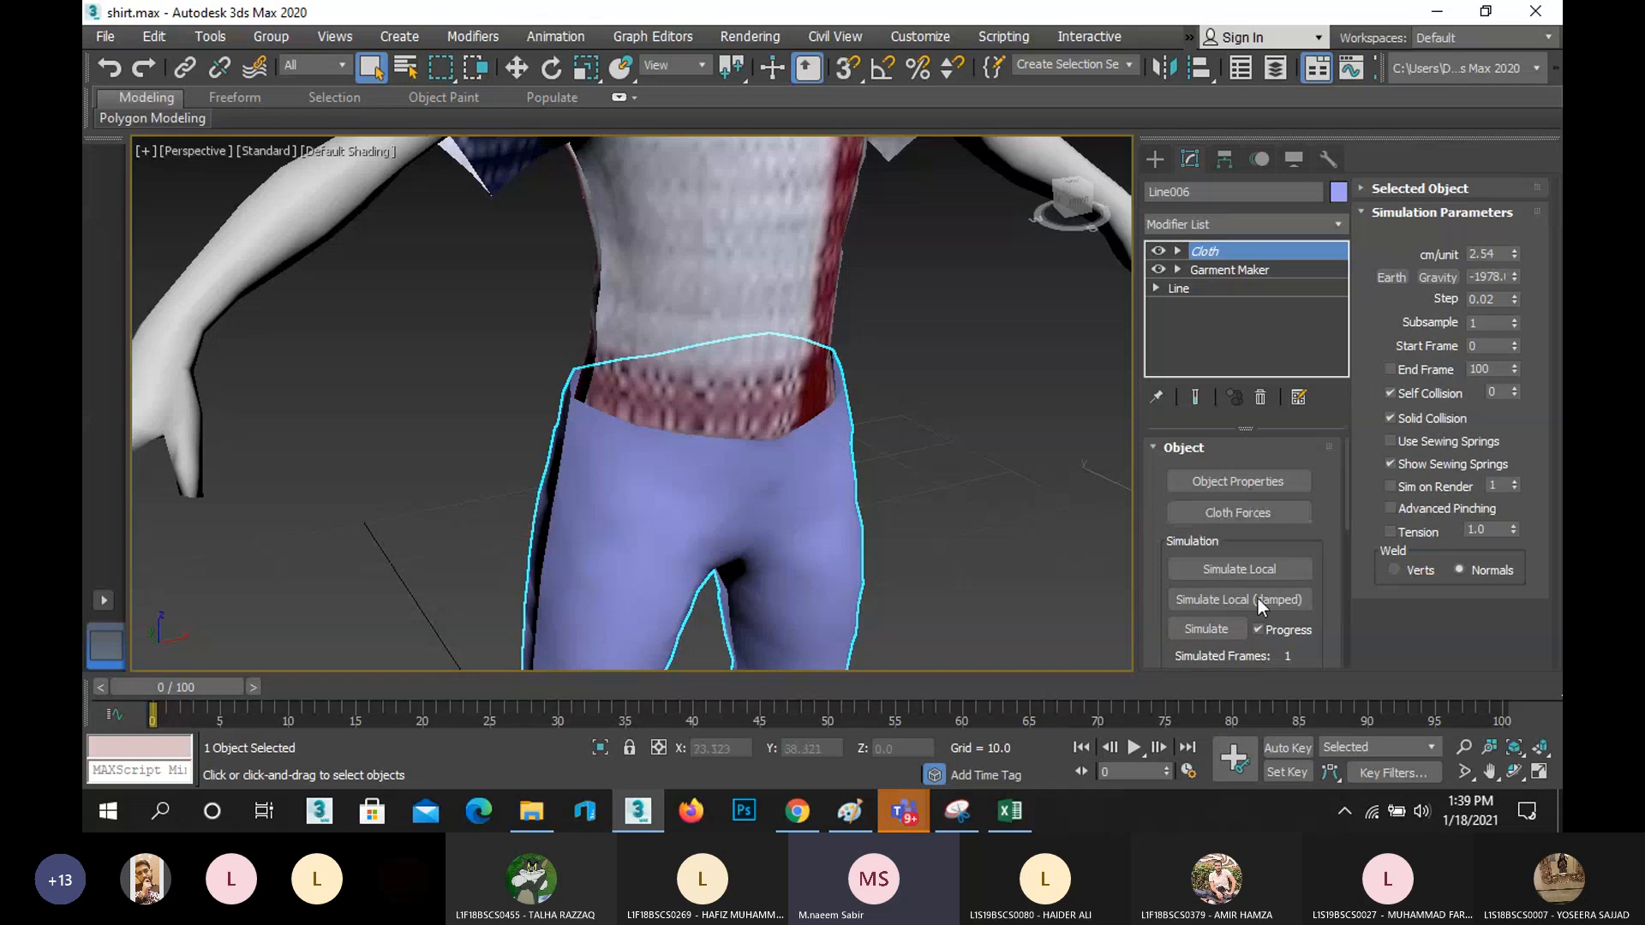
pyautogui.click(1261, 482)
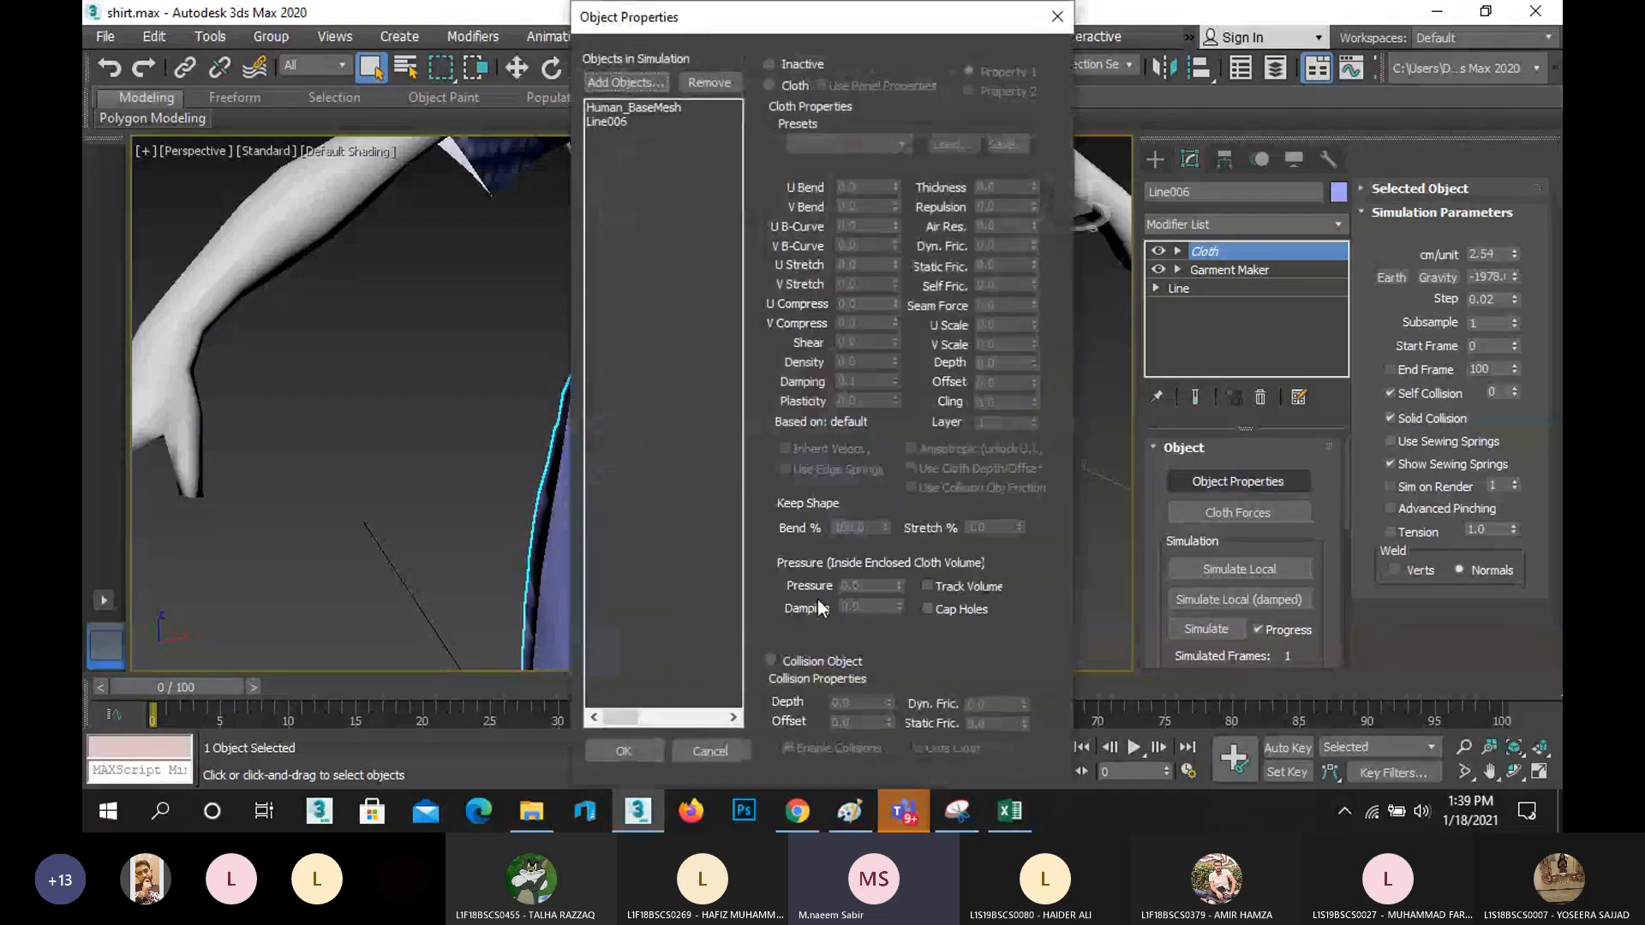
pyautogui.click(617, 109)
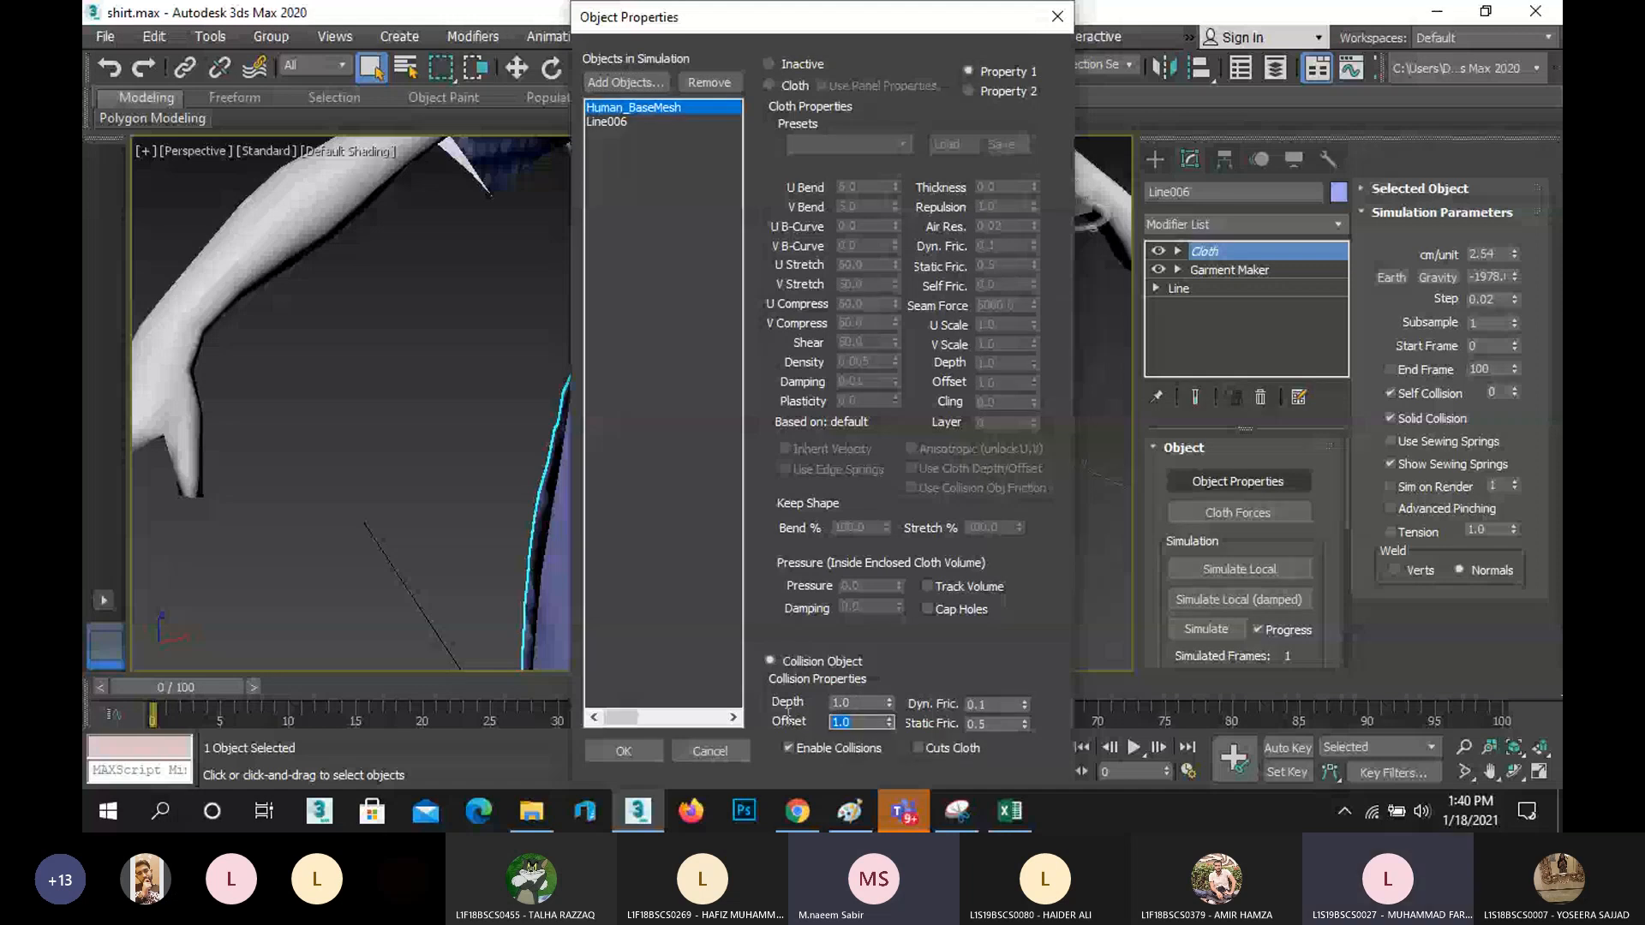
pyautogui.write('0.')
pyautogui.click(717, 753)
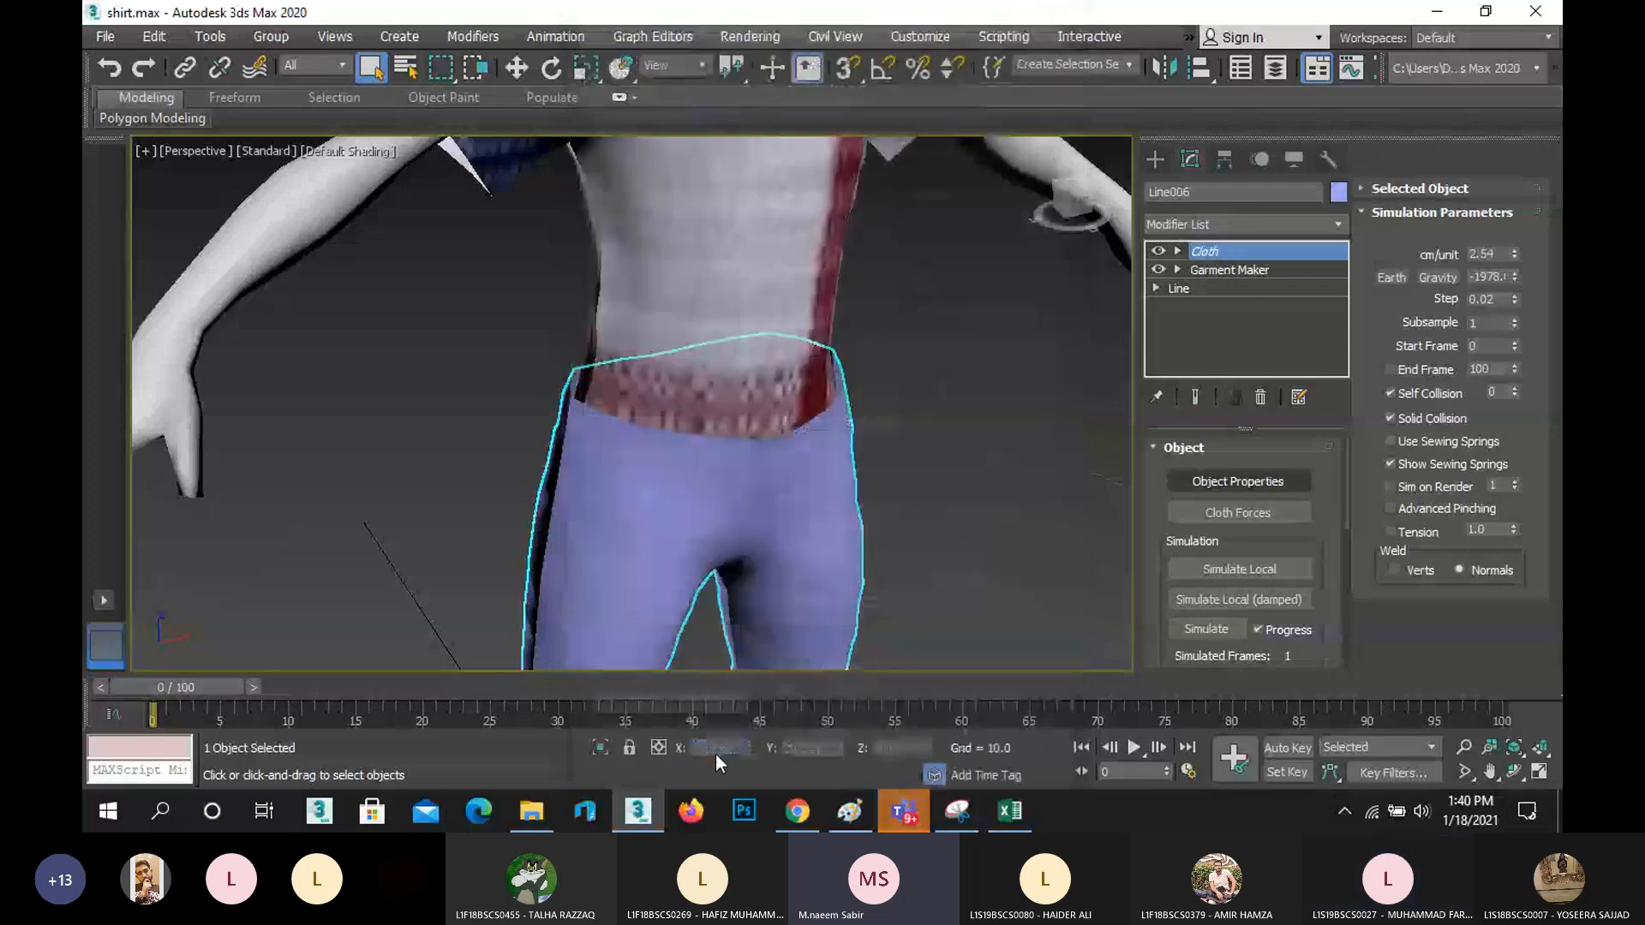
pyautogui.click(891, 485)
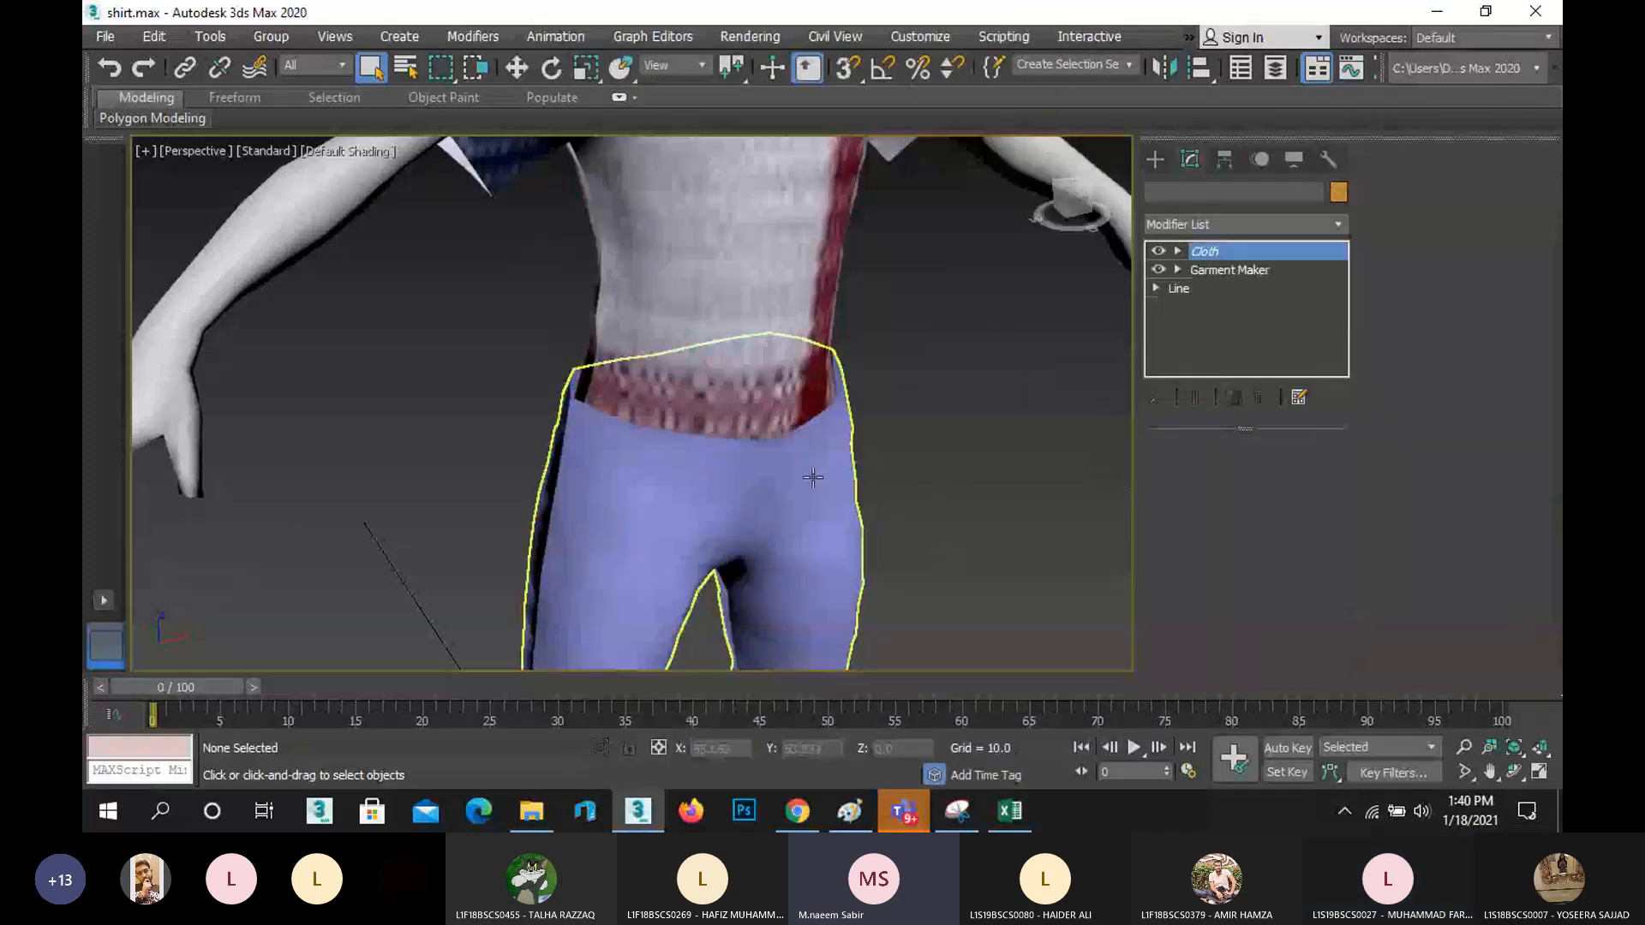
pyautogui.click(812, 477)
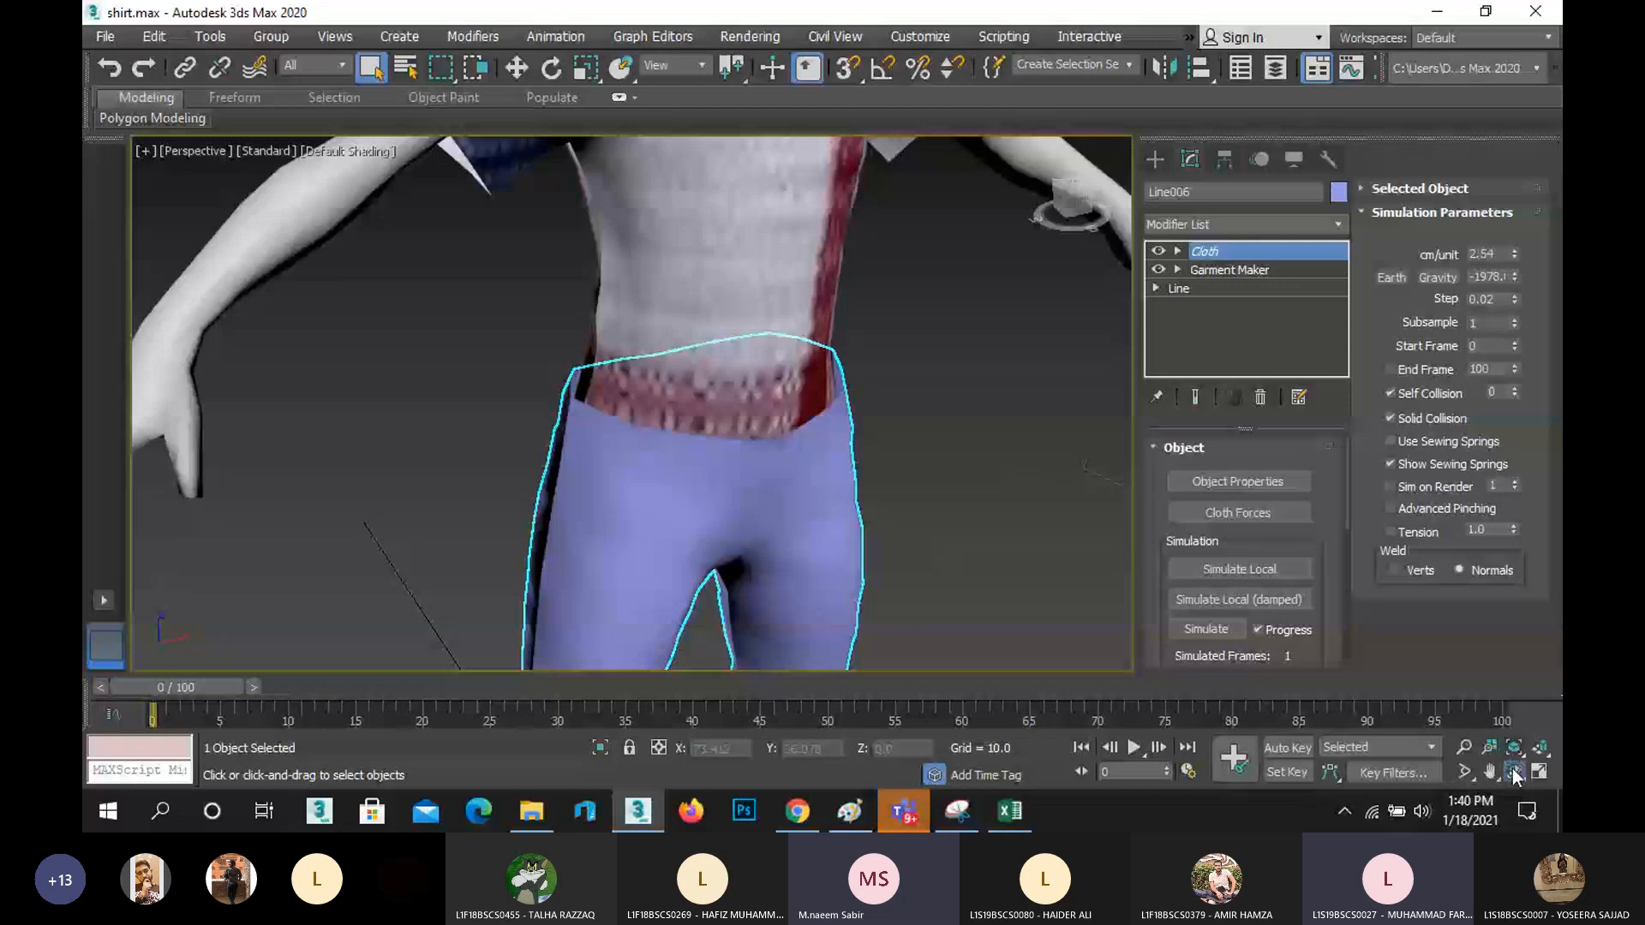
pyautogui.keyDown('alt'); pyautogui.moveTo(668, 418); pyautogui.dragTo(590, 384, button='middle'); pyautogui.keyUp('alt')
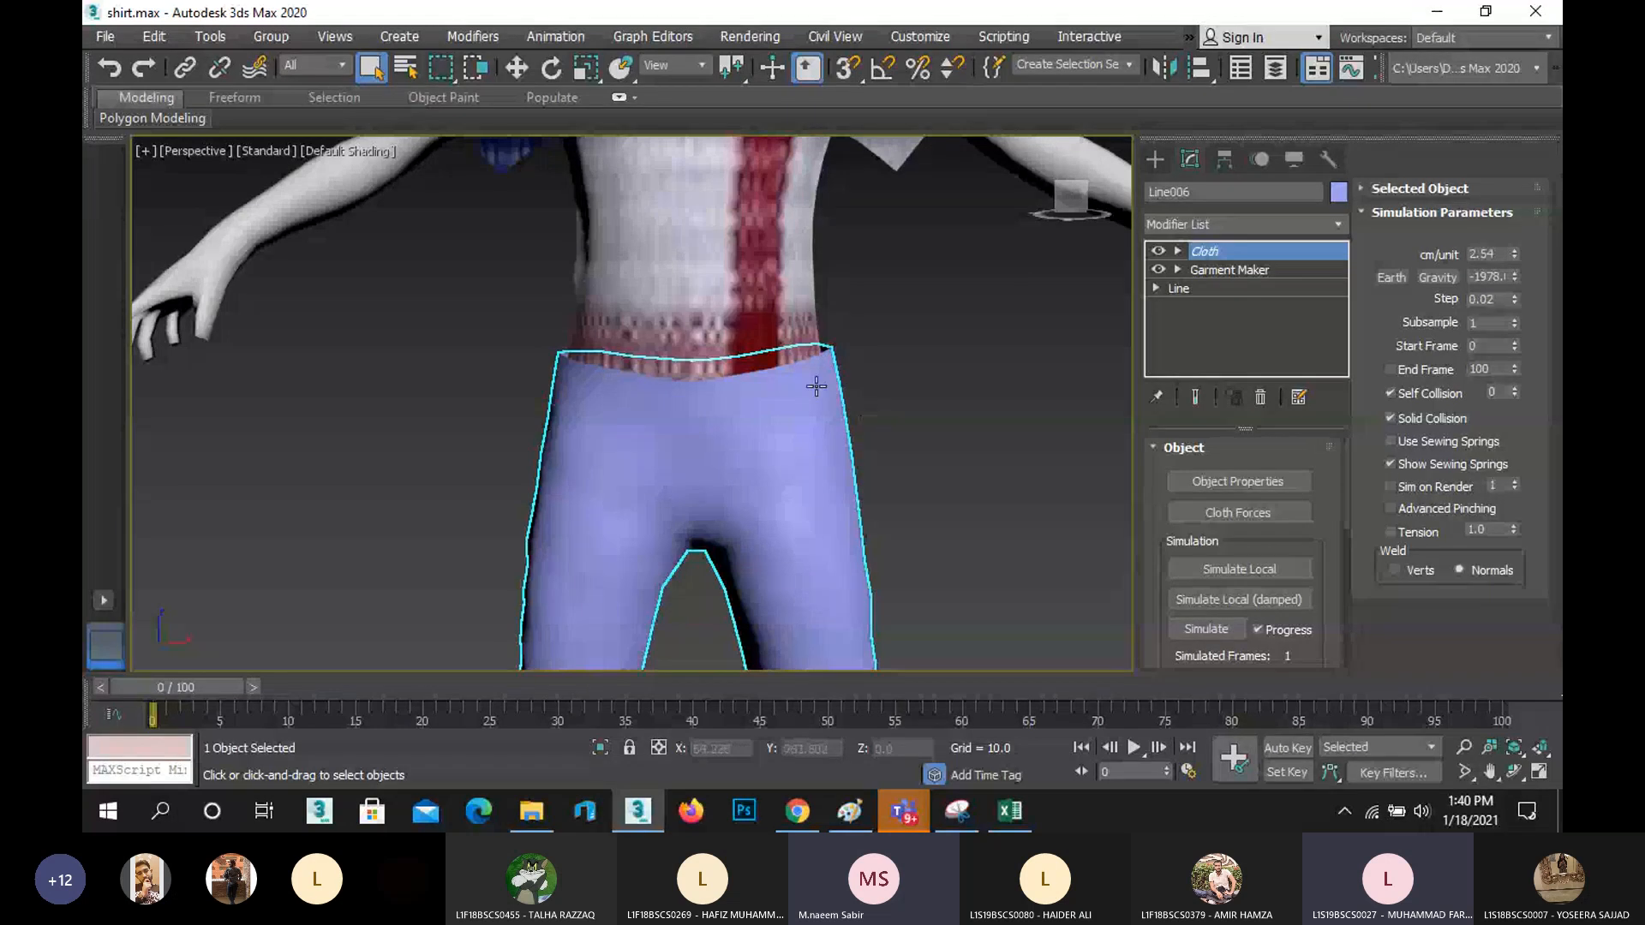
pyautogui.click(104, 36)
pyautogui.moveTo(226, 148)
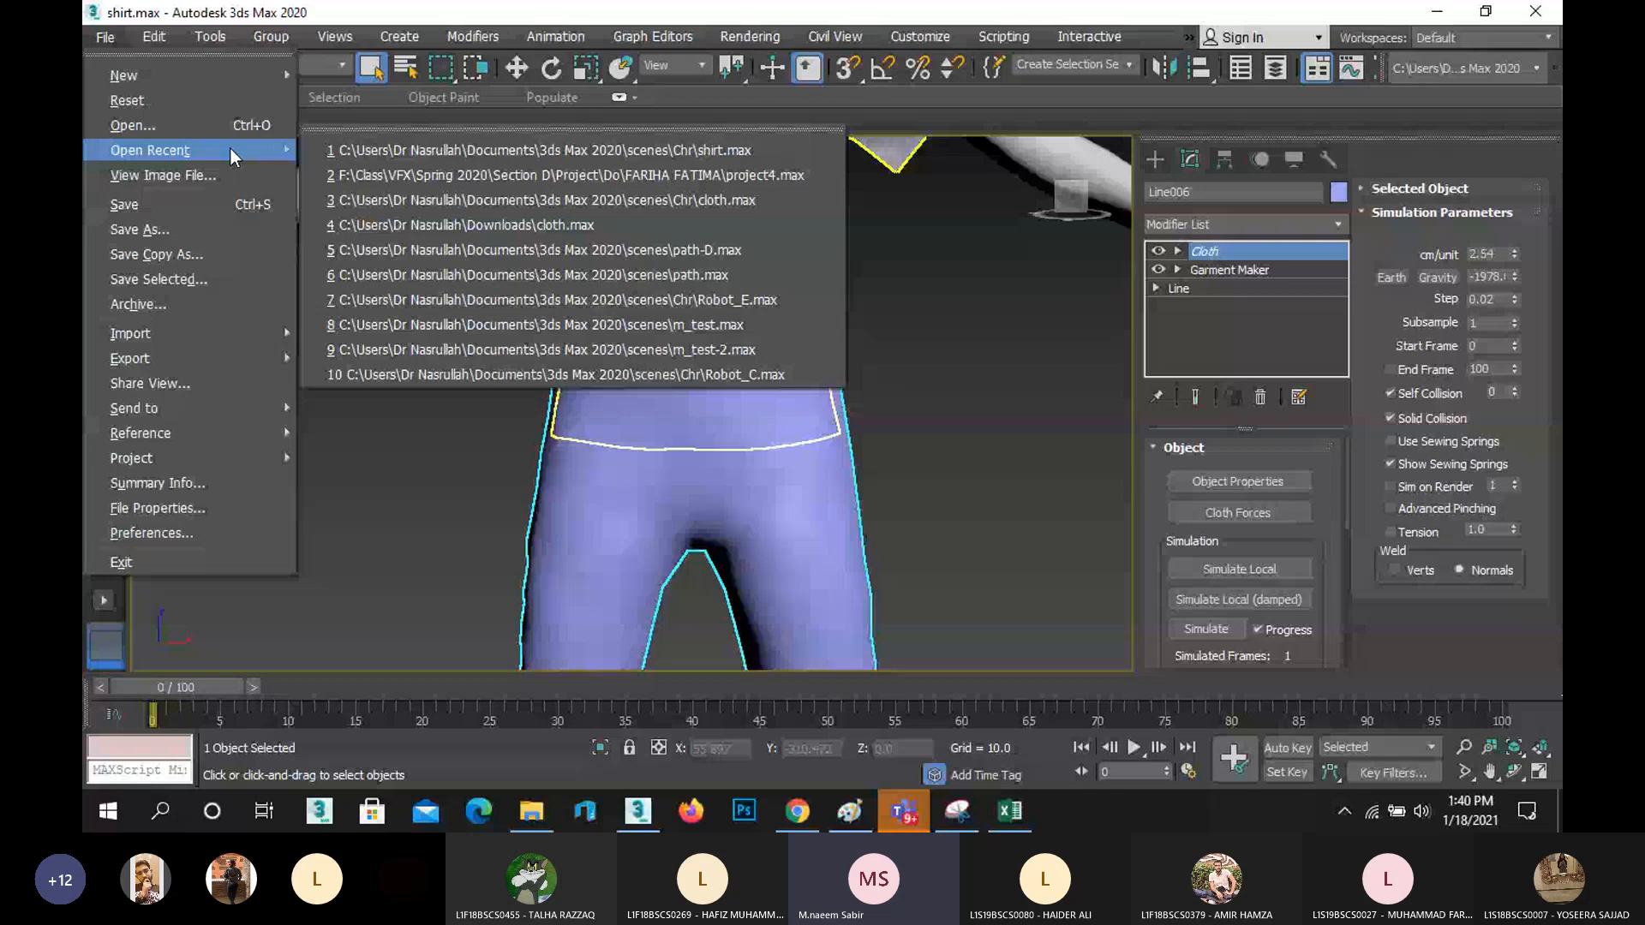
pyautogui.click(928, 344)
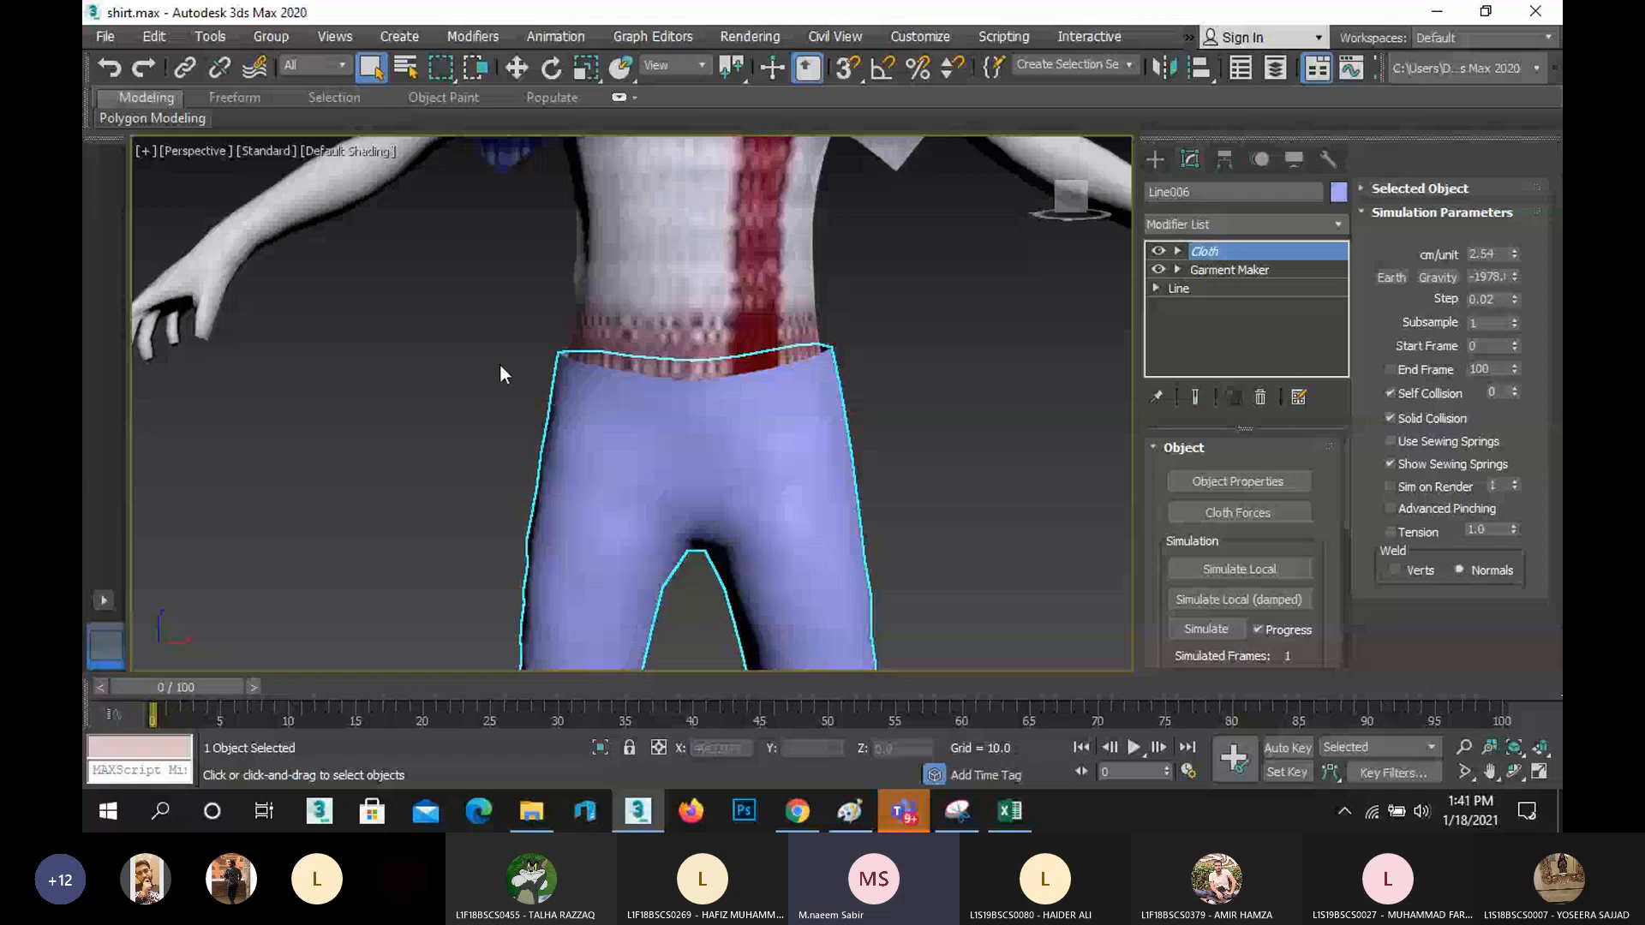
# - Show the standard primitive types available for creation and examine the trousers' waistline up close
pyautogui.click(1159, 154)
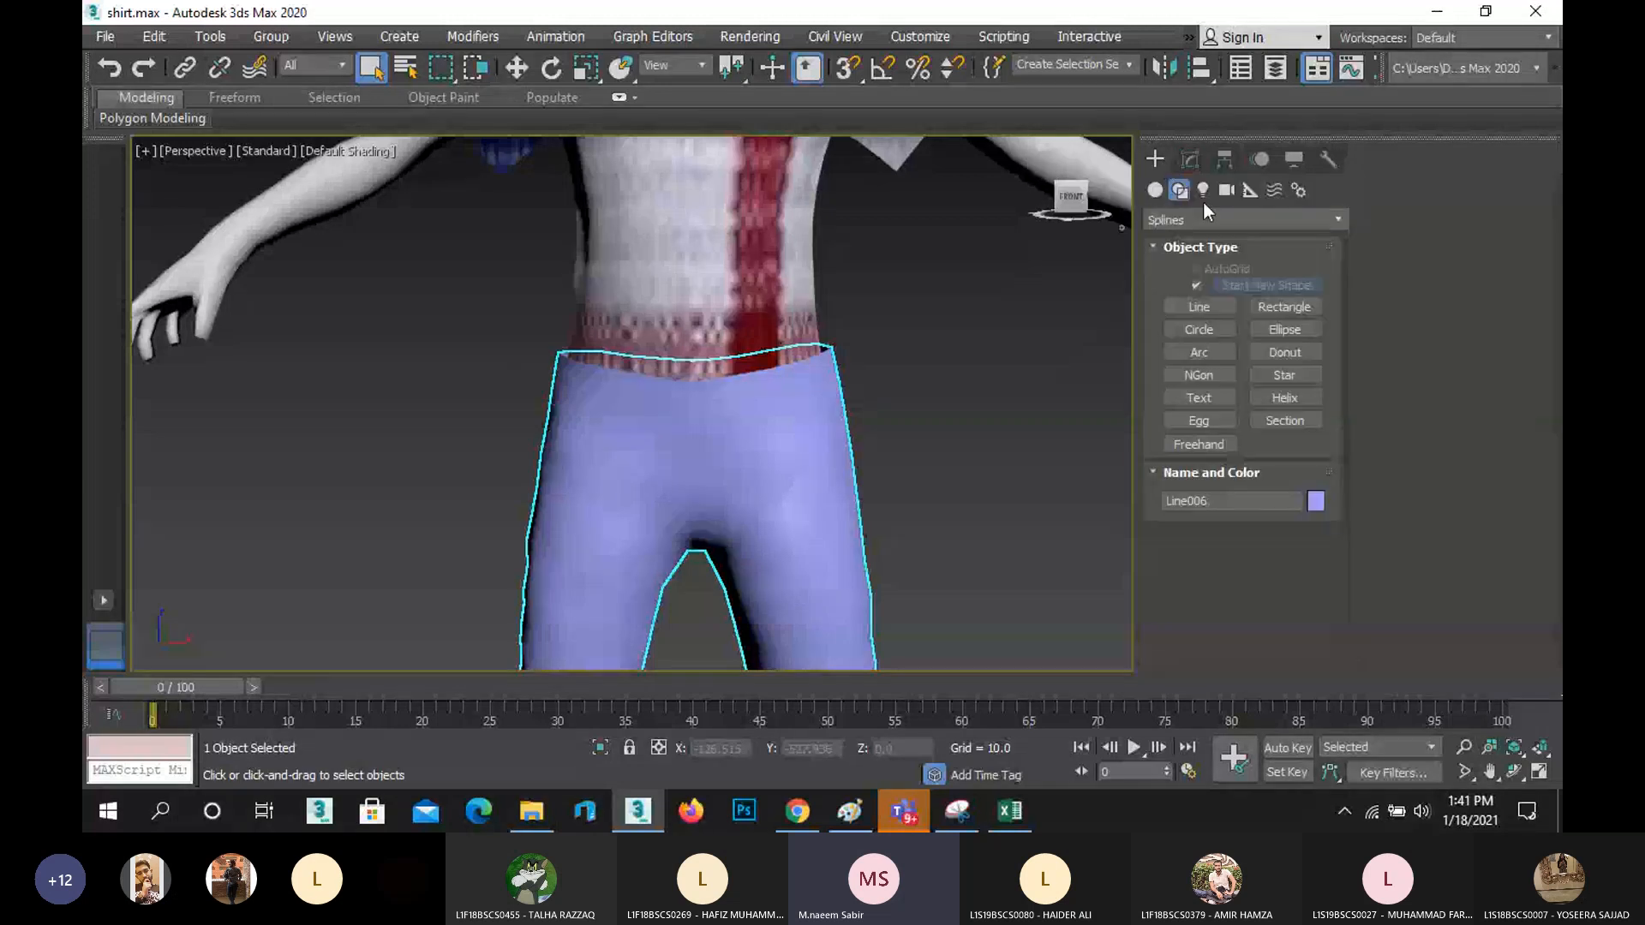
pyautogui.click(1157, 190)
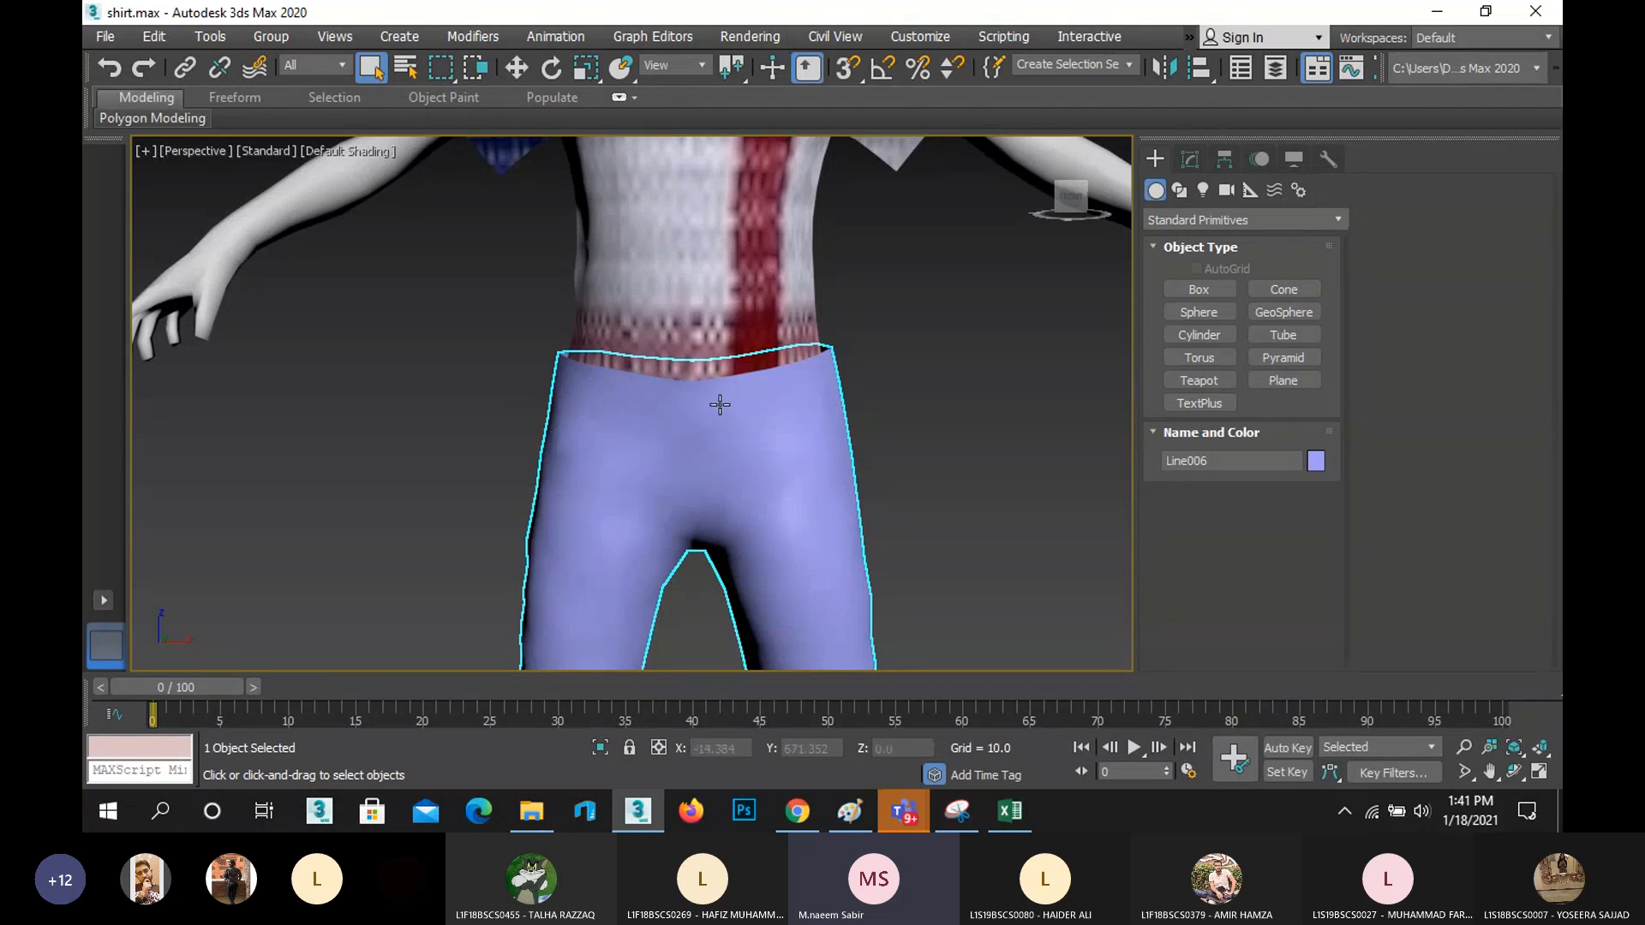
pyautogui.scroll(-2, 722, 405)
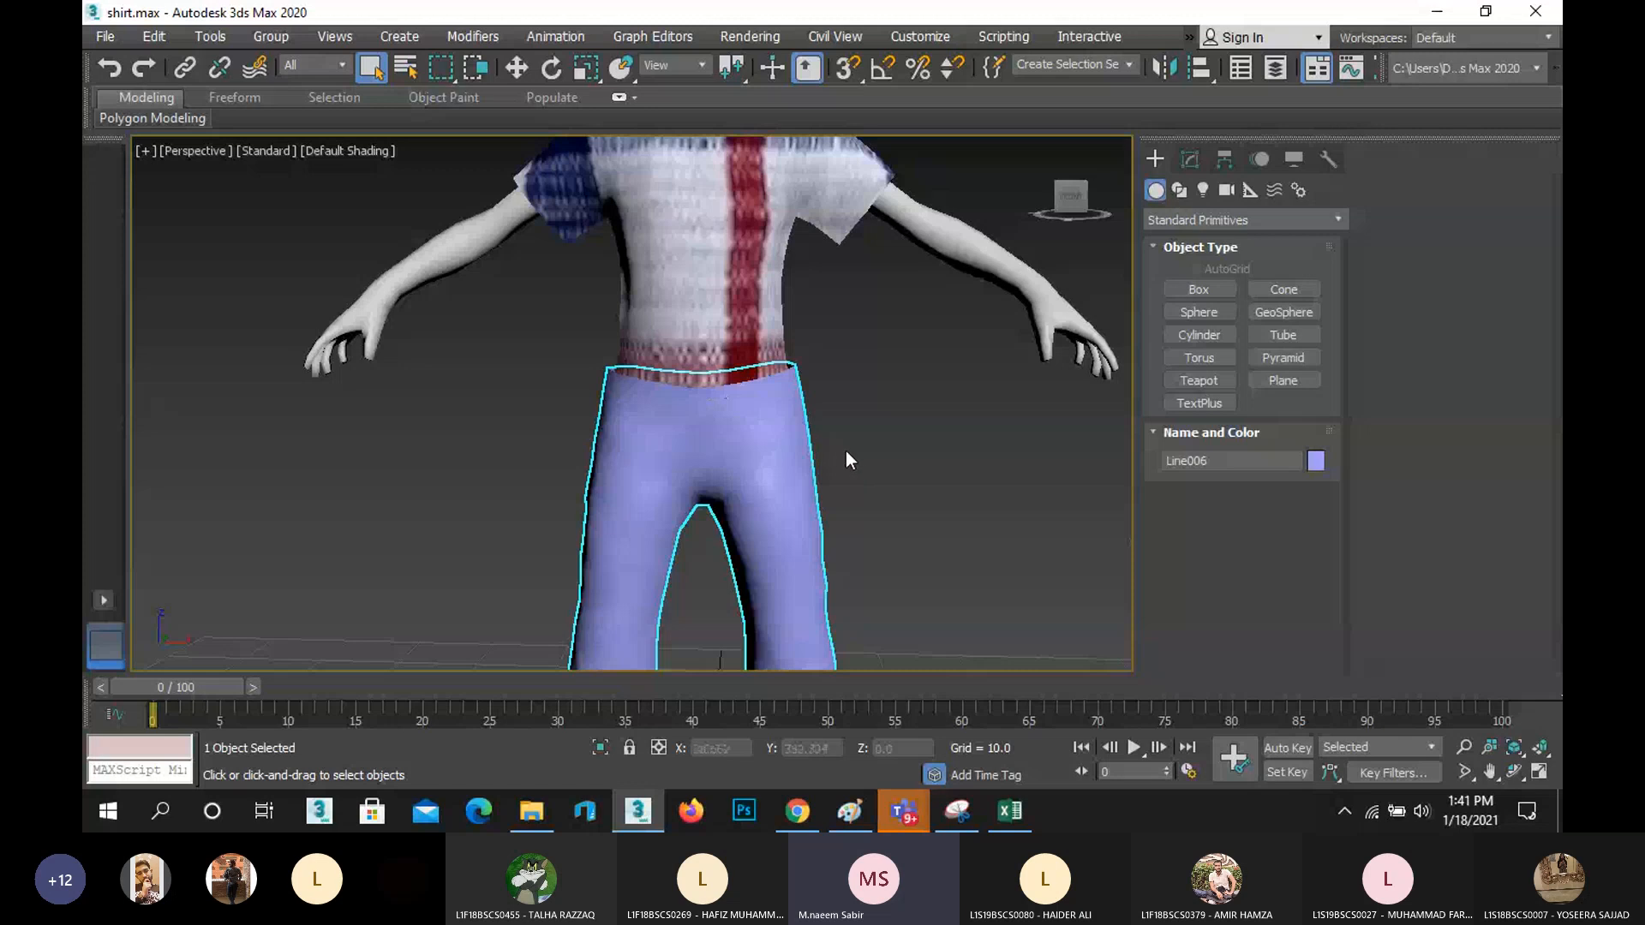
pyautogui.scroll(1, 788, 398)
pyautogui.scroll(-3, 775, 367)
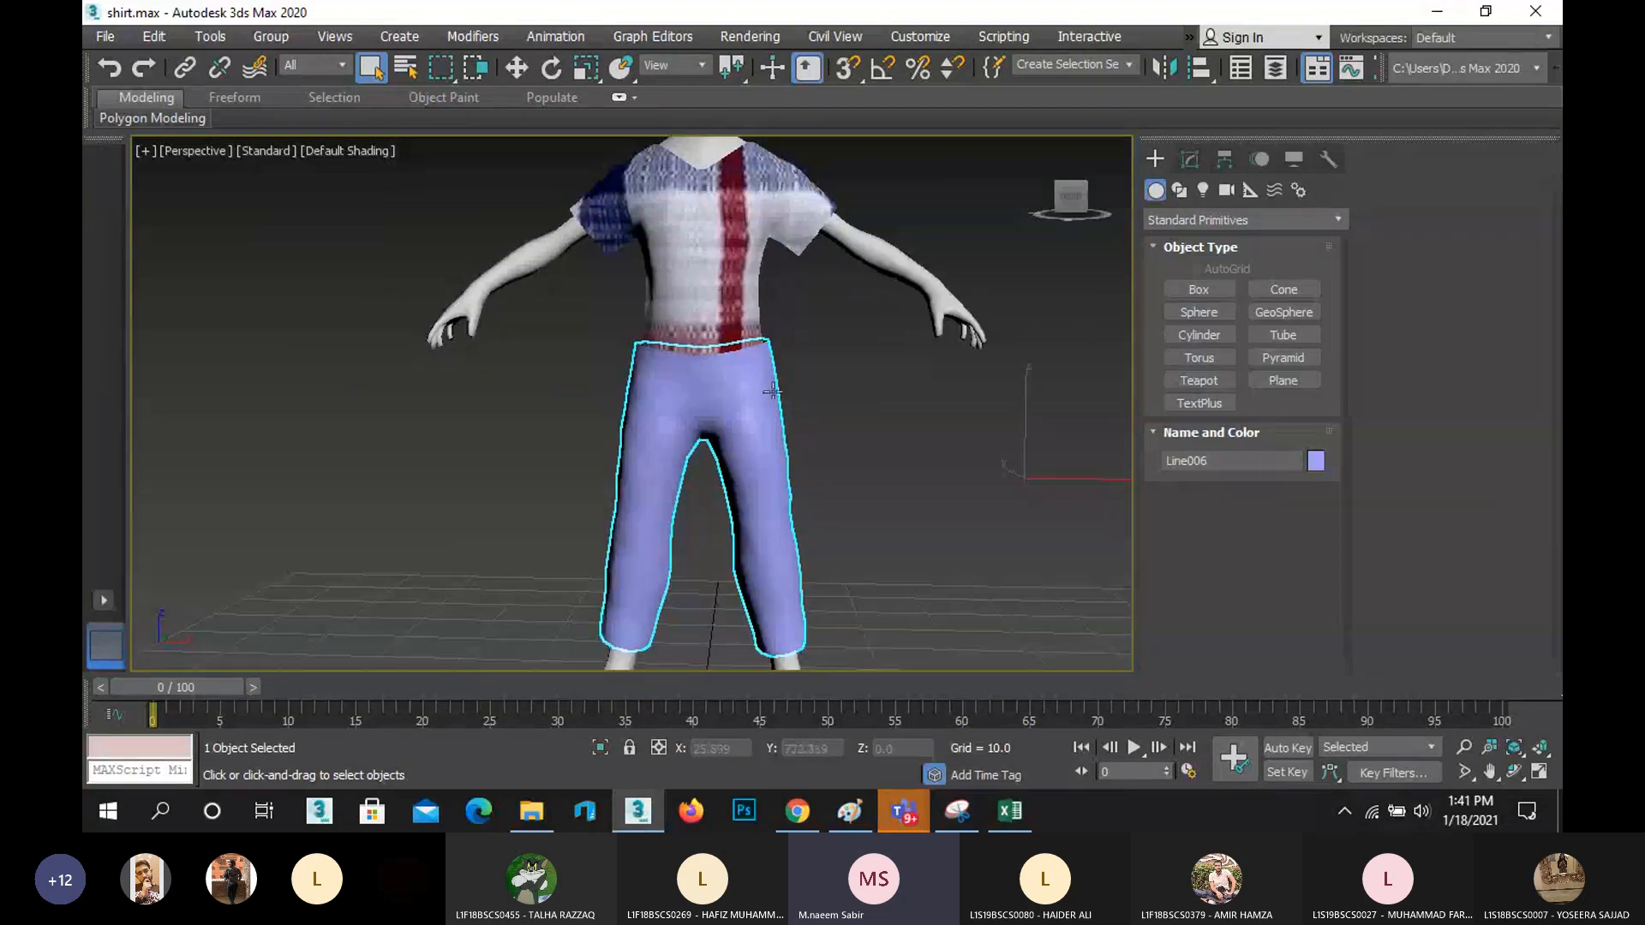
pyautogui.scroll(-2, 673, 371)
pyautogui.scroll(3, 674, 370)
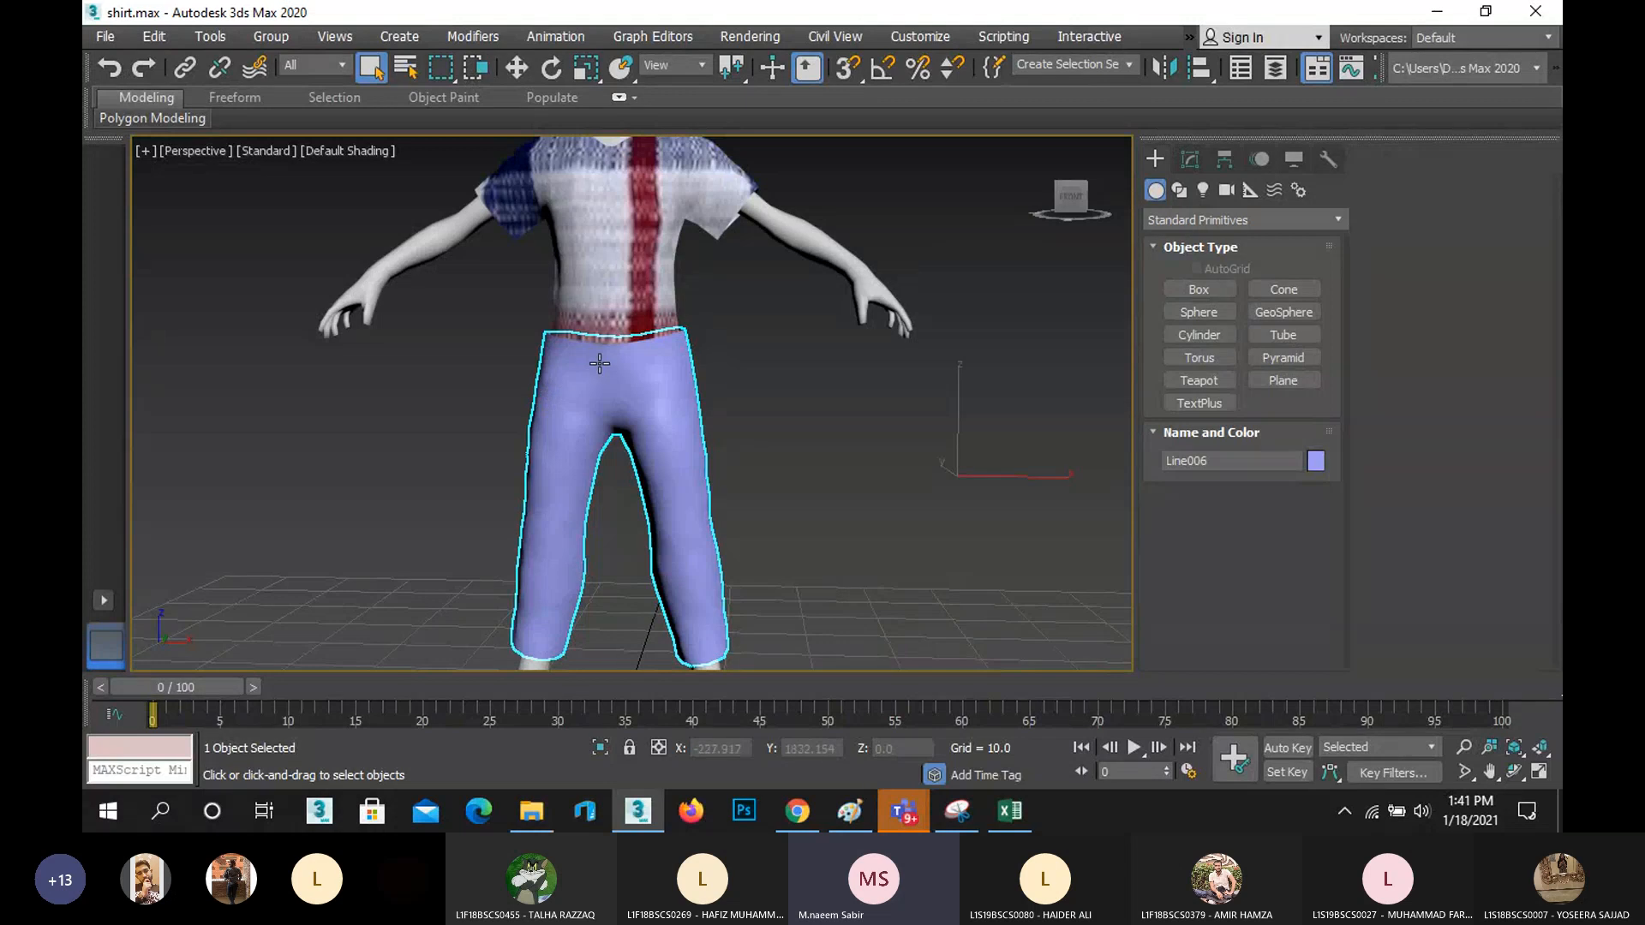
pyautogui.scroll(4, 599, 363)
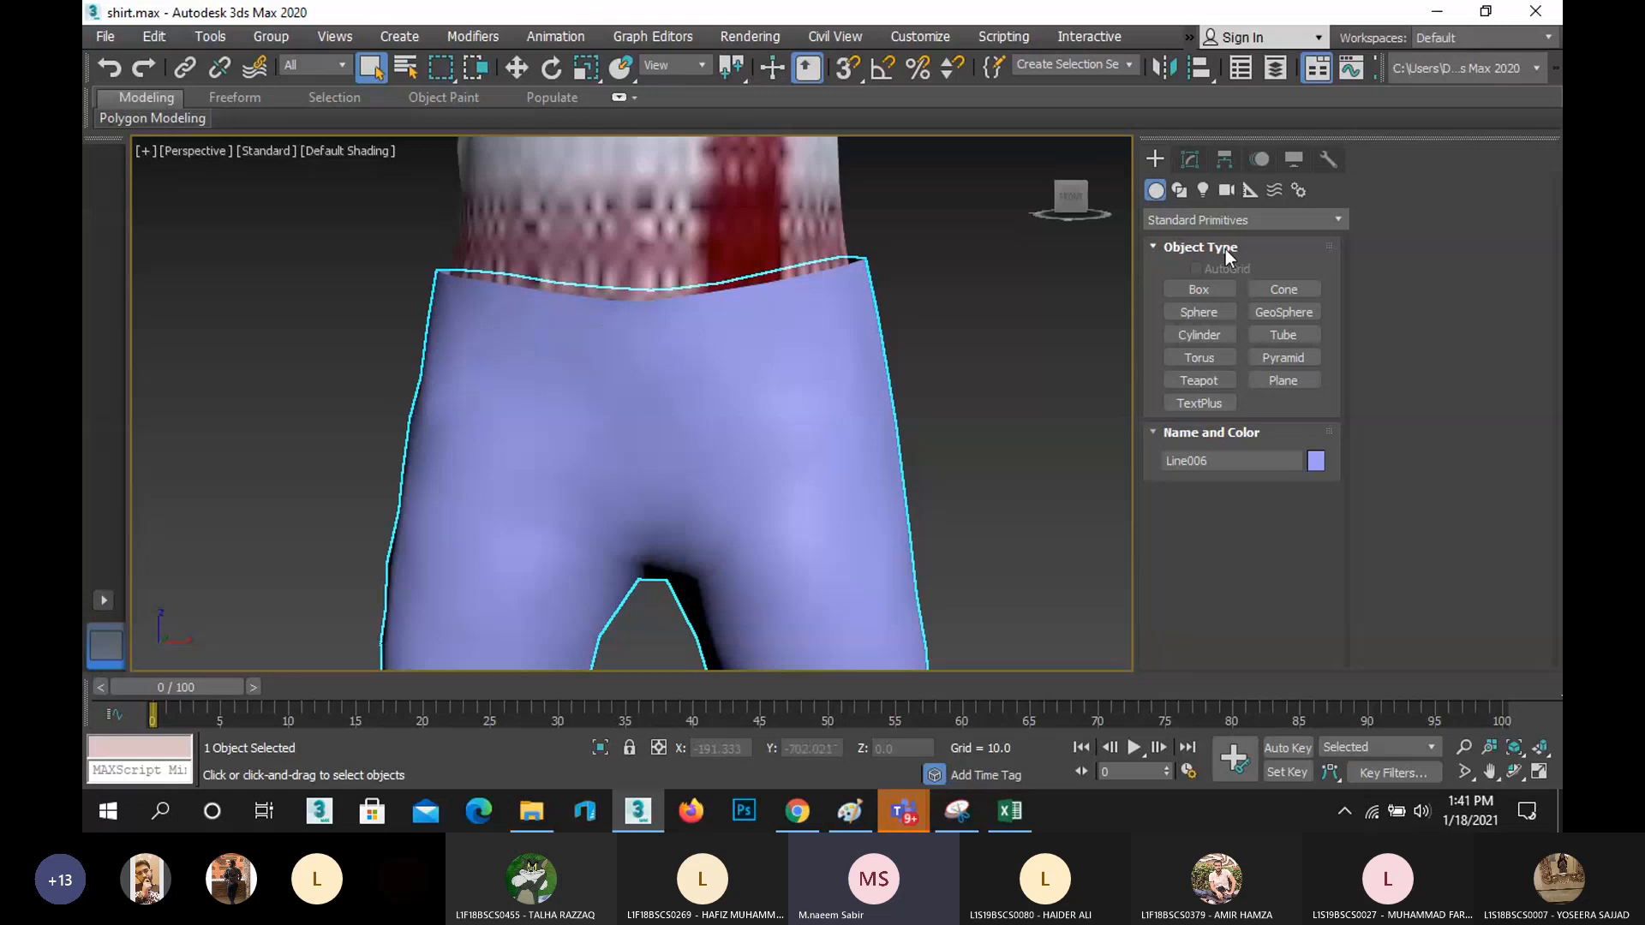
# - Select the textured shirt on the figure and add an Unwrap UVW modifier above its Cloth modifier
pyautogui.click(1191, 158)
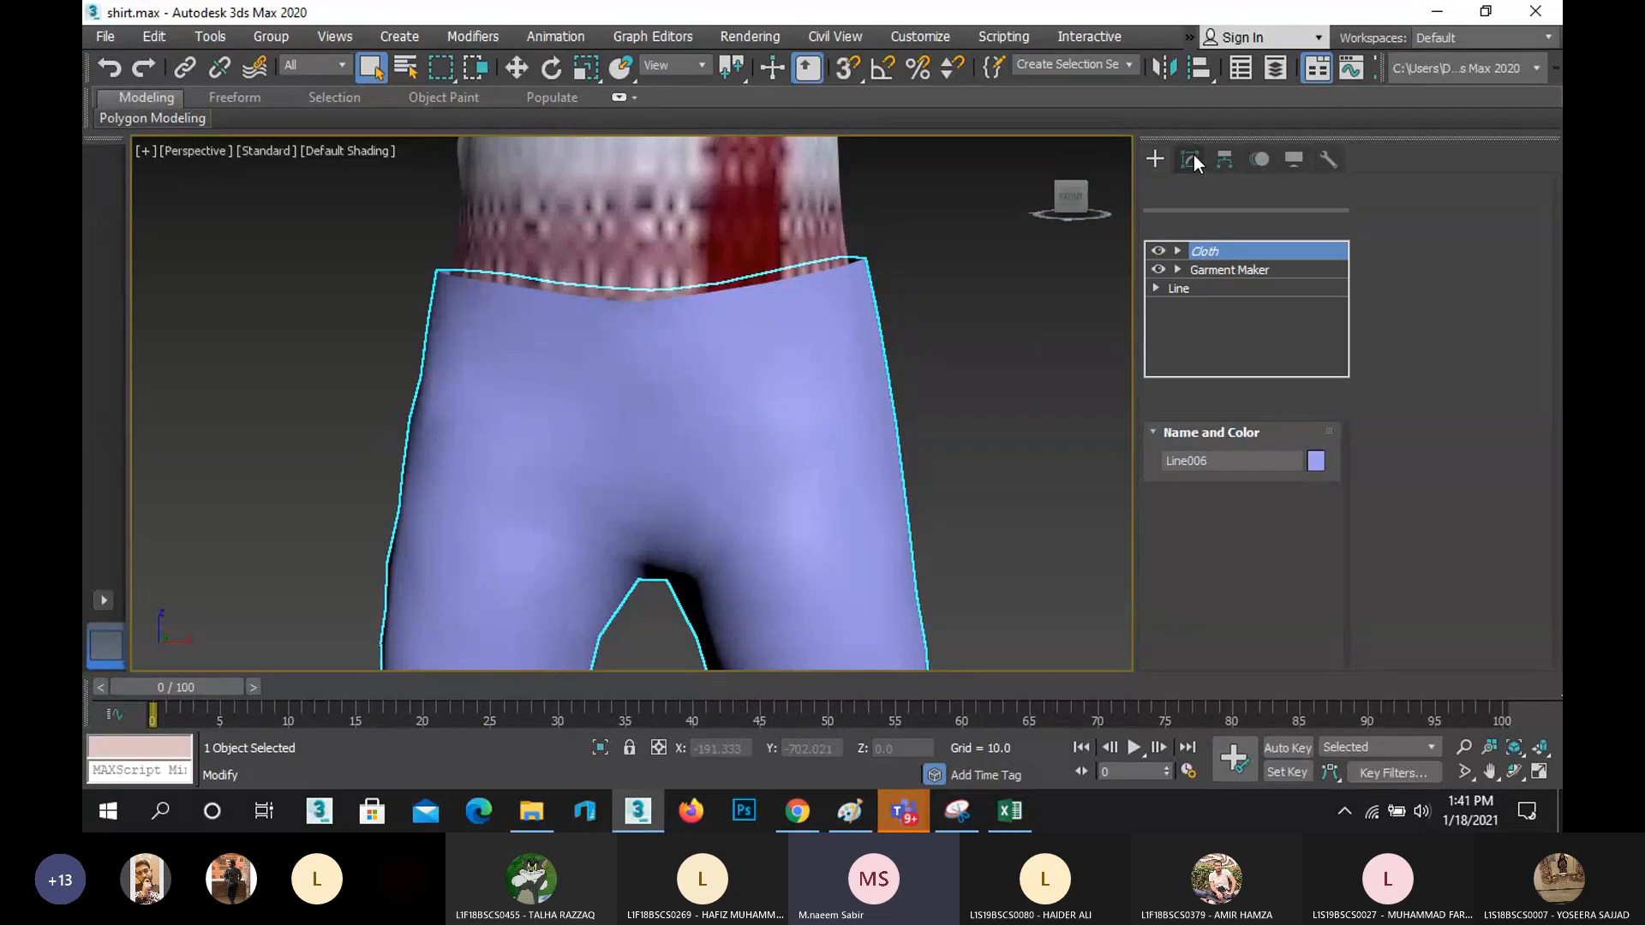
pyautogui.click(978, 334)
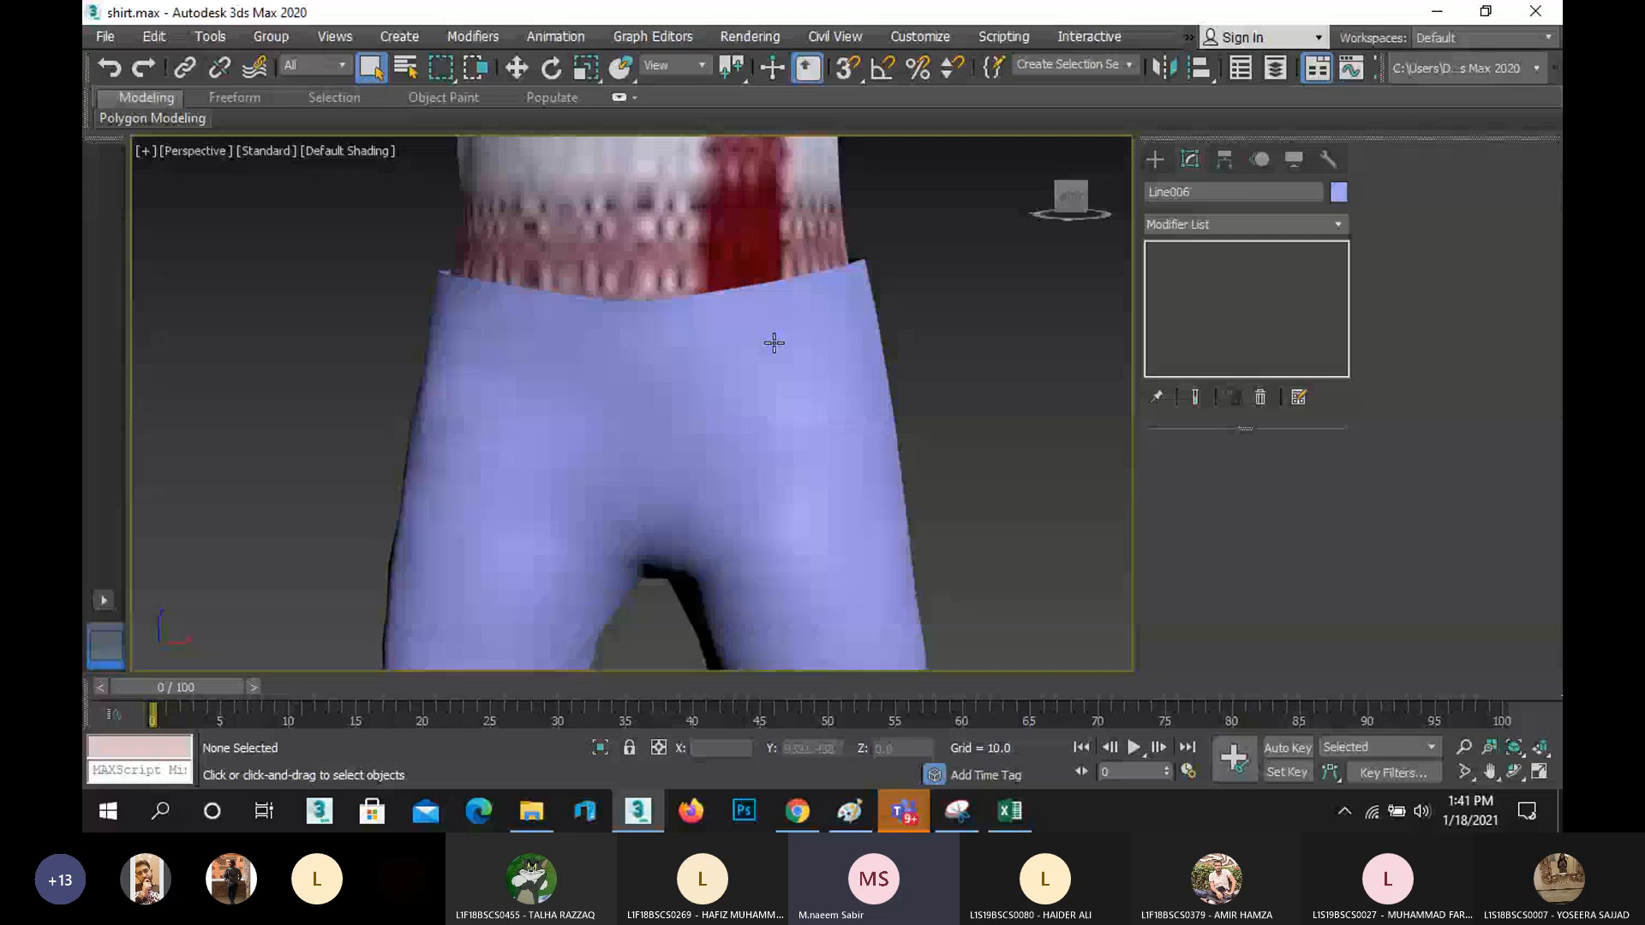
pyautogui.scroll(-5, 774, 343)
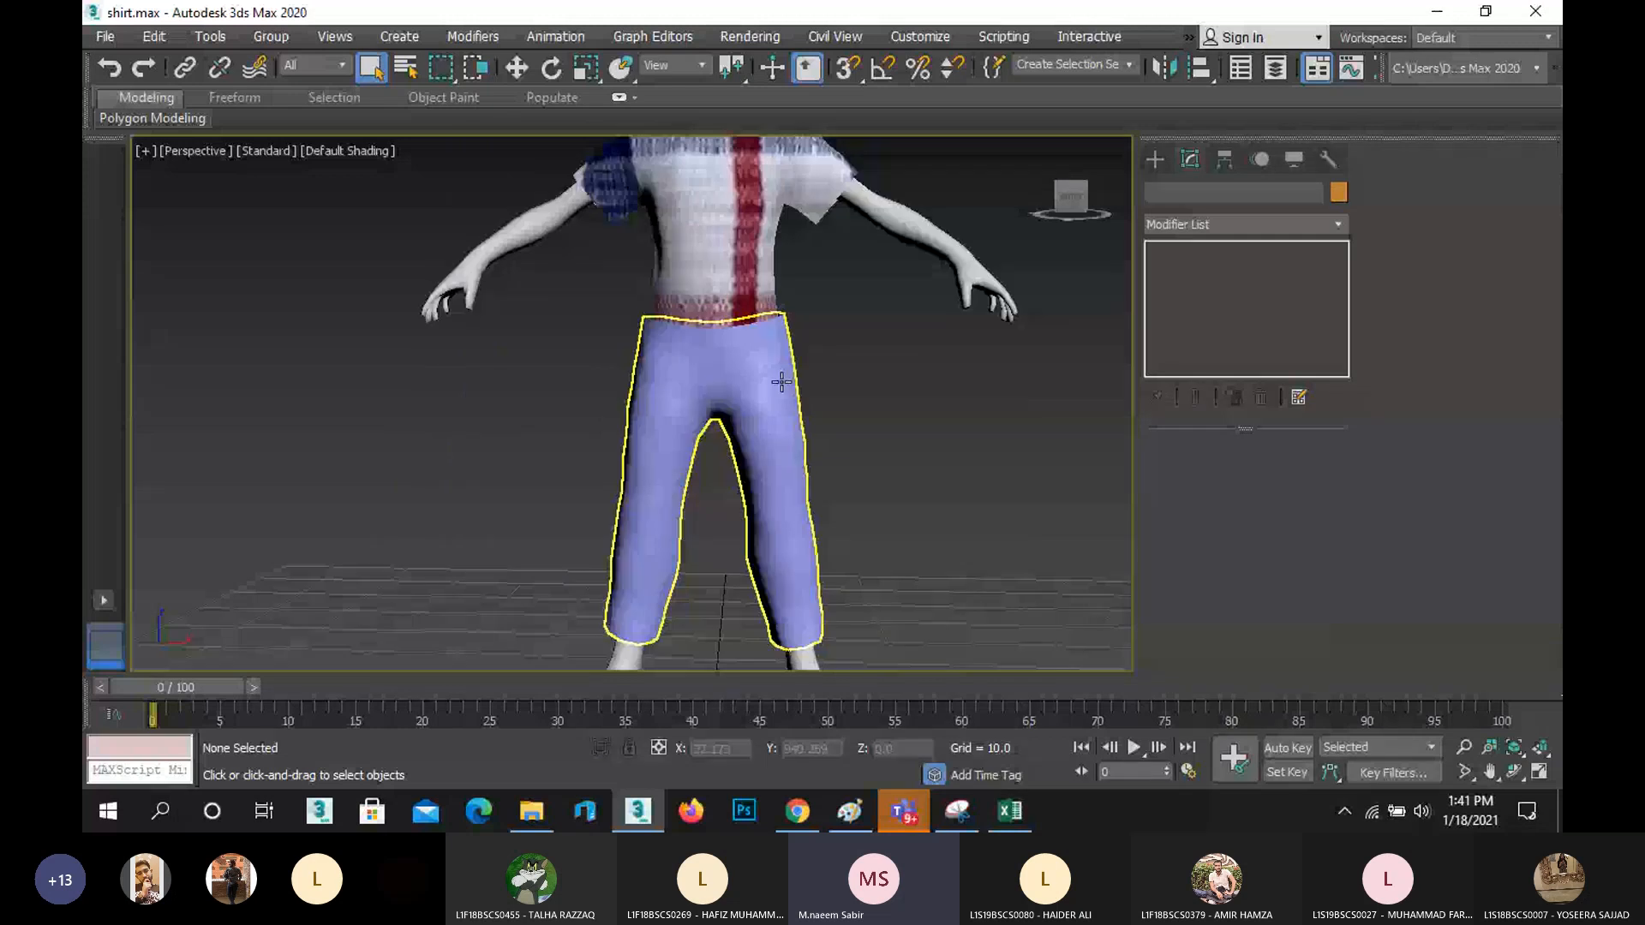
pyautogui.scroll(-3, 781, 382)
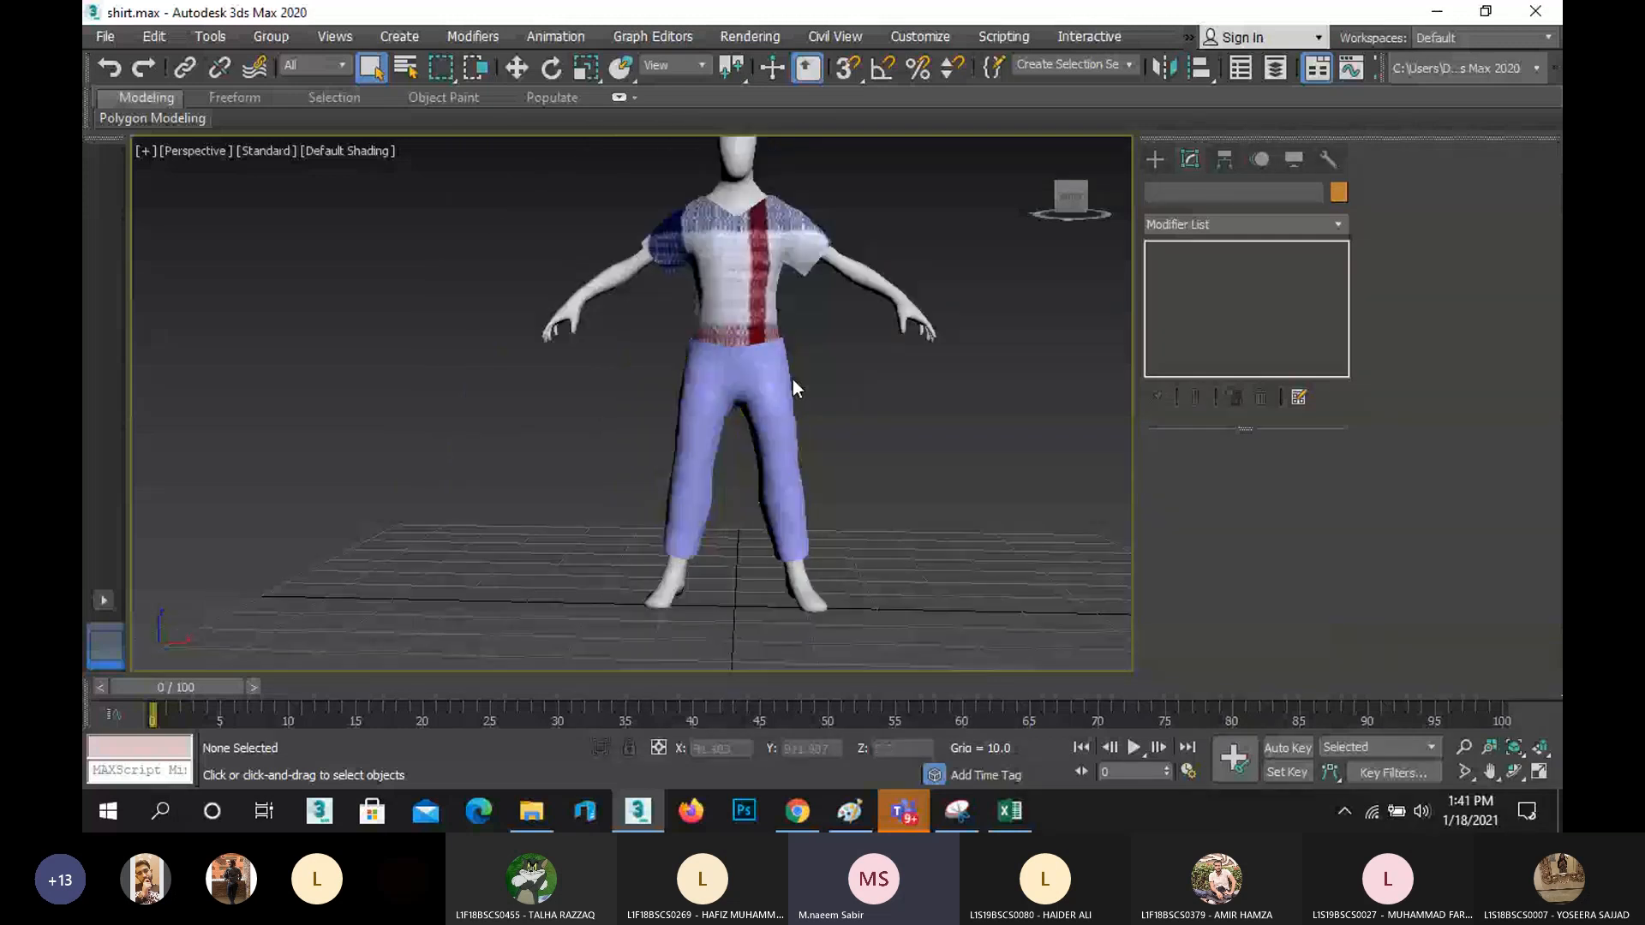
pyautogui.click(765, 377)
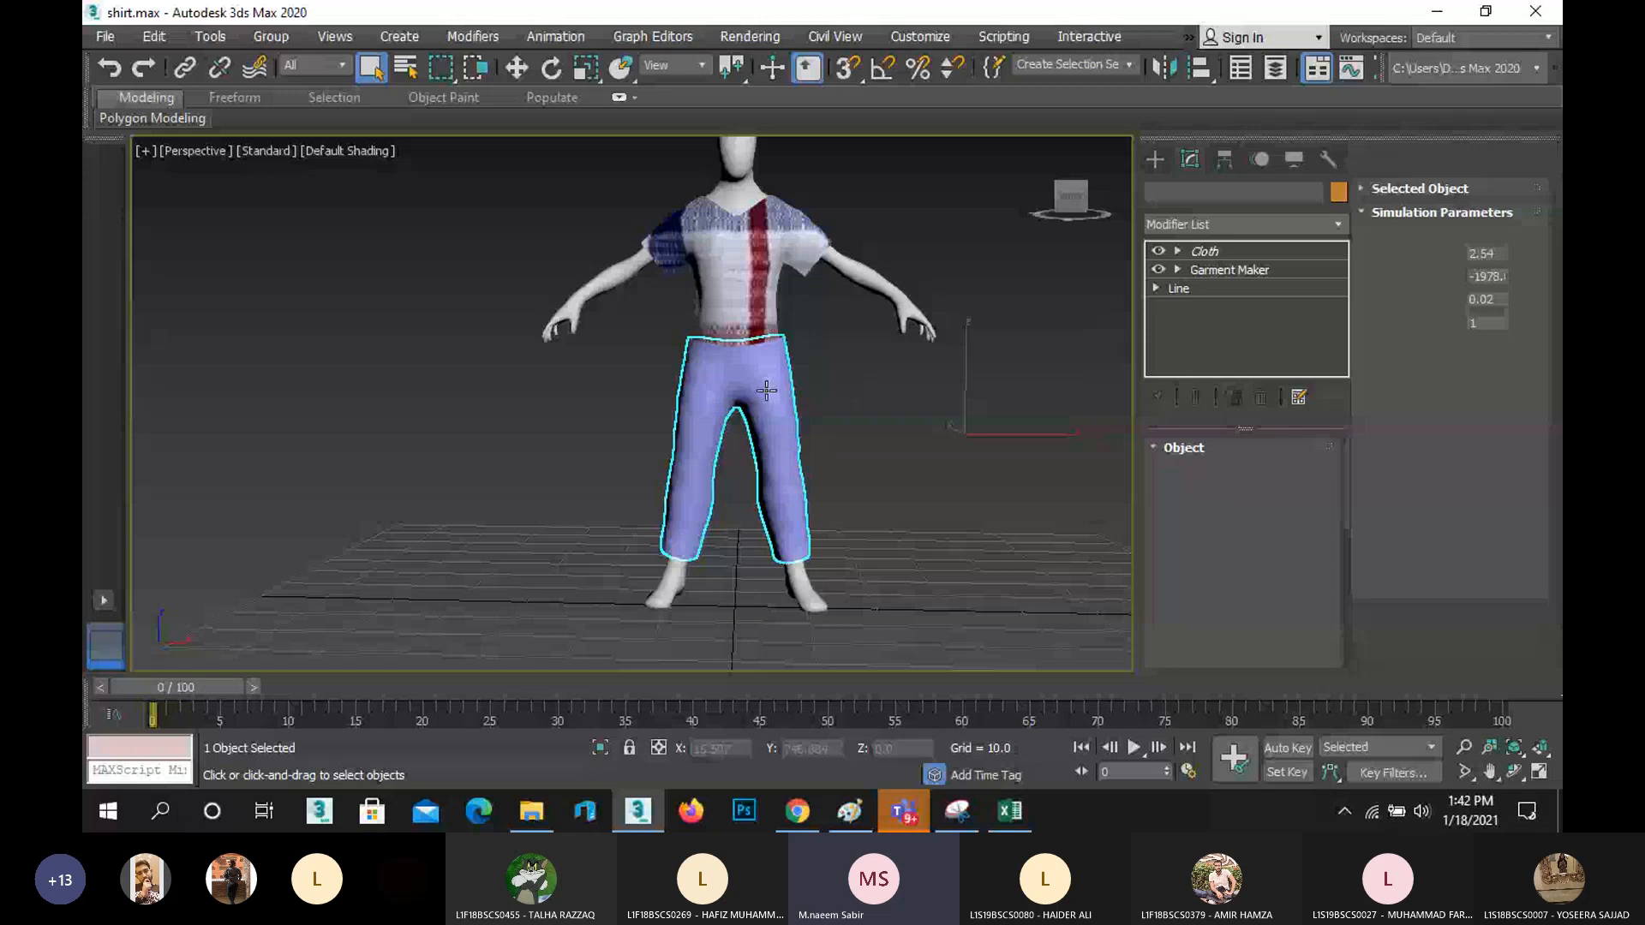
pyautogui.click(737, 264)
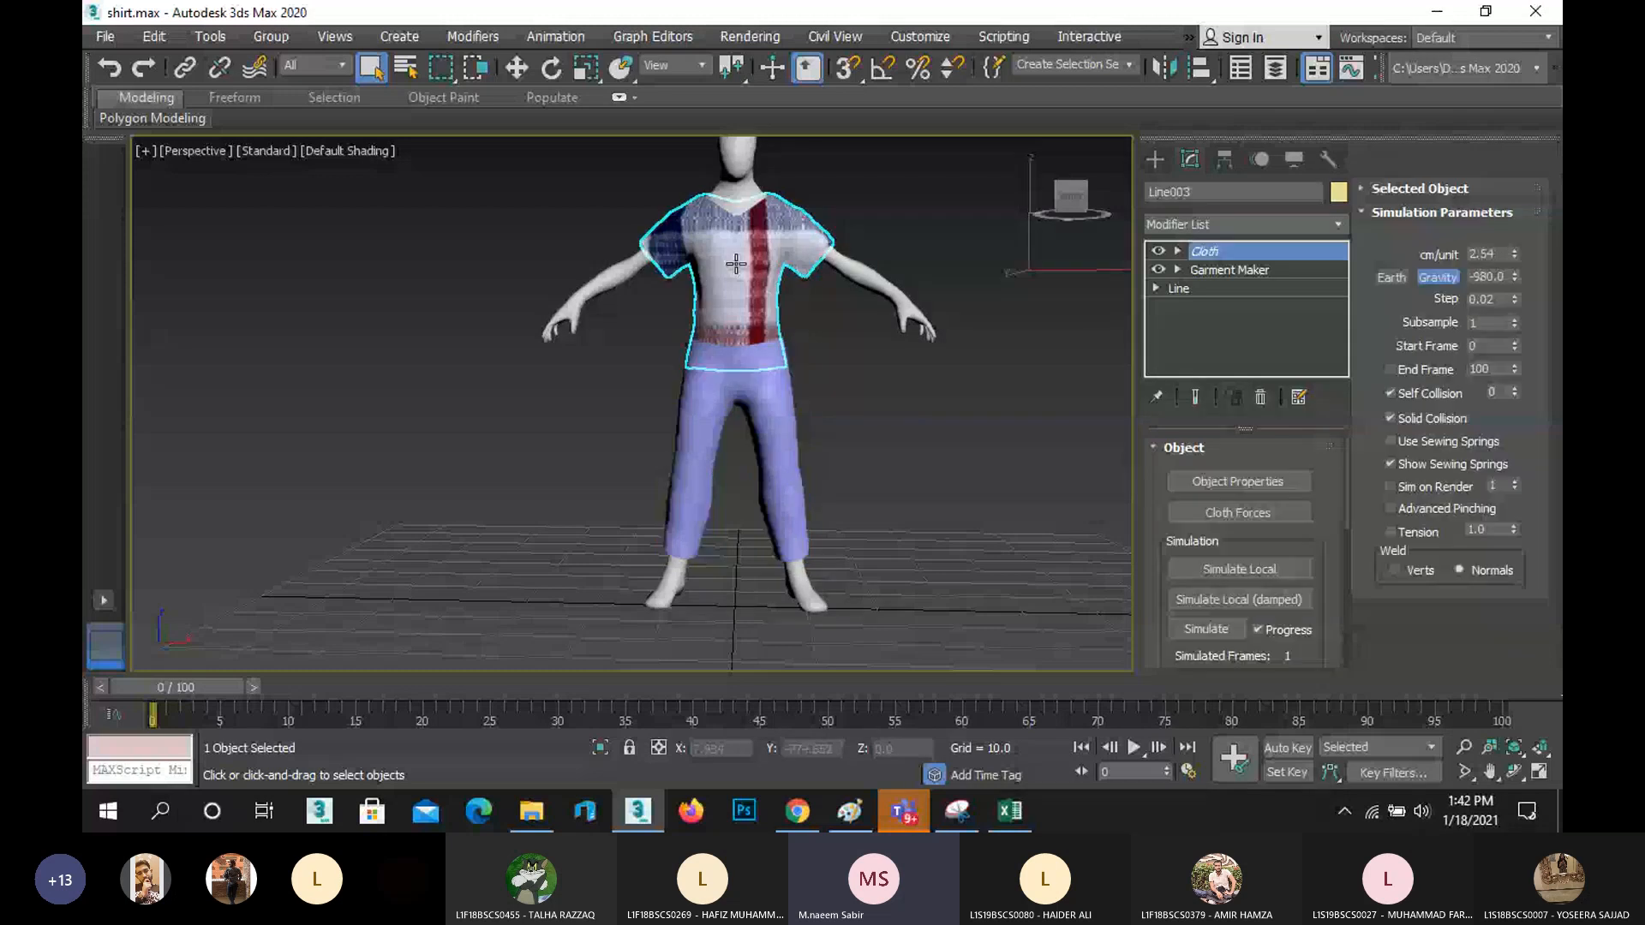
pyautogui.click(1227, 225)
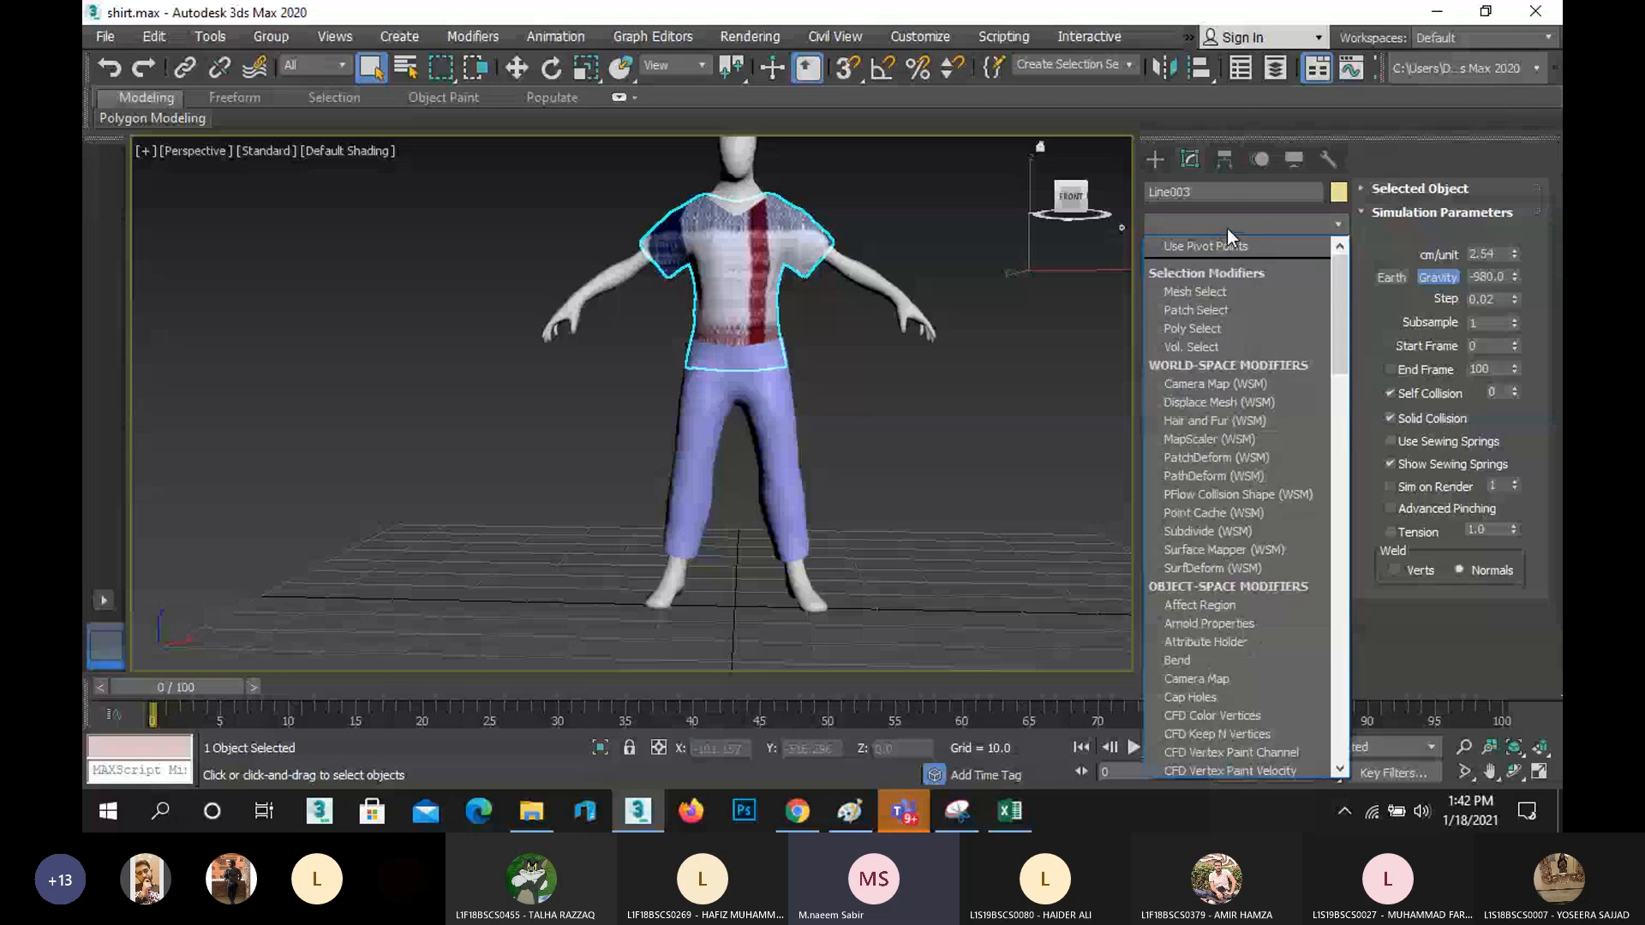
pyautogui.press('u')
pyautogui.click(1268, 502)
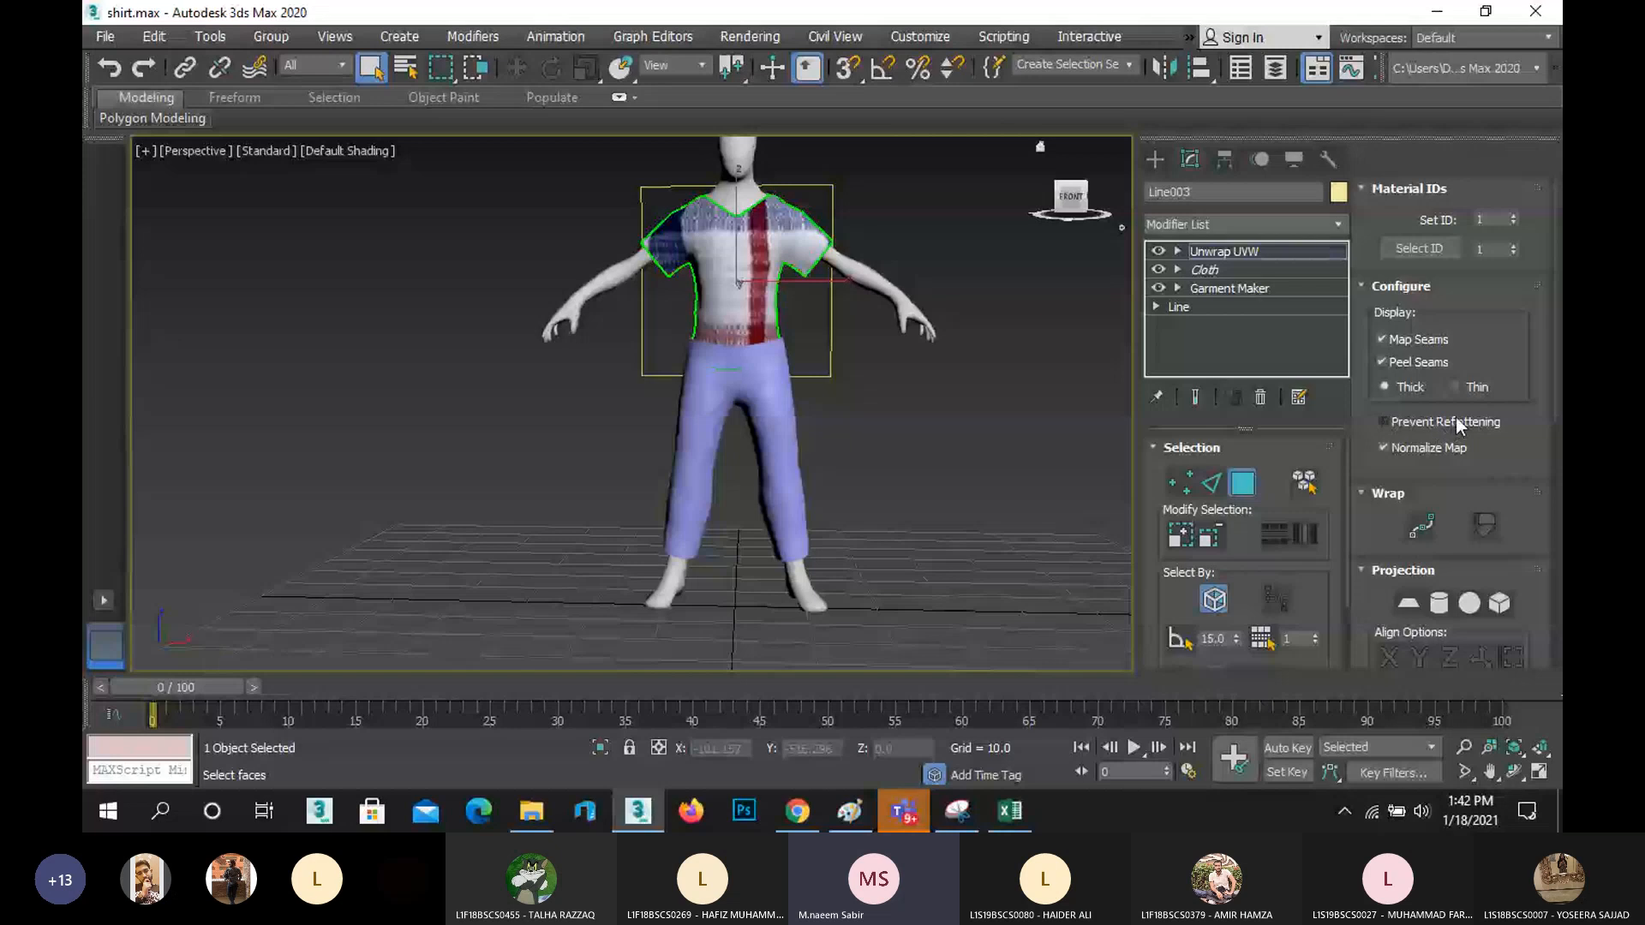
# - Open the shirt's UVs for editing, move the selected shirt piece to the upper part of the UV tile and enlarge it
pyautogui.scroll(-10, 1460, 414)
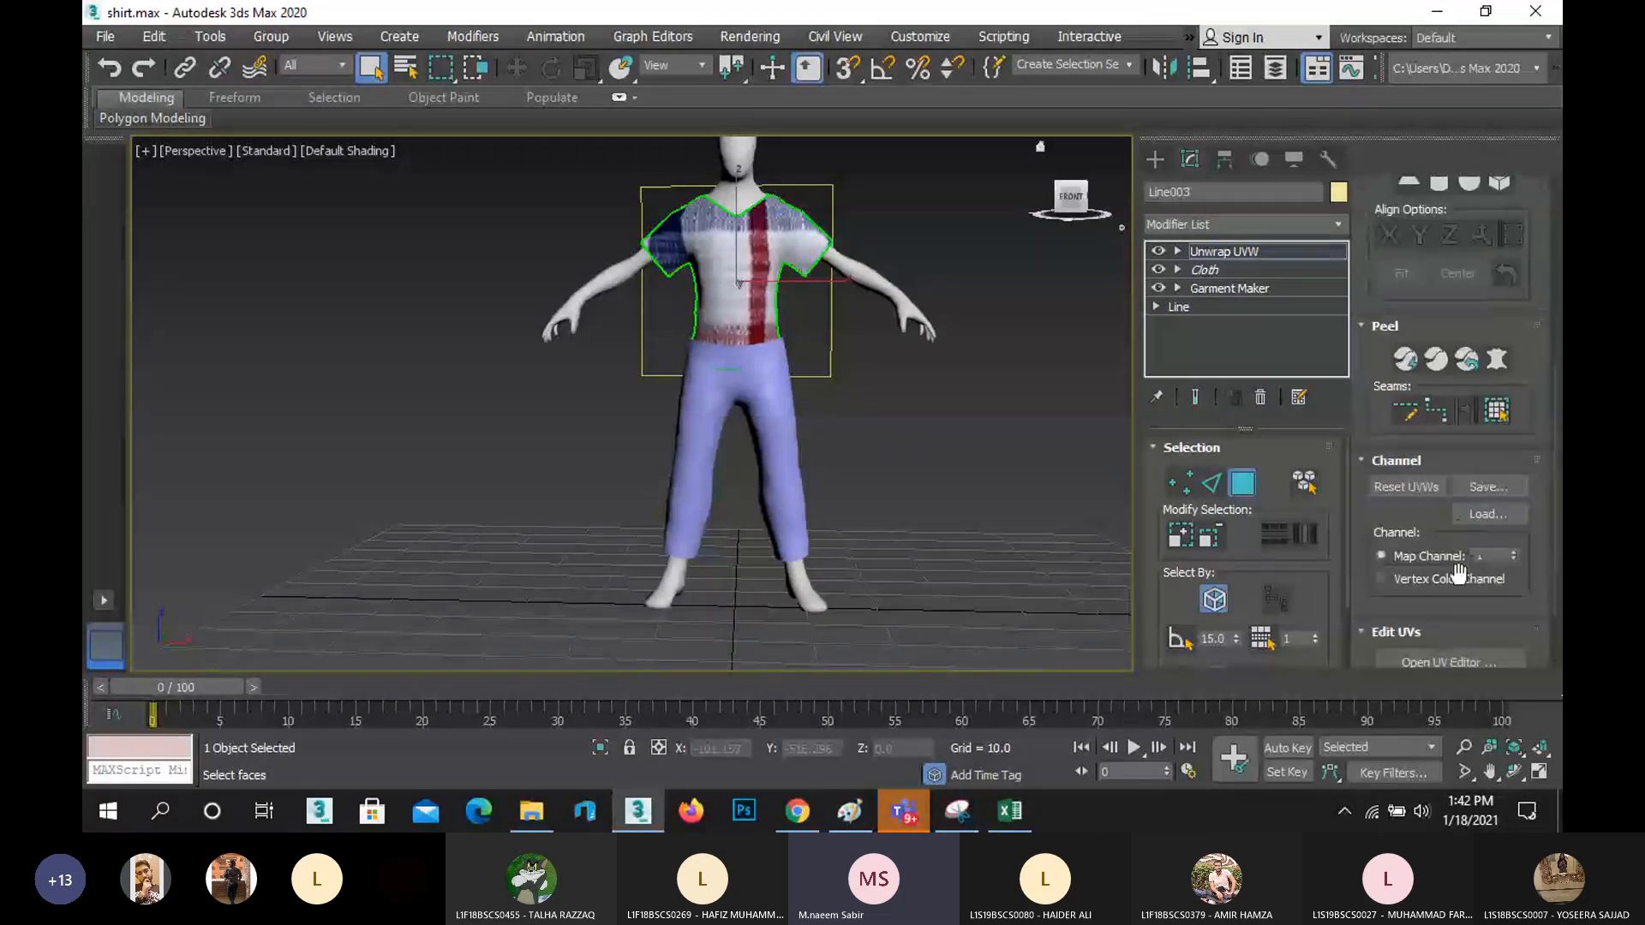
pyautogui.click(1429, 562)
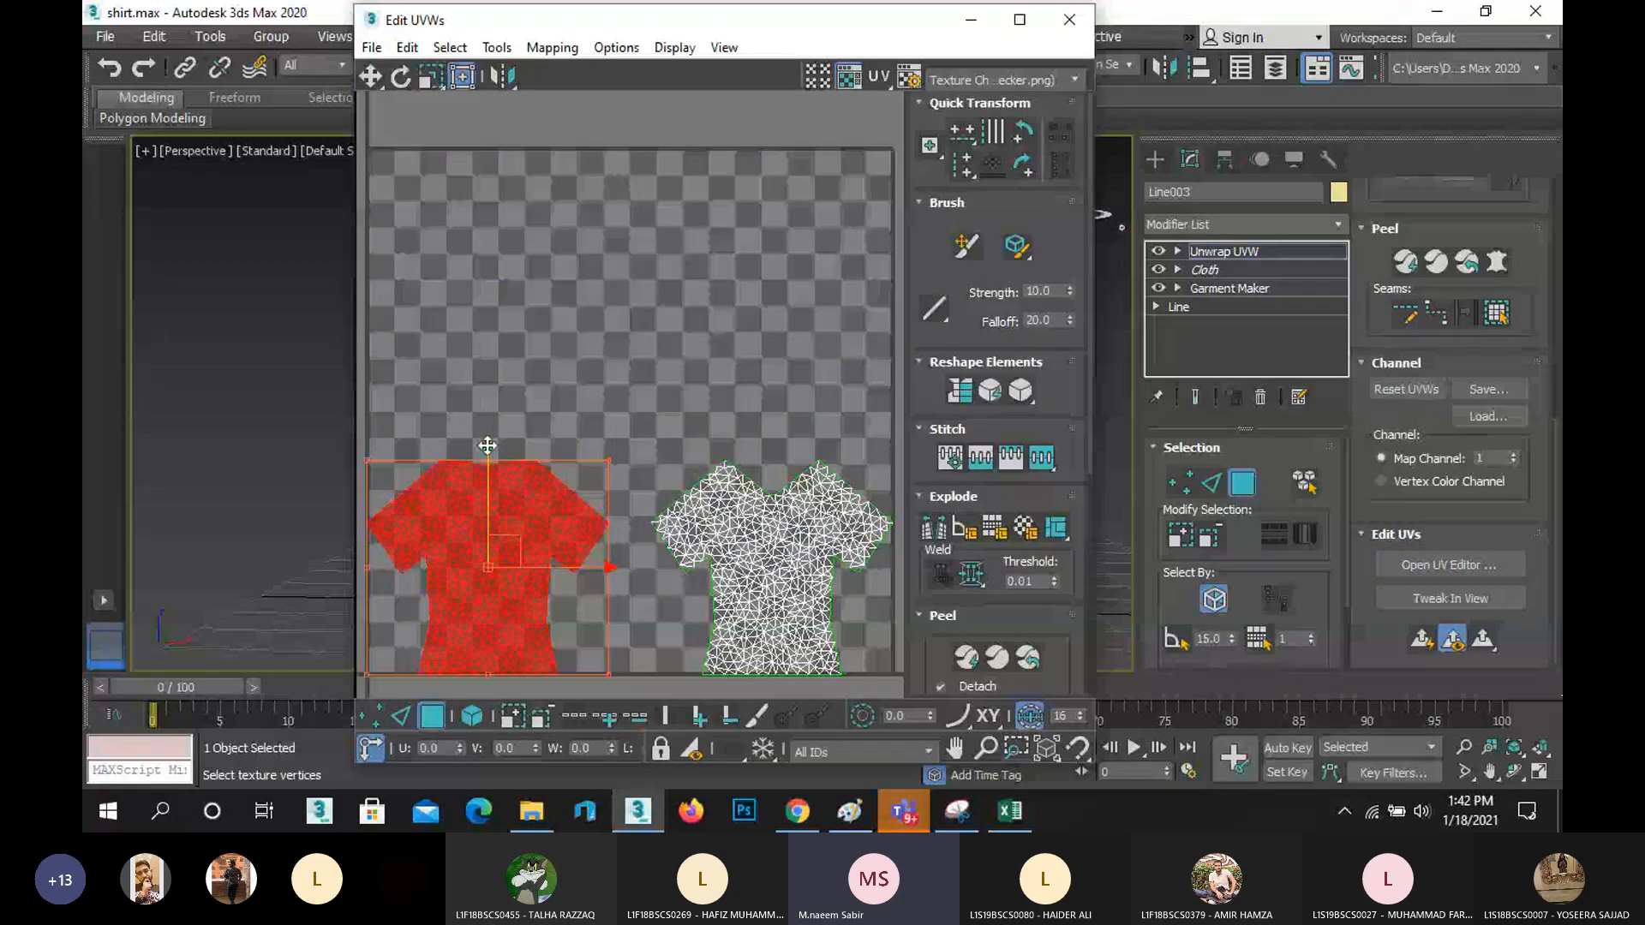
pyautogui.moveTo(487, 446); pyautogui.dragTo(488, 178)
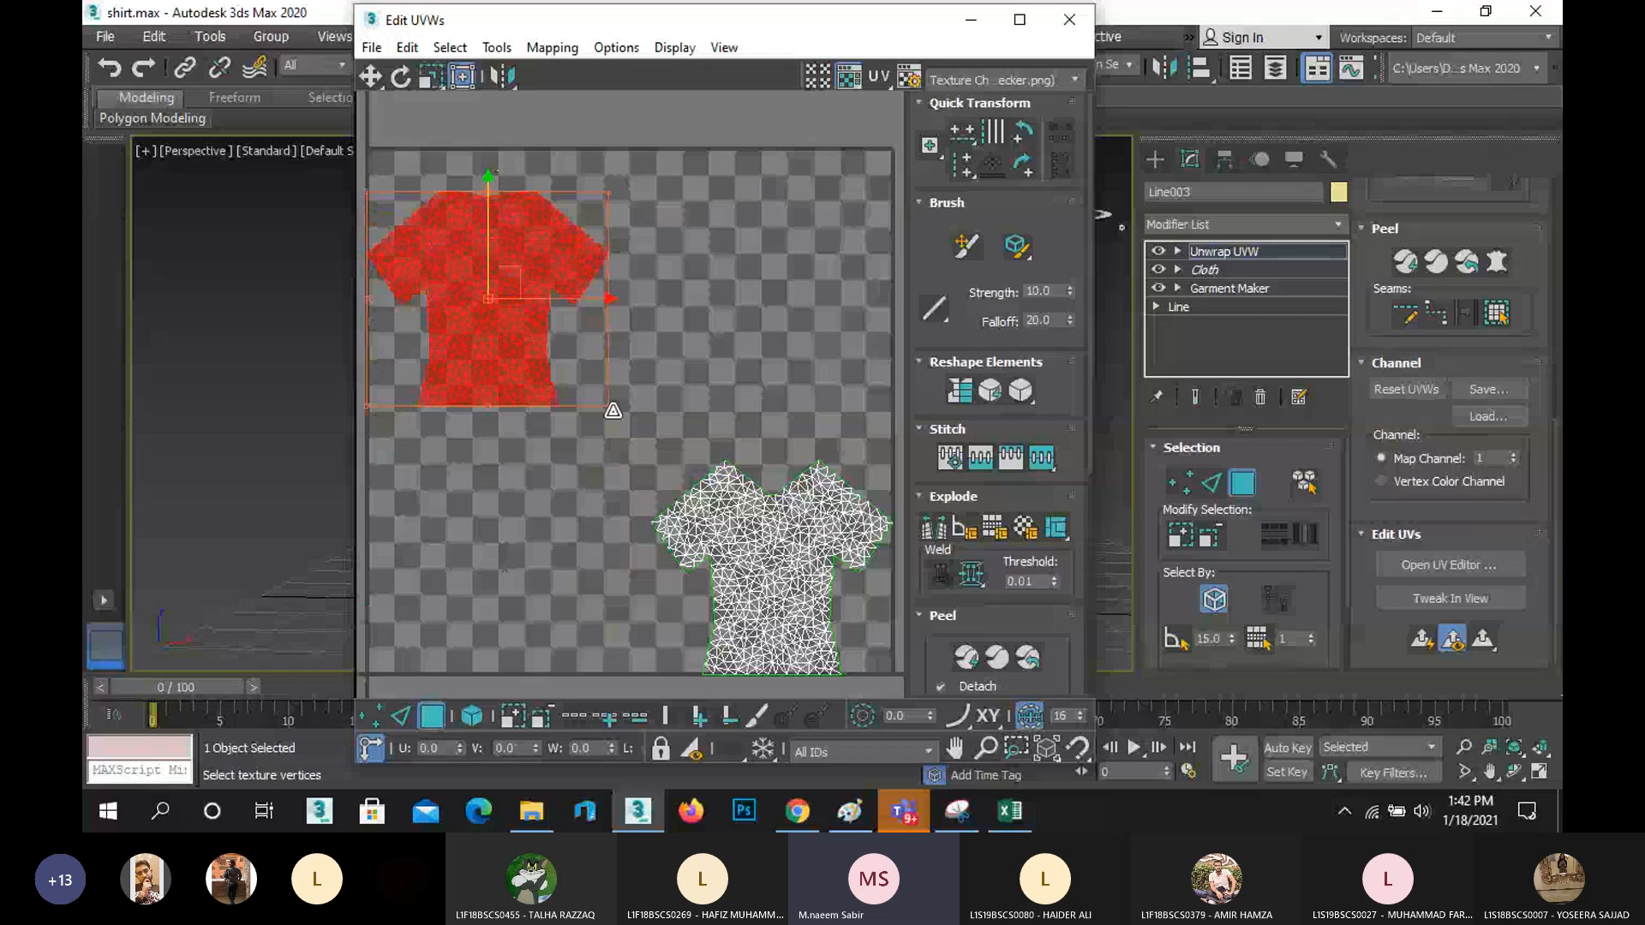
pyautogui.moveTo(604, 404); pyautogui.dragTo(673, 490)
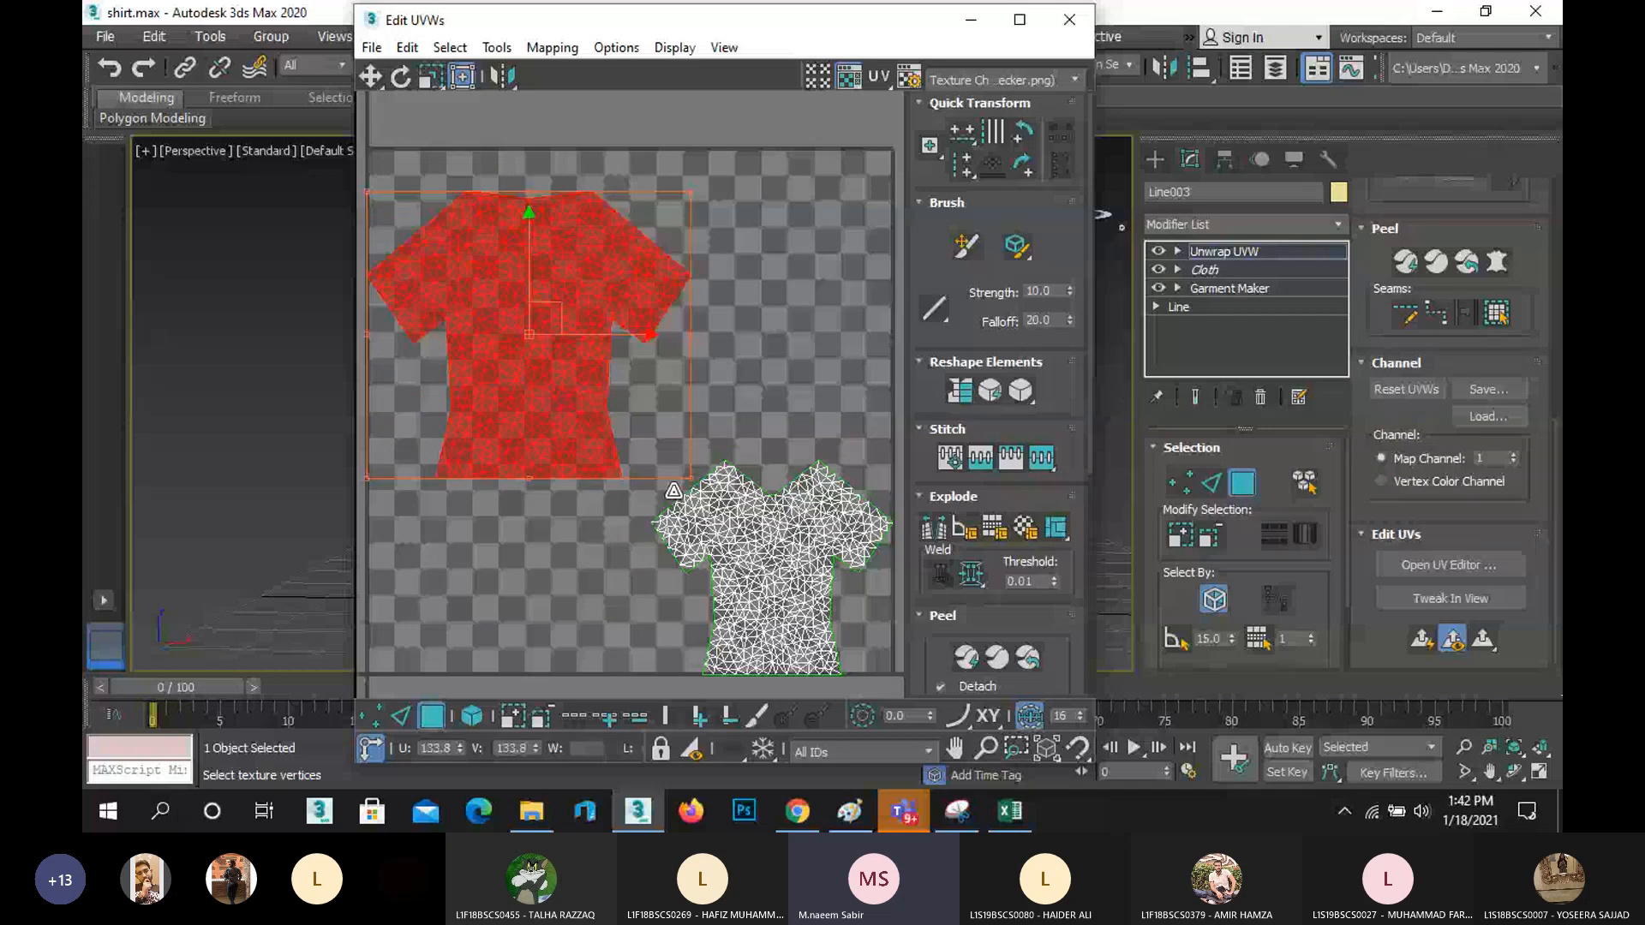
pyautogui.scroll(-3, 673, 484)
# - Show the UVW template rendering settings for the shirt, and close them without rendering along with the UV editor
pyautogui.click(542, 180)
pyautogui.click(497, 47)
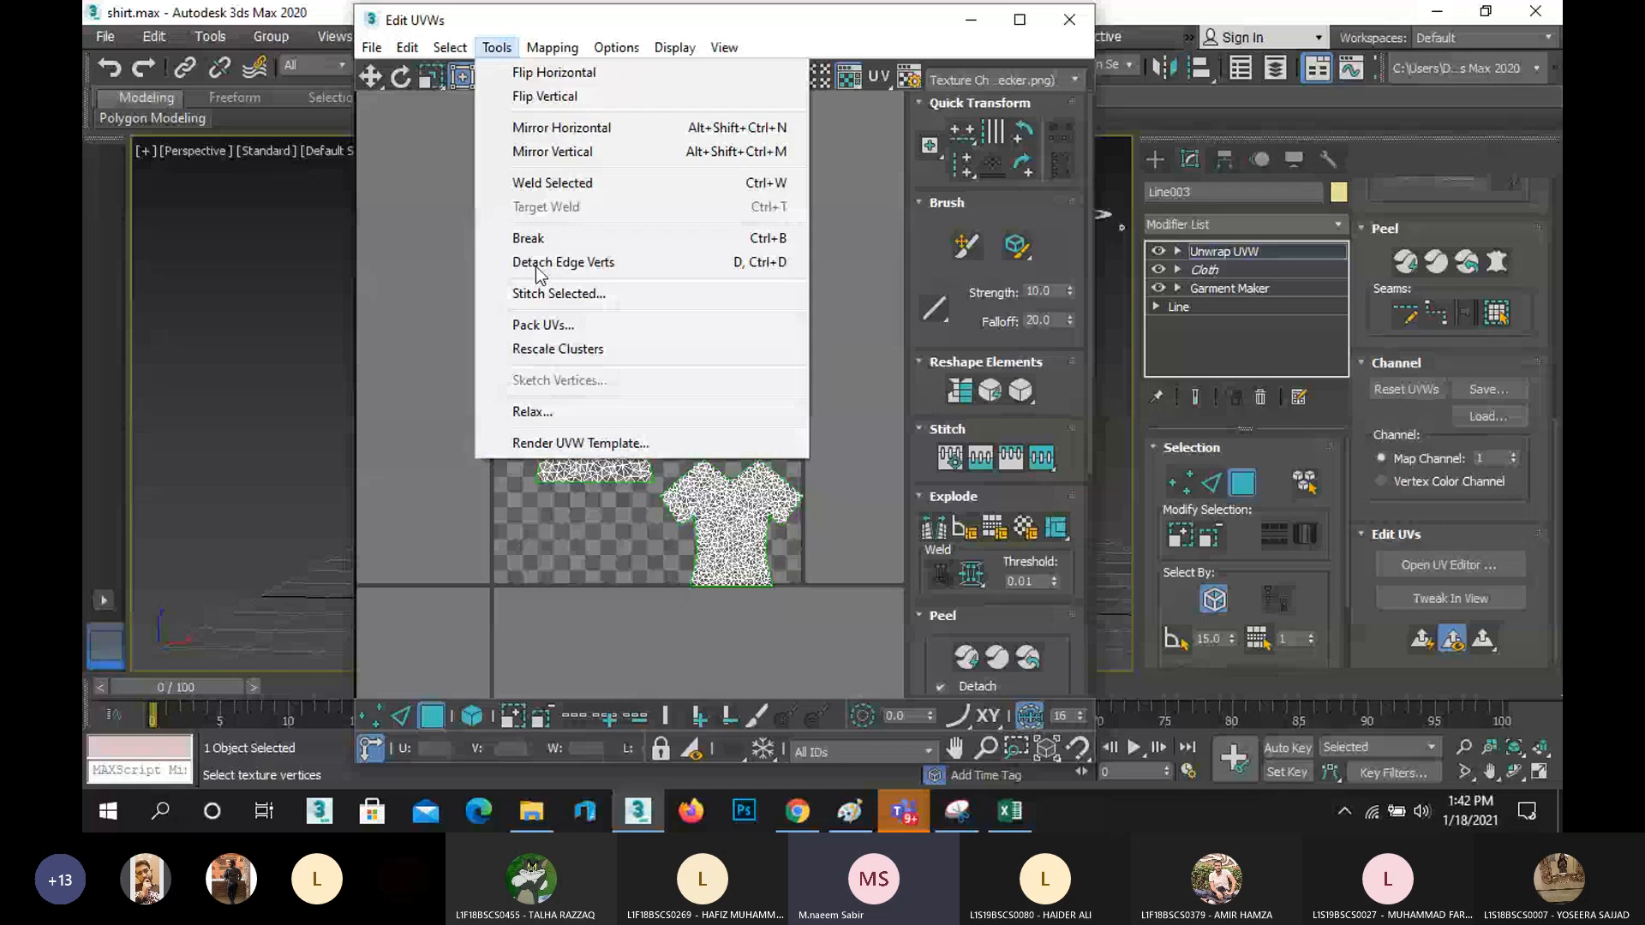
pyautogui.click(591, 543)
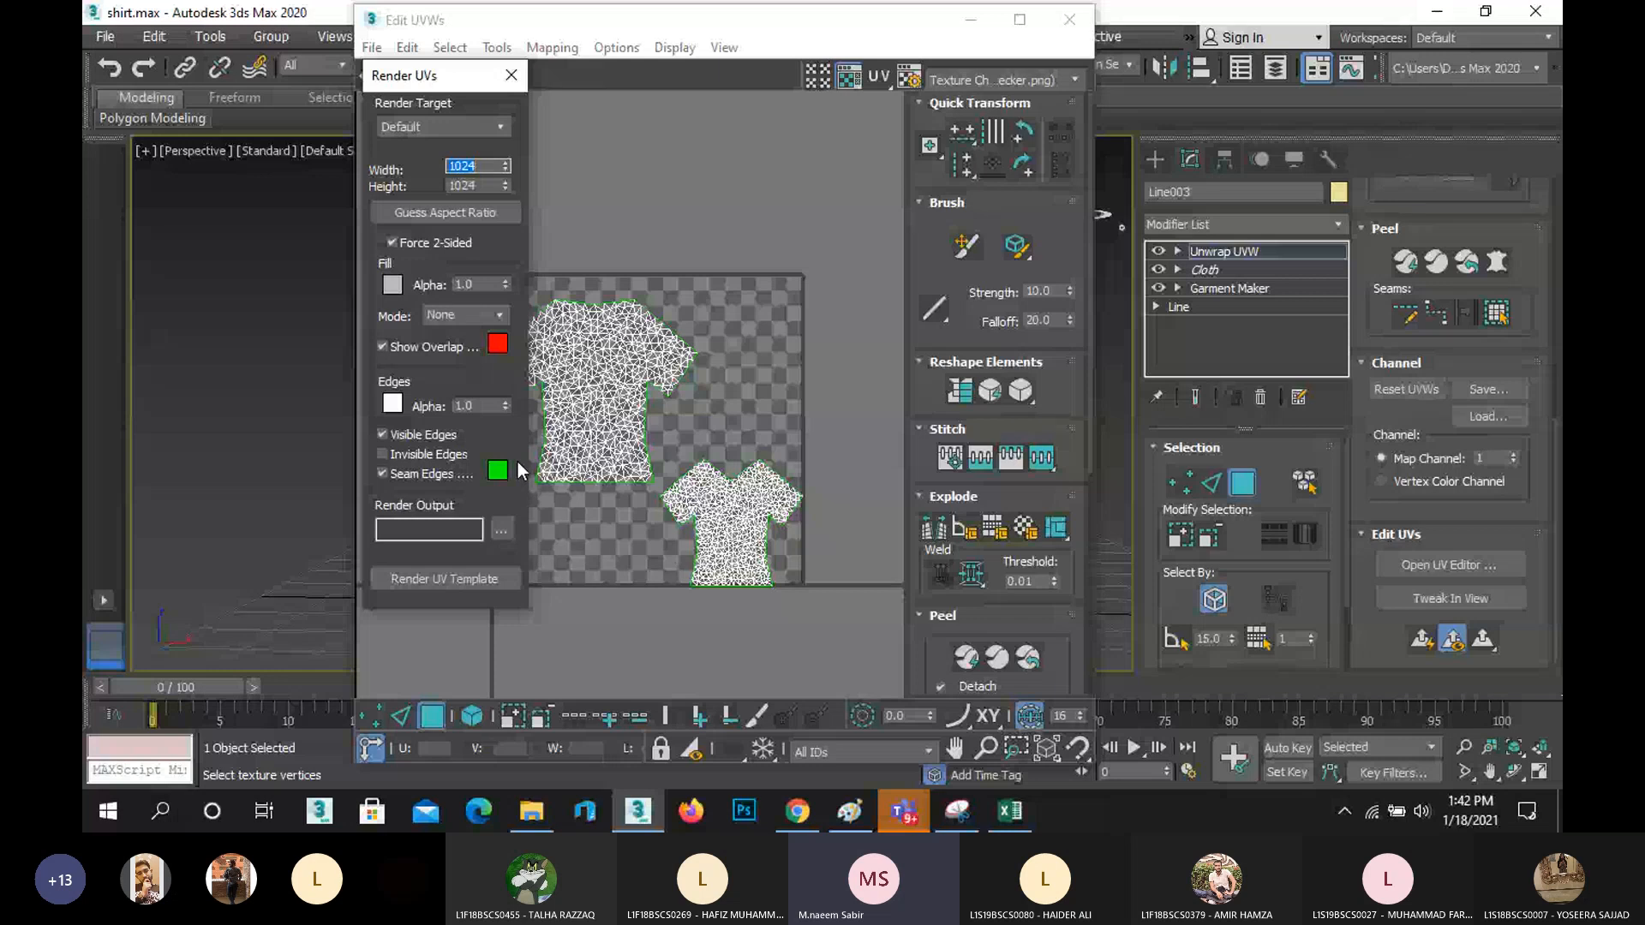
pyautogui.click(516, 70)
pyautogui.click(1069, 19)
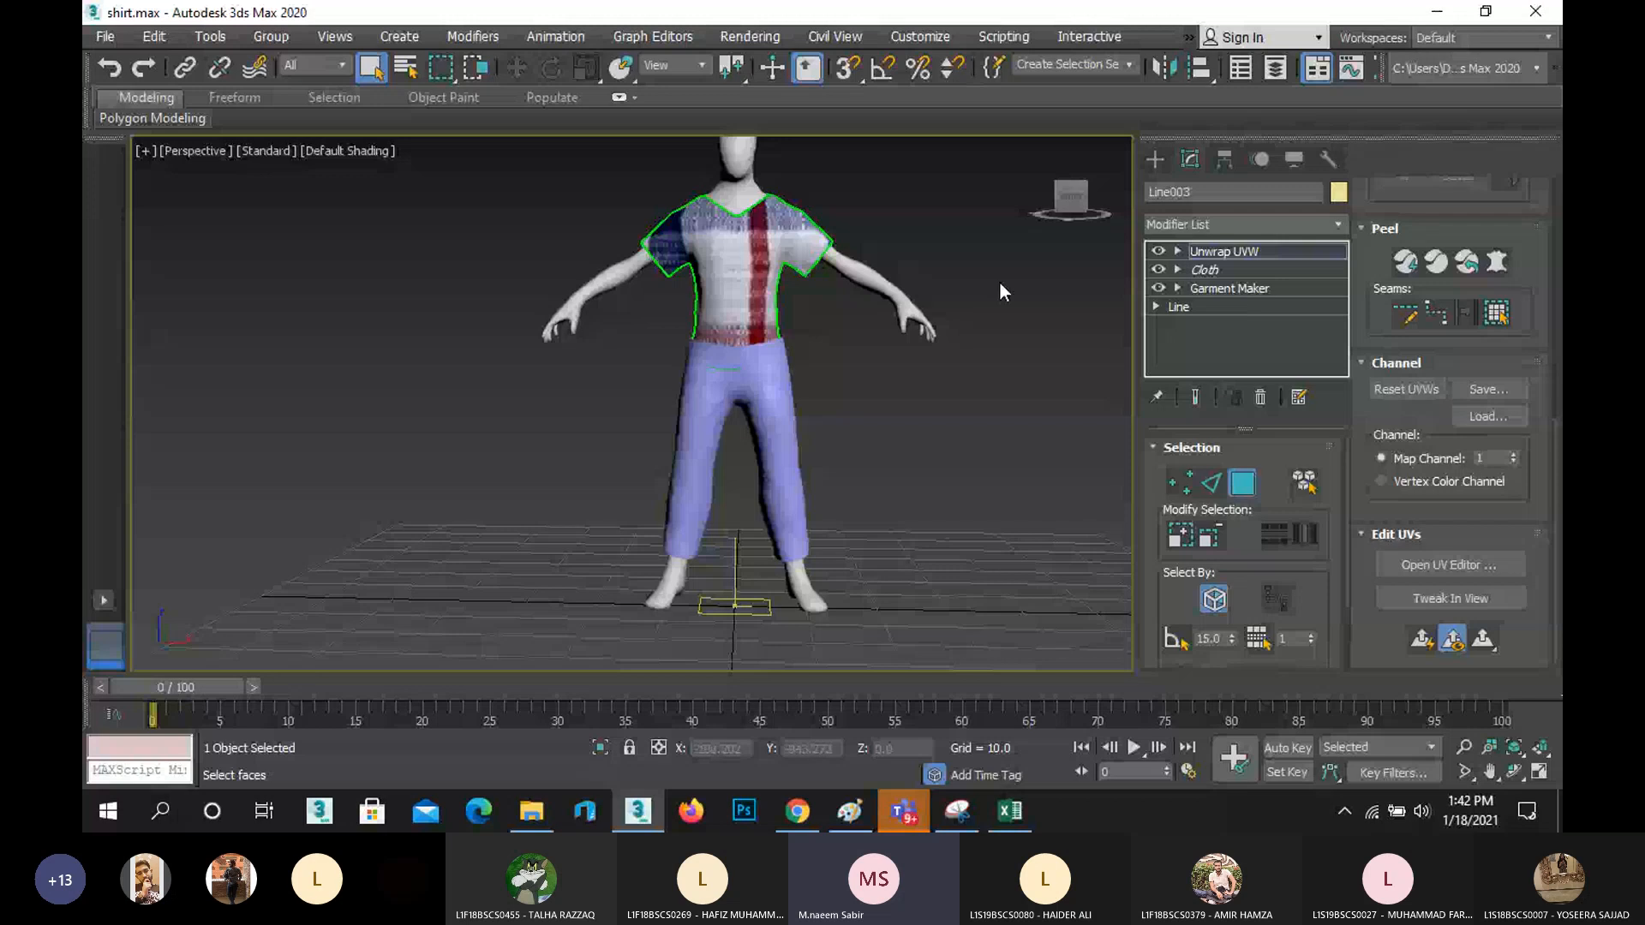
# - Leave the shirt's face selection mode, select the trousers and add an Unwrap UVW modifier above their Cloth modifier
pyautogui.scroll(3, 745, 342)
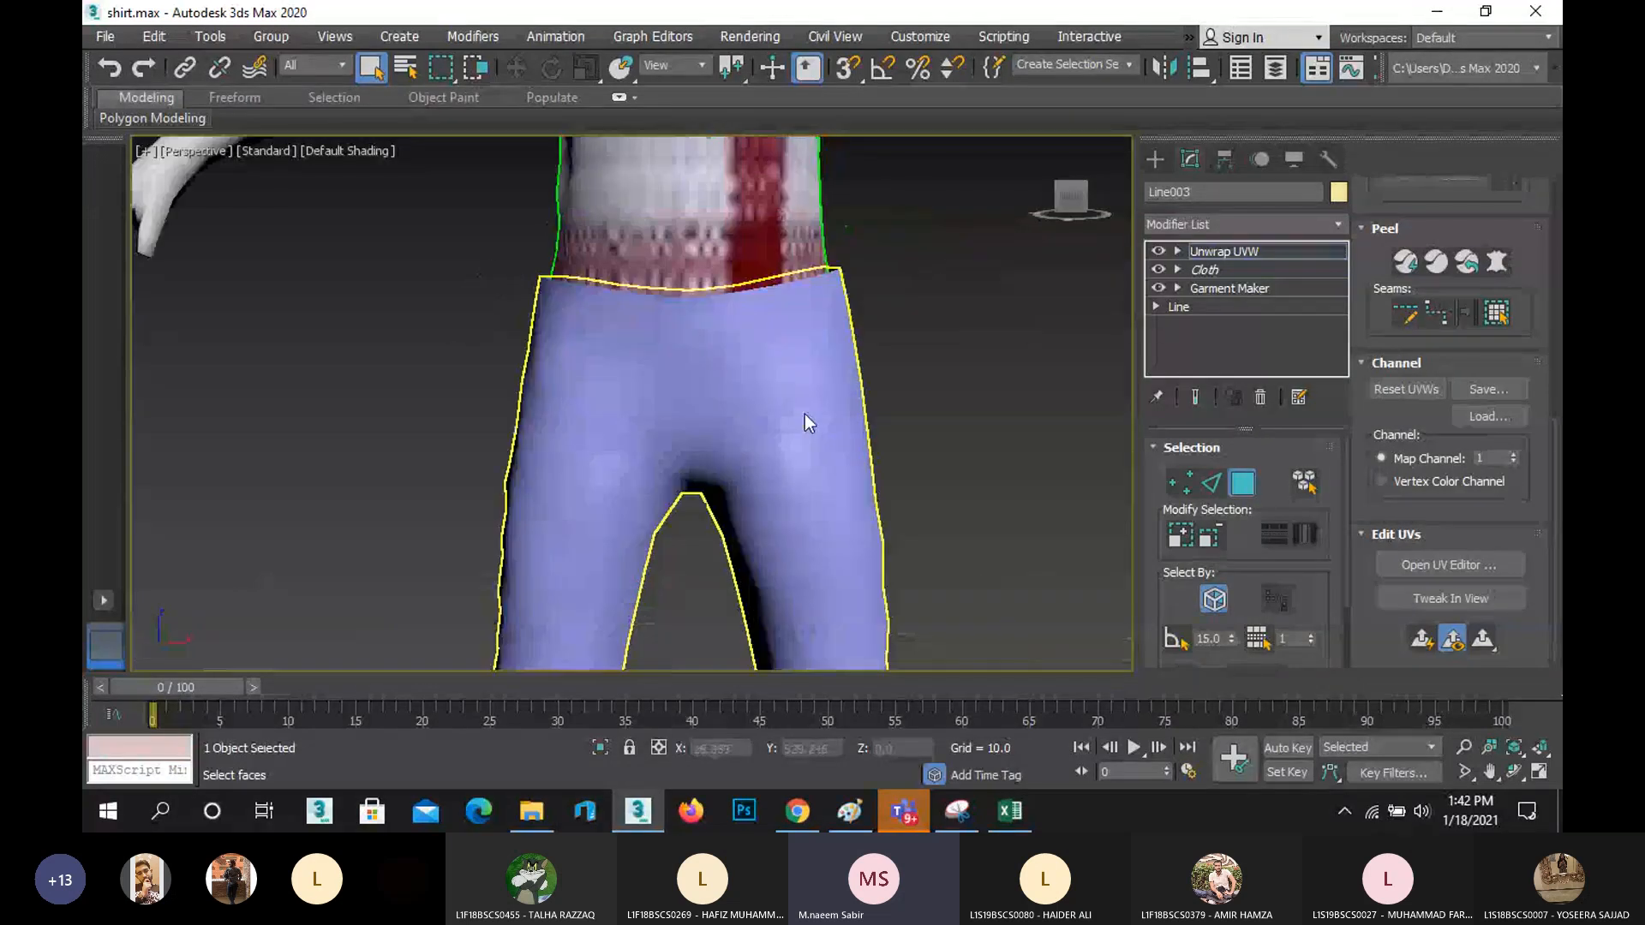
pyautogui.click(1241, 482)
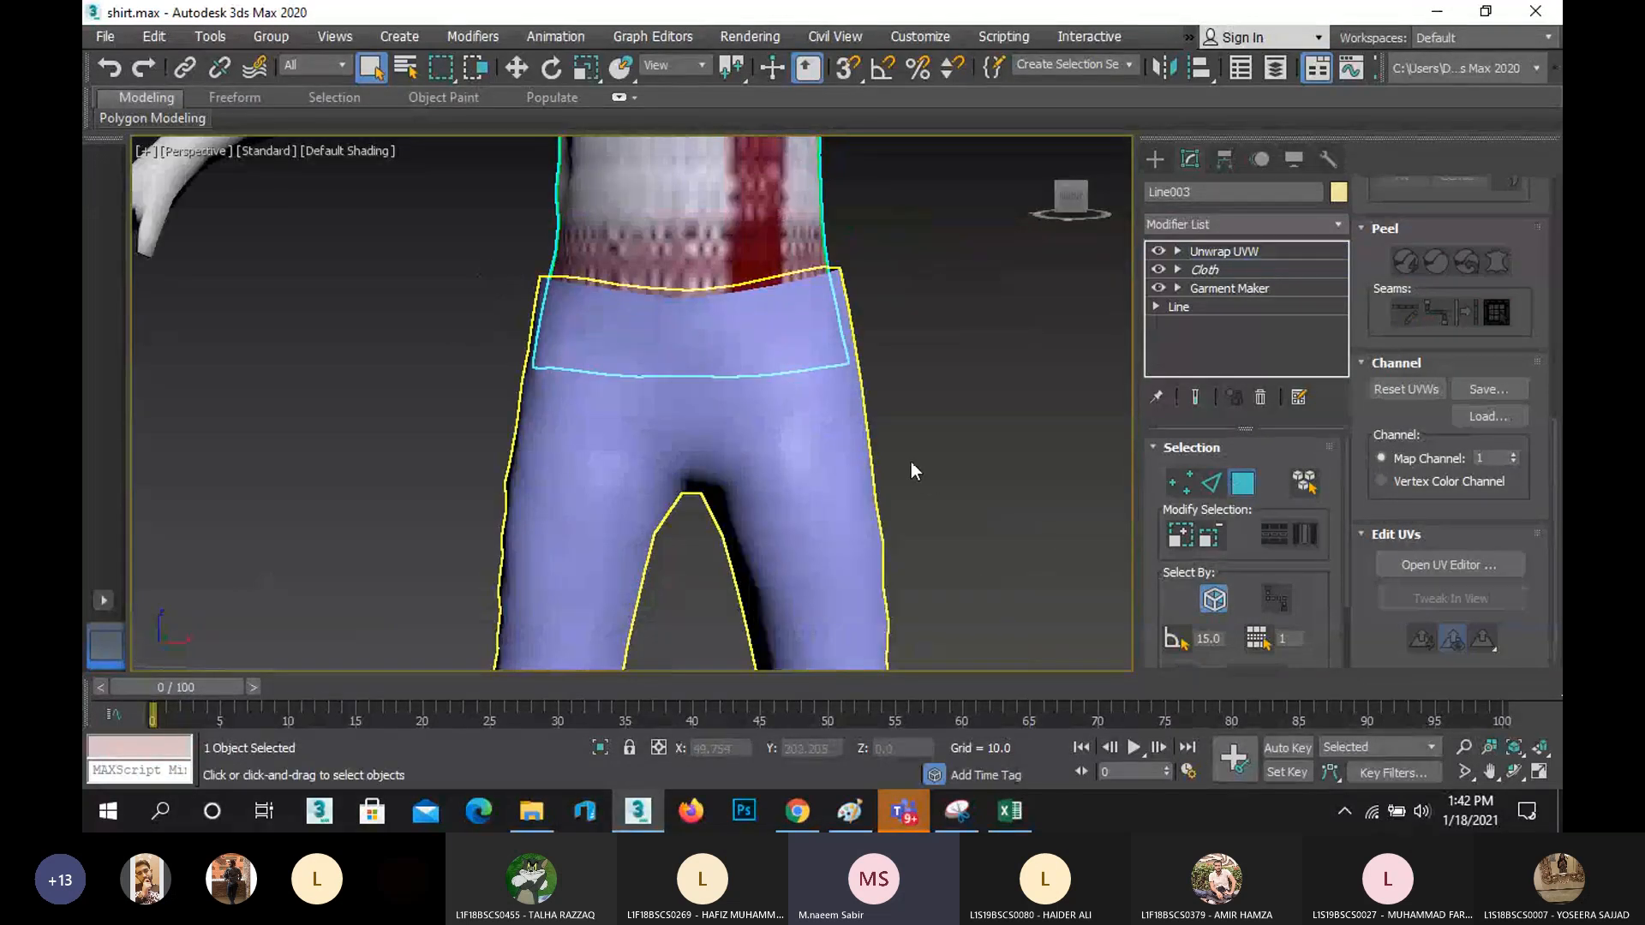
pyautogui.scroll(-5, 912, 461)
pyautogui.click(875, 474)
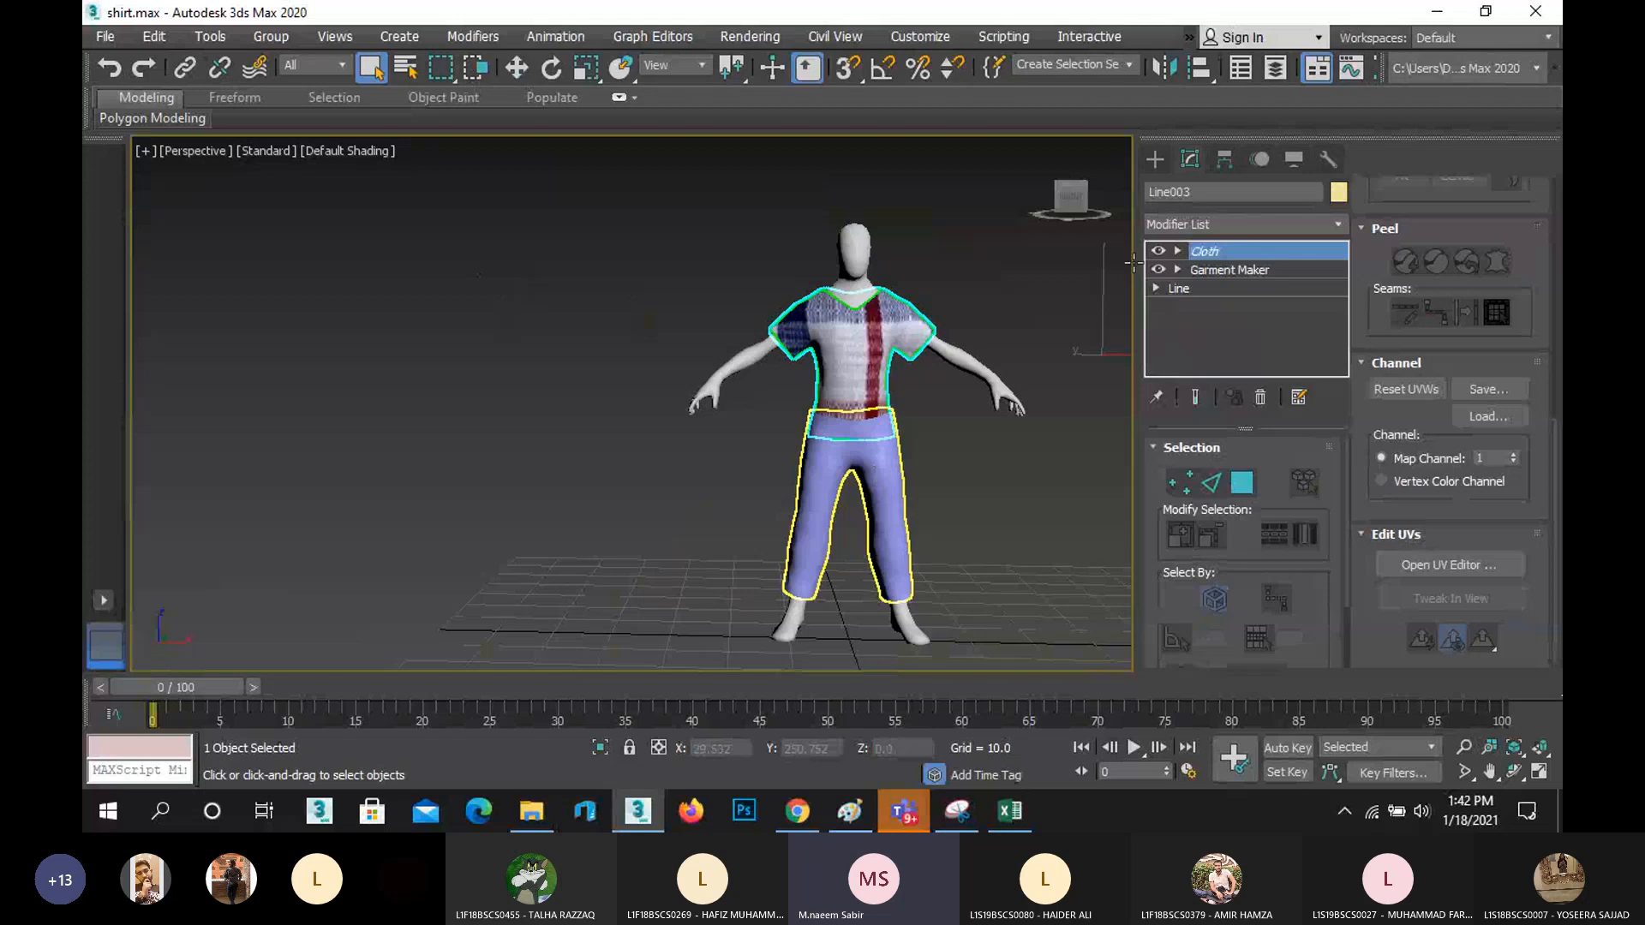
pyautogui.click(1209, 251)
pyautogui.click(1230, 224)
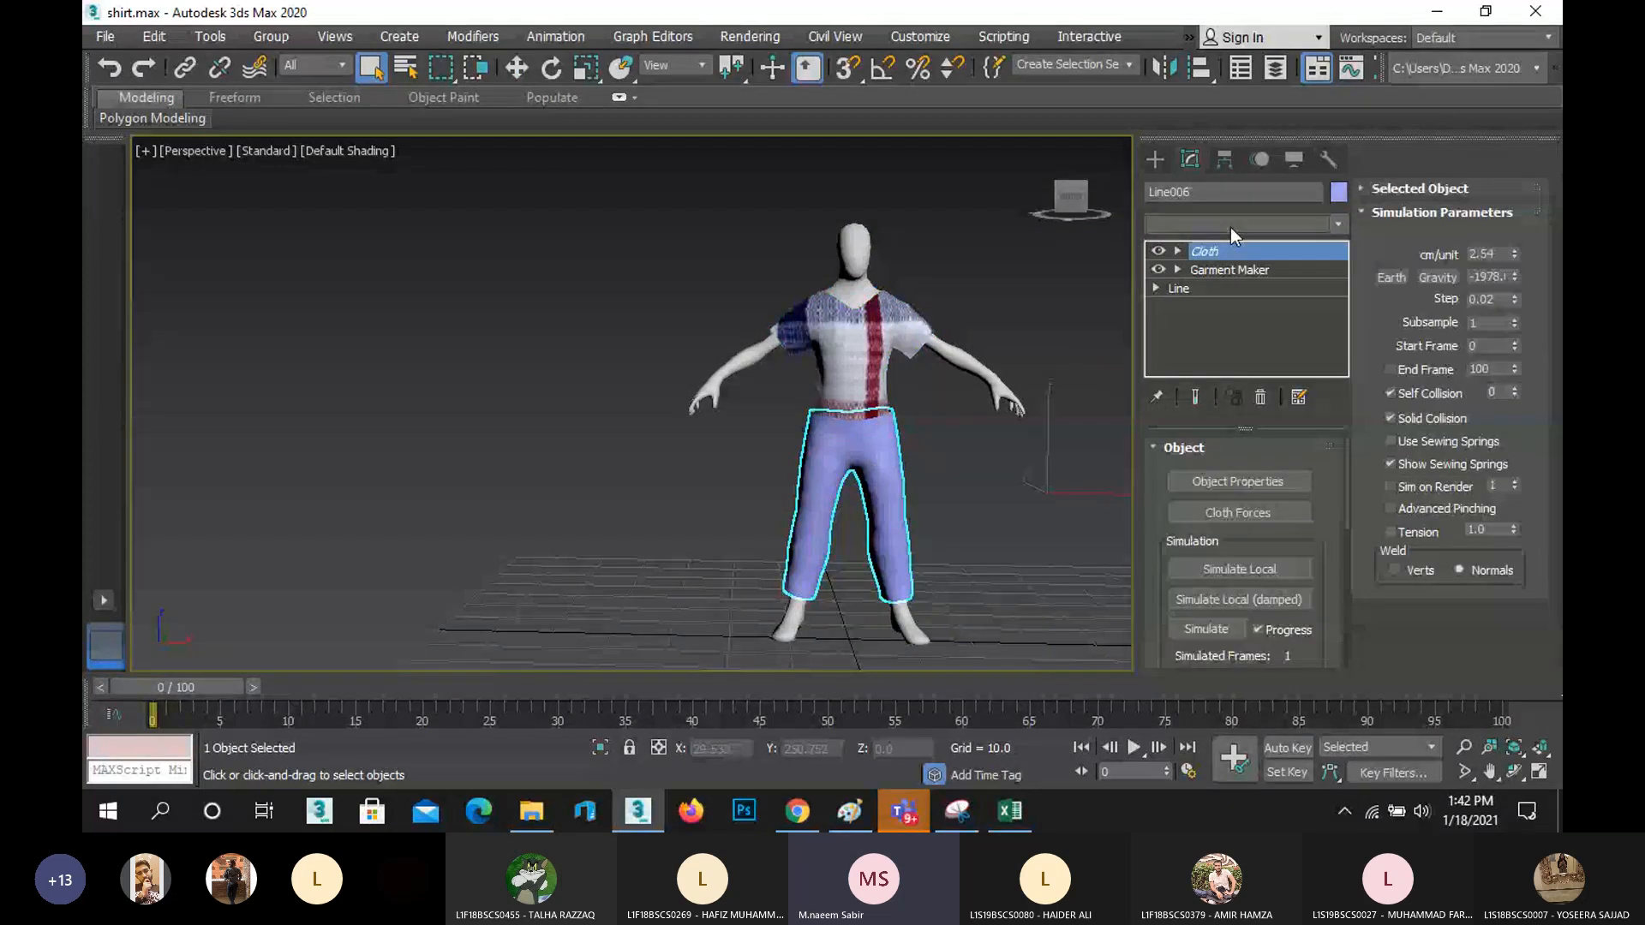
pyautogui.press('u')
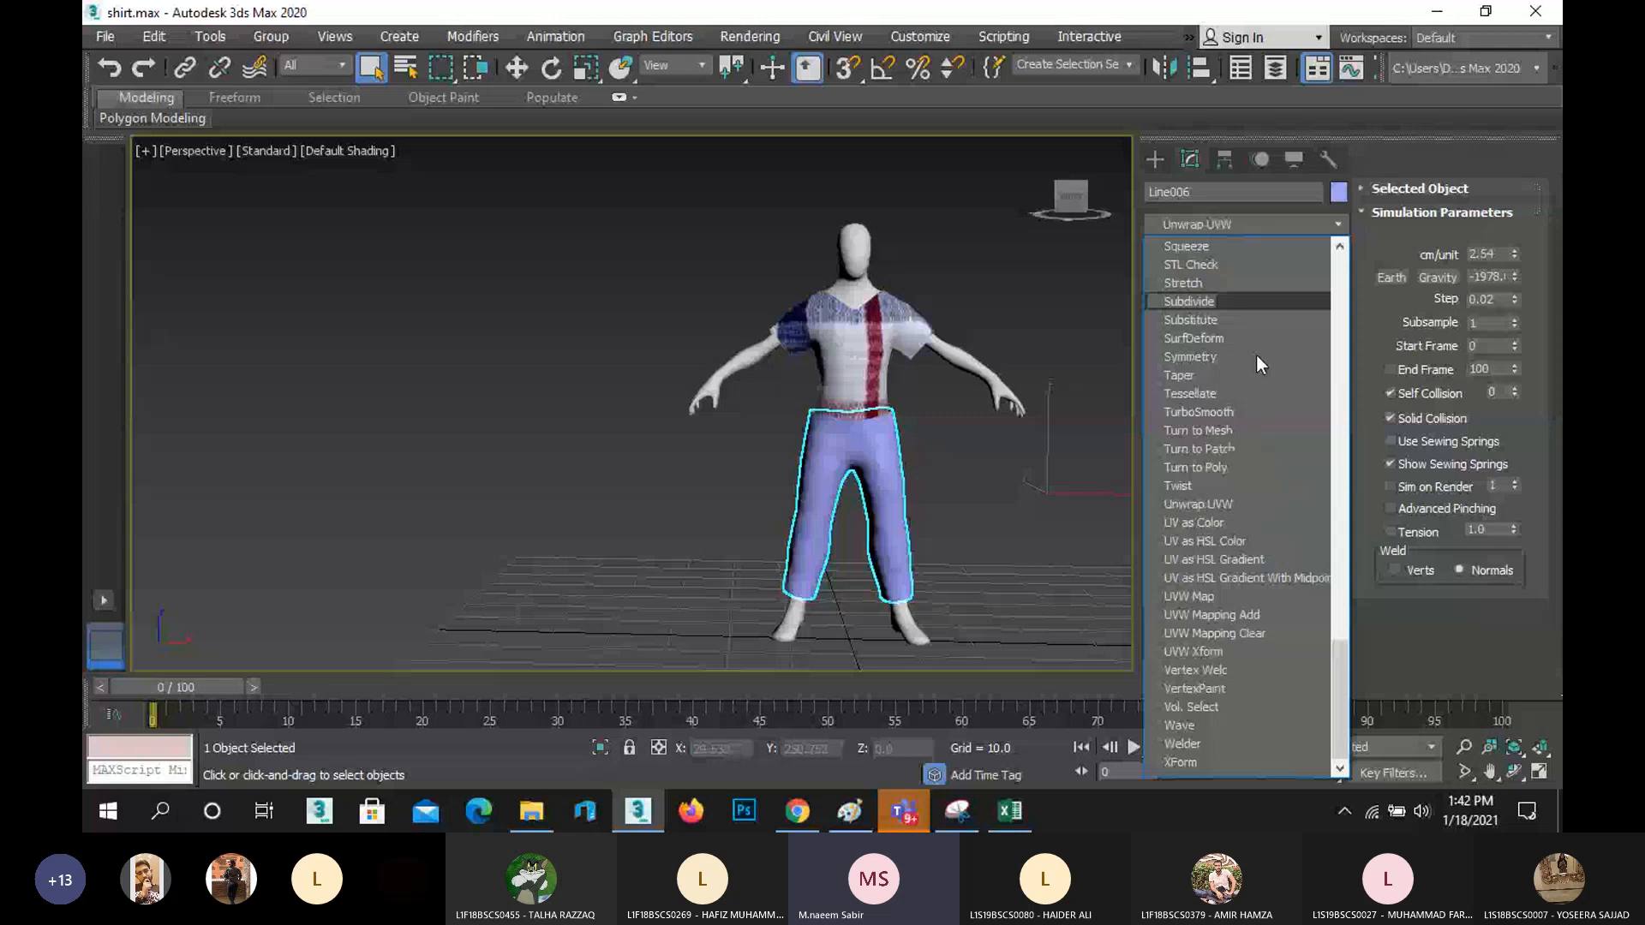
pyautogui.press('Escape')
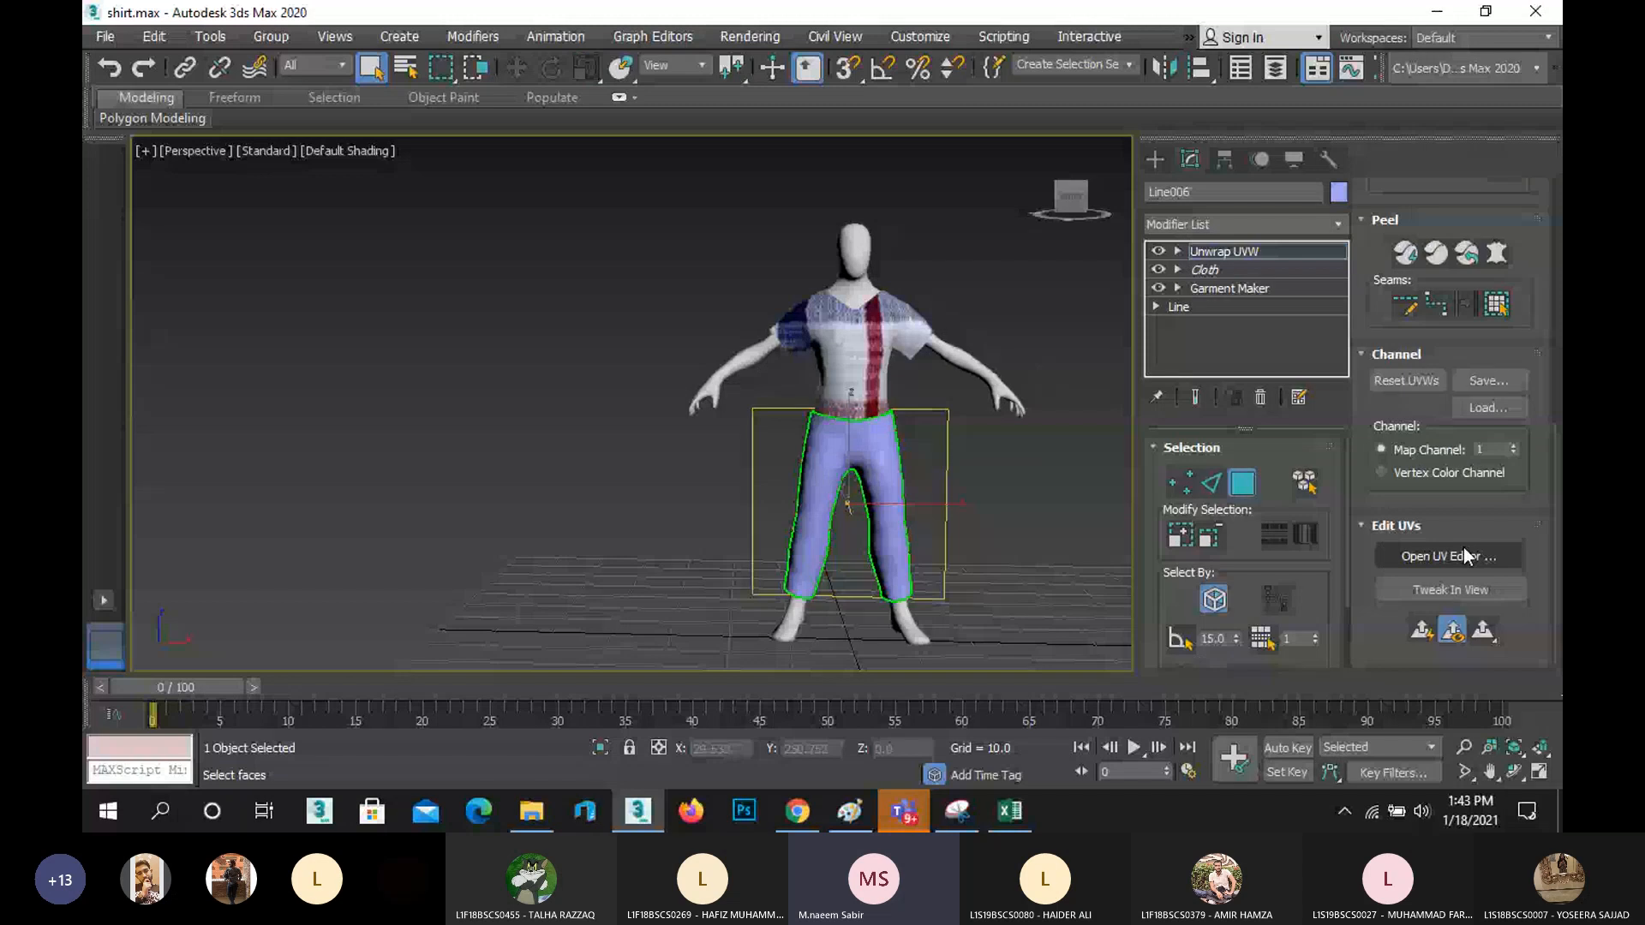
# - Open the trousers' UVs for editing and render their UVW template at 1024 × 1024
pyautogui.click(1466, 555)
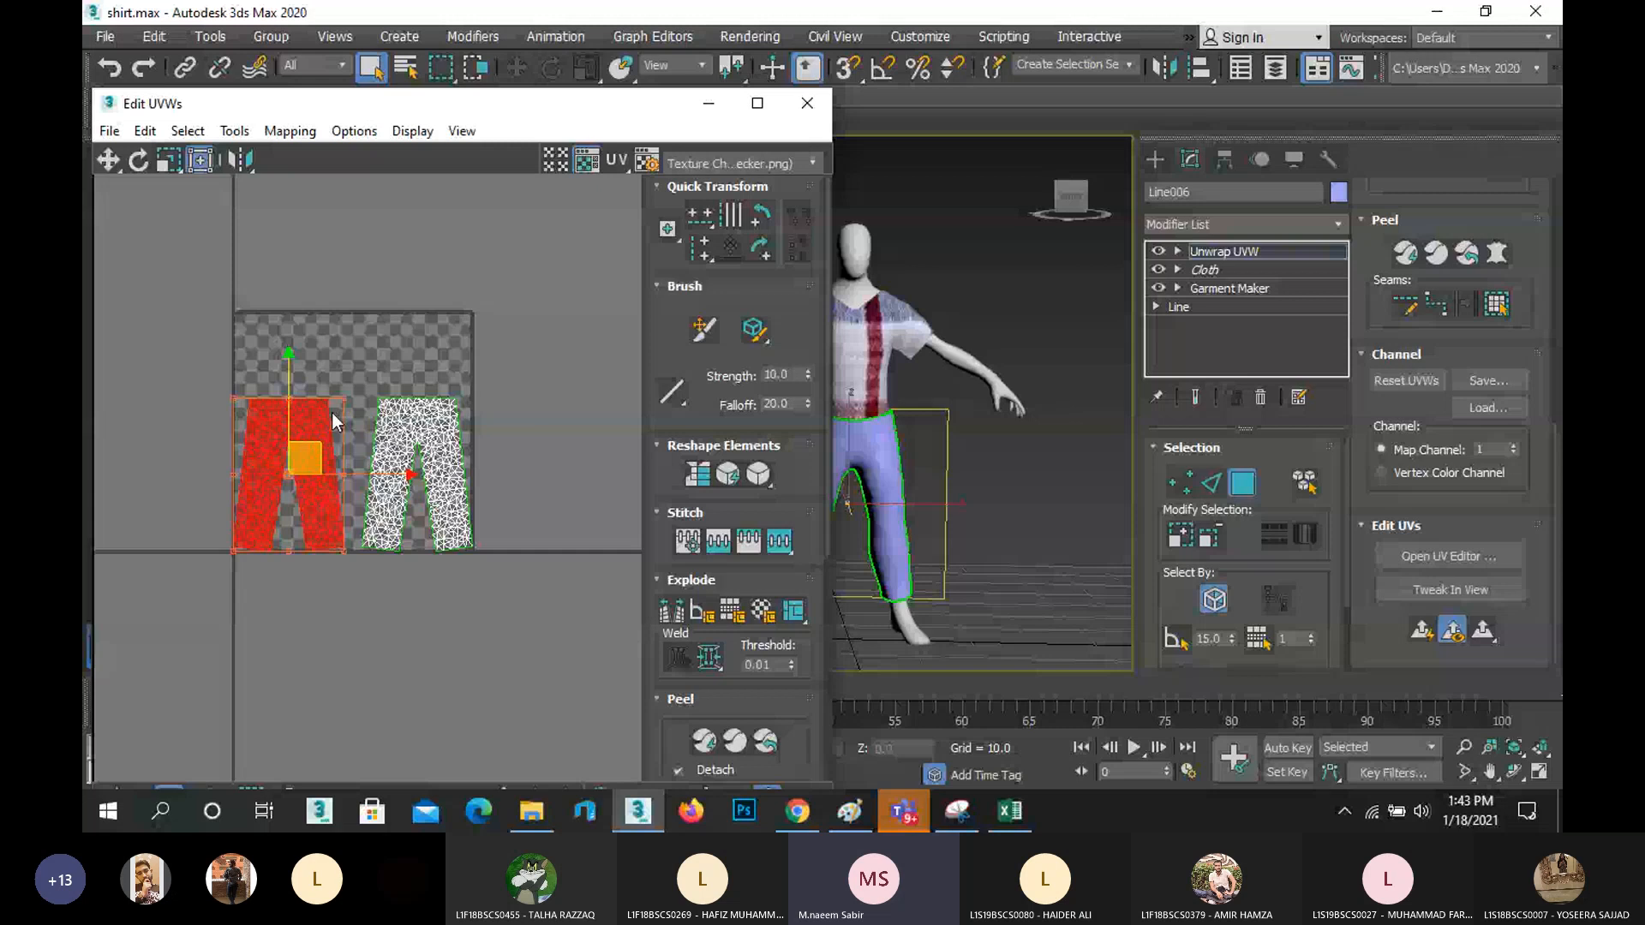
pyautogui.scroll(1, 332, 413)
pyautogui.click(273, 134)
pyautogui.moveTo(224, 135)
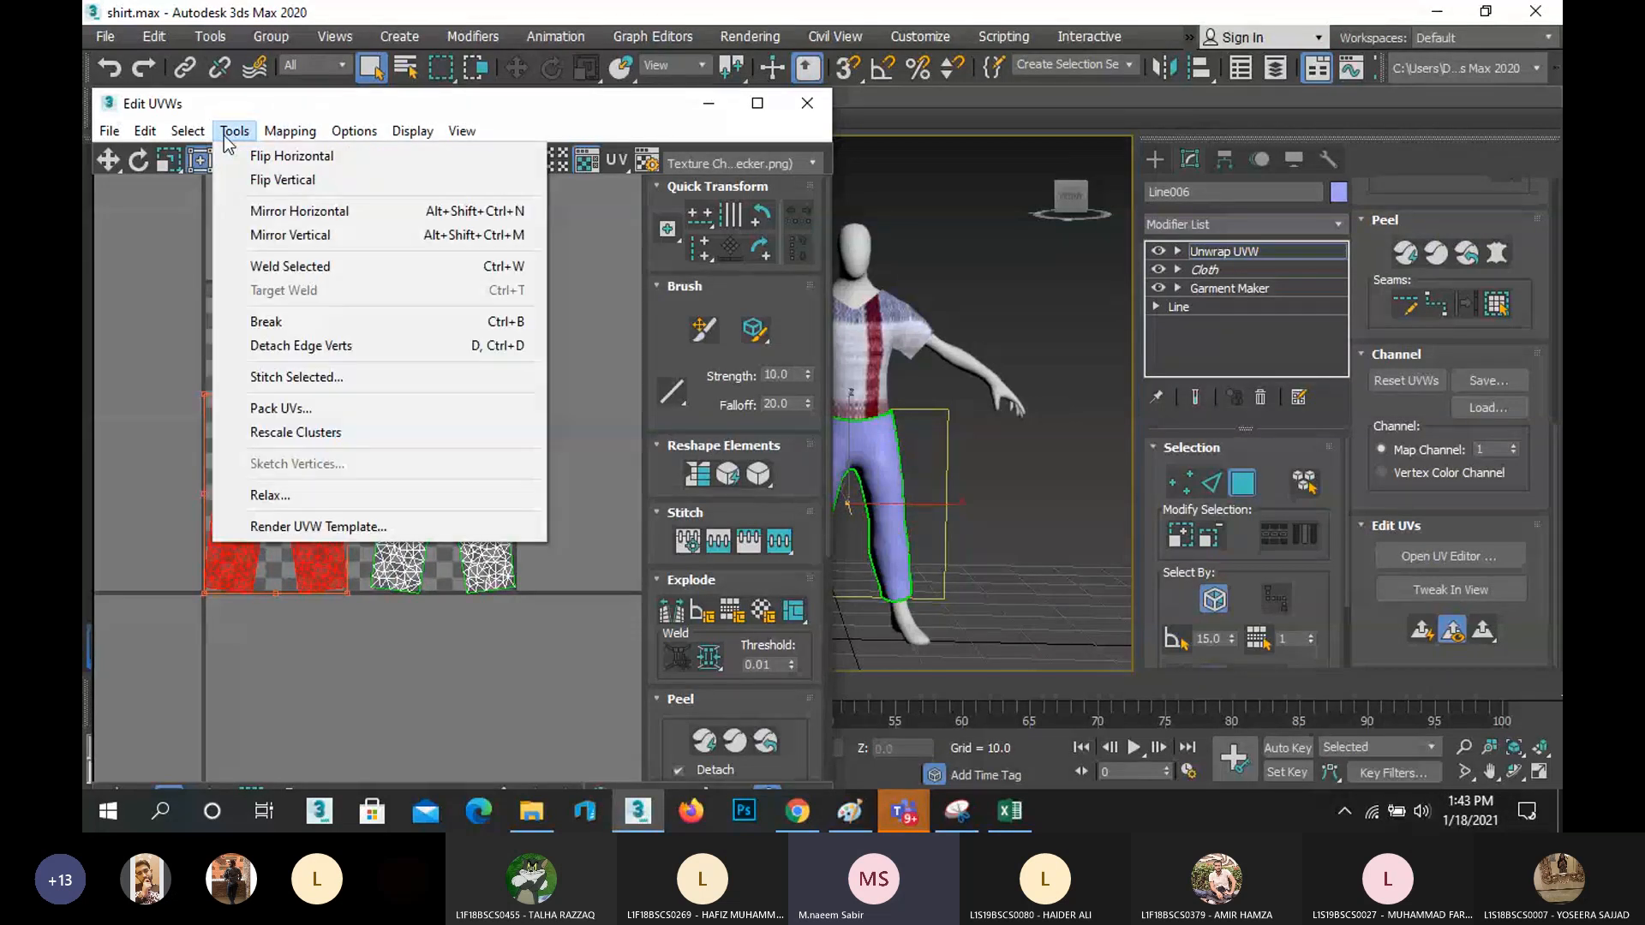
pyautogui.click(351, 526)
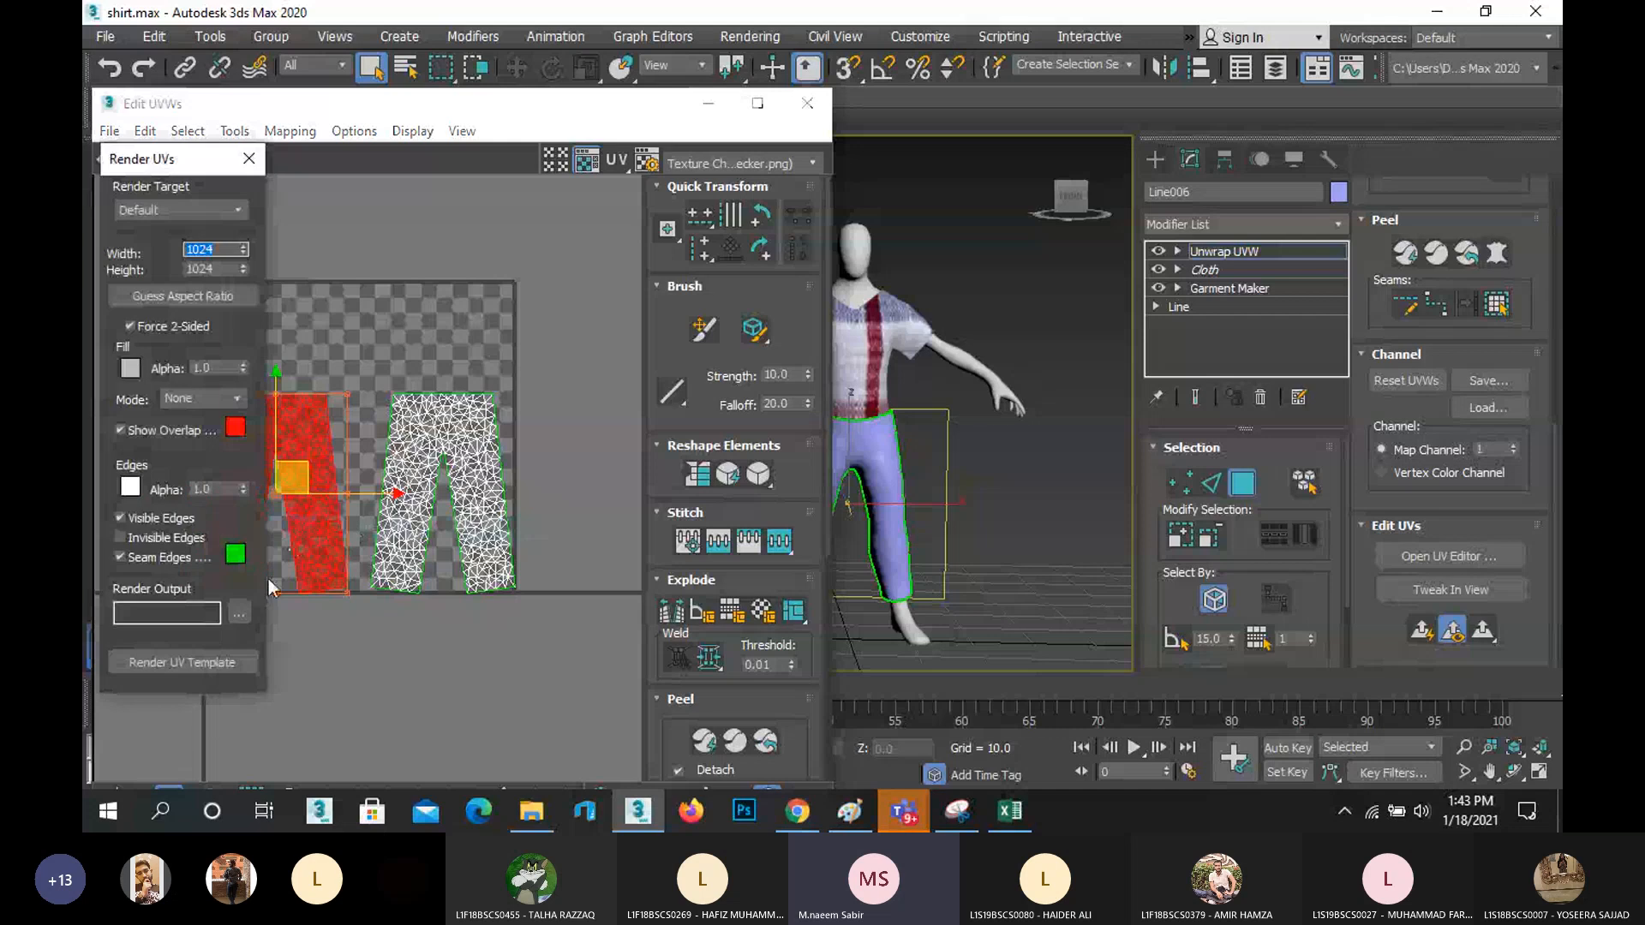
pyautogui.click(192, 660)
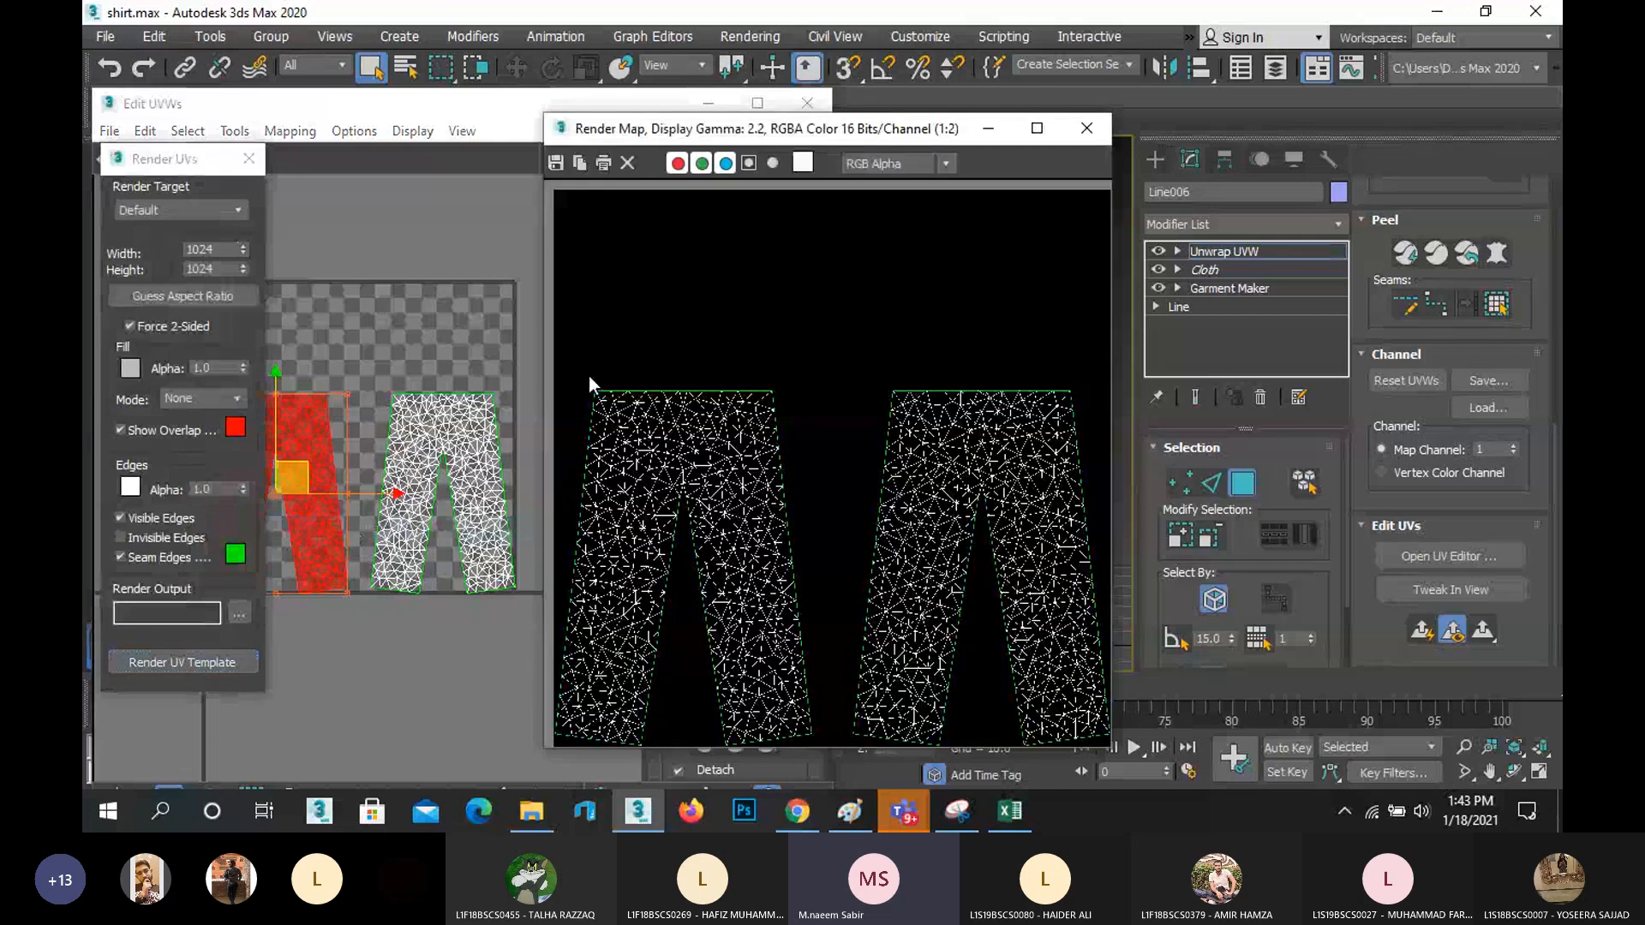
# - Save the rendered trousers template to the Desktop as PNG file pp, in RGB 48 bit with alpha channel, and close the render
pyautogui.click(557, 165)
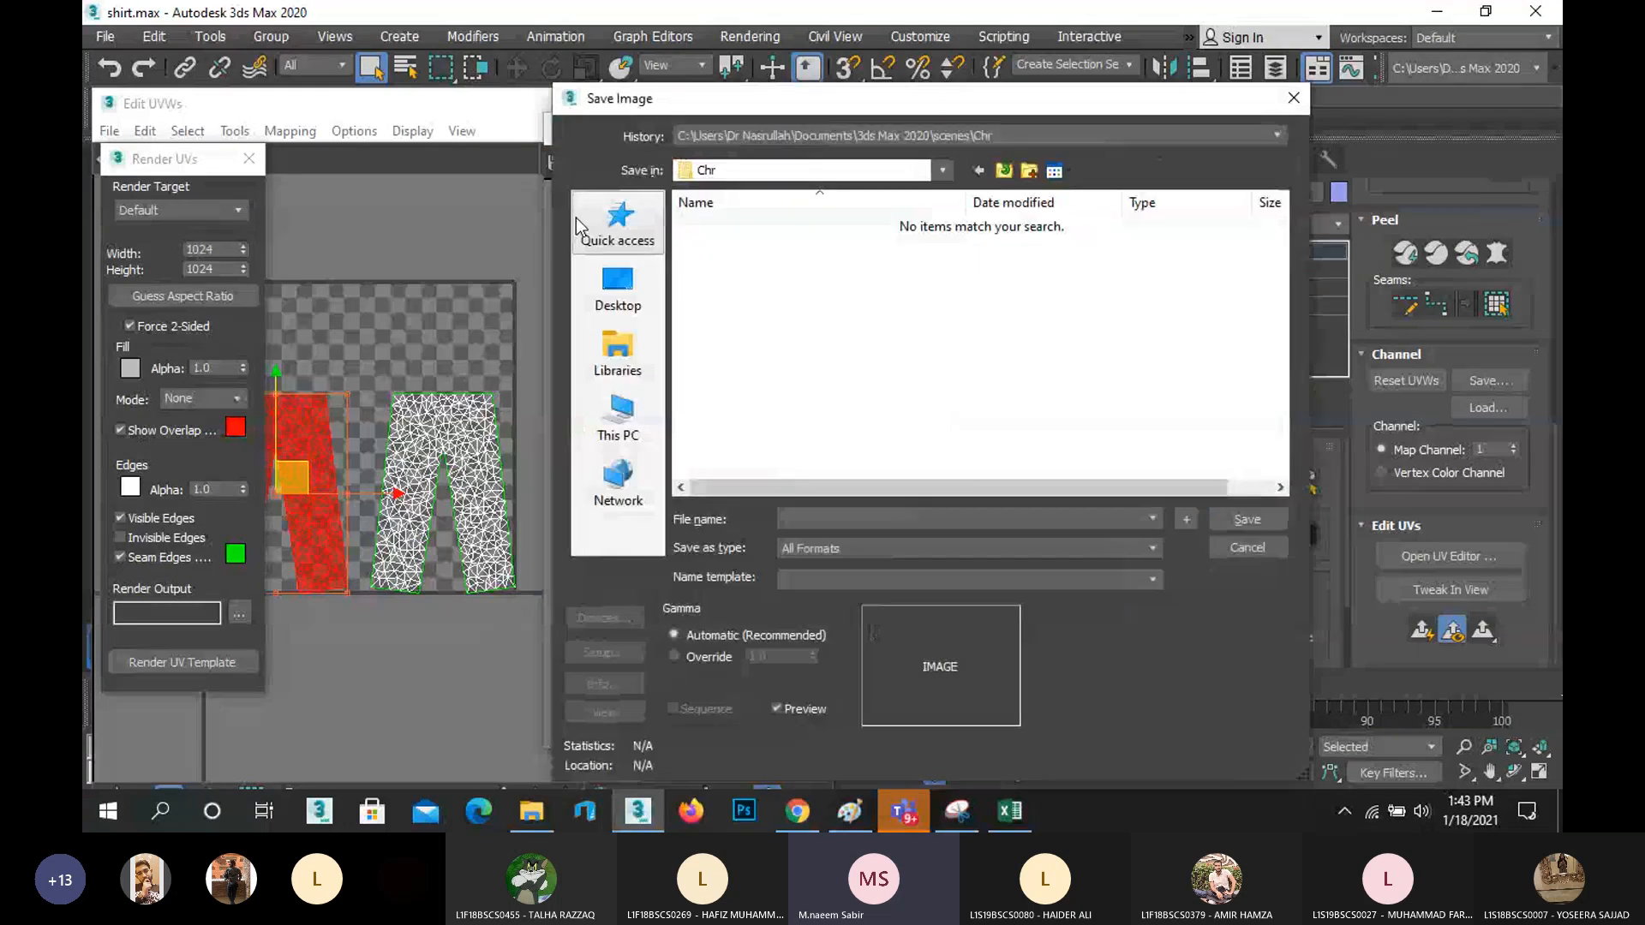
pyautogui.click(637, 291)
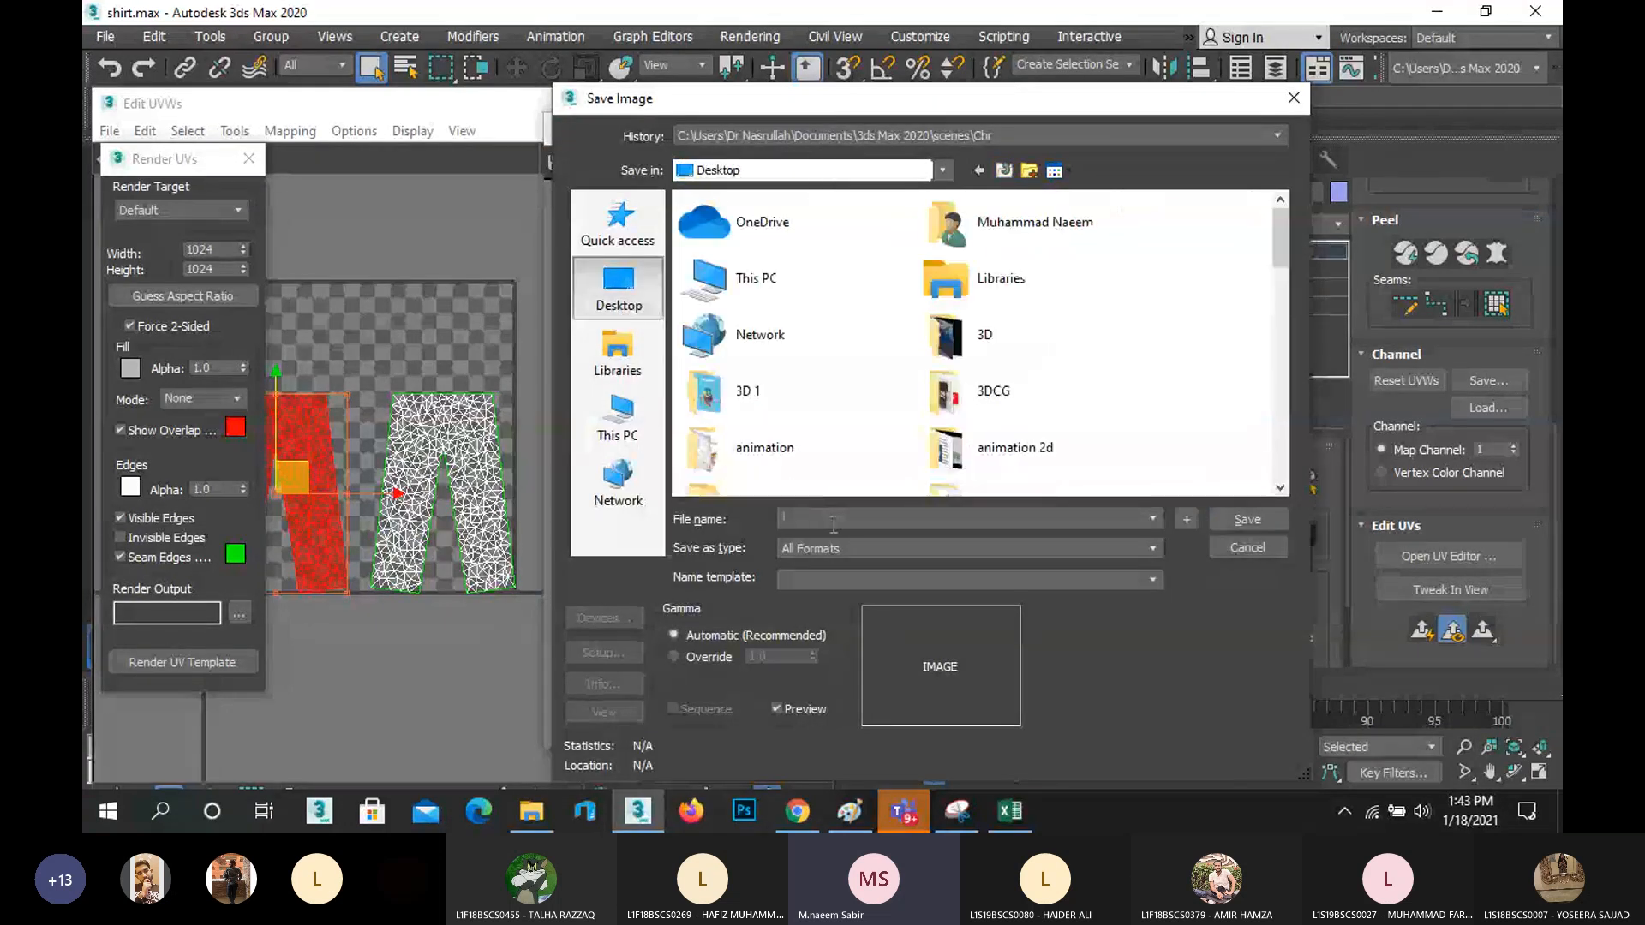
pyautogui.write('pp')
pyautogui.click(1016, 552)
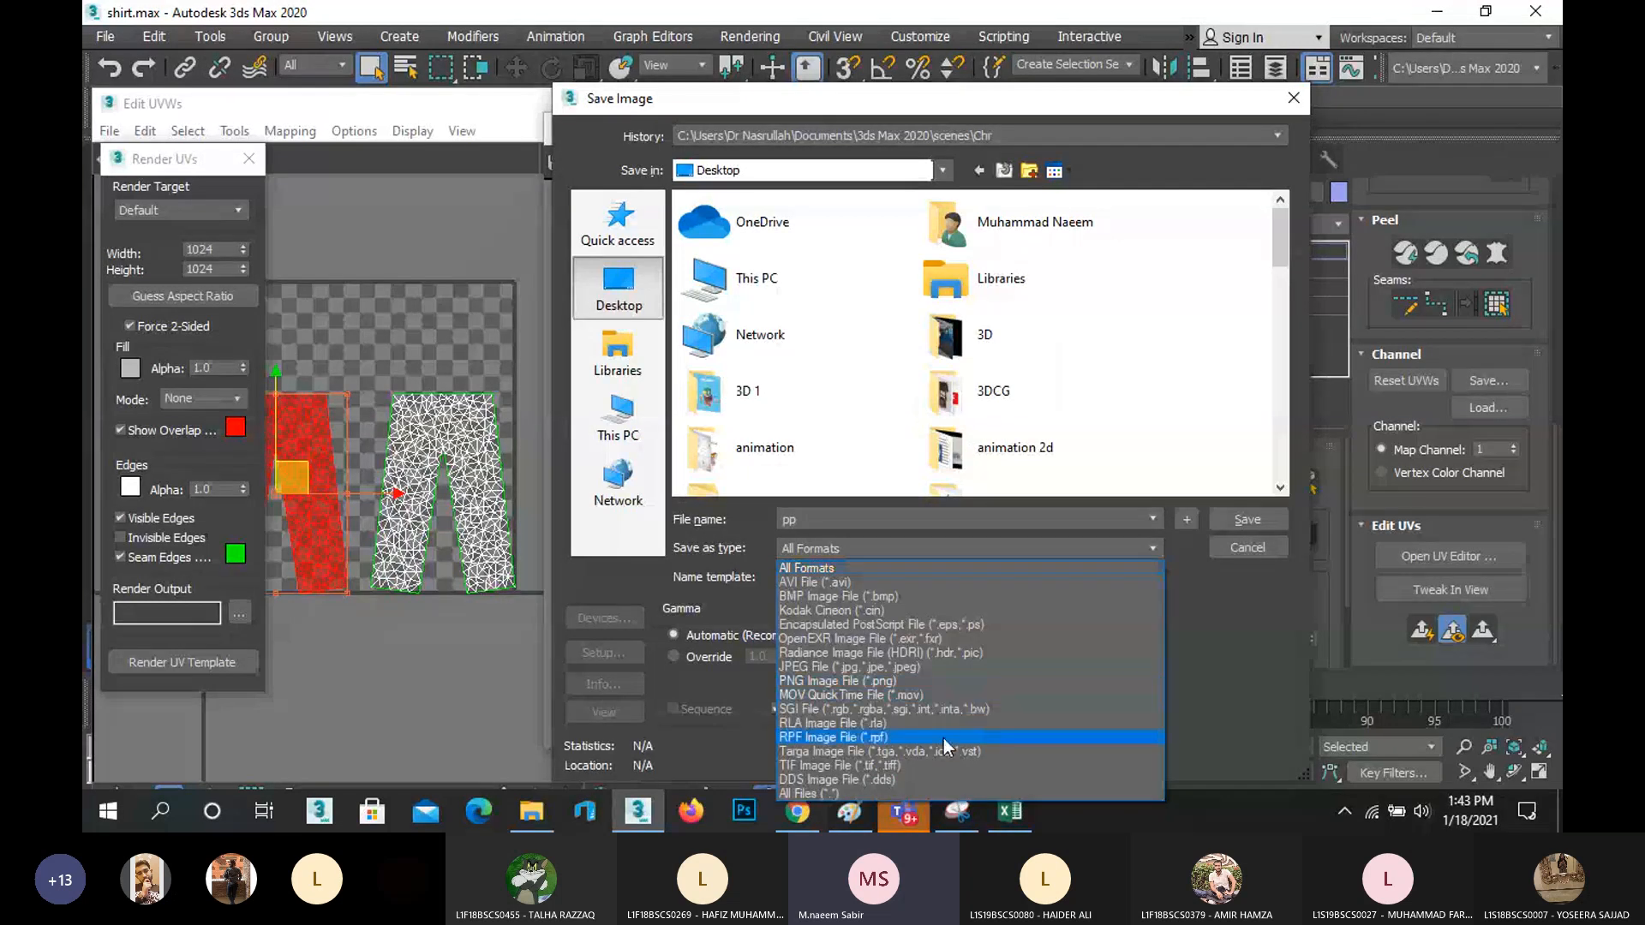
pyautogui.click(902, 682)
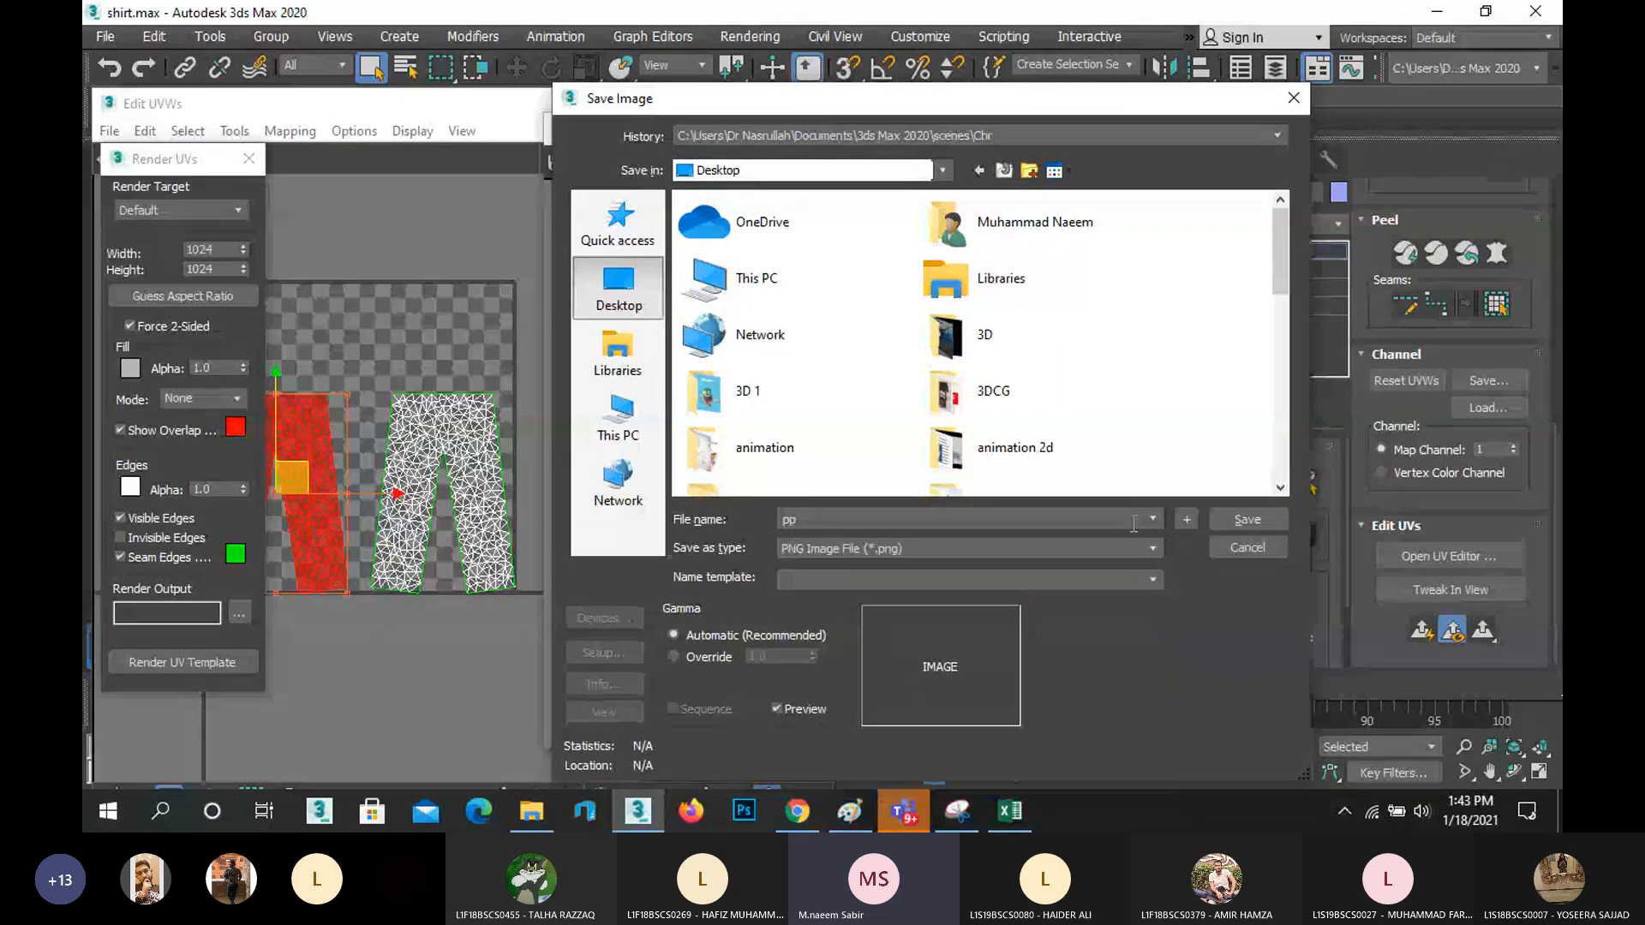
pyautogui.click(1233, 519)
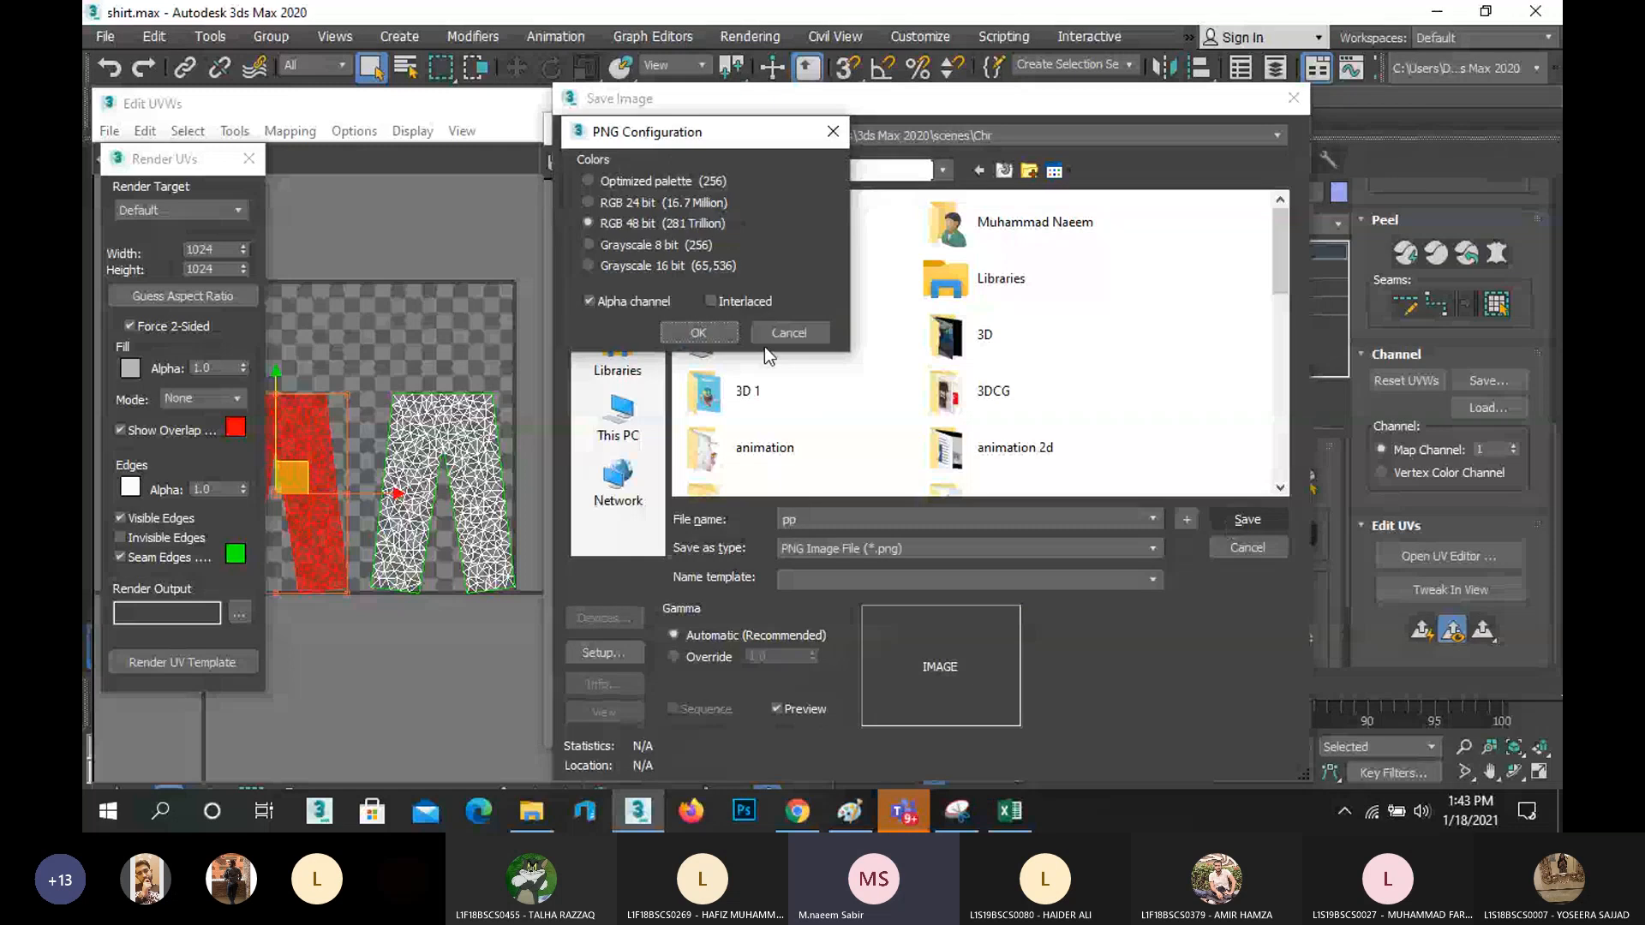
pyautogui.click(706, 334)
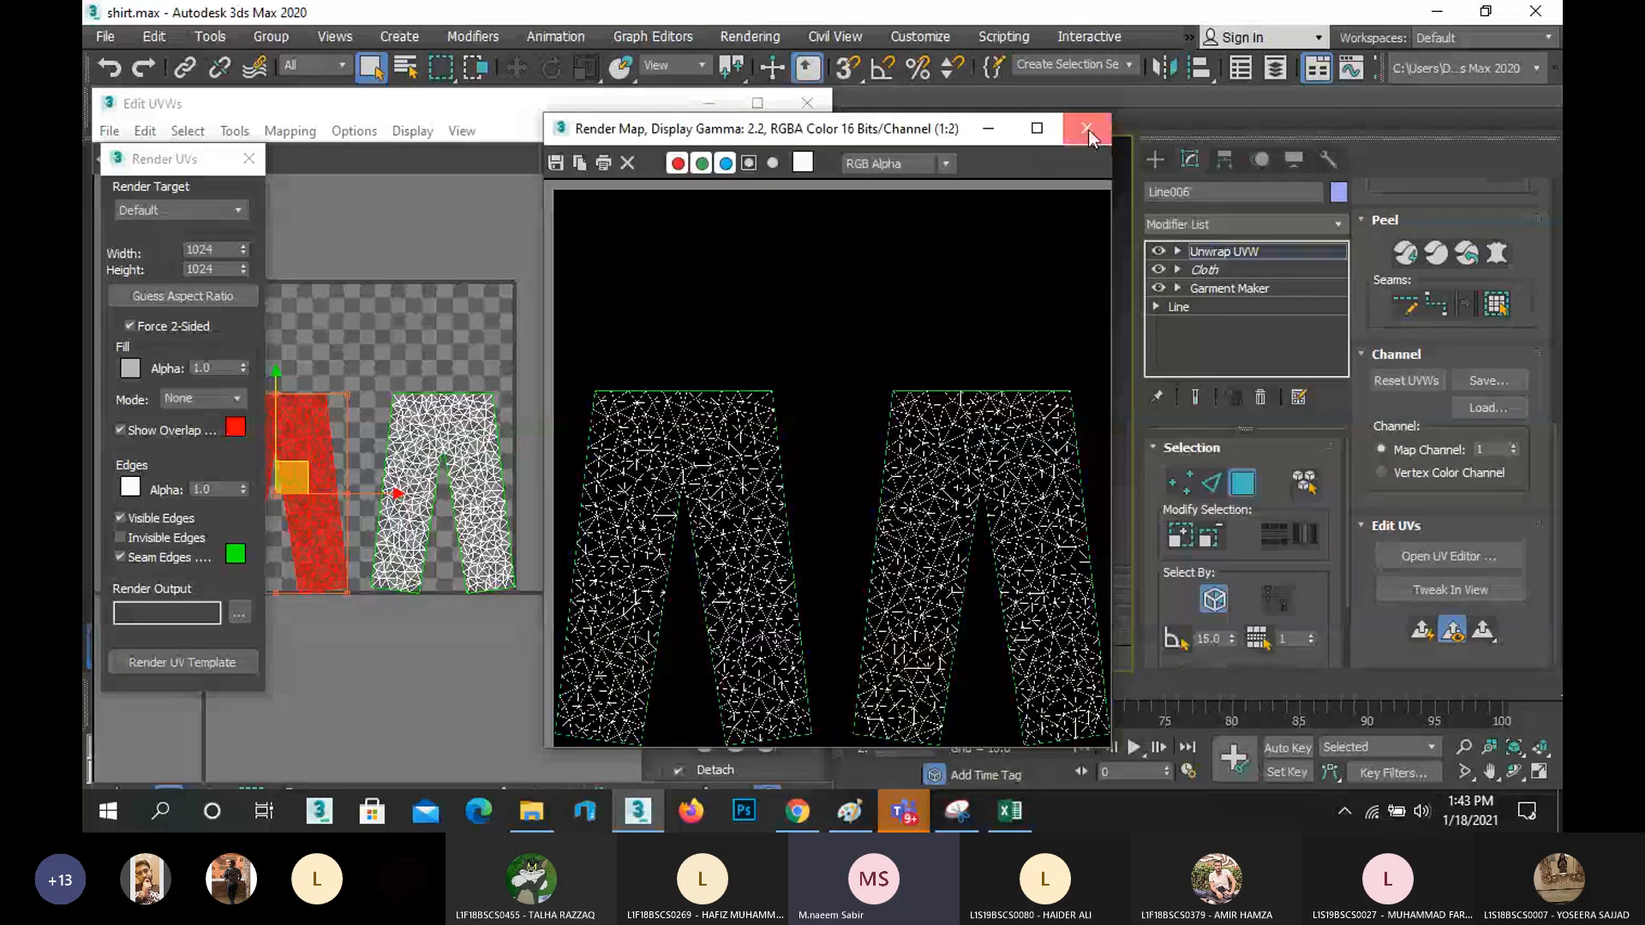
pyautogui.click(1091, 124)
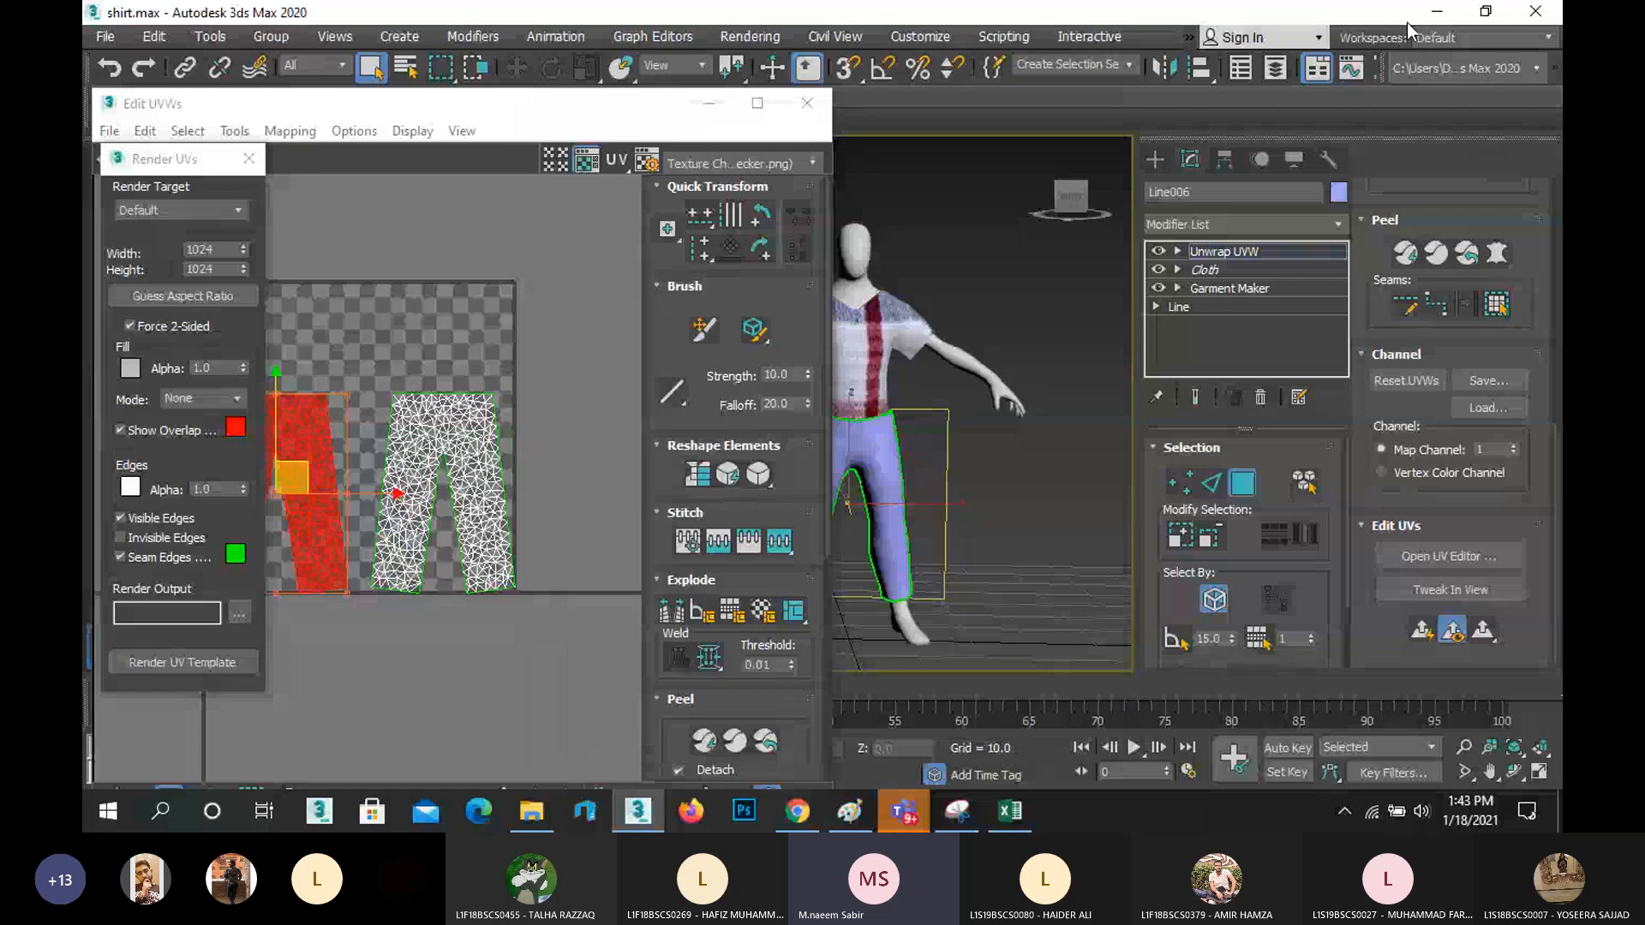
# - Minimize the open windows and open the pp template image from the desktop for editing in Paint
pyautogui.click(1436, 23)
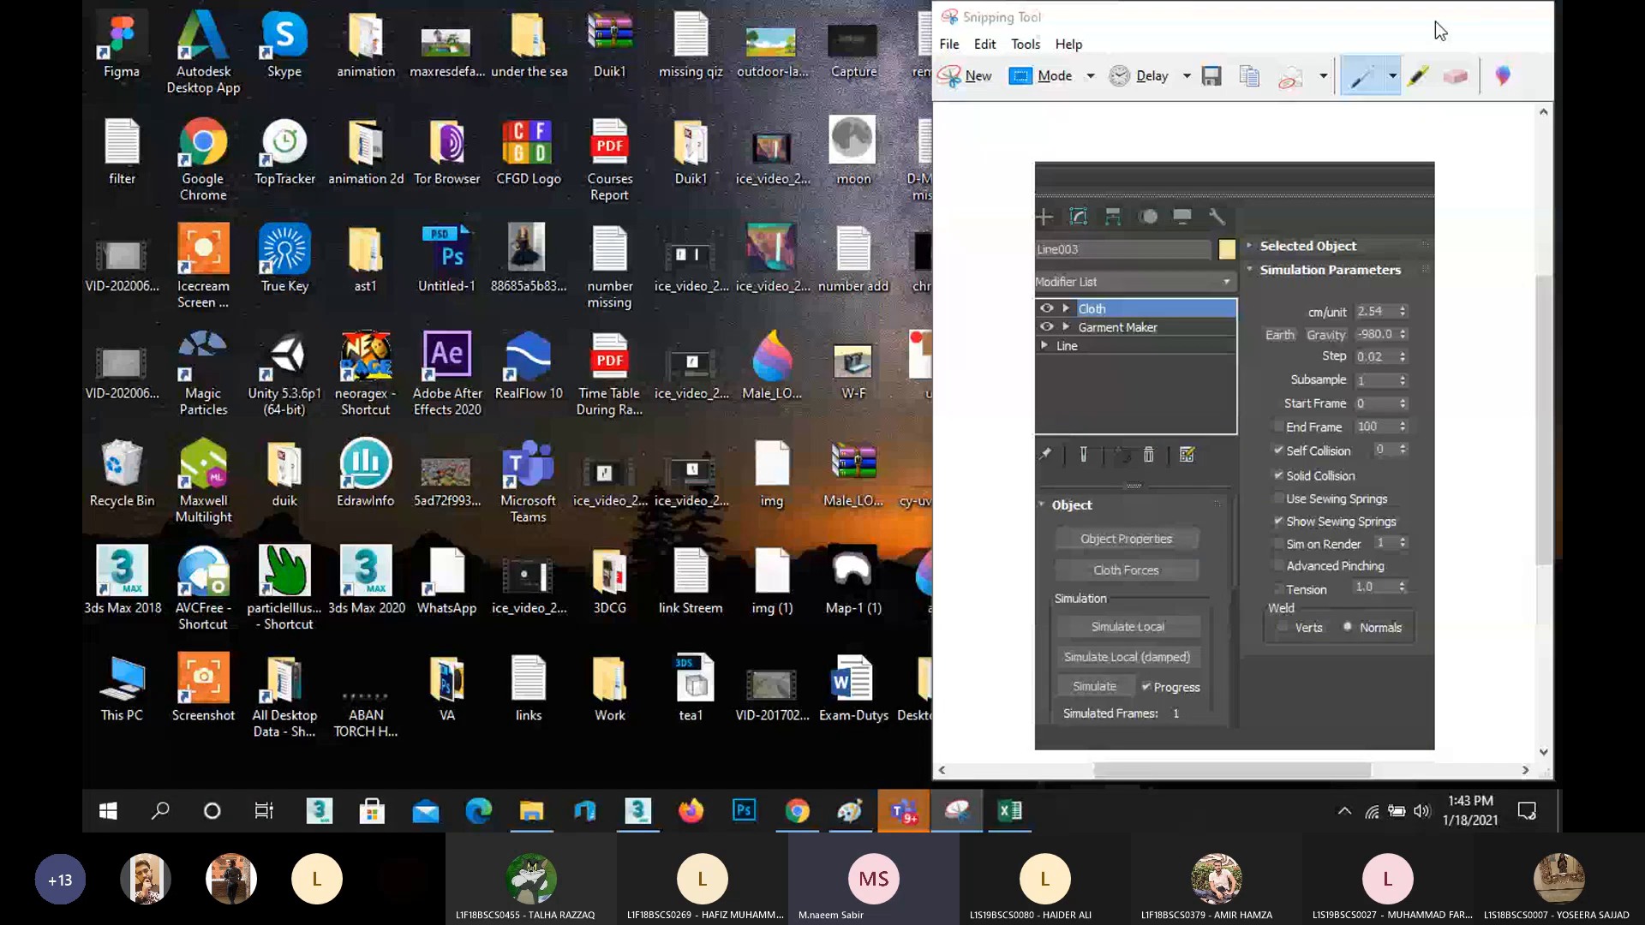
pyautogui.click(1436, 23)
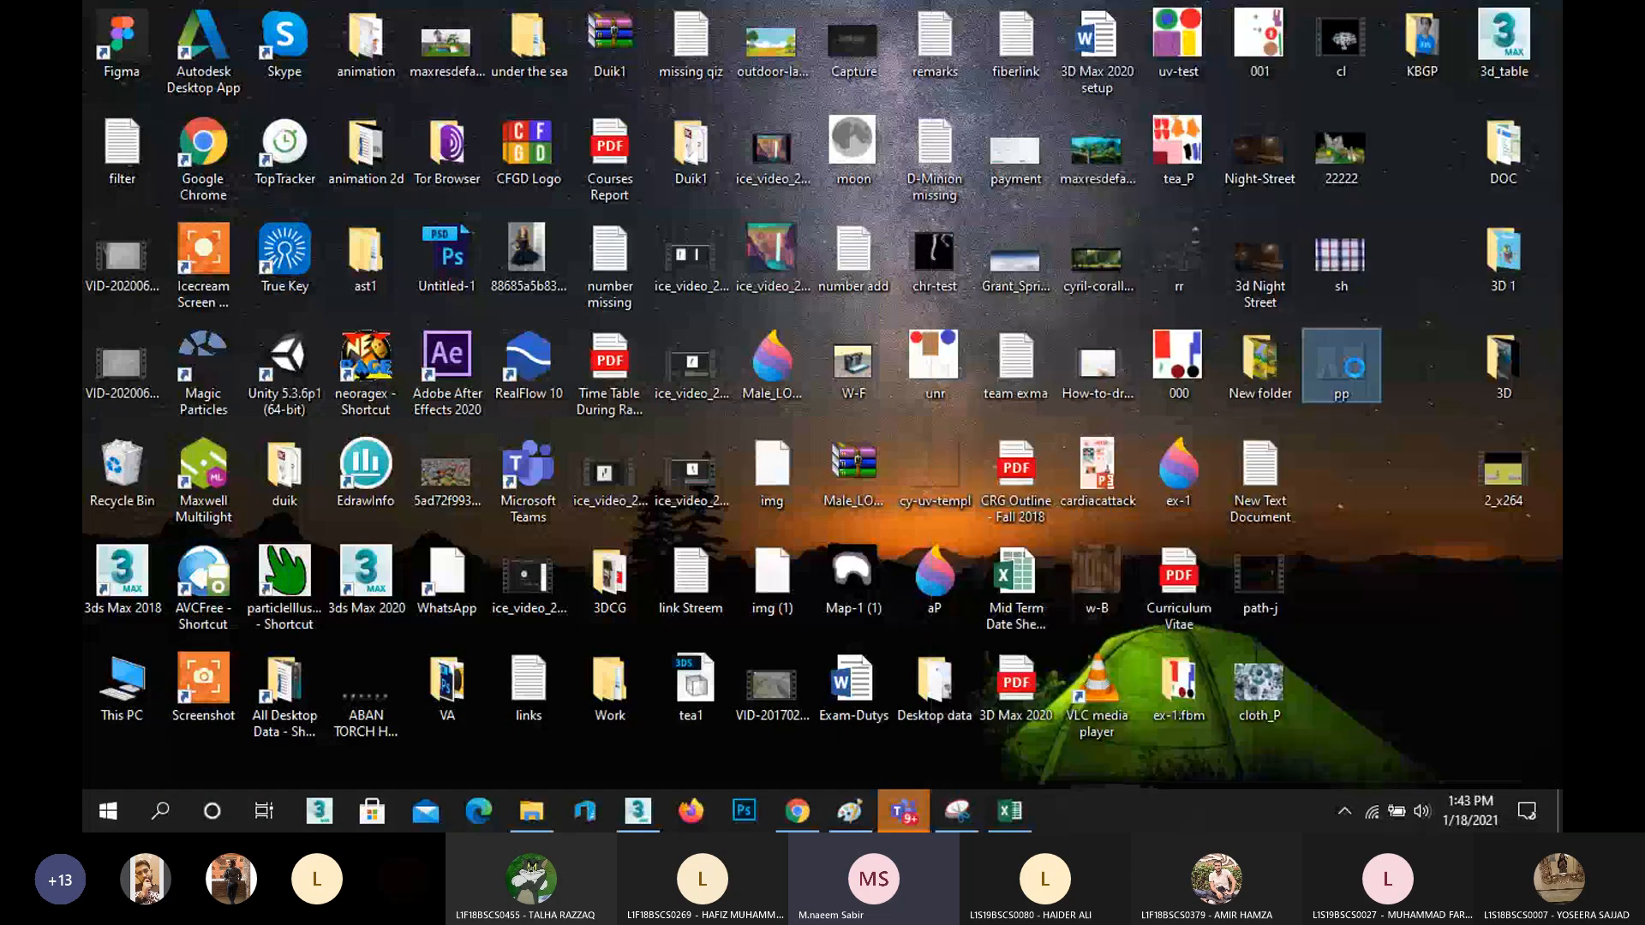
pyautogui.rightClick(1341, 364)
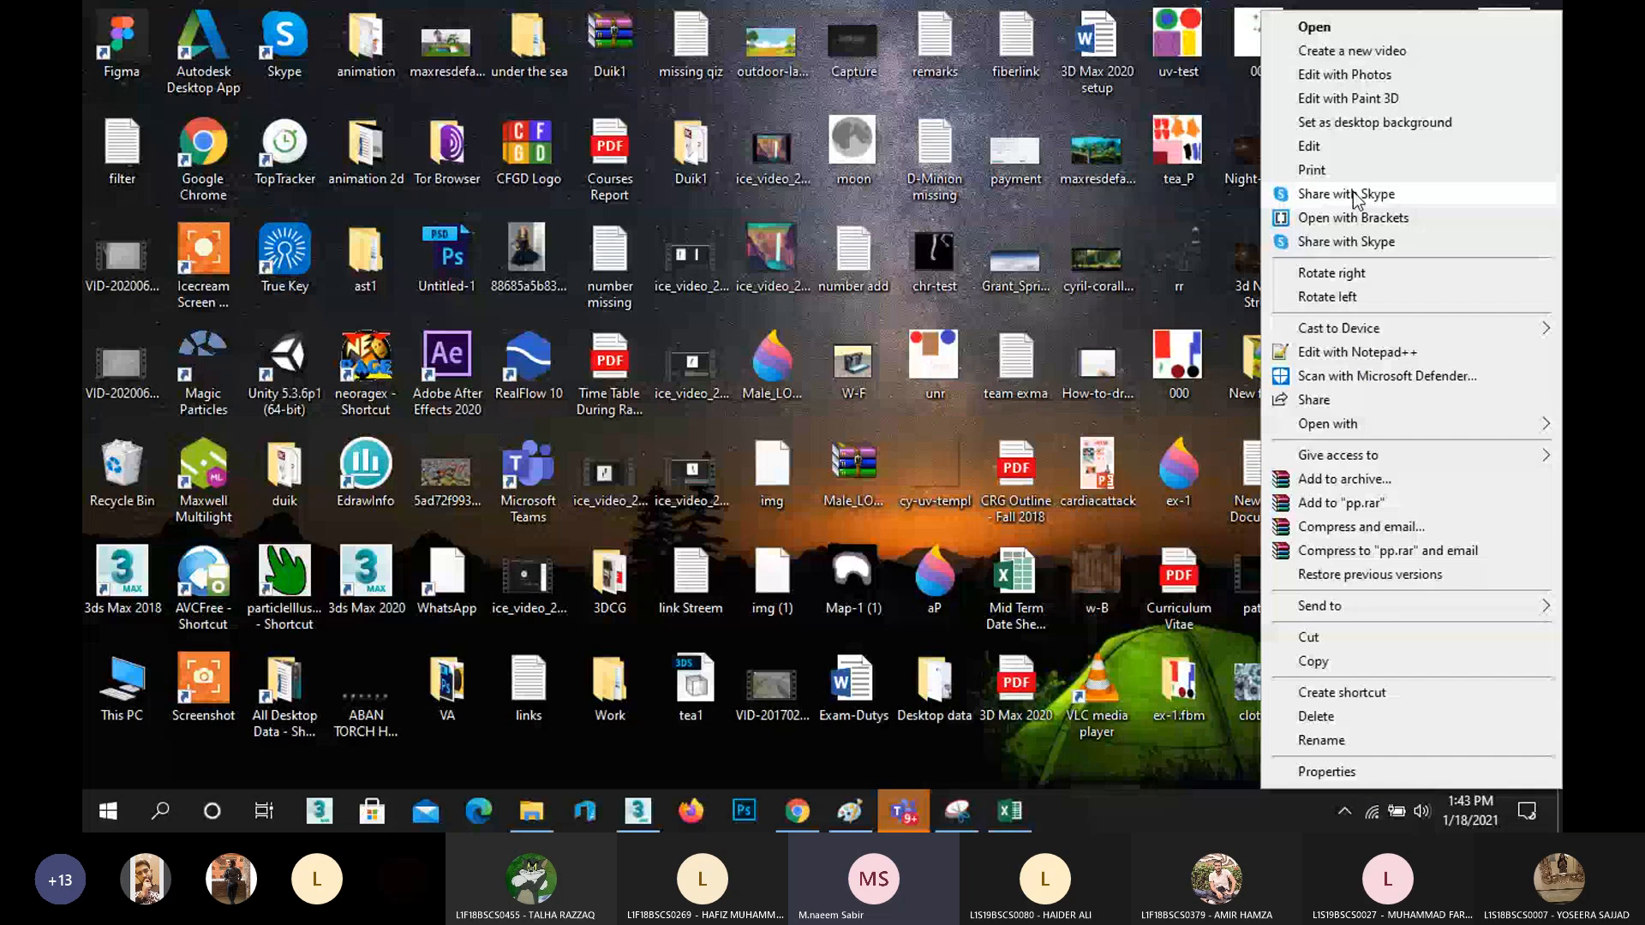
pyautogui.click(1351, 150)
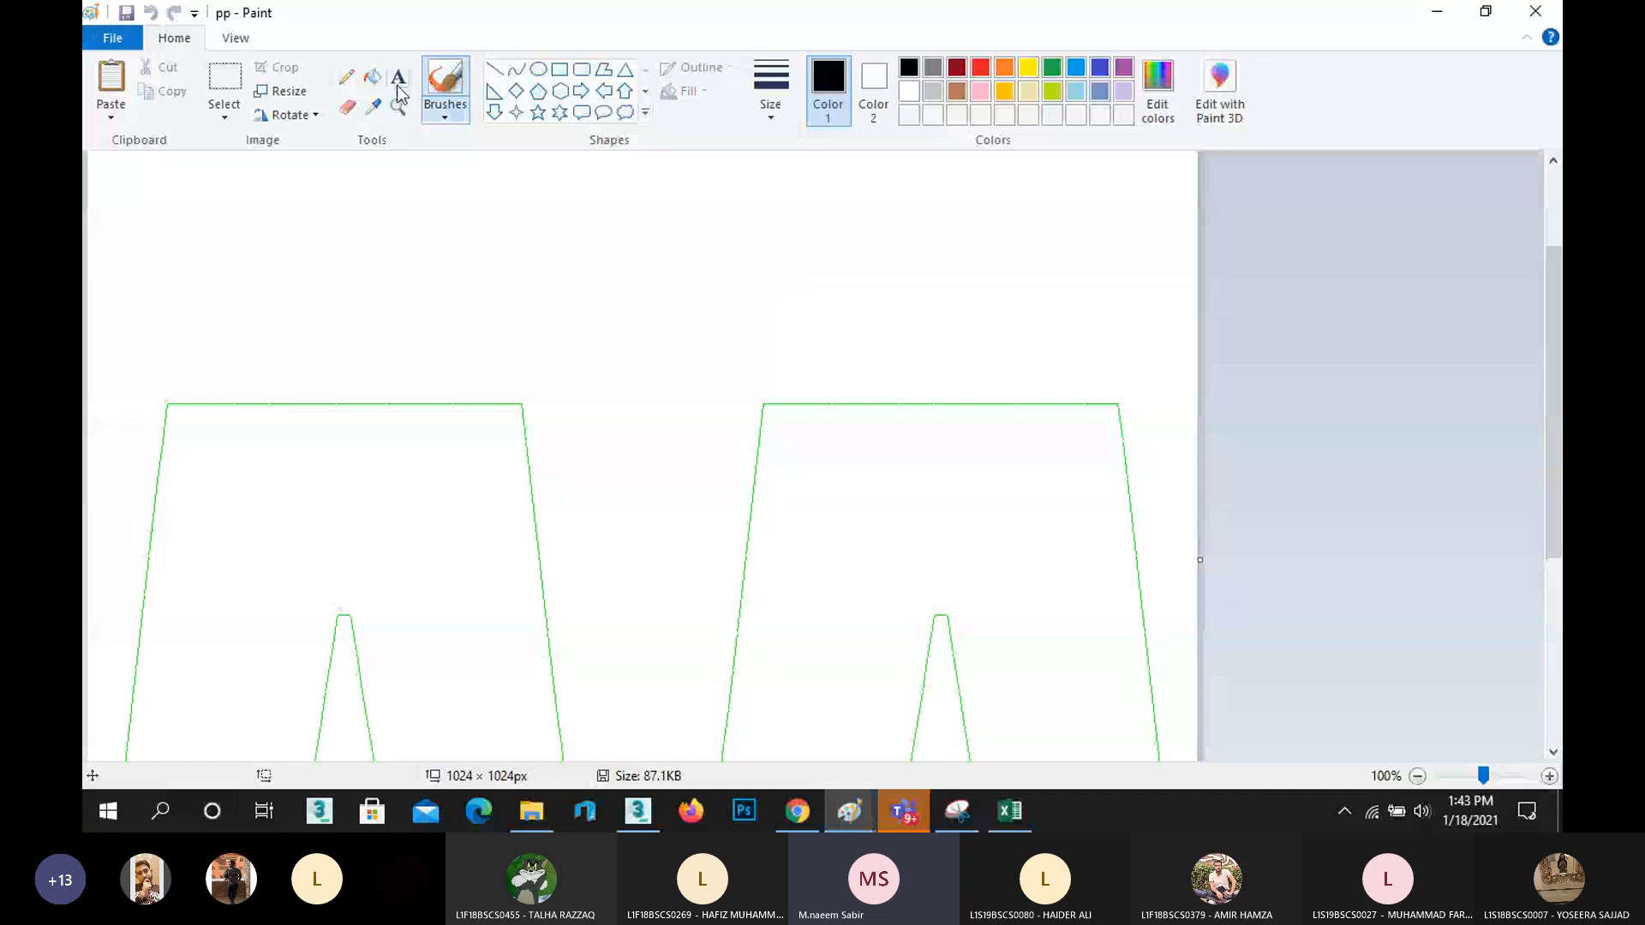
# - Try to fill each of the two trousers outlines with red, undoing each fill
pyautogui.click(372, 77)
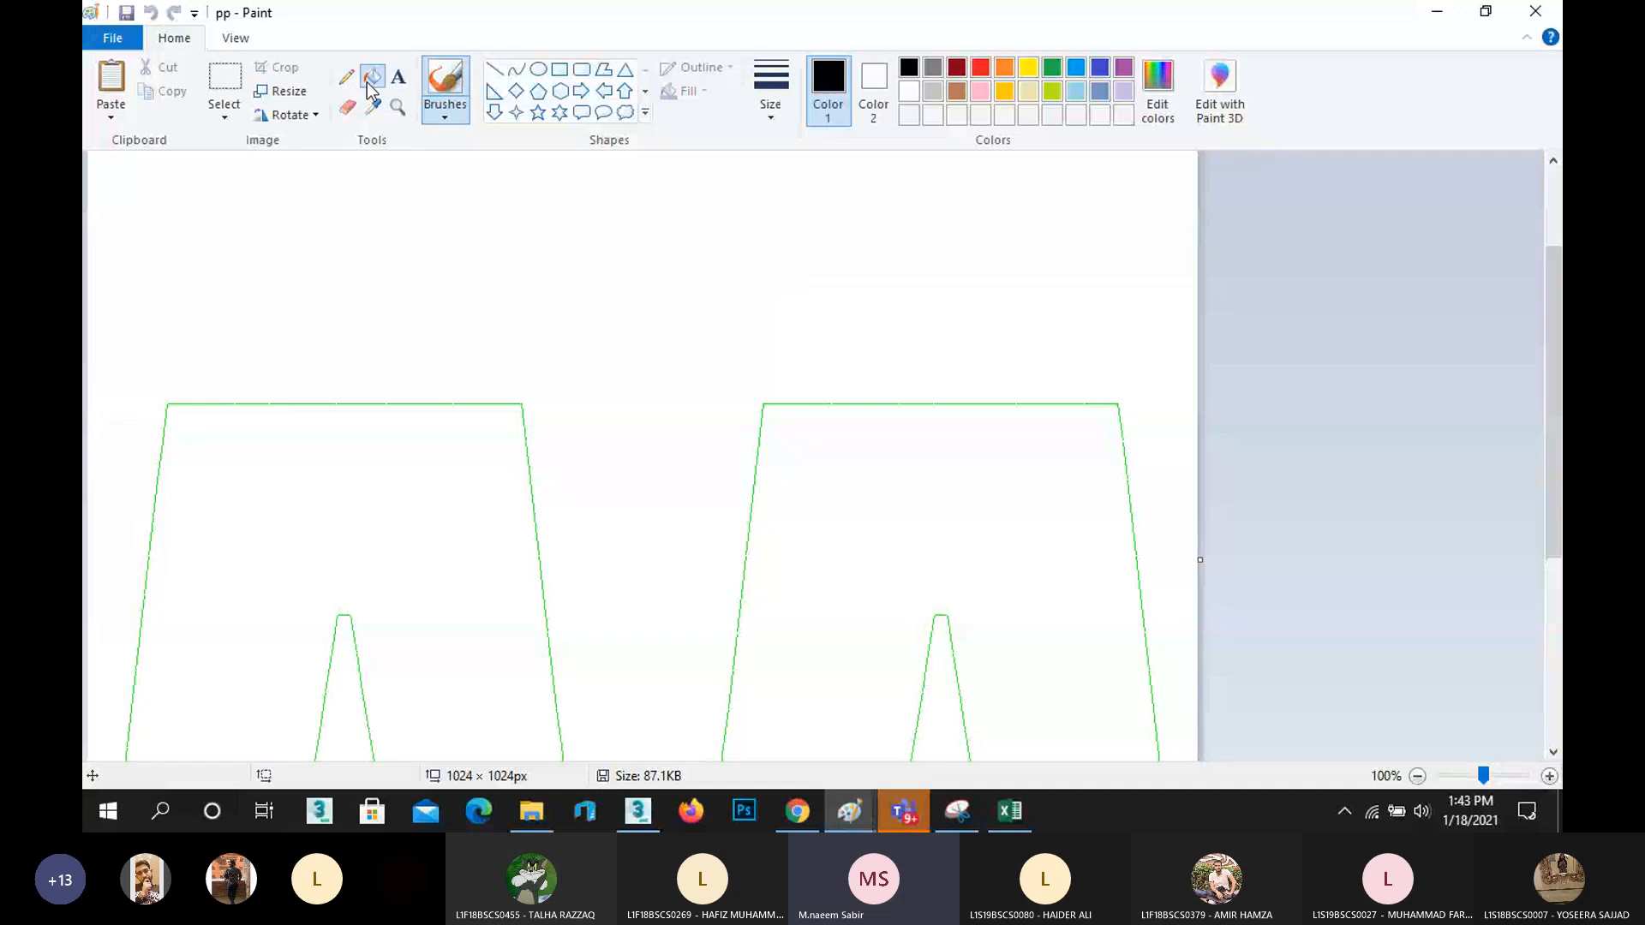
pyautogui.click(981, 67)
pyautogui.click(990, 449)
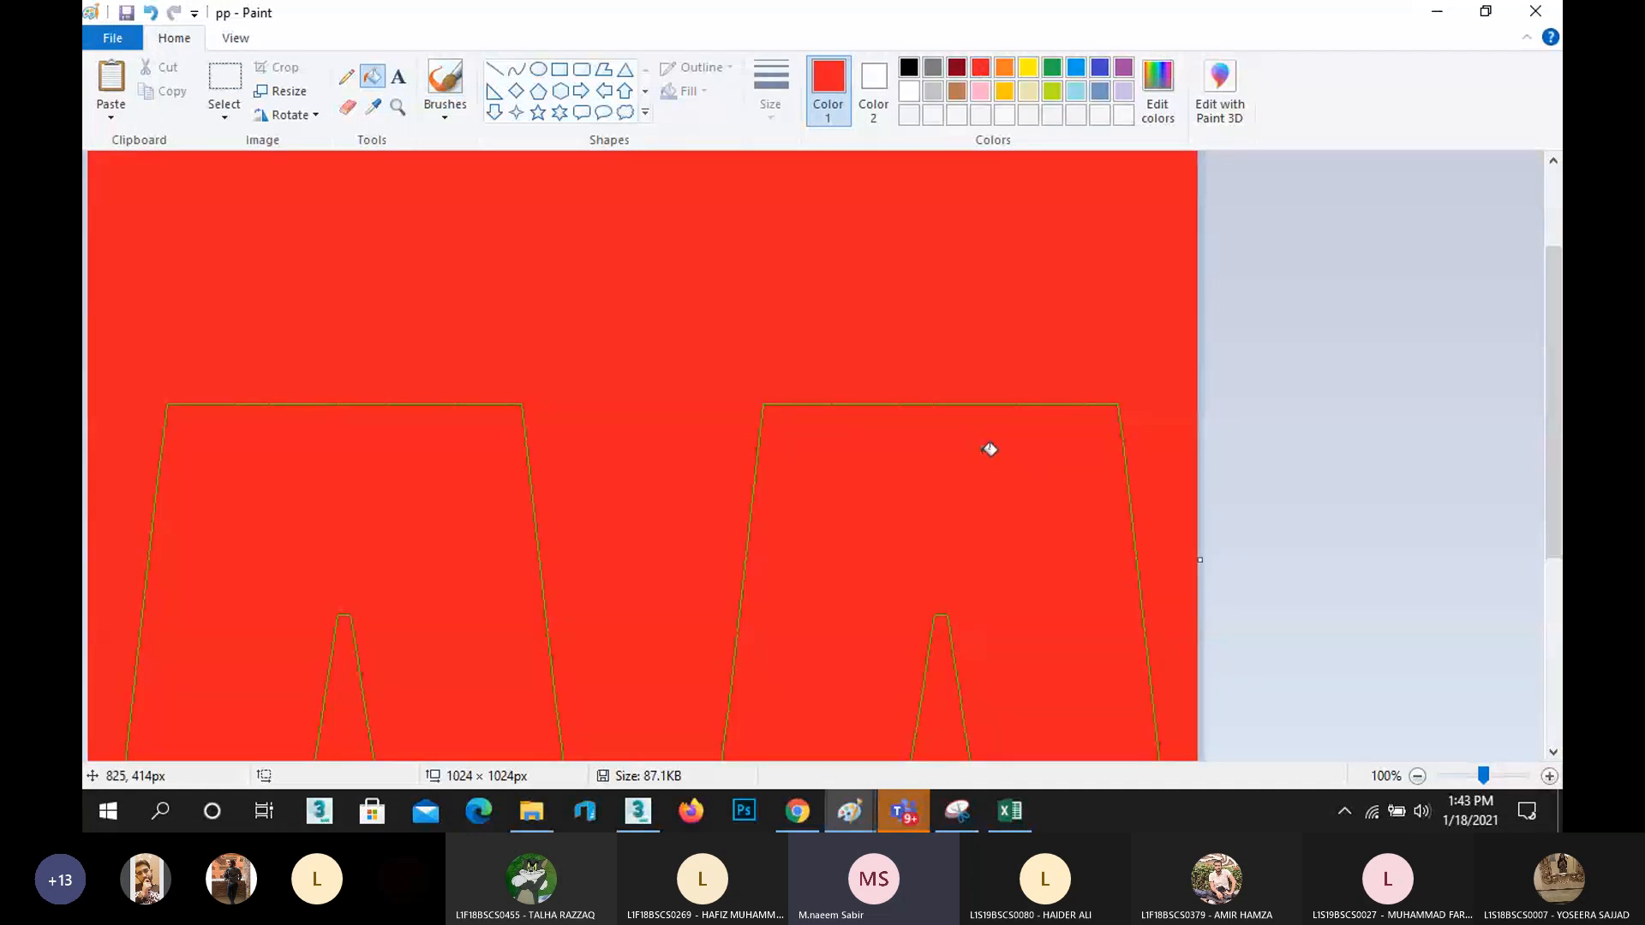
pyautogui.hotkey('ctrl', 'z')
pyautogui.click(449, 426)
pyautogui.hotkey('ctrl', 'z')
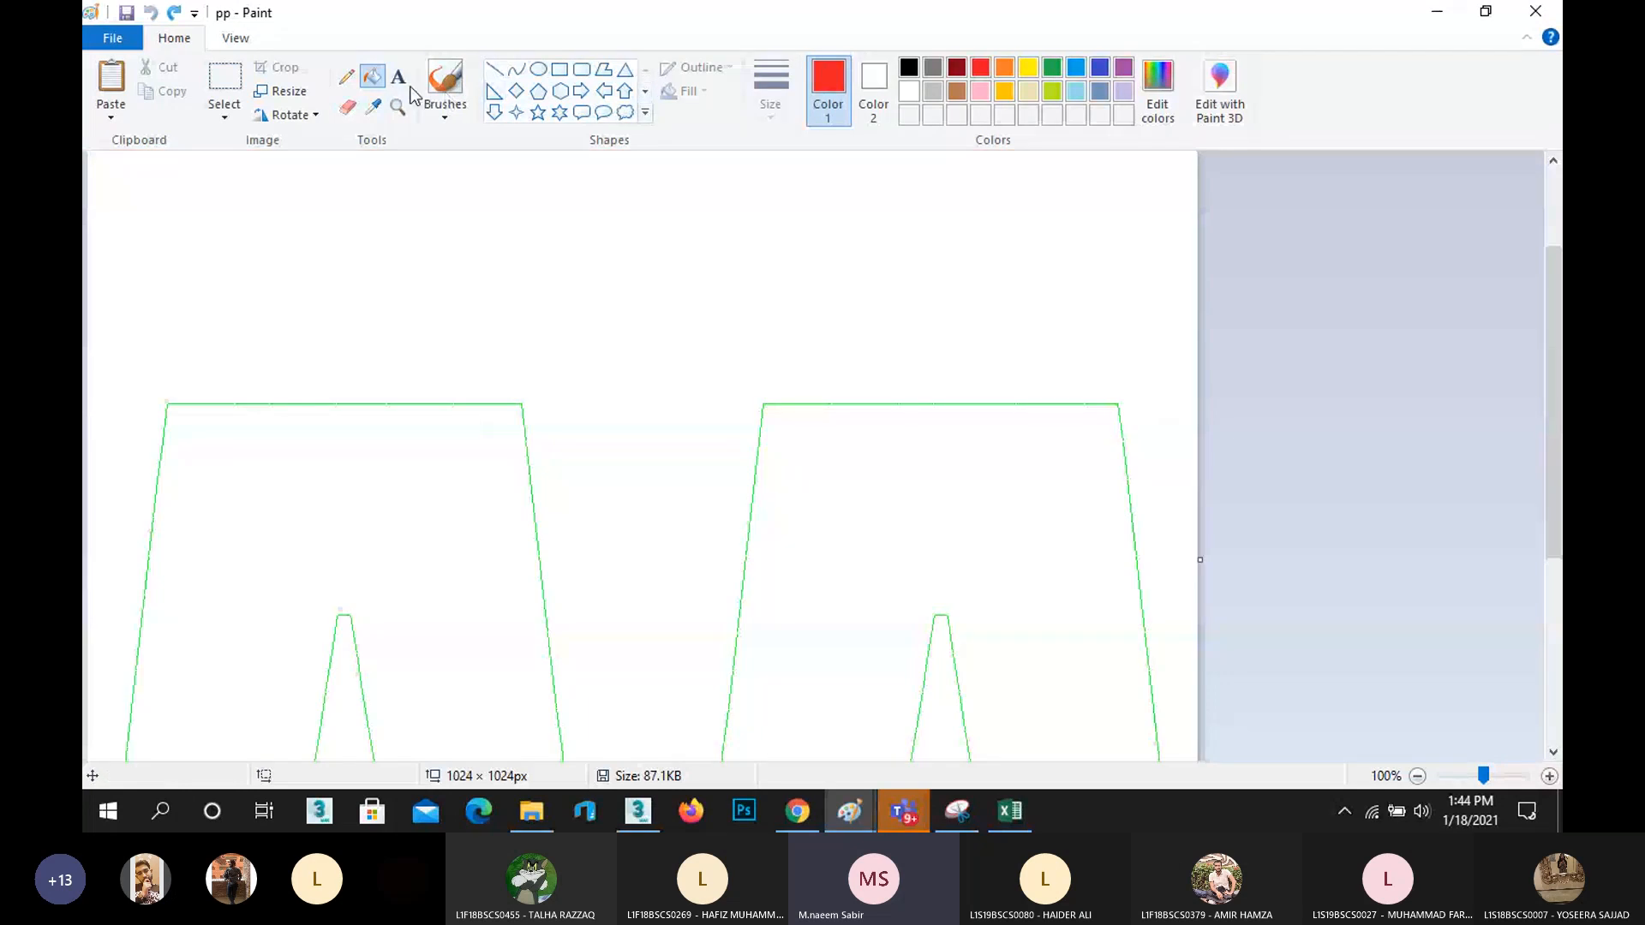
# - Paint thick red brush strokes along the waist and outer edge of the right-hand trousers outline, using the largest brush size
pyautogui.click(440, 81)
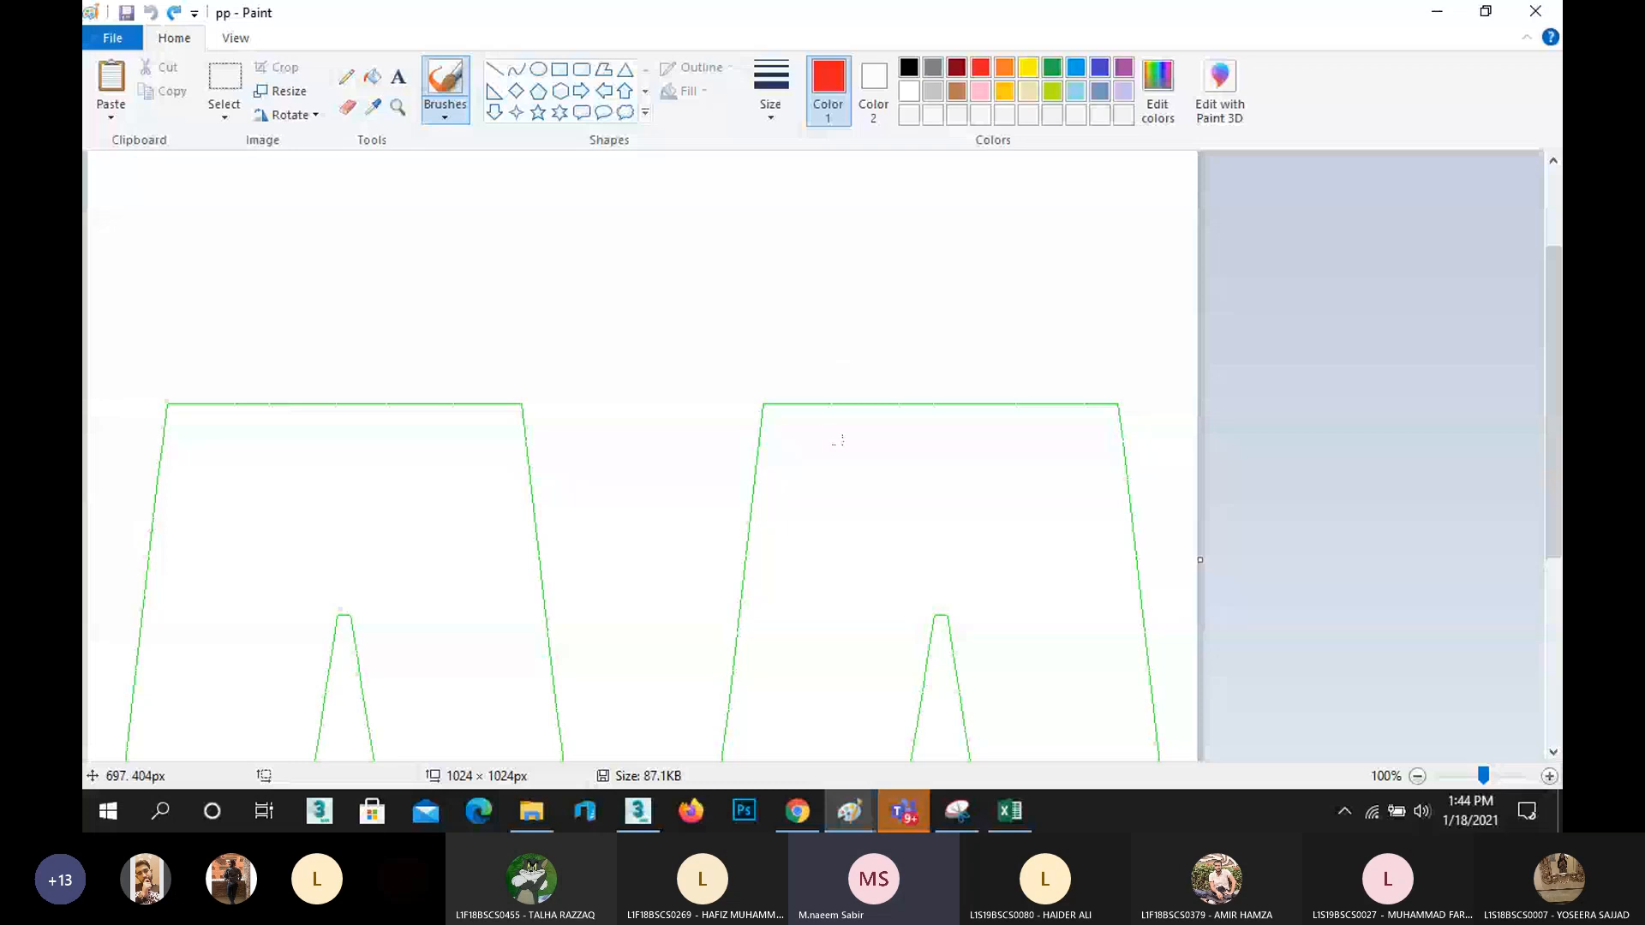
pyautogui.click(770, 93)
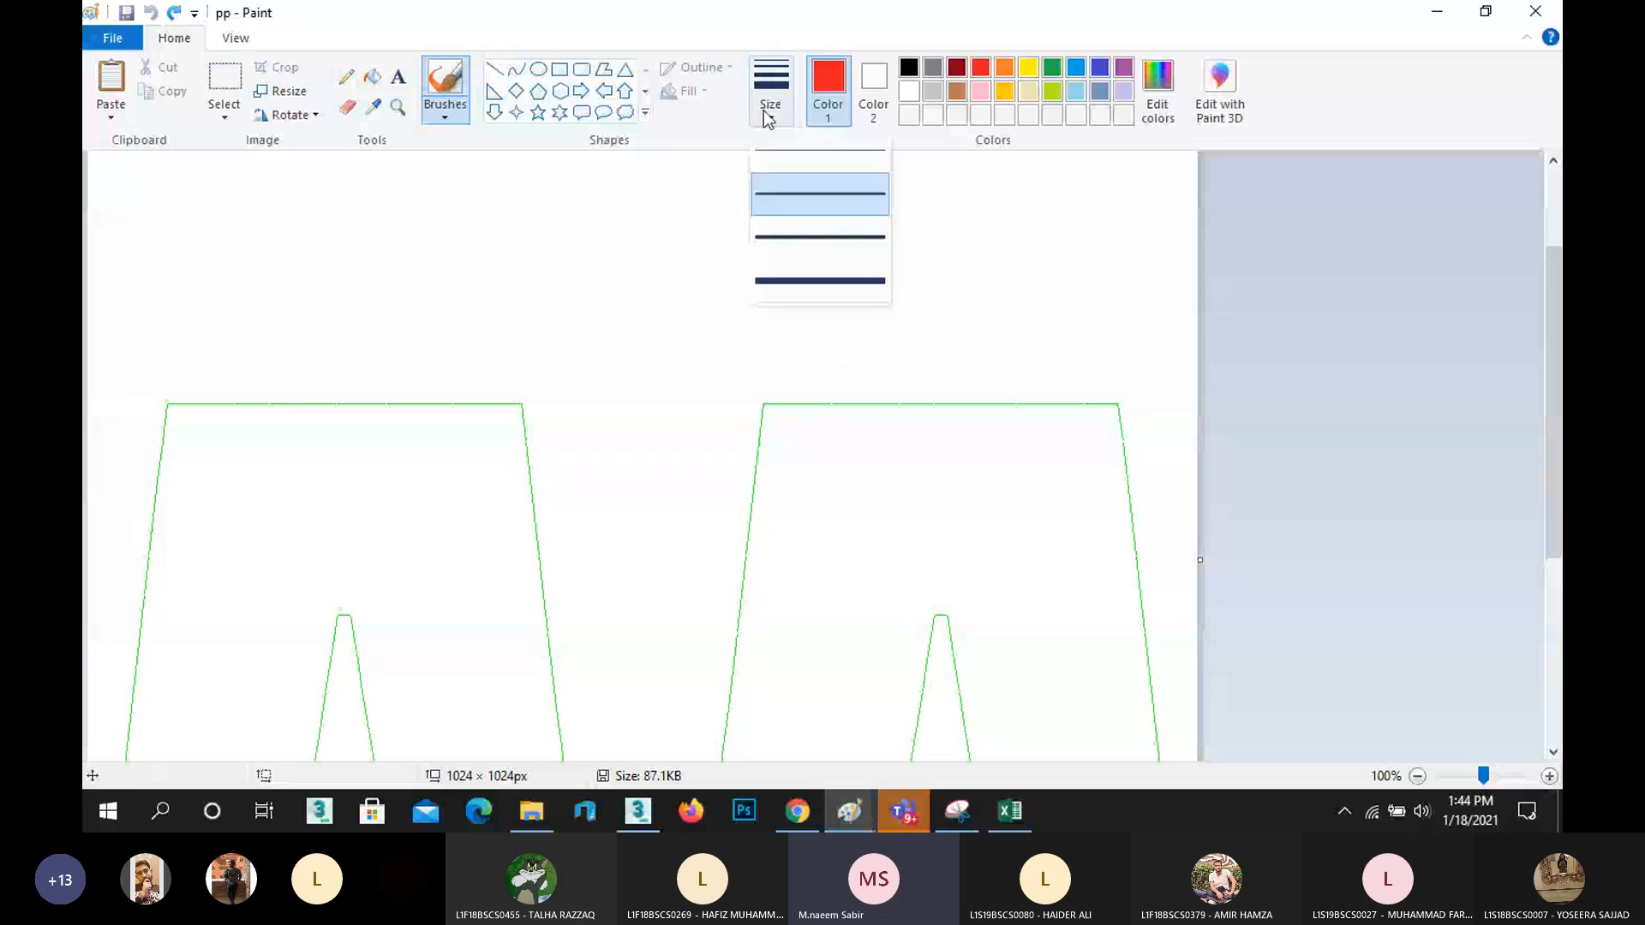
pyautogui.click(788, 280)
pyautogui.moveTo(850, 478)
pyautogui.mouseDown()
pyautogui.moveTo(994, 452)
pyautogui.moveTo(853, 470)
pyautogui.moveTo(776, 409)
pyautogui.moveTo(781, 596)
pyautogui.moveTo(789, 417)
pyautogui.moveTo(787, 506)
pyautogui.mouseUp()
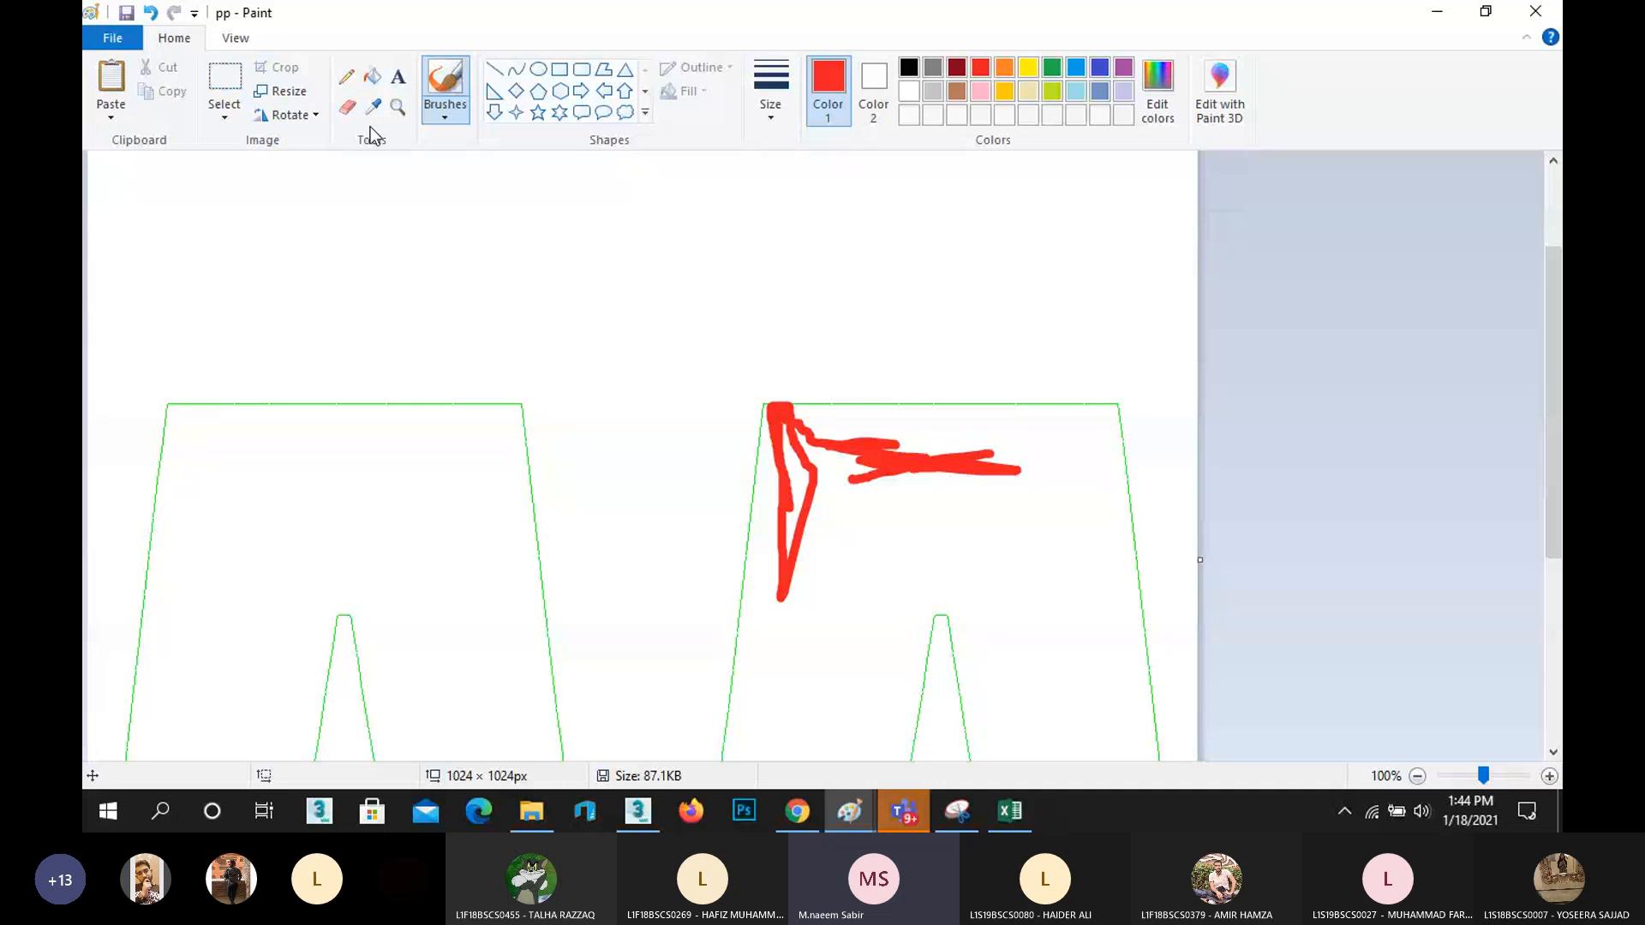
pyautogui.click(442, 110)
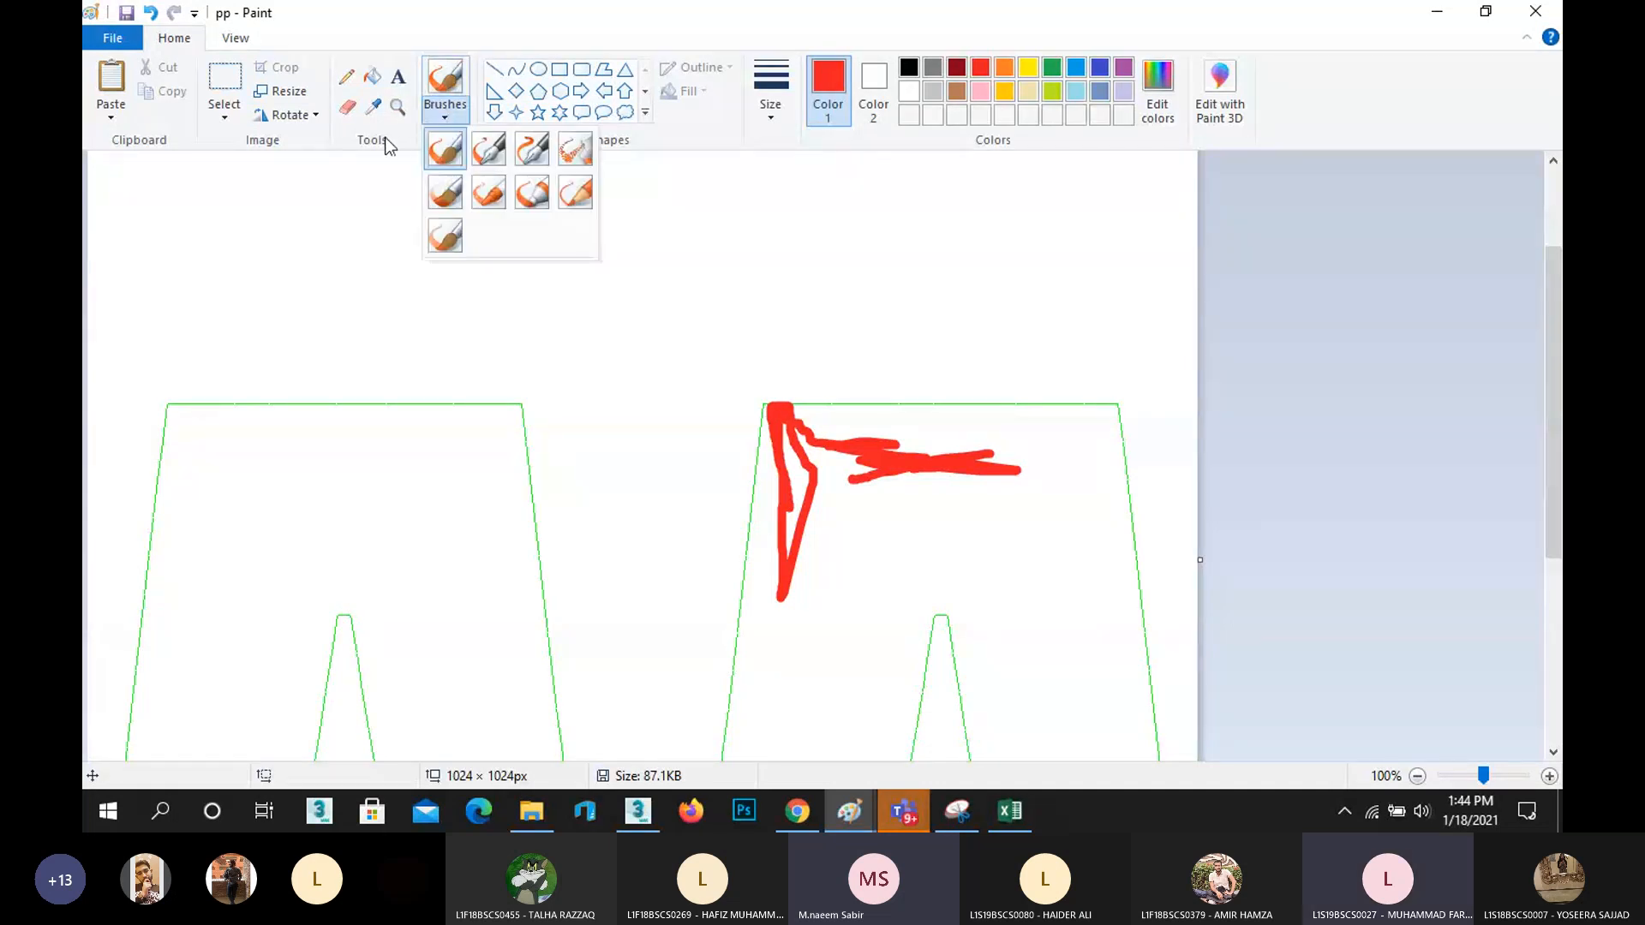
pyautogui.click(436, 30)
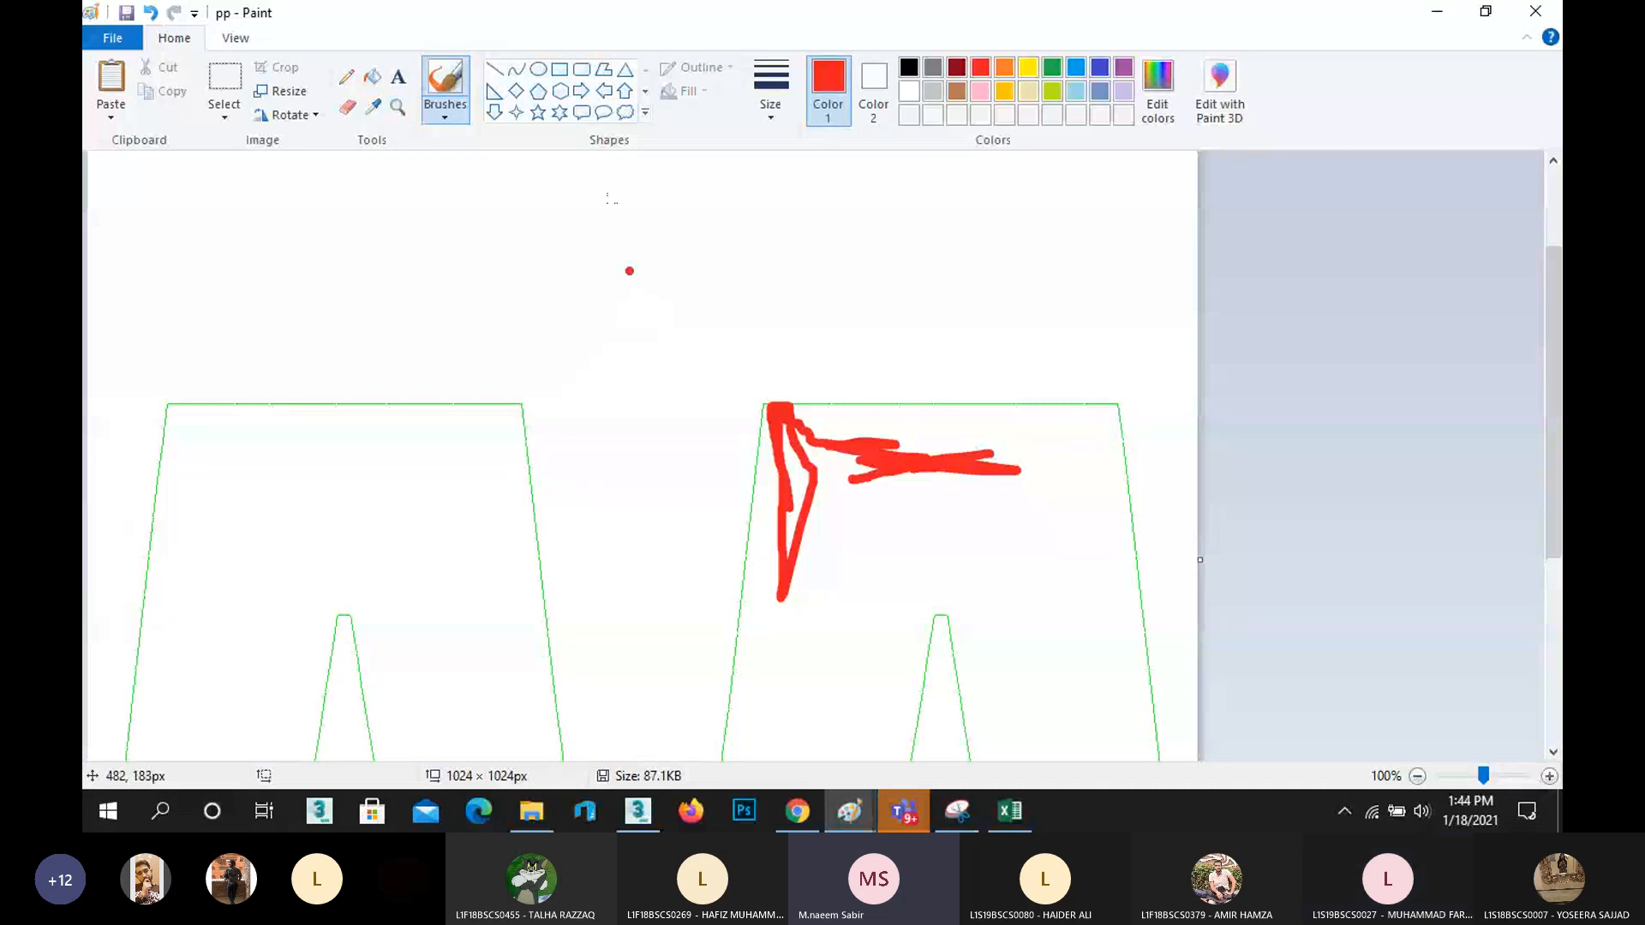
# - Try again to fill the left-hand trousers outline with red, and undo that fill
pyautogui.click(362, 76)
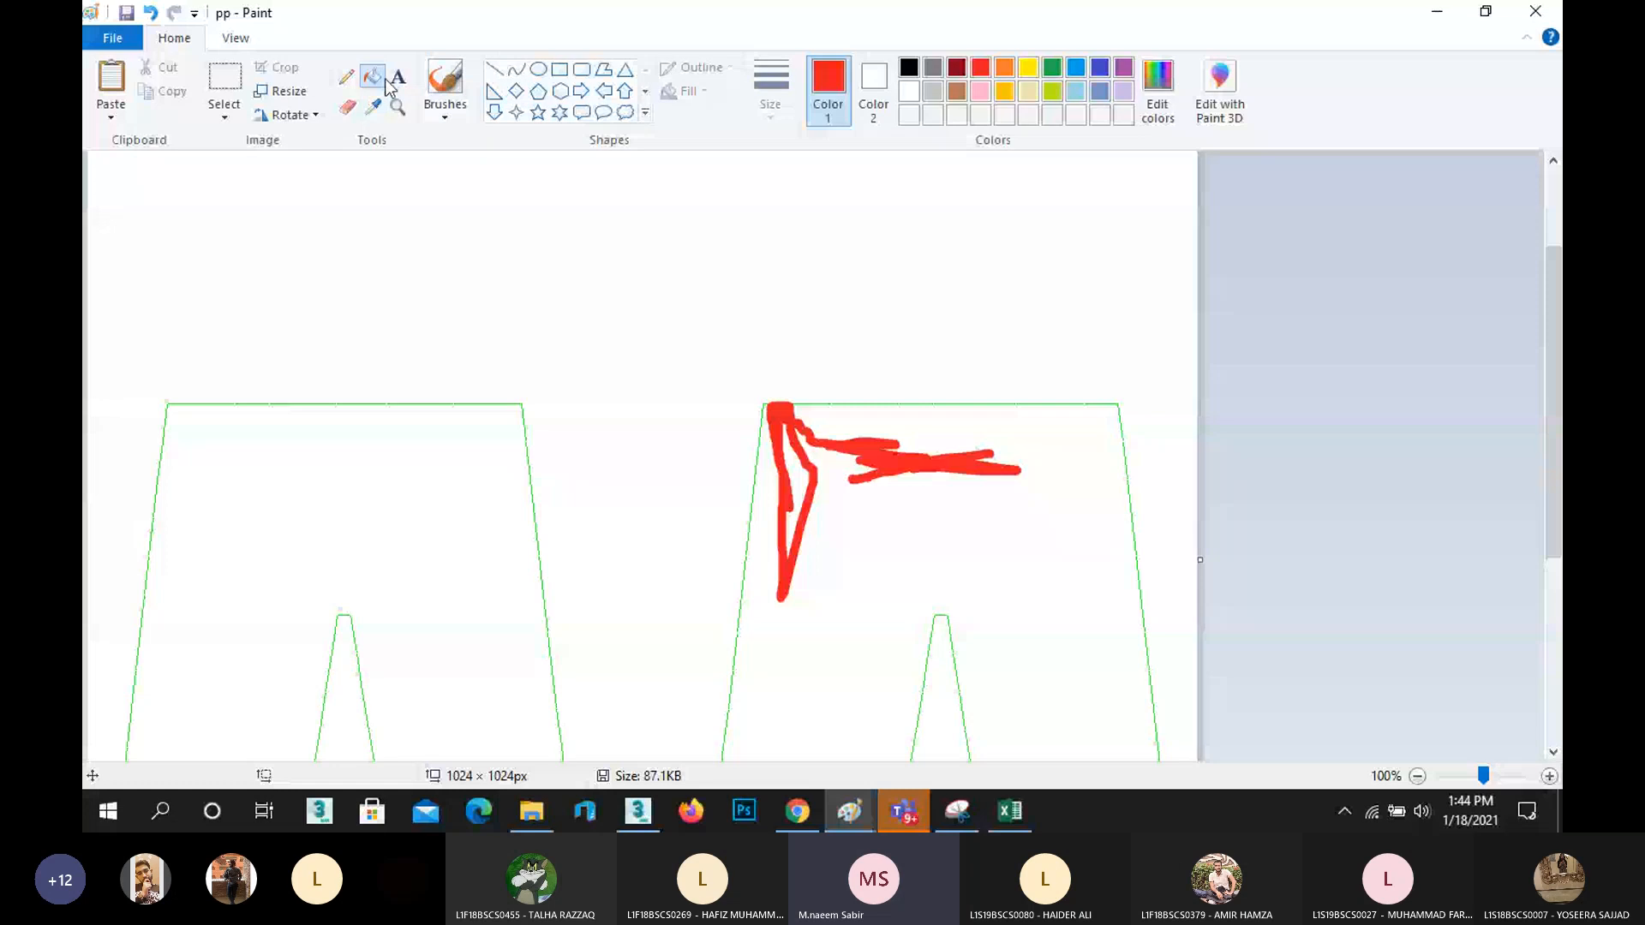
pyautogui.click(346, 505)
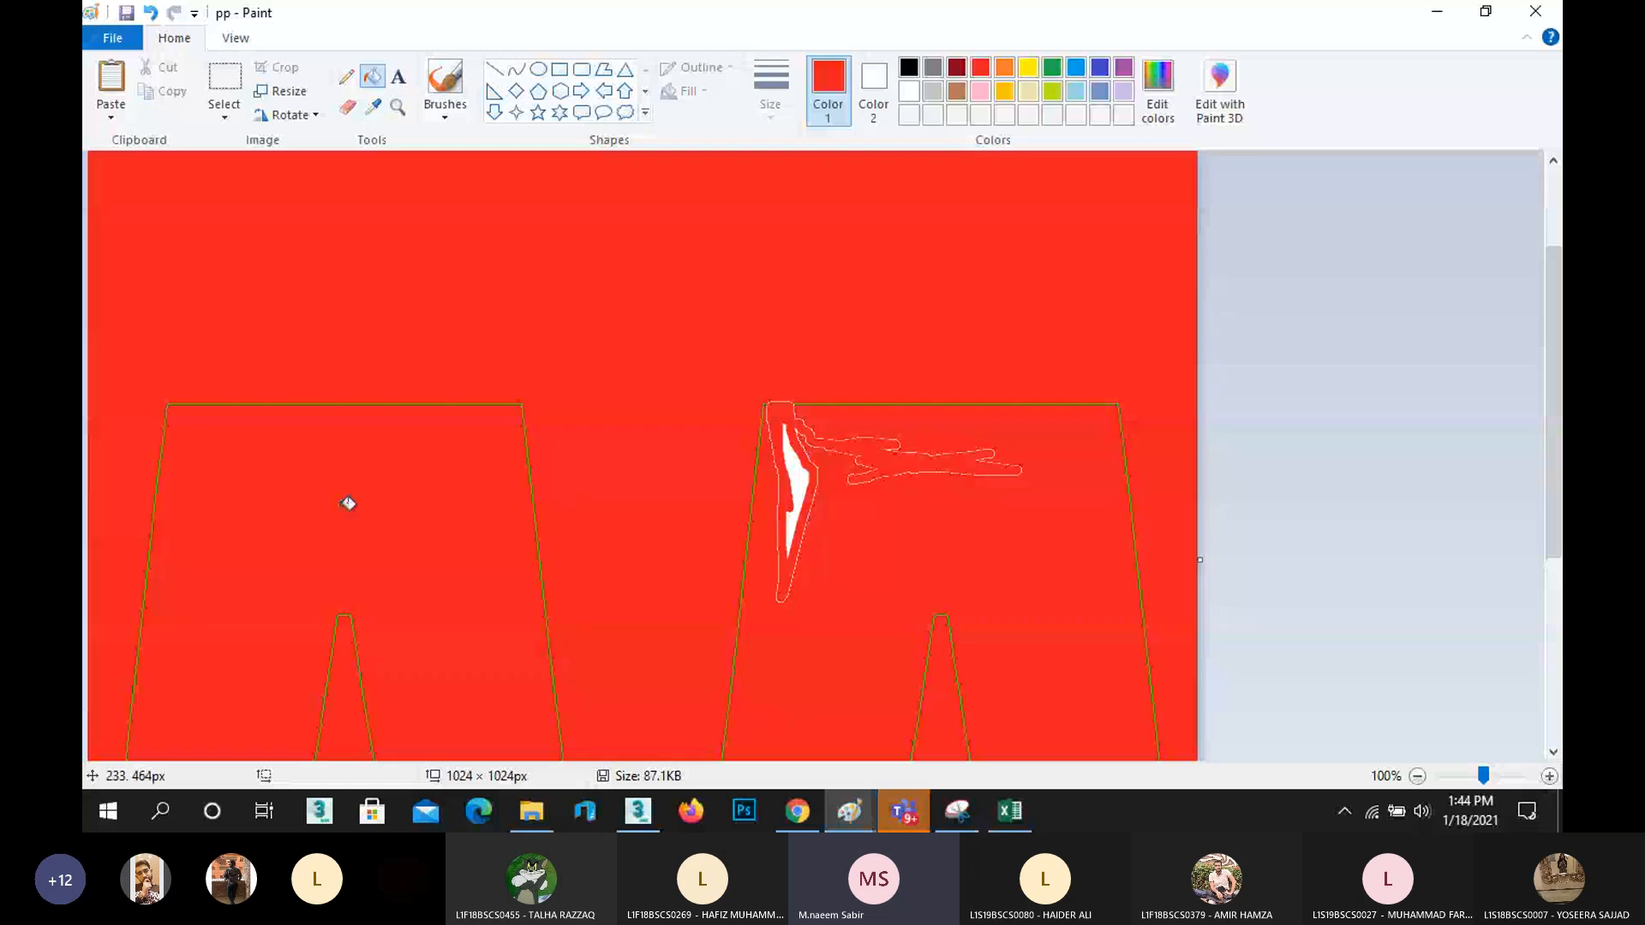
pyautogui.hotkey('ctrl', 'z')
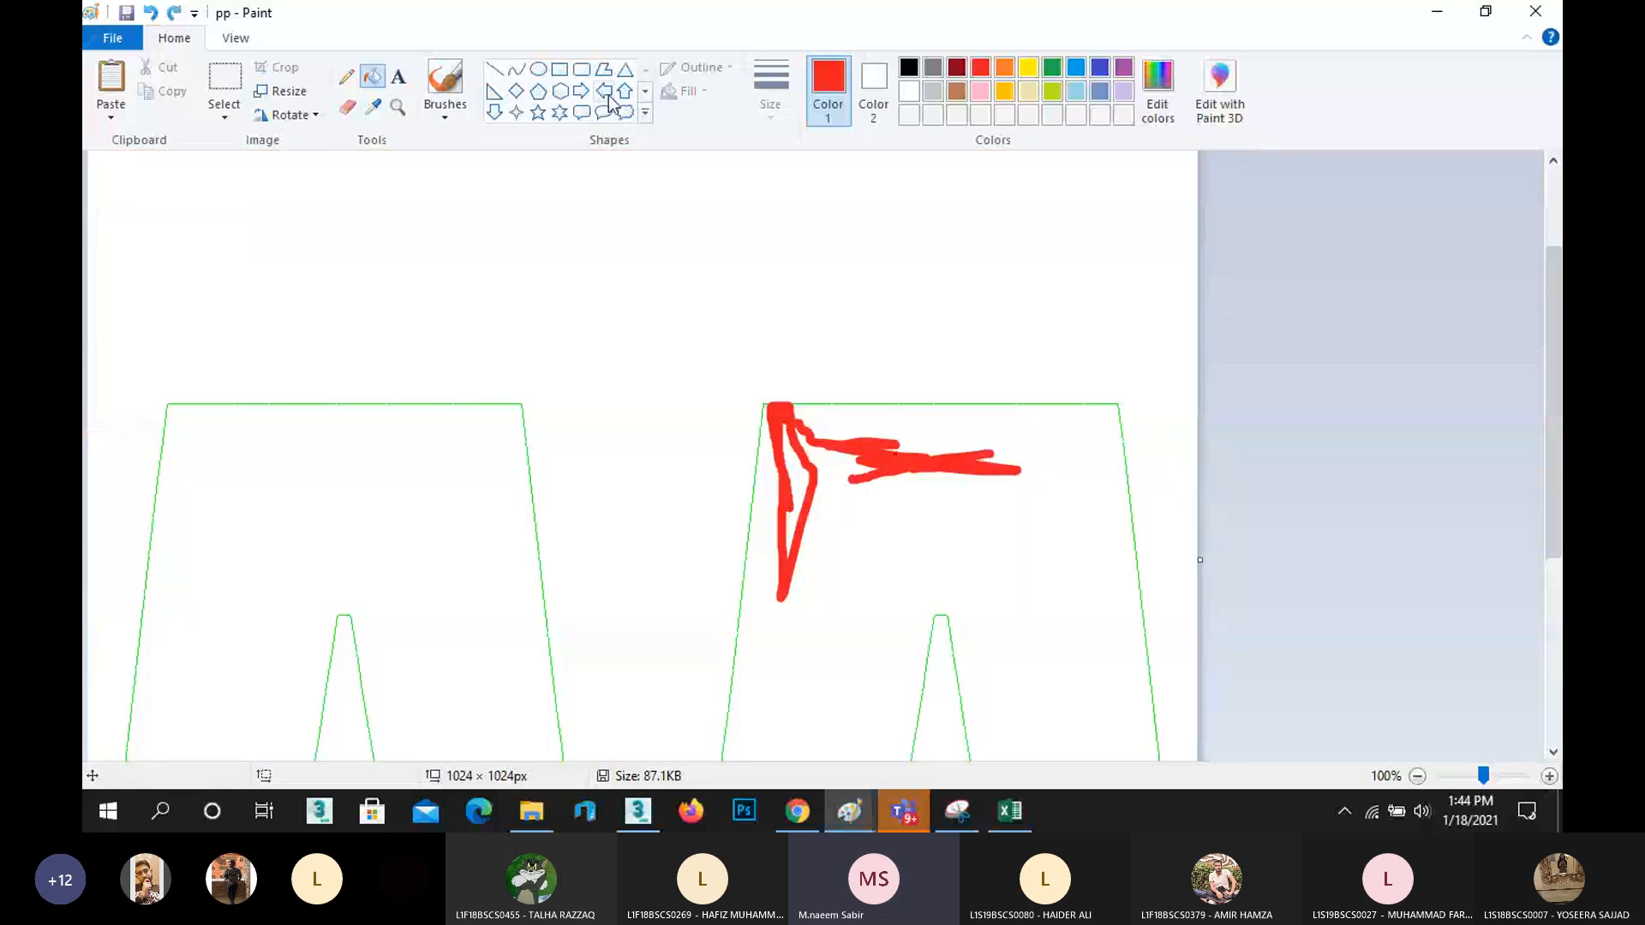
pyautogui.click(539, 70)
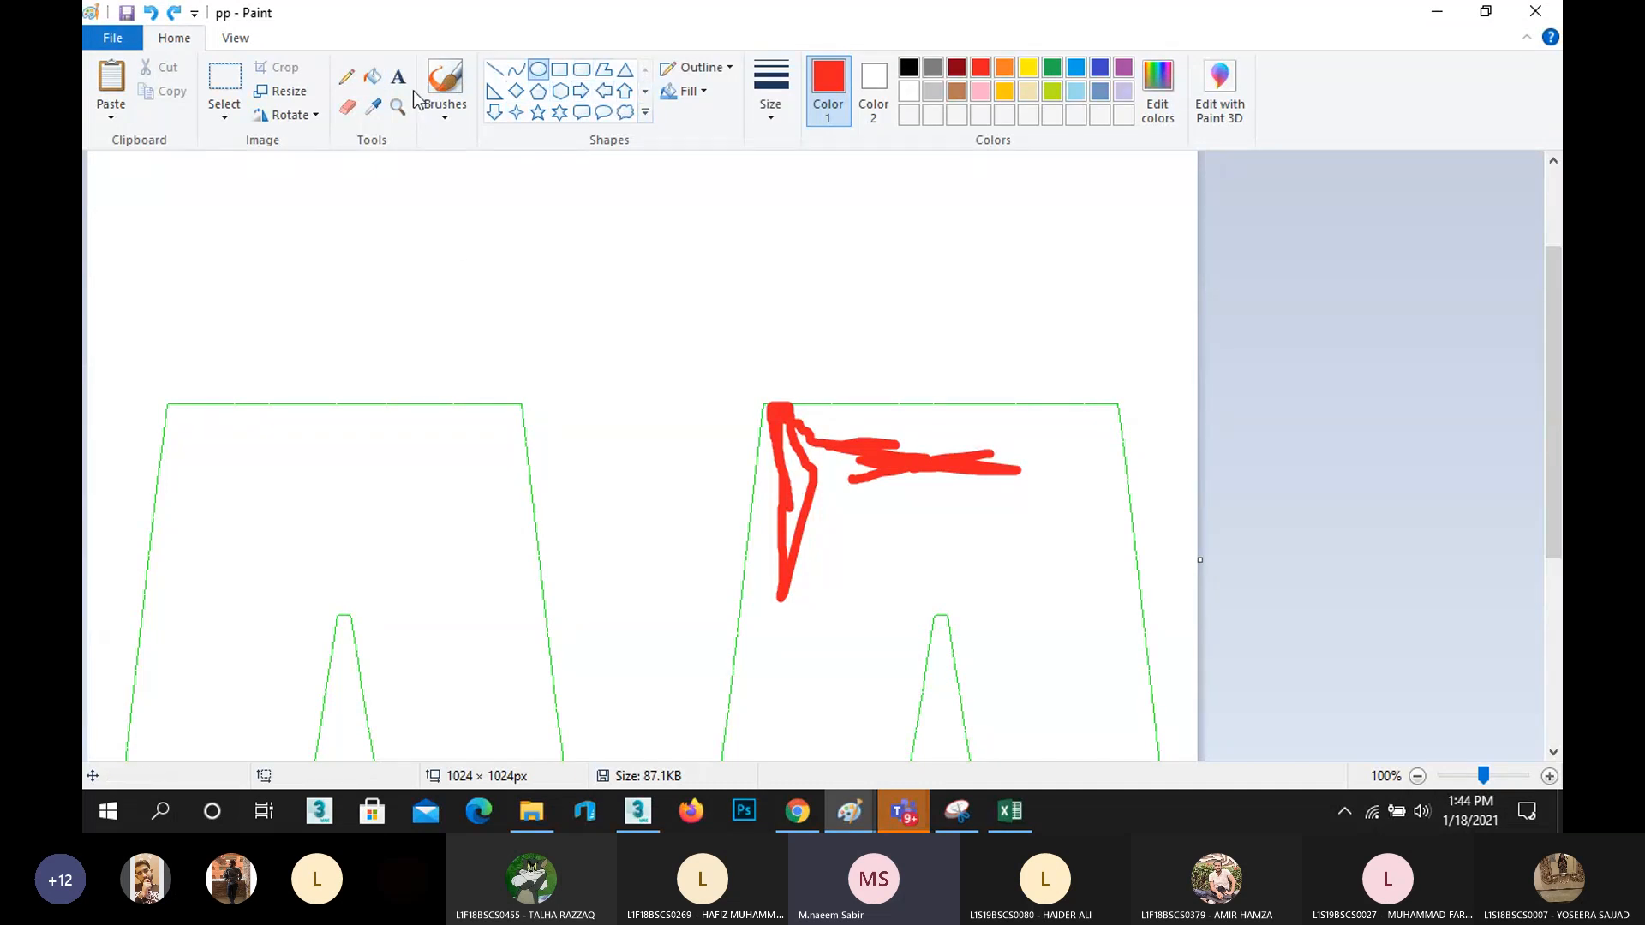
pyautogui.click(373, 79)
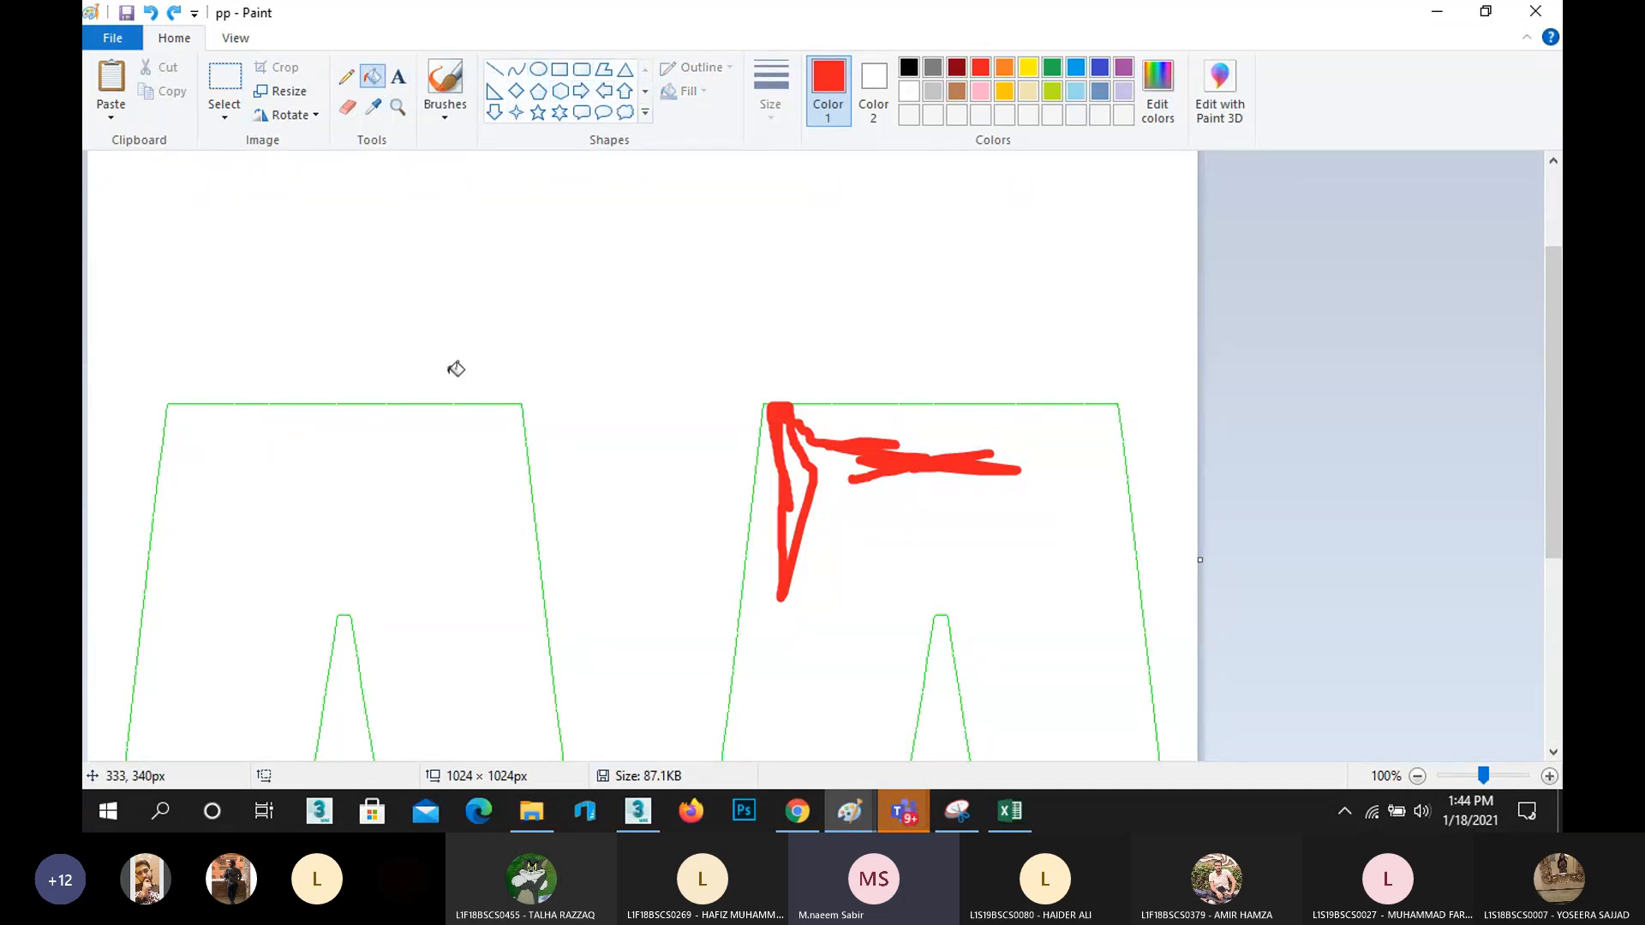
# - Paint blue brush strokes over the upper part of the left-hand trousers outline, enclosing areas between them
pyautogui.click(445, 79)
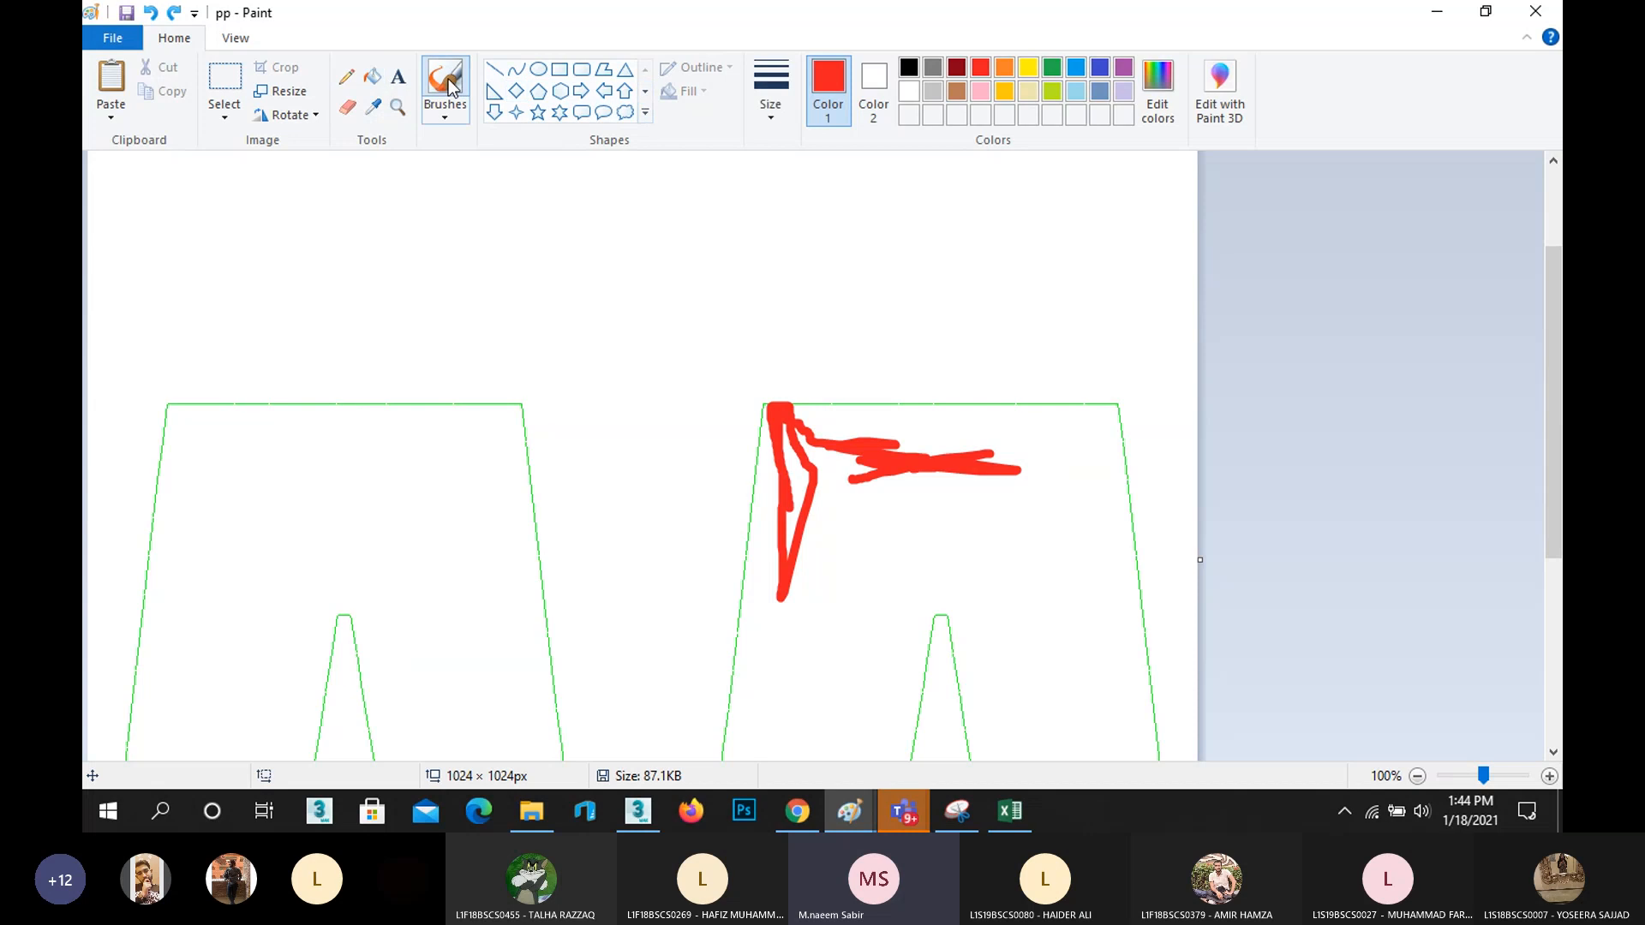
pyautogui.click(1100, 67)
pyautogui.moveTo(472, 479)
pyautogui.mouseDown()
pyautogui.moveTo(343, 462)
pyautogui.moveTo(225, 561)
pyautogui.moveTo(233, 475)
pyautogui.moveTo(271, 597)
pyautogui.moveTo(212, 566)
pyautogui.moveTo(171, 702)
pyautogui.moveTo(178, 416)
pyautogui.moveTo(531, 413)
pyautogui.moveTo(519, 586)
pyautogui.moveTo(433, 696)
pyautogui.moveTo(334, 576)
pyautogui.moveTo(259, 540)
pyautogui.moveTo(431, 748)
pyautogui.moveTo(462, 531)
pyautogui.moveTo(238, 467)
pyautogui.moveTo(185, 412)
pyautogui.mouseUp()
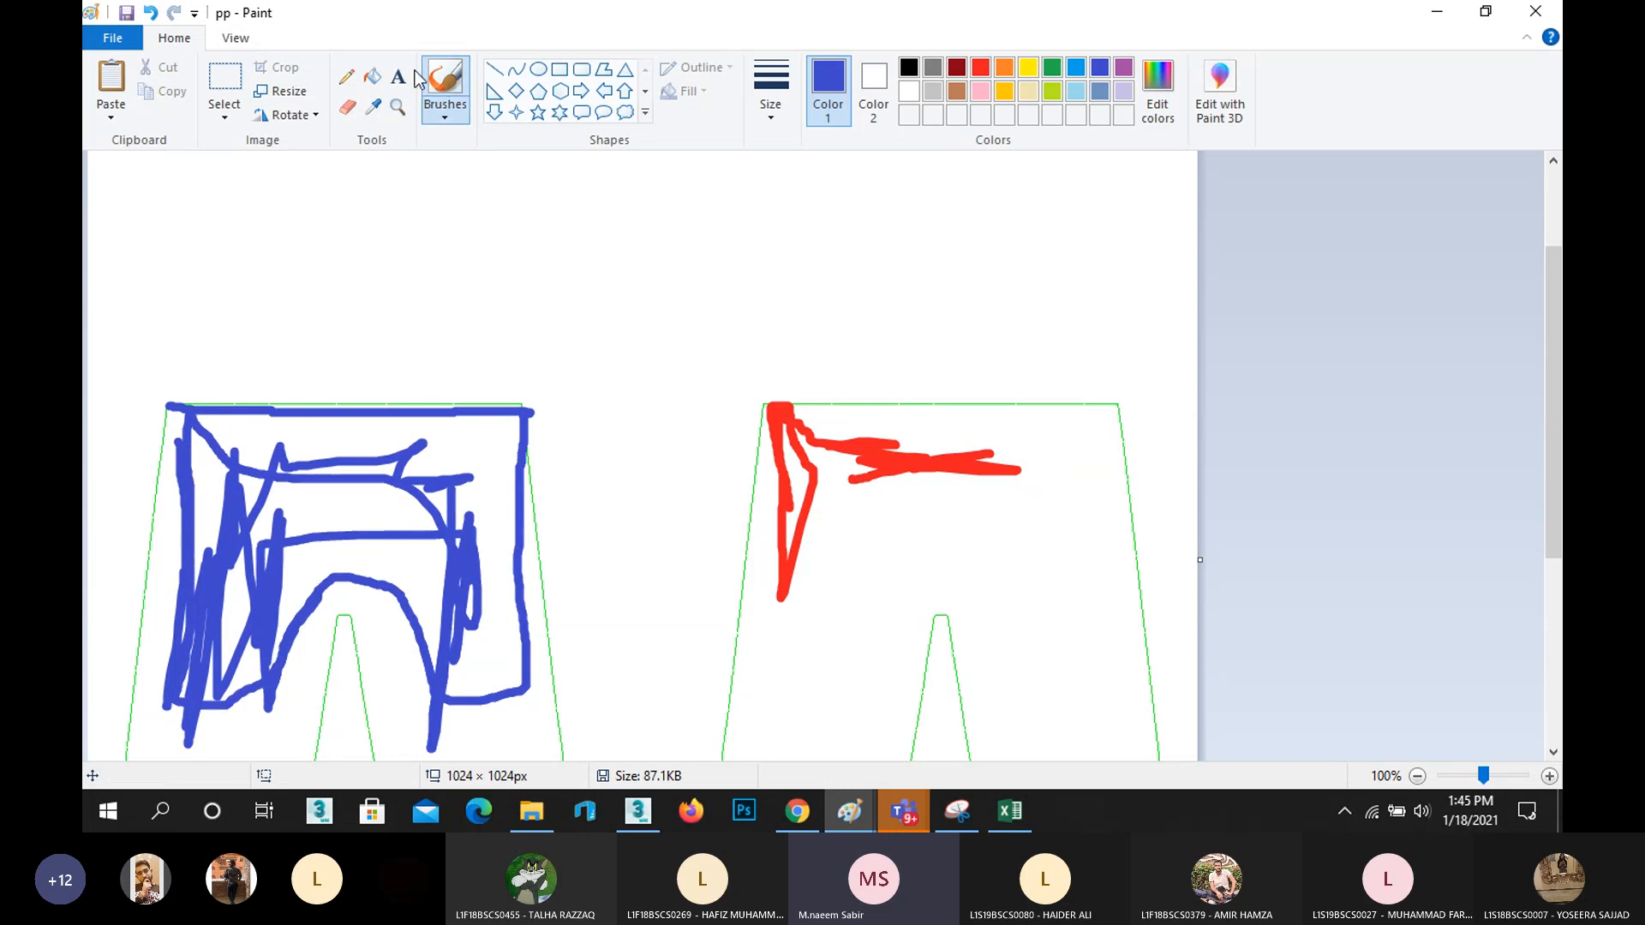
# - Fill the areas enclosed by the blue strokes with blue and the gap inside the red strokes with red
pyautogui.click(372, 78)
pyautogui.click(382, 532)
pyautogui.click(382, 538)
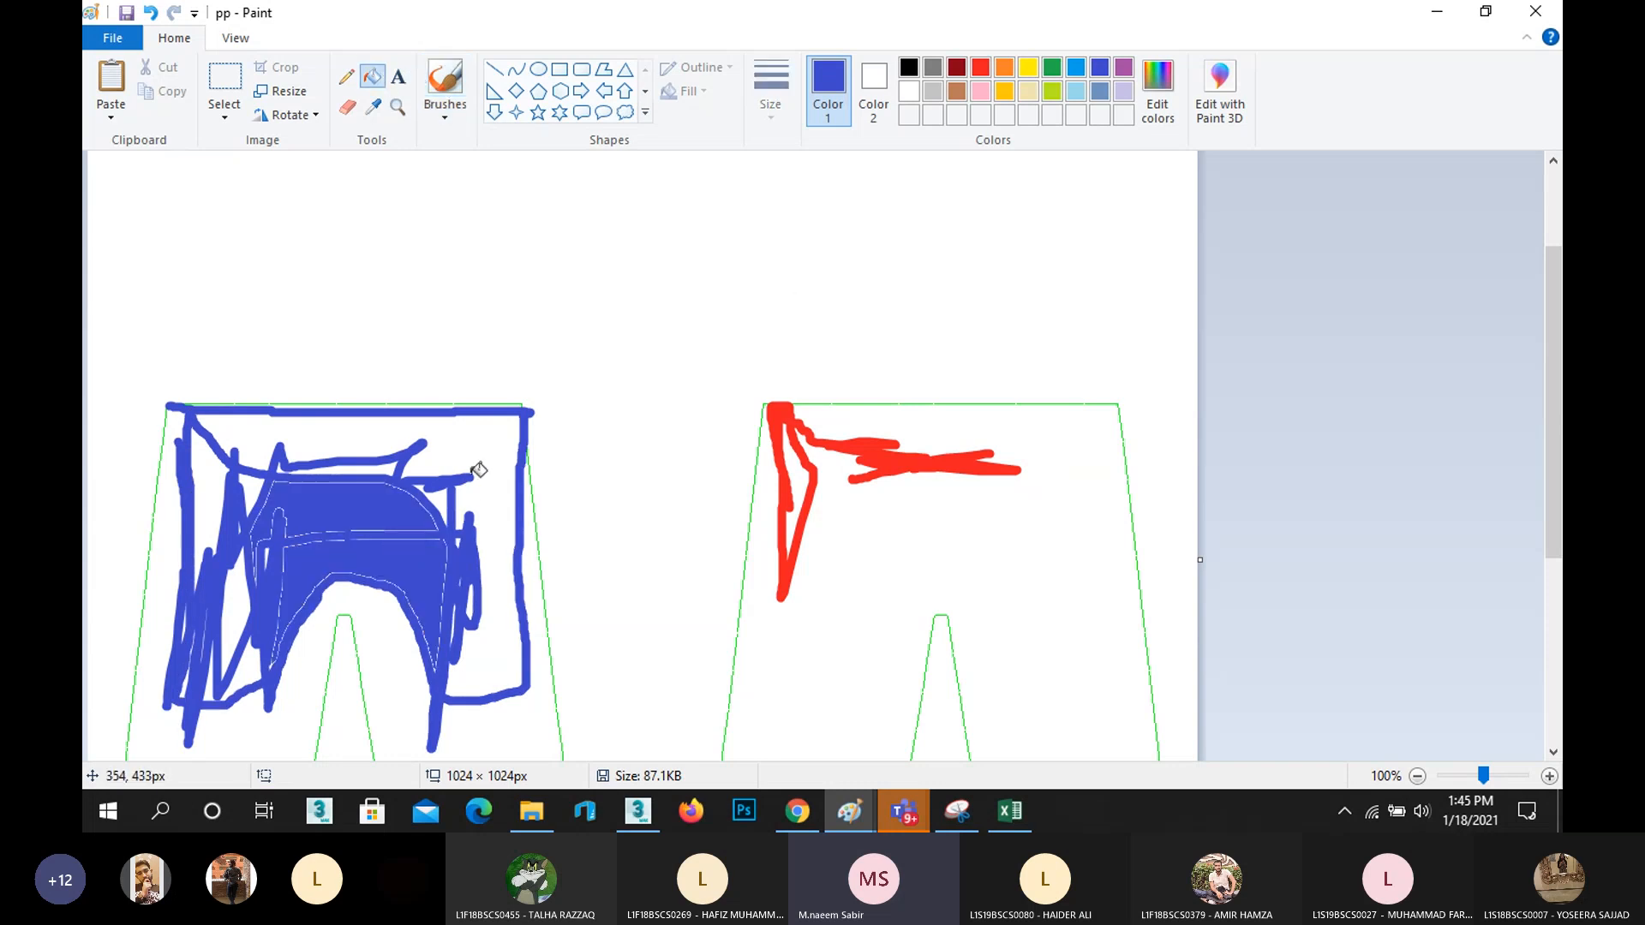
pyautogui.click(504, 570)
pyautogui.click(230, 480)
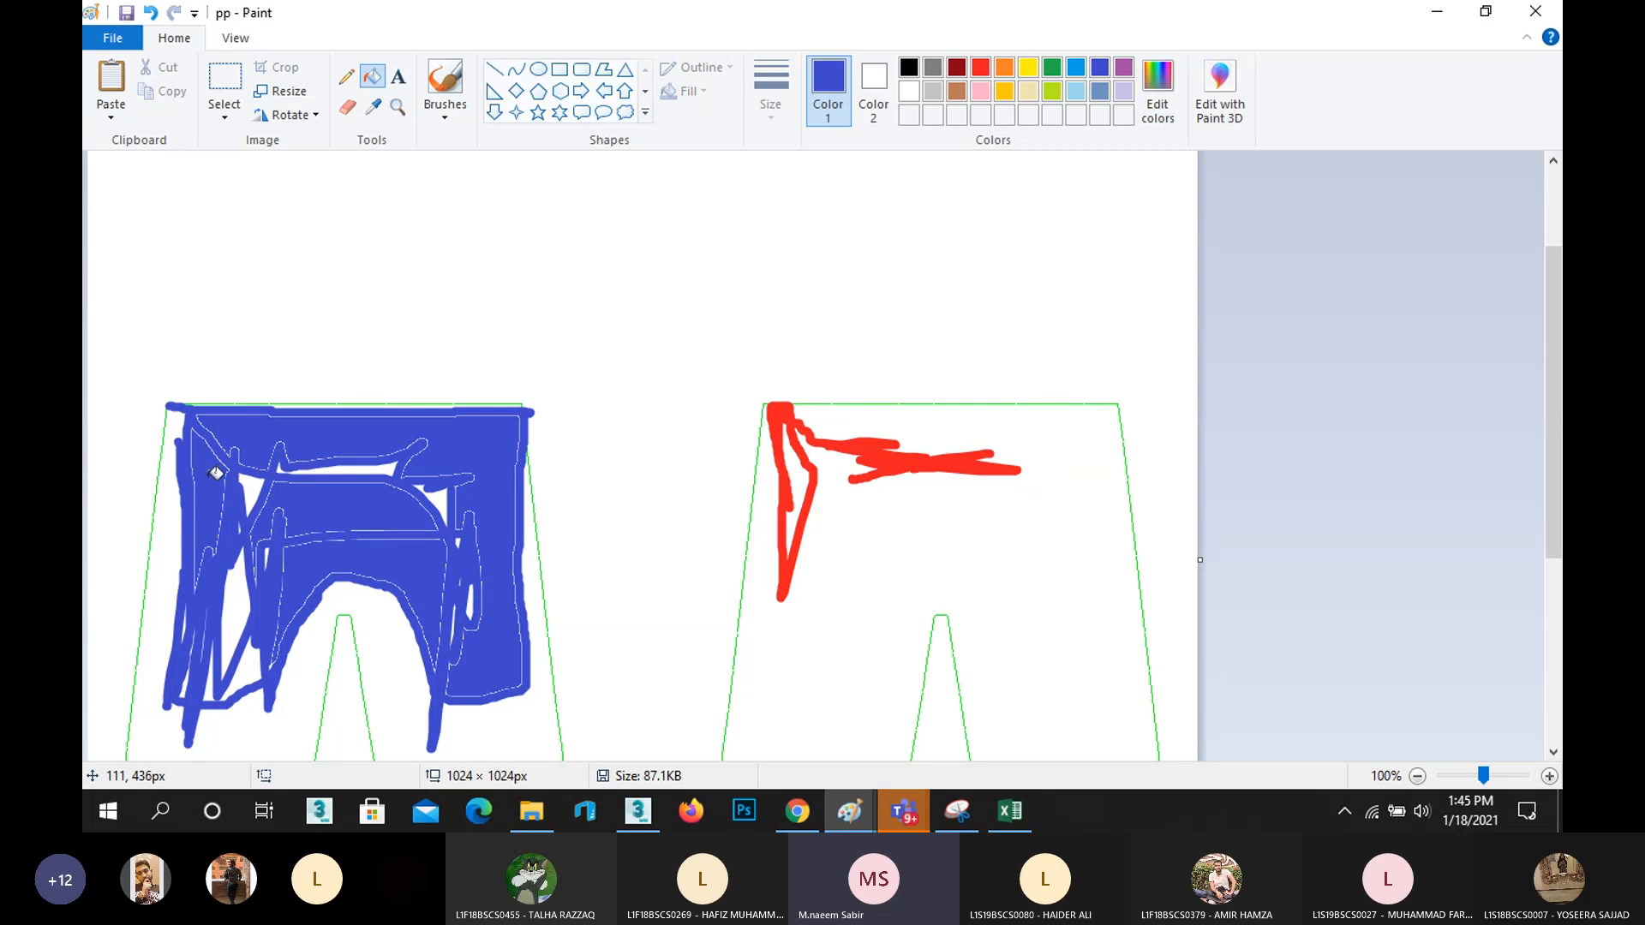
pyautogui.click(981, 67)
pyautogui.click(803, 480)
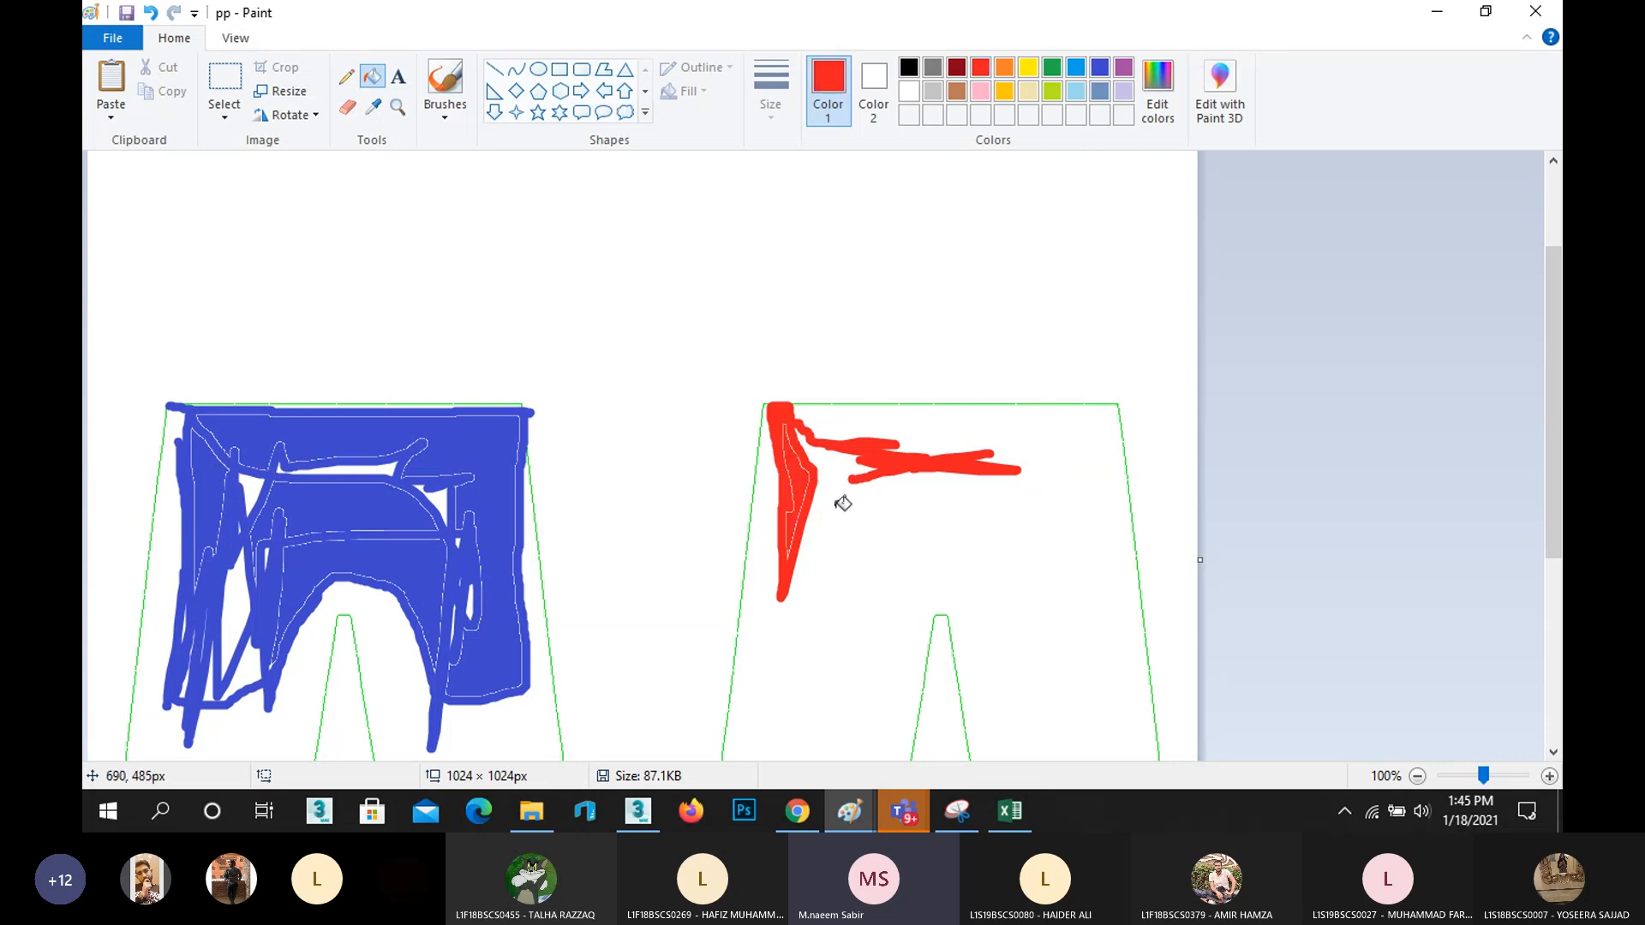
# - Draw a closed red brush outline around both legs of the right-hand trousers, from hem to hem over the crotch
pyautogui.scroll(-4, 833, 490)
pyautogui.scroll(5, 831, 478)
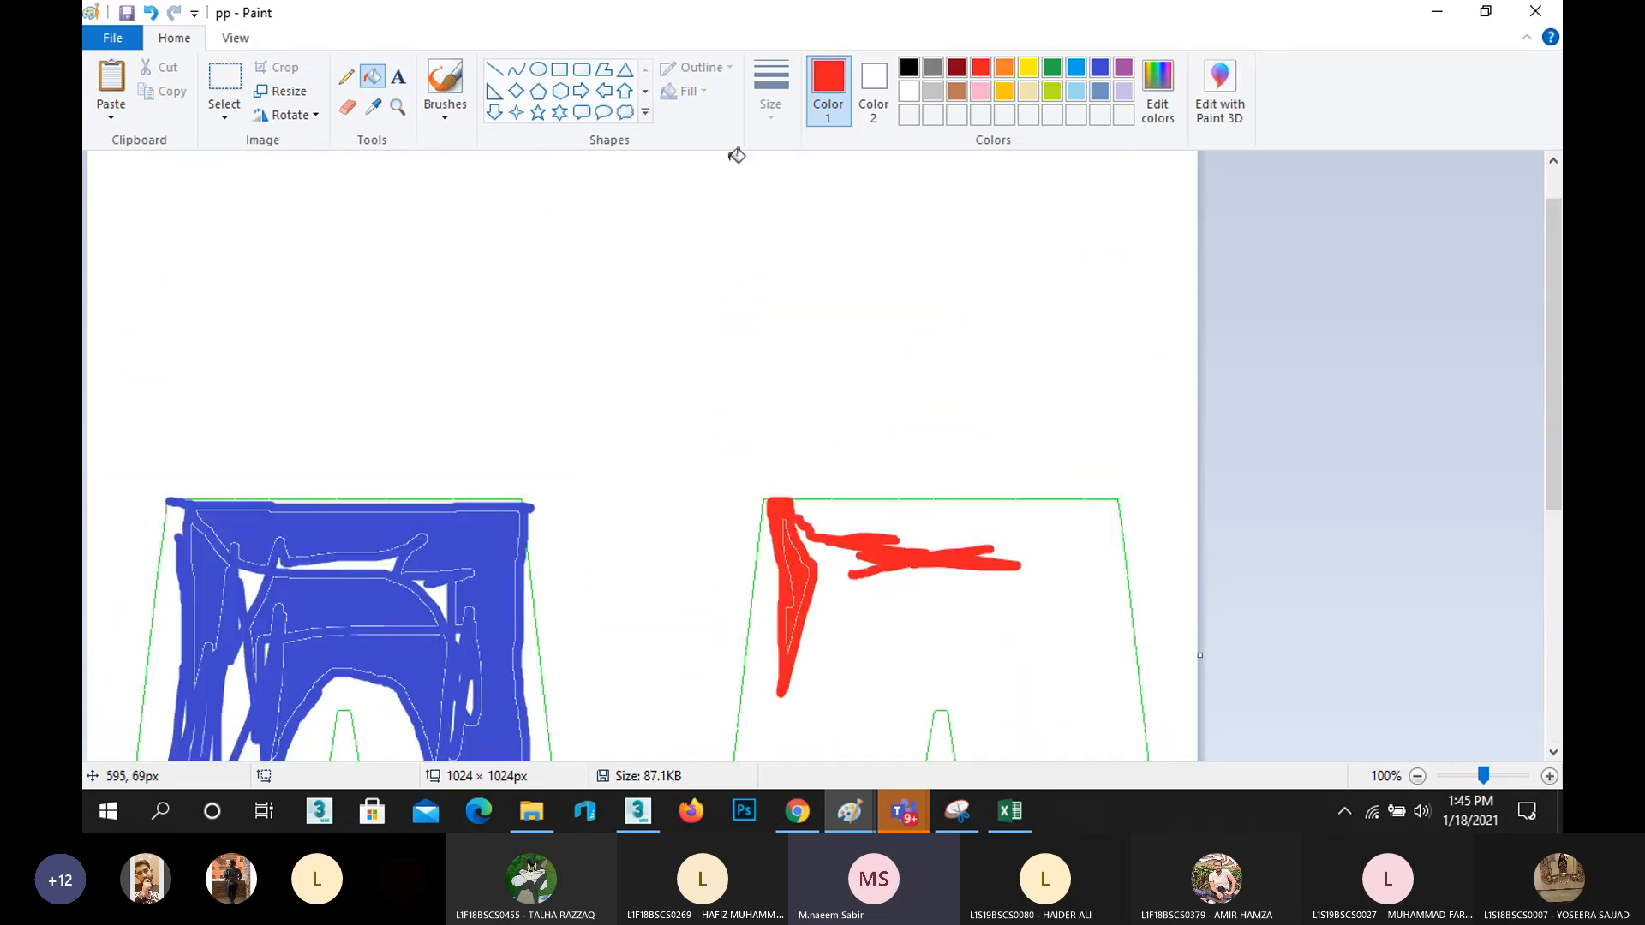
pyautogui.click(445, 82)
pyautogui.scroll(-5, 1063, 582)
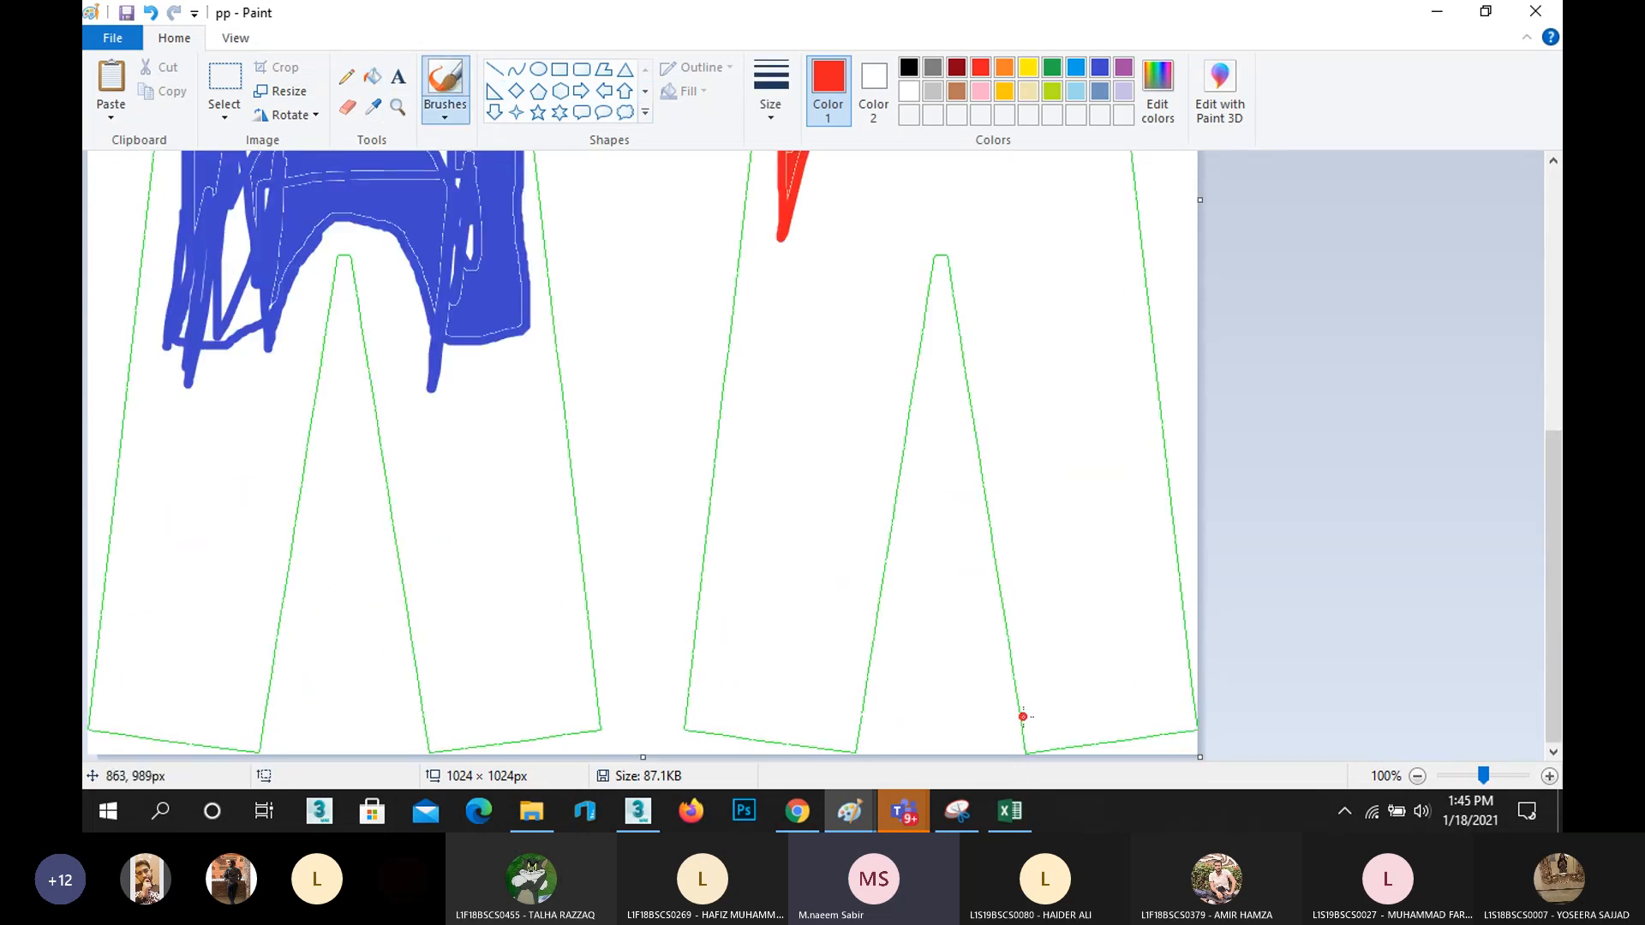
pyautogui.moveTo(1049, 716); pyautogui.dragTo(1192, 683)
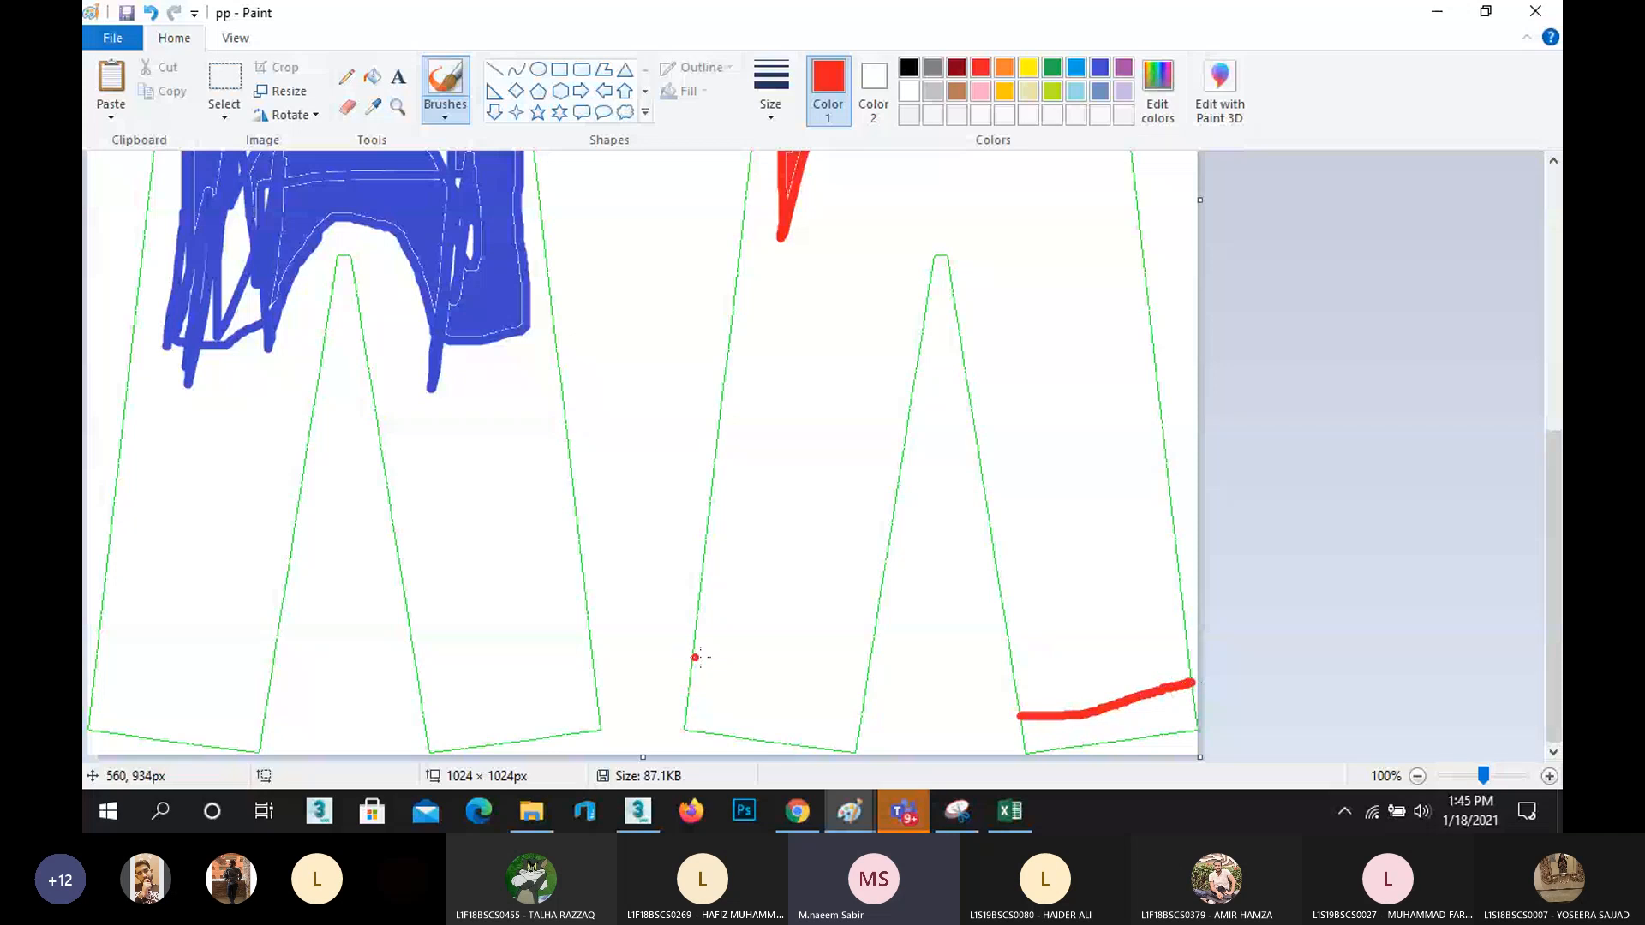
pyautogui.moveTo(695, 658)
pyautogui.mouseDown()
pyautogui.moveTo(864, 631)
pyautogui.moveTo(916, 241)
pyautogui.moveTo(1004, 342)
pyautogui.moveTo(1060, 668)
pyautogui.moveTo(1047, 711)
pyautogui.mouseUp()
pyautogui.moveTo(701, 656)
pyautogui.mouseDown()
pyautogui.moveTo(781, 322)
pyautogui.moveTo(910, 157)
pyautogui.moveTo(1139, 409)
pyautogui.moveTo(1165, 641)
pyautogui.moveTo(1190, 682)
pyautogui.mouseUp()
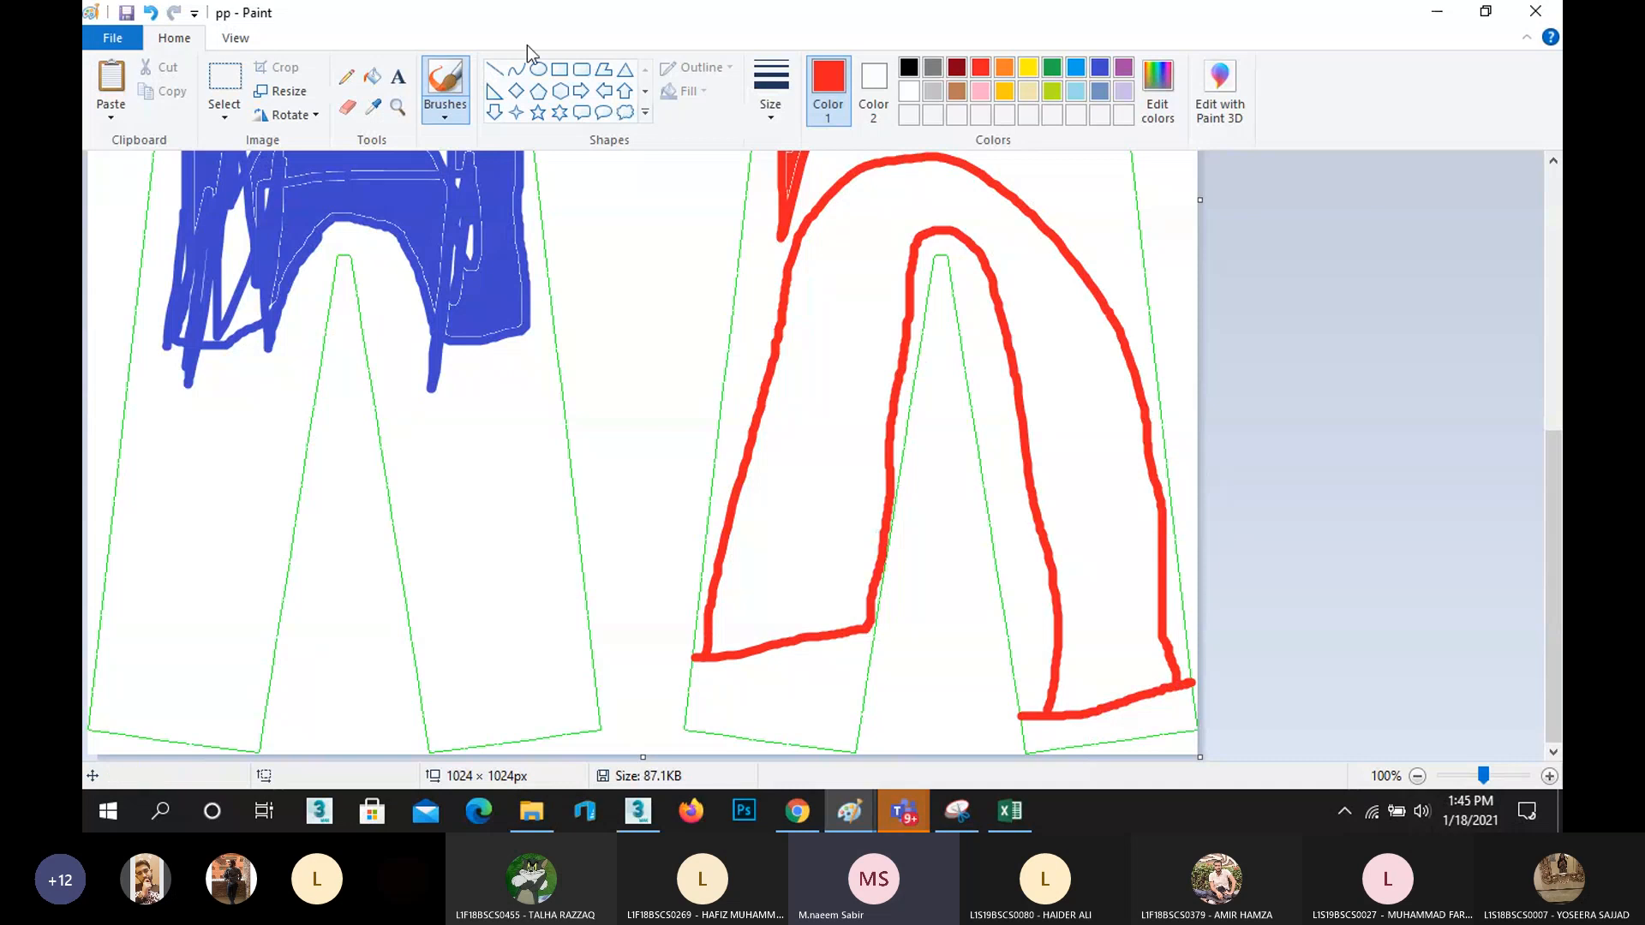
# - Fill the closed leg outline with red and save the painted template
pyautogui.click(372, 76)
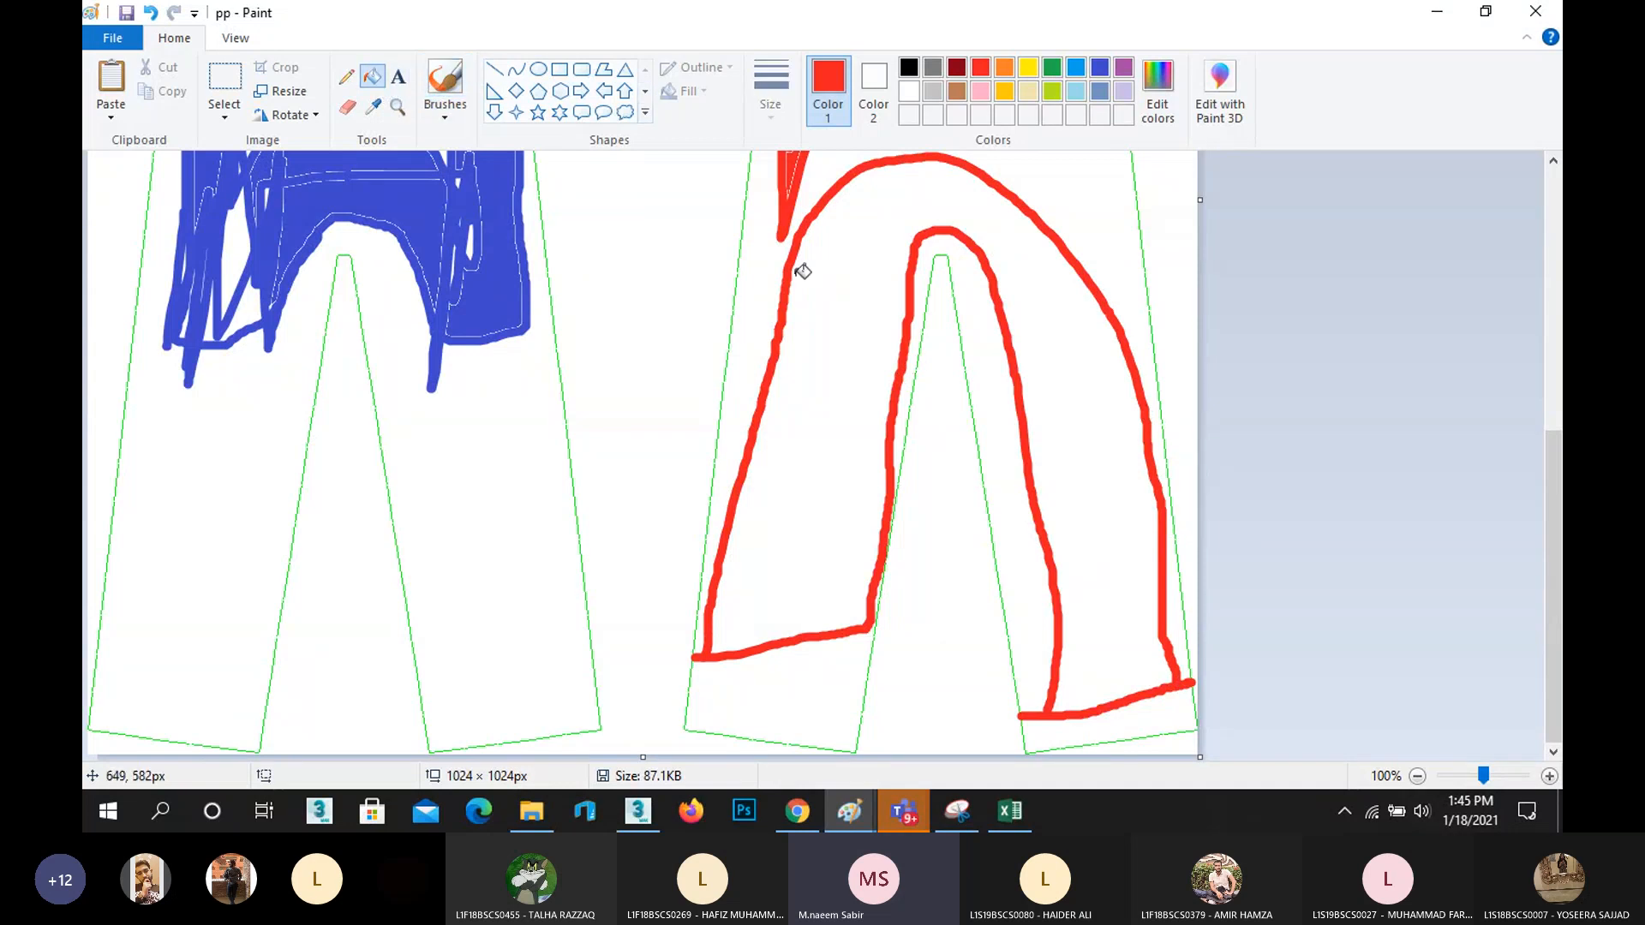
pyautogui.click(859, 319)
pyautogui.scroll(6, 812, 422)
pyautogui.hotkey('ctrl', 's')
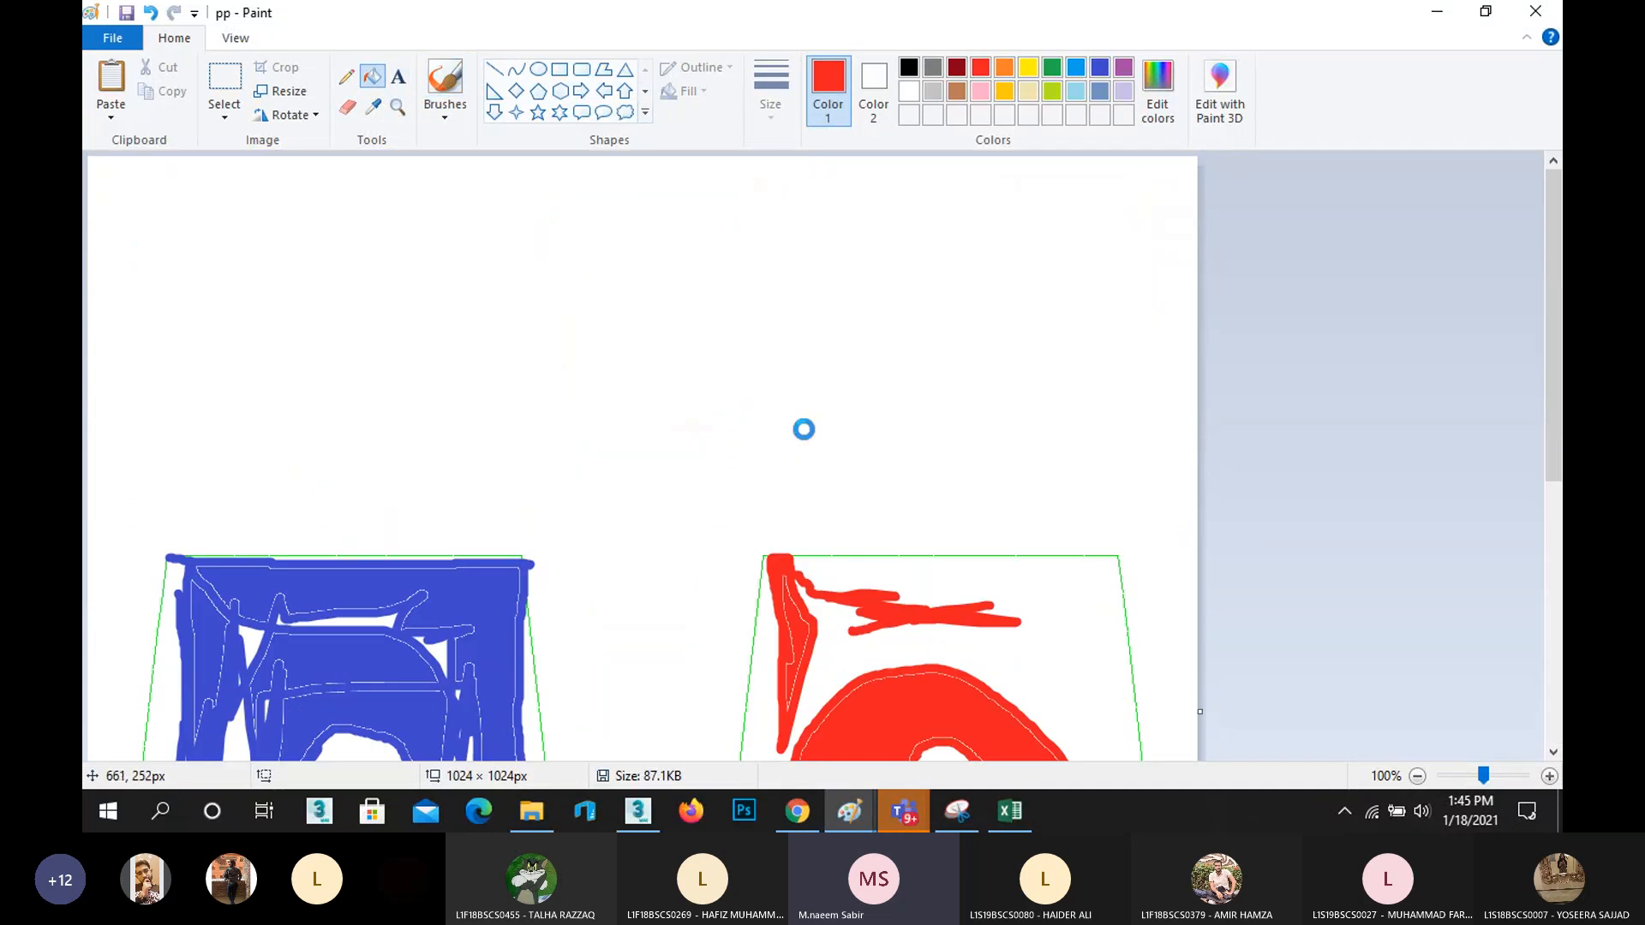
# - Switch back to 3ds Max and open the Slate Material Editor
pyautogui.click(809, 814)
pyautogui.click(649, 825)
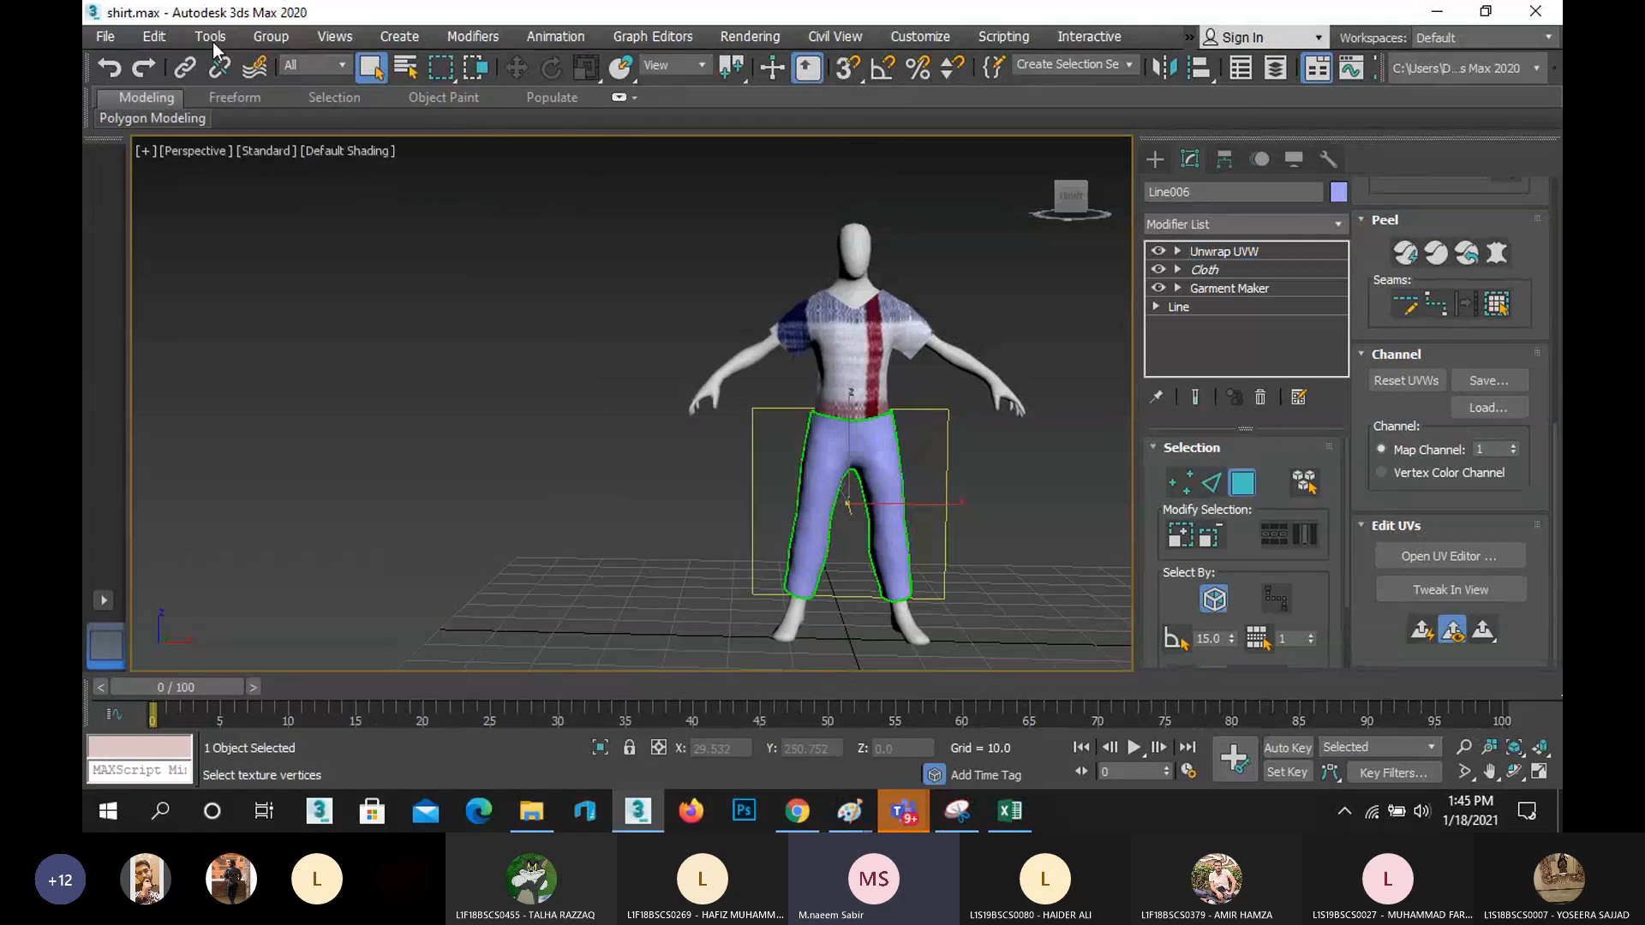
pyautogui.click(212, 43)
pyautogui.click(307, 7)
pyautogui.press('m')
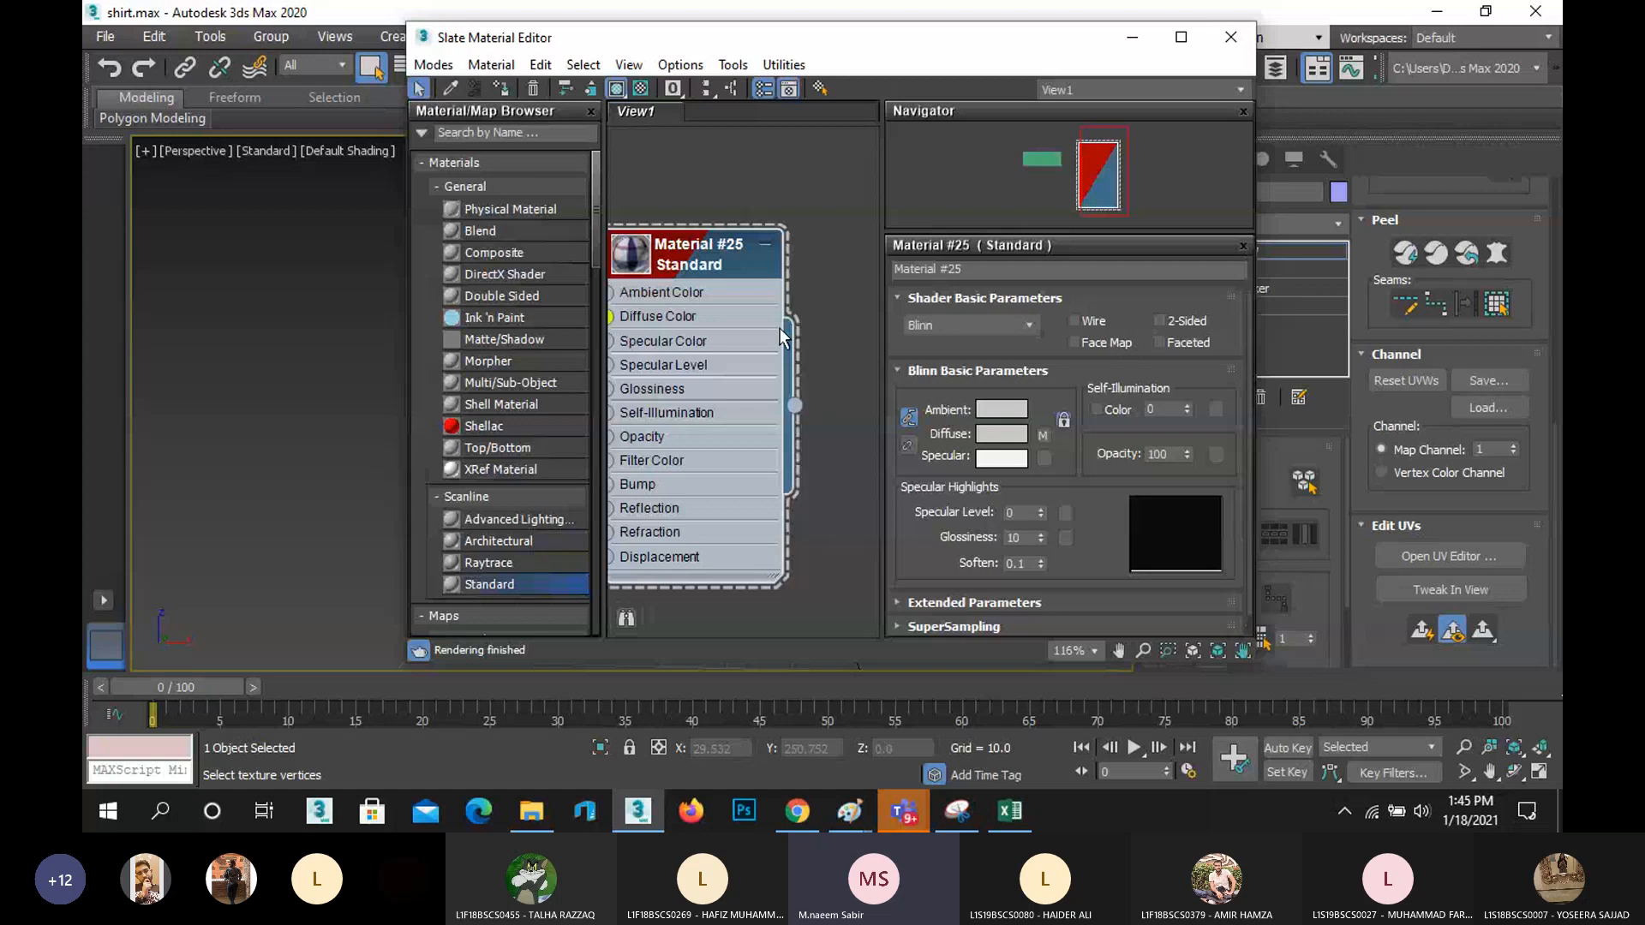
# - Add a new Standard material node below the shirt's material and show its parameters
pyautogui.scroll(-2, 780, 325)
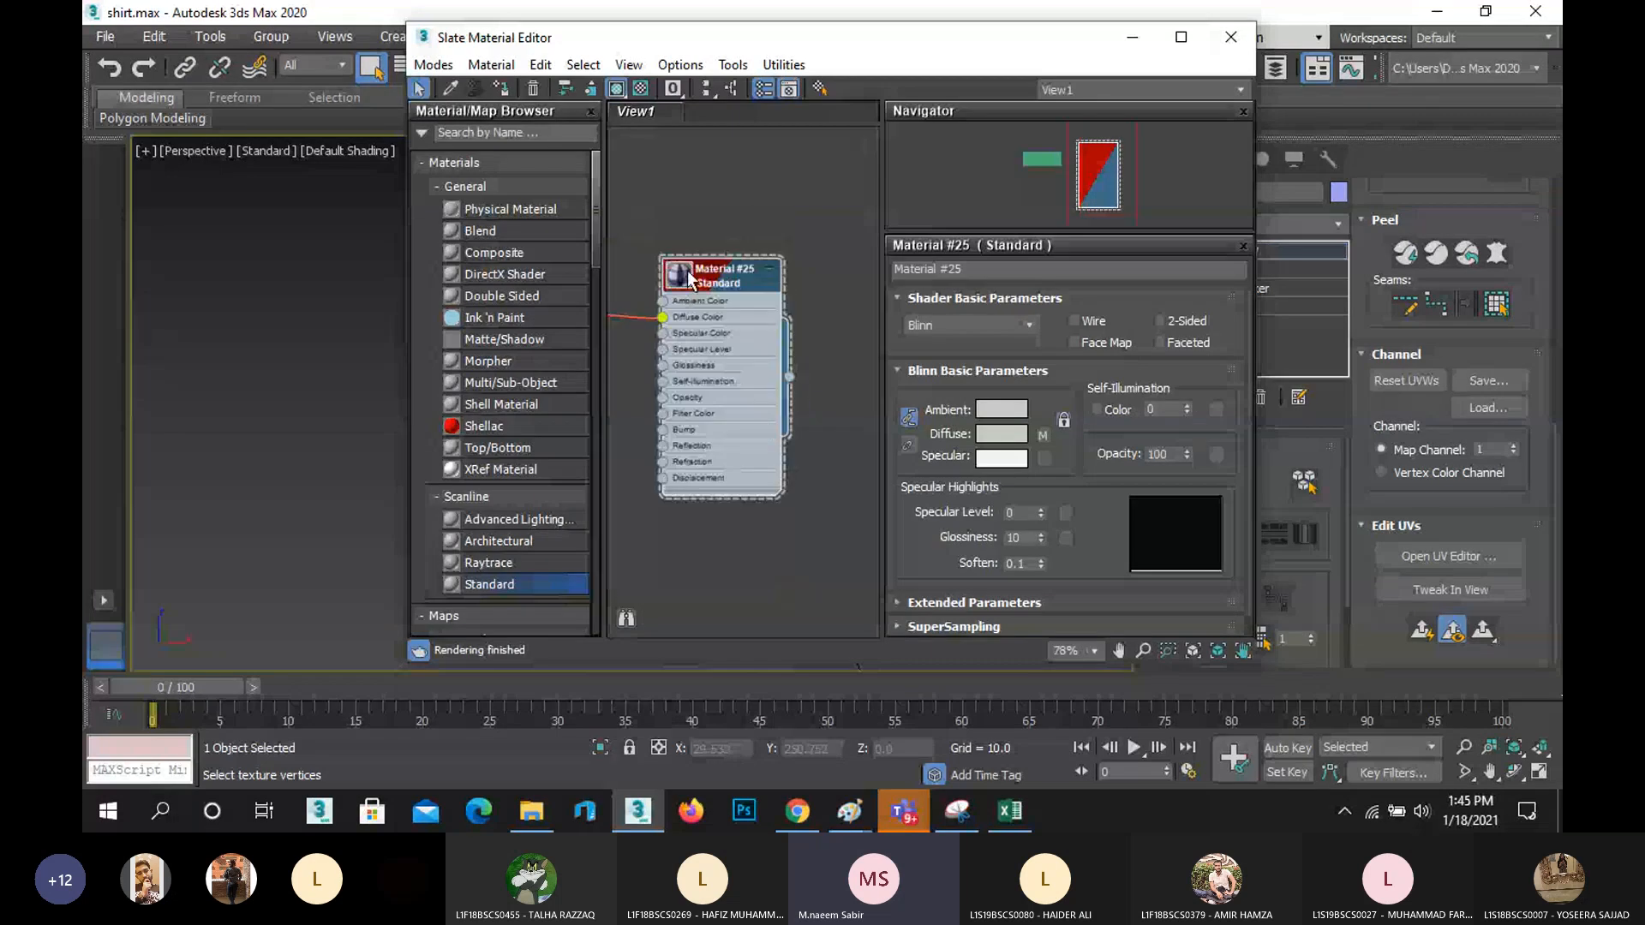
pyautogui.scroll(-3, 688, 278)
pyautogui.moveTo(745, 465); pyautogui.dragTo(689, 461)
pyautogui.doubleClick(689, 461)
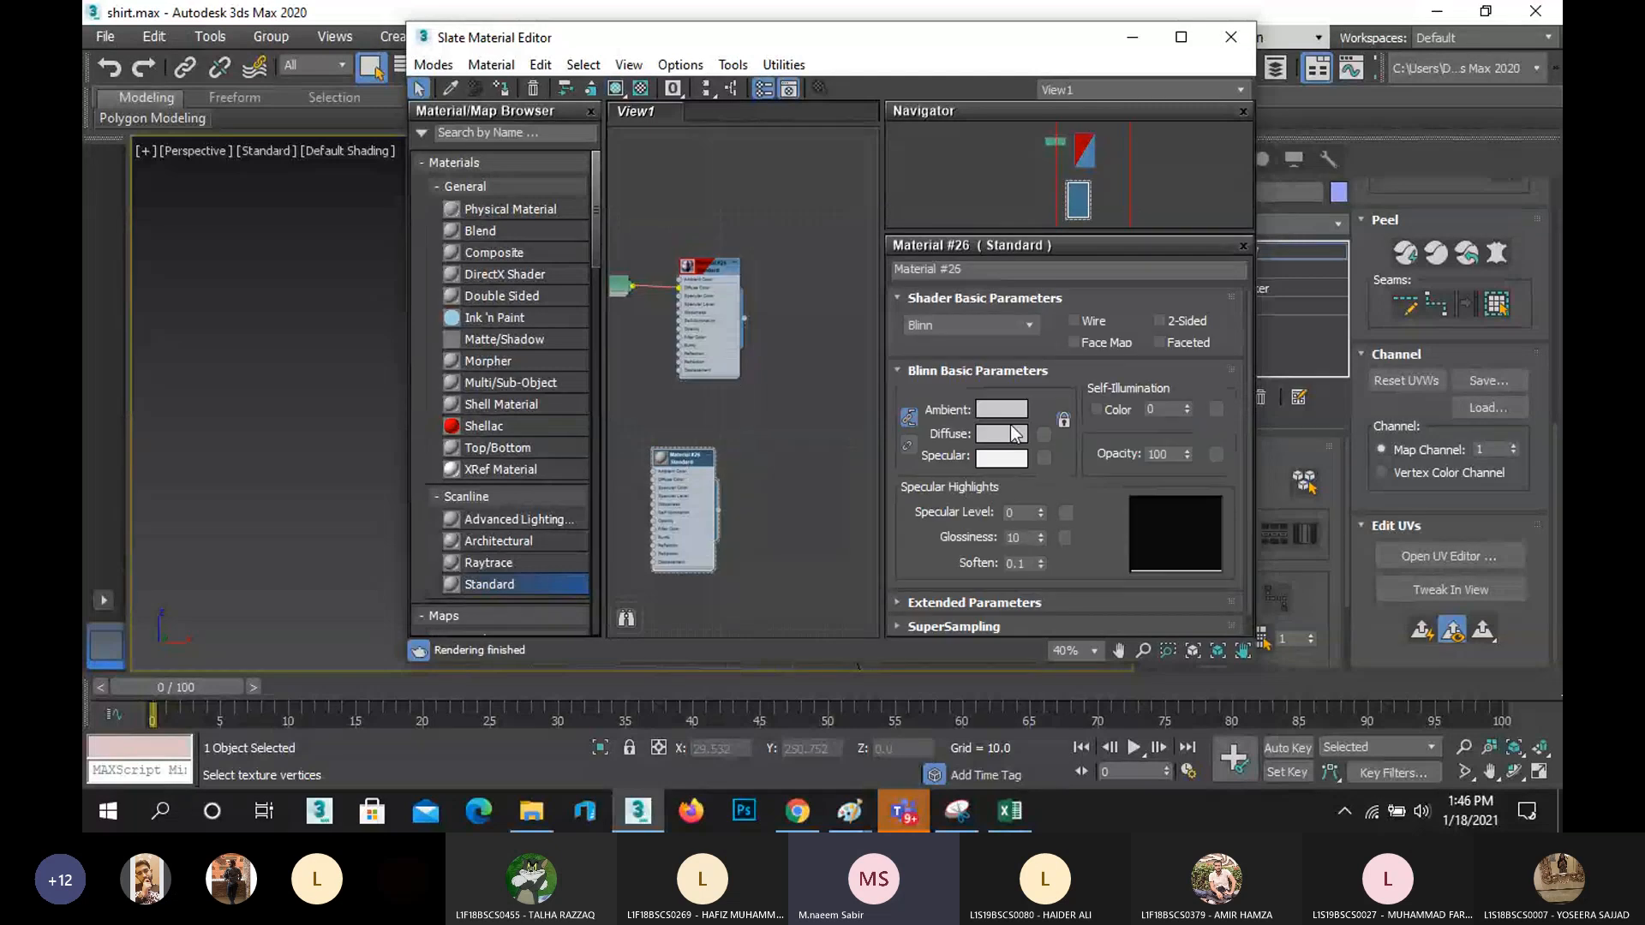
# - Load the painted trousers template pp as a Bitmap map in the new Standard material's Diffuse slot
pyautogui.click(1044, 434)
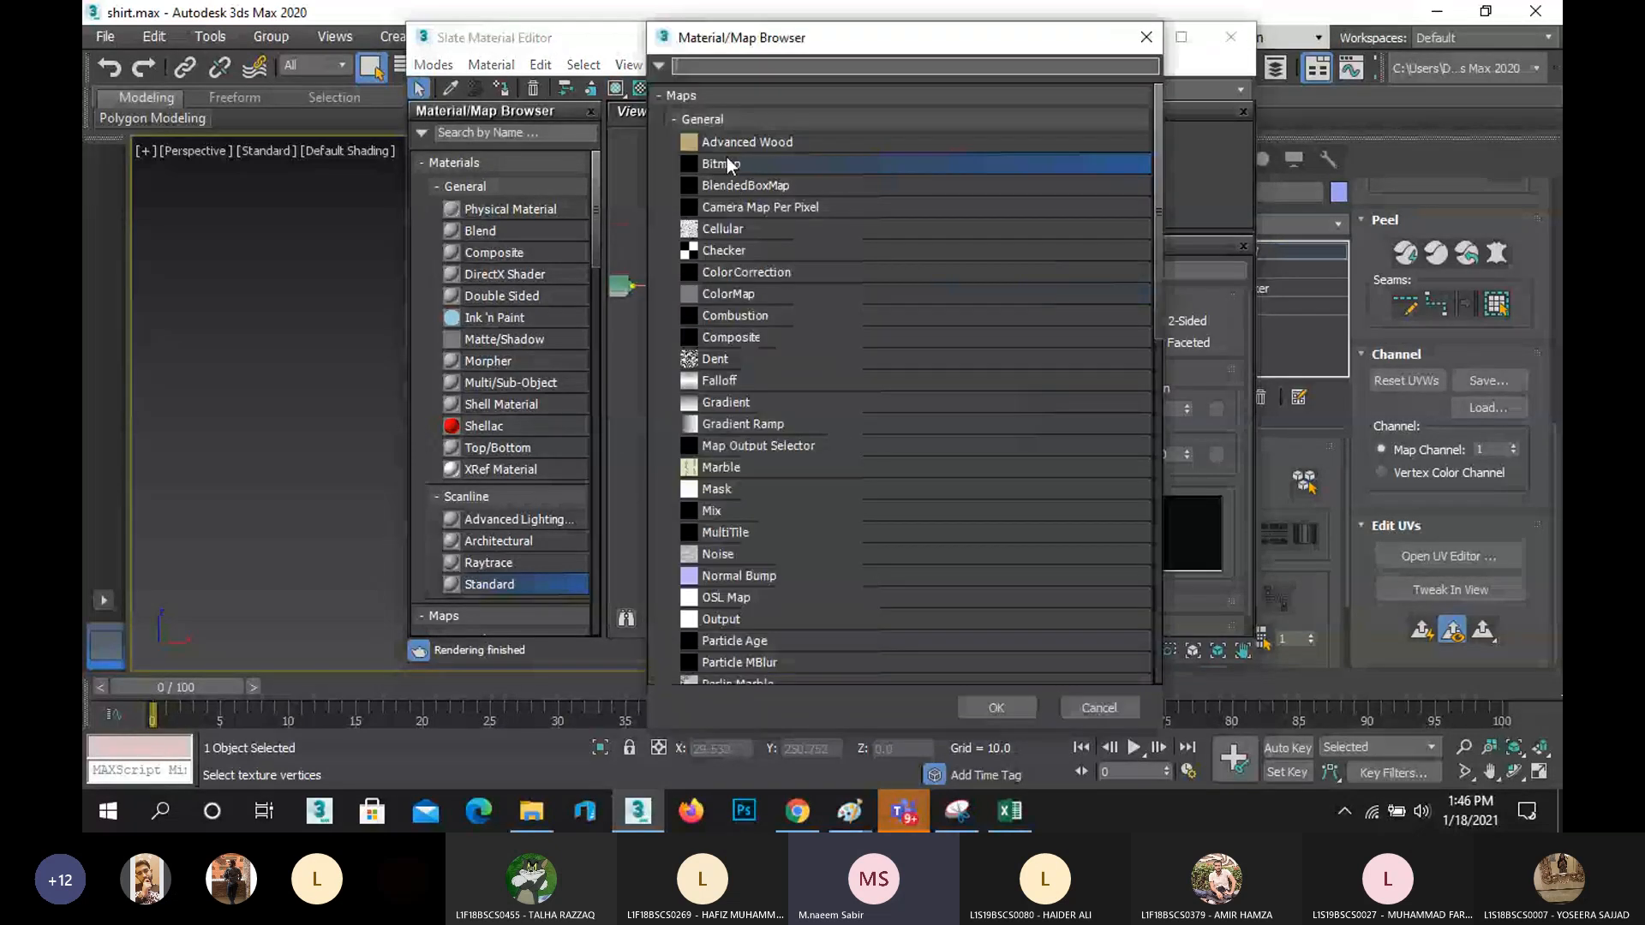
pyautogui.doubleClick(726, 156)
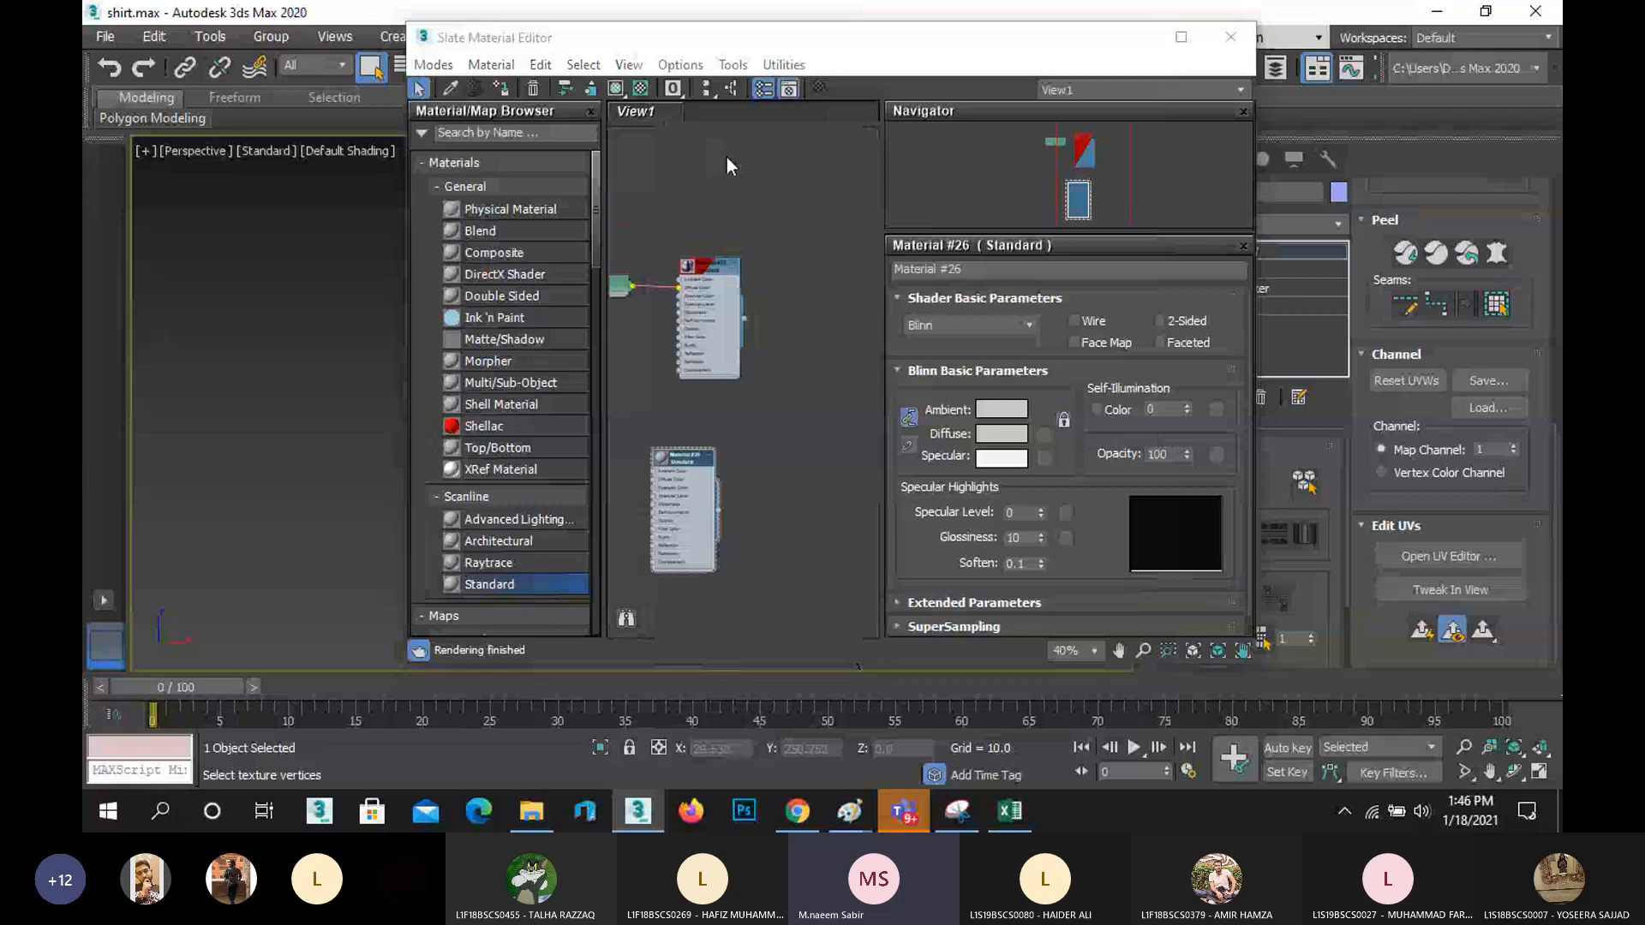
pyautogui.click(293, 297)
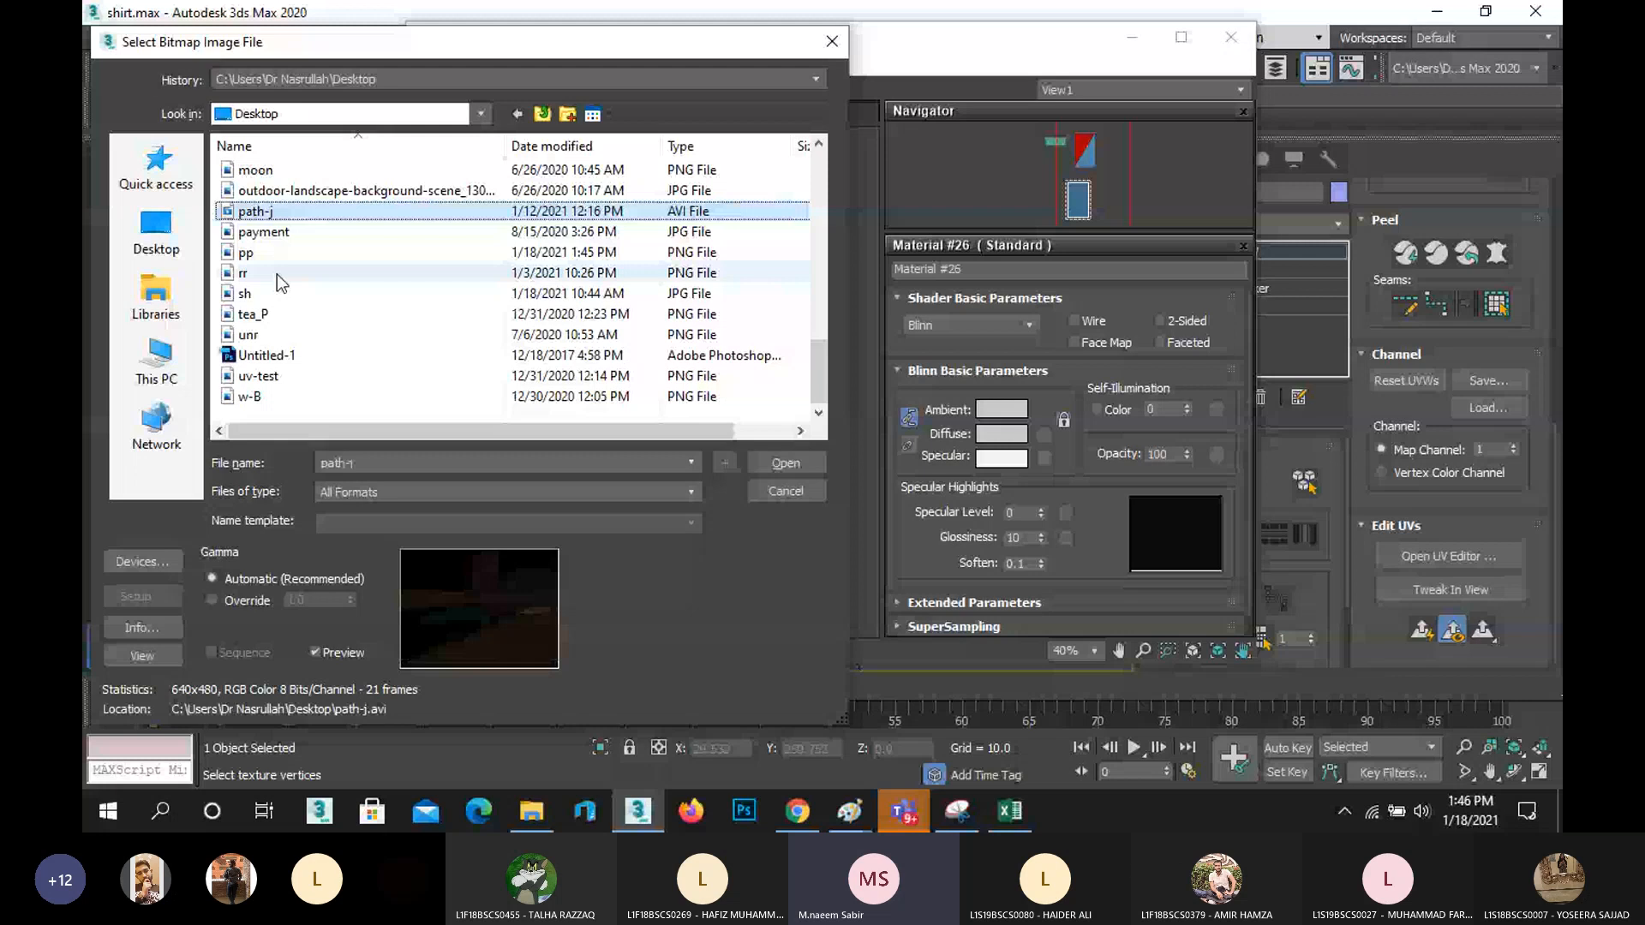
pyautogui.click(276, 275)
pyautogui.click(801, 470)
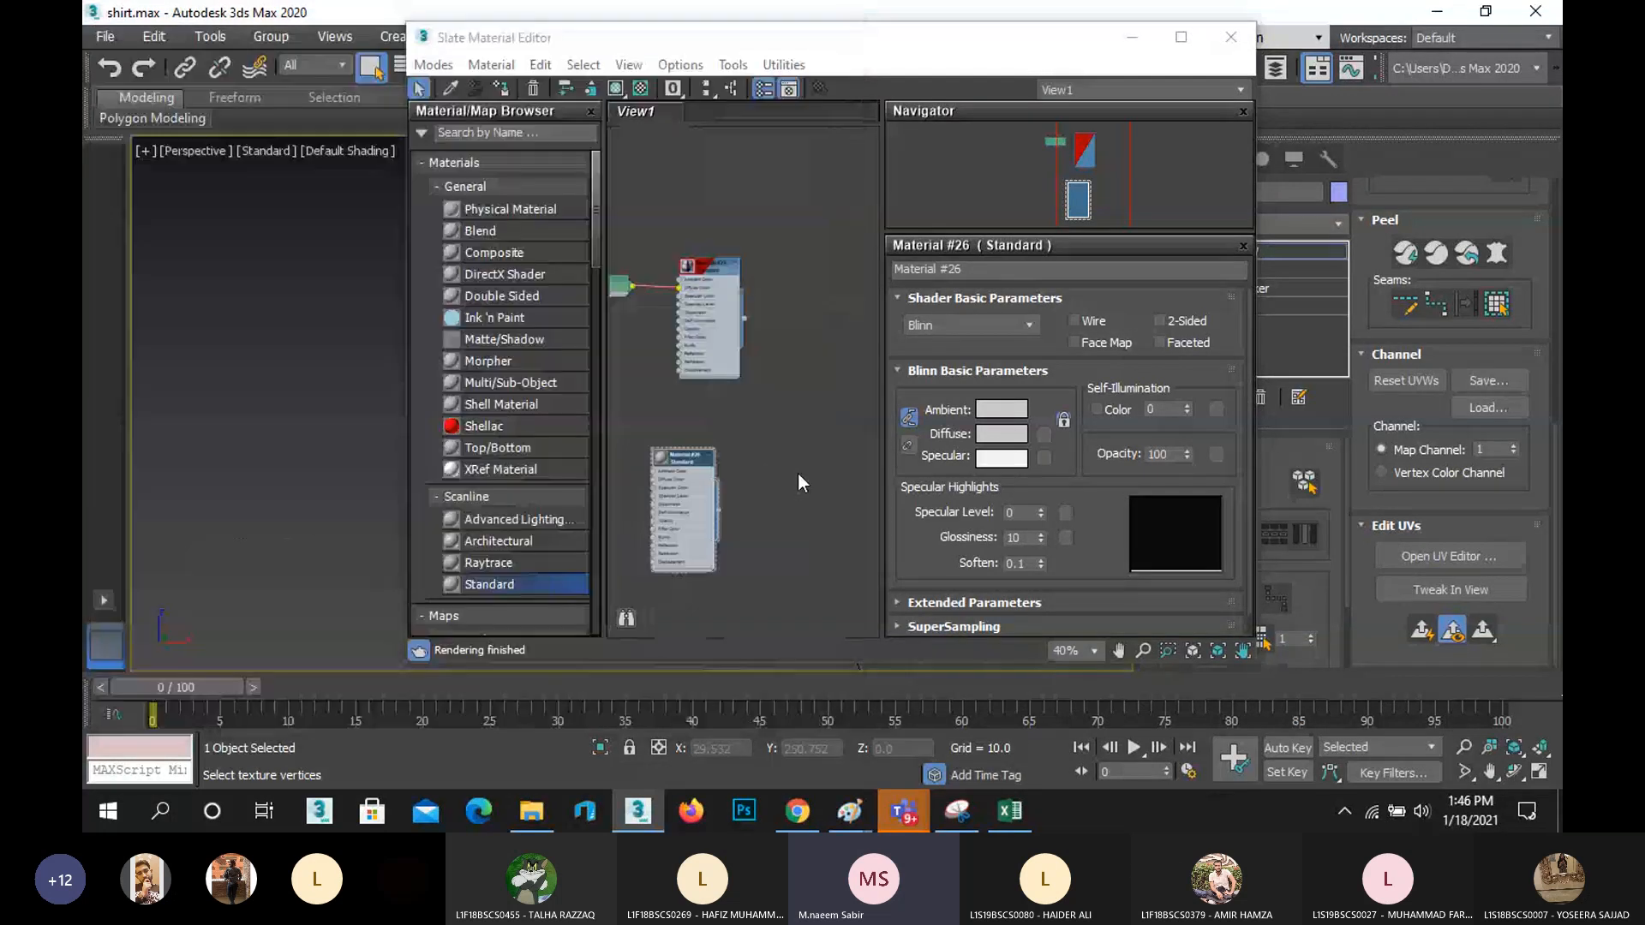
# - Assign the new material to the trousers mesh and show its bitmap shaded in the viewport
pyautogui.moveTo(864, 45); pyautogui.dragTo(1357, 81)
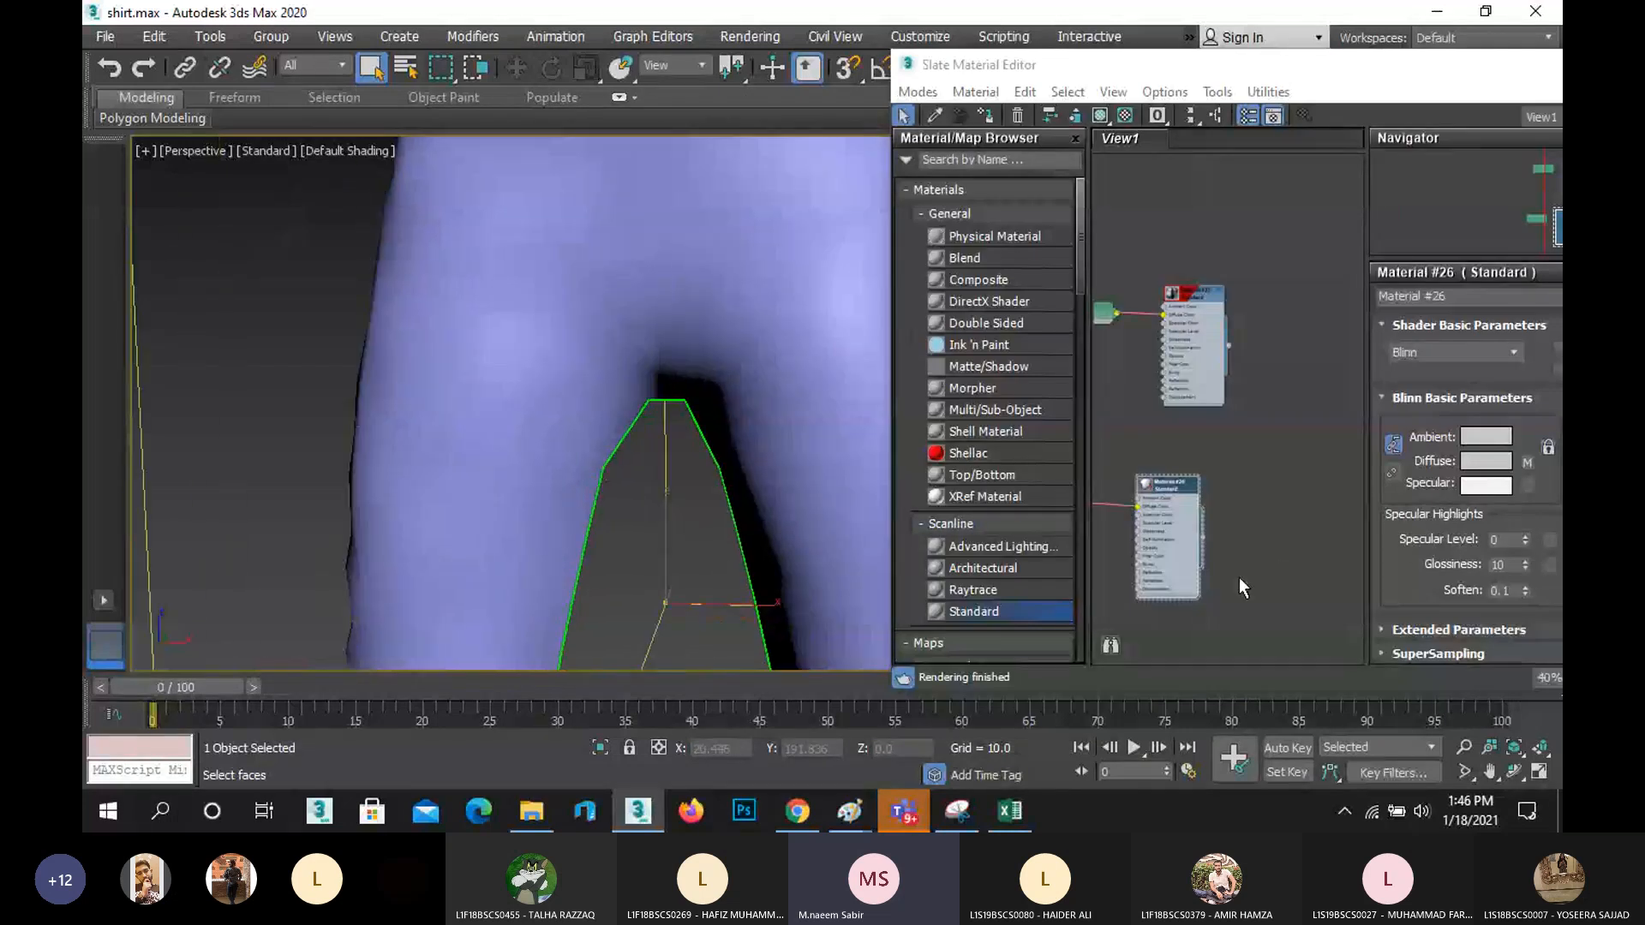
pyautogui.scroll(5, 1199, 537)
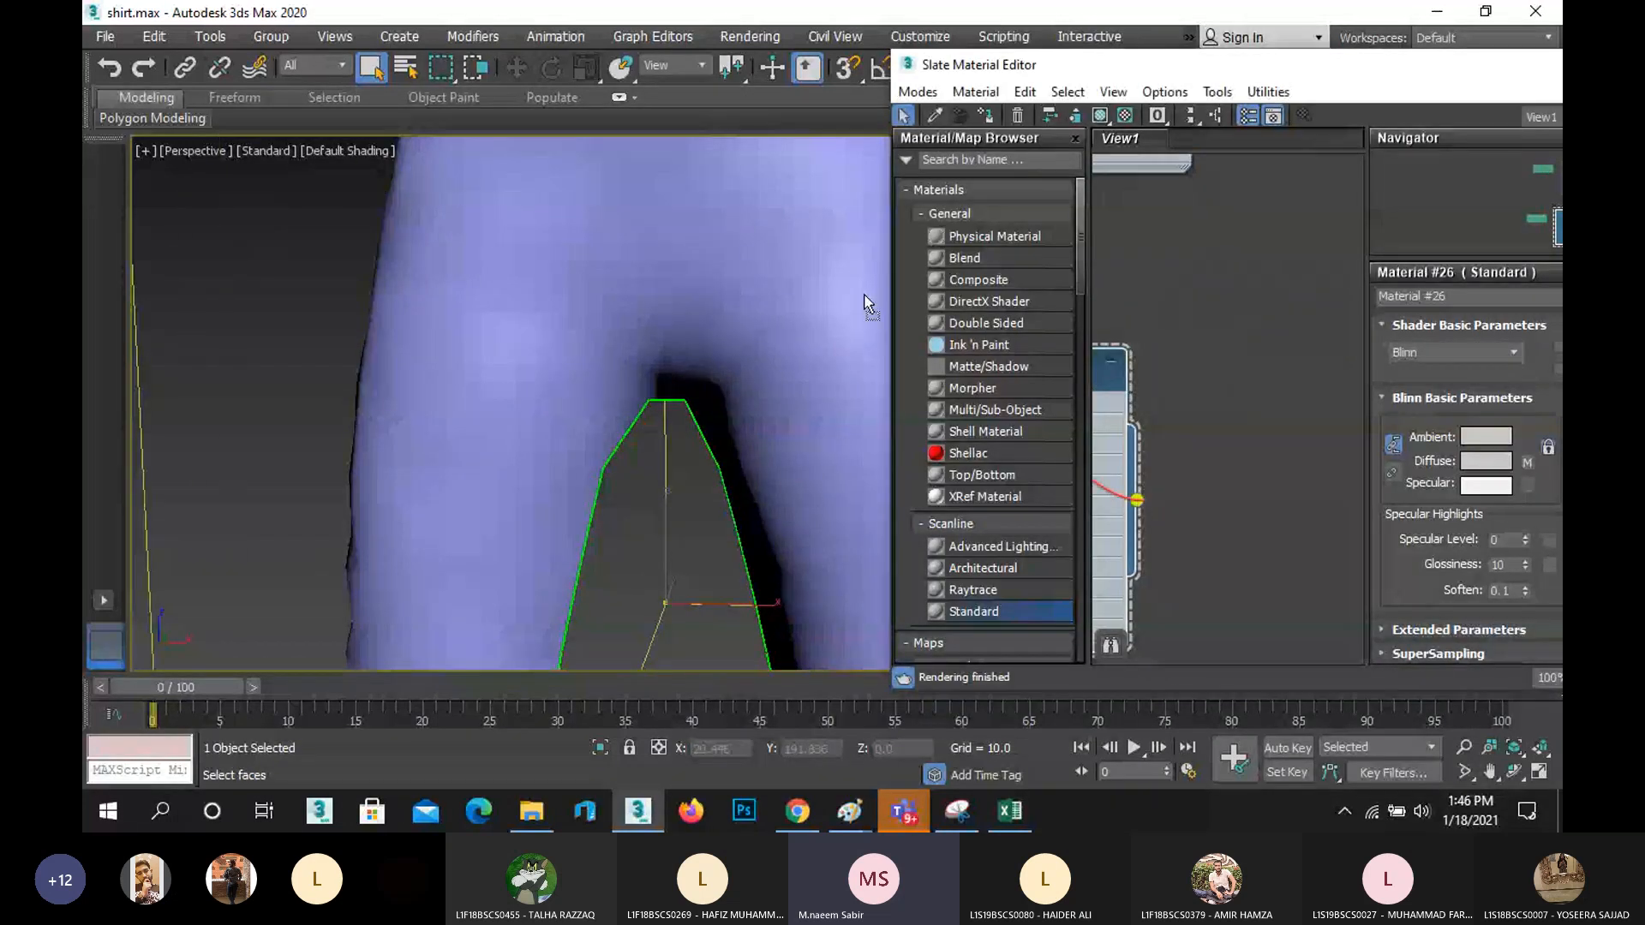
pyautogui.moveTo(867, 301); pyautogui.dragTo(861, 298)
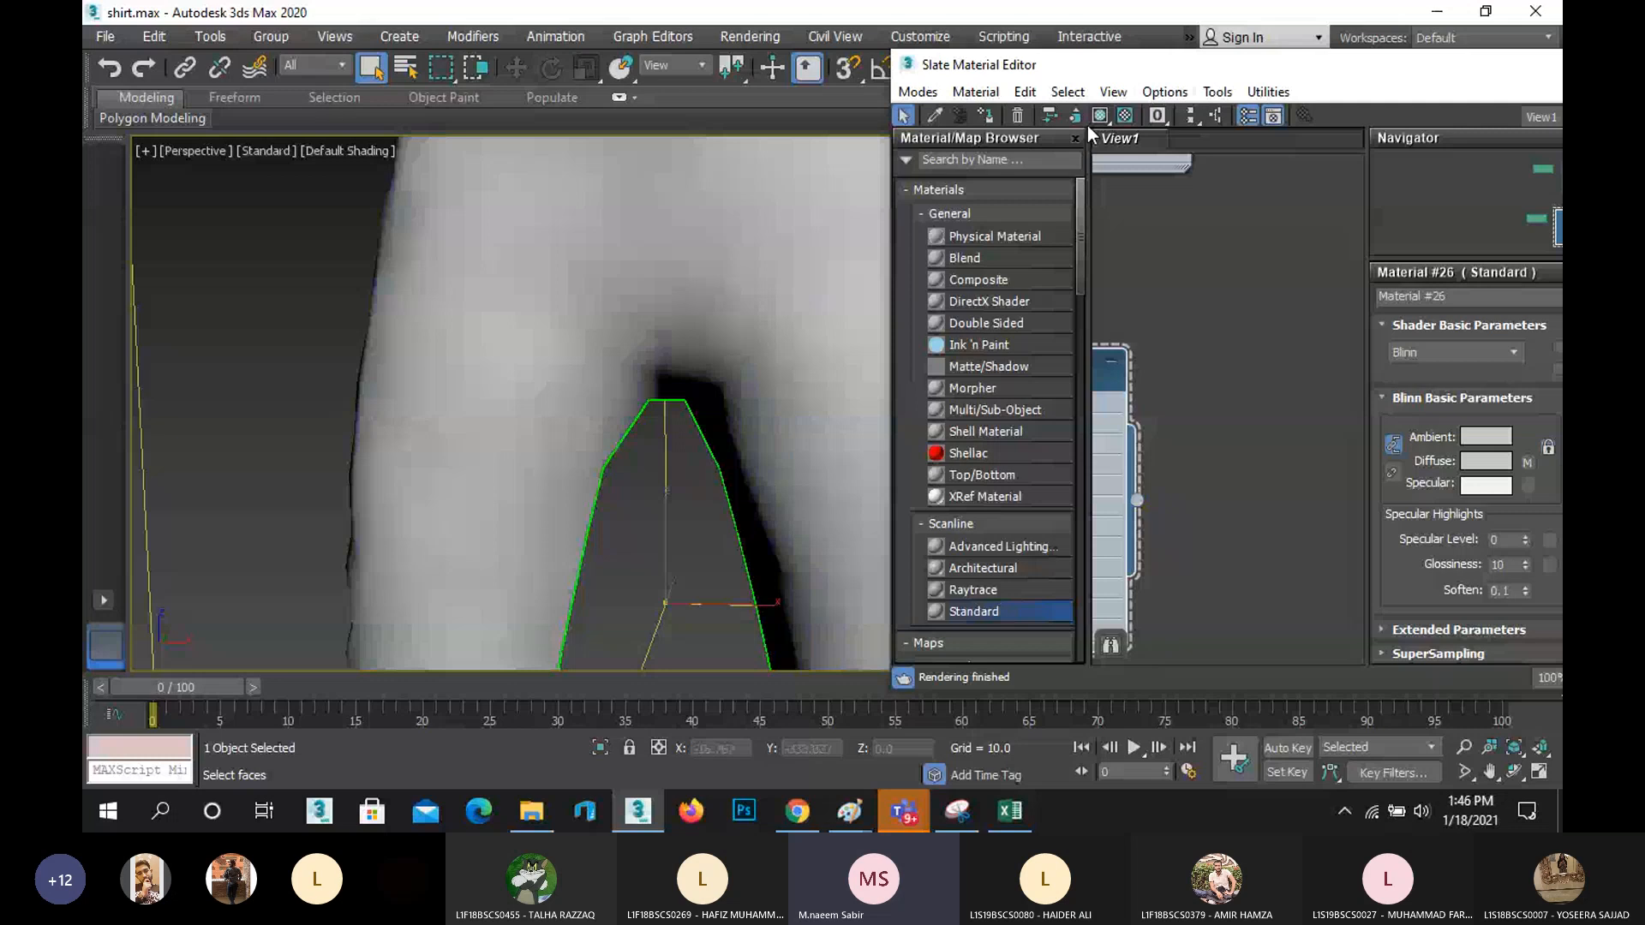
pyautogui.click(1100, 115)
pyautogui.scroll(-6, 462, 391)
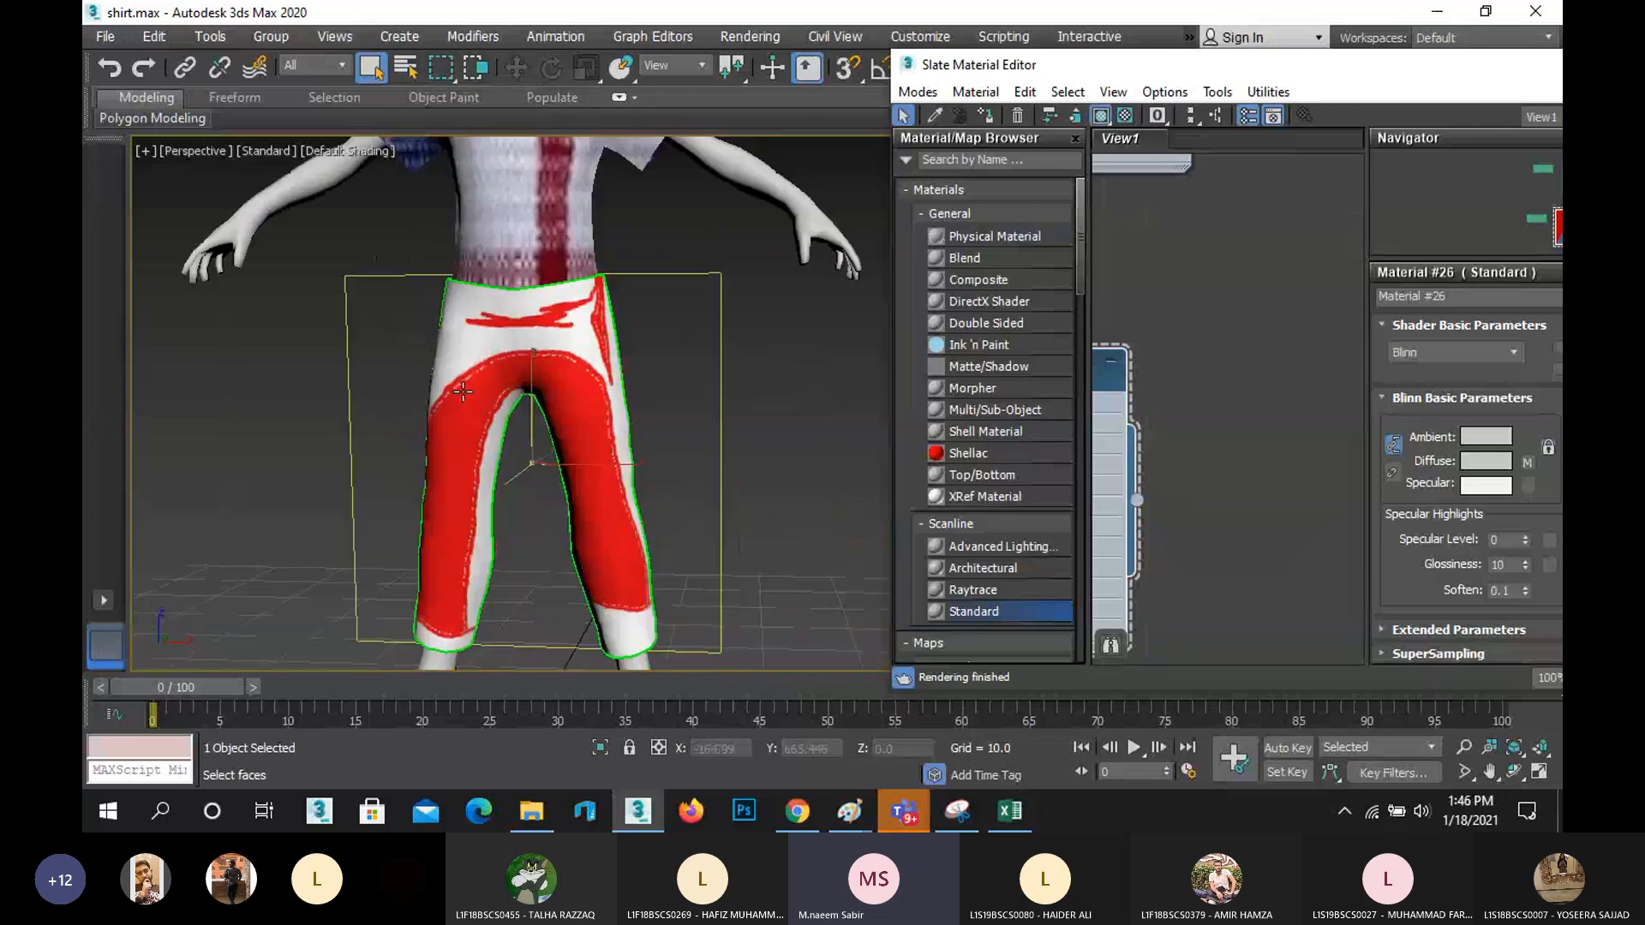
pyautogui.scroll(-5, 463, 391)
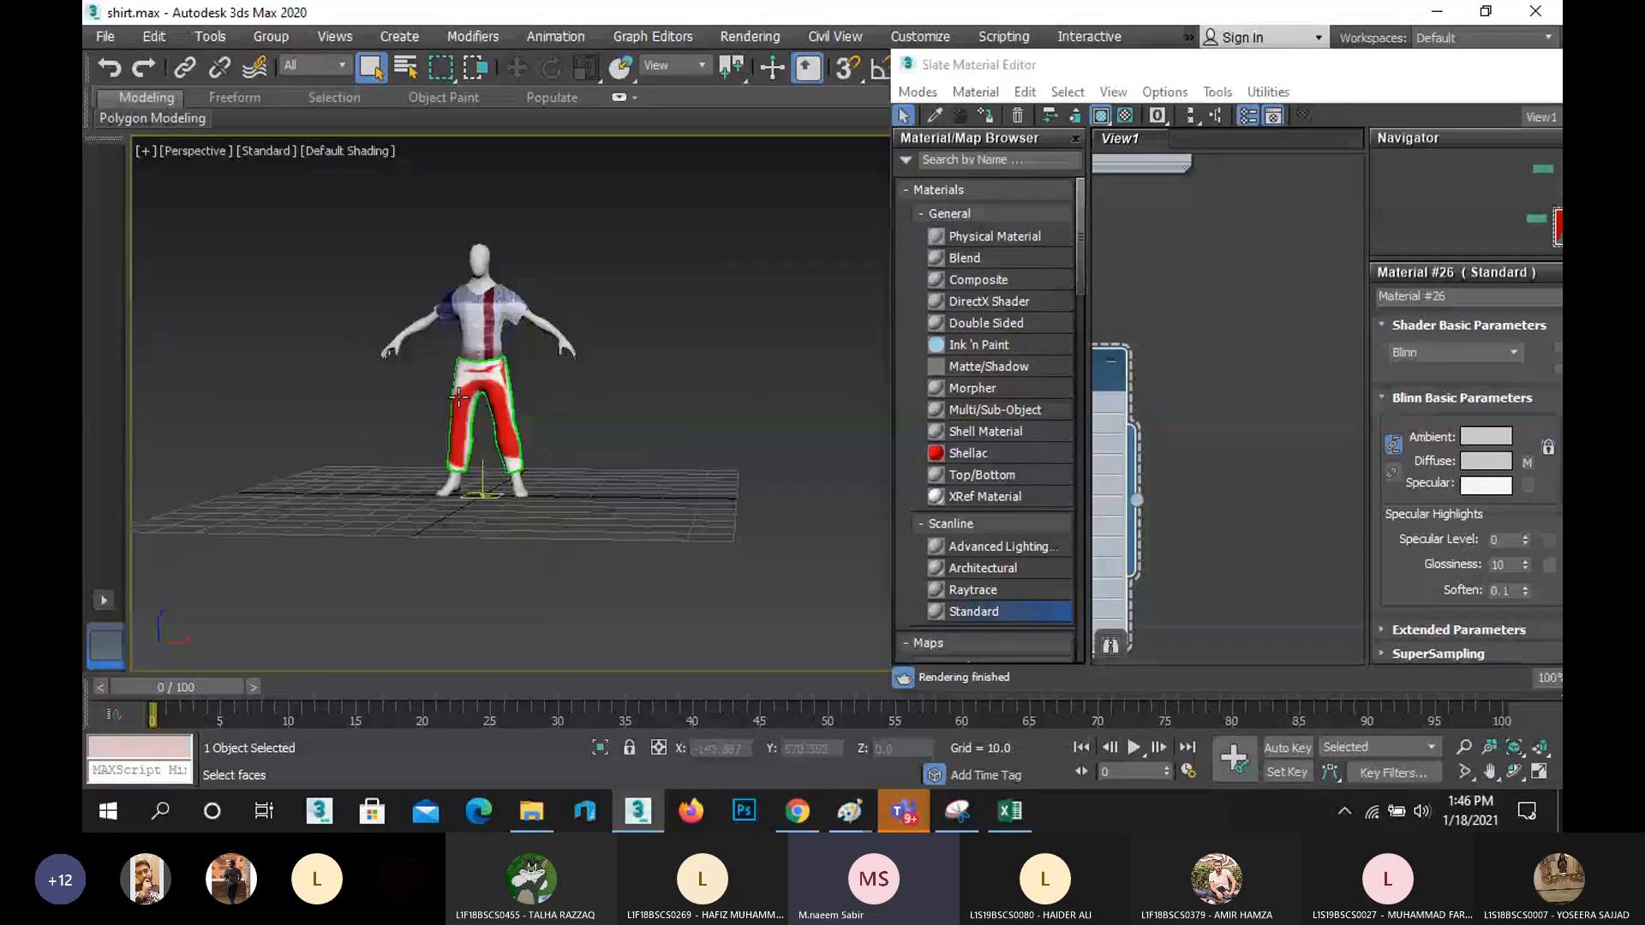
pyautogui.scroll(5, 459, 397)
# - Close the material editor and orbit around the dressed figure to examine the garments from behind
pyautogui.moveTo(1482, 65); pyautogui.dragTo(903, 137)
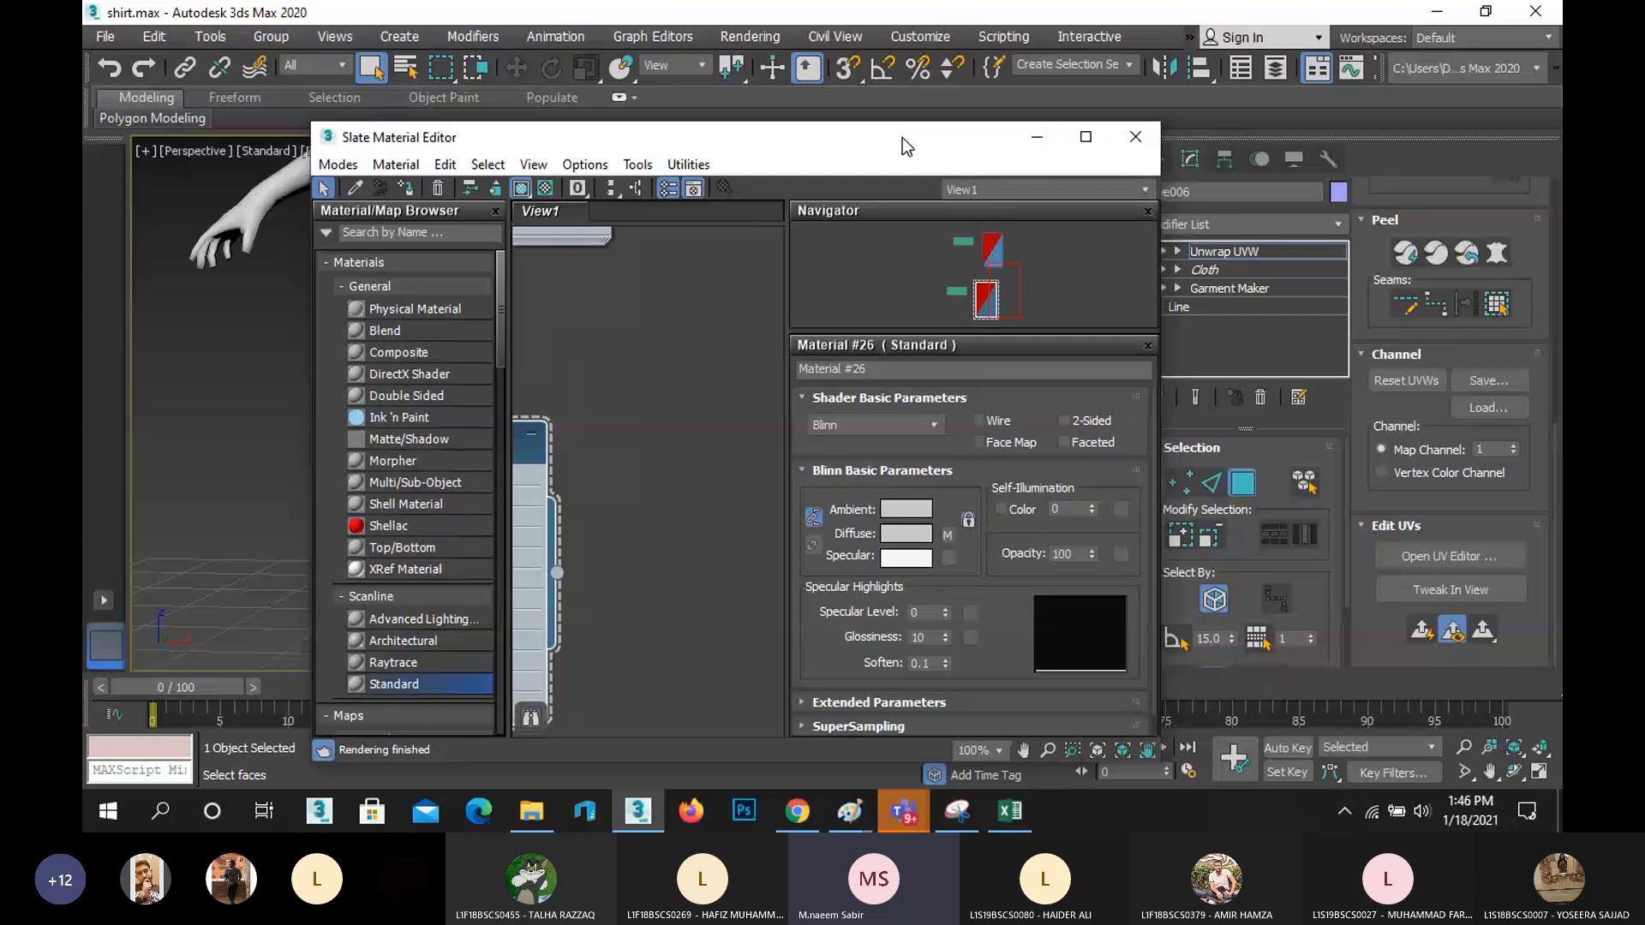
pyautogui.click(1137, 141)
pyautogui.click(1515, 771)
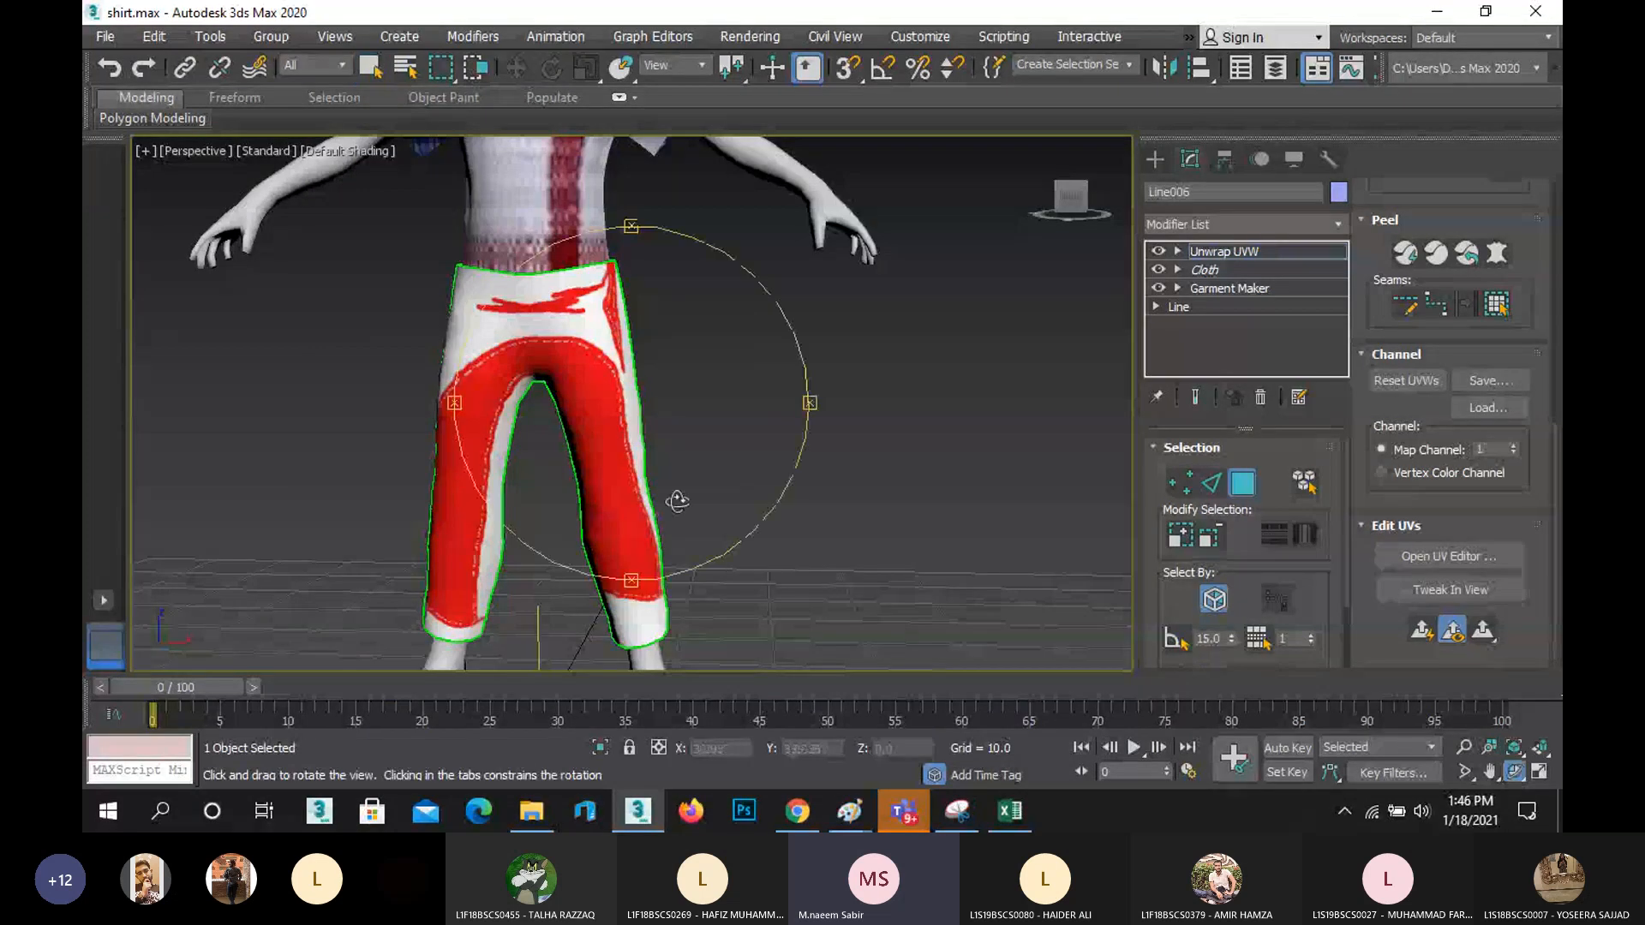
pyautogui.scroll(-4, 677, 502)
pyautogui.moveTo(660, 467); pyautogui.dragTo(929, 458)
pyautogui.scroll(5, 621, 455)
pyautogui.scroll(-4, 625, 456)
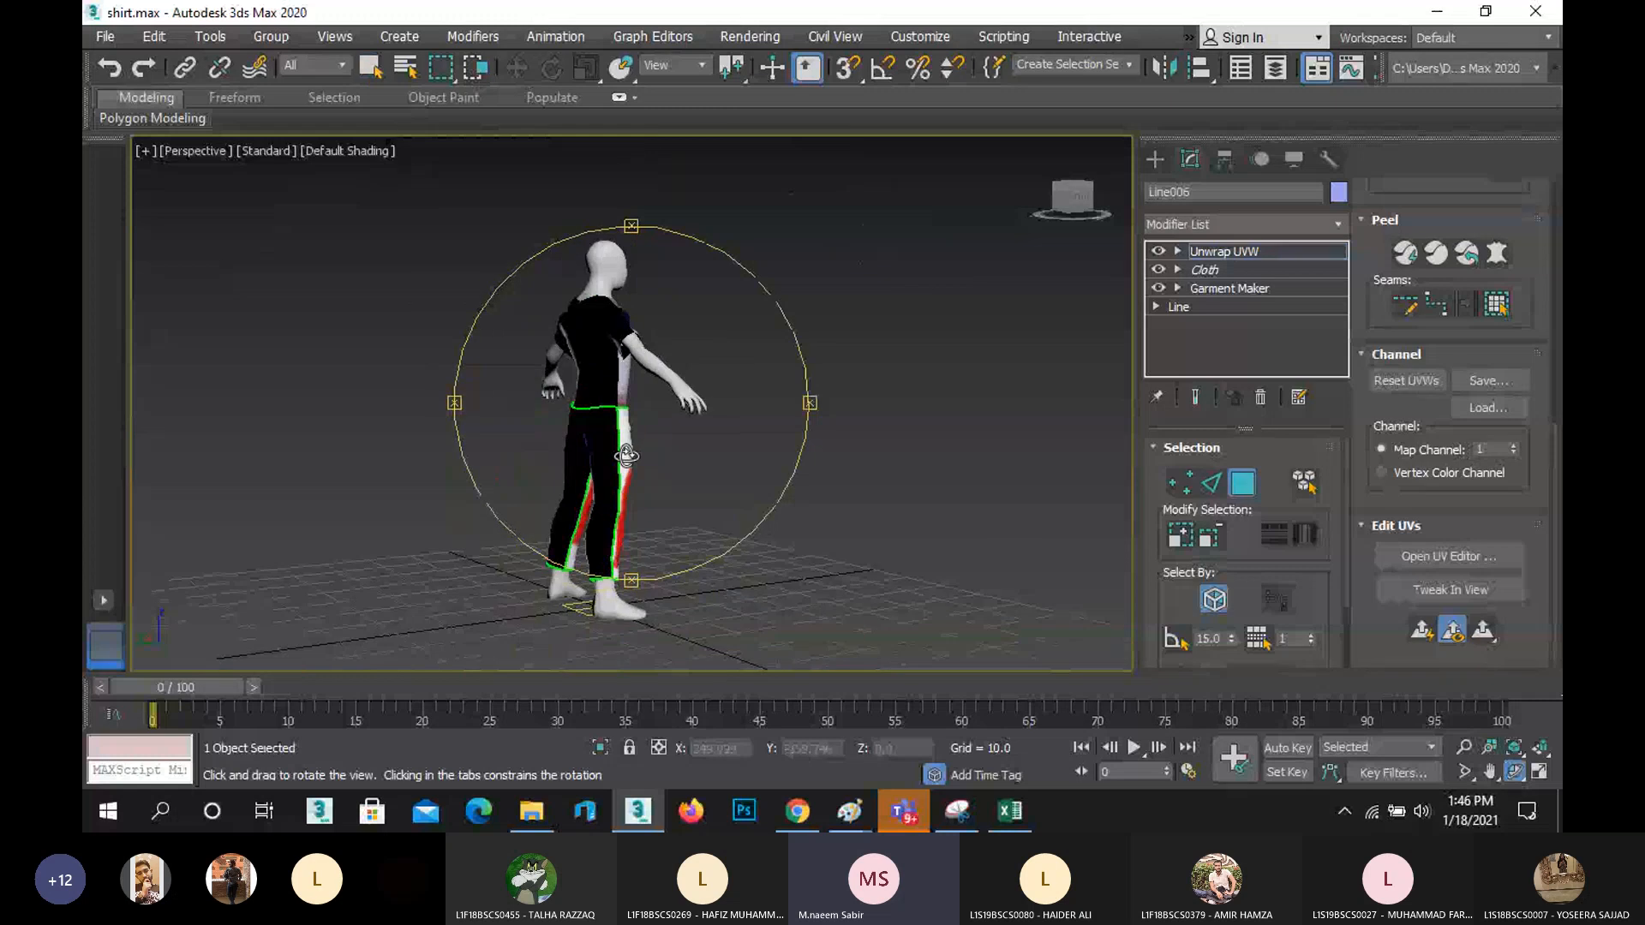
pyautogui.moveTo(626, 455); pyautogui.dragTo(655, 456)
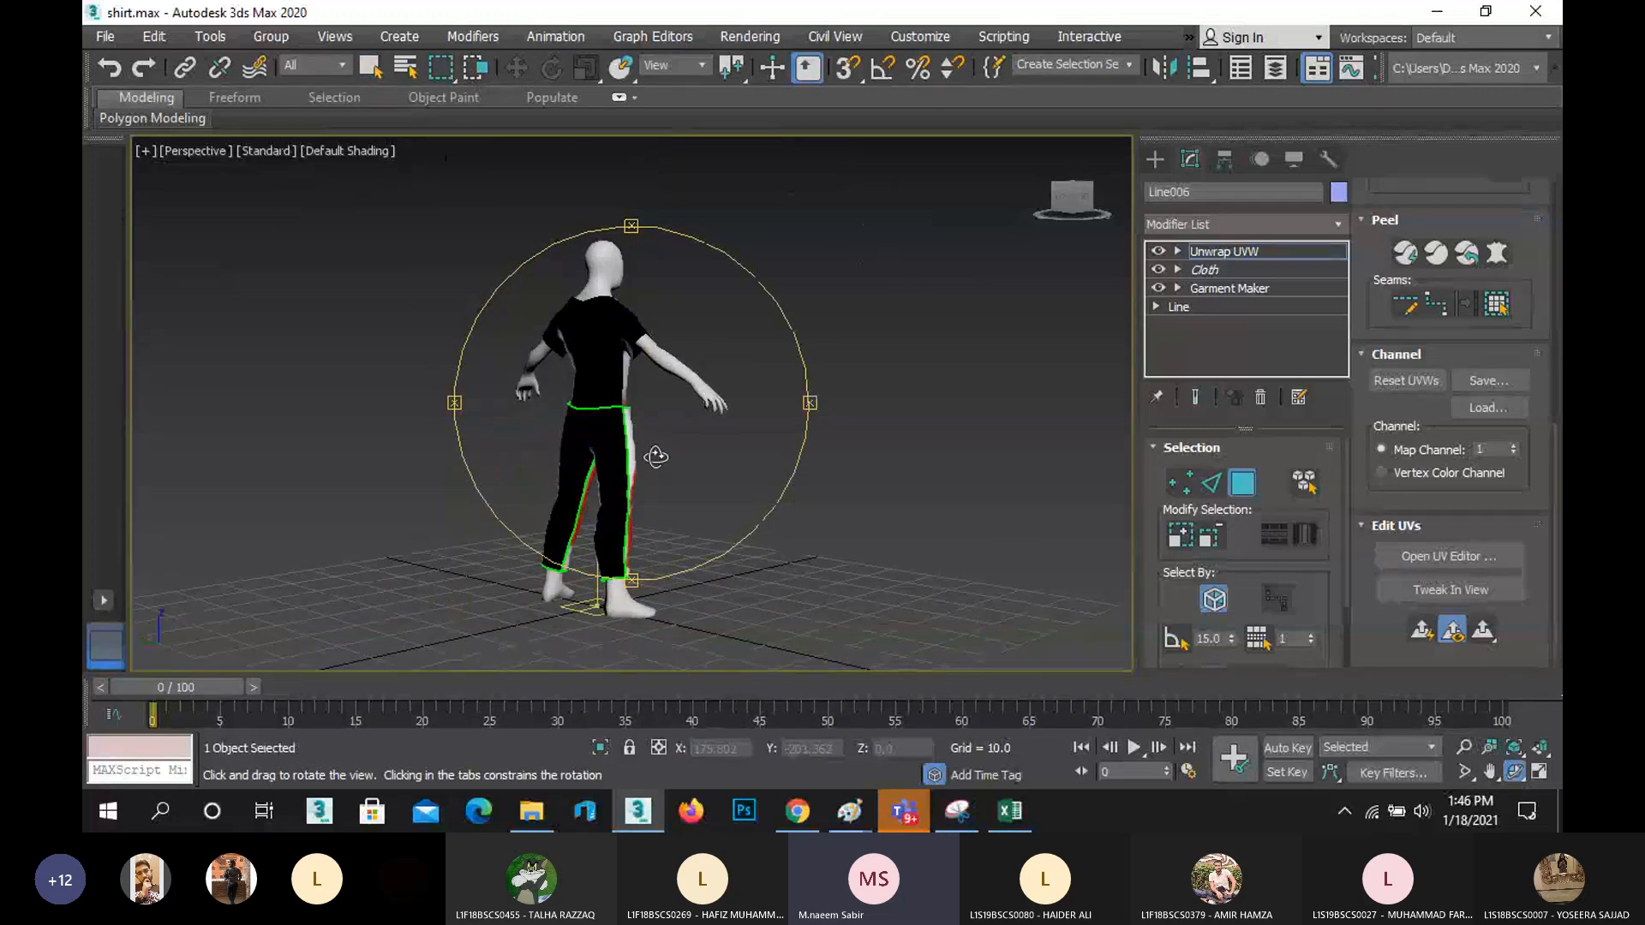
# - Render the perspective view of the figure's back, dismiss the rendered frame and leave orbit mode
pyautogui.hotkey('shift', 'q')
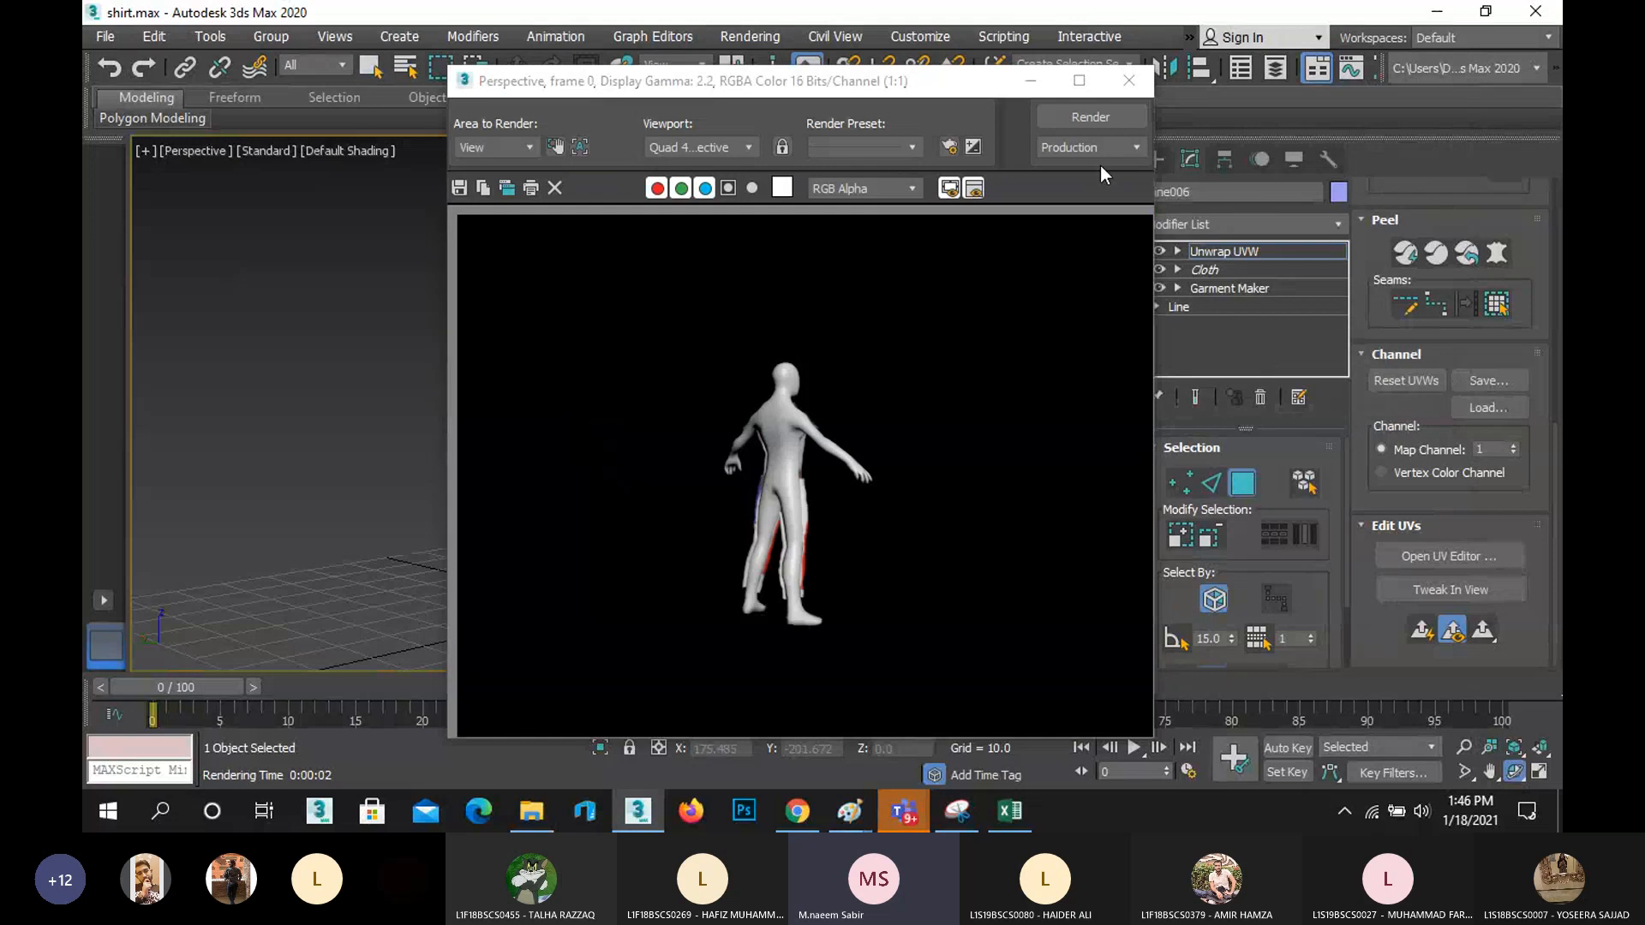
pyautogui.click(1135, 83)
pyautogui.rightClick(717, 477)
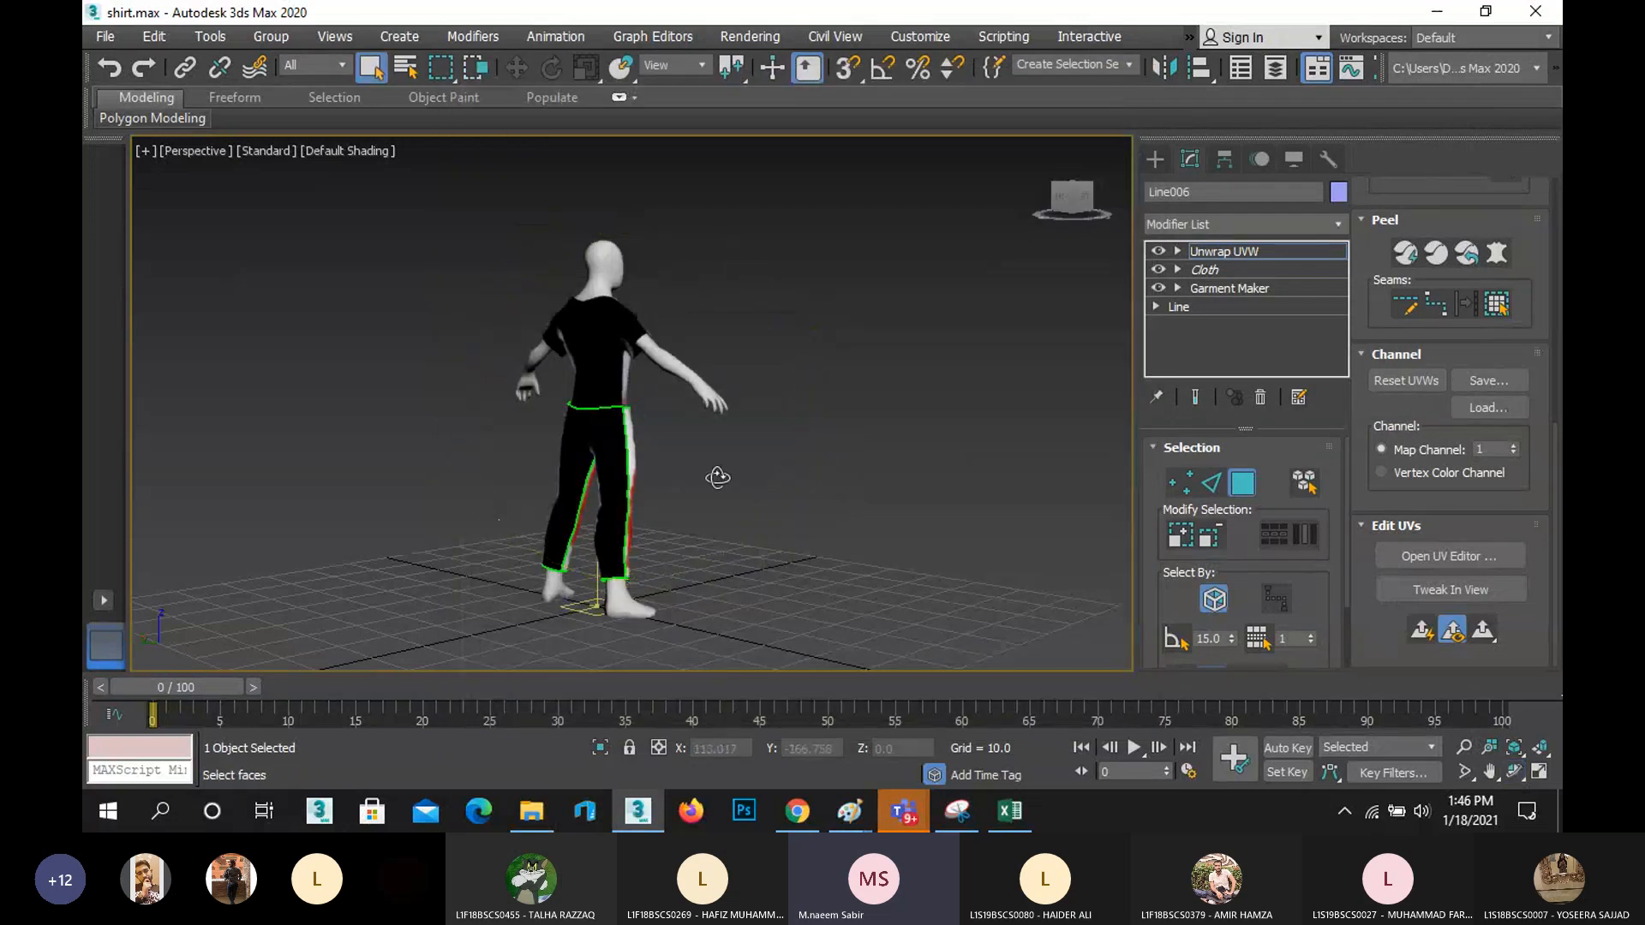
# - Make the trousers' material 2-Sided in the Slate Material Editor, leave Faceted off, and close the editor
pyautogui.press('m')
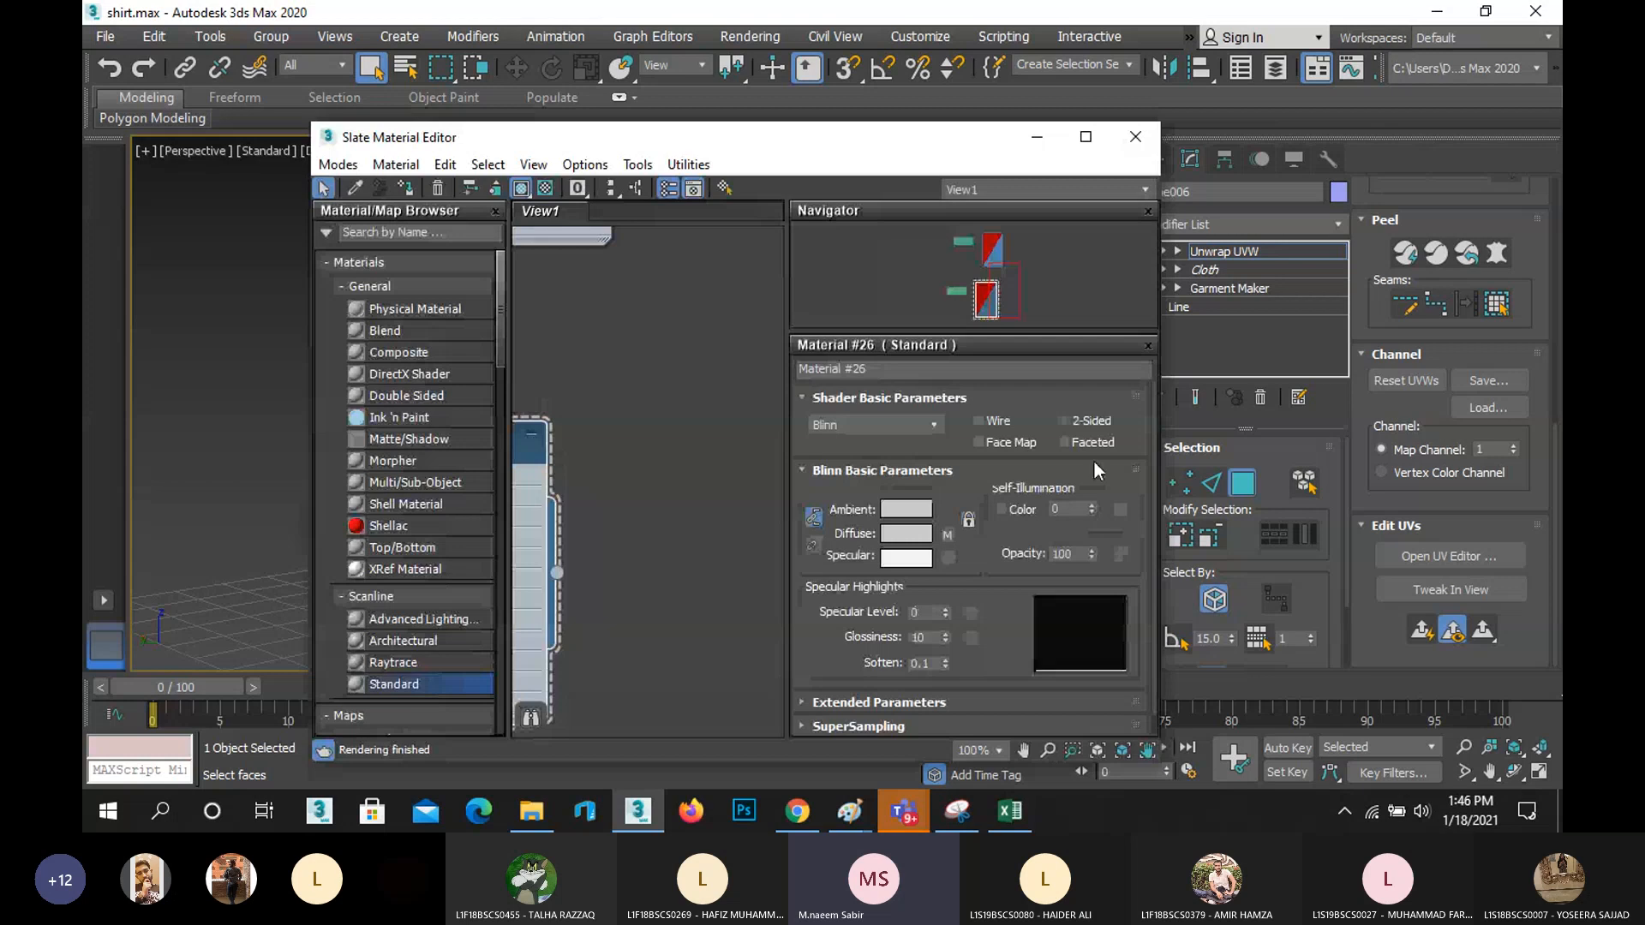
pyautogui.click(1072, 440)
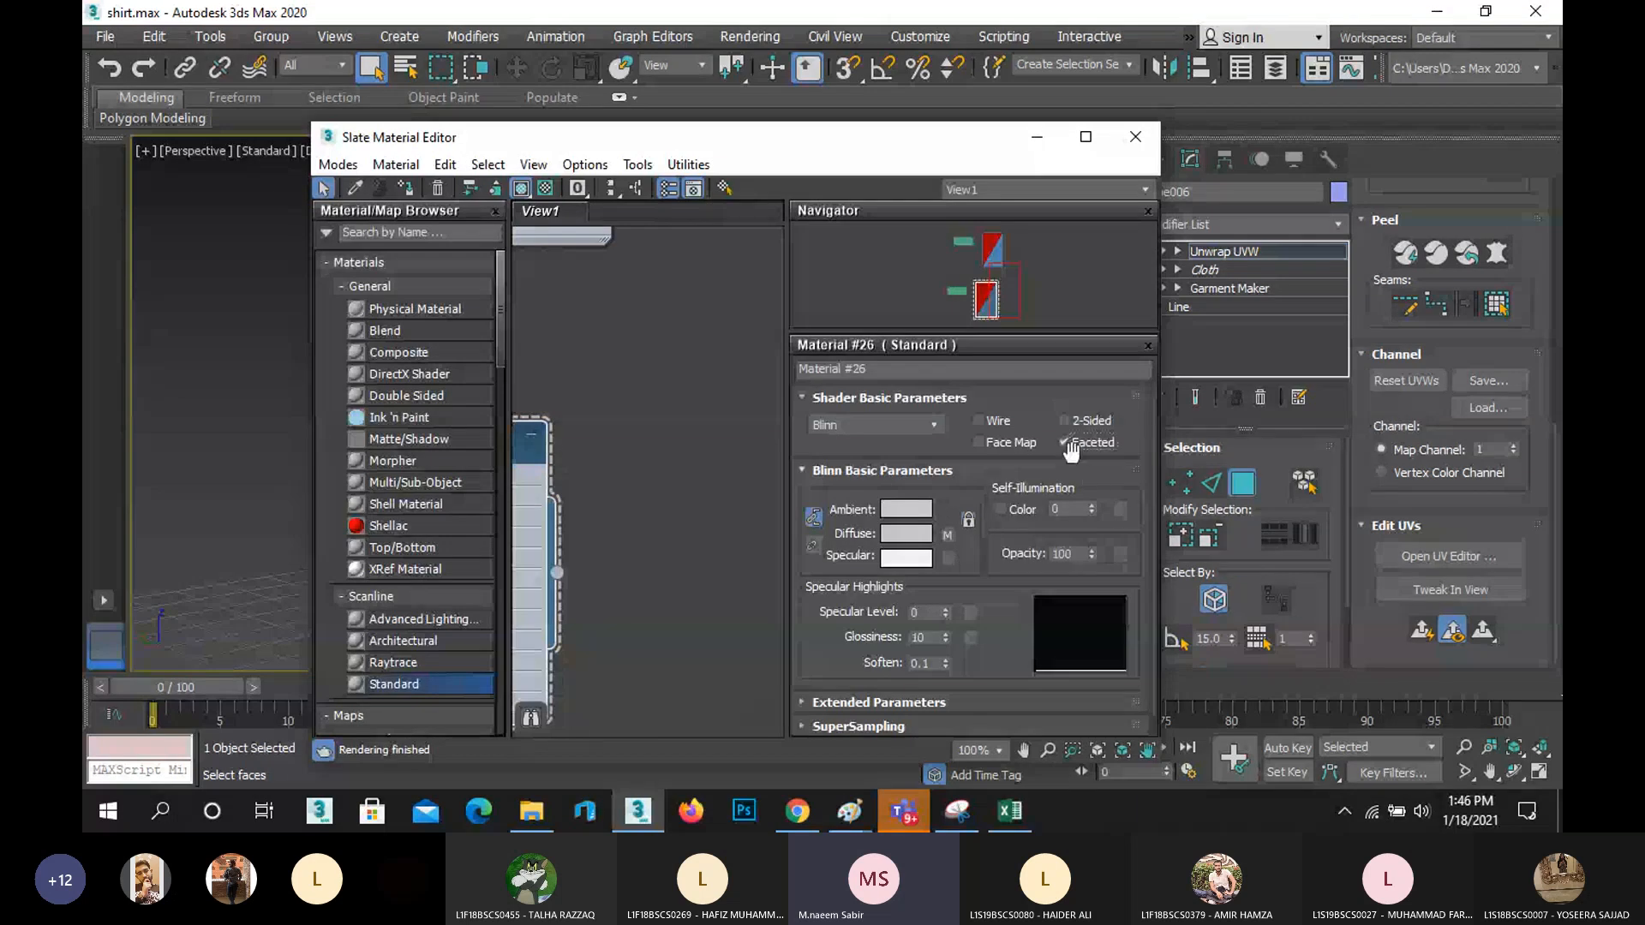
pyautogui.click(1072, 440)
pyautogui.click(1083, 426)
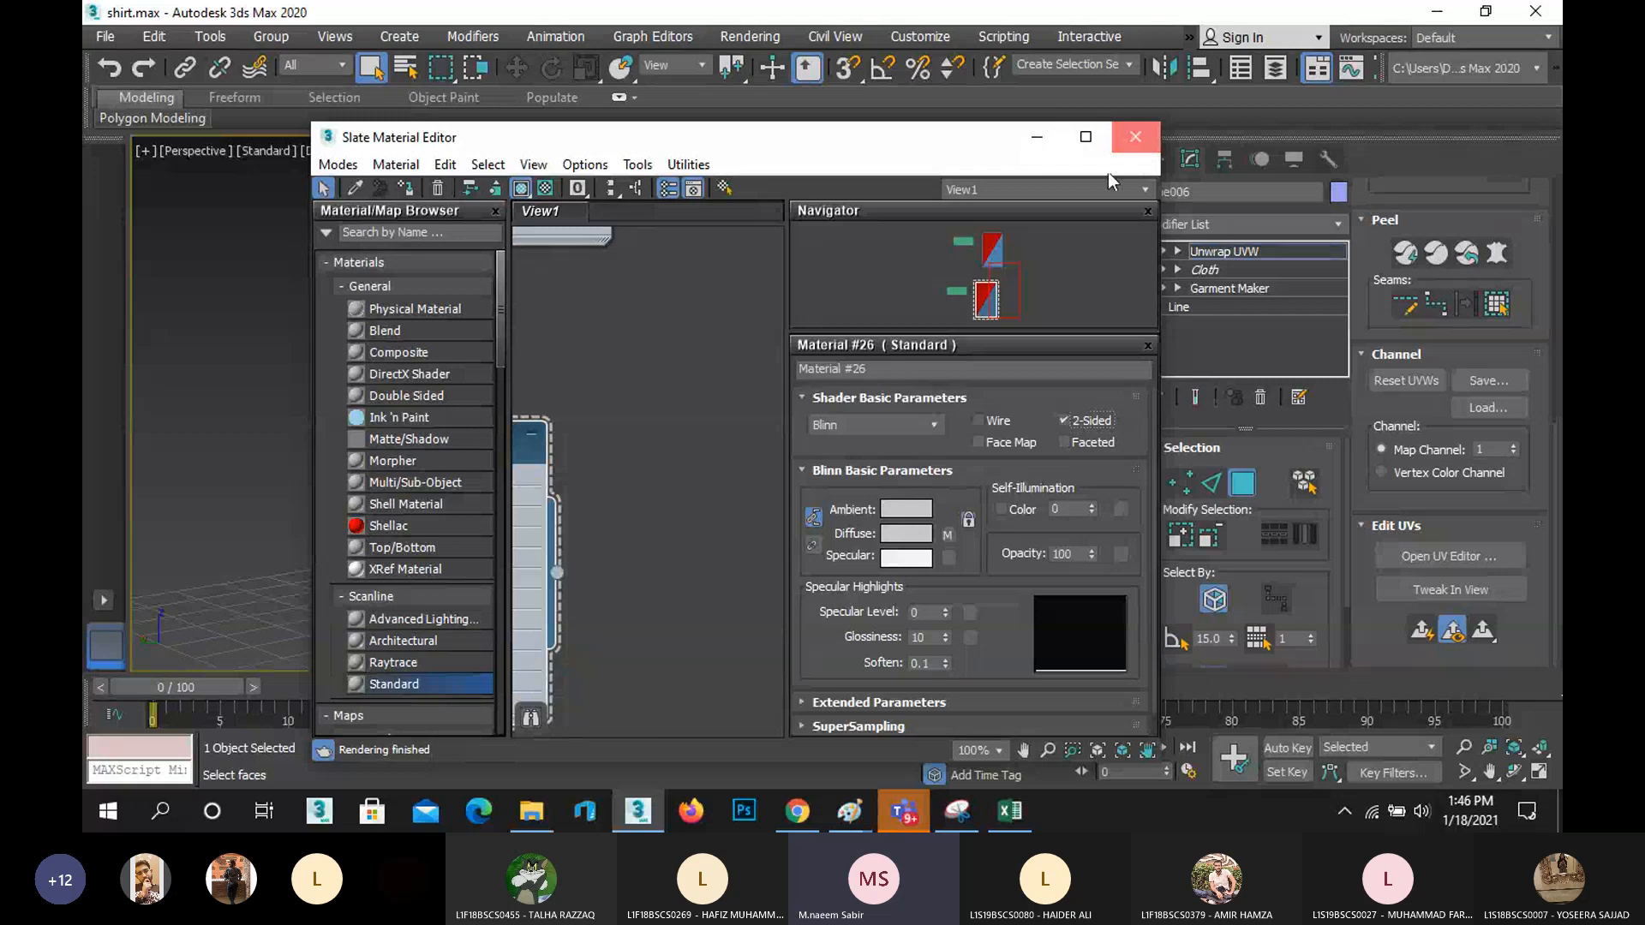
pyautogui.click(1135, 137)
# - Examine the back of the trousers and shirt up close and from a distance
pyautogui.scroll(5, 559, 489)
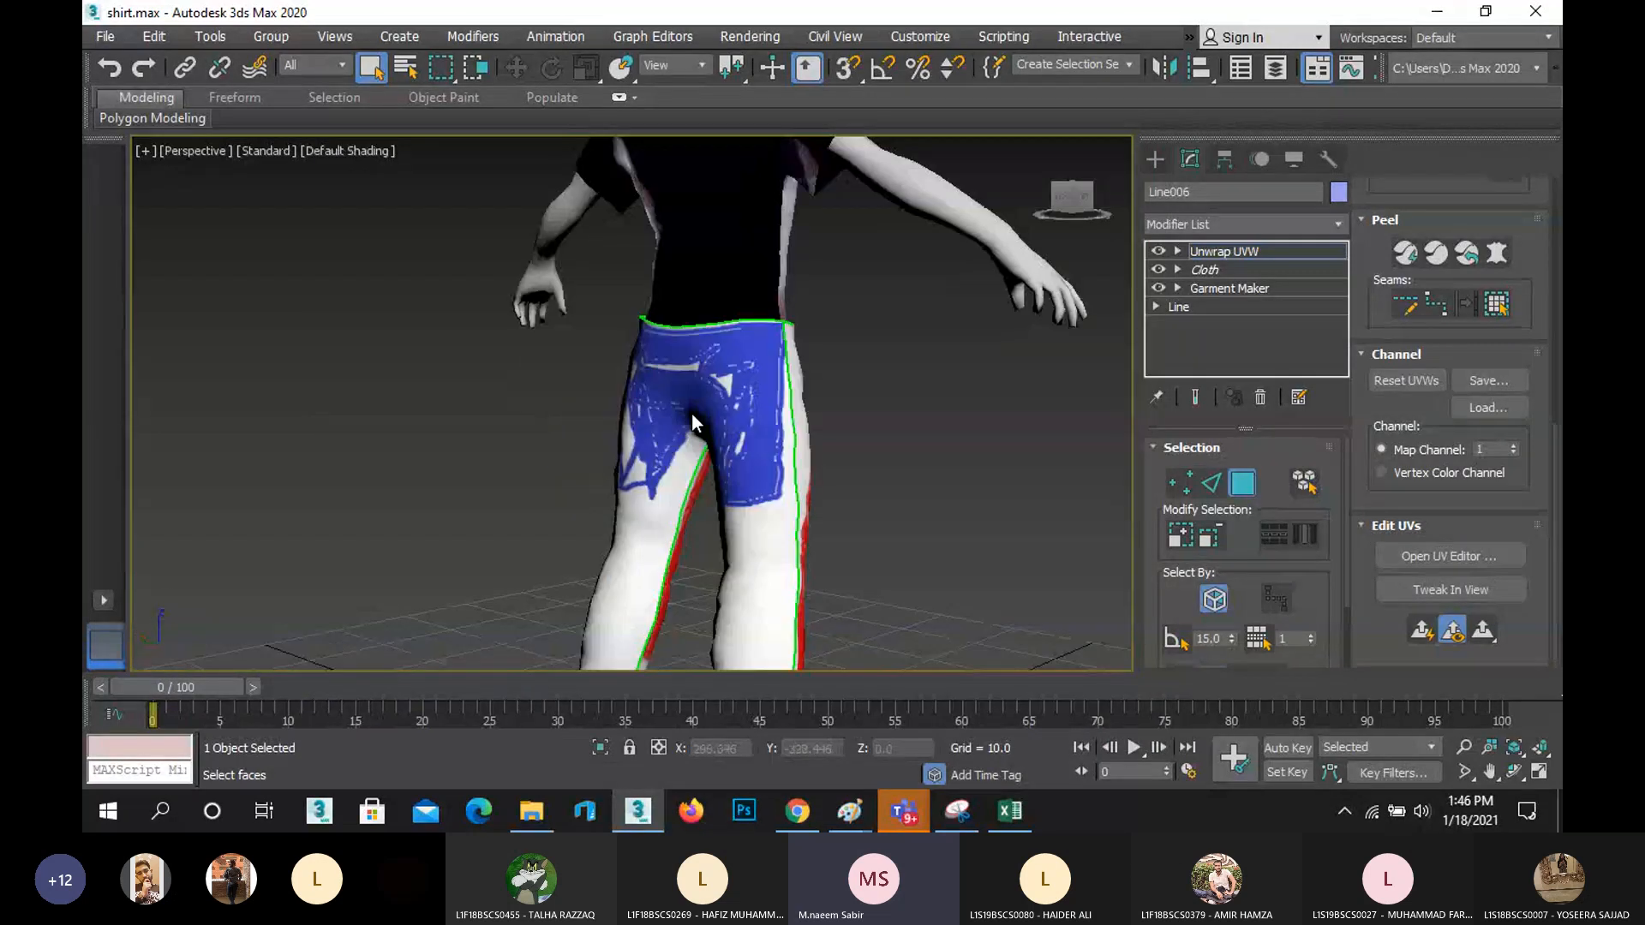
pyautogui.scroll(-3, 691, 413)
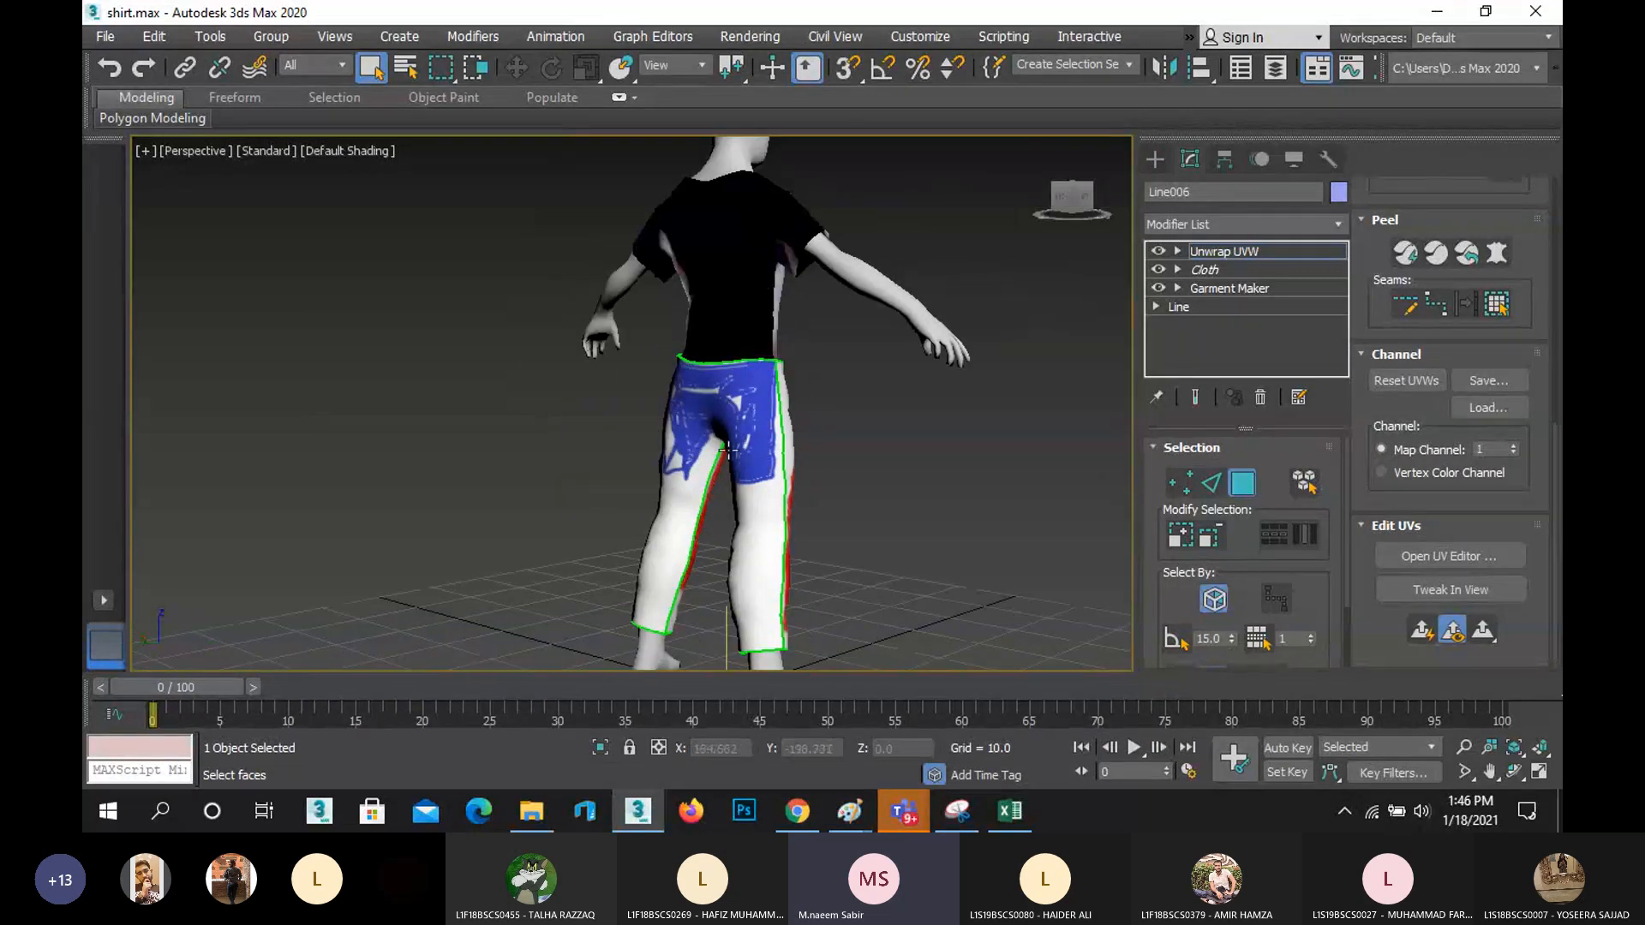
pyautogui.scroll(-3, 744, 462)
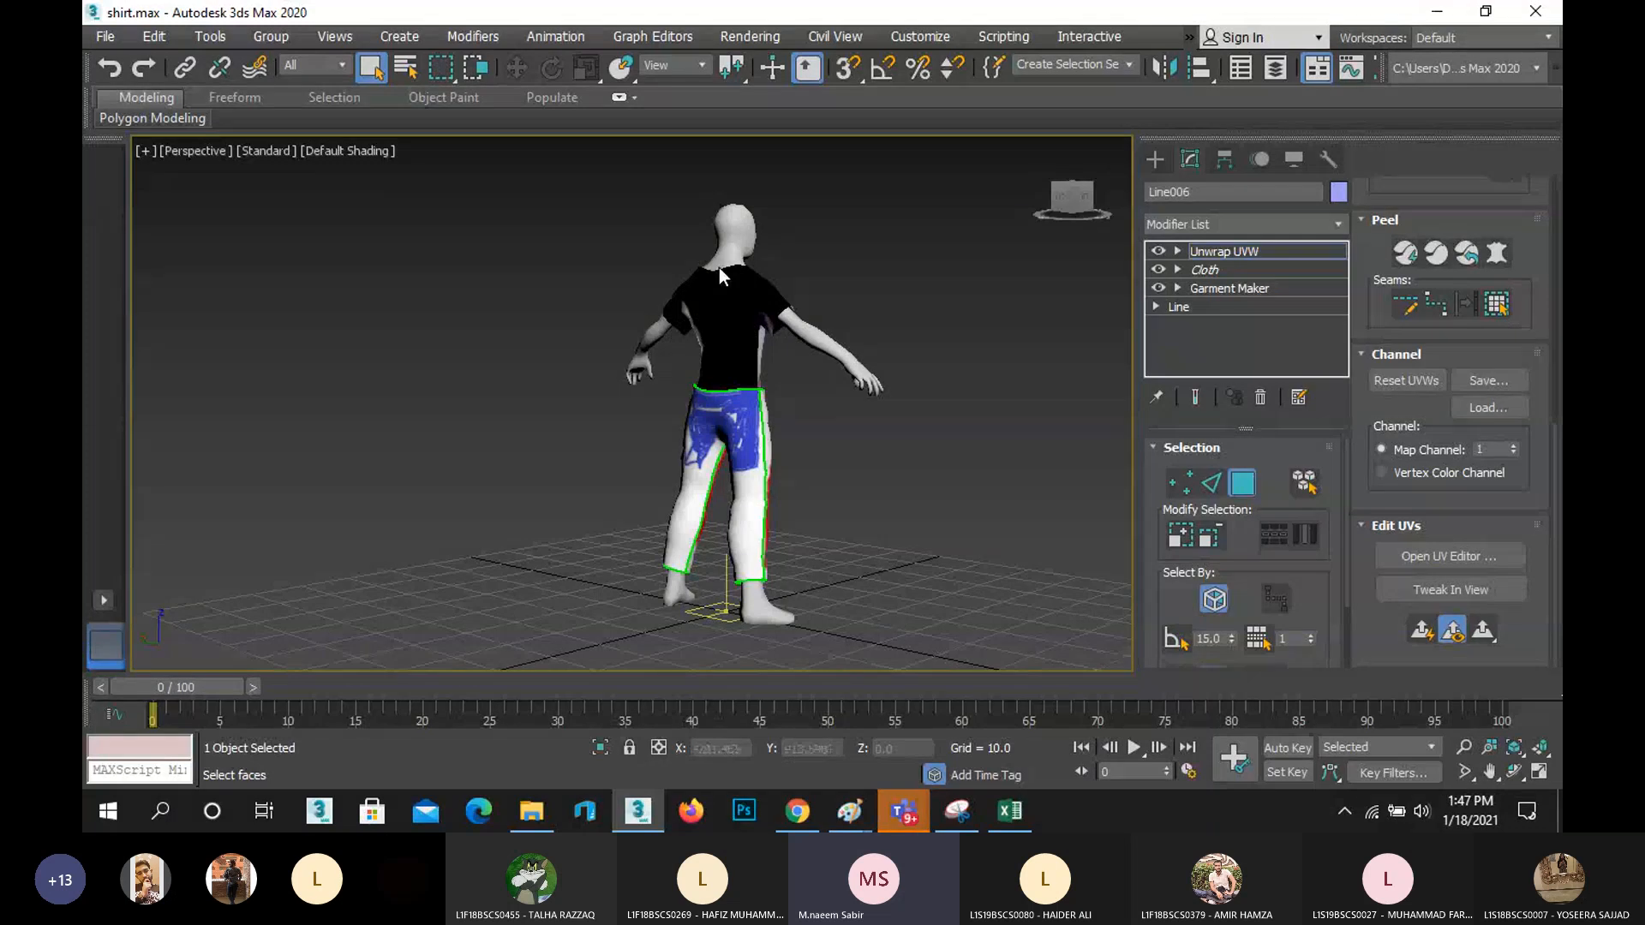
pyautogui.scroll(5, 742, 330)
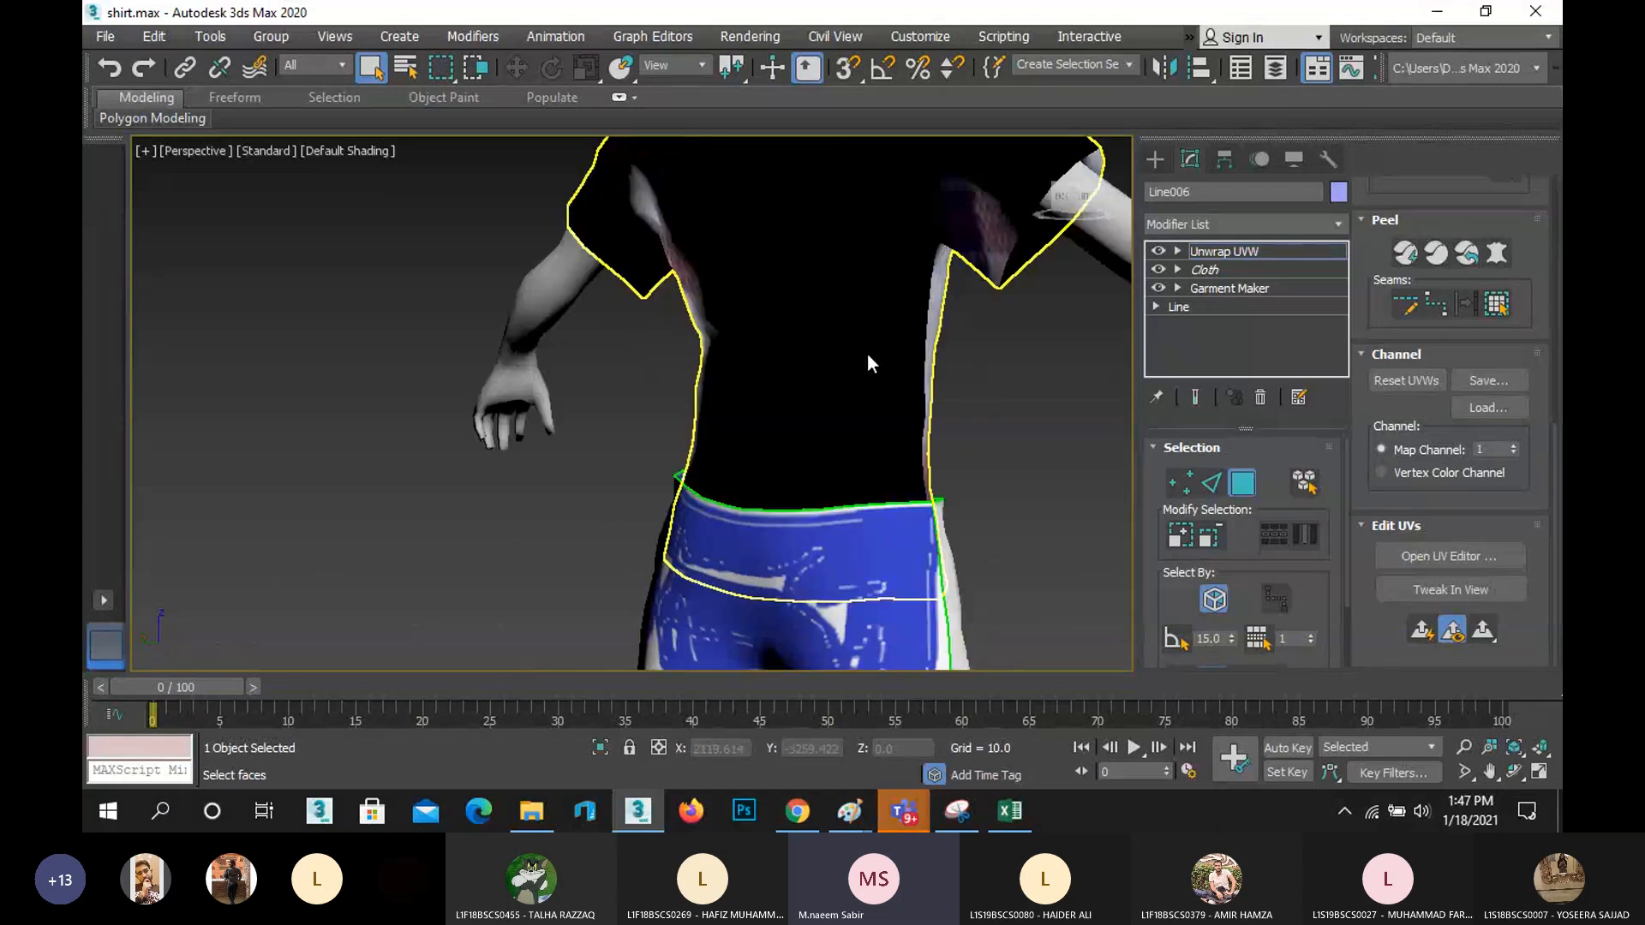
pyautogui.scroll(-5, 708, 295)
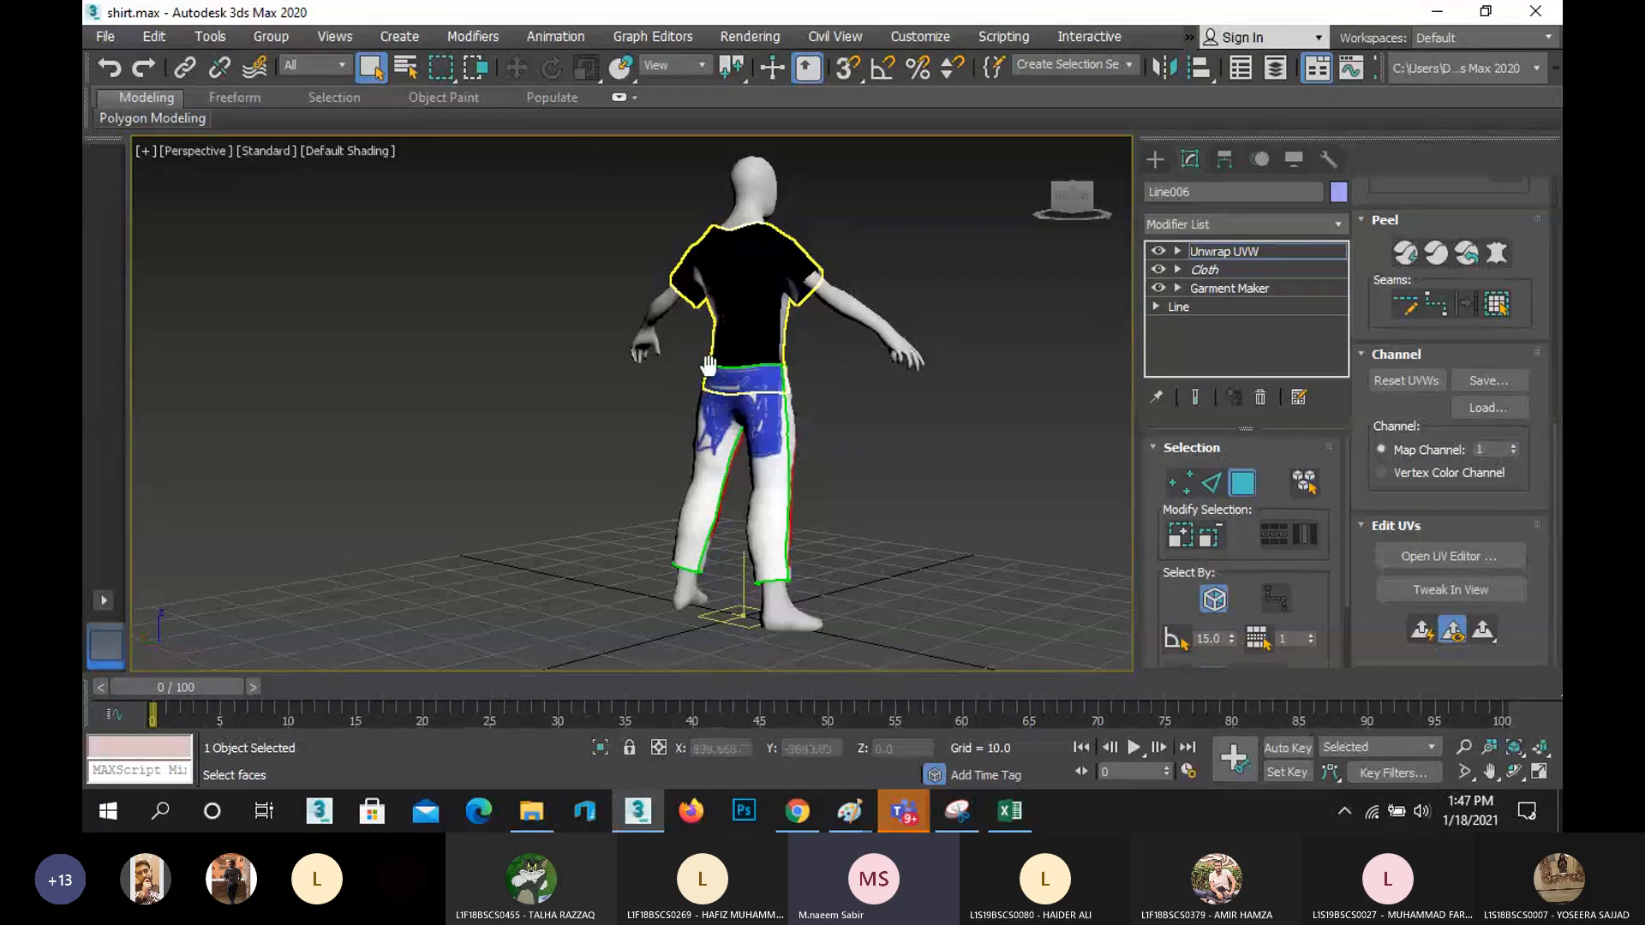
pyautogui.moveTo(708, 366); pyautogui.dragTo(665, 482, button='middle')
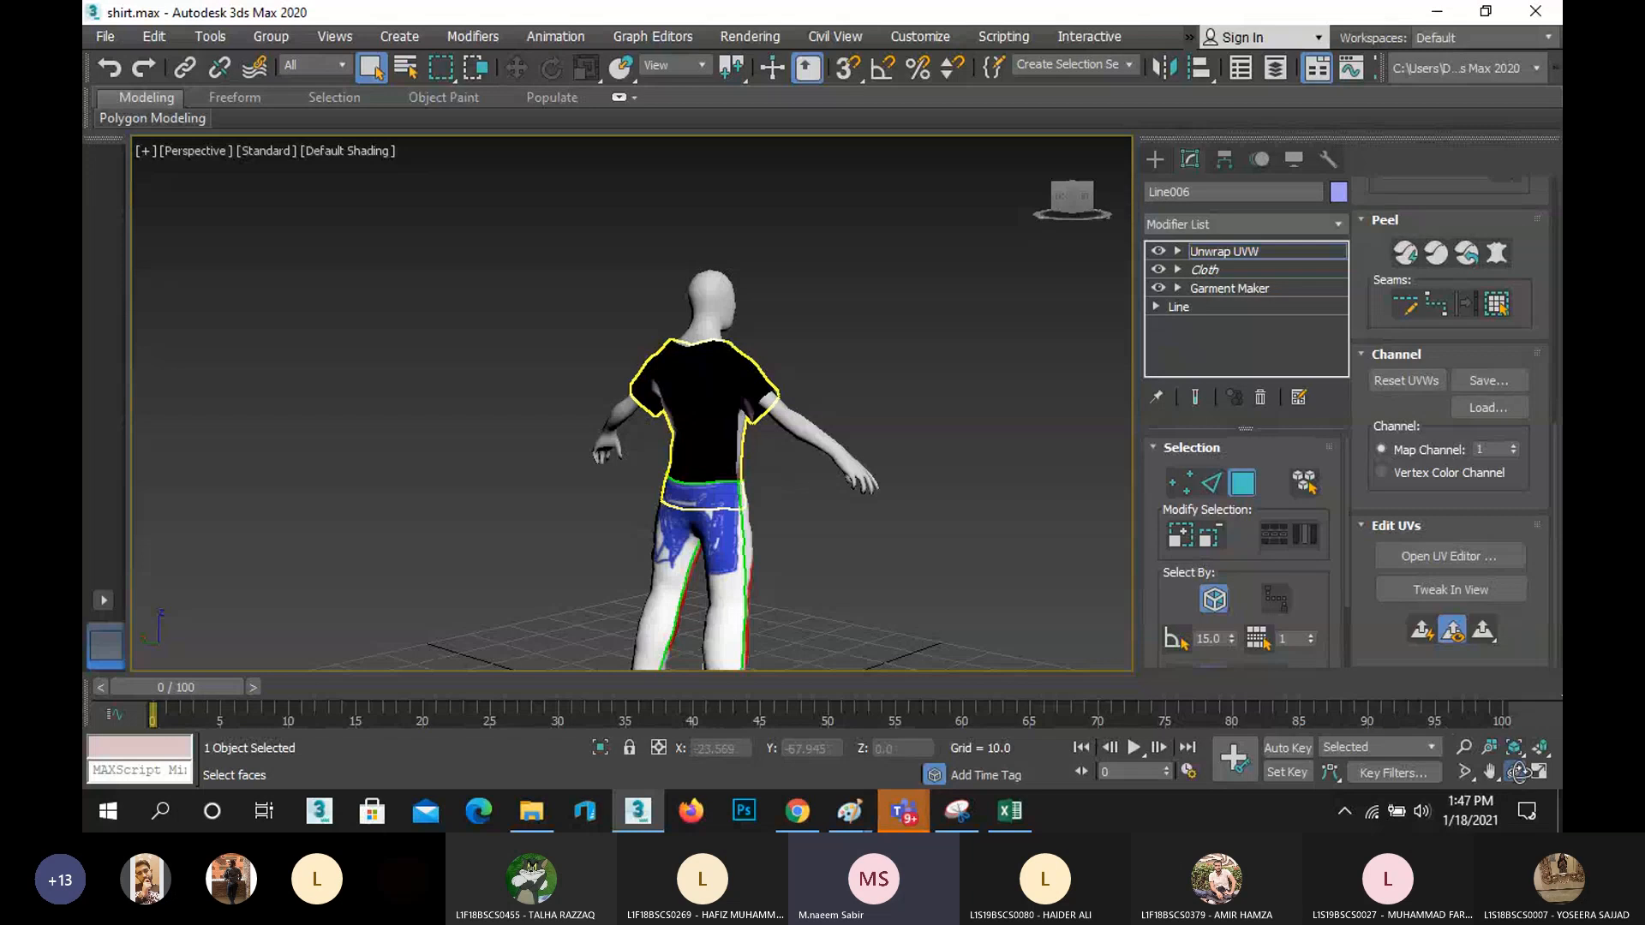
# - Orbit the view round to the figure's front and exit polygon sub-object mode in the trousers' Unwrap UVW modifier
pyautogui.click(1519, 772)
pyautogui.moveTo(656, 425); pyautogui.dragTo(741, 373)
pyautogui.scroll(-6, 727, 462)
pyautogui.scroll(3, 721, 406)
pyautogui.scroll(3, 722, 406)
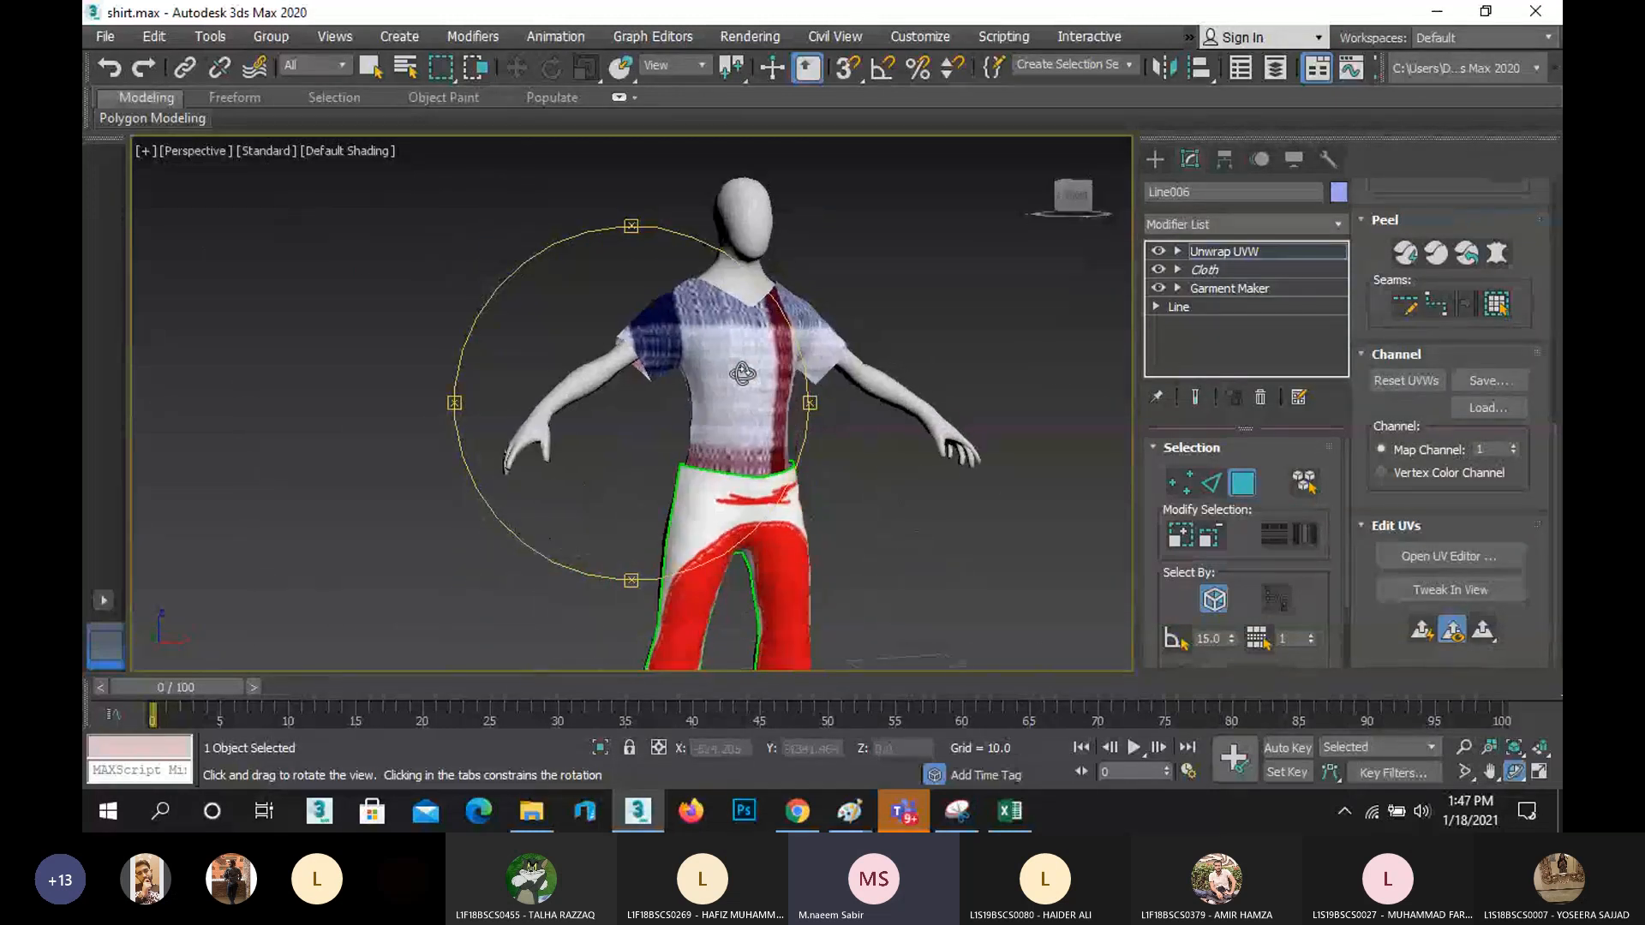
pyautogui.rightClick(730, 430)
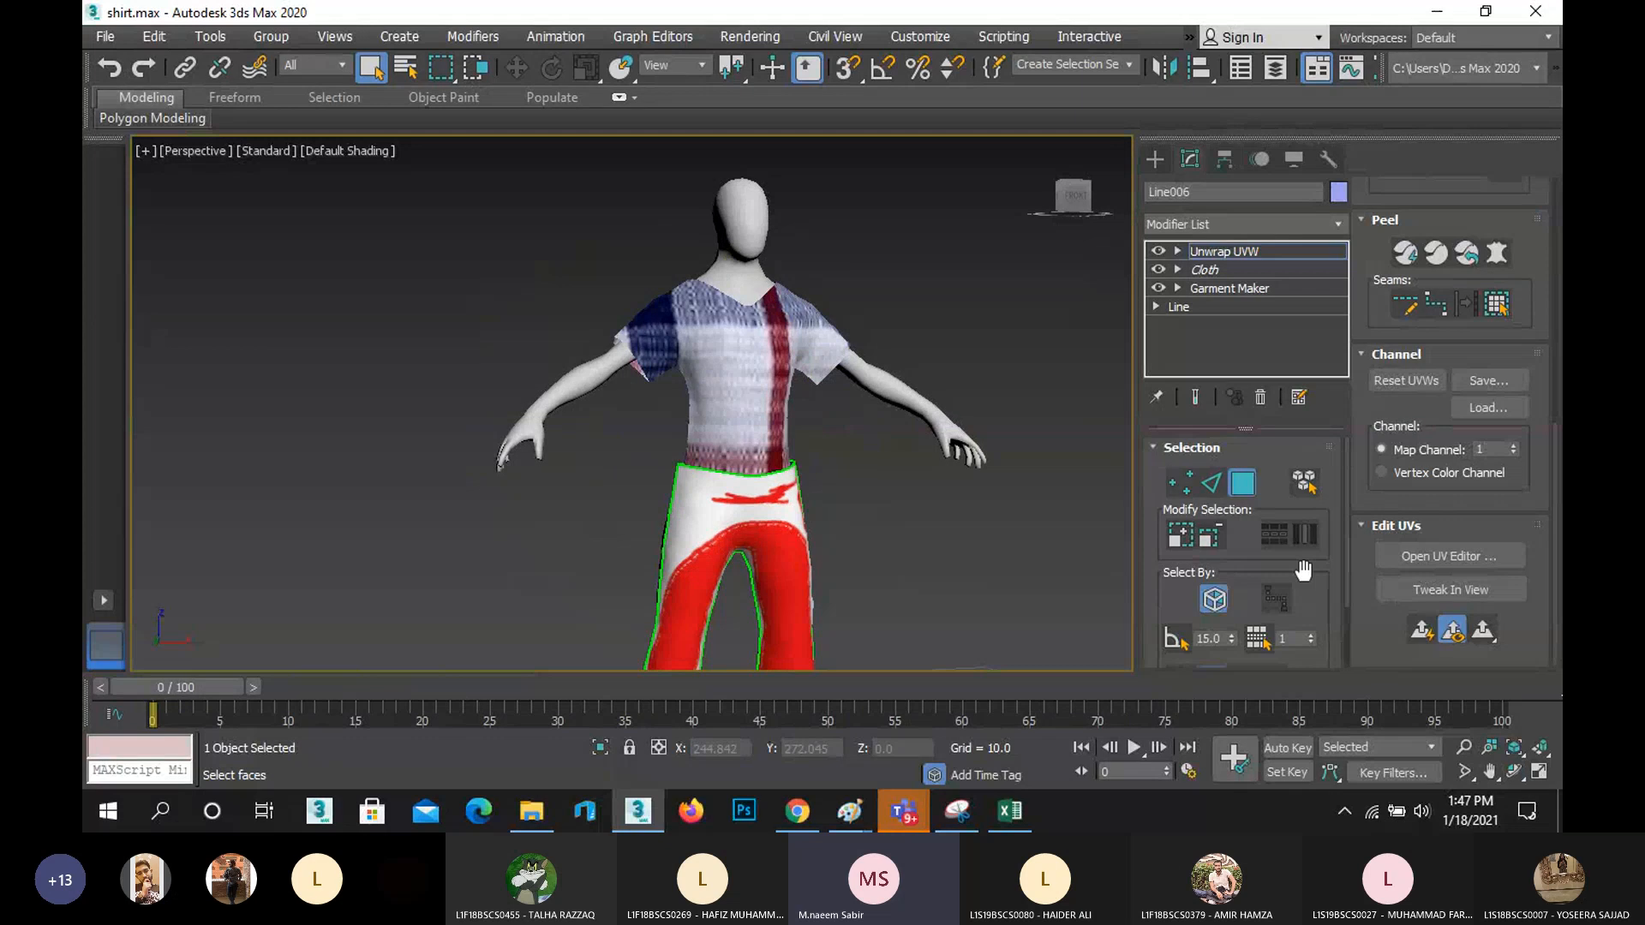
pyautogui.click(1245, 484)
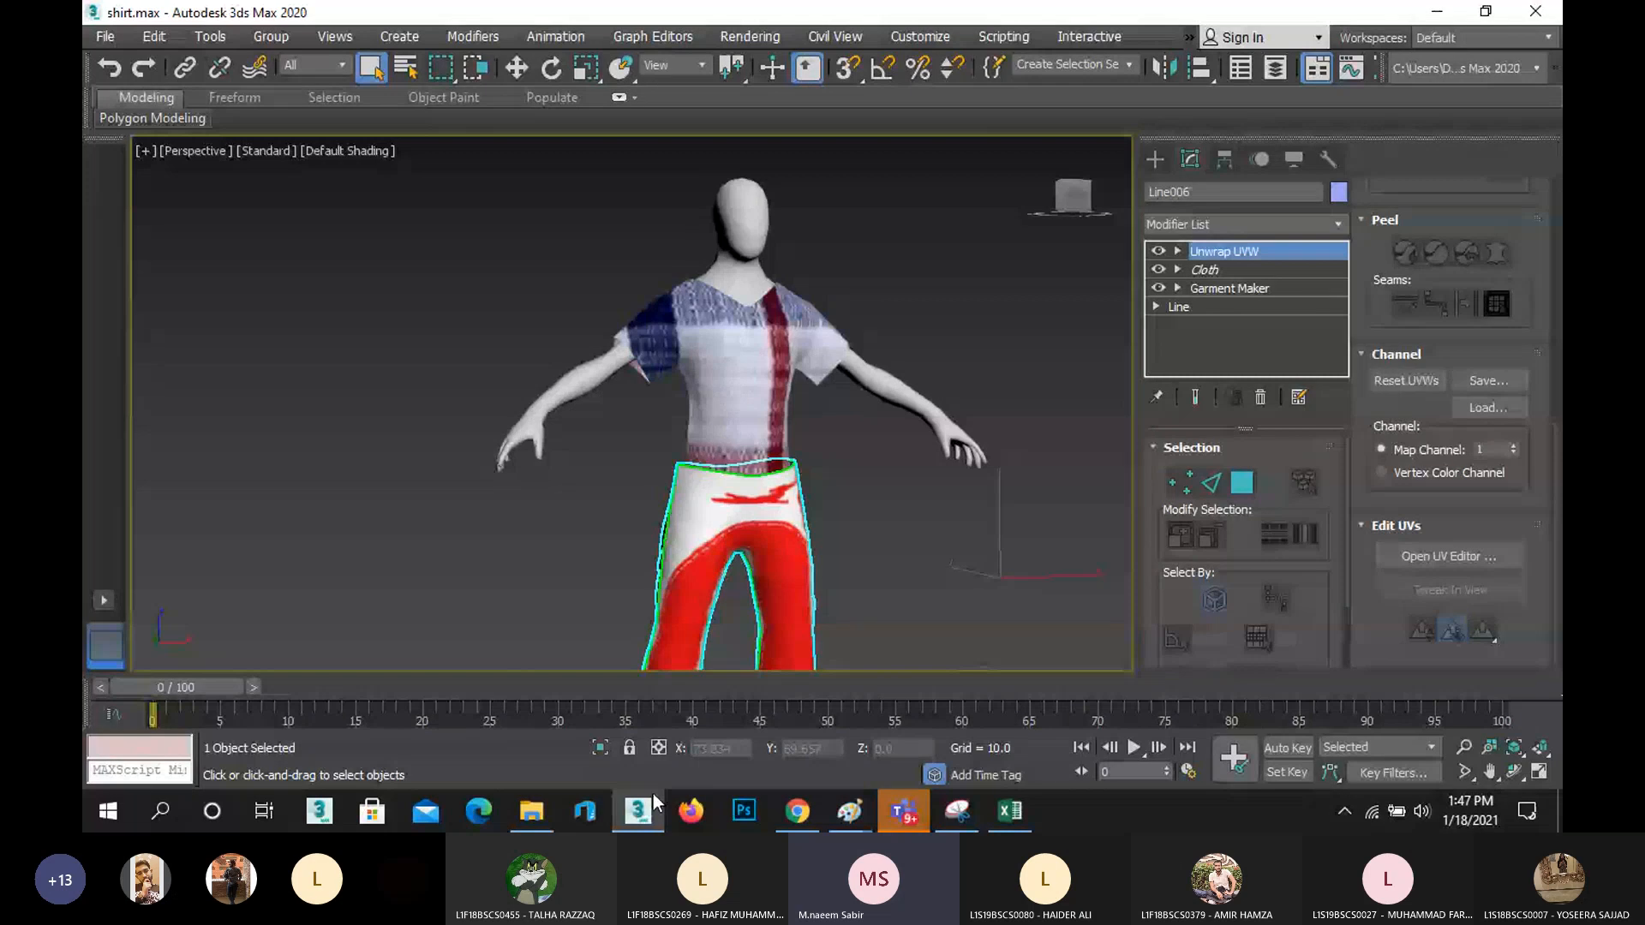
# - Switch to the Microsoft Teams meeting window and open its additional meeting actions
pyautogui.moveTo(898, 821)
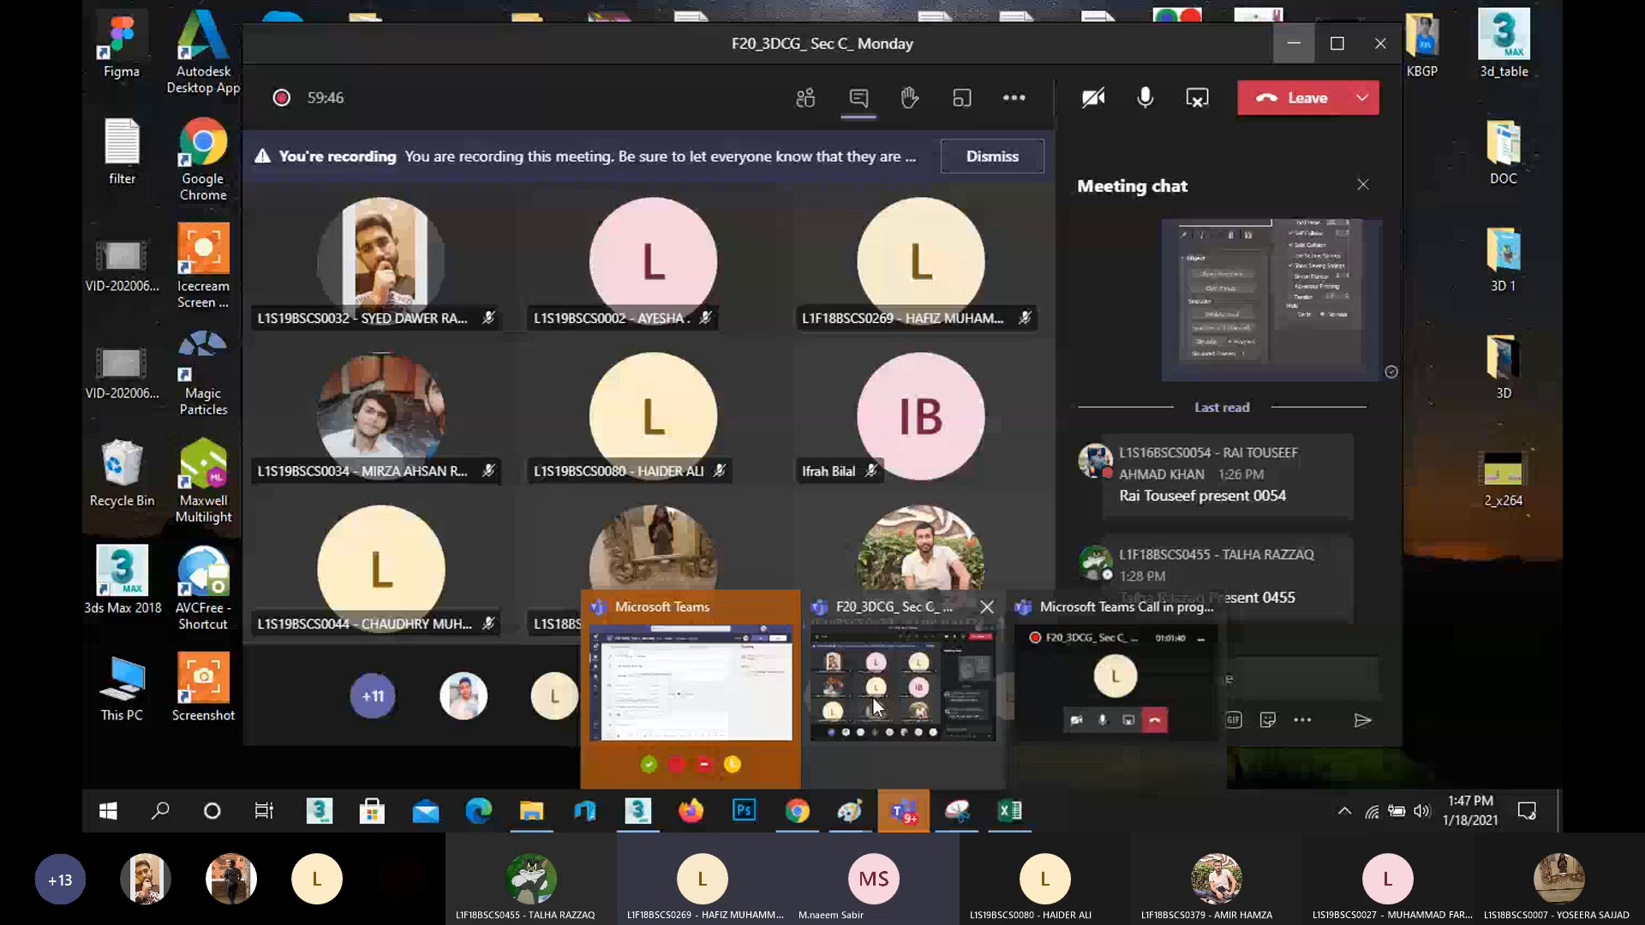
pyautogui.click(874, 707)
pyautogui.click(1013, 98)
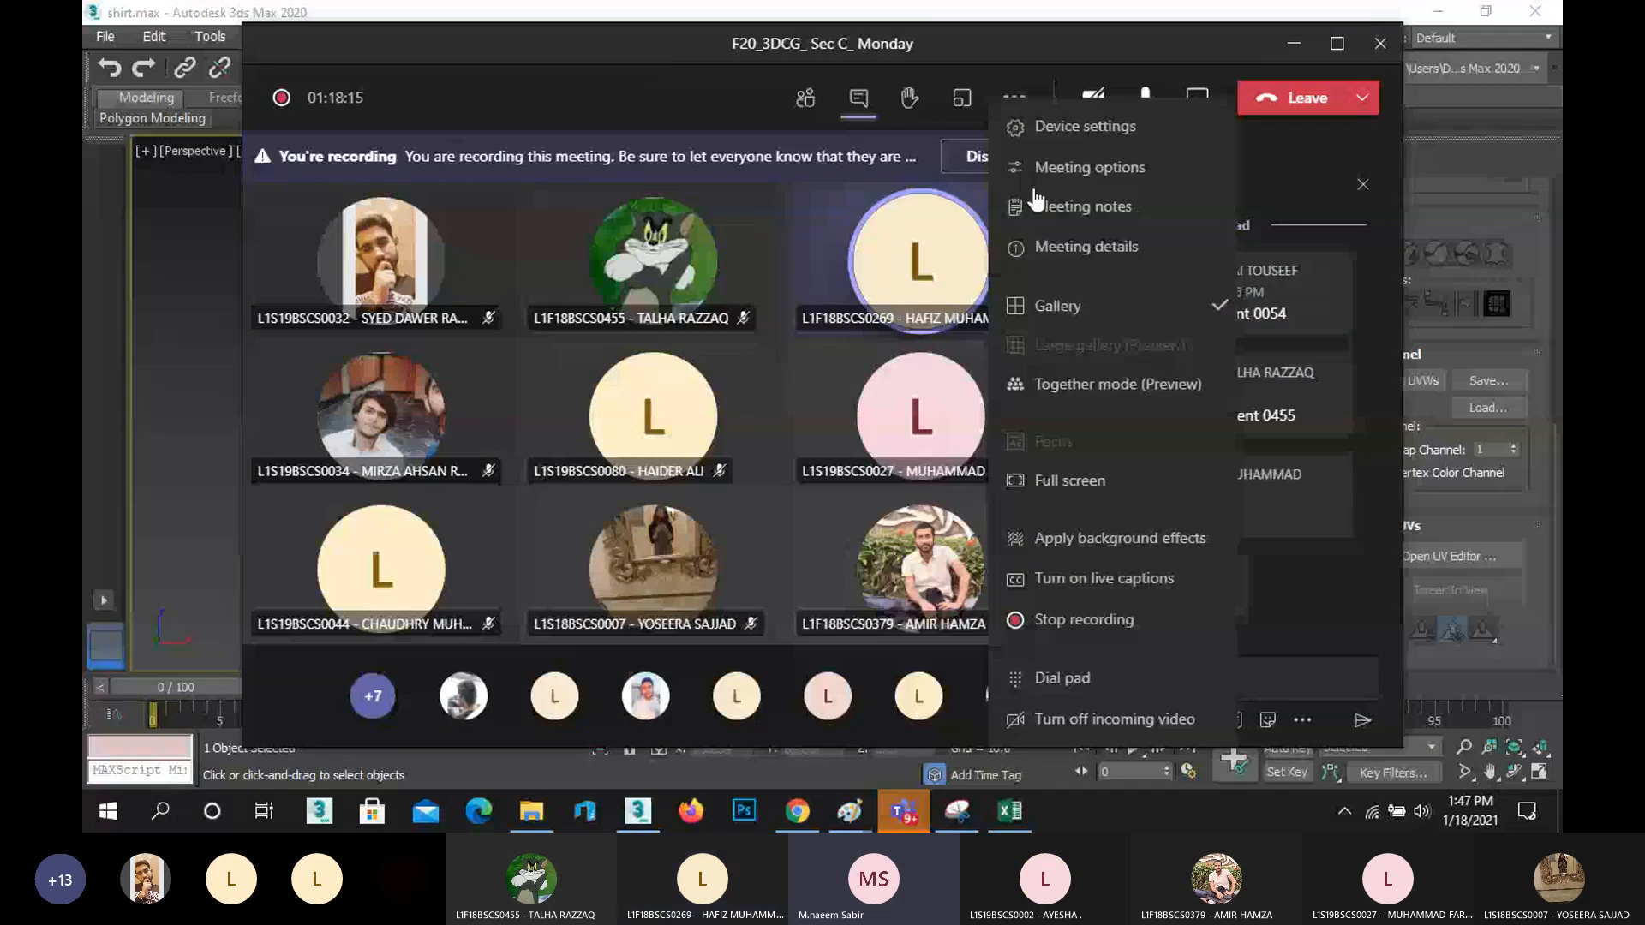